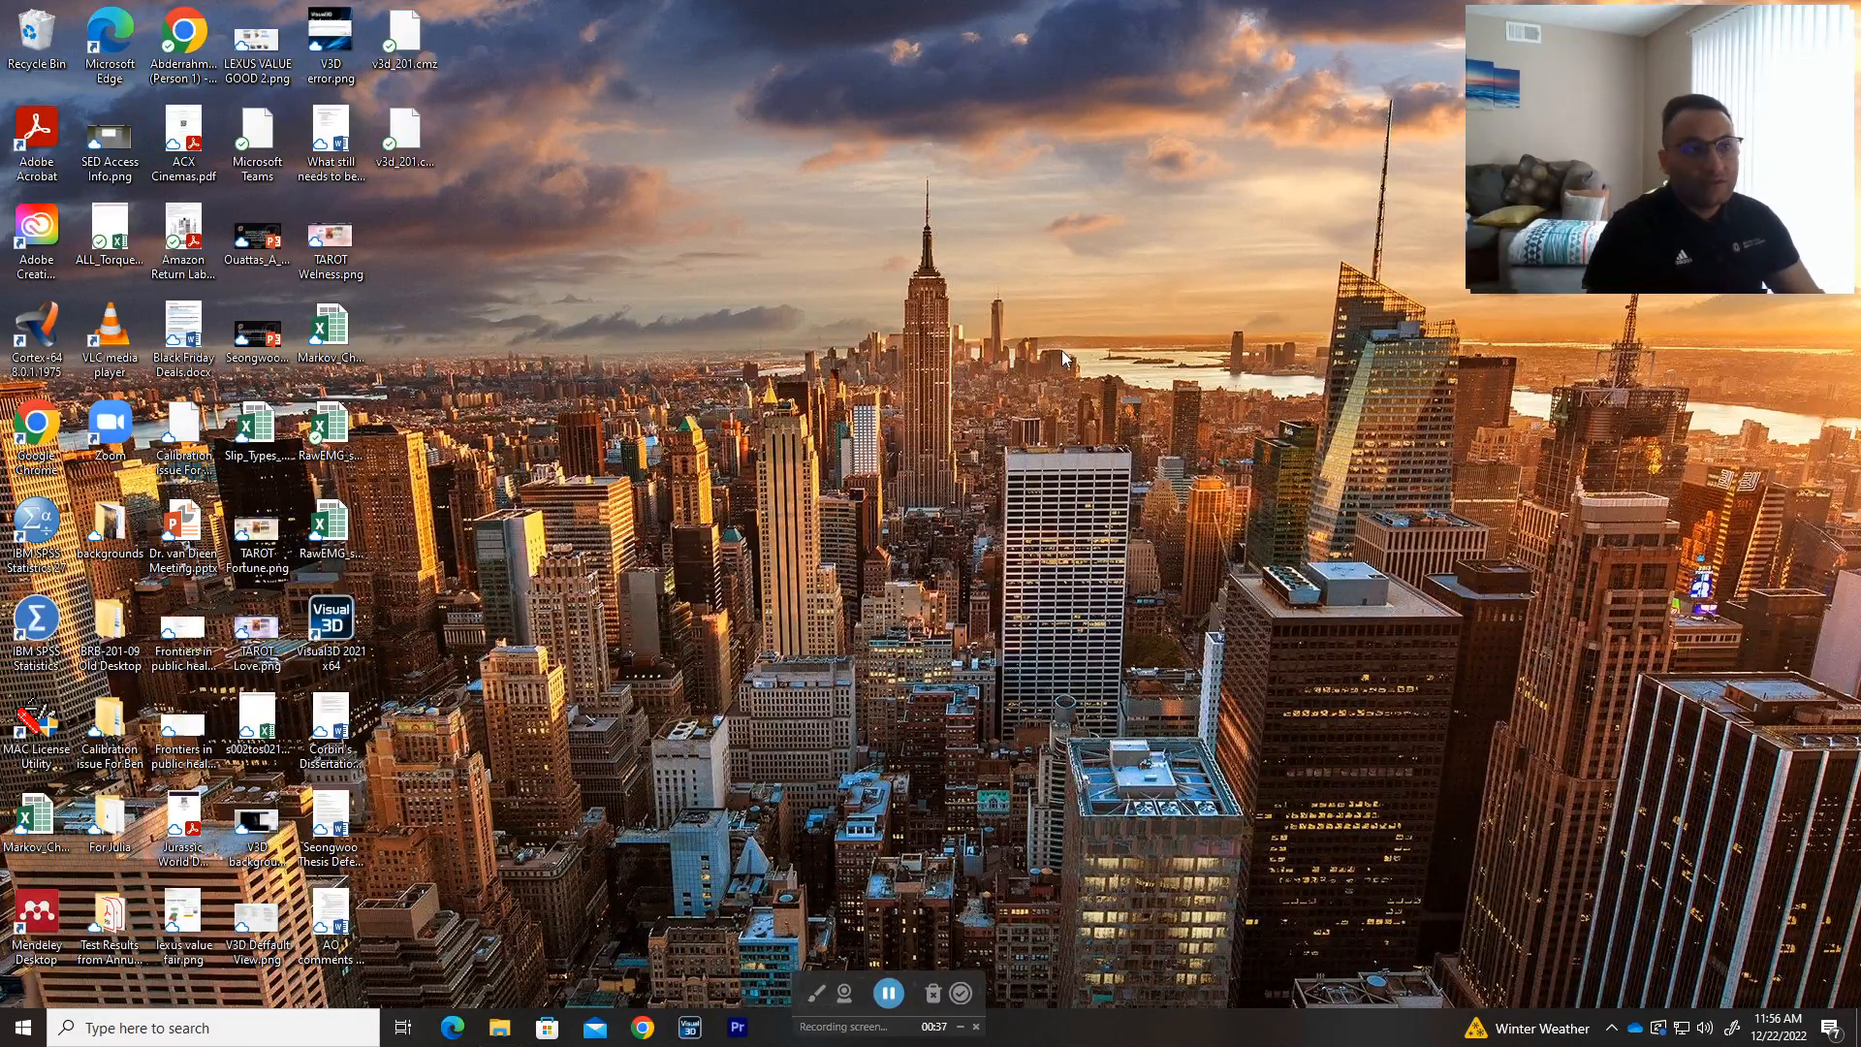
right_click(1041, 278)
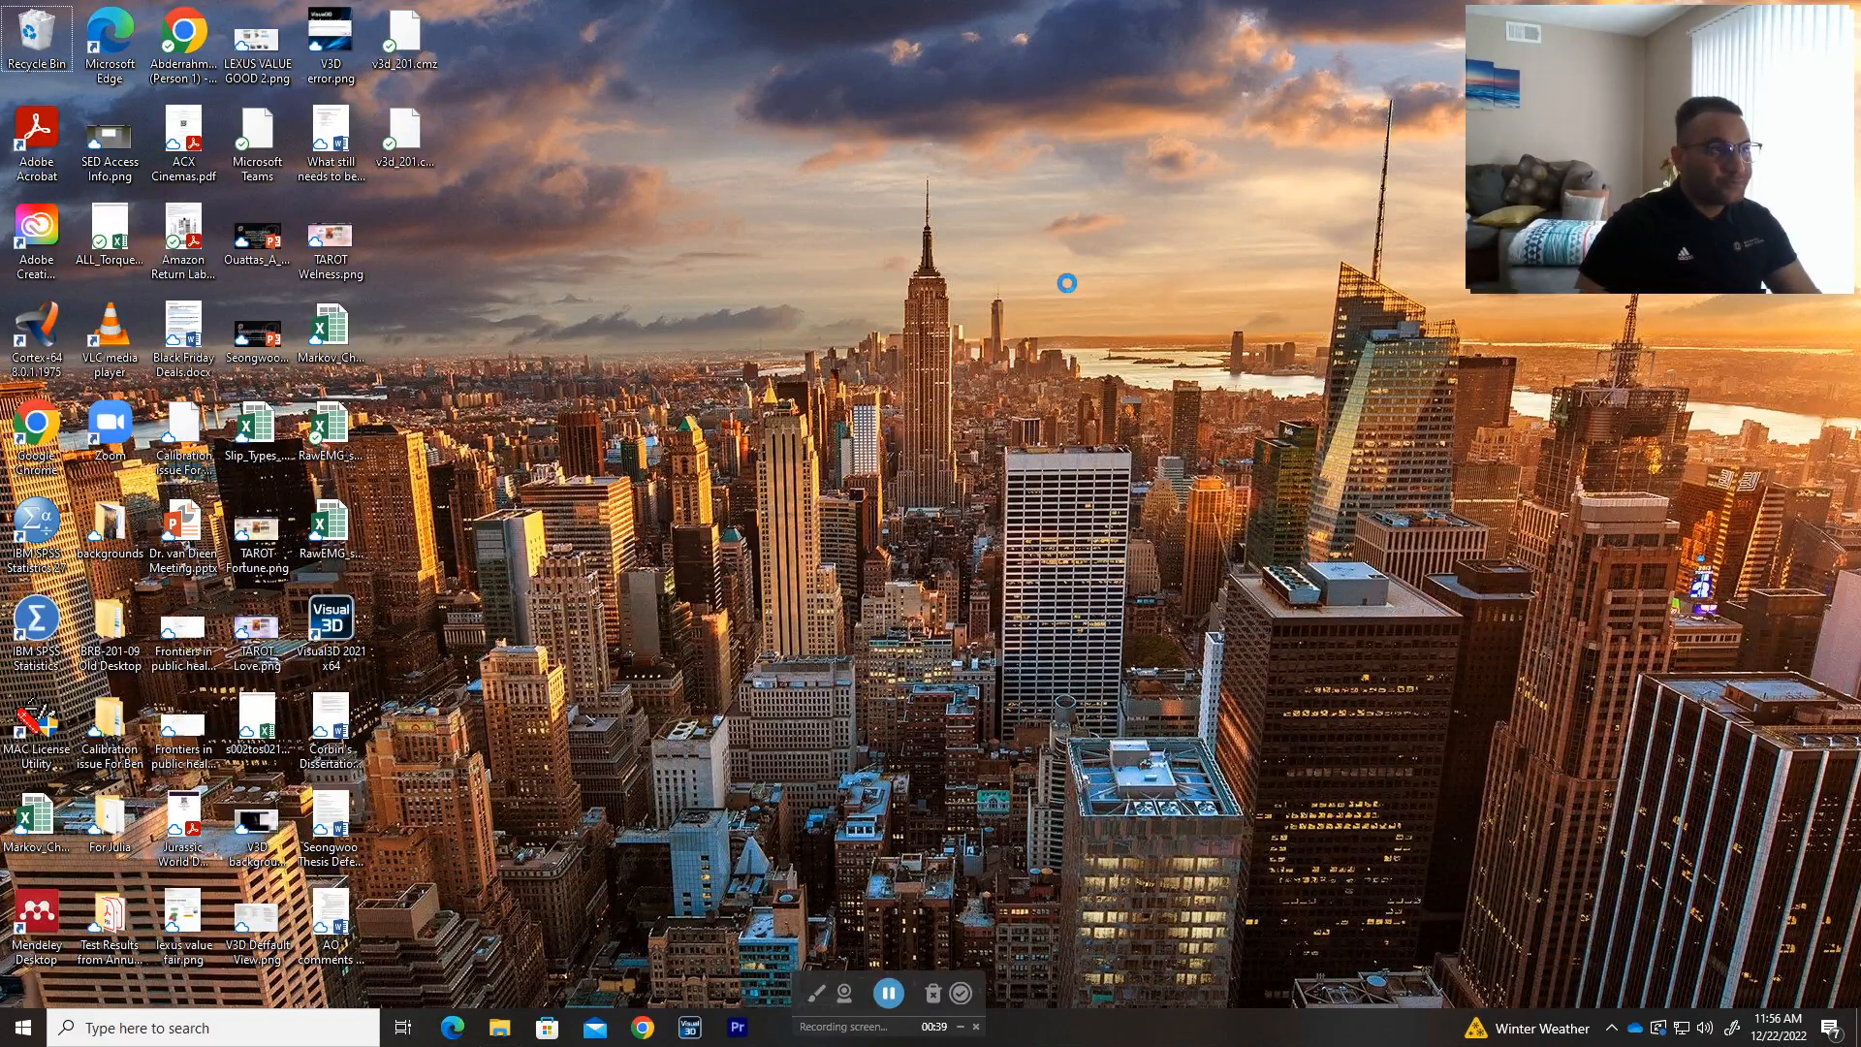
left_click(1070, 286)
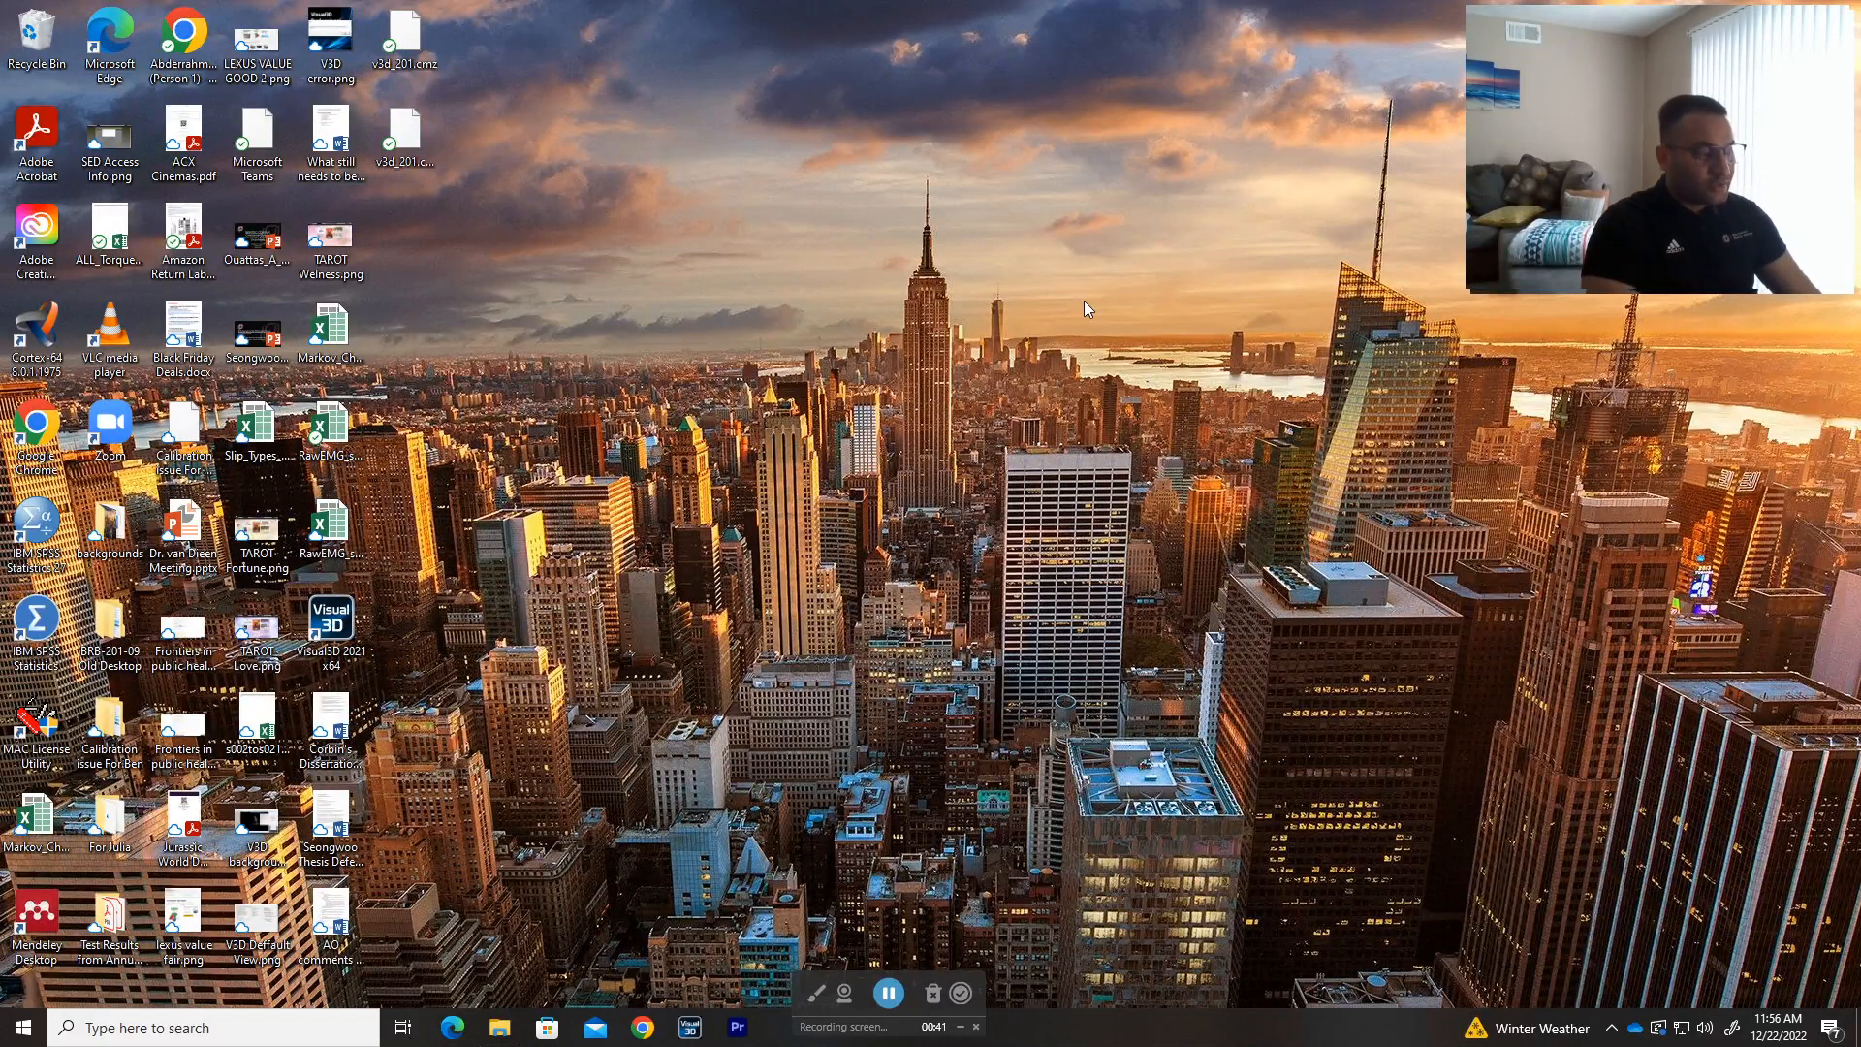
- Switch to Visual3D and look over the workspace's calibration and motion files, and the skeleton view under Signals and Events
key("alt+Tab")
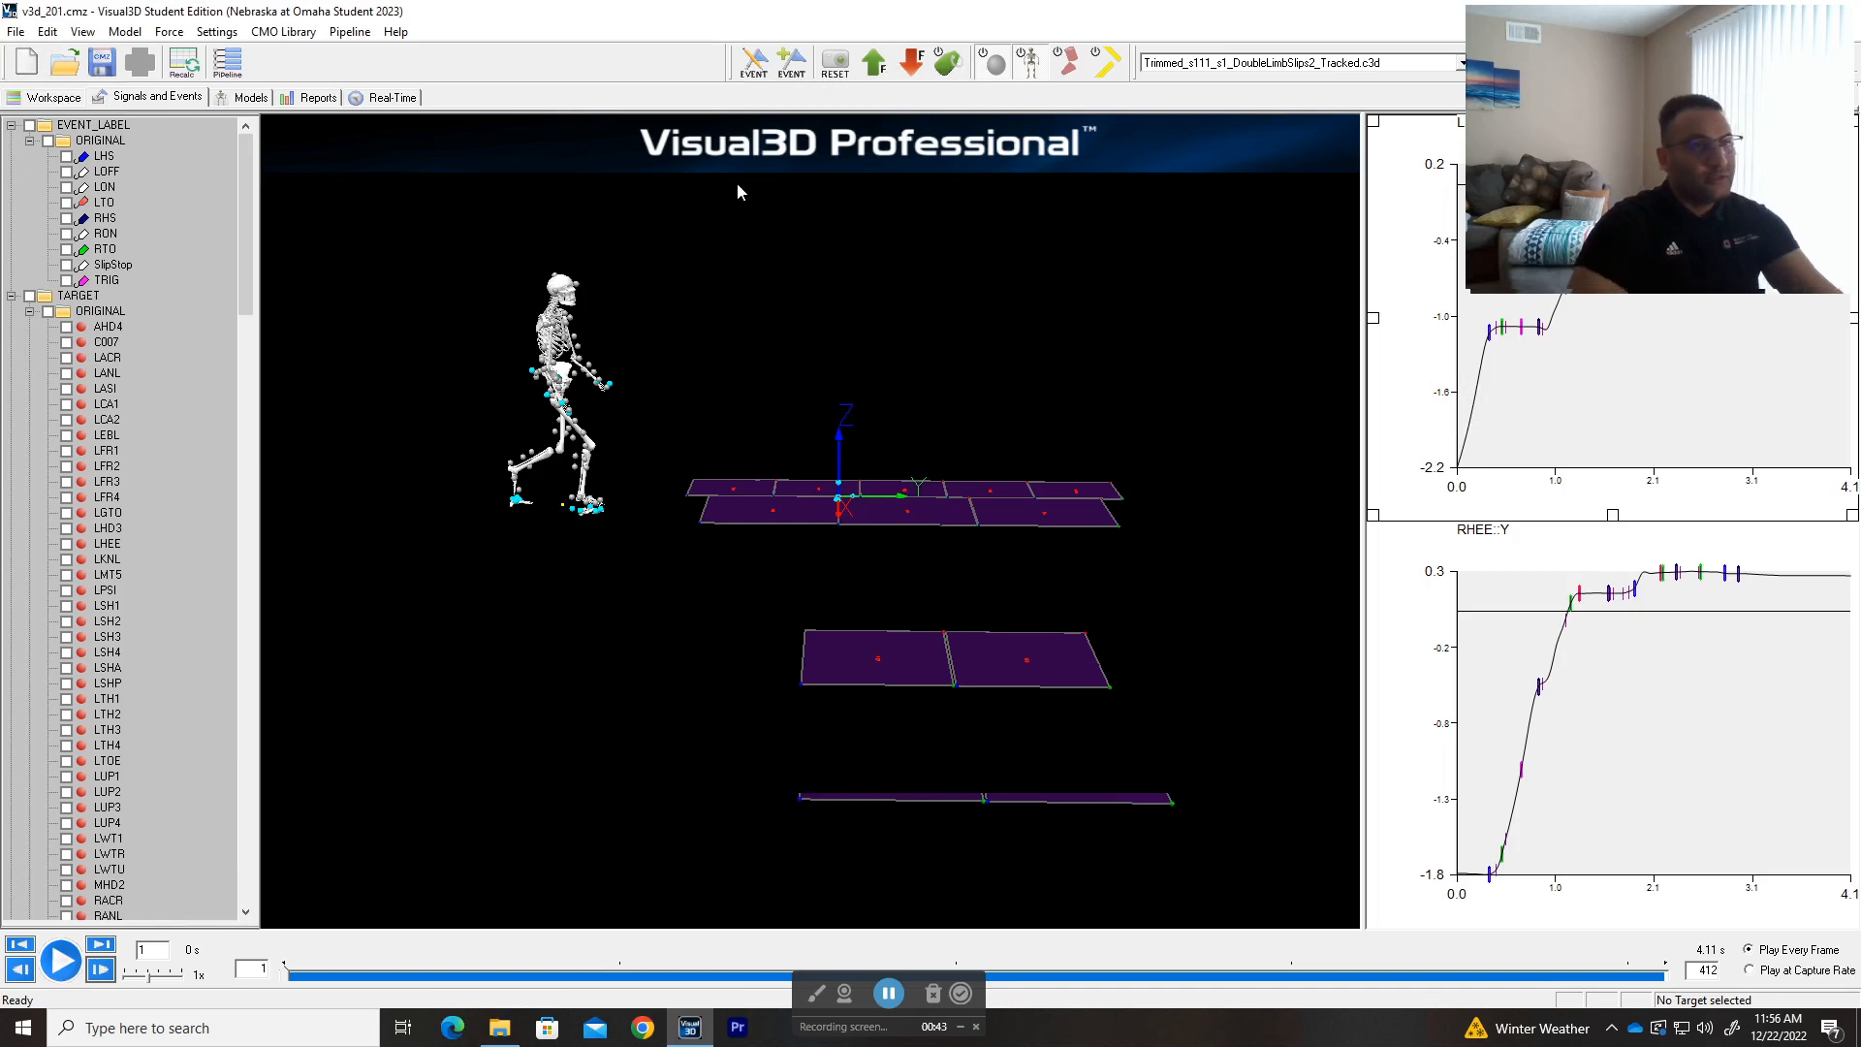
left_click(33, 104)
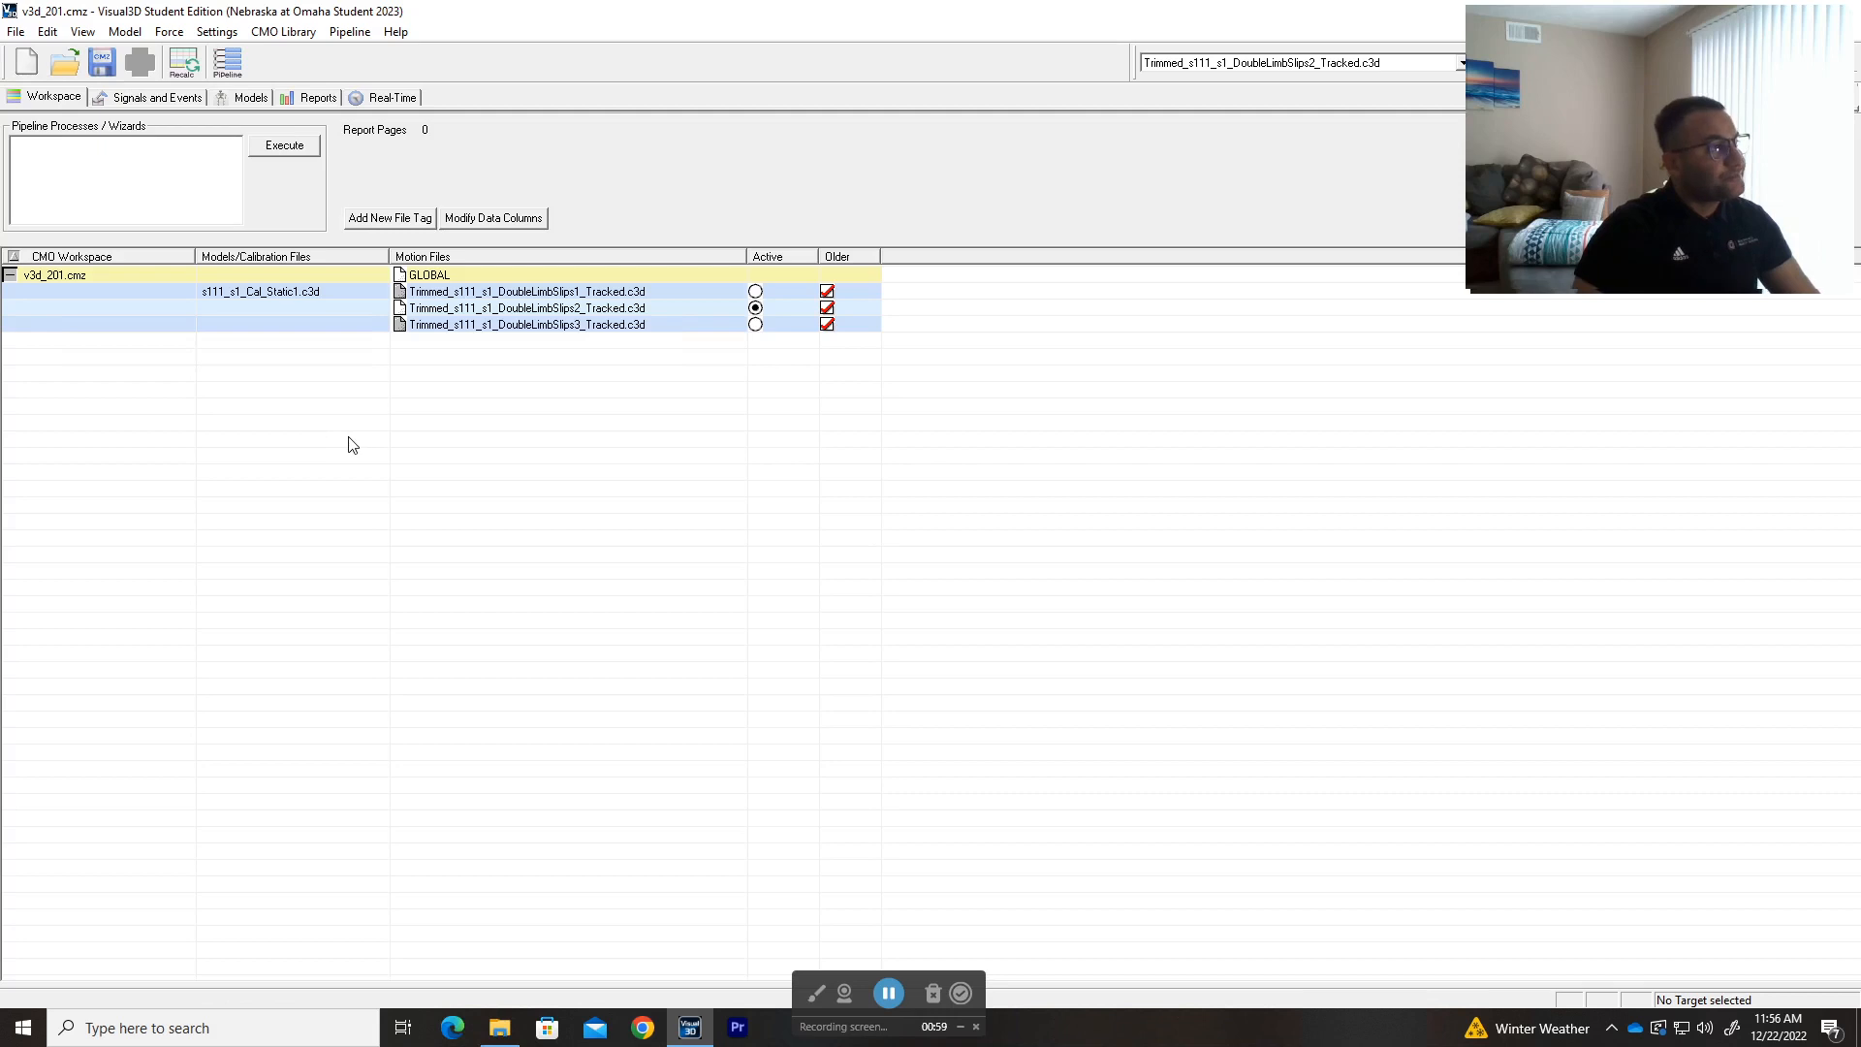
left_click(62, 97)
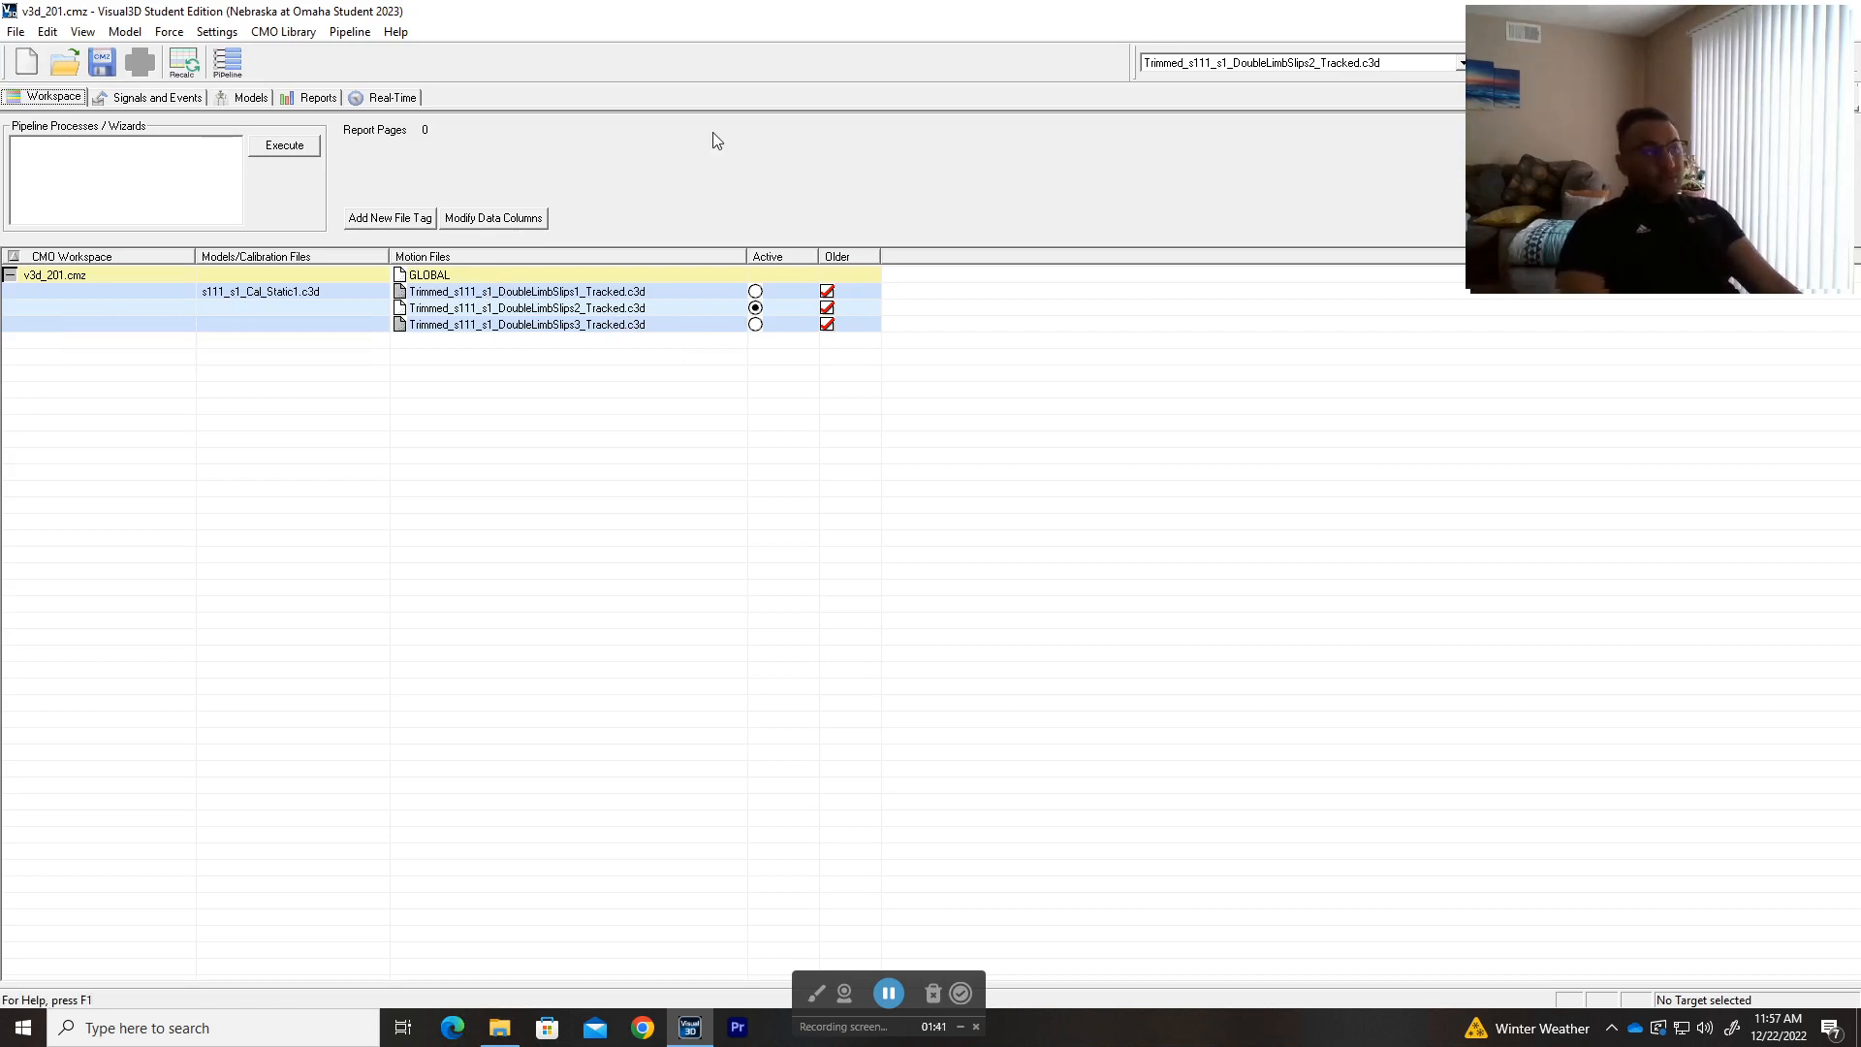
left_click(156, 98)
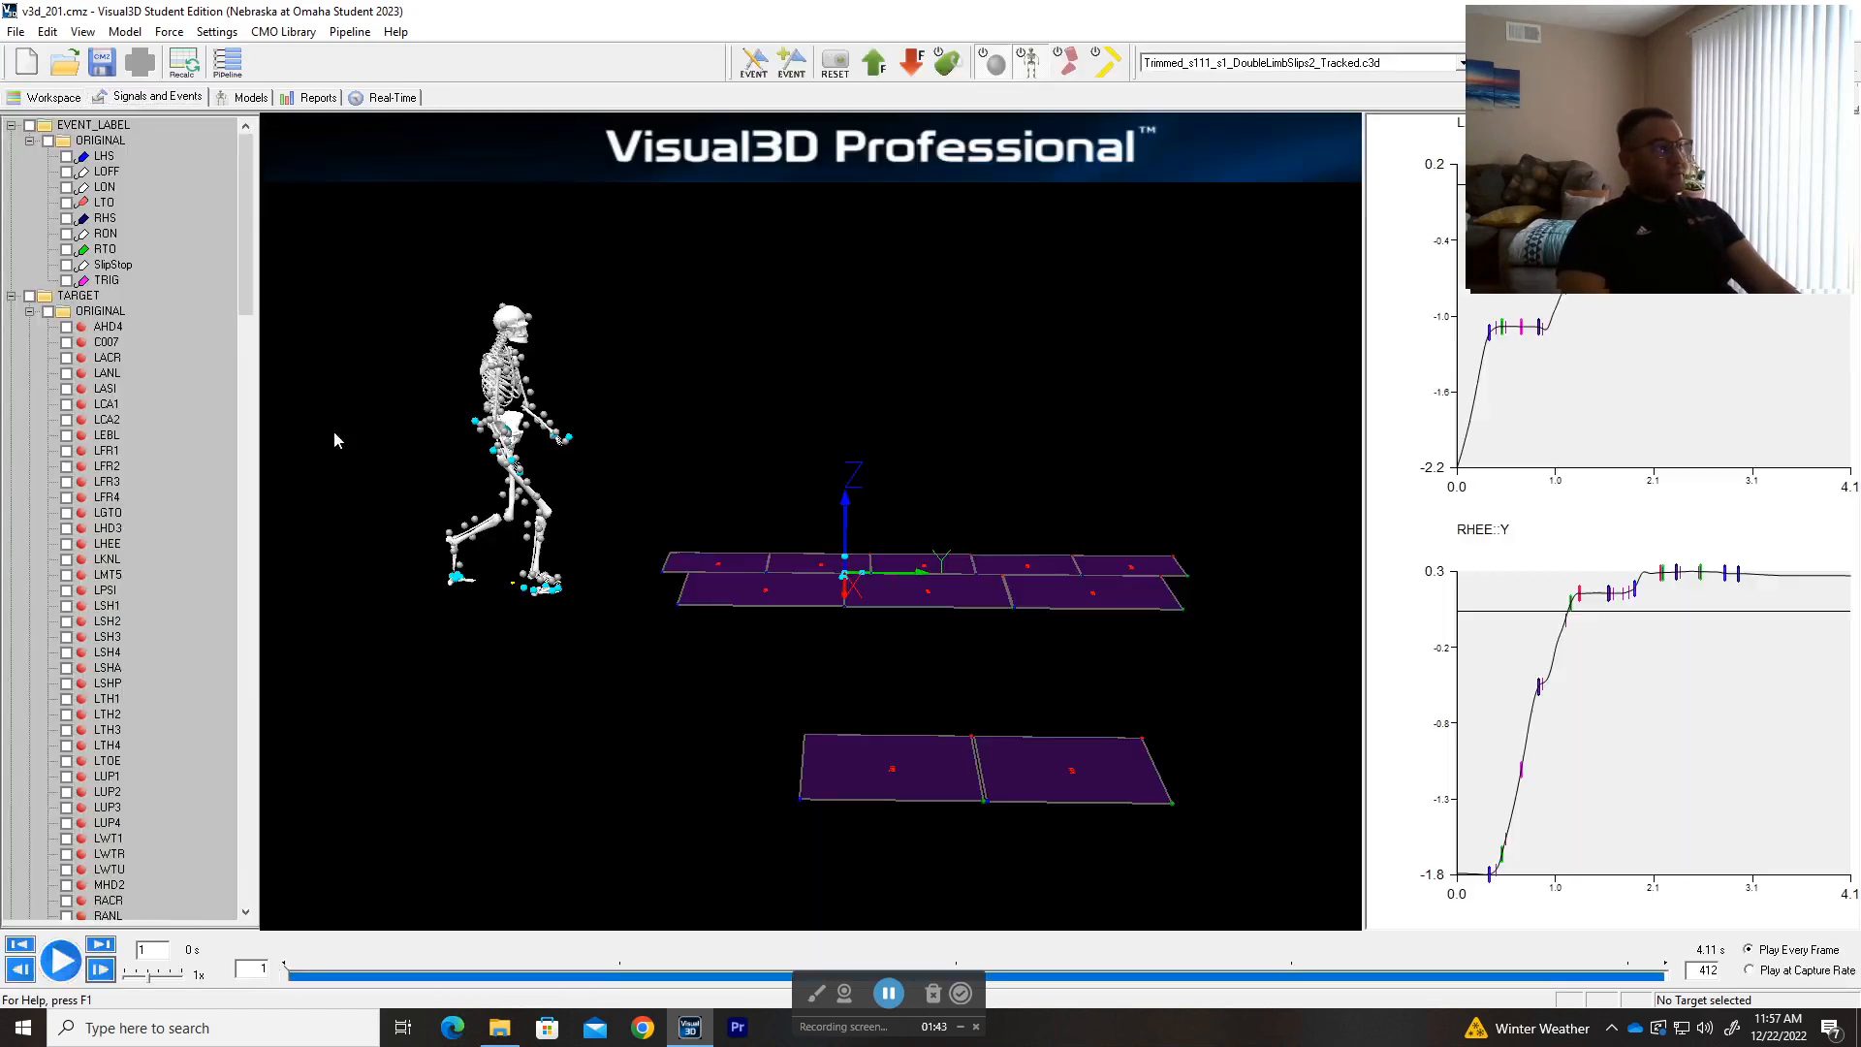
left_click_drag(849, 351, 929, 376)
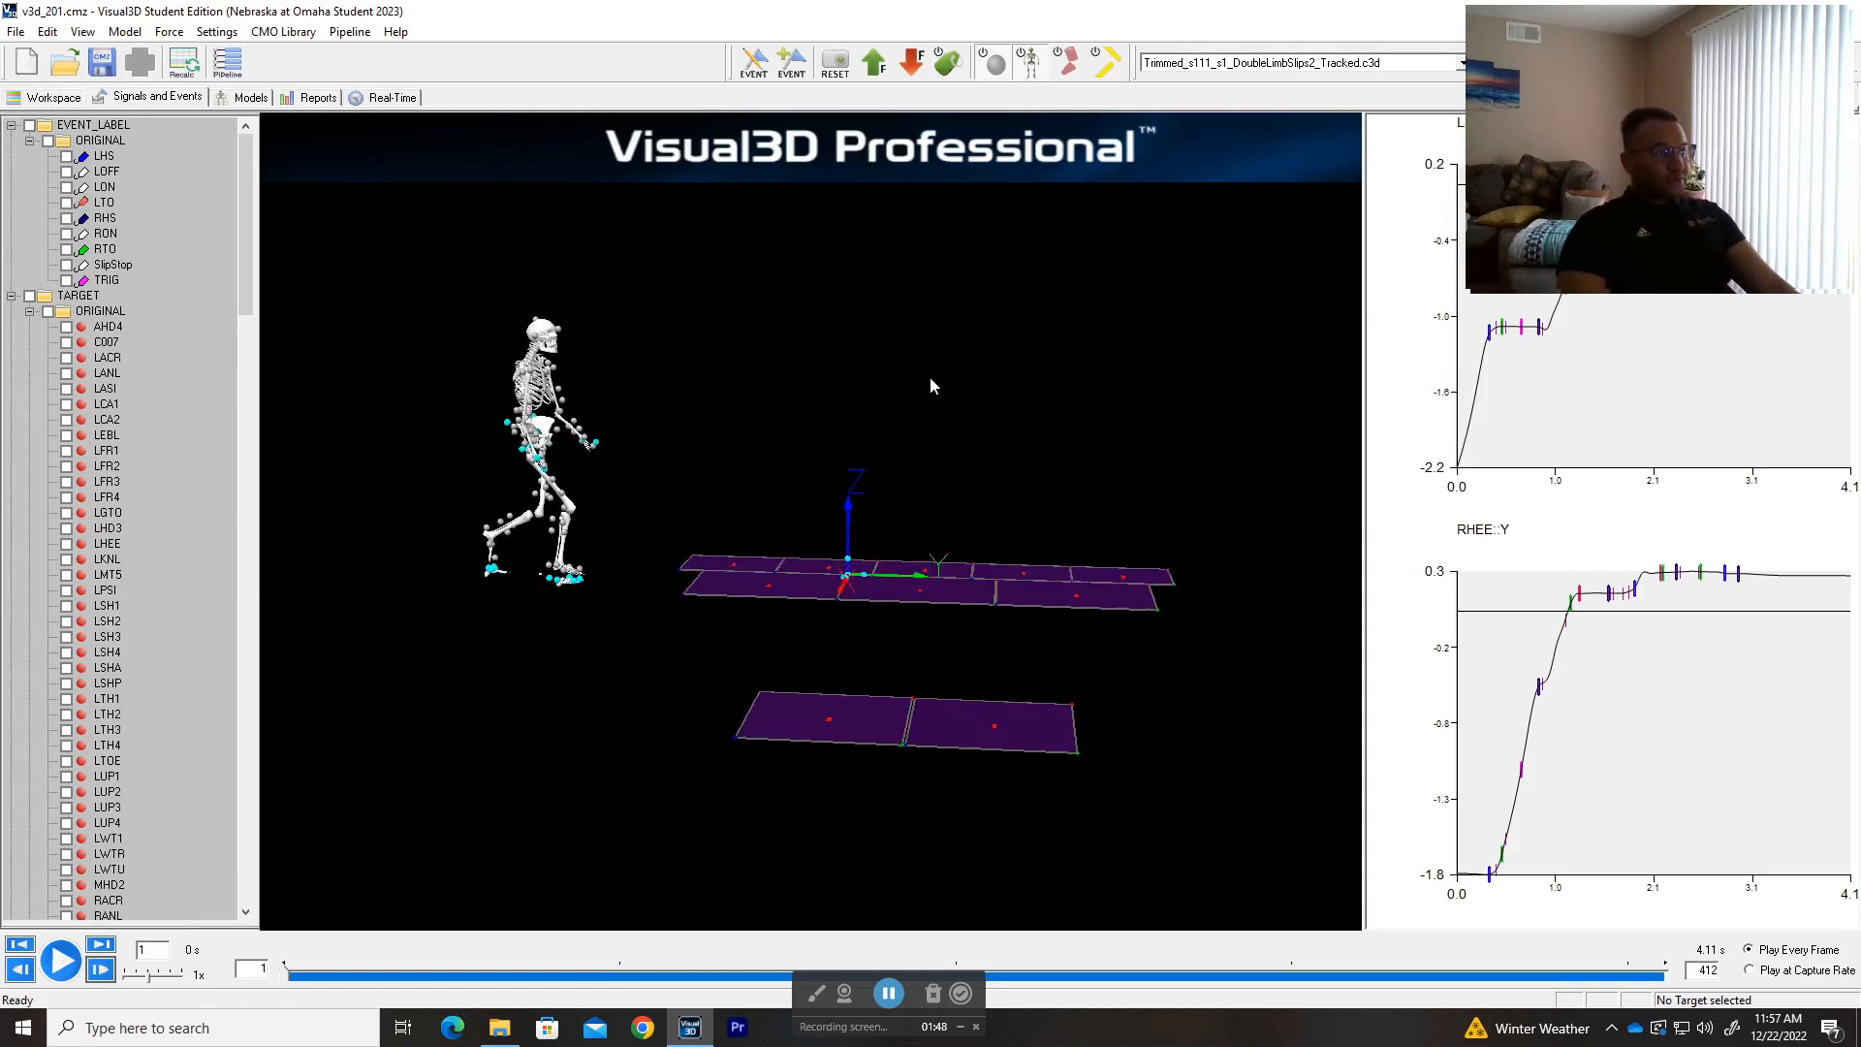
- Show the Models view and examine the standing skeleton model close up from the front
left_click(248, 98)
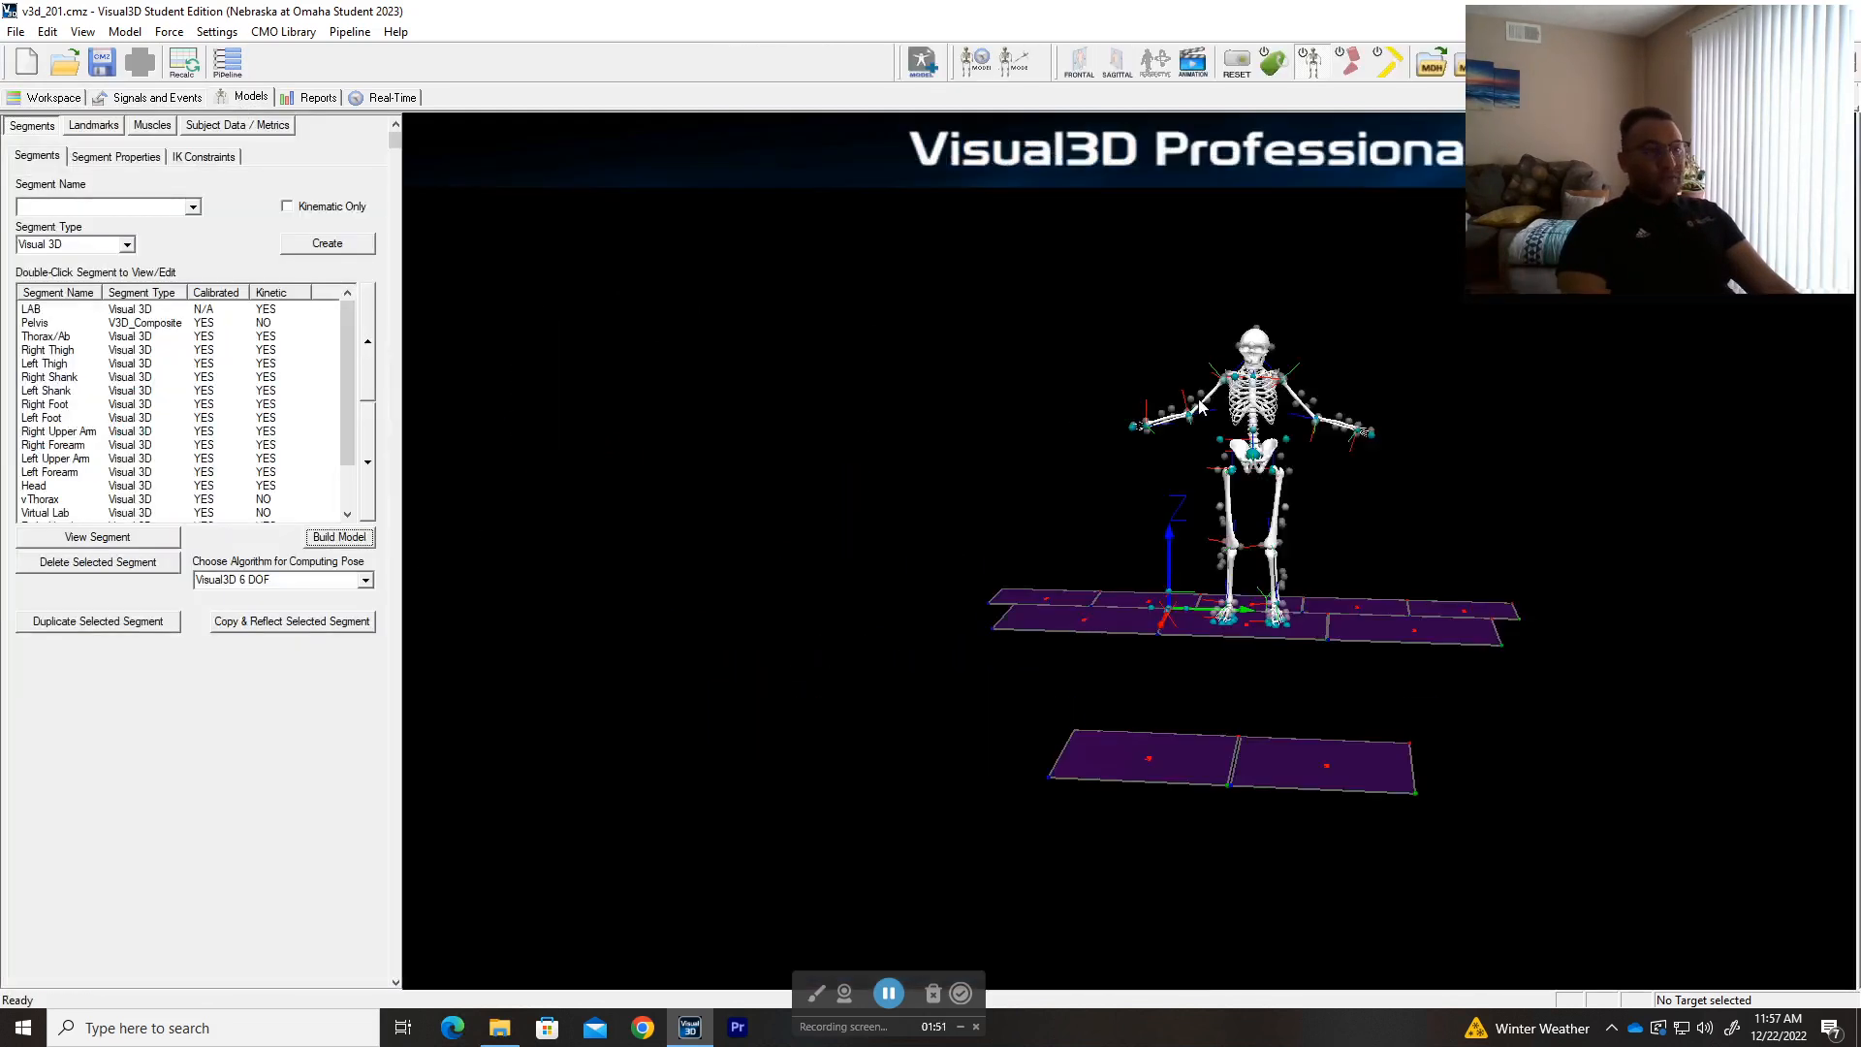
right_click_drag(1198, 411, 1029, 416)
scroll(1198, 435, "up", 3)
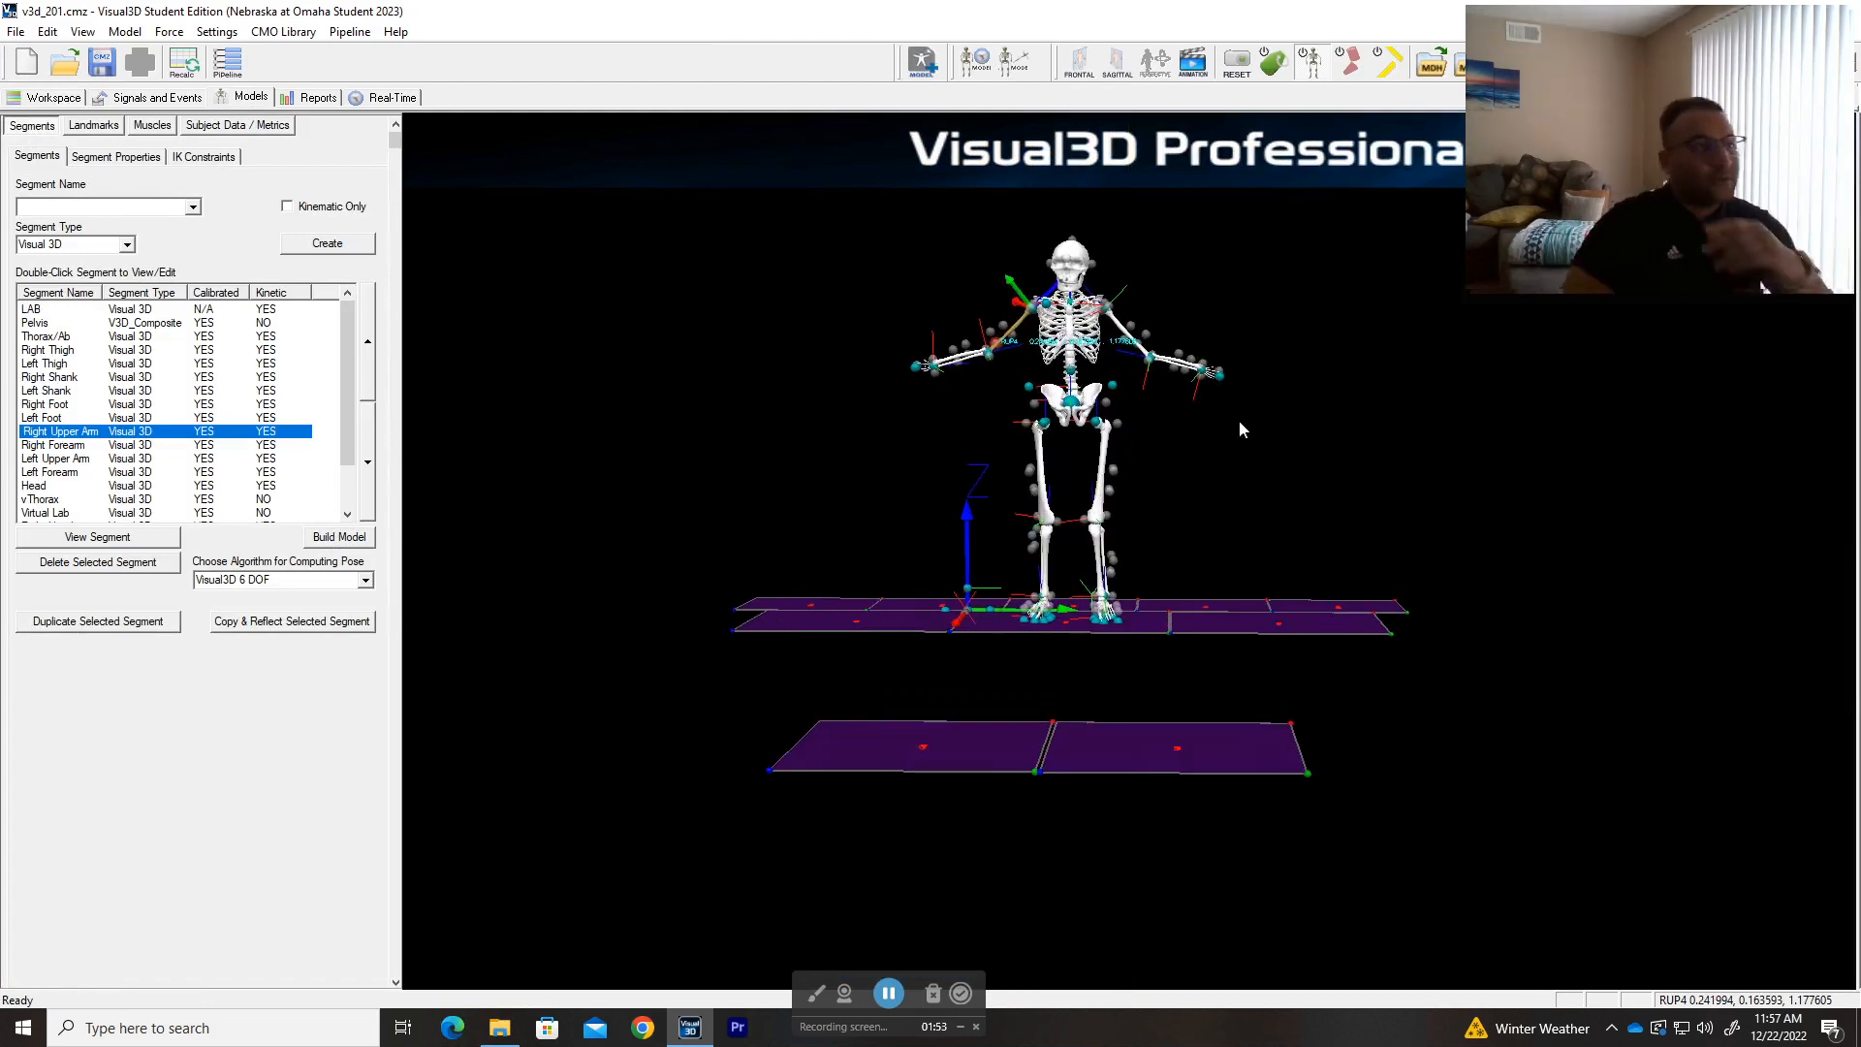
left_click_drag(1303, 449, 1299, 467)
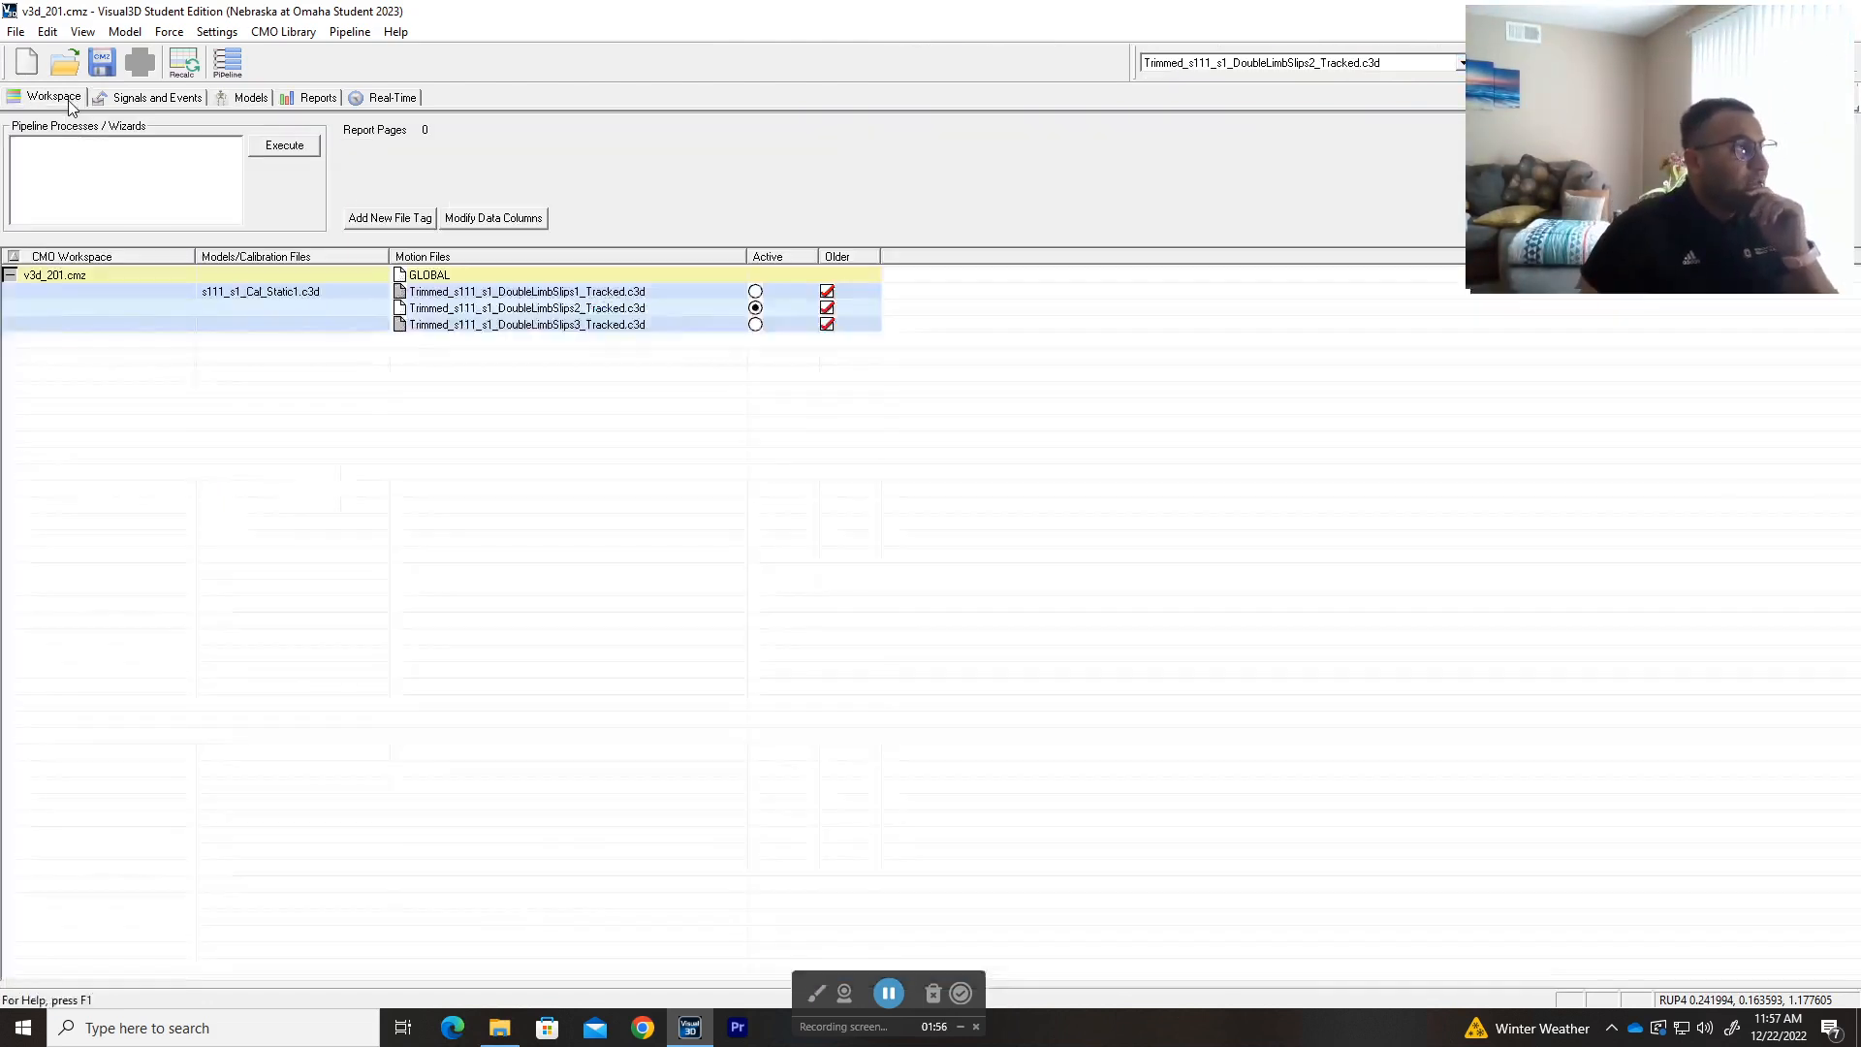
- Return to the Workspace view, open the Pipeline Workshop, and clear the "event" text from the available-commands filter
left_click(69, 100)
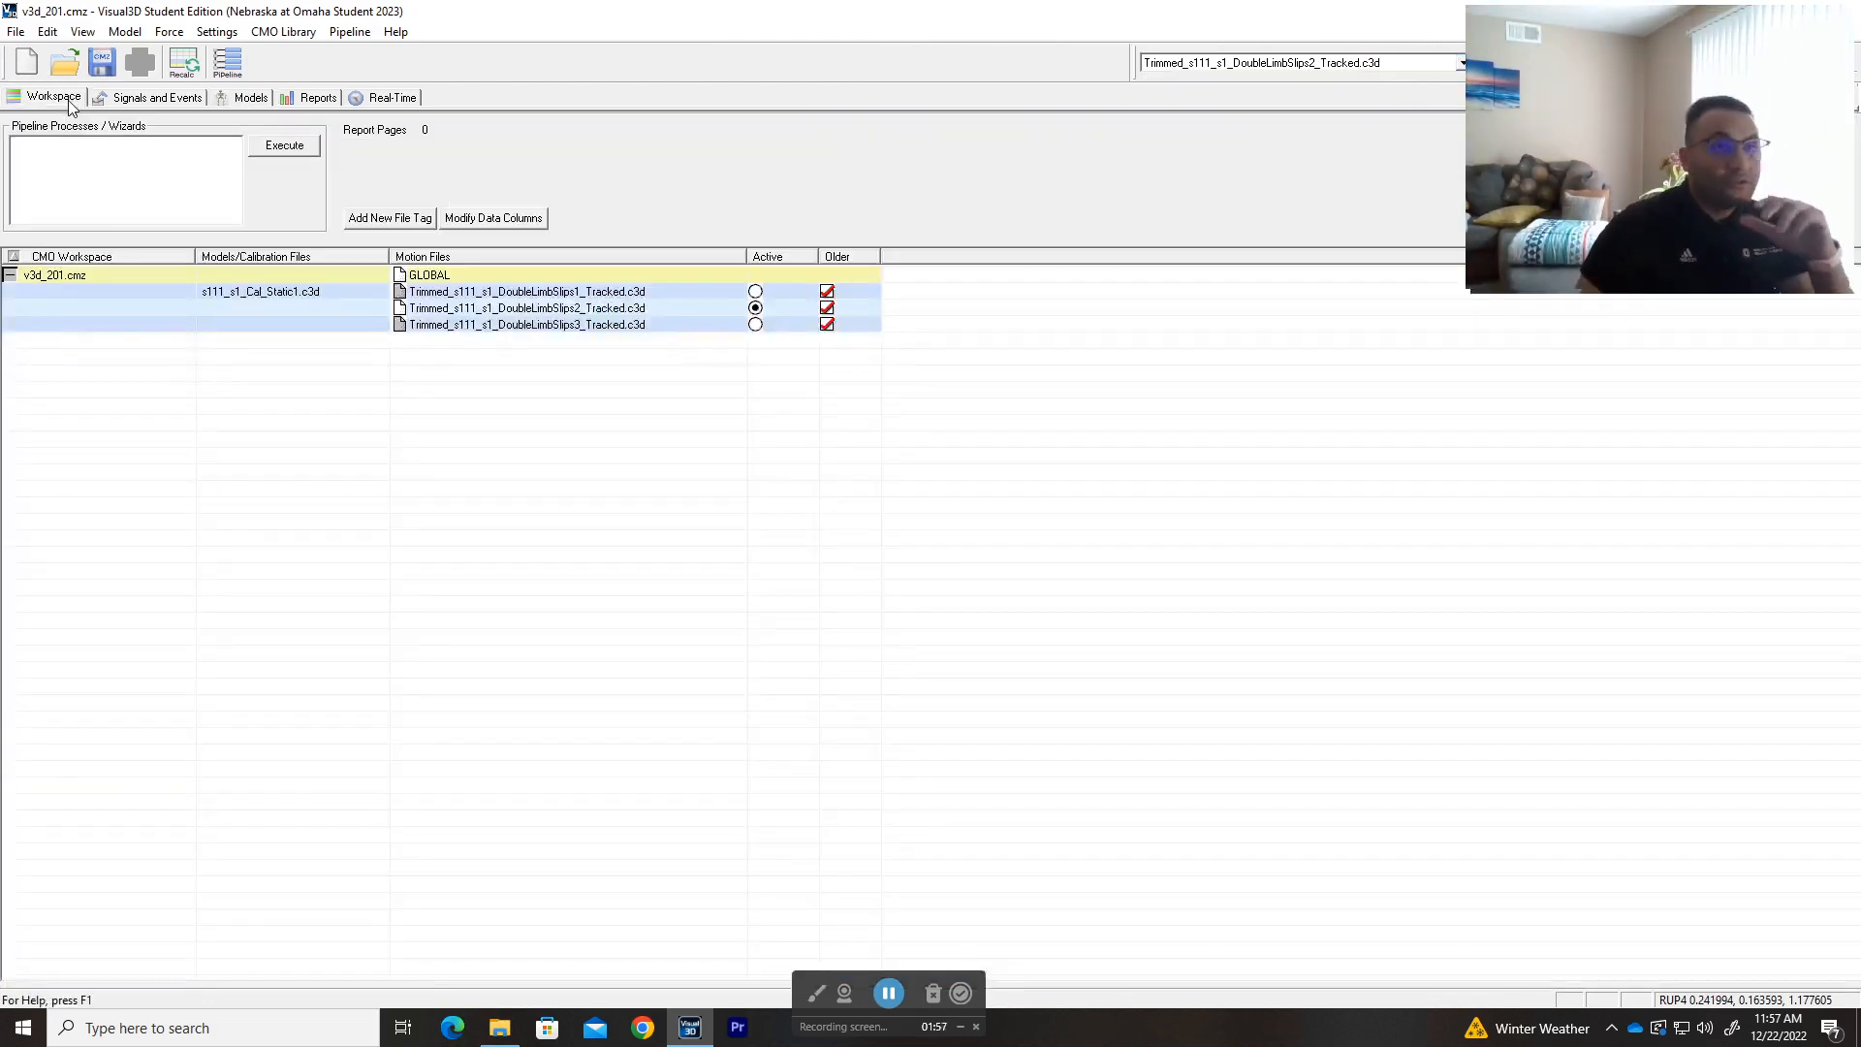
left_click(233, 73)
left_click_drag(831, 227, 865, 219)
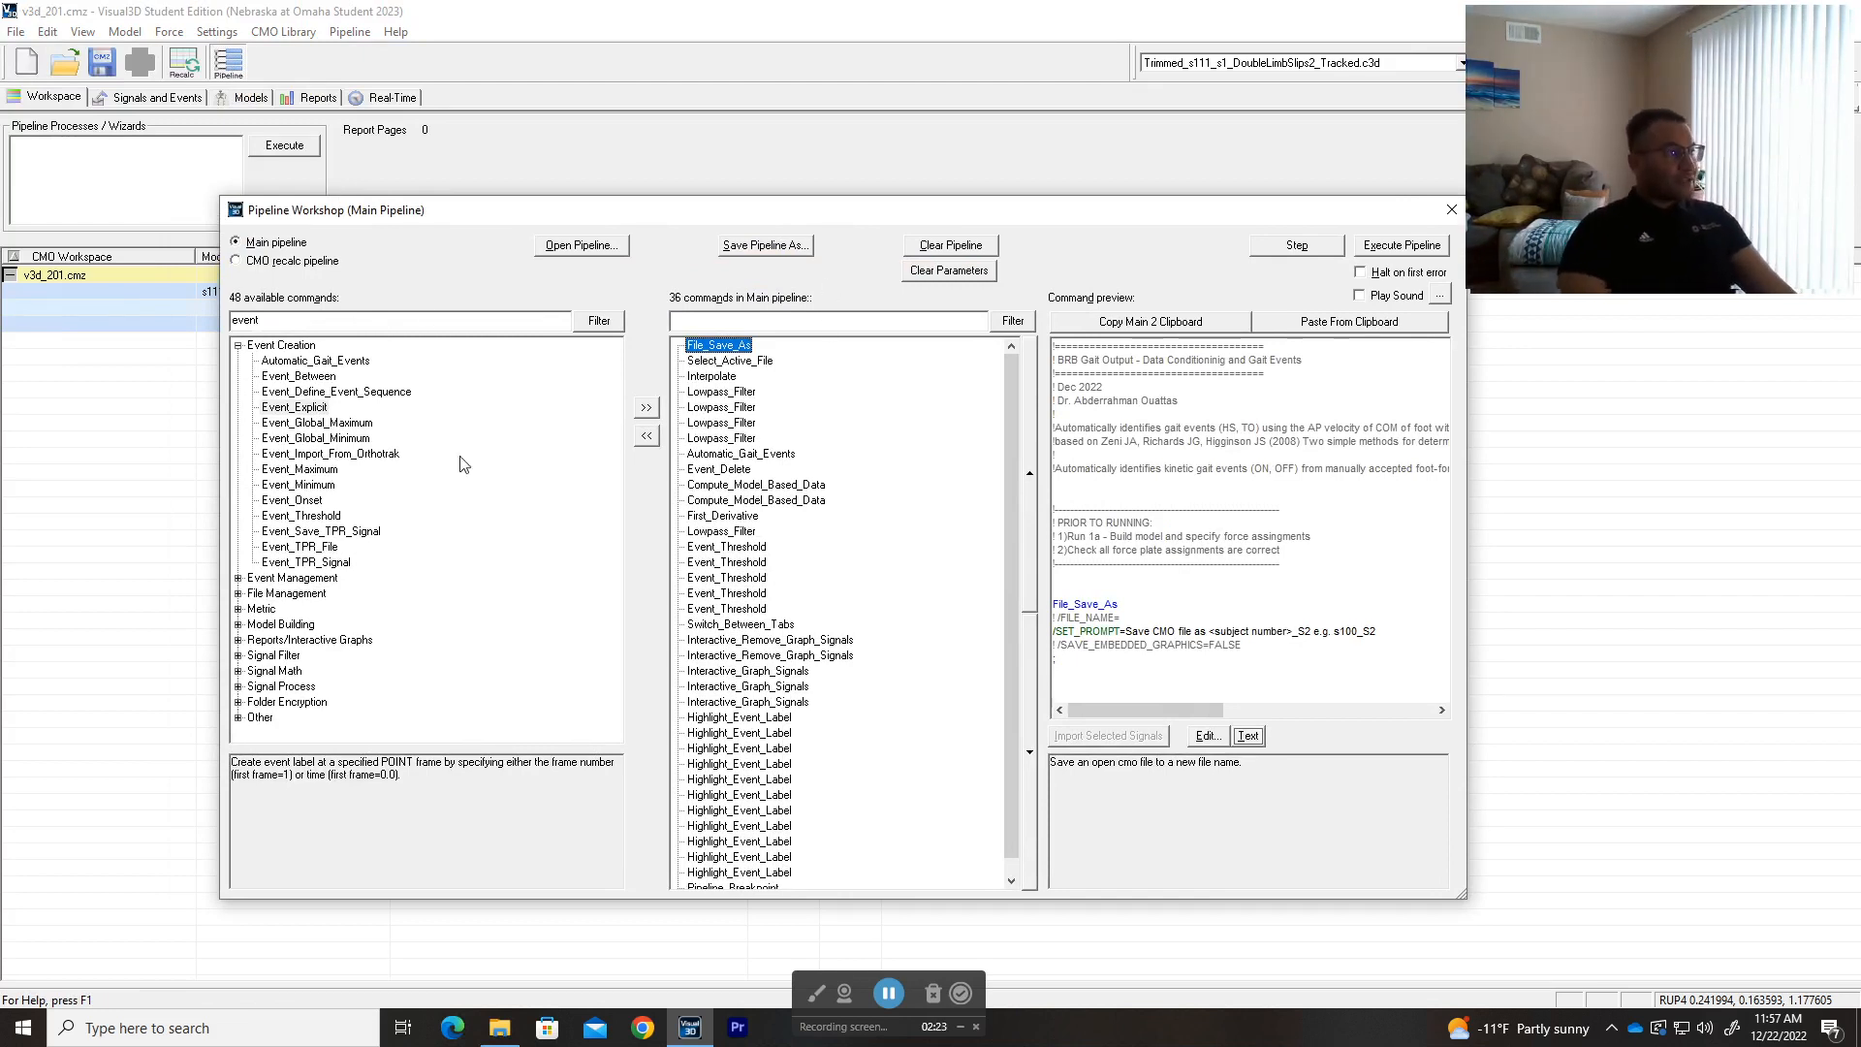
double_click(308, 324)
key("BackSpace")
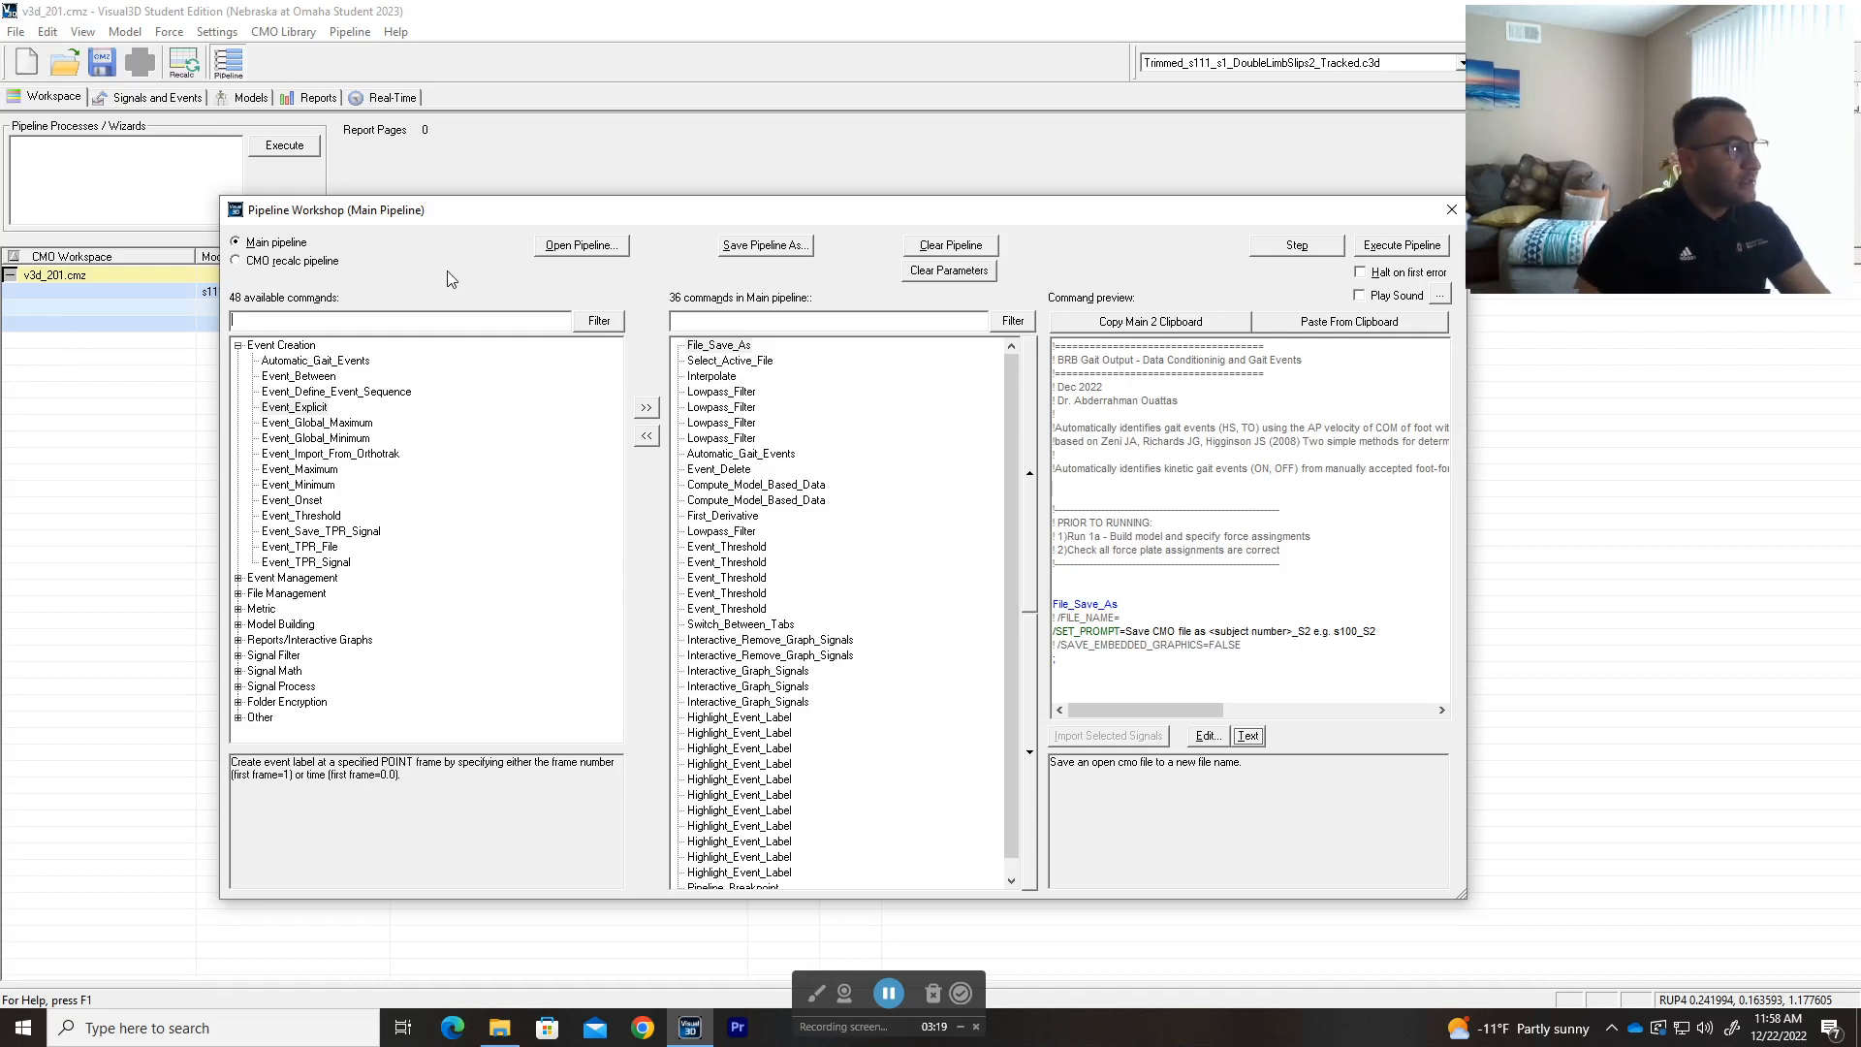
left_click_drag(433, 219, 428, 224)
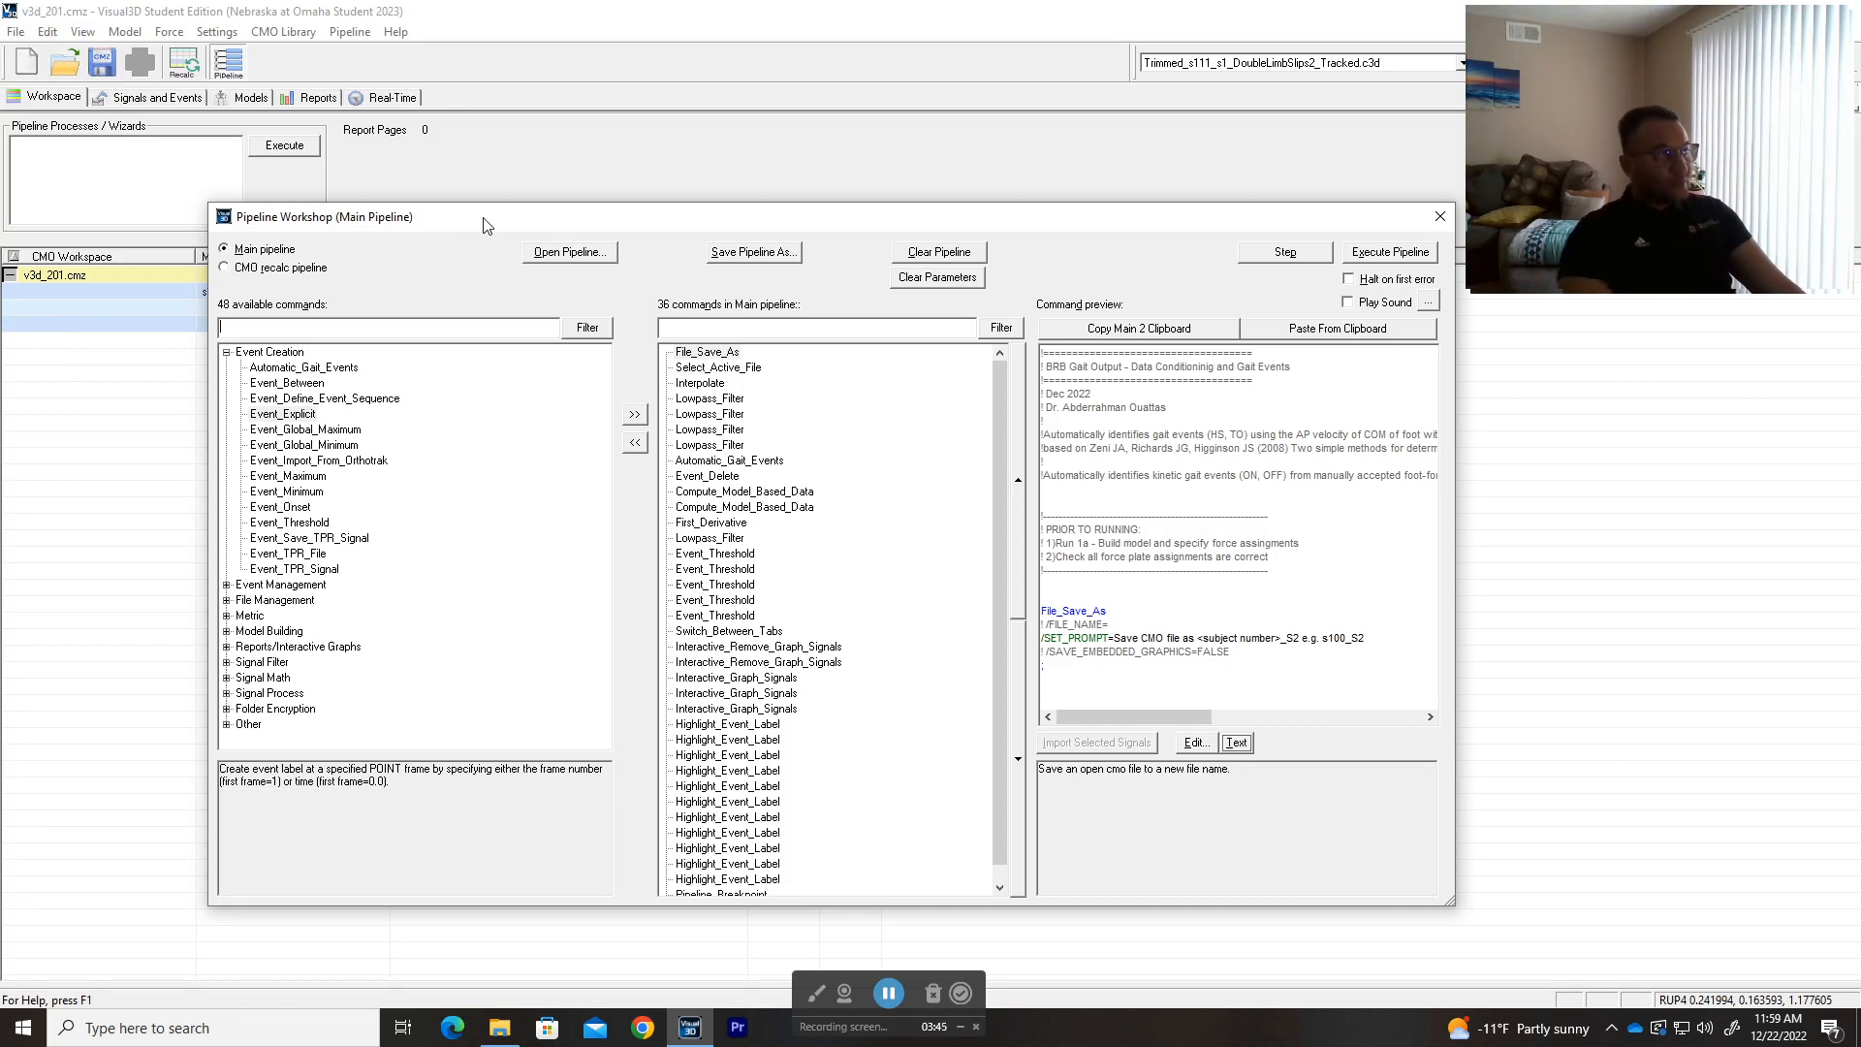
left_click_drag(622, 226, 615, 226)
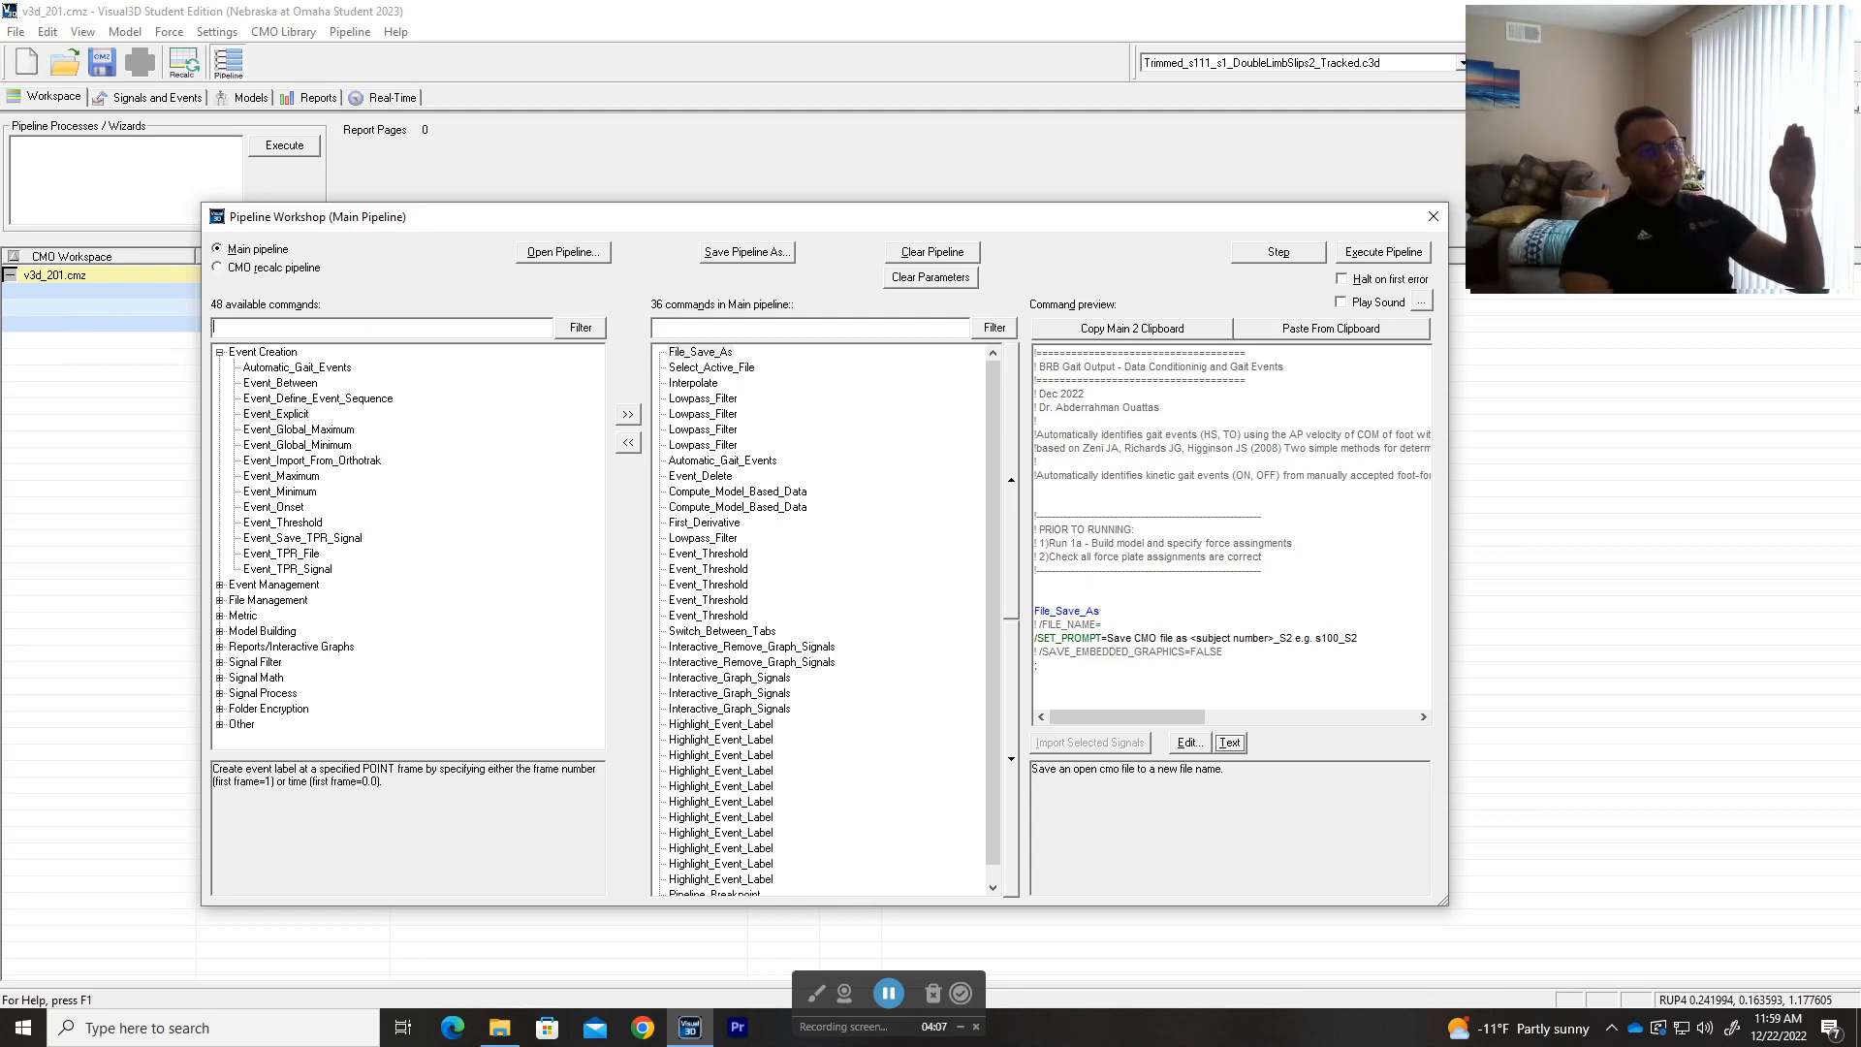
- Preview the File_Save_As command in the currently loaded main pipeline
left_click(721, 354)
scroll(832, 524, "down", 1)
scroll(833, 520, "up", 1)
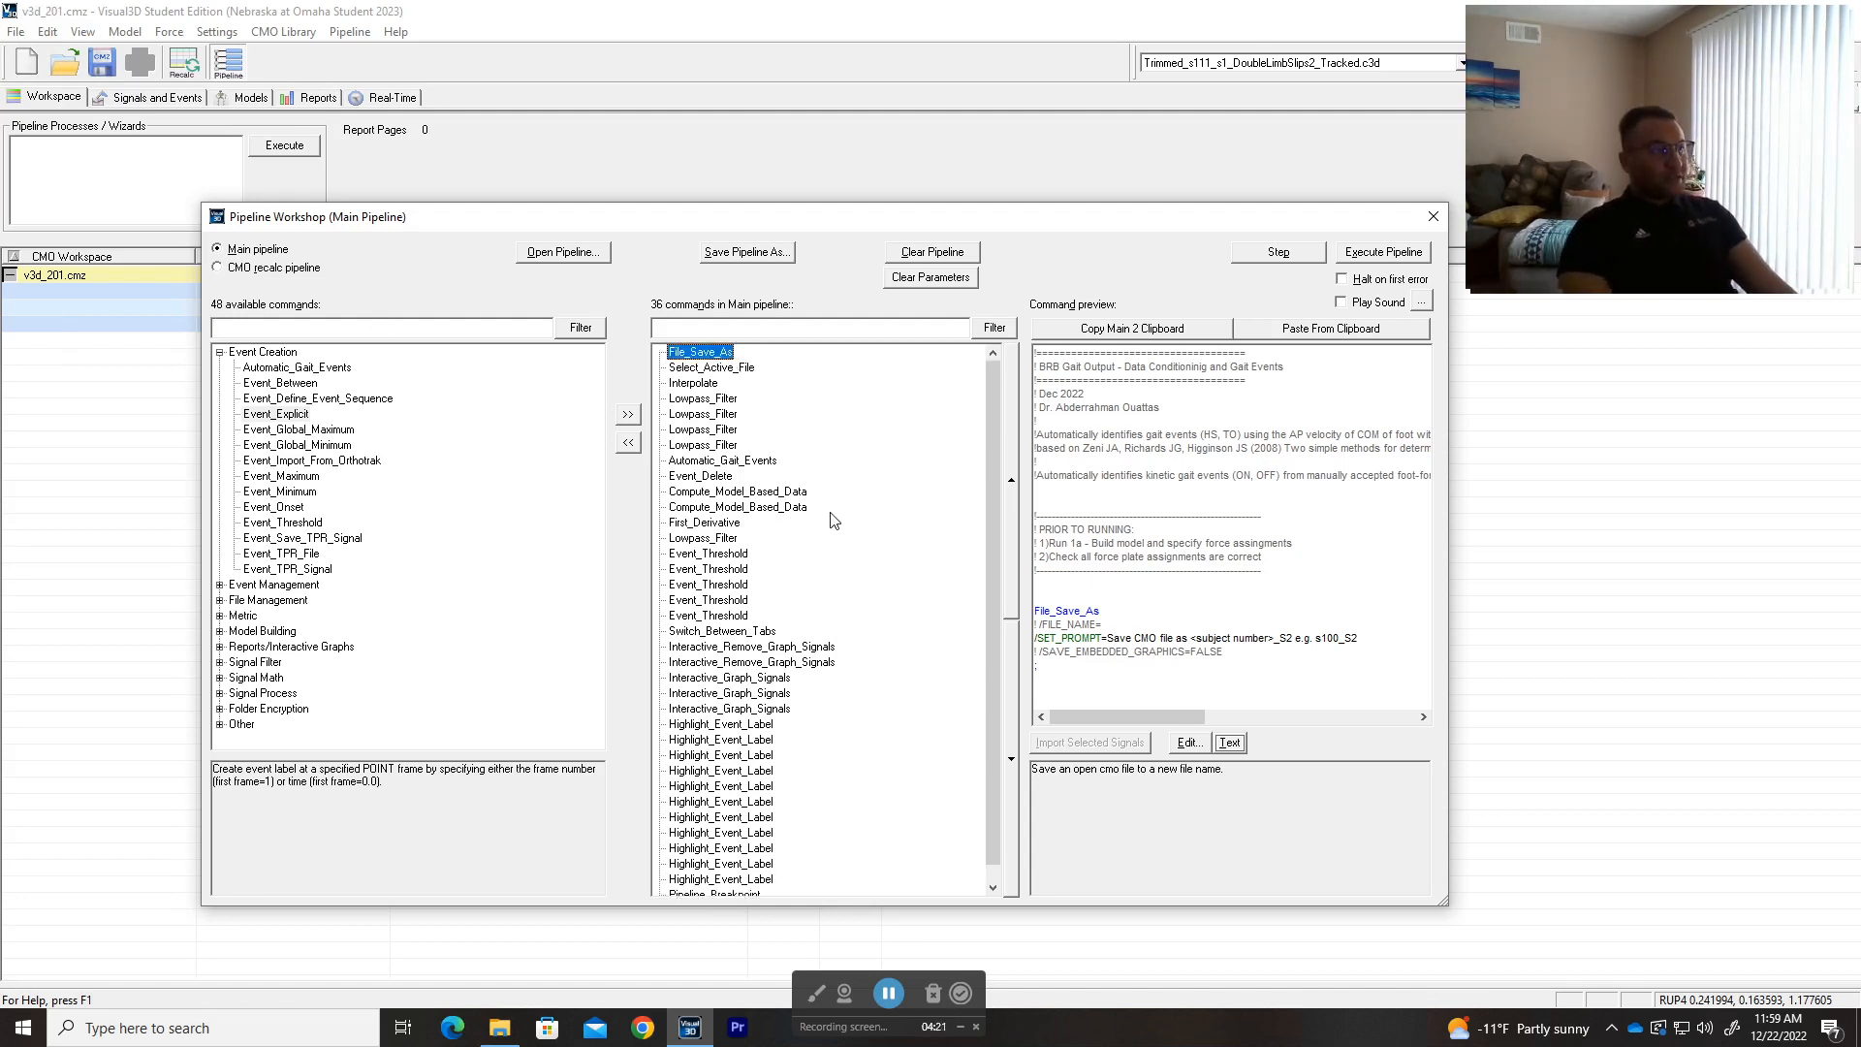
- Replace the existing main pipeline with the script Dissertation_1st_AO_Load_Data_Set_Mass&Height.v3s
left_click(577, 258)
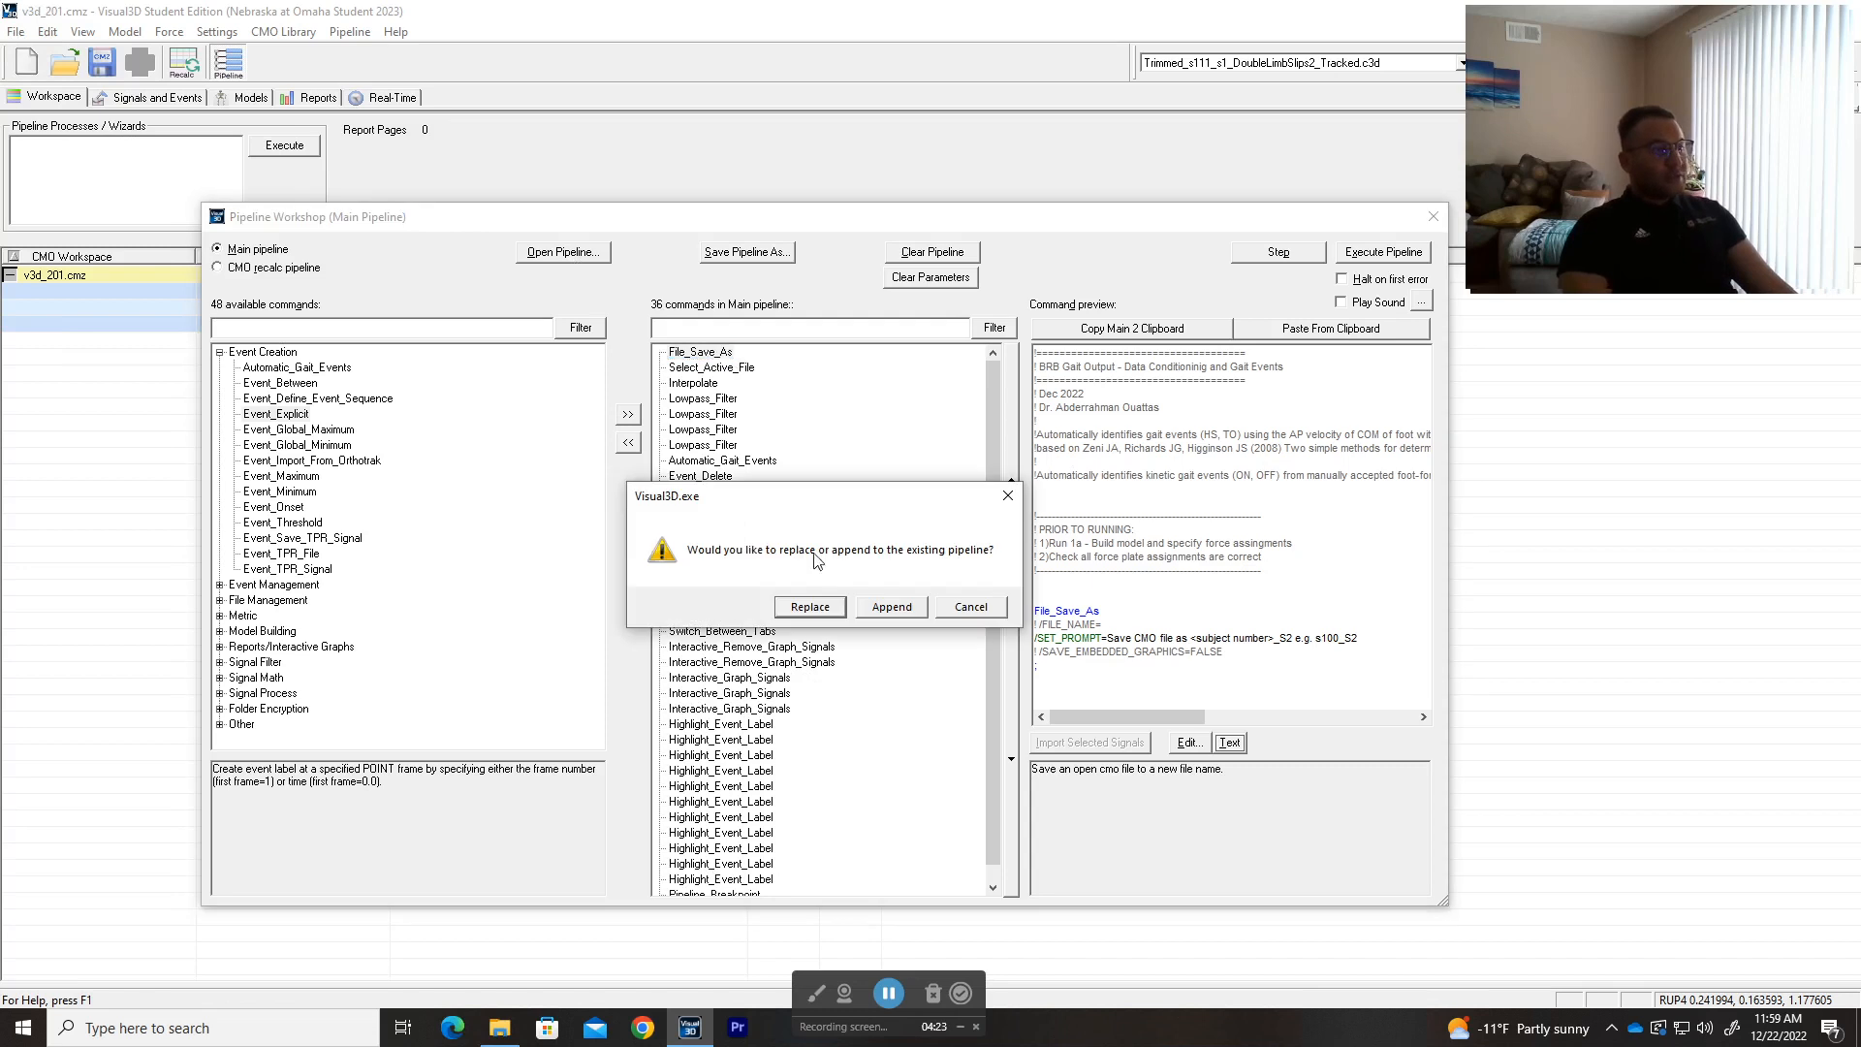
left_click(824, 607)
left_click_drag(985, 327, 776, 319)
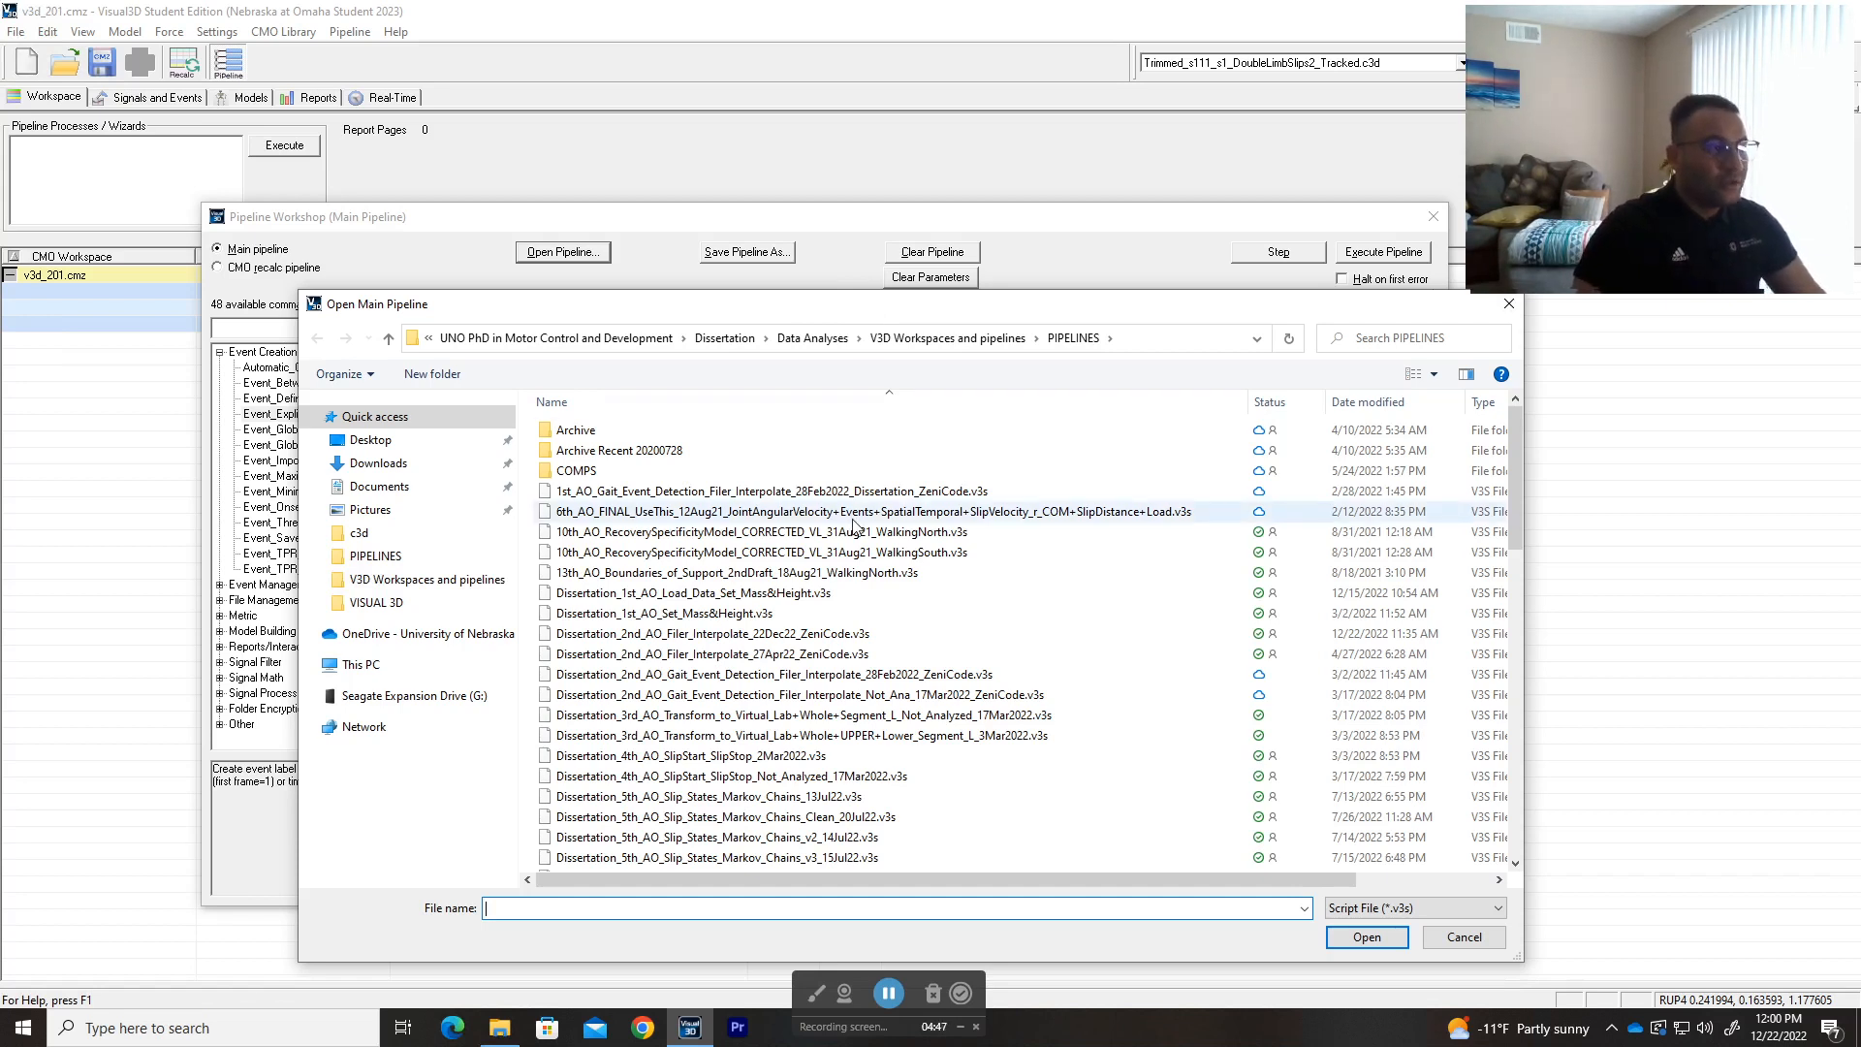
double_click(814, 593)
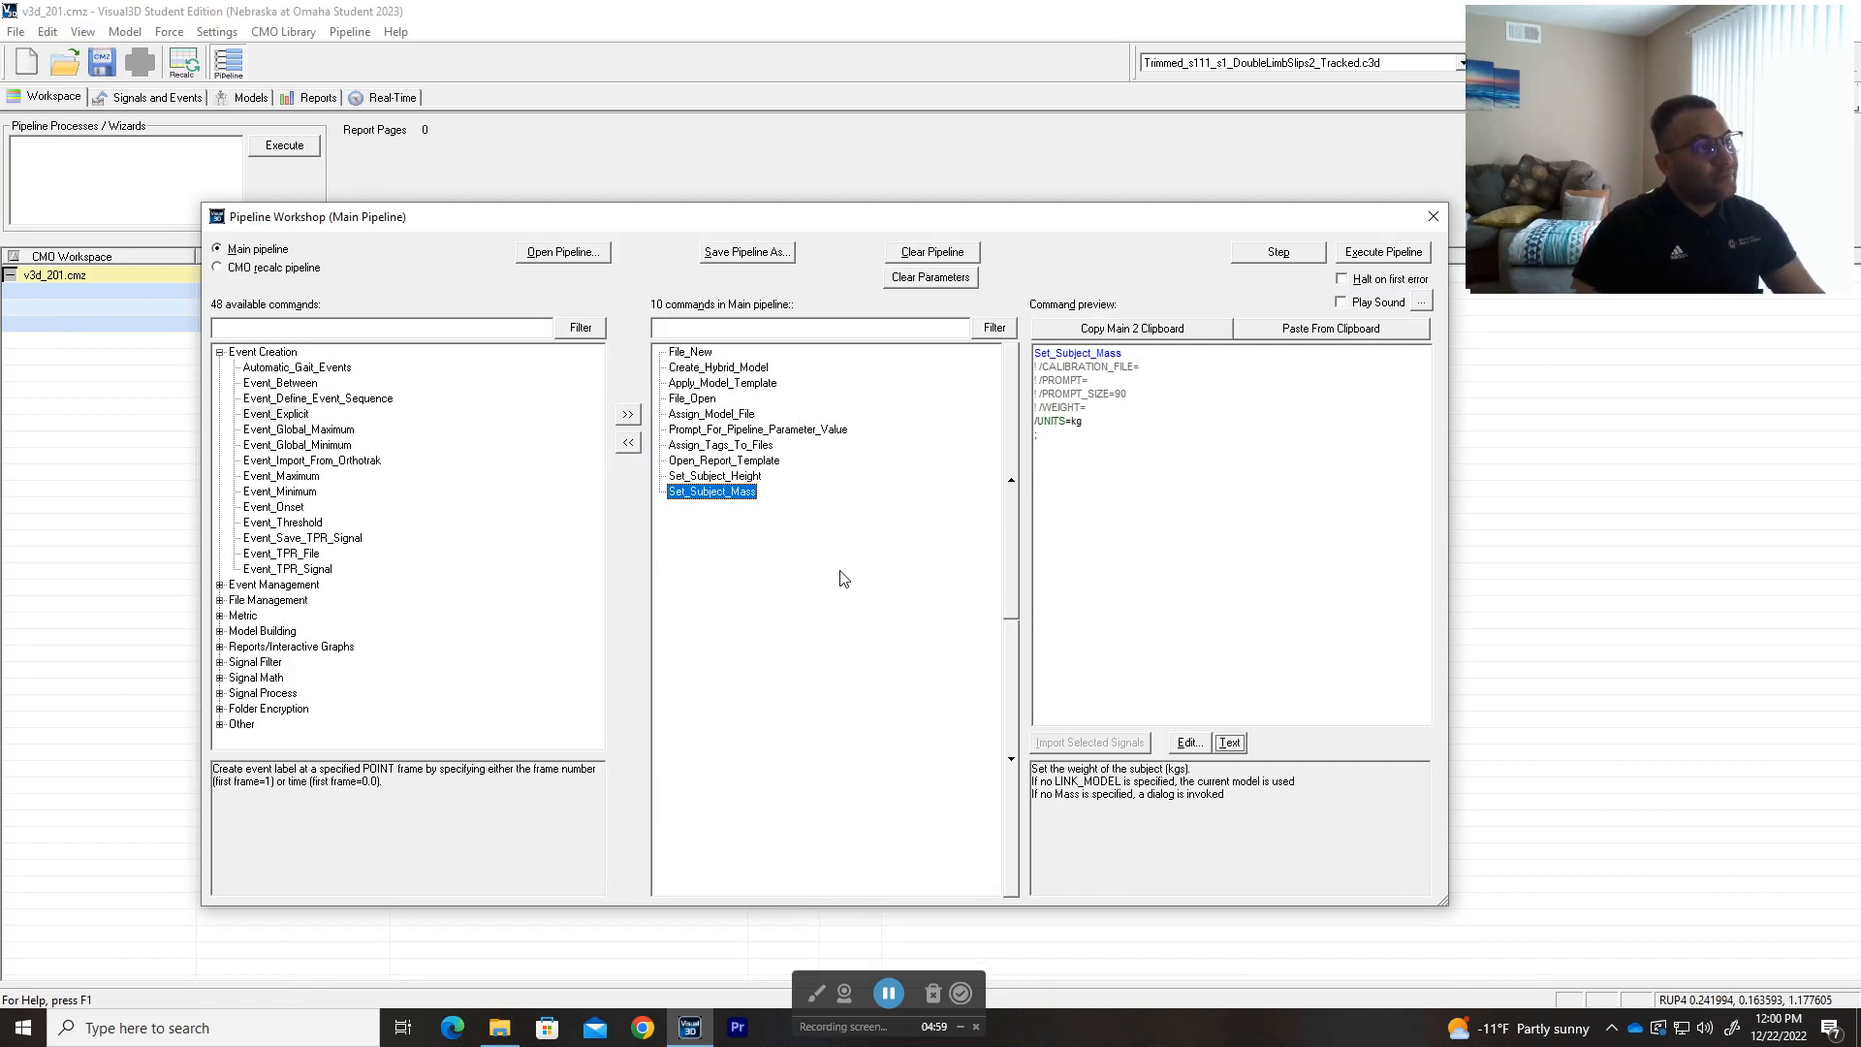
- Move the Pipeline Workshop window below the motion file list and preview the pipeline's File_New command
mouse_move(900, 549)
left_mouse_down()
mouse_move(685, 370)
mouse_move(887, 572)
left_mouse_up()
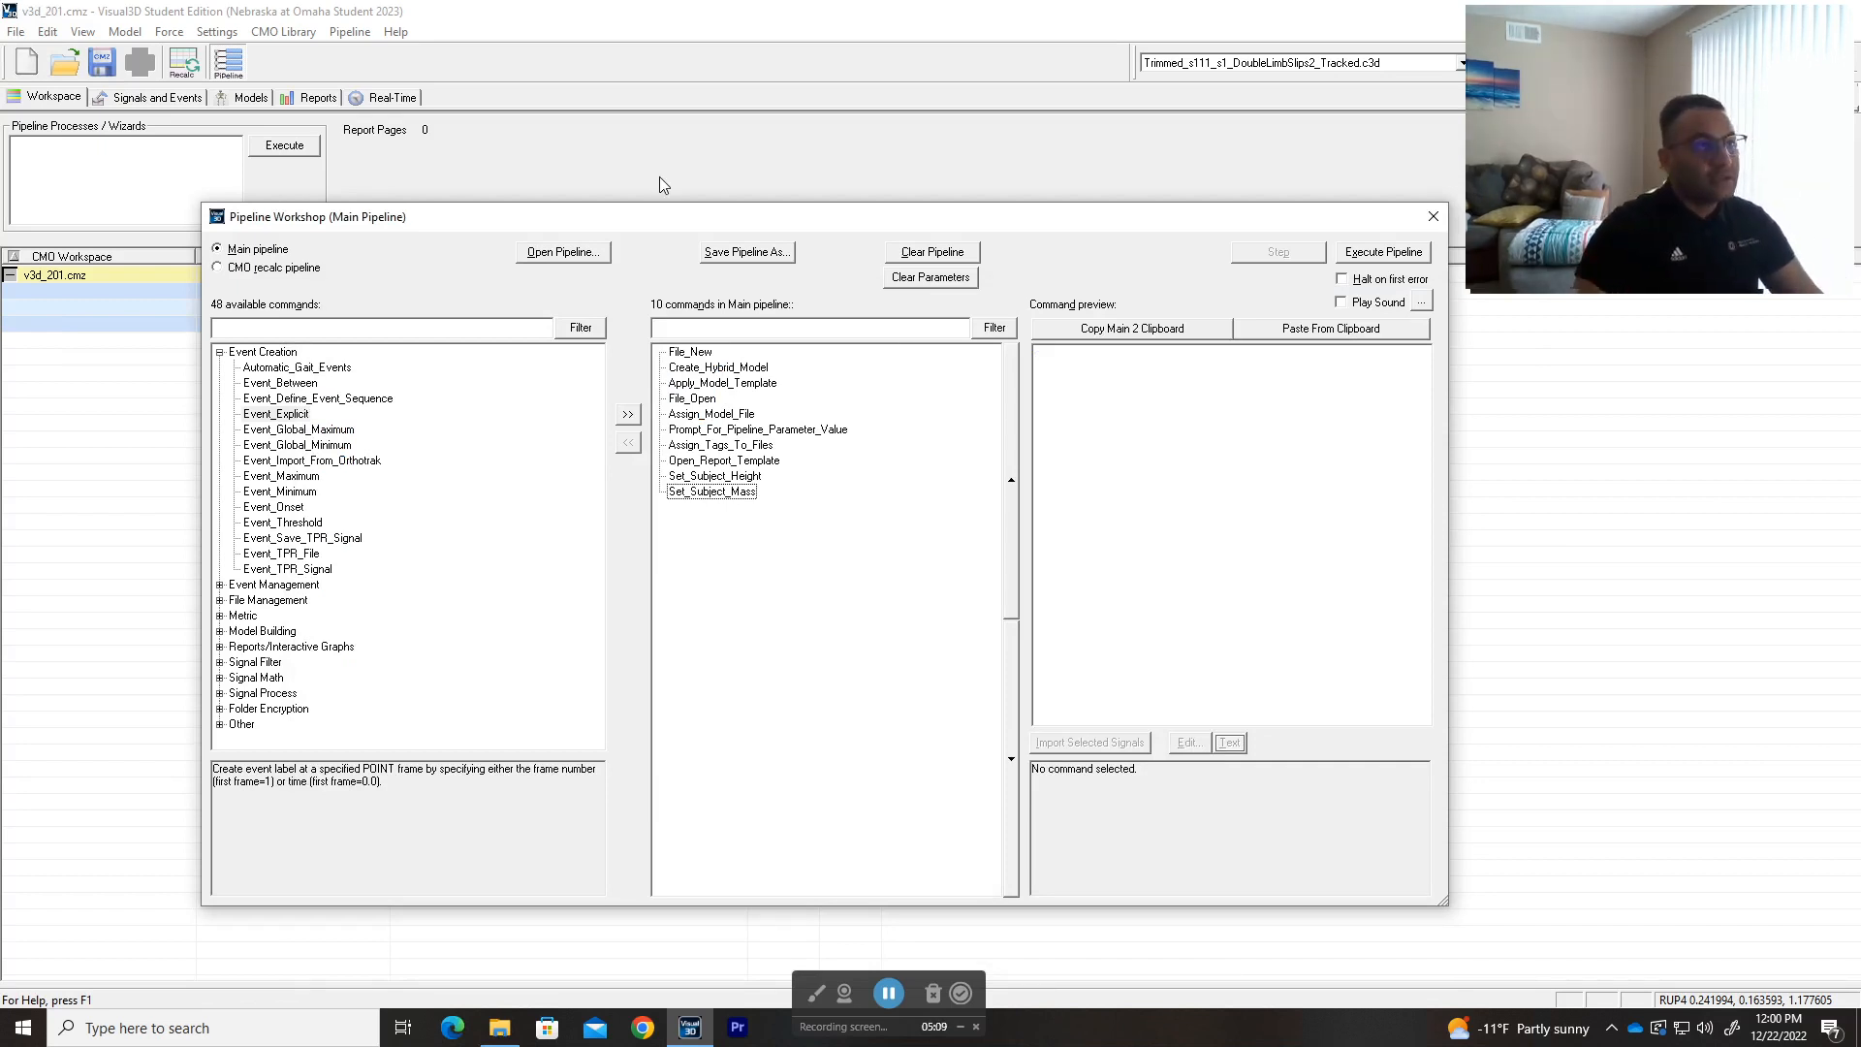
left_click_drag(676, 235, 780, 385)
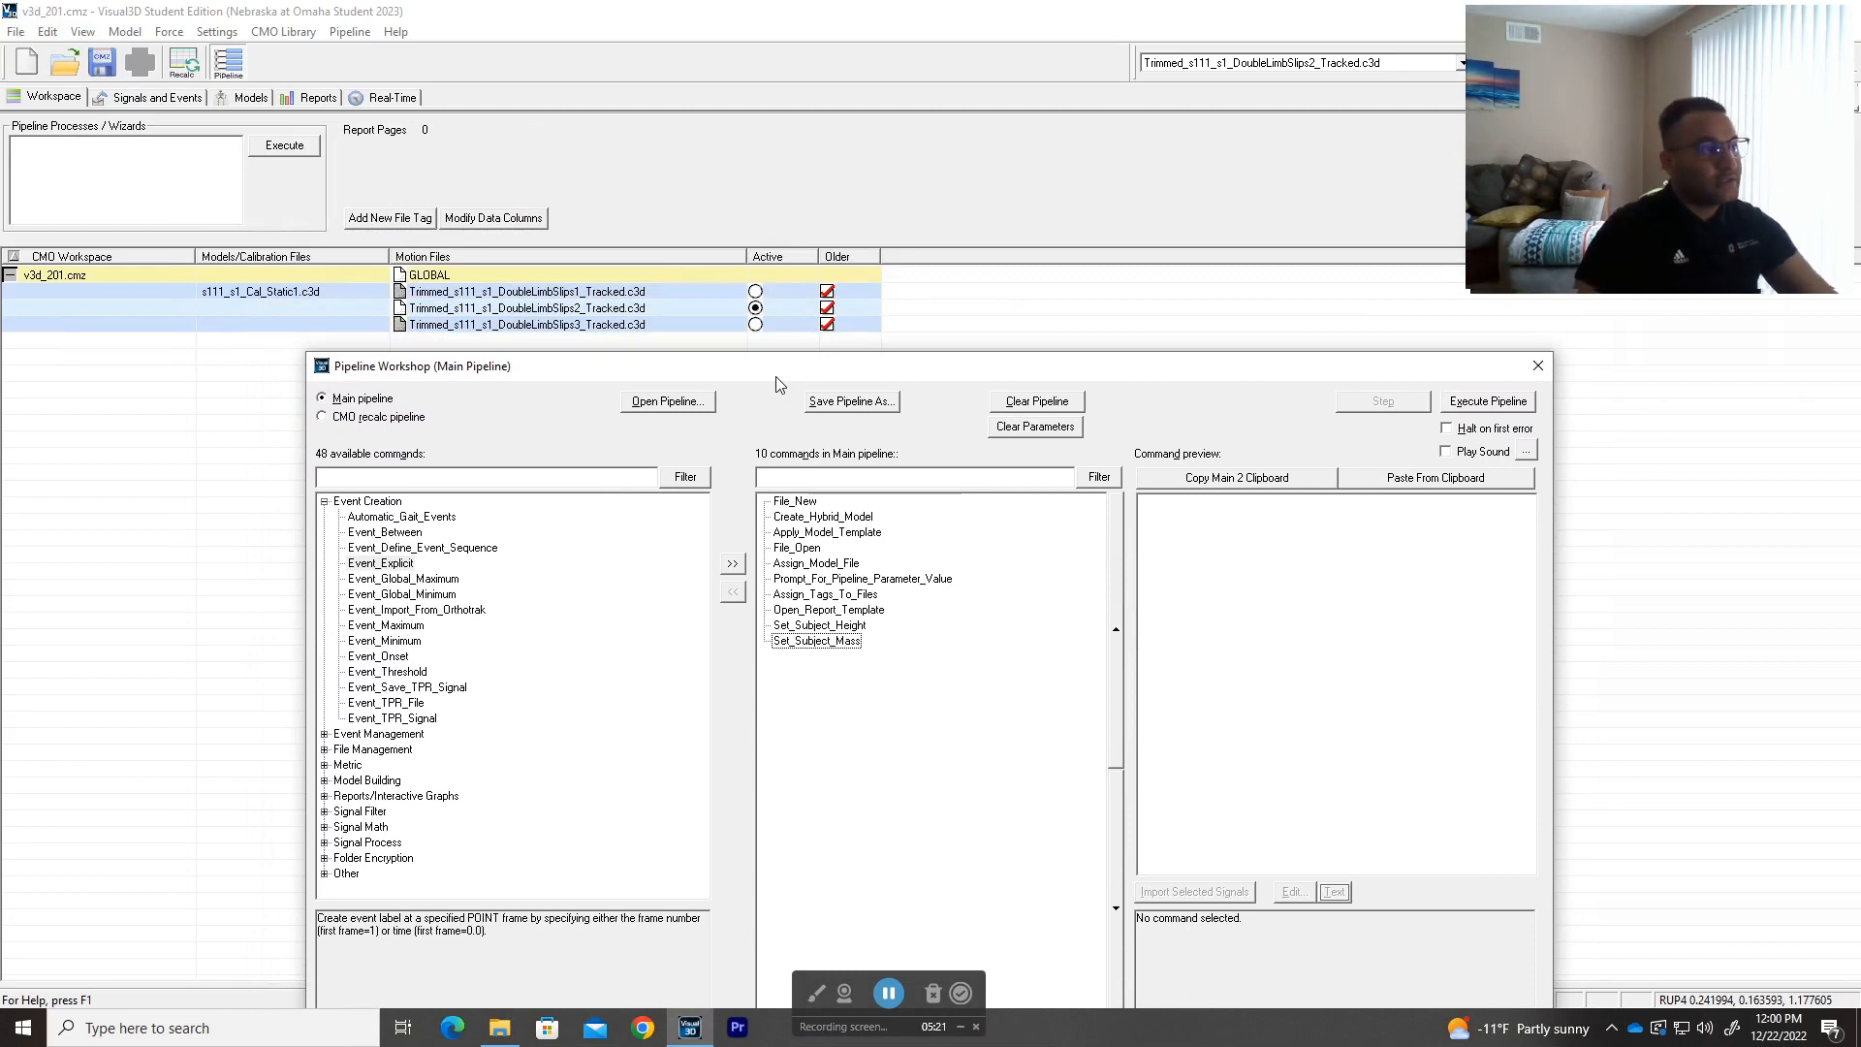
left_click(784, 502)
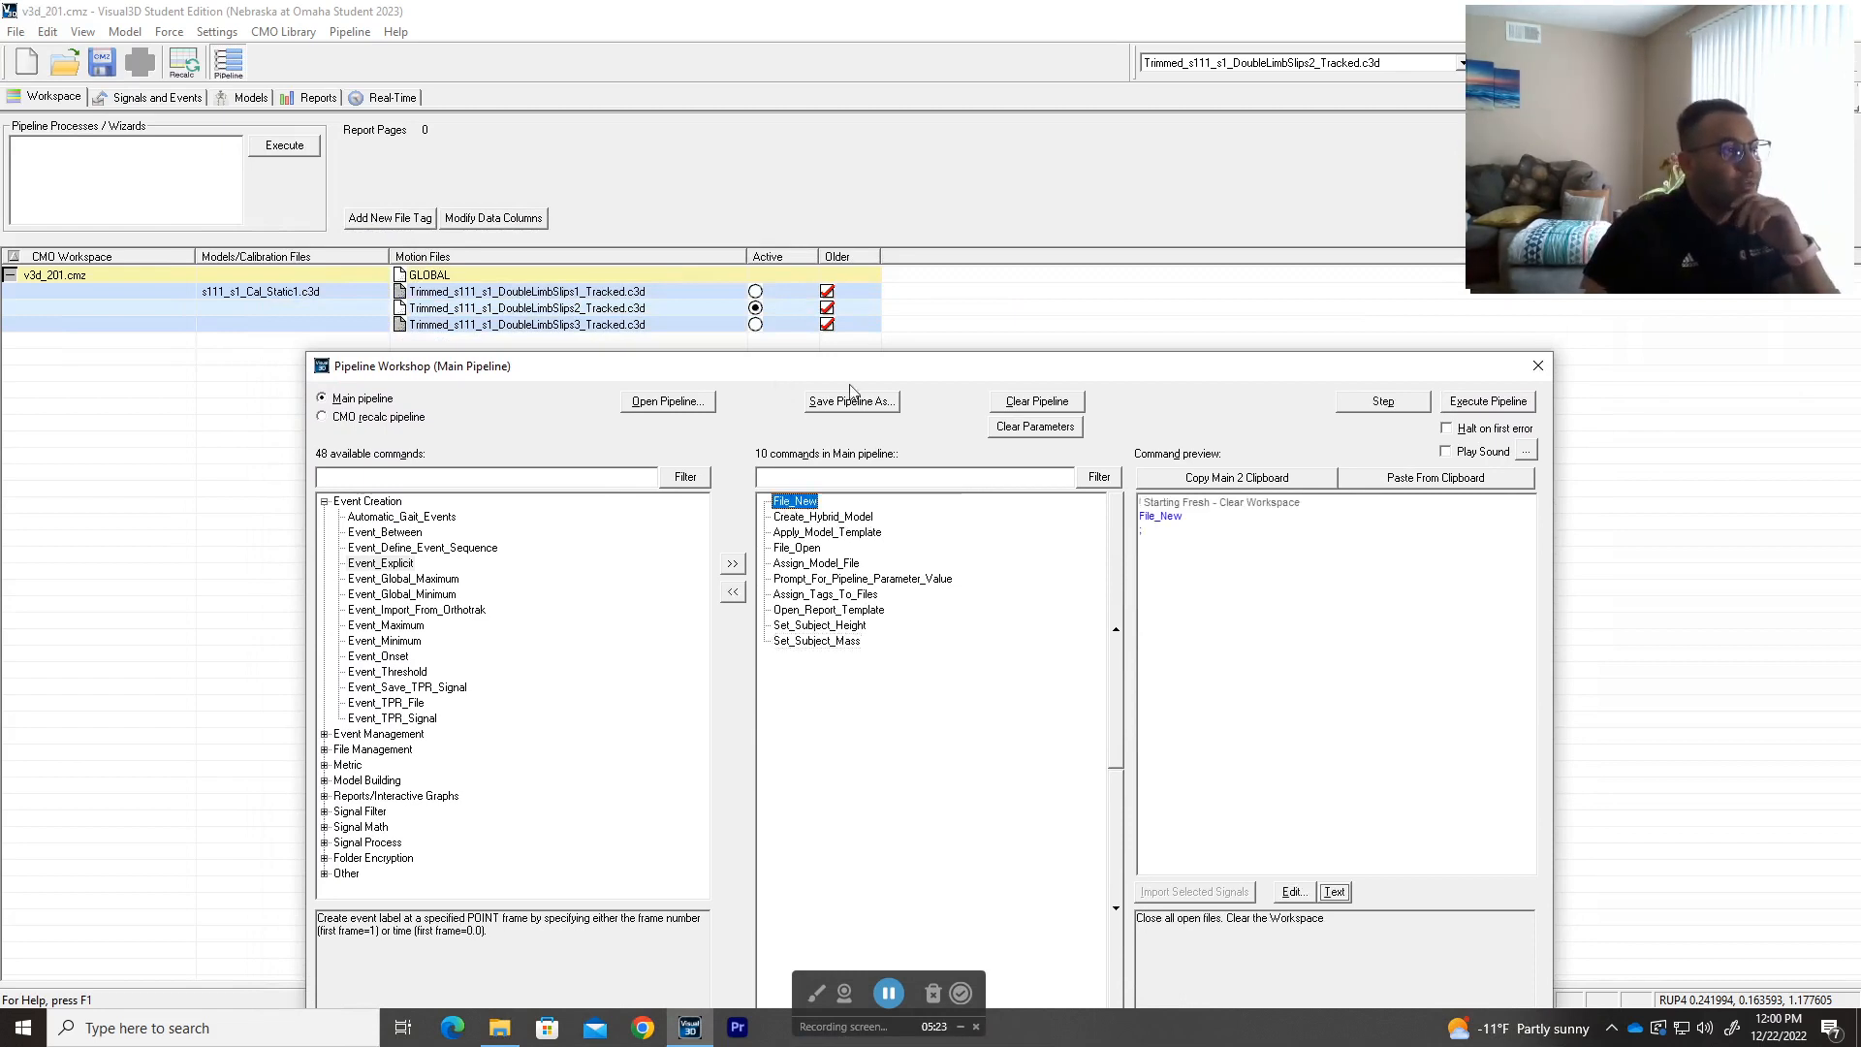
left_click_drag(857, 374, 924, 325)
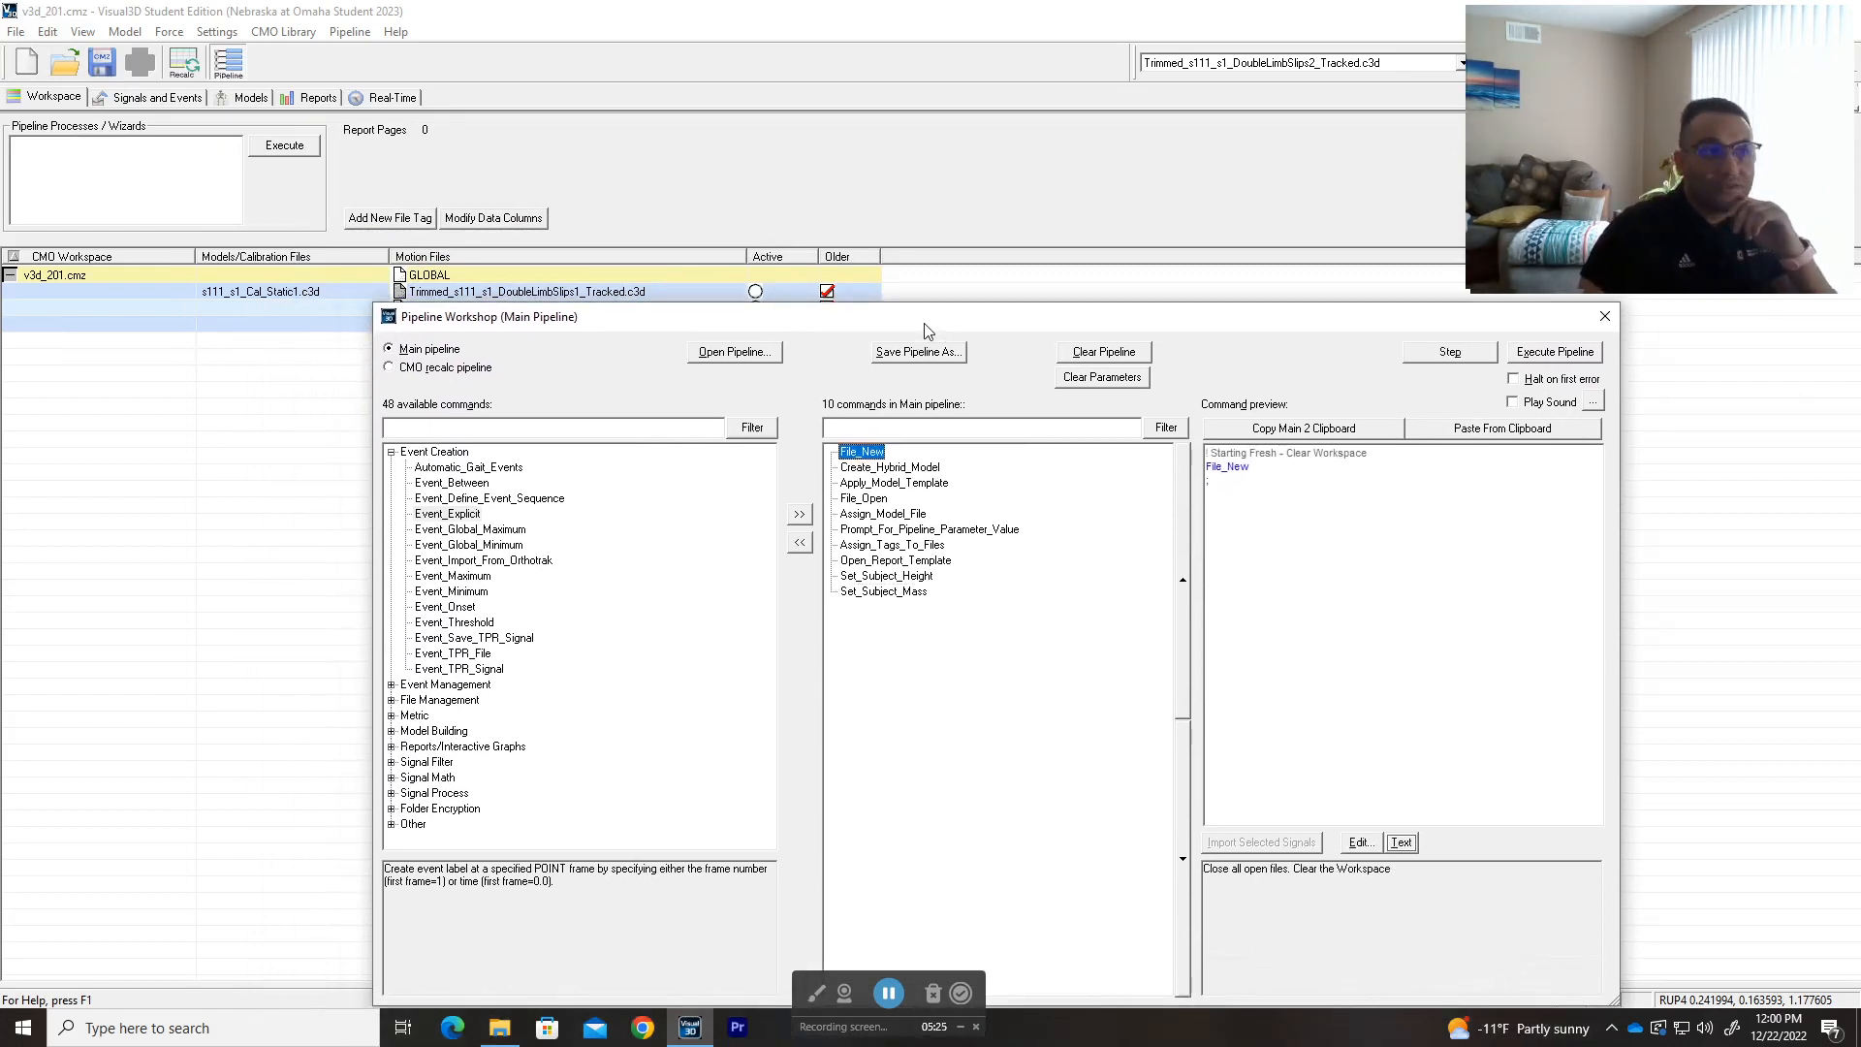
- Collapse the Event Creation group and apply an empty filter to list every available command
left_click(676, 427)
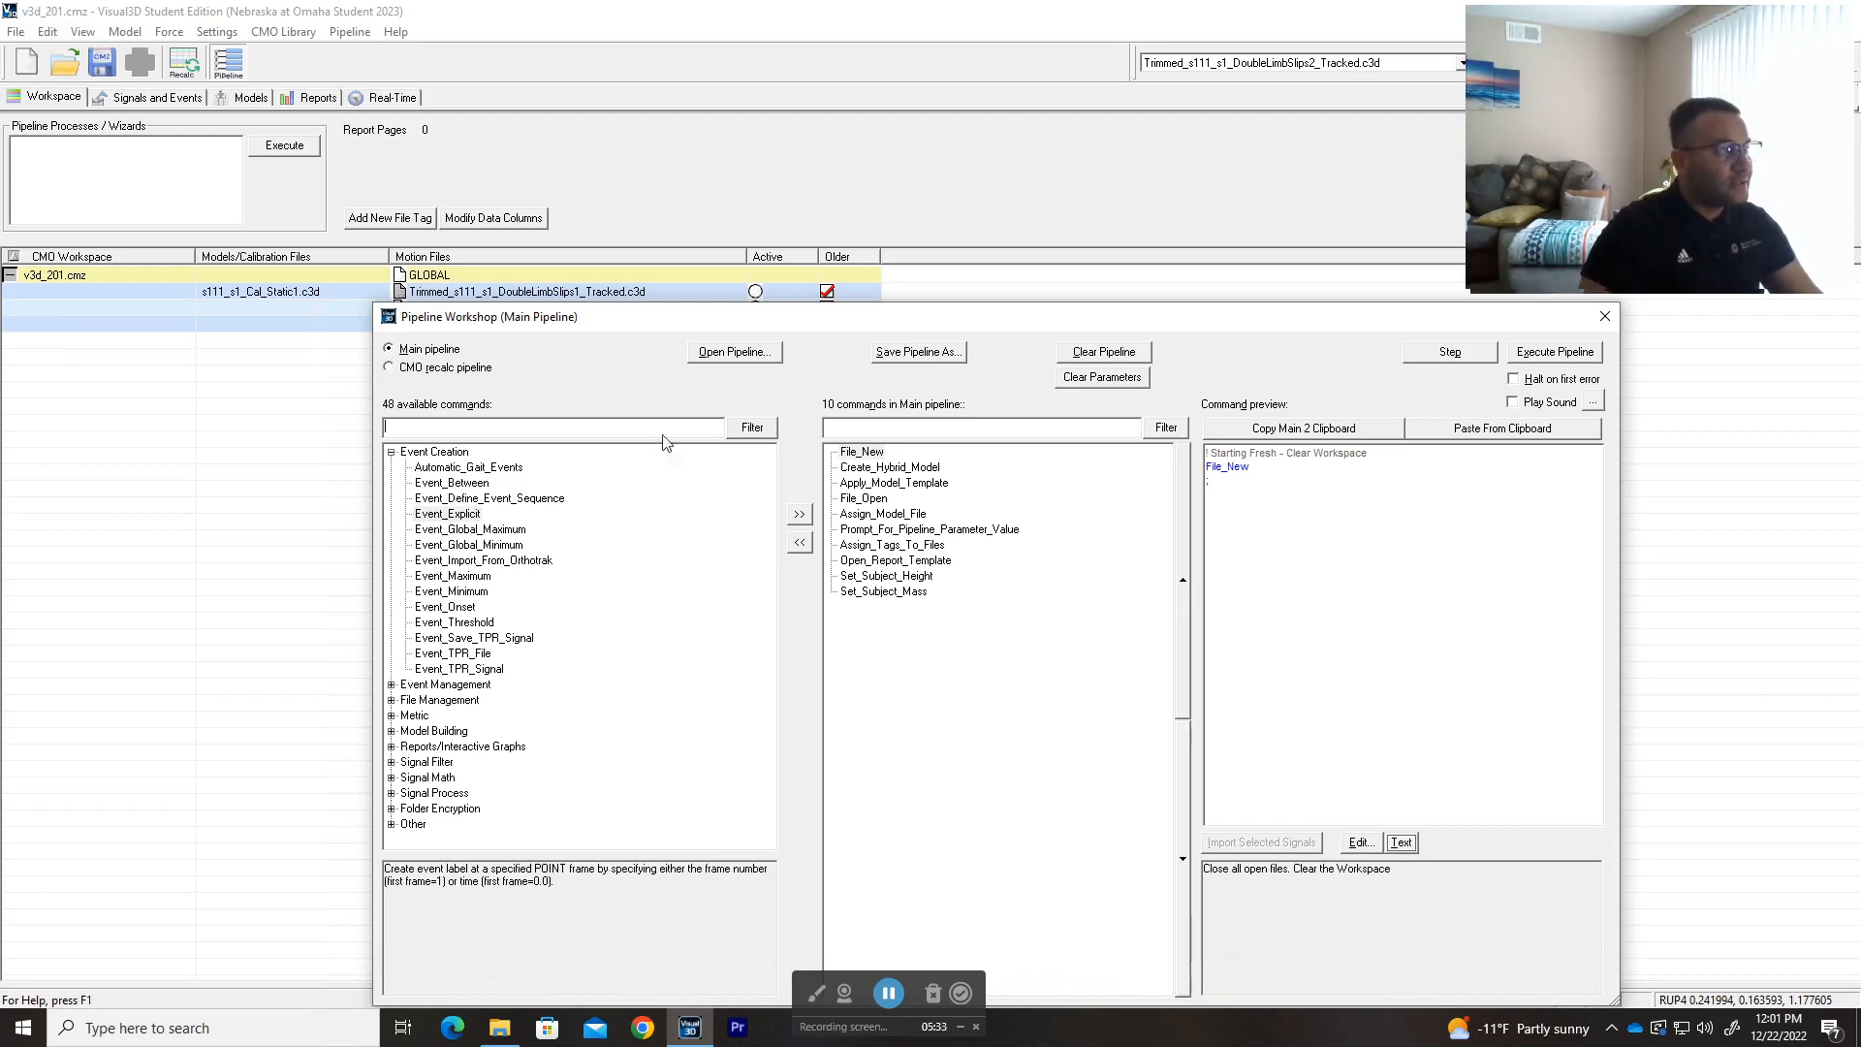
double_click(417, 456)
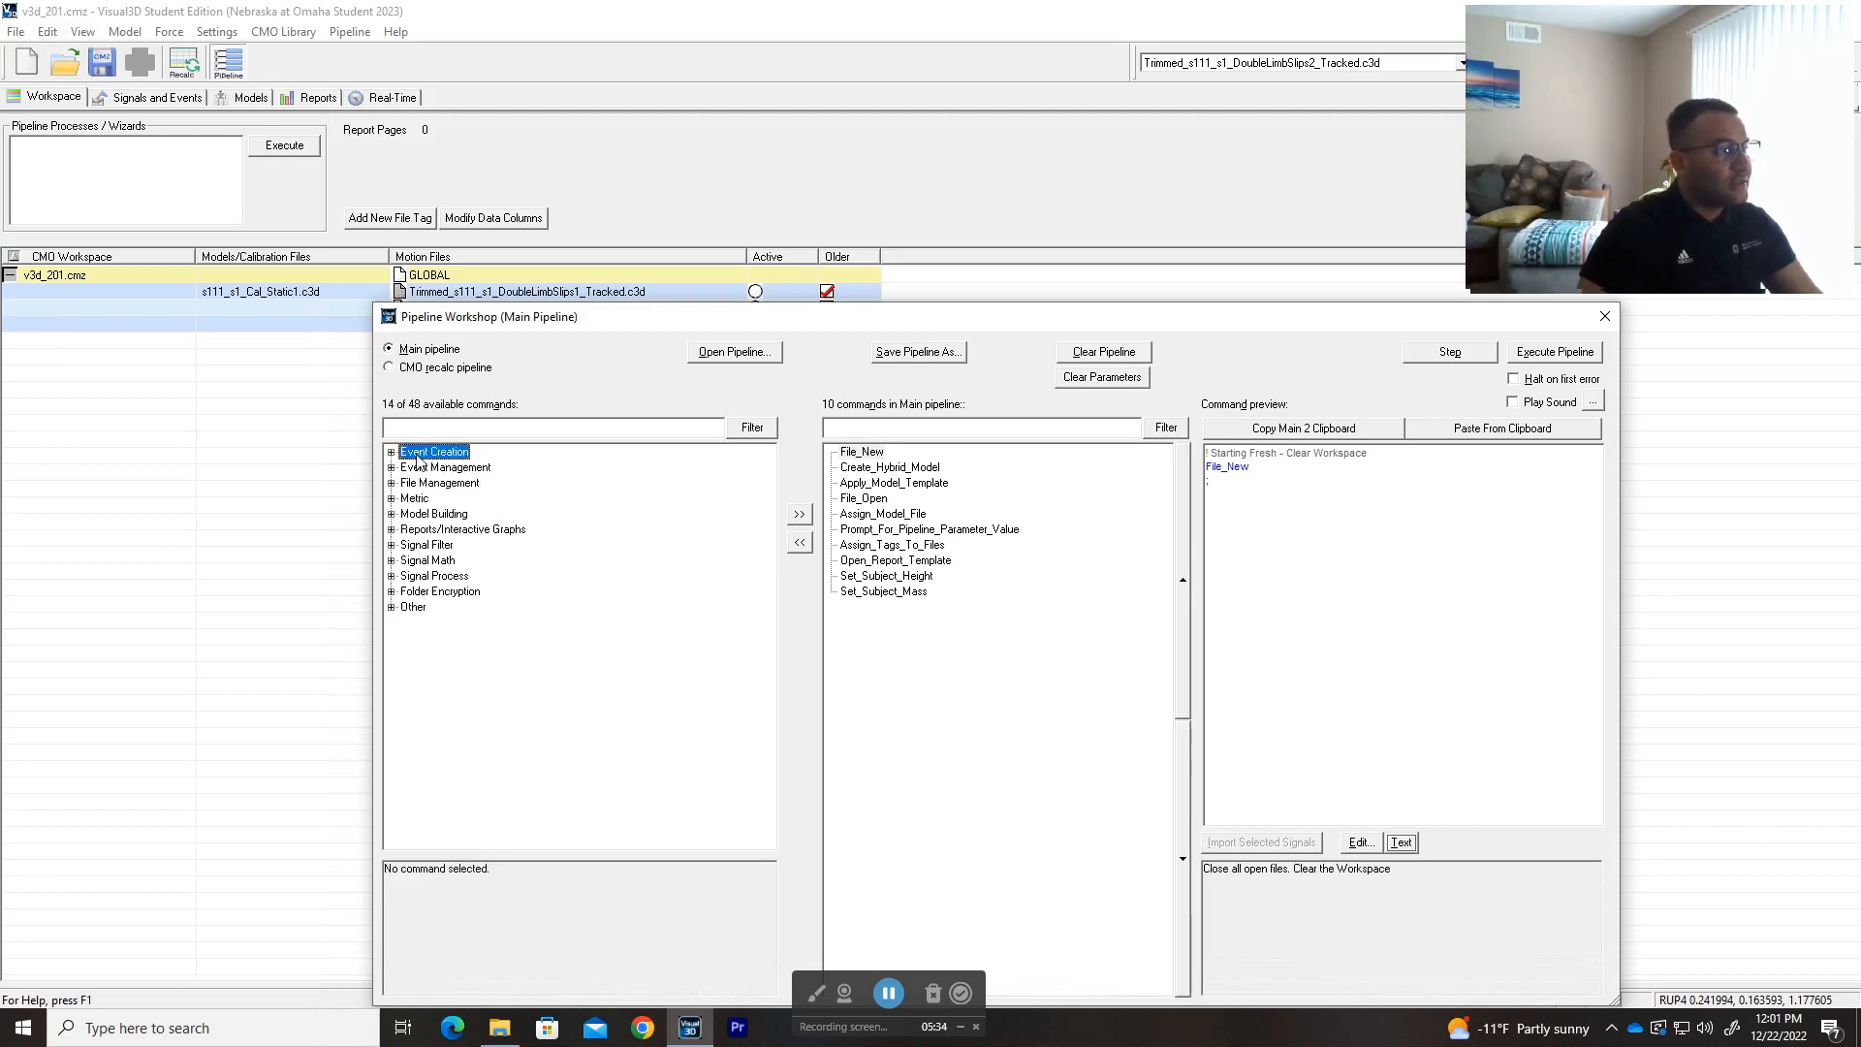
left_click(754, 431)
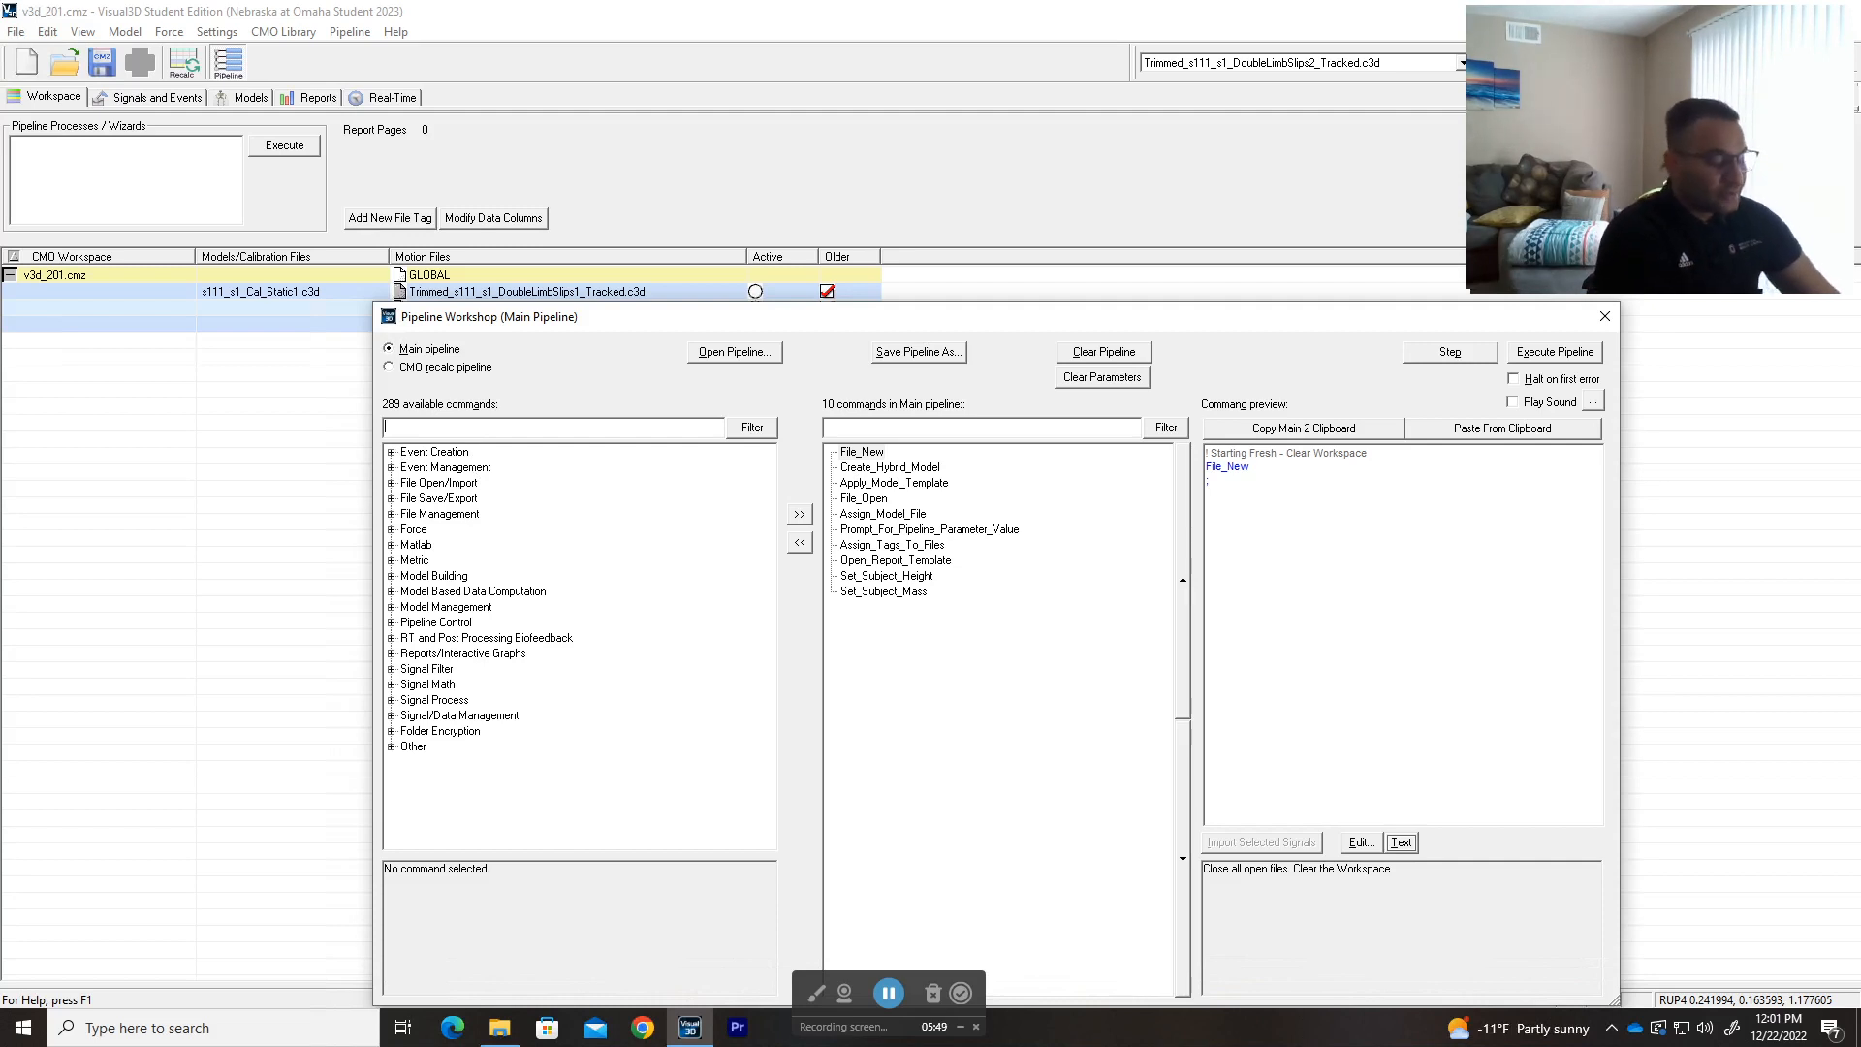
- Filter the available commands by "file_new" and expand the File Management group
type("new")
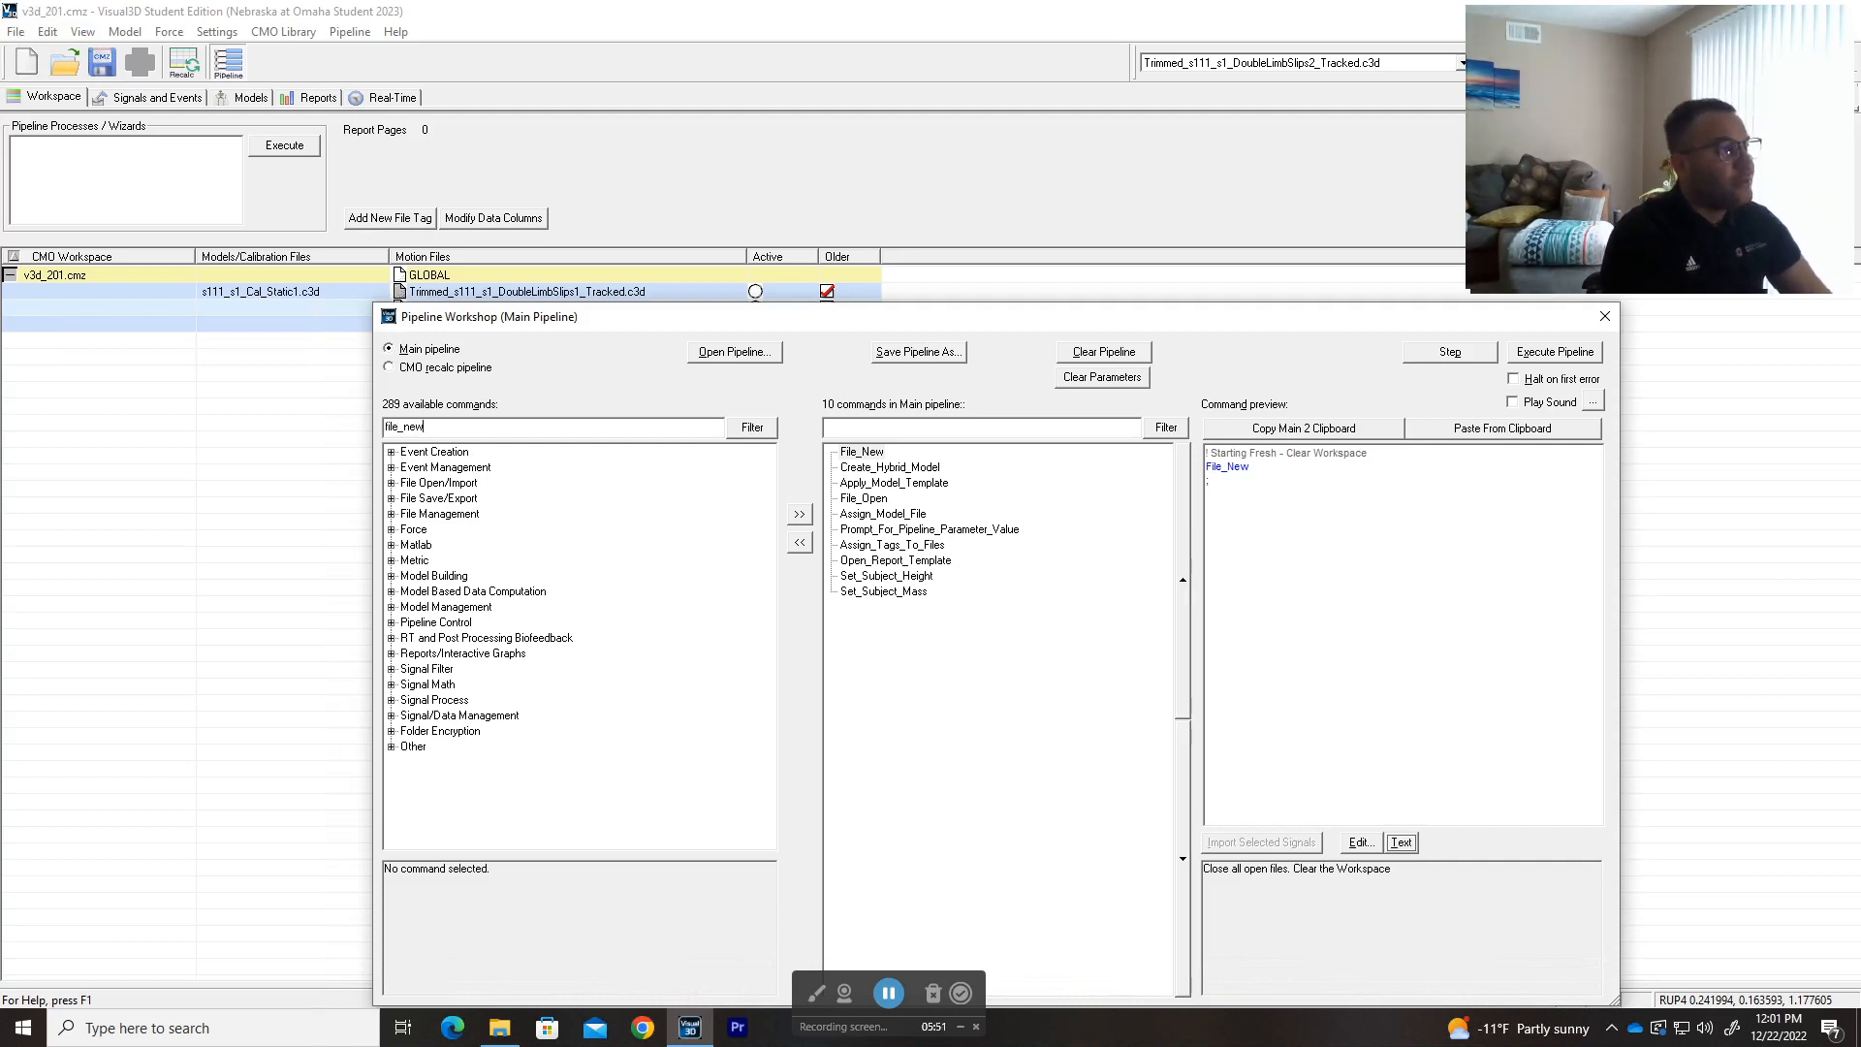
left_click(766, 434)
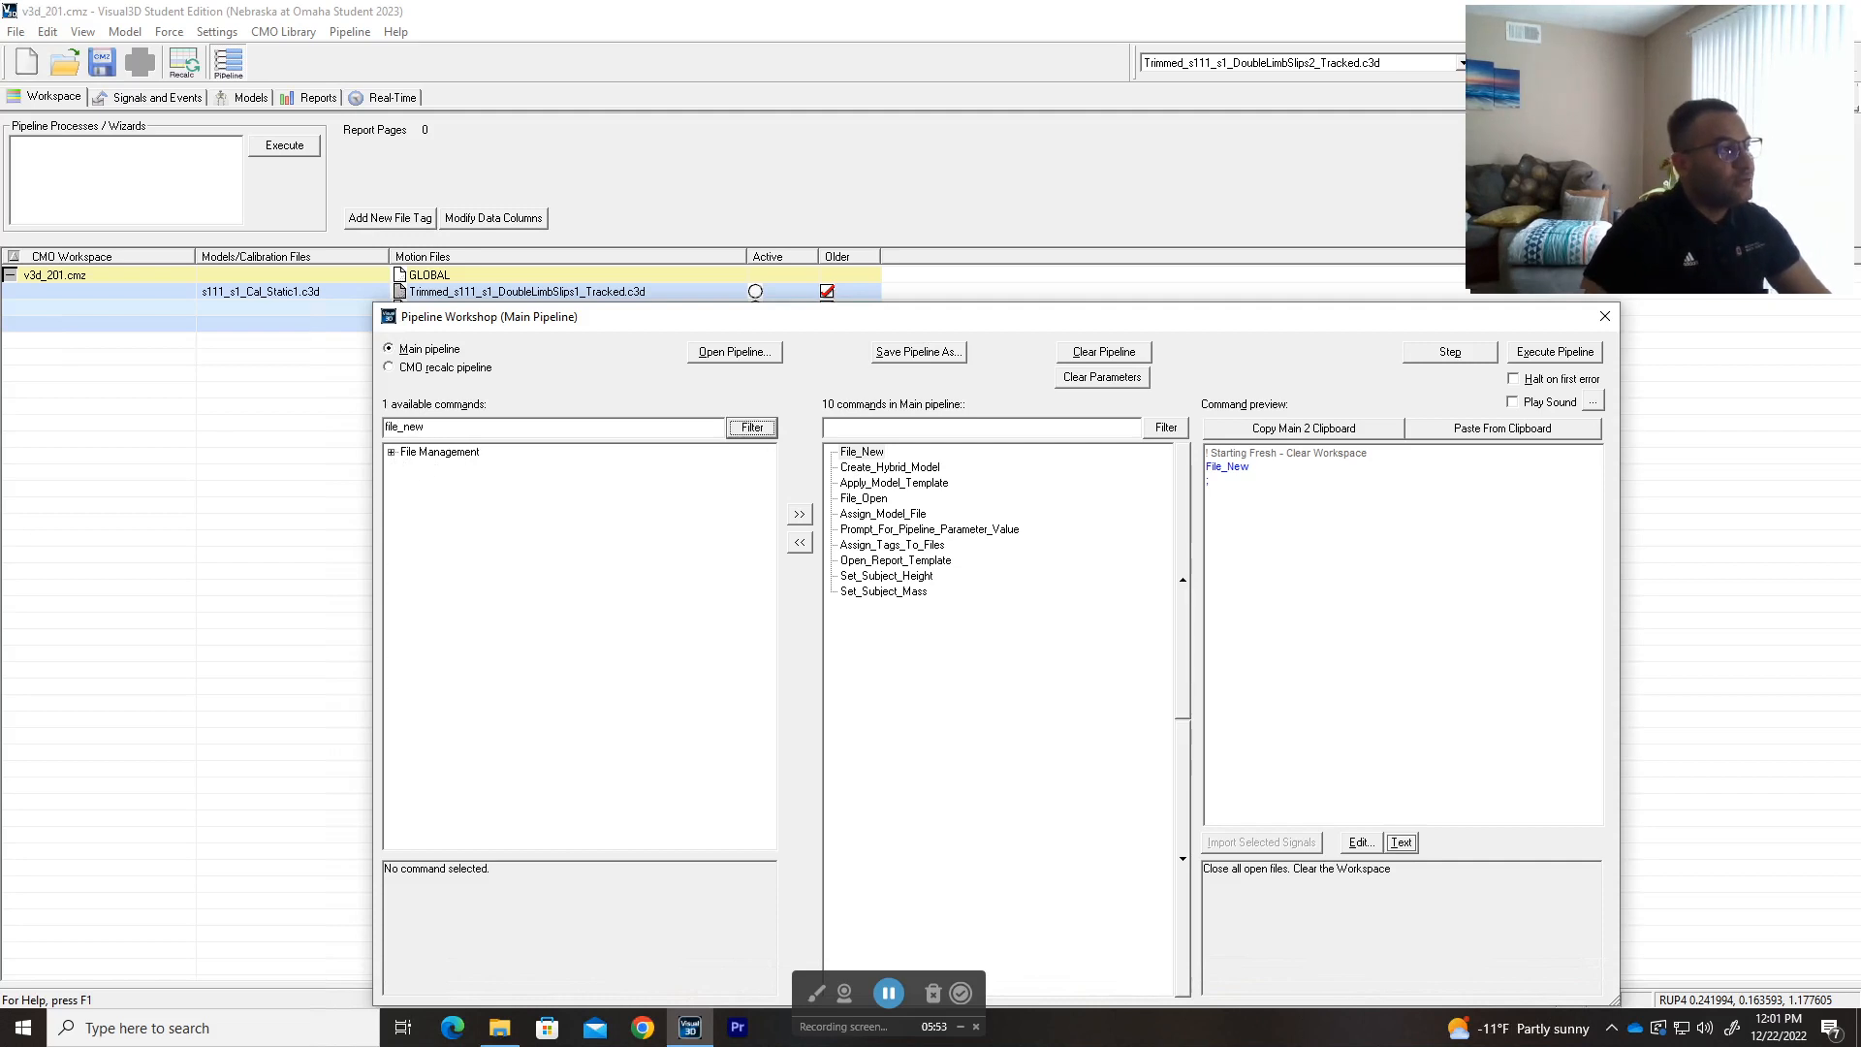
left_click(392, 453)
- Filter the available commands by "file" and read the descriptions of Event_Import_From_Orthotrak and Event_TPR_File in the Event Creation group
double_click(405, 428)
type("file")
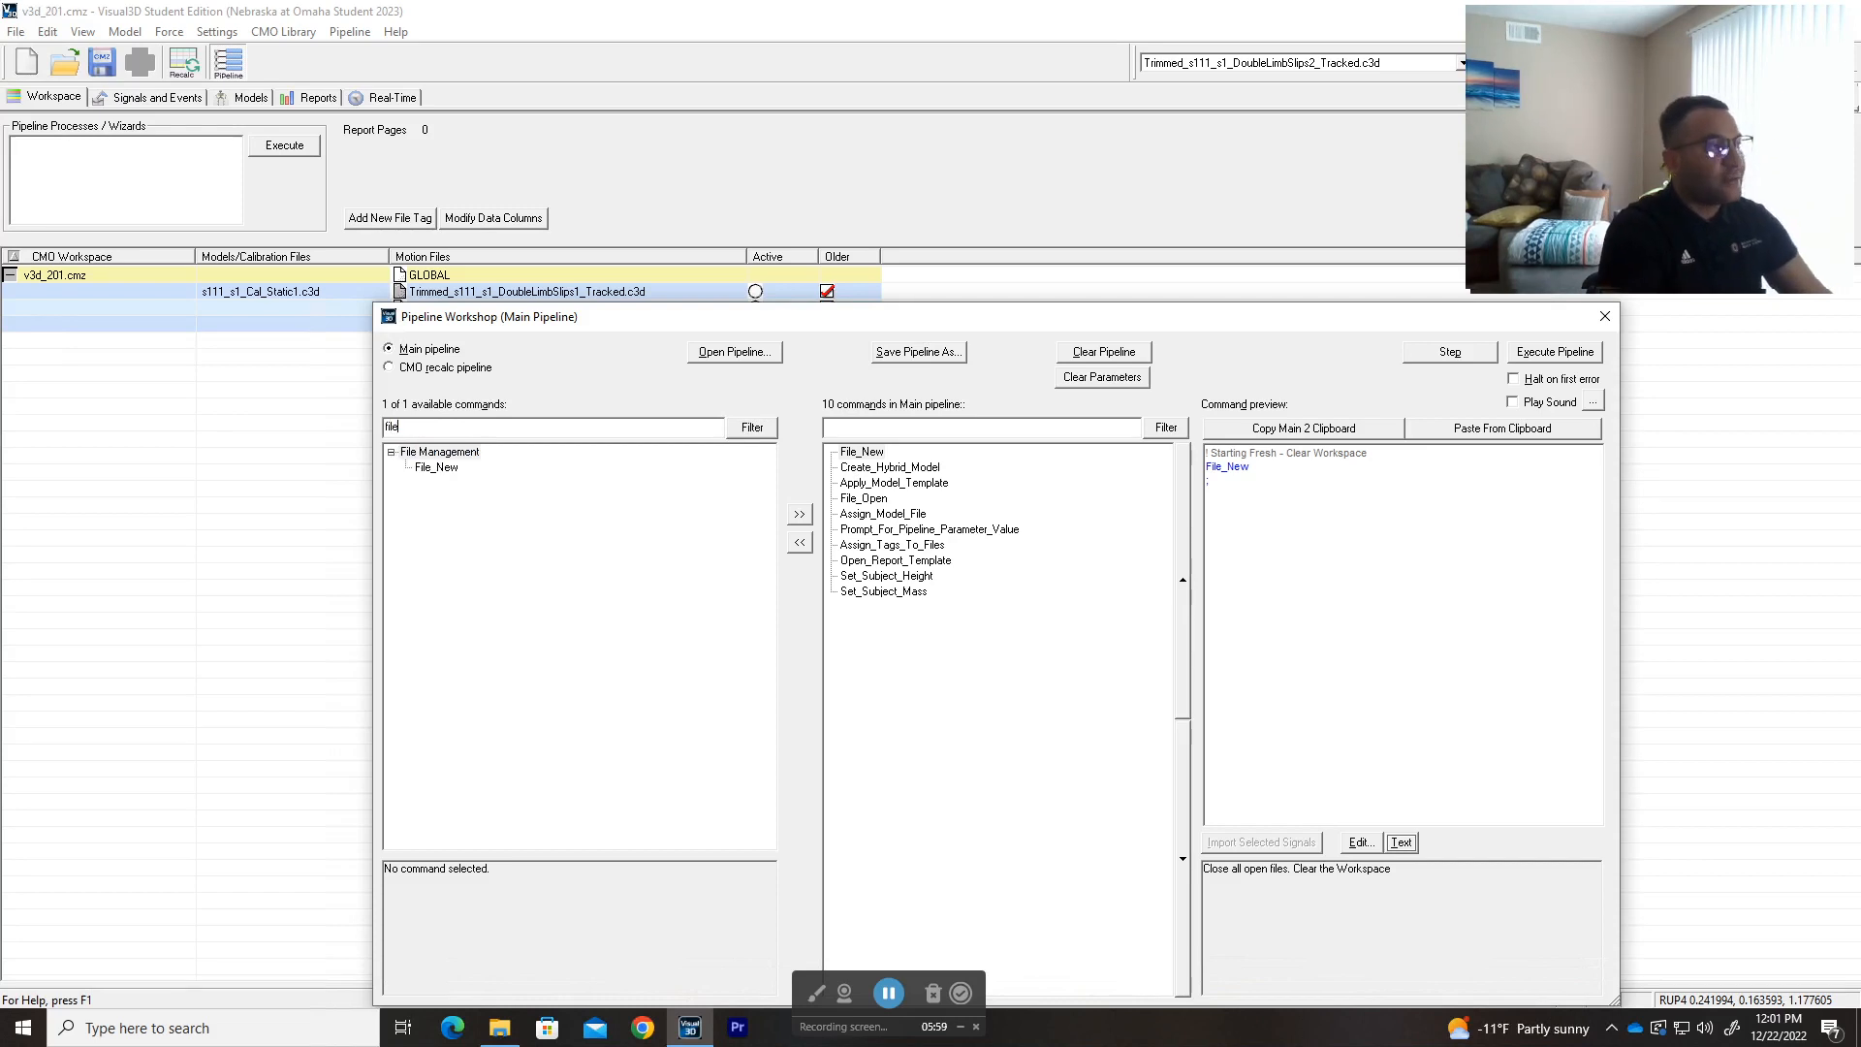
left_click(769, 429)
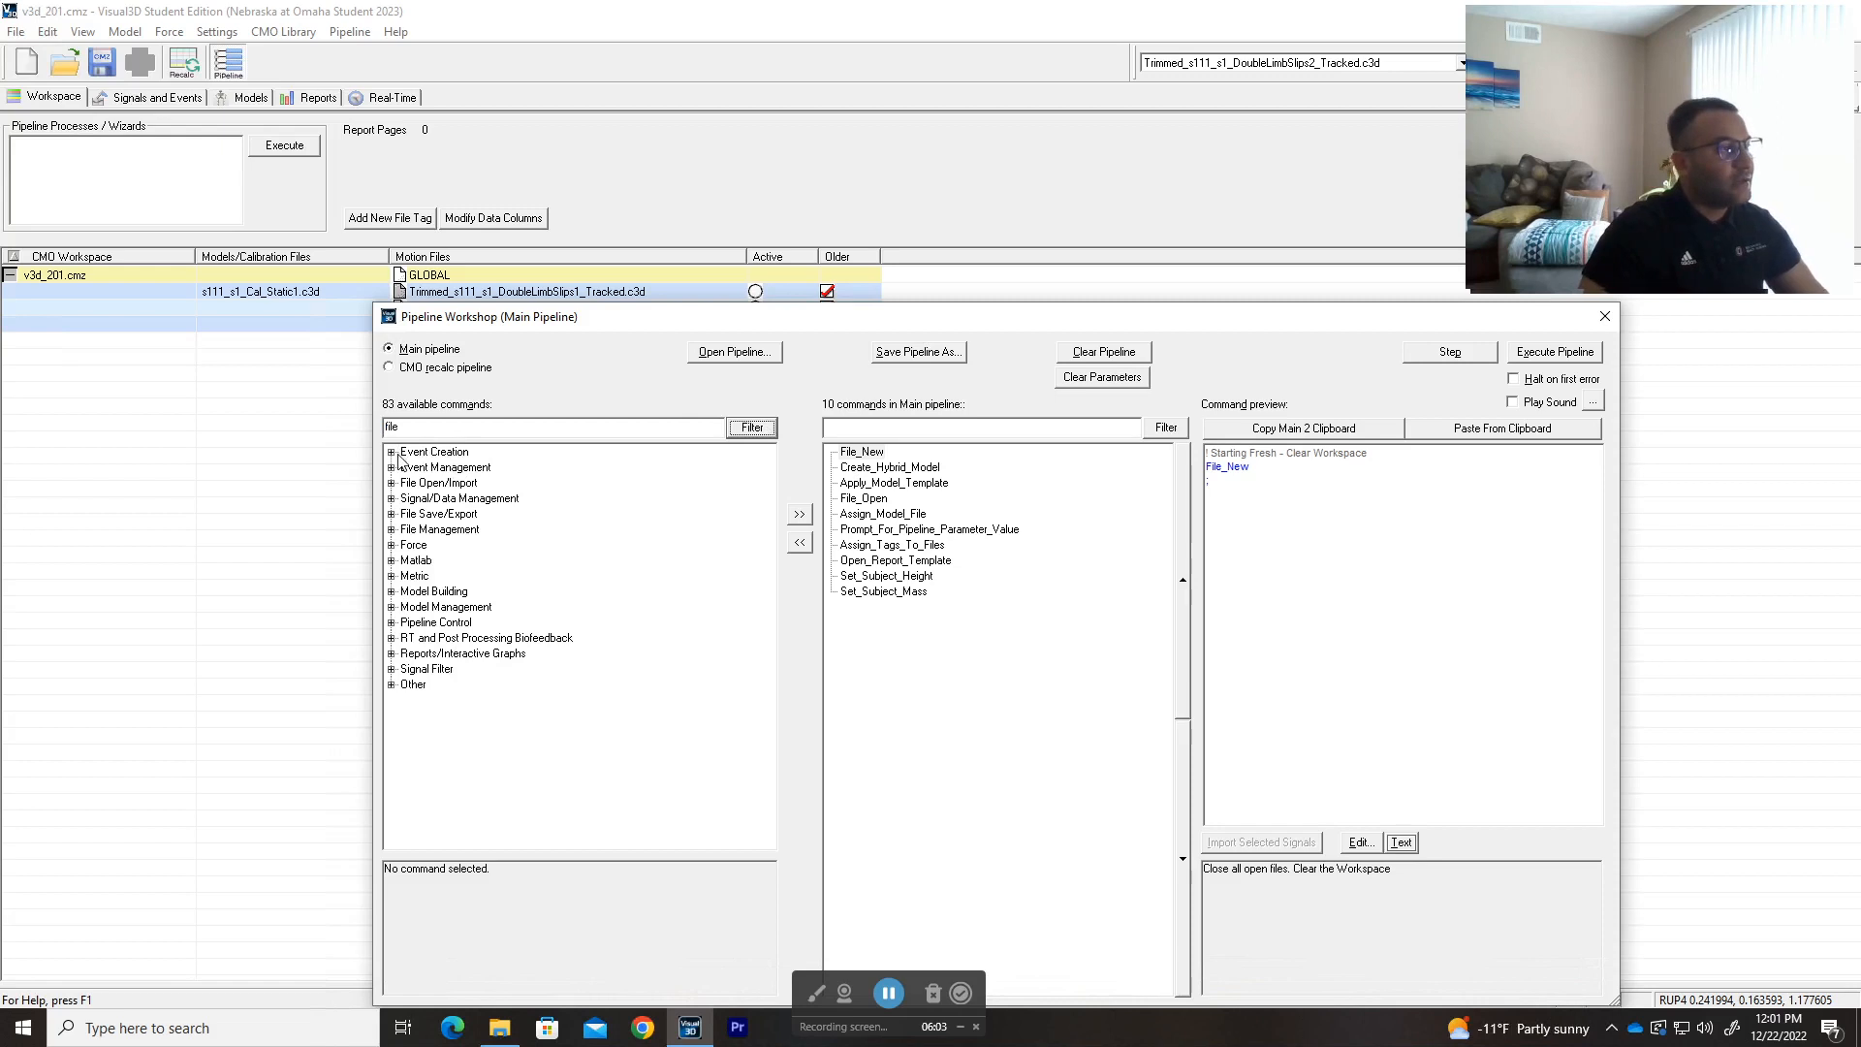
left_click(393, 452)
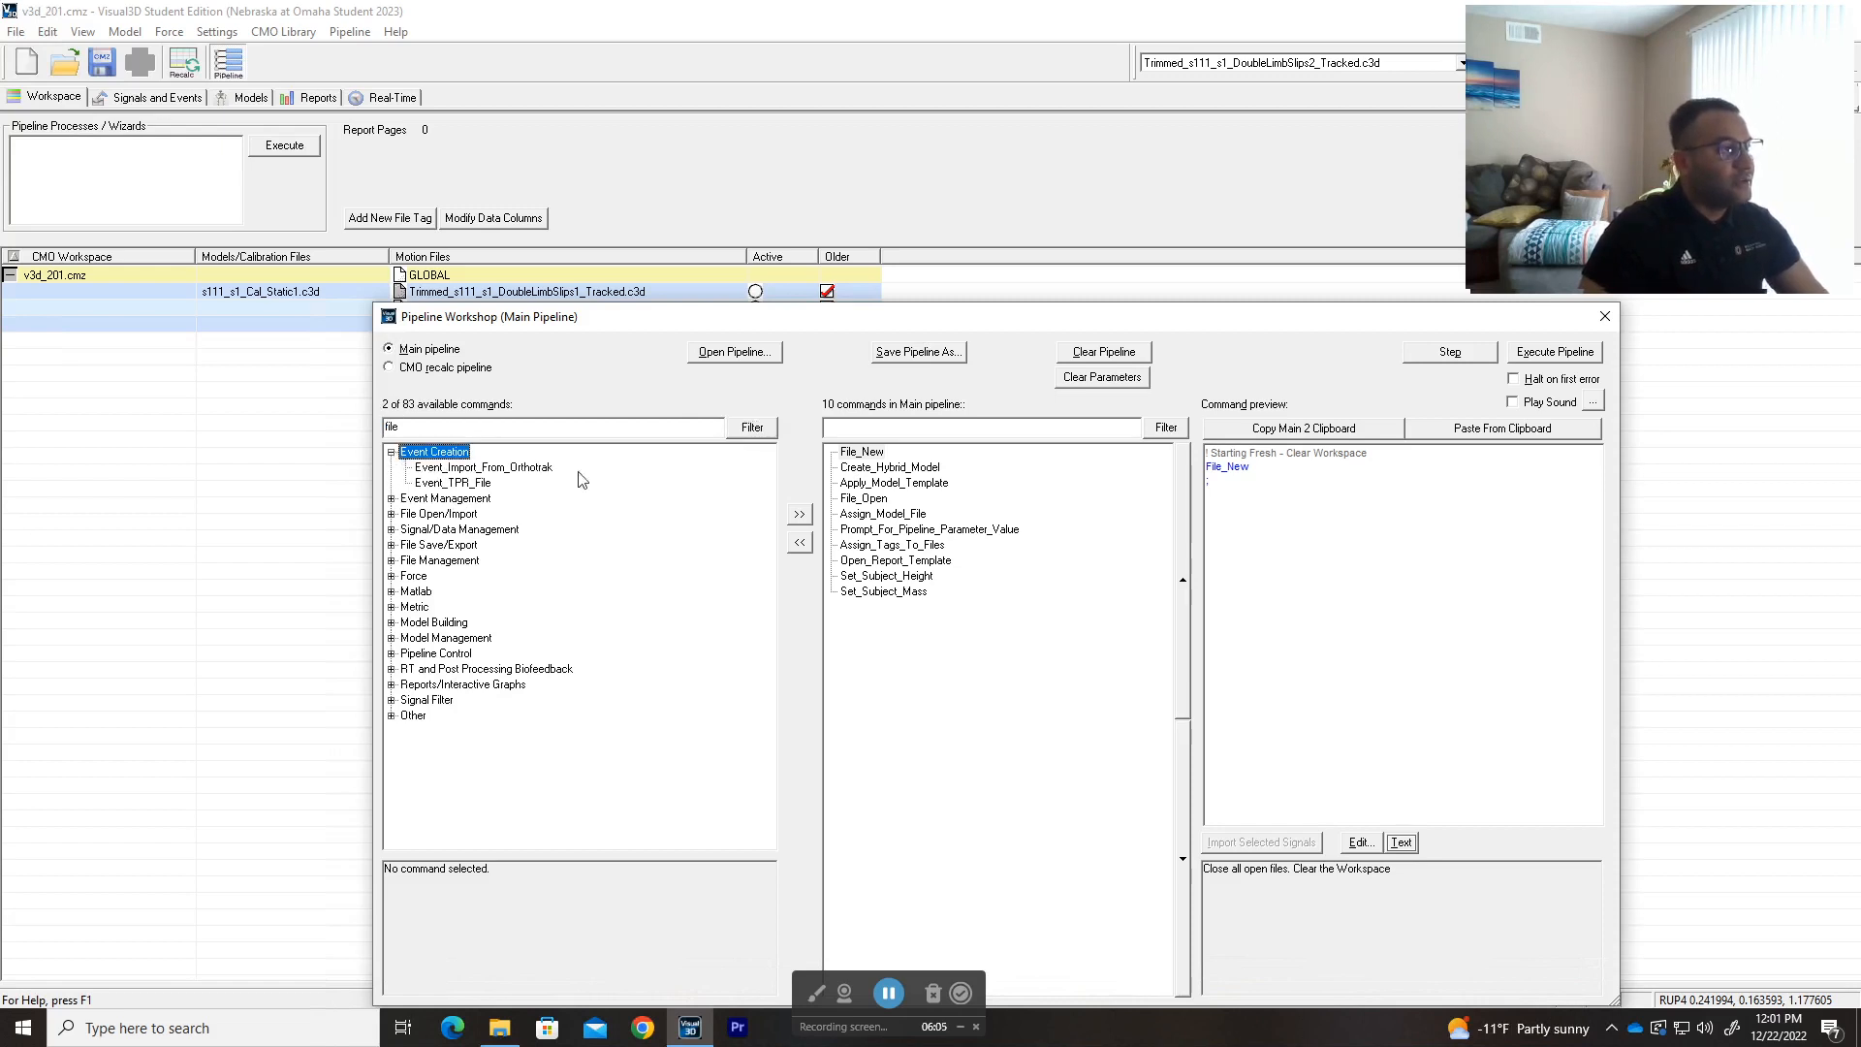
left_click(471, 470)
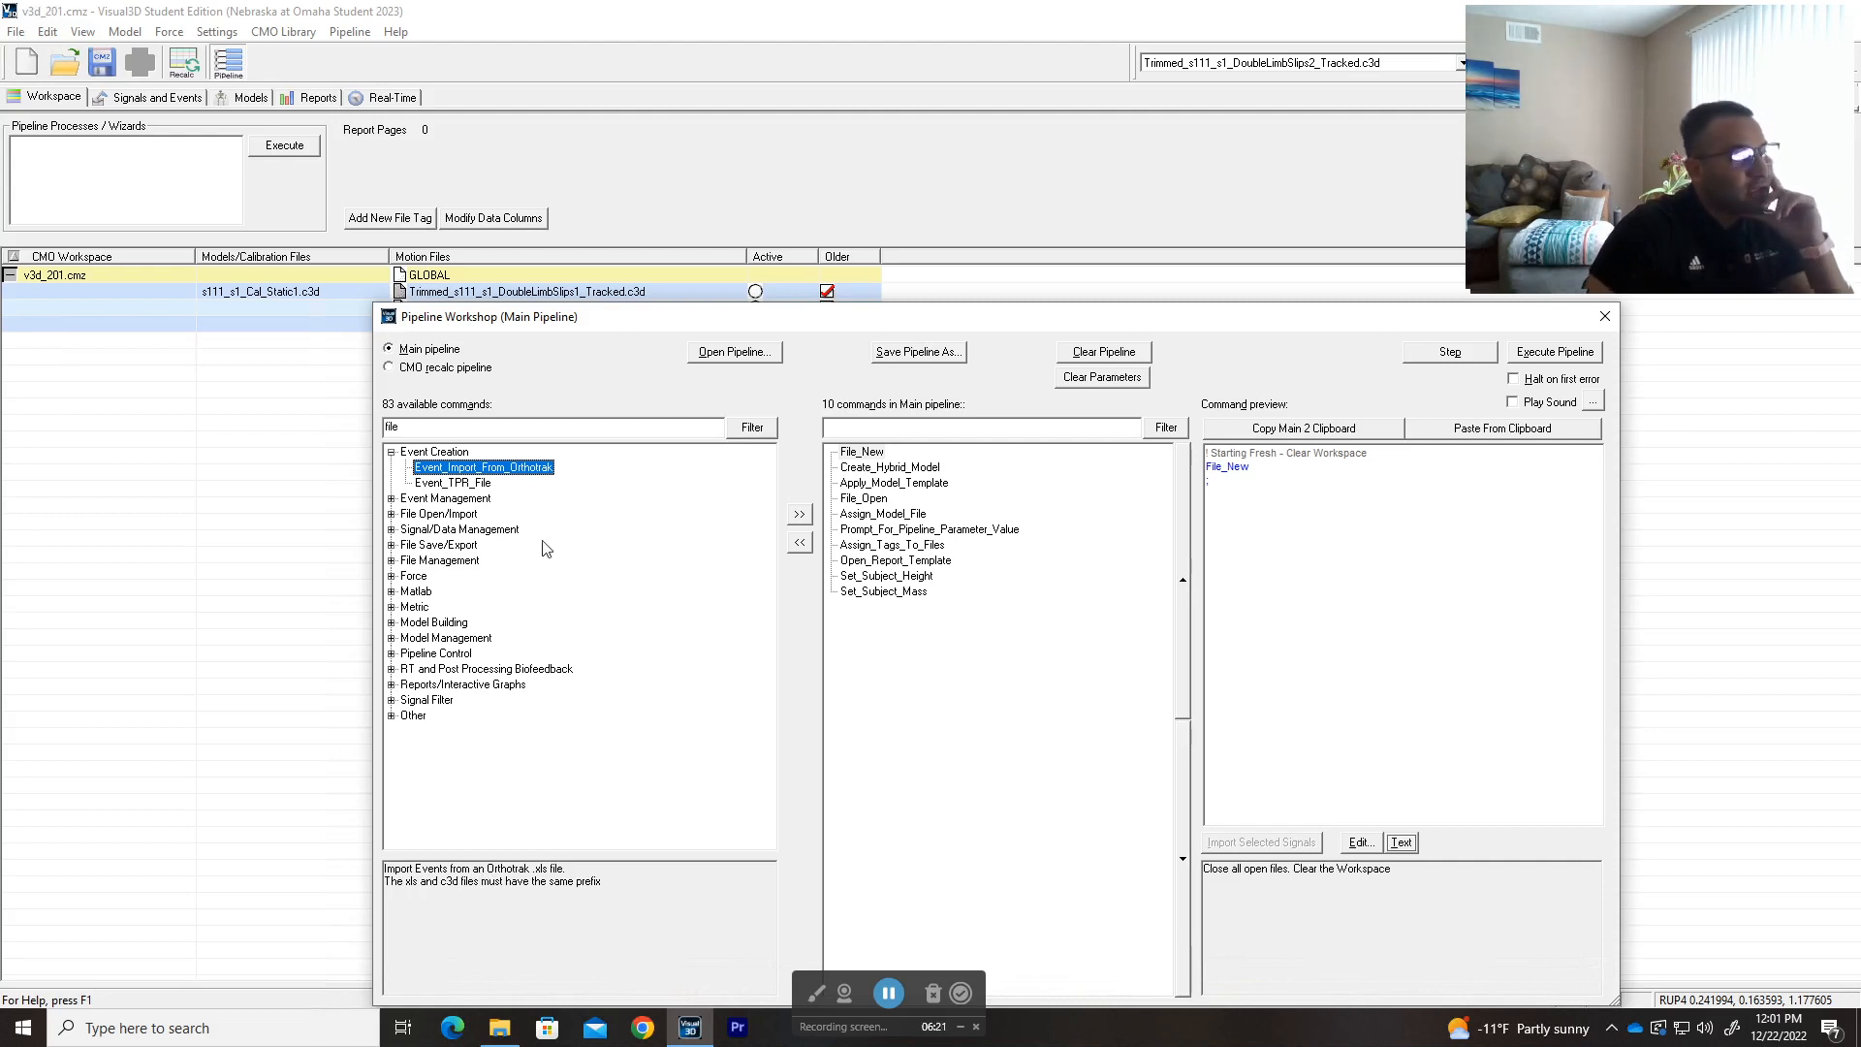
left_click(455, 484)
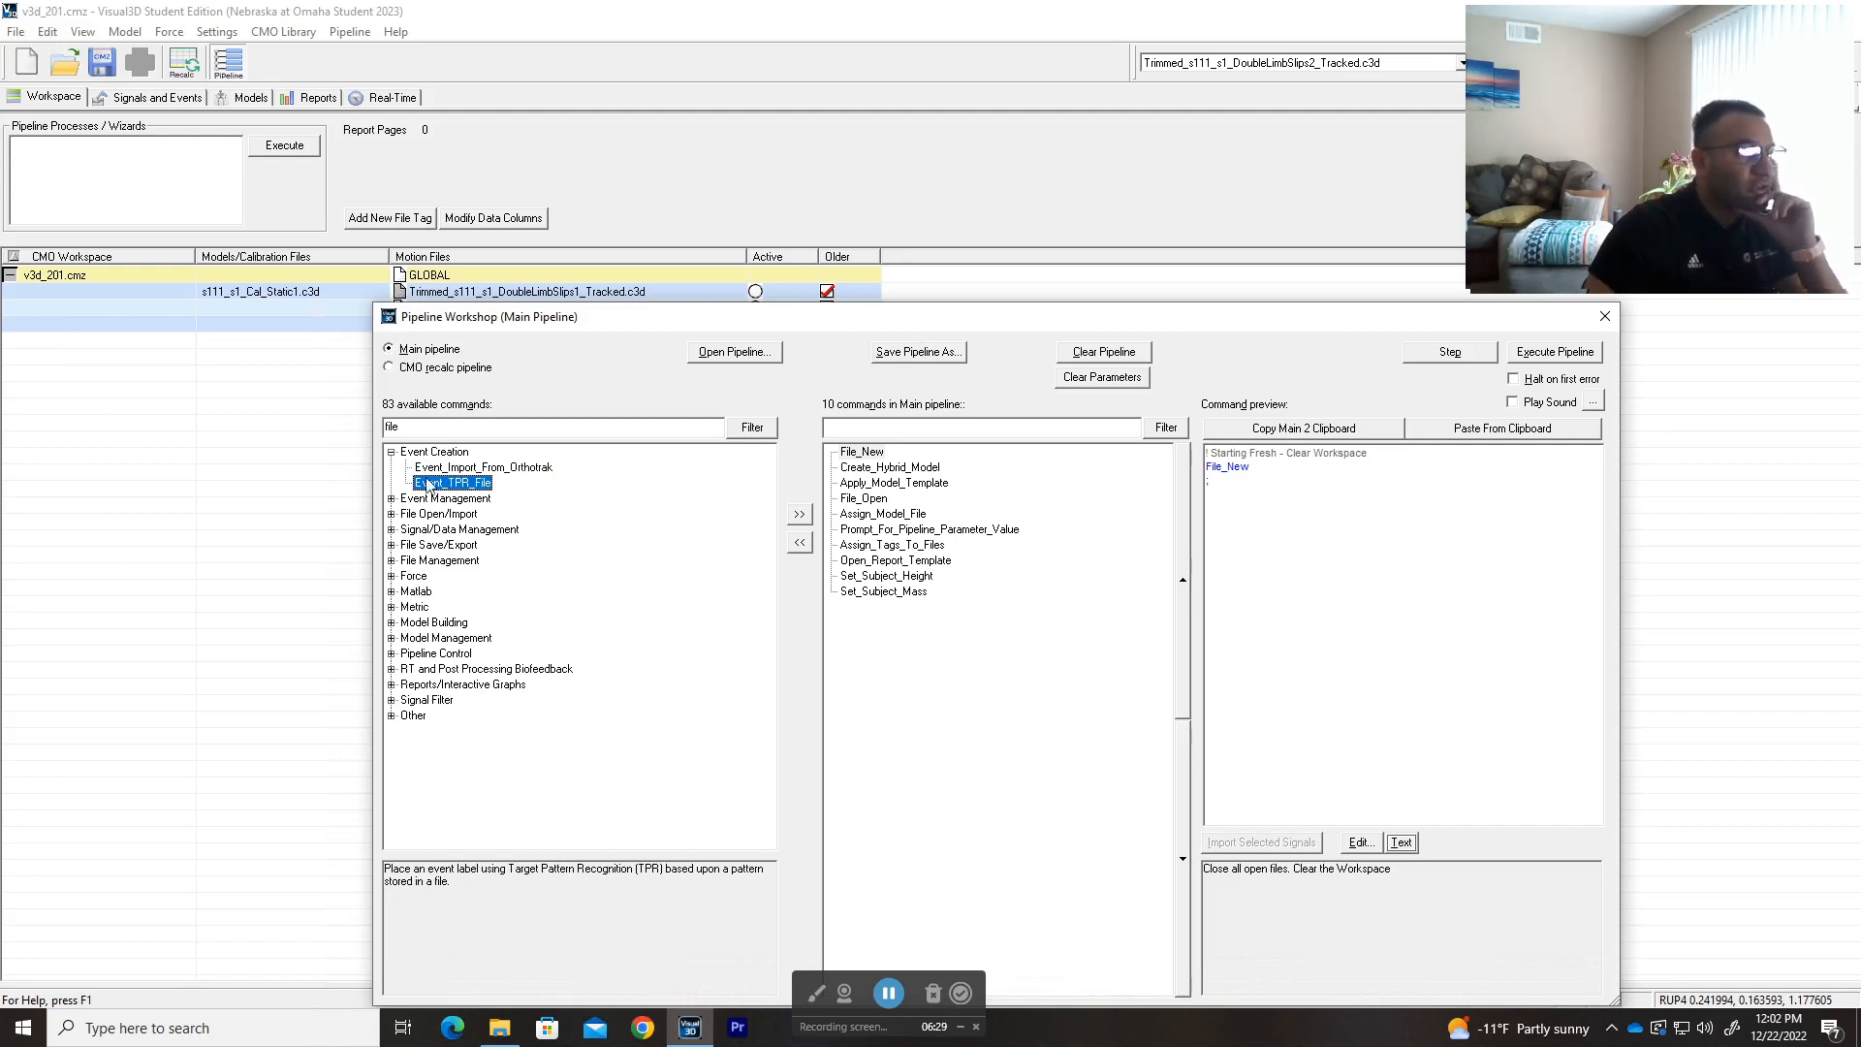
left_click(393, 453)
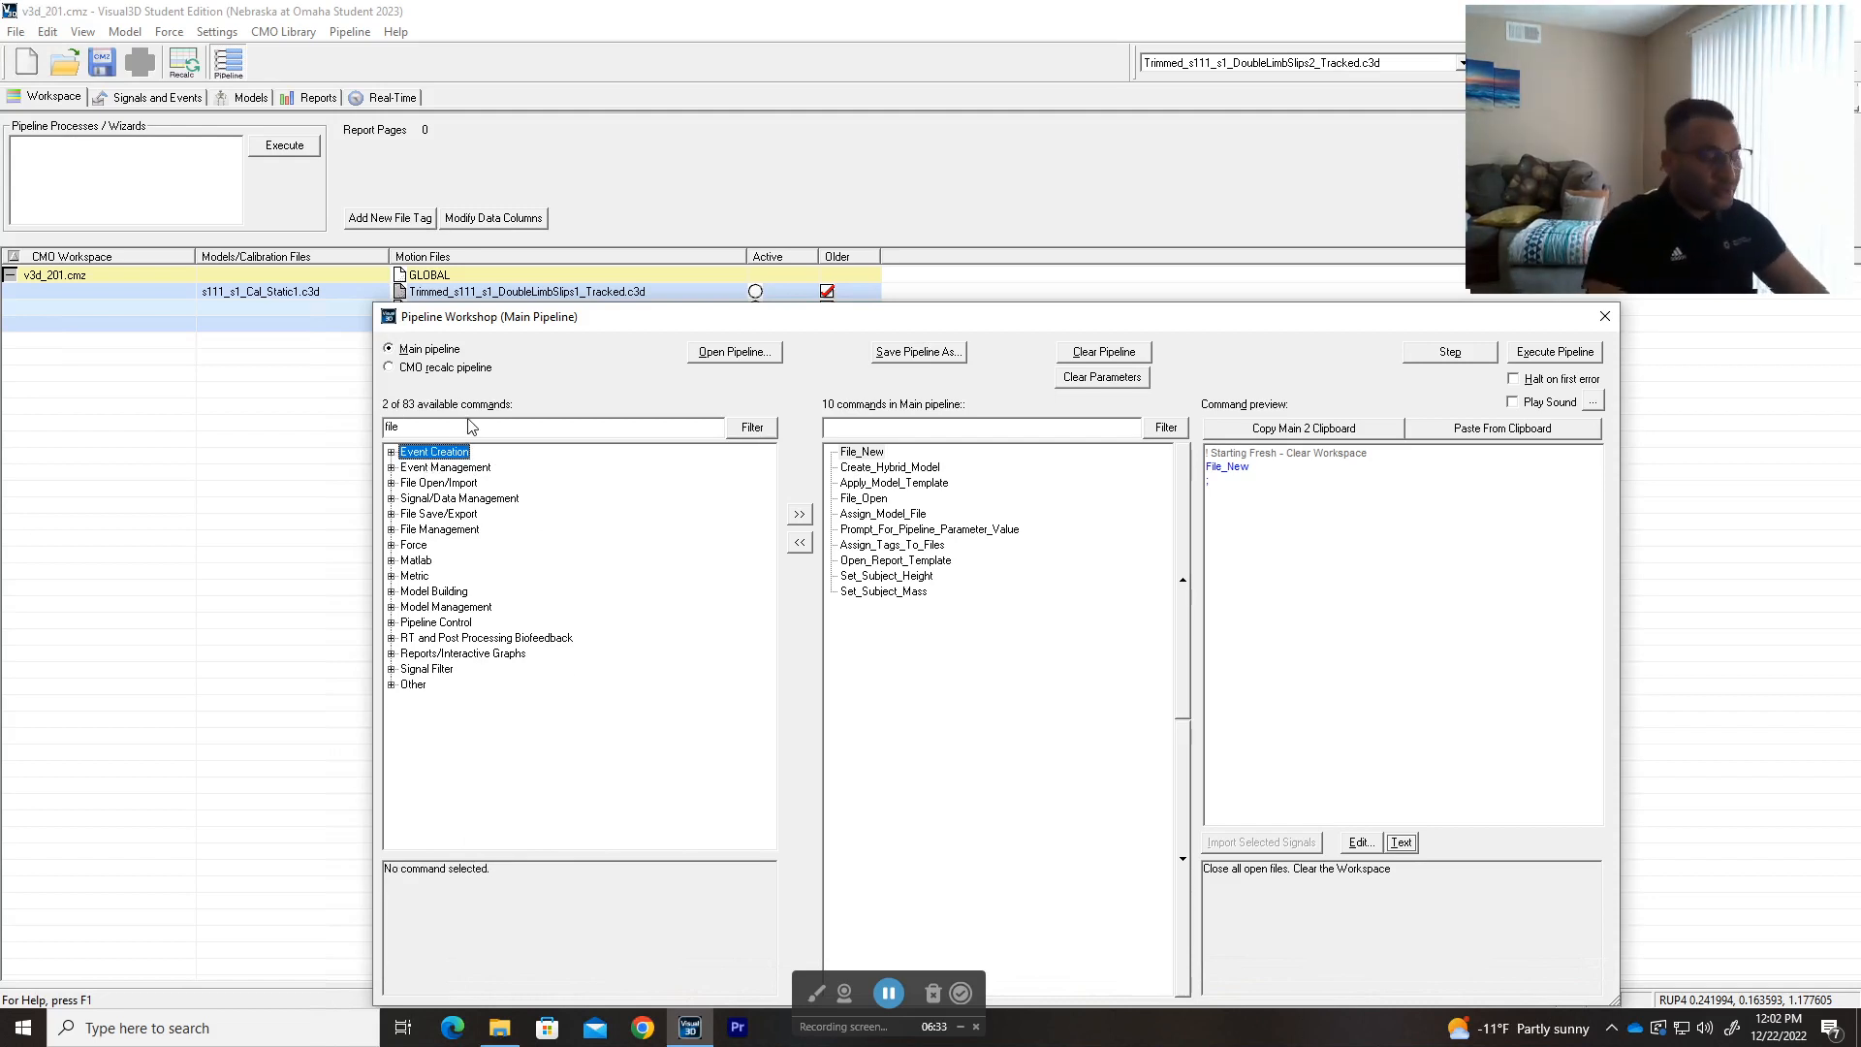
- Switch to Chrome, open the C-Motion wiki documentation and search it for "file_new"
key("alt+Tab")
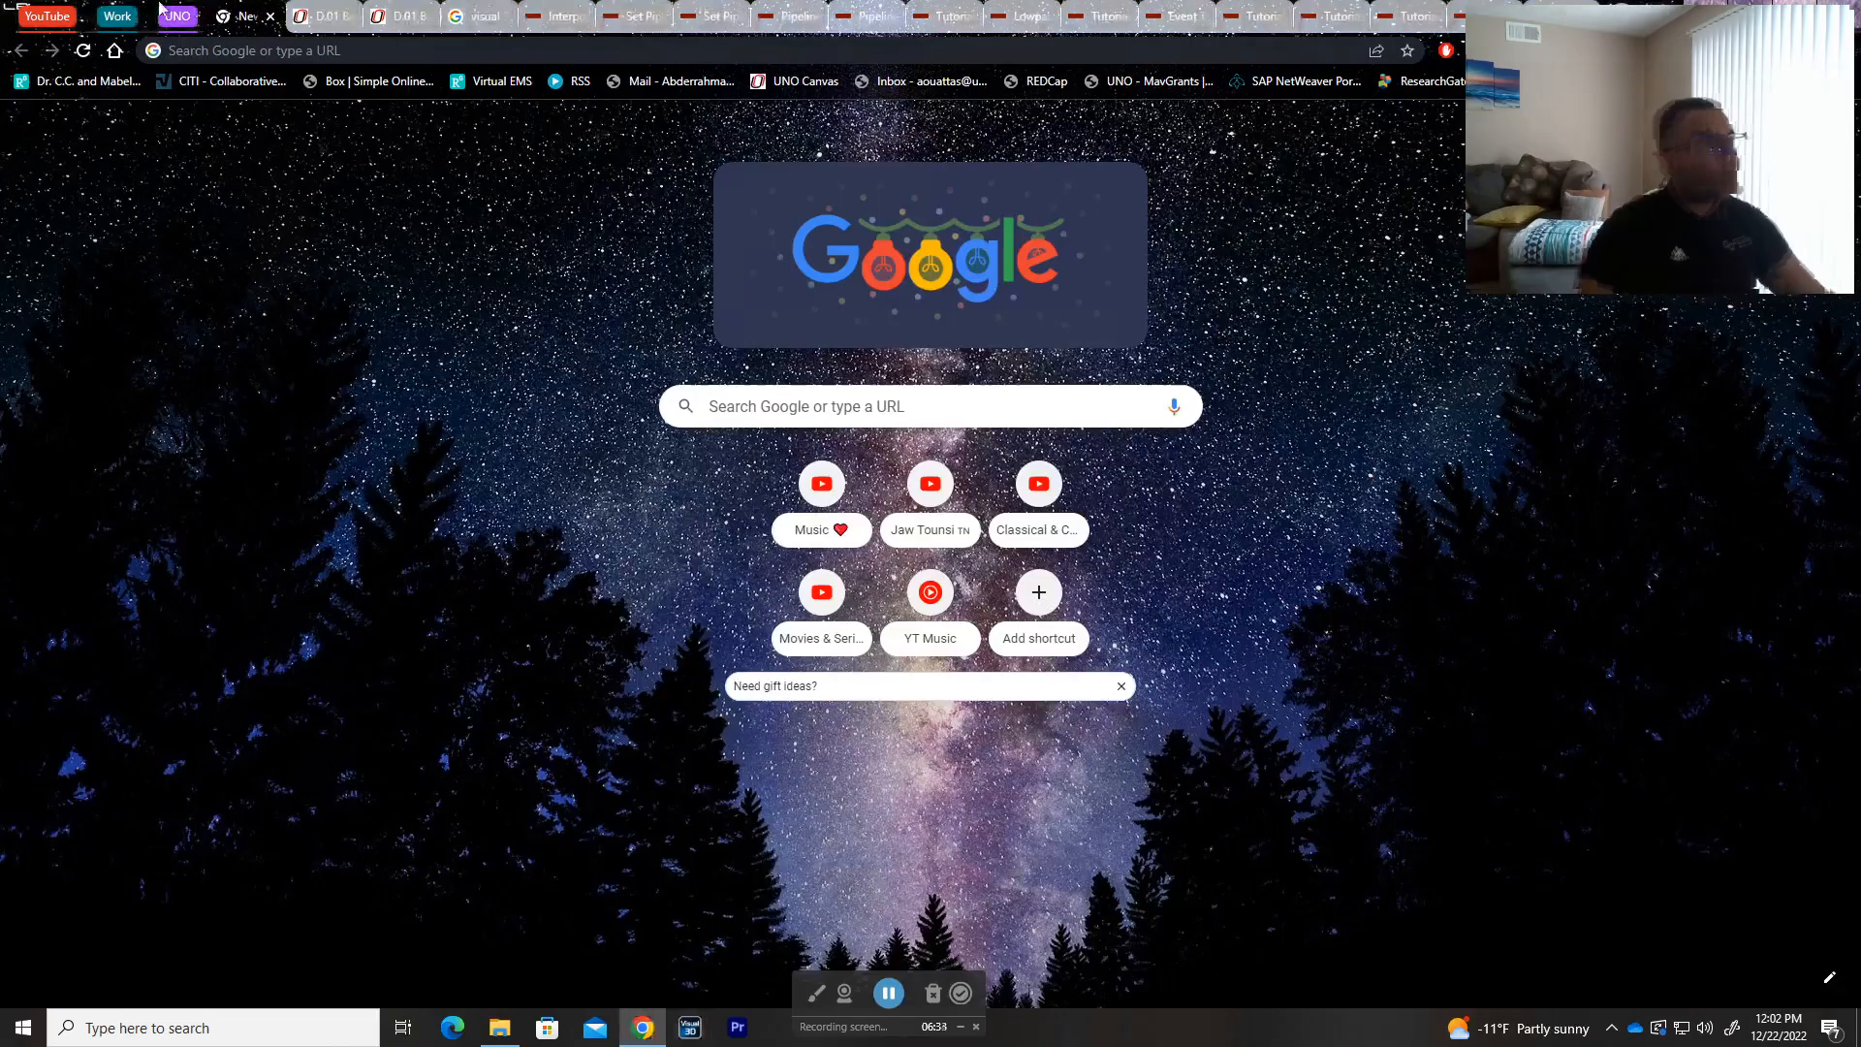
left_click(557, 16)
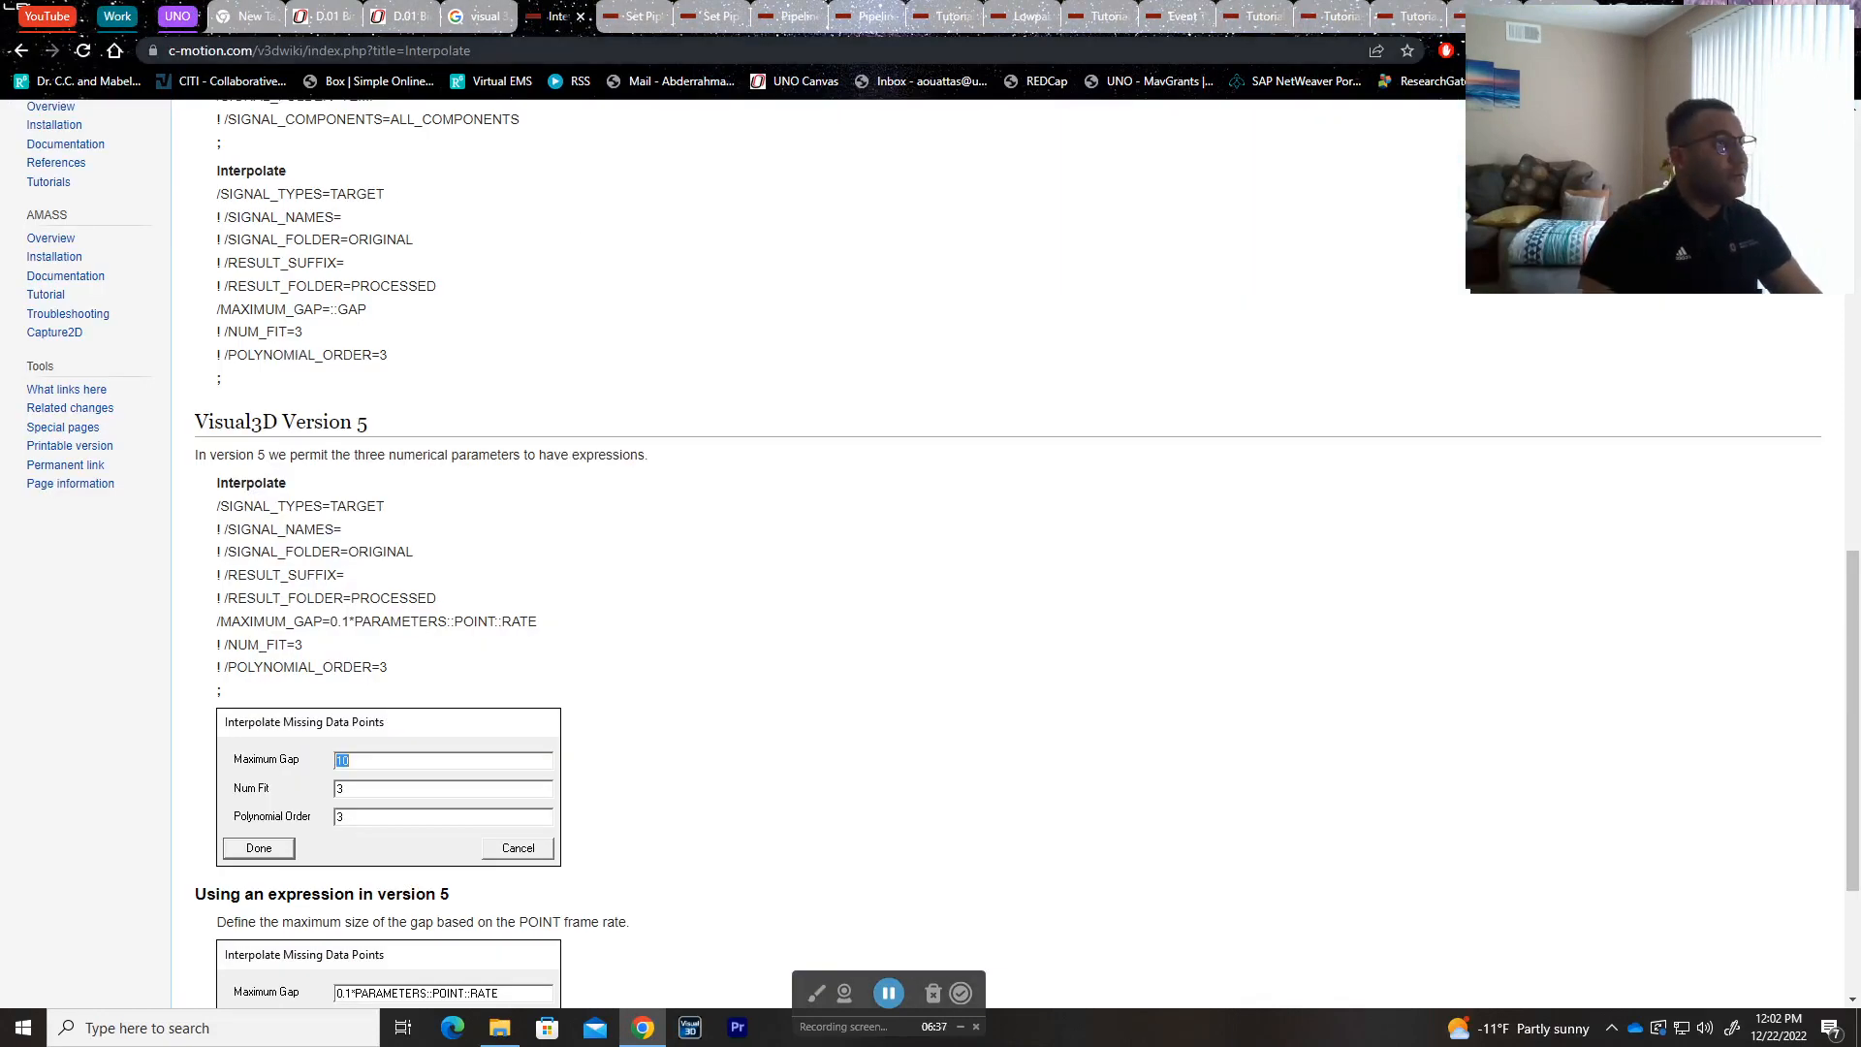
left_click(652, 19)
scroll(1314, 373, "up", 7)
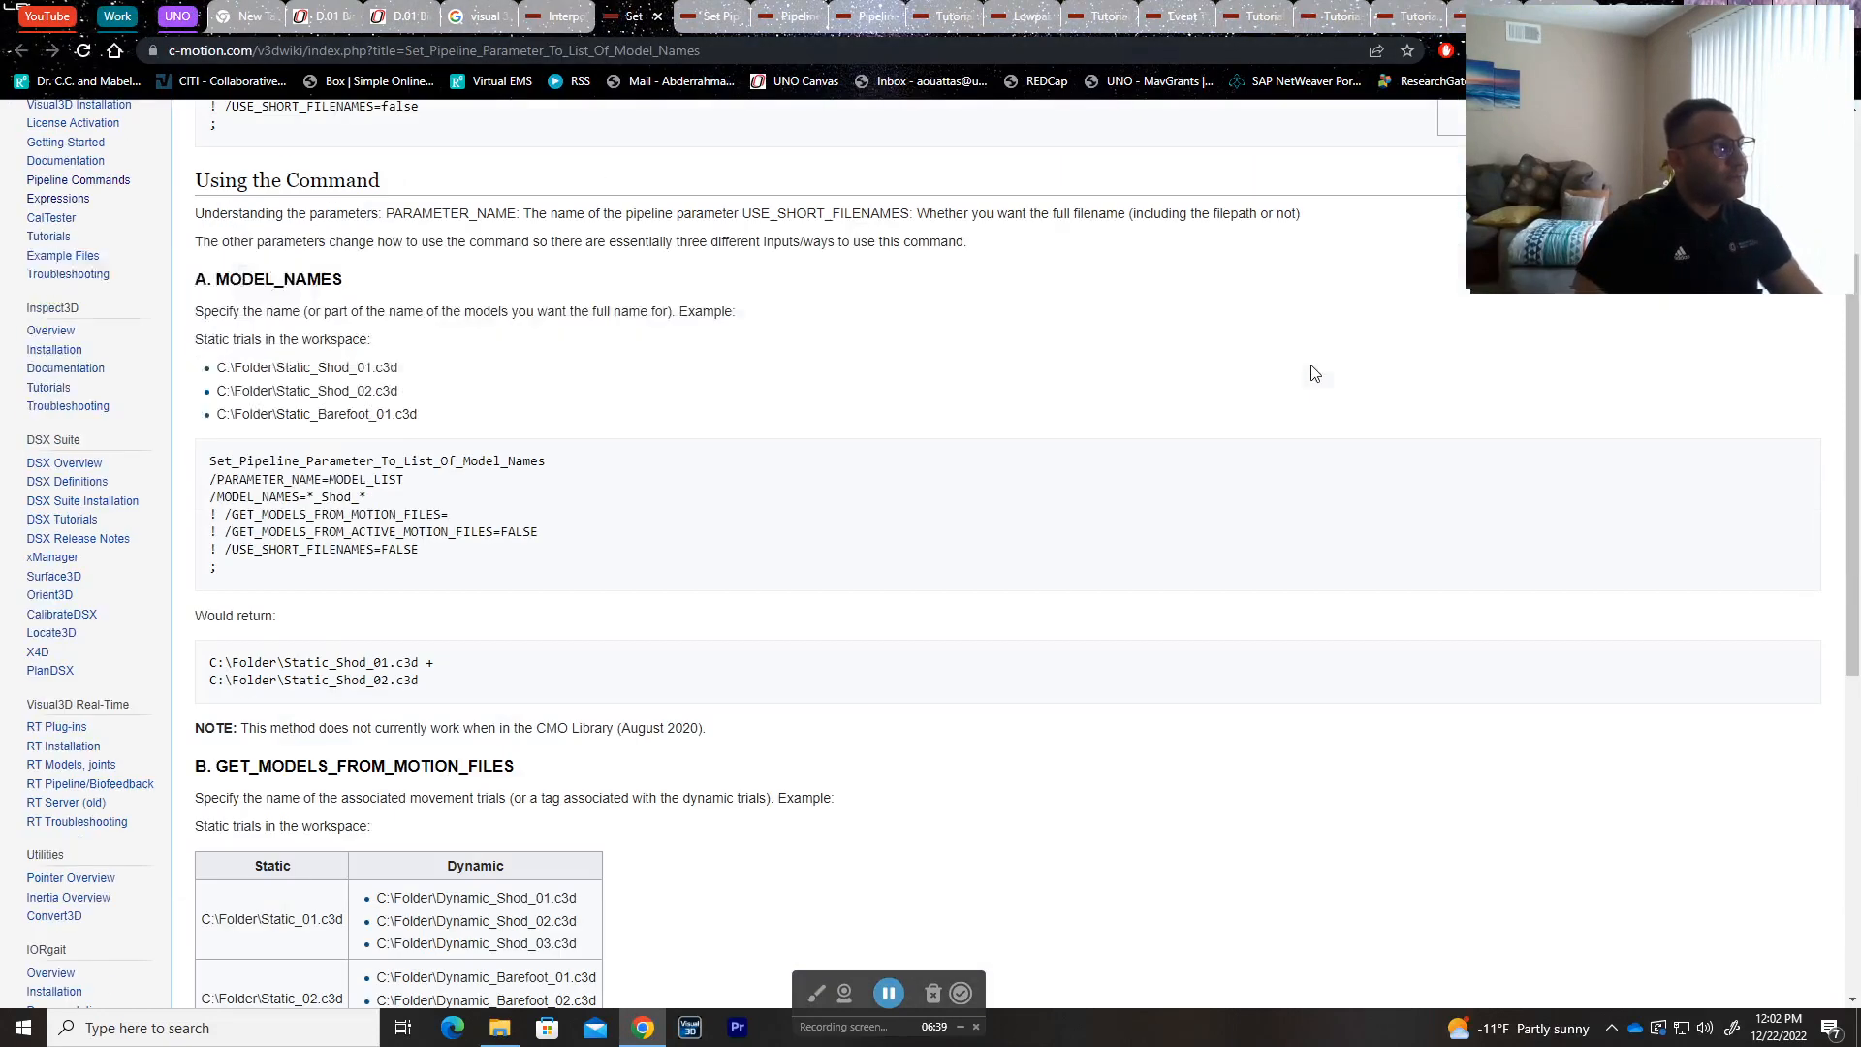
scroll(1314, 374, "up", 3)
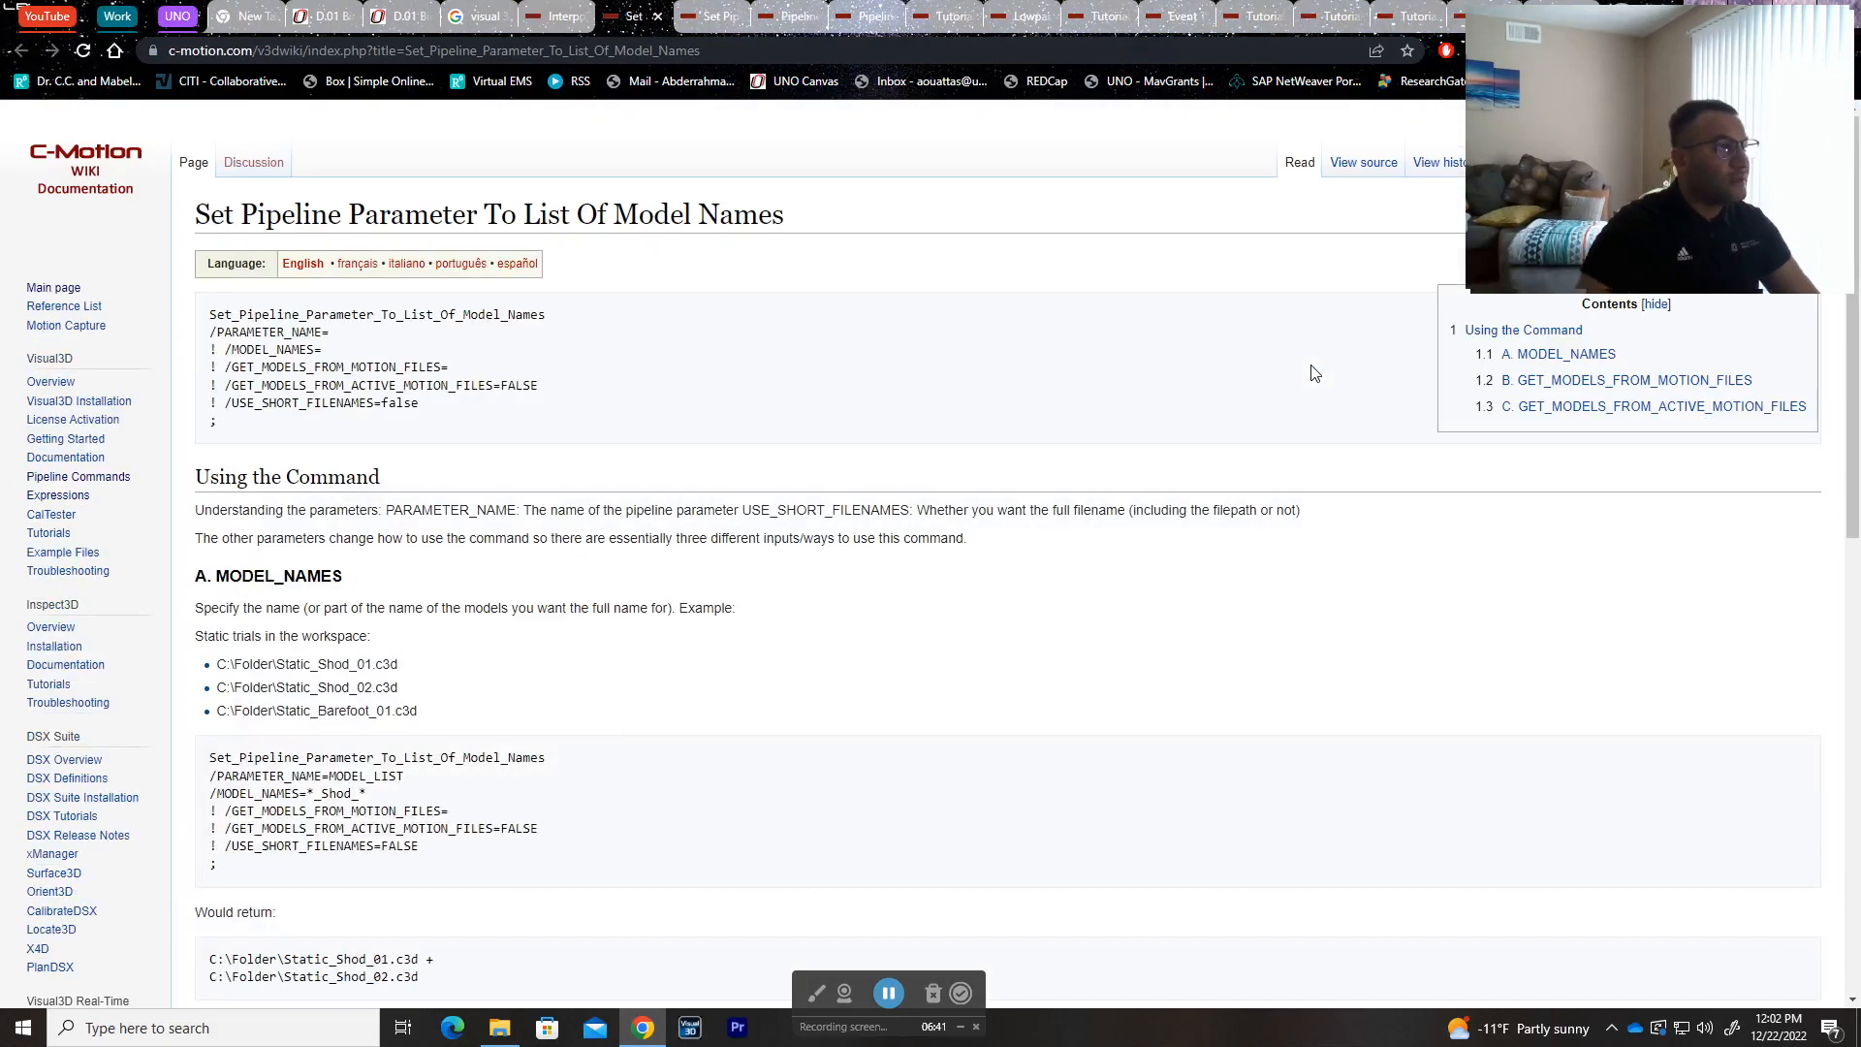
left_click(1648, 160)
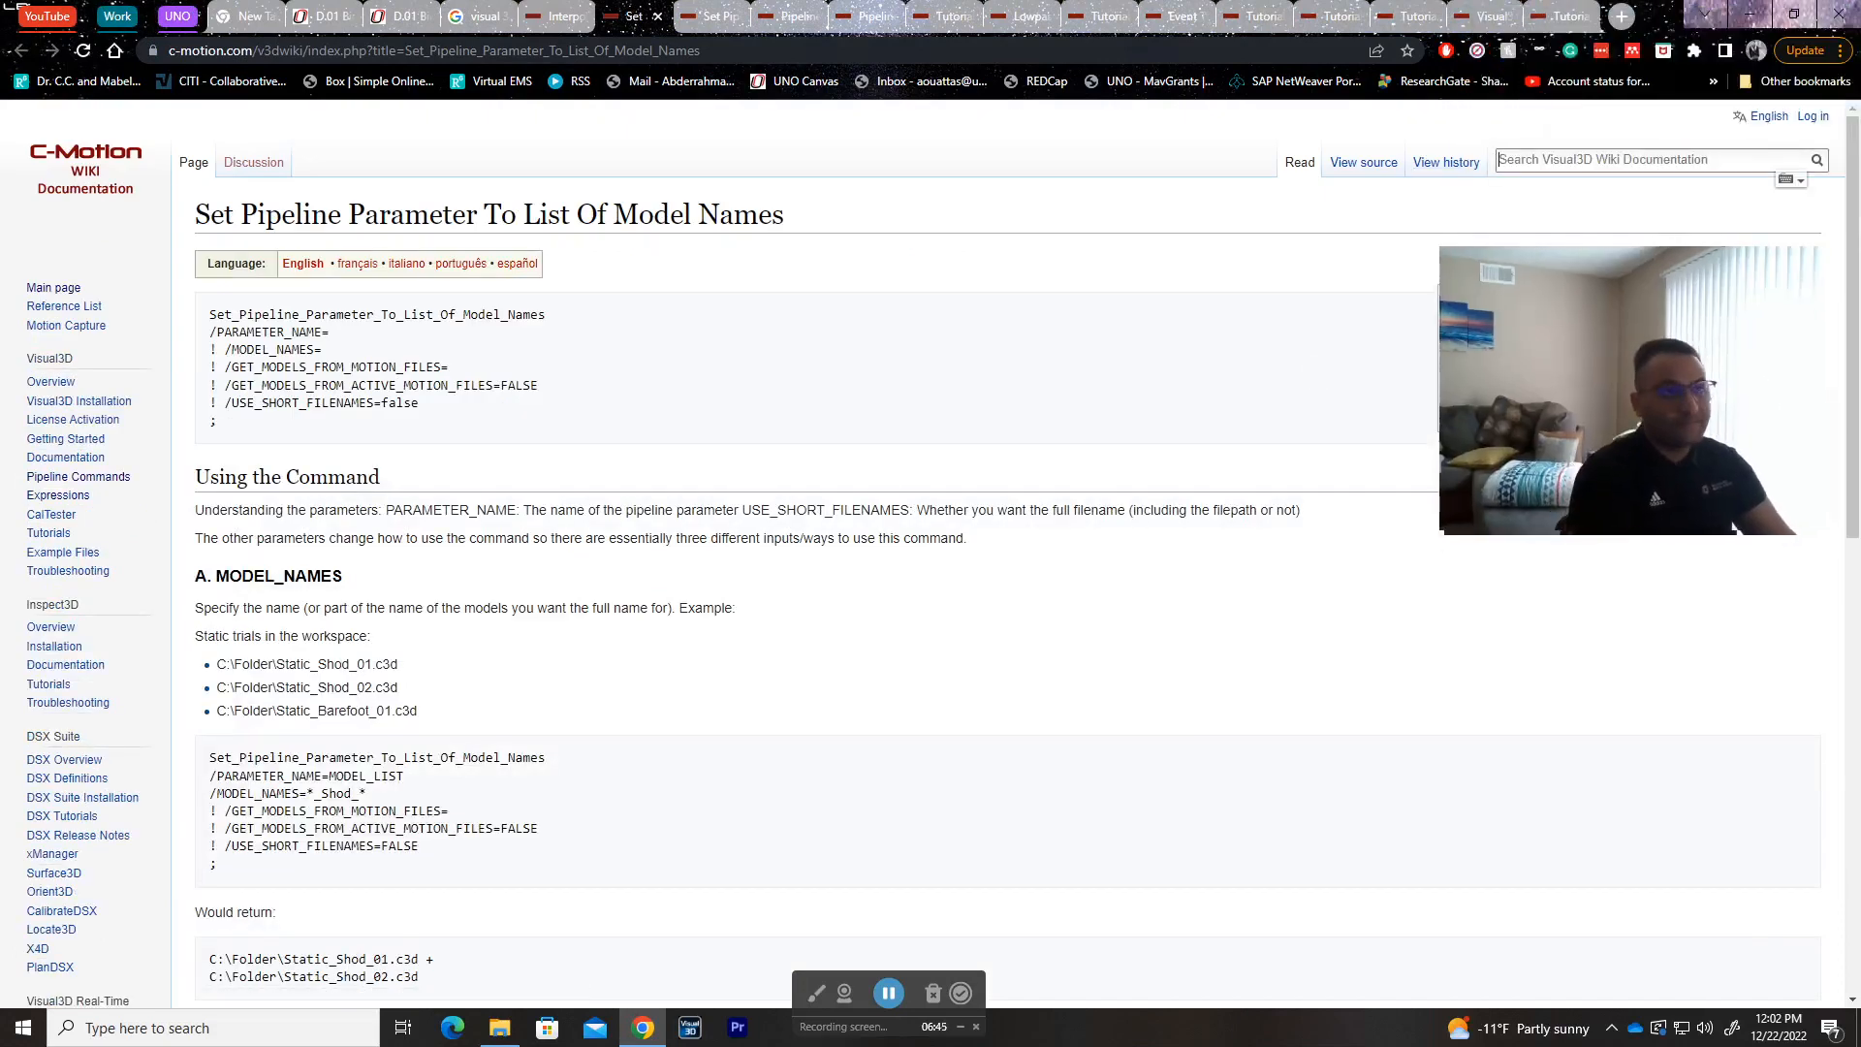
type("file_new")
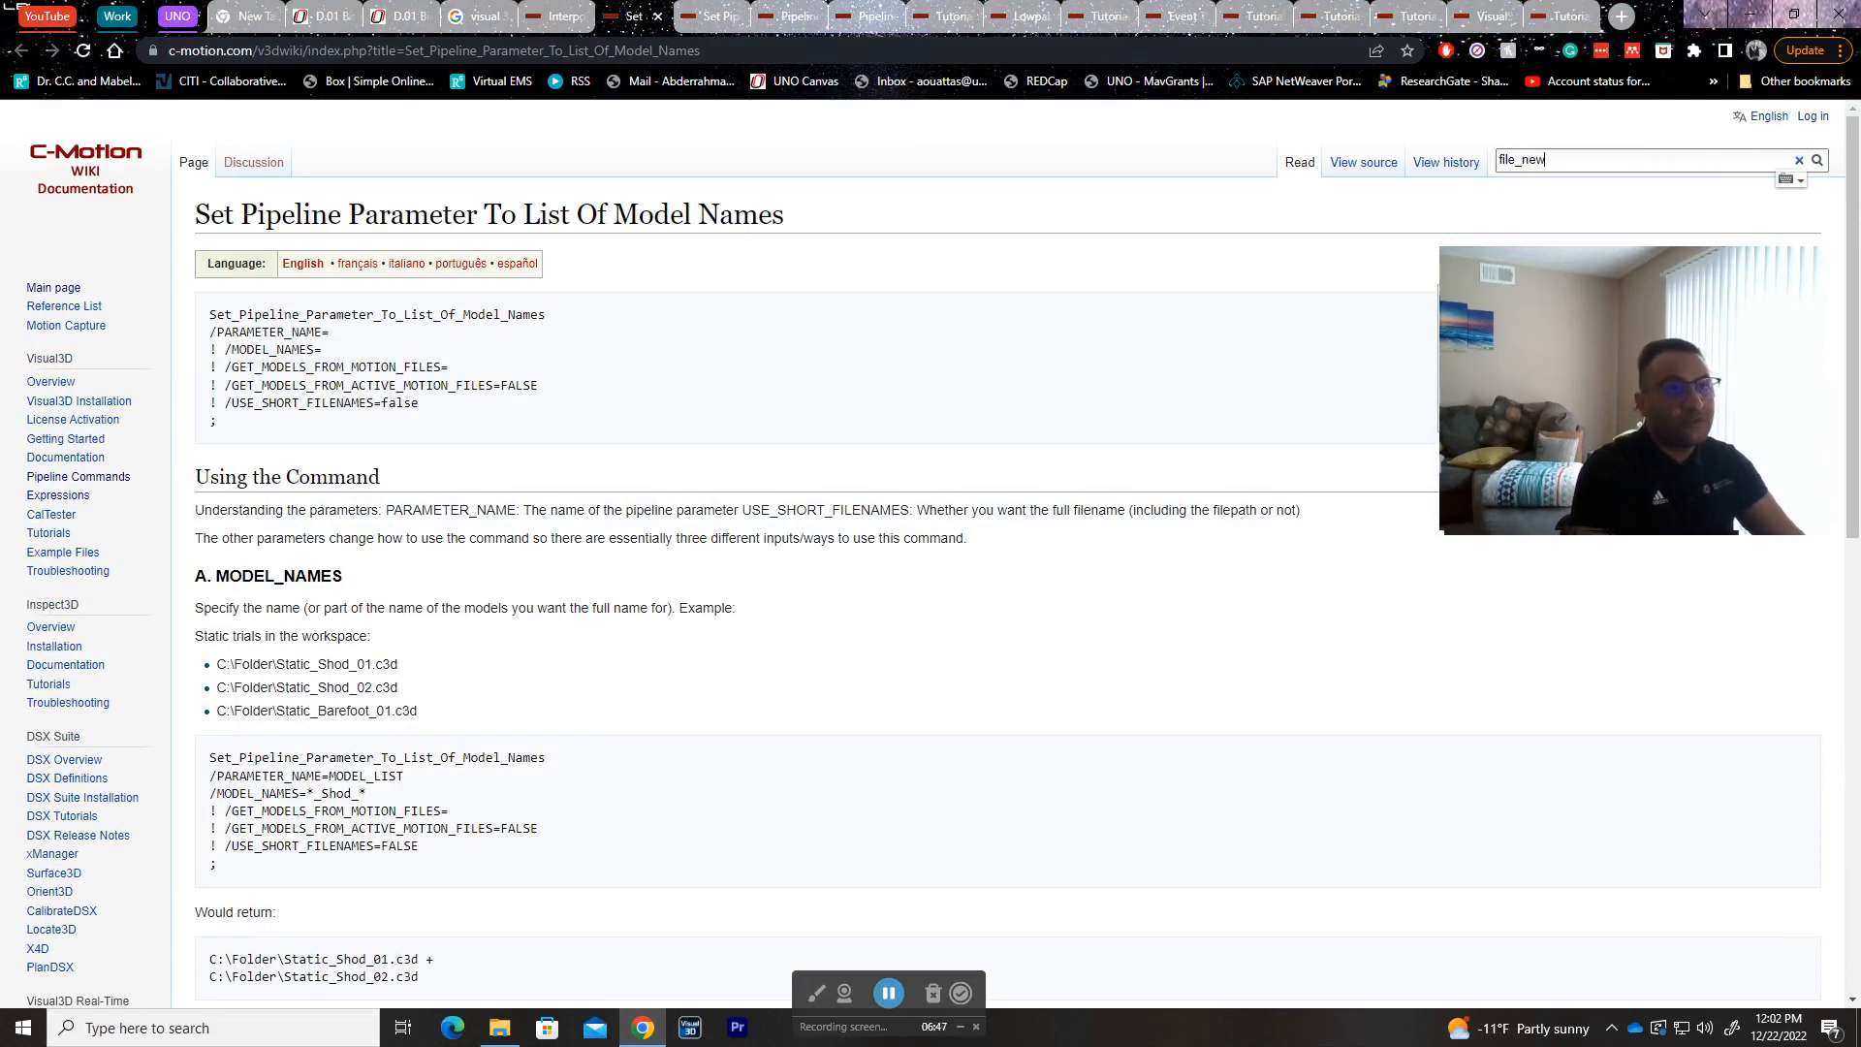
key("Return")
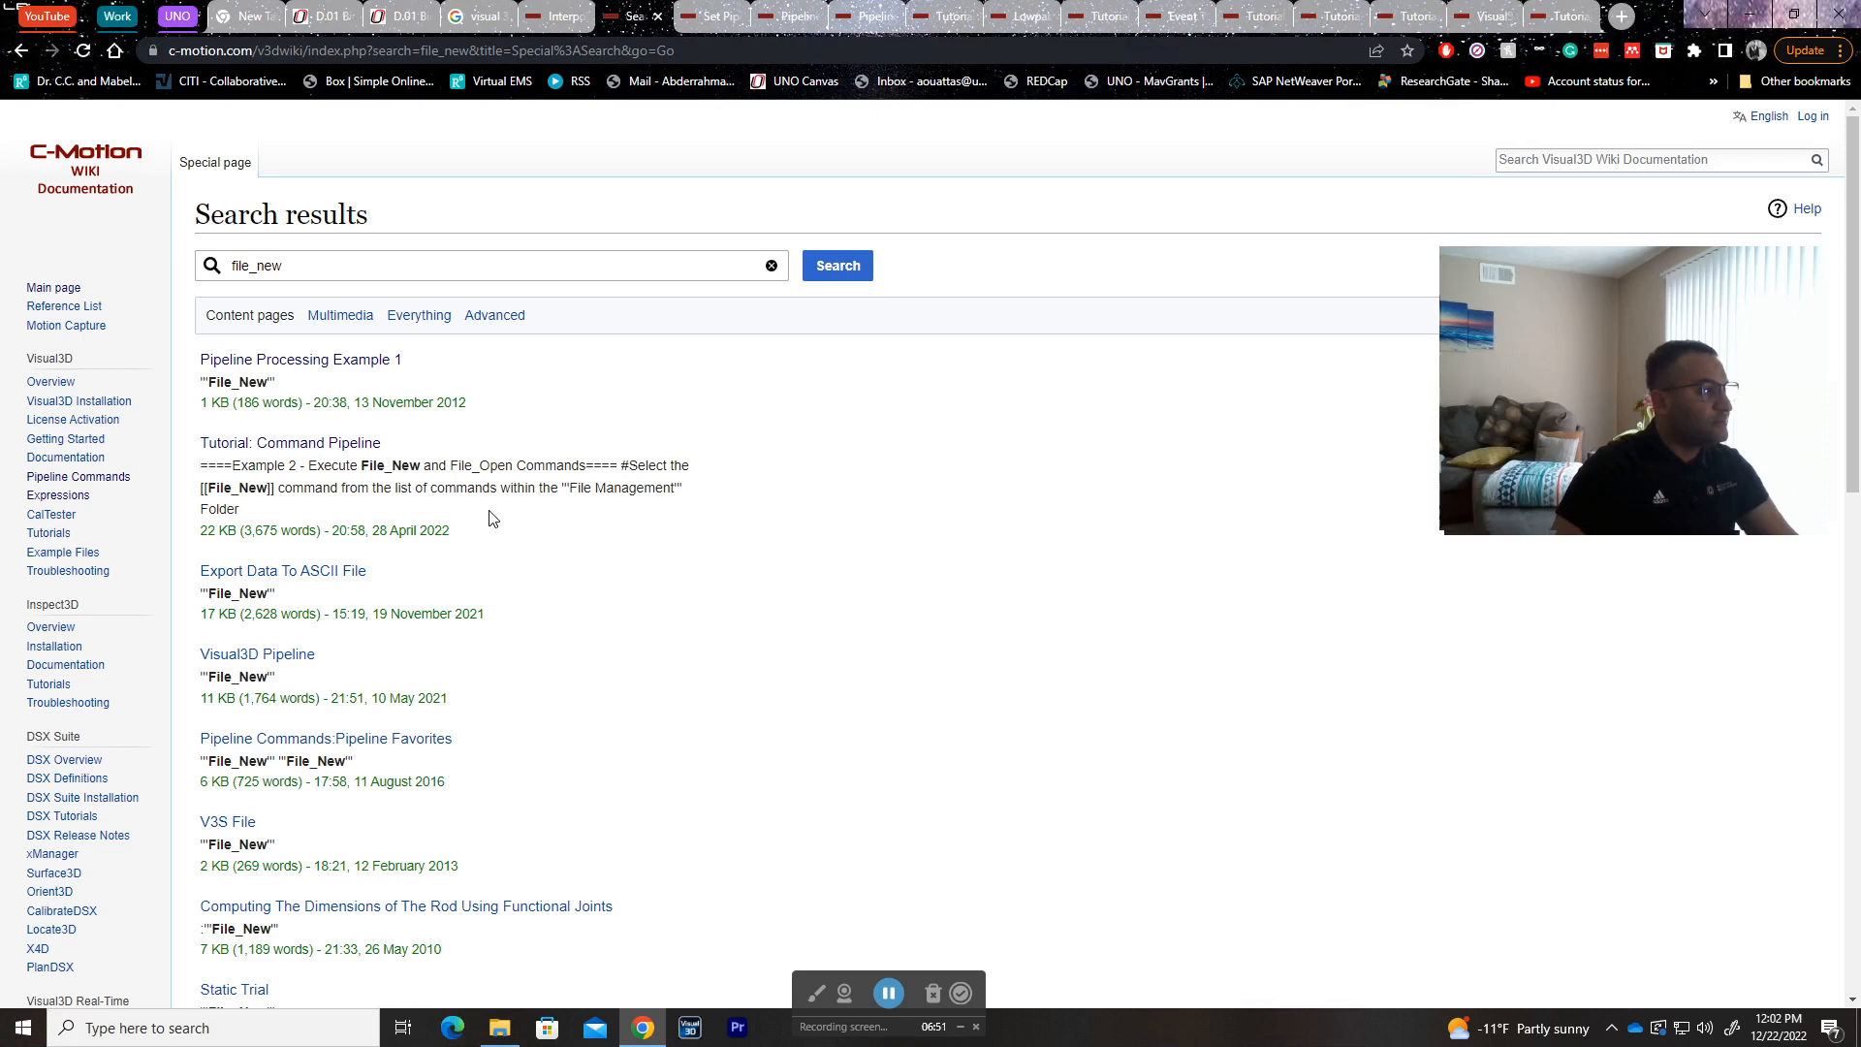
- Open the Visual3D Pipeline article from the search results and read through its sections on pipeline commands
scroll(490, 518, "down", 2)
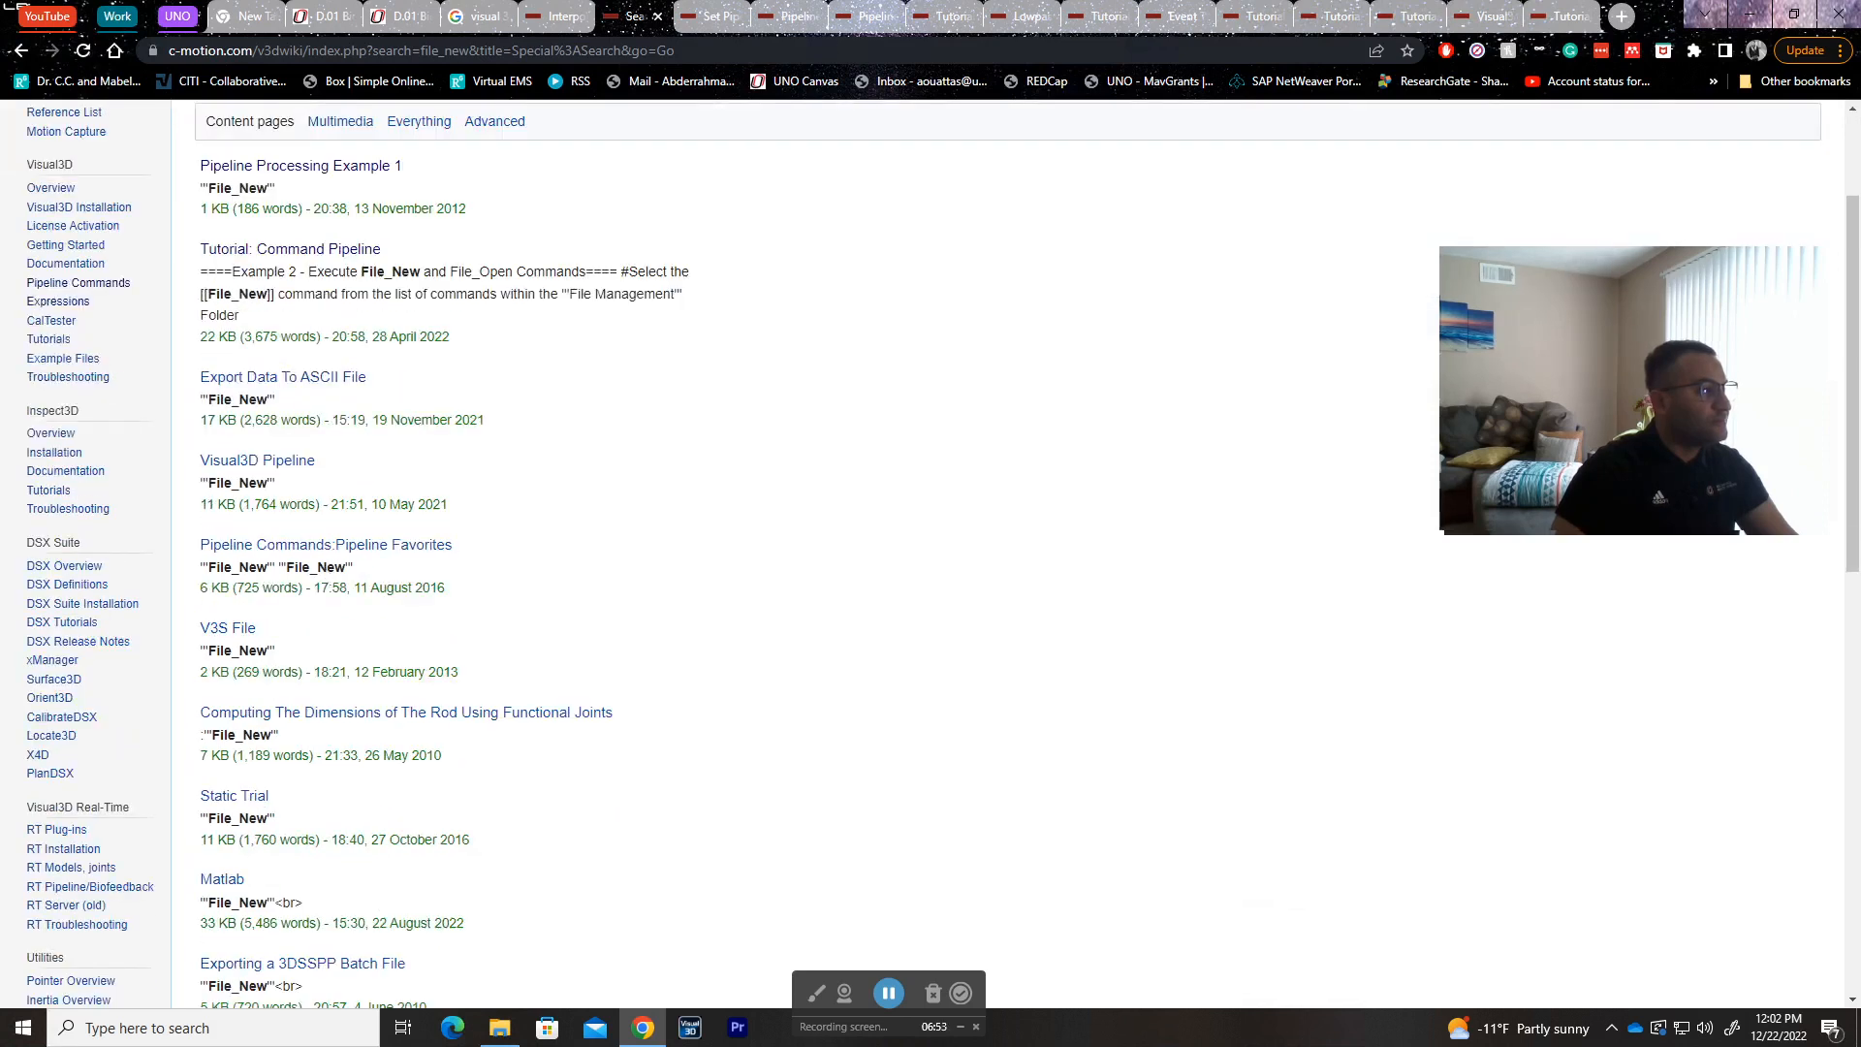
left_click(269, 473)
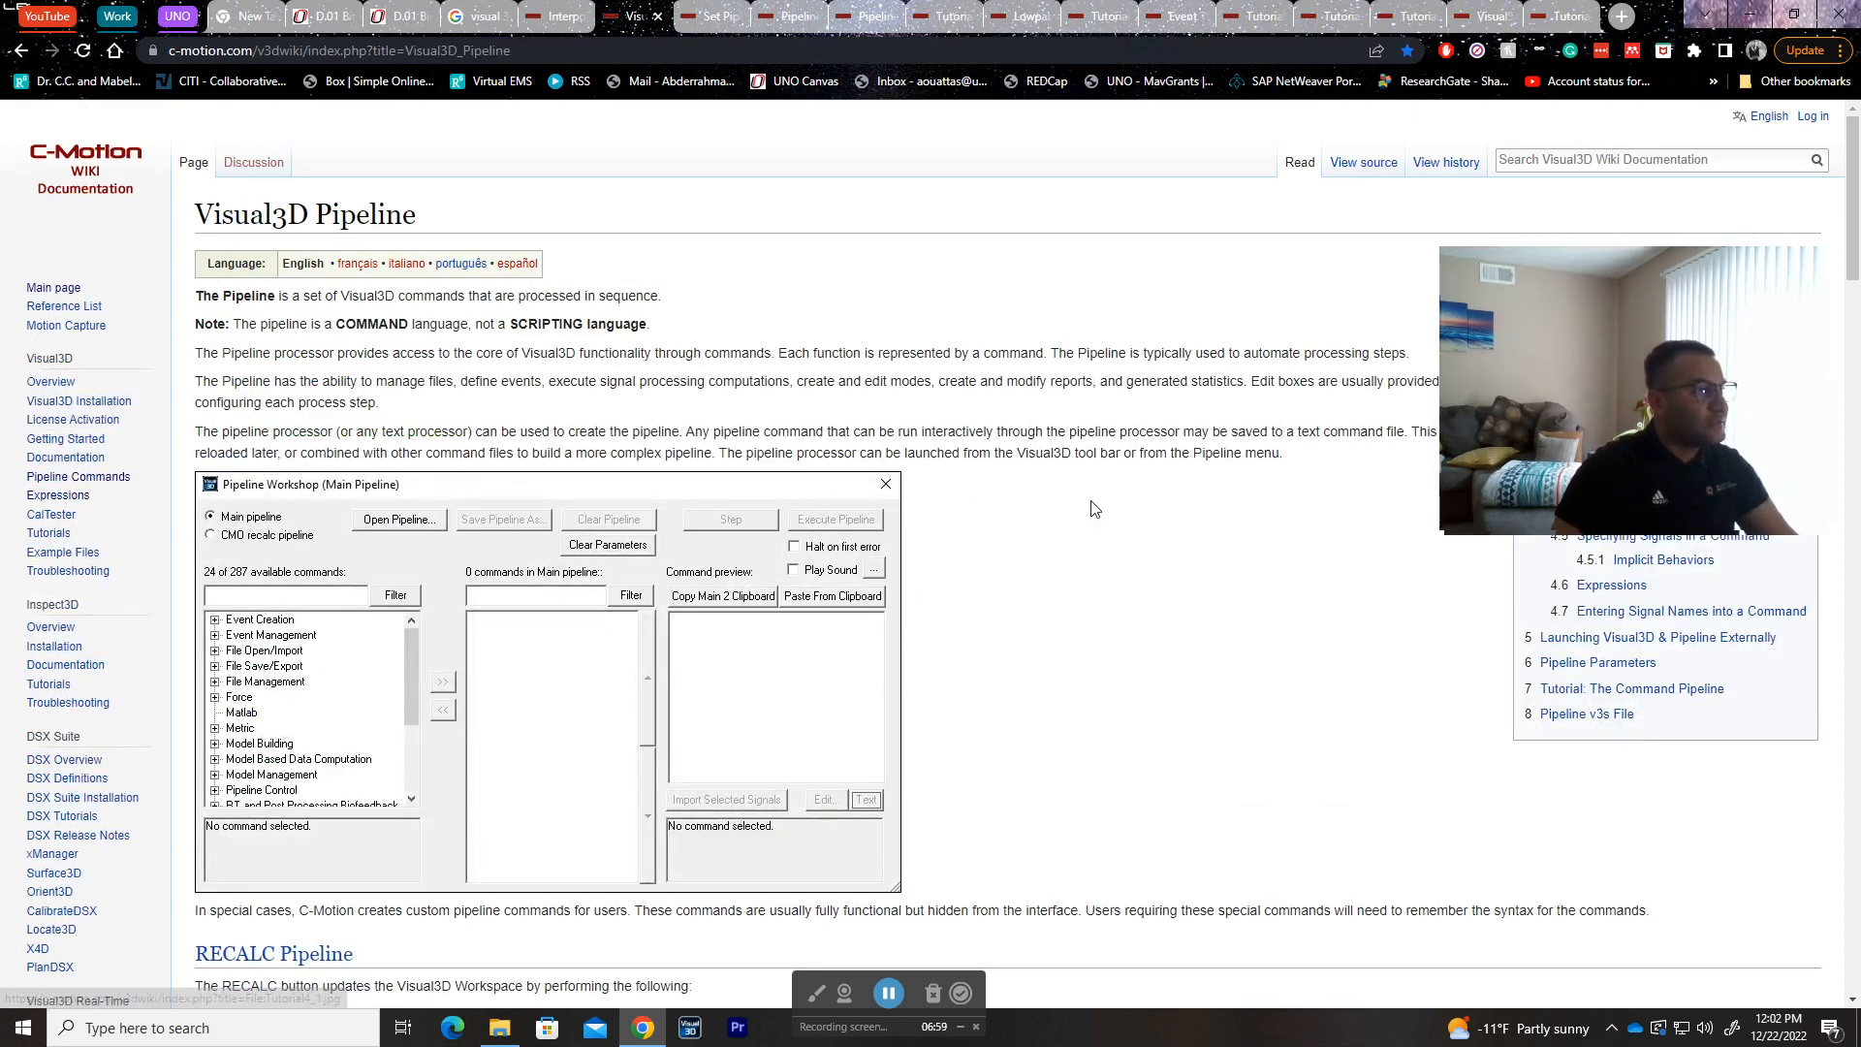
scroll(1095, 508, "down", 5)
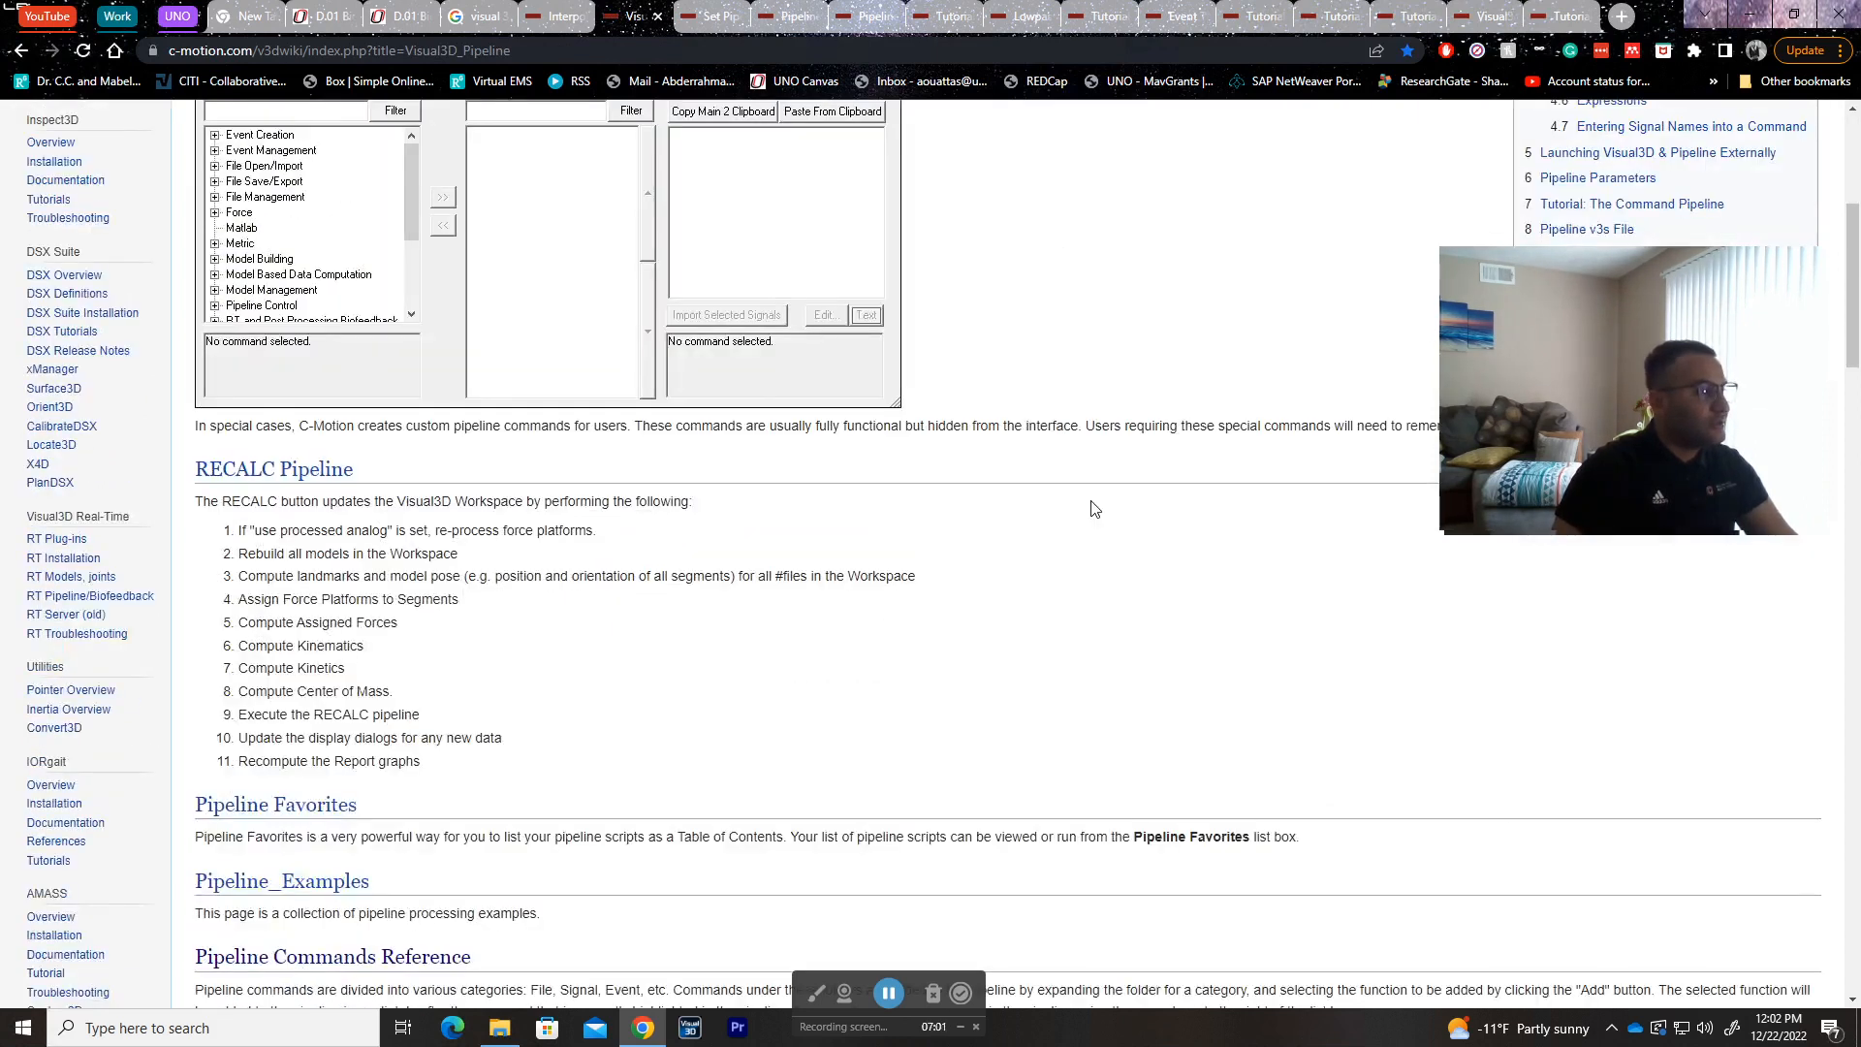
scroll(1094, 508, "down", 6)
scroll(1094, 508, "down", 1)
scroll(1094, 508, "down", 8)
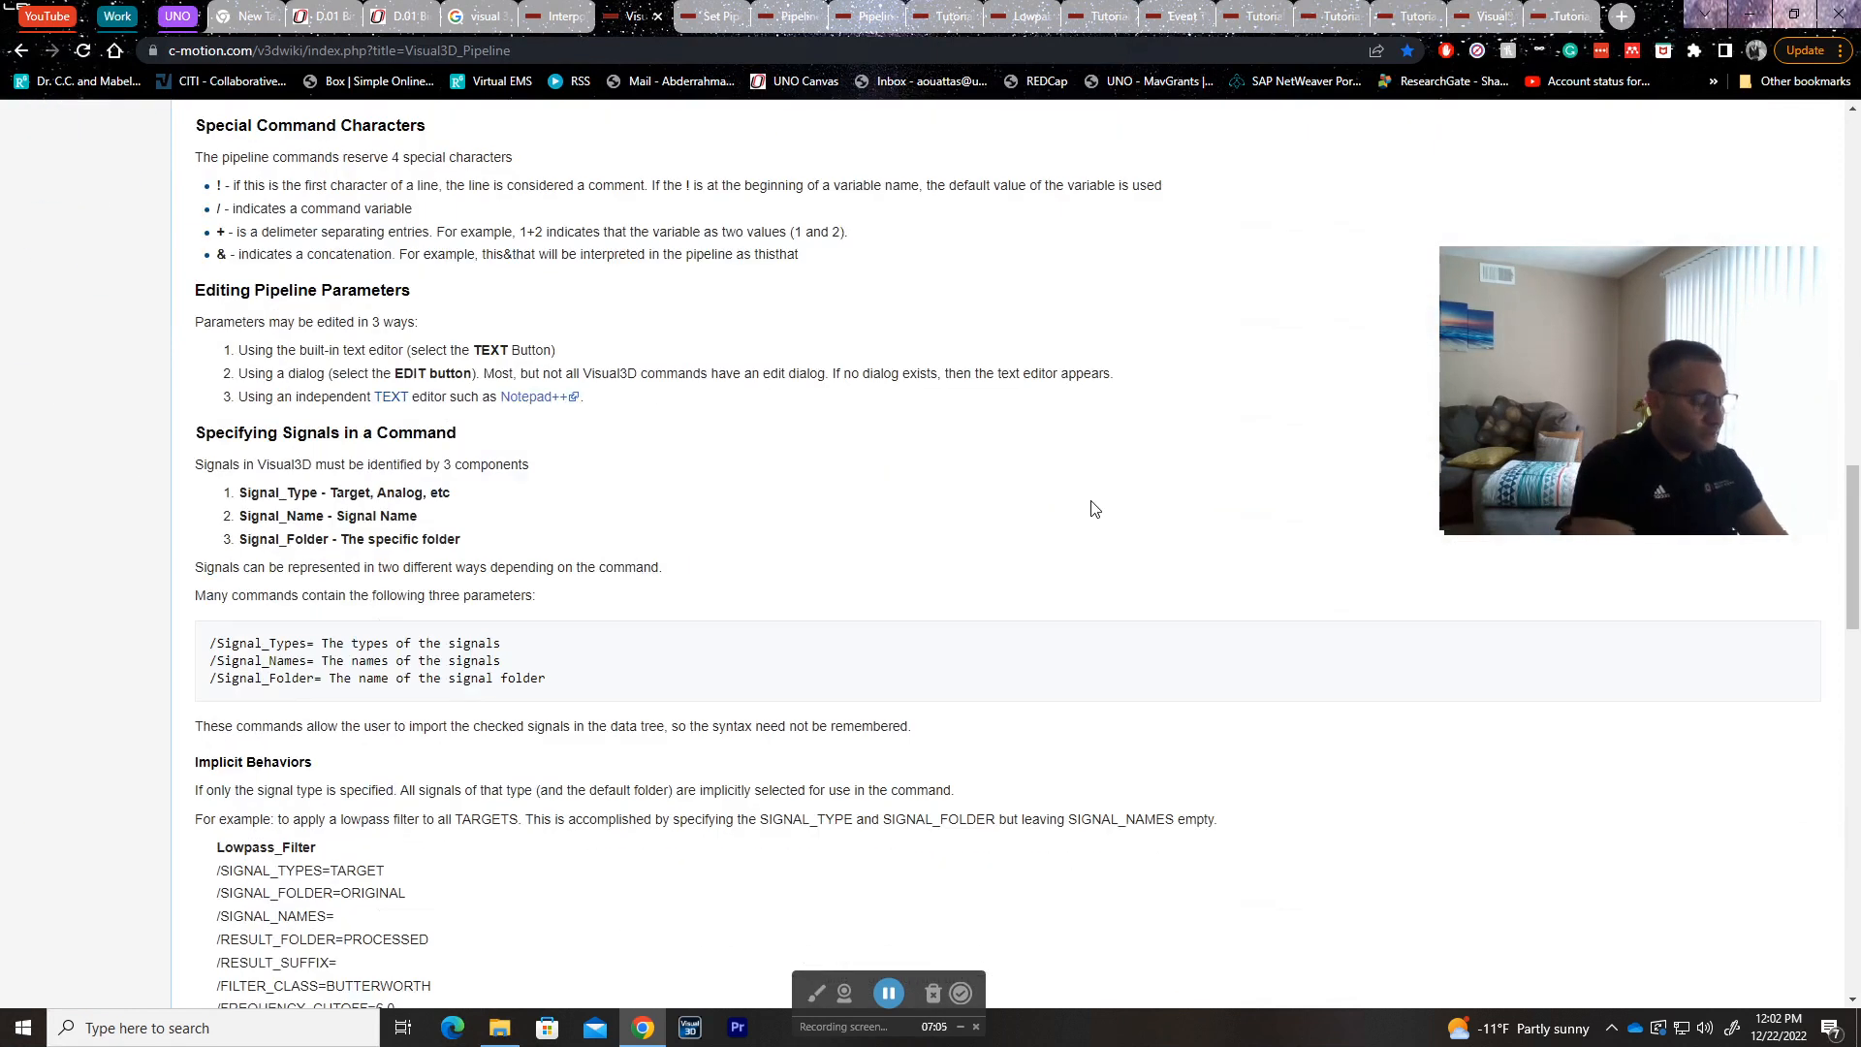
- Find "file_new" within the Visual3D Pipeline article and examine the File_New entry in the example v3s script
key("ctrl+f")
type("f")
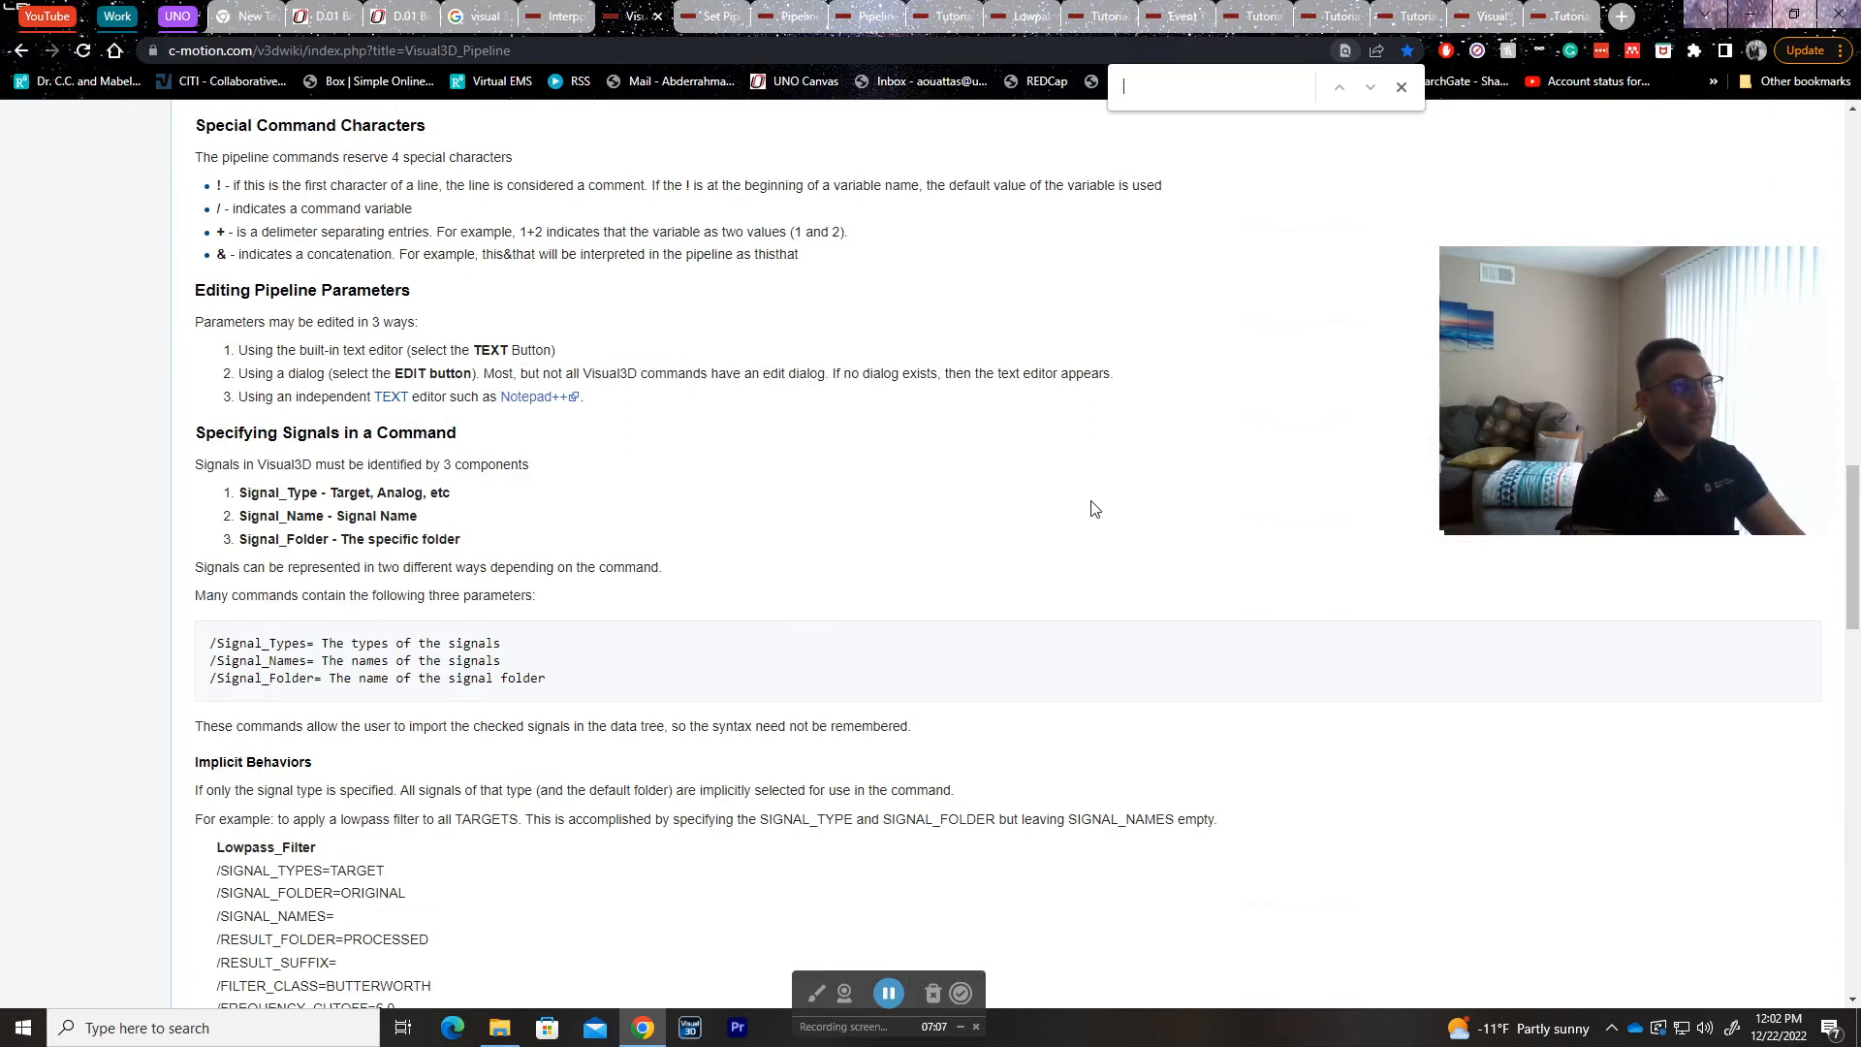
type("ile_new")
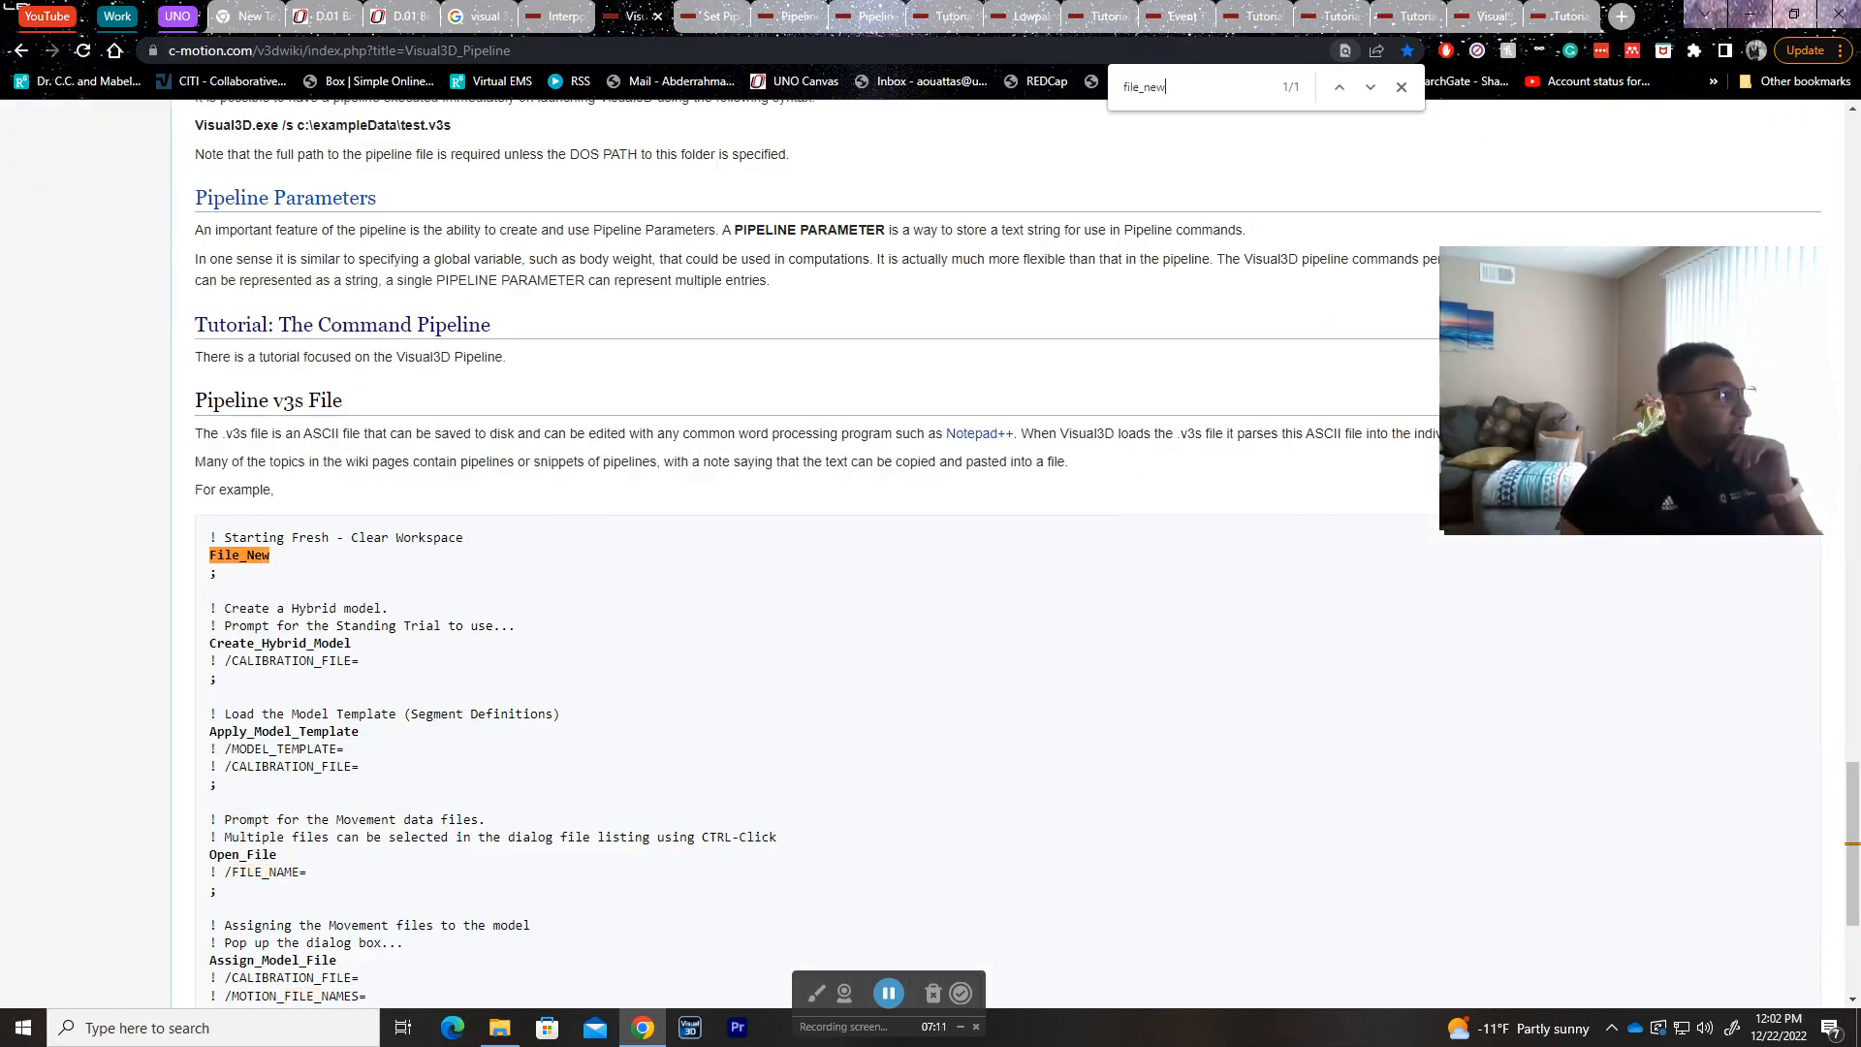
left_click_drag(191, 540, 339, 574)
left_click(373, 572)
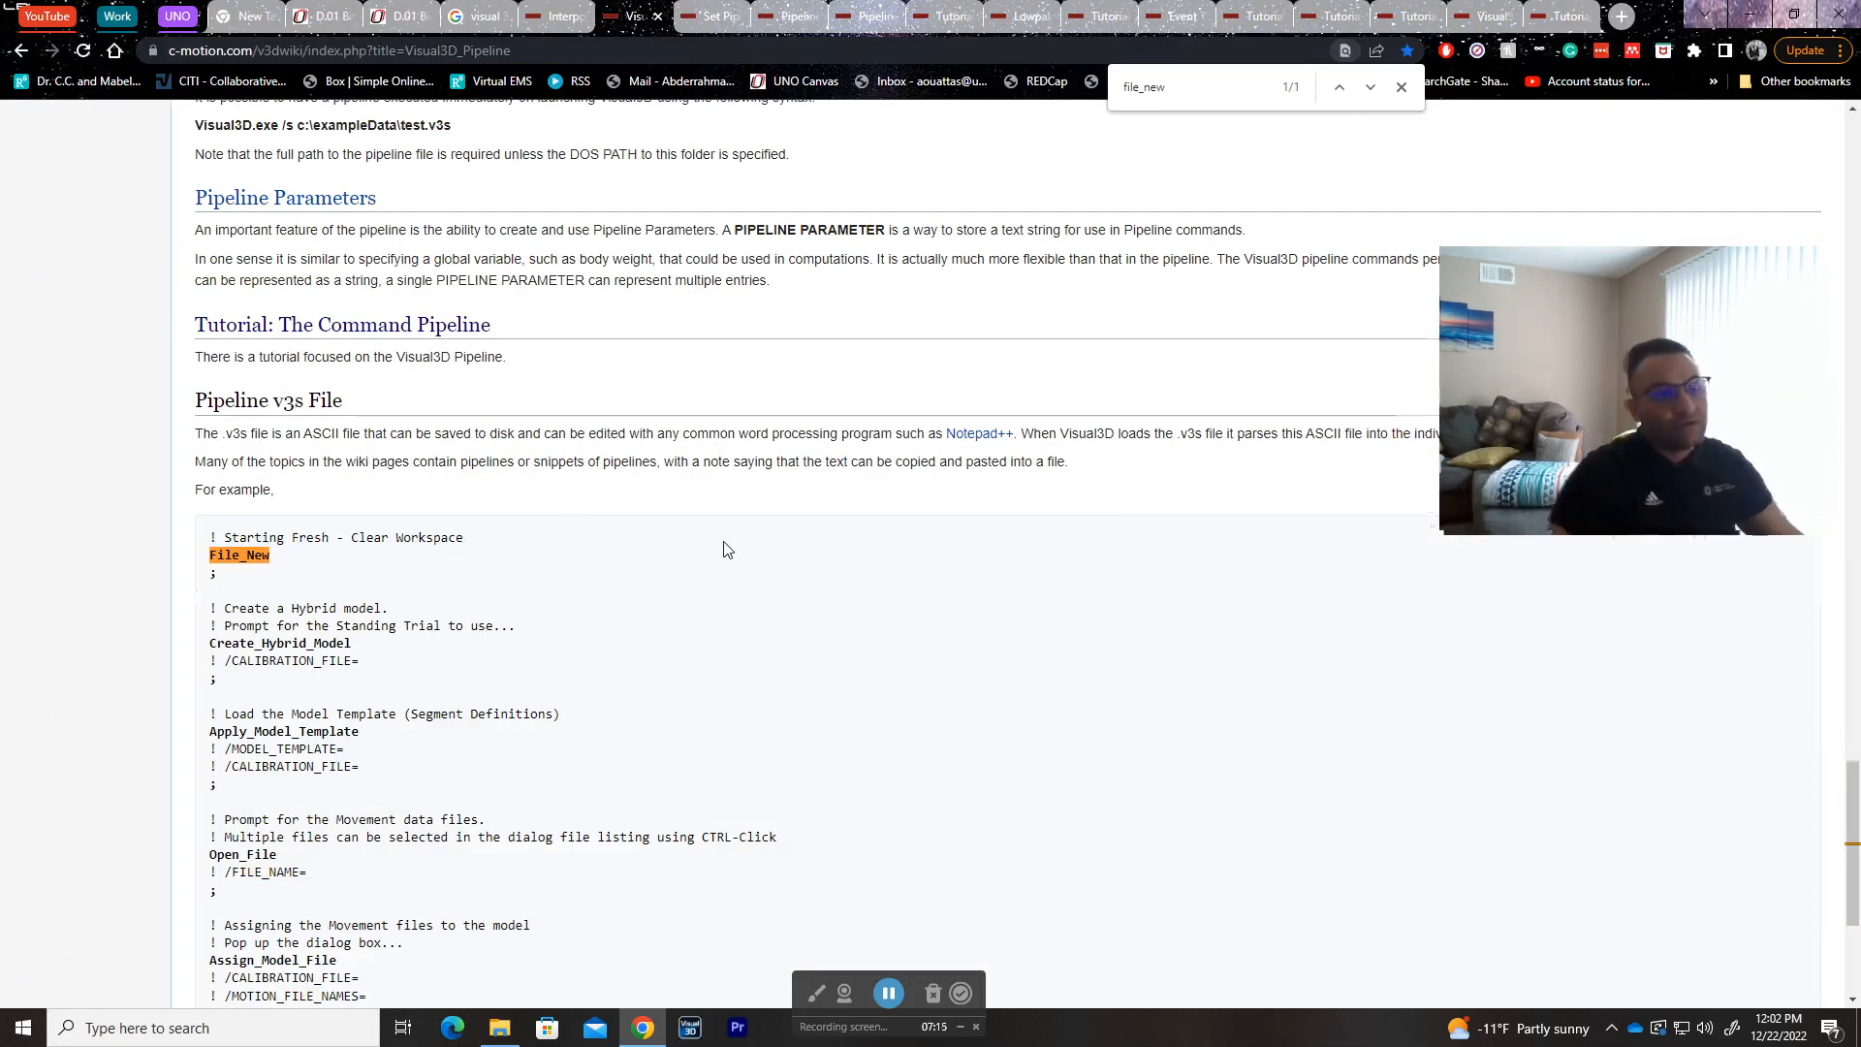
scroll(727, 550, "up", 2)
key("Home")
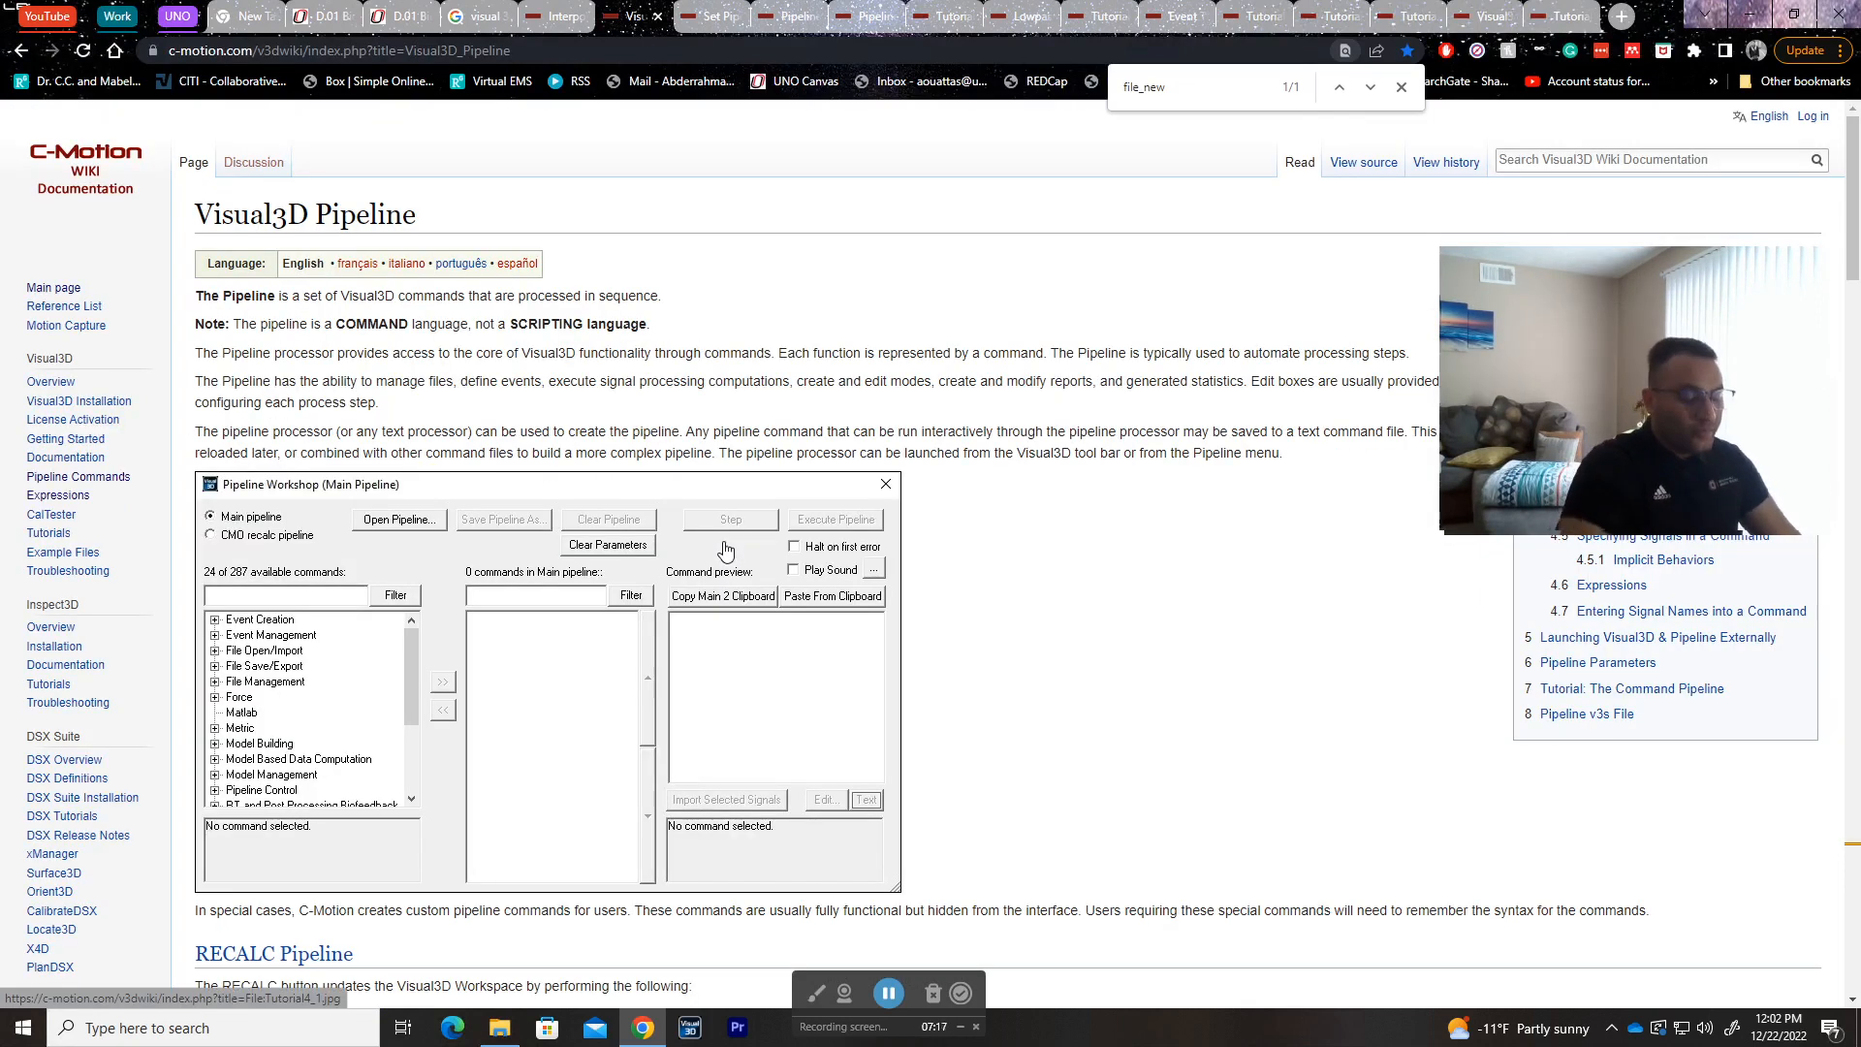
left_click_drag(1640, 465, 1666, 298)
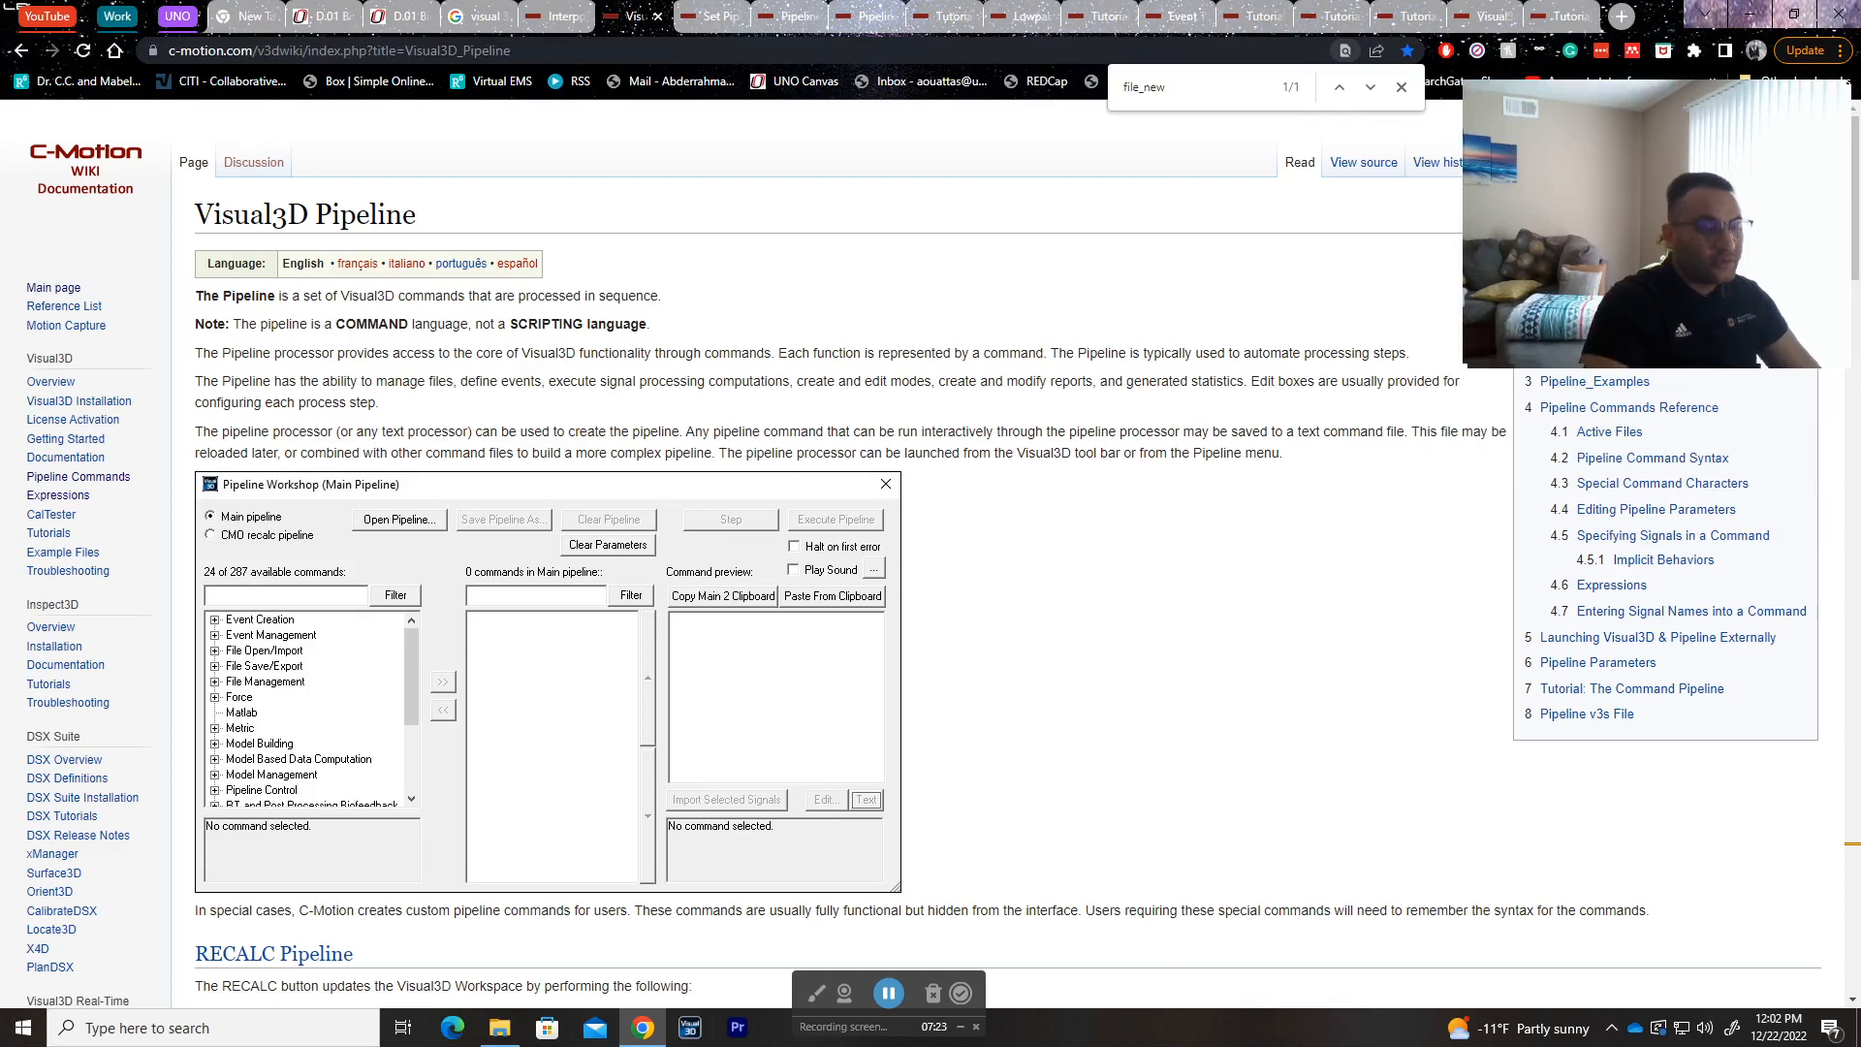
key("ctrl+super+Left")
key("ctrl+super+Right")
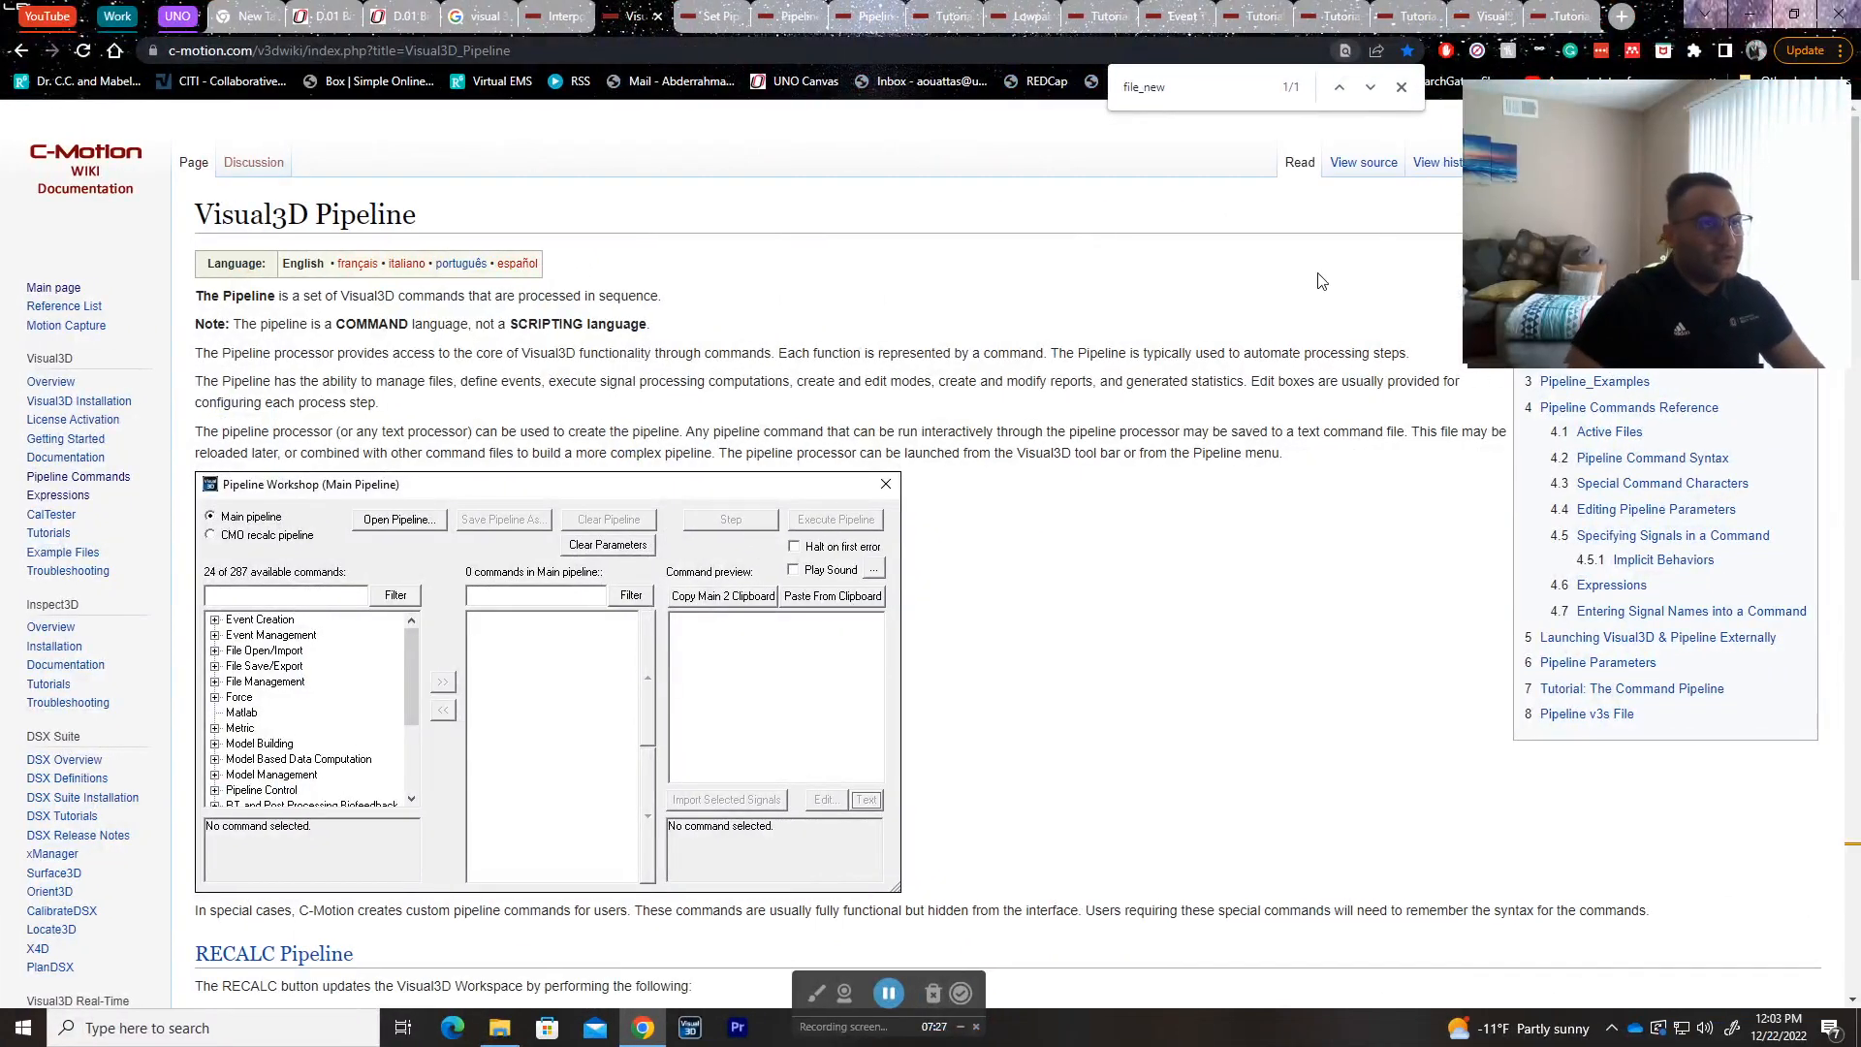
- Switch back to Visual3D, expand the Event Management and File Management groups, and read the description of File_New
key("alt+Tab")
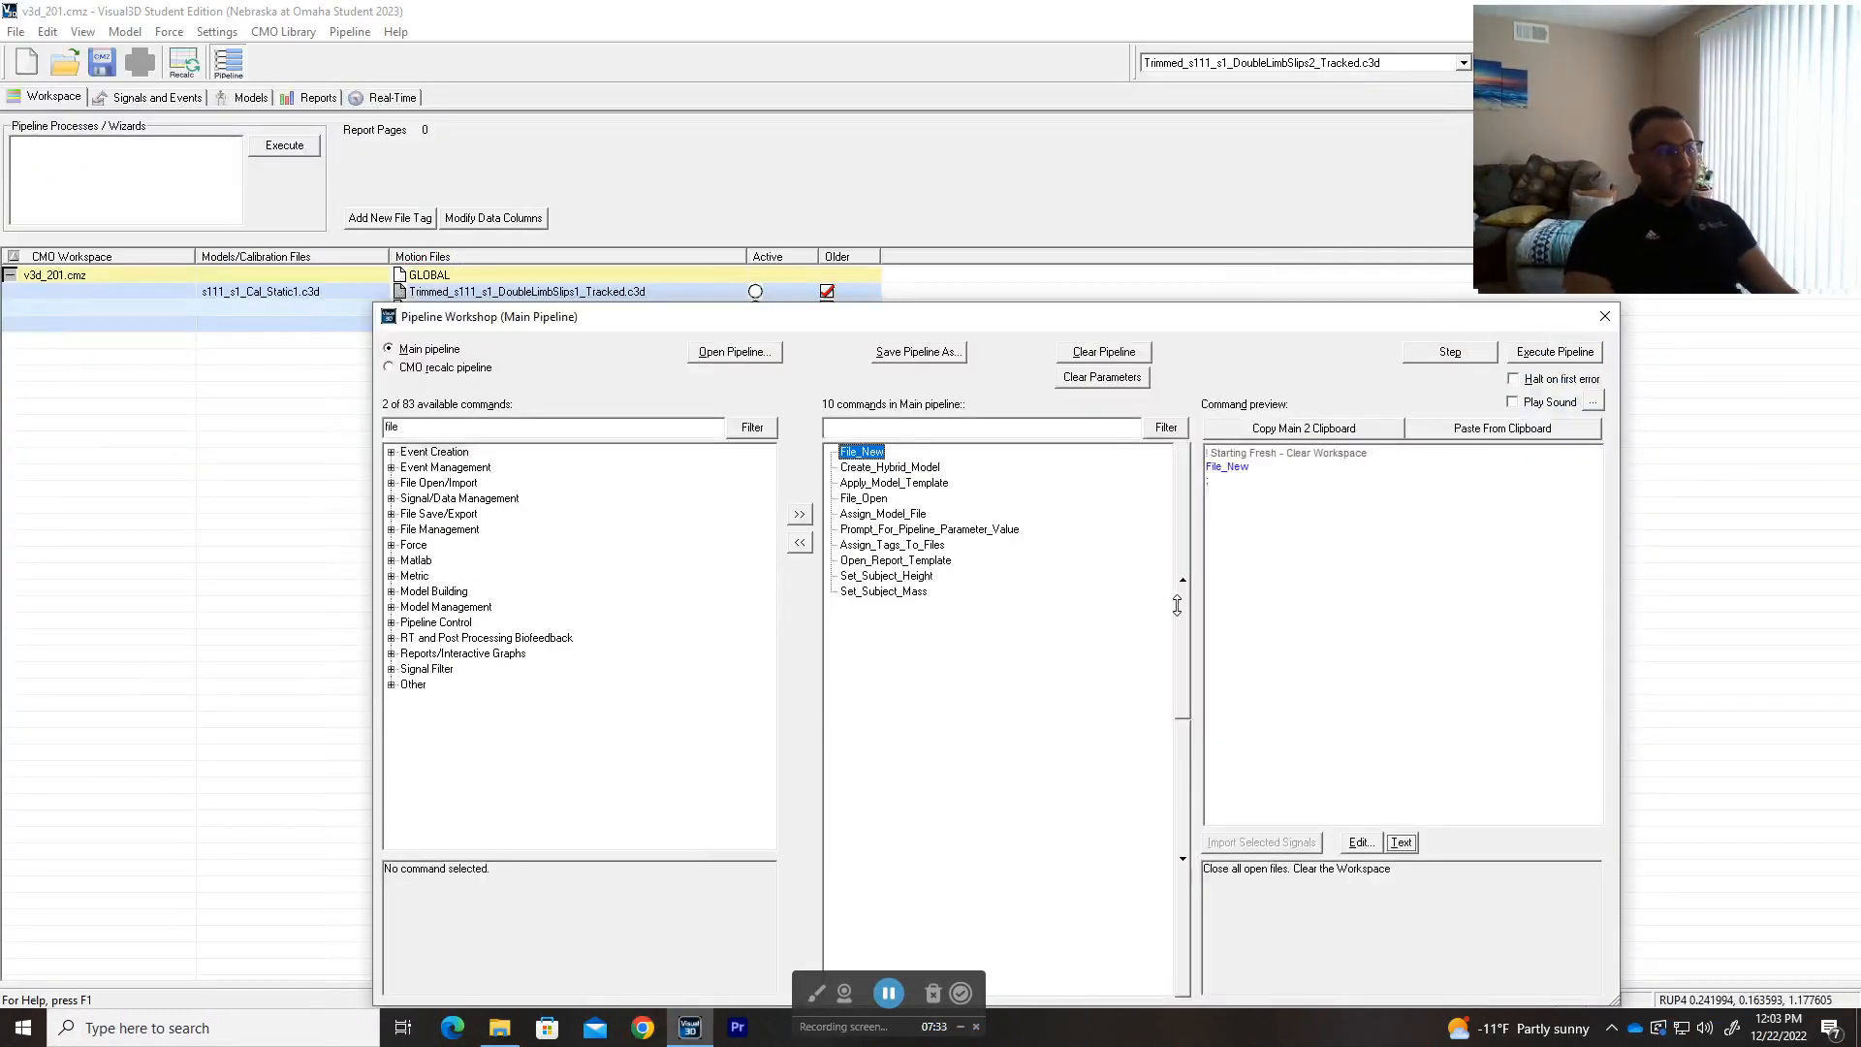
left_click(392, 468)
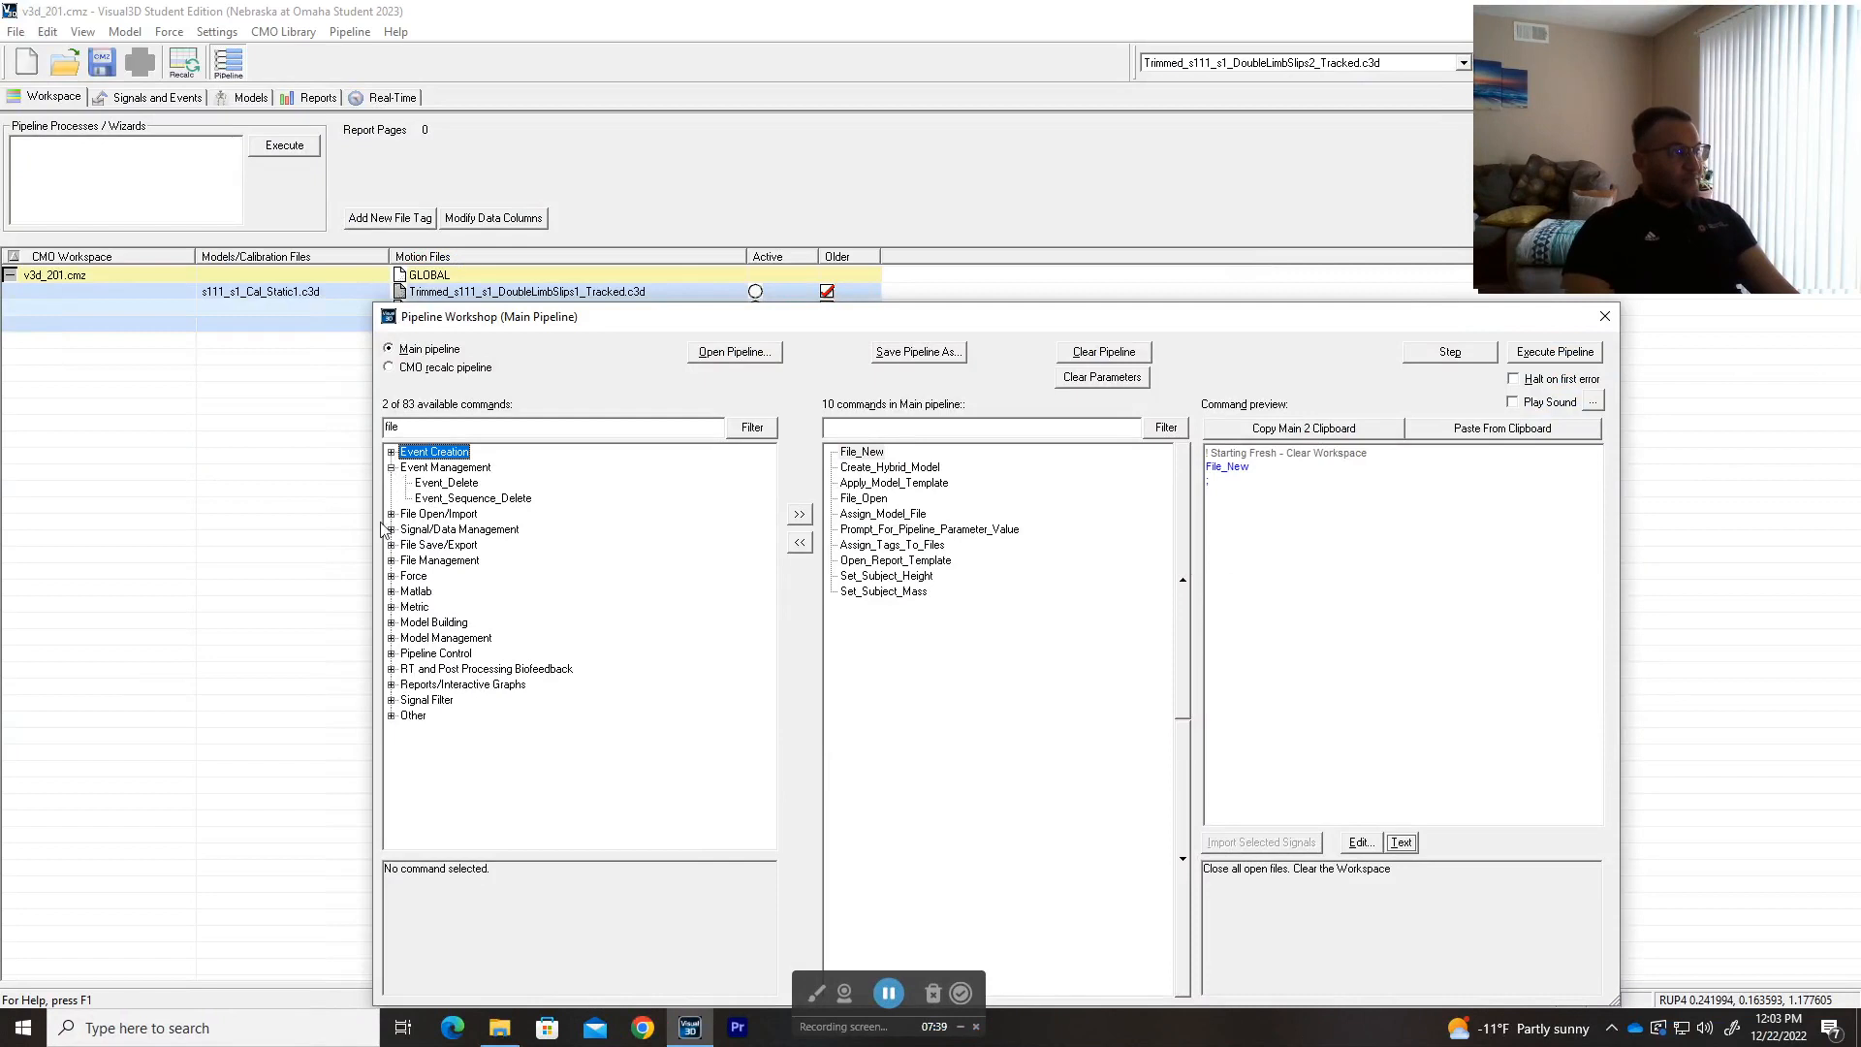
left_click(391, 560)
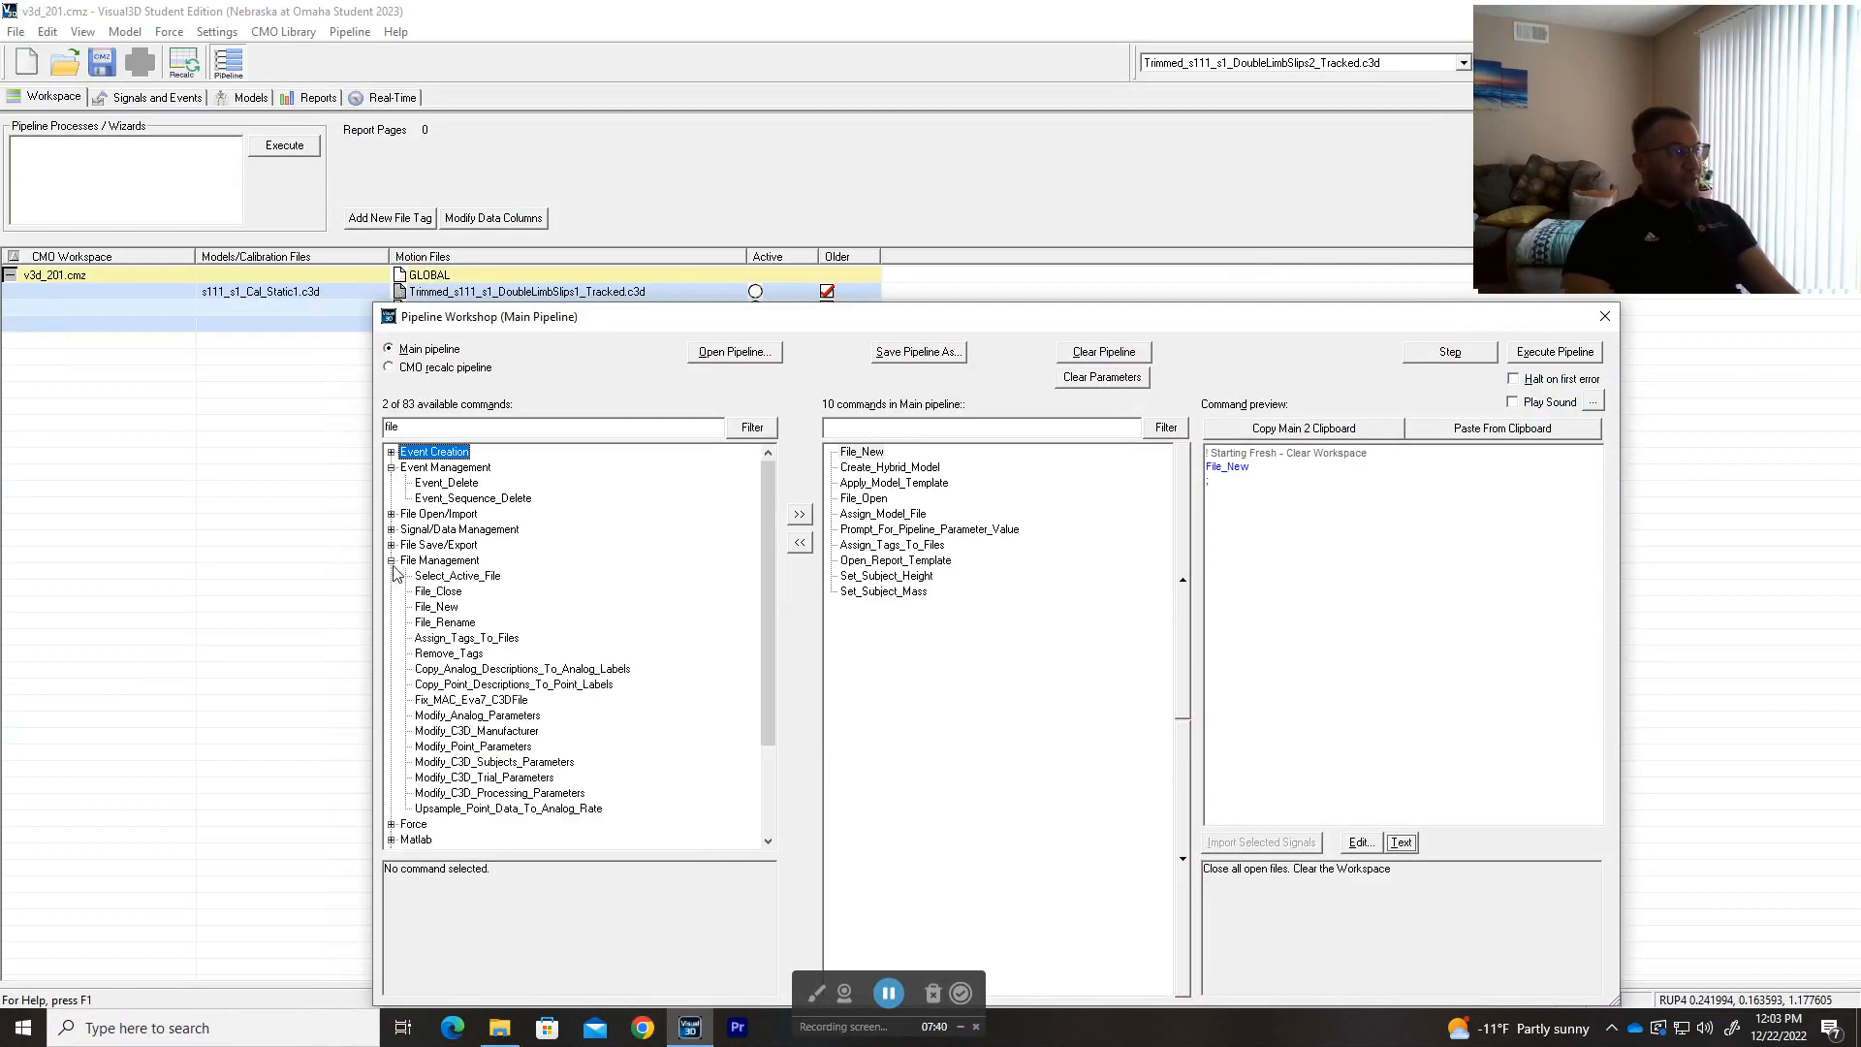
left_click(437, 607)
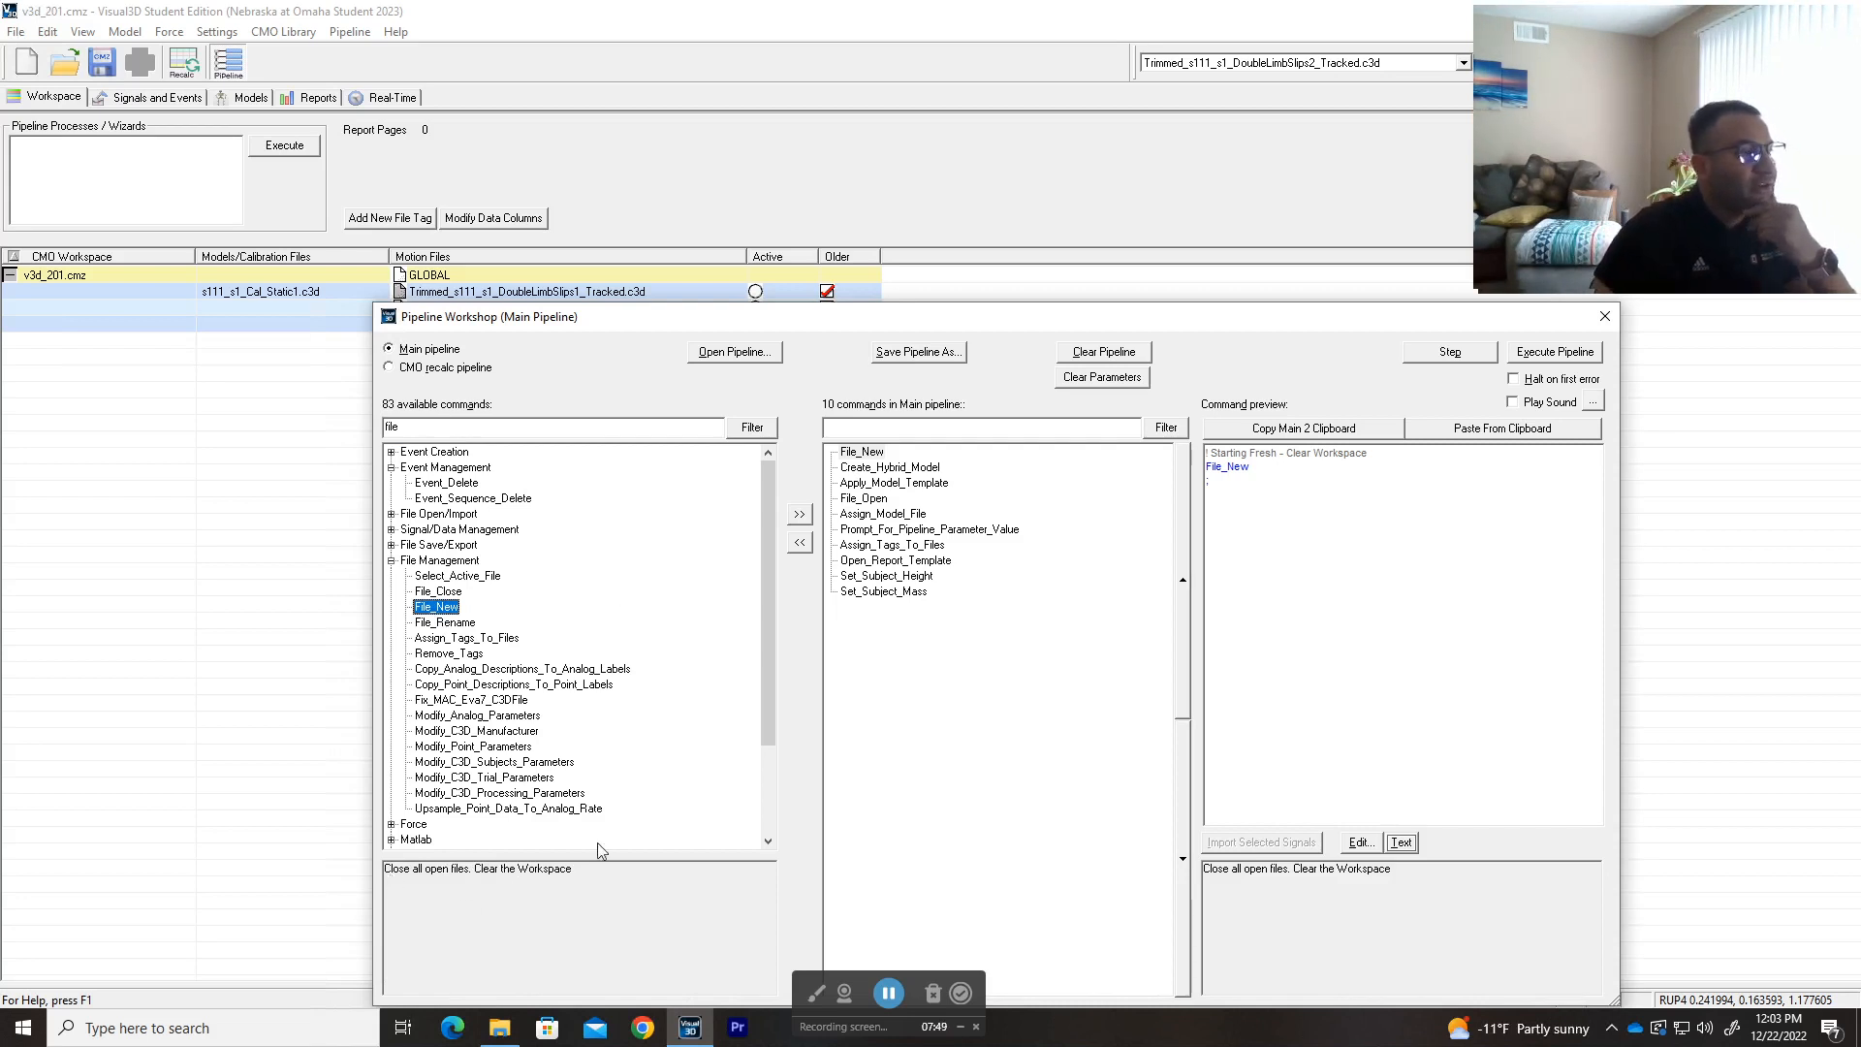
left_click(853, 454)
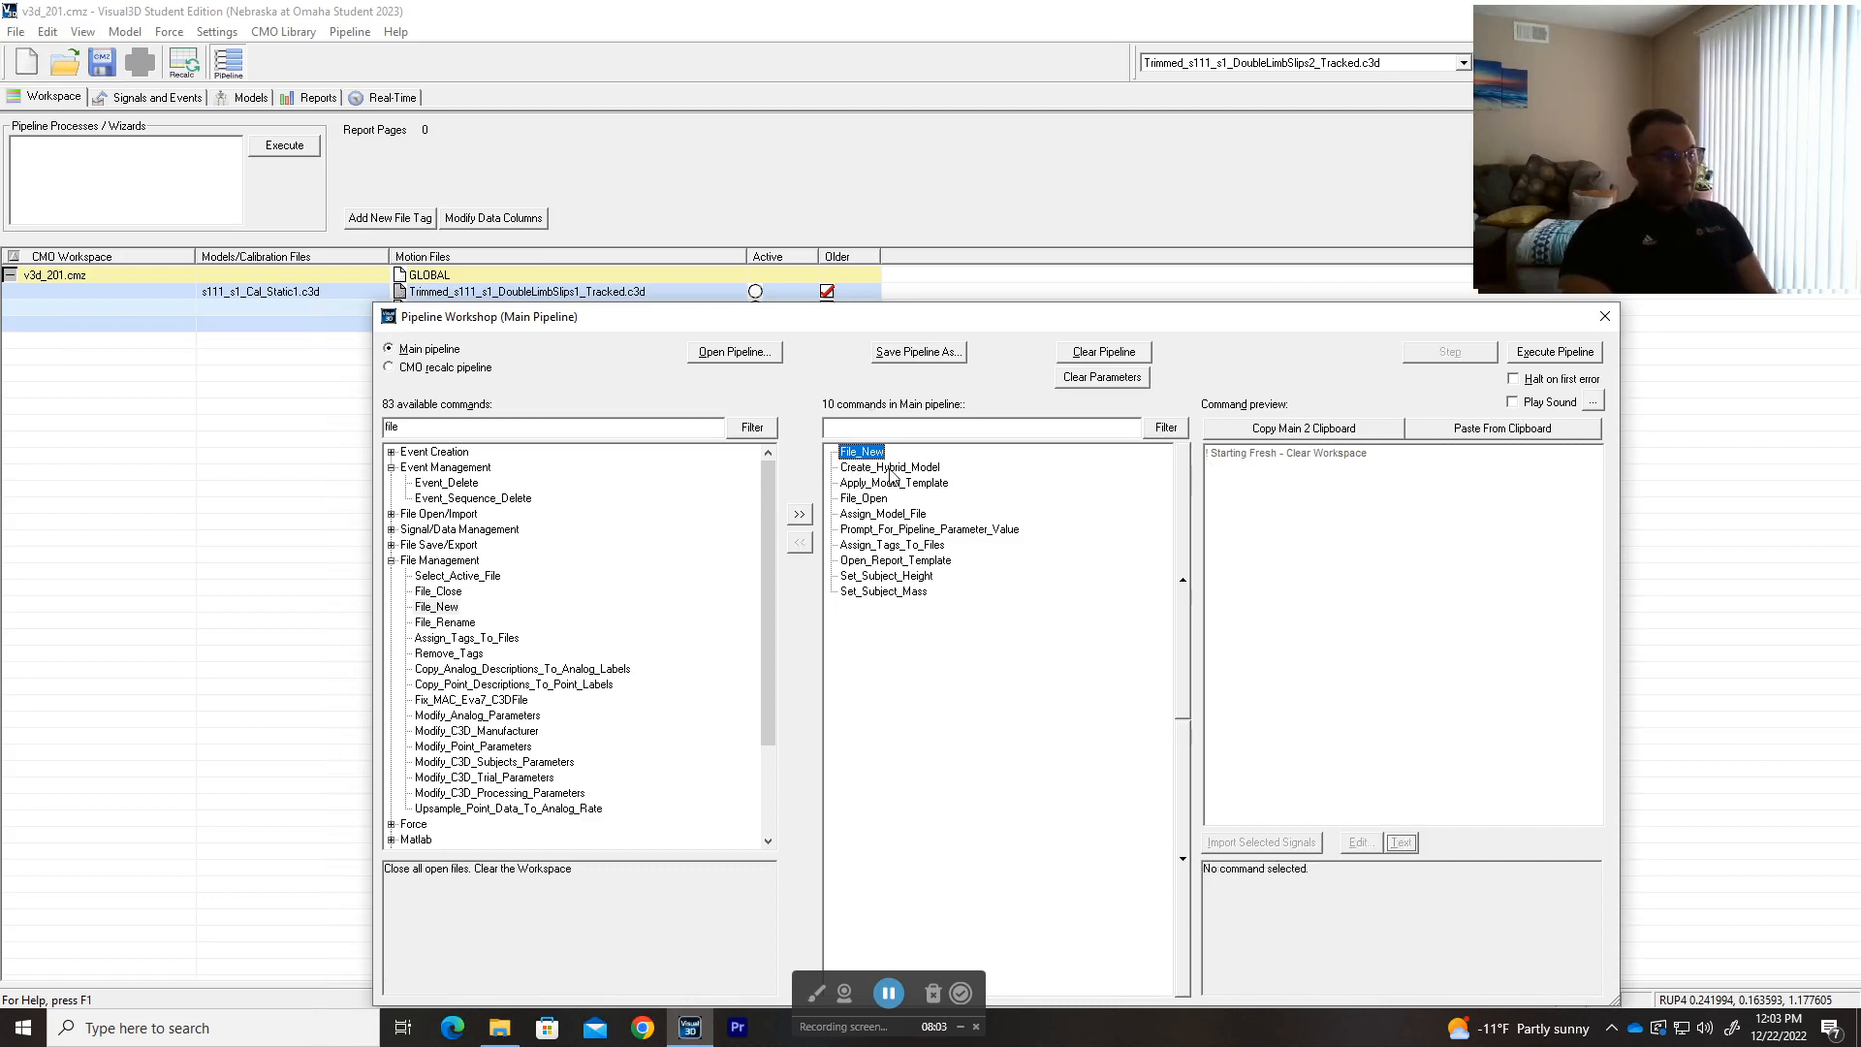
- Preview the pipeline's Create_Hybrid_Model command and filter the available commands by "create_hybrid_model"
left_click(889, 468)
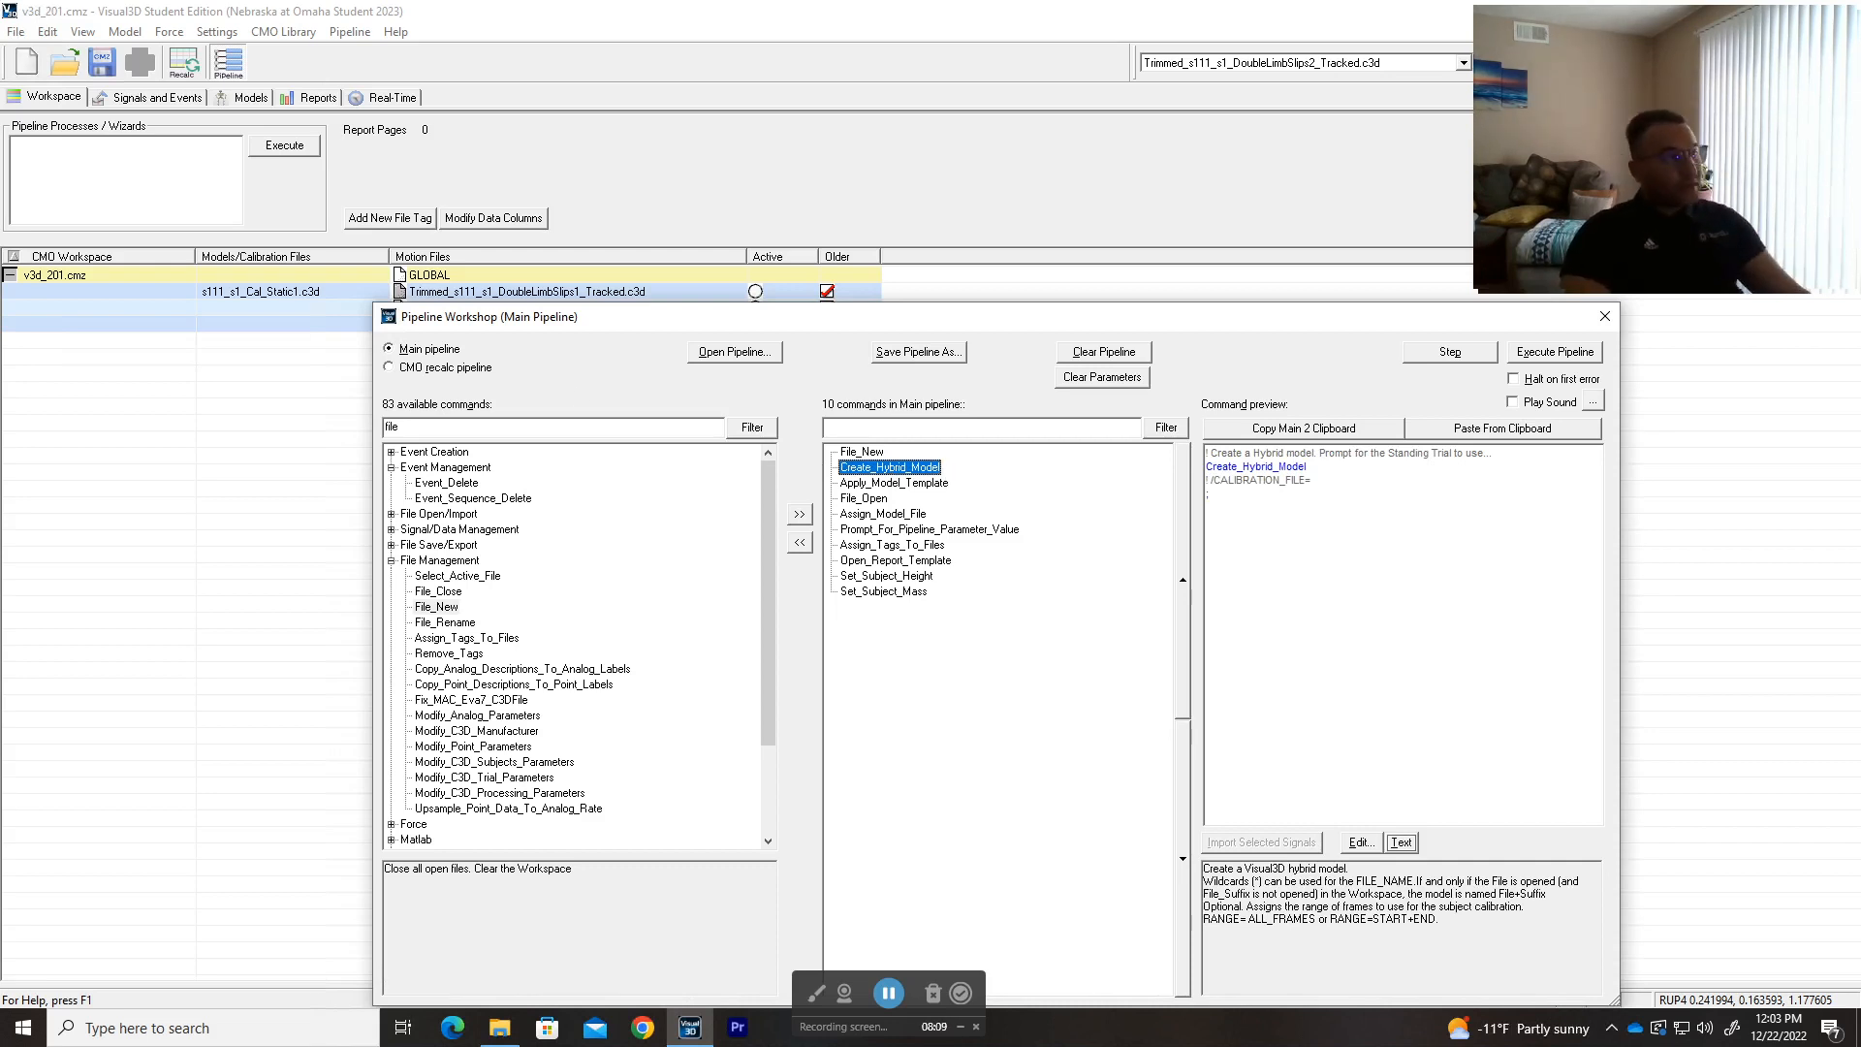
left_click(399, 426)
double_click(395, 427)
type("create")
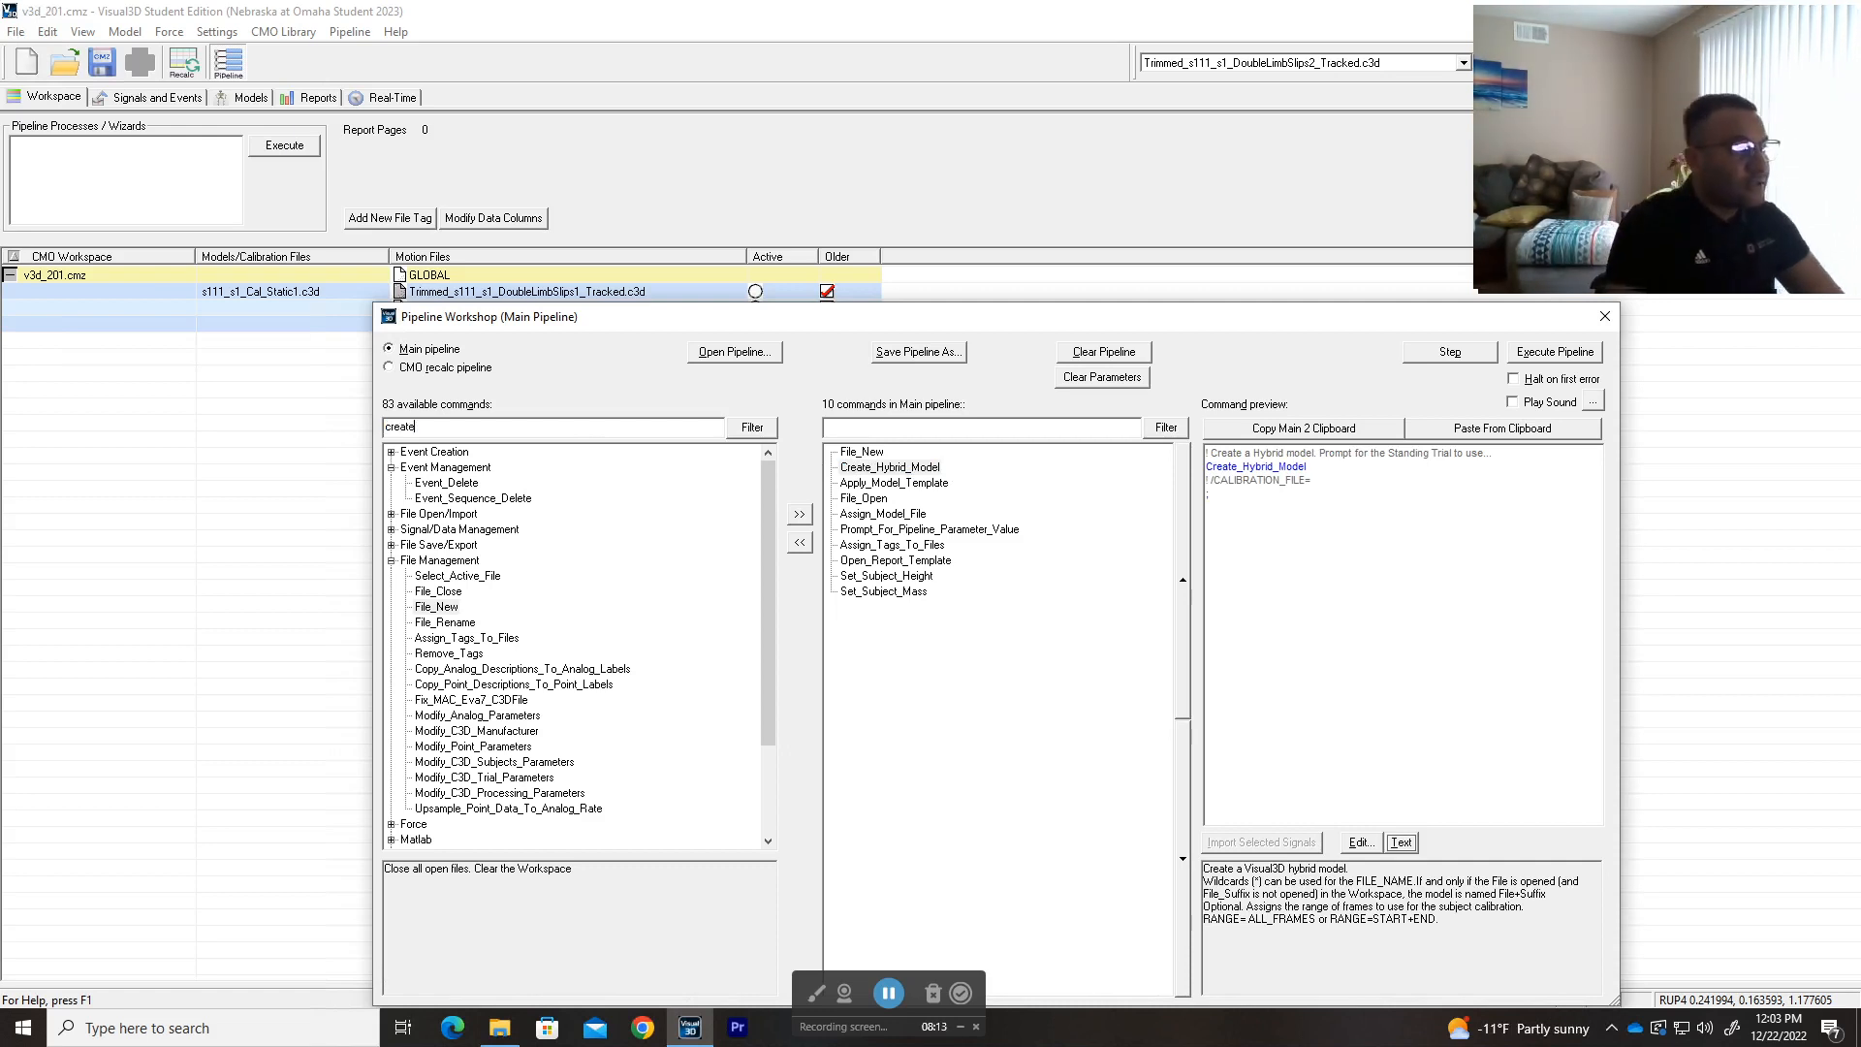
type("_hybrid_mo")
left_click(752, 426)
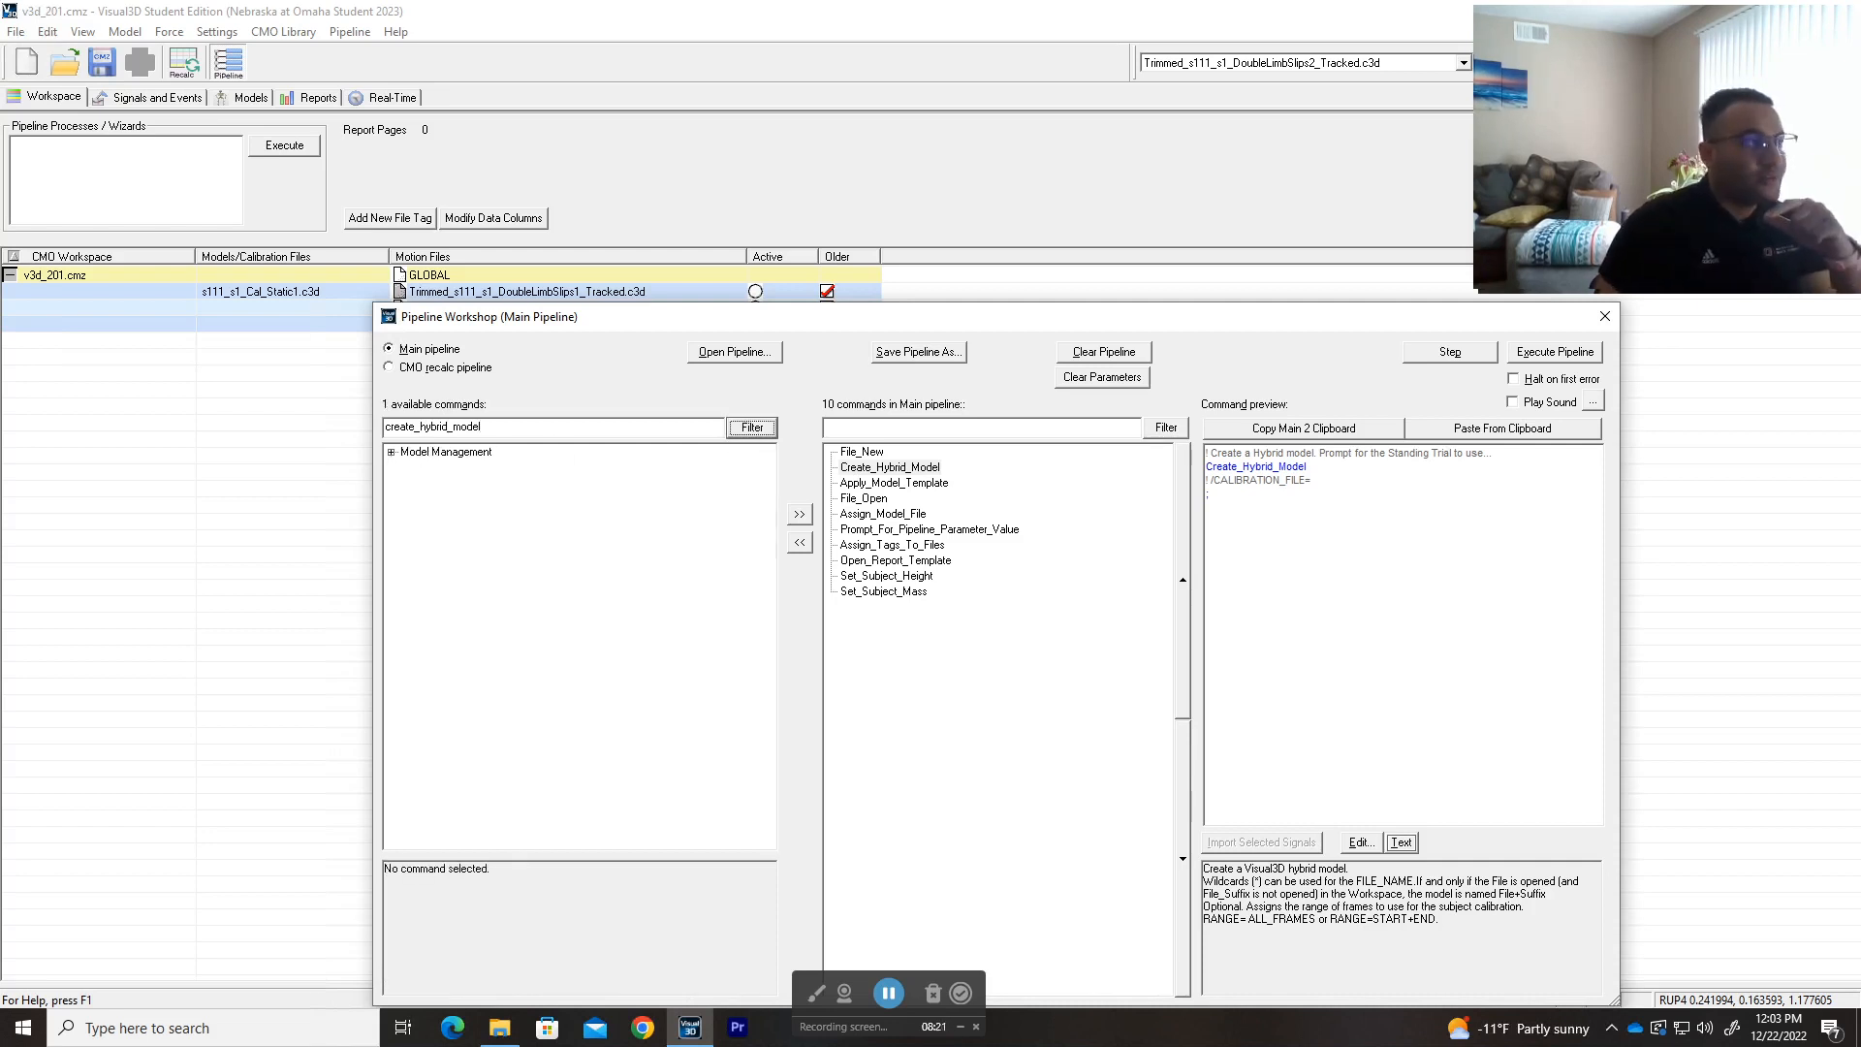
left_click(601, 428)
key("Return")
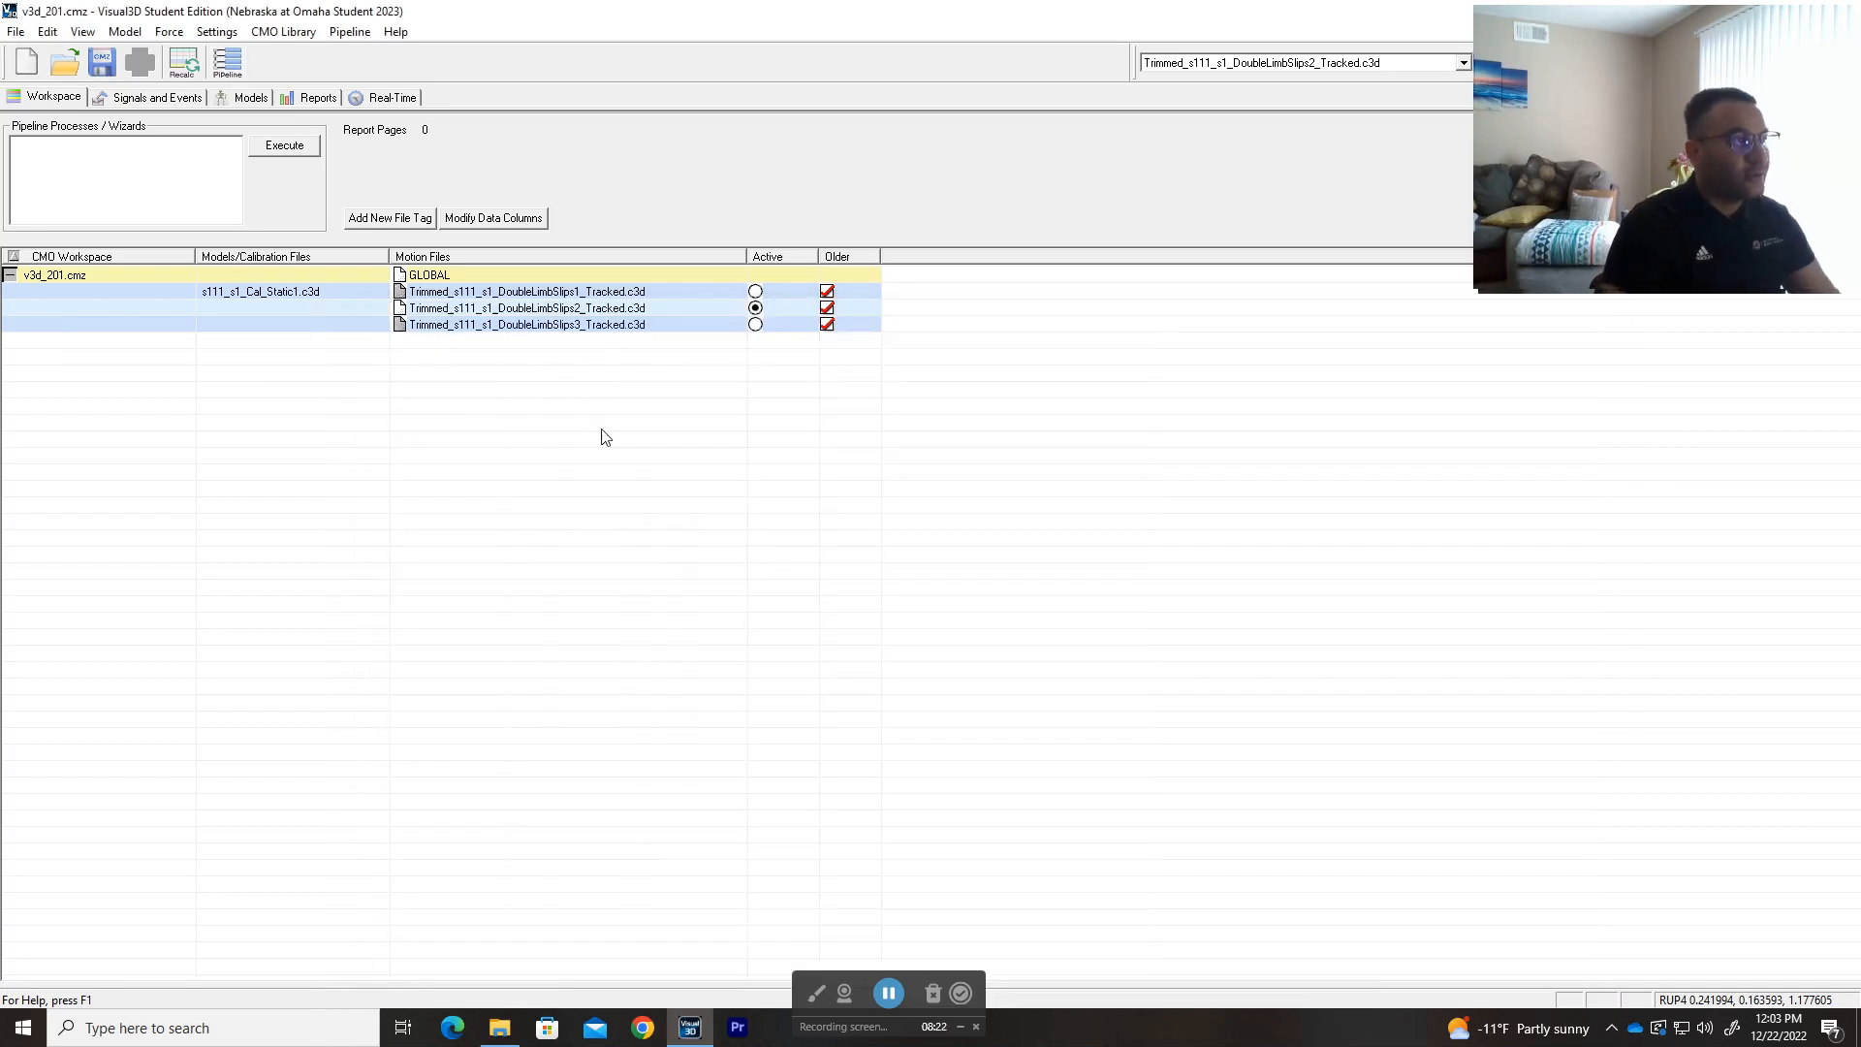
- Reopen the Pipeline Workshop, move its window higher, and read the description of Create_Hybrid_Model in the Model Management group
left_click(236, 68)
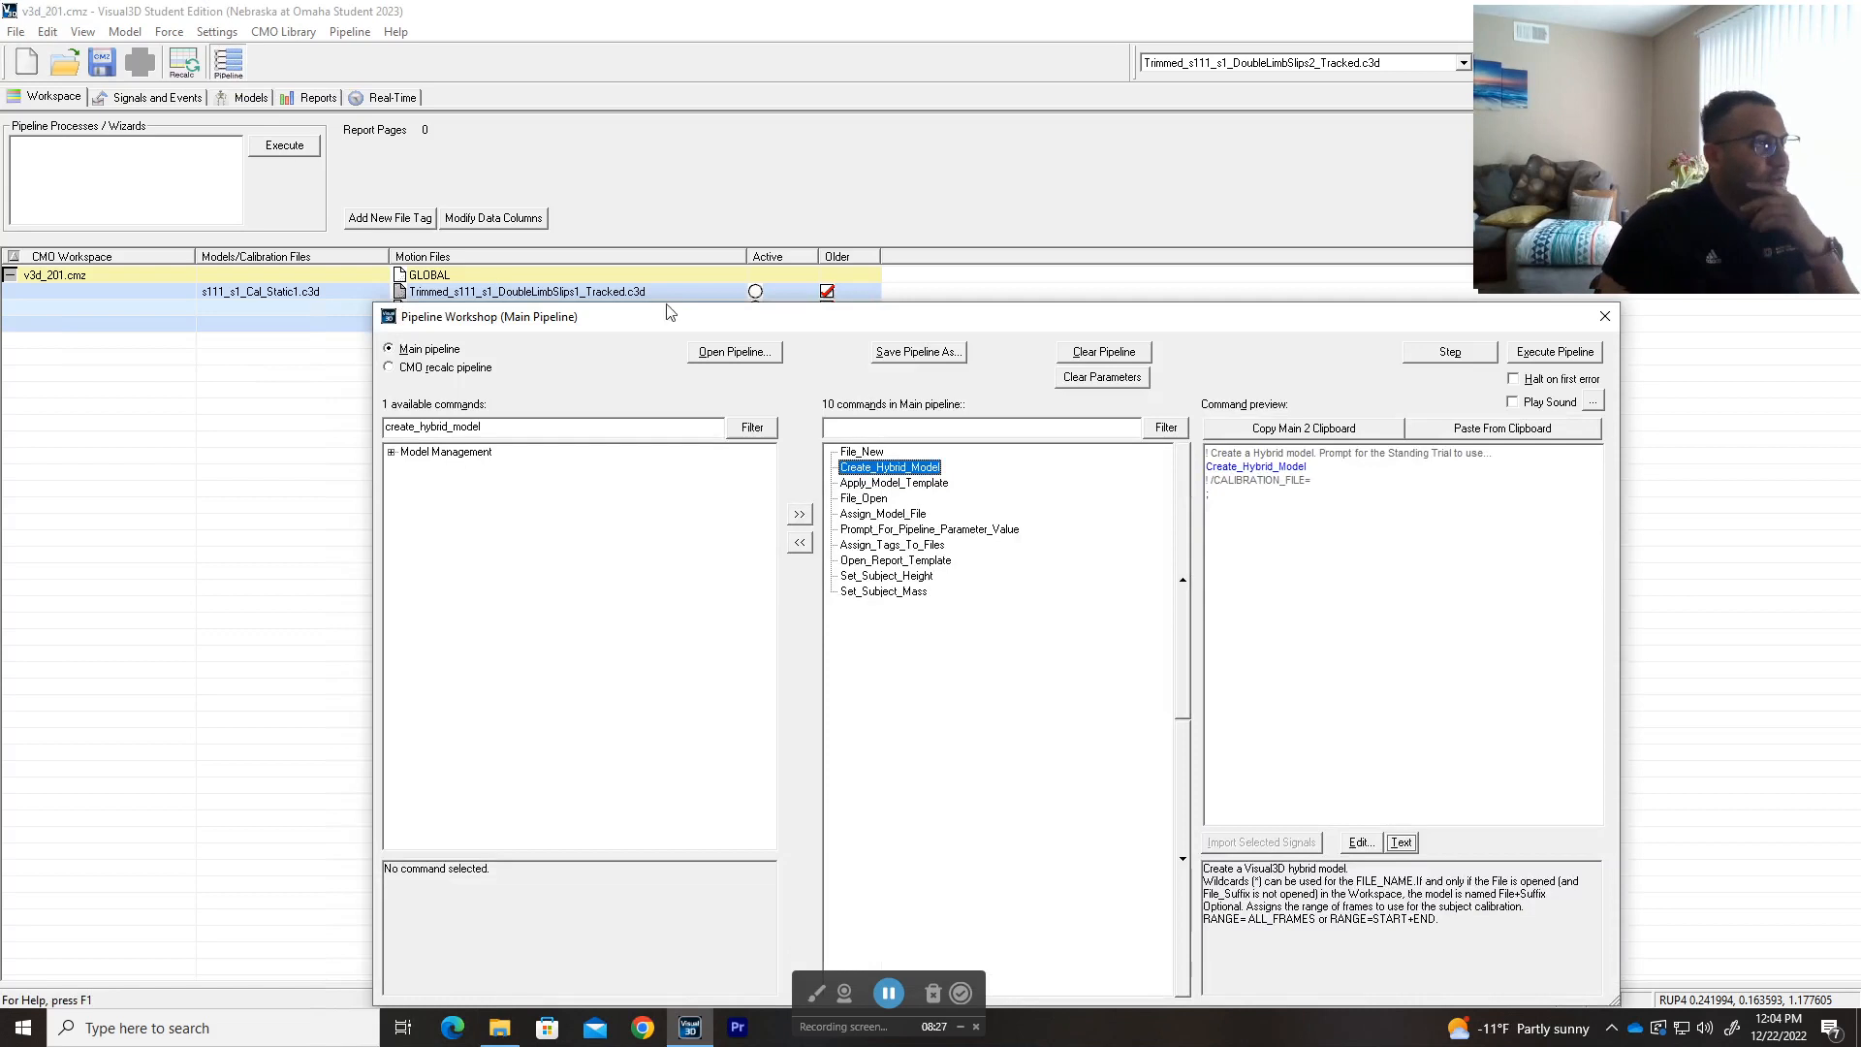
left_click_drag(662, 319, 578, 259)
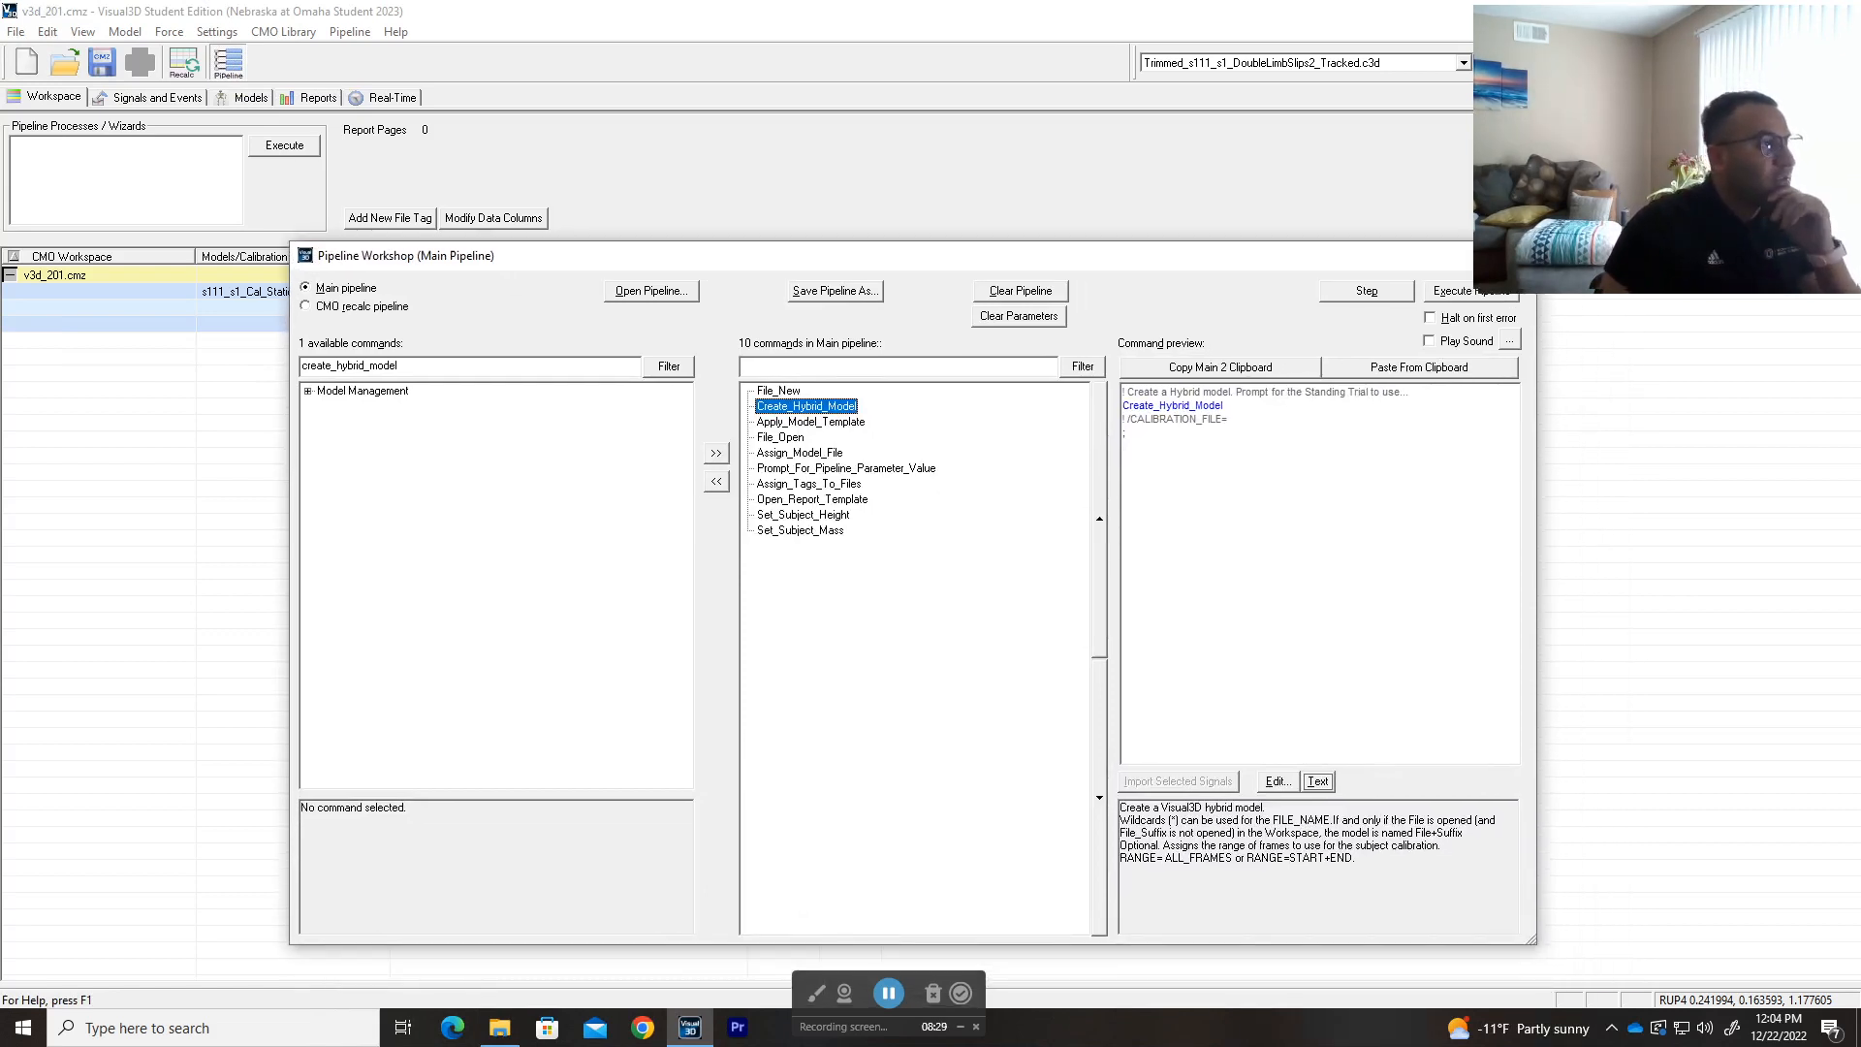
double_click(324, 393)
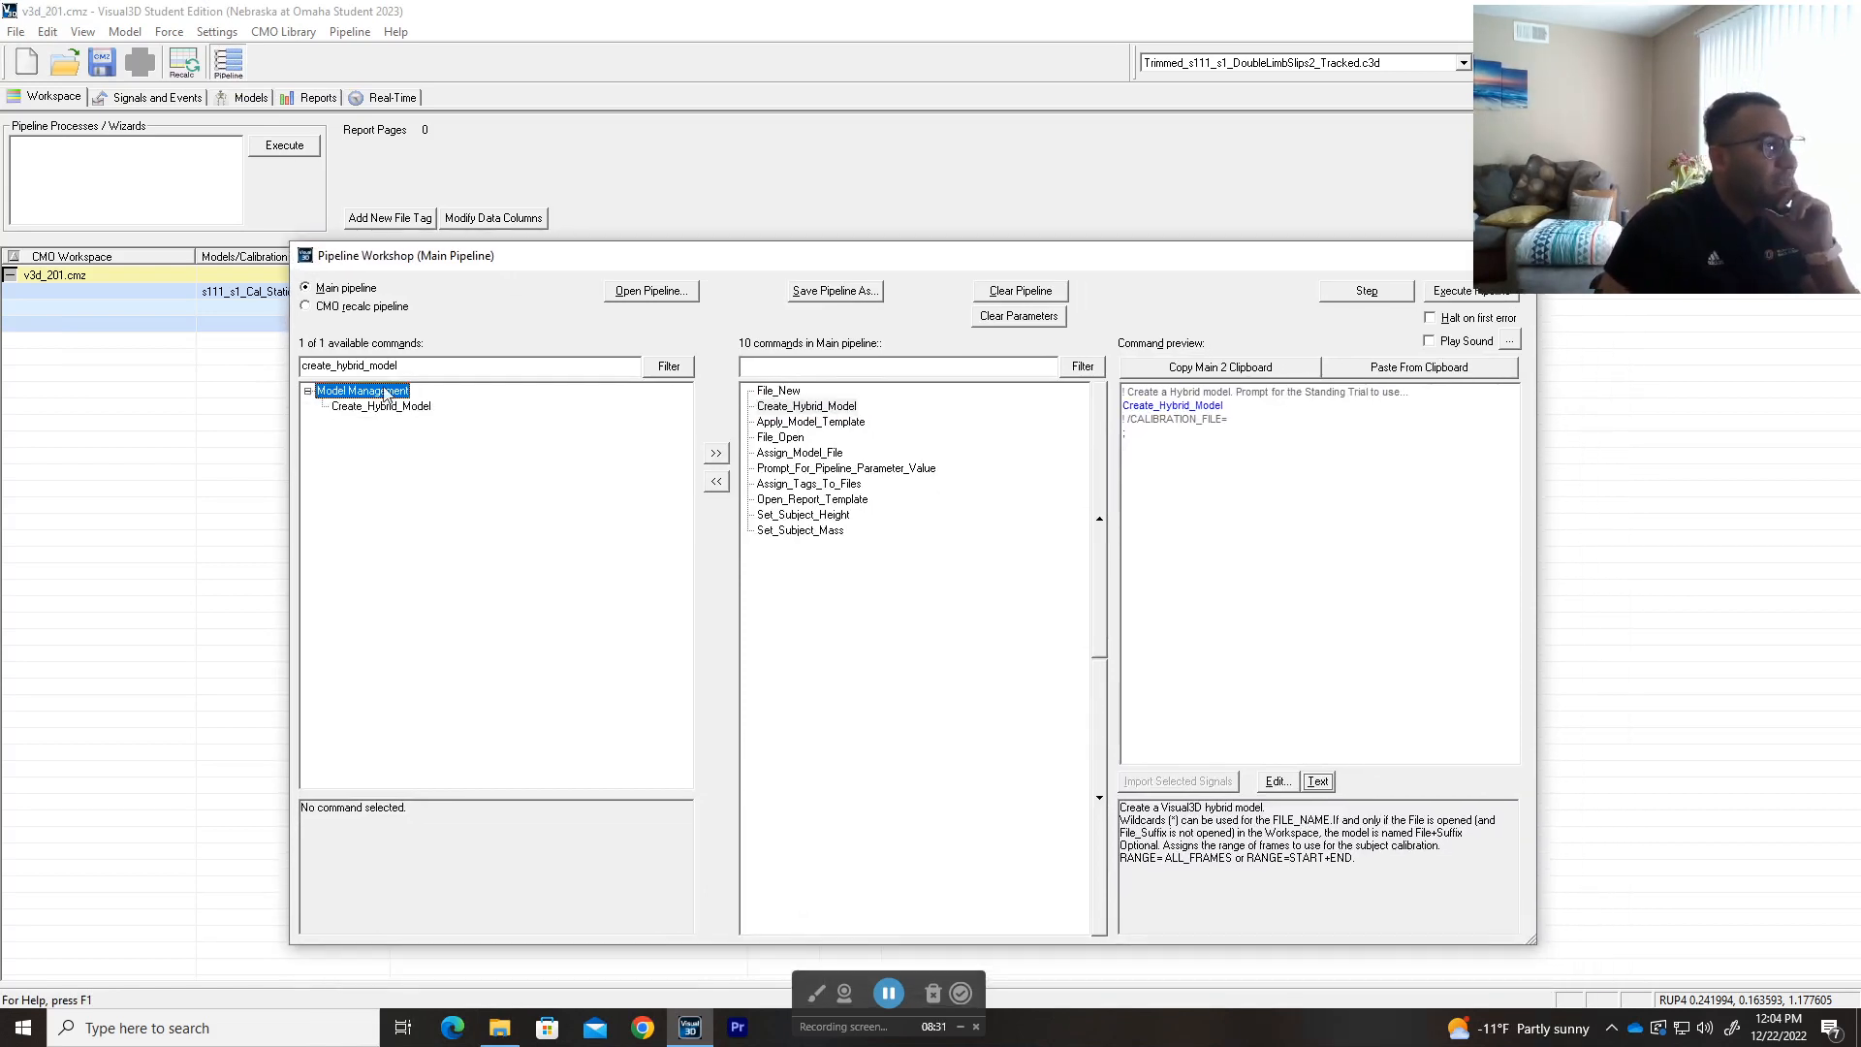
left_click(347, 407)
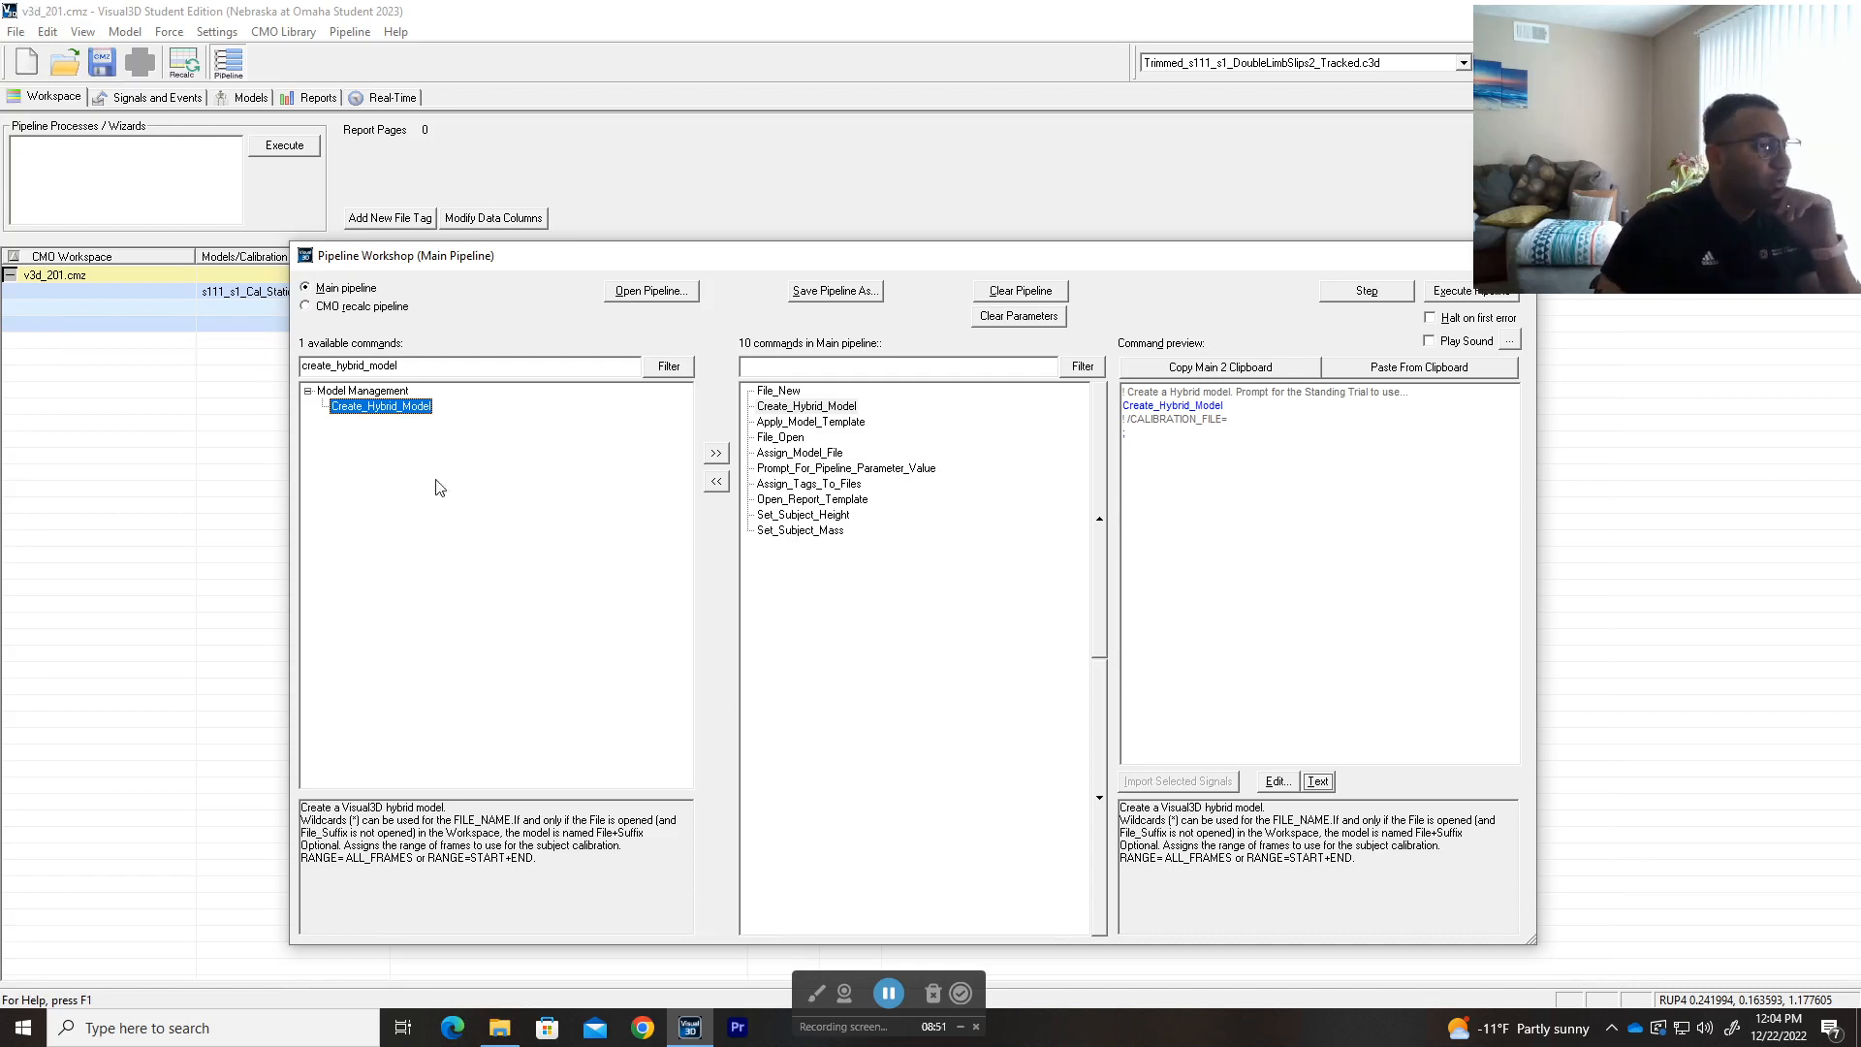
left_click(1227, 418)
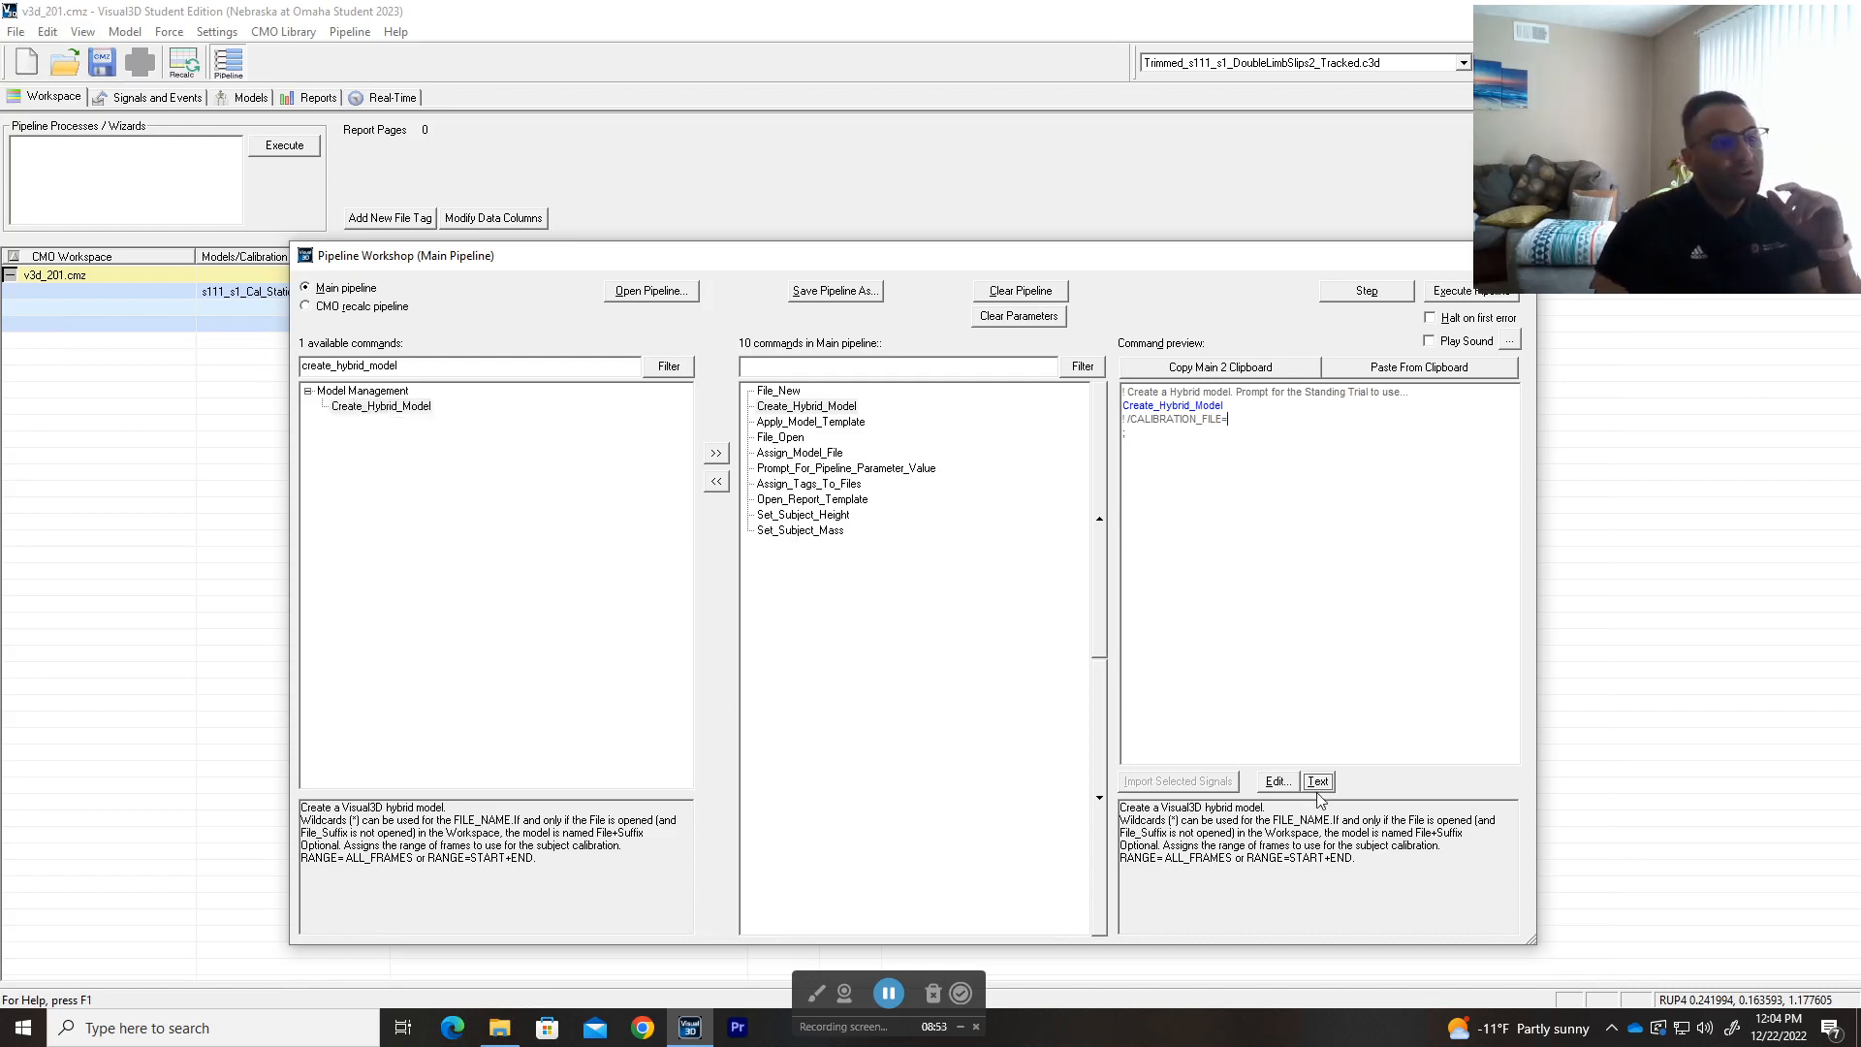
- Open the pipeline's Create_Hybrid_Model command as text, uncomment its /CALIBRATION_FILE= line, and comment it out again with "!"
double_click(822, 405)
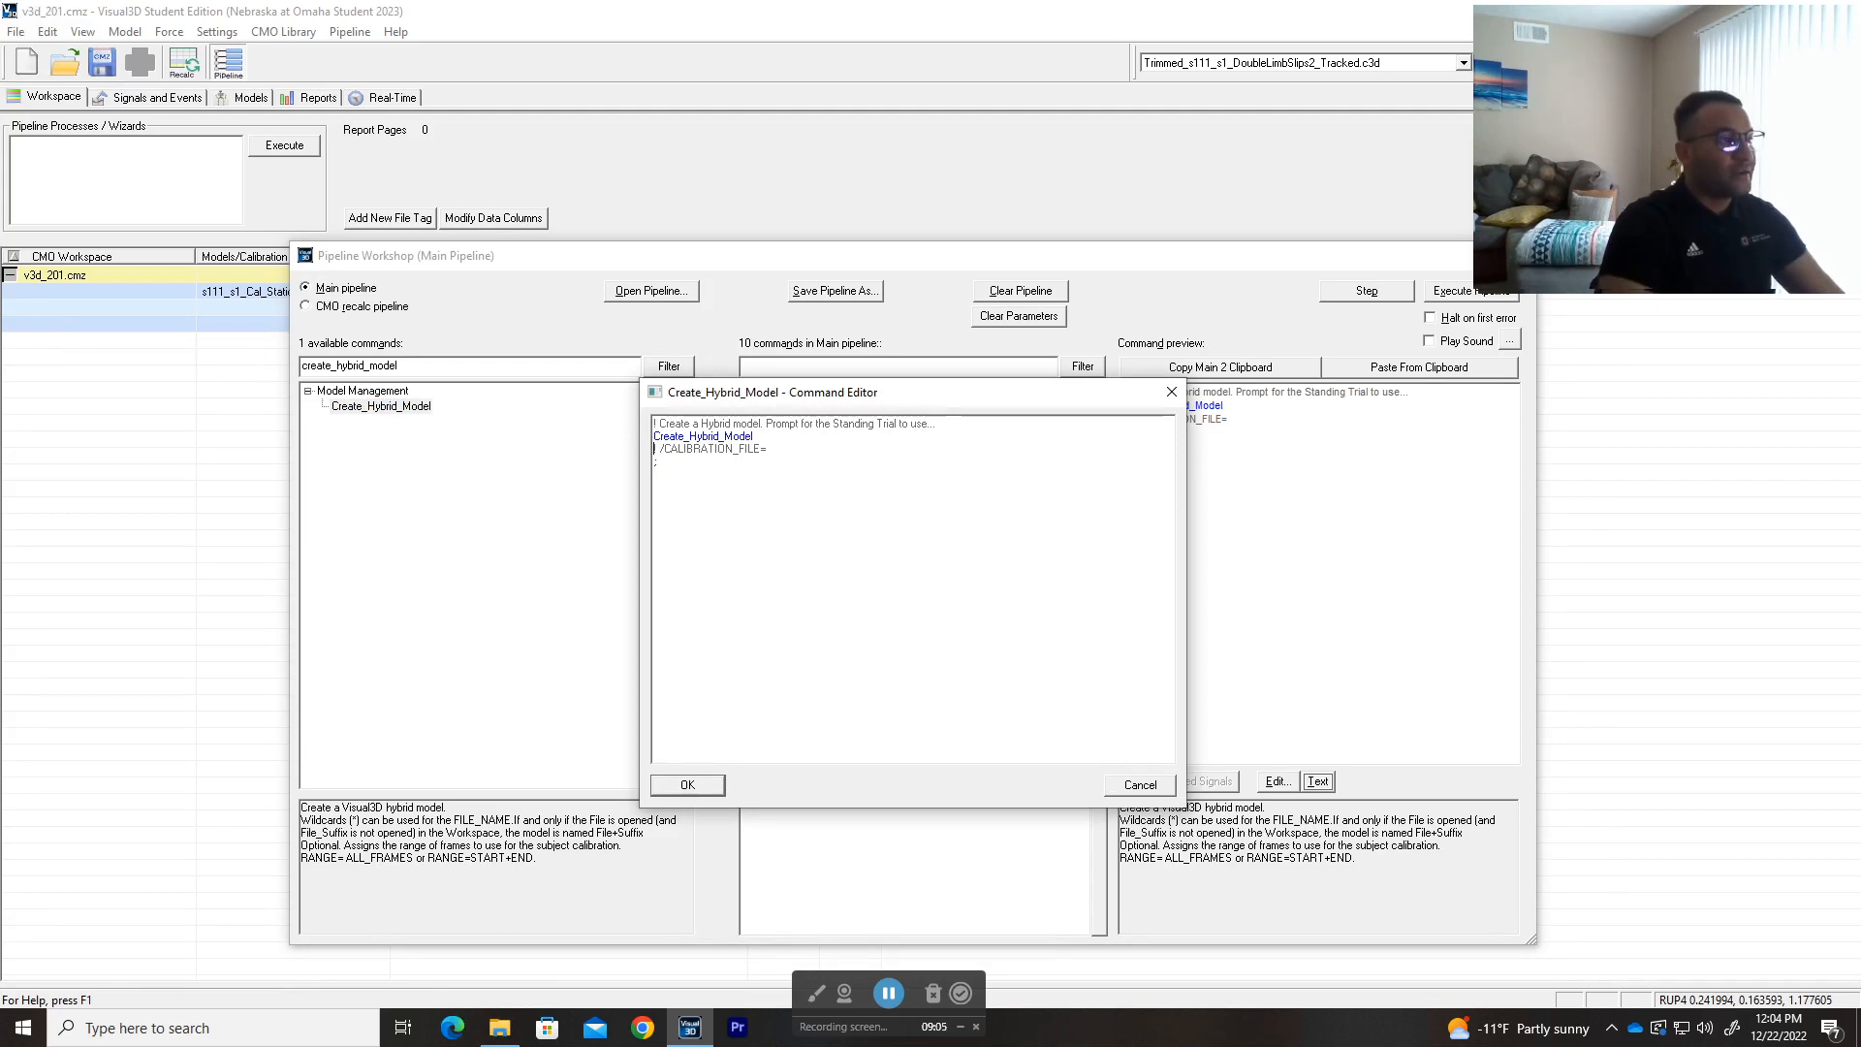
key("Delete")
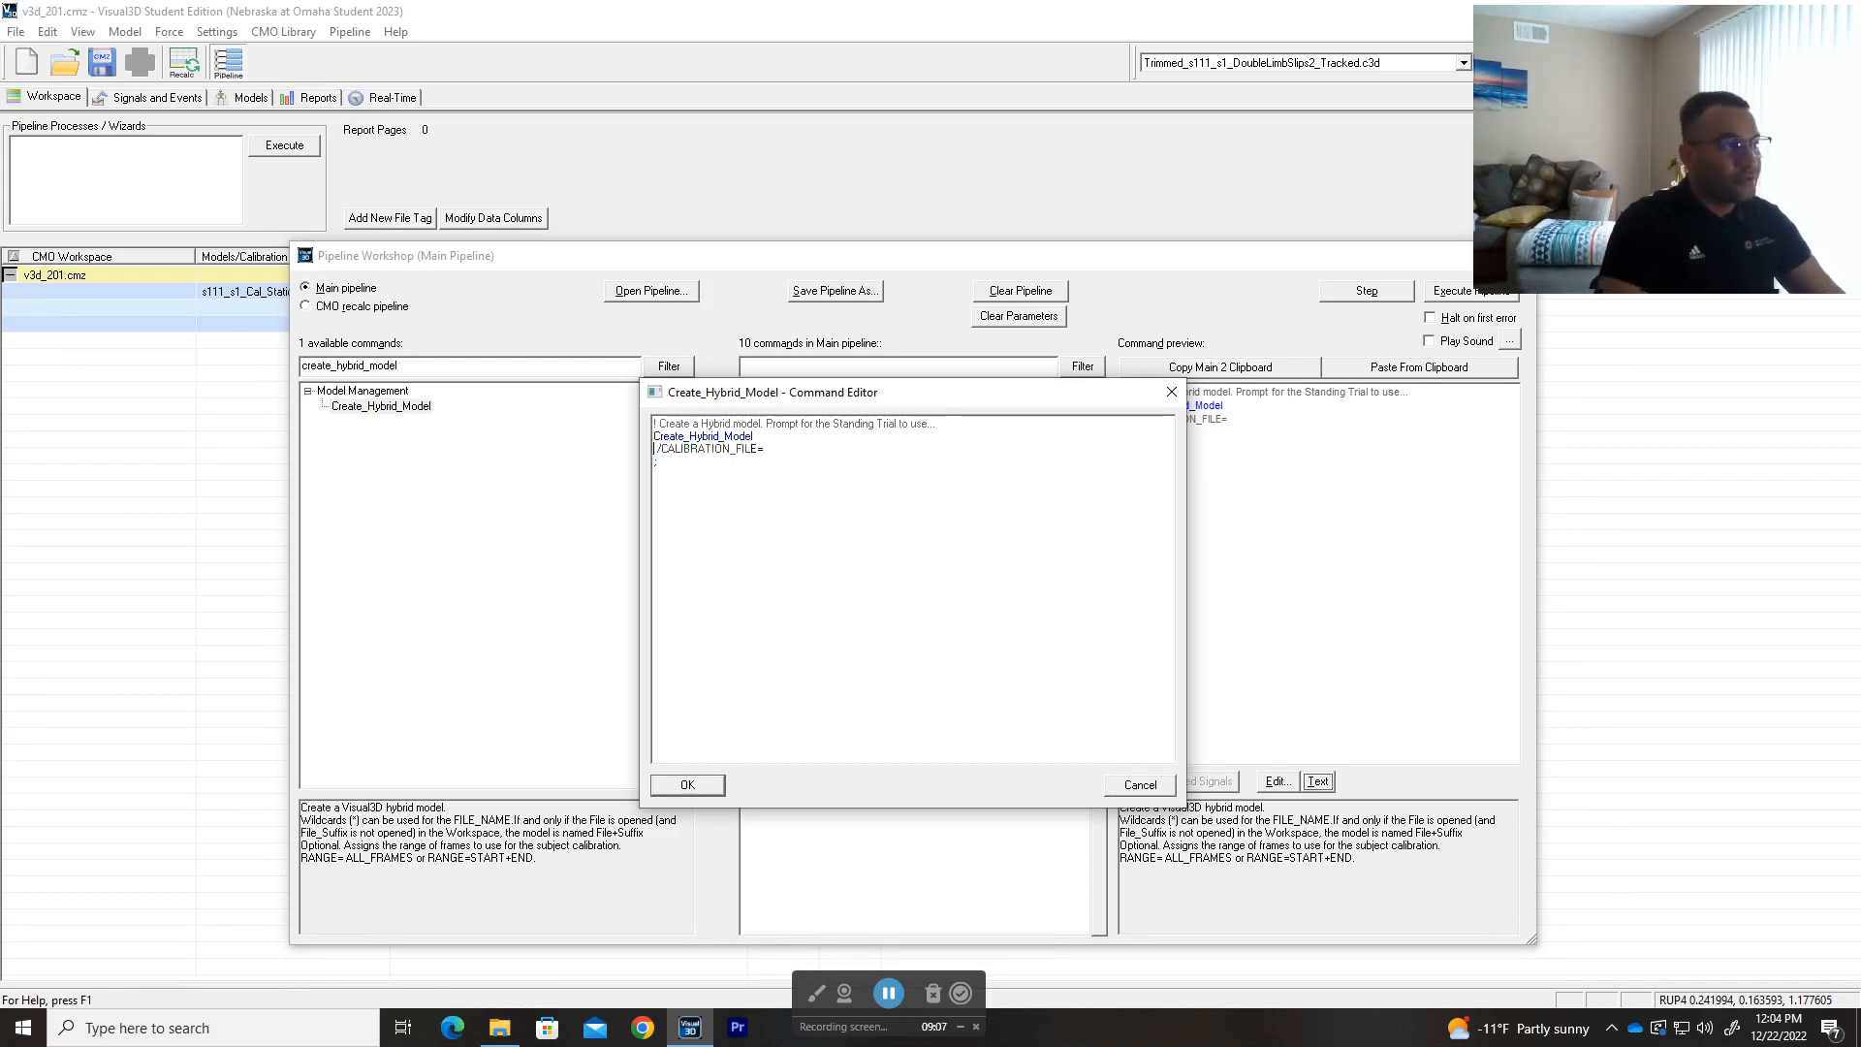
key("Delete")
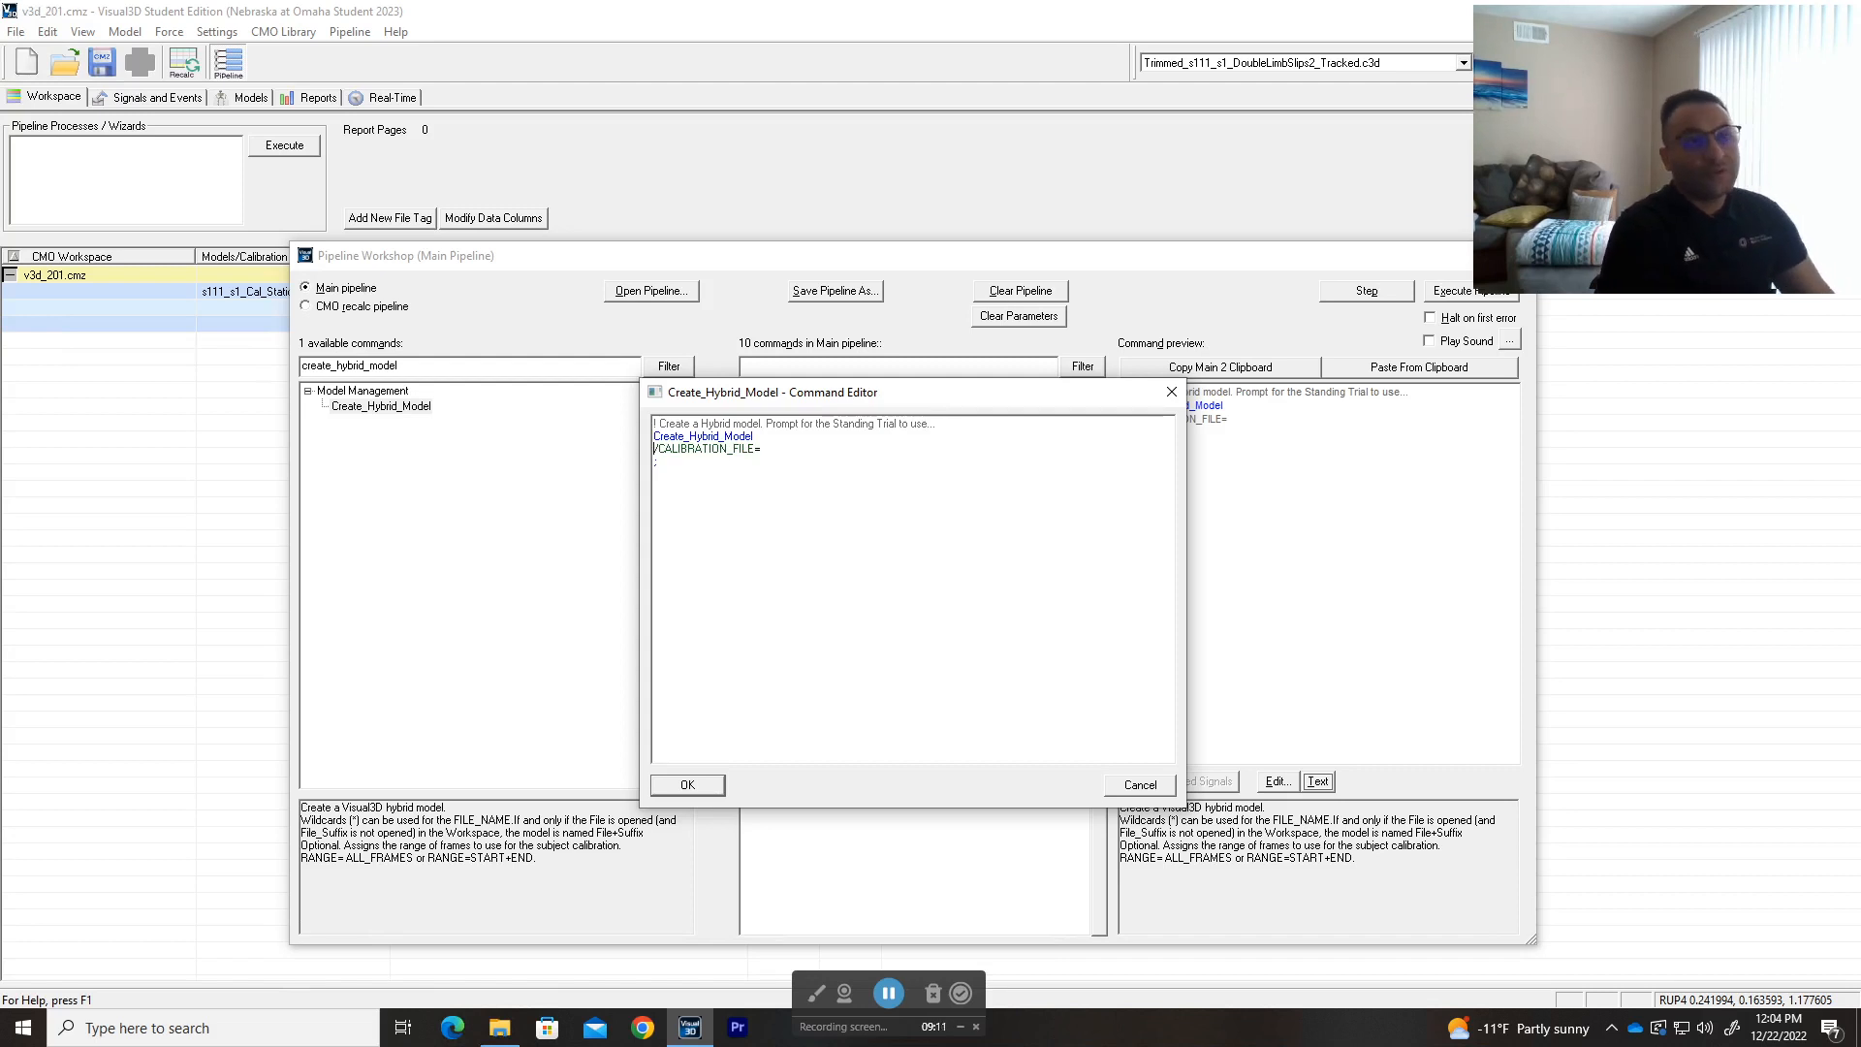
type("!")
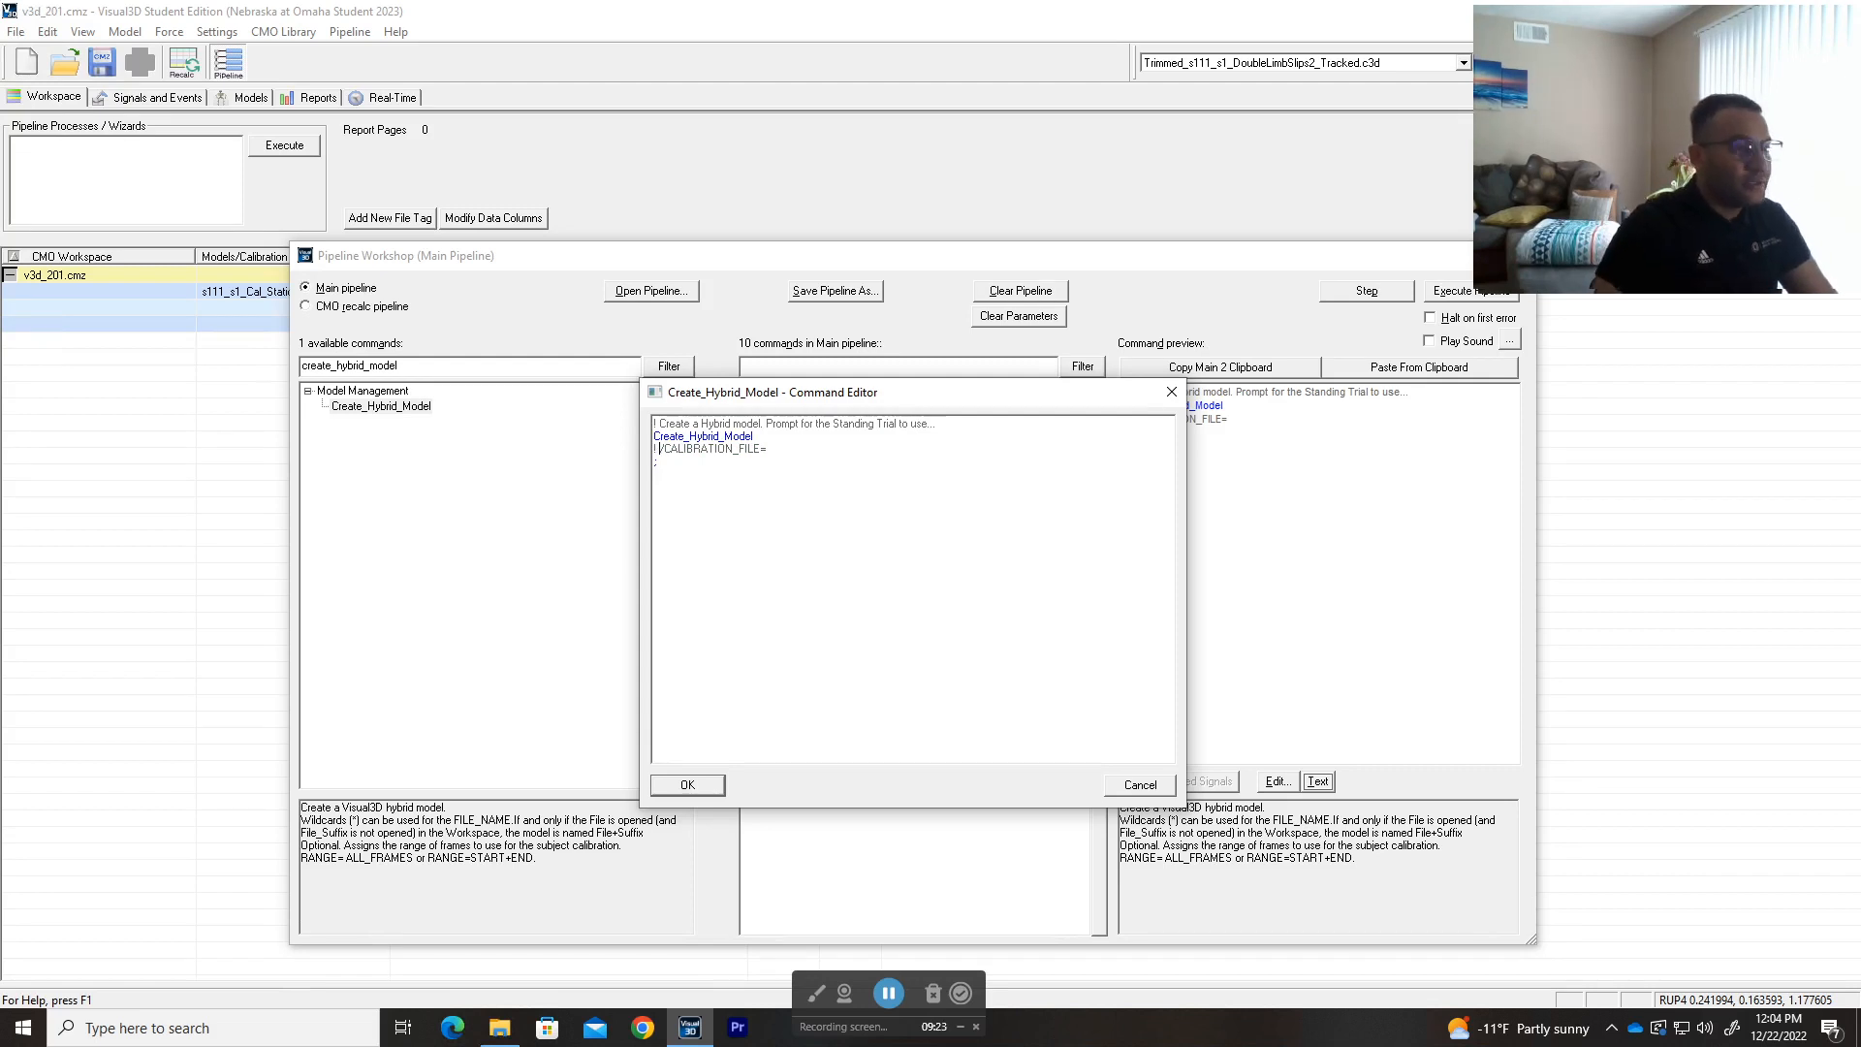
- Cancel the command's text edit, run Create_Hybrid_Model as a single step, and cancel its standing-file prompt without choosing a file
left_click(1140, 785)
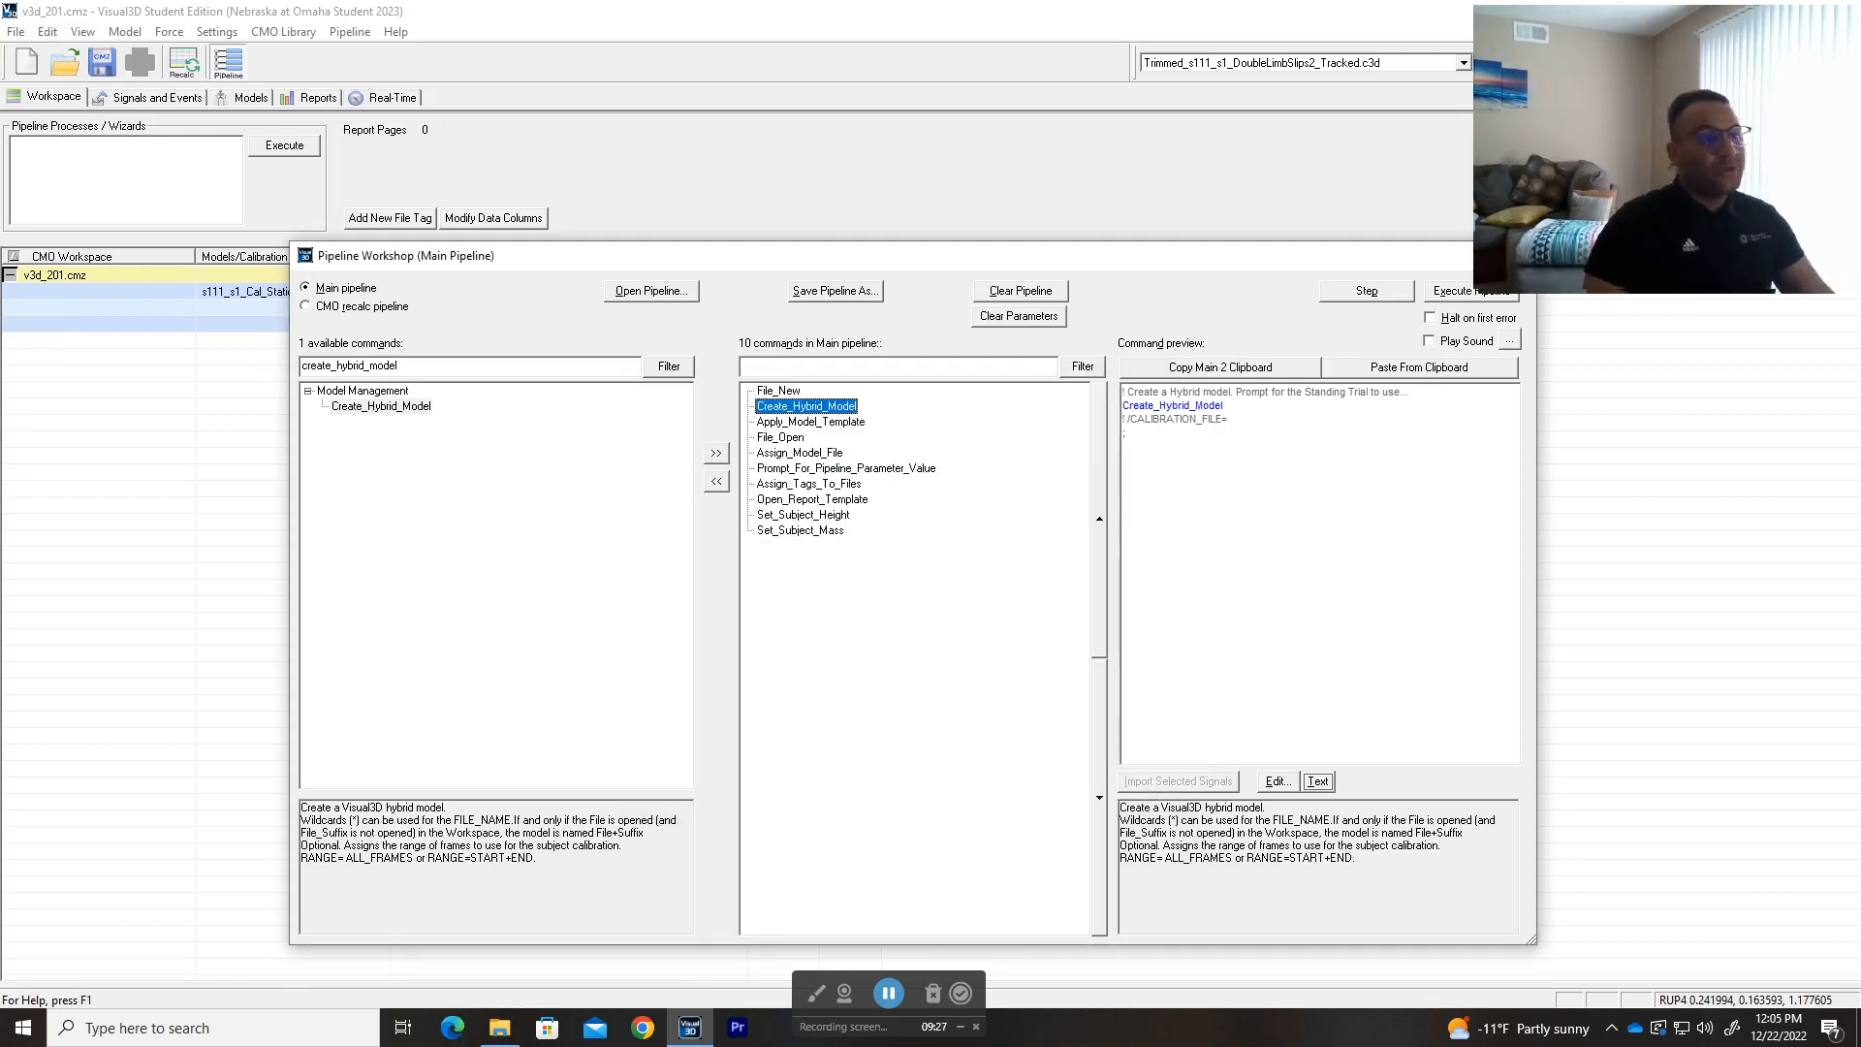
left_click(1383, 291)
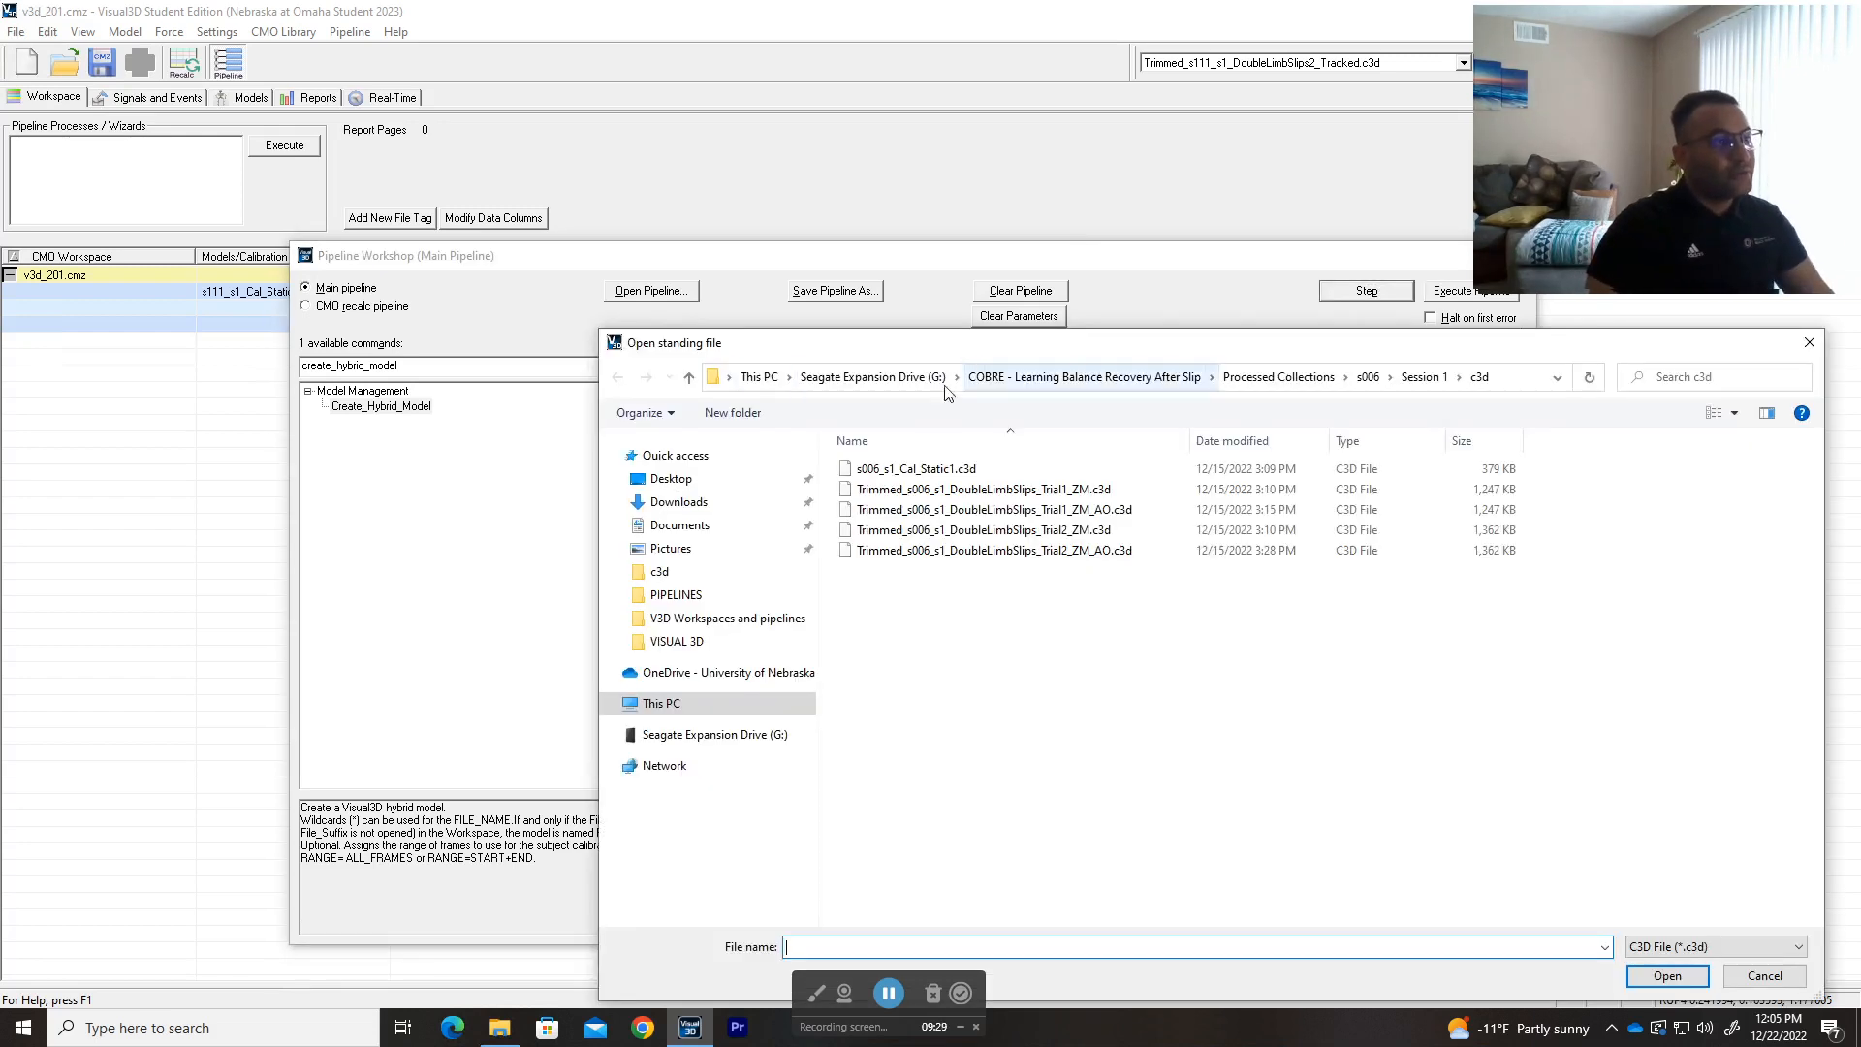
left_click_drag(1009, 348, 665, 287)
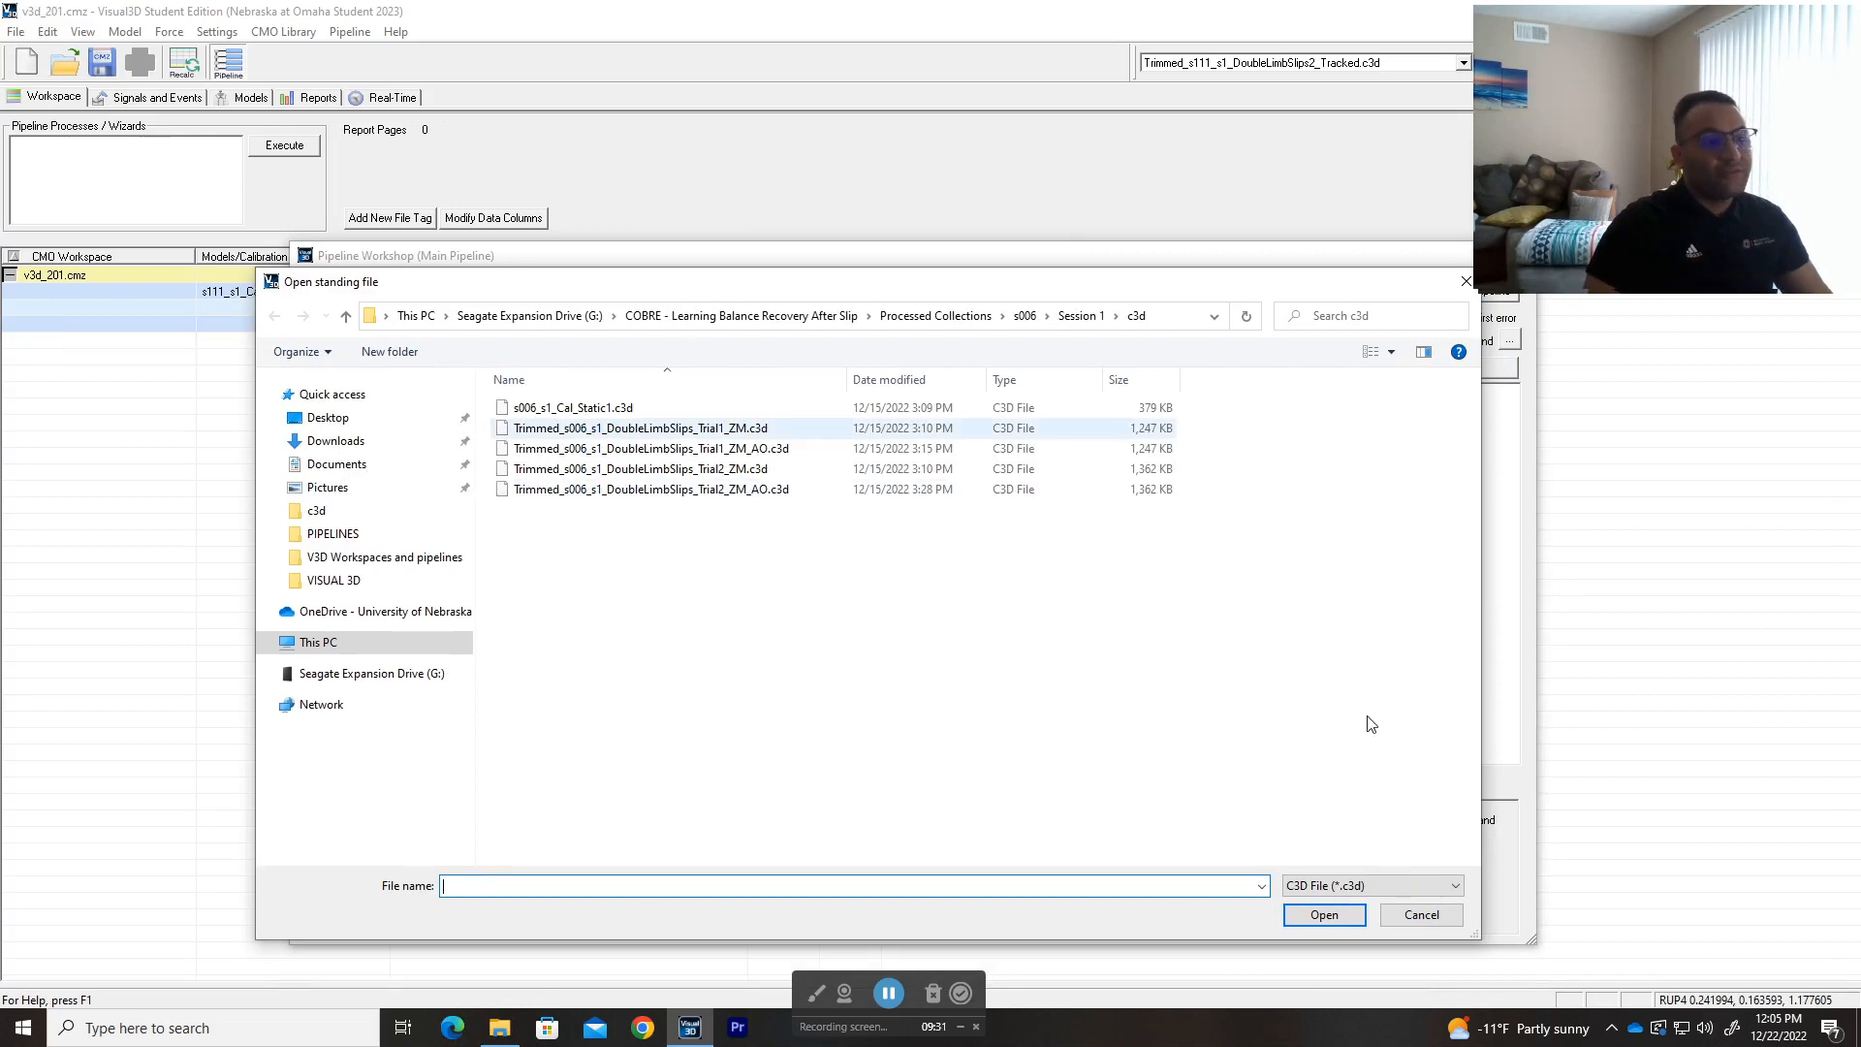
left_click(1442, 914)
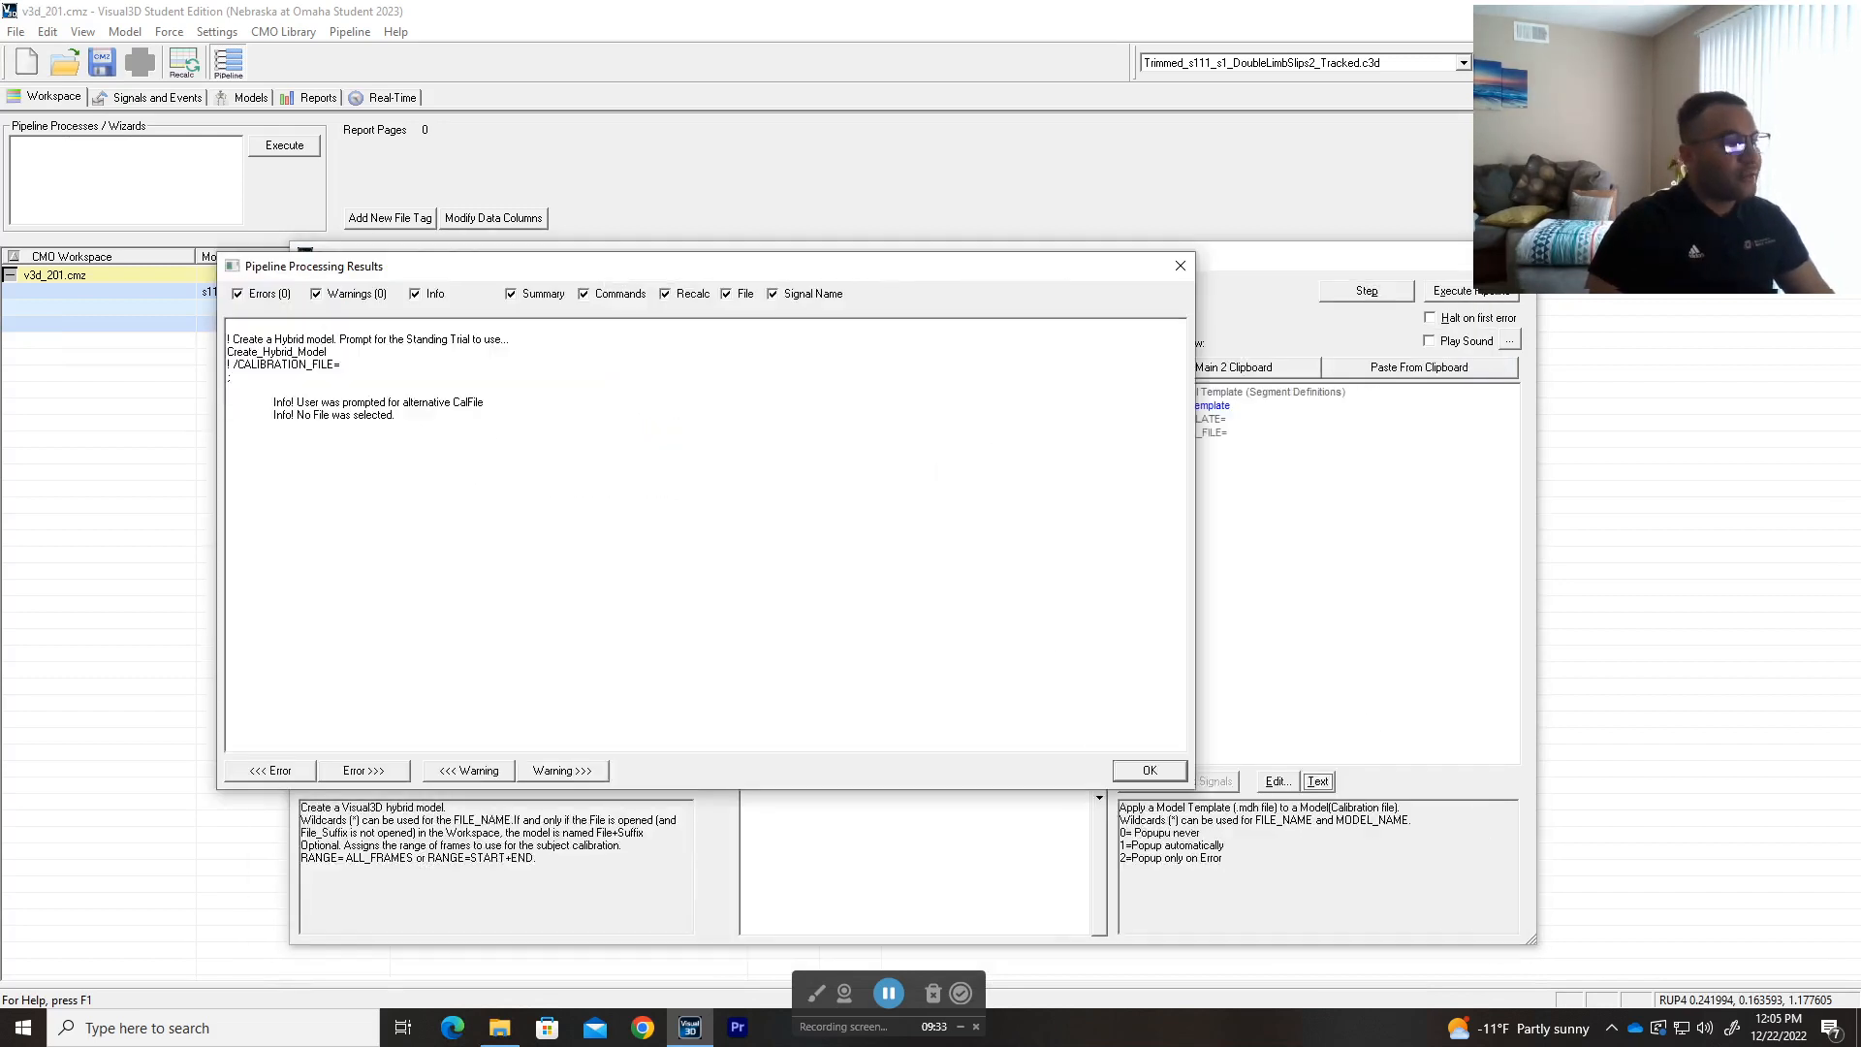
left_click(1160, 773)
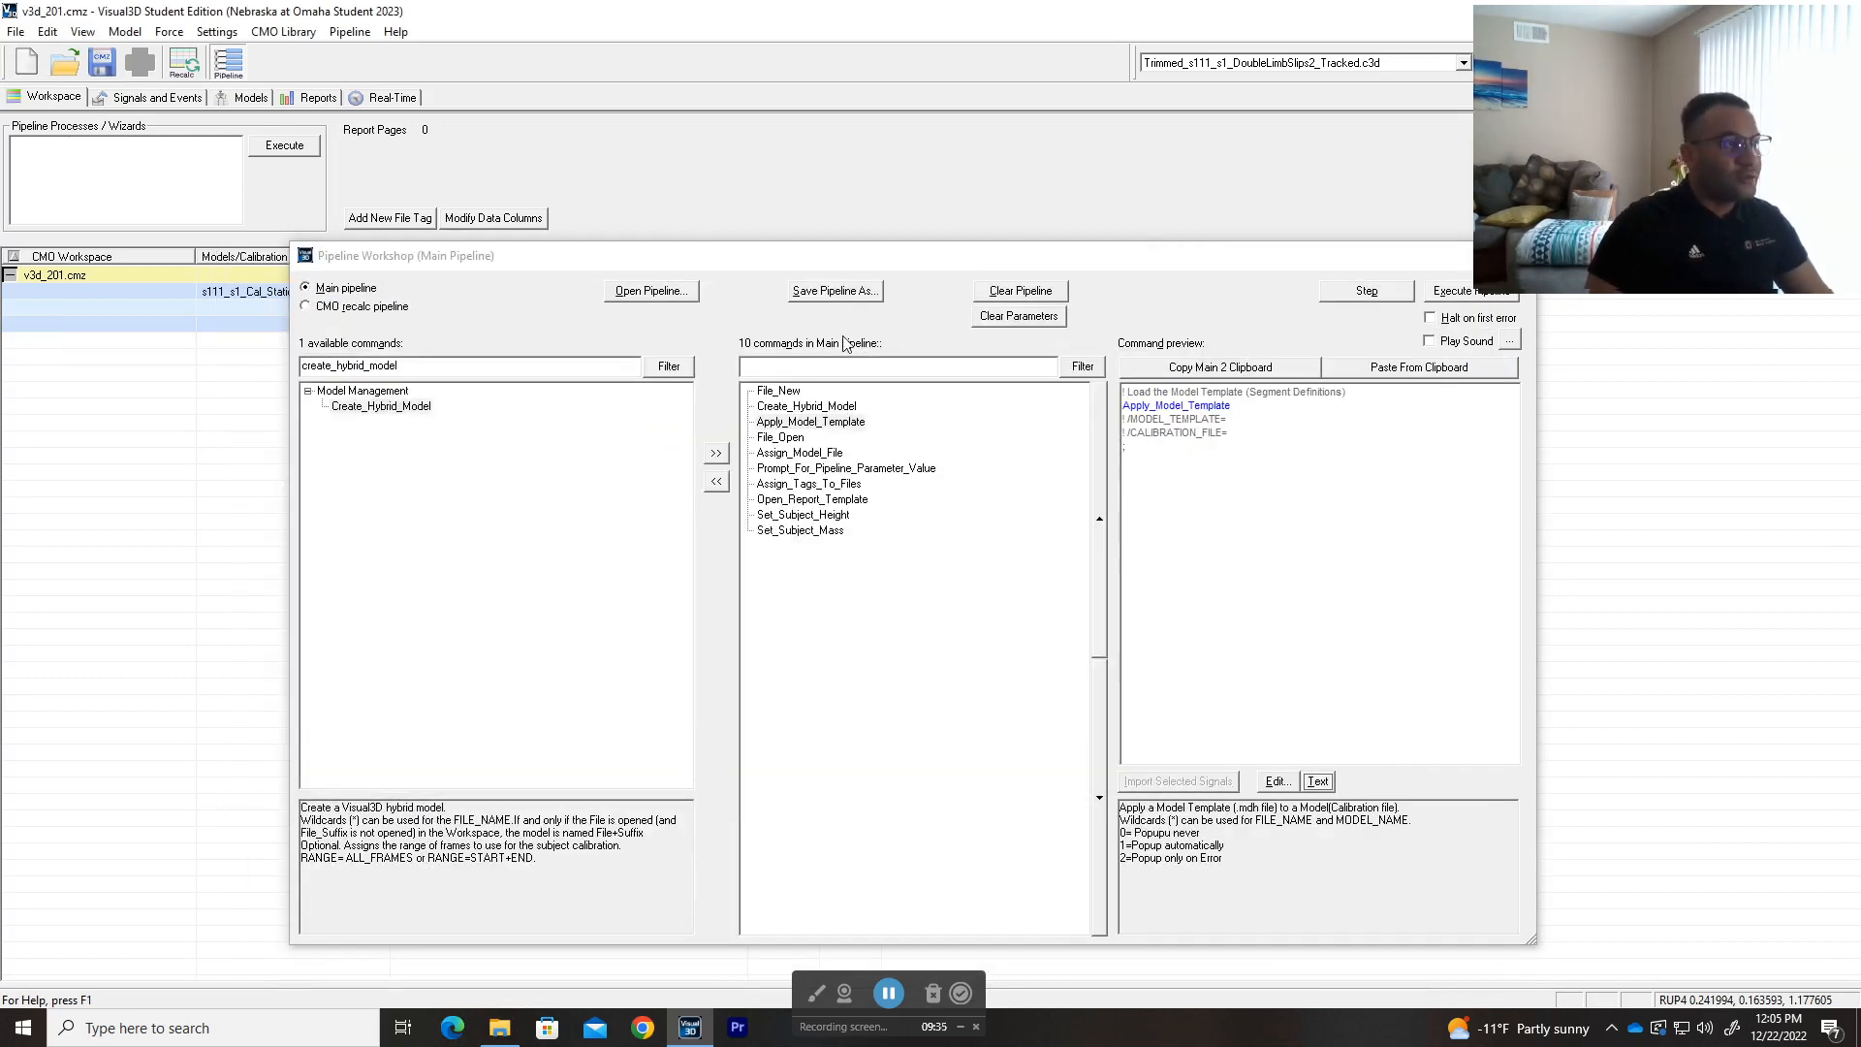
- Preview the pipeline's Apply_Model_Template command, filter the available commands by "apply_model_template", and read its description under Model Management
left_click(804, 422)
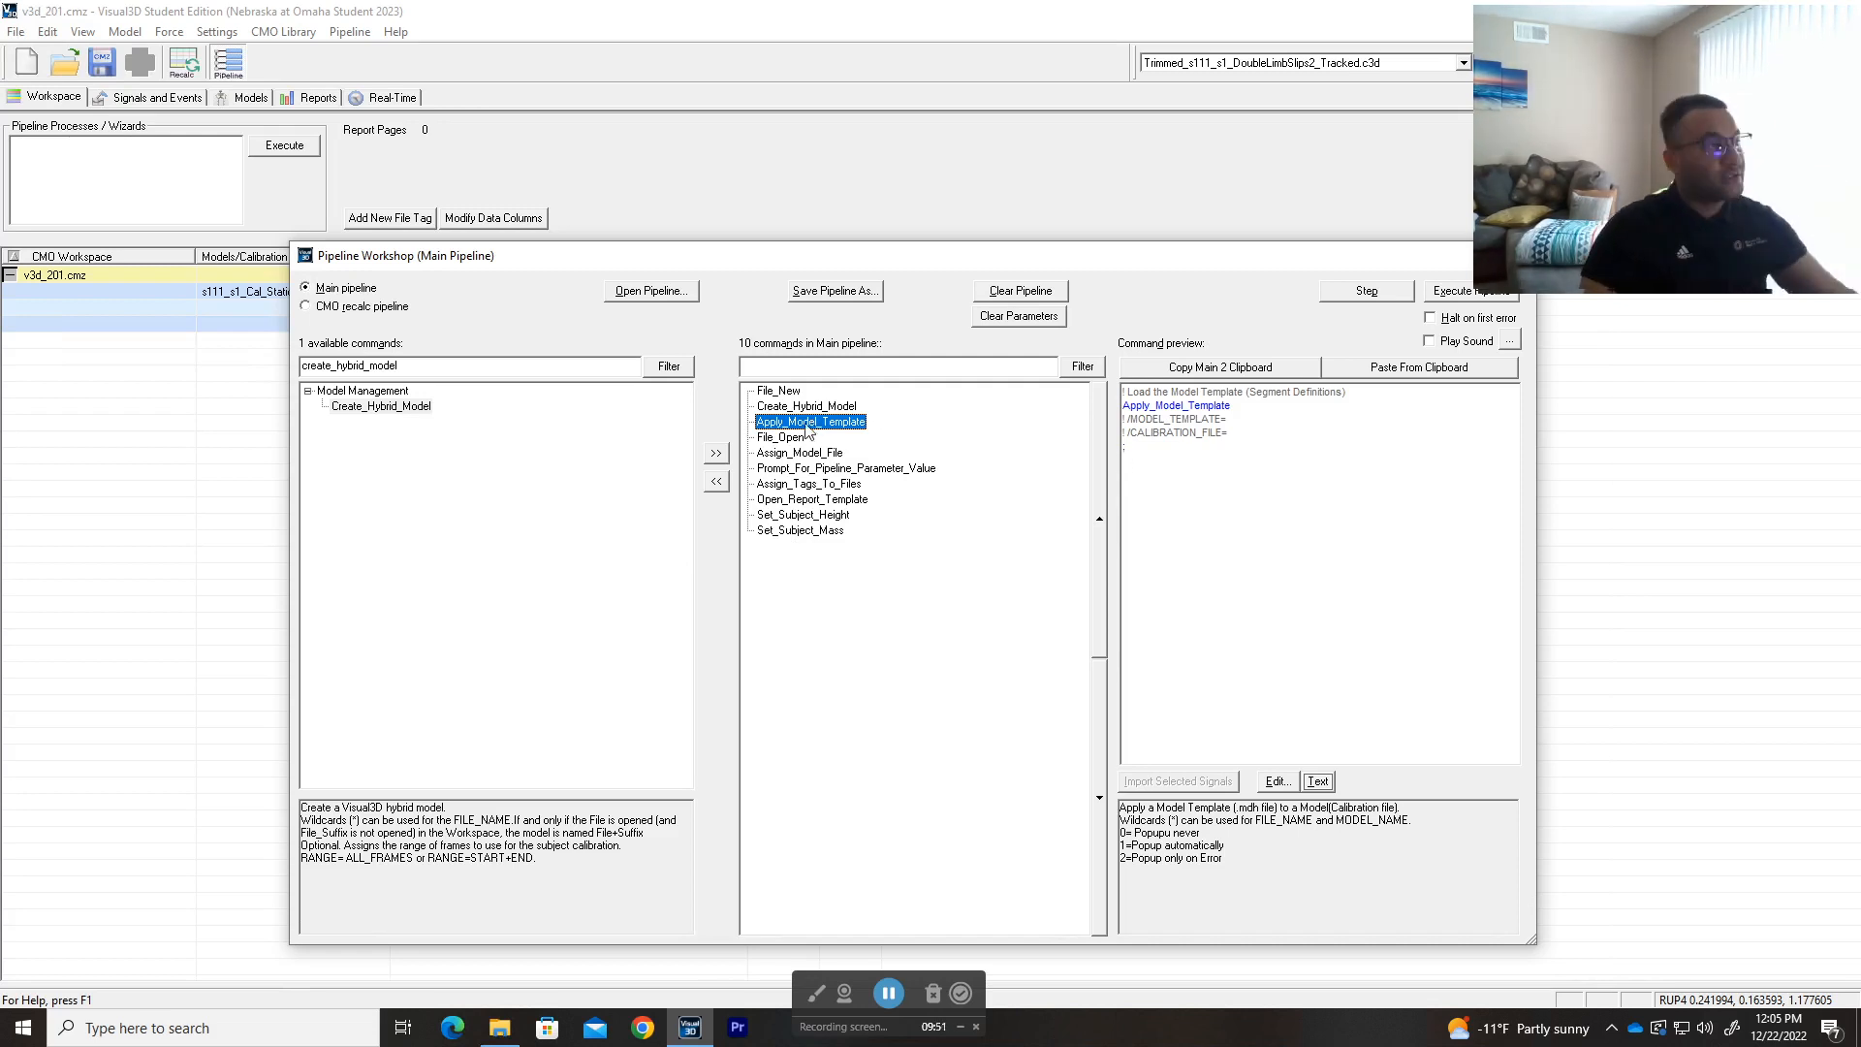
left_click(527, 369)
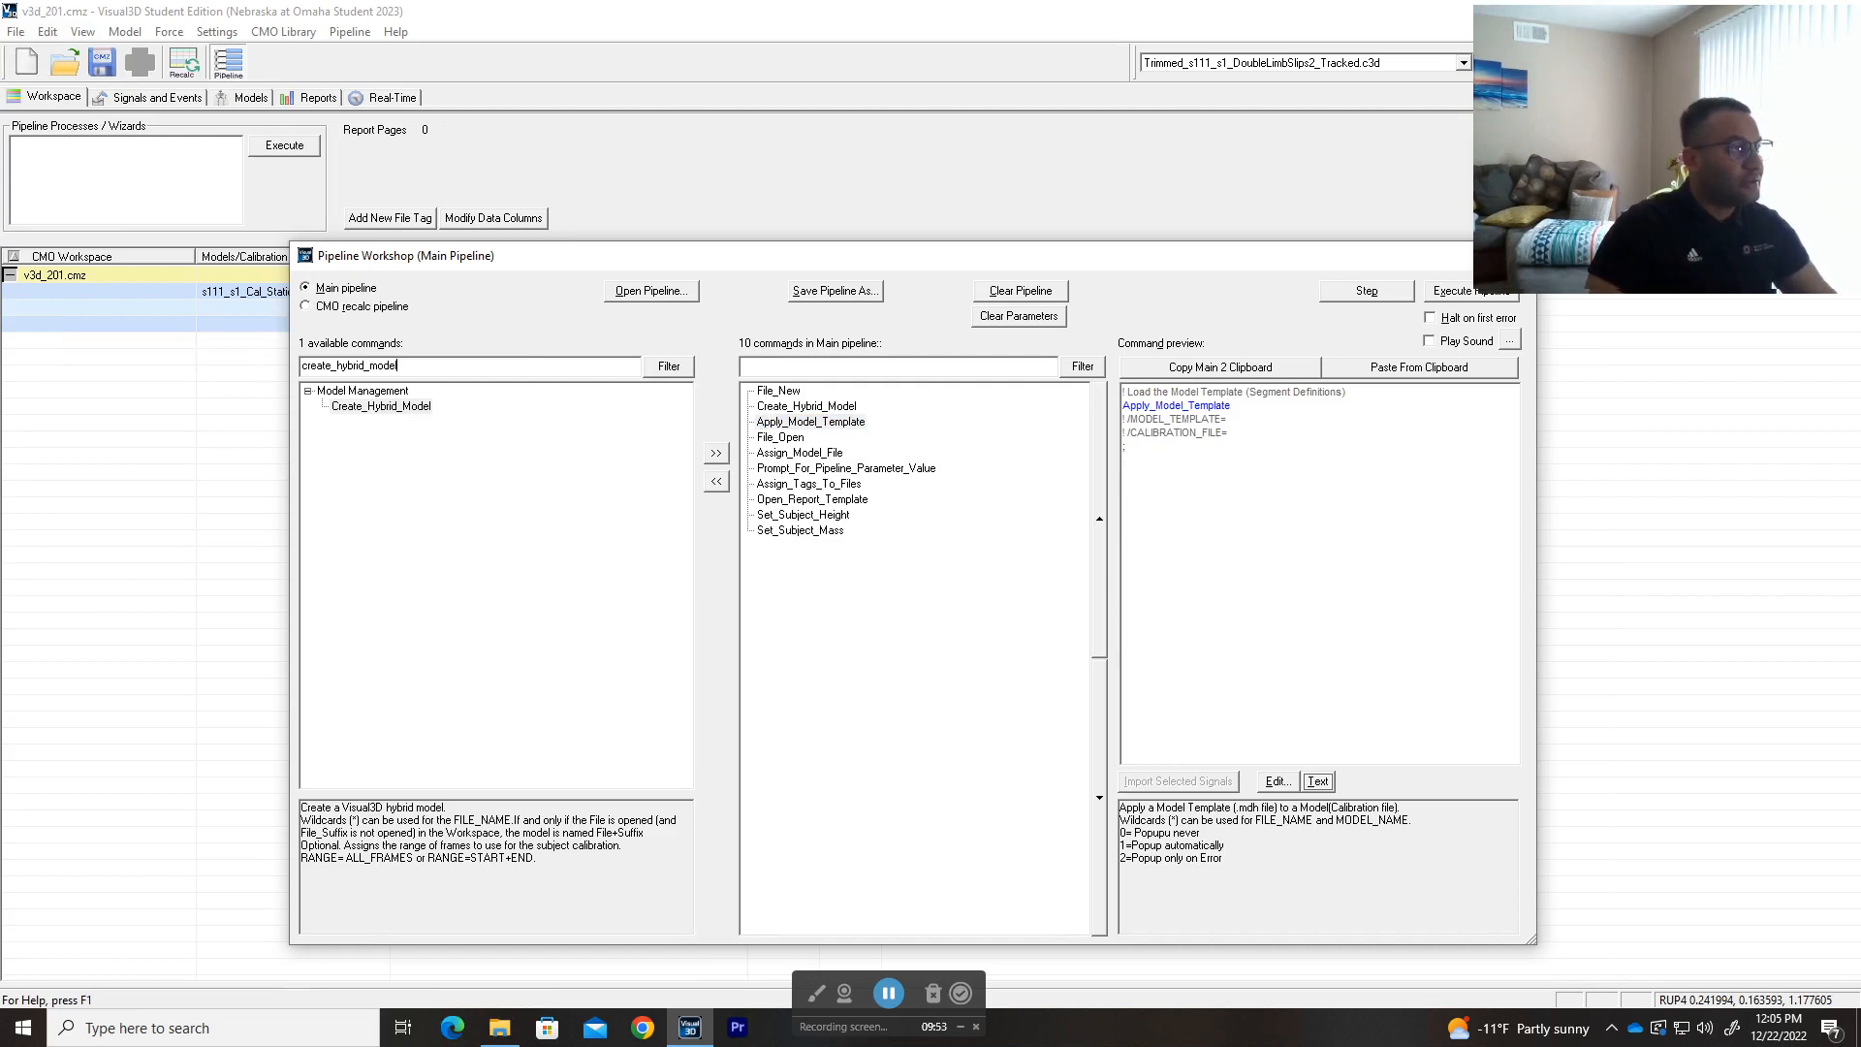
key("ctrl+a")
type("app")
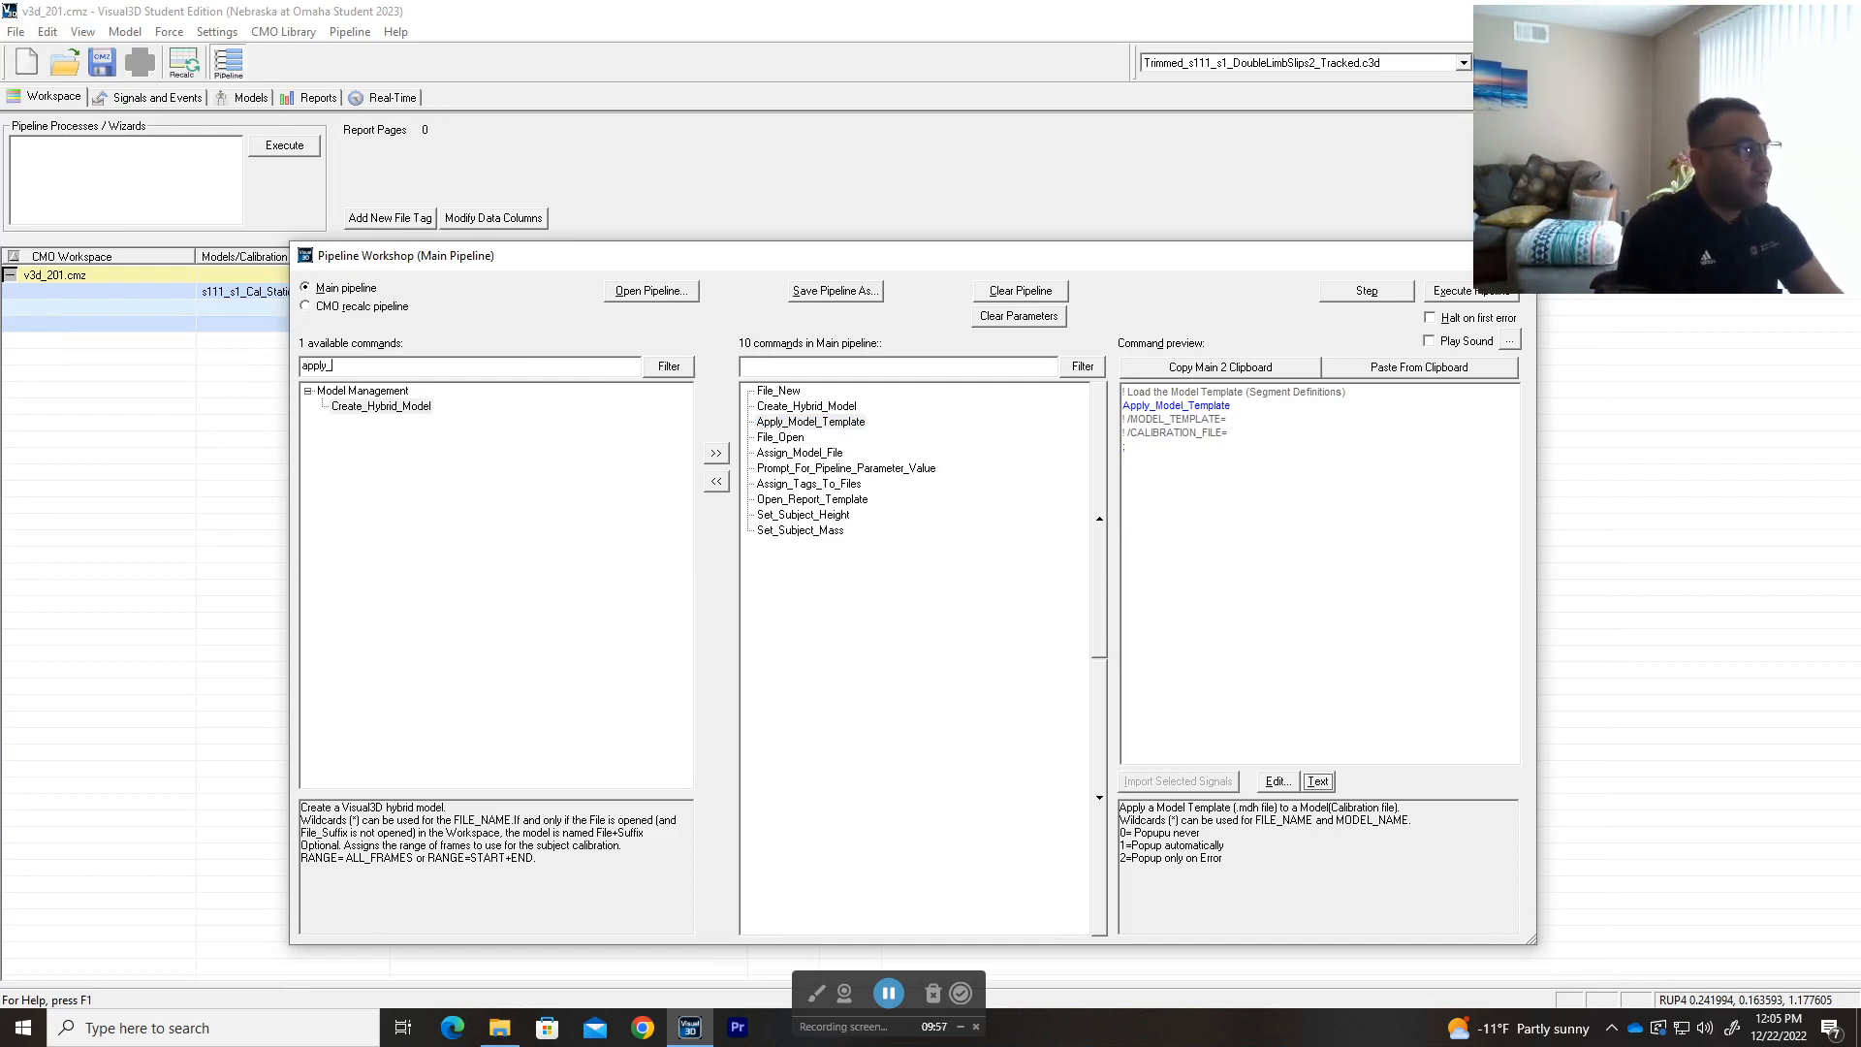
type("ly_model_template")
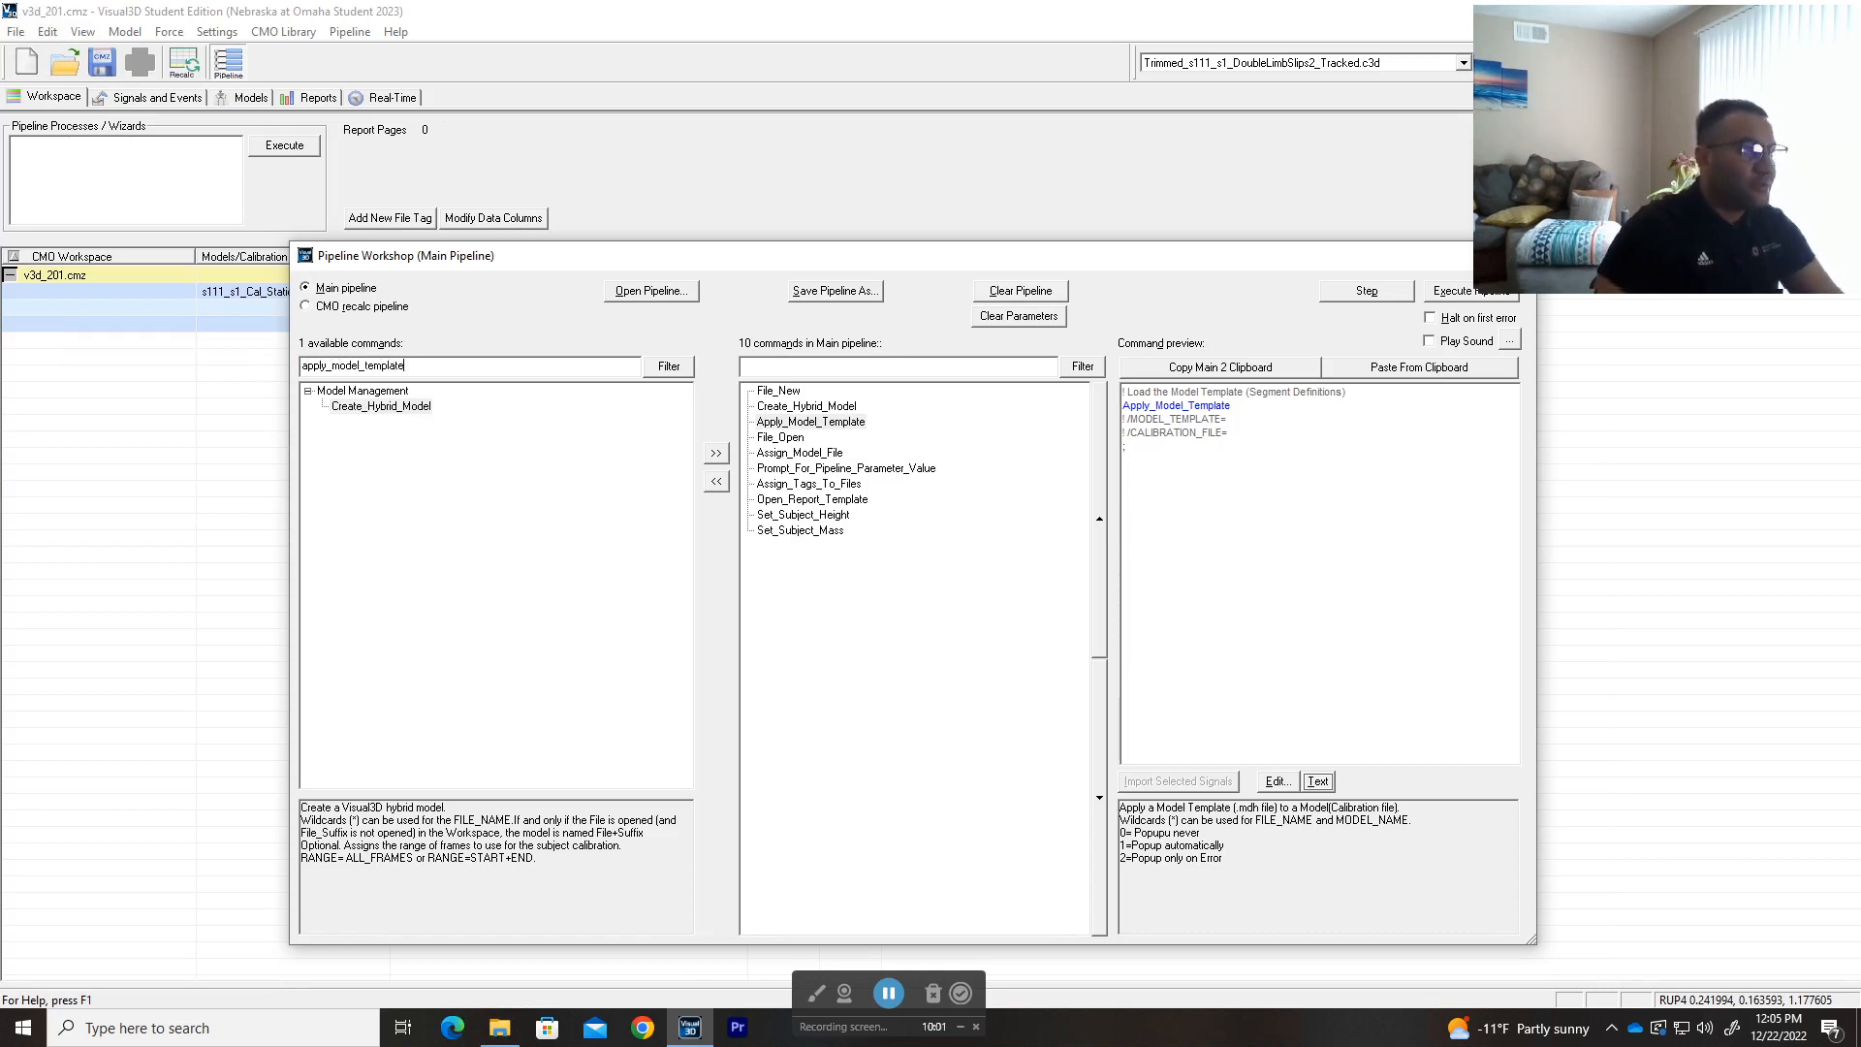
left_click(678, 373)
left_click(313, 394)
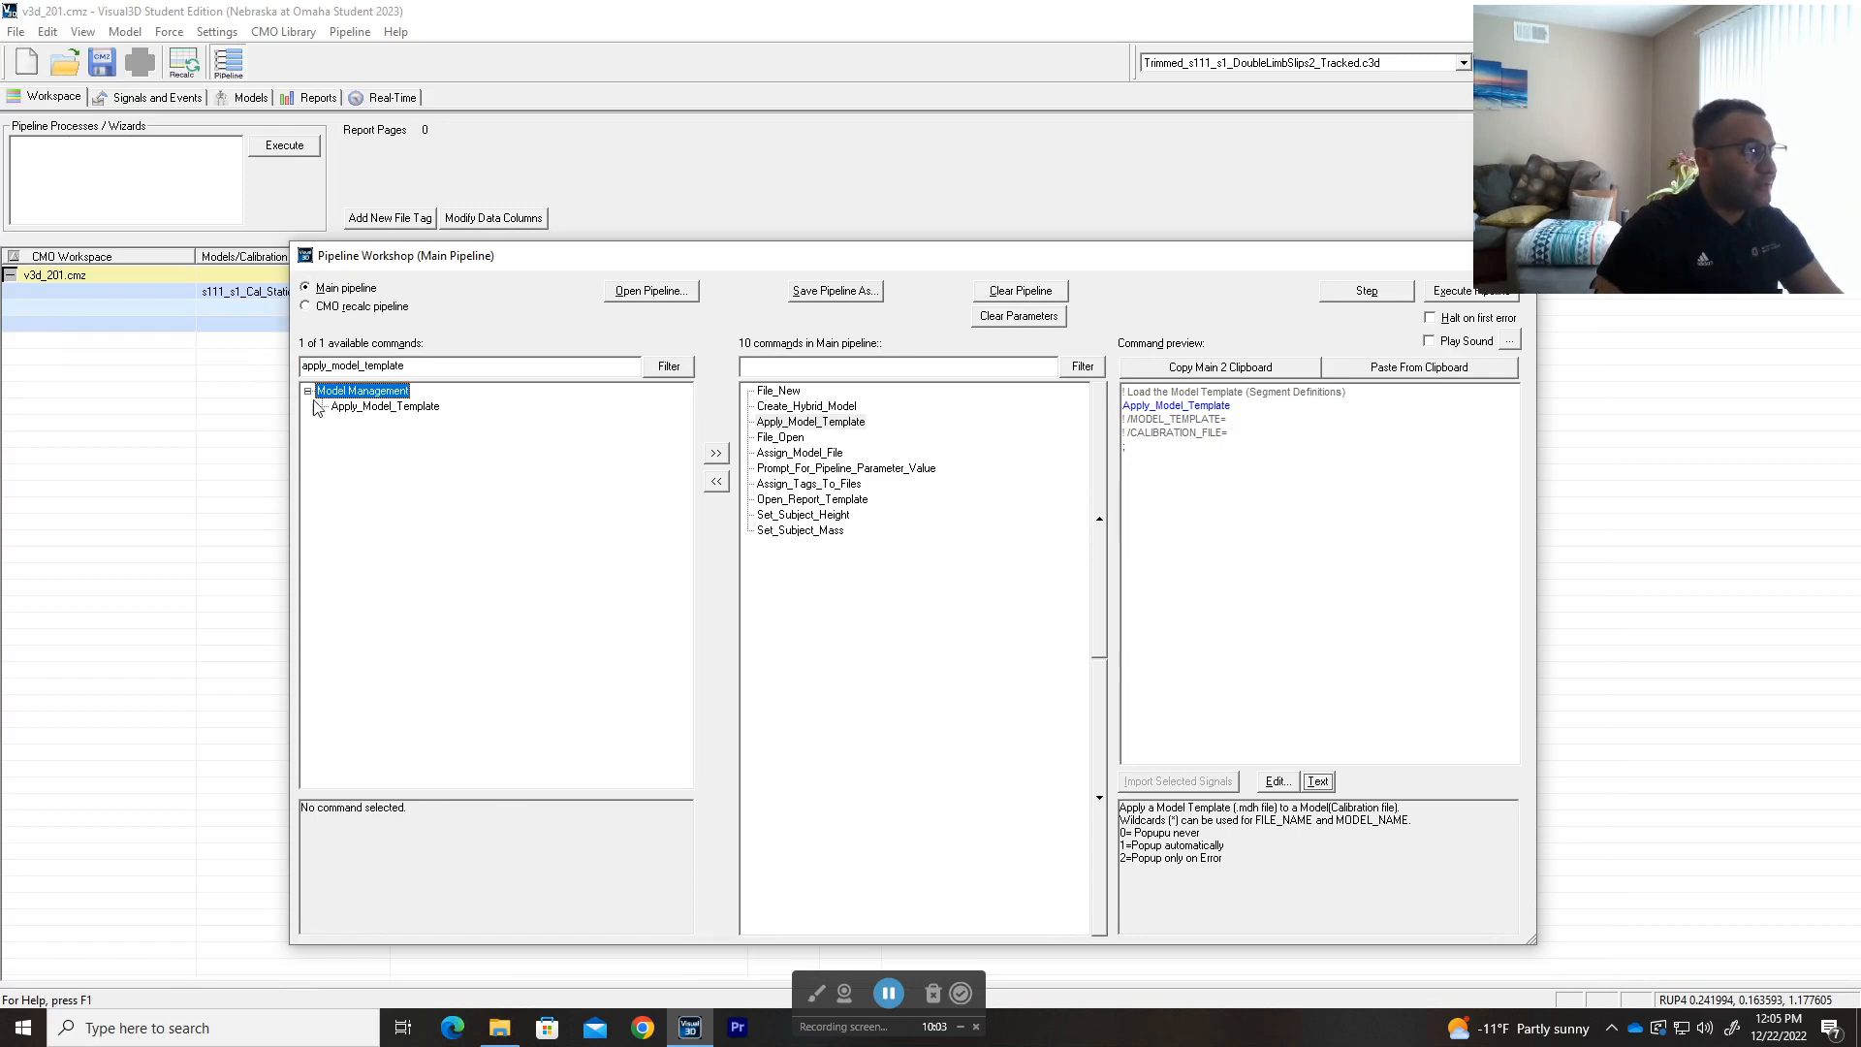
left_click(415, 407)
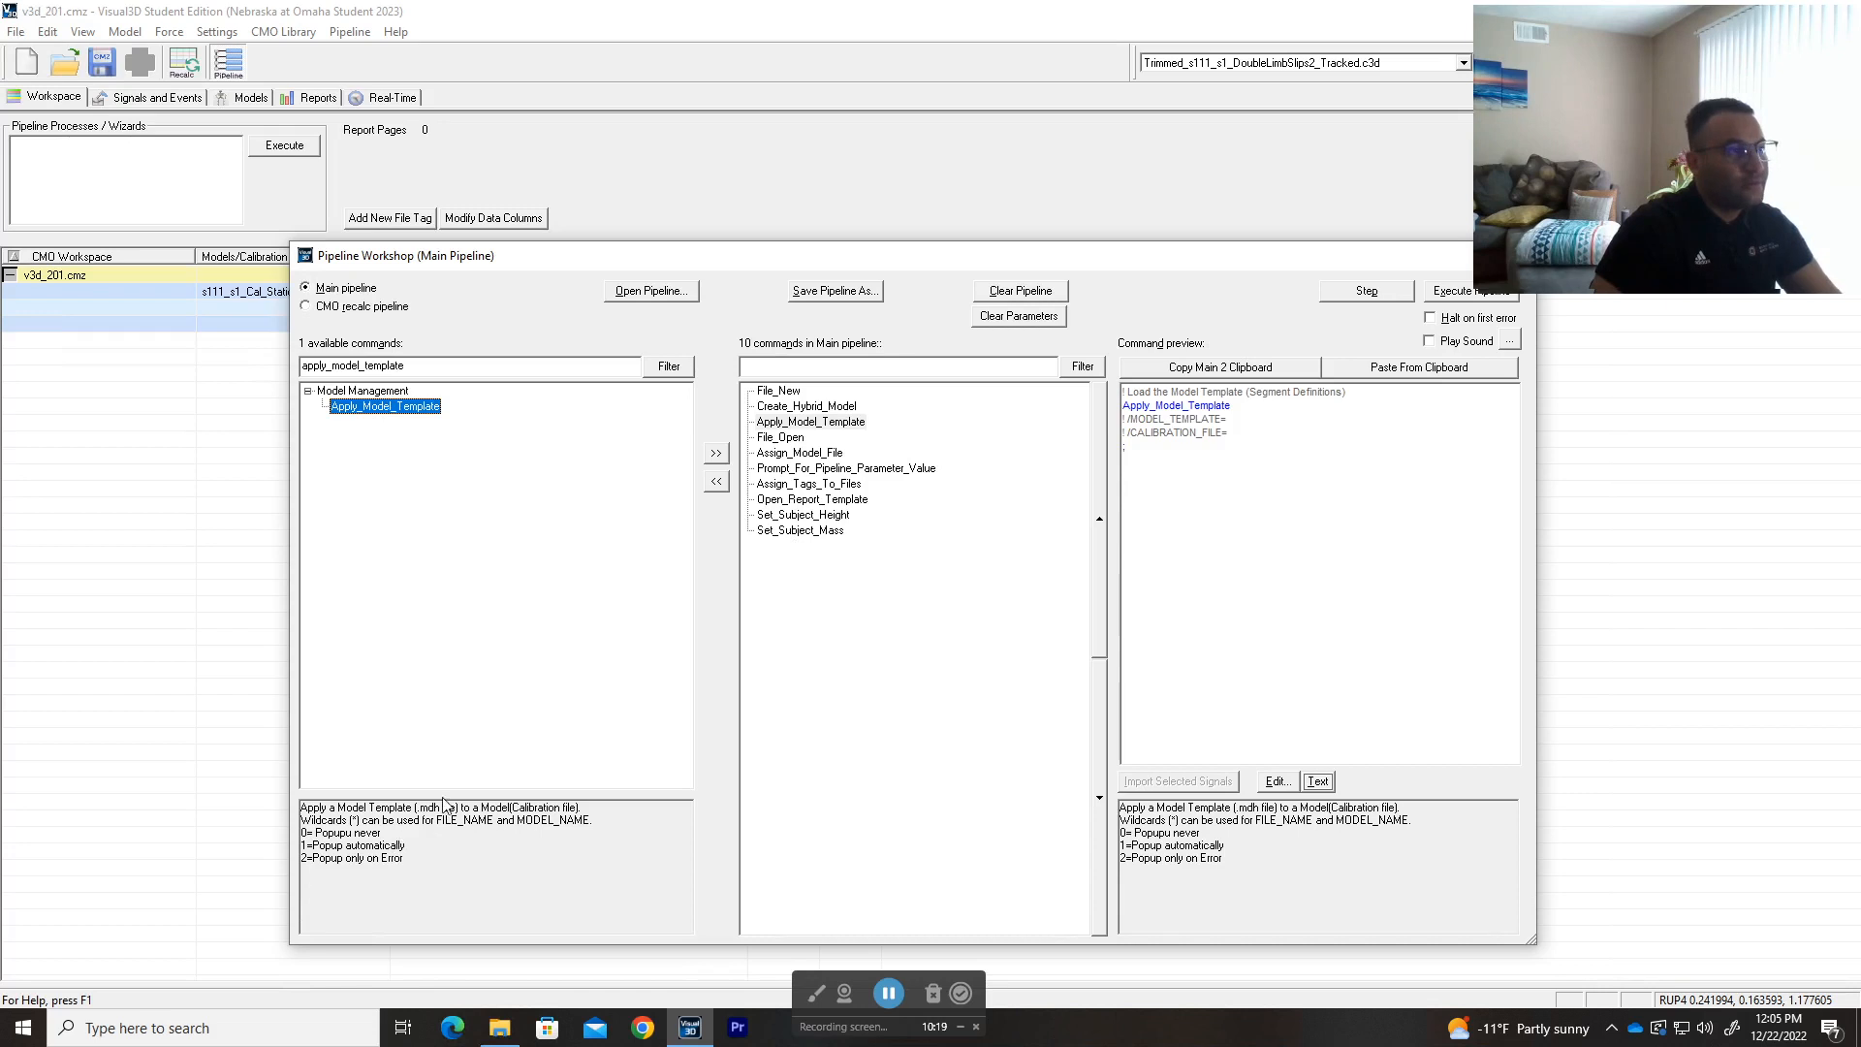
- Review the previews of the pipeline's Apply_Model_Template, File_Open, Assign_Model_File and Prompt_For_Pipeline_Parameter_Value commands in order
left_click(827, 420)
left_click(825, 409)
left_click(823, 422)
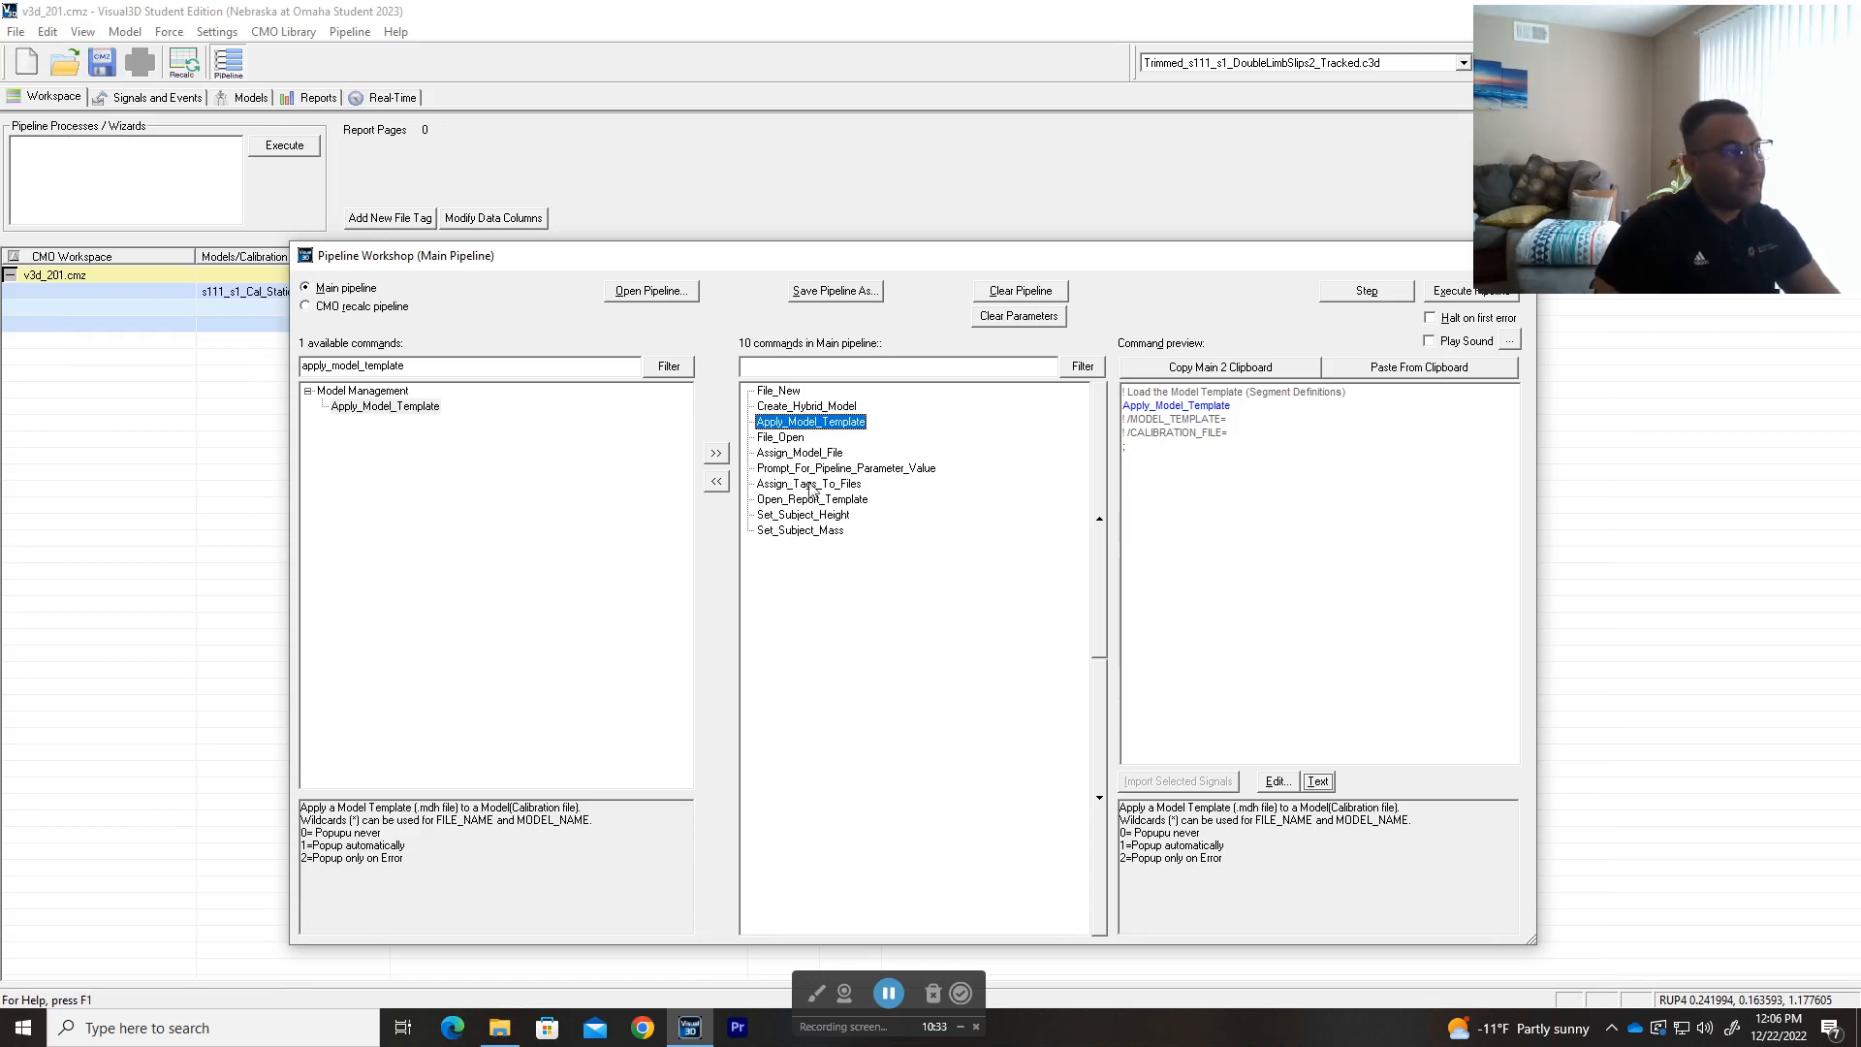
left_click(783, 439)
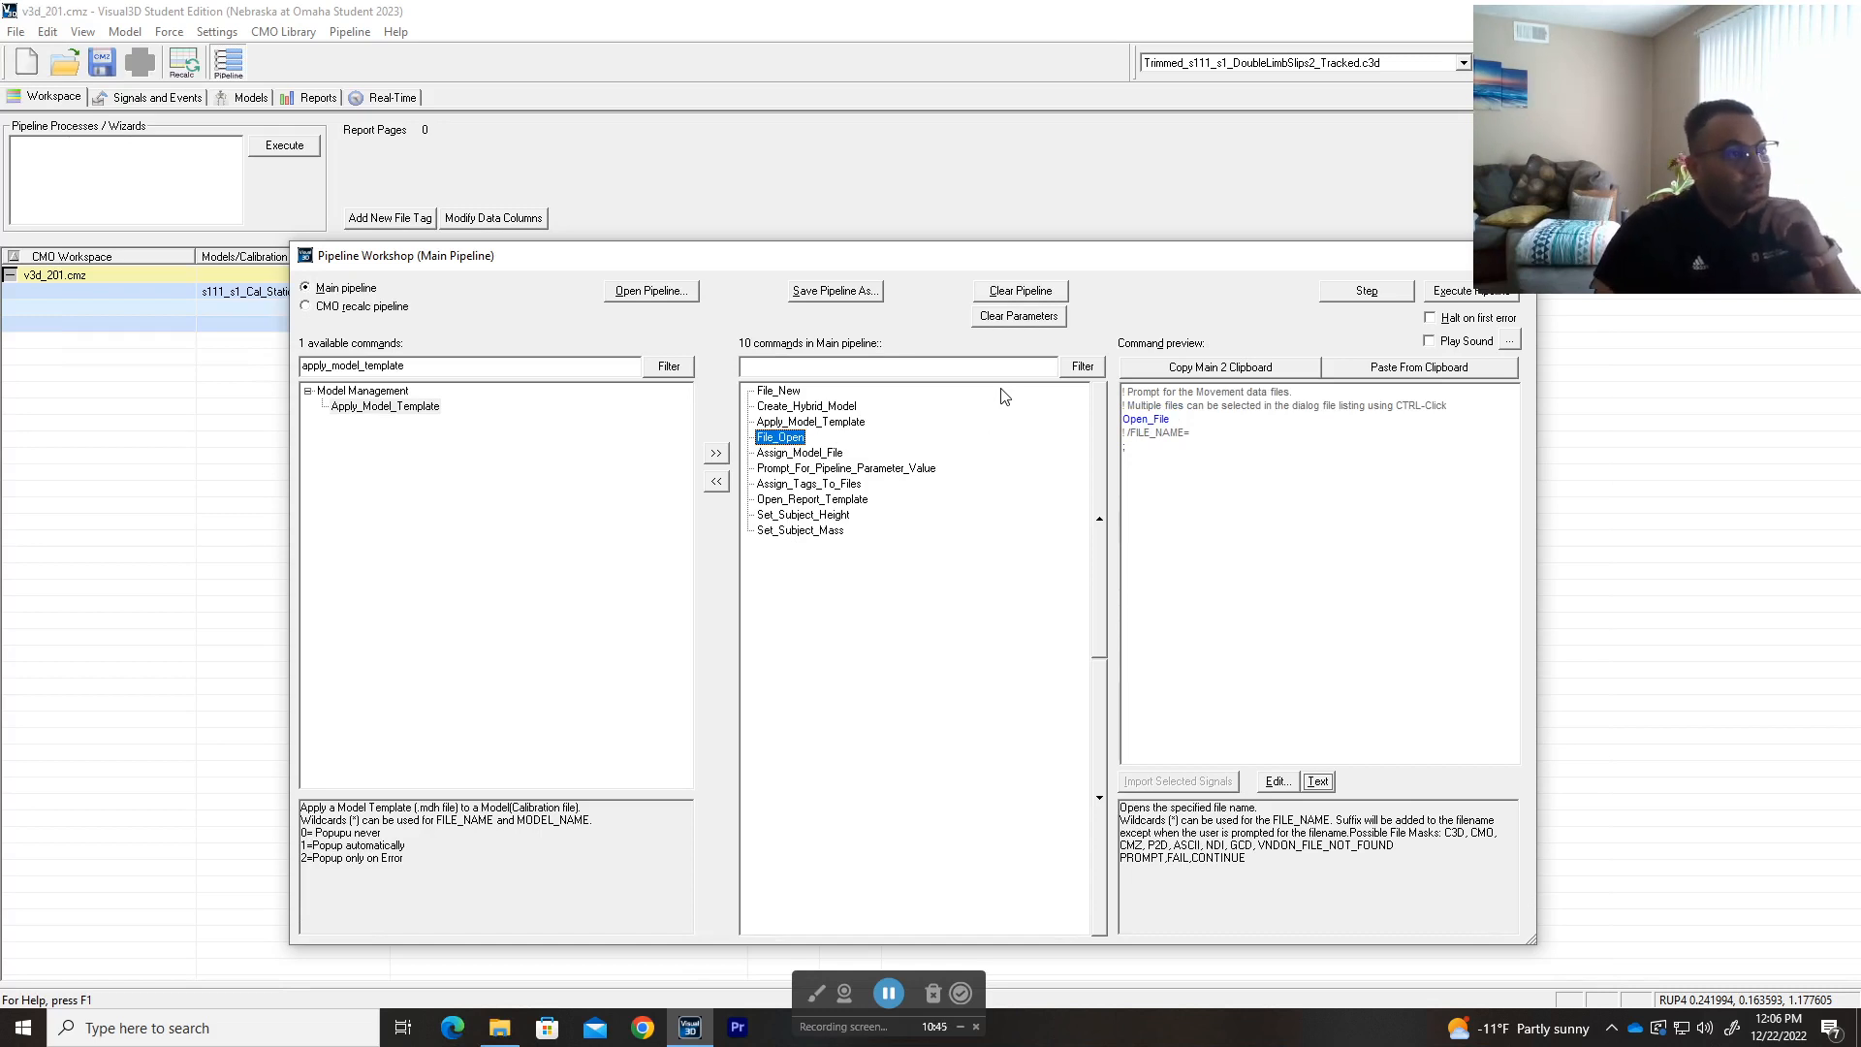
left_click_drag(814, 257, 846, 195)
left_click(829, 393)
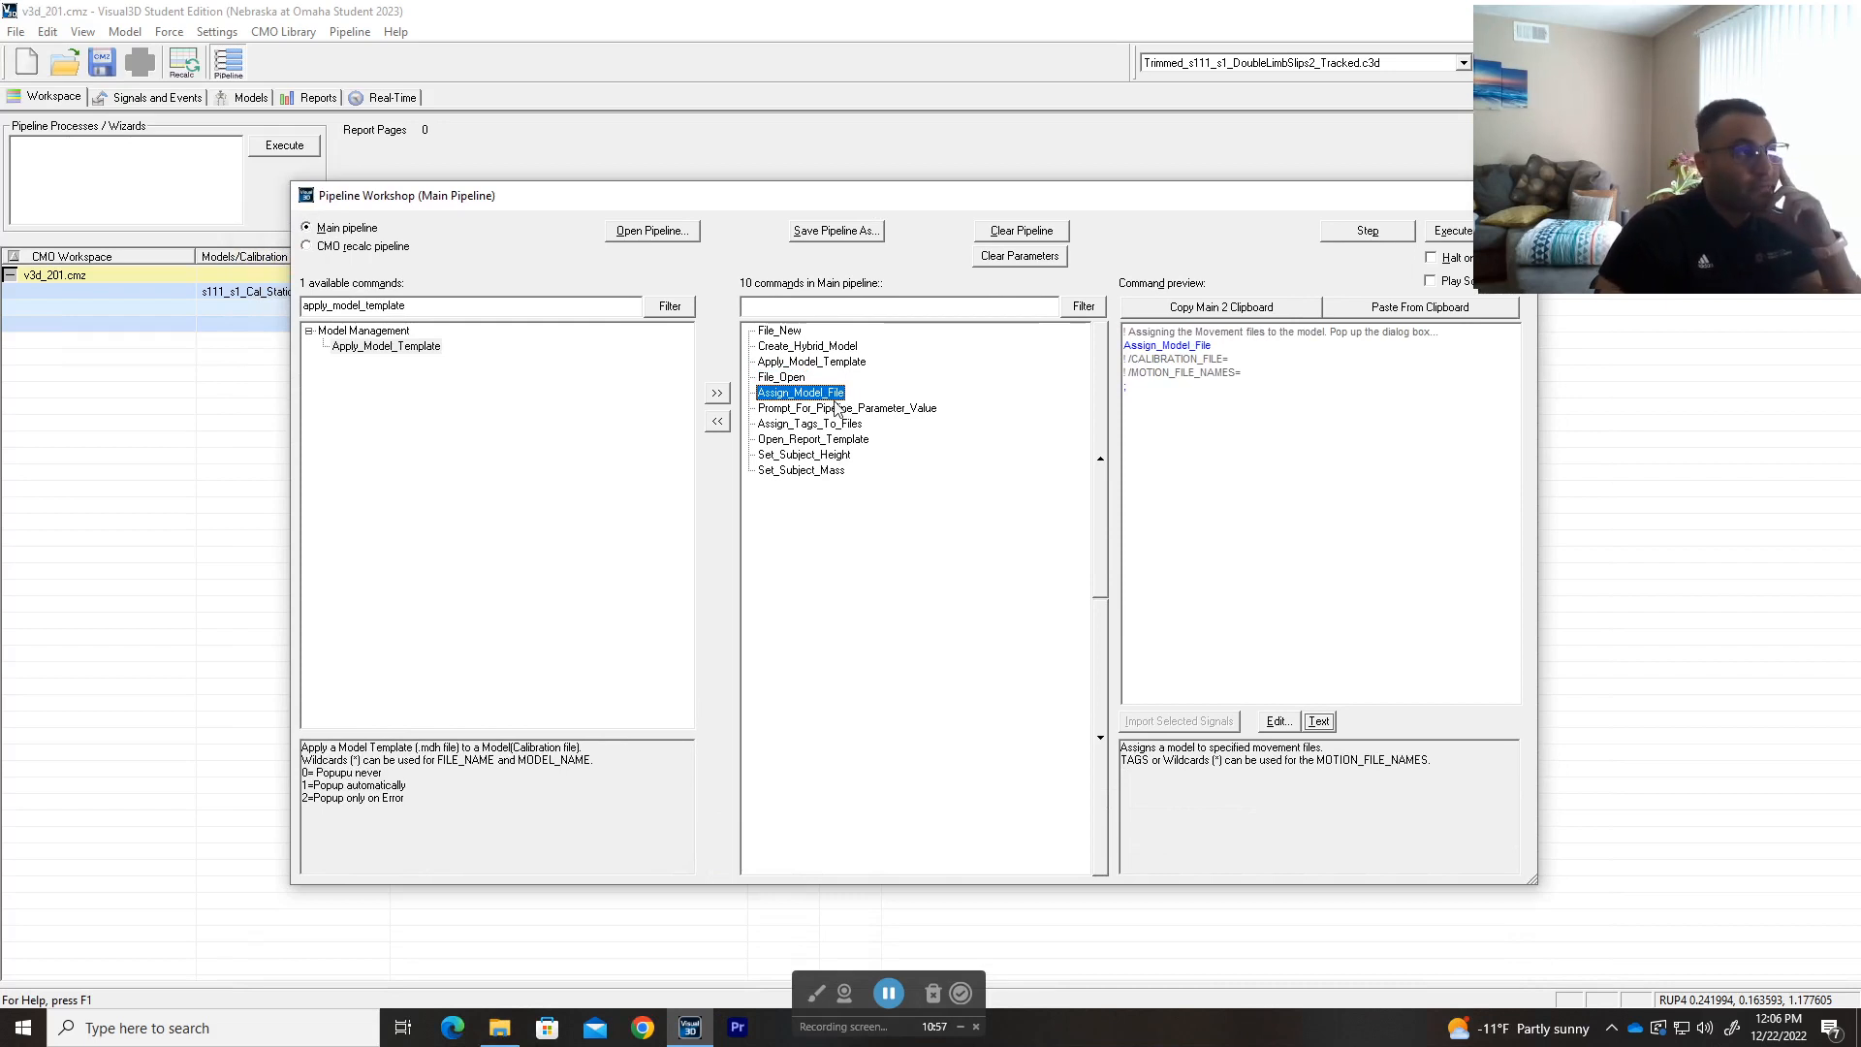
left_click(829, 409)
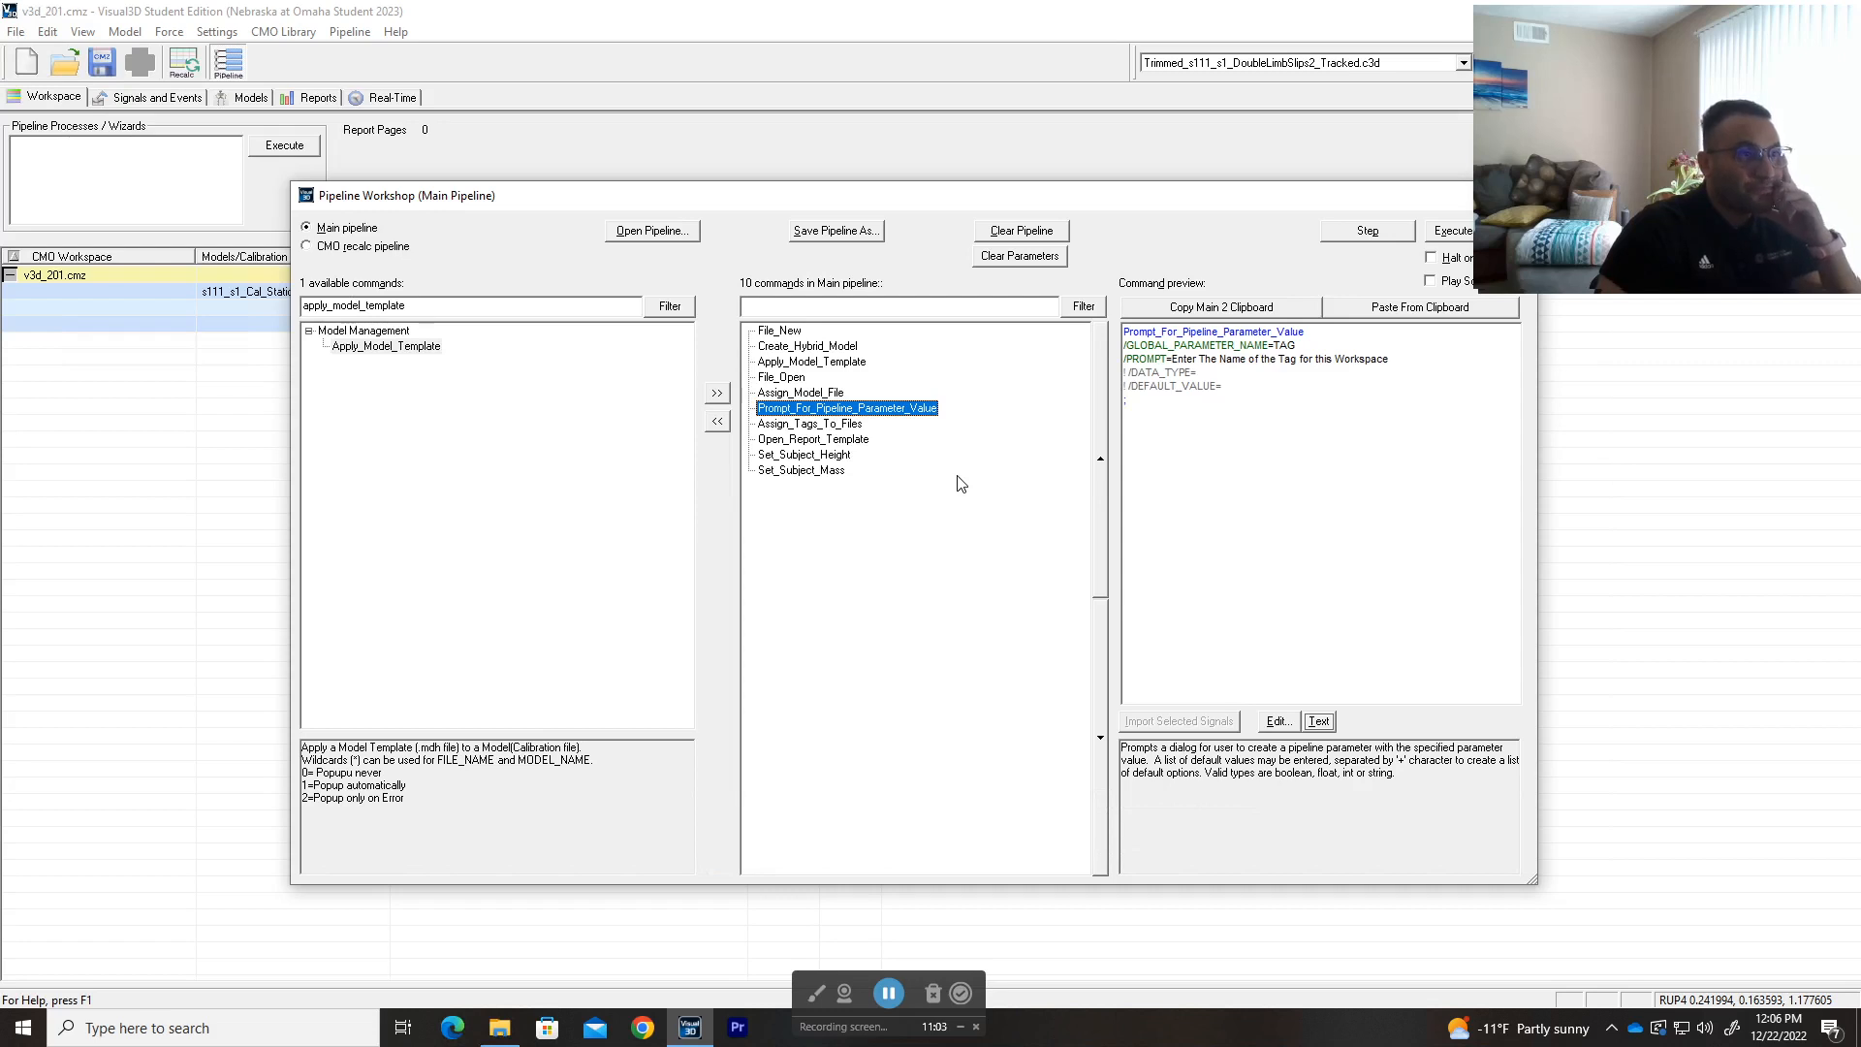
- Move the Pipeline Workshop lower to uncover the workspace's motion files and tags, keeping Prompt_For_Pipeline_Parameter_Value in the preview
left_click_drag(969, 203, 990, 323)
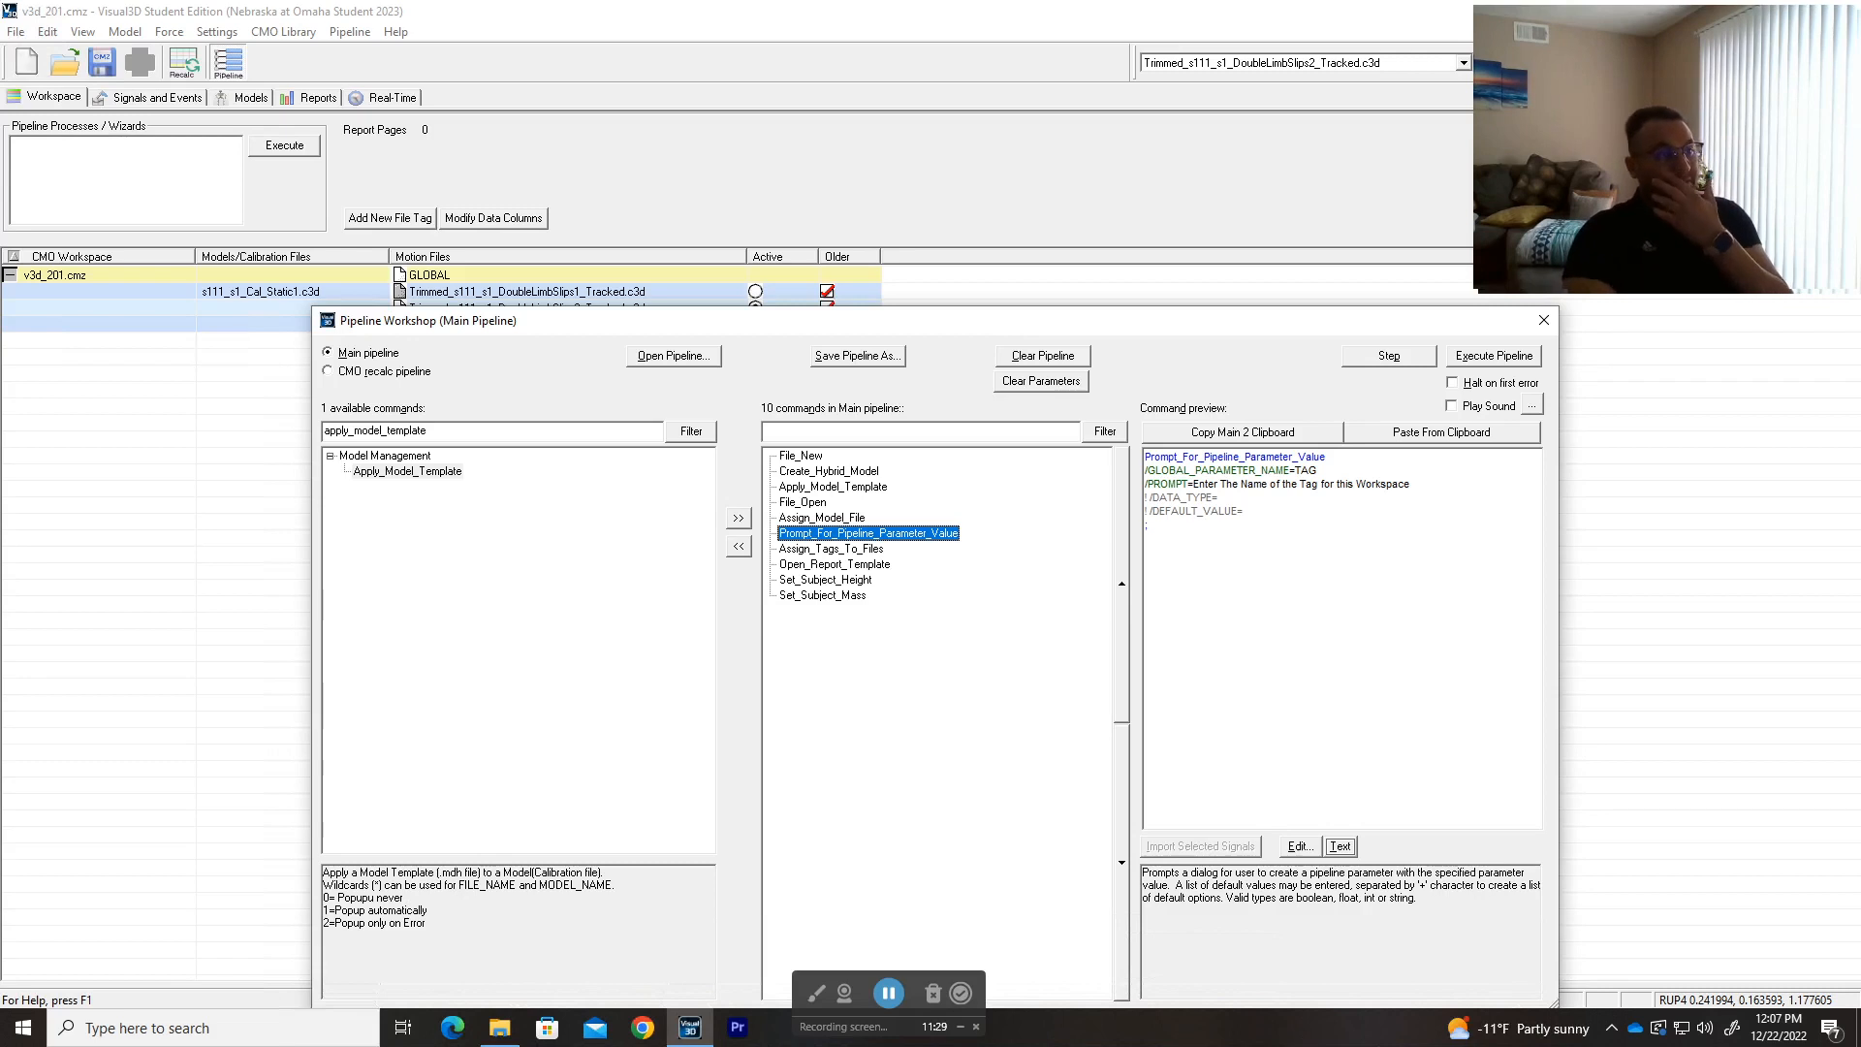
left_click_drag(1245, 327, 1315, 375)
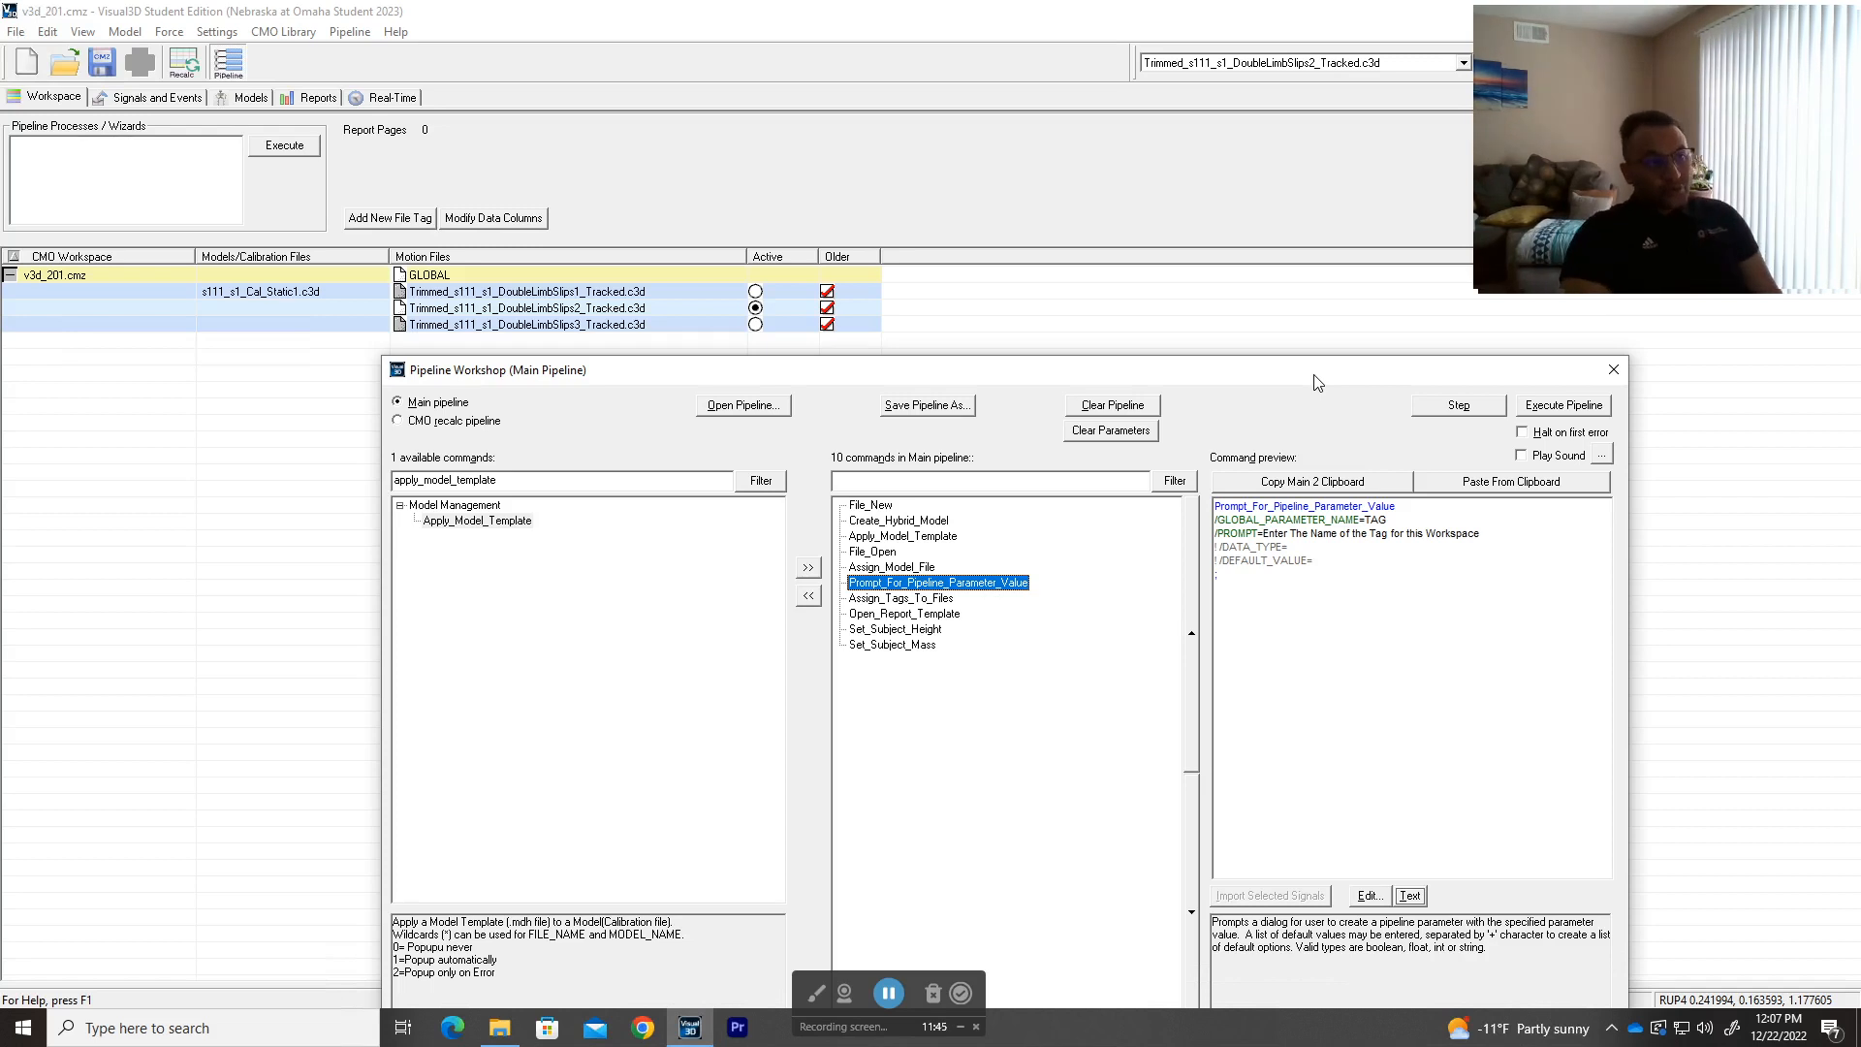
left_click(938, 597)
left_click(932, 584)
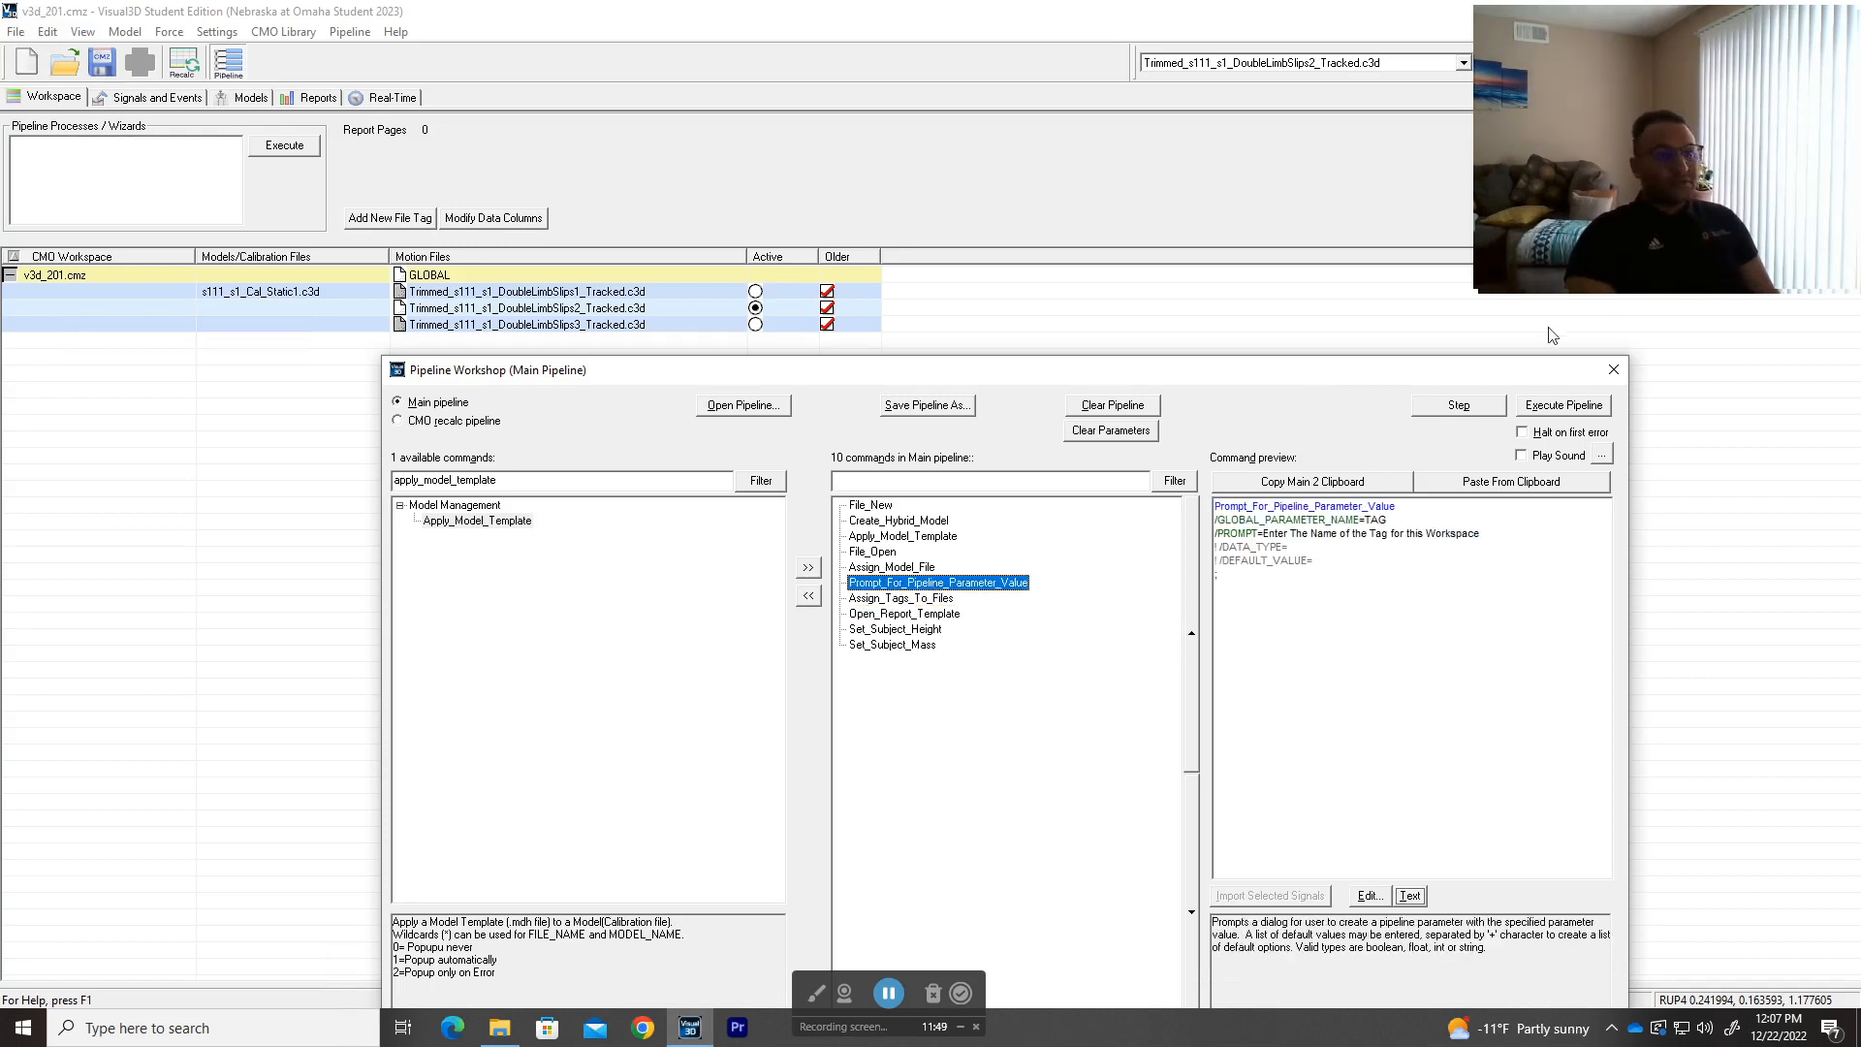
- Close the Pipeline Workshop and add a new file tag named "Younger" to the workspace
left_click(1615, 369)
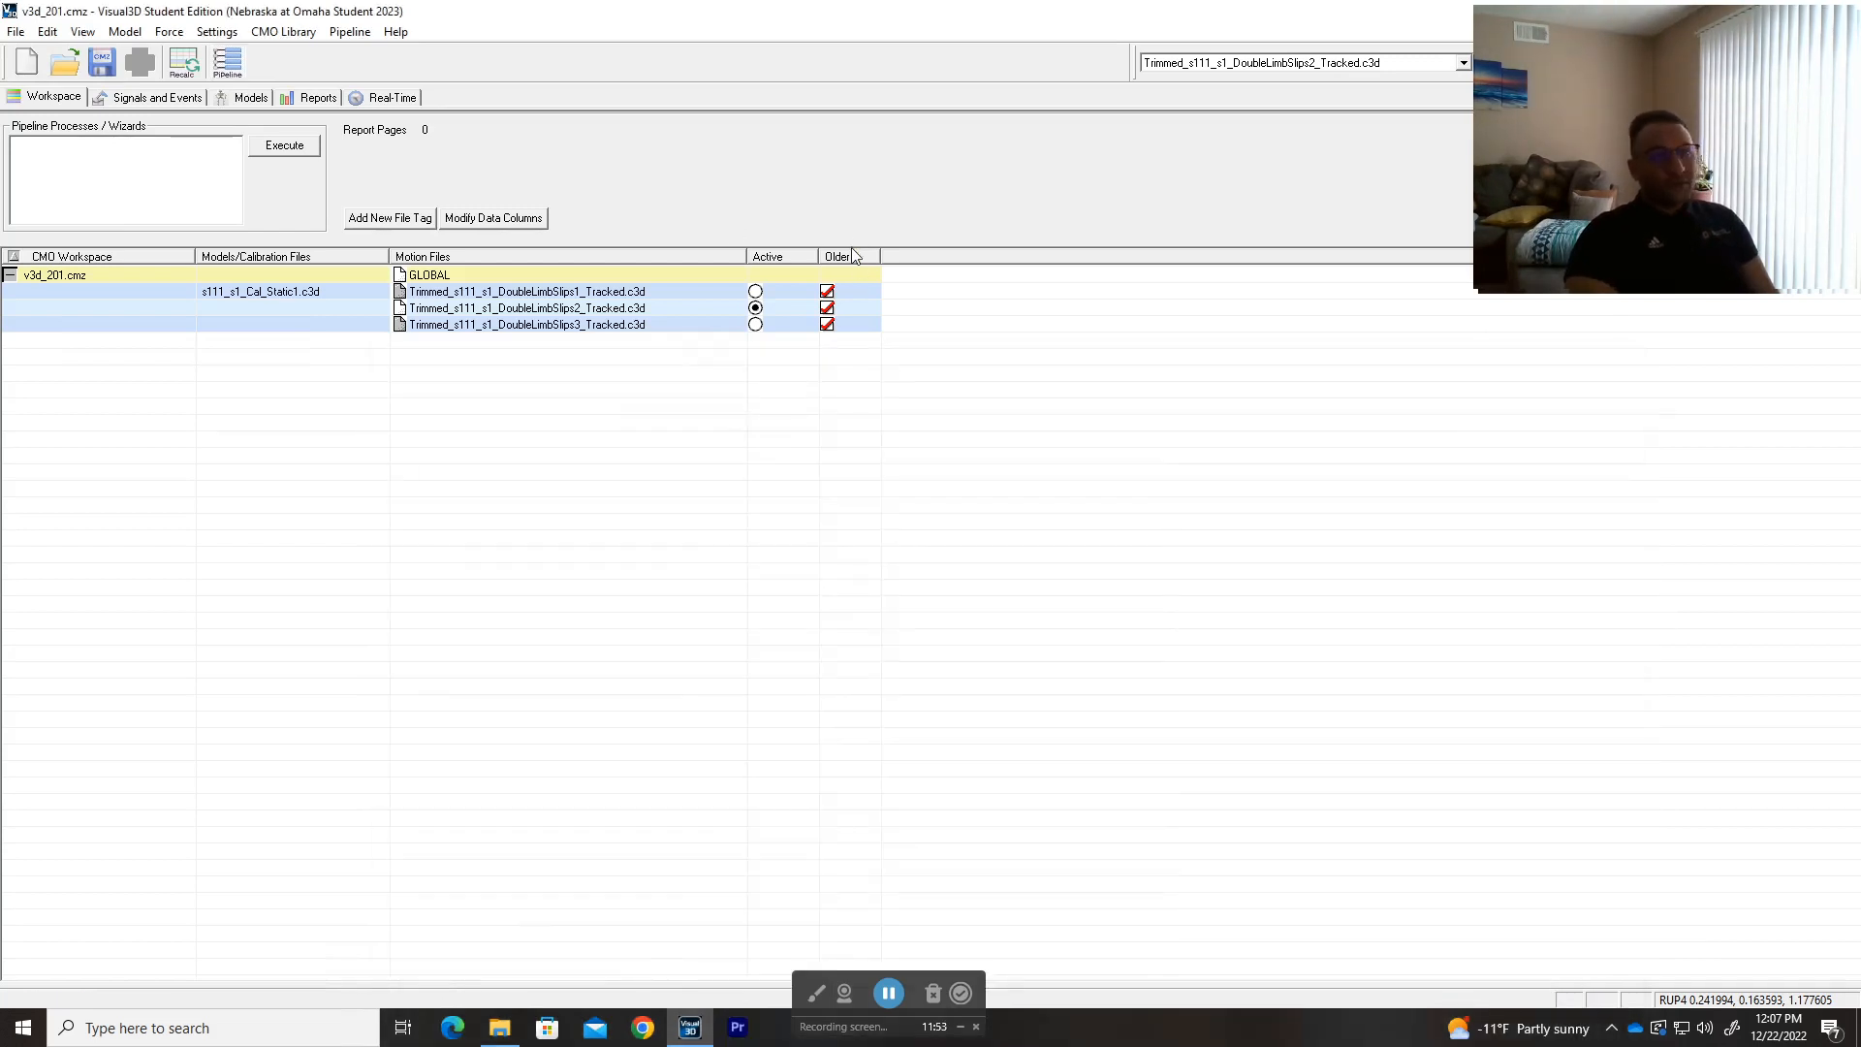
left_click(372, 224)
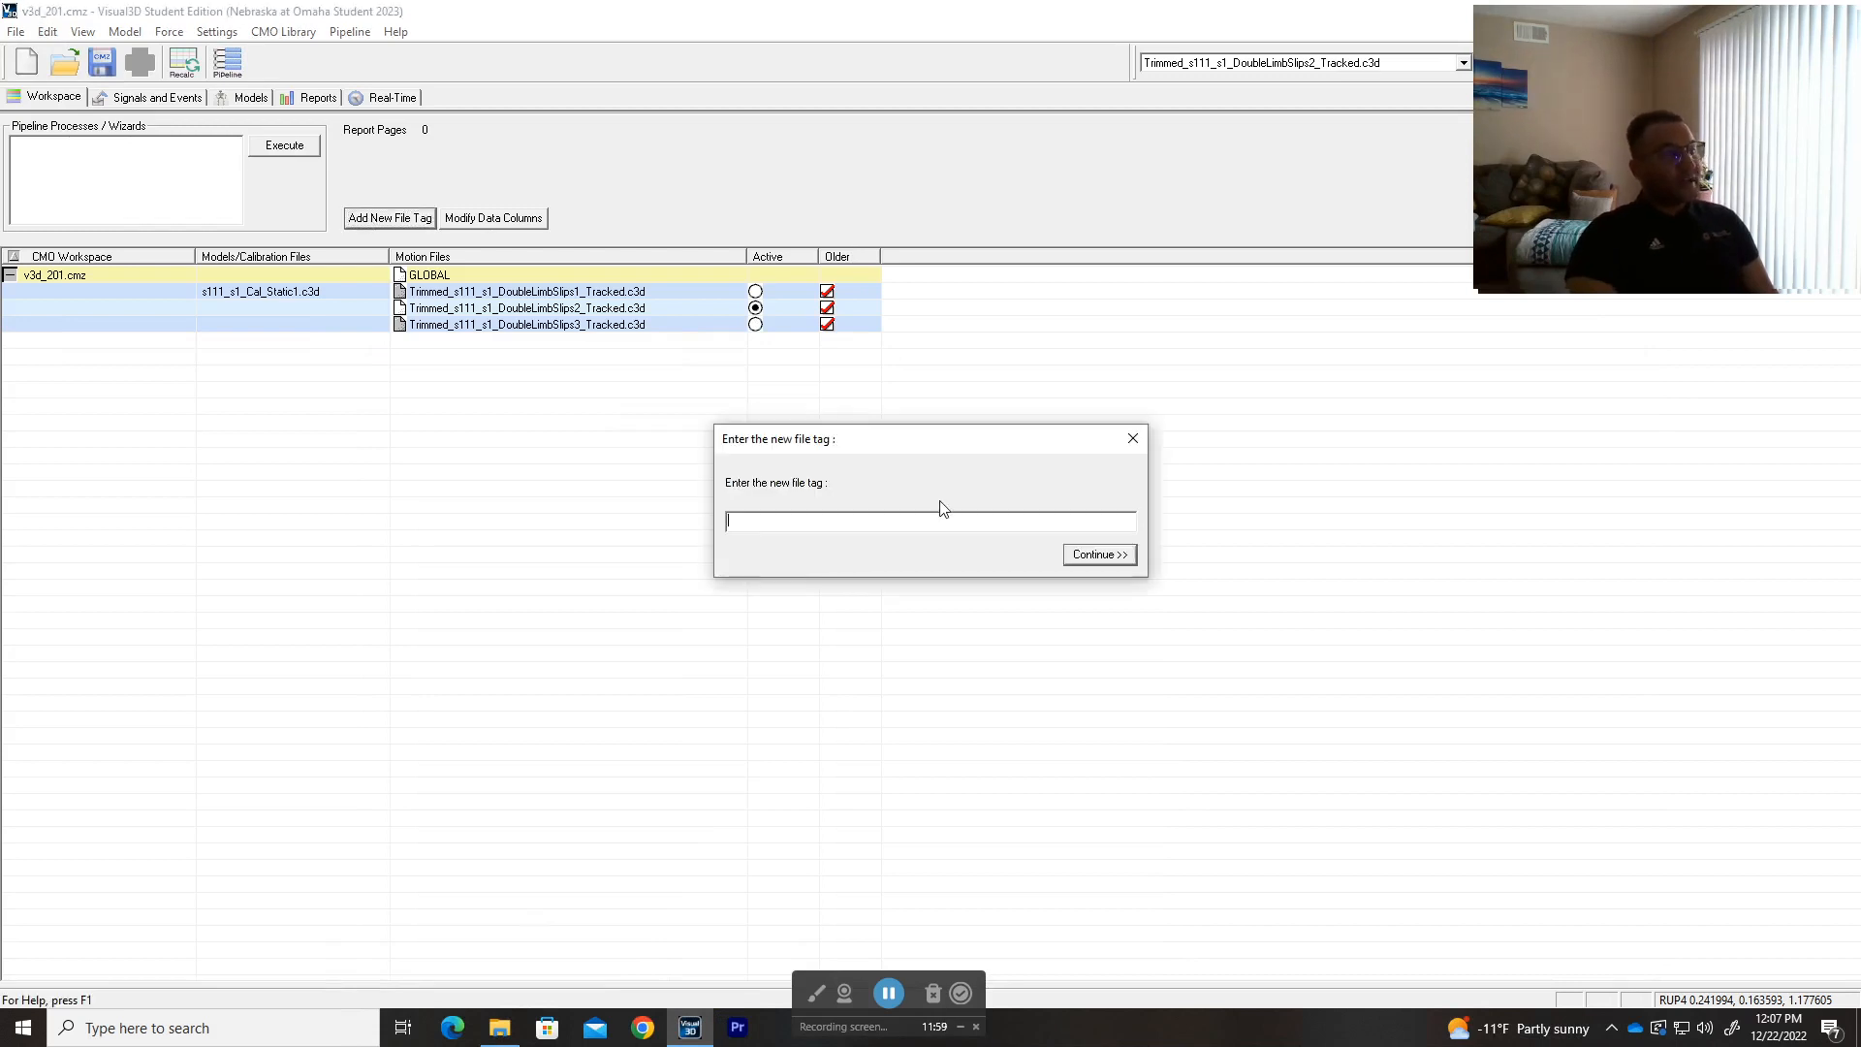
type("Young")
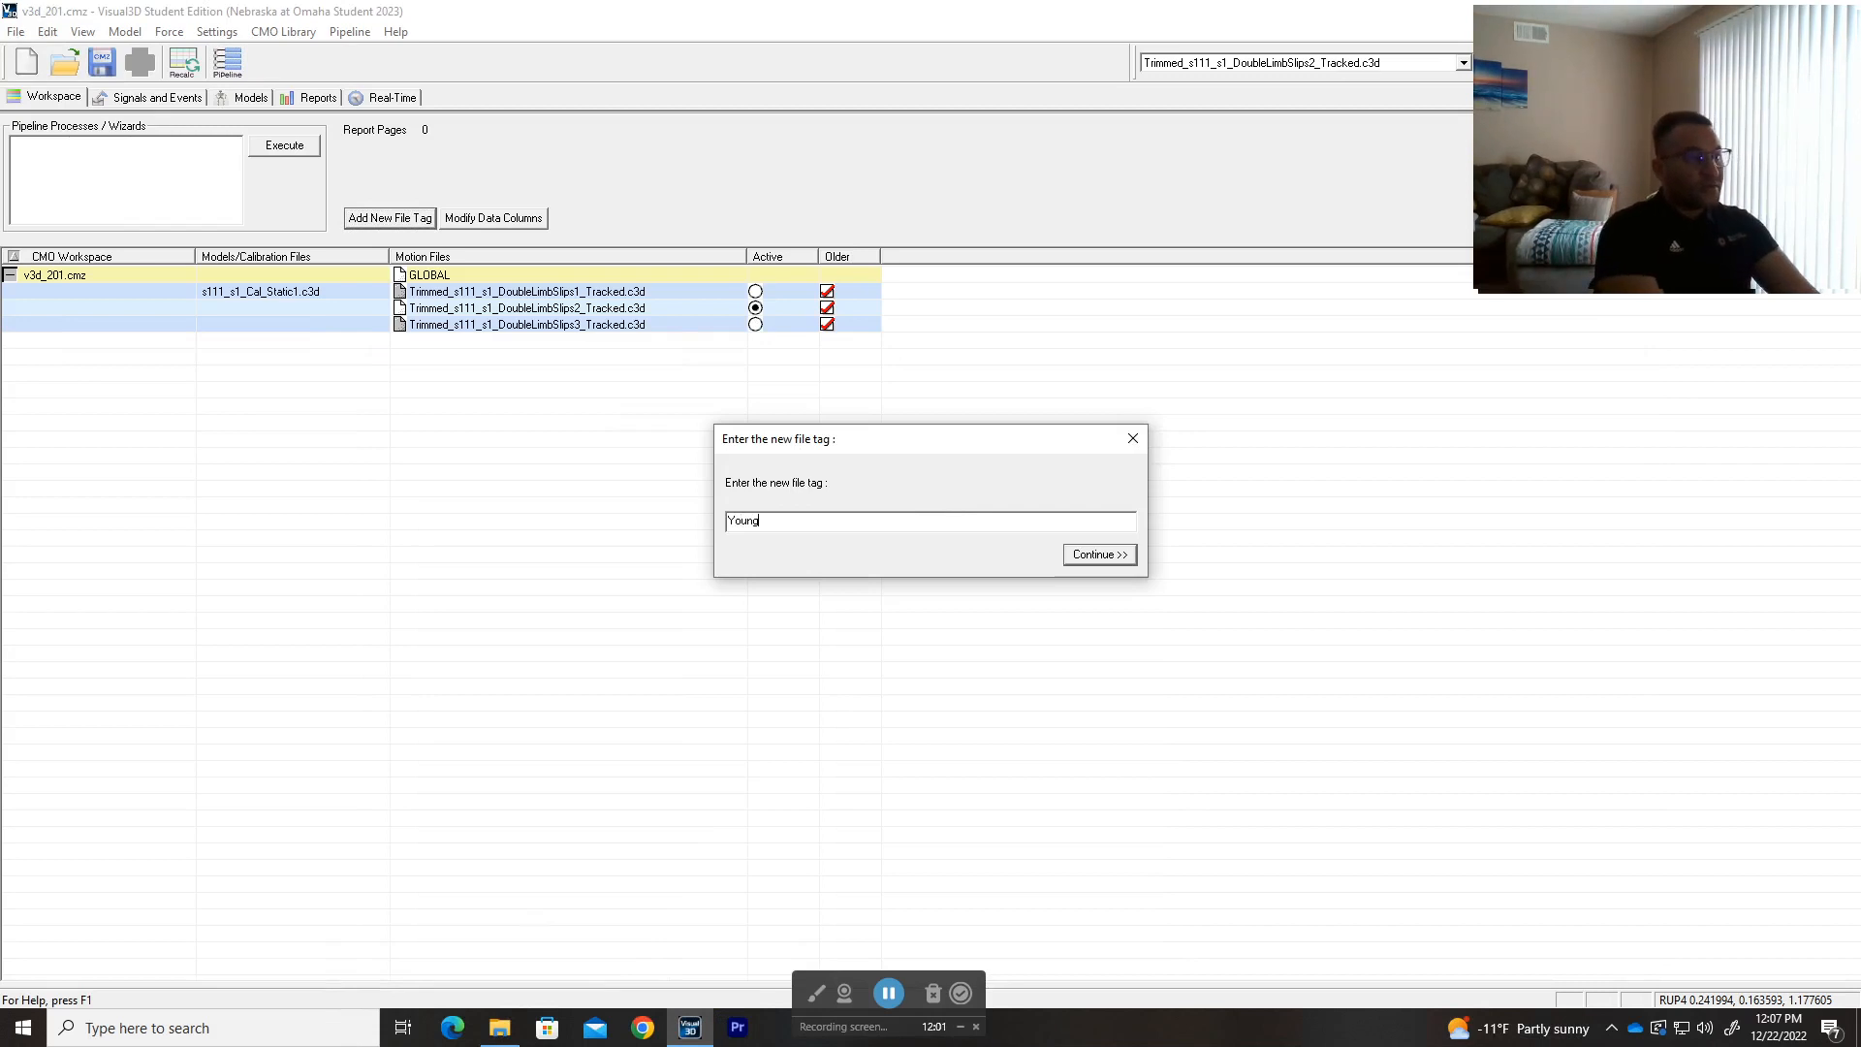
key("Return")
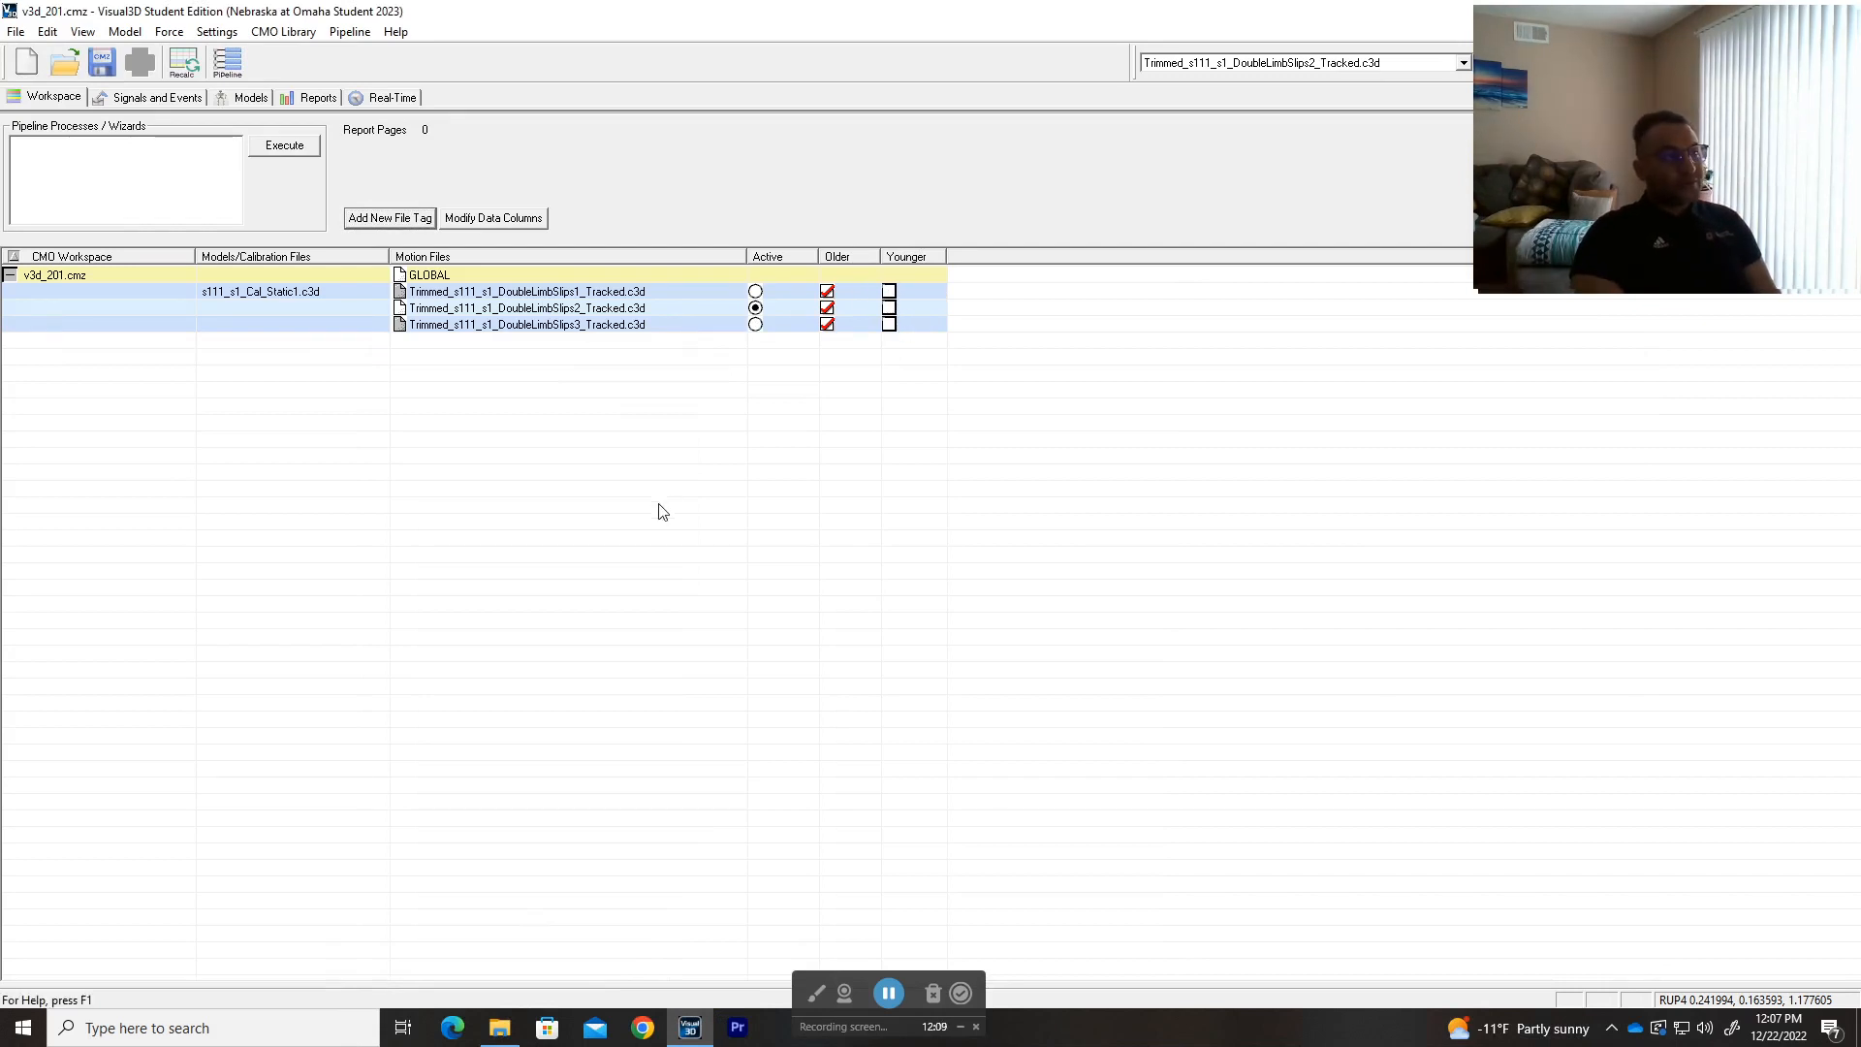
- Assign the Younger tag to the DoubleLimbSlips1 motion file and clear that assignment again
left_click(435, 303)
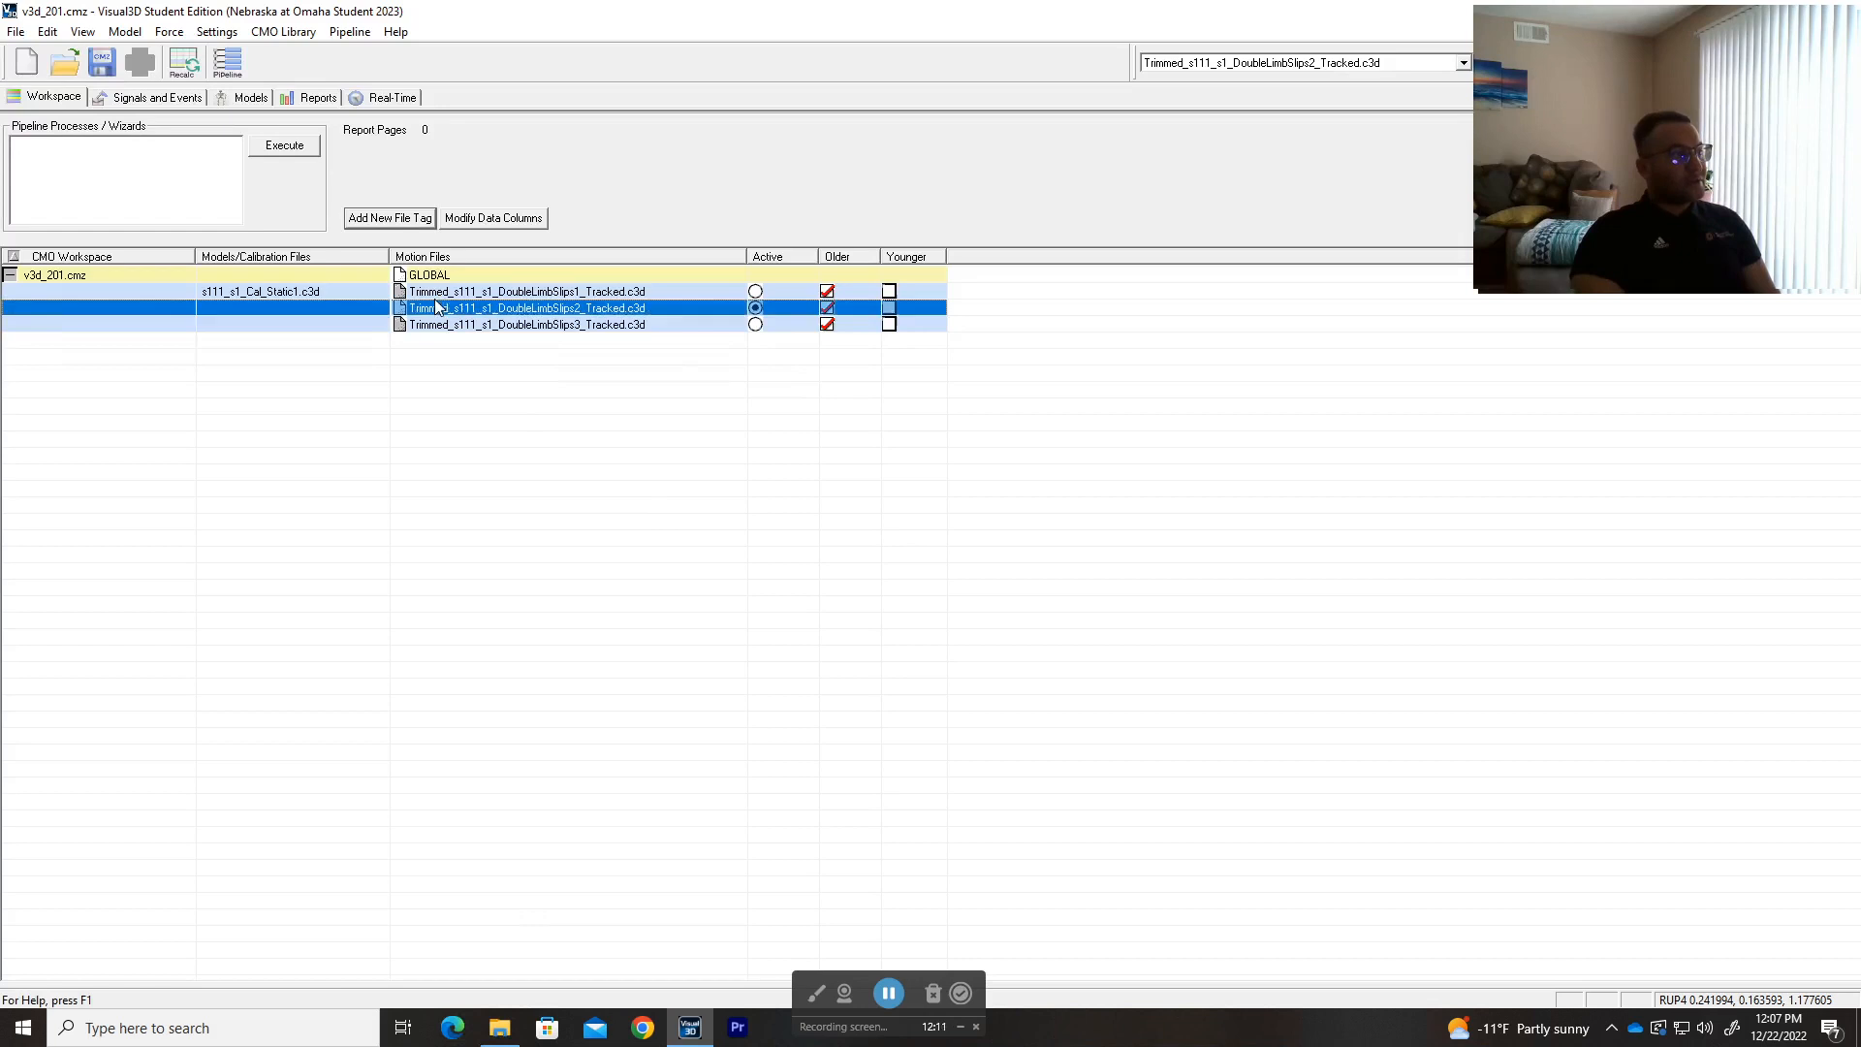
left_click(438, 292)
left_click(473, 394)
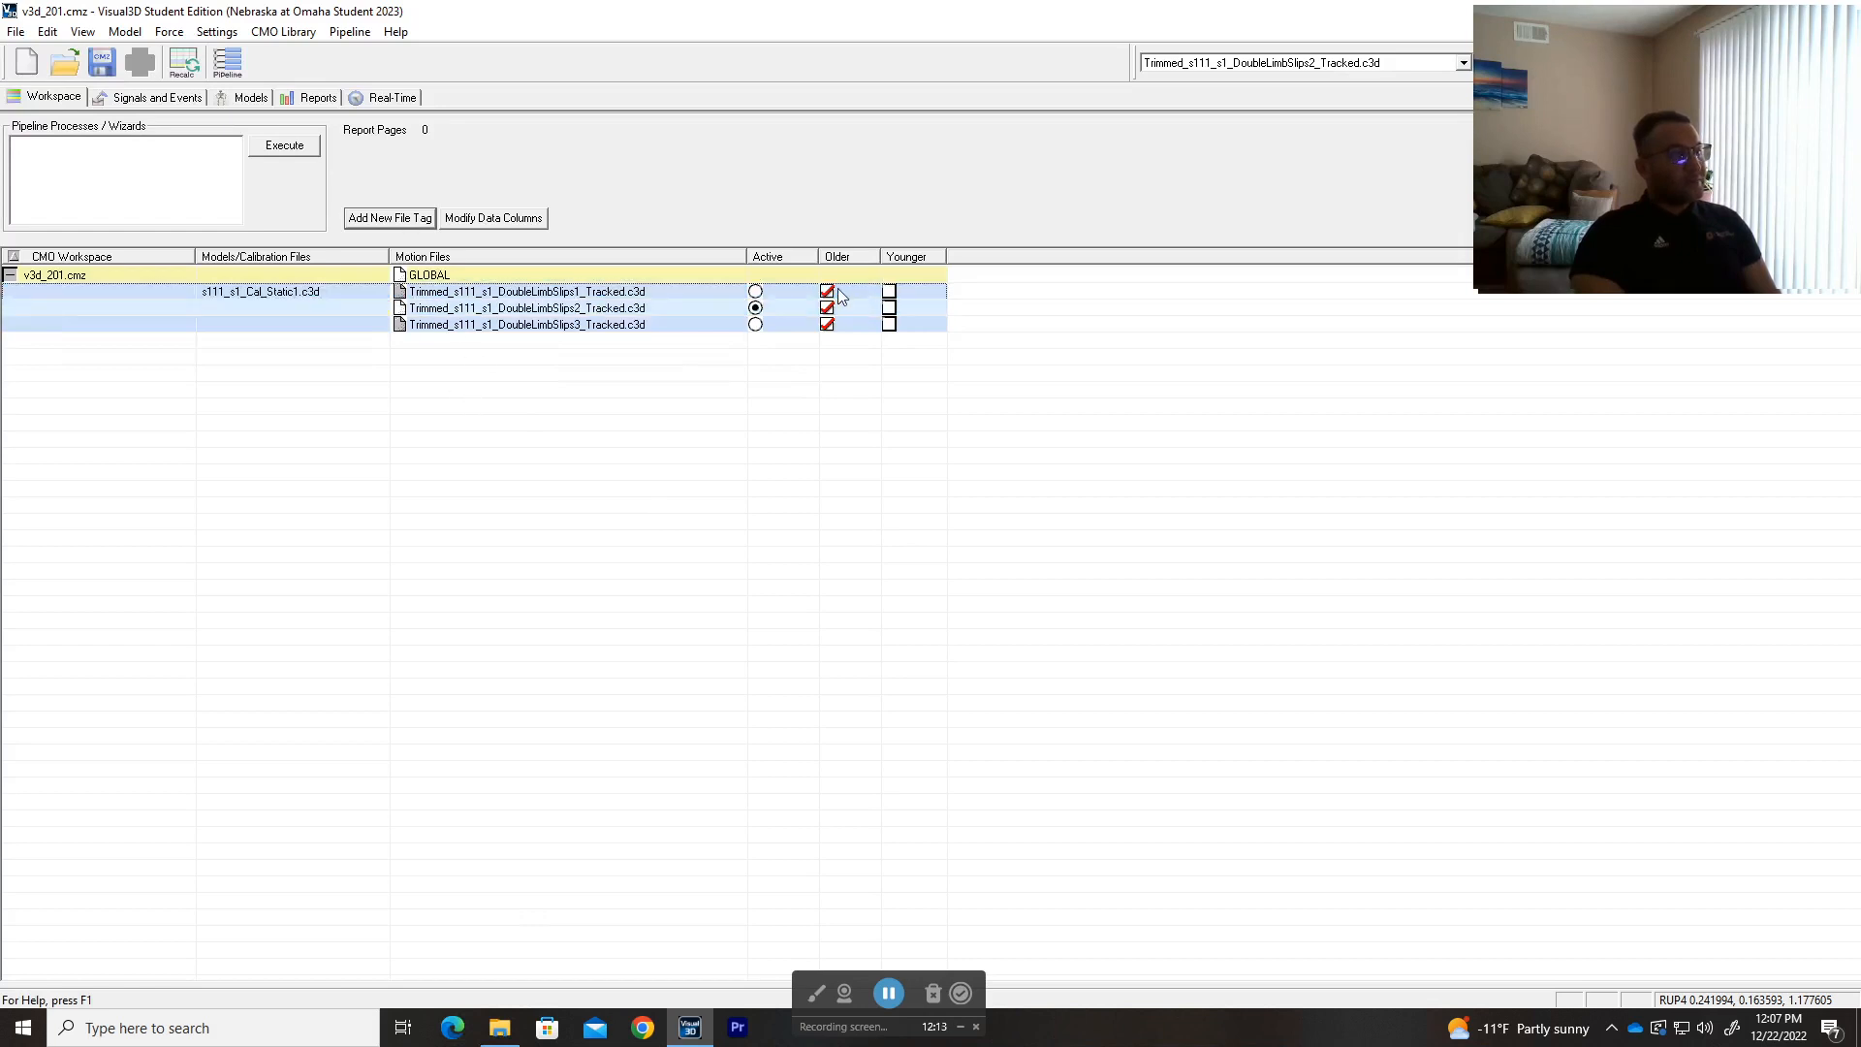
left_click(892, 293)
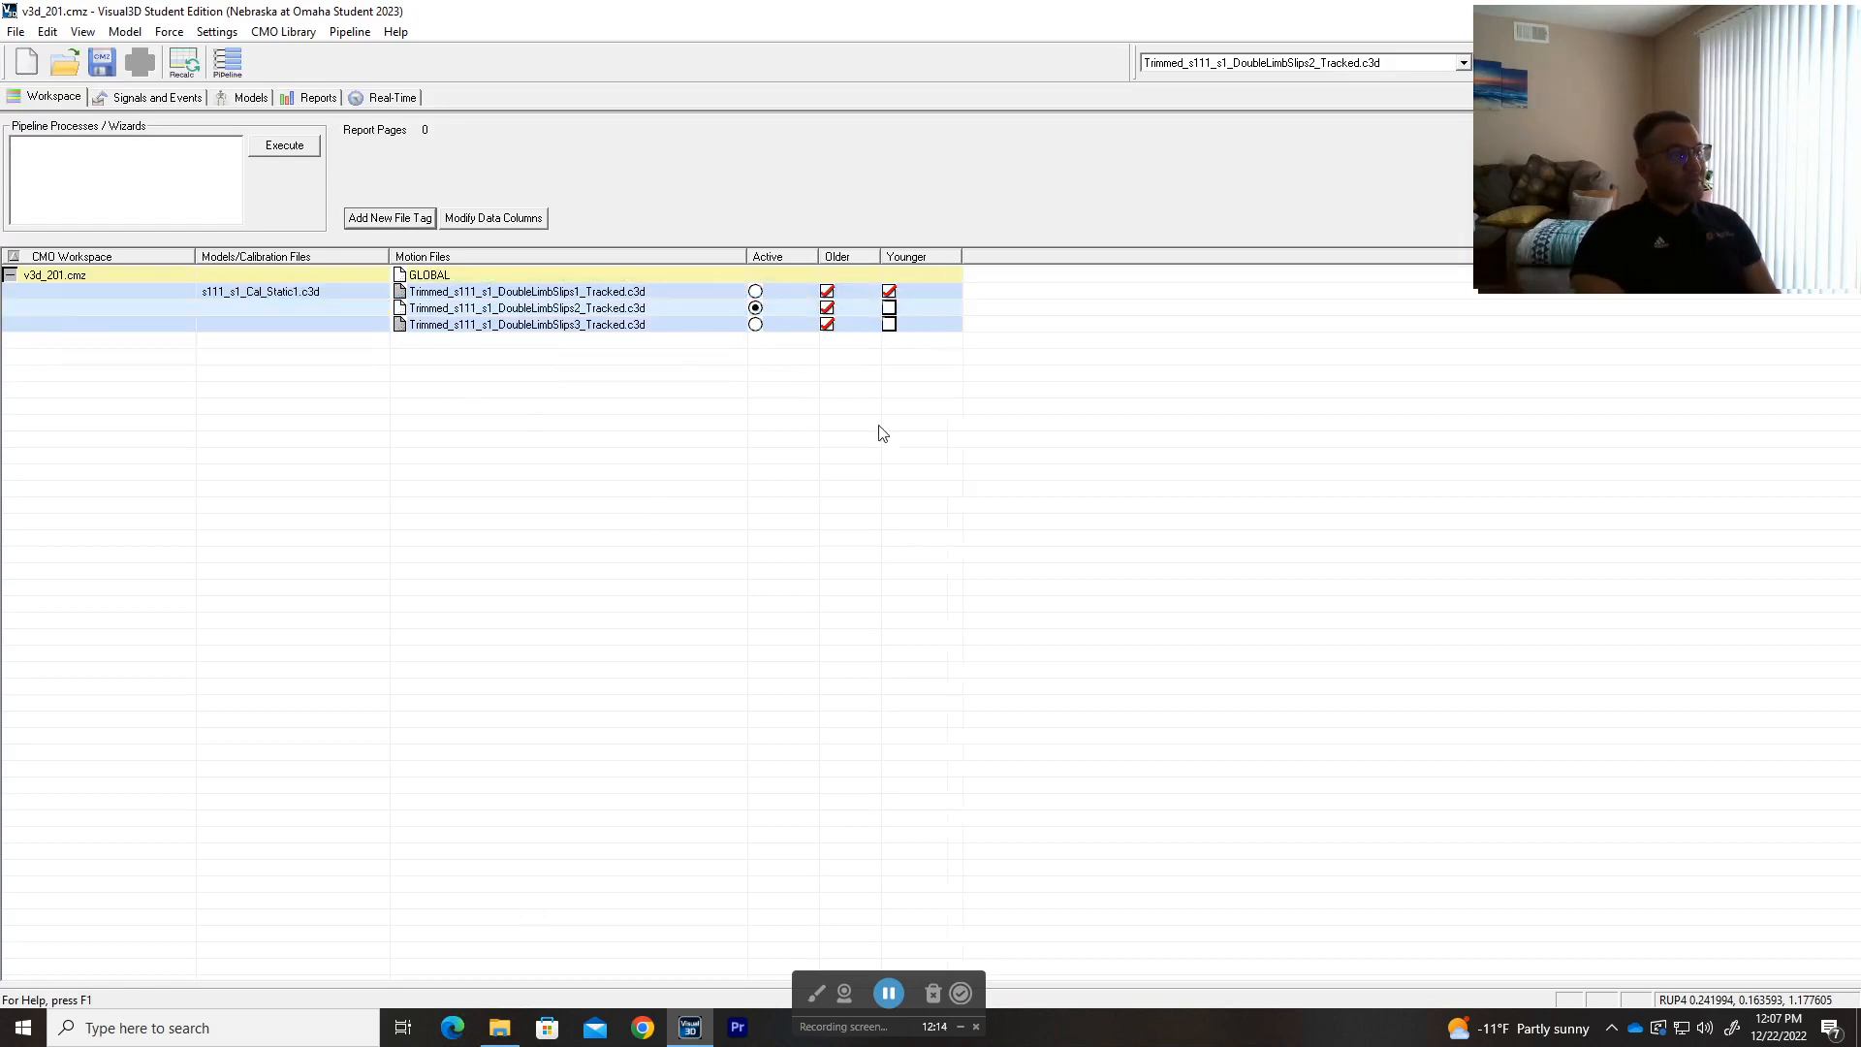
left_click(887, 289)
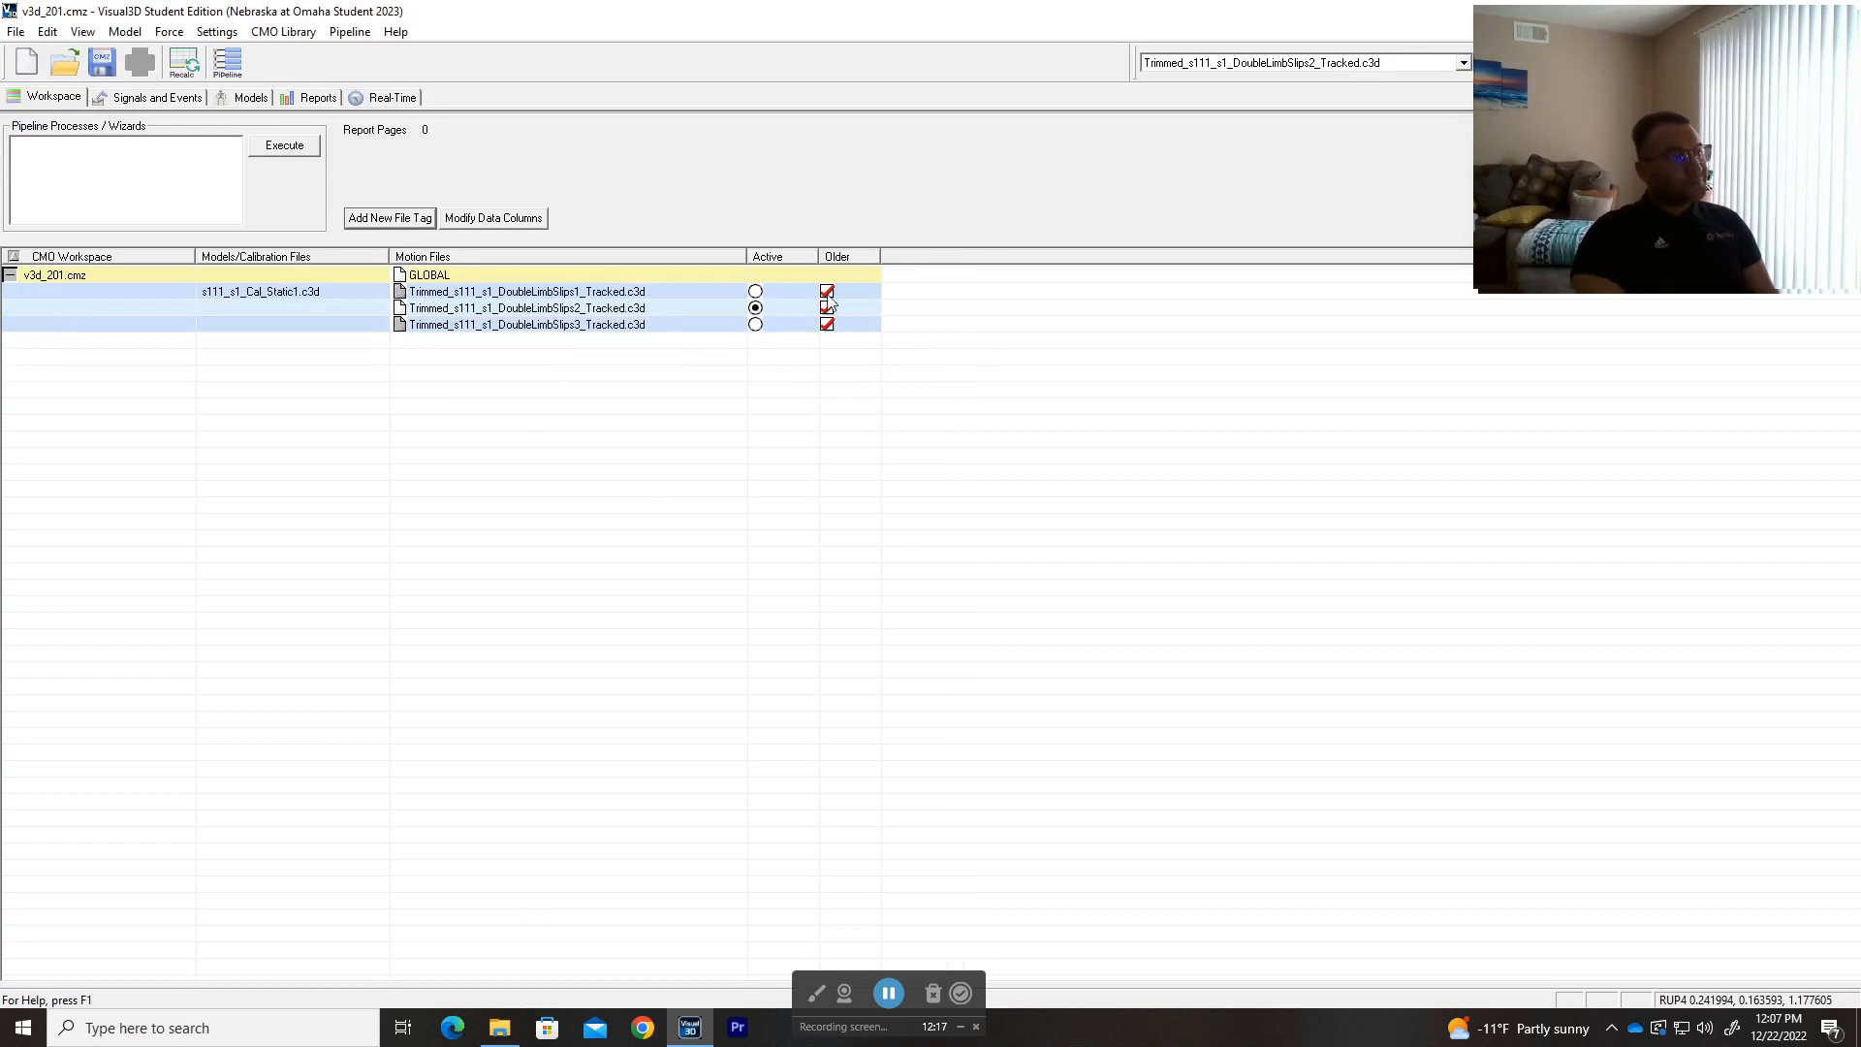
- Reopen the Pipeline Workshop and reposition its window so the whole dialog fits on the screen
left_click(227, 61)
left_click_drag(1115, 386, 1067, 373)
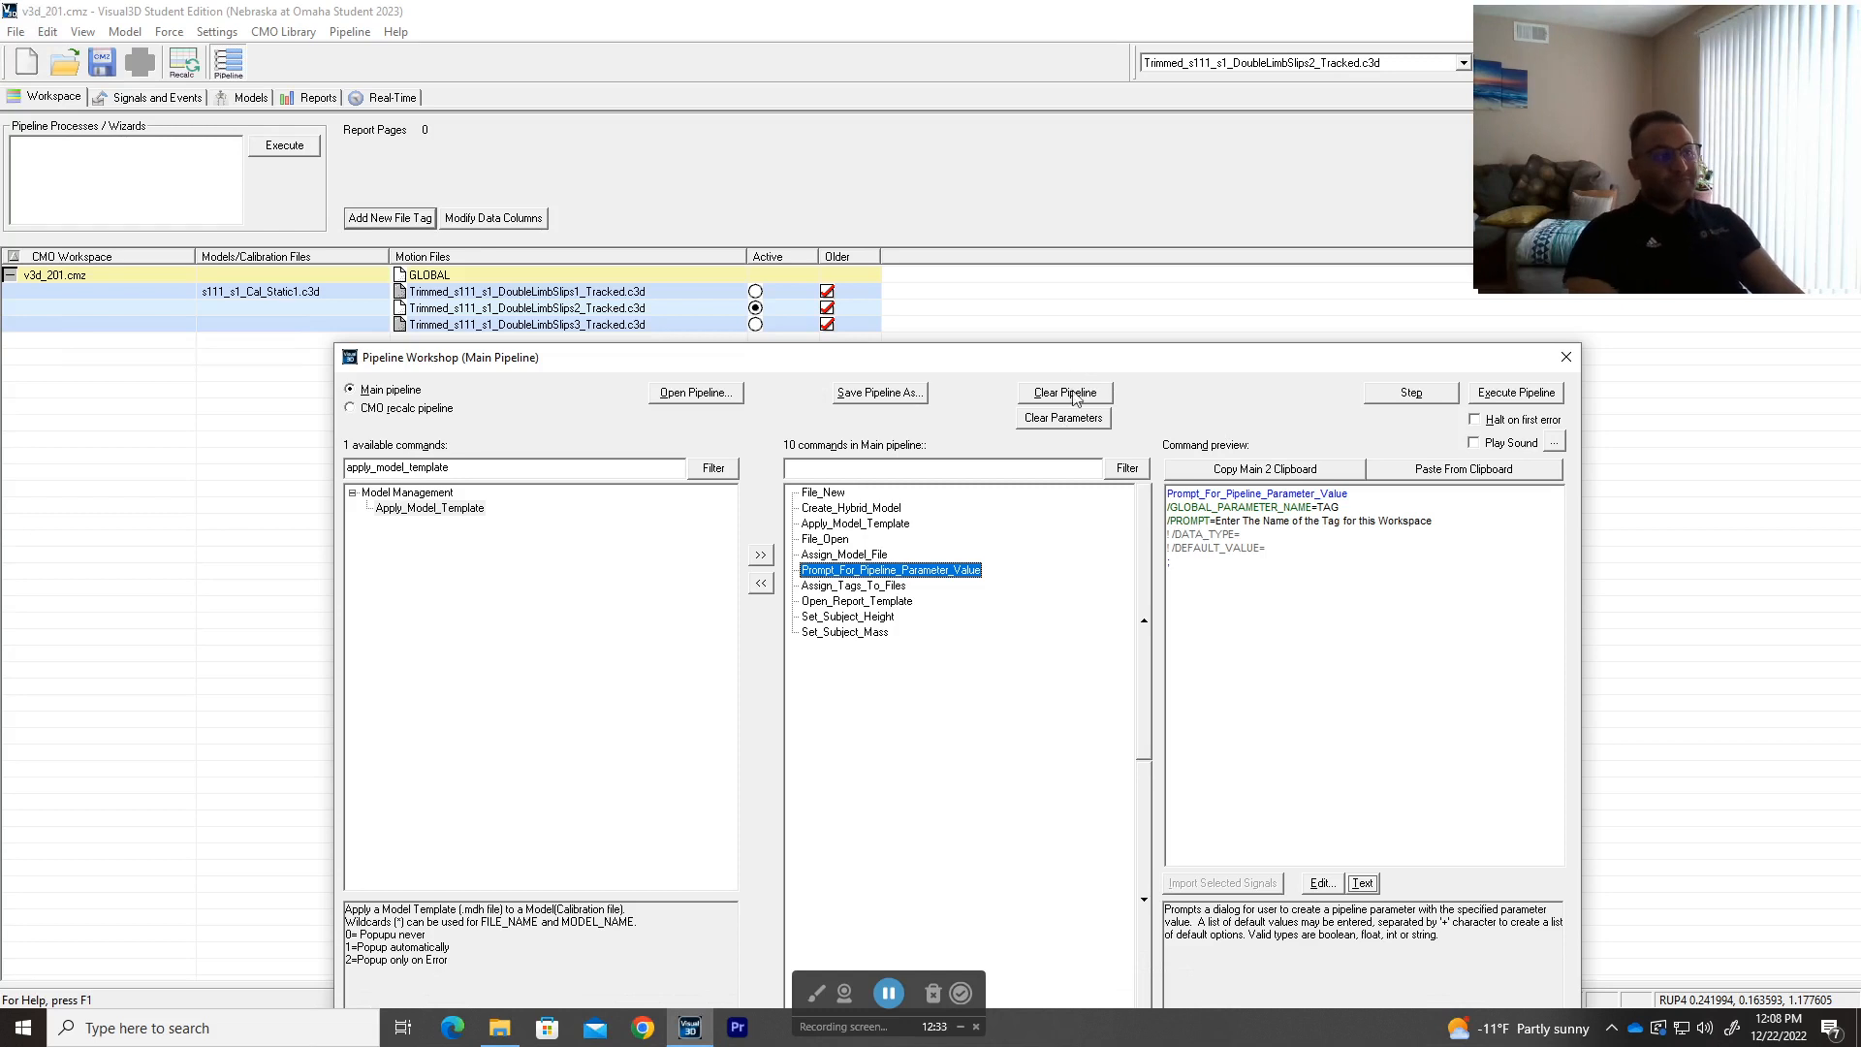
left_click_drag(1062, 360, 1123, 336)
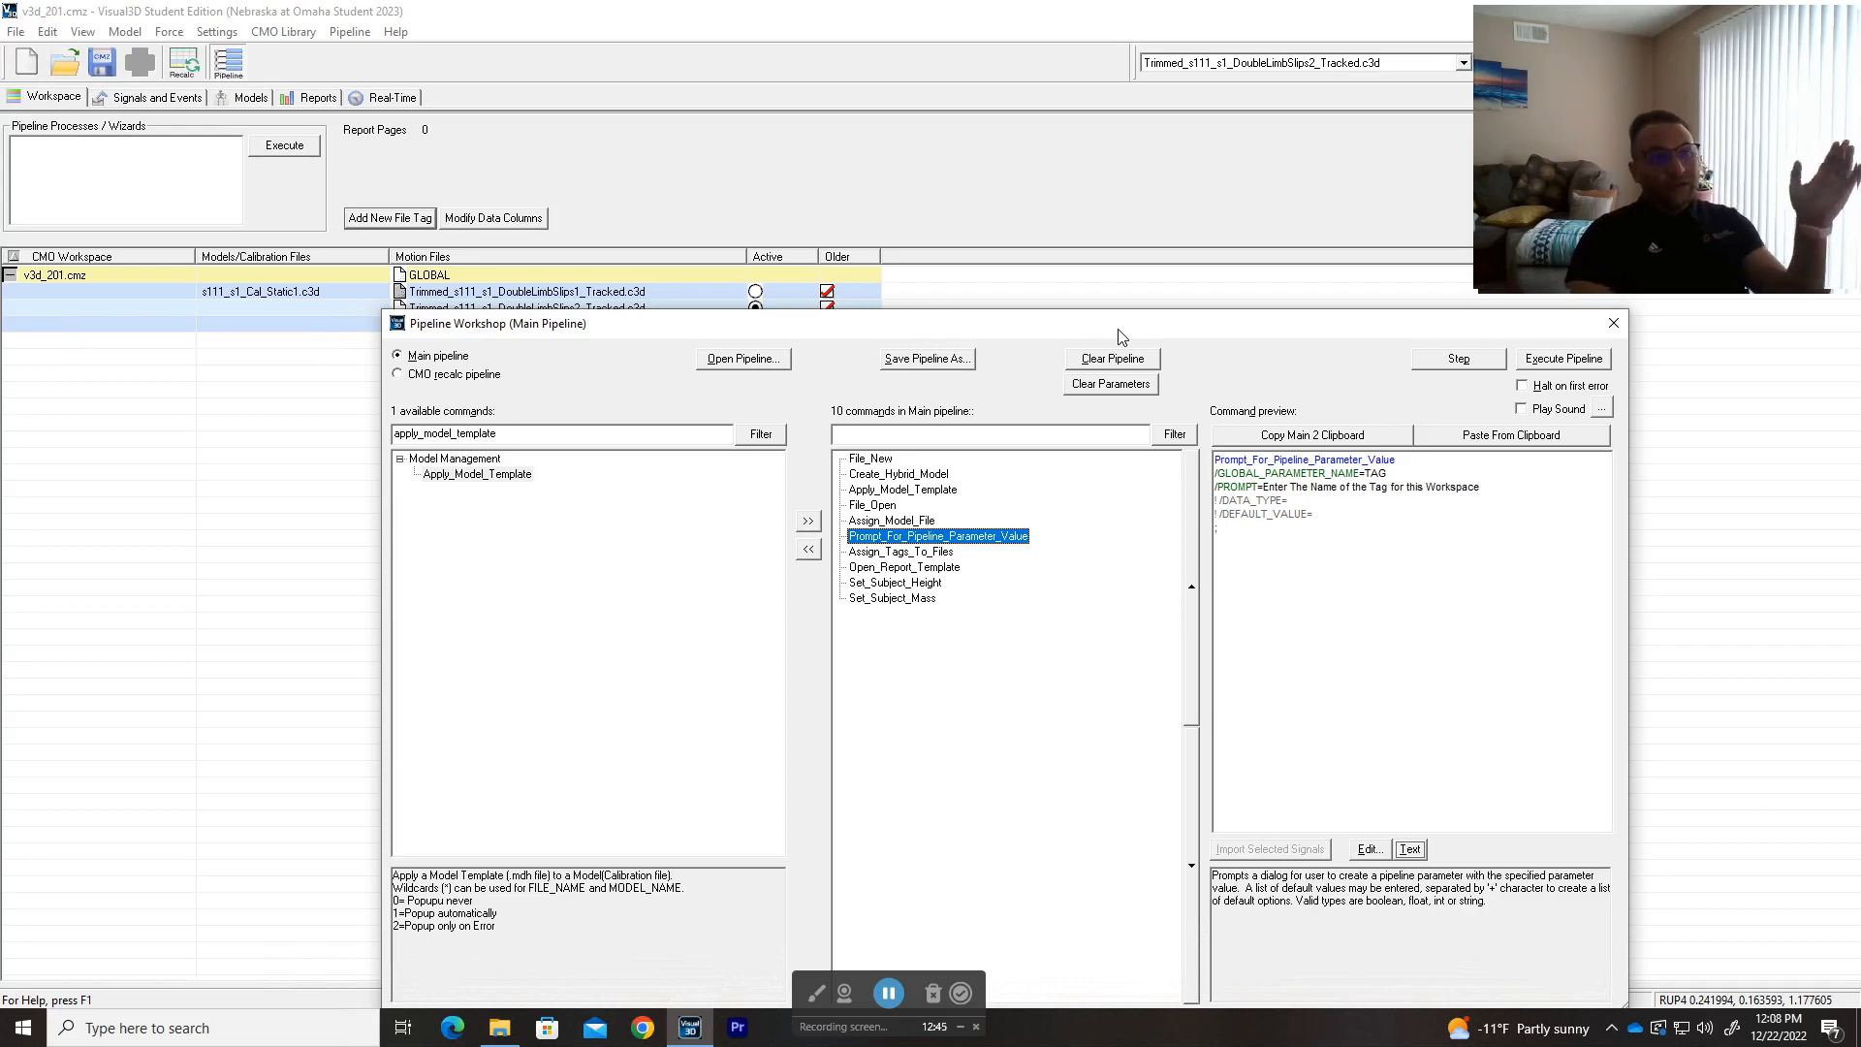
left_click_drag(1121, 336, 1044, 301)
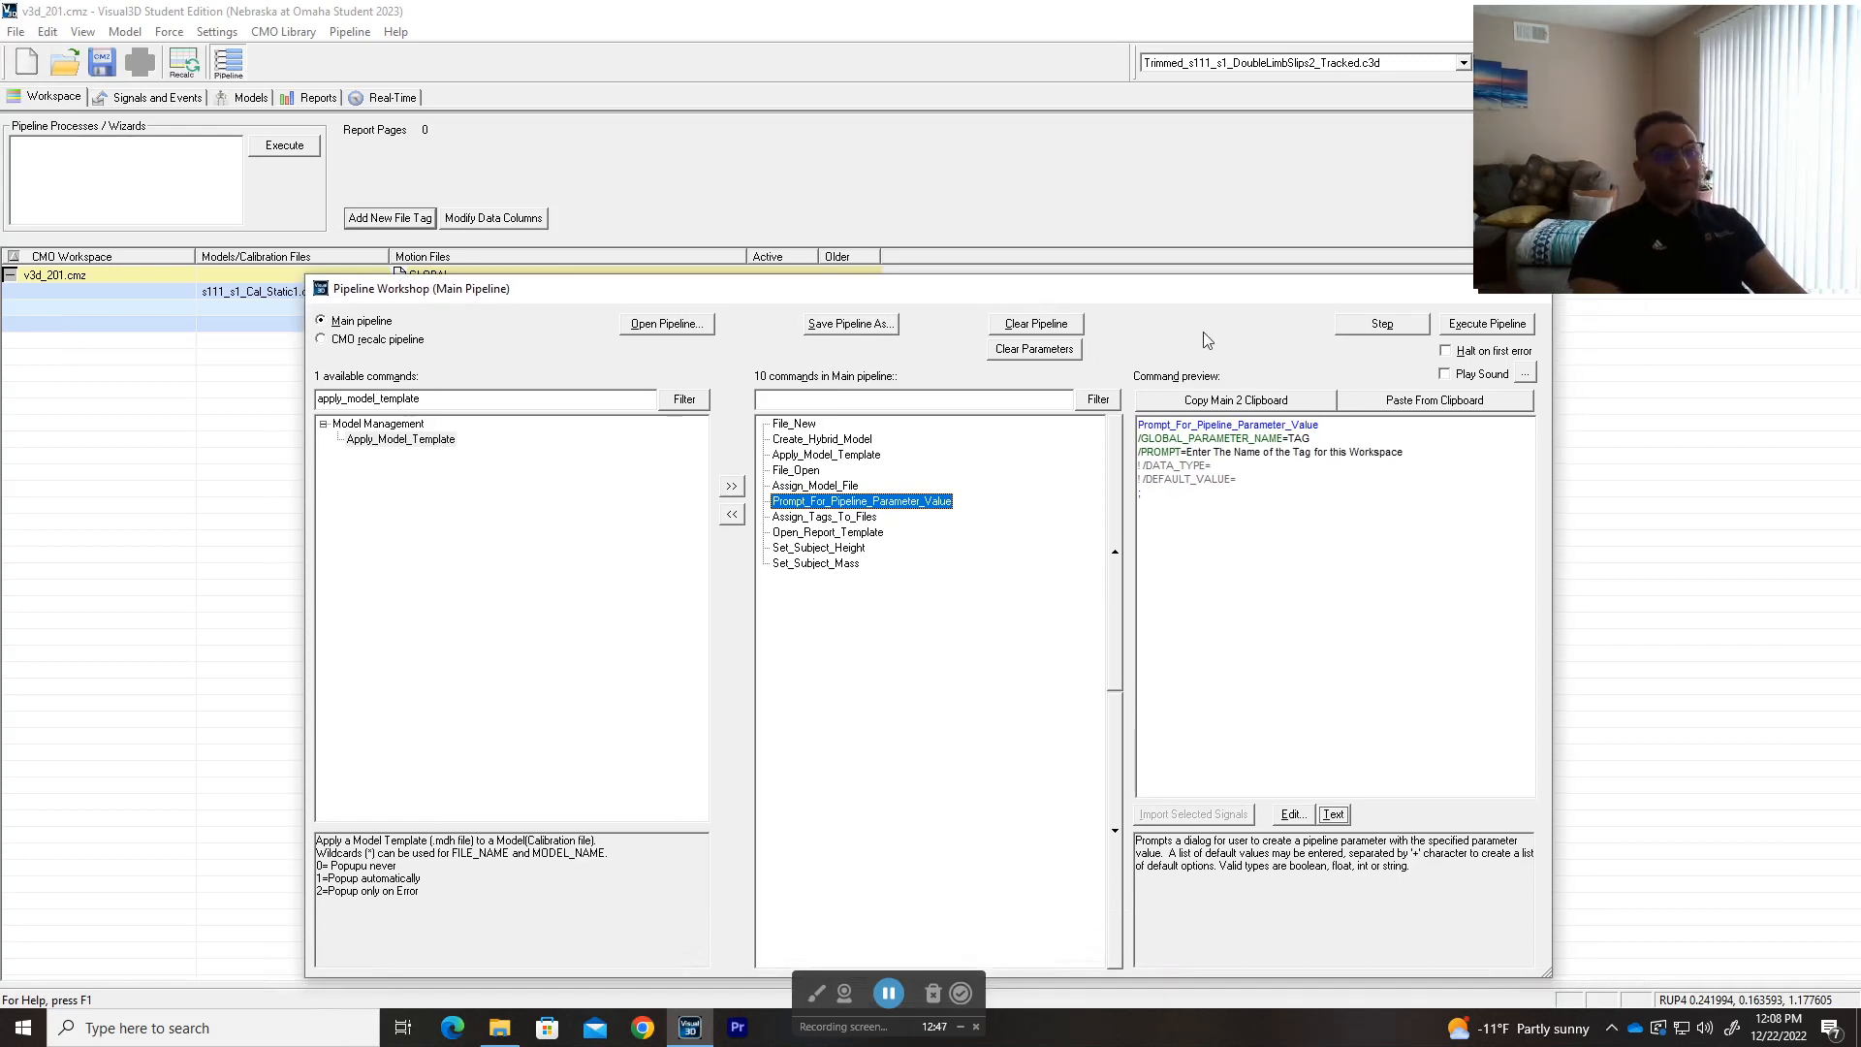
left_click_drag(1195, 297, 1218, 303)
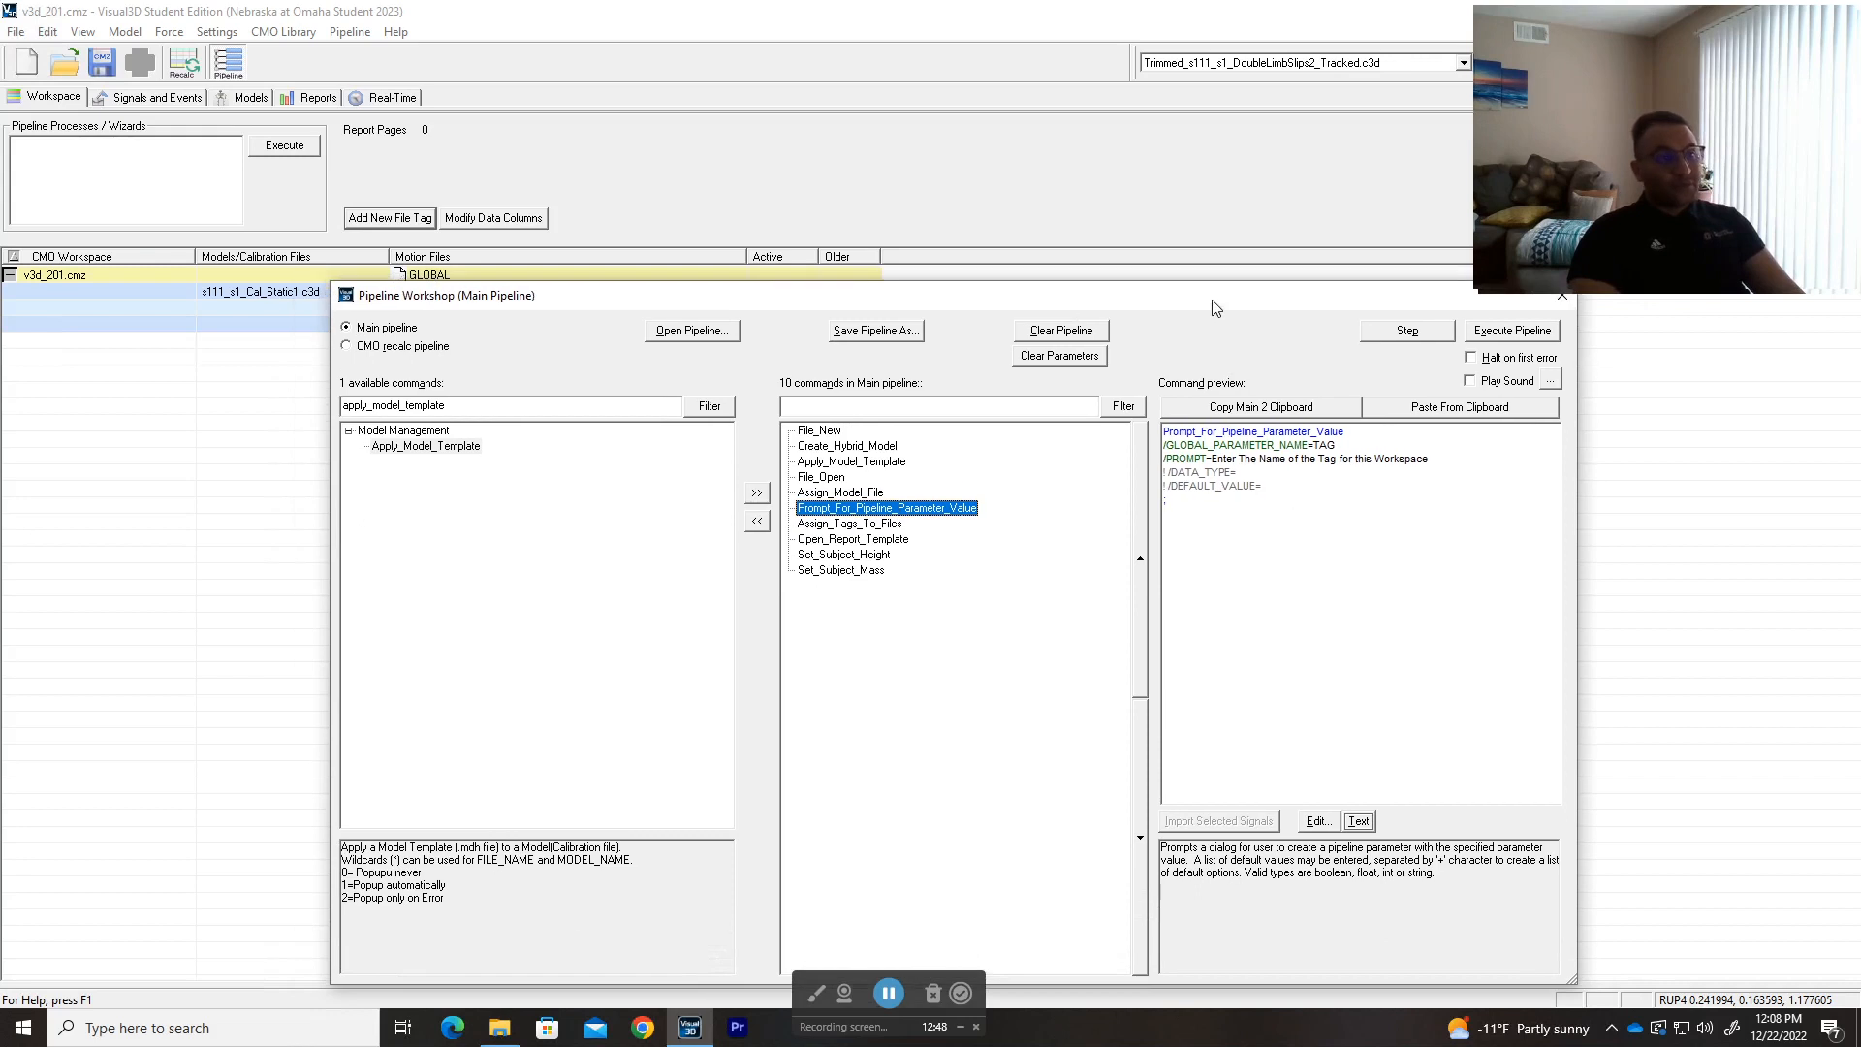
- Review the file and tag parameters of Assign_Tags_To_Files, run it as a single step, and close the processing results
left_click(891, 524)
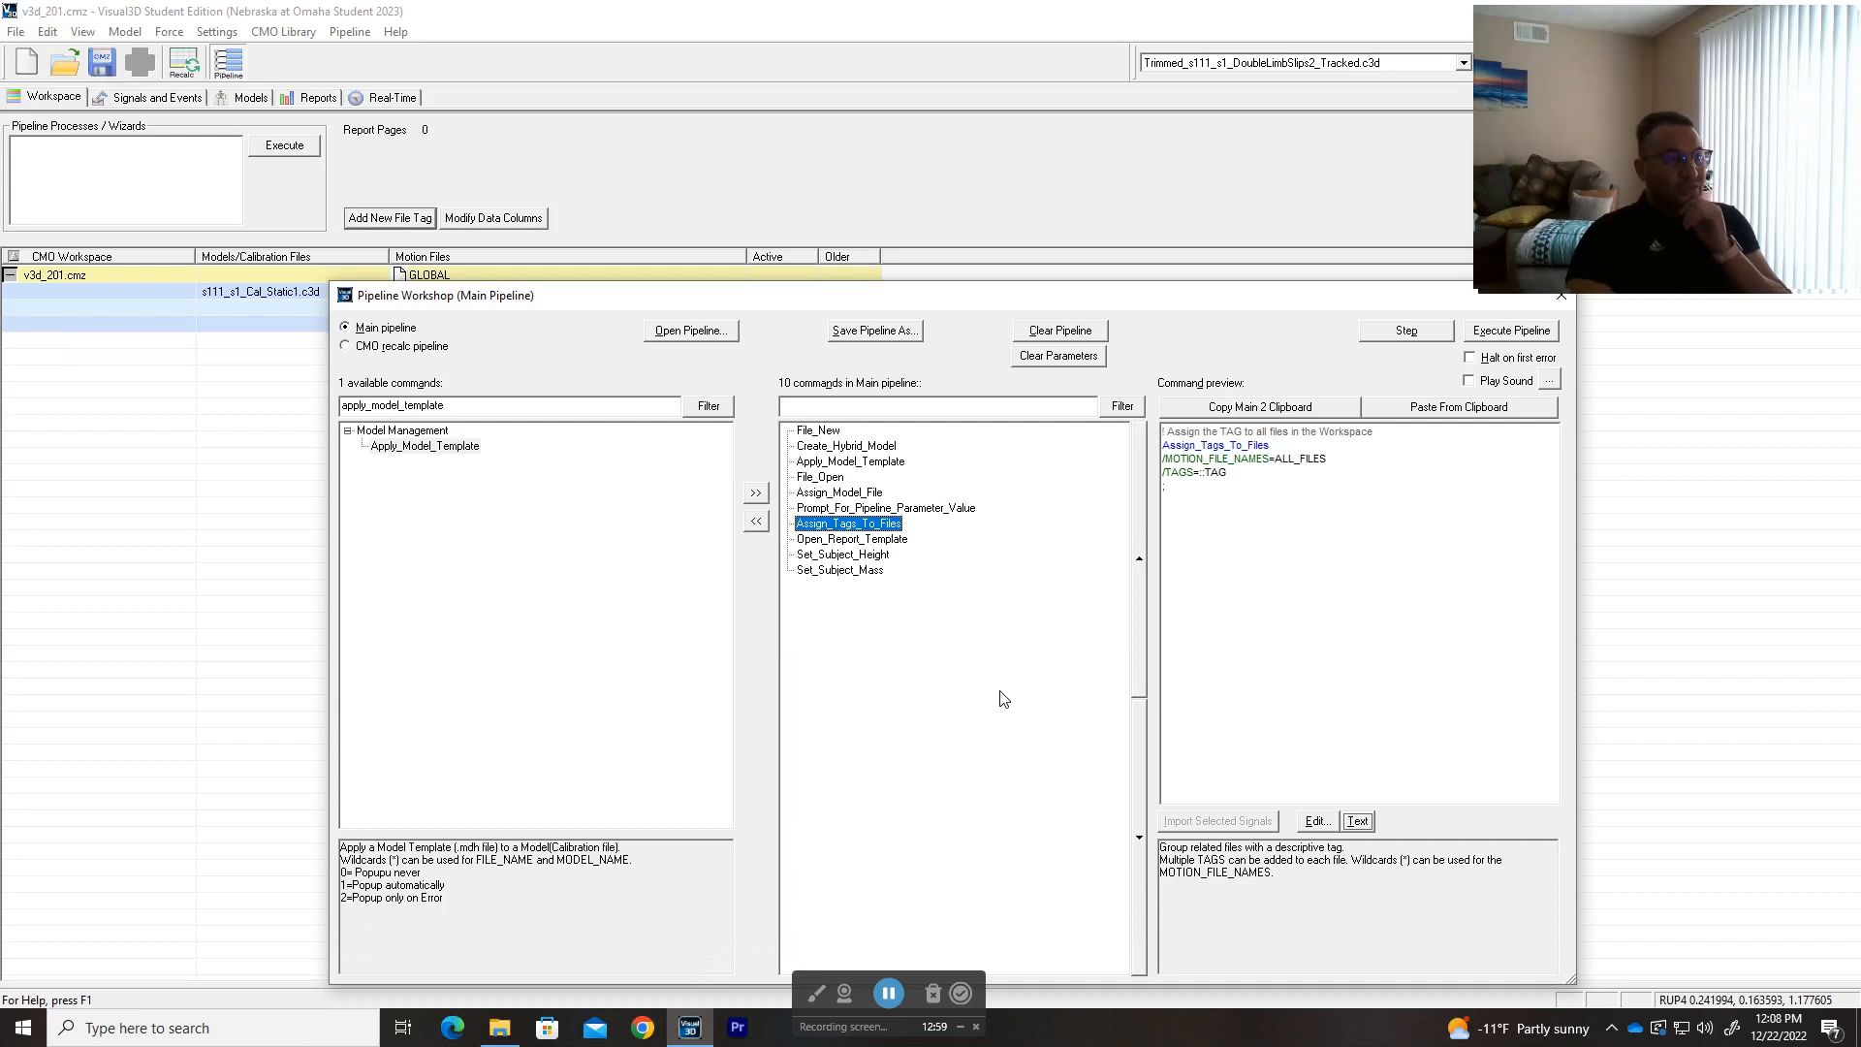
mouse_move(1326, 458)
left_mouse_down()
mouse_move(1162, 458)
mouse_move(1309, 458)
left_mouse_up()
left_click(1229, 472)
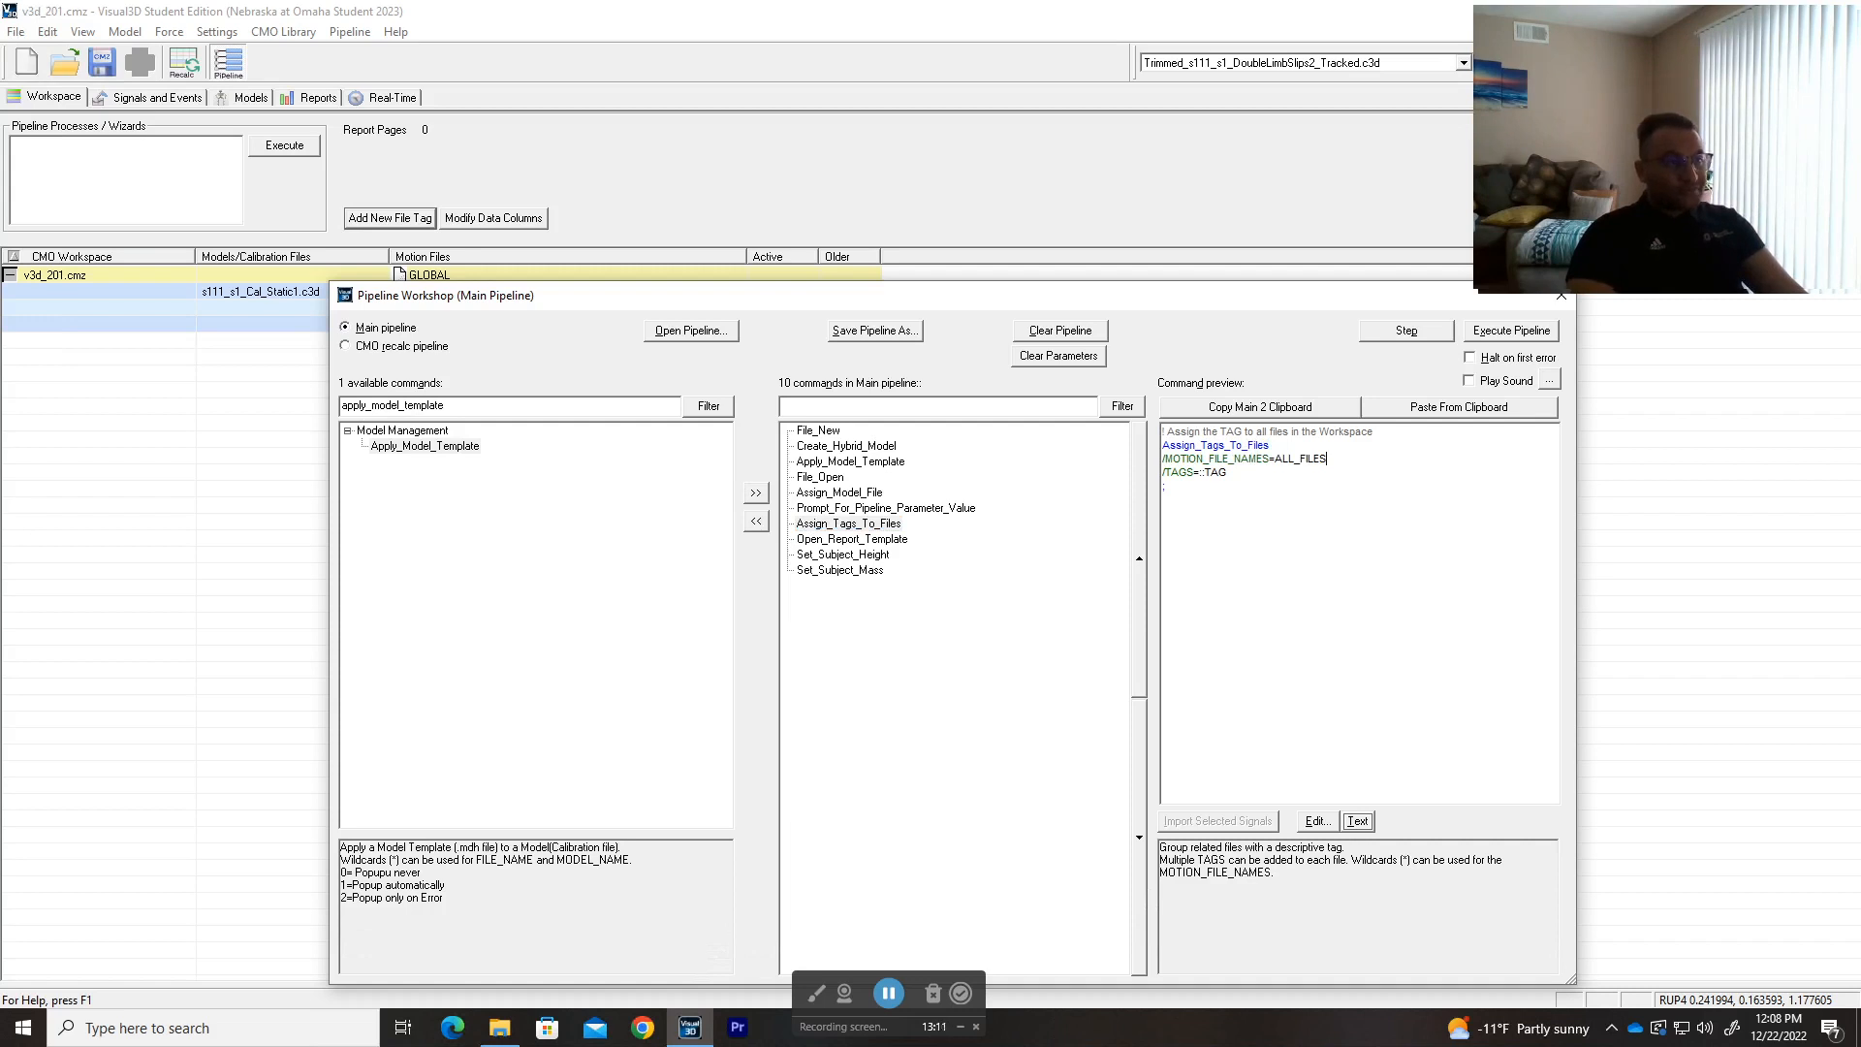
left_click(1406, 331)
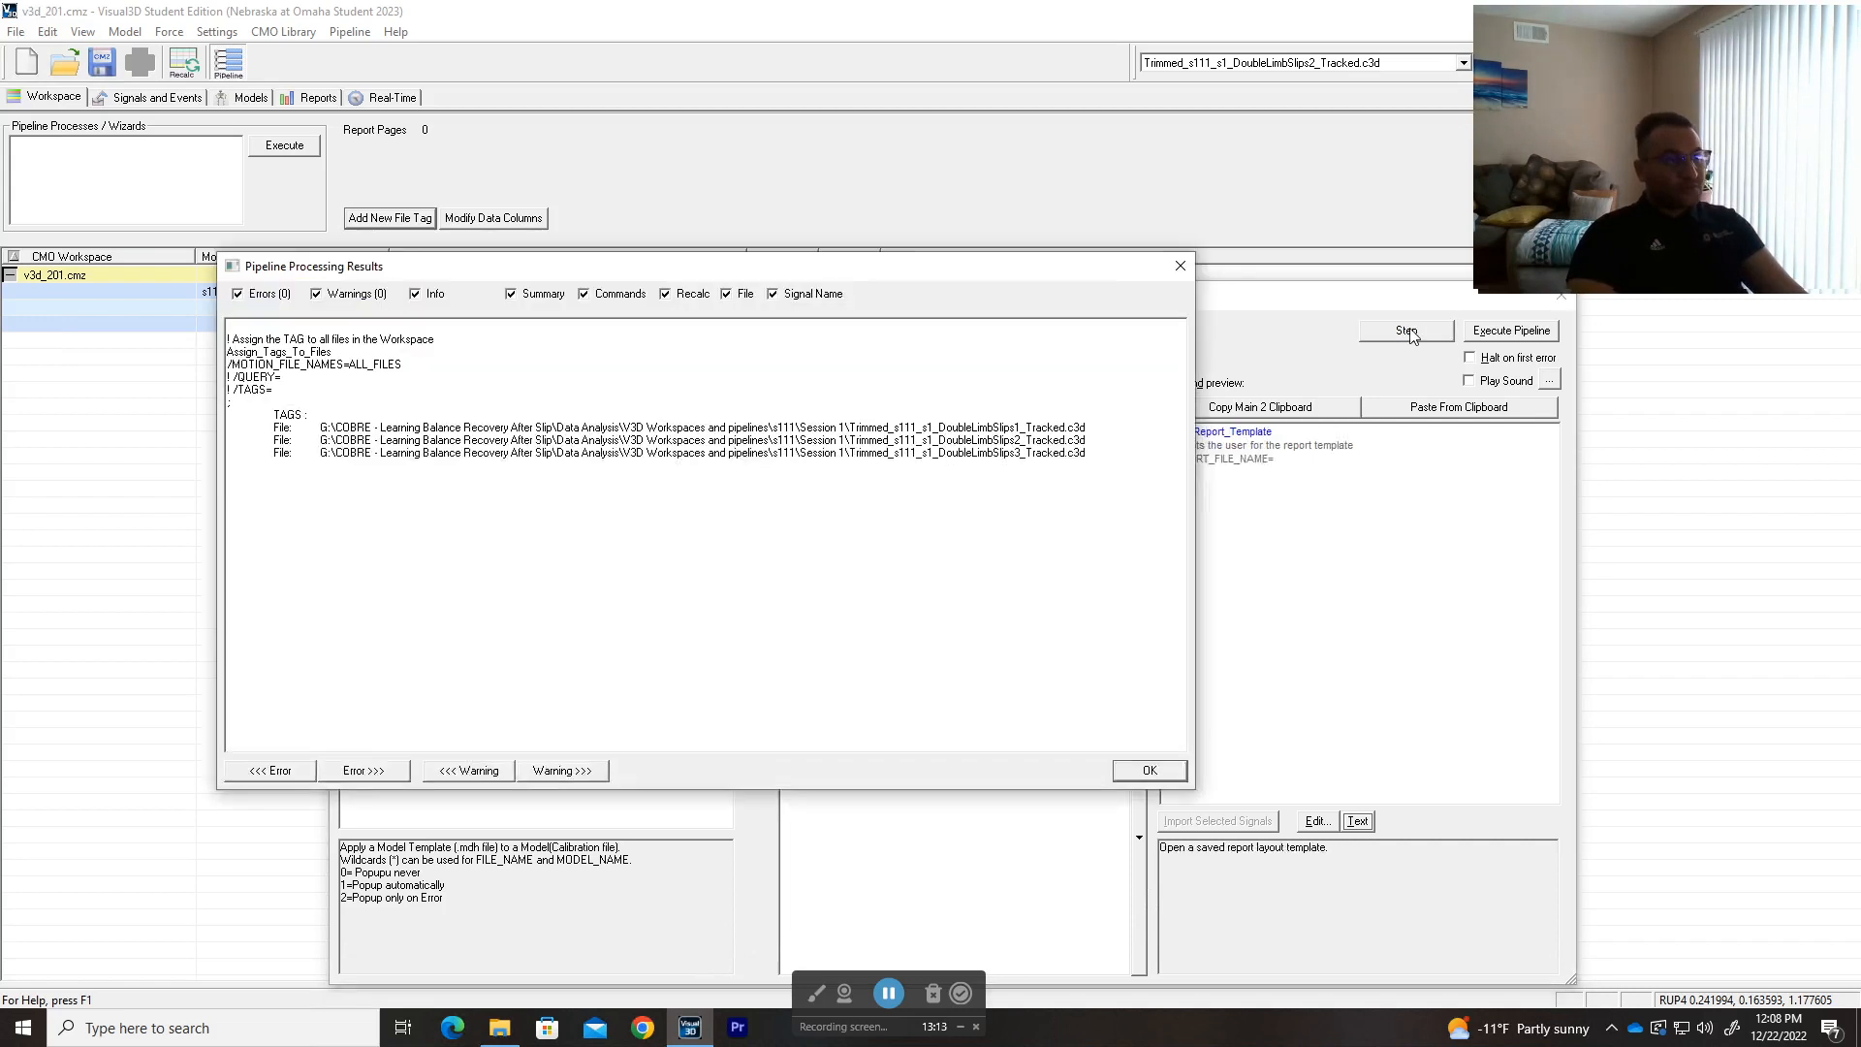
left_click(1180, 266)
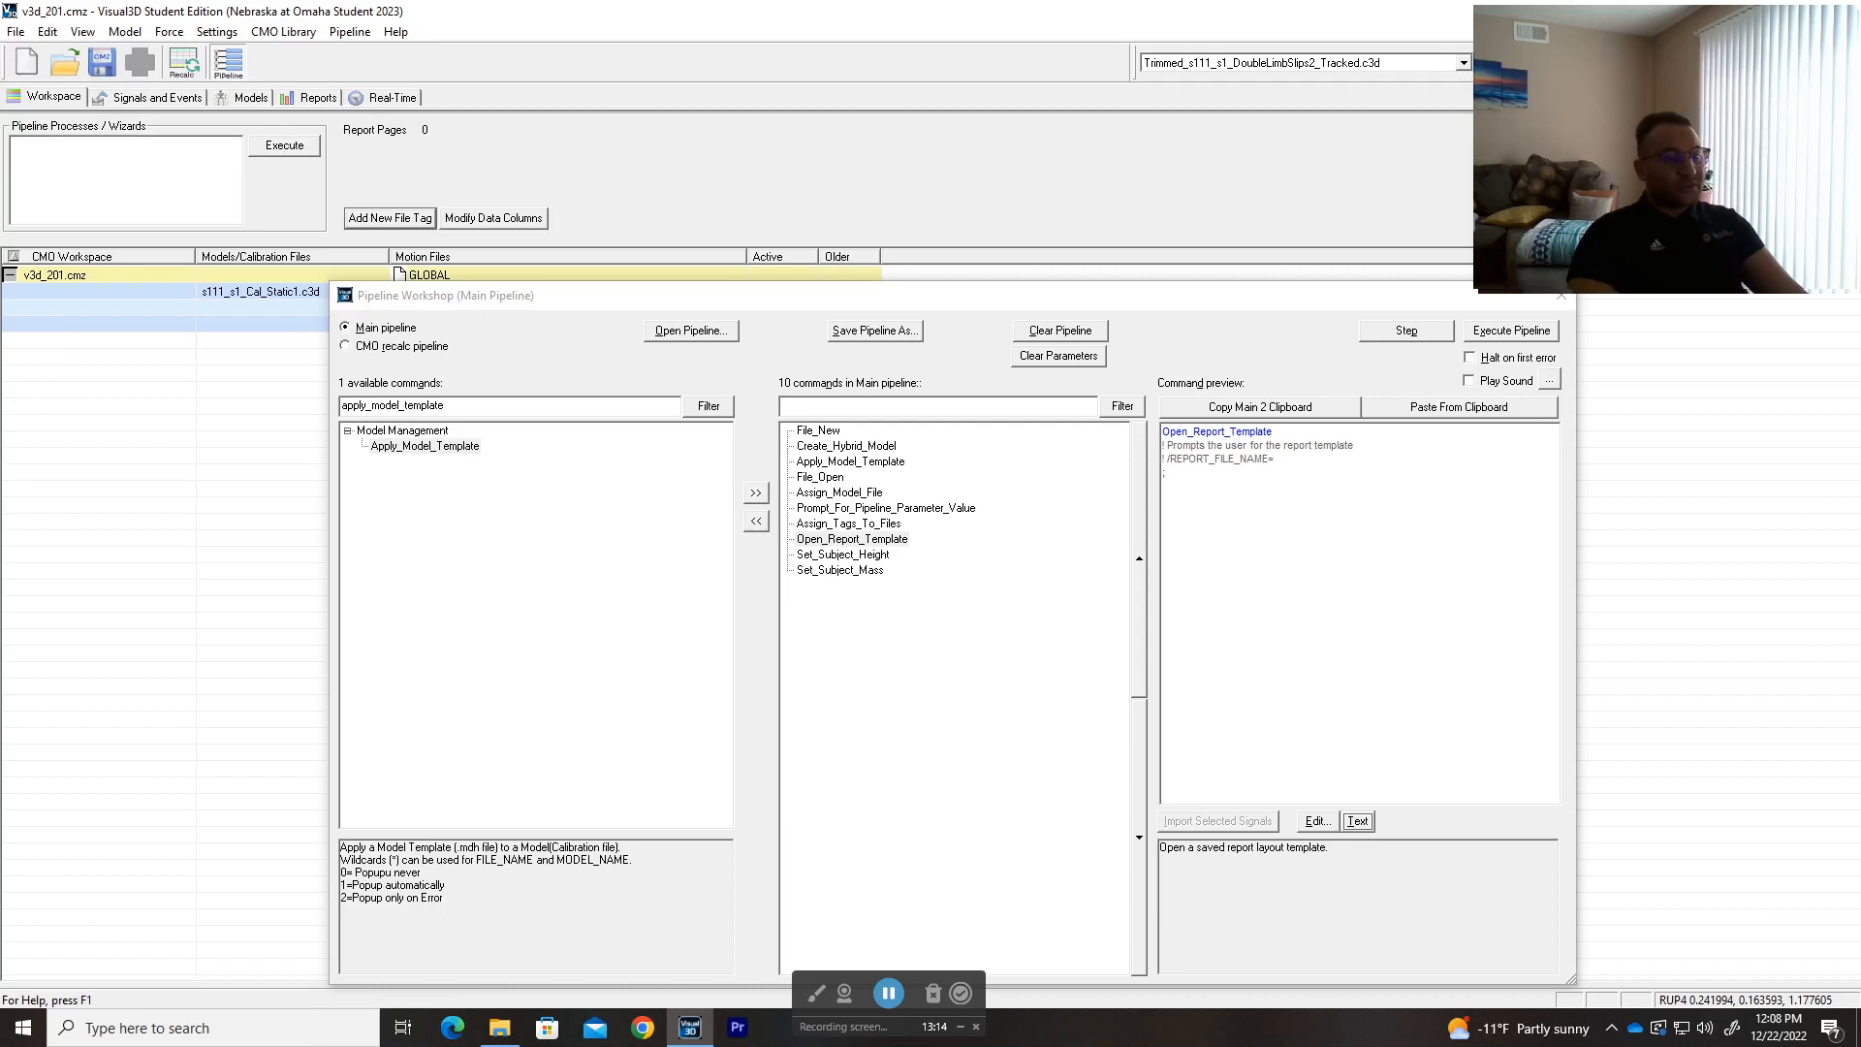
- Examine the pipeline's Open_Report_Template command and its report file parameter in the preview
left_click(1358, 823)
left_click(1212, 431)
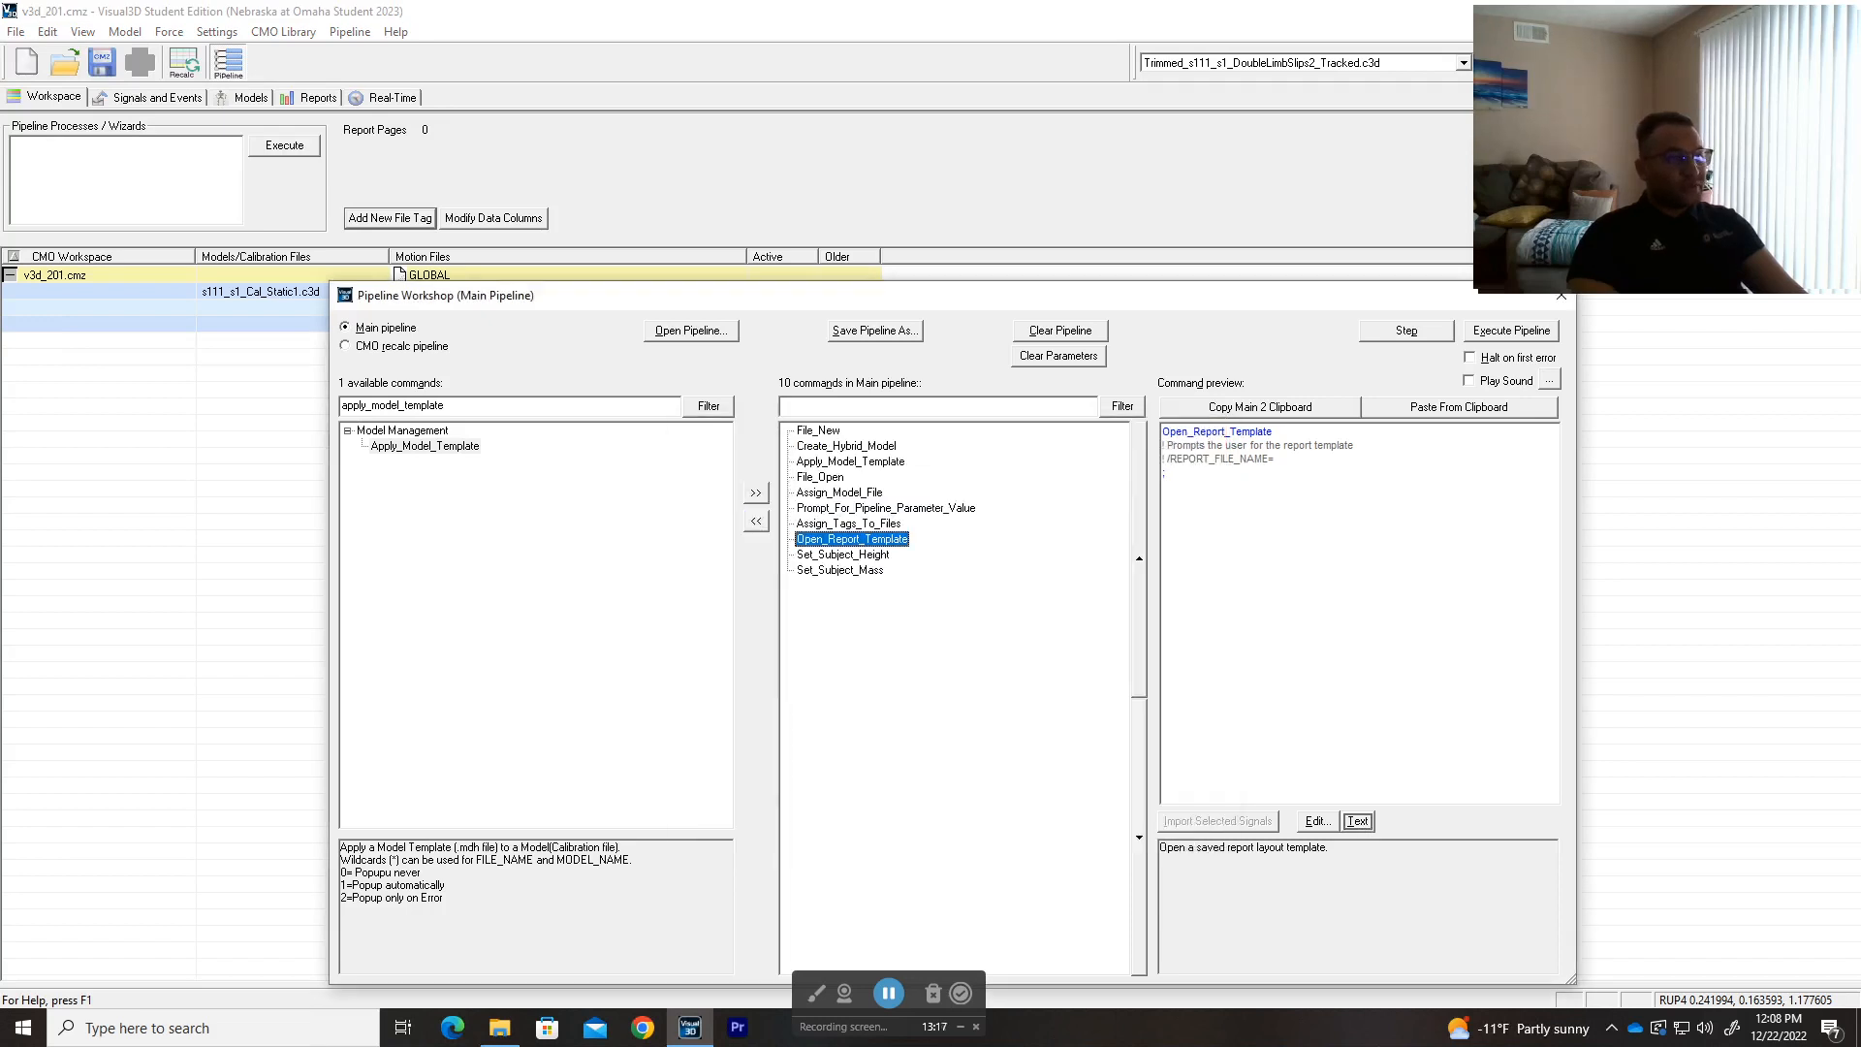
- Comment out the MOTION_FILE_NAMES=ALL_FILES parameter in the text of the Assign_Tags_To_Files command
double_click(839, 524)
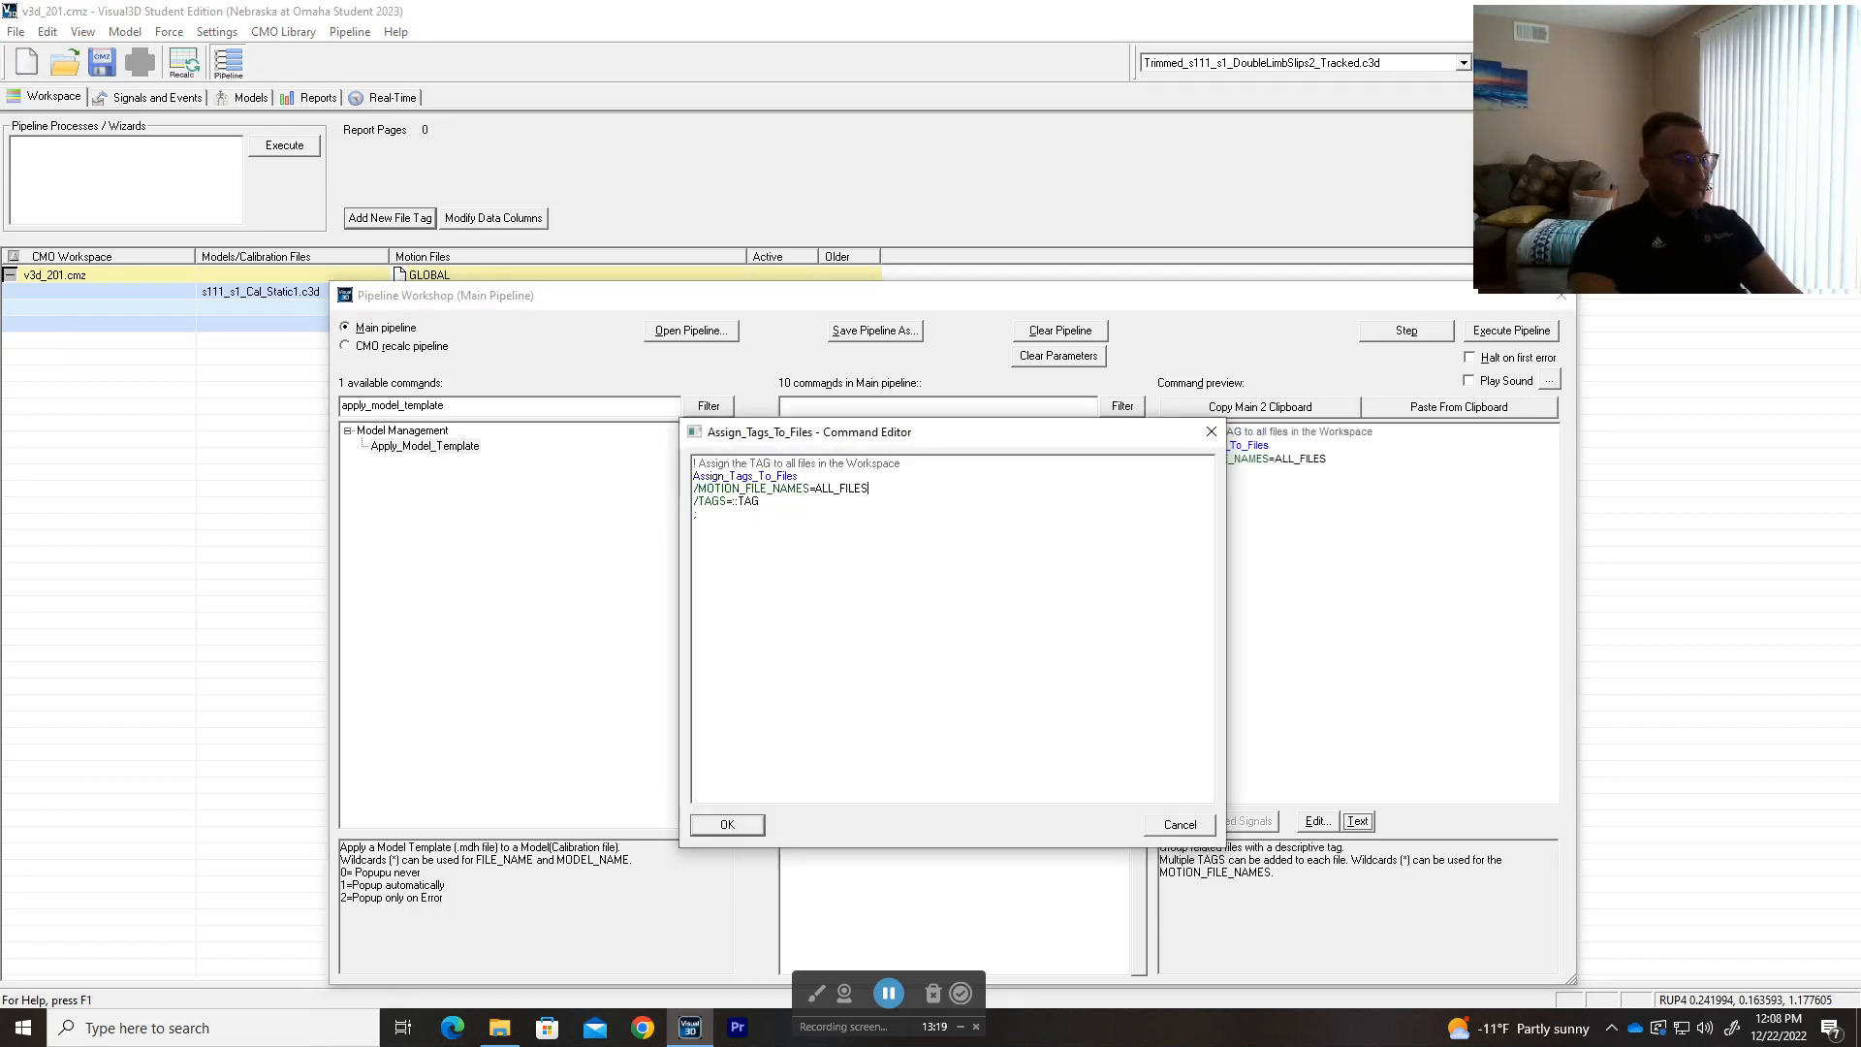
type("!")
key("Down")
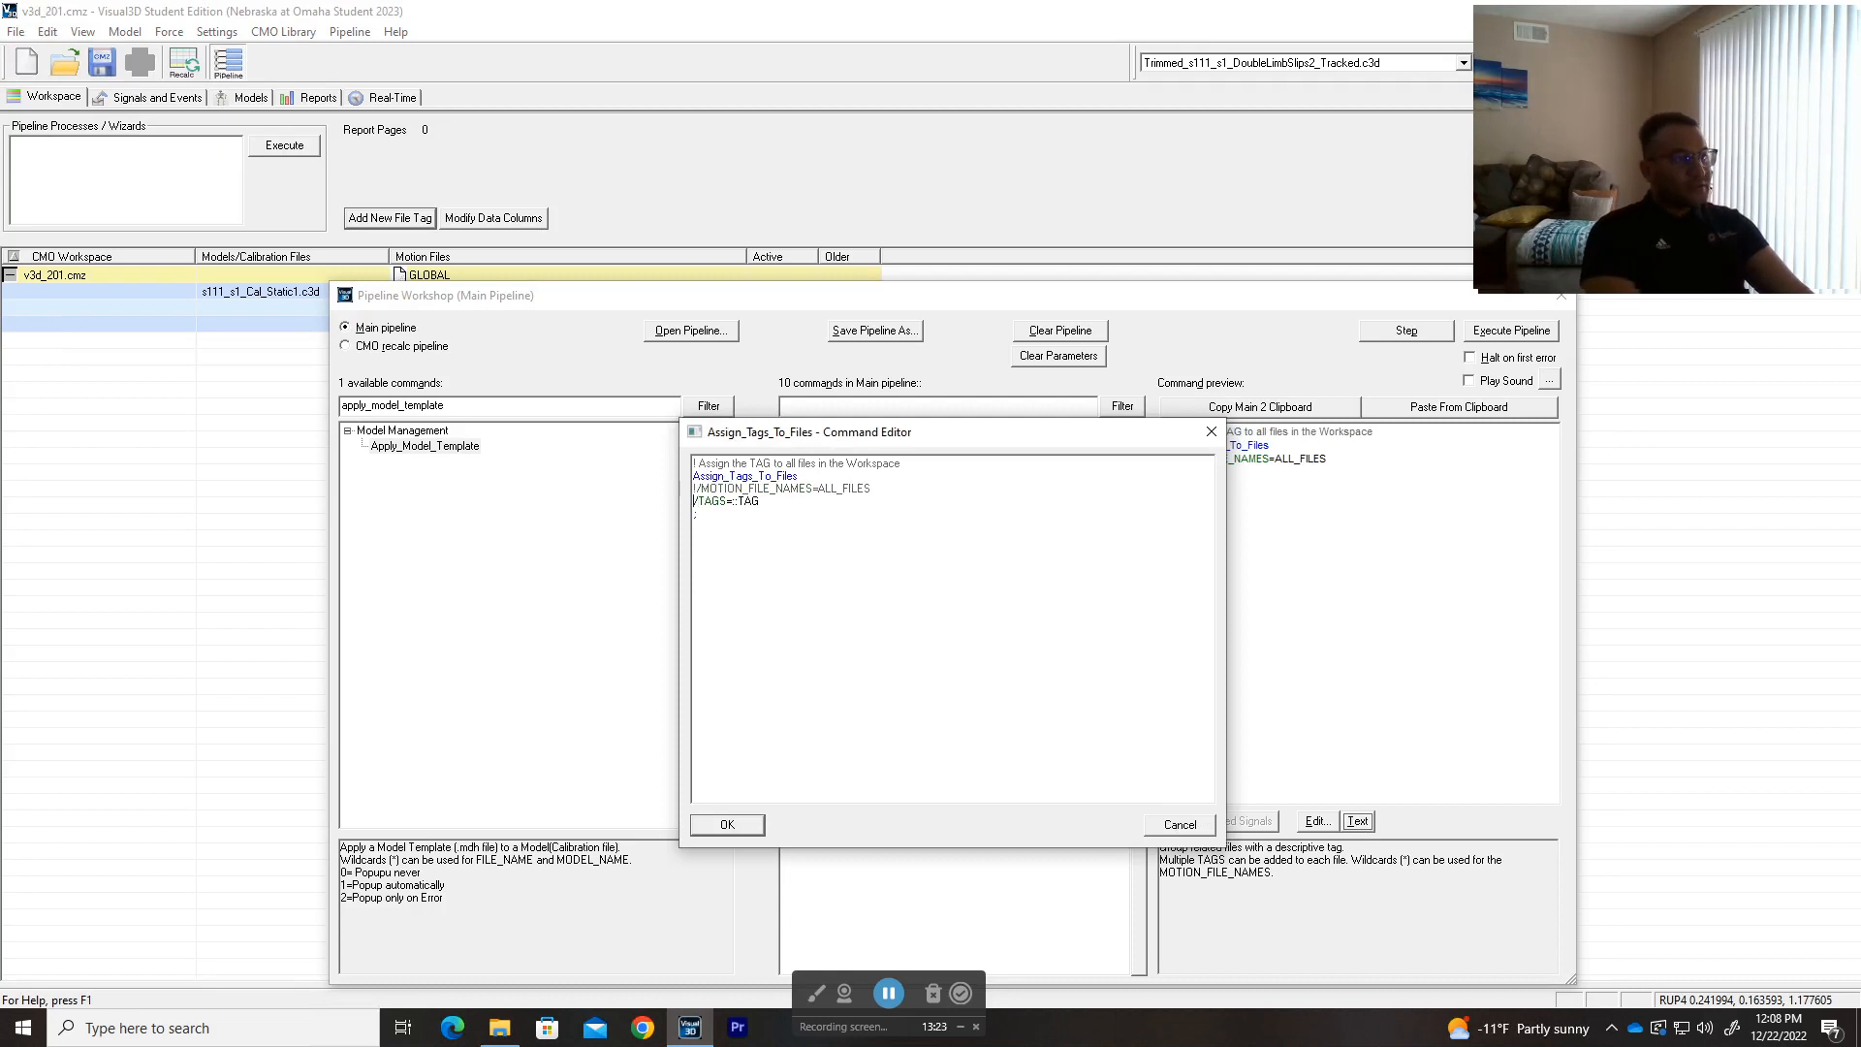
left_click(722, 827)
- Run Assign_Tags_To_Files as a single step, accept the file tag prompt unchanged, and close the processing results
left_click(1406, 331)
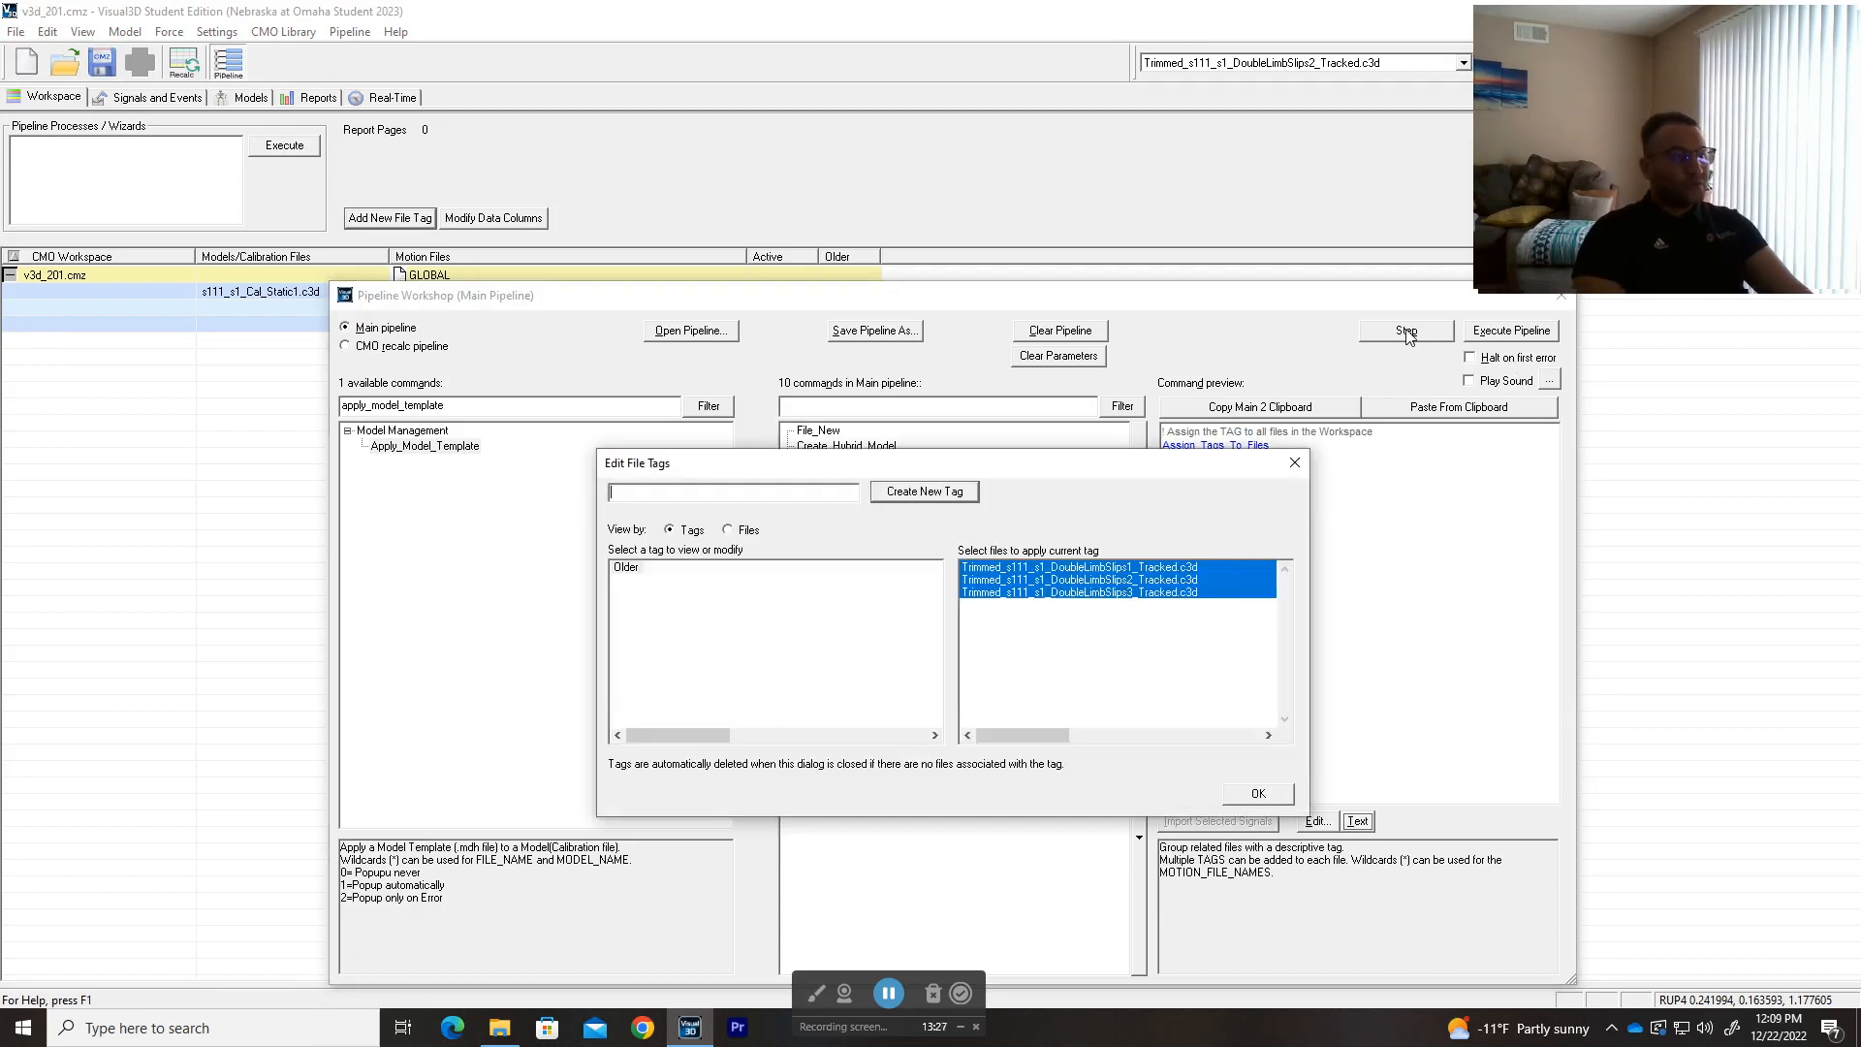
left_click(1257, 794)
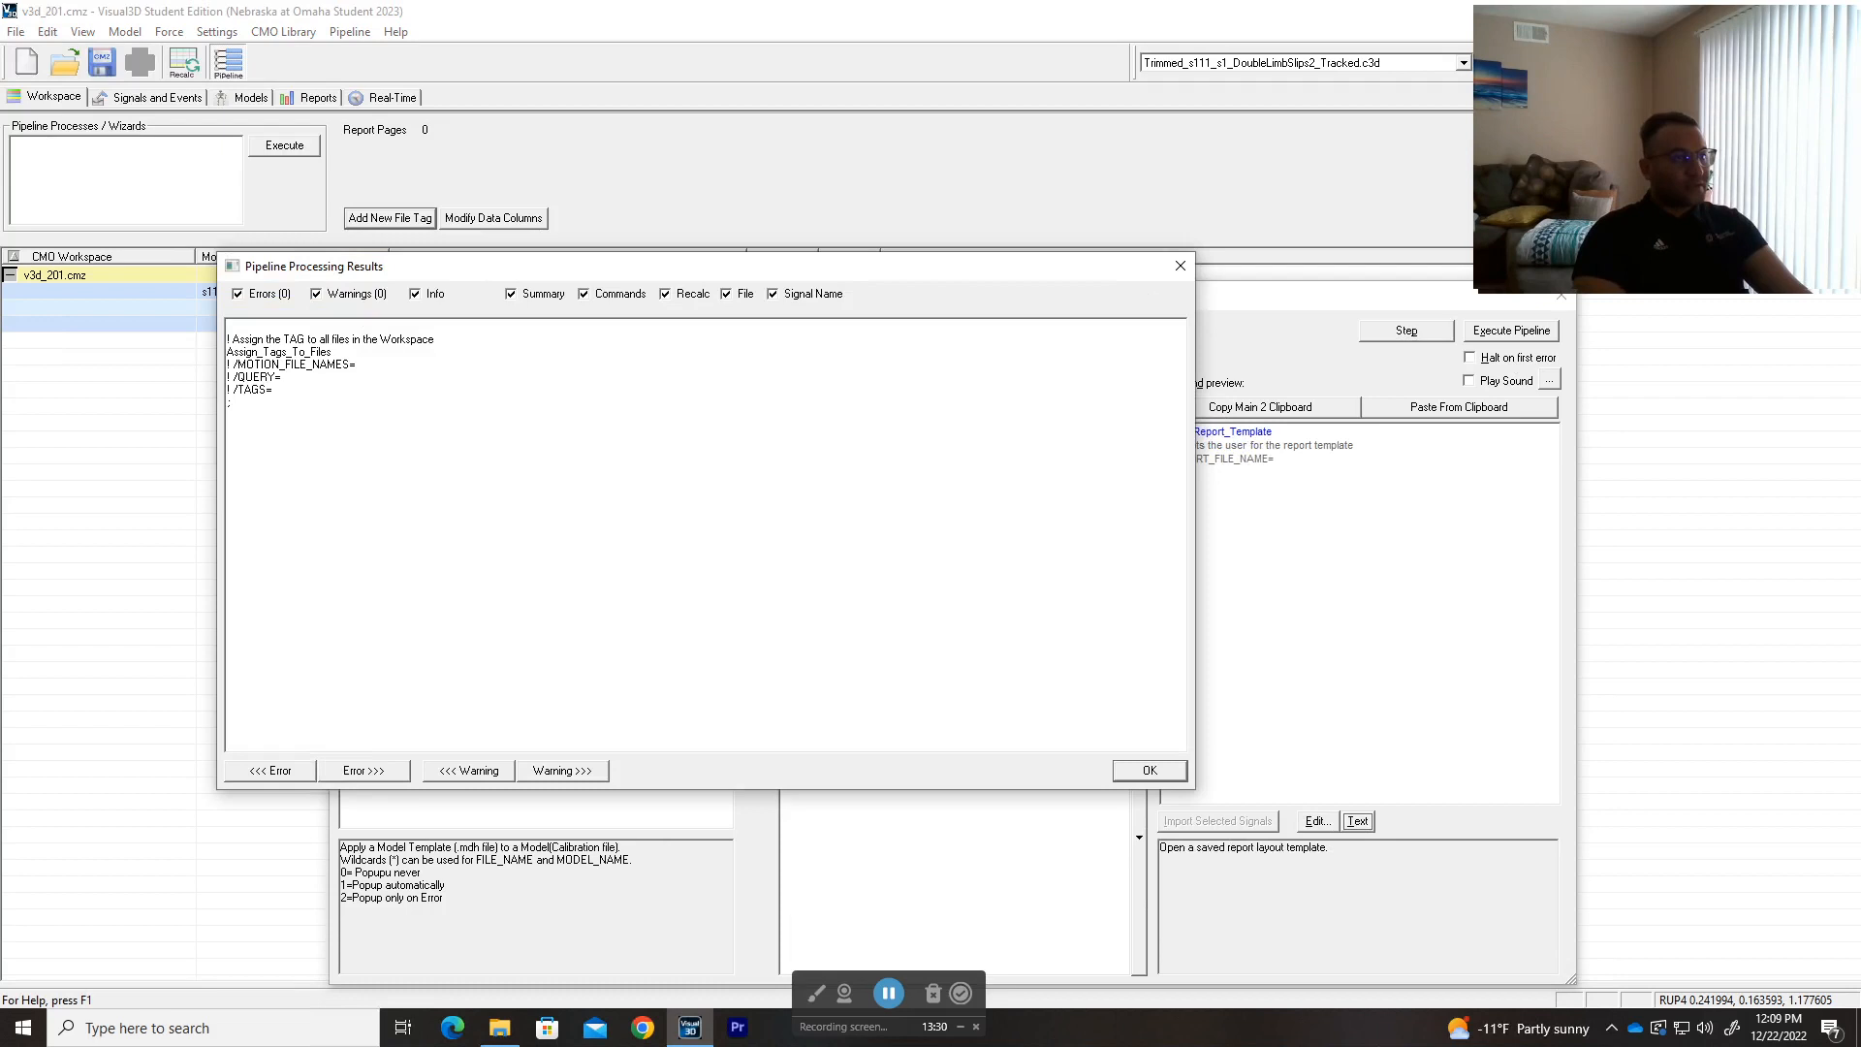
left_click(1180, 266)
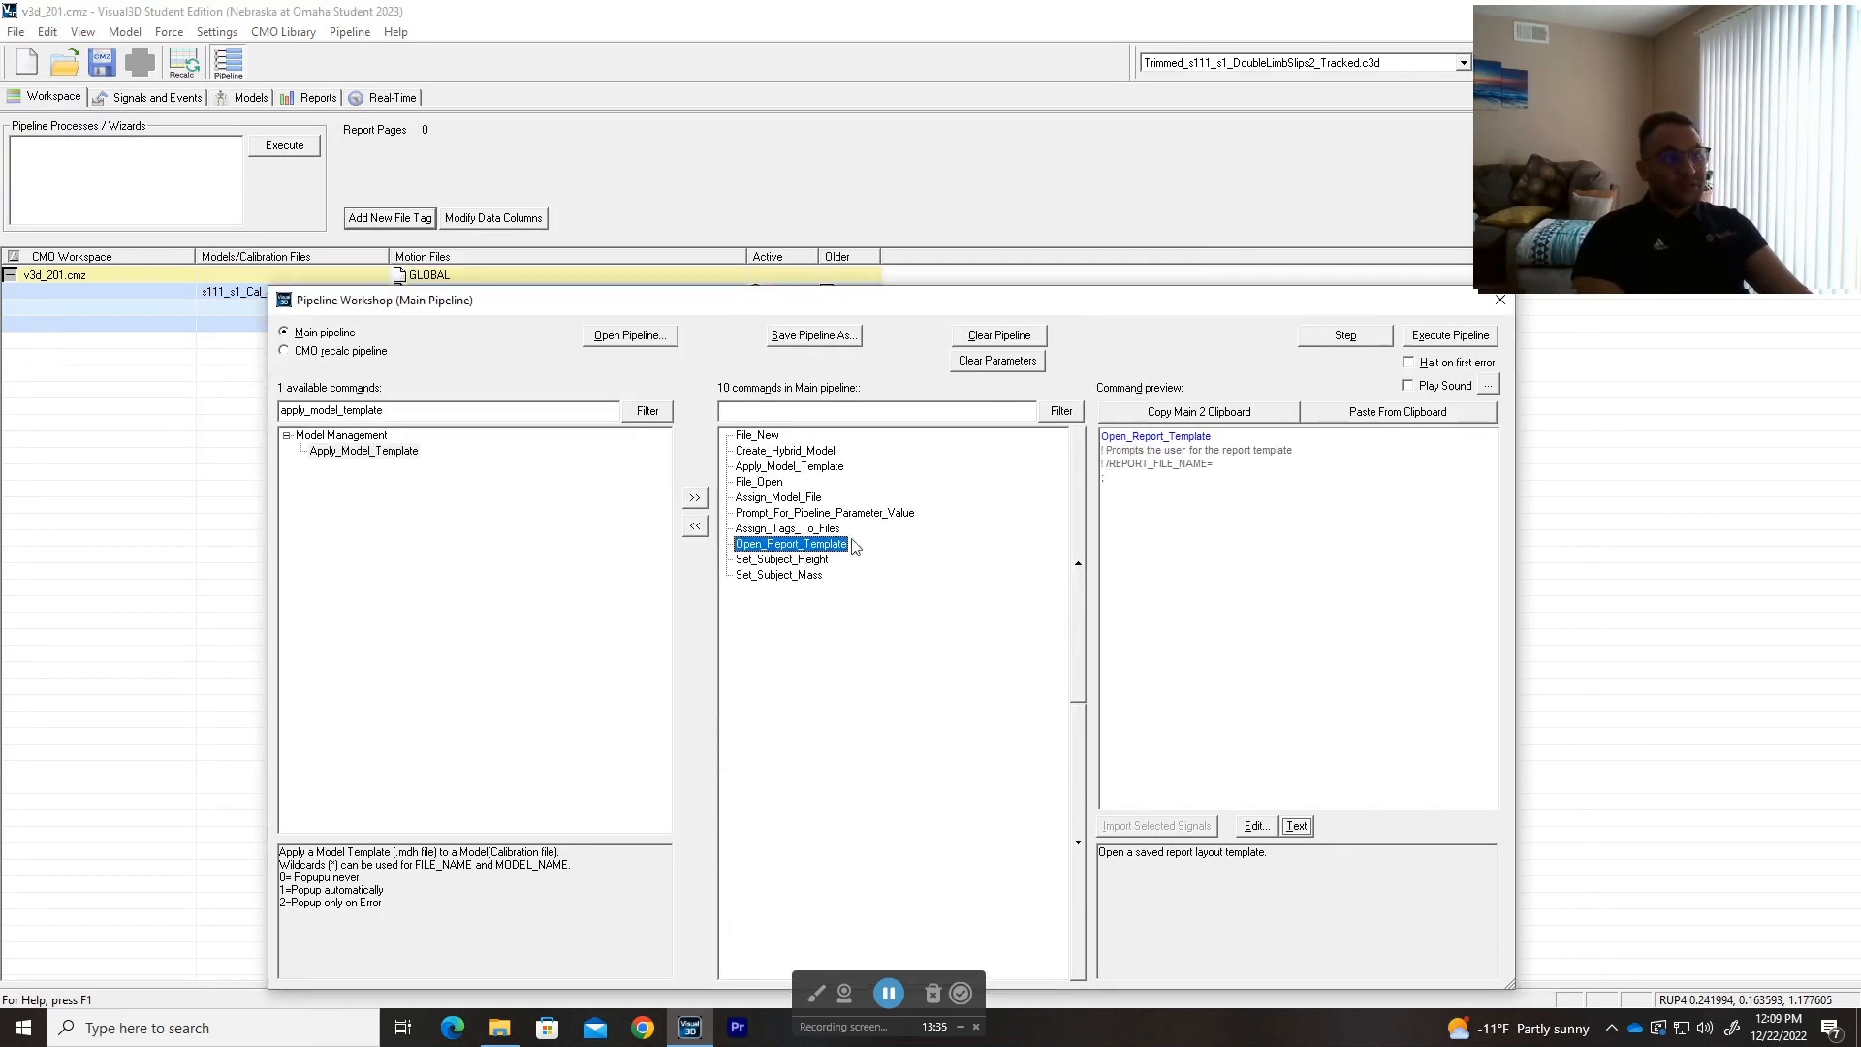
- Move the Pipeline Workshop window higher and compare the parameters of Assign_Tags_To_Files and Open_Report_Template in the preview
left_click(800, 531)
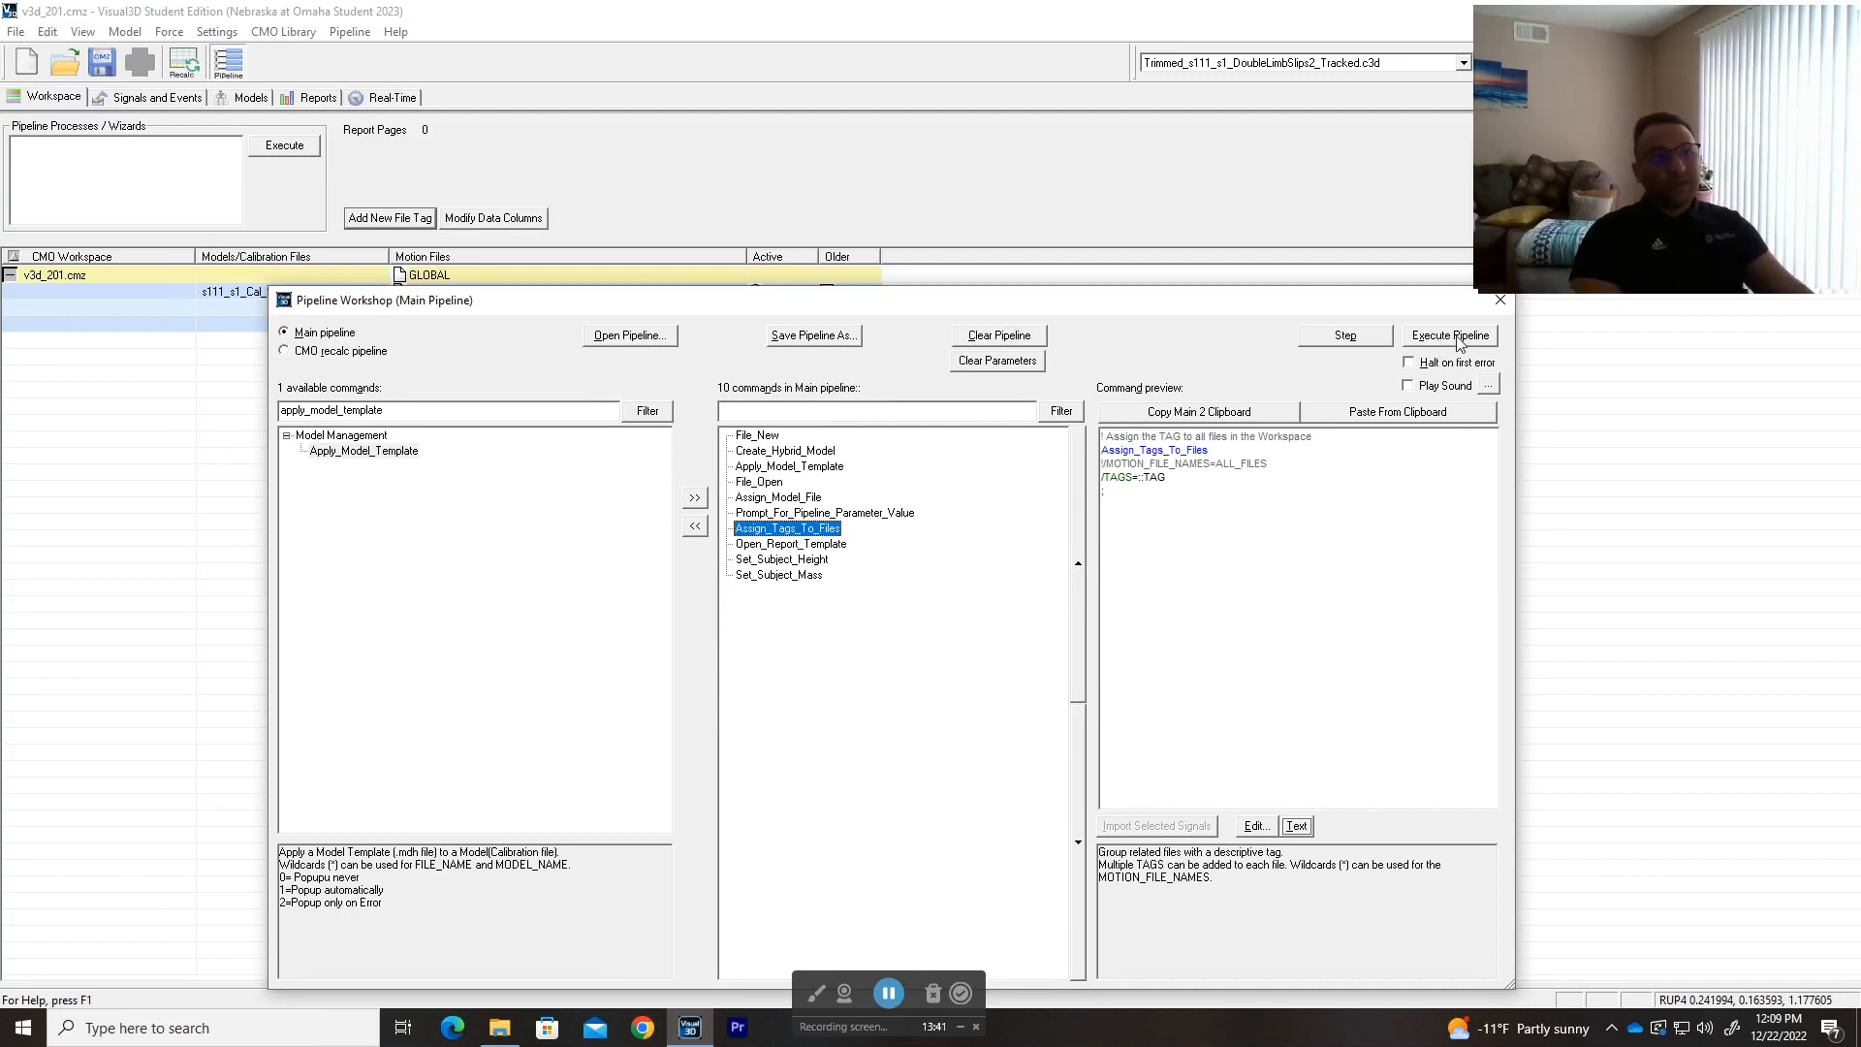
left_click_drag(1439, 308, 1325, 145)
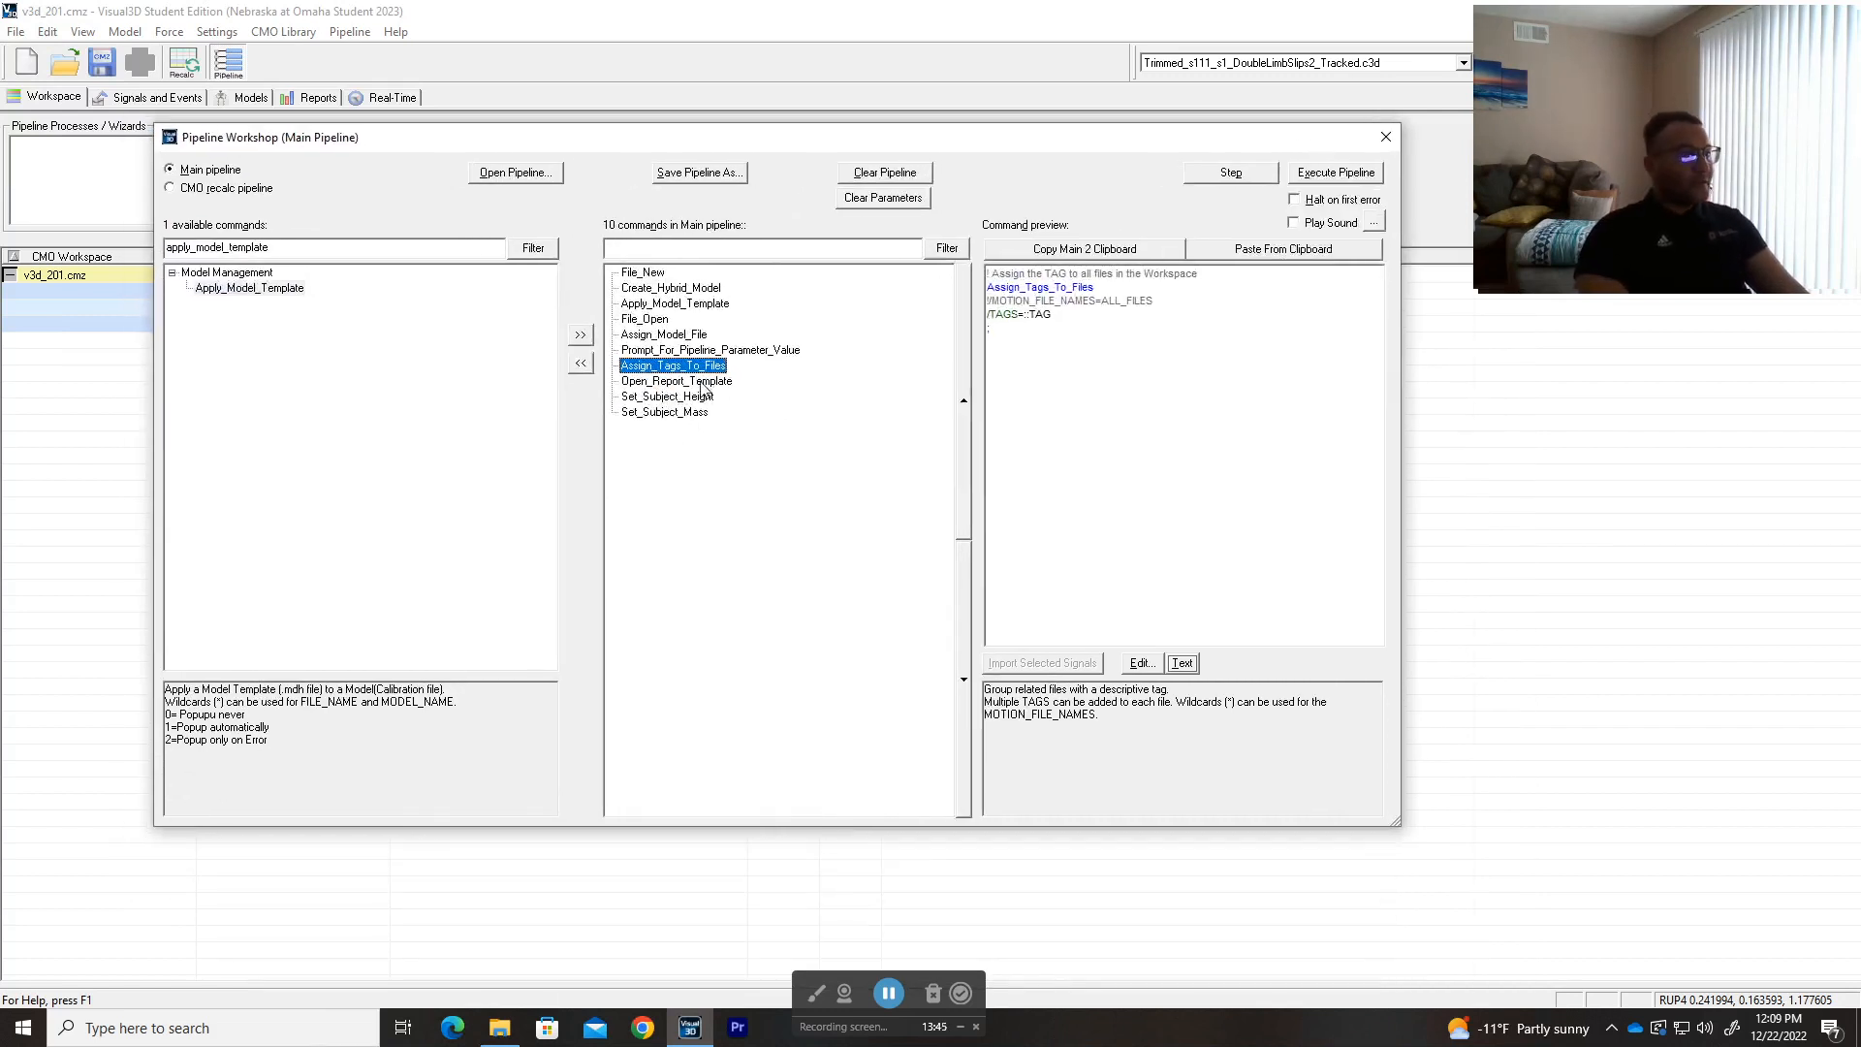
left_click(704, 382)
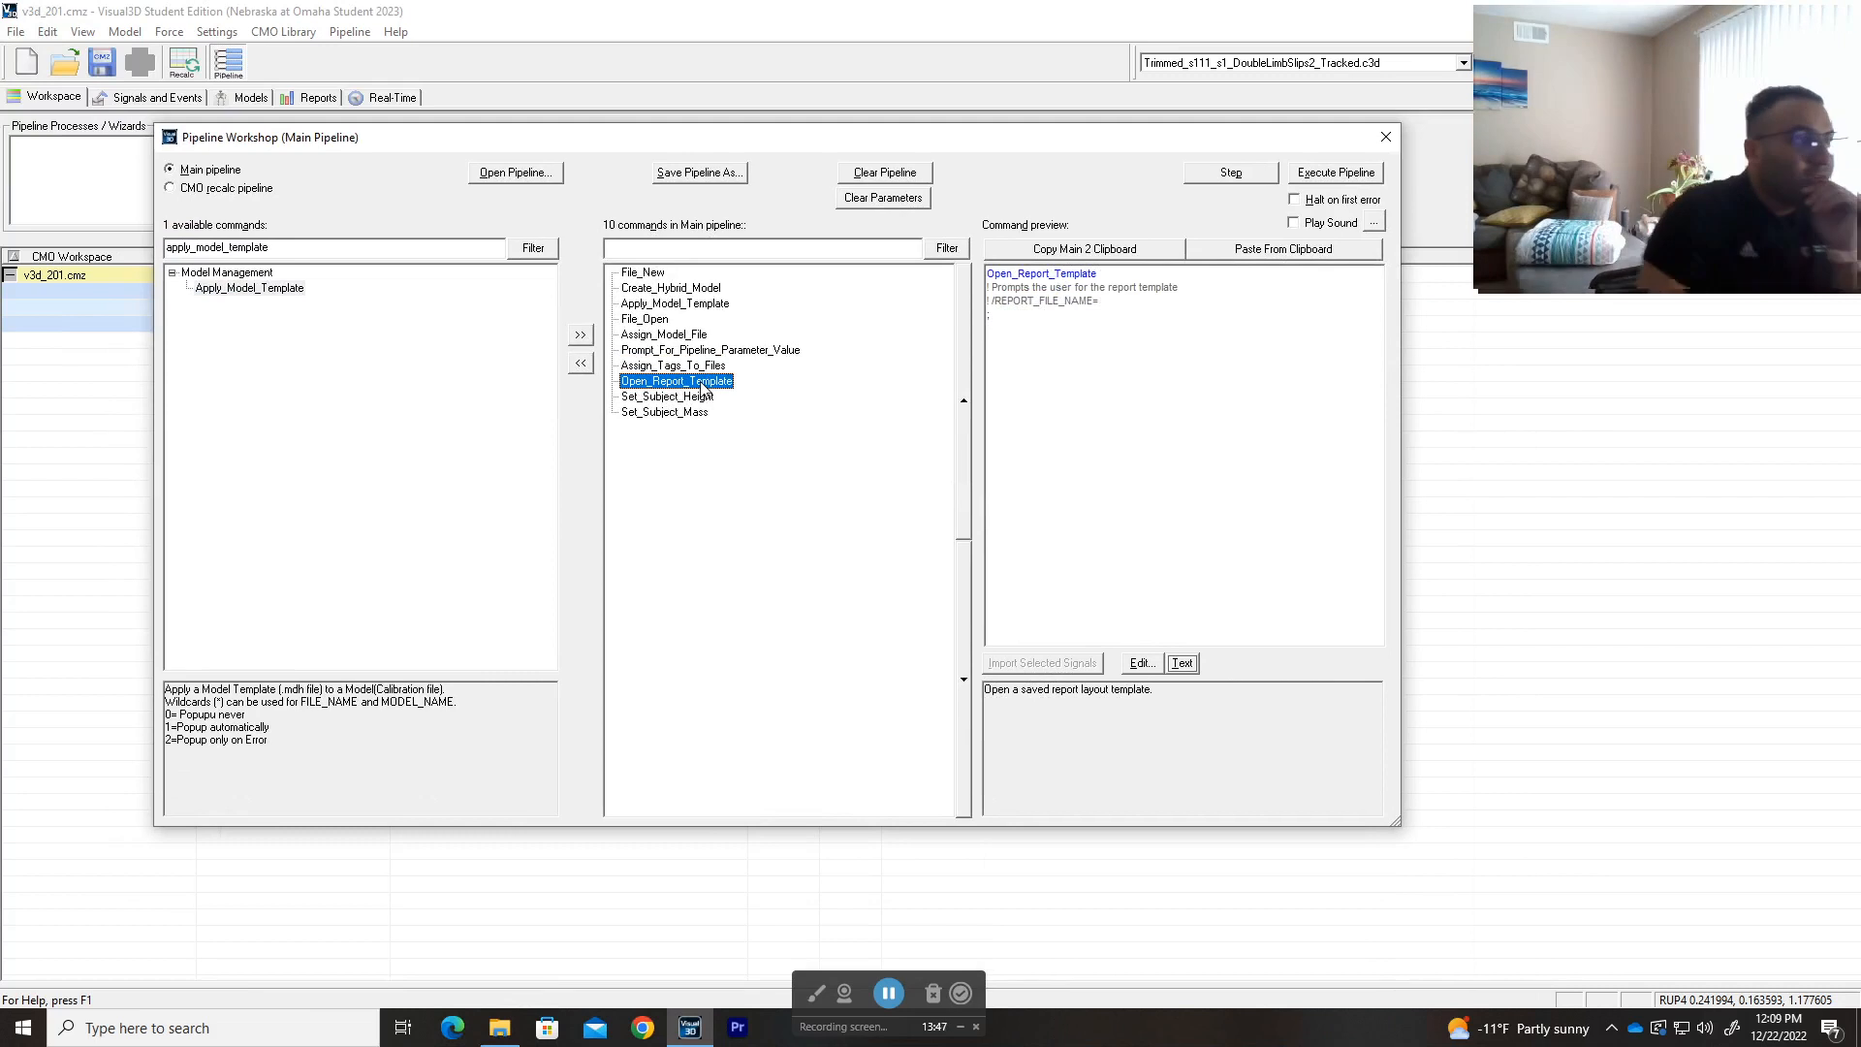
key("Up")
left_click(702, 382)
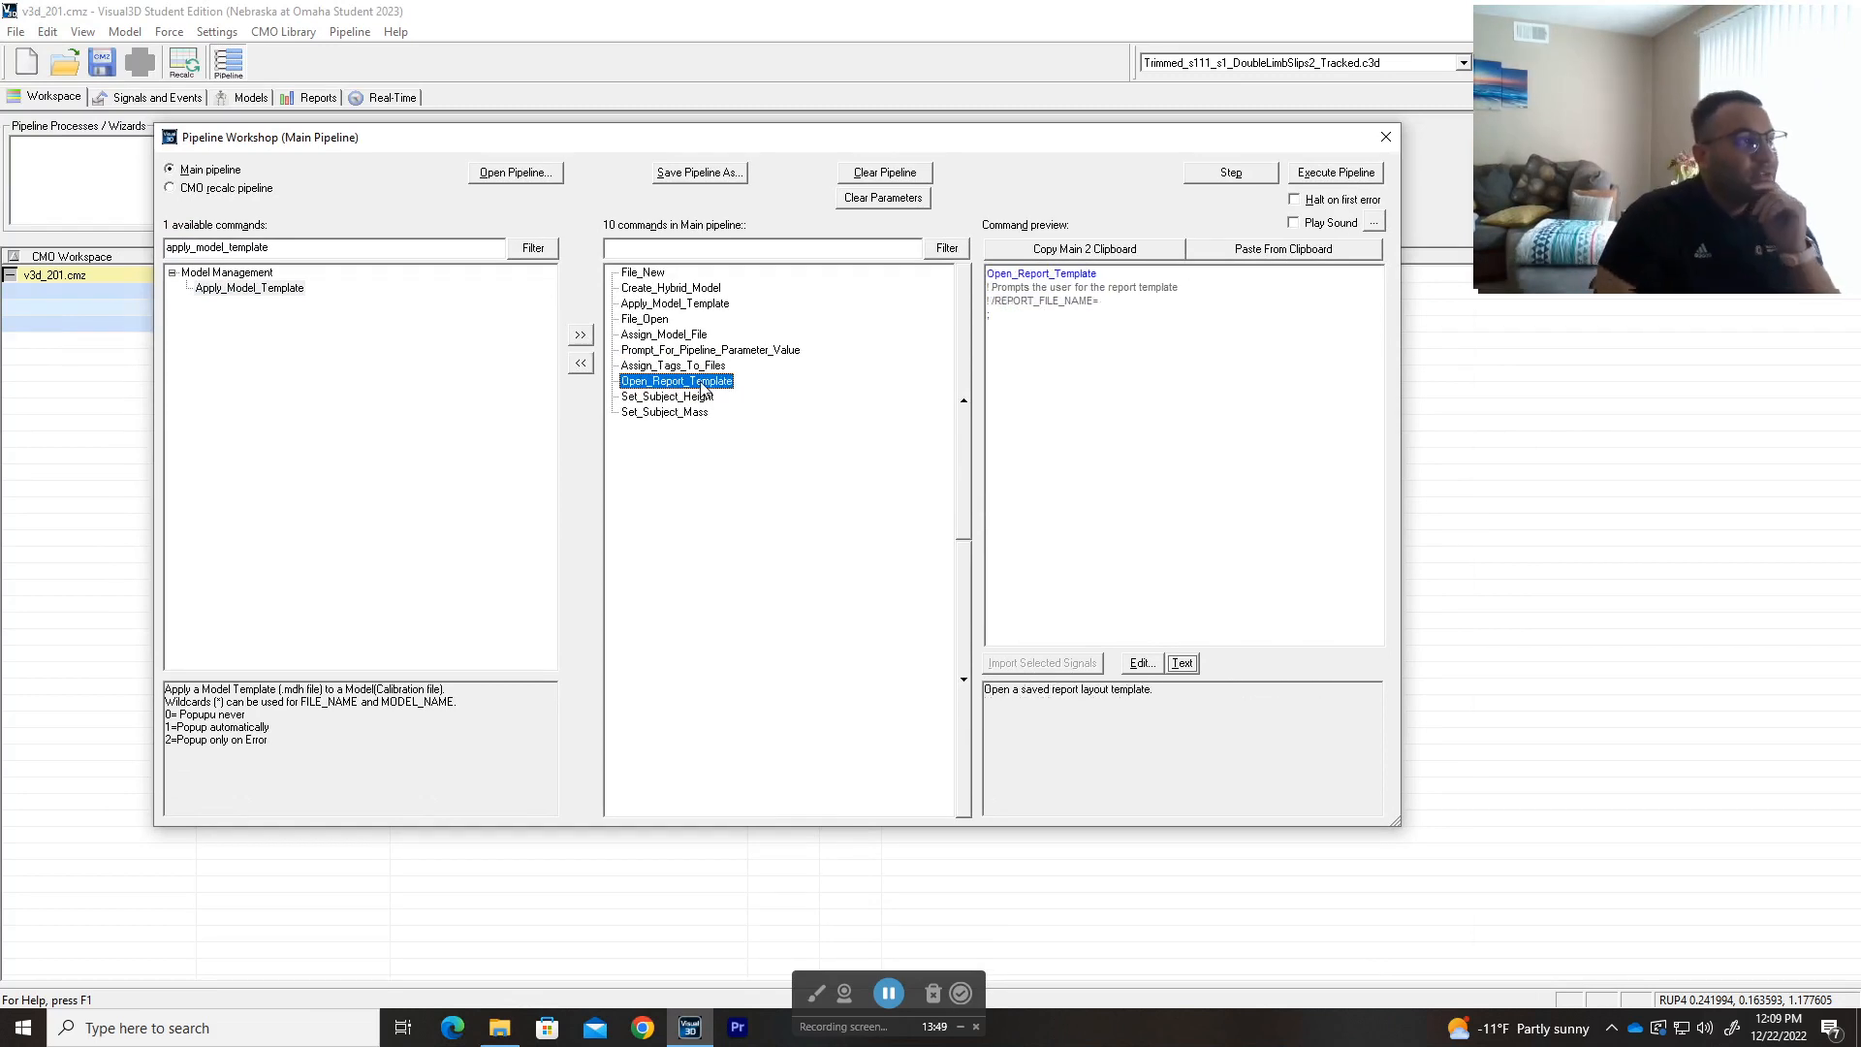
key("Up")
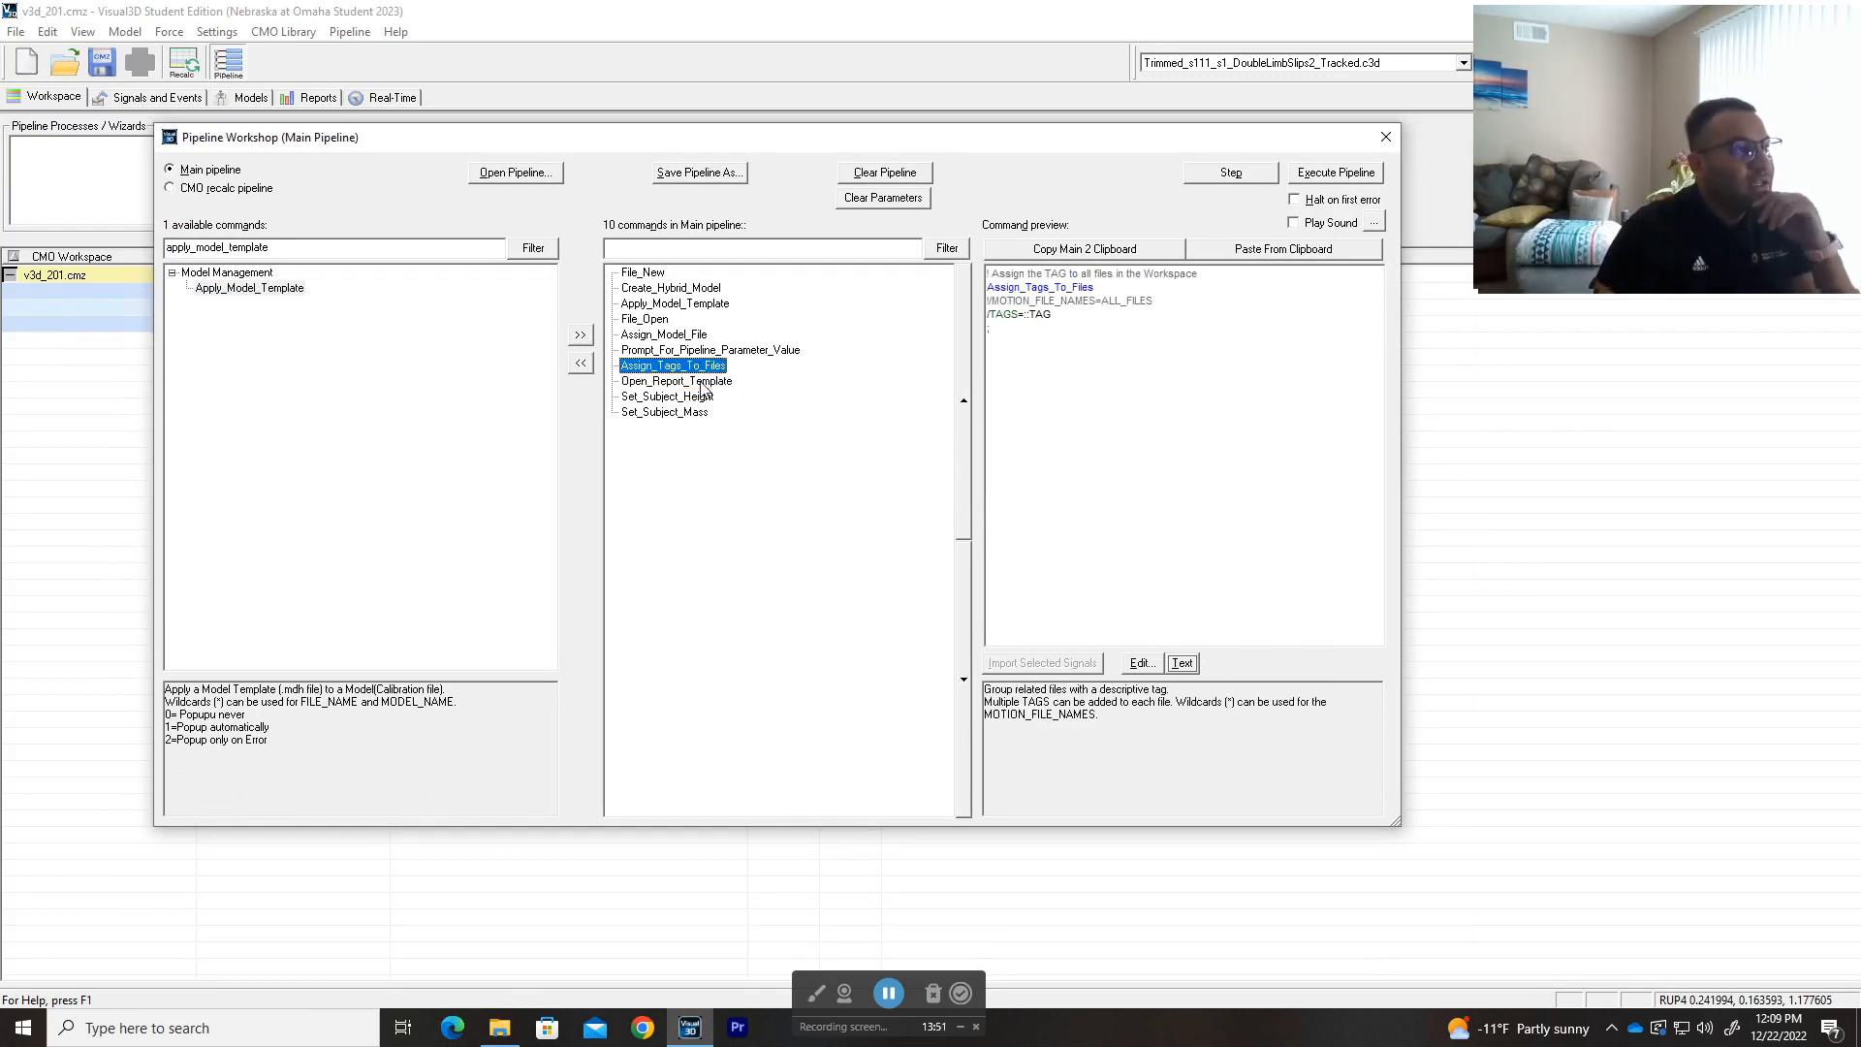
left_click(656, 382)
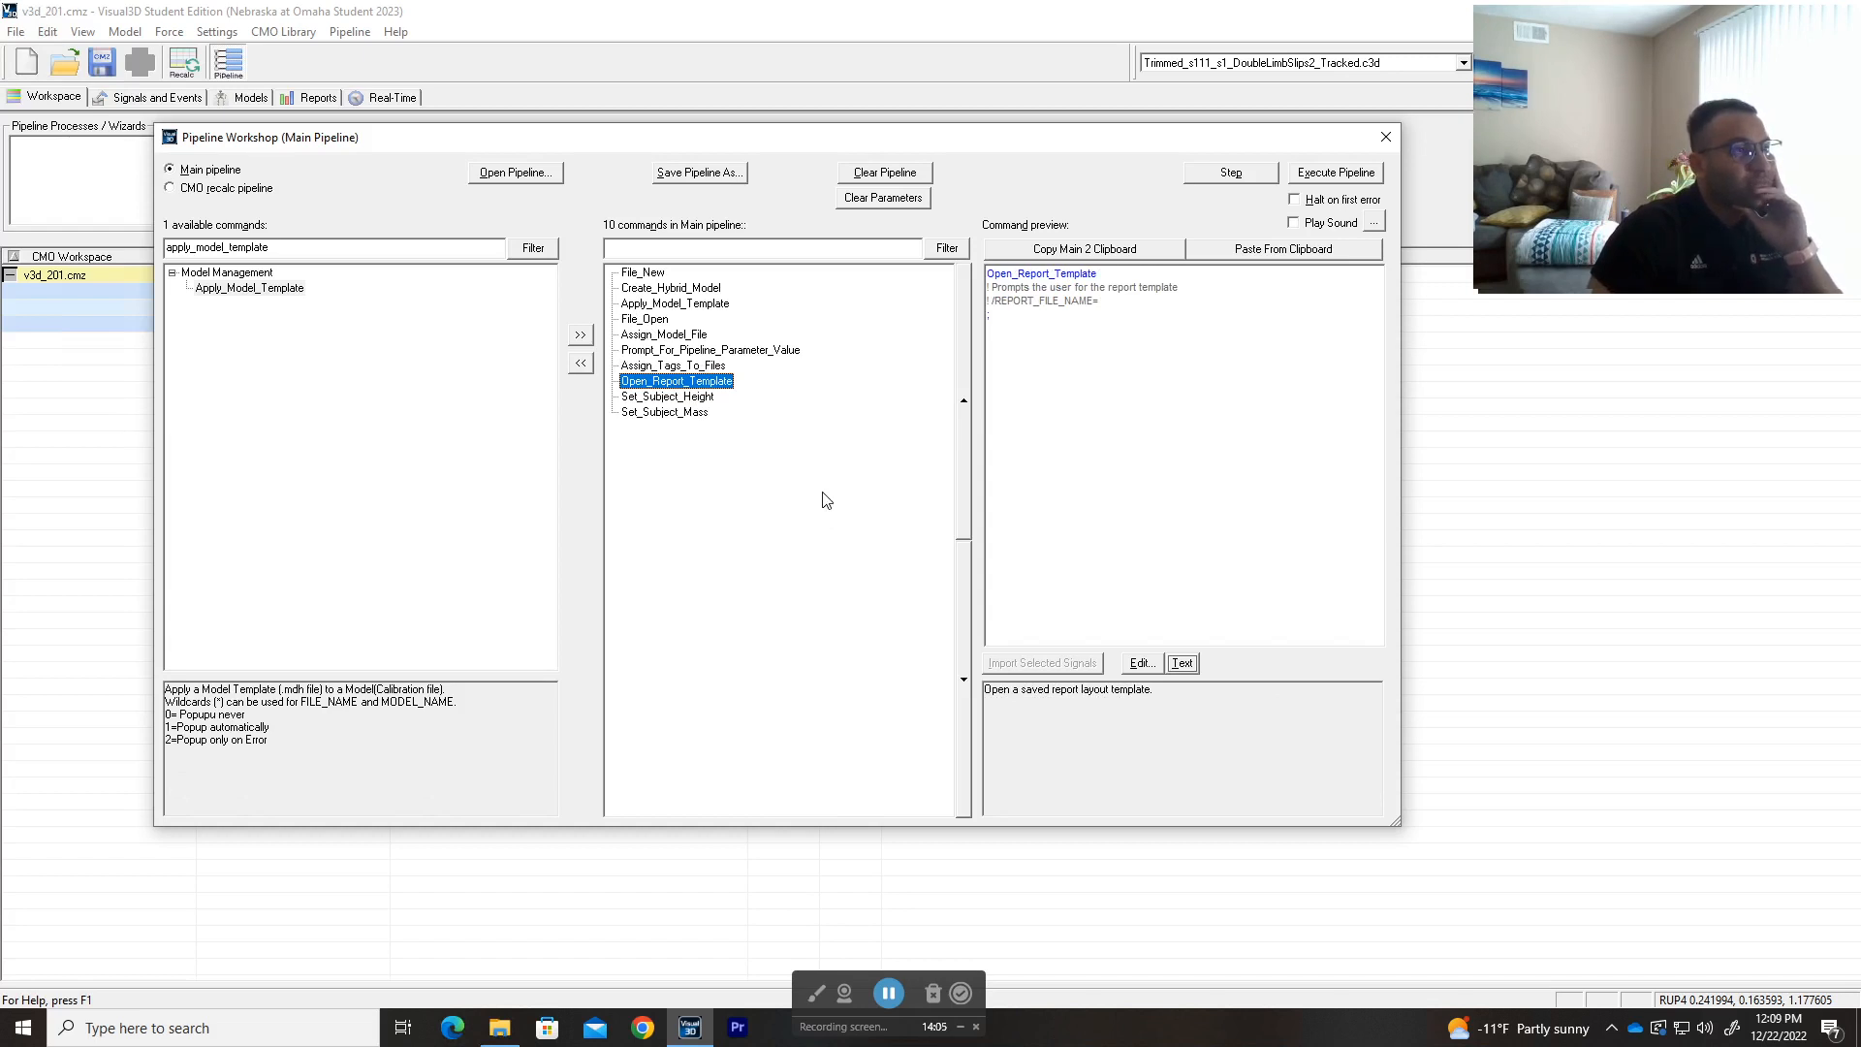
- Examine the parameters of the pipeline's Set_Subject_Height and Set_Subject_Mass commands in the preview
left_click(699, 399)
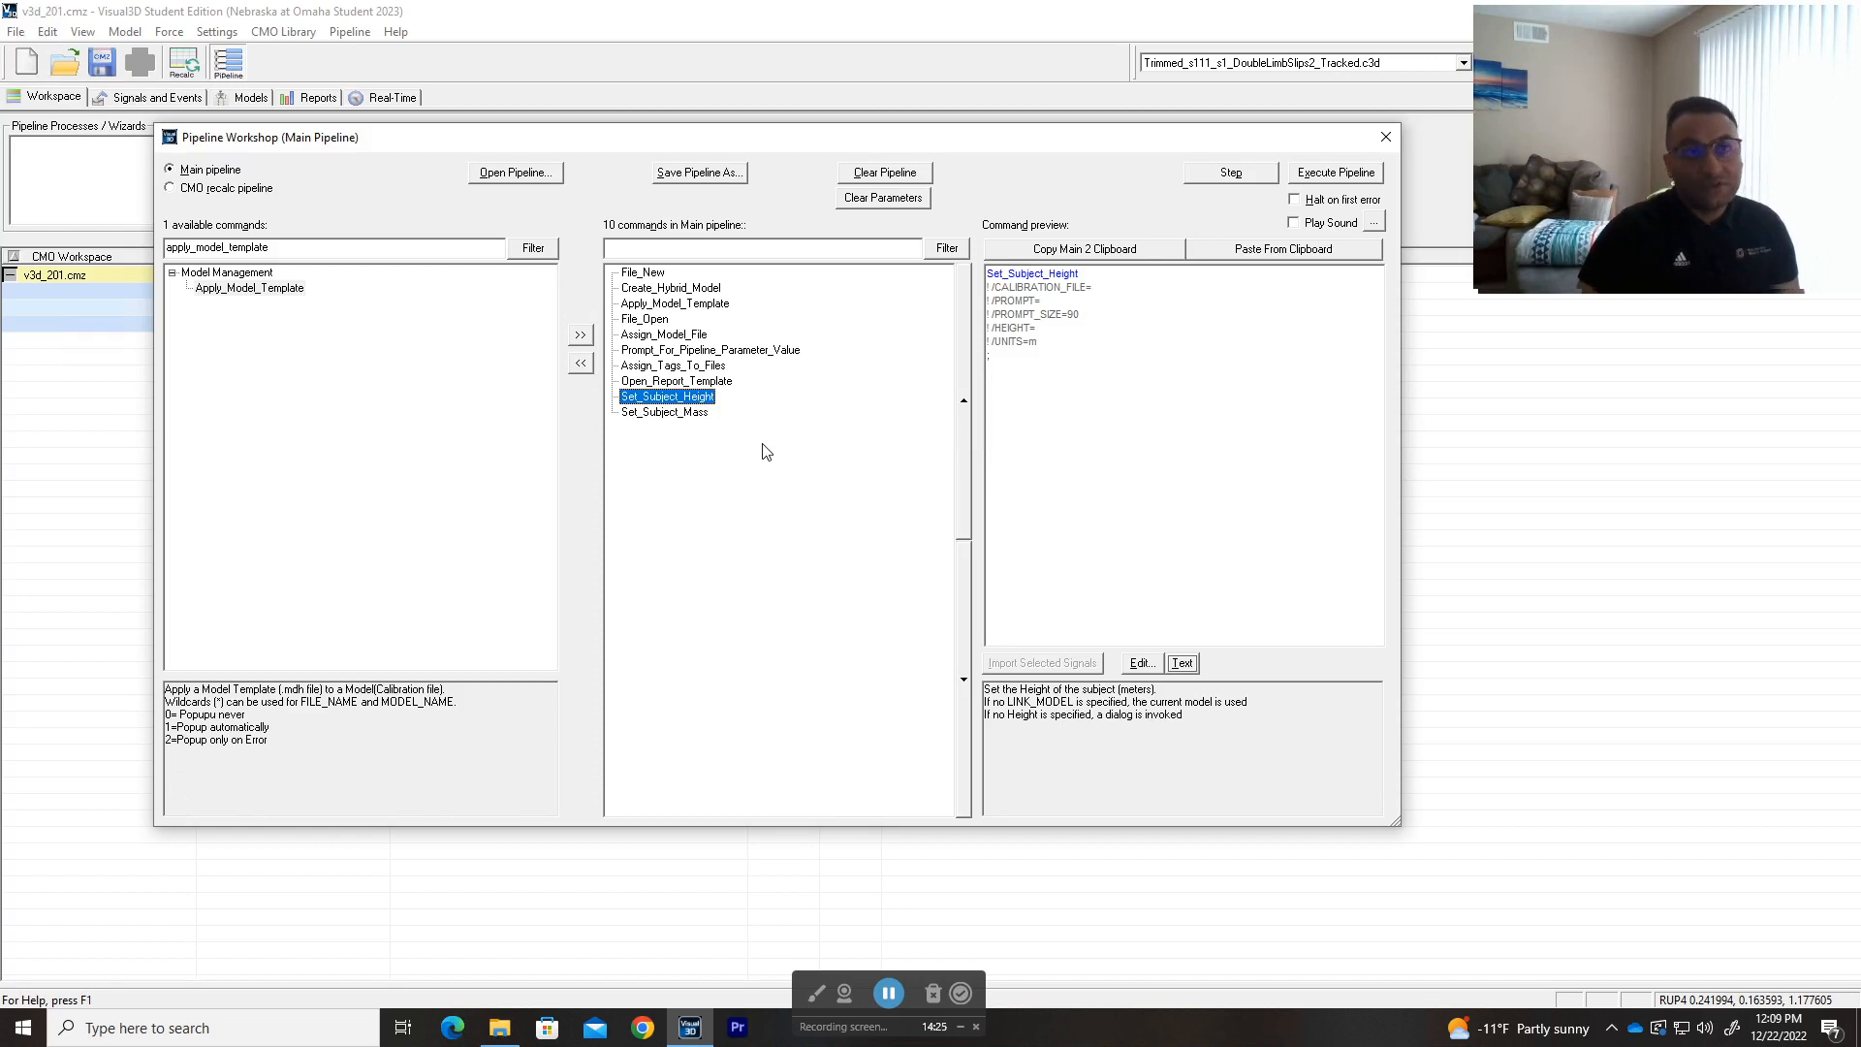
left_click_drag(762, 443, 712, 410)
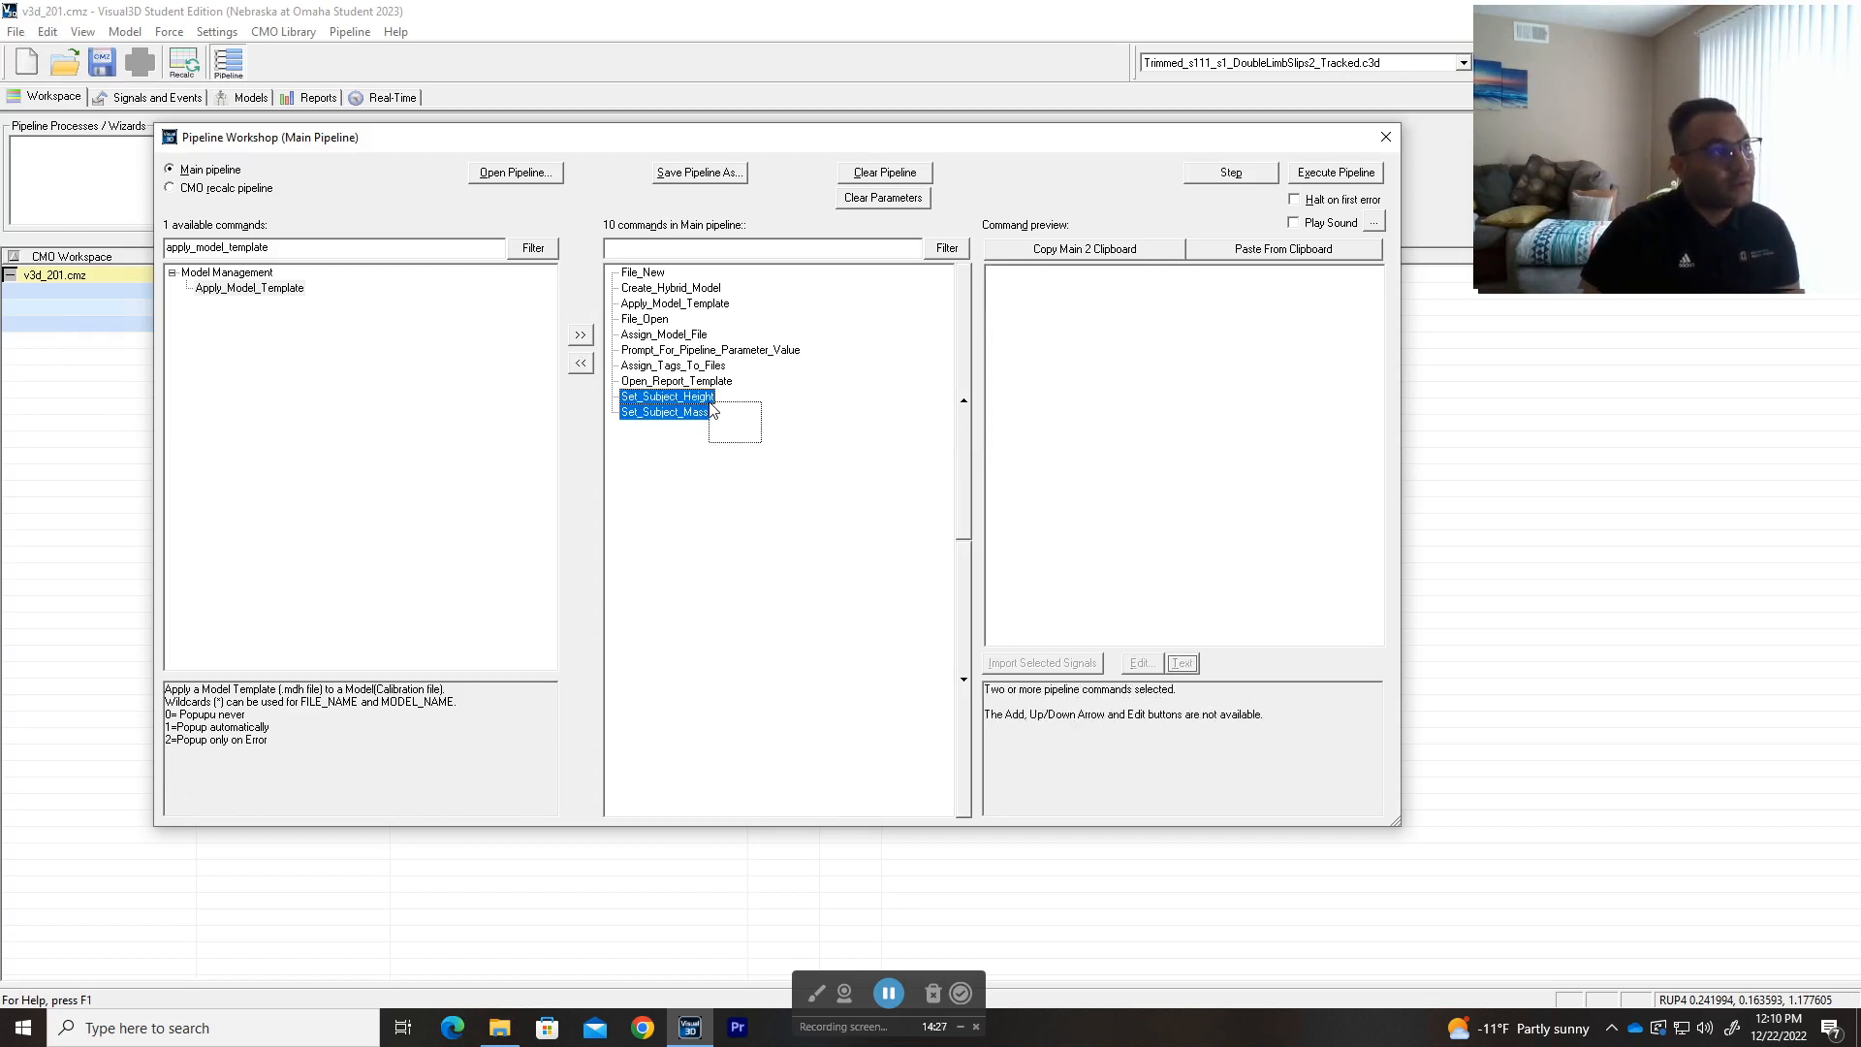
left_click_drag(770, 470, 694, 387)
left_click(773, 443)
mouse_move(757, 445)
left_mouse_down()
mouse_move(706, 399)
mouse_move(774, 454)
left_mouse_up()
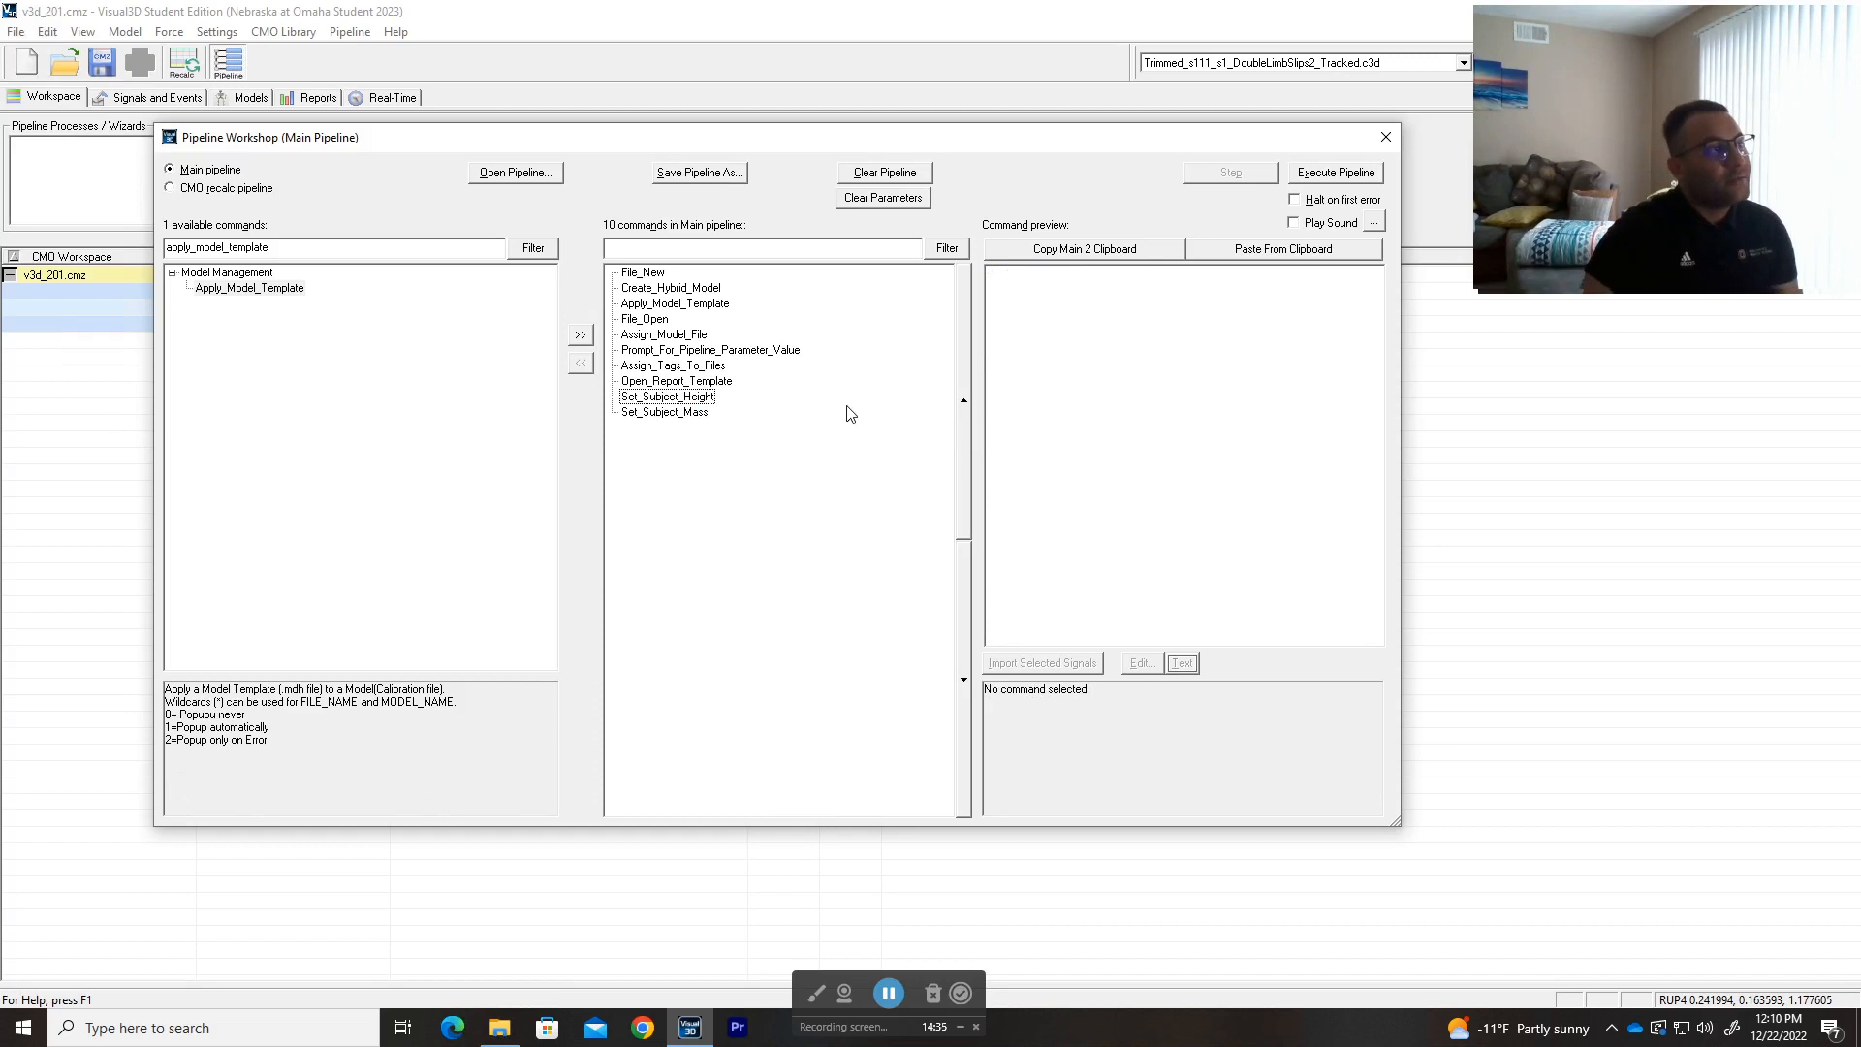
mouse_move(866, 521)
left_mouse_down()
mouse_move(703, 310)
mouse_move(869, 514)
left_mouse_up()
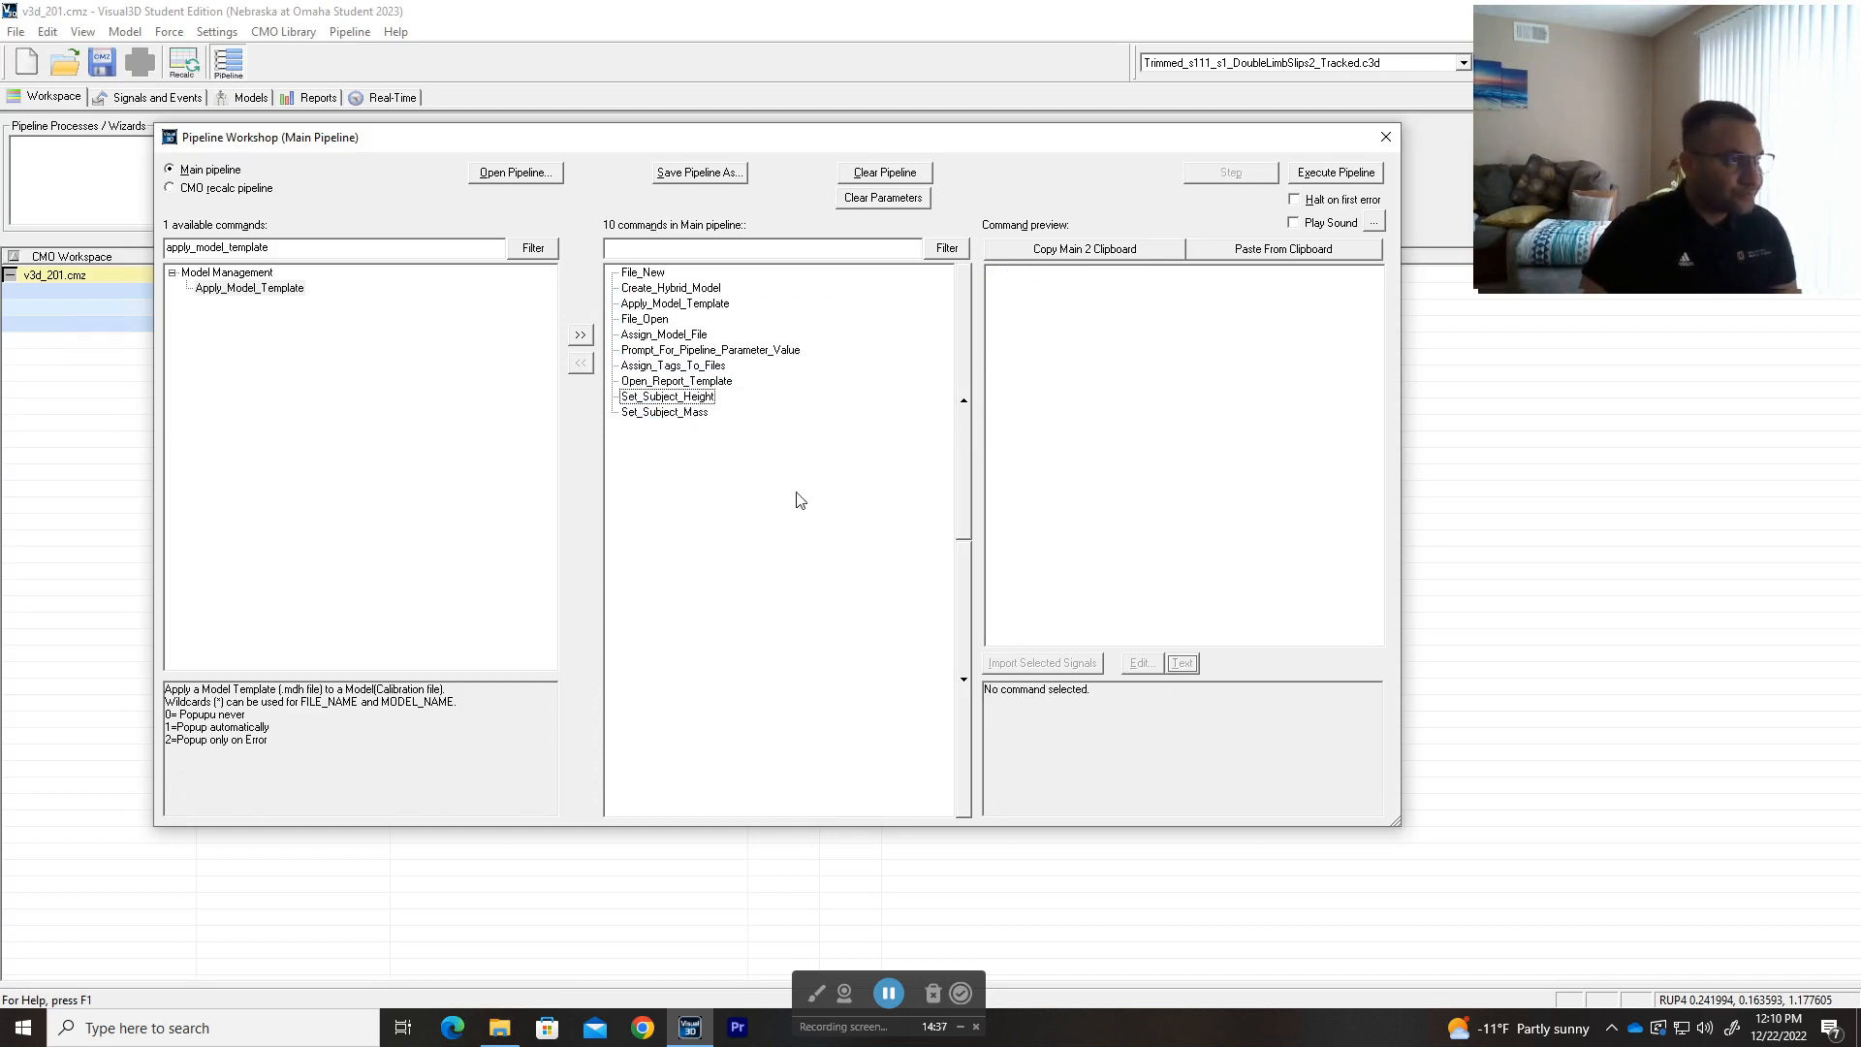
left_click(690, 399)
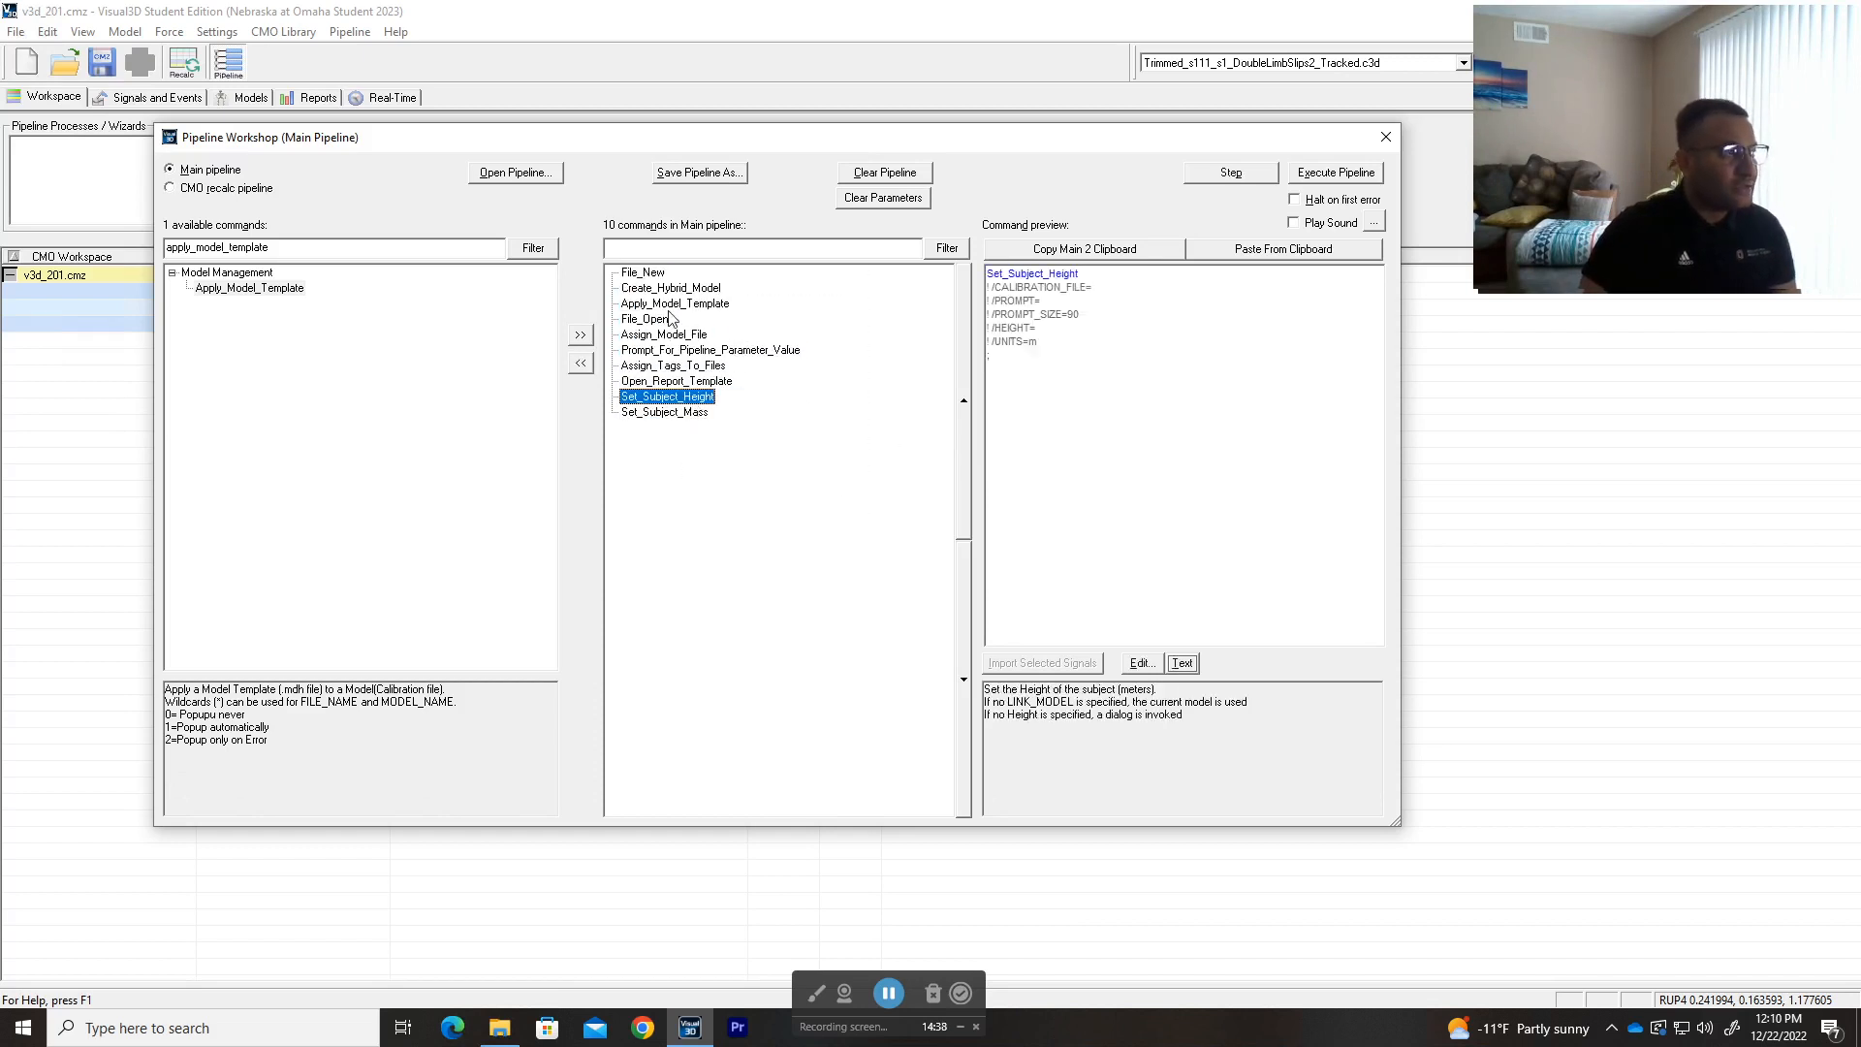
left_click(678, 411)
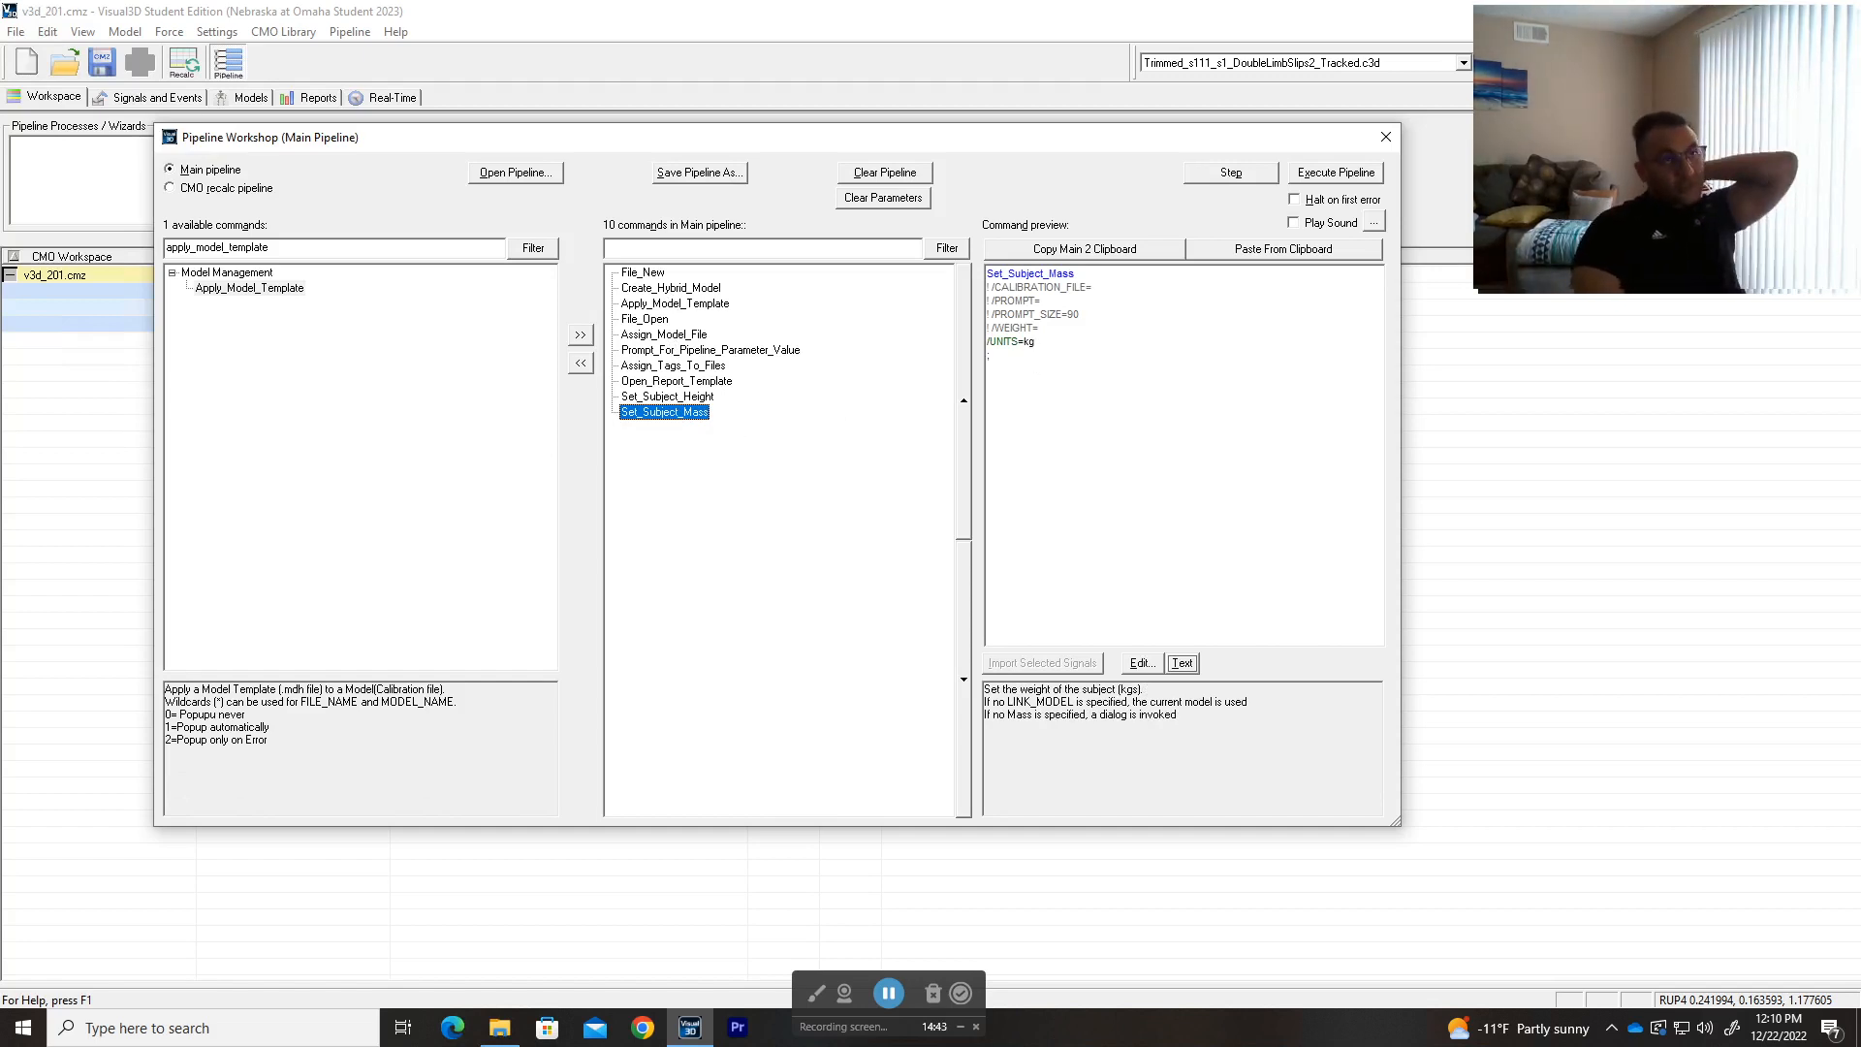
- Execute the whole pipeline and open s006_s1_Cal_Static1.c3d as the standing file for the hybrid model
left_click_drag(1212, 142, 1255, 194)
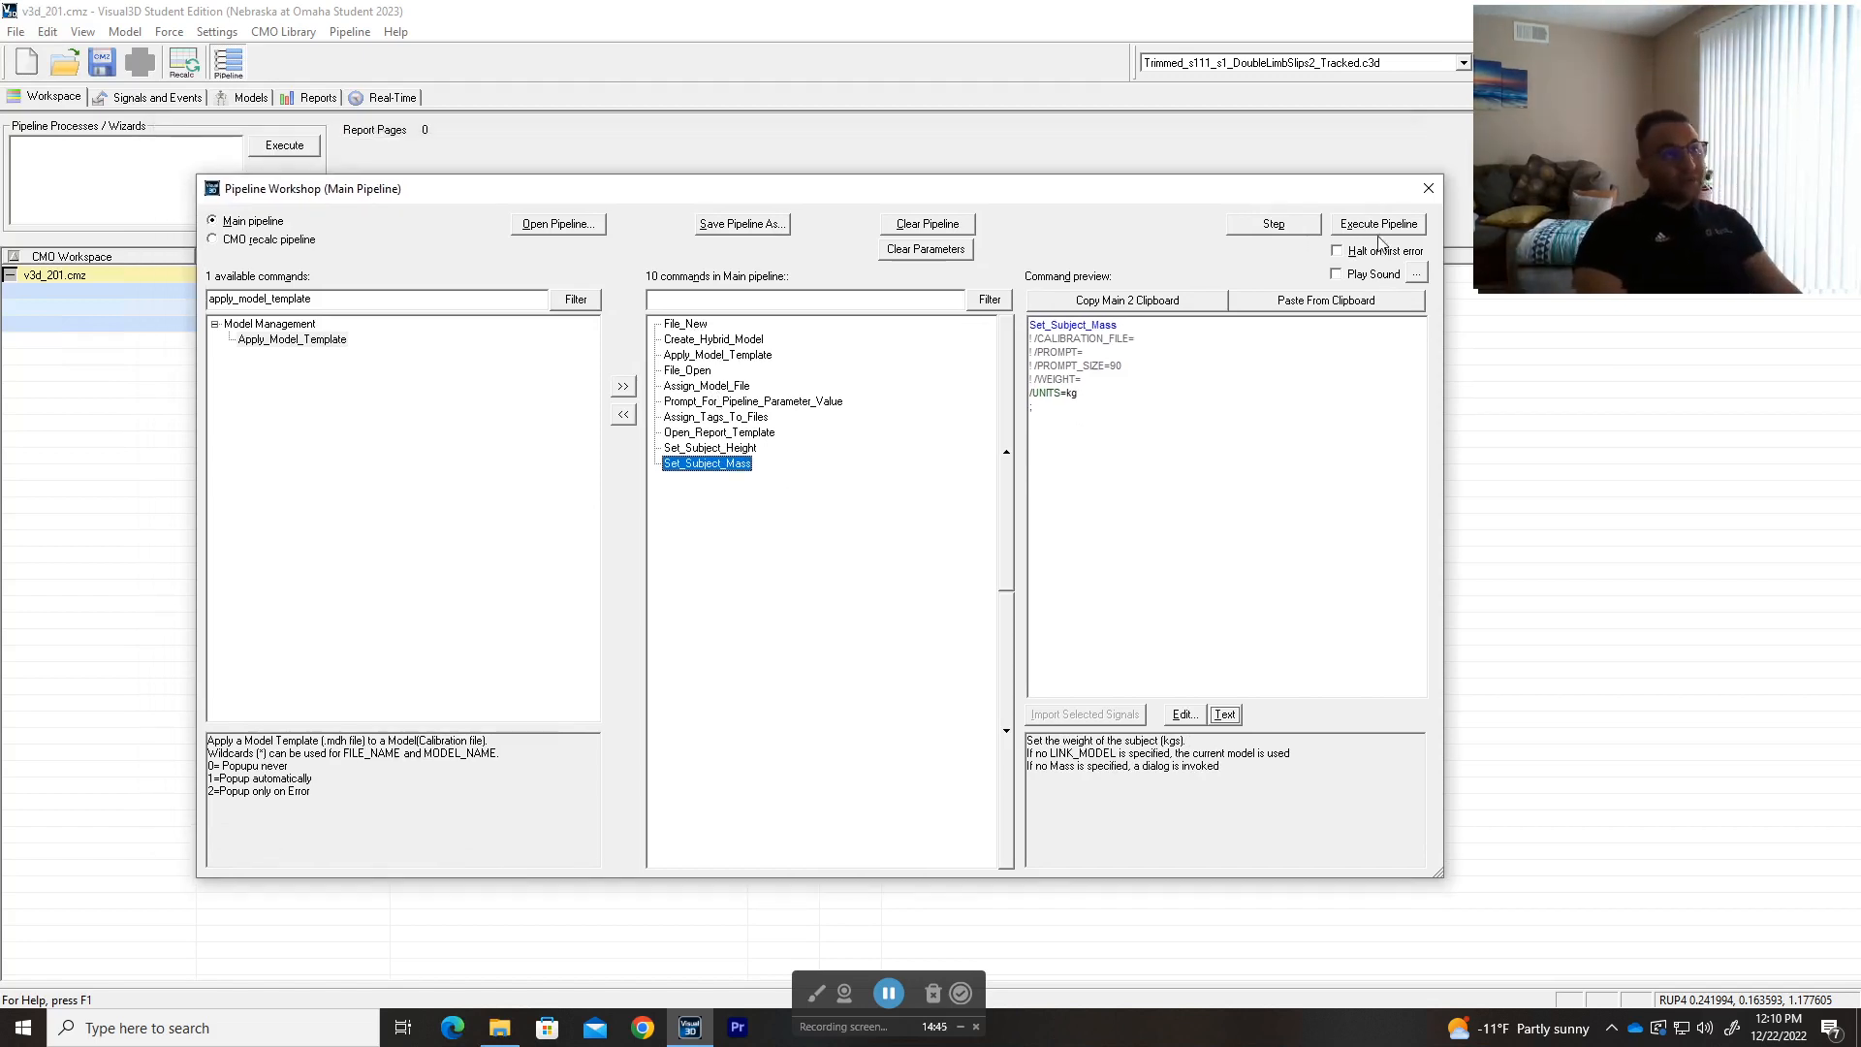
left_click(1379, 225)
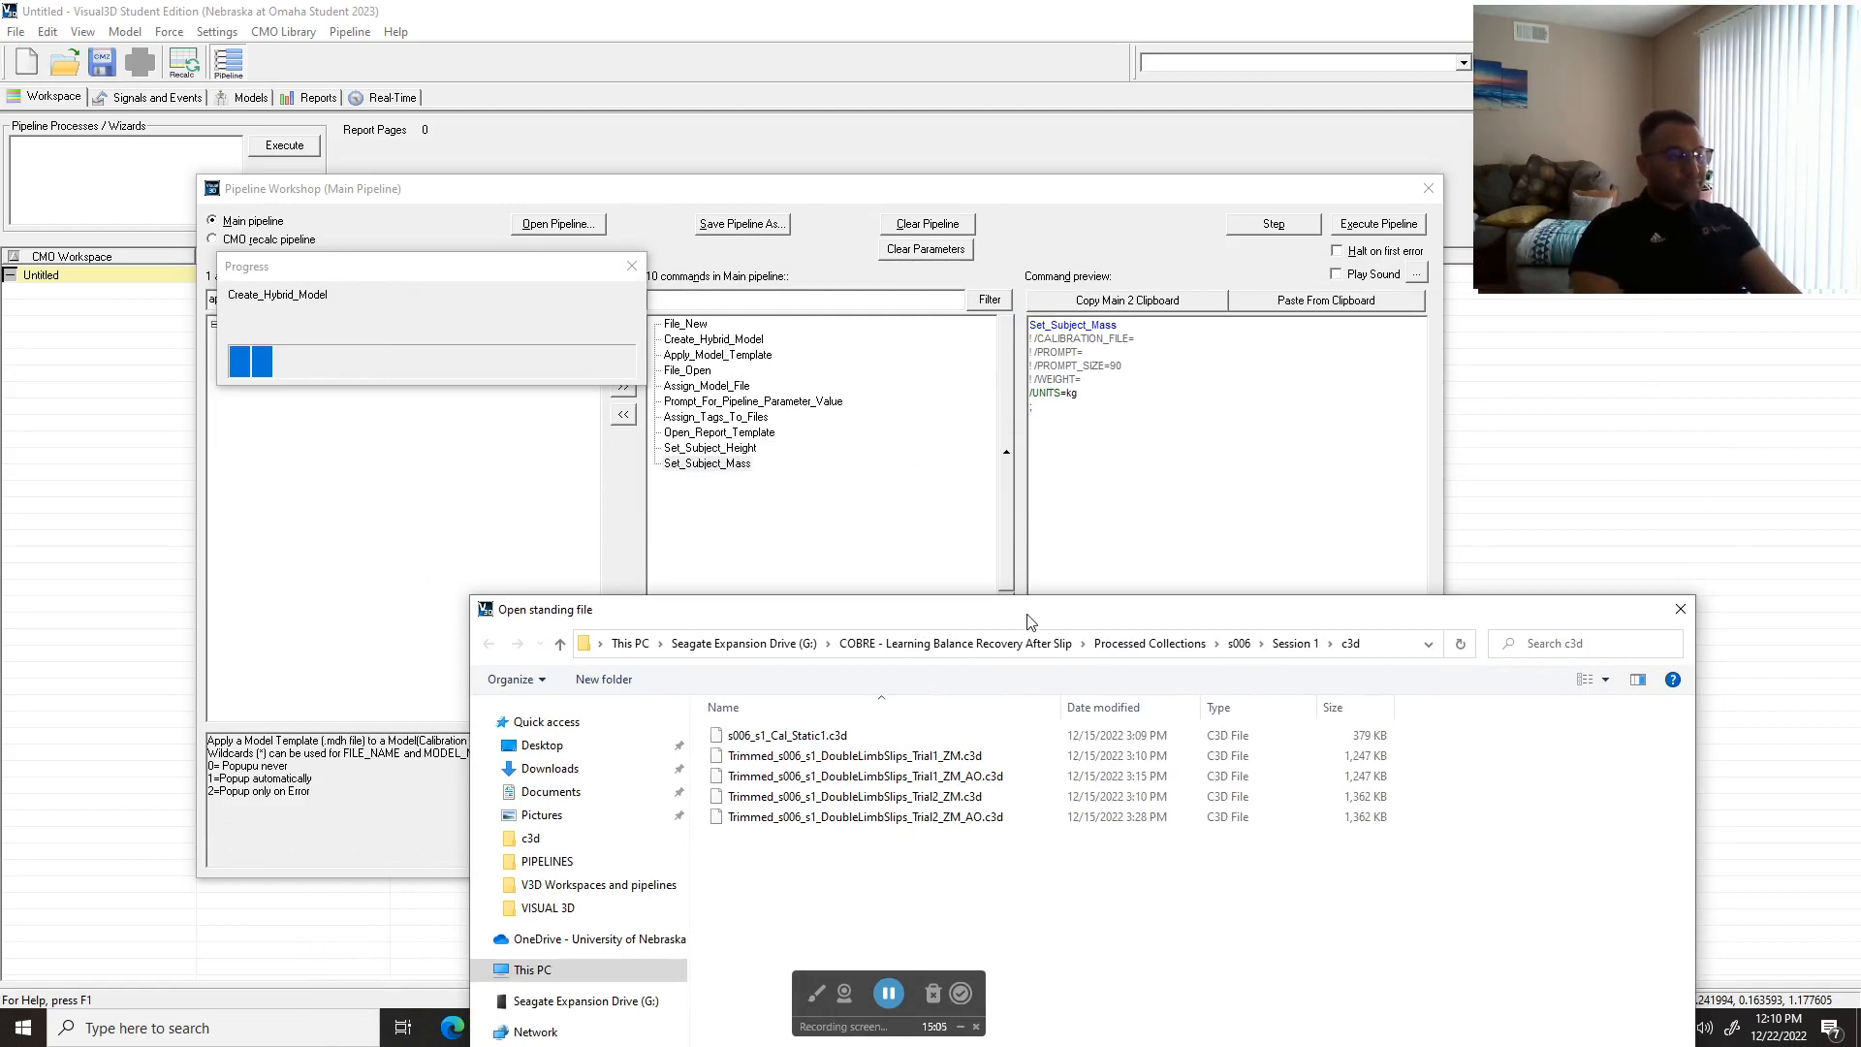
left_click_drag(975, 498, 999, 318)
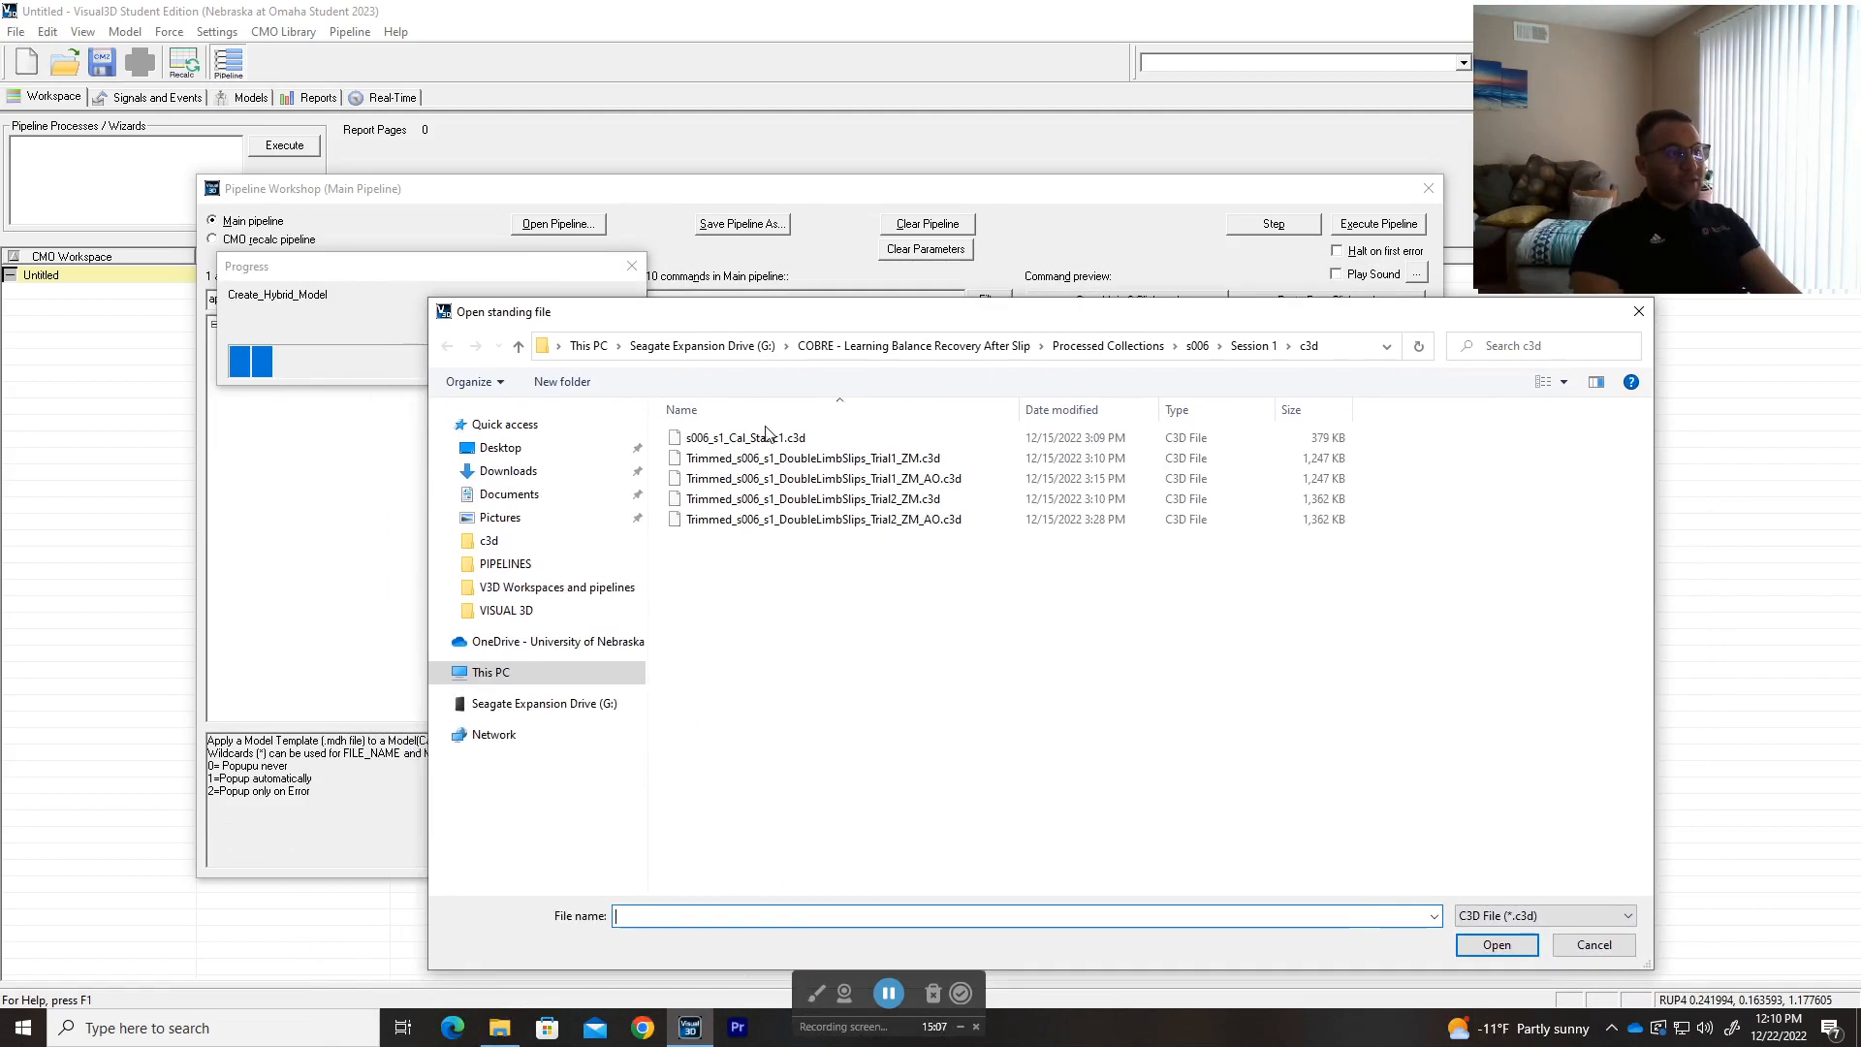
double_click(761, 439)
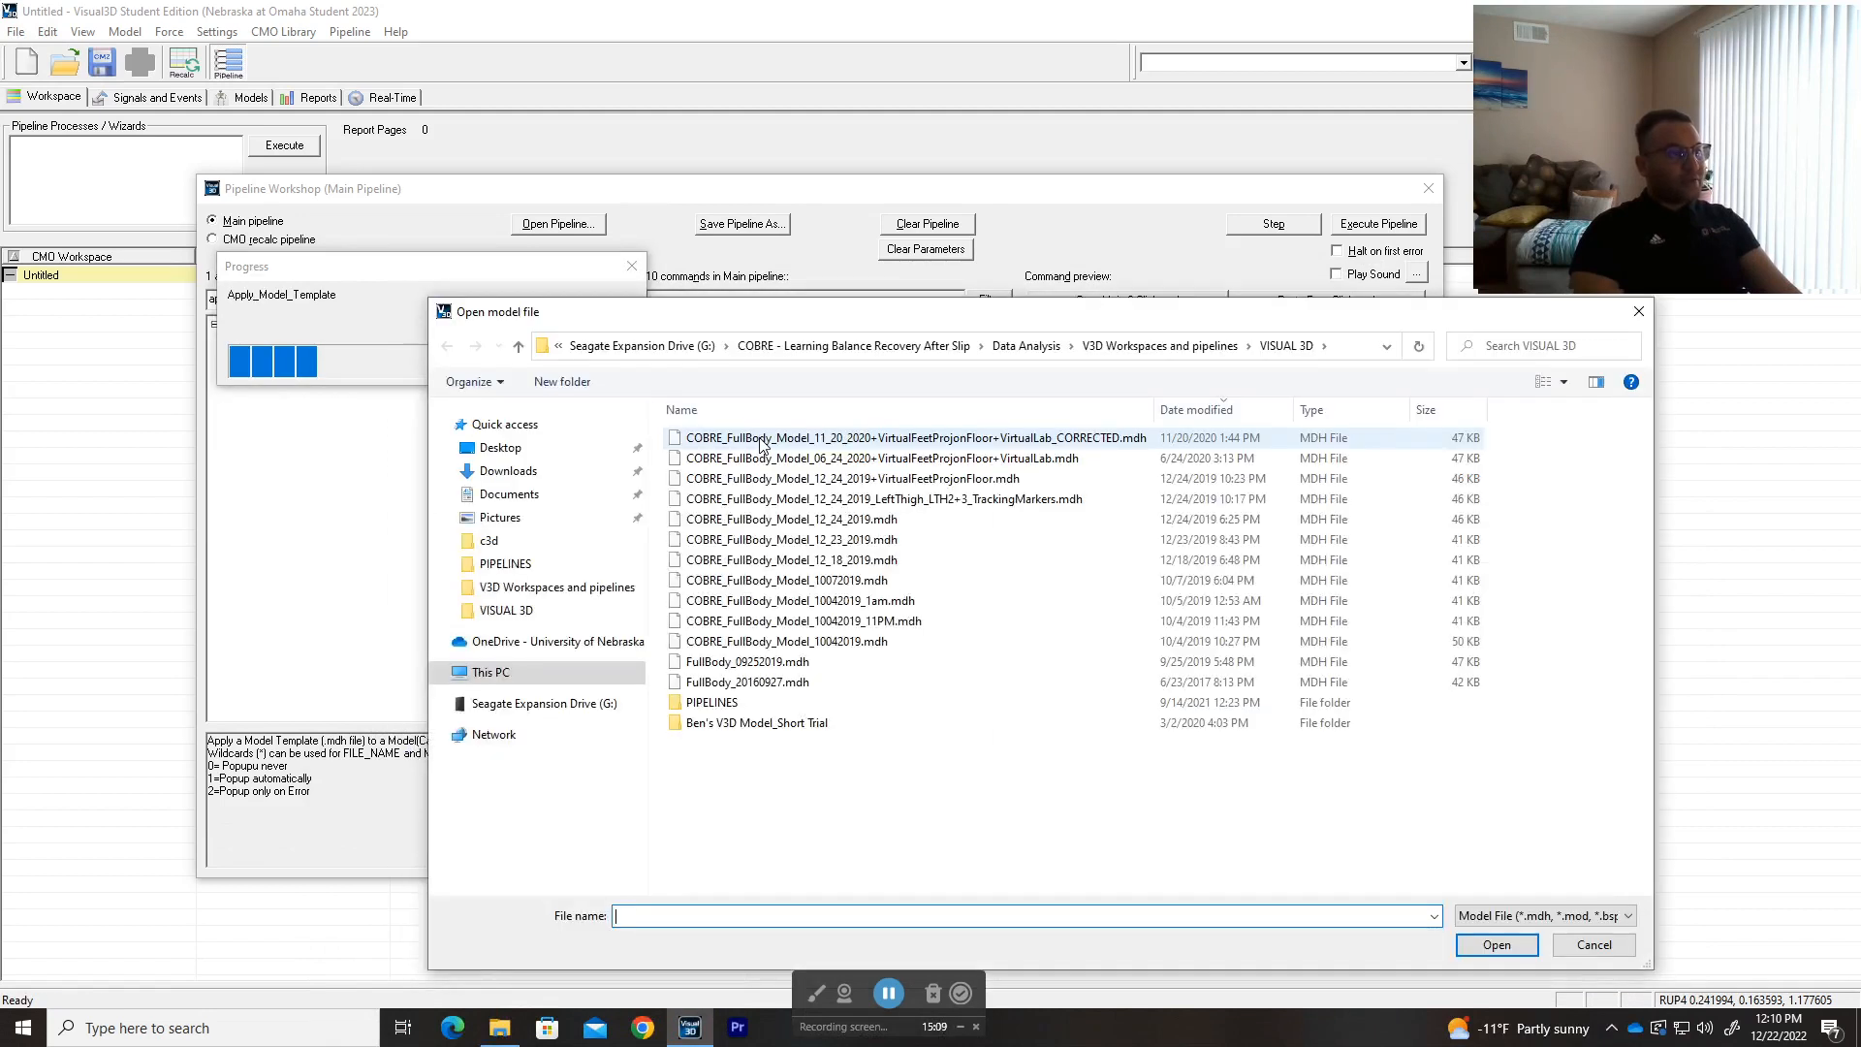
- Apply COBRE_FullBody_Model_11_20_2020+VirtualFeetProjonFloor+VirtualLab_CORRECTED.mdh as the model template when the pipeline asks for a model file
left_click_drag(812, 311, 816, 479)
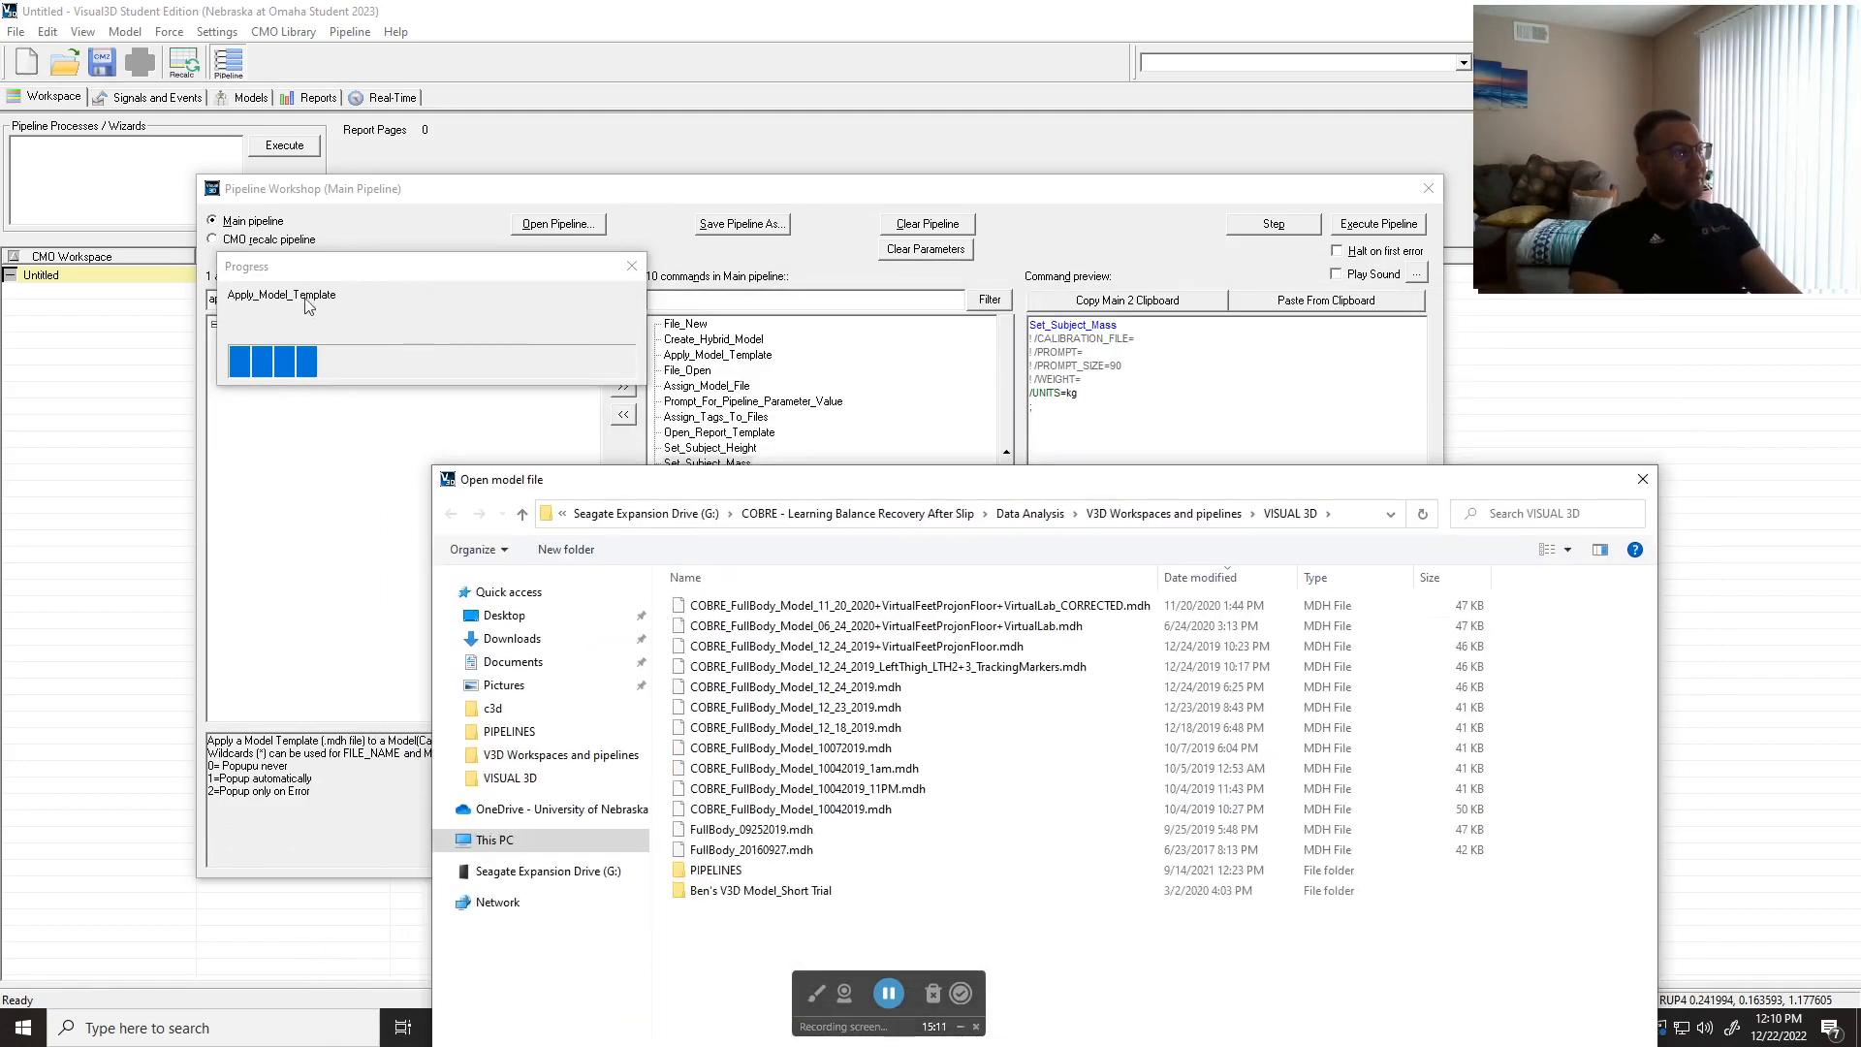
left_click_drag(868, 494, 836, 436)
left_click(826, 550)
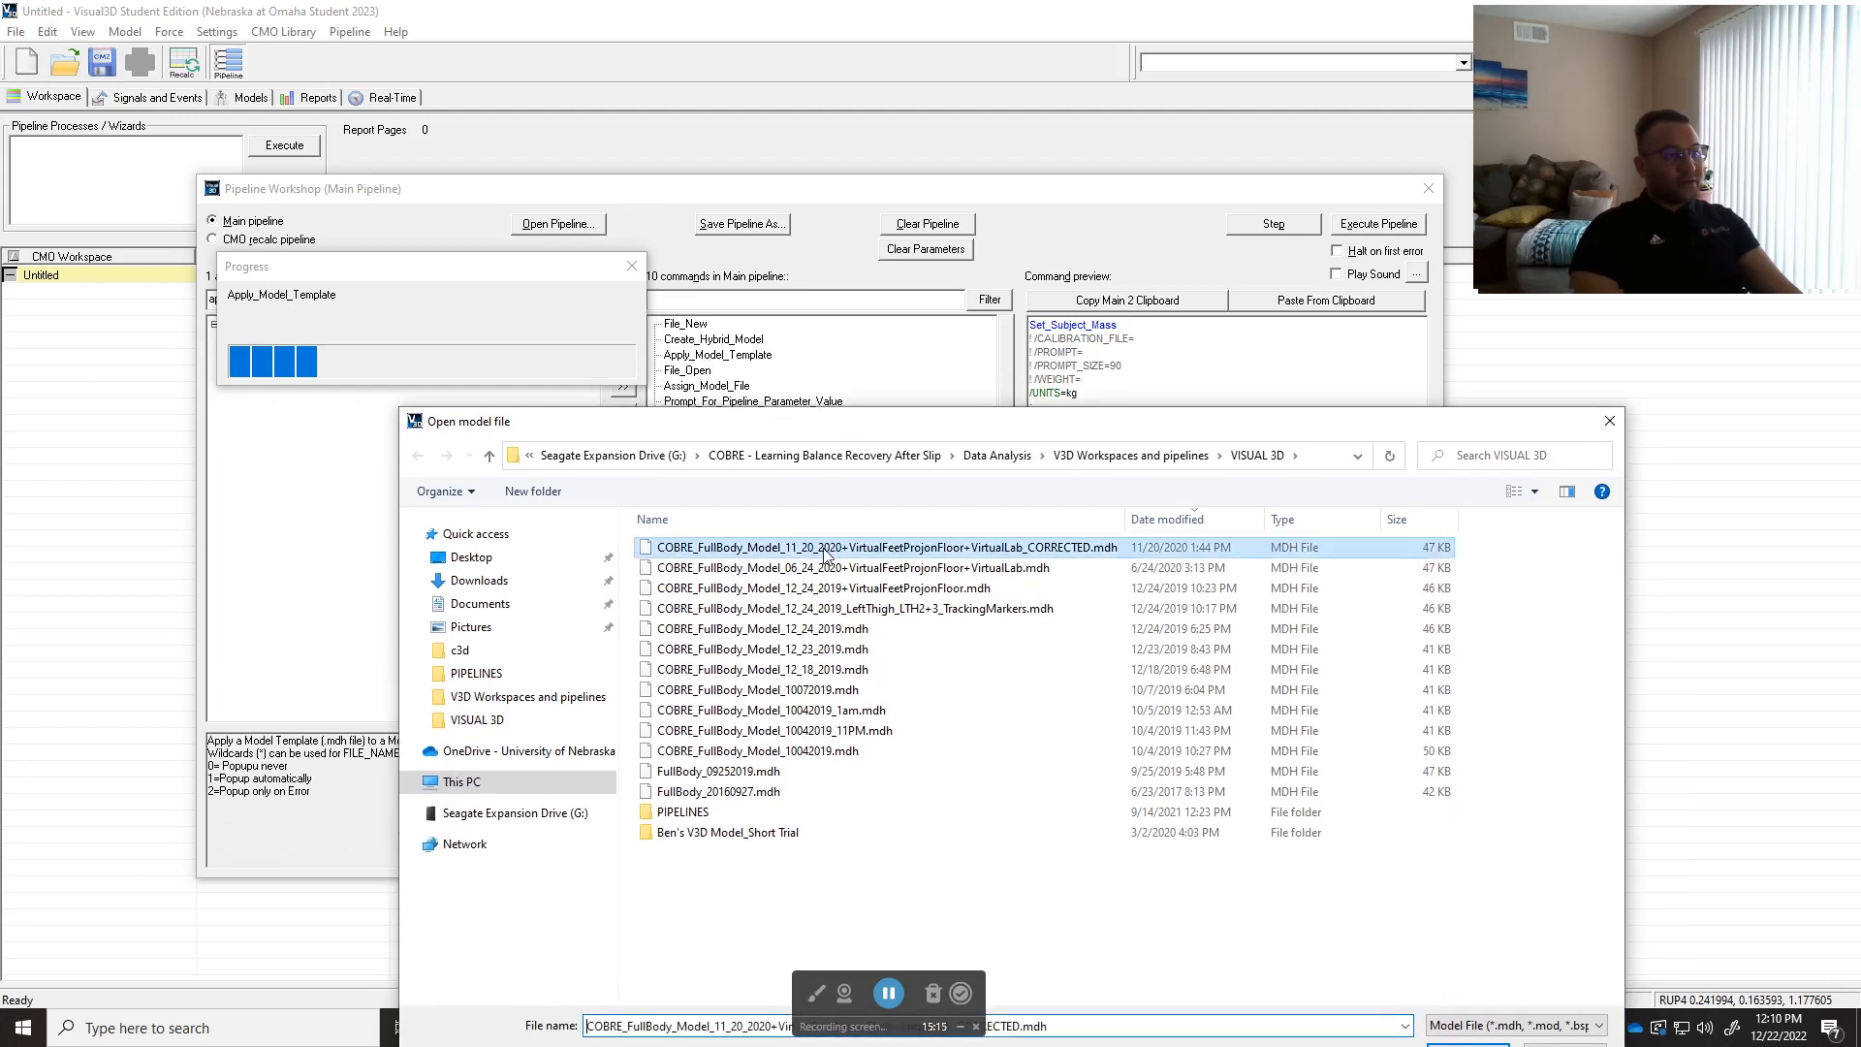
double_click(826, 551)
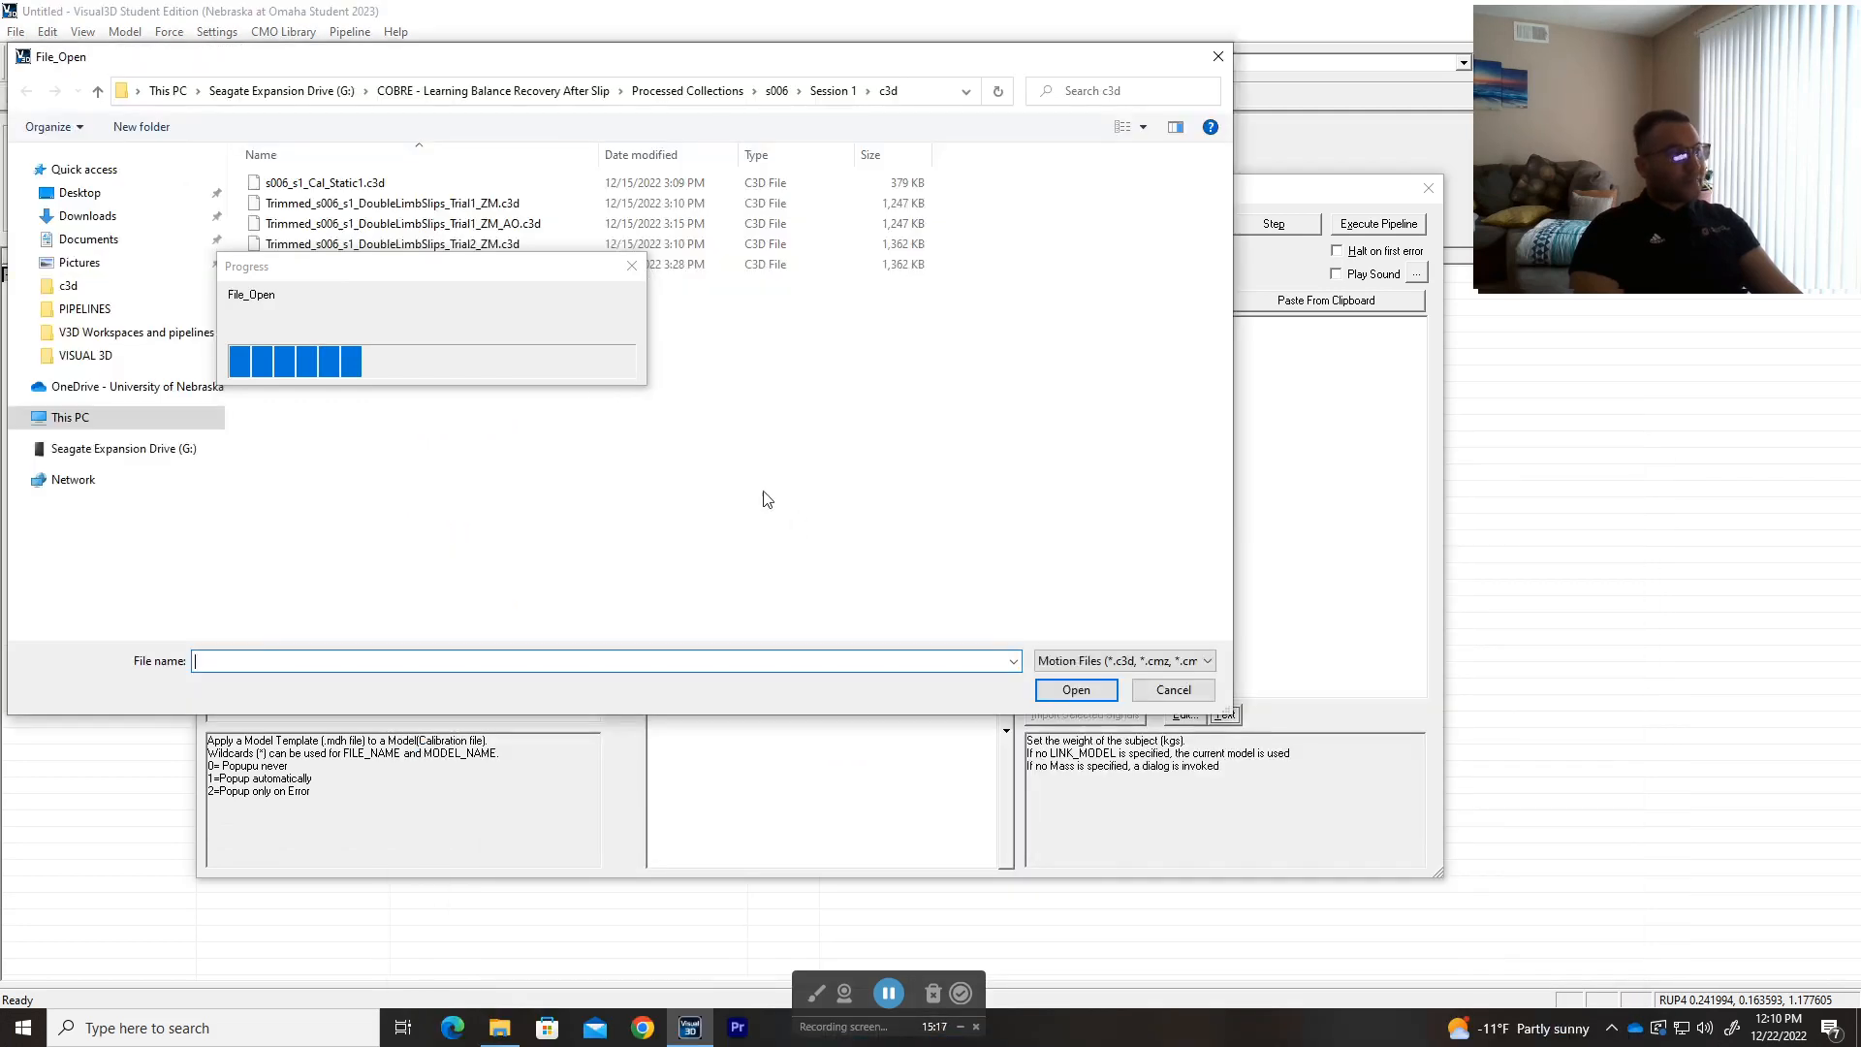
- Look for motion files in the Session 1 folder of s111 under Processed Collections for the File_Open command
left_click_drag(746, 60, 932, 340)
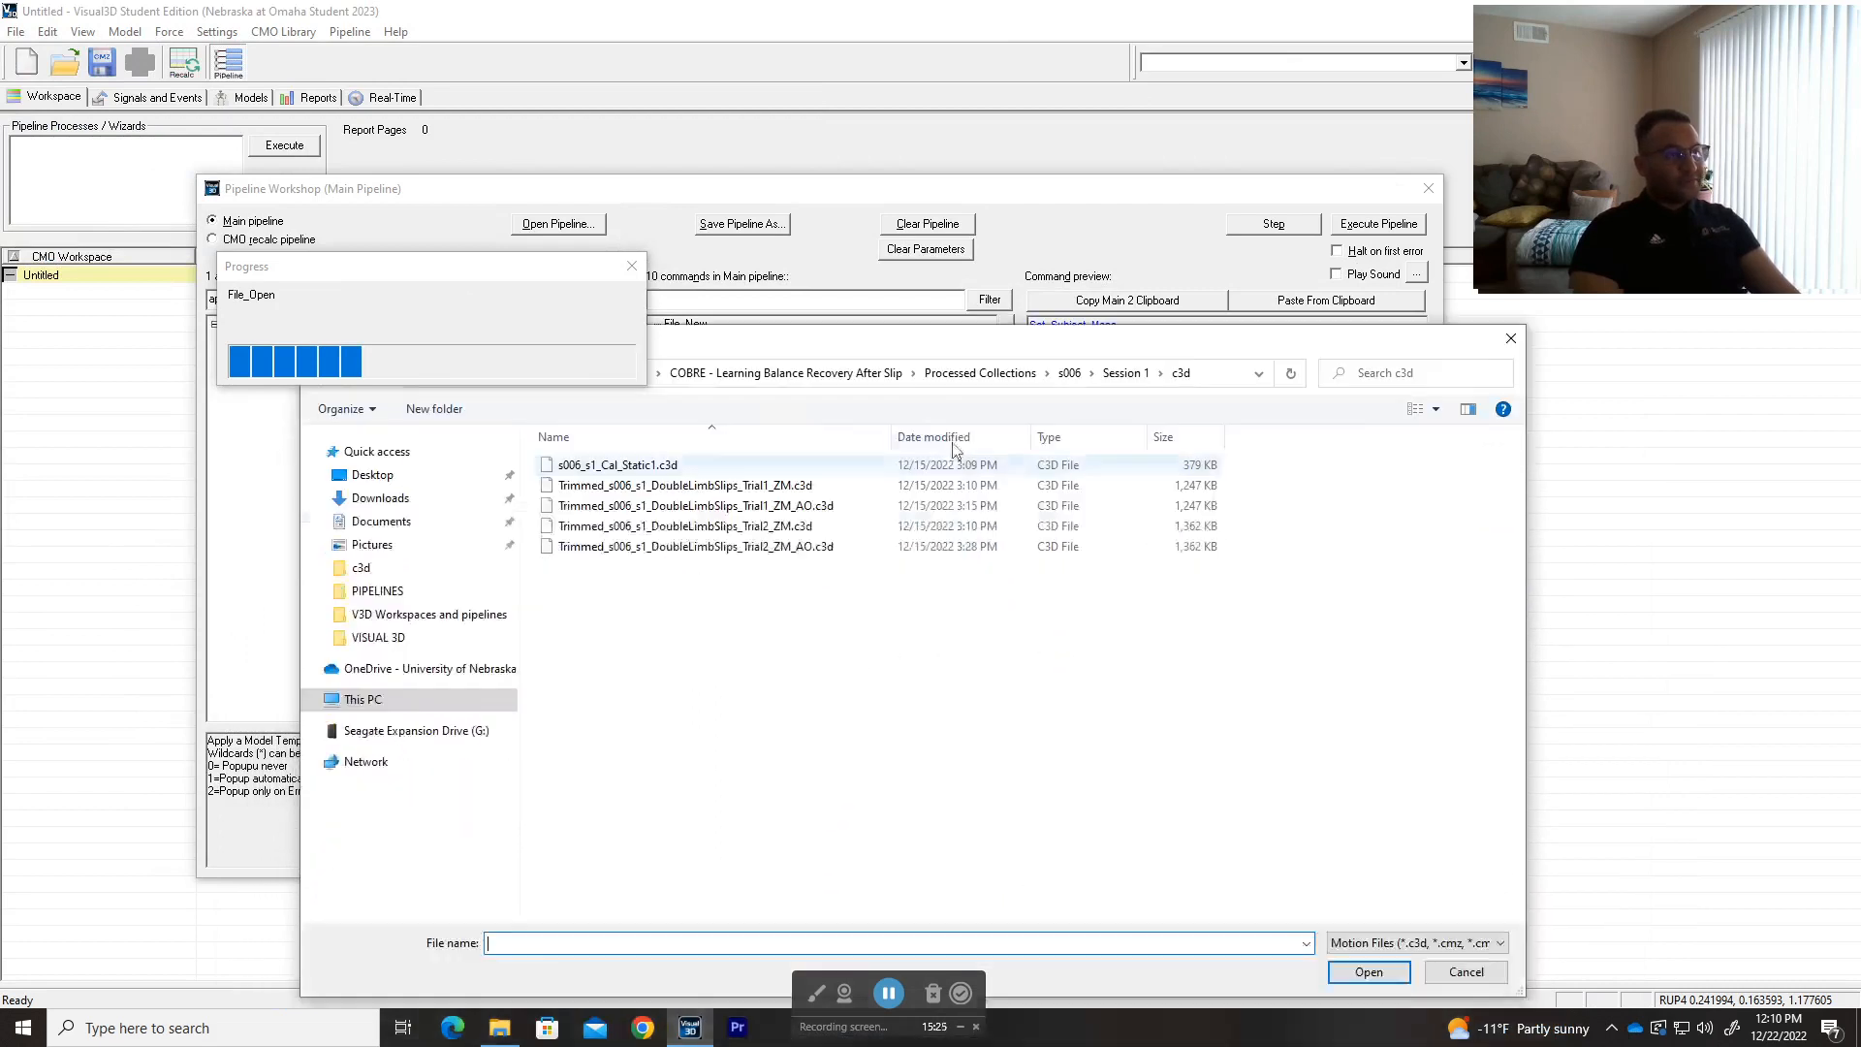
left_click(1051, 374)
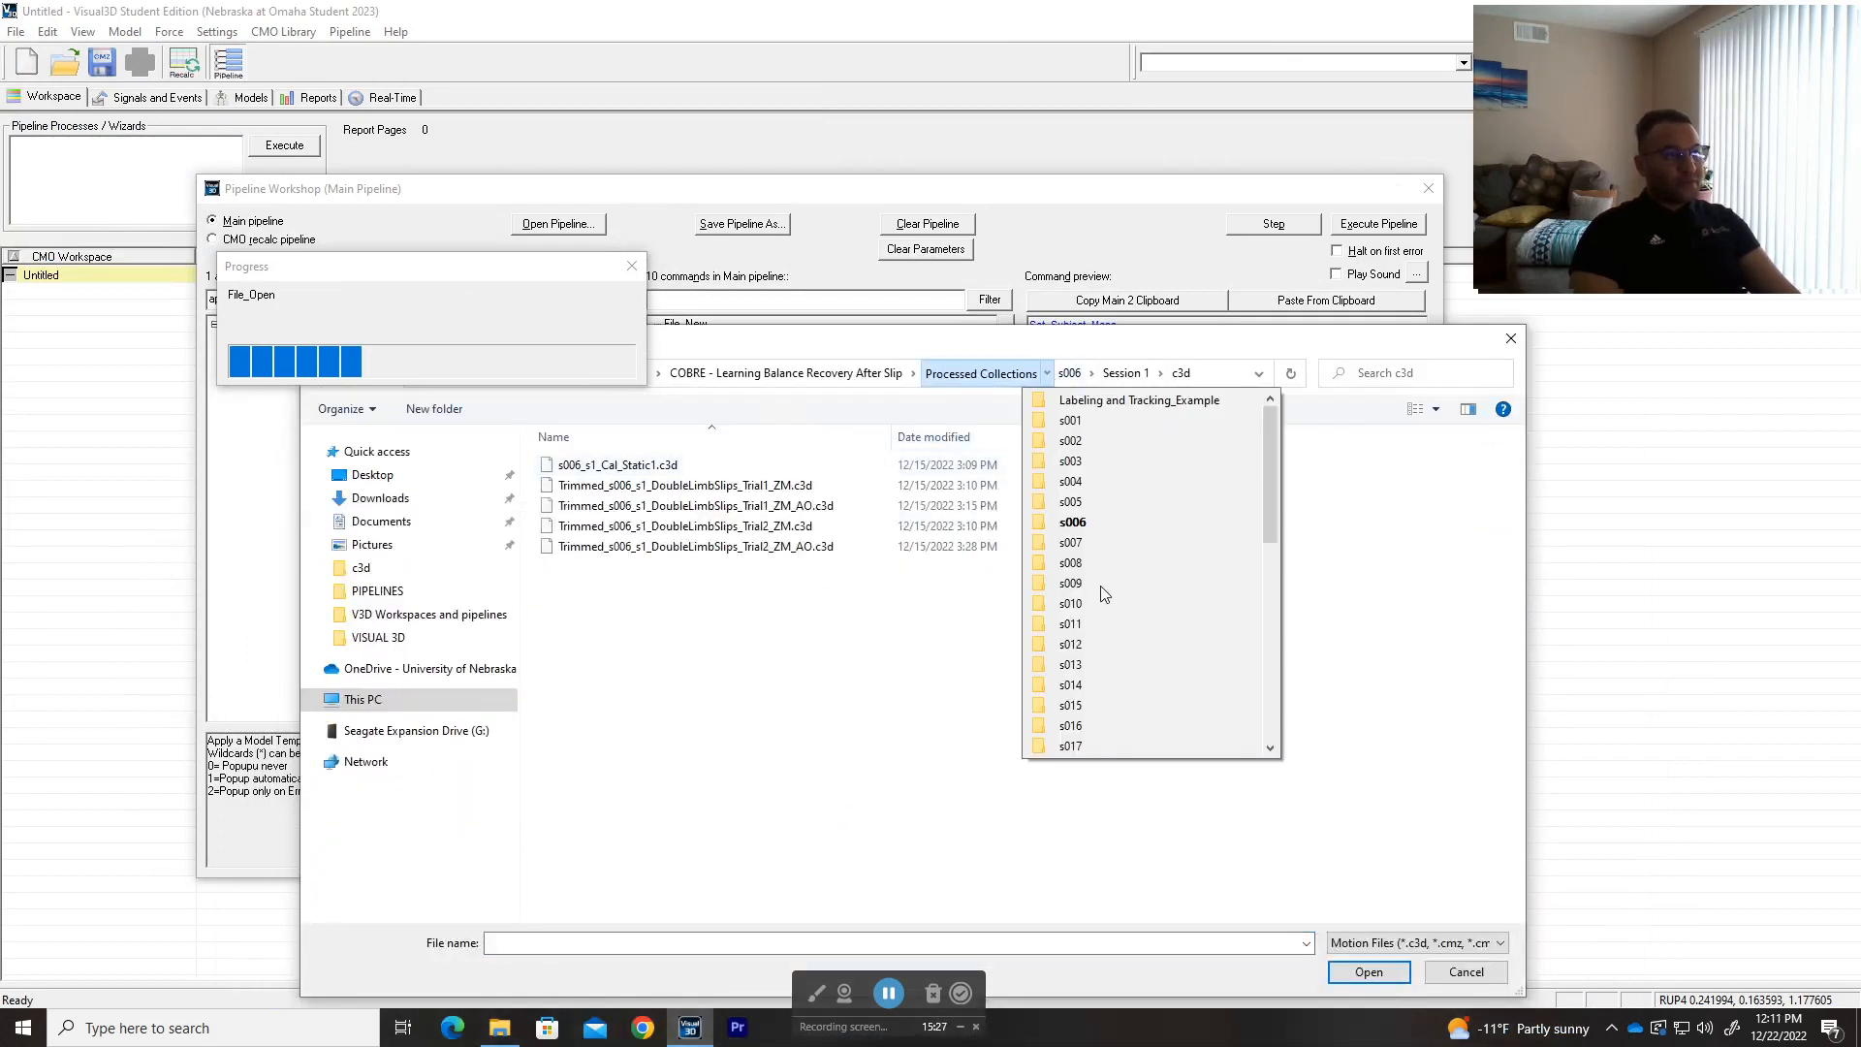
scroll(1107, 666, "down", 5)
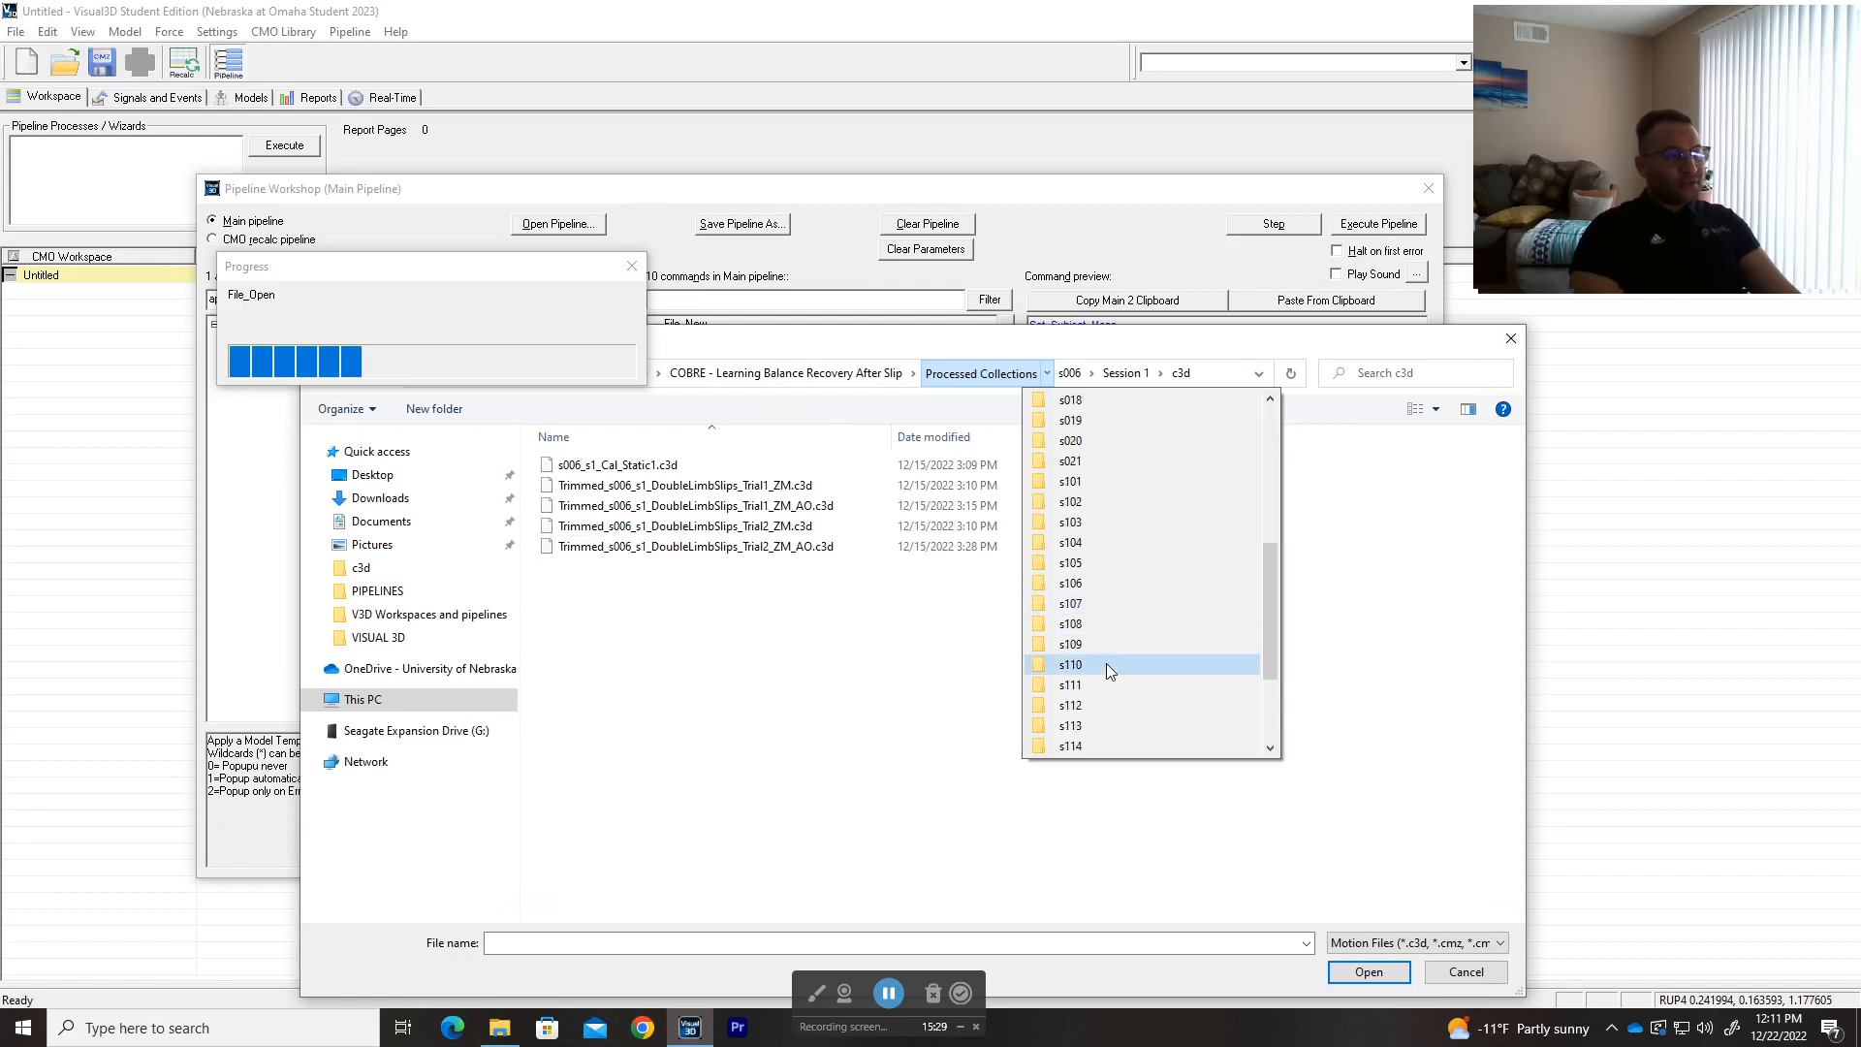
left_click(1101, 683)
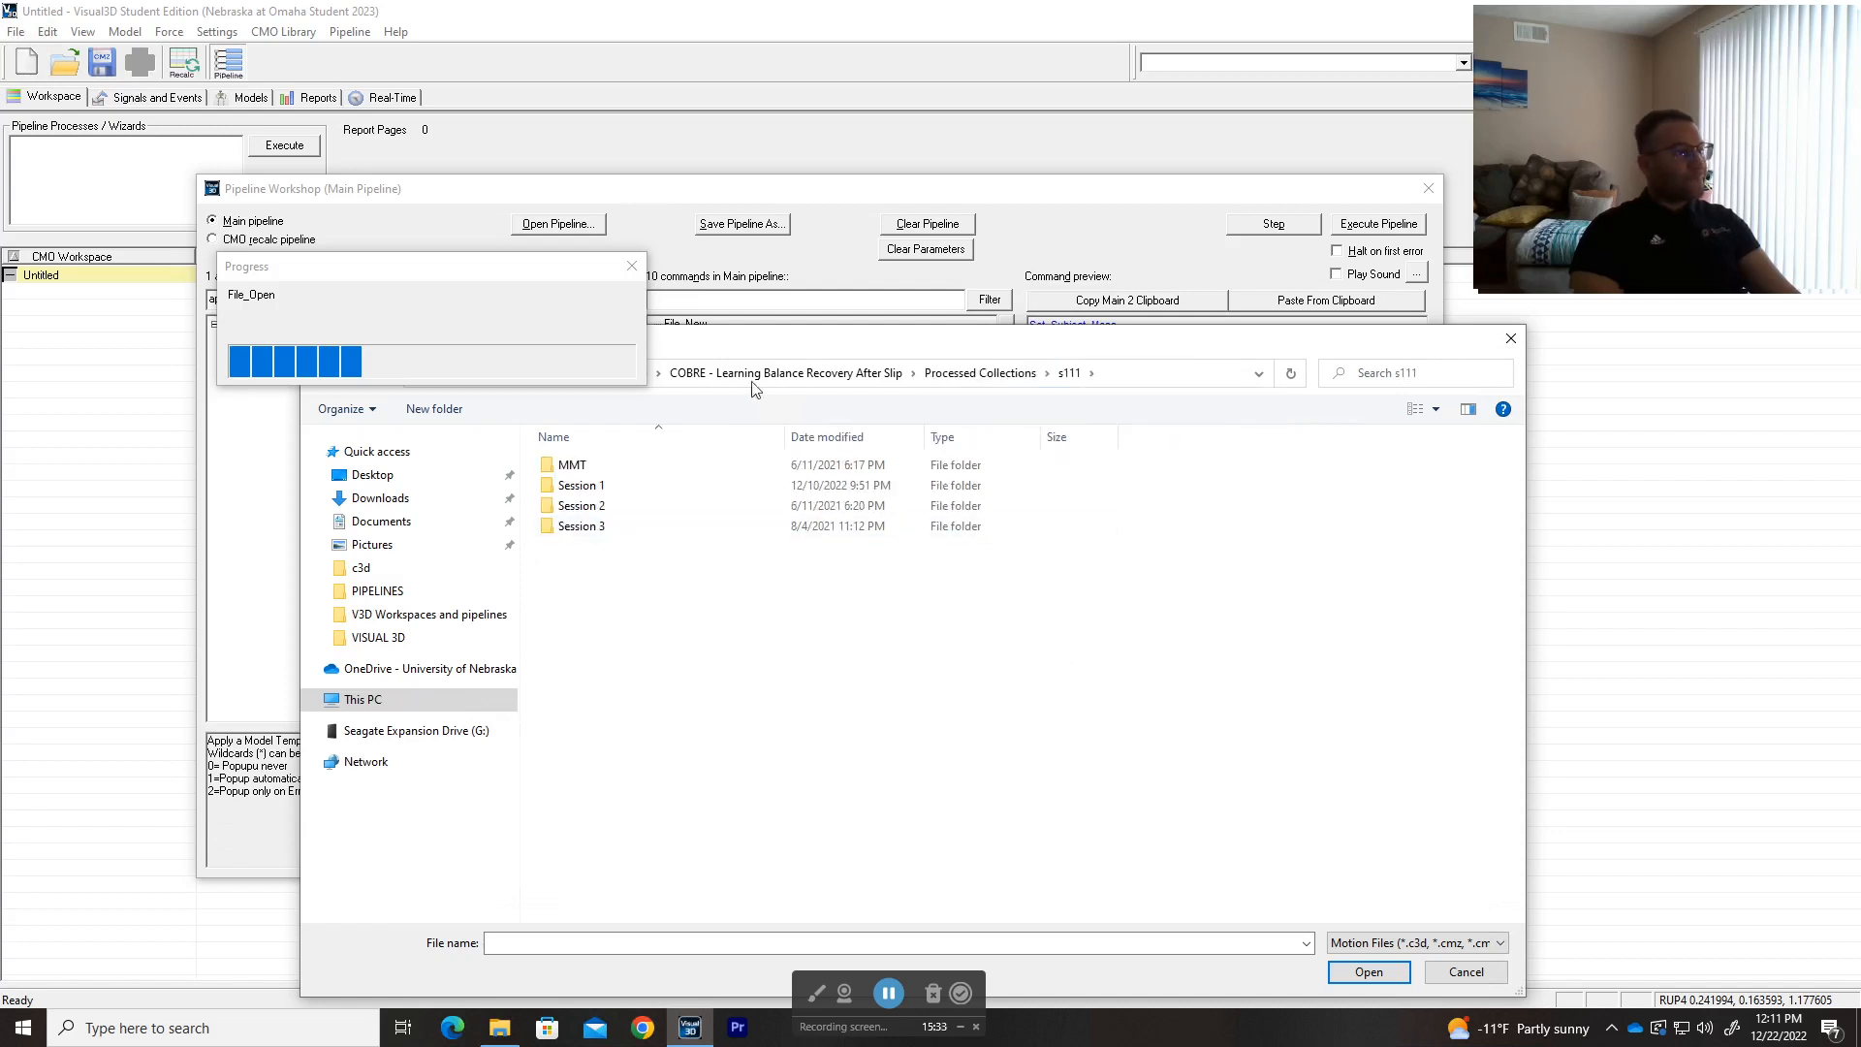
double_click(596, 487)
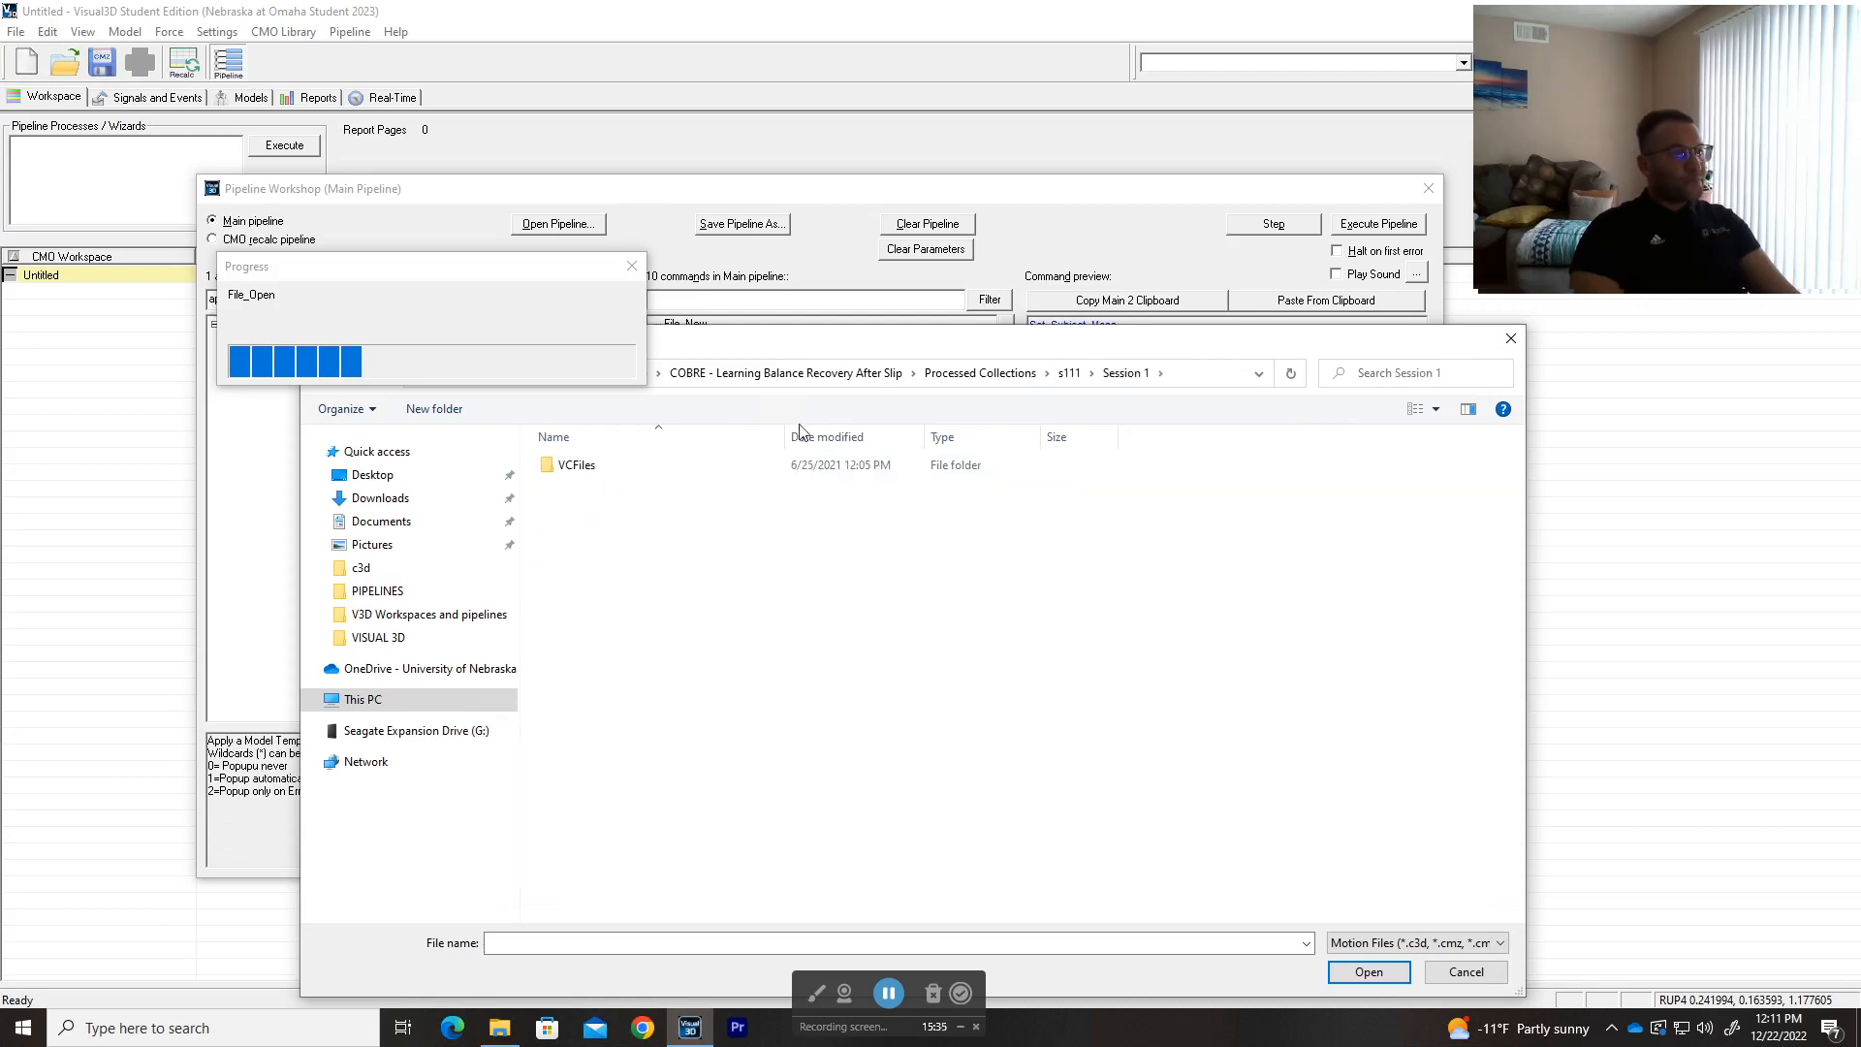
- Look for motion files in the Labeling and Tracking_Example folder inside Data Analysis > Processed Collections
left_click(915, 376)
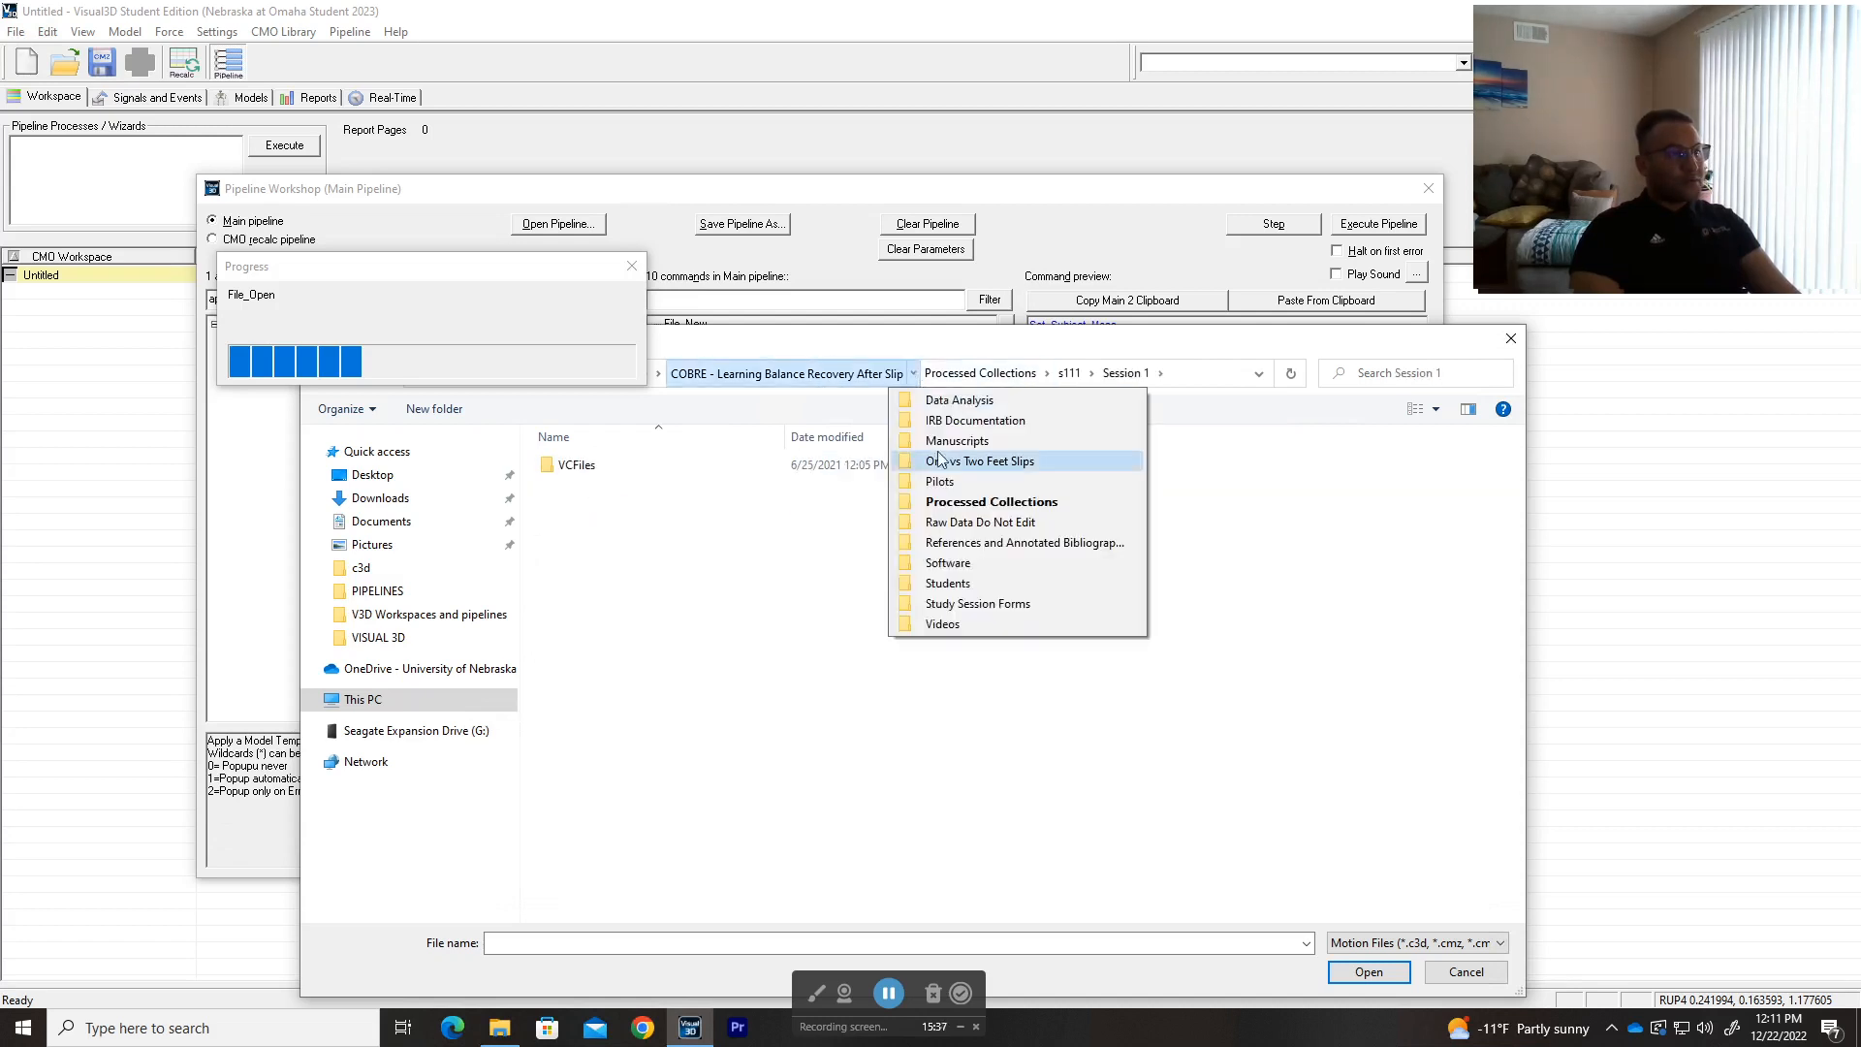
left_click(959, 400)
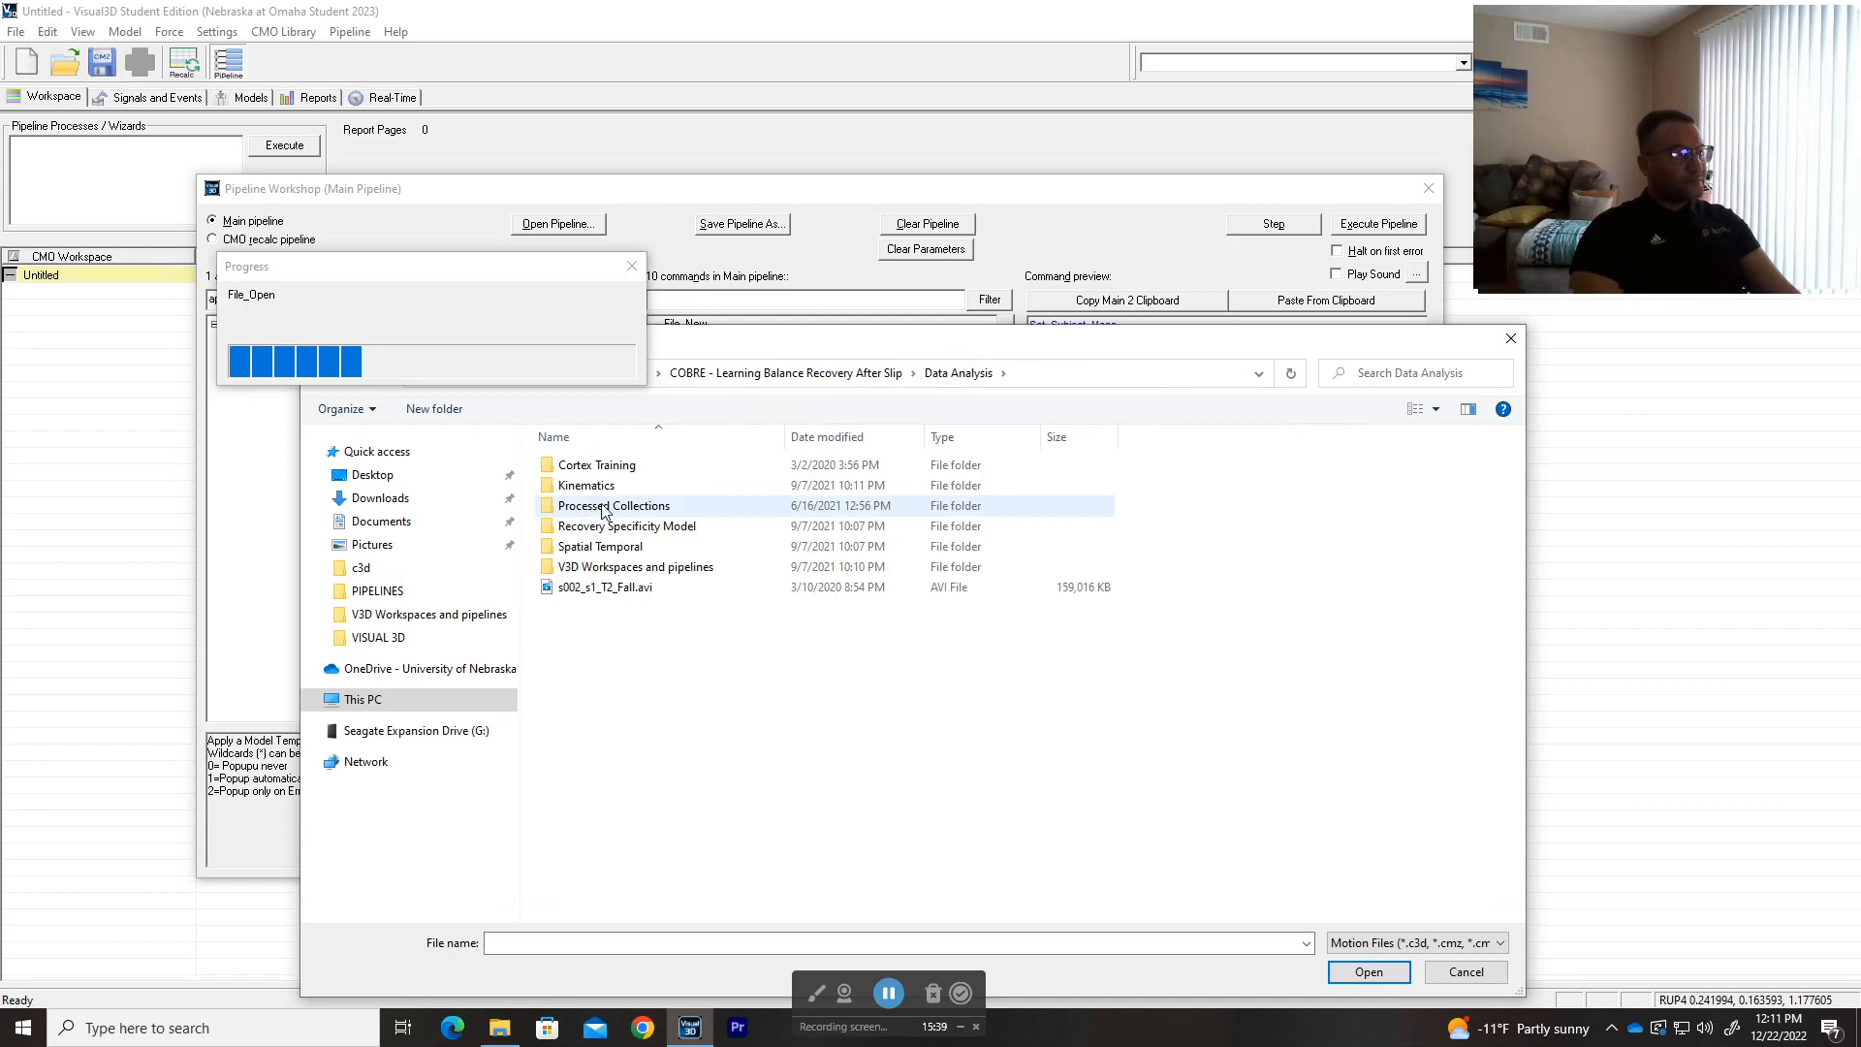
double_click(603, 508)
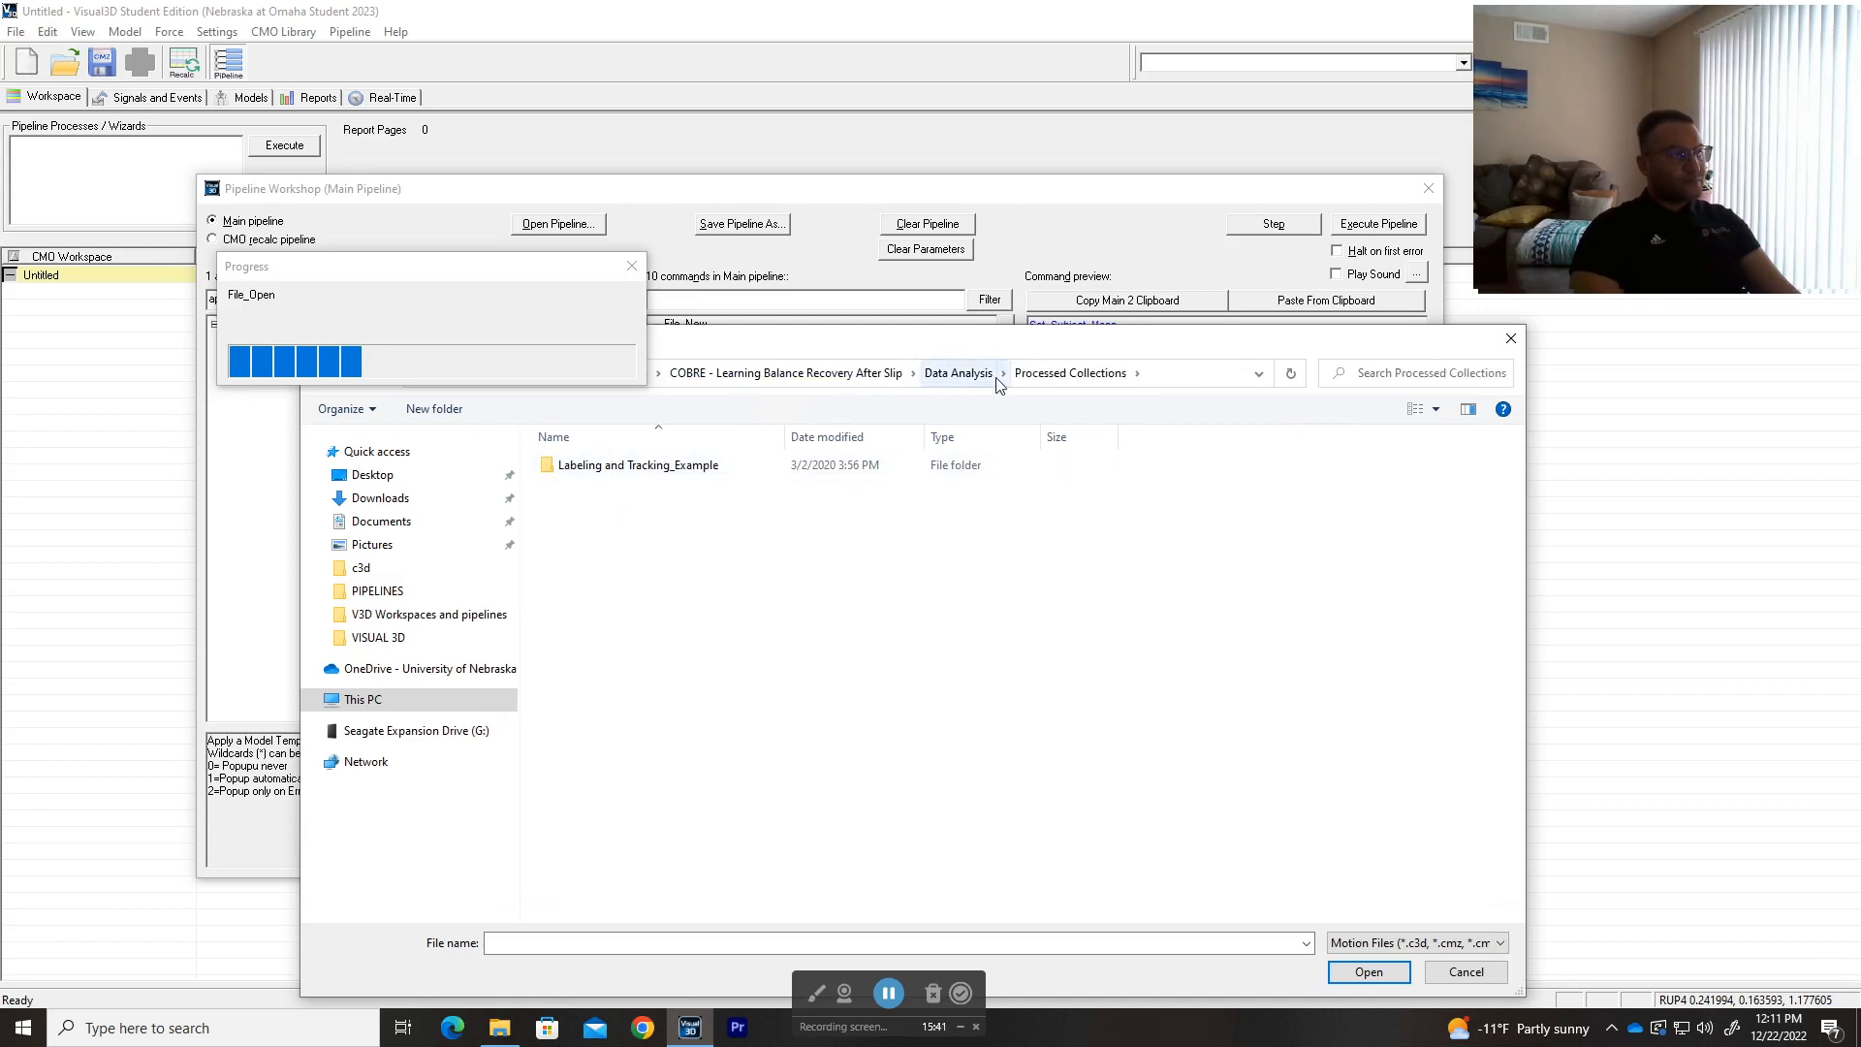
double_click(715, 469)
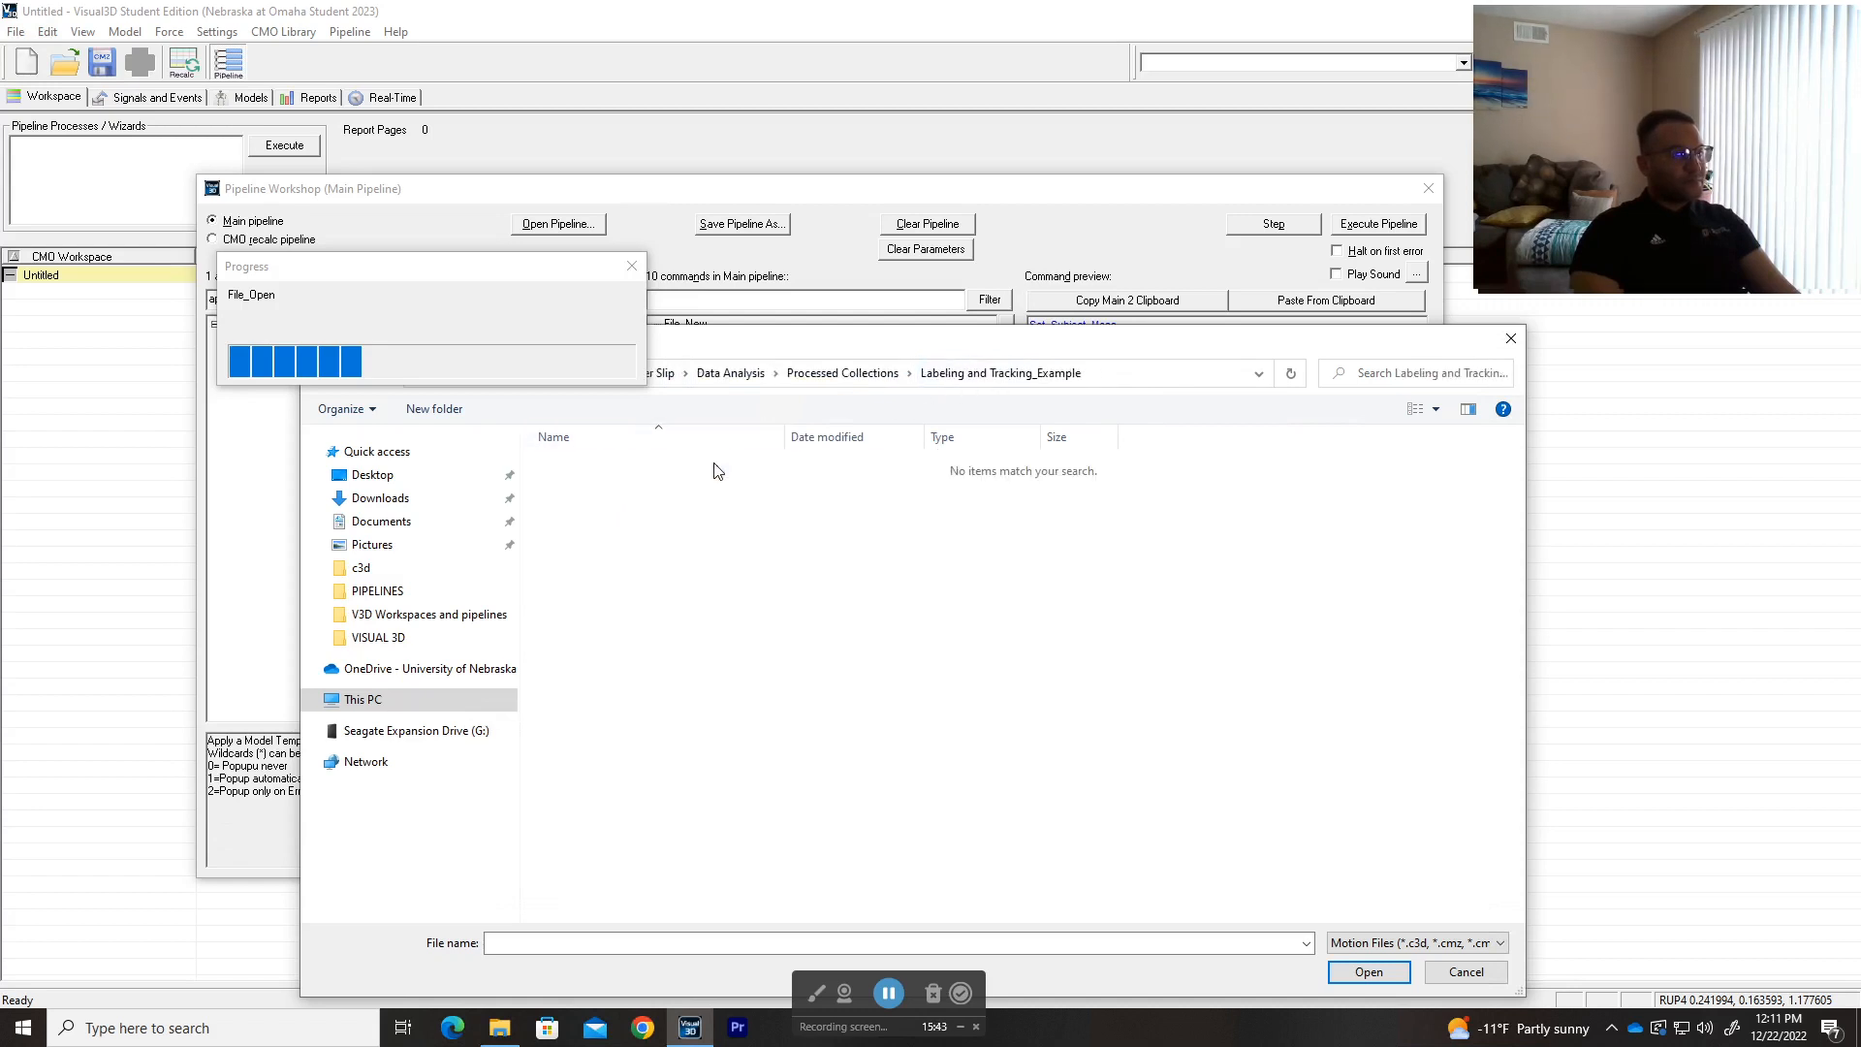
- Load the three Trimmed_s111_s1_DoubleLimbSlips tracked files from V3D Workspaces and pipelines > s111 > Session 1 as the motion files
left_click(776, 374)
left_click(858, 501)
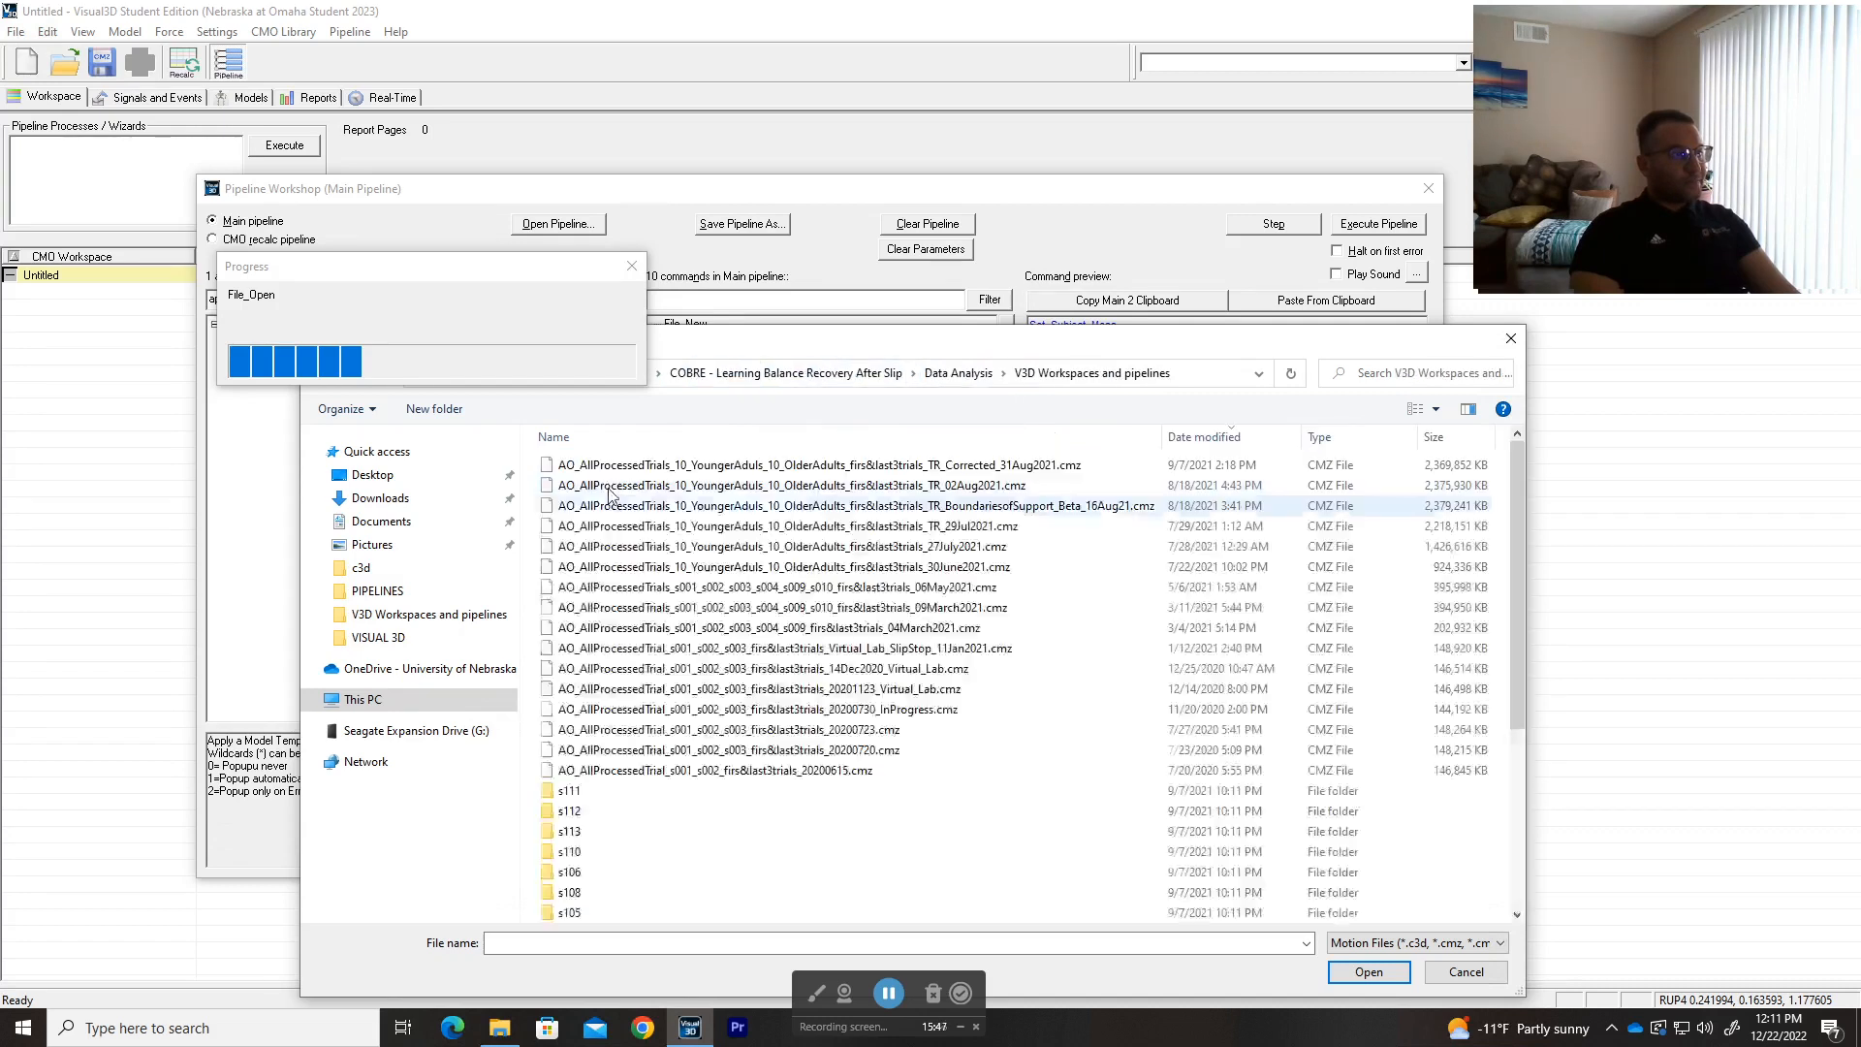
scroll(685, 562, "down", 5)
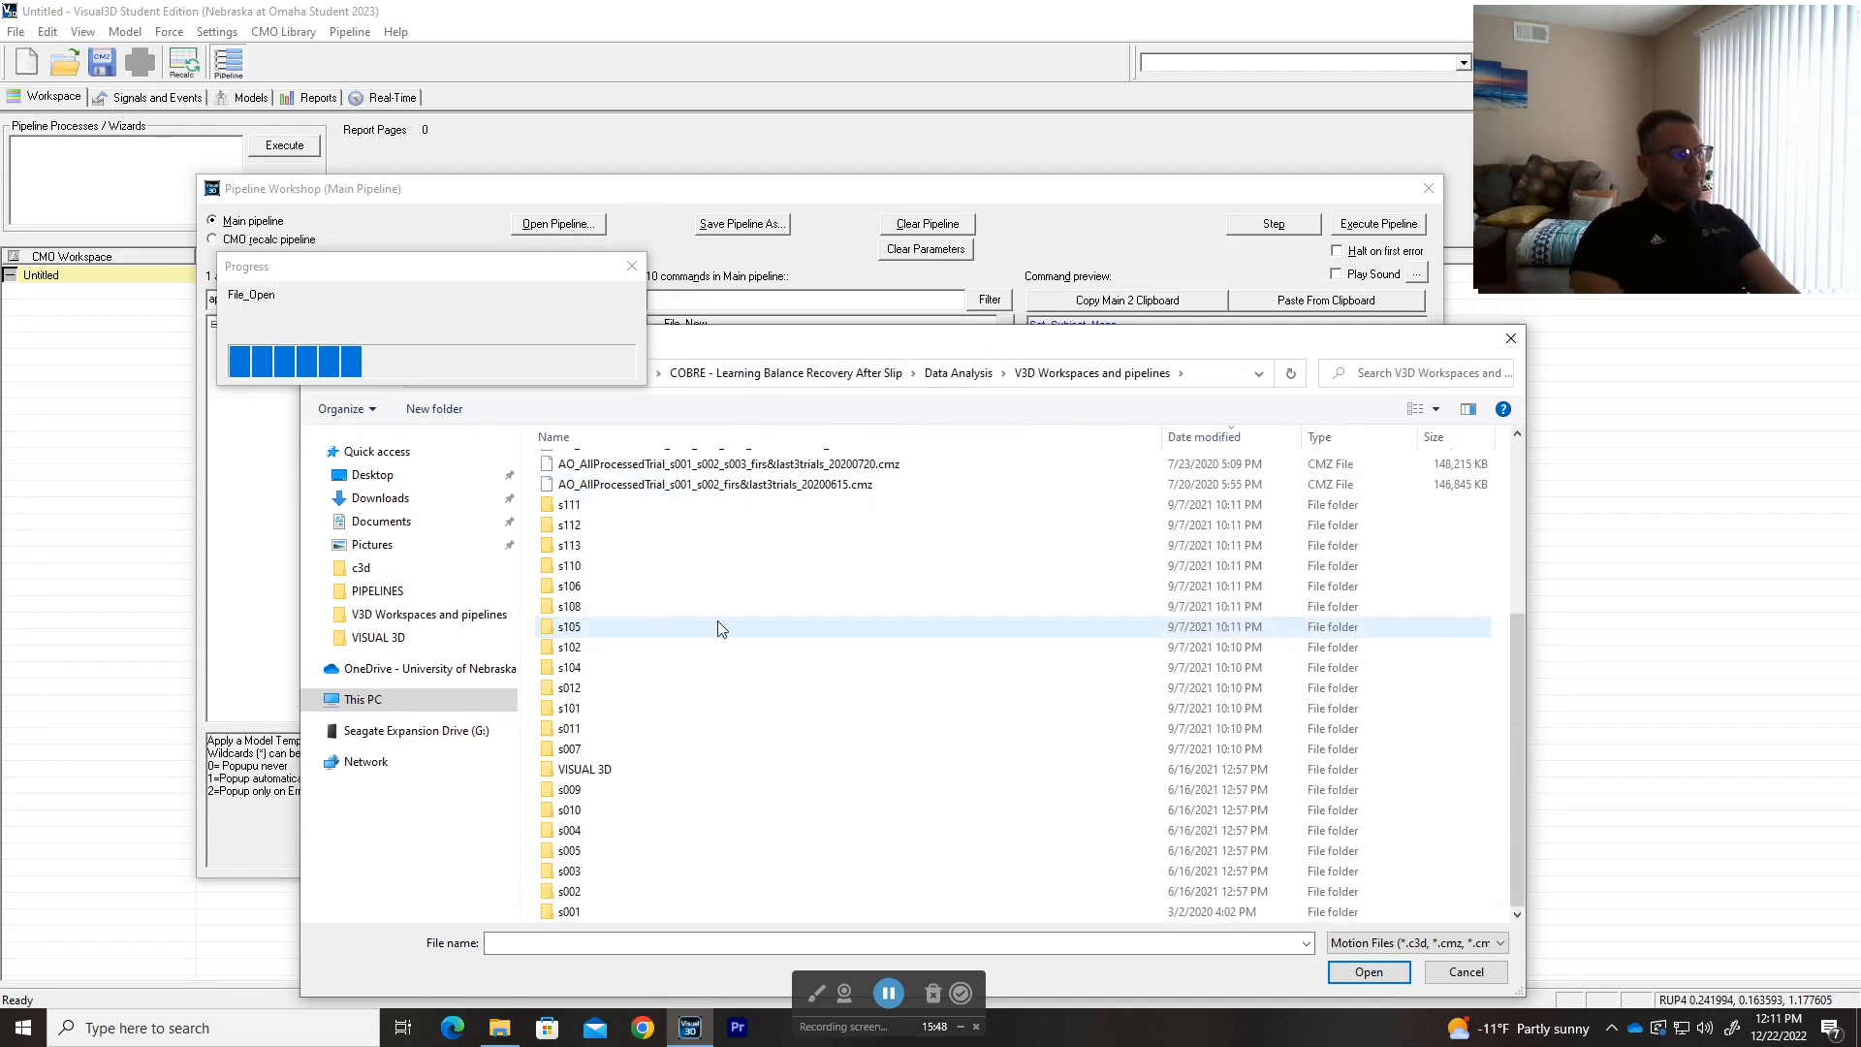
double_click(595, 506)
double_click(582, 465)
left_click_drag(768, 621, 708, 507)
key("Return")
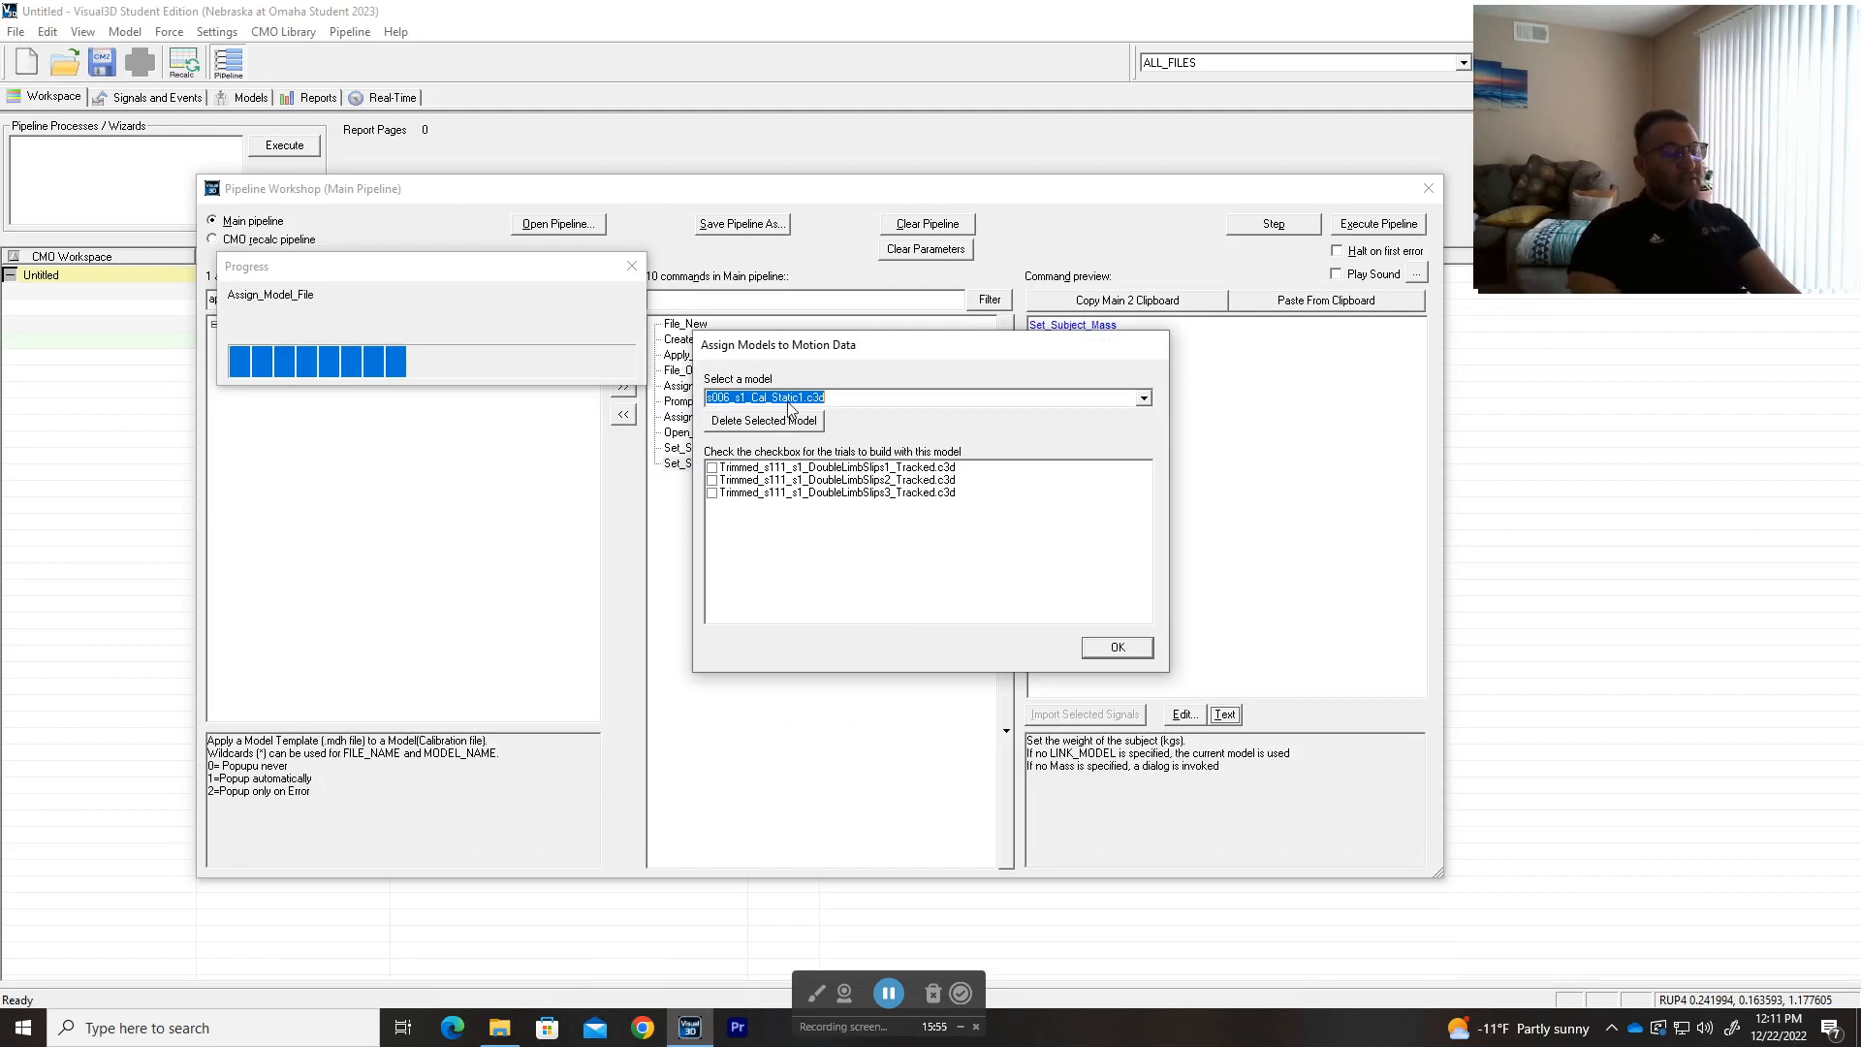
- Assign the s006_s1_Cal_Static1.c3d model to all three DoubleLimbSlips trials
left_click_drag(958, 365, 1082, 524)
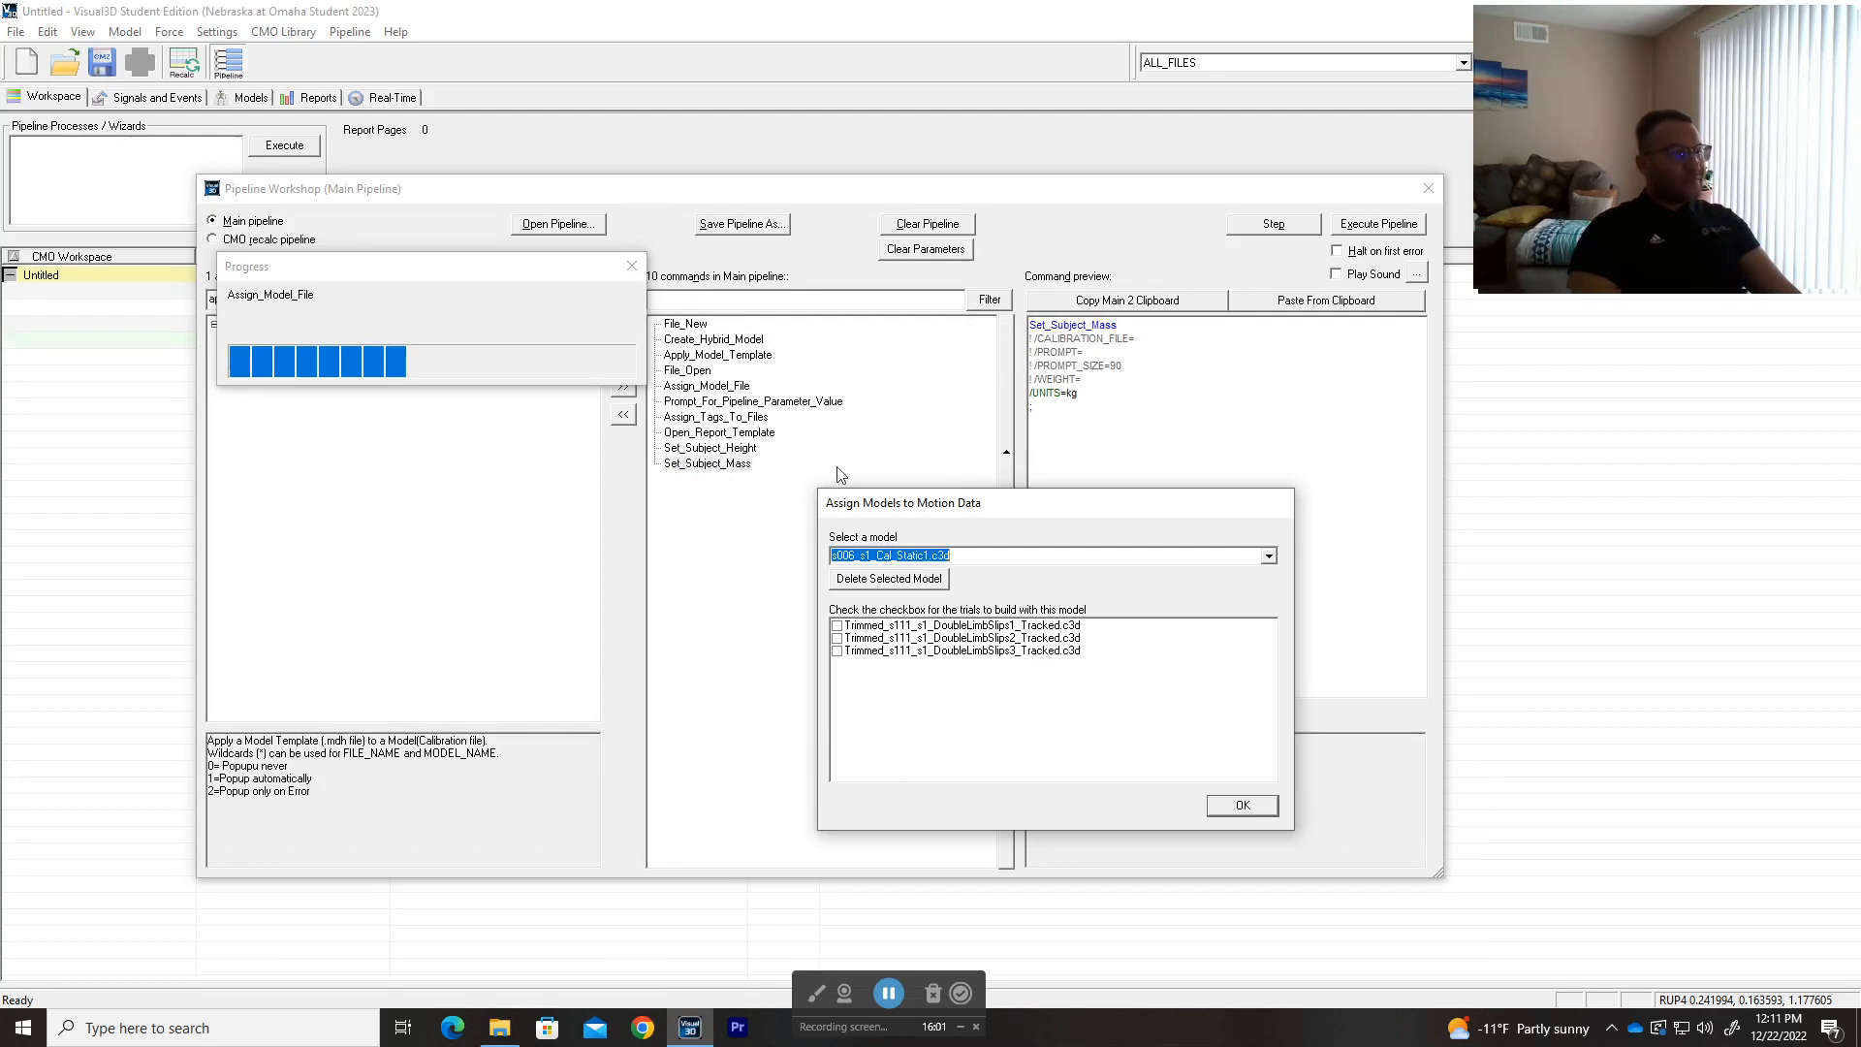
left_click(837, 625)
left_click(836, 638)
left_click(836, 651)
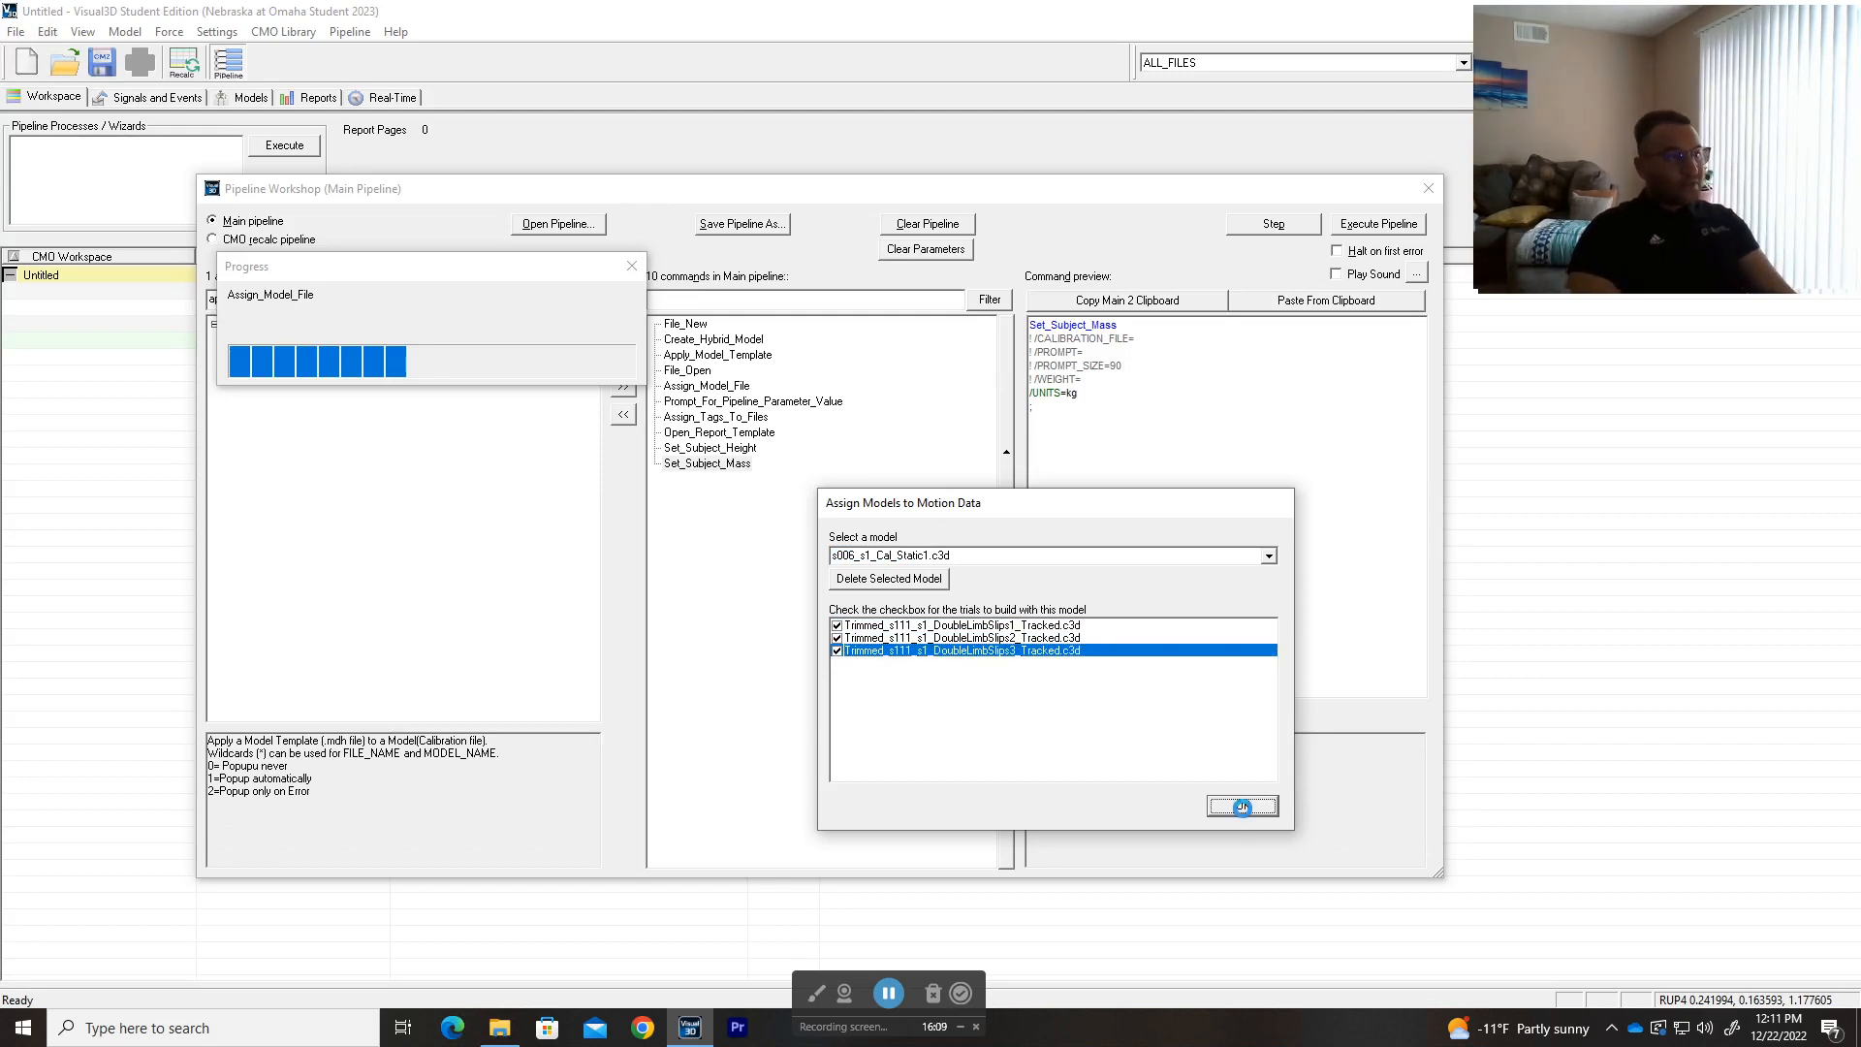
left_click(1237, 806)
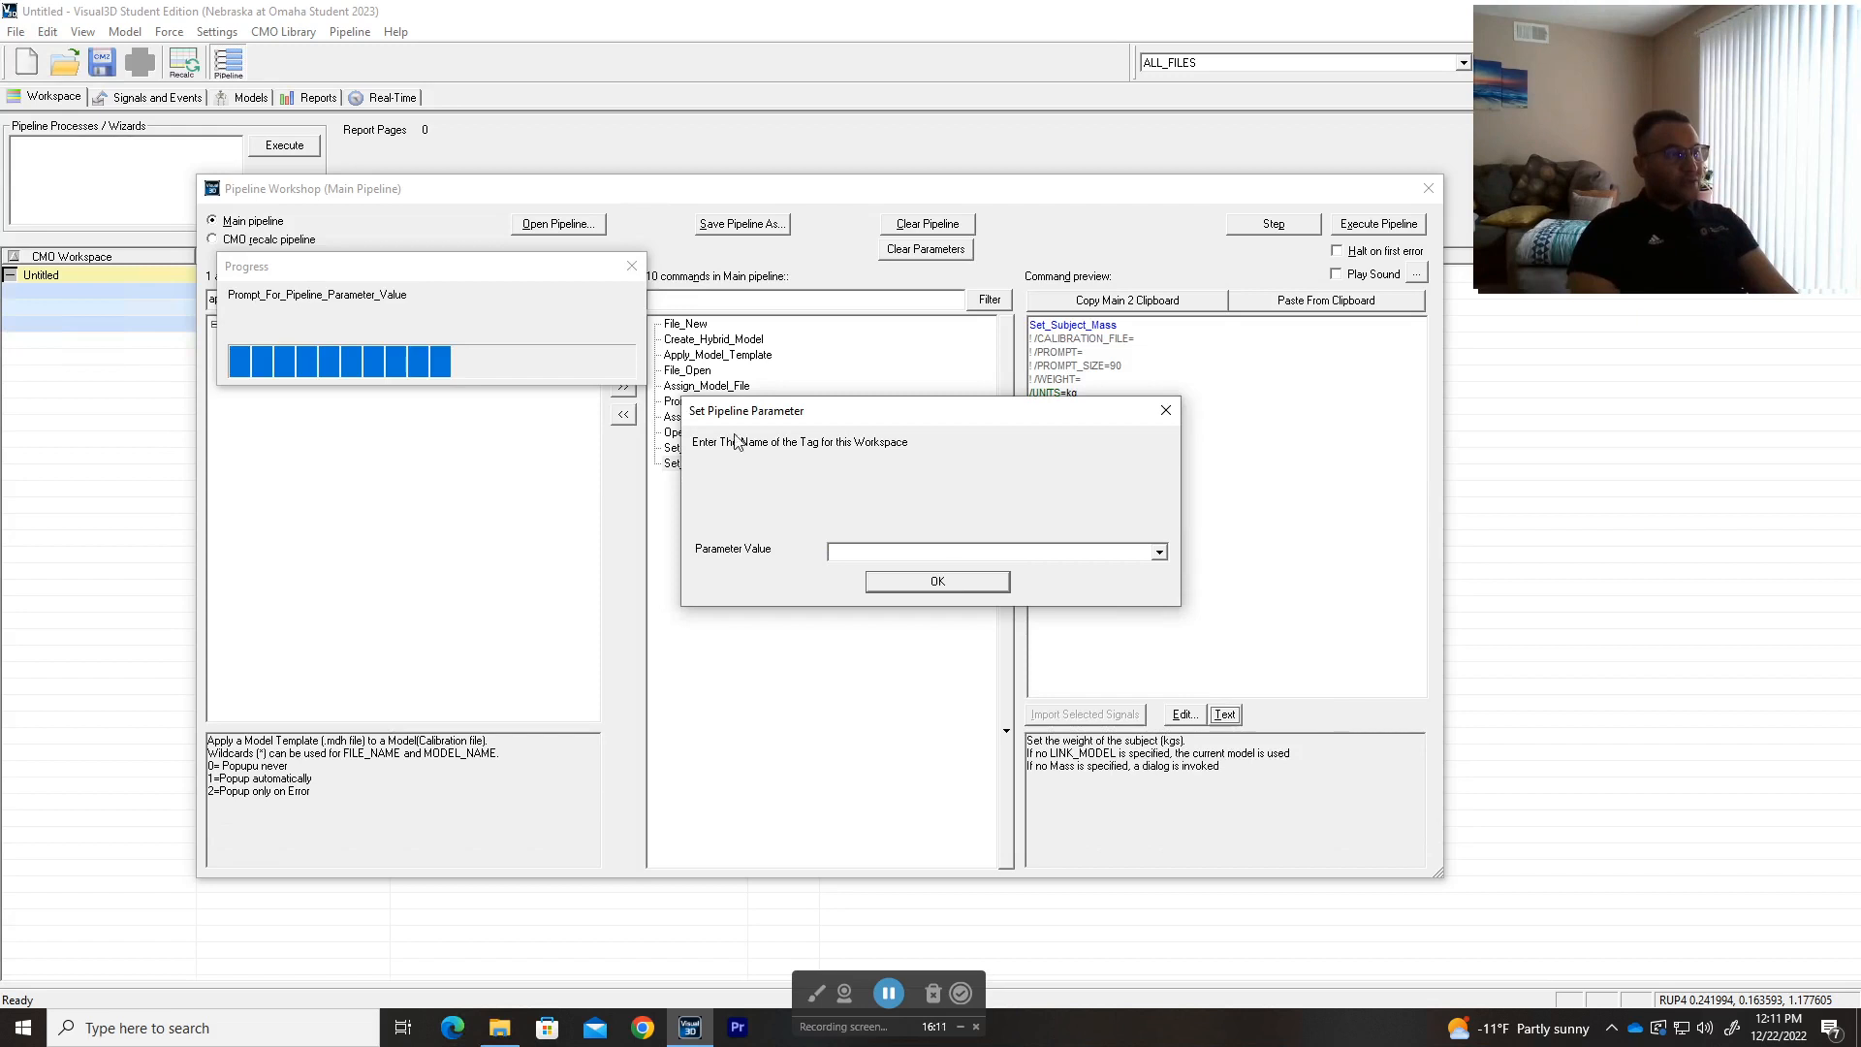
- Enter Older as the workspace tag name for the pipeline parameter prompt
left_click_drag(892, 424, 947, 467)
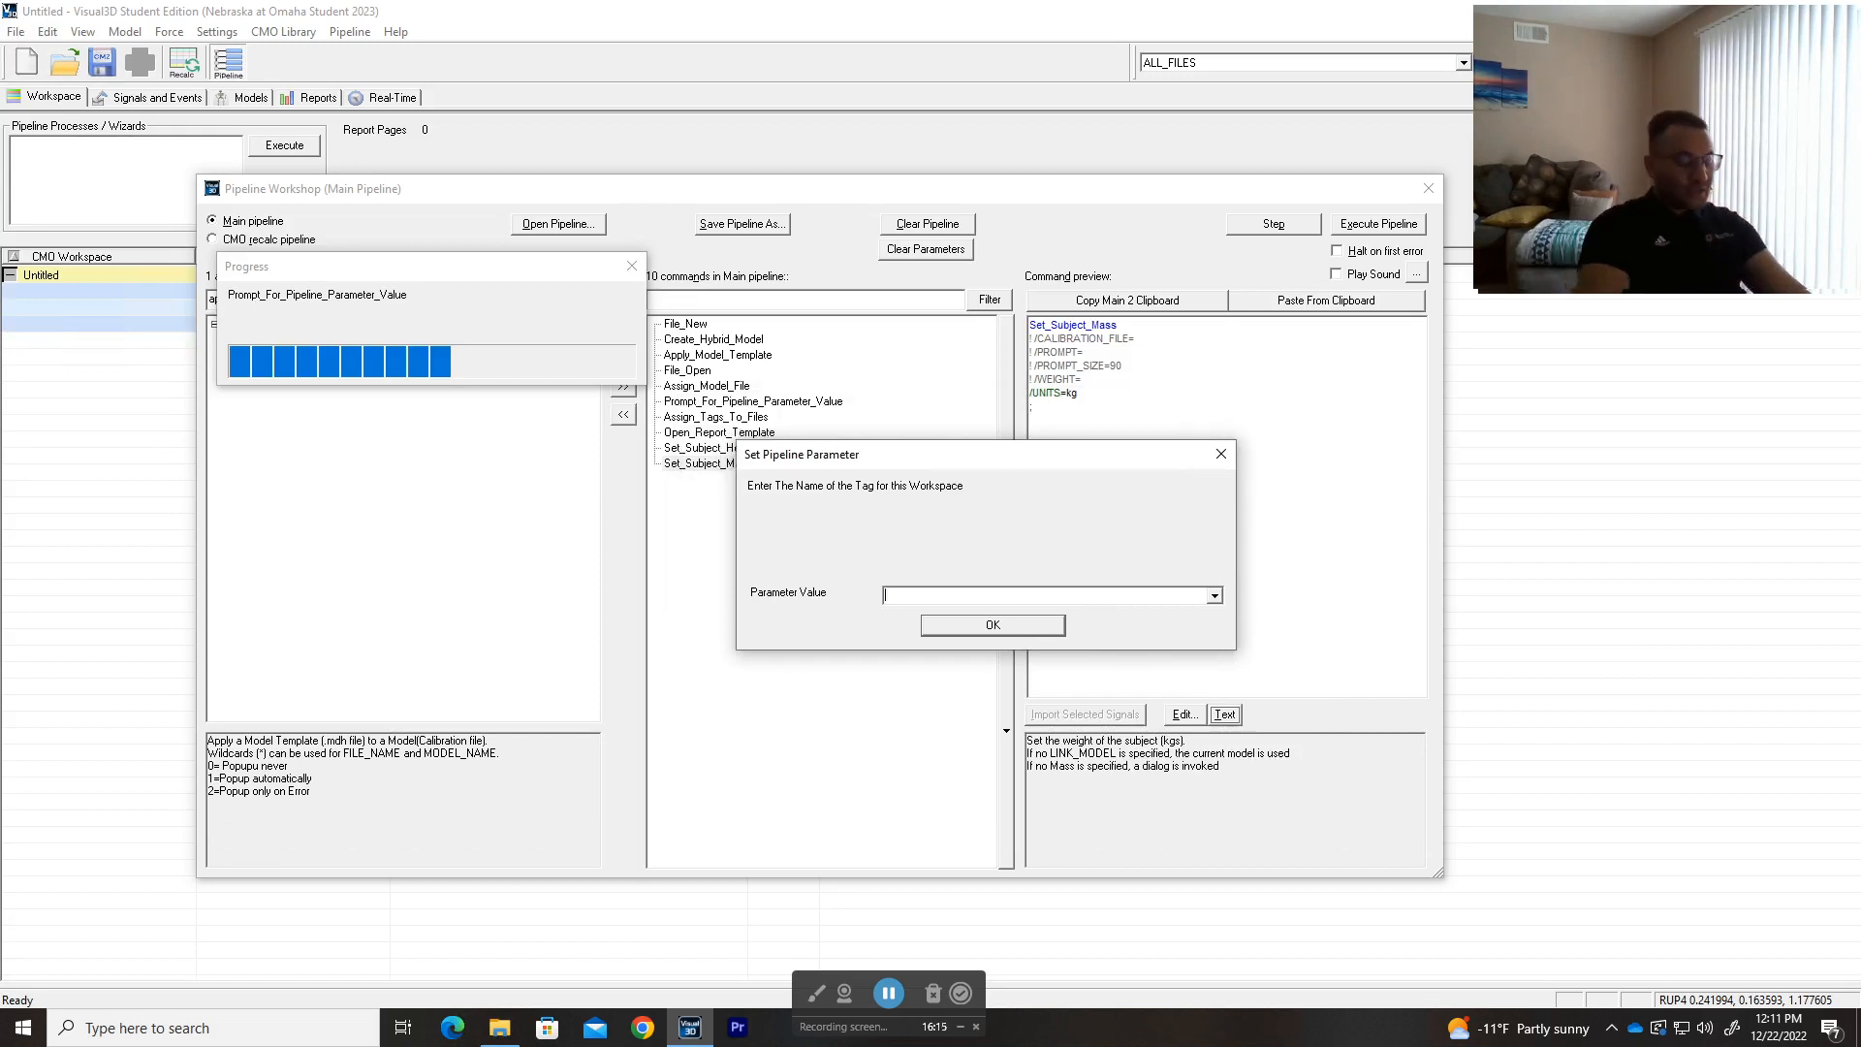
type("Older")
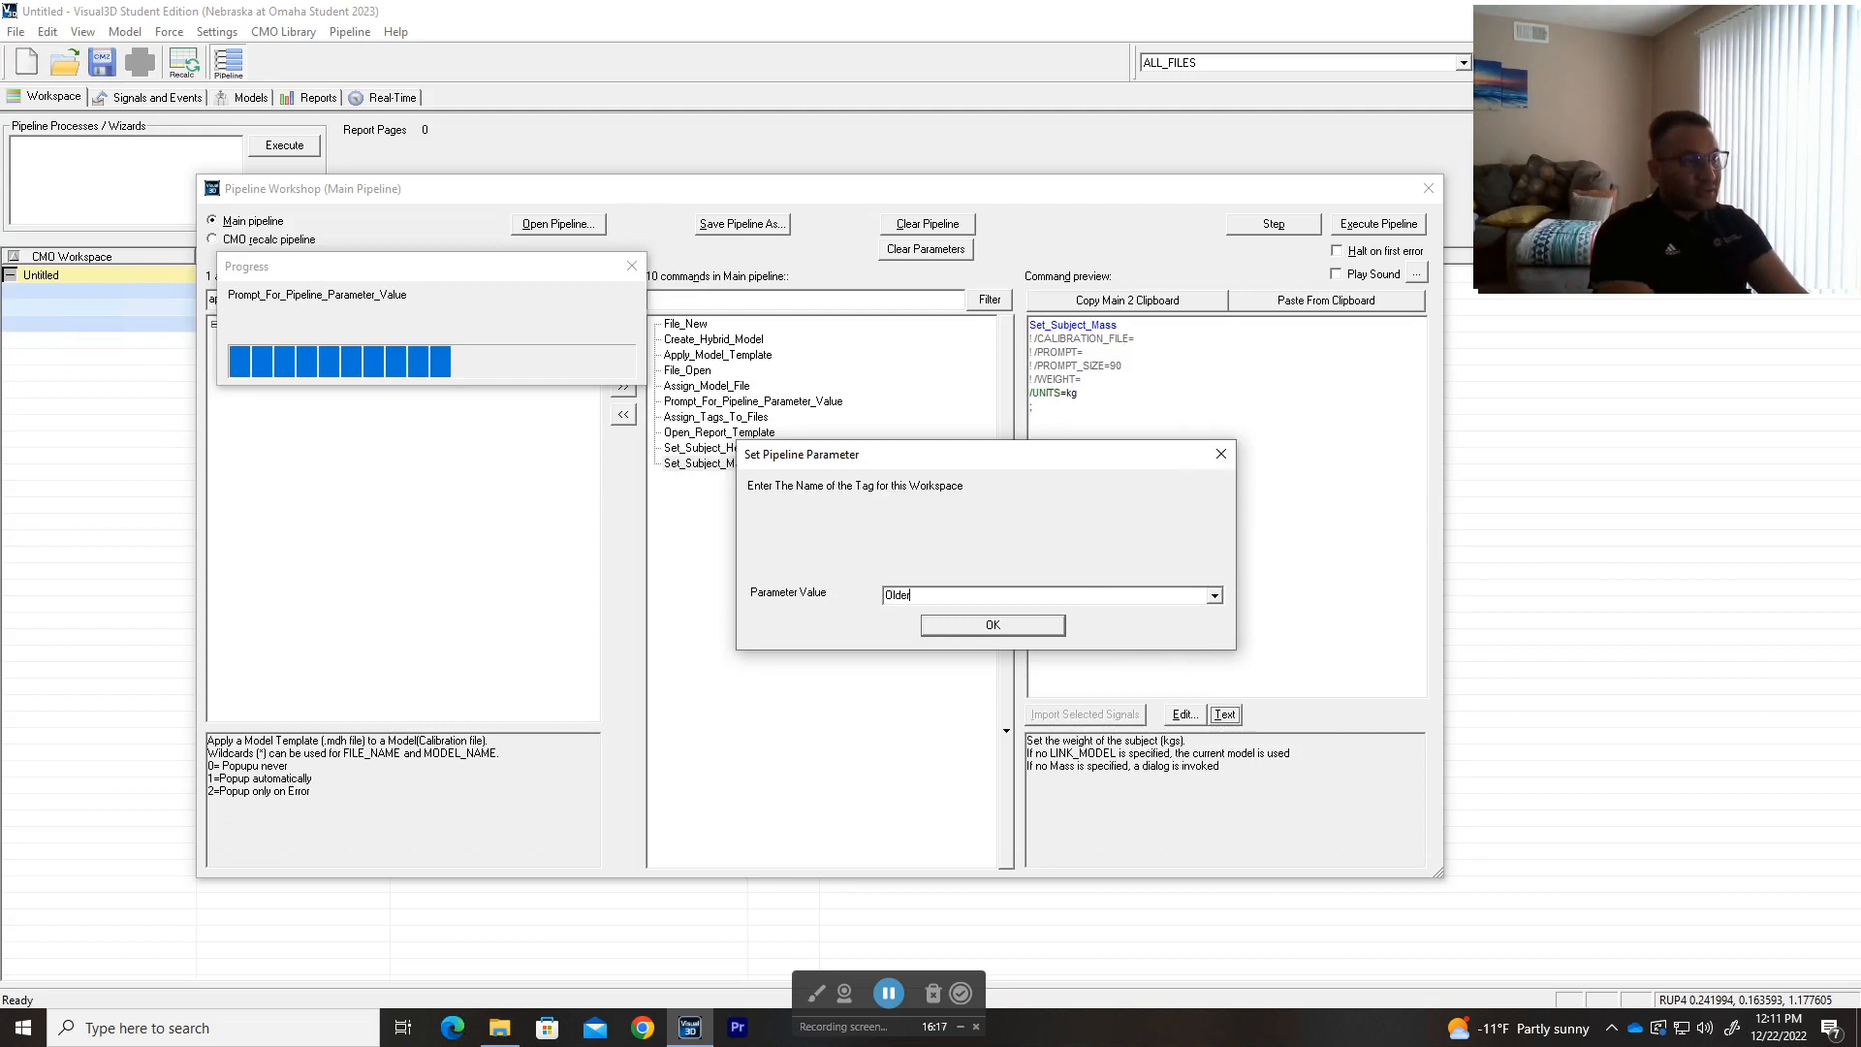
key("Return")
- Select all three DoubleLimbSlips files for file tagging, confirm, and skip choosing a report template
left_click_drag(719, 332, 912, 512)
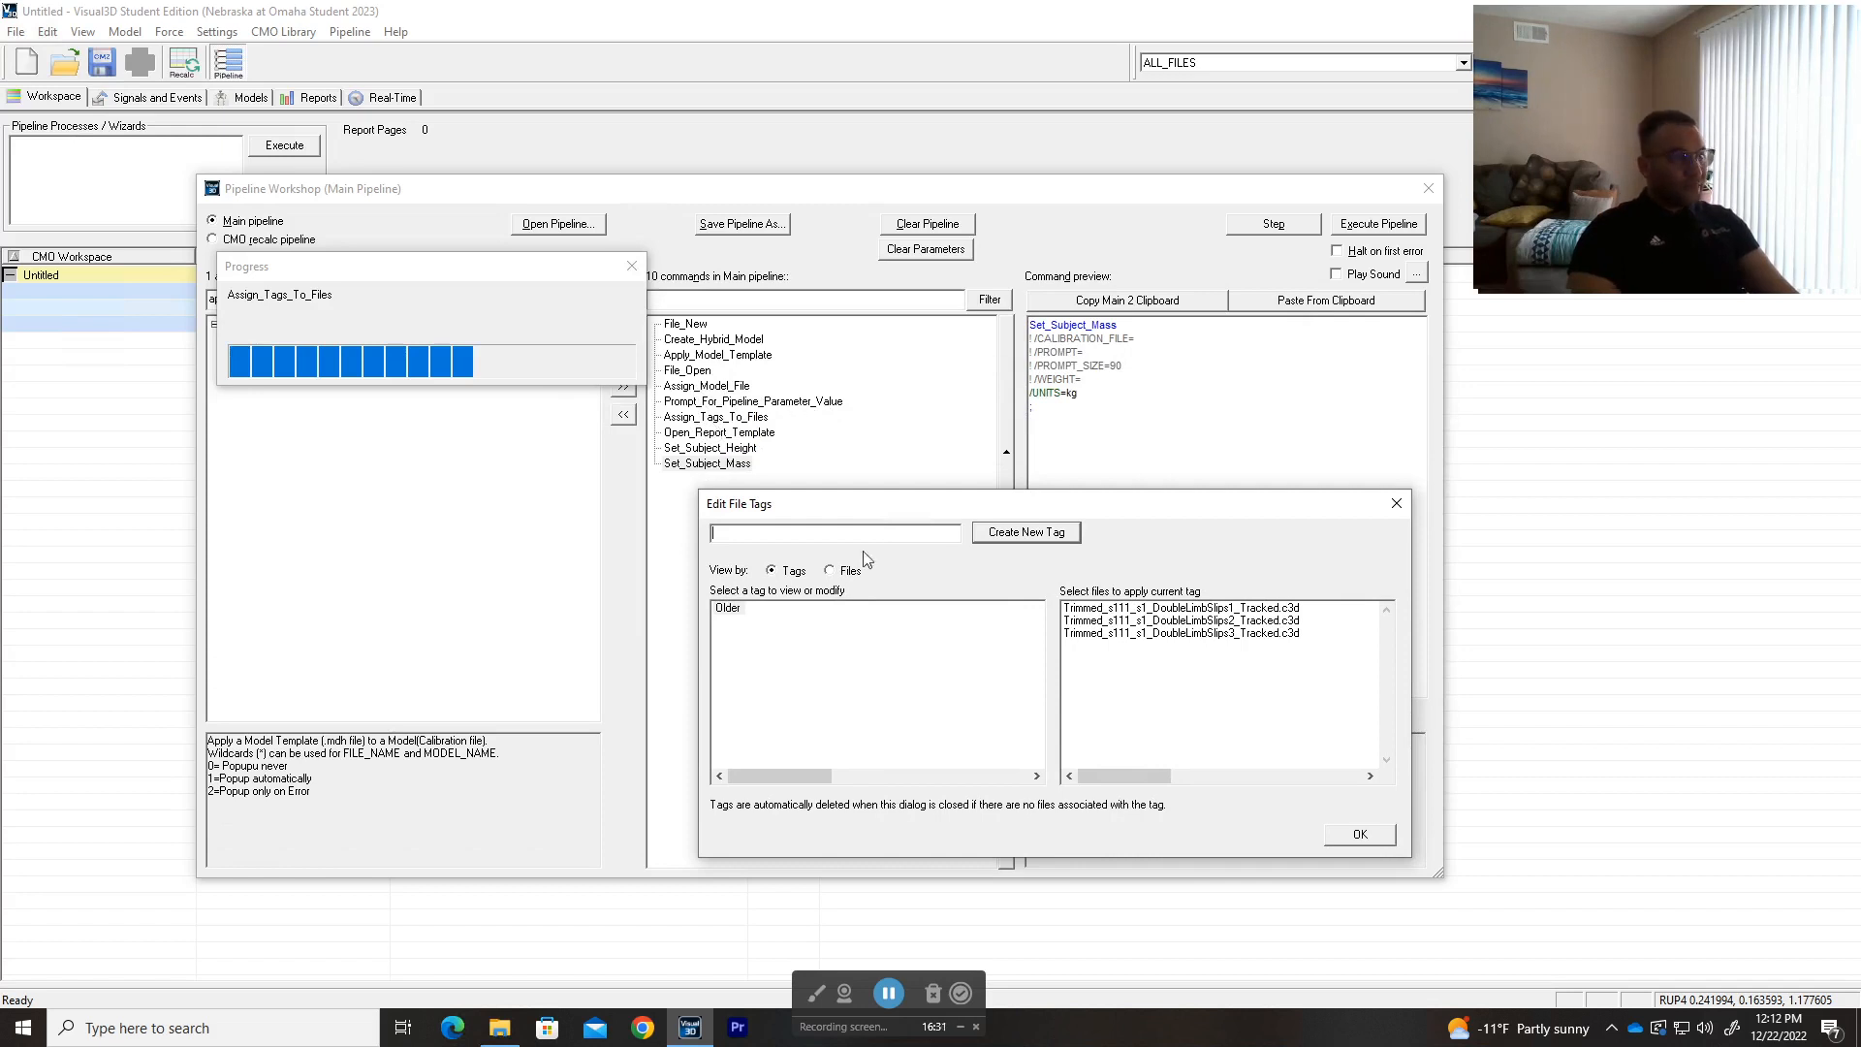
left_click(1227, 630)
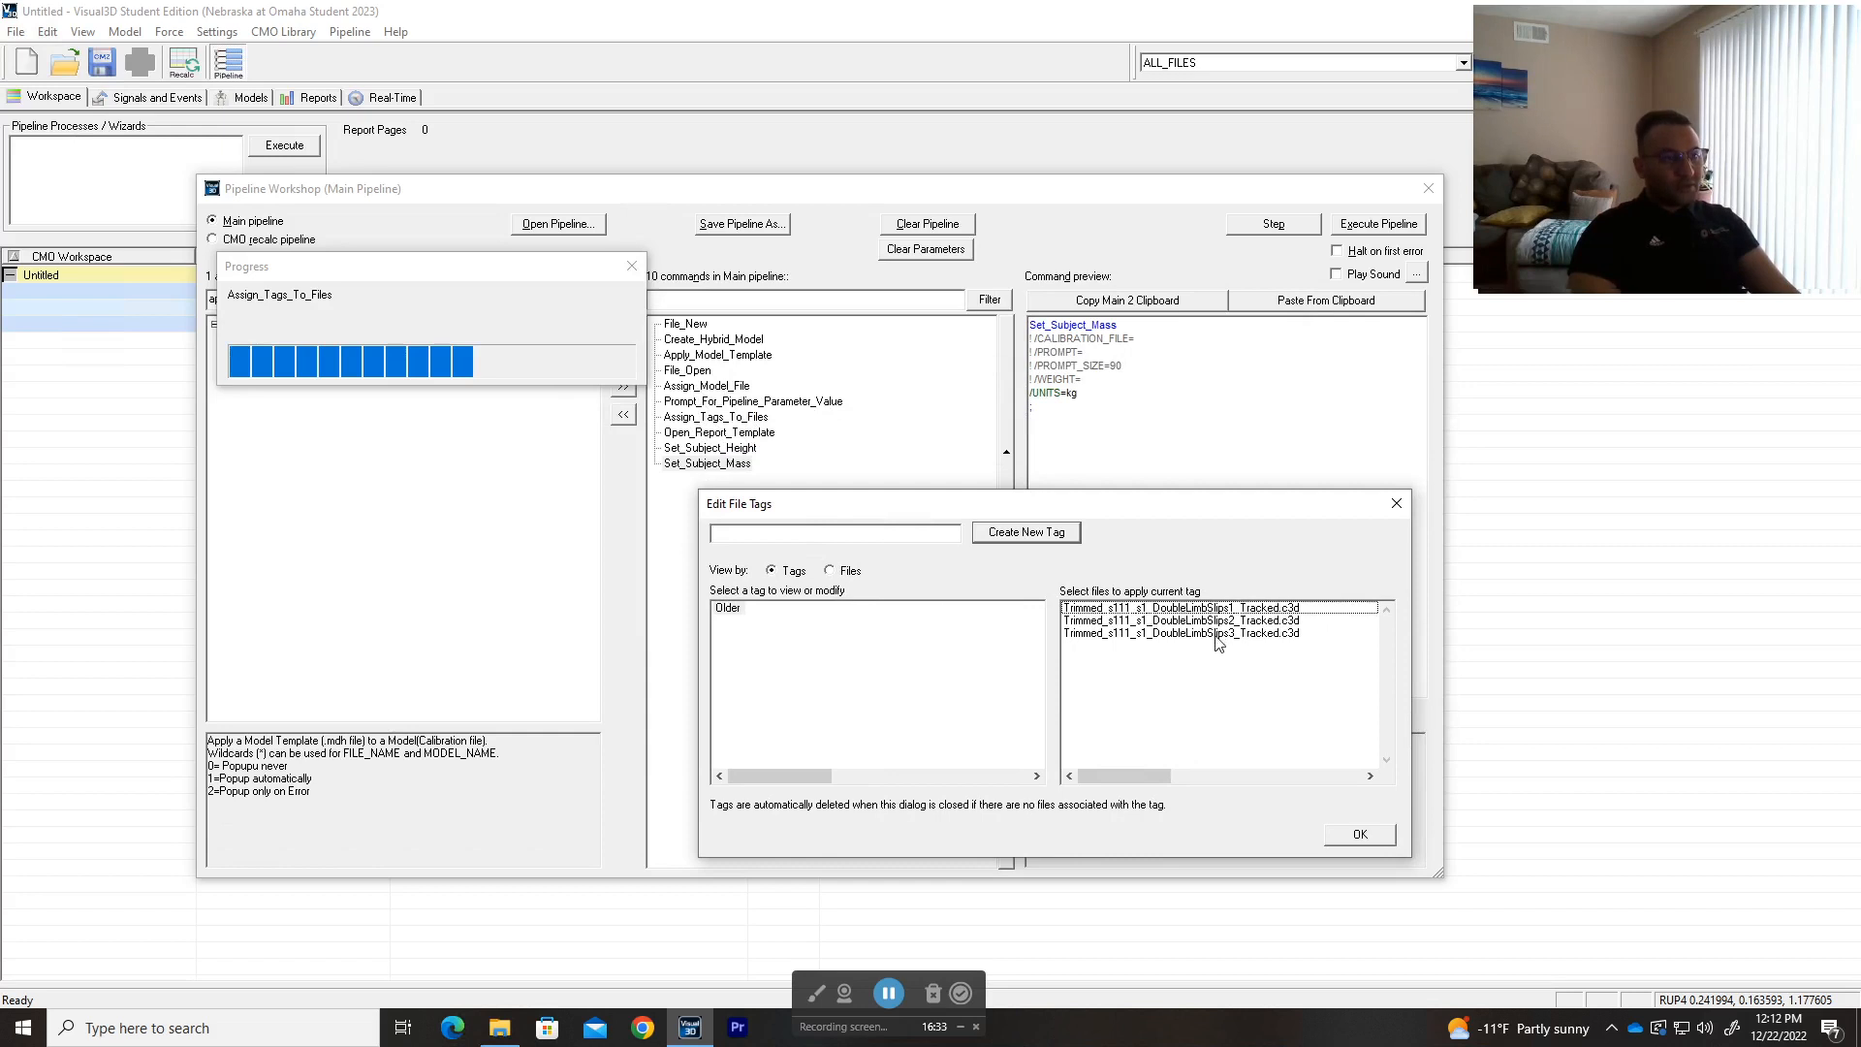
left_click(1218, 635)
left_click(1209, 609, "shift")
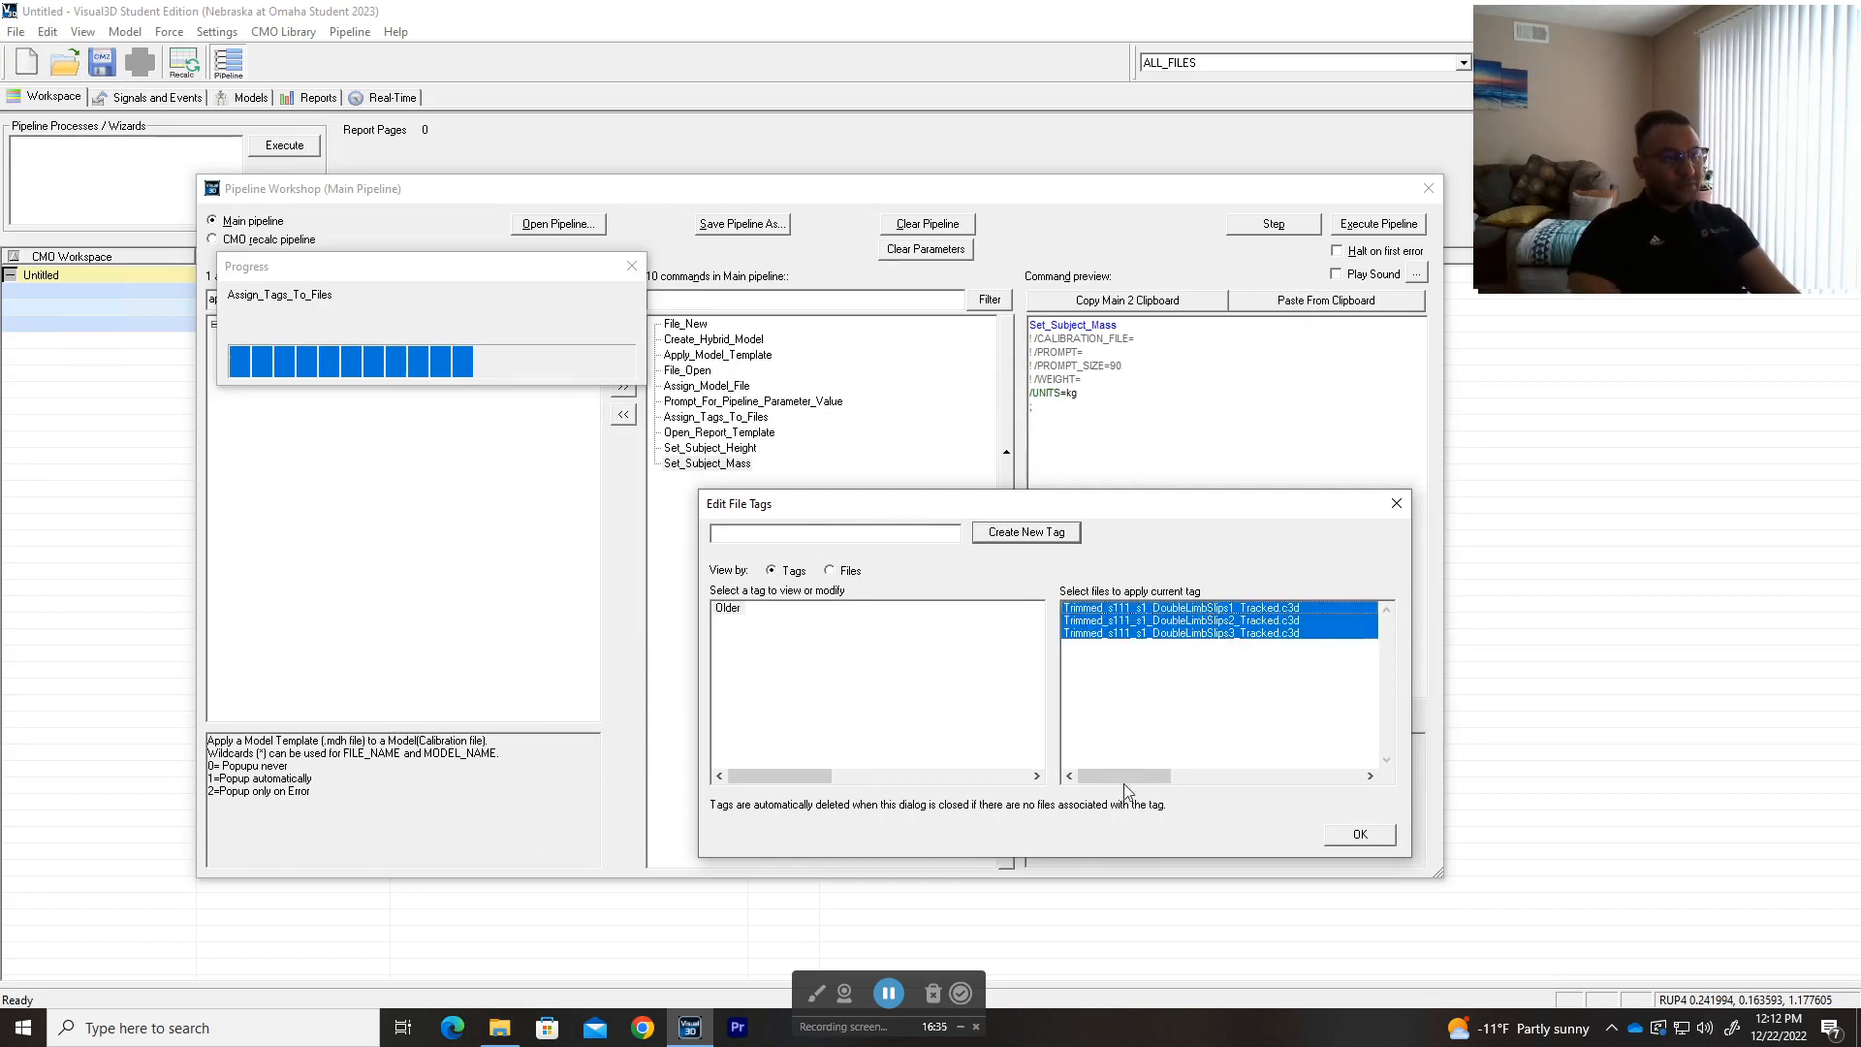
left_click(1383, 841)
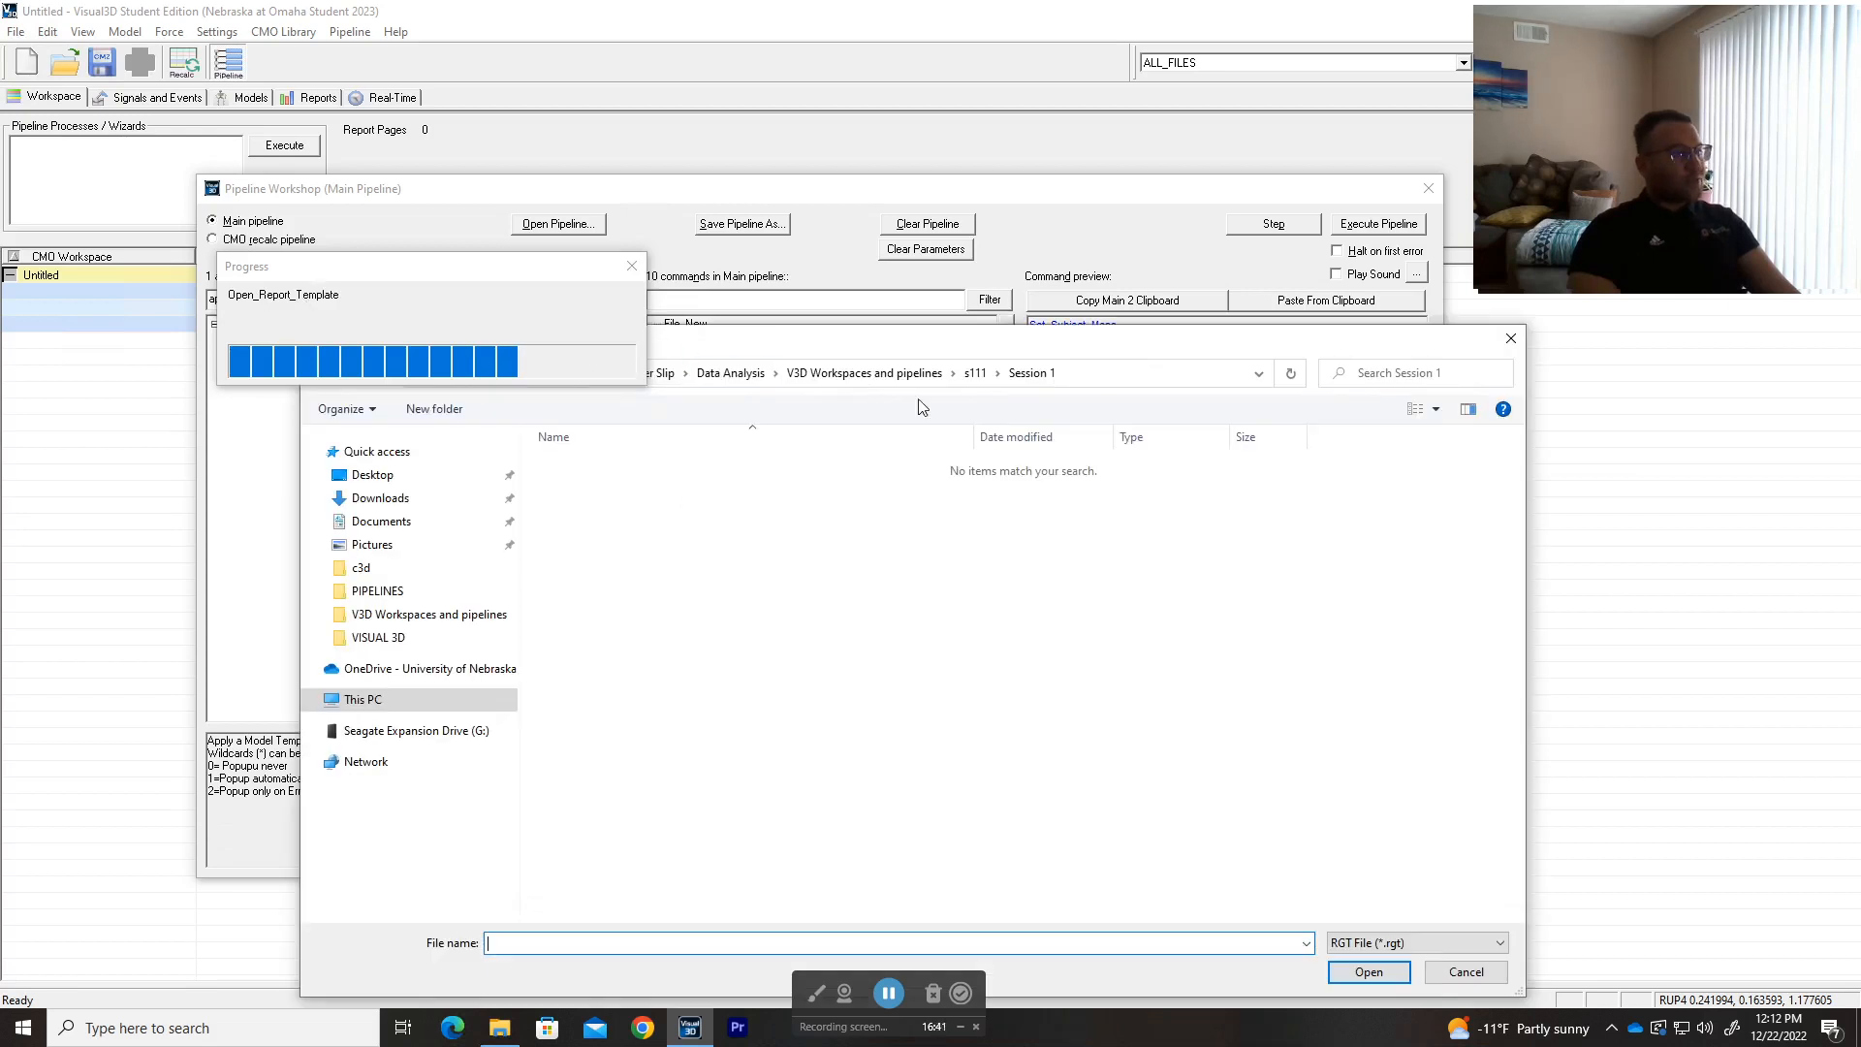
left_click(1509, 342)
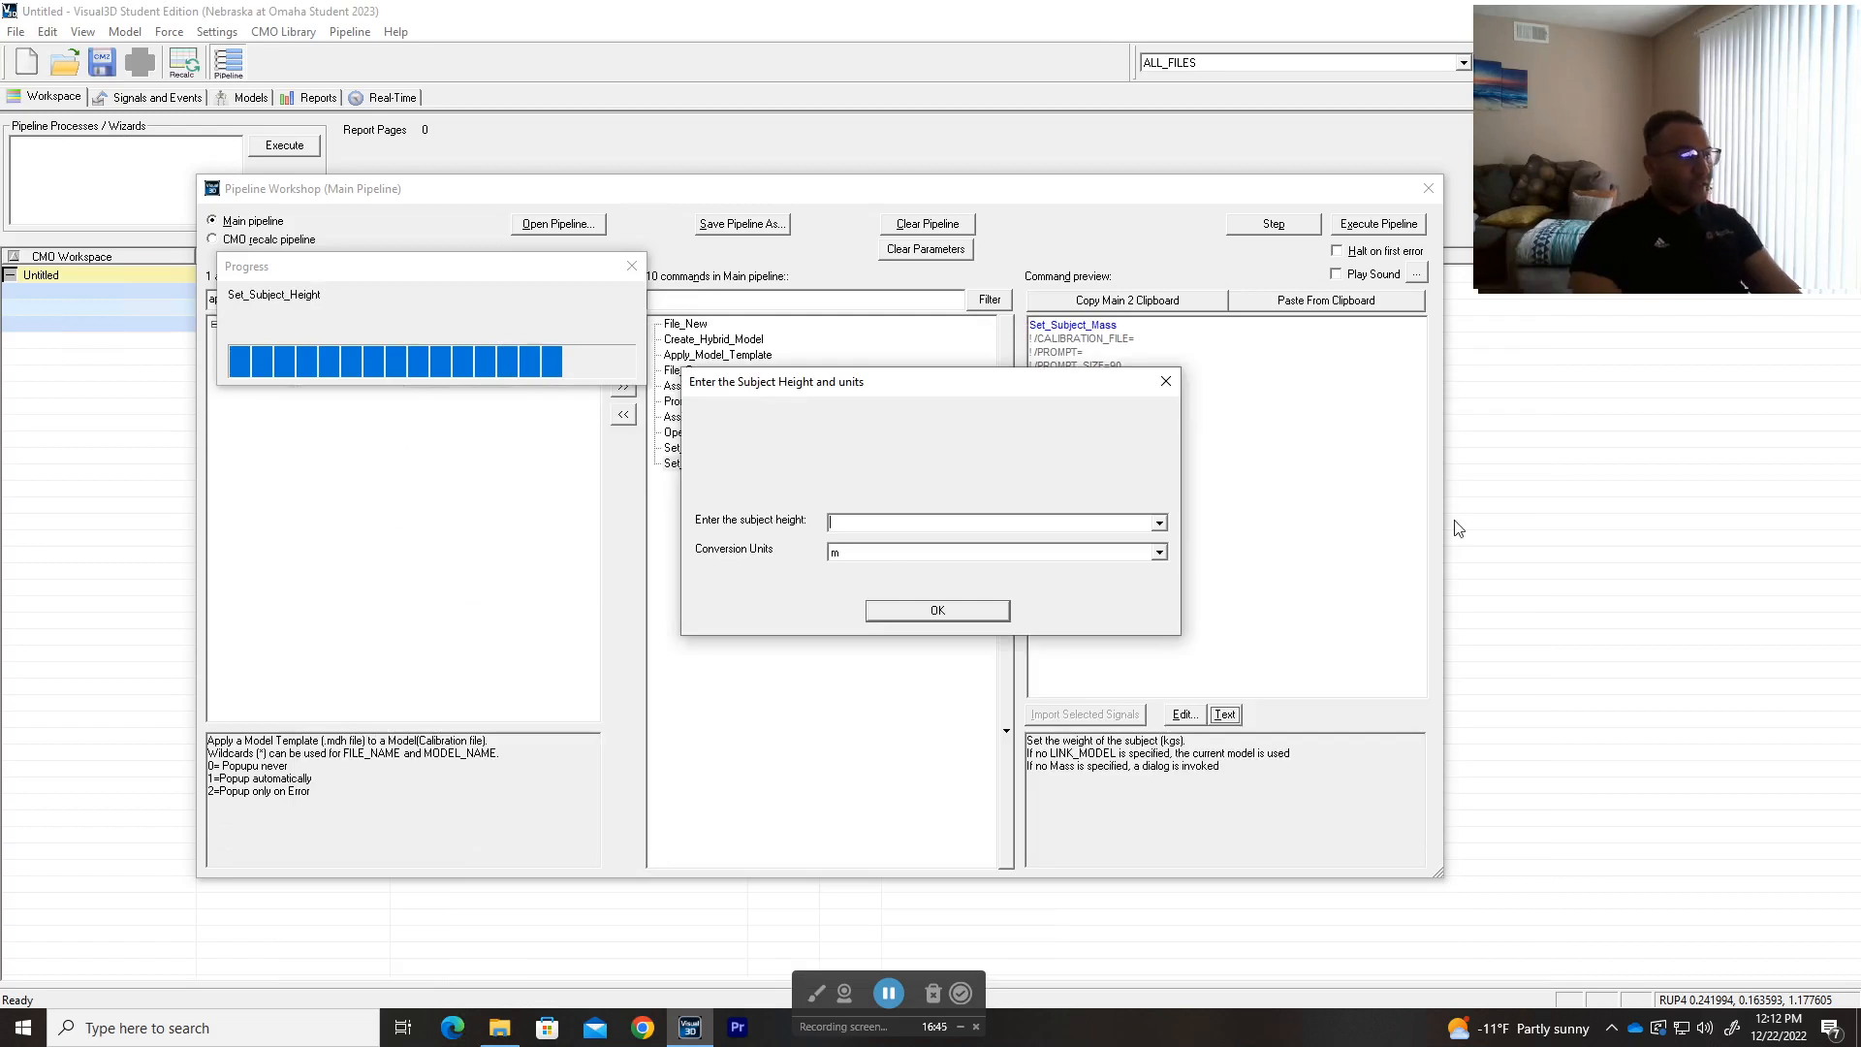
- Set the subject's height to 1.75 m and mass to 85 kg
type("1.7")
type("8")
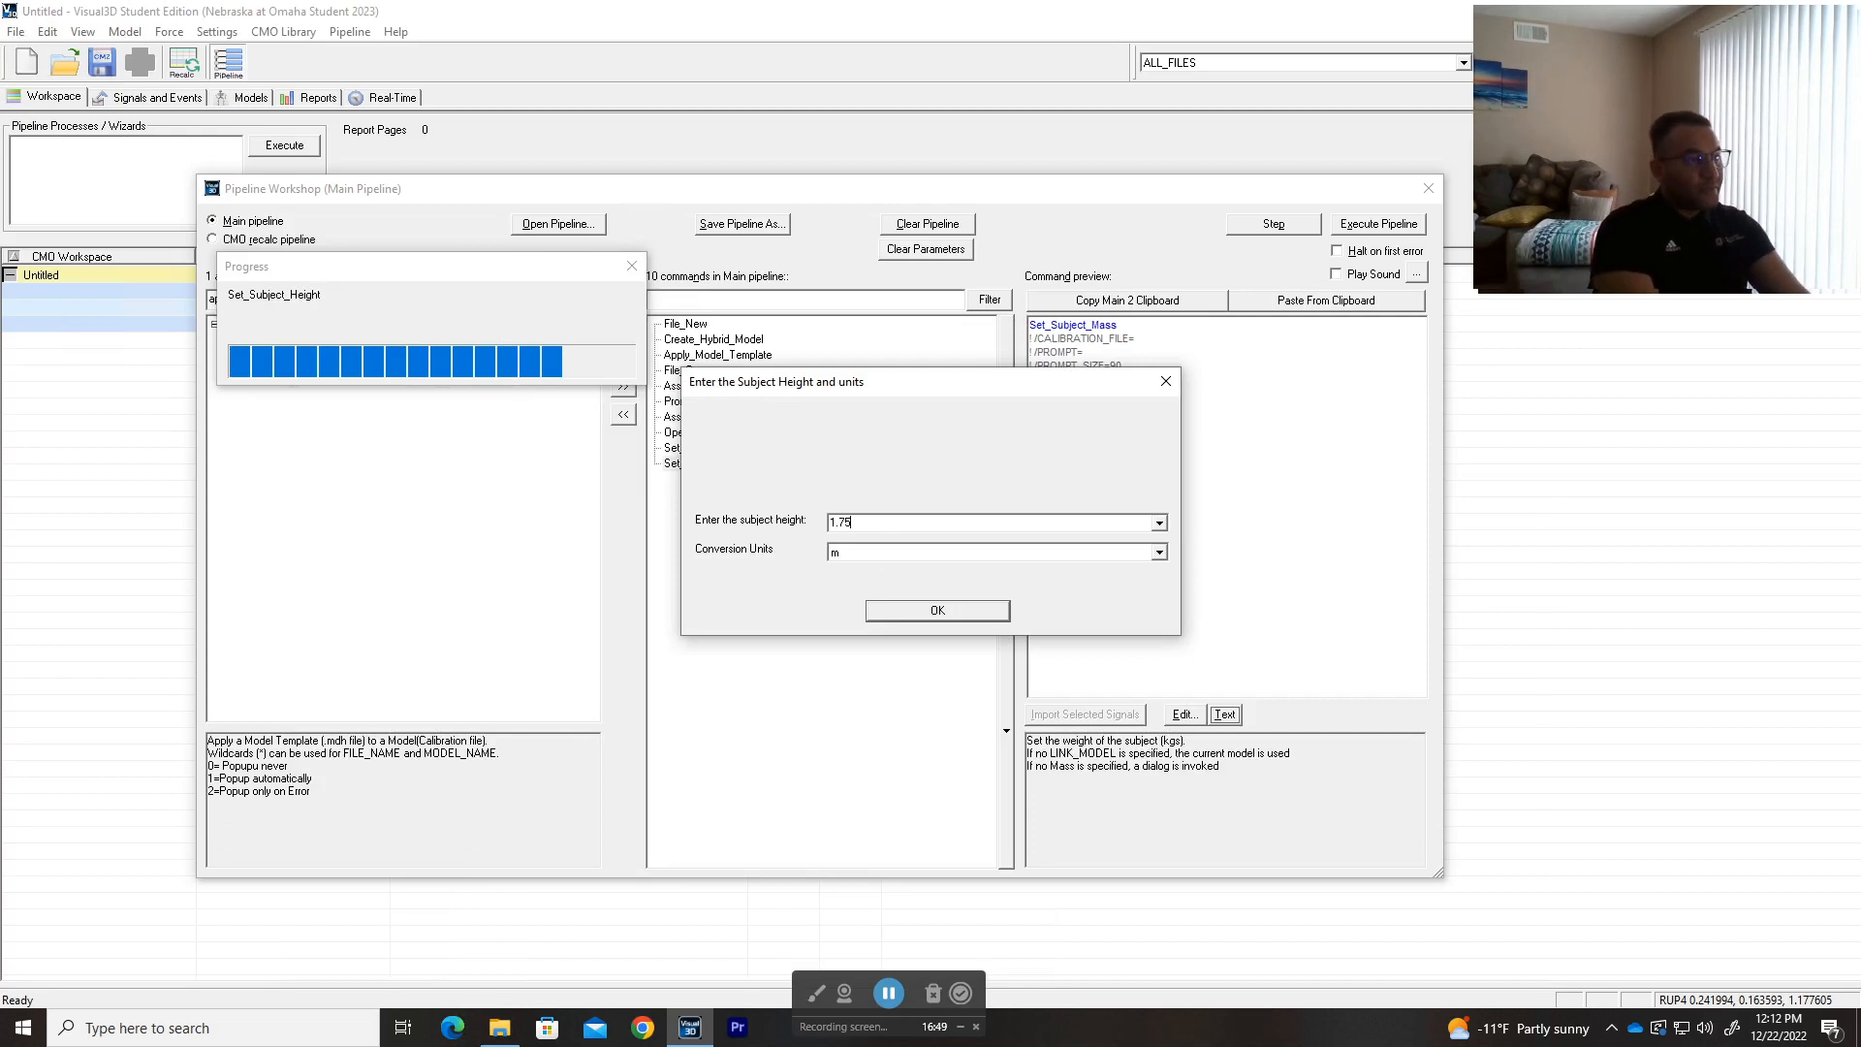
key("Return")
left_click(872, 522)
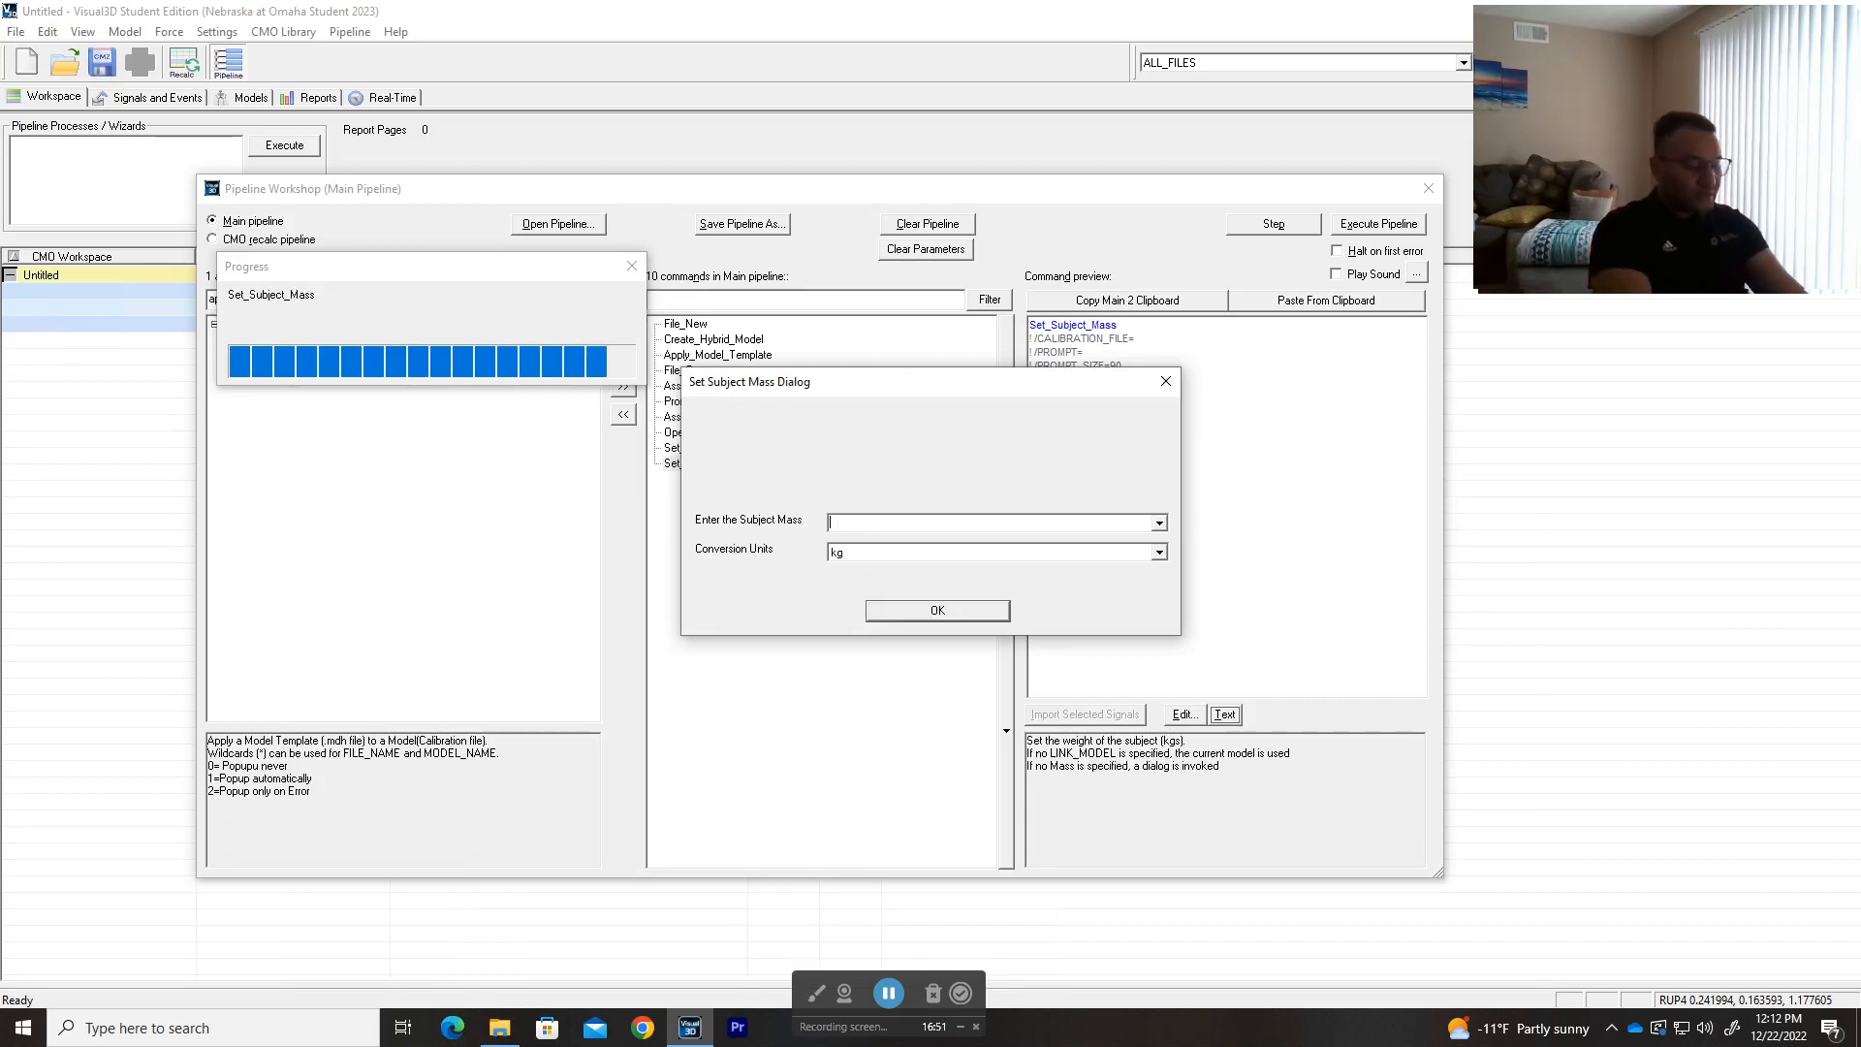
type("80")
key("Return")
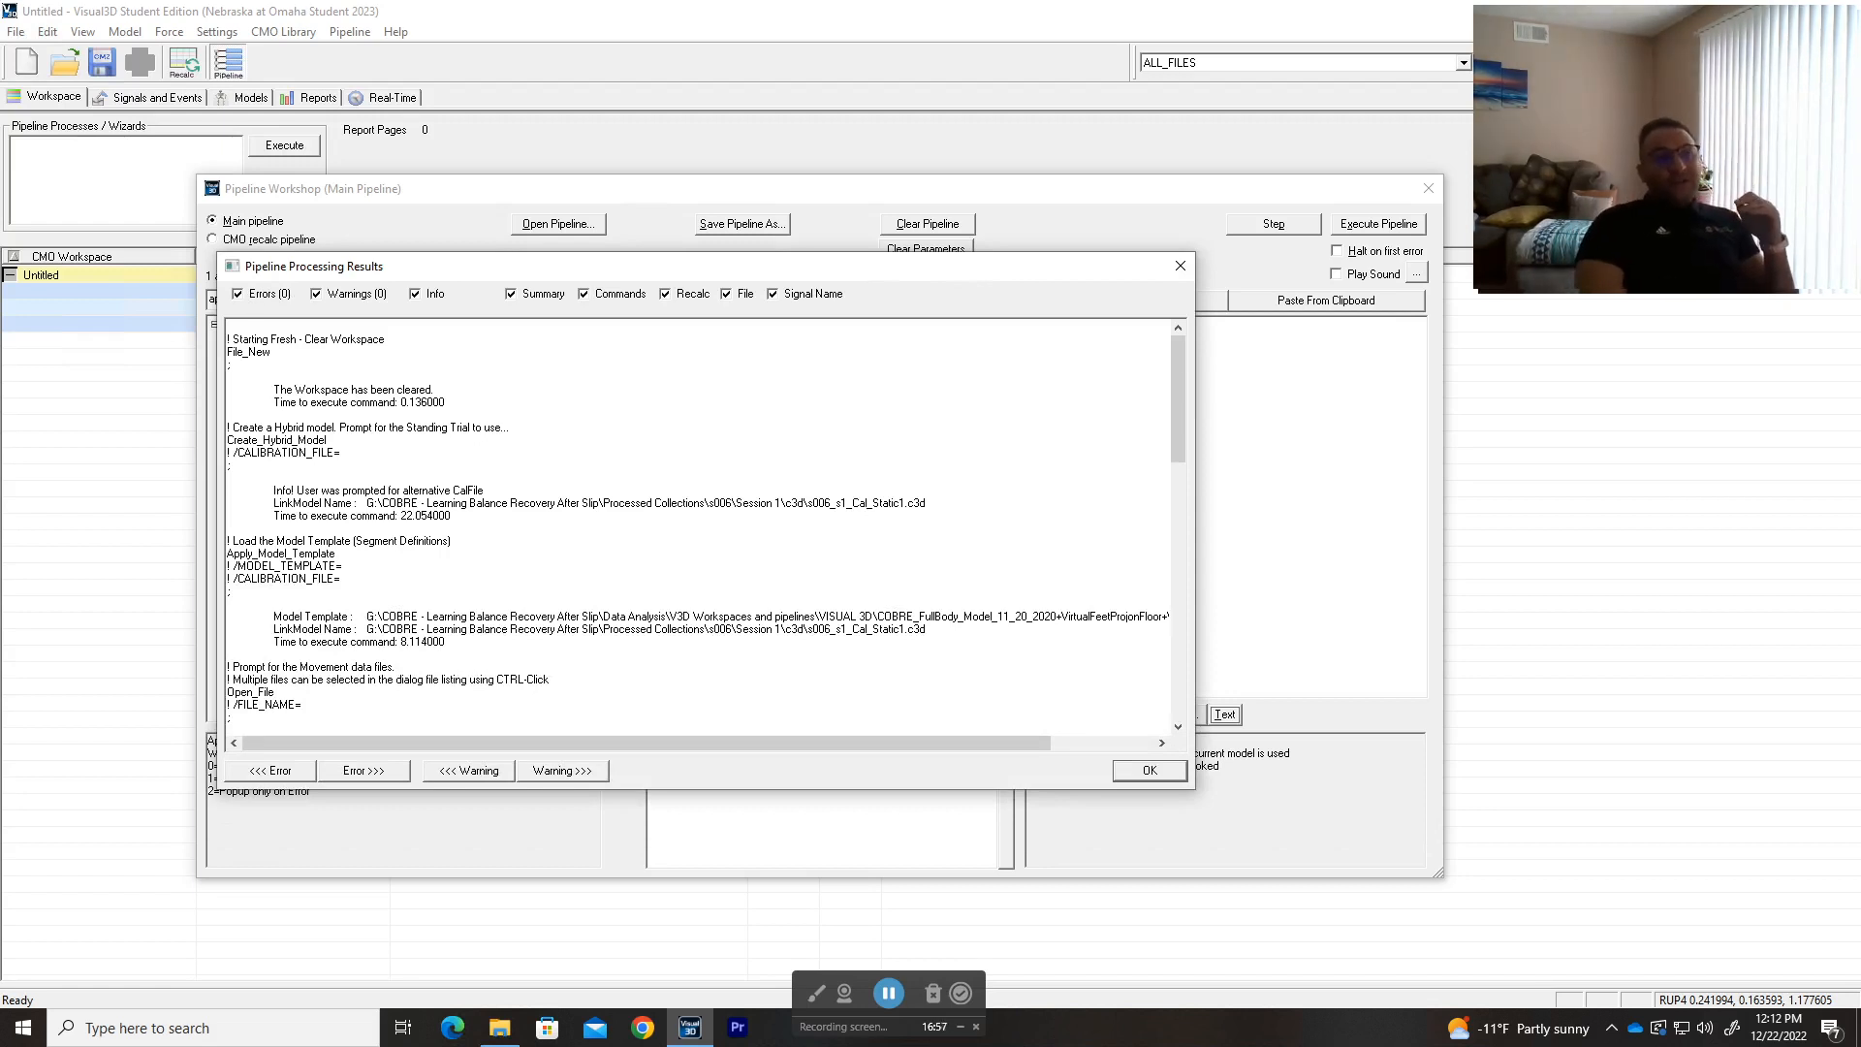
- Review the pipeline processing results from the first command through Set_Subject_Mass, and close the report
left_click_drag(359, 283, 410, 287)
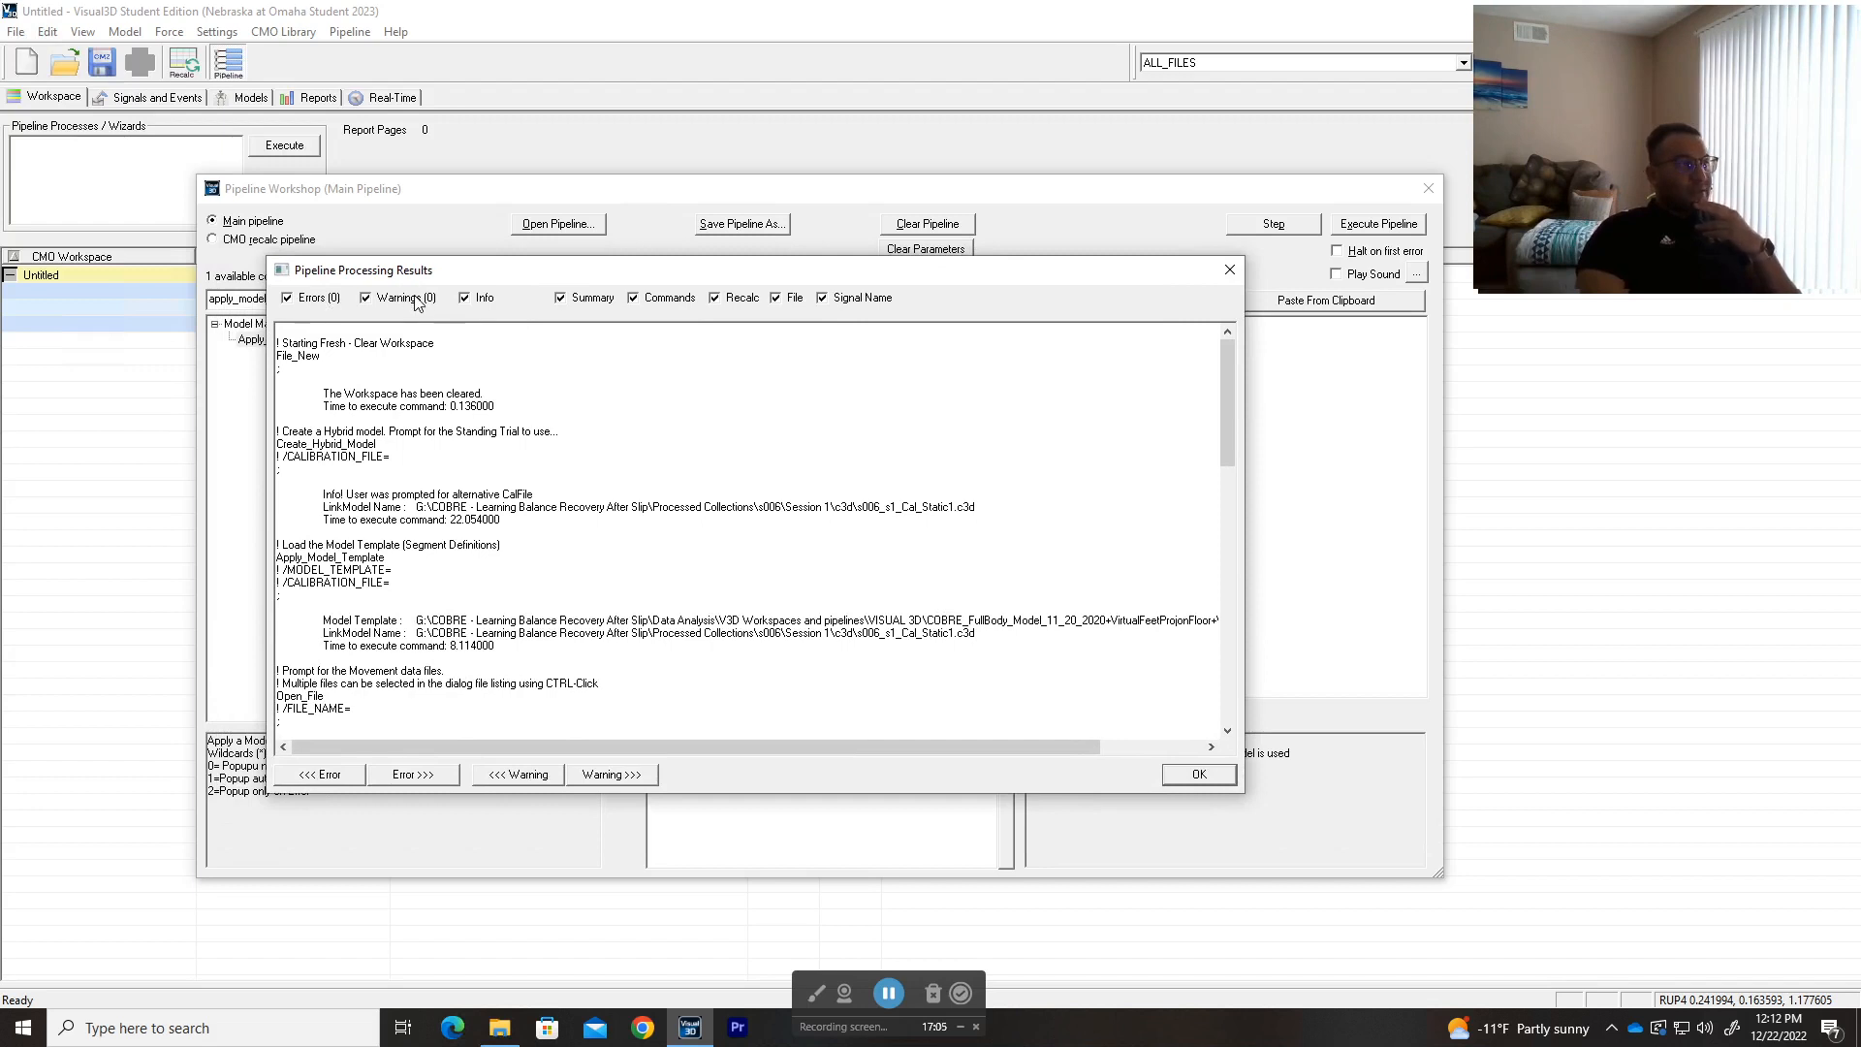
left_click_drag(1228, 408, 1163, 728)
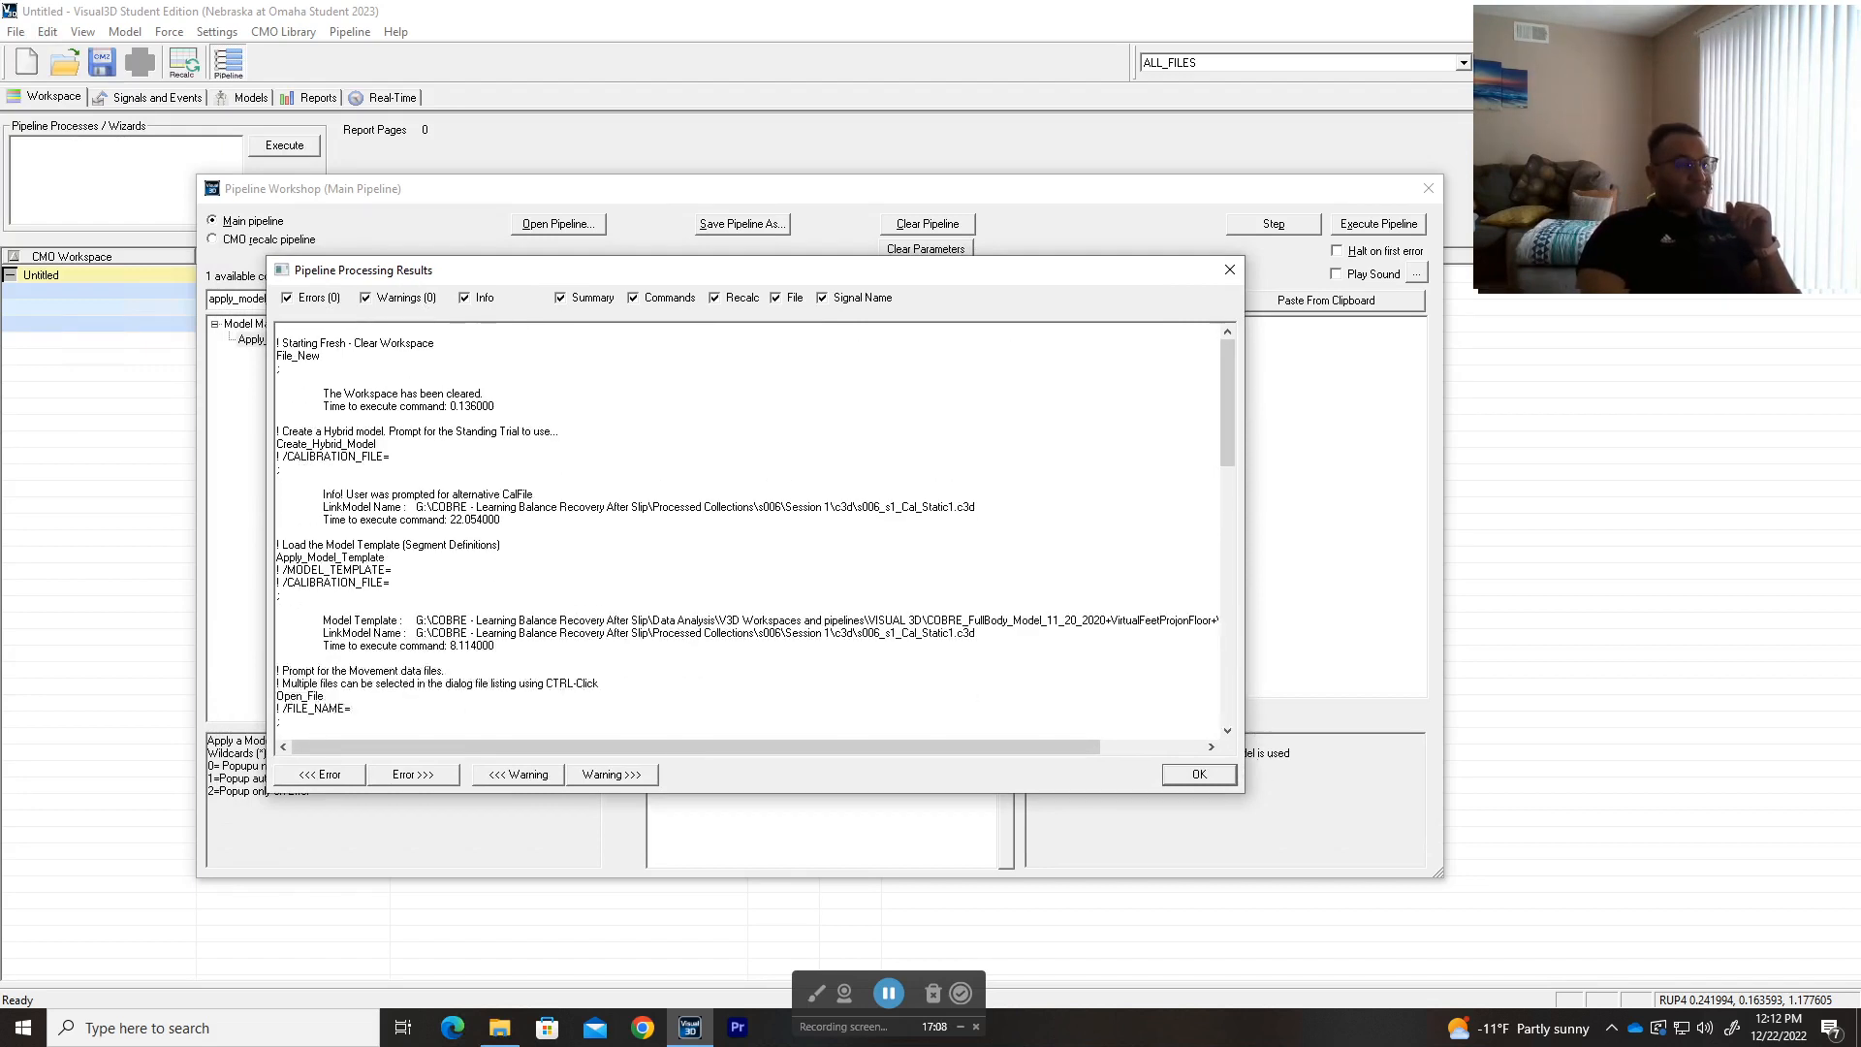
left_click(1233, 708)
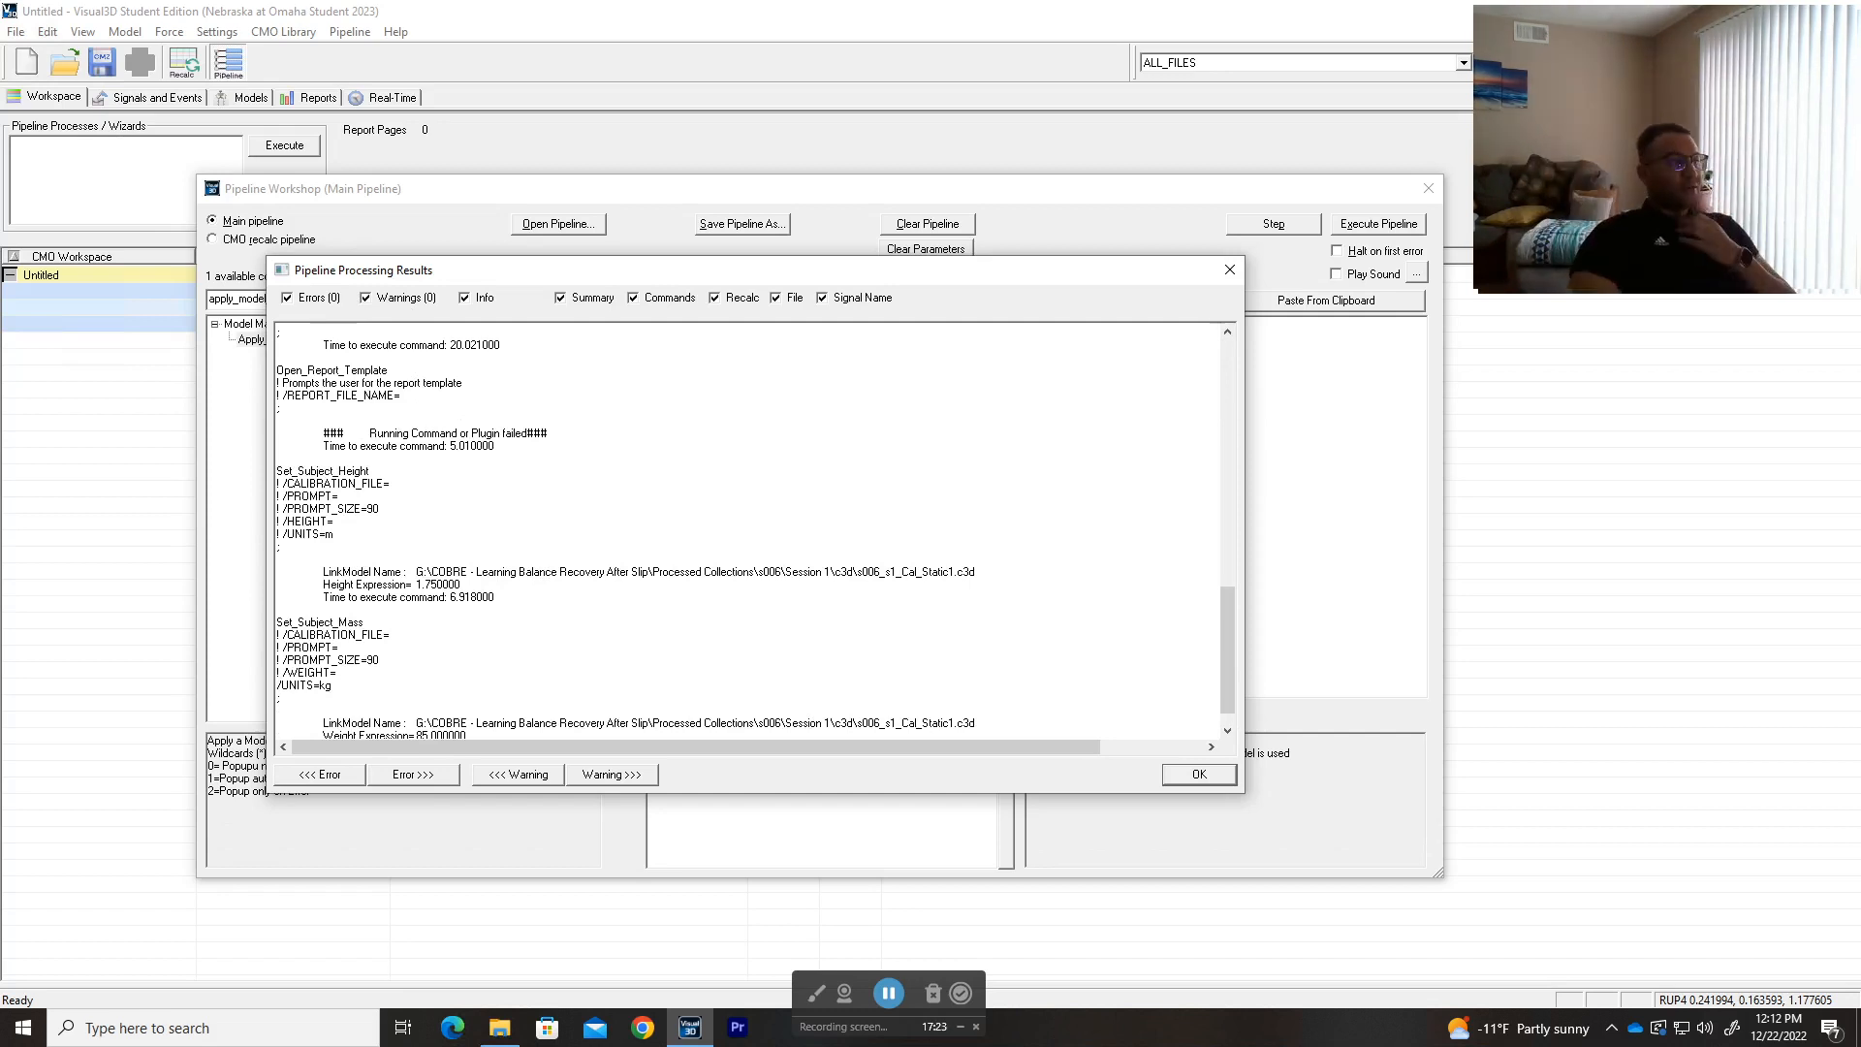
left_click(1212, 779)
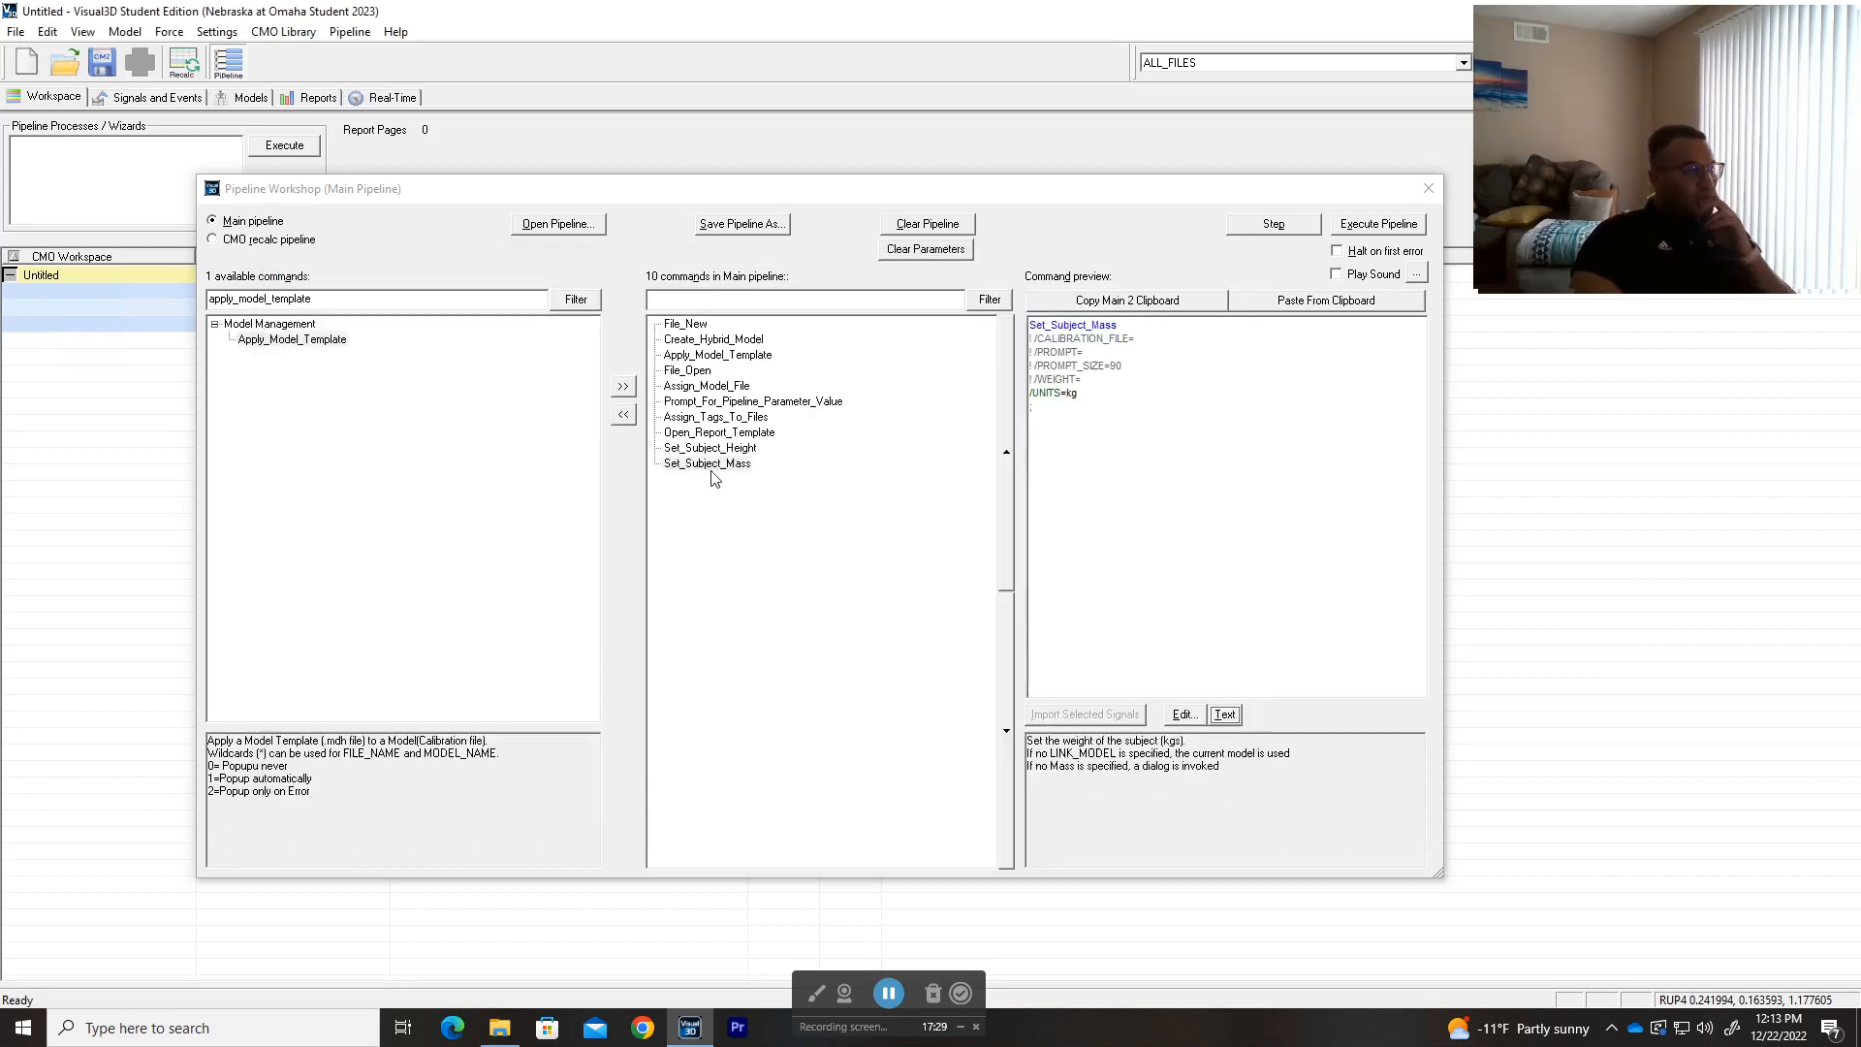
- Check the File_New command in the main pipeline and close the Pipeline Workshop
left_click_drag(898, 550, 689, 322)
left_click(881, 532)
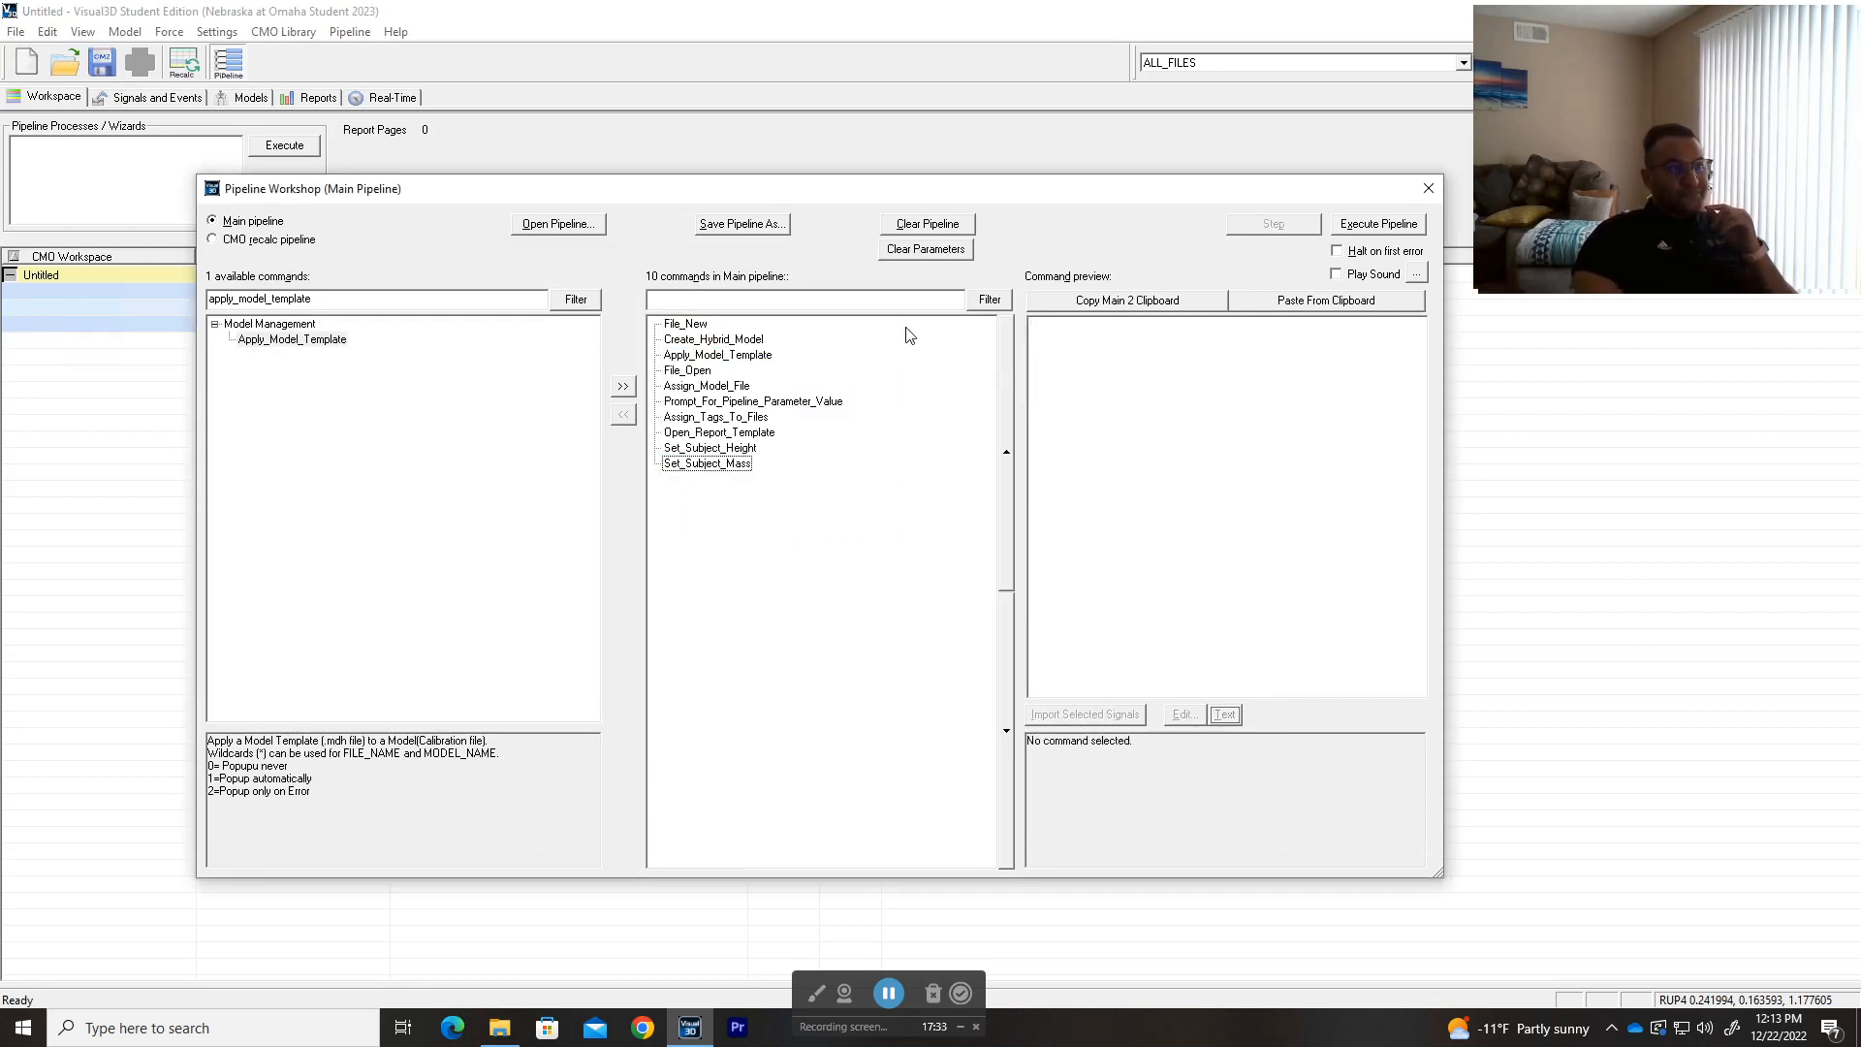
left_click(693, 325)
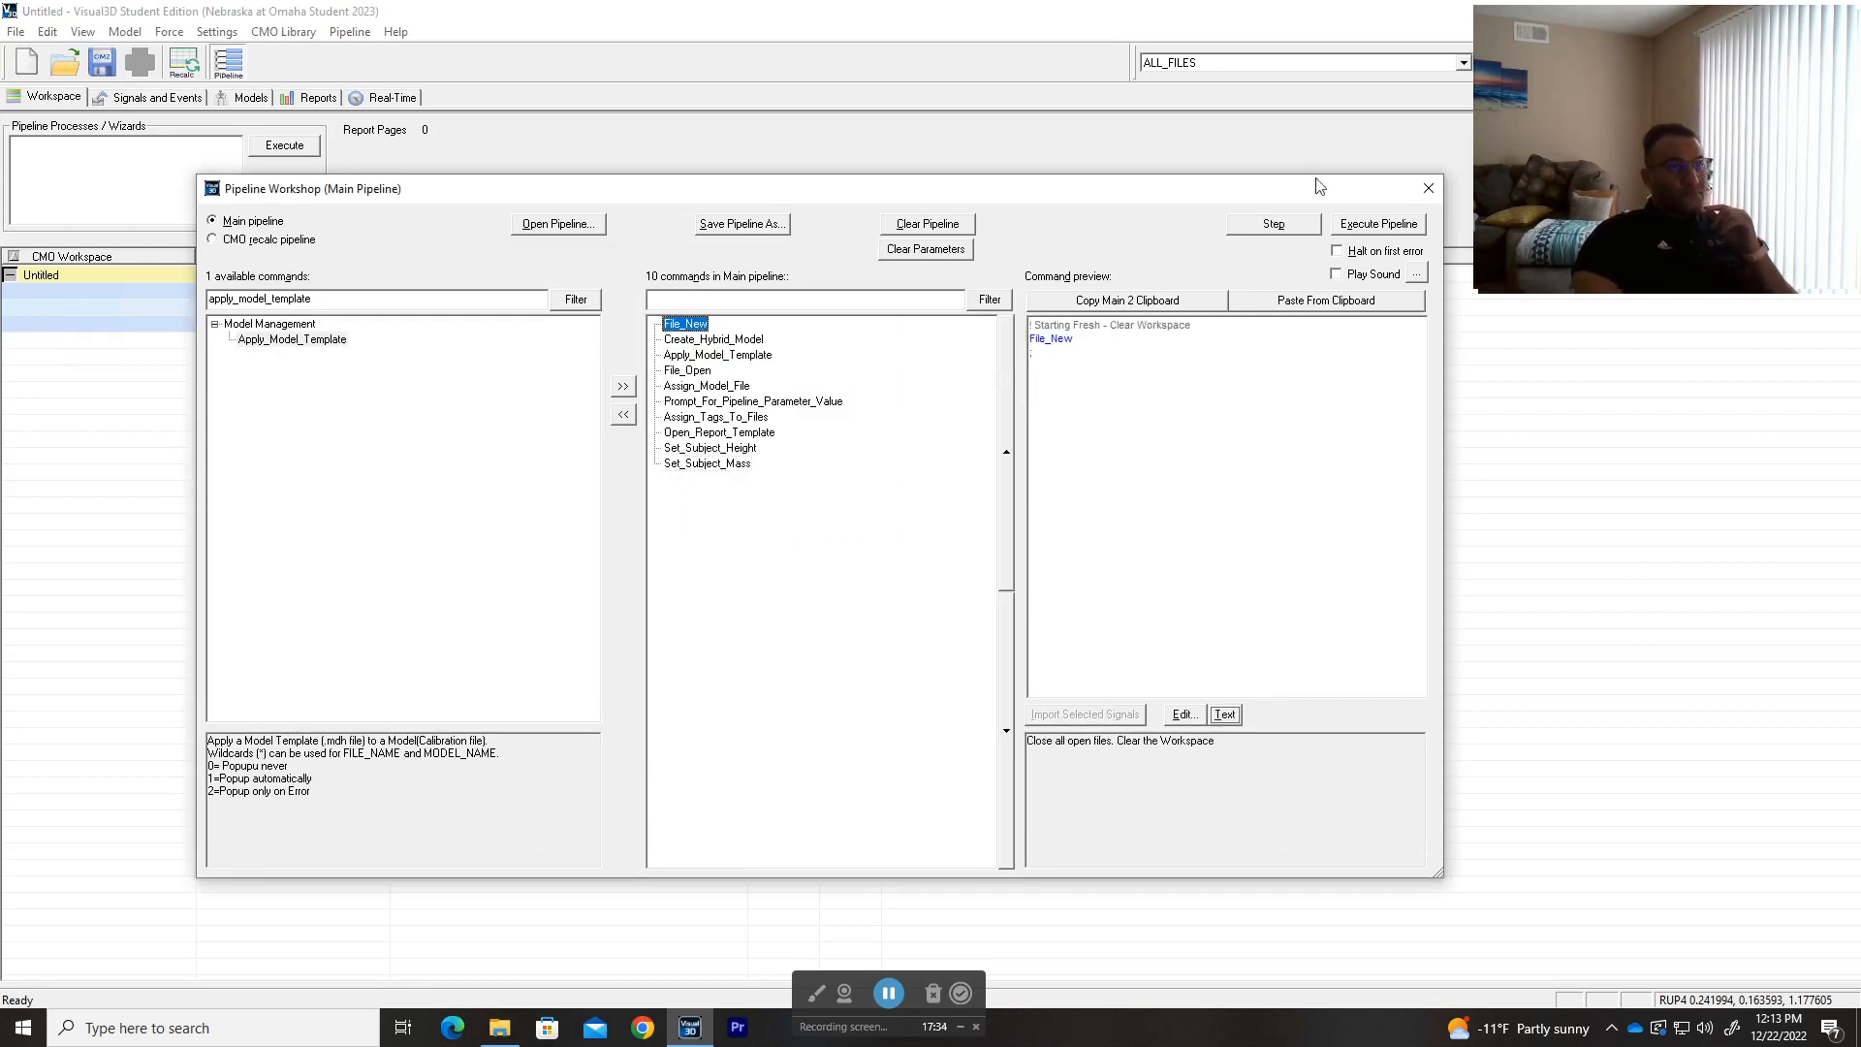
left_click(1427, 189)
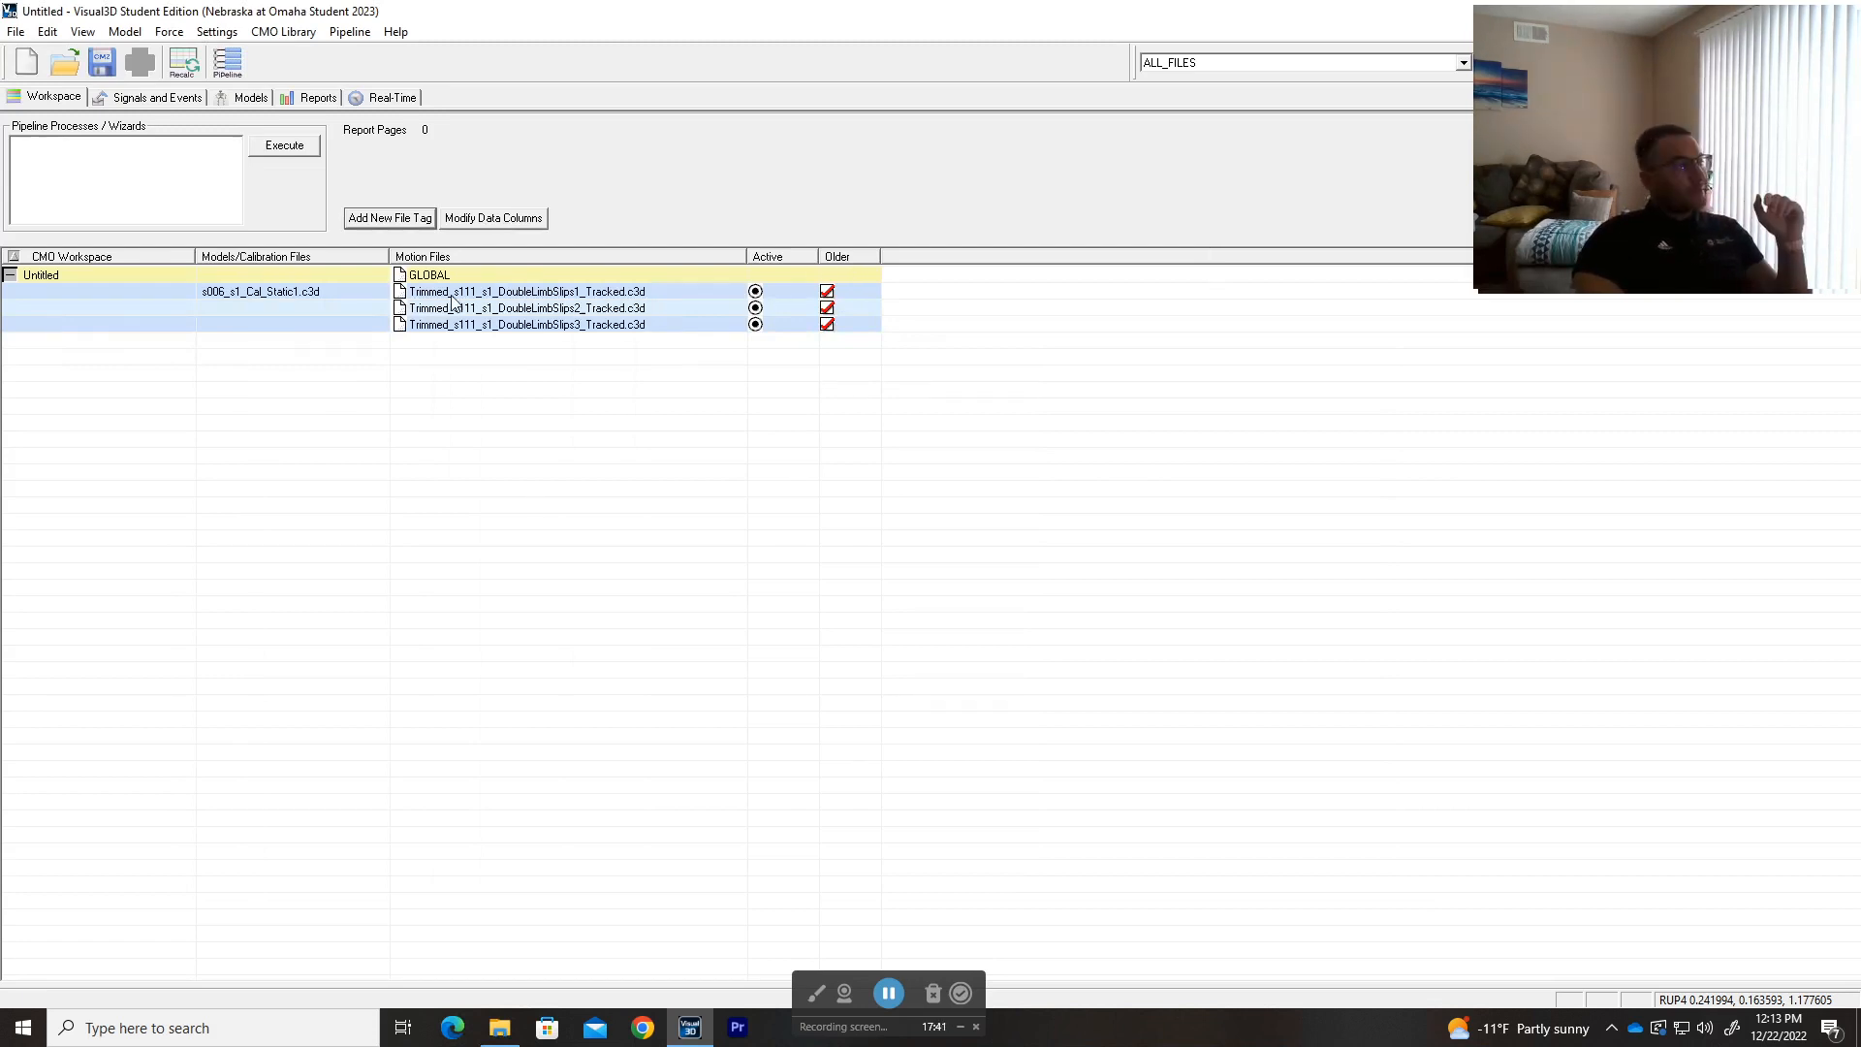
- Display Trimmed_s111_s1_DoubleLimbSlips1_Tracked.c3d in Signals and Events, and inspect the skeleton at frame 334 from several angles
left_click(145, 98)
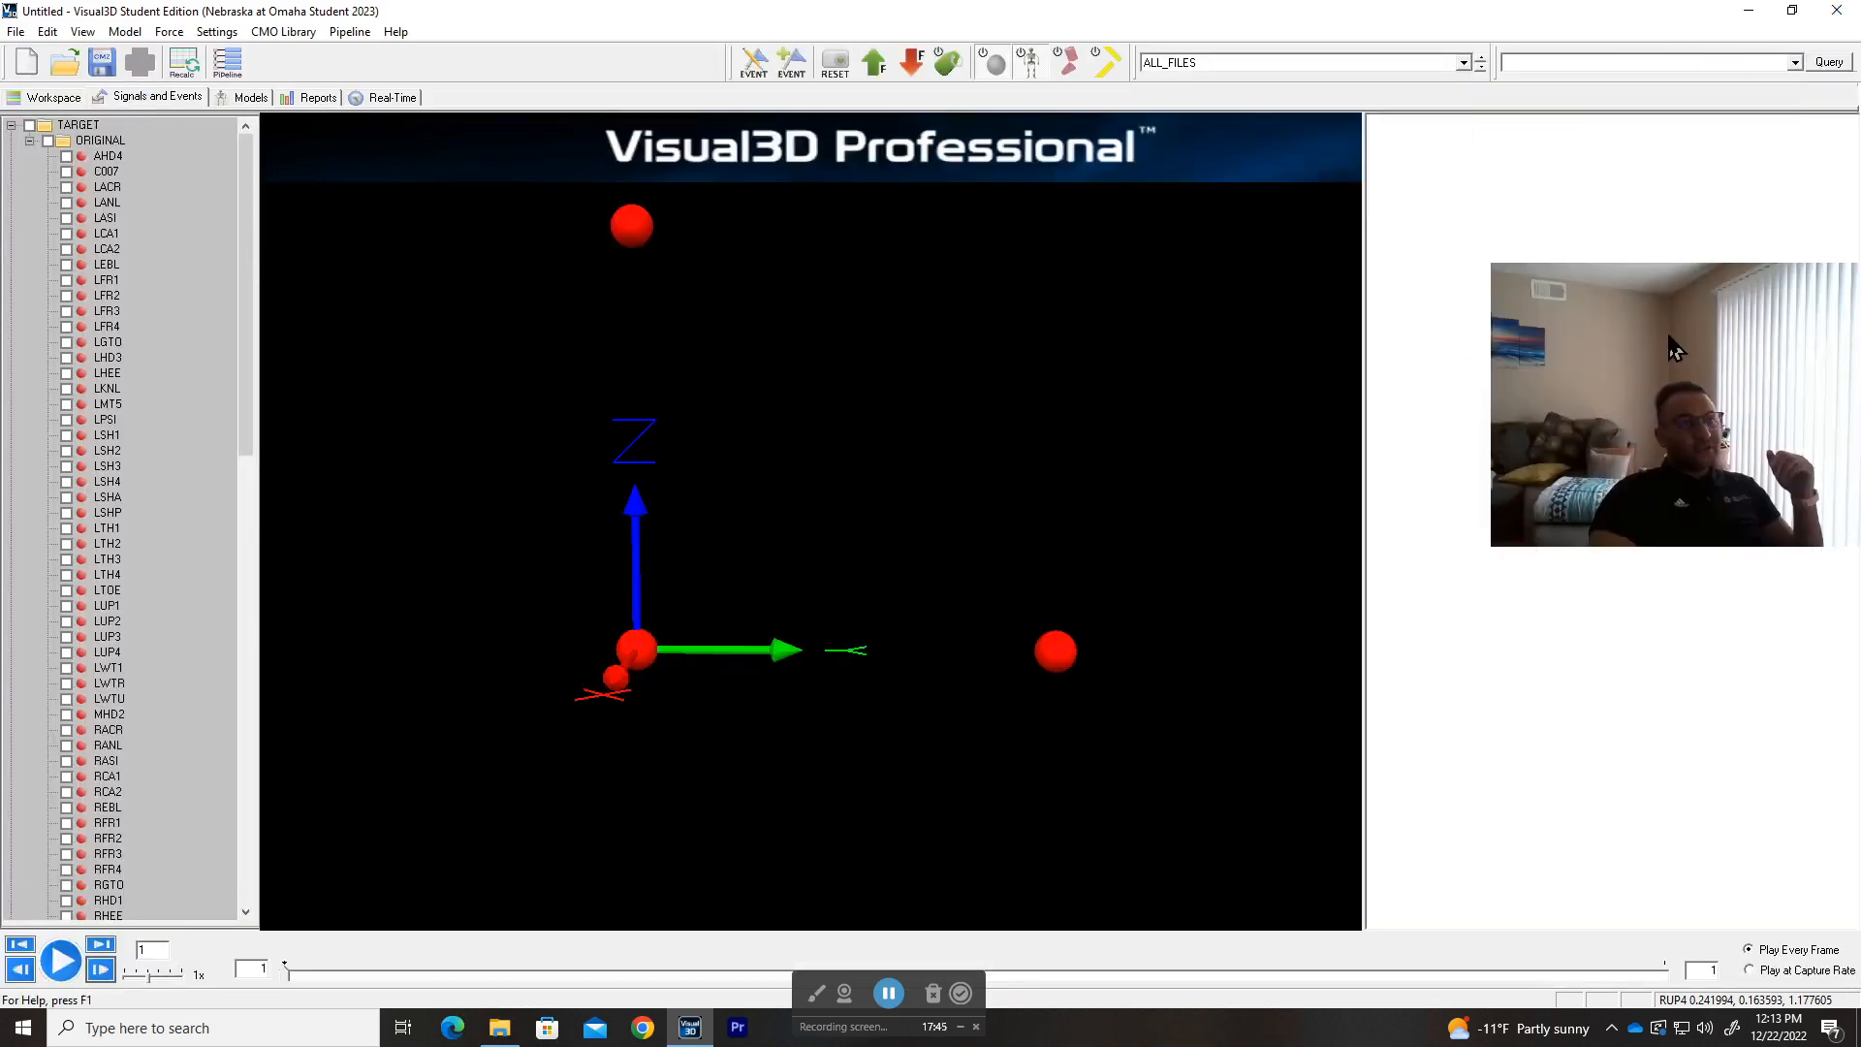
left_click(1291, 64)
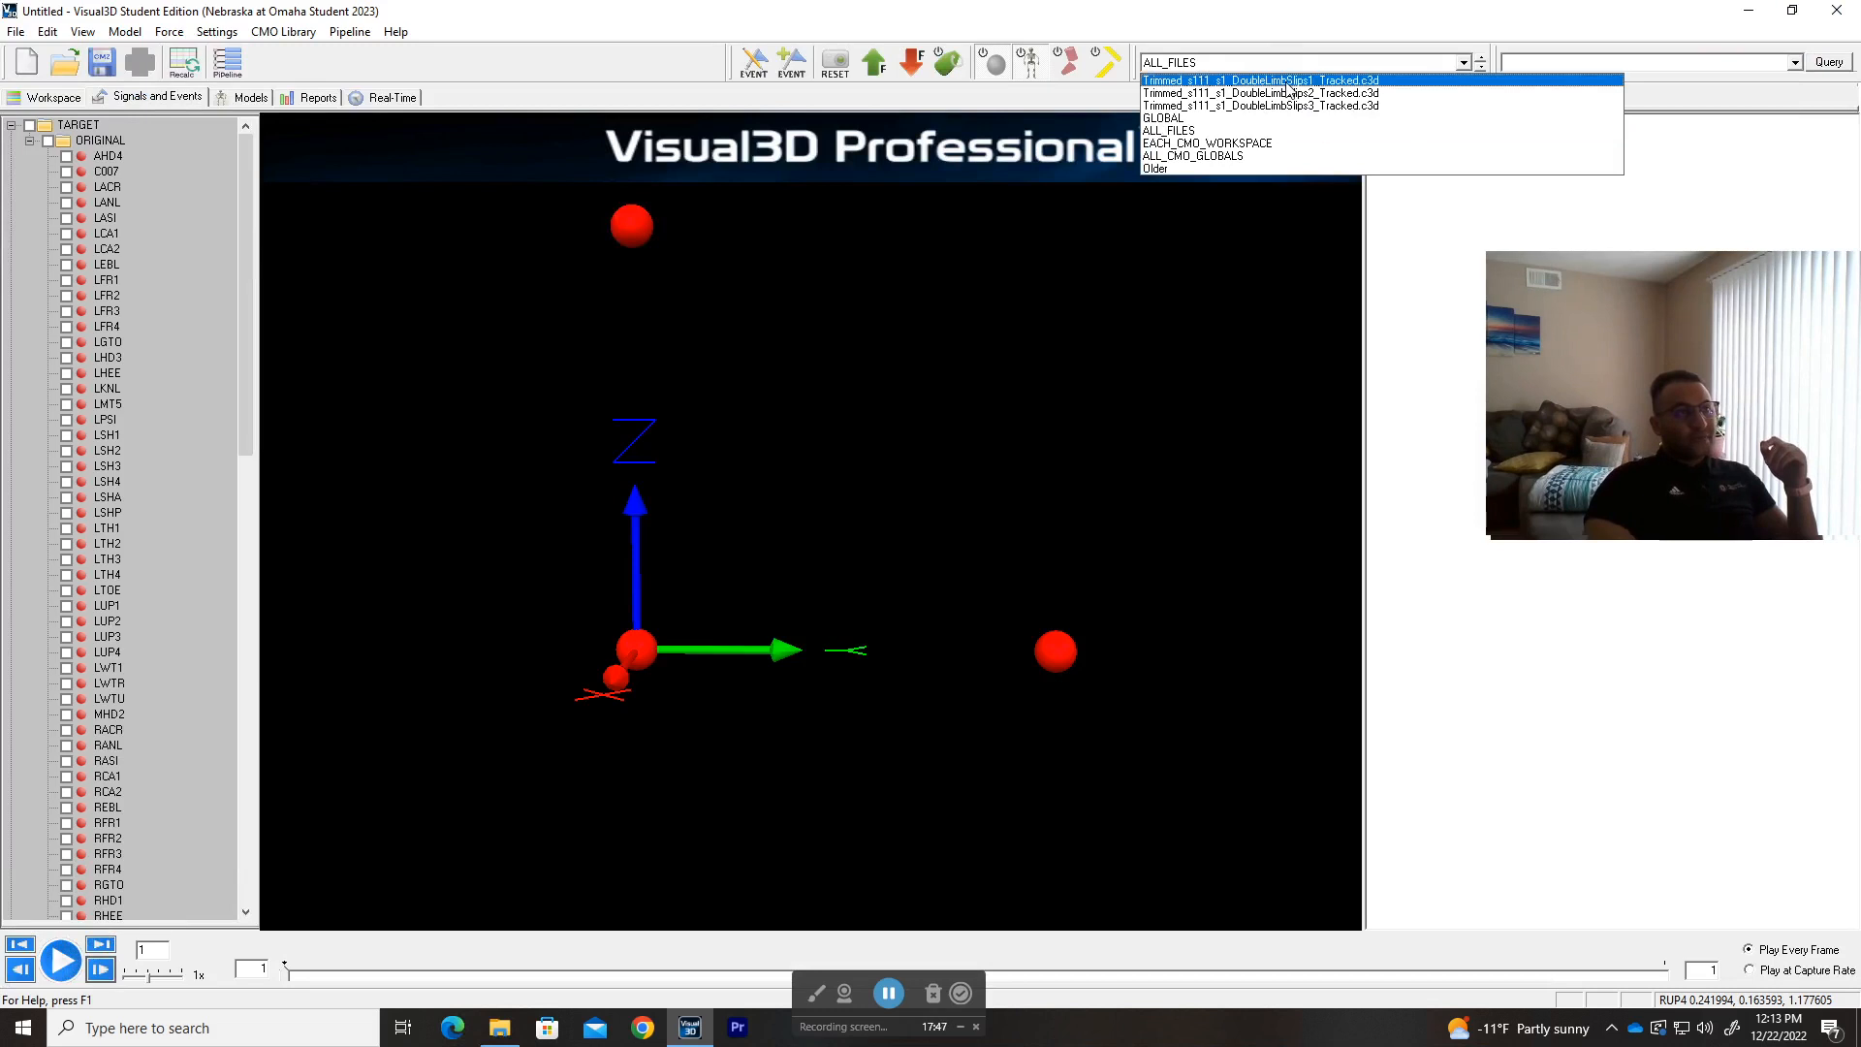
left_click(1290, 80)
mouse_move(981, 326)
right_mouse_down()
mouse_move(971, 384)
mouse_move(962, 353)
right_mouse_up()
left_click_drag(961, 353, 963, 359)
left_click_drag(316, 984, 1212, 973)
left_click_drag(693, 622, 926, 616)
right_click_drag(906, 533, 876, 474)
left_click_drag(876, 474, 940, 471)
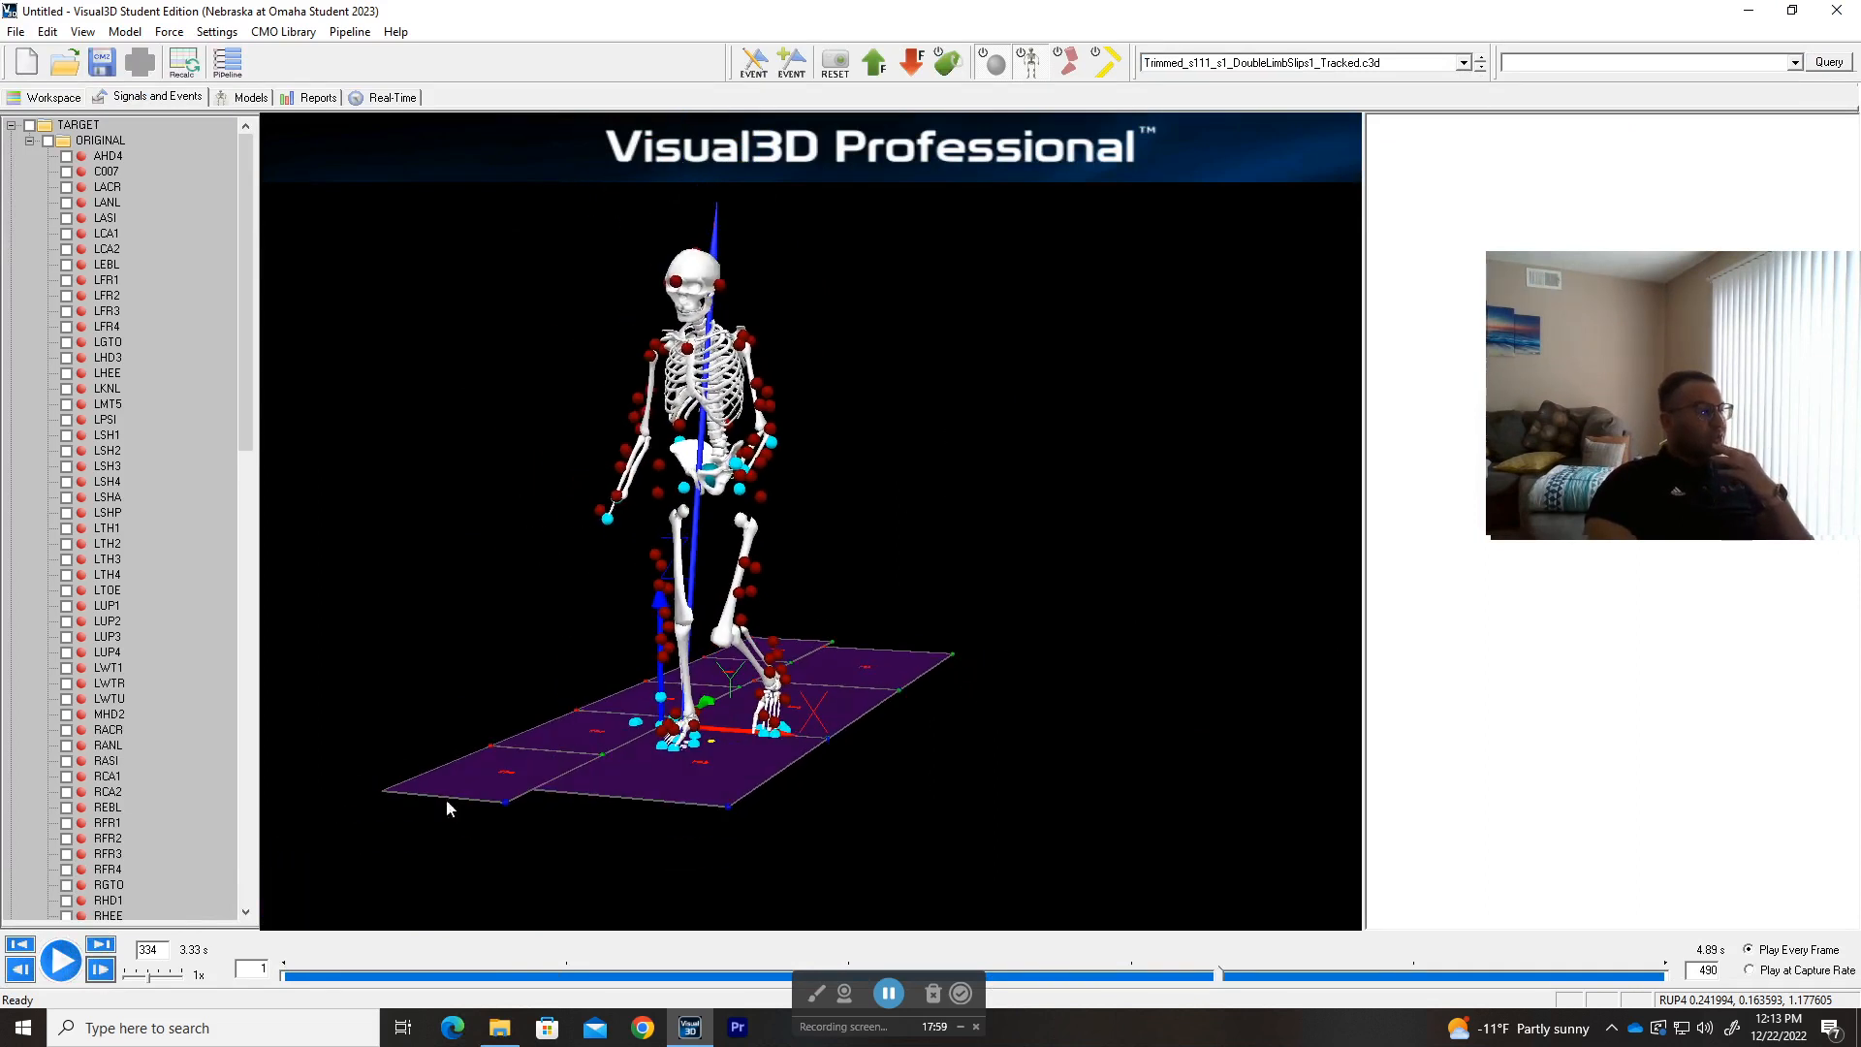
- Compare the workspace's file assignments and the static calibration model with the skeleton in the motion trial
left_click(70, 98)
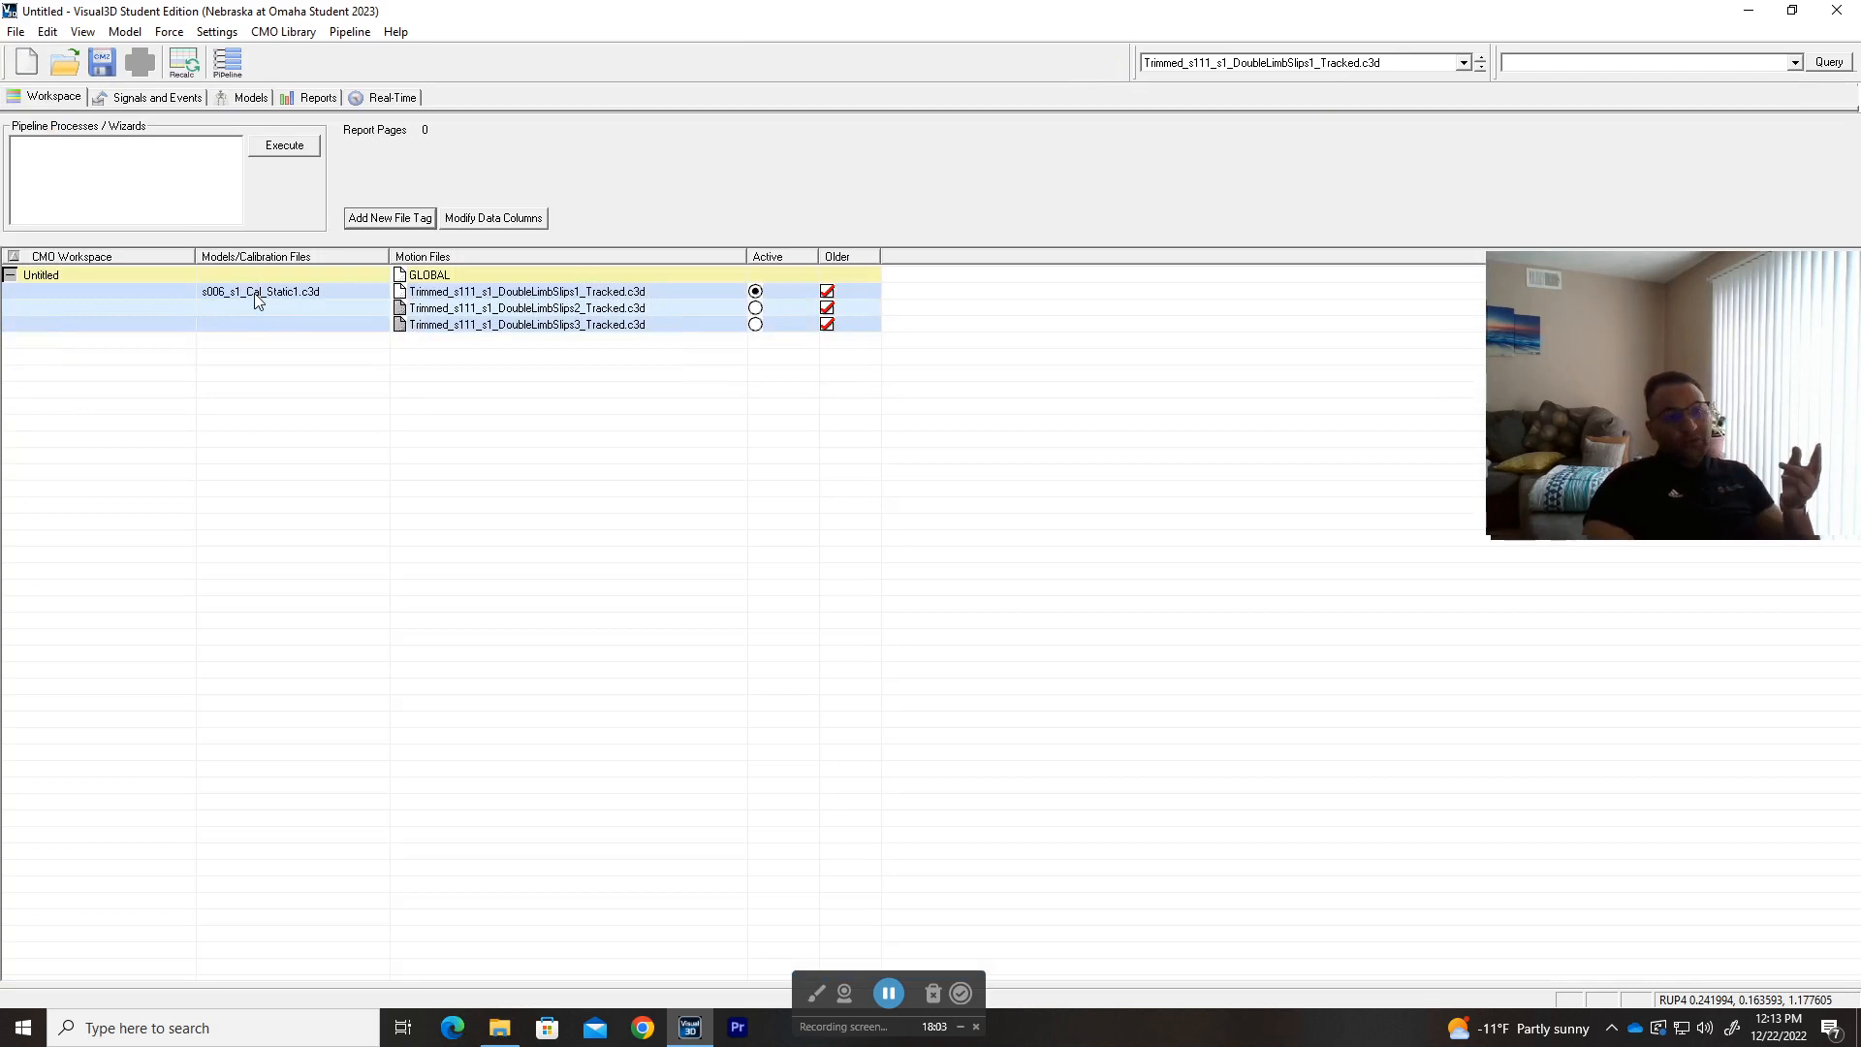
left_click(244, 97)
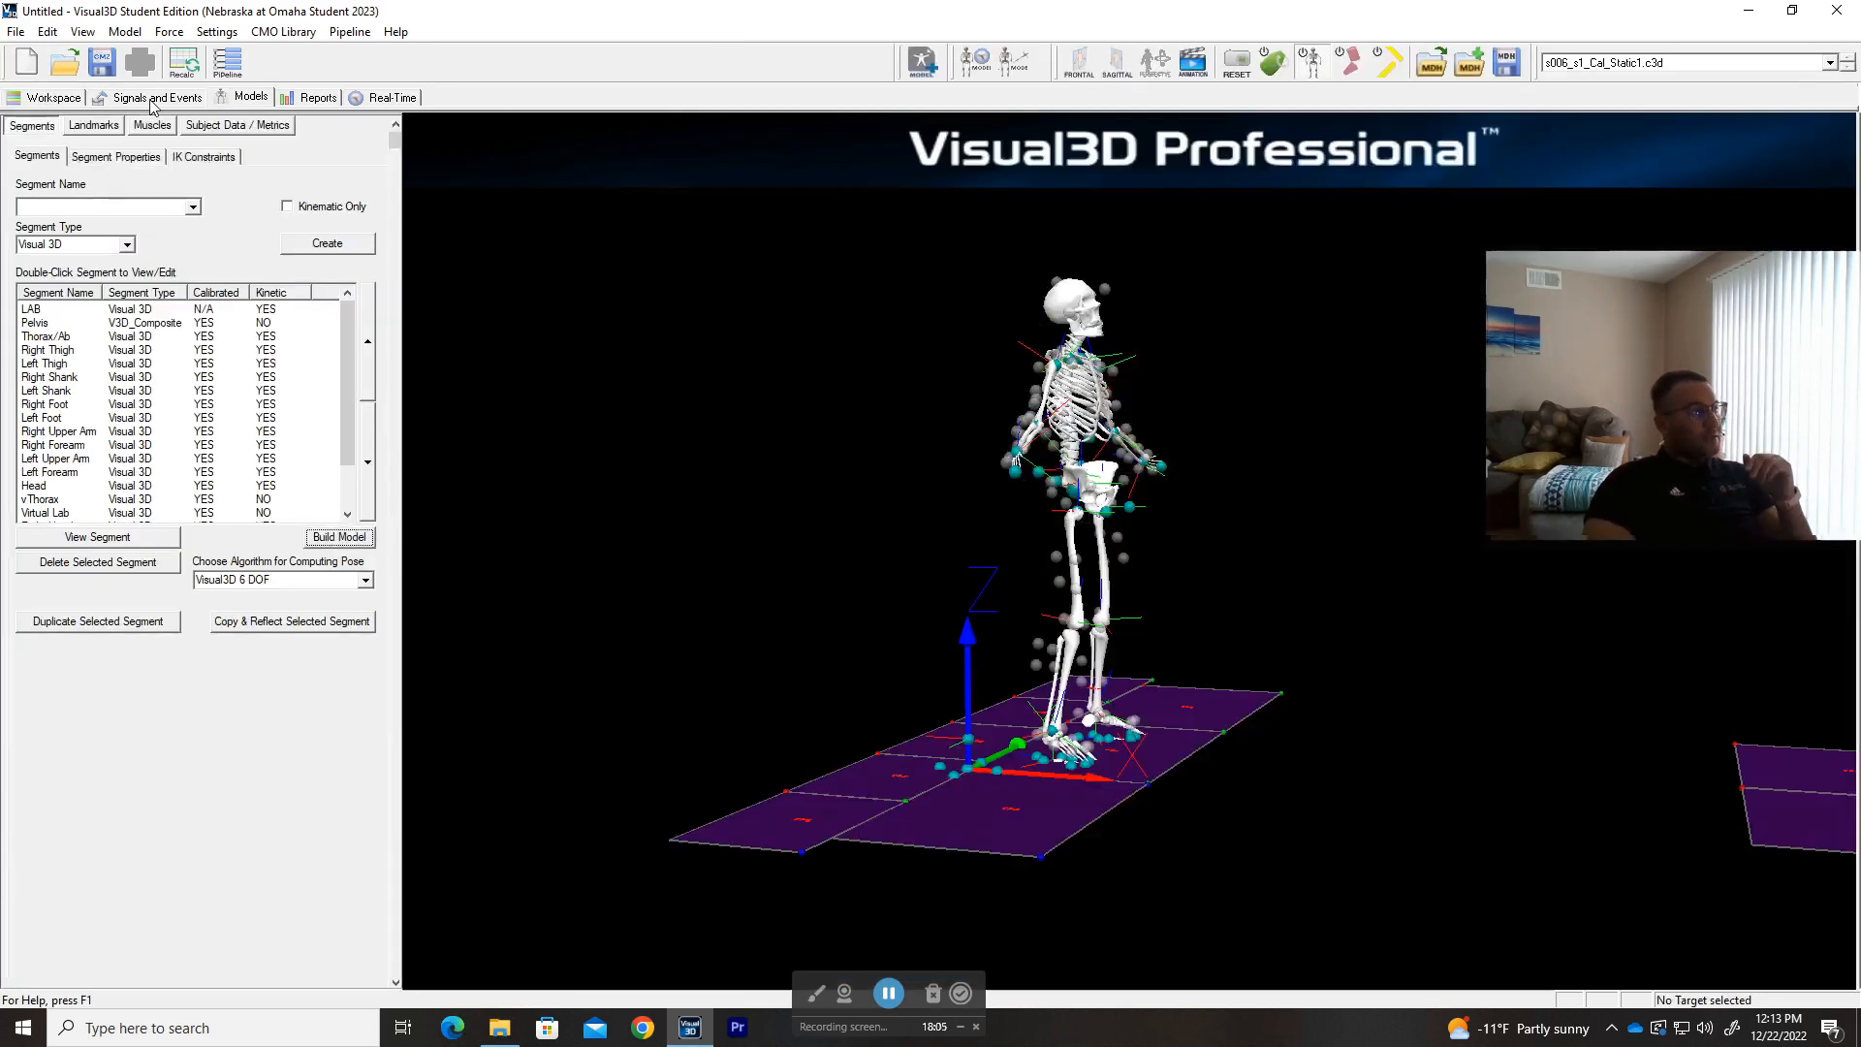
left_click(155, 97)
left_click_drag(933, 467, 763, 475)
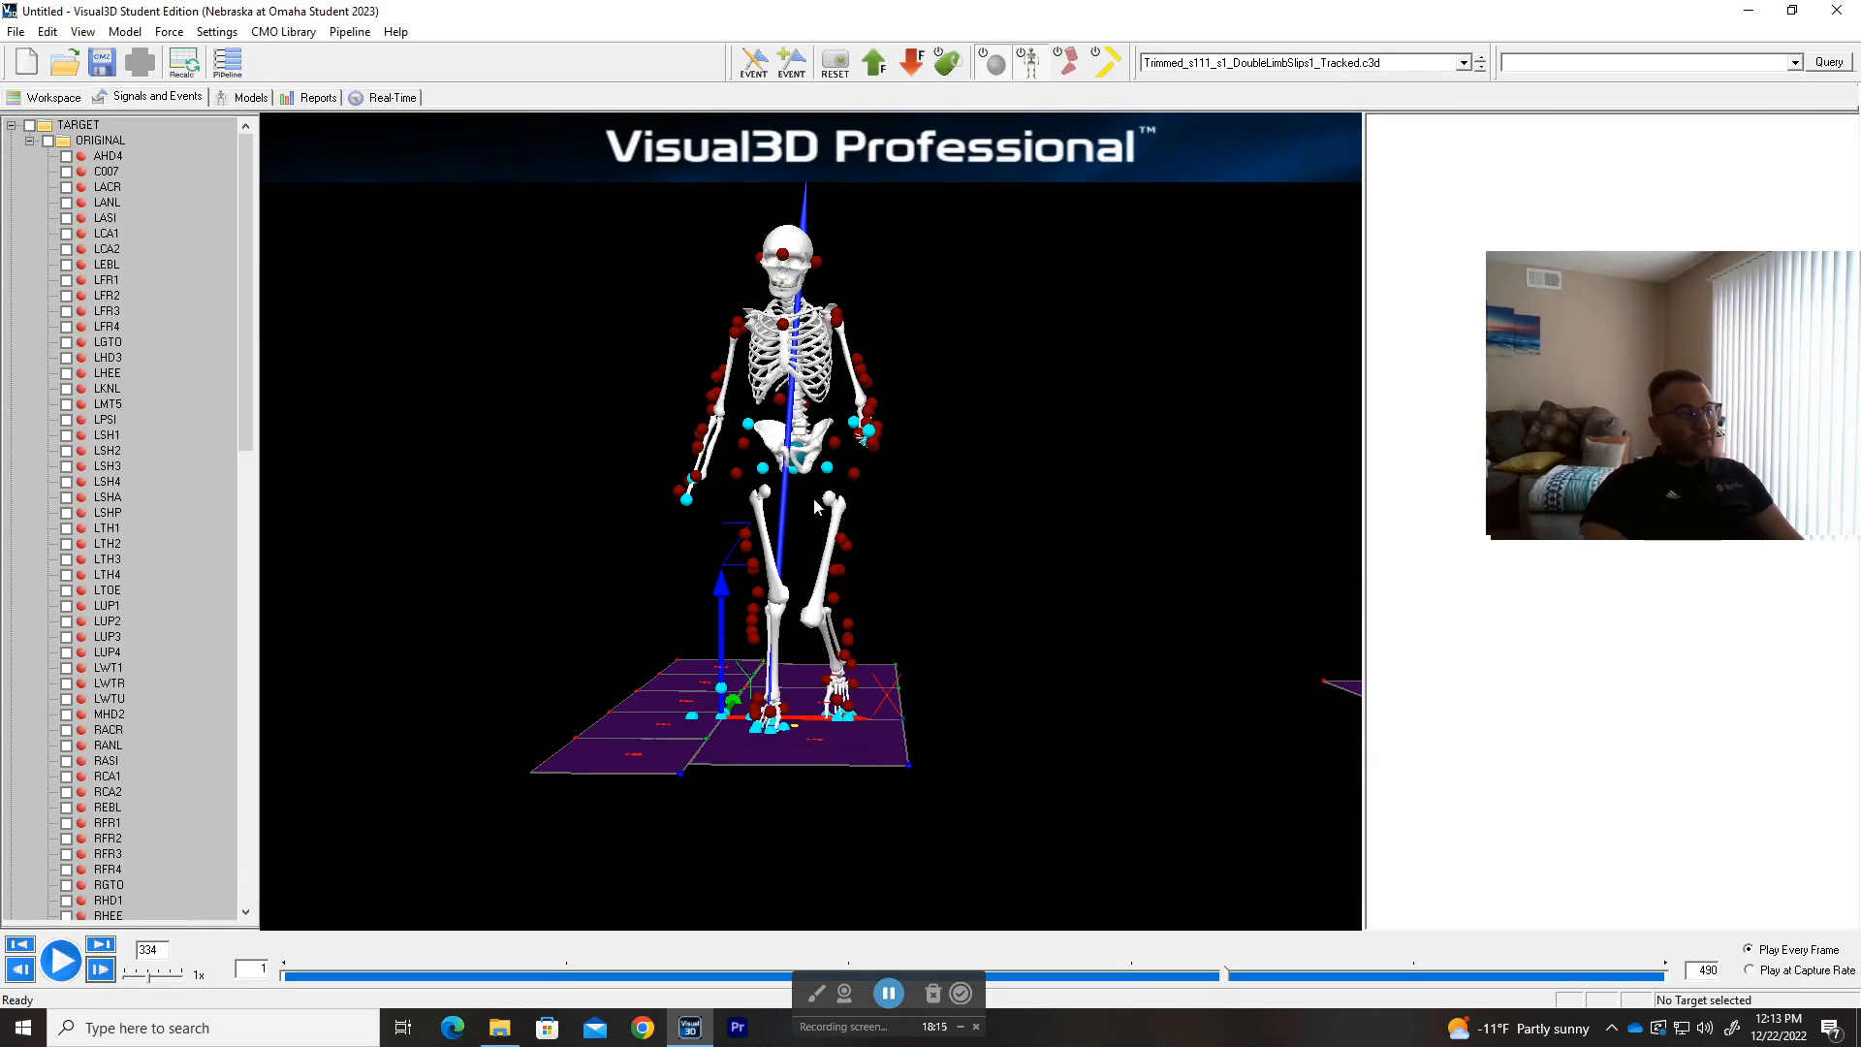
left_click_drag(839, 524, 974, 572)
left_click(54, 97)
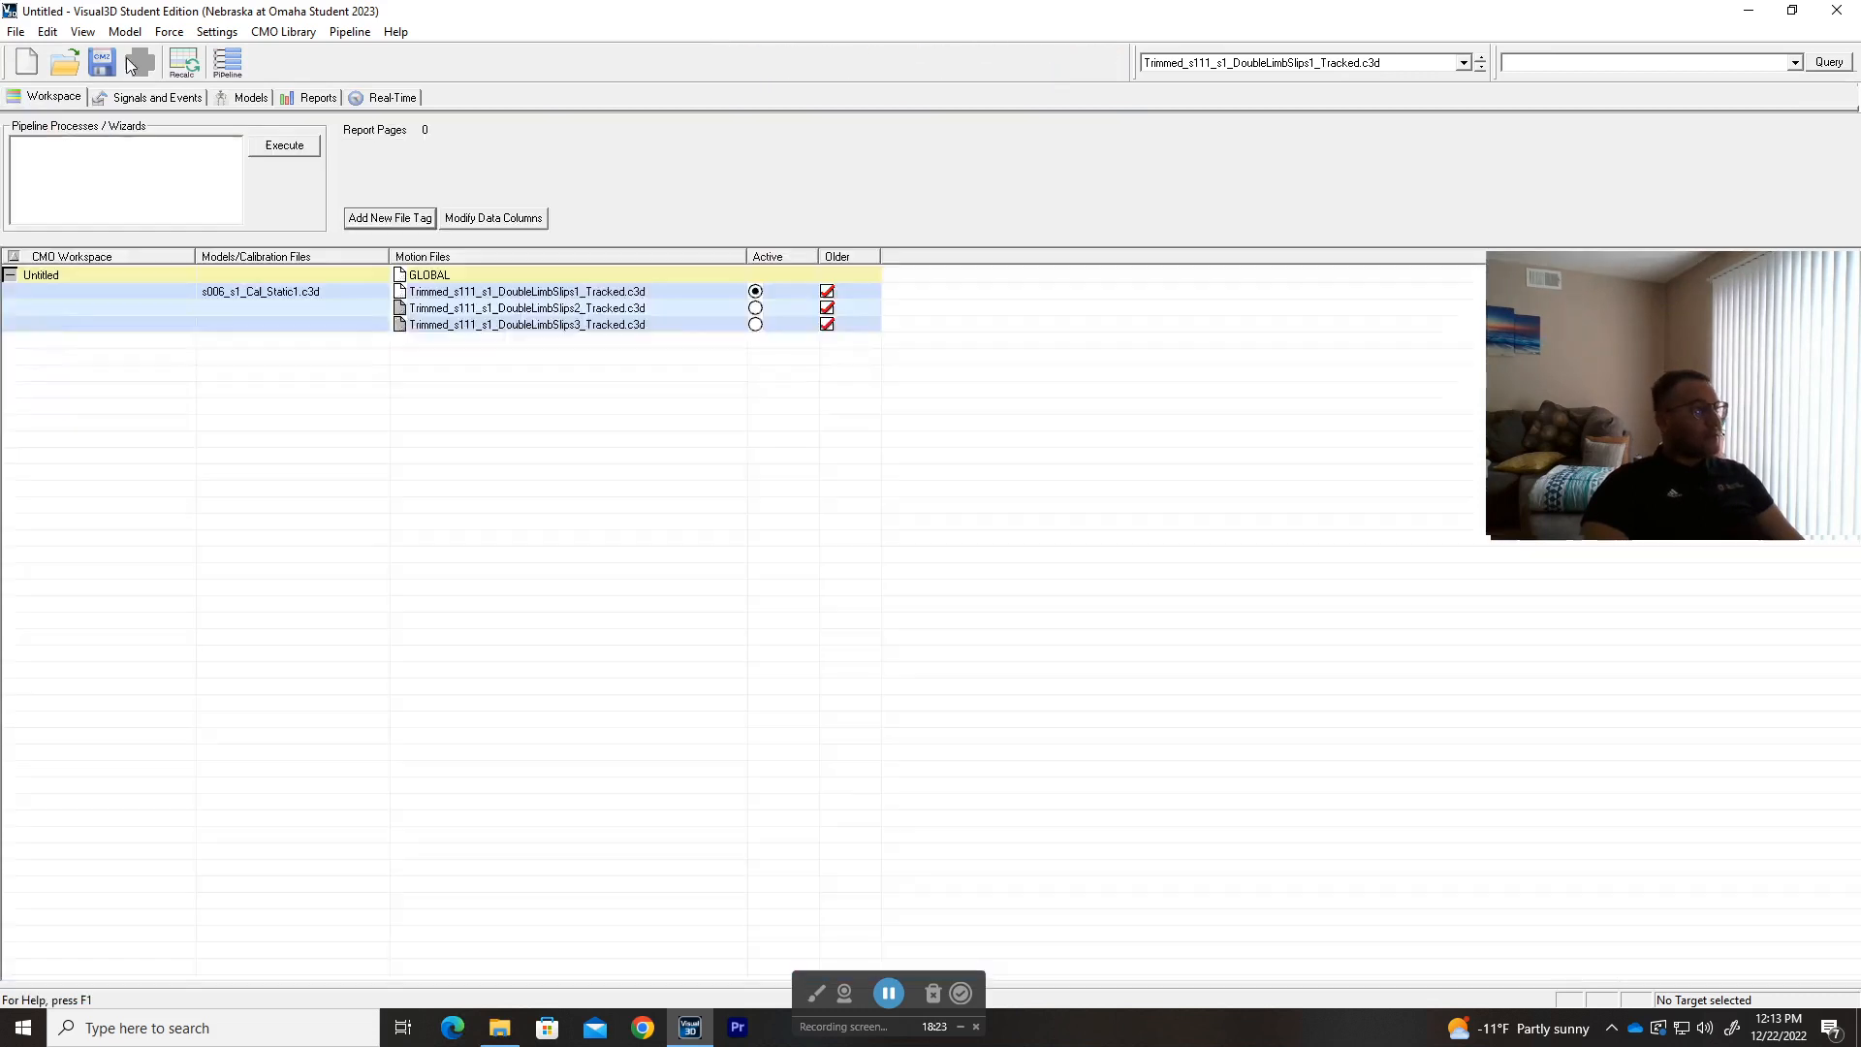
- Execute the pipeline again with s111_s1_Cal_Static1.c3d as standing file and COBRE_FullBody_Model_11_20_2020+VirtualFeetProjonFloor+VirtualLab_CORRECTED.mdh as model template
left_click(228, 63)
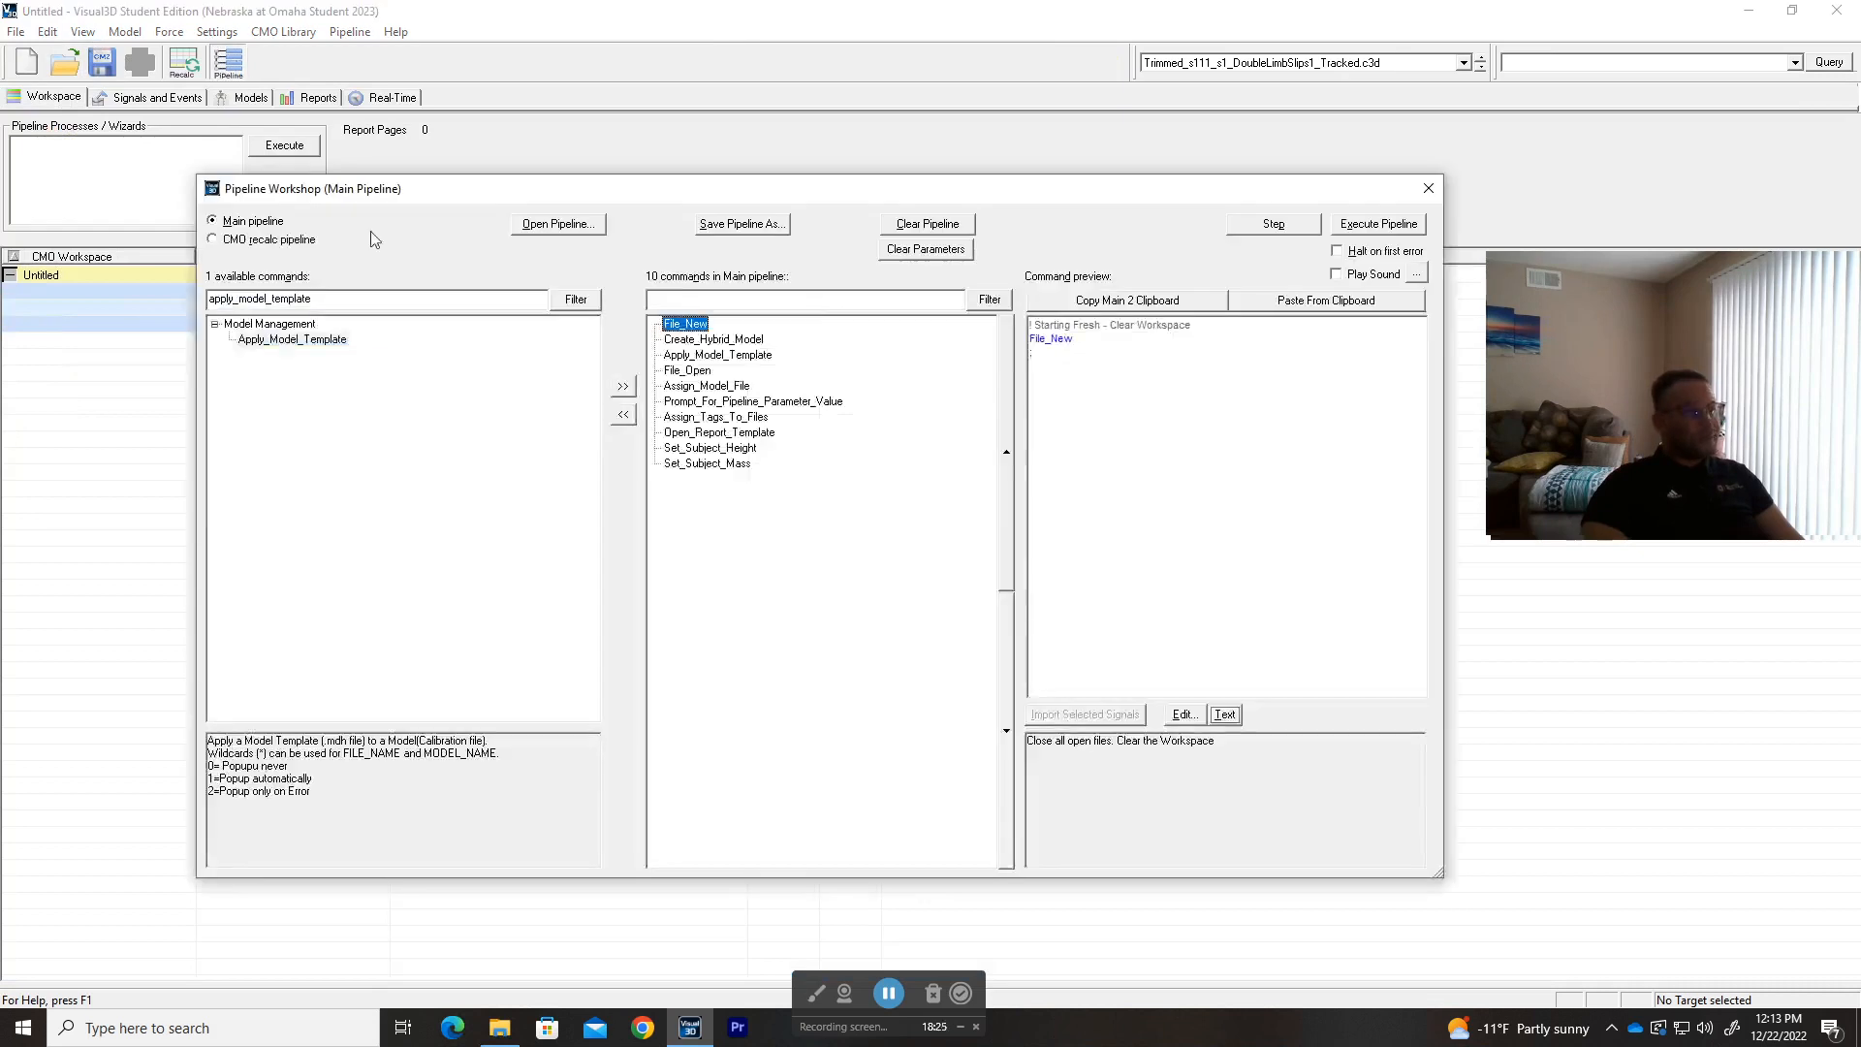
left_click(1370, 228)
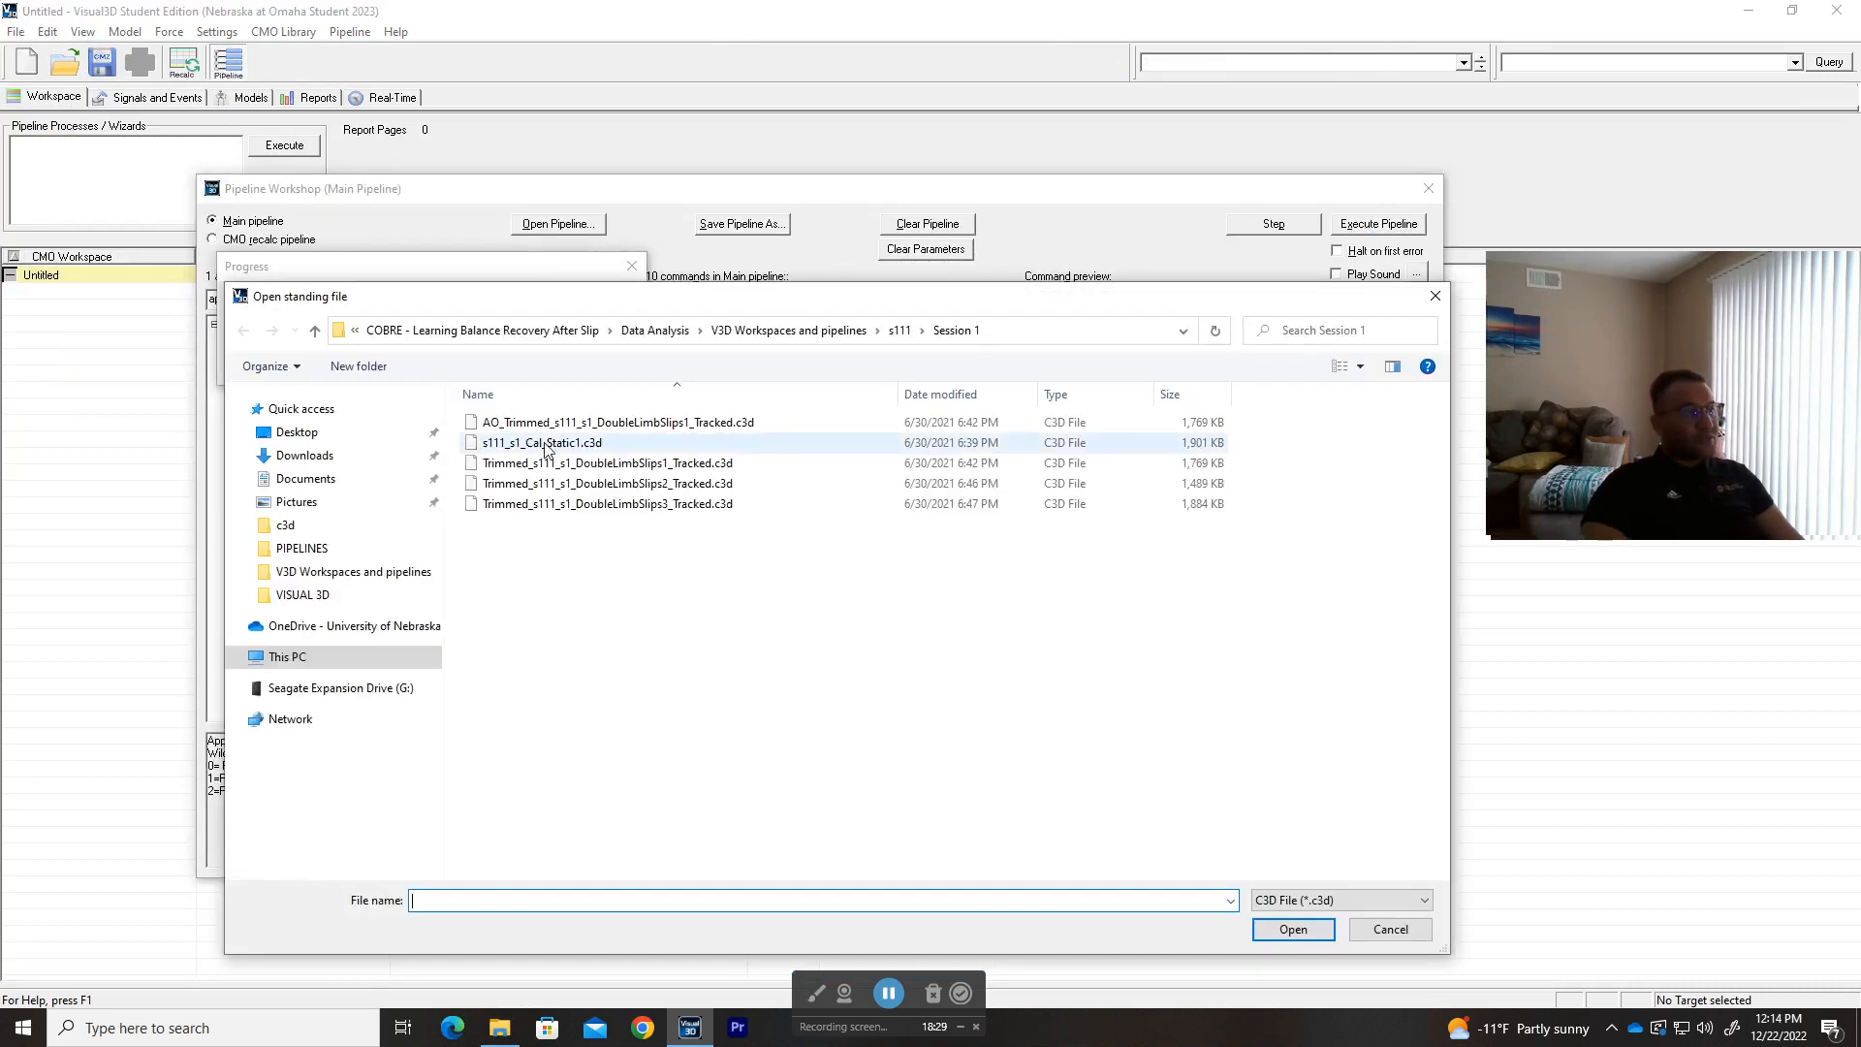
double_click(546, 444)
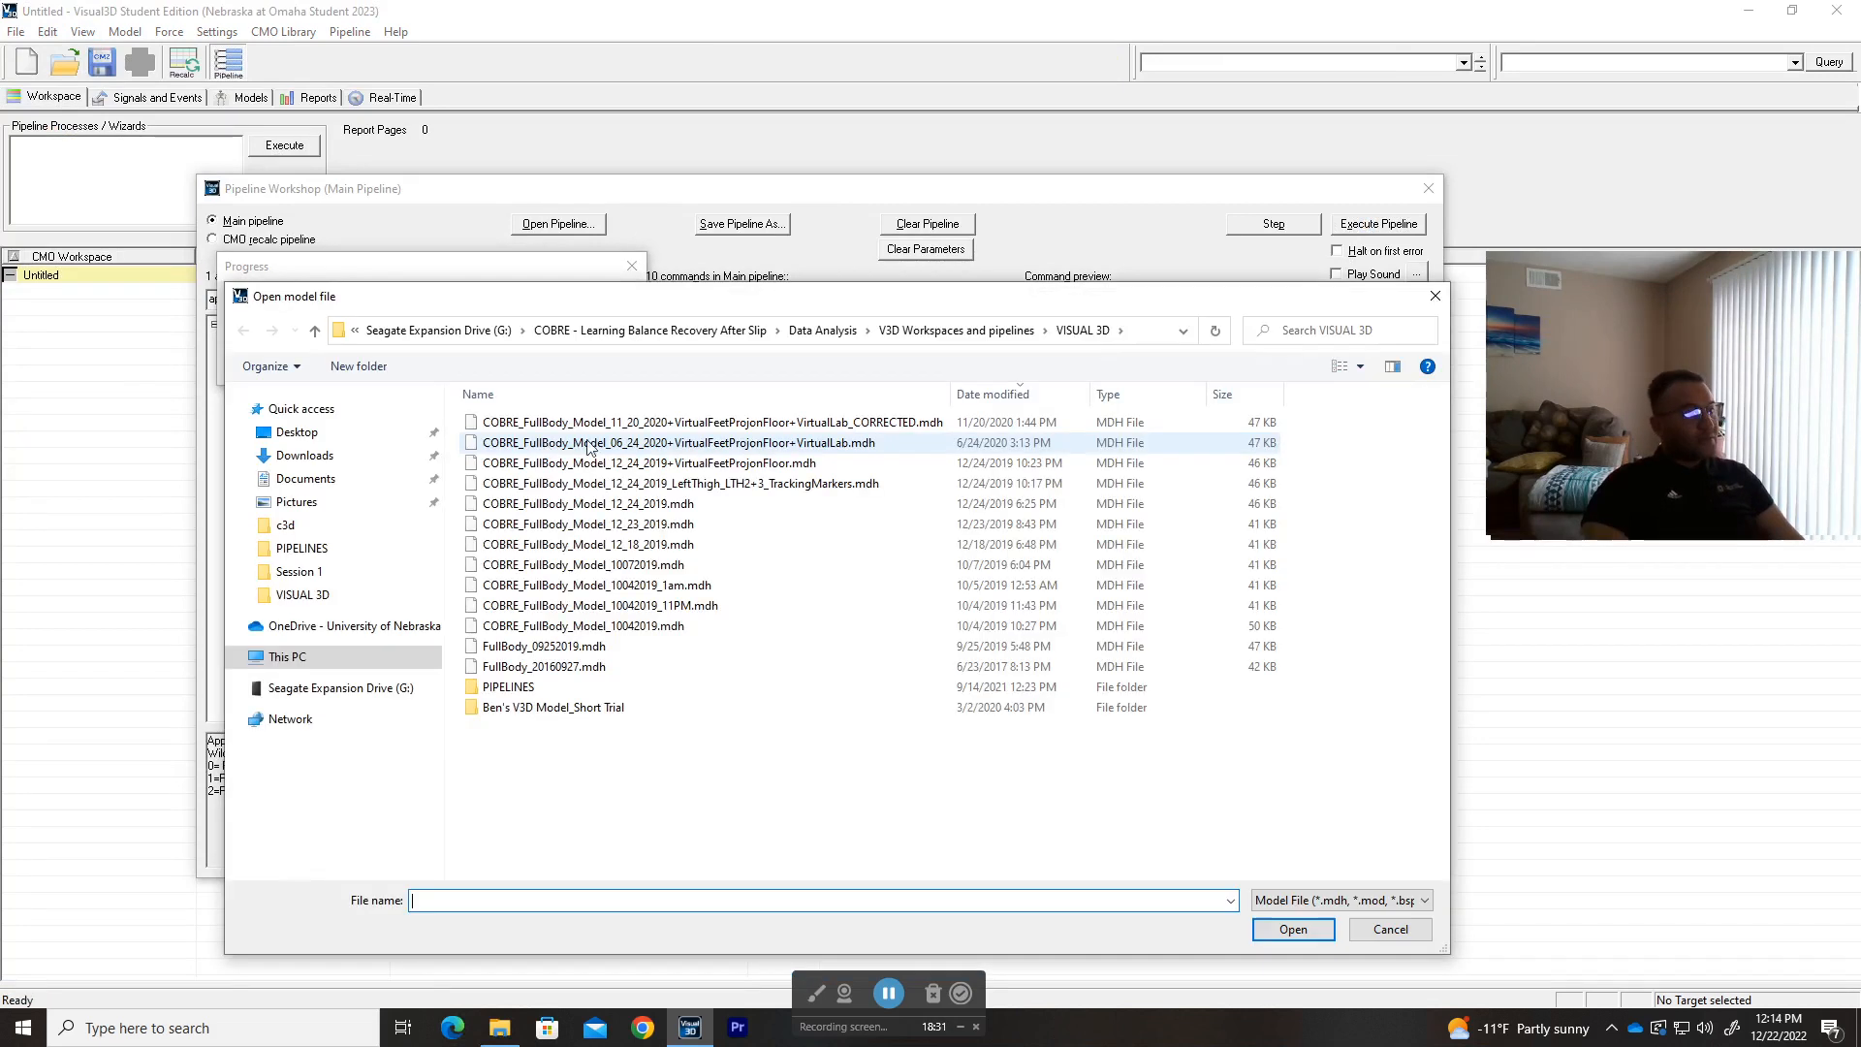
double_click(600, 424)
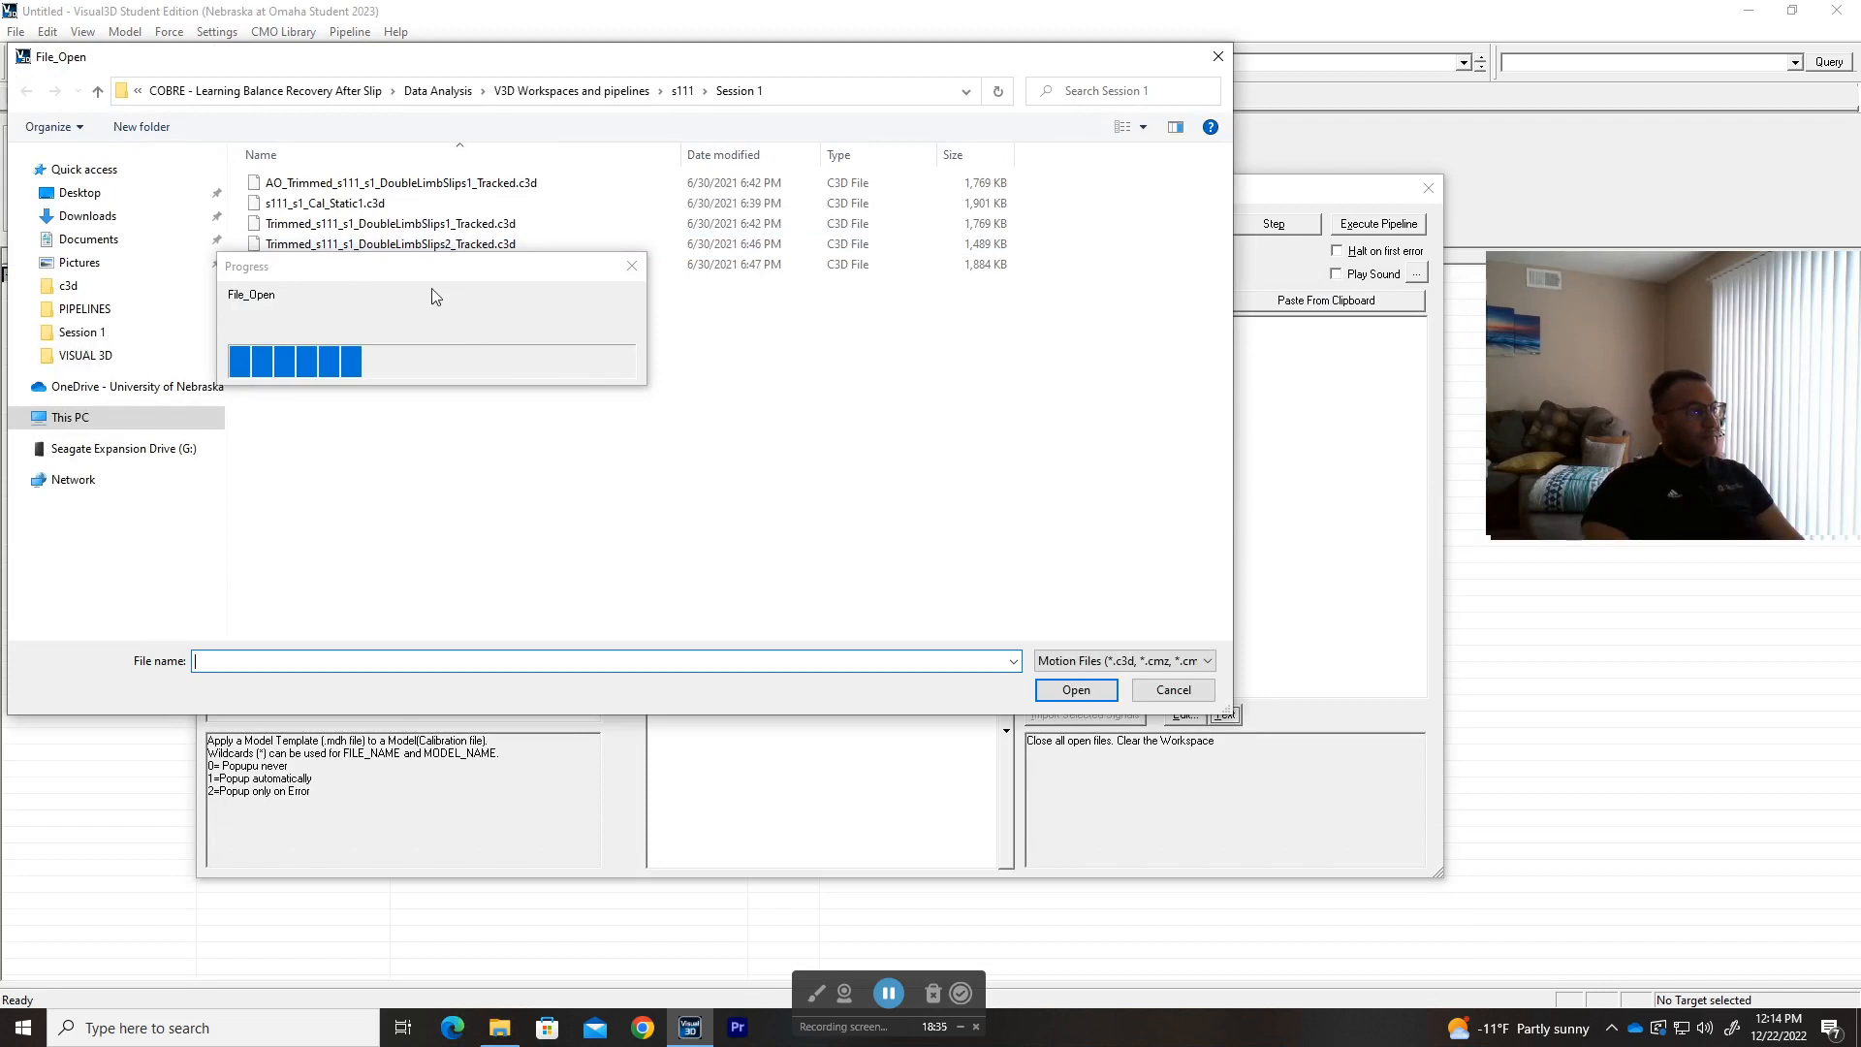
- Open Trimmed_s111_s1_DoubleLimbSlips1, 2 and 3_Tracked.c3d from the s111 Session 1 folder as the rerun's motion files
left_click_drag(612, 58, 1008, 252)
left_click_drag(958, 519, 836, 420)
key("Return")
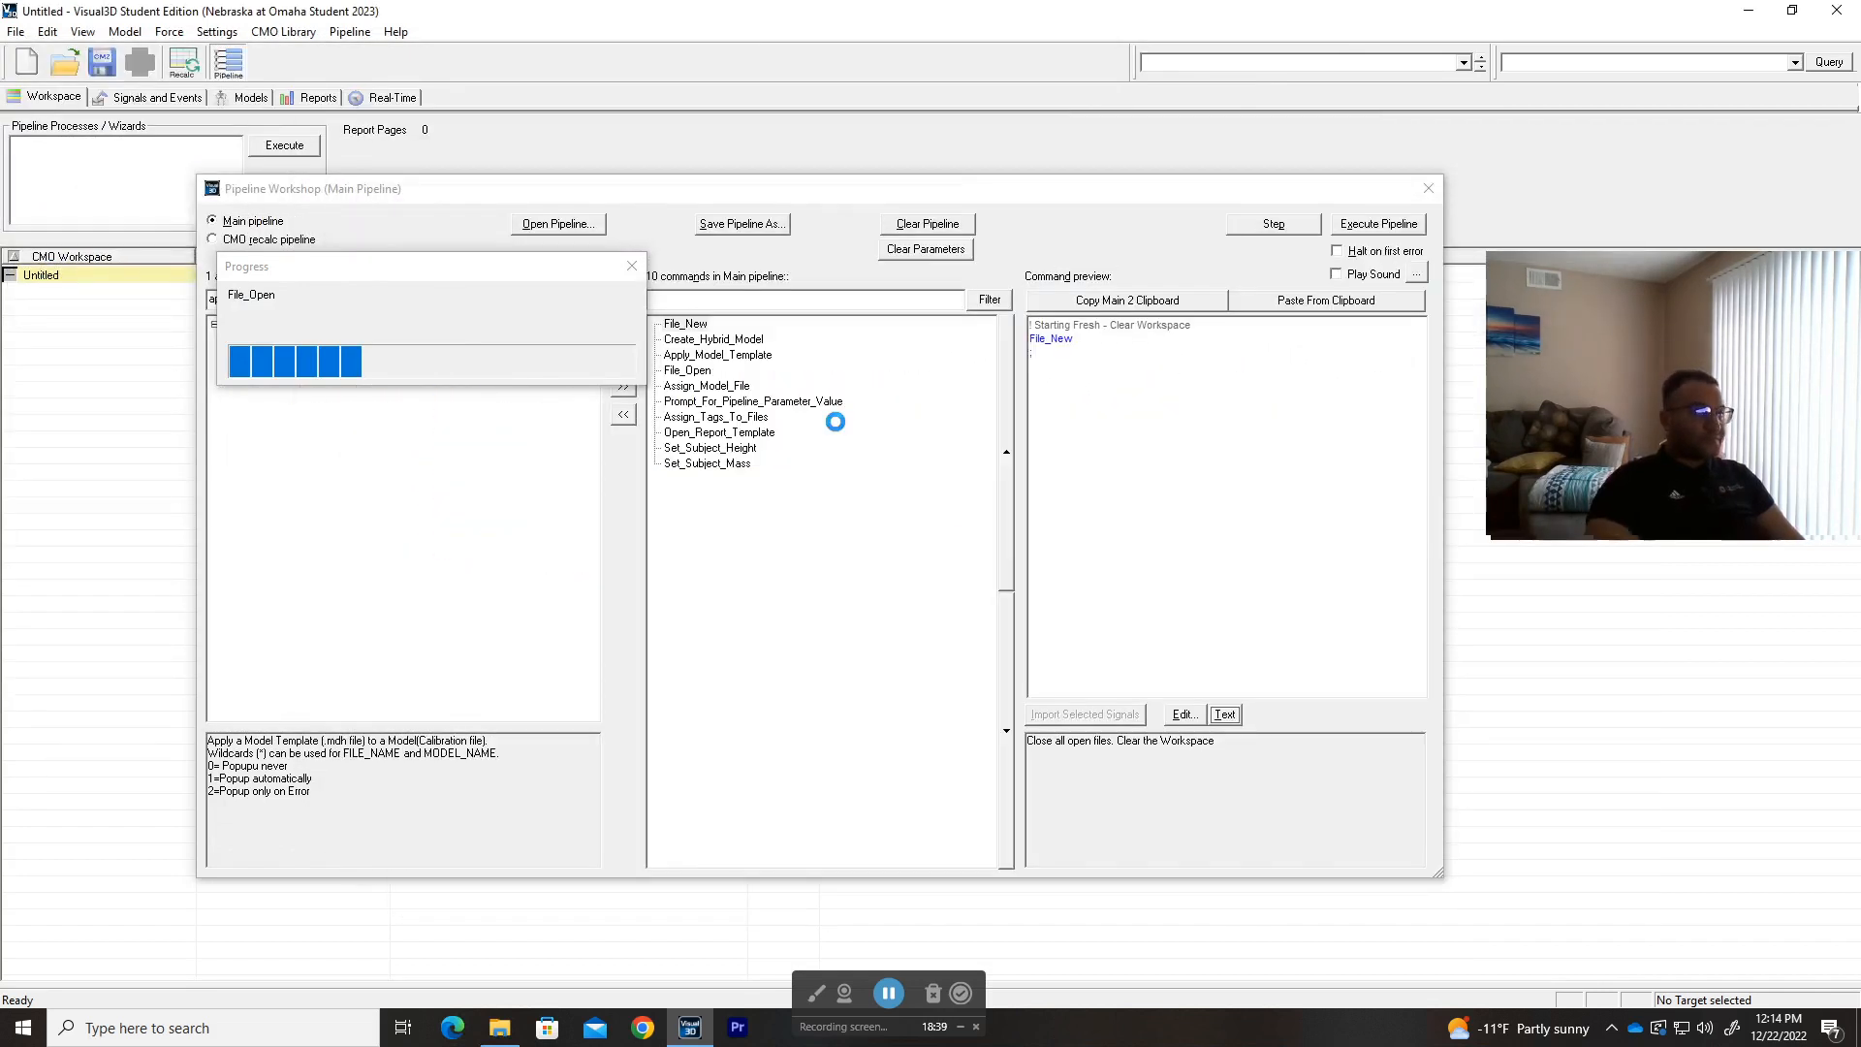
- Assign the s111 static calibration model to the three DoubleLimbSlips motion files in the running pipeline
left_click(711, 467)
left_click(712, 492)
left_click(712, 480)
left_click(1093, 645)
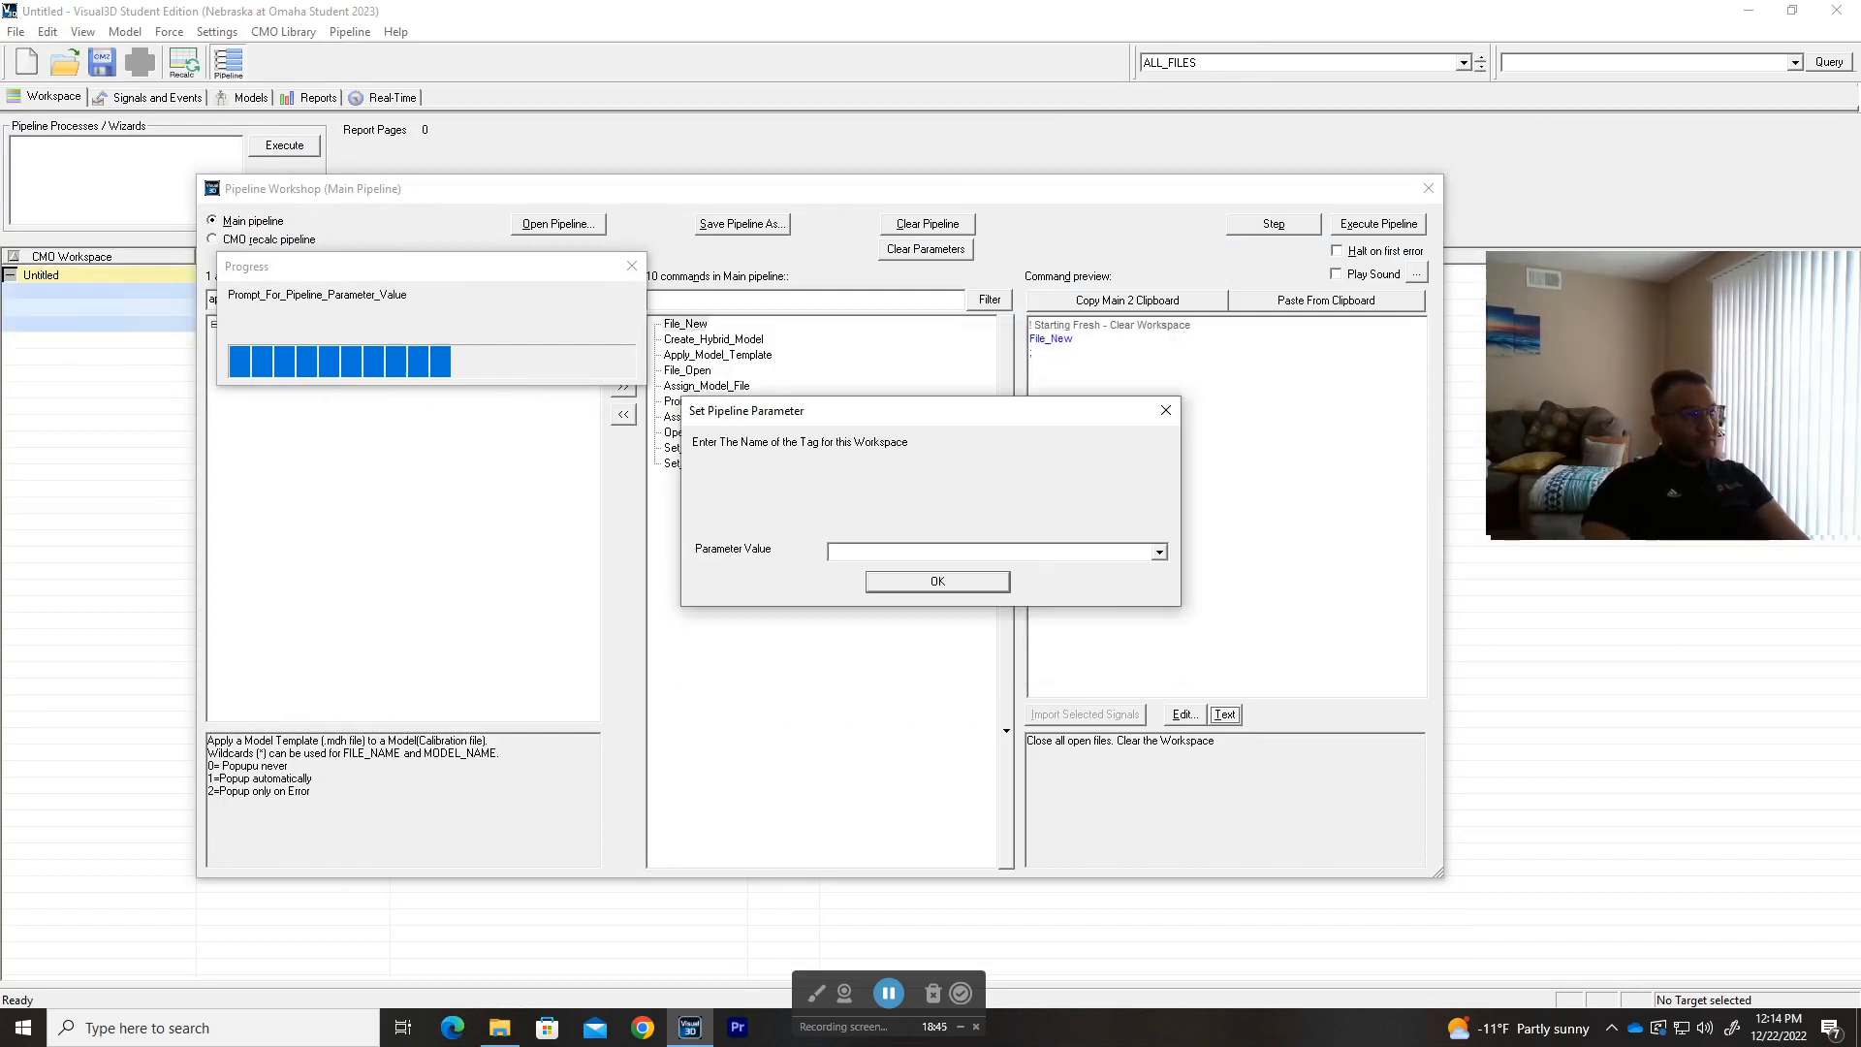
- Create the workspace tag Older and apply it to all three Trimmed_s111_s1_DoubleLimbSlips tracked files
type("Older")
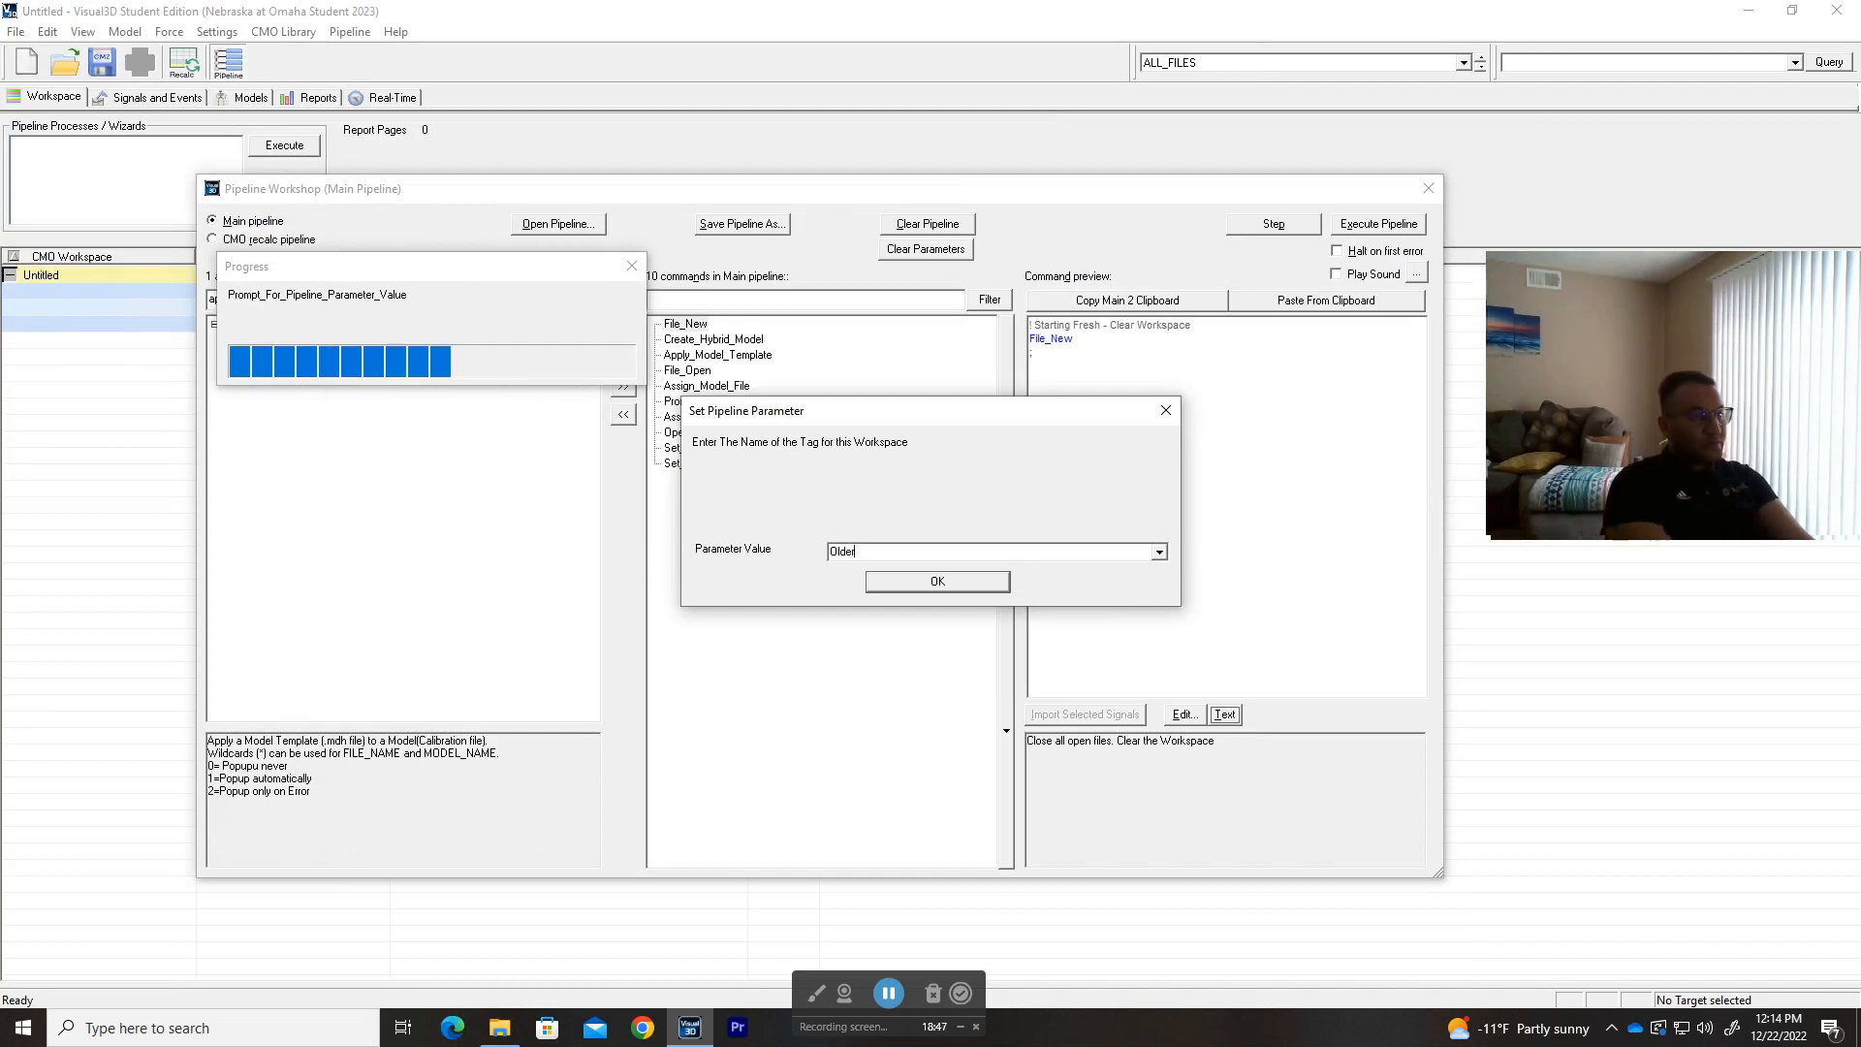
left_click(969, 580)
left_click(1099, 461)
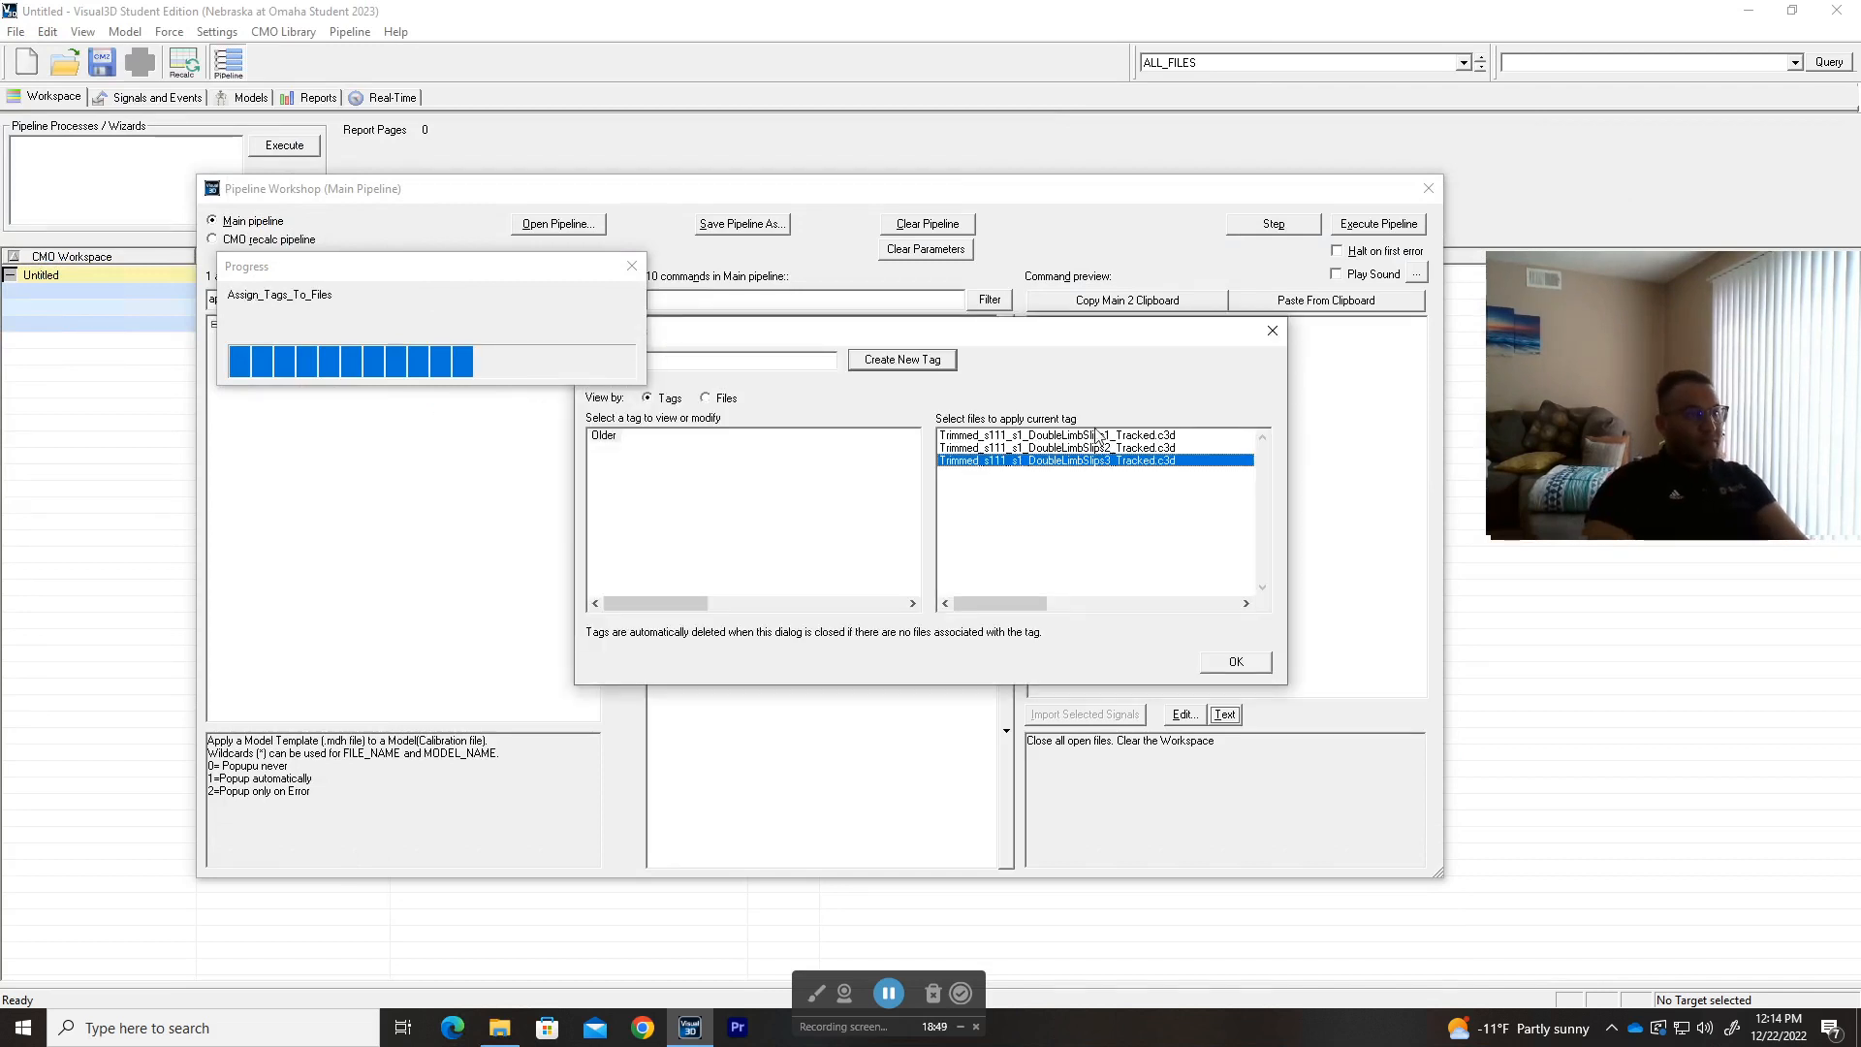
left_click(1114, 435, "shift")
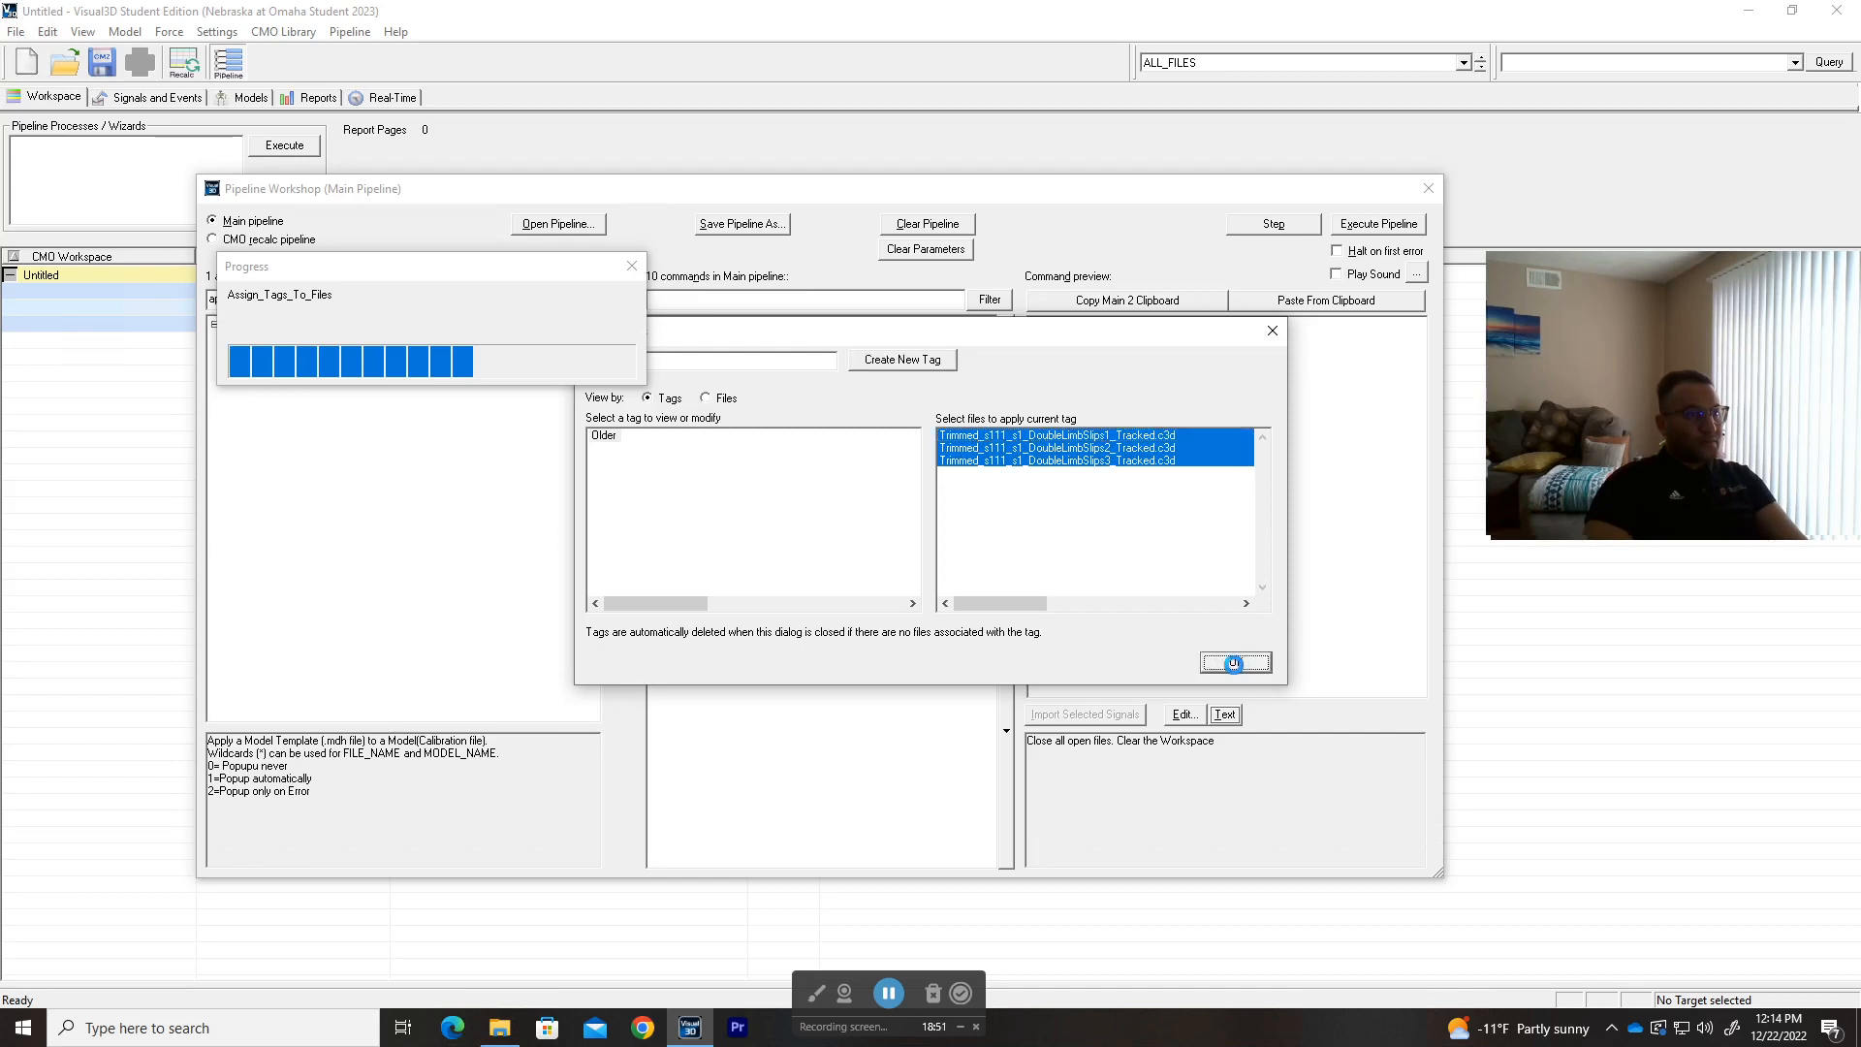
left_click(1233, 661)
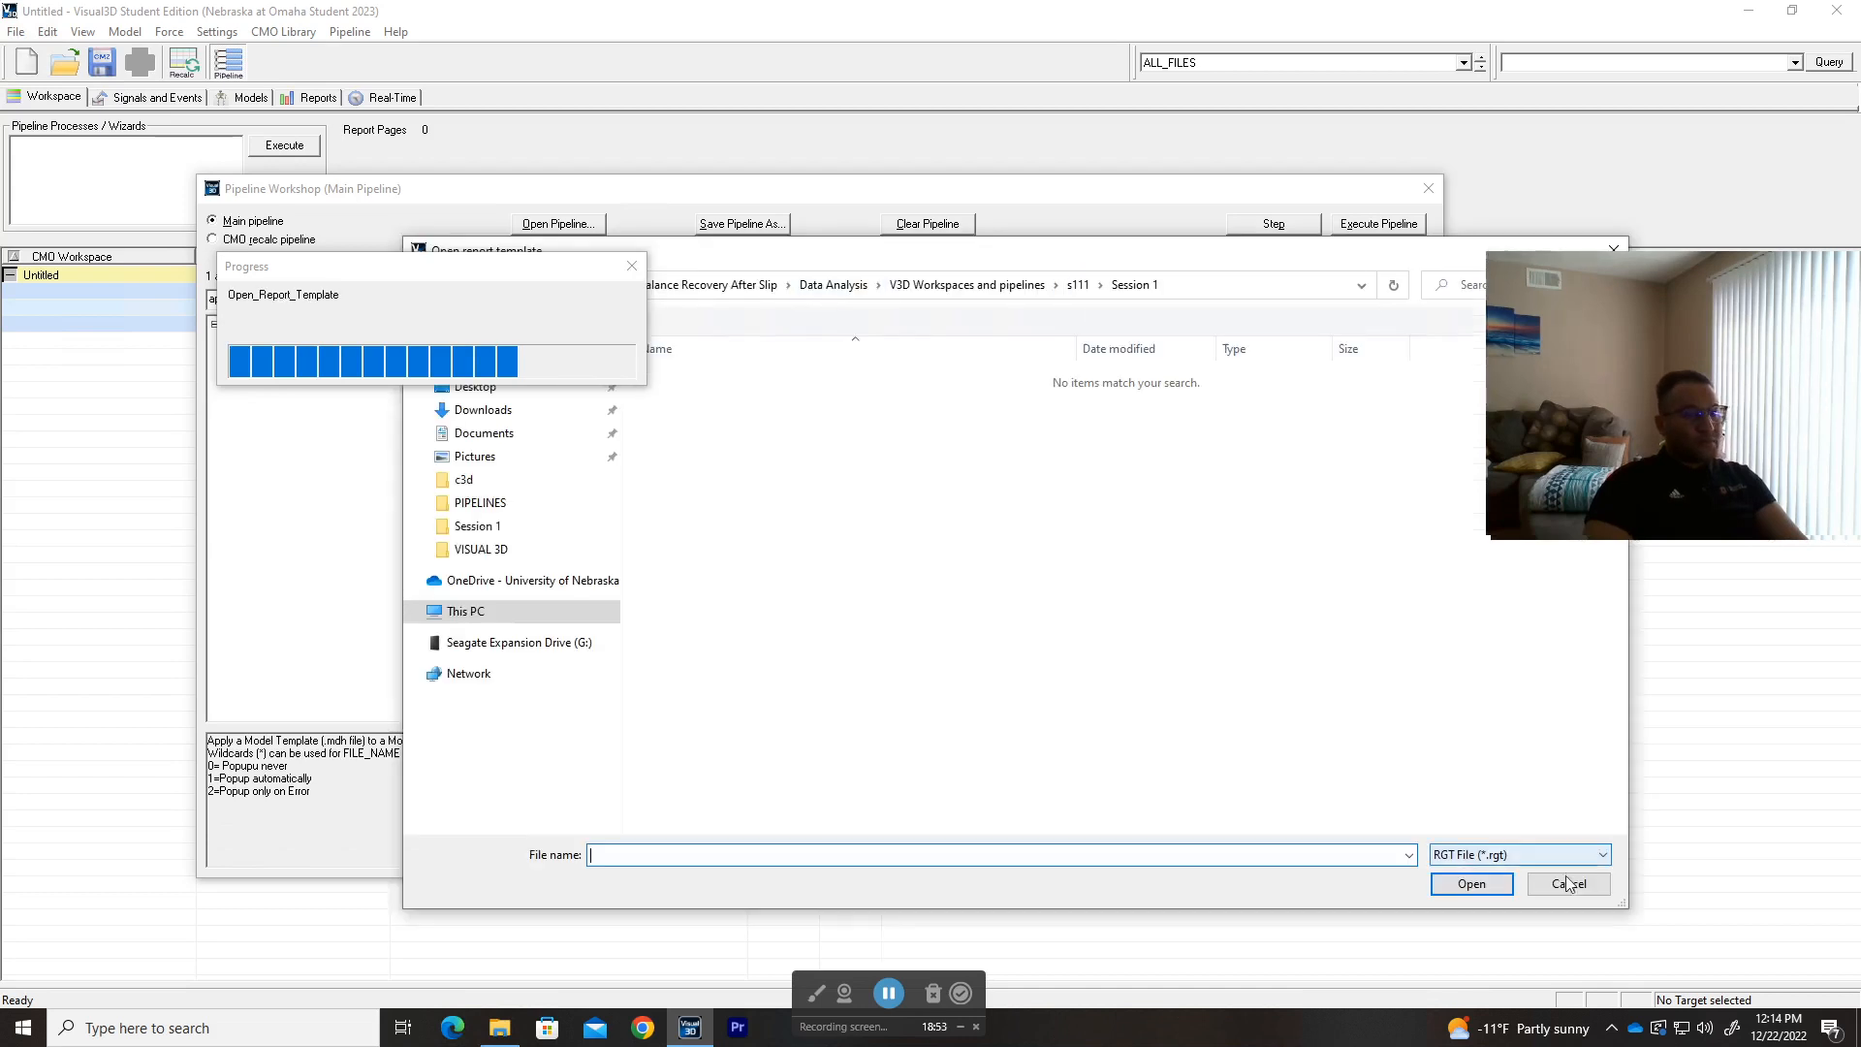
- Skip the report template, and set the subject height to 1.8 m and the subject mass to 85 kg
left_click(1535, 878)
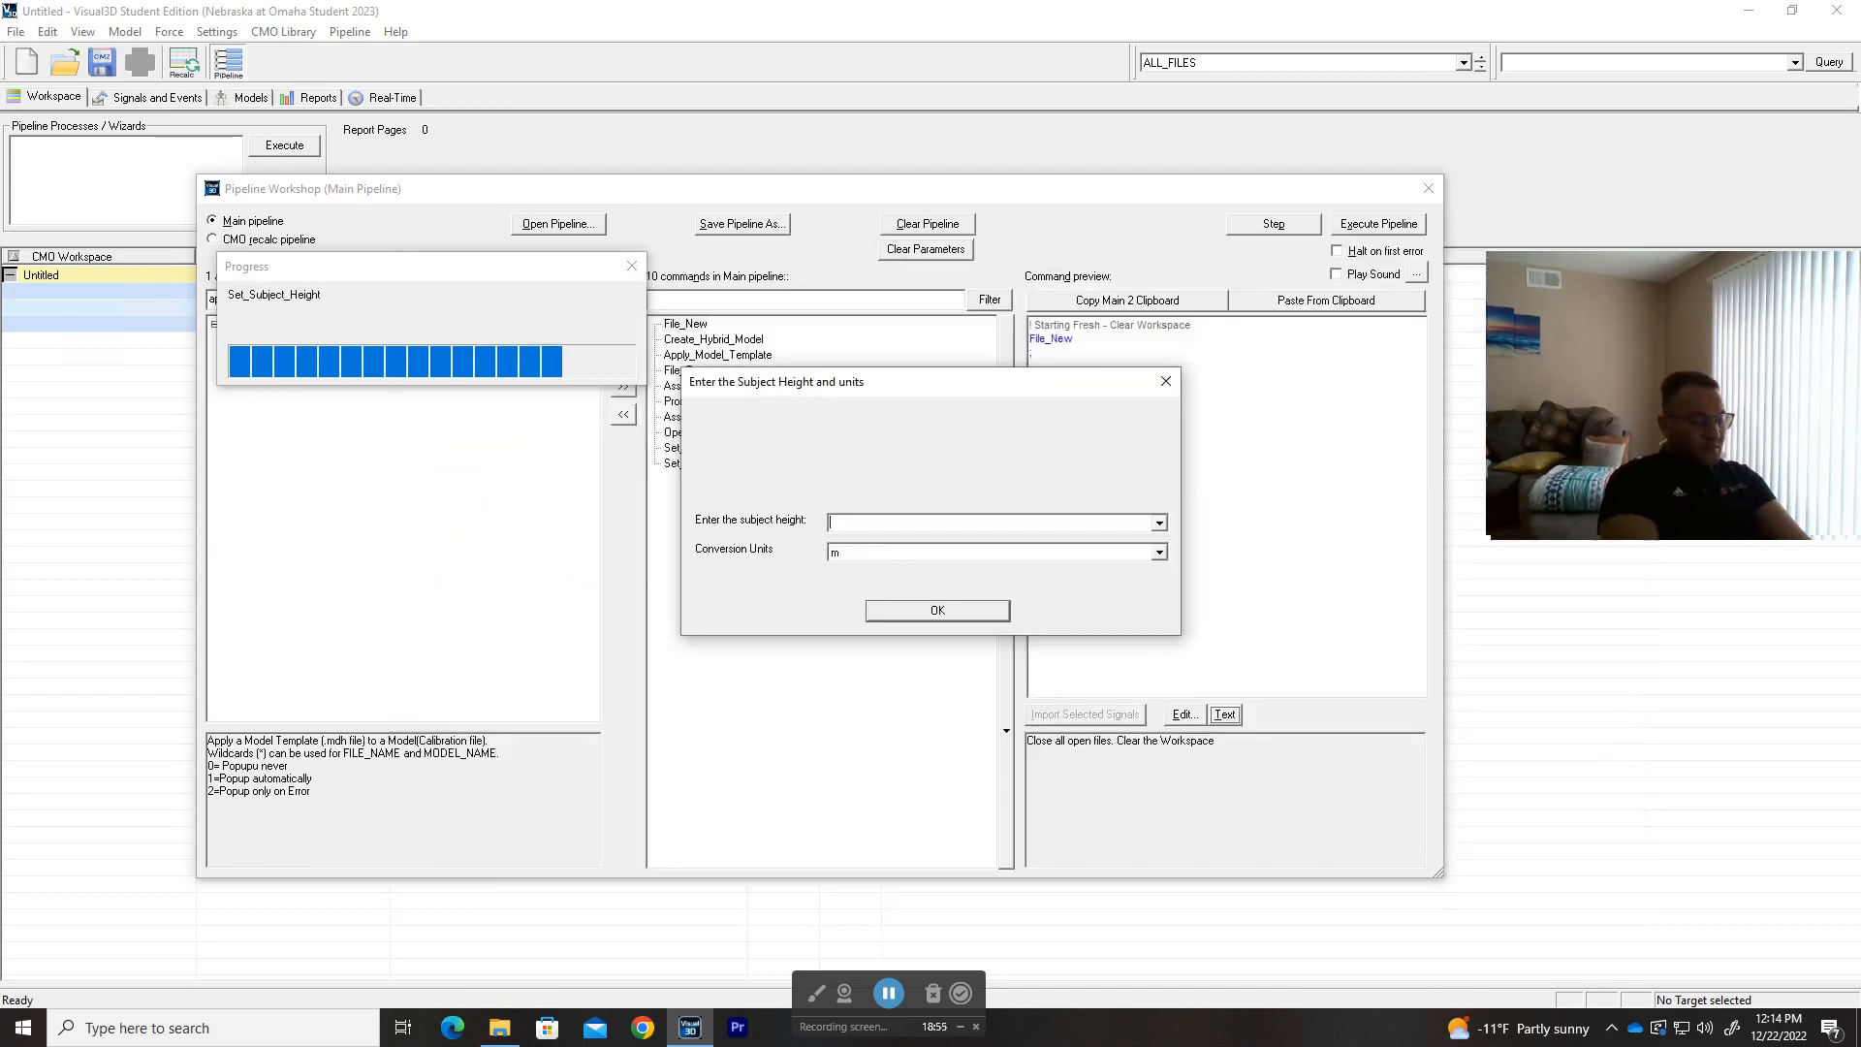
type("1.8")
key("Return")
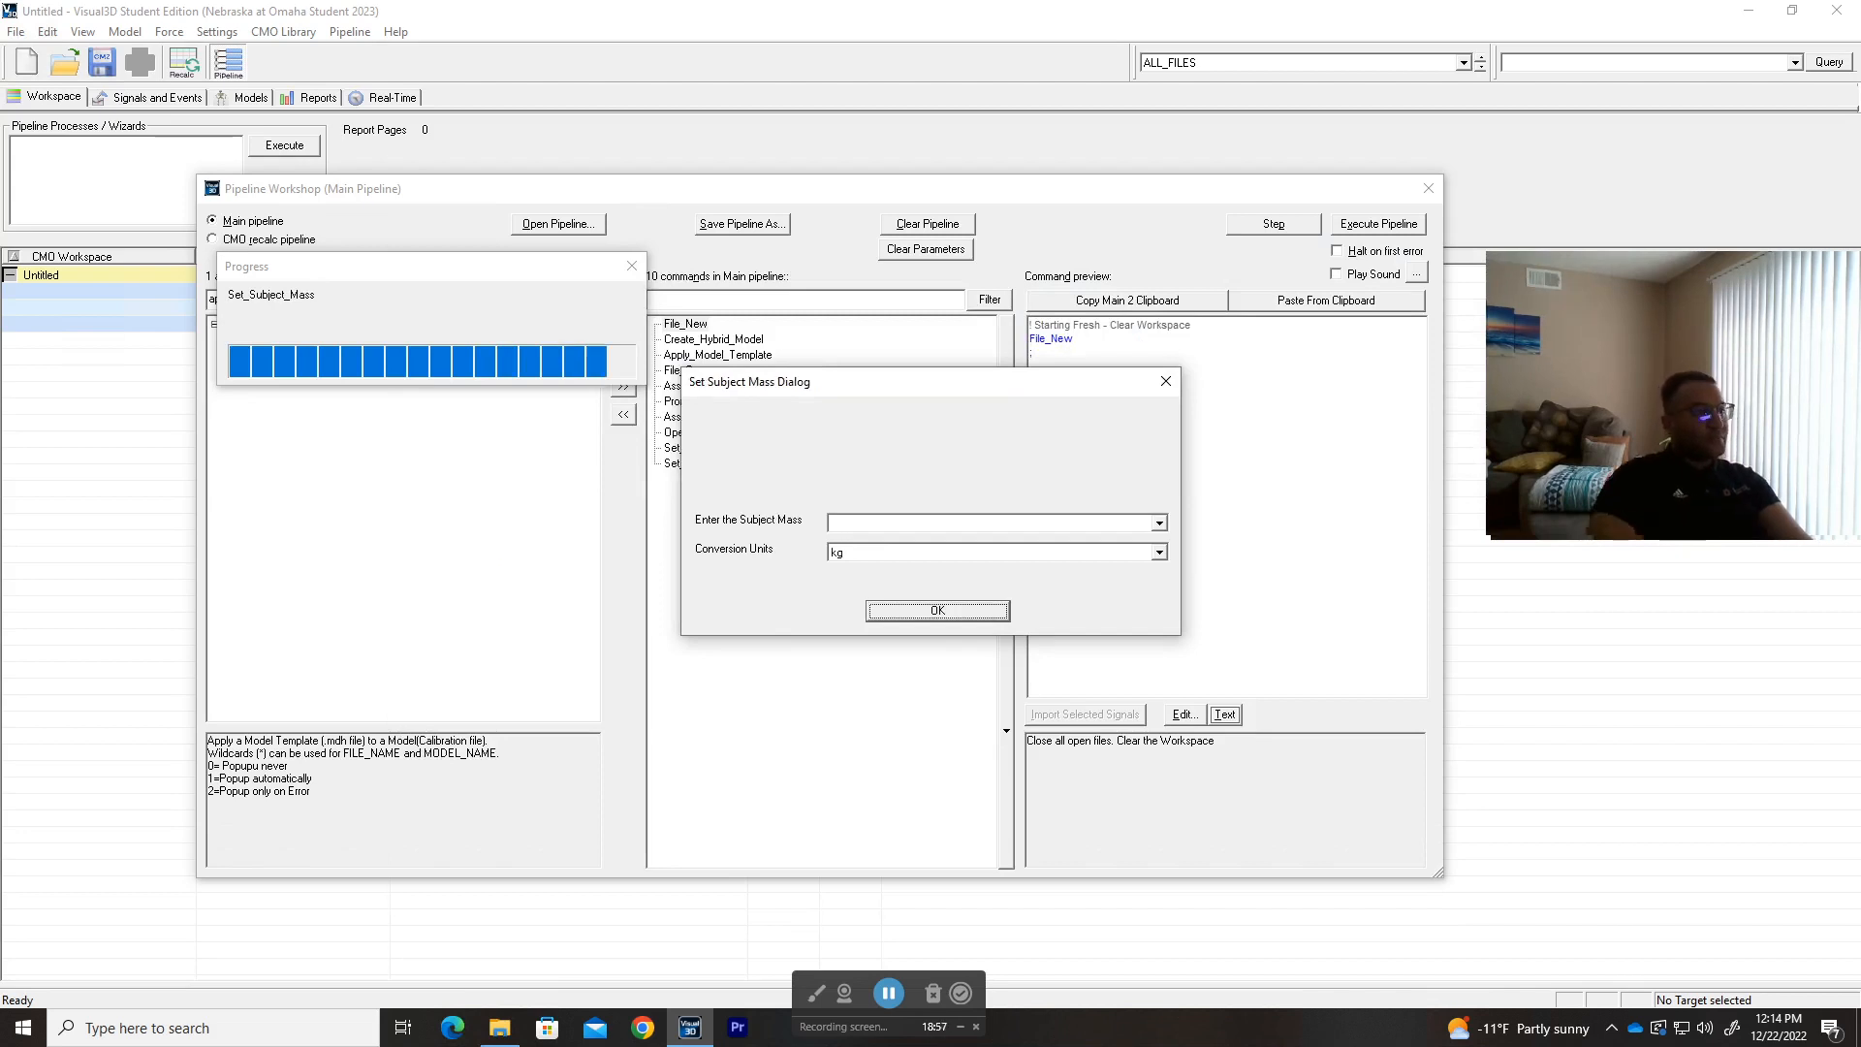
type("85")
key("Return")
left_click(1200, 774)
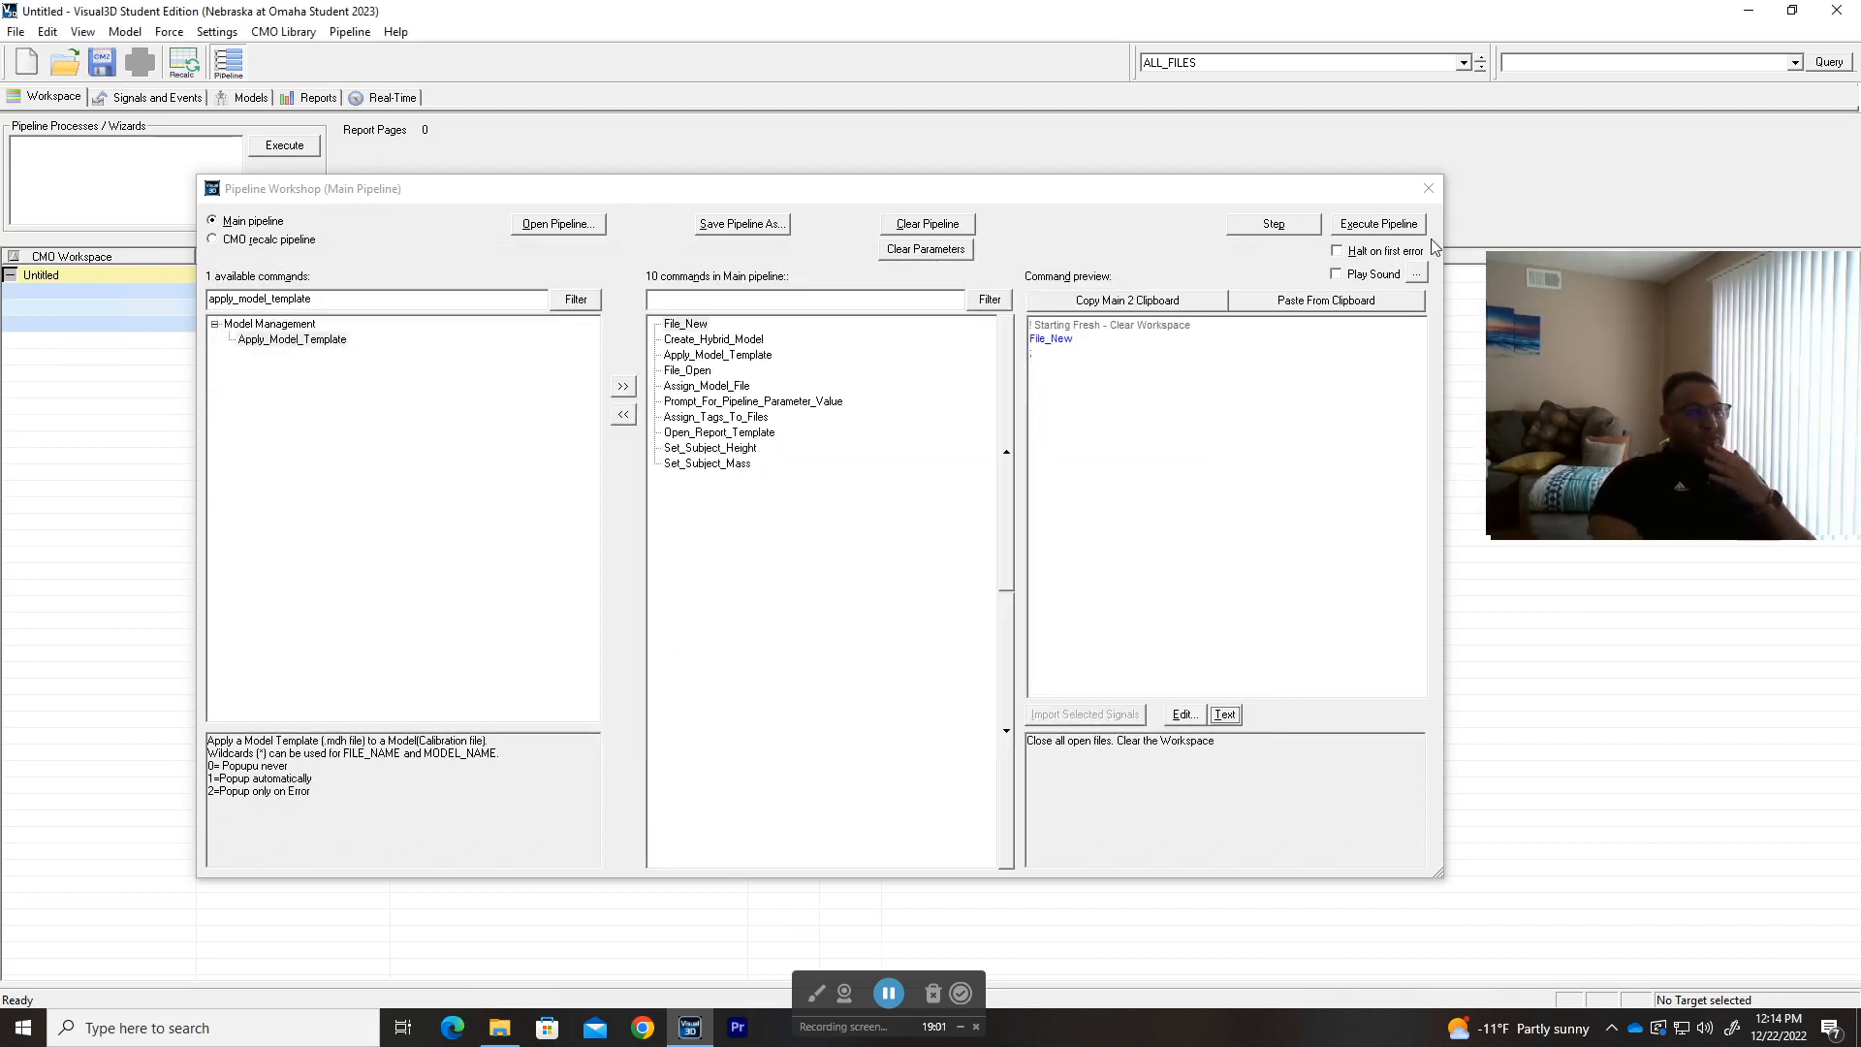
- Close the Pipeline Workshop and display Trimmed_s111_s1_DoubleLimbSlips1_Tracked.c3d at frame 240 in Signals and Events
left_click(1427, 188)
left_click(155, 97)
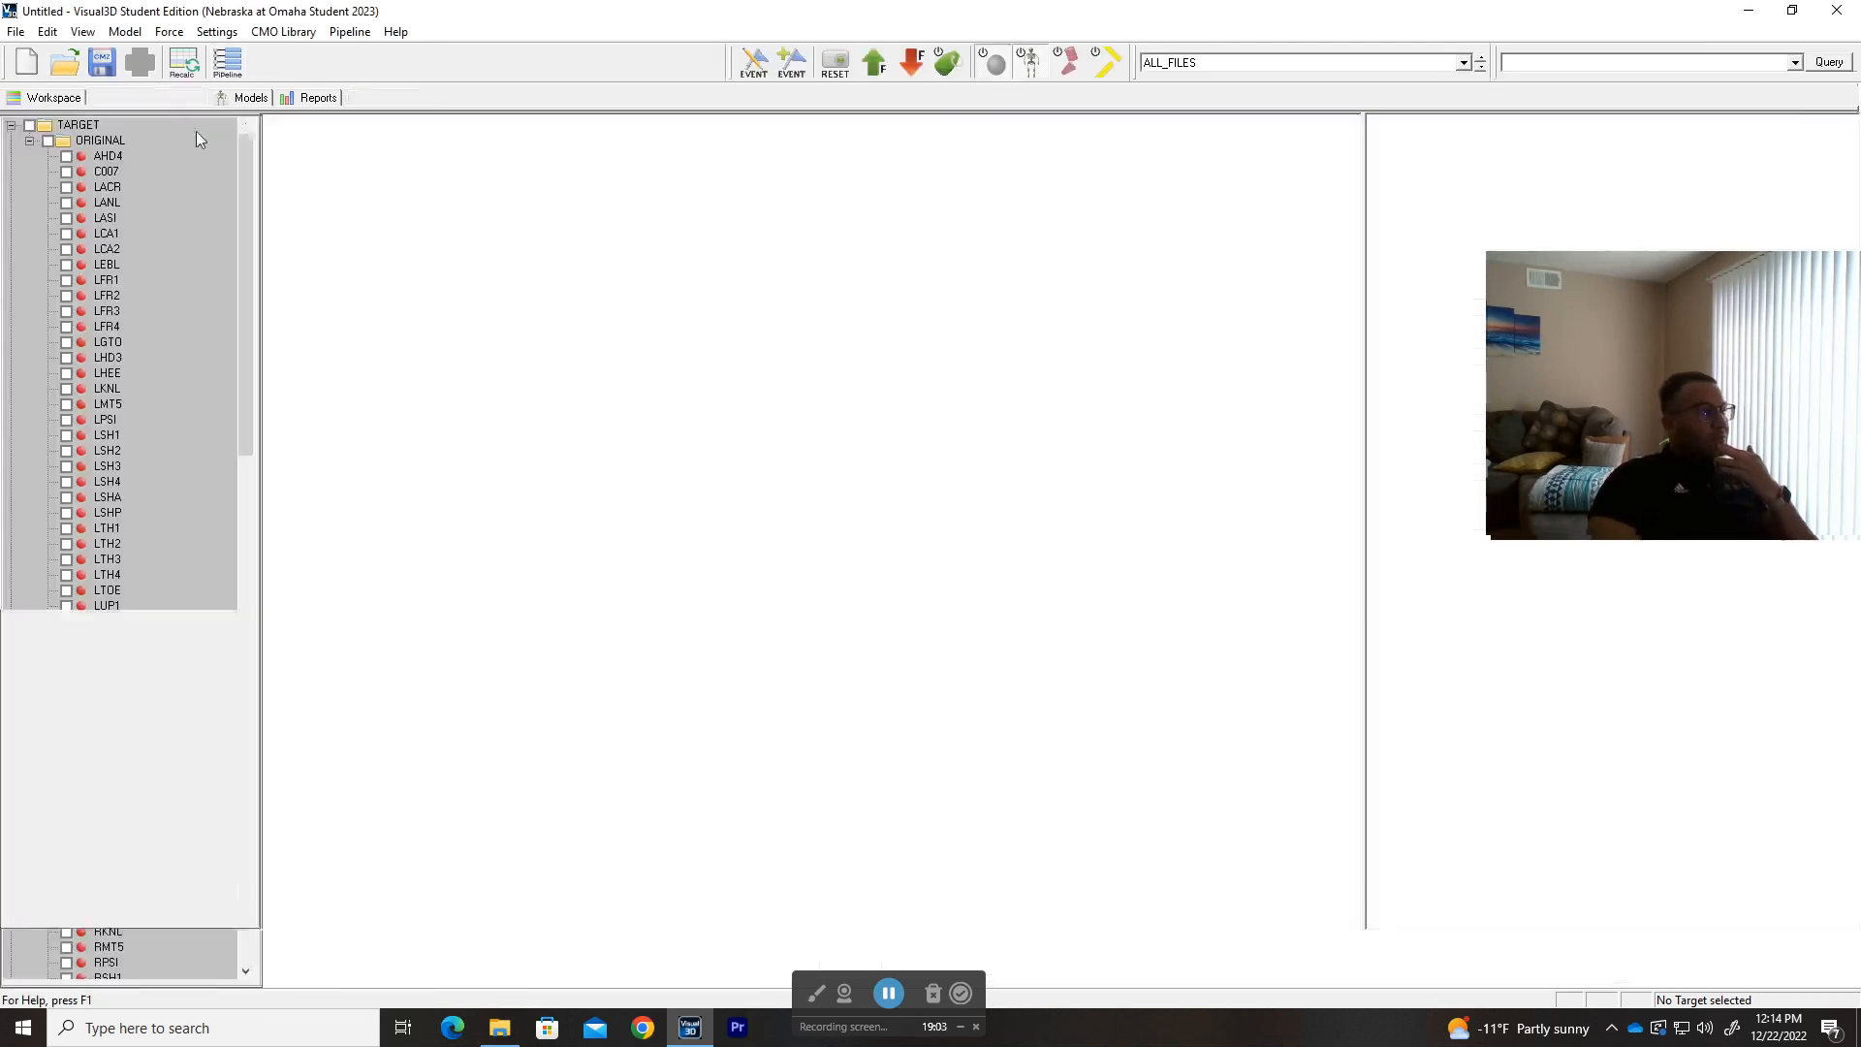
left_click(1211, 63)
left_click(1250, 85)
left_click(378, 979)
left_click_drag(445, 977, 972, 977)
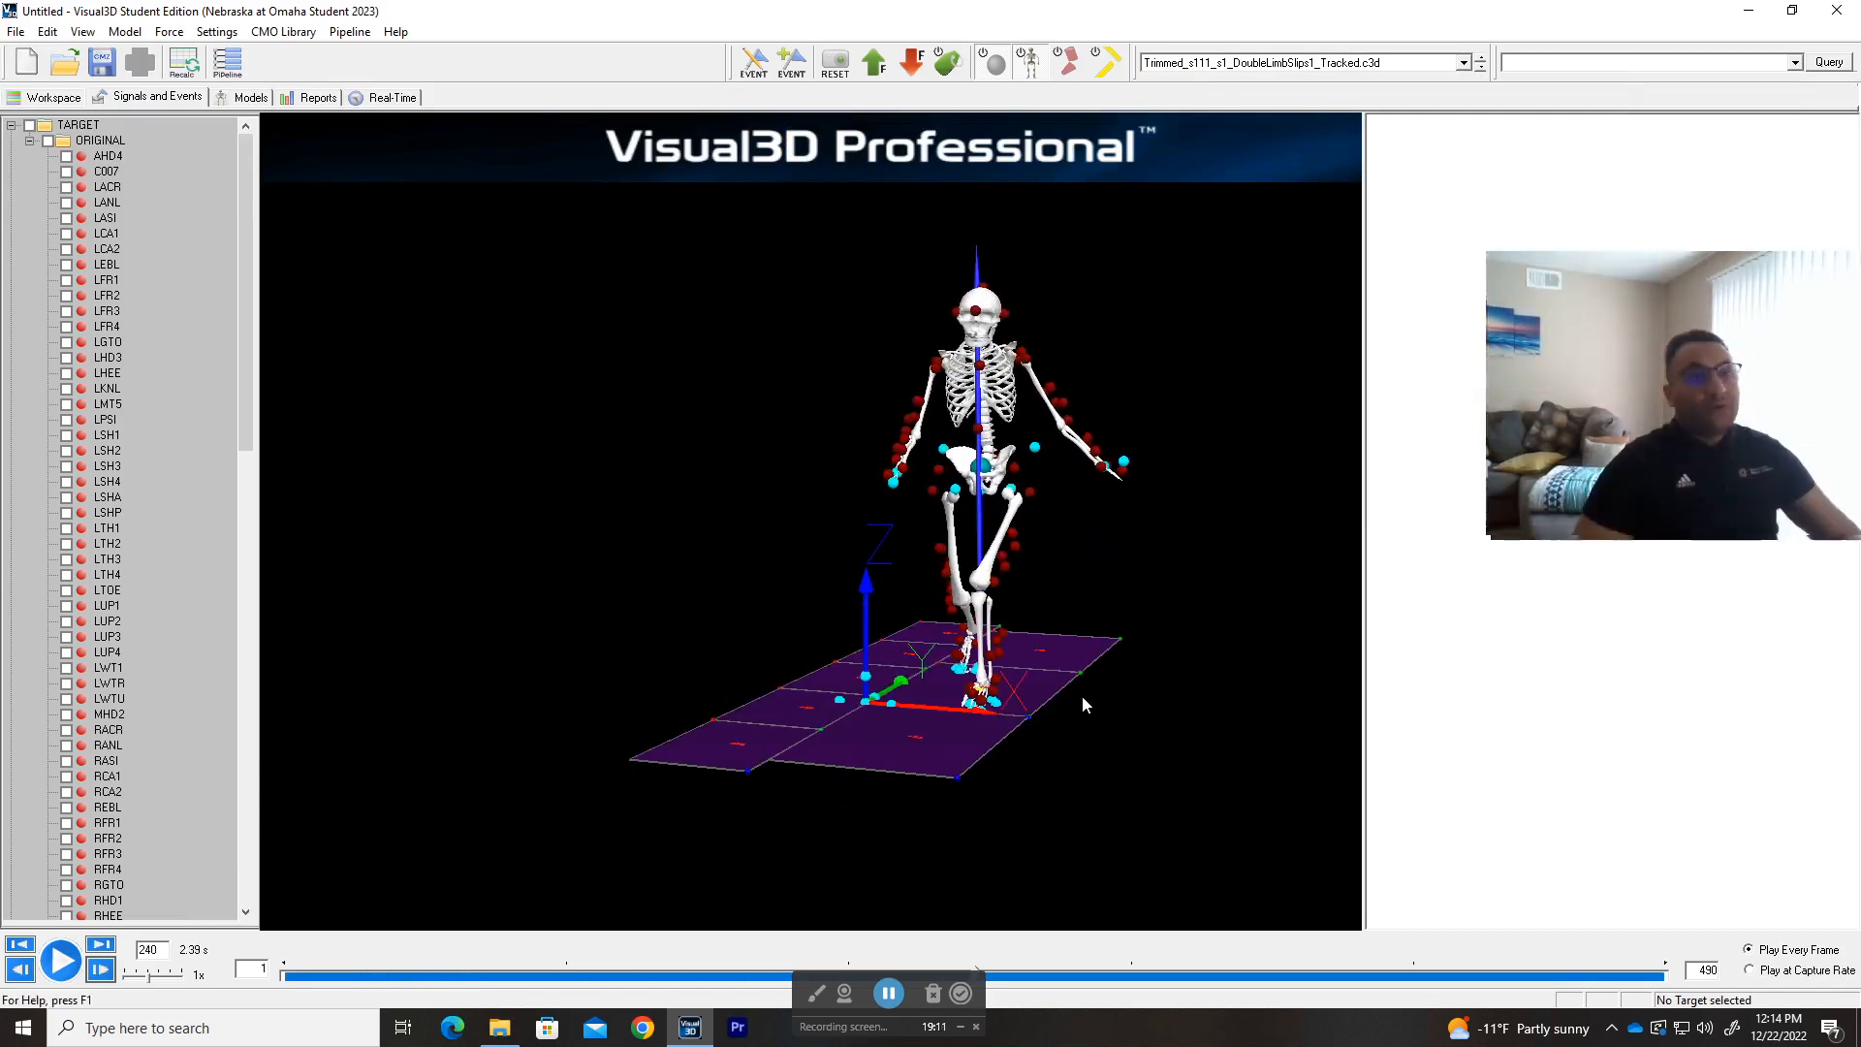
- Examine the skeleton's fit to the markers at frame 240, briefly showing the target labels and hiding them again
left_click_drag(1086, 633, 1057, 632)
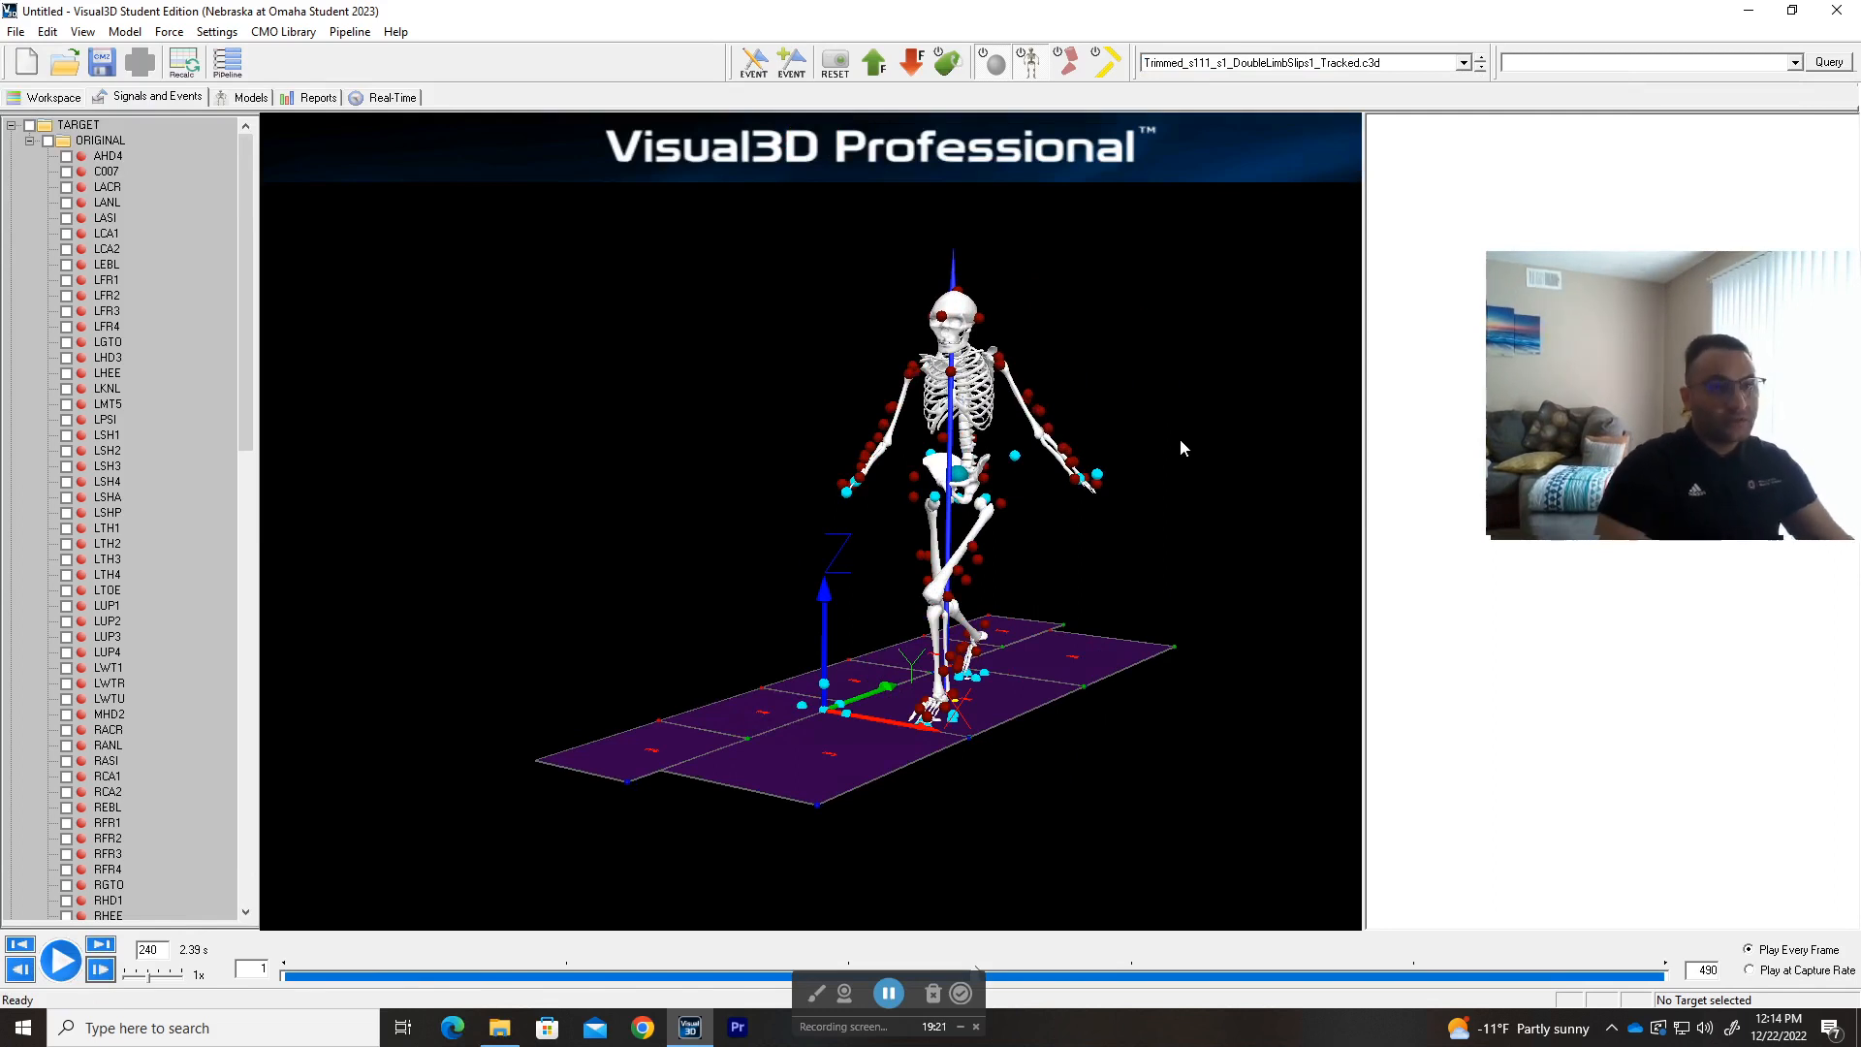
mouse_move(1147, 386)
left_mouse_down()
mouse_move(945, 479)
mouse_move(1164, 411)
left_mouse_up()
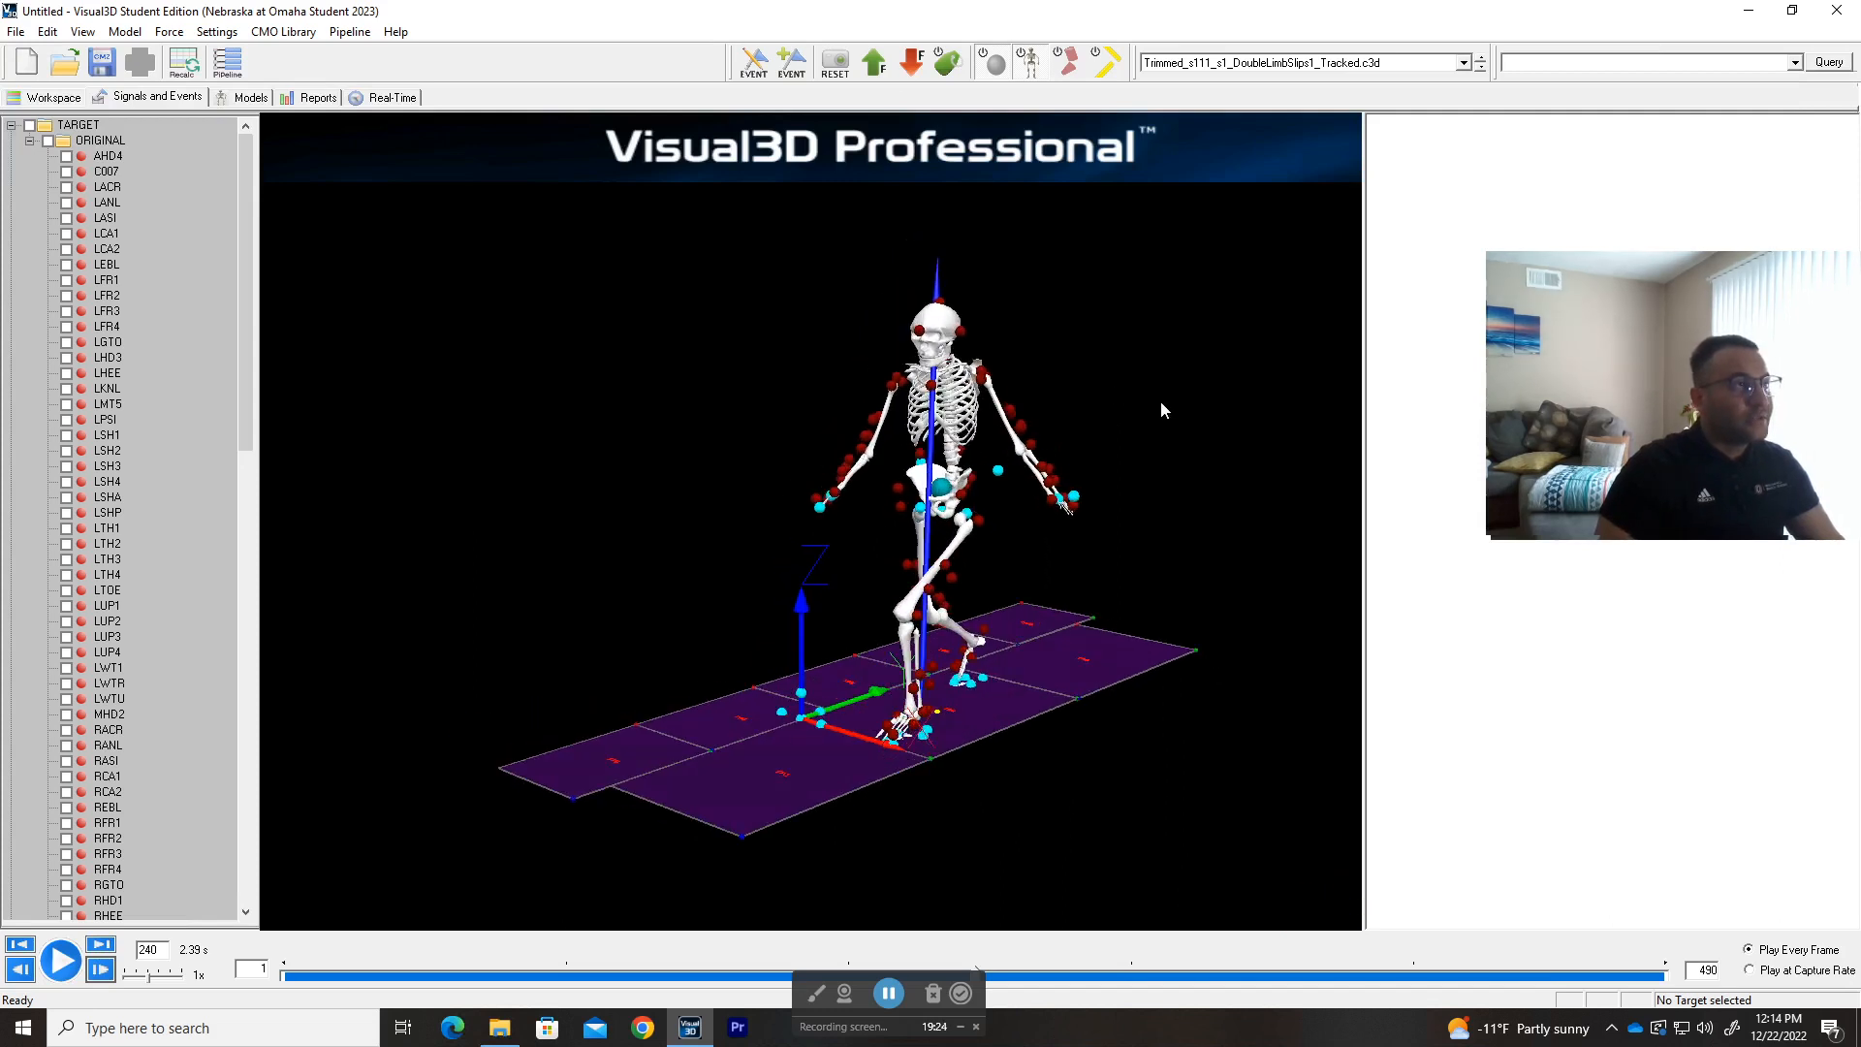
left_click(955, 70)
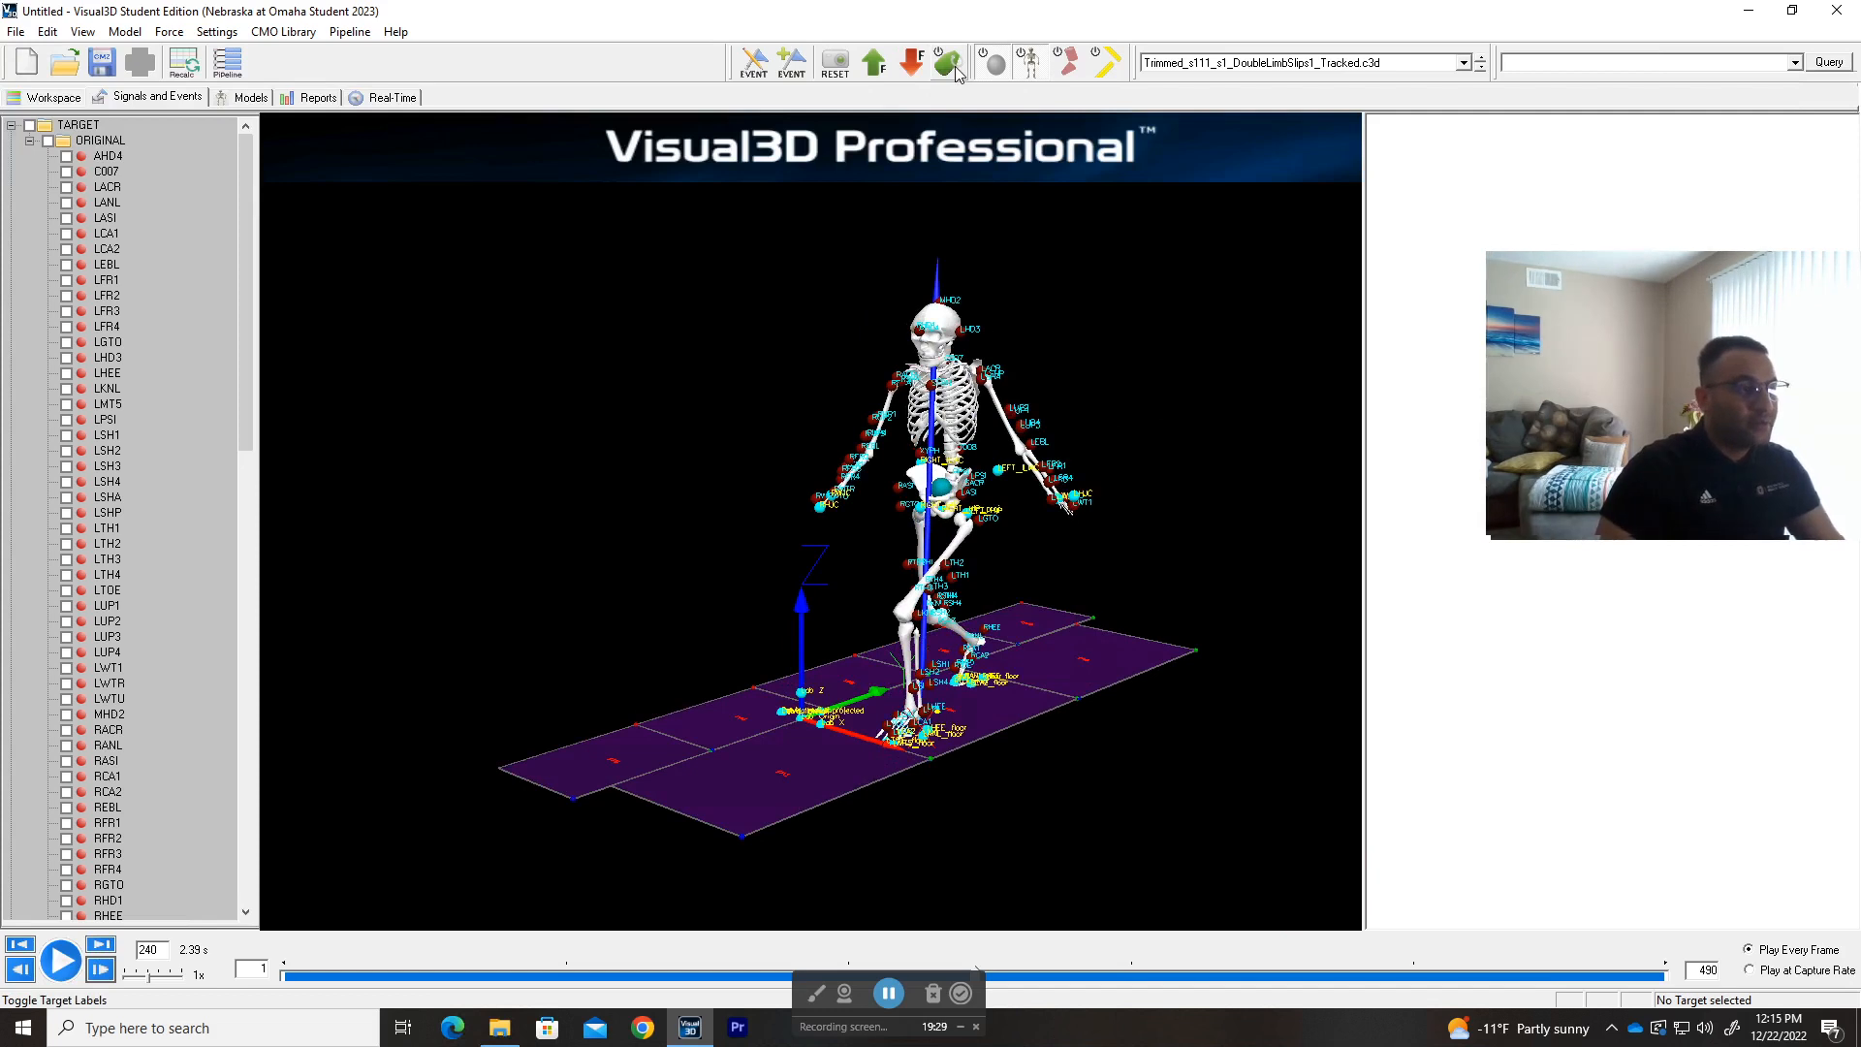
left_click(955, 71)
left_click_drag(1119, 339, 1014, 407)
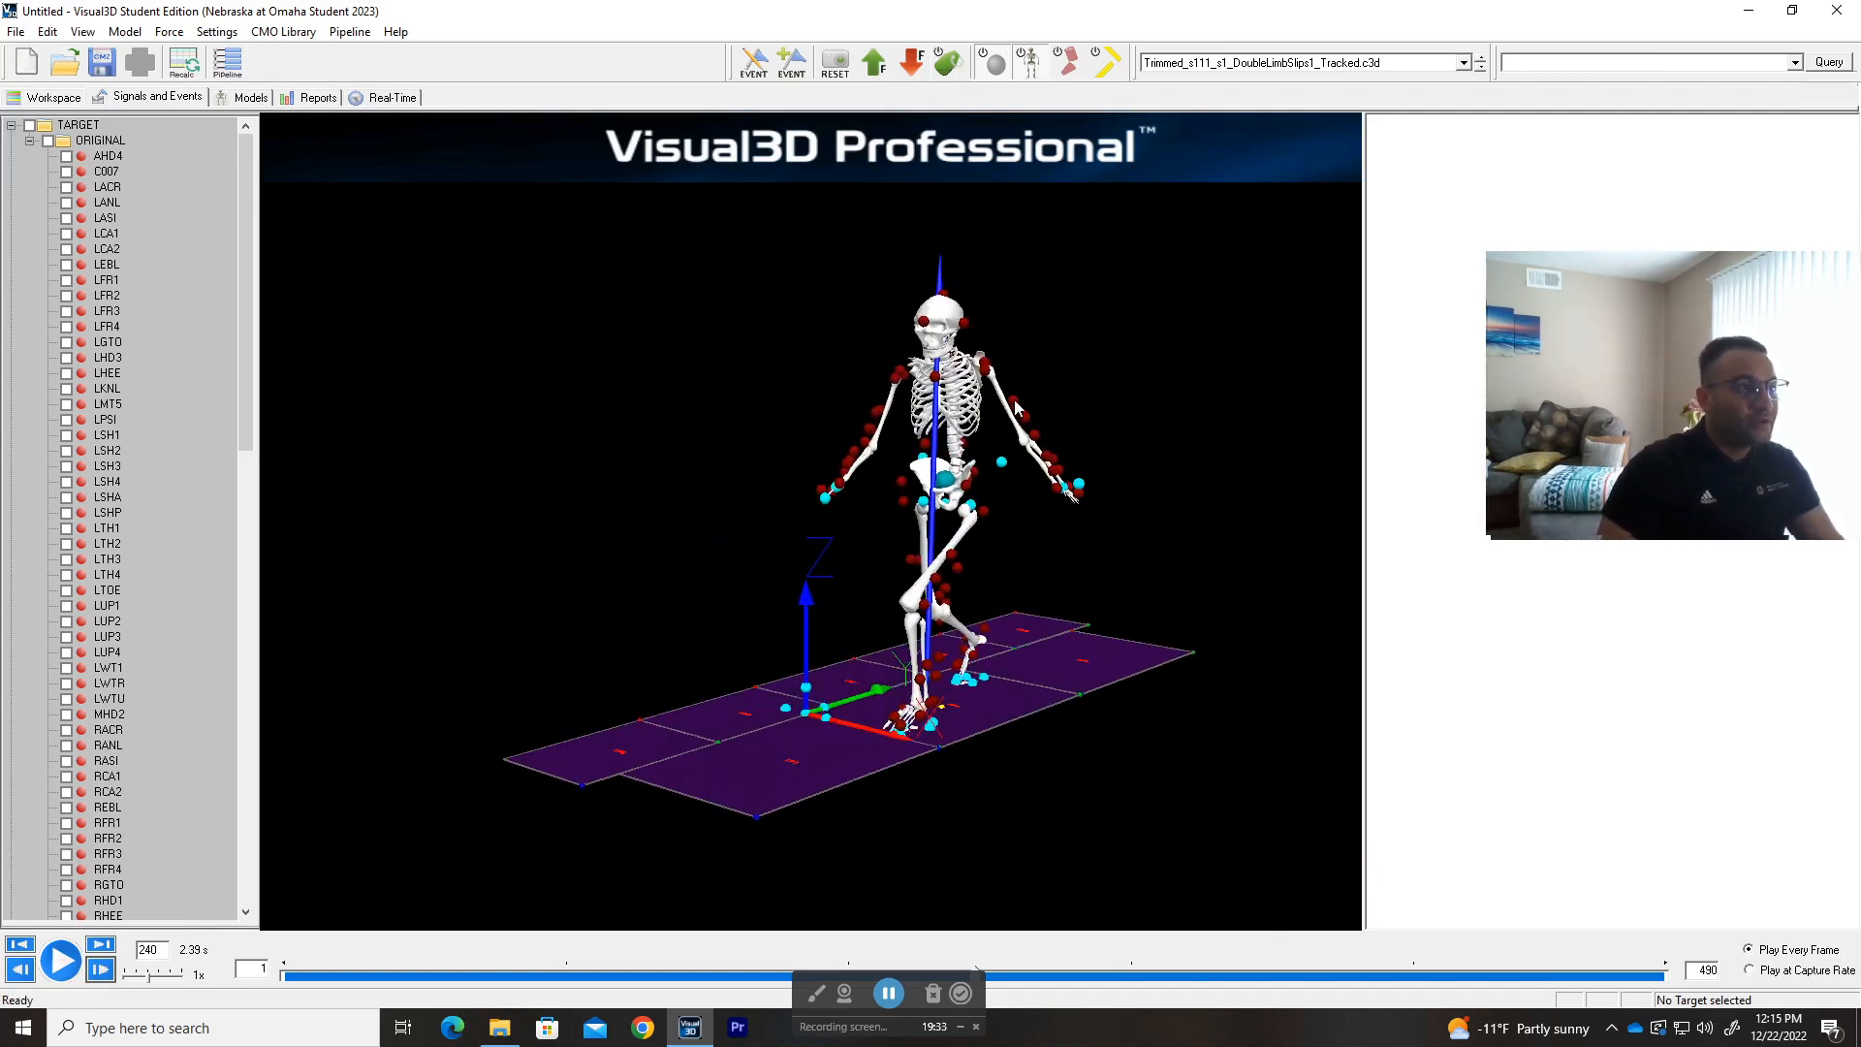
- Inspect the pelvis and the LGTO marker up close, and check the whole skeleton on the force plates from the side
scroll(1059, 346, "up", 5)
right_click_drag(1078, 436, 817, 500)
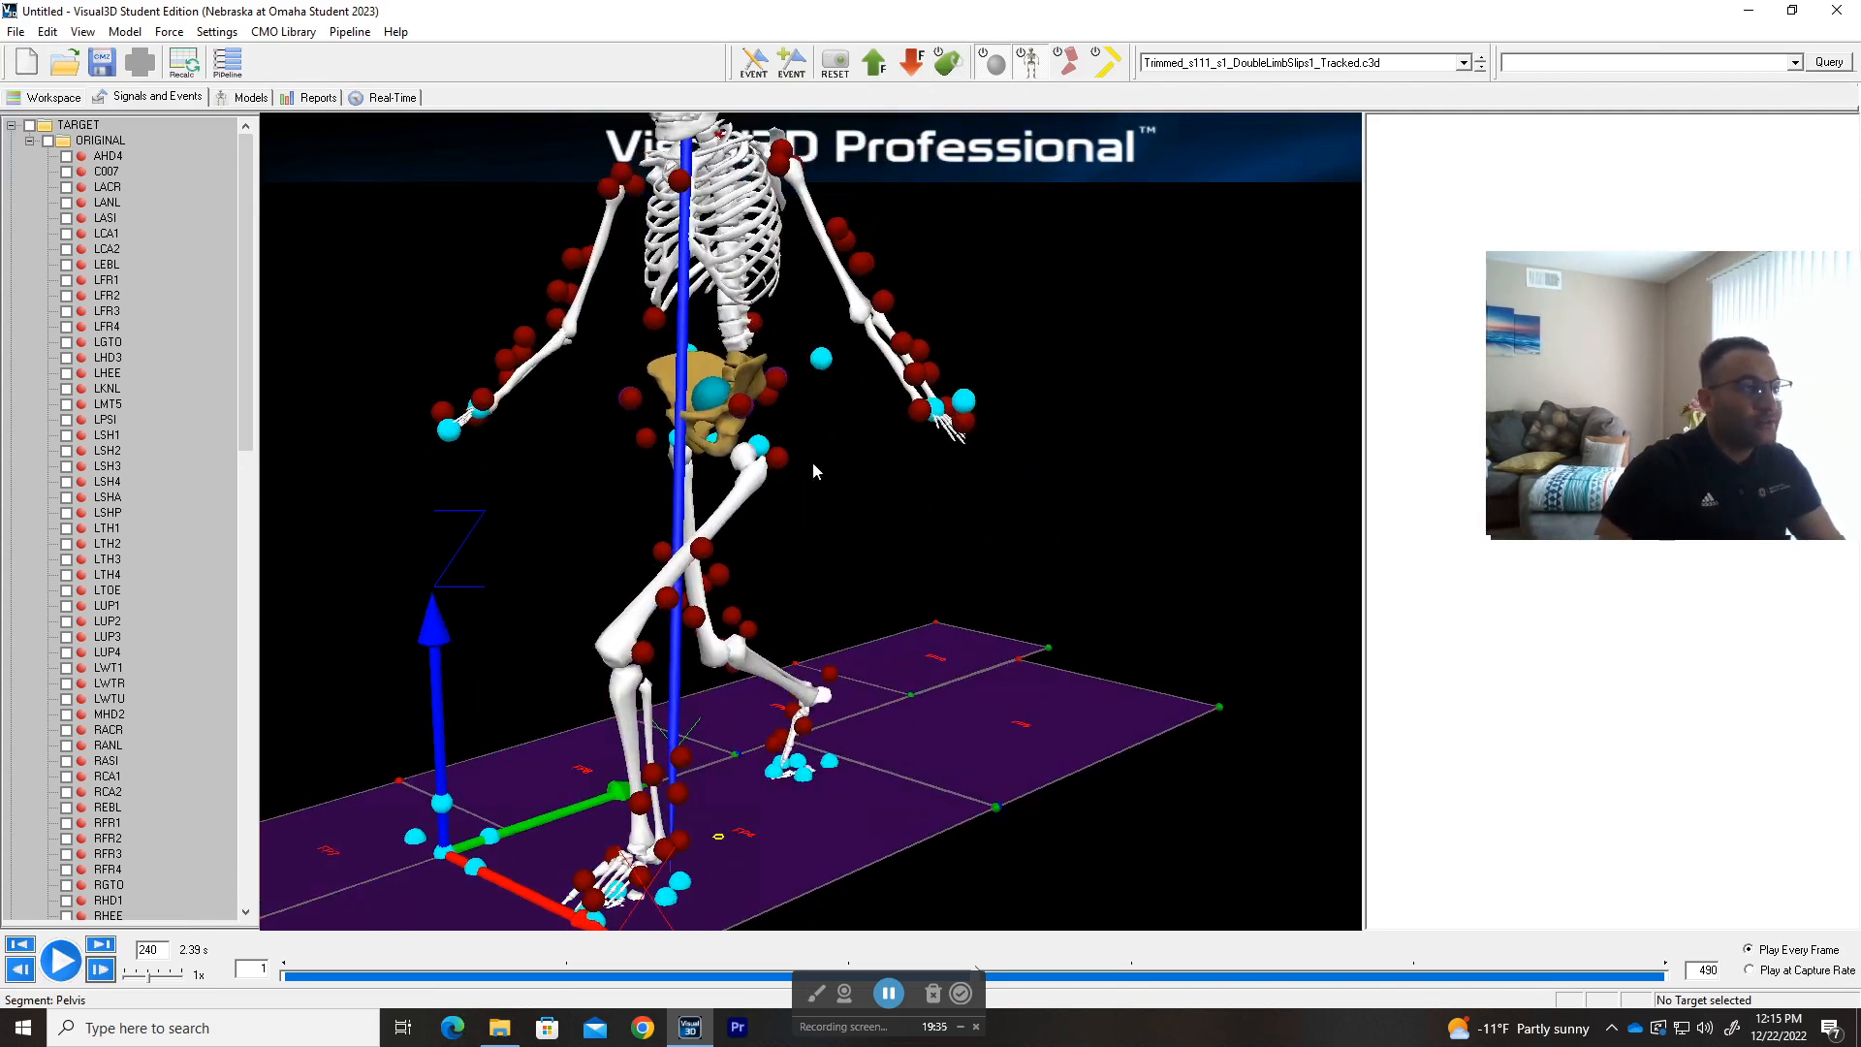
left_click(776, 457)
left_click_drag(883, 522, 909, 506)
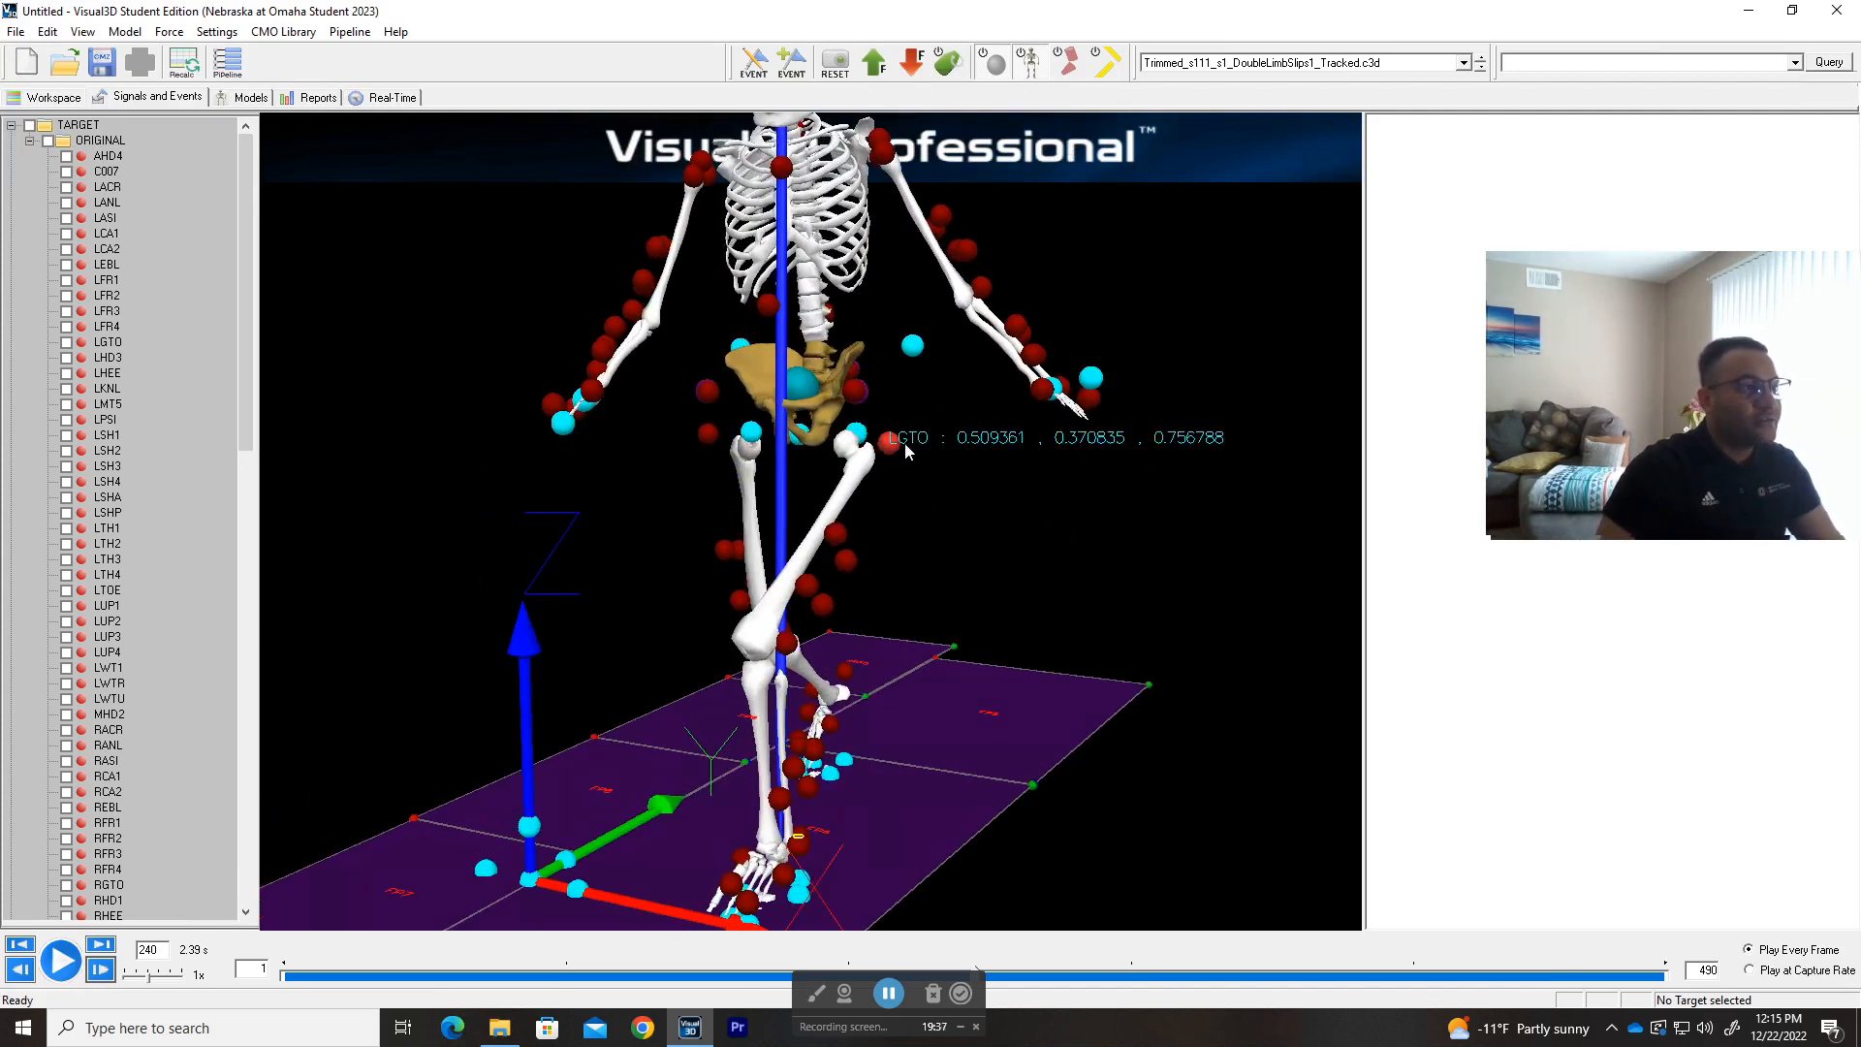
scroll(1052, 582, "down", 8)
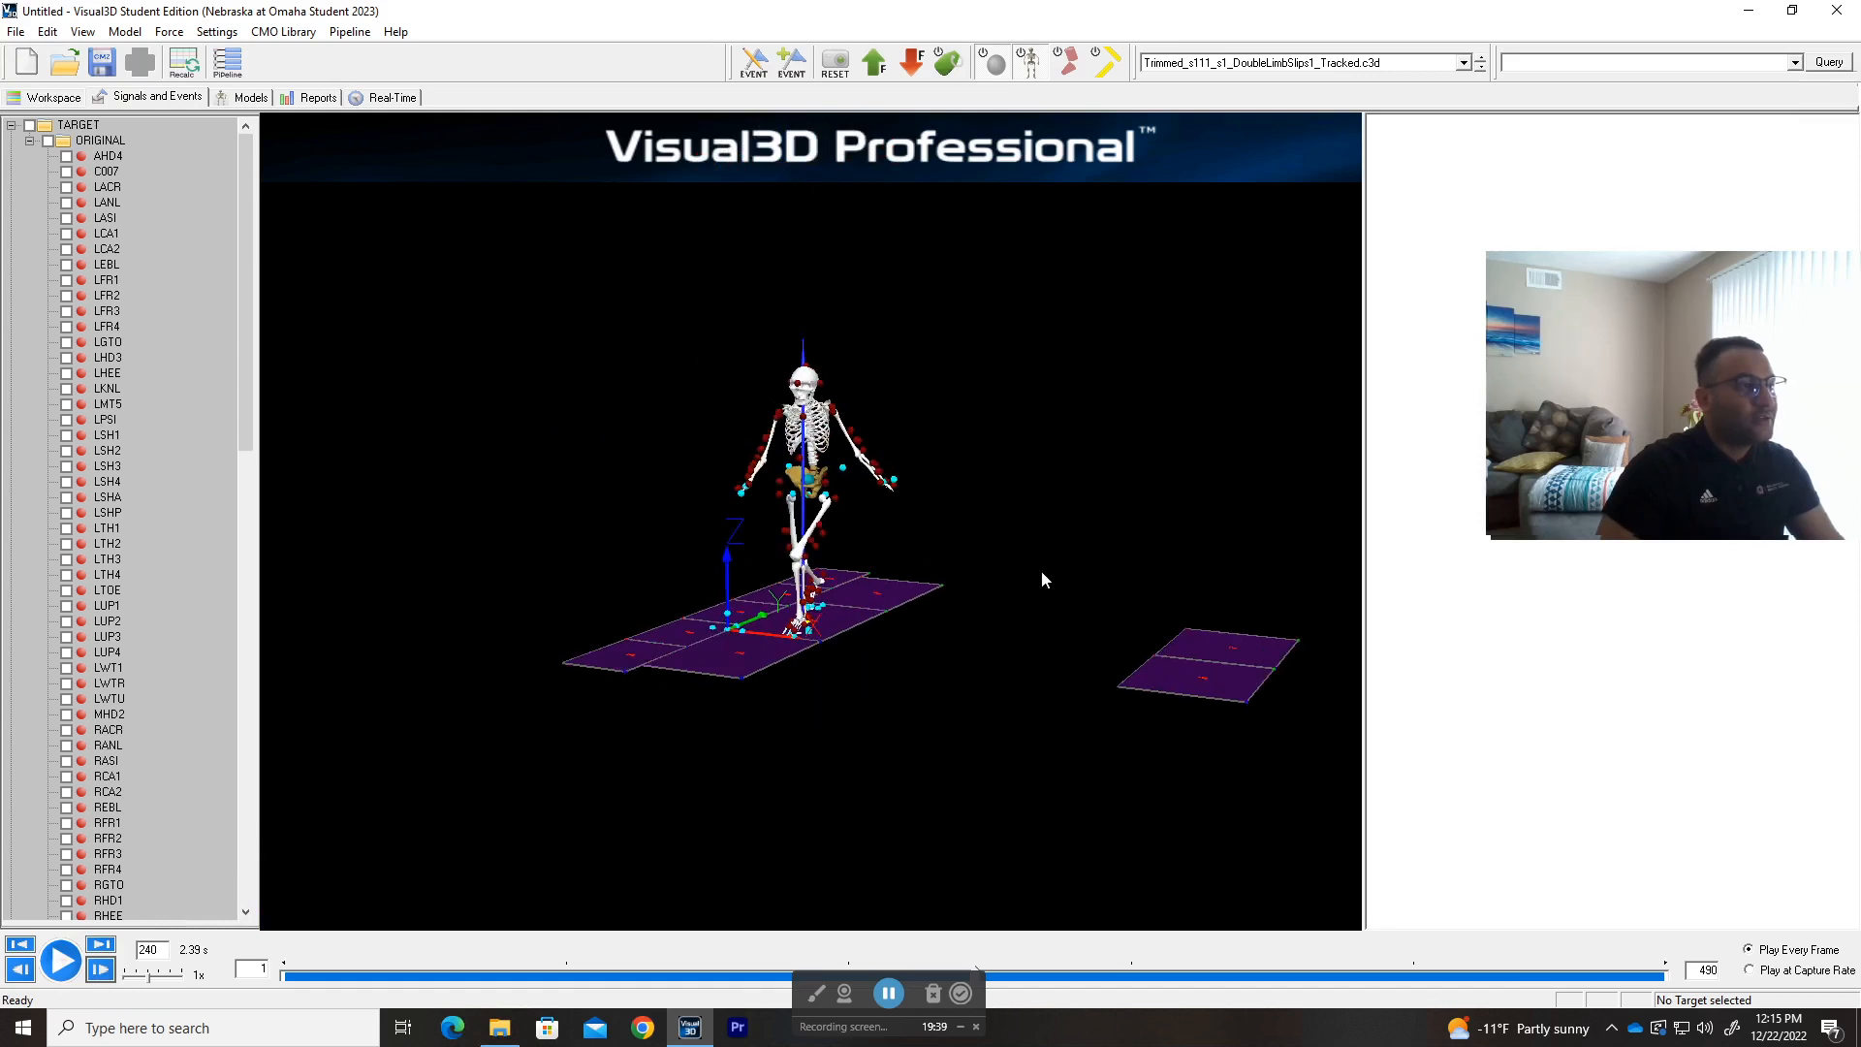
left_click_drag(1045, 570, 951, 570)
scroll(917, 389, "up", 5)
left_click_drag(917, 389, 1090, 470)
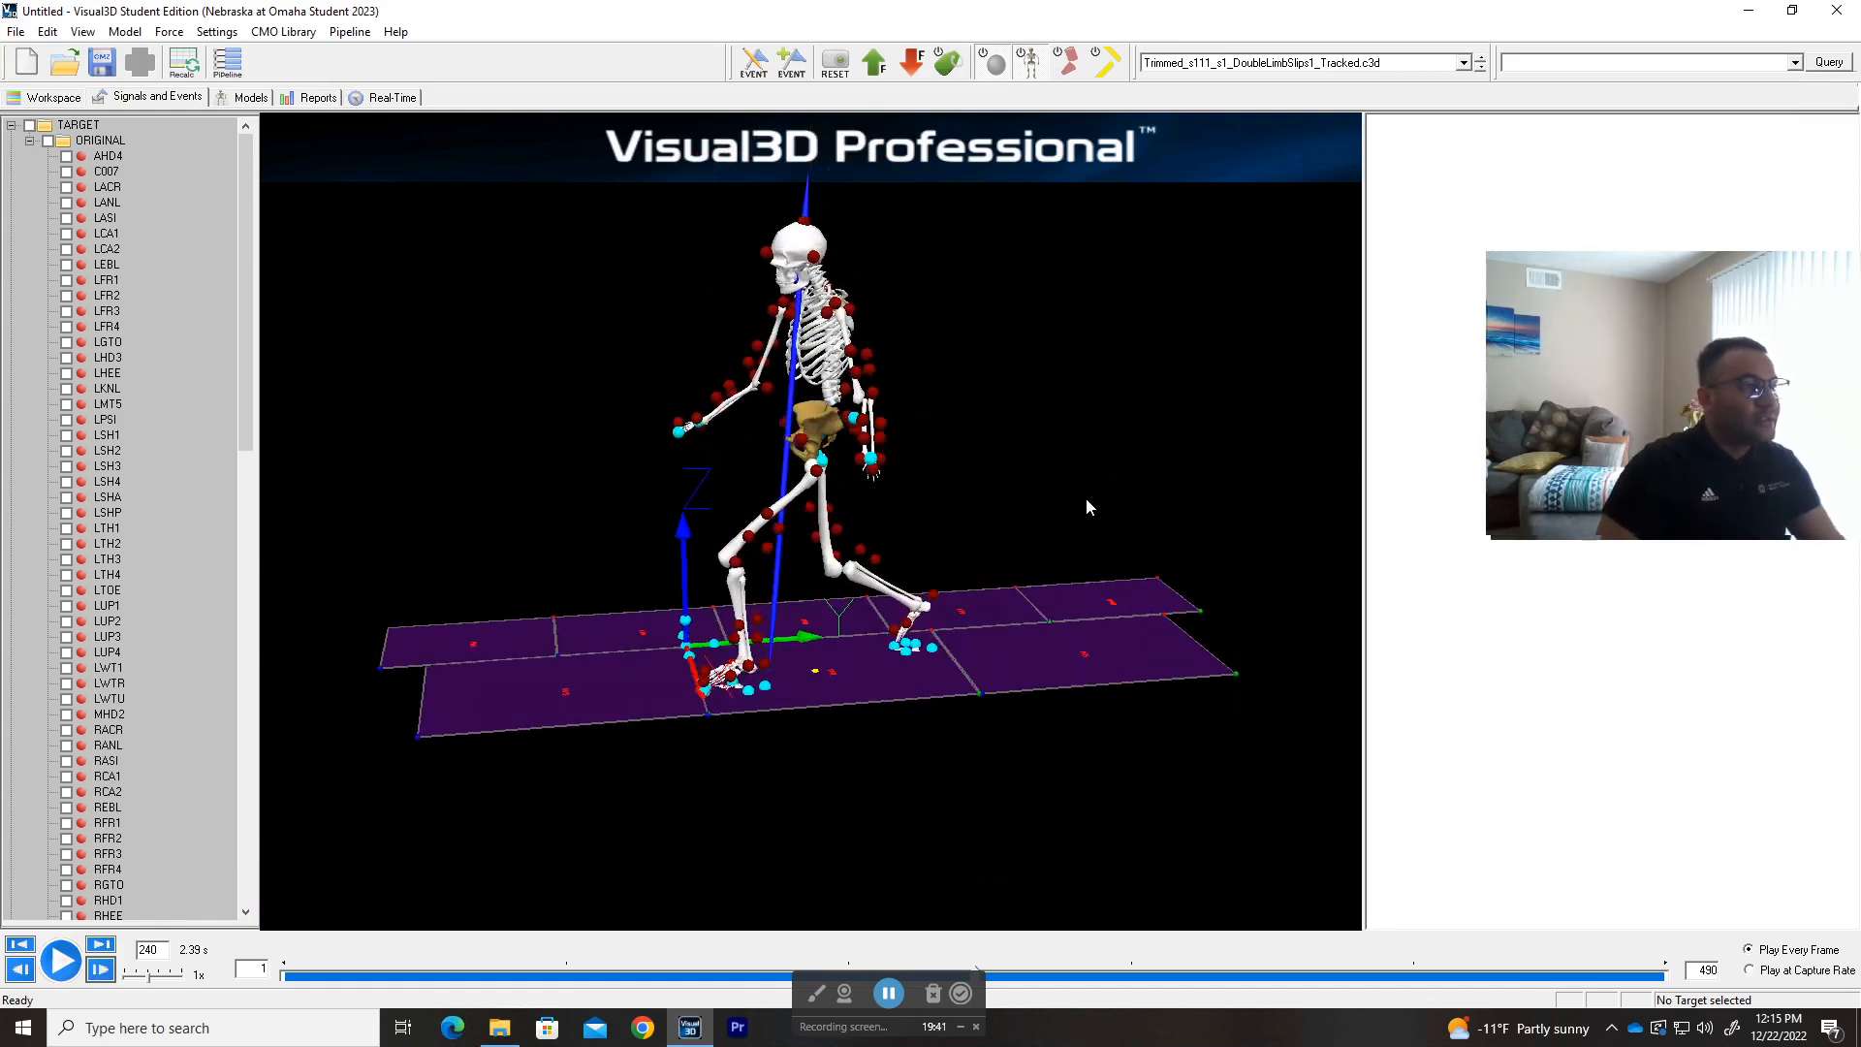
scroll(1090, 477, "down", 3)
- Reopen the Pipeline Workshop and view the main pipeline's save location in the PIPELINES folder without saving
left_click(227, 61)
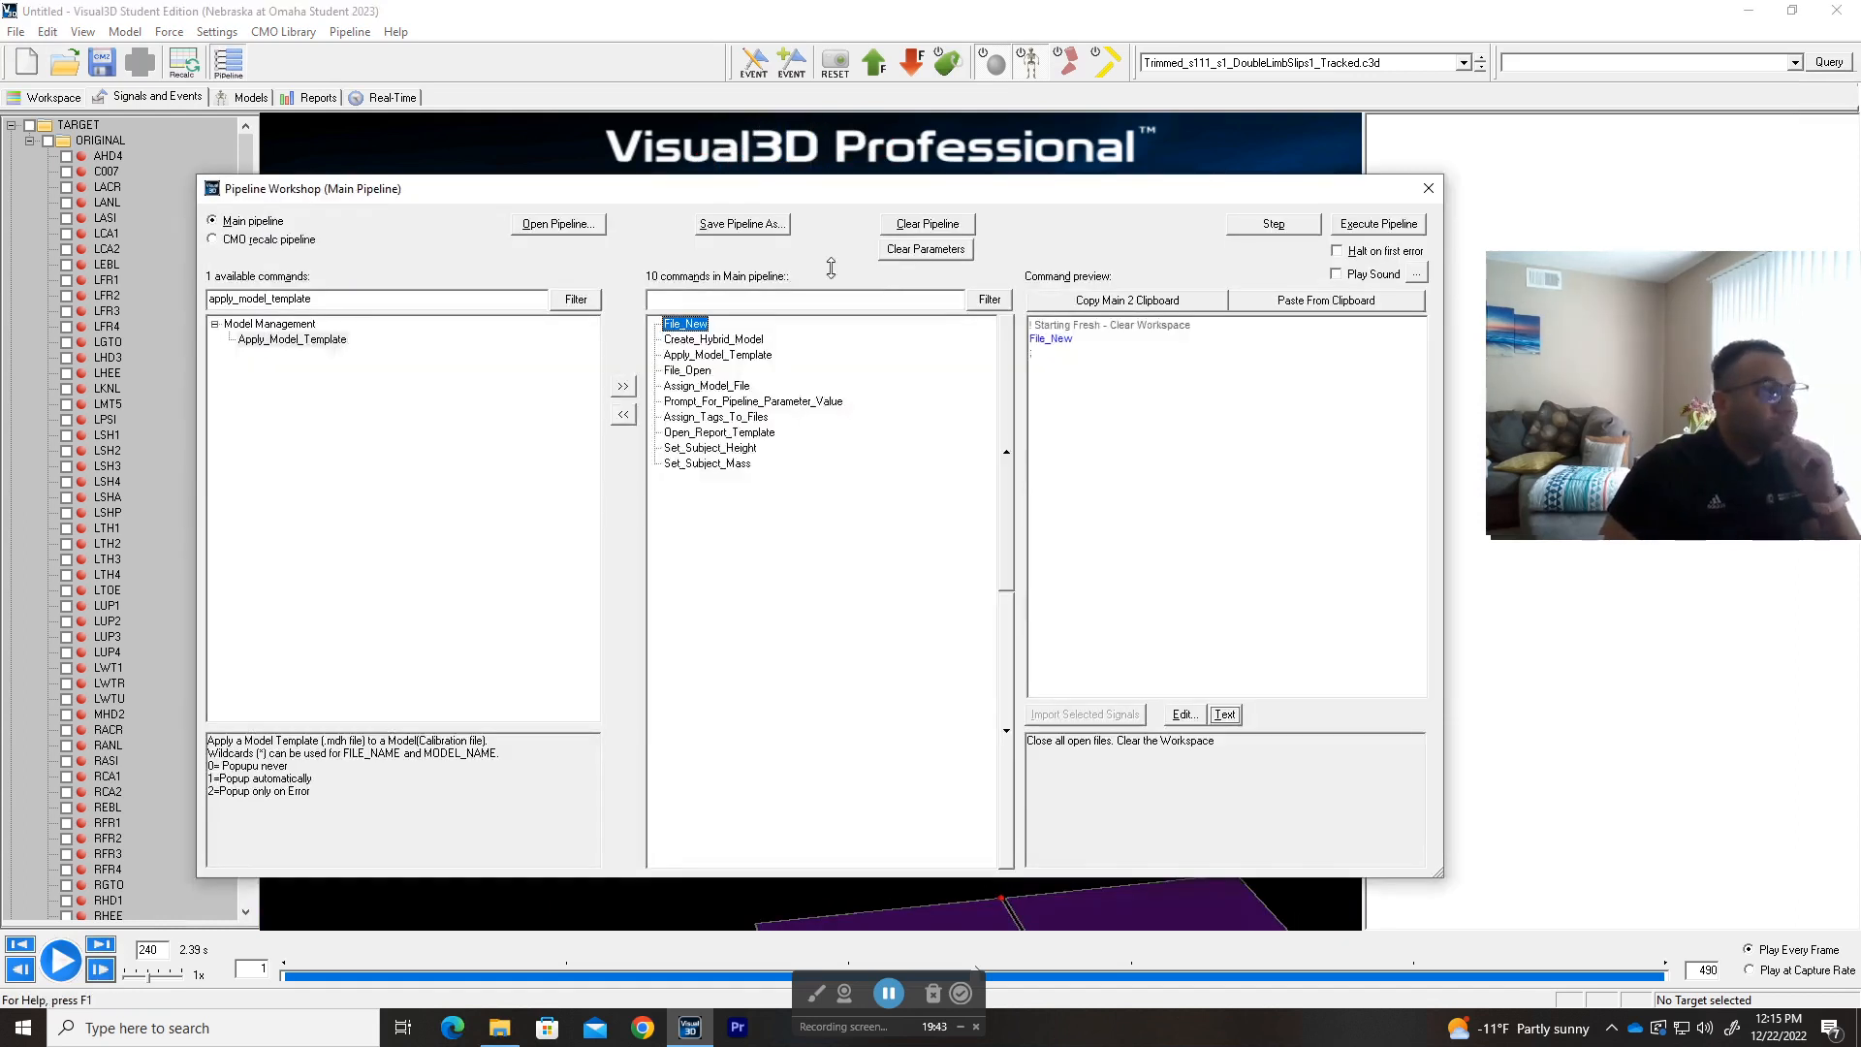
left_click(757, 226)
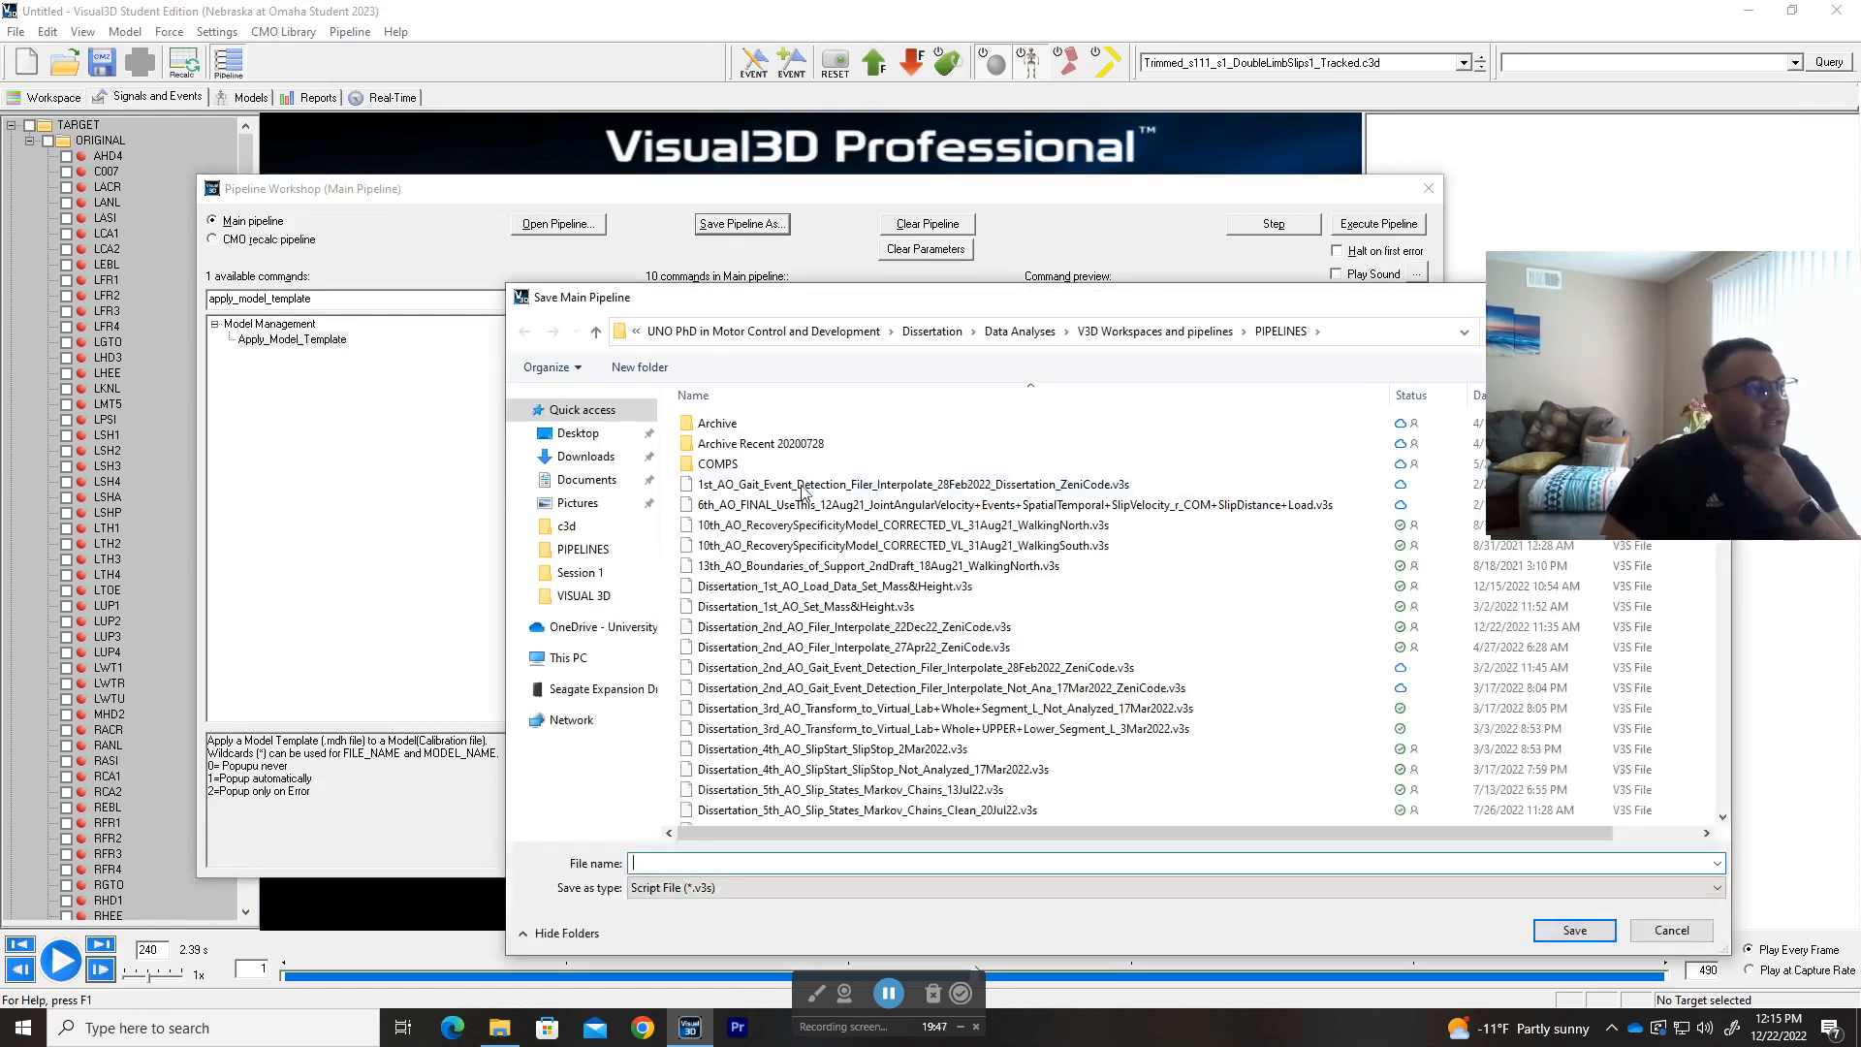
left_click_drag(1464, 306, 1155, 270)
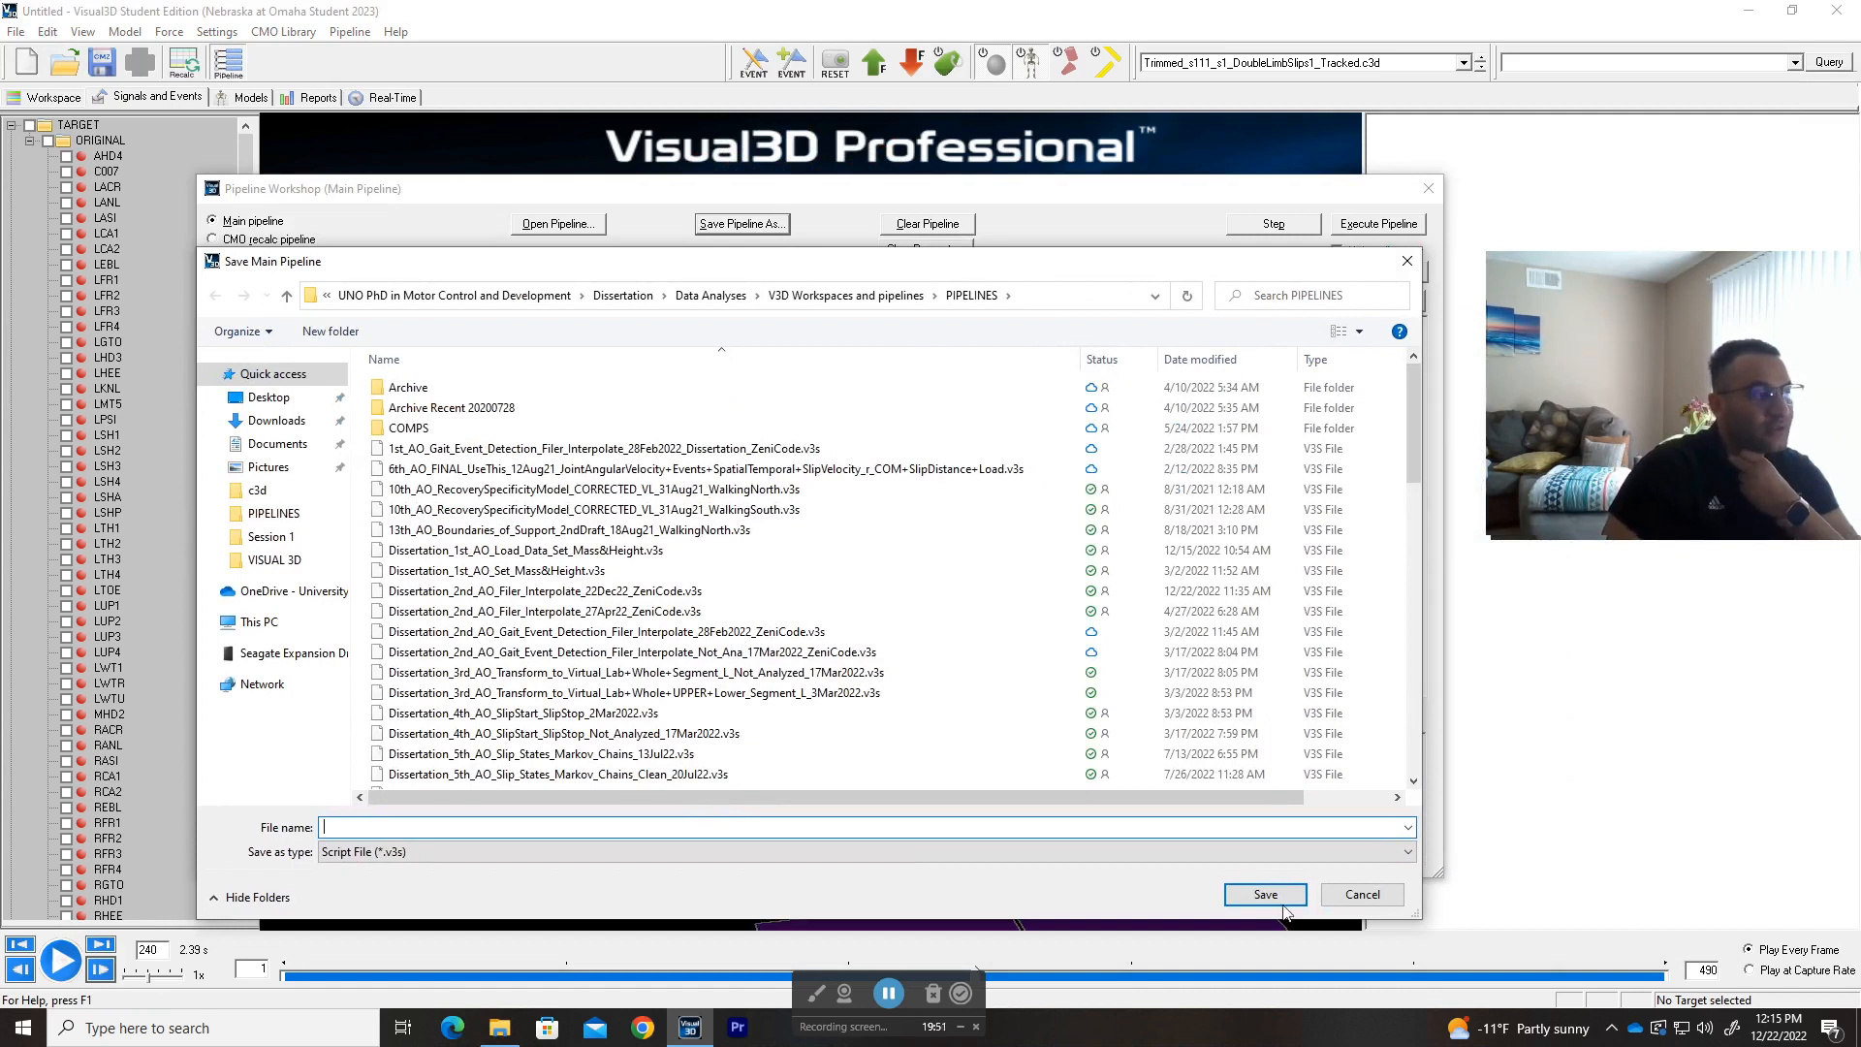
left_click(1406, 262)
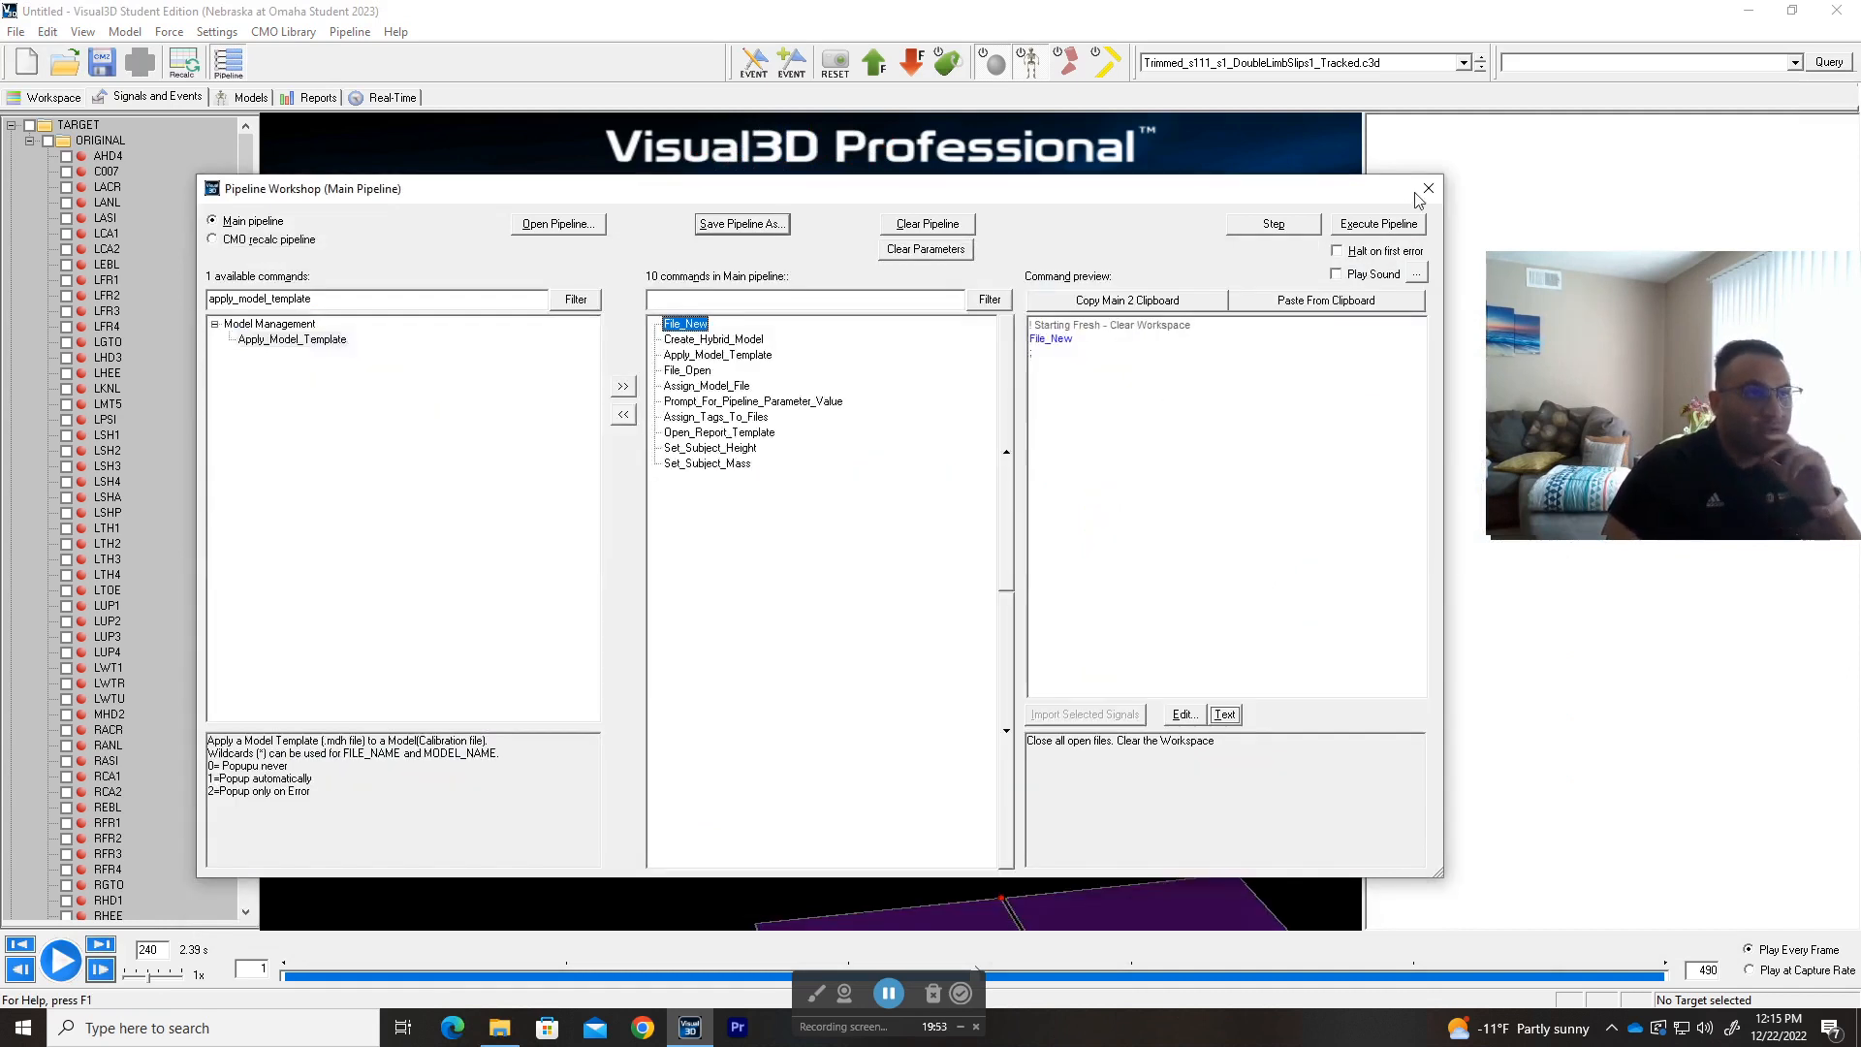
- Review the Create_Hybrid_Model command's preview in the main pipeline, with the workspace view behind it
left_click(747, 465)
left_click(694, 341)
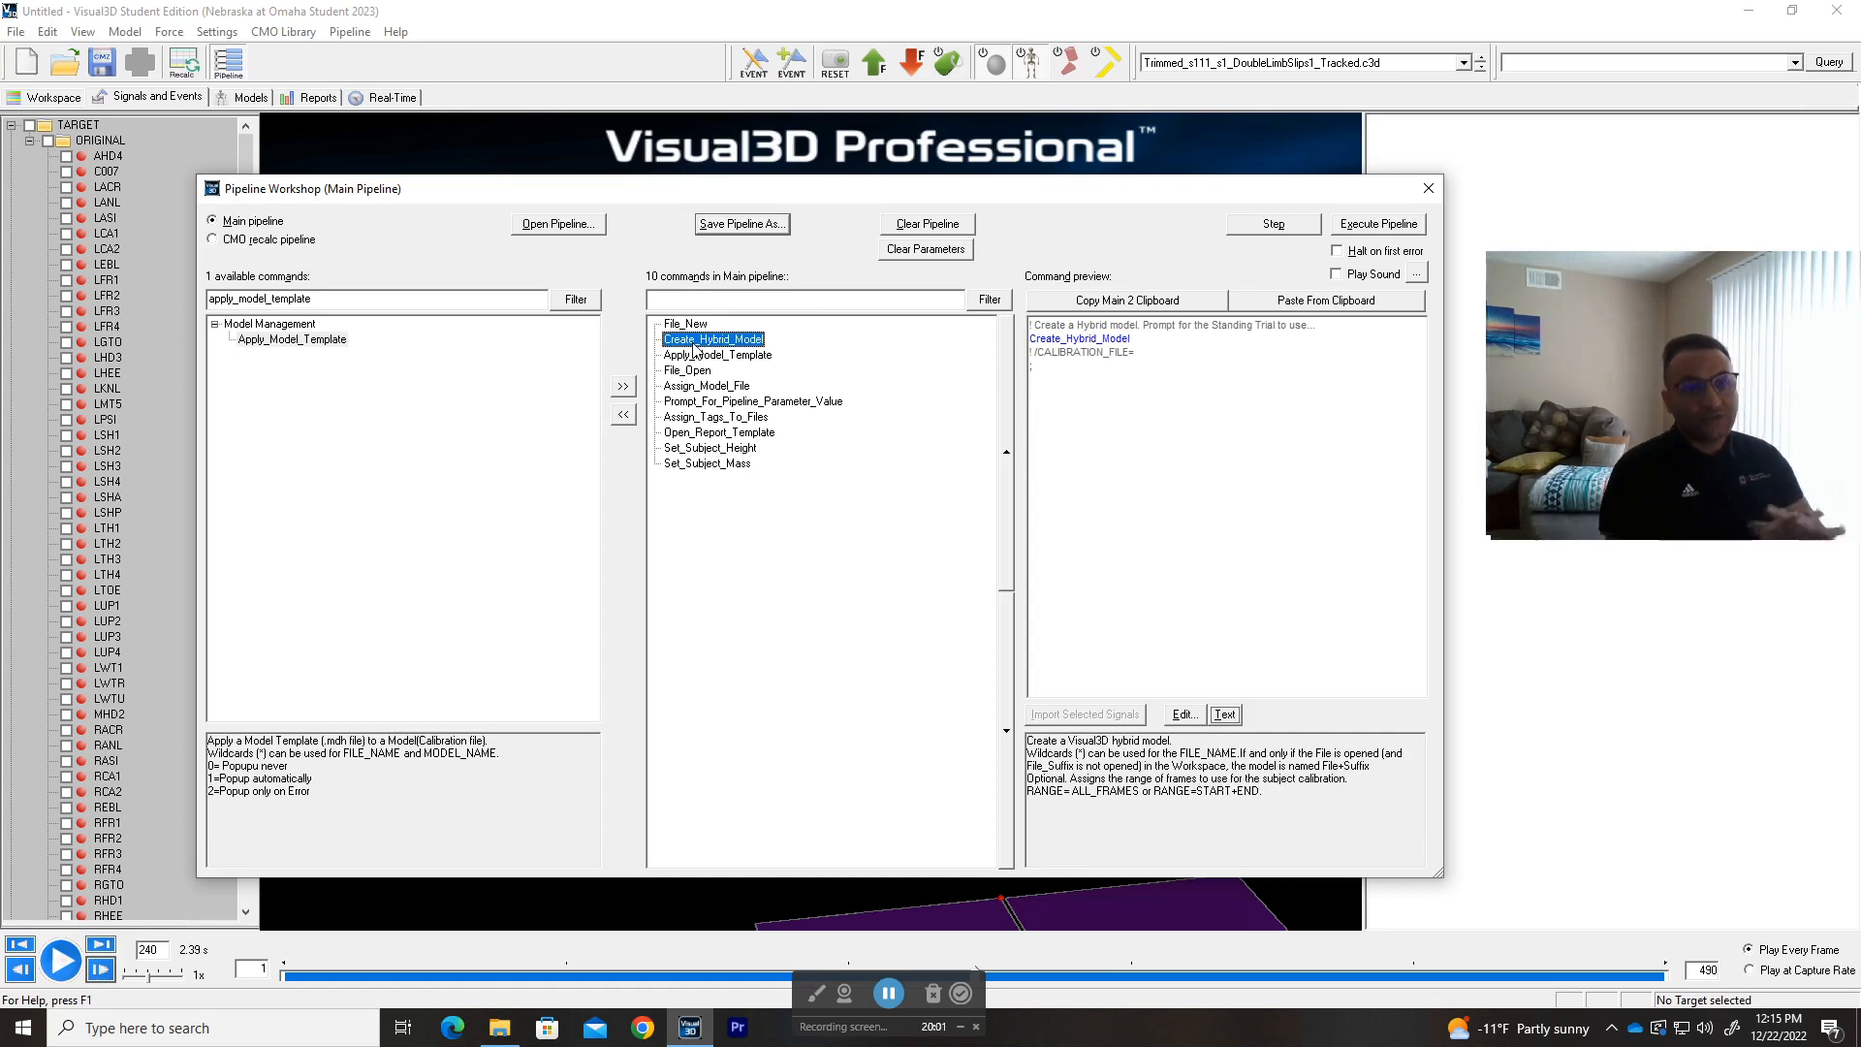
left_click(72, 97)
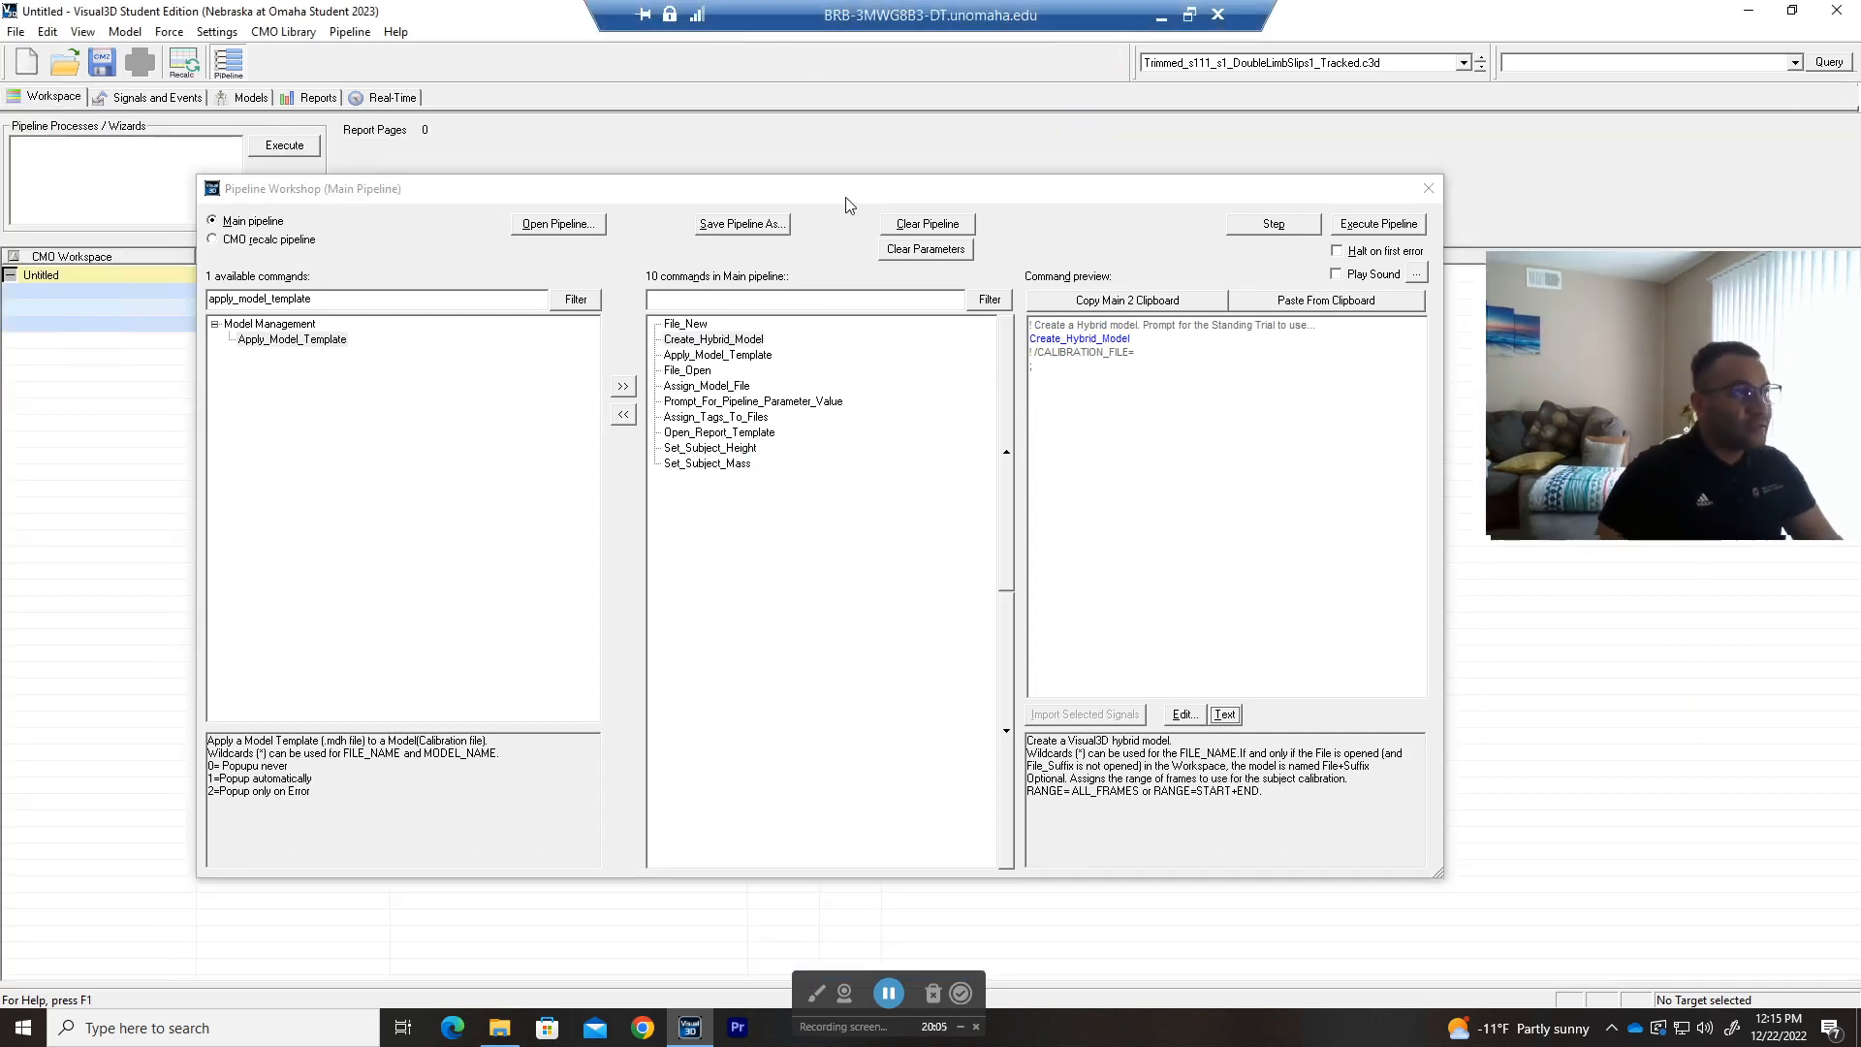
left_click_drag(852, 201, 855, 208)
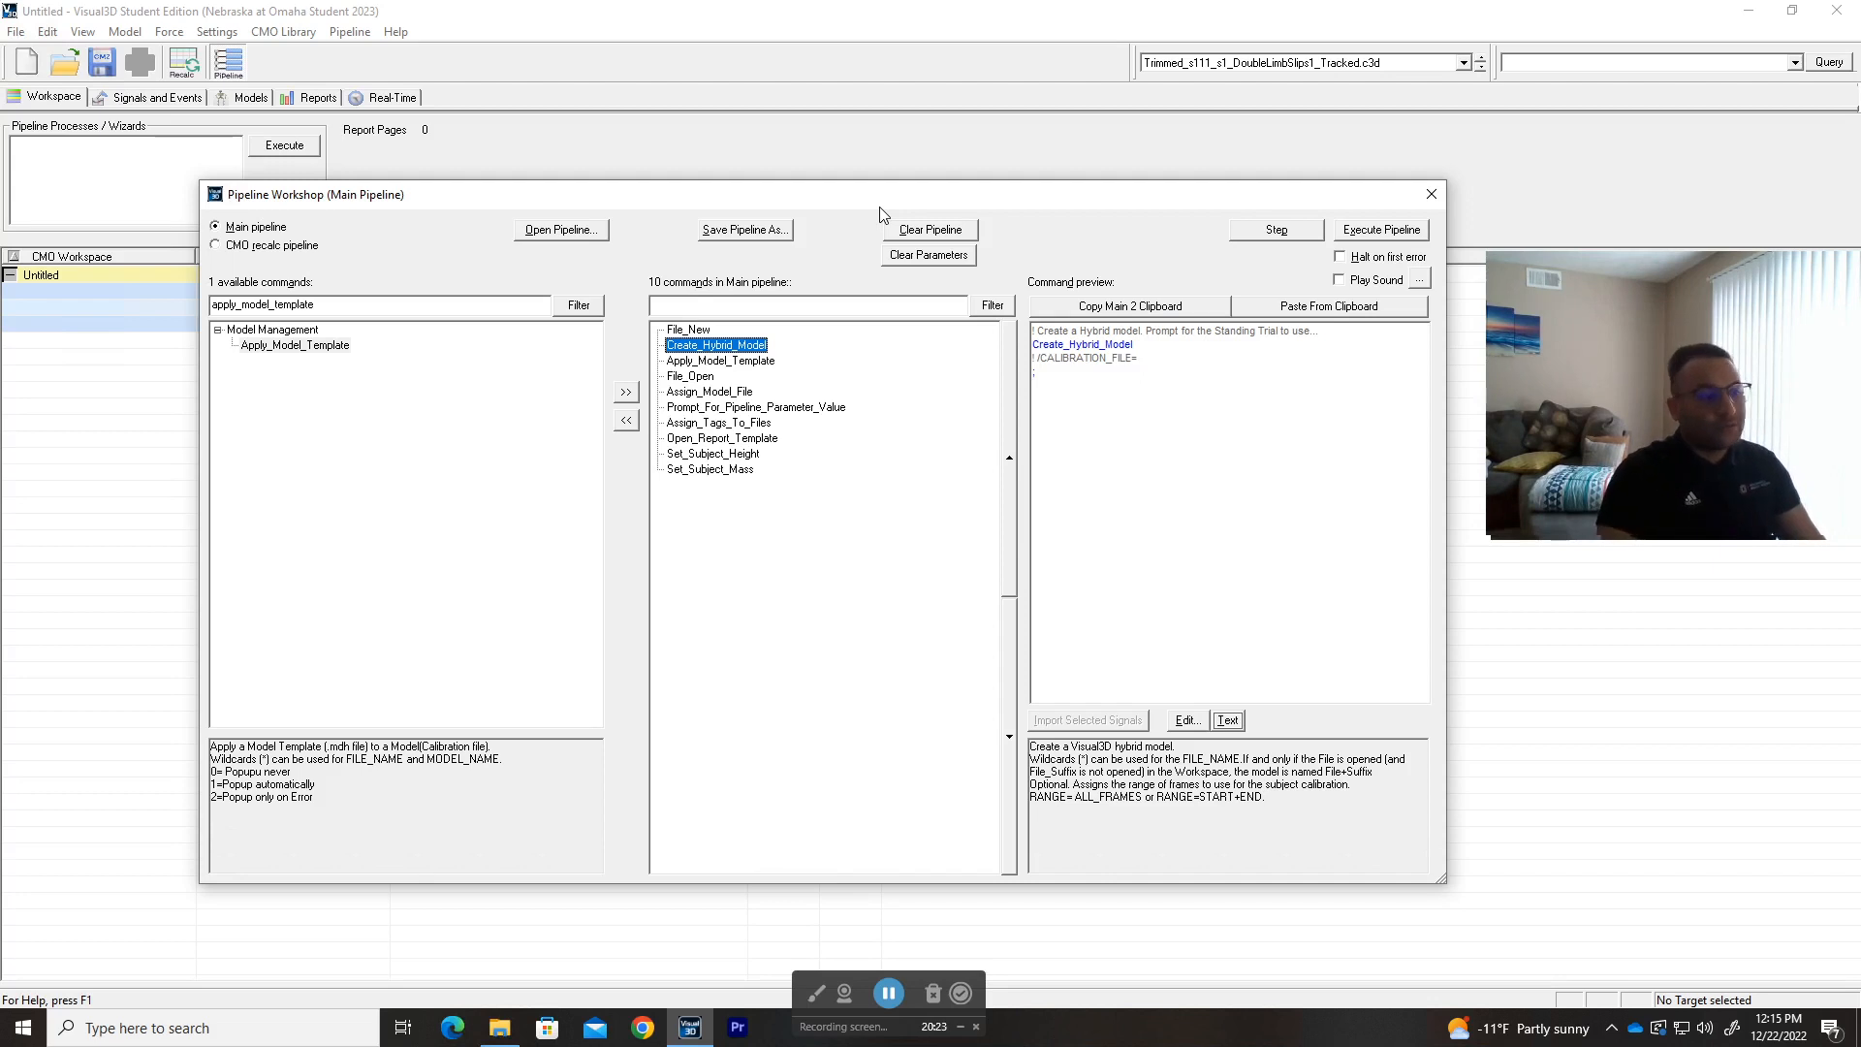
- Switch to Cortex and search the capture Trimmed_s006_s1_DoubleLimbSlips_Trial2_ZM_AO.cap for marker gaps
key("alt+Tab")
key("alt+Tab")
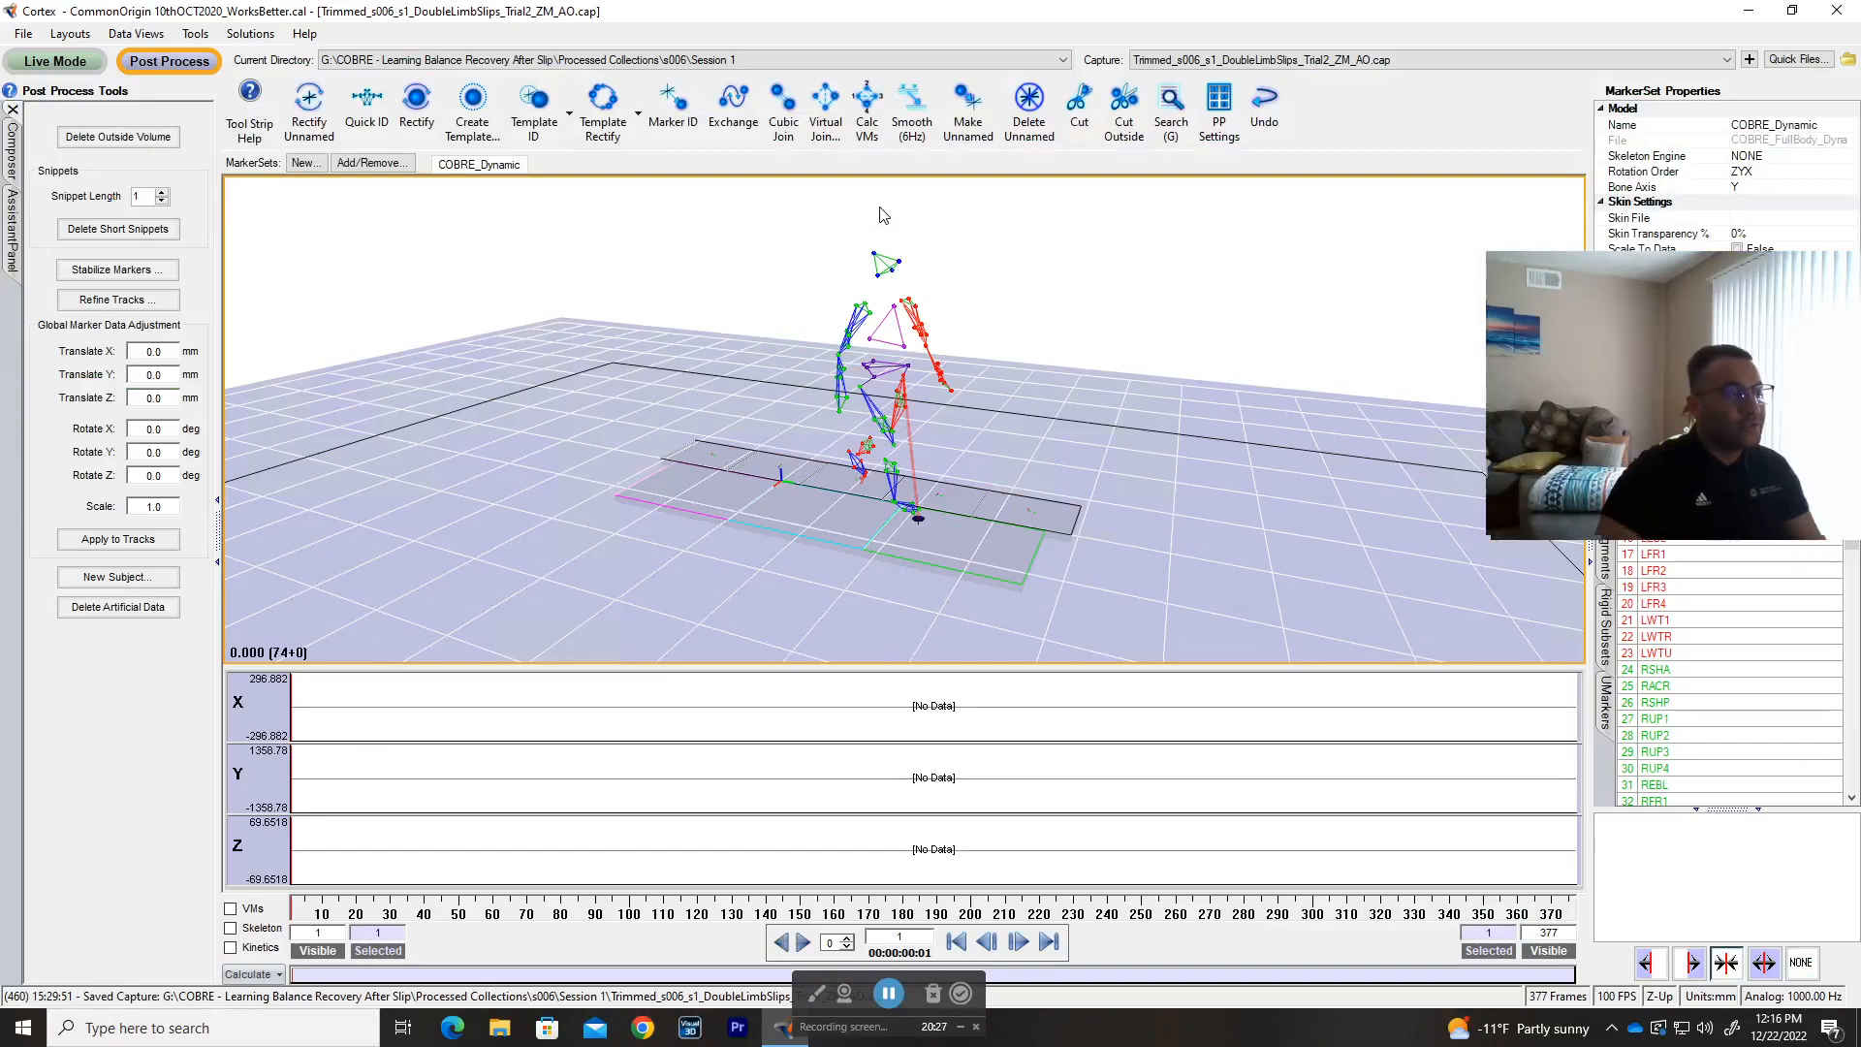
left_click_drag(1002, 383, 1010, 468)
left_click(693, 726)
left_click(1292, 288)
mouse_move(711, 732)
left_mouse_down()
mouse_move(169, 734)
mouse_move(985, 747)
mouse_move(303, 760)
mouse_move(1047, 760)
mouse_move(928, 766)
left_mouse_up()
key("f")
key("g")
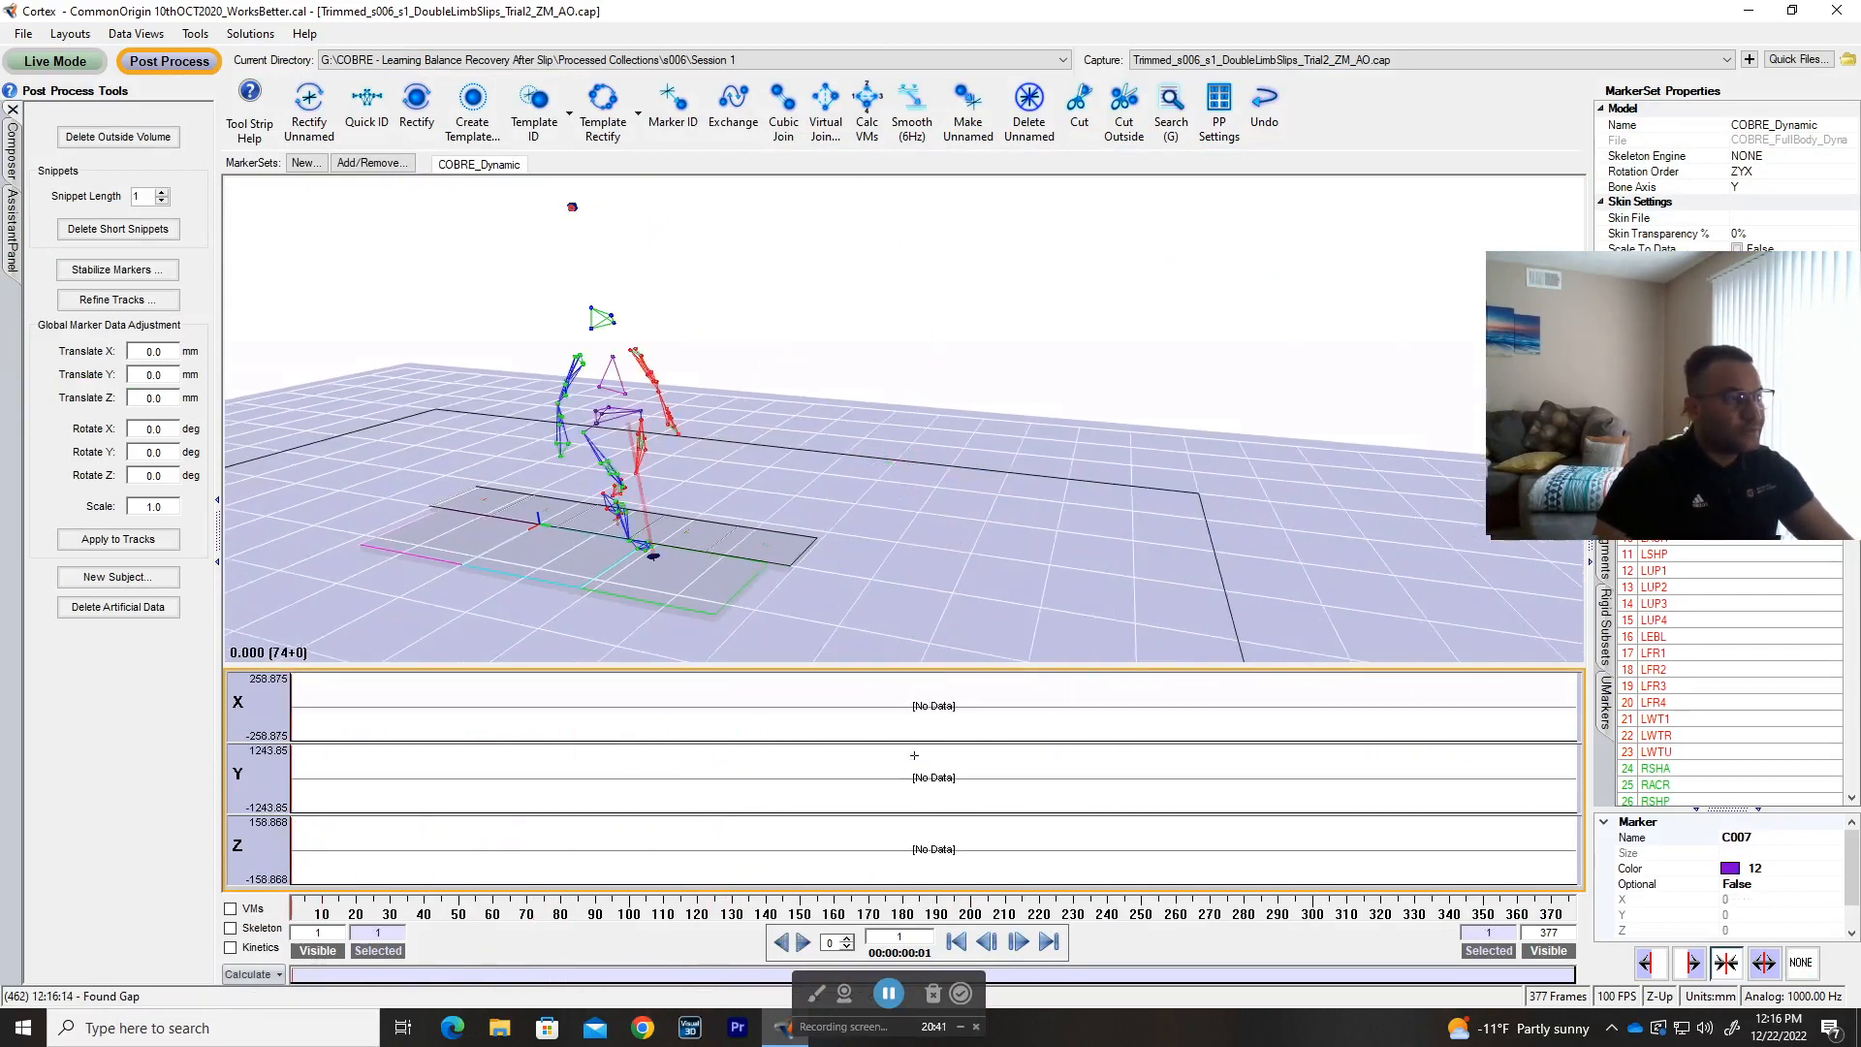
- Check the marker set at frame 69, look for another gap, and move to frame 84
left_click_drag(560, 736, 523, 734)
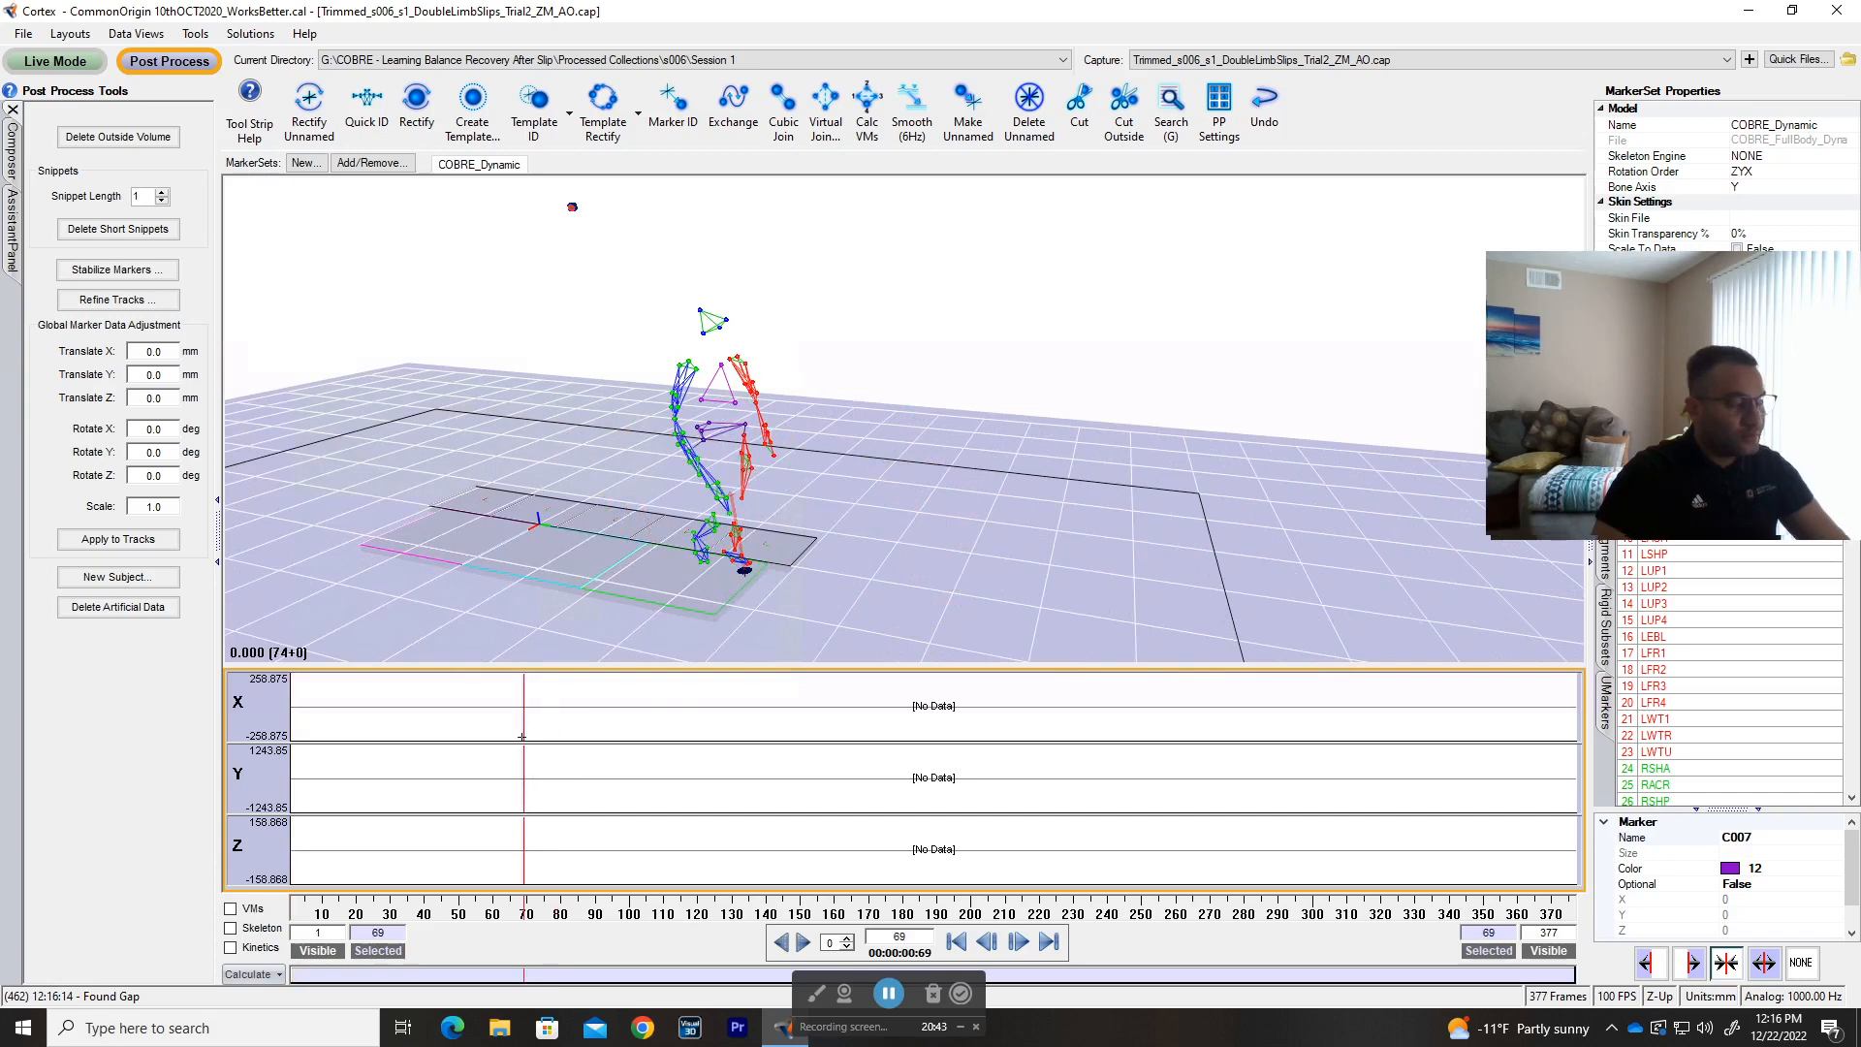
key("Down")
key("g")
key("Down")
key("space")
left_click(575, 747)
left_click(1066, 535)
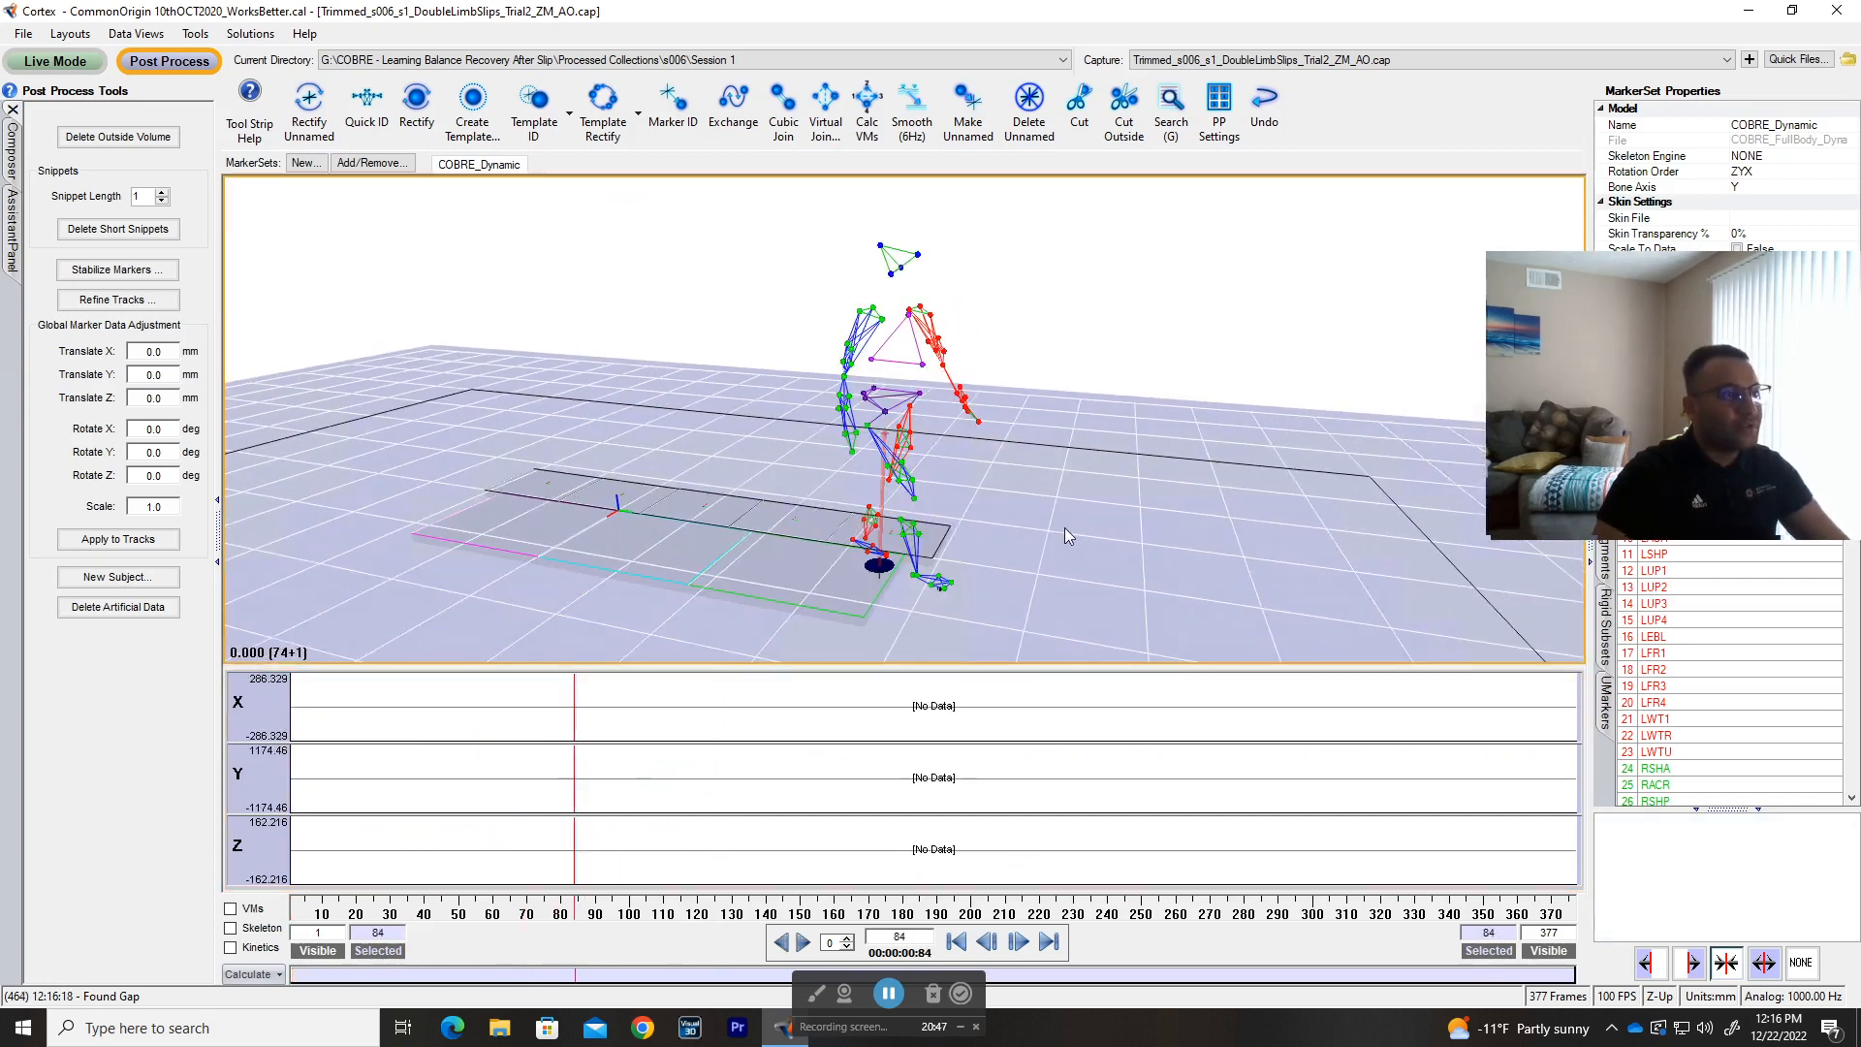
- Plot the RHEE marker's X, Y and Z trajectories, and compare the marker set at the trial's start and end frames
left_click_drag(1112, 442, 1086, 555)
left_click(915, 581)
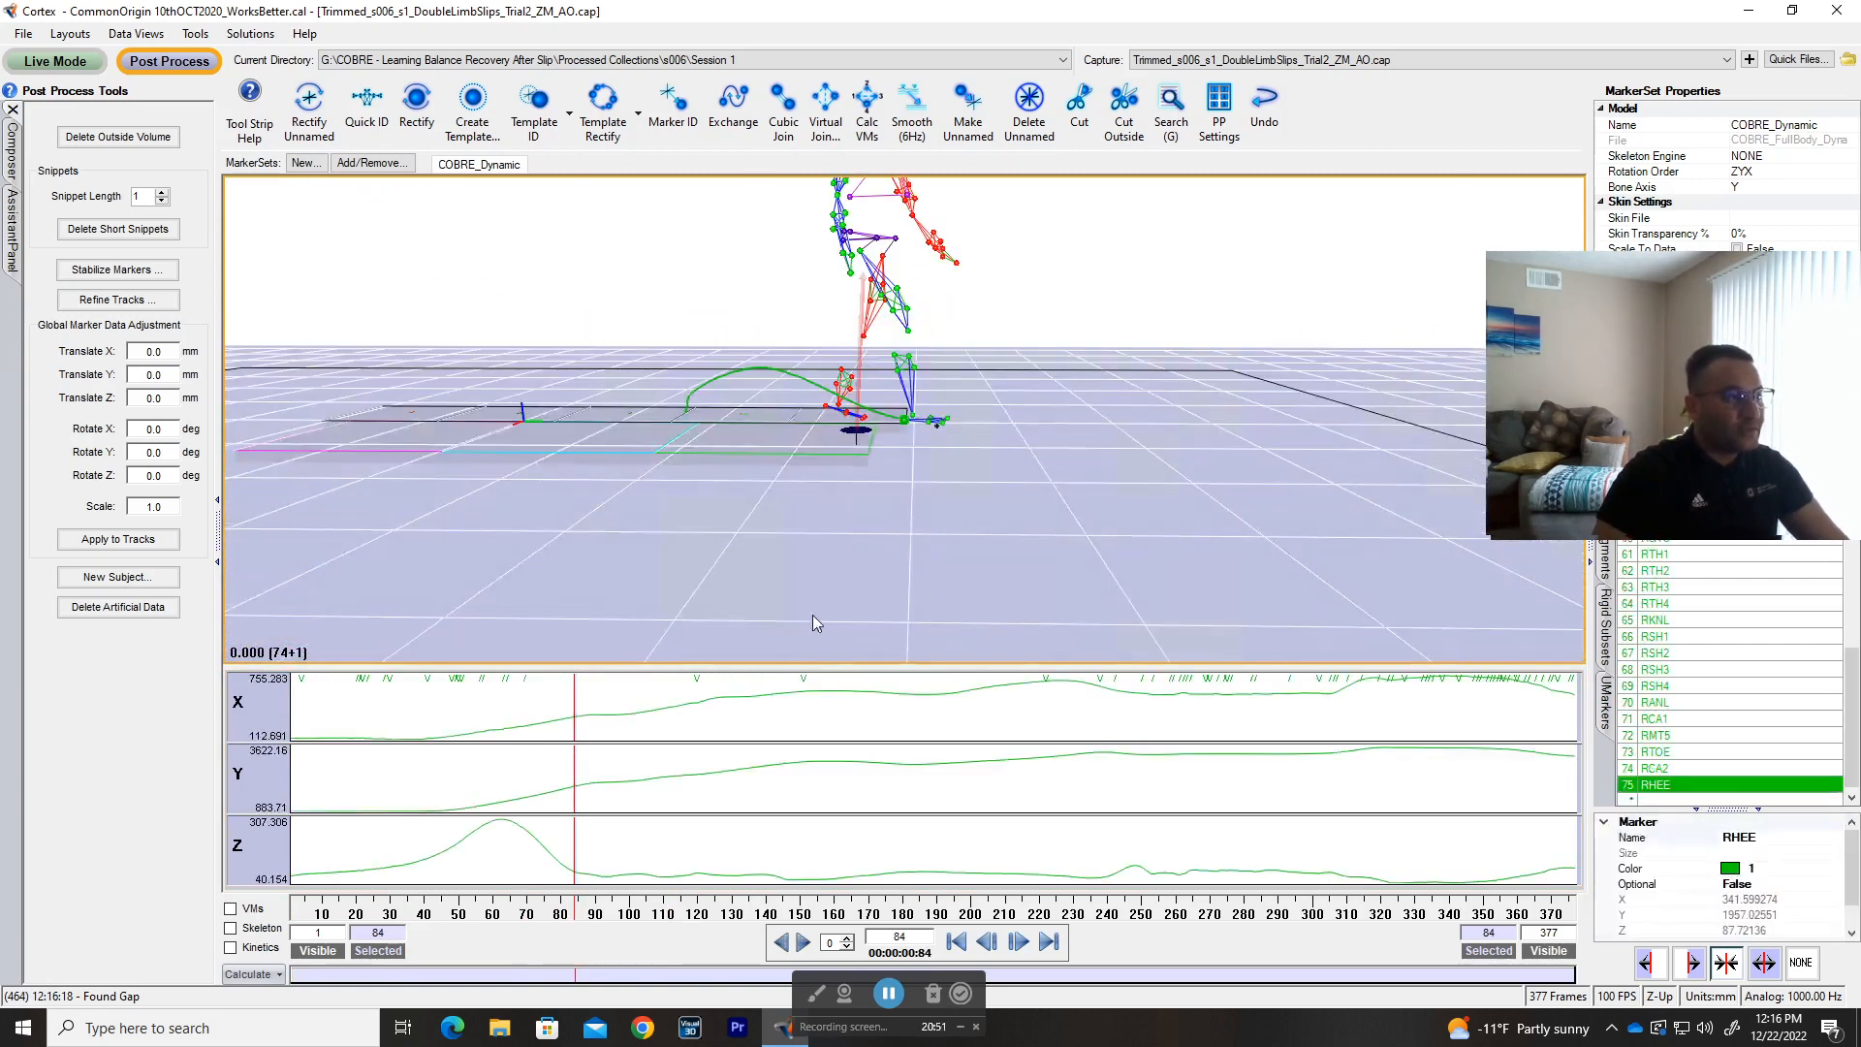
left_click(302, 794)
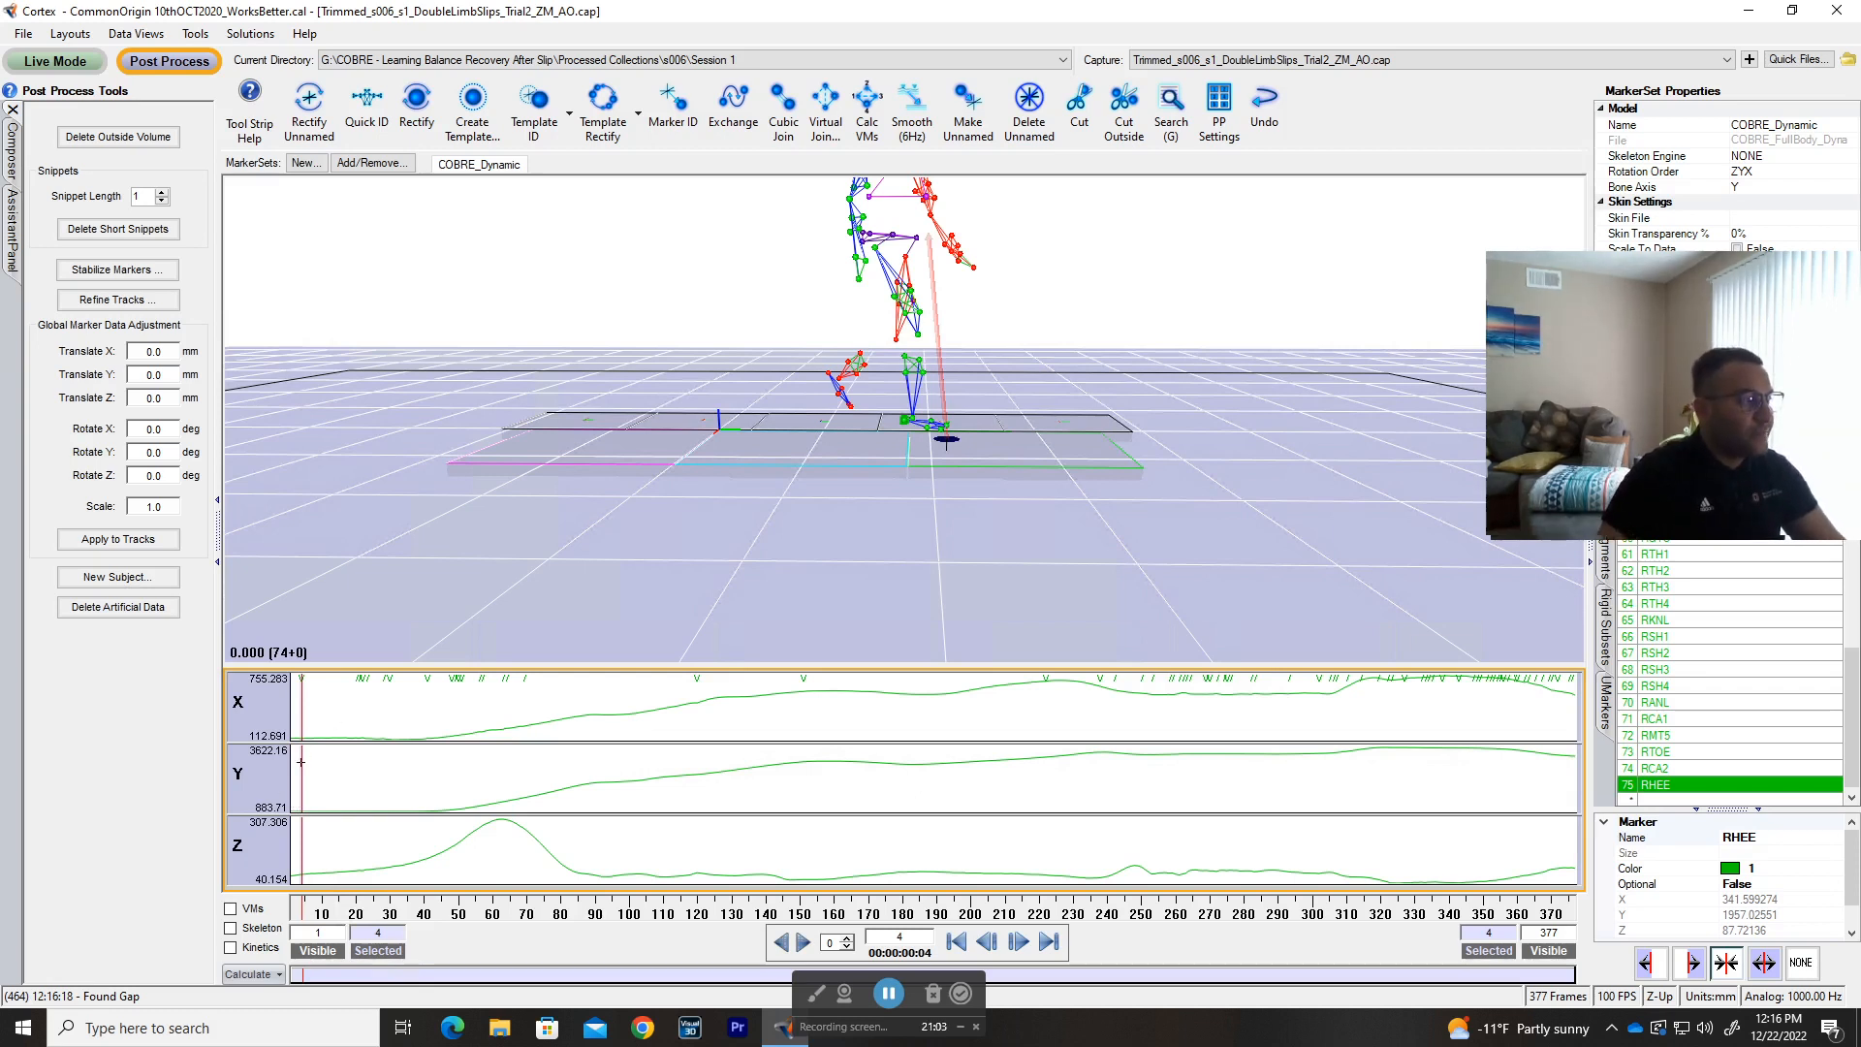
left_click_drag(270, 766, 256, 773)
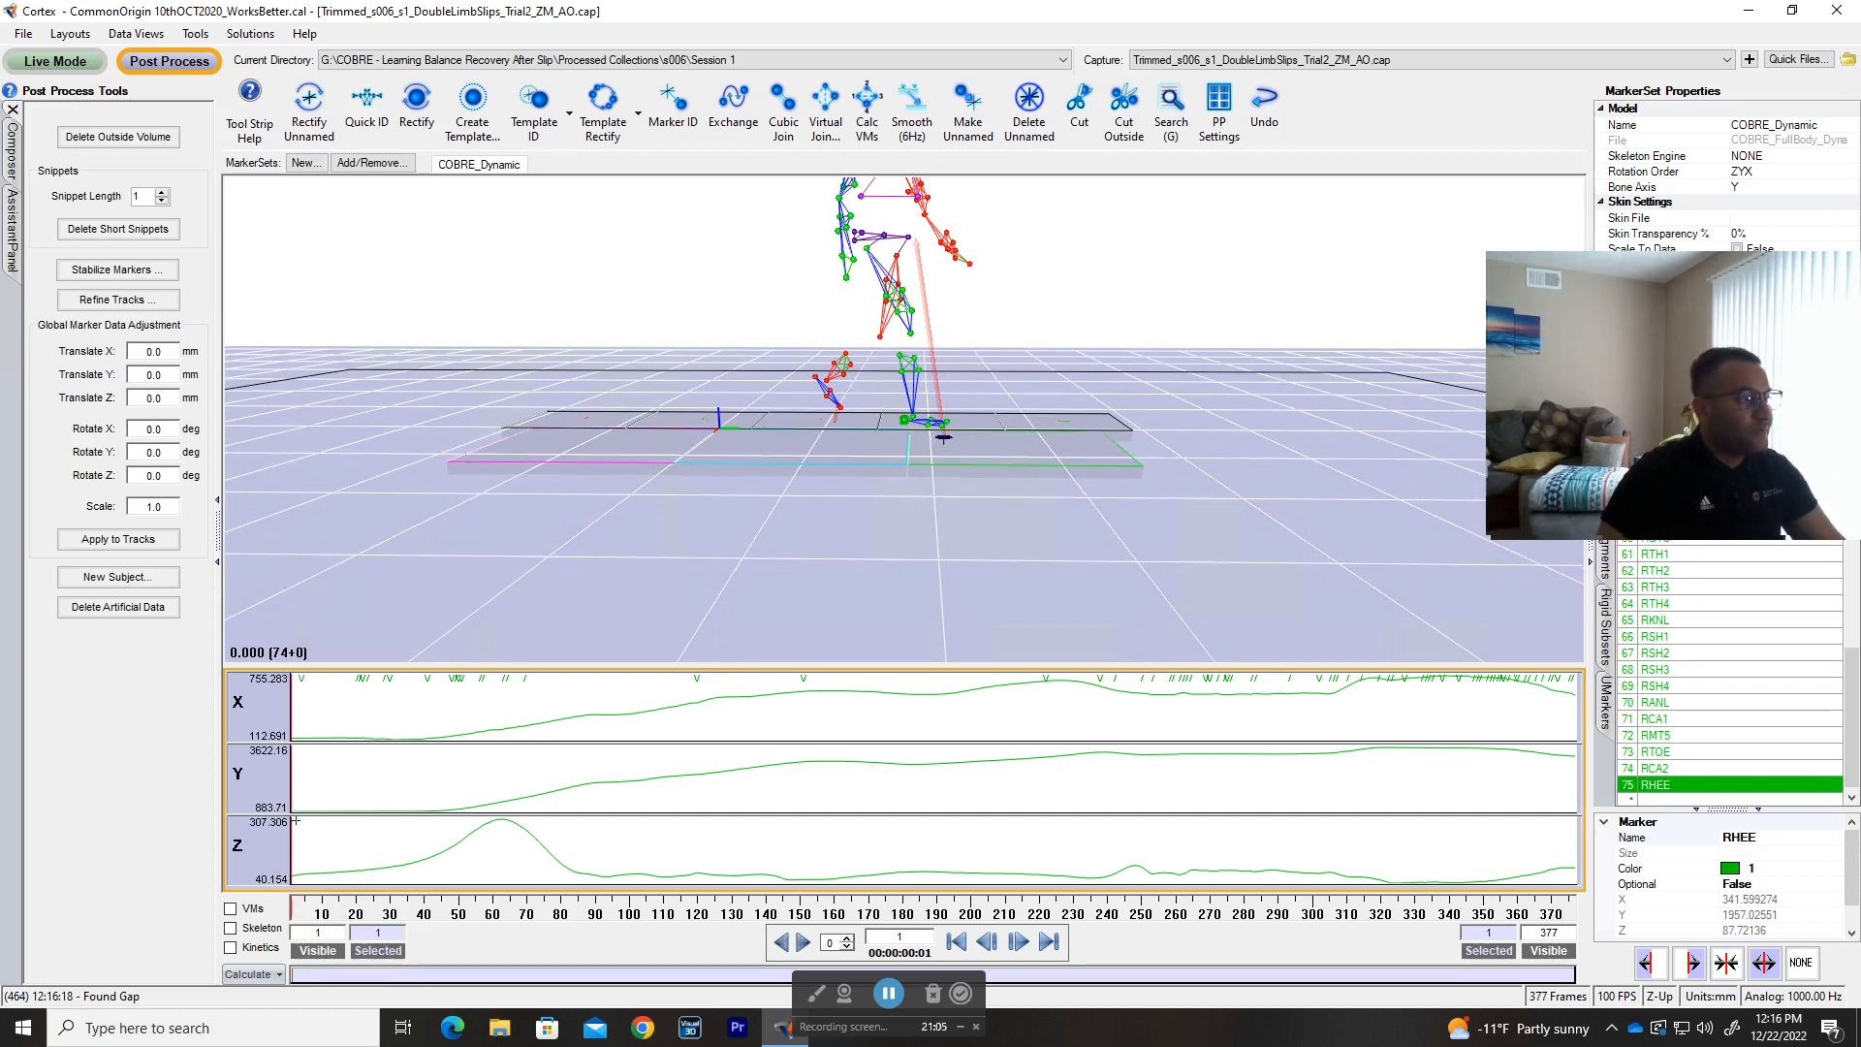
left_click_drag(320, 787, 301, 790)
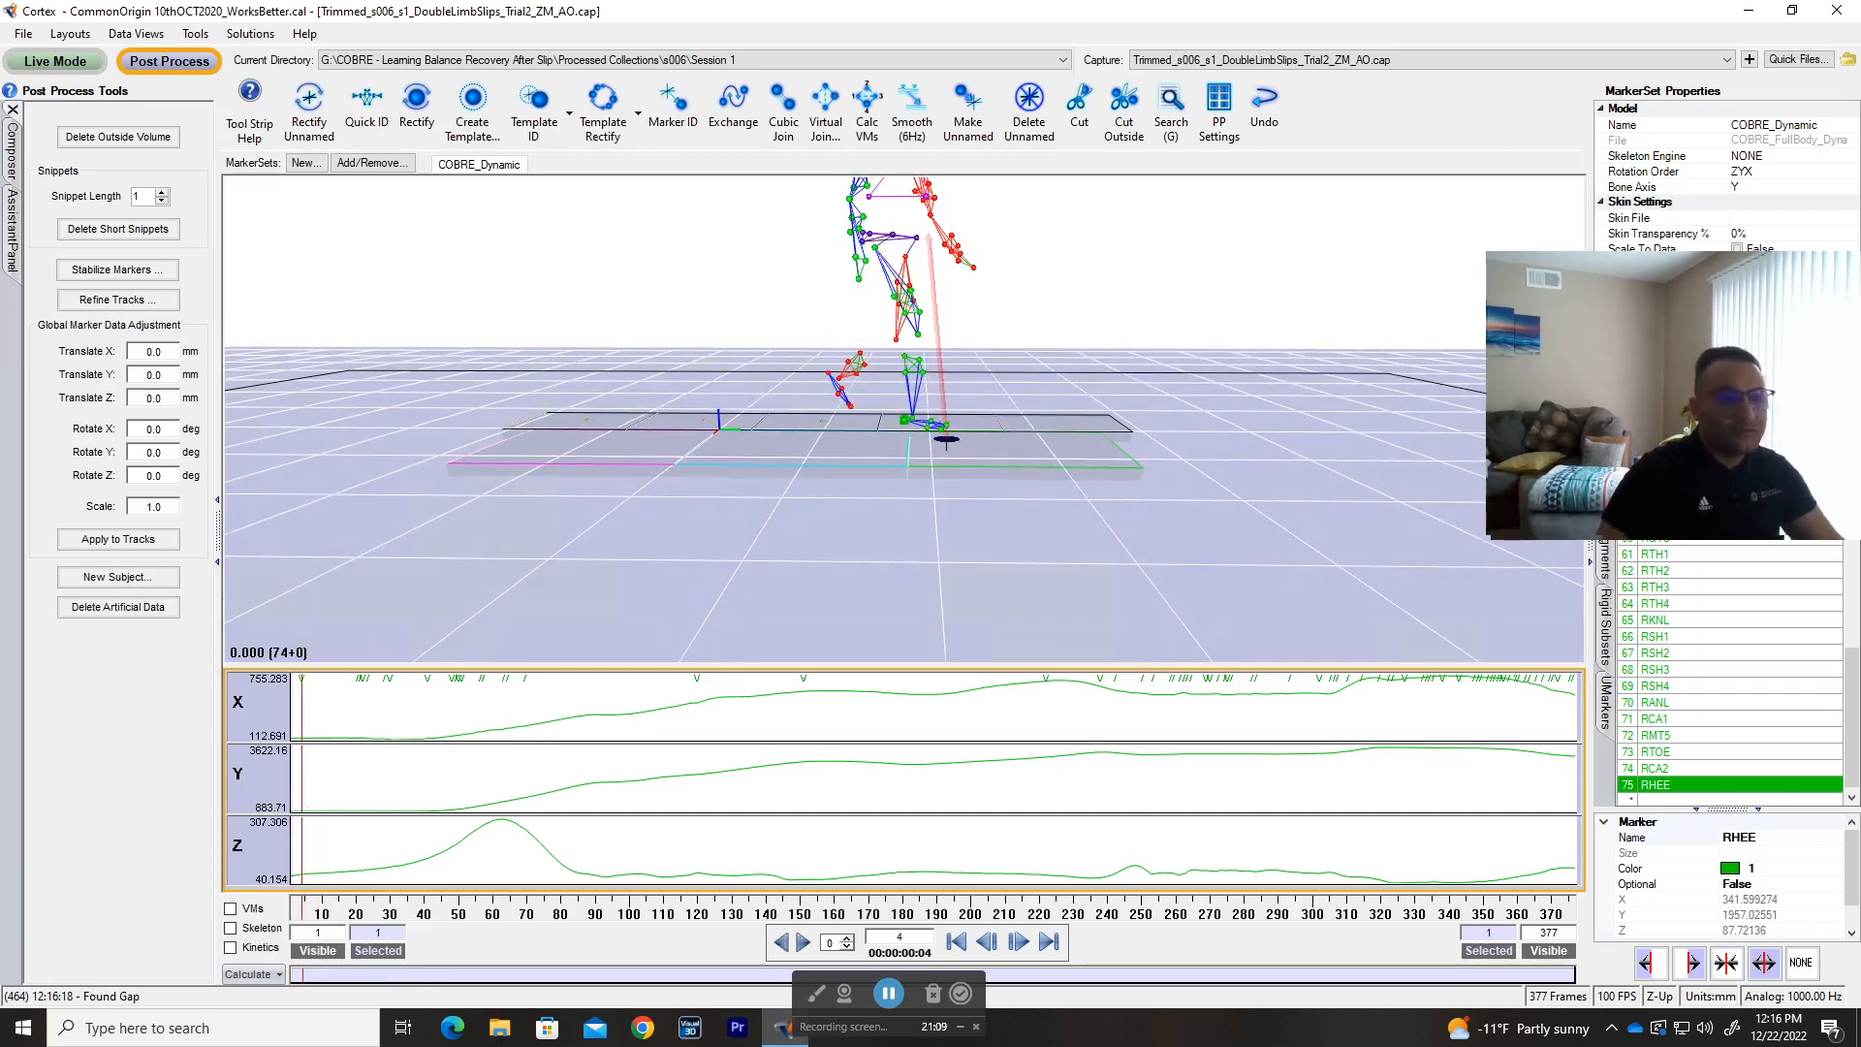
left_click(1573, 811)
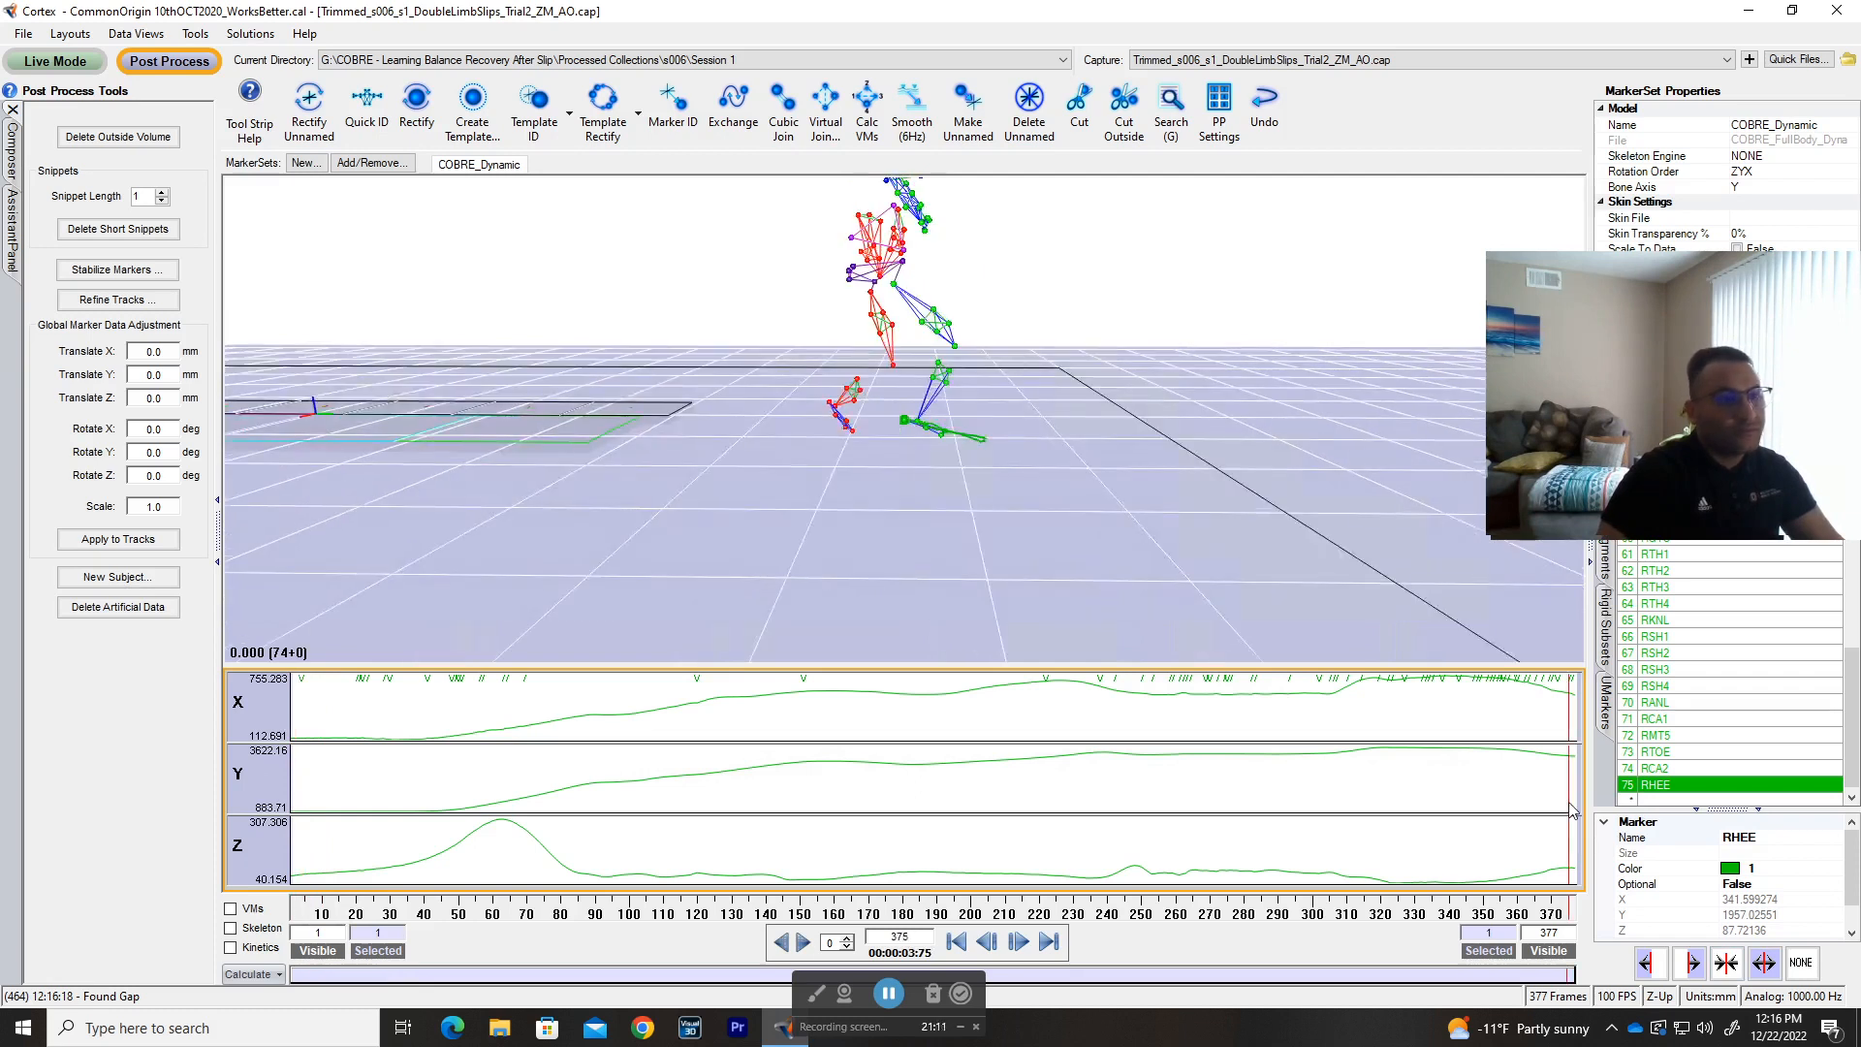
left_click(310, 787)
left_click_drag(311, 788, 299, 810)
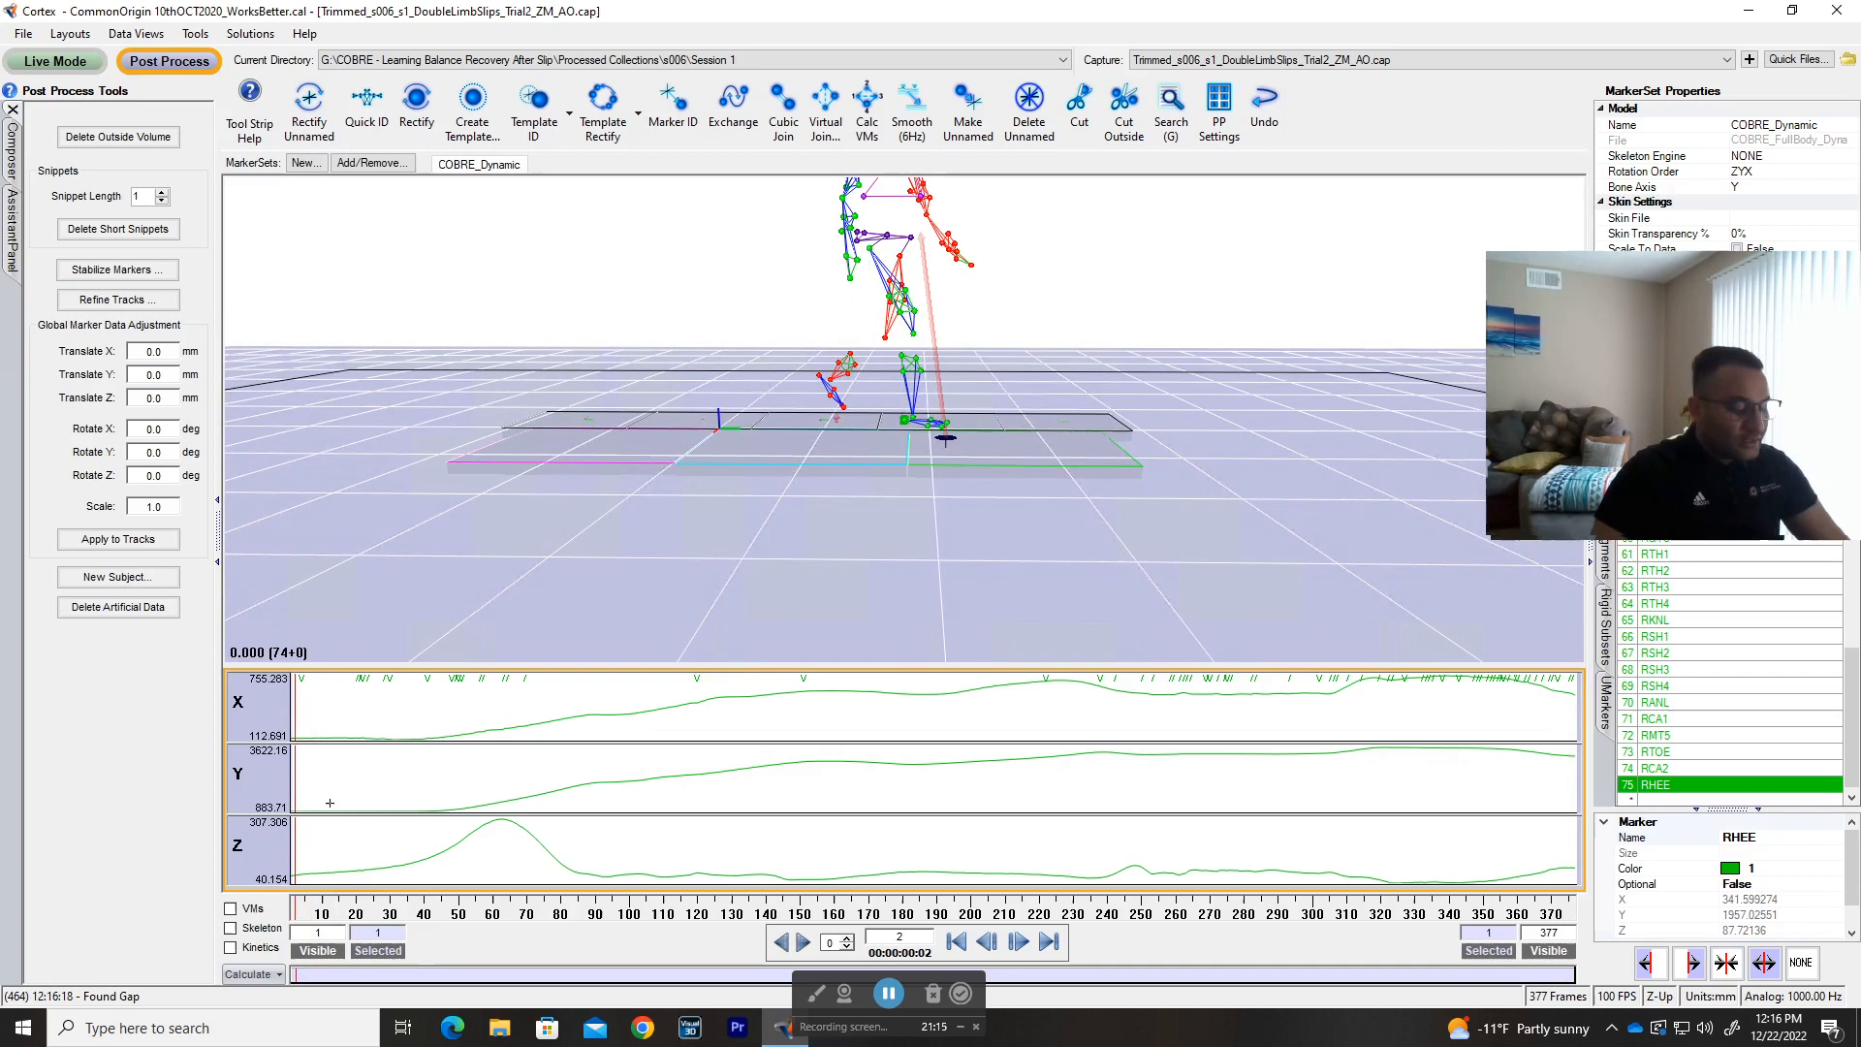
- Check the Virtual Marker Join settings for RHEE, close them, and view the marker set at frame 4
key("v")
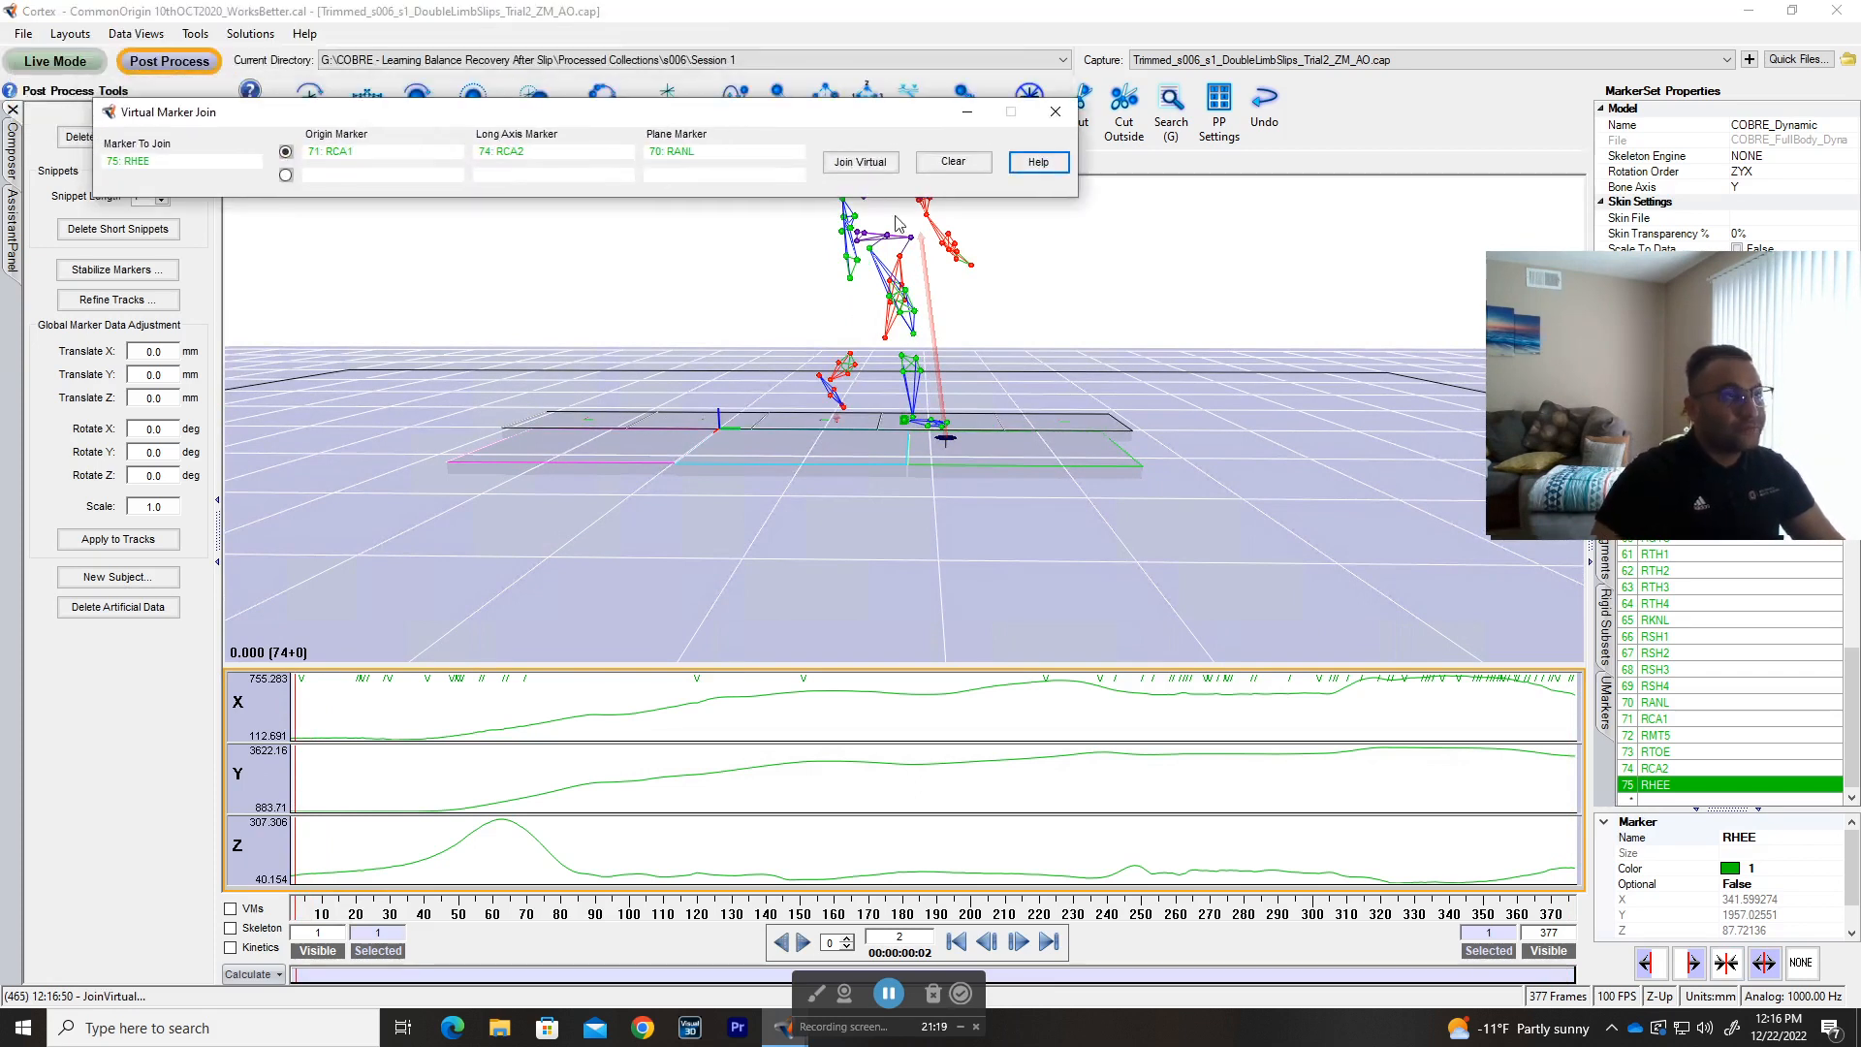
left_click(1043, 92)
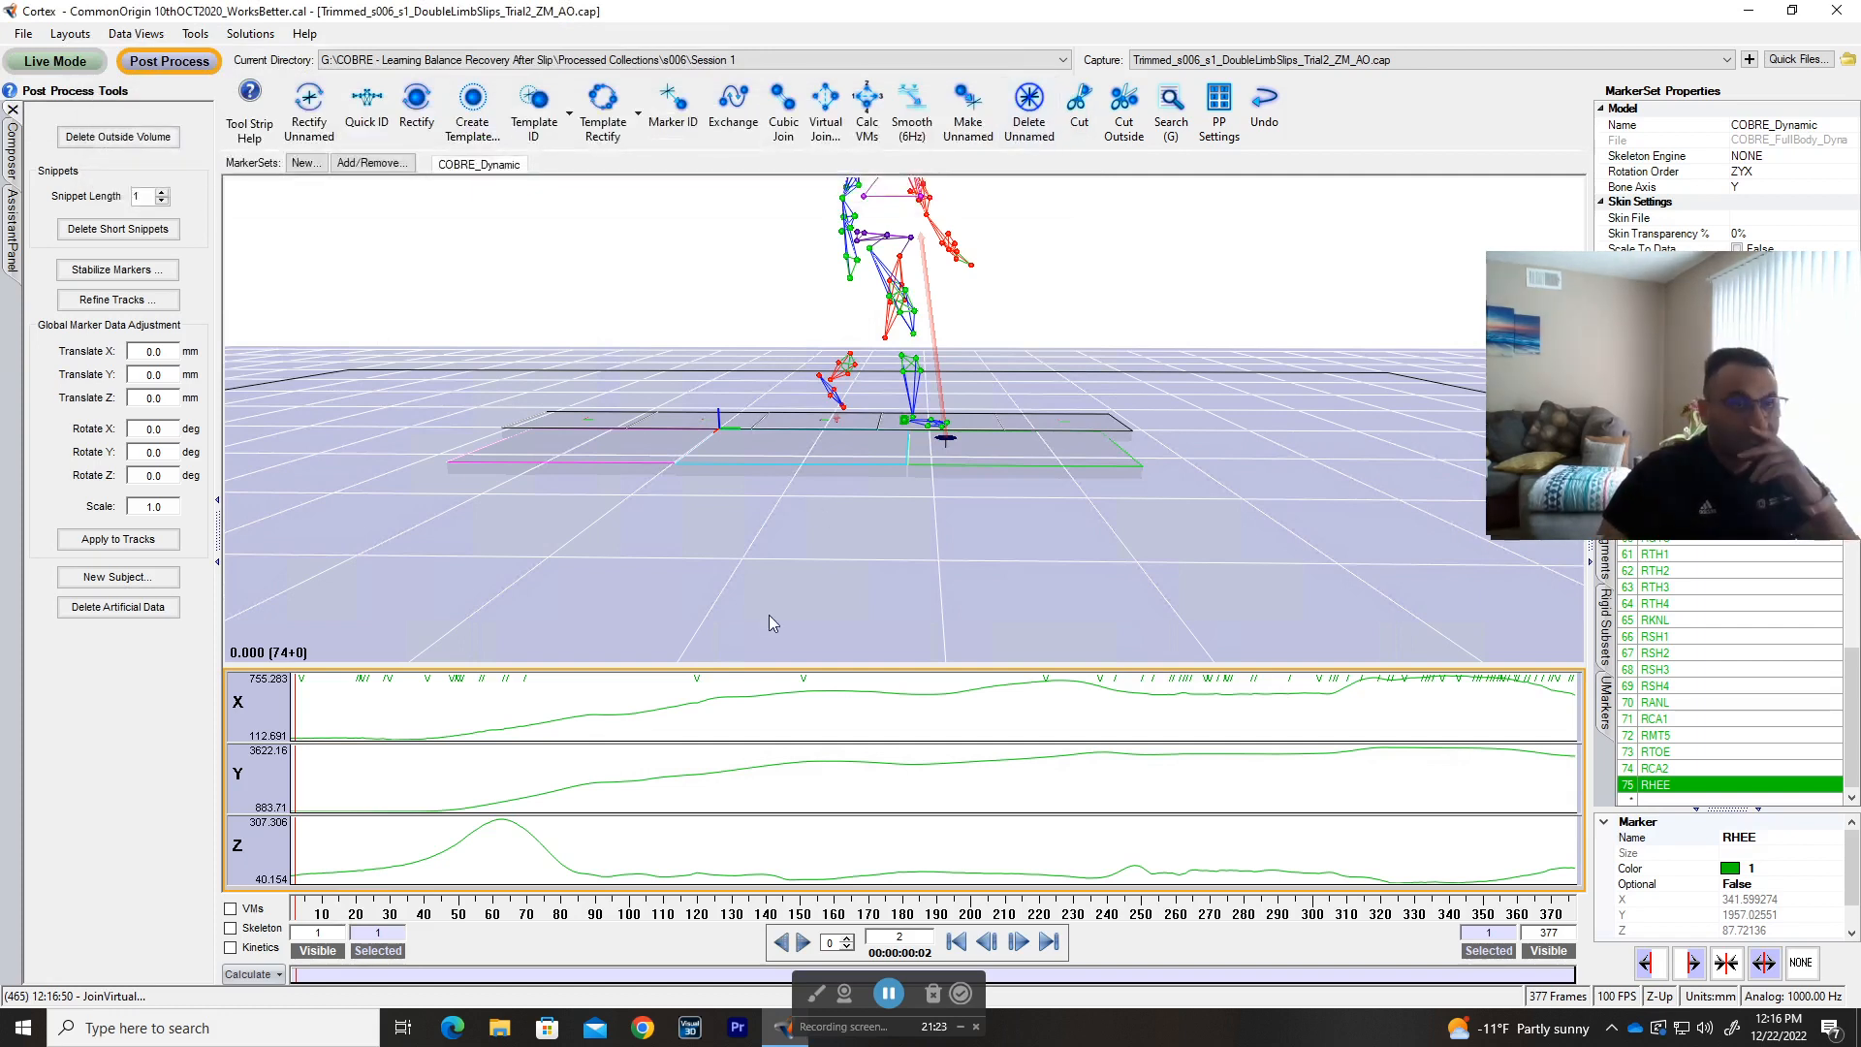
left_click(293, 813)
mouse_move(294, 817)
left_mouse_down()
mouse_move(328, 817)
mouse_move(302, 818)
left_mouse_up()
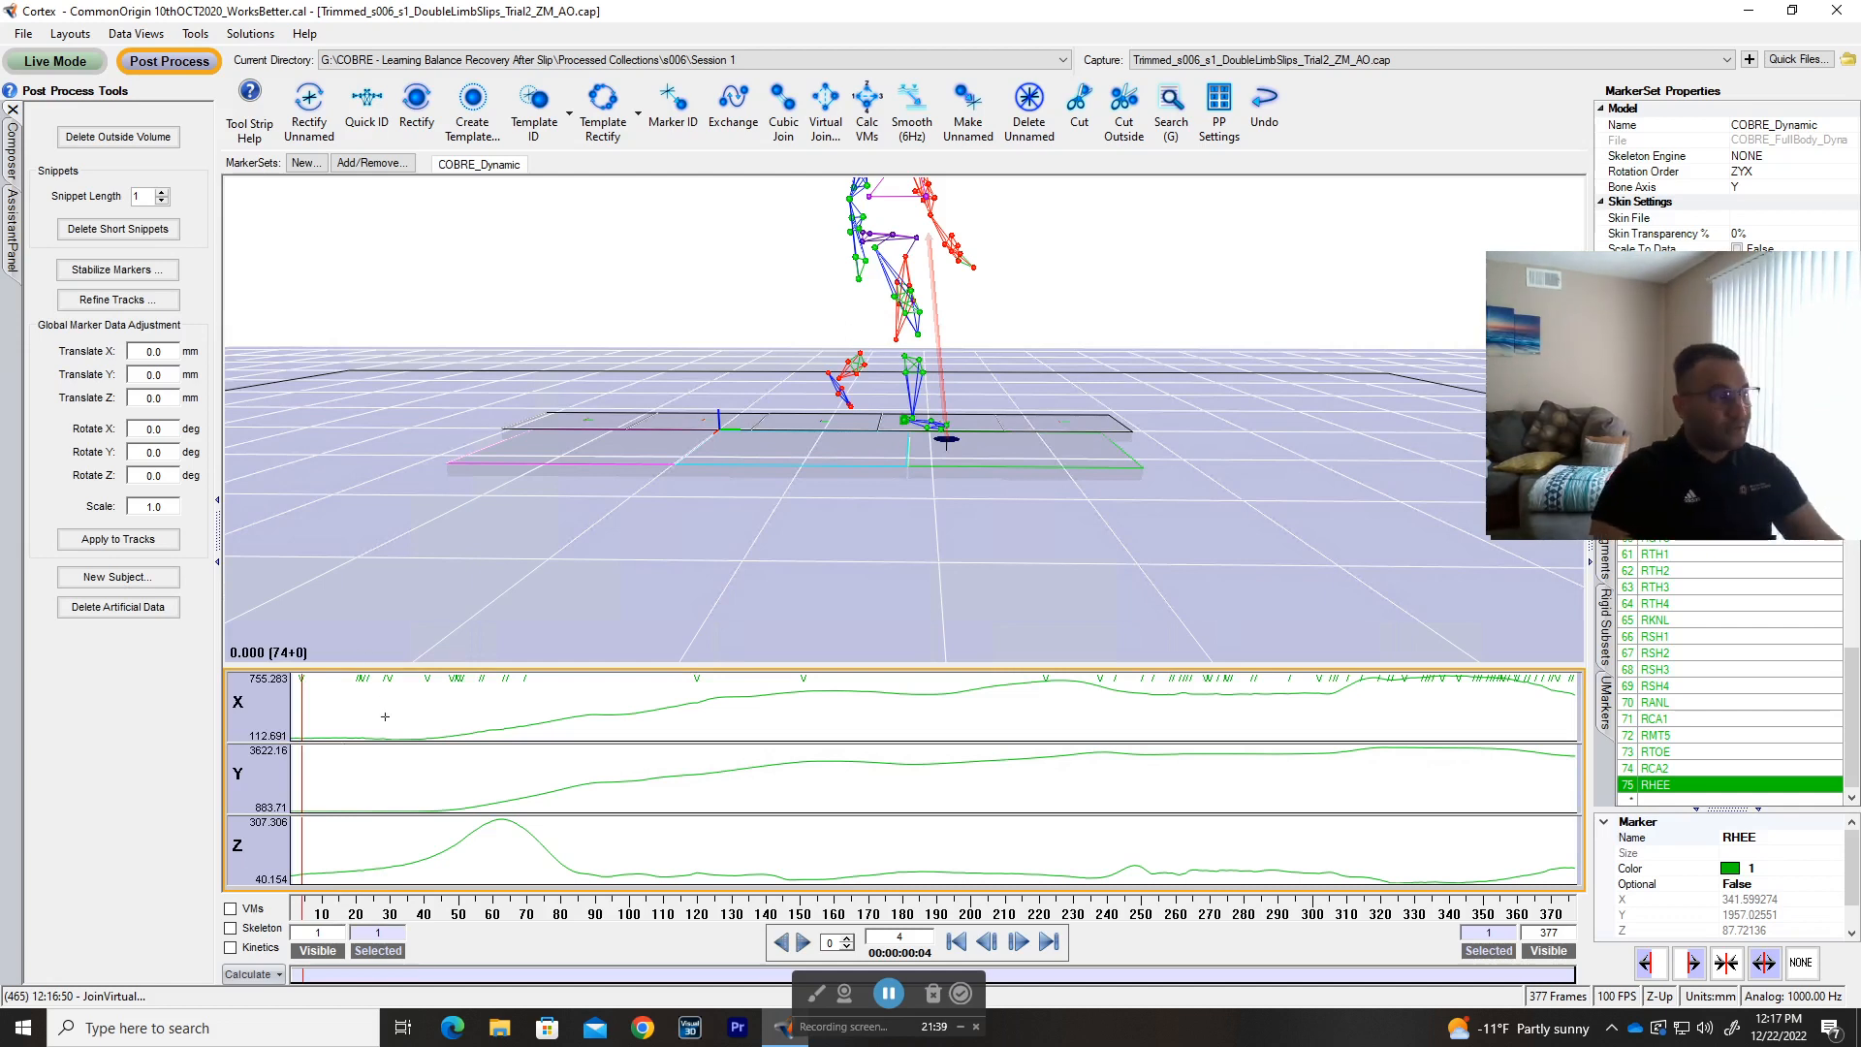
- Try cutting RHEE's data from frames 49 to 54 and filling the gap with Join Cubic, and undo the edits
left_click(457, 768)
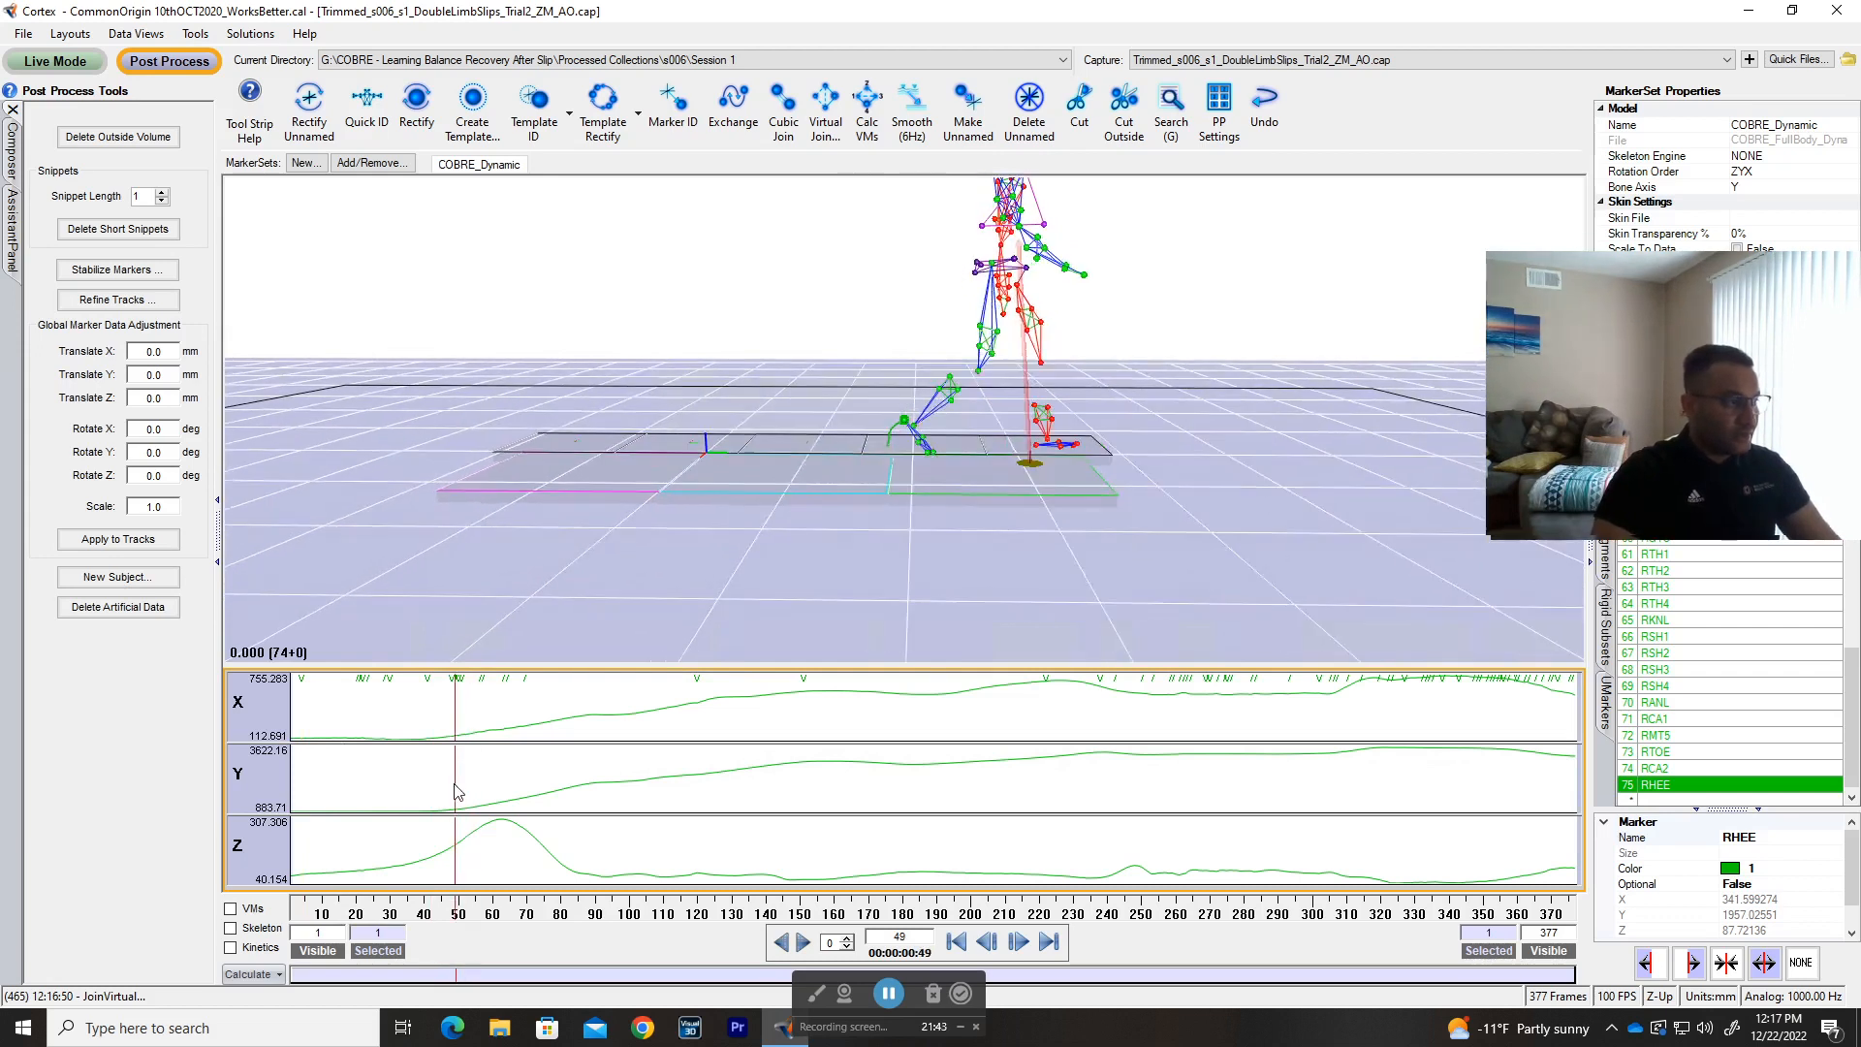
mouse_move(455, 781)
left_mouse_down()
mouse_move(490, 790)
mouse_move(475, 798)
left_mouse_up()
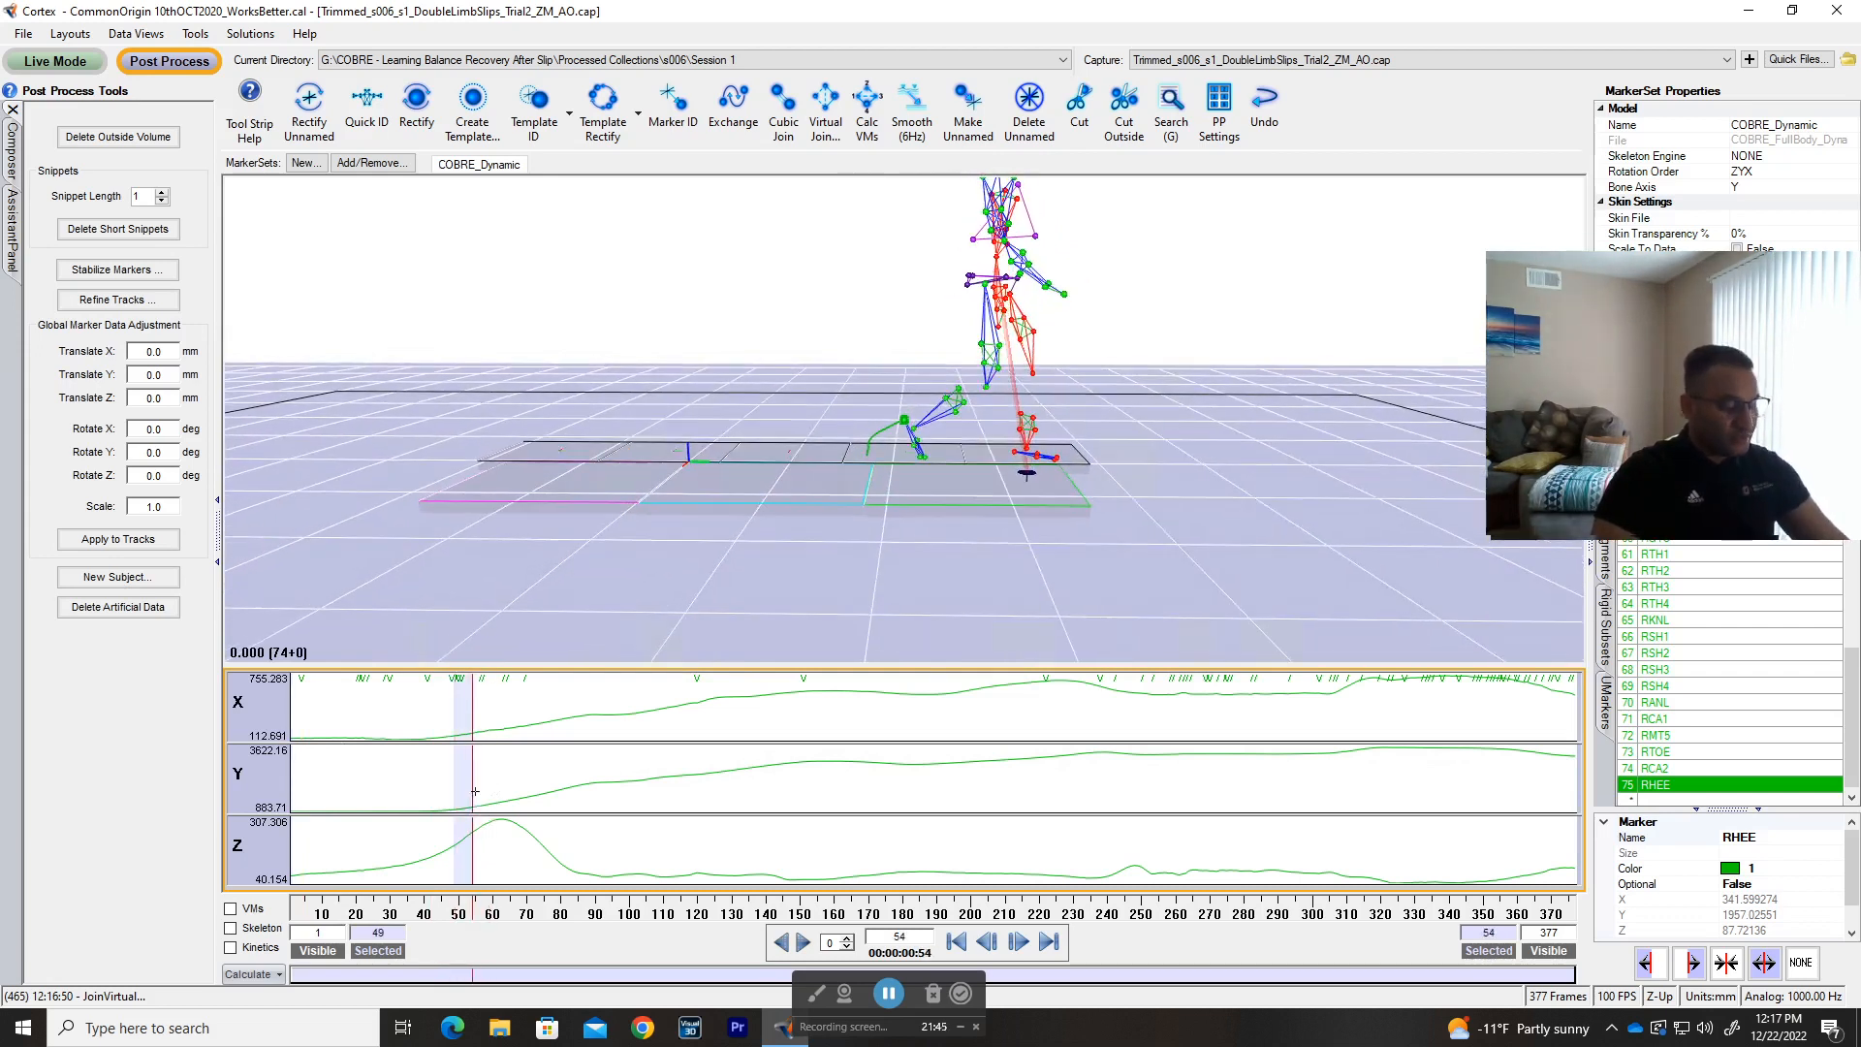
key("Delete")
key("g")
key("j")
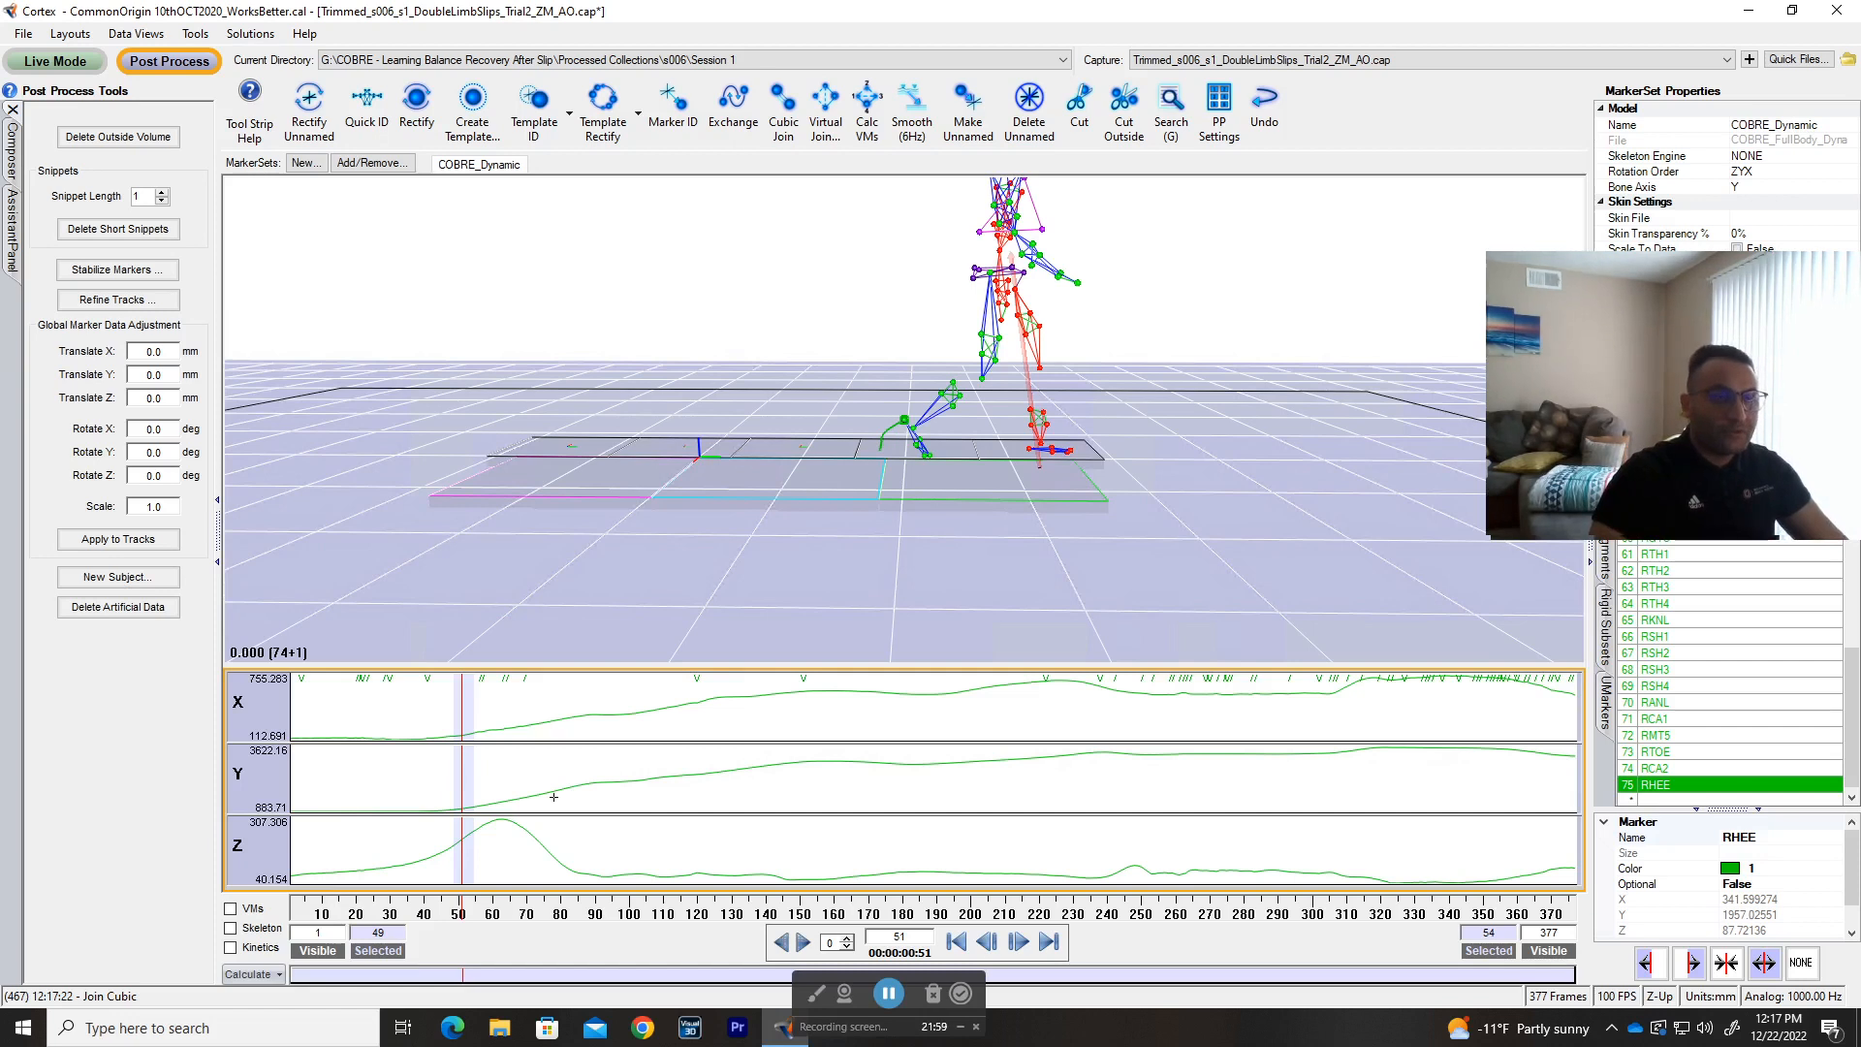
key("ctrl+z")
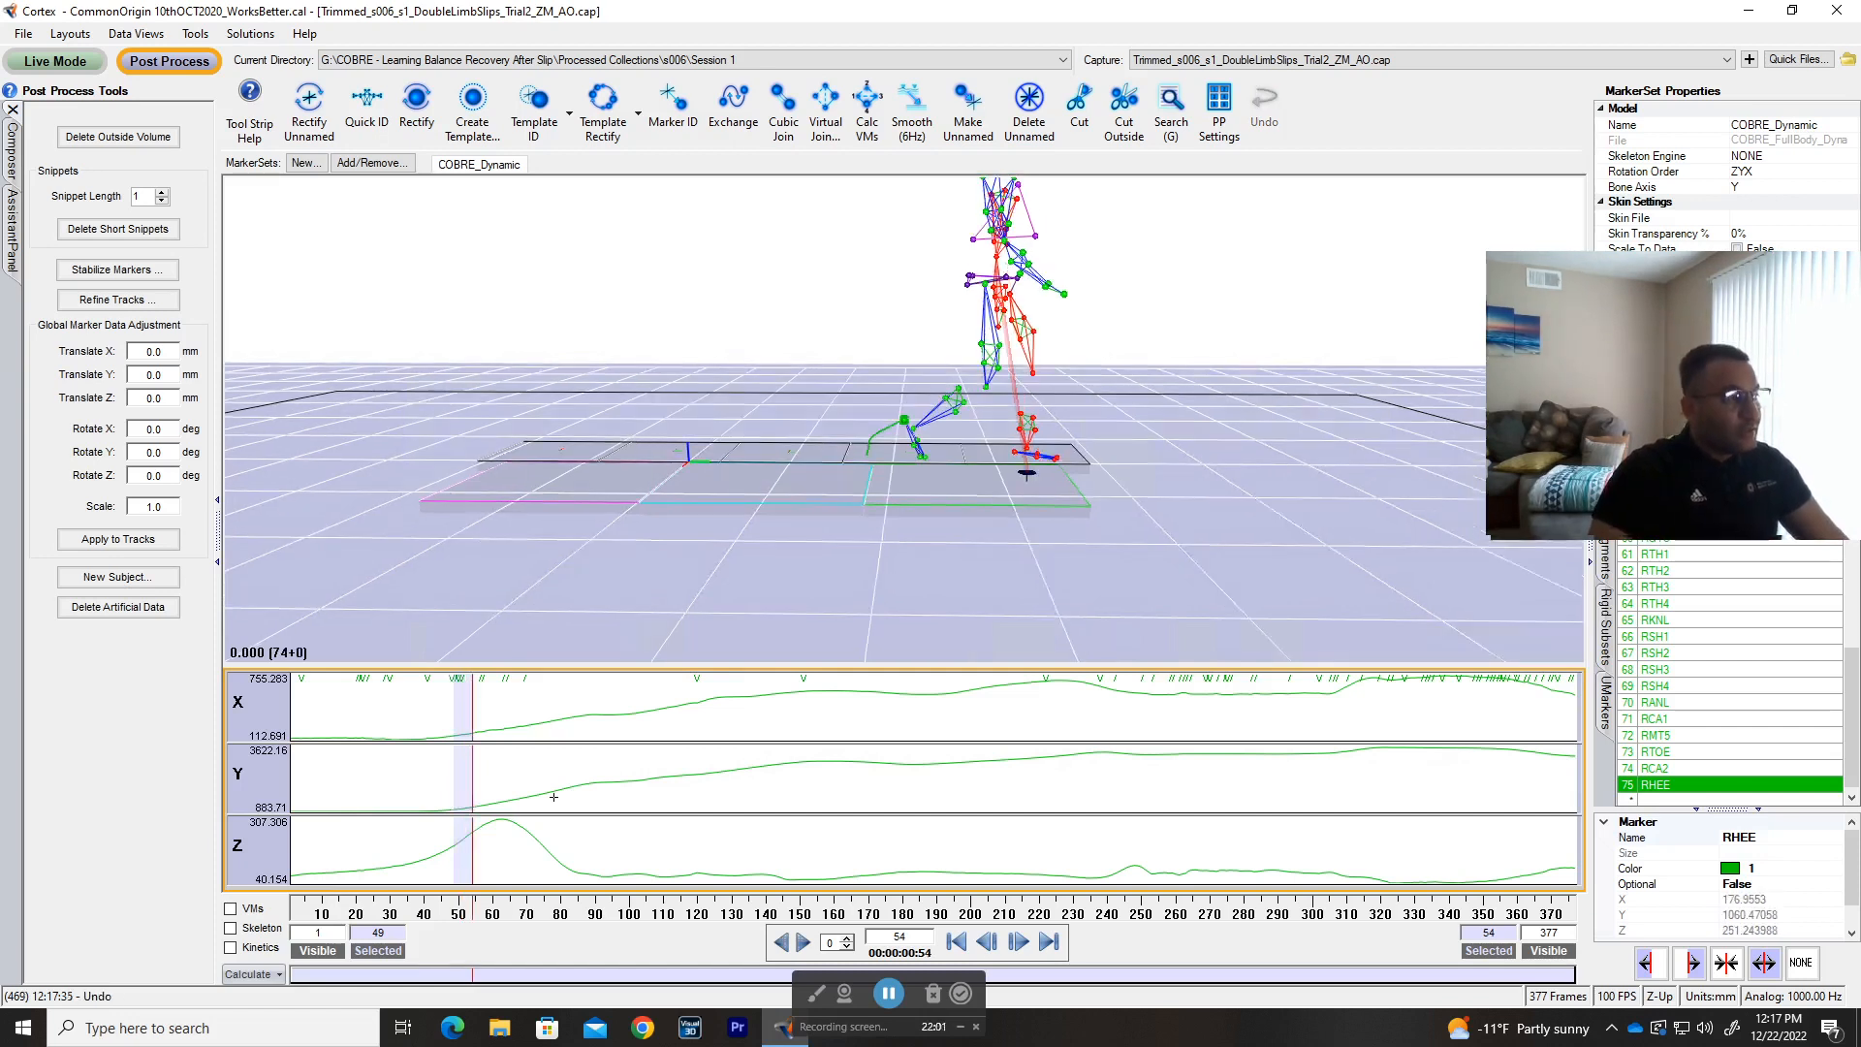
- Try cutting RHEE's data from frames 1 to 7 and filling it with Join Cubic, and undo all the edits
left_click_drag(332, 782, 316, 791)
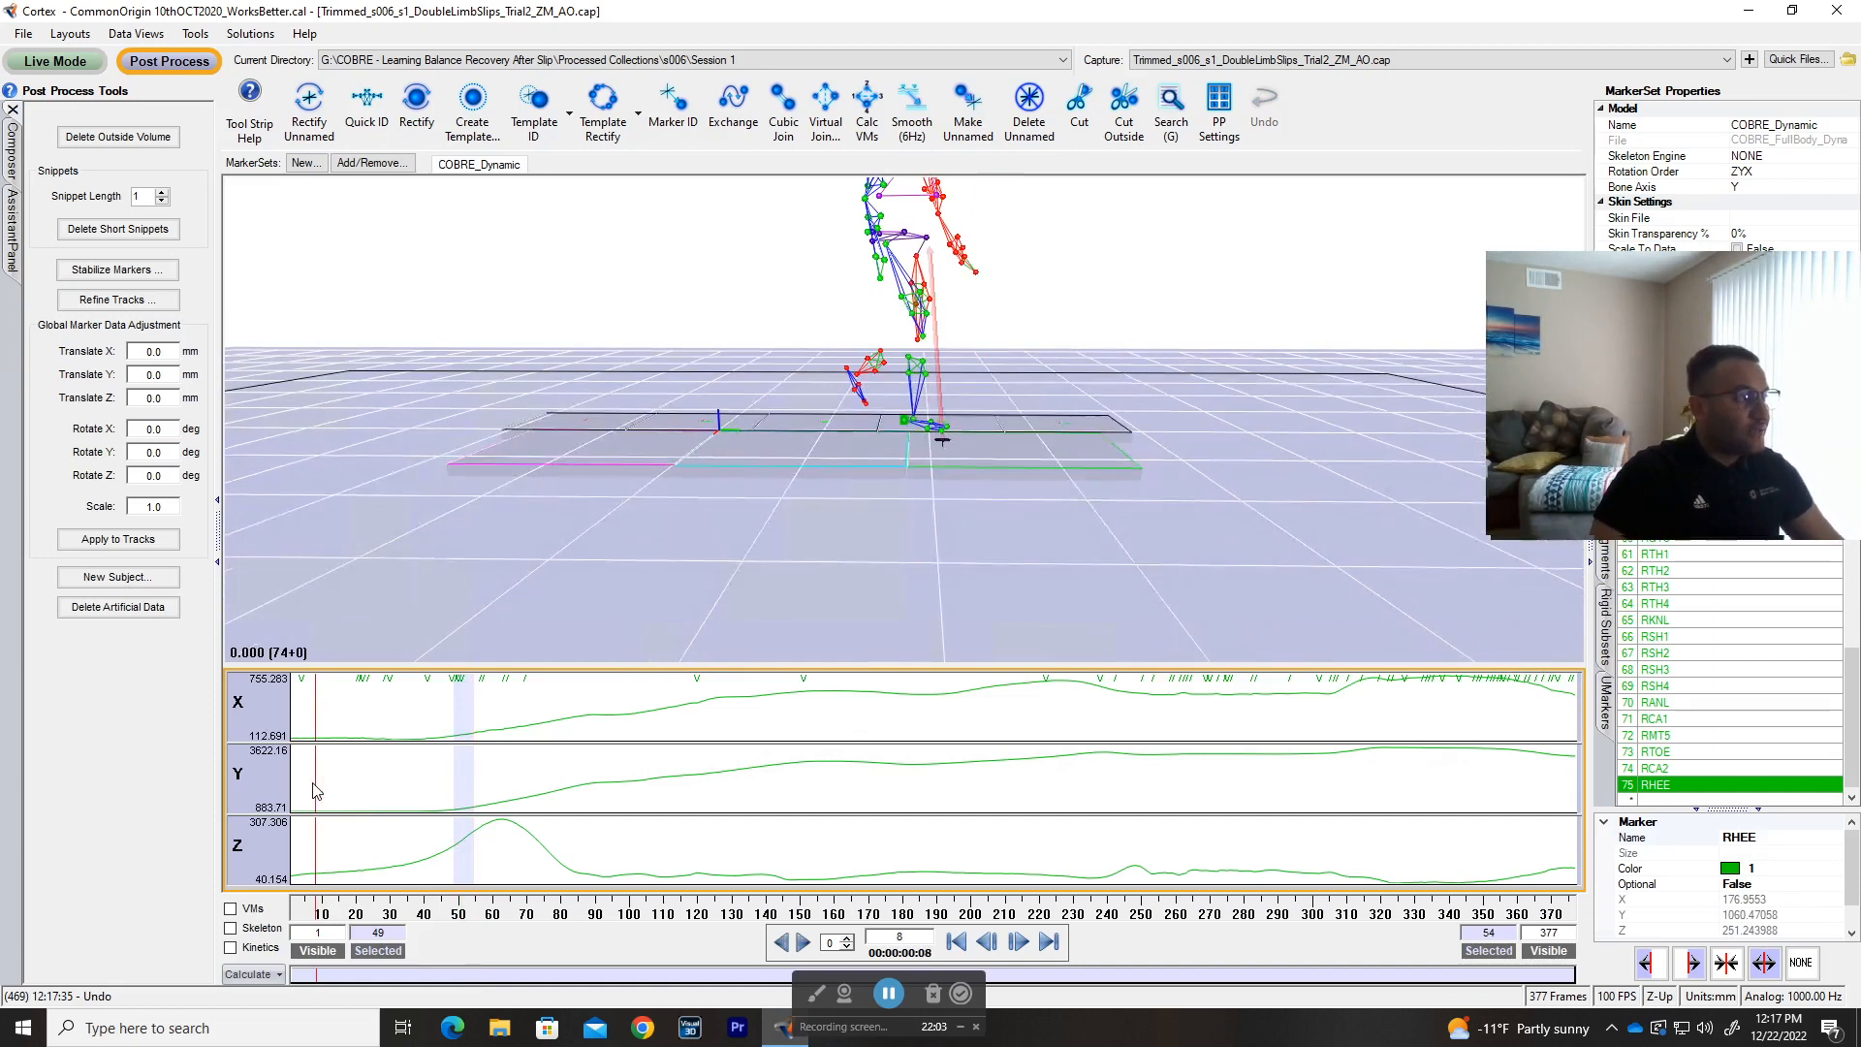
middle_click_drag(312, 790, 286, 796)
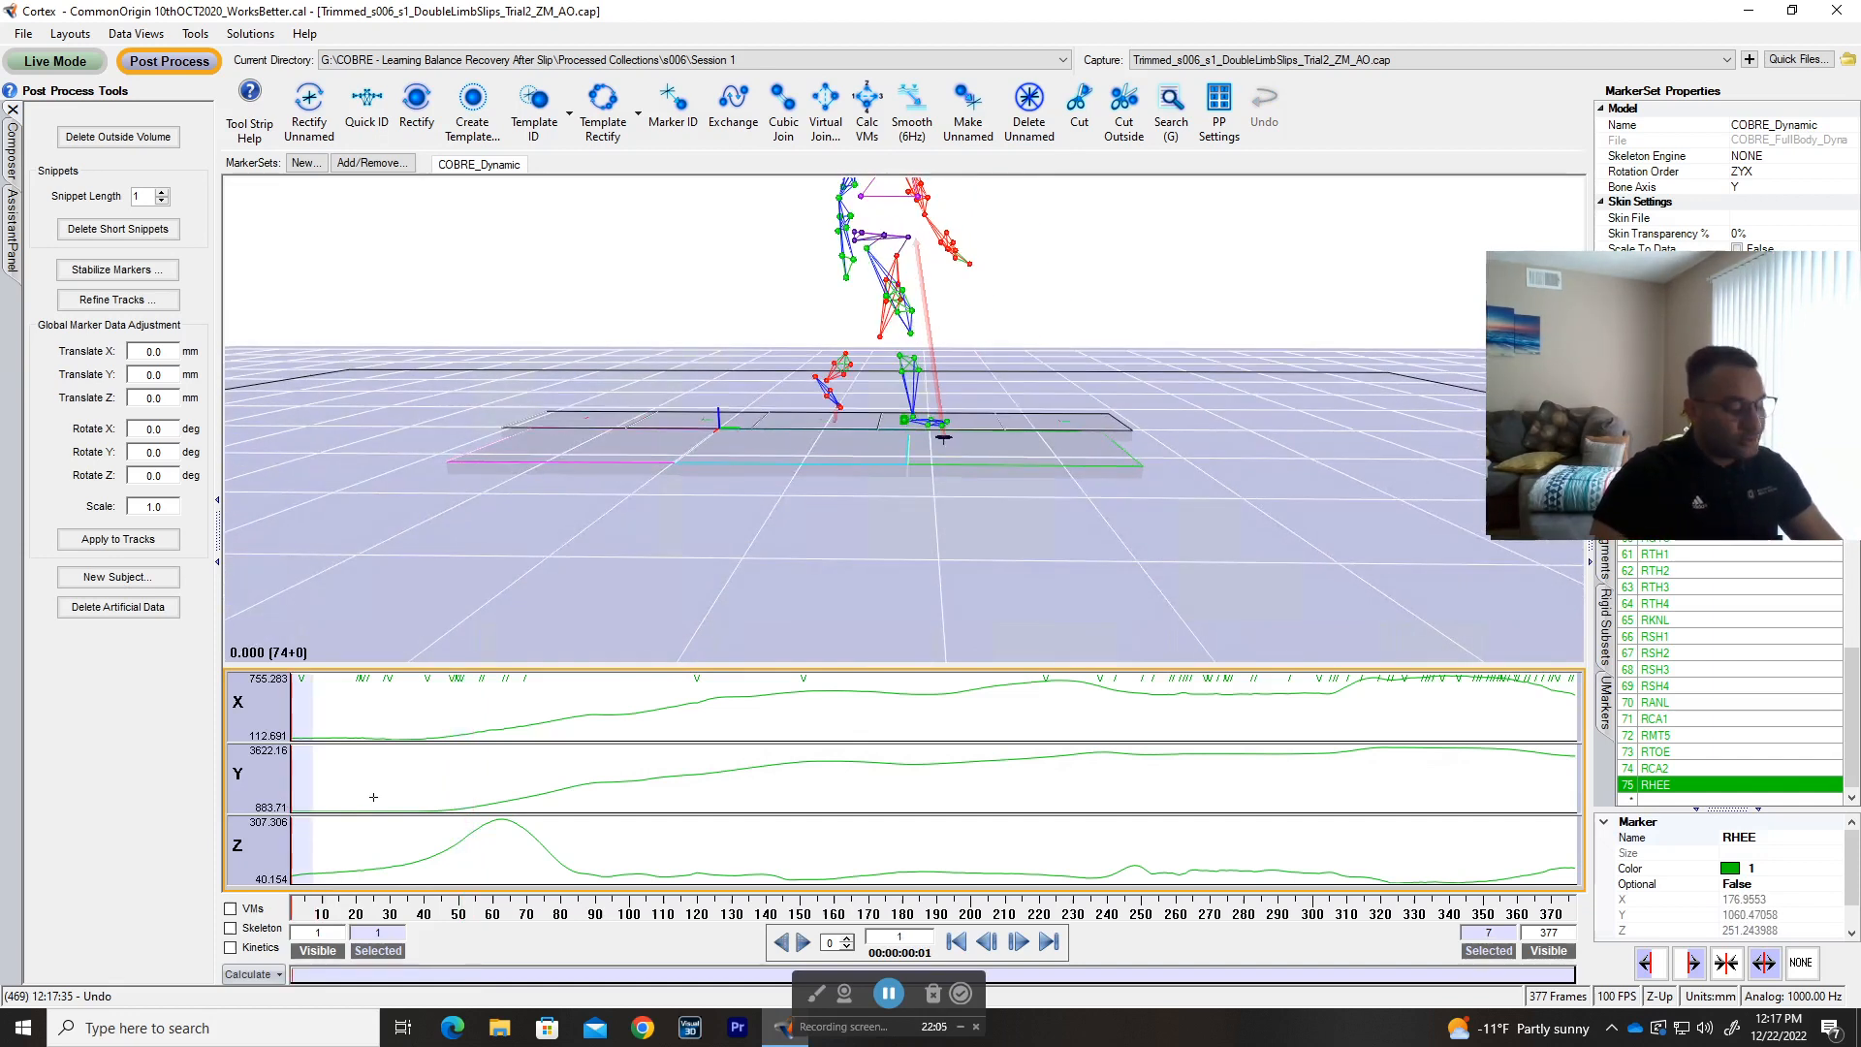
key("Delete")
key("j")
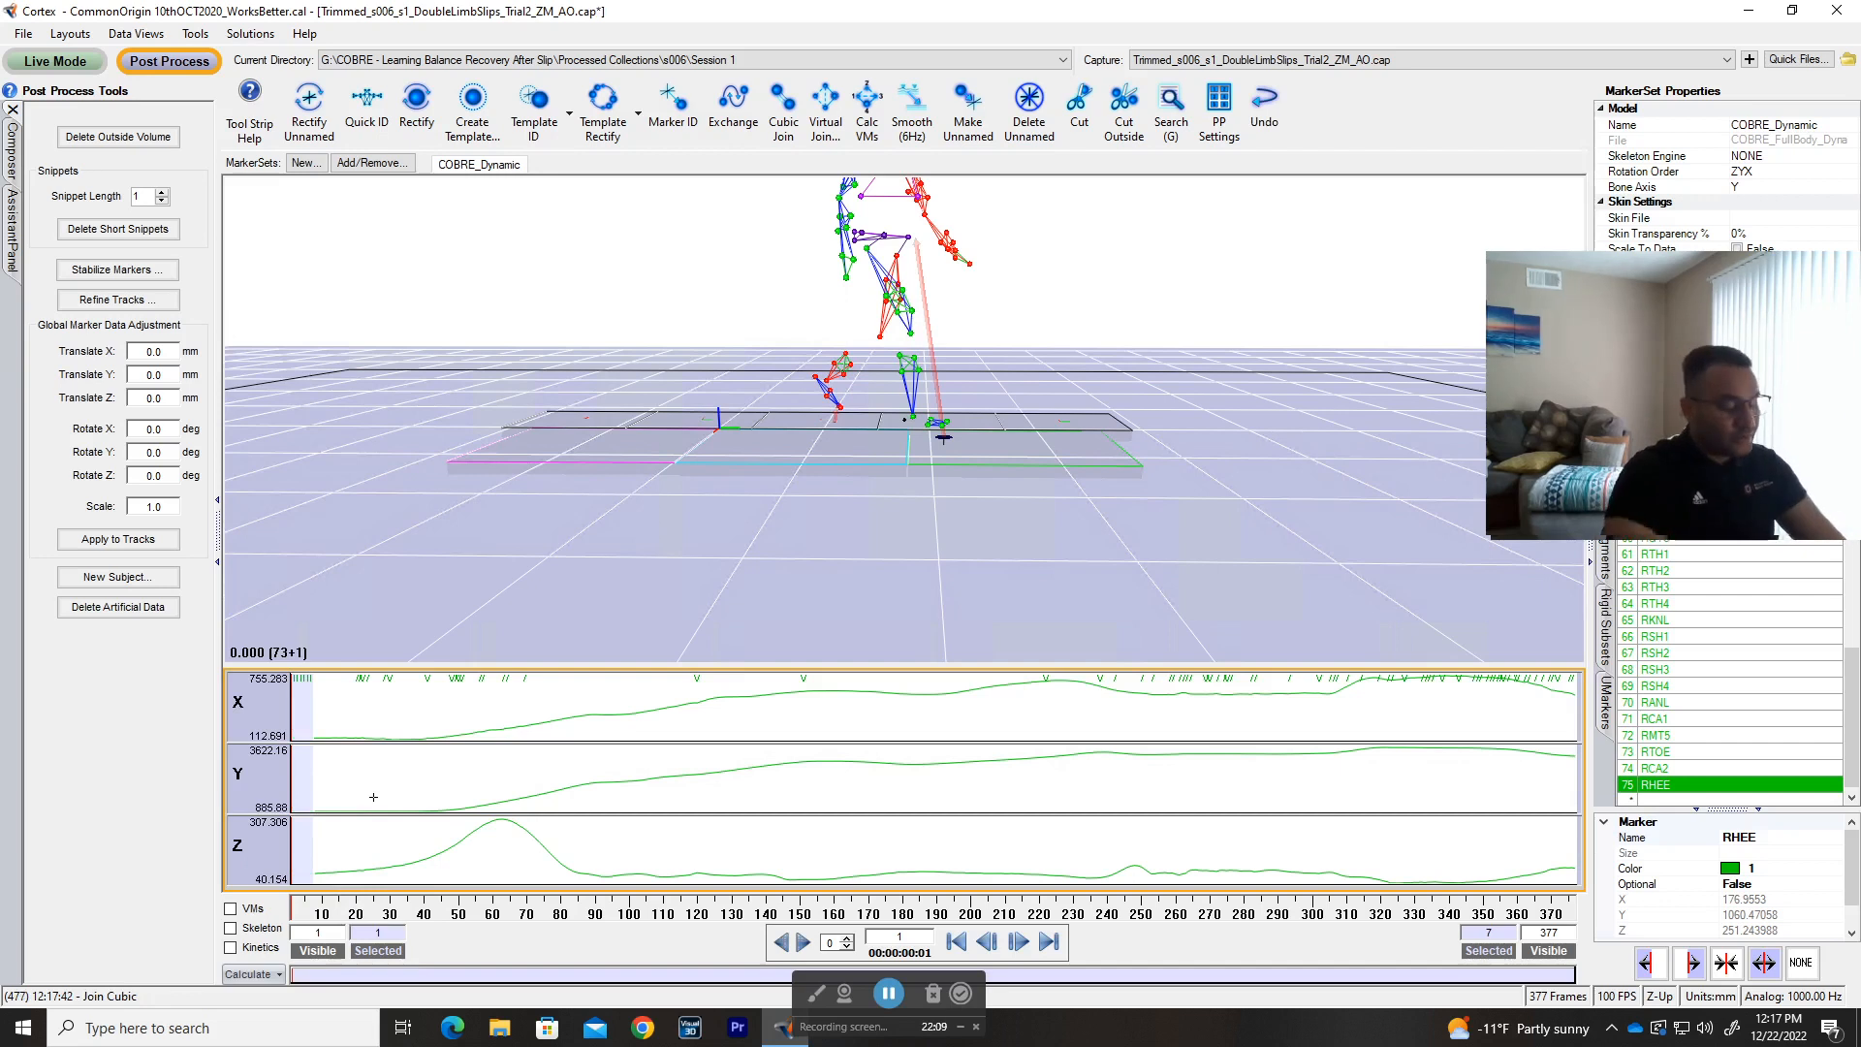
key("ctrl+z")
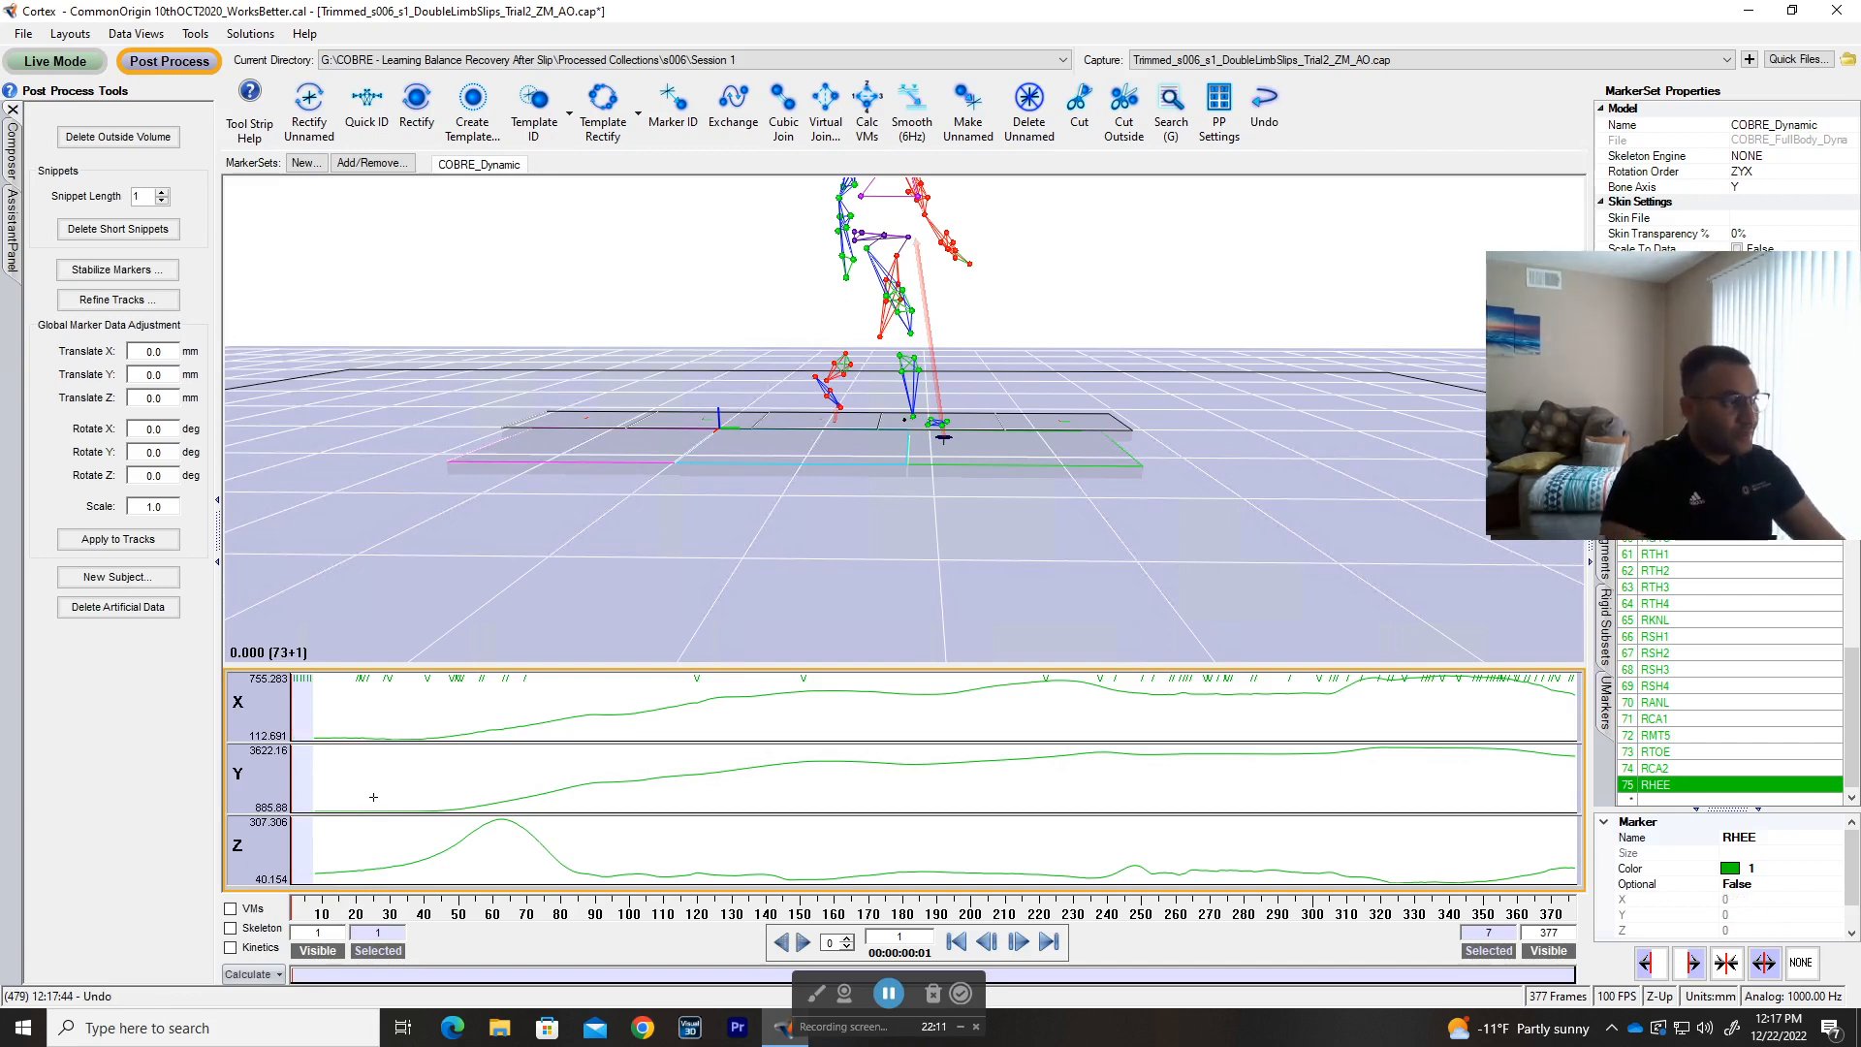
left_click(373, 797)
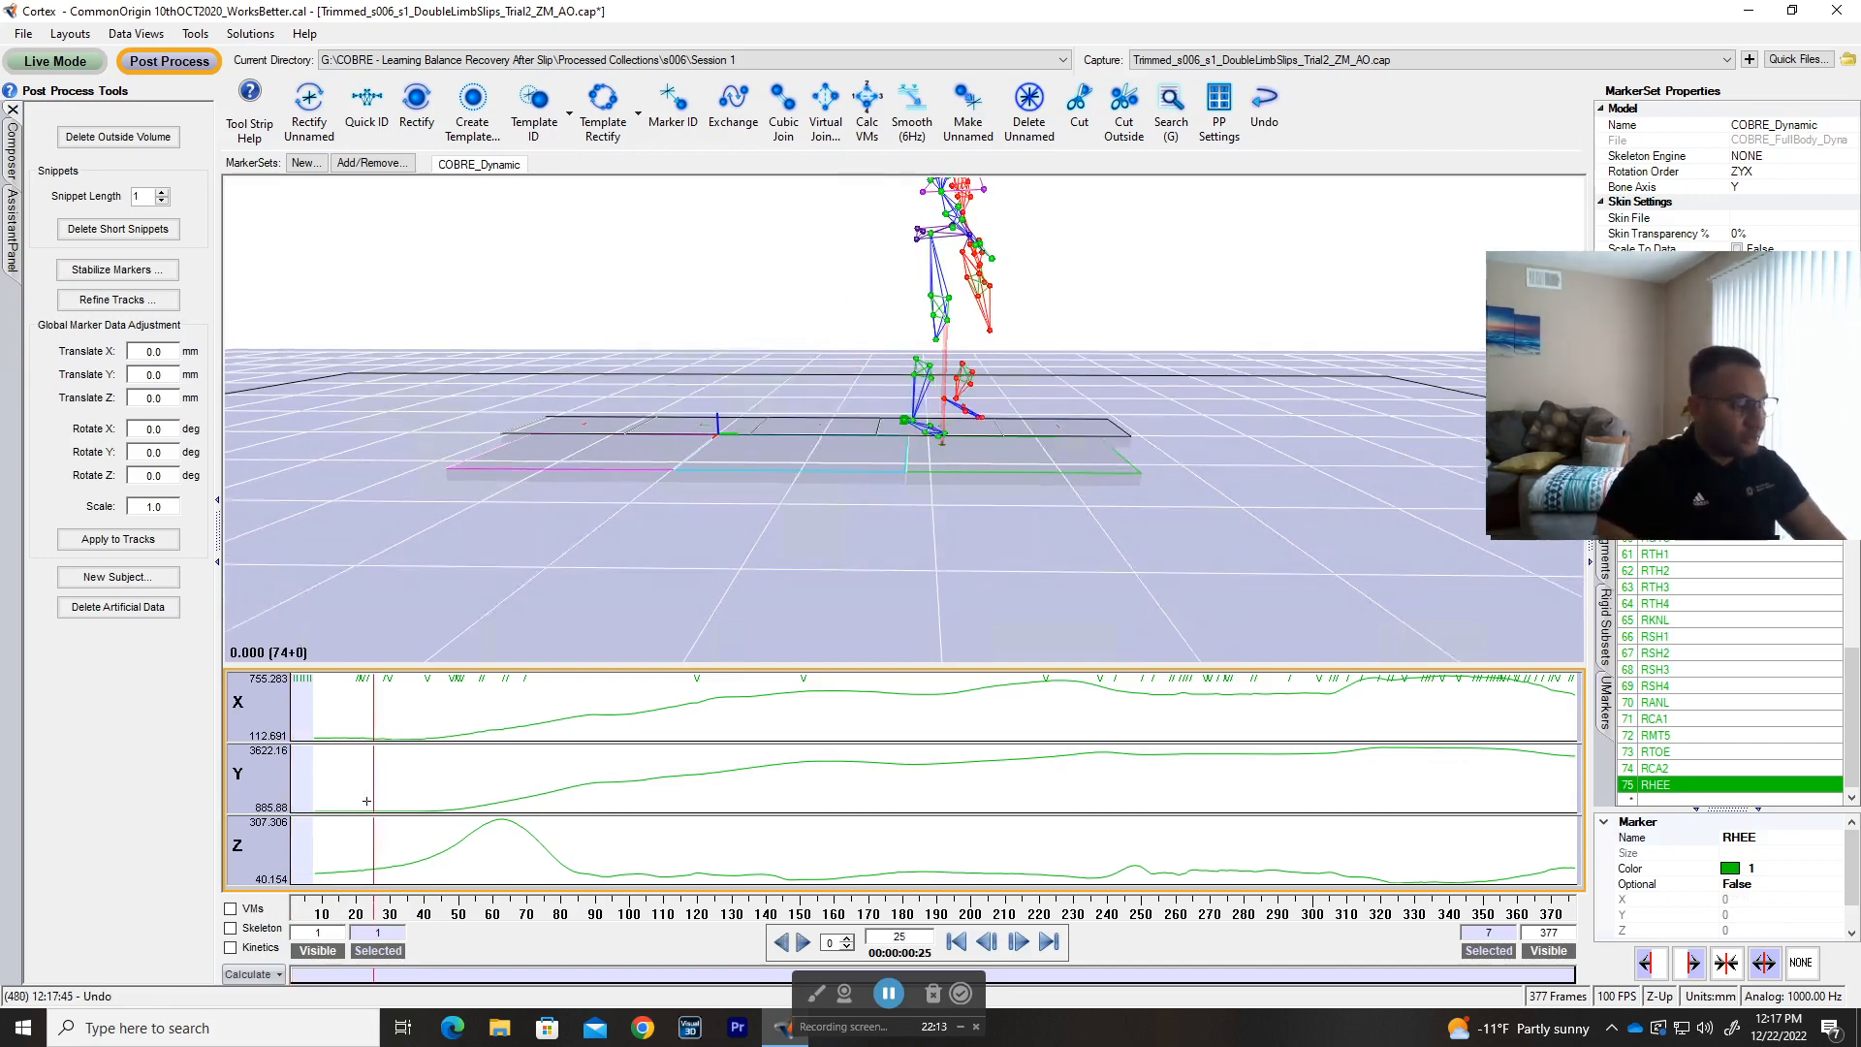
key("ctrl+z")
key("ctrl+z")
key("ctrl+z")
key("ctrl+z")
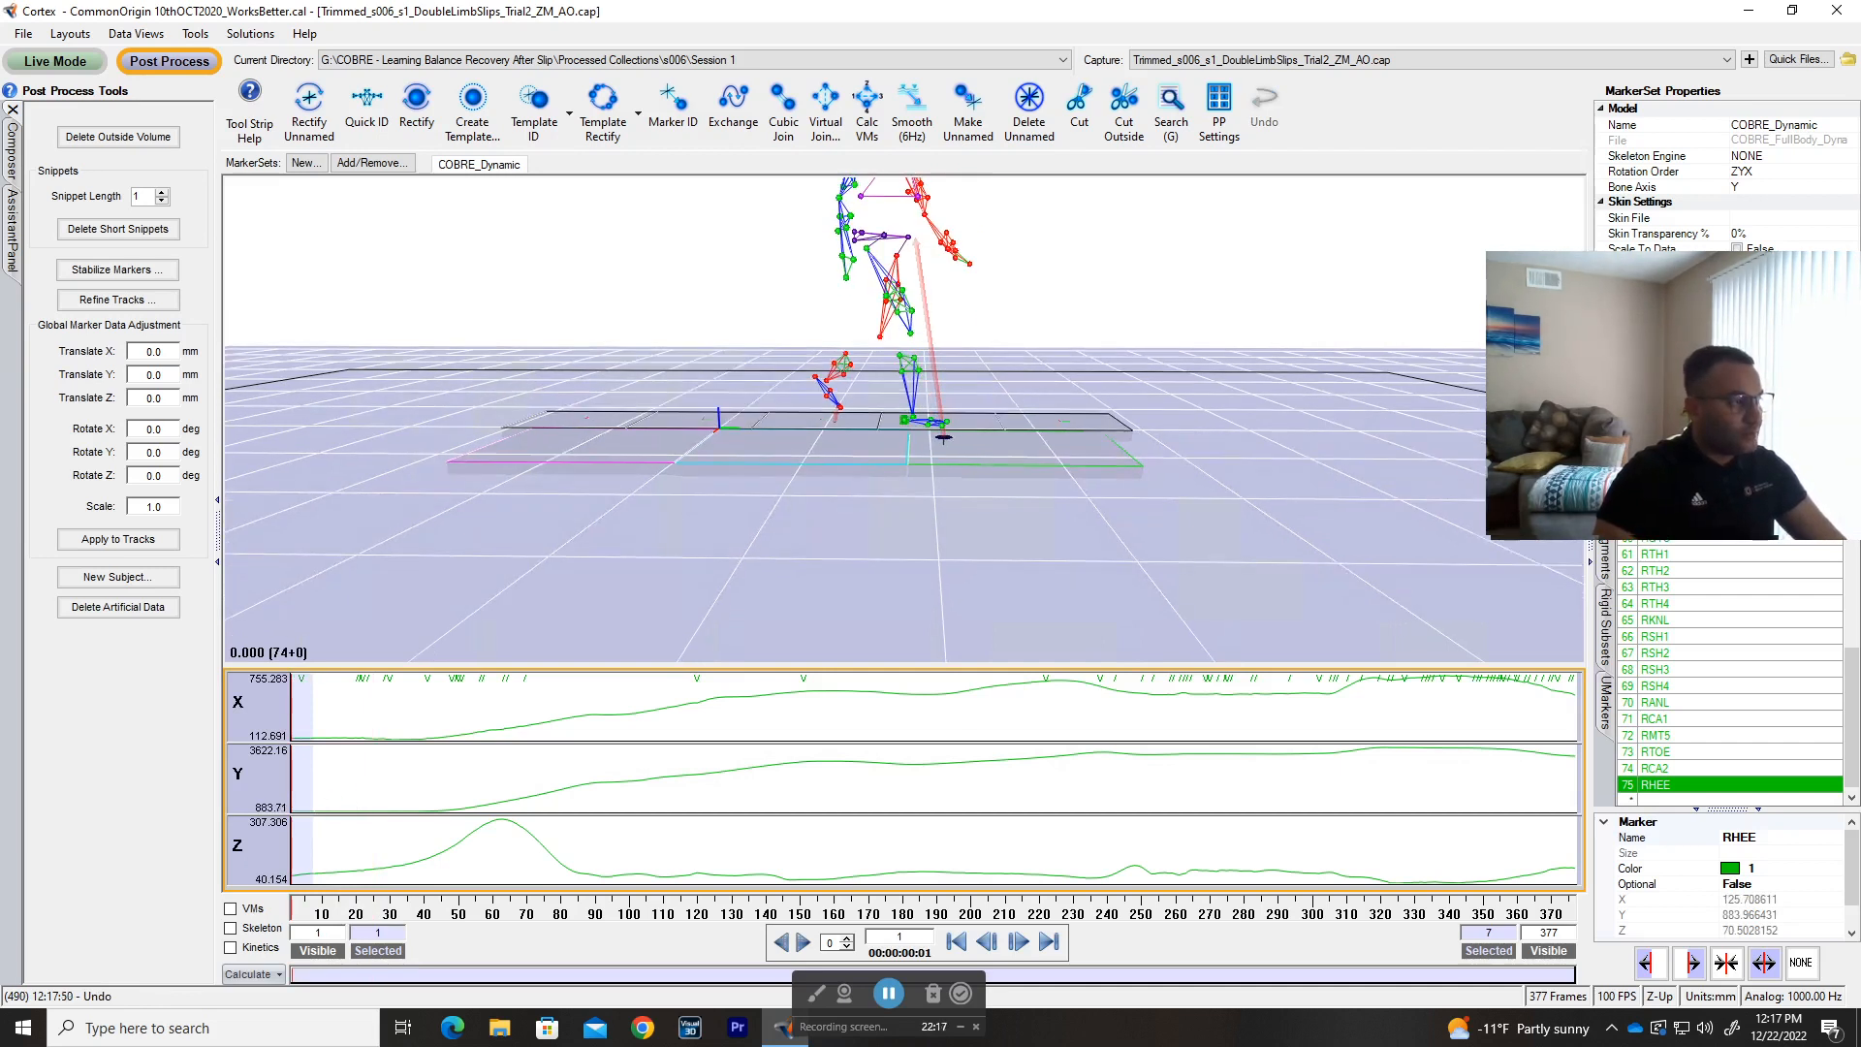
left_click(410, 793)
- Switch back to Visual3D's Pipeline Workshop and remove the apply_model_template filter from the available commands
key("alt+Tab")
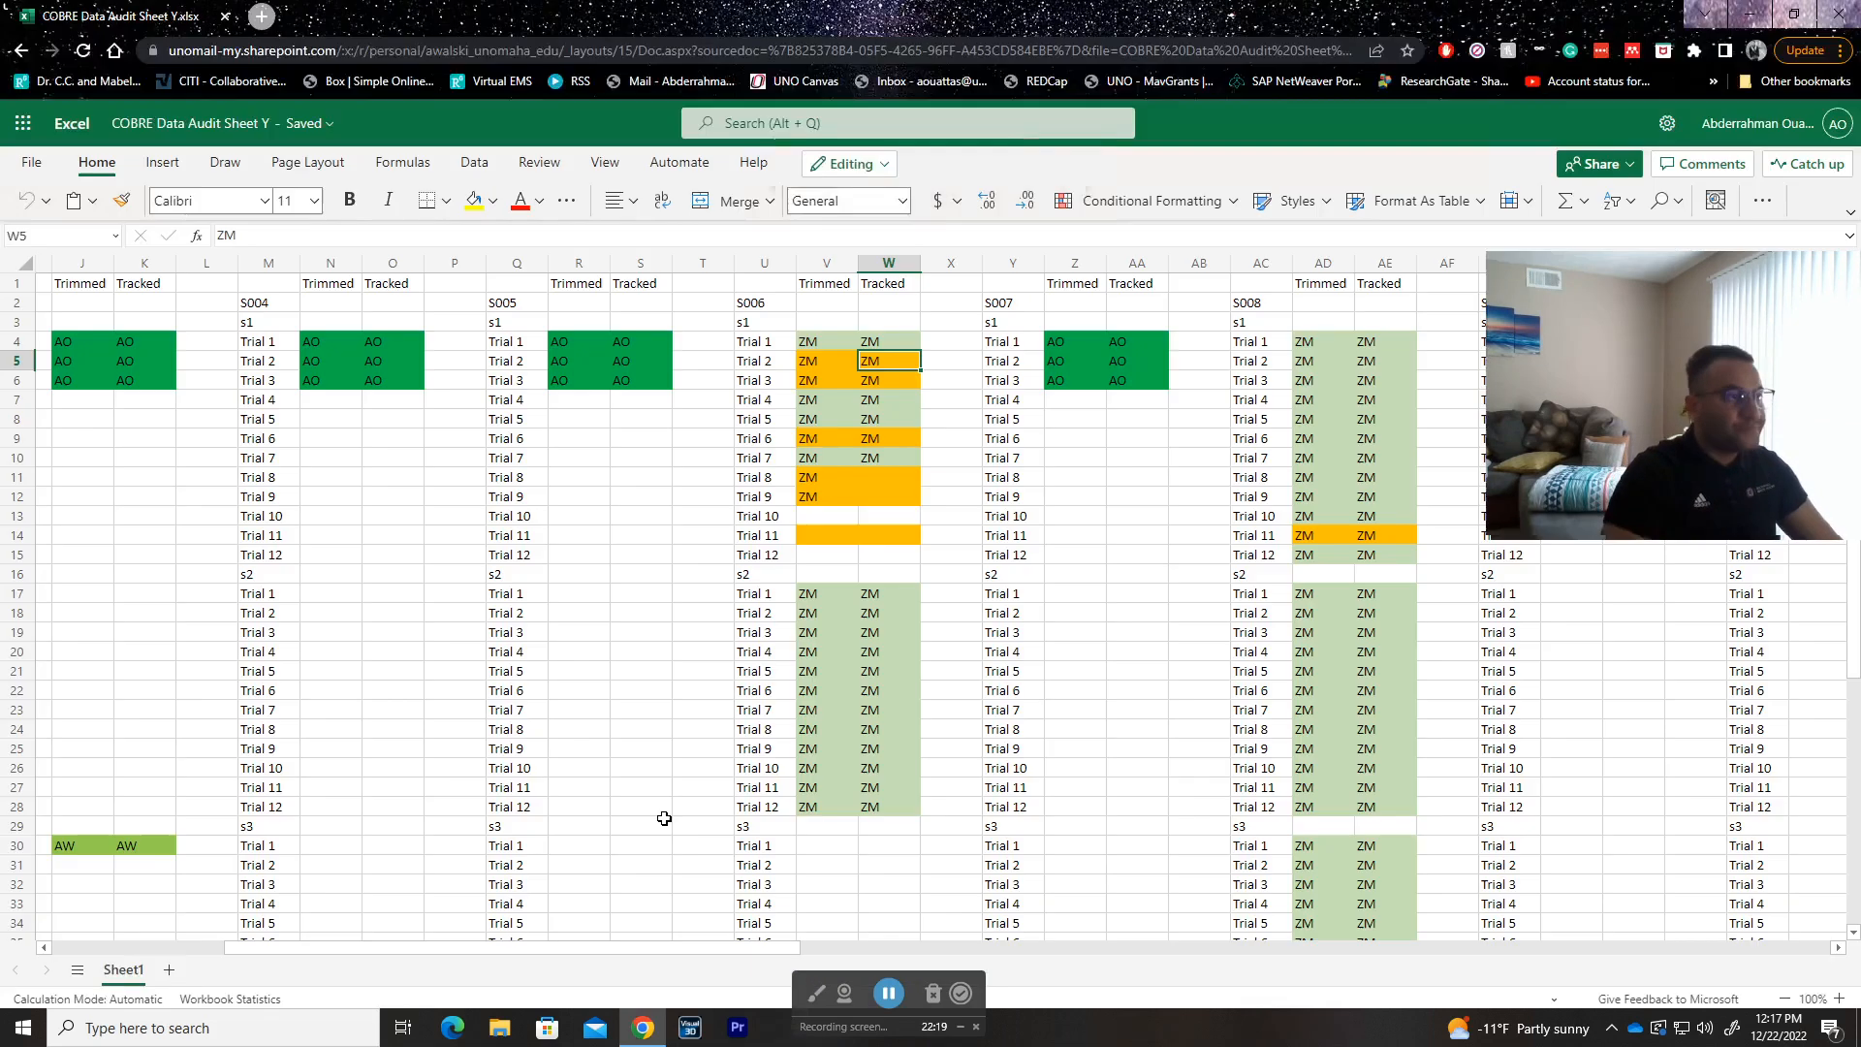
key("ctrl+super+Right")
key("ctrl+super+Right")
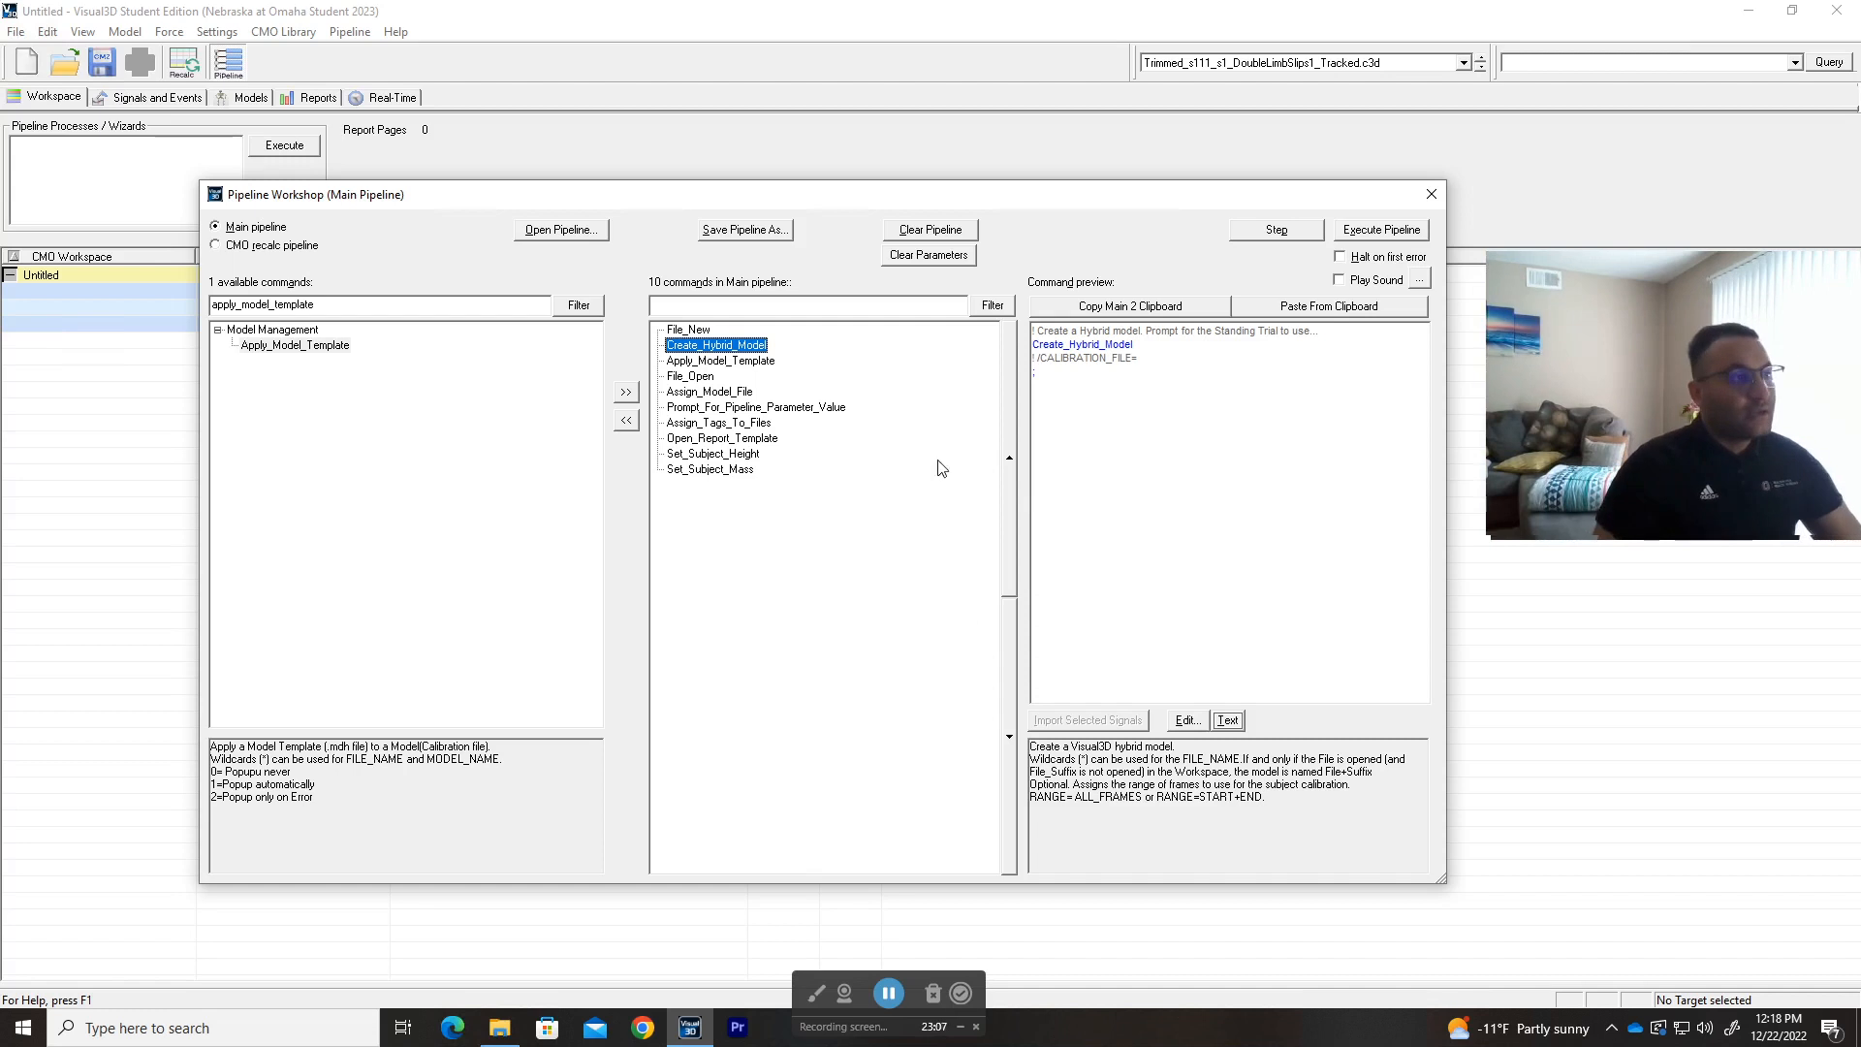
left_click_drag(936, 553, 830, 550)
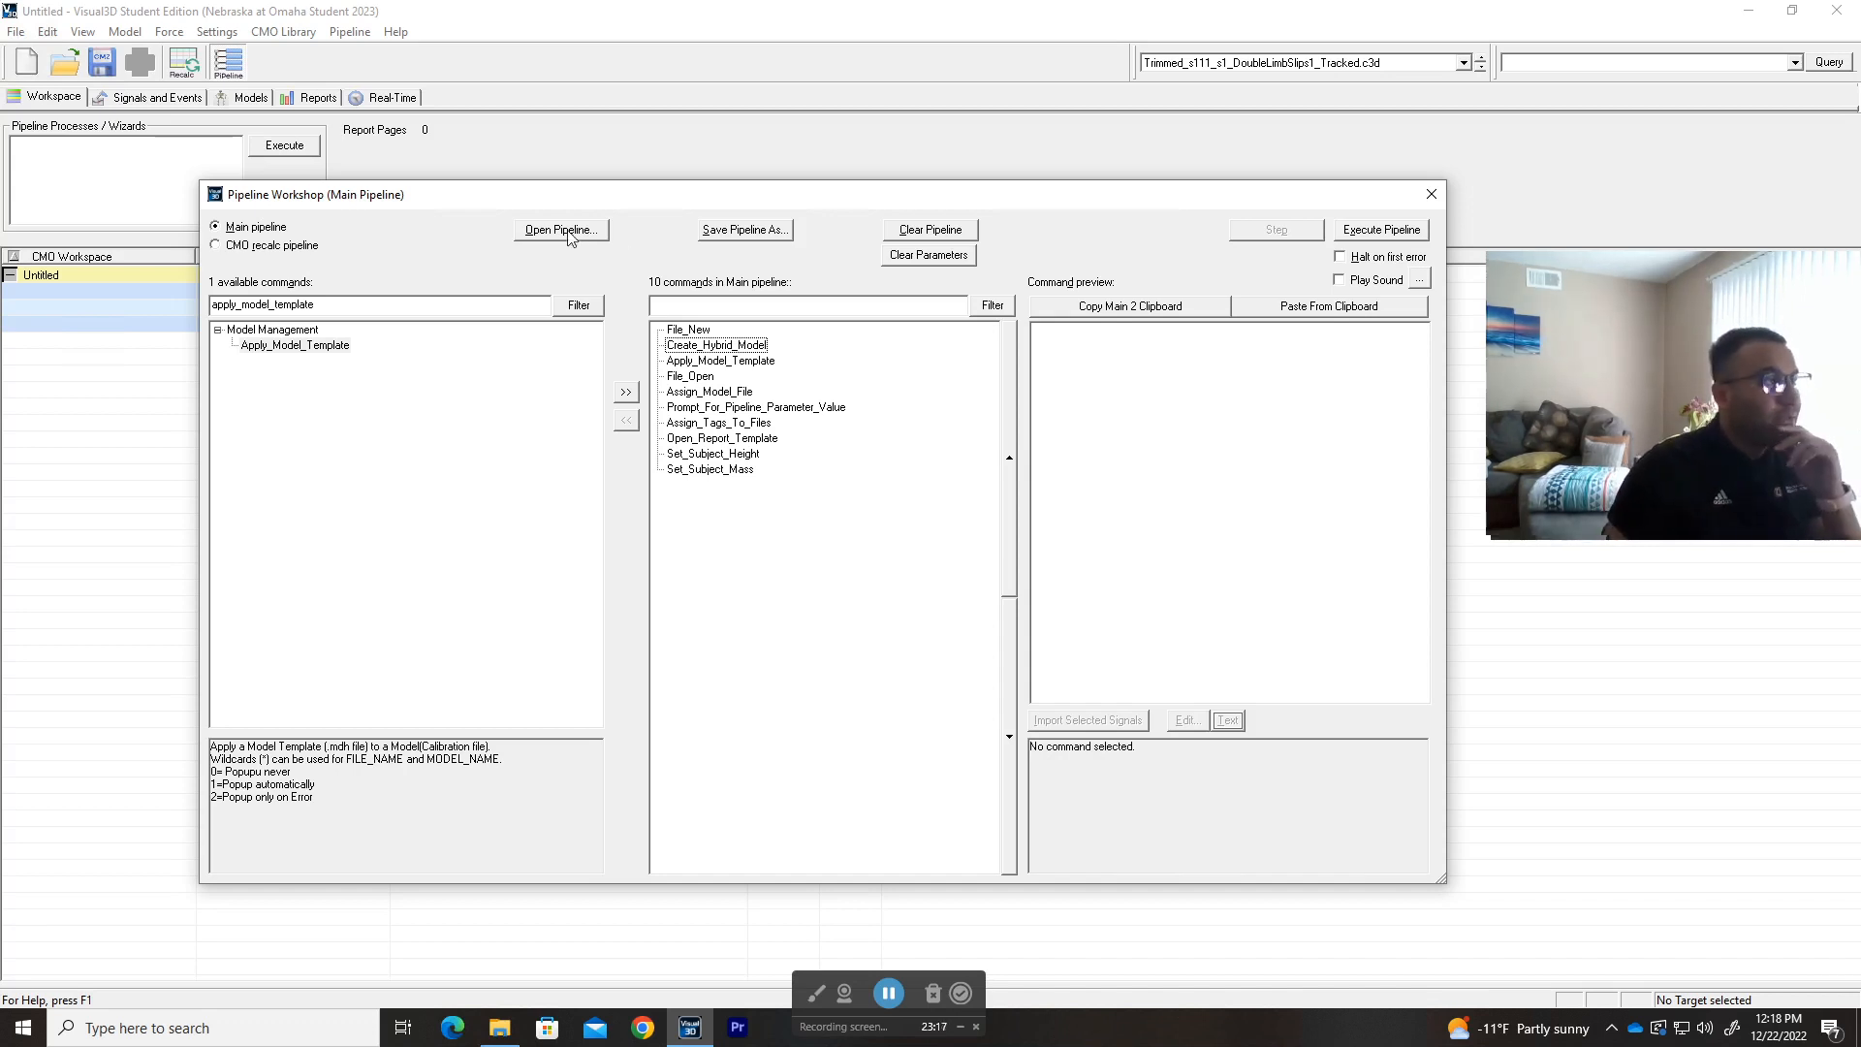
left_click(316, 305)
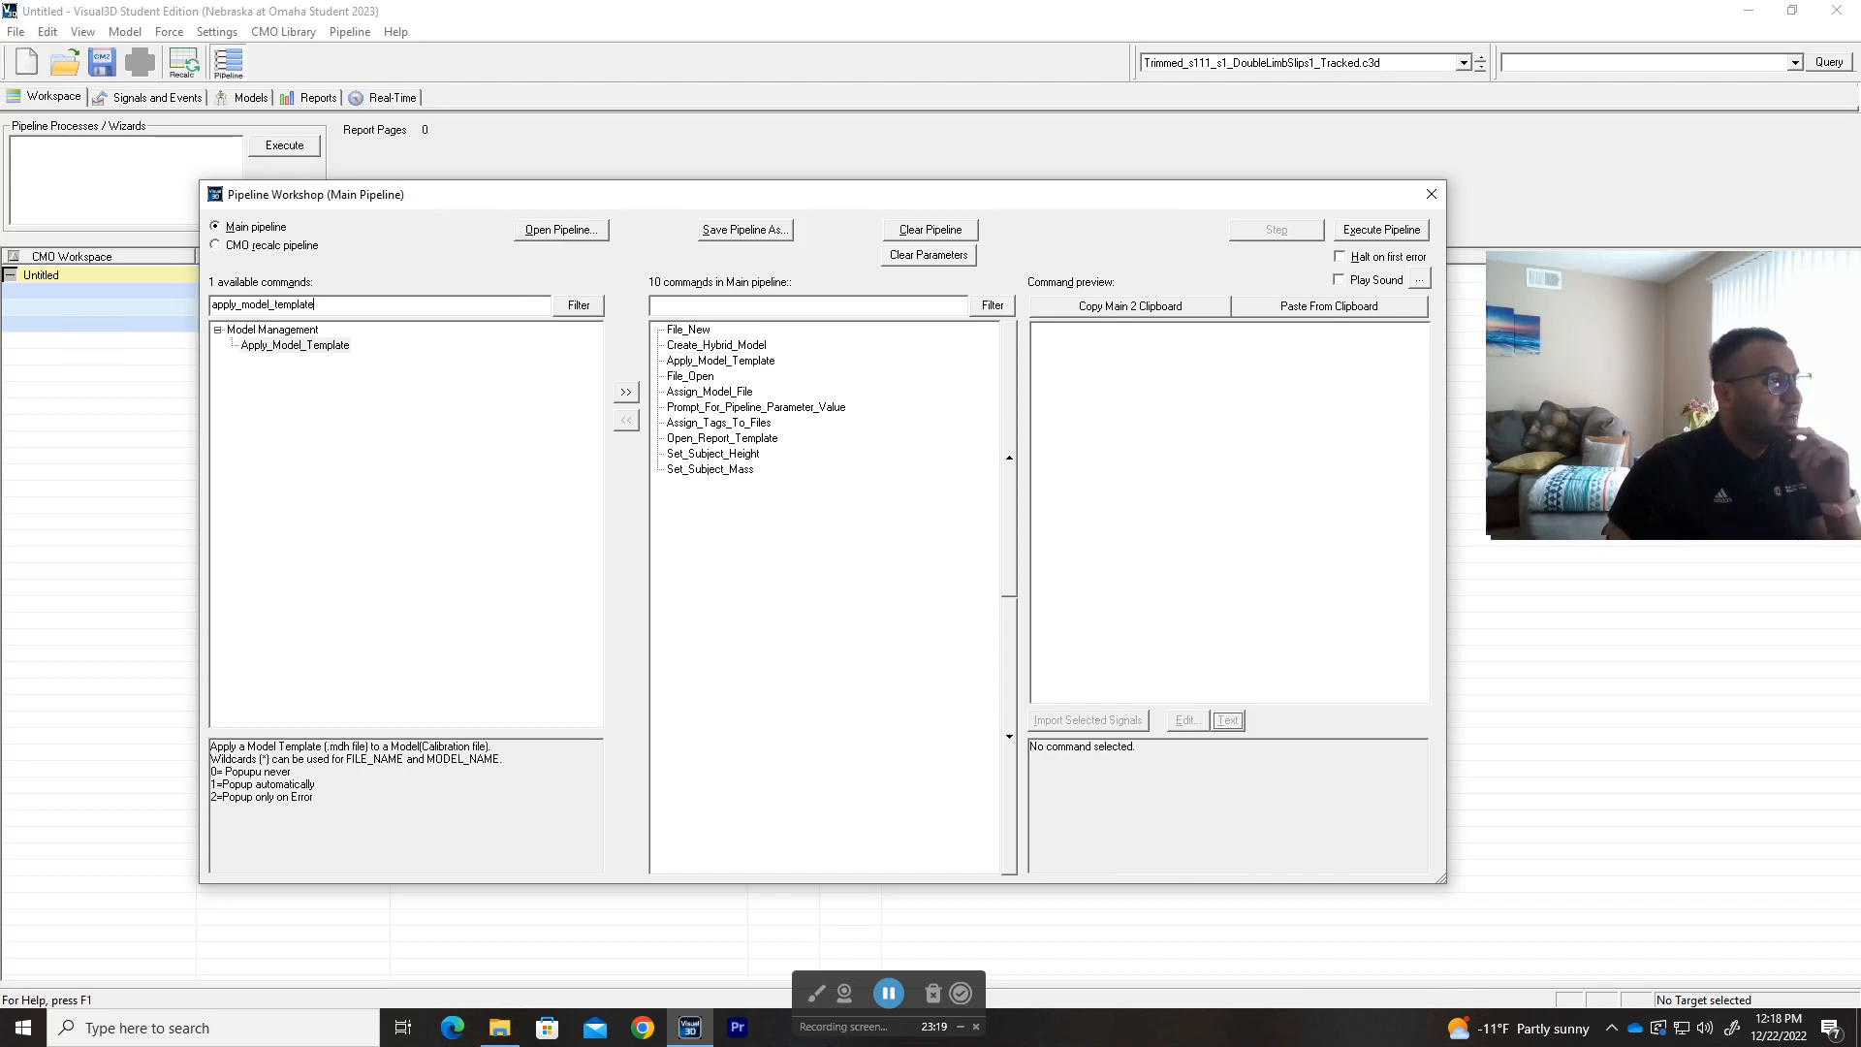
key("BackSpace")
key("ctrl+a")
key("BackSpace")
left_click(580, 308)
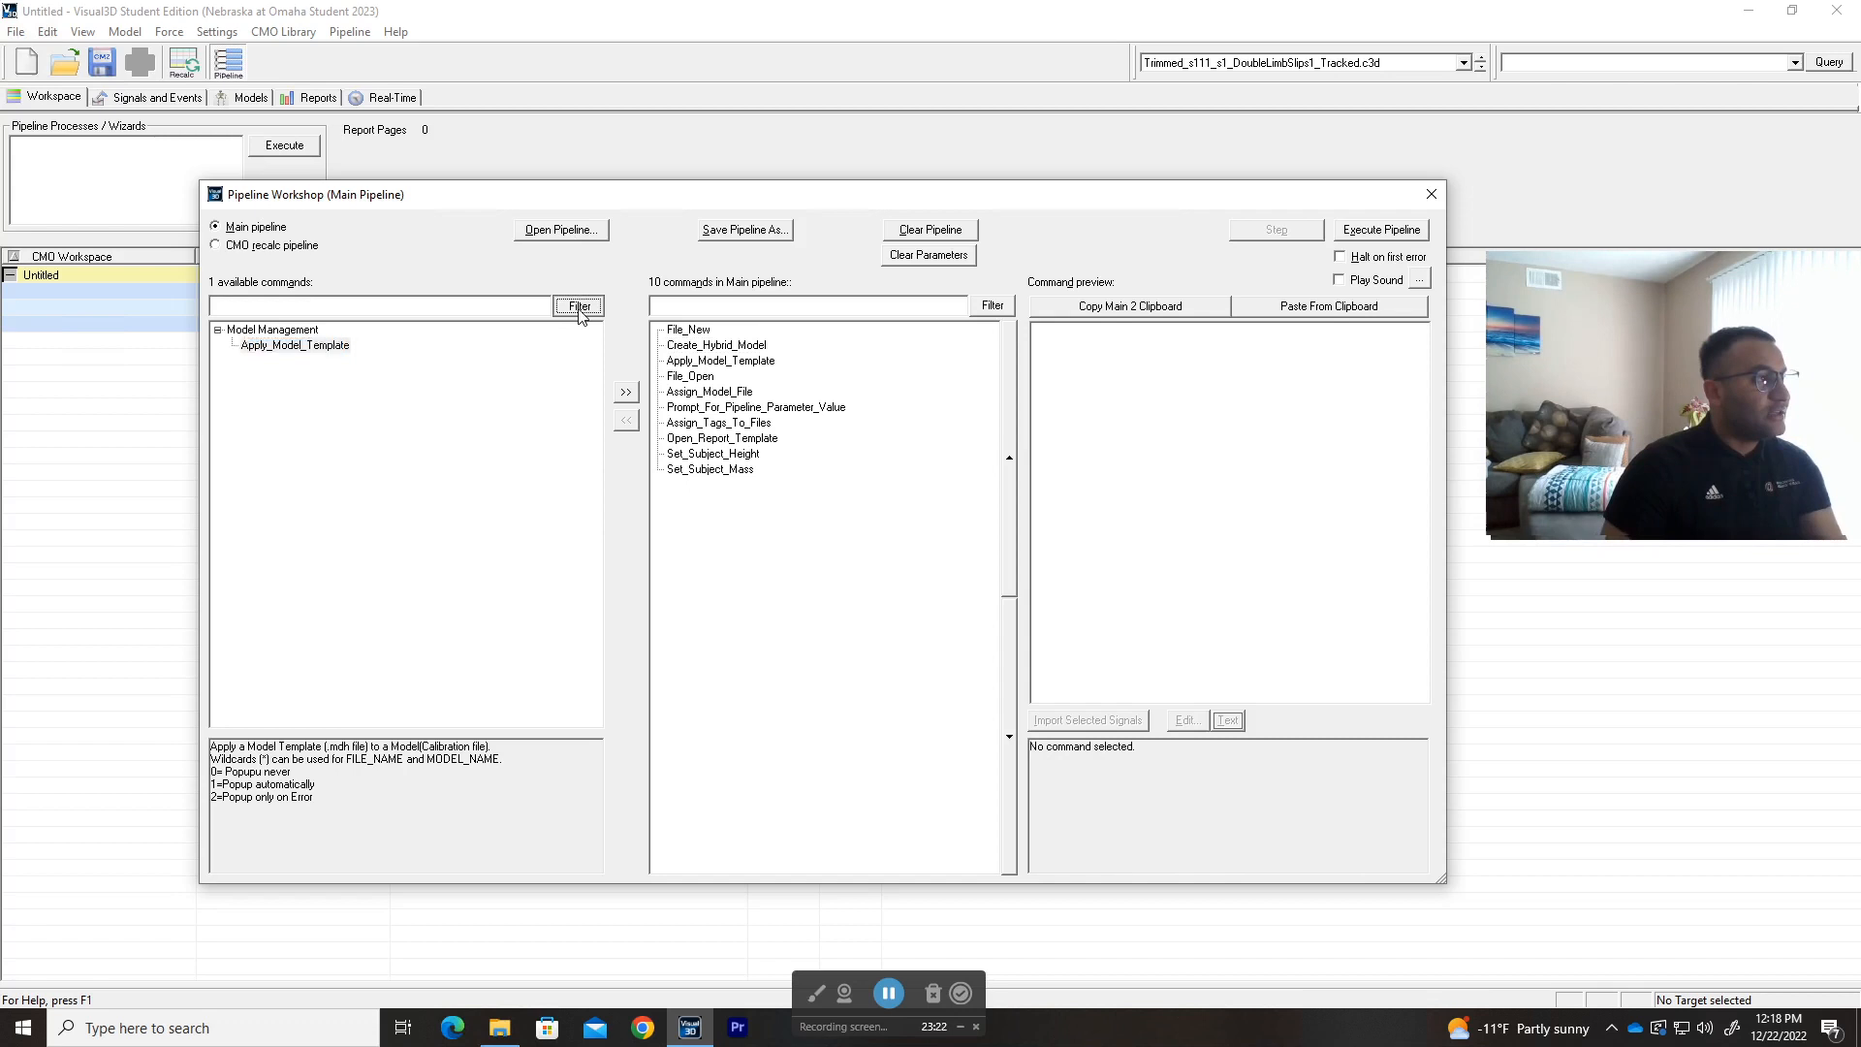
- Replace the main pipeline with the newest script, Dissertation_2nd_AO_Filer_Interpolate_22Dec22_ZeniCode.v3s
left_click(562, 238)
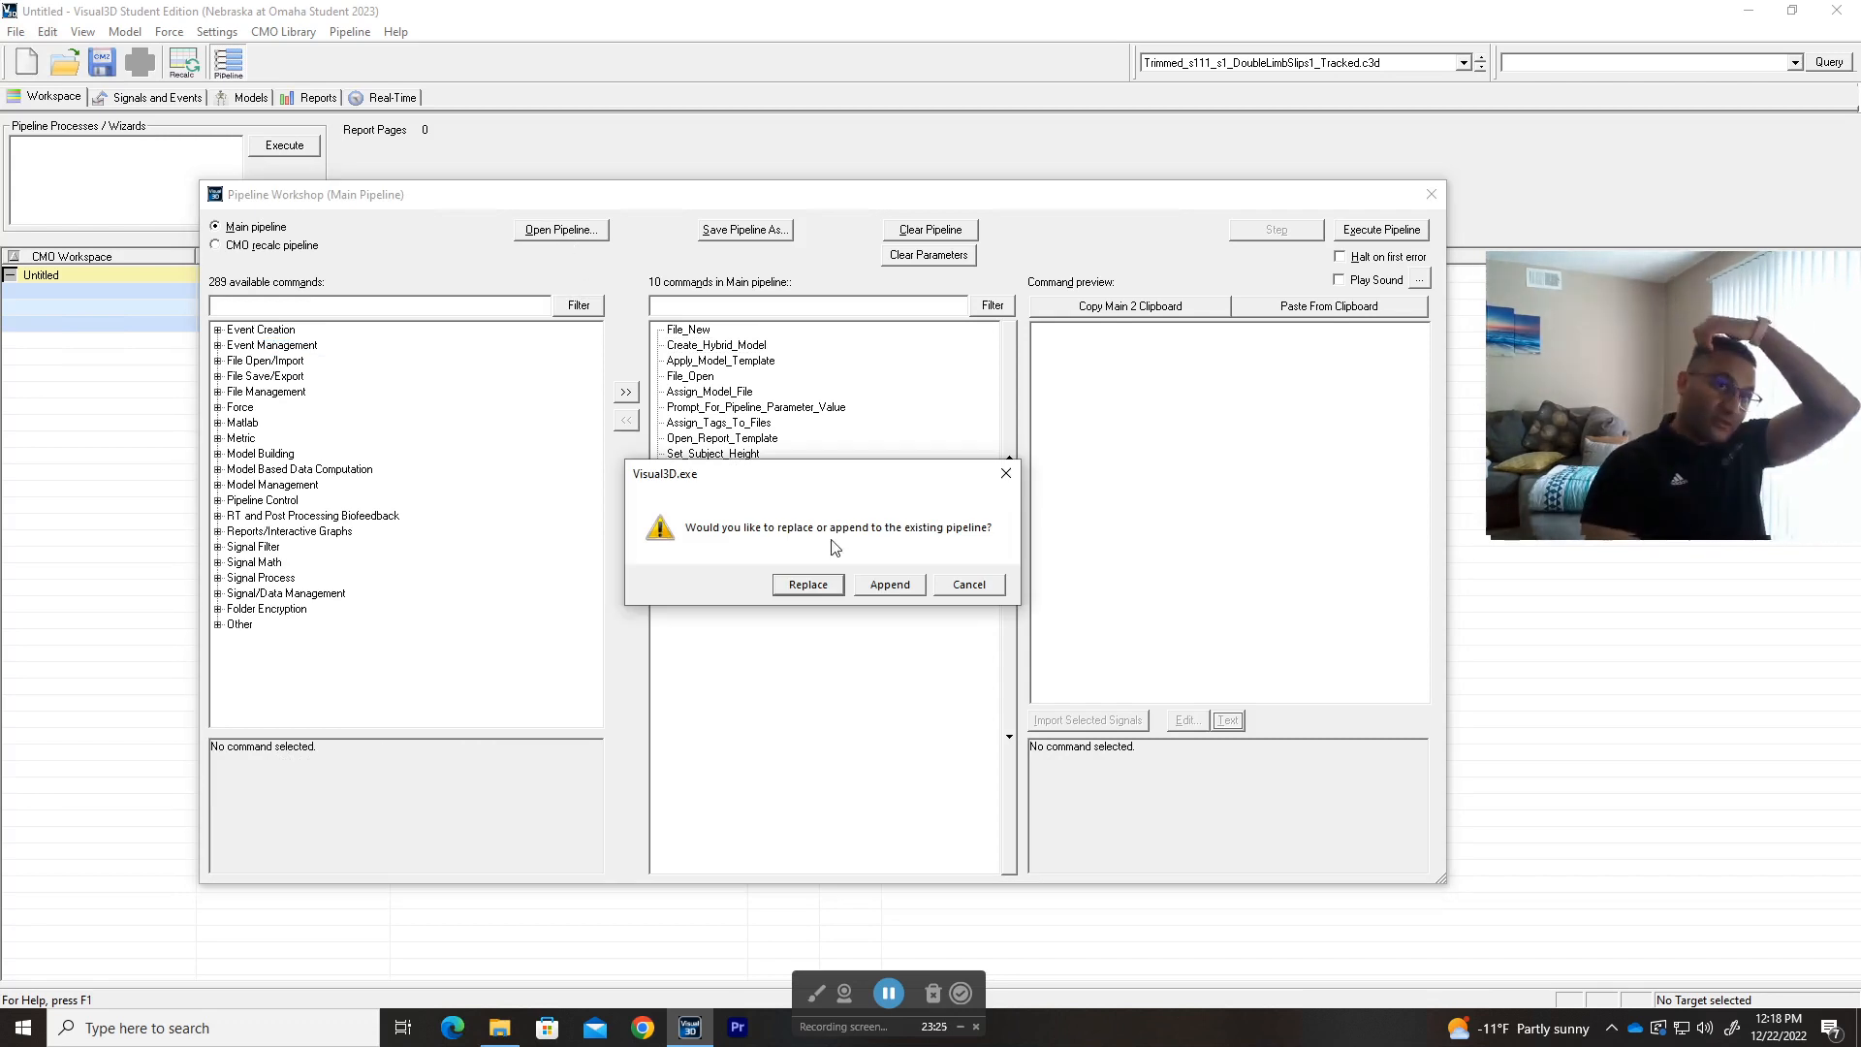
left_click(811, 586)
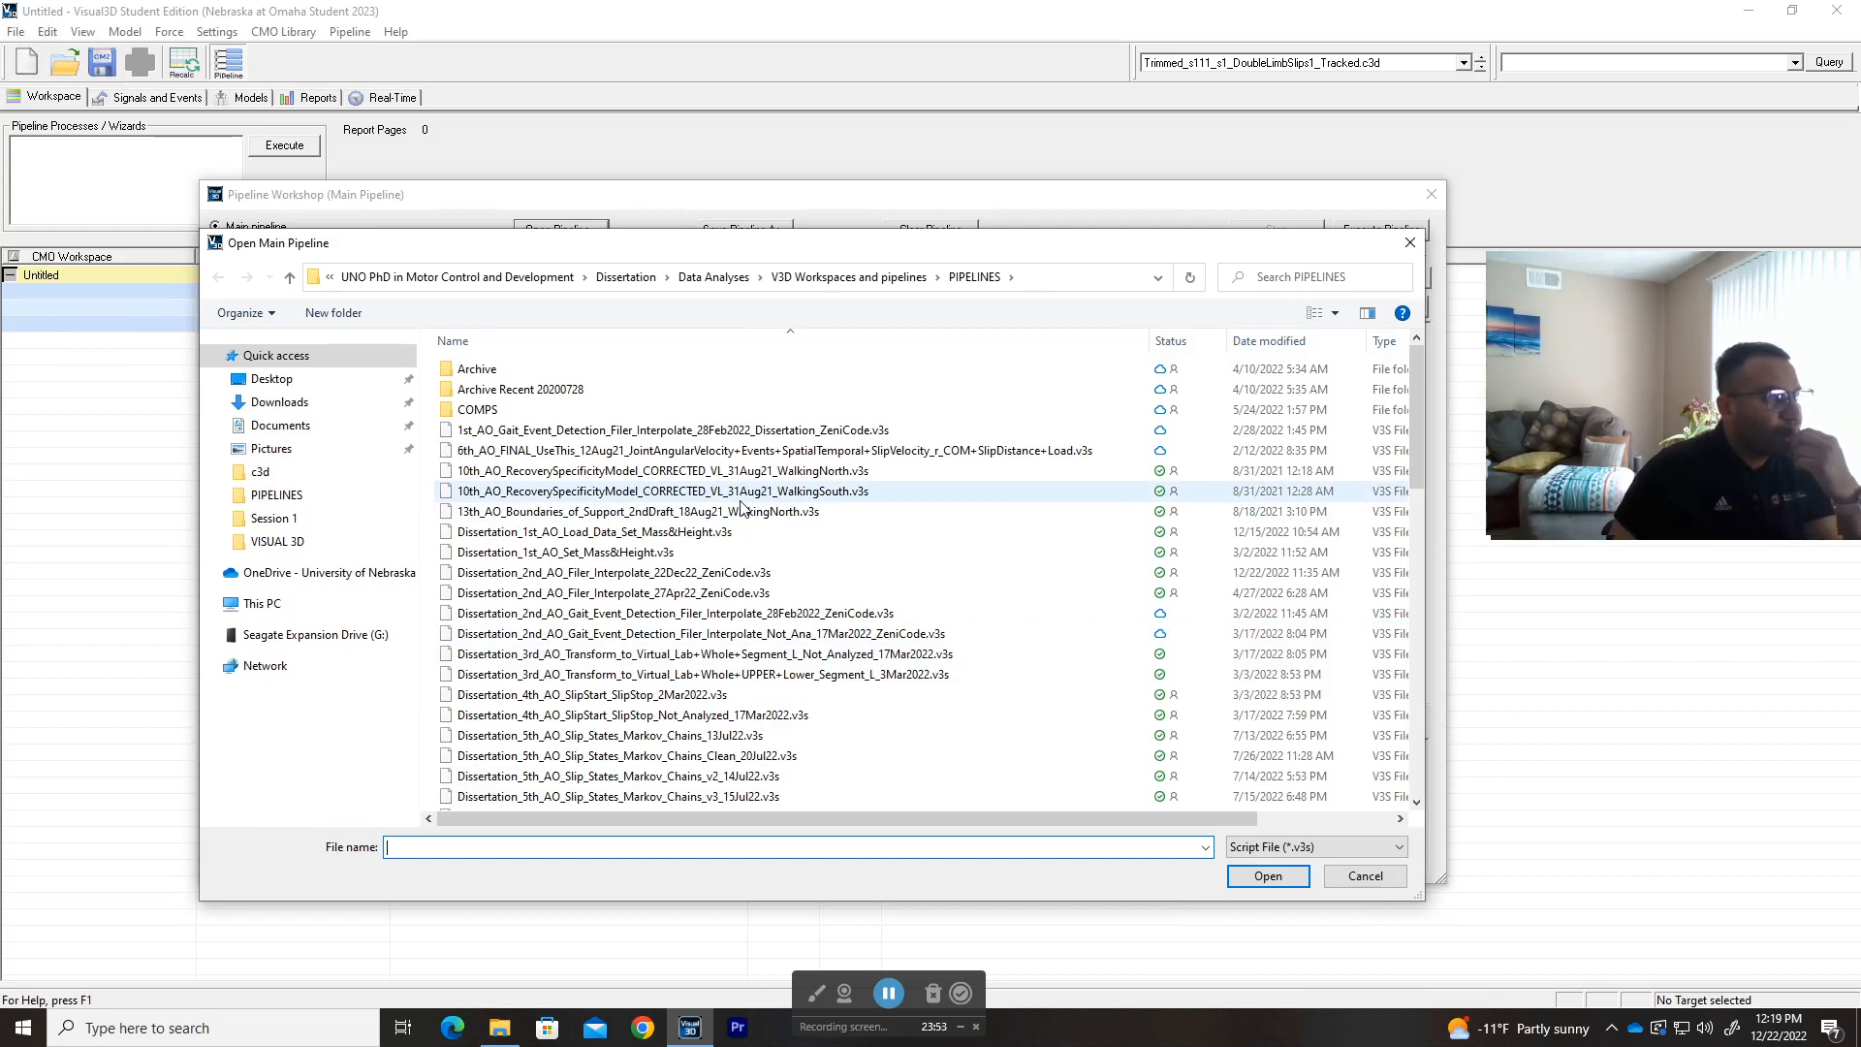
left_click(1297, 340)
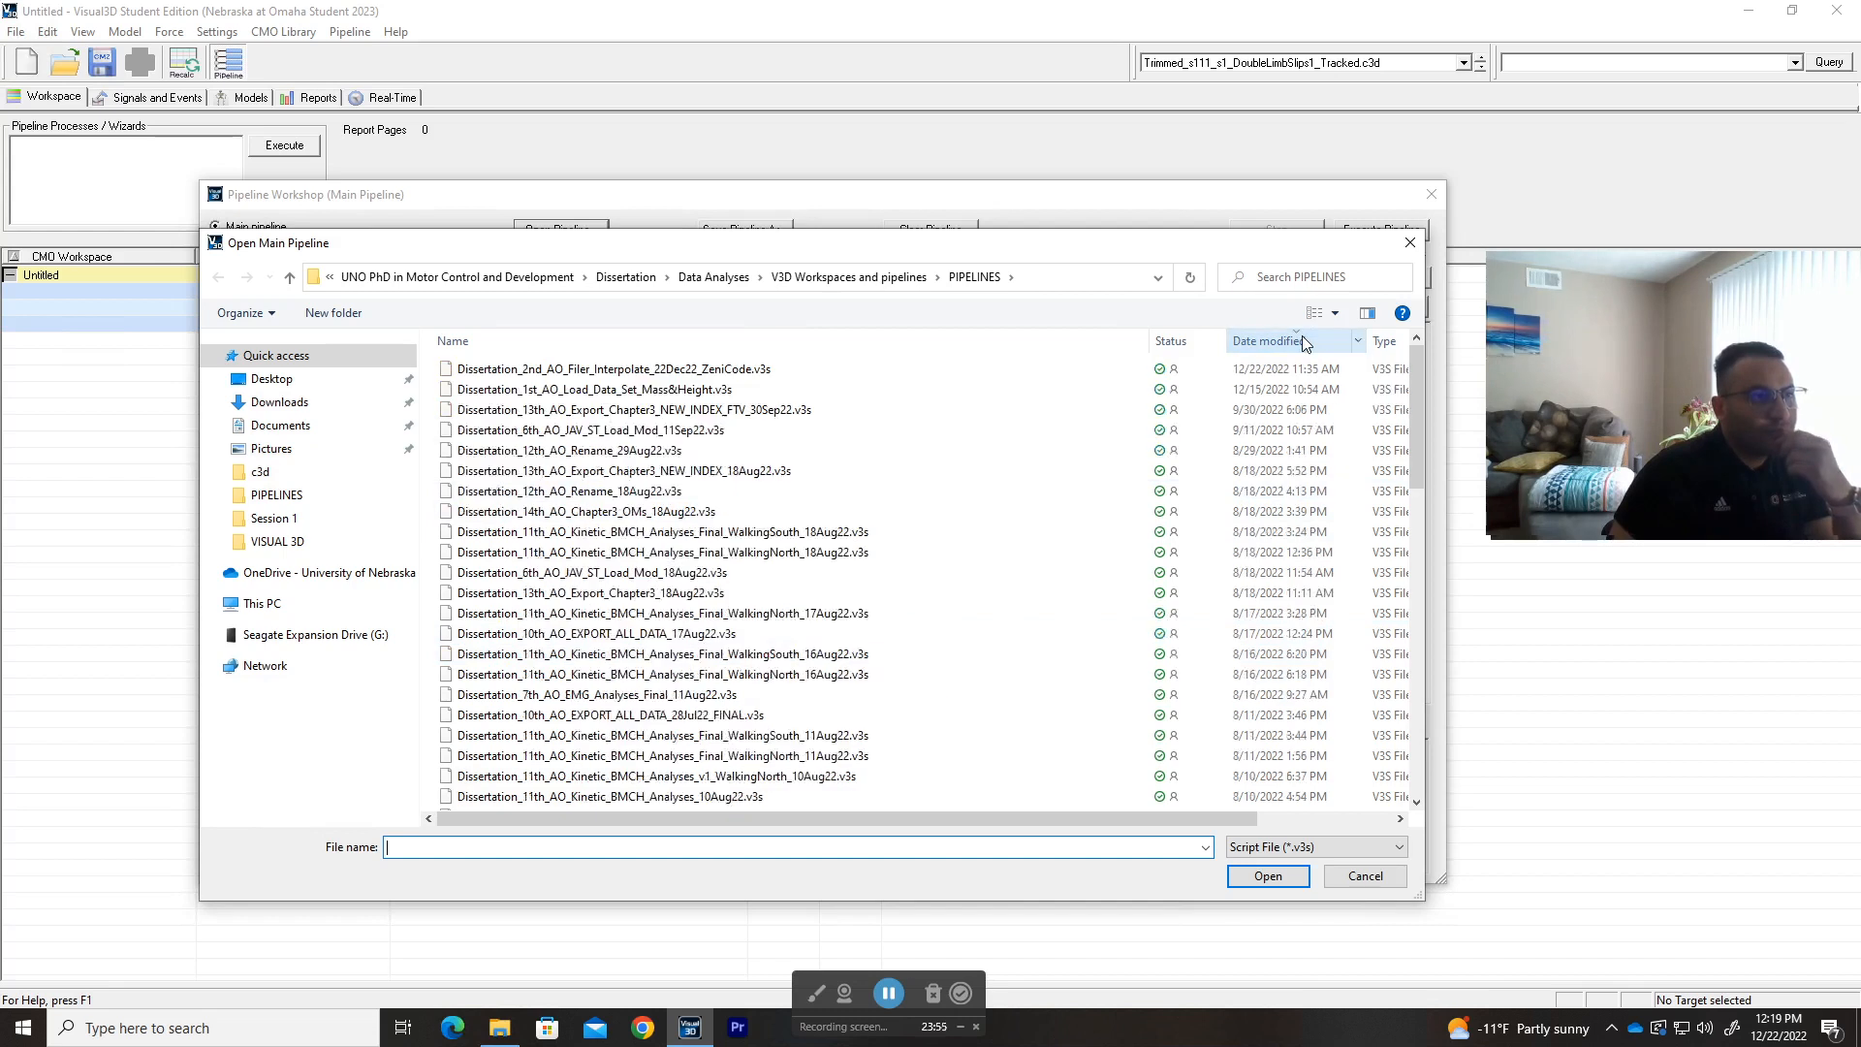
double_click(756, 369)
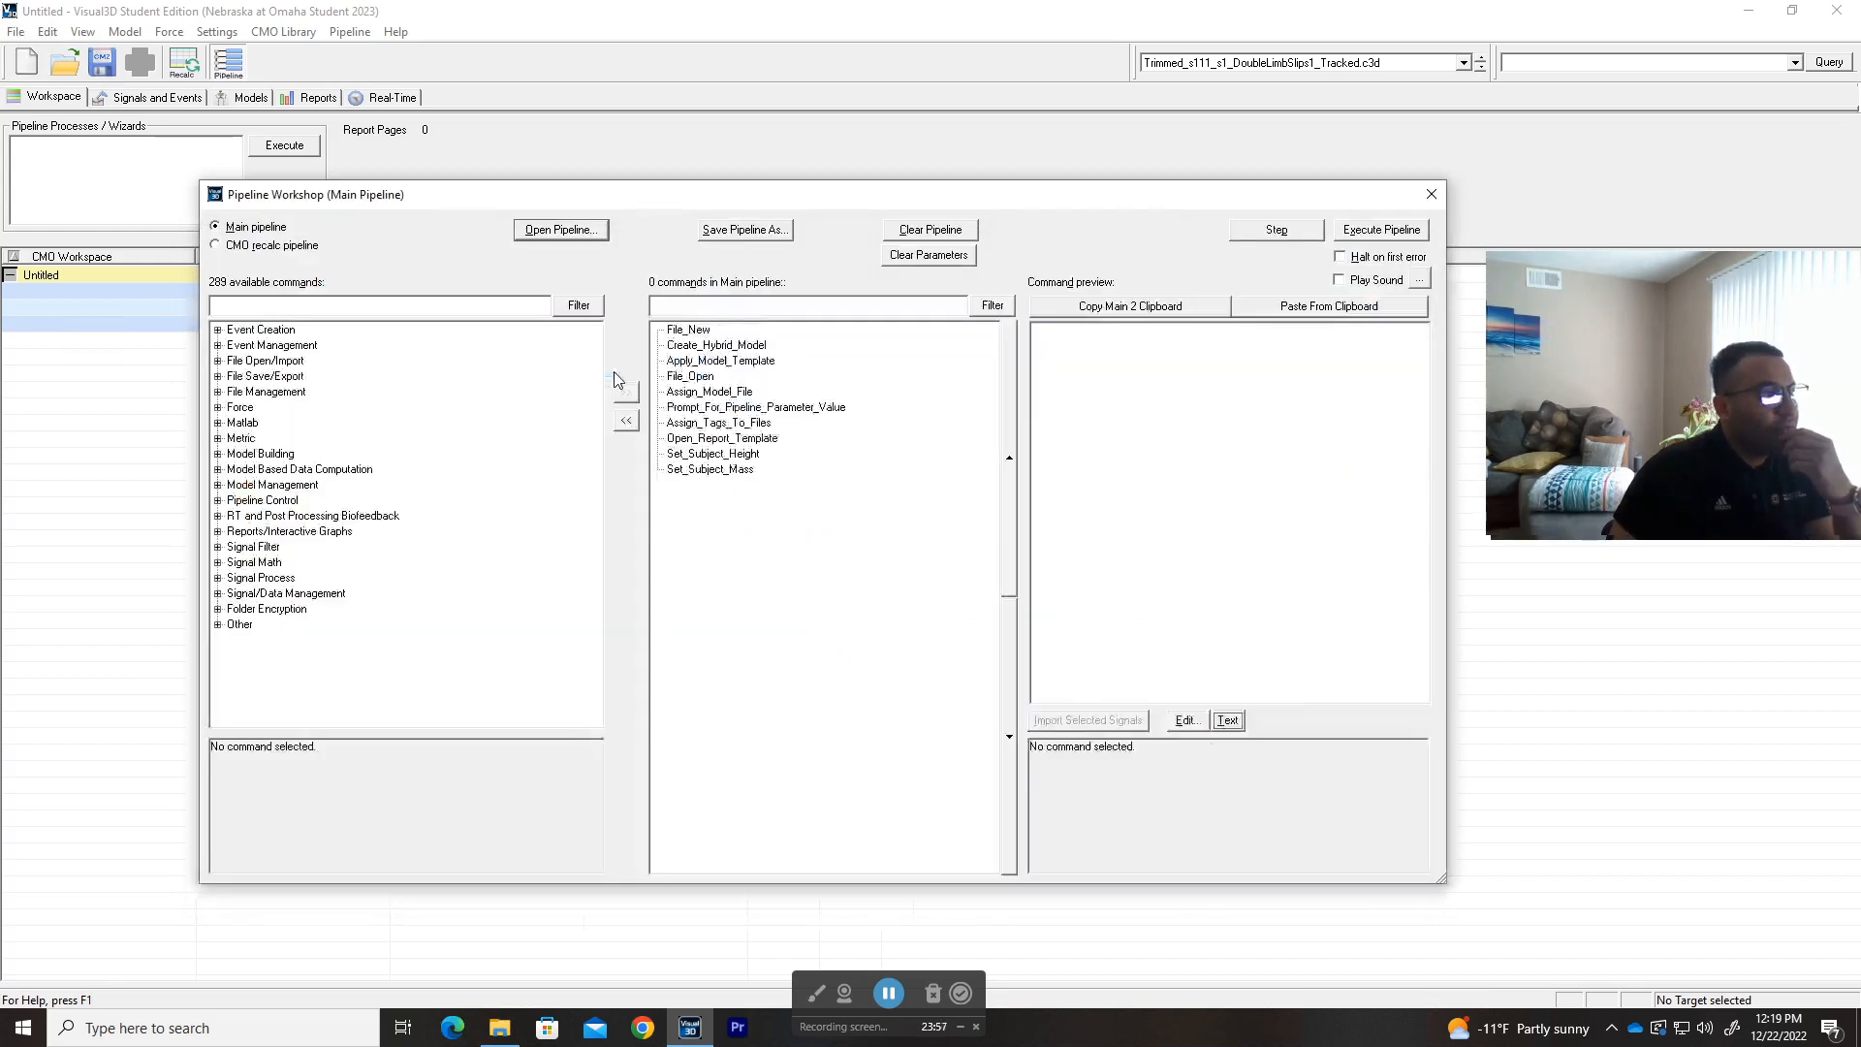
scroll(837, 485, "up", 1)
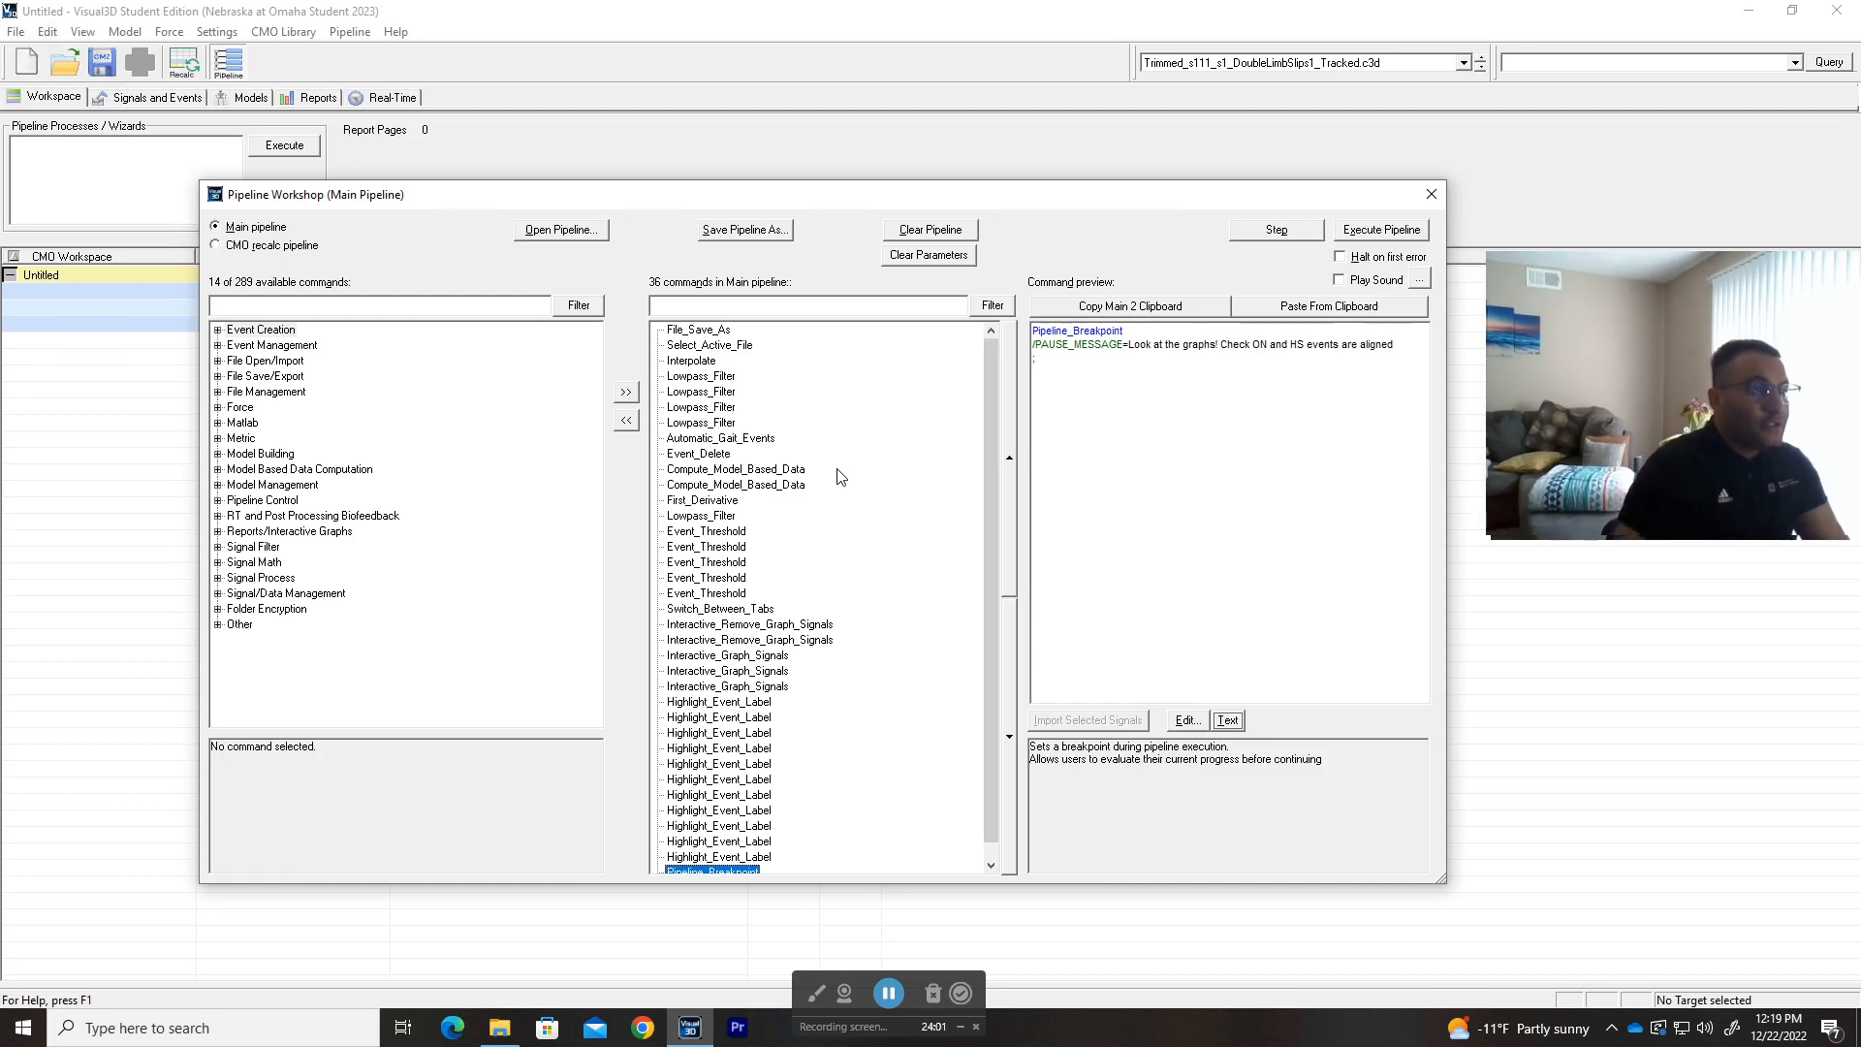
- View the DoubleLimbSlips1 skeleton in Signals and Events, and reopen the Pipeline Workshop over it
left_click(1430, 194)
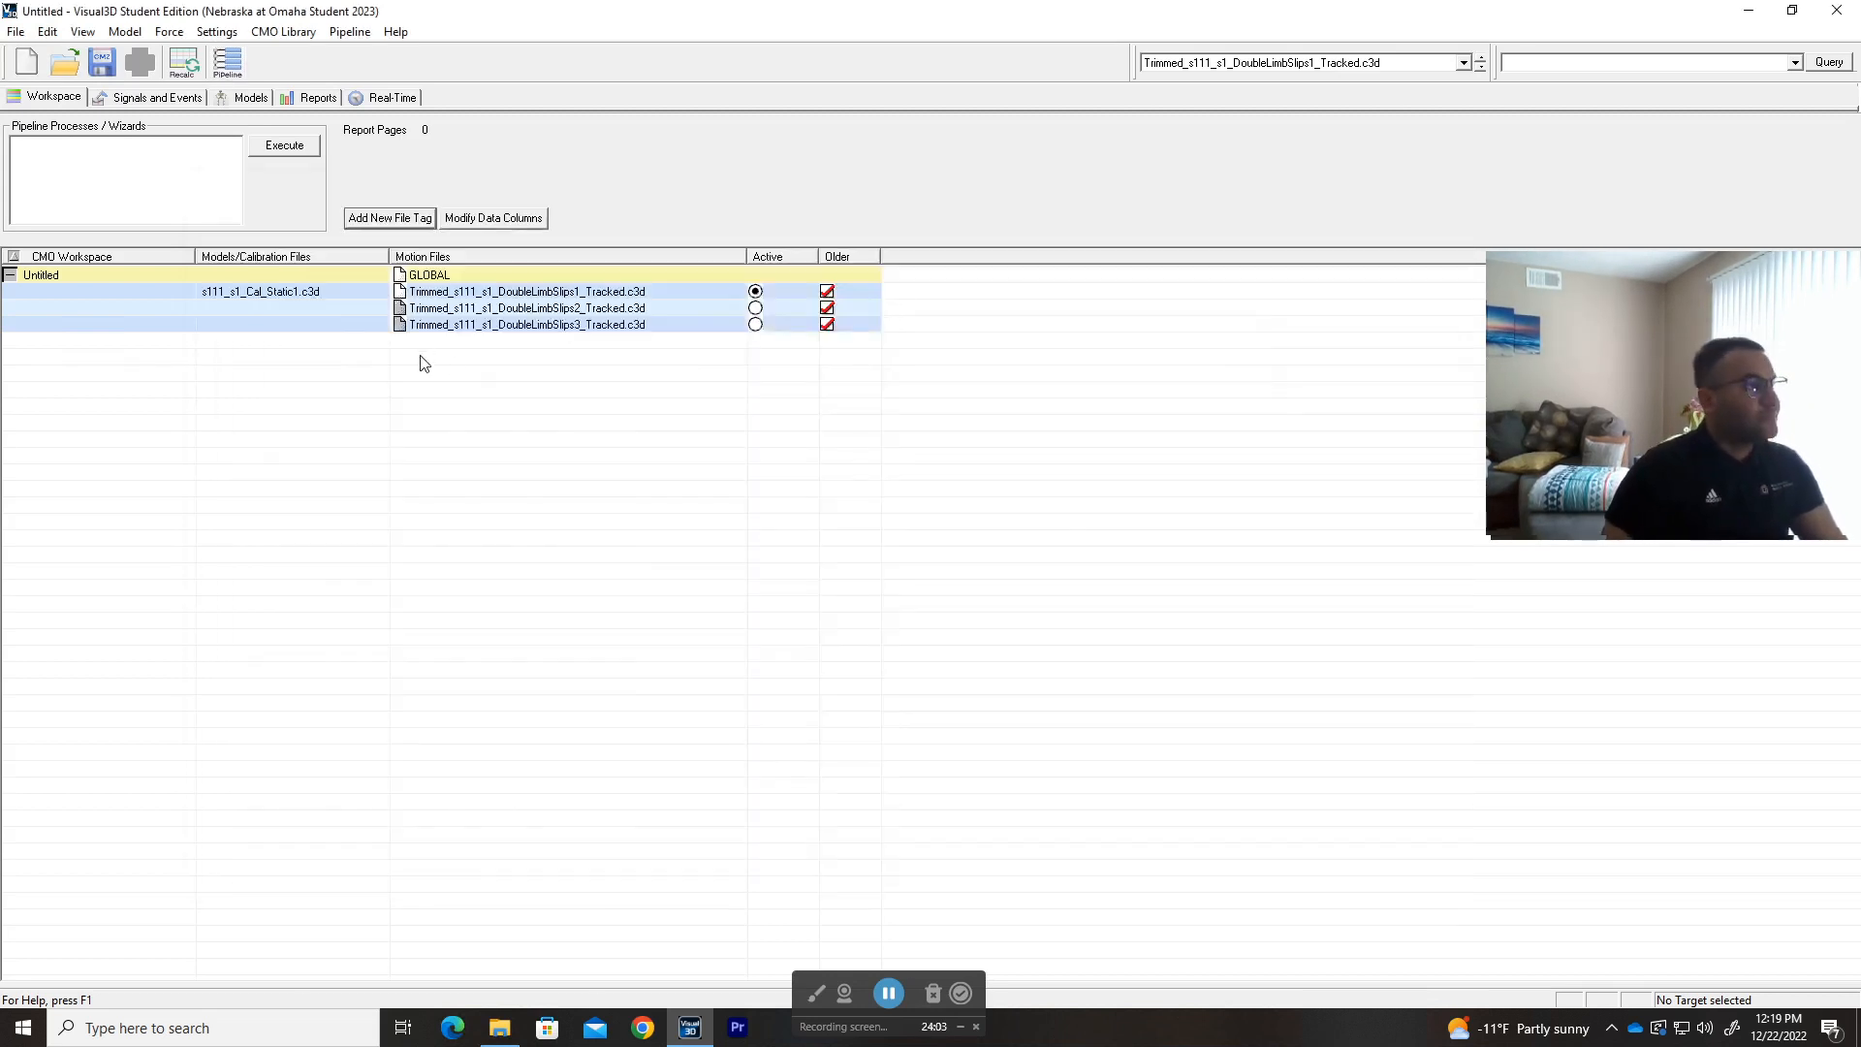
left_click(164, 98)
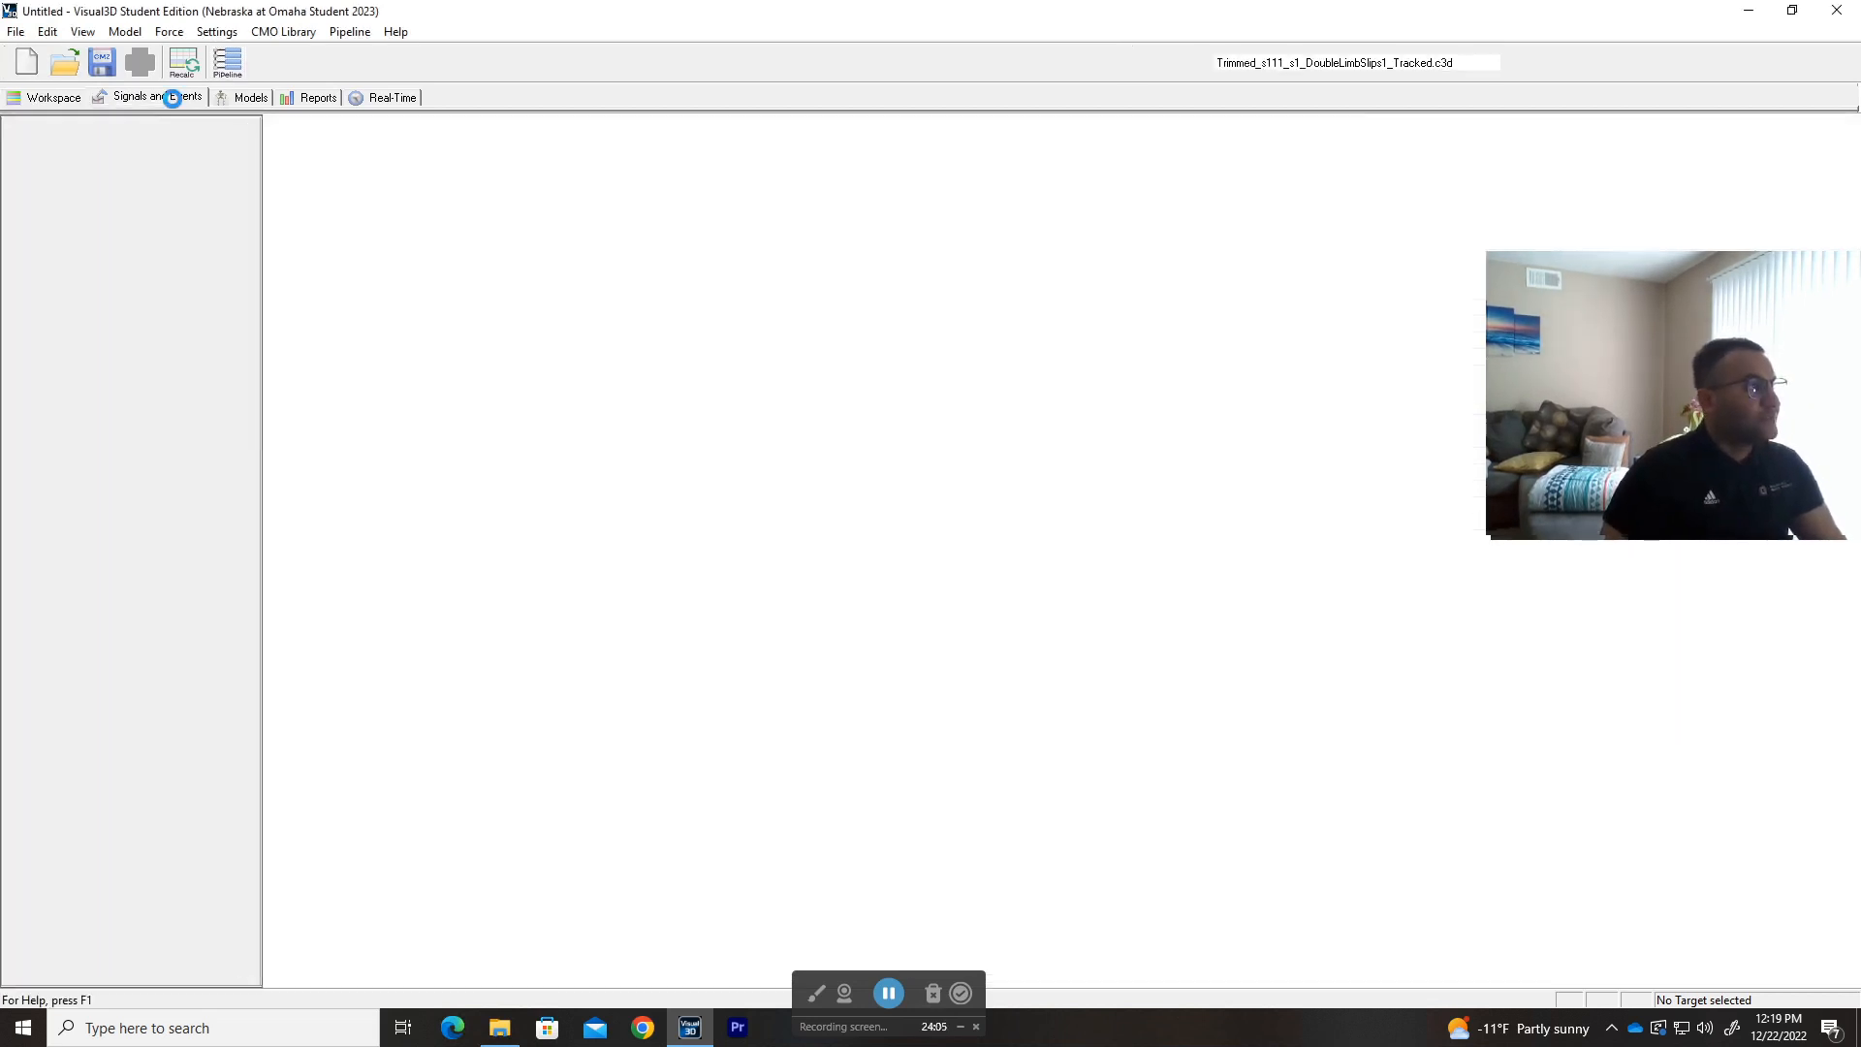
left_click_drag(600, 467, 613, 446)
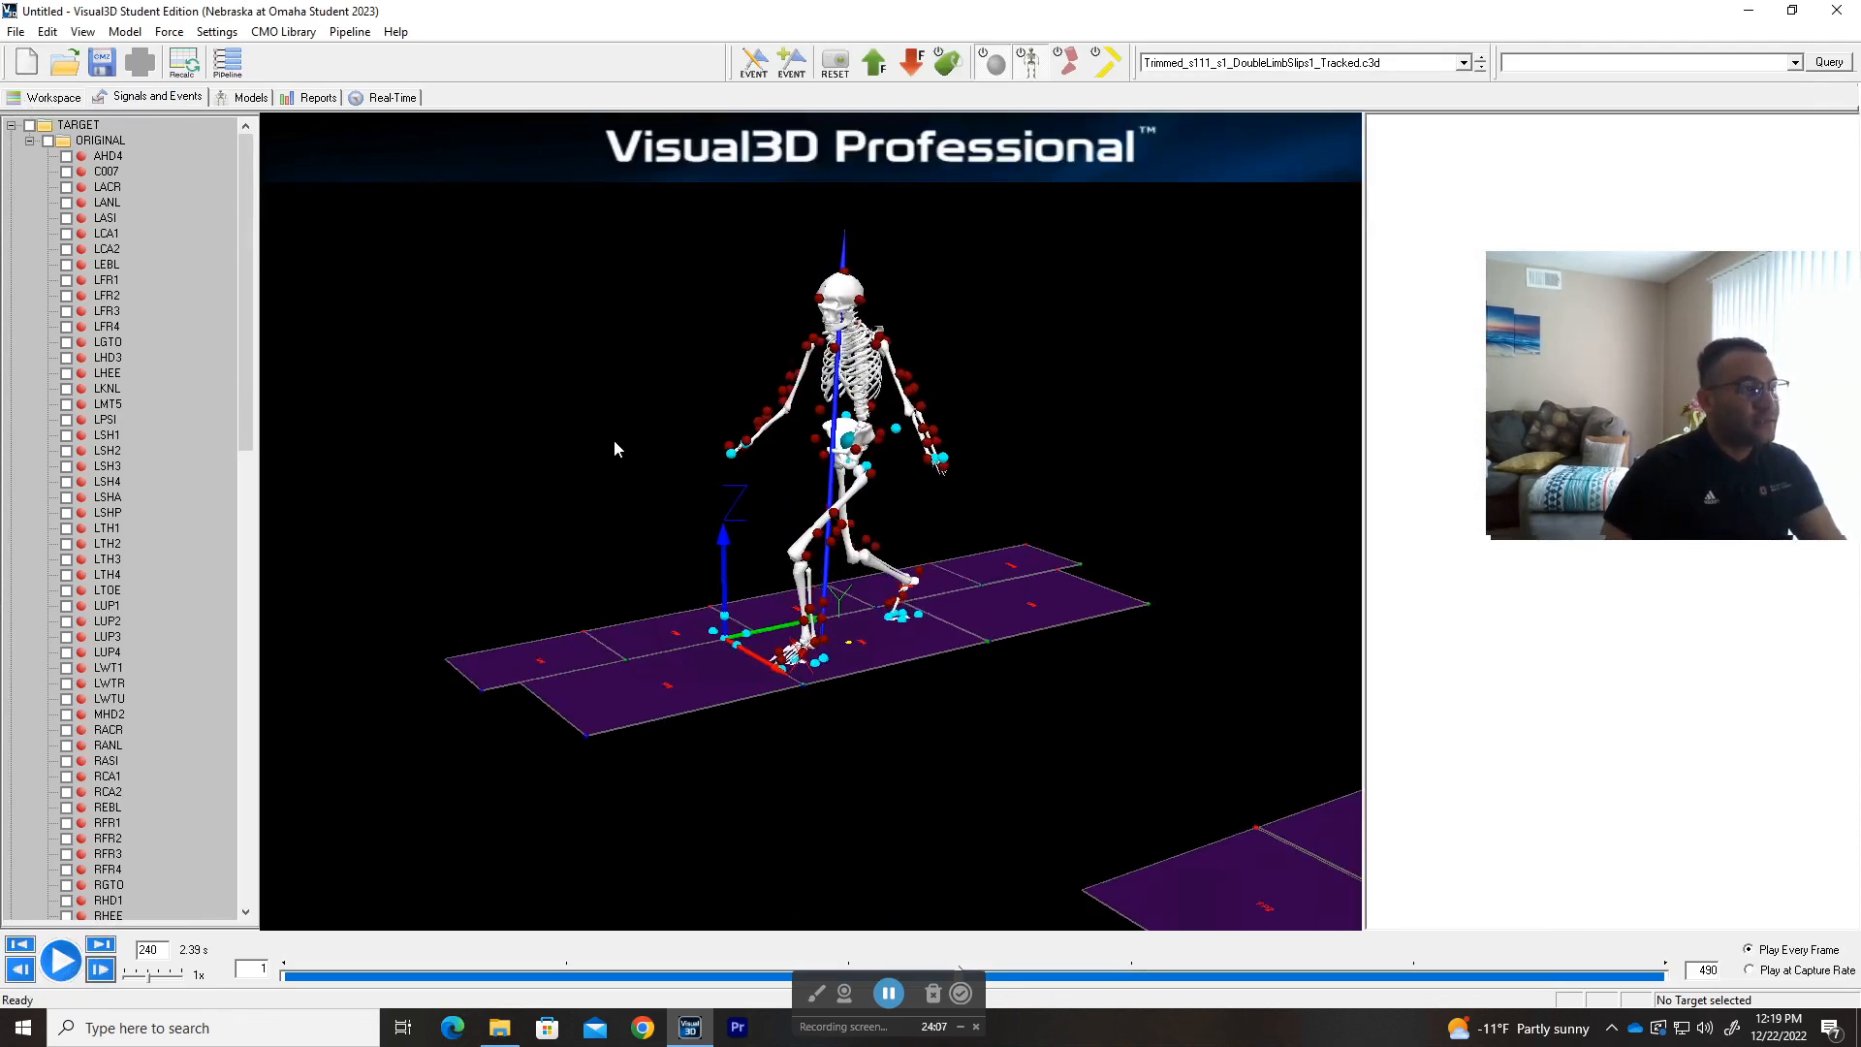
left_click(225, 64)
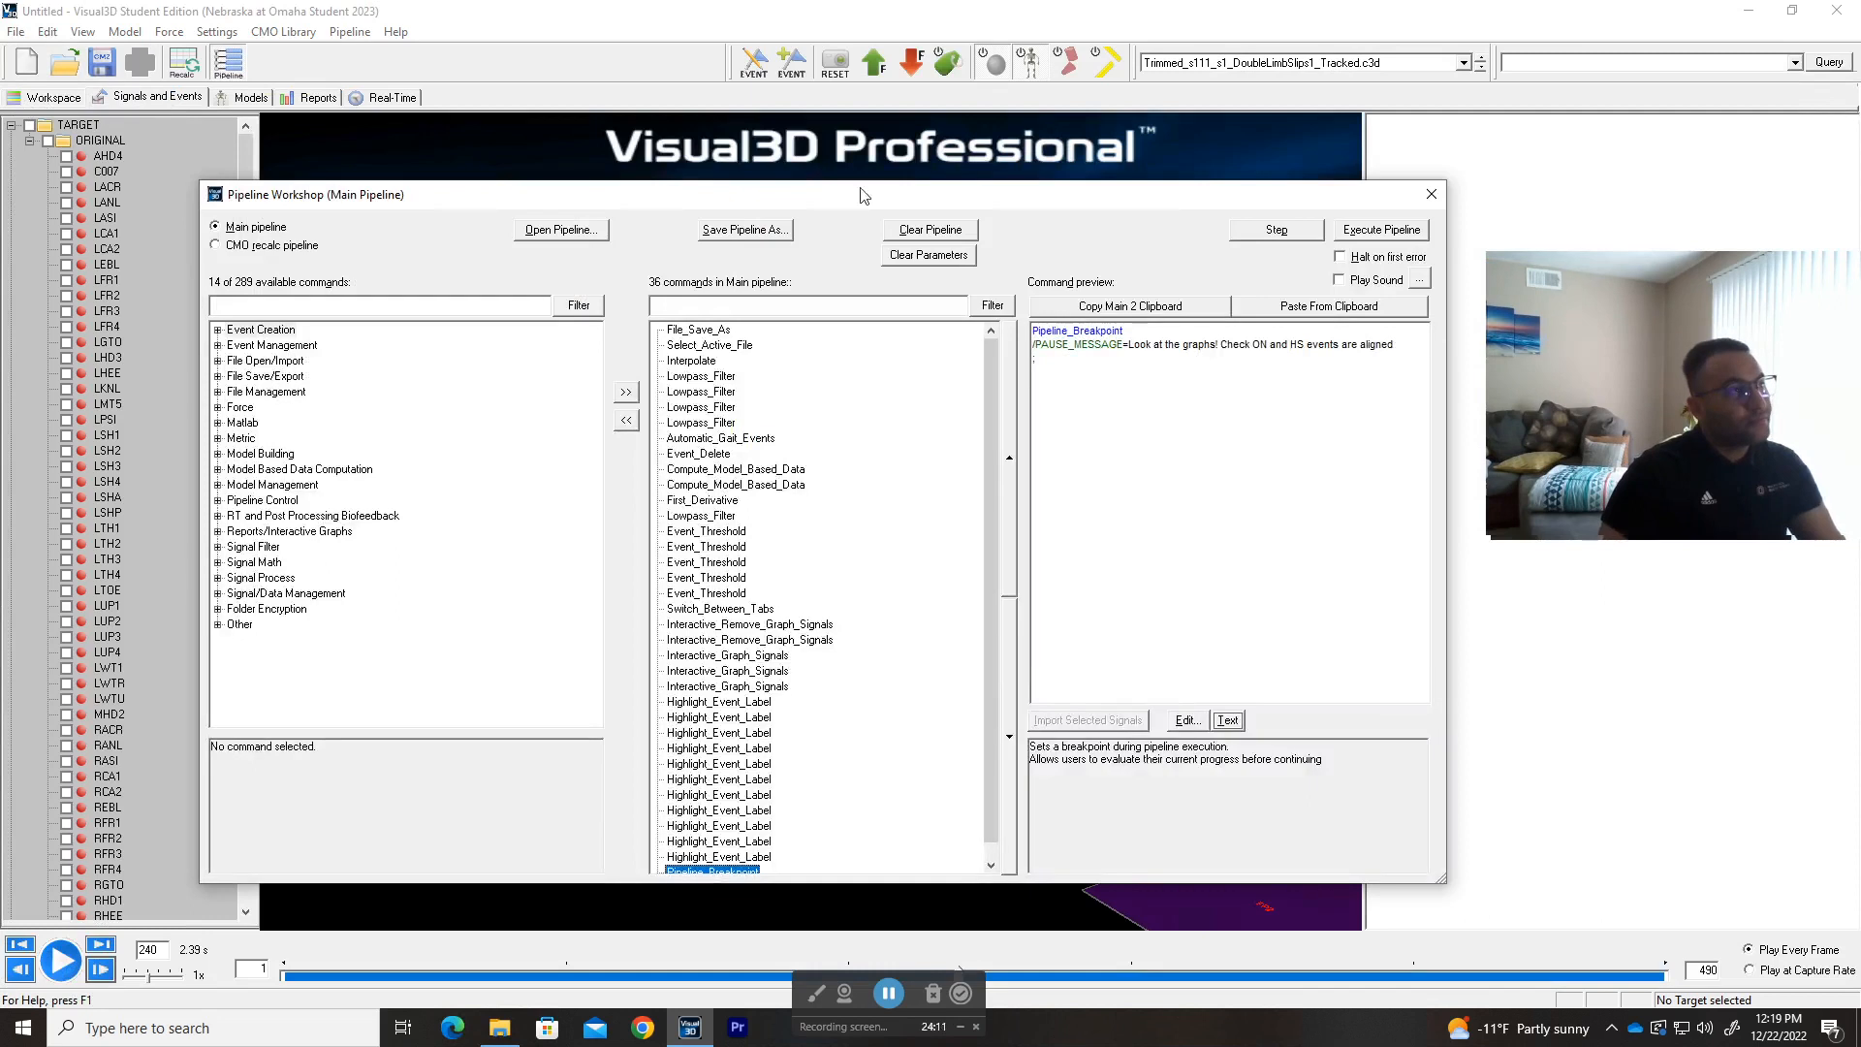
left_click_drag(859, 213, 857, 213)
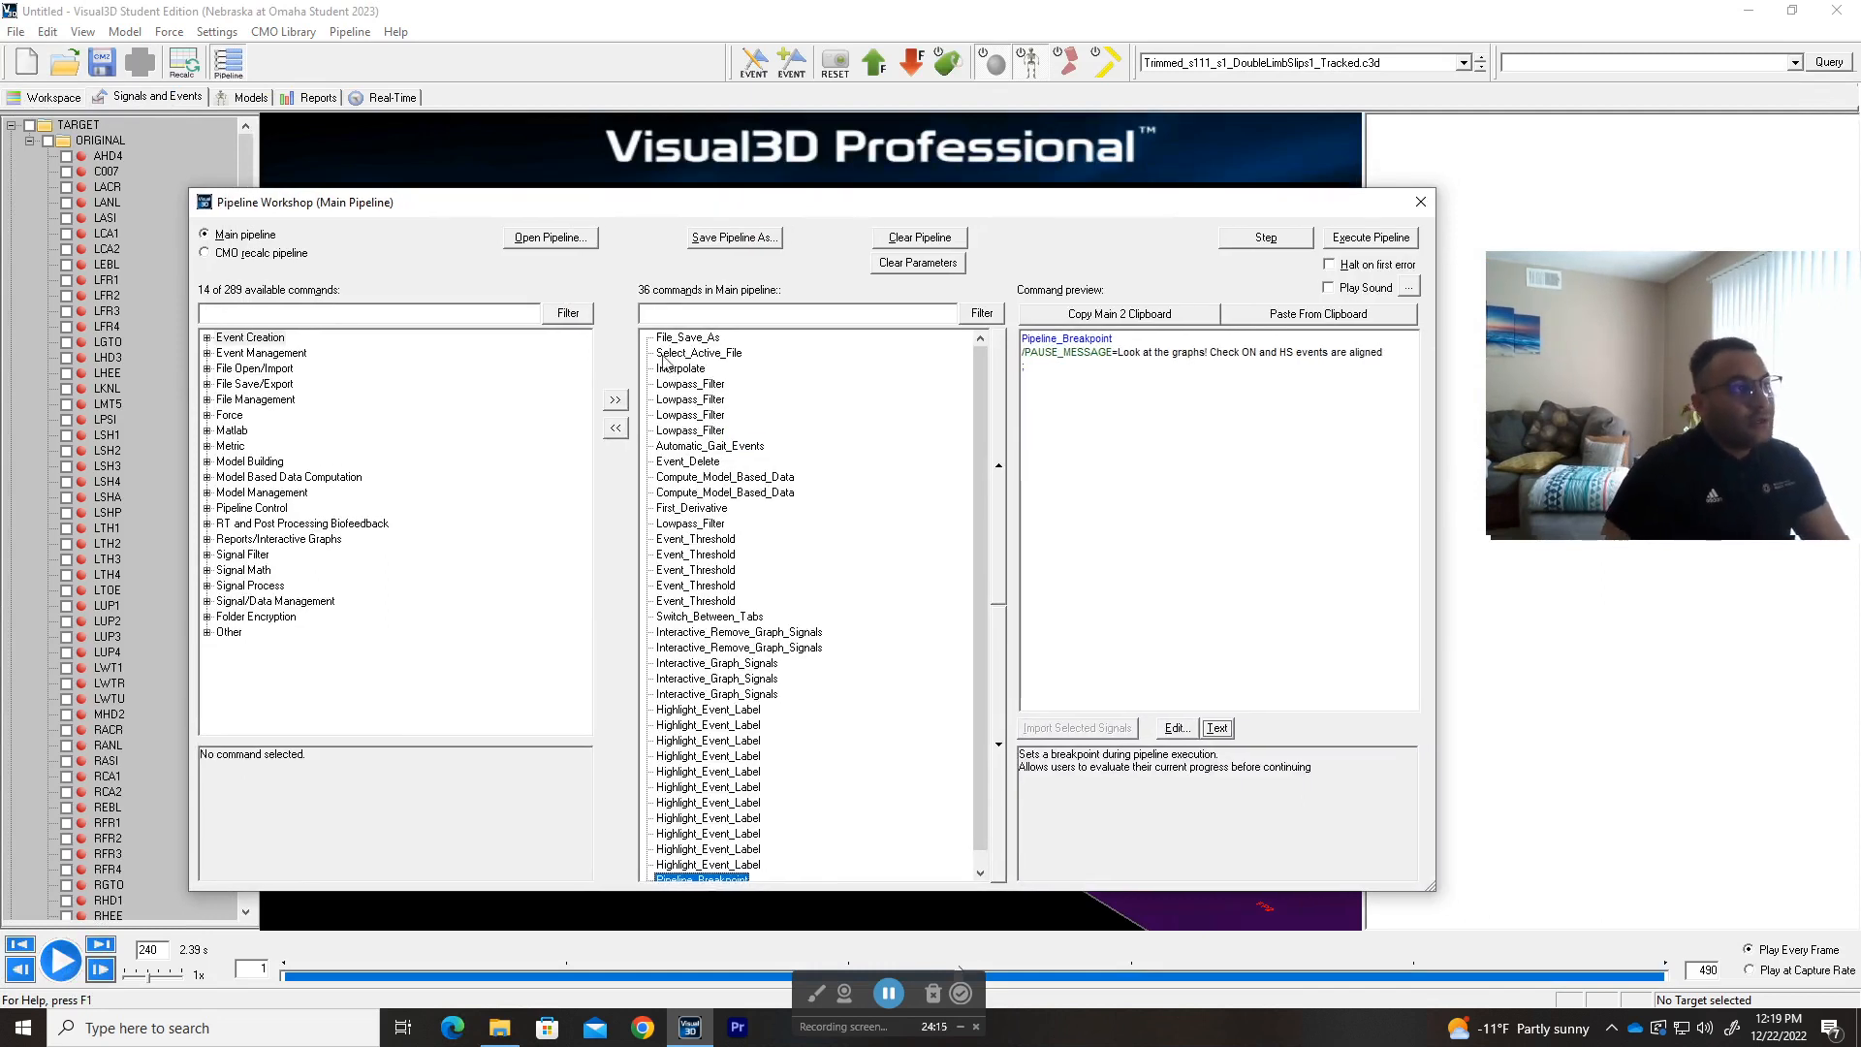
- Review the Select_Active_File and Interpolate commands in the main pipeline, including Interpolate's signal and gap parameters
left_click(715, 354)
left_click(690, 372)
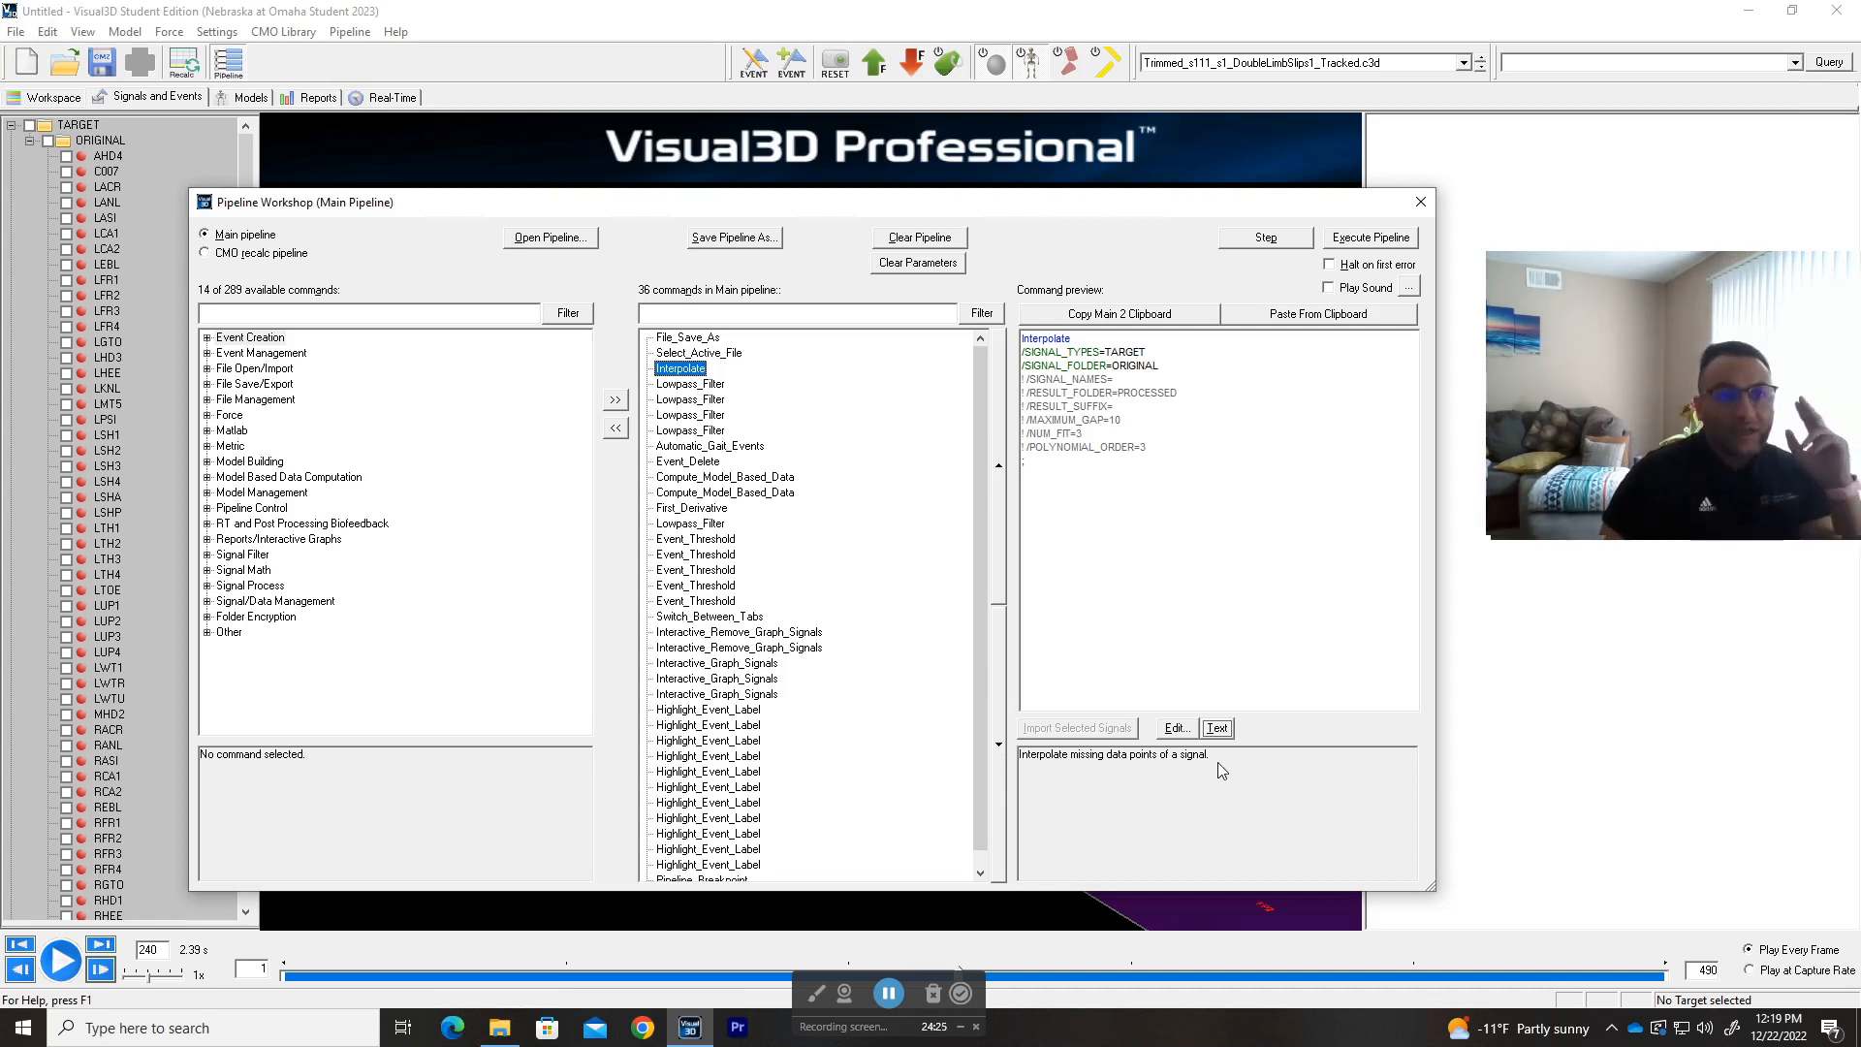
left_click(201, 313)
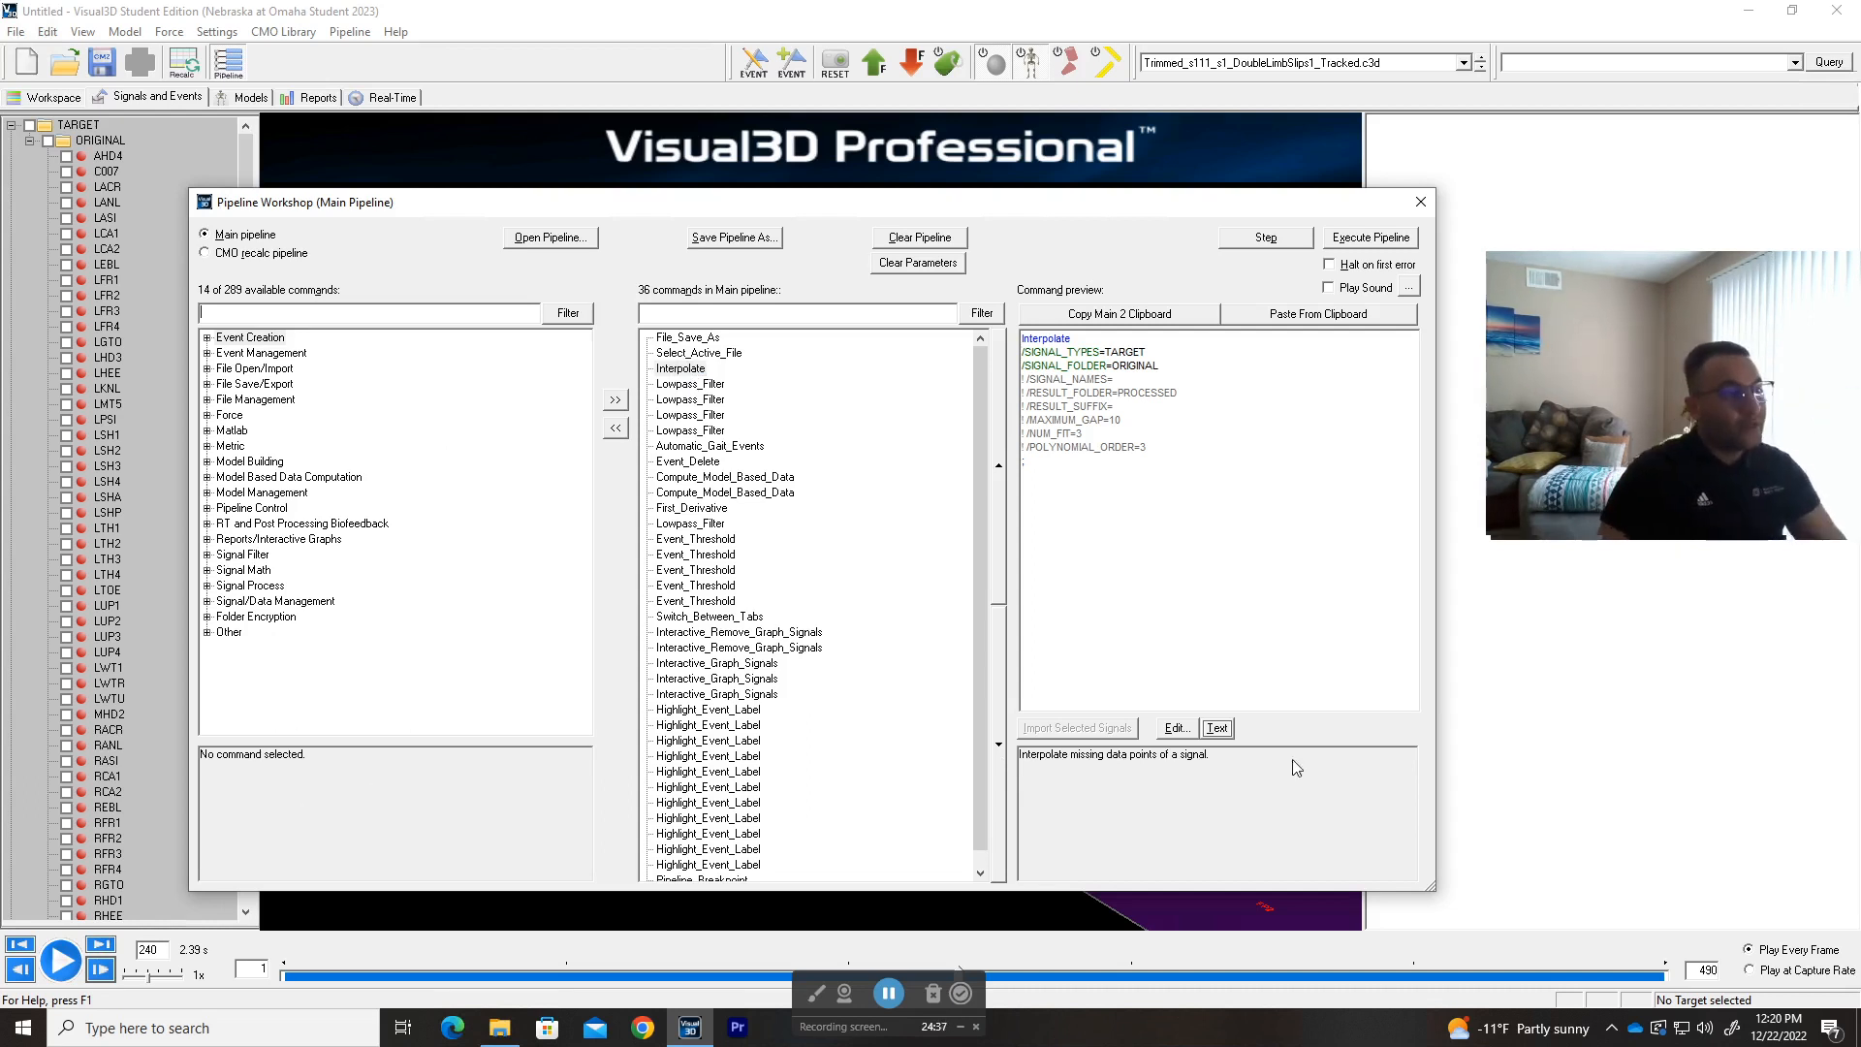
left_click(684, 353)
left_click(683, 369)
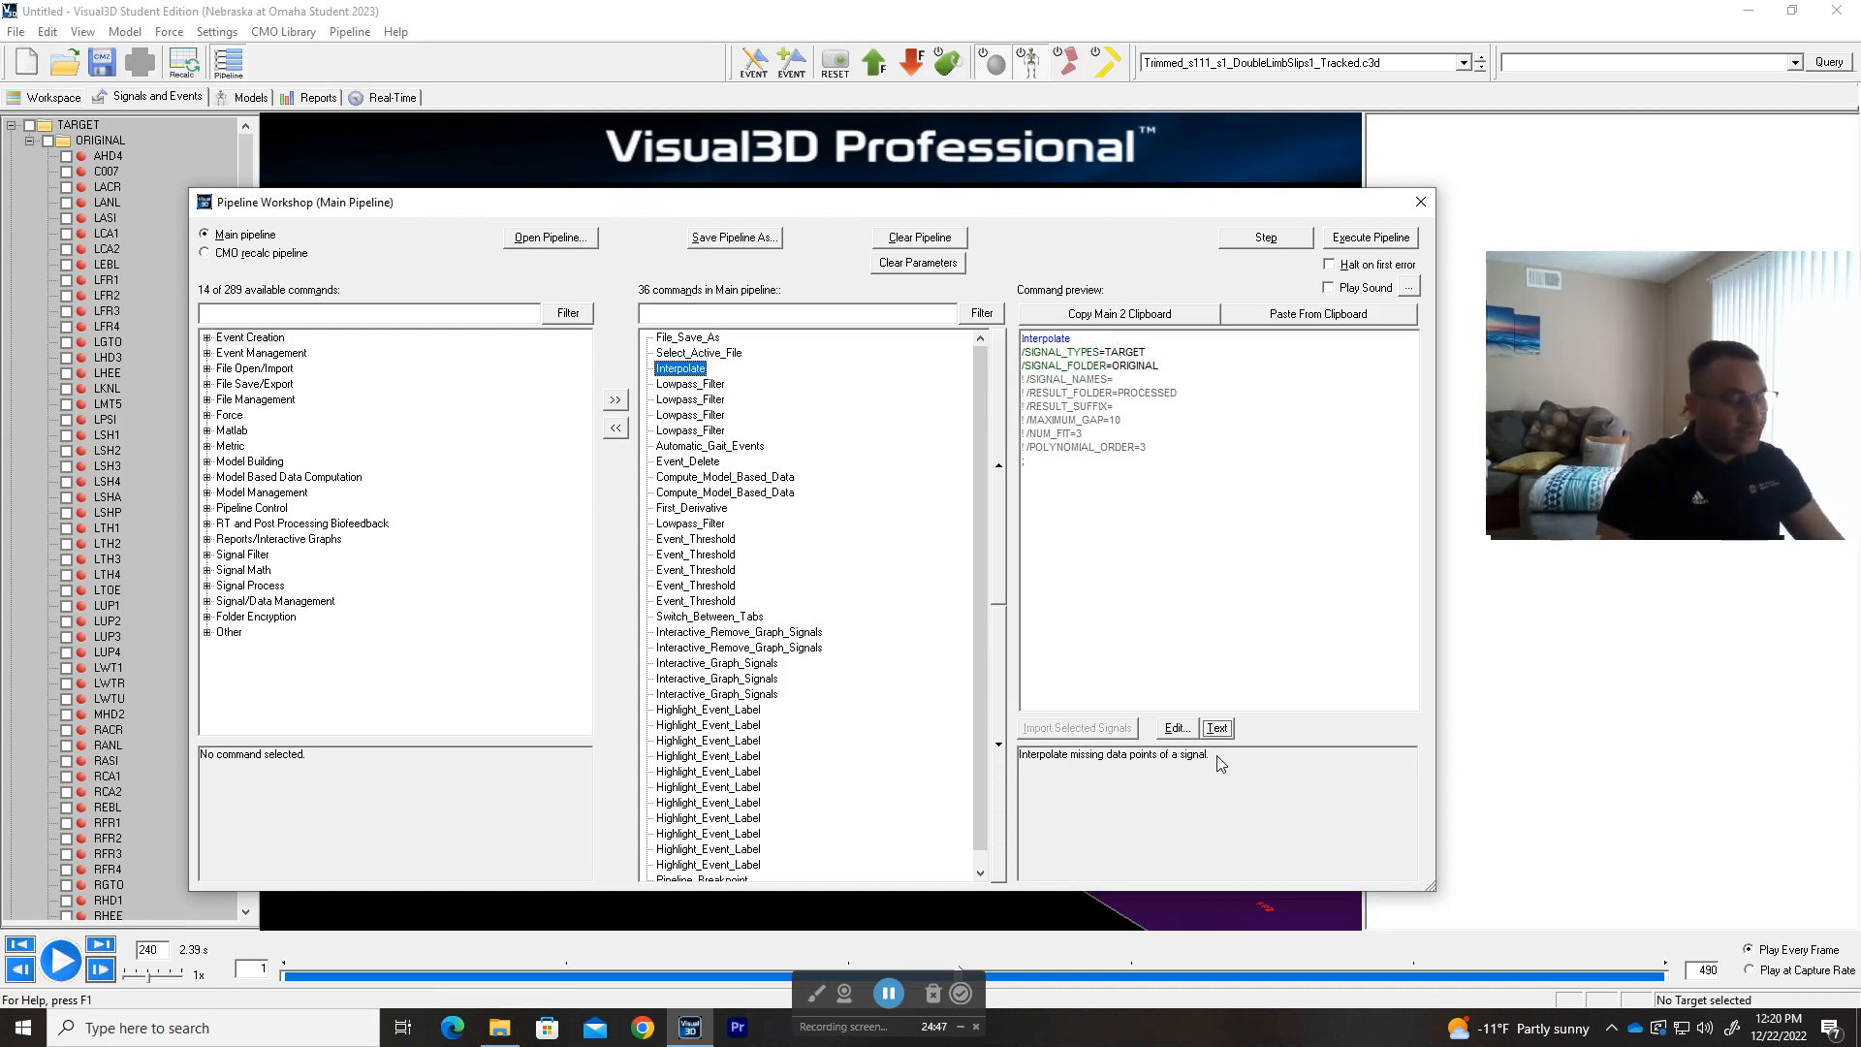
- Switch to the browser's C-Motion wiki page on Interpolate and highlight the residuals condition in its introduction
key("alt+Tab")
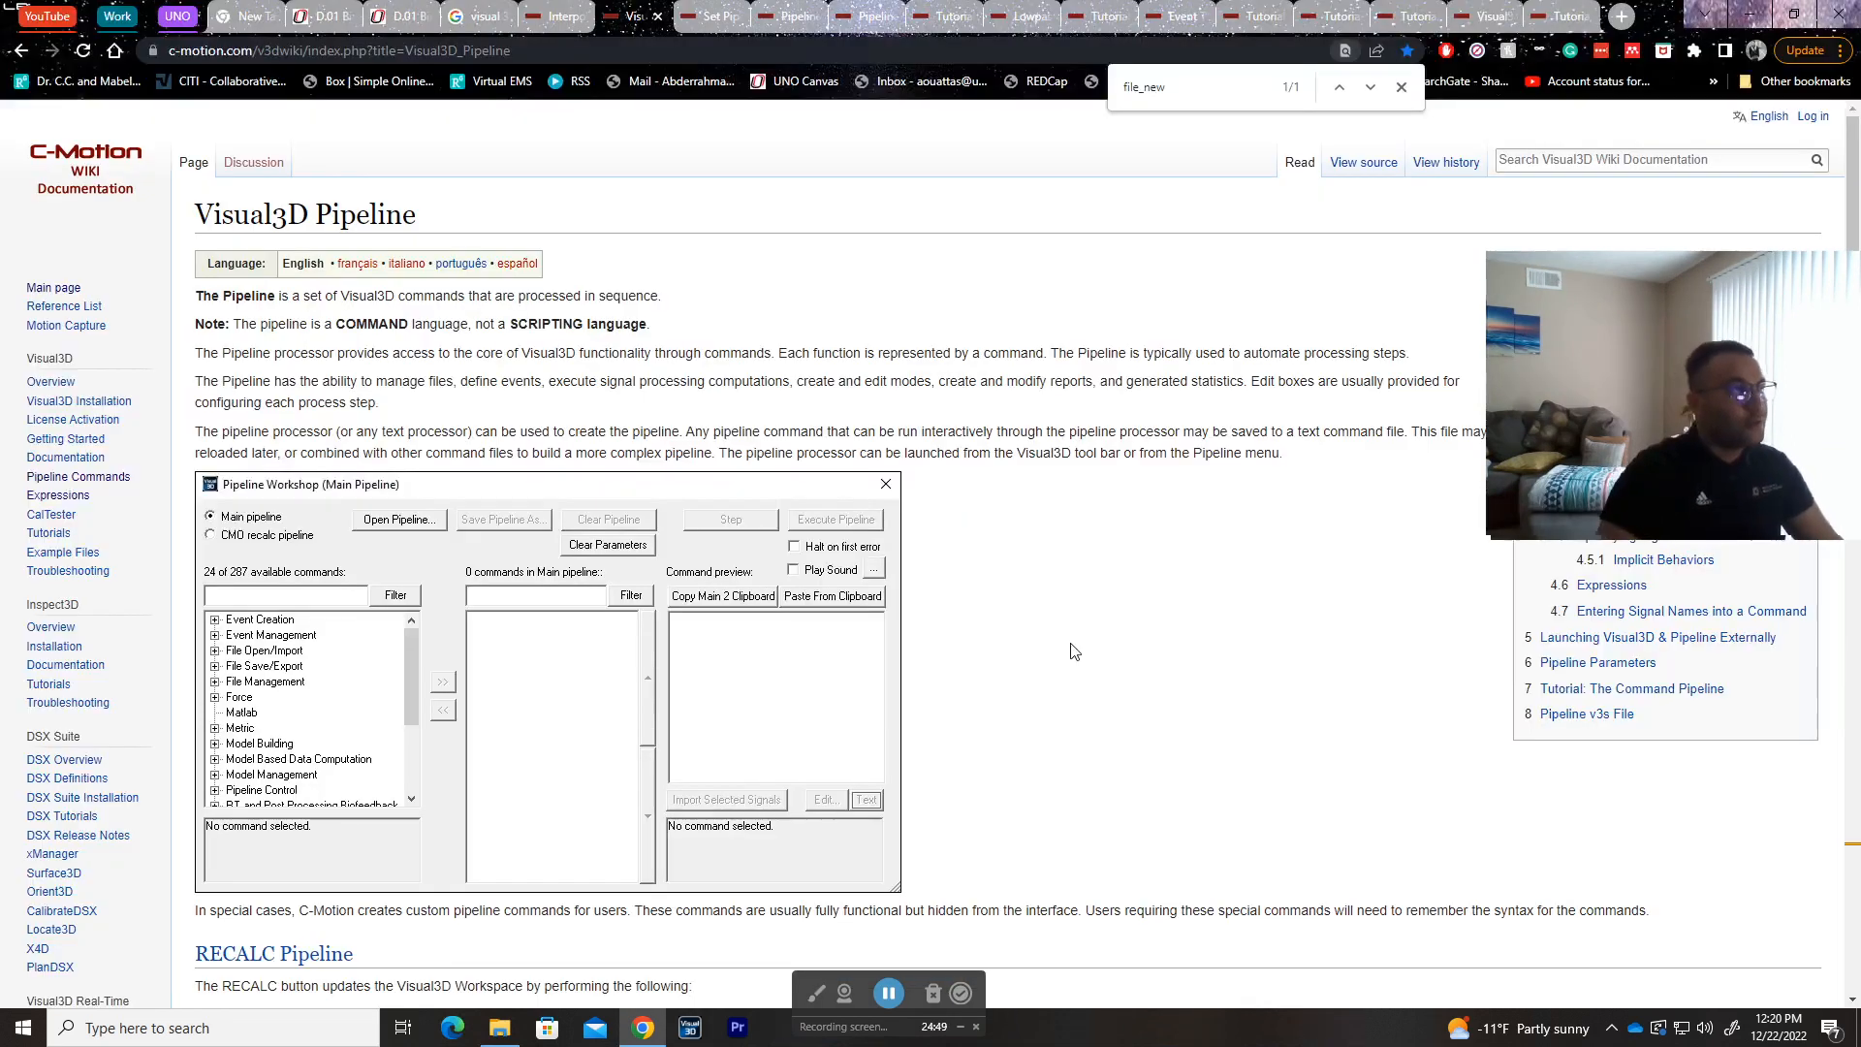
key("ctrl+shift+Tab")
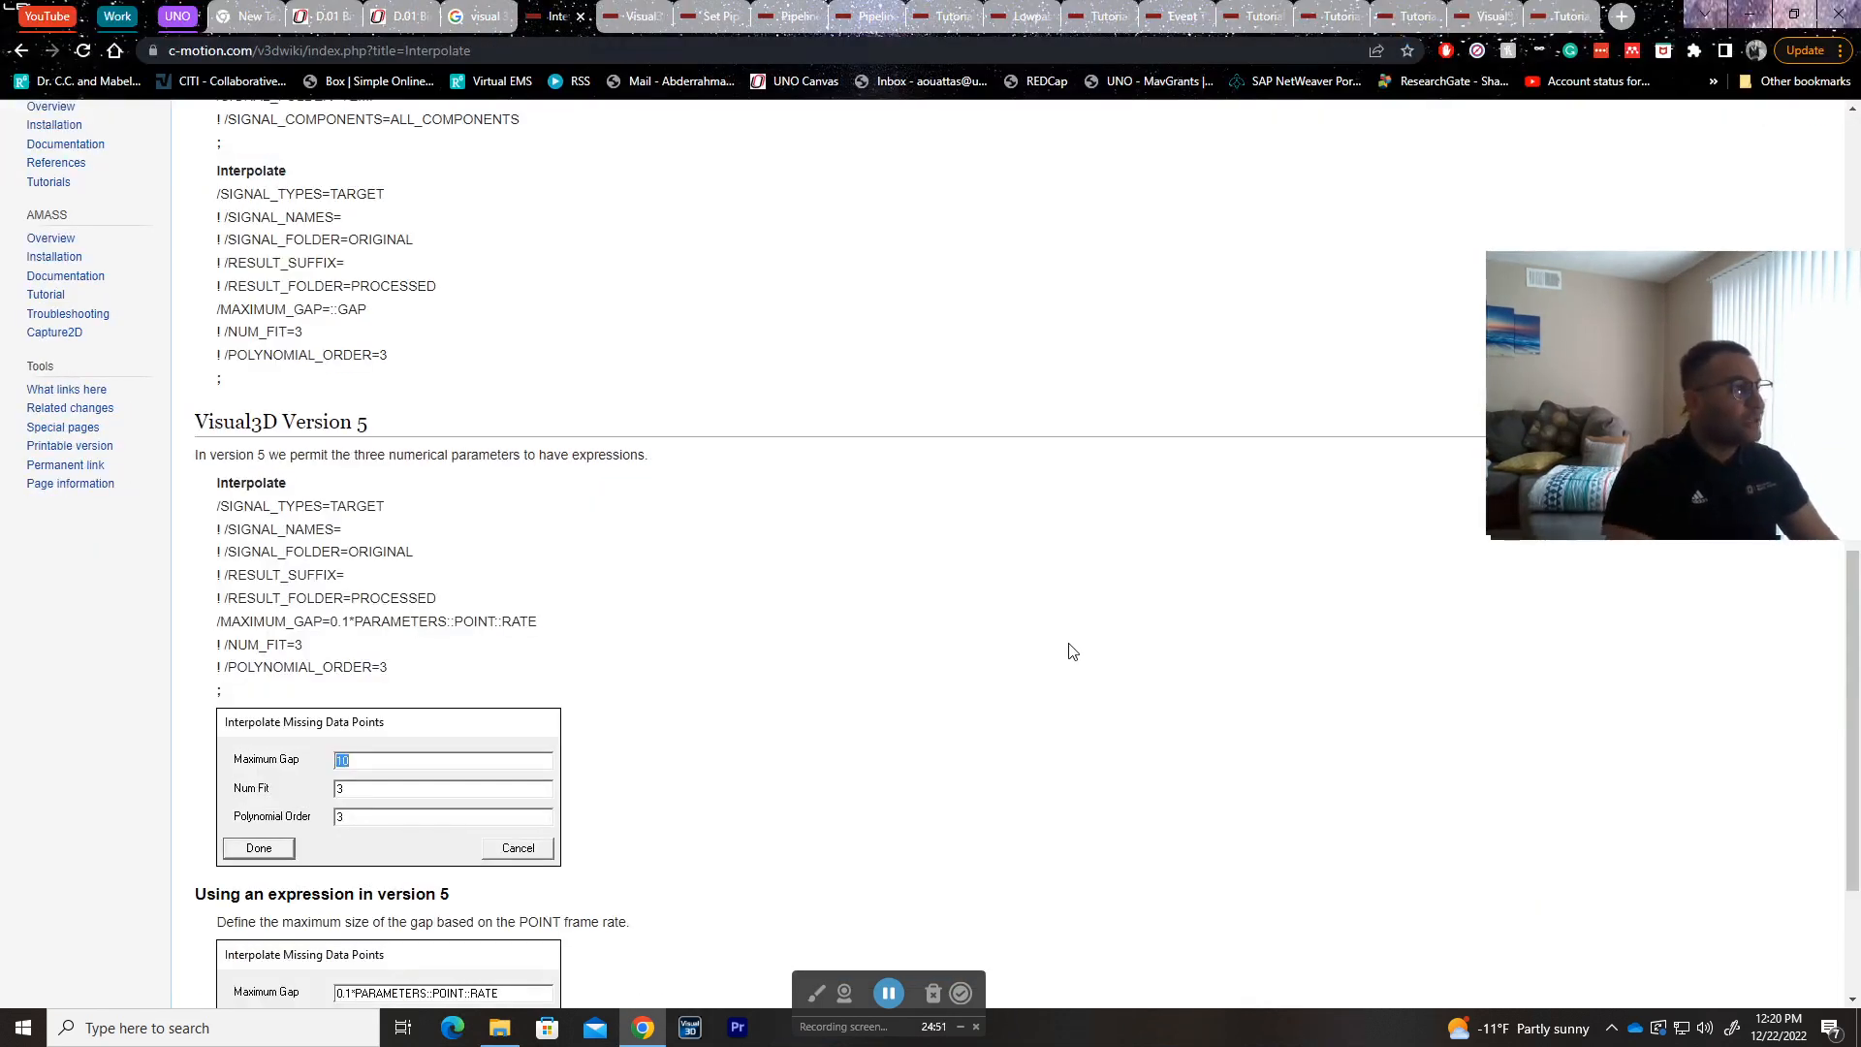
scroll(1072, 651, "up", 12)
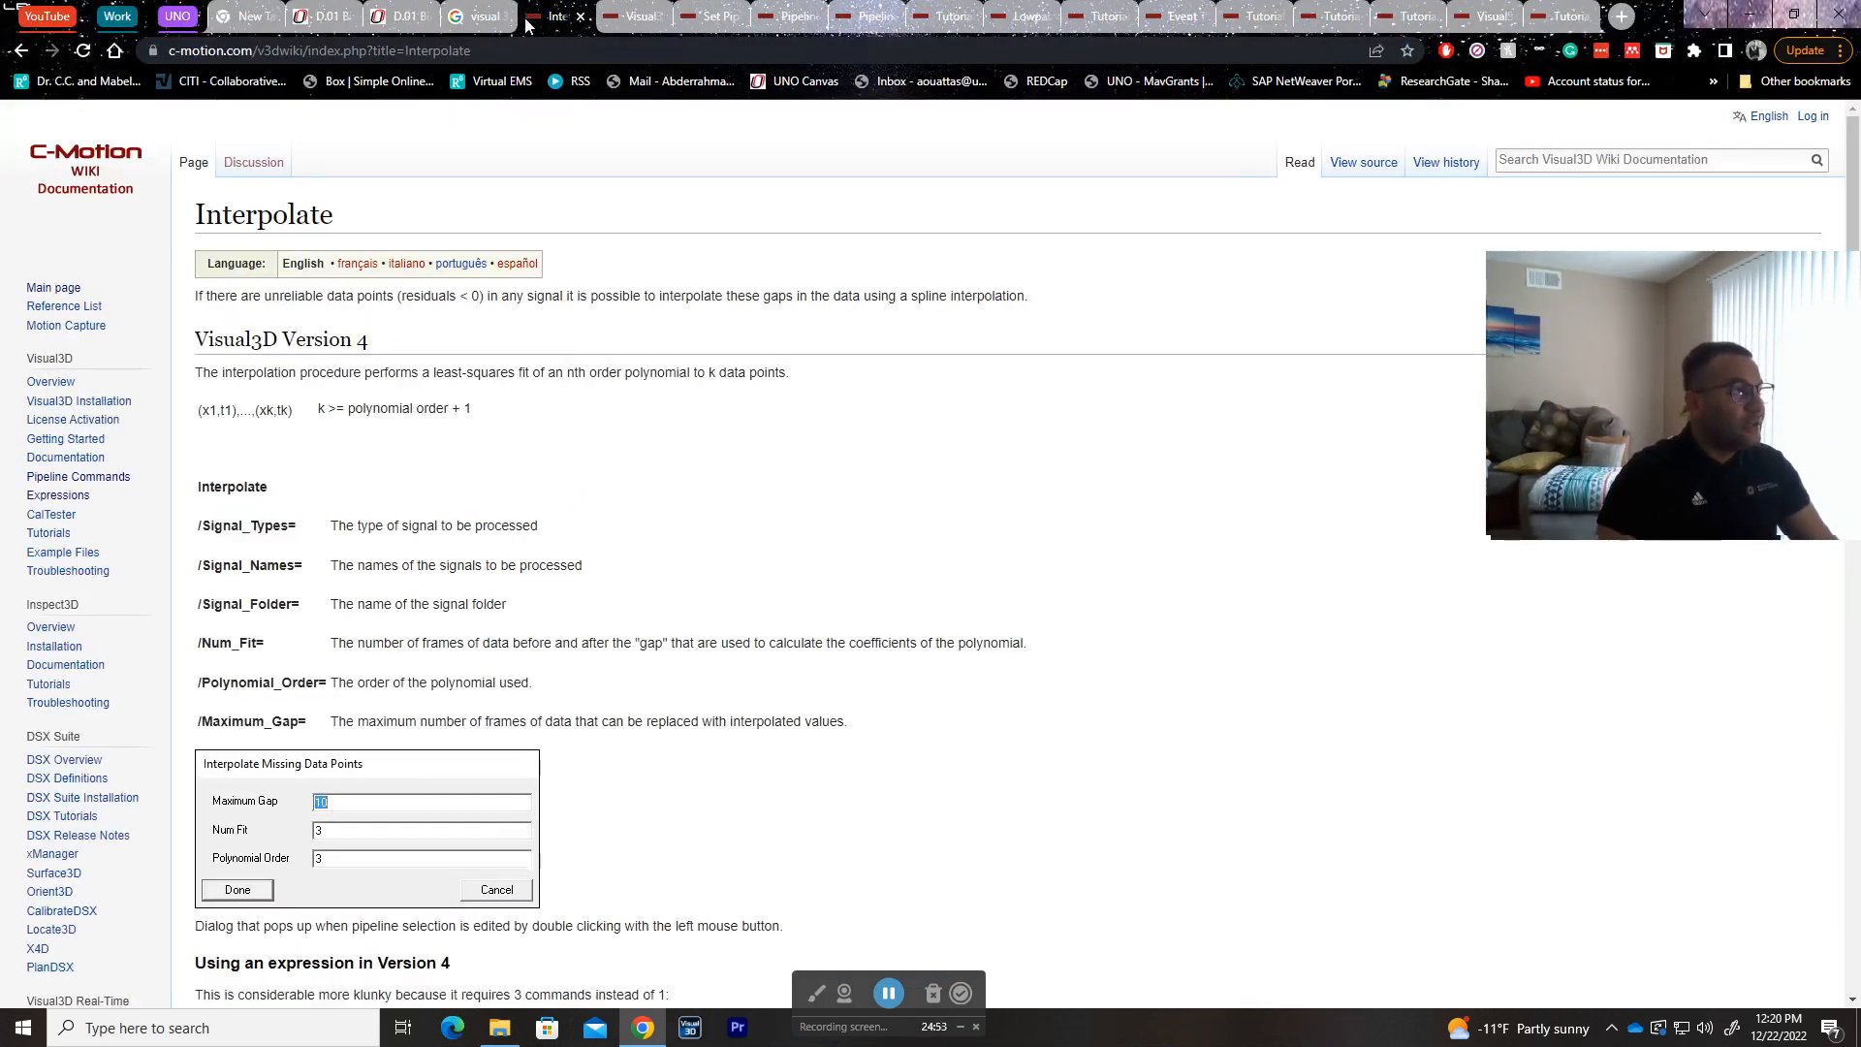
left_click_drag(199, 295, 472, 296)
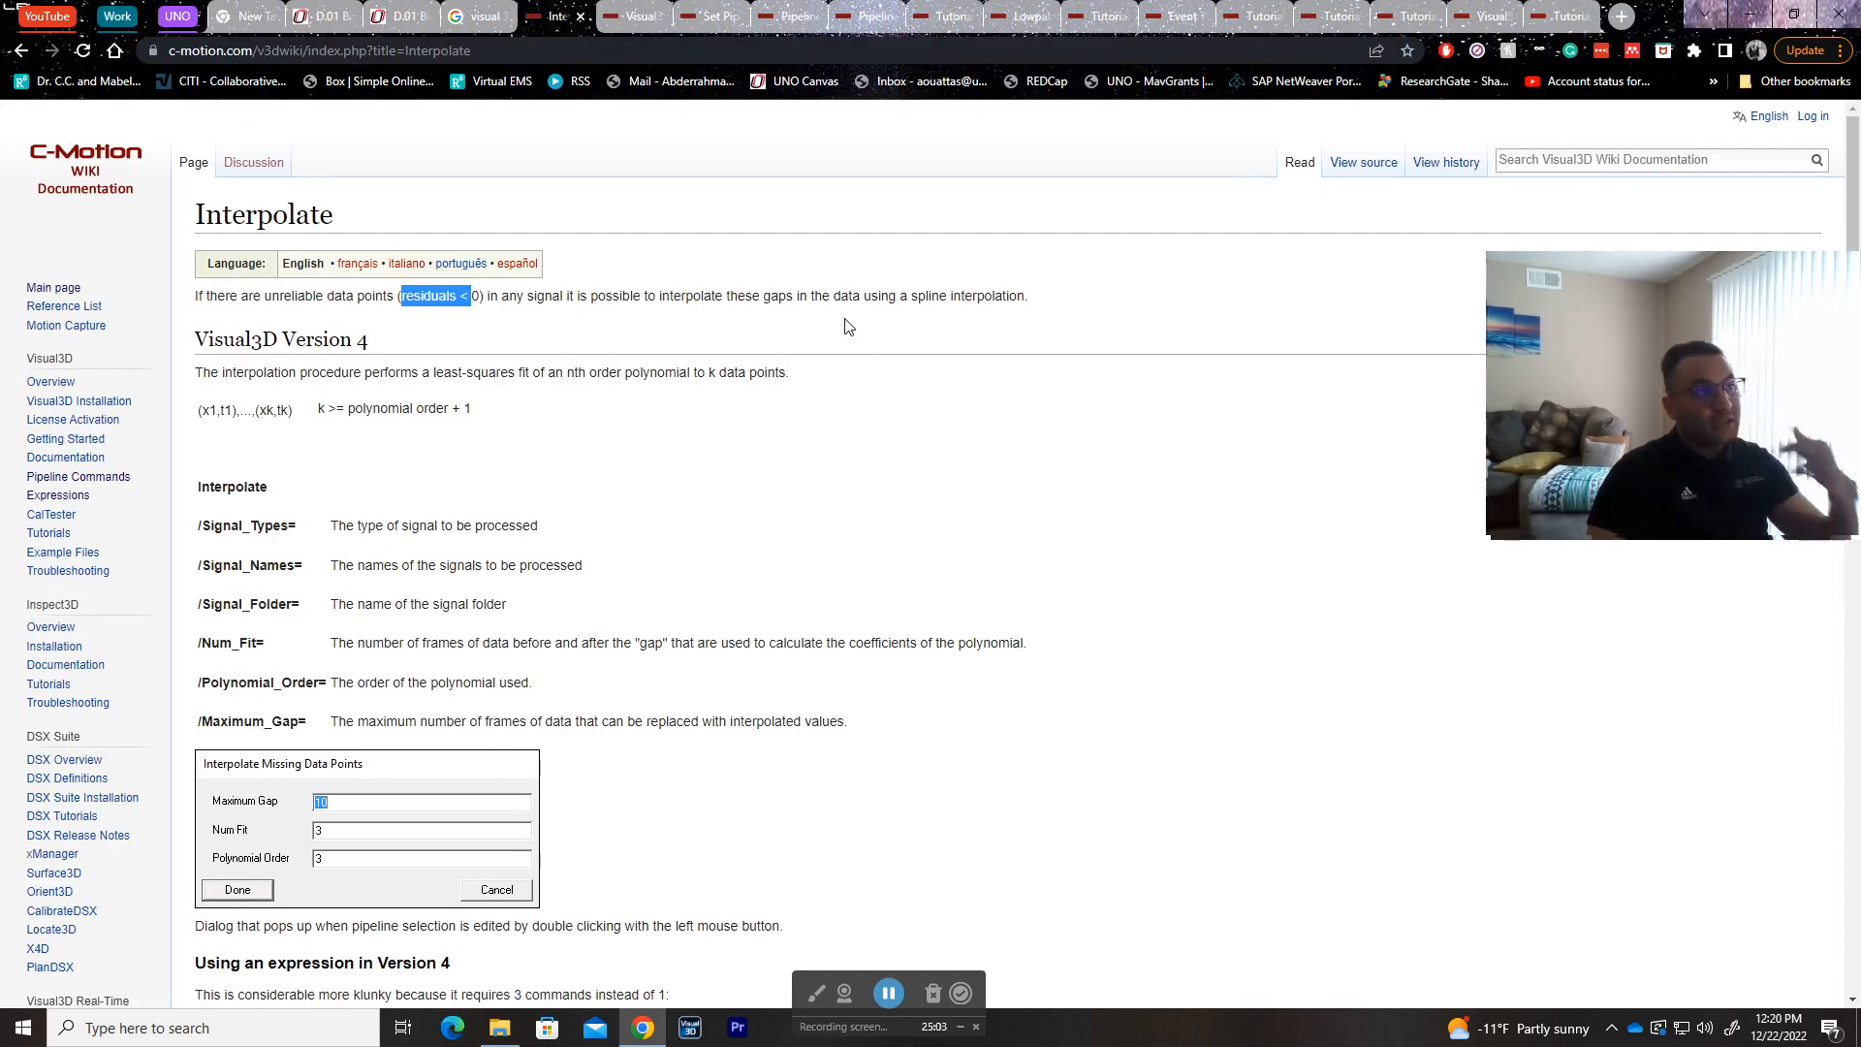
- Switch back to Visual3D's Pipeline Workshop and open the File_Save_As command in an enlarged text editor
left_click_drag(1587, 420, 1575, 164)
left_click(1183, 472)
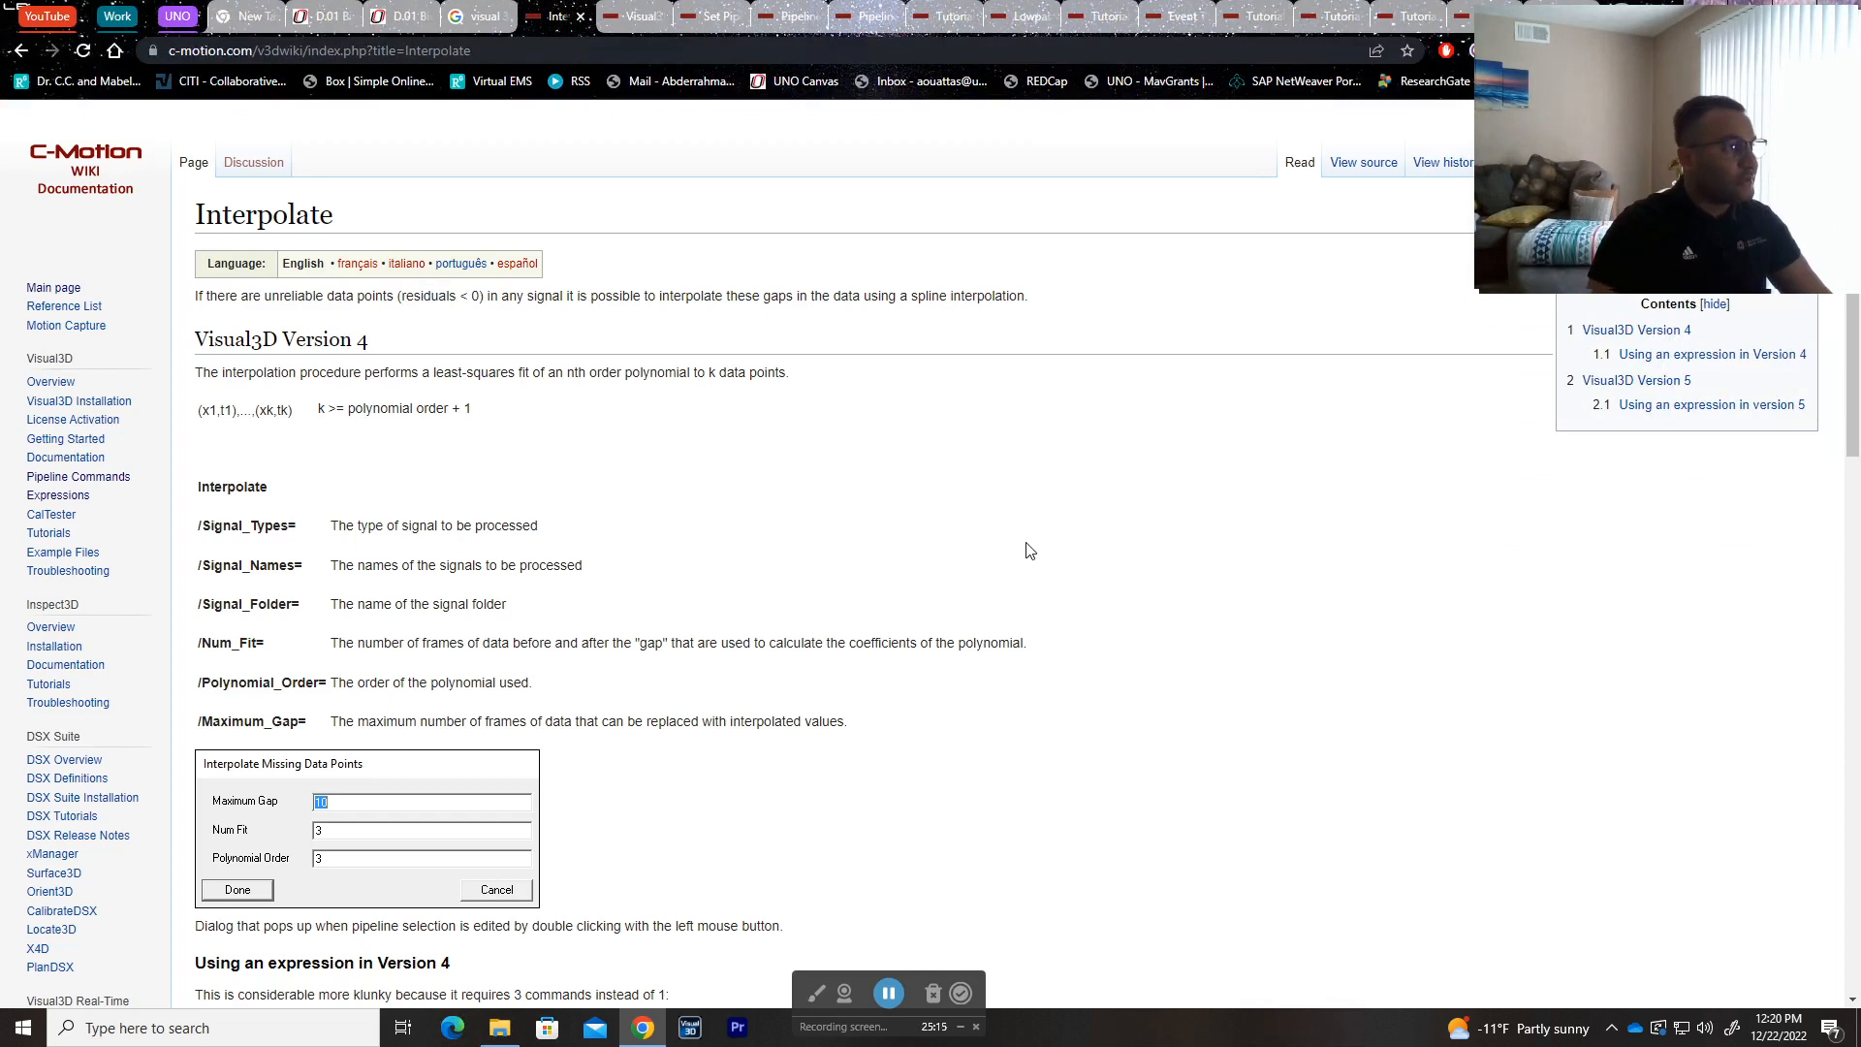
key("alt+Tab")
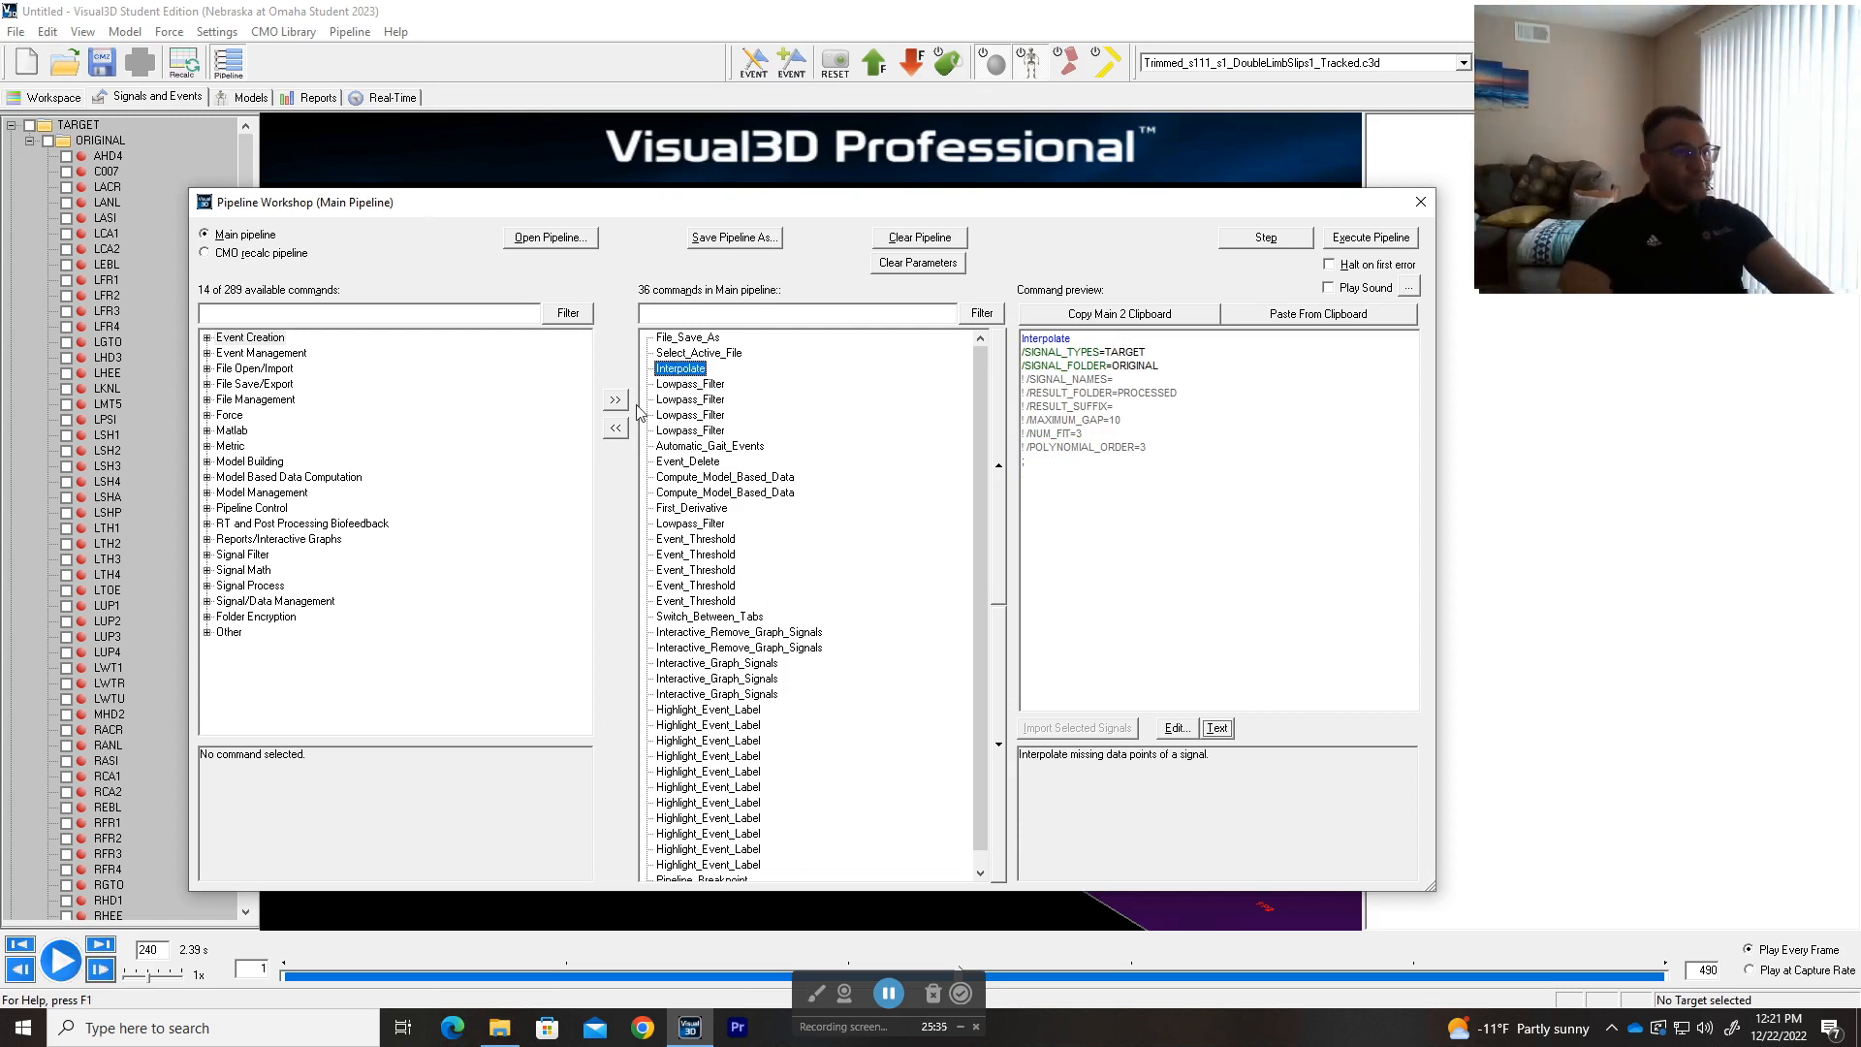
left_click(690, 338)
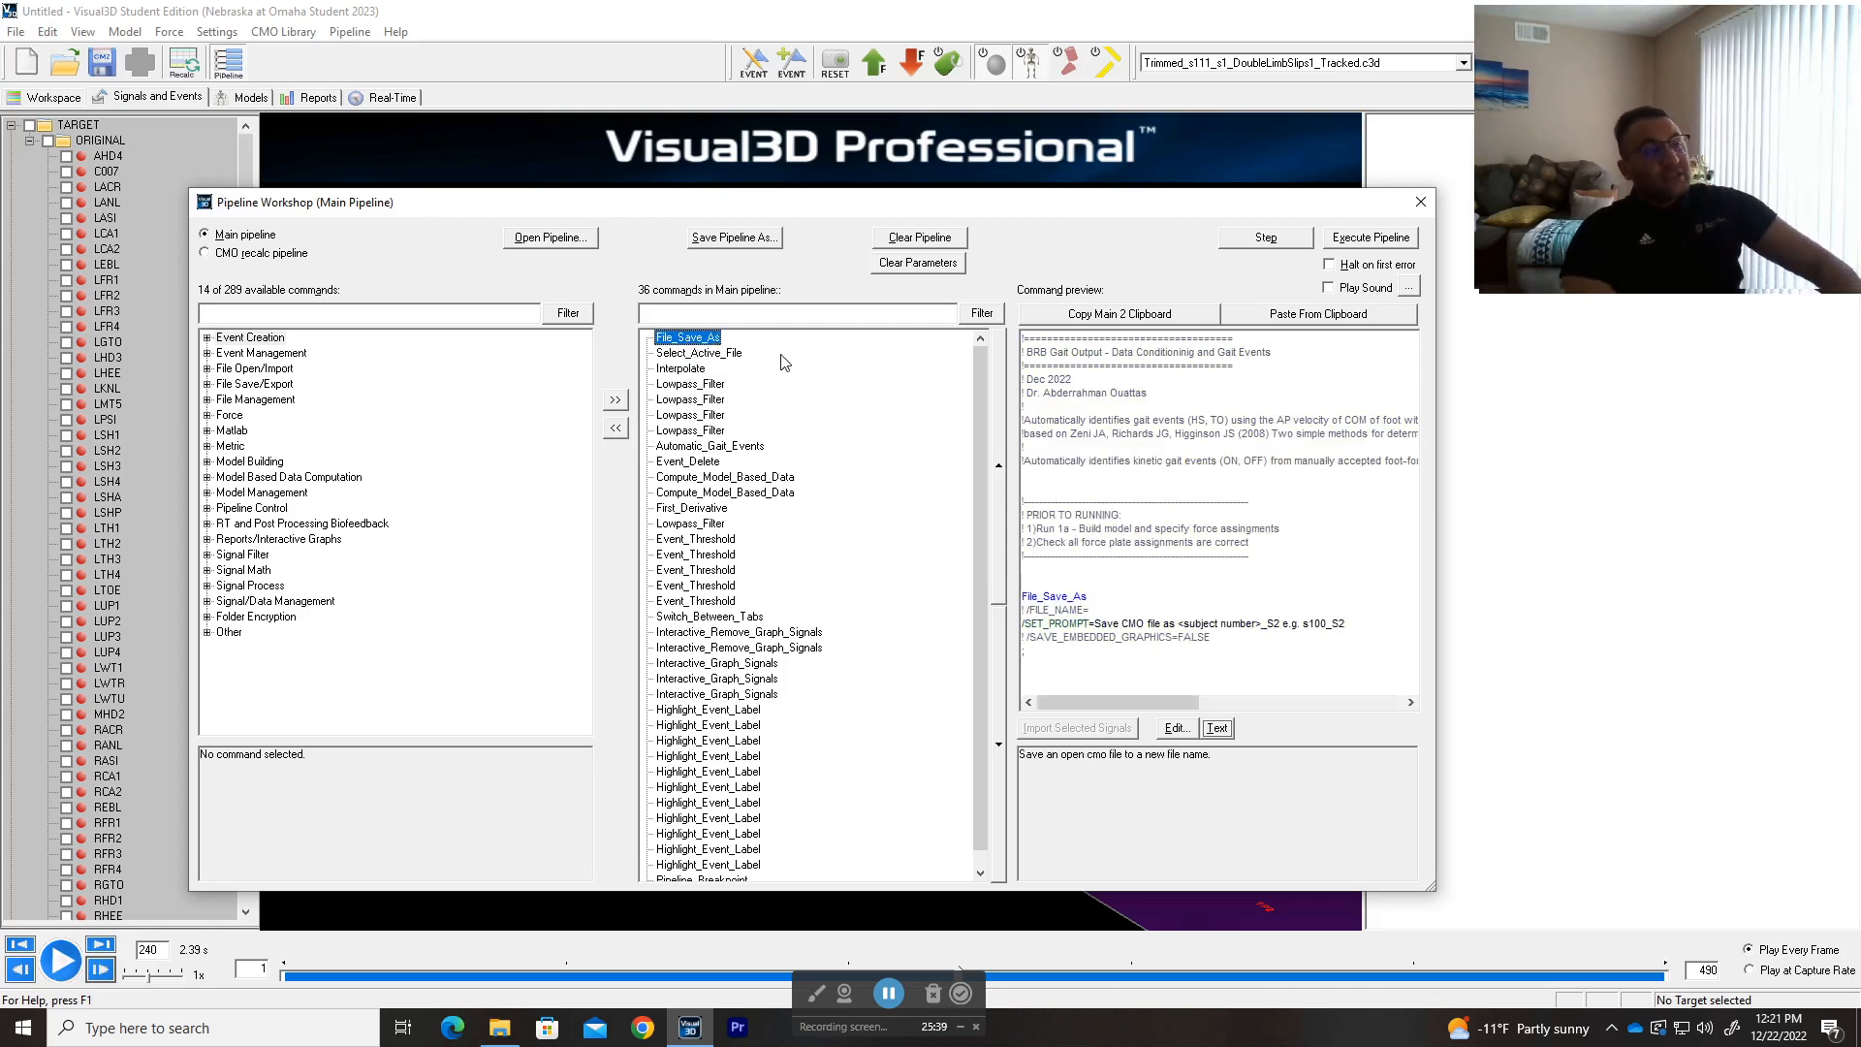
double_click(691, 339)
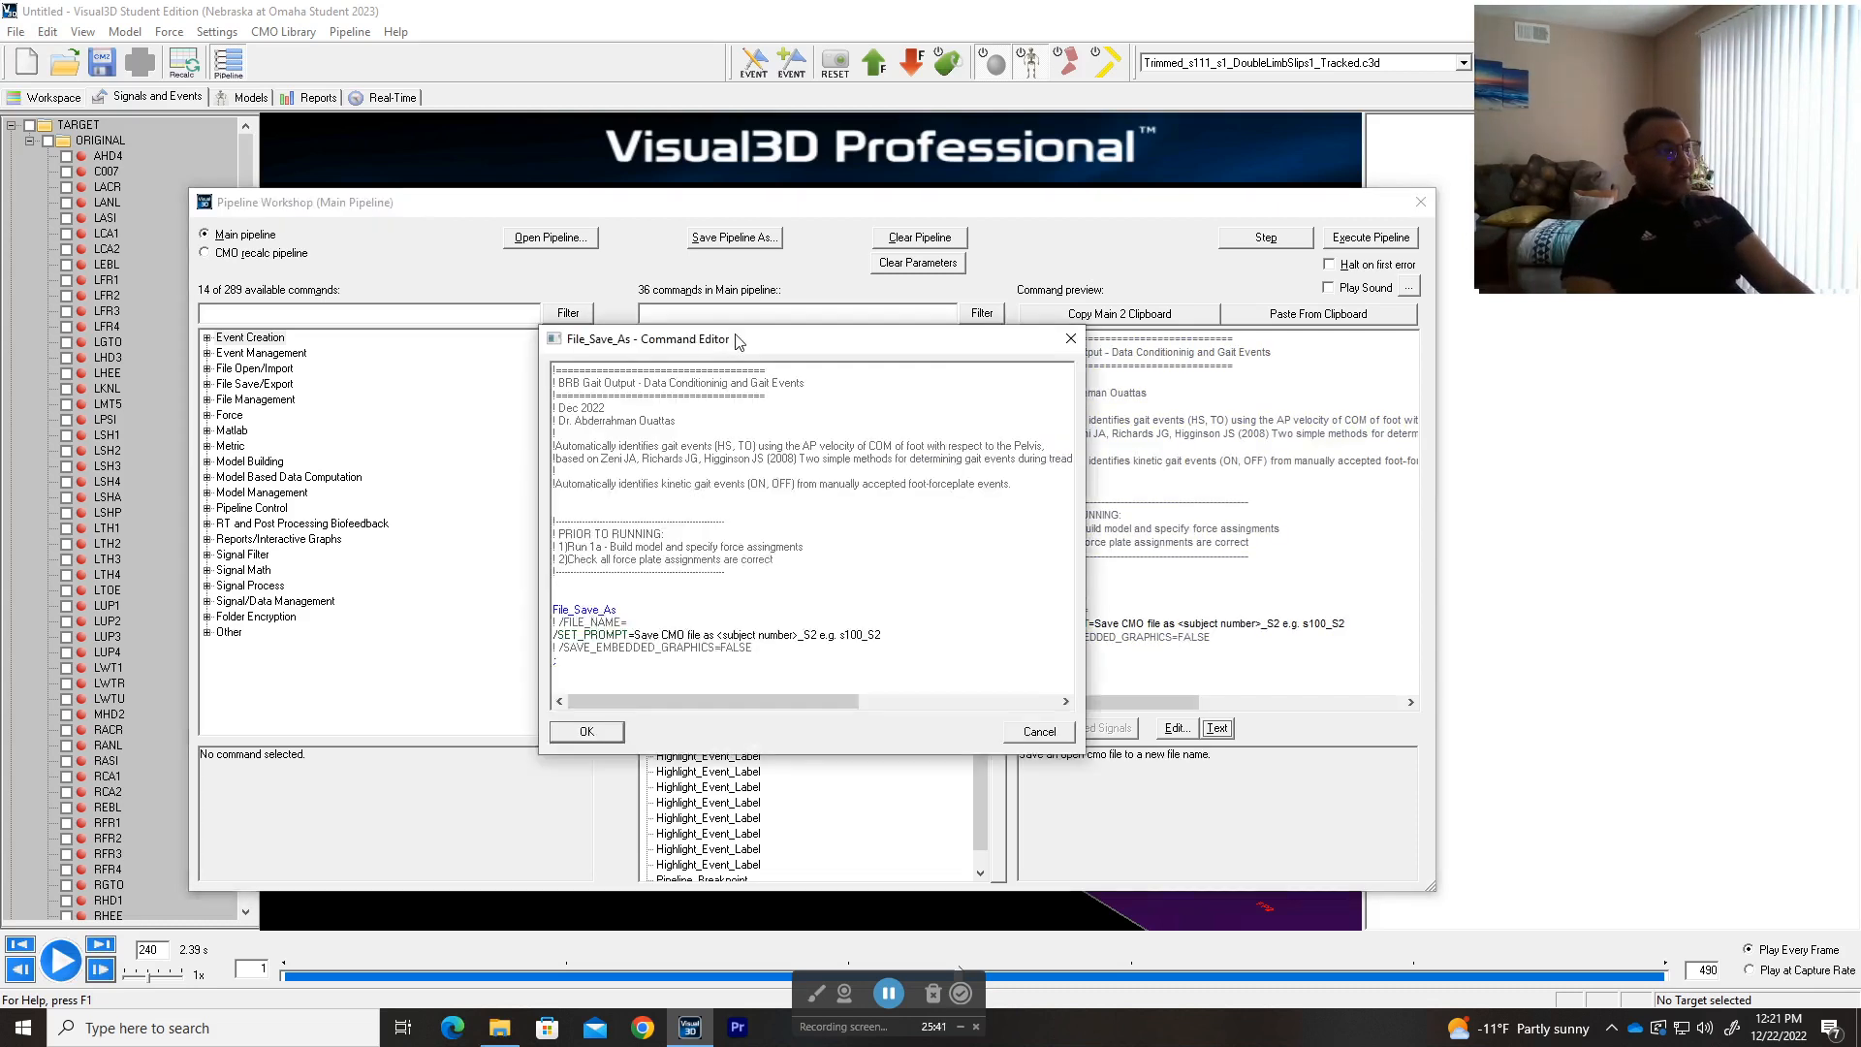
left_click_drag(761, 337, 816, 312)
left_click_drag(1150, 735, 1312, 792)
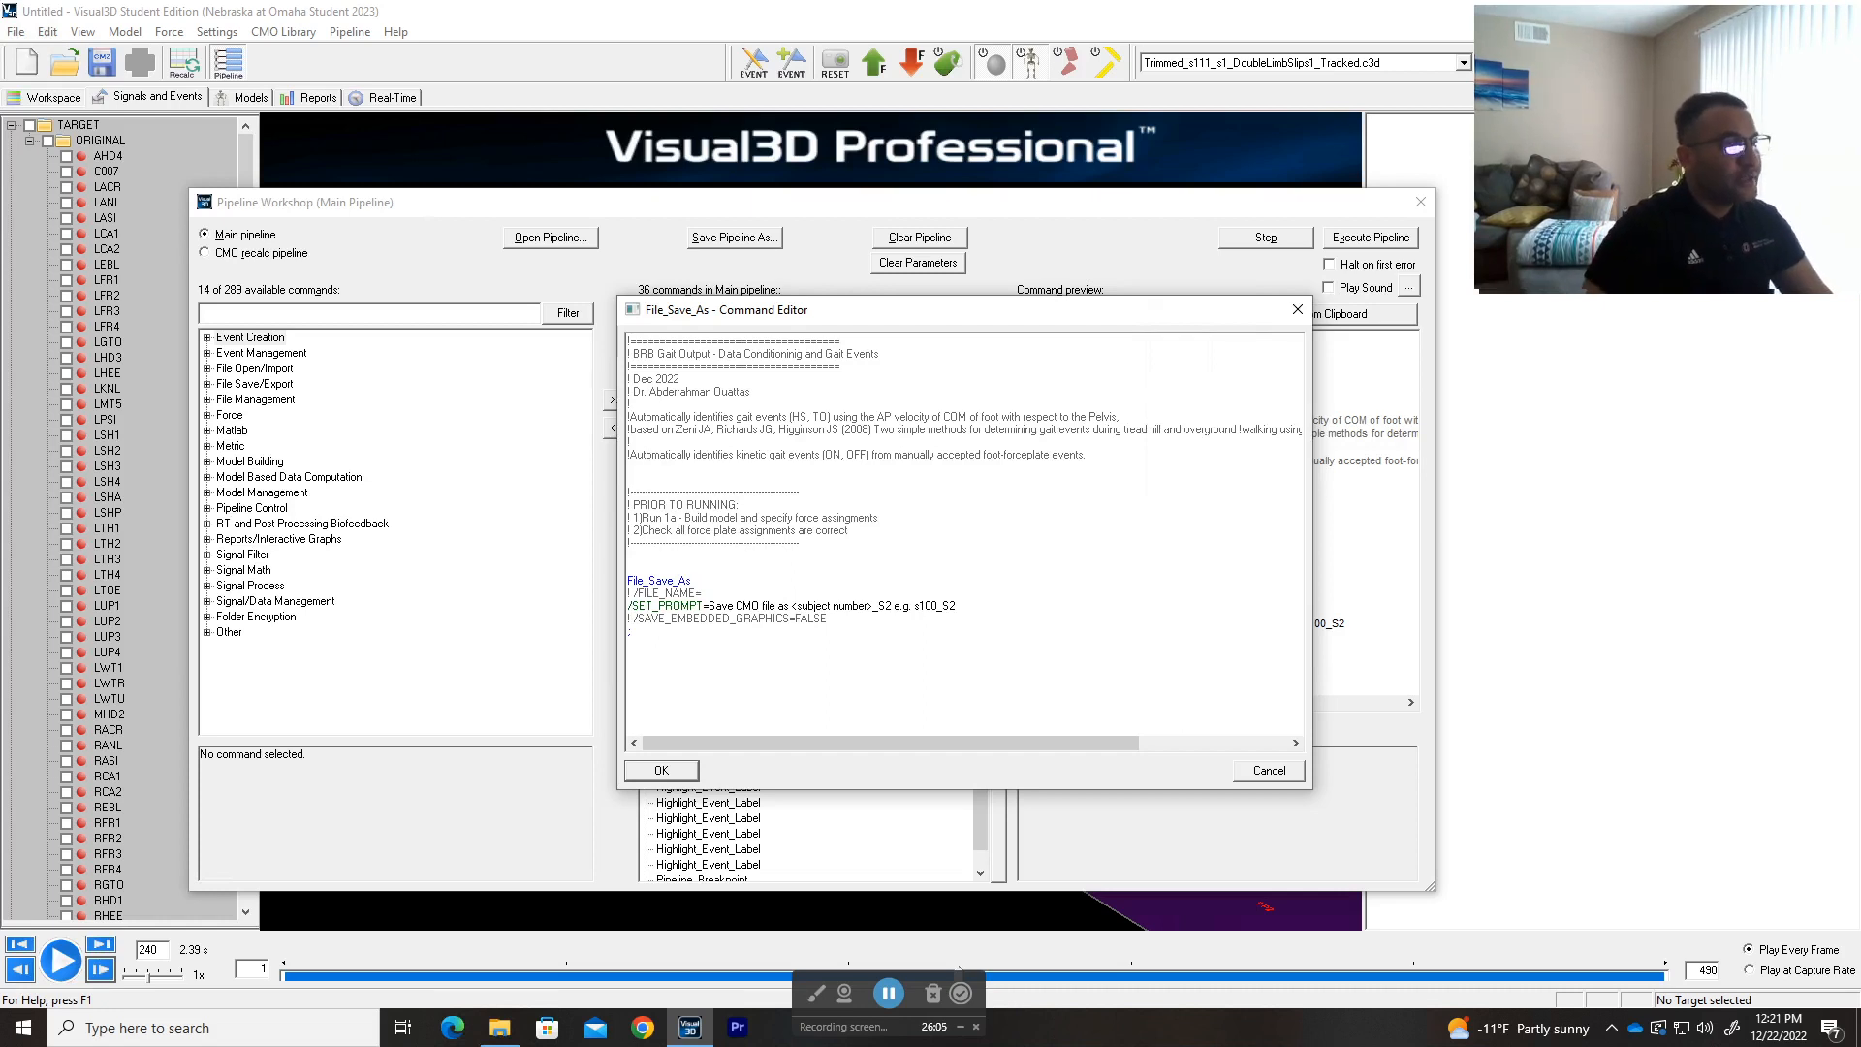
- Highlight "Data Conditioning and Gait Events" and then only "Gait Events" in the title comment of File_Save_As
left_click_drag(715, 353, 880, 353)
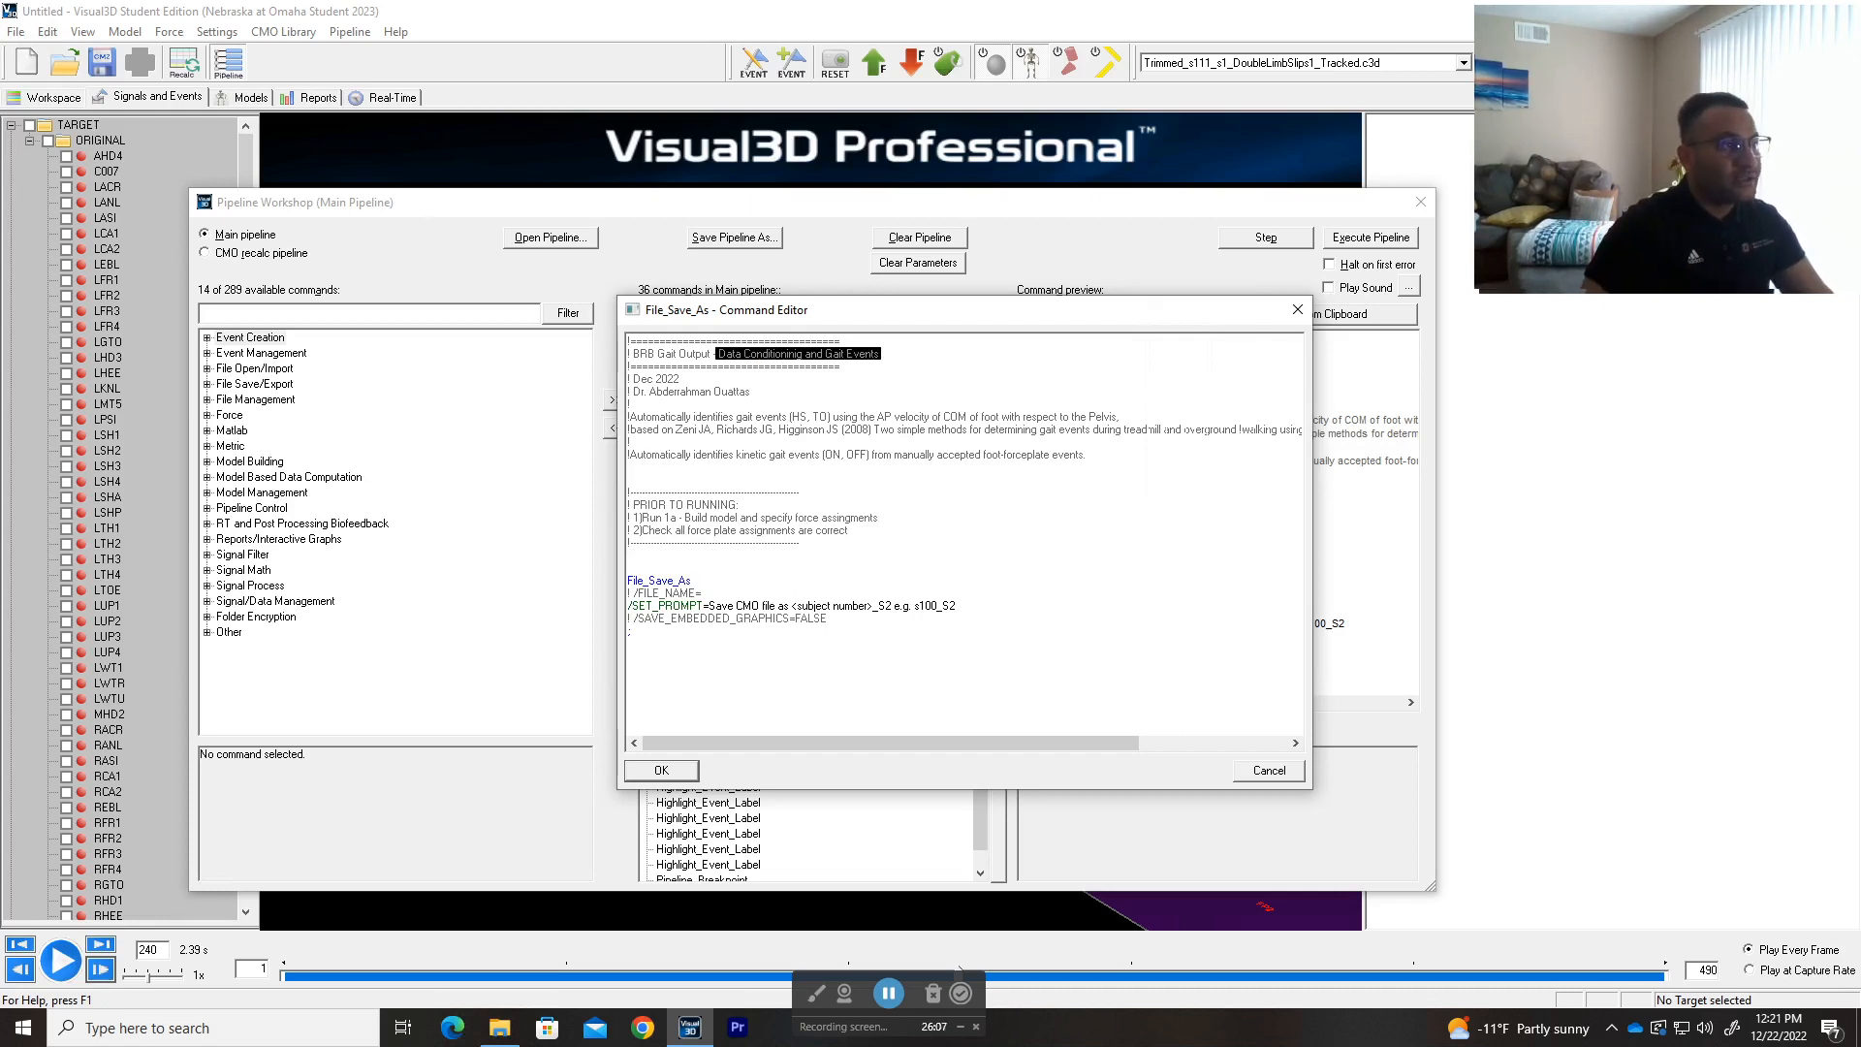
left_click(880, 353)
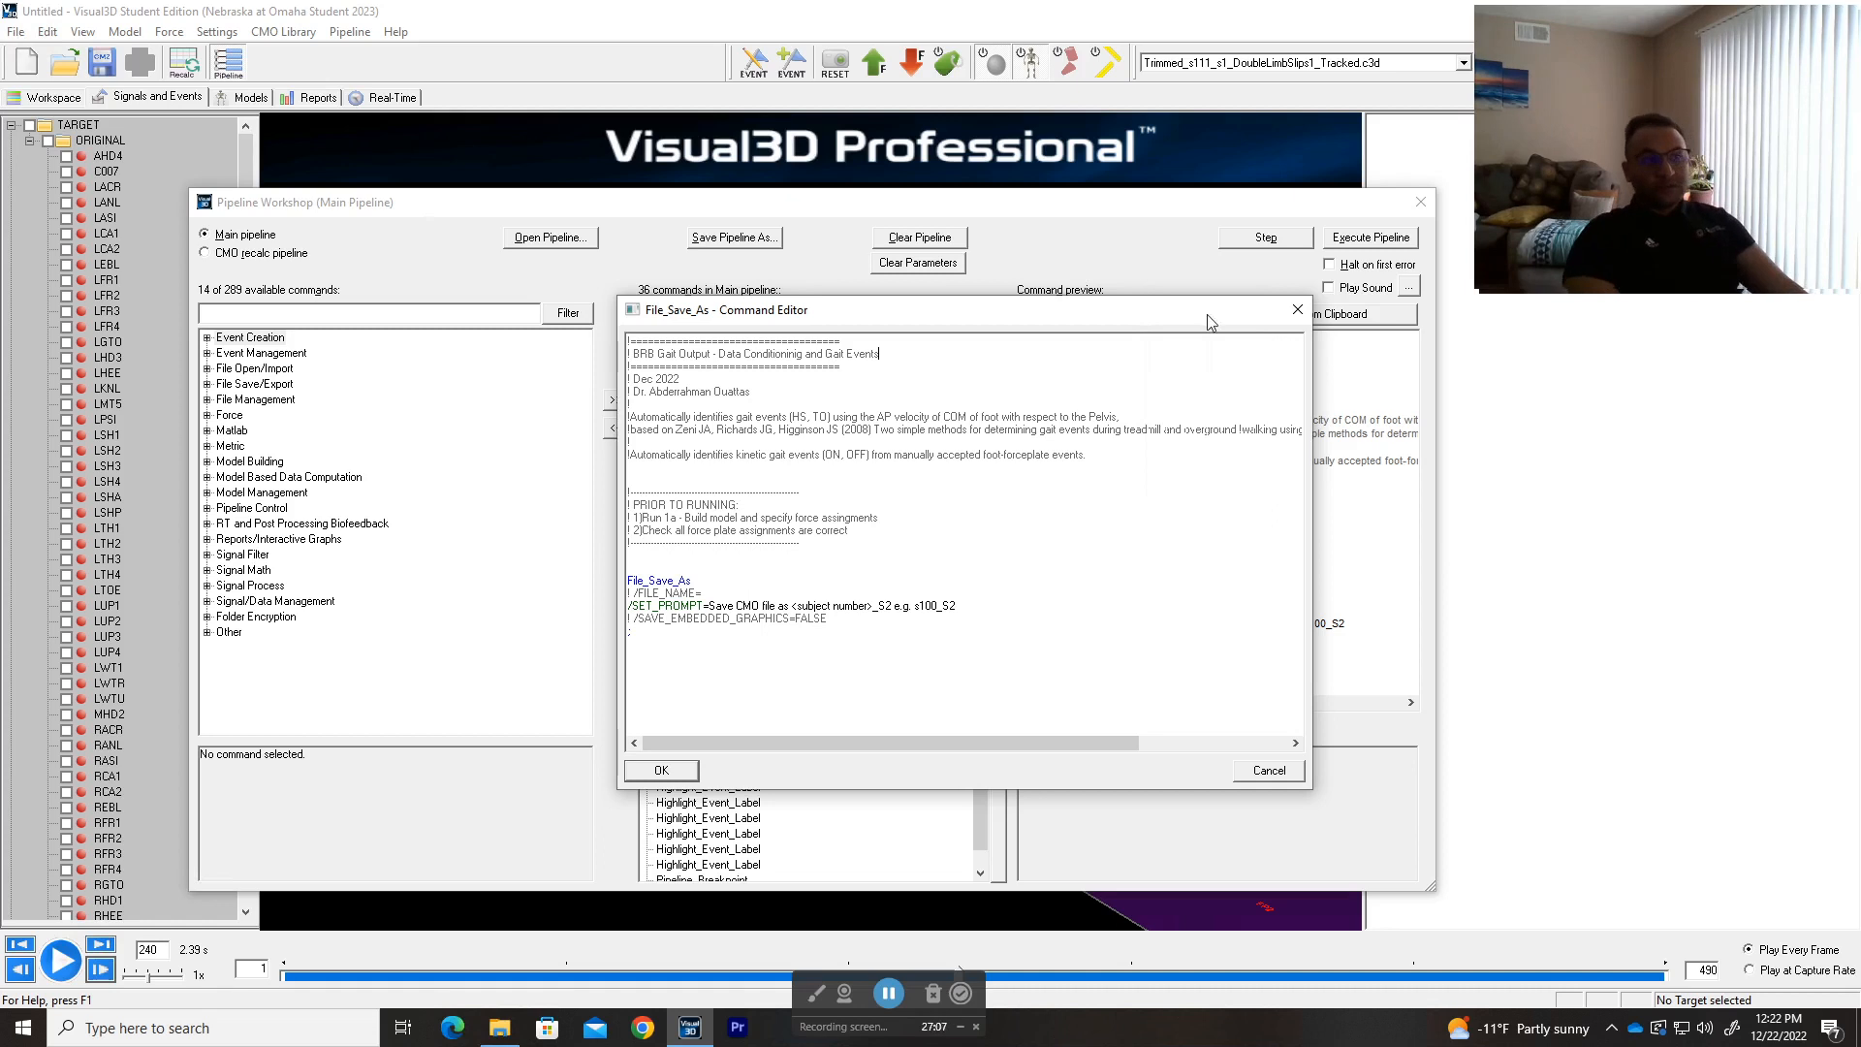
key("shift+Left")
key("shift+Left")
key("shift+Left")
key("shift+Left")
key("shift+Left")
key("shift+Left")
key("shift+Left")
key("shift+Left")
key("shift+Left")
key("shift+Left")
key("shift+Left")
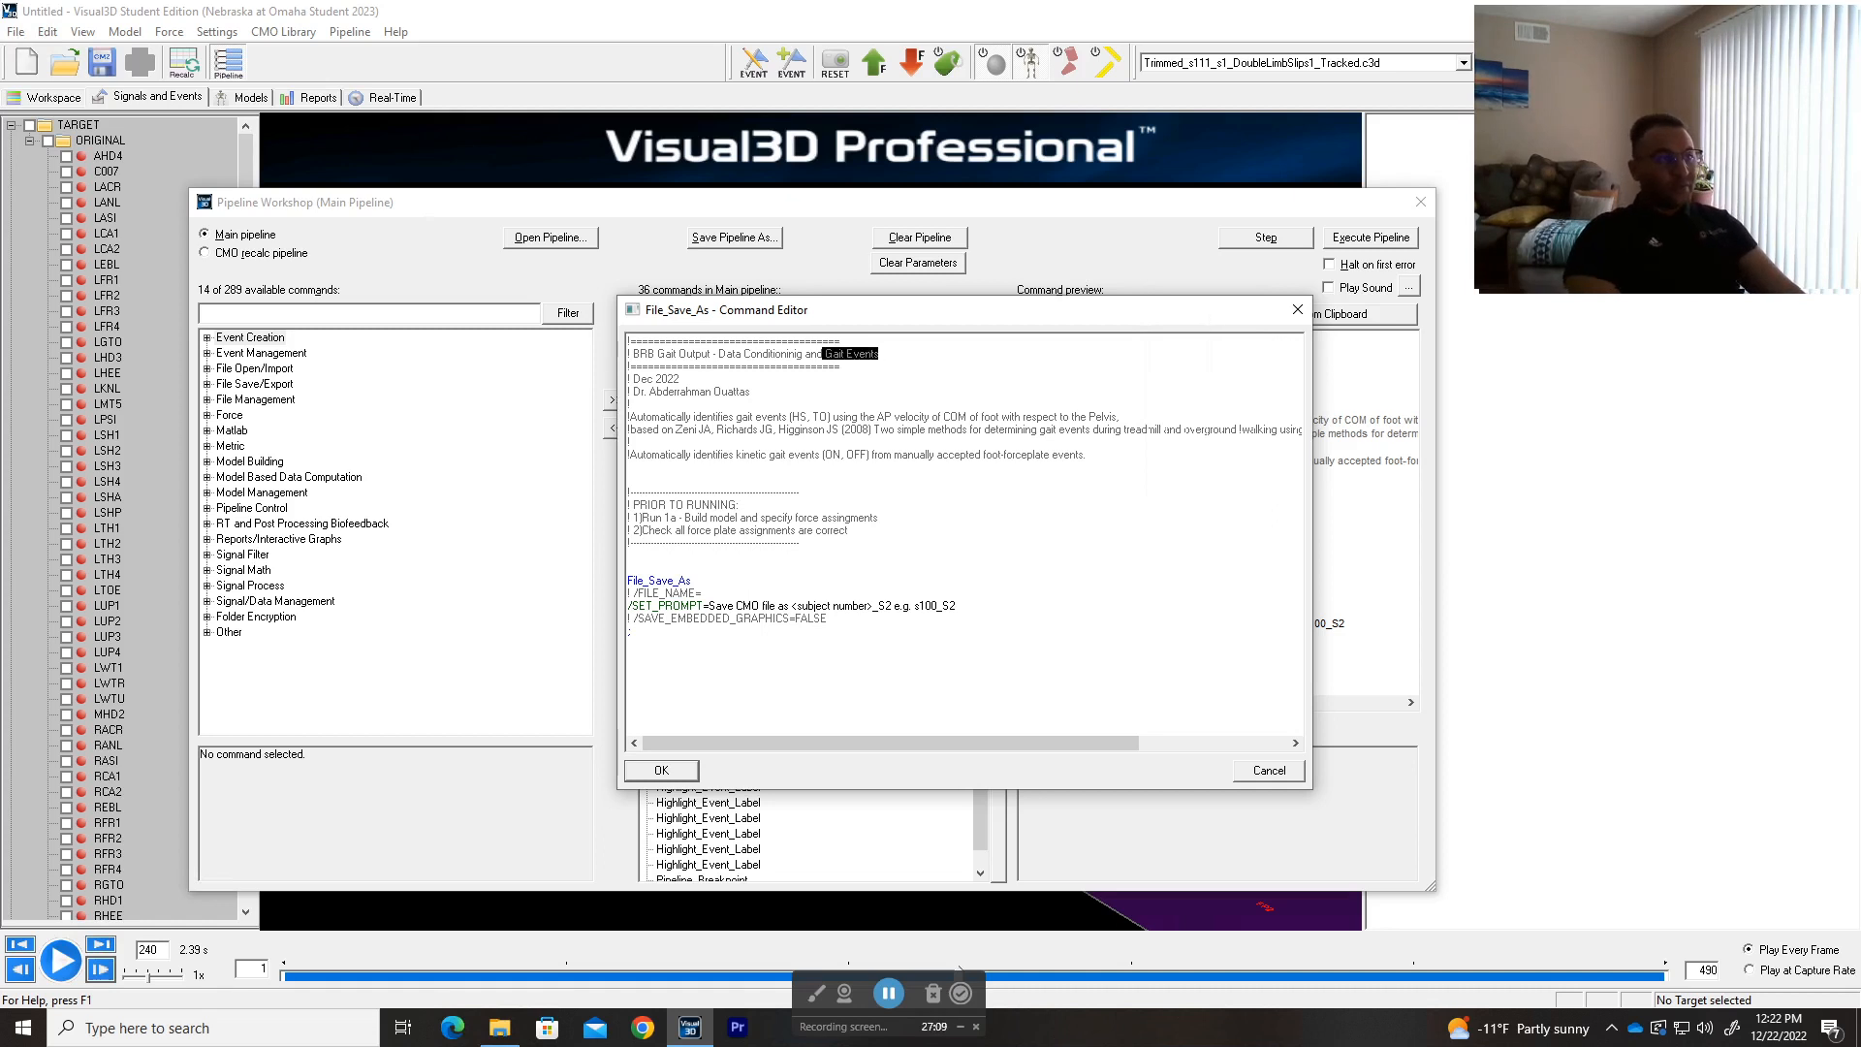
left_click(839, 360)
left_click_drag(879, 354, 826, 355)
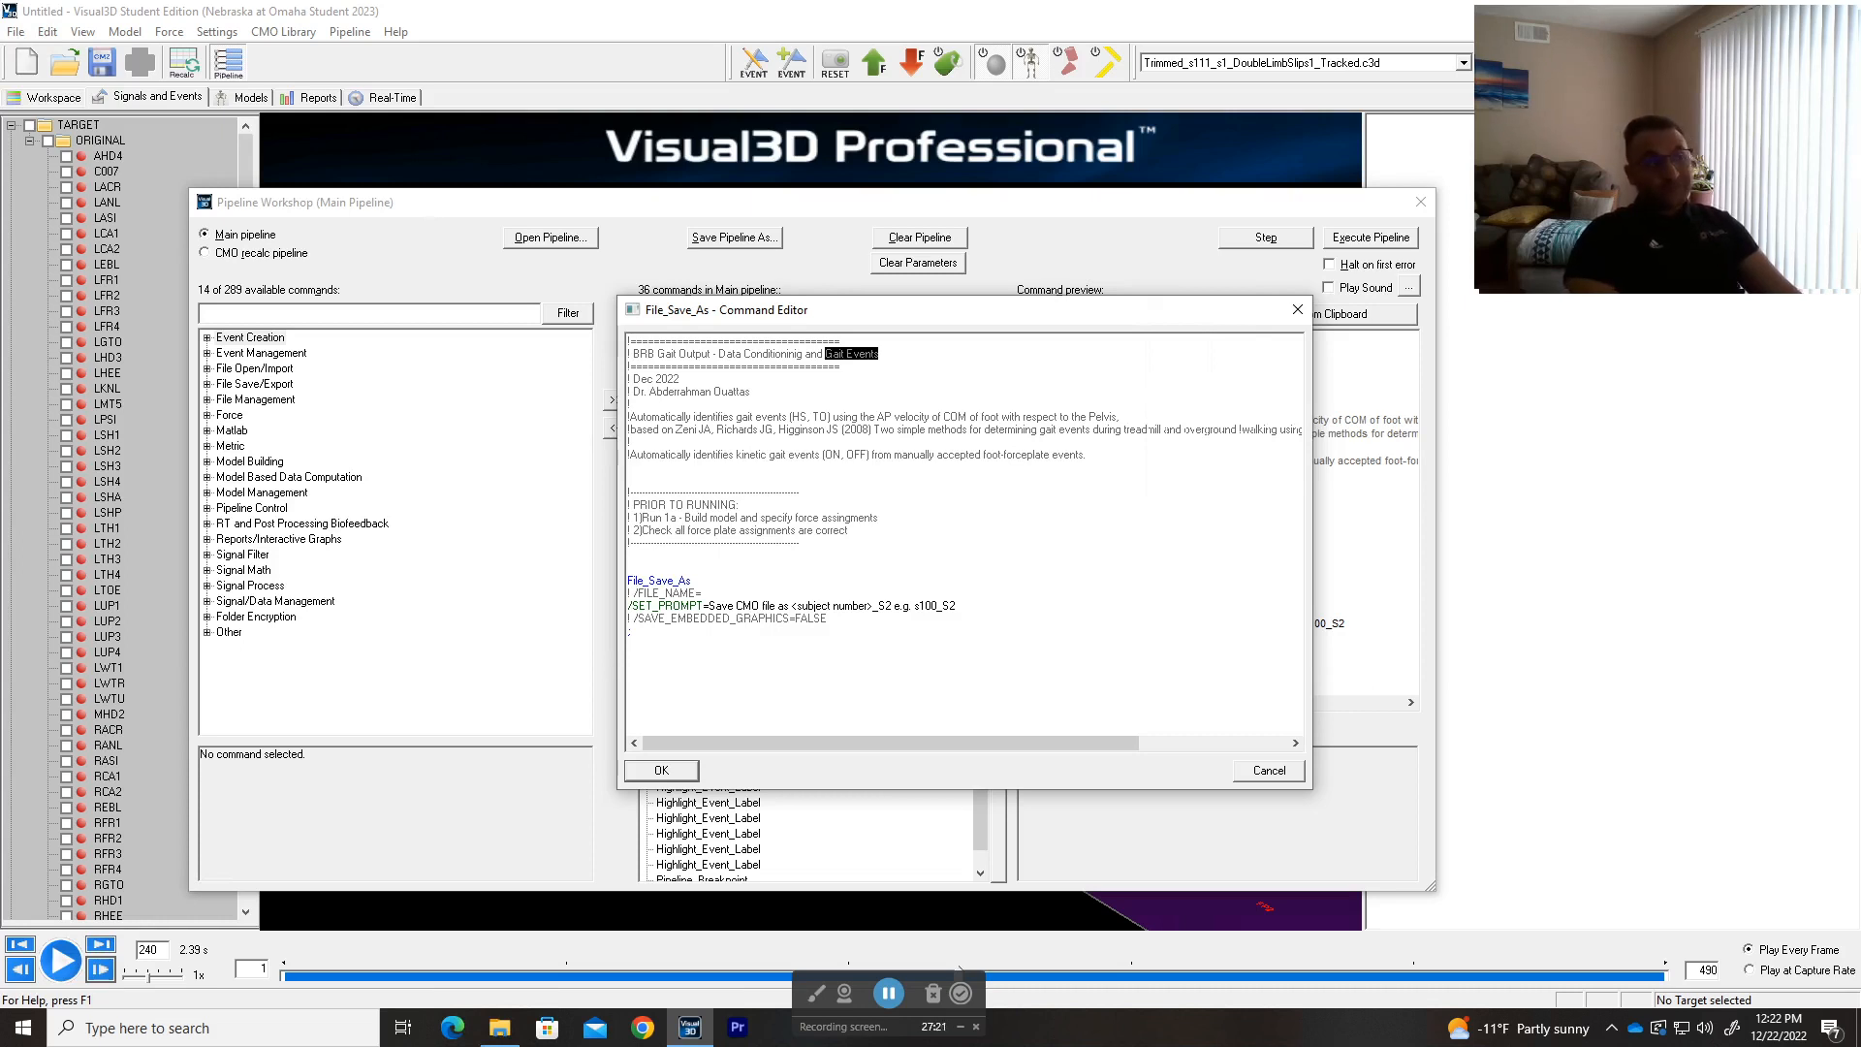
left_click(879, 354)
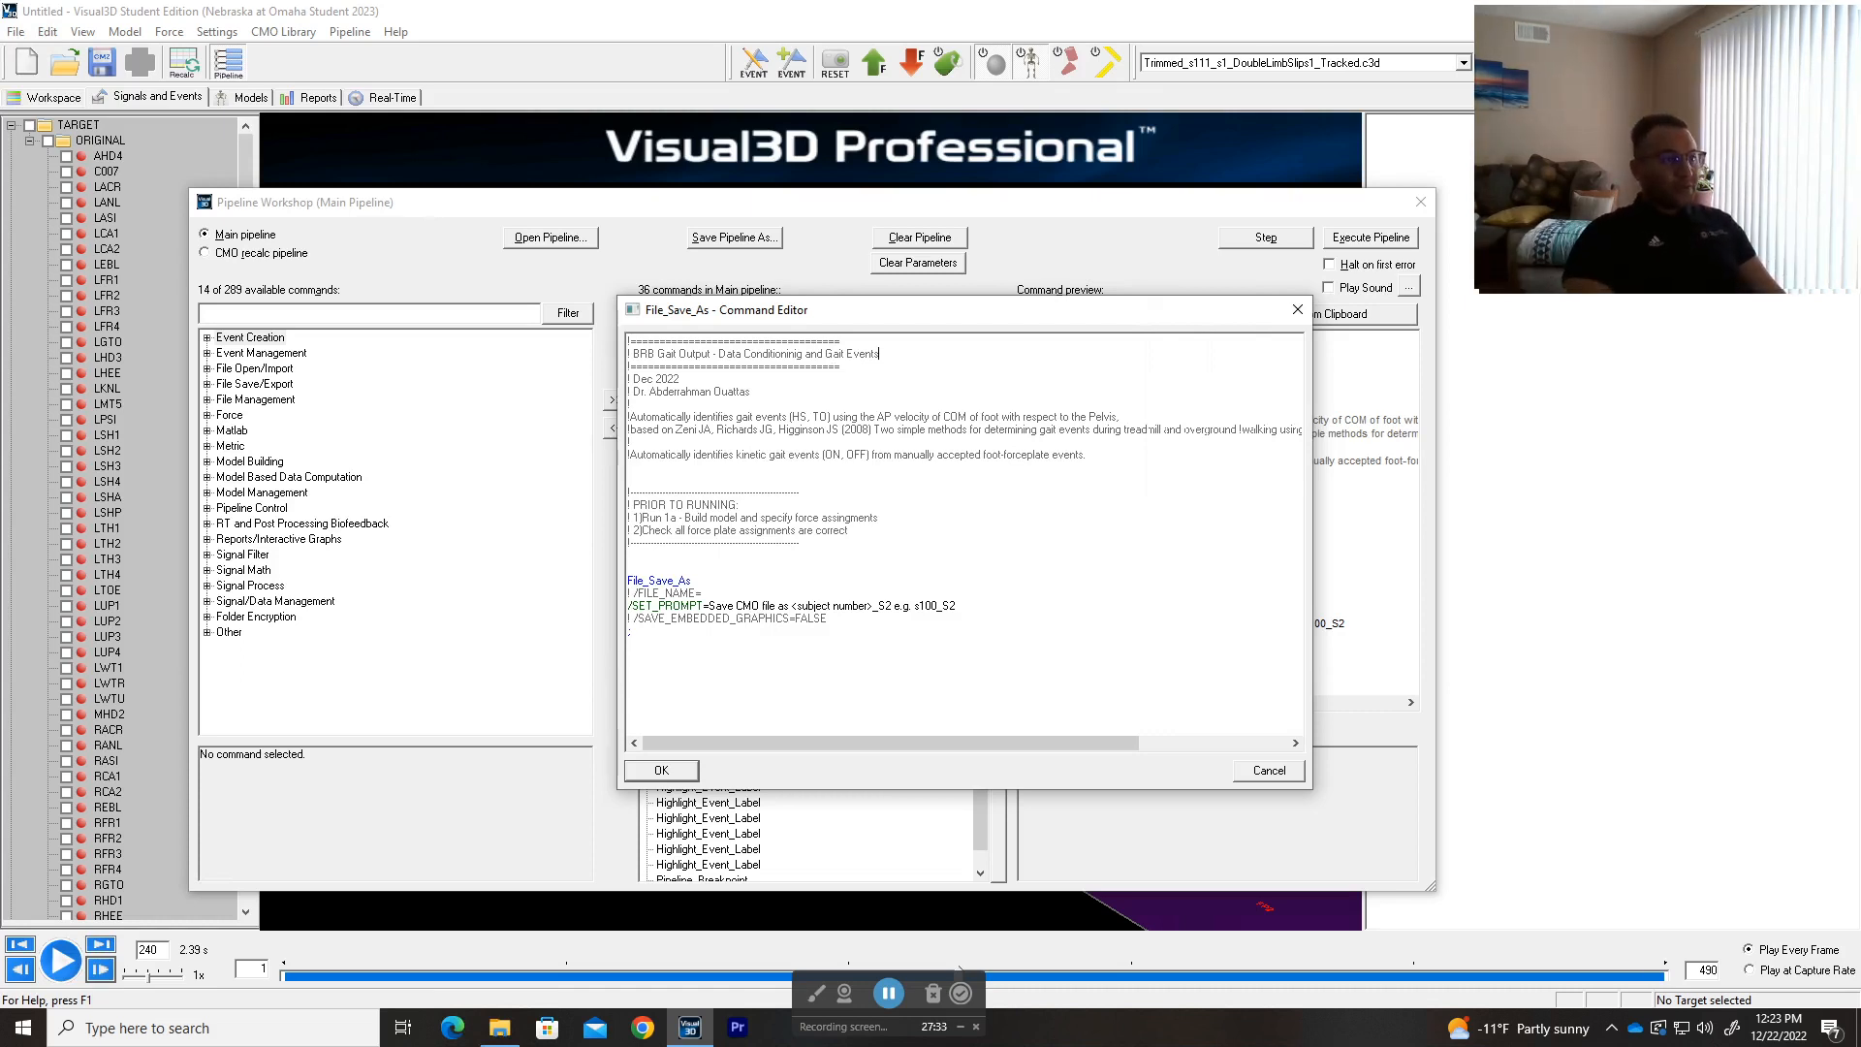
- Highlight the 2008 reference year, and reopen the File_Save_As text to highlight the comment on detecting HS and TO events
left_click_drag(842, 430, 870, 429)
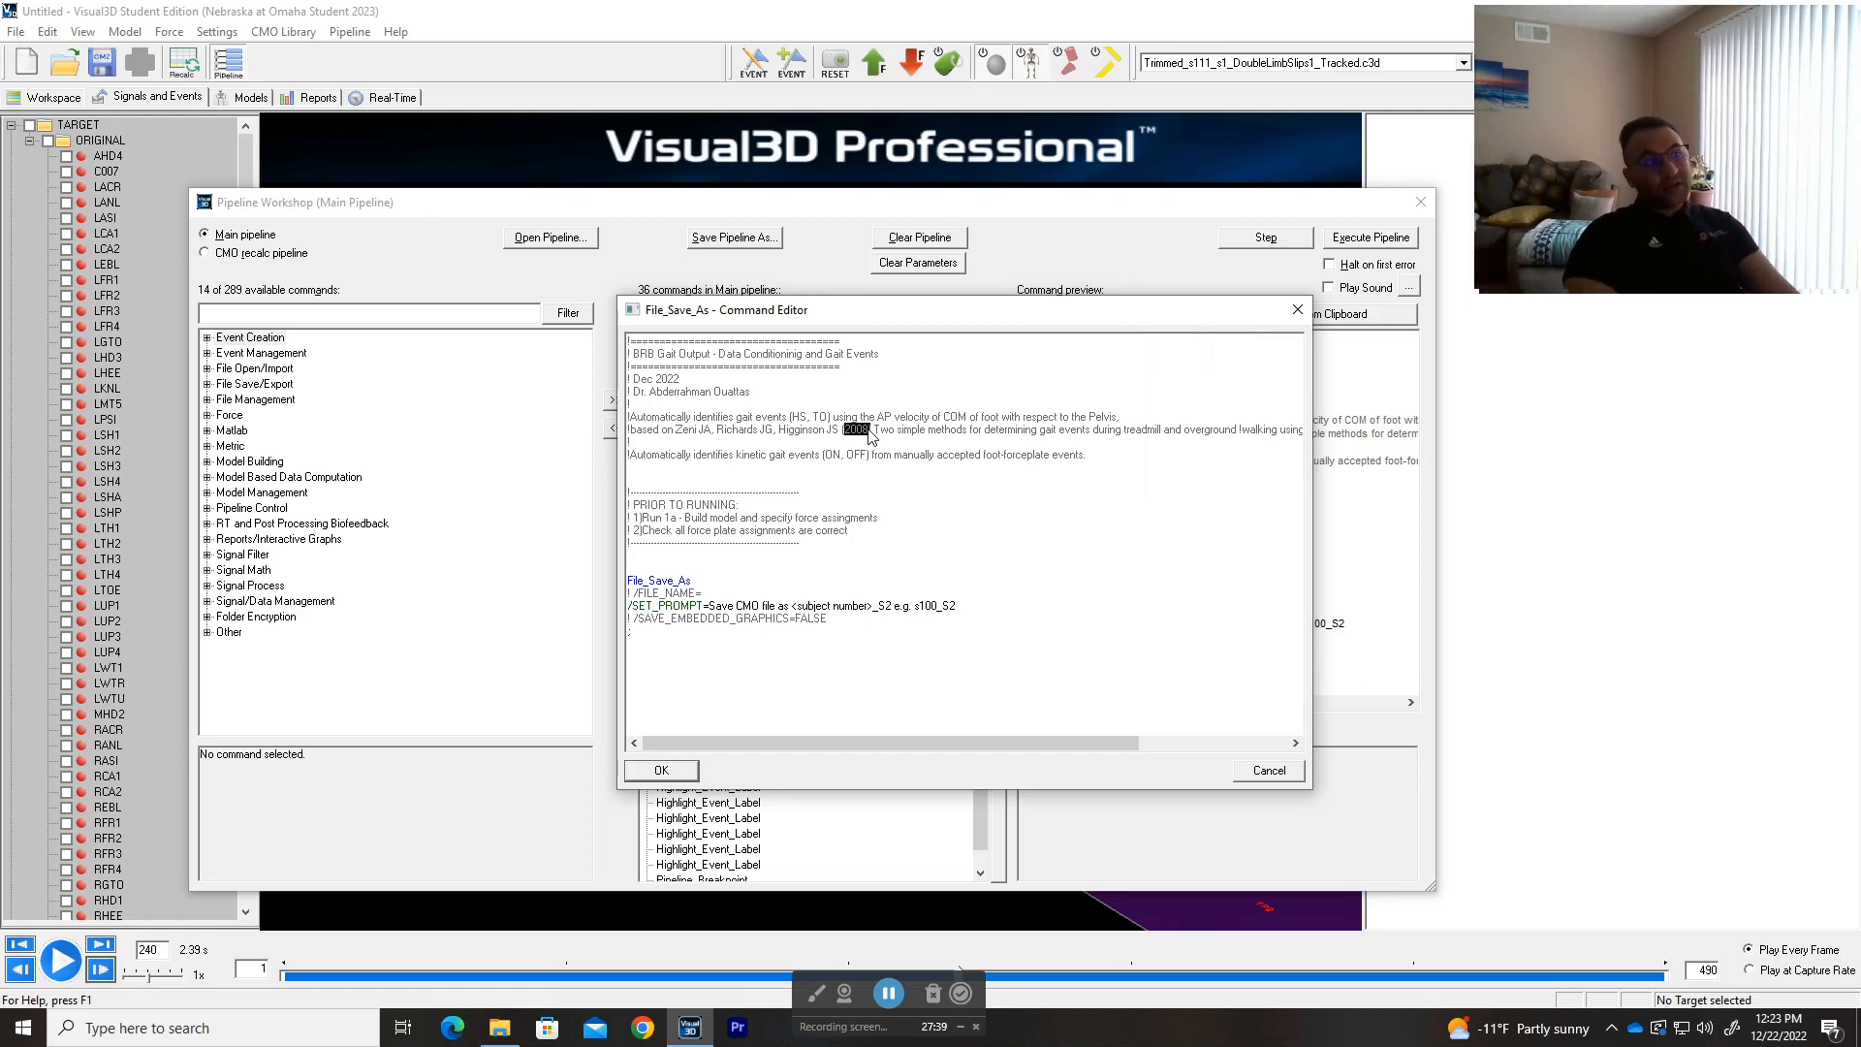
left_click_drag(871, 430, 843, 429)
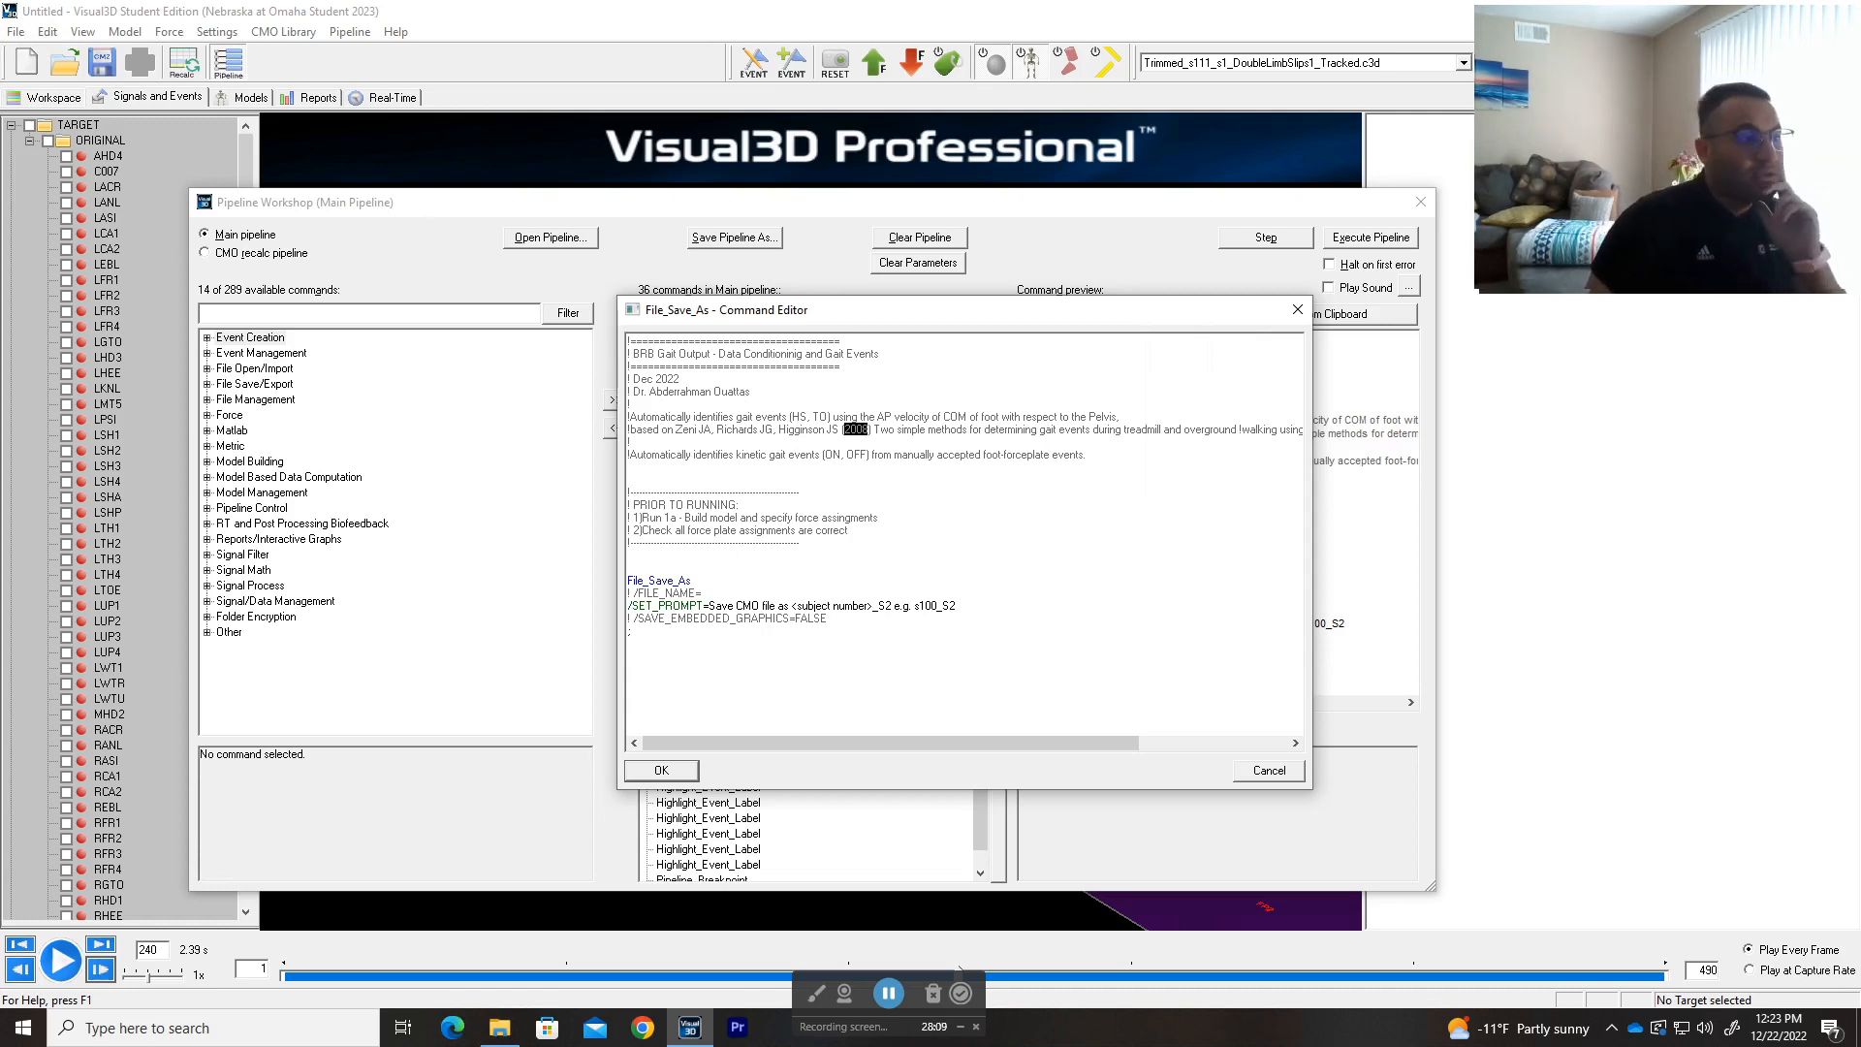
left_click(661, 770)
left_click(1219, 730)
left_click_drag(678, 421, 984, 471)
left_click(642, 447)
left_click(555, 446)
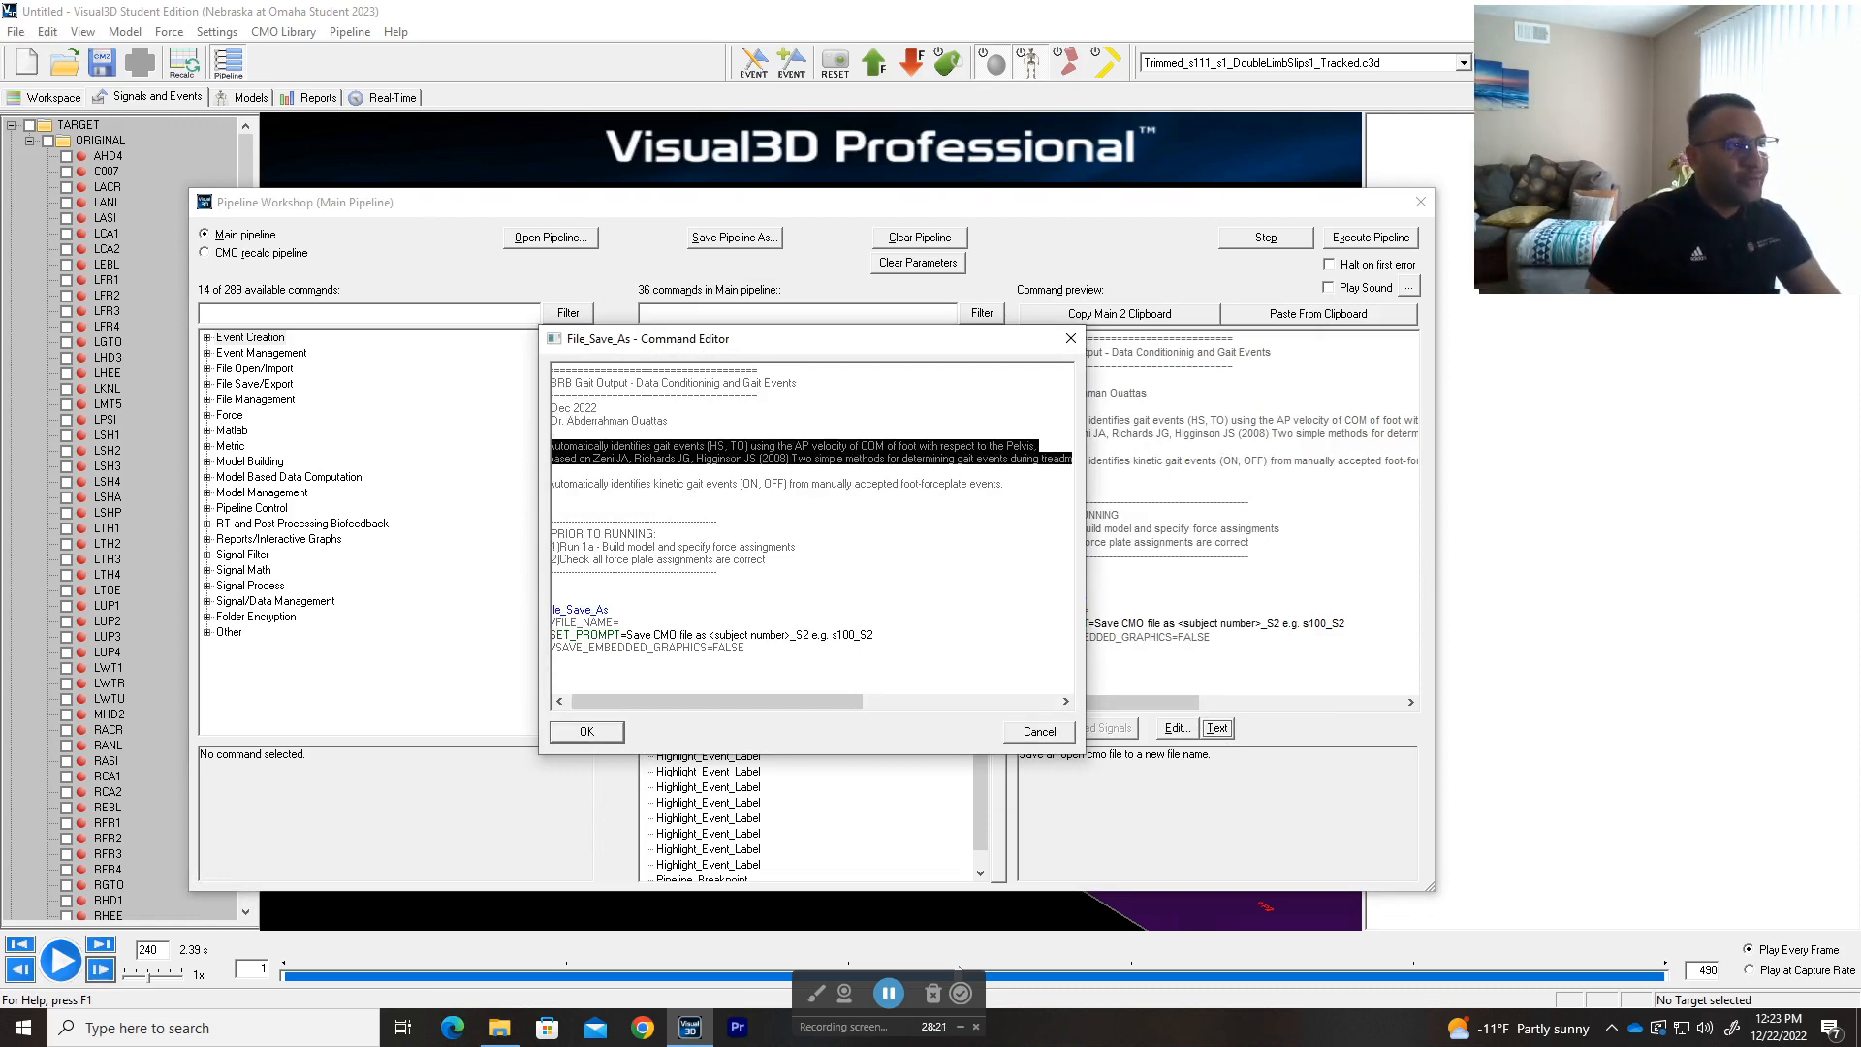
- Highlight the comment about identifying kinetic gait events (ON, OFF), and close the File_Save_As editor without changes
left_click(984, 471)
left_click_drag(561, 484, 1015, 492)
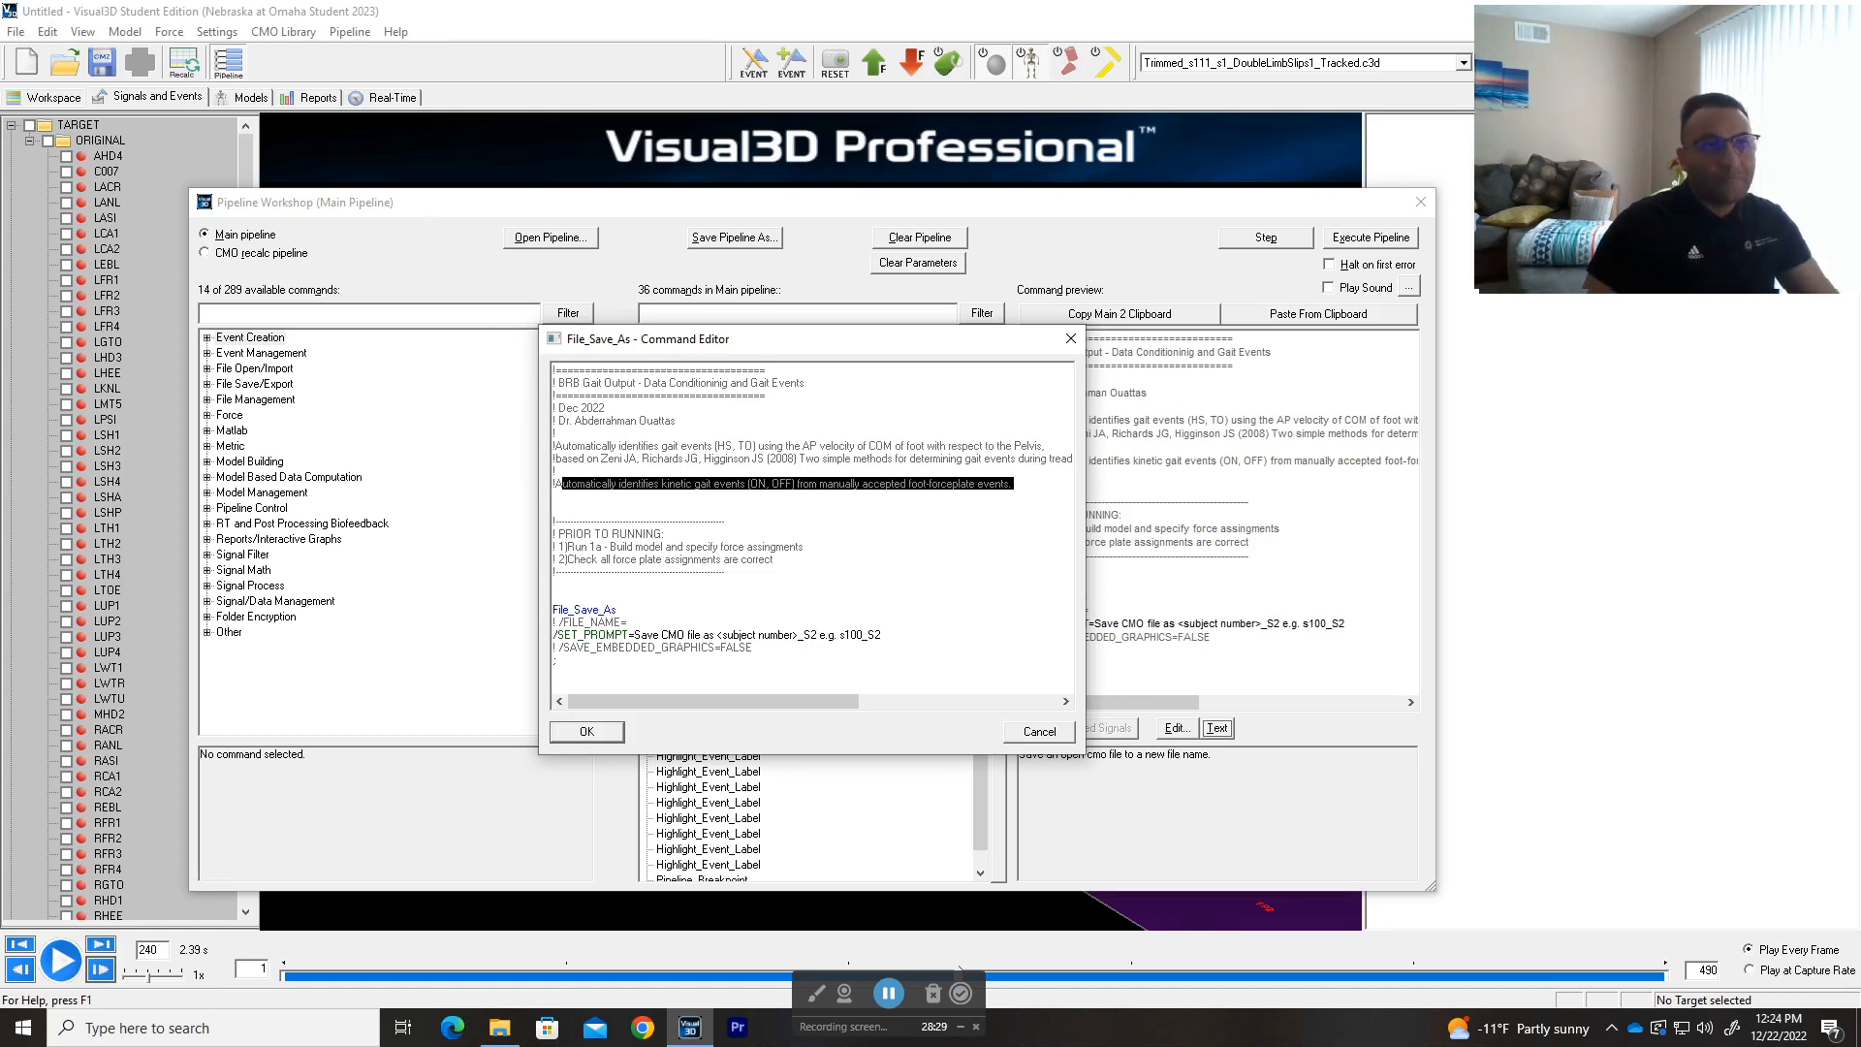
left_click(1040, 732)
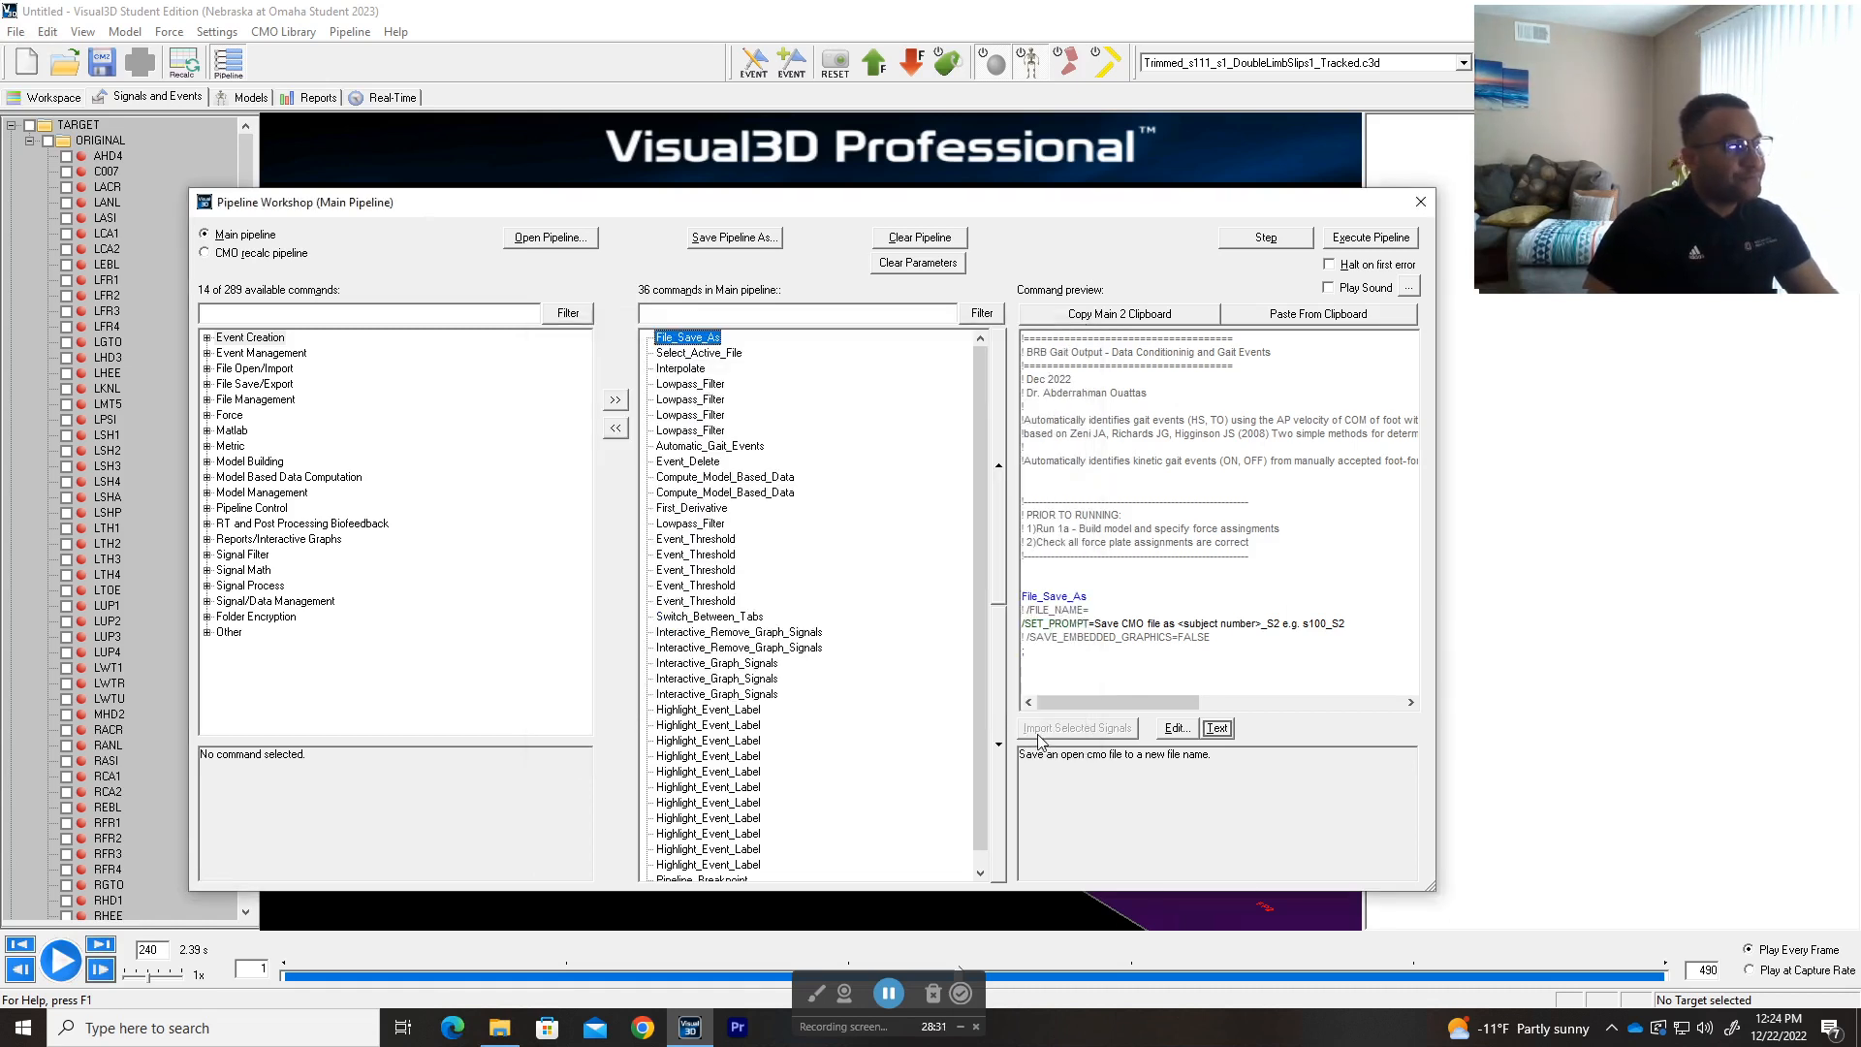
- Review the ALL_FILES value in the Select_Active_File command, and make ALL_FILES the active file in the main window
left_click(710, 355)
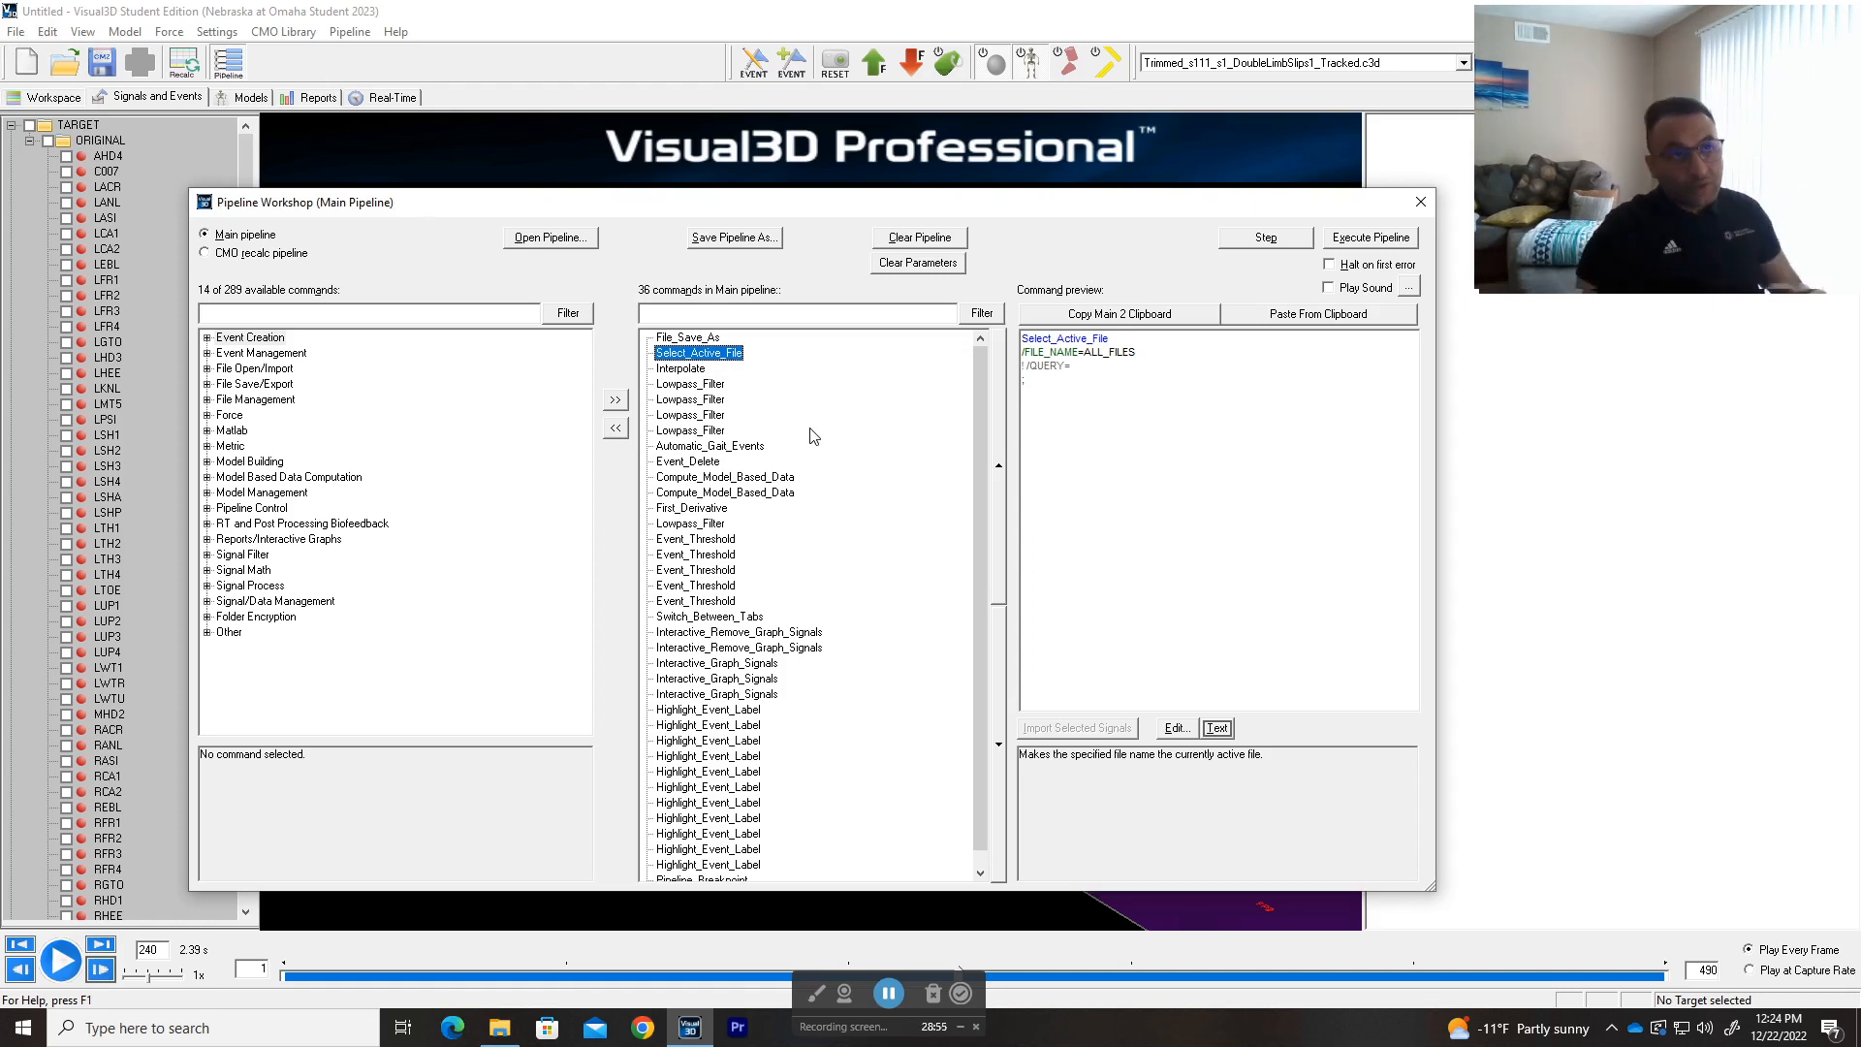
double_click(690, 353)
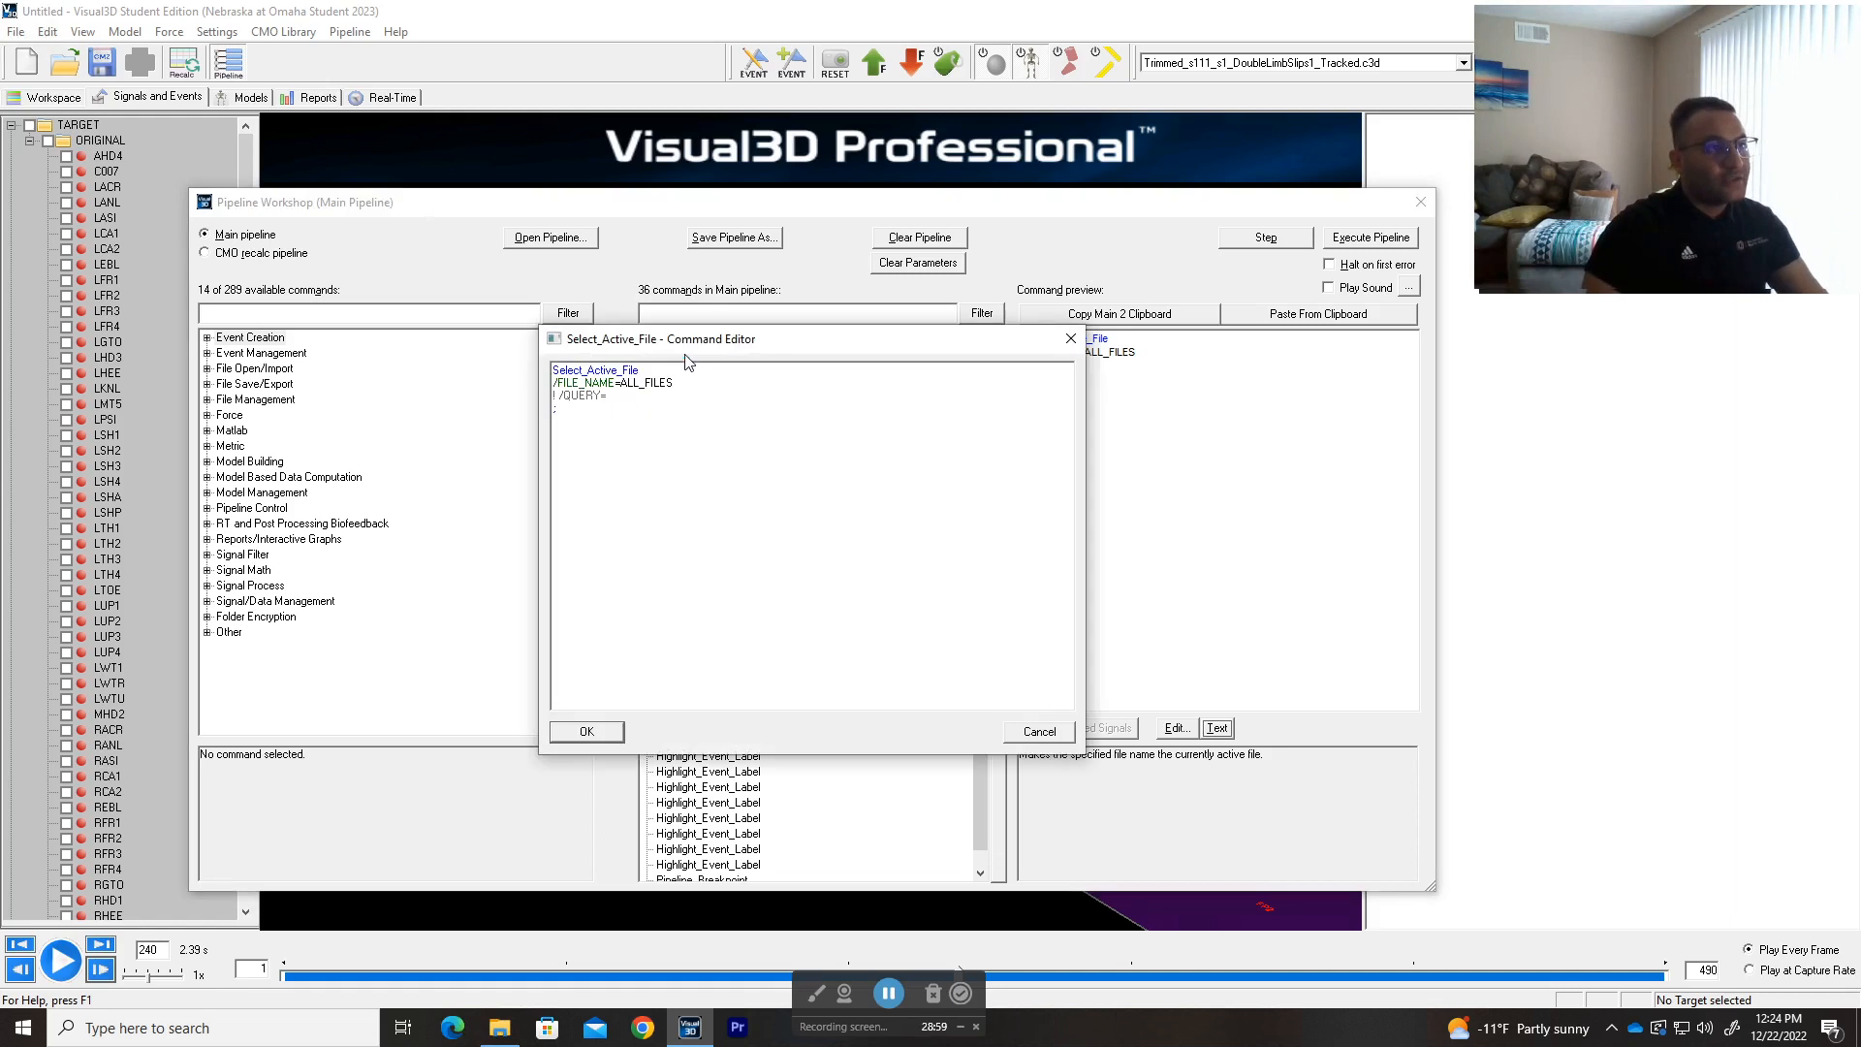
left_click_drag(673, 383, 620, 383)
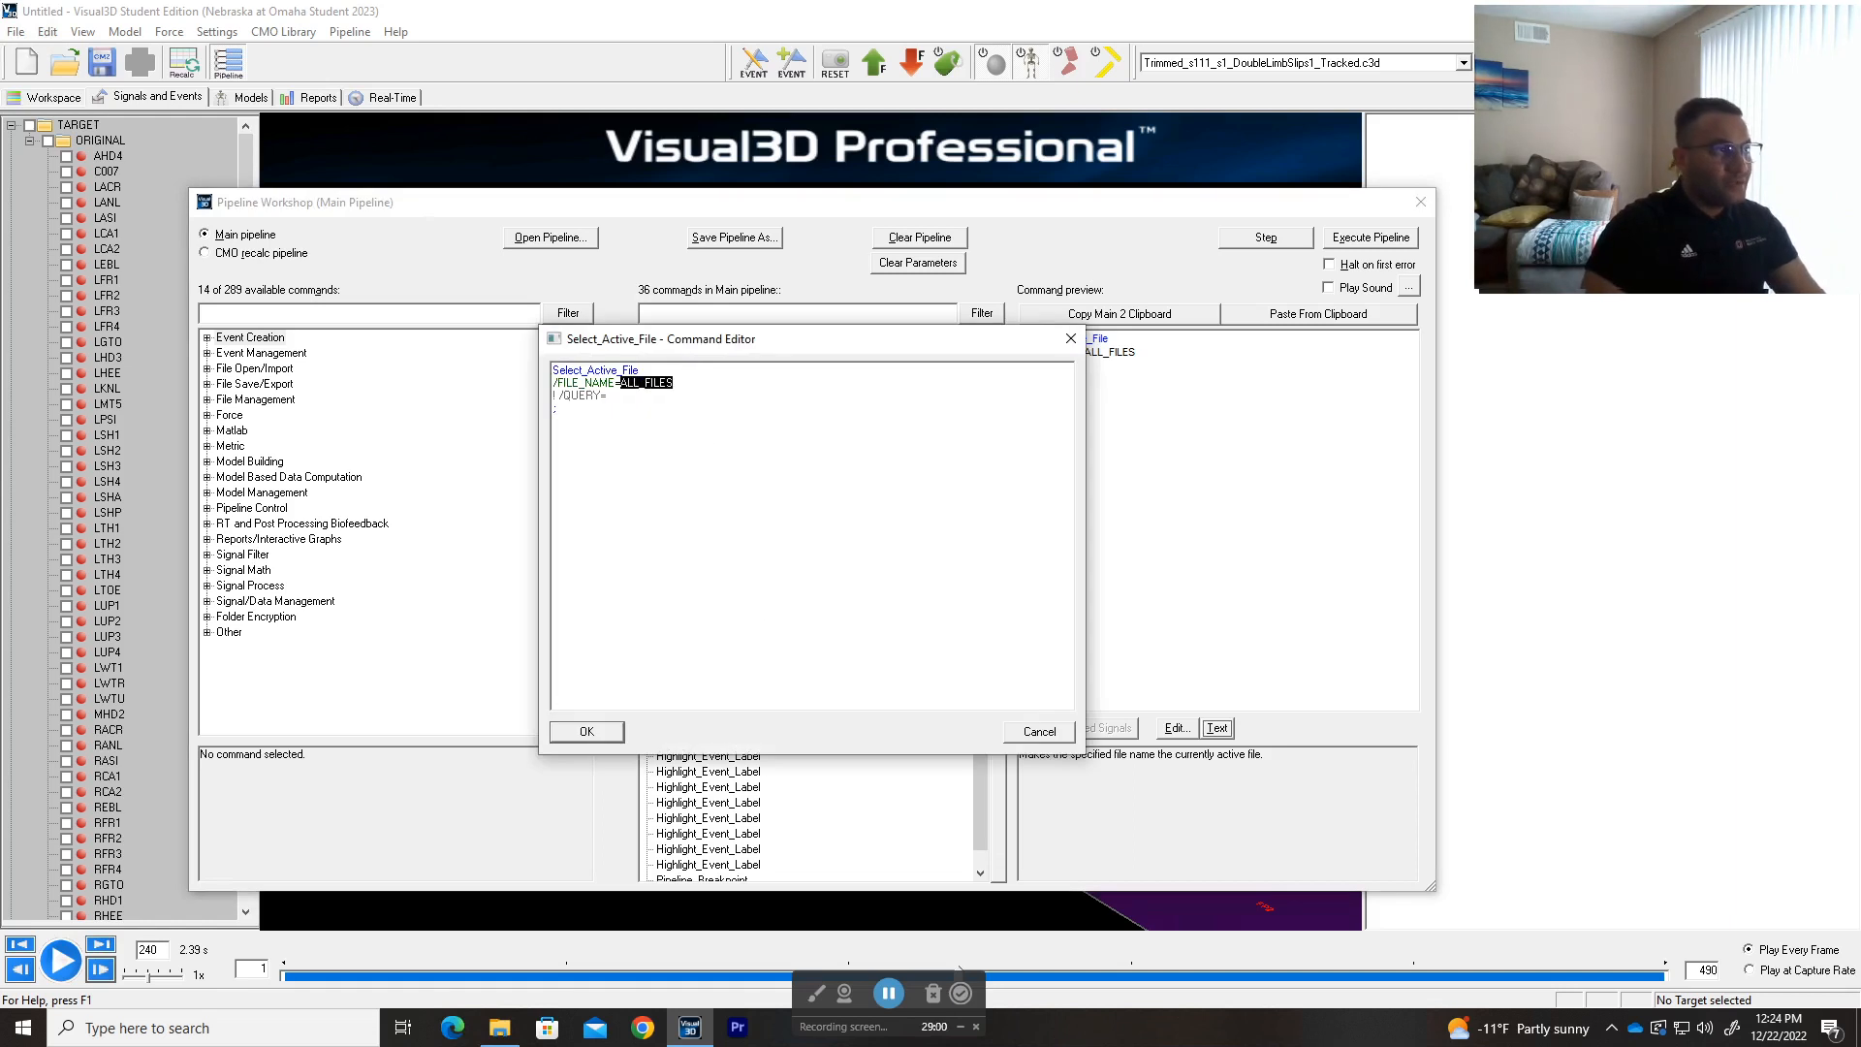
left_click(691, 384)
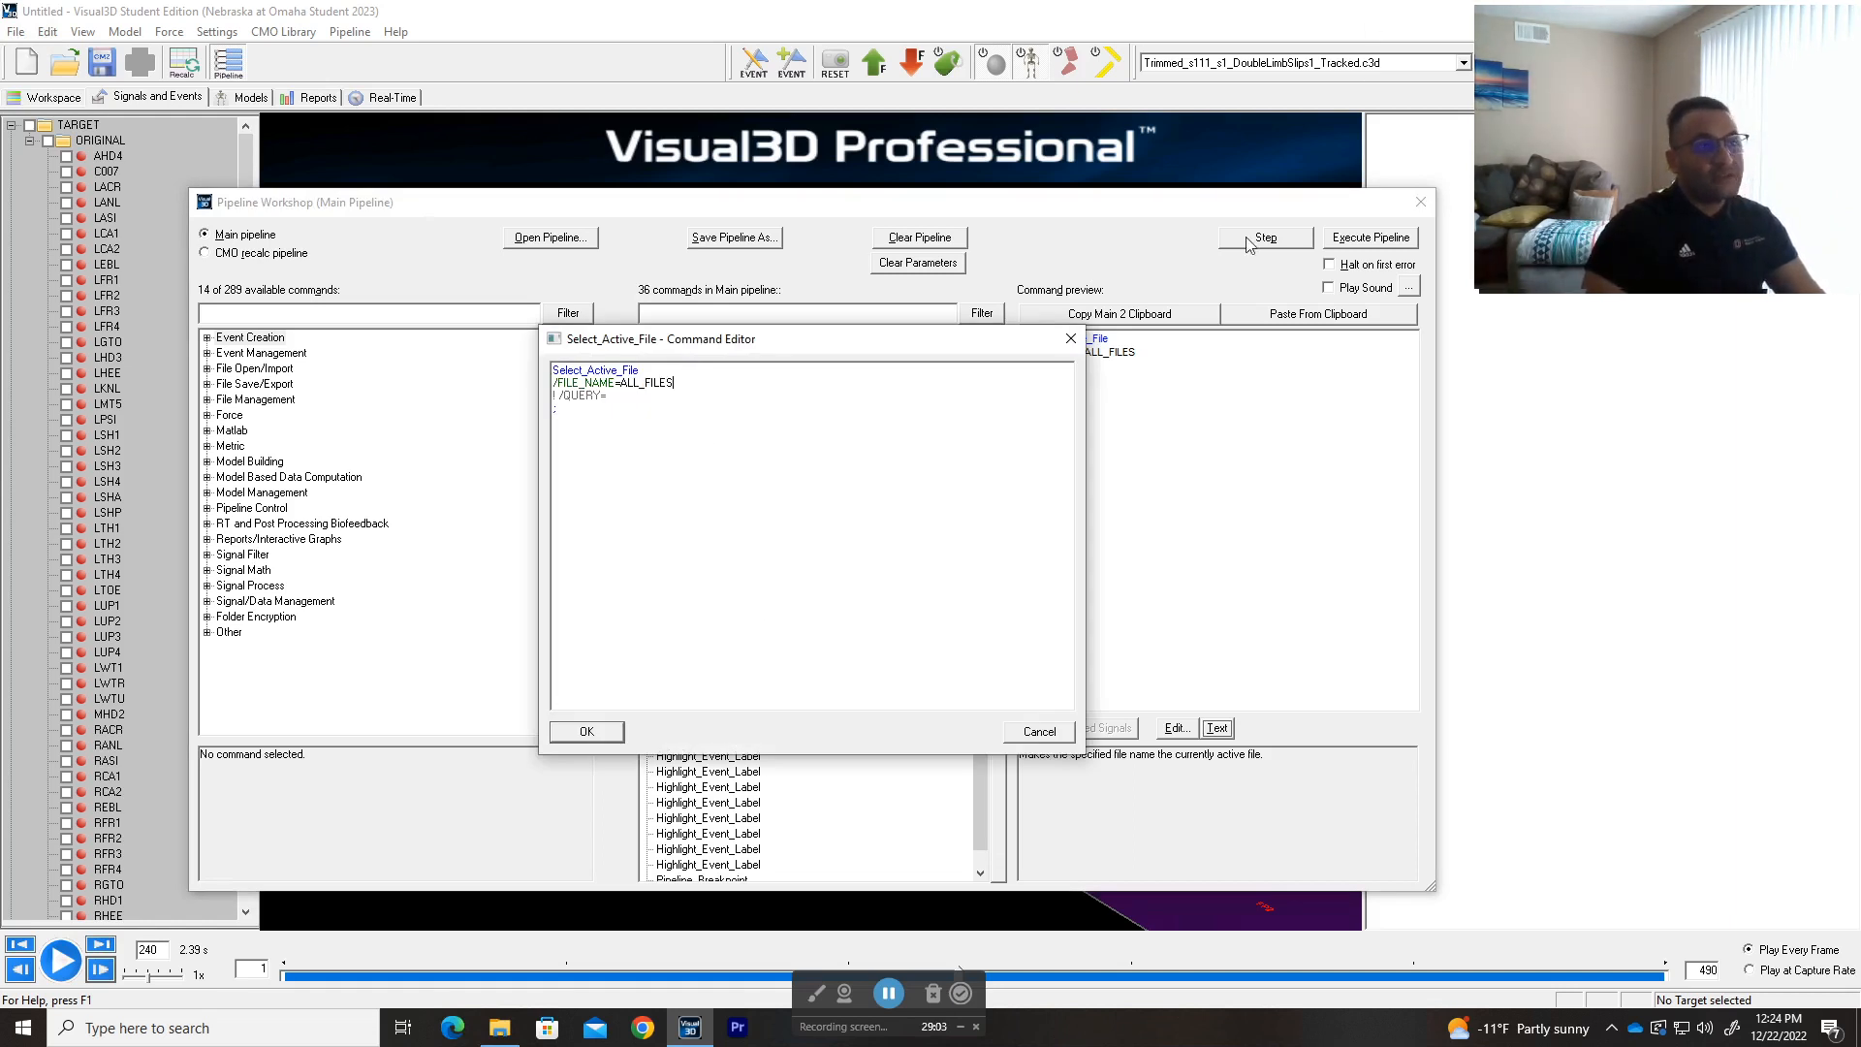
left_click(1070, 339)
left_click(1265, 61)
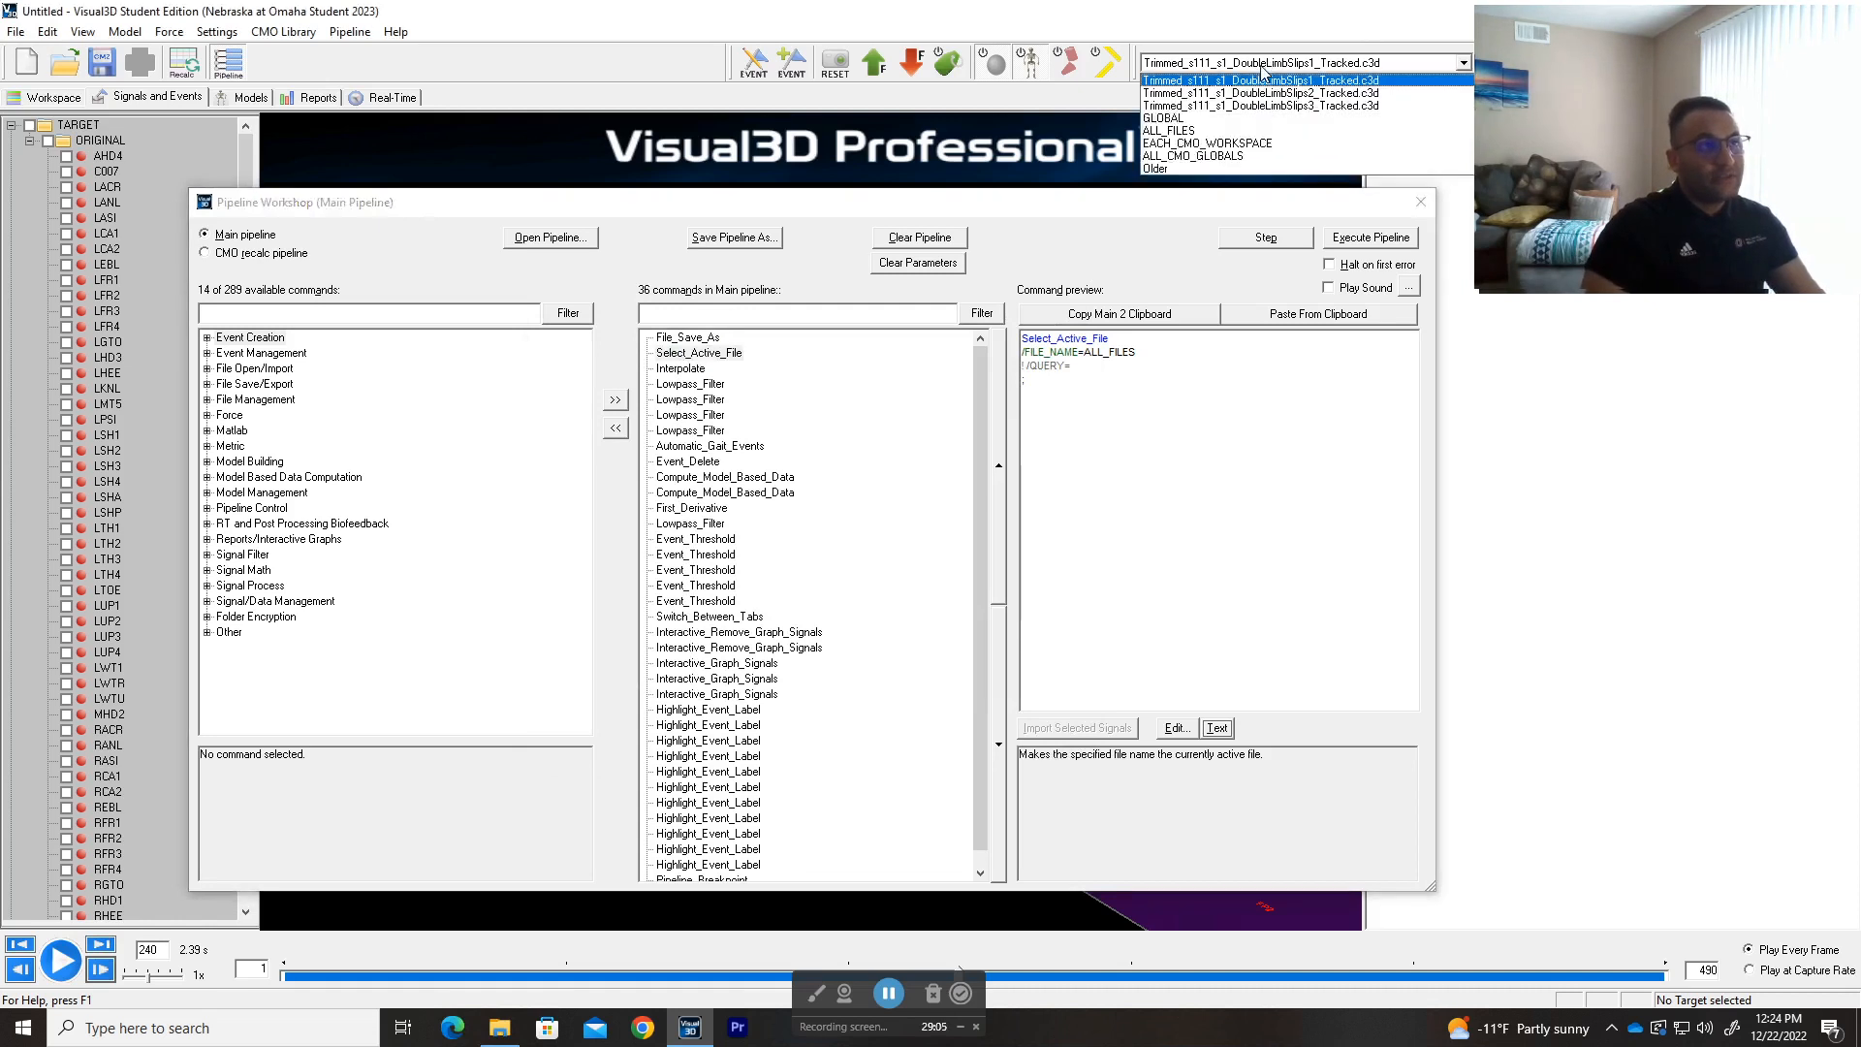
left_click(1227, 147)
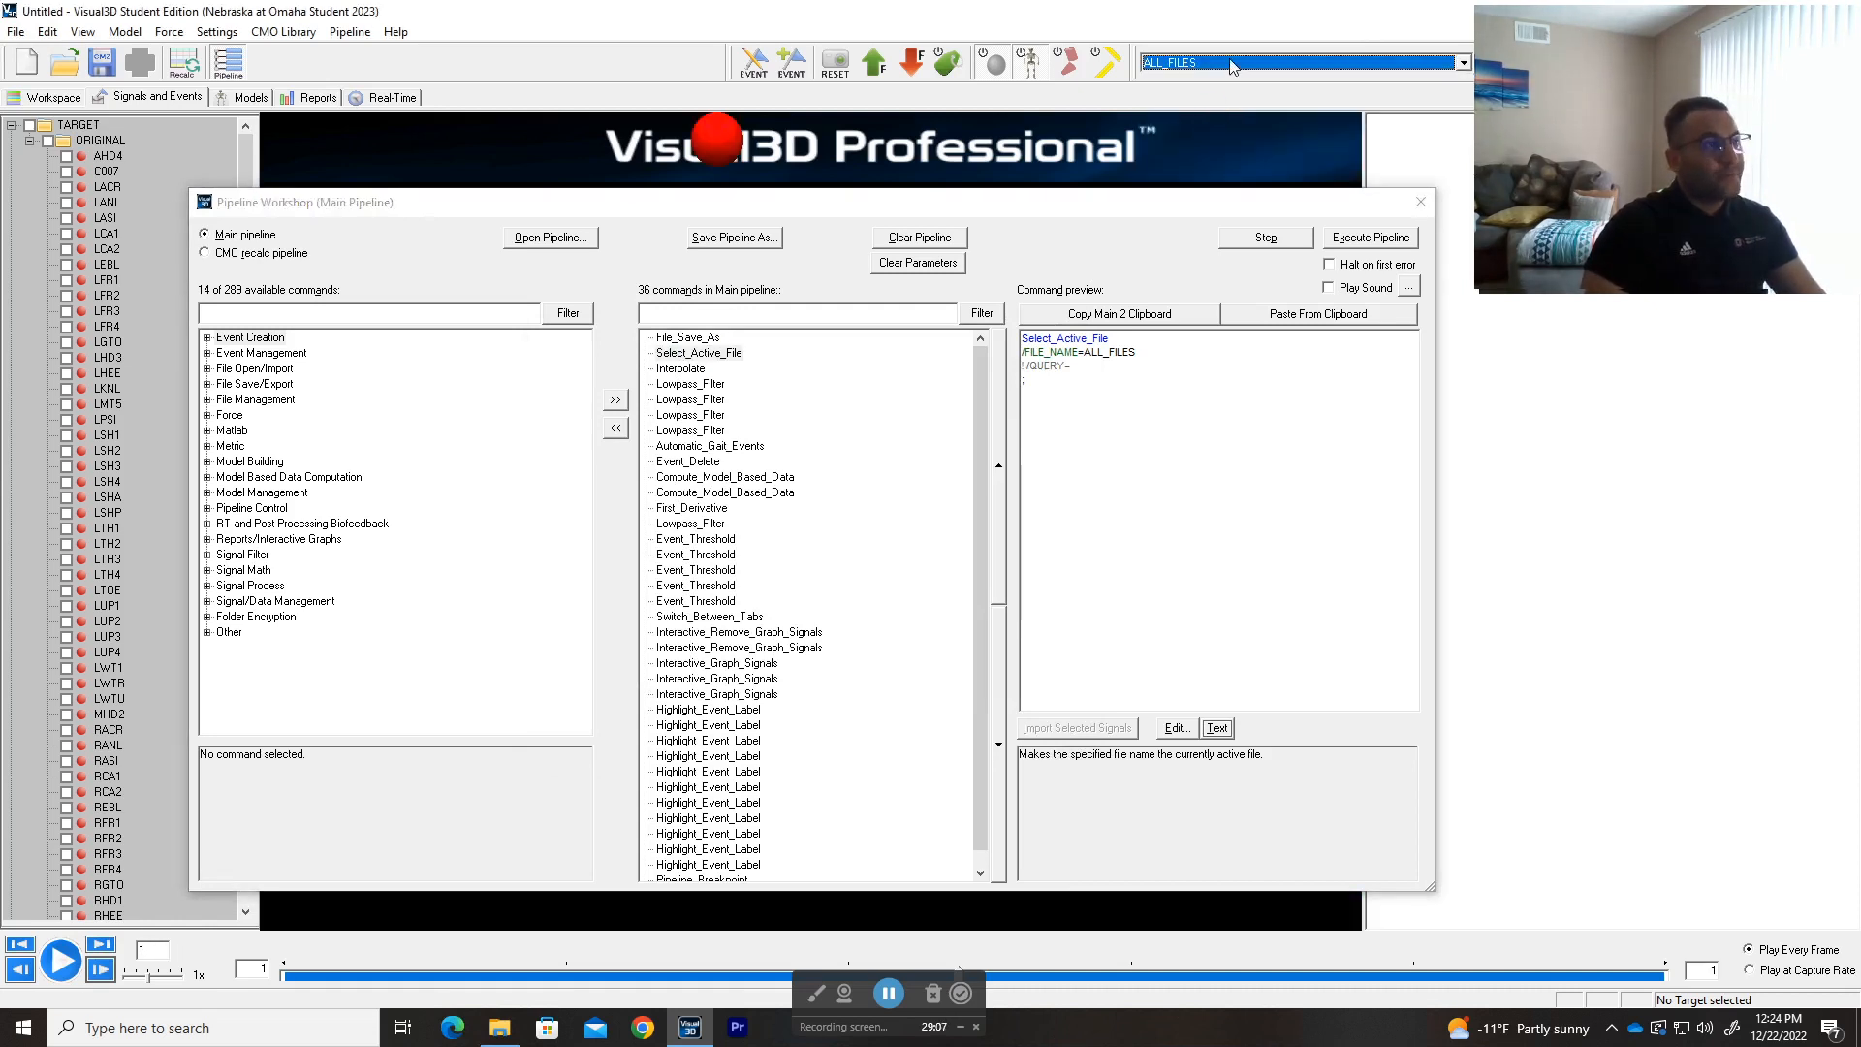
- Set the FILE_NAME parameter of Select_Active_File to Older, and run only that pipeline command
left_click(719, 359)
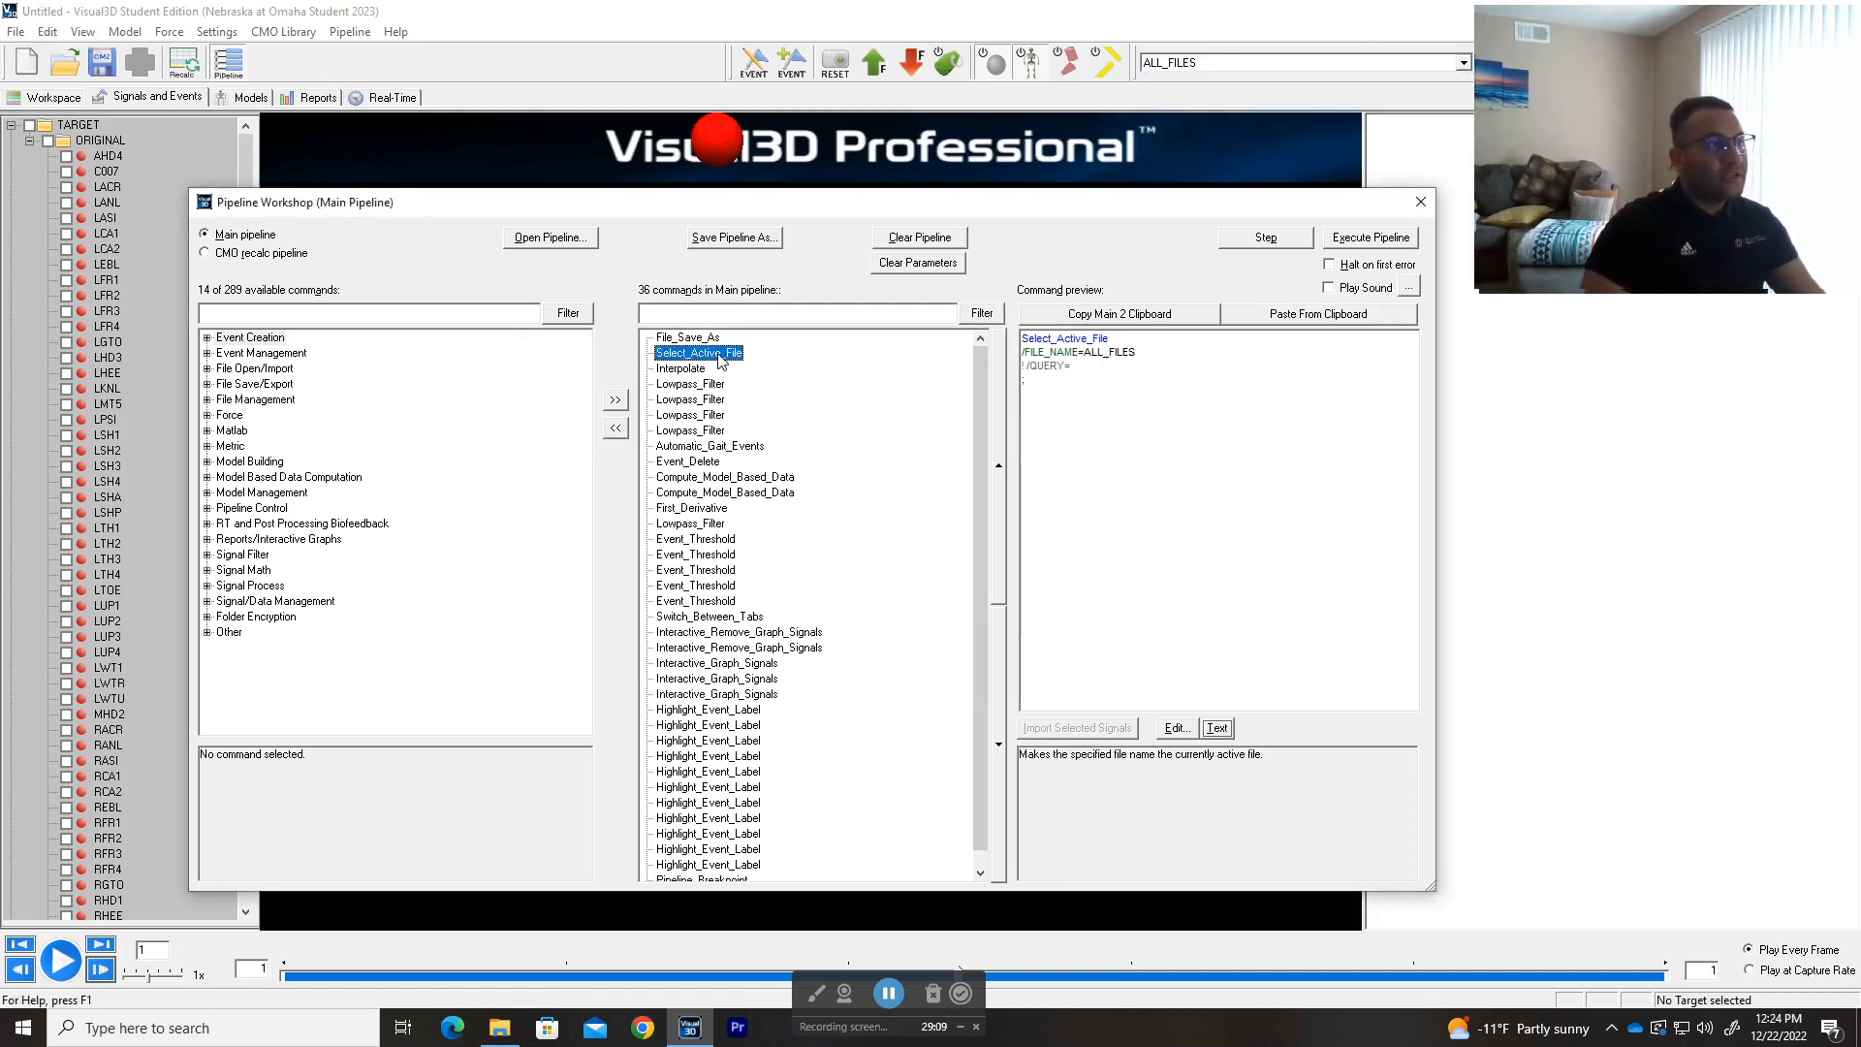
double_click(719, 357)
key("shift+Left")
key("shift+Left")
key("shift+Left")
key("shift+Left")
key("shift+Left")
key("shift+Left")
key("shift+Left")
key("shift+Left")
key("shift+Left")
type("Olde")
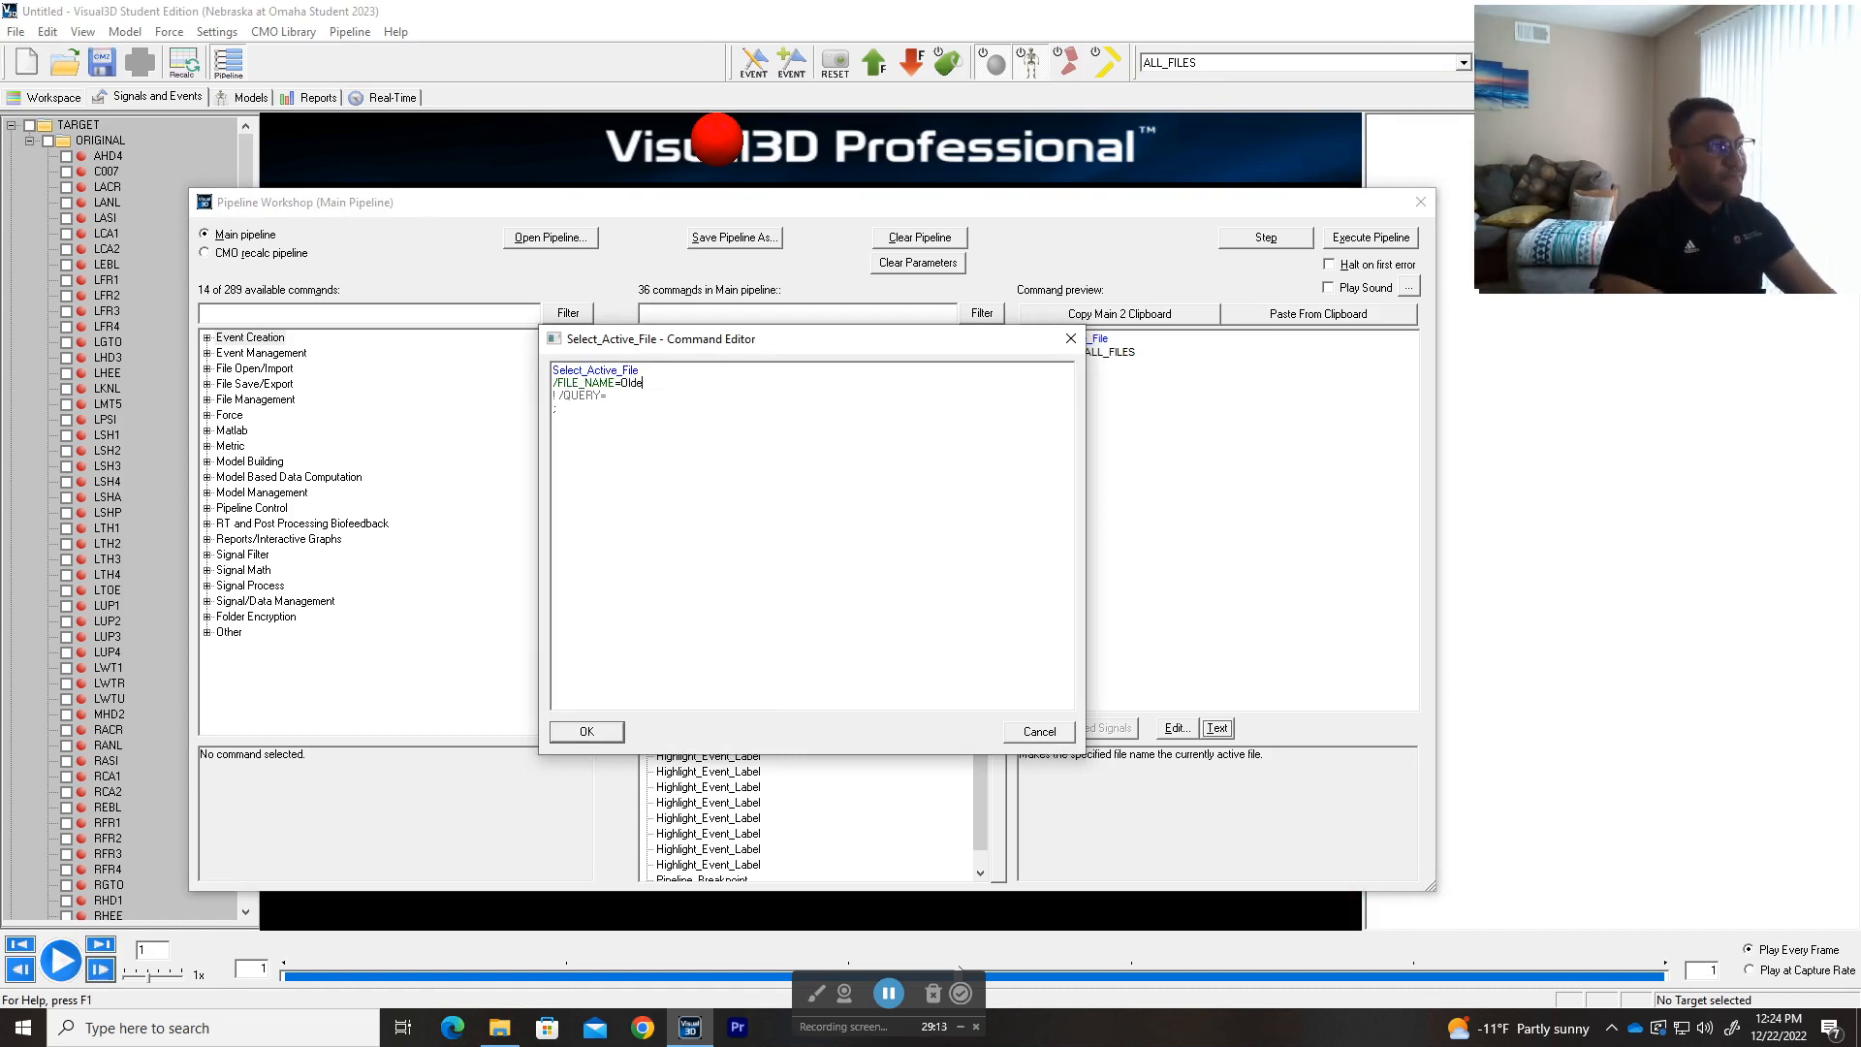
left_click(591, 735)
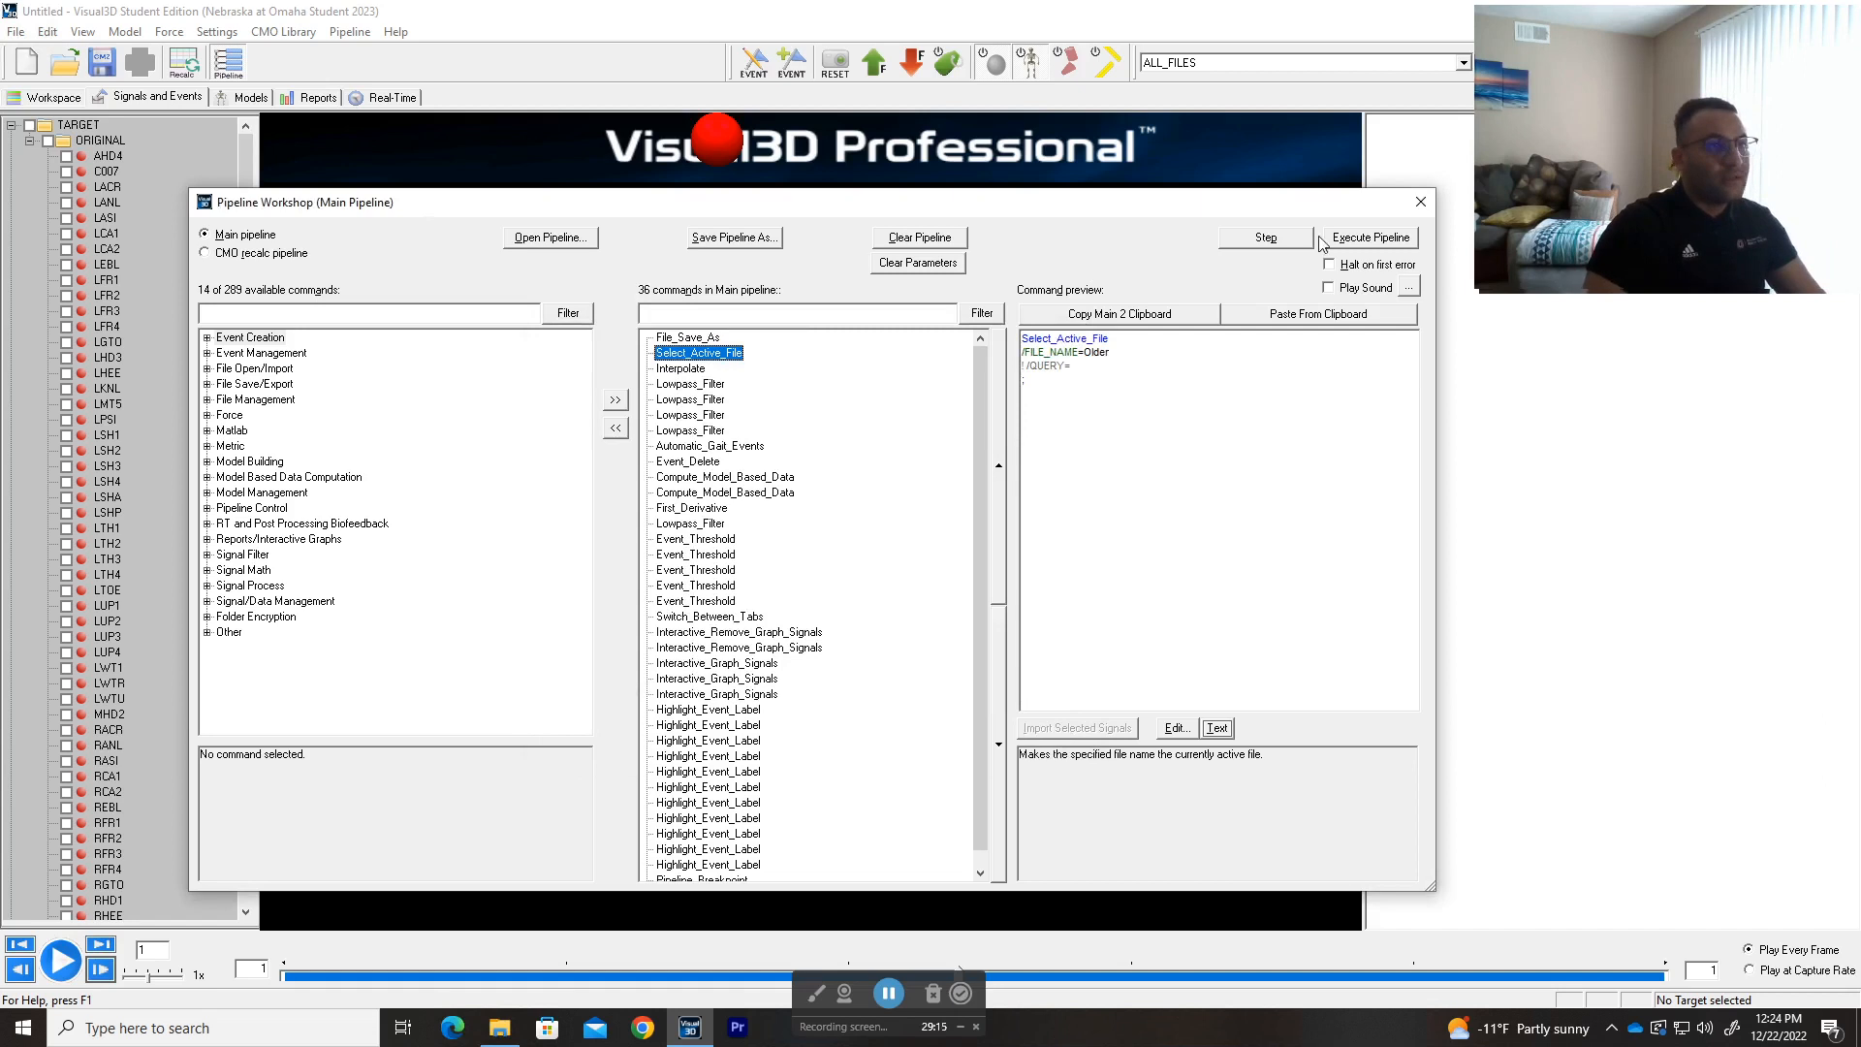
left_click(1267, 240)
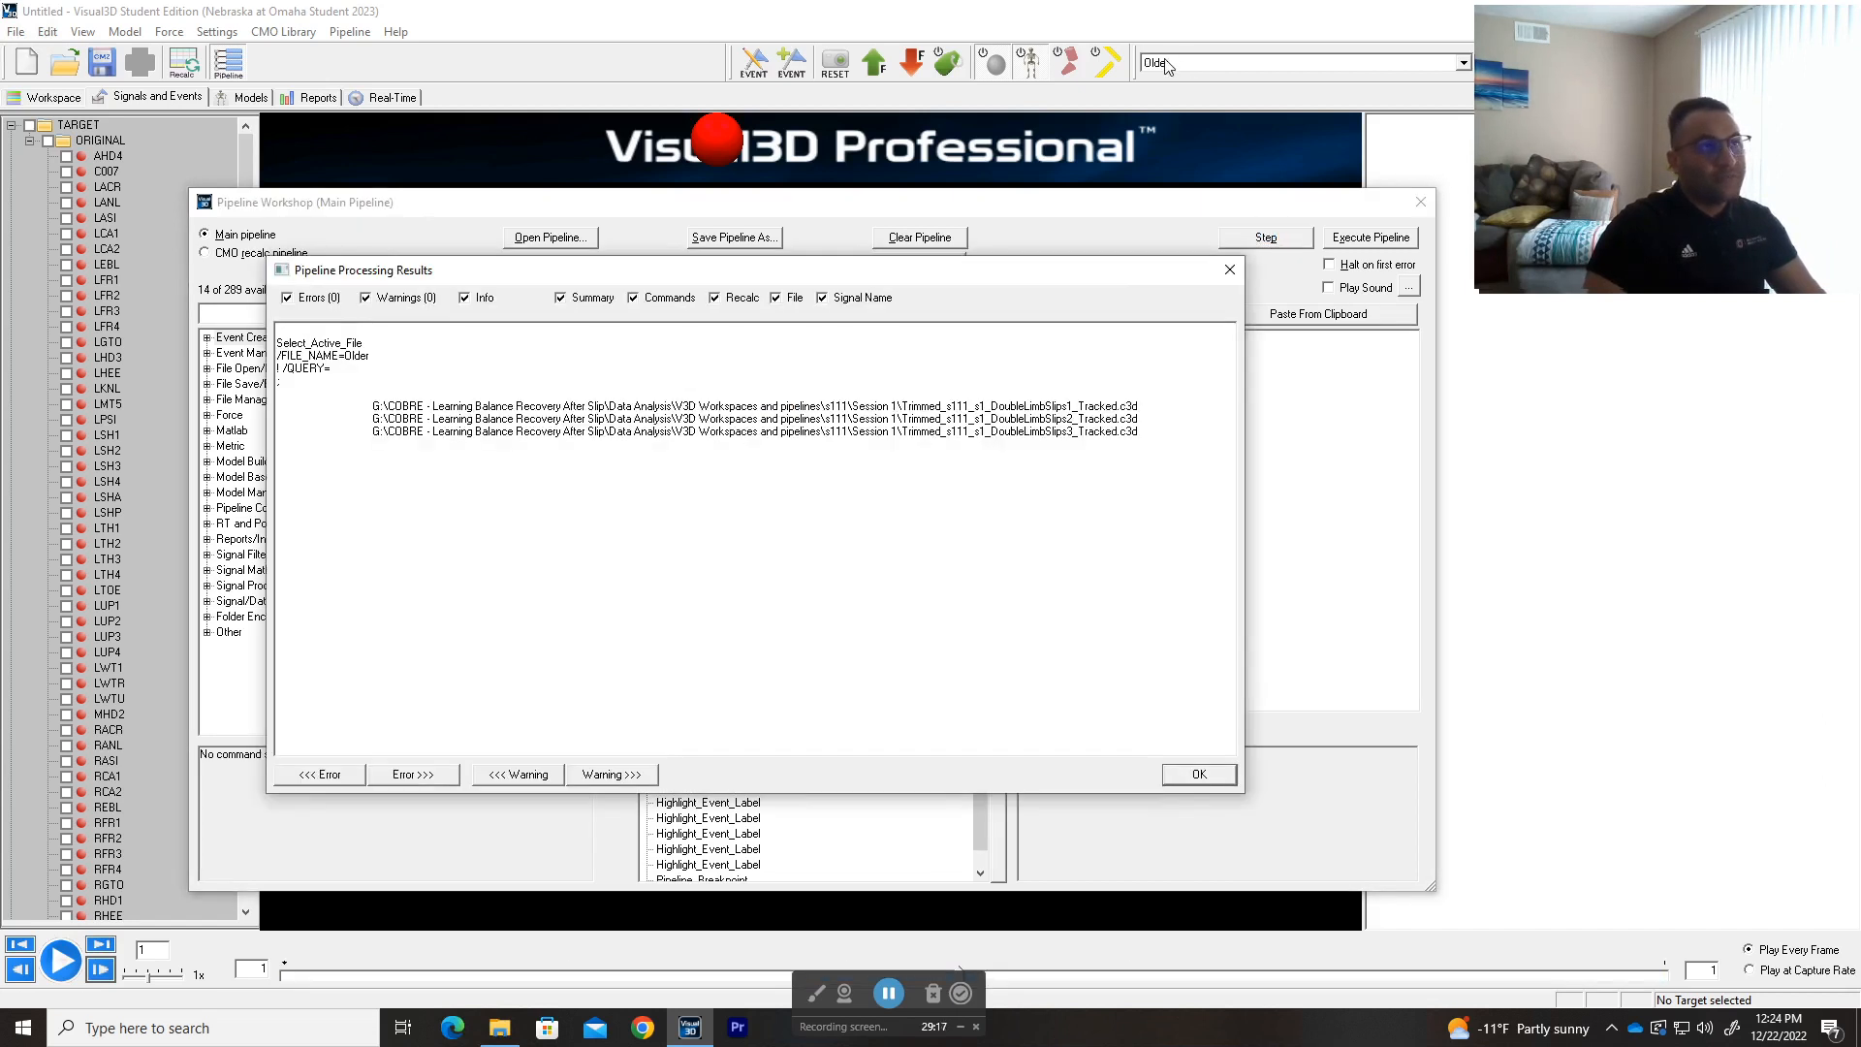
left_click(1195, 773)
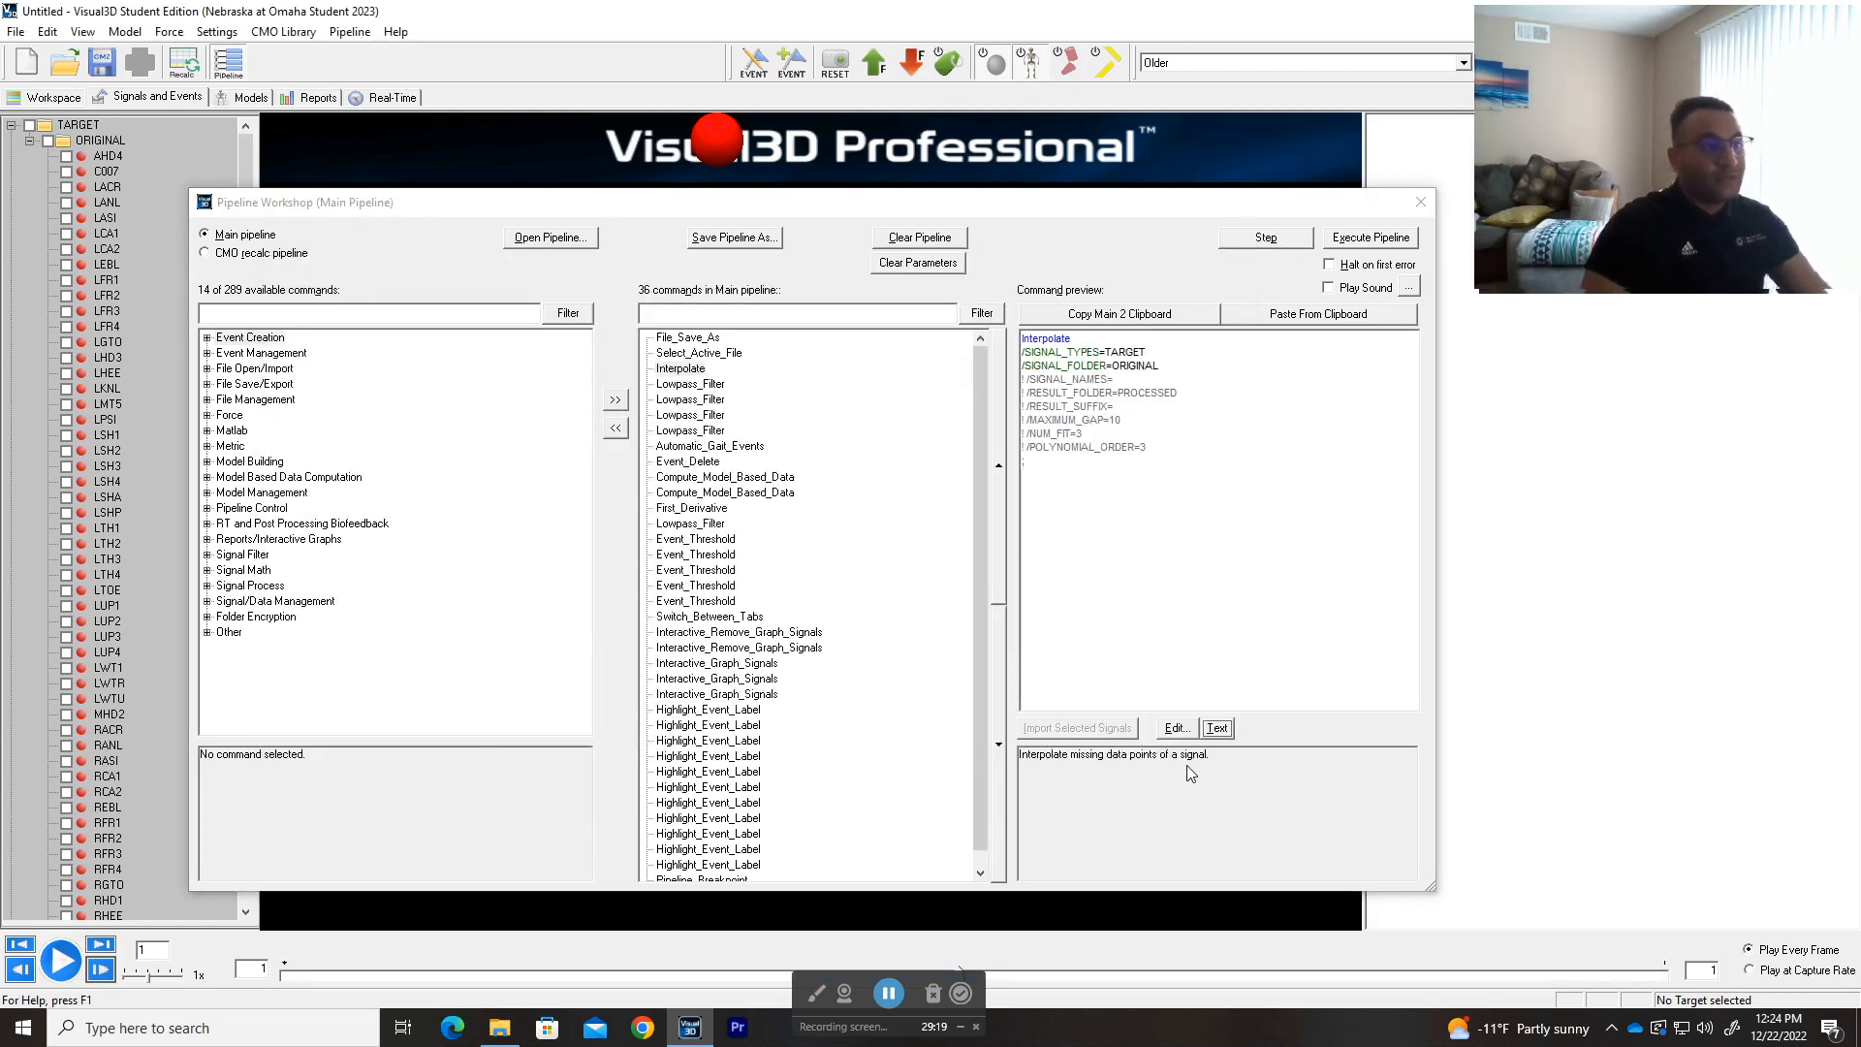
- Reopen the Select_Active_File text, highlight its Older file name value, and close the editor
double_click(675, 355)
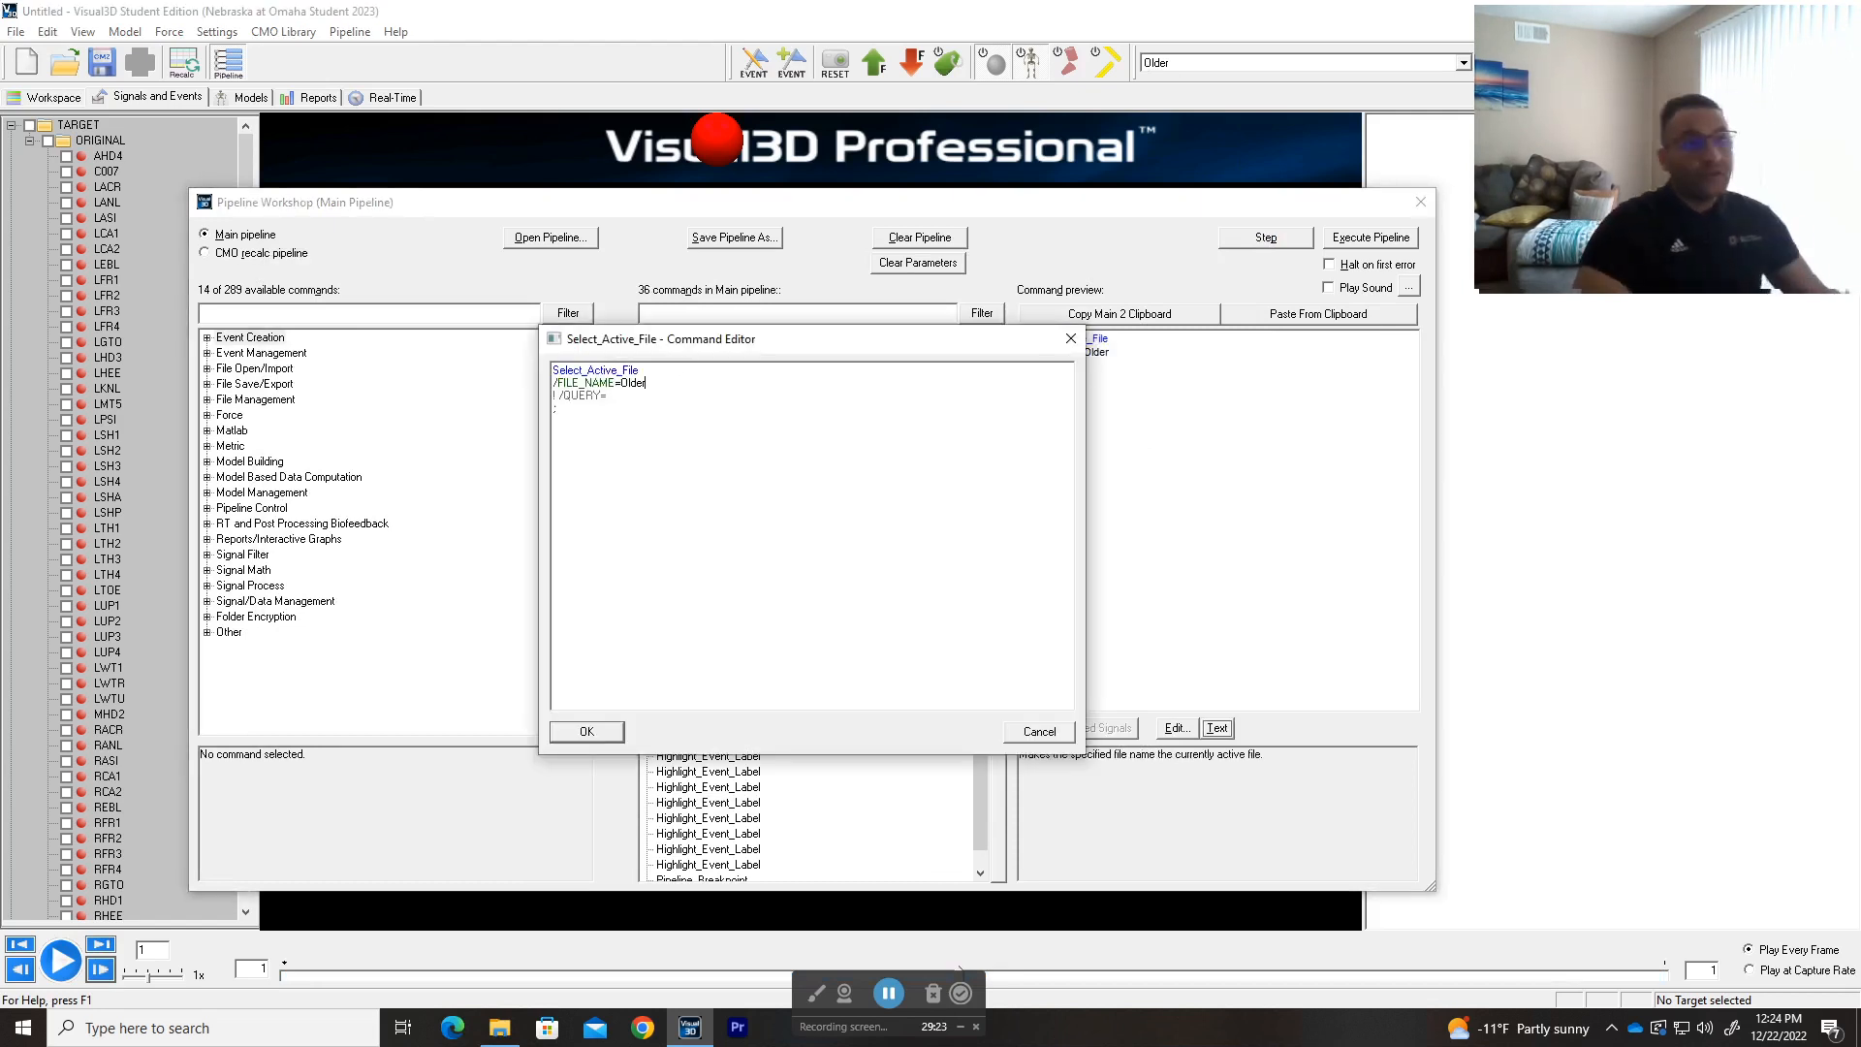
key("ctrl+shift+Left")
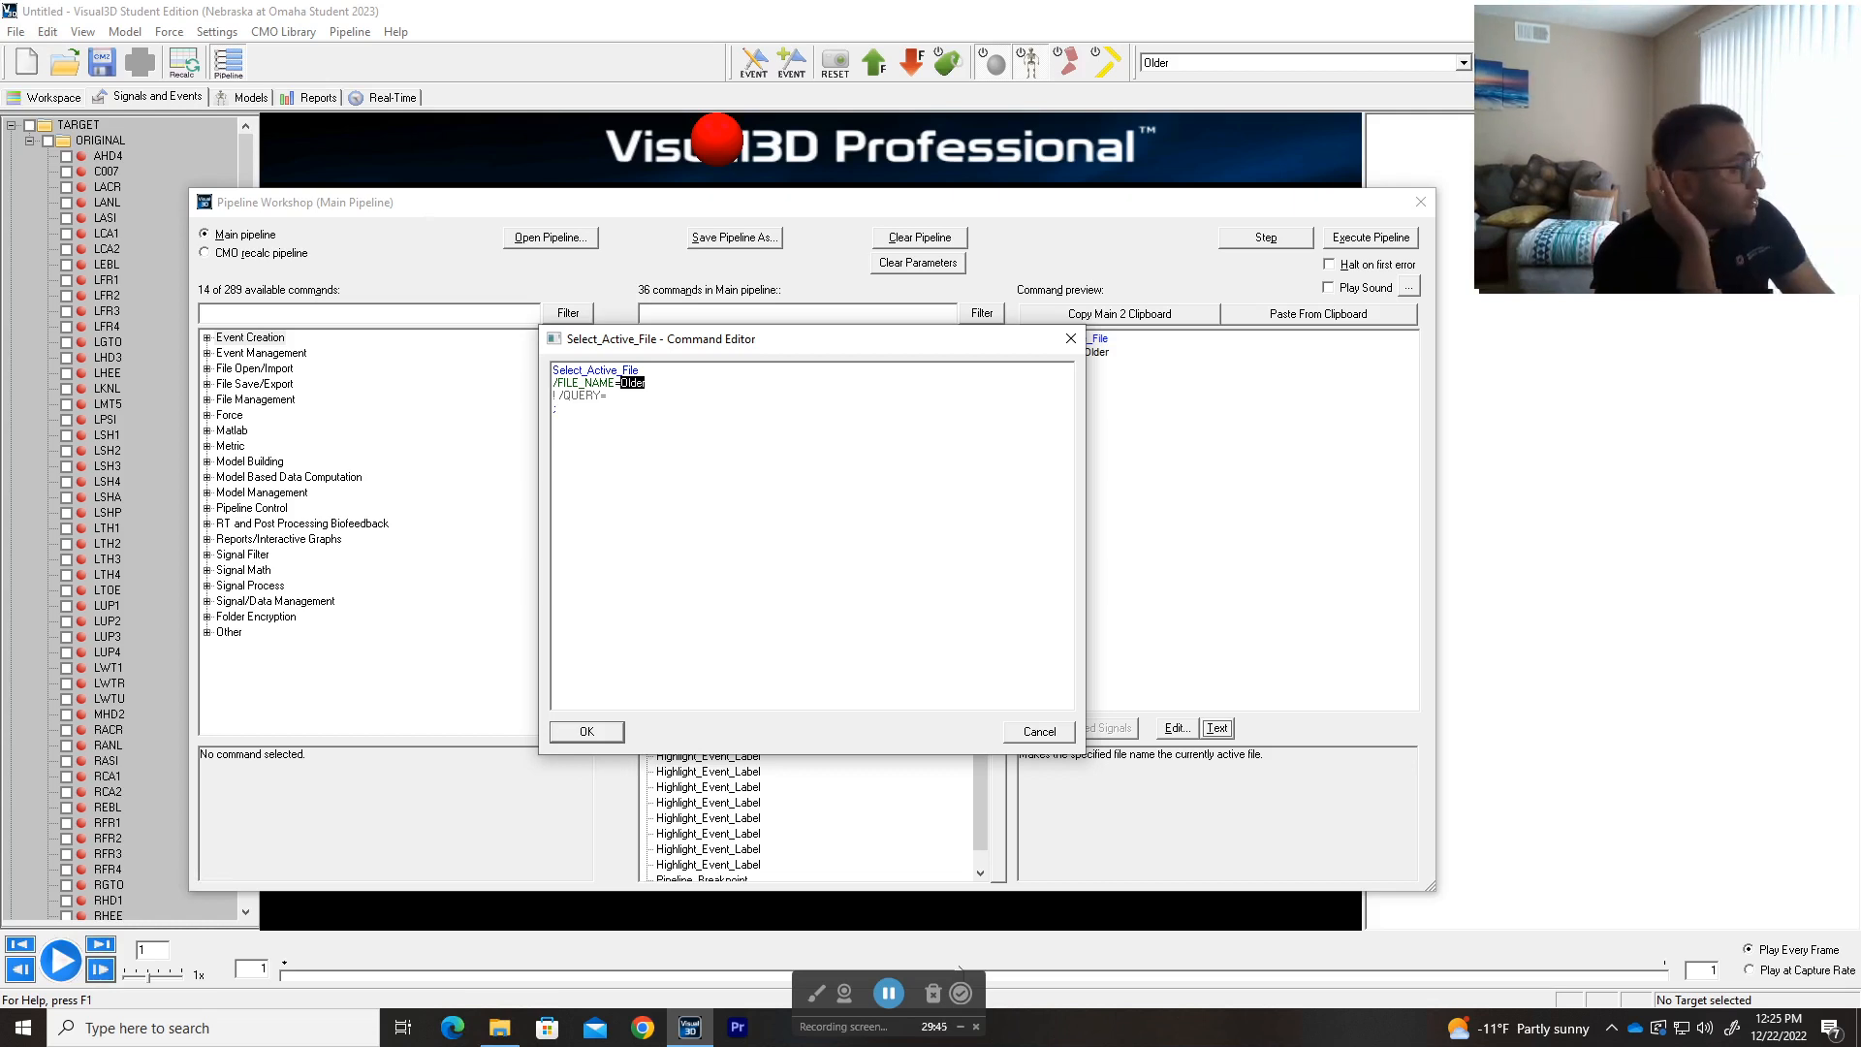
key("Return")
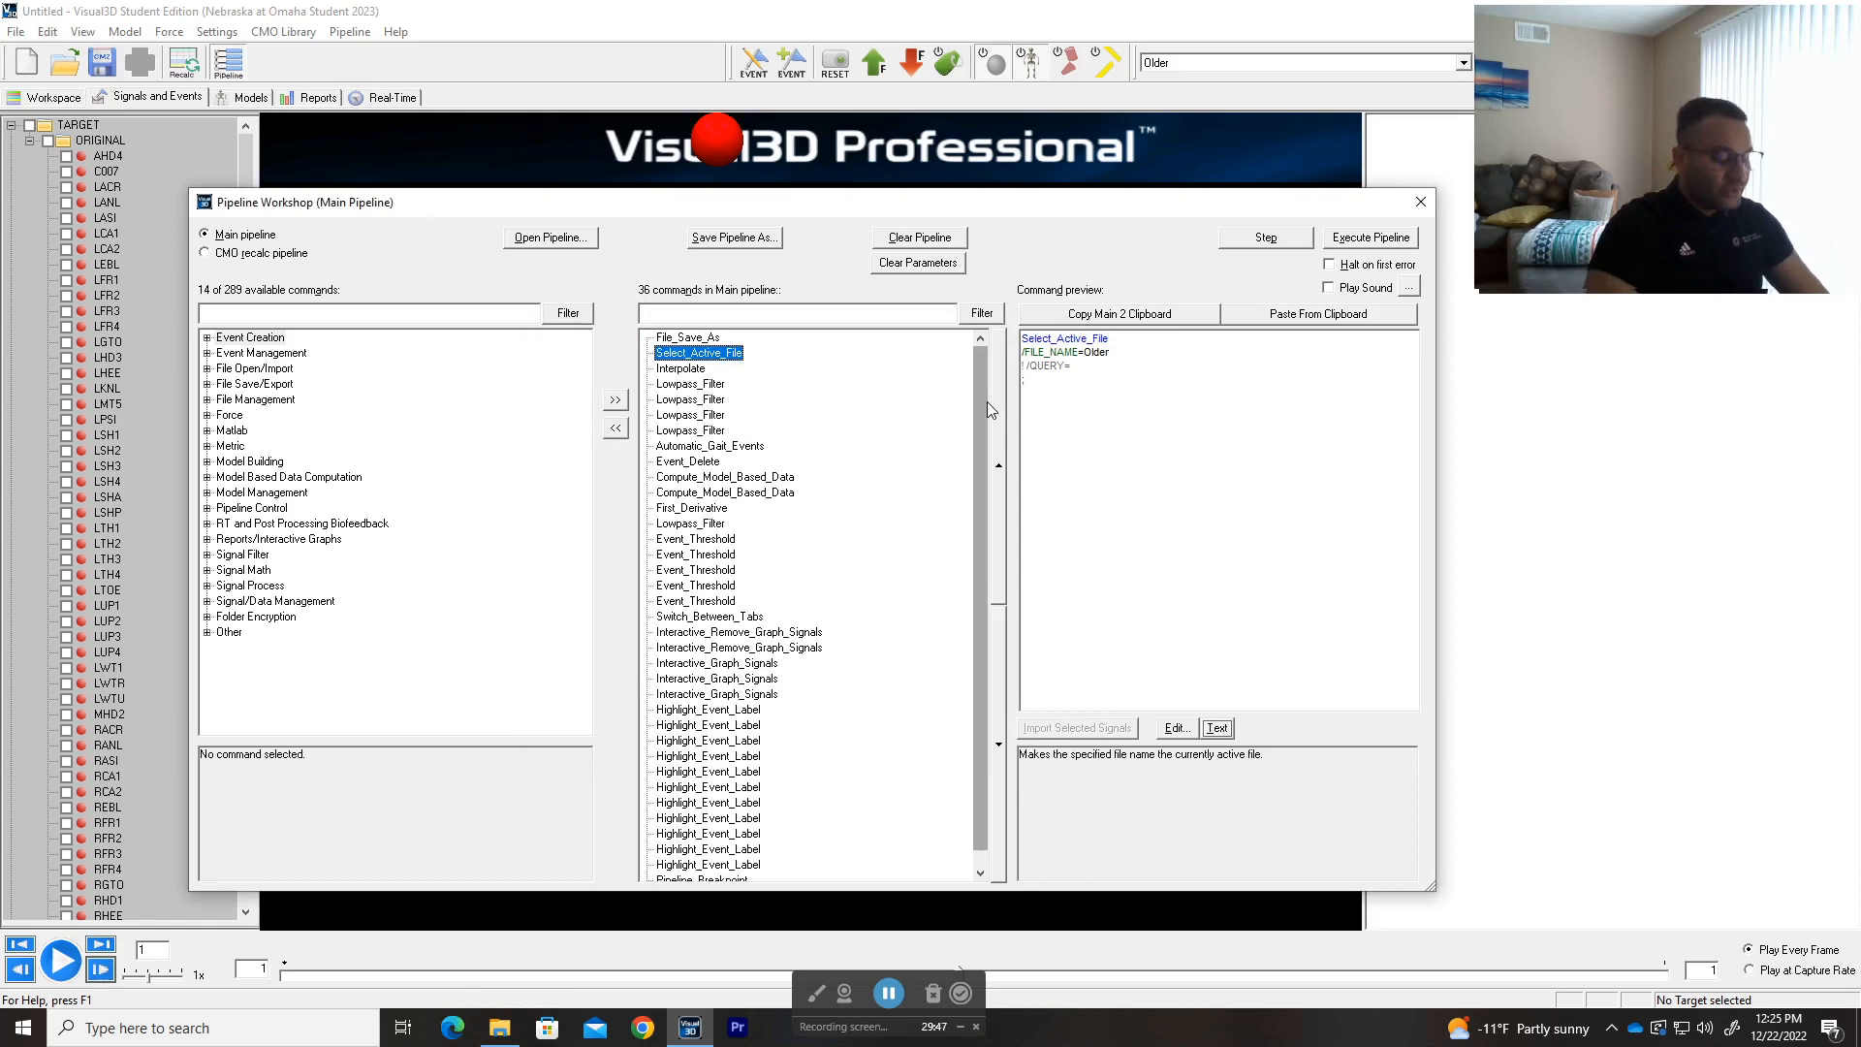
- View the motion files and their Older tag in the Workspace, with the Pipeline Workshop reopened below them
left_click(1421, 202)
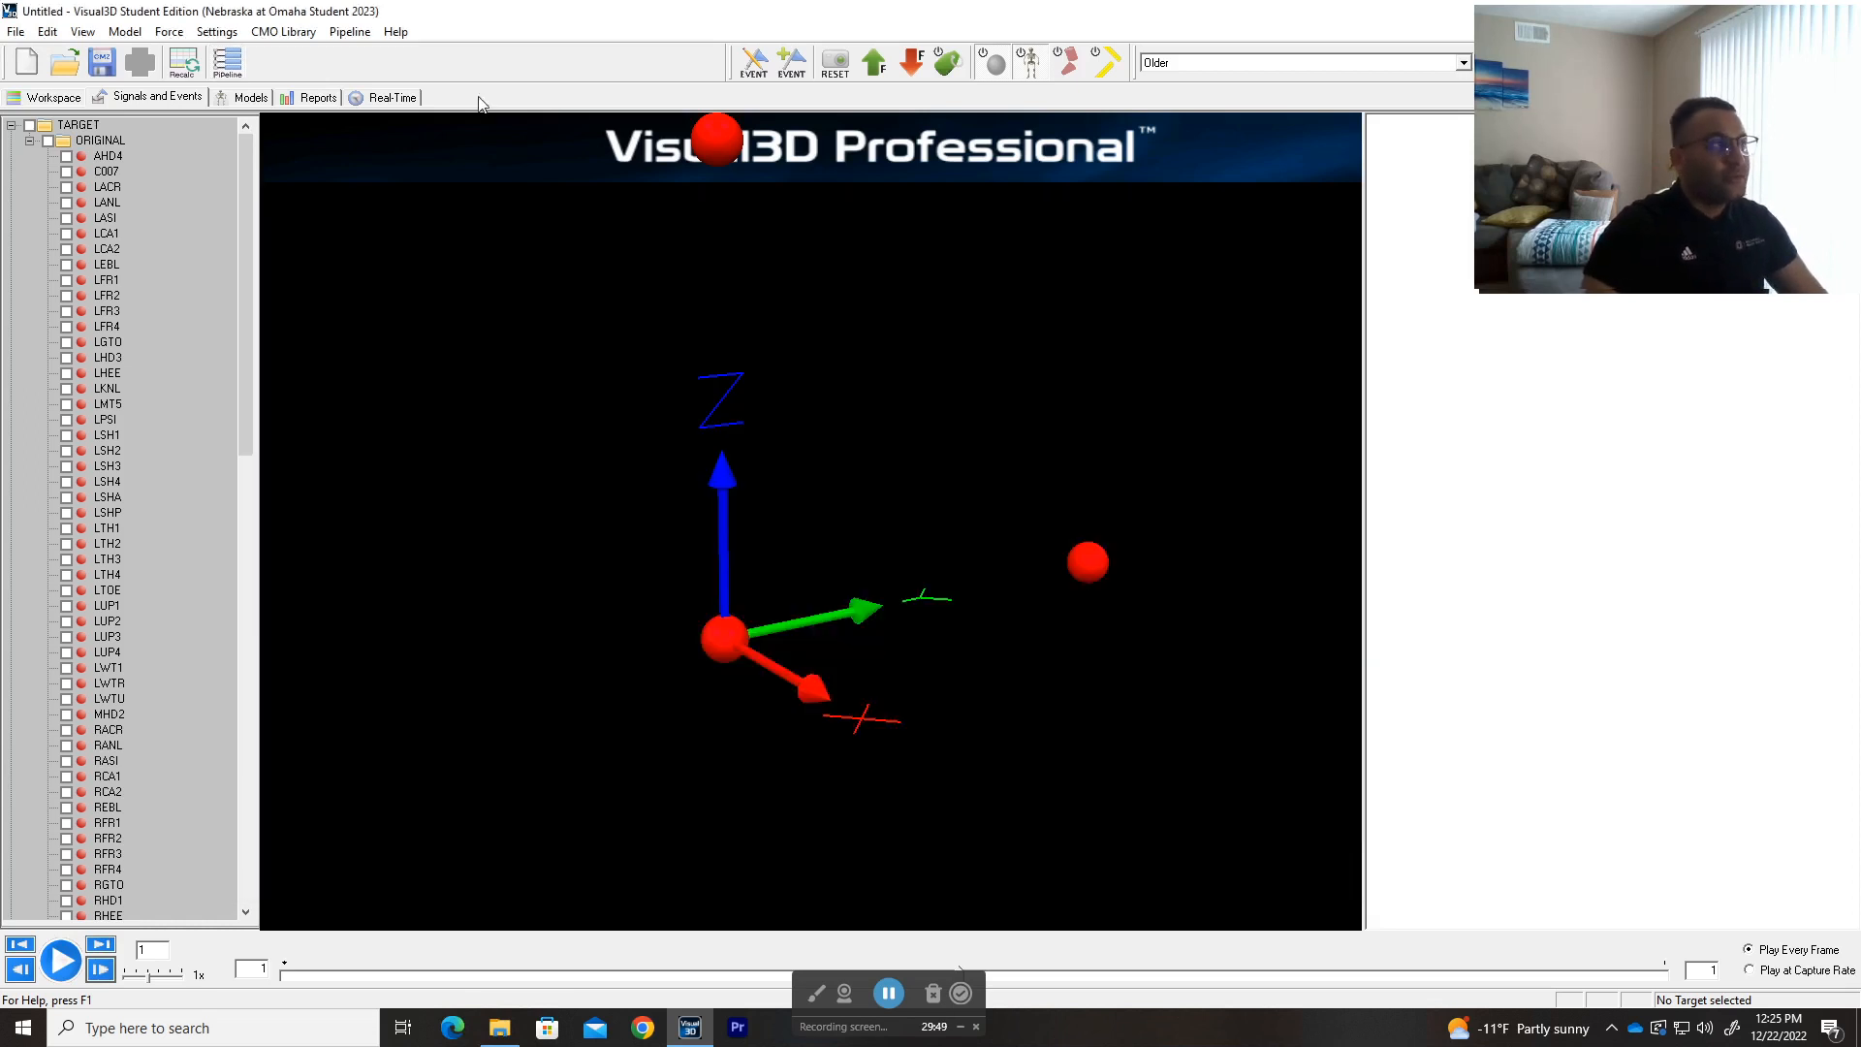
left_click(51, 99)
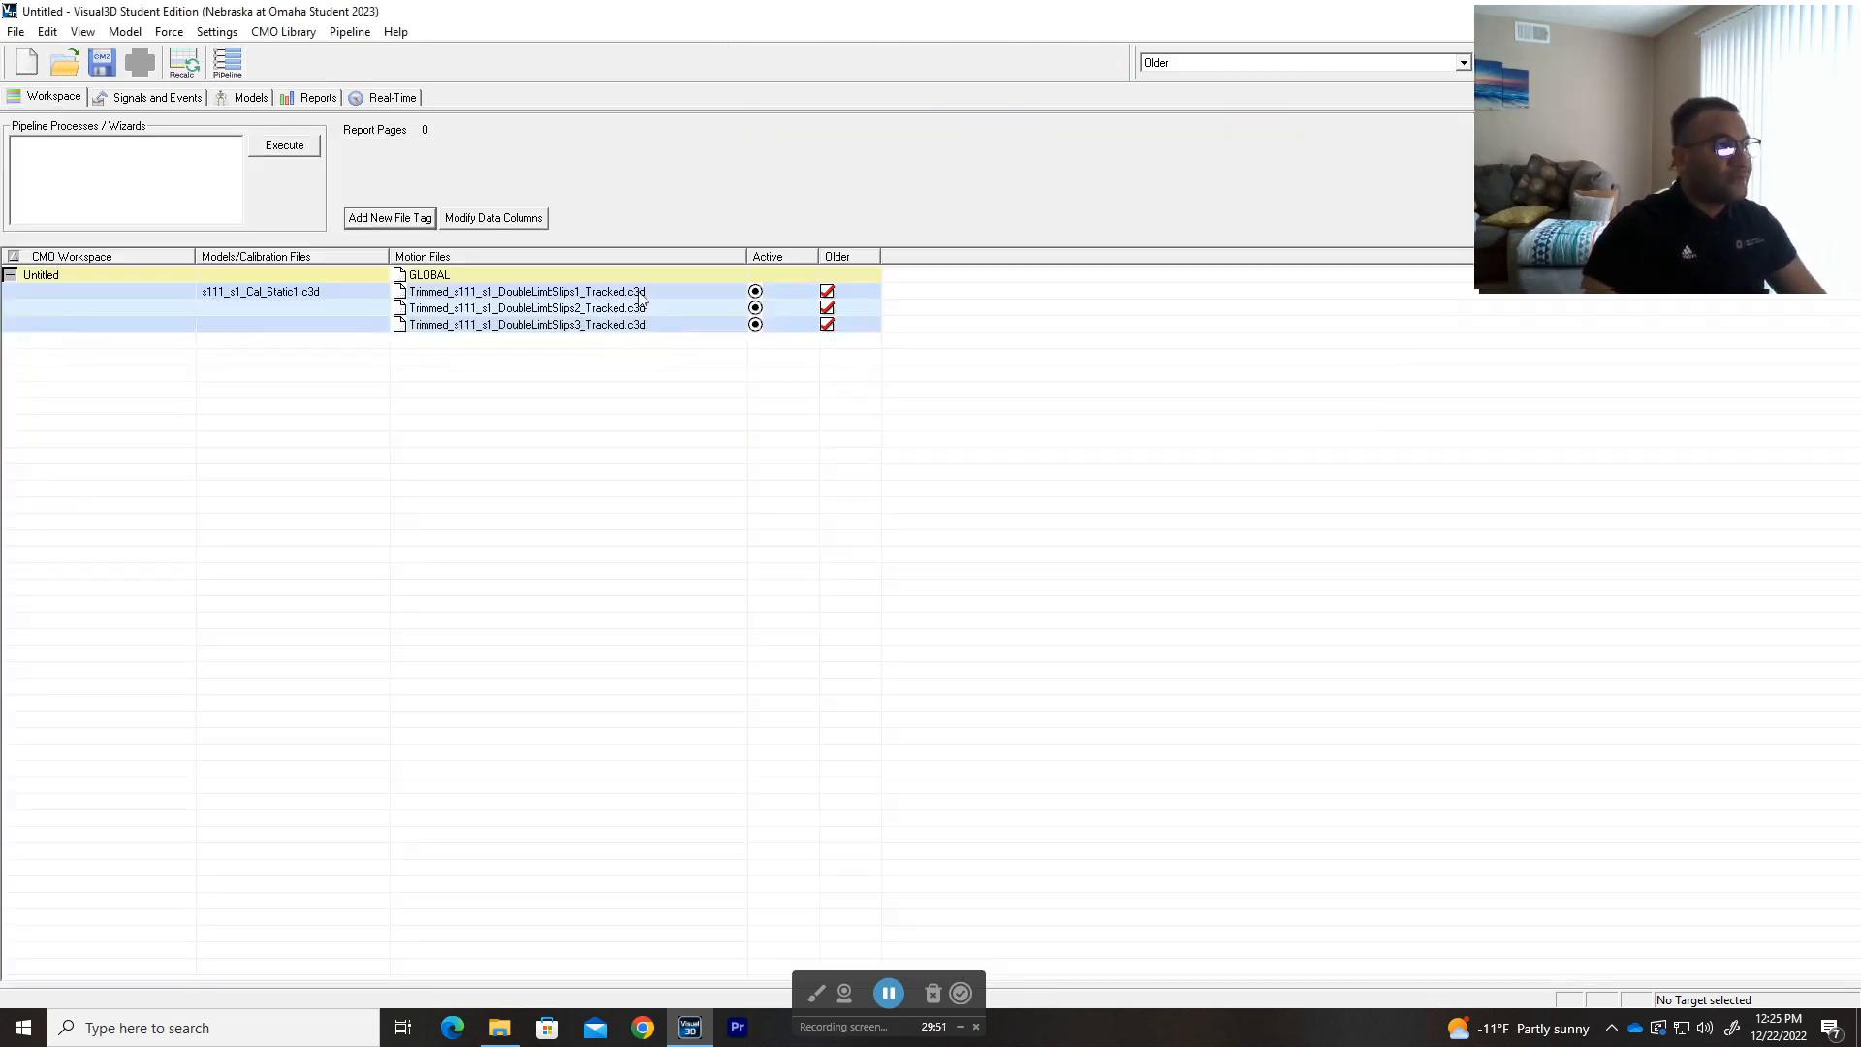
left_click(231, 72)
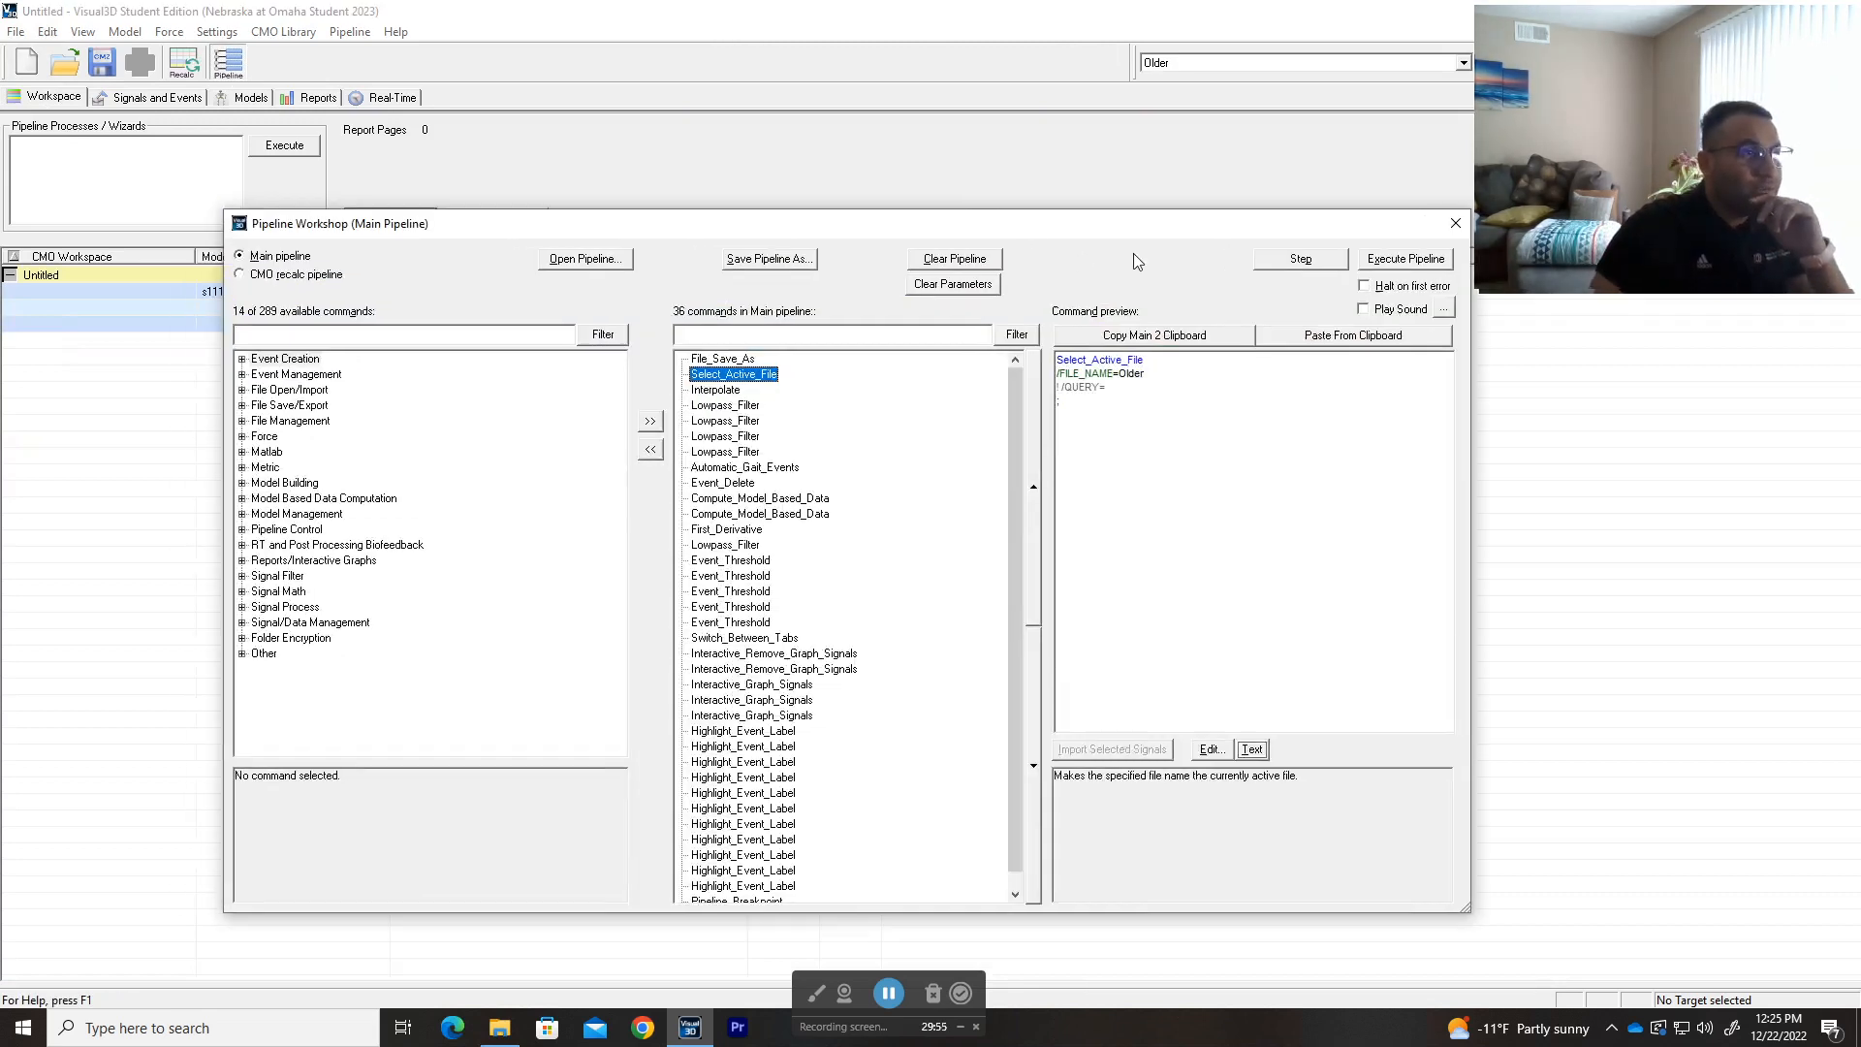
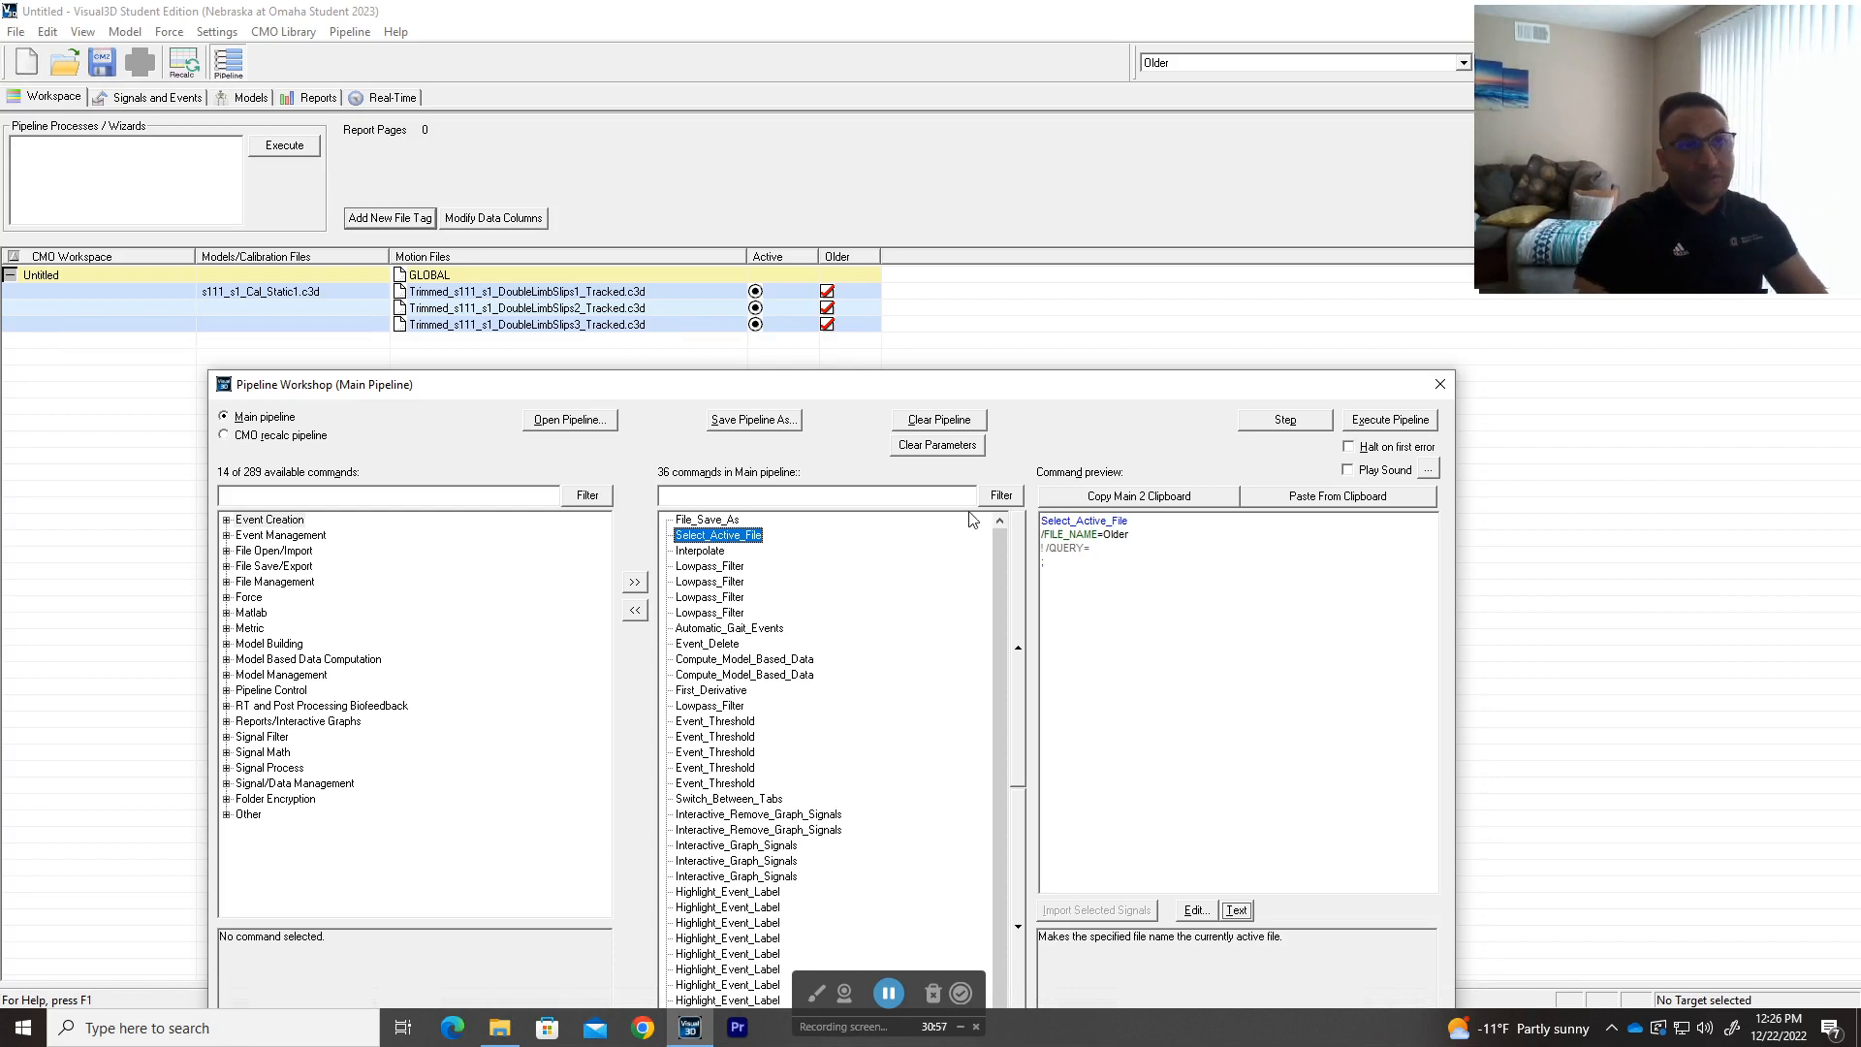
left_click_drag(1001, 395, 1016, 374)
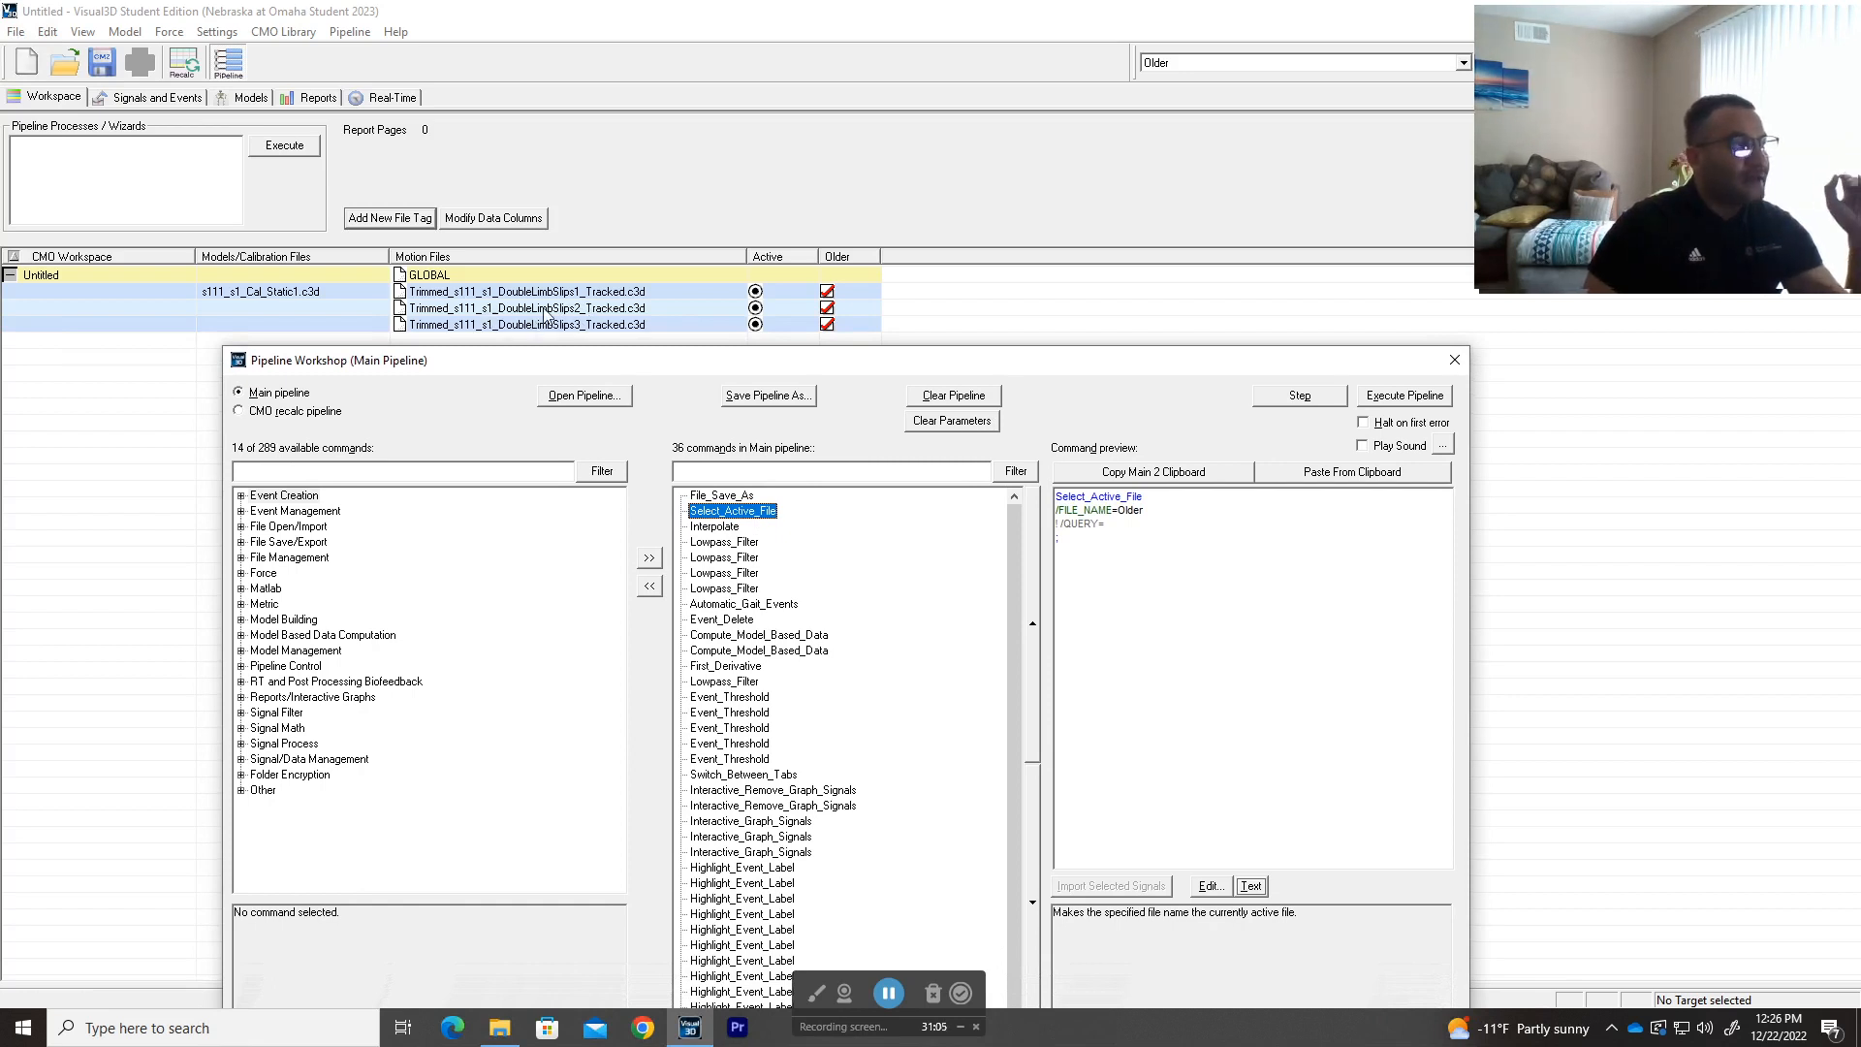
- Set the FILE_NAME parameter of Select_Active_File to *s111*s1*1, and run only that pipeline command
double_click(745, 521)
left_click_drag(863, 502, 926, 502)
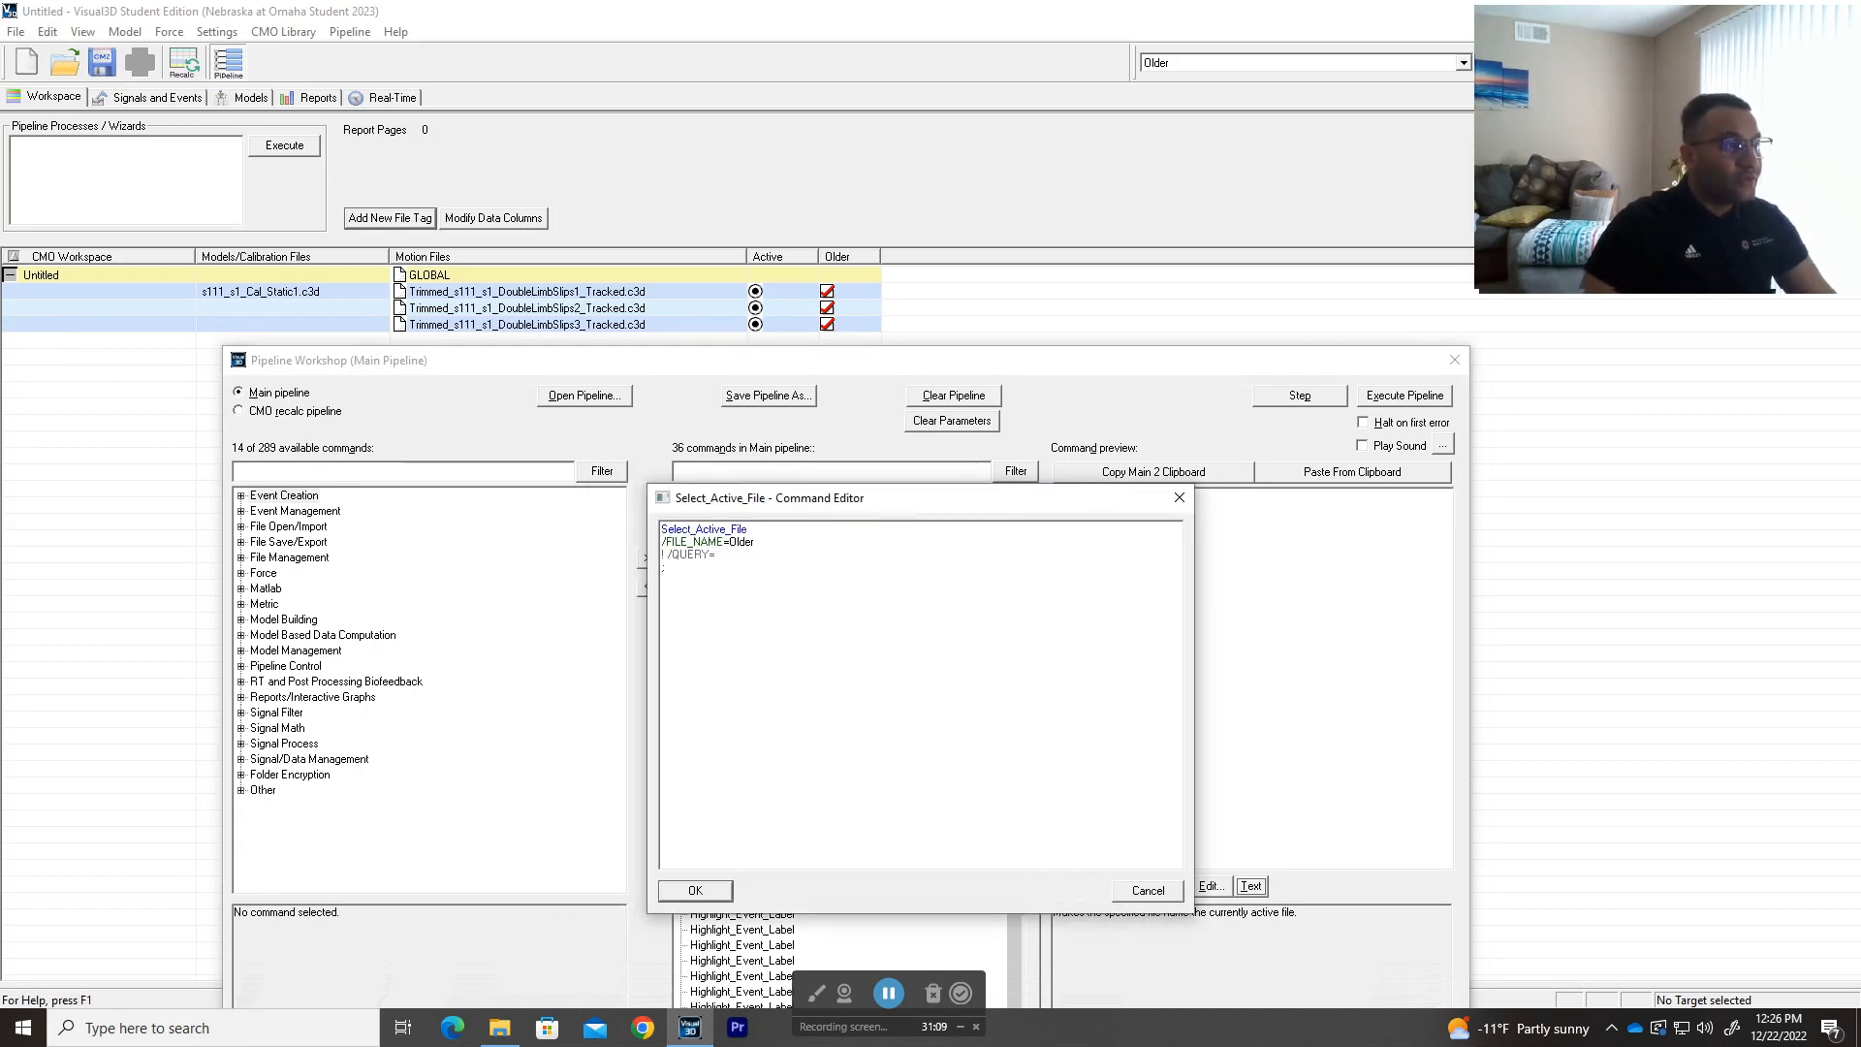
left_click_drag(755, 542, 729, 542)
key("BackSpace")
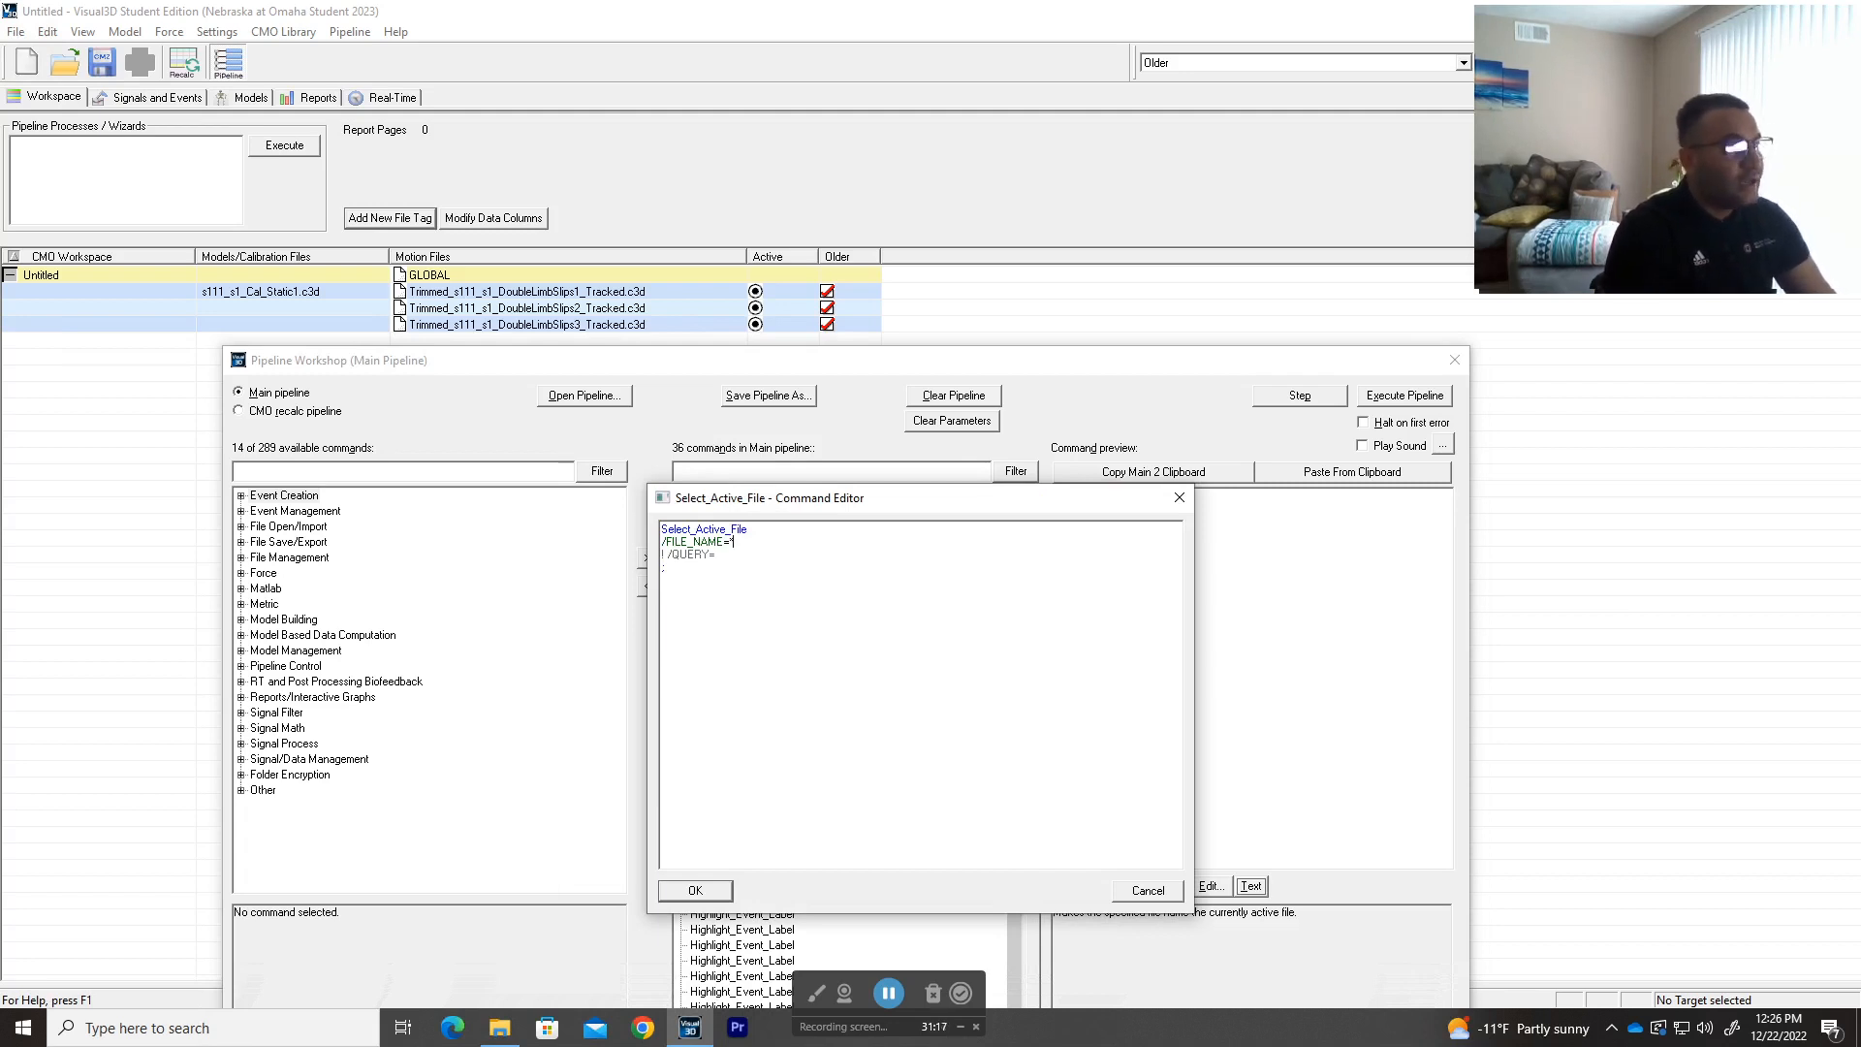
type("*s111")
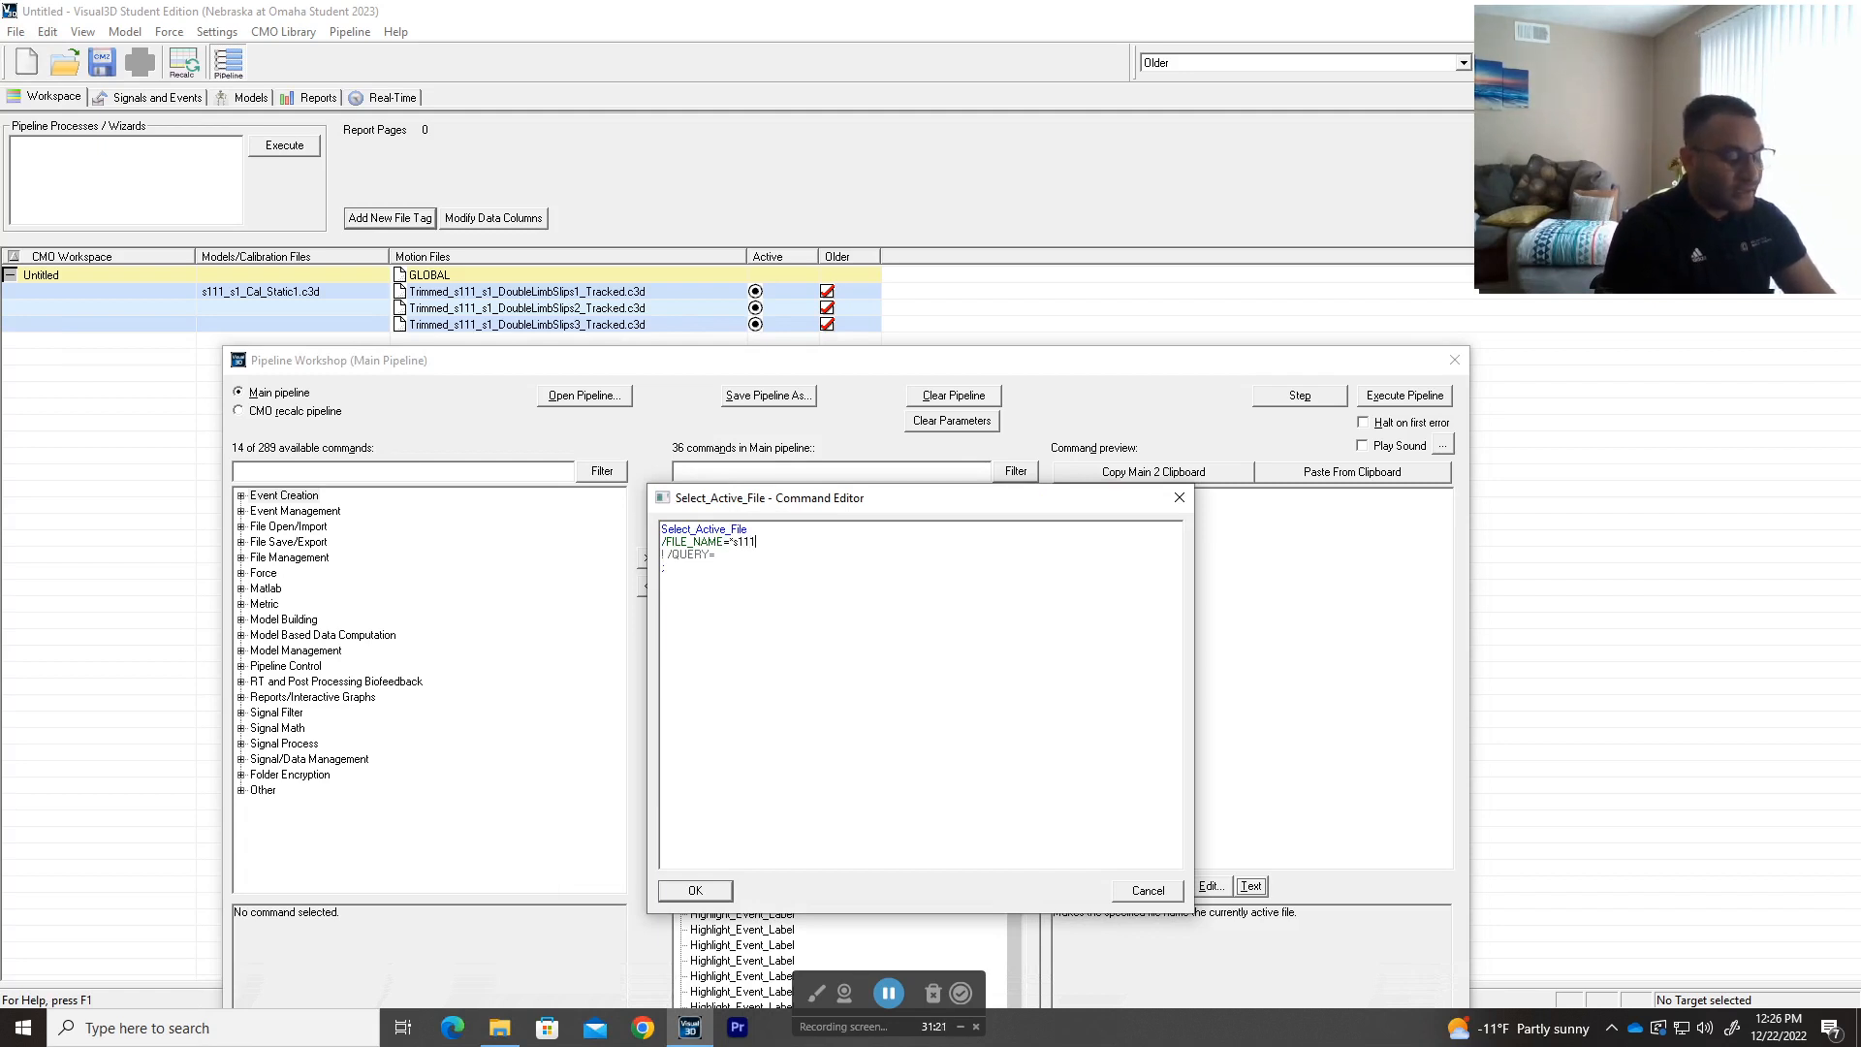
type("*")
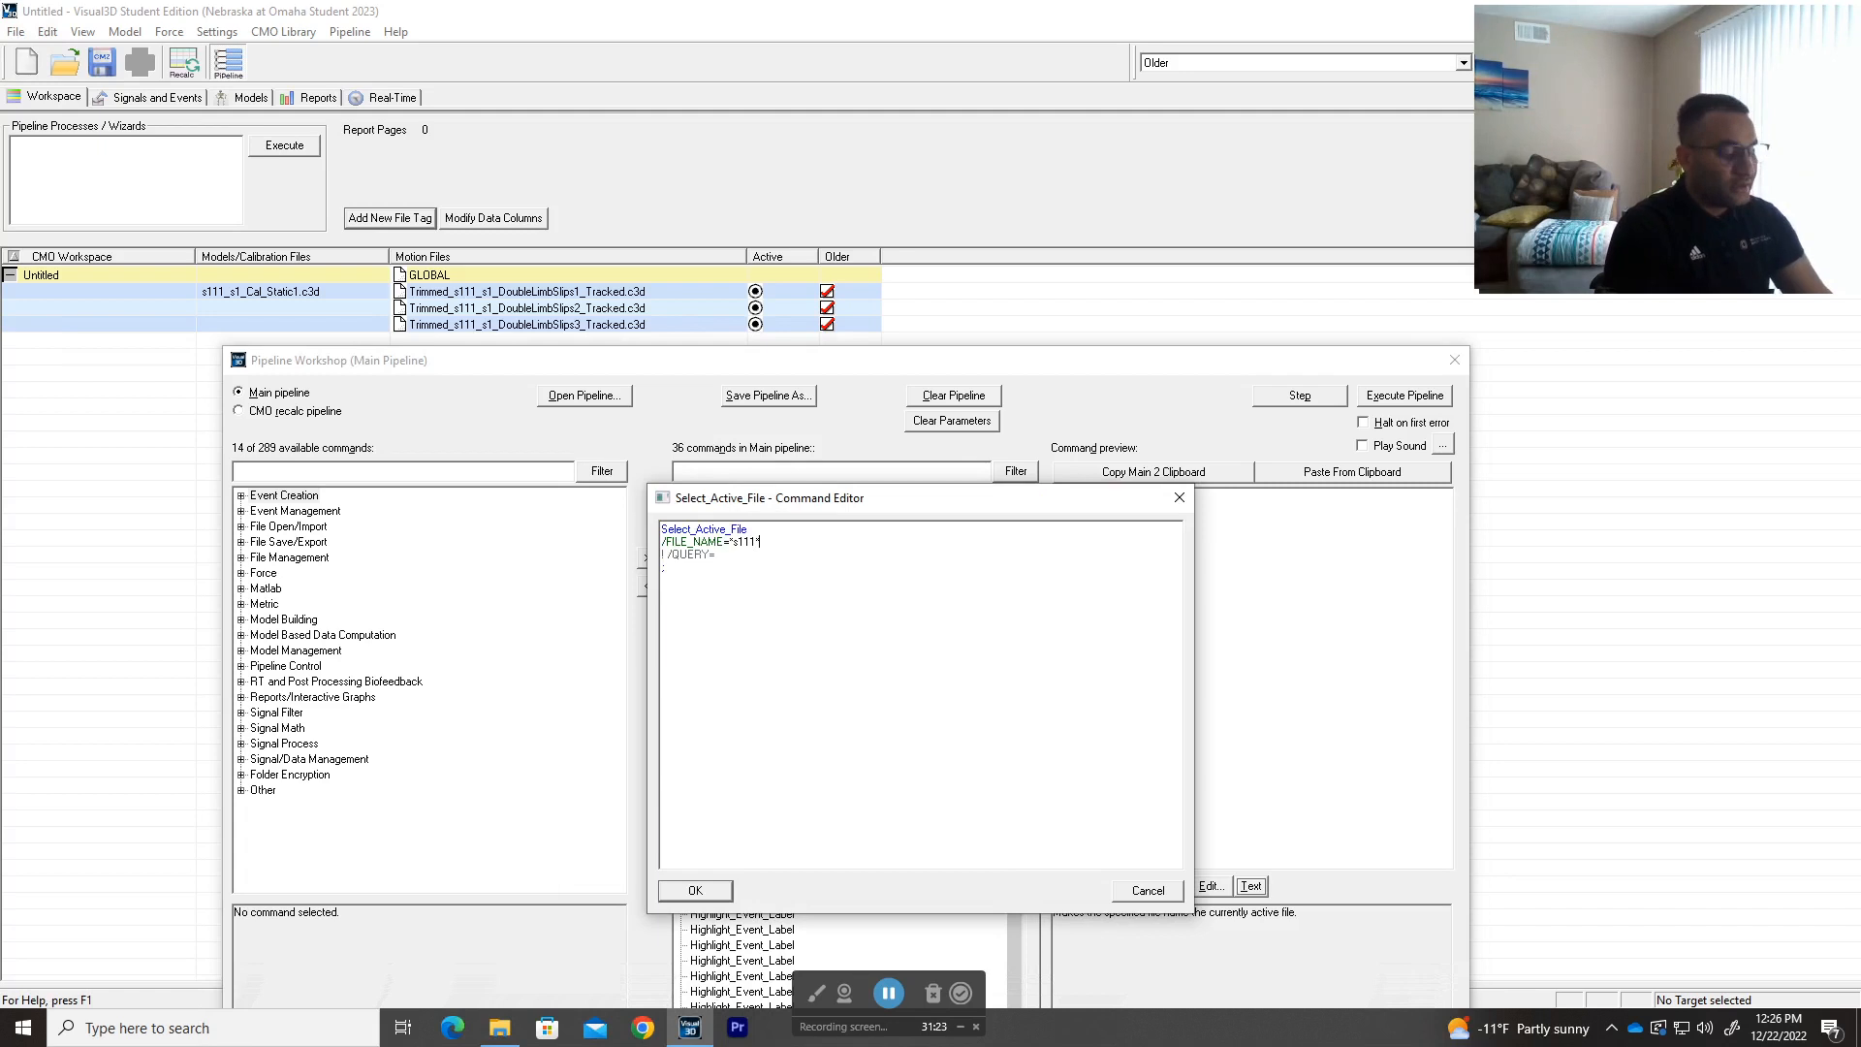
type("s1")
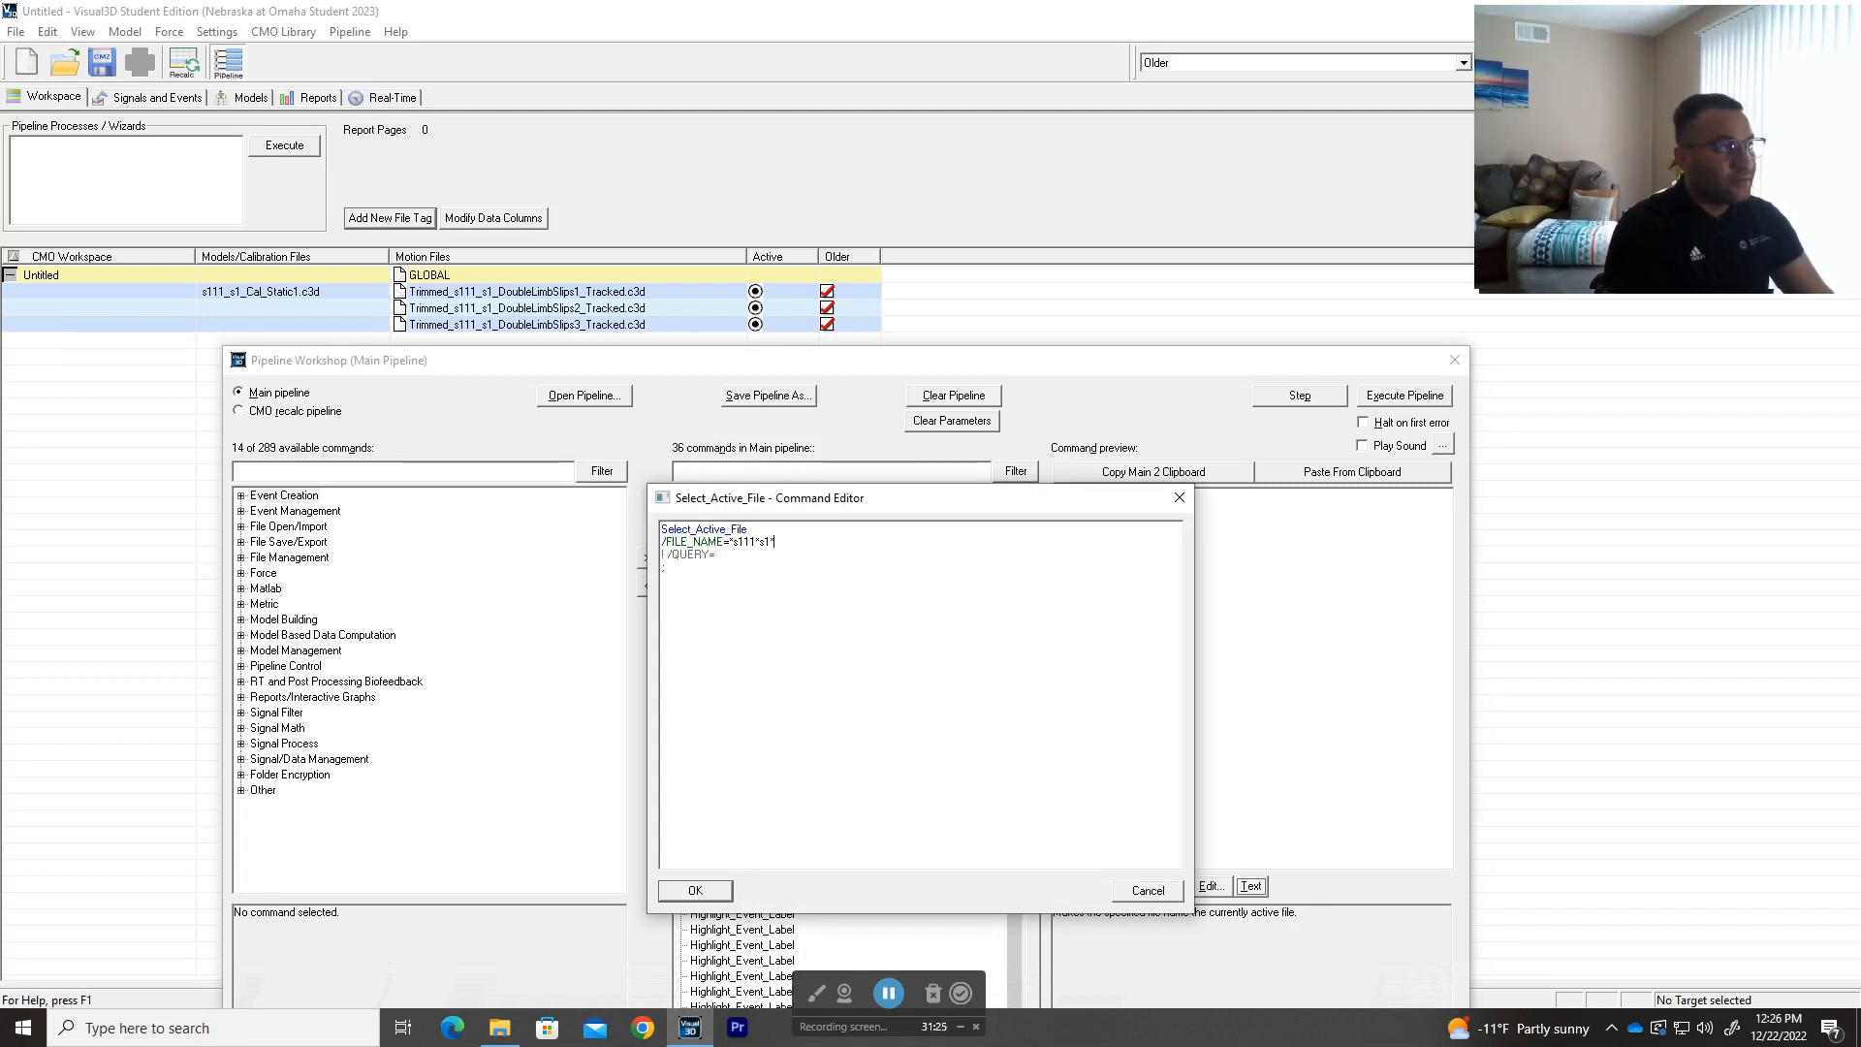
type("*")
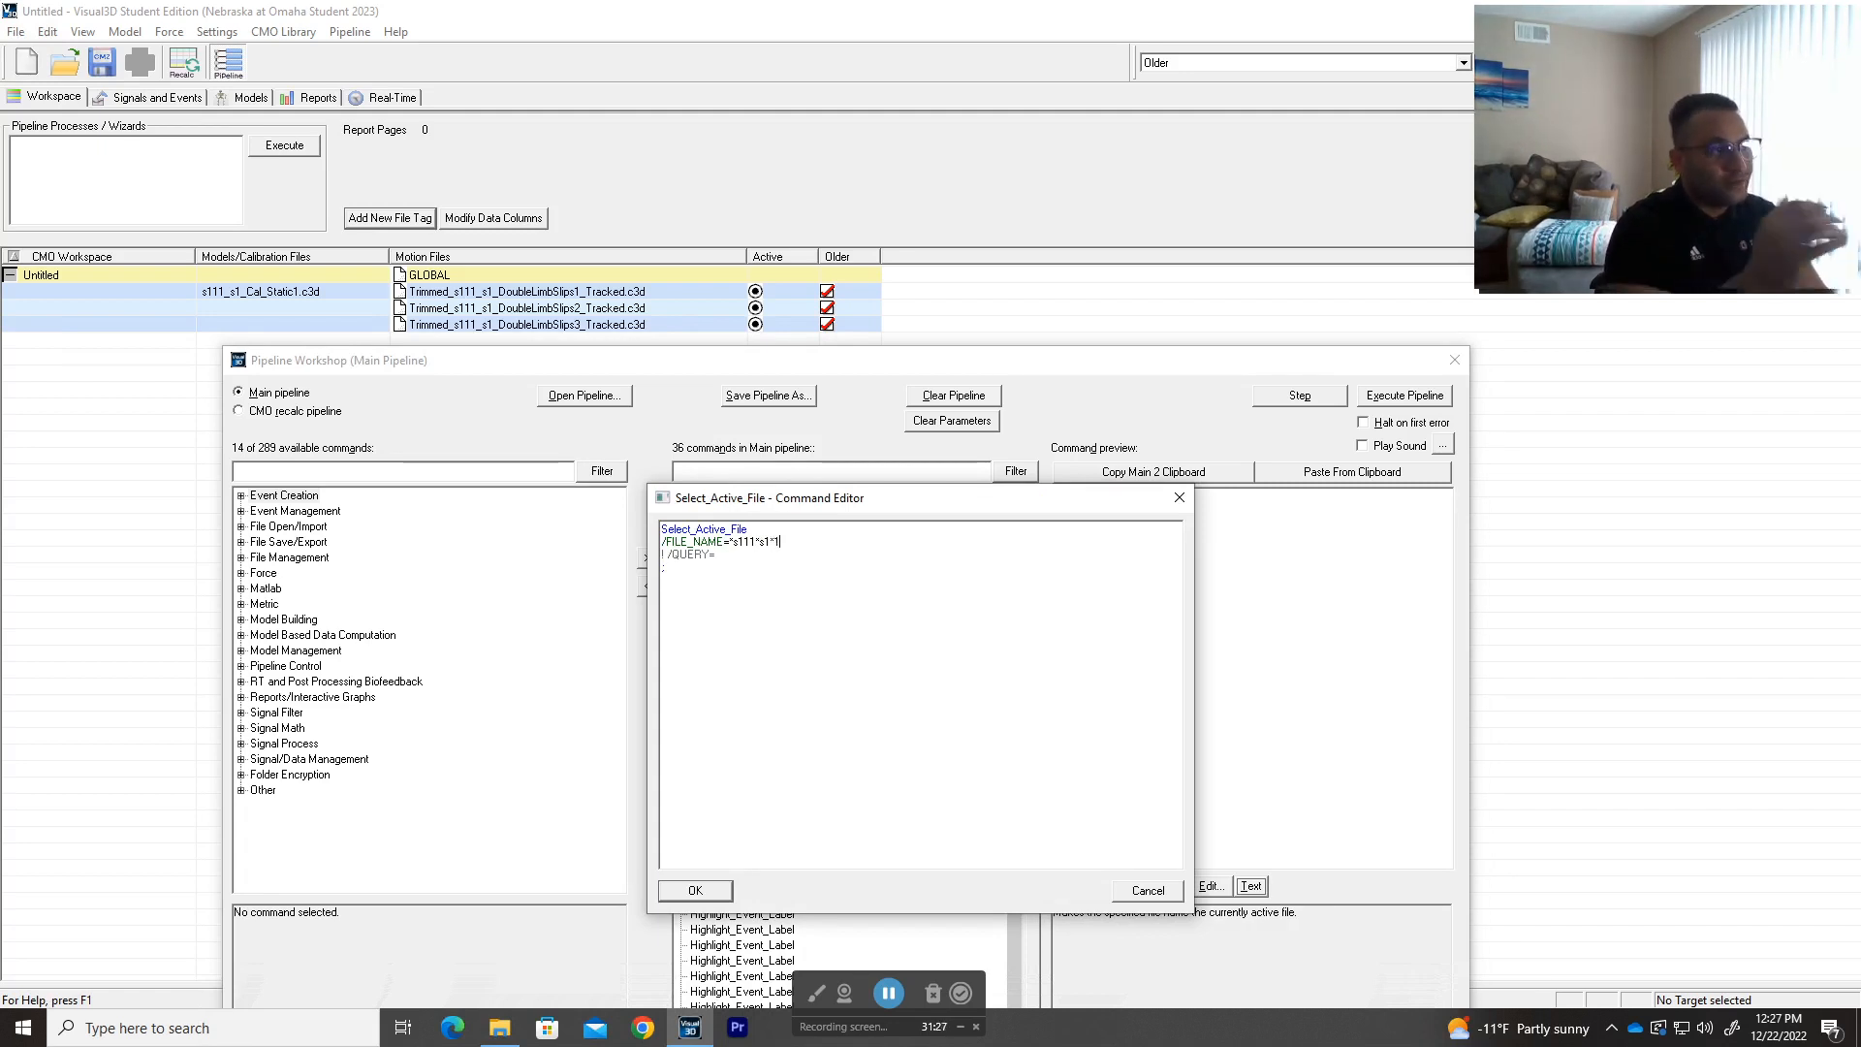
left_click(694, 891)
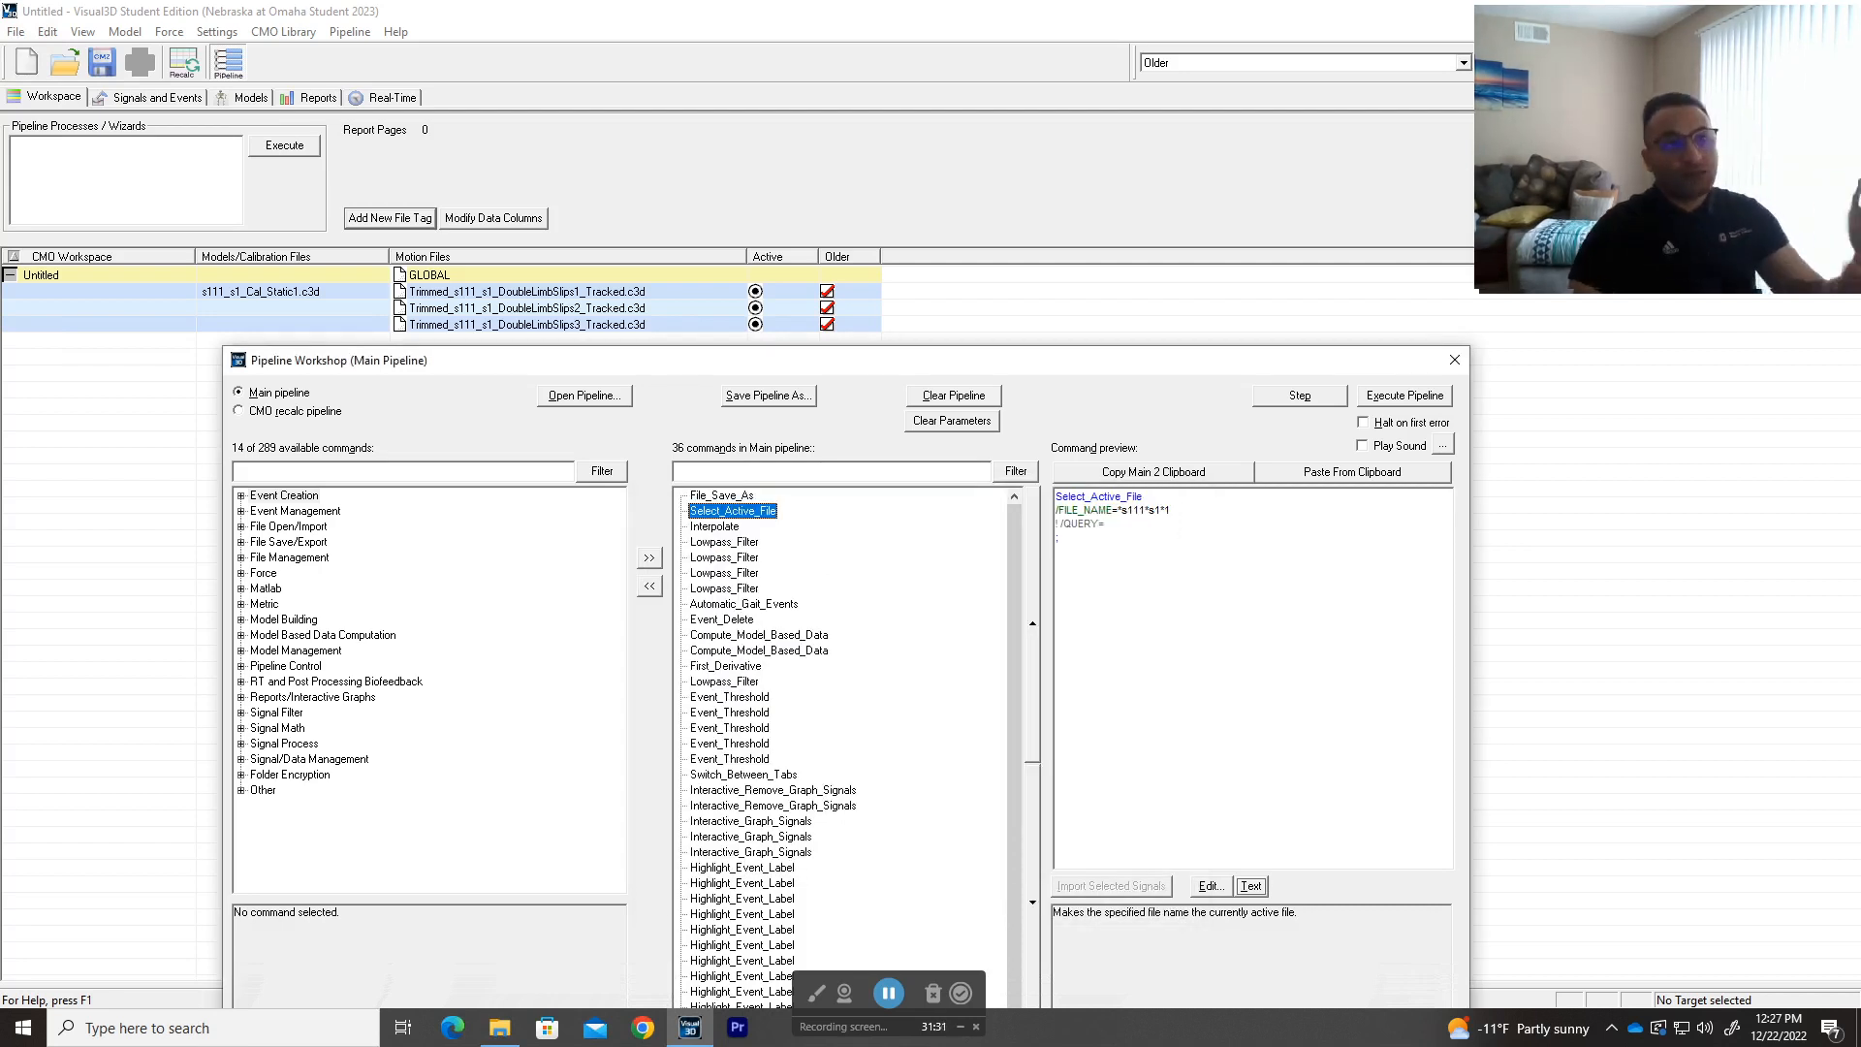
left_click(1298, 399)
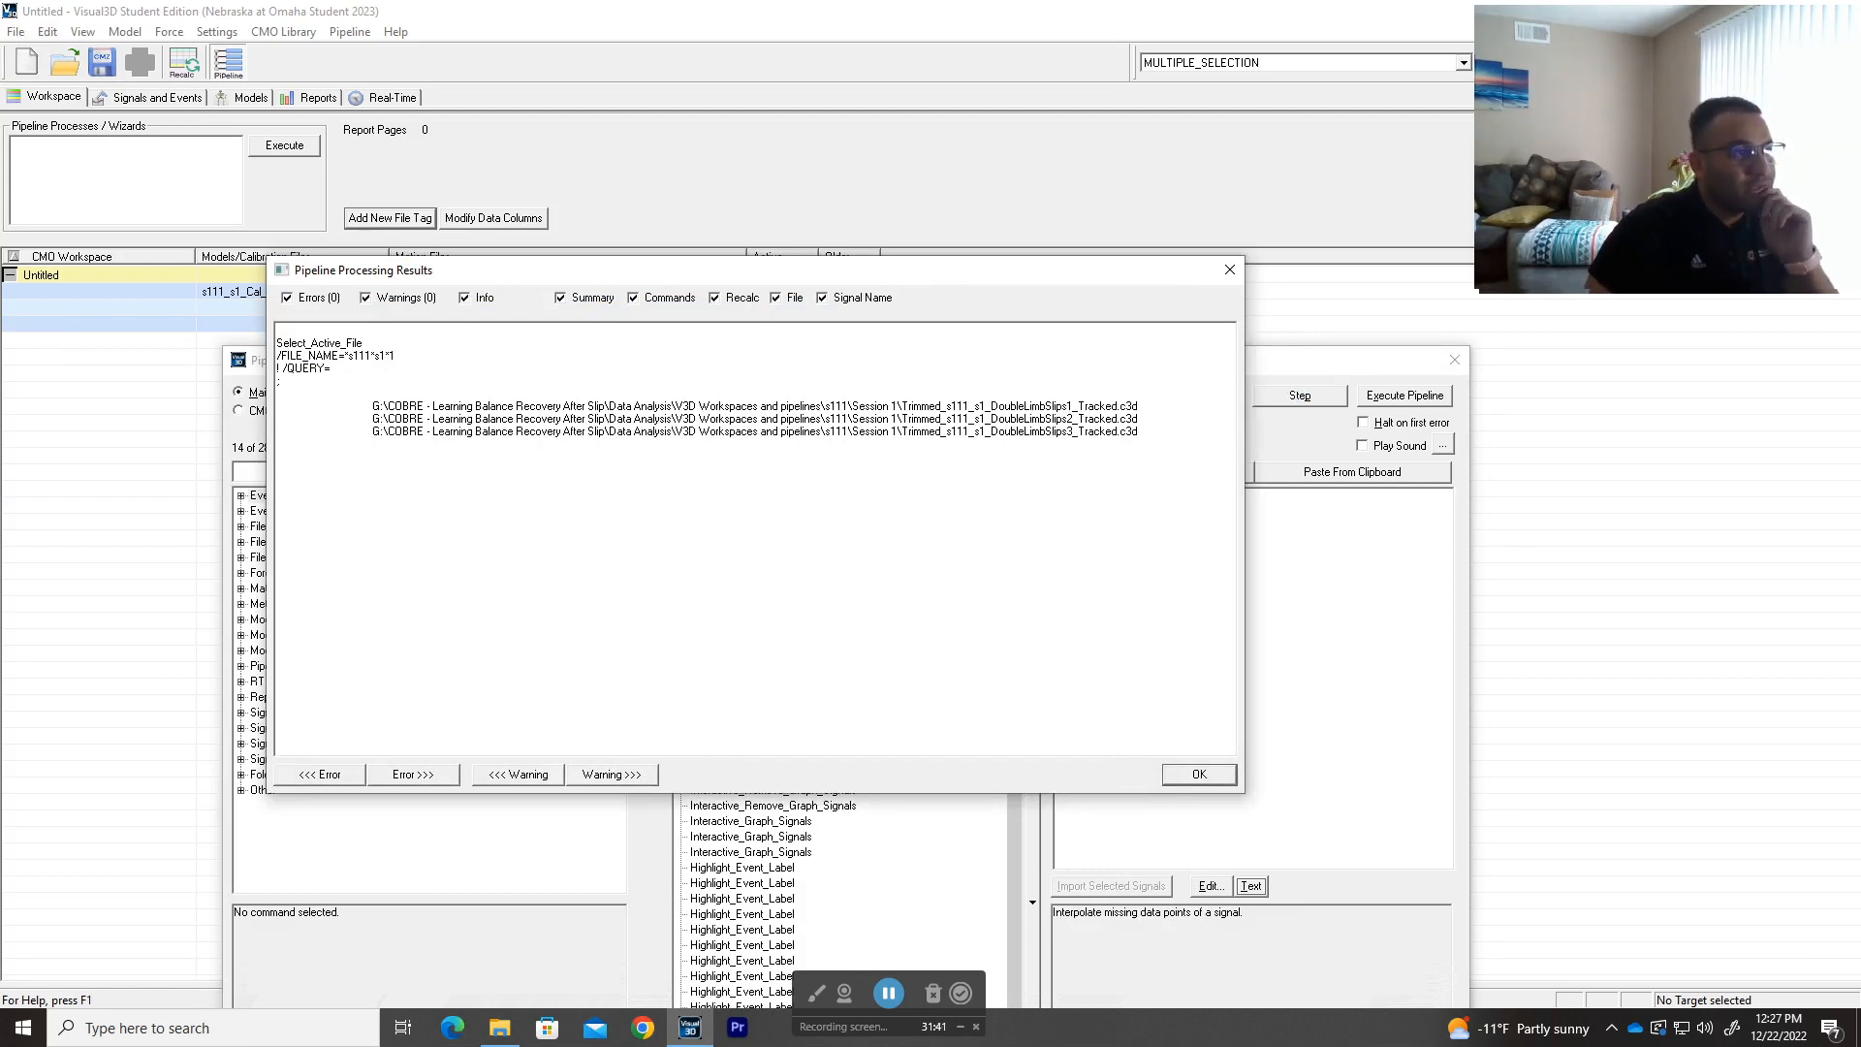
left_click(1230, 271)
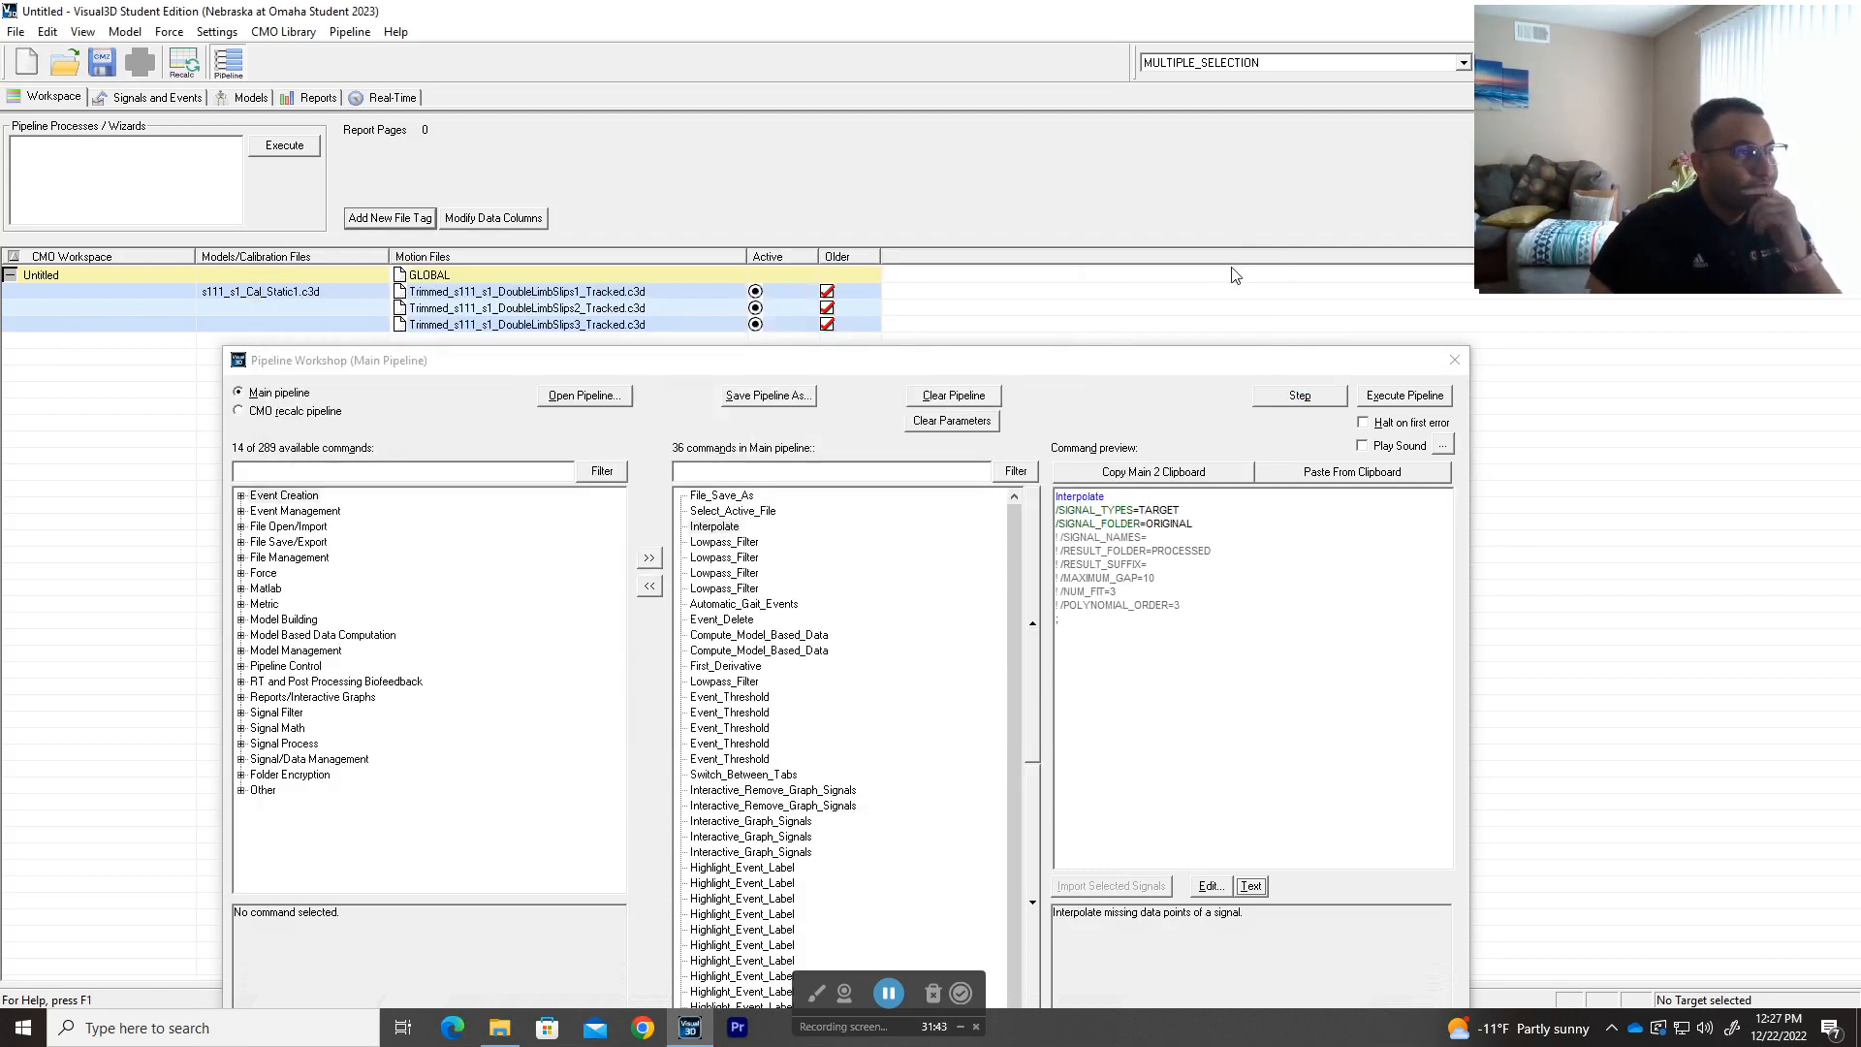
- Extend the Select_Active_File FILE_NAME value to *s111*s1*DoubleLimbSlips1, and run only that command
left_click(727, 512)
double_click(722, 514)
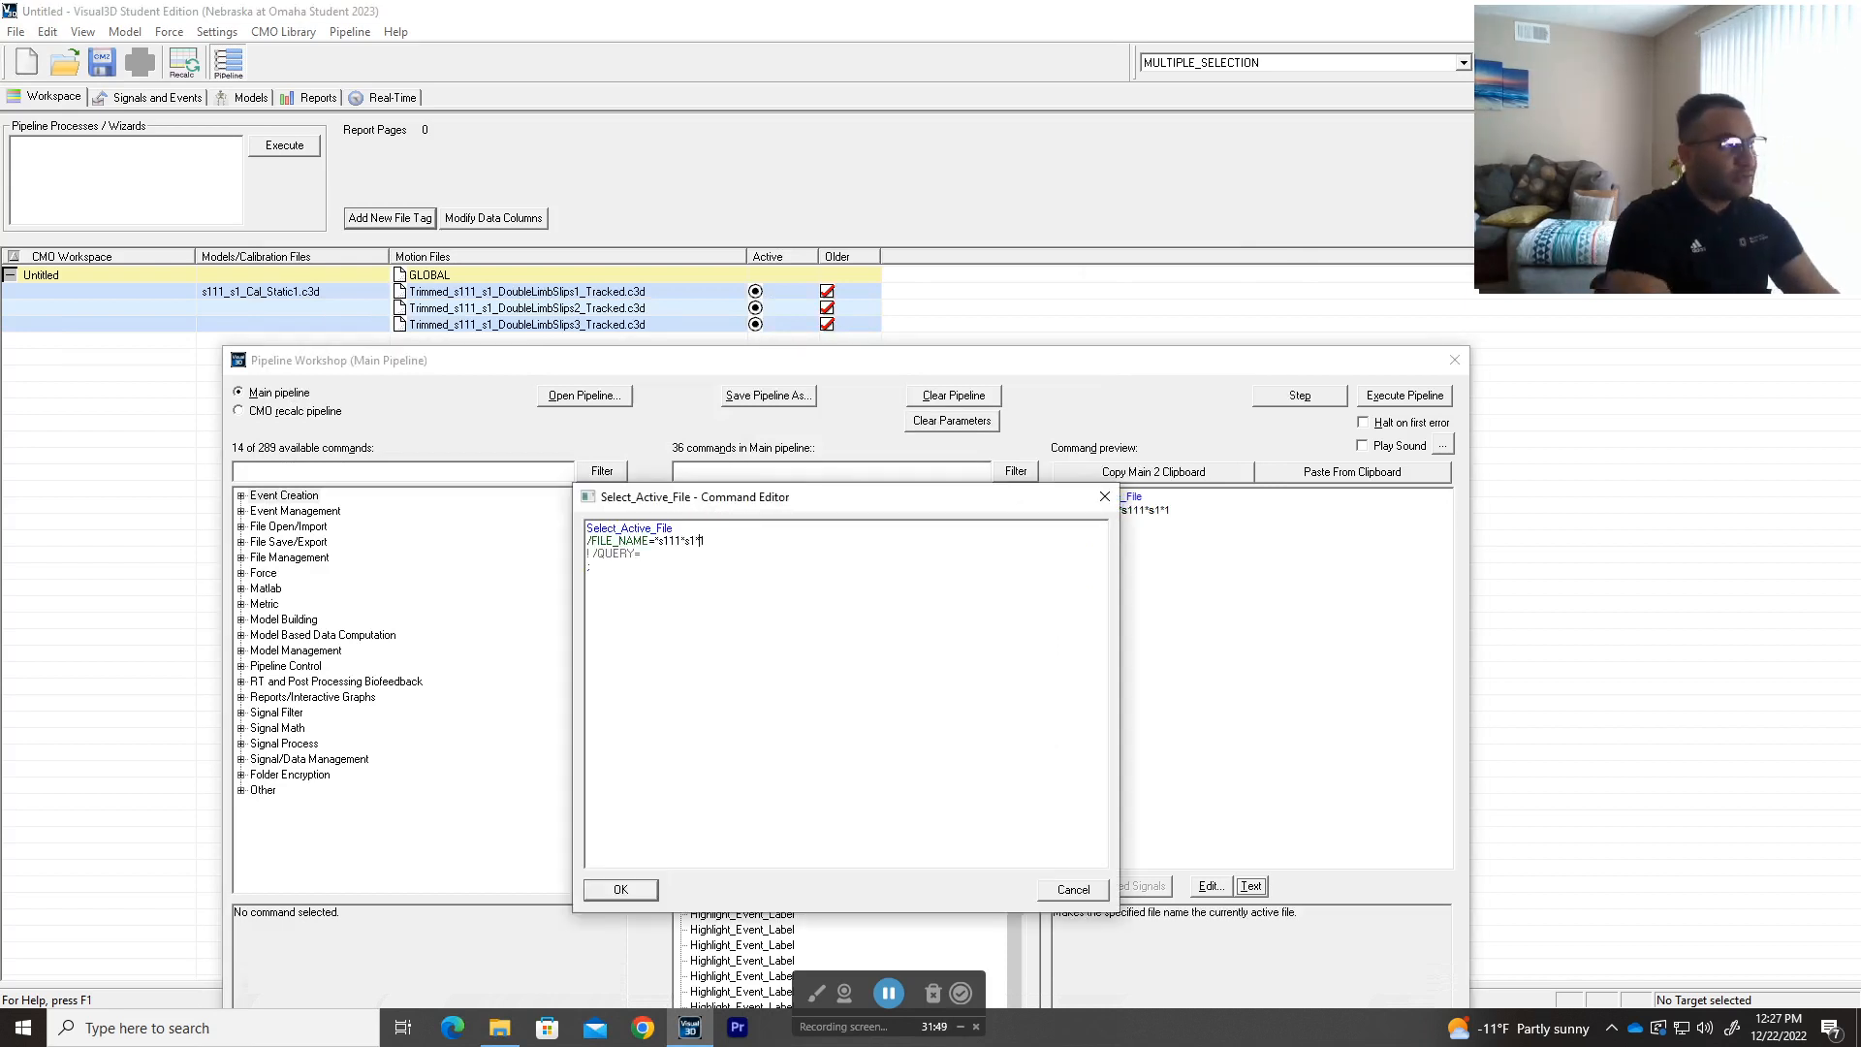
left_click(702, 540)
key("BackSpace")
type("DoubleLi")
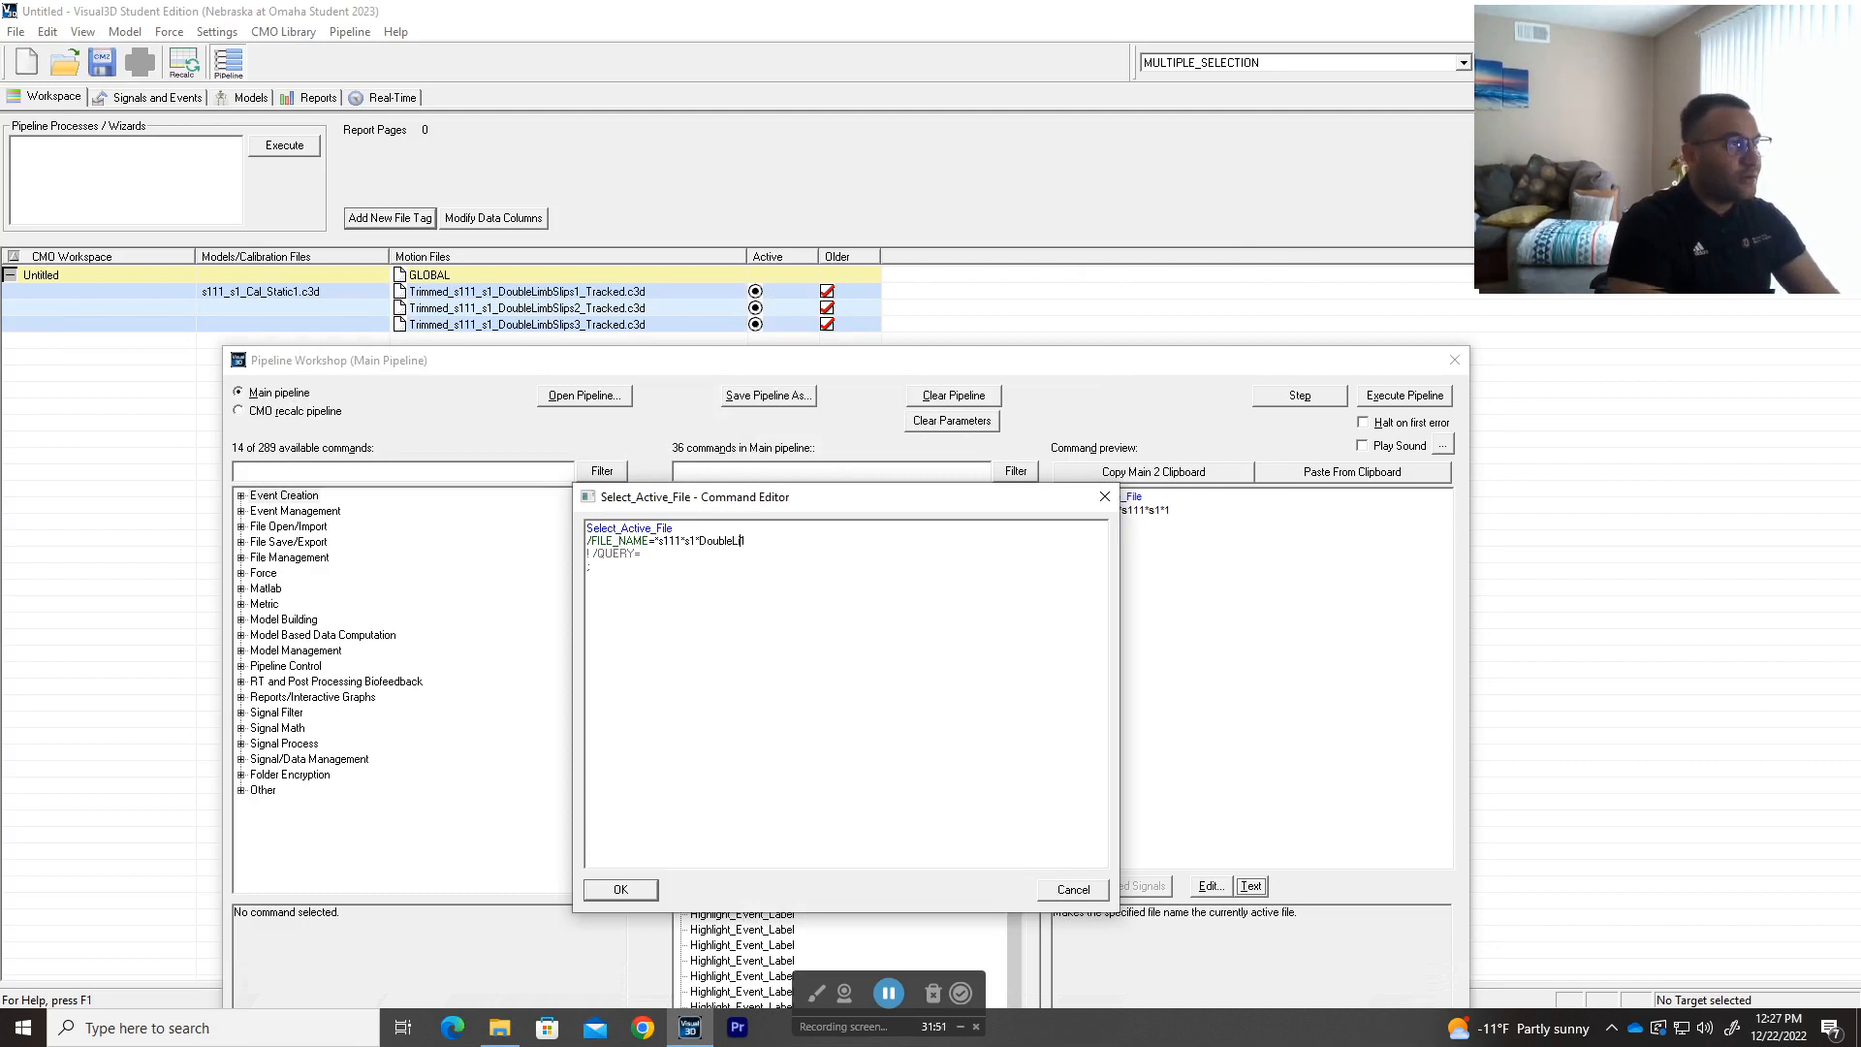
type("mbSlips1")
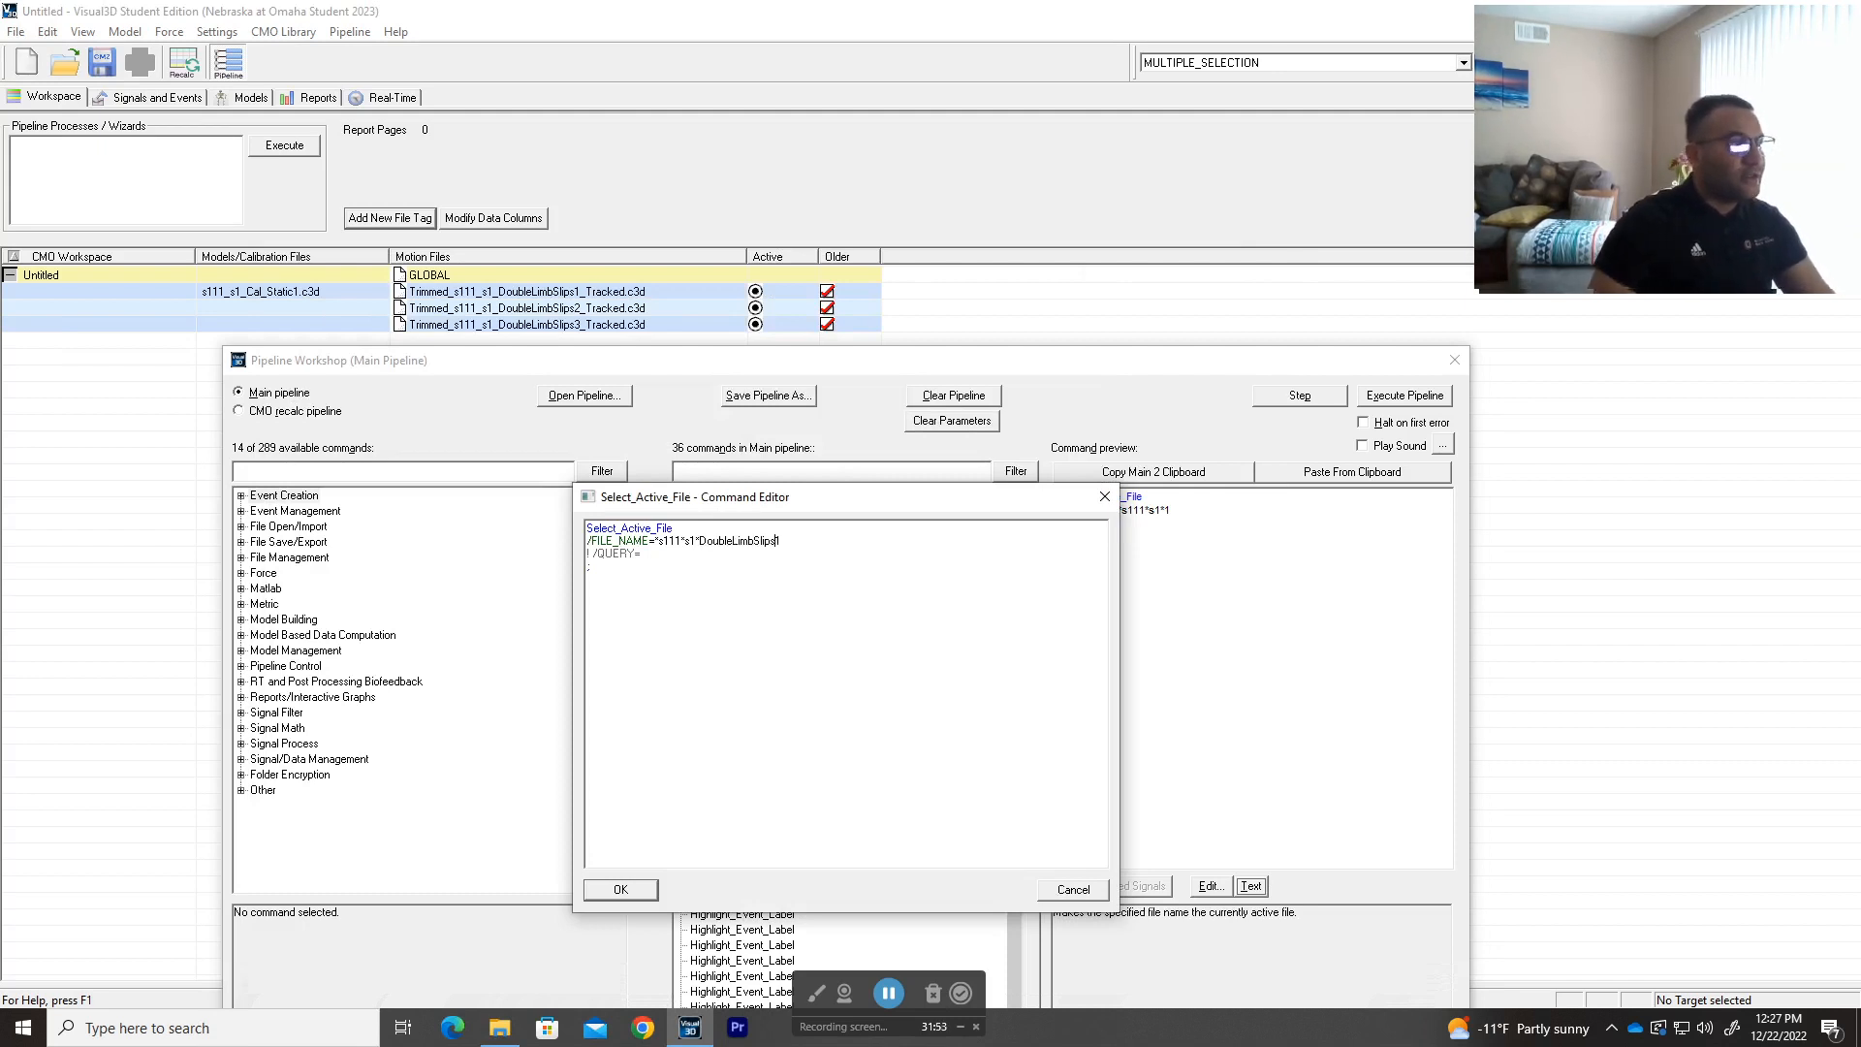
left_click(612, 890)
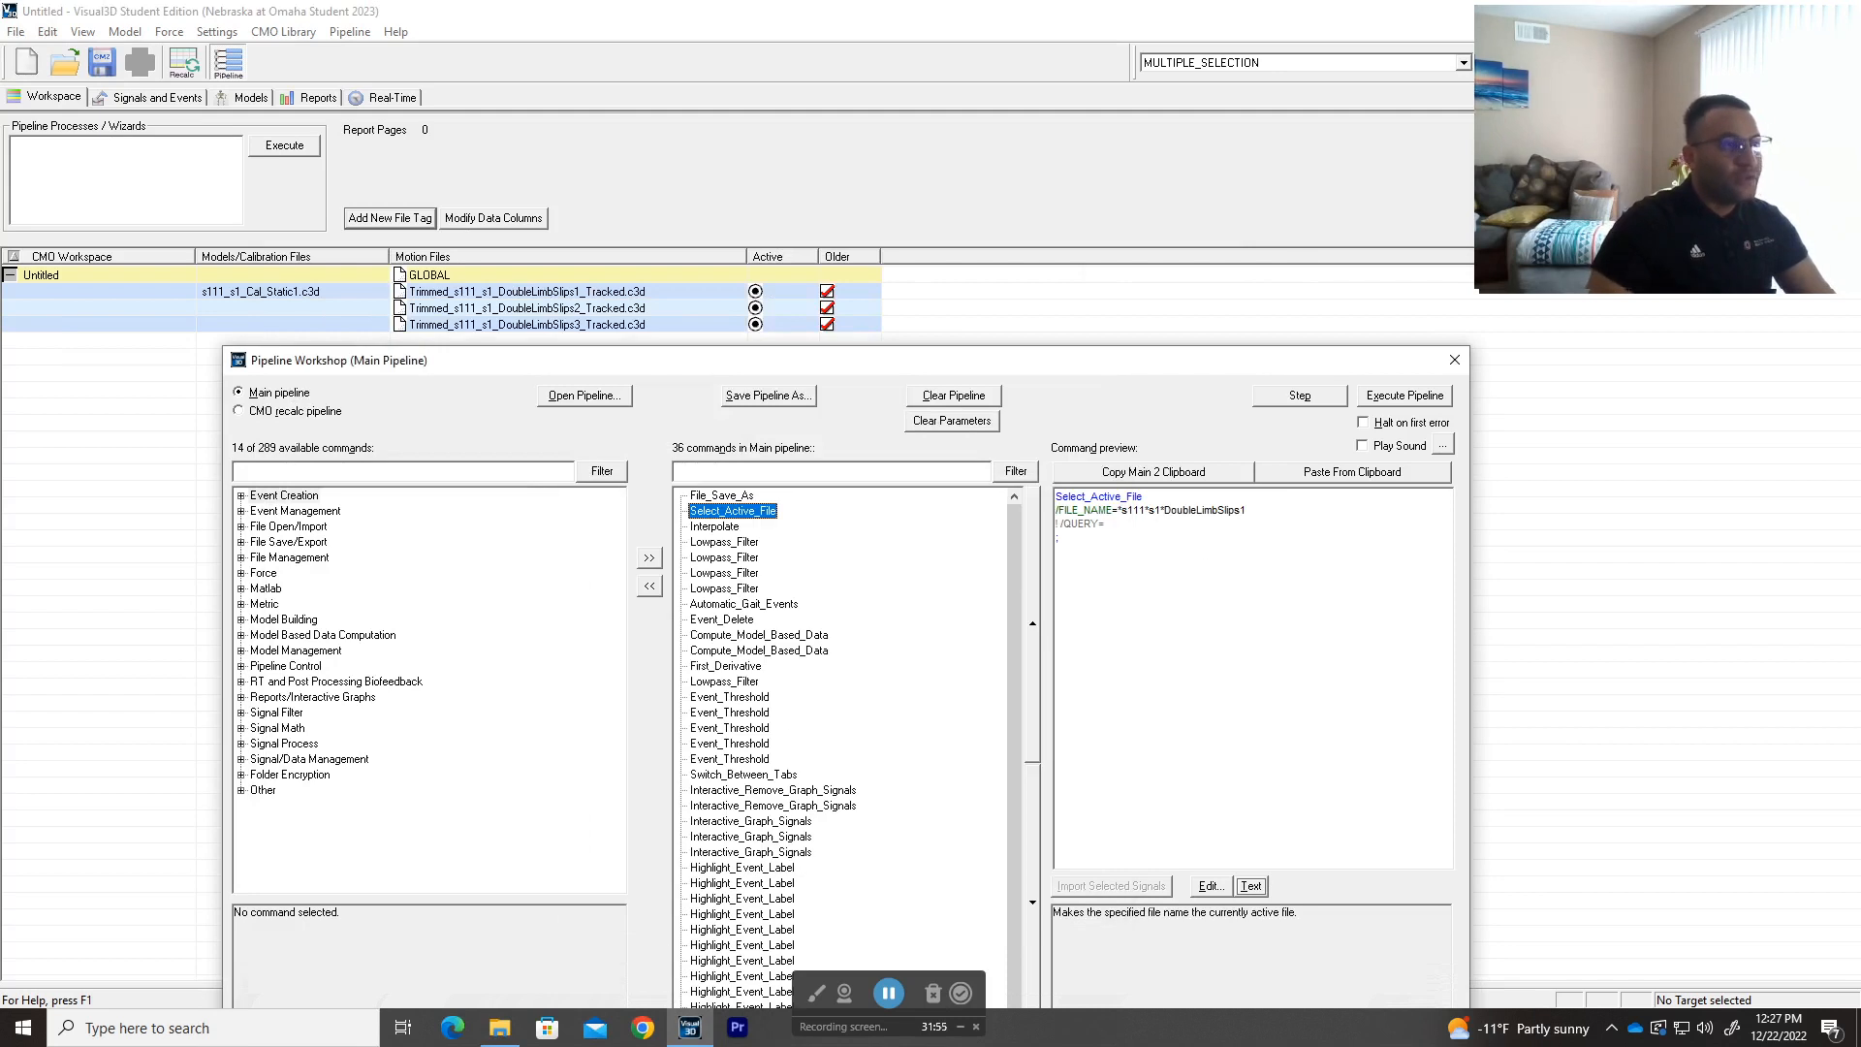
left_click(1302, 399)
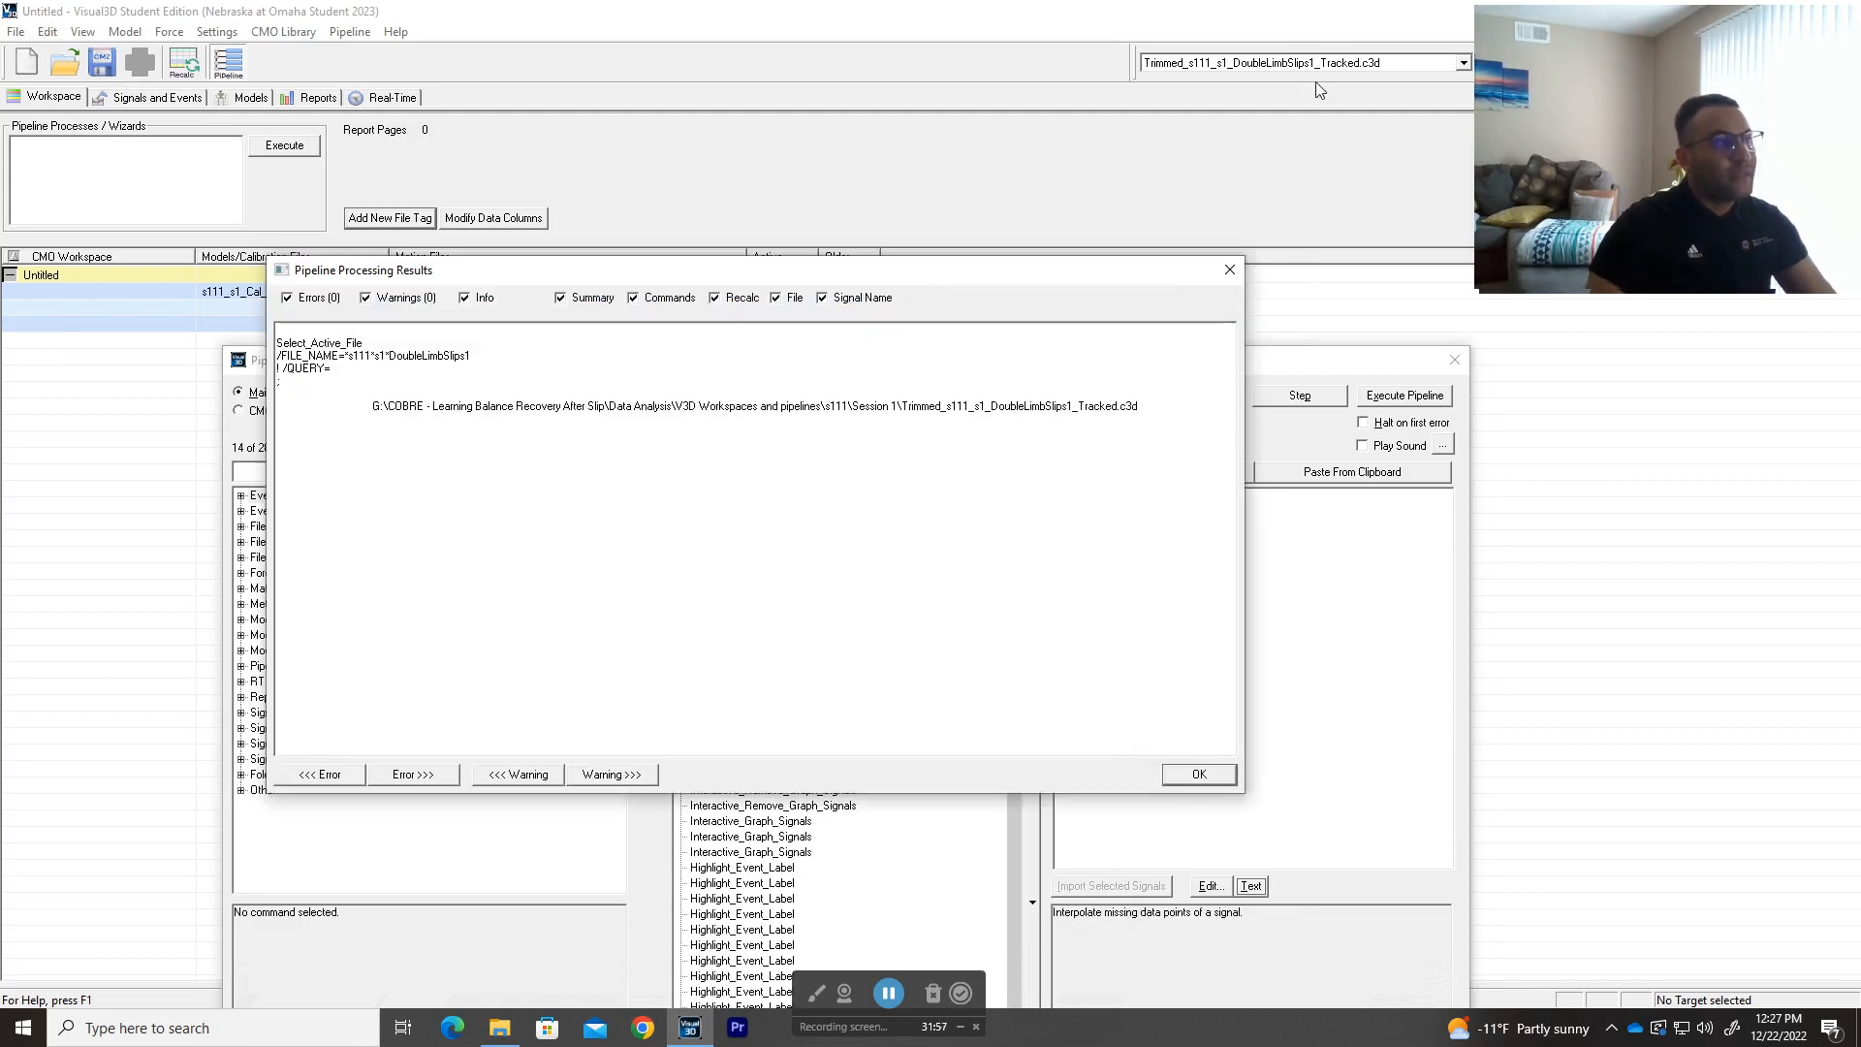
left_click(1229, 272)
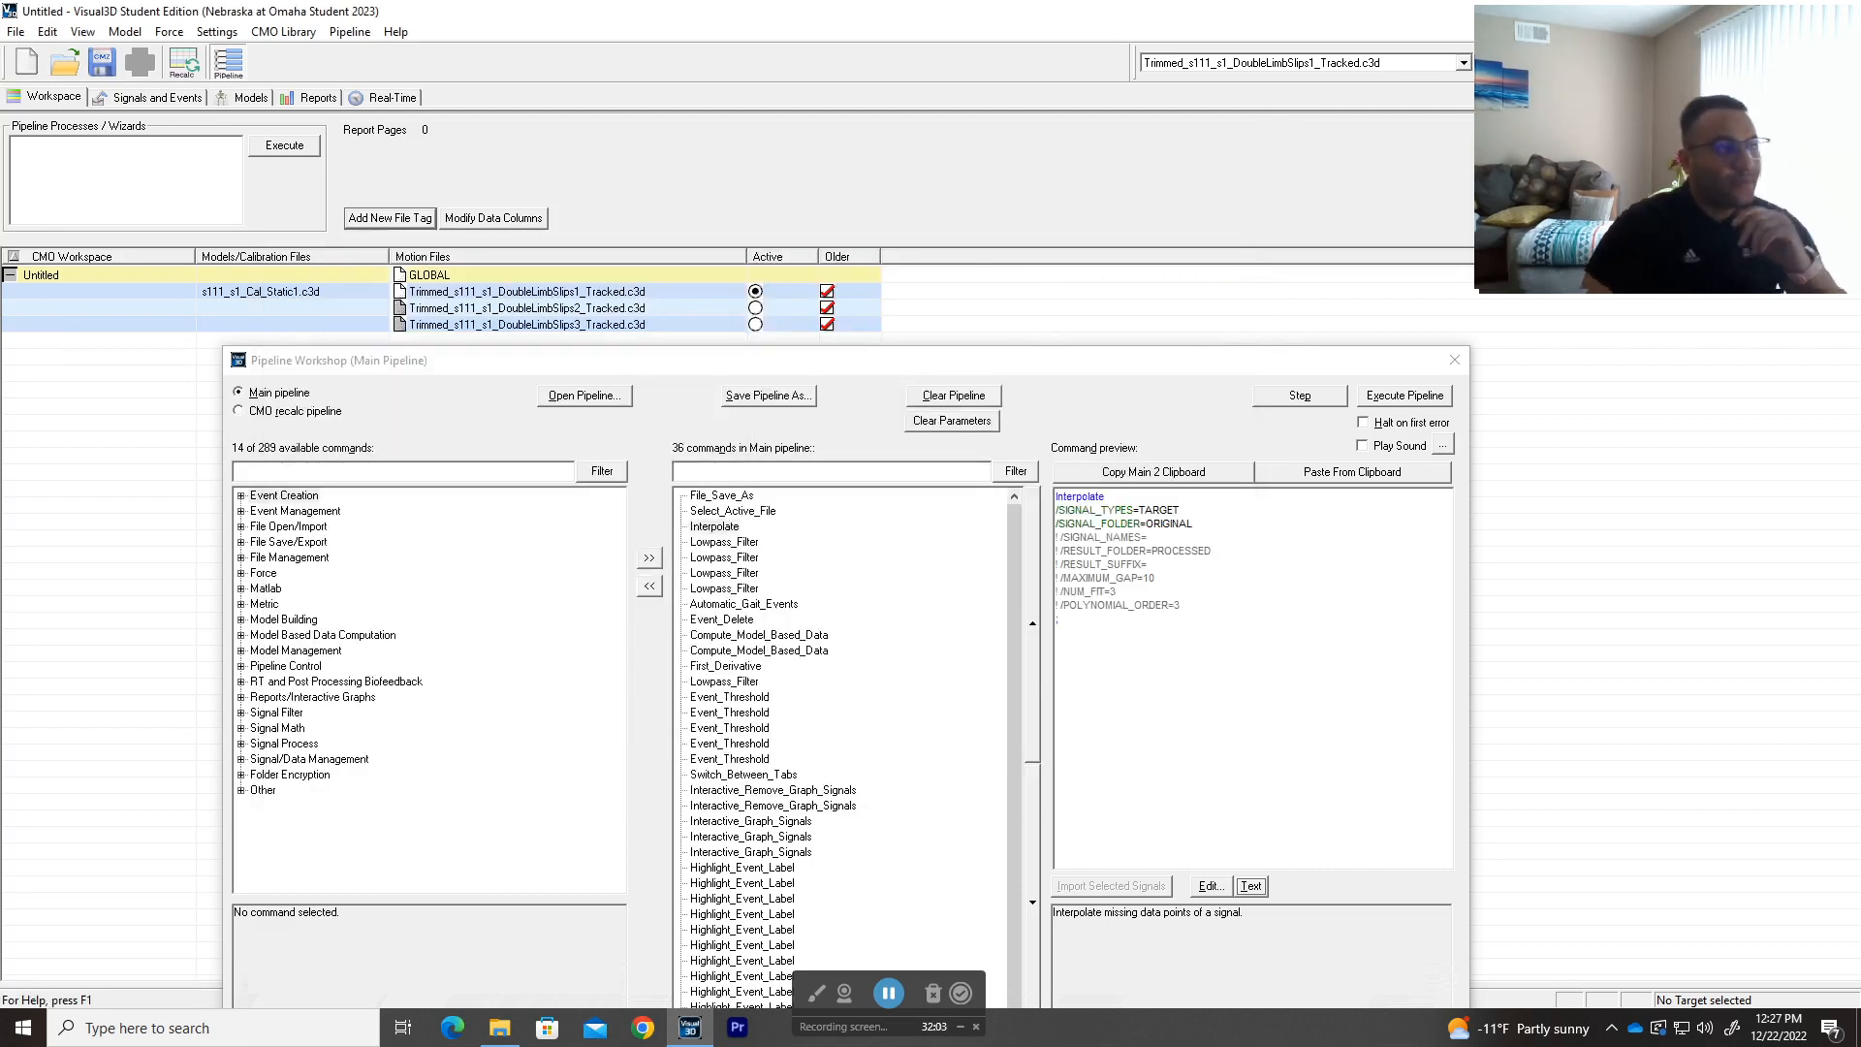
- Filter the available commands for rename, and add File_Rename to the main pipeline directly after Select_Active_File
left_click(733, 511)
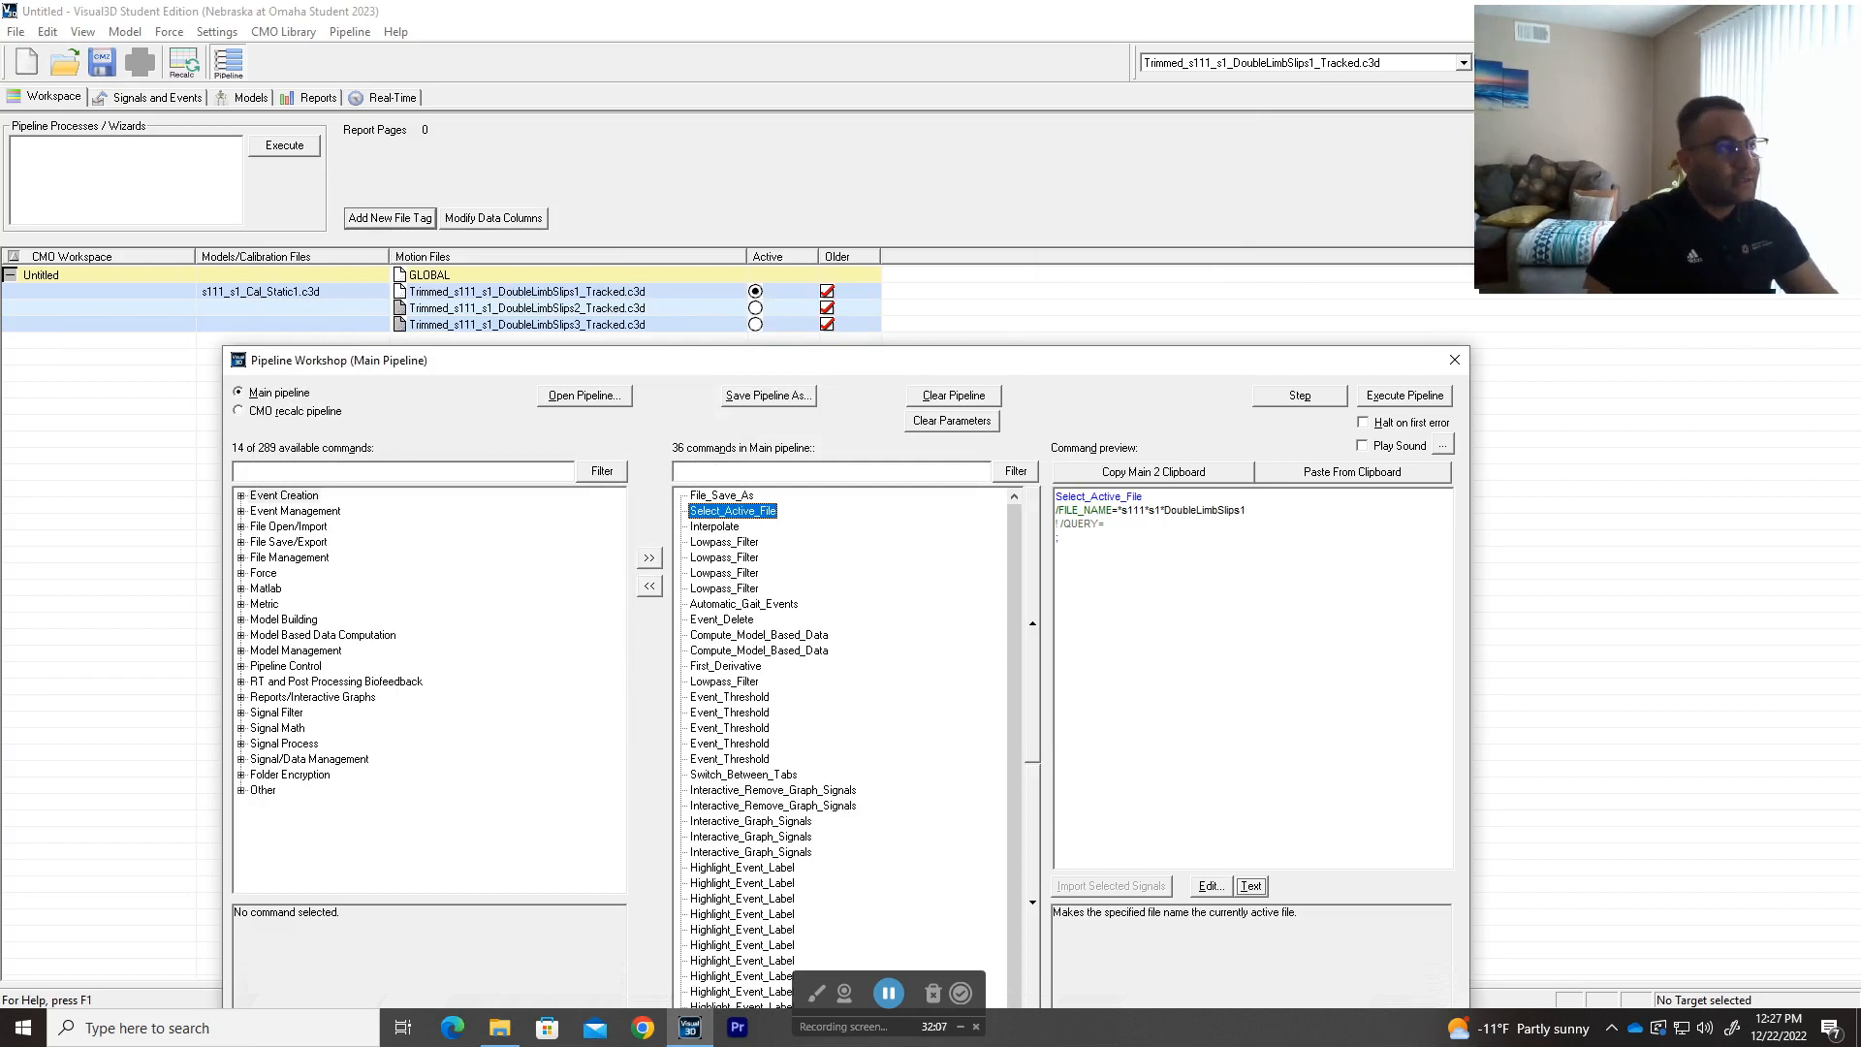
left_click_drag(833, 357, 934, 354)
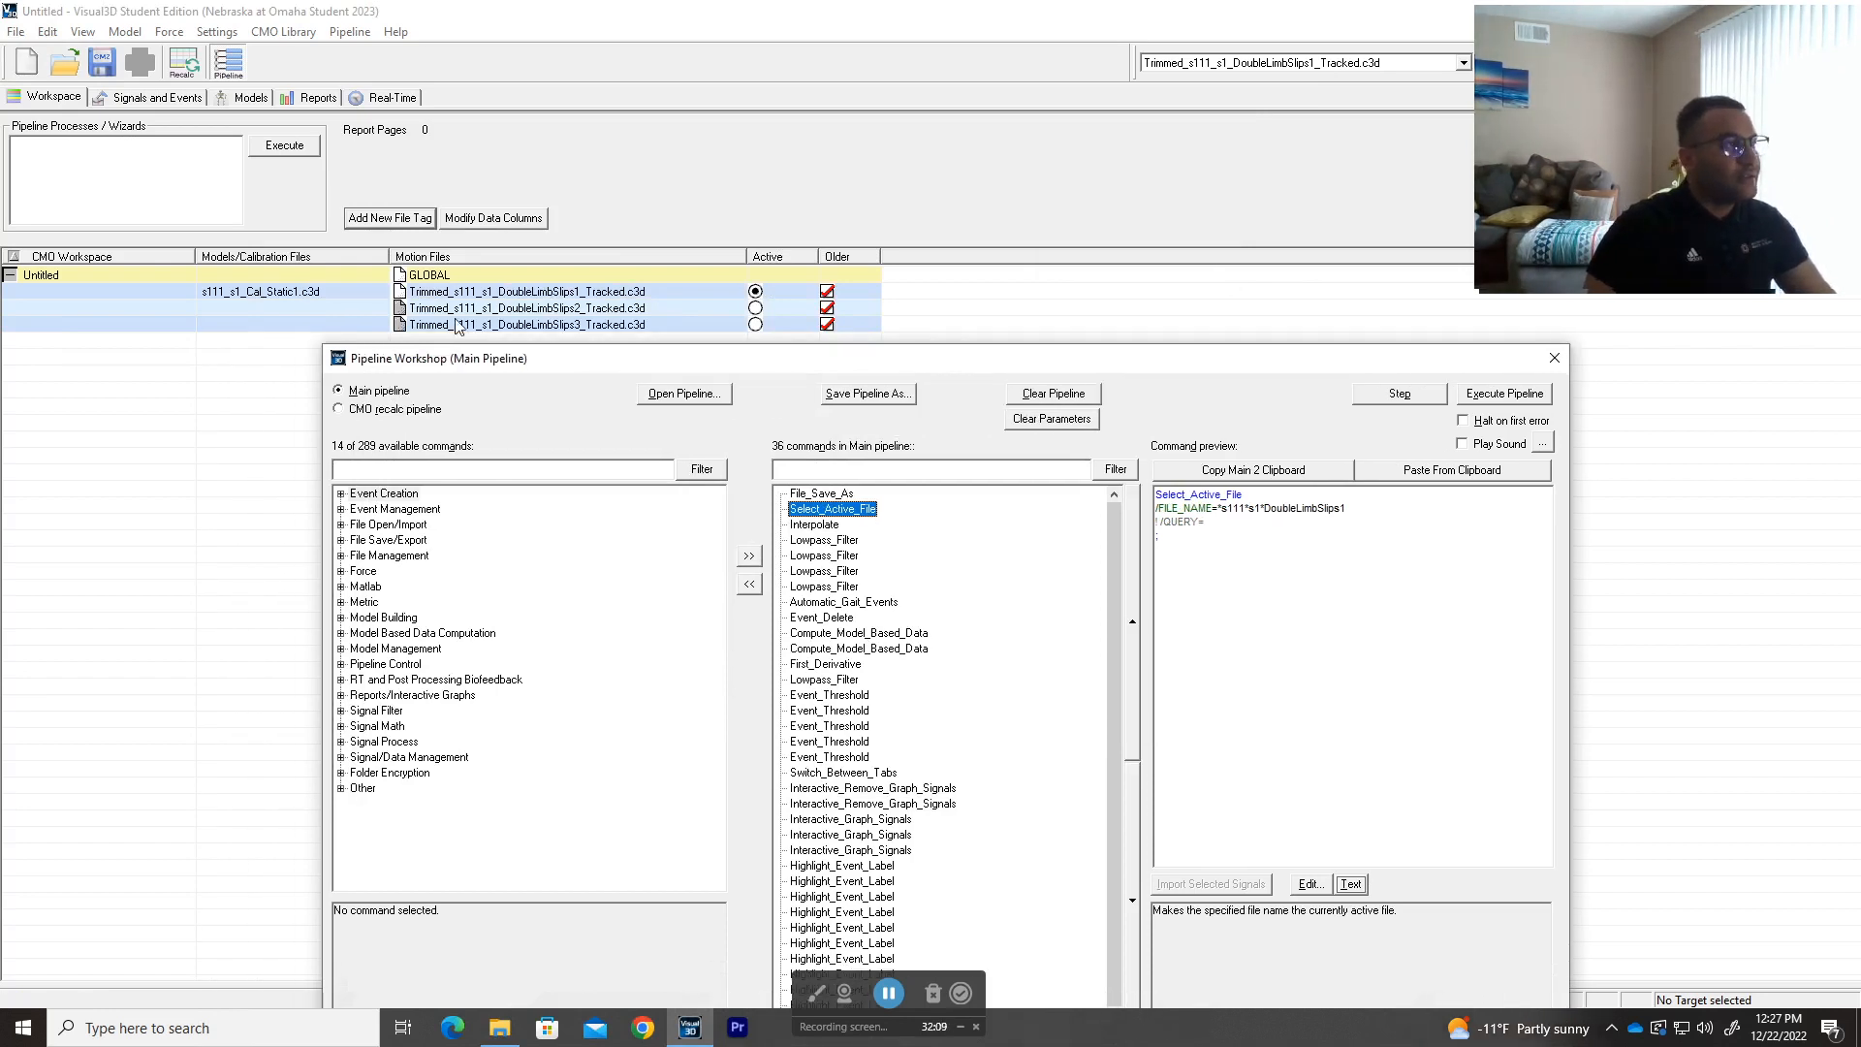
left_click(336, 469)
type("rename")
left_click(701, 469)
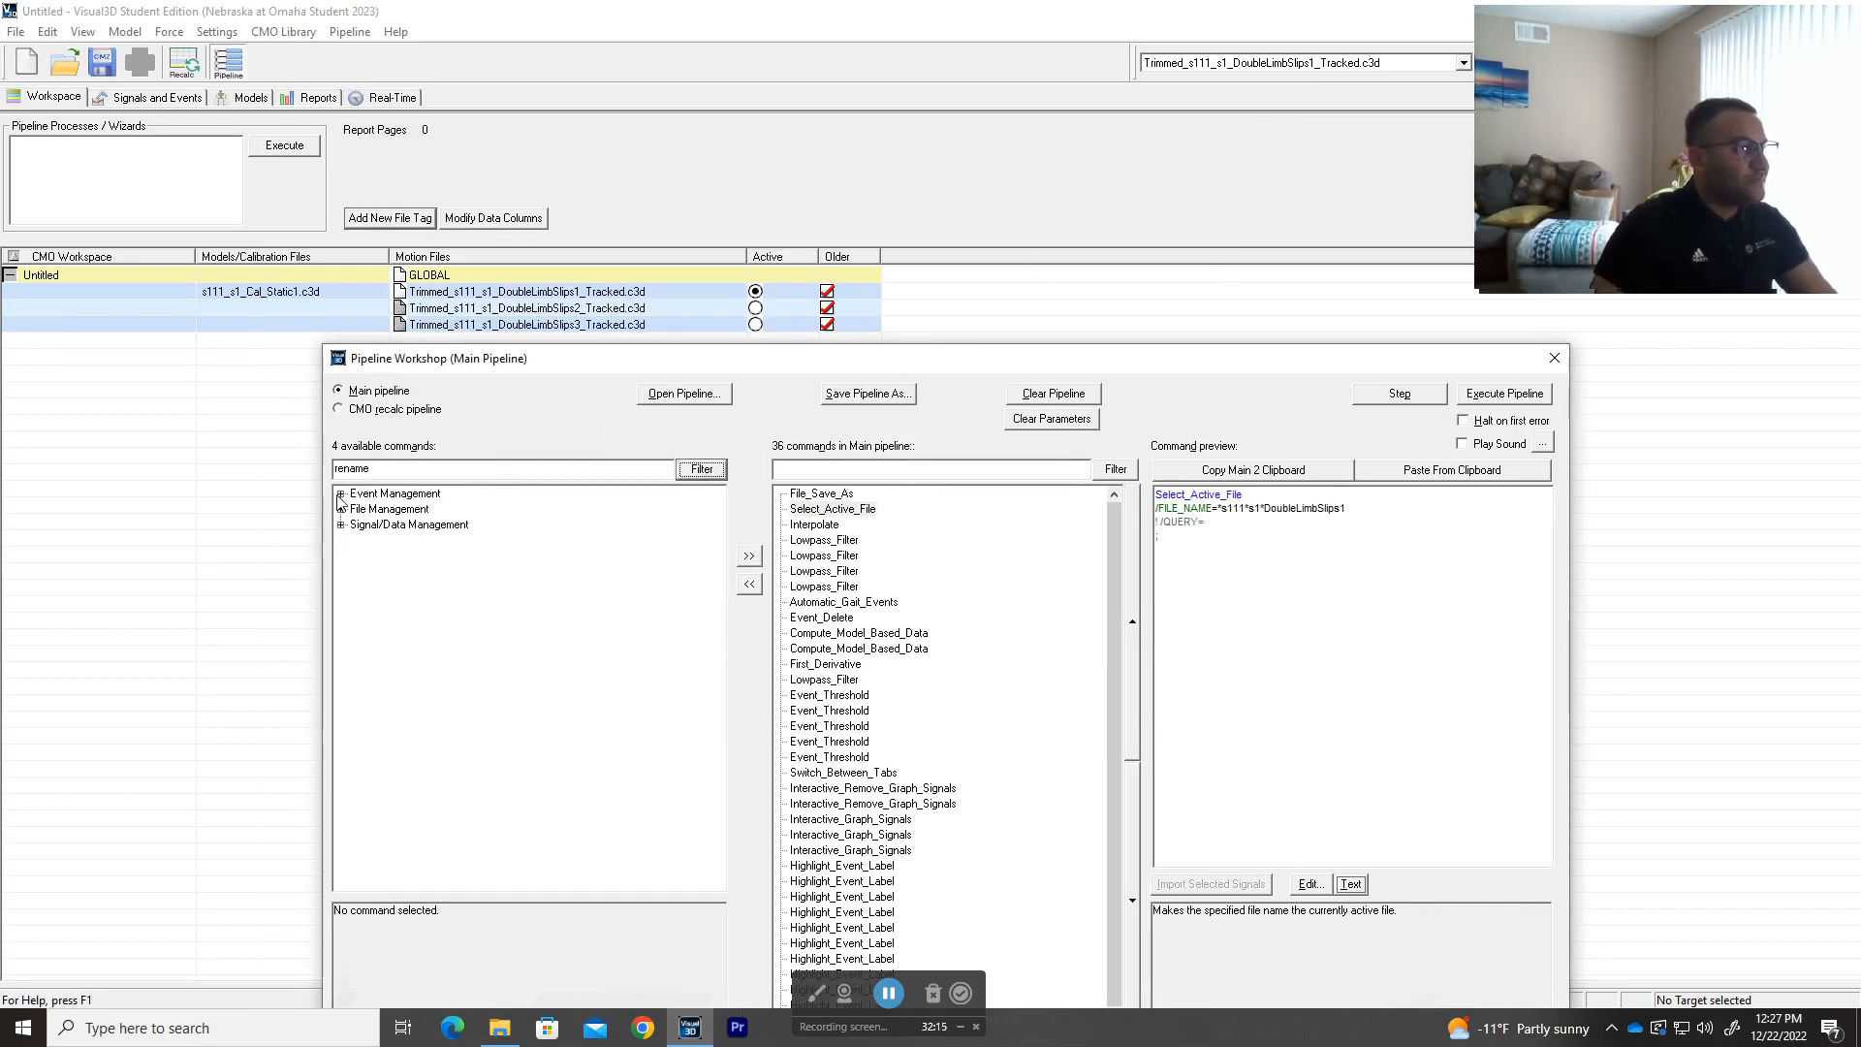
left_click(340, 494)
left_click(340, 495)
left_click(340, 509)
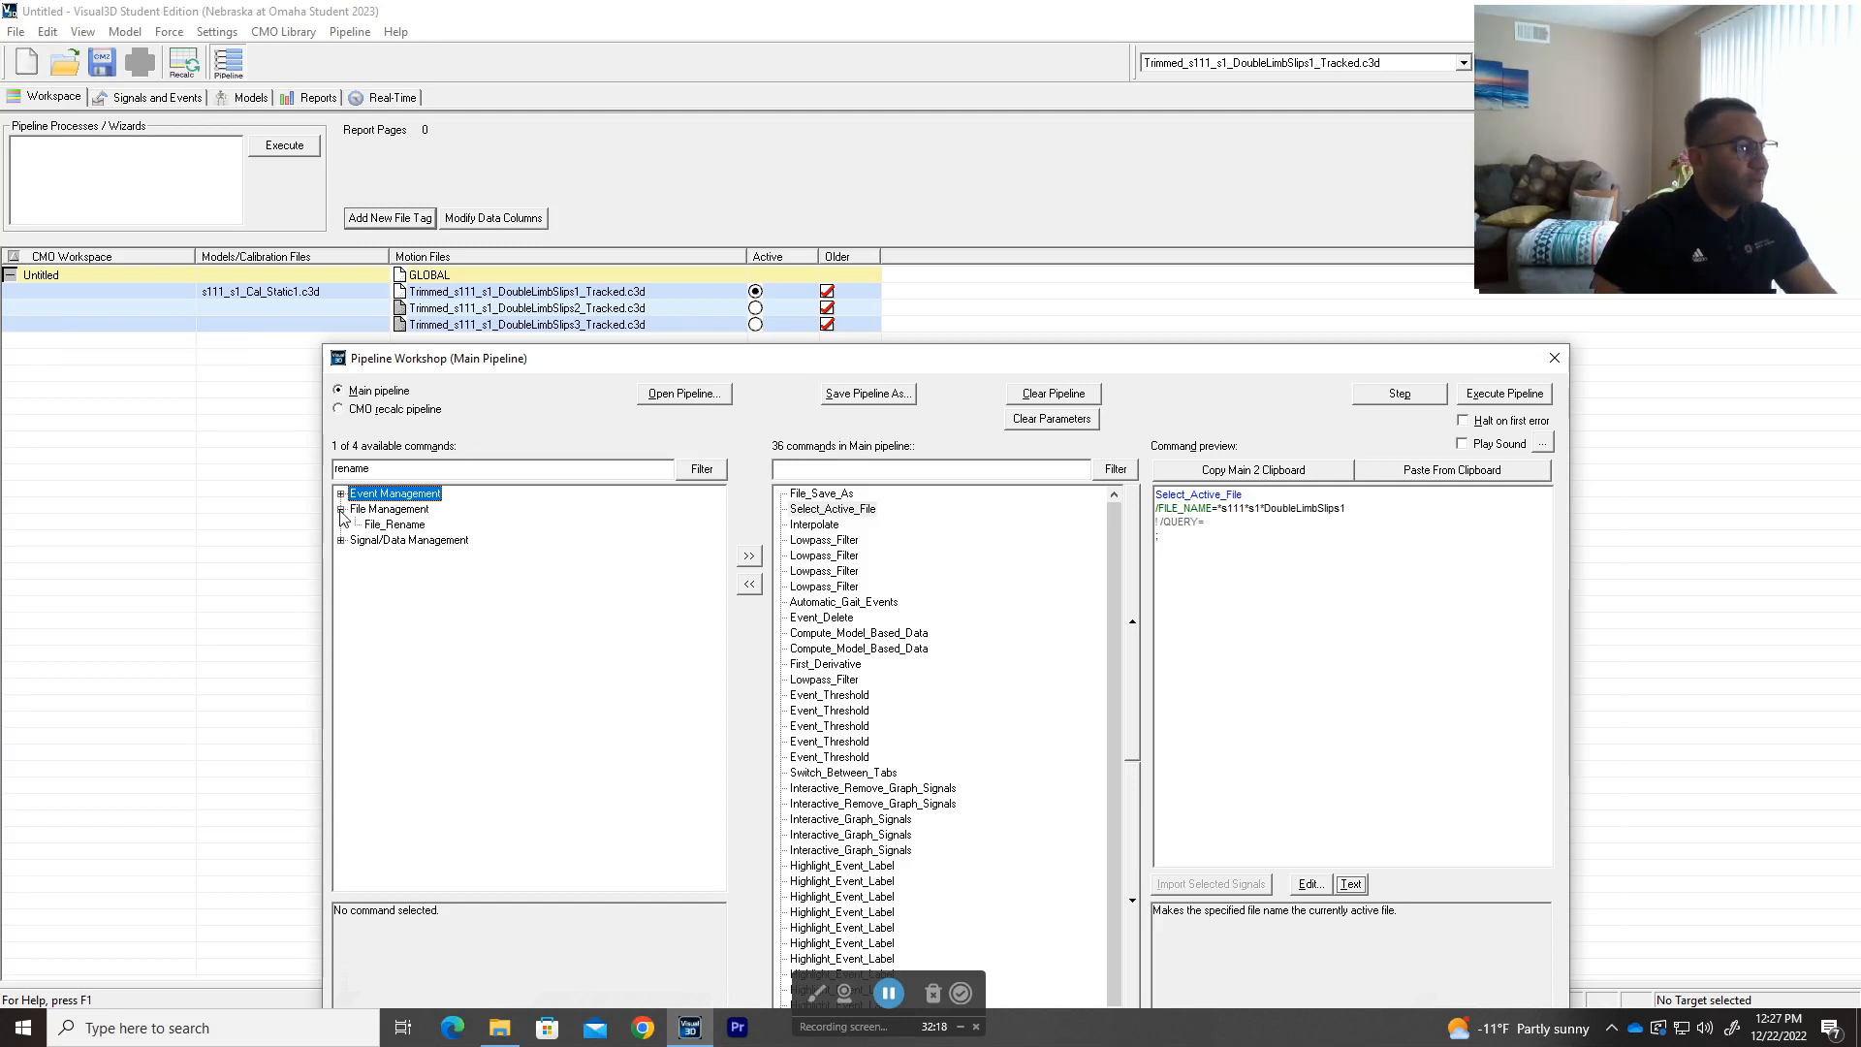
double_click(392, 528)
left_click(821, 526)
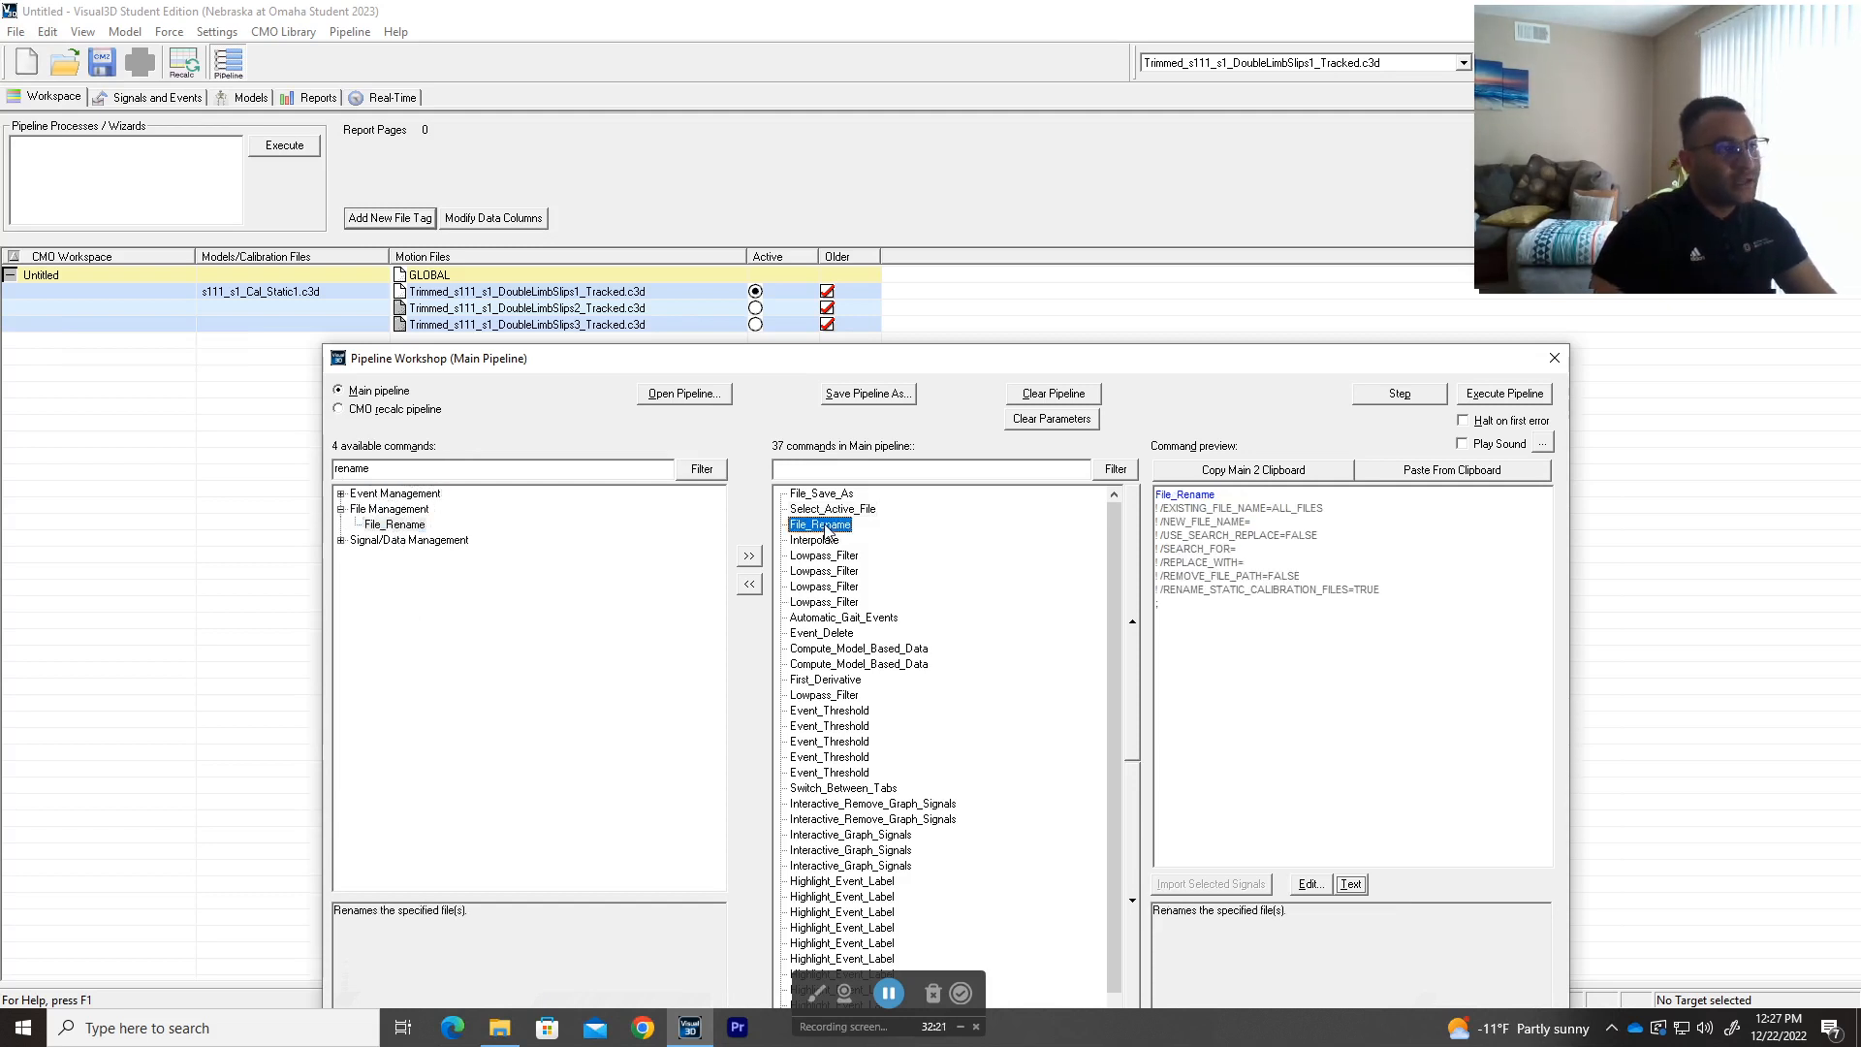
- Set File_Rename to act on Trimmed_s111_s1_DoubleLimbSlips1_Tracked.c3d without also renaming the static calibration file
double_click(824, 525)
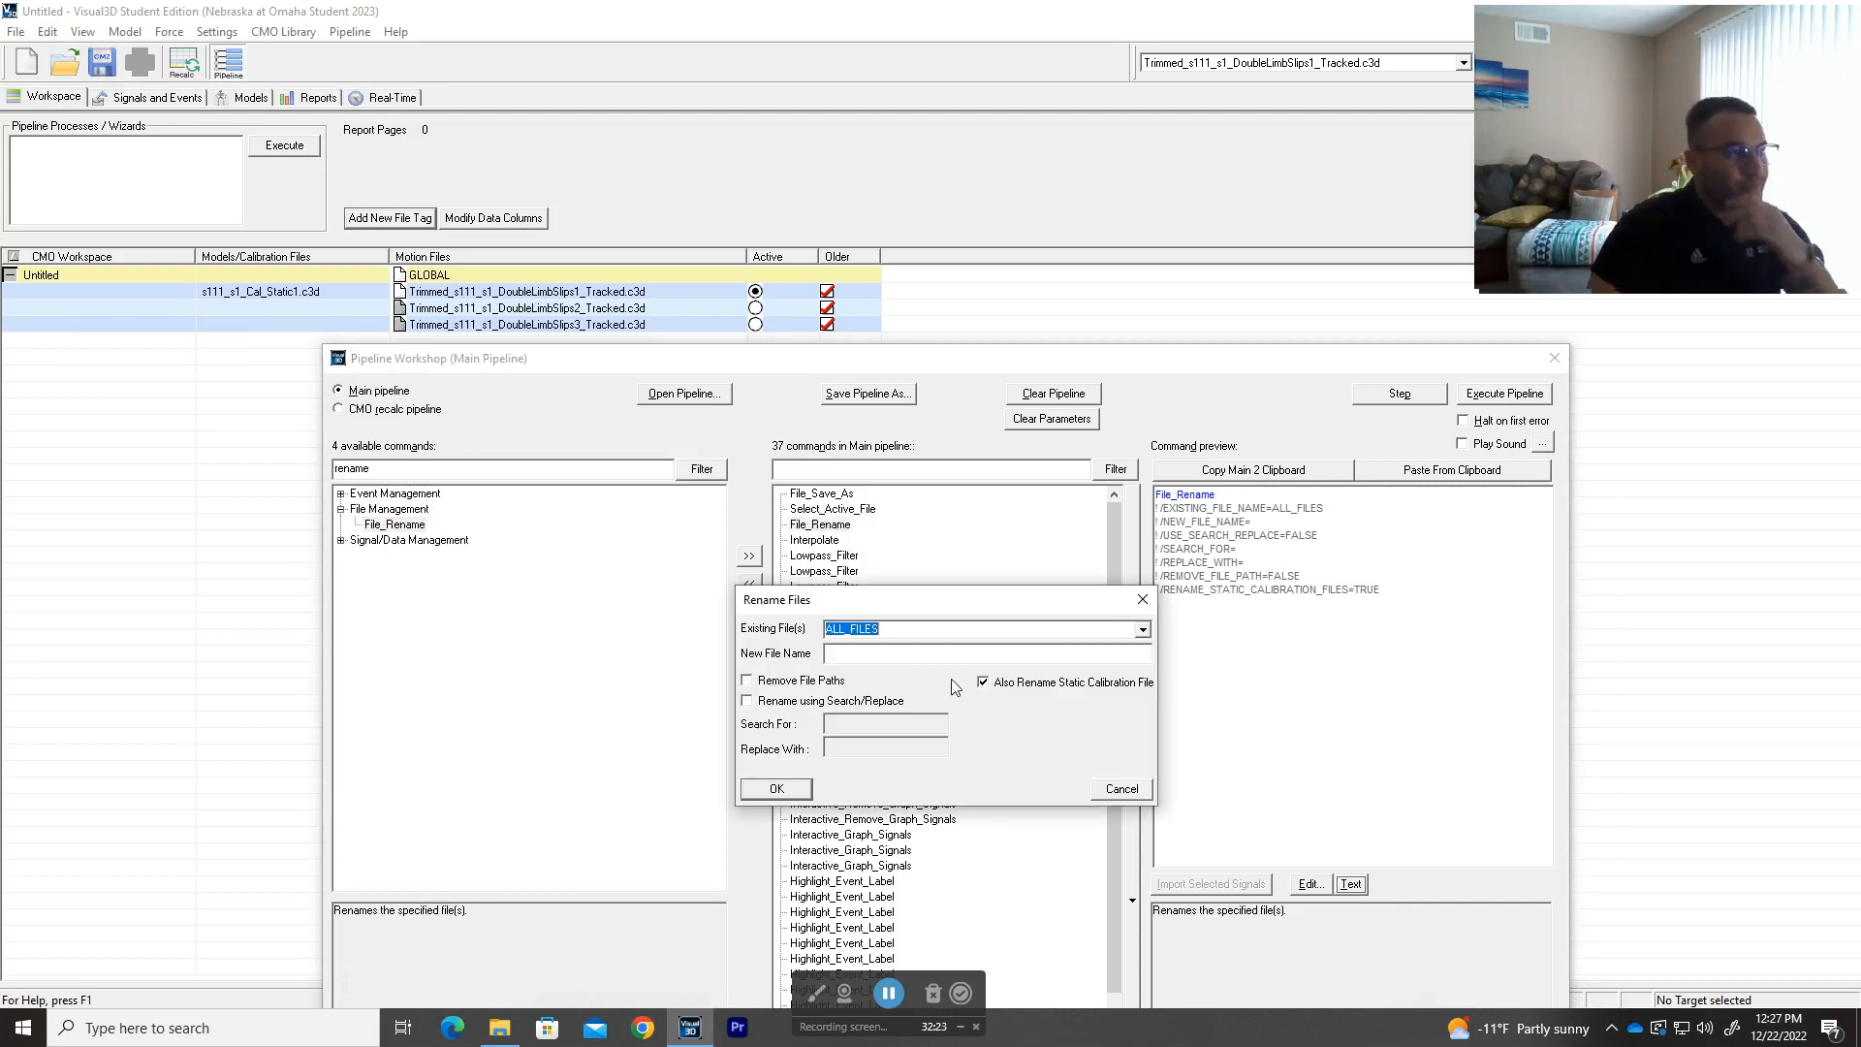
left_click(1148, 632)
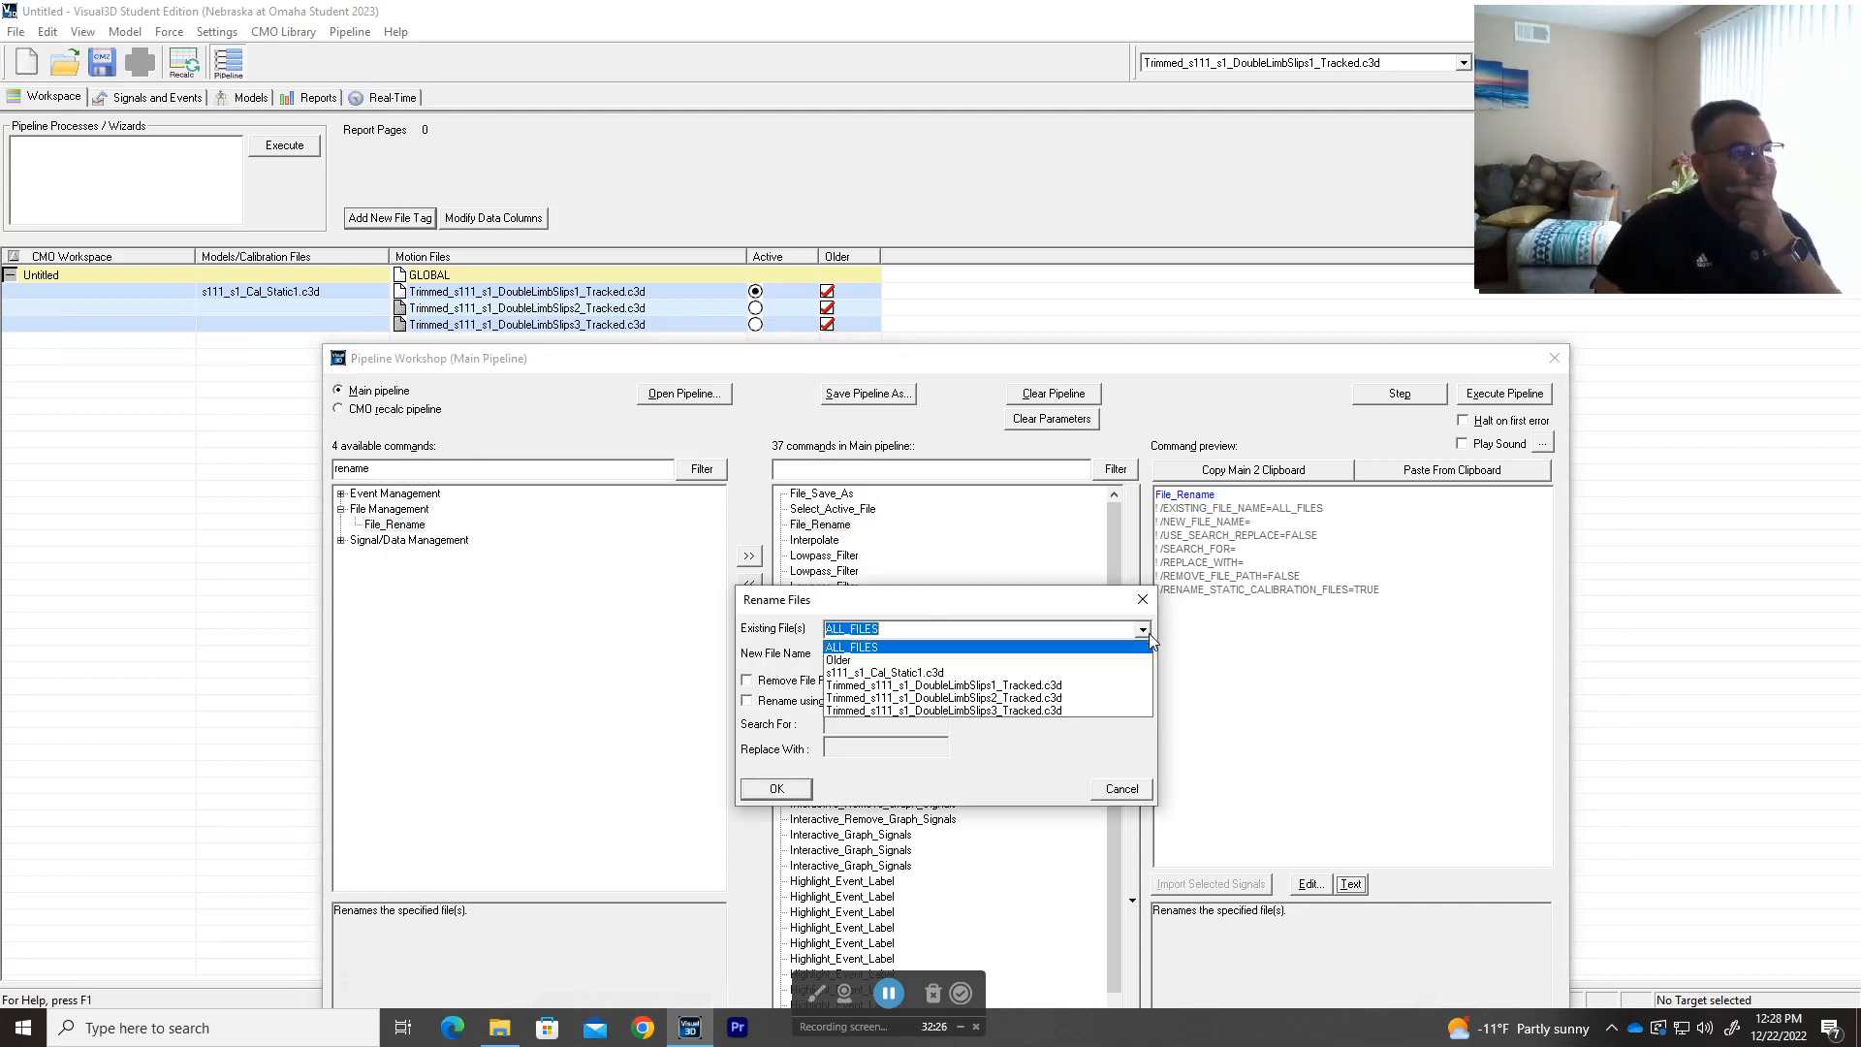
left_click(983, 685)
left_click(829, 654)
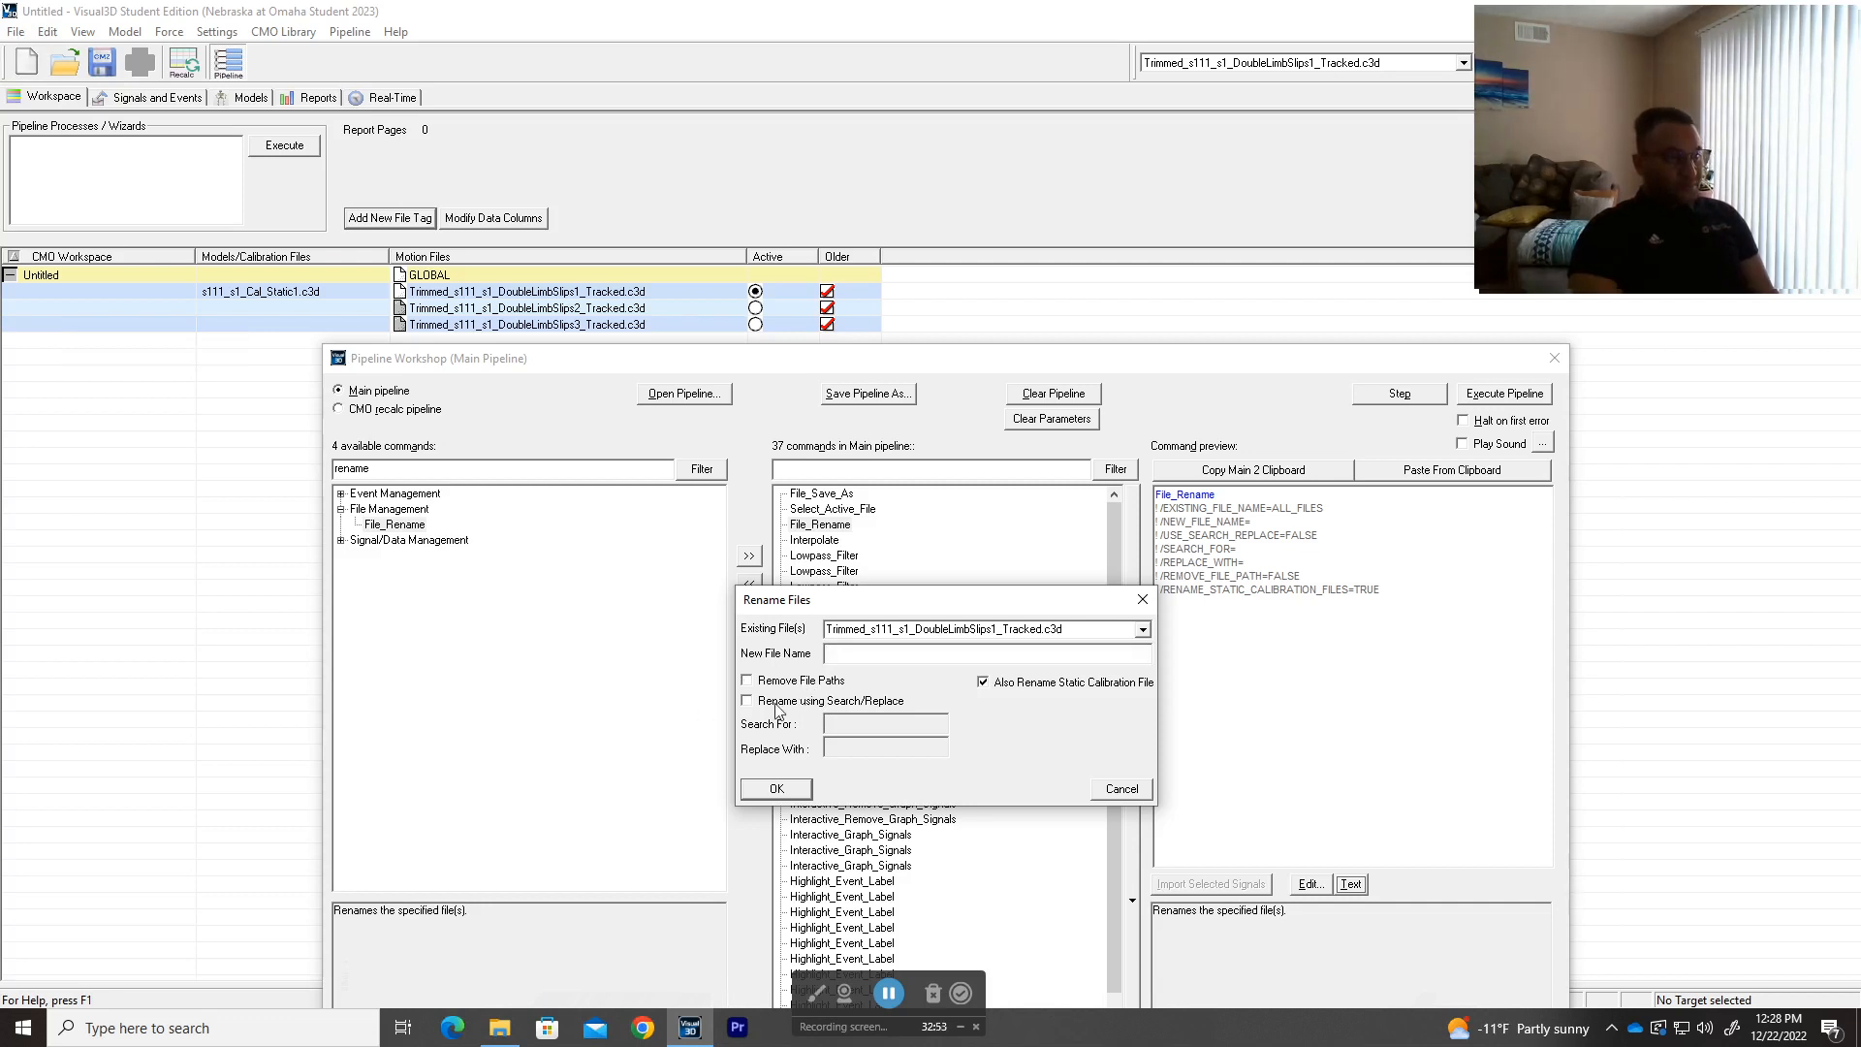
left_click(995, 687)
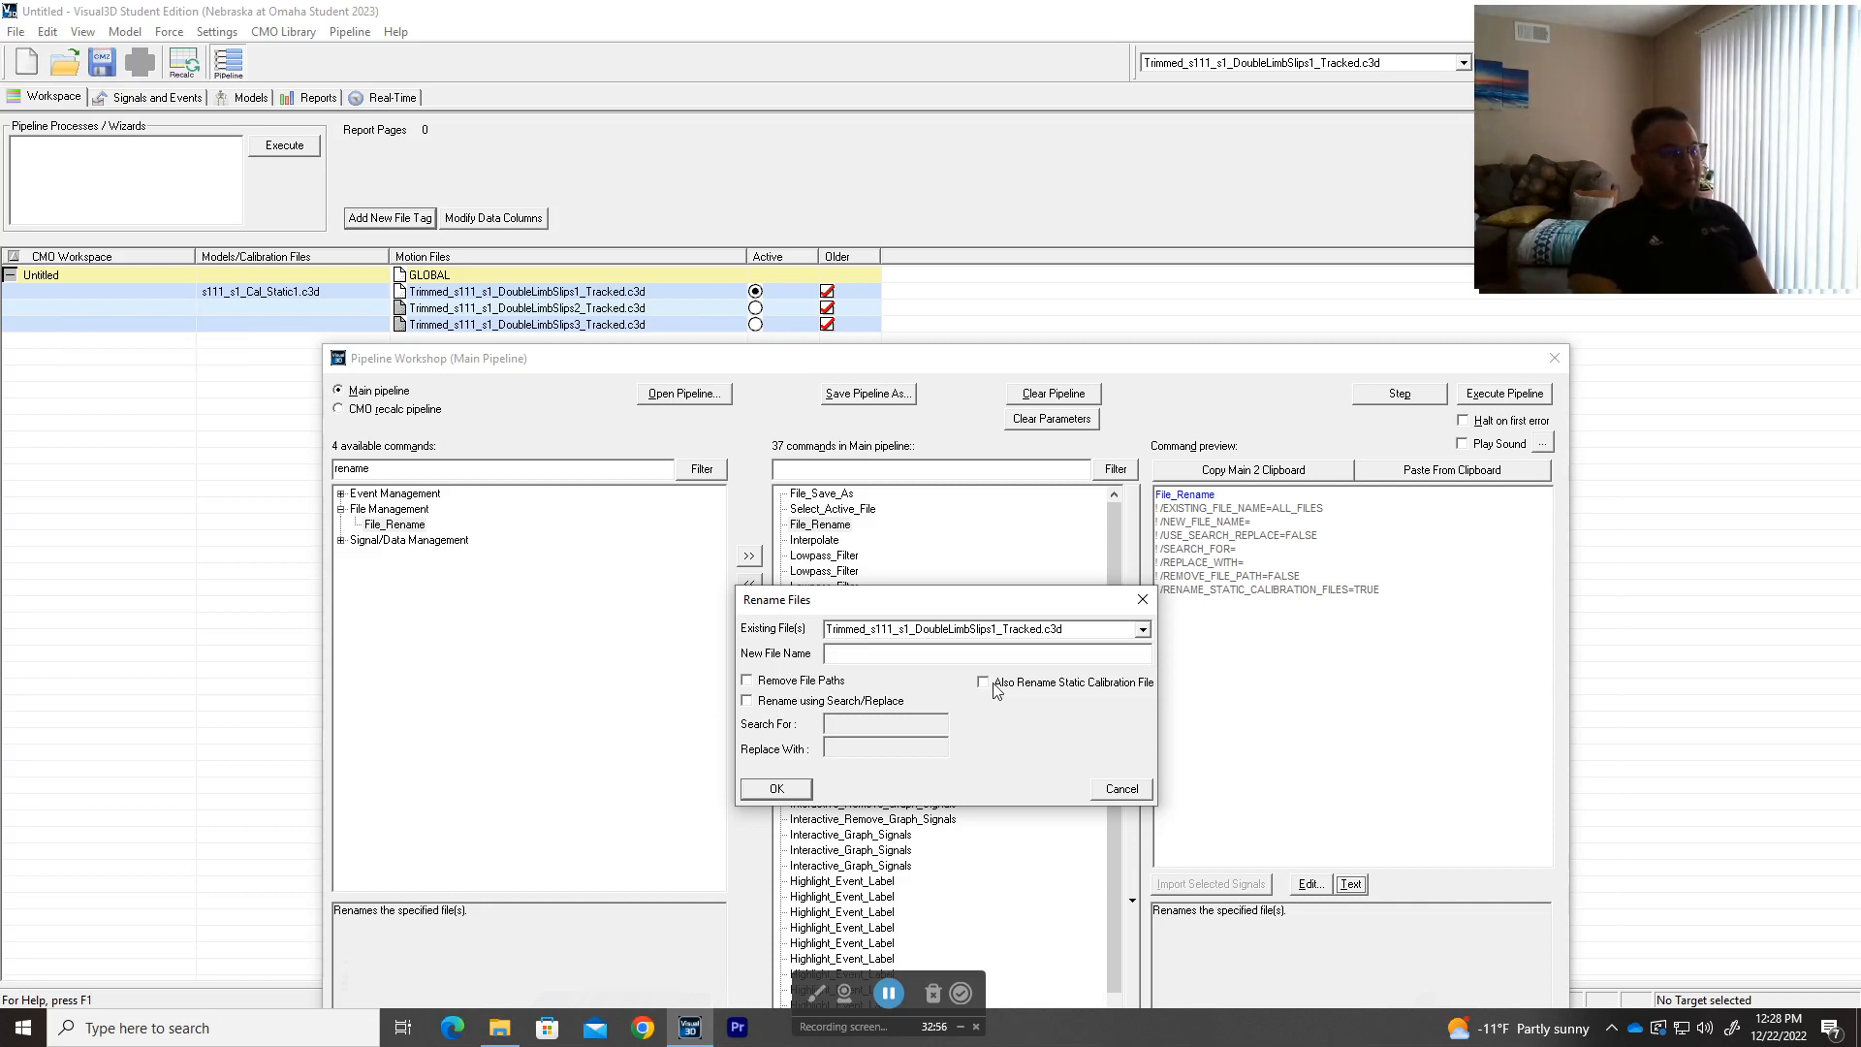
- Make File_Rename use search and replace, searching for DoubleLimbSlips with an empty replacement, and accept the settings
left_click(775, 704)
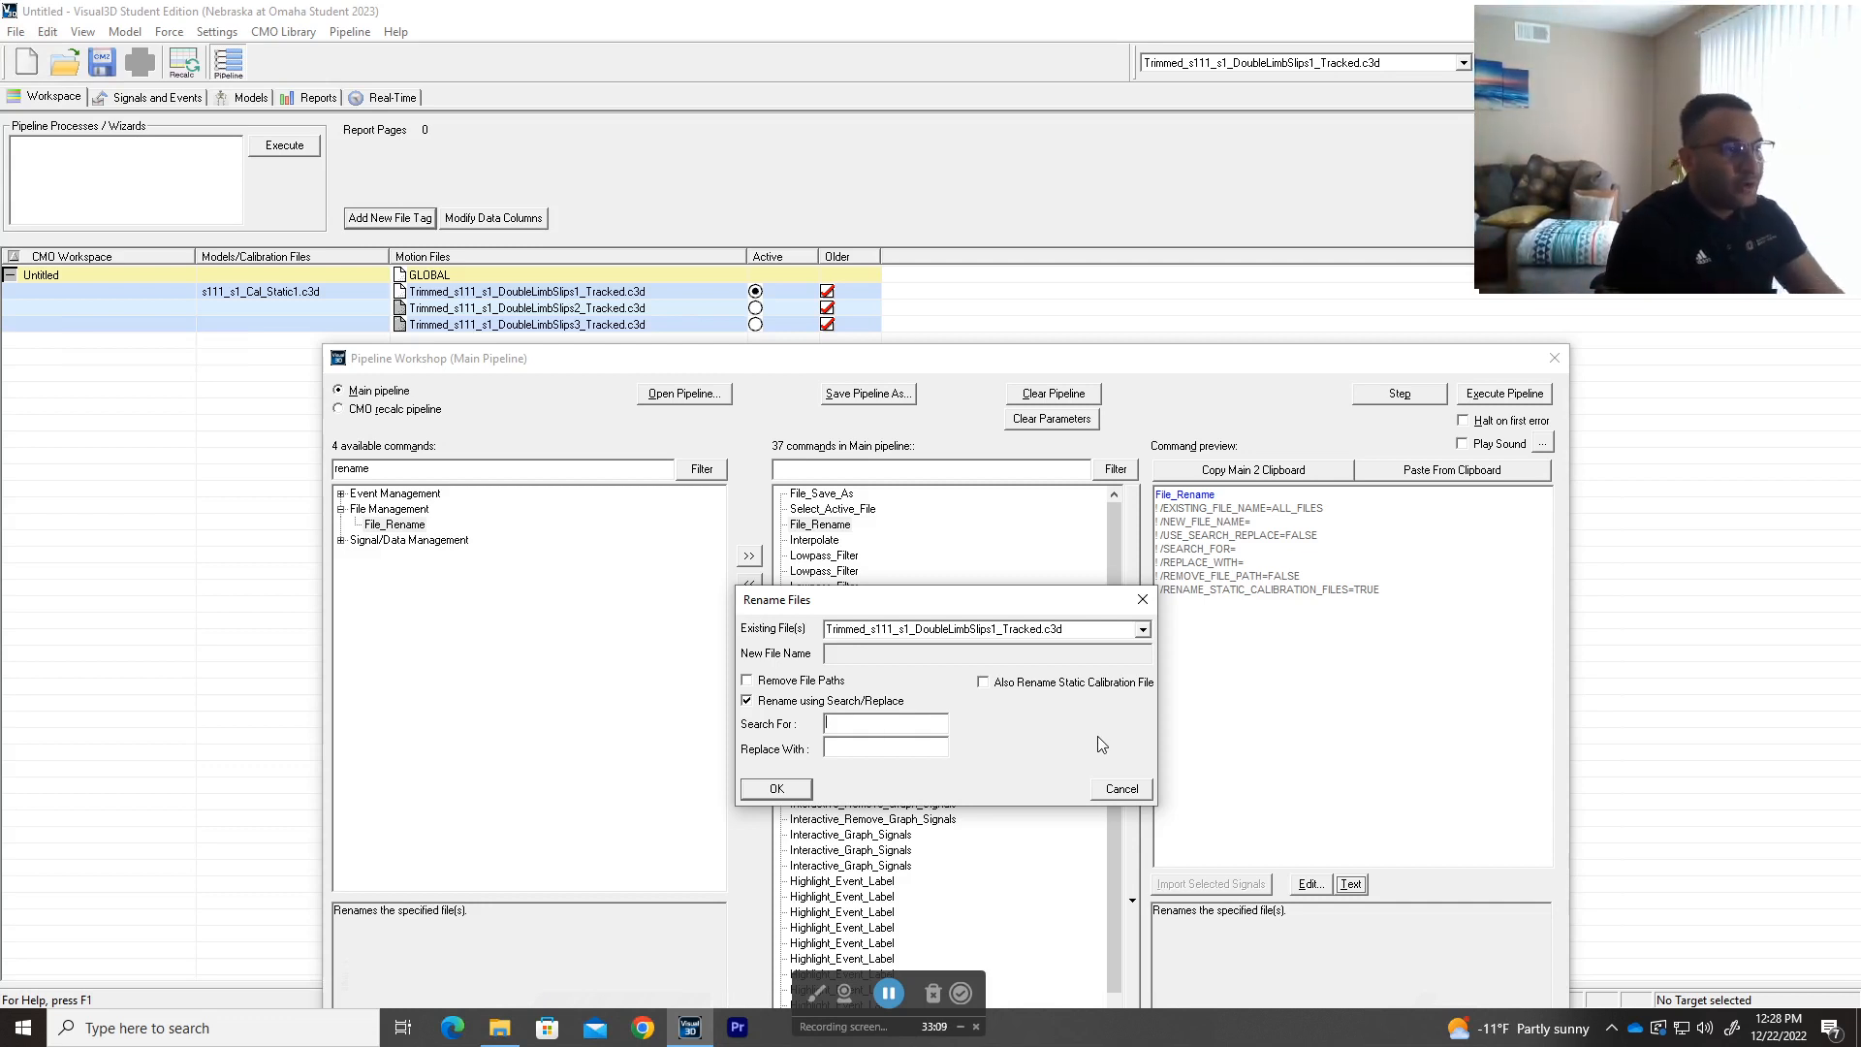
type("Doub")
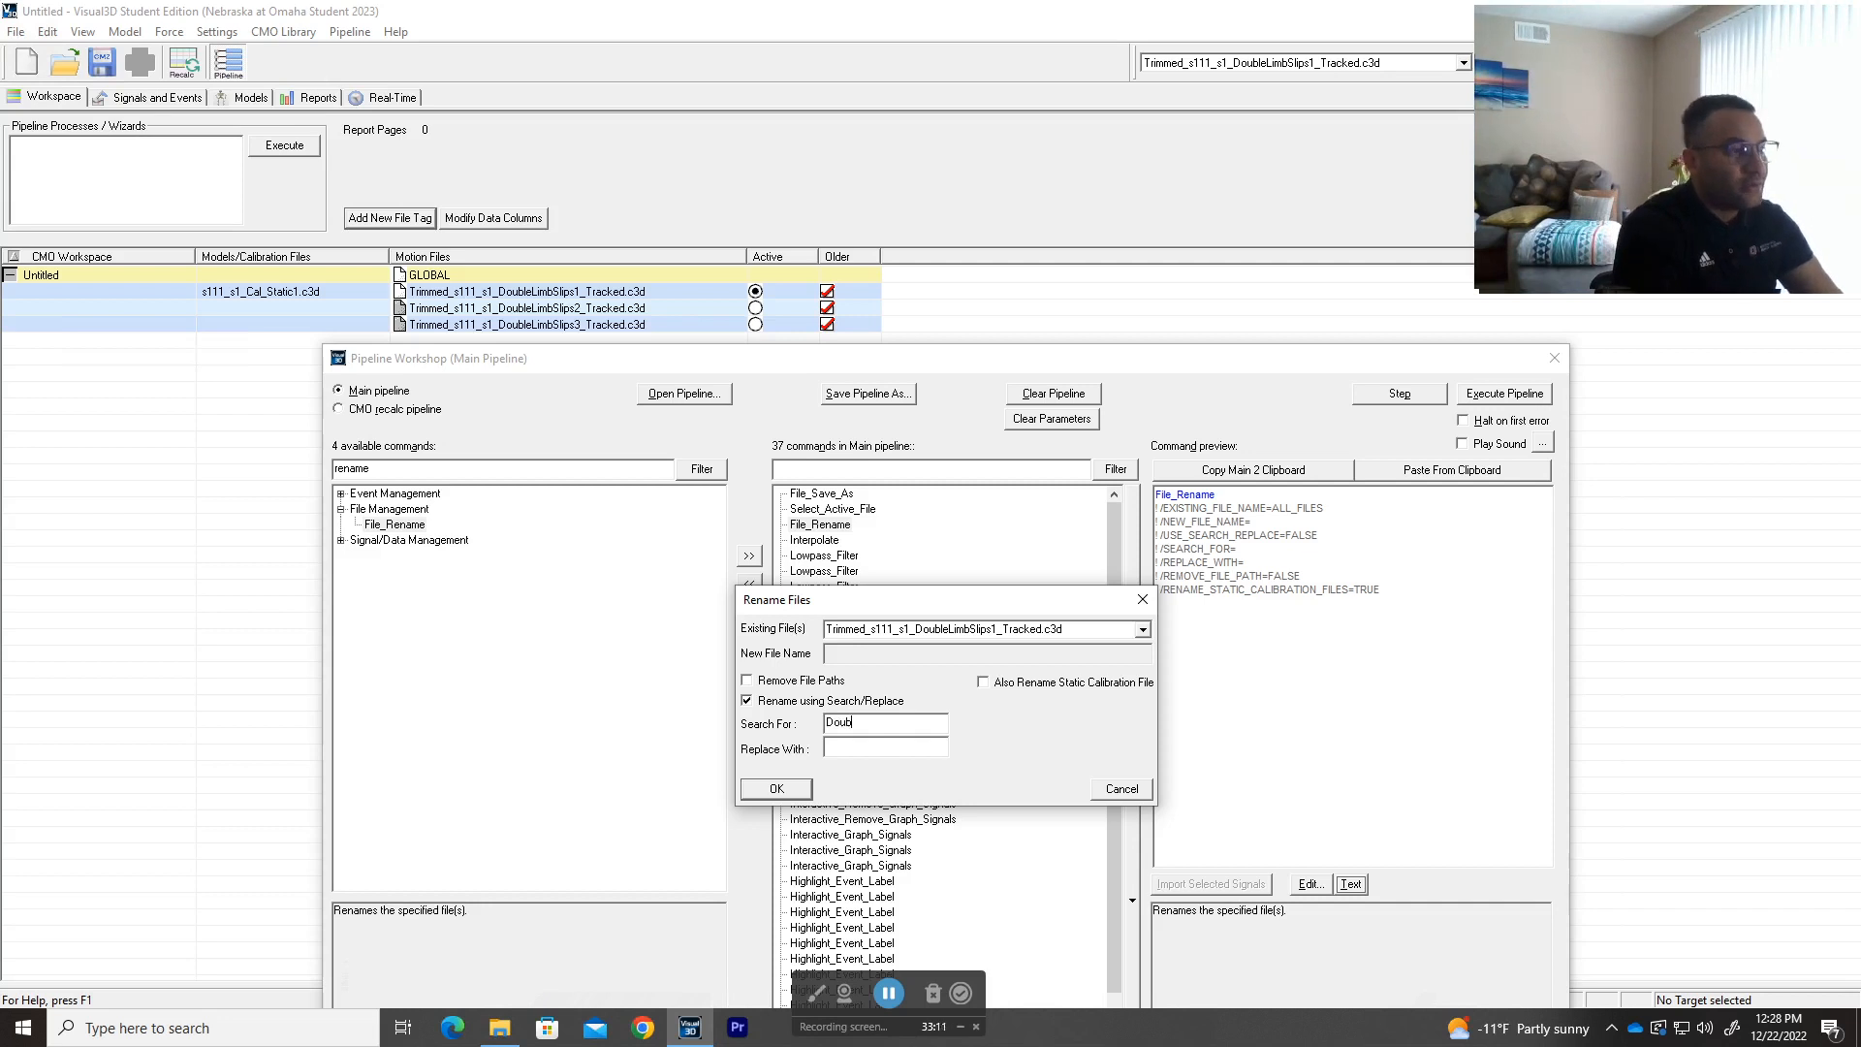
type("leLimbSlips")
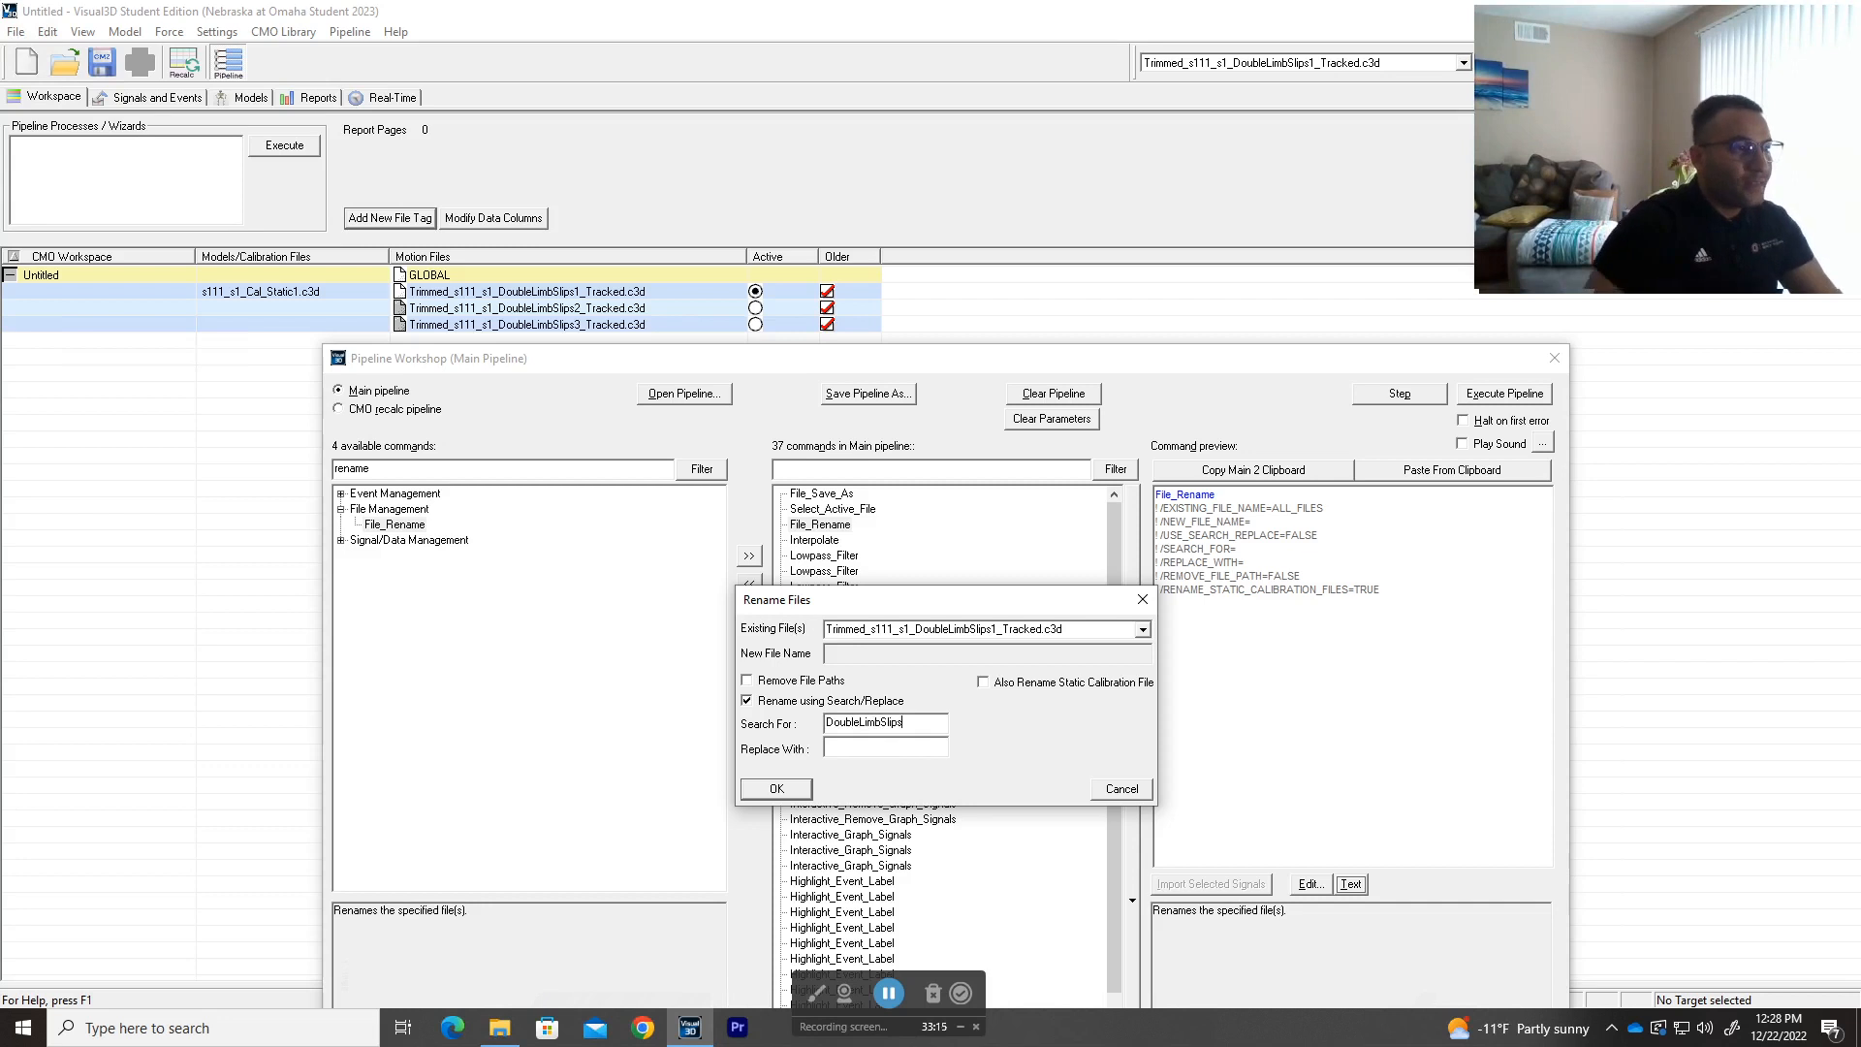
key("Tab")
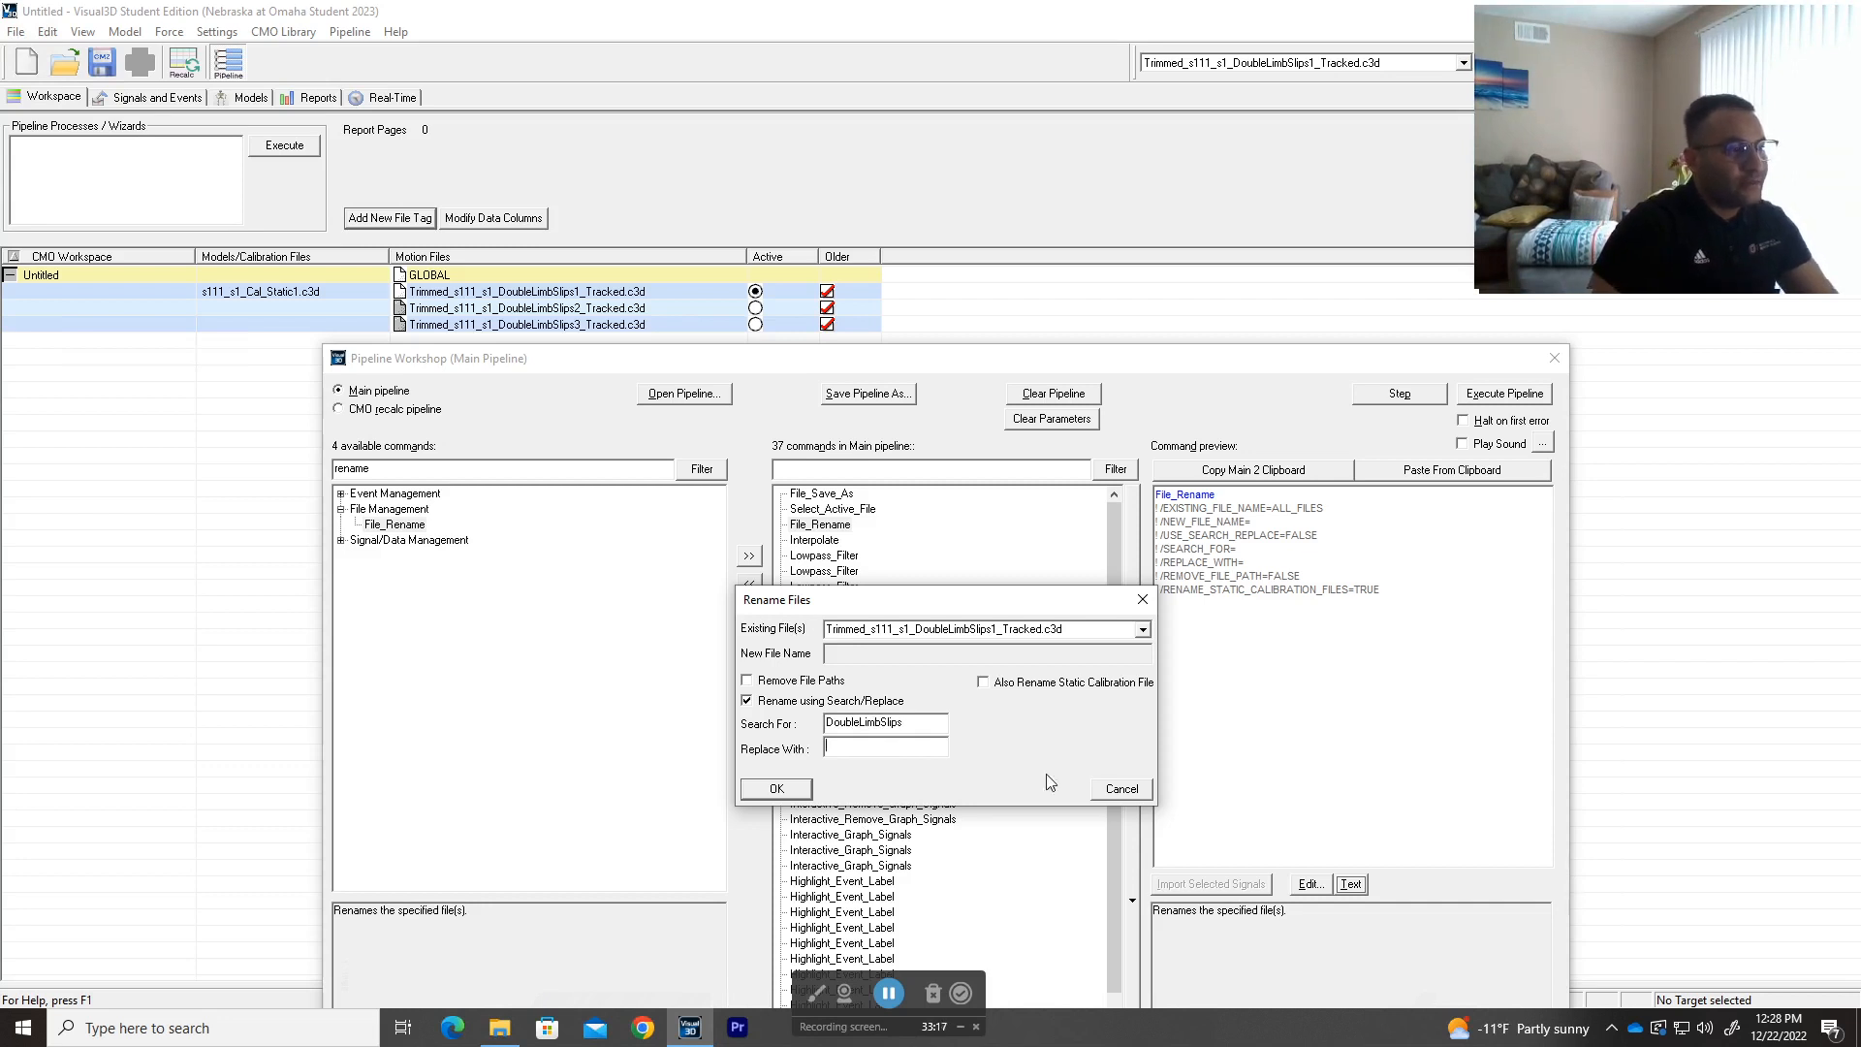
left_click(773, 790)
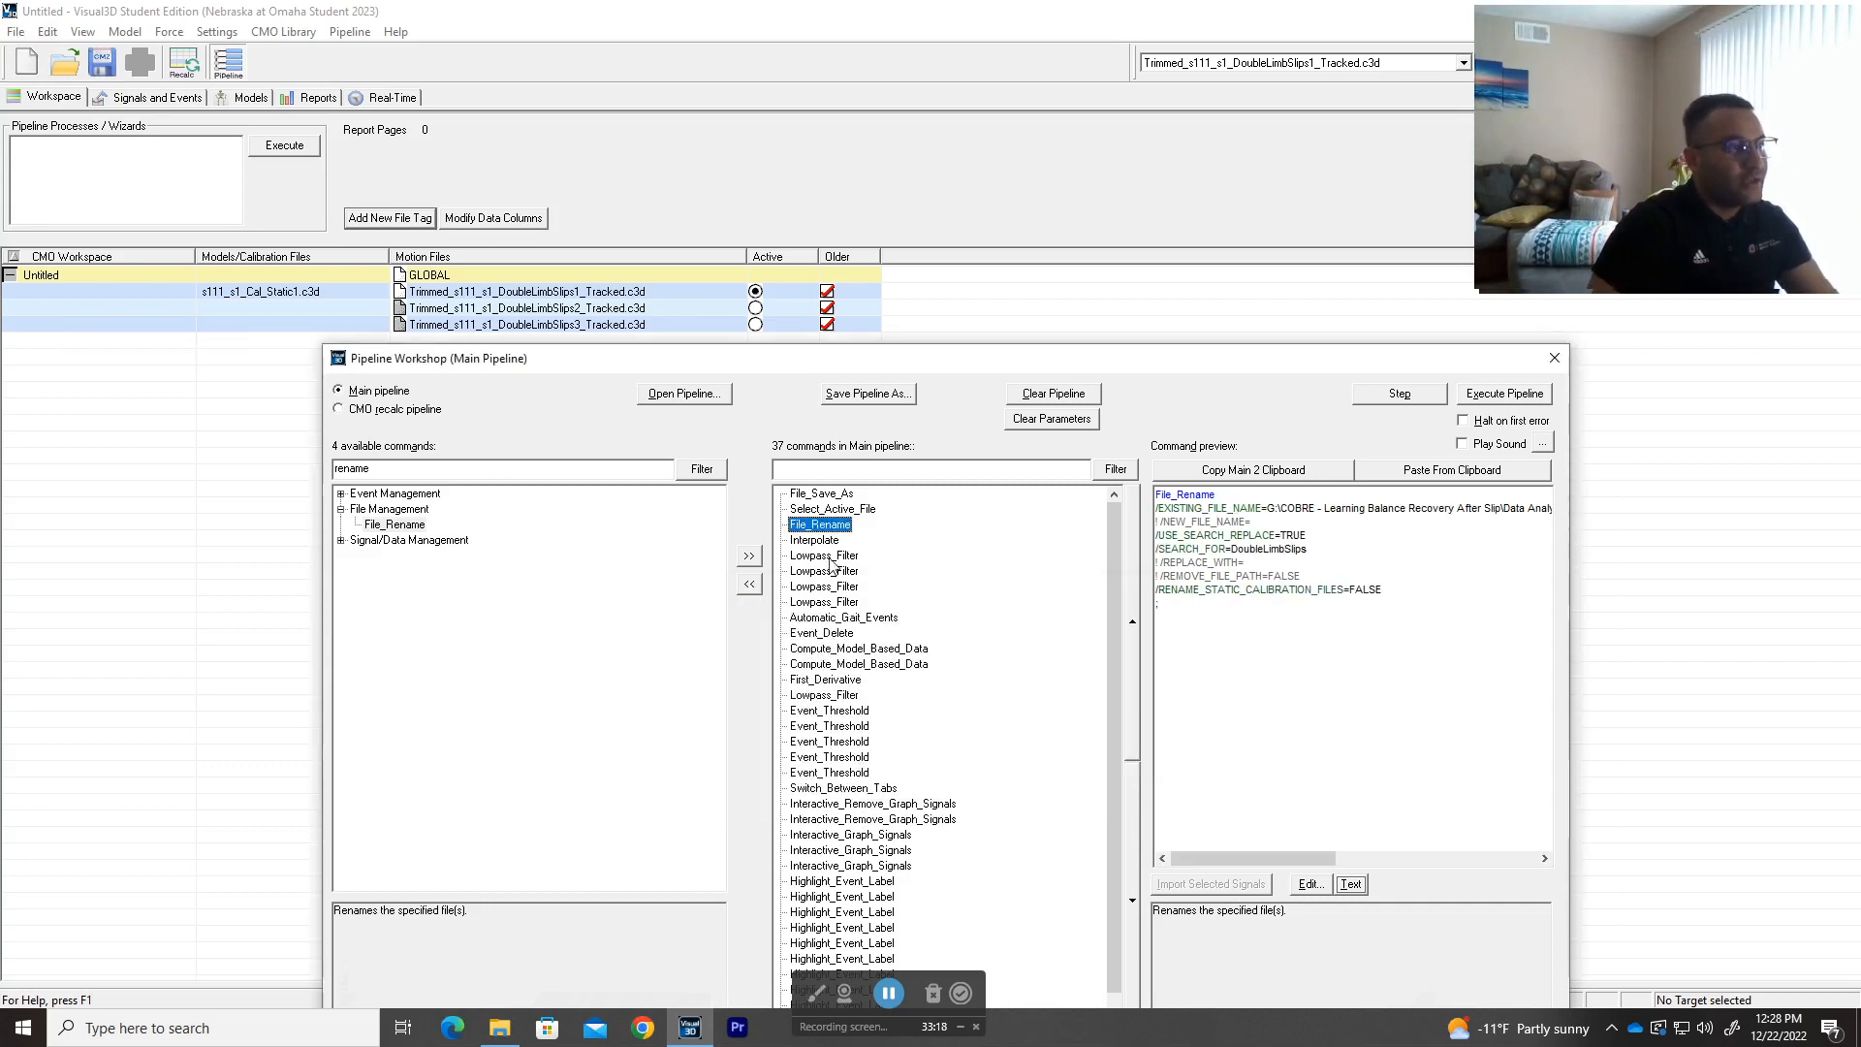
- Run only the File_Rename command, and close the results and the Pipeline Workshop to view the Workspace motion files
left_click(1400, 393)
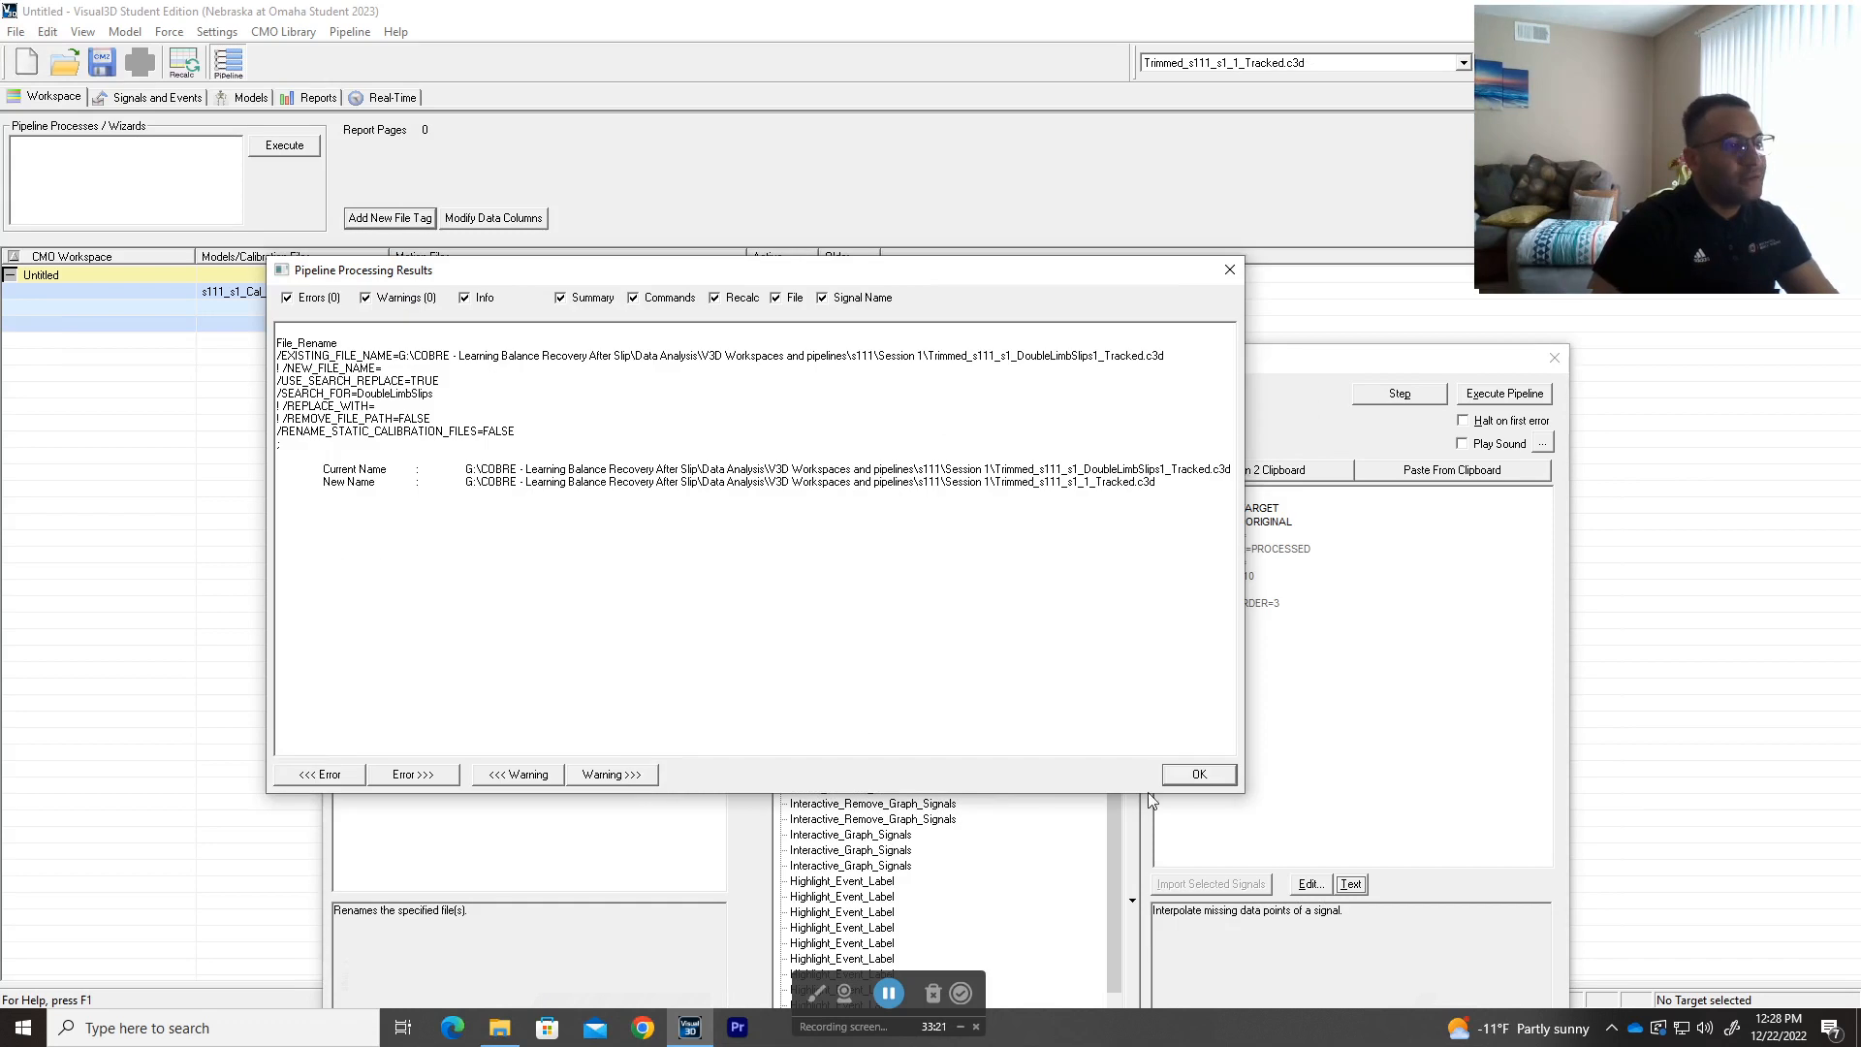
left_click(1199, 774)
left_click(1555, 357)
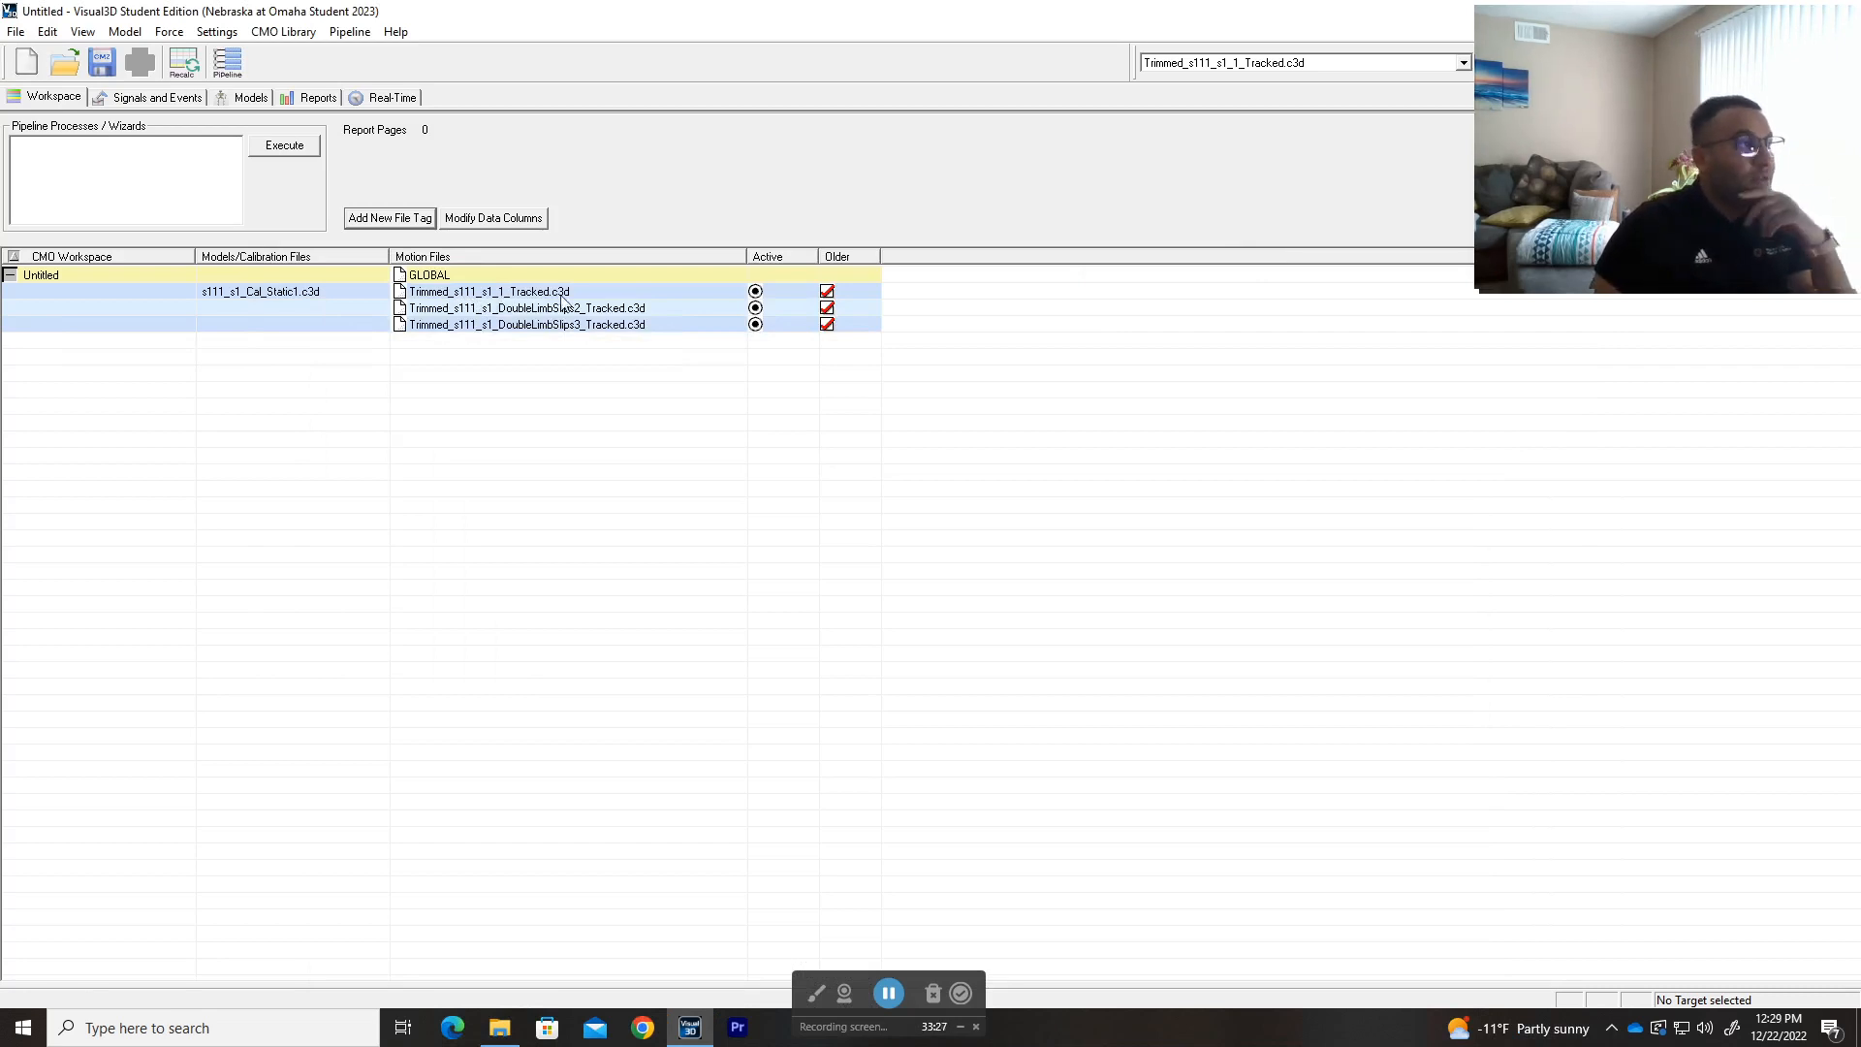
- Set the file name in Select_Active_File to *s111*s1*1, run only that command, and close the results
left_click(235, 64)
left_click(829, 527)
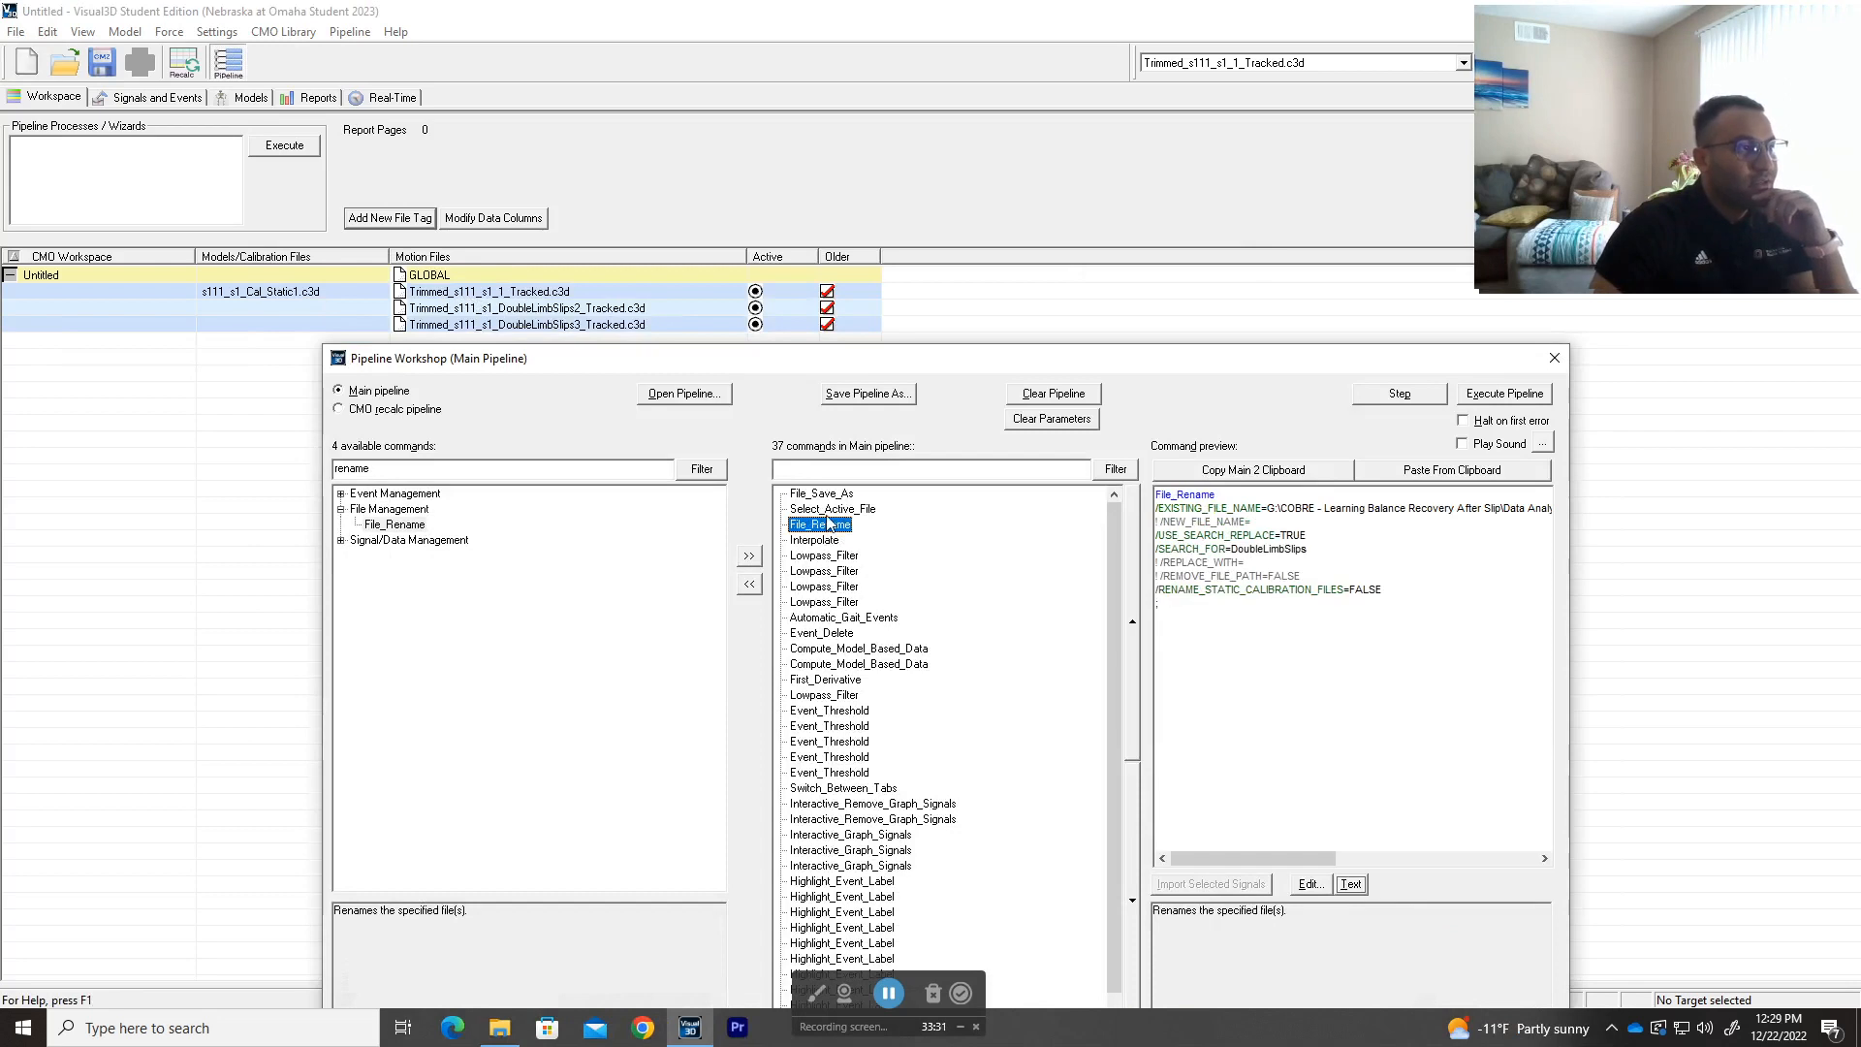
left_click(831, 511)
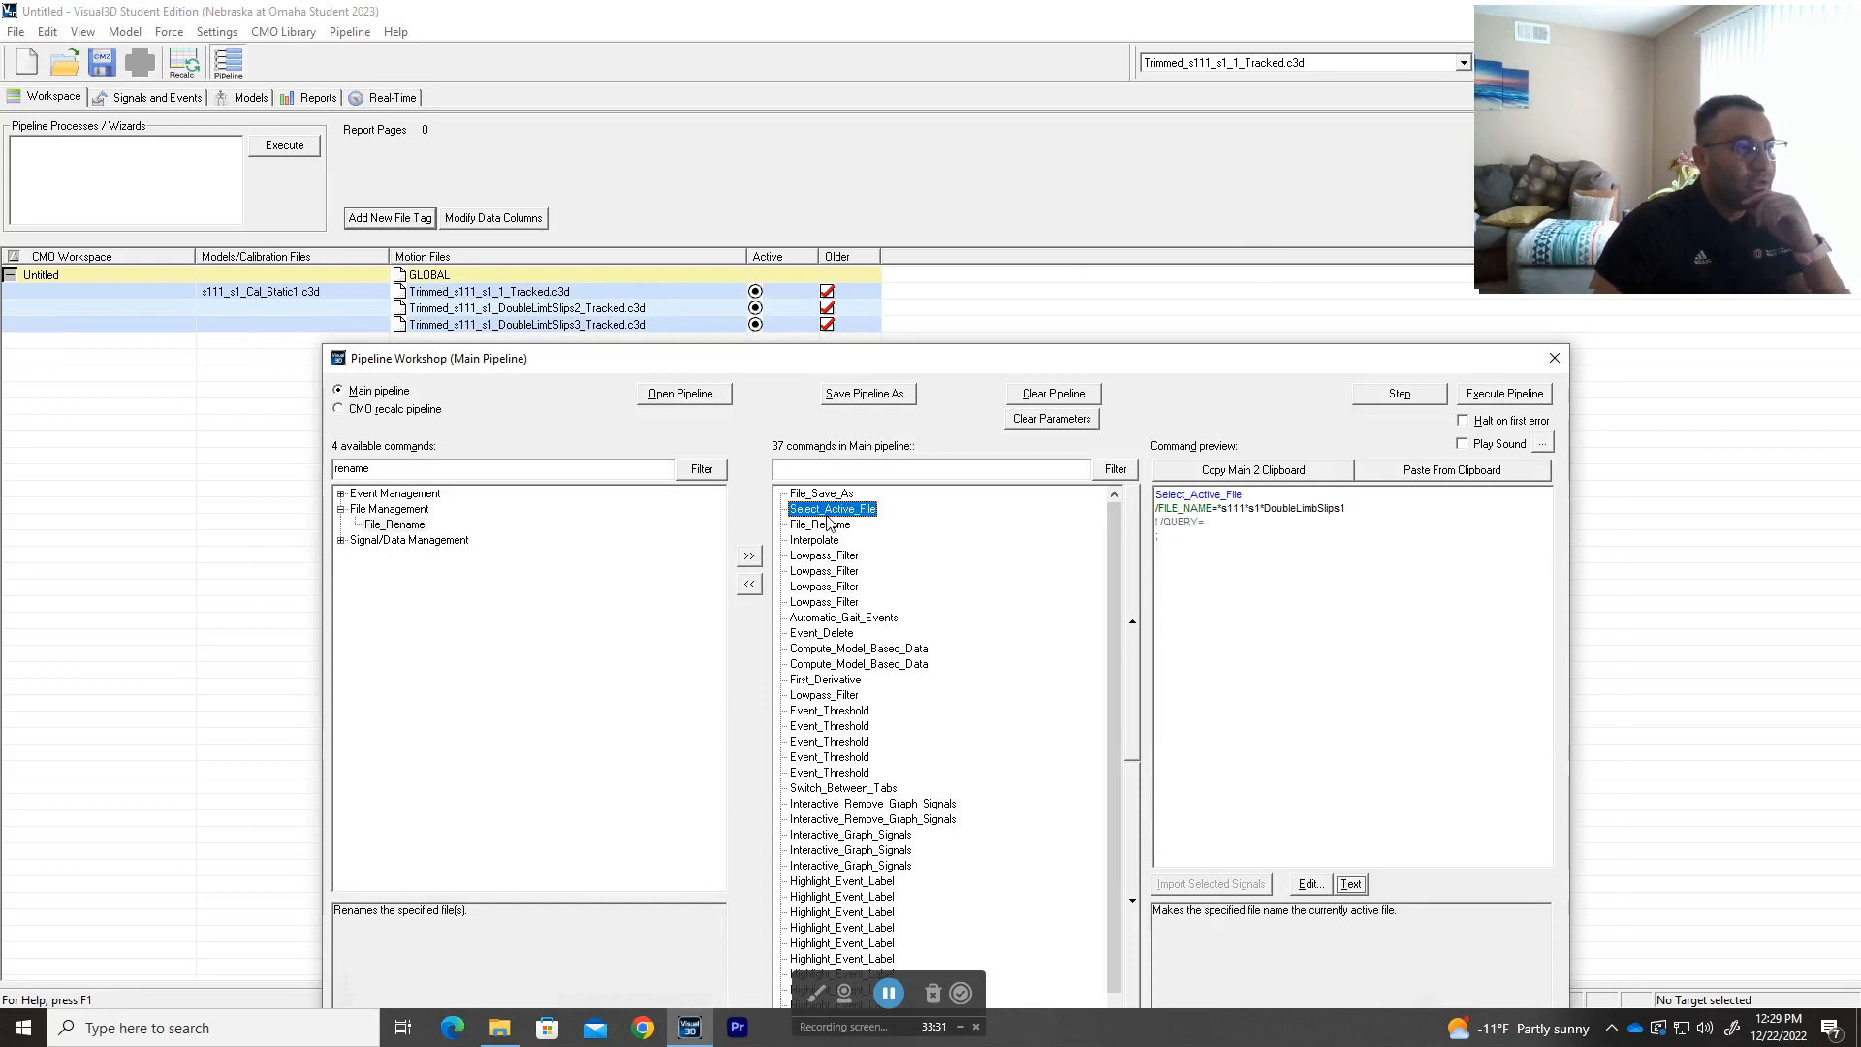
left_click(1352, 884)
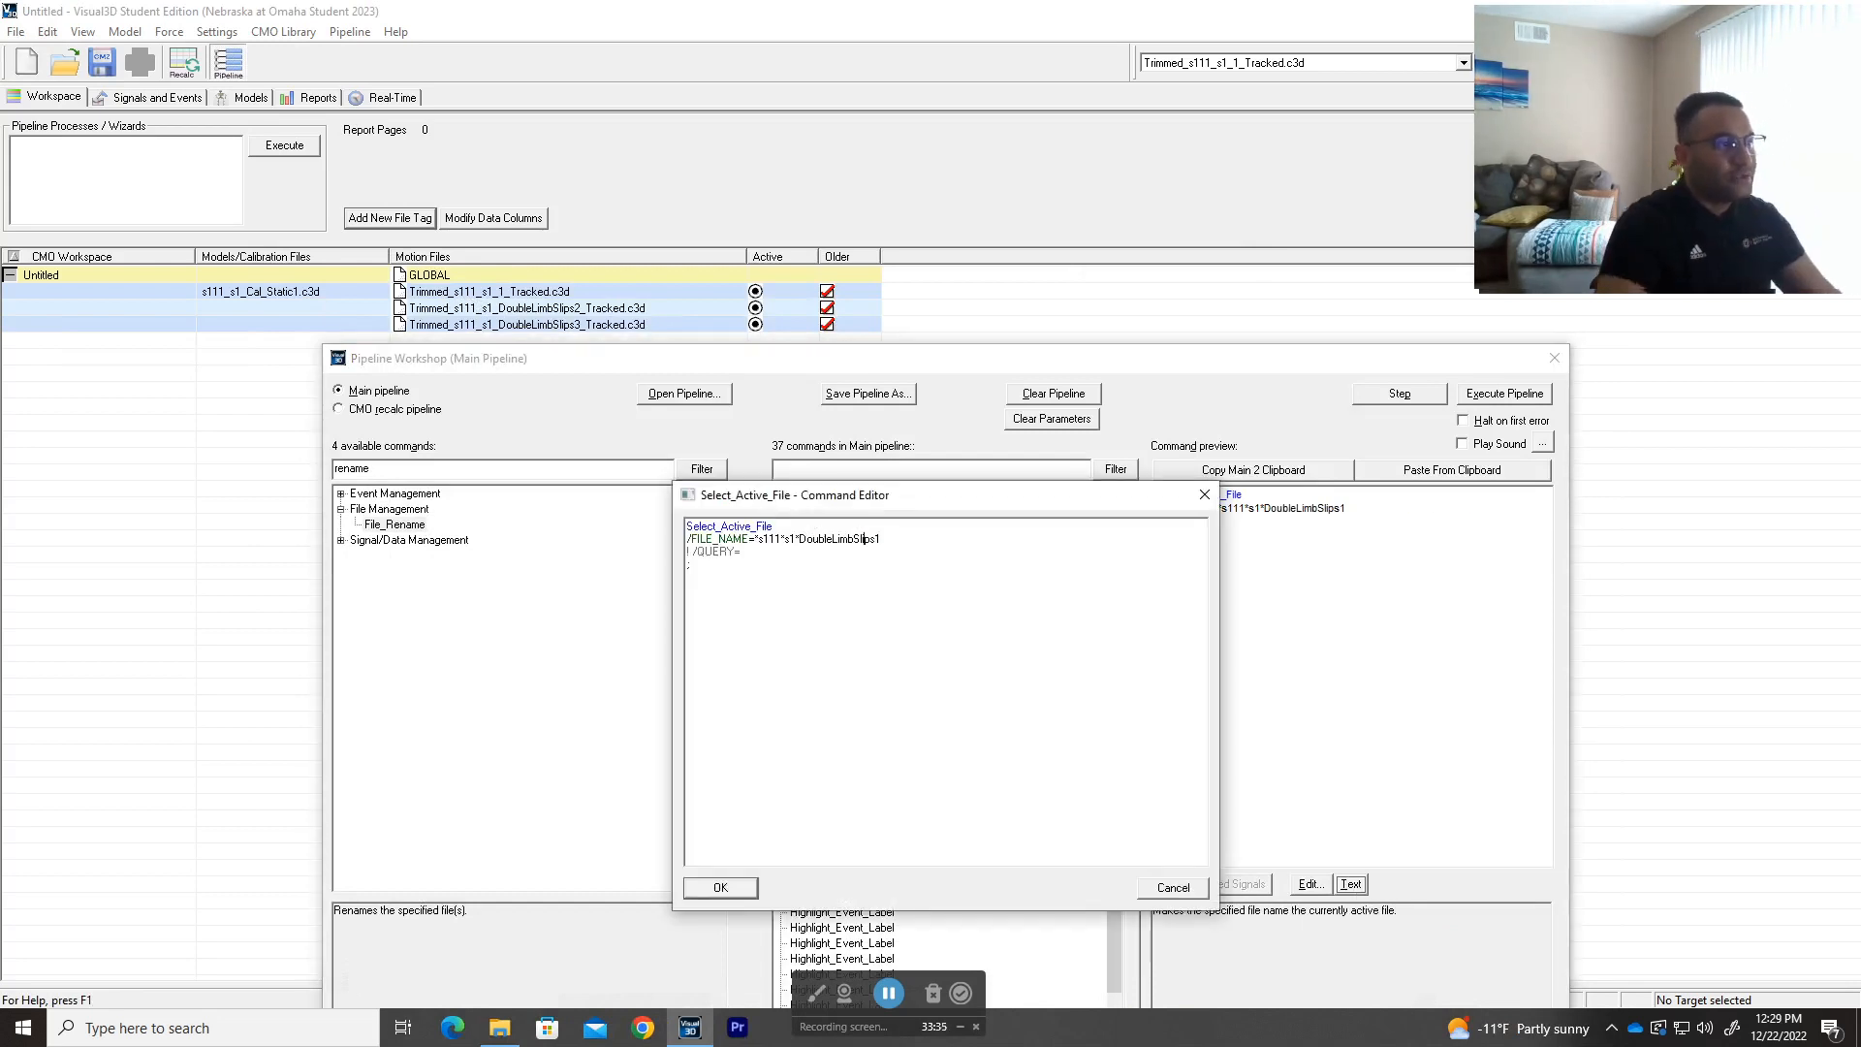
key("ctrl+shift+Left")
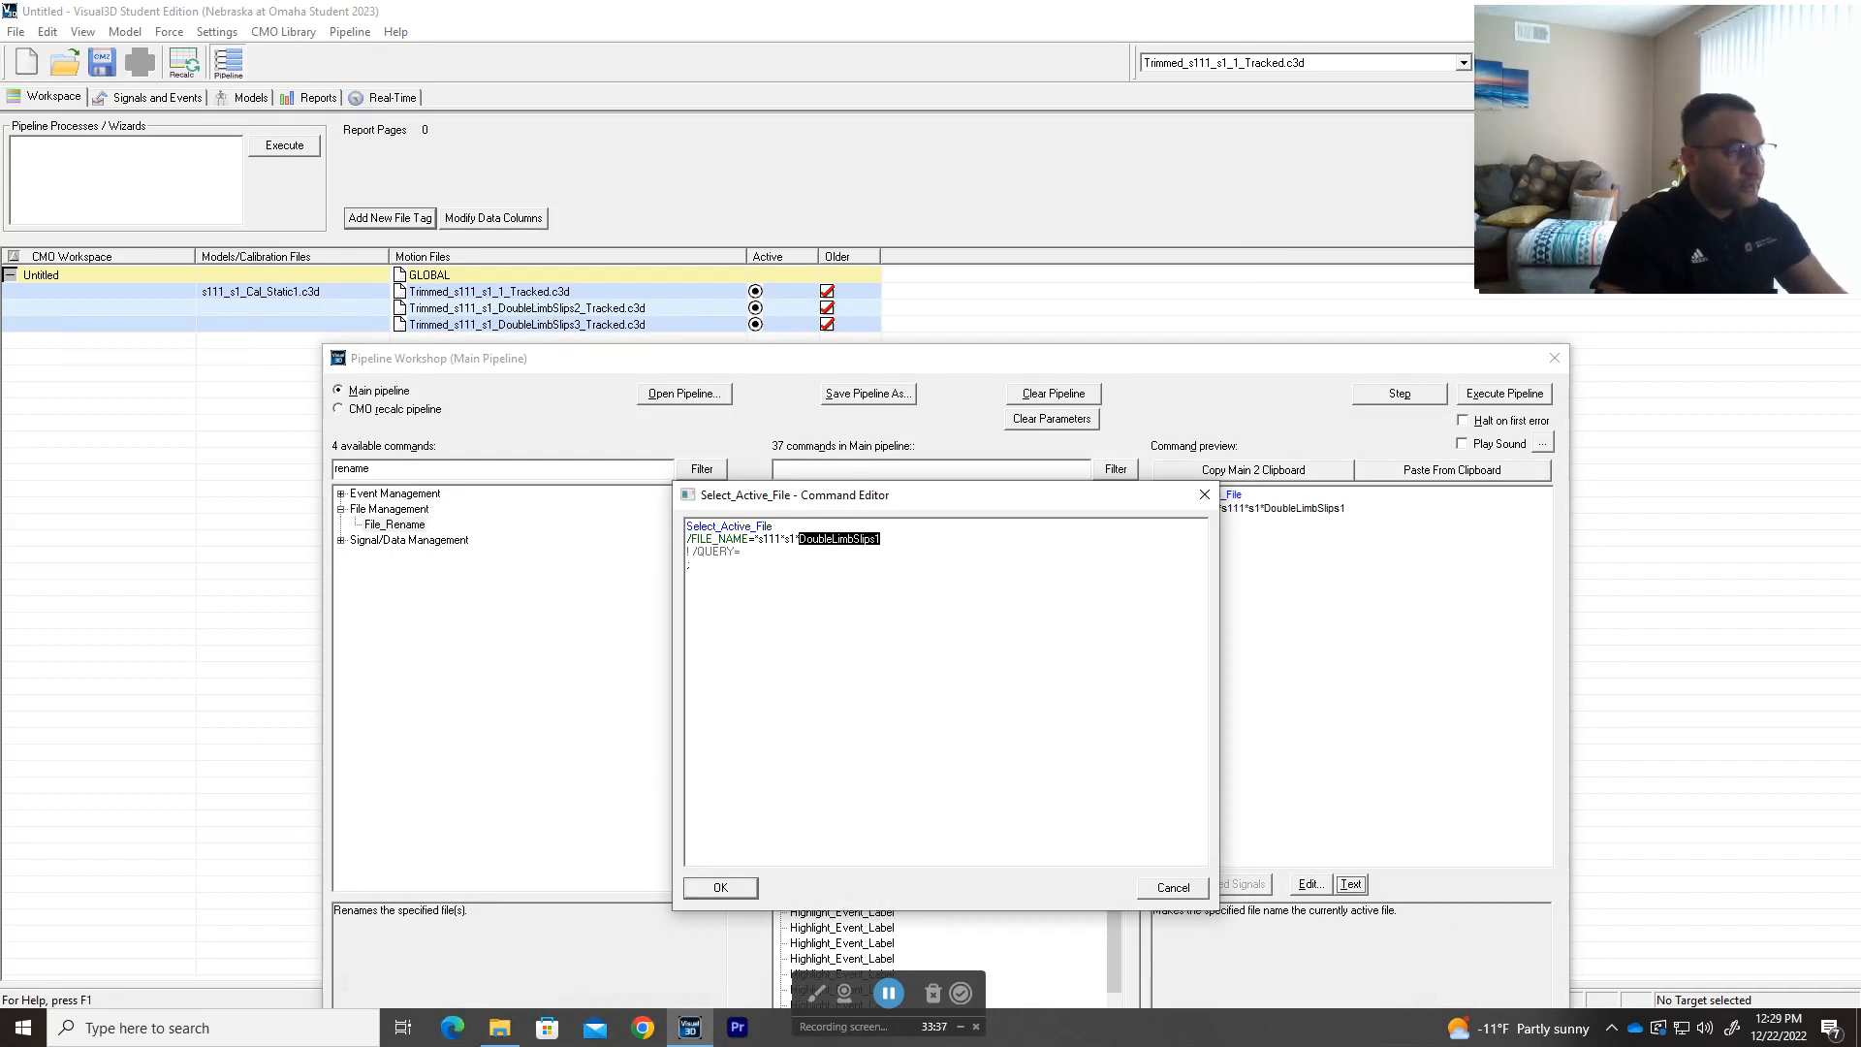
type("1")
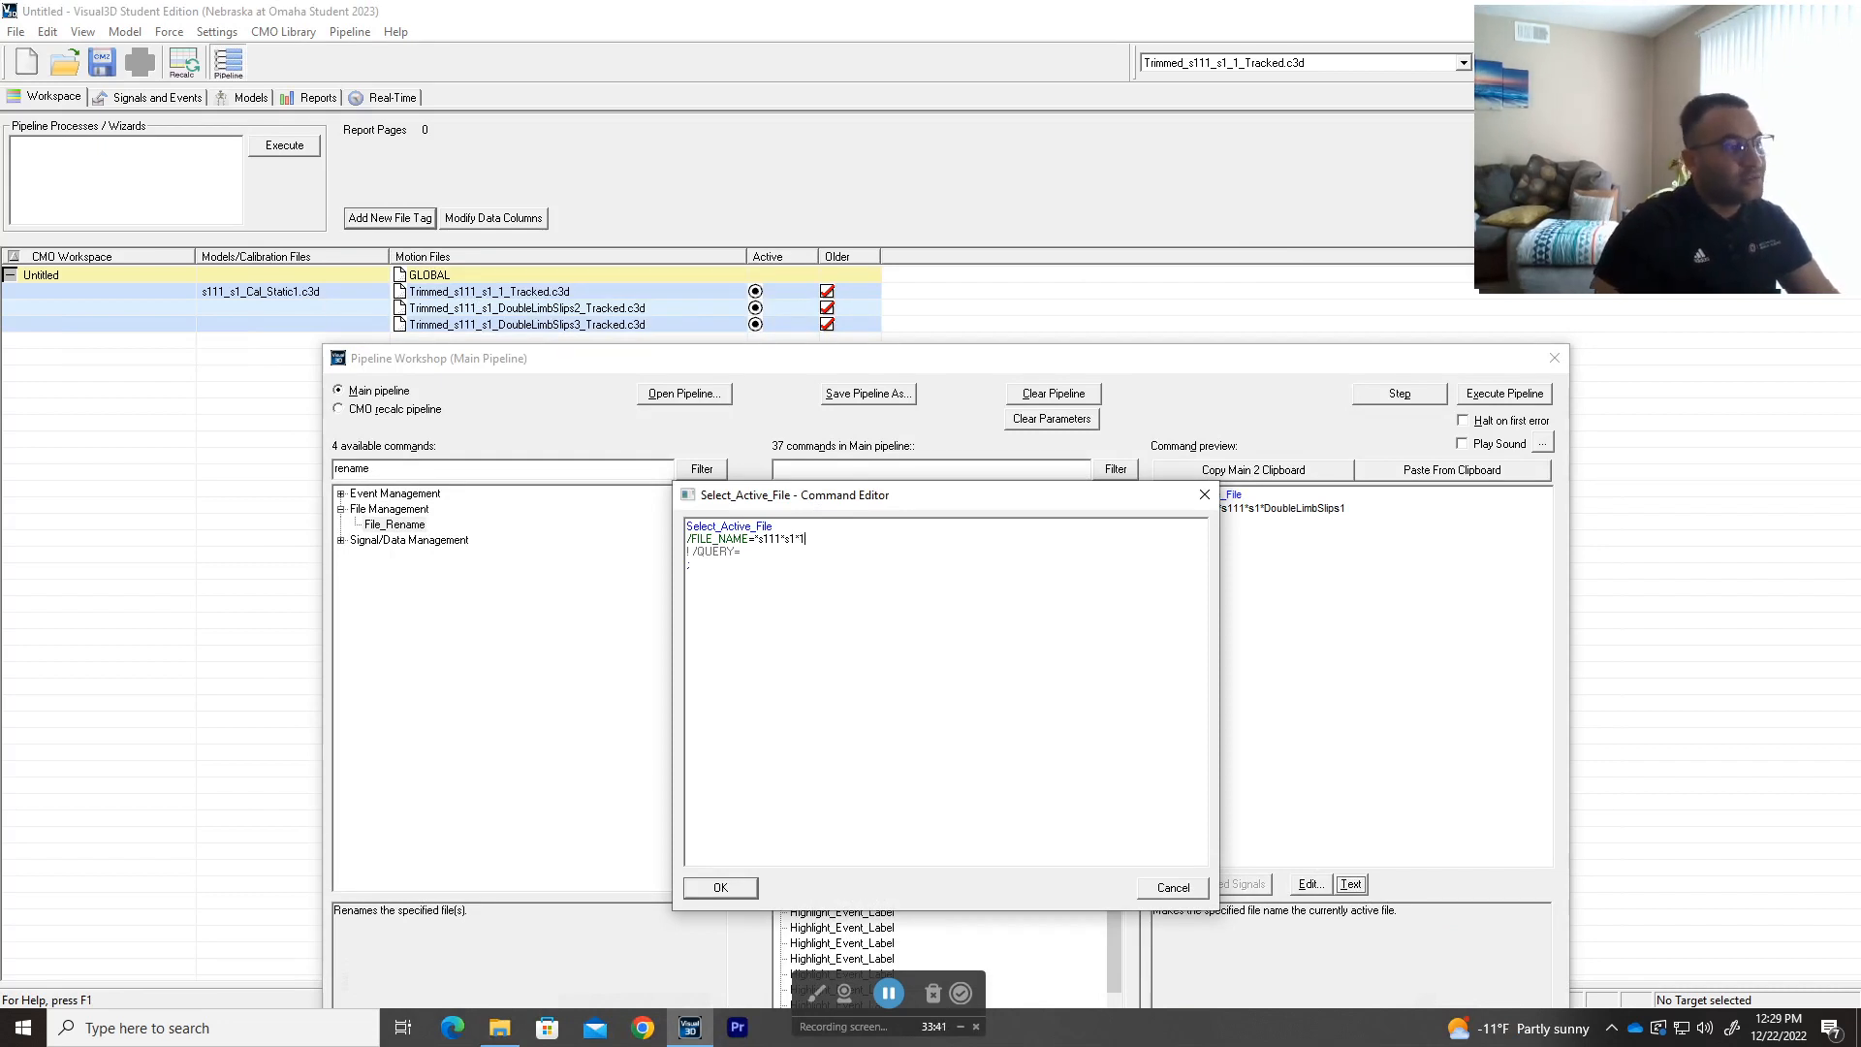
left_click(721, 887)
left_click(1406, 397)
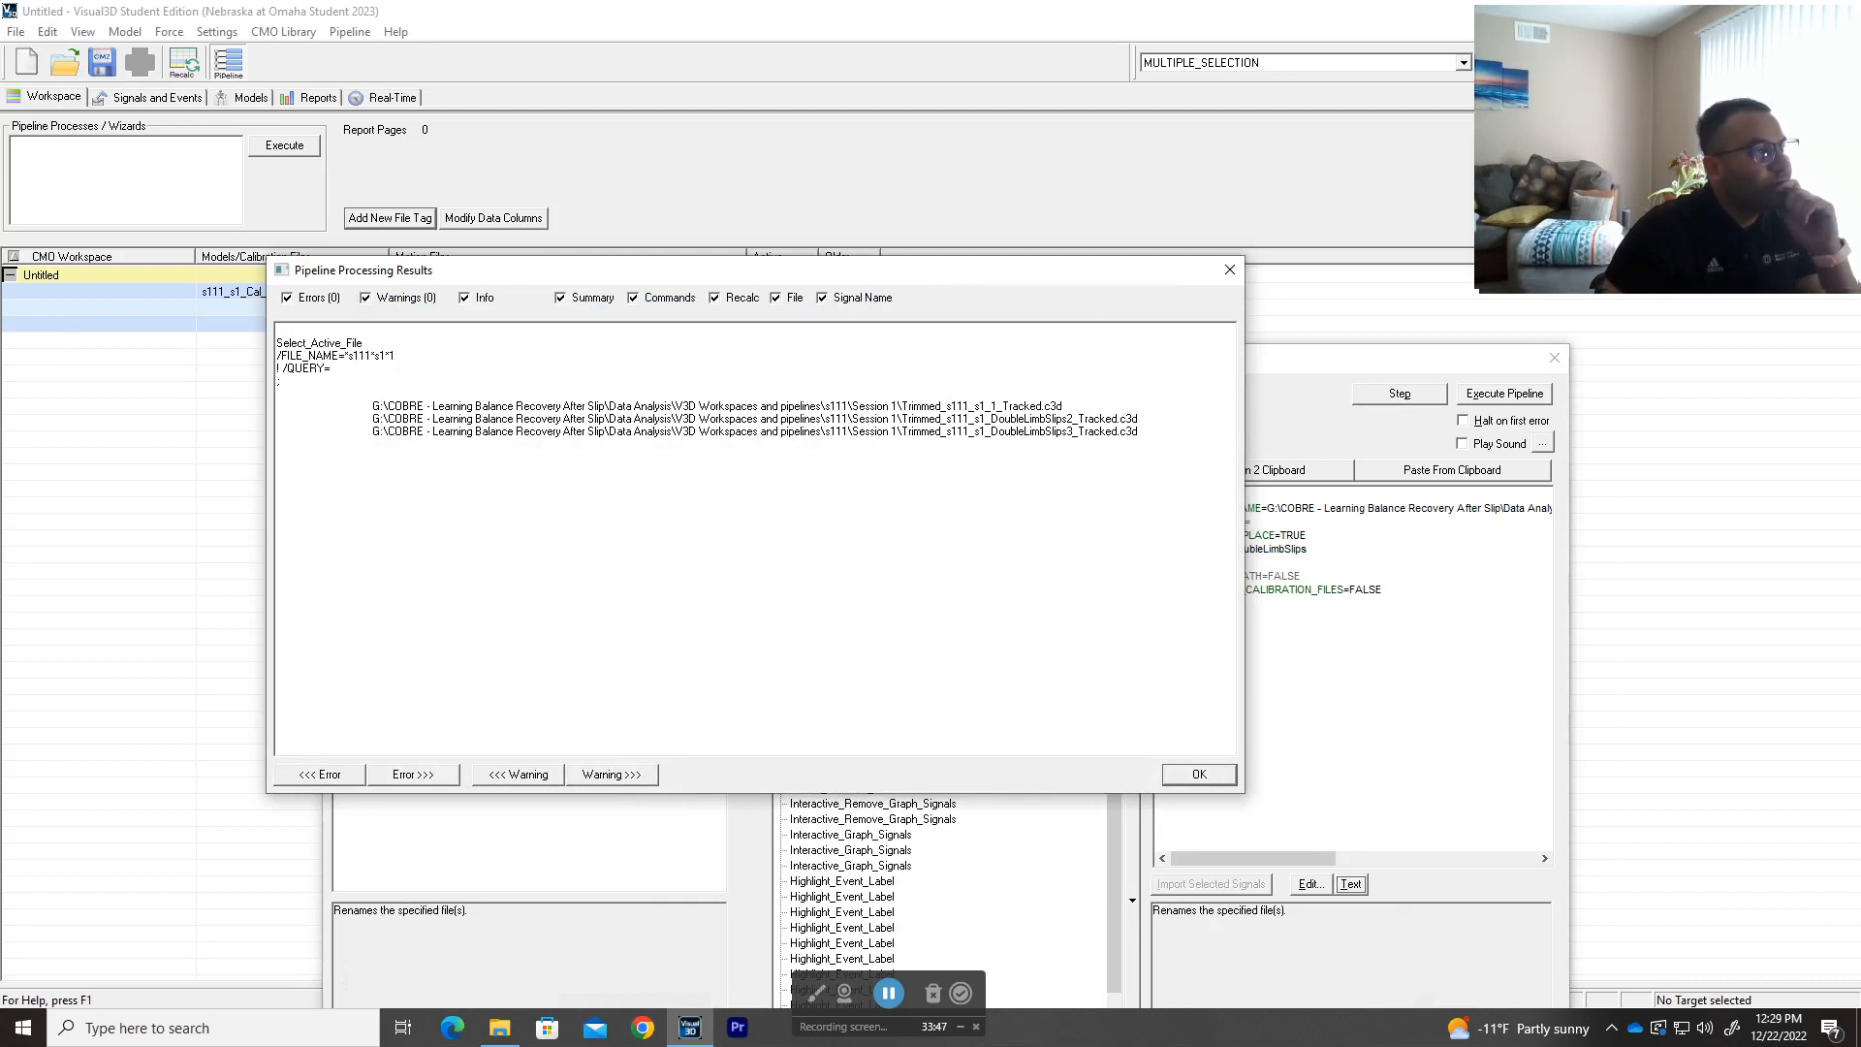
left_click(1229, 270)
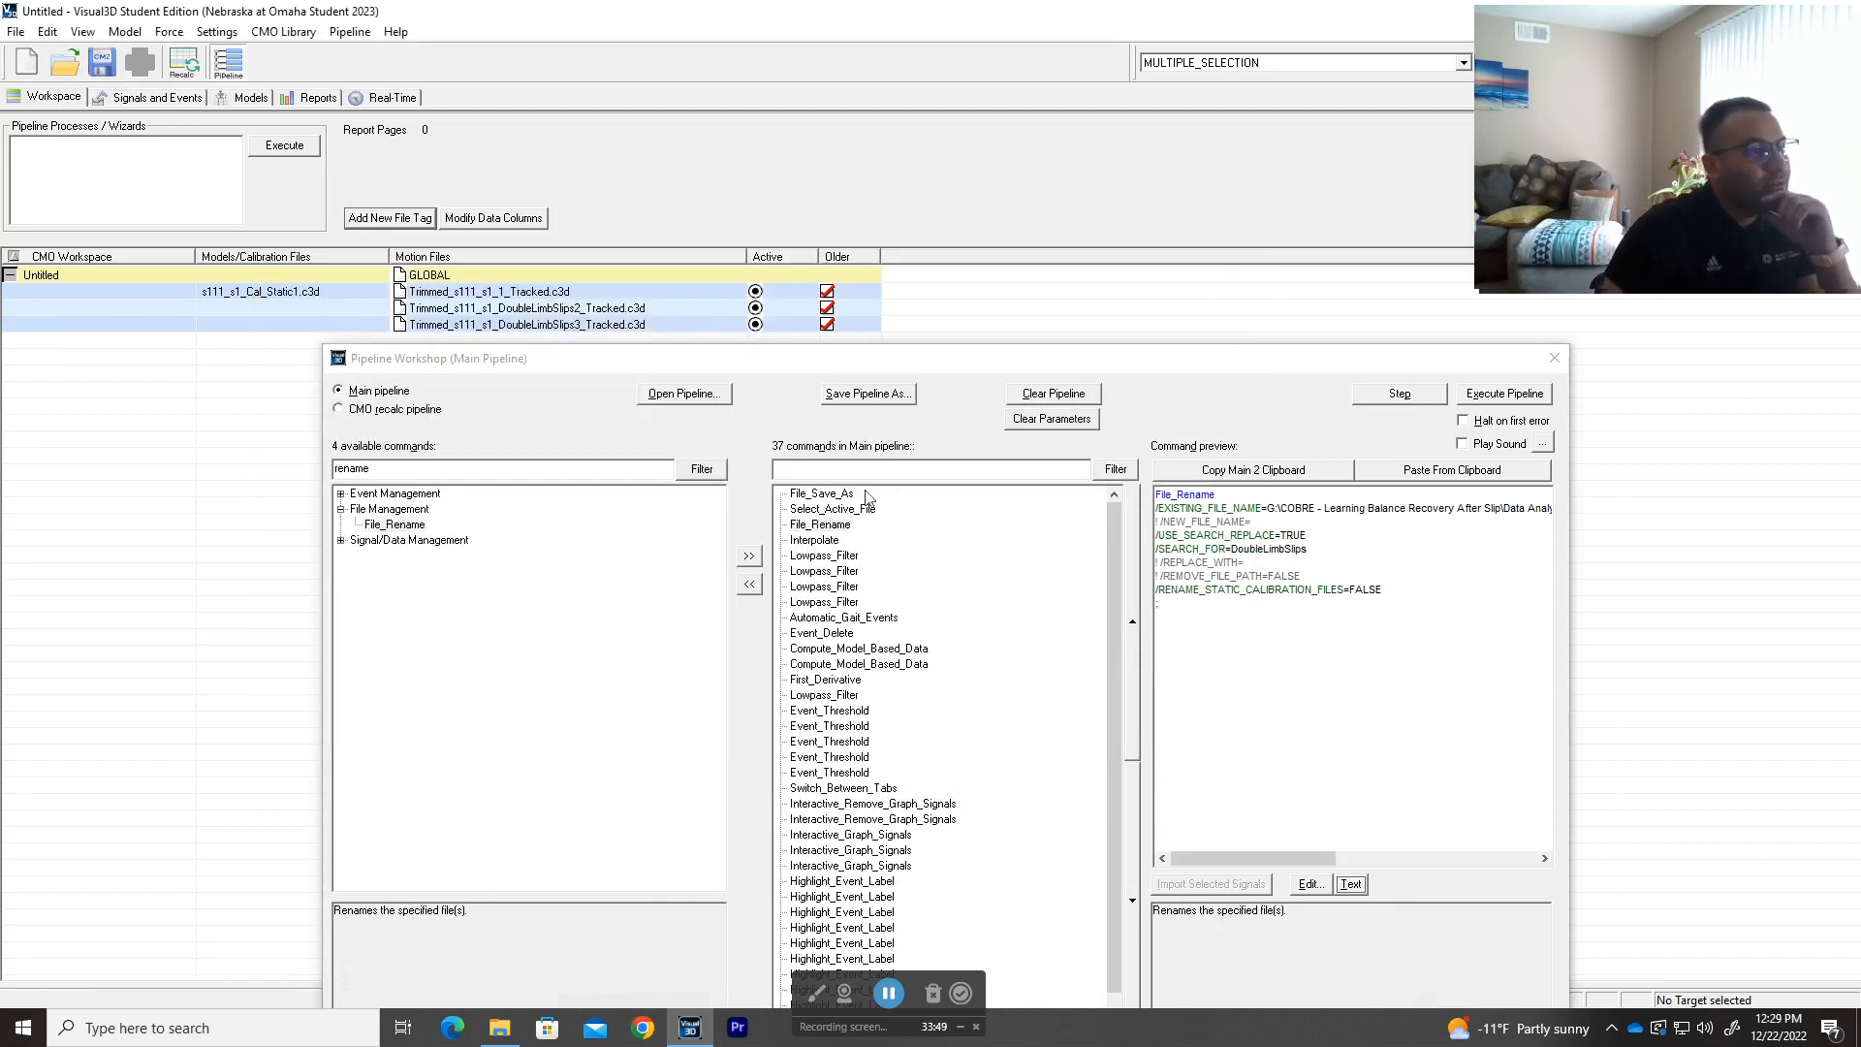
- Change the Select_Active_File file name to *s111*s1*_1, run only that command, and close the results
left_click(832, 511)
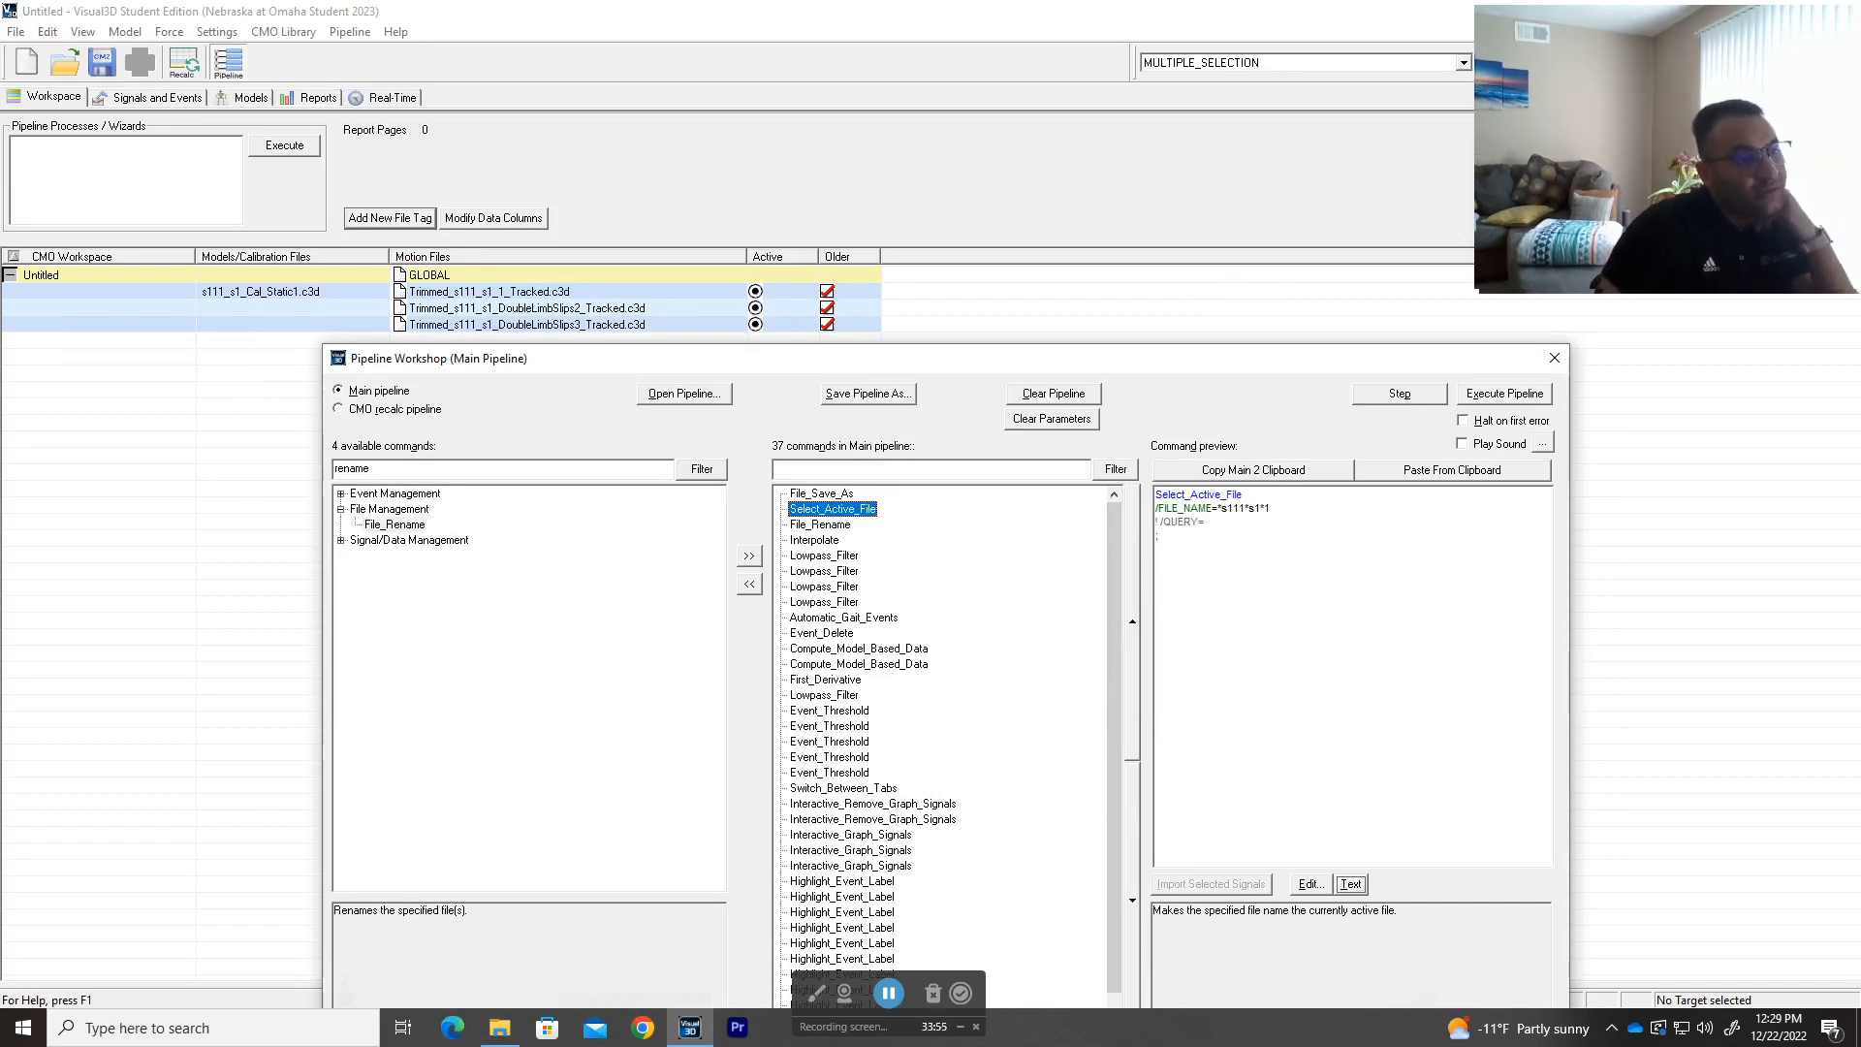
left_click(1351, 885)
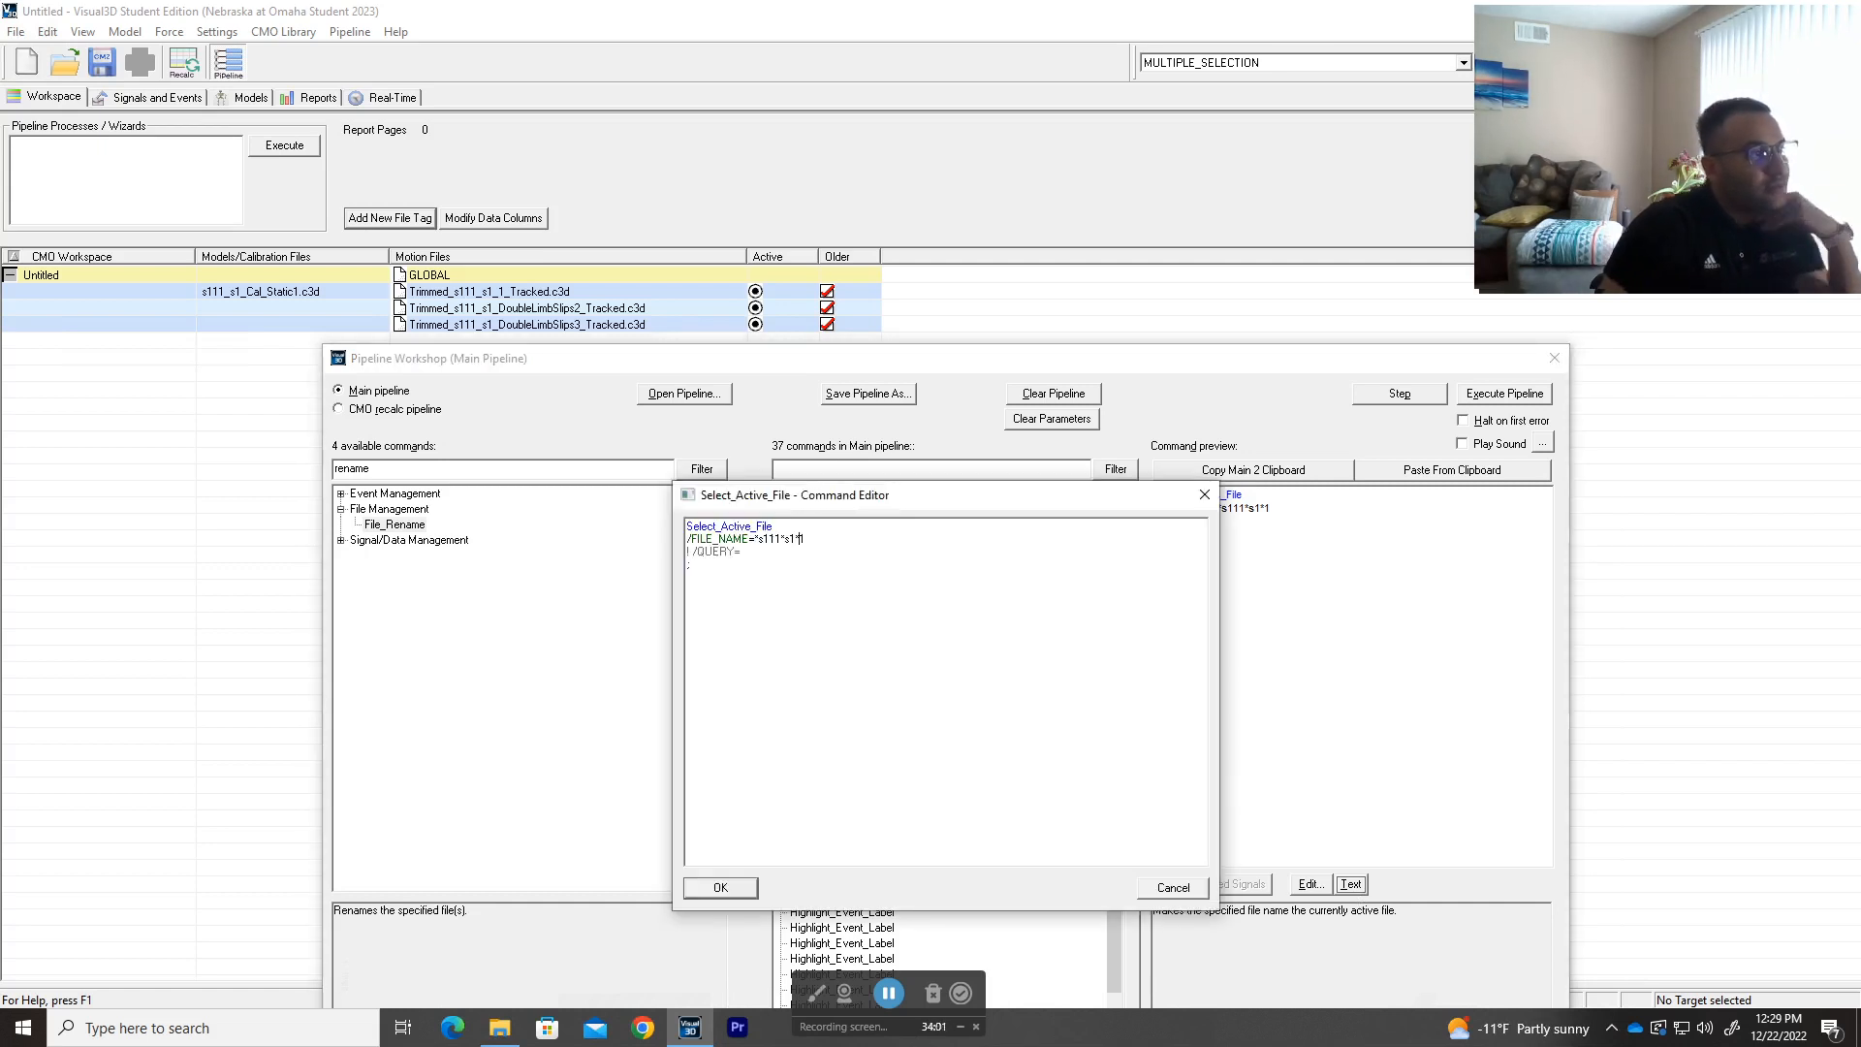
type("_1")
left_click(720, 888)
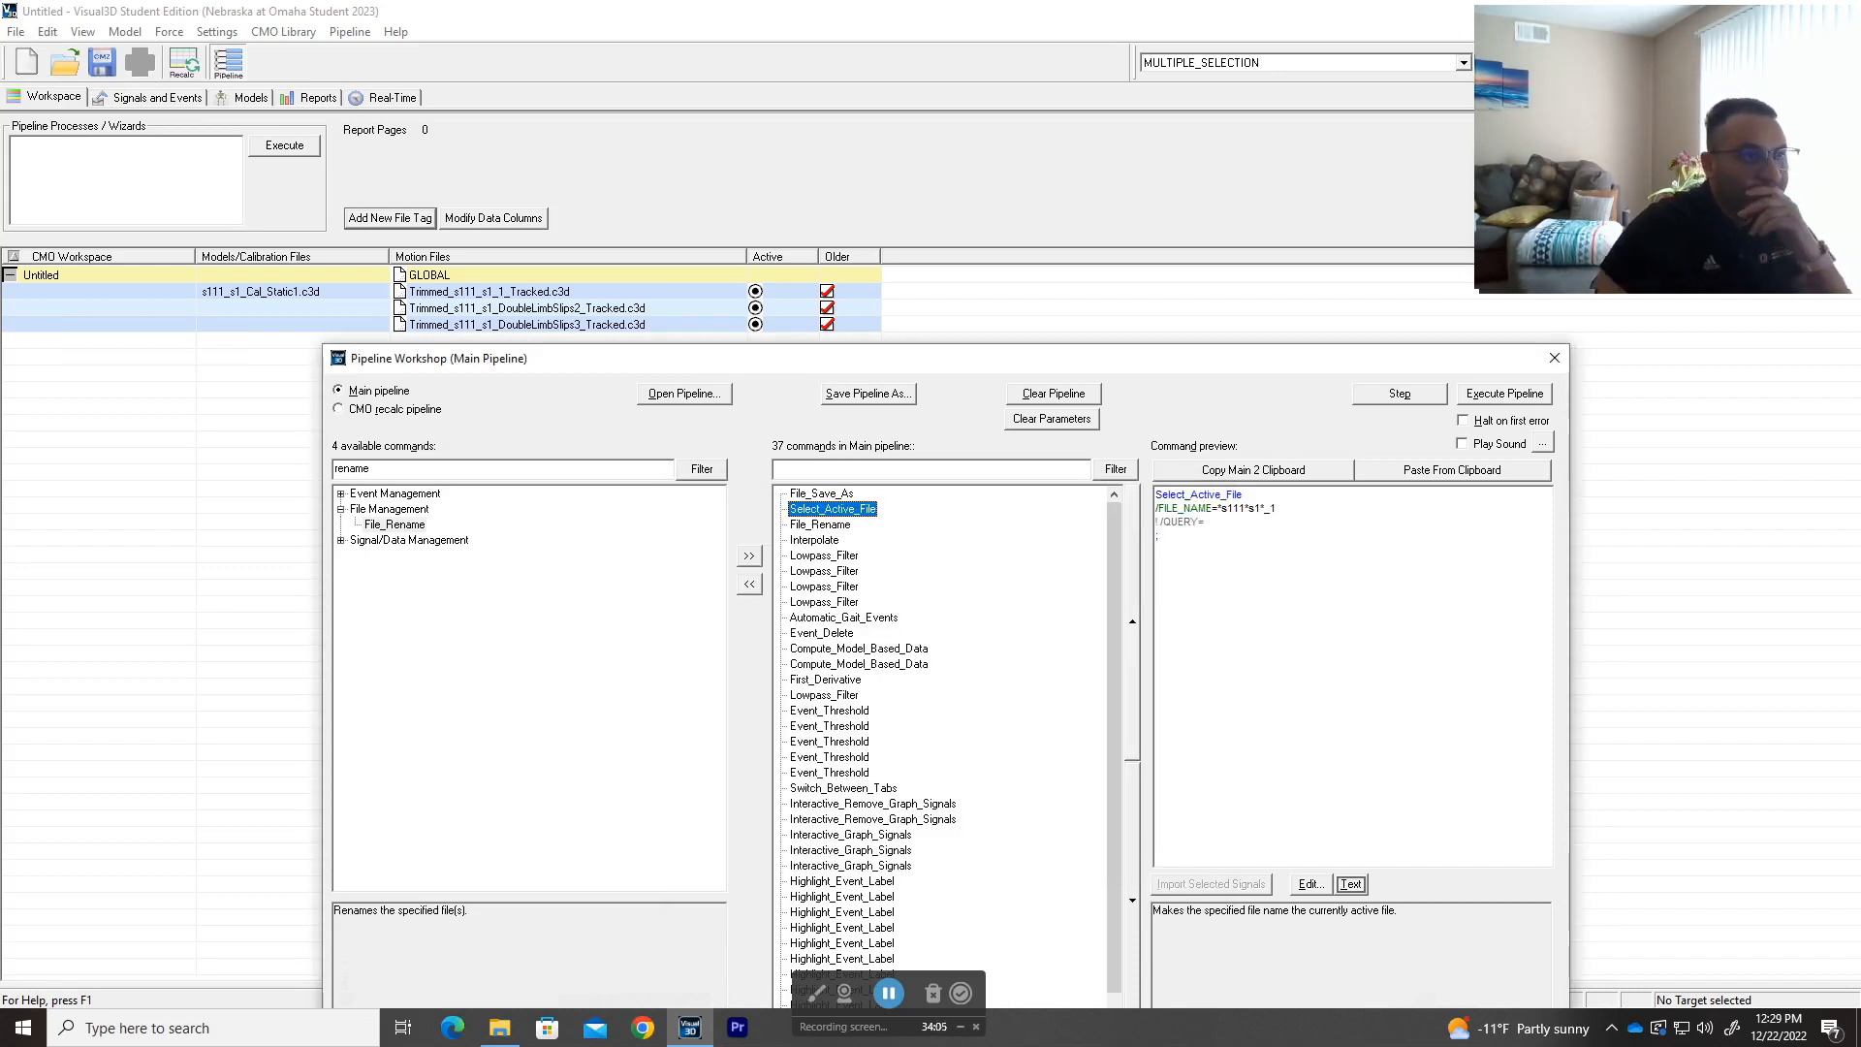
left_click(1426, 402)
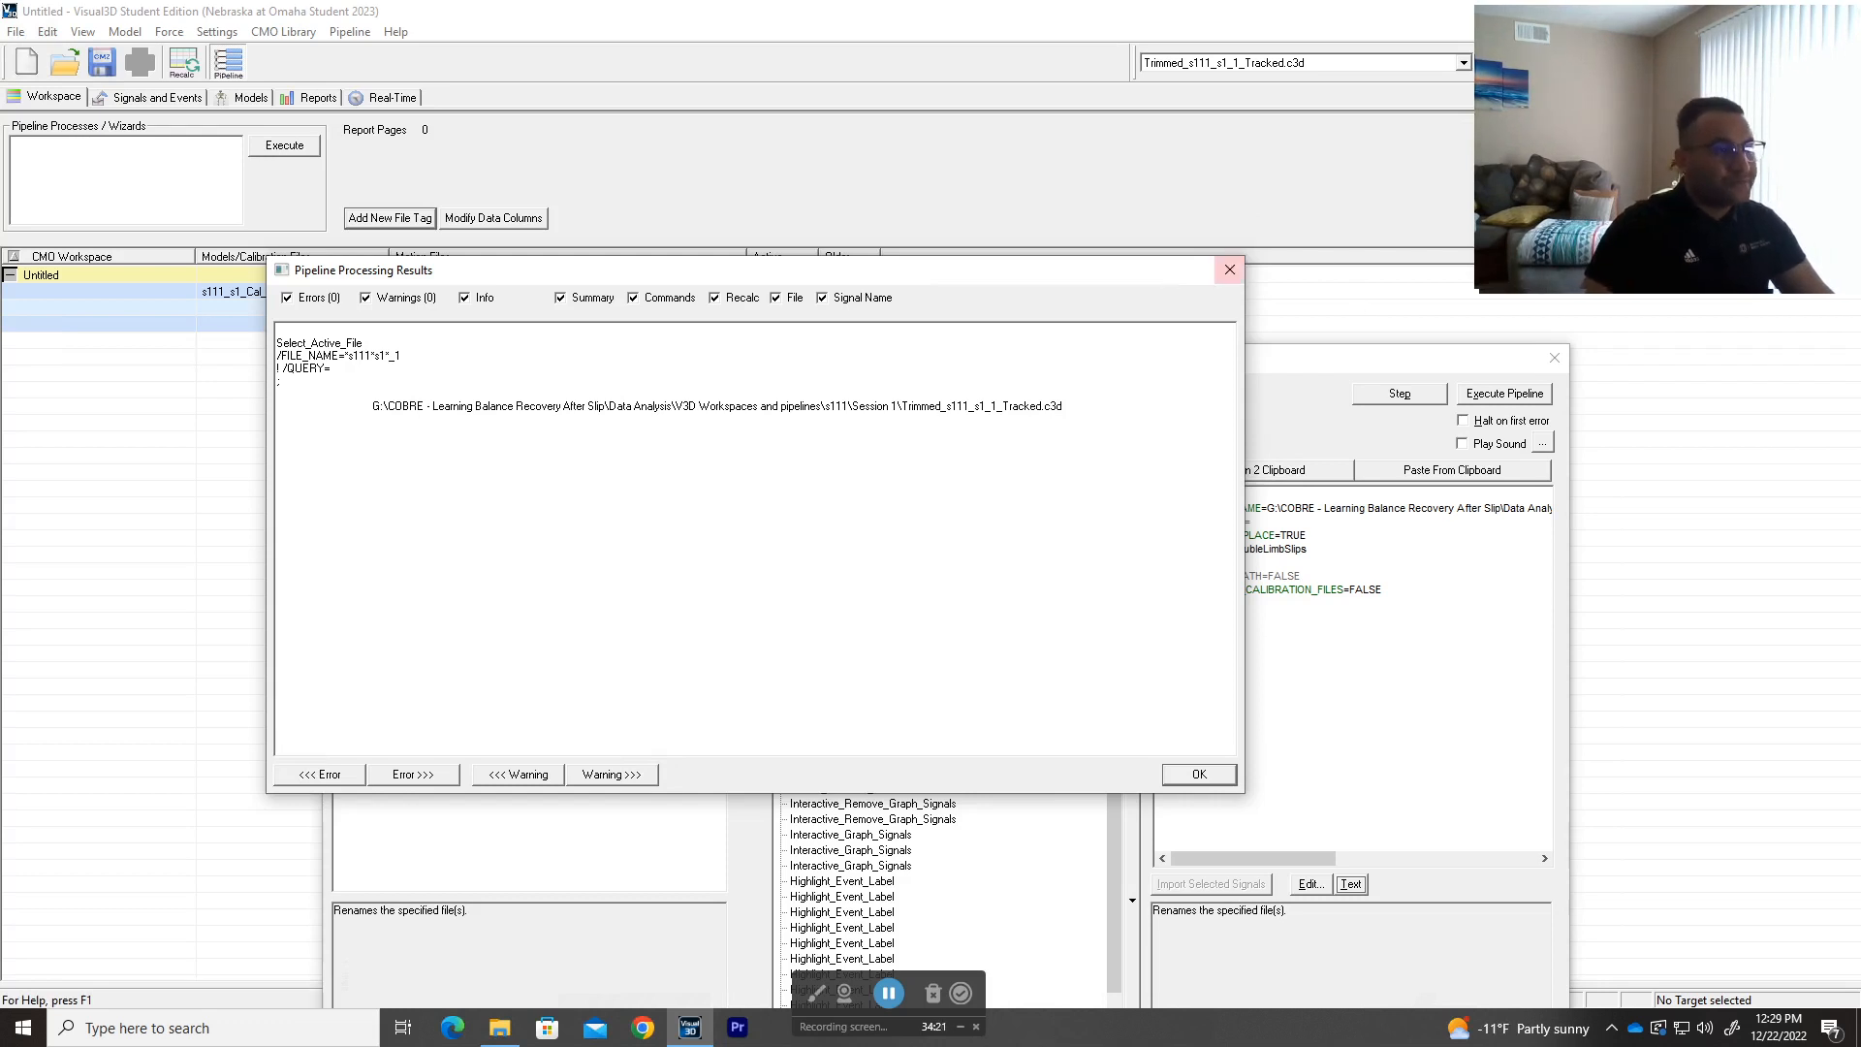
left_click(1229, 270)
- Replace the wildcard file name in Select_Active_File with the tag Older, run only that command, and close the results
left_click(856, 513)
left_click(1278, 509)
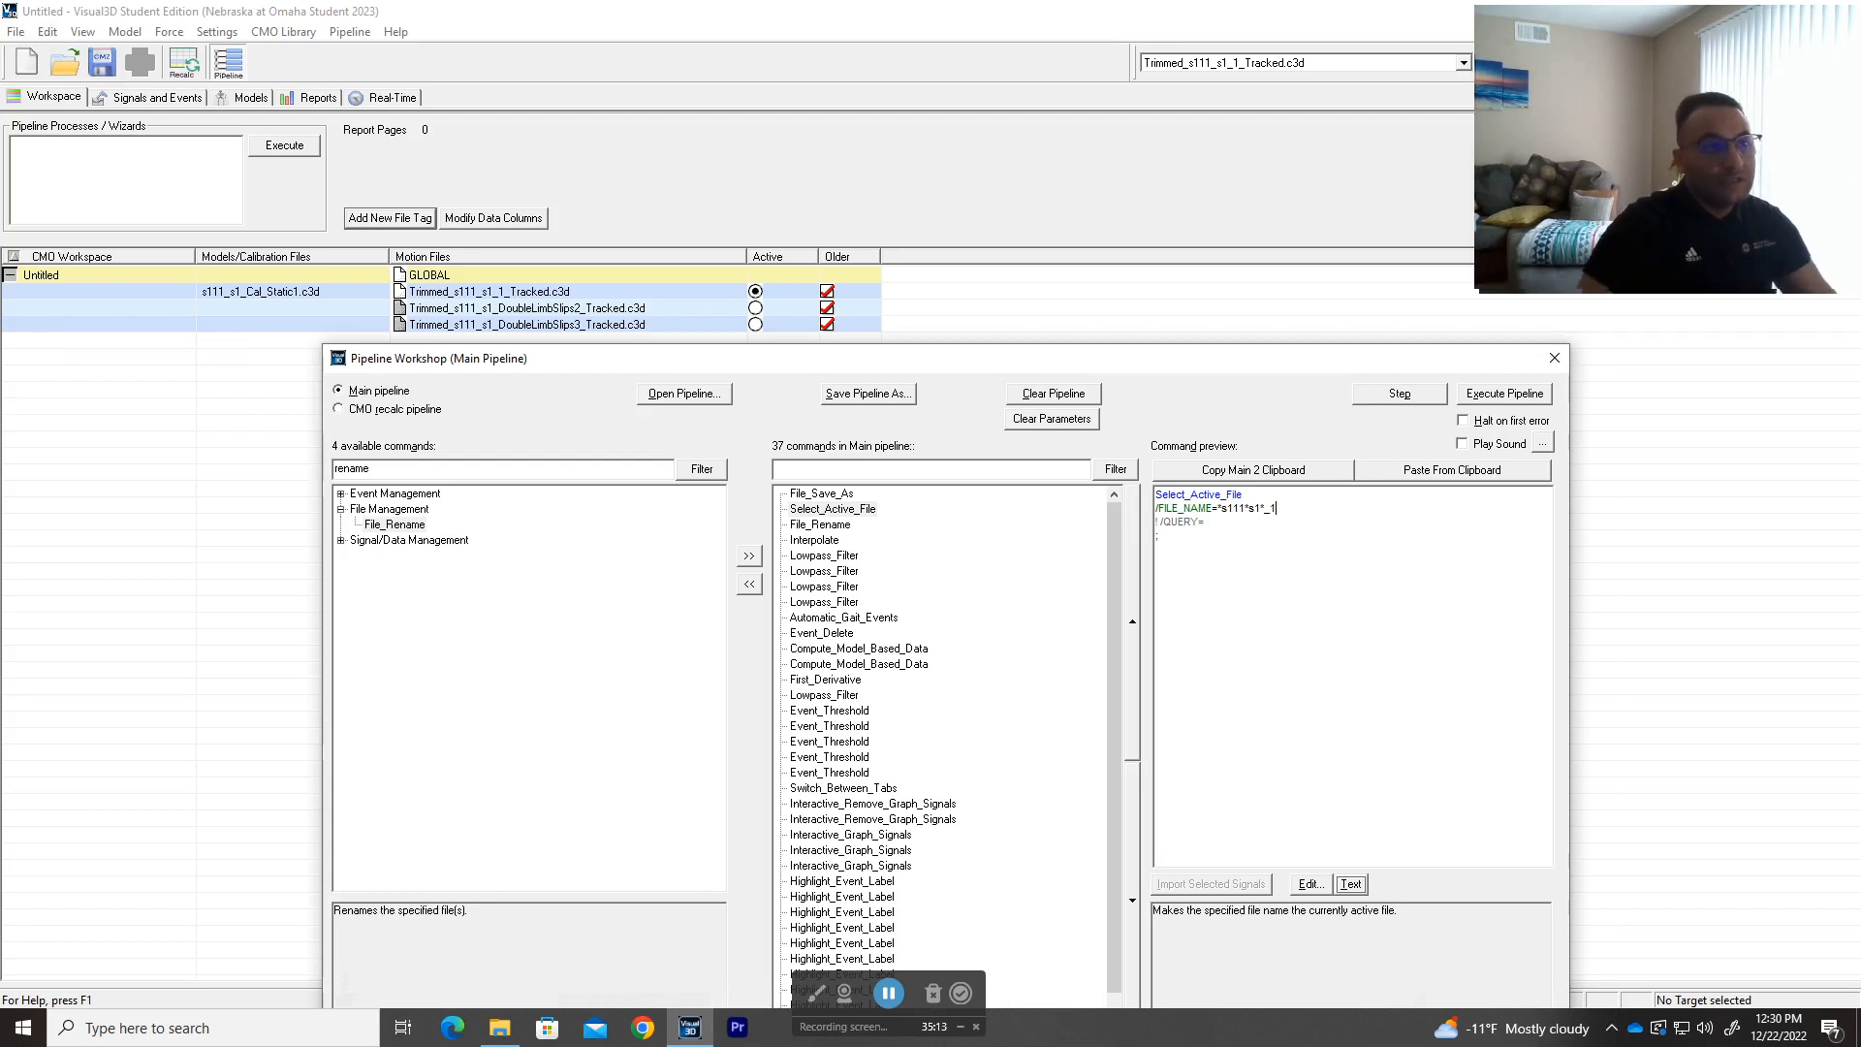
left_click_drag(1276, 508, 1218, 508)
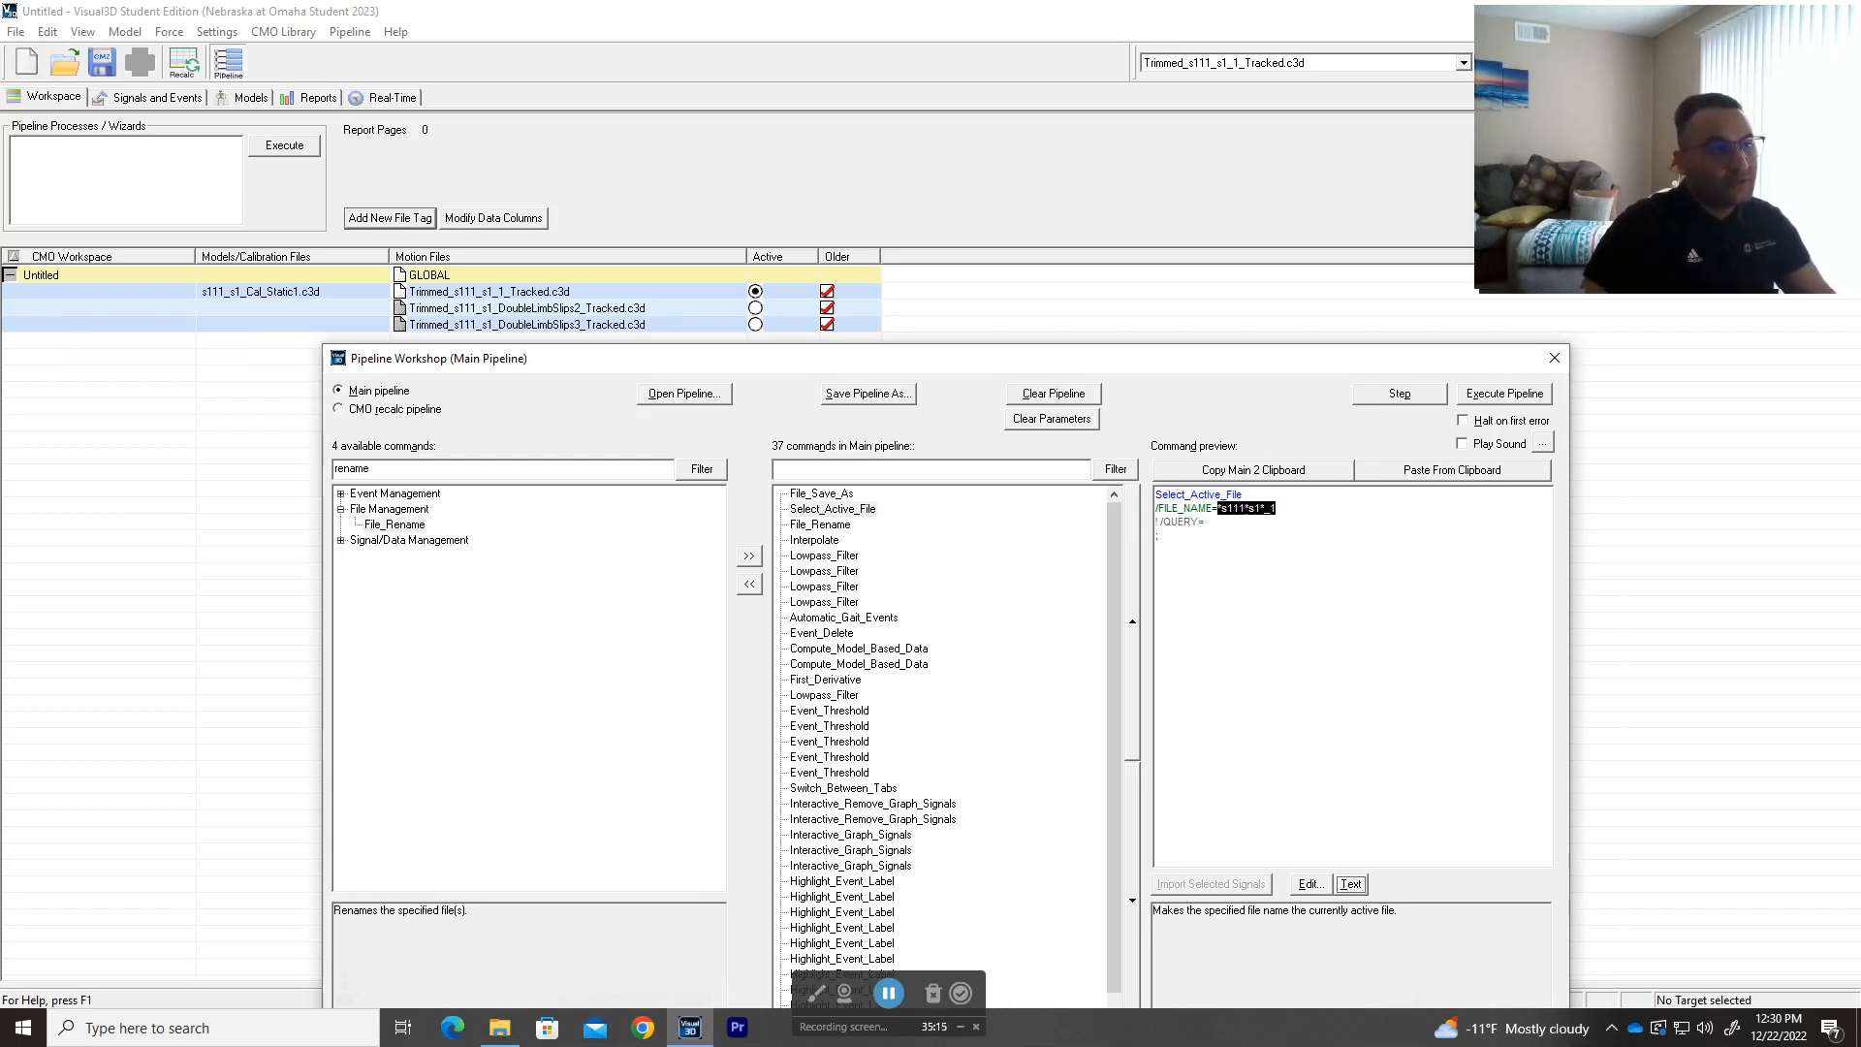
left_click(1279, 508)
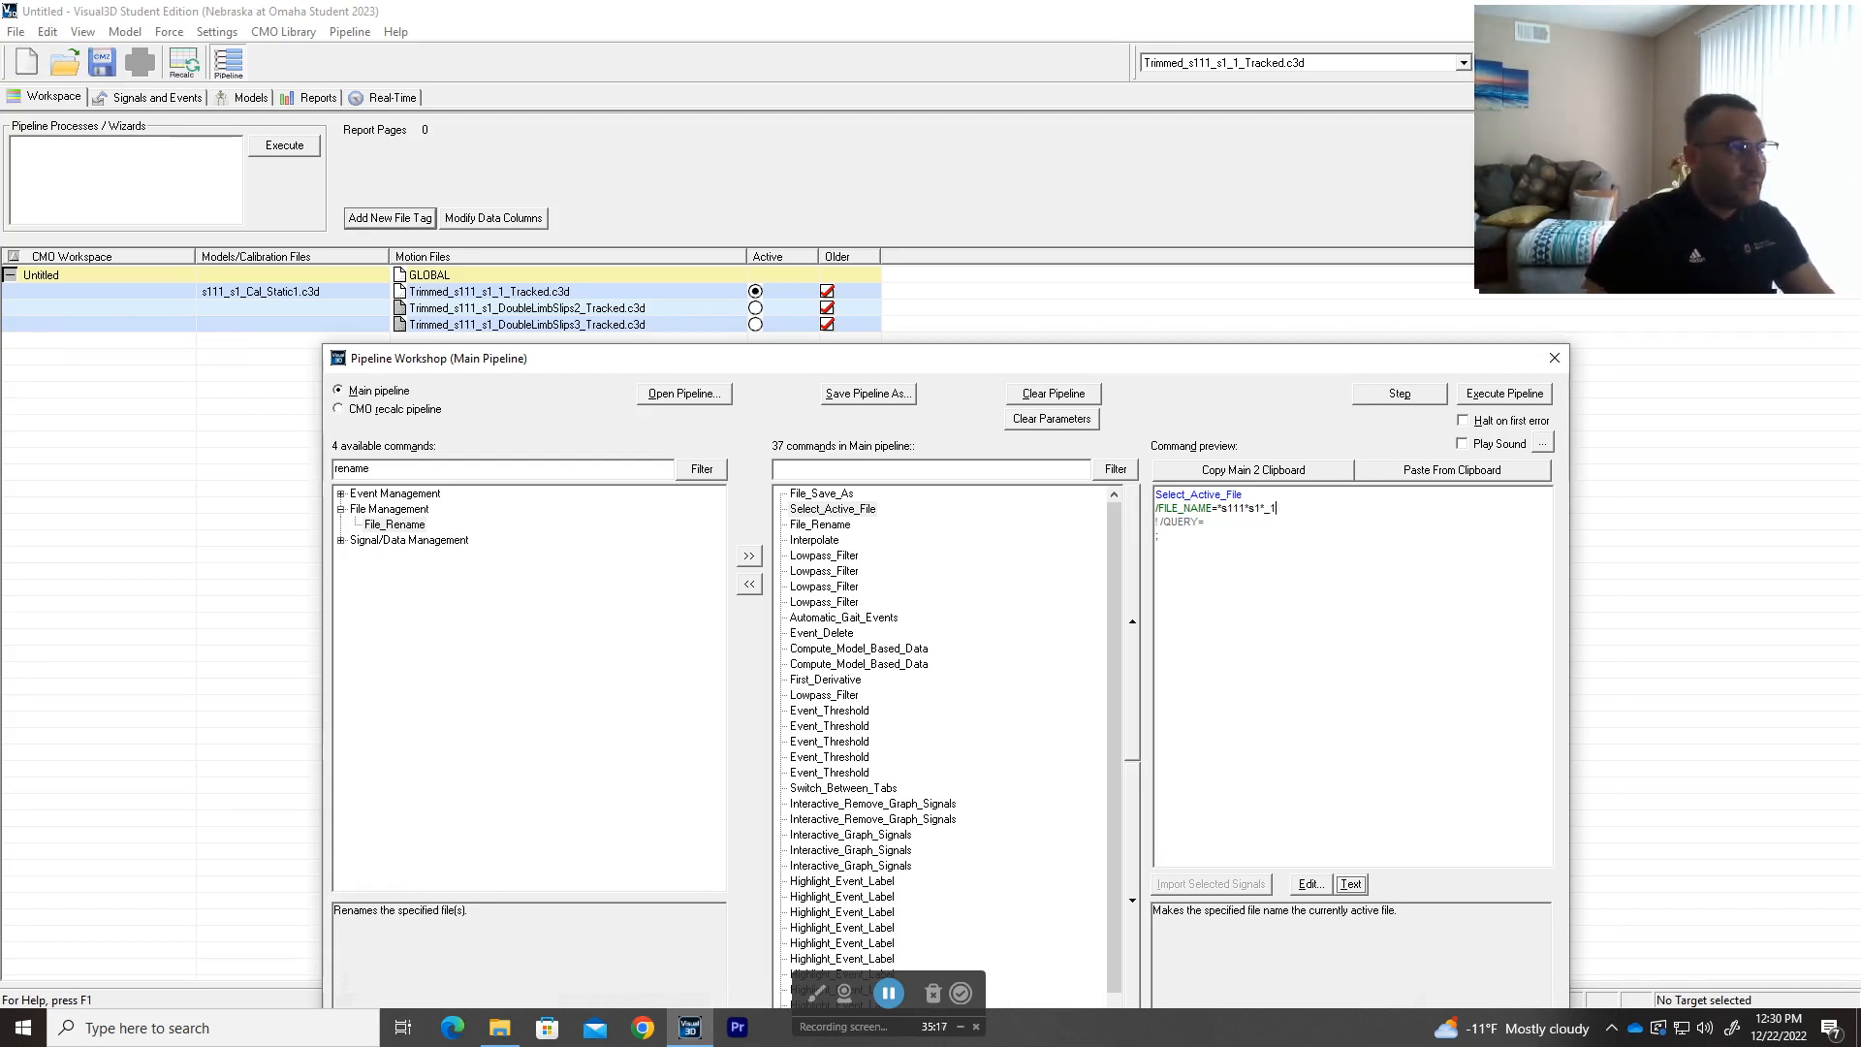
left_click(1351, 884)
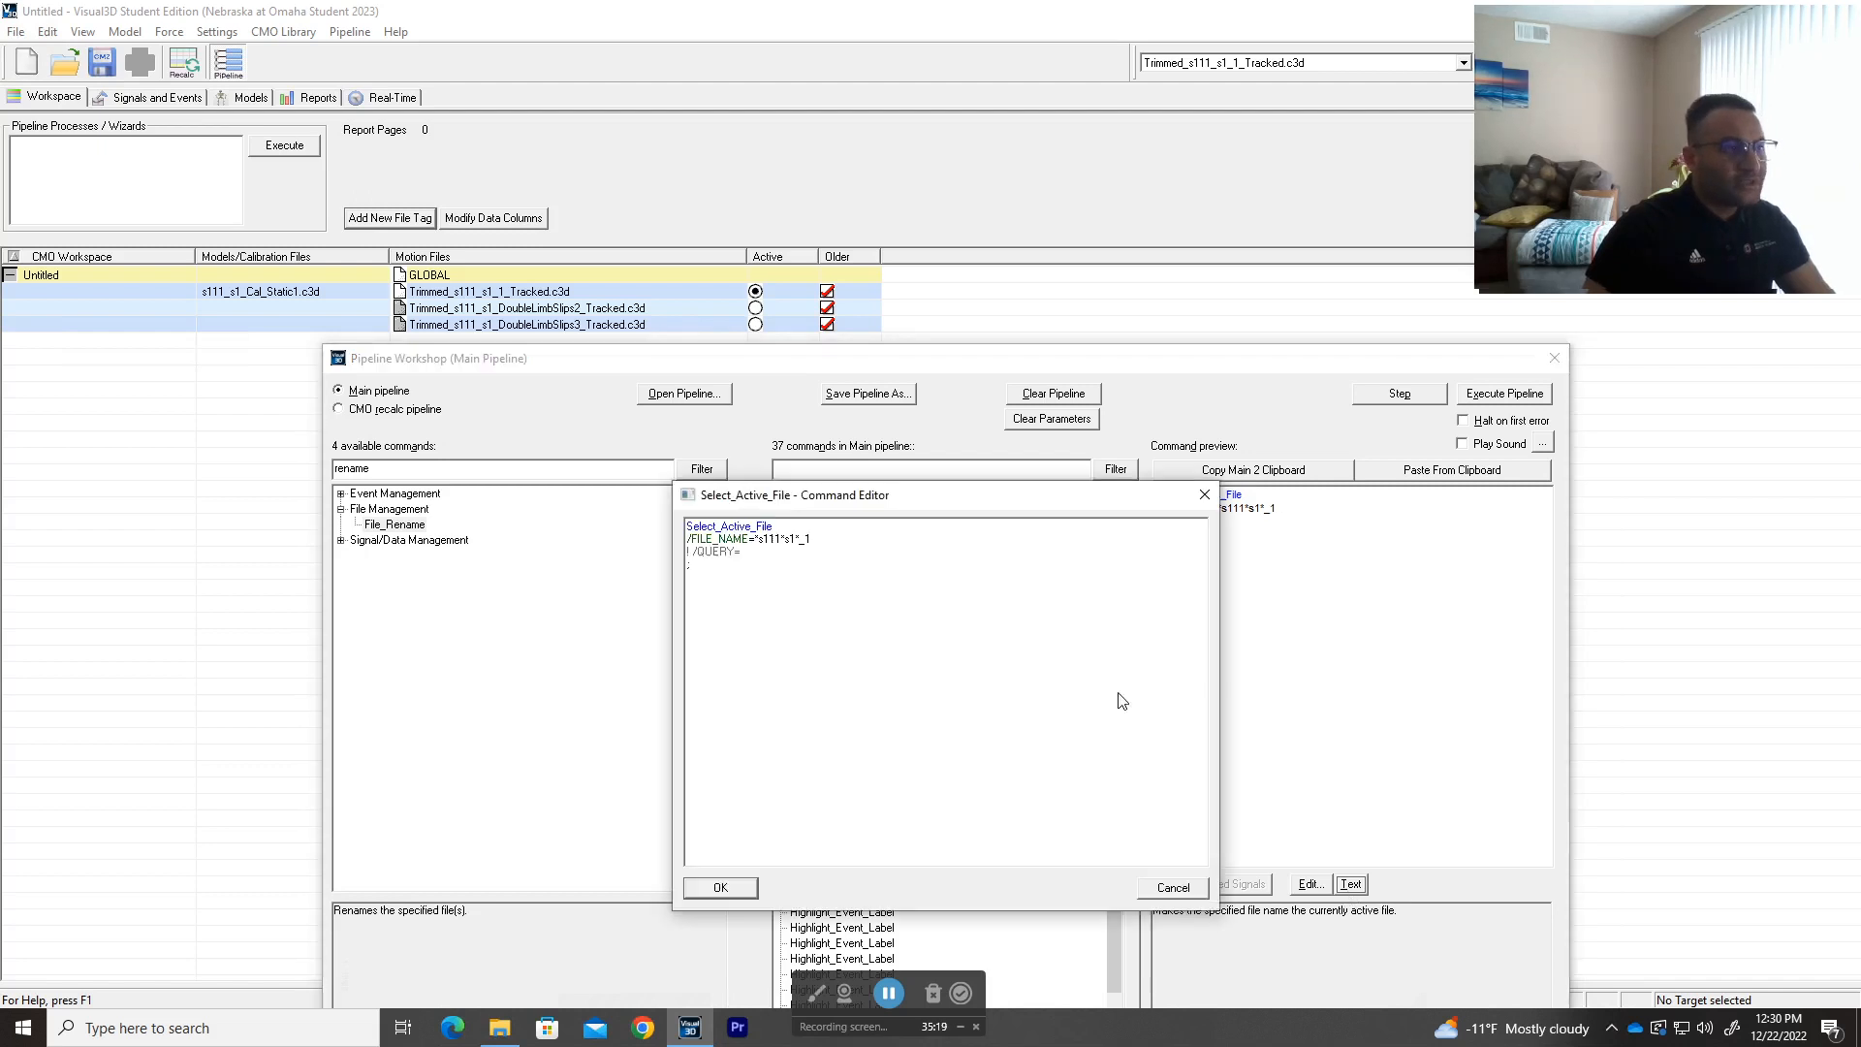
key("shift+Left")
key("shift+Left")
key("shift+Left")
key("shift+Left")
key("shift+Left")
key("shift+Left")
key("shift+Left")
key("shift+Left")
key("shift+Left")
key("shift+Left")
key("shift+Left")
key("shift+Right")
type("Older")
left_click(720, 887)
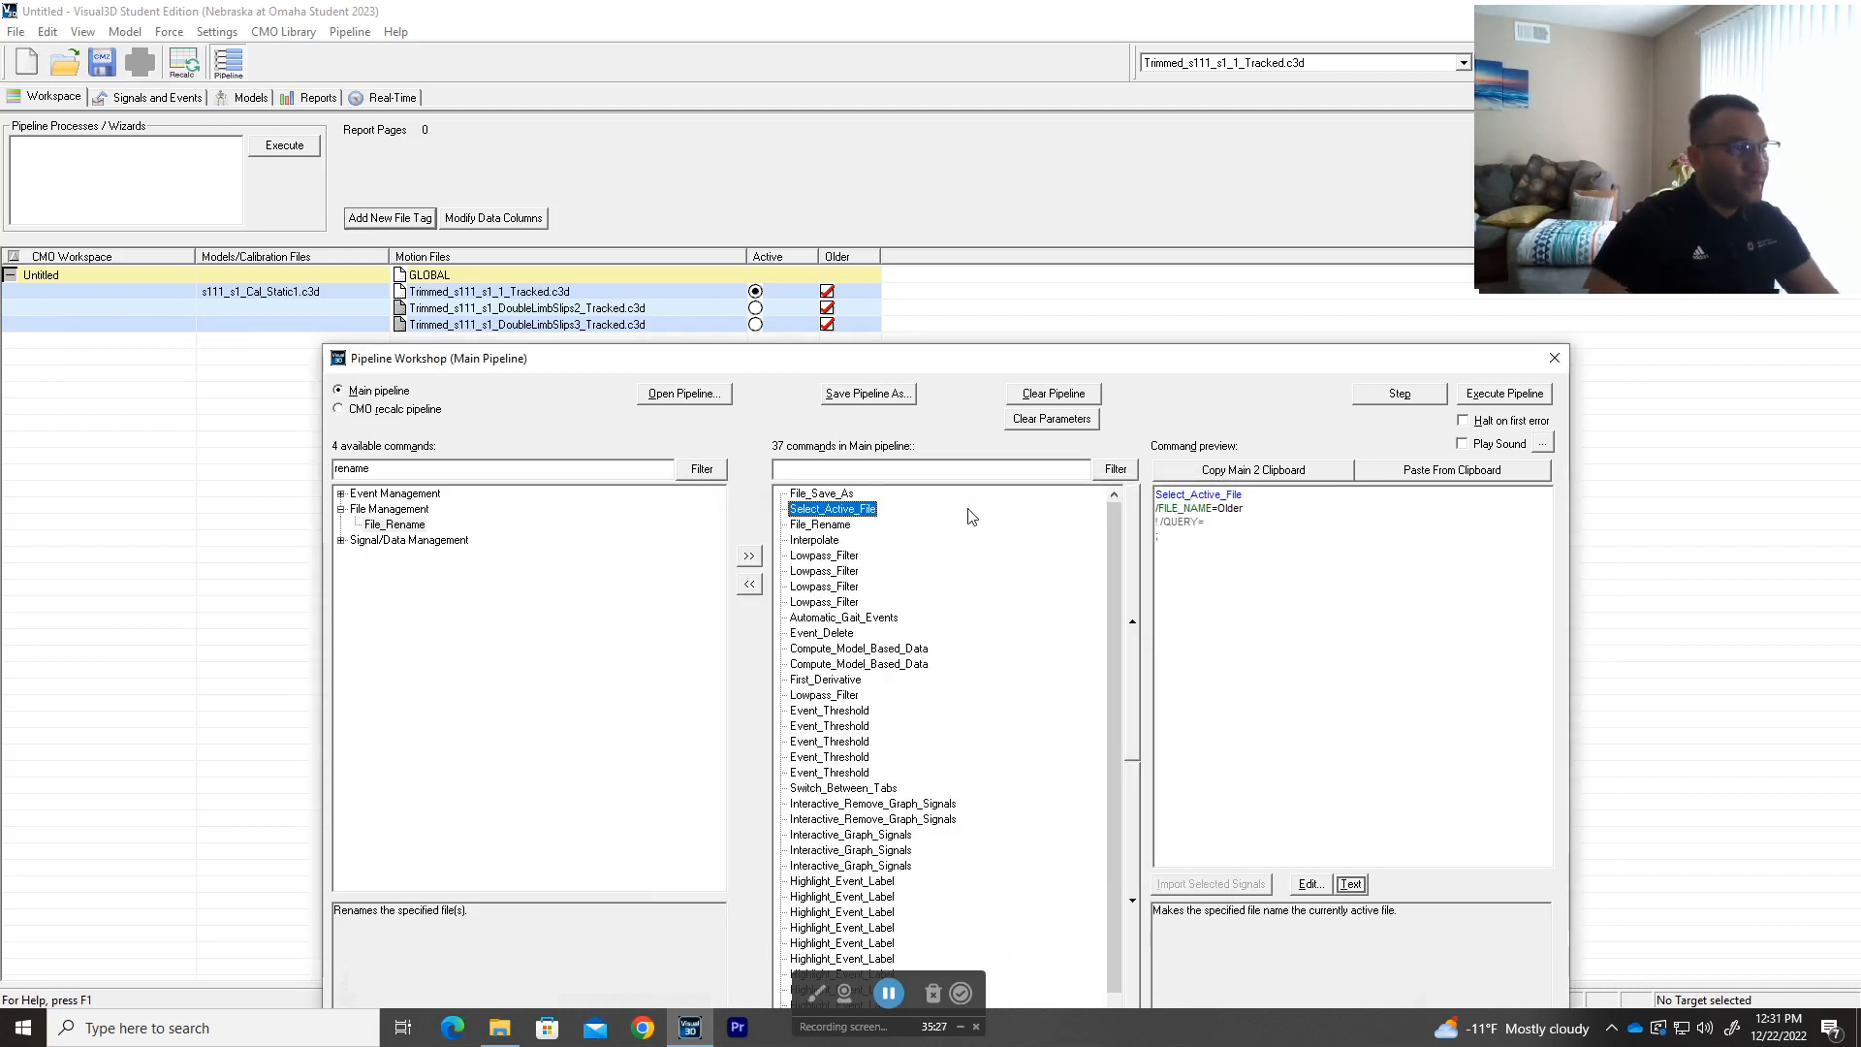
left_click(1396, 395)
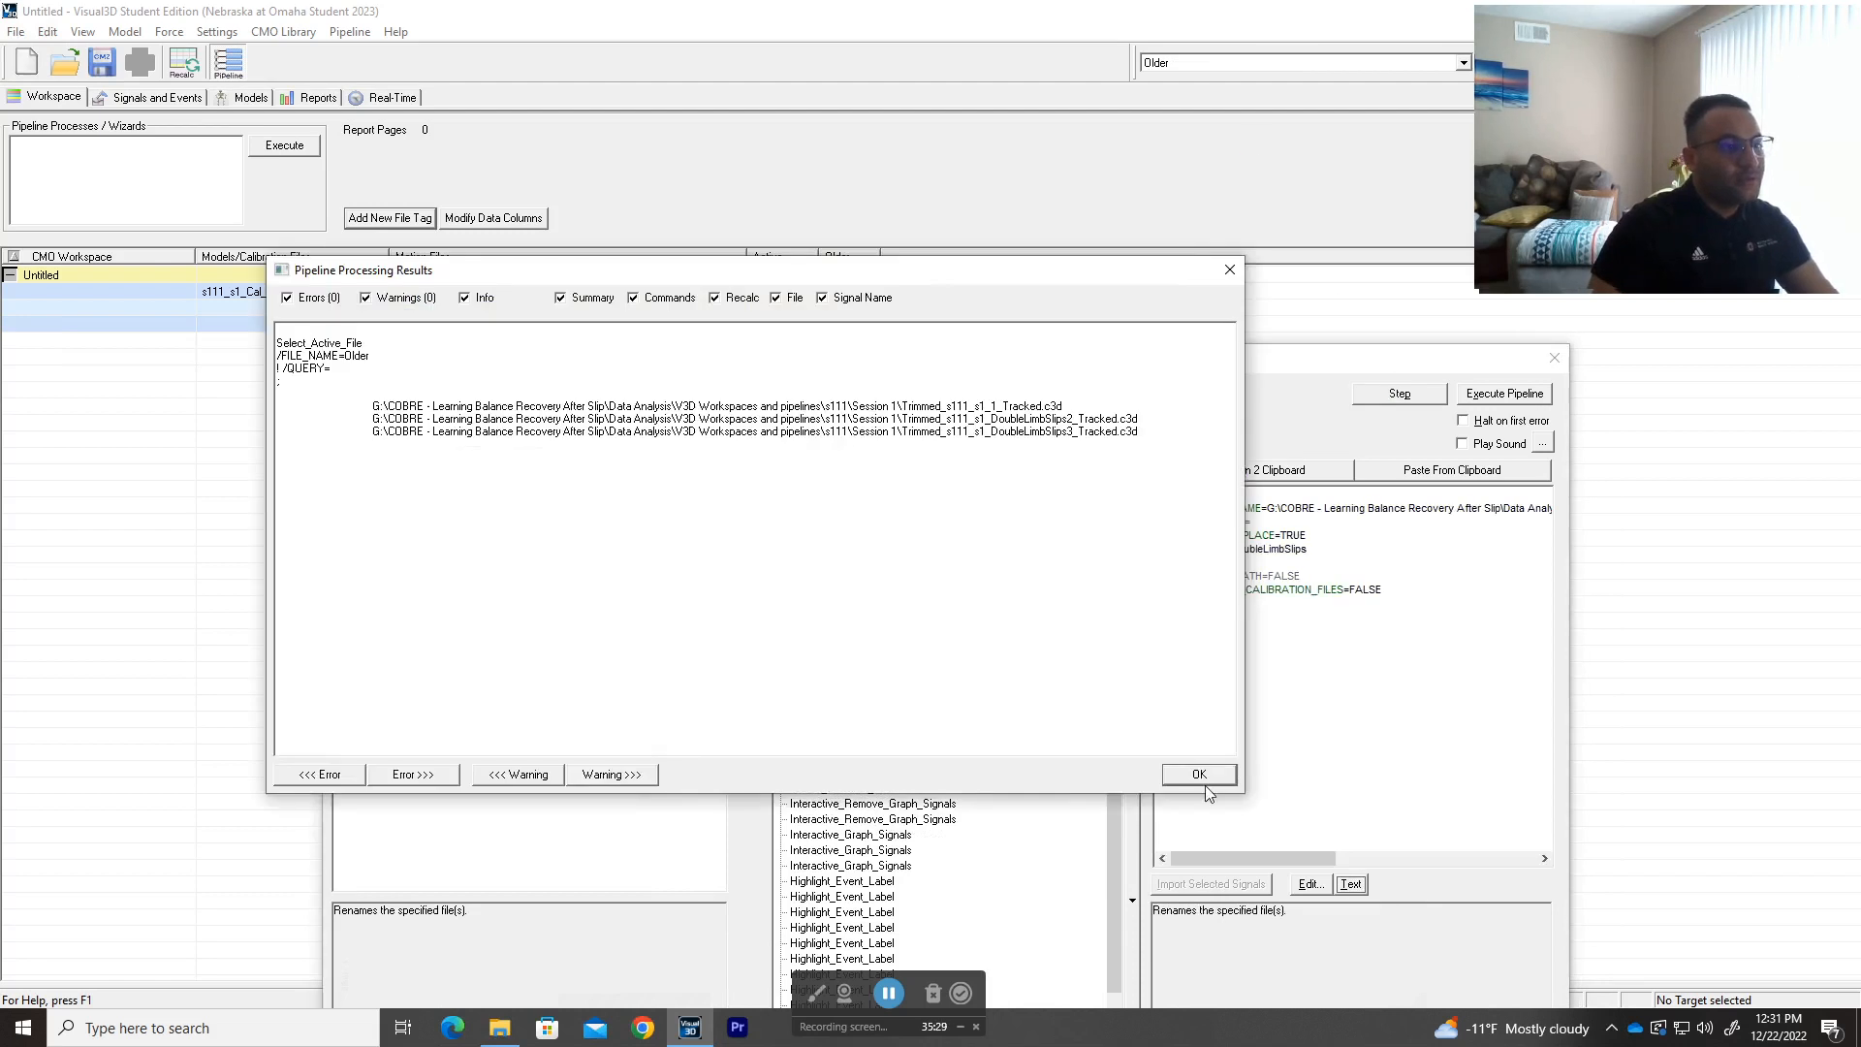
left_click(1202, 774)
- Remove File_Rename from the main pipeline and clear the rename filter so all available commands are listed
left_click(827, 530)
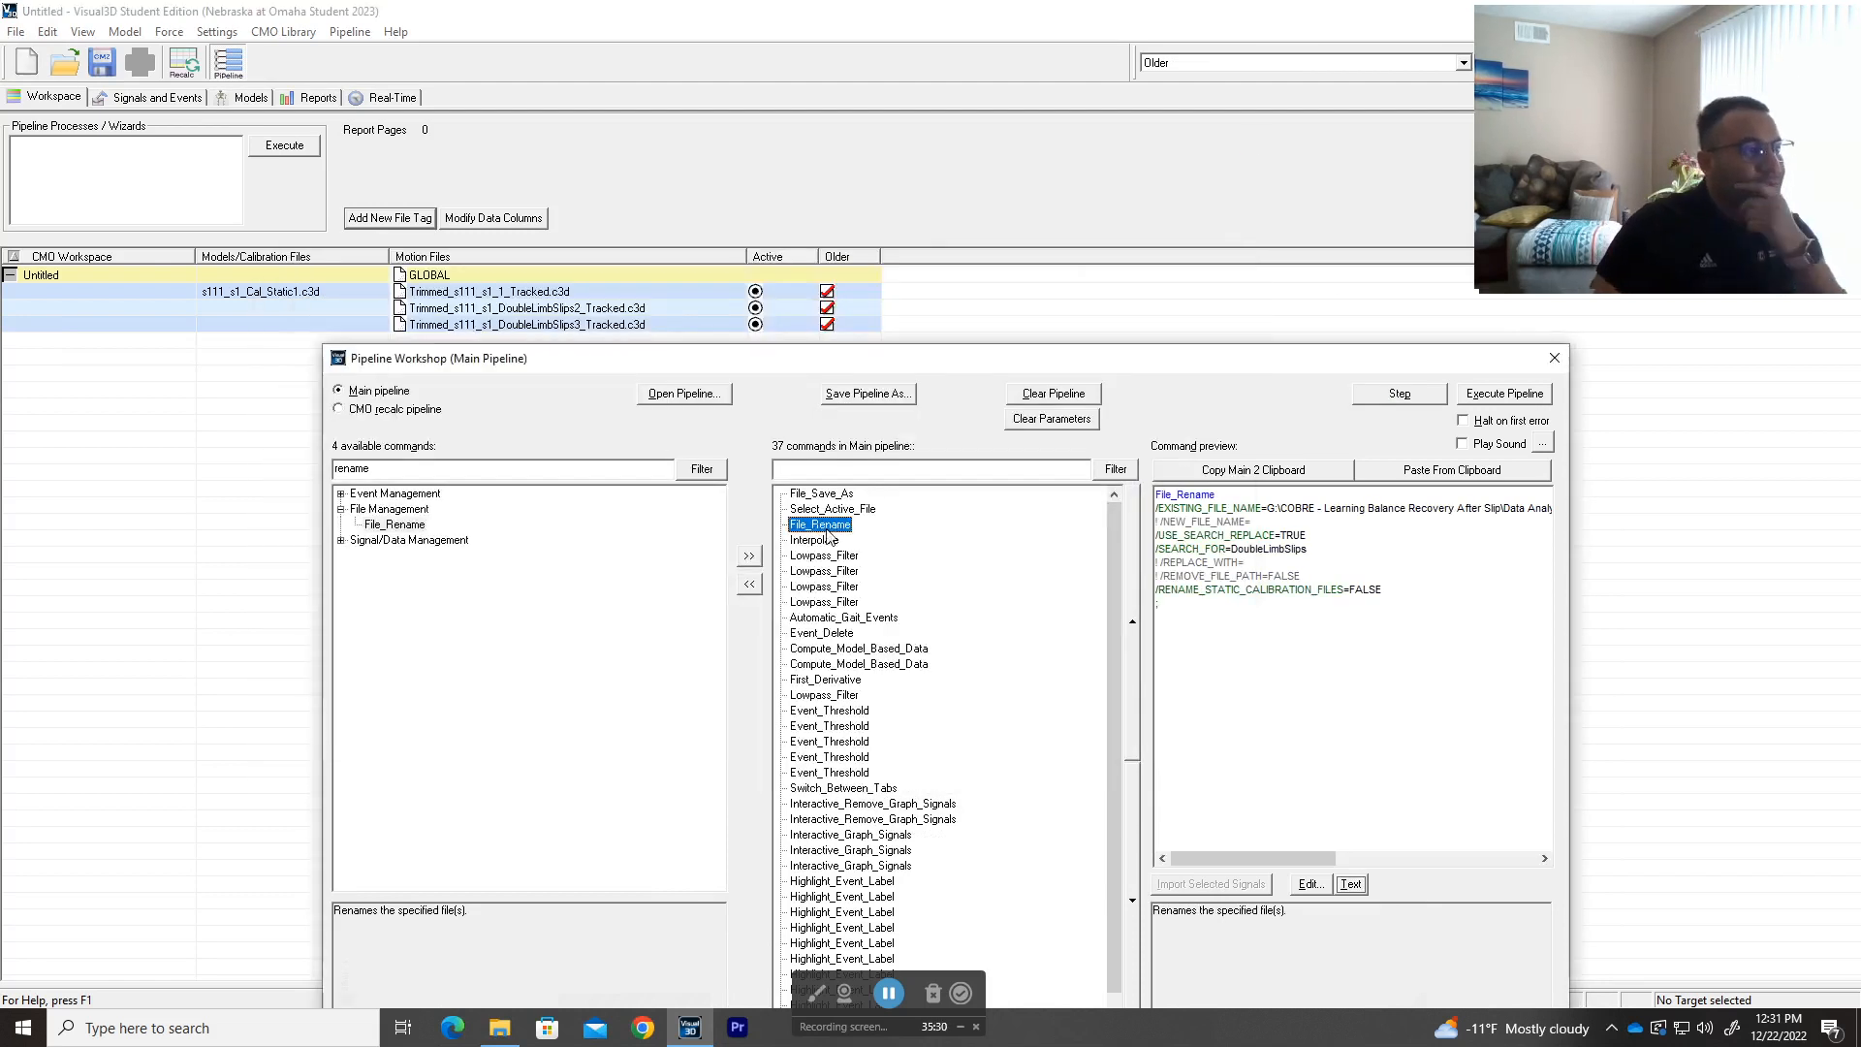
left_click(748, 587)
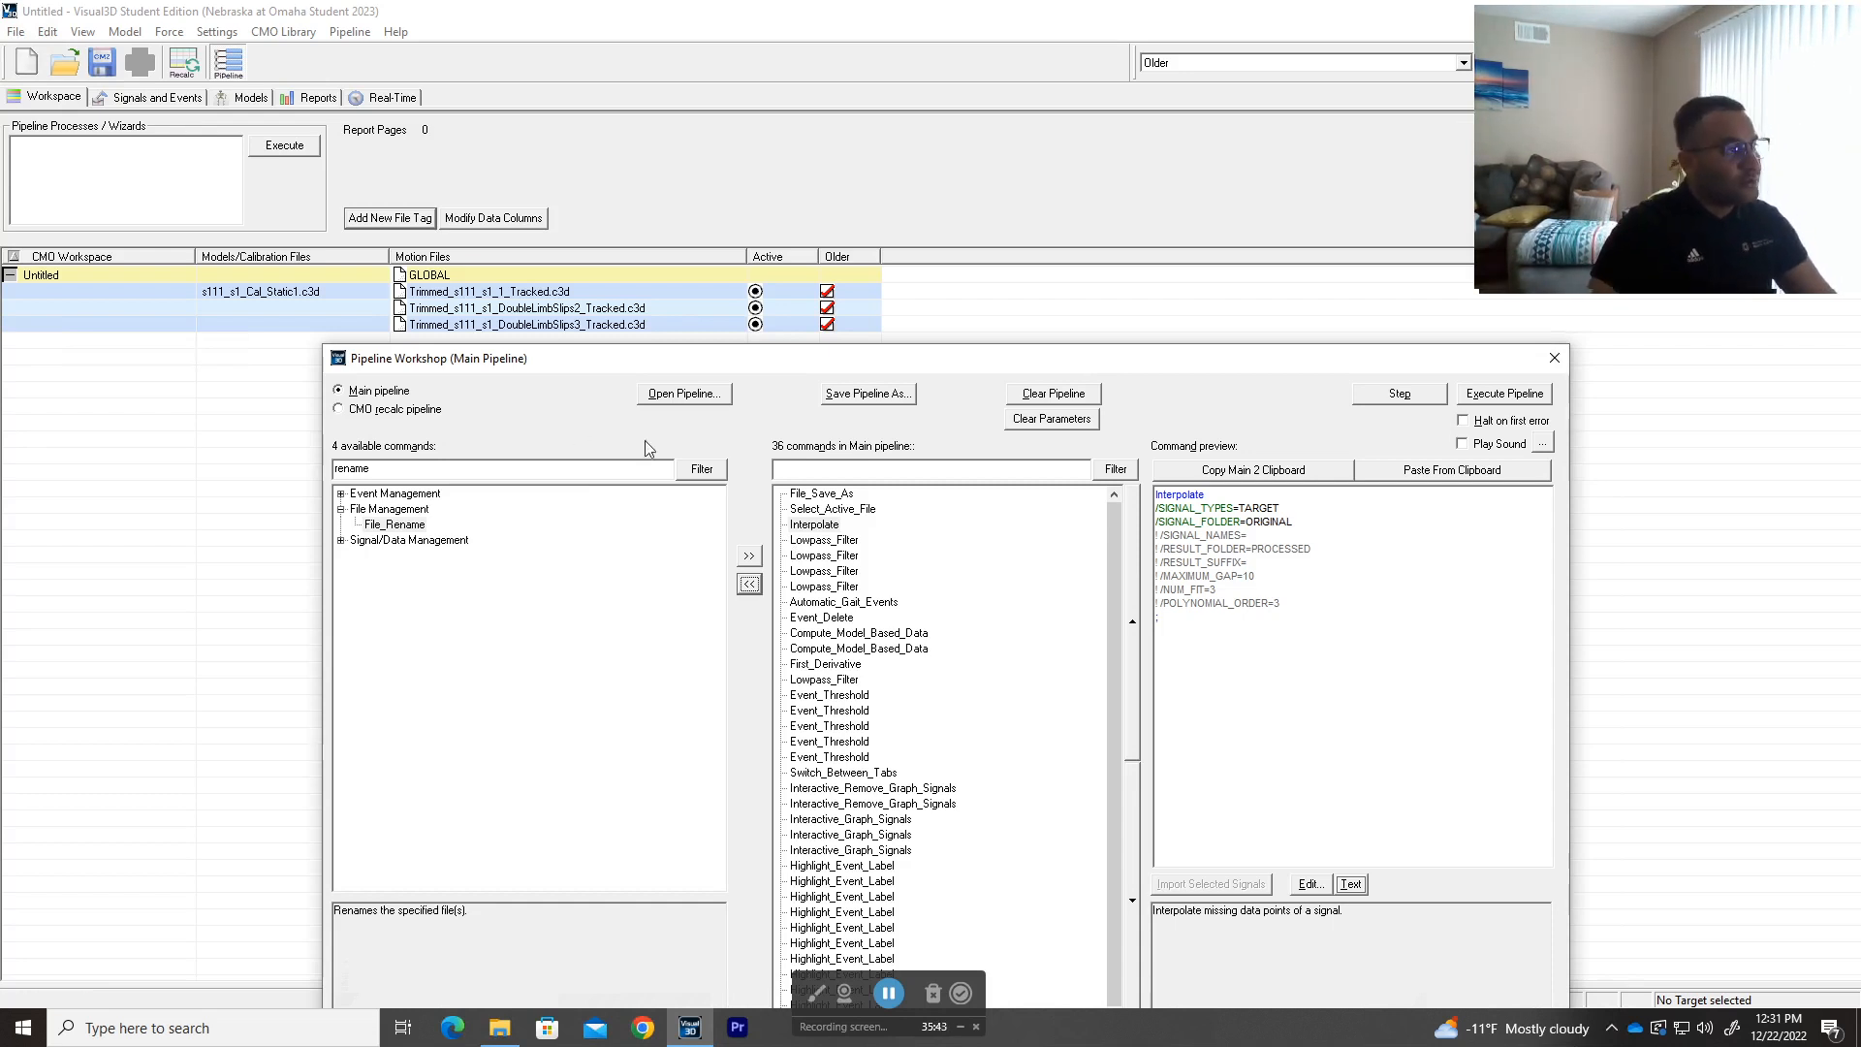
left_click(701, 469)
double_click(351, 469)
key("BackSpace")
left_click(701, 469)
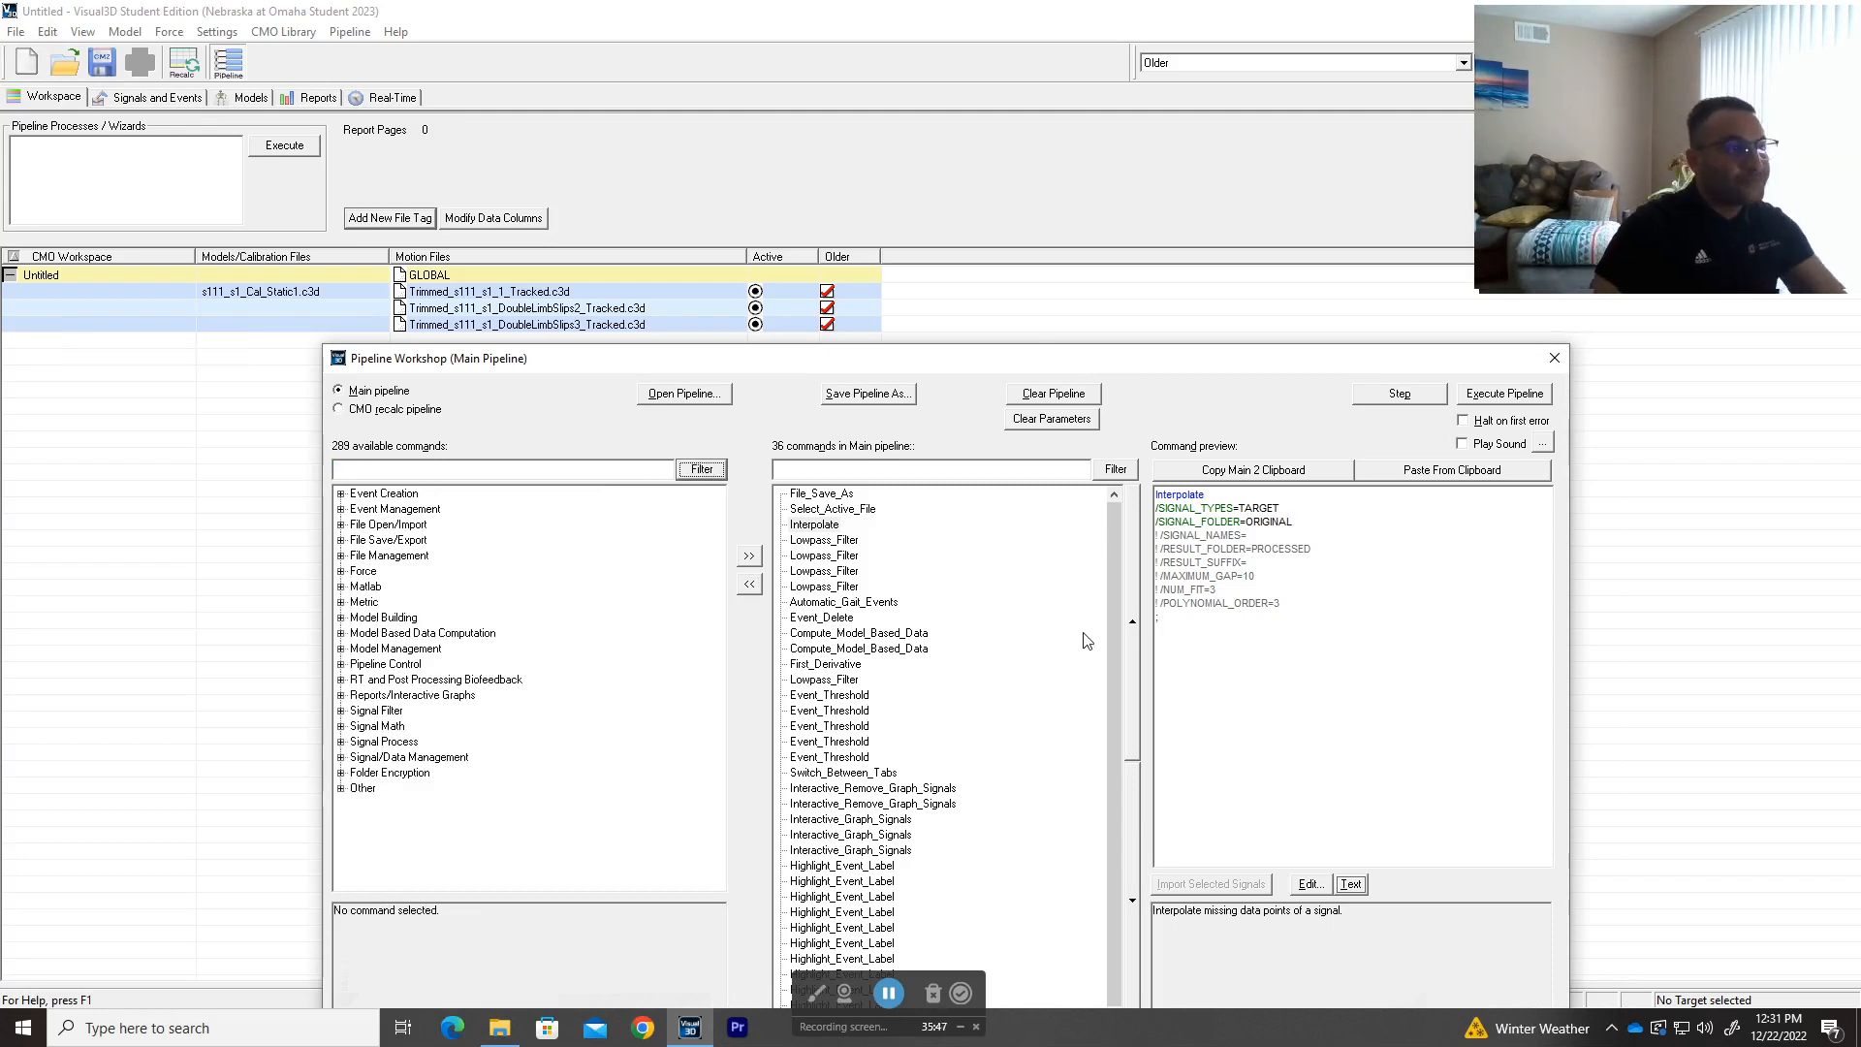
- Review the Interpolate command's Maximum Gap, Num Fit and Polynomial Order settings and accept them
left_click(863, 511)
left_click(806, 526)
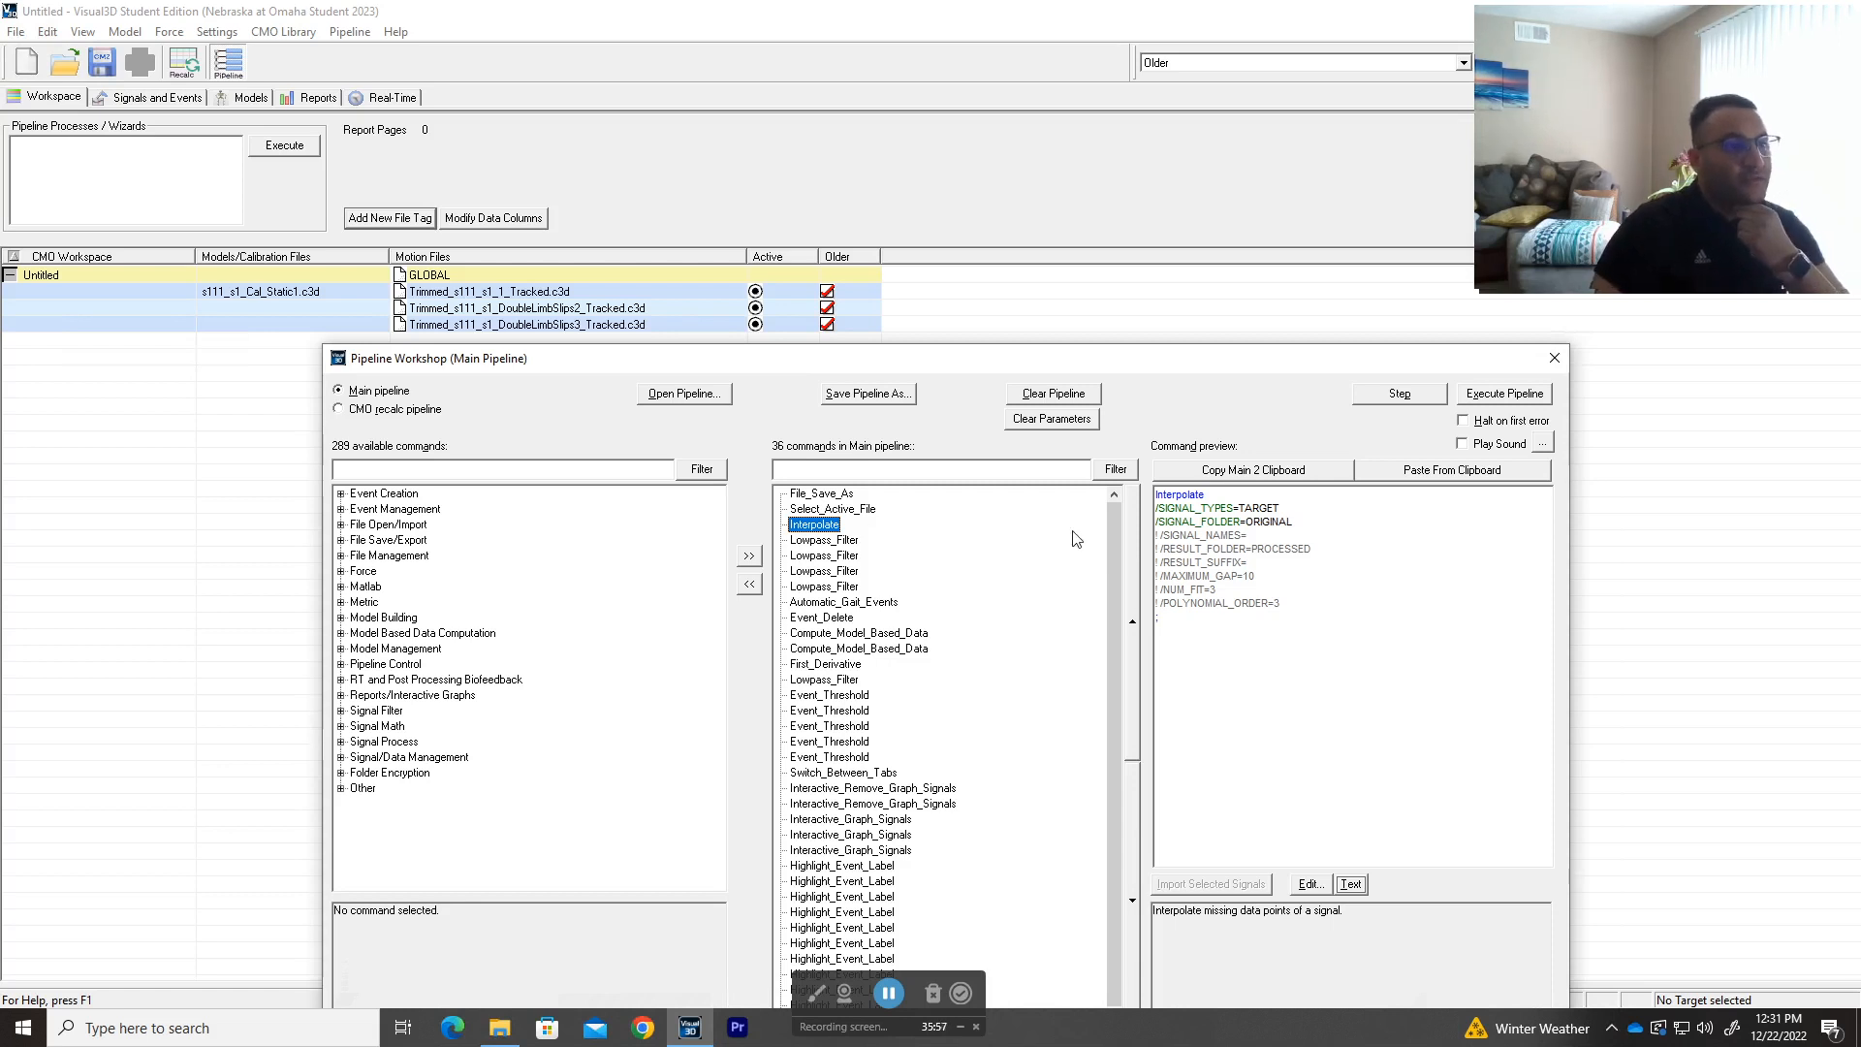
double_click(821, 527)
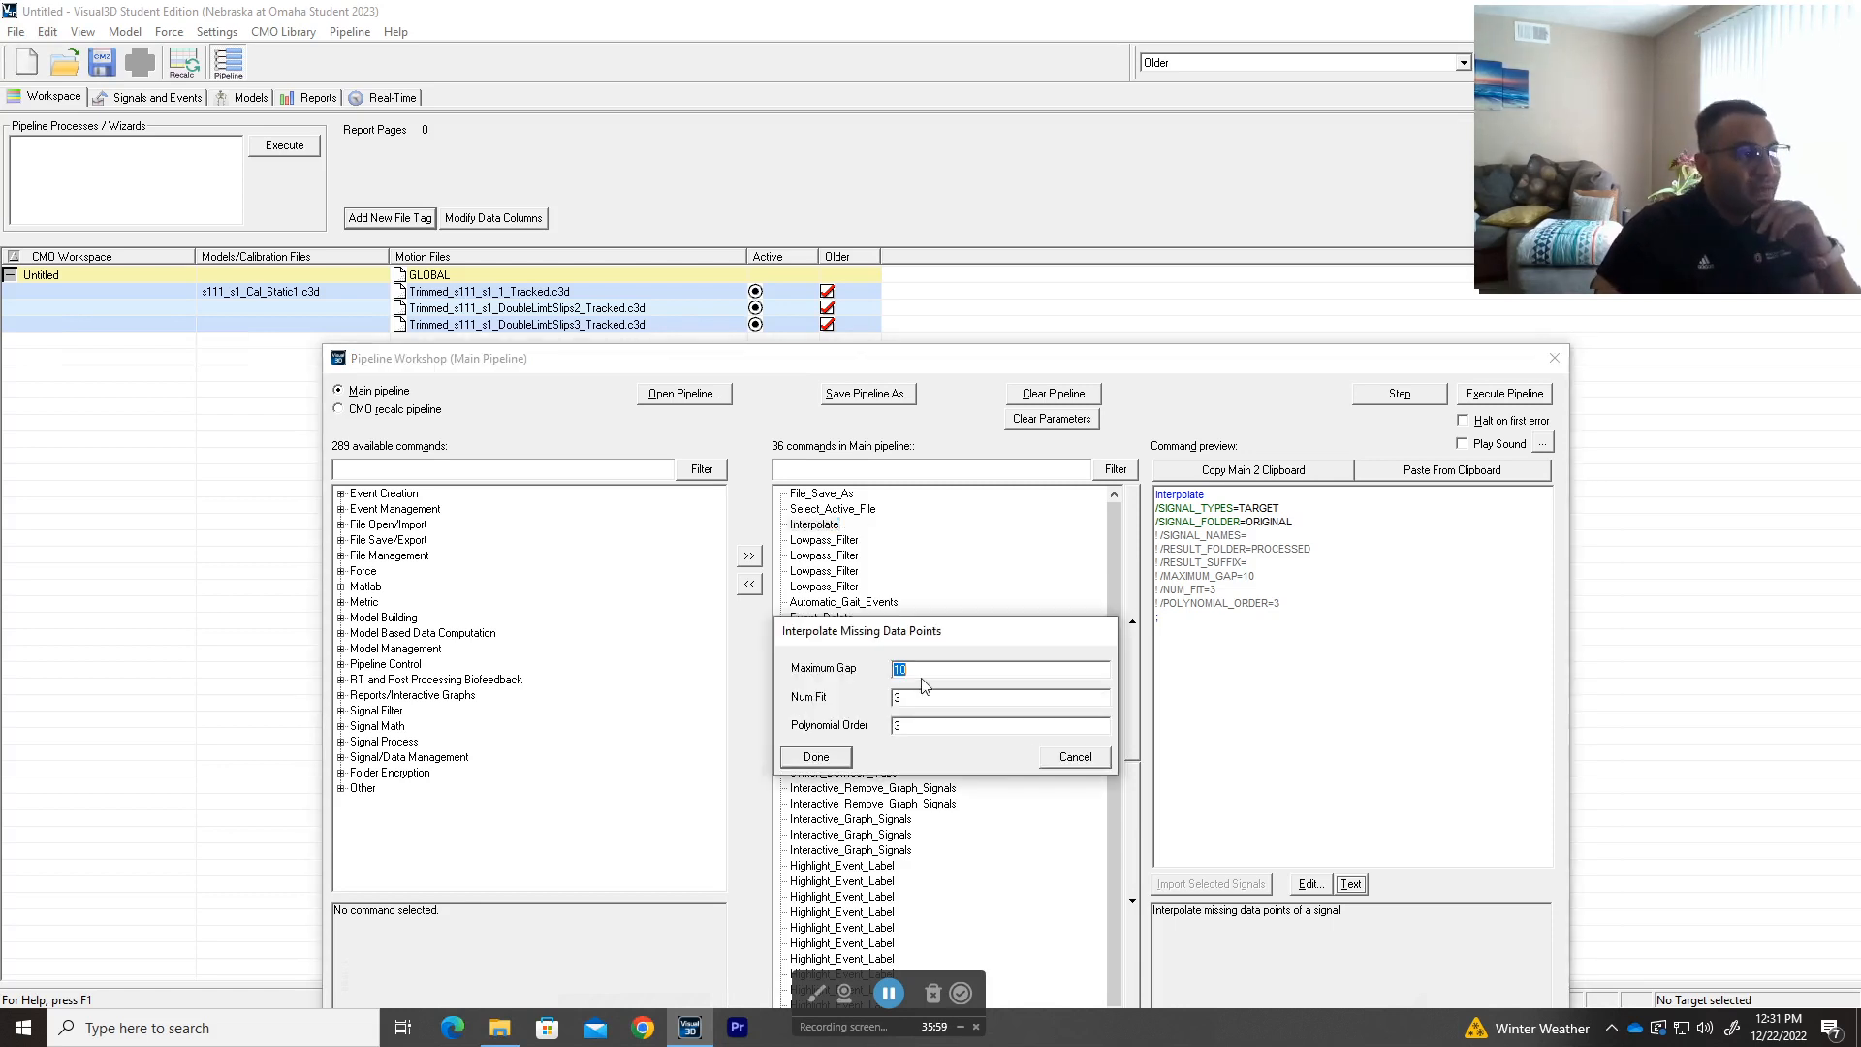
double_click(900, 669)
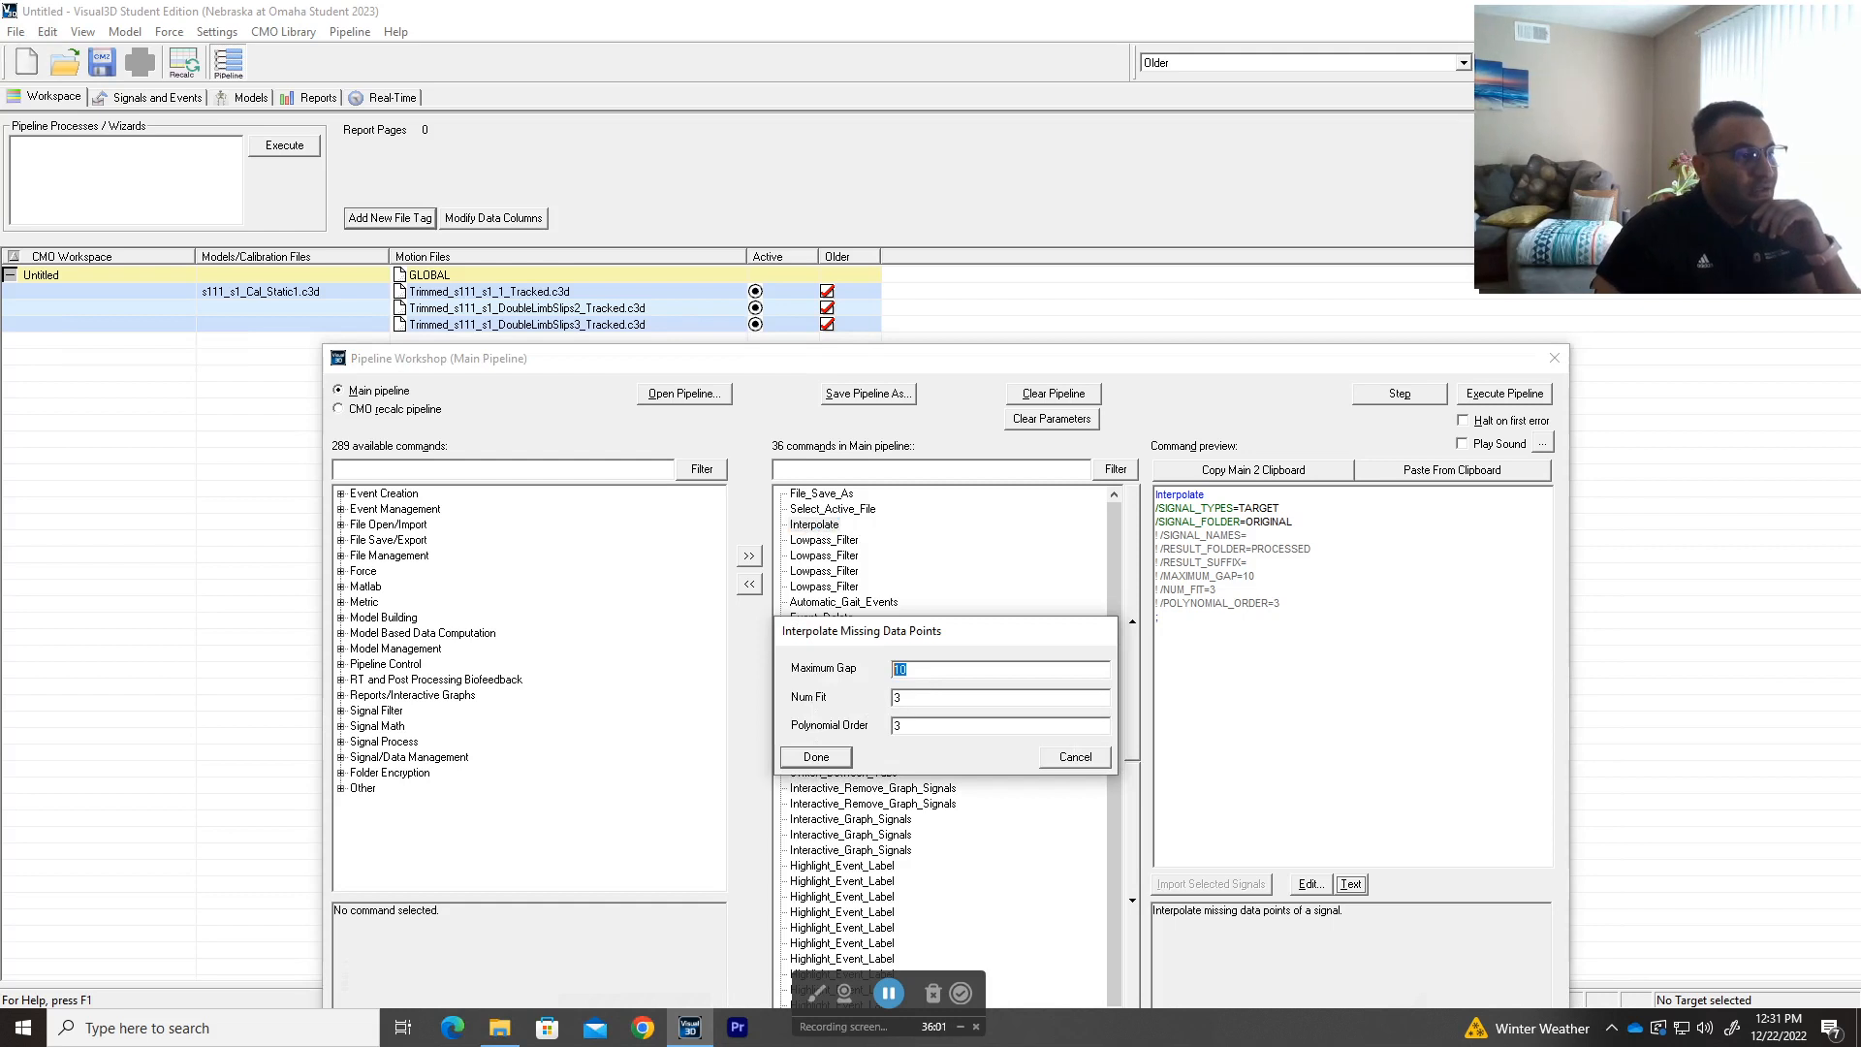
left_click(898, 725)
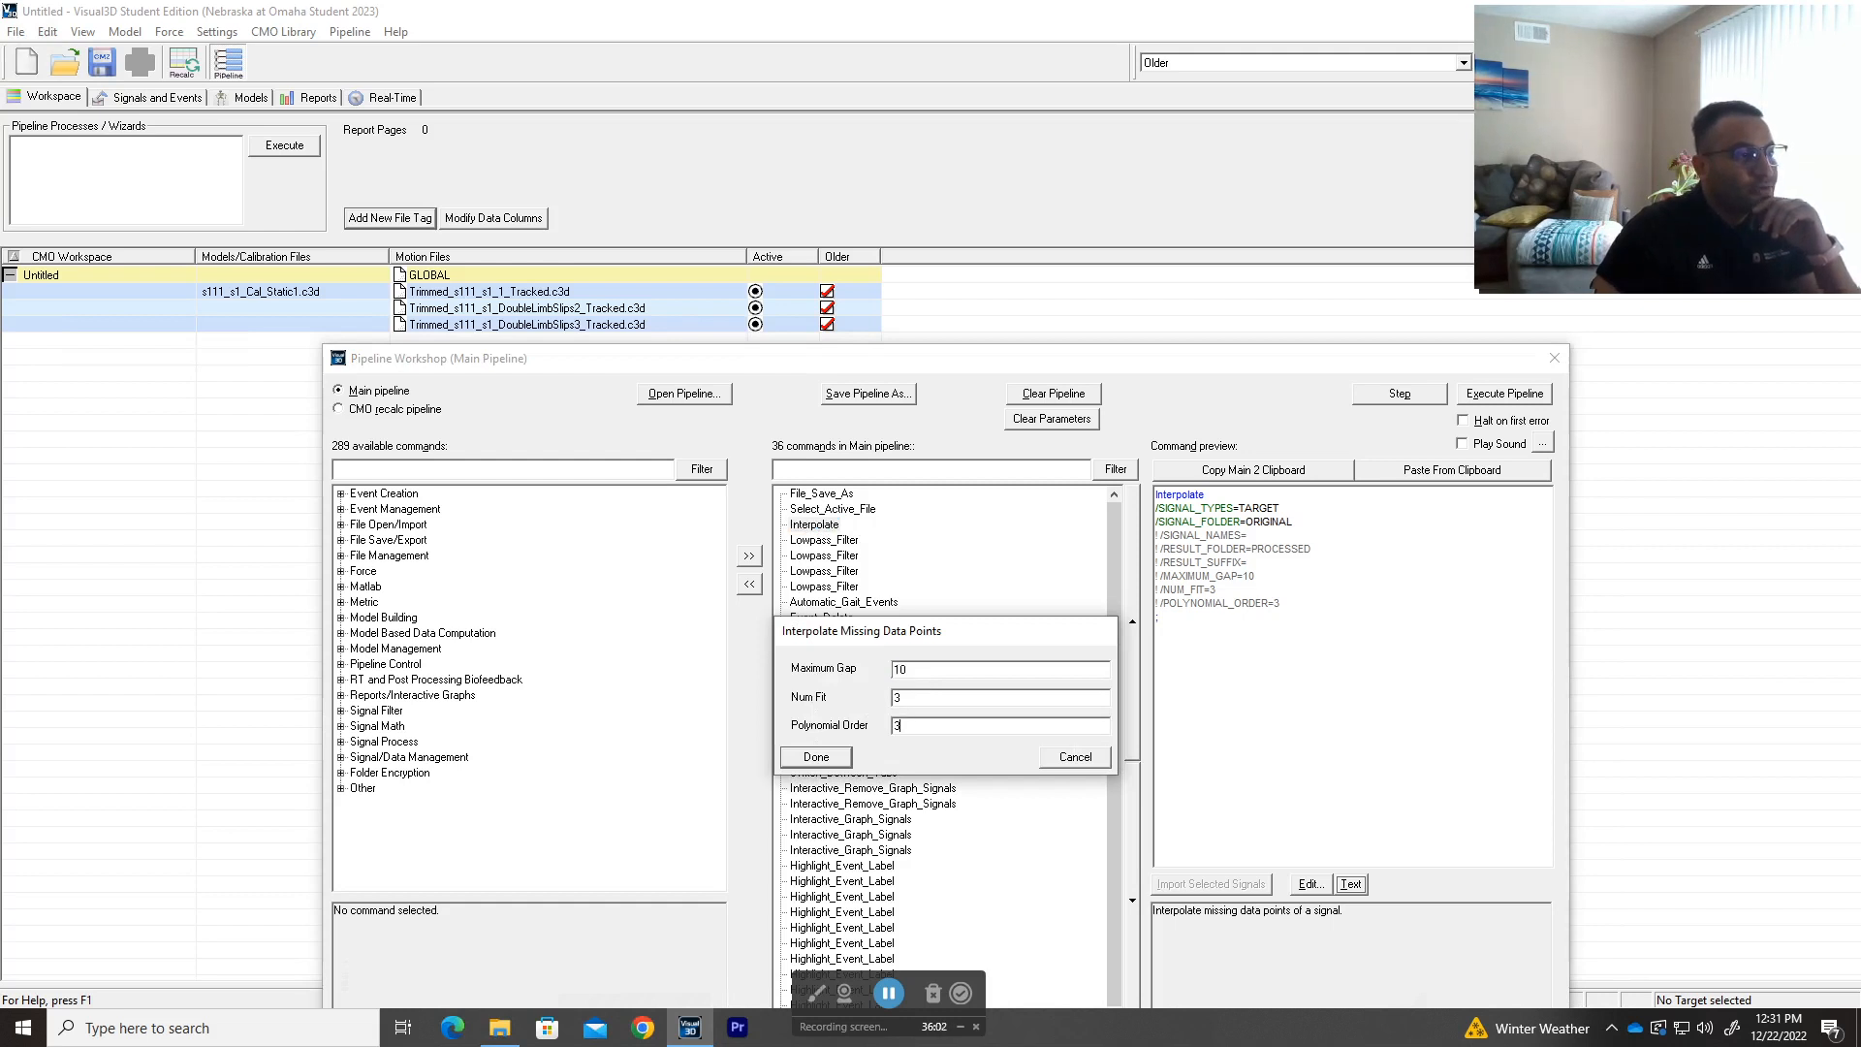
left_click(816, 757)
- Show the parameters of the first Lowpass_Filter command and reposition the Pipeline Workshop window to examine its filter class
left_click(822, 541)
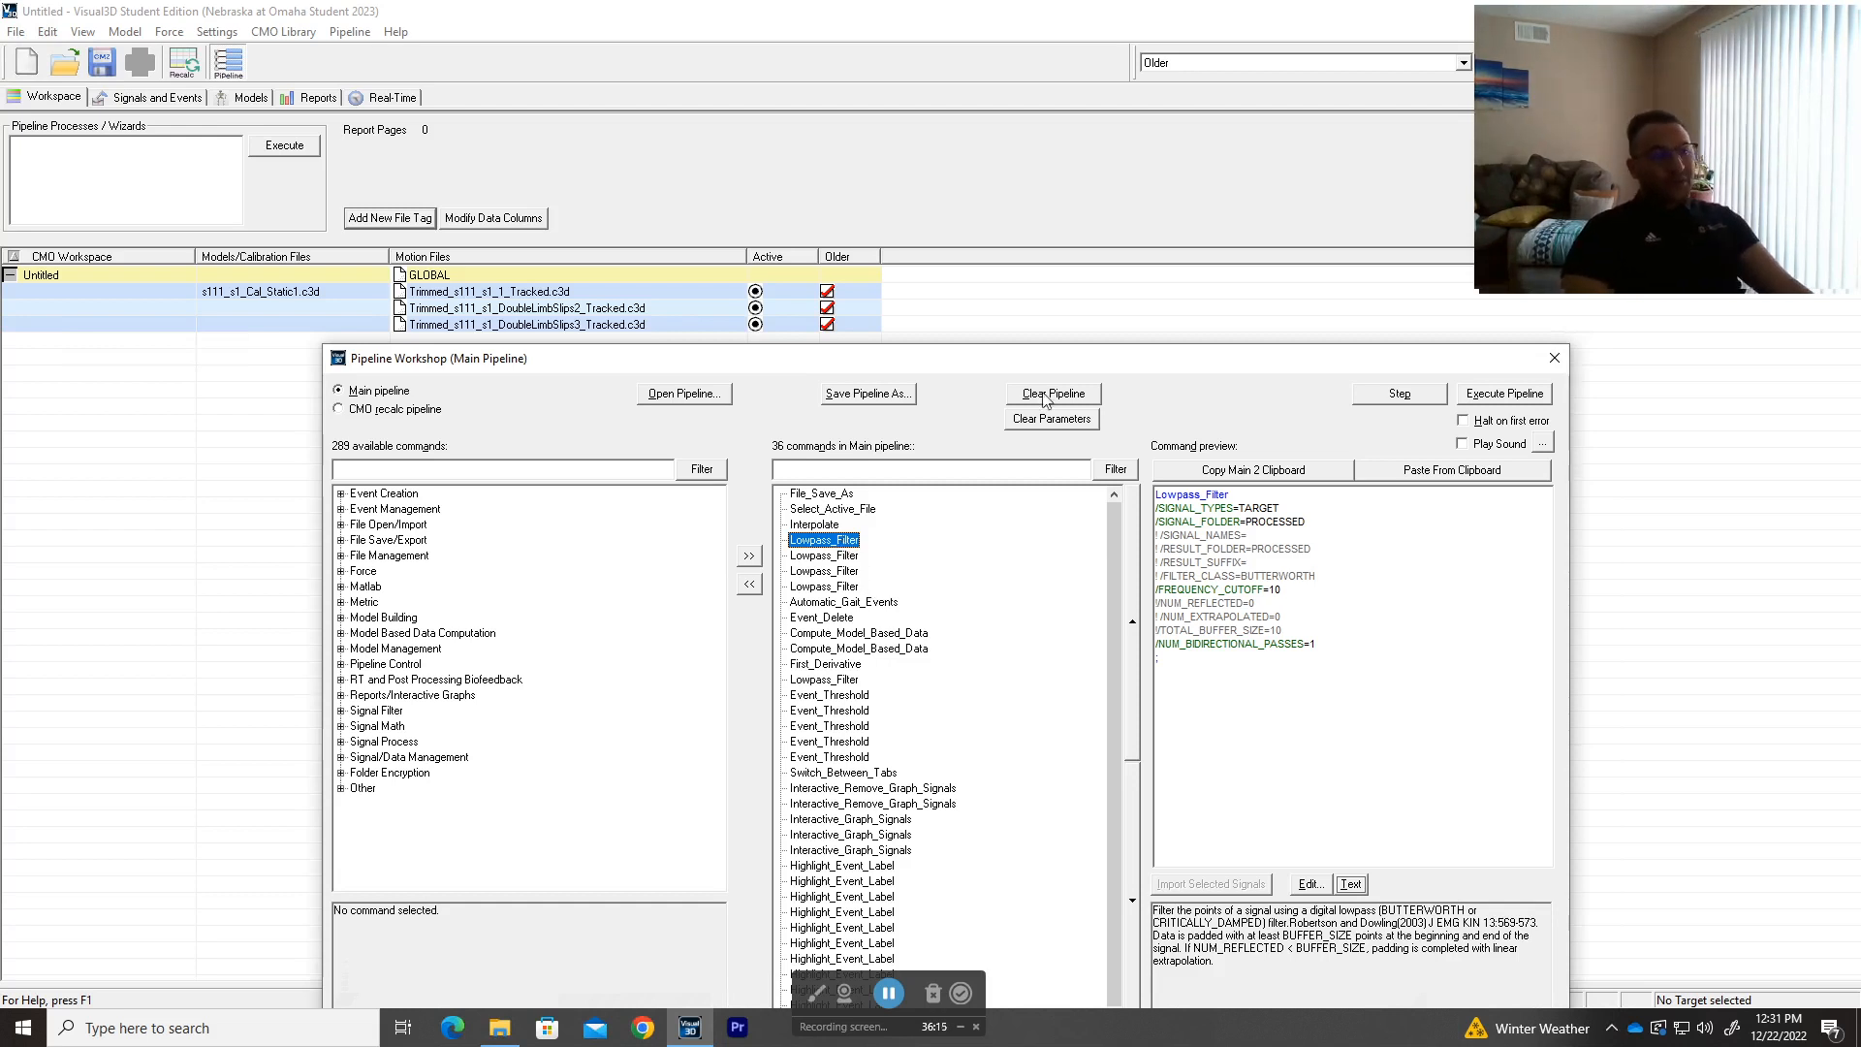
left_click_drag(1053, 358, 999, 275)
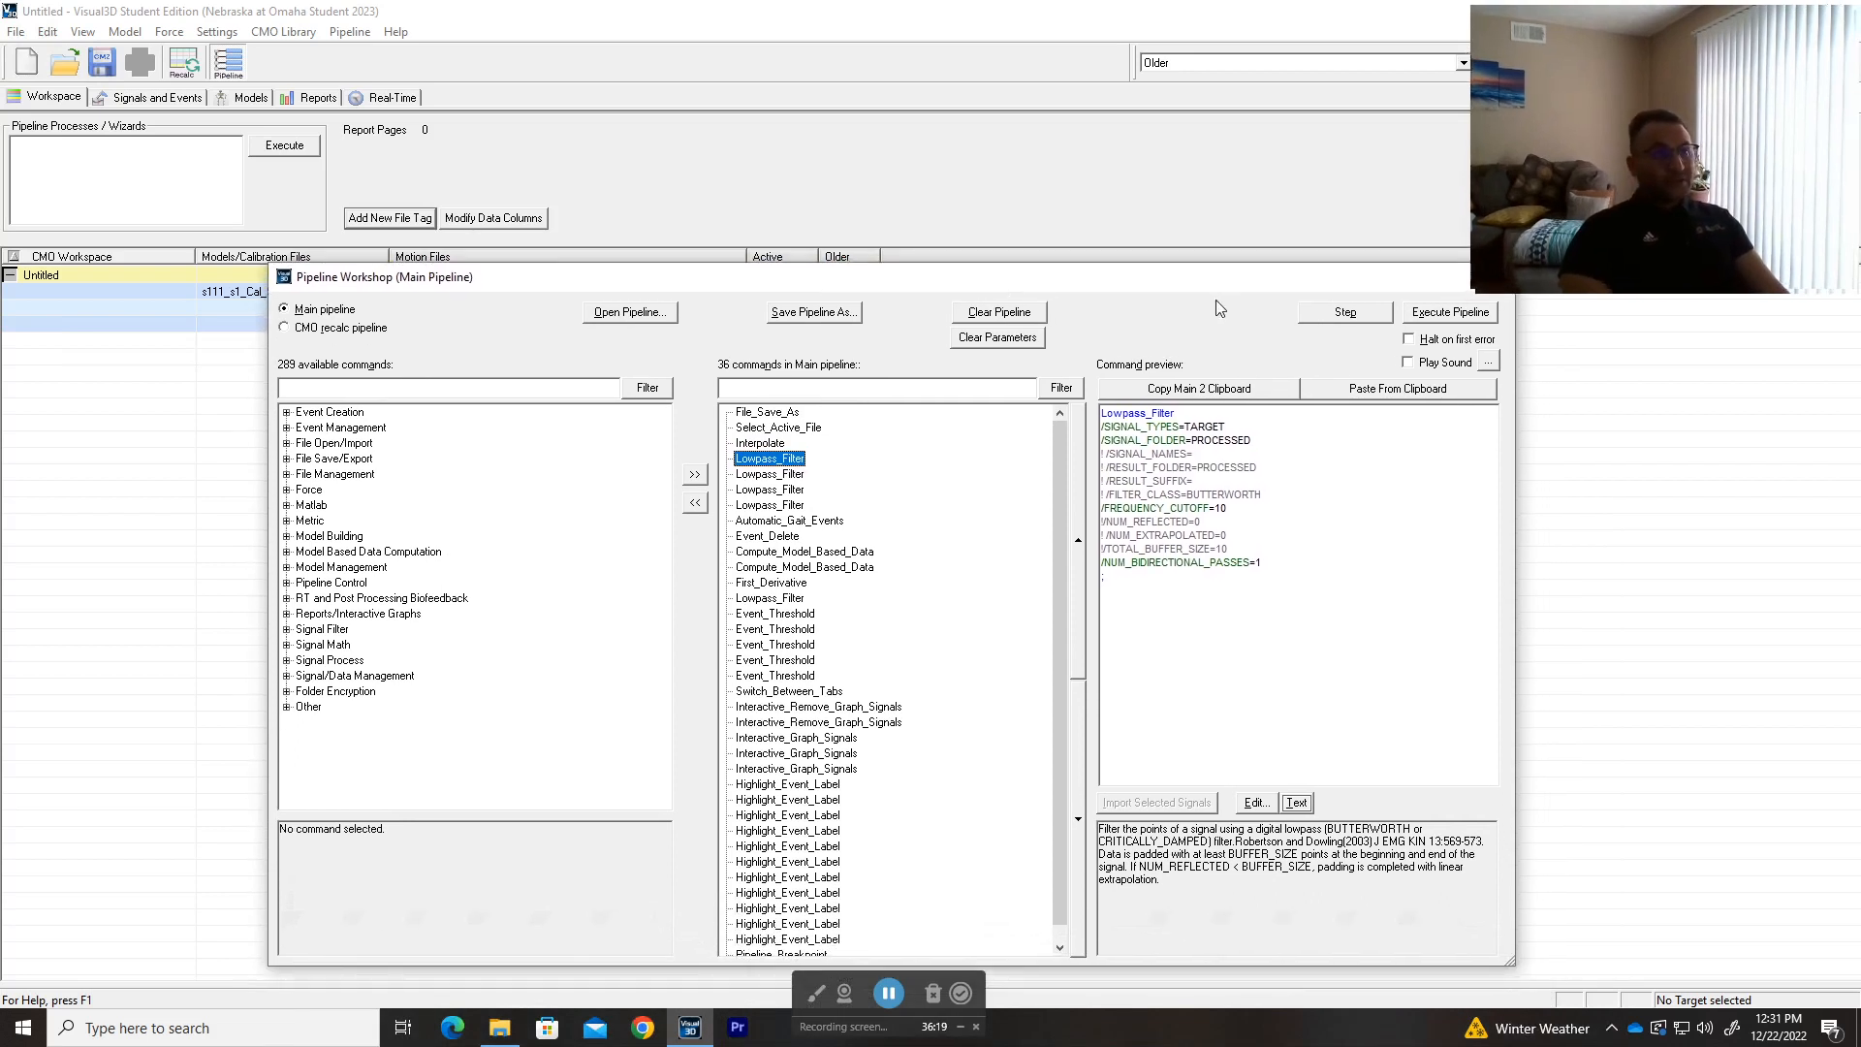
left_click_drag(1145, 282, 1090, 231)
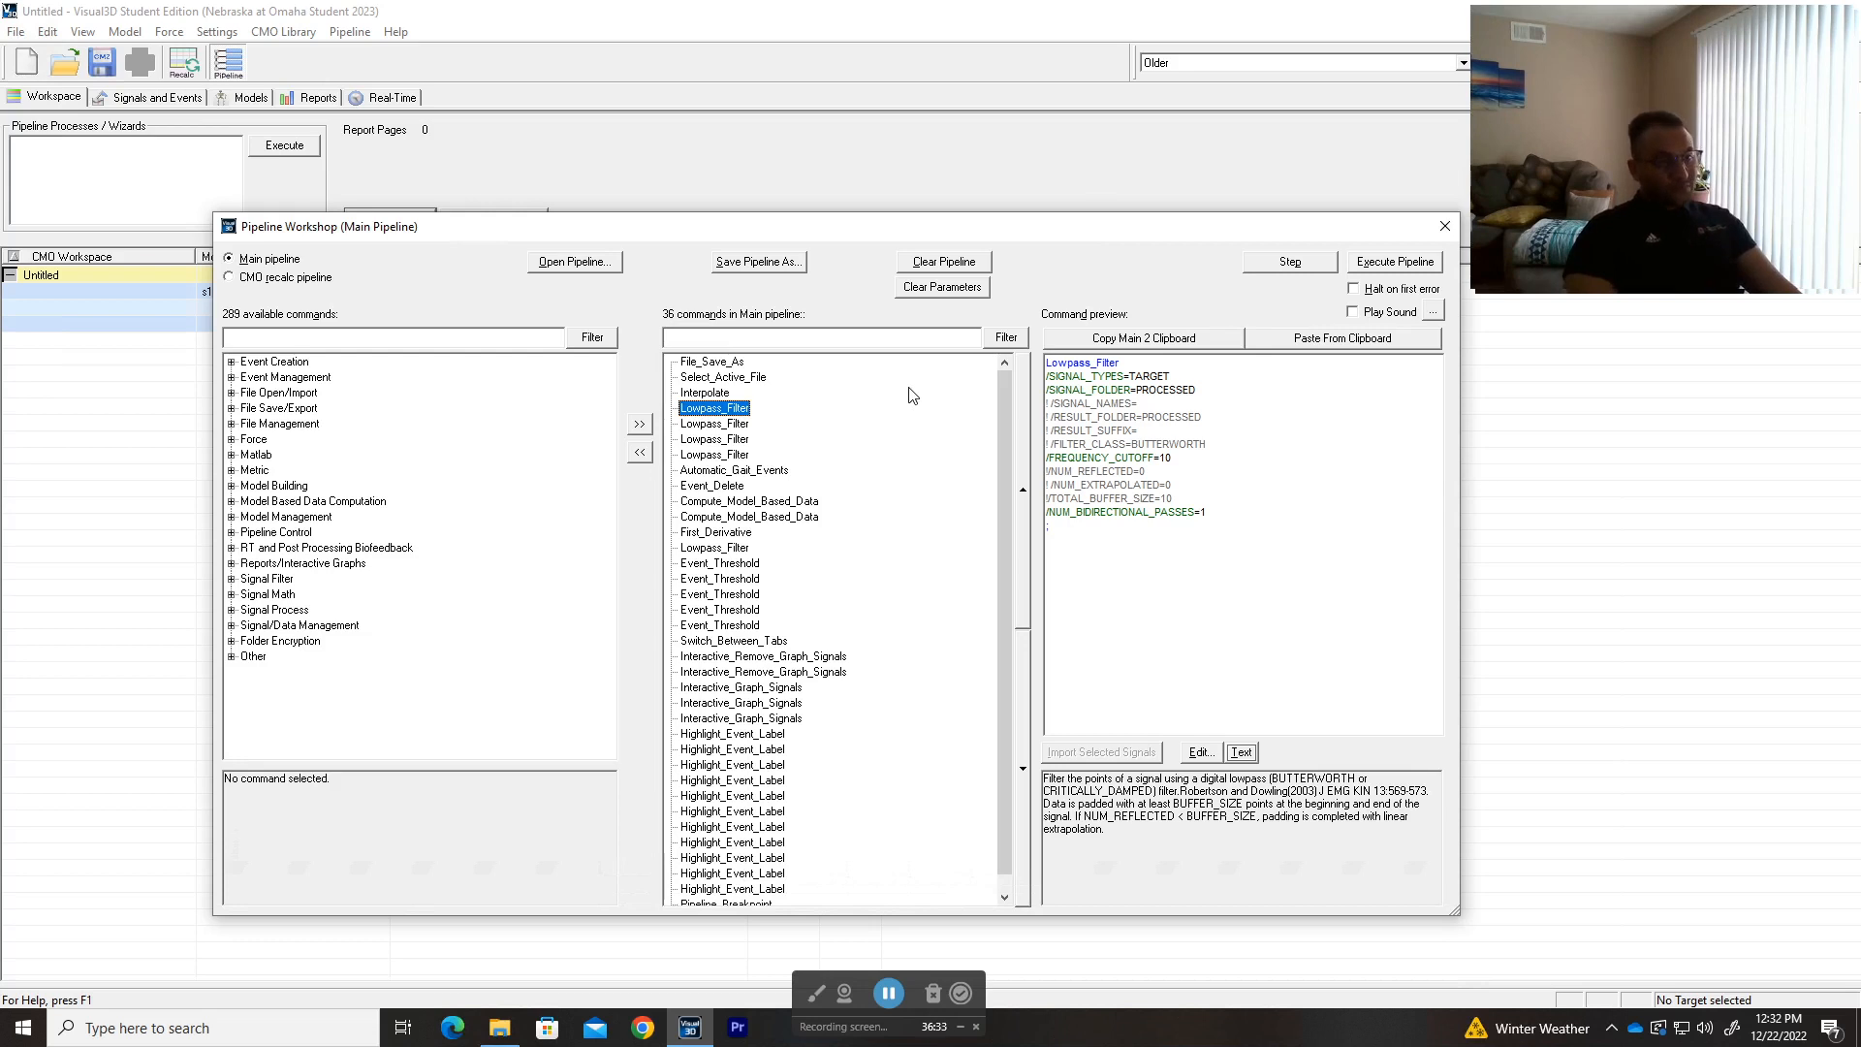
left_click(1211, 444)
- Try to find the filter command by filtering the available commands for "low pass filter"
left_click(495, 337)
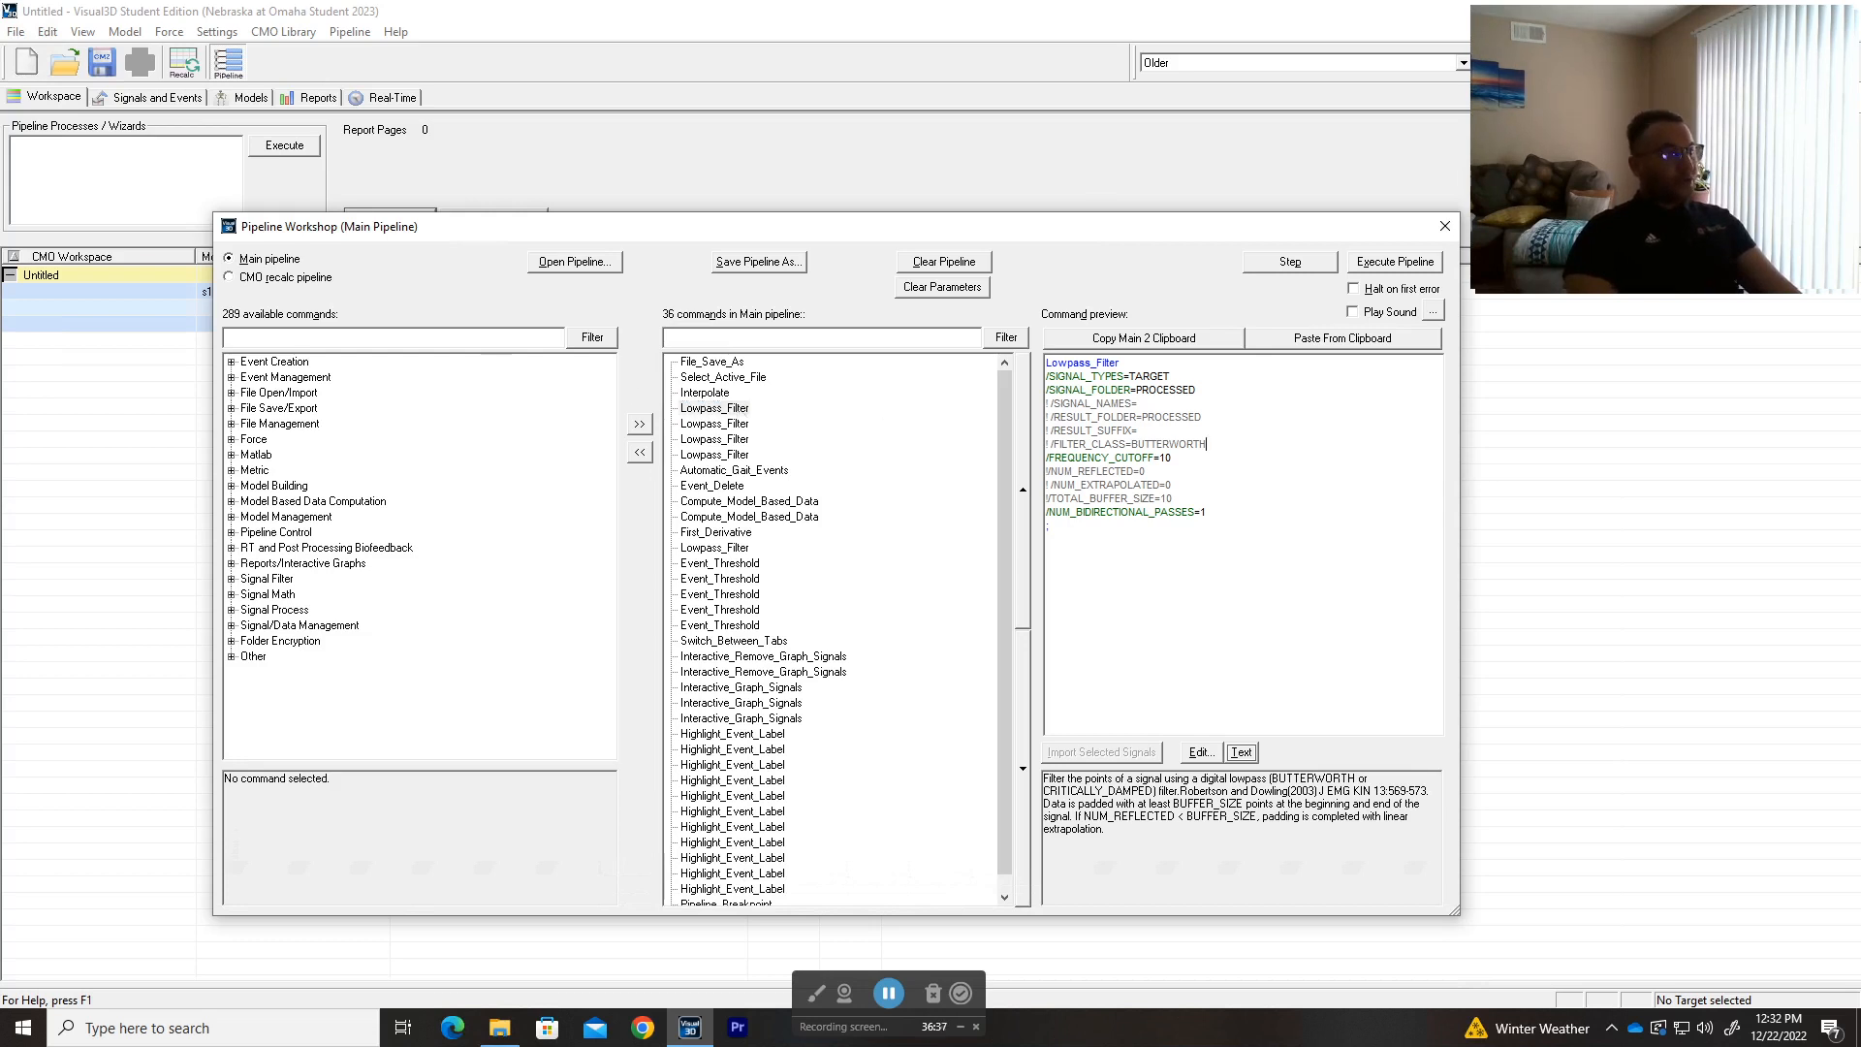
type("low passsfilter")
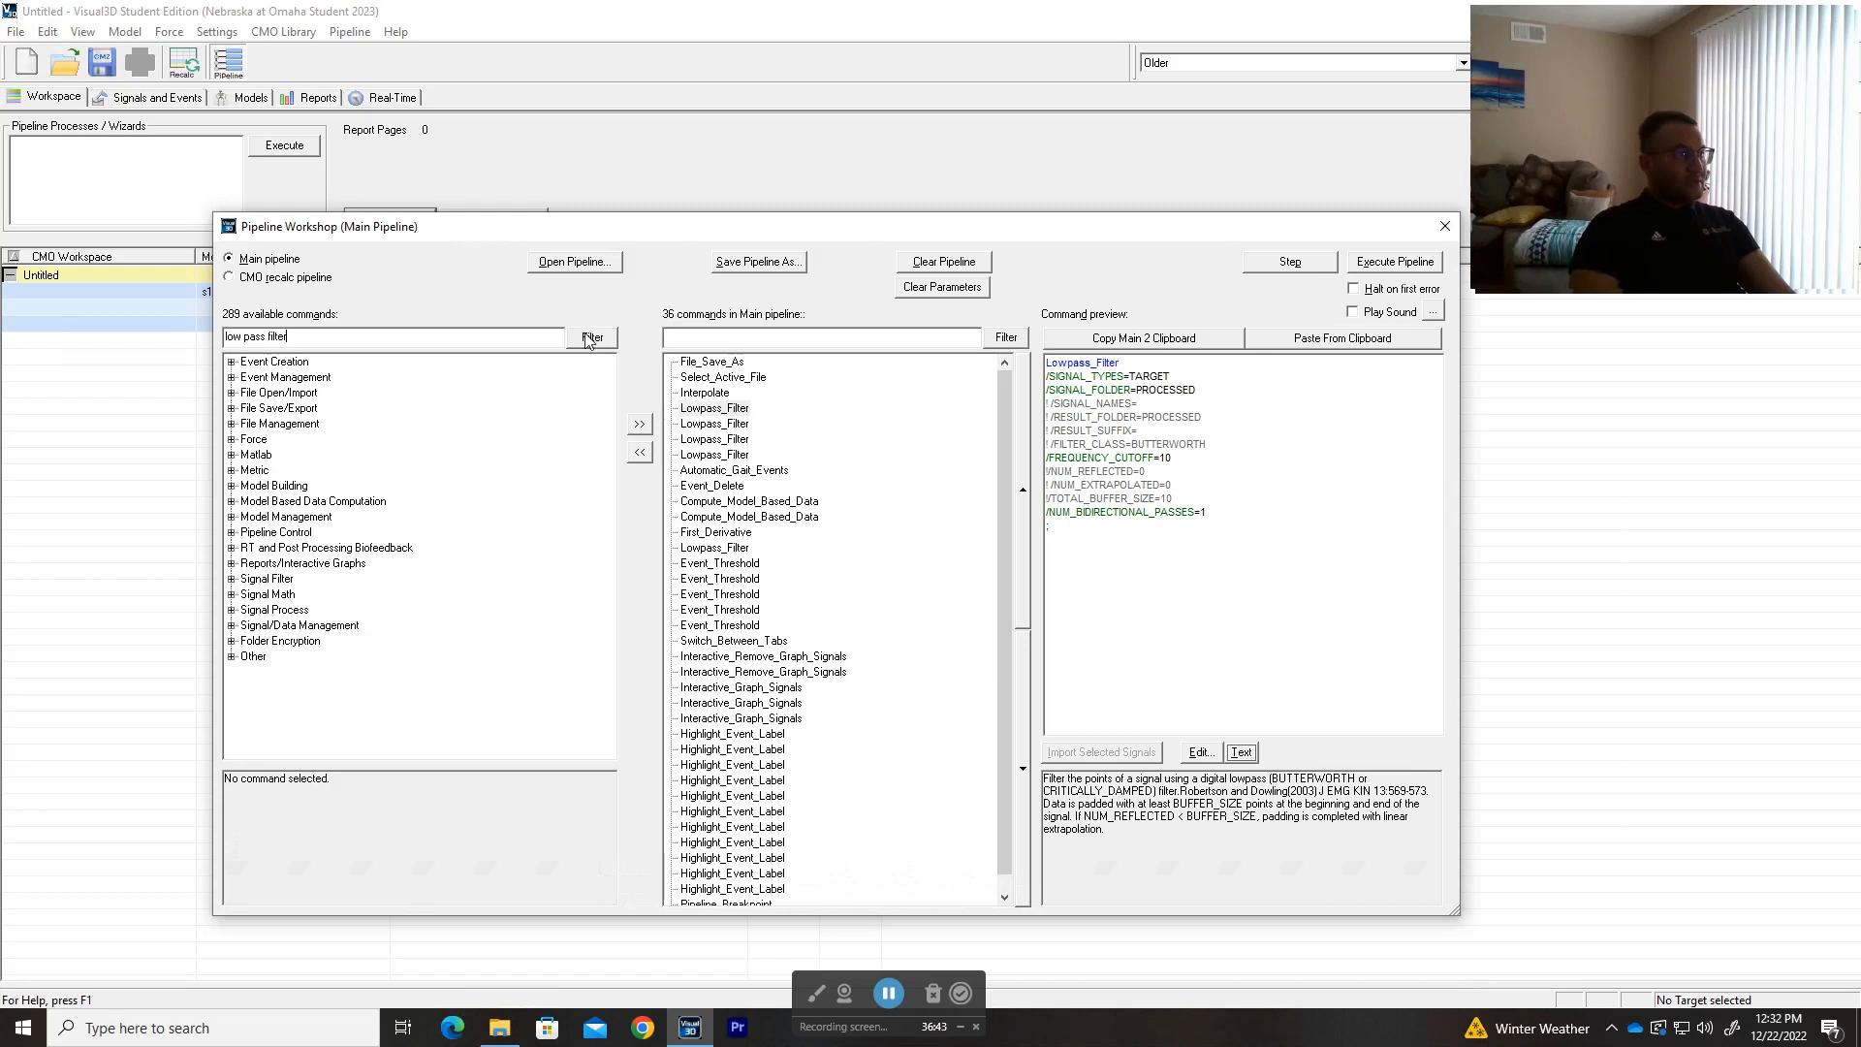
left_click(588, 339)
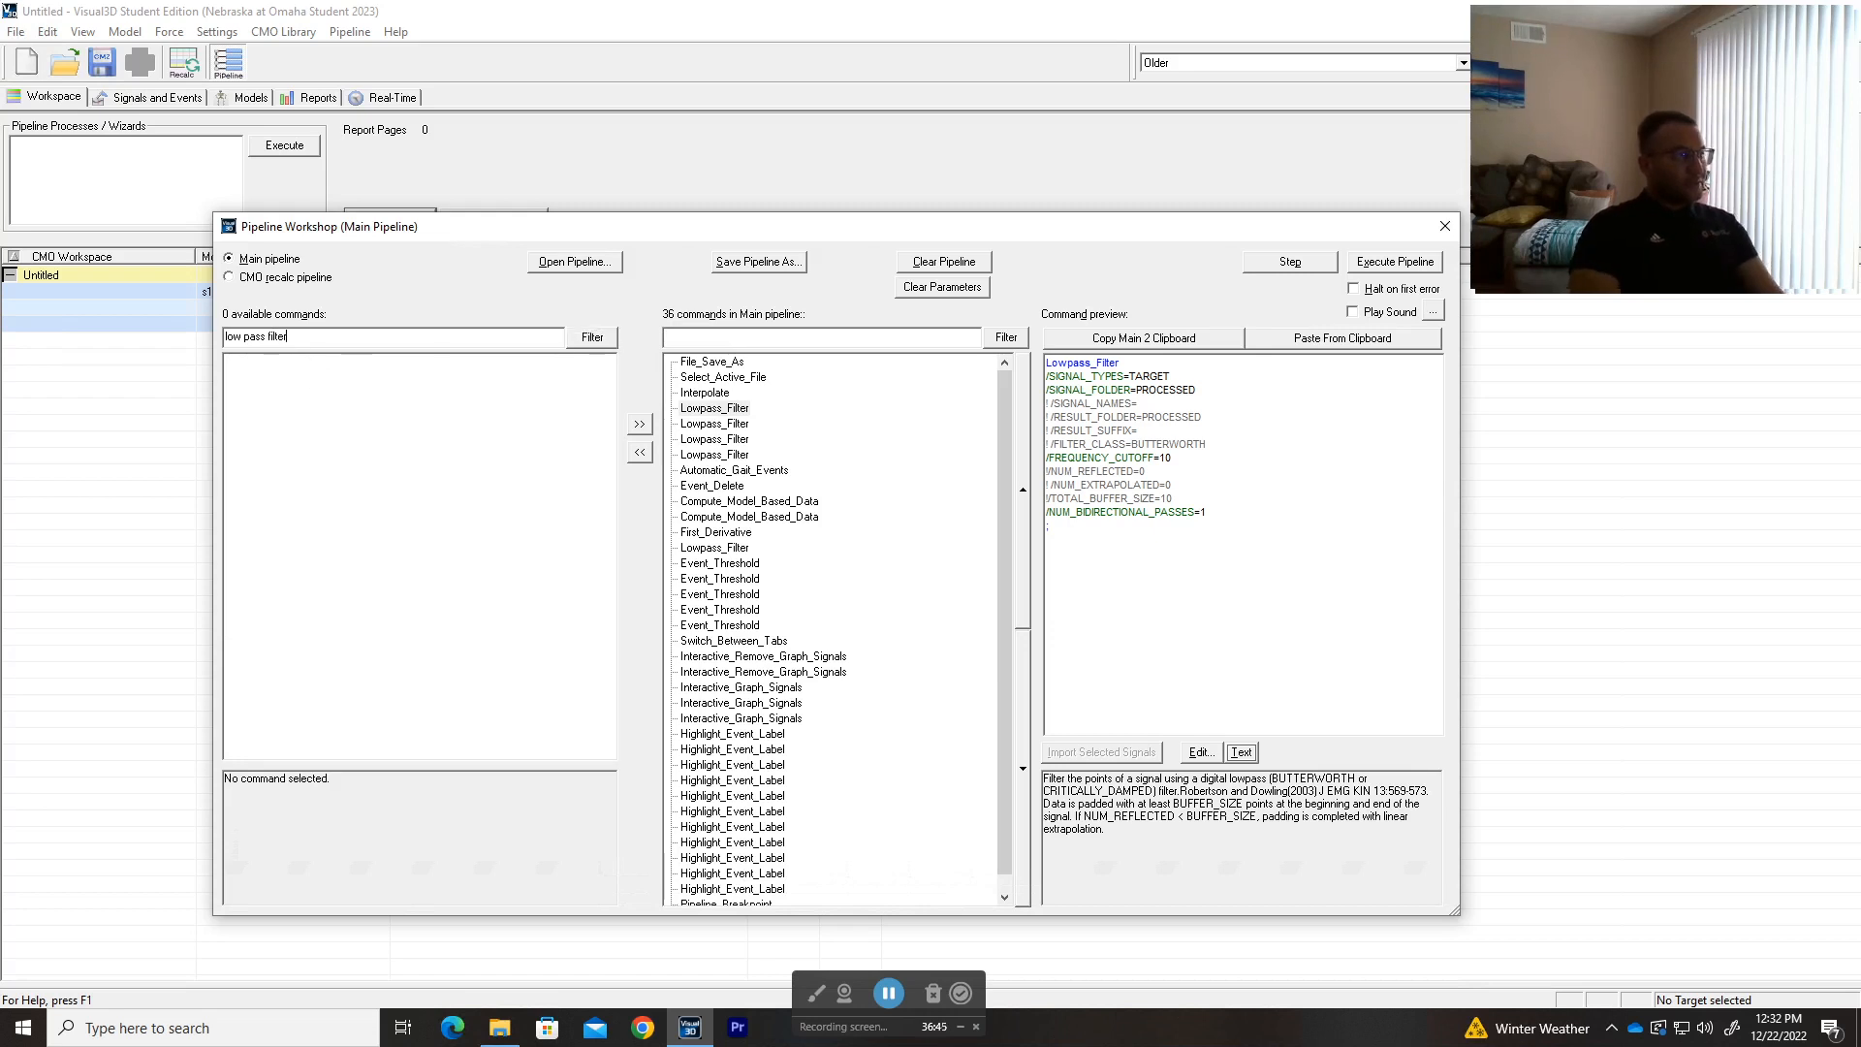
- Try filtering the available commands for "lowpass filter", with lowpass written as one word
left_click_drag(289, 337, 244, 338)
left_click(243, 337)
key("BackSpace")
key("BackSpace")
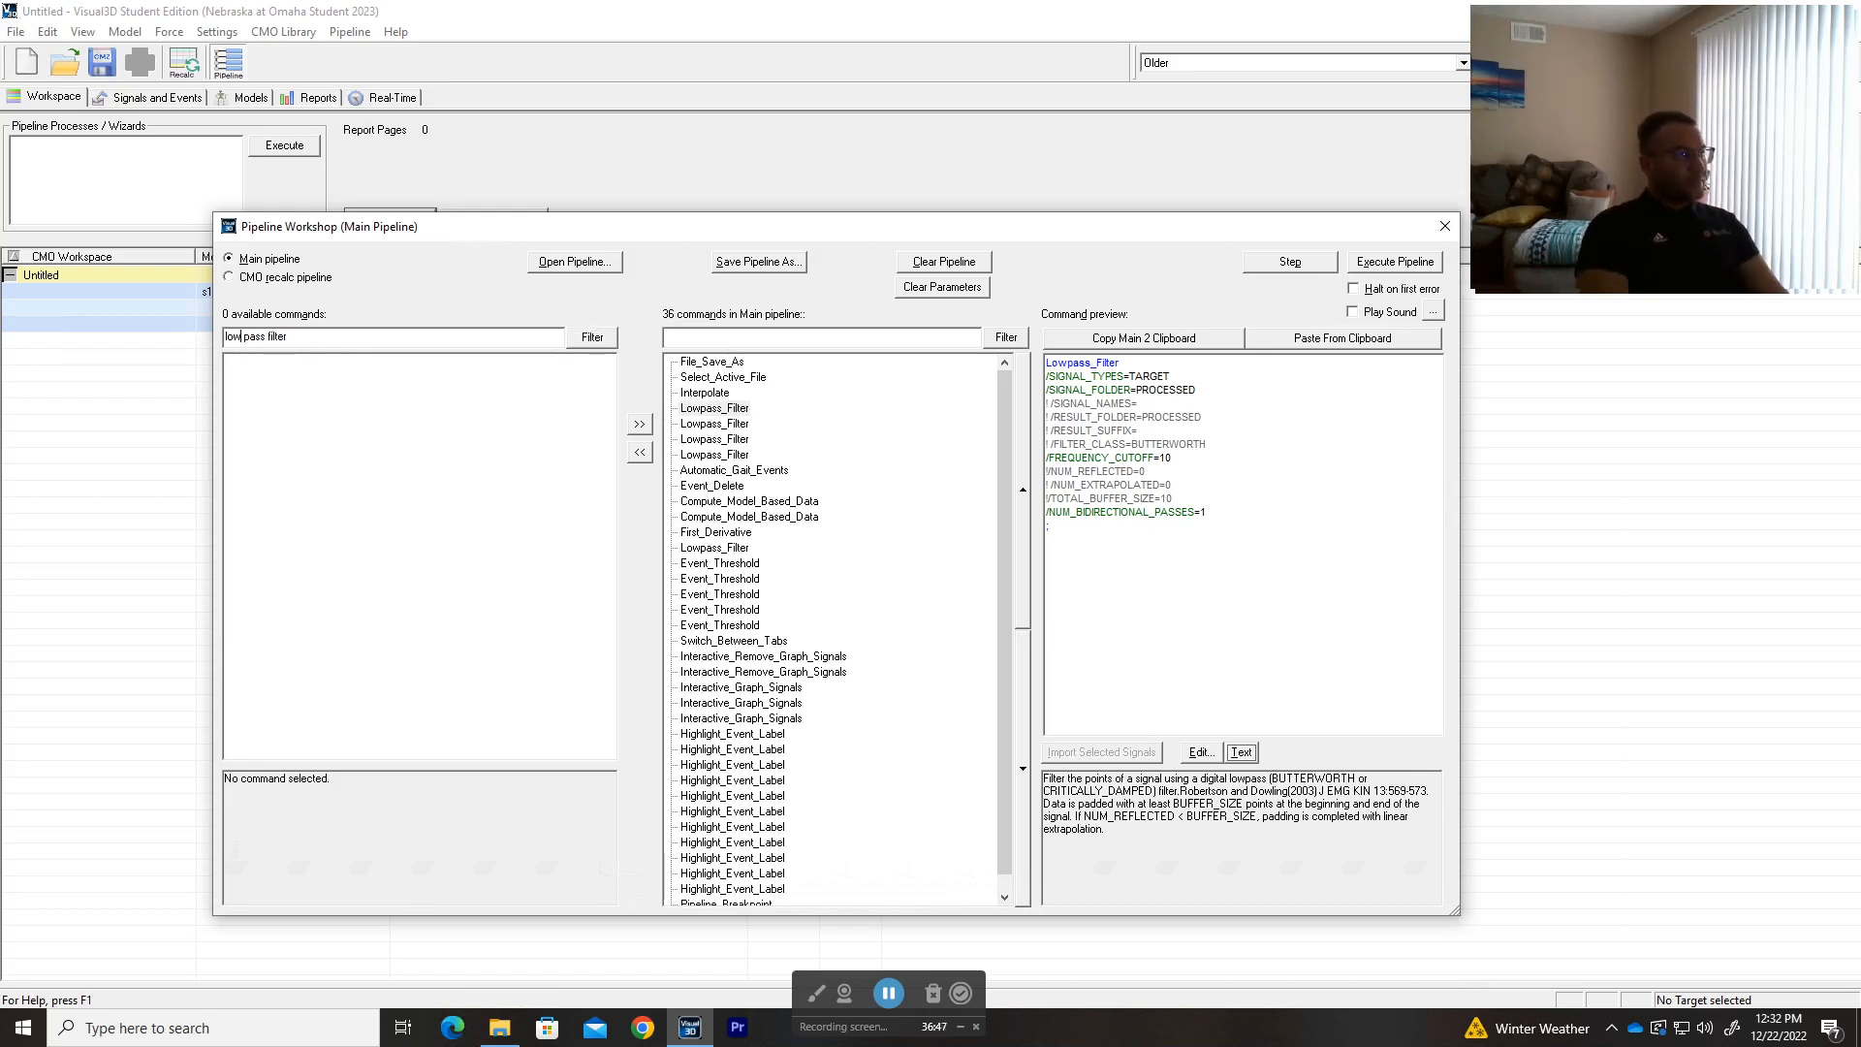
key("BackSpace")
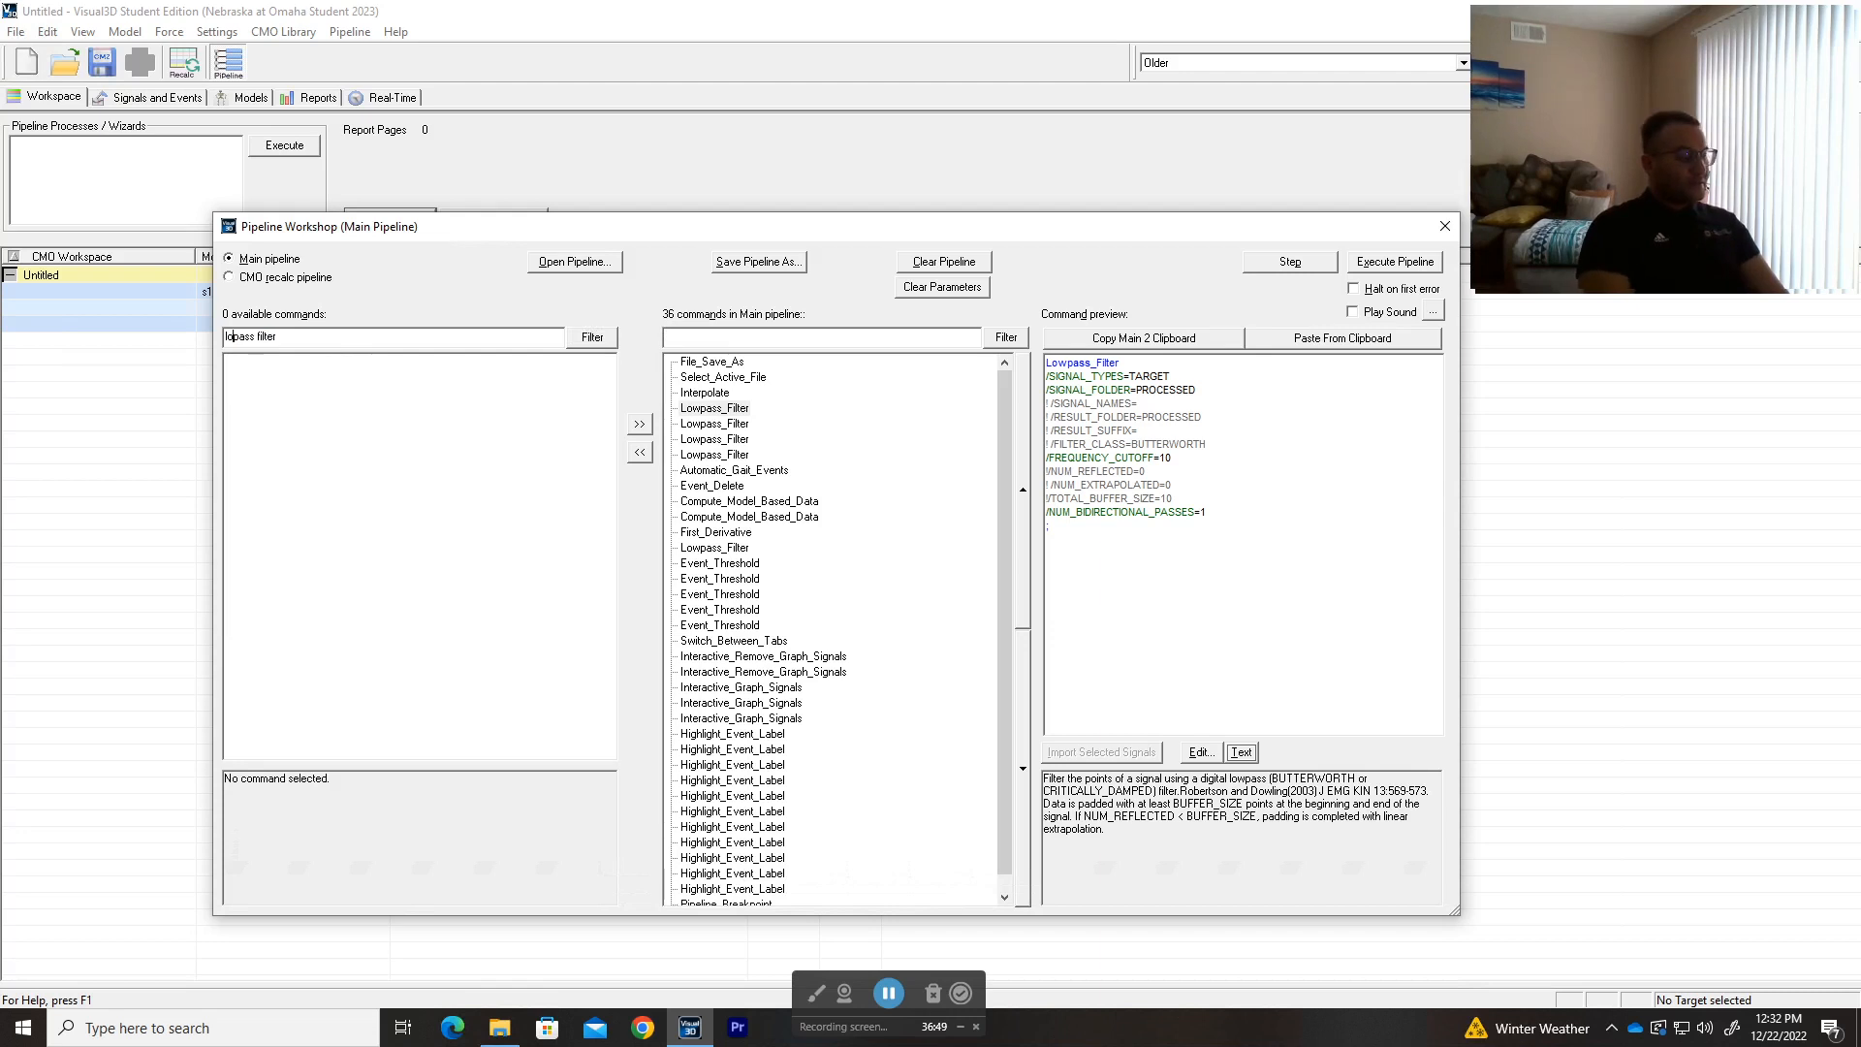
type("w")
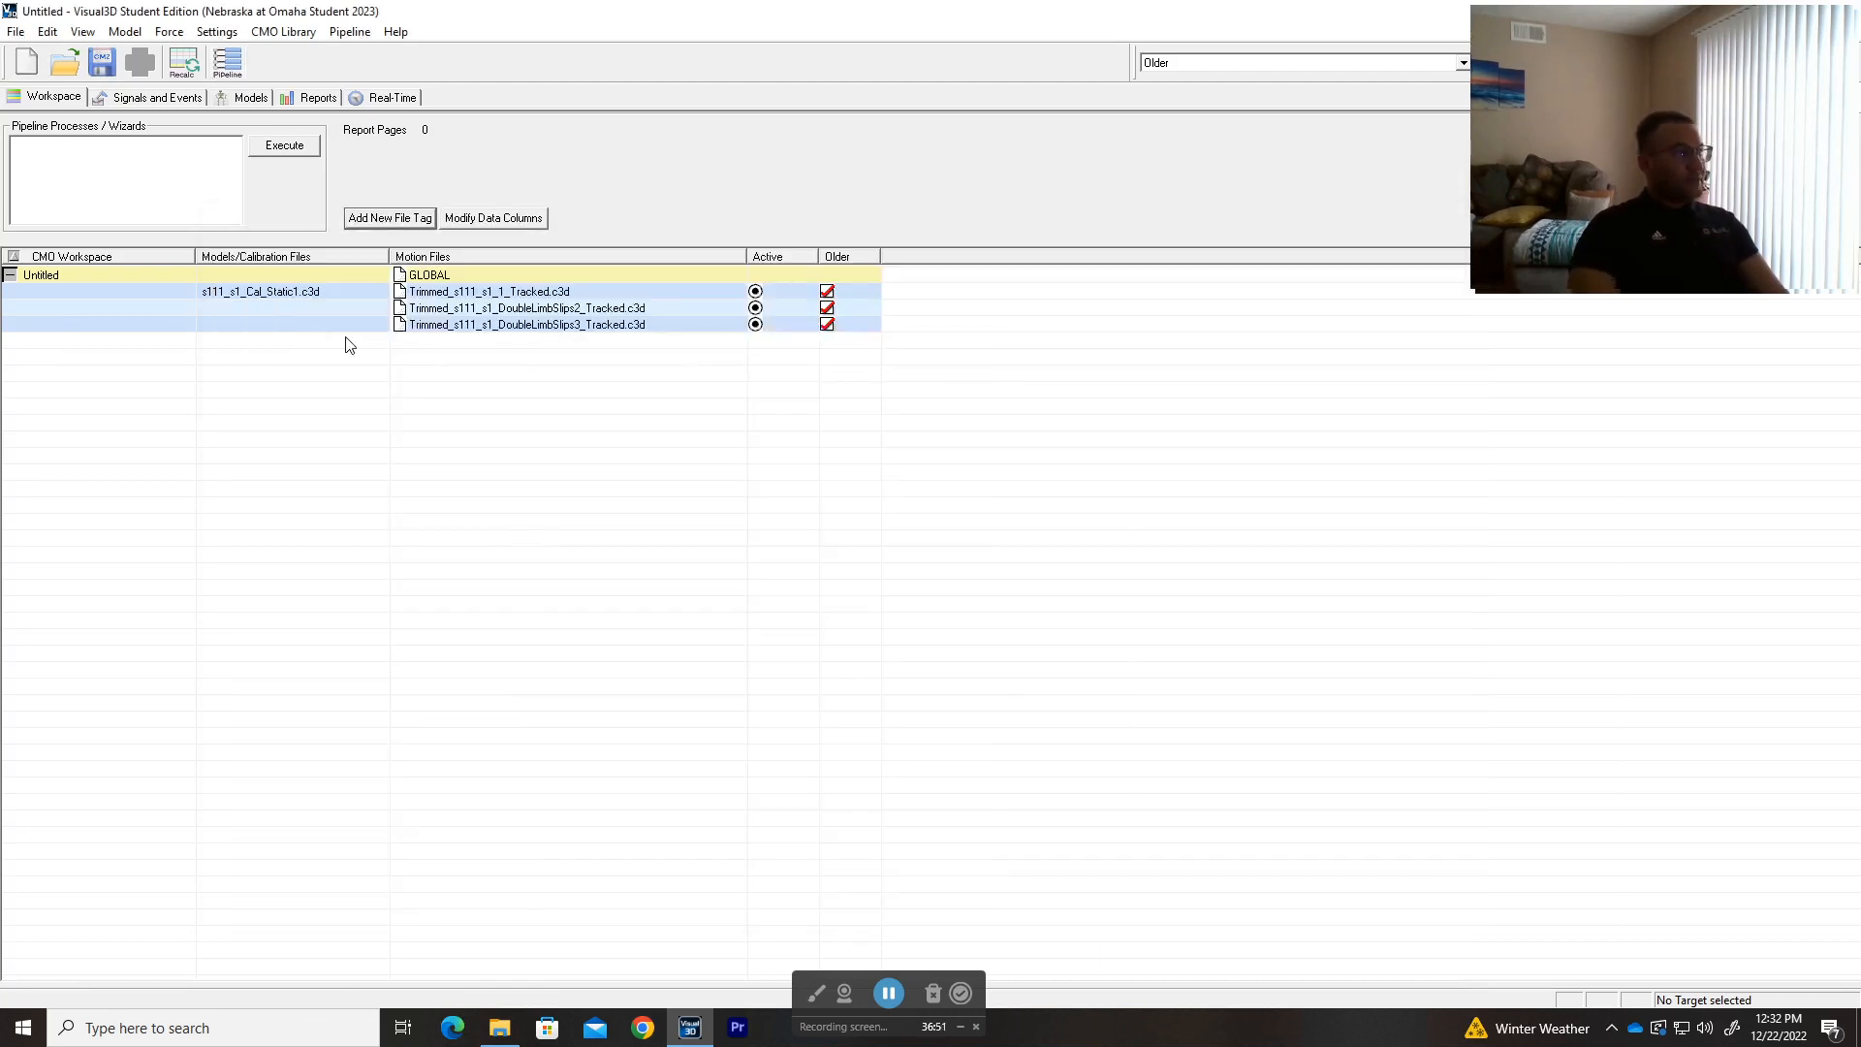
left_click(228, 62)
left_click(592, 337)
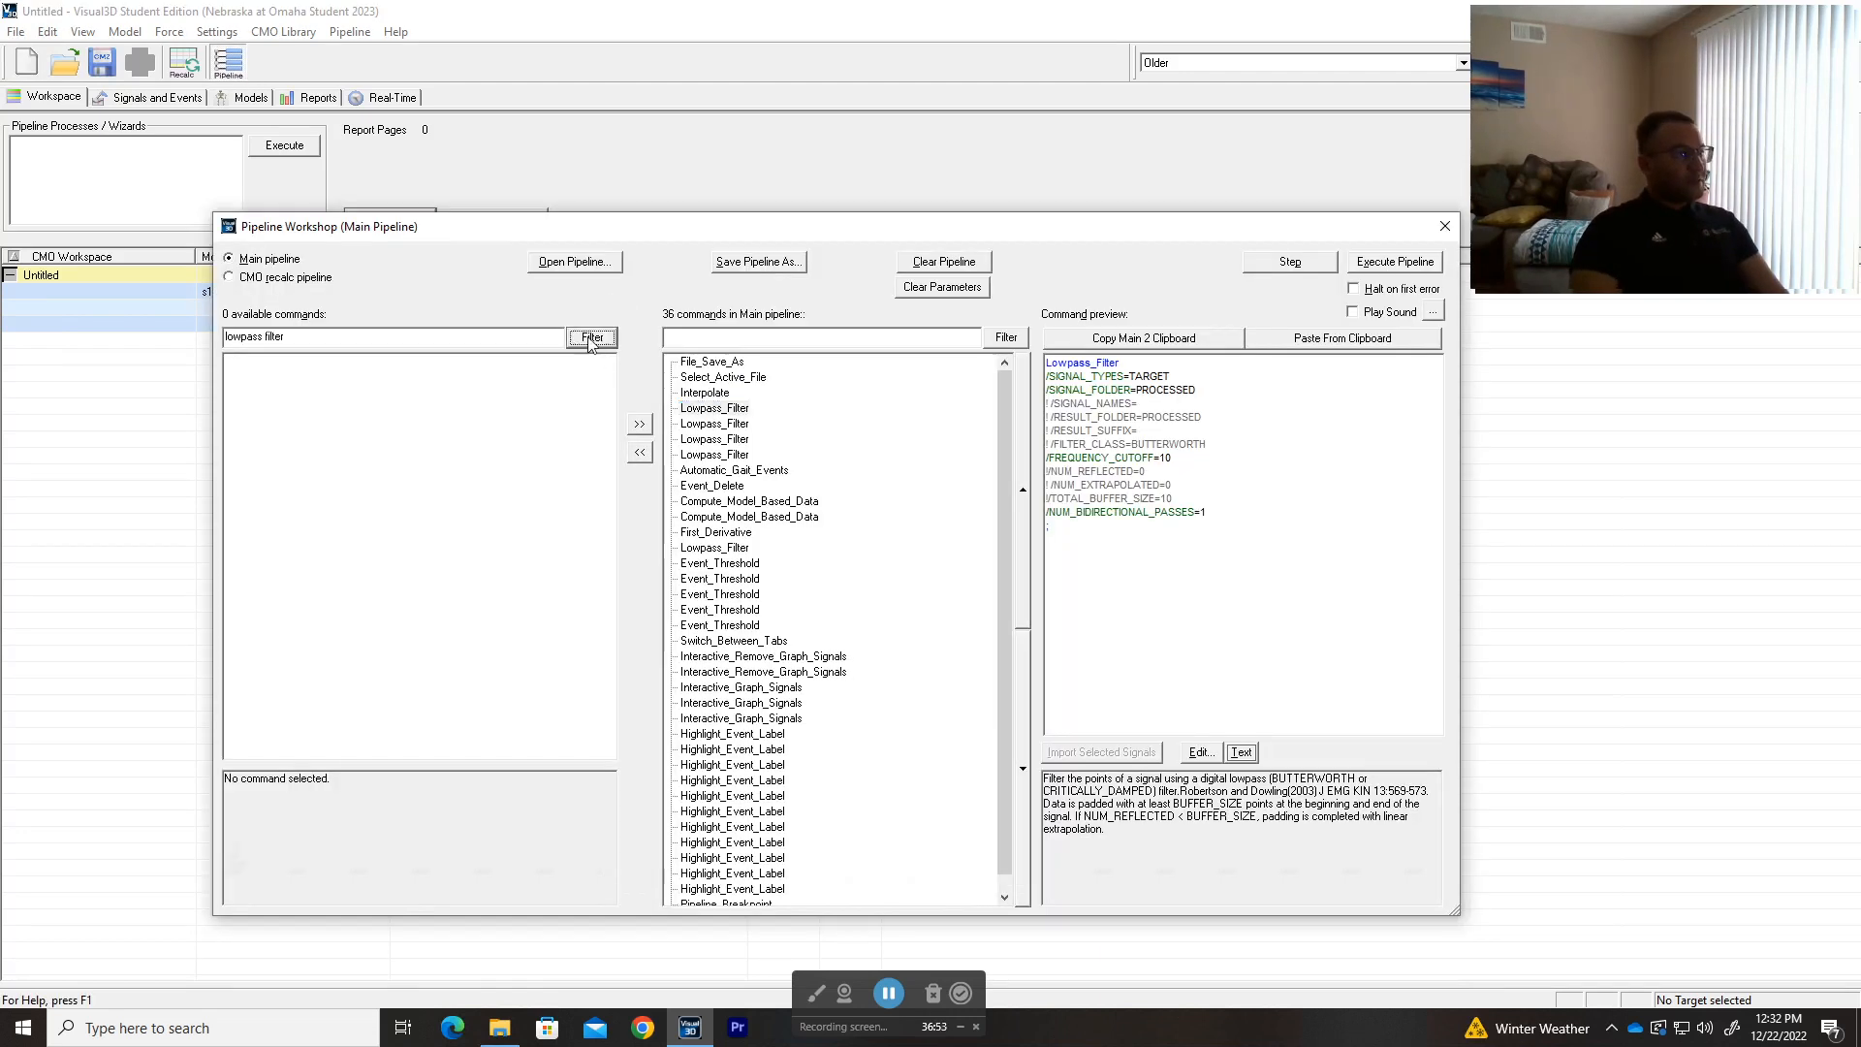
- Filter the available commands for "lowpass" and expand the Signal Filter group
double_click(274, 336)
key("BackSpace")
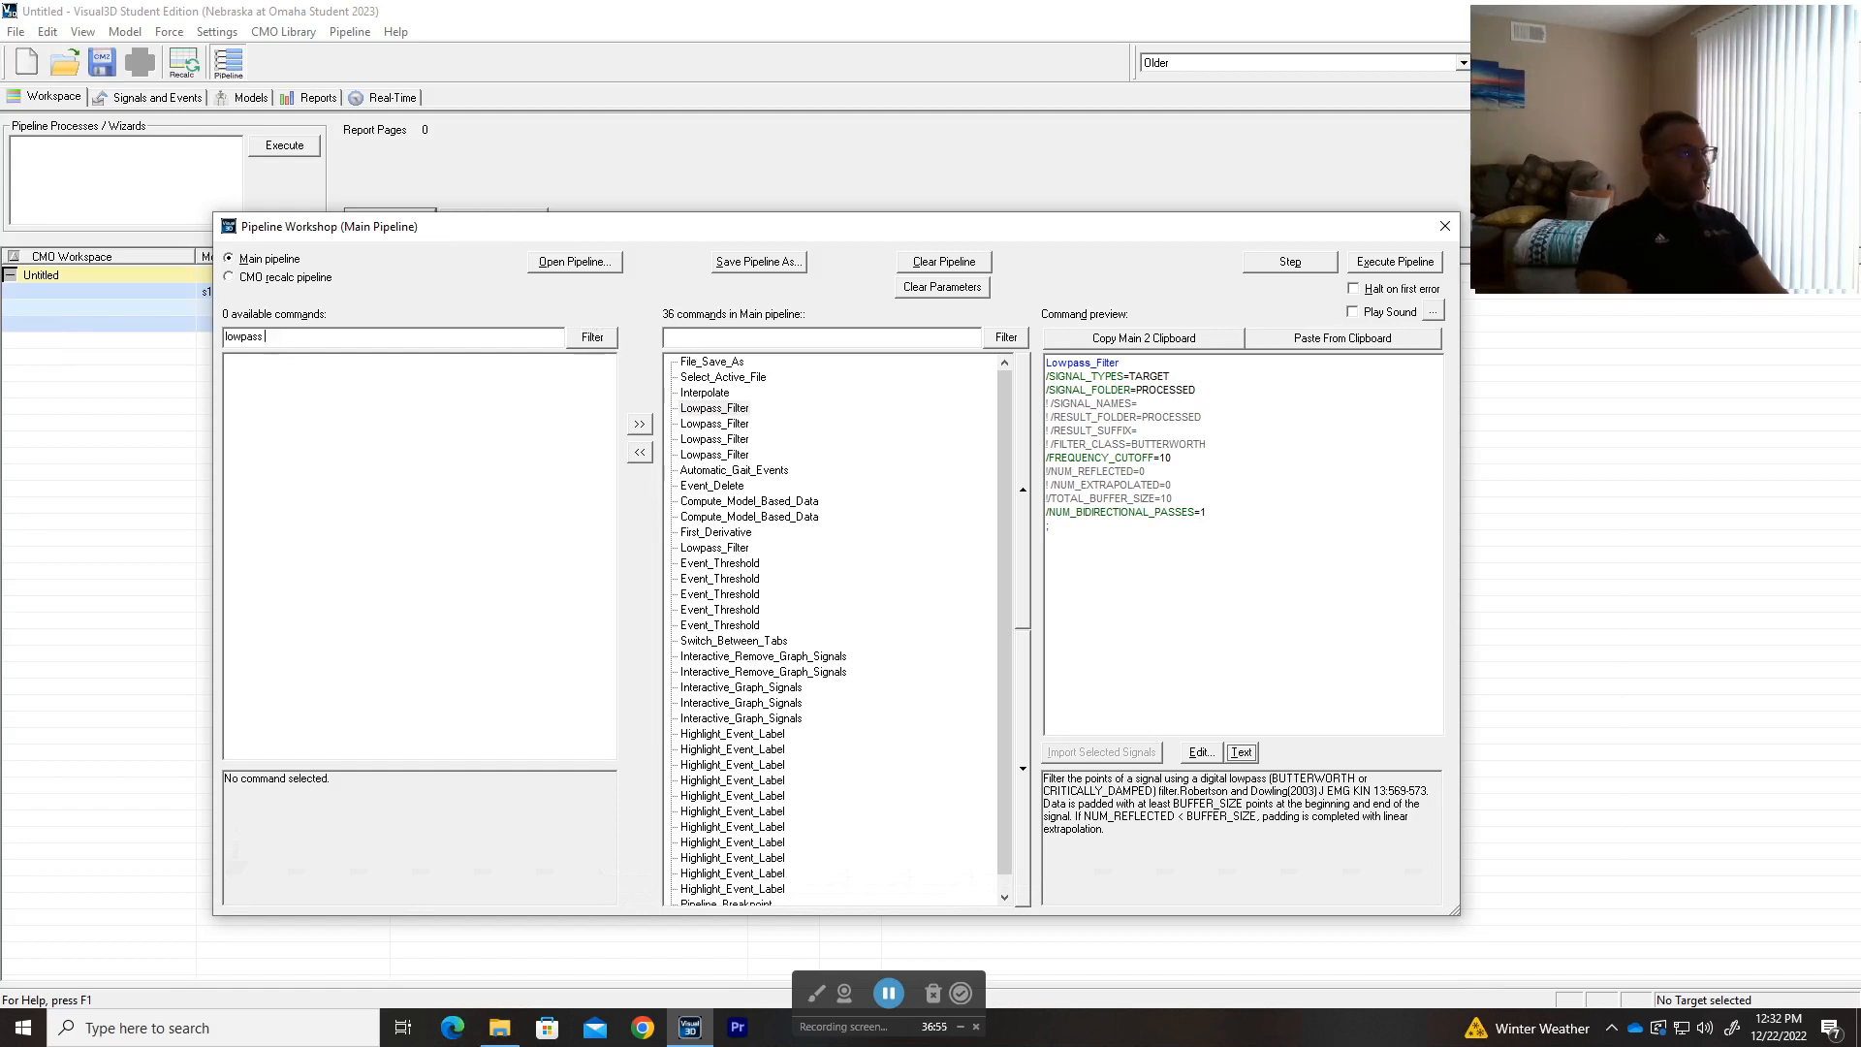
left_click(587, 345)
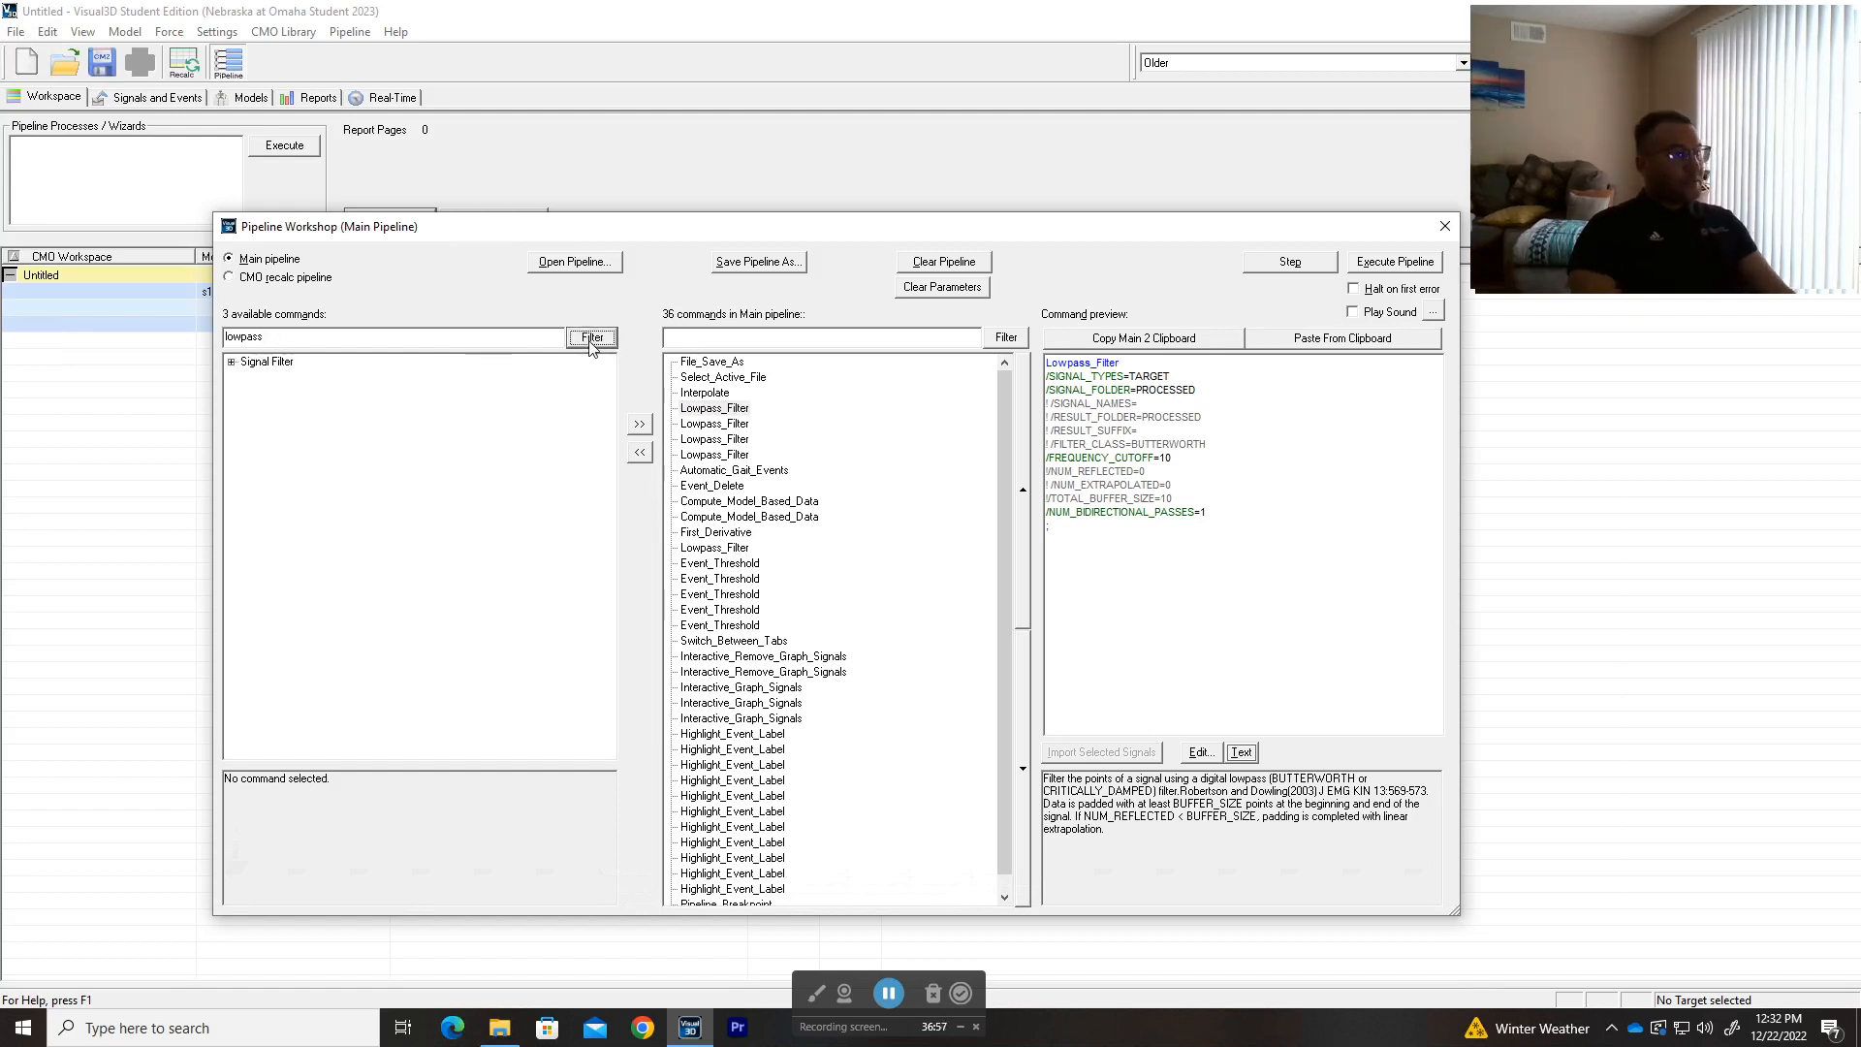
left_click(232, 363)
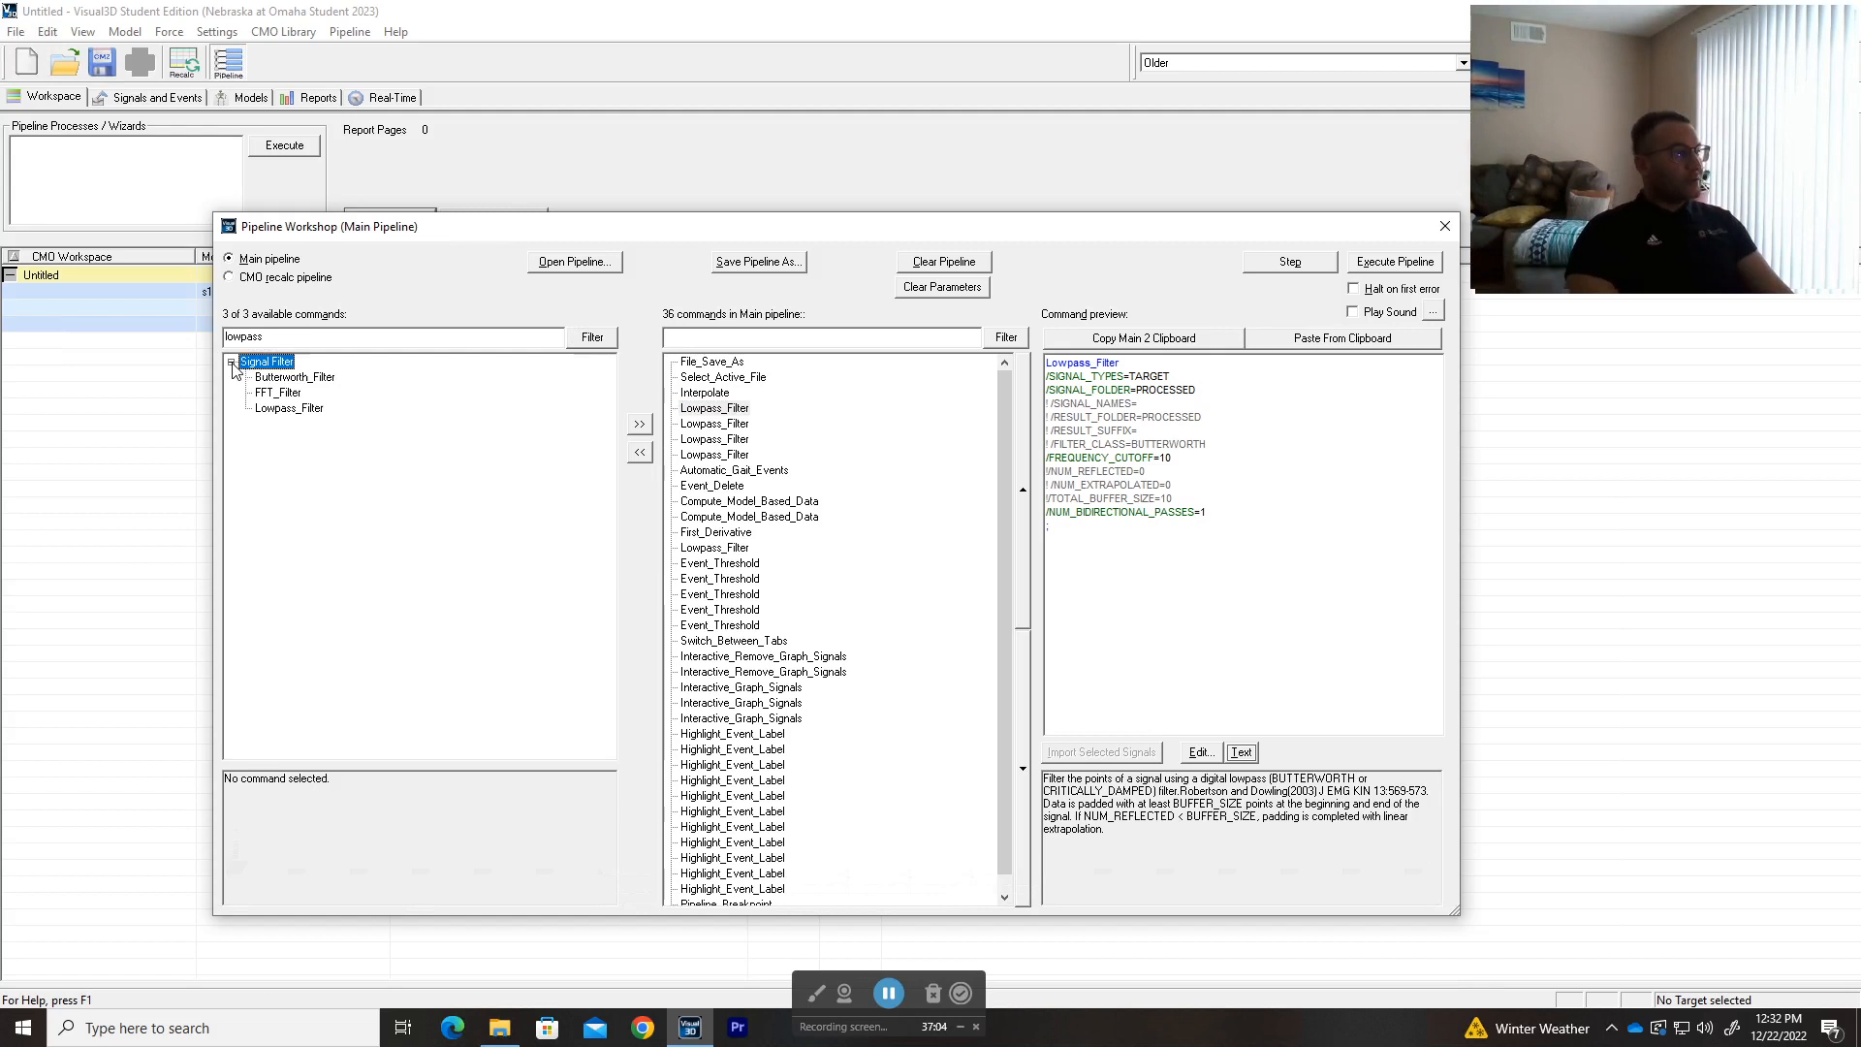
- Show the descriptions of the available Butterworth_Filter, FFT_Filter and Lowpass_Filter commands one after another
left_click(319, 387)
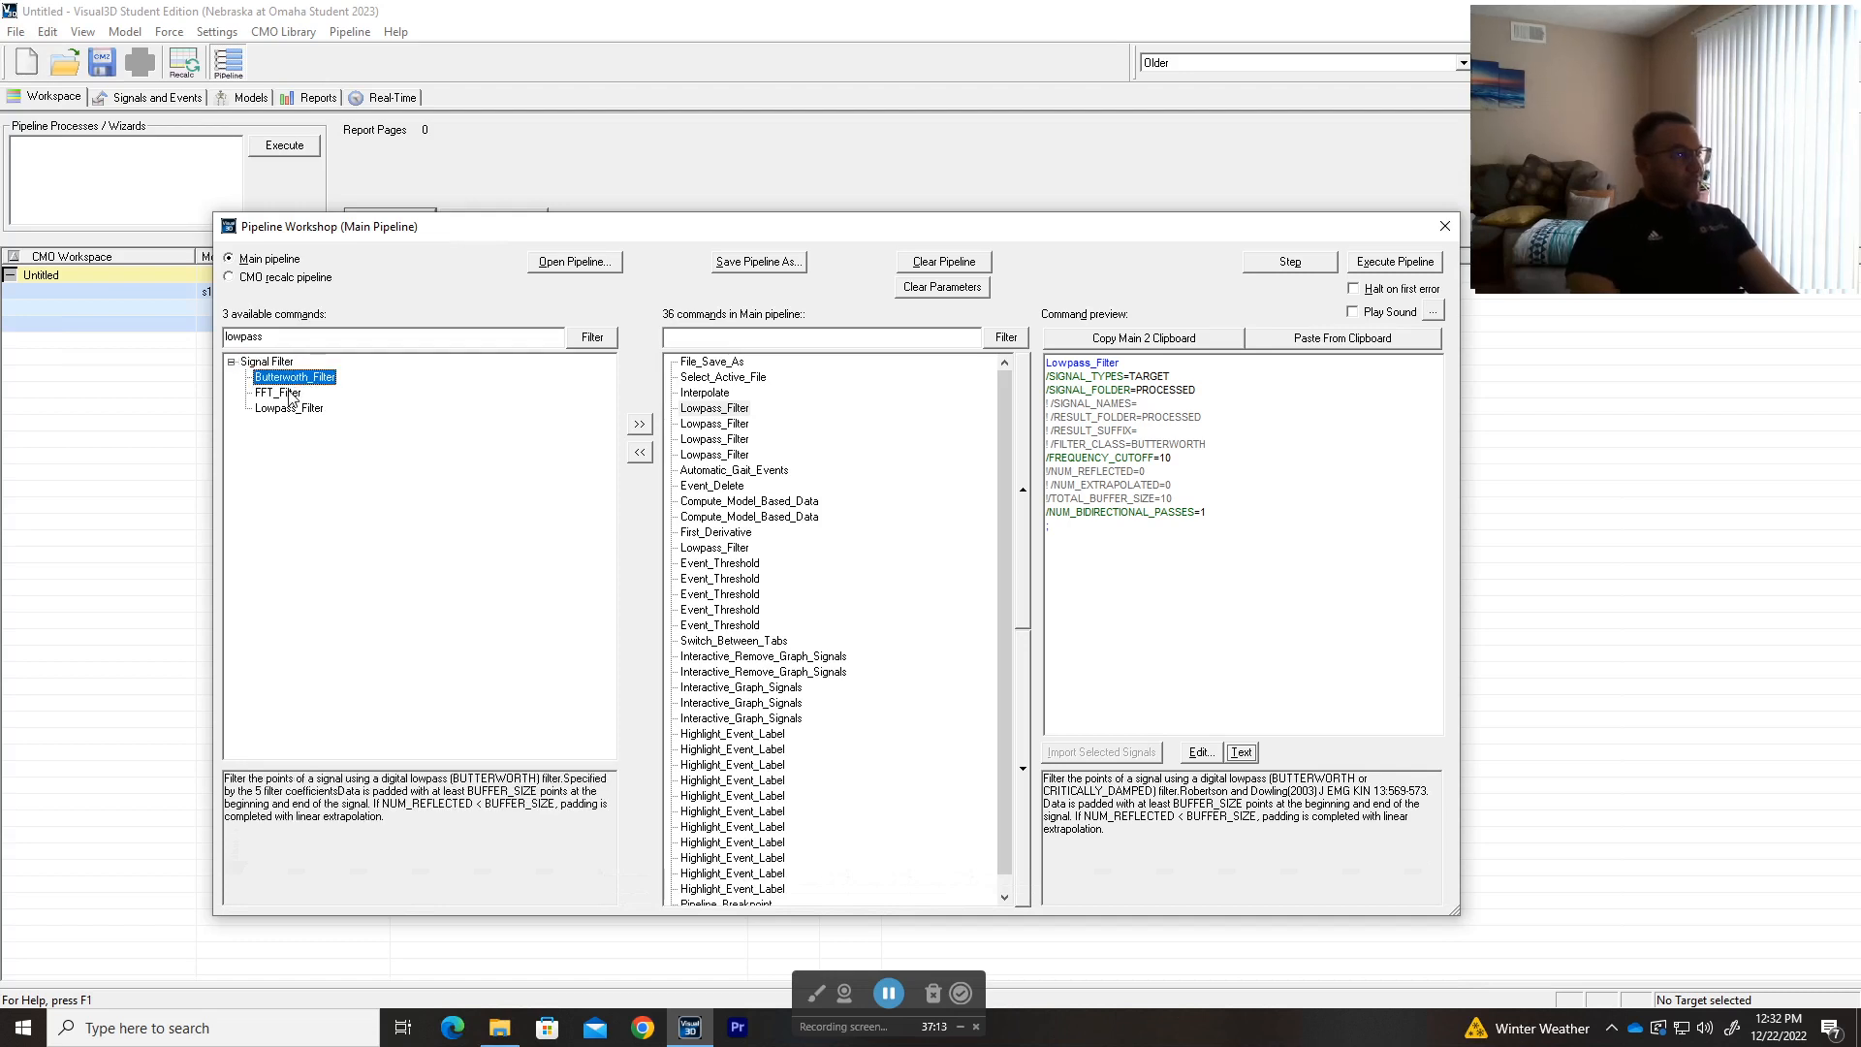
left_click(289, 393)
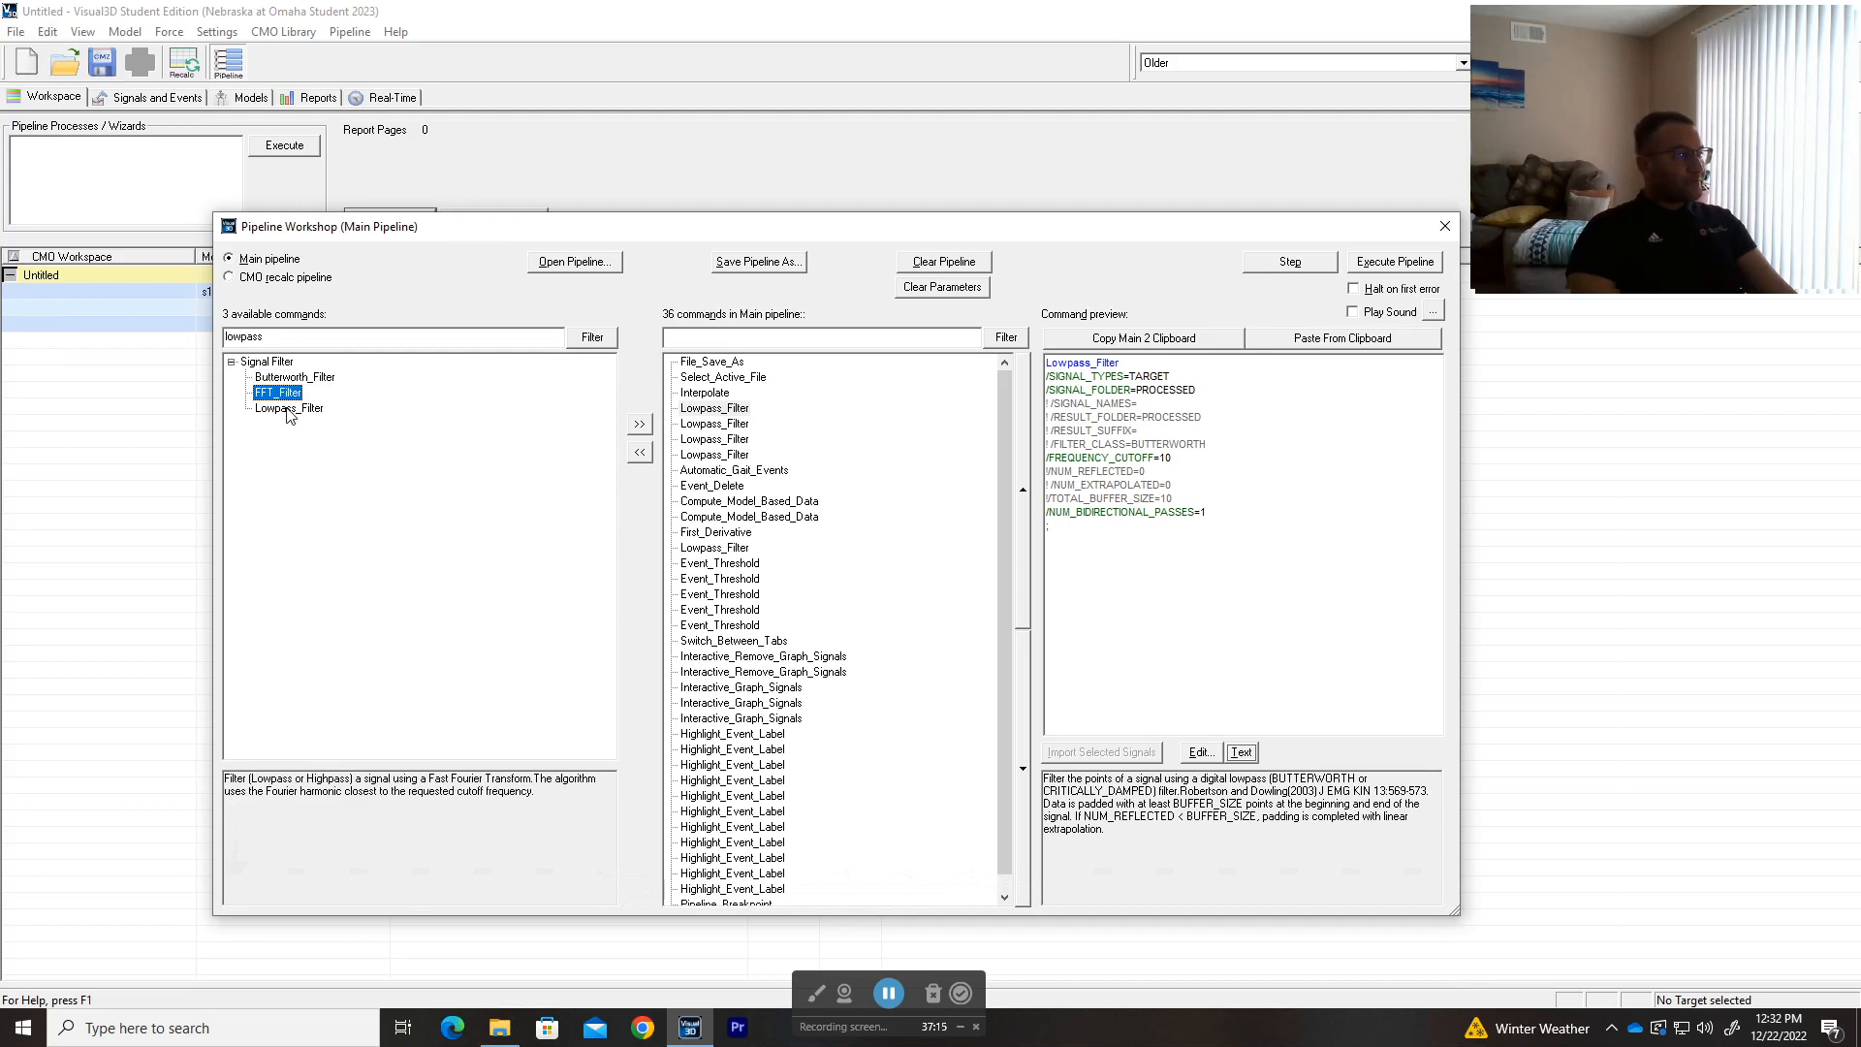
left_click(288, 409)
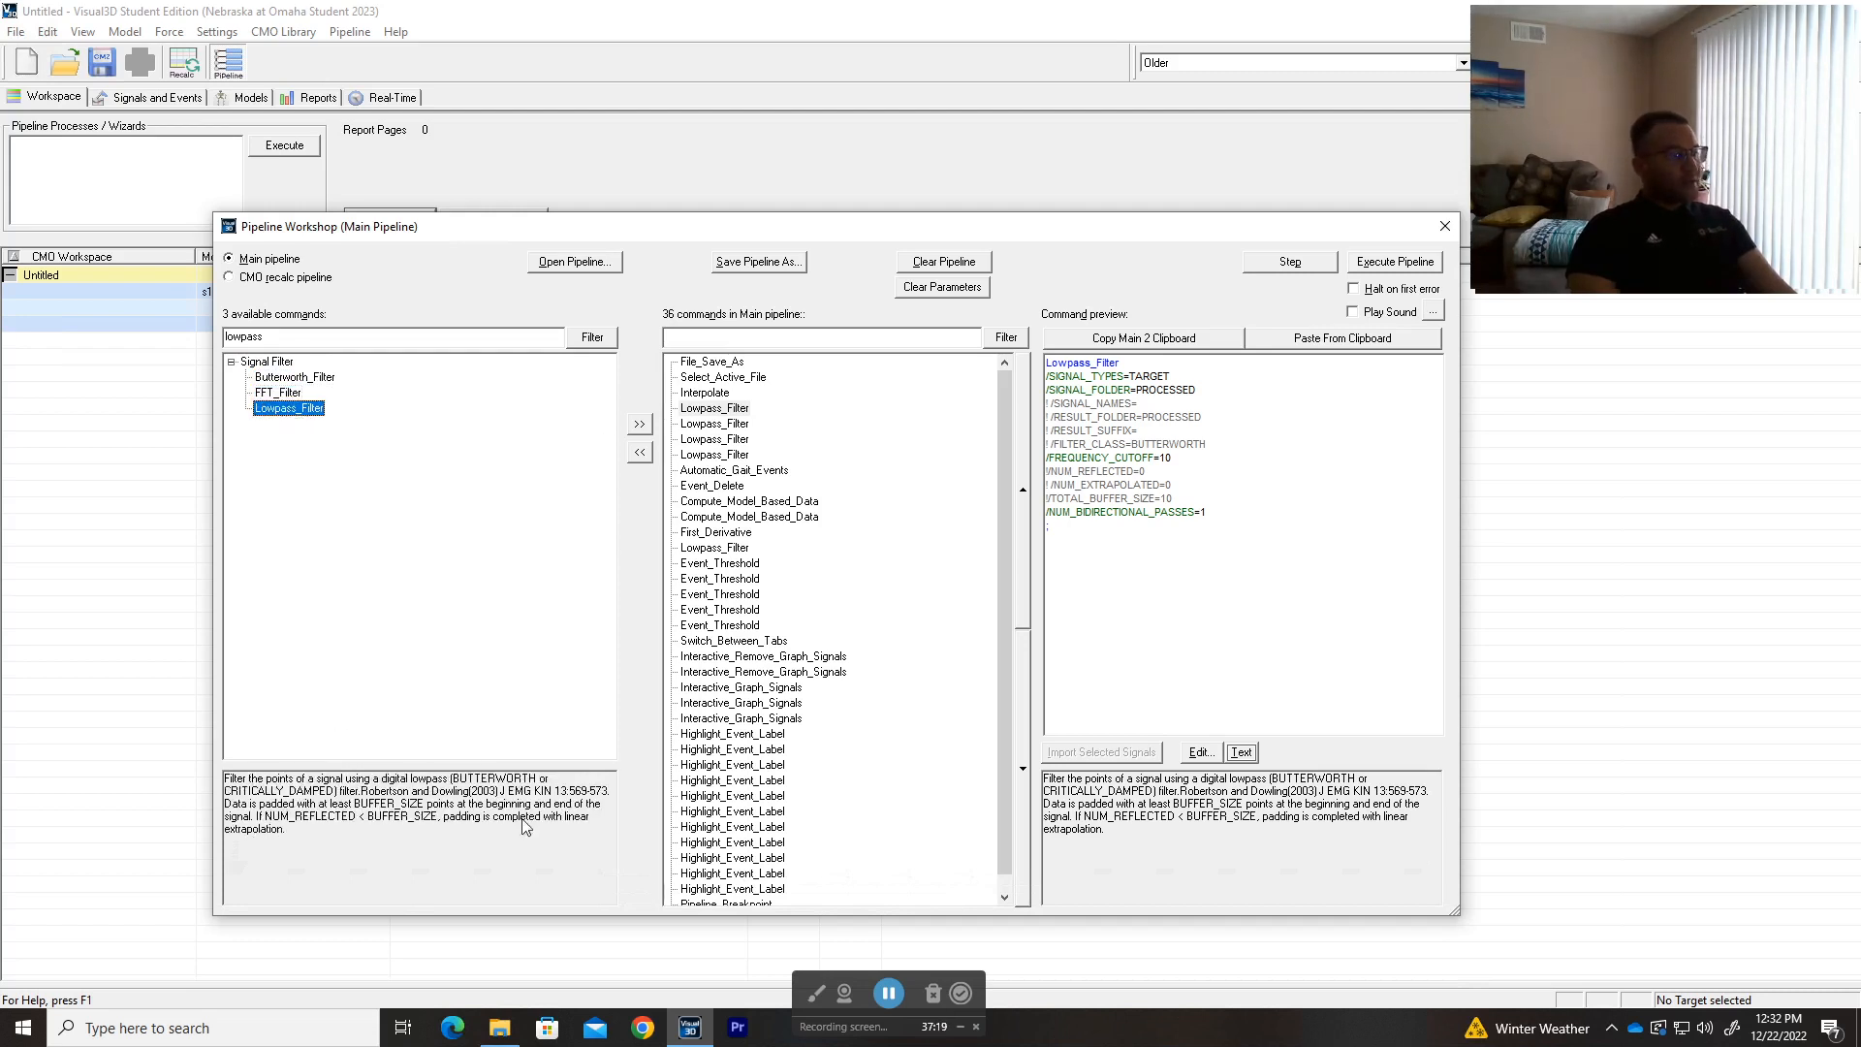
- Open the first Lowpass_Filter command's settings and review the digital filter class choices and the number of samples reflected
double_click(705, 410)
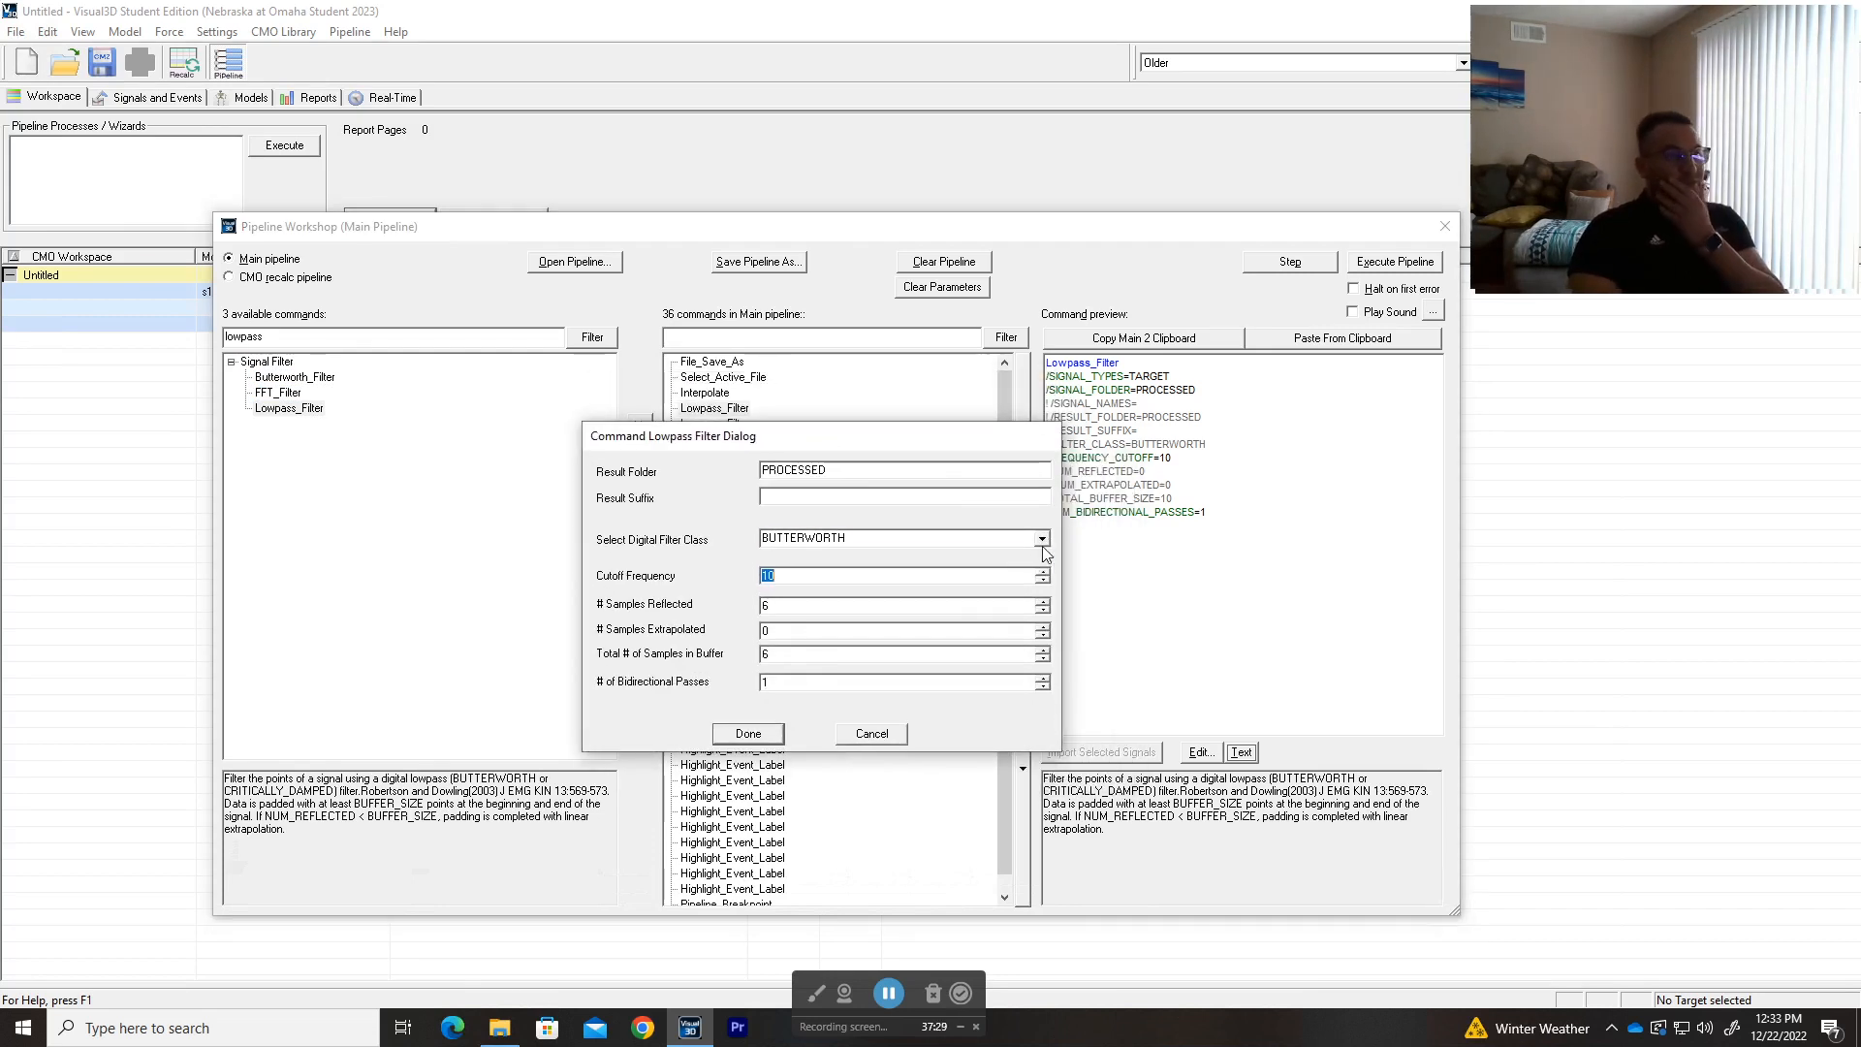
left_click(1042, 540)
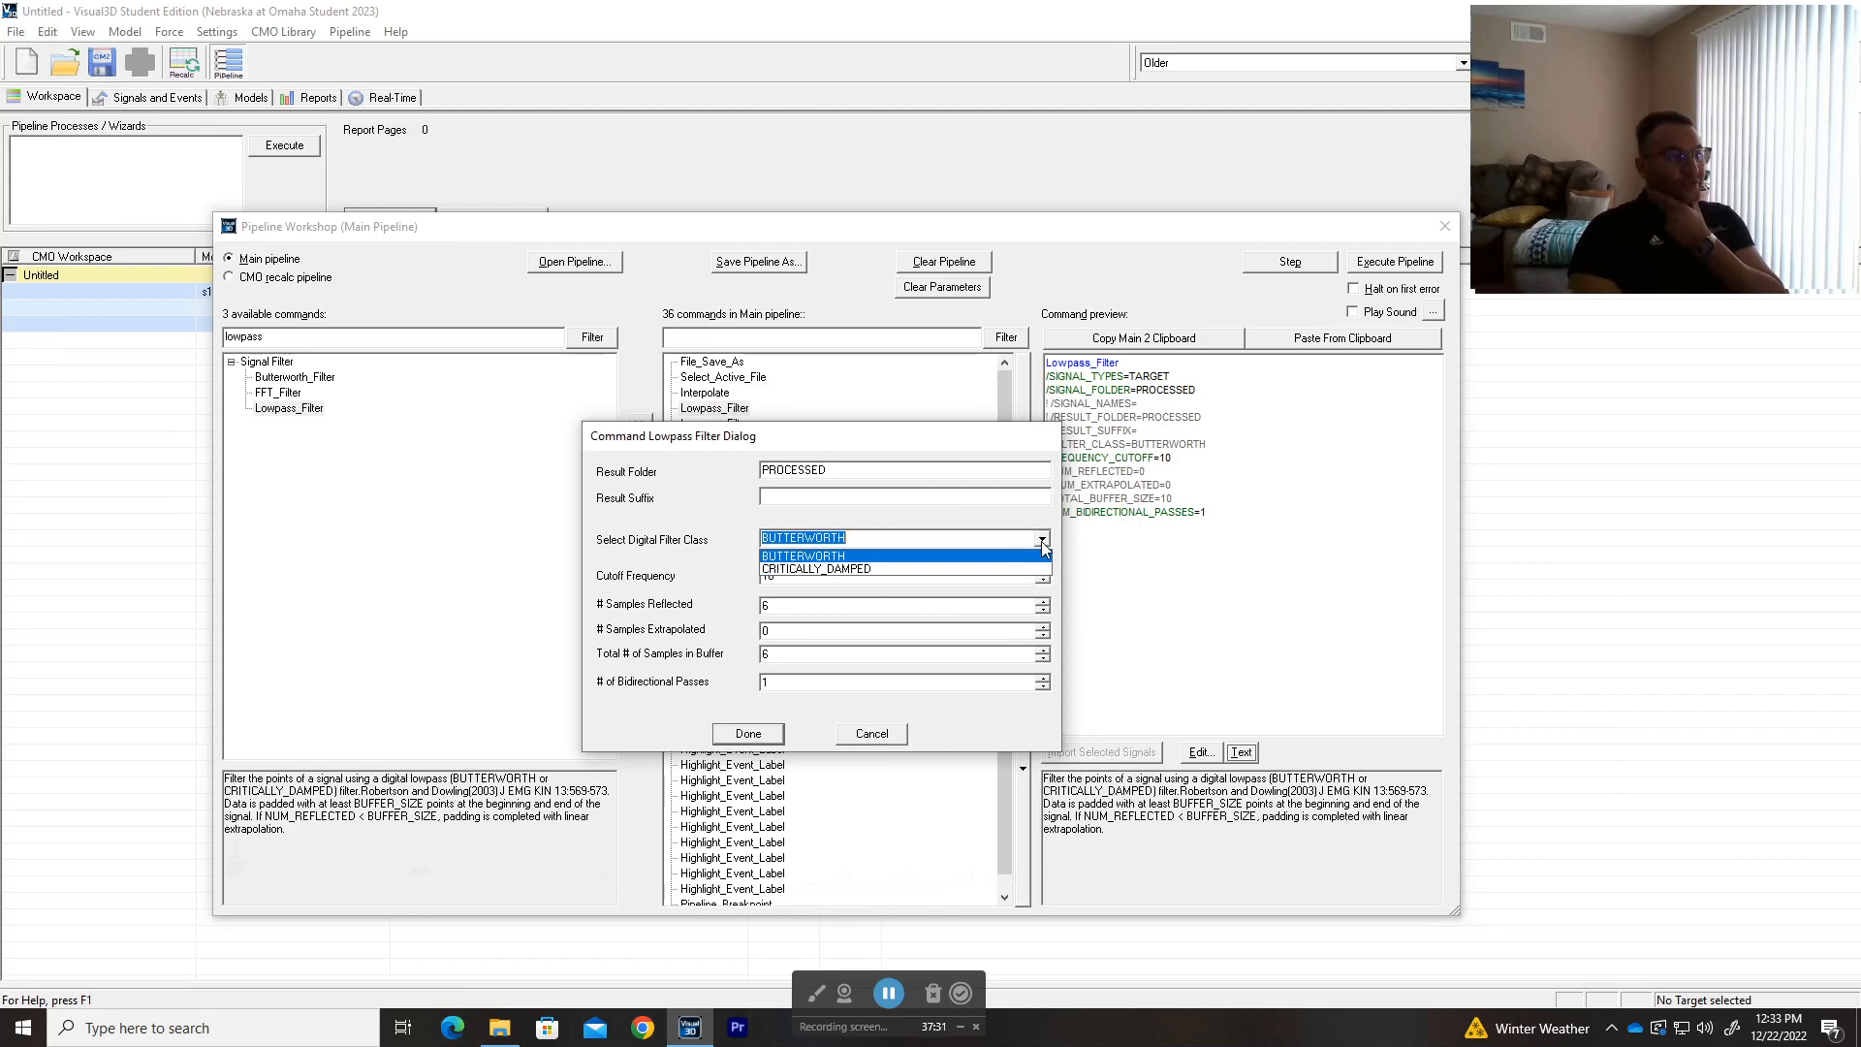
left_click(1041, 541)
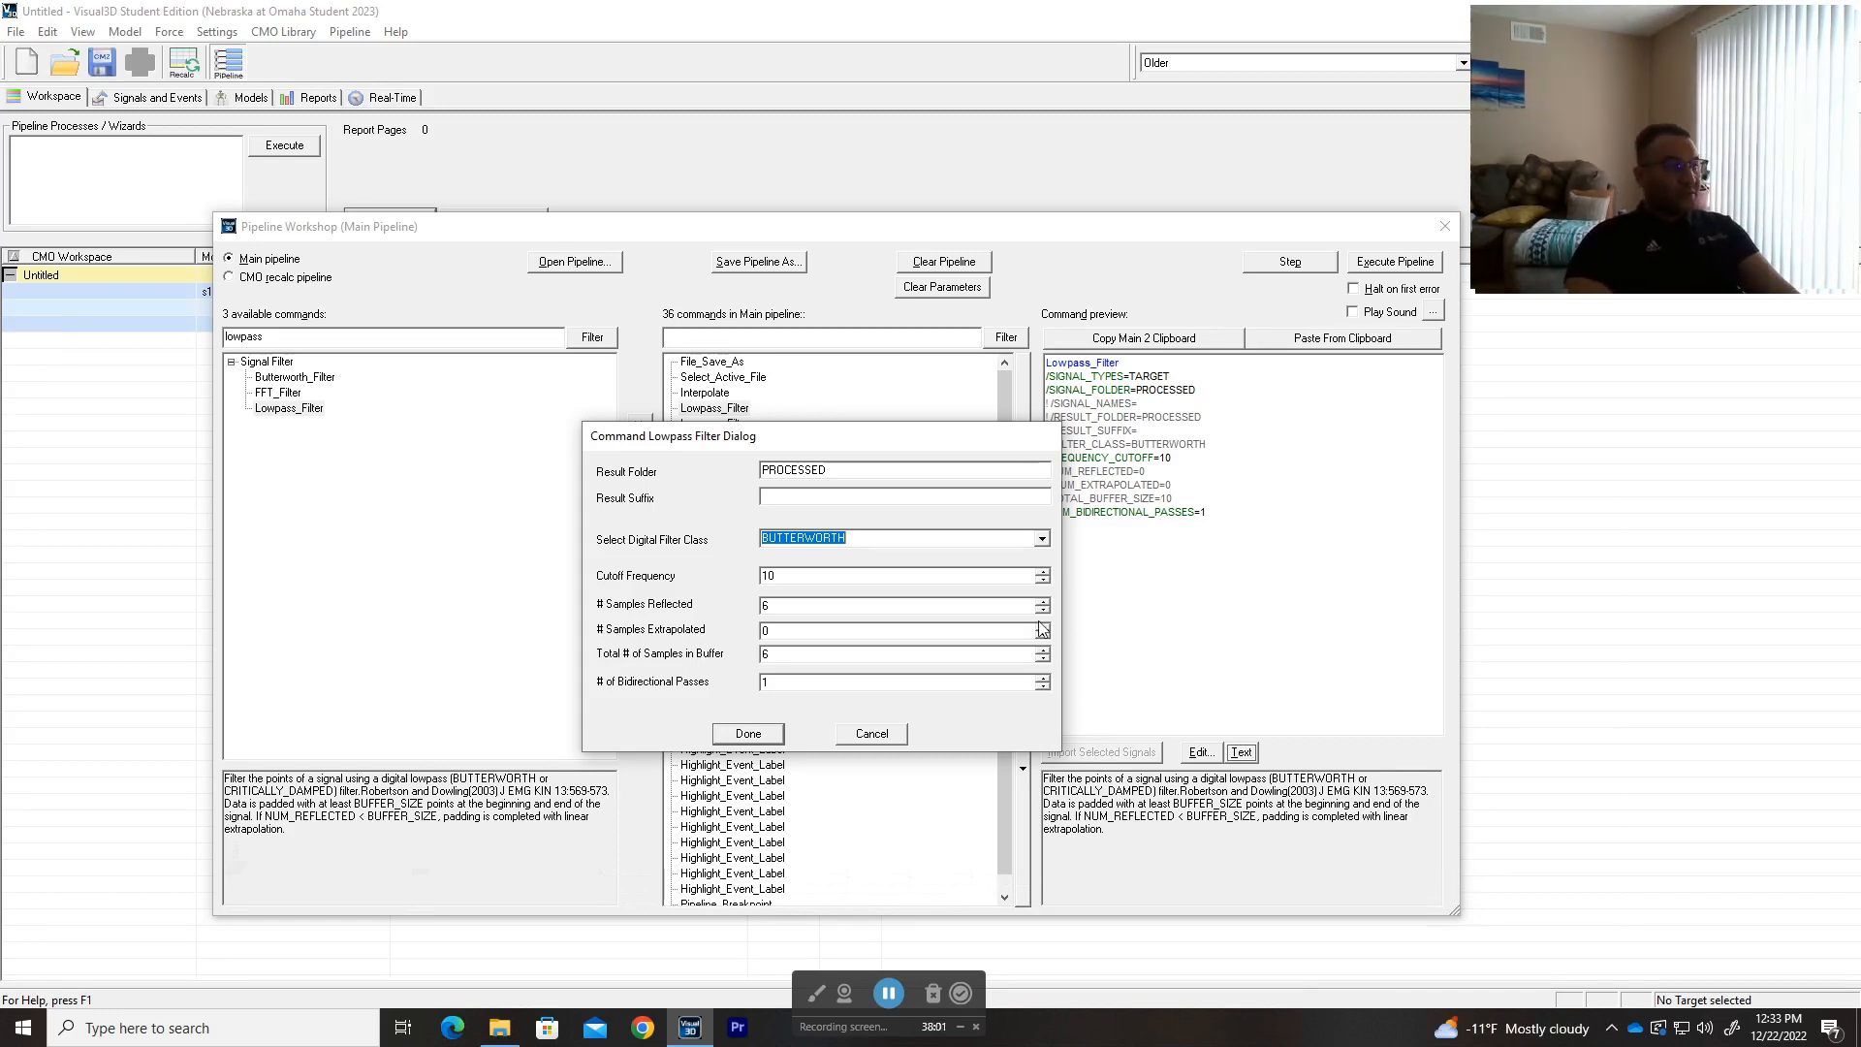
left_click(765, 605)
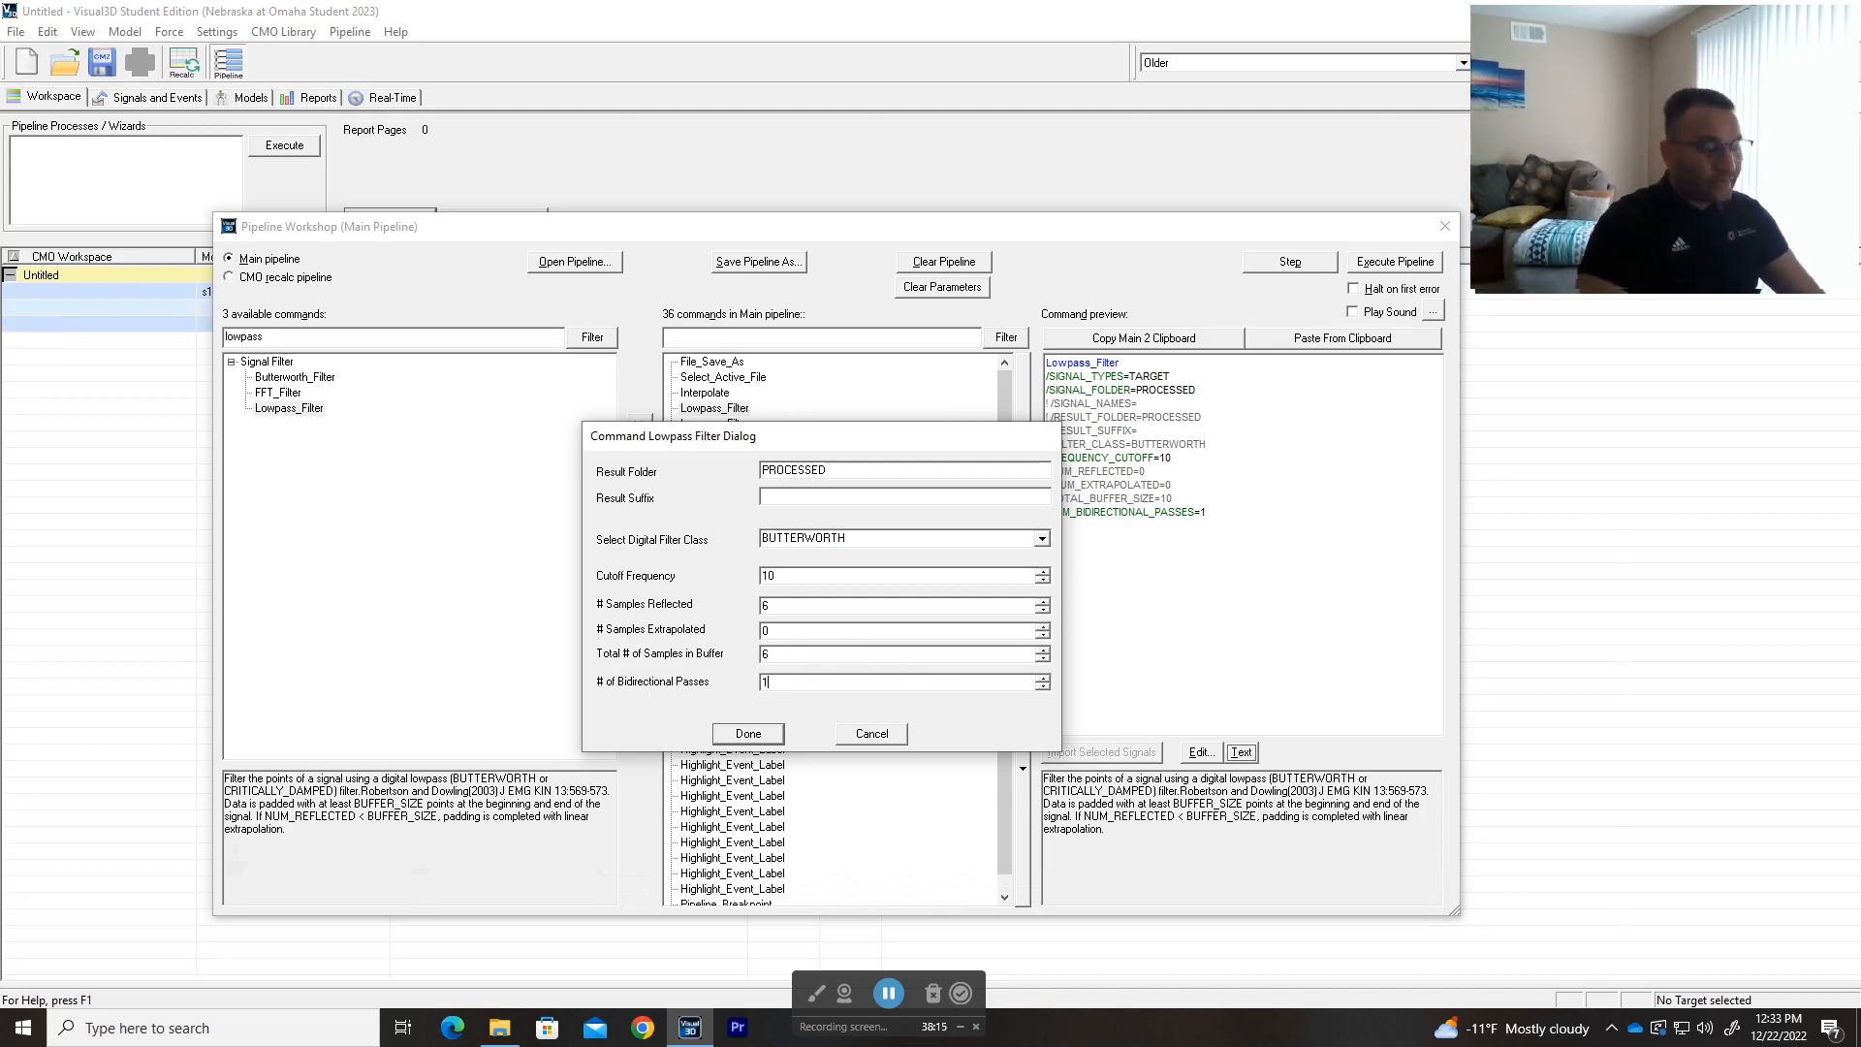
- Switch to Chrome and bring up the open C-Motion wiki page on the Lowpass Filter
key("alt+Tab")
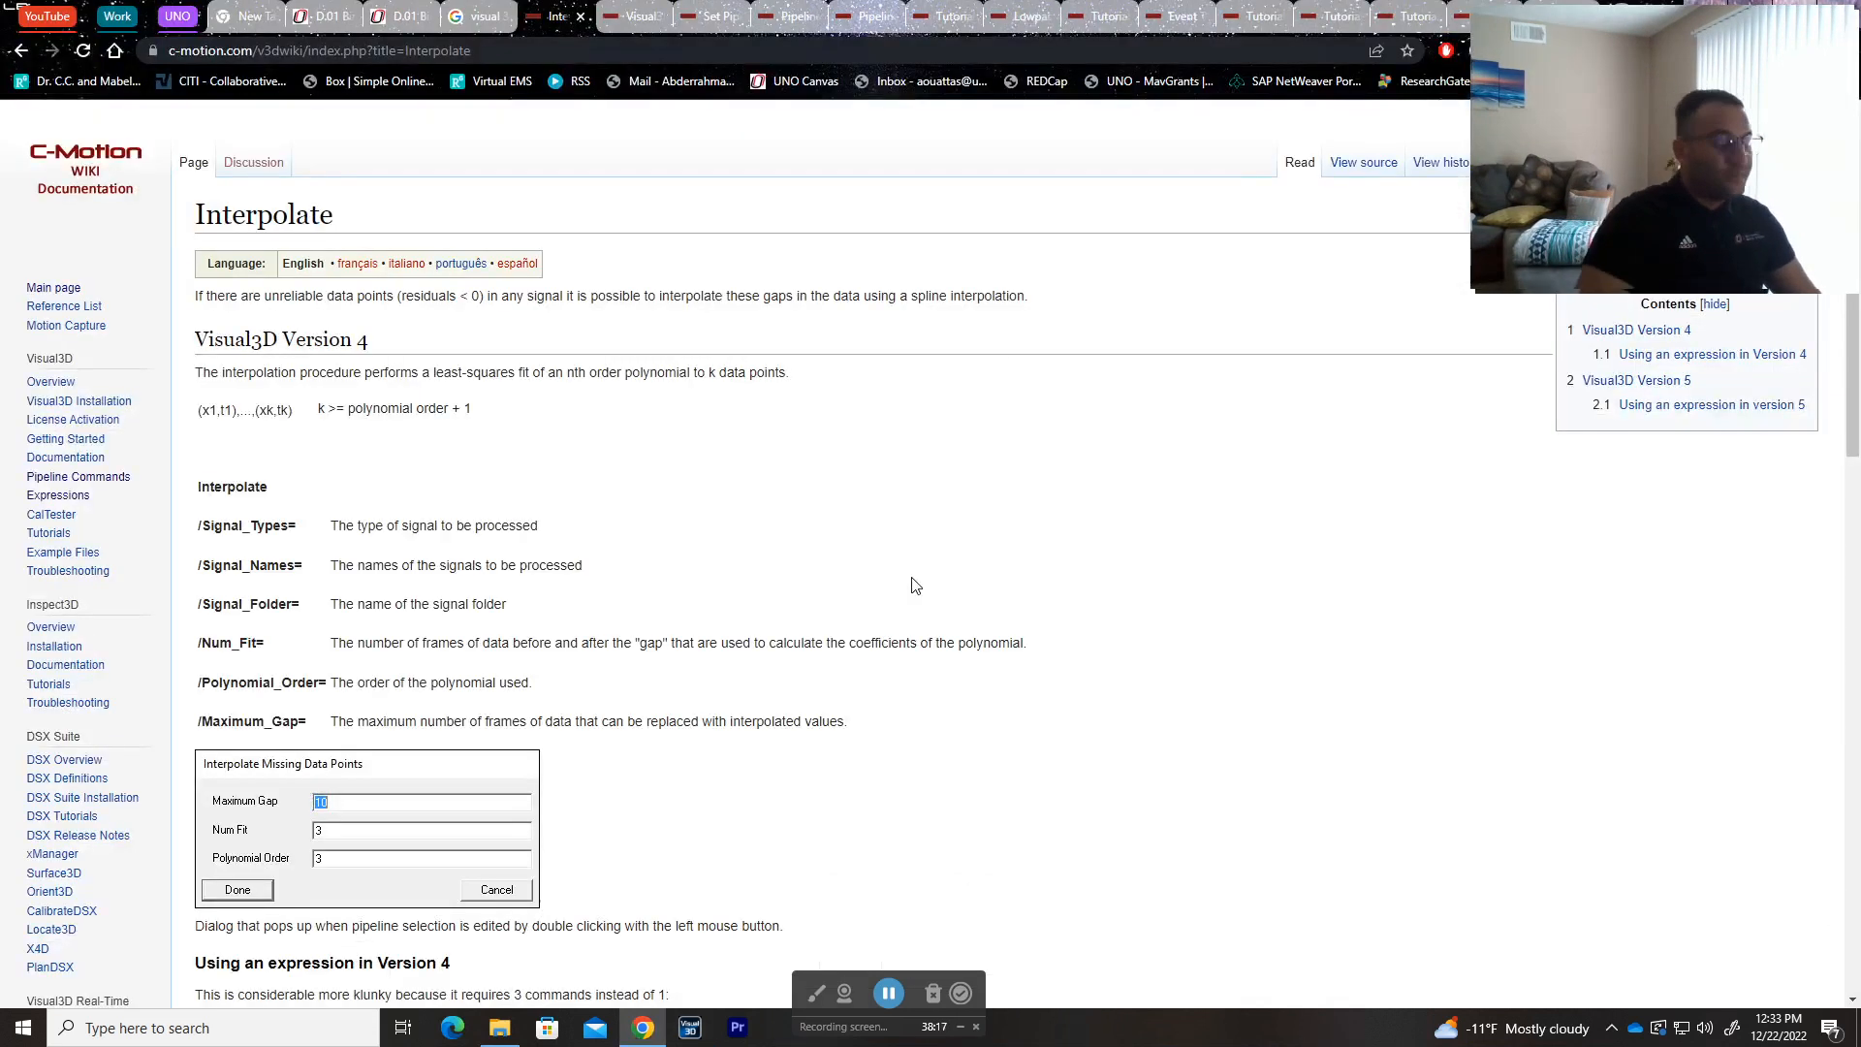
key("ctrl+shift+Tab")
key("ctrl+Tab")
key("ctrl+Tab")
key("ctrl+Tab")
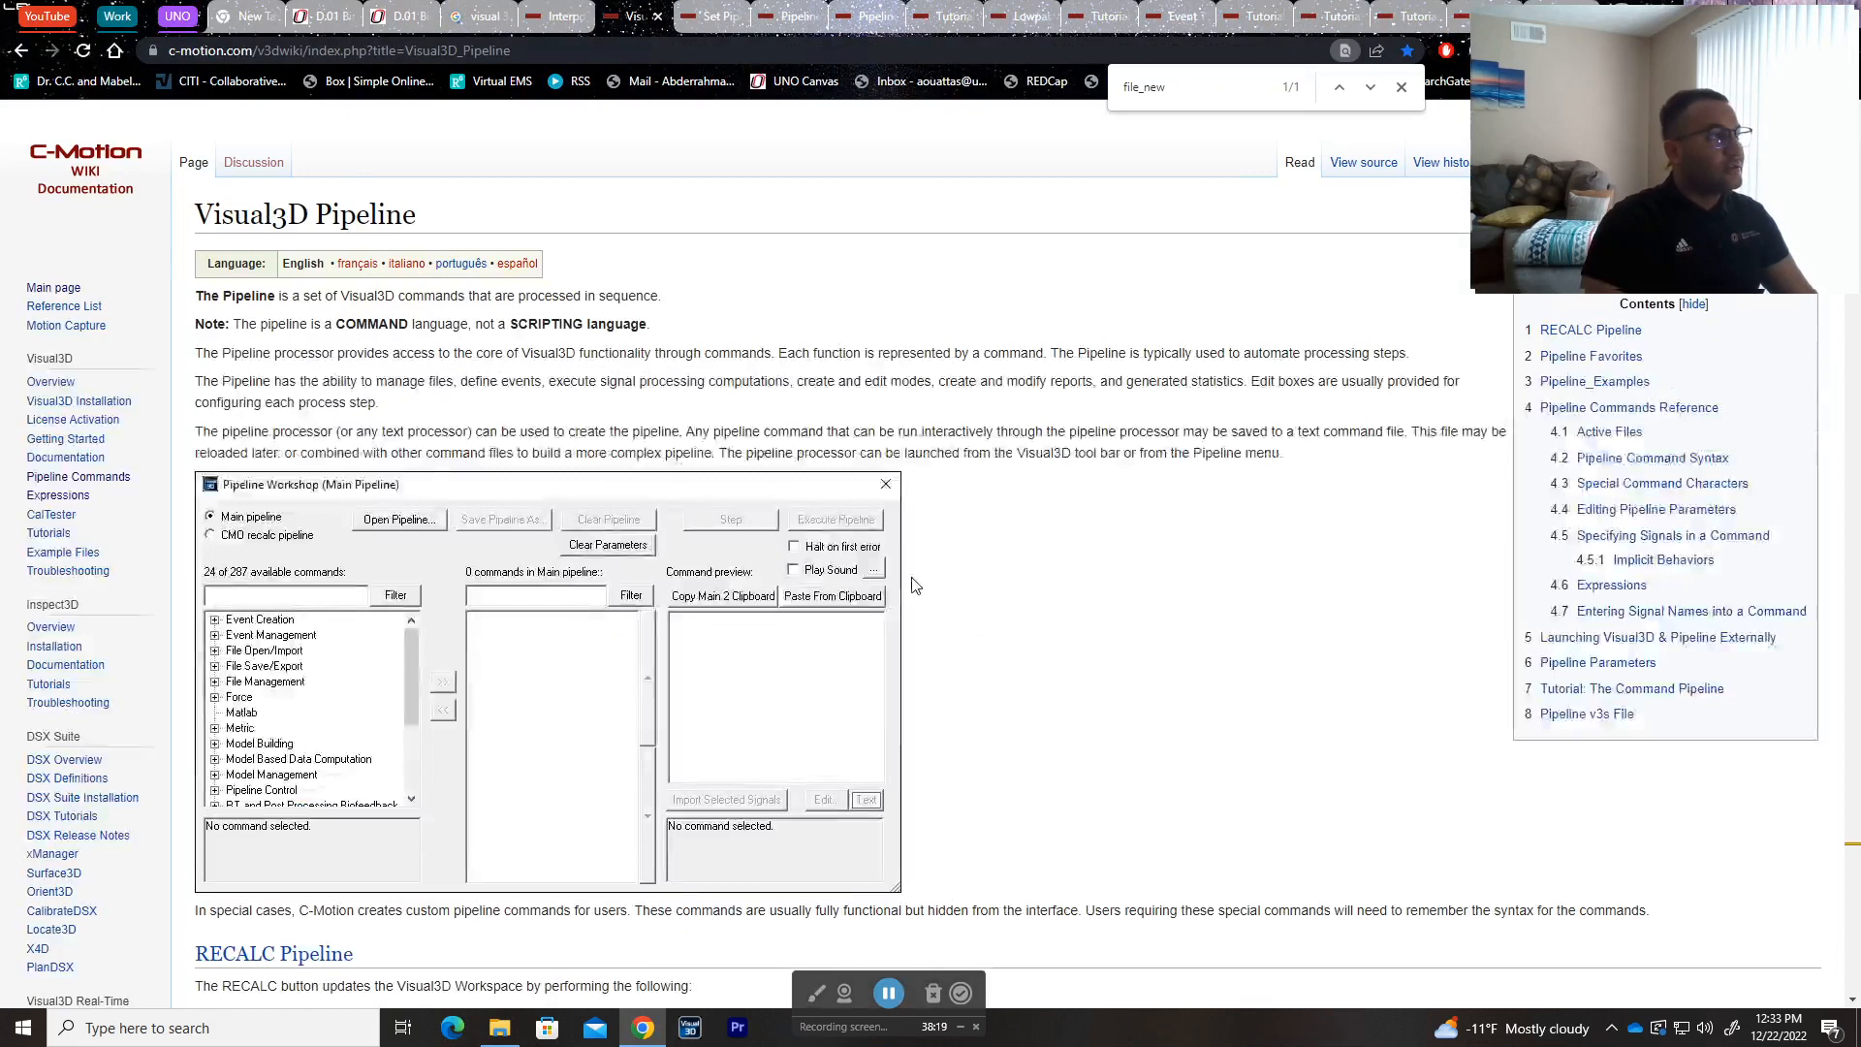
key("ctrl+Tab")
key("ctrl+Tab")
key("ctrl+Tab")
key("ctrl+Tab")
key("ctrl+Tab")
key("ctrl+shift+Tab")
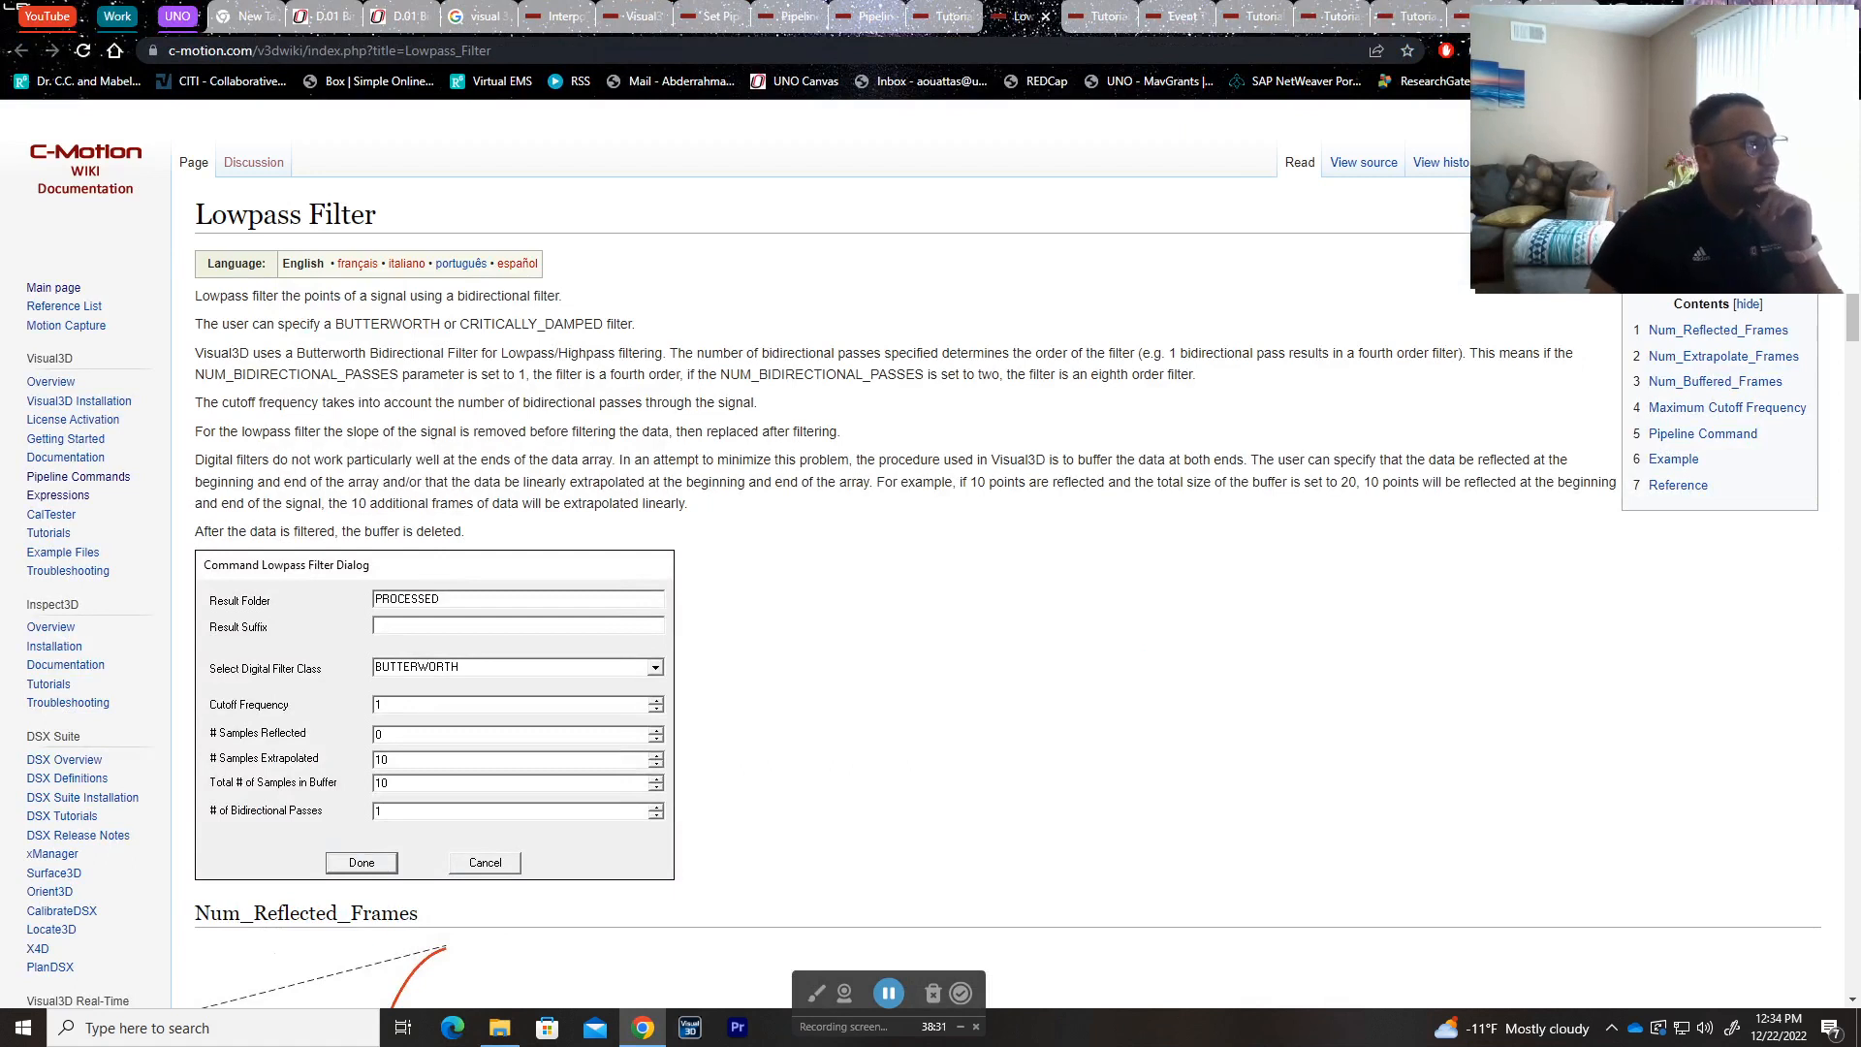
- Examine the wiki's explanation of bidirectional passes and filter order, plus its reflection, cutoff frequency and pipeline command sections
left_click_drag(476, 296, 566, 299)
left_click(566, 298)
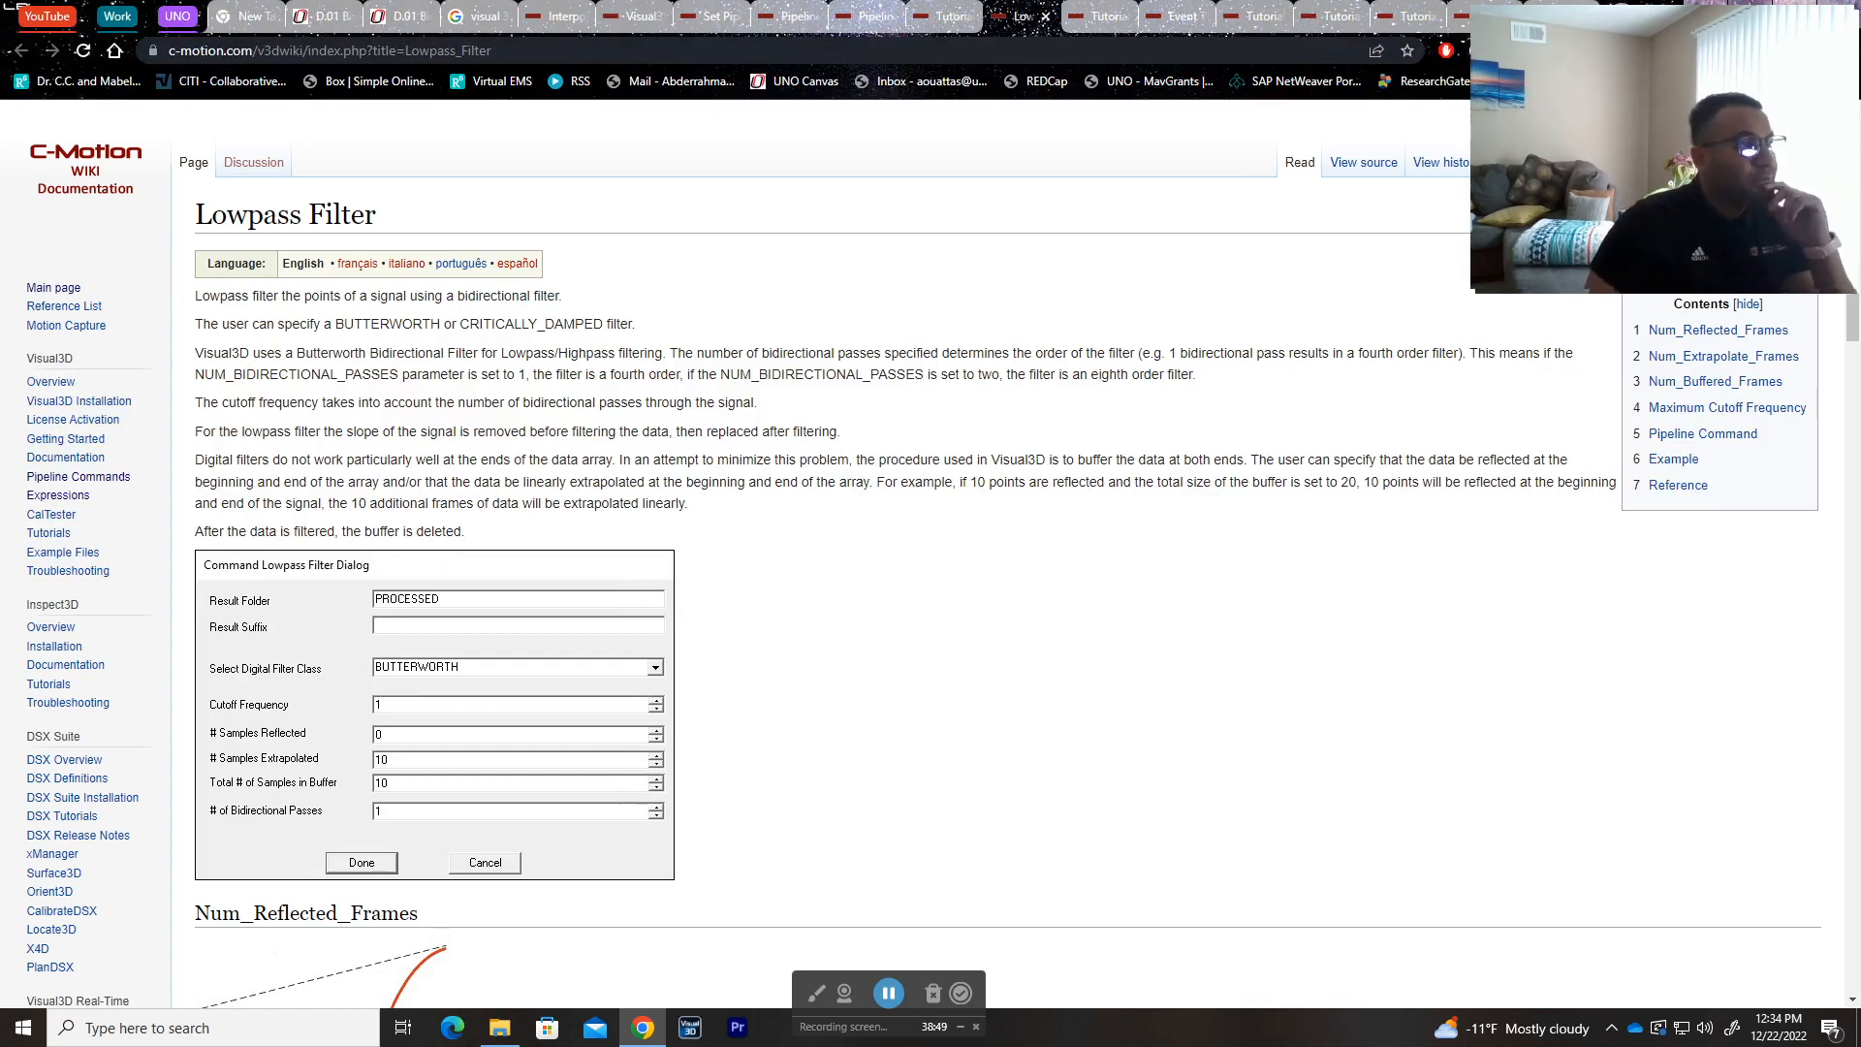
left_click_drag(884, 353, 1460, 355)
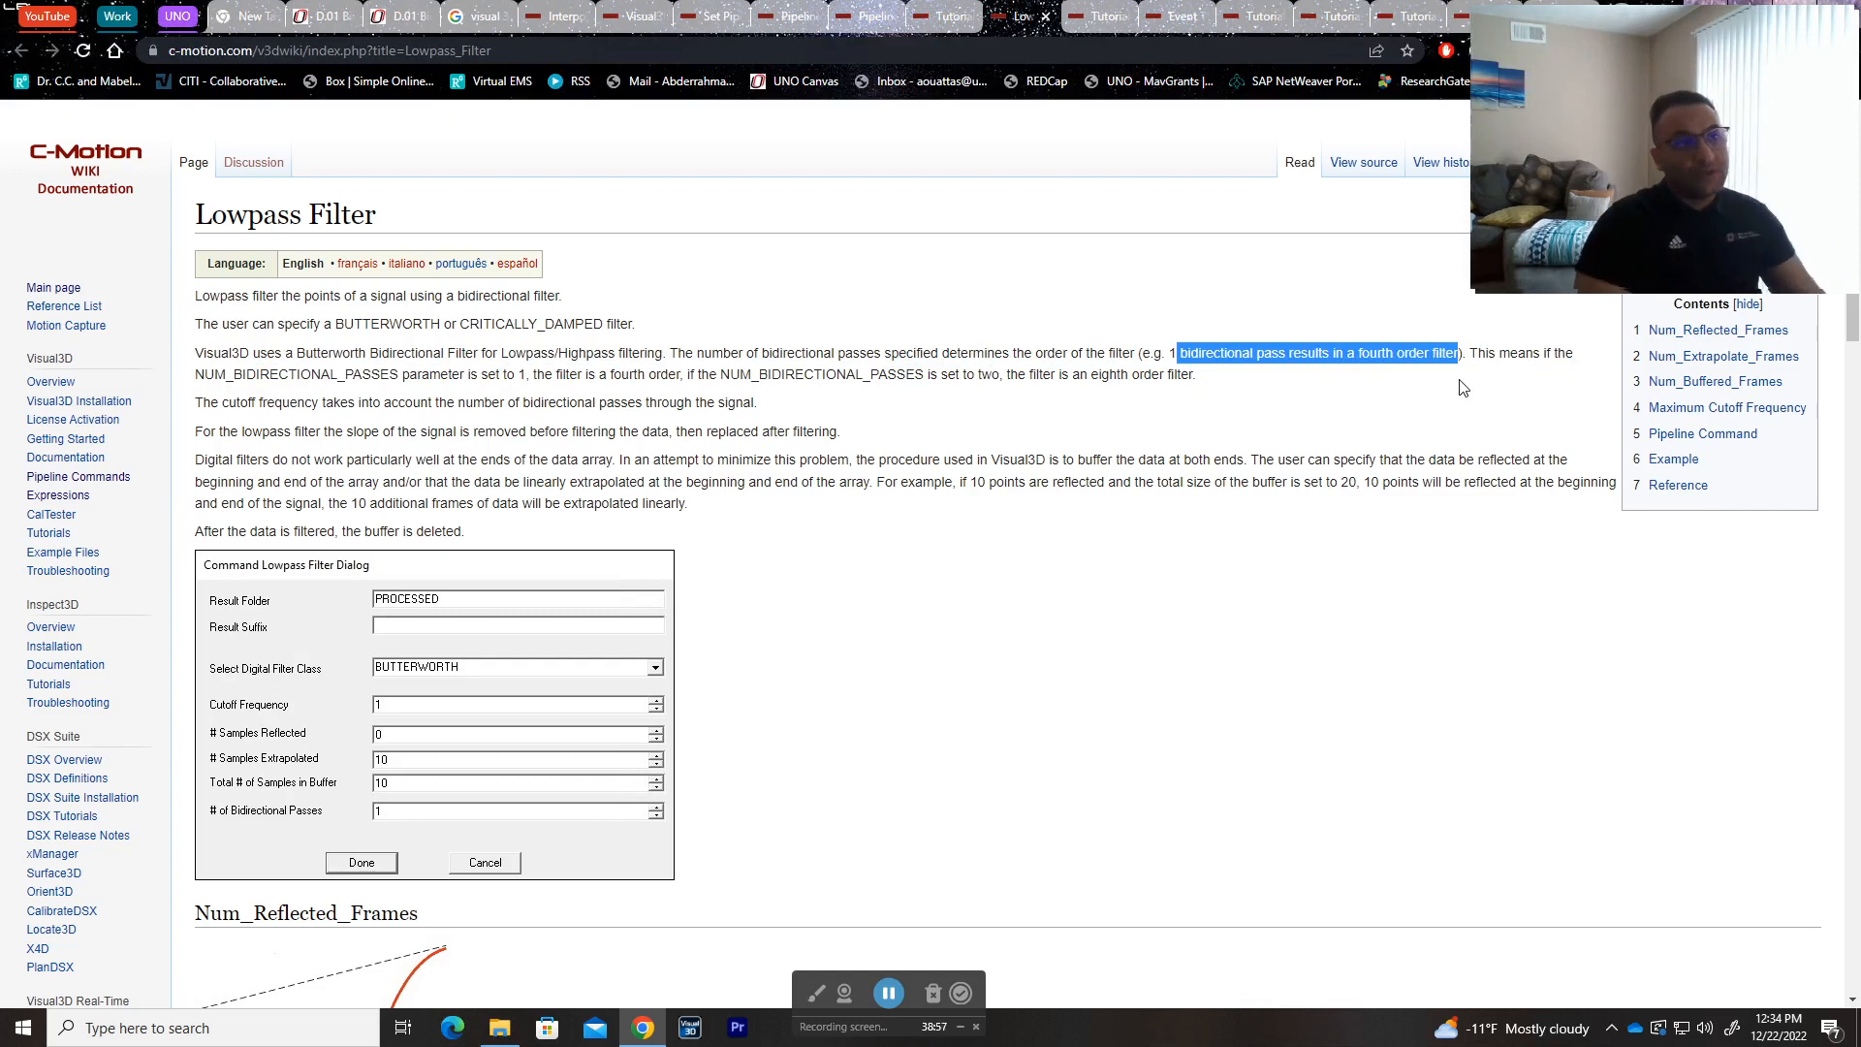
left_click(1459, 388)
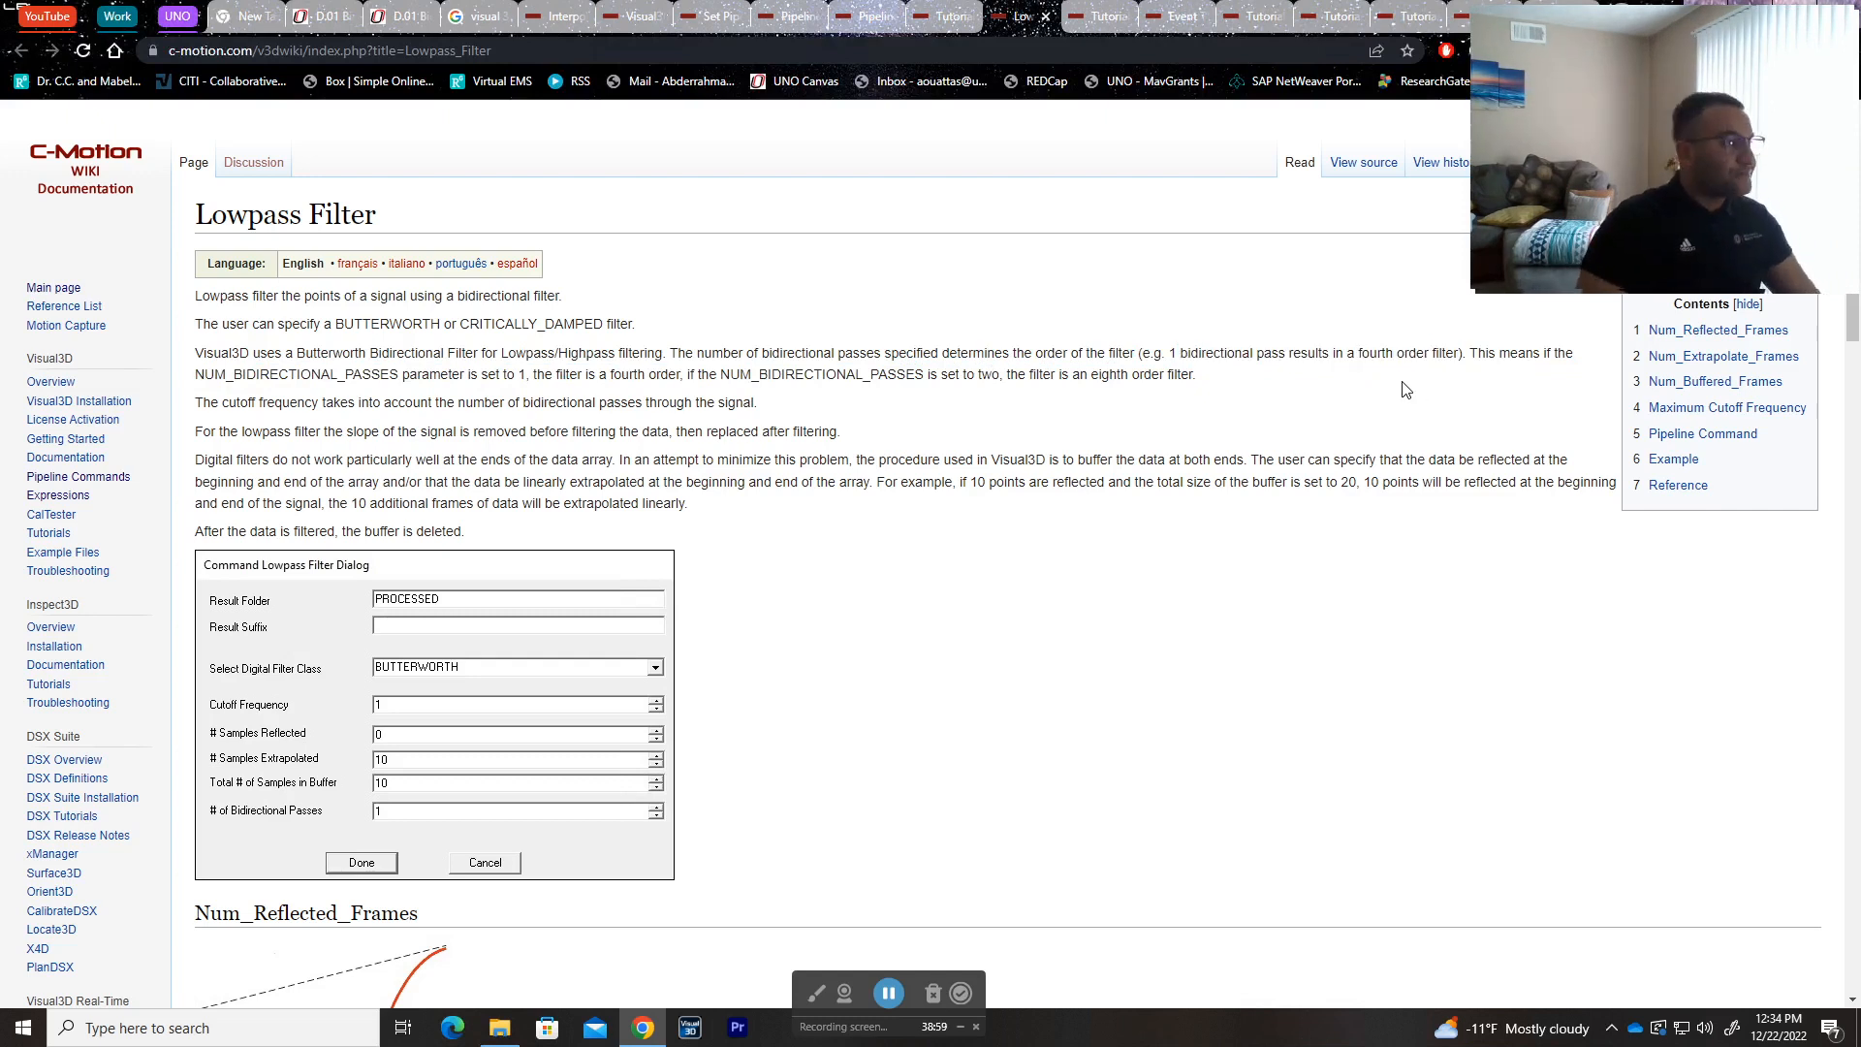
scroll(1153, 436, "down", 7)
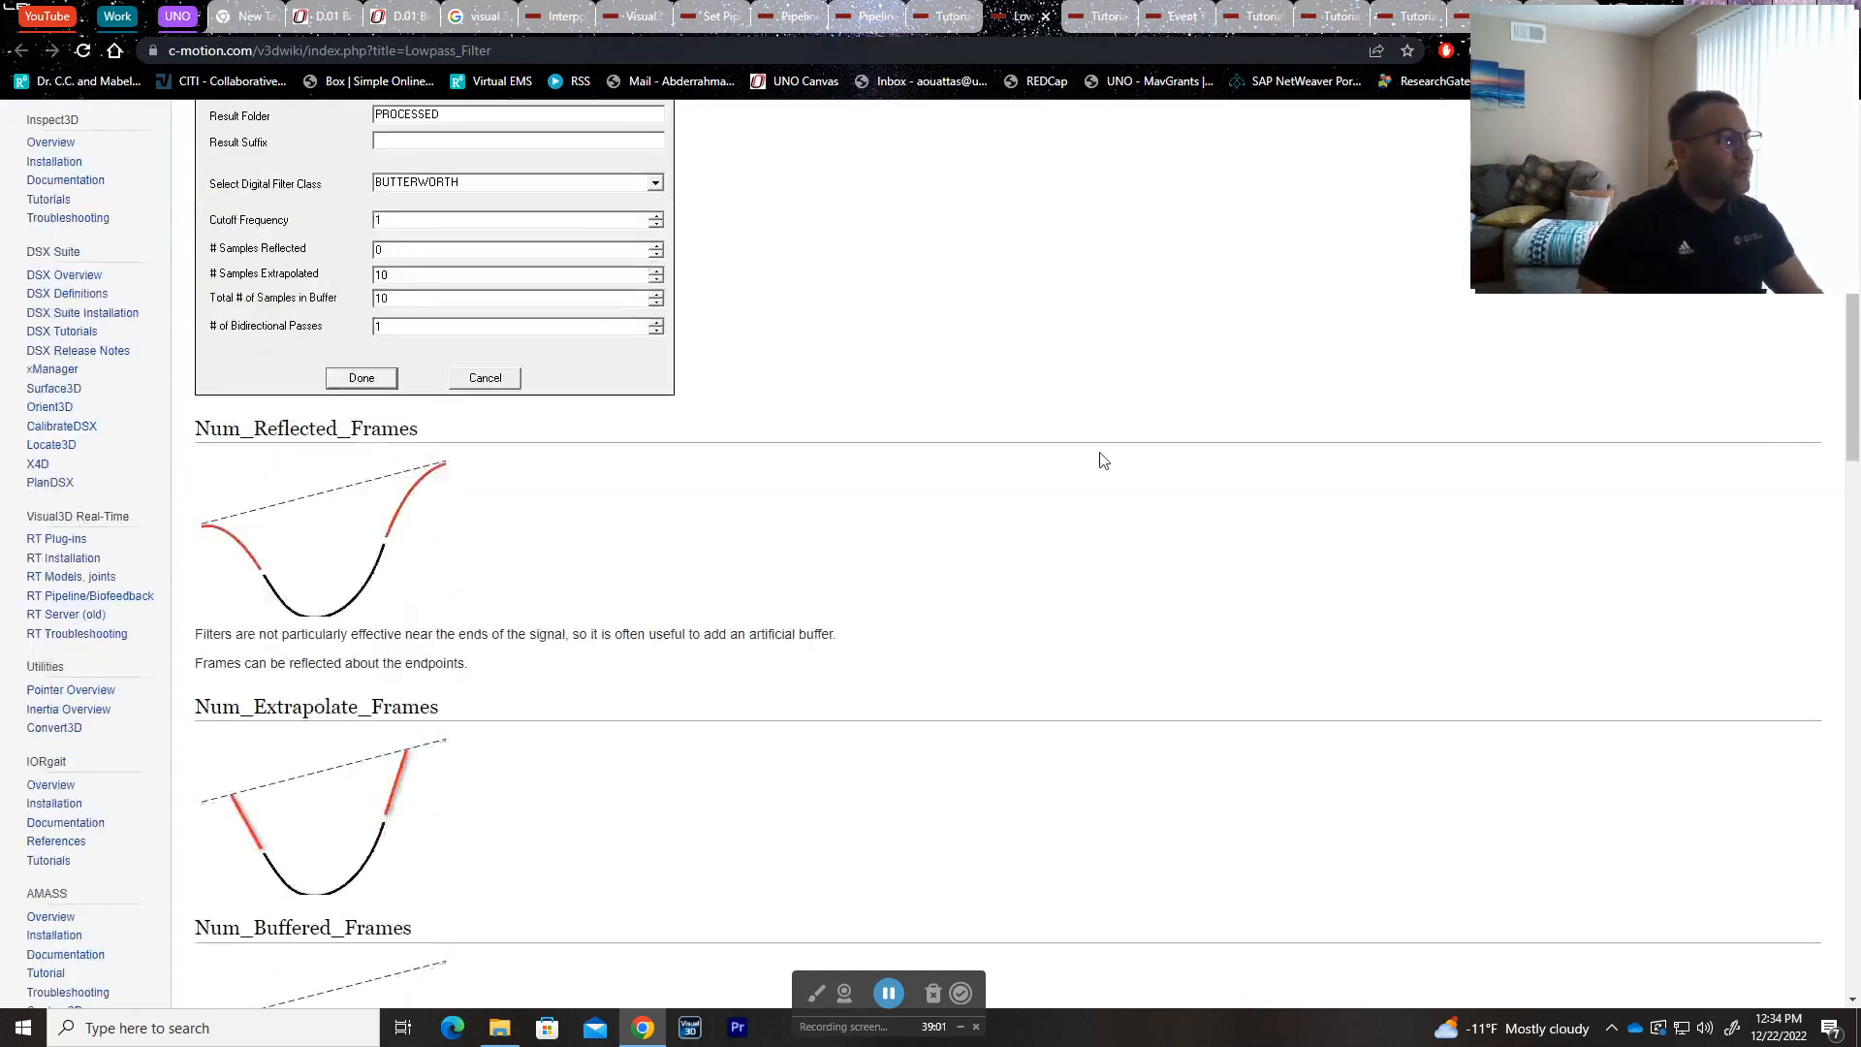
scroll(444, 581, "down", 11)
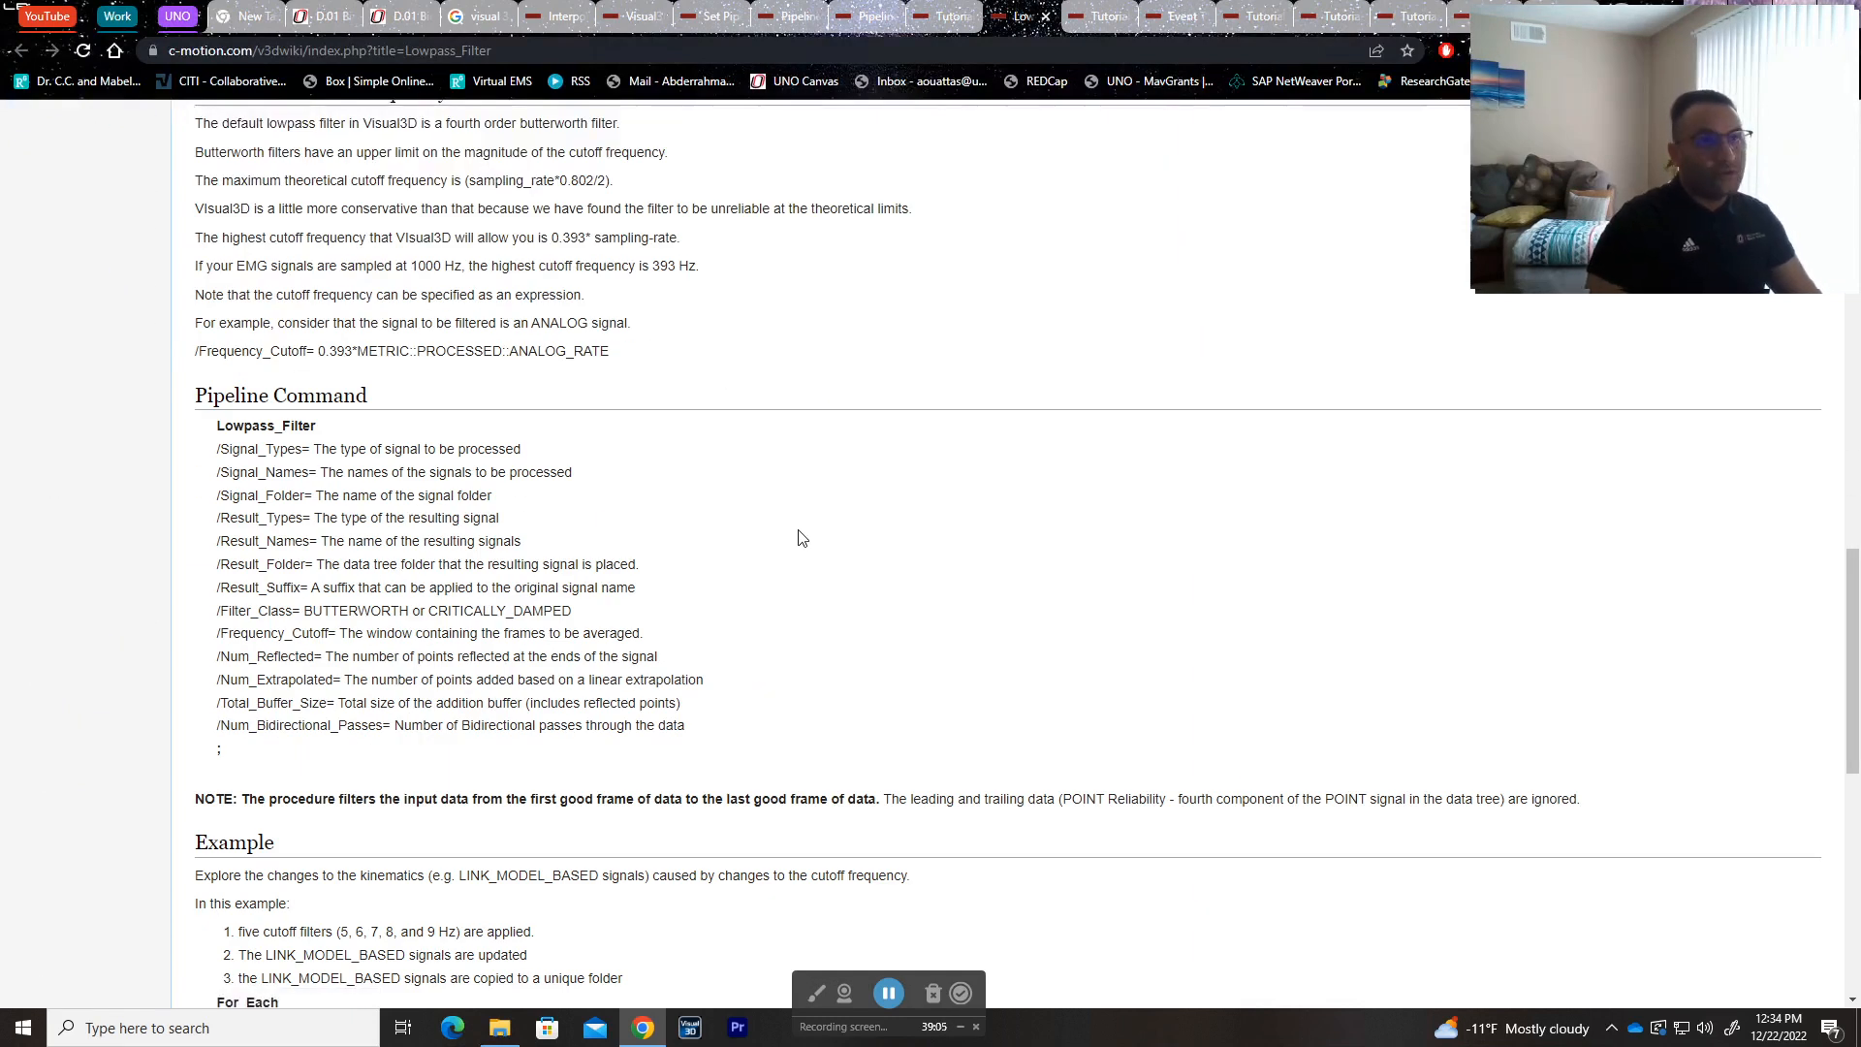
- Switch back to Visual3D and move the Command Lowpass Filter dialog so the command preview is uncovered
key("alt+Tab")
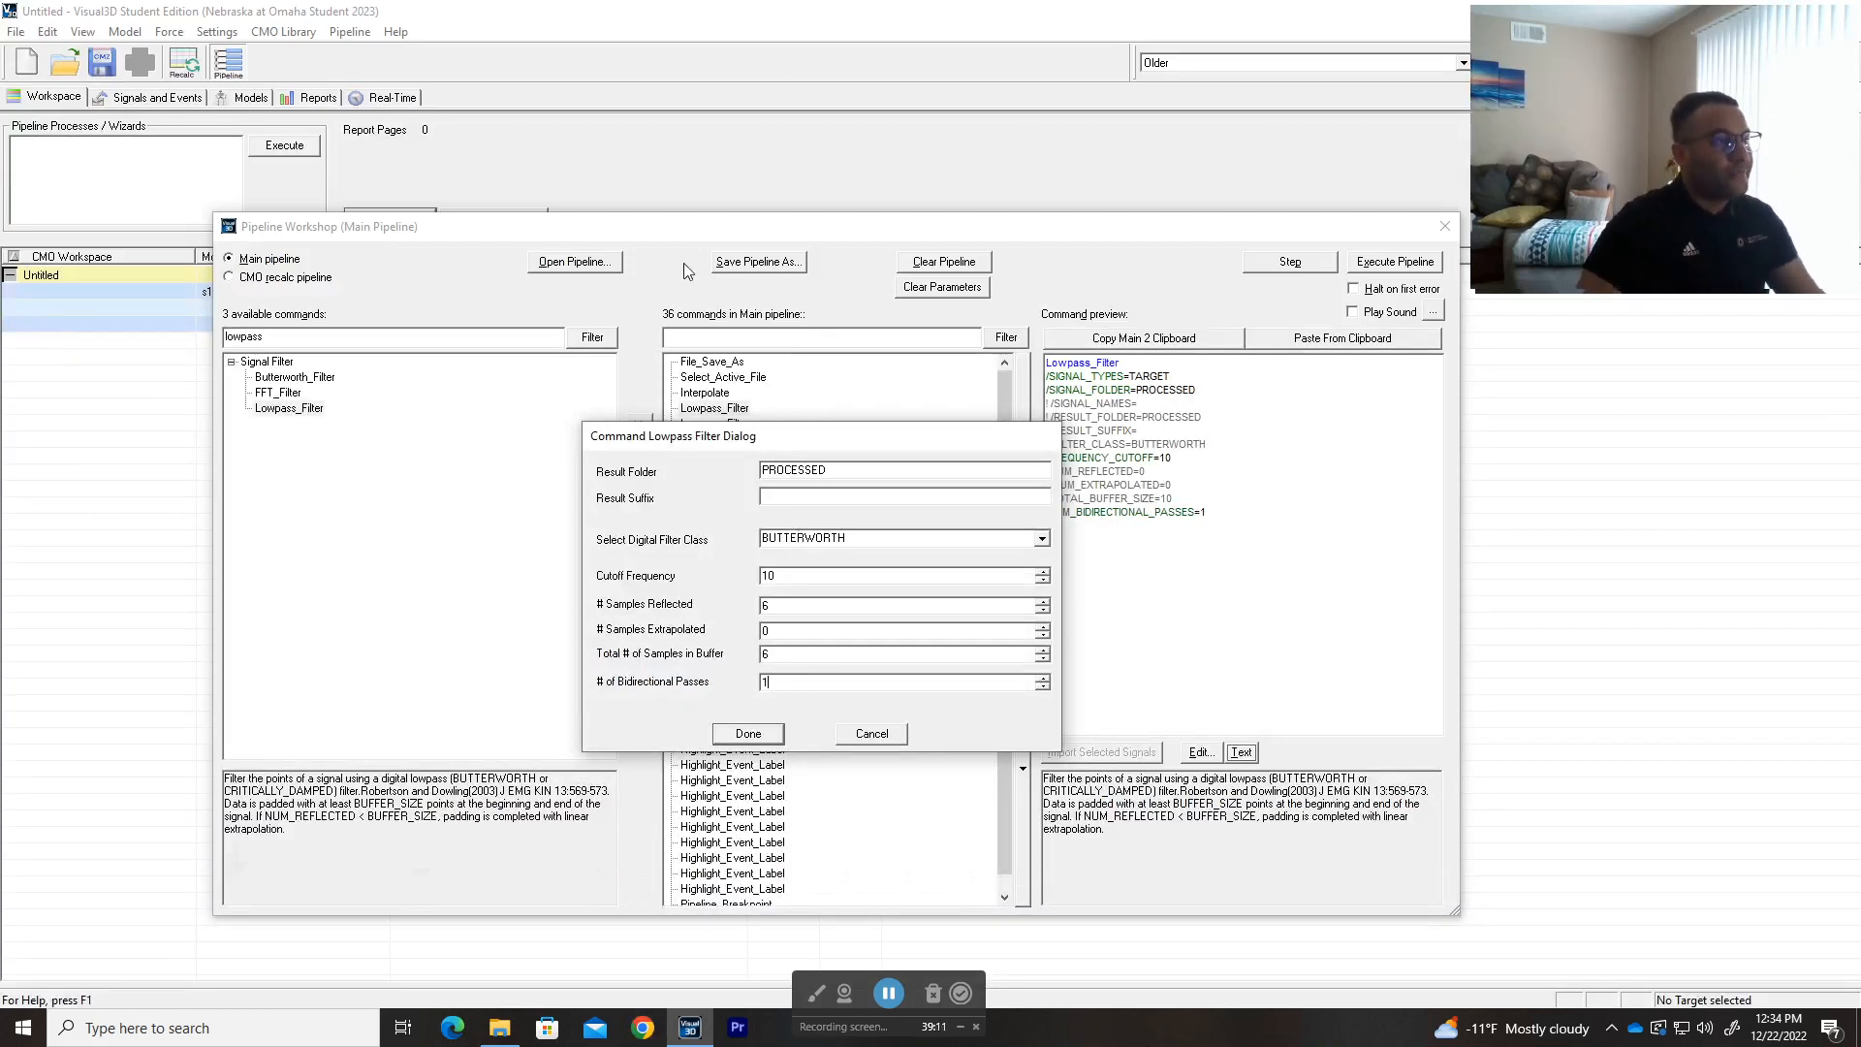
left_click_drag(775, 444, 776, 447)
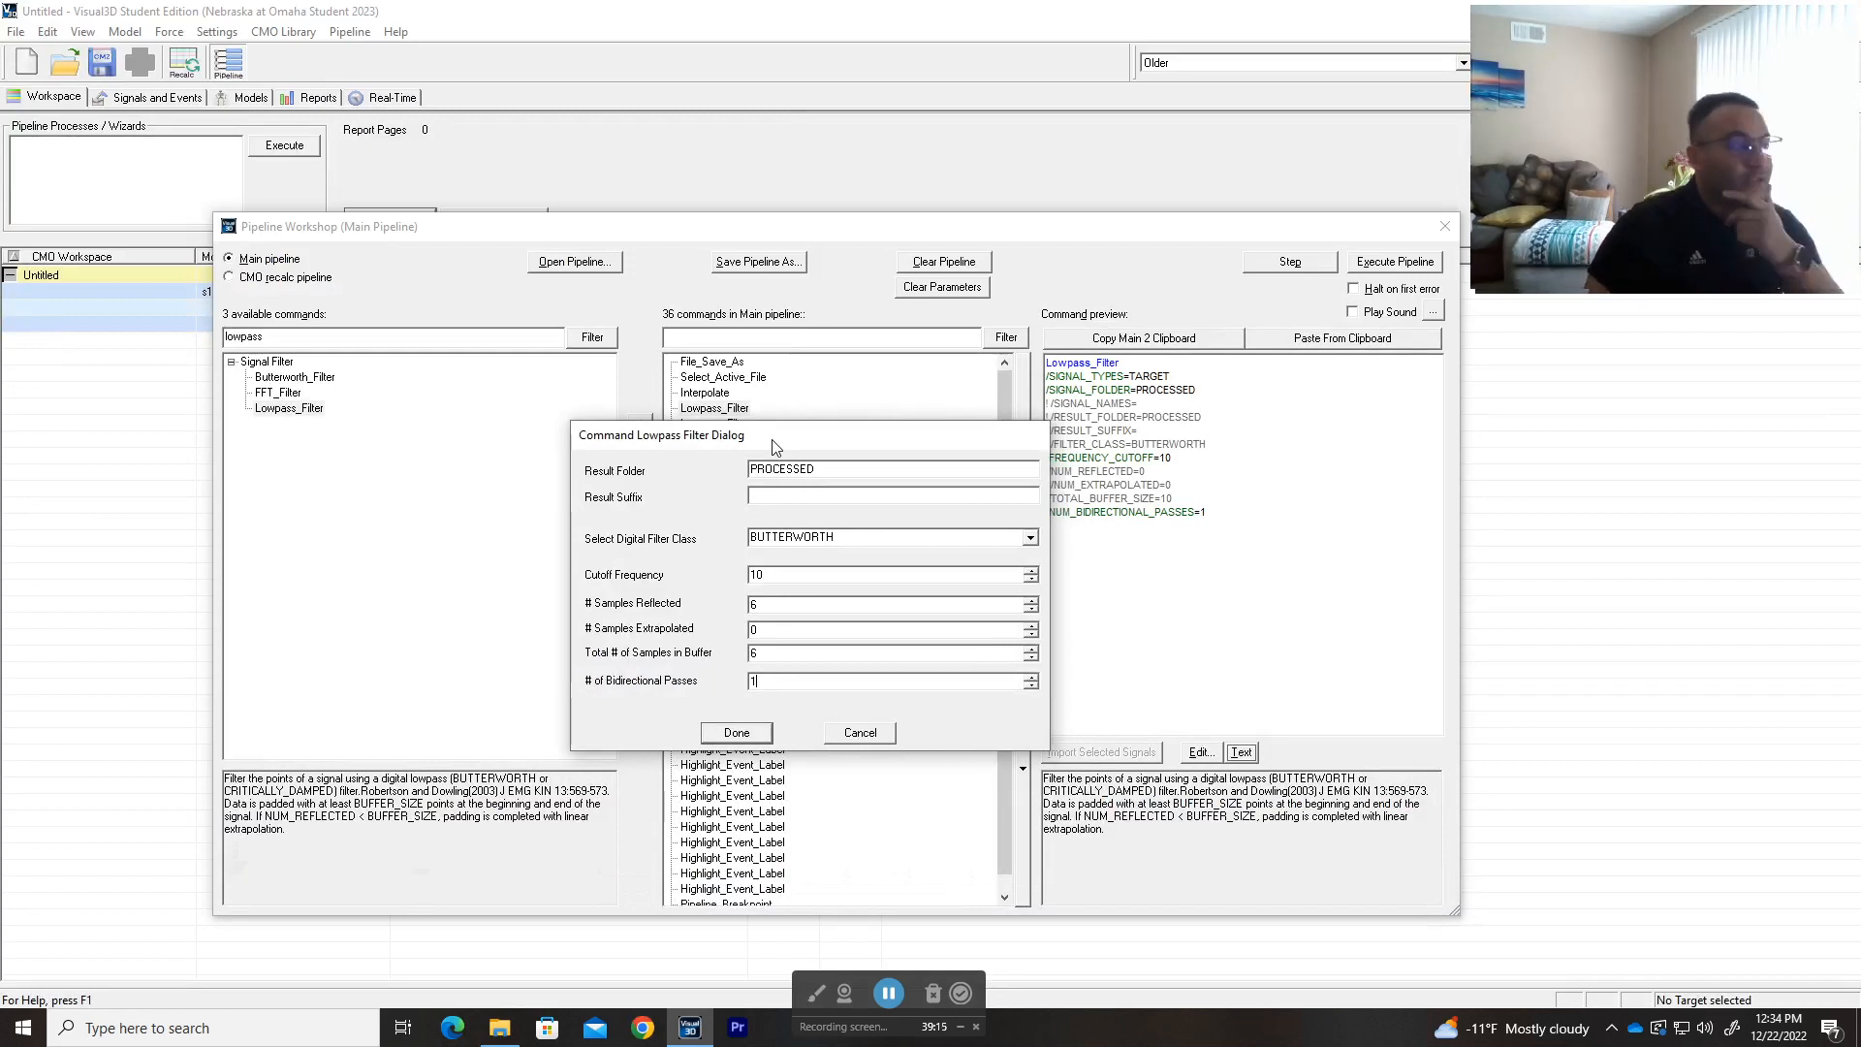
left_click_drag(775, 447, 748, 467)
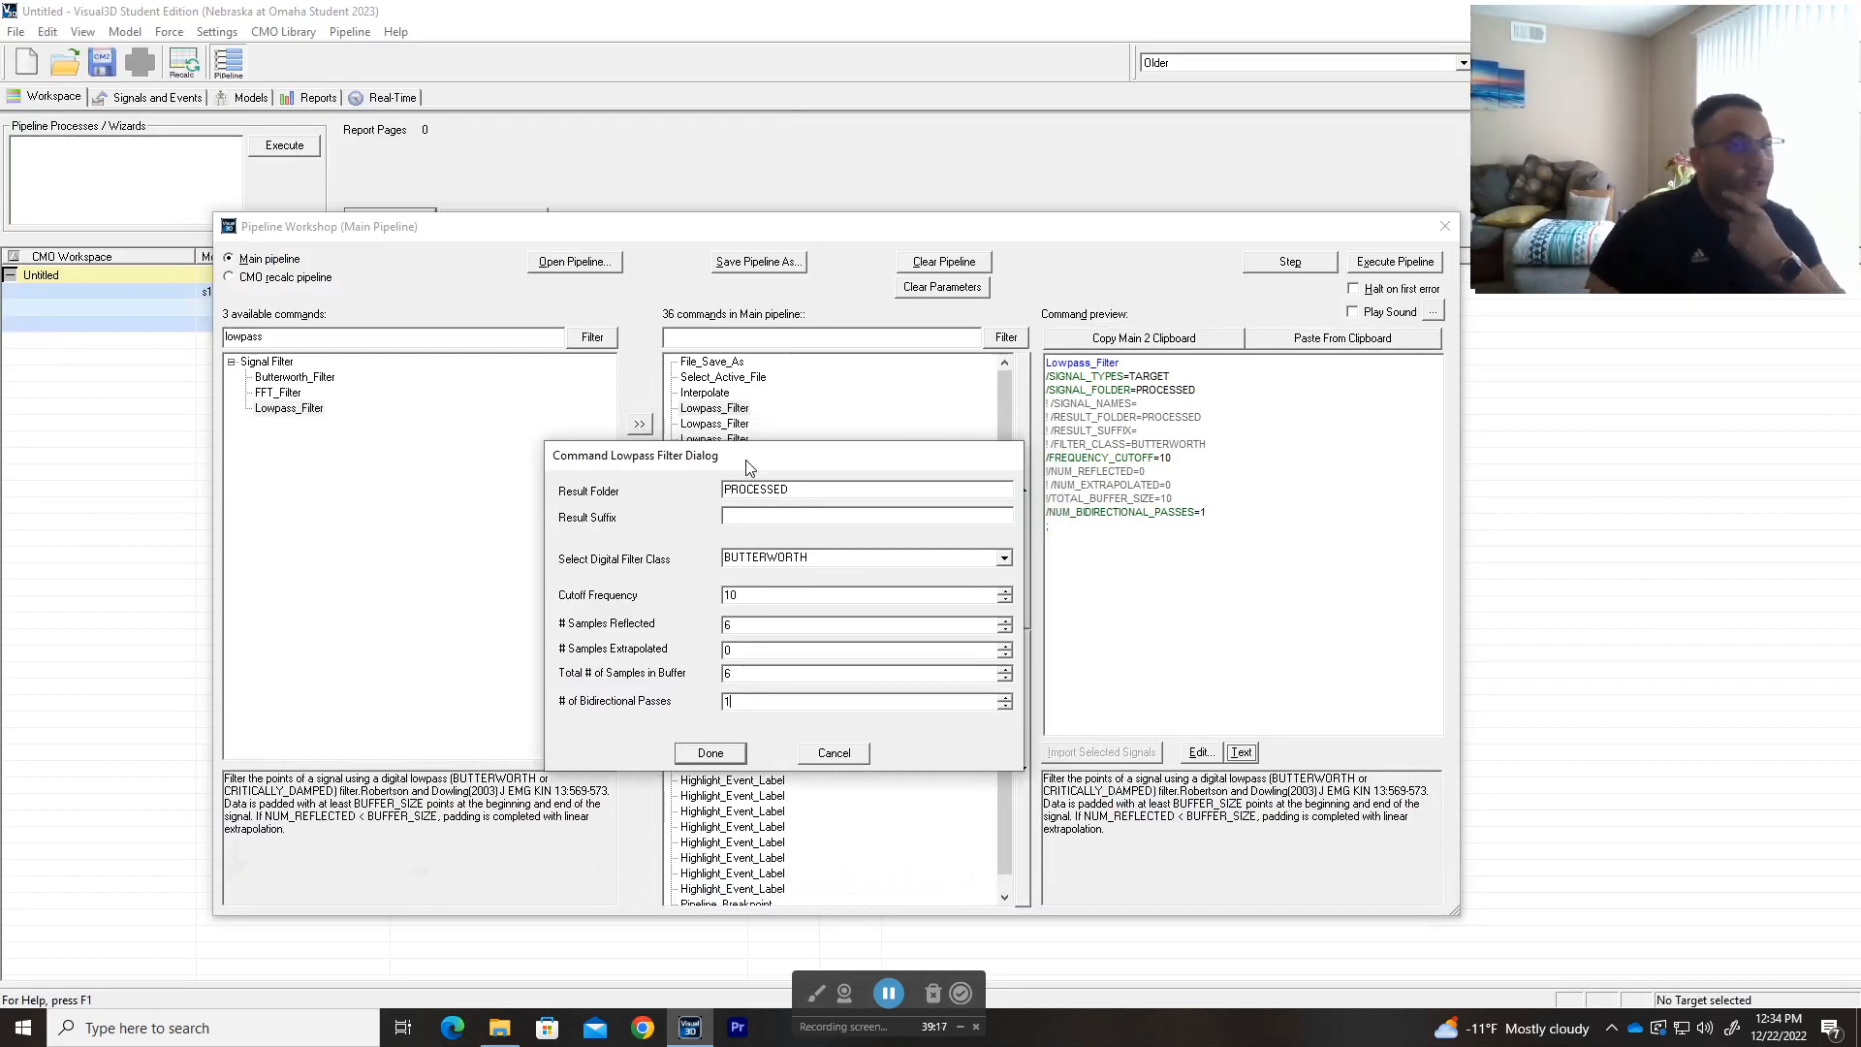
- Switch to Chrome and examine the Lowpass Filter page's buffered-frames diagrams and its pipeline example
key("alt+Tab")
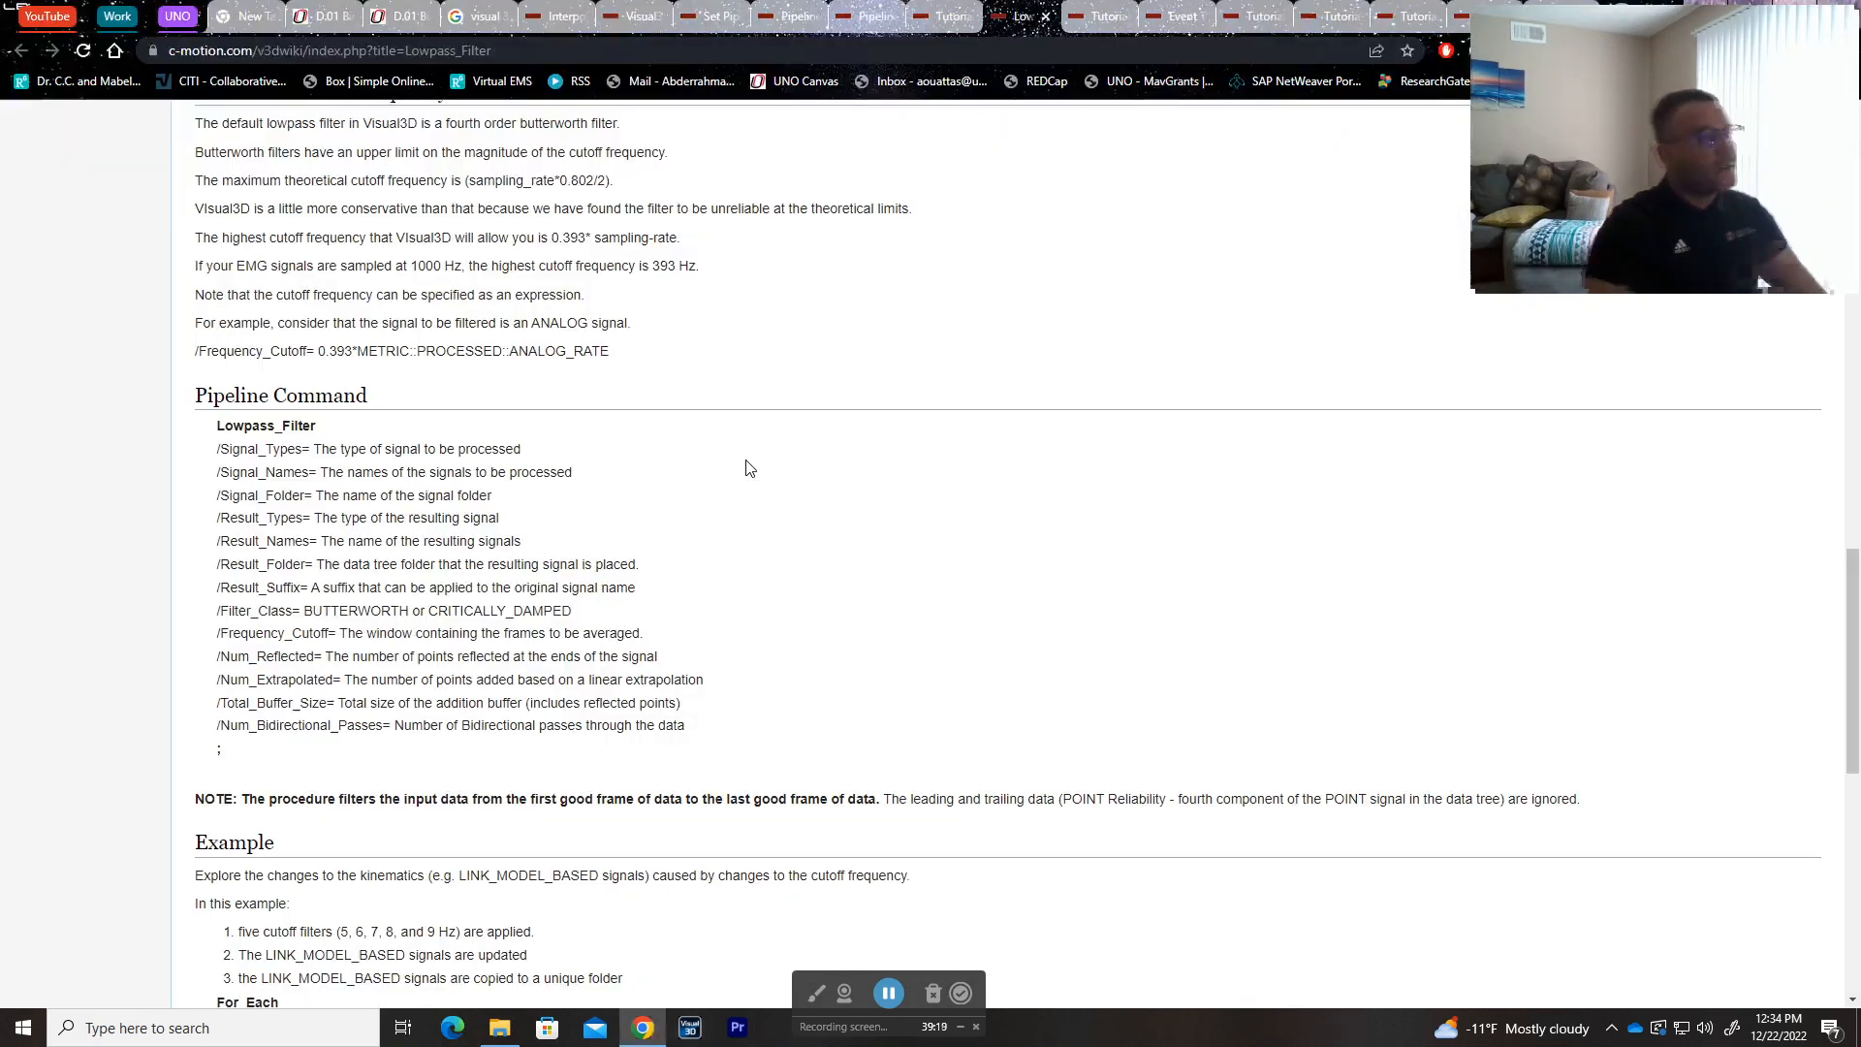
scroll(675, 455, "up", 8)
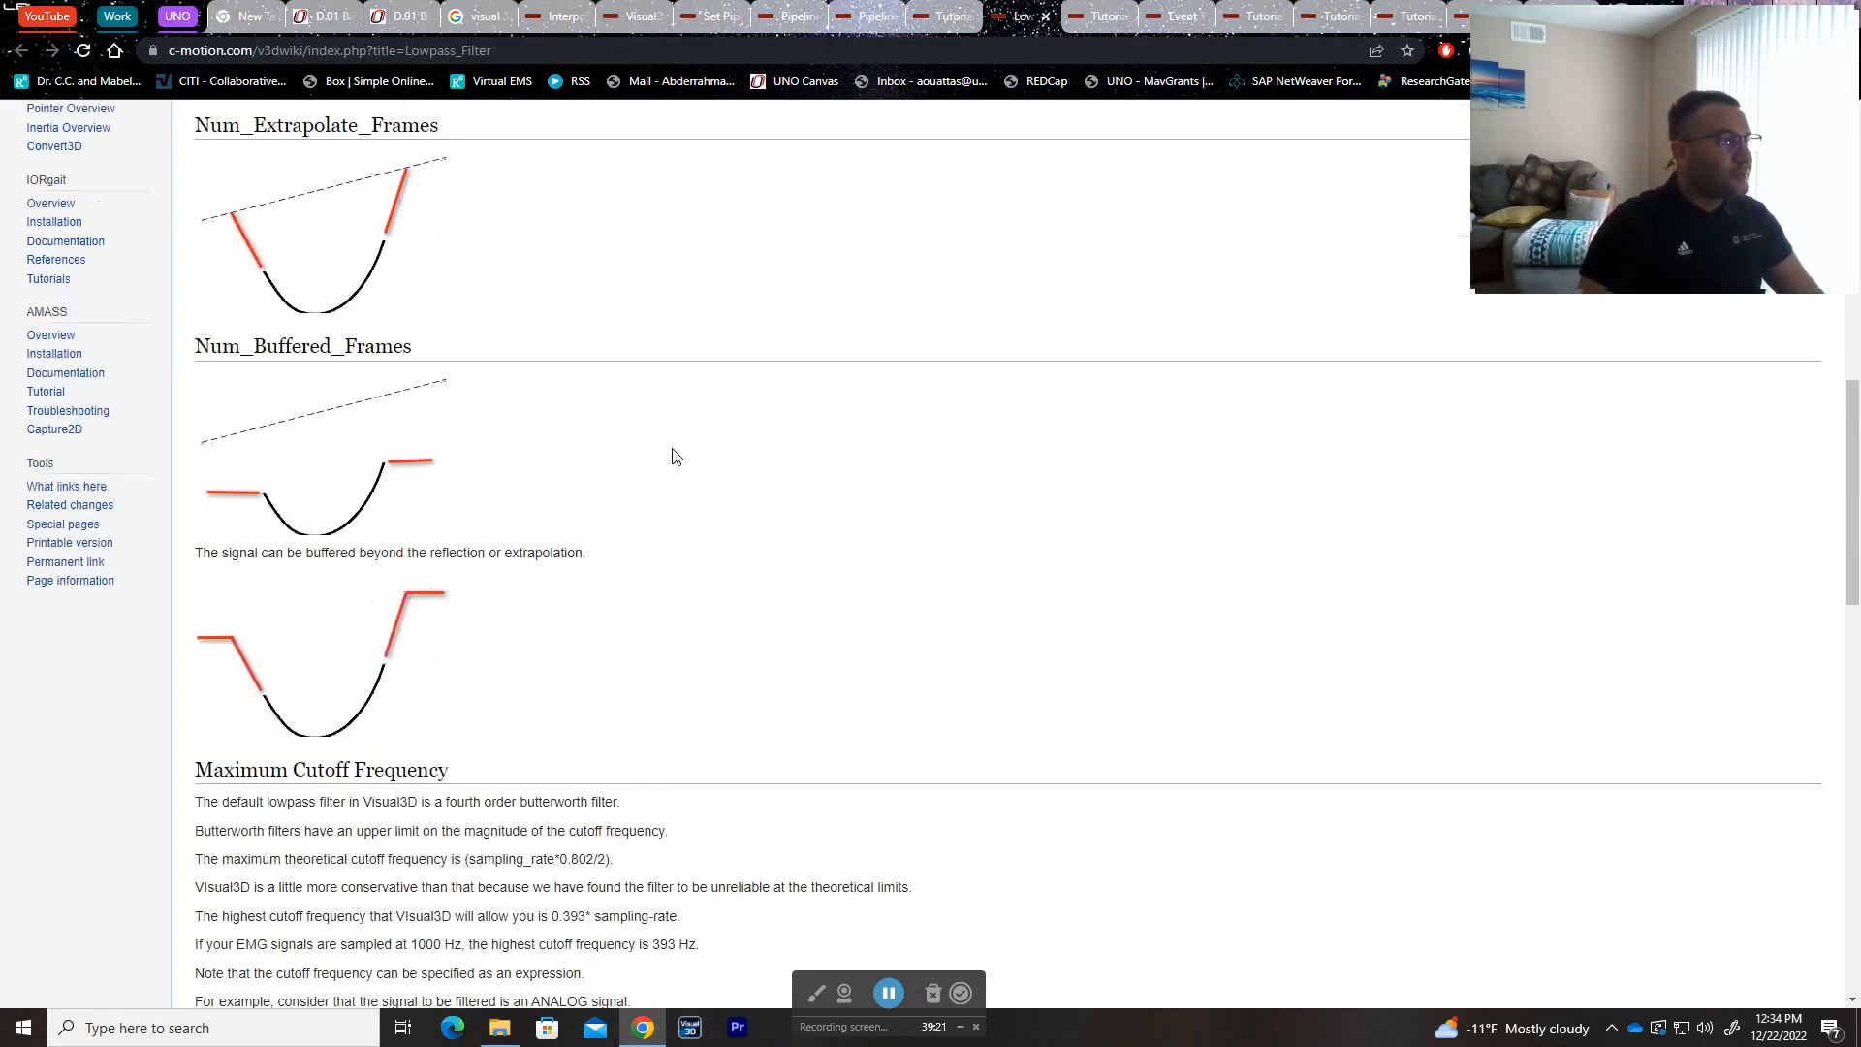
scroll(675, 456, "down", 16)
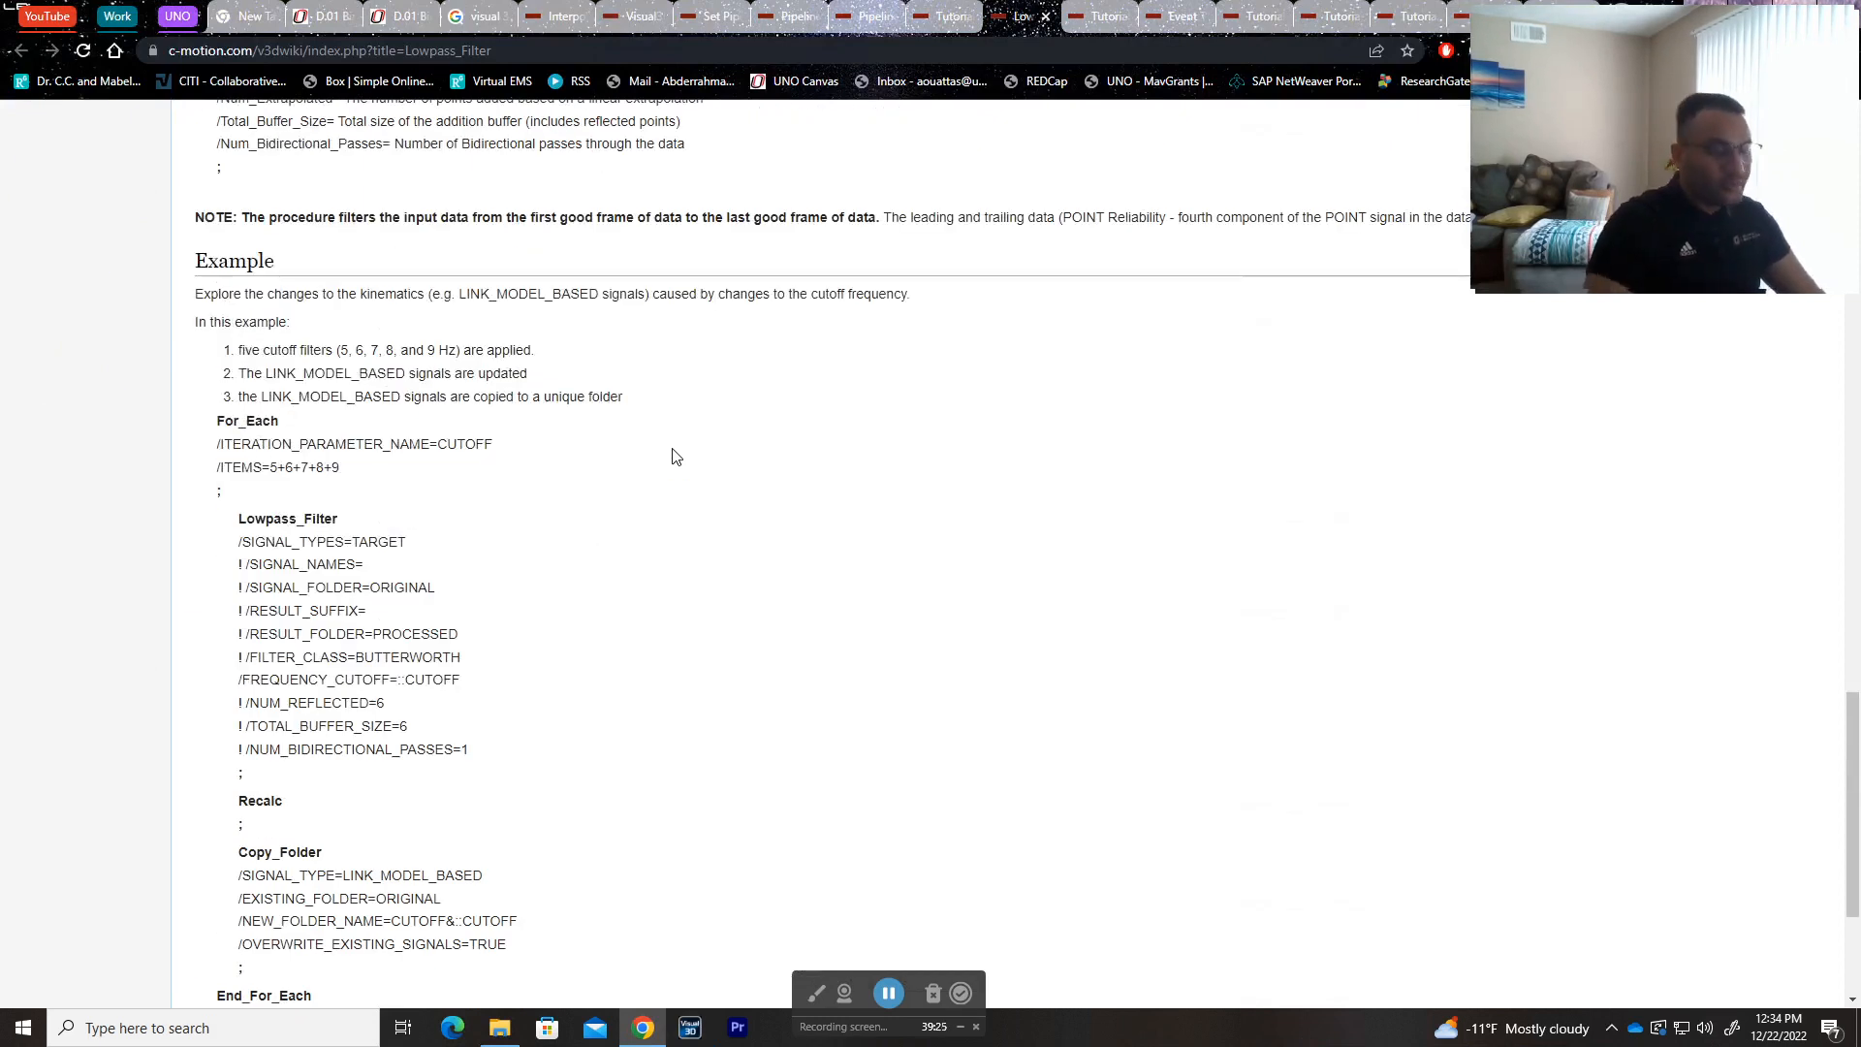
- Switch to Visual3D and accept the Lowpass_Filter settings: BUTTERWORTH, cutoff 10, 6 samples reflected, 0 extrapolated, 6 in buffer, 1 bidirectional pass
key("alt+Tab")
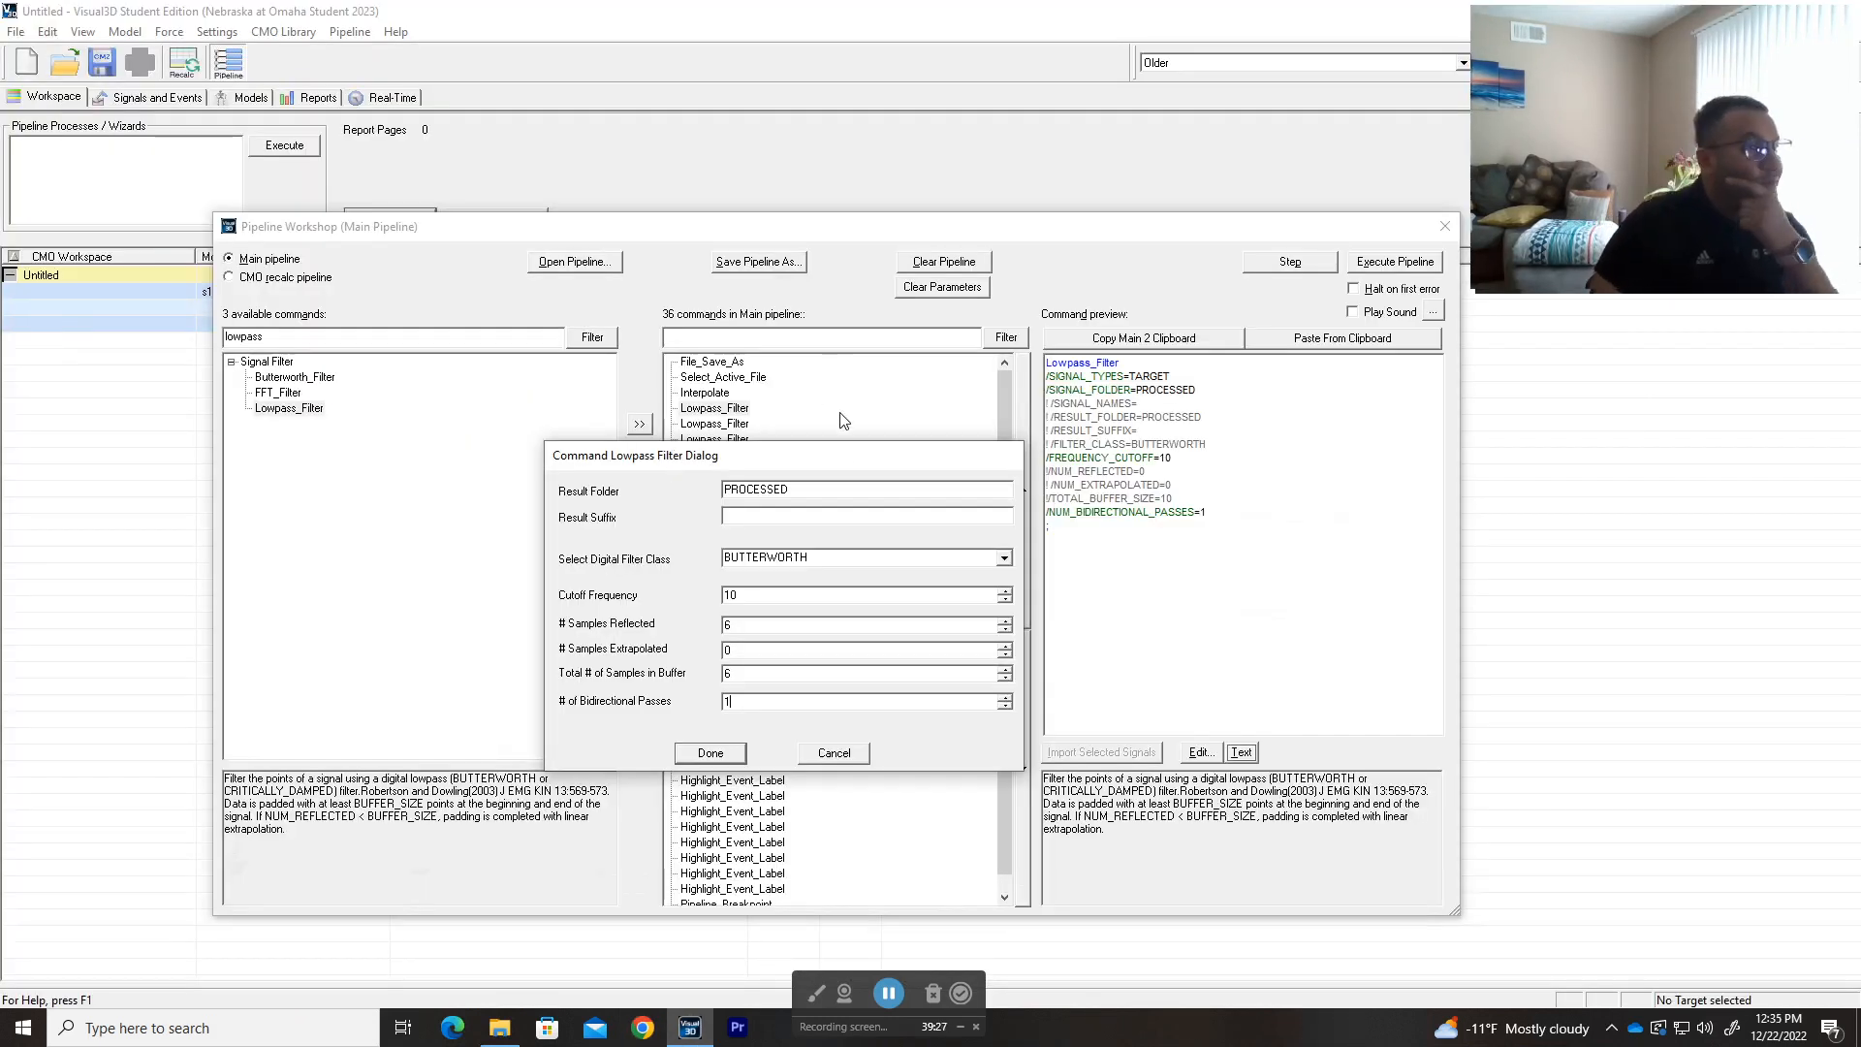
left_click_drag(845, 466, 809, 449)
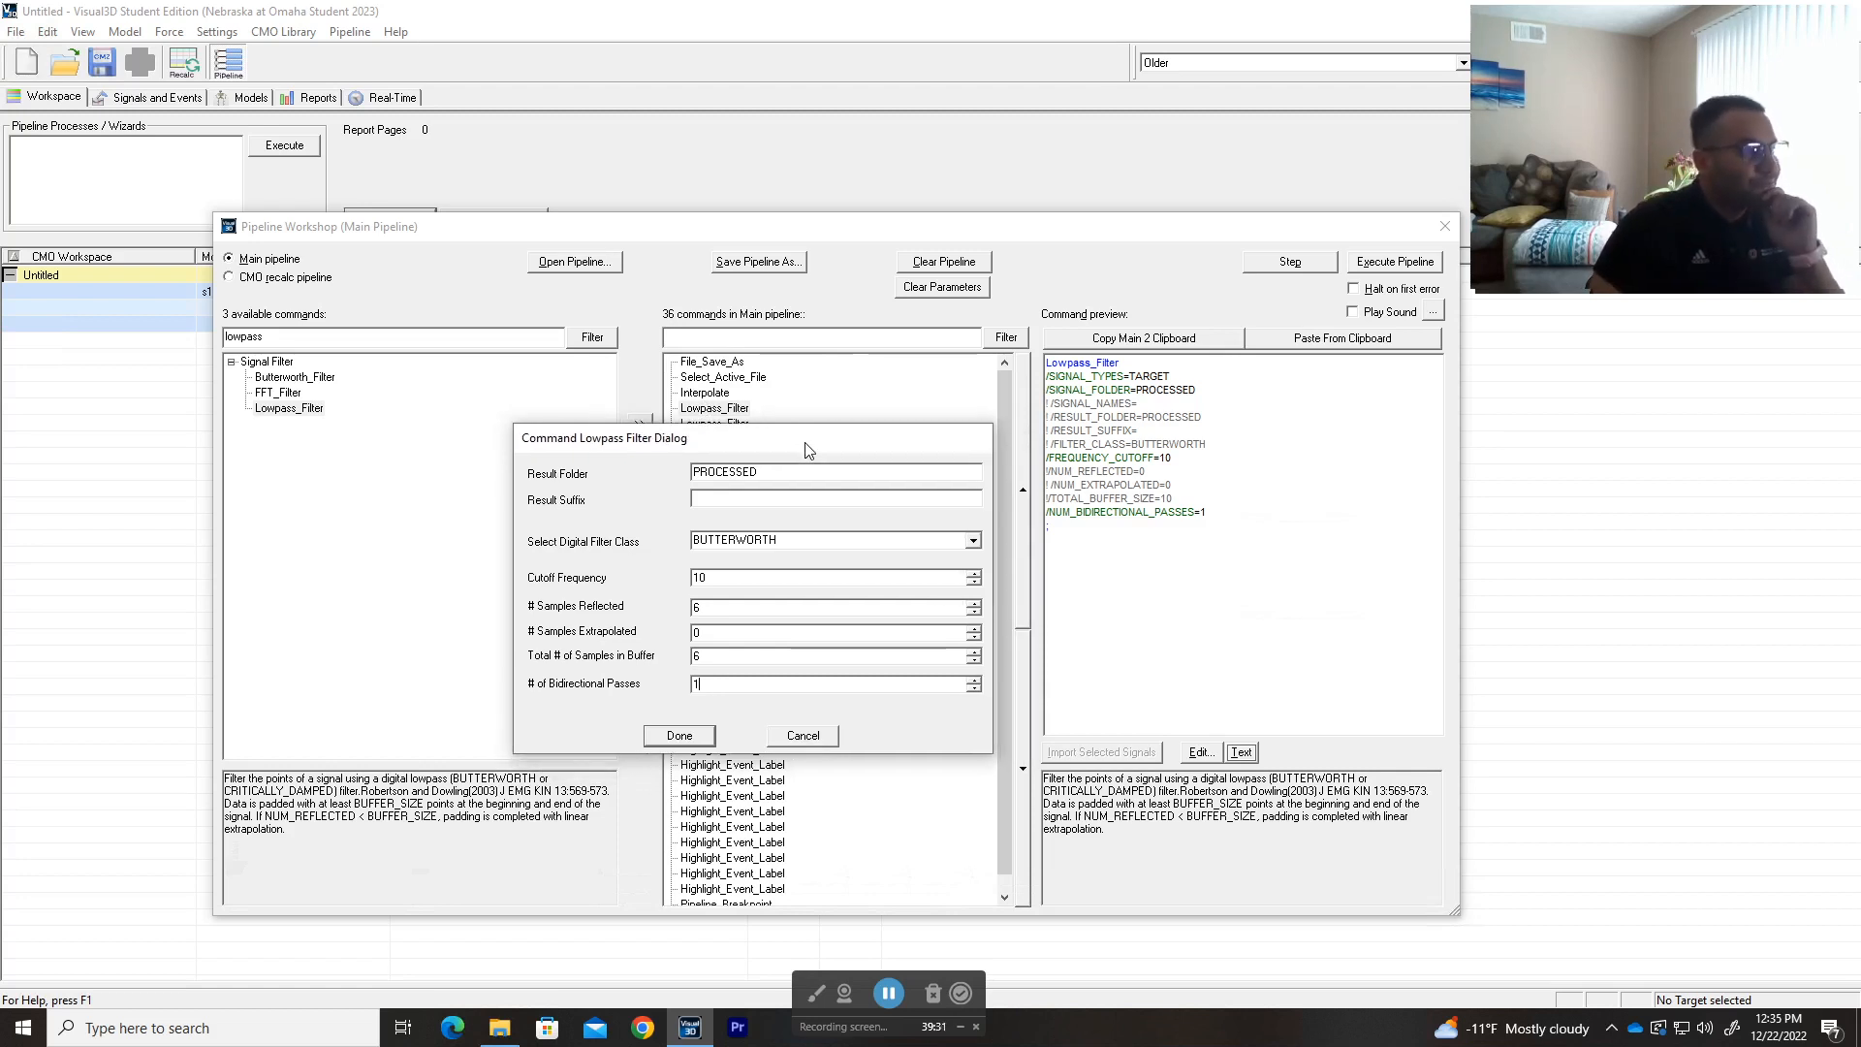
left_click(681, 737)
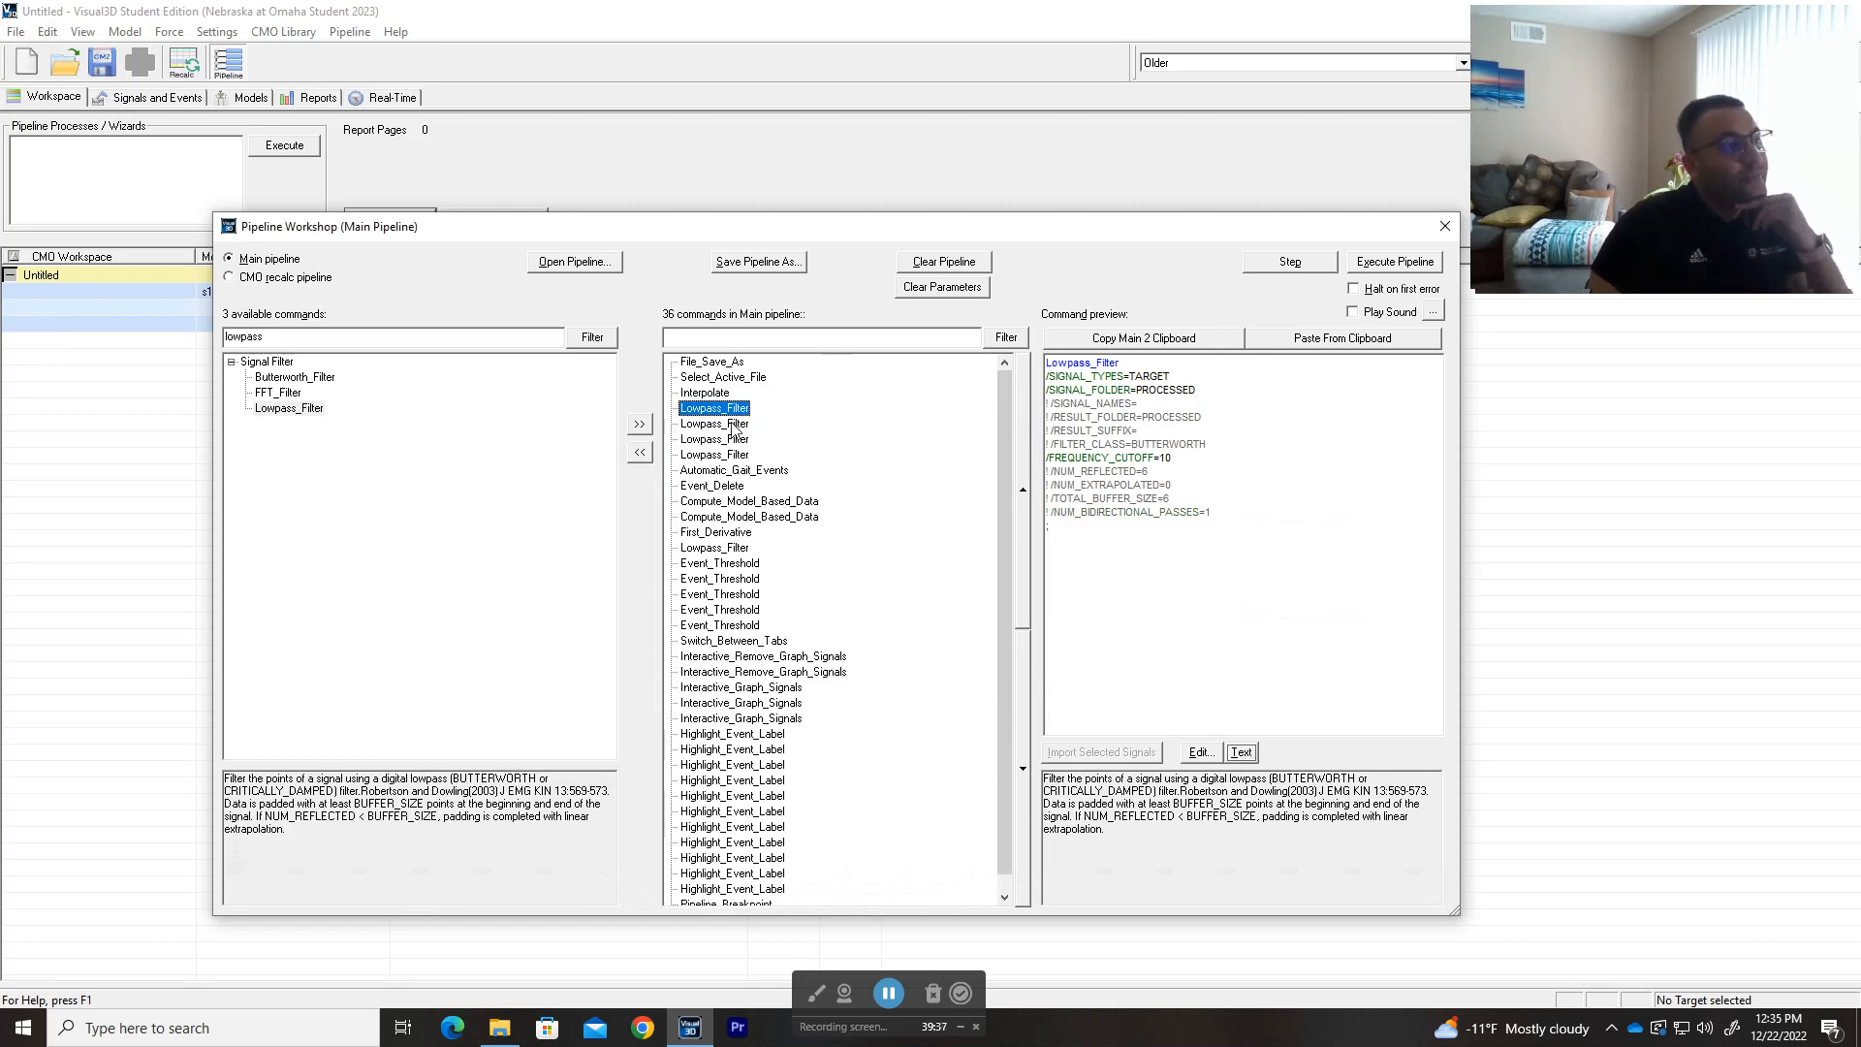
- Compare the signal types and cutoff frequencies of the four consecutive Lowpass_Filter commands after Interpolate in the main pipeline
left_click_drag(817, 402, 733, 454)
left_click(802, 426)
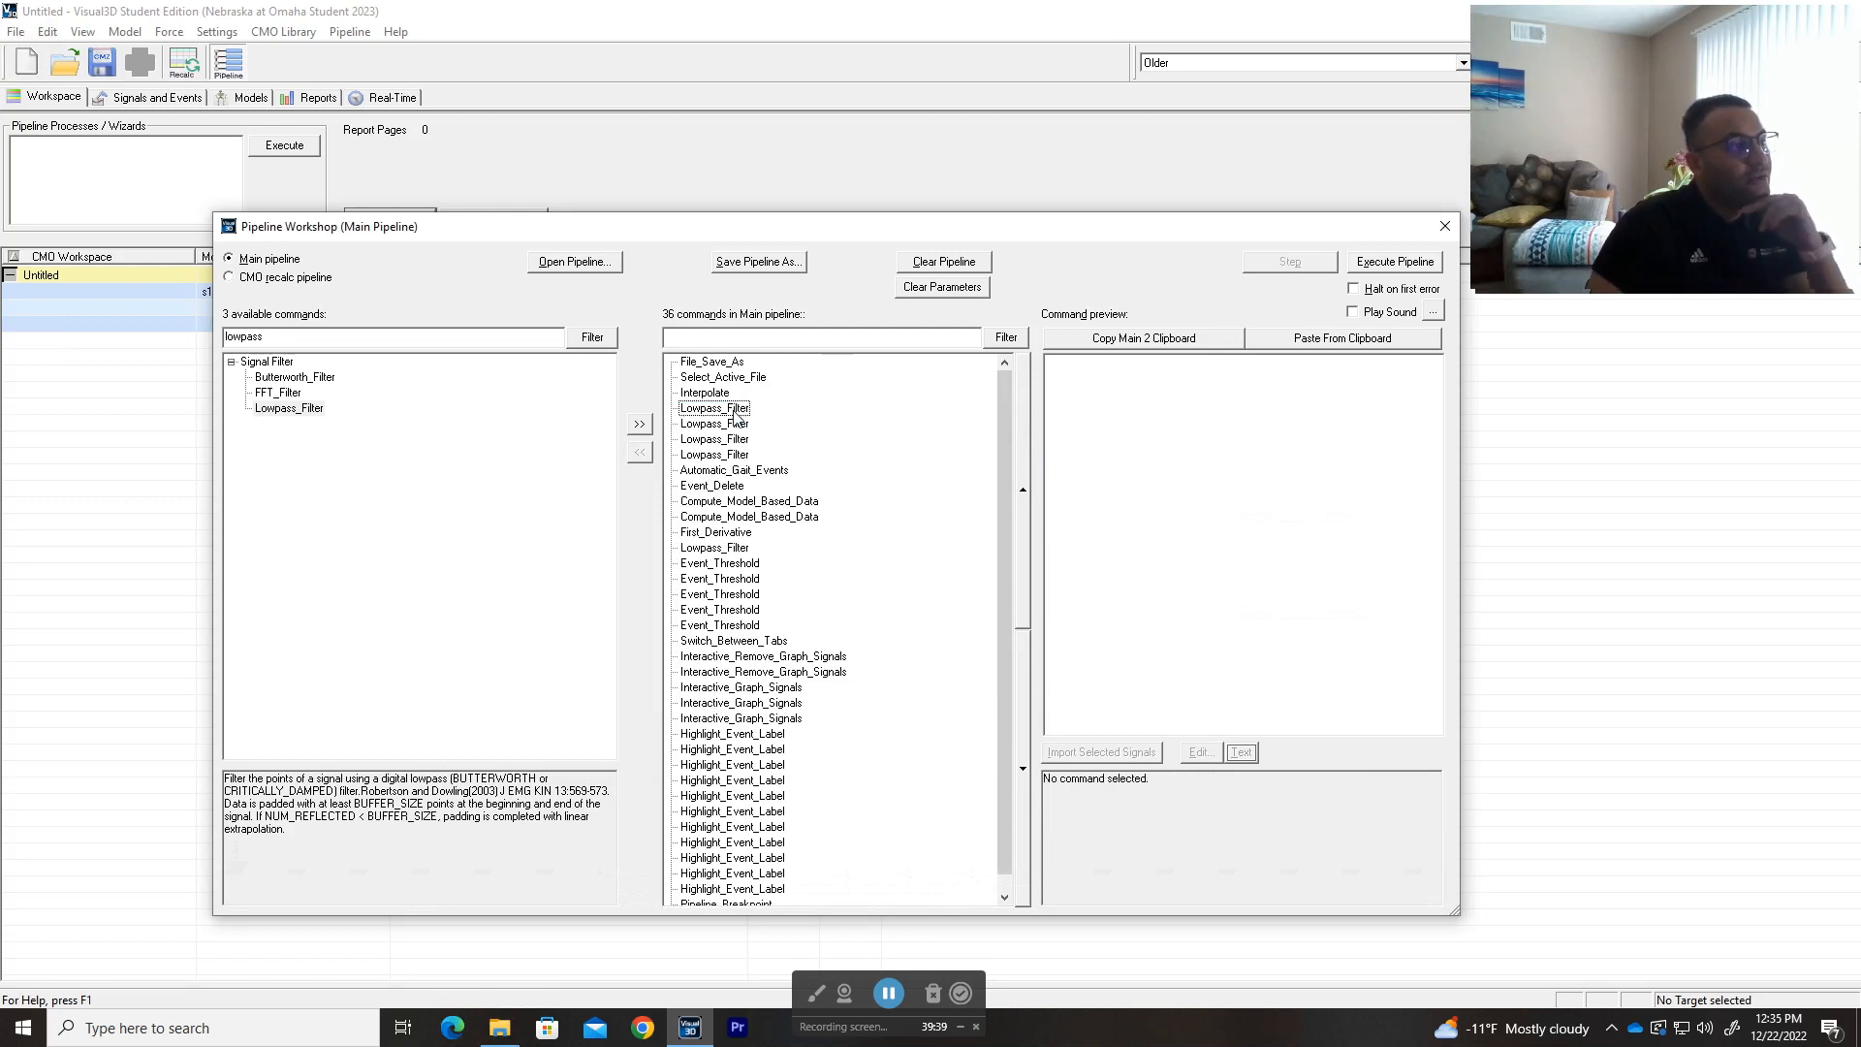
left_click(736, 411)
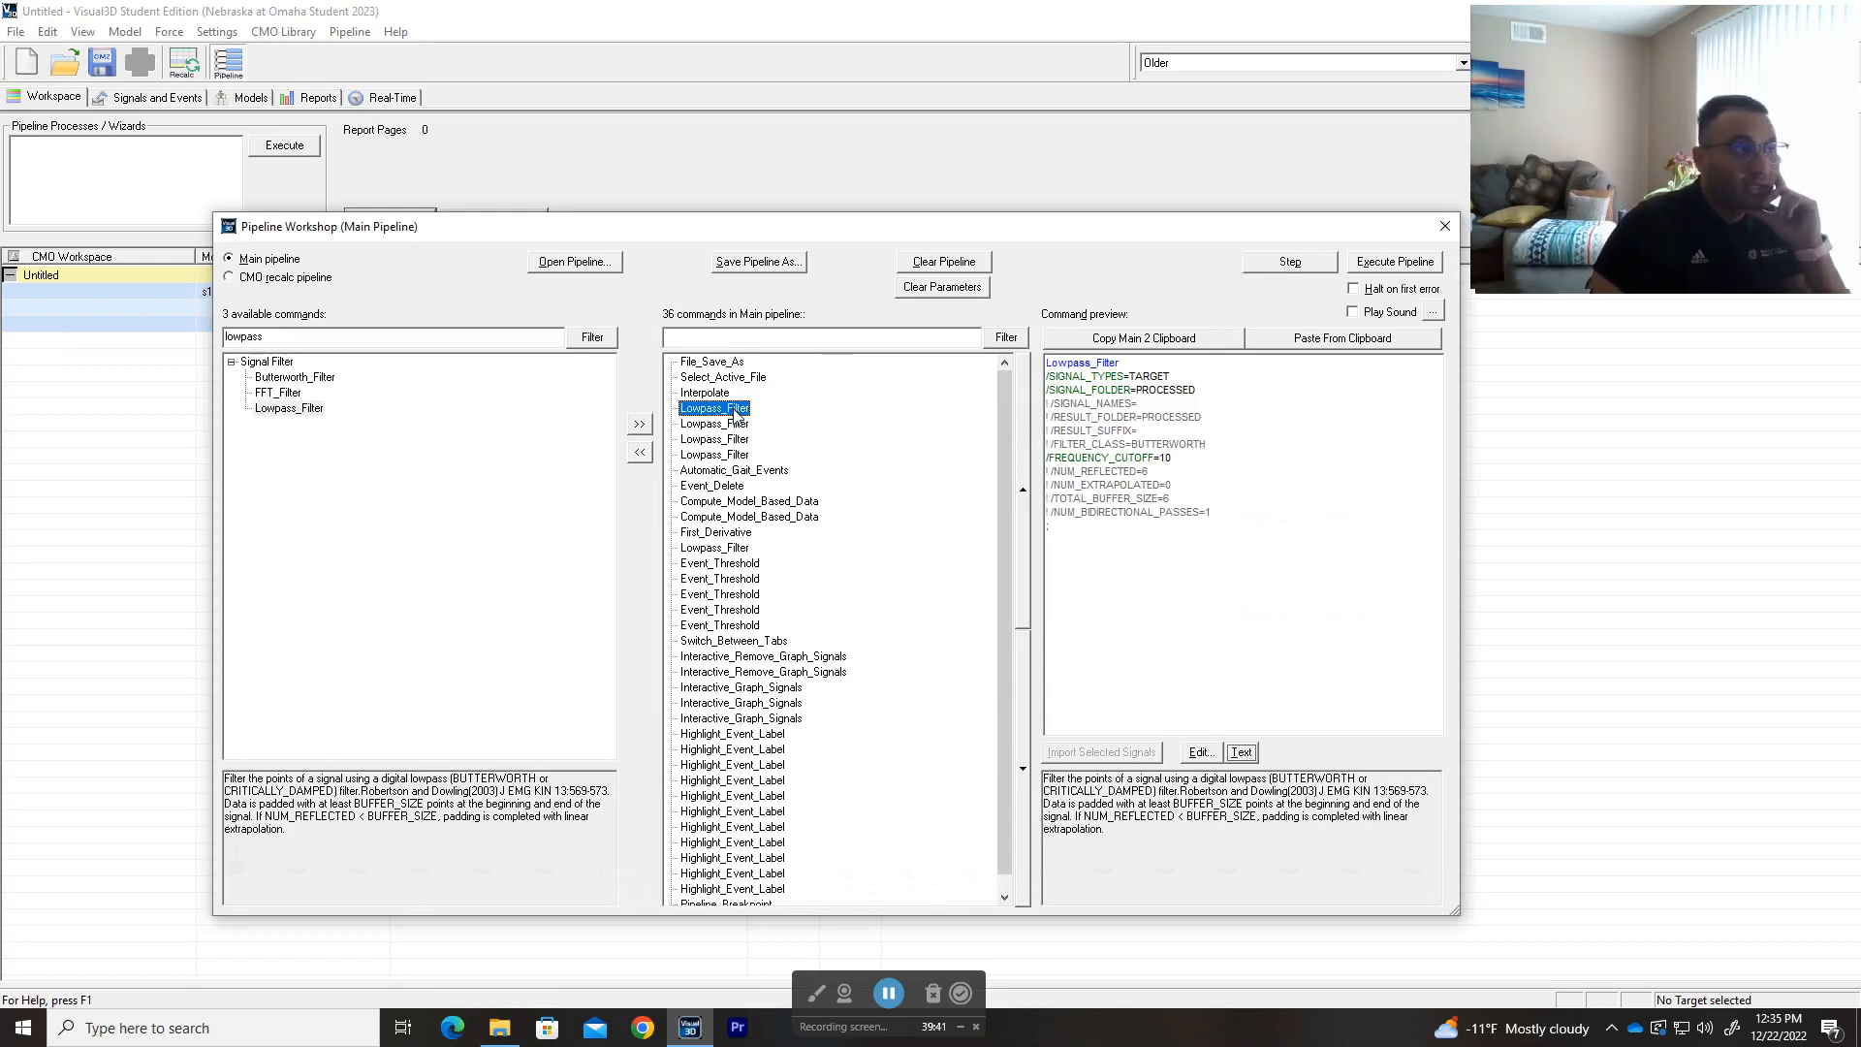
left_click(730, 426)
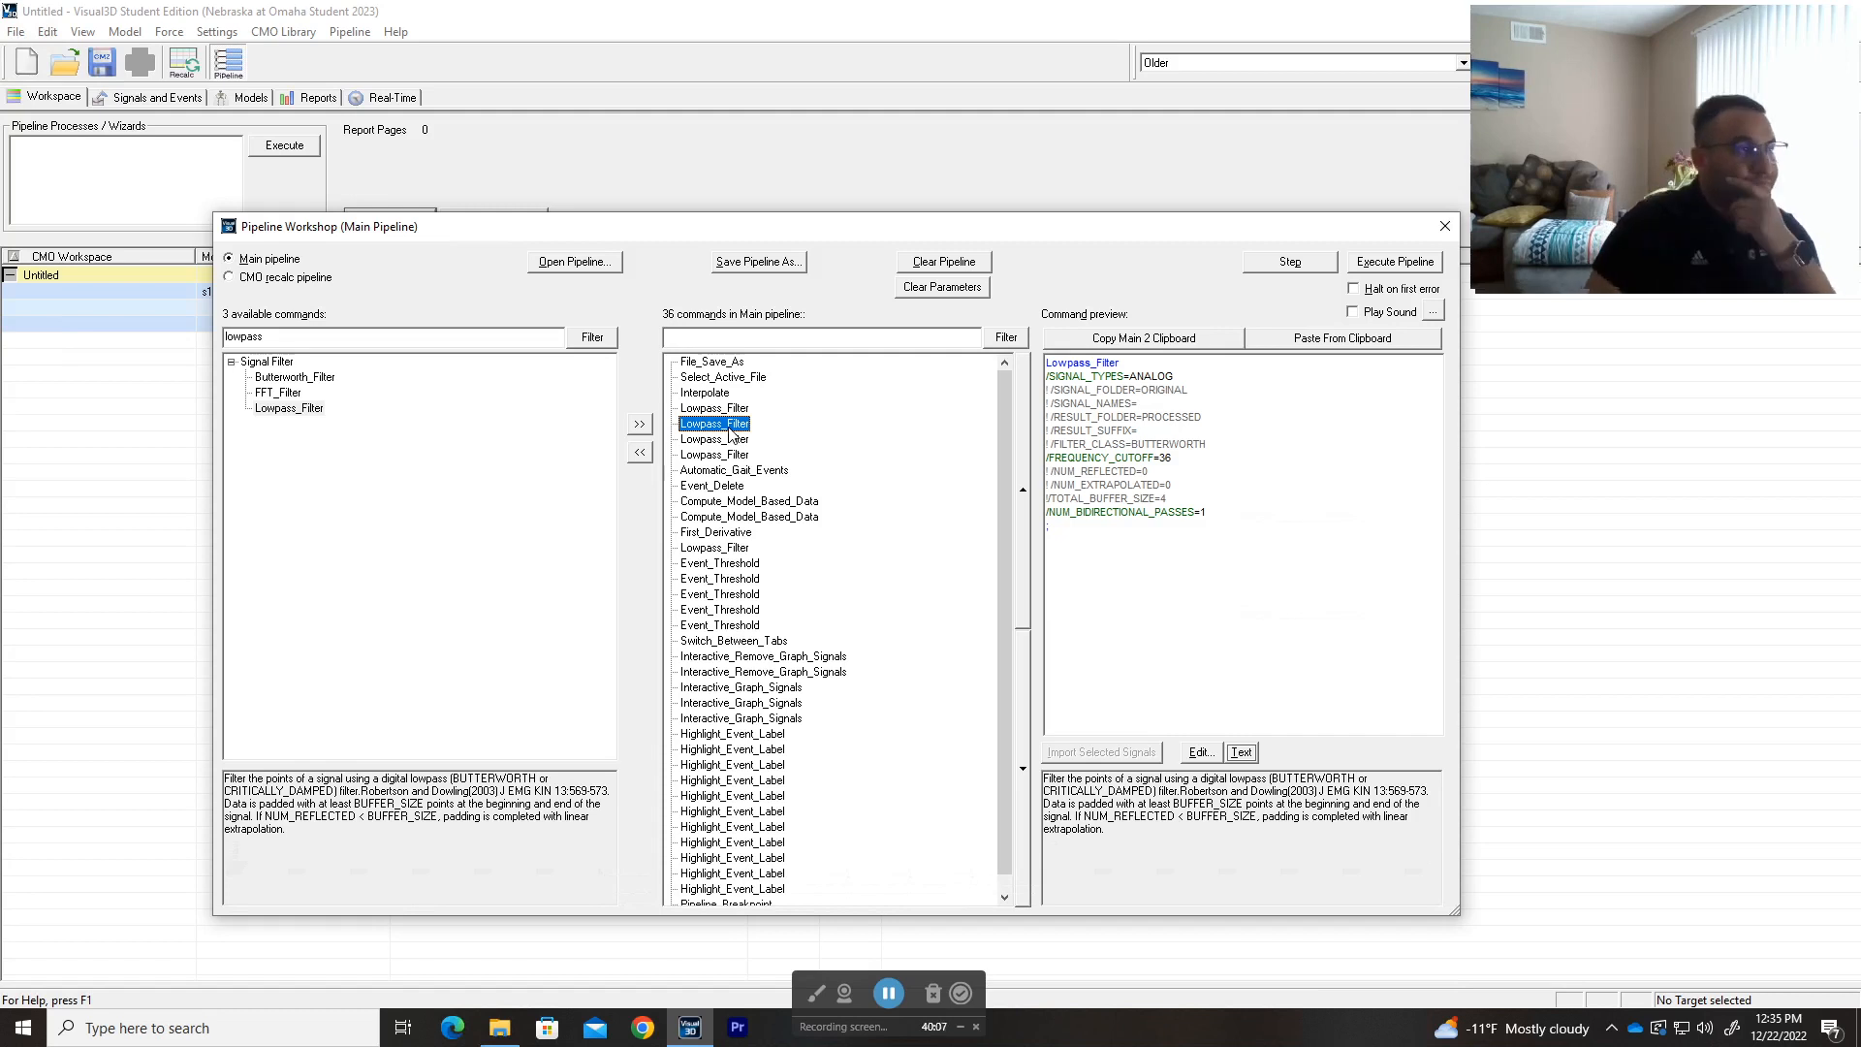
left_click(738, 441)
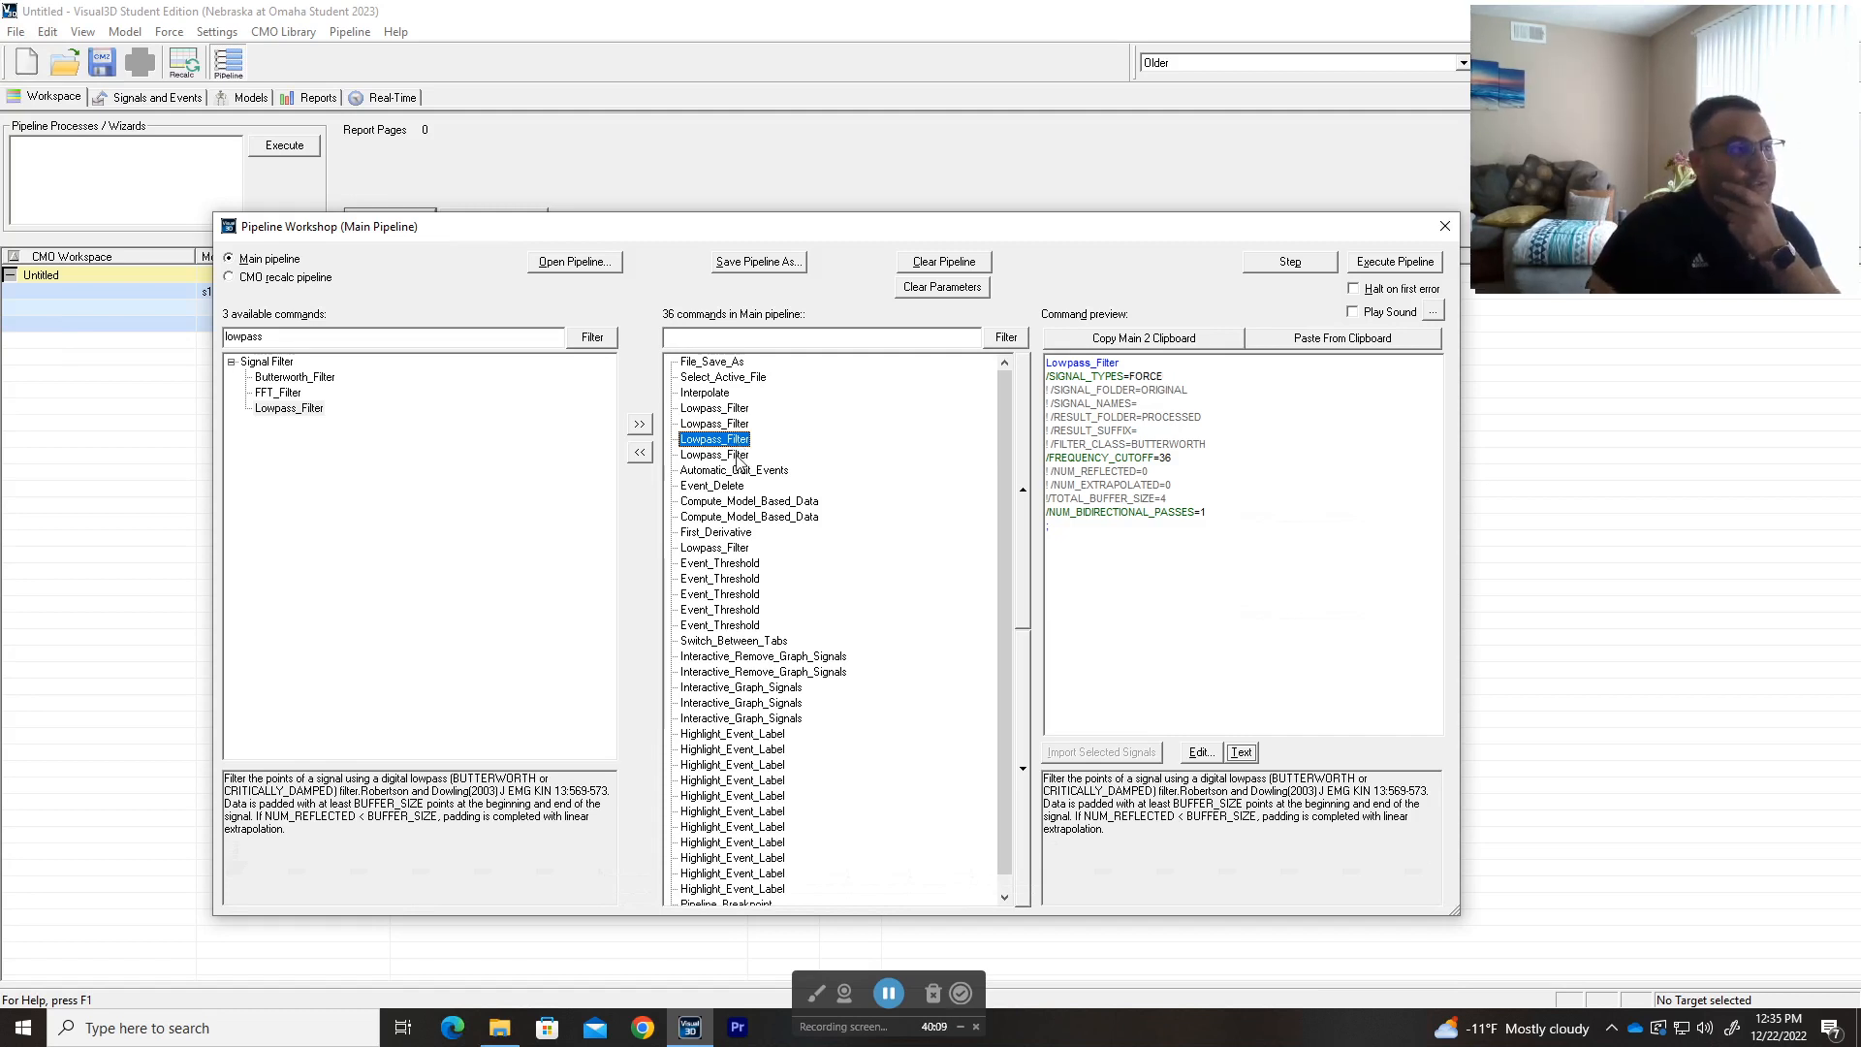
left_click(739, 457)
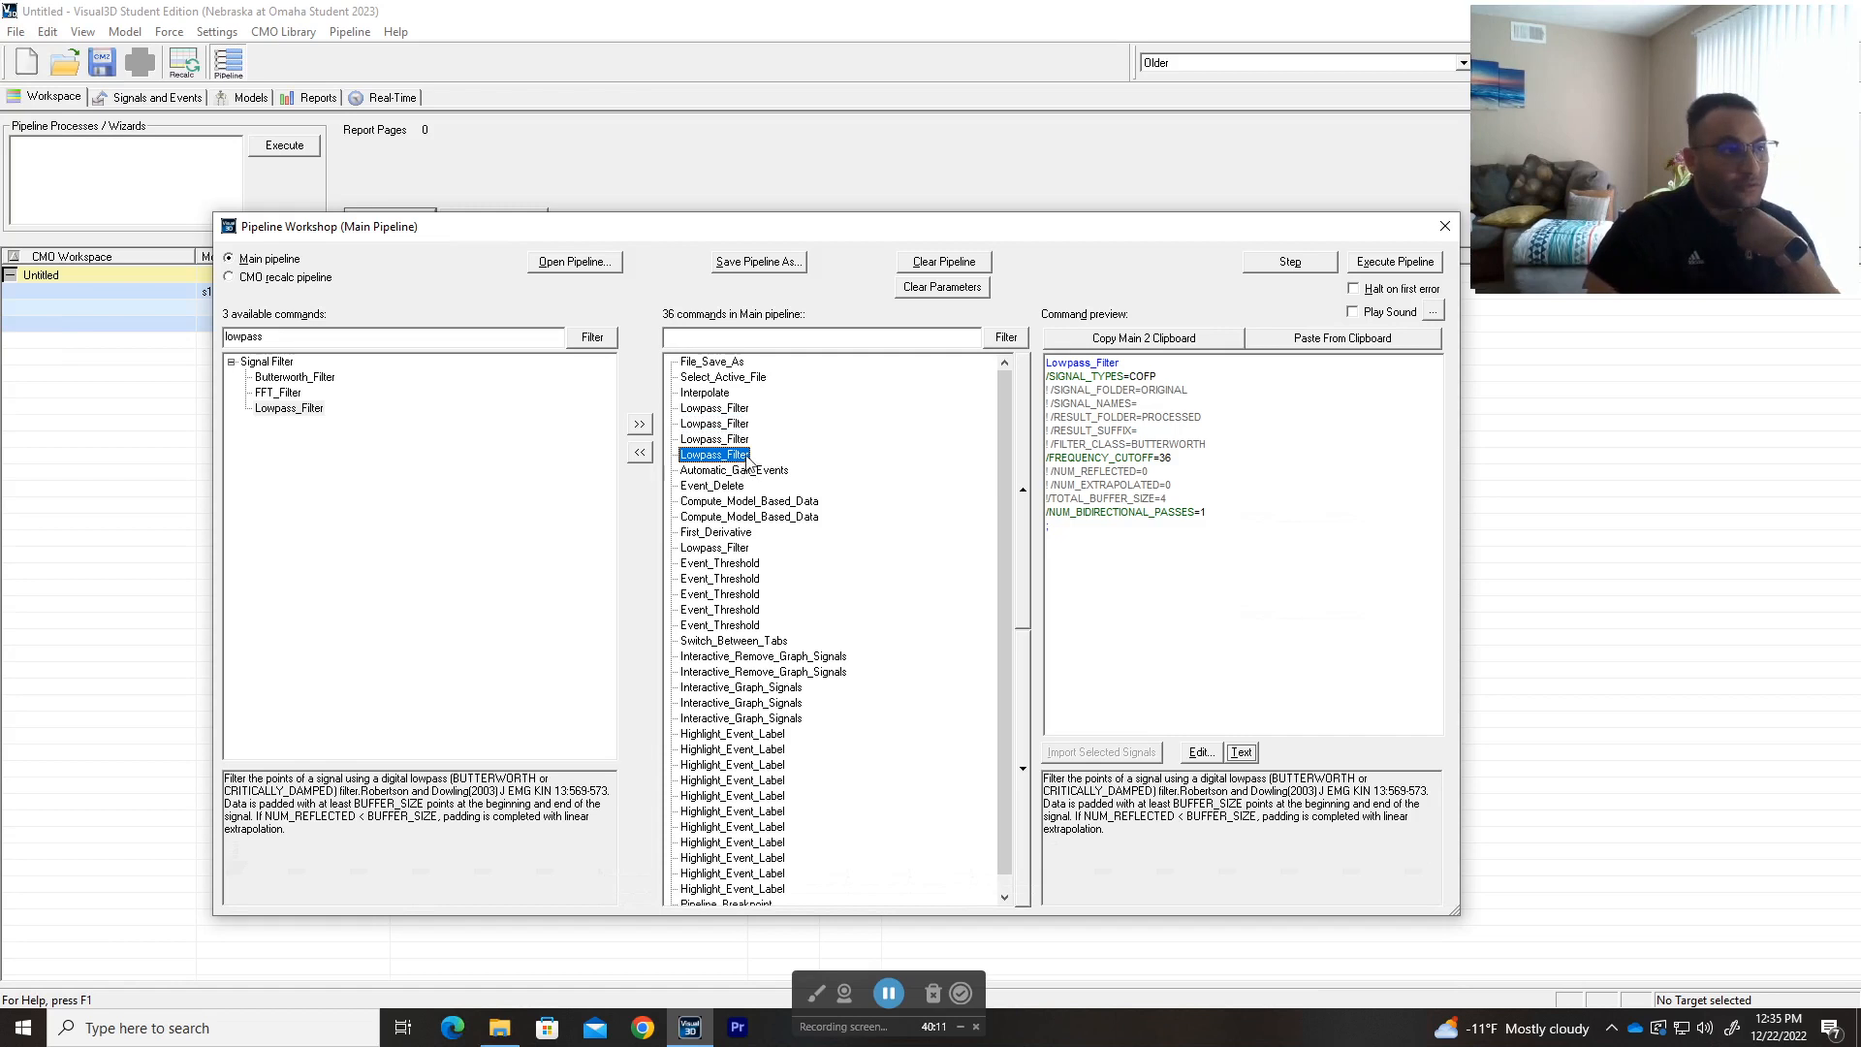
mouse_move(1173, 459)
left_mouse_down()
mouse_move(1148, 447)
mouse_move(1158, 459)
left_mouse_up()
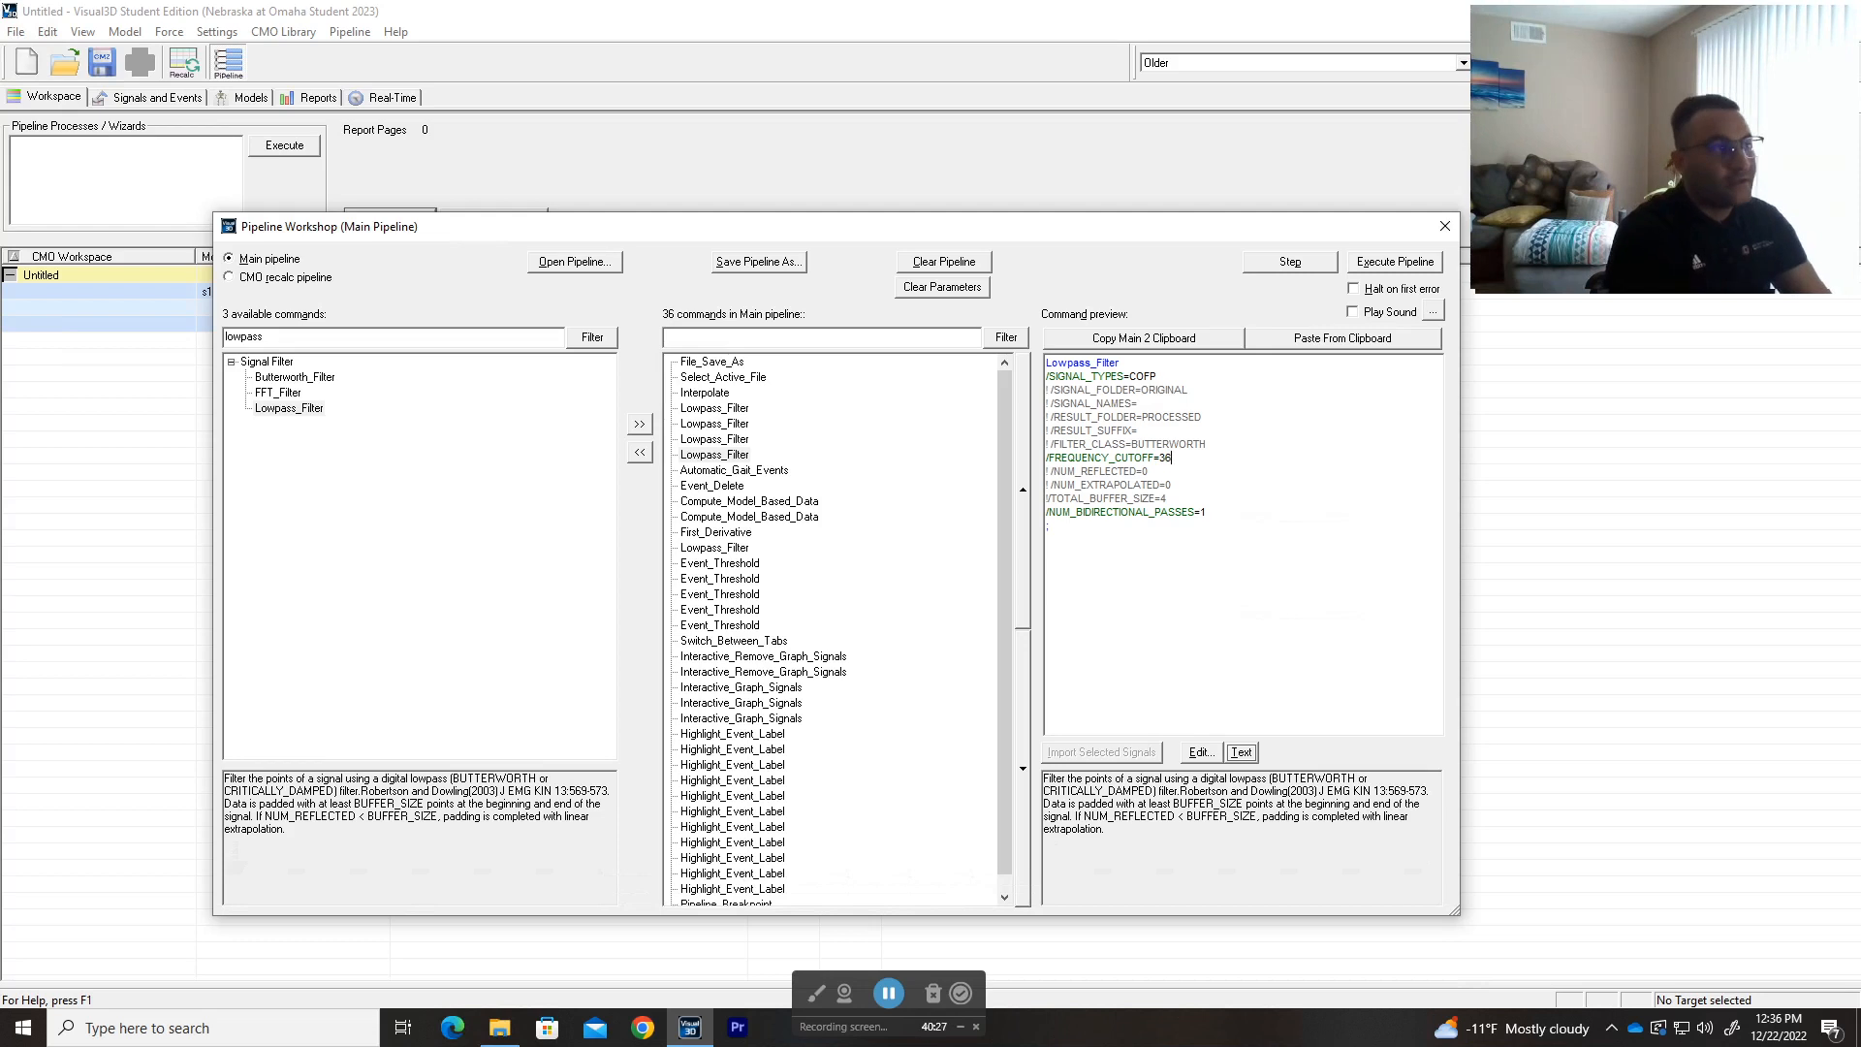
- Show the parameters of the Automatic_Gait_Events and Event_Delete commands in the main pipeline
left_click(746, 473)
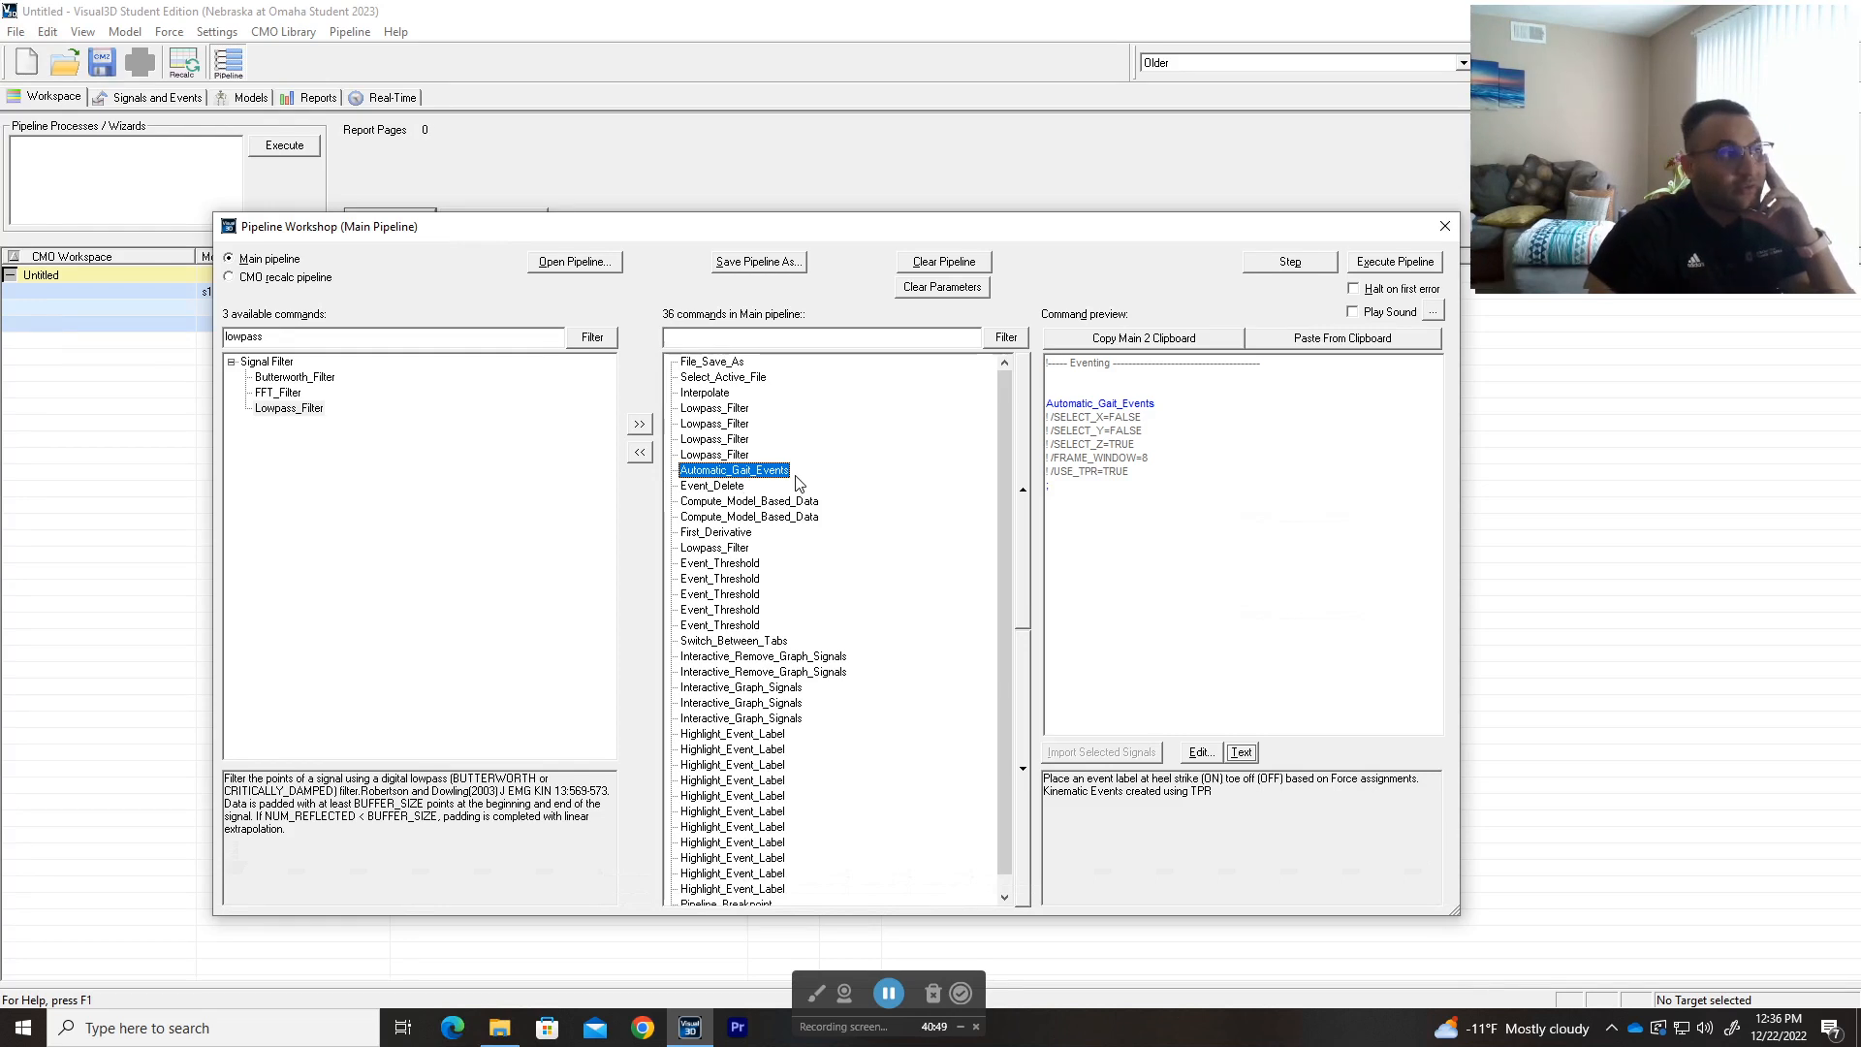
left_click(725, 489)
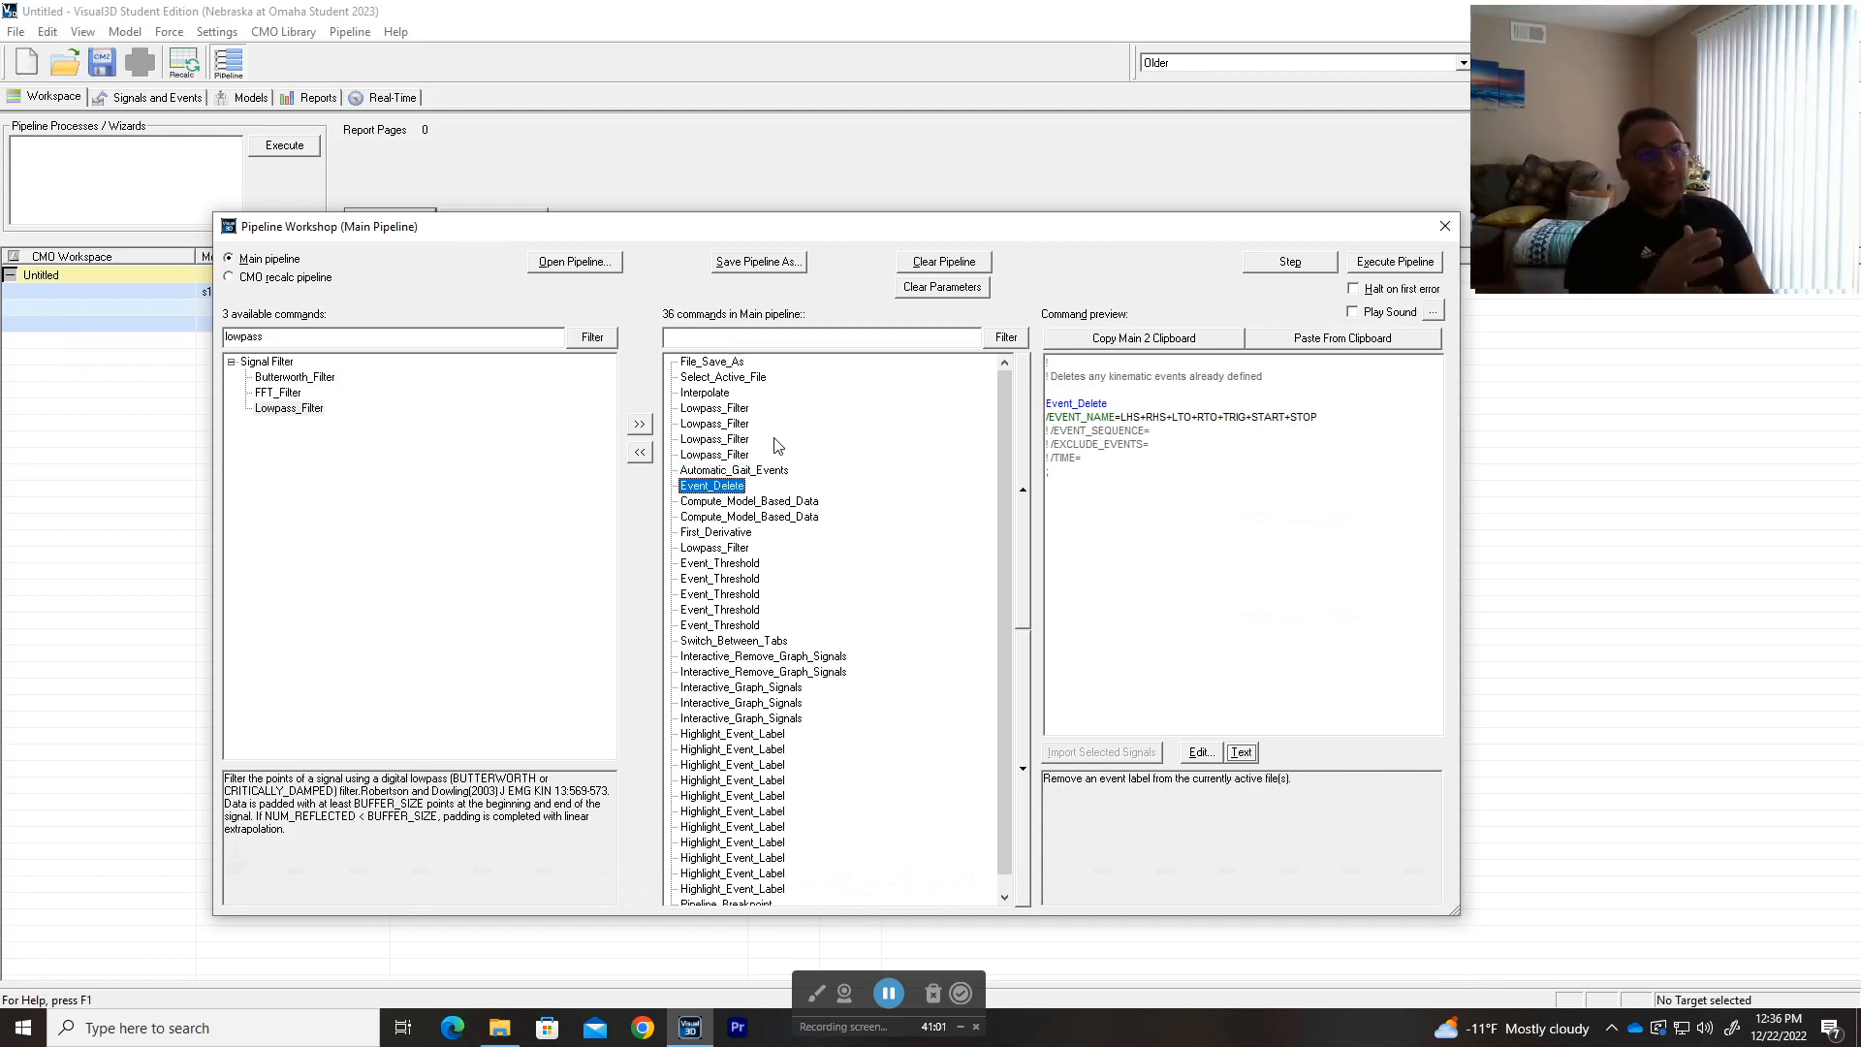
- Close the Pipeline Workshop, open the signals of Trimmed_s111_s1_1_Tracked.c3d, and collapse the TARGET and KINETIC_KINEMATIC folders
left_click(1444, 226)
double_click(433, 293)
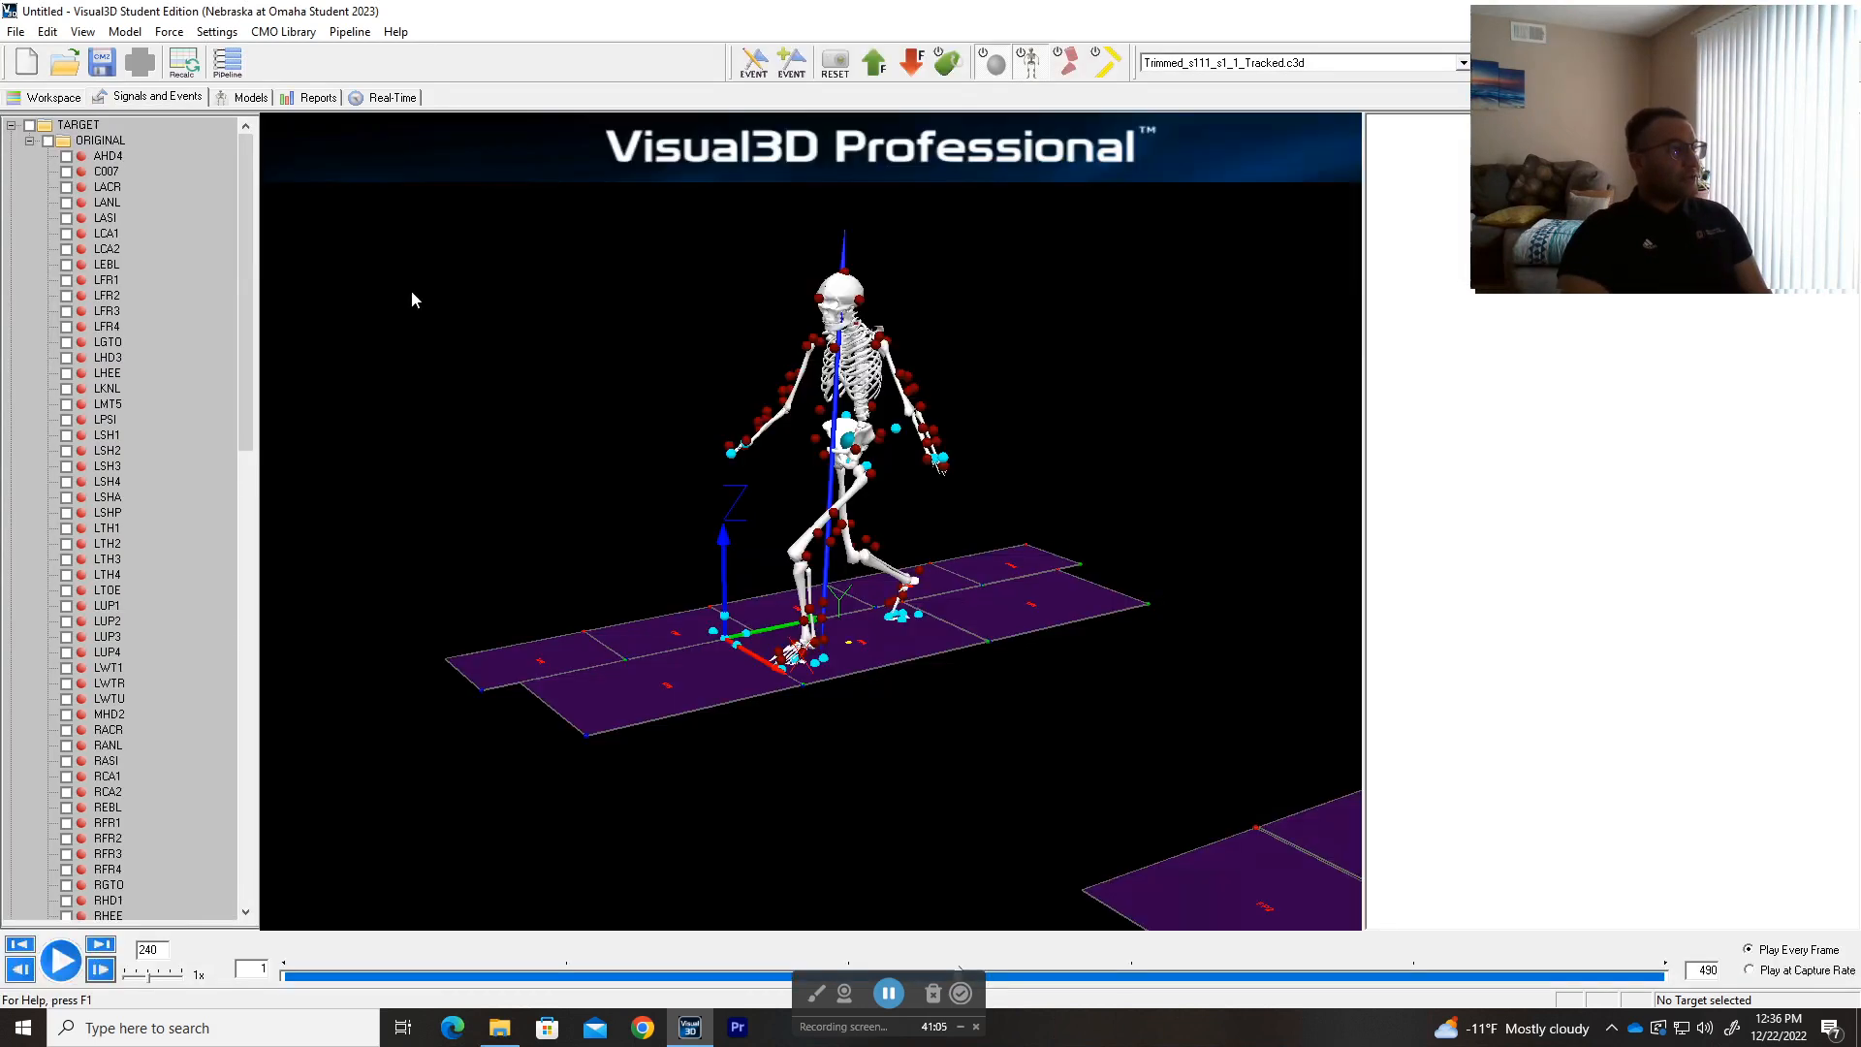
left_click(11, 126)
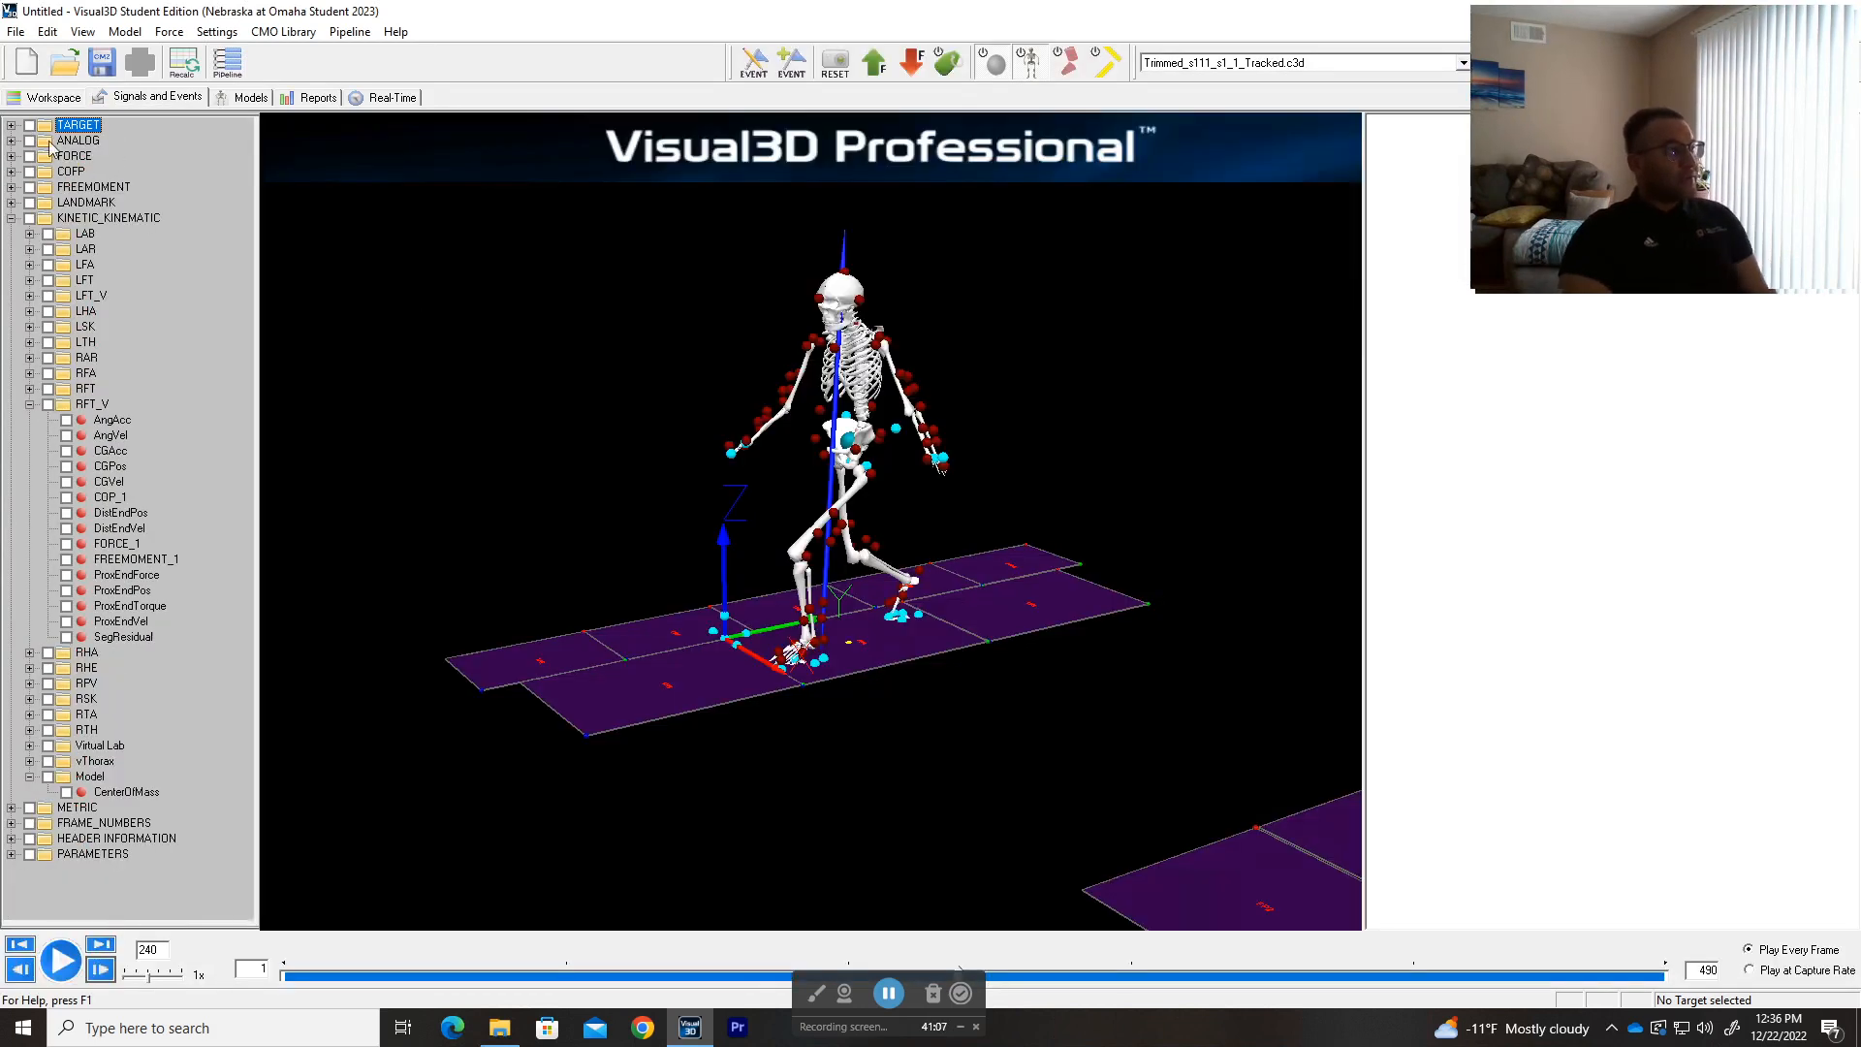
left_click(11, 218)
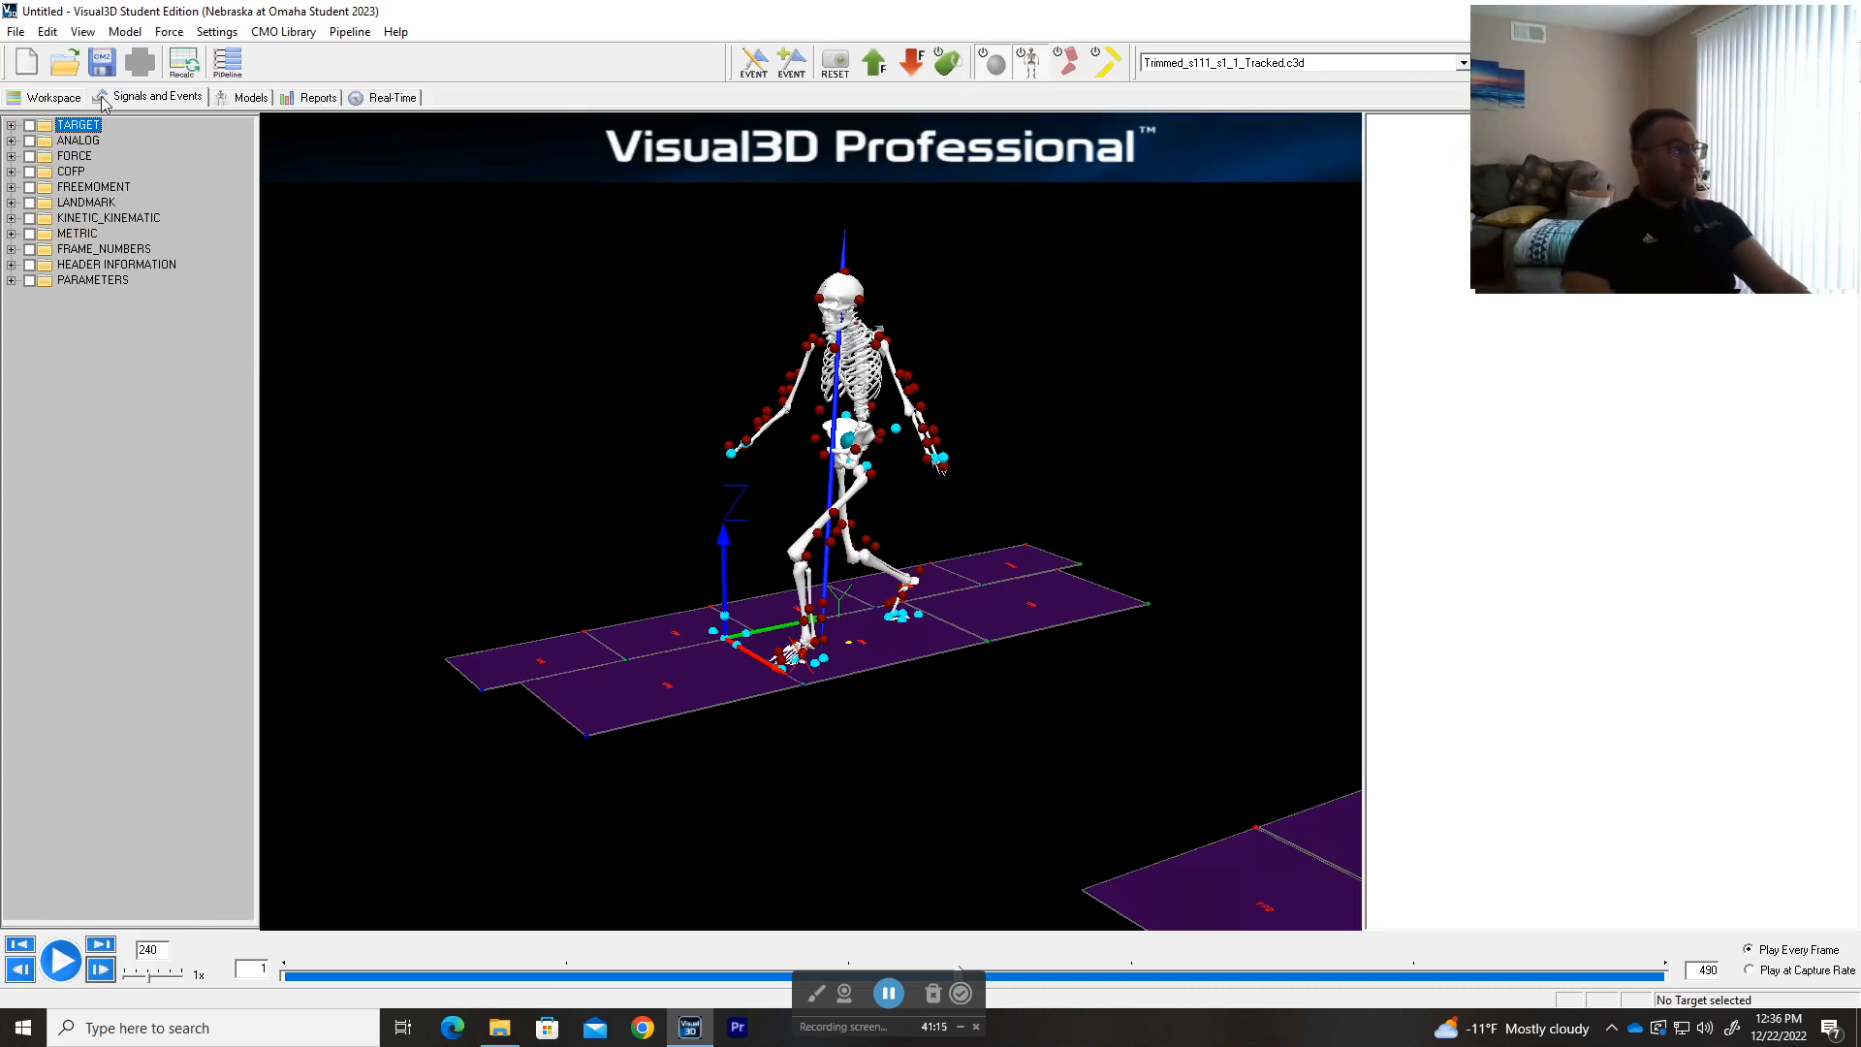
- Move the walking trial's animation to frame 55 and examine the skeleton's position relative to the force plates
mouse_move(1013, 346)
left_mouse_down()
mouse_move(991, 346)
mouse_move(1043, 340)
left_mouse_up()
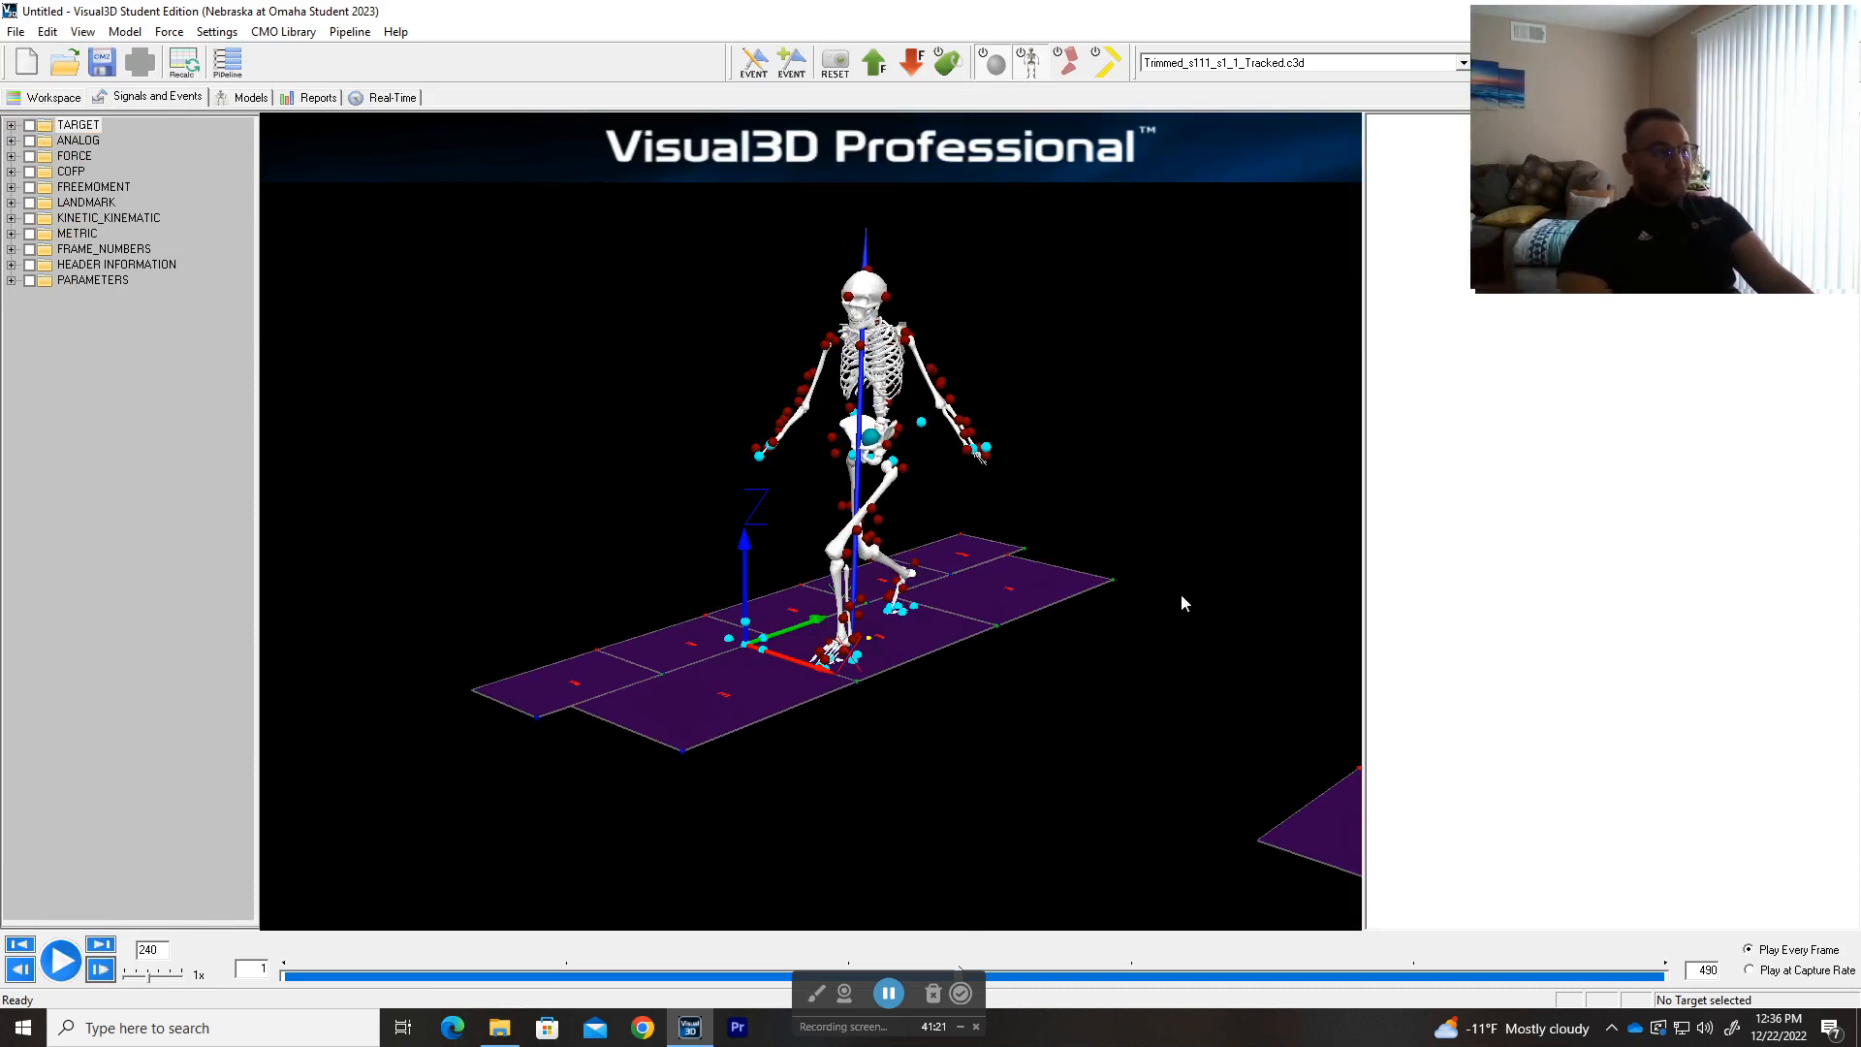
left_click_drag(1147, 621, 1157, 558)
left_click_drag(305, 980, 428, 975)
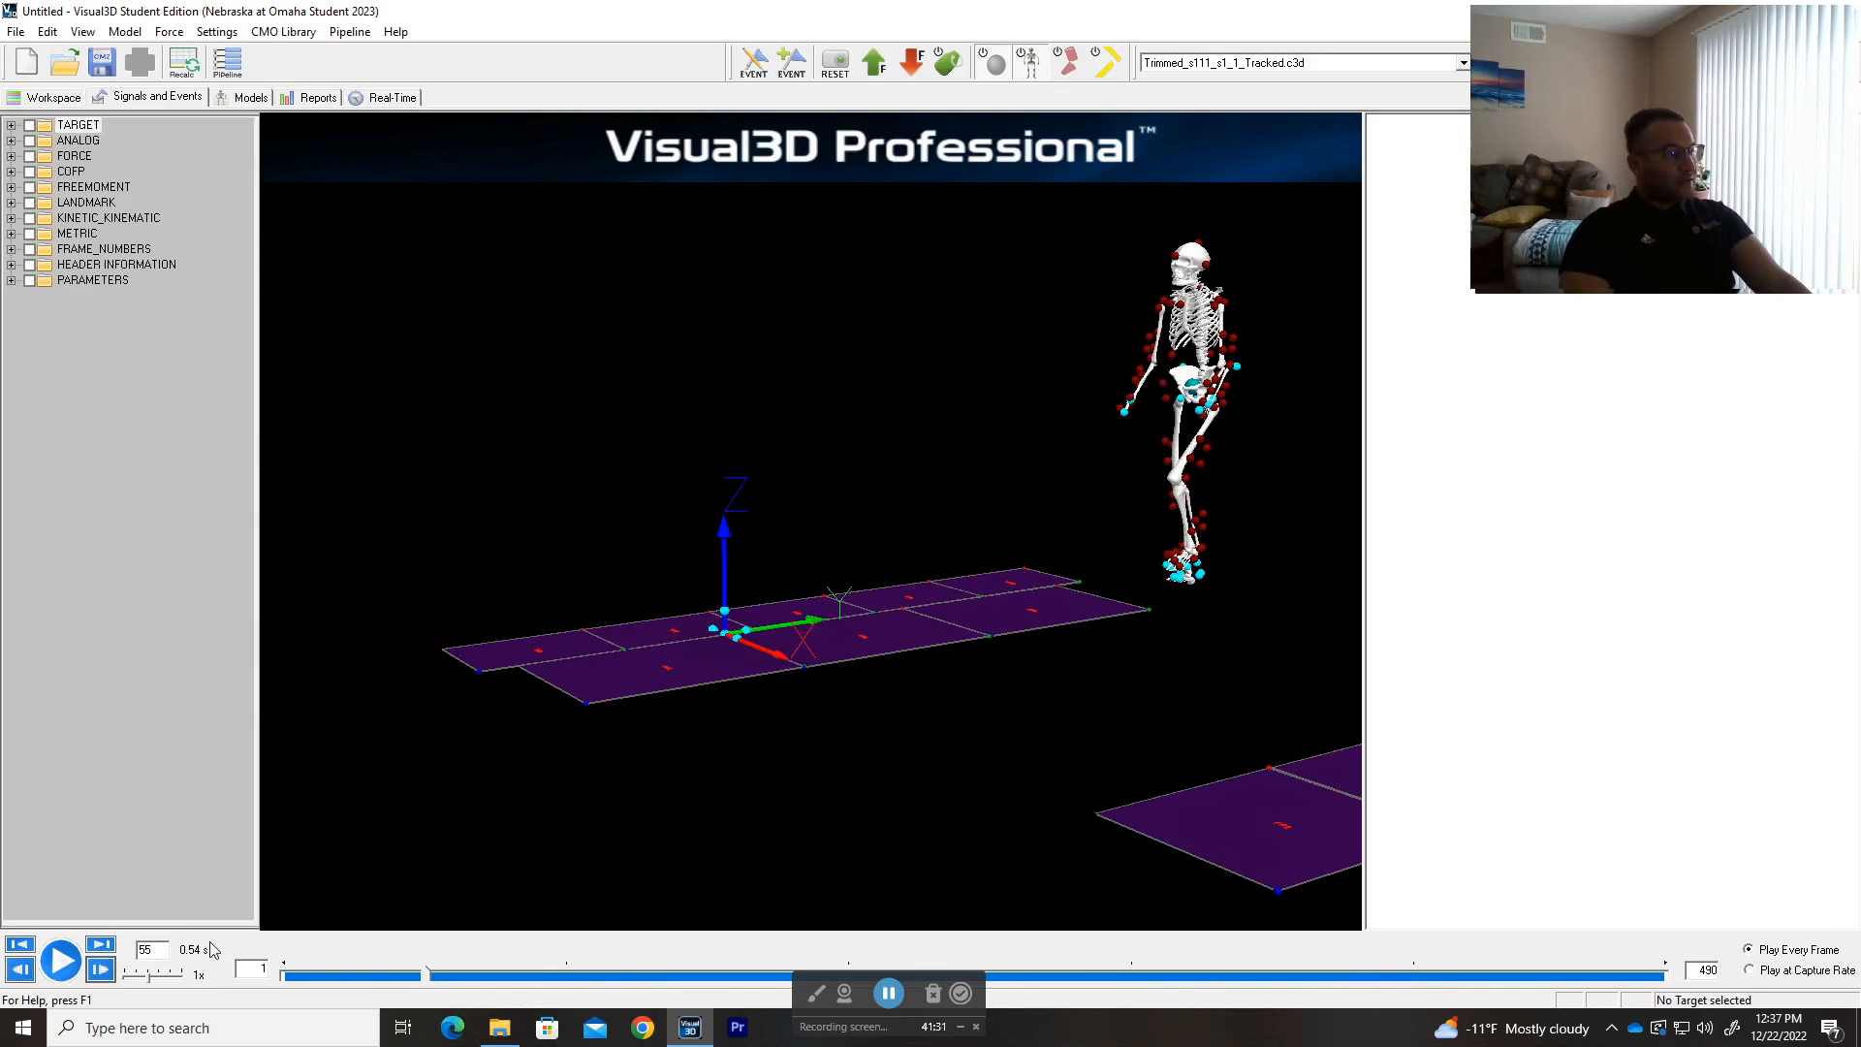
left_click(262, 960)
left_click(145, 950)
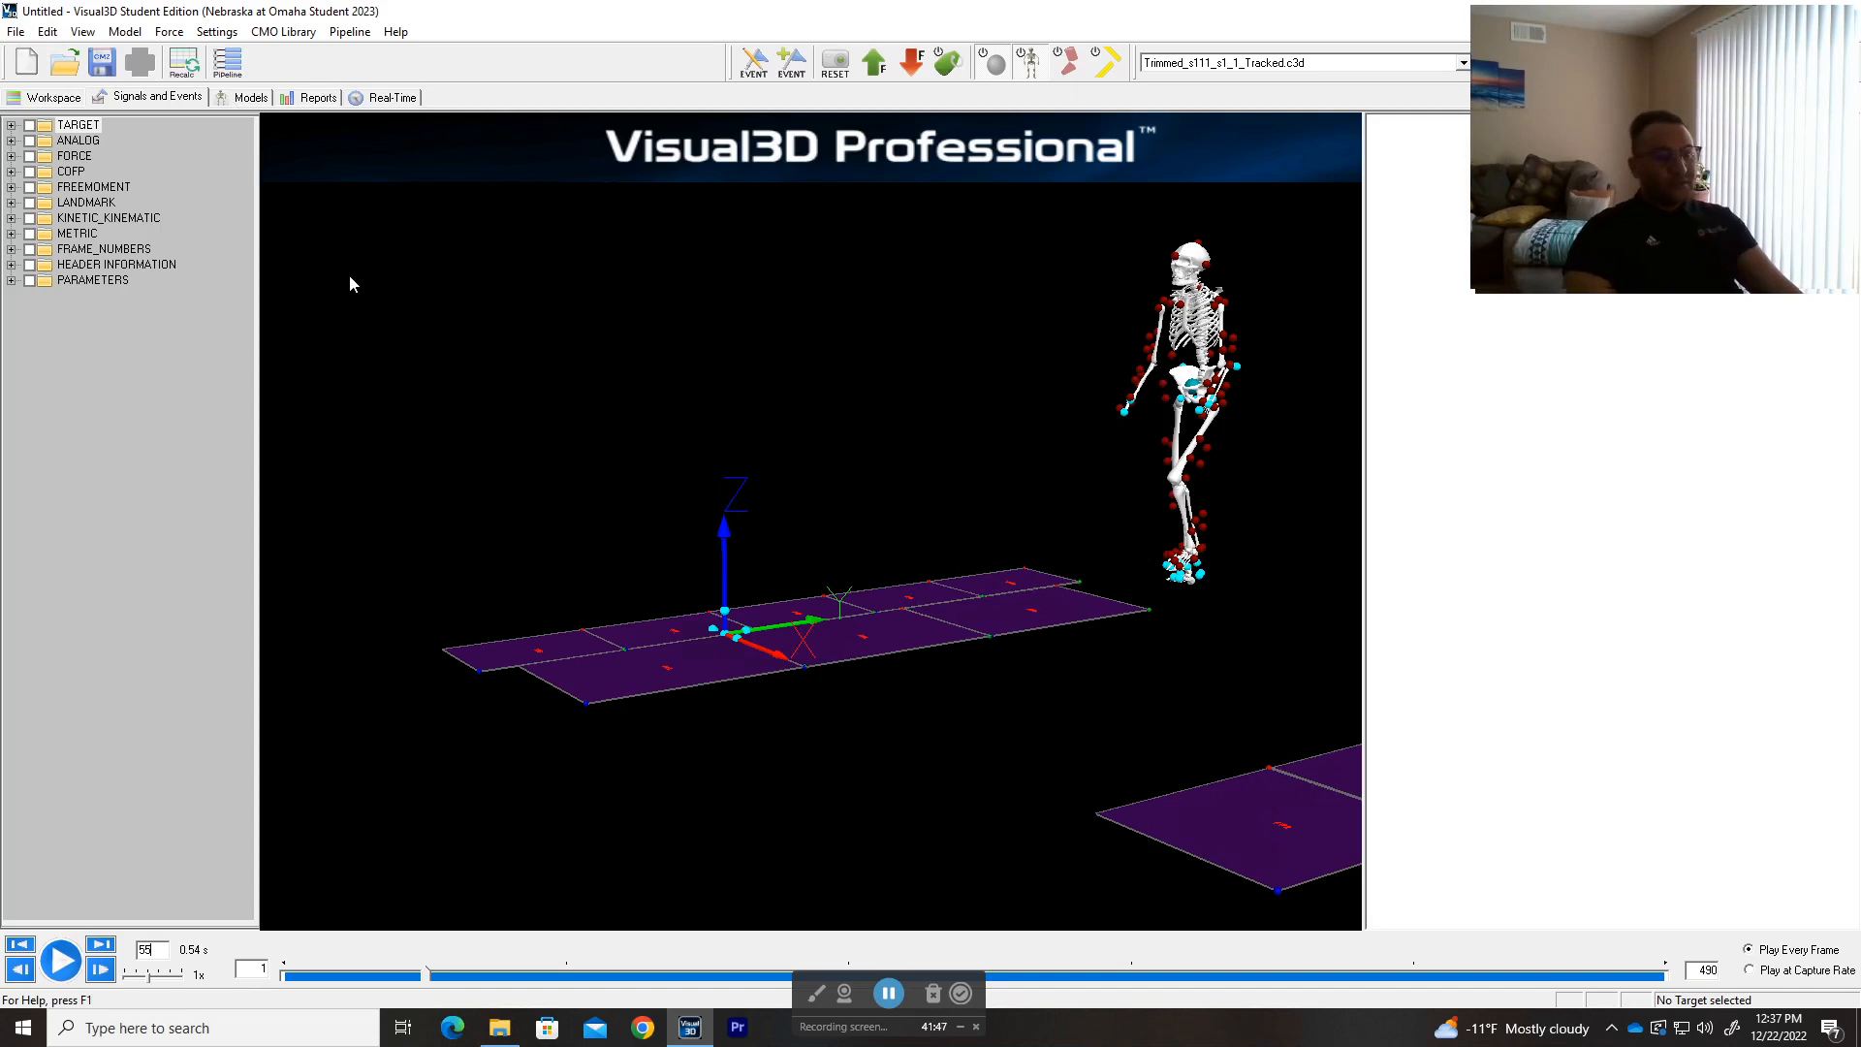
- Expand the PARAMETERS folder and its VISUAL3D, MANUFACTURER, FORCE_PLATFORM and POINT subfolders to list their parameters
left_click(11, 280)
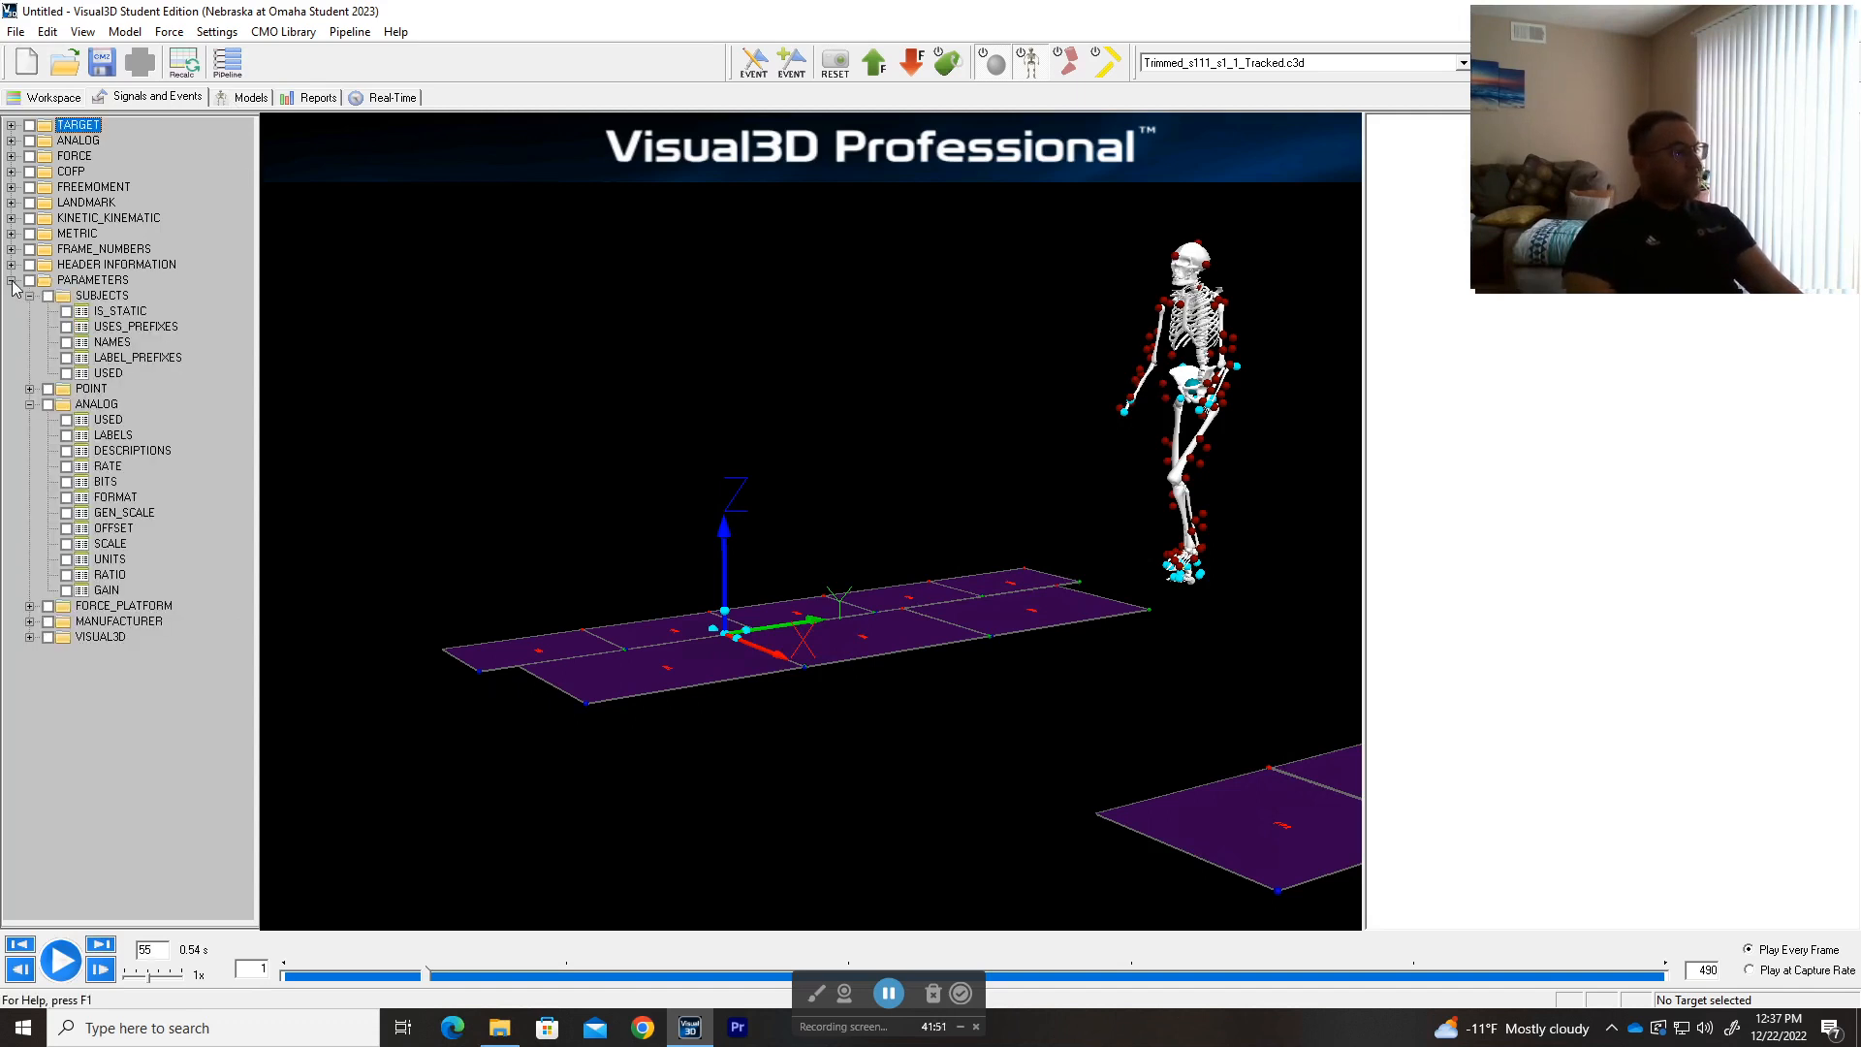
left_click(29, 637)
left_click(29, 621)
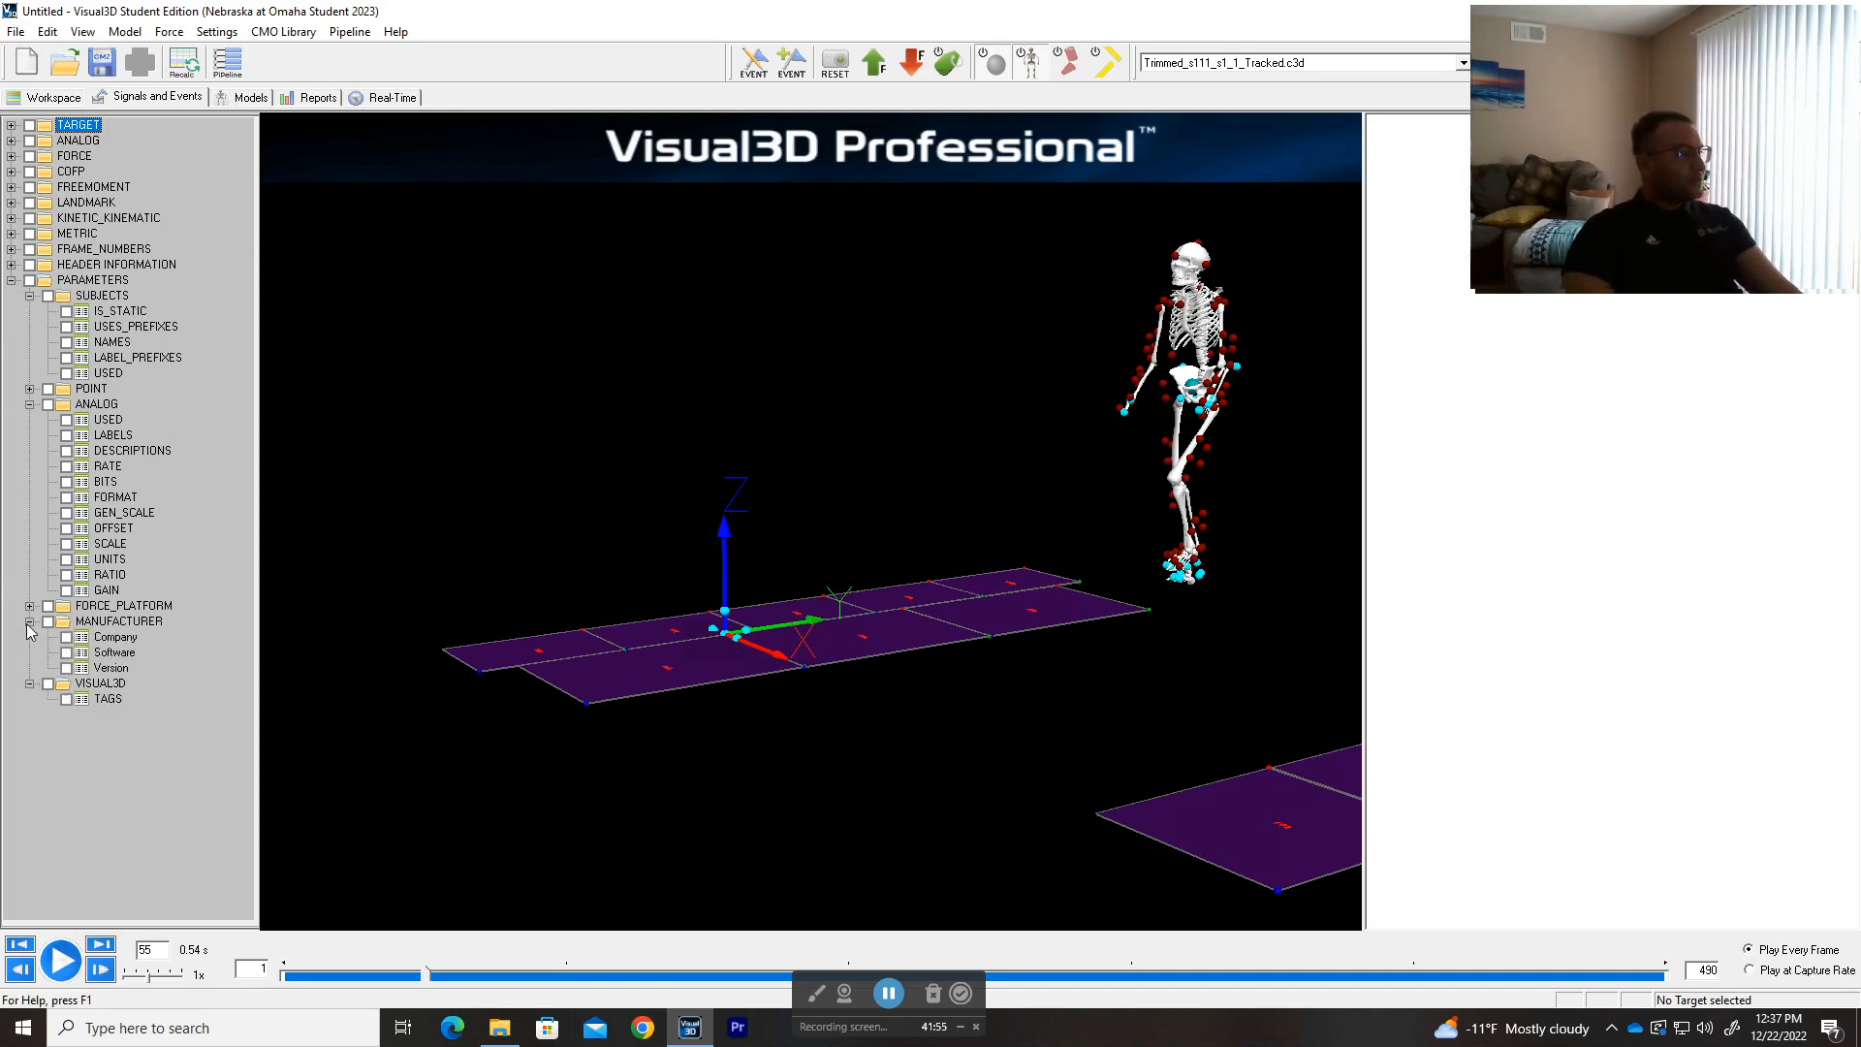
left_click(29, 606)
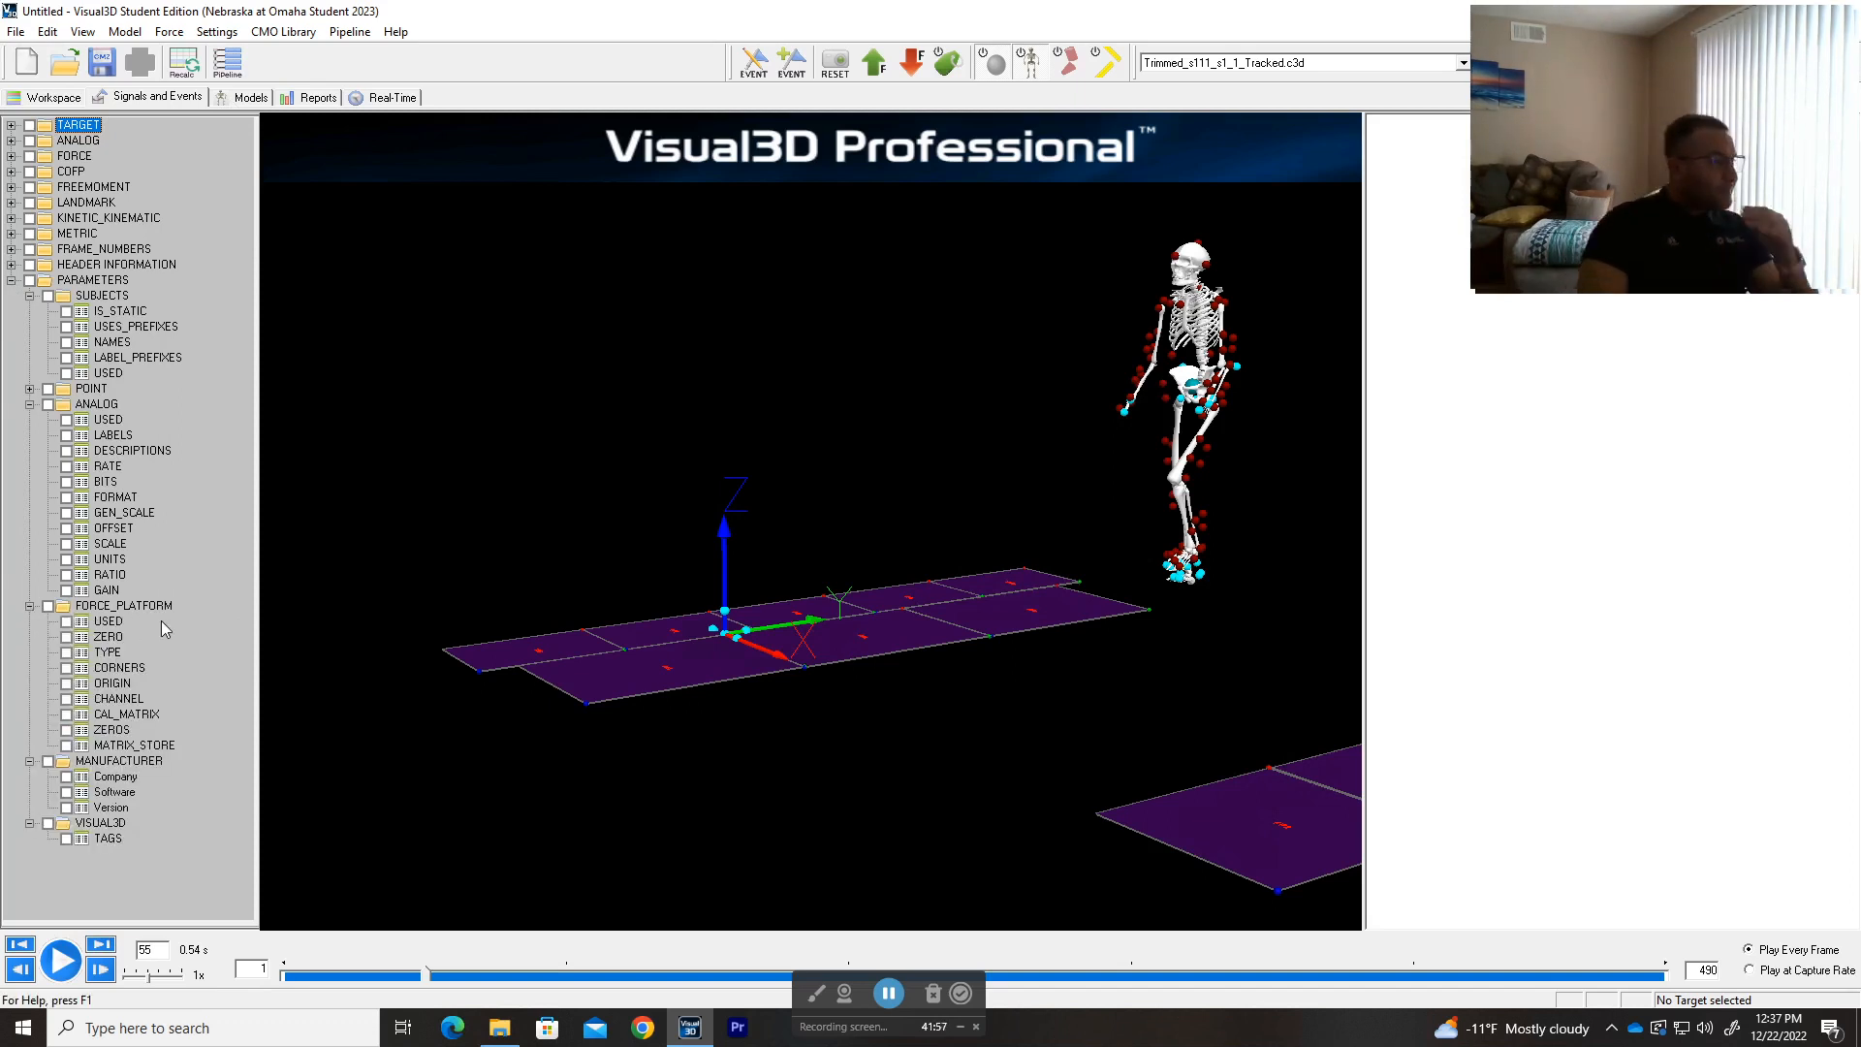
left_click(29, 389)
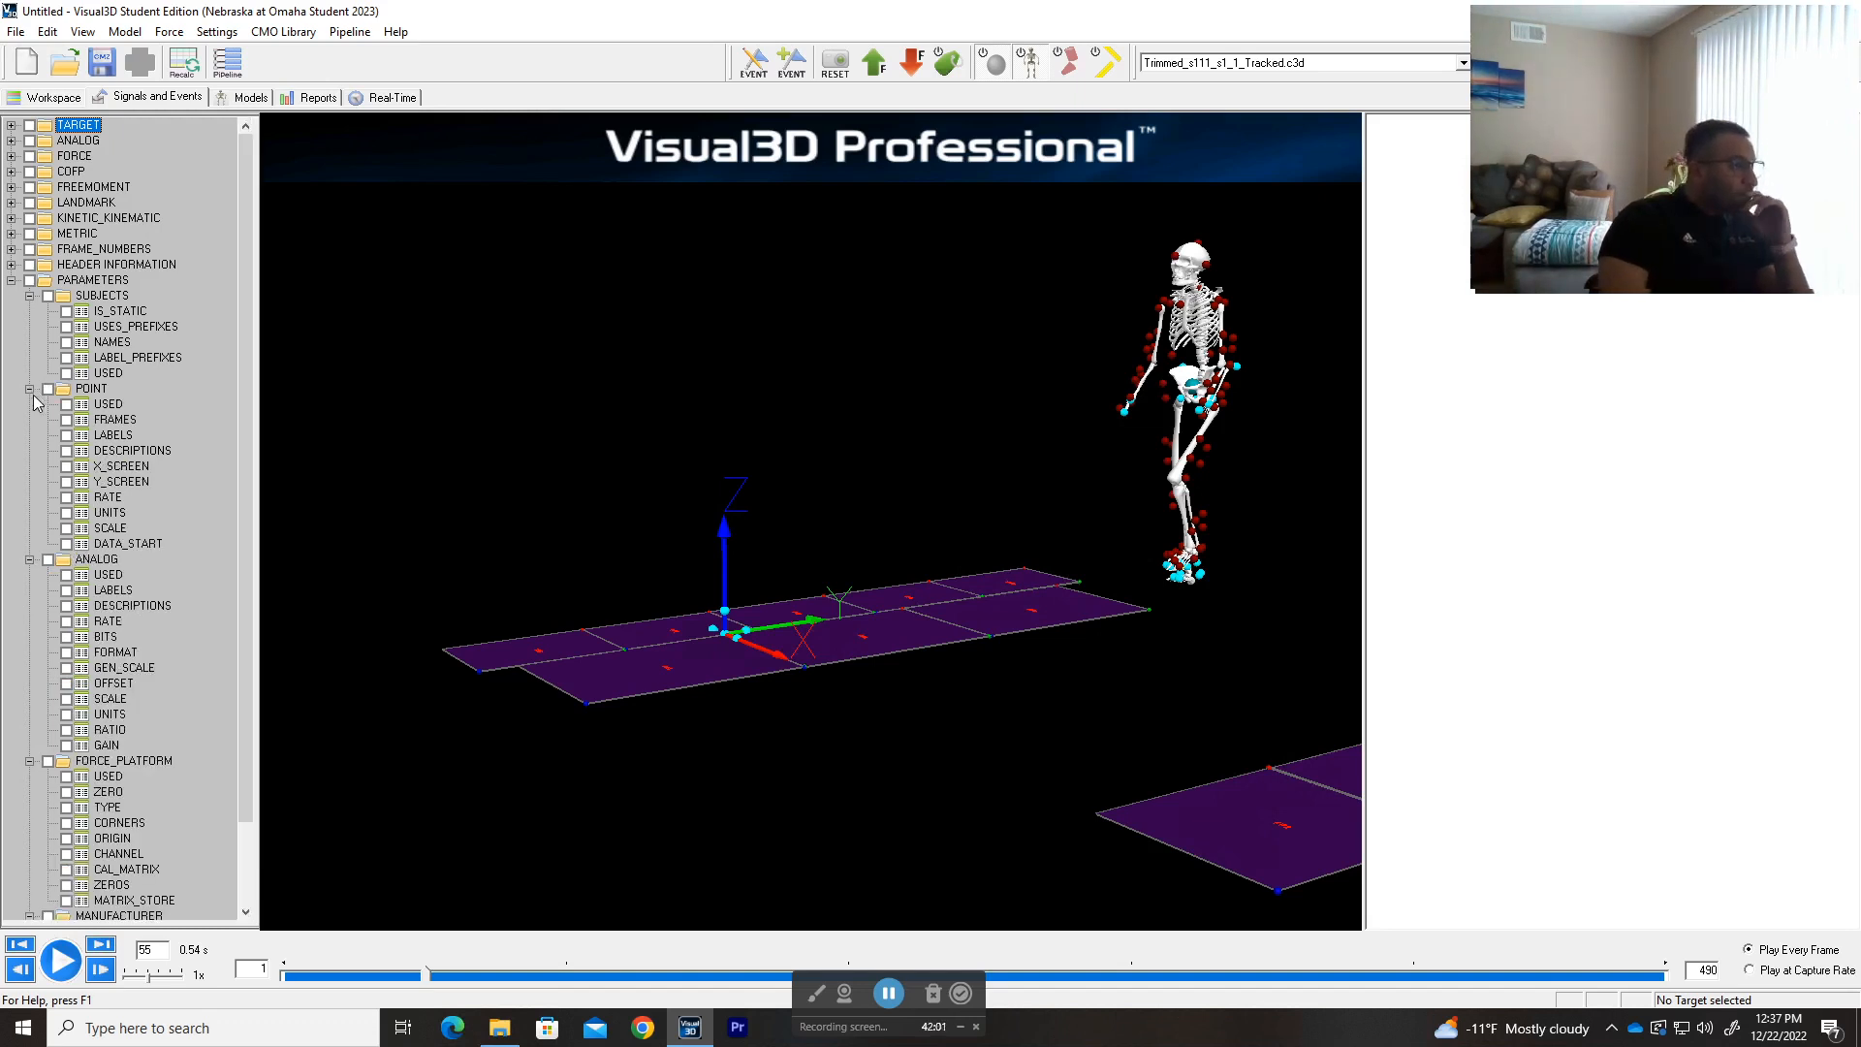
- Inspect the parameter data of FRAMES under POINT and LABEL_PREFIXES under SUBJECTS, closing each data window
double_click(105, 420)
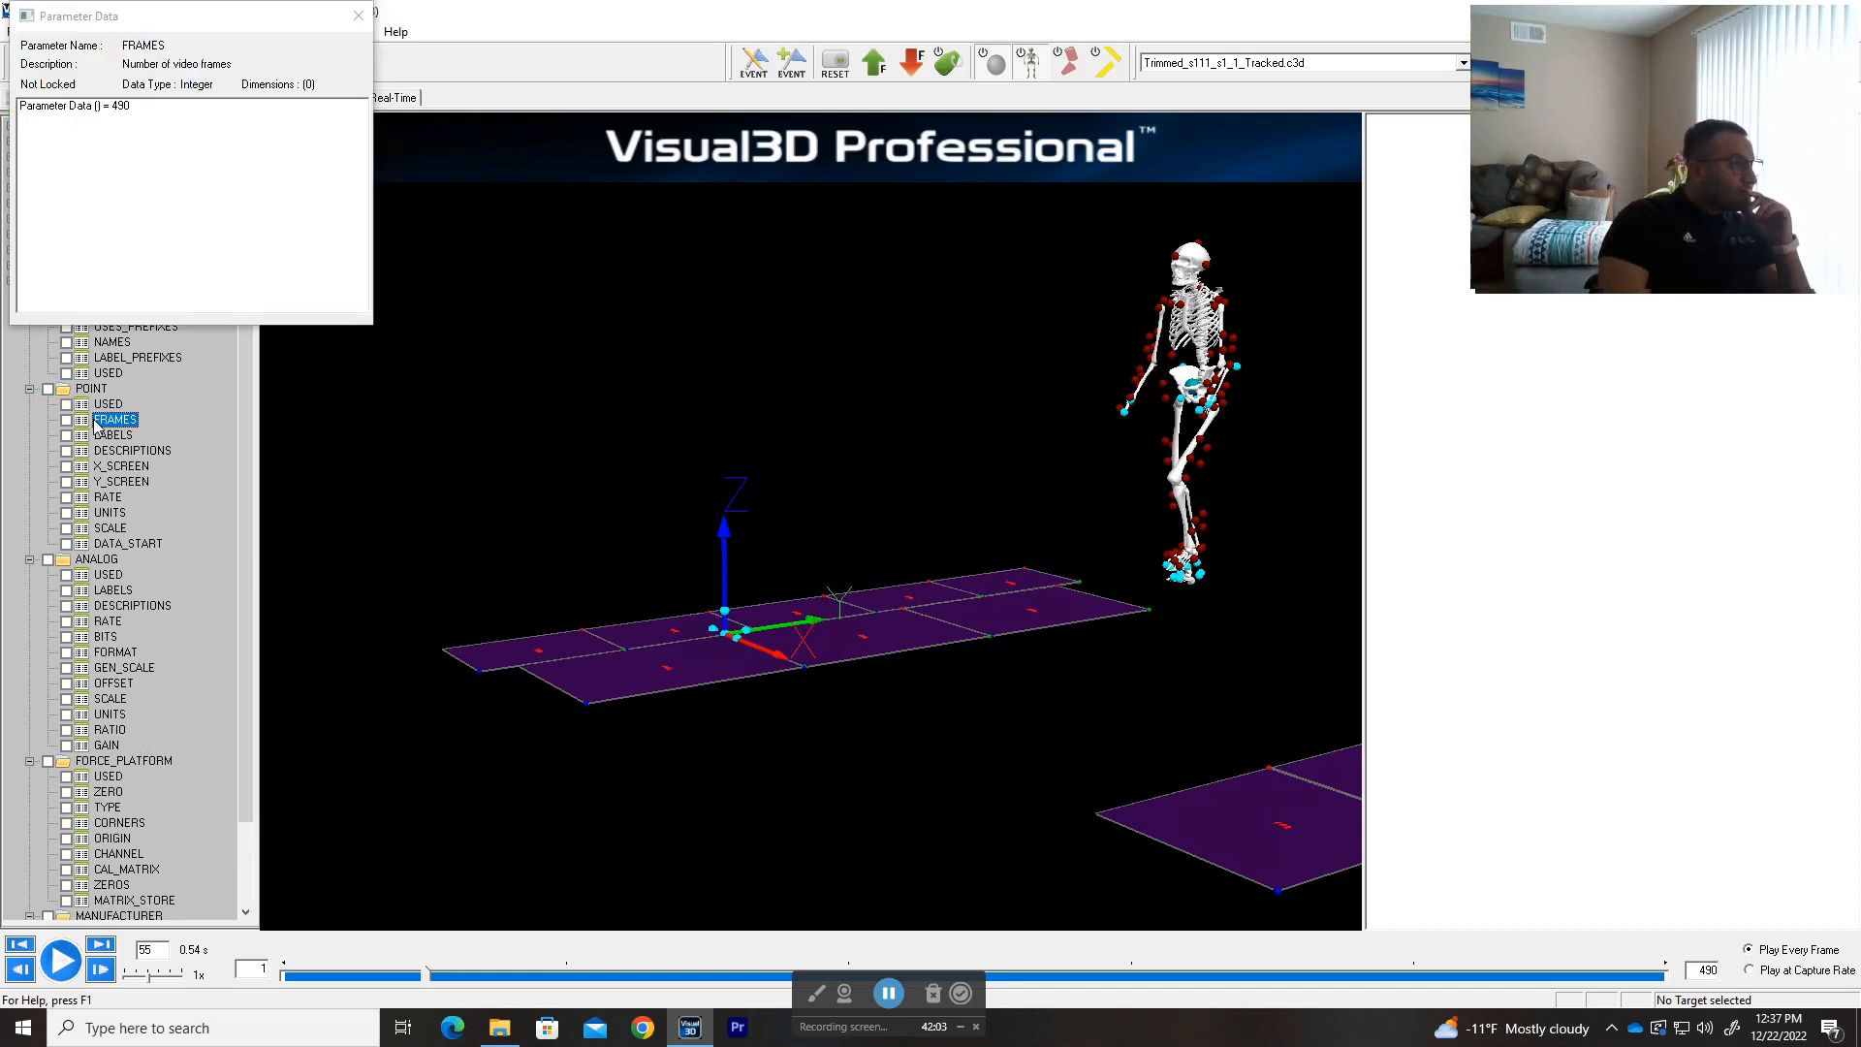
left_click(358, 16)
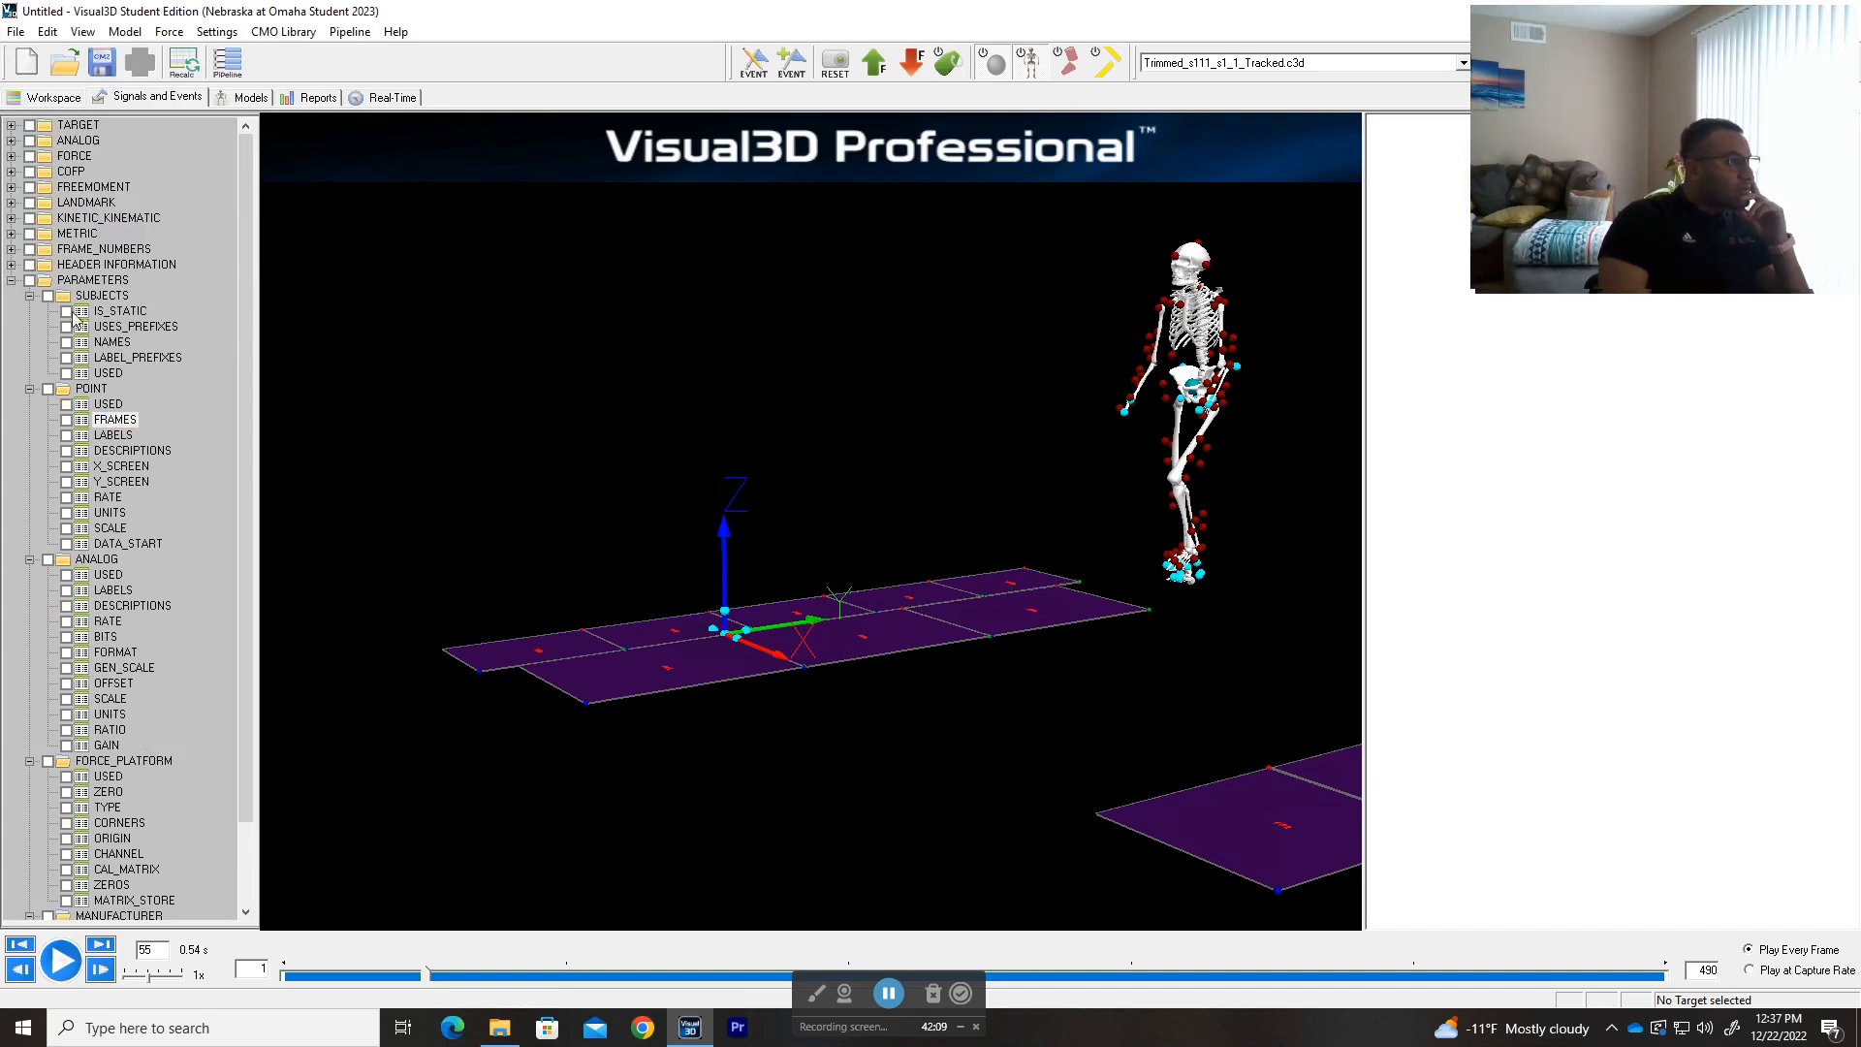
double_click(124, 361)
left_click(359, 15)
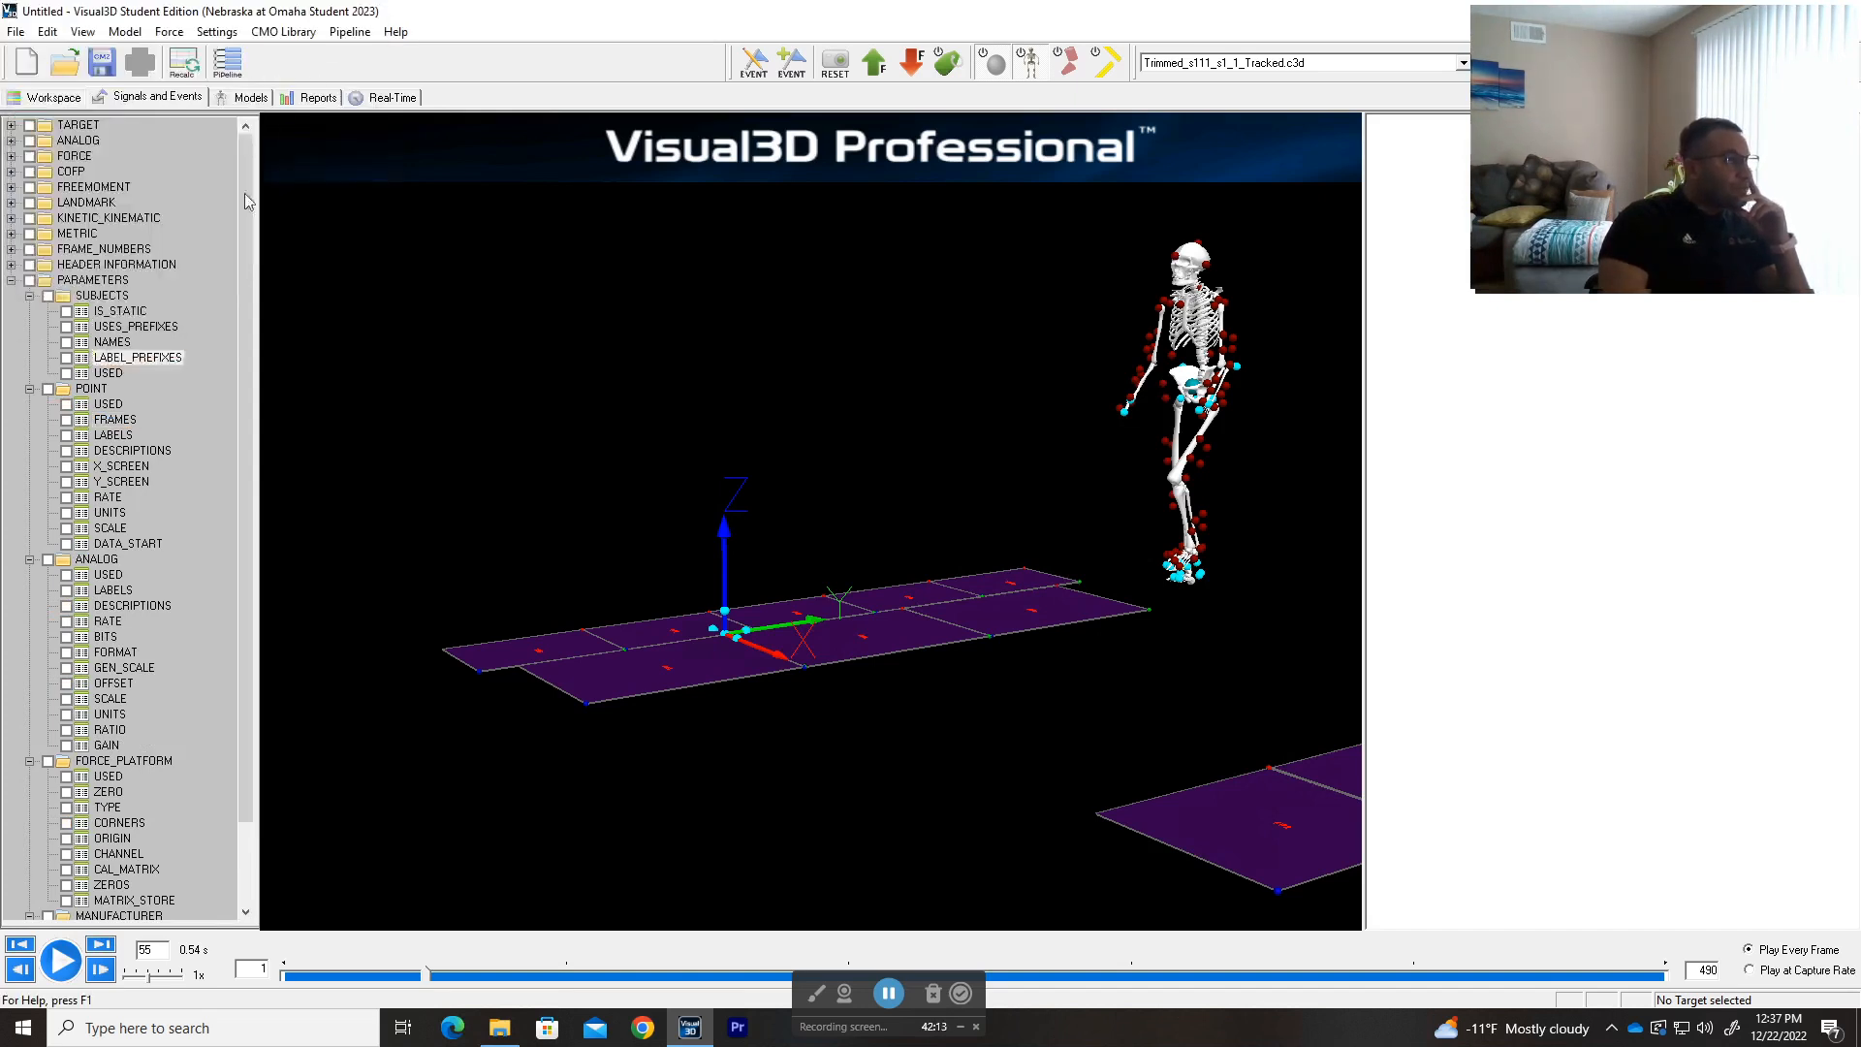
- Check the video frame rate in the POINT group's RATE parameter, moving its data window clear of the parameter tree
double_click(114, 499)
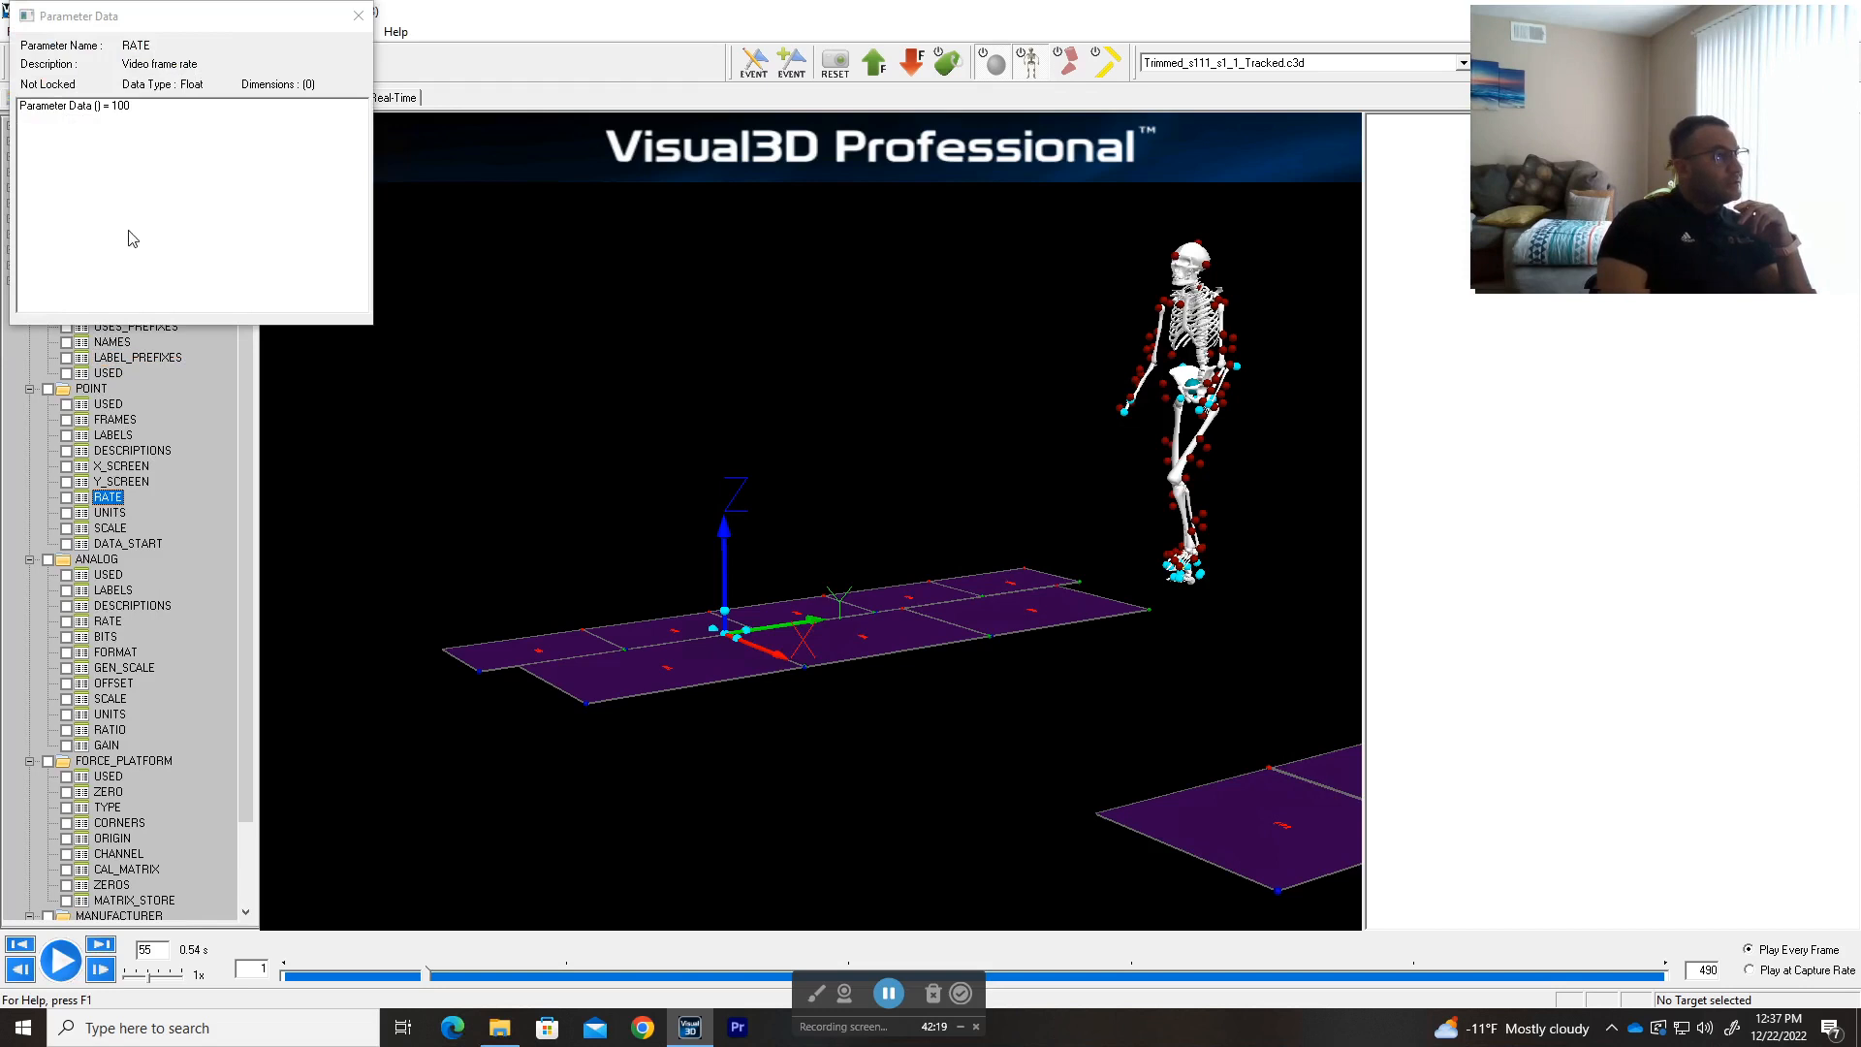
left_click_drag(186, 22, 449, 186)
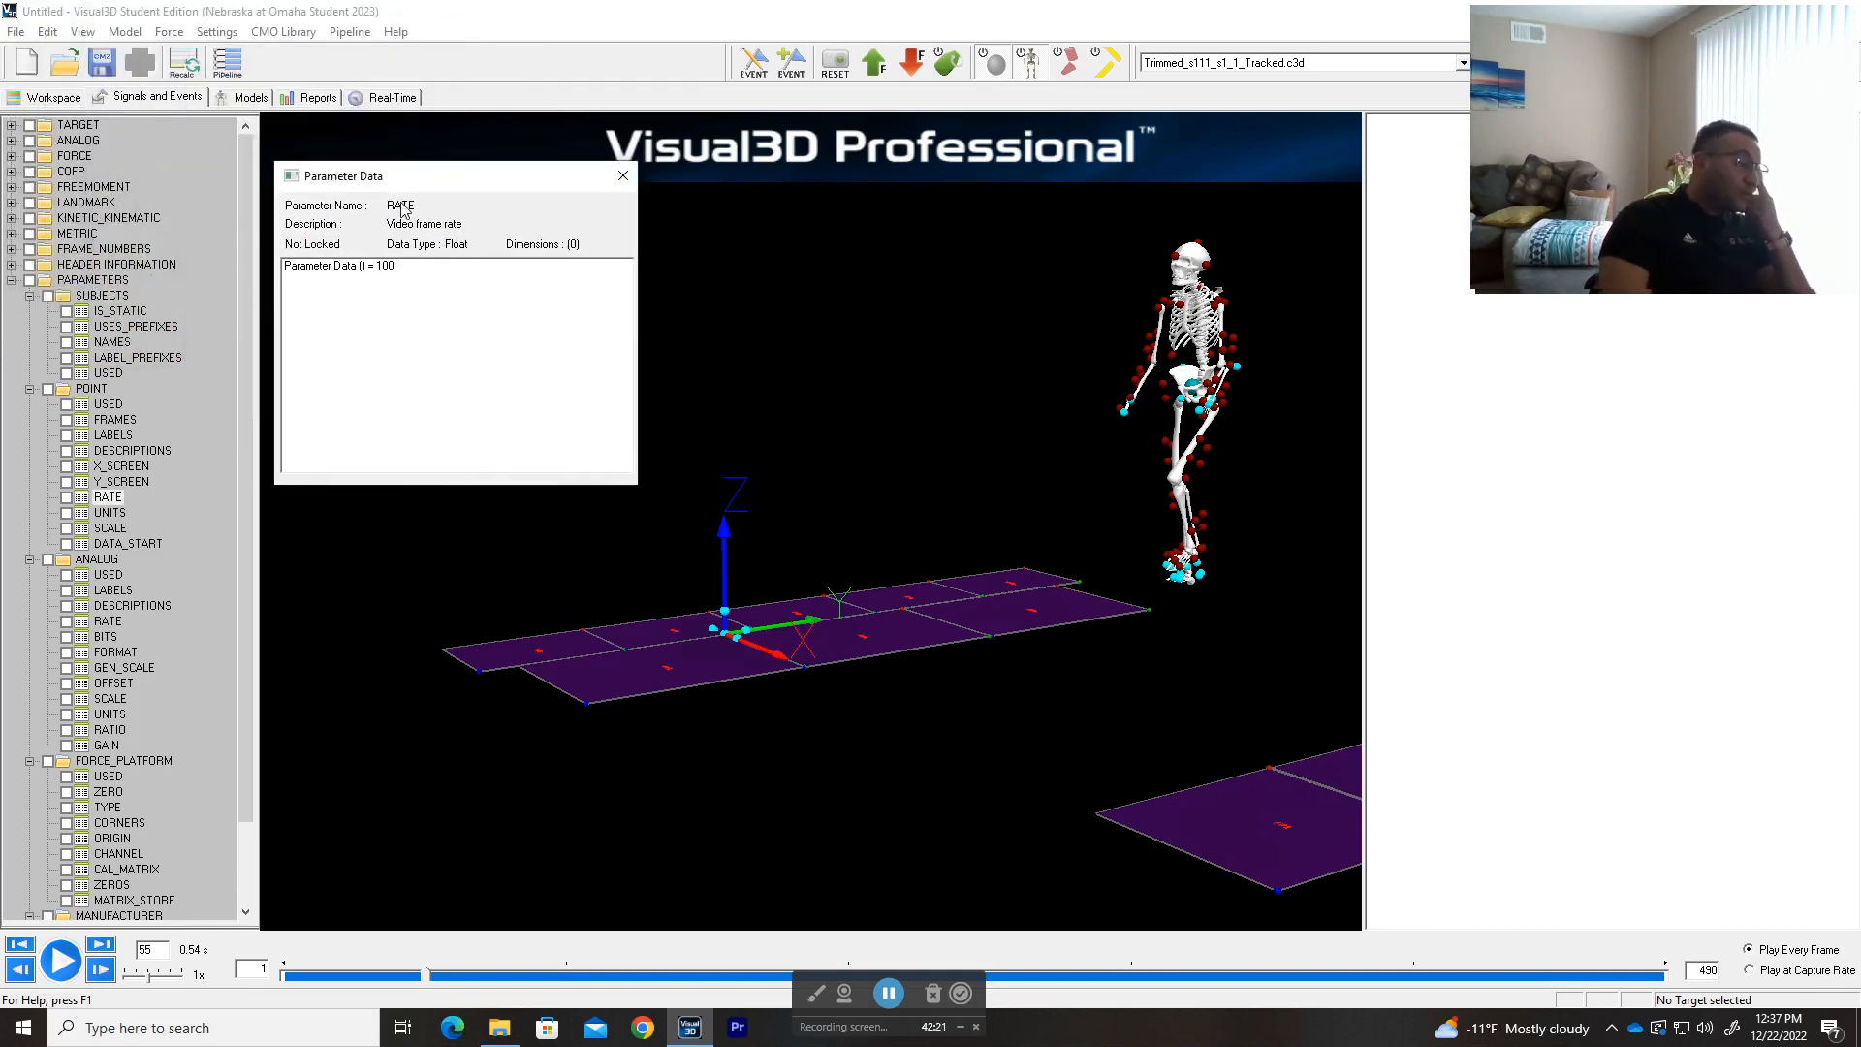
left_click(370, 266)
left_click(622, 176)
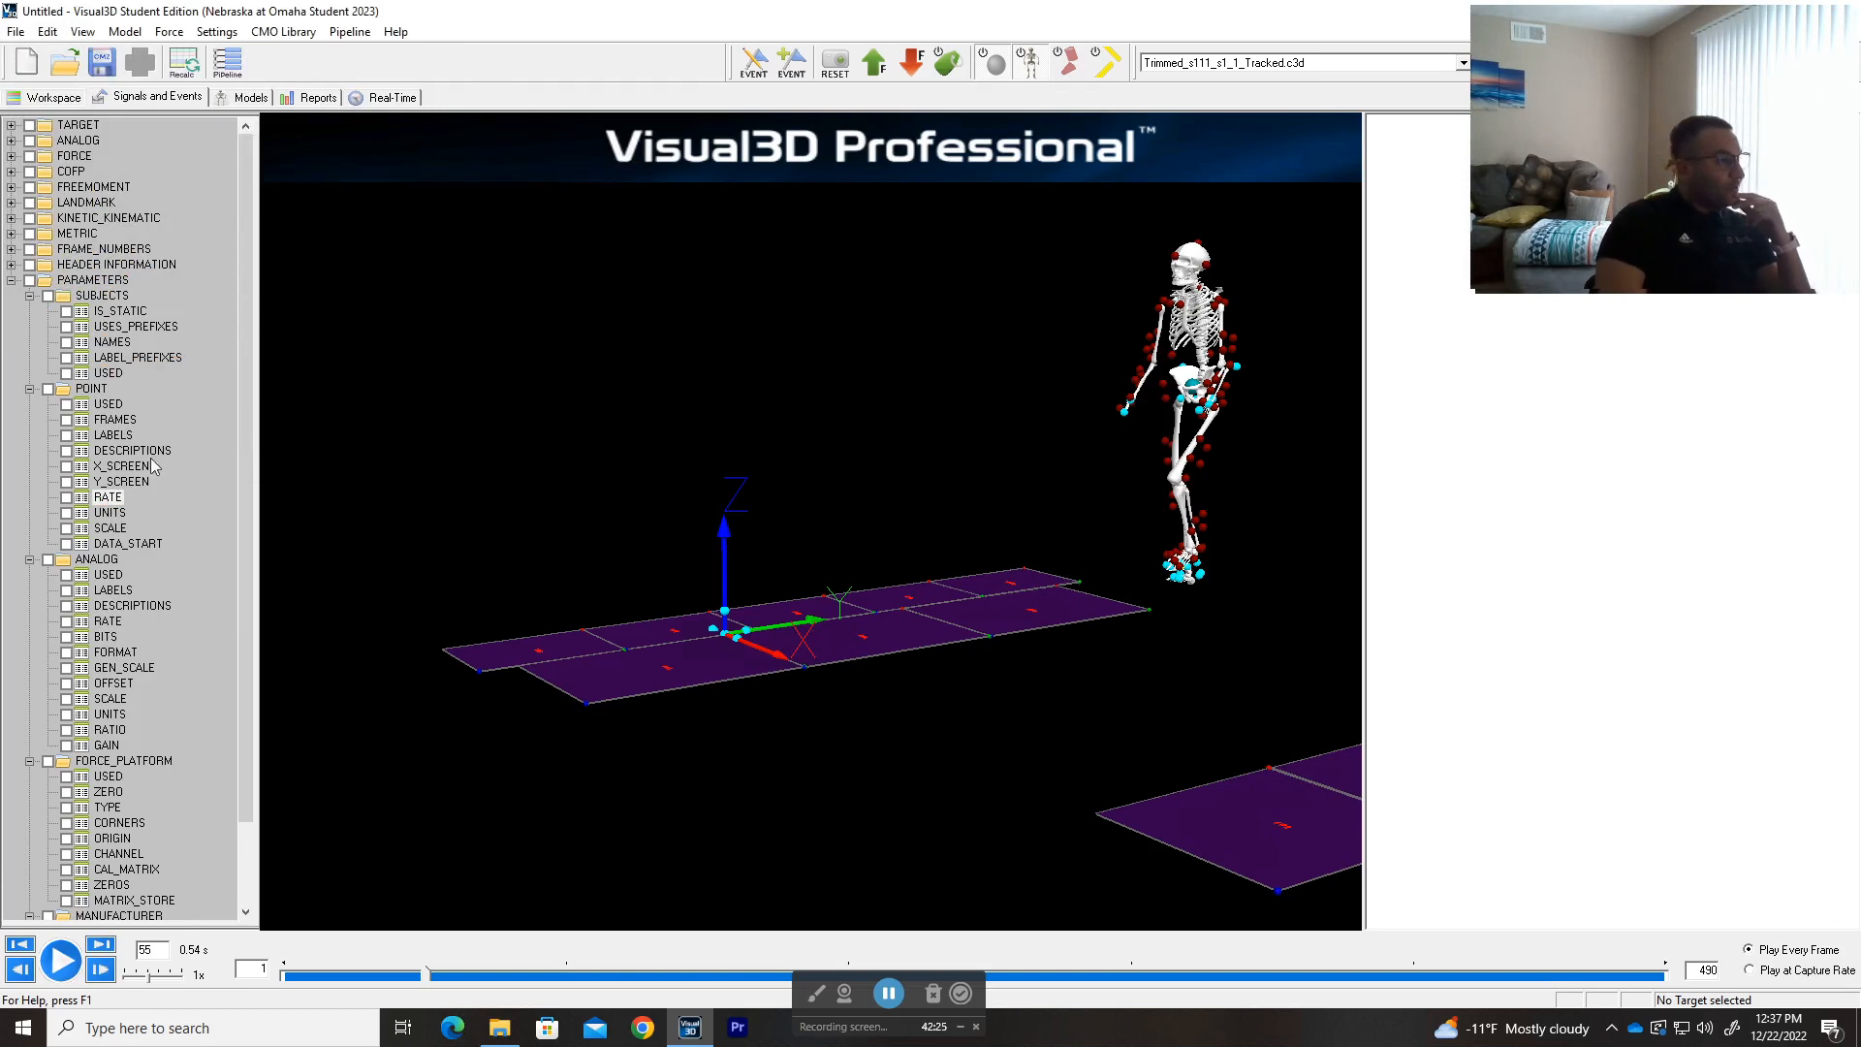
- Check the analog sample rate in the ANALOG group's RATE parameter and close its data window
scroll(172, 545, "down", 2)
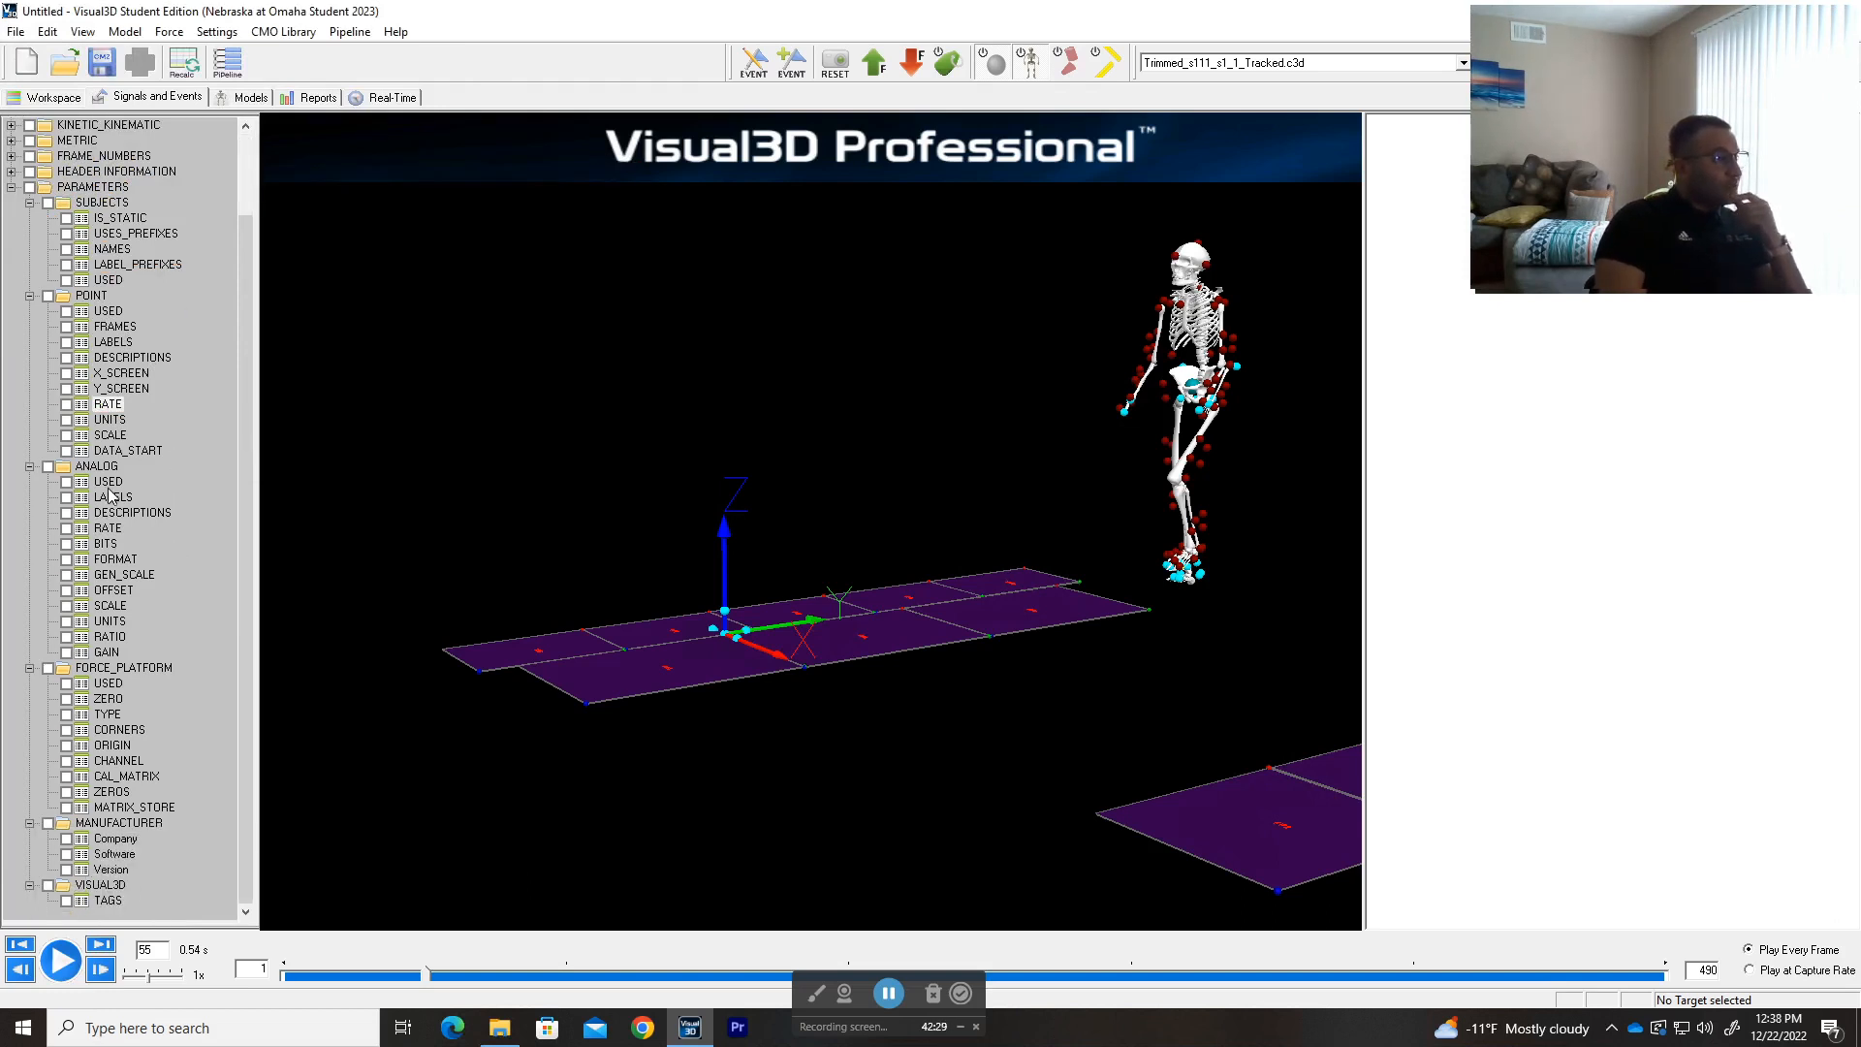
double_click(108, 528)
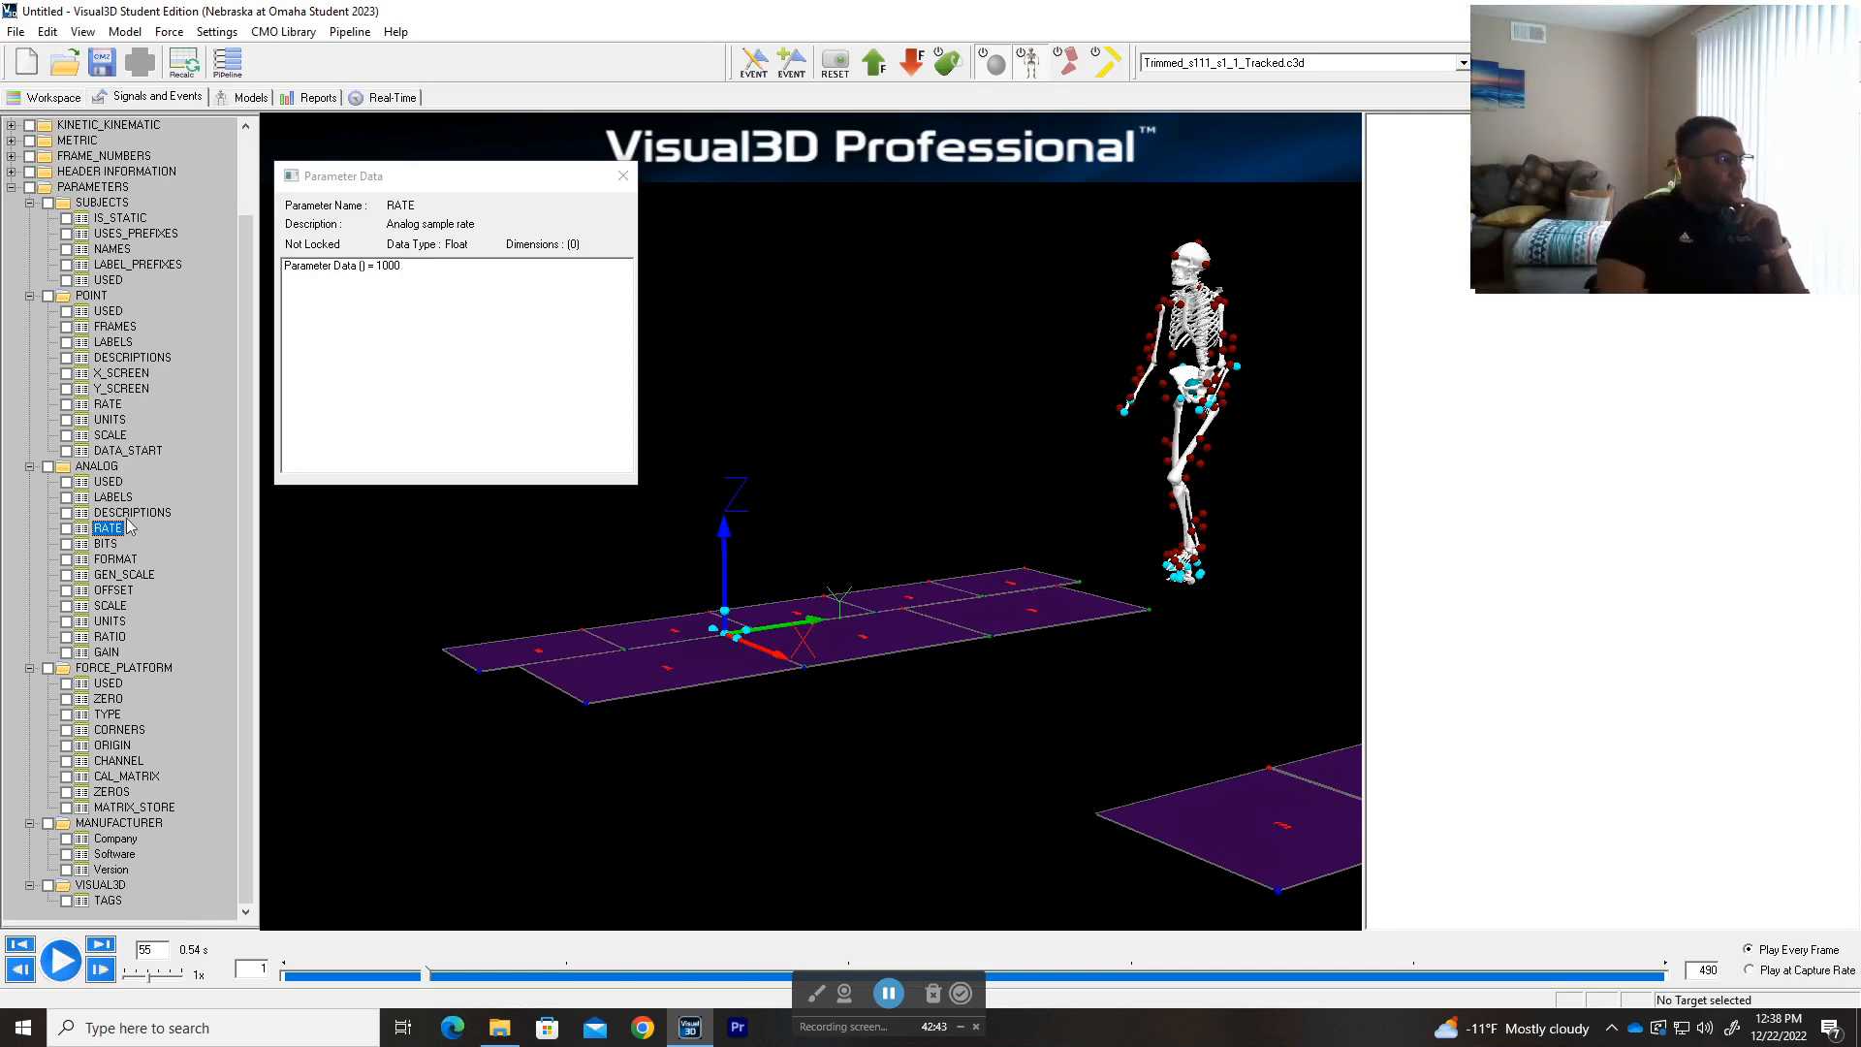
scroll(134, 448, "up", 2)
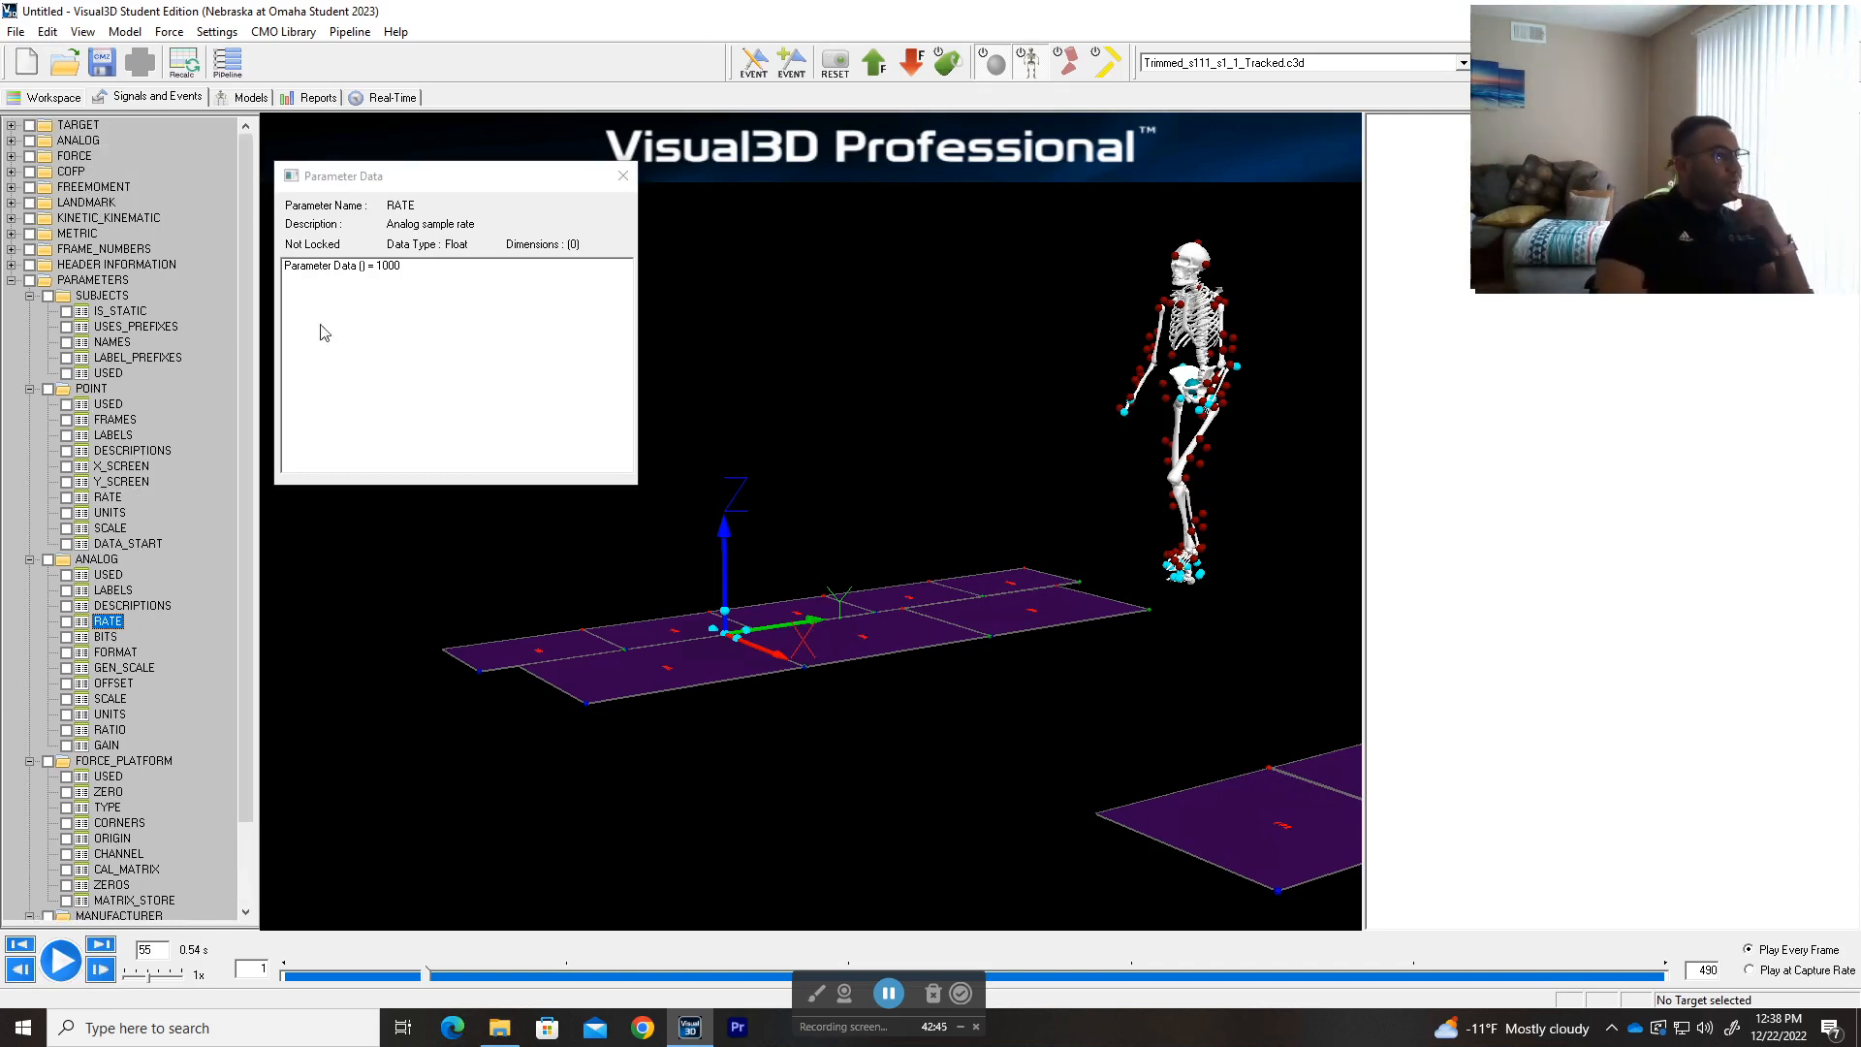
left_click(623, 175)
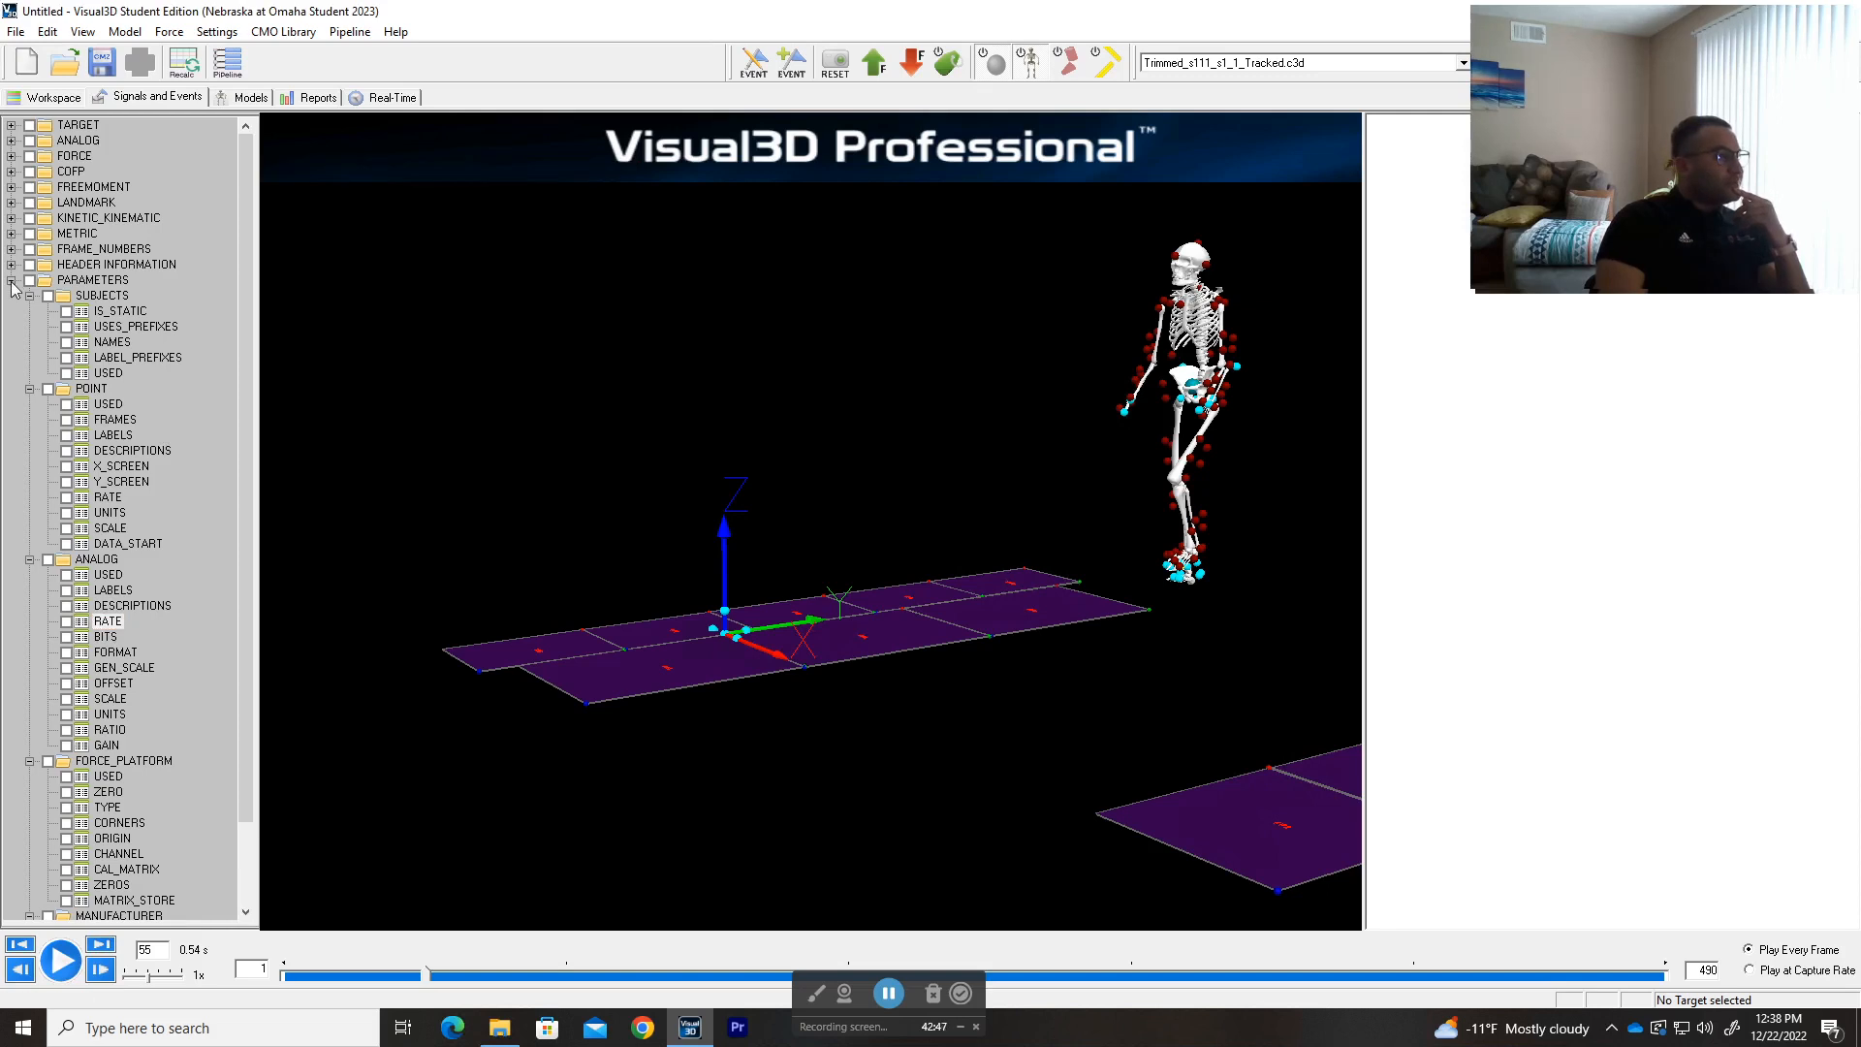
- Collapse the PARAMETERS folder and review the entries under HEADER INFORMATION
left_click(11, 281)
left_click(12, 265)
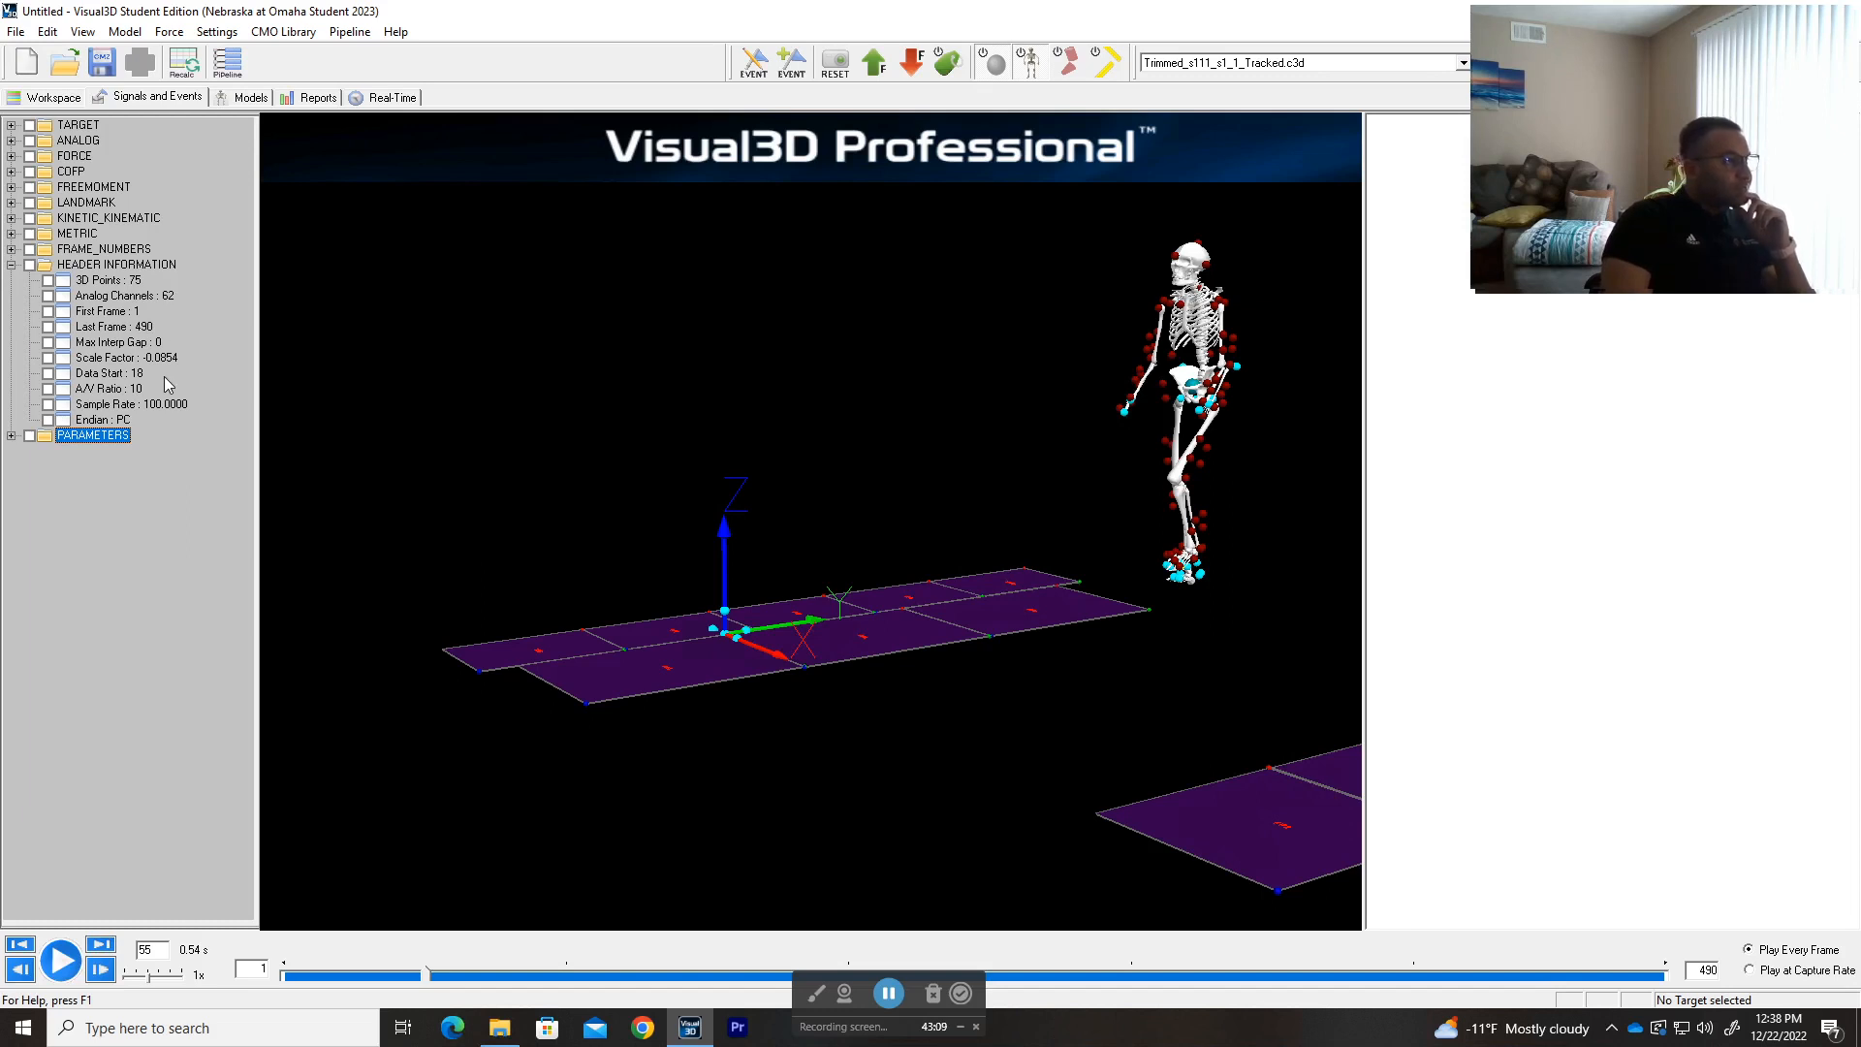
left_click(11, 265)
- View the data graphs of ANALOGTIME, FRAMES and TIME in the original FRAME_NUMBERS folder
left_click(11, 249)
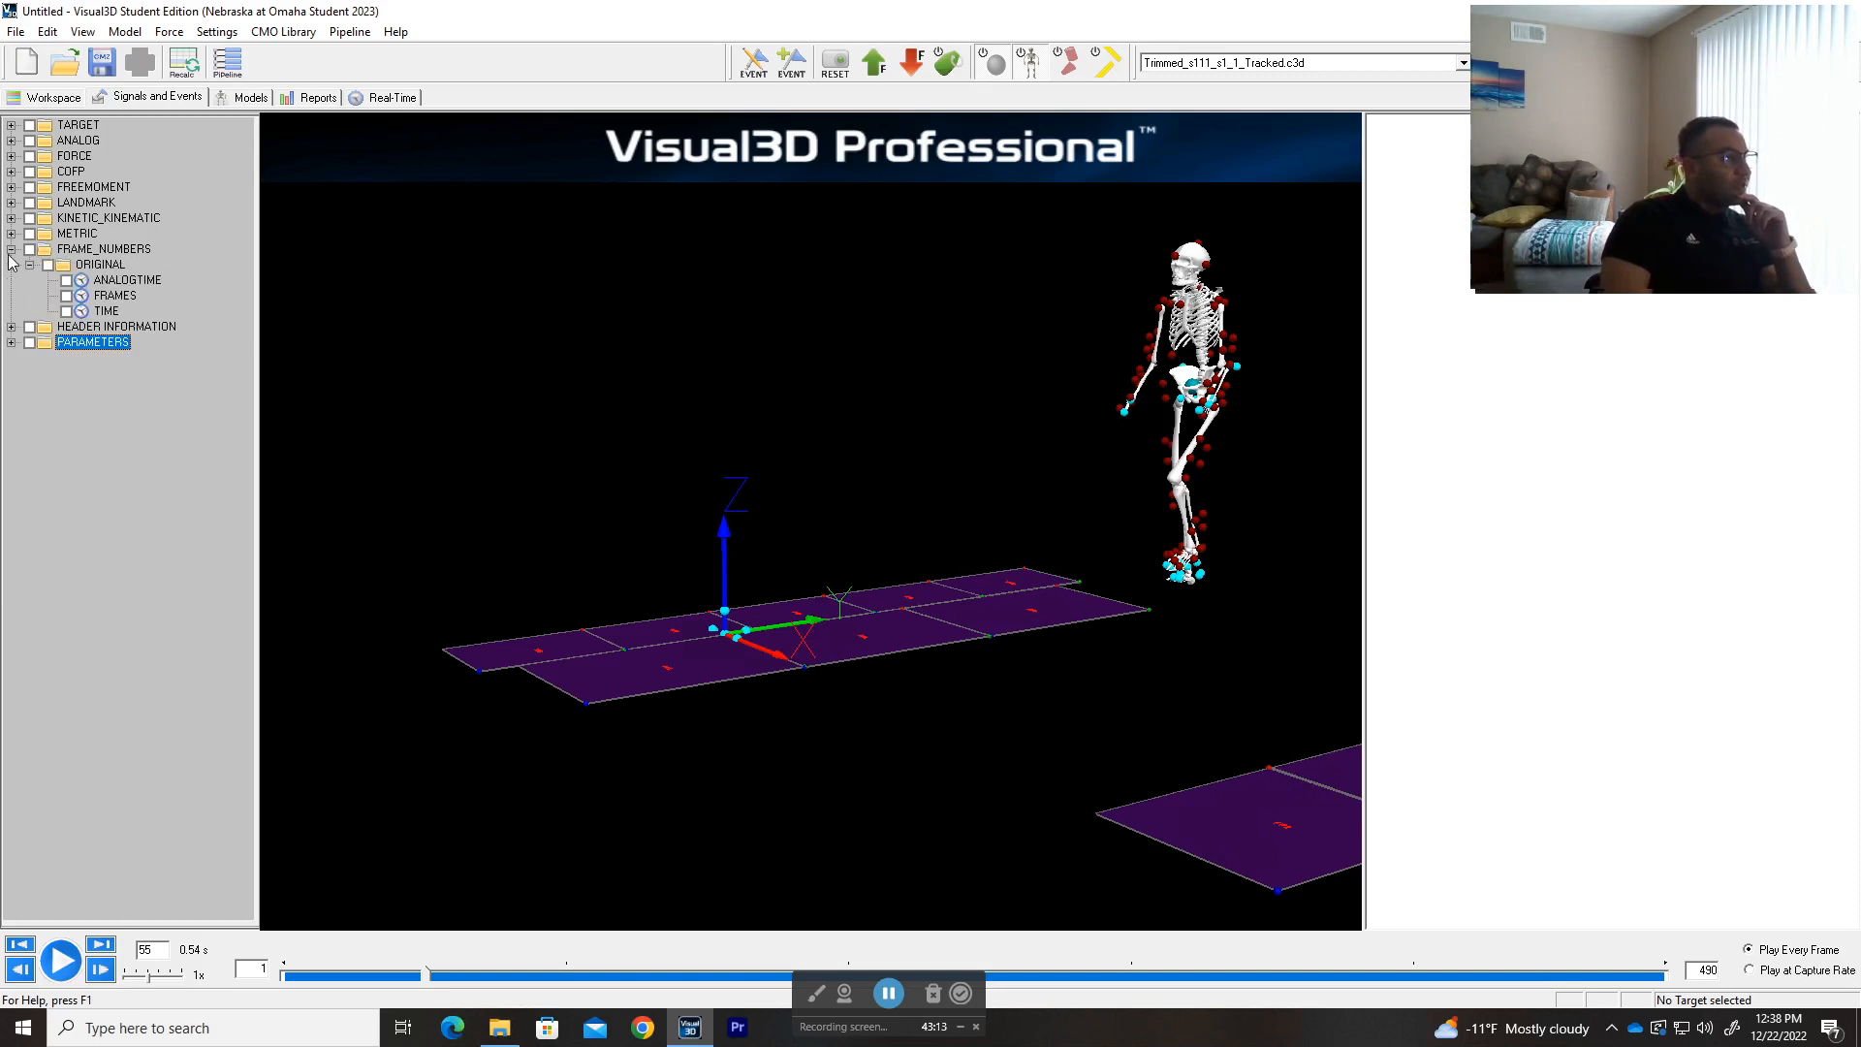
double_click(148, 281)
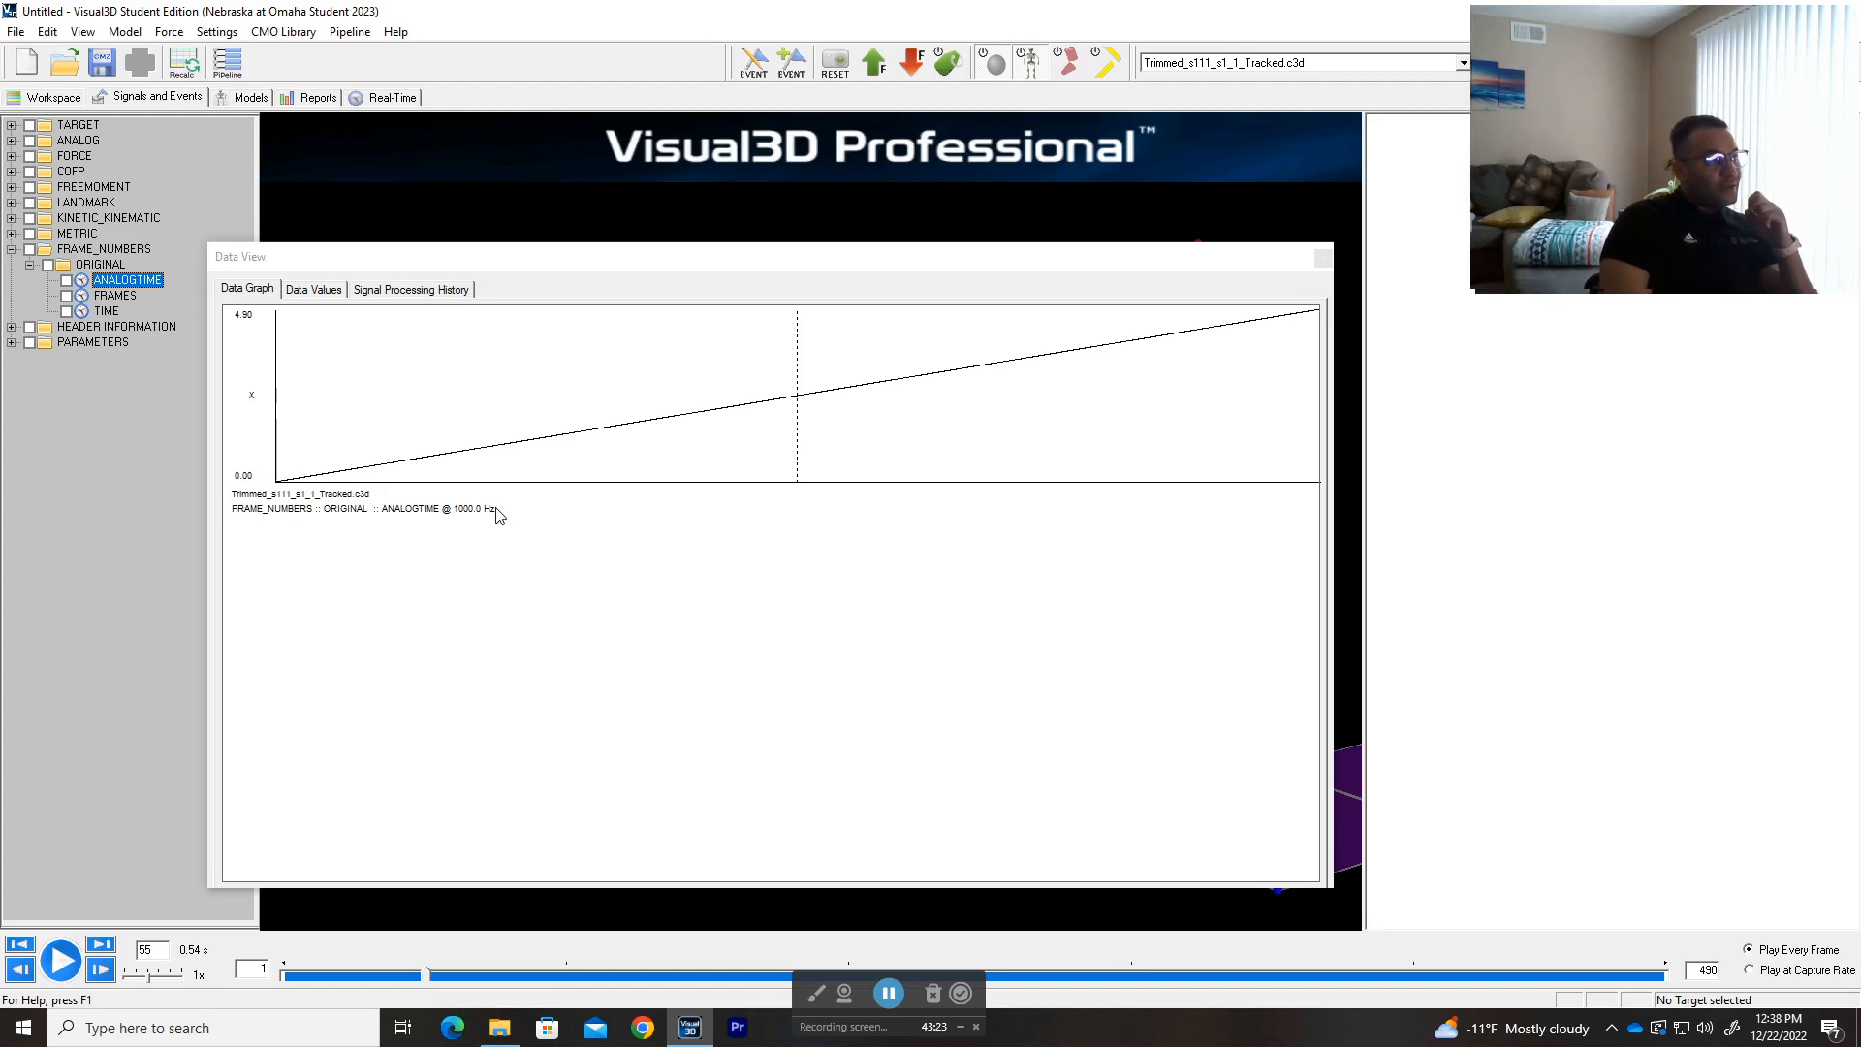
left_click(470, 513)
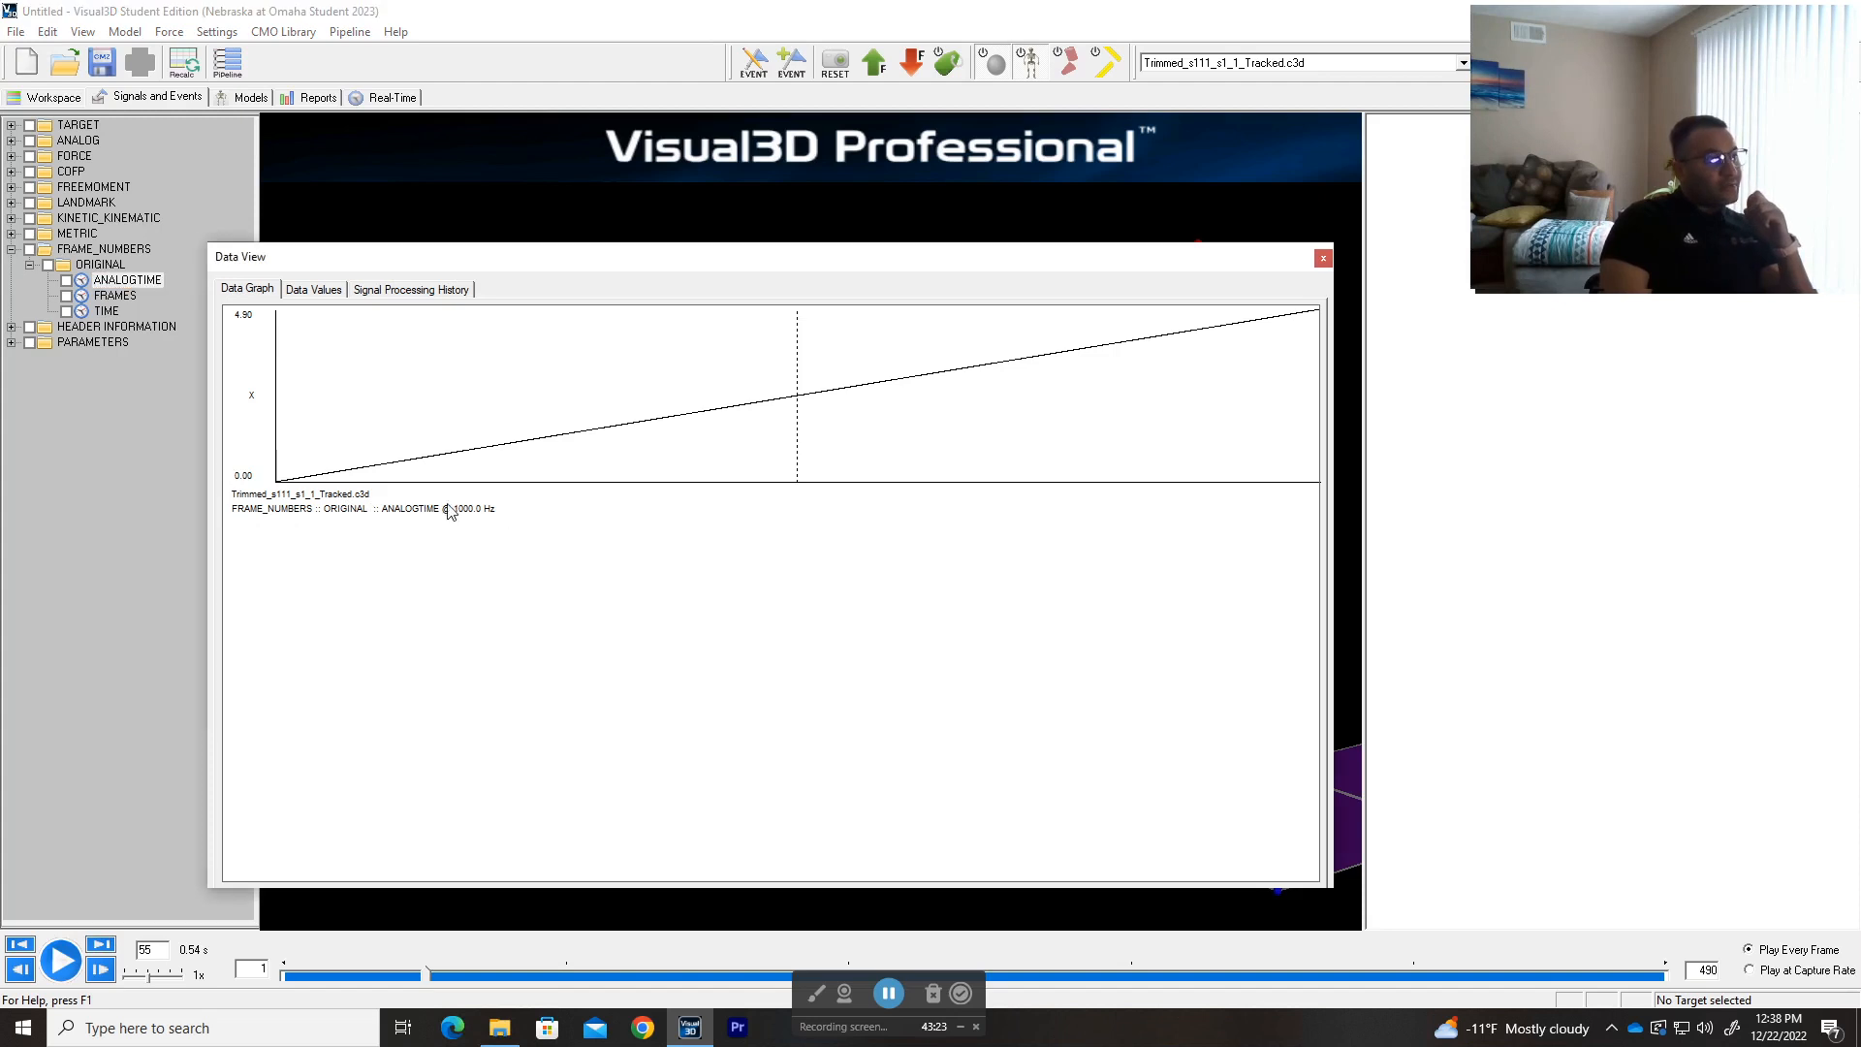
left_click(116, 297)
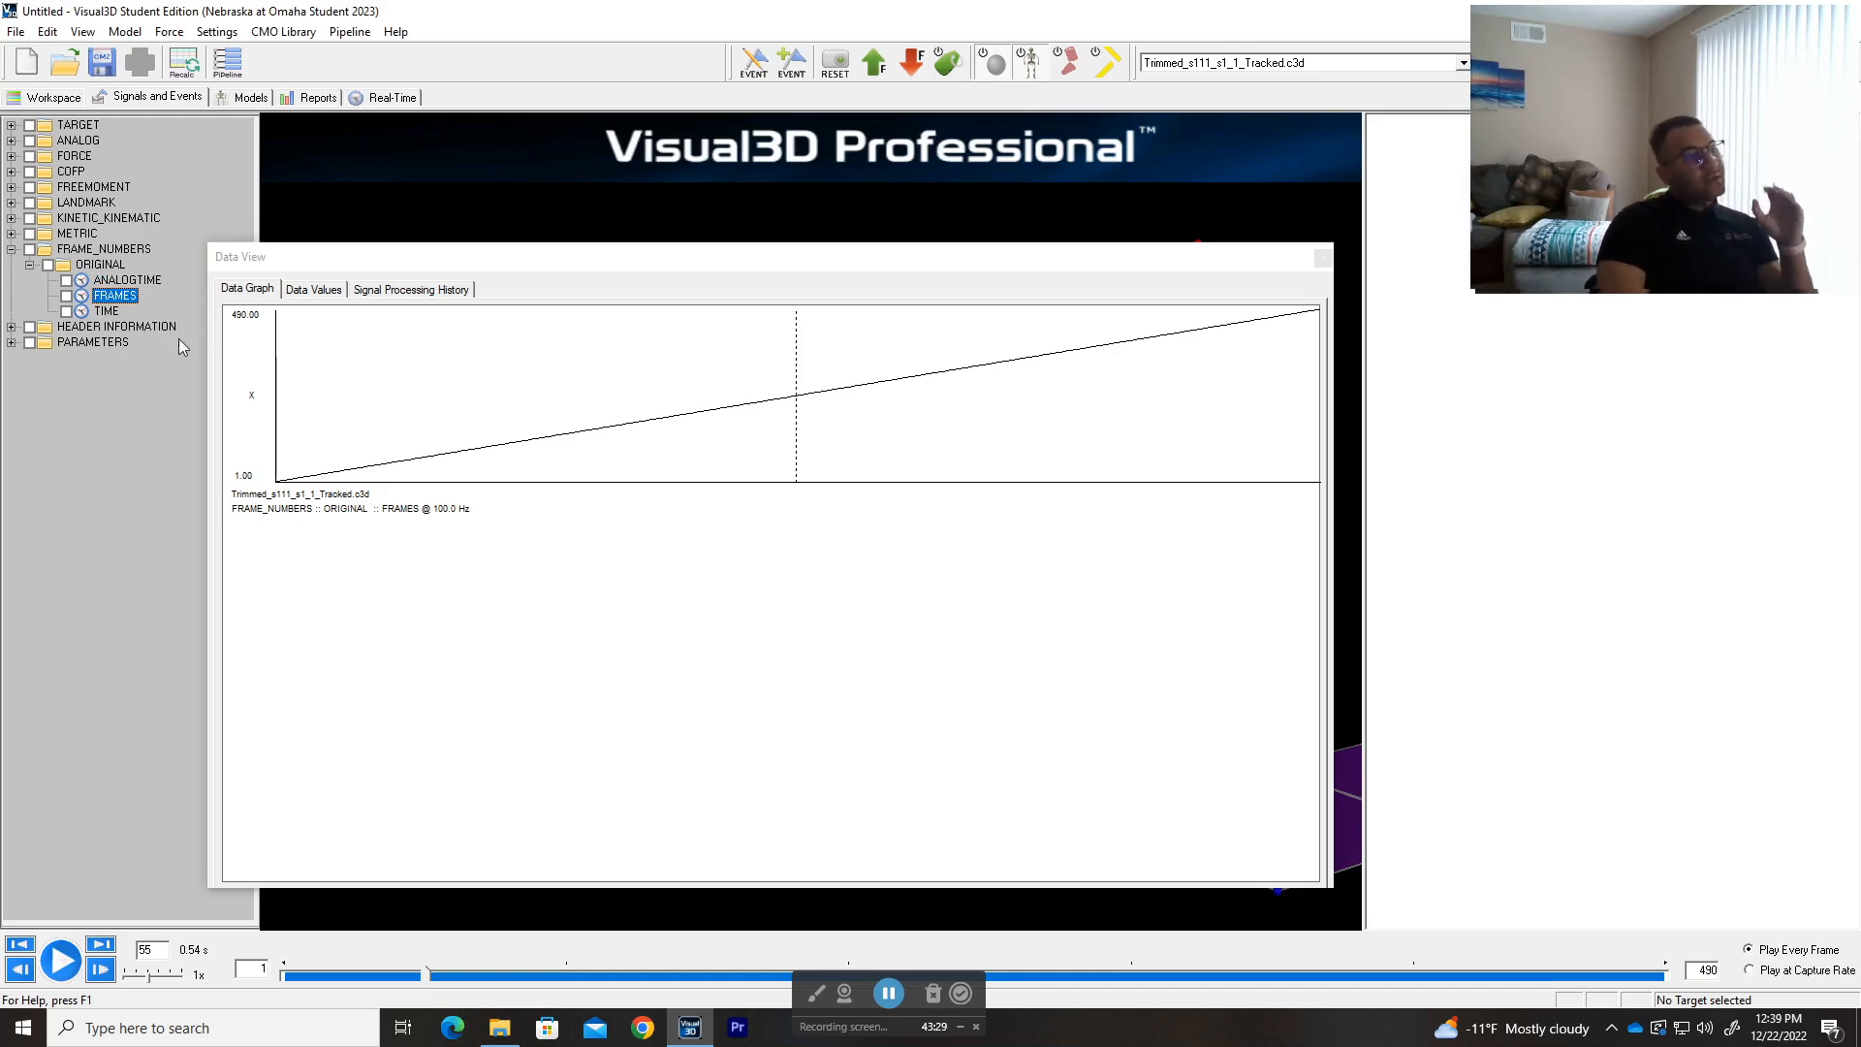
left_click(106, 311)
left_click(1323, 258)
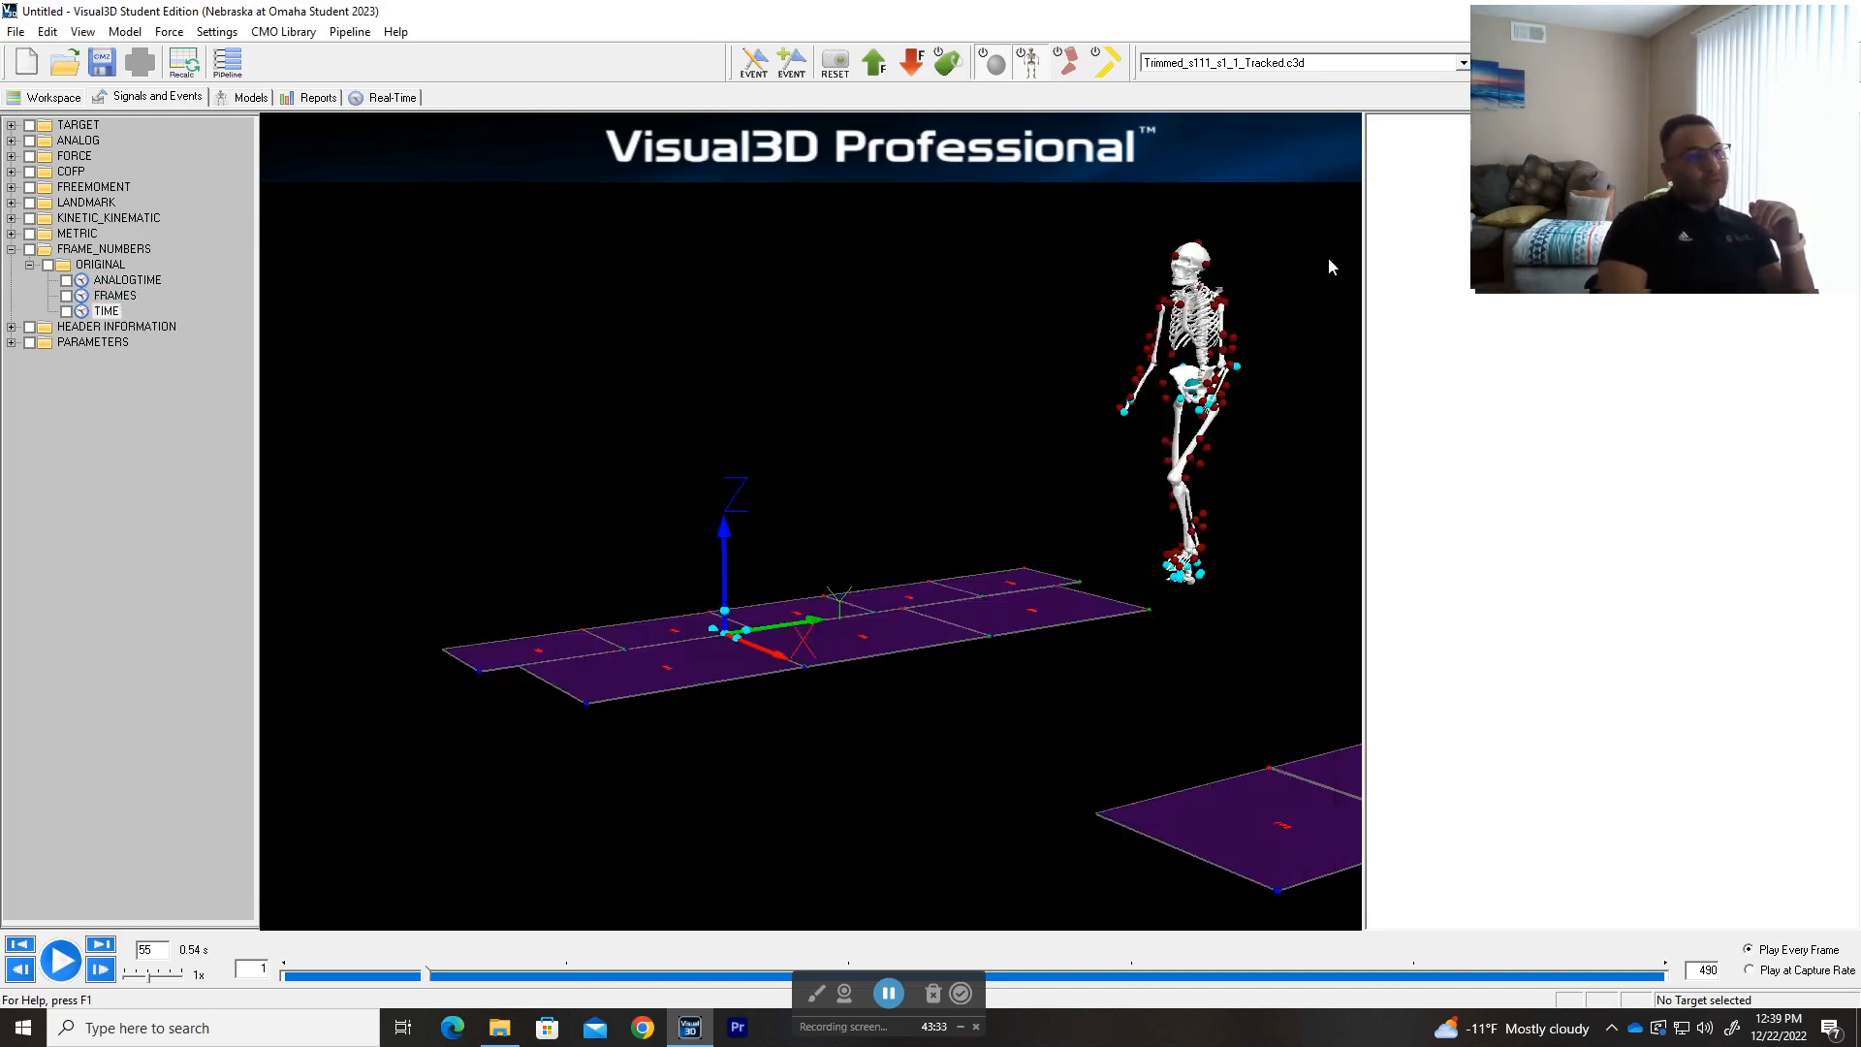
- Collapse FRAME_NUMBERS and look through the contents of the METRIC and KINETIC_KINEMATIC folders
left_click_drag(768, 392, 782, 402)
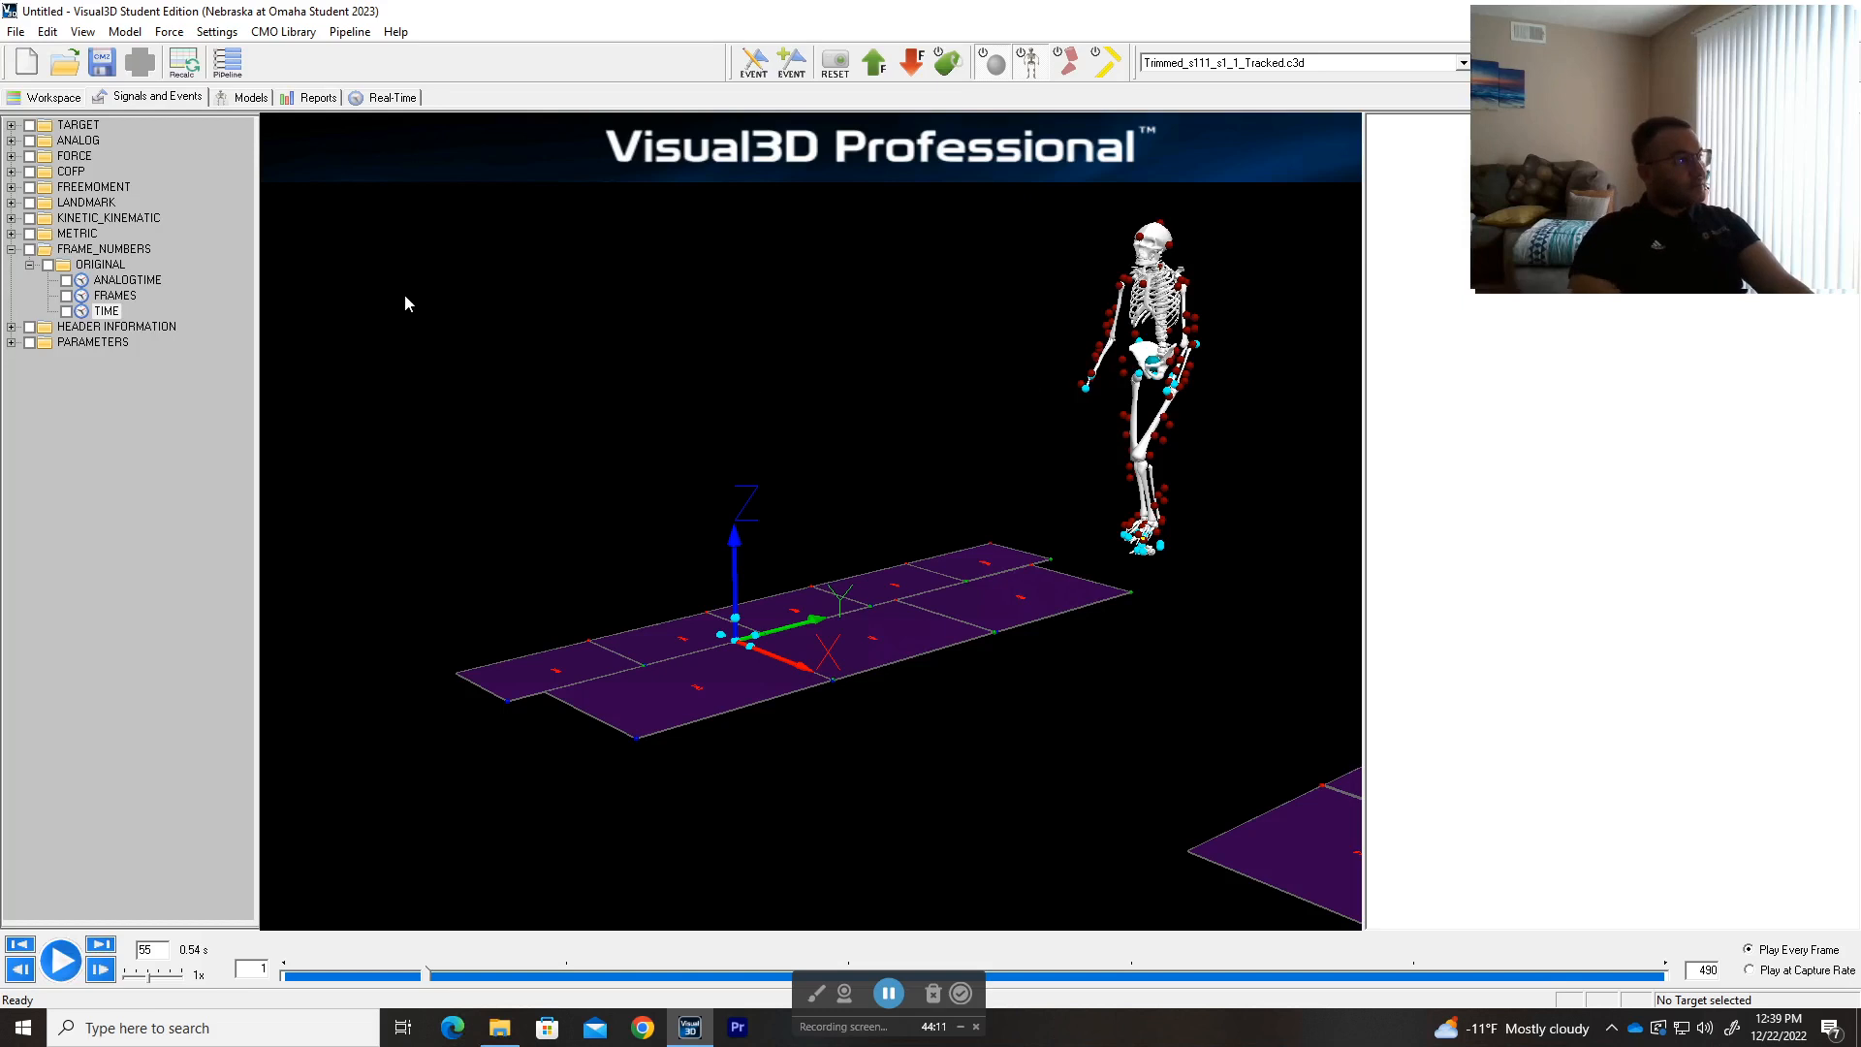
left_click(11, 250)
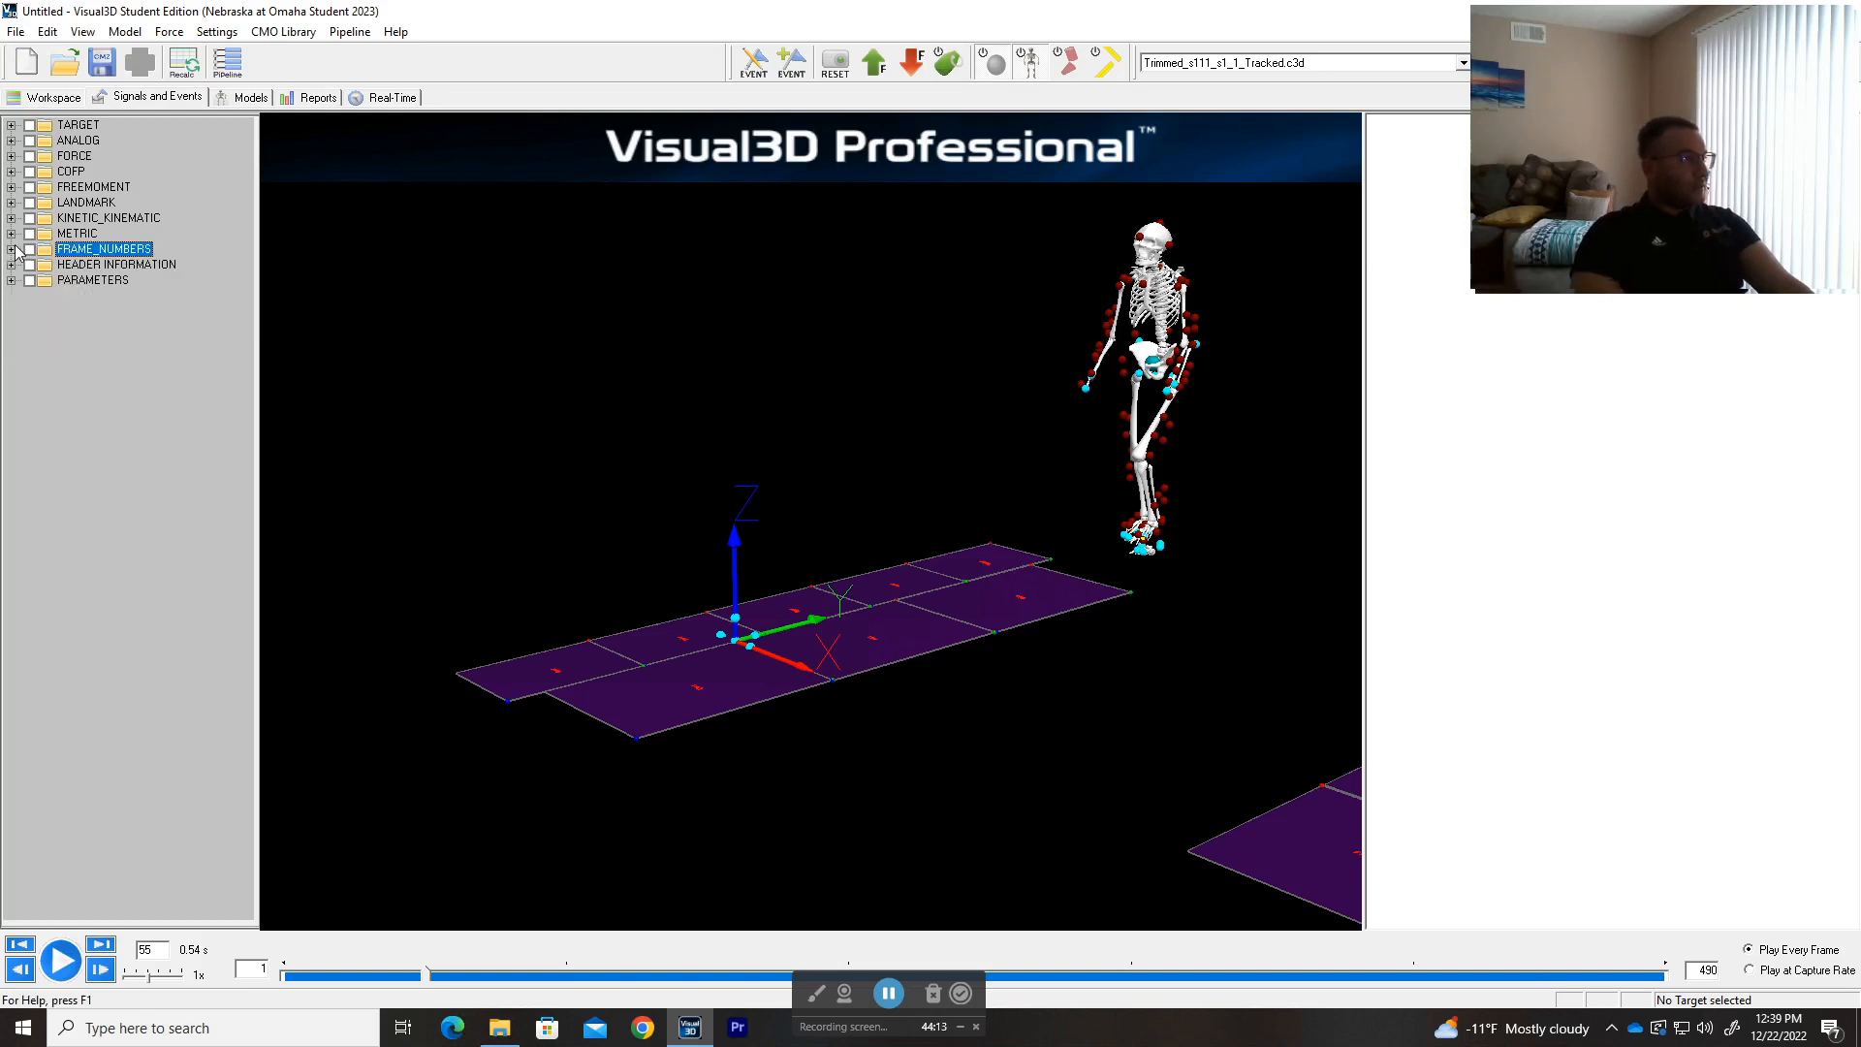
left_click(11, 233)
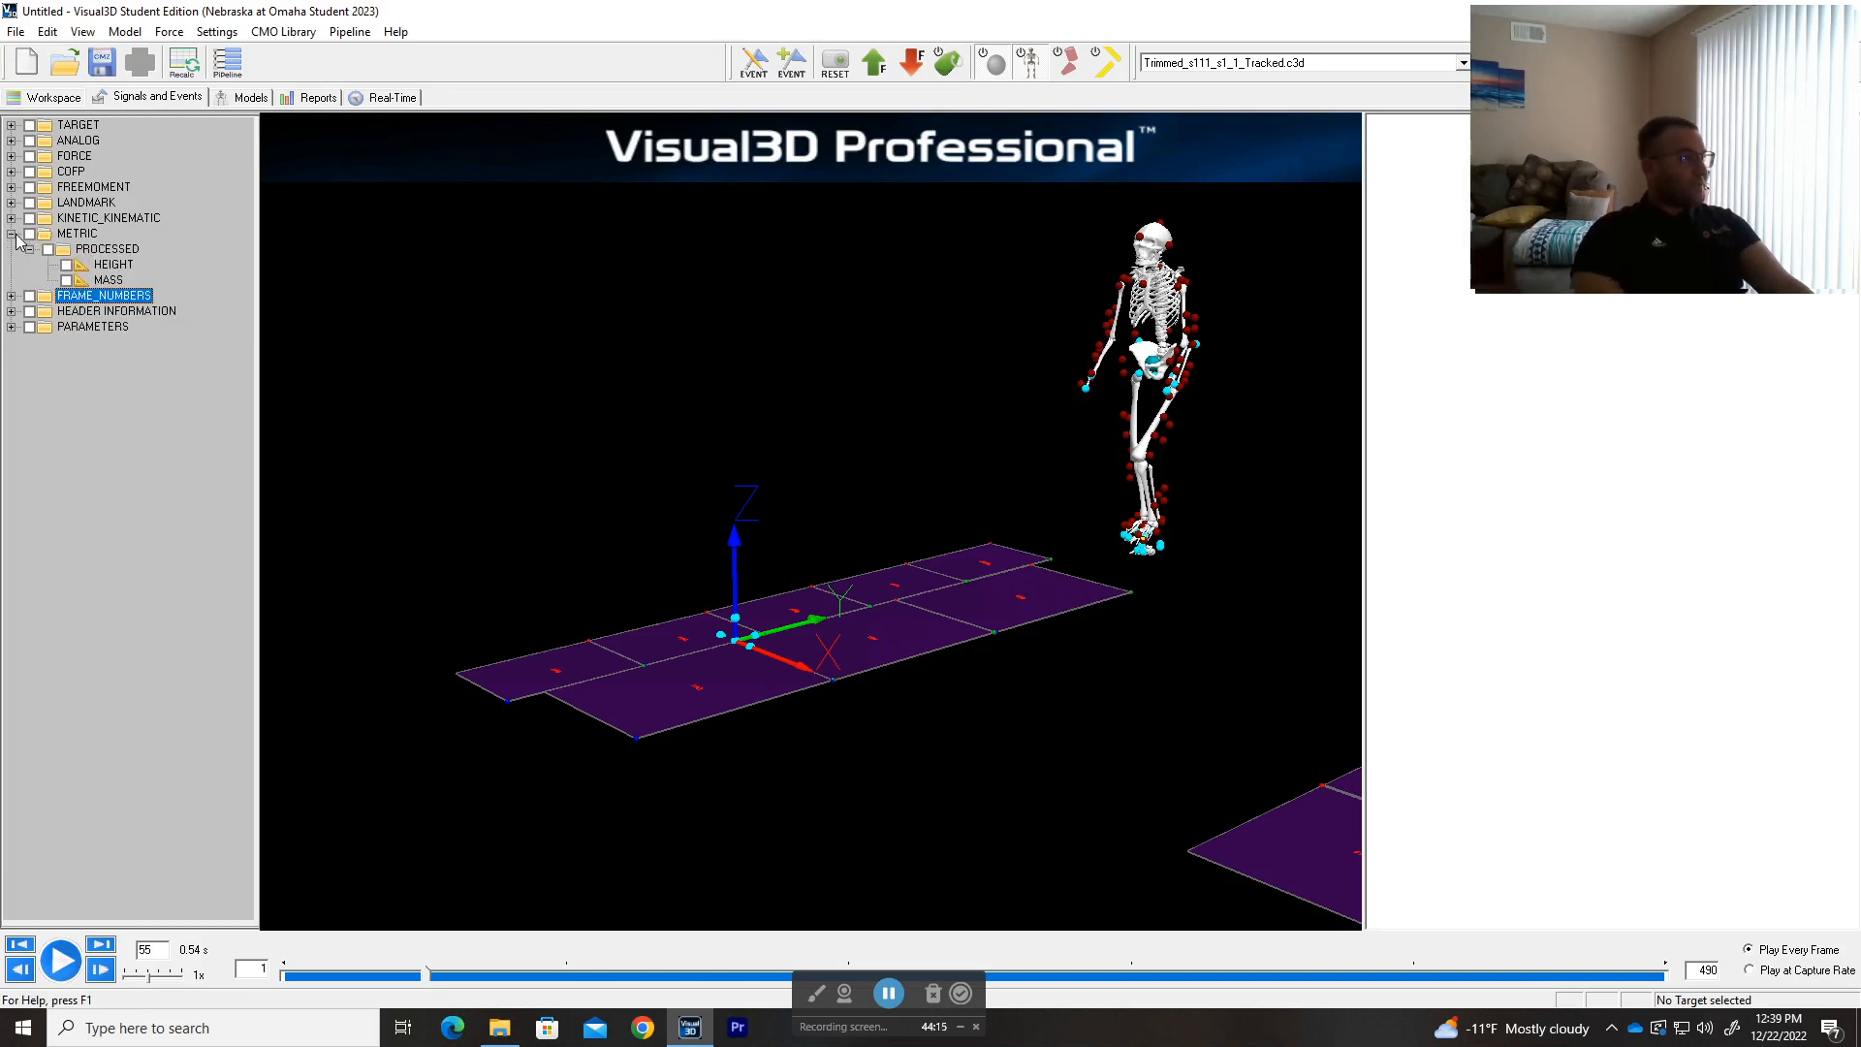
left_click(11, 234)
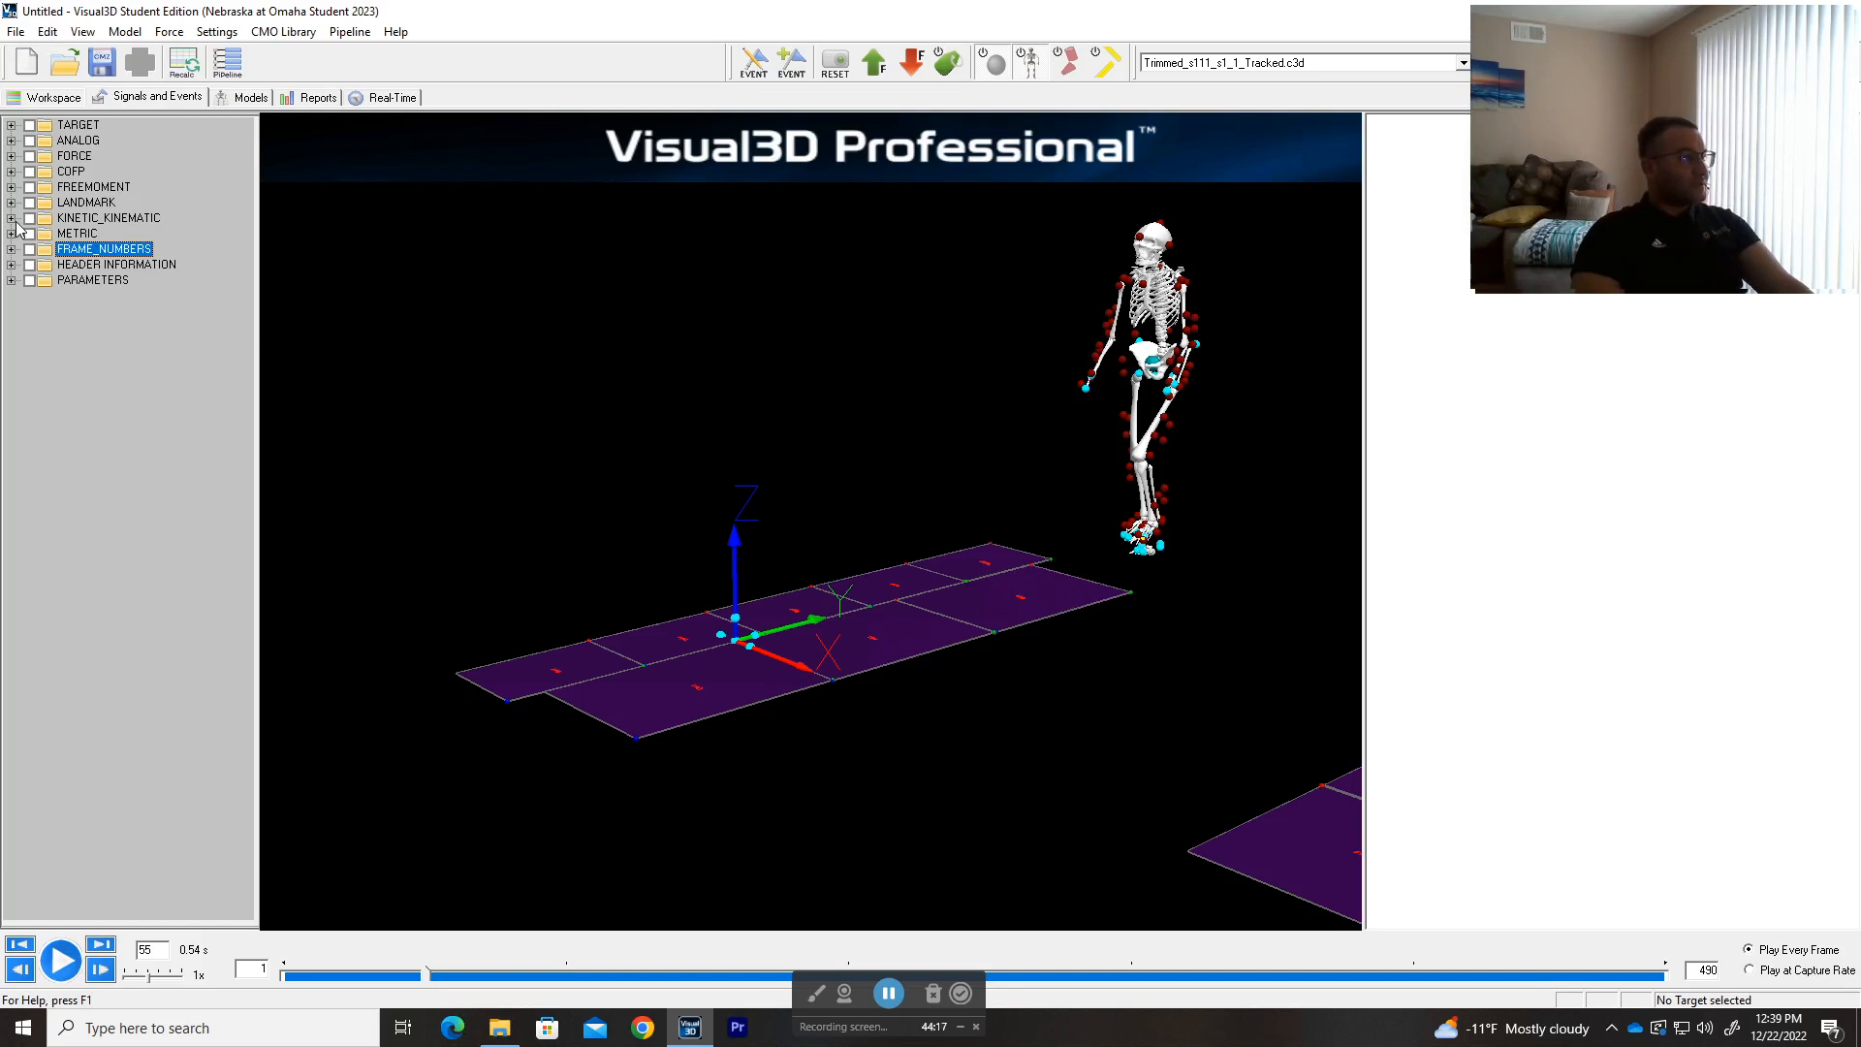
left_click(10, 218)
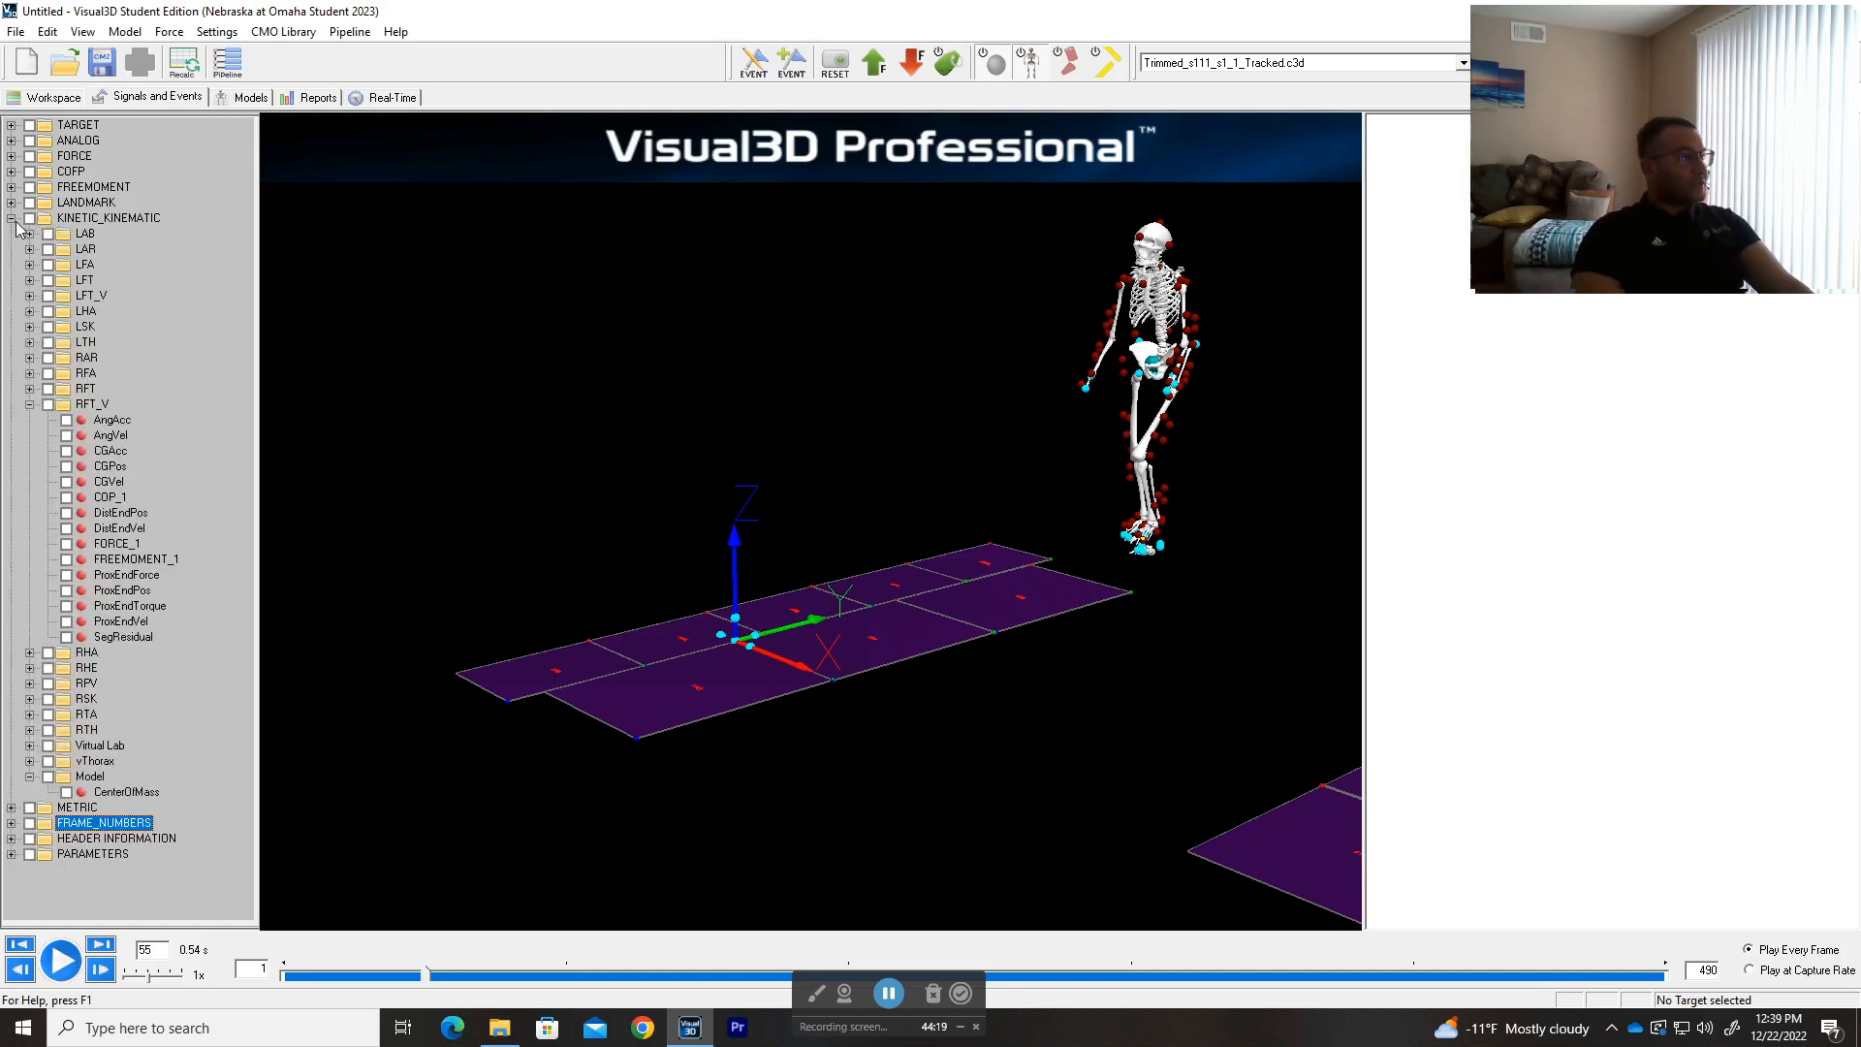
left_click(11, 218)
double_click(105, 218)
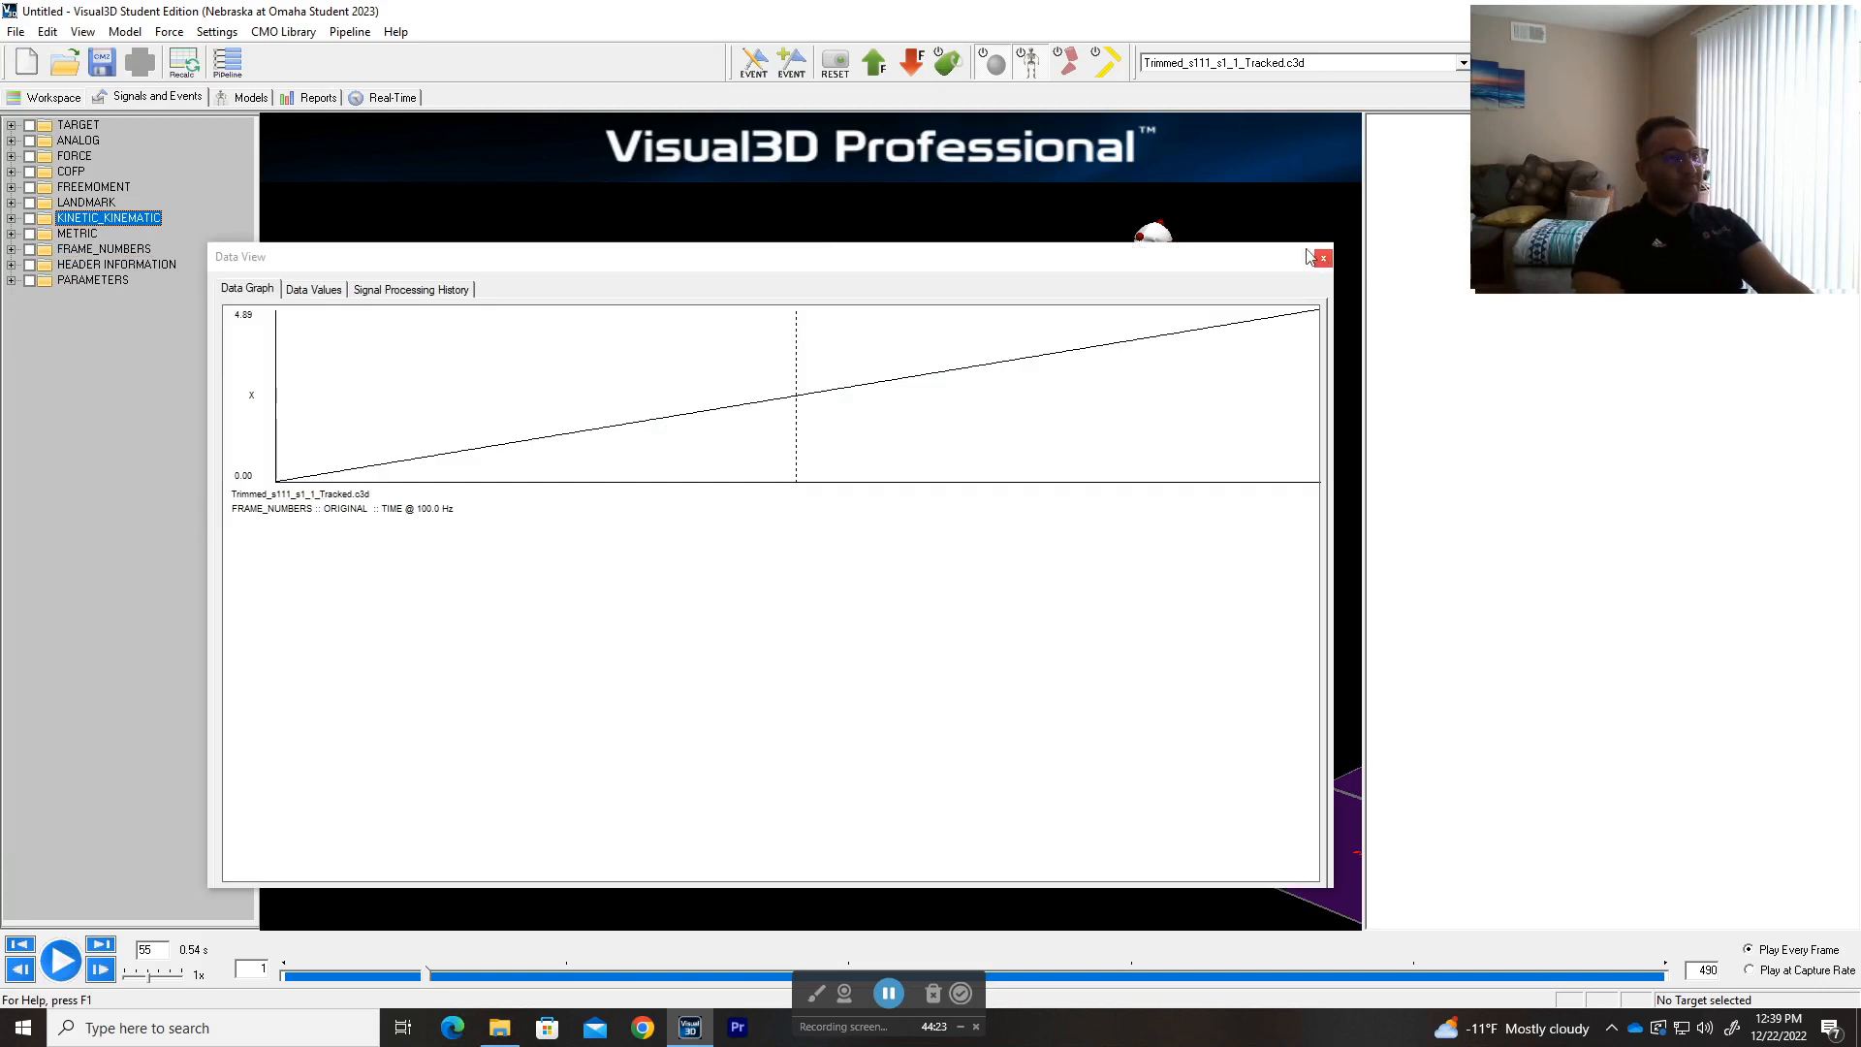
left_click(1324, 257)
- Expand the TARGET folder and examine the data graph of the original AHD4 marker signal
left_click(11, 125)
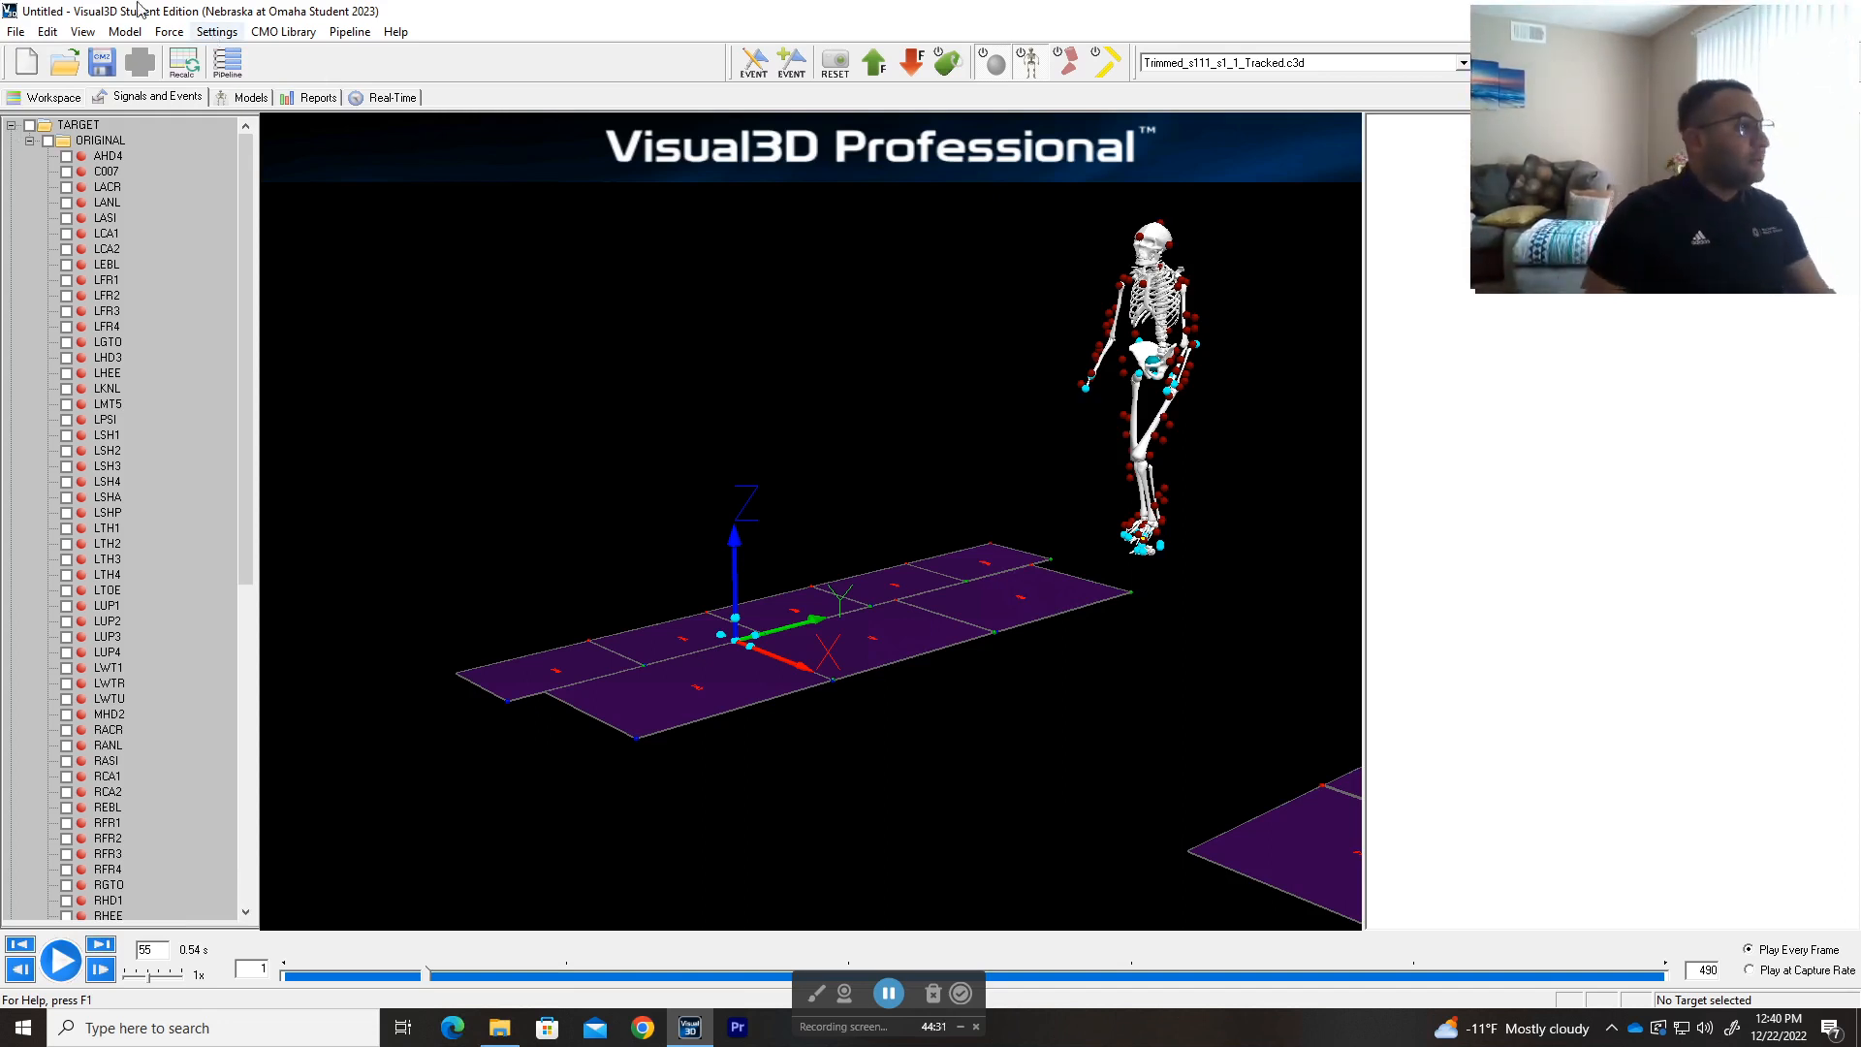
double_click(106, 157)
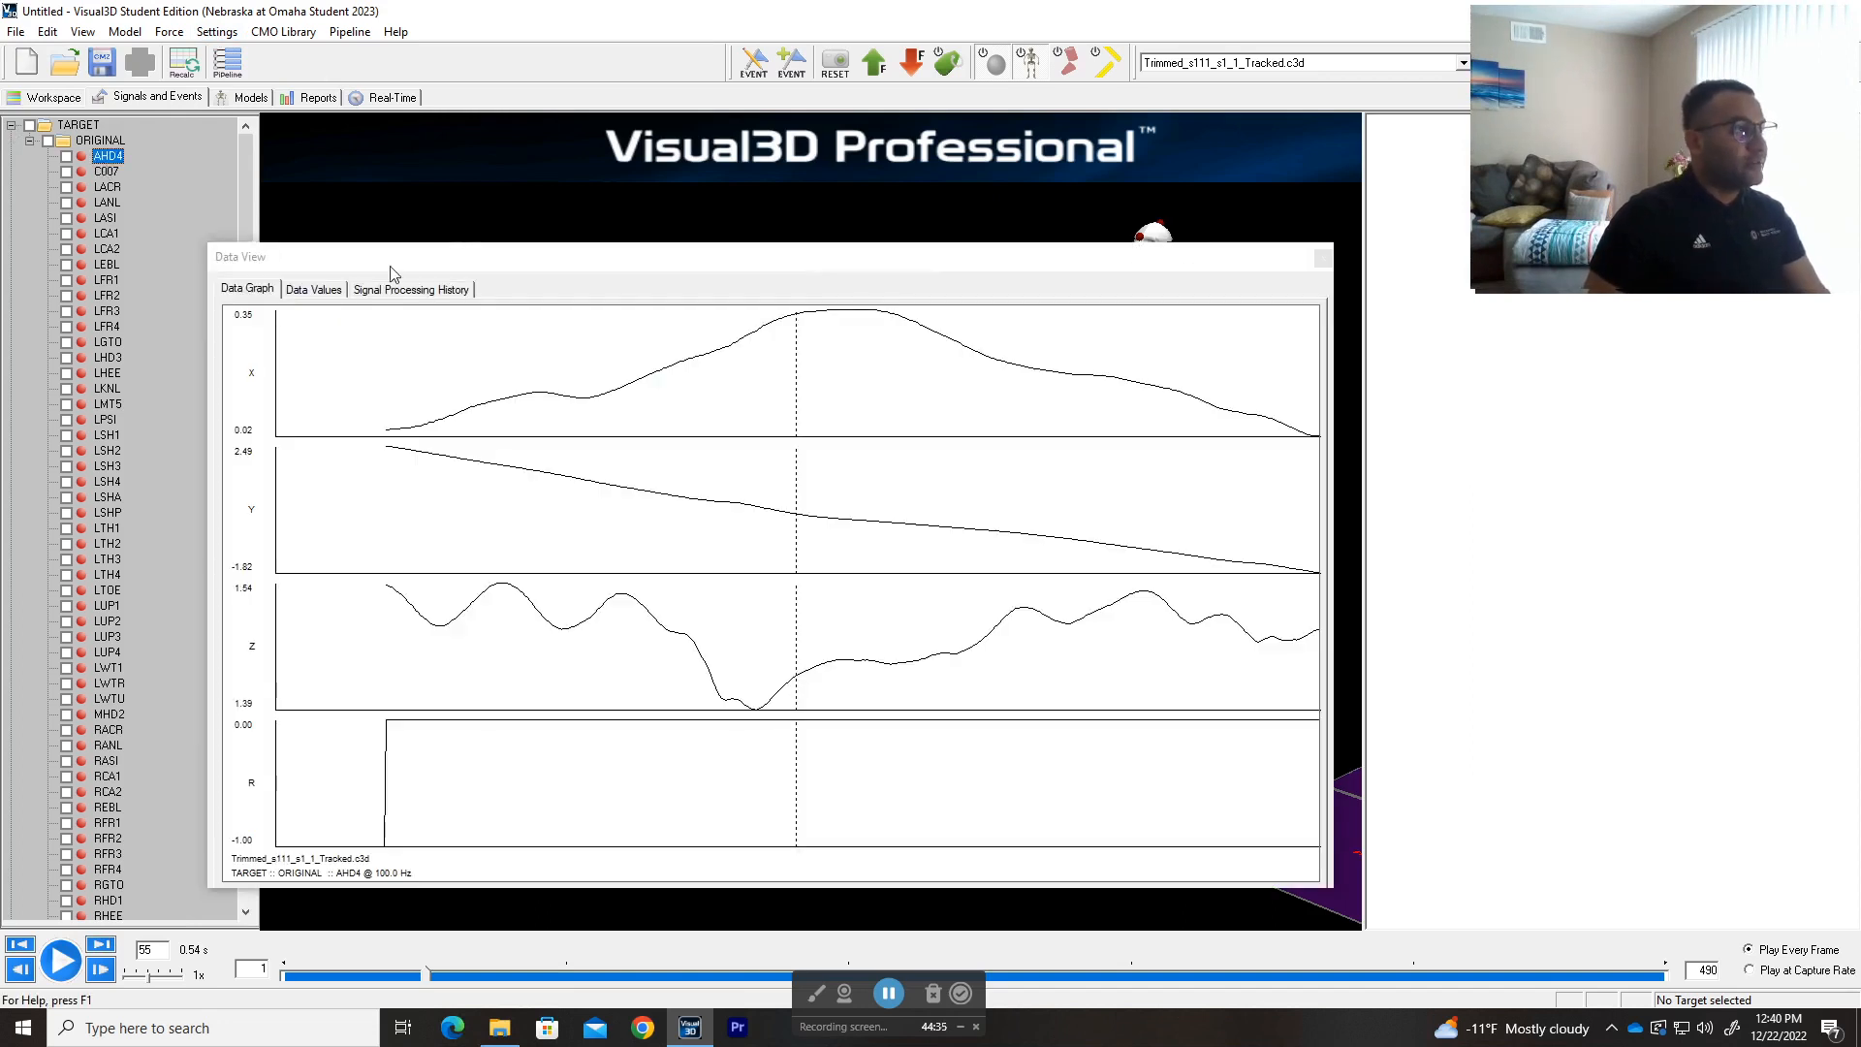
left_click(328, 291)
left_click(238, 290)
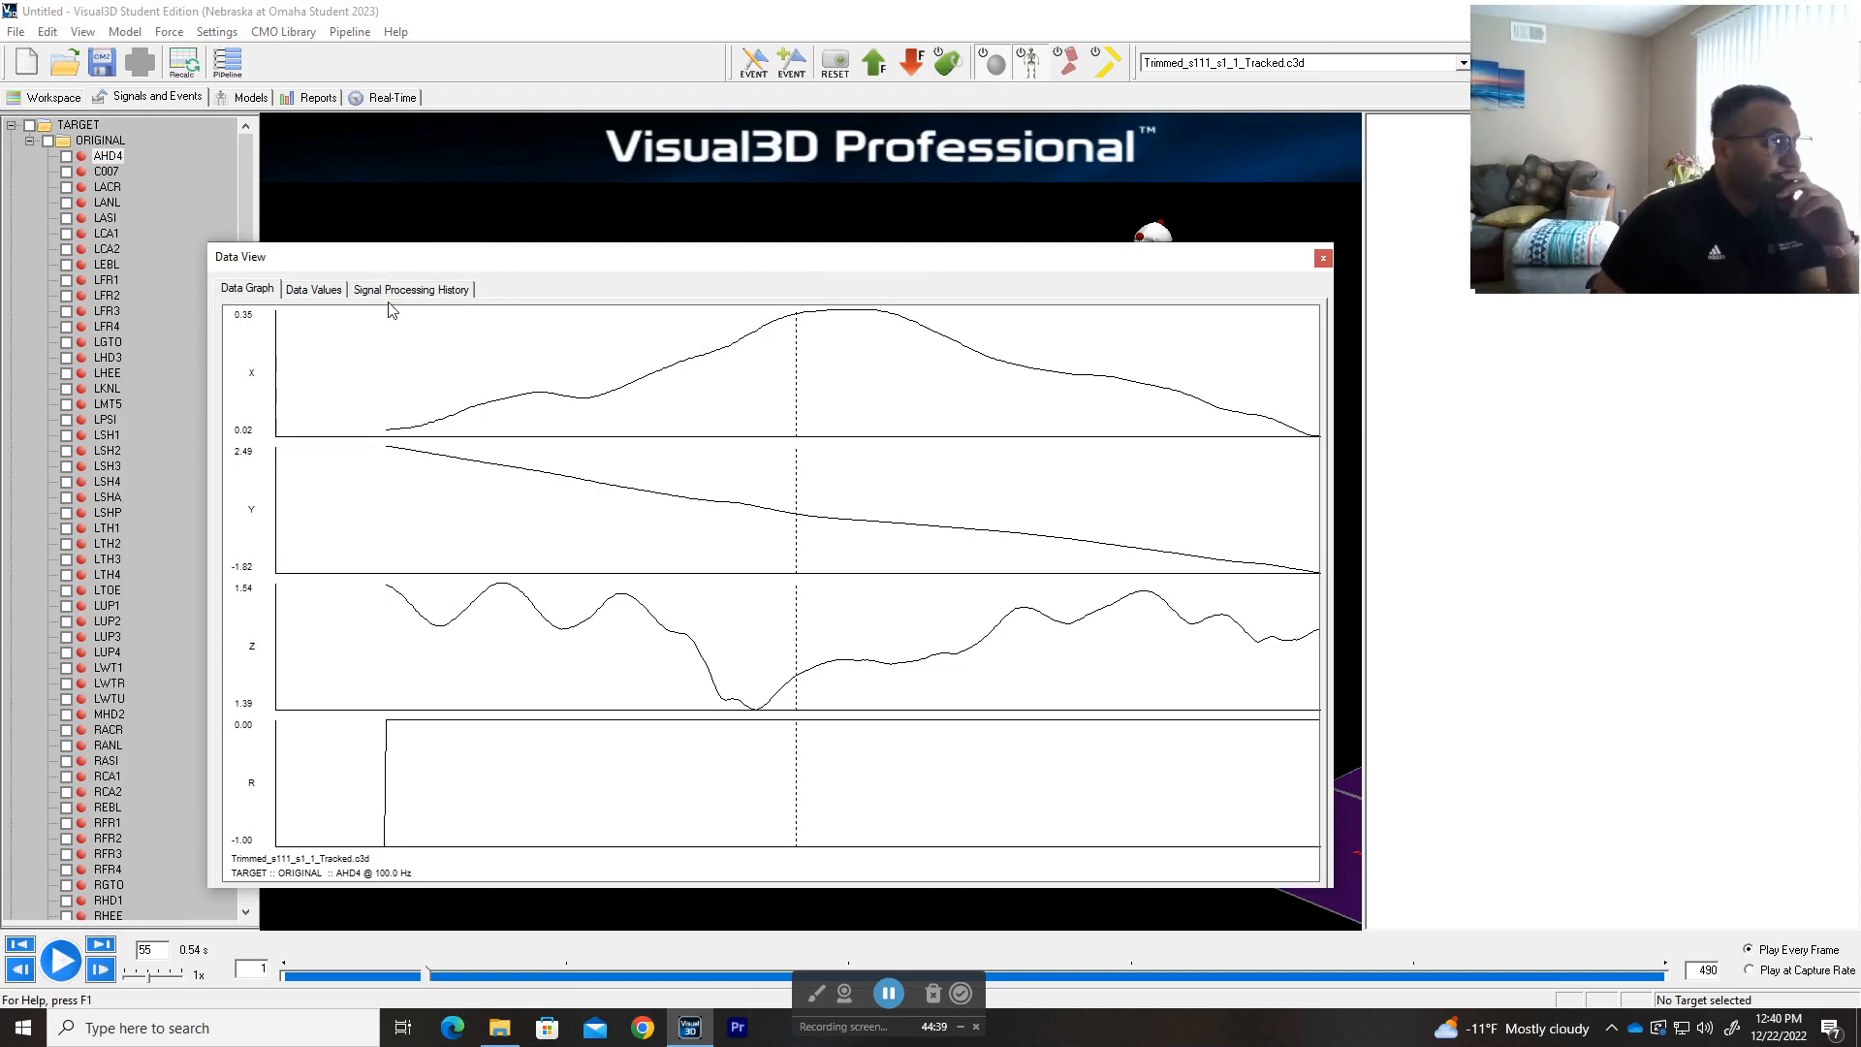
- Review the AHD4 marker's frame-by-frame data values and signal processing history, and close the Data View window
left_click(316, 290)
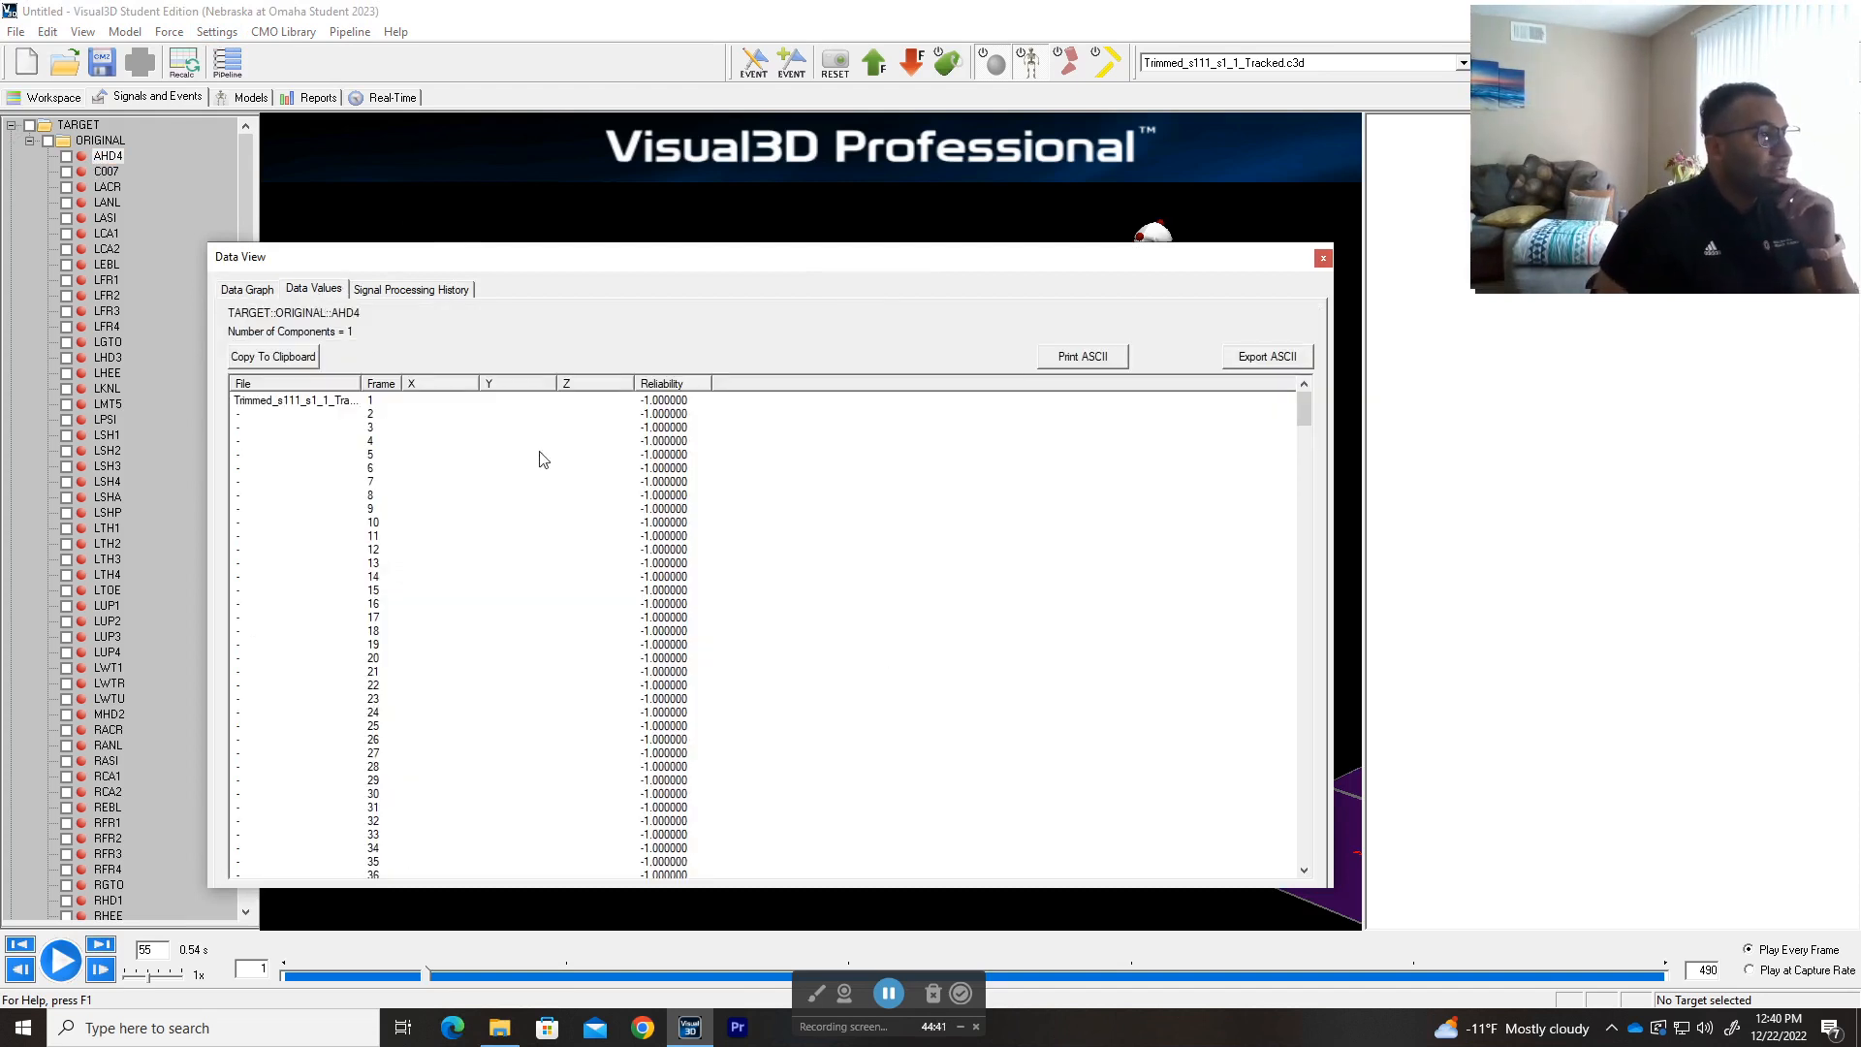
left_click_drag(1304, 409, 1304, 603)
left_click(382, 292)
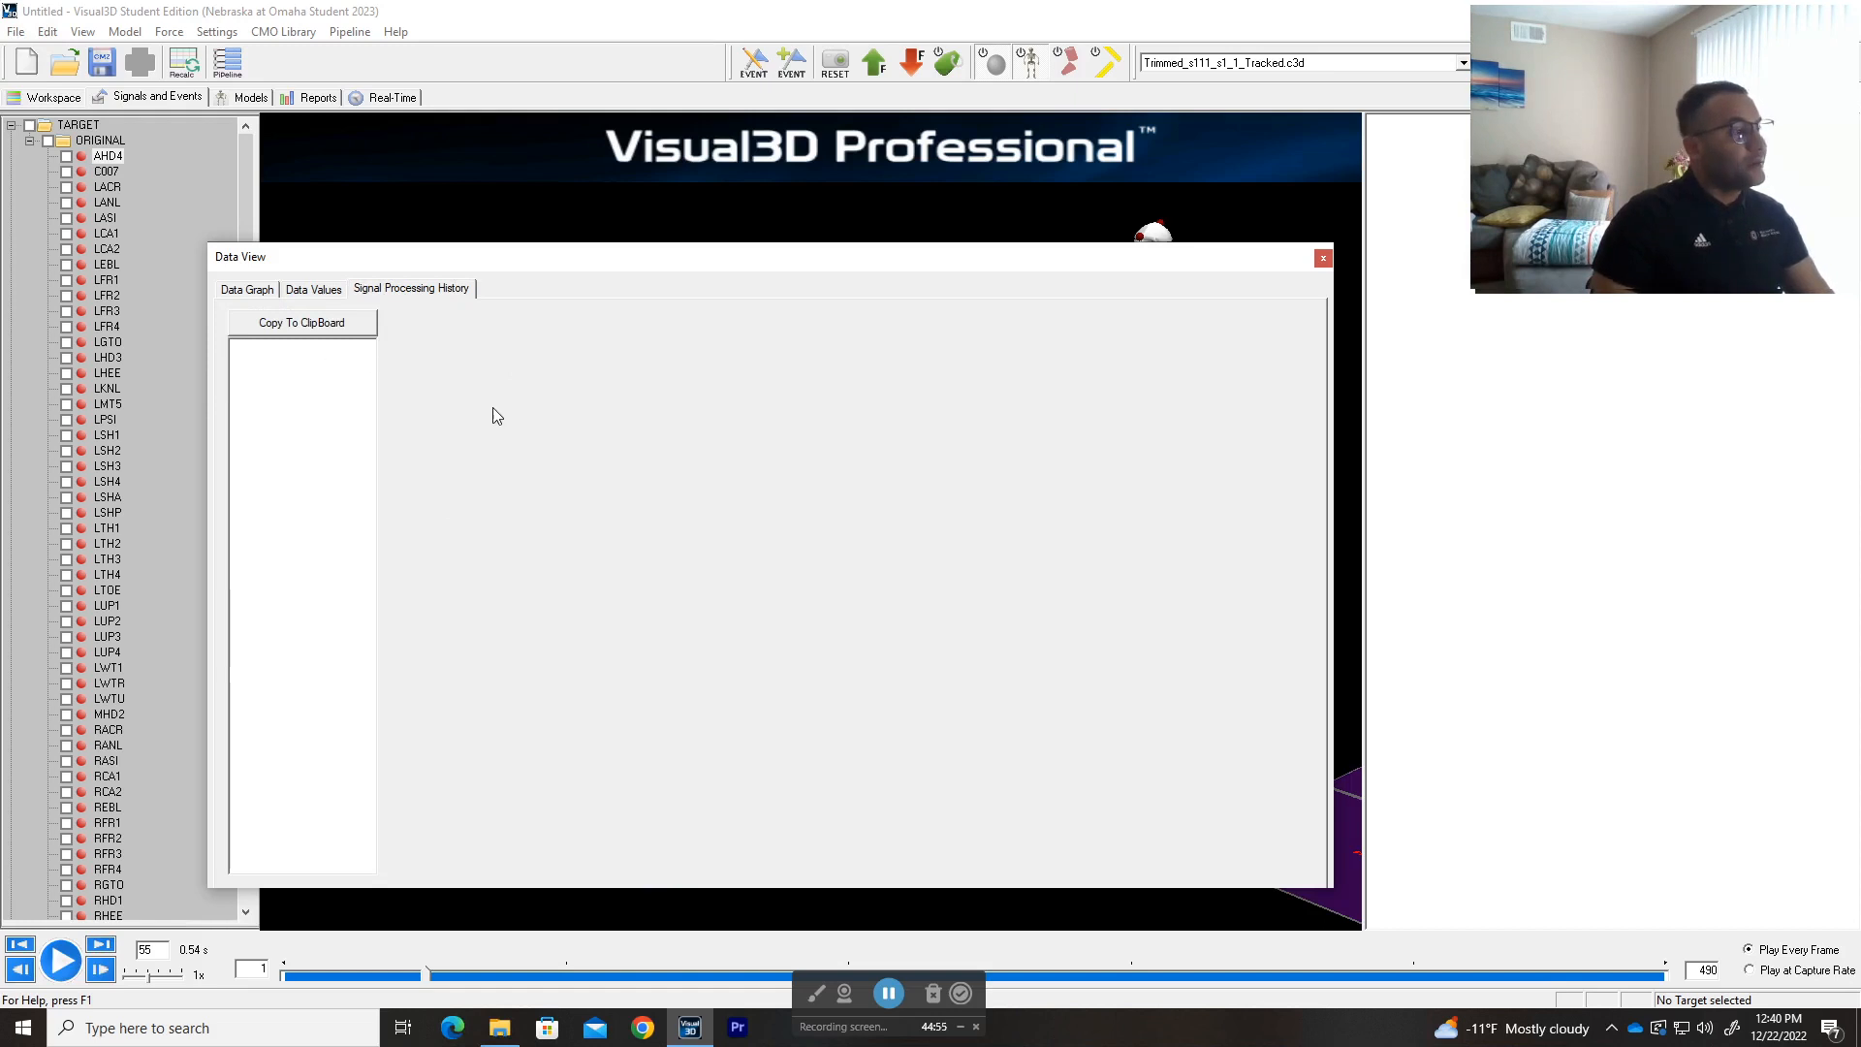
left_click(330, 296)
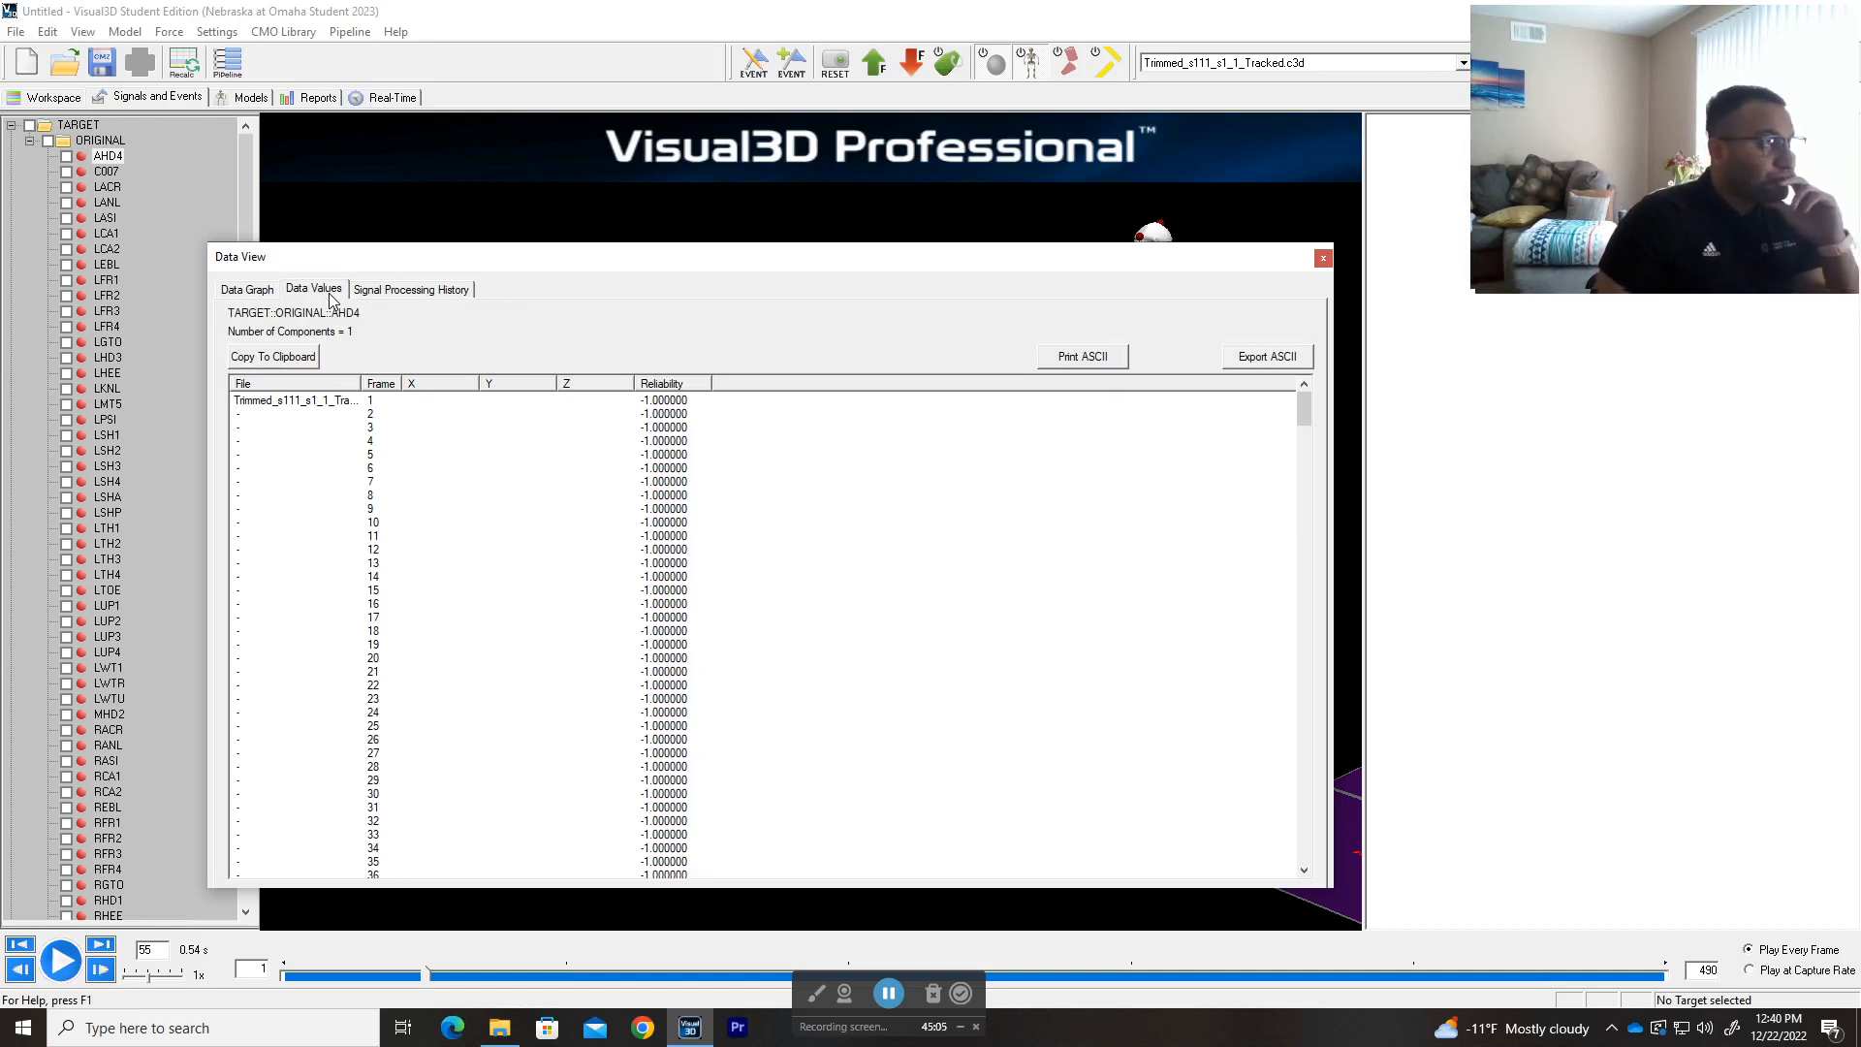
left_click(257, 290)
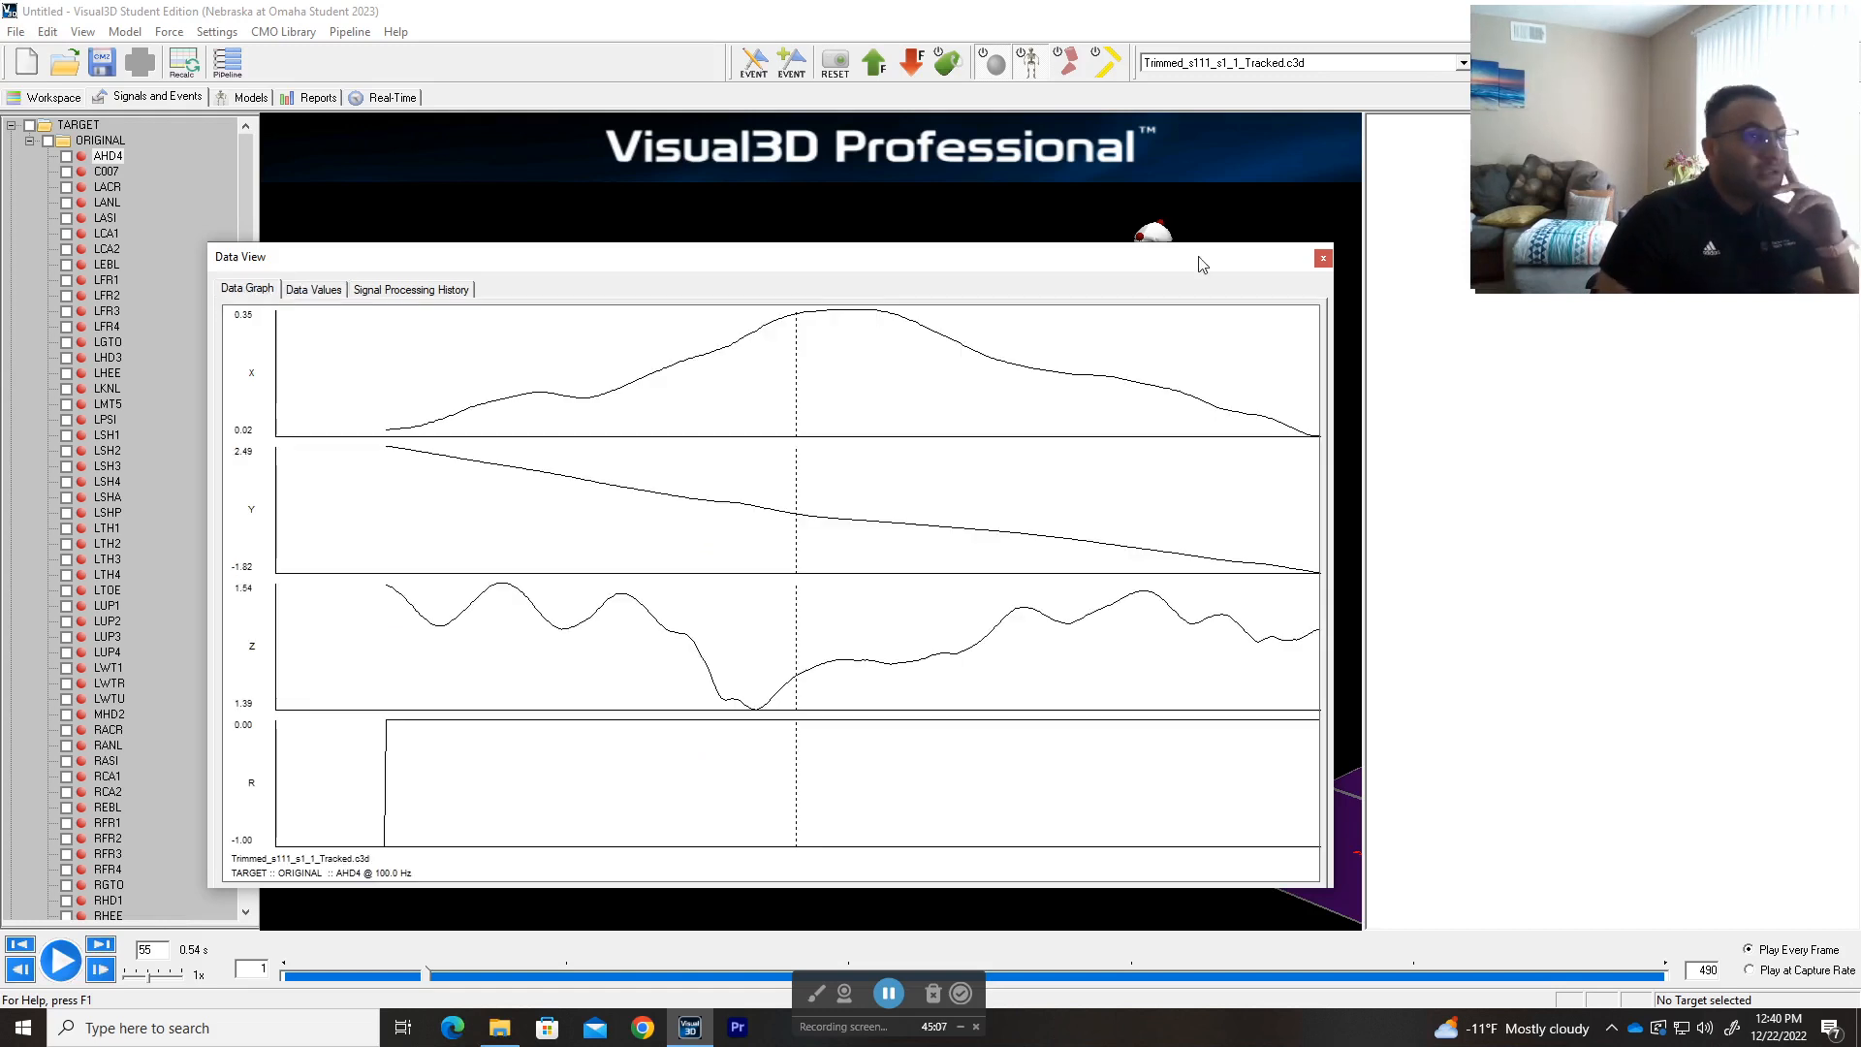
left_click(1323, 257)
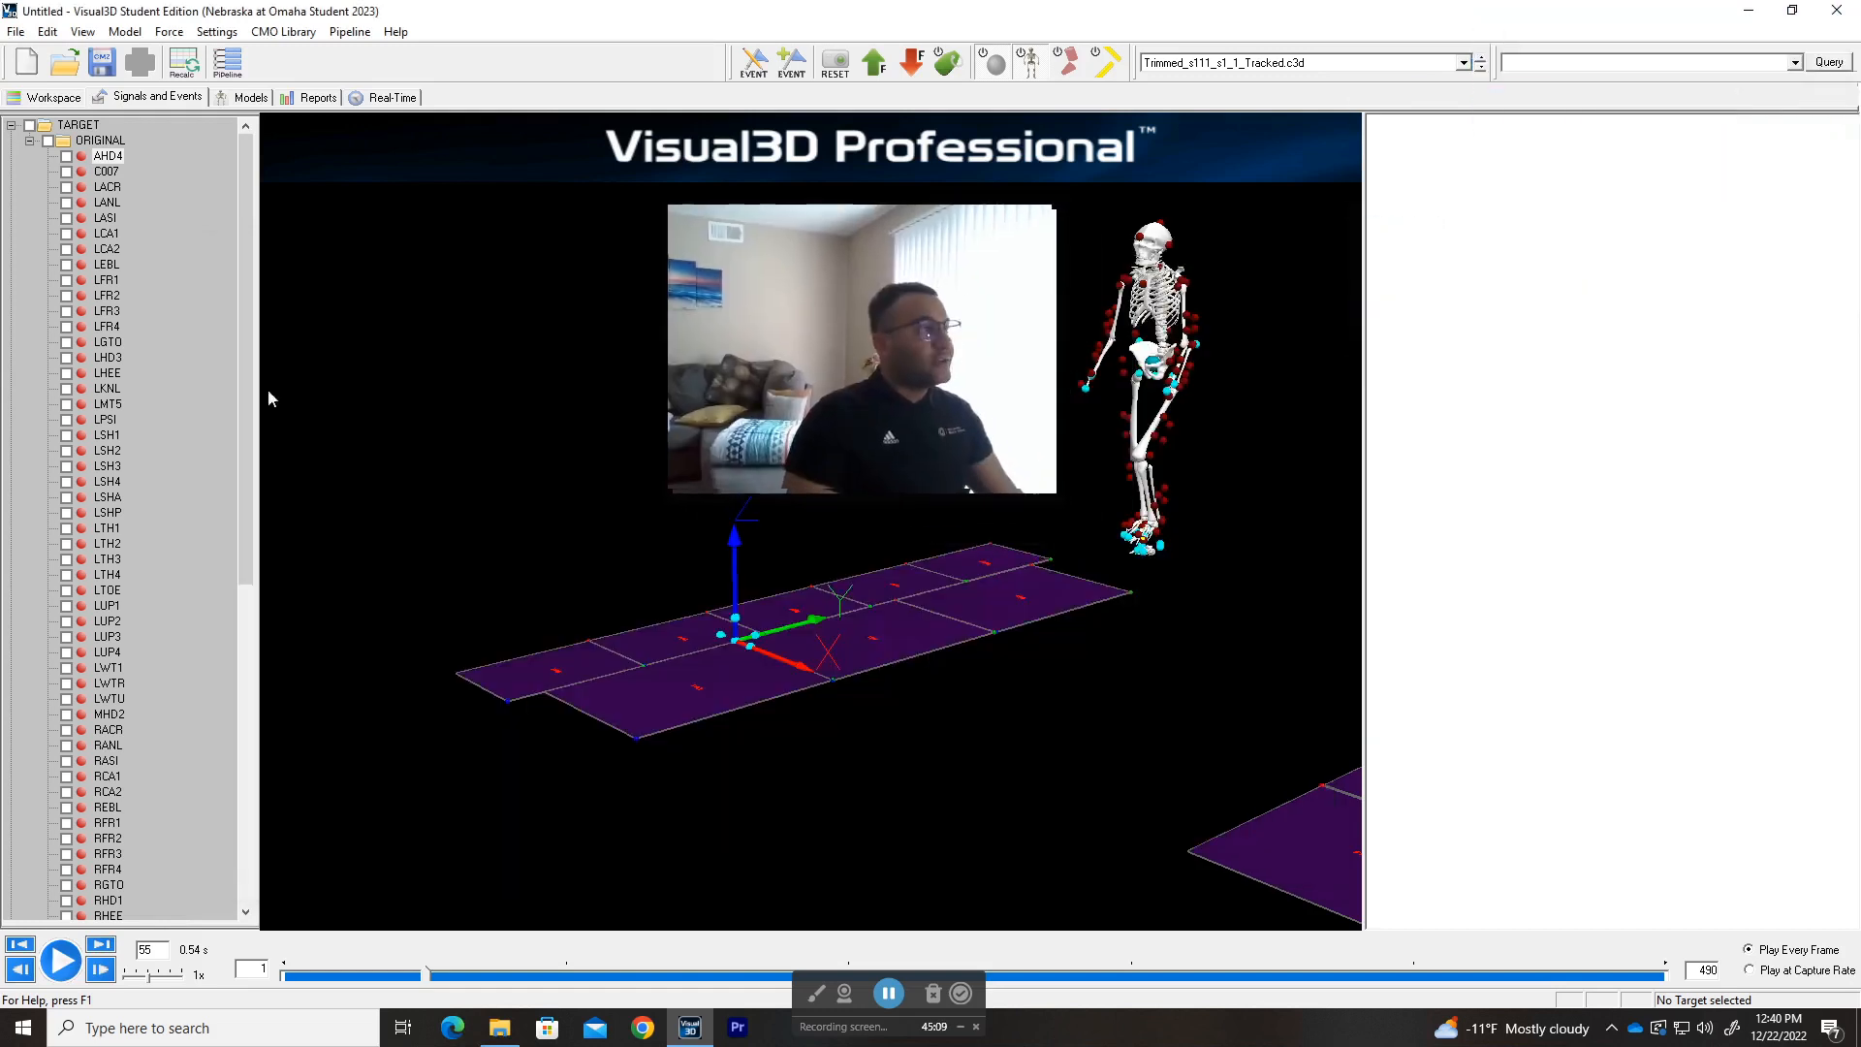
- Plot the AHD4 marker's X, Y and Z signals beside the 3D view
left_click(108, 157)
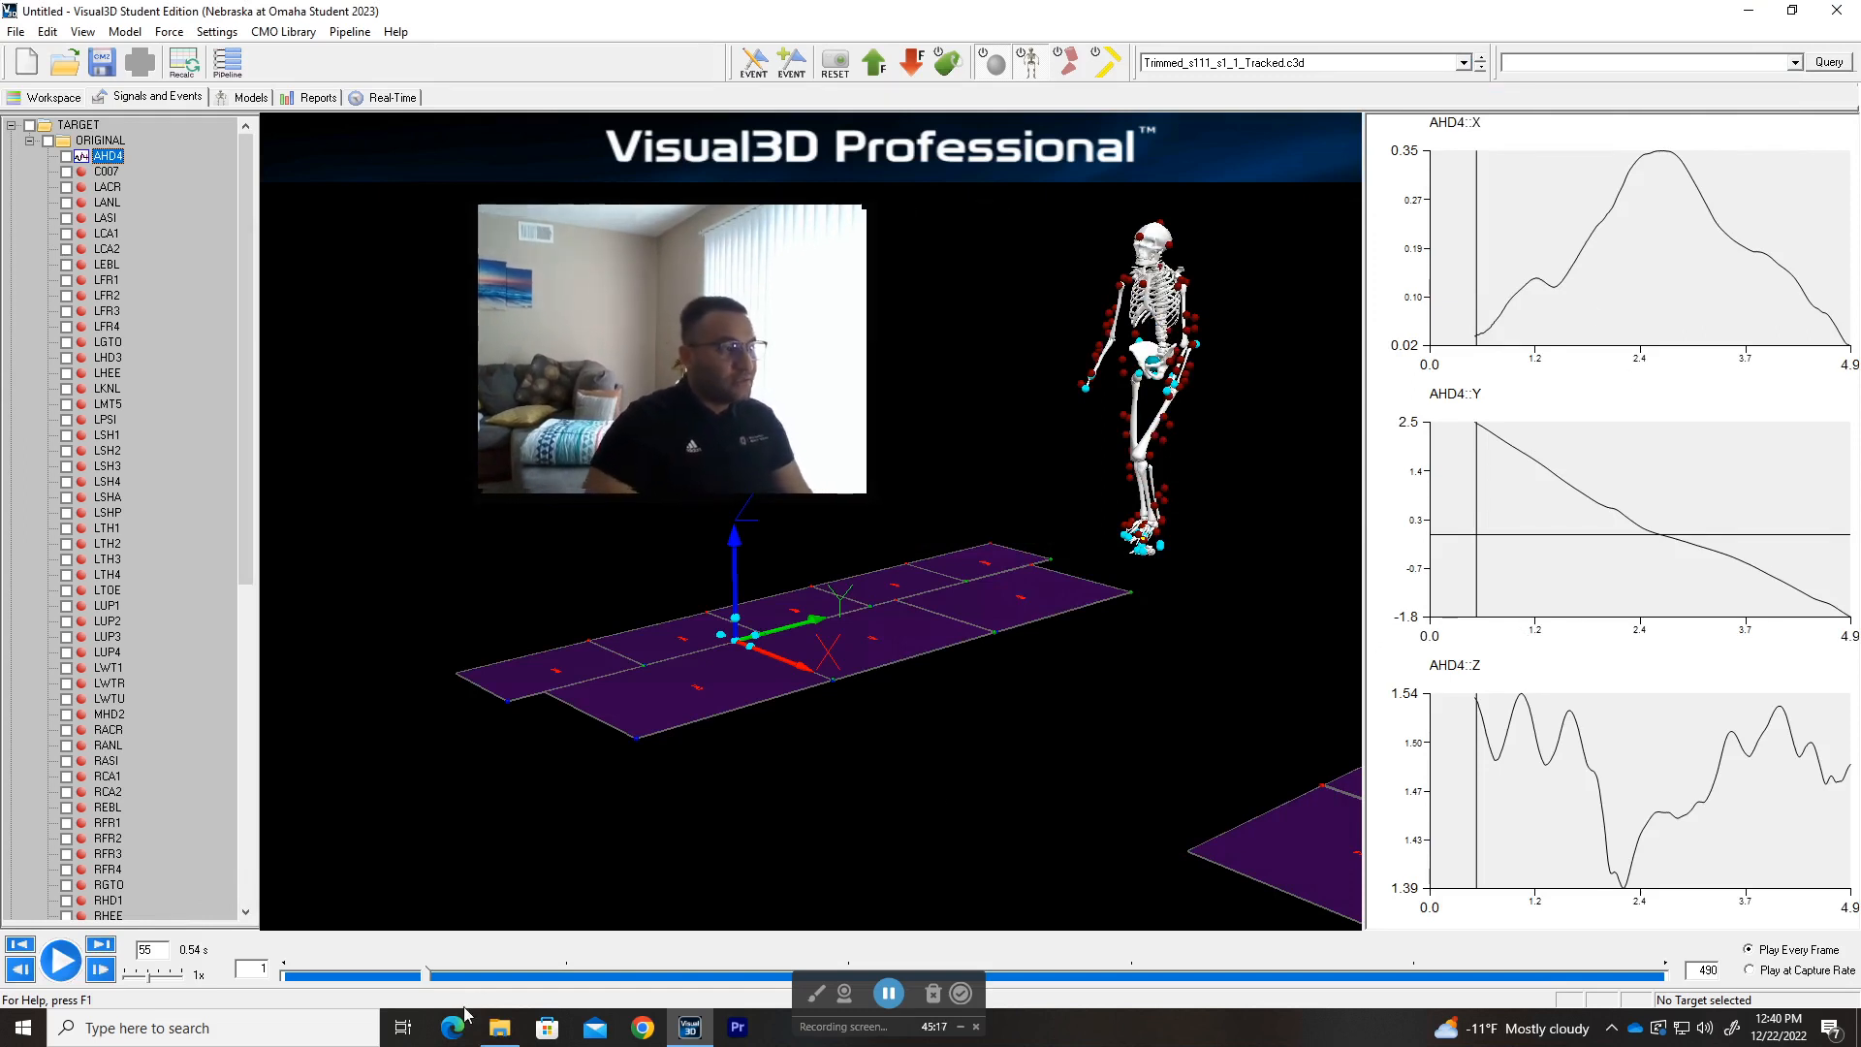
- Scrub the trial forward to frame 158 and compare the skeleton's motion with the AHD4 marker plots
left_click(422, 975)
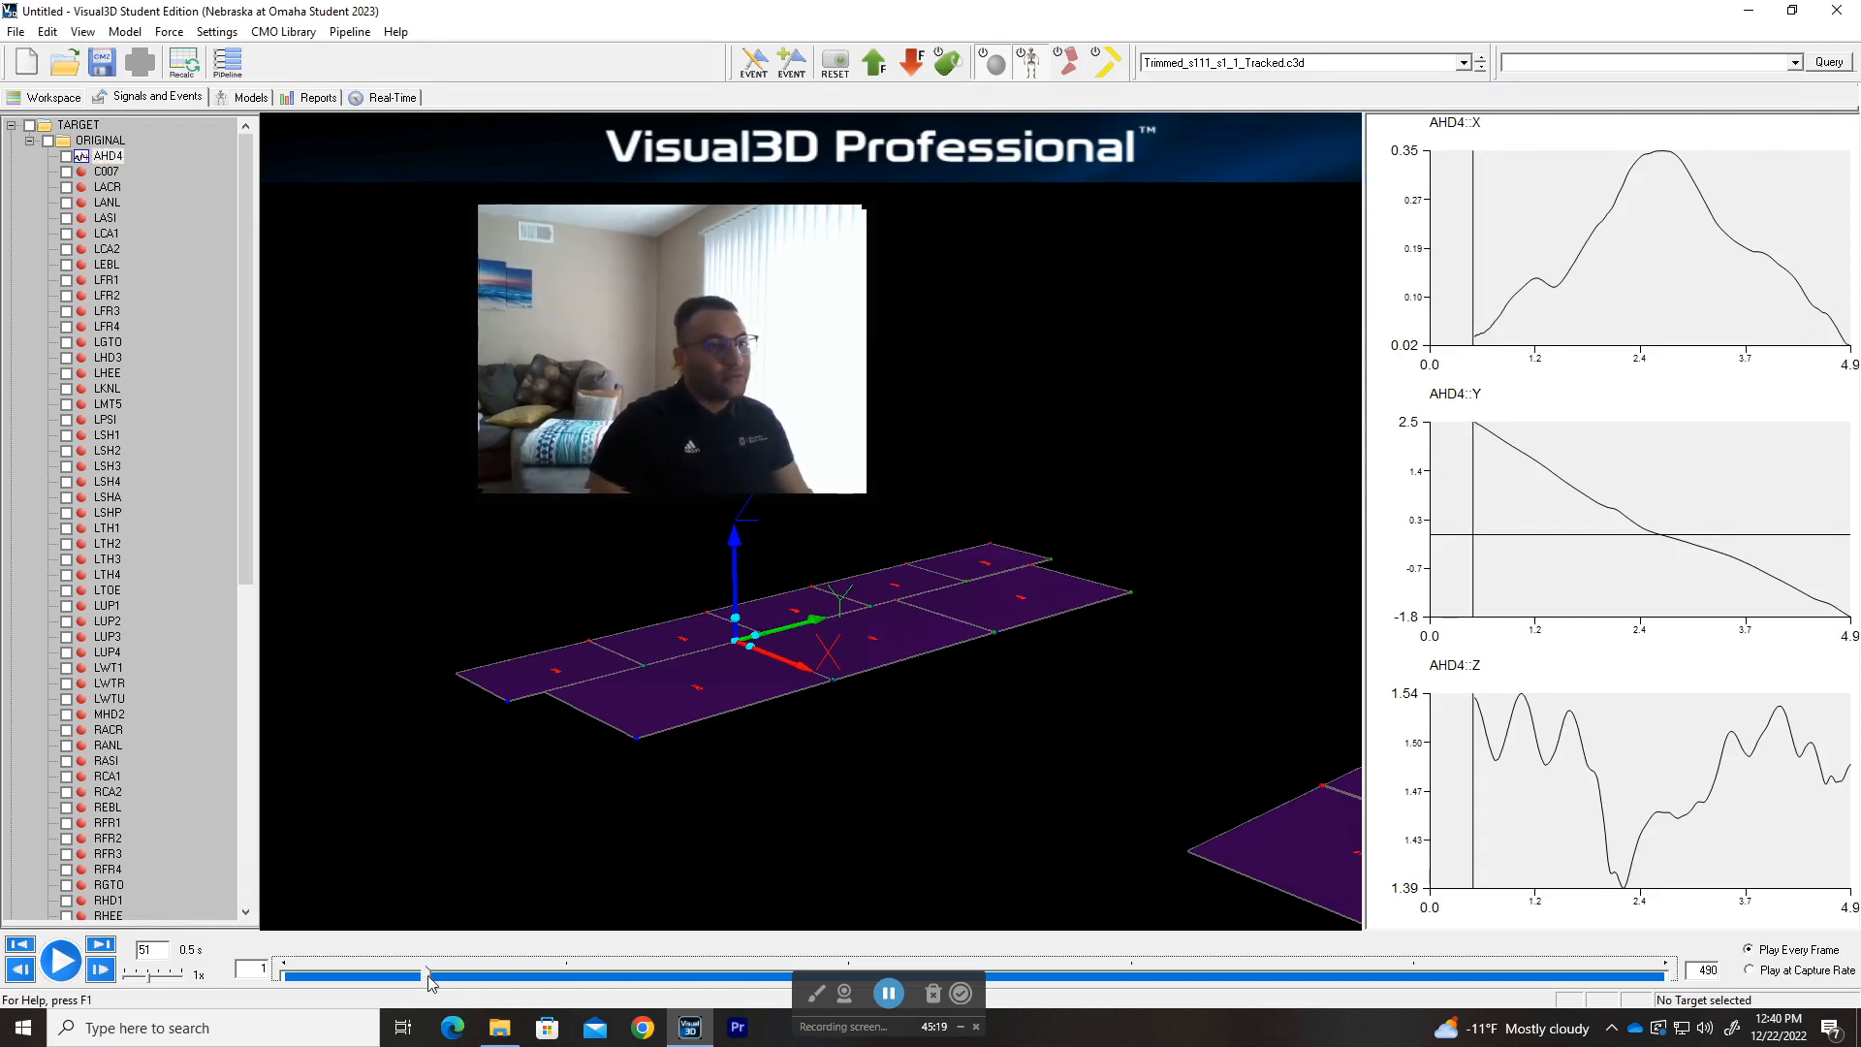
left_click_drag(425, 977, 596, 977)
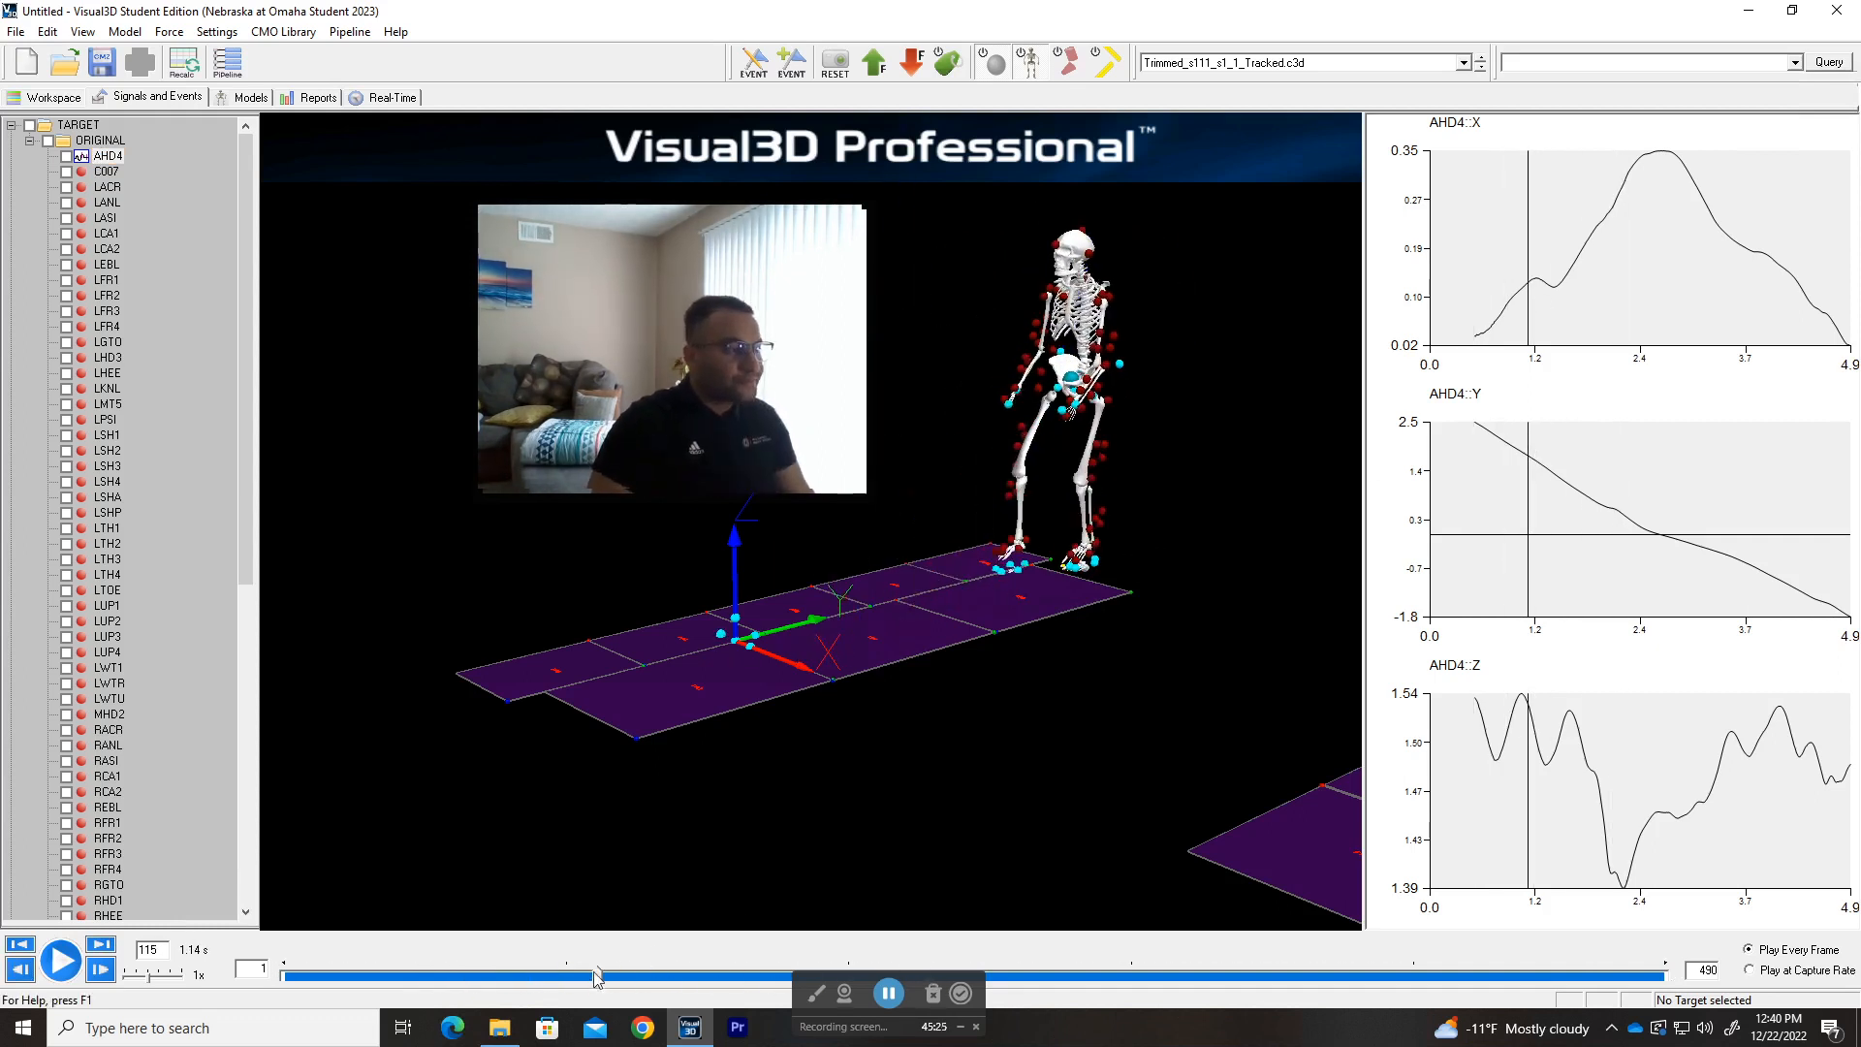
left_click_drag(595, 977, 723, 976)
left_click_drag(721, 340, 1689, 148)
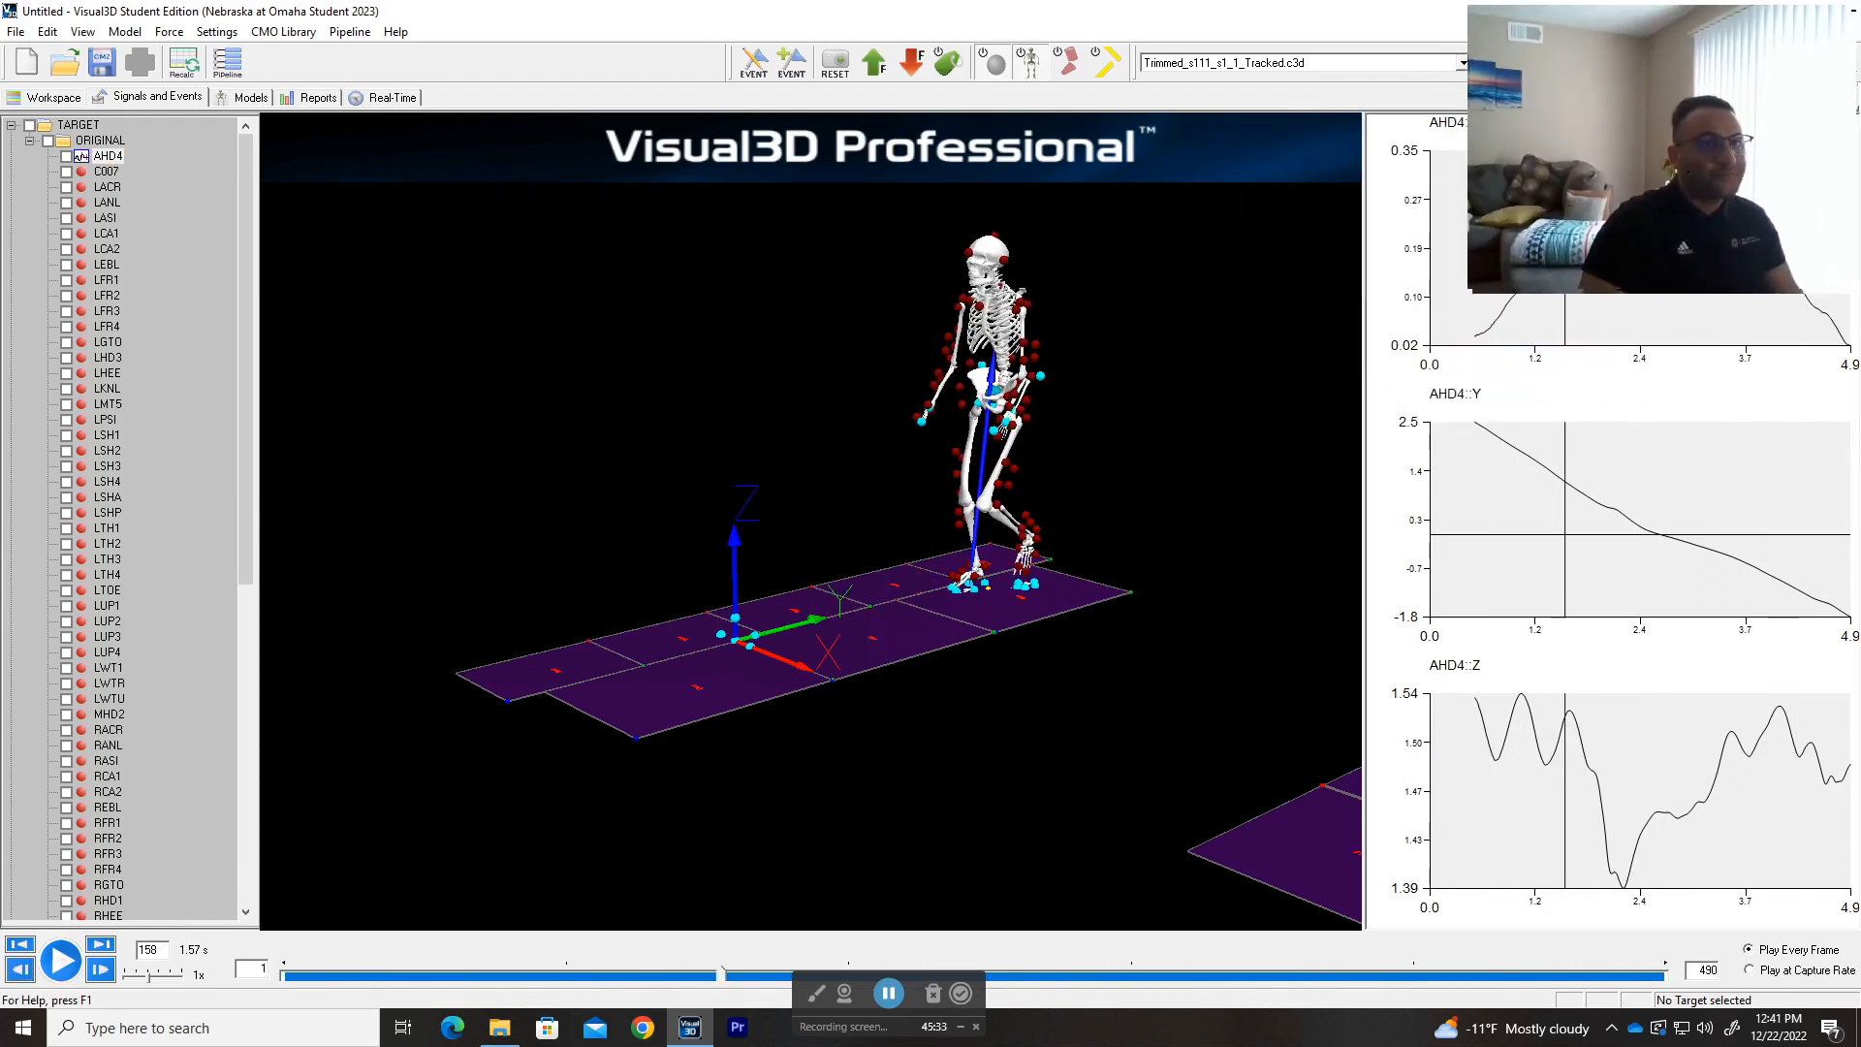
- Collapse the ORIGINAL subfolder and the TARGET folder in the signal tree
left_click(29, 142)
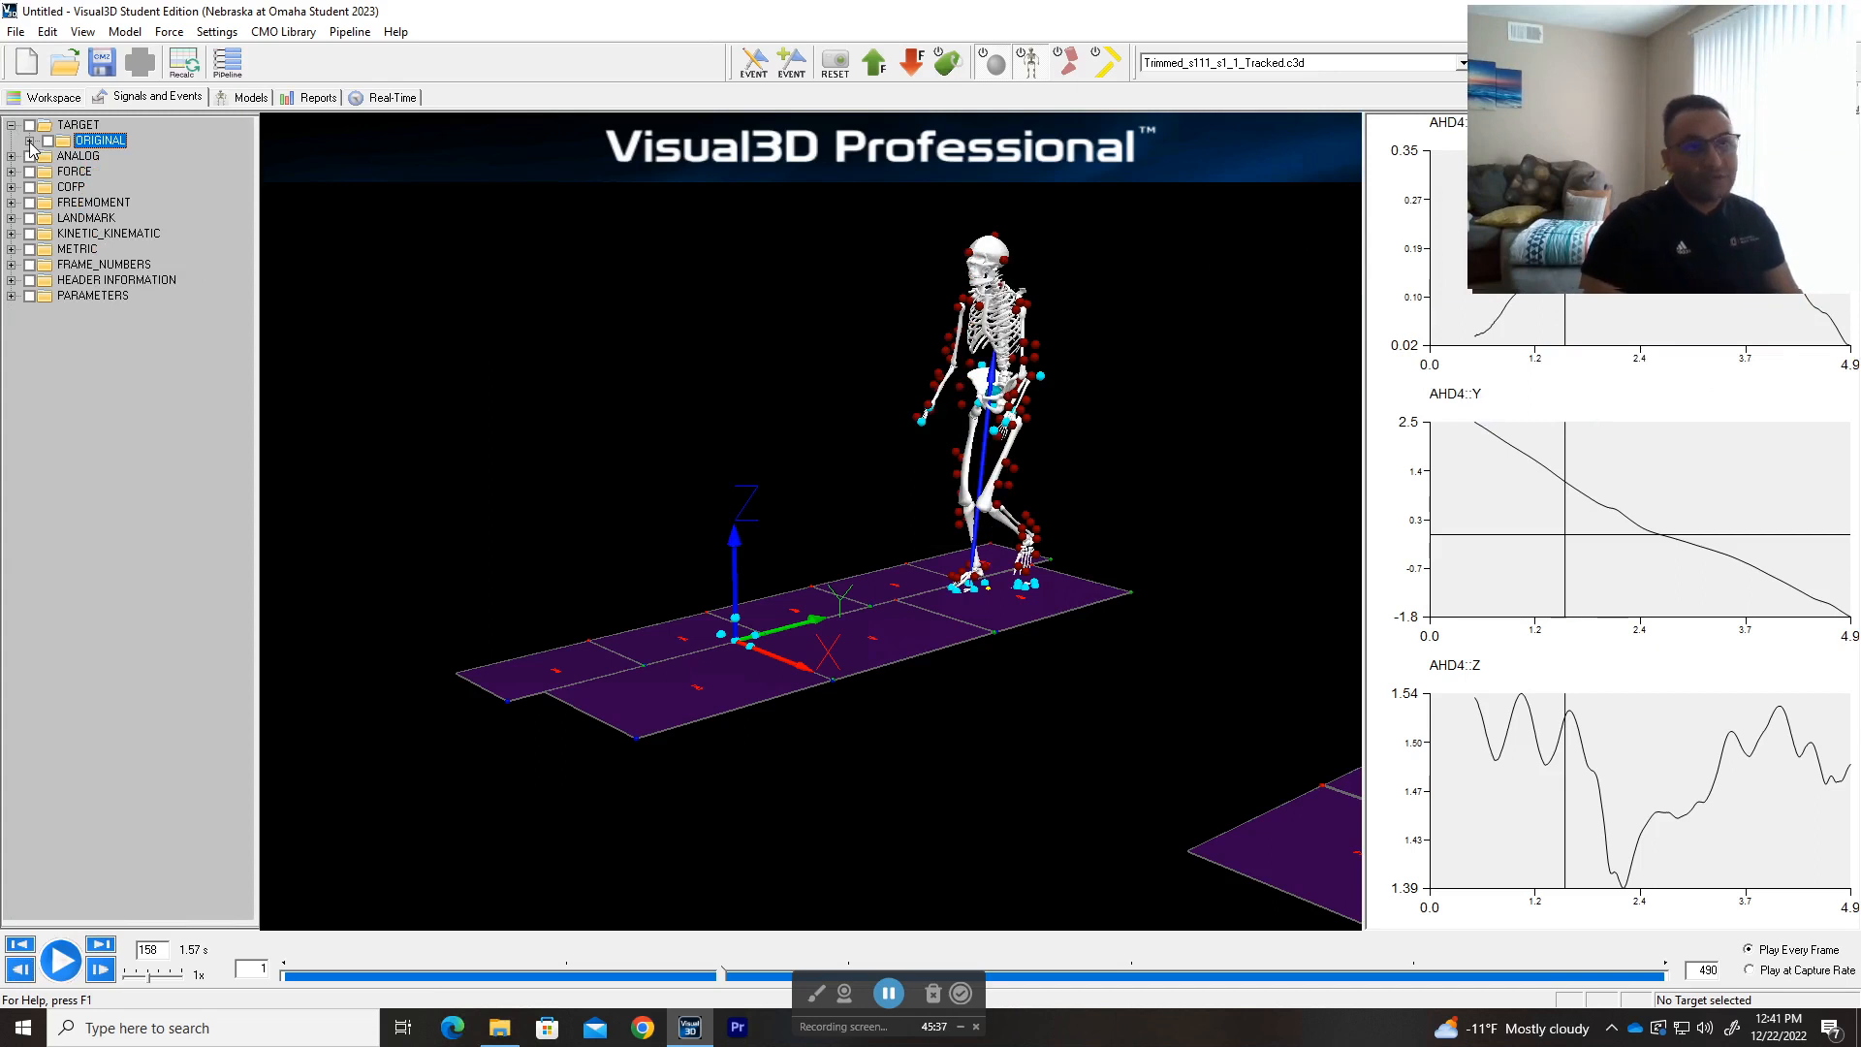
left_click(29, 142)
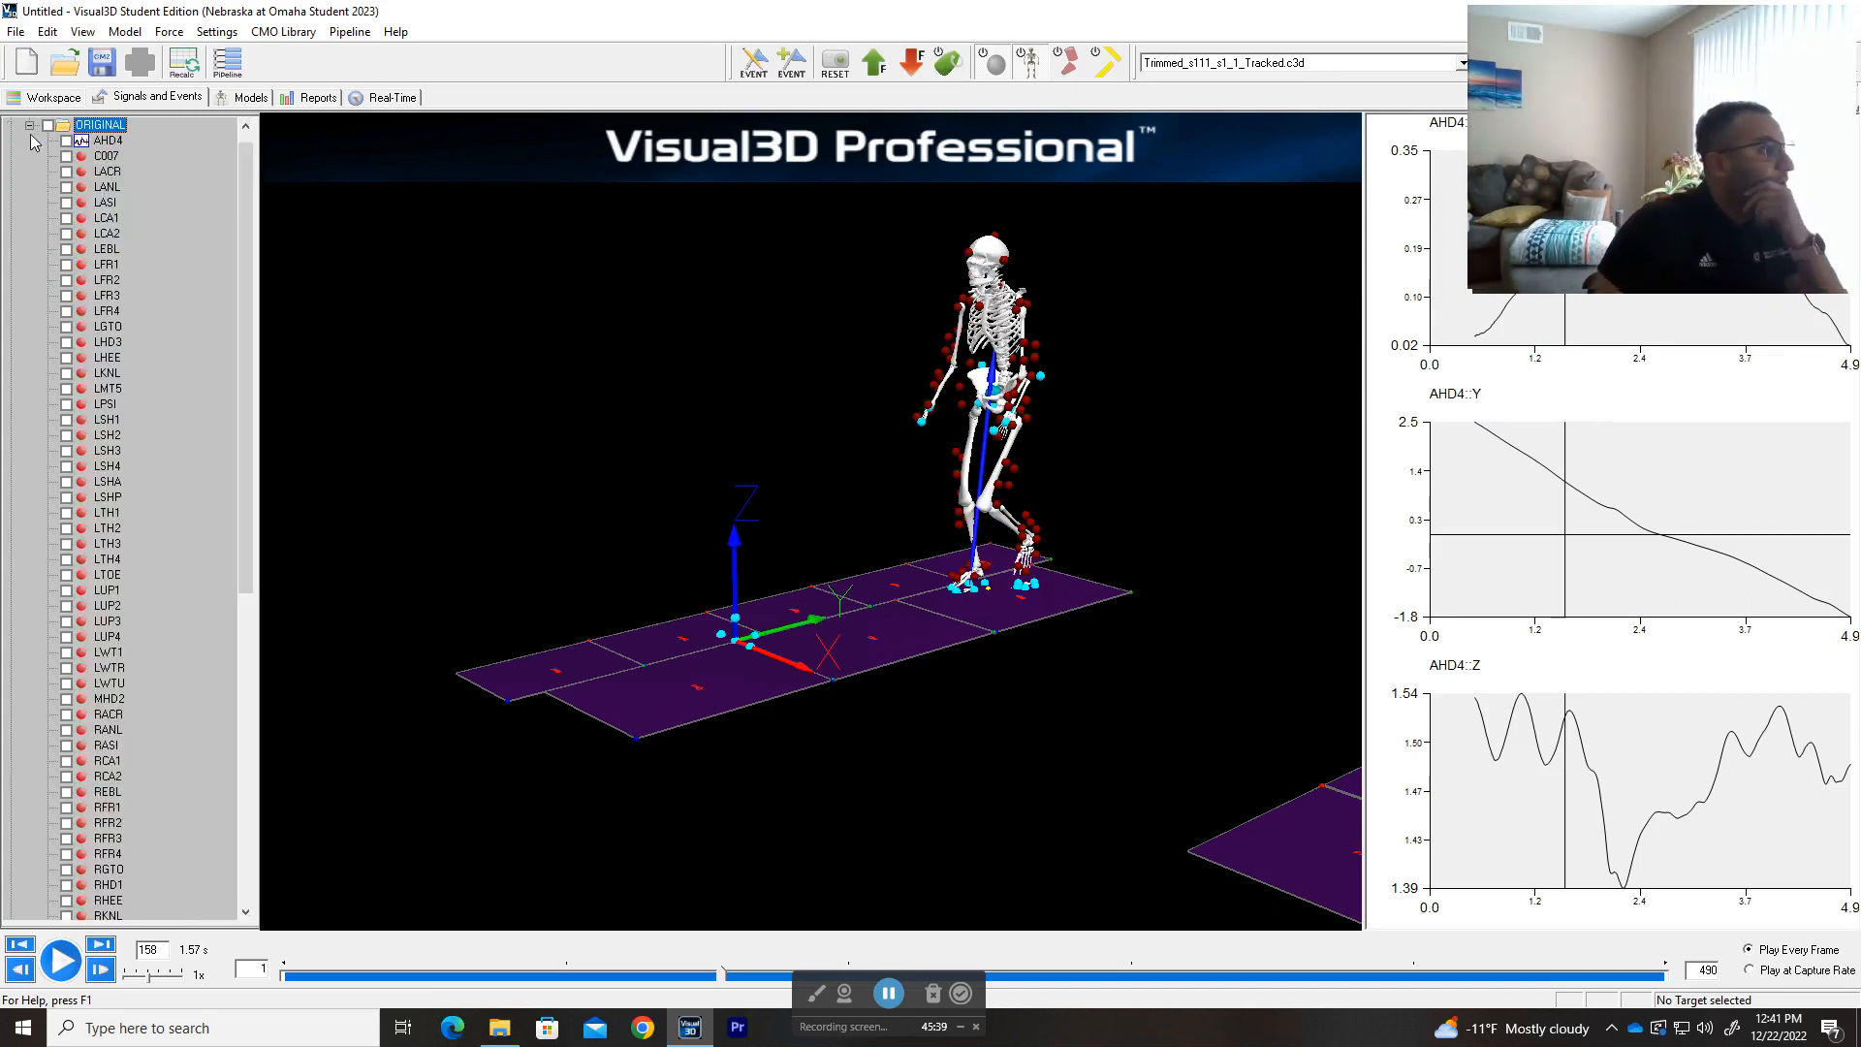
left_click(29, 141)
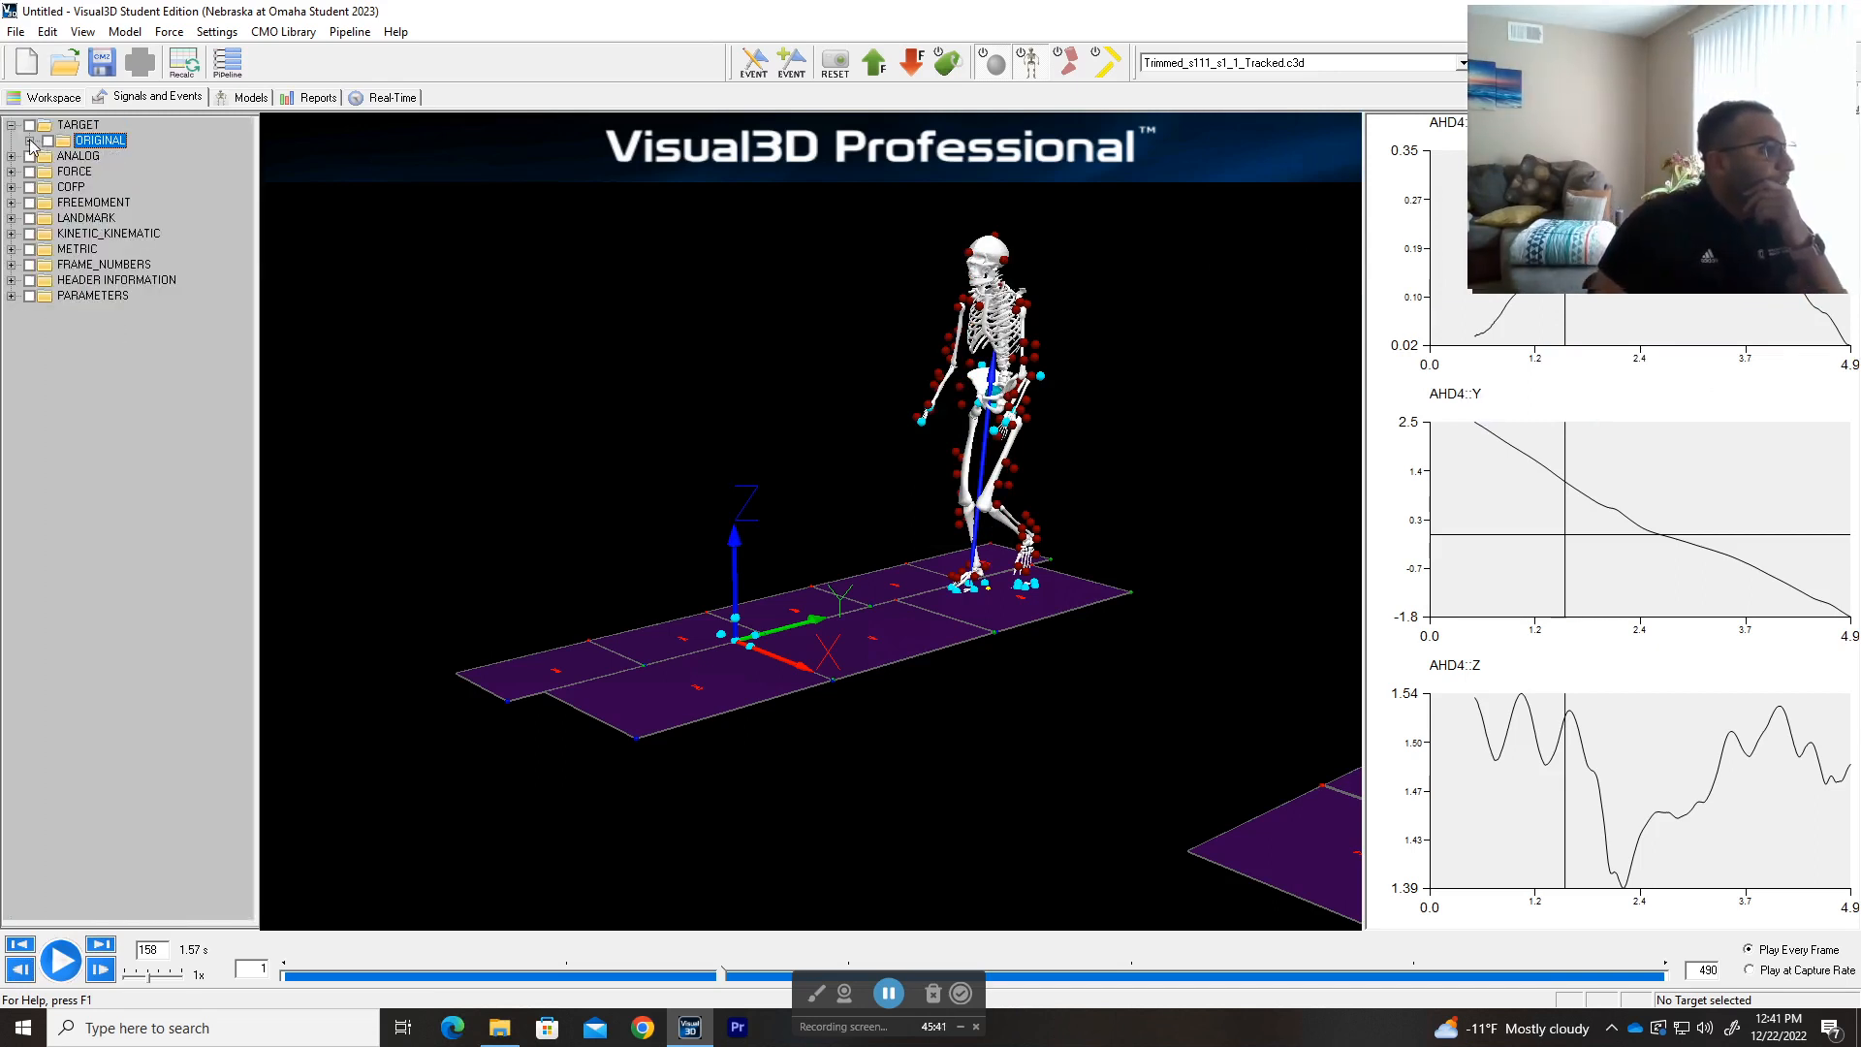
left_click(29, 141)
left_click(30, 141)
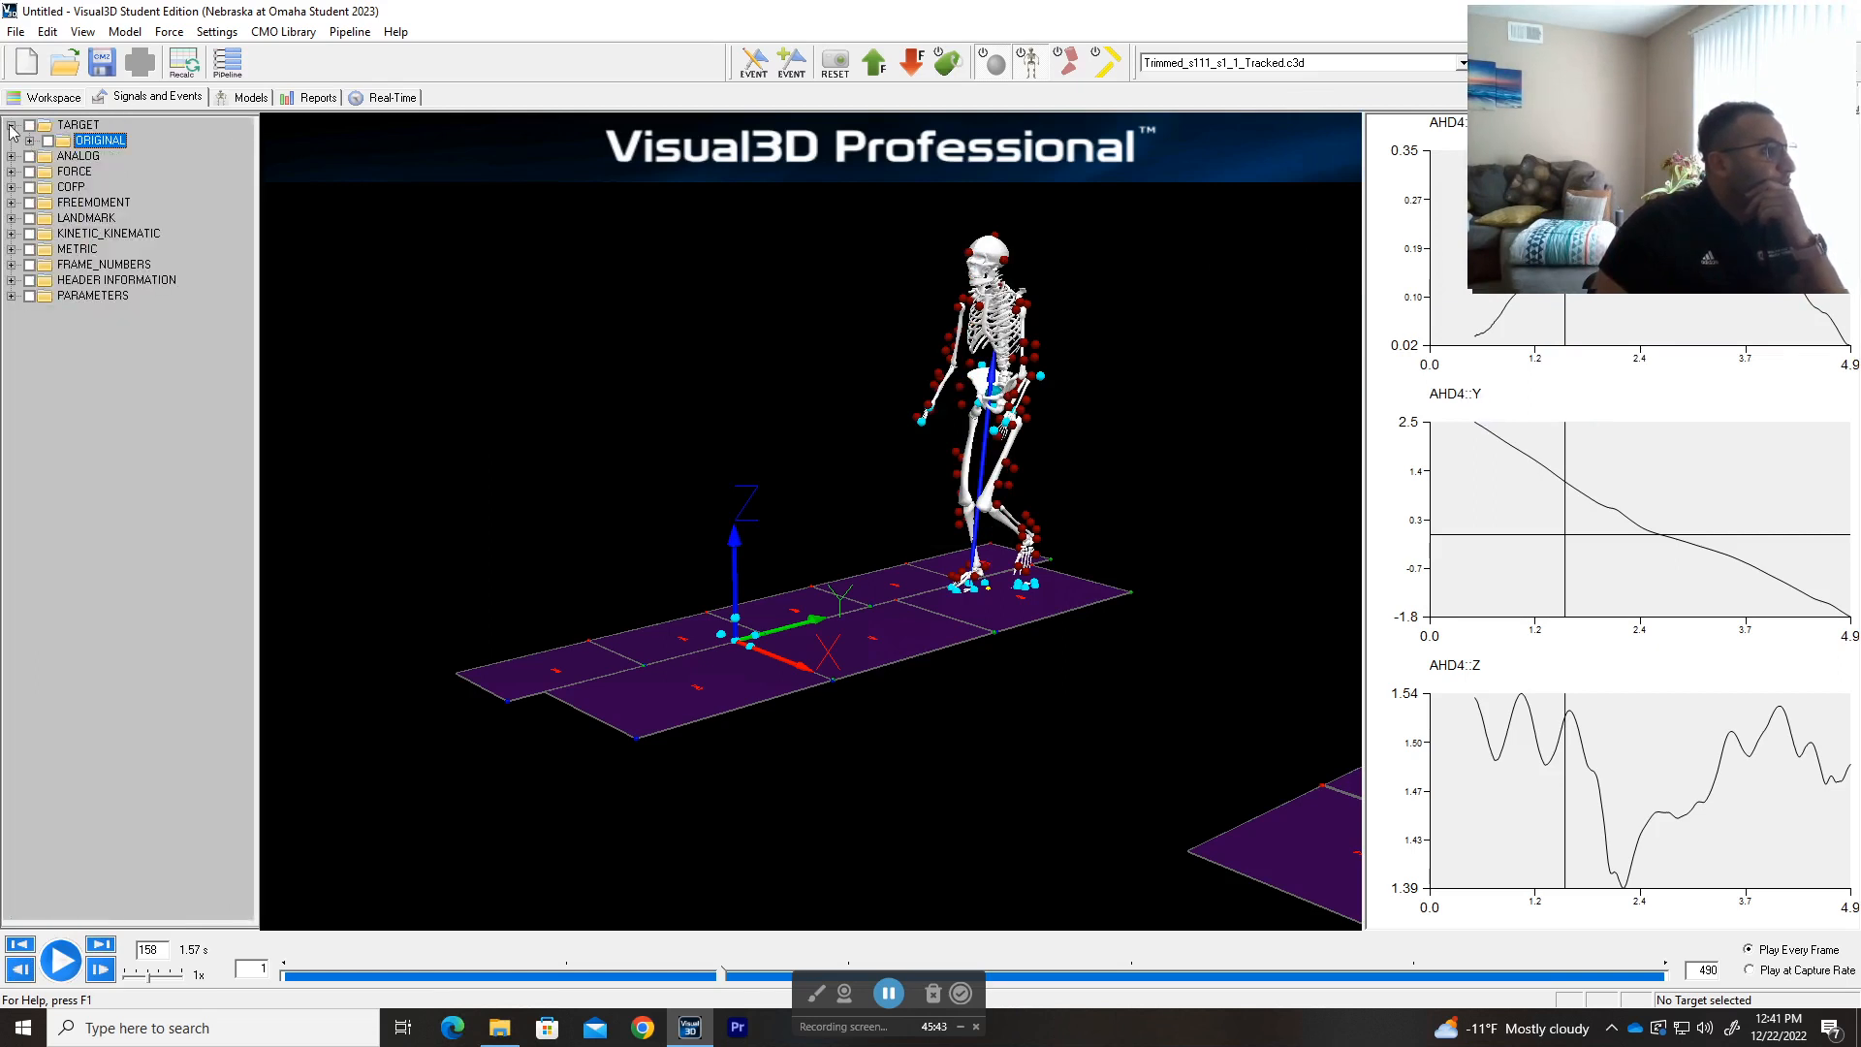
left_click(11, 126)
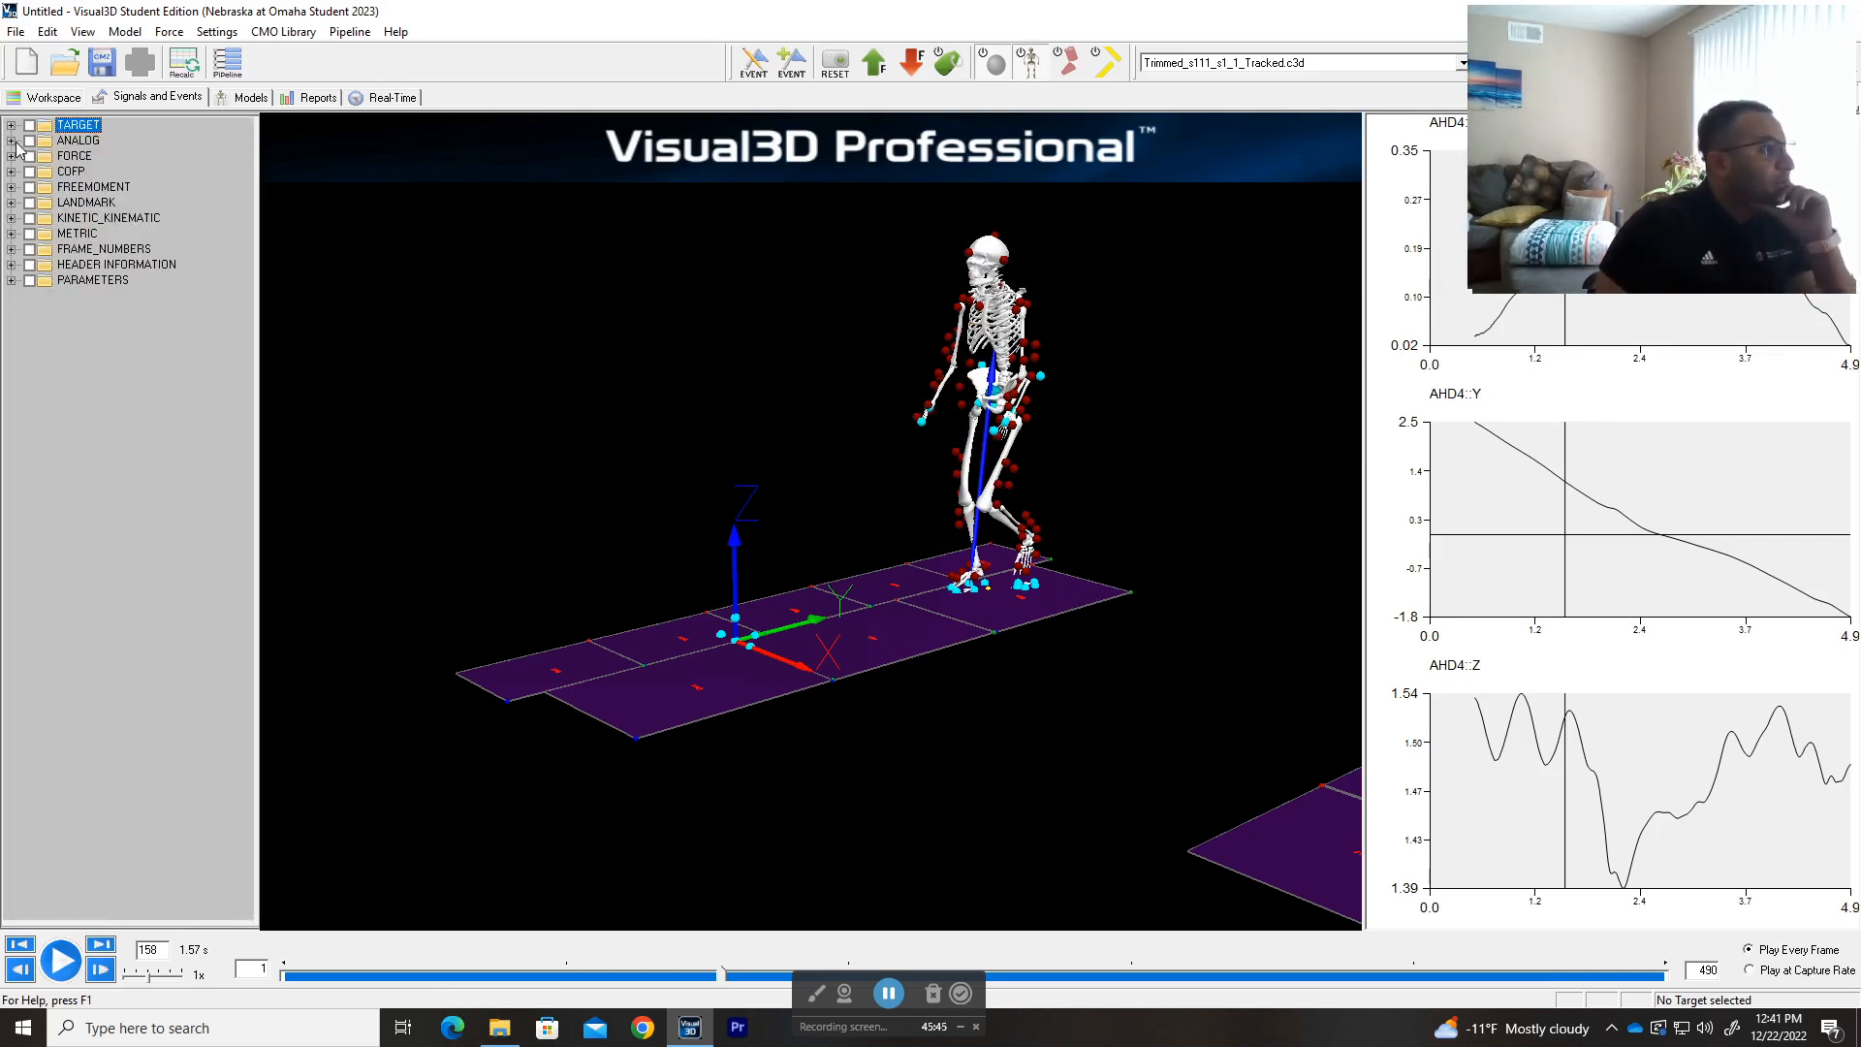
- Expand the ANALOG folder and examine in the 3D view which force plate the skeleton is stepping on
left_click(12, 141)
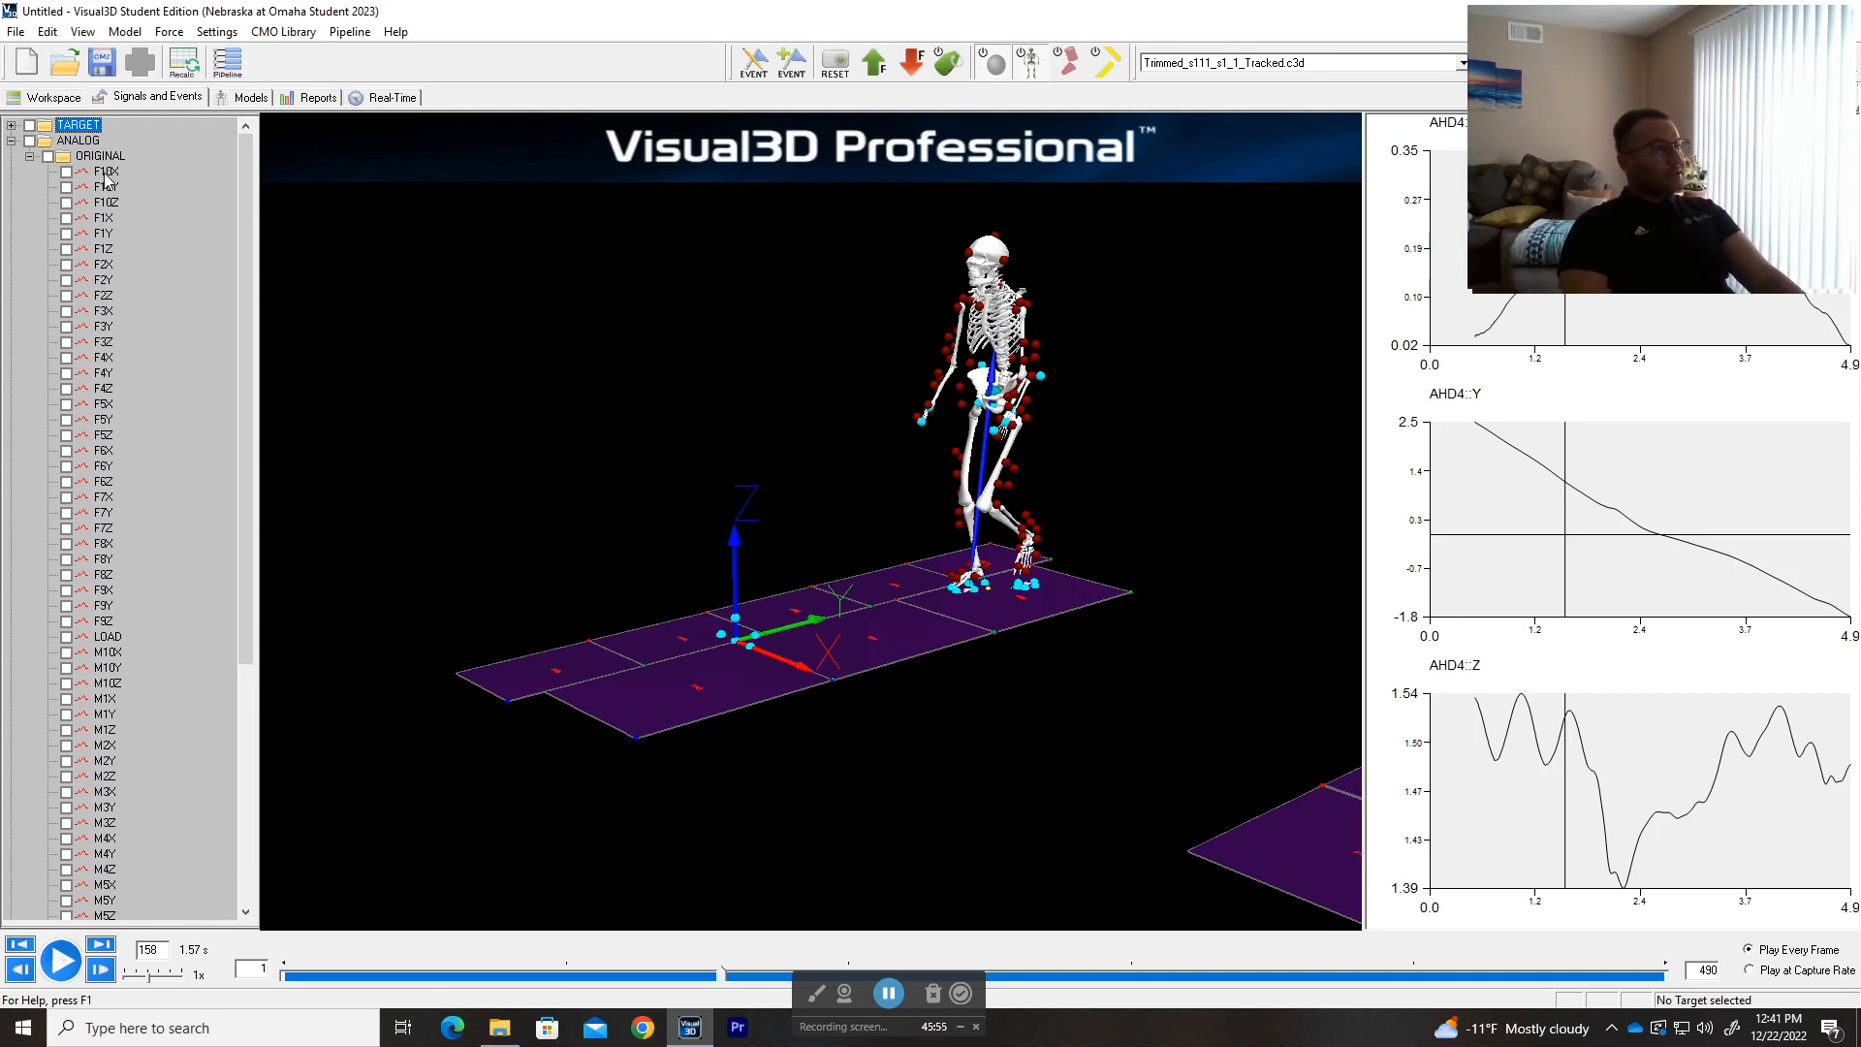
scroll(857, 739, "down", 3)
left_click_drag(857, 738, 766, 748)
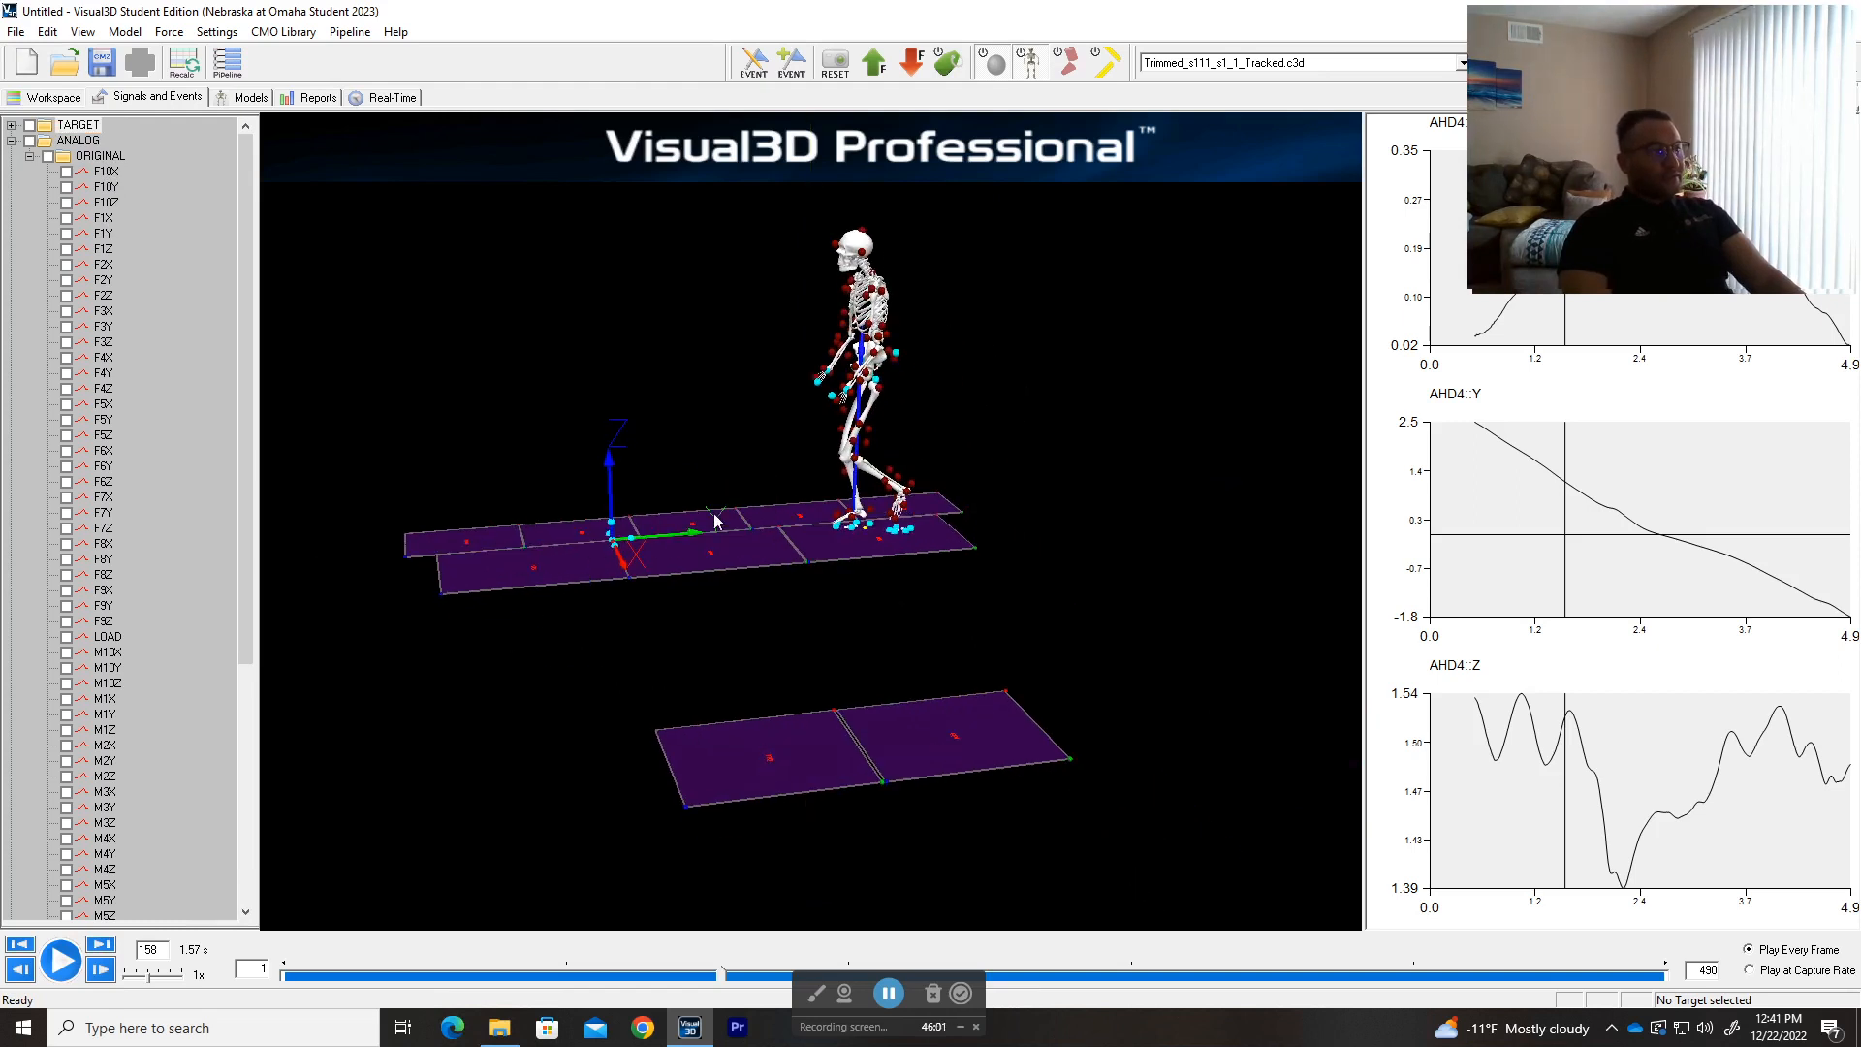
scroll(782, 632, "up", 5)
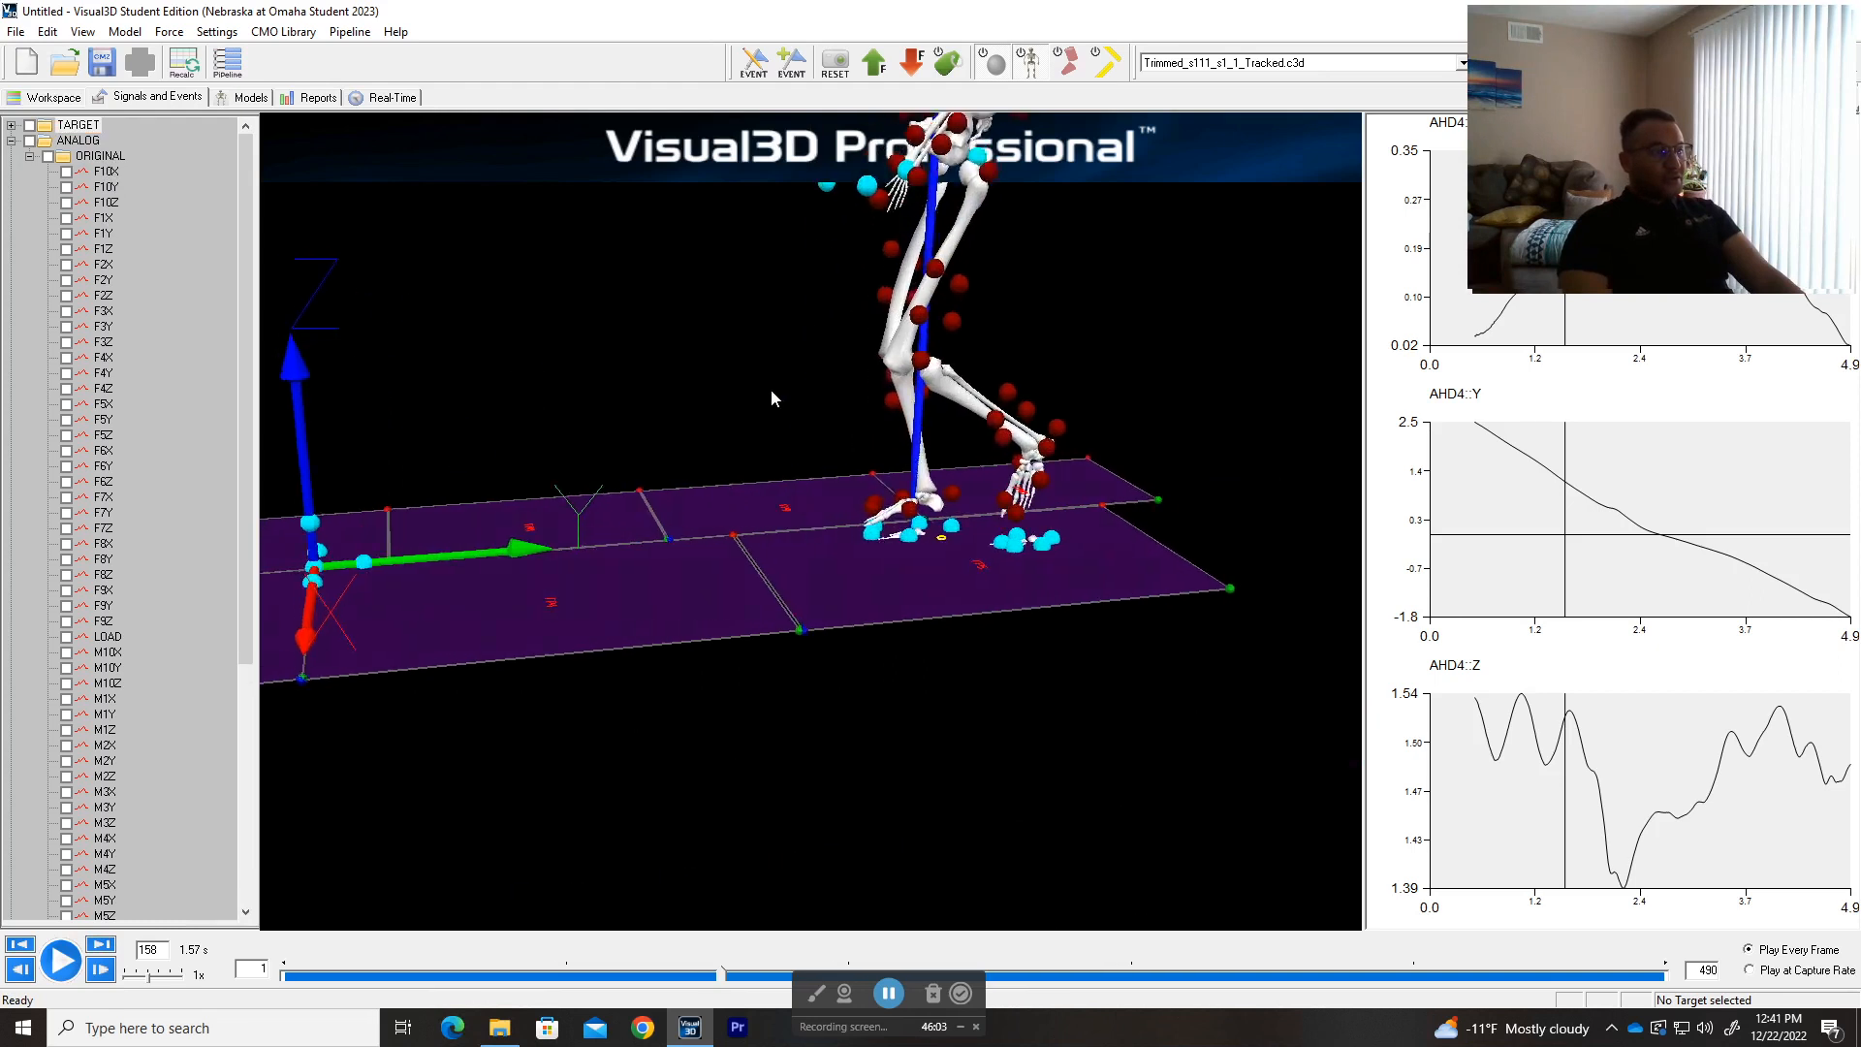
scroll(1027, 572, "up", 5)
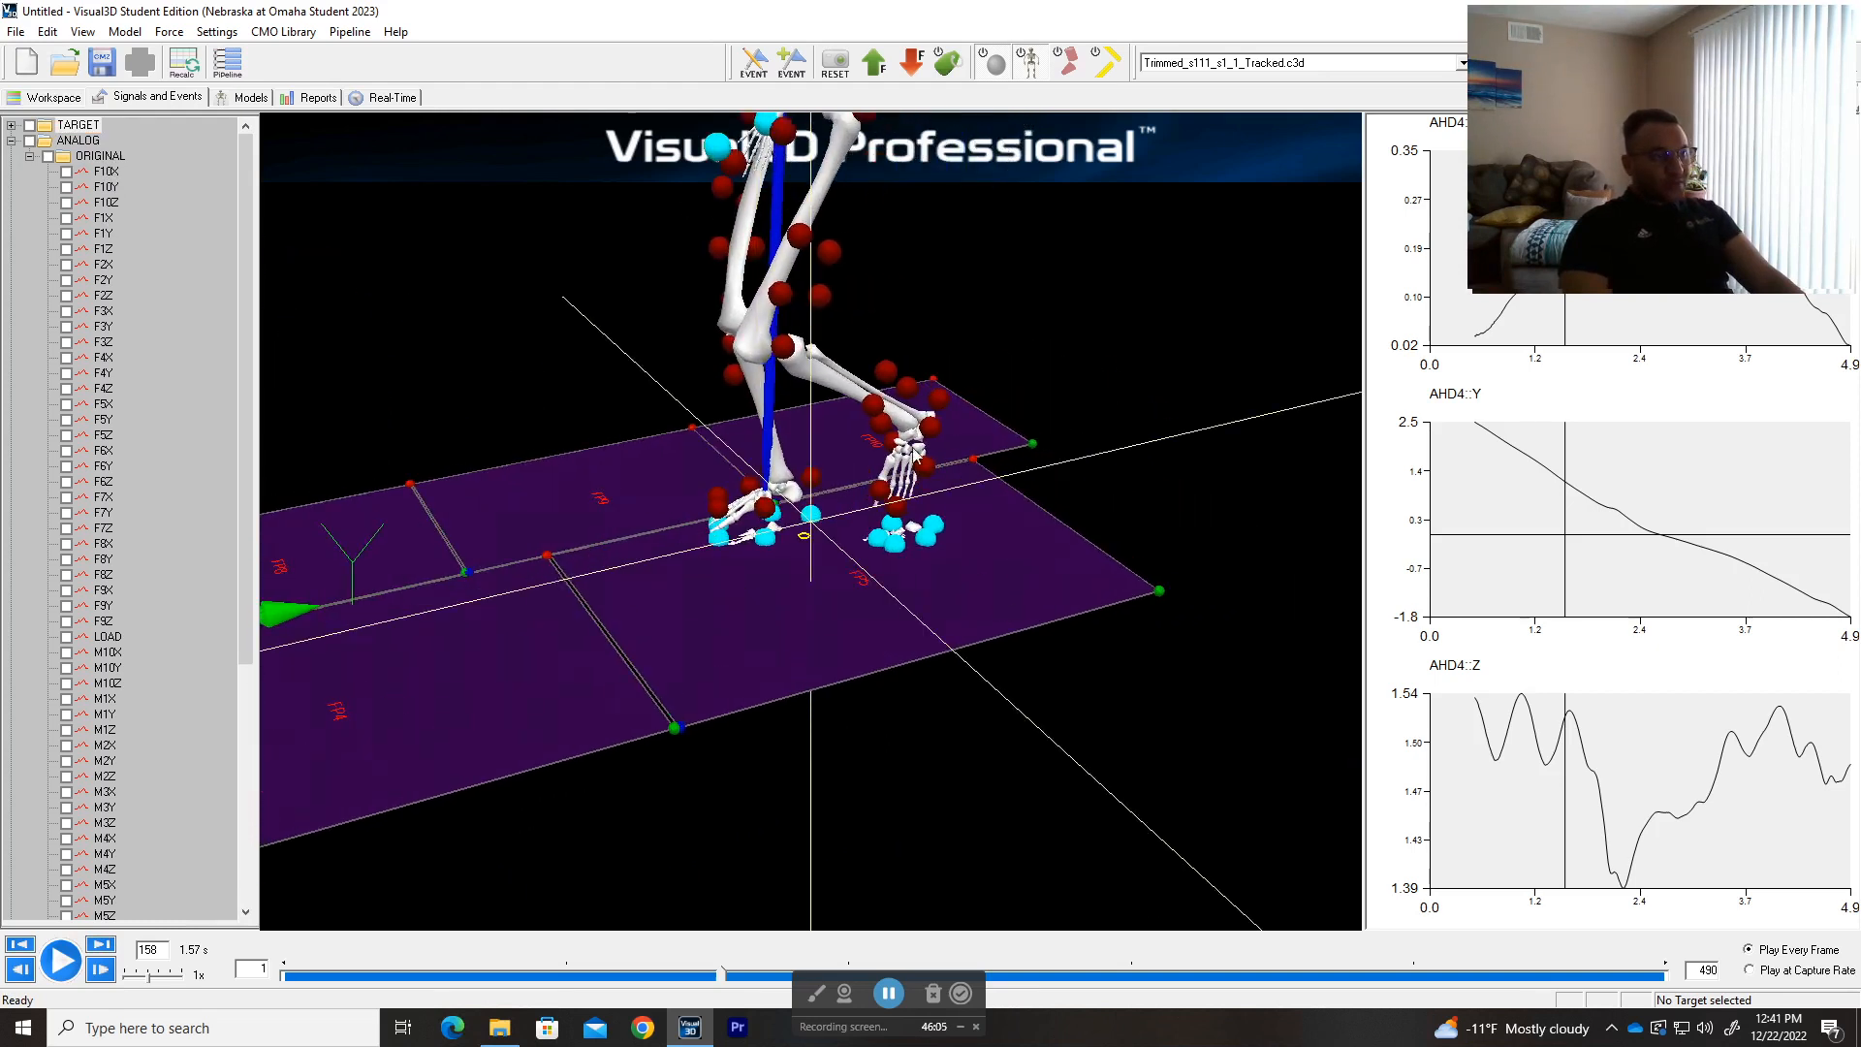
scroll(993, 701, "down", 6)
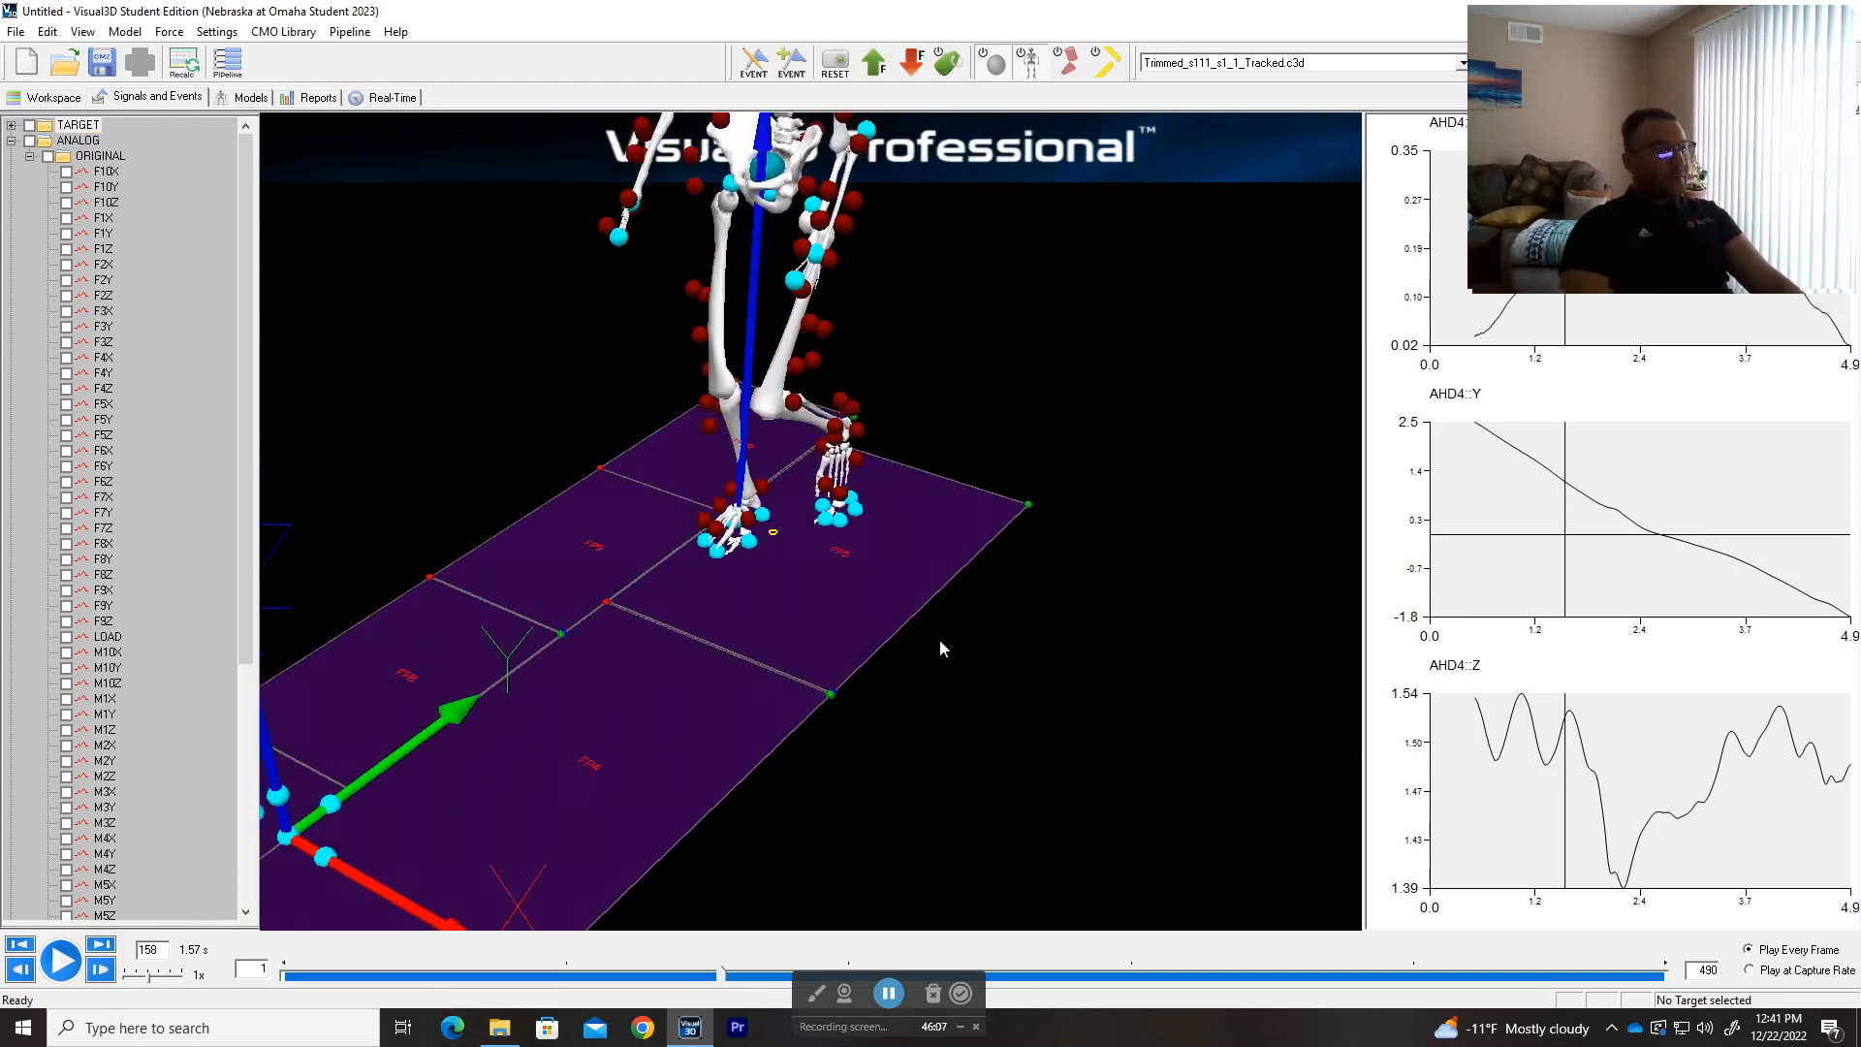
left_click_drag(992, 654, 921, 735)
scroll(766, 635, "down", 3)
scroll(824, 620, "down", 5)
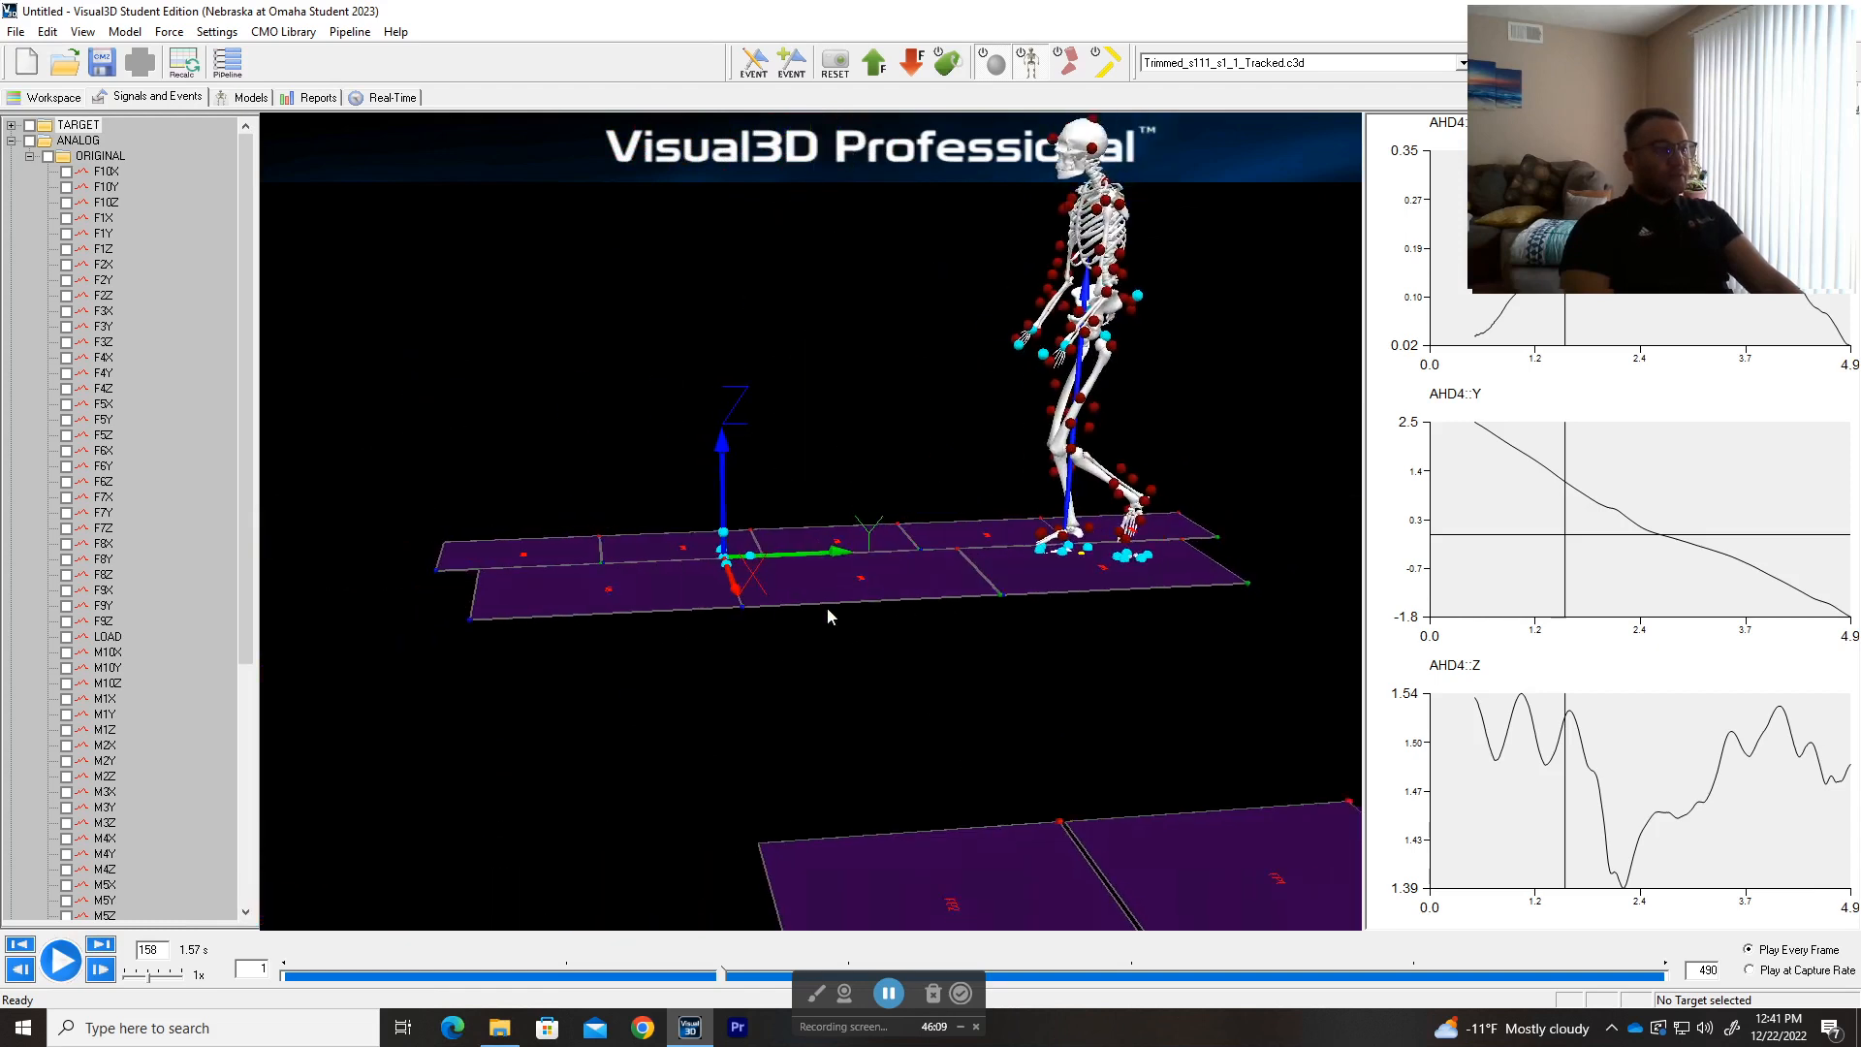
right_click_drag(1051, 557, 943, 578)
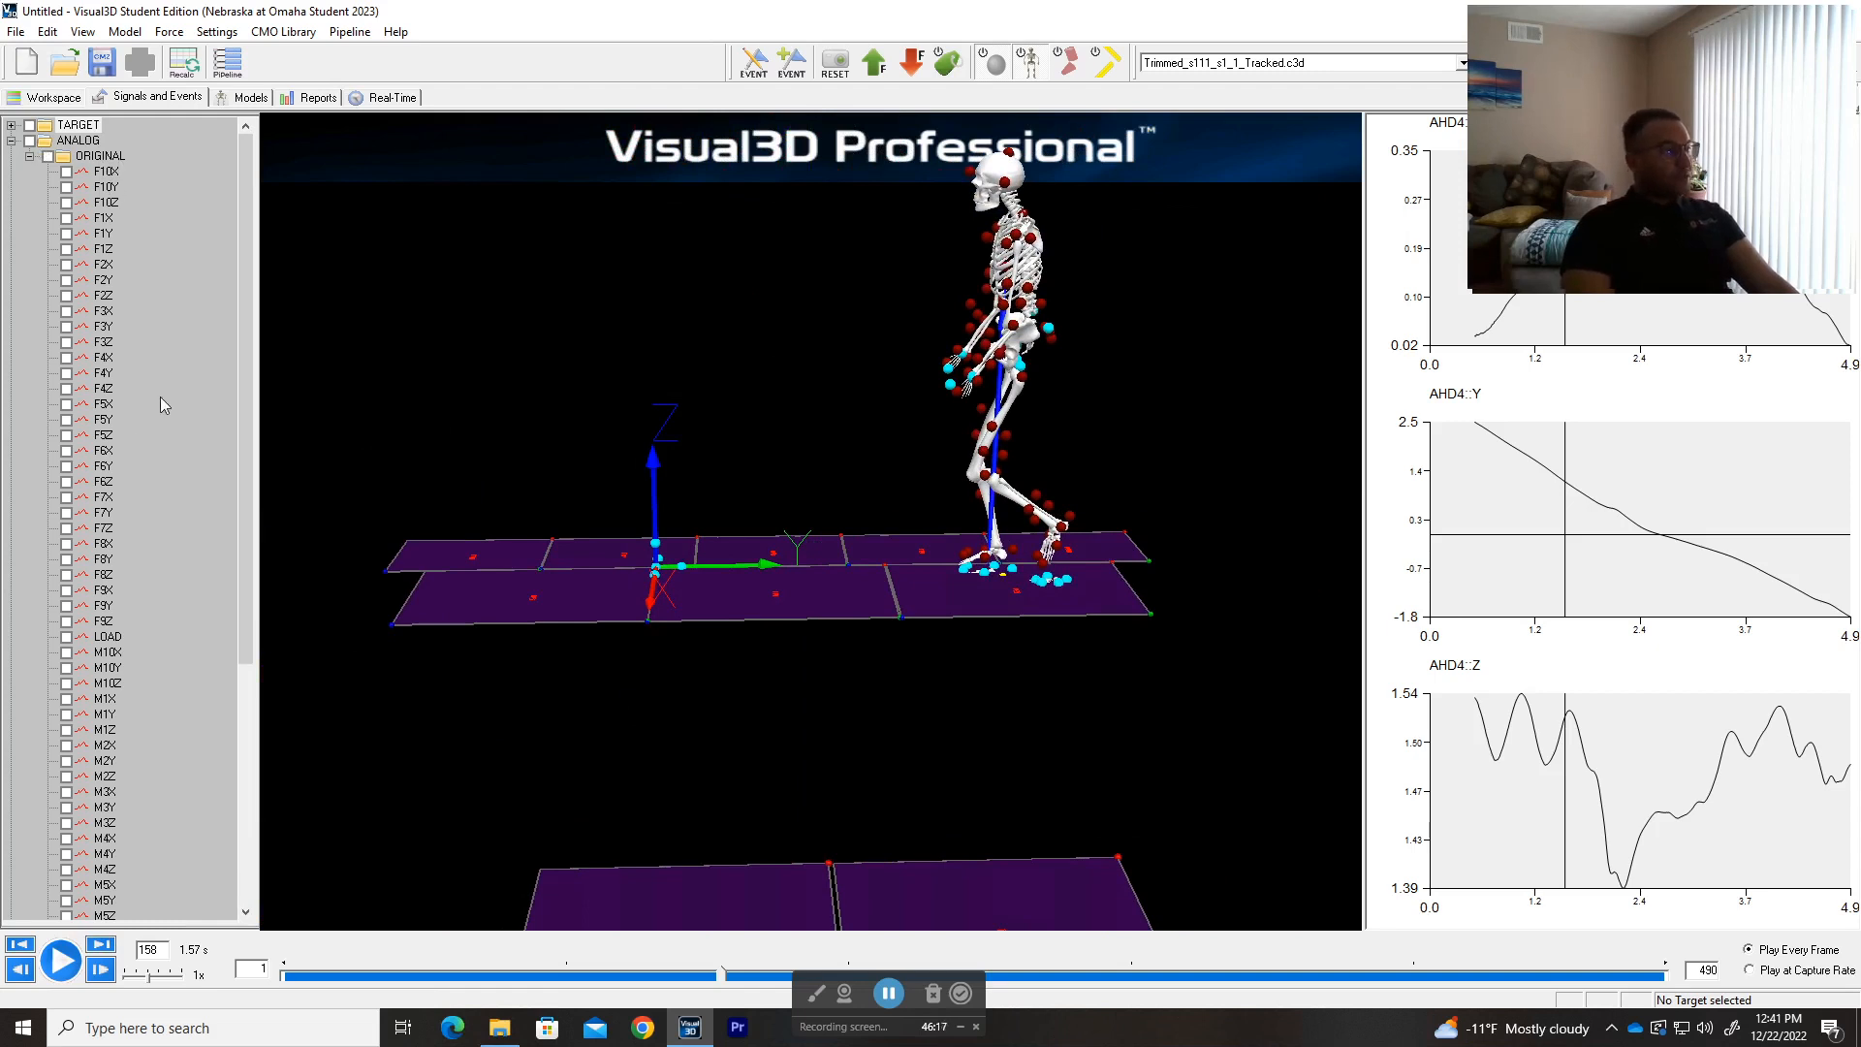
- Plot the original F5Z analog signal and inspect its curve
left_click(104, 436)
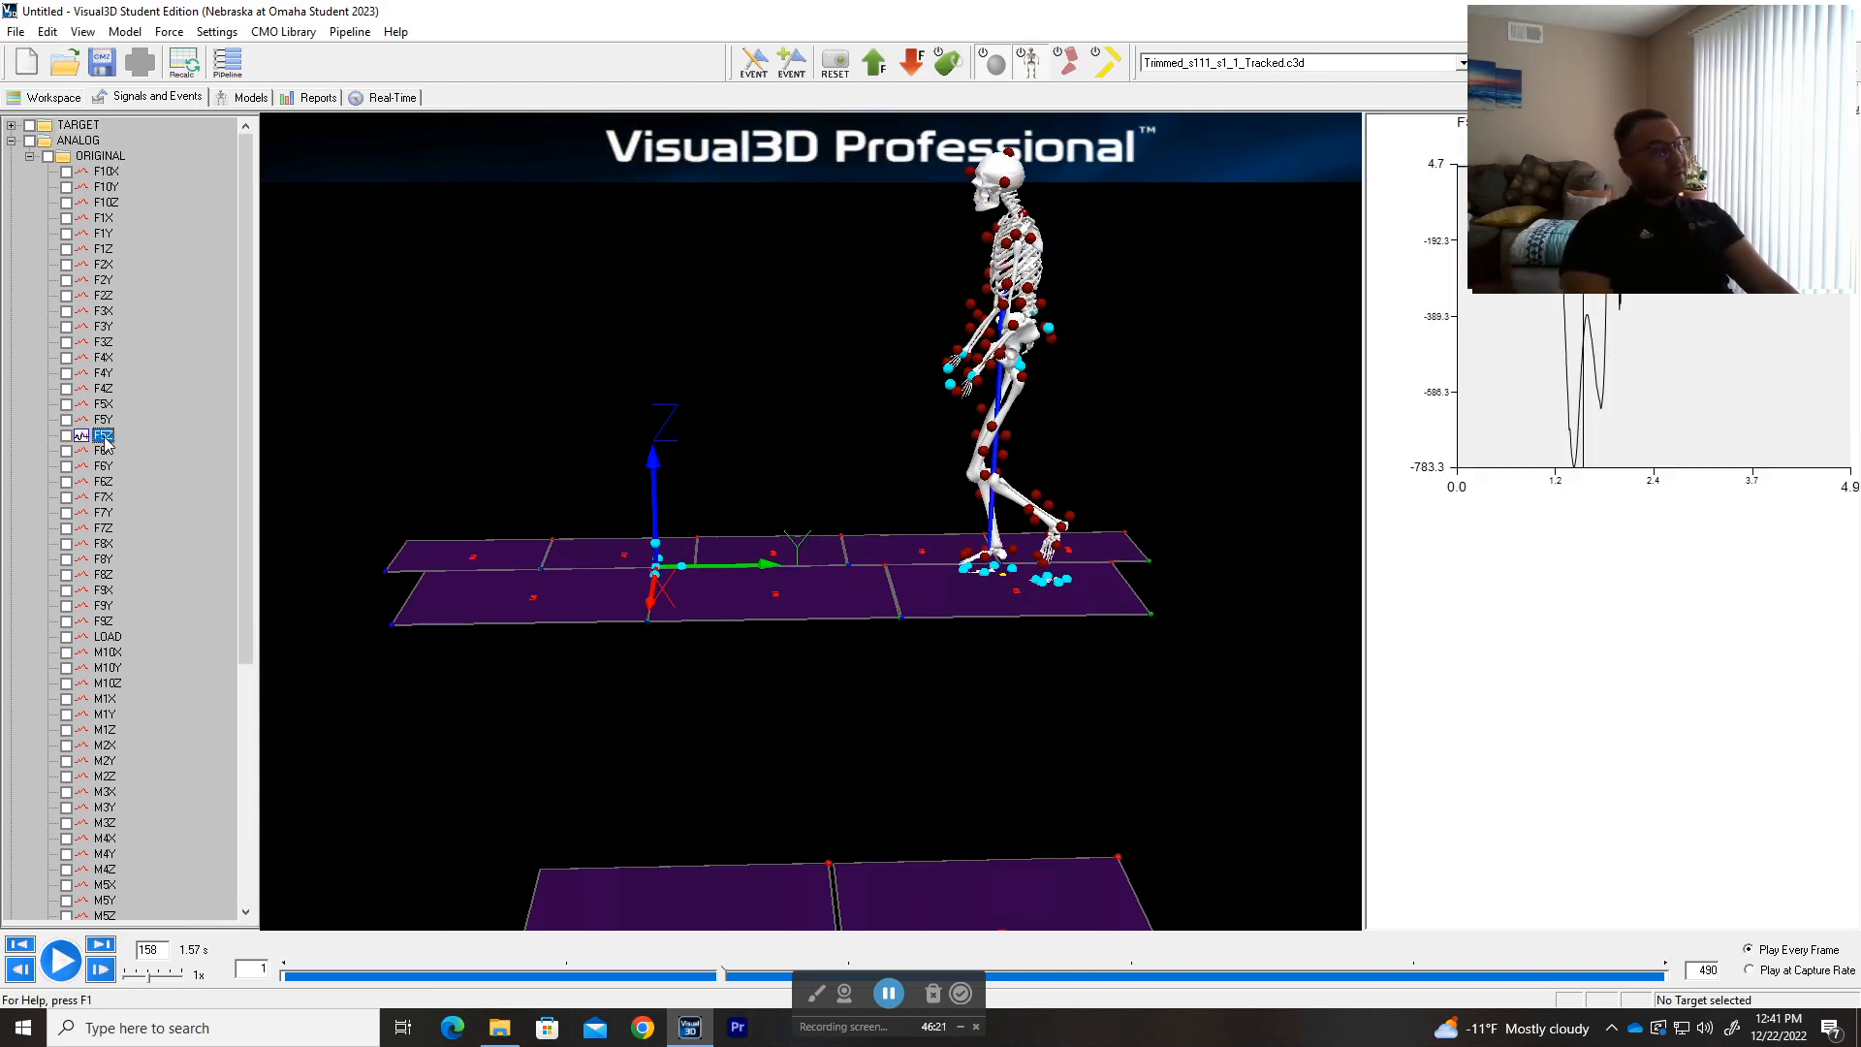
left_click_drag(543, 409, 443, 259)
left_click(1702, 298)
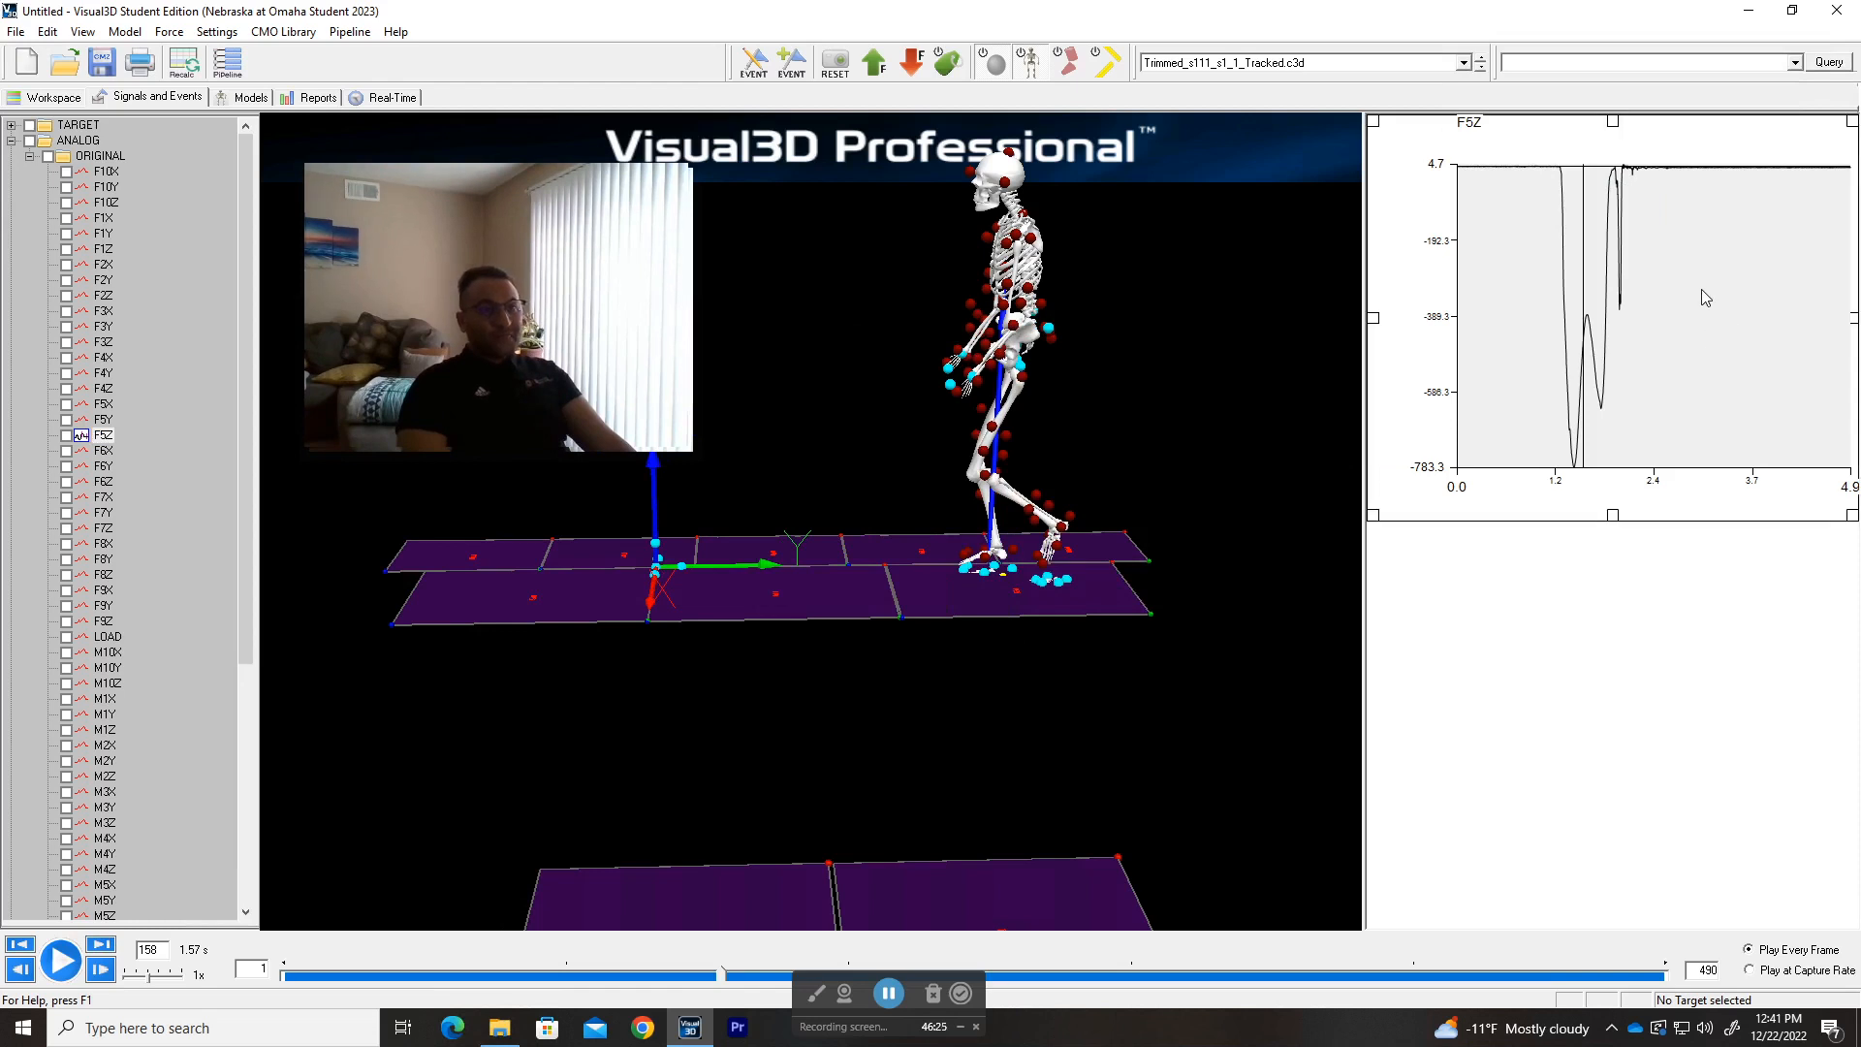
scroll(1702, 288, "up", 7)
scroll(1685, 301, "down", 7)
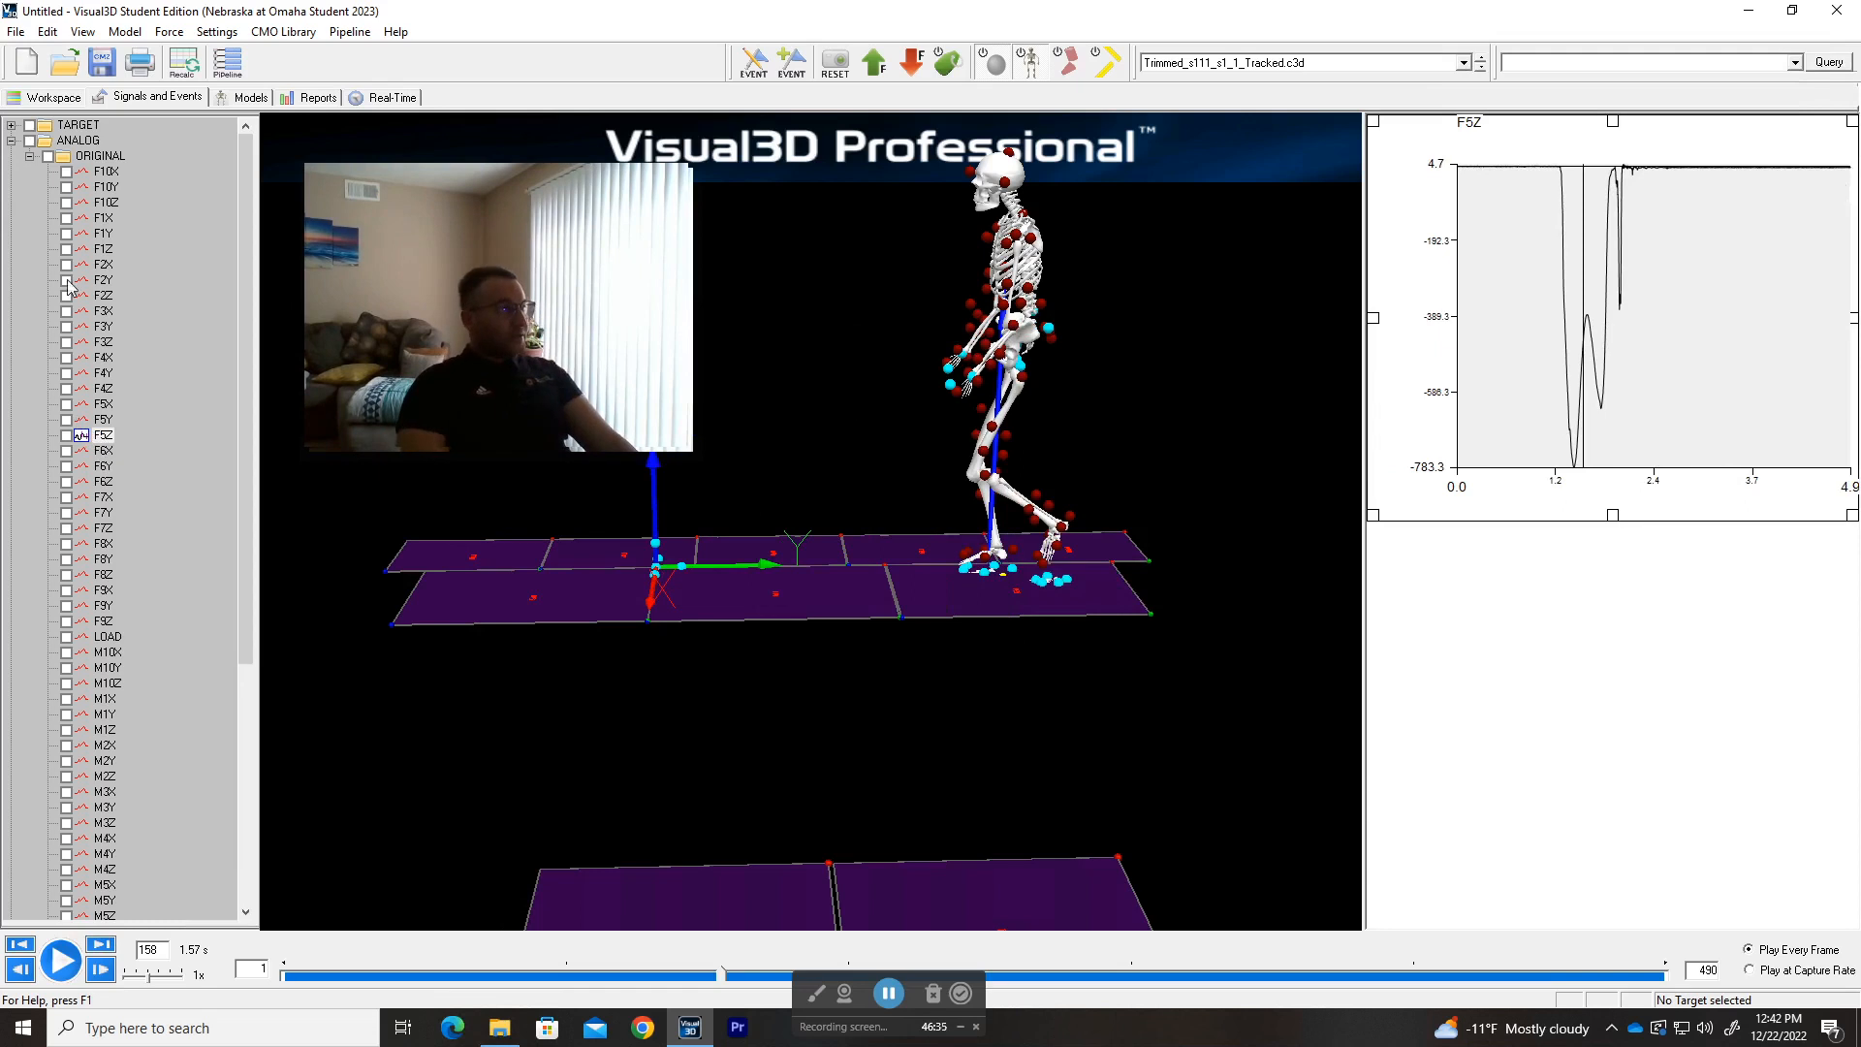
- Collapse ANALOG, expand FORCE, and plot the X, Y and Z components of force plate FP5
left_click(11, 140)
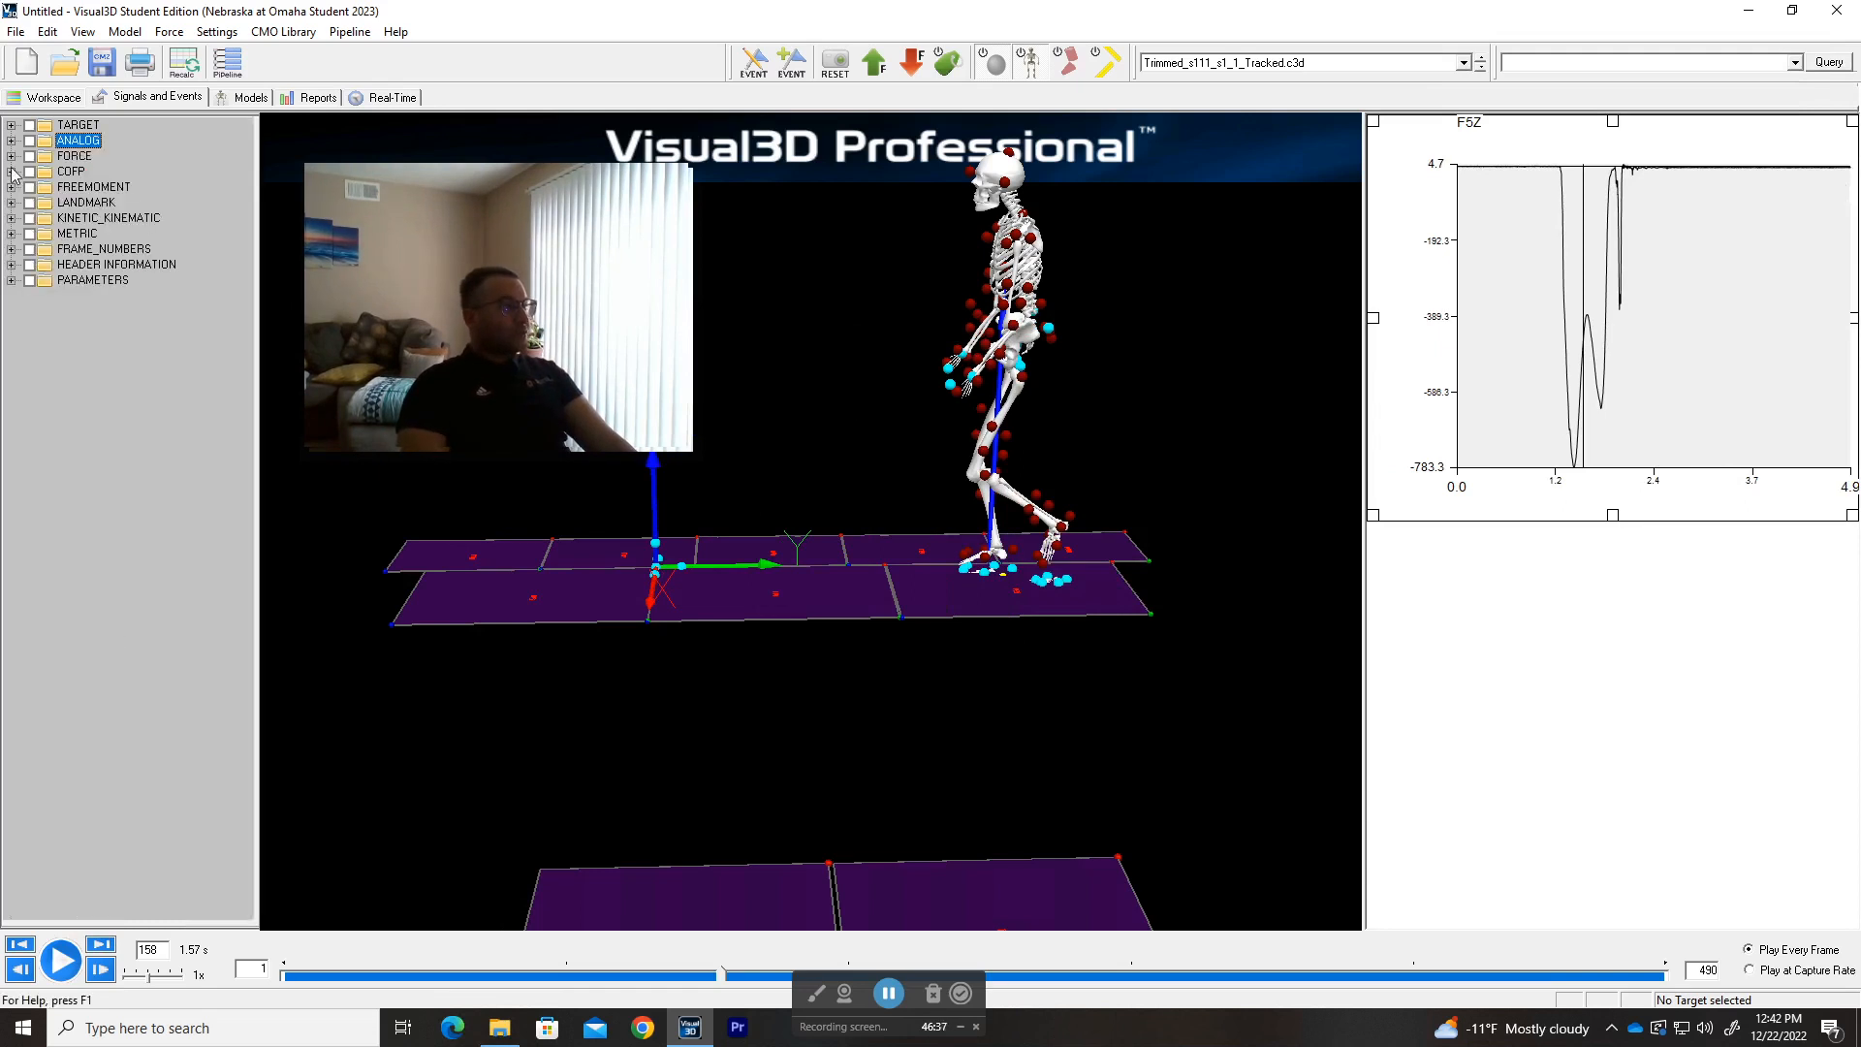
left_click(10, 156)
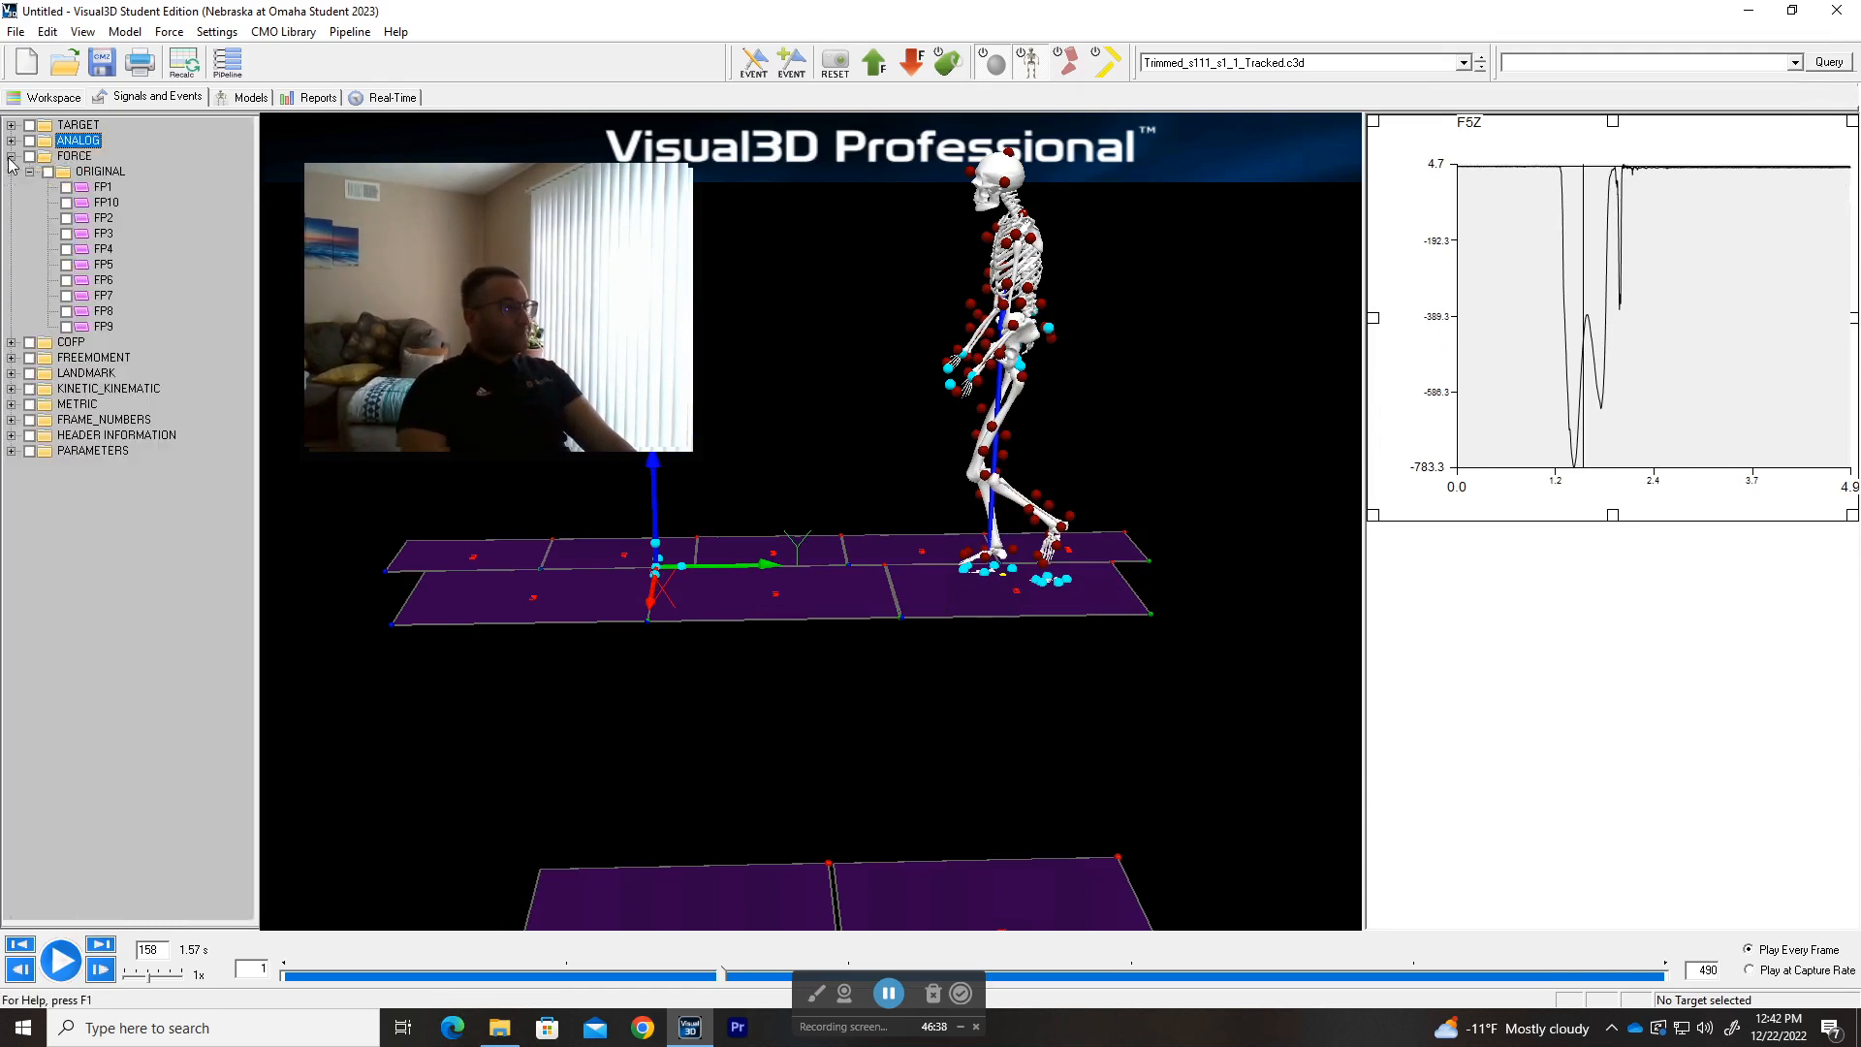
left_click(103, 266)
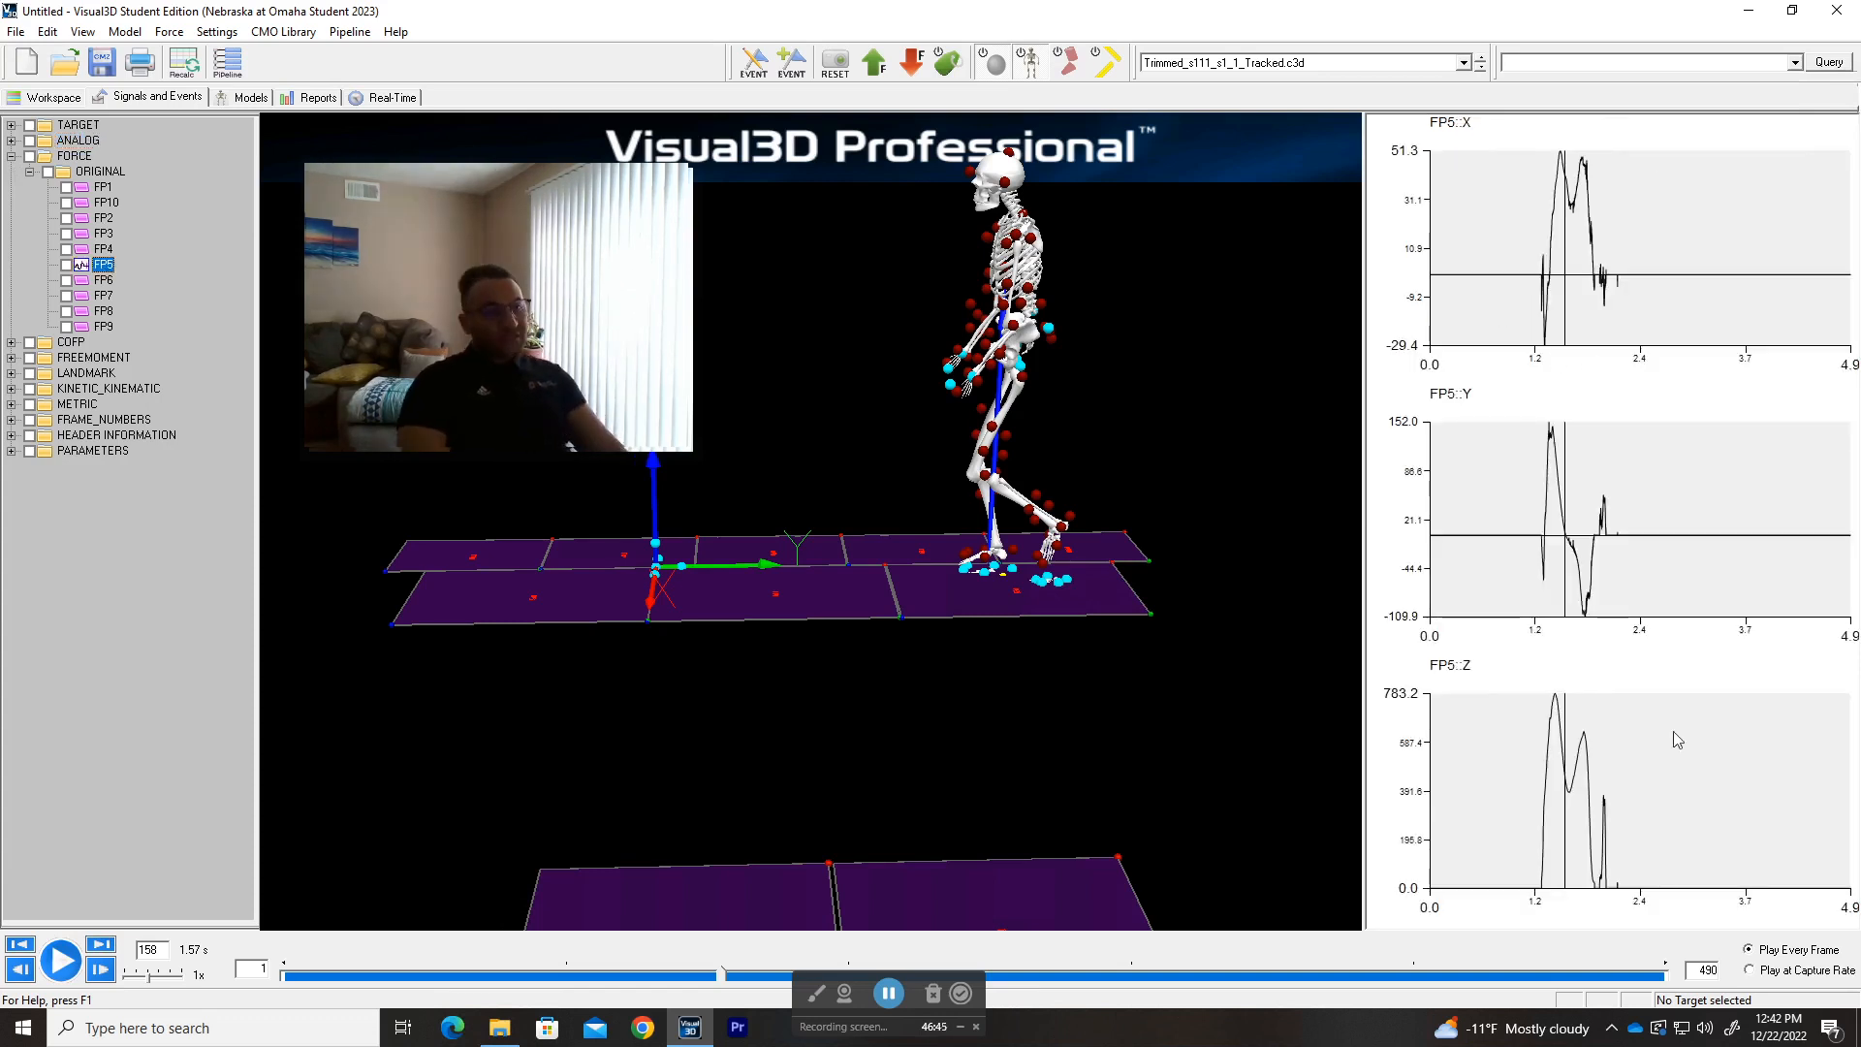
left_click(1665, 754)
scroll(1527, 760, "up", 3)
scroll(1590, 760, "up", 3)
scroll(1597, 758, "down", 5)
scroll(1577, 751, "up", 4)
scroll(1577, 751, "down", 5)
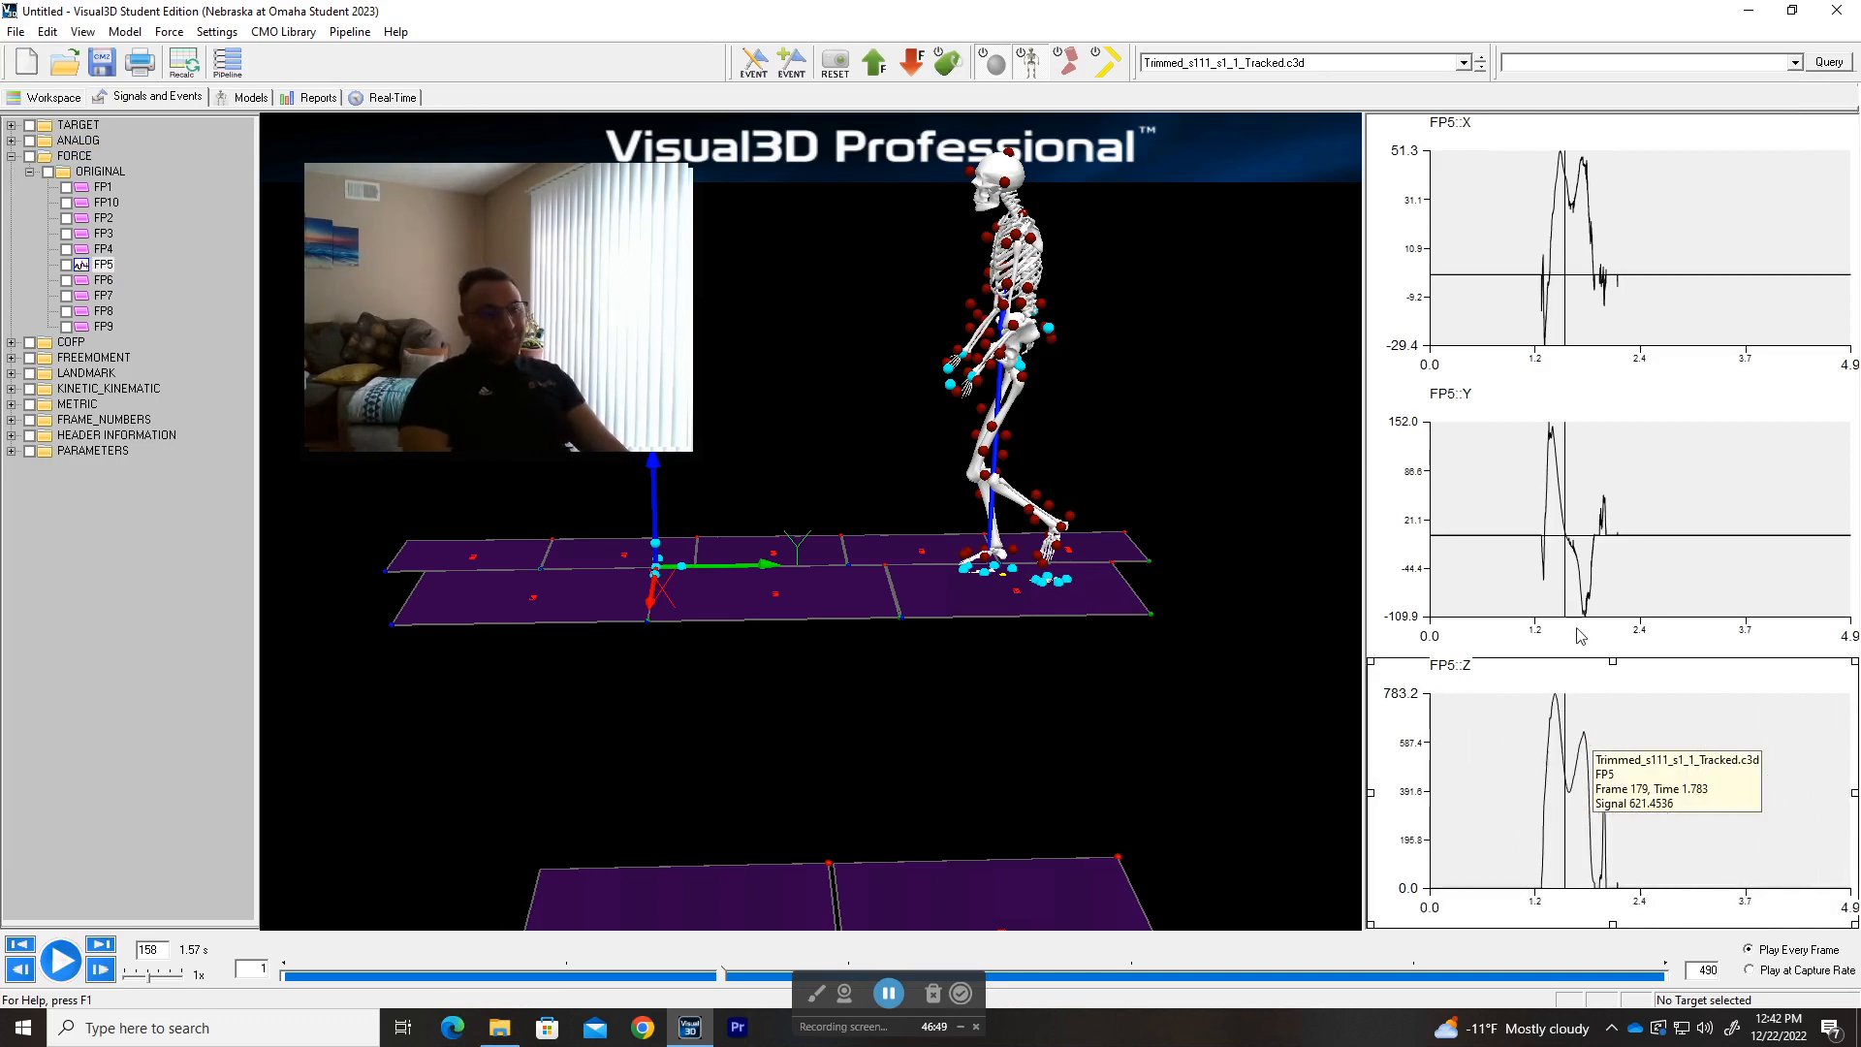
- Collapse FORCE, reopen the ANALOG folder, and plot the LOAD signal
left_click(10, 156)
left_click(8, 142)
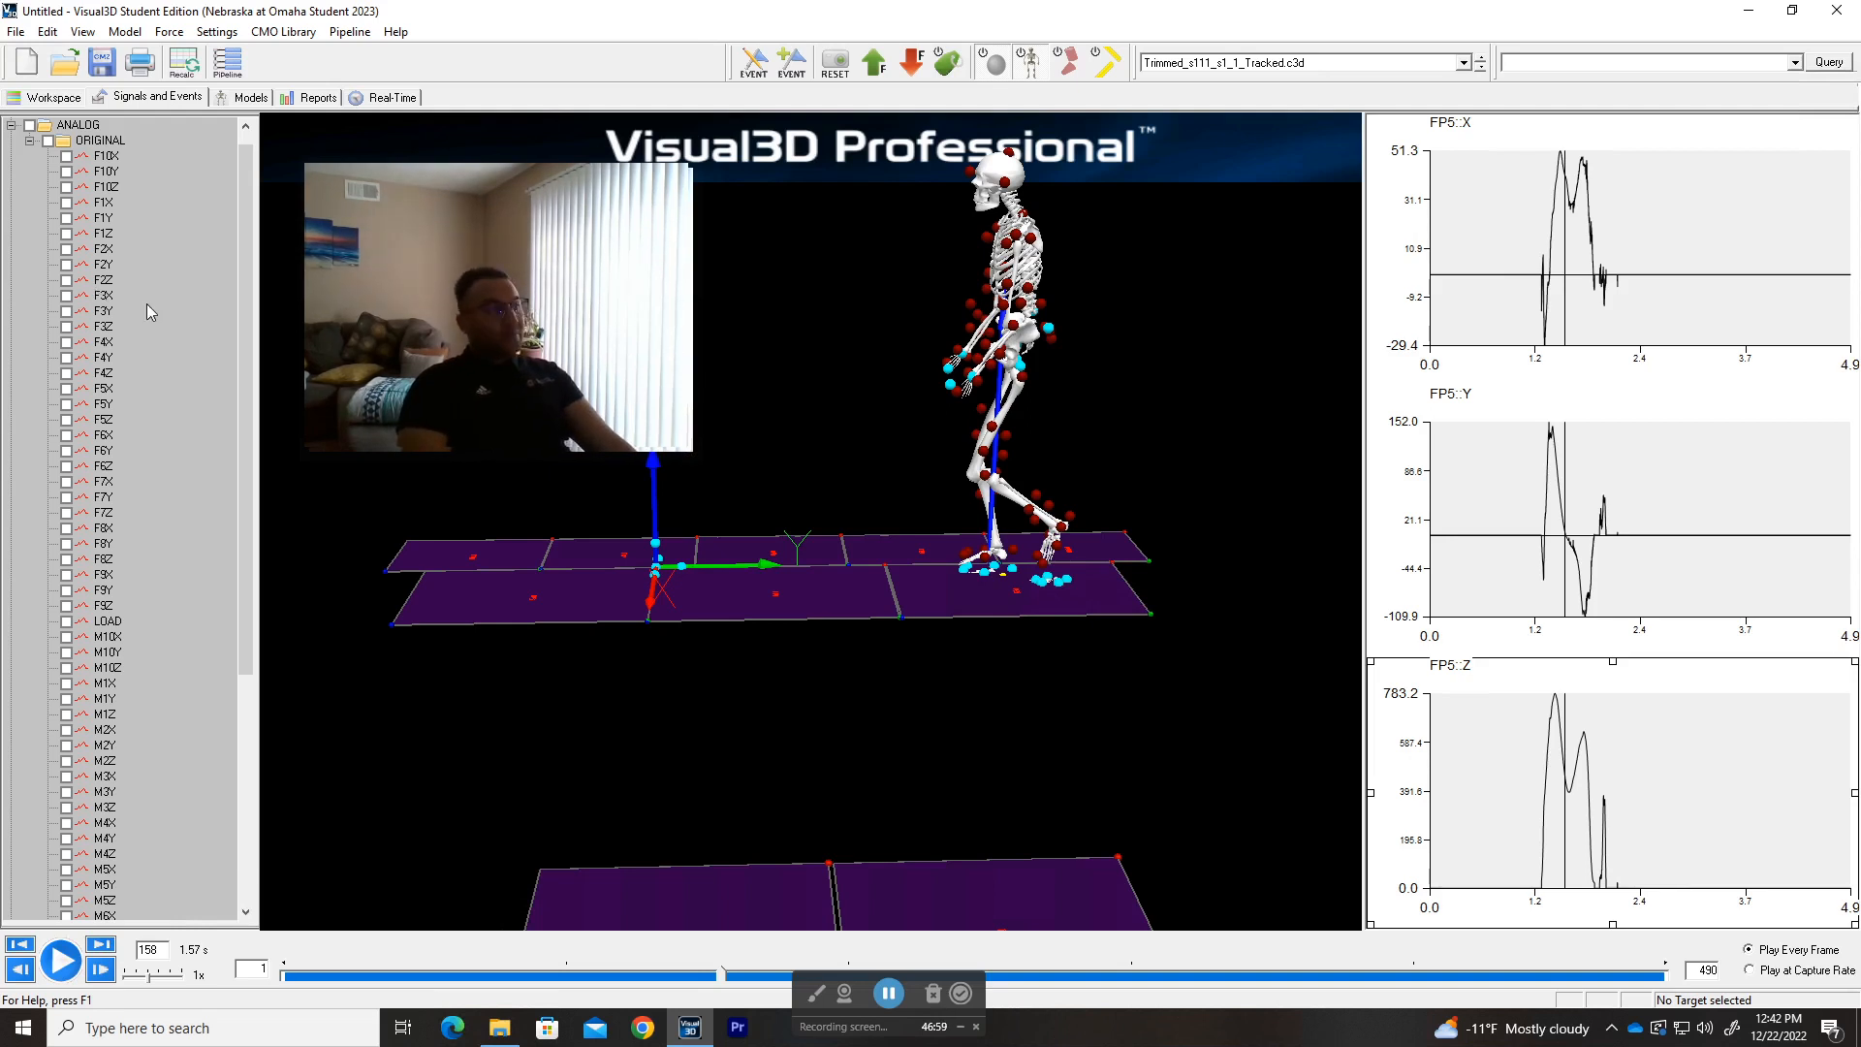
scroll(147, 306, "down", 2)
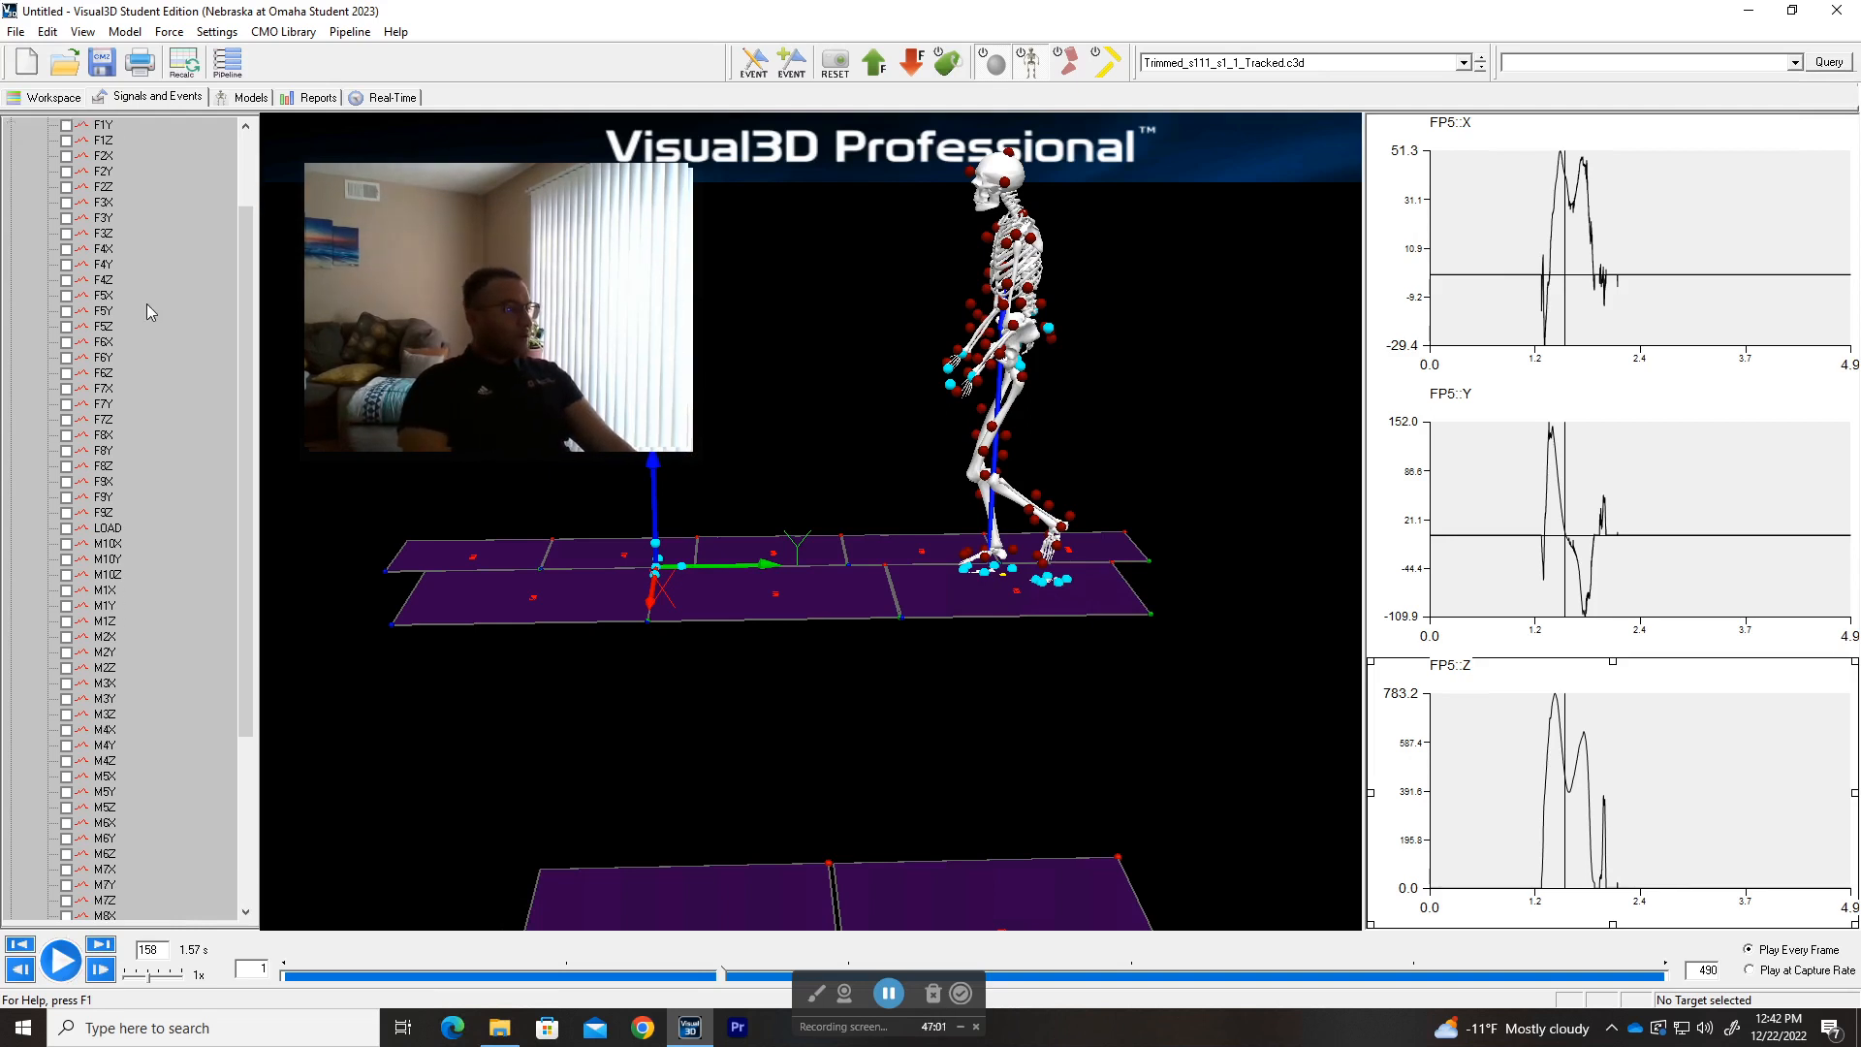
left_click(108, 529)
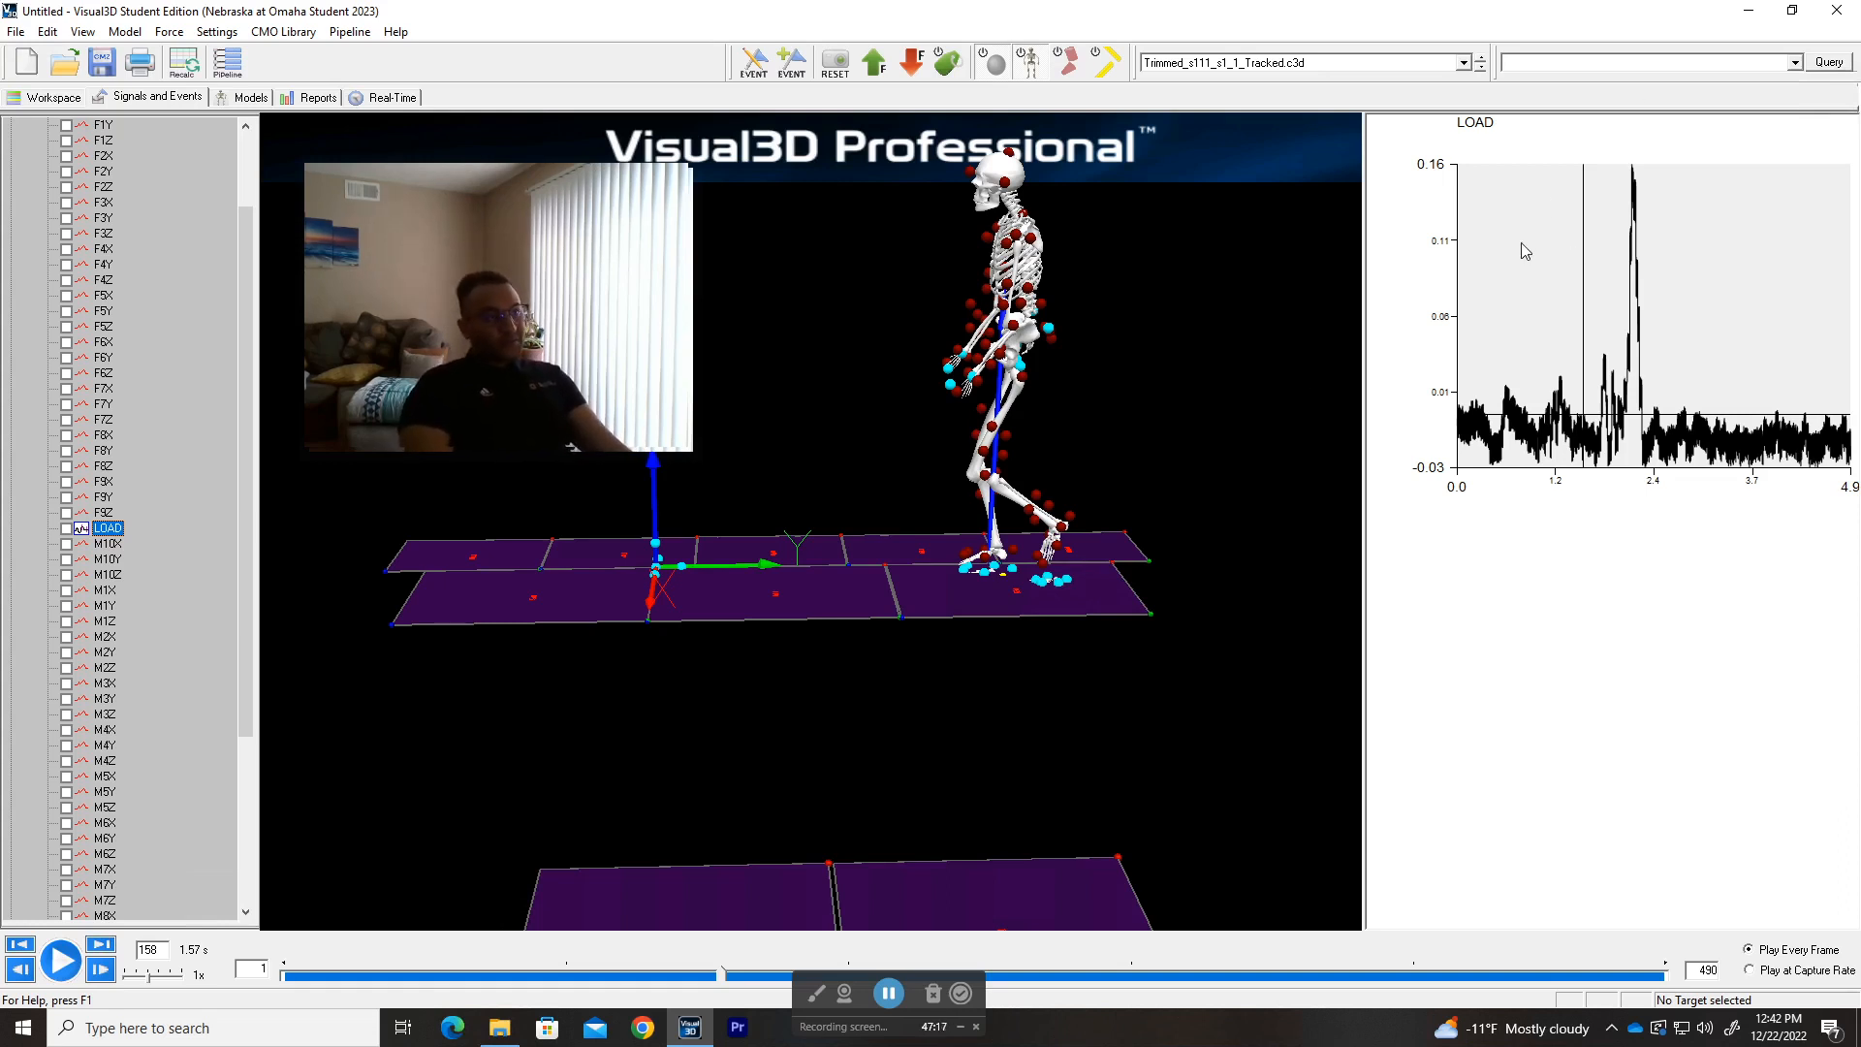
left_click(1735, 250)
left_click(1722, 236)
scroll(1706, 246, "up", 5)
scroll(1706, 242, "down", 5)
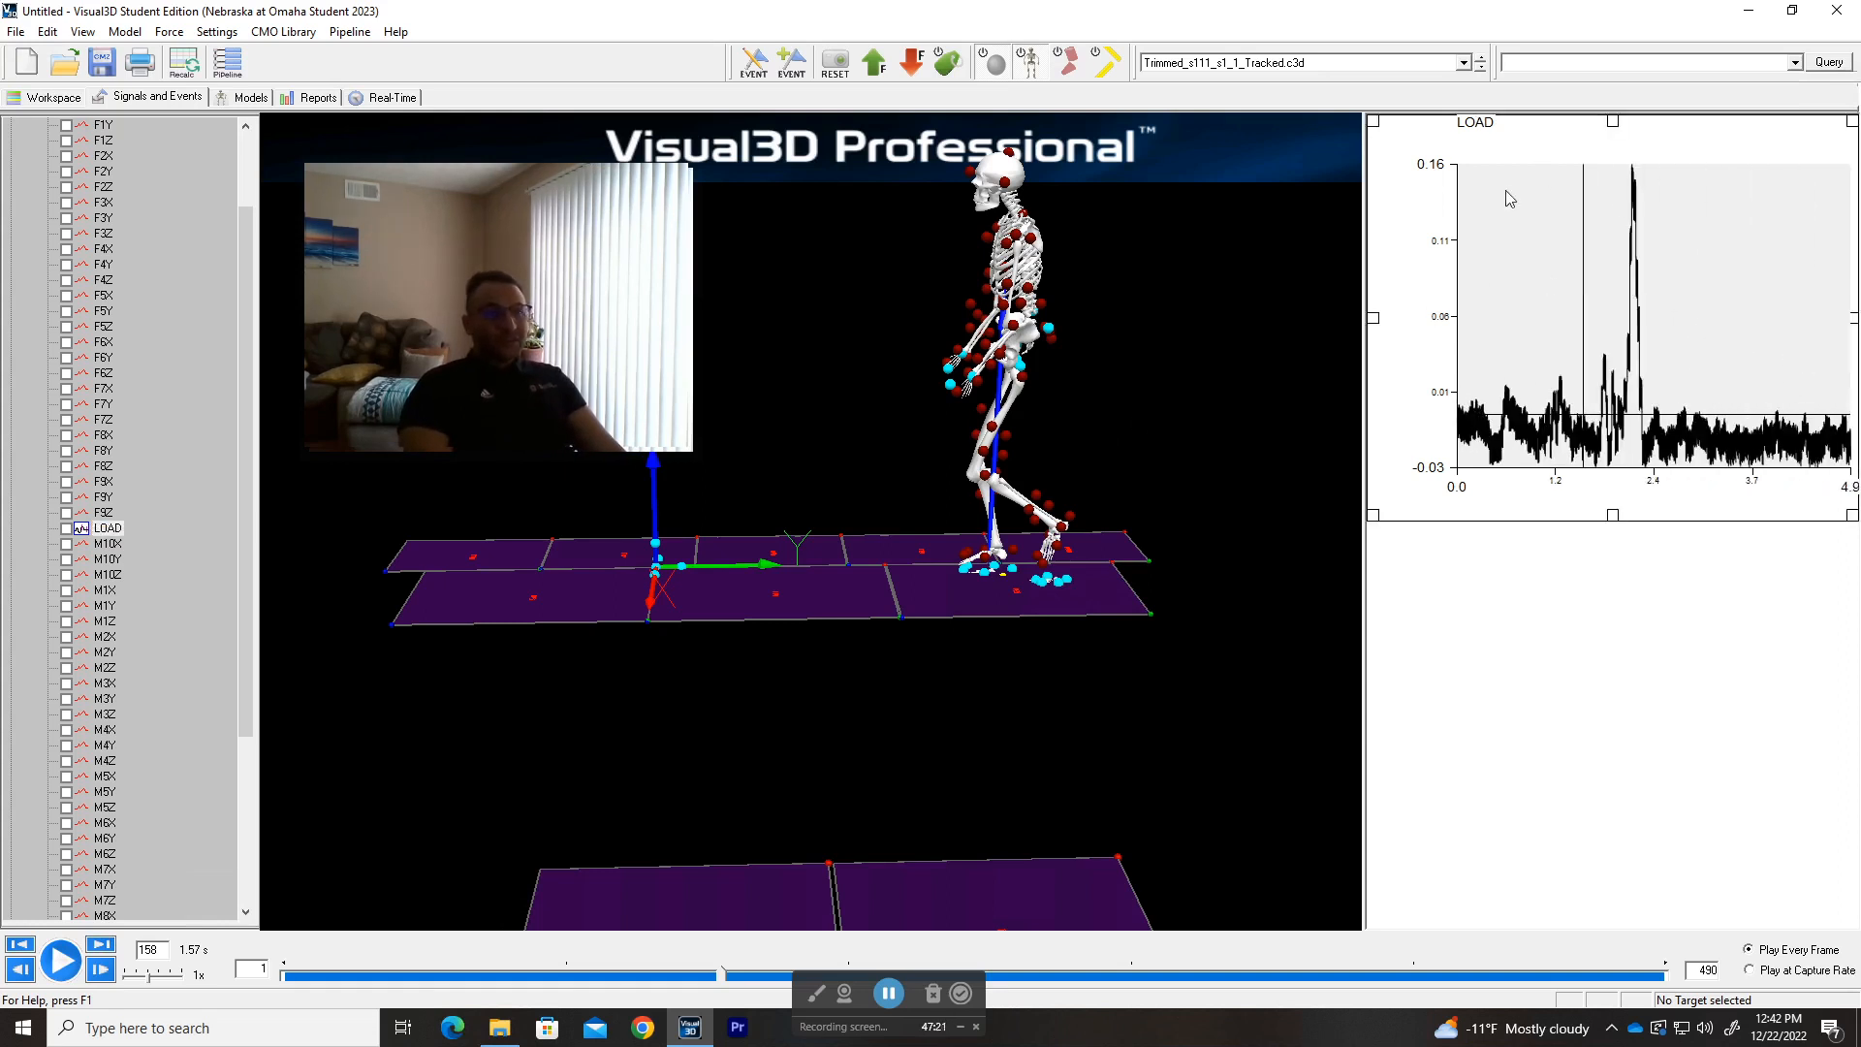
- Plot the TRIG signal from the end of the ANALOG signal list
left_click_drag(864, 347, 1213, 386)
right_click_drag(1157, 298, 1113, 426)
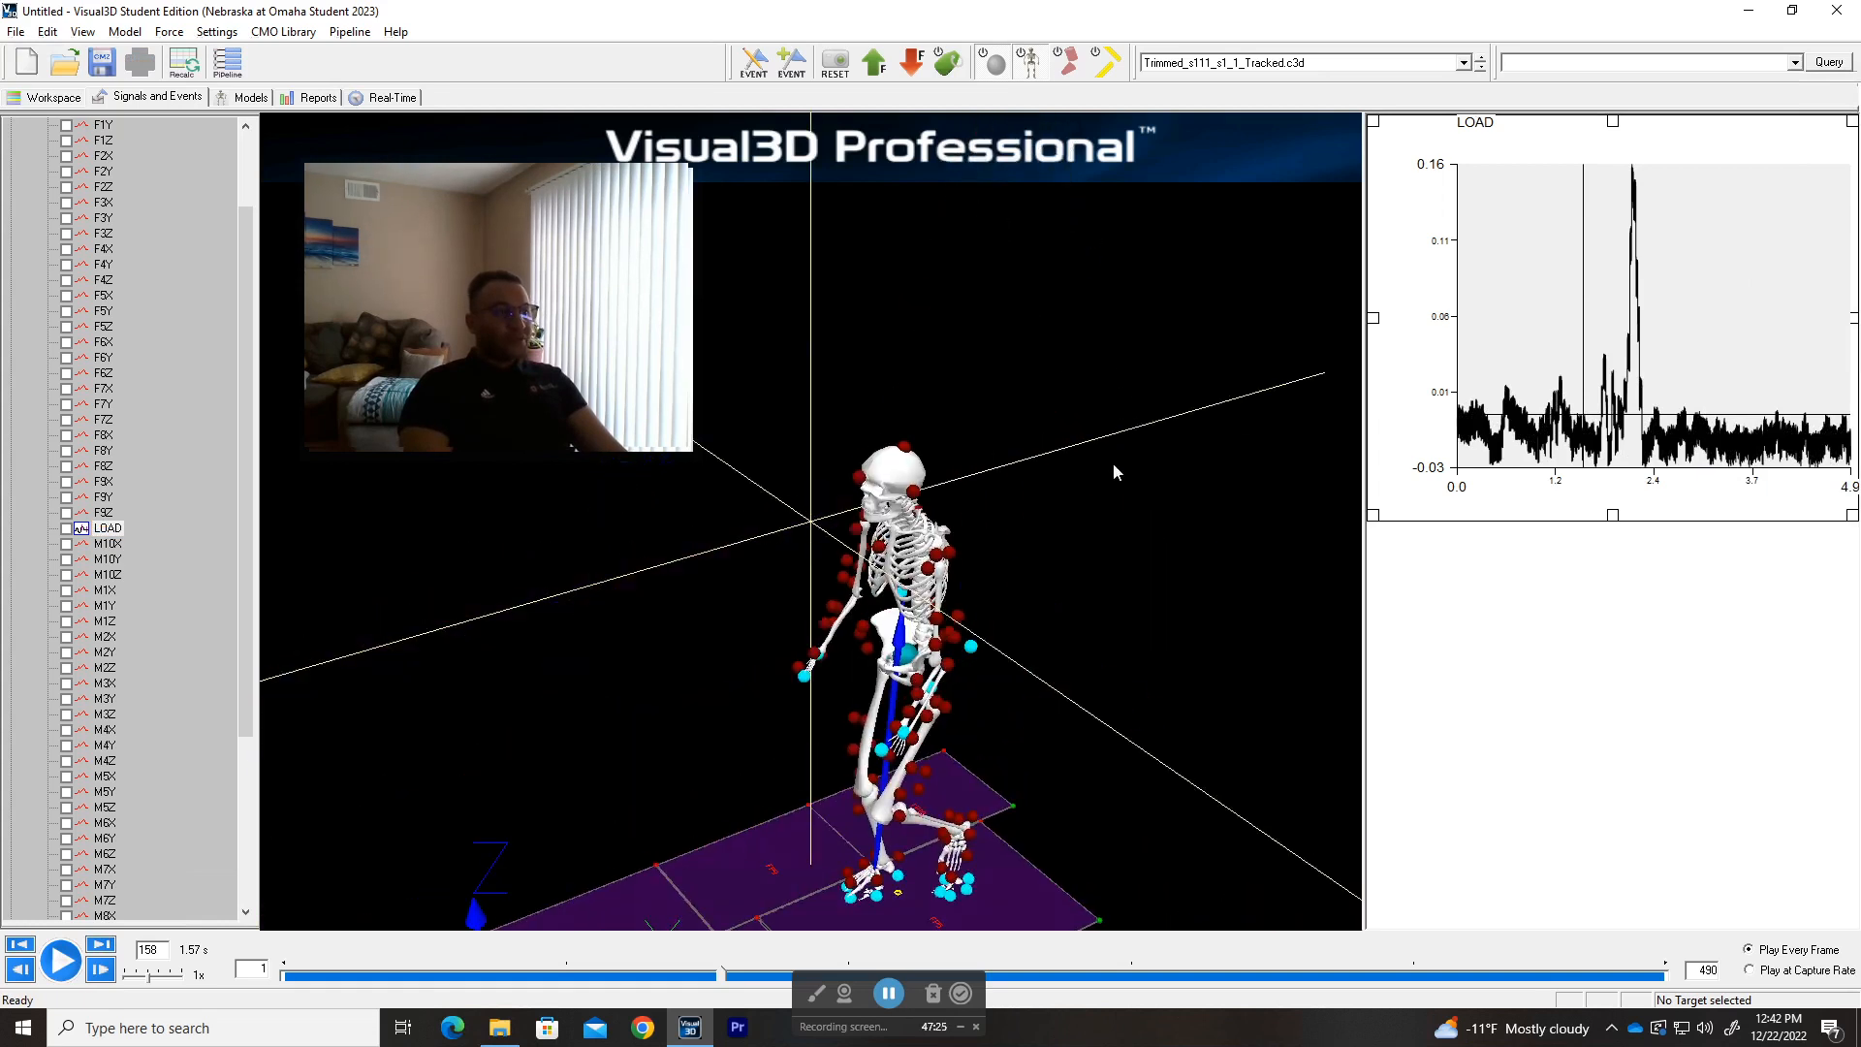
scroll(1109, 430, "down", 5)
left_click_drag(1085, 444, 1096, 417)
right_click_drag(1095, 417, 1103, 428)
left_click_drag(1103, 428, 1102, 463)
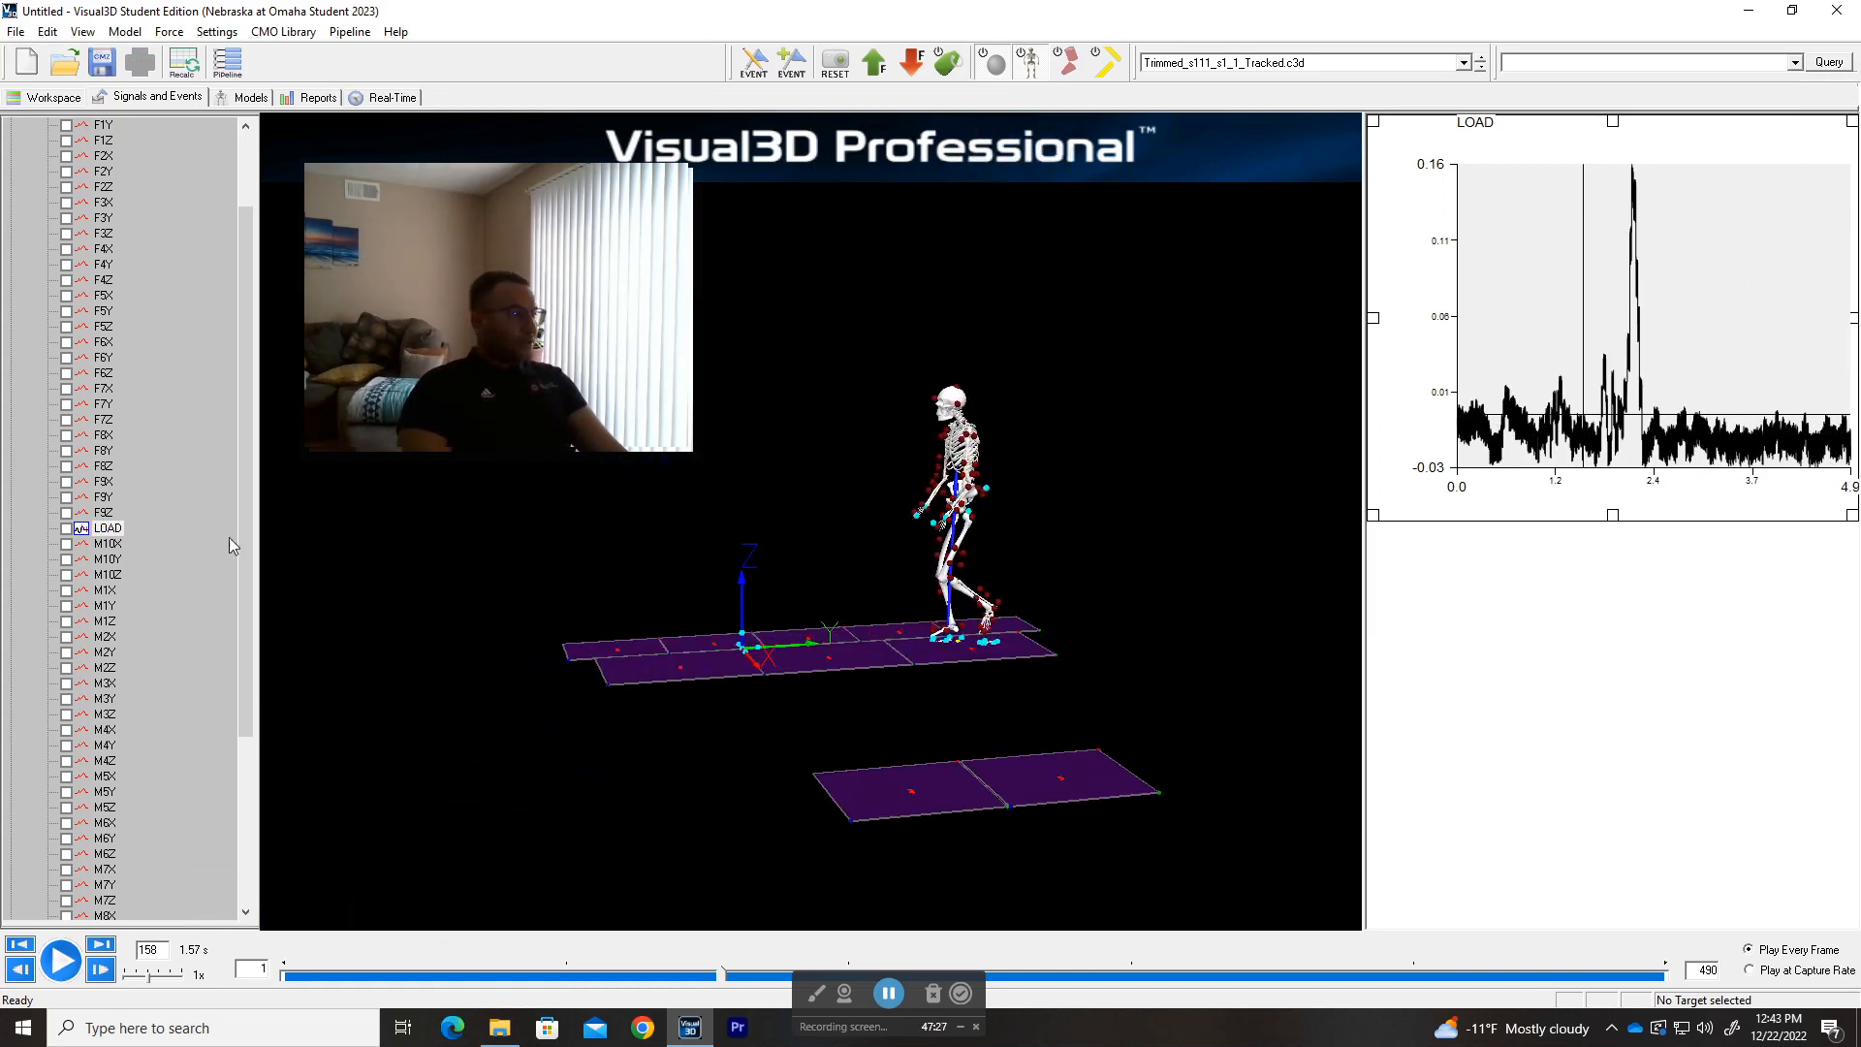
scroll(136, 539, "down", 4)
scroll(136, 541, "down", 2)
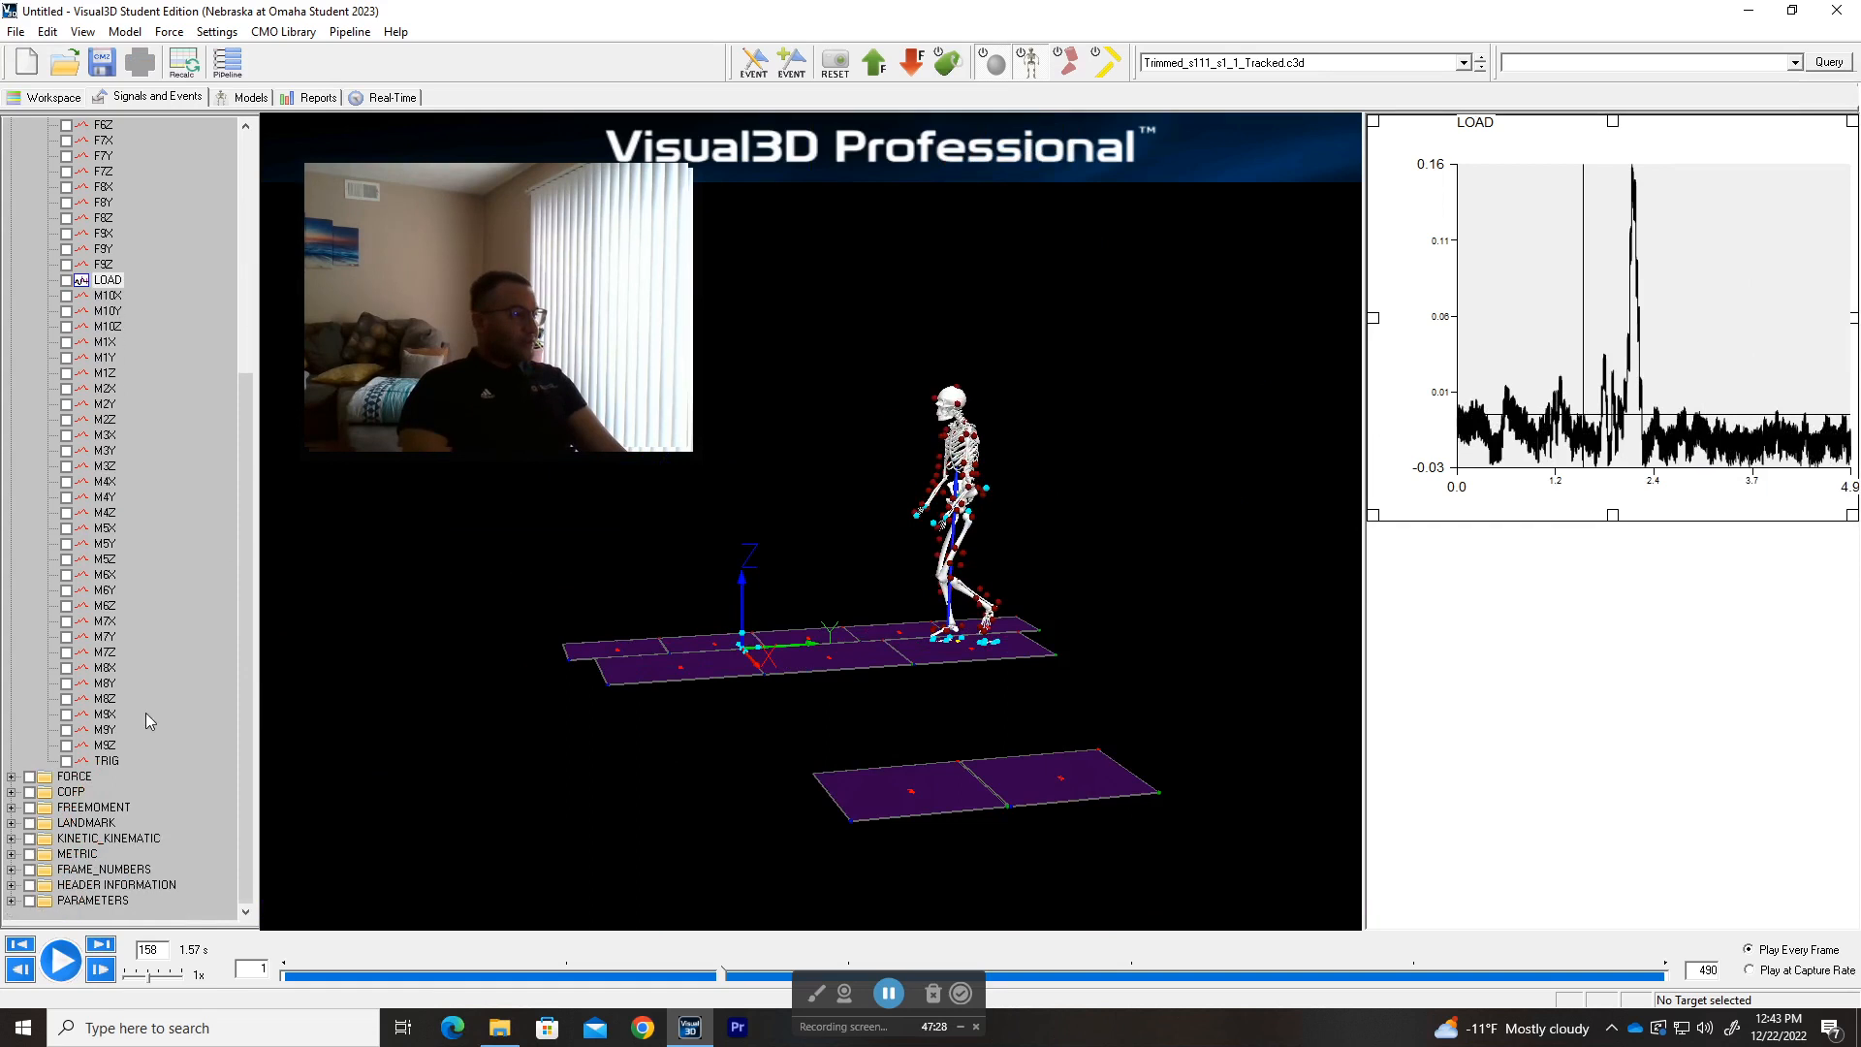
left_click(104, 764)
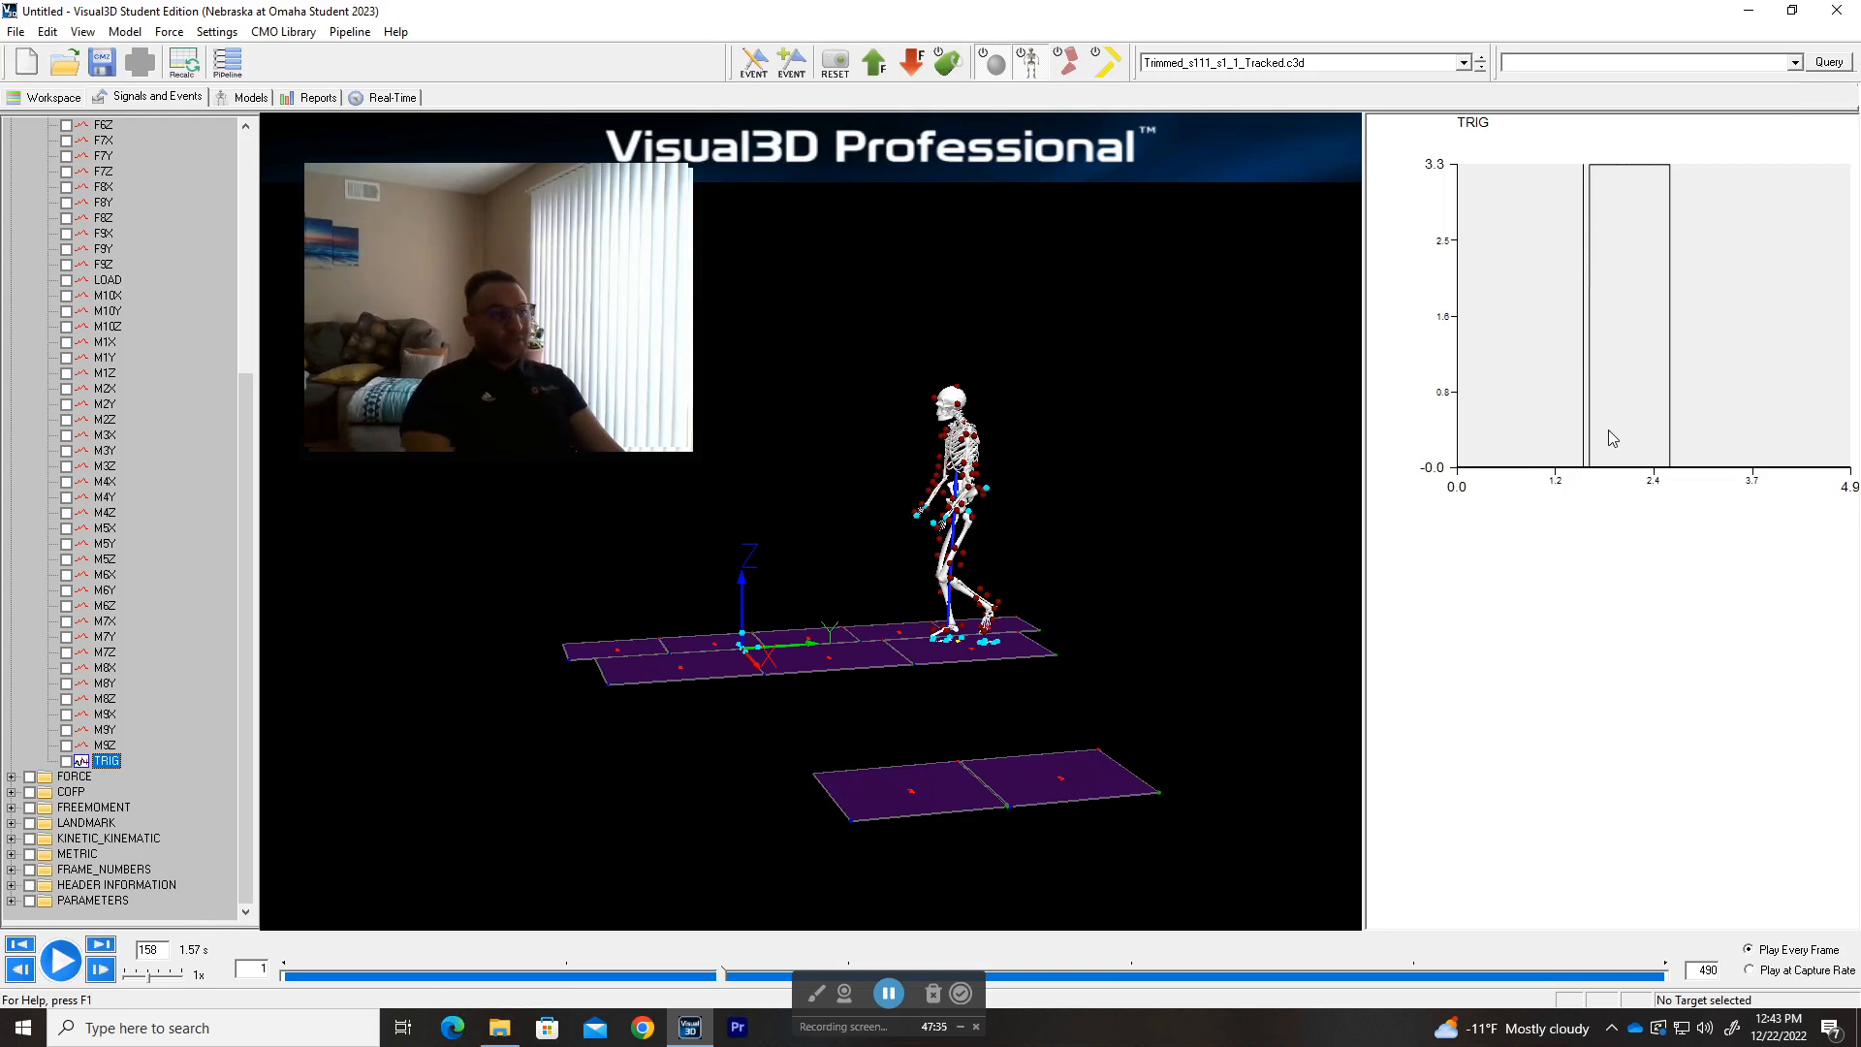
- Examine the skeleton and force plates in the 3D view, and move the trial back to frame 138
left_click_drag(864, 551, 1043, 580)
right_click_drag(1043, 579, 1105, 436)
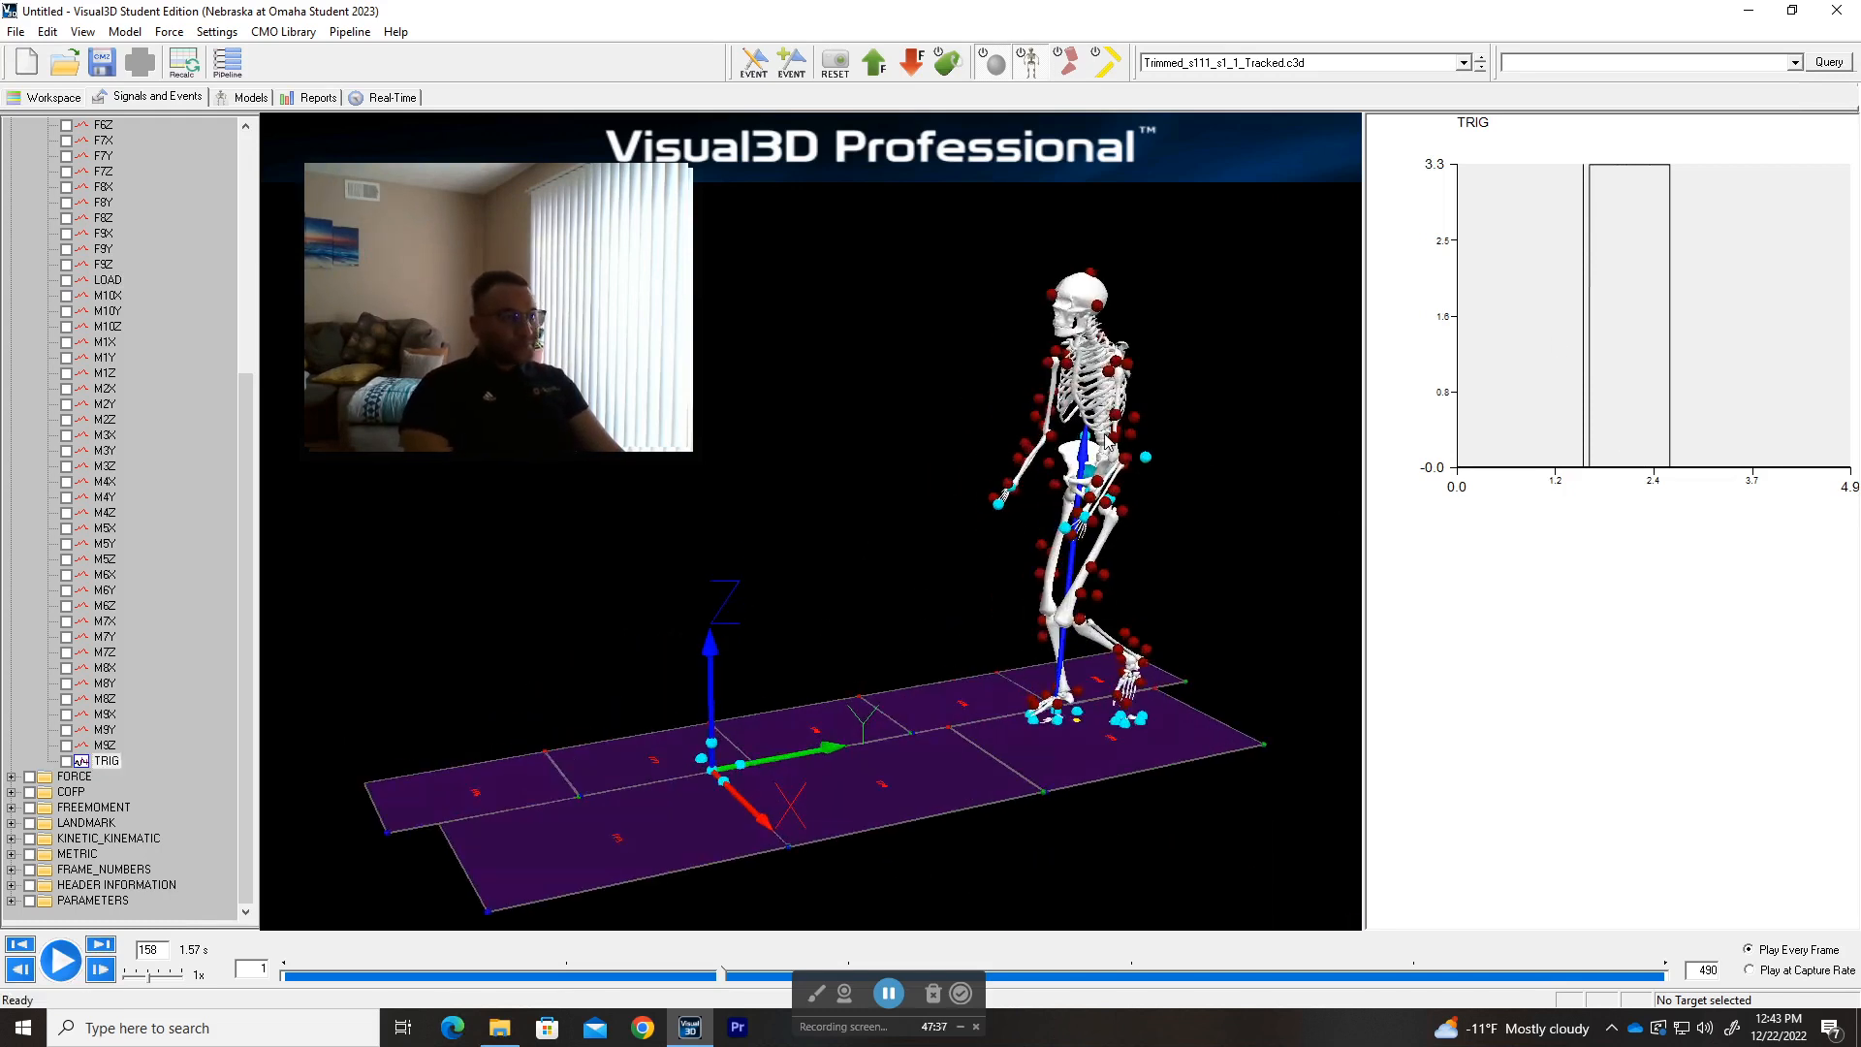
left_click_drag(1105, 436, 1076, 433)
left_click_drag(1171, 522, 1146, 497)
left_click_drag(724, 977, 672, 981)
left_click_drag(585, 372, 1752, 225)
- Collapse the ANALOG folder with its ORIGINAL subfolder, and briefly check the FORCE folder
scroll(173, 341, "up", 8)
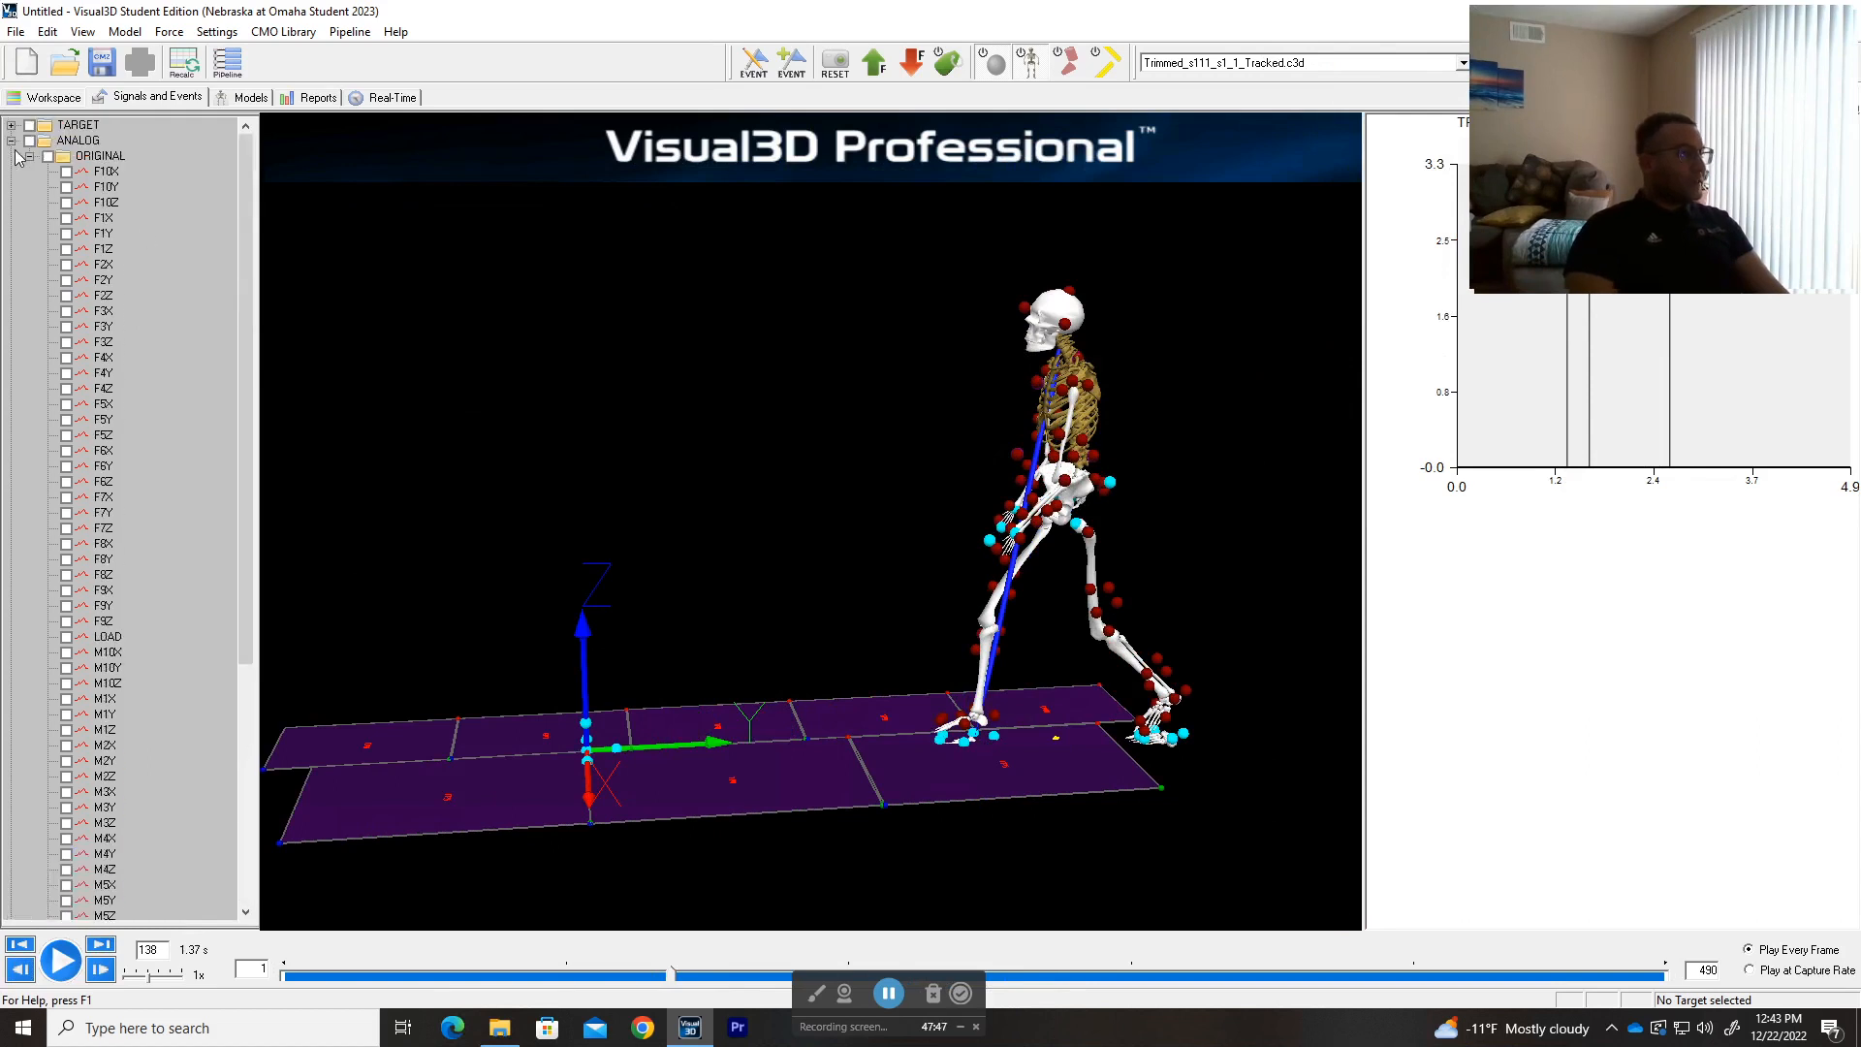
left_click(28, 157)
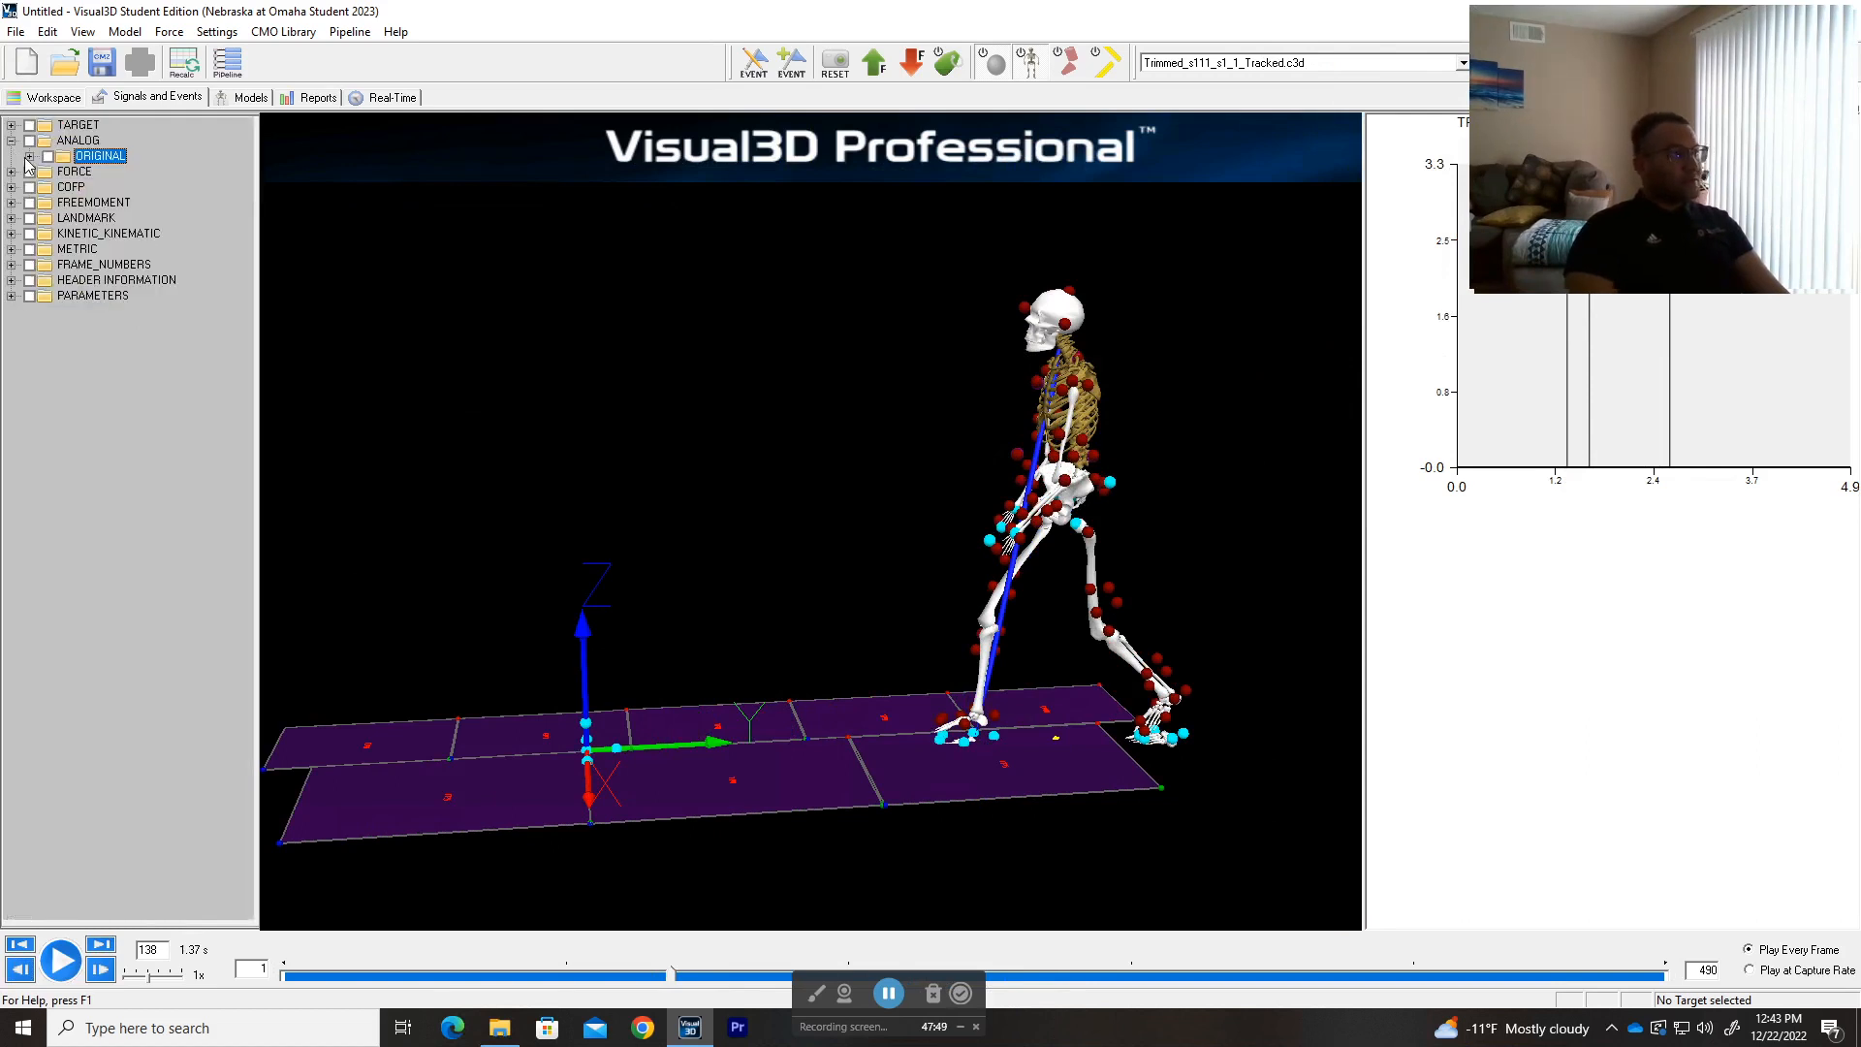
left_click(11, 142)
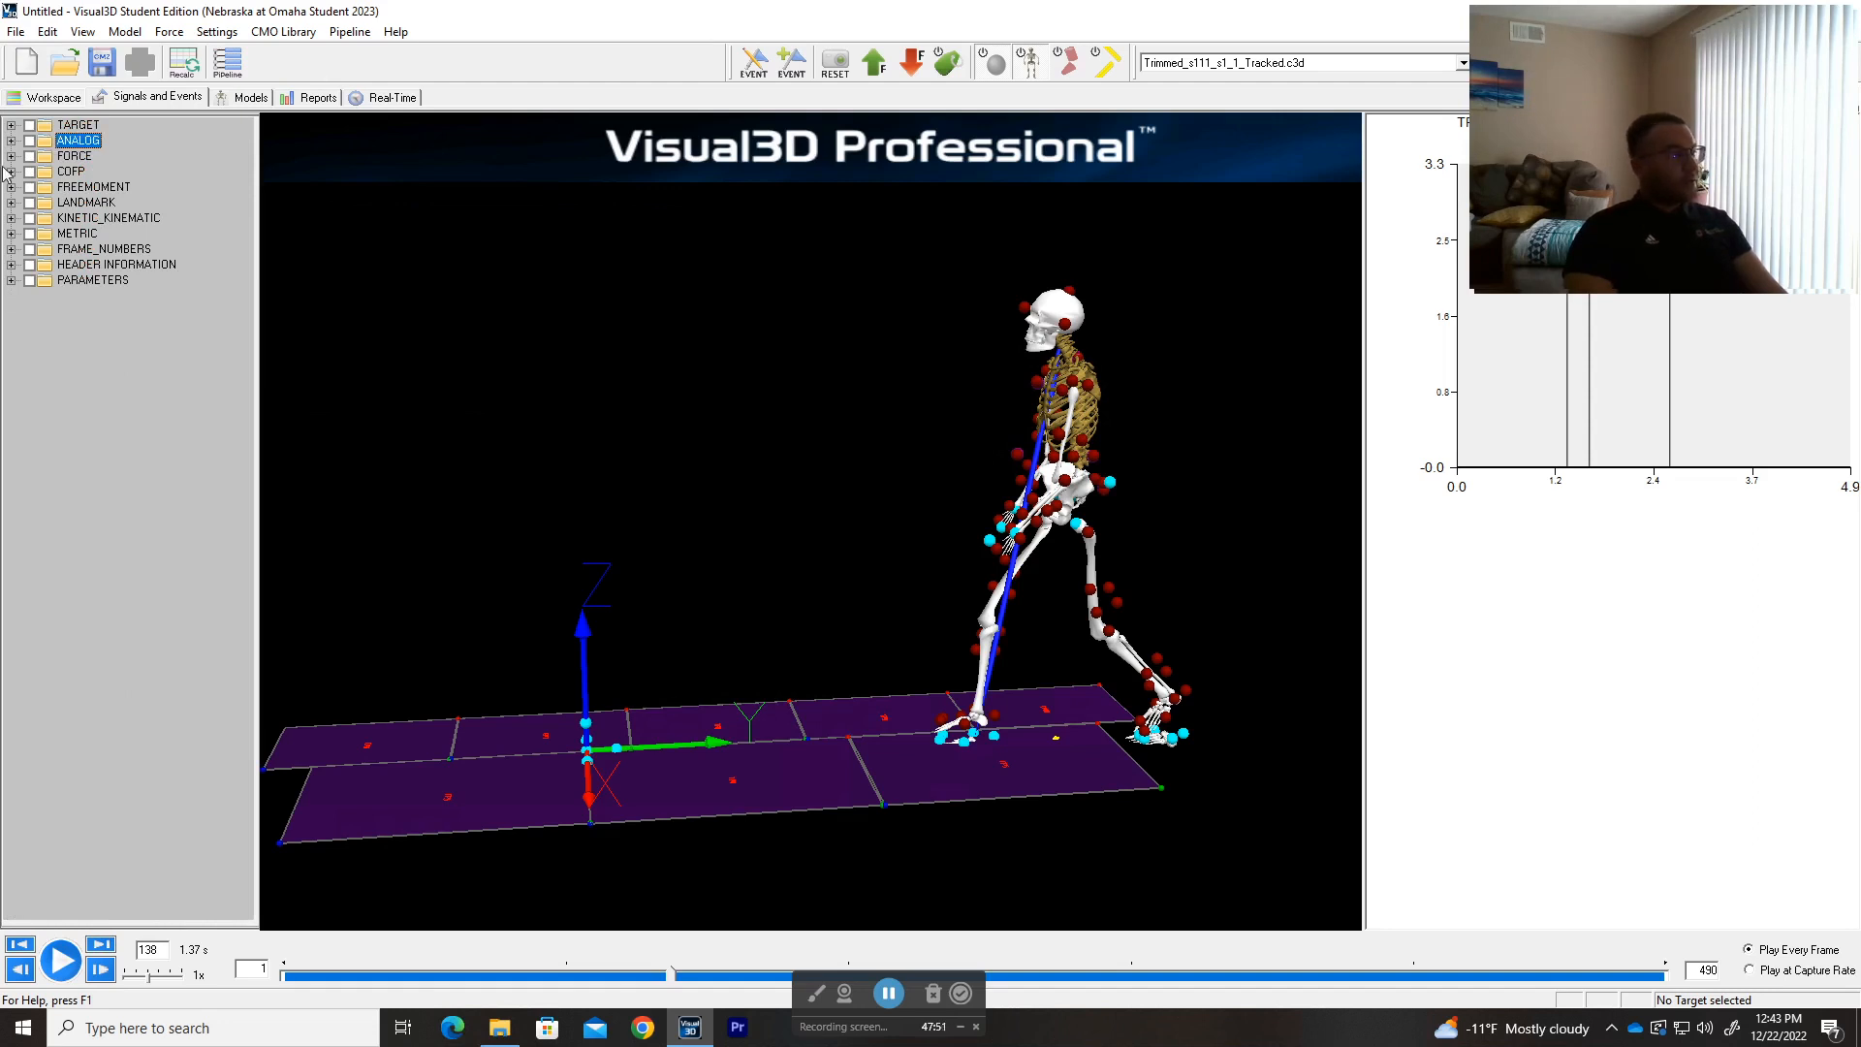
left_click(10, 156)
left_click(11, 156)
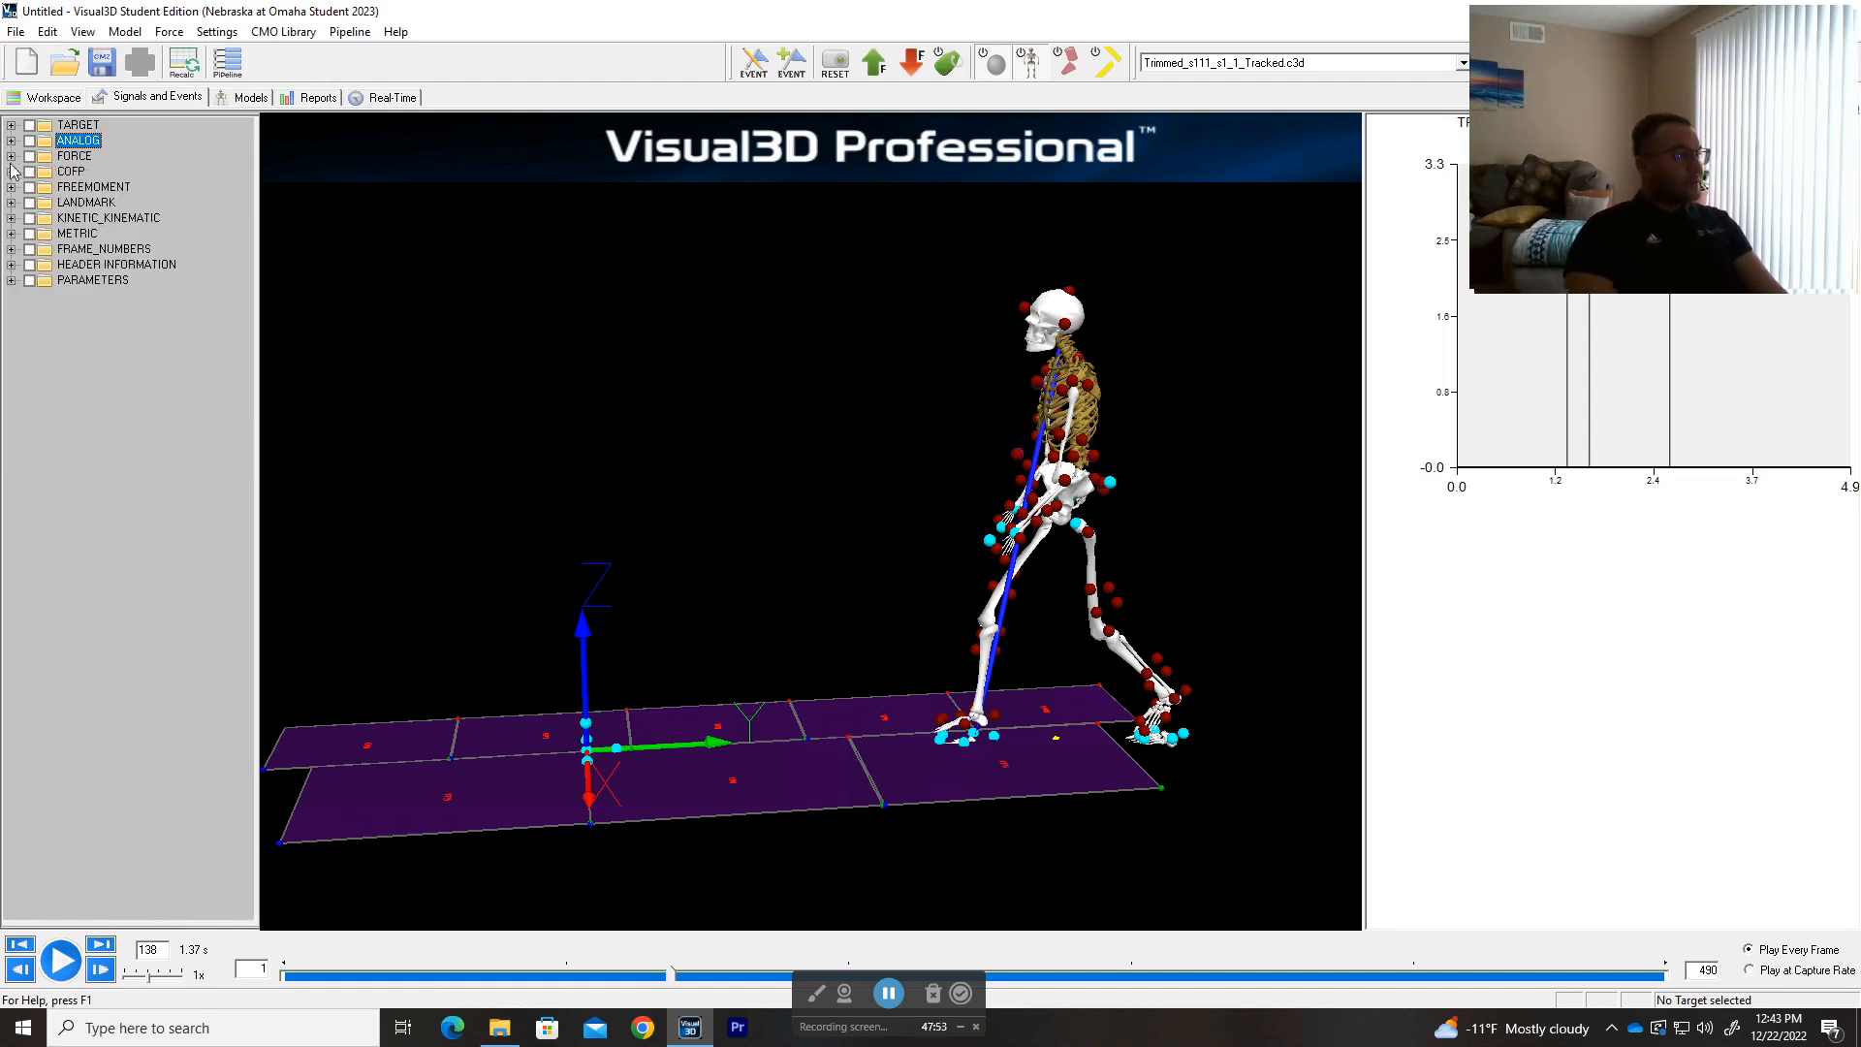
- Plot the FP5 signal from the COFP folder and move the trial to frame 135
left_click(10, 171)
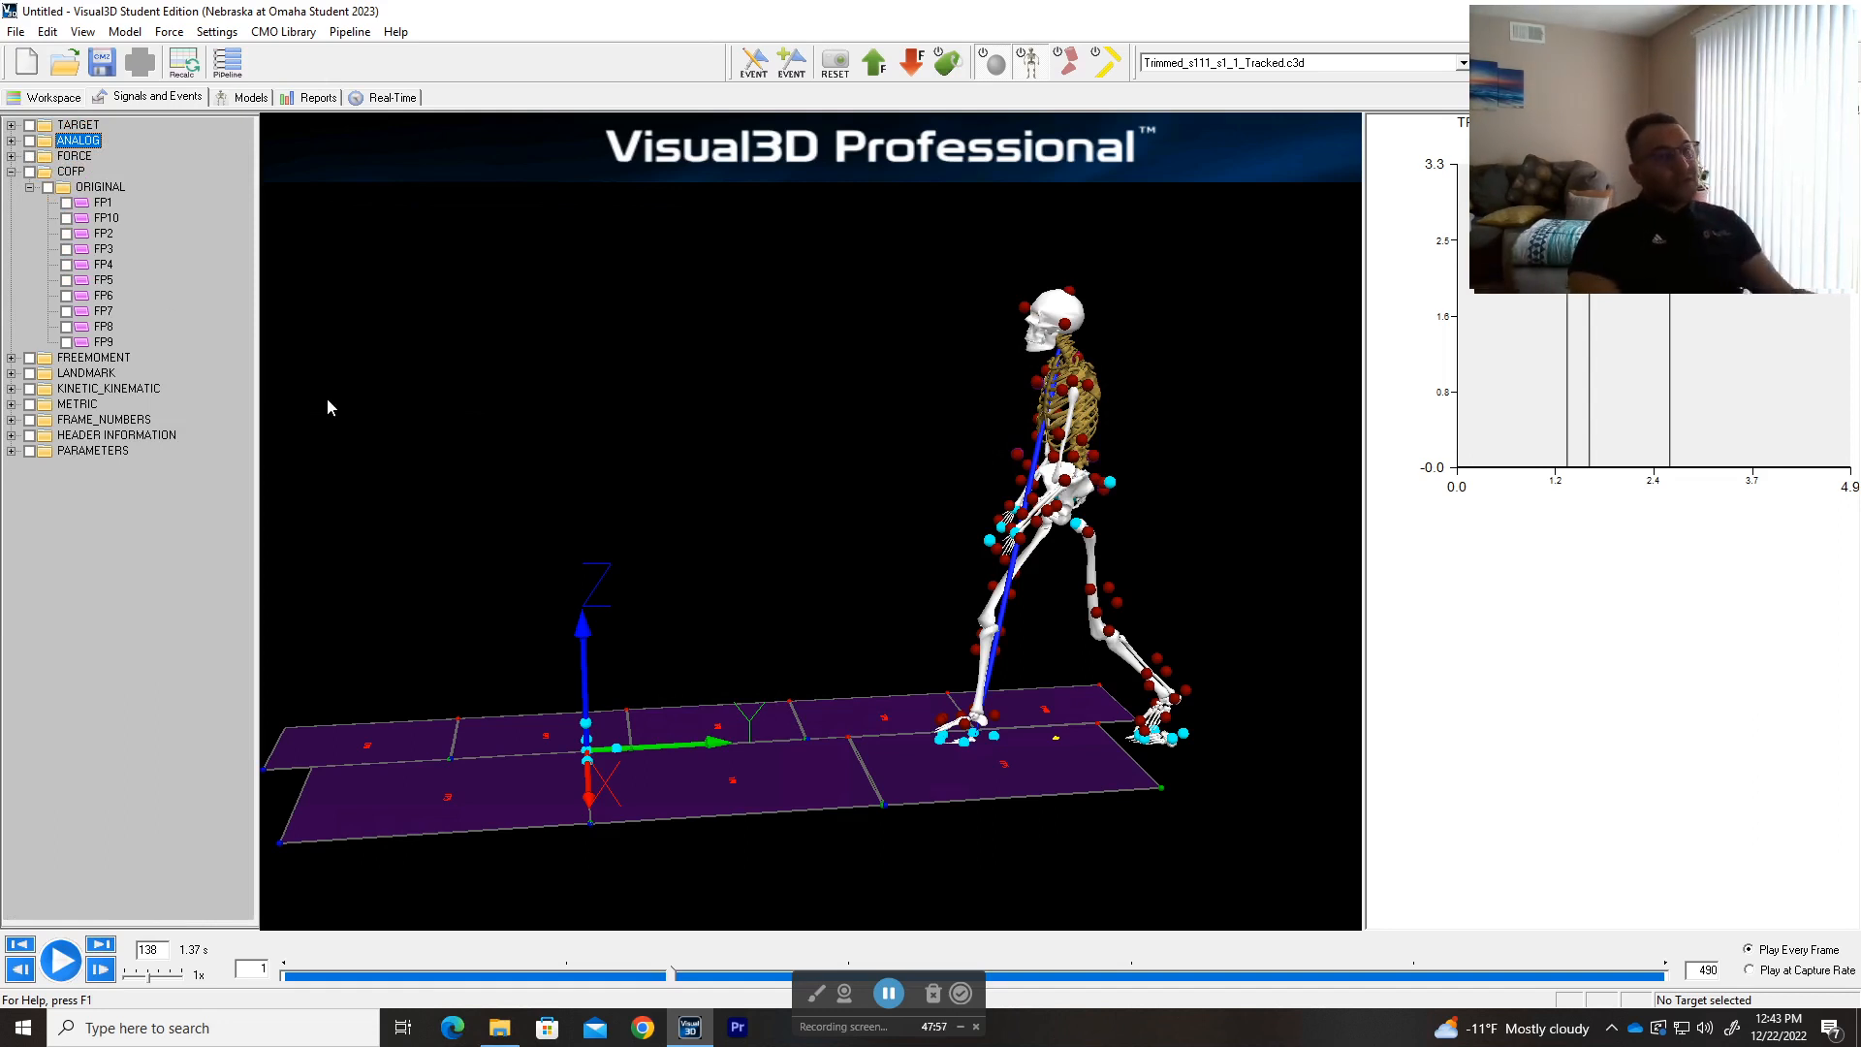
left_click(103, 280)
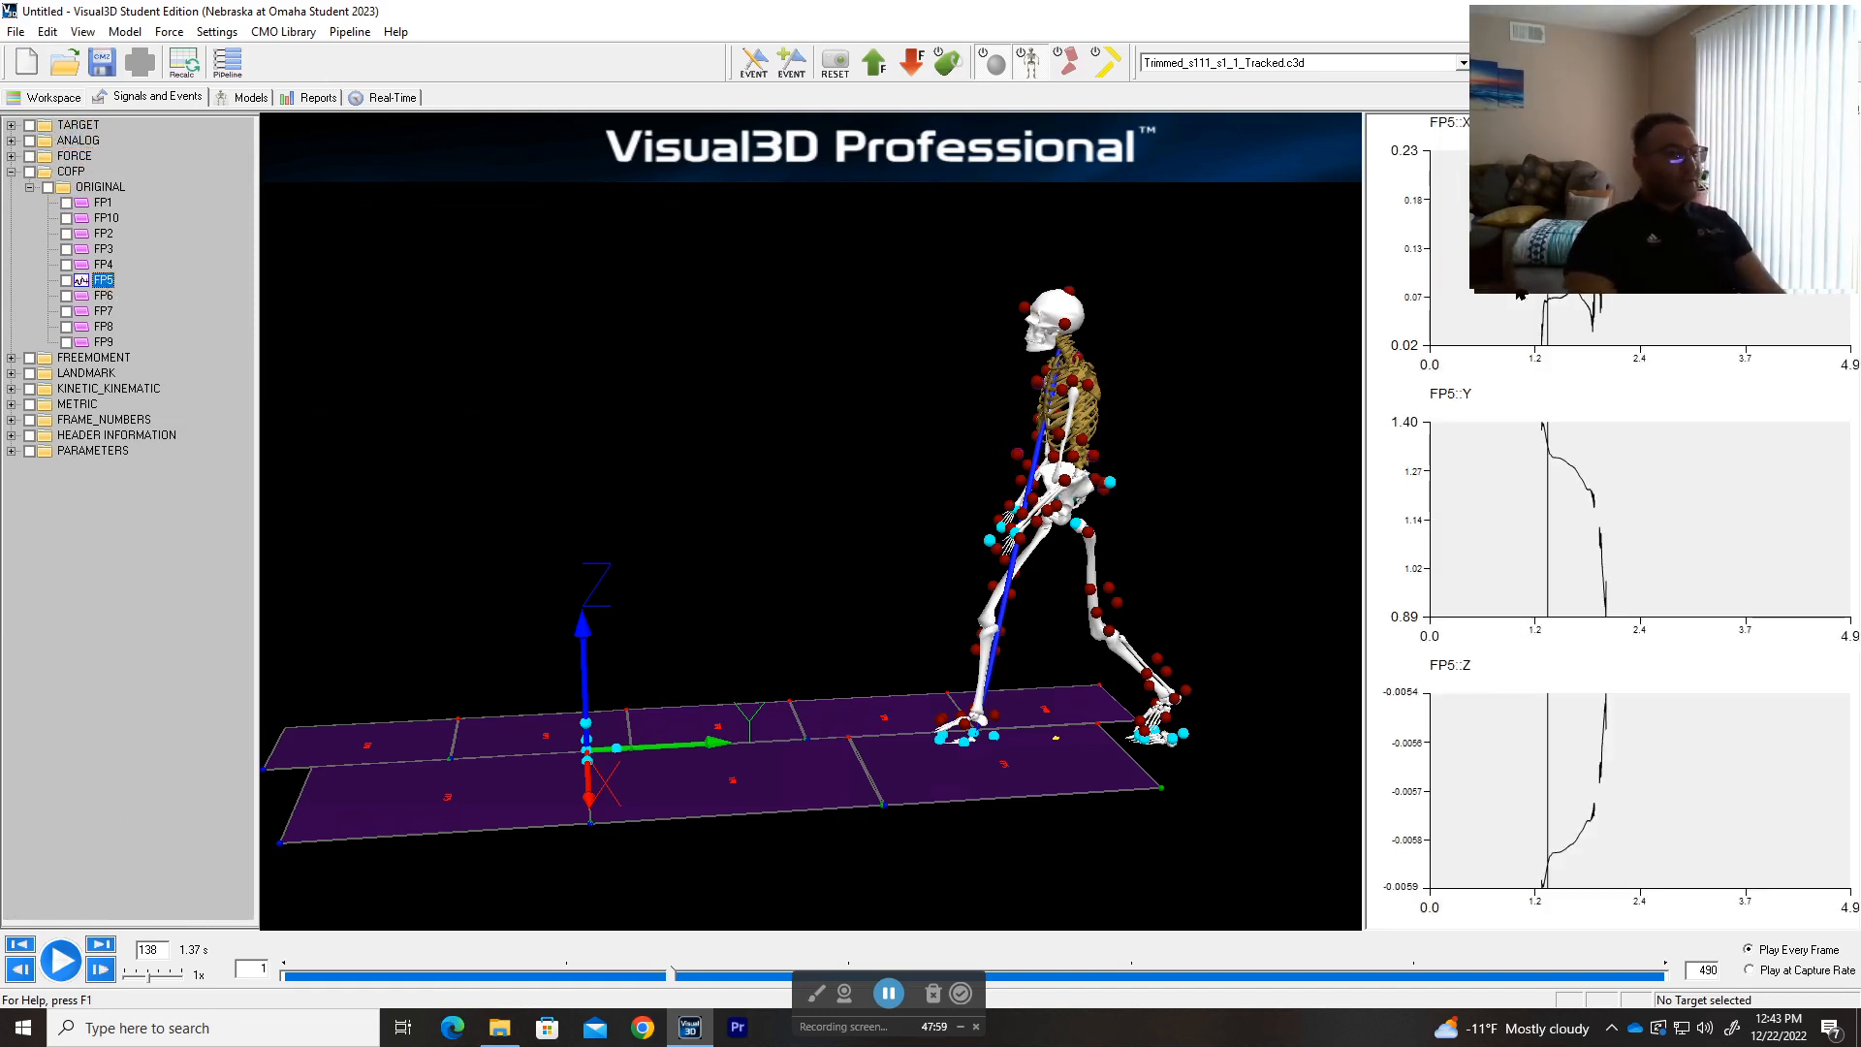
left_click_drag(1164, 378, 538, 416)
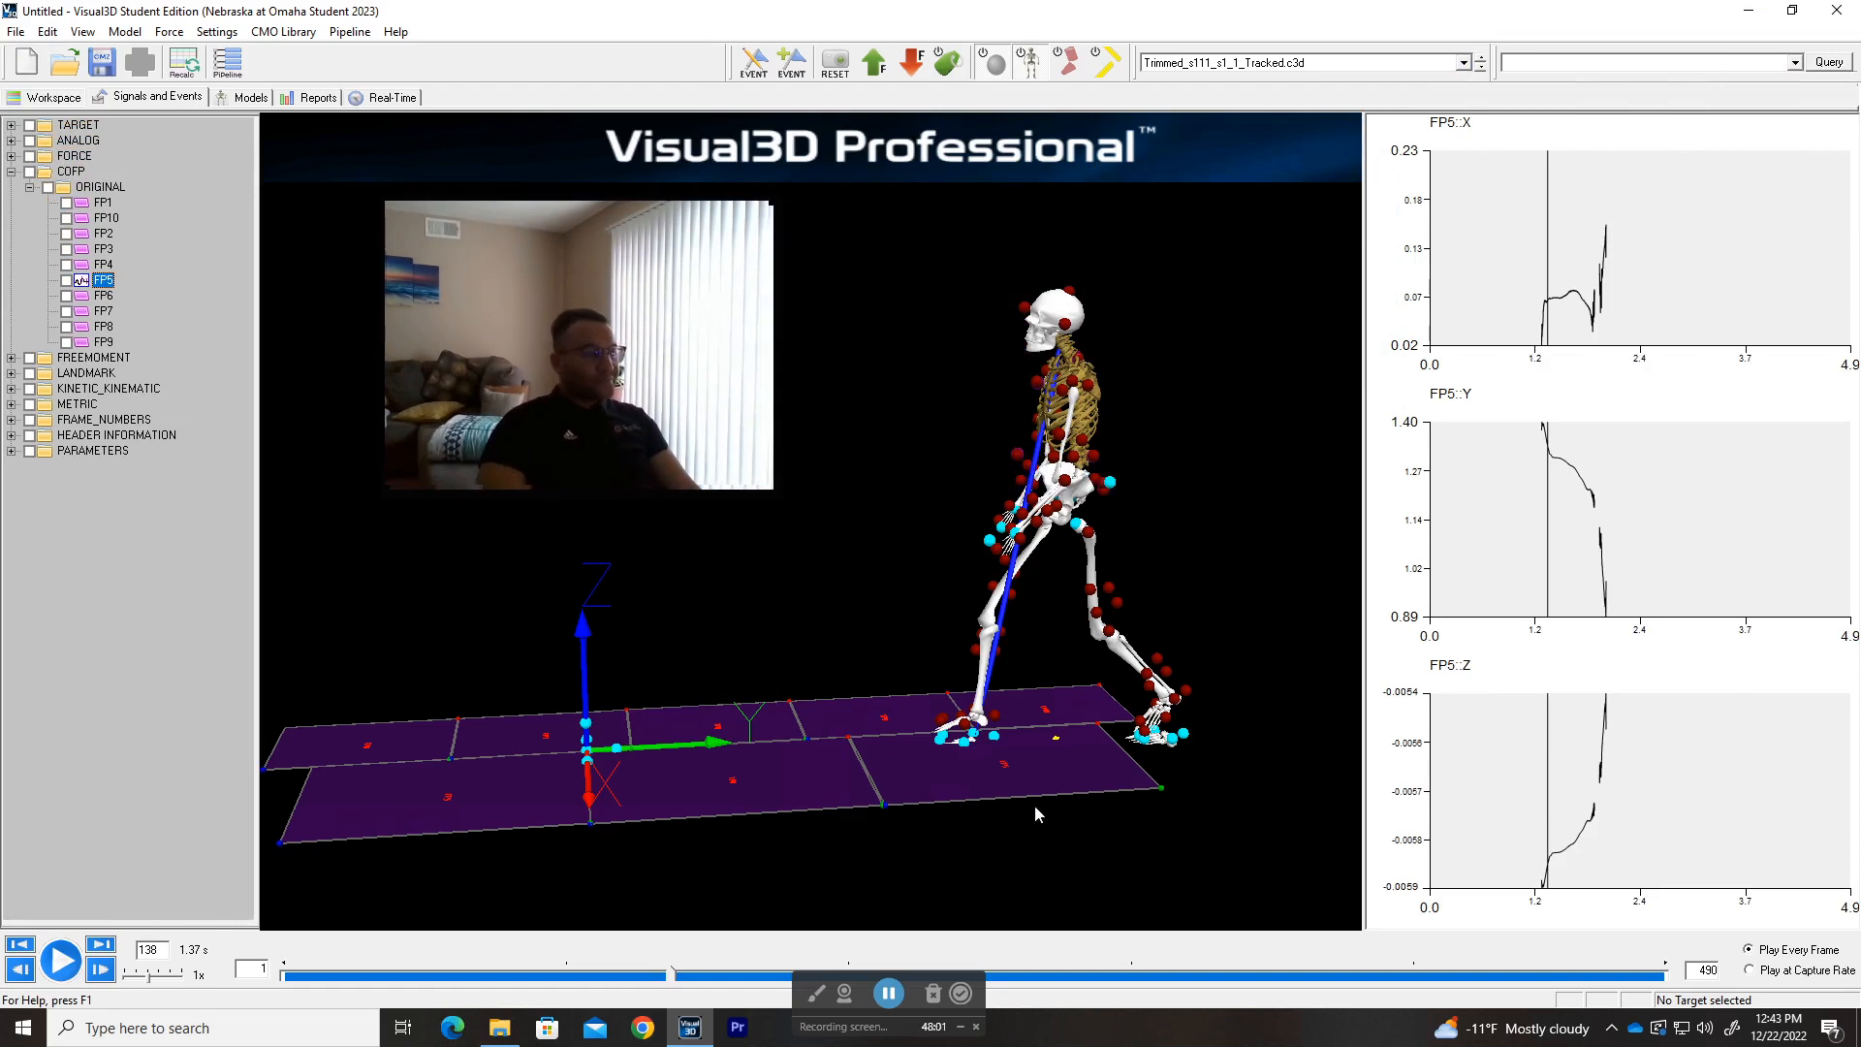
mouse_move(672, 975)
left_mouse_down()
mouse_move(521, 979)
mouse_move(657, 995)
left_mouse_up()
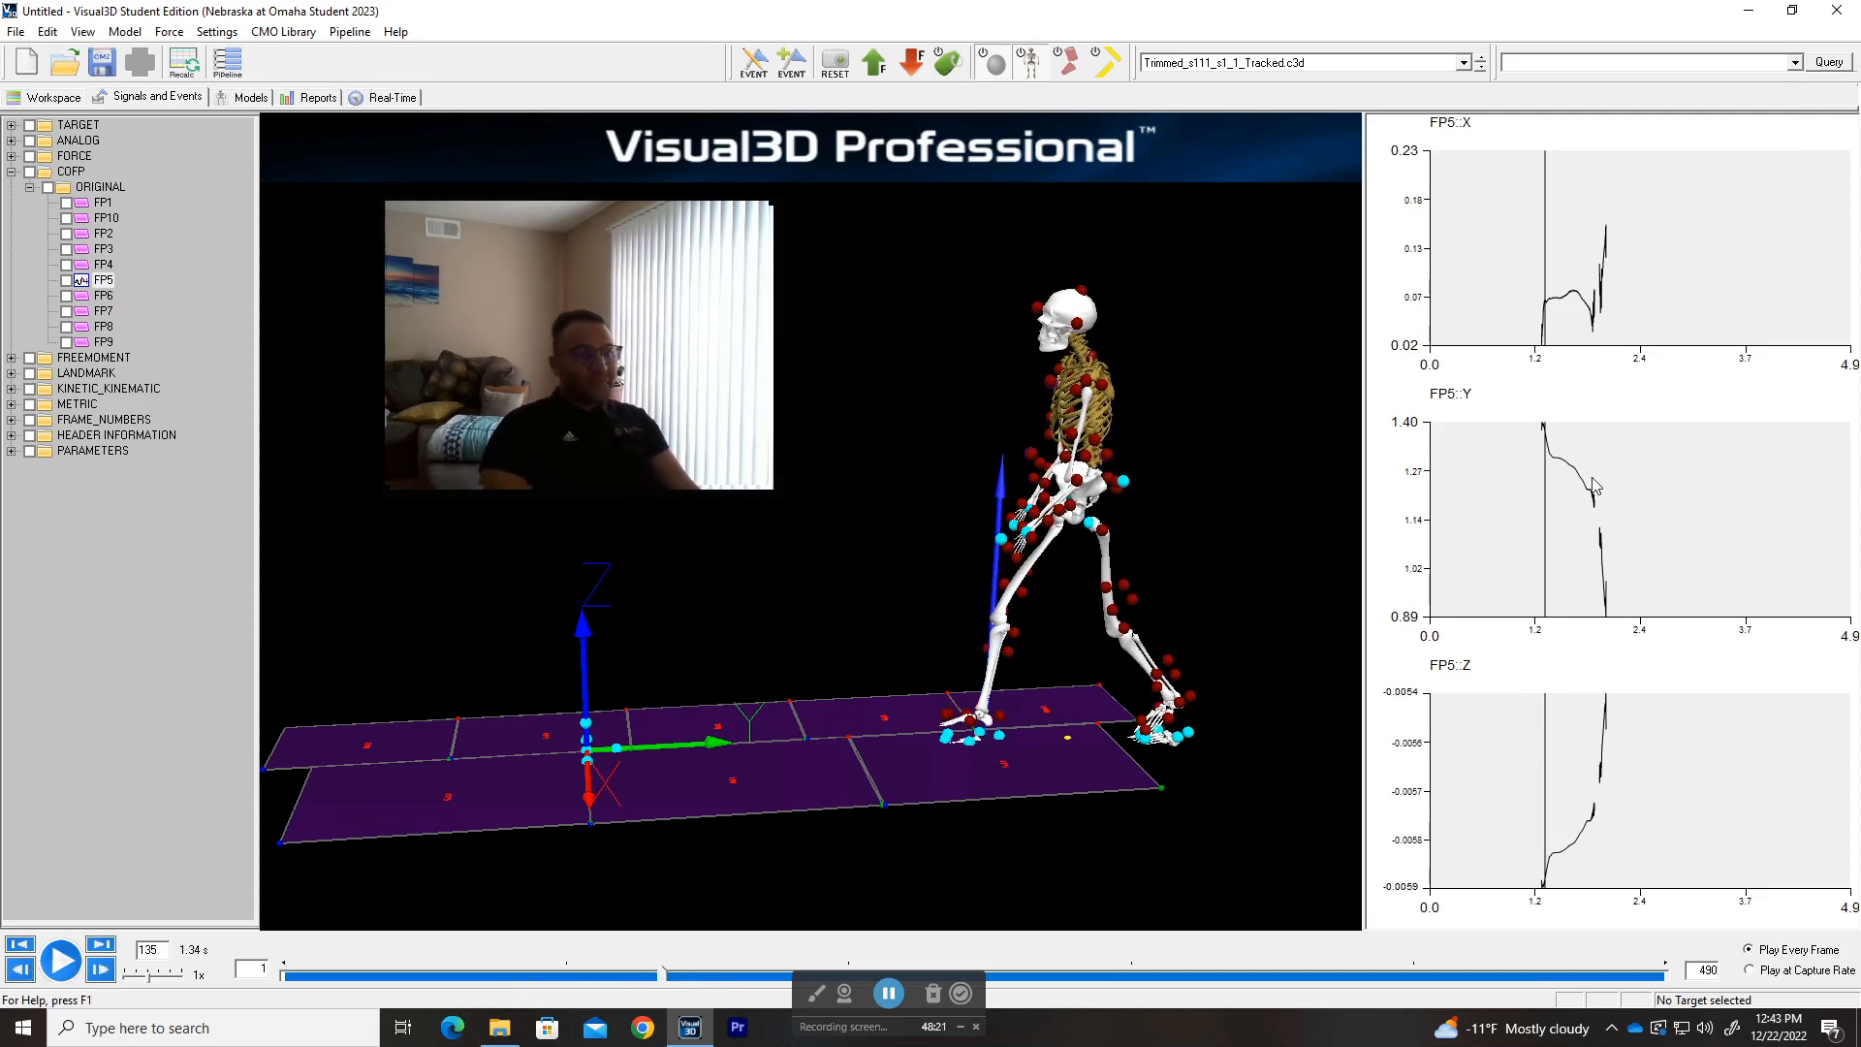
- Magnify the time axis of the COFP FP5 Y graph to about 1.0 to 2.5 seconds
left_click(1770, 451)
scroll(1614, 459, "up", 5)
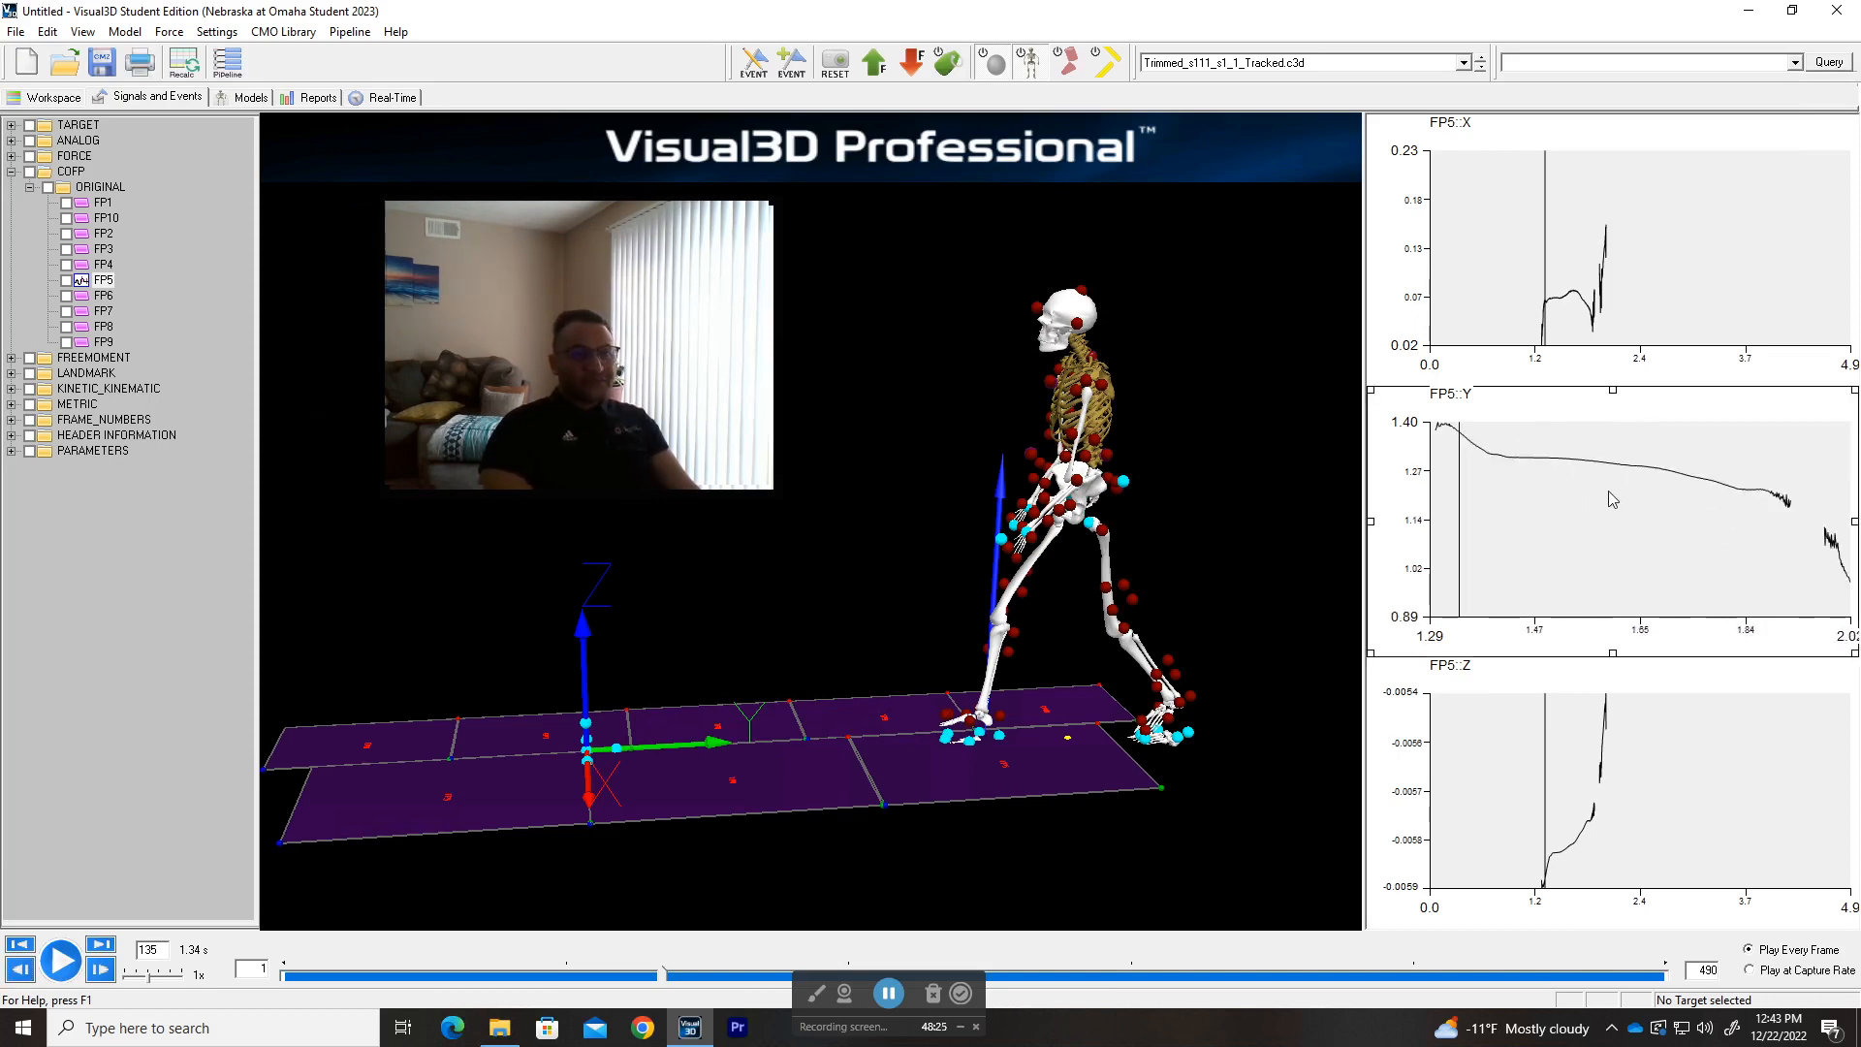
scroll(1614, 481, "up", 1)
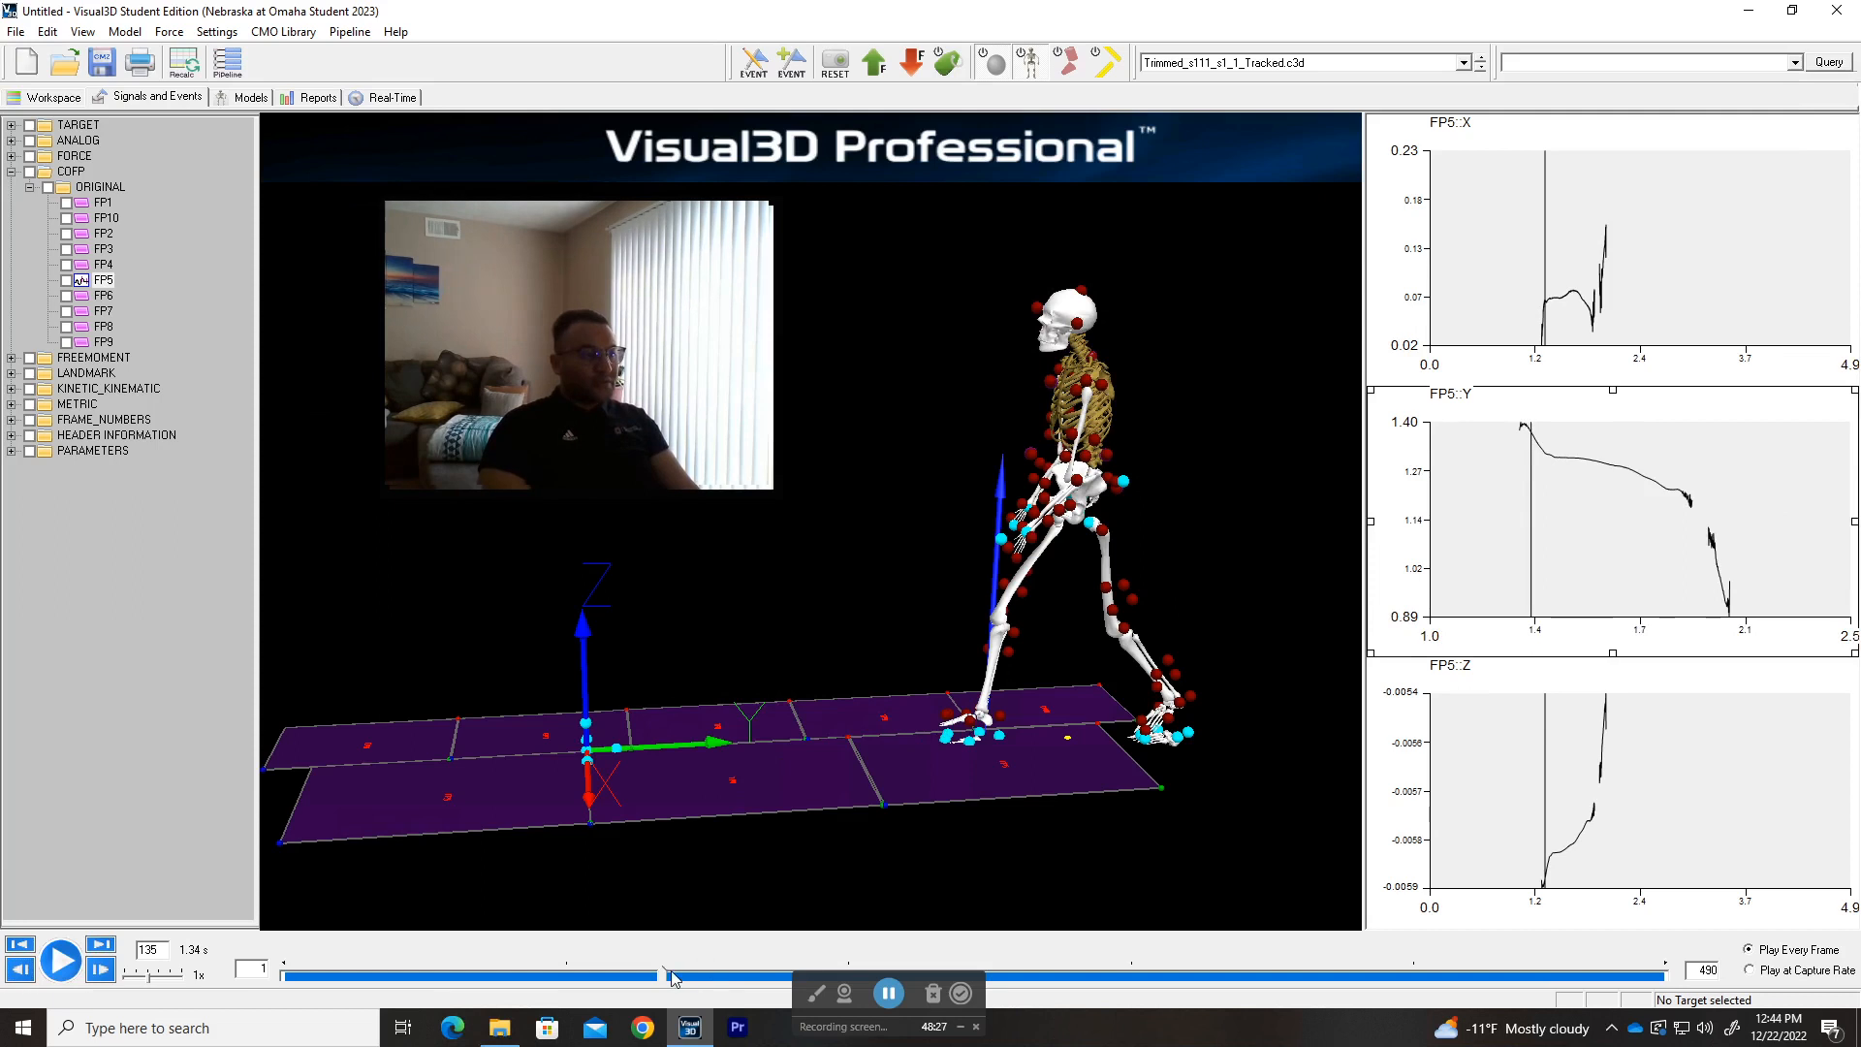
- Move the trial back to frame 99 and collapse the COFP folder
left_click_drag(663, 981, 560, 958)
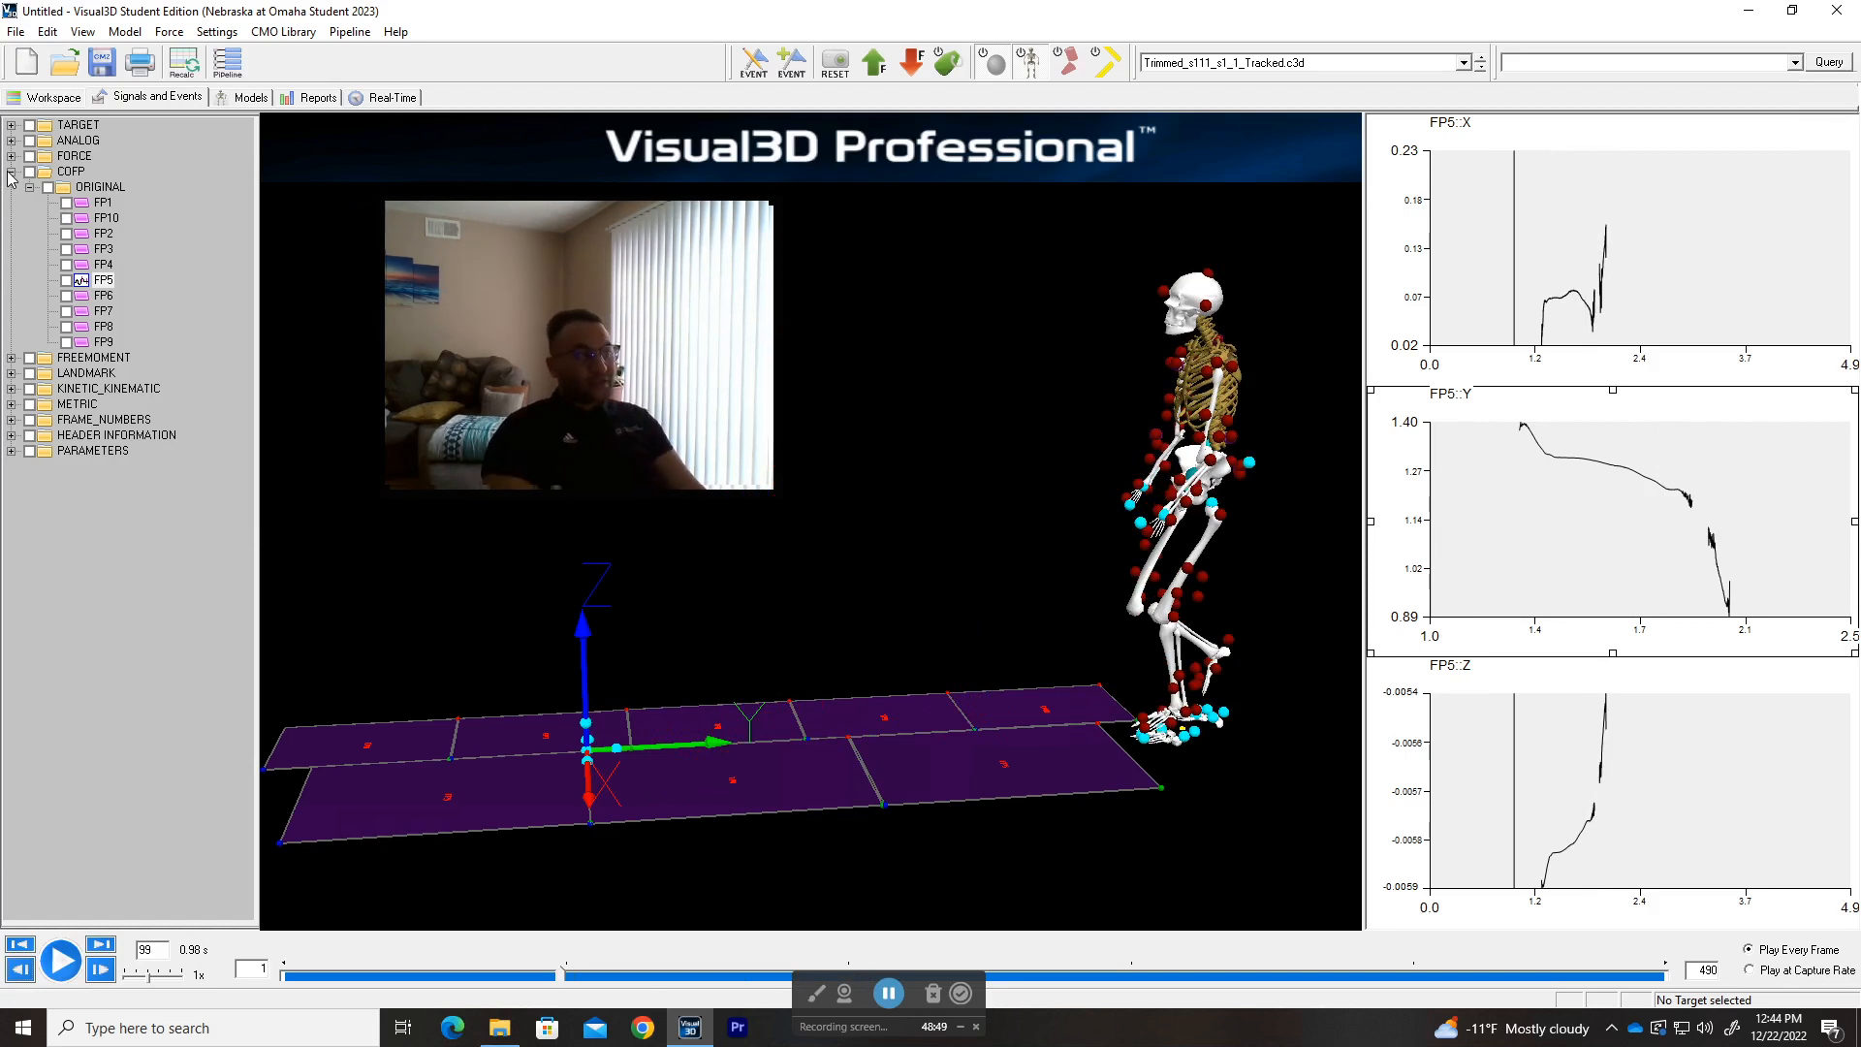
left_click(11, 173)
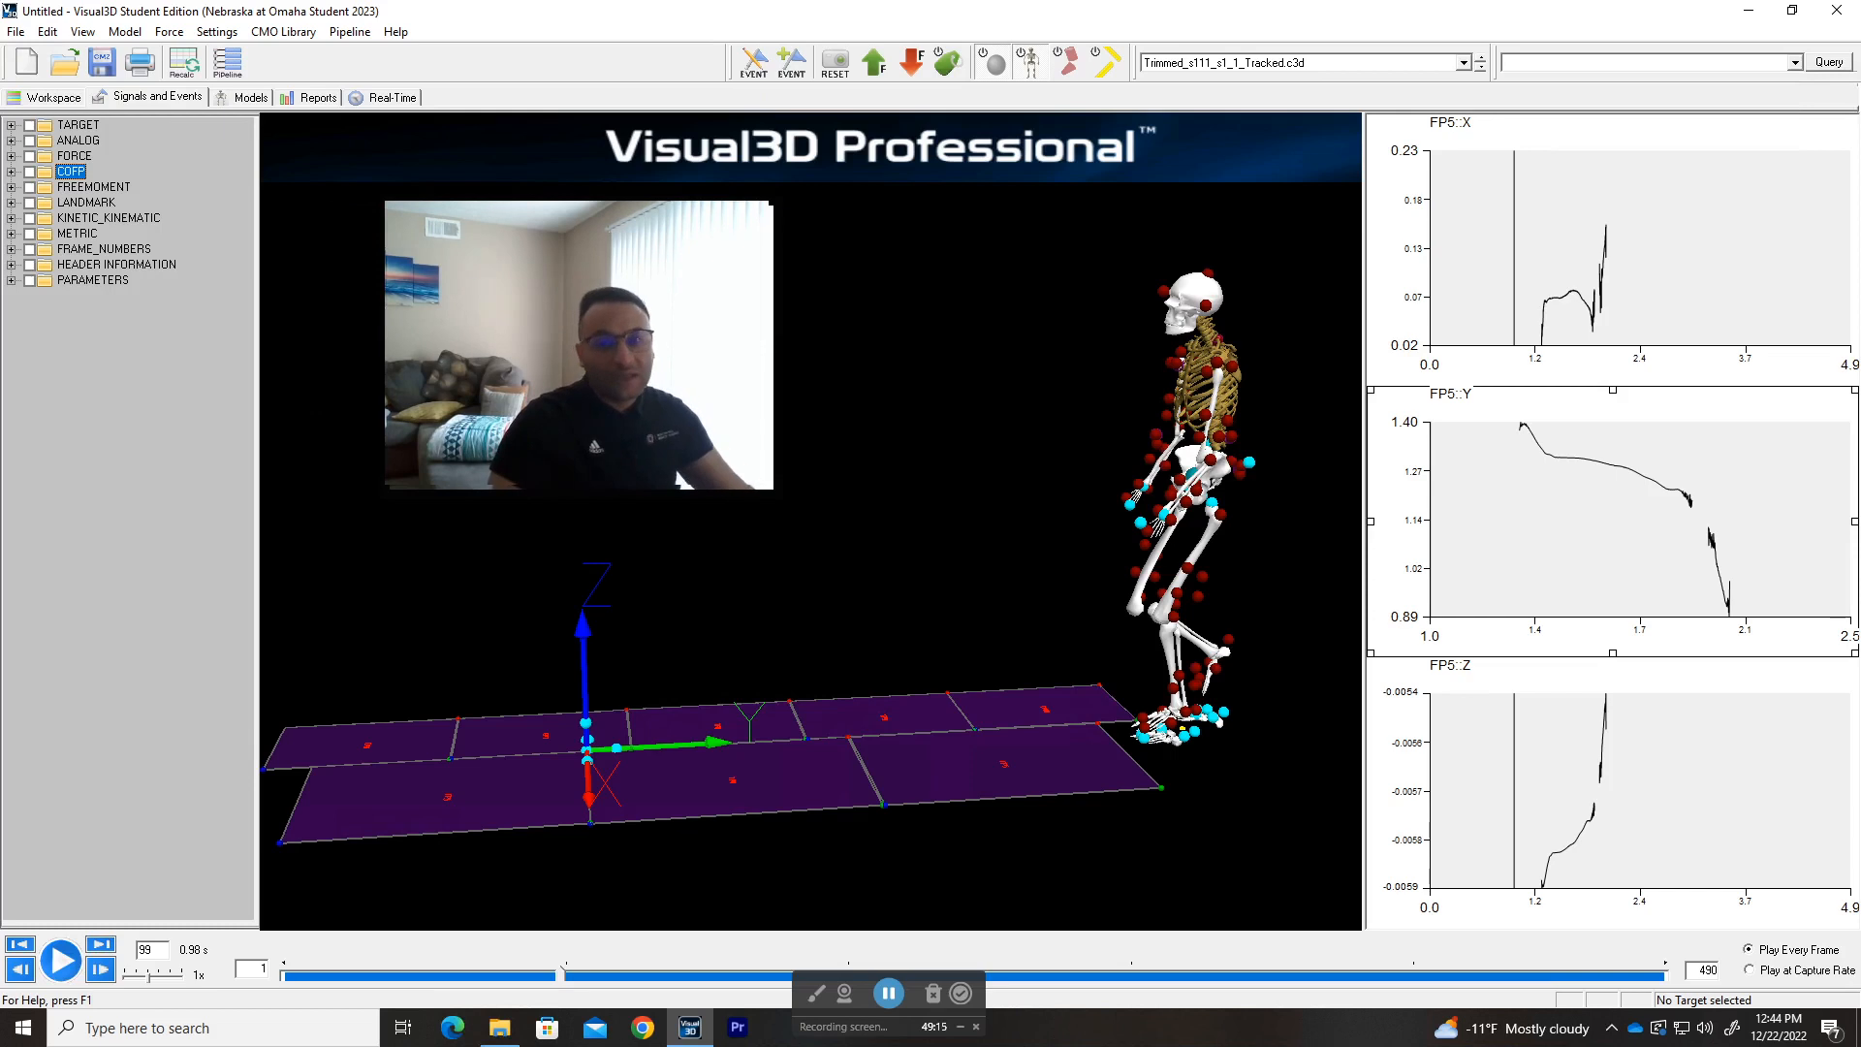
left_click_drag(594, 347, 1679, 152)
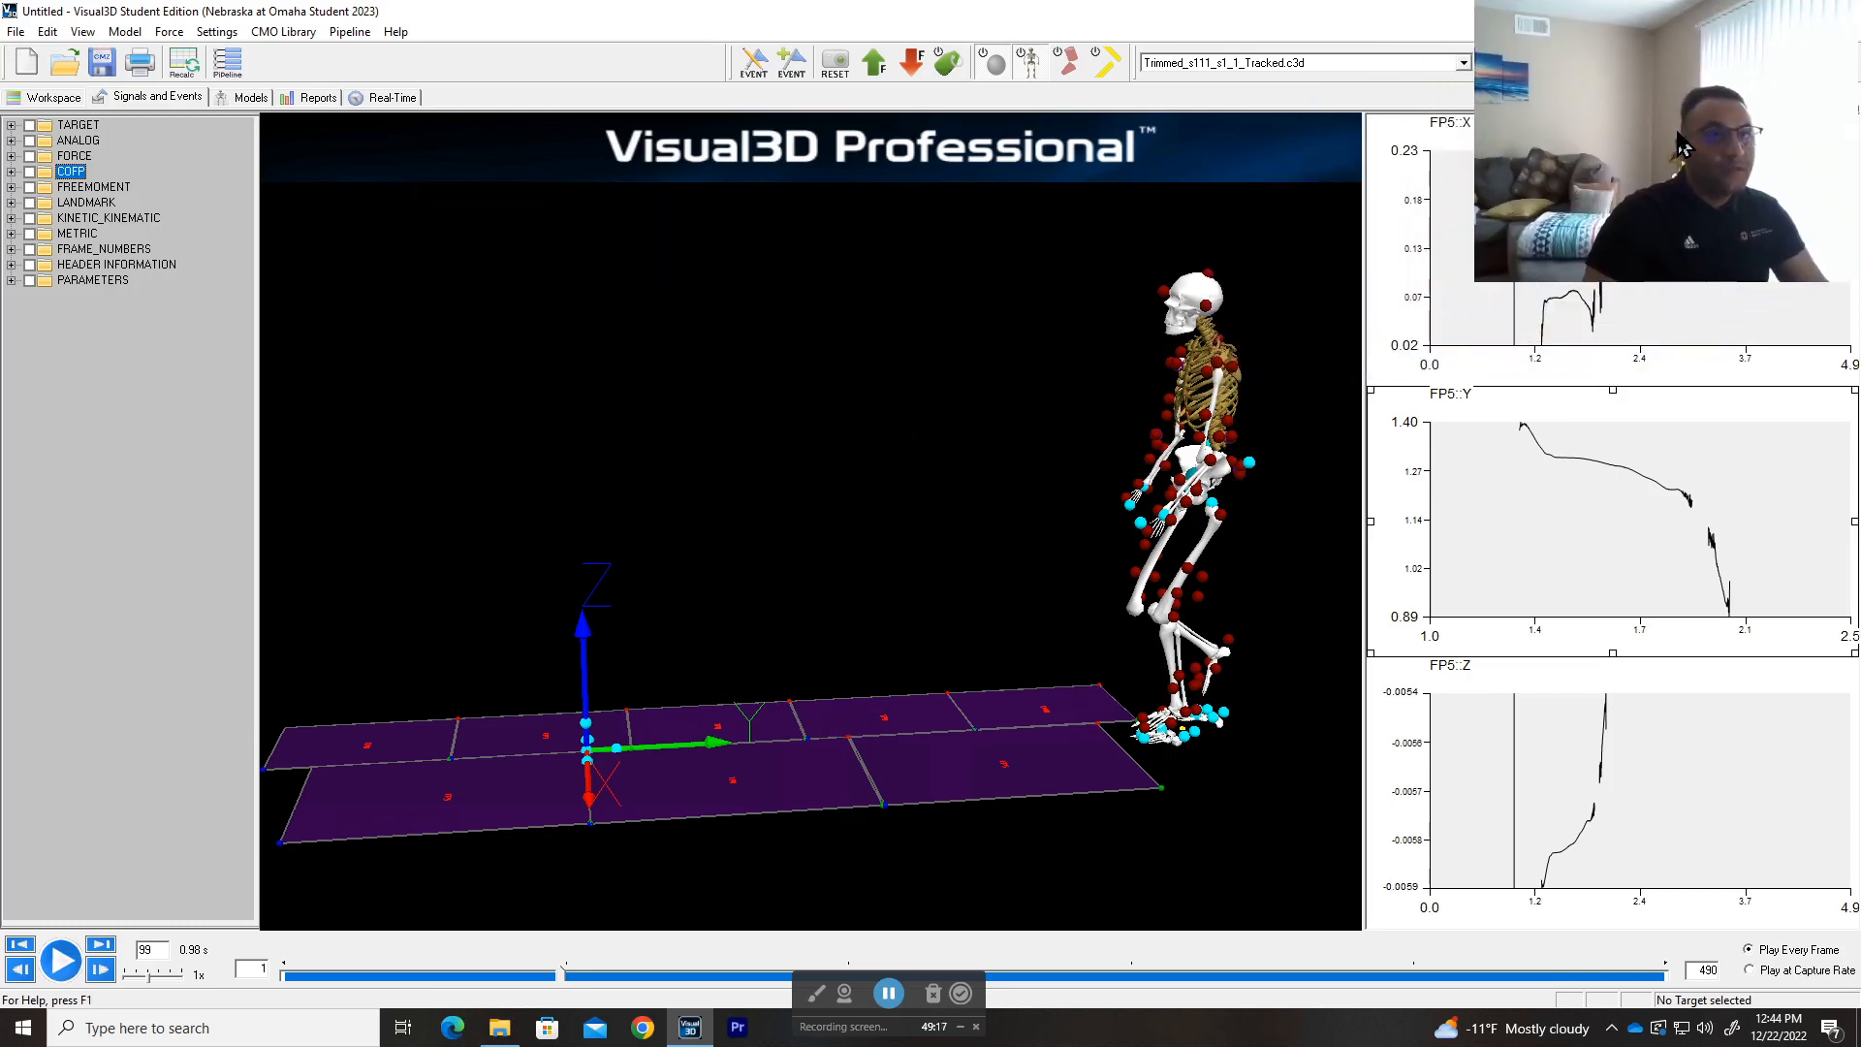
- Plot the FP5 signal from the FREEMOMENT folder and advance the trial to frame 237
left_click(11, 187)
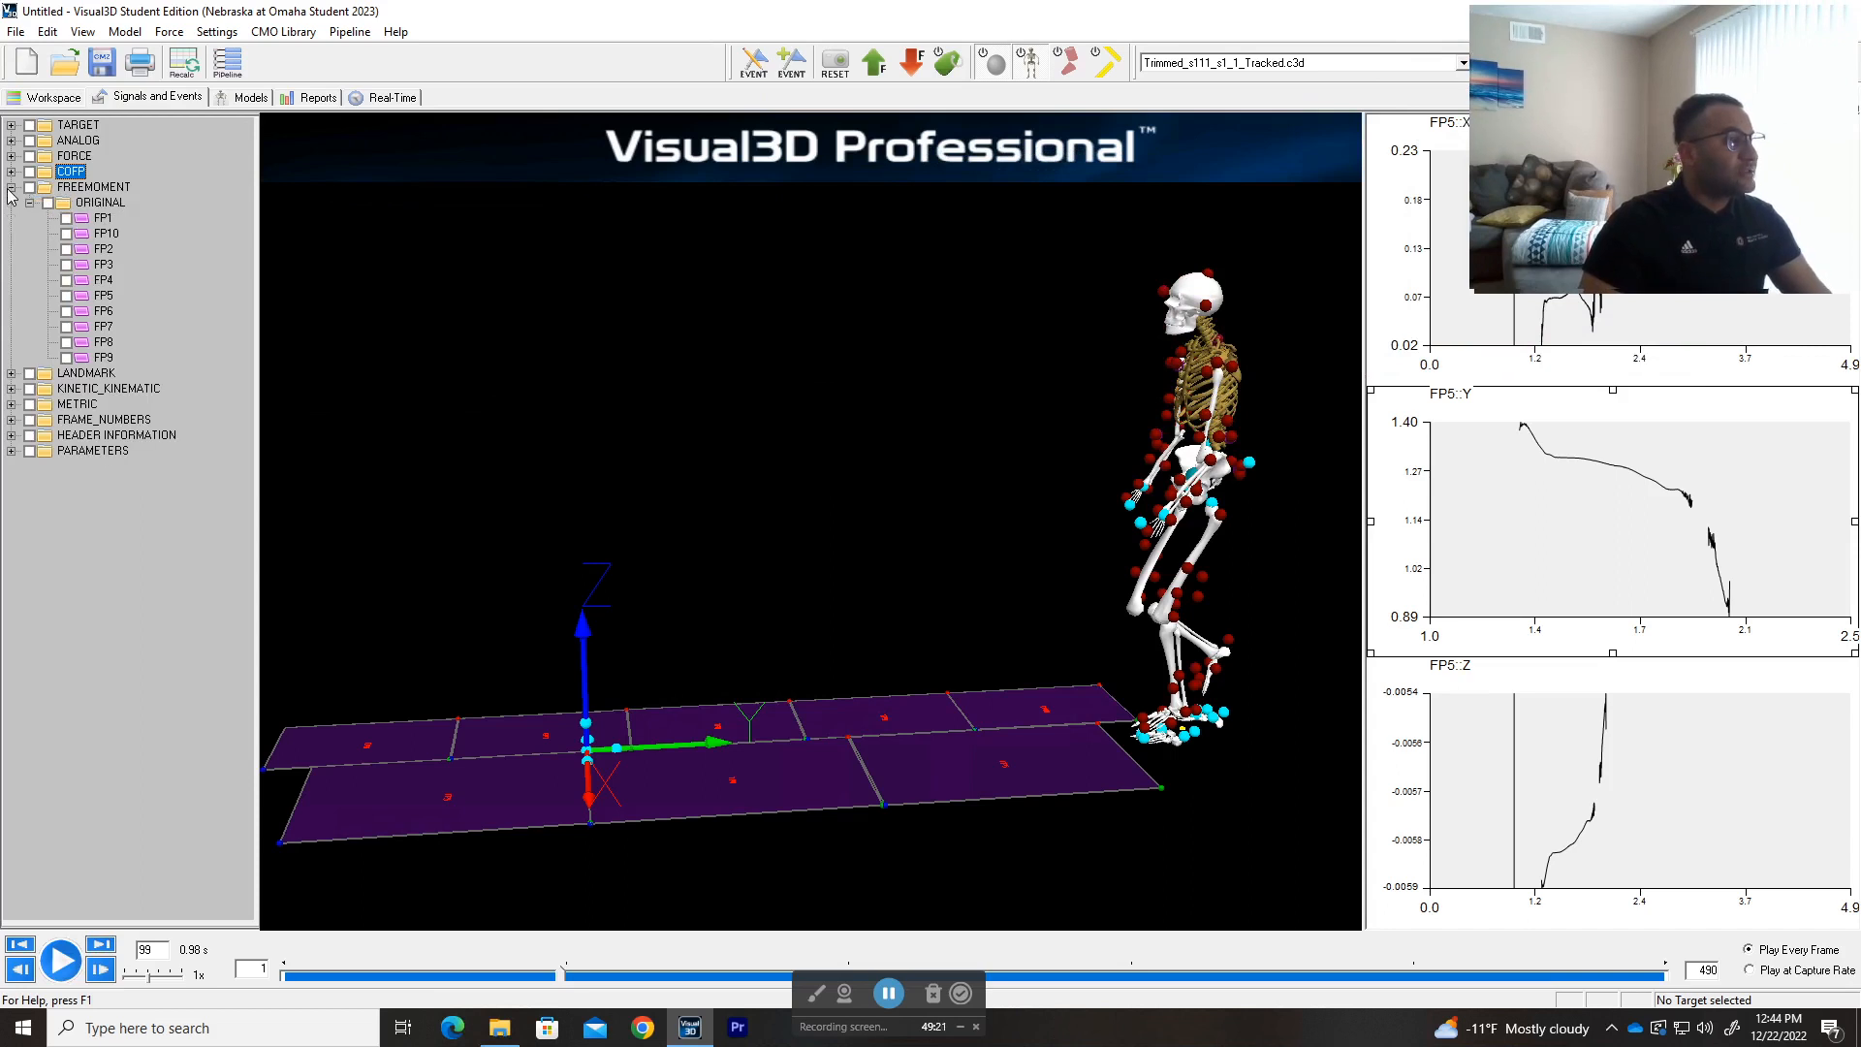
left_click(103, 297)
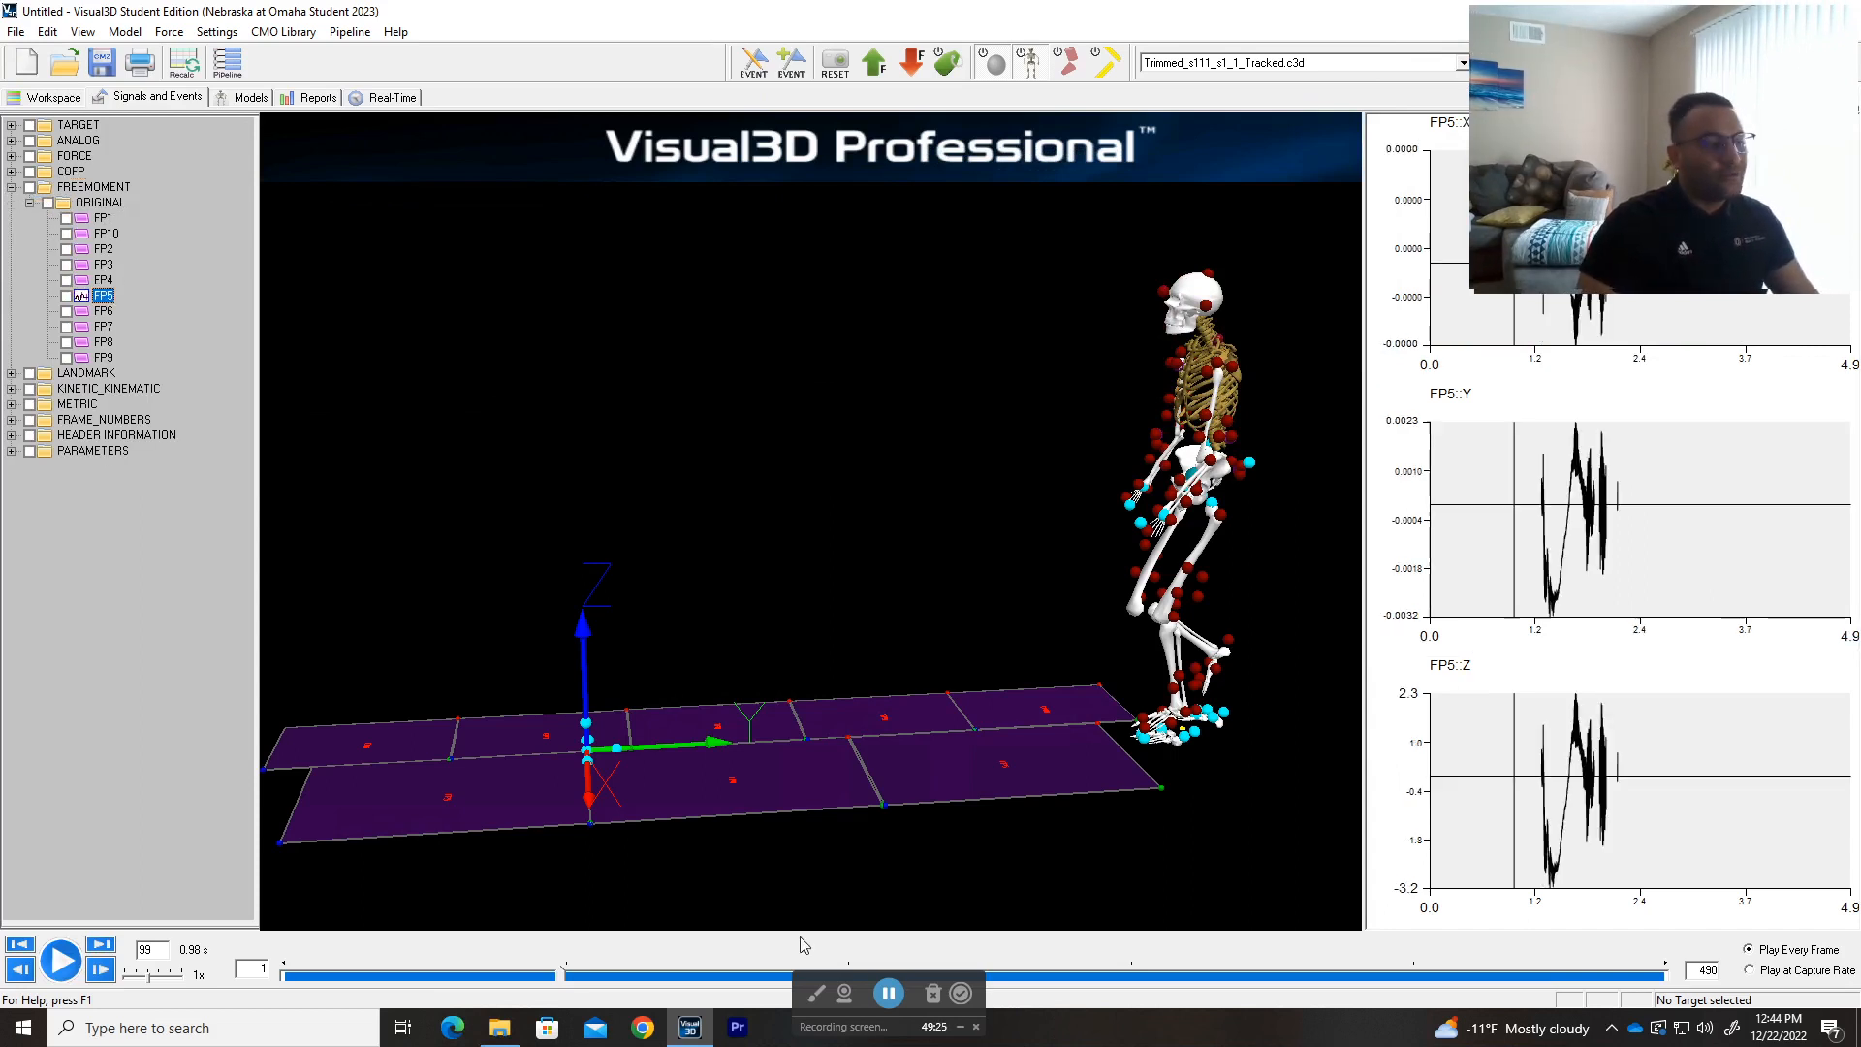
left_click_drag(549, 974, 945, 976)
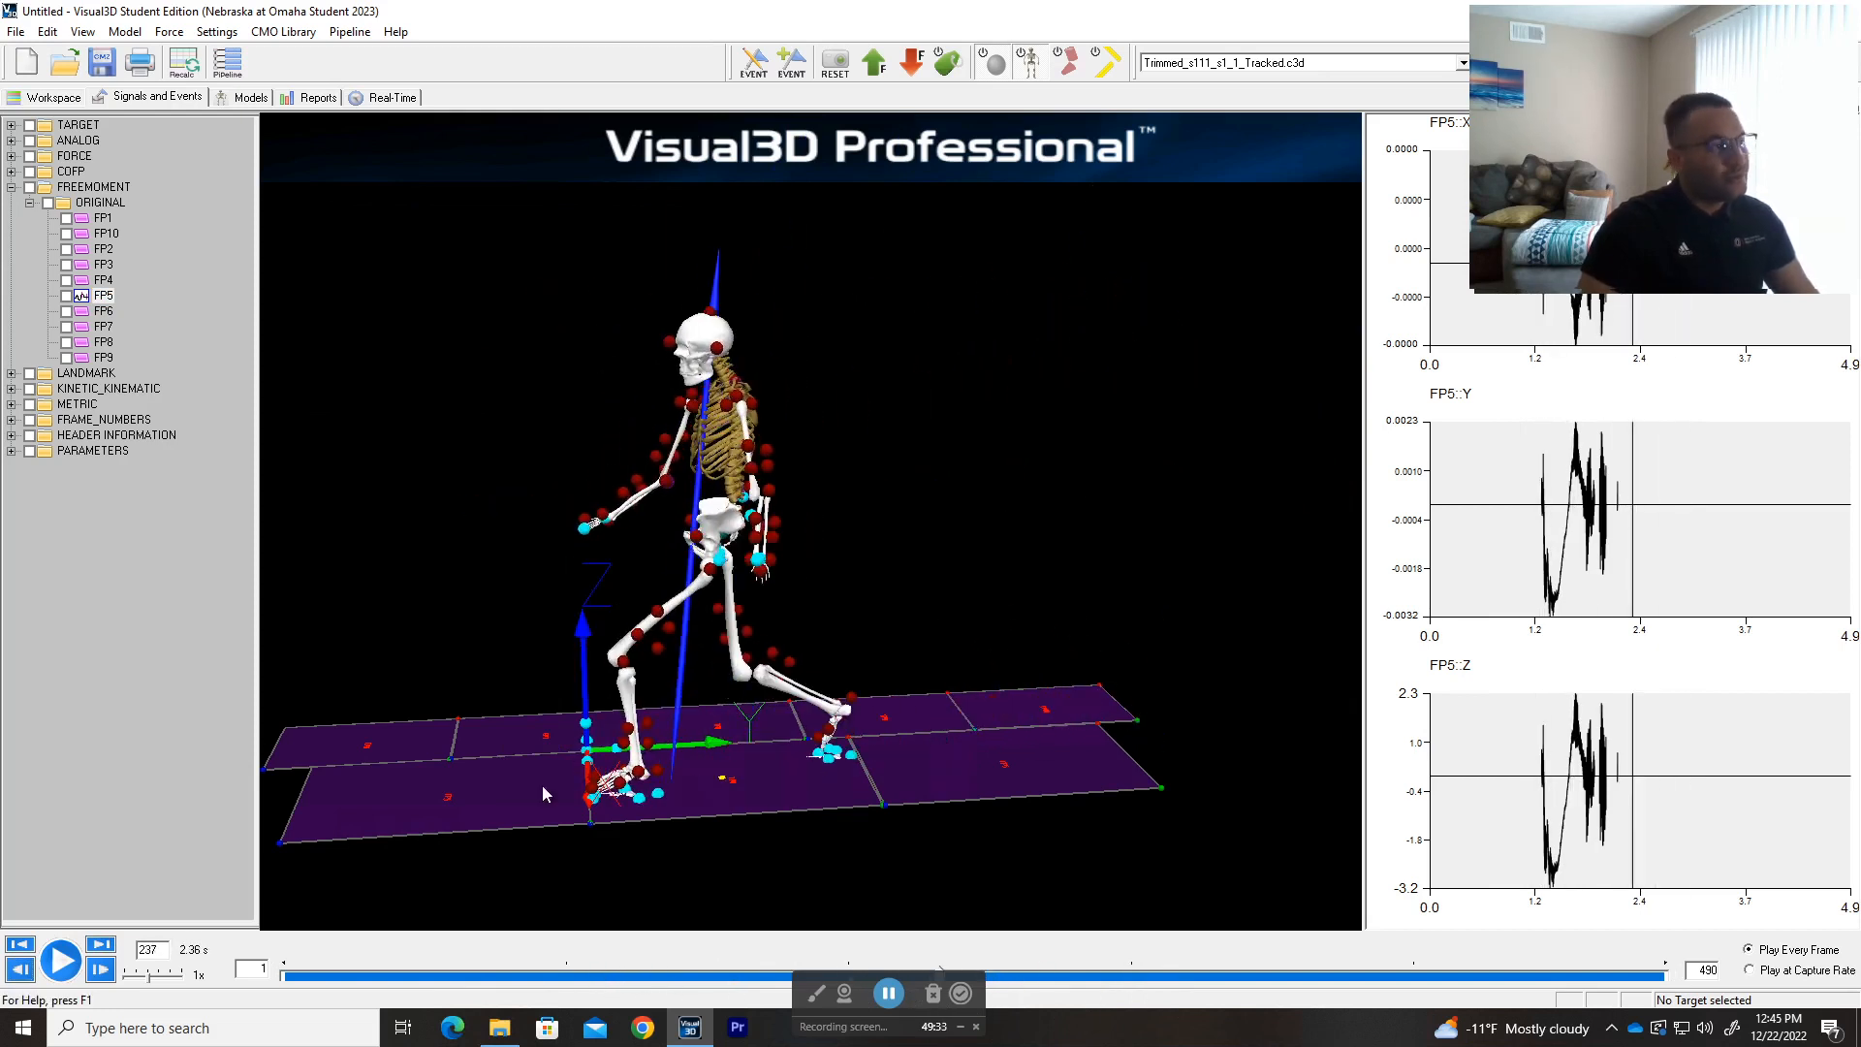
- Collapse the FREEMOMENT folder and expand LANDMARK to list its original landmark signals
left_click(11, 186)
left_click(10, 202)
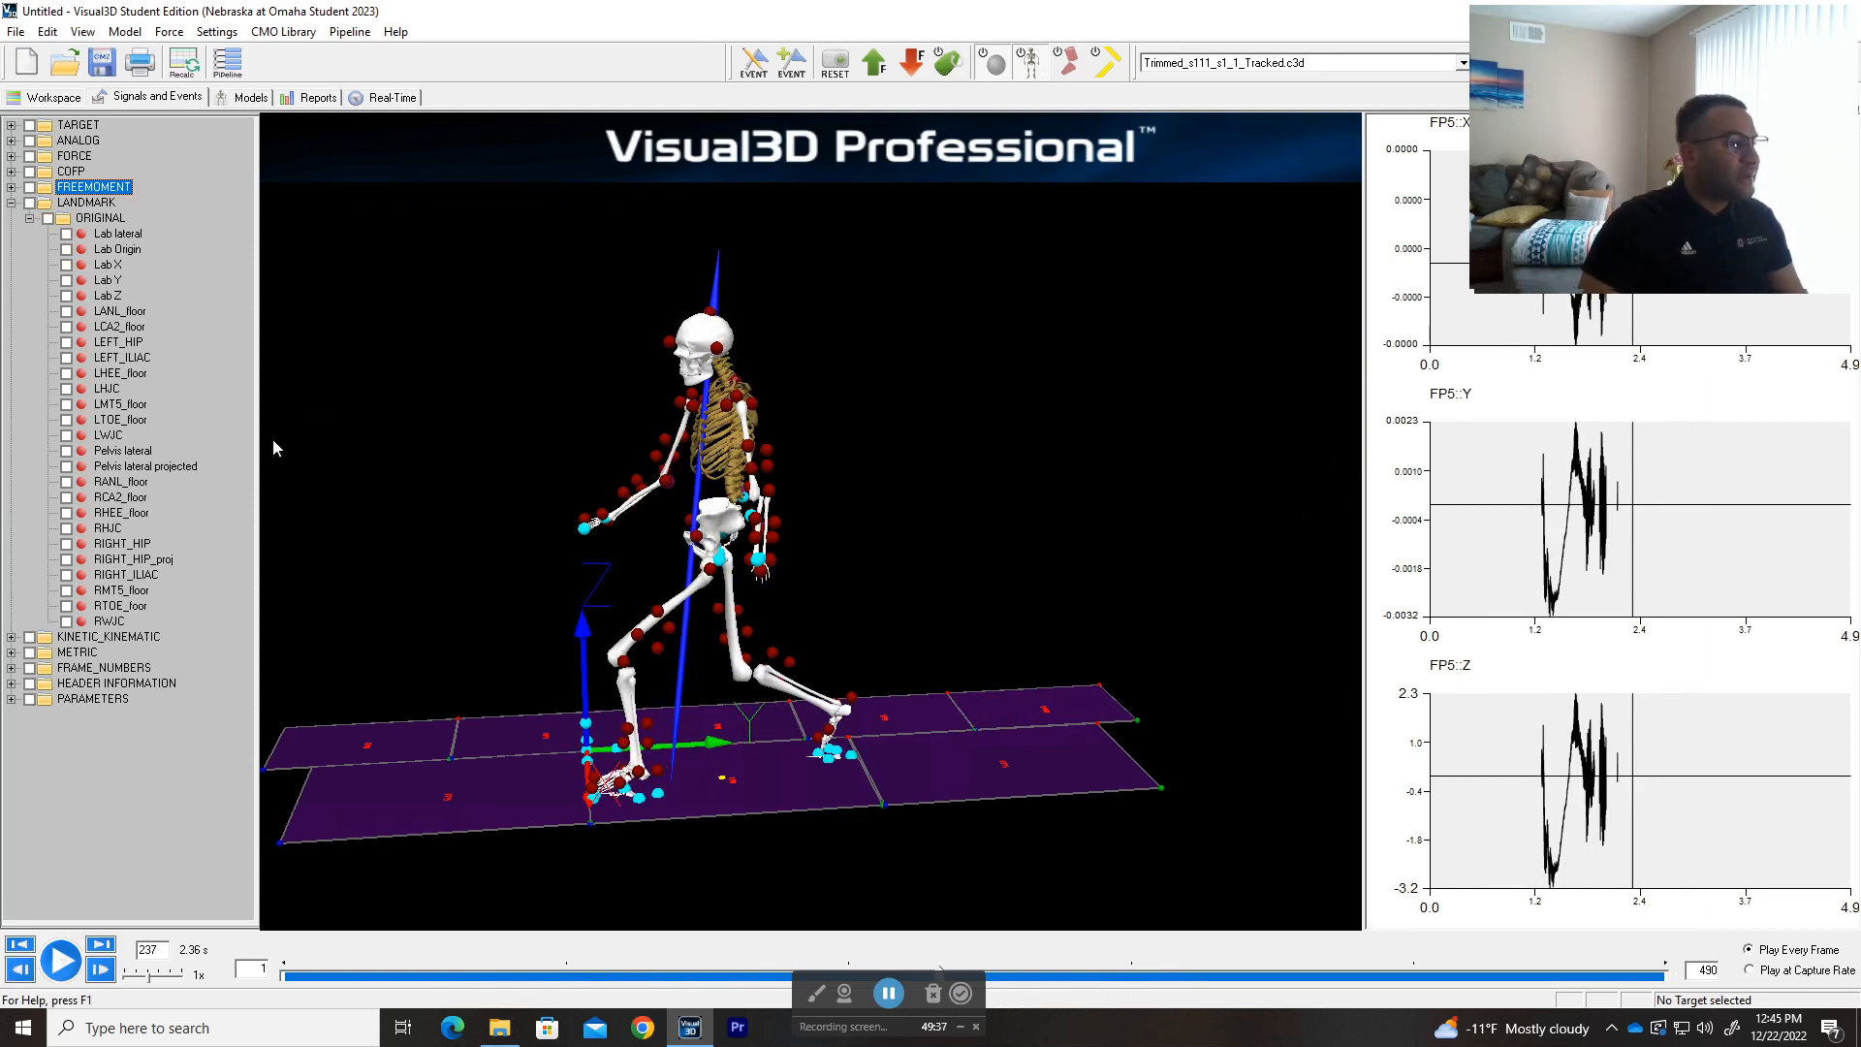
left_click(850, 760)
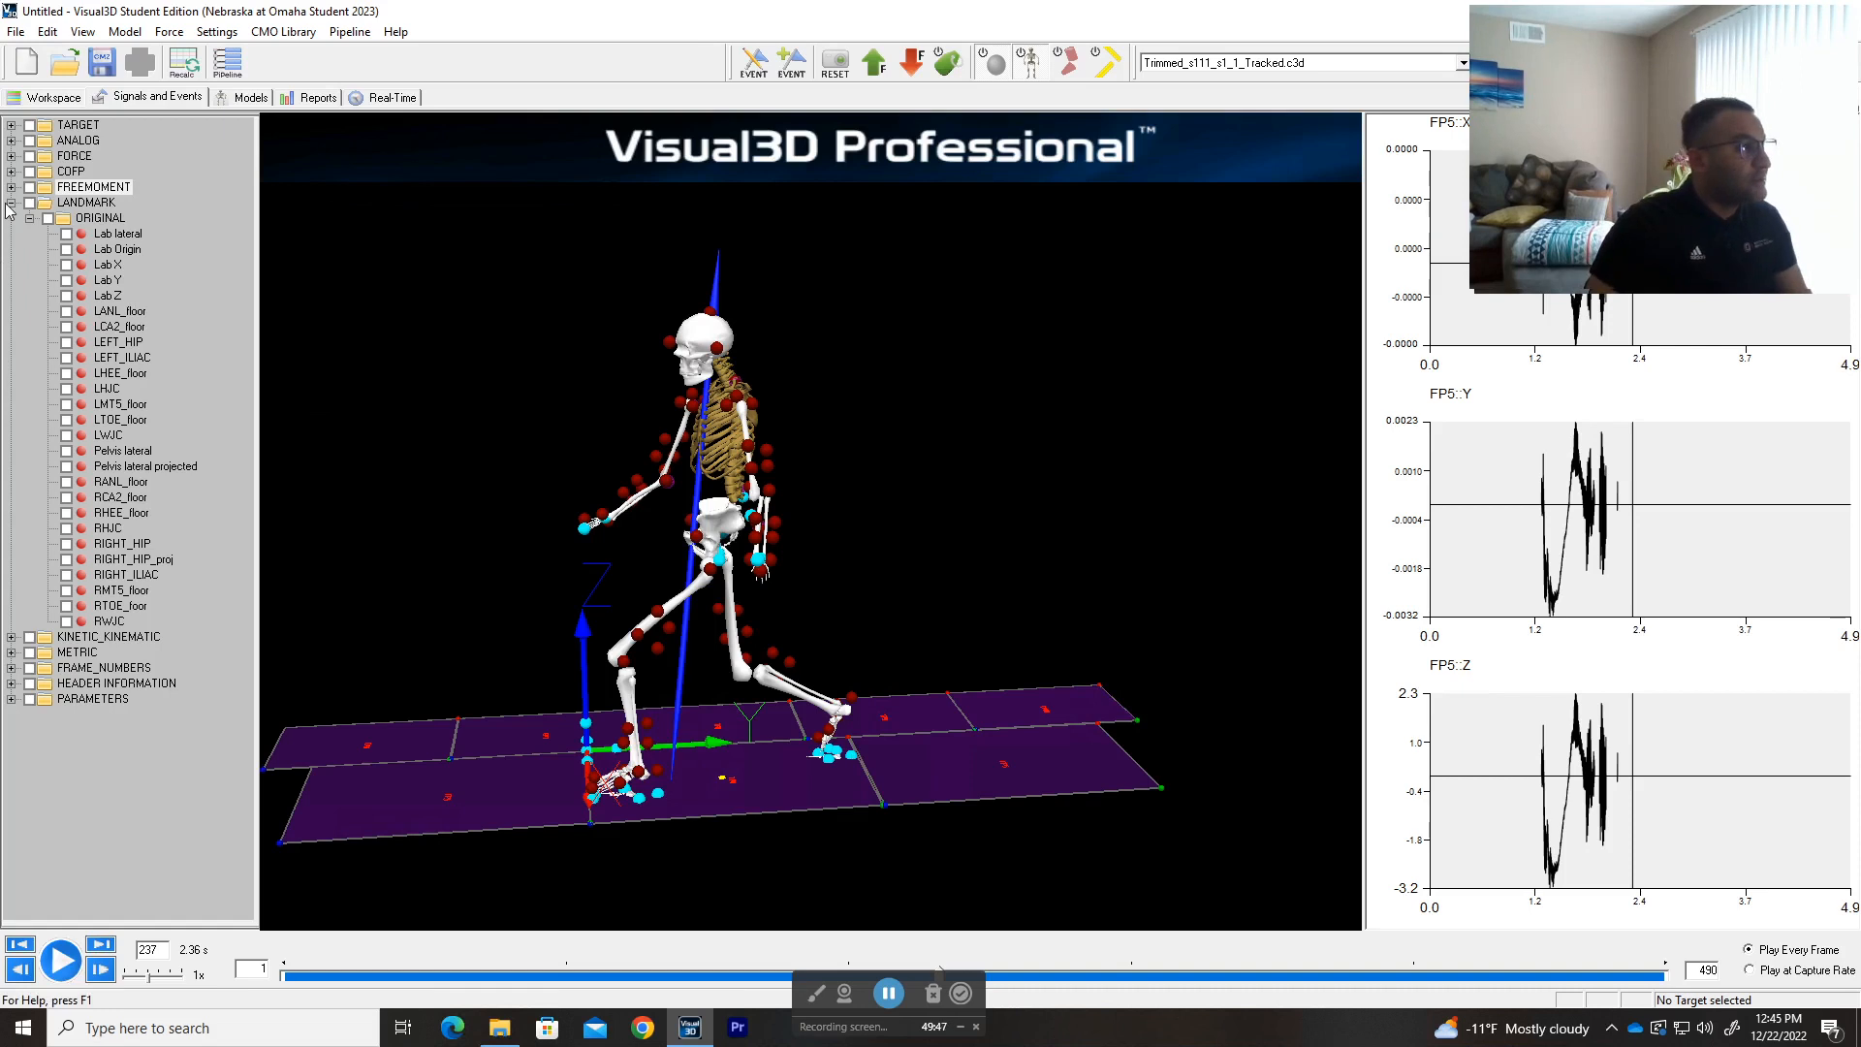
- Review the graph and frame-by-frame data values of the LANL_floor landmark, and collapse the LANDMARK folder
double_click(115, 312)
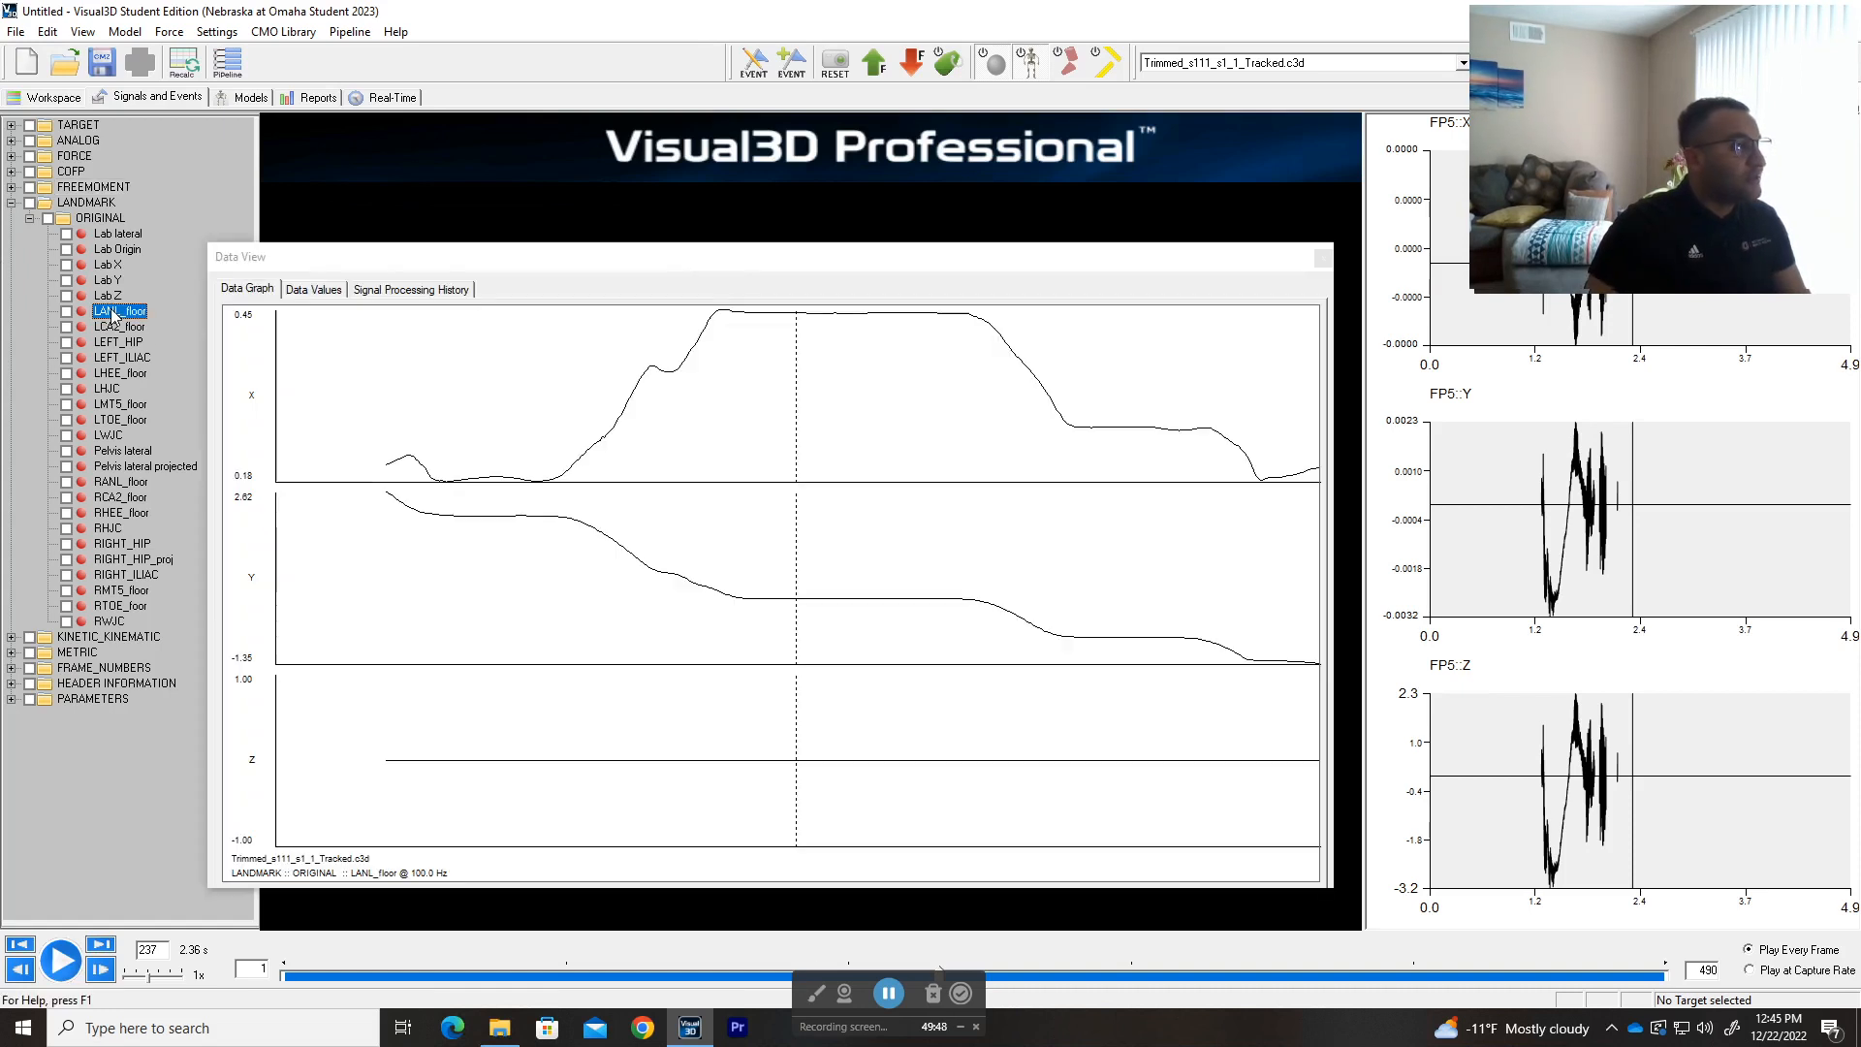
left_click(314, 291)
left_click_drag(1304, 427, 1301, 610)
left_click(1323, 260)
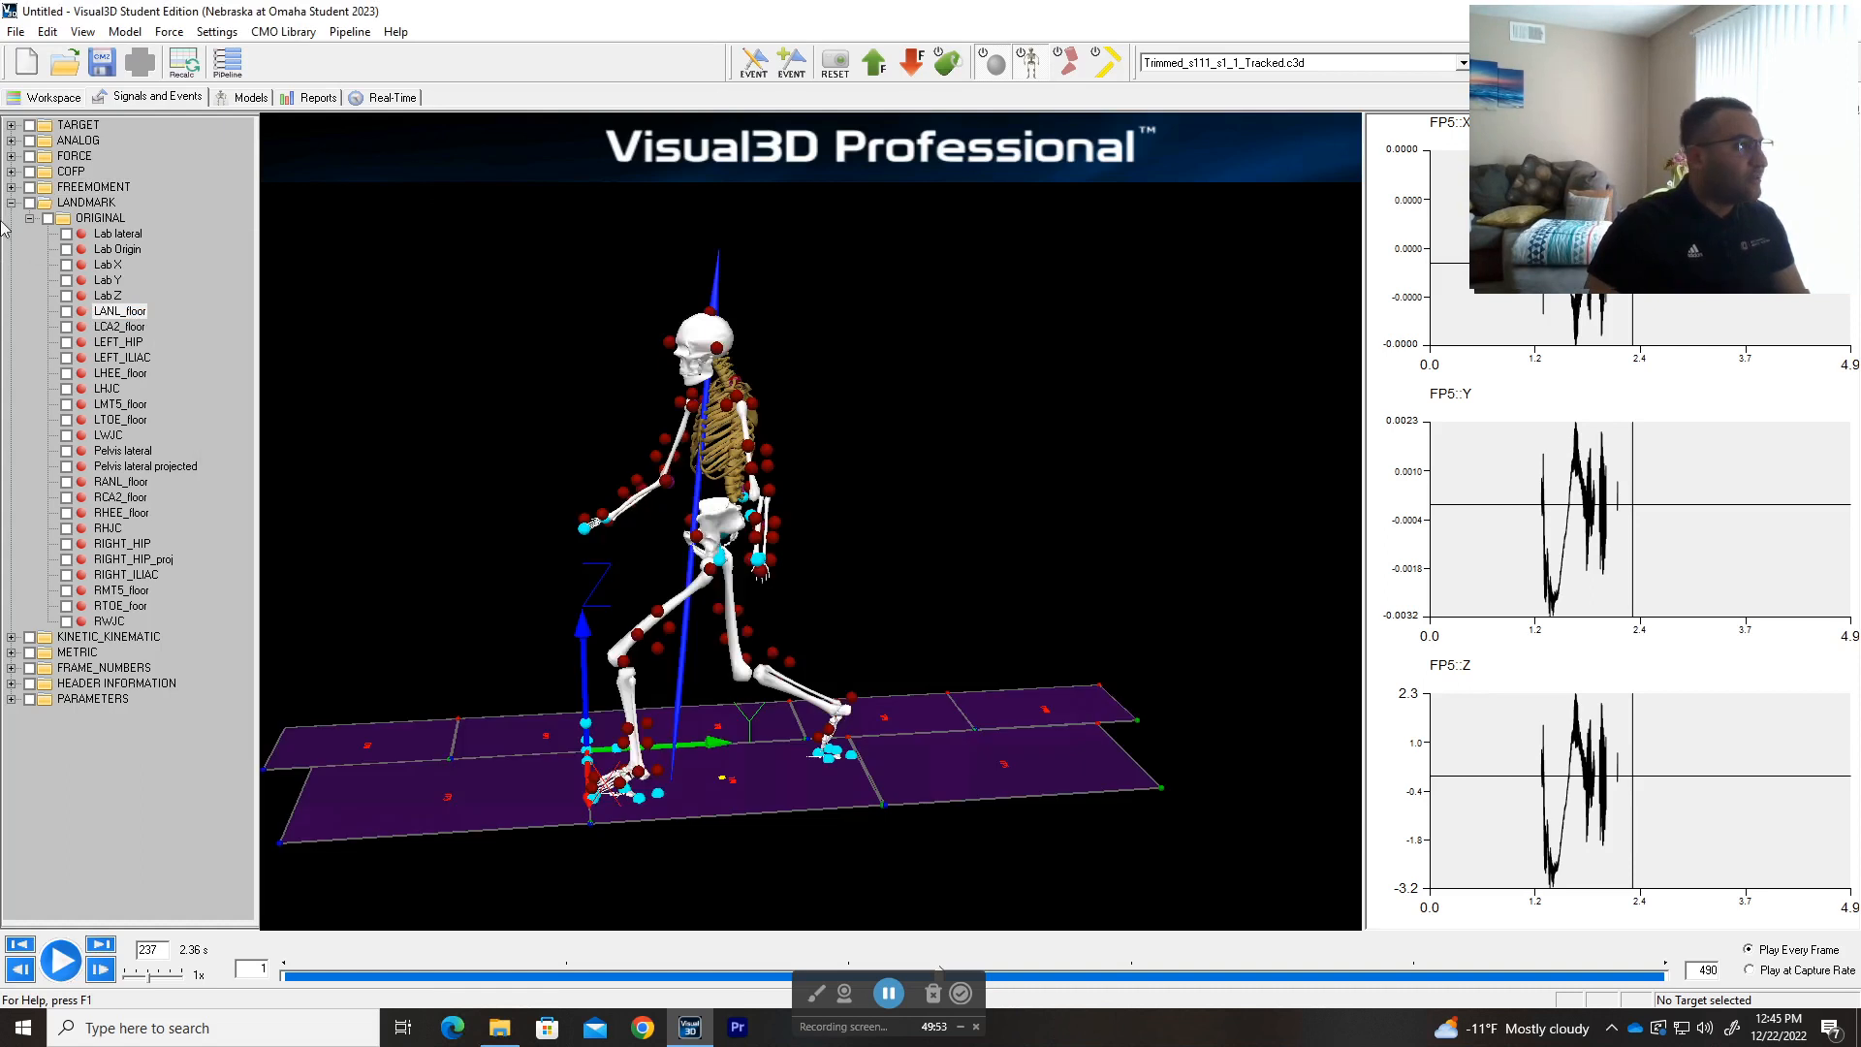
left_click(11, 204)
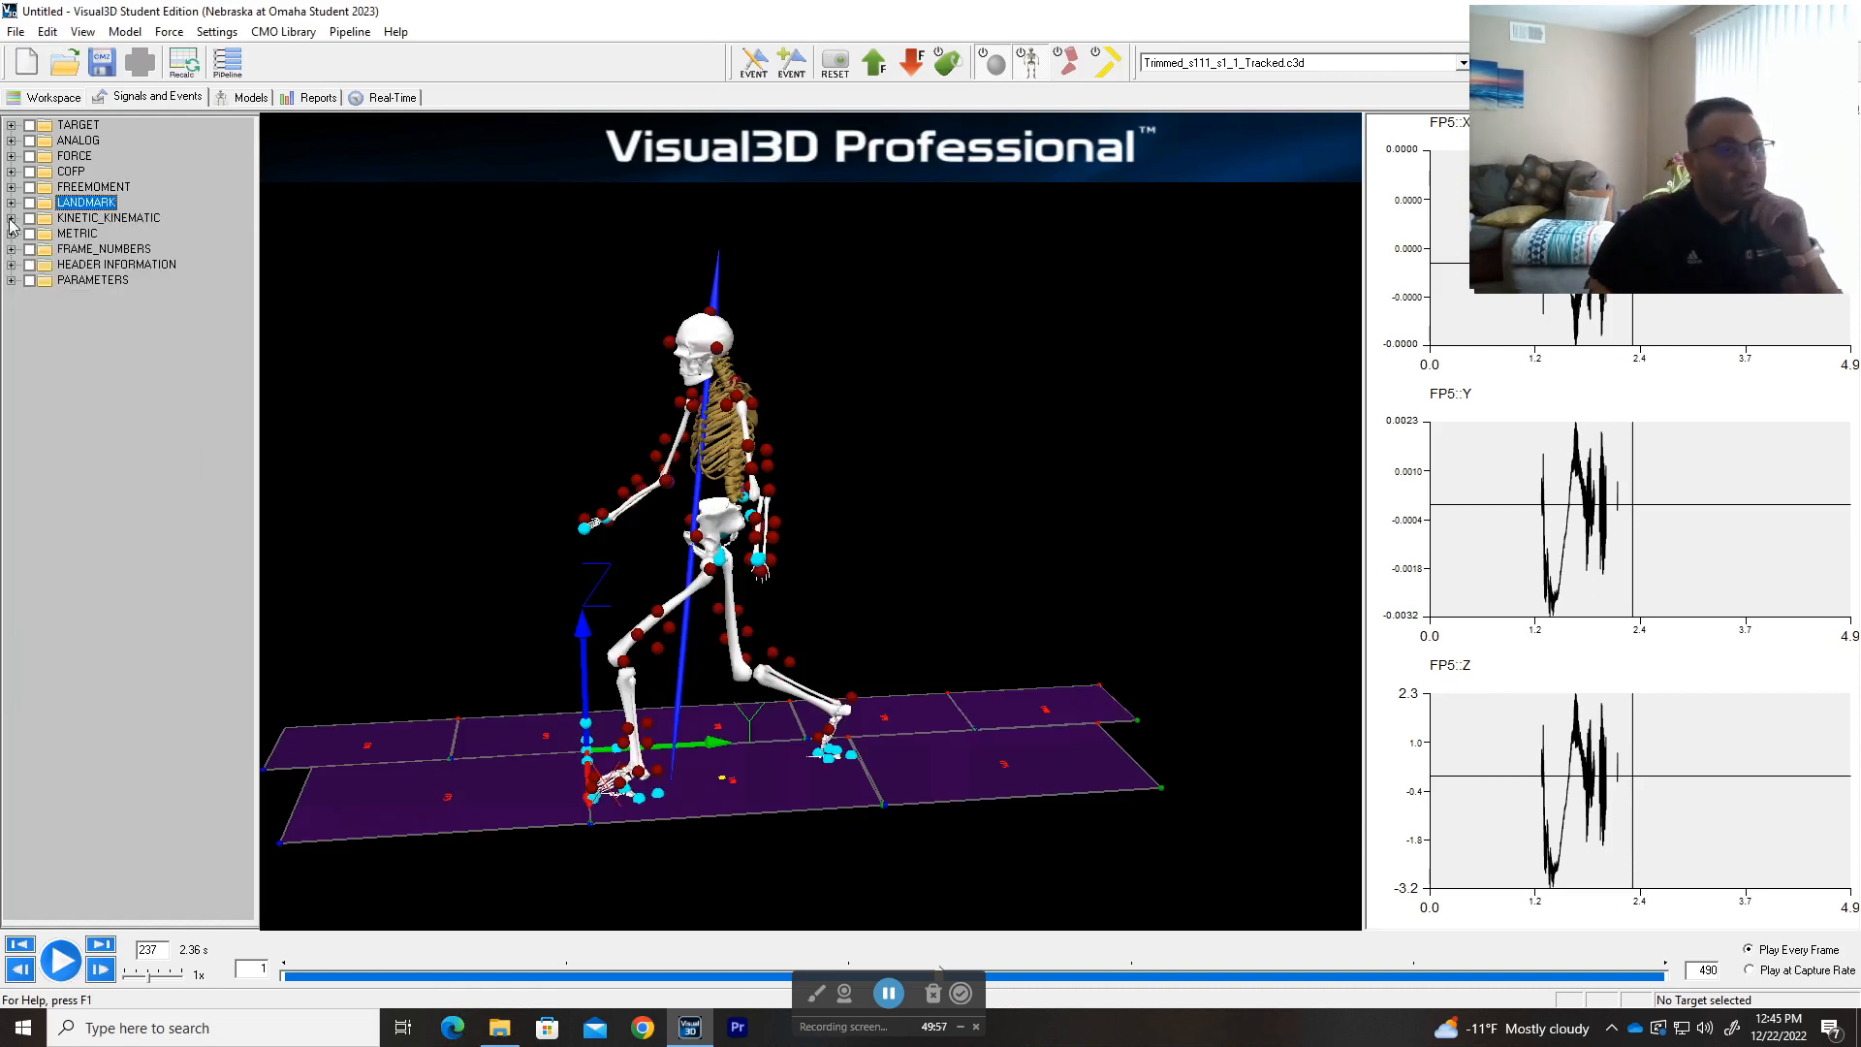
- Expand the RFT segment under KINETIC_KINEMATIC instead of RFT_V, and check the data values of its CGVel signal
left_click(11, 219)
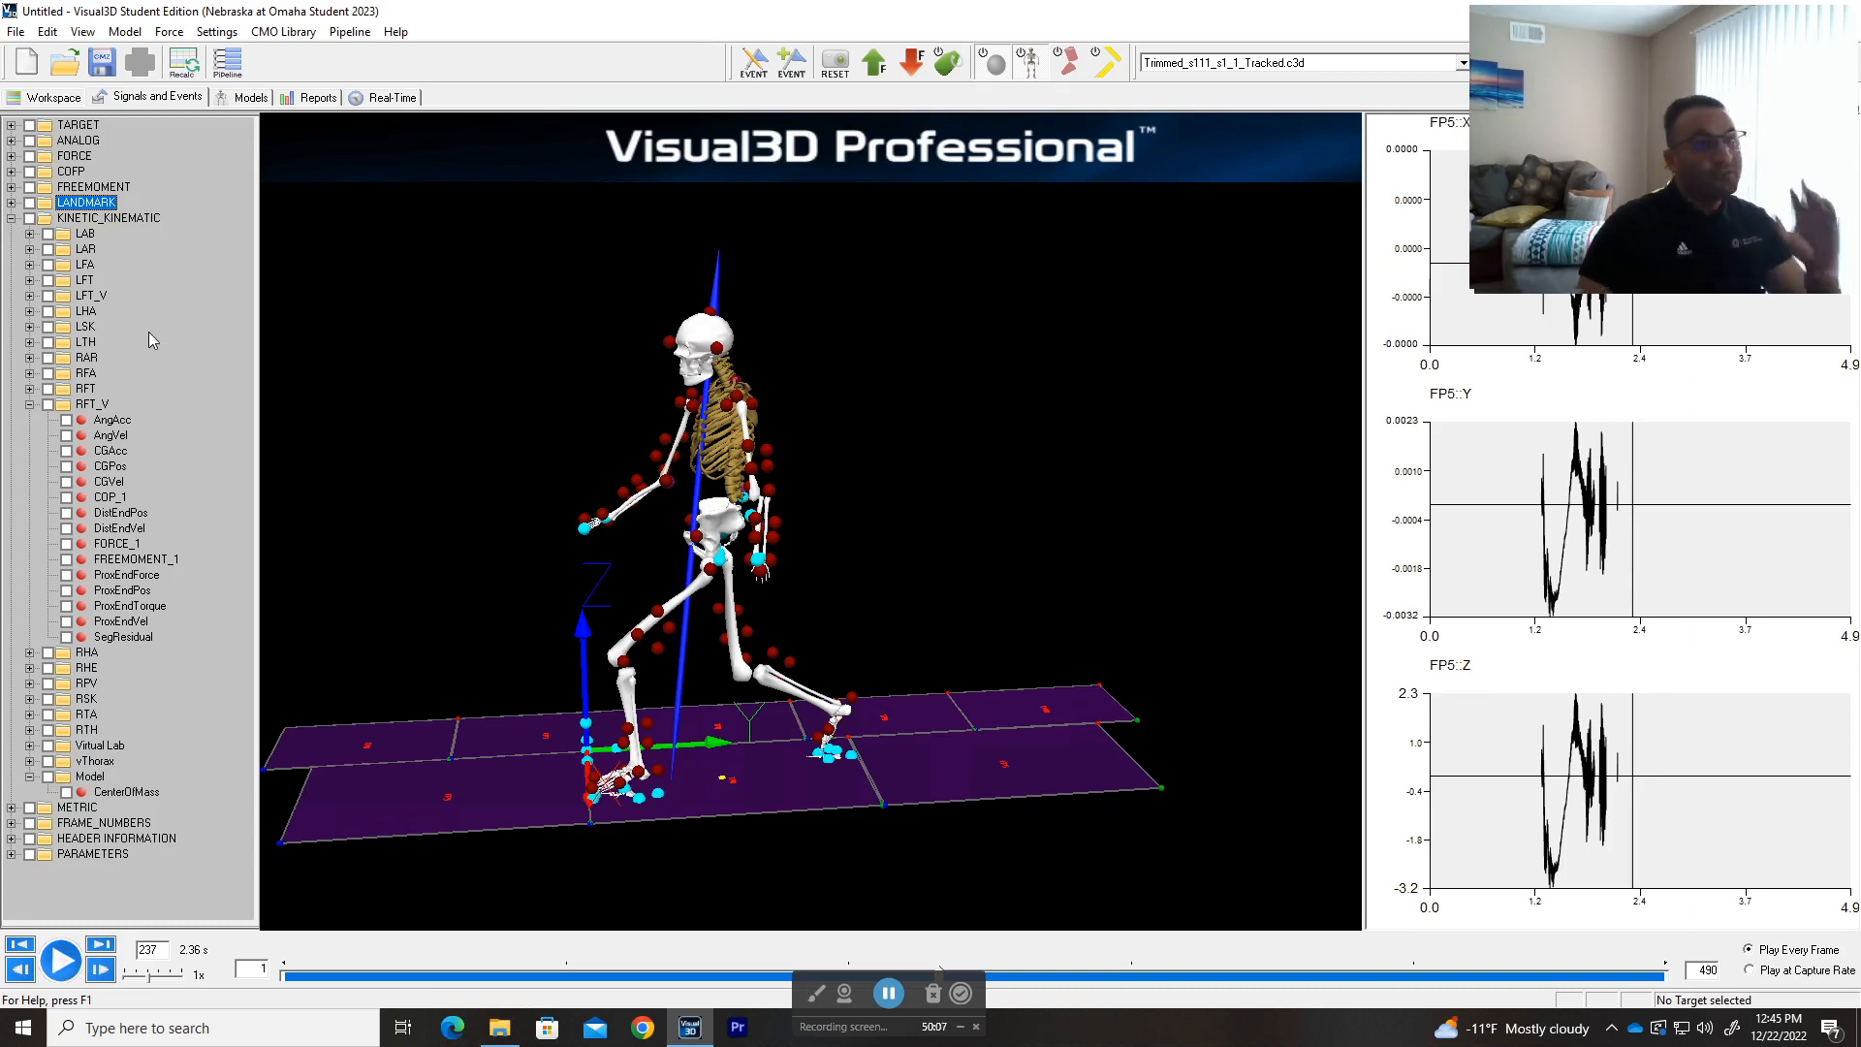
left_click(30, 404)
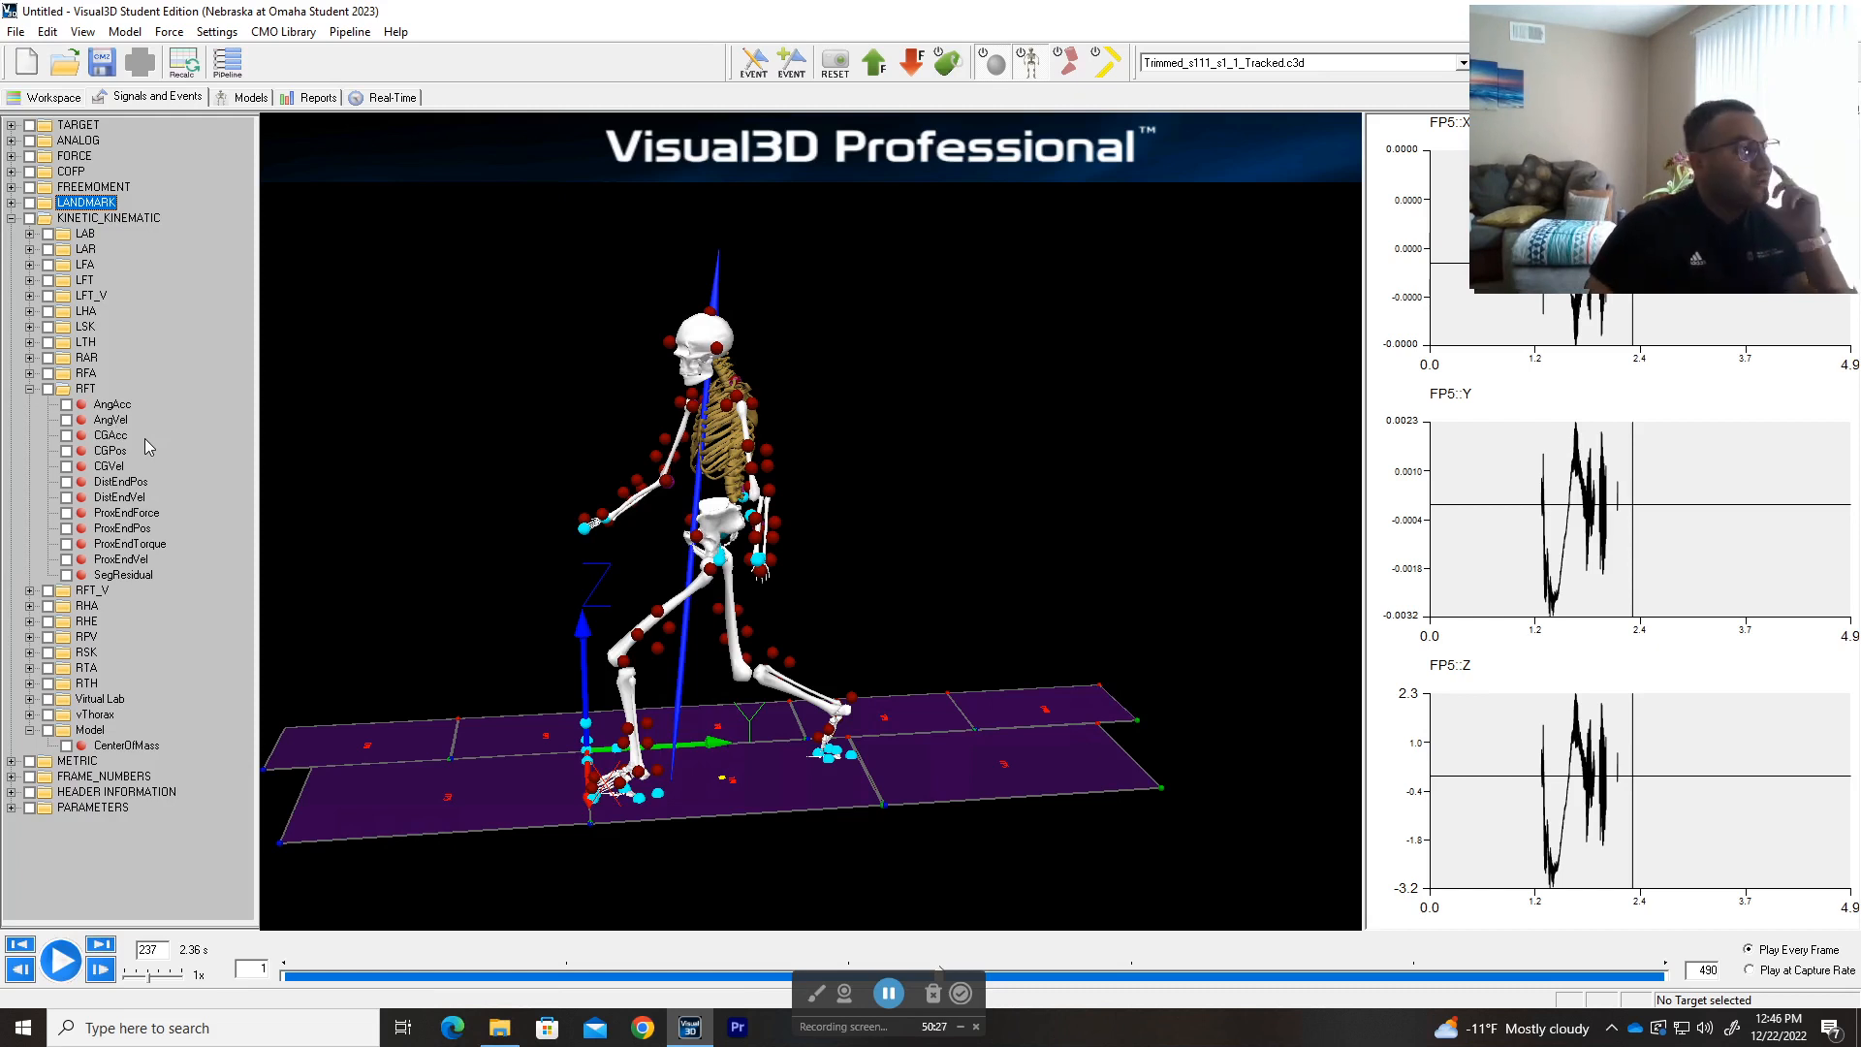
double_click(108, 466)
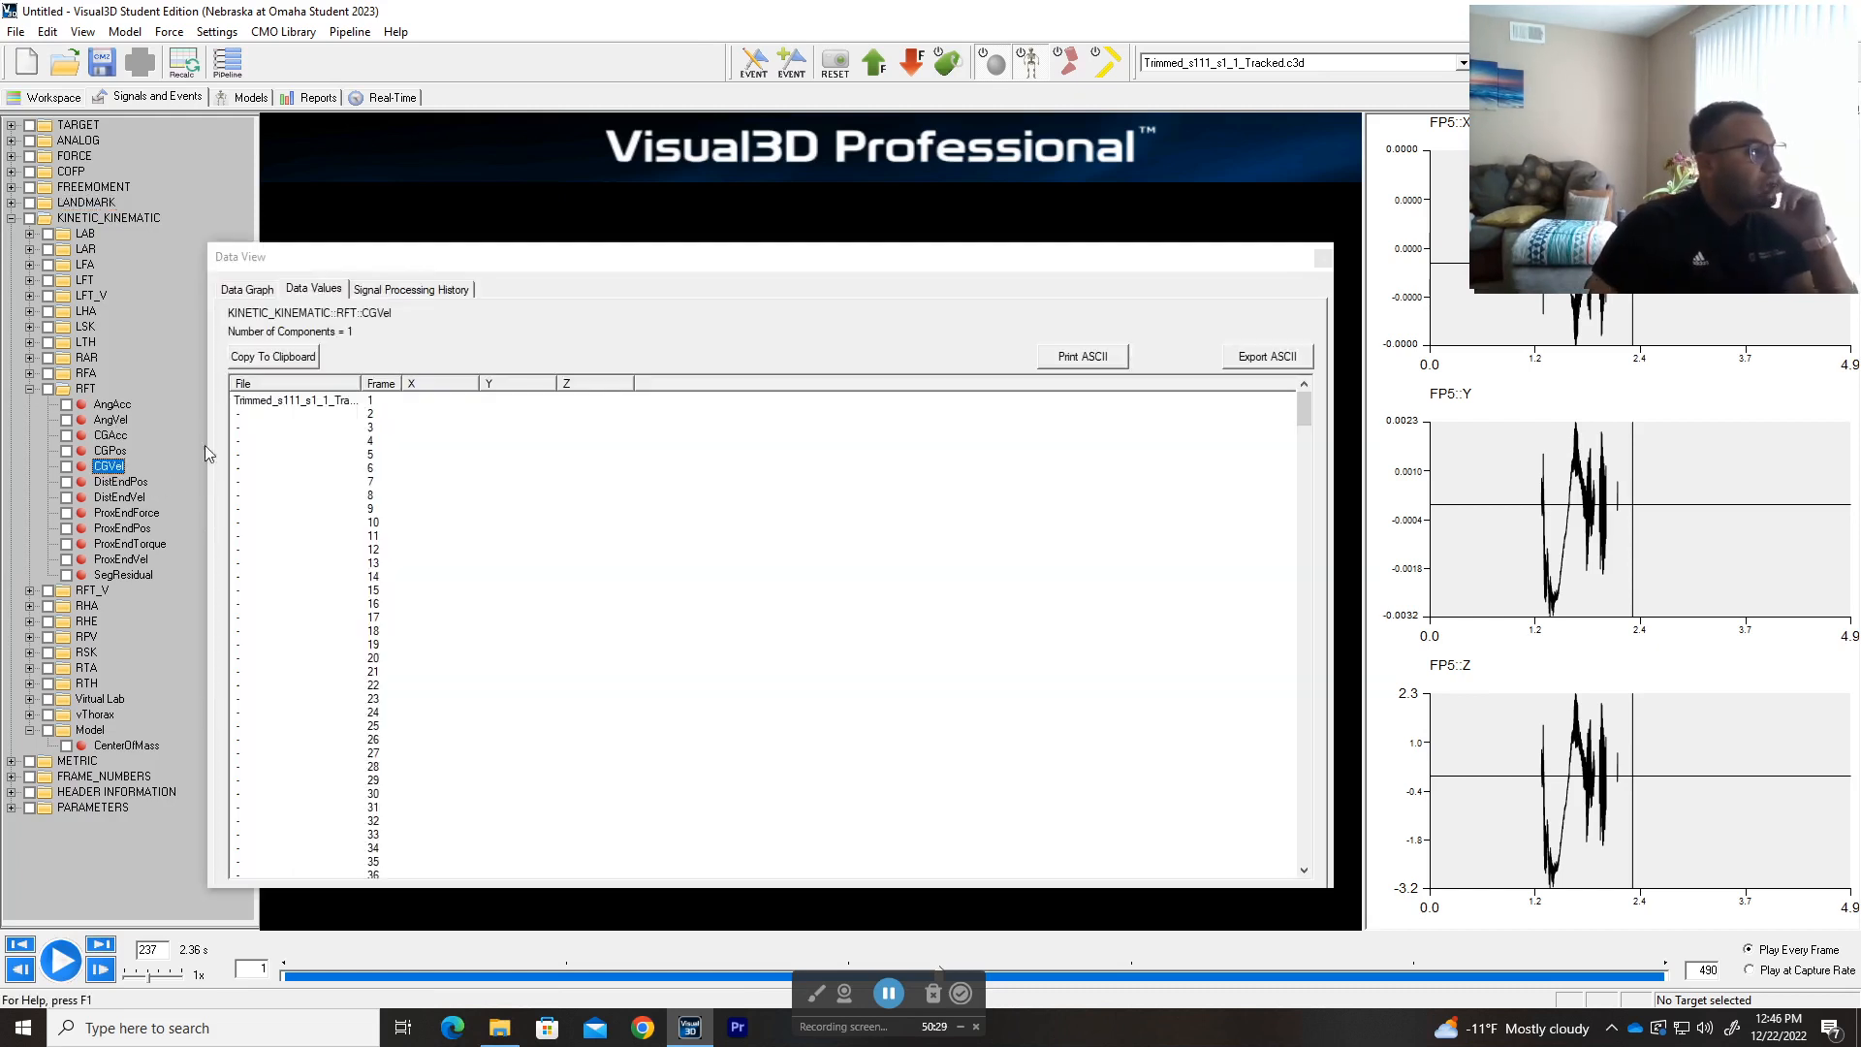
left_click(1323, 258)
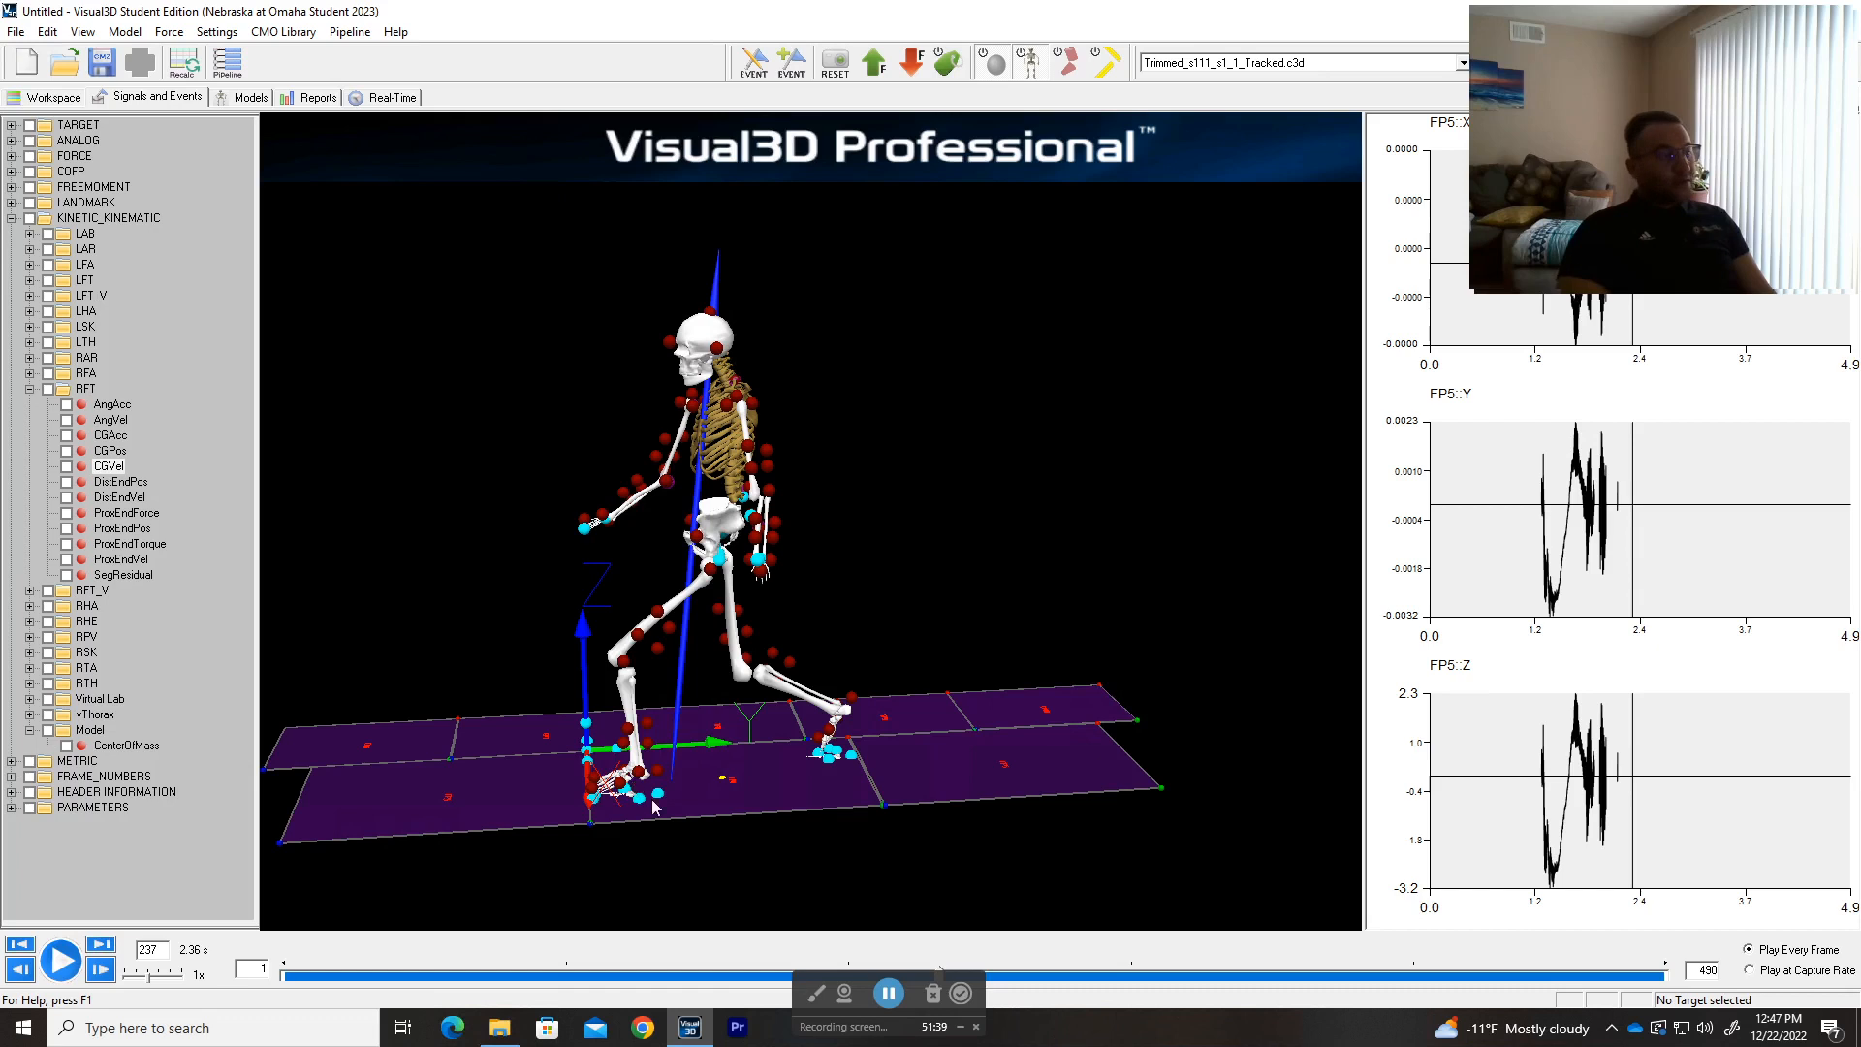
- Examine the left foot, its markers and floor landmarks, and the surrounding force plates up close in the 3D view
left_click_drag(599, 768, 543, 735)
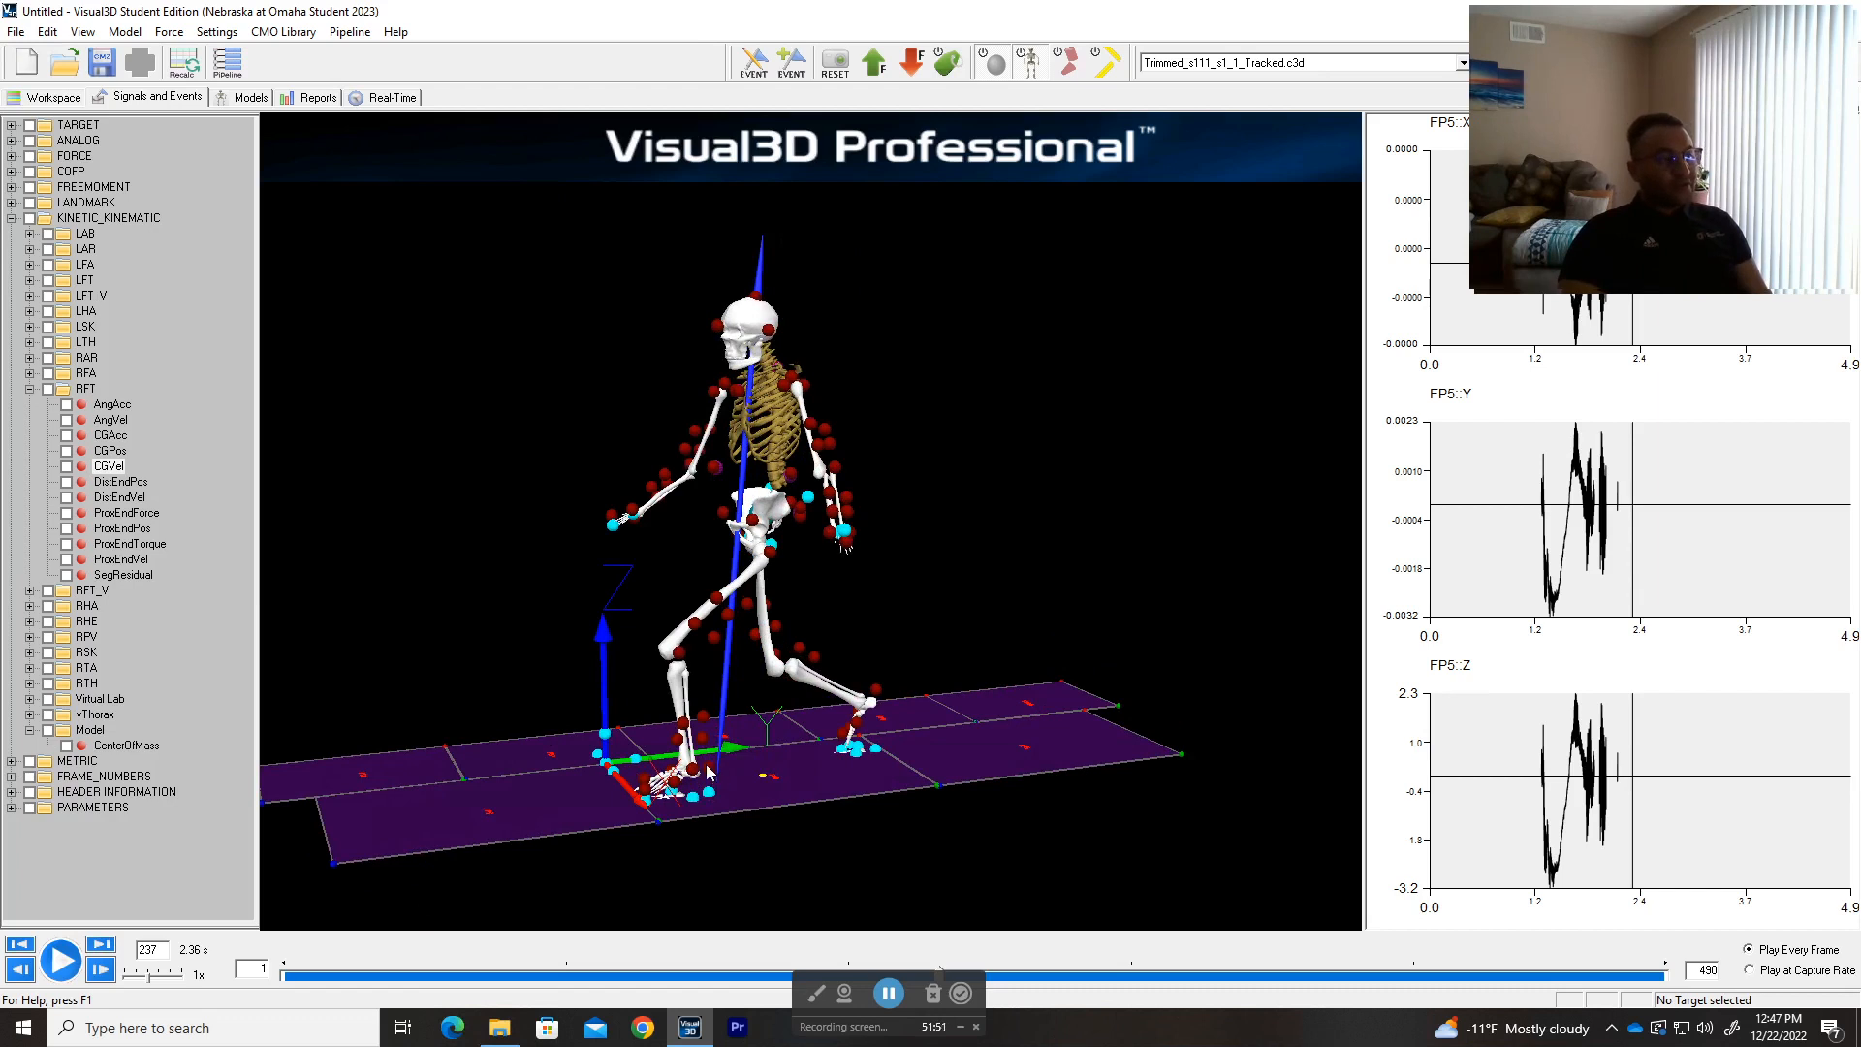
left_click_drag(727, 783, 699, 627)
scroll(688, 868, "up", 2)
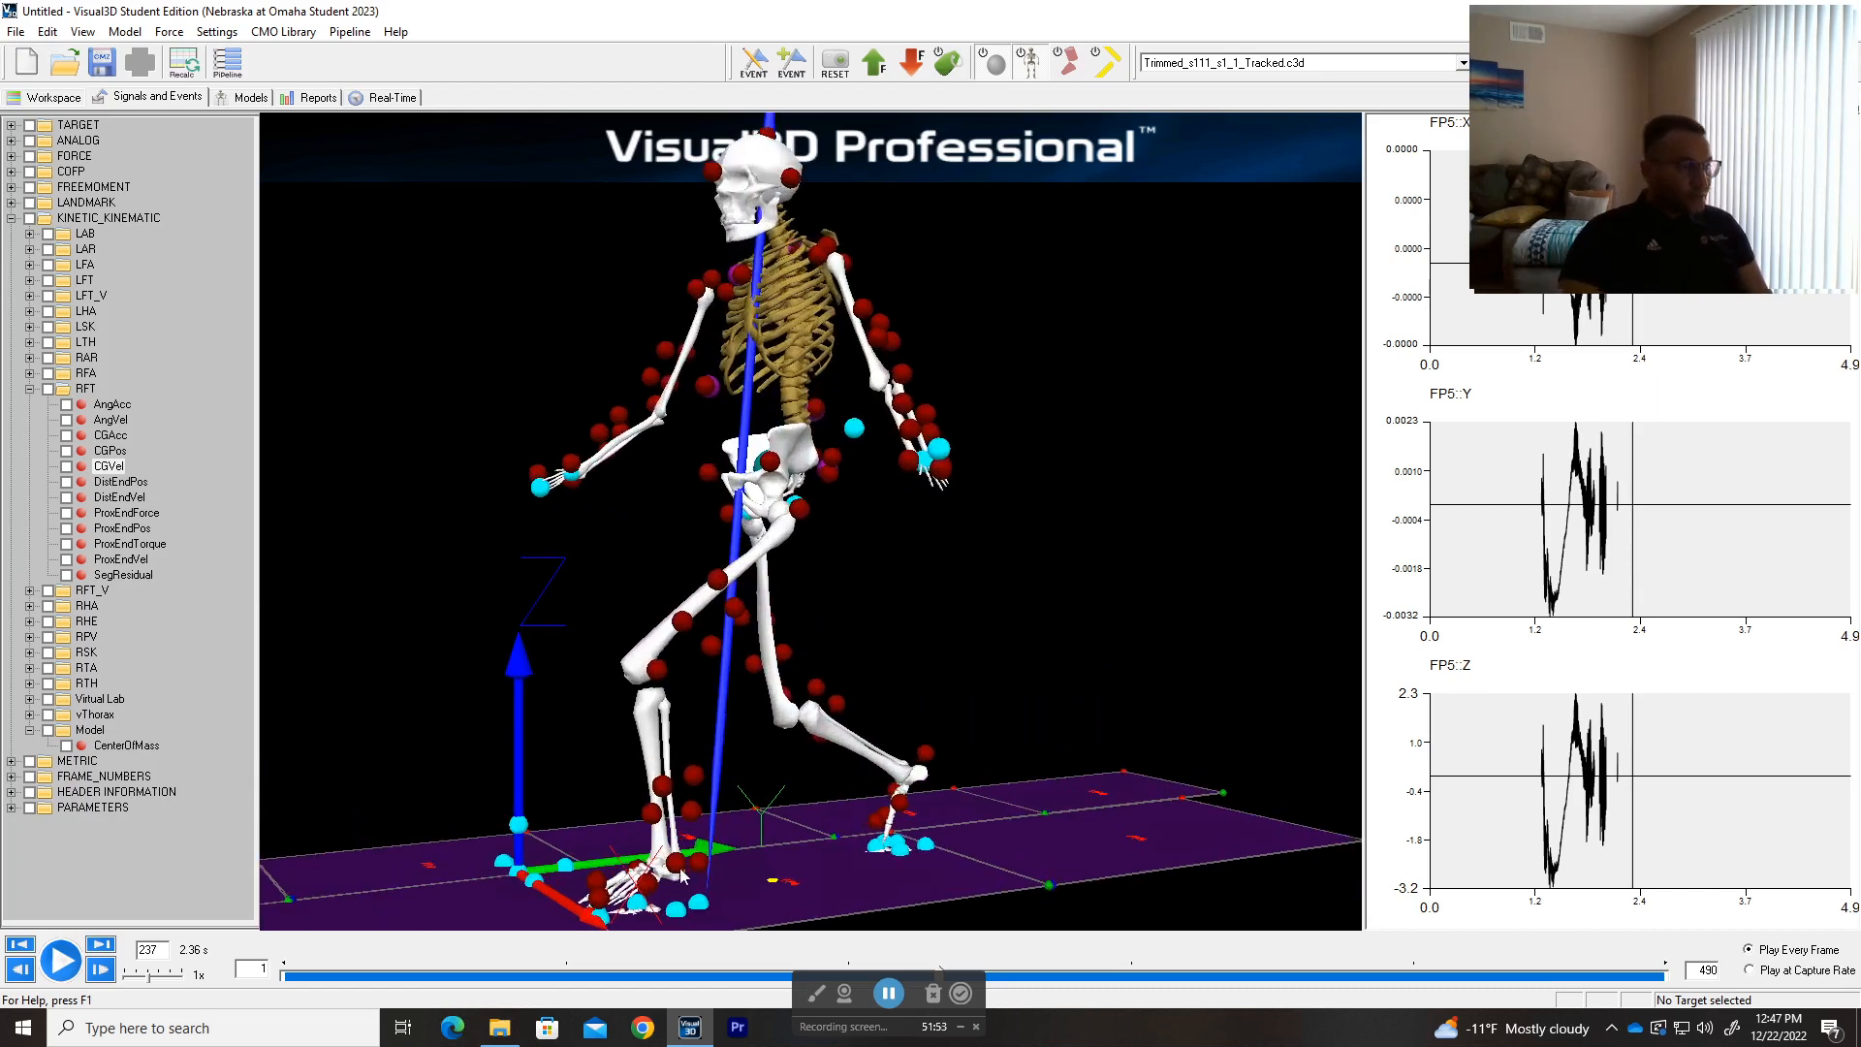
scroll(698, 868, "up", 2)
left_click_drag(688, 865, 677, 589)
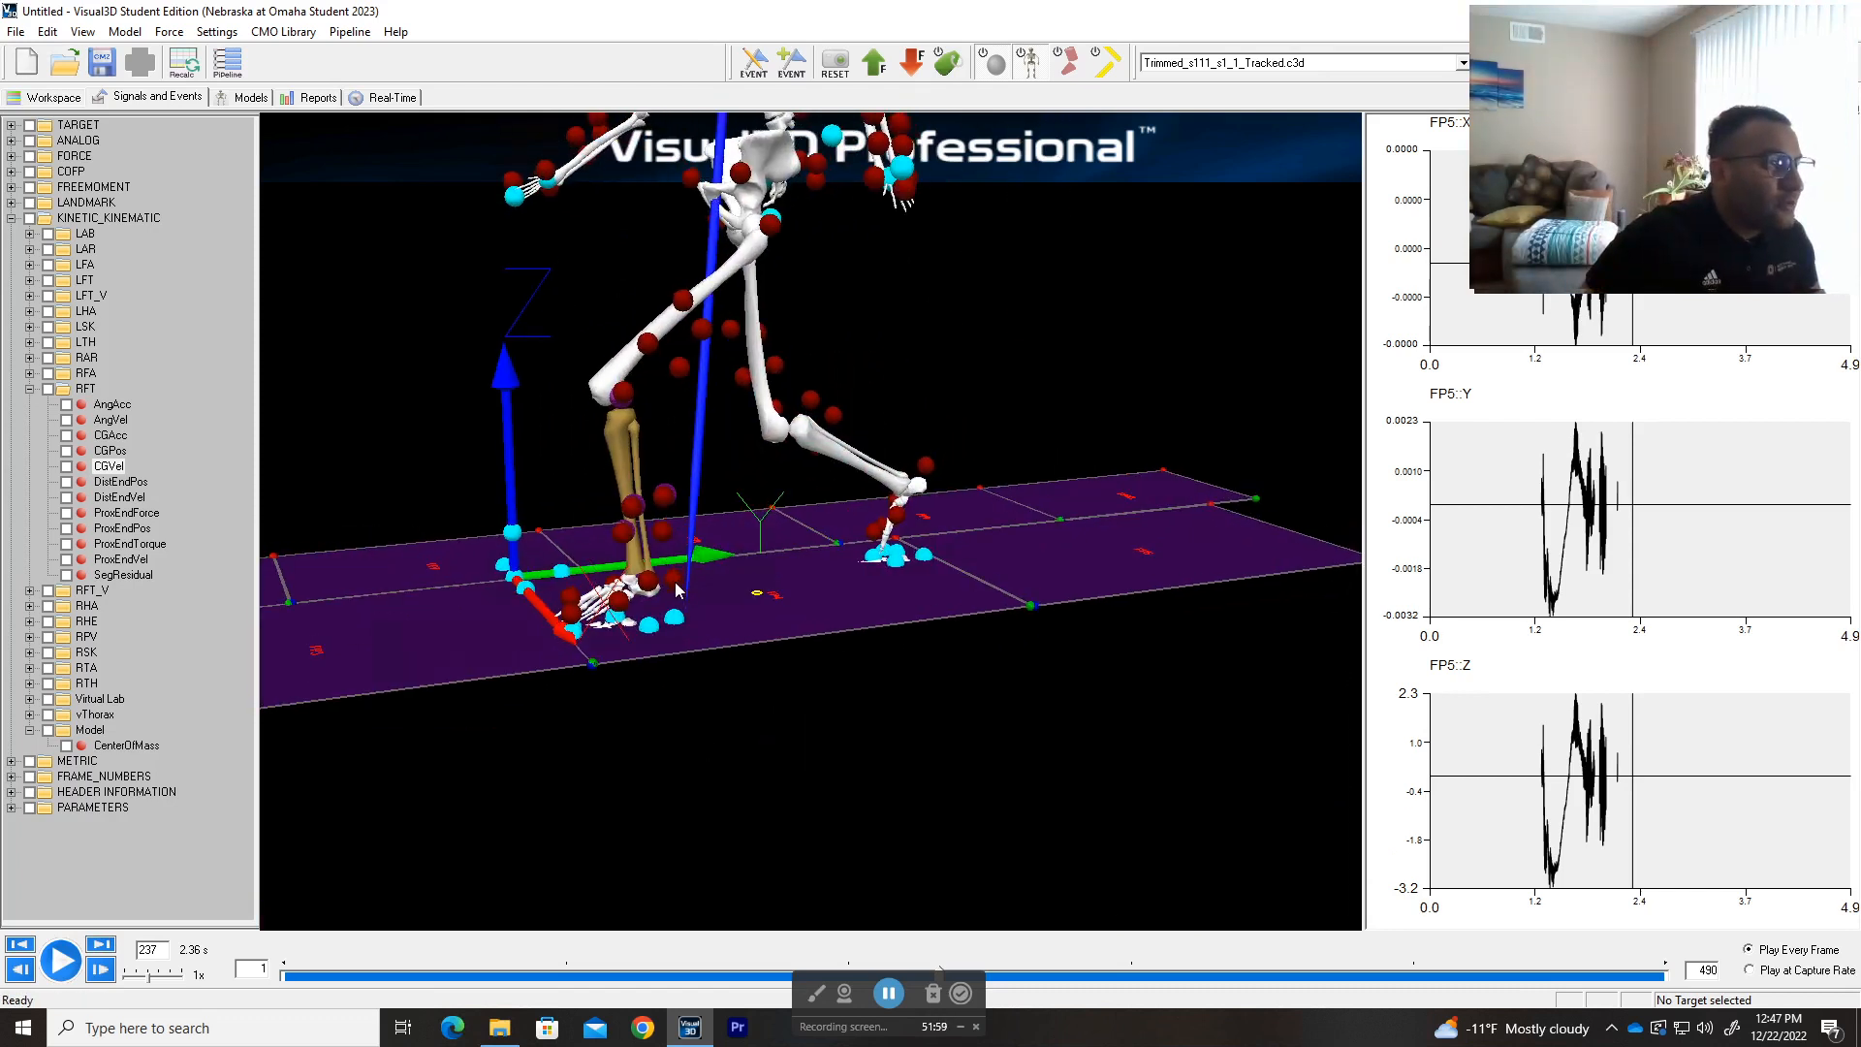
scroll(570, 474, "up", 2)
scroll(652, 516, "up", 2)
left_click_drag(652, 514, 928, 715)
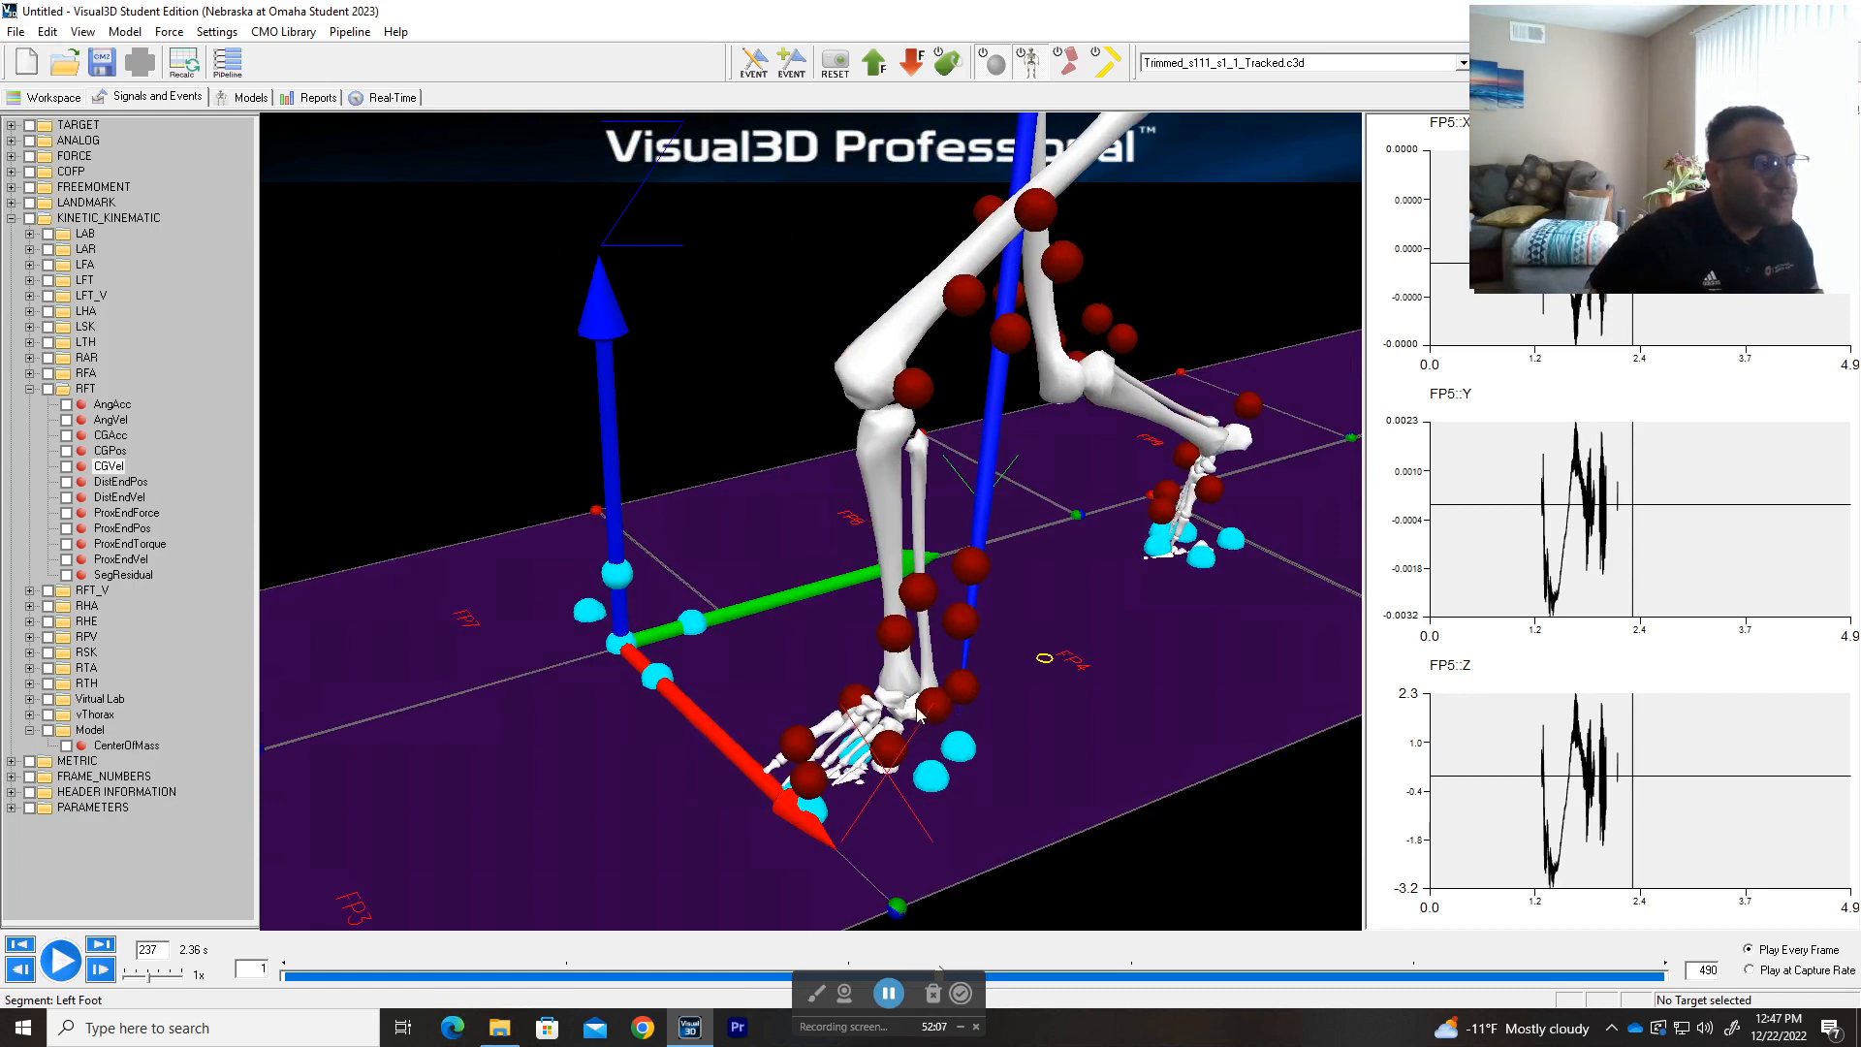
- Show labels for the targets only, without landmark labels, and pick out the left shank and left foot segments
left_click(946, 64)
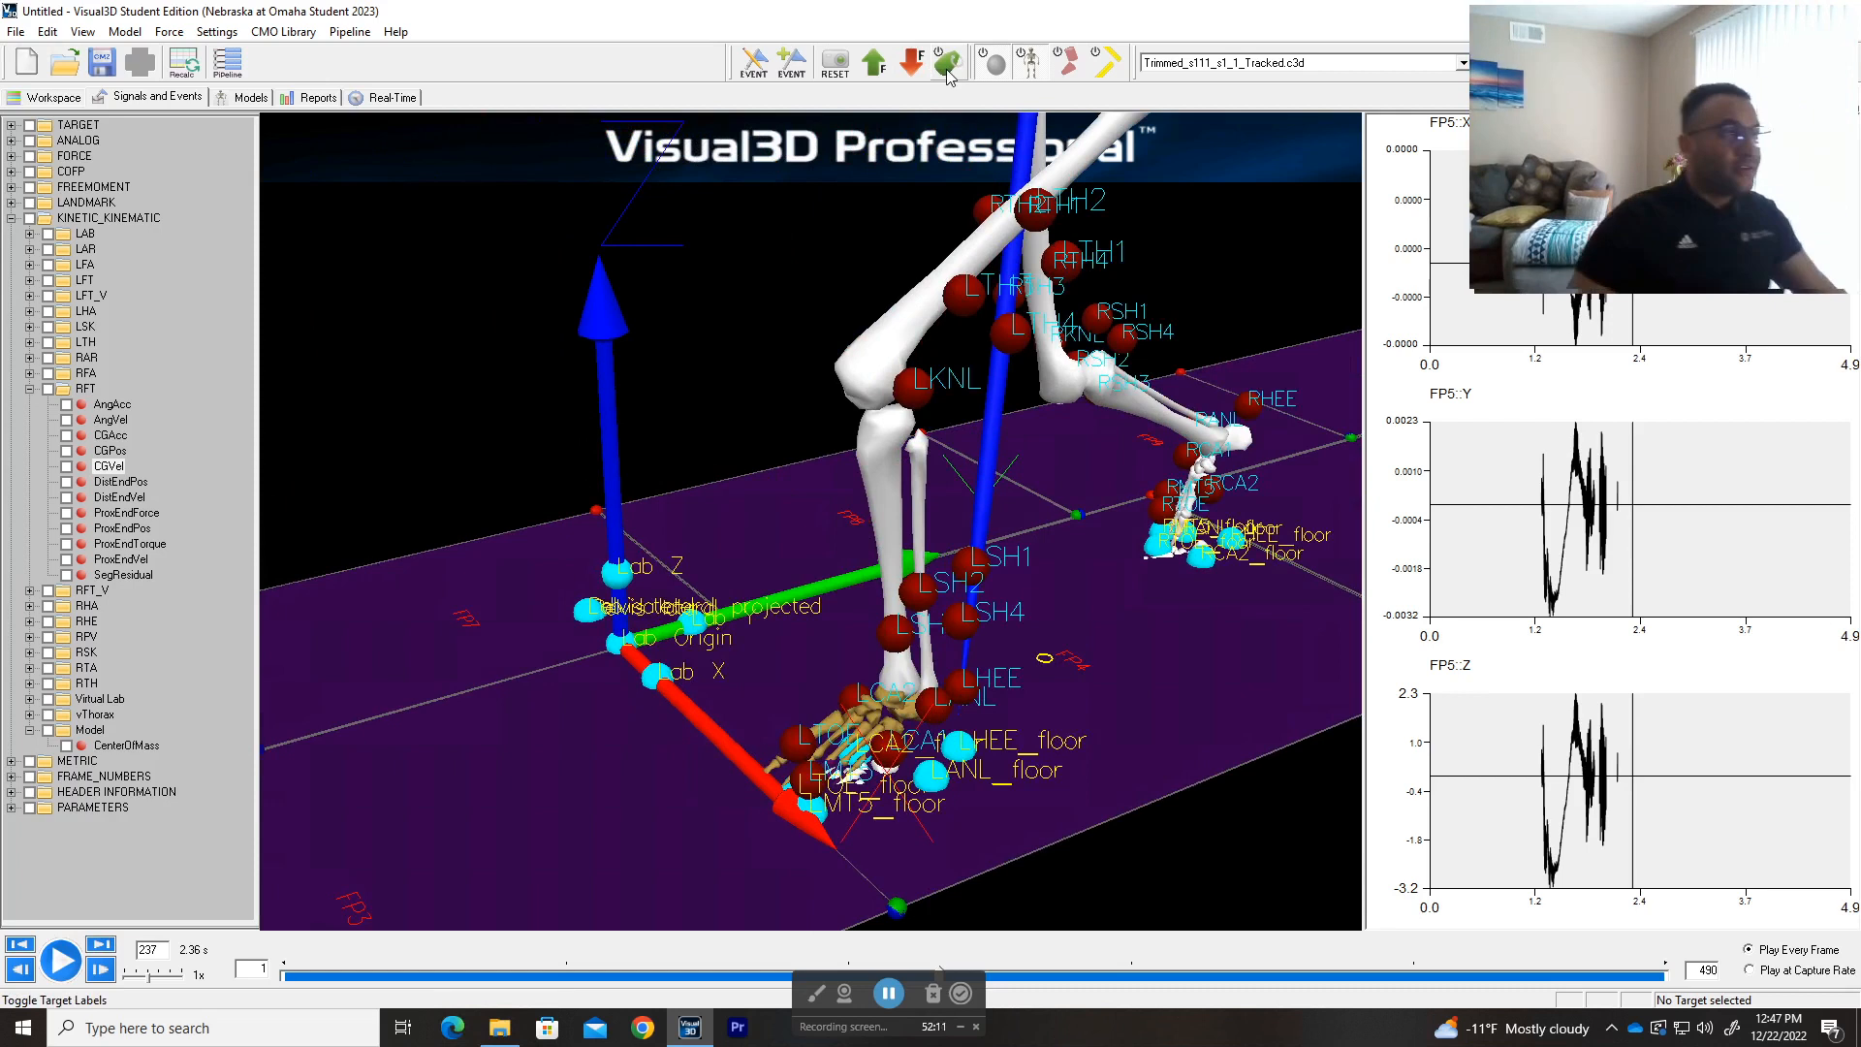
left_click(946, 64)
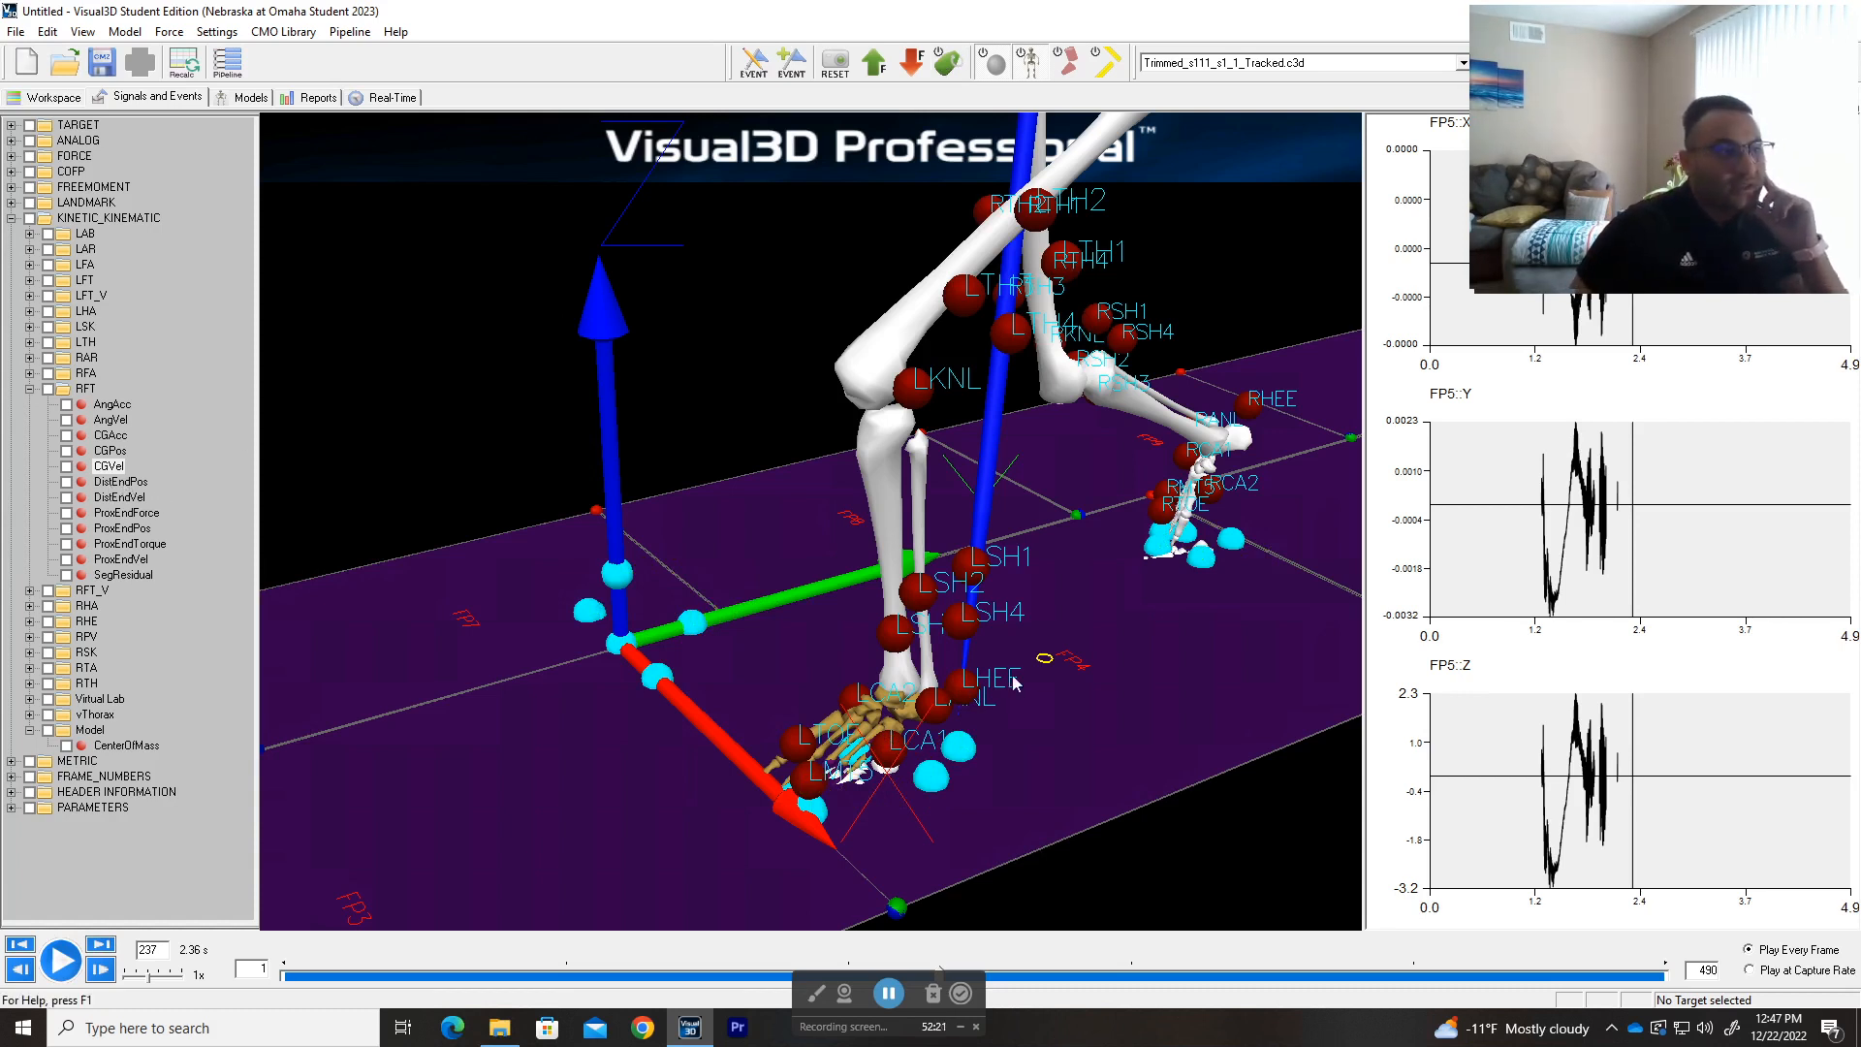
left_click(904, 659)
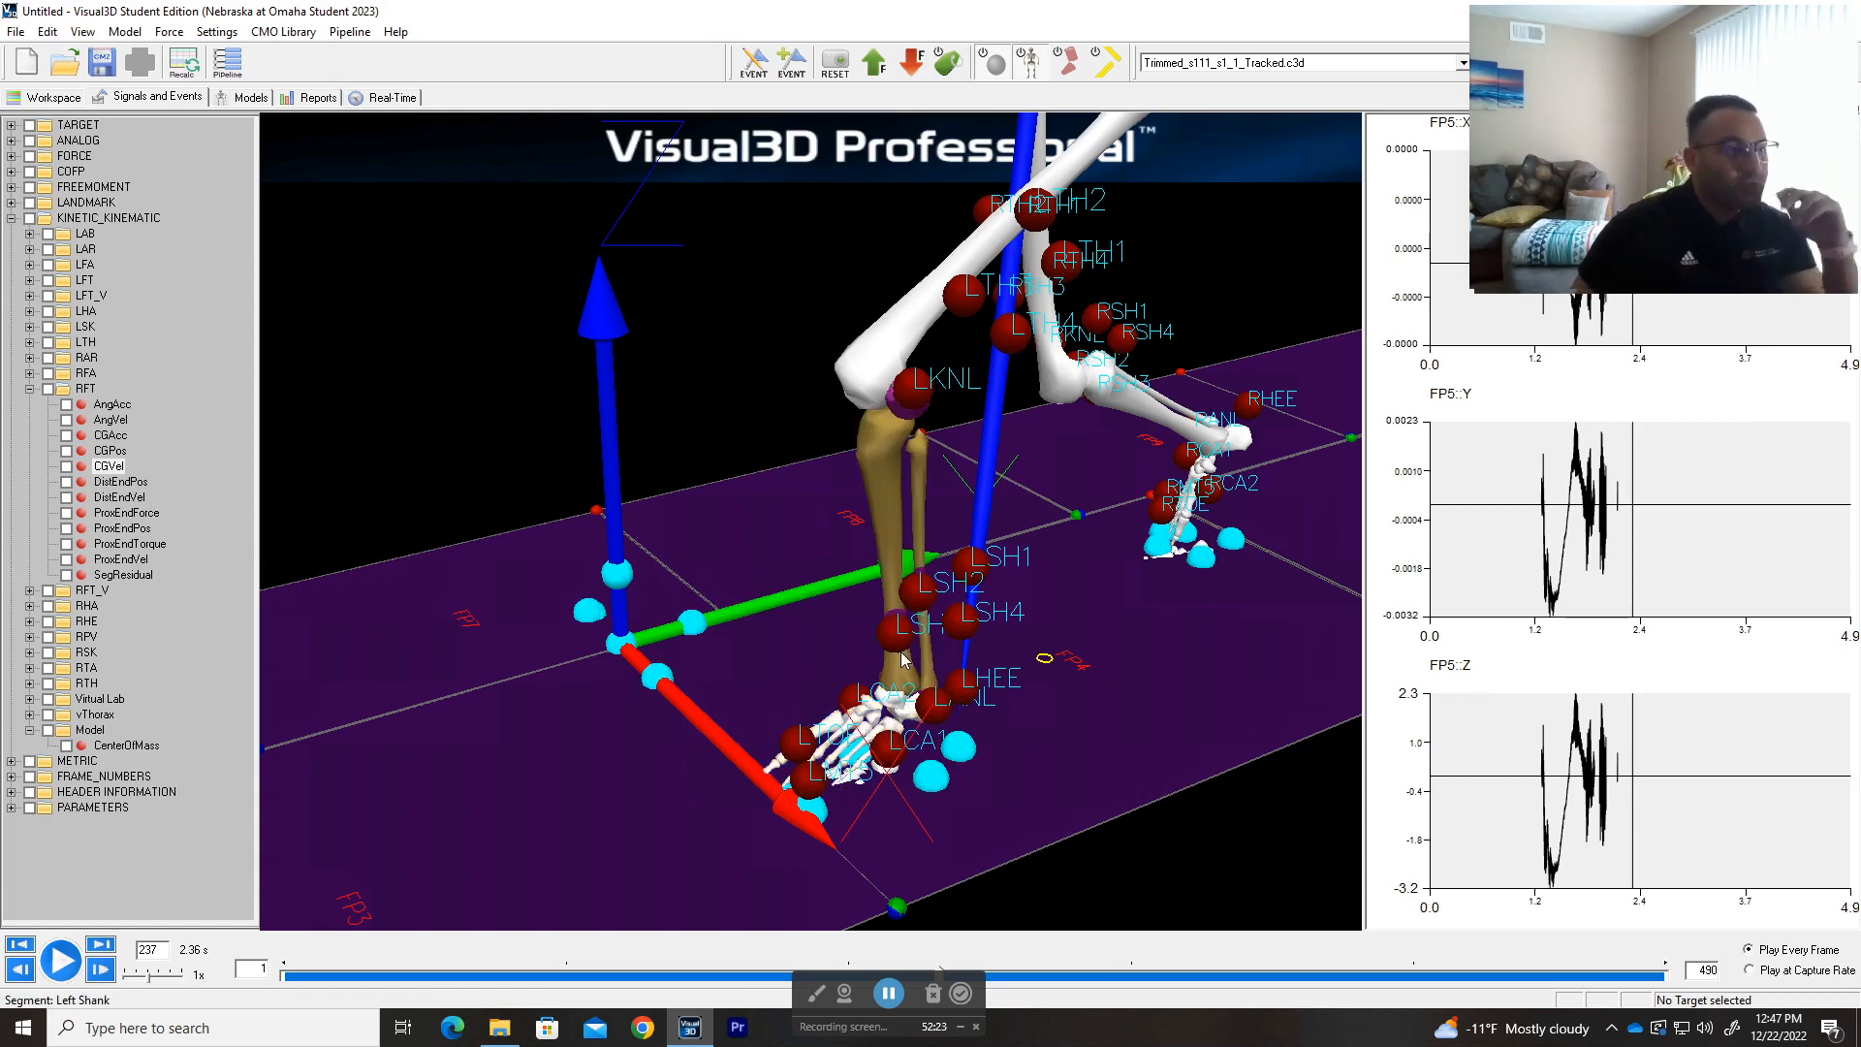
left_click(854, 742)
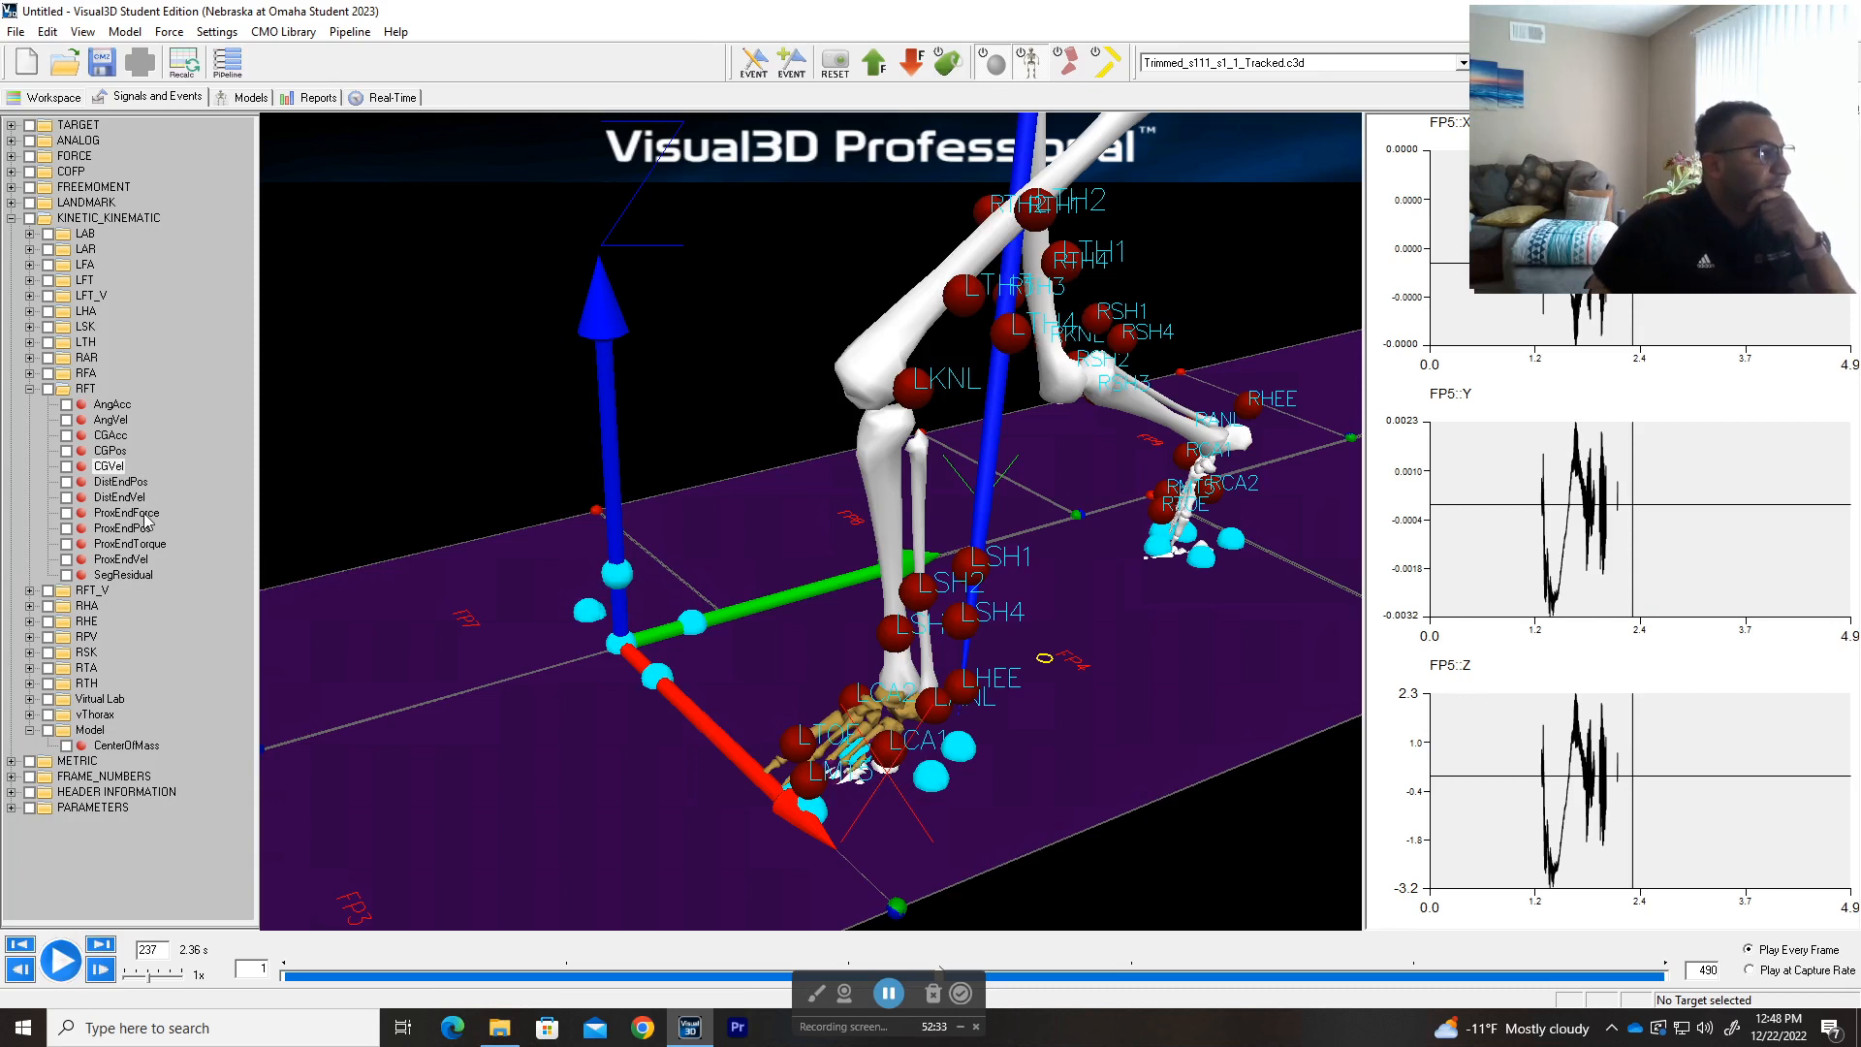
- Check the data values of the RFT ProxEndVel signal and return to a view of the whole skeleton
double_click(121, 559)
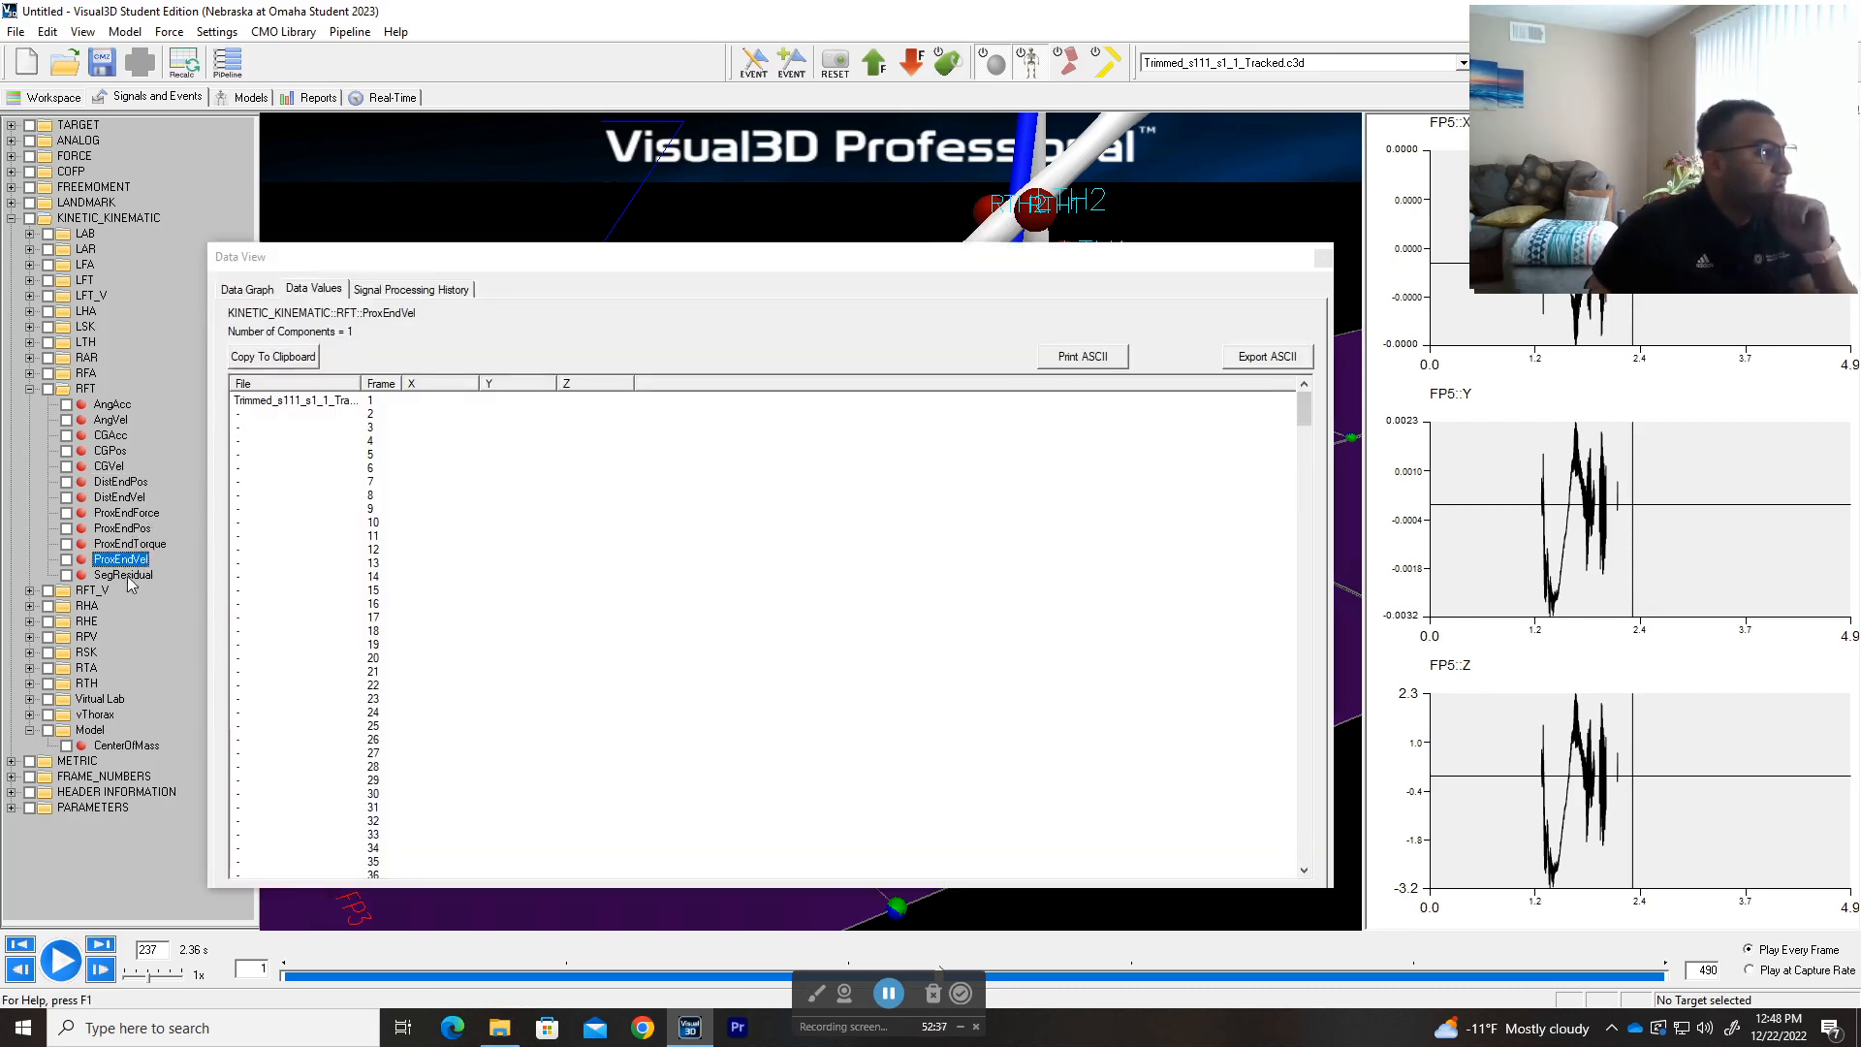
left_click(1323, 258)
scroll(1076, 577, "down", 5)
left_click_drag(1073, 588, 1058, 483)
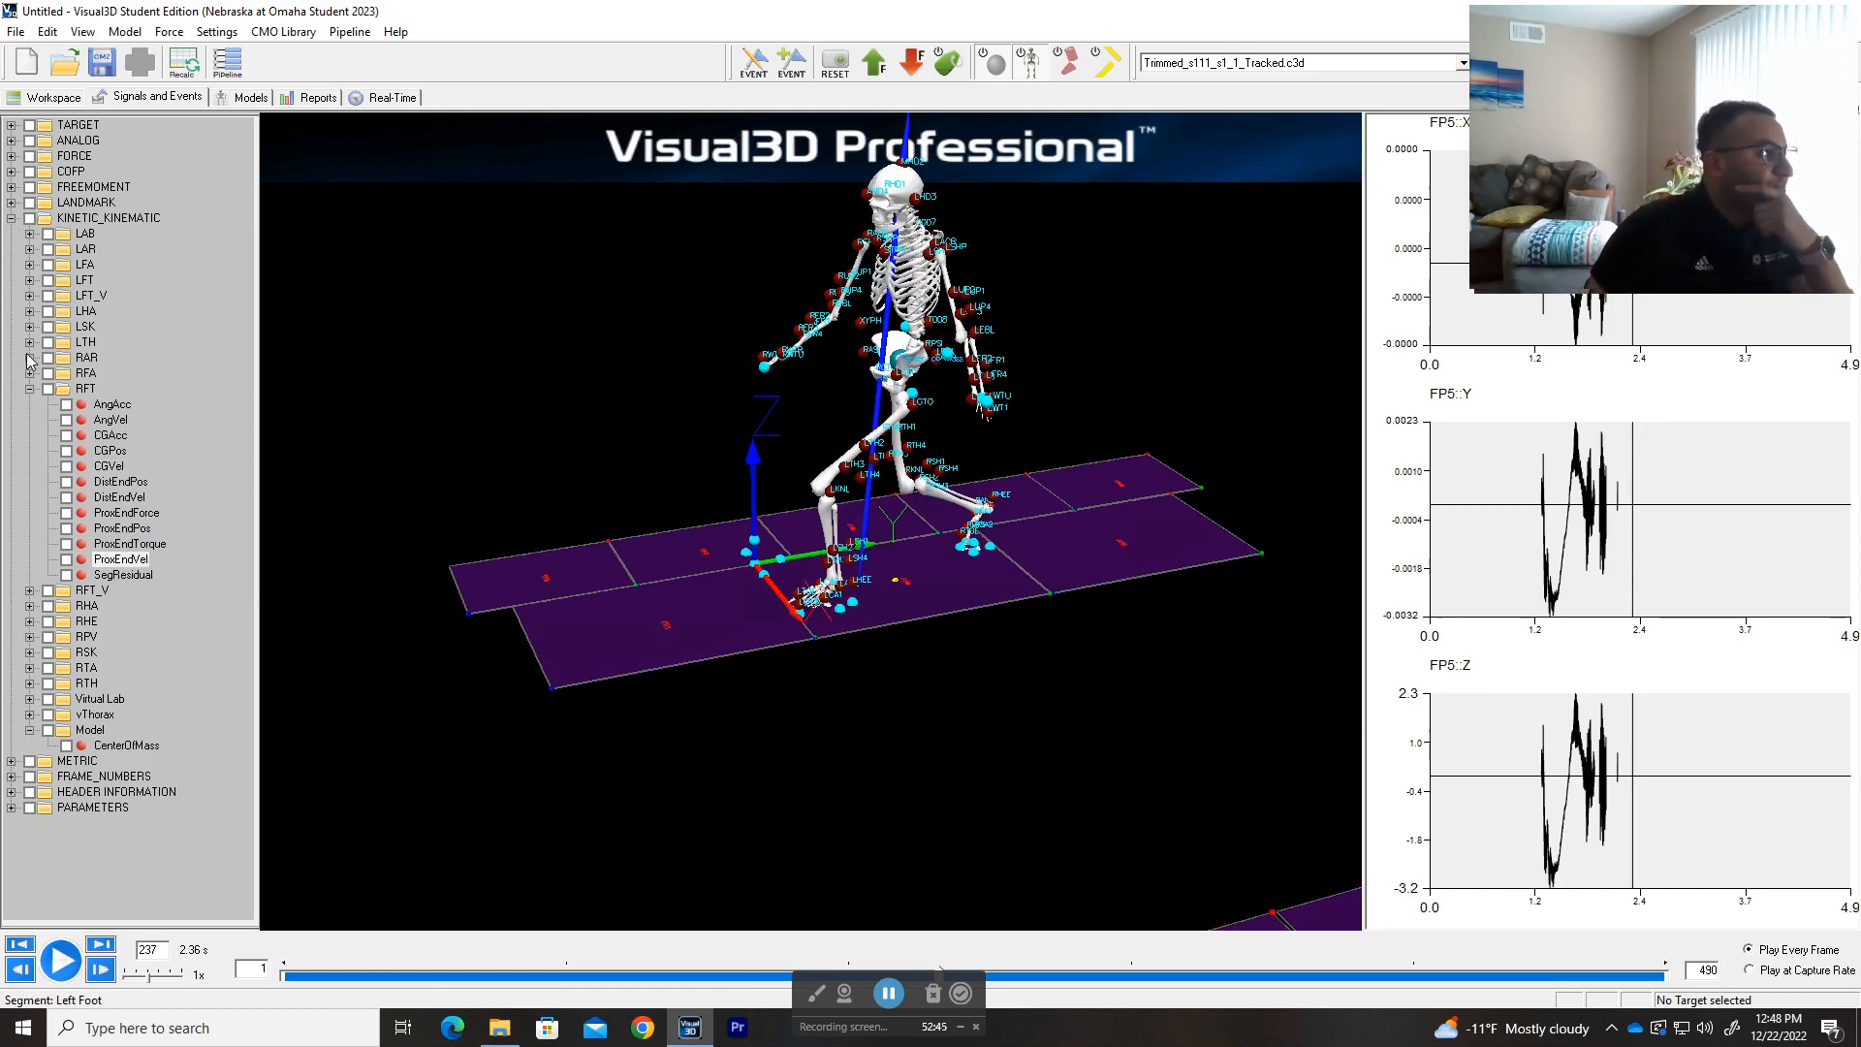
- Check the data values of the Model CenterOfMass signal across the frames, and collapse the KINETIC_KINEMATIC folder
left_click(11, 219)
left_click(11, 219)
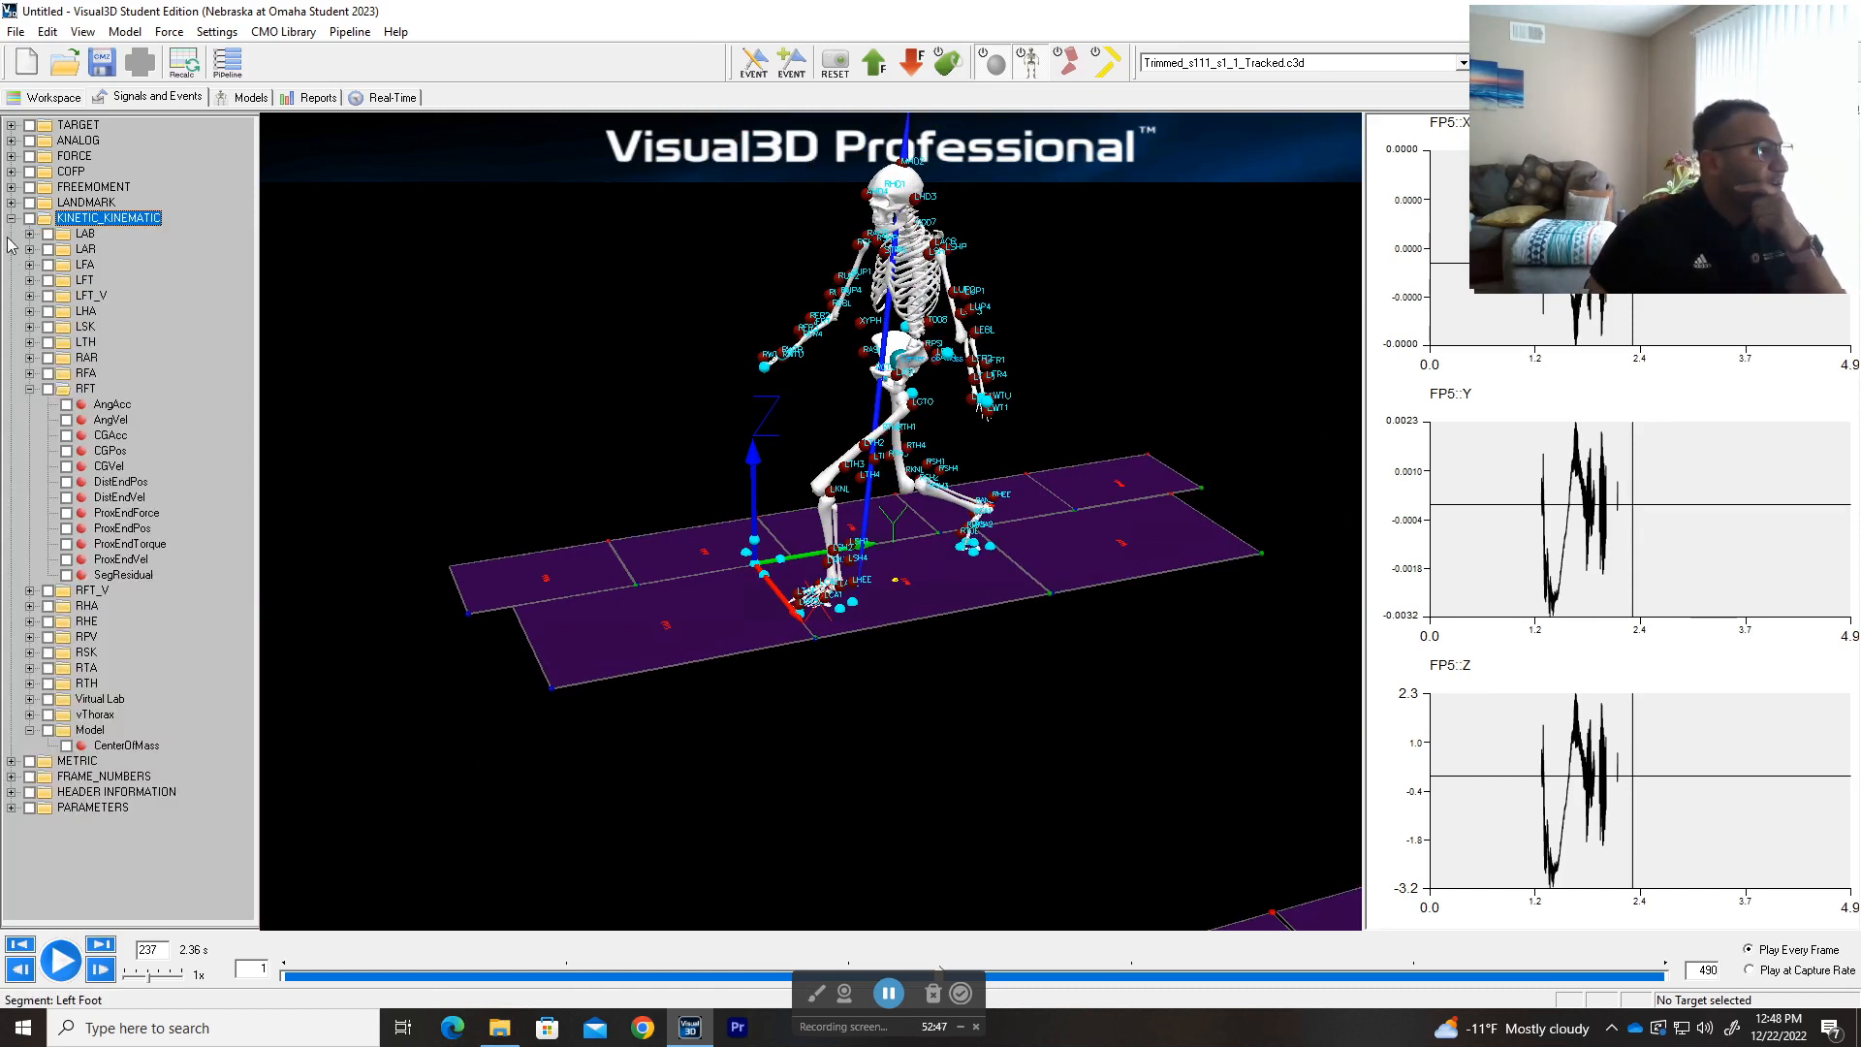
double_click(115, 746)
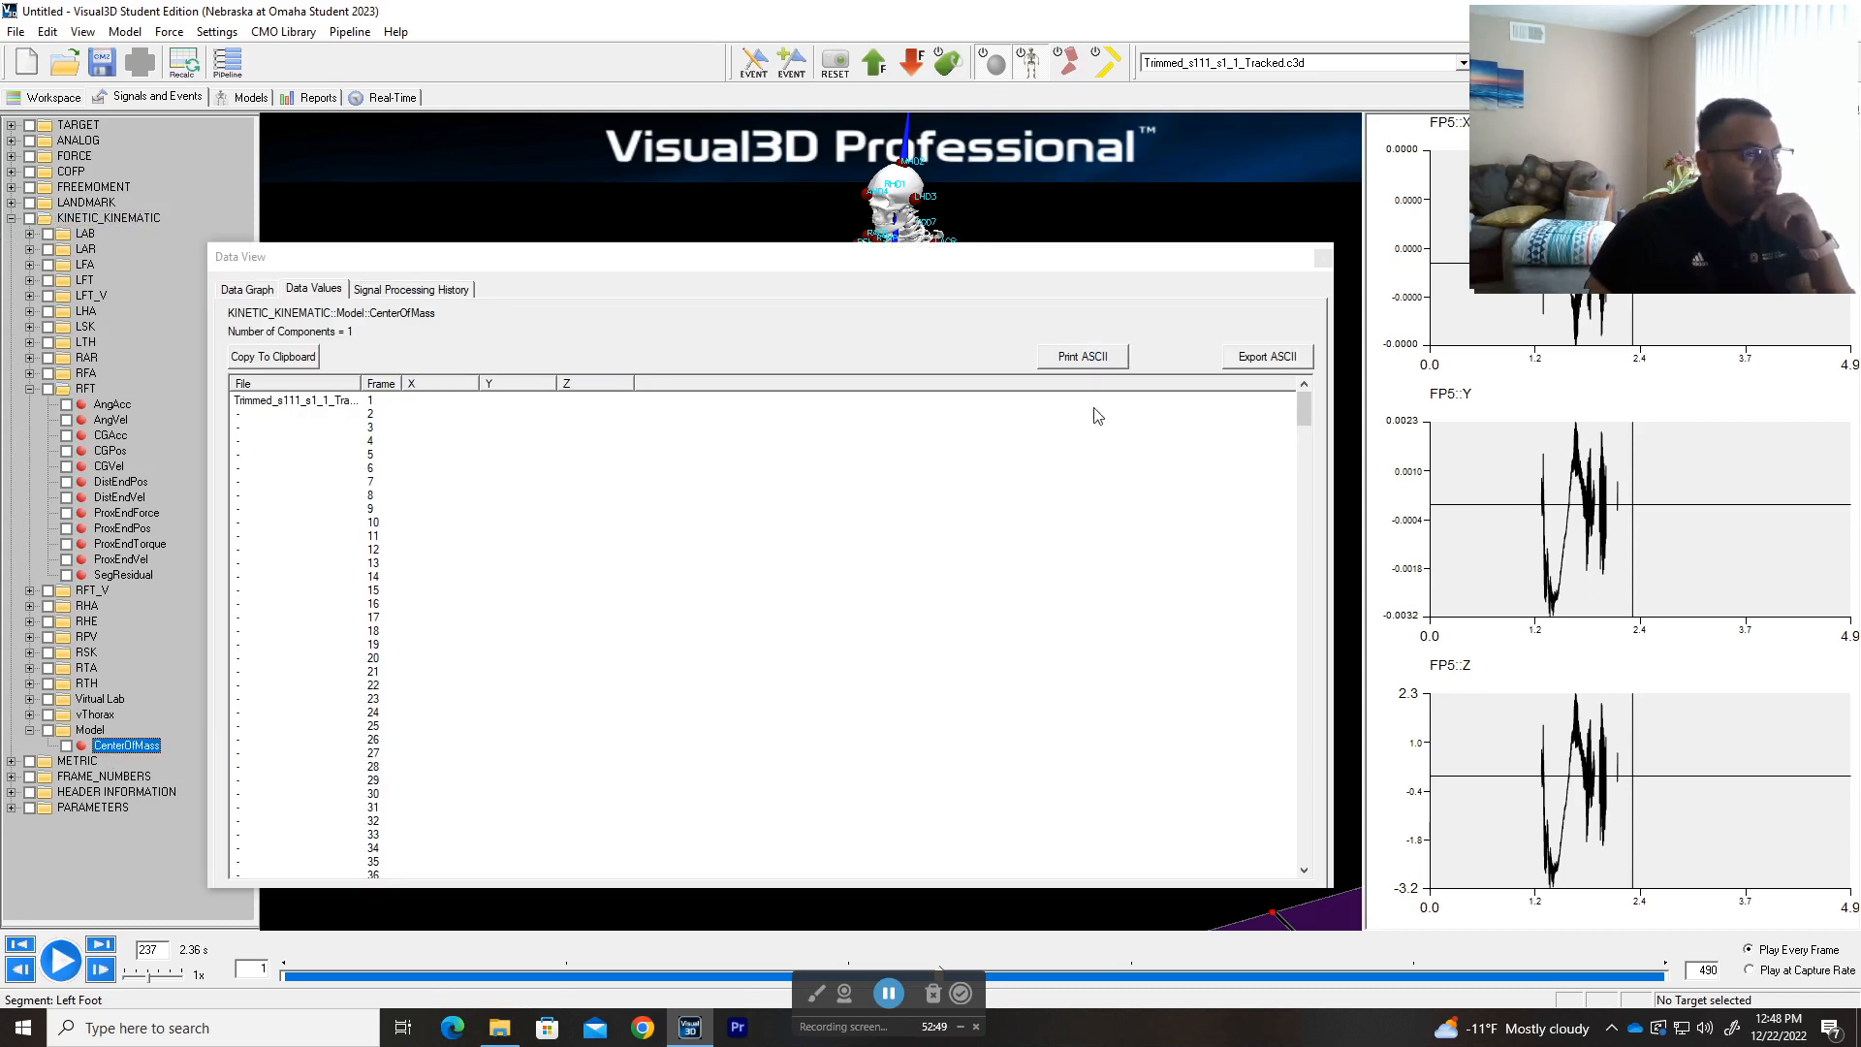
left_click_drag(1304, 411, 1303, 610)
left_click(1323, 258)
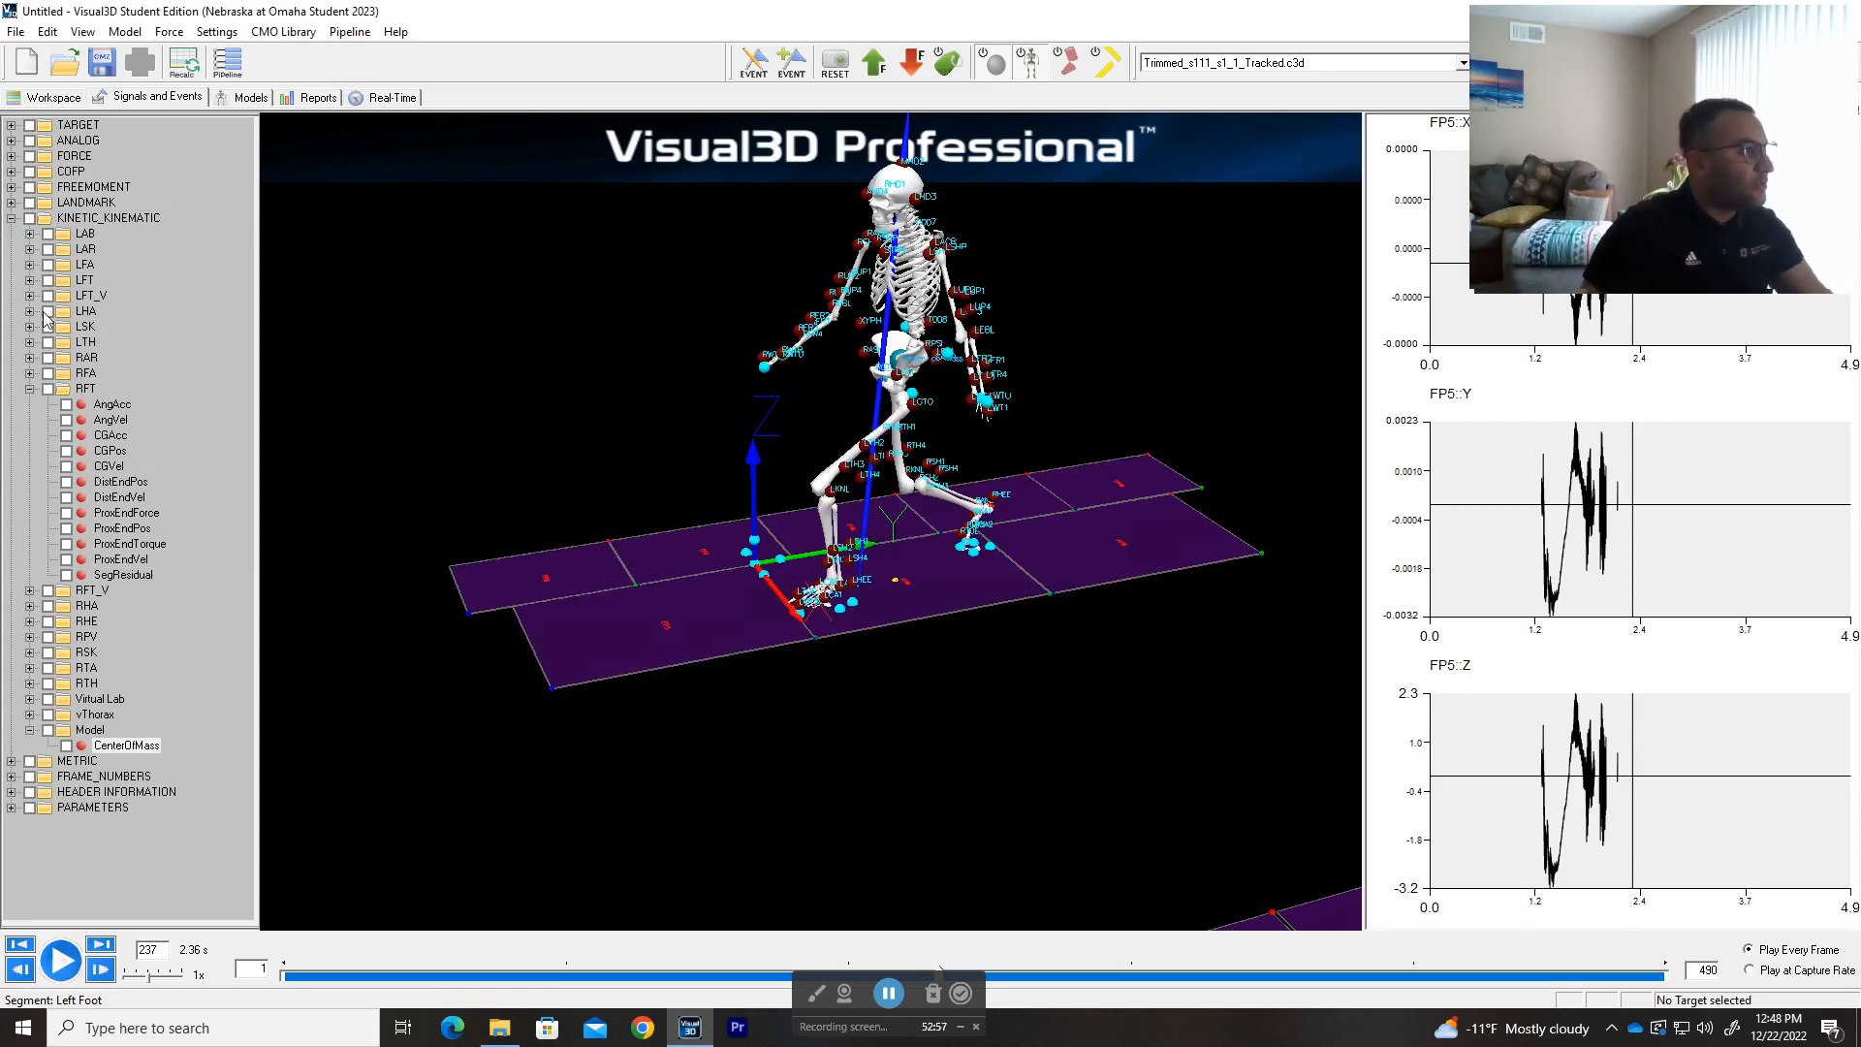
left_click(12, 219)
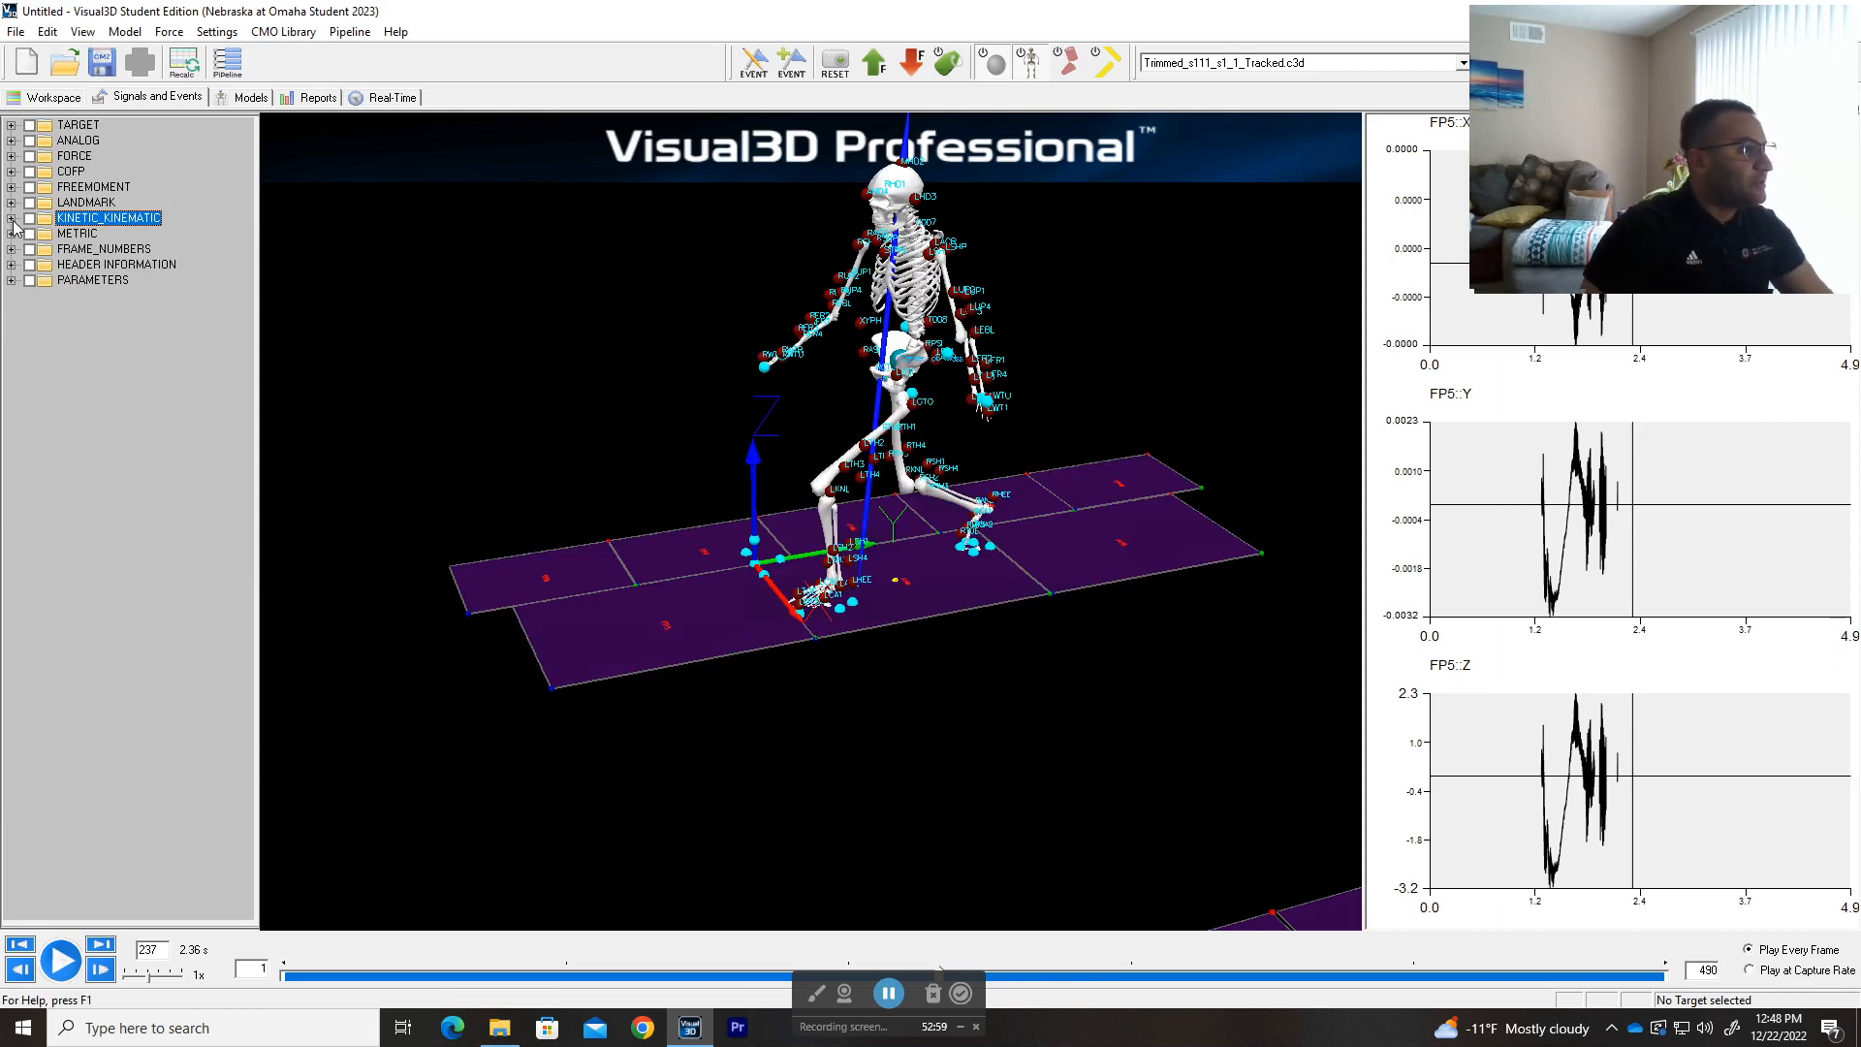
- Look through the contents of the METRIC, FRAME_NUMBERS, HEADER INFORMATION and LANDMARK folders, collapsing each one again
left_click(11, 233)
left_click(11, 233)
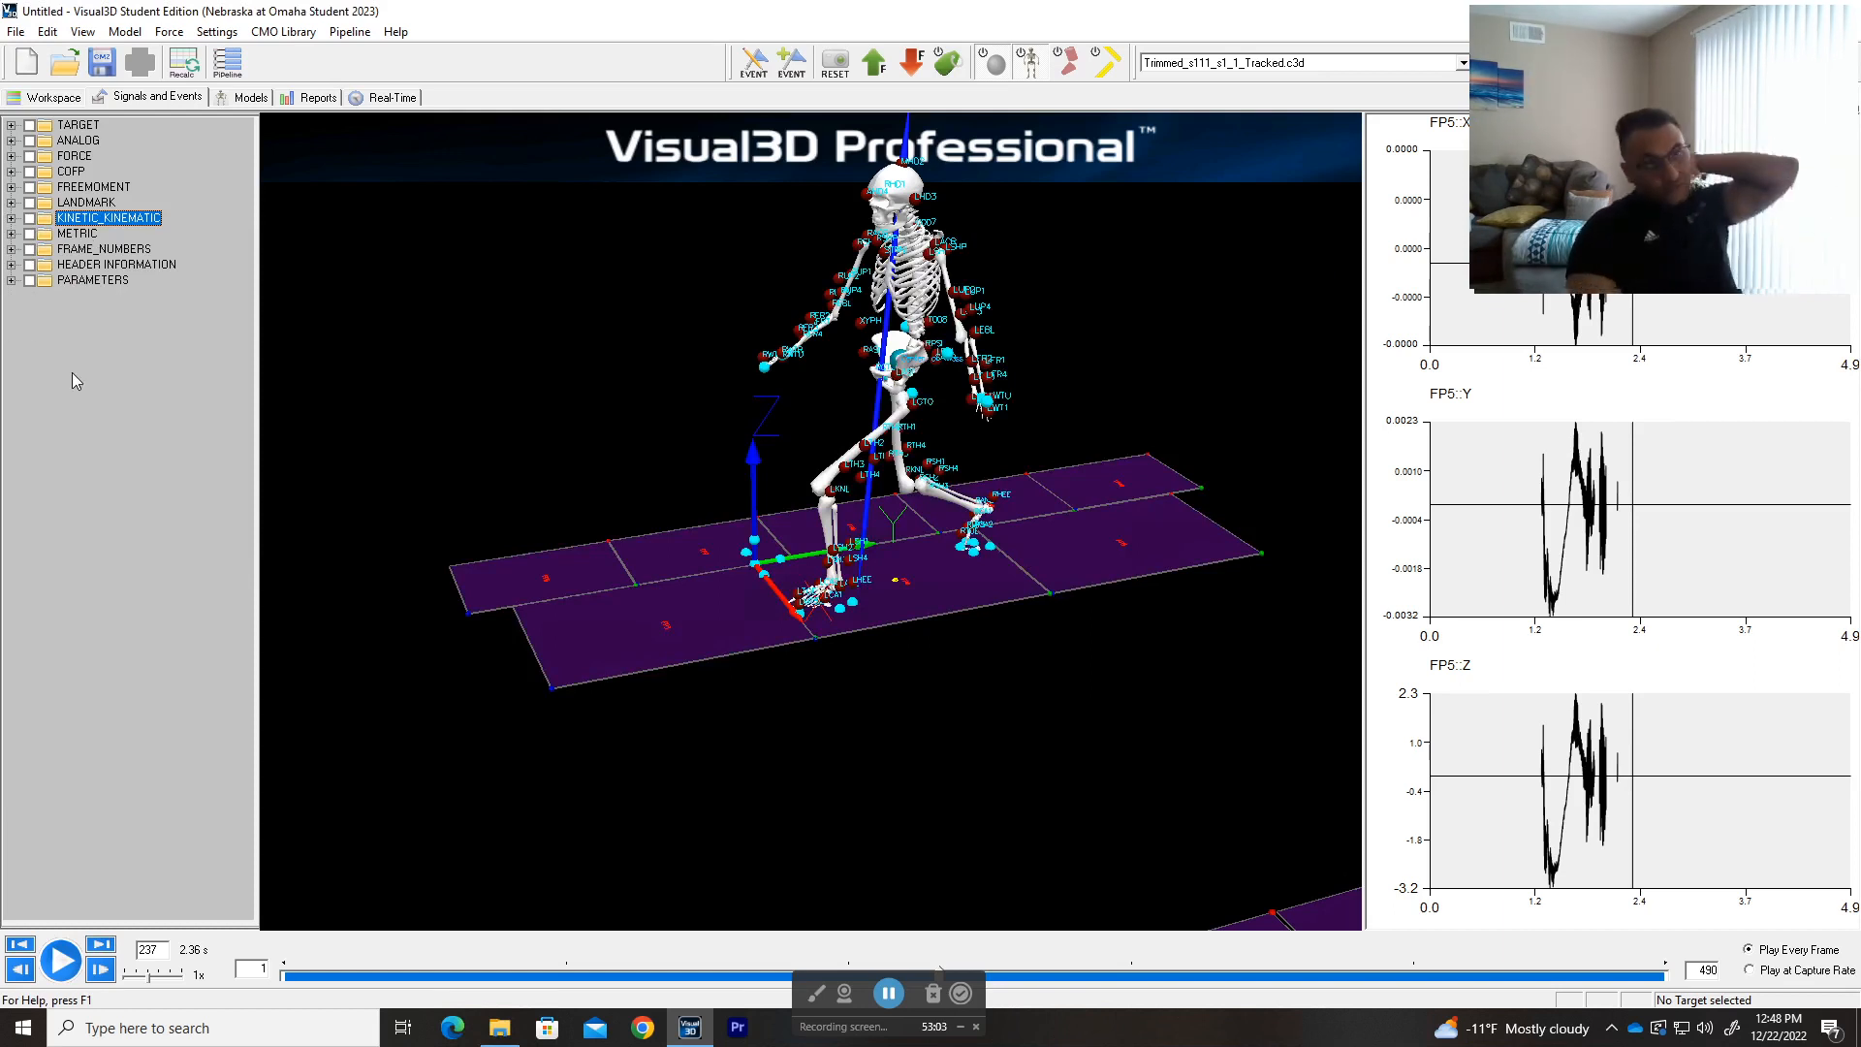
left_click(11, 233)
left_click(11, 234)
left_click(11, 249)
left_click(11, 250)
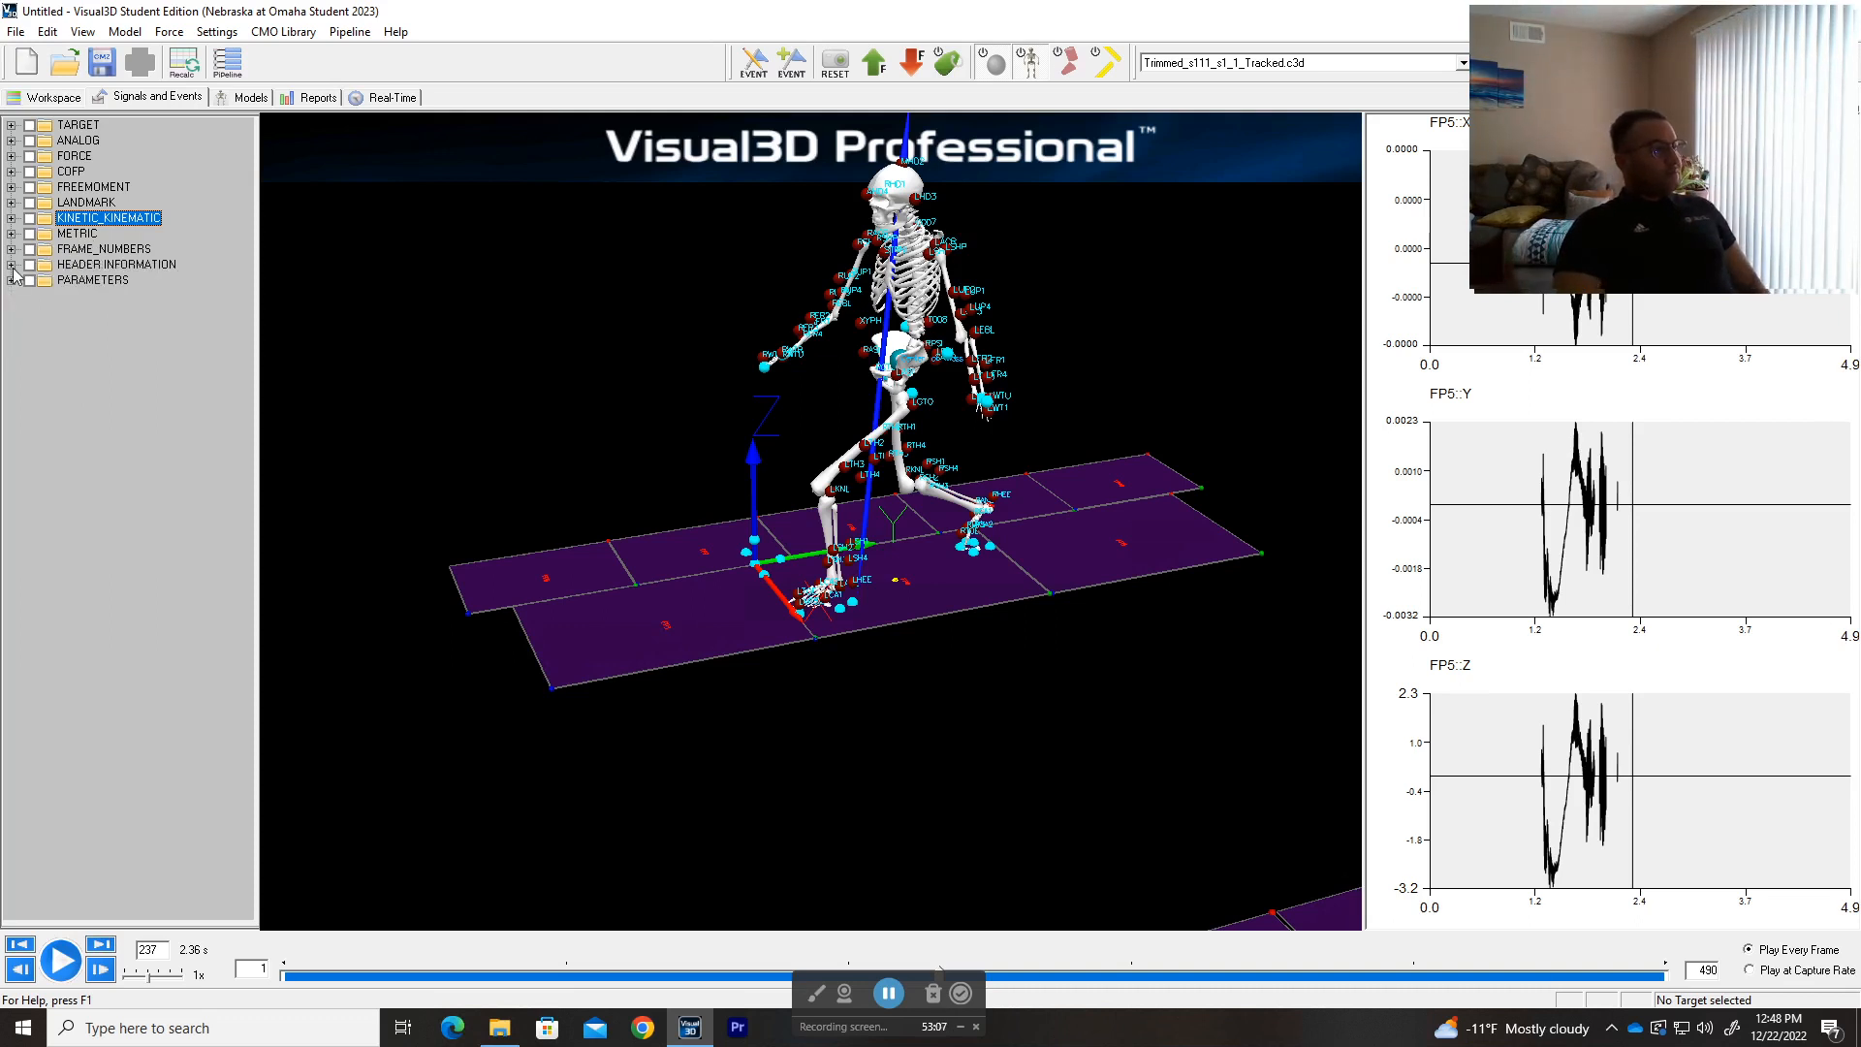
left_click(11, 265)
left_click(11, 265)
left_click(11, 203)
left_click(11, 202)
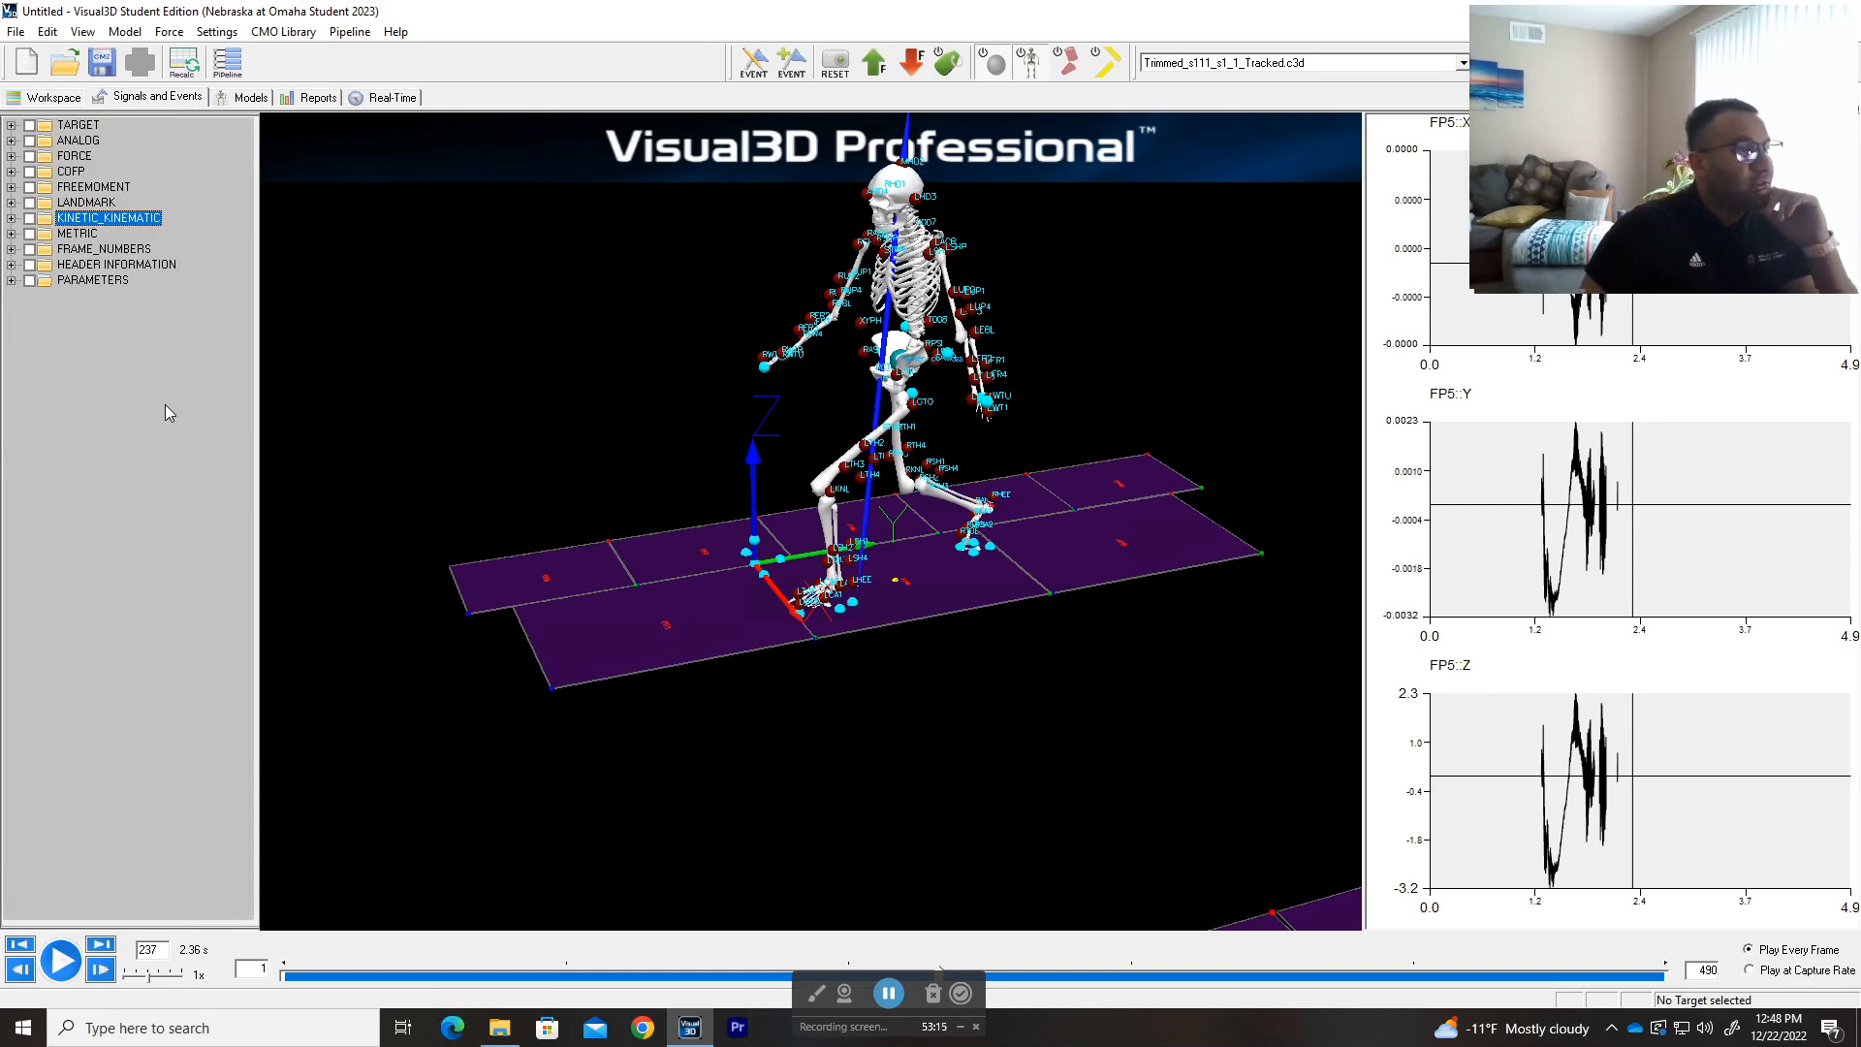
- Turn the skeleton to a side-on view and hide the target labels in the 3D view
left_click_drag(953, 422, 1069, 417)
right_click(1068, 417)
left_click(1032, 345)
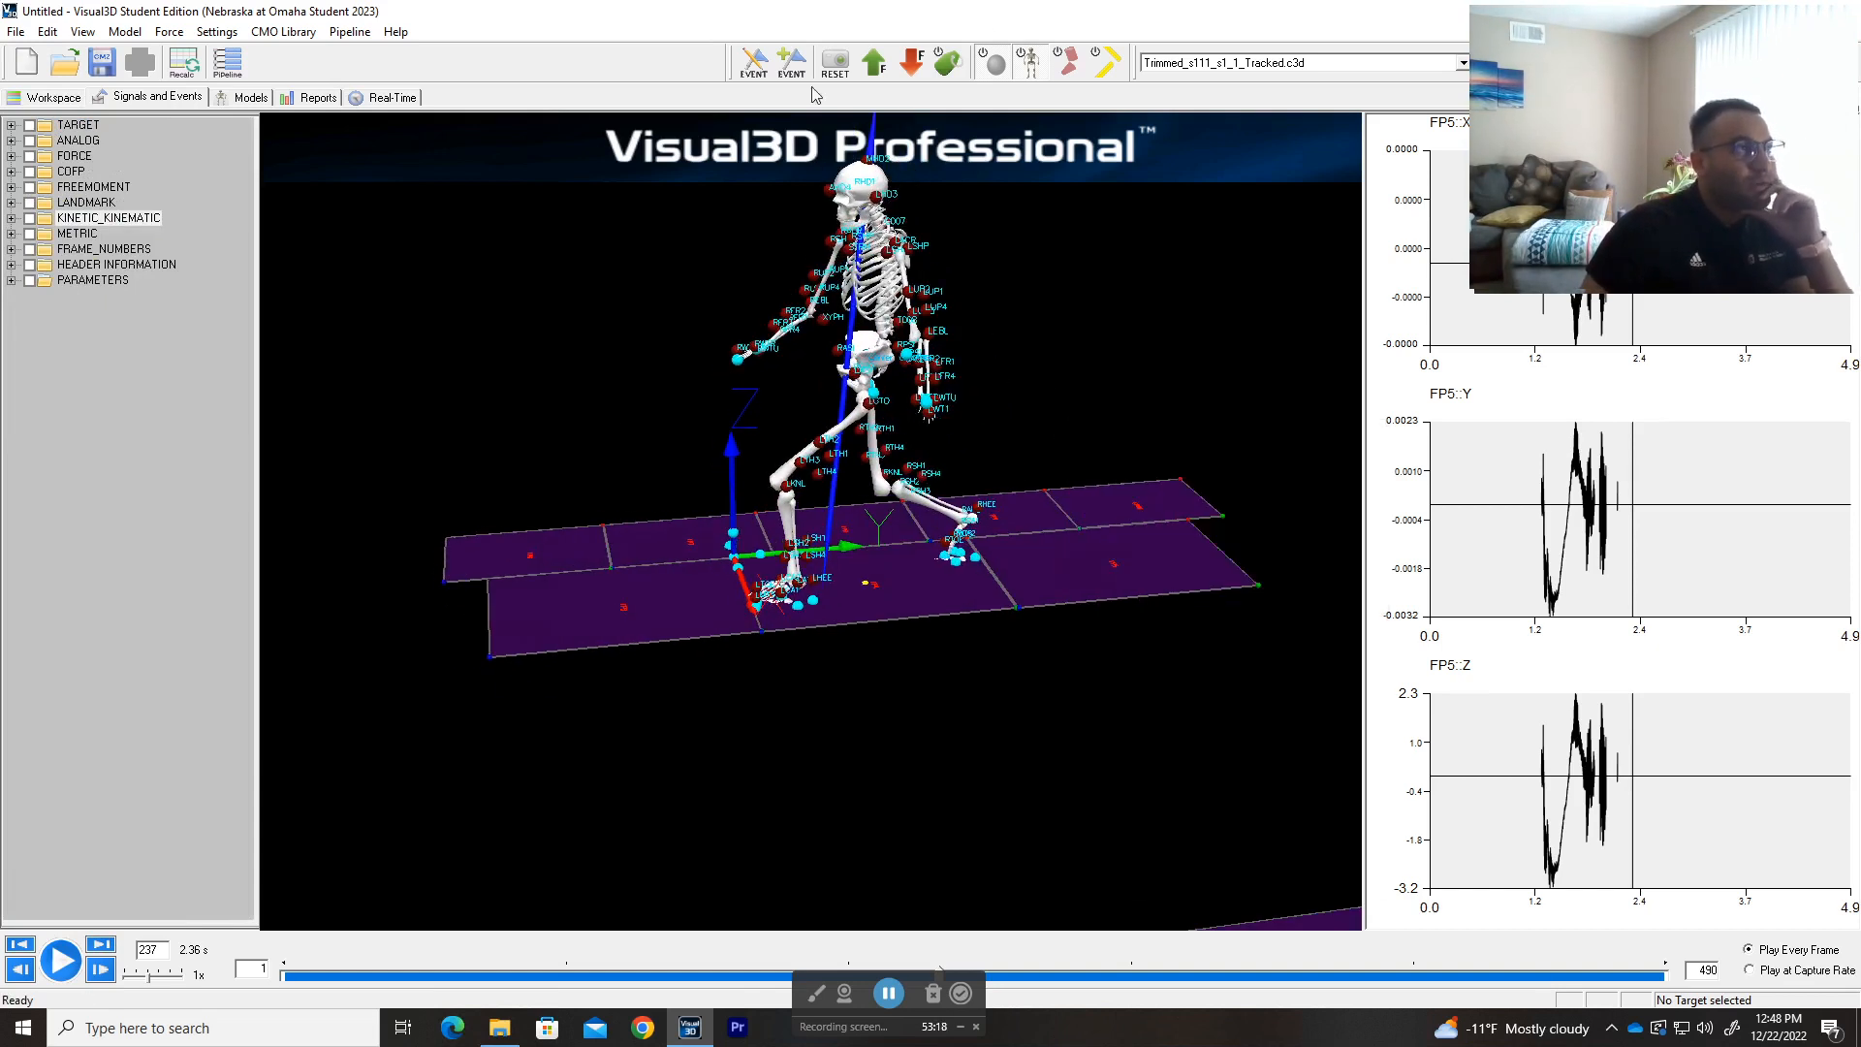
left_click(949, 64)
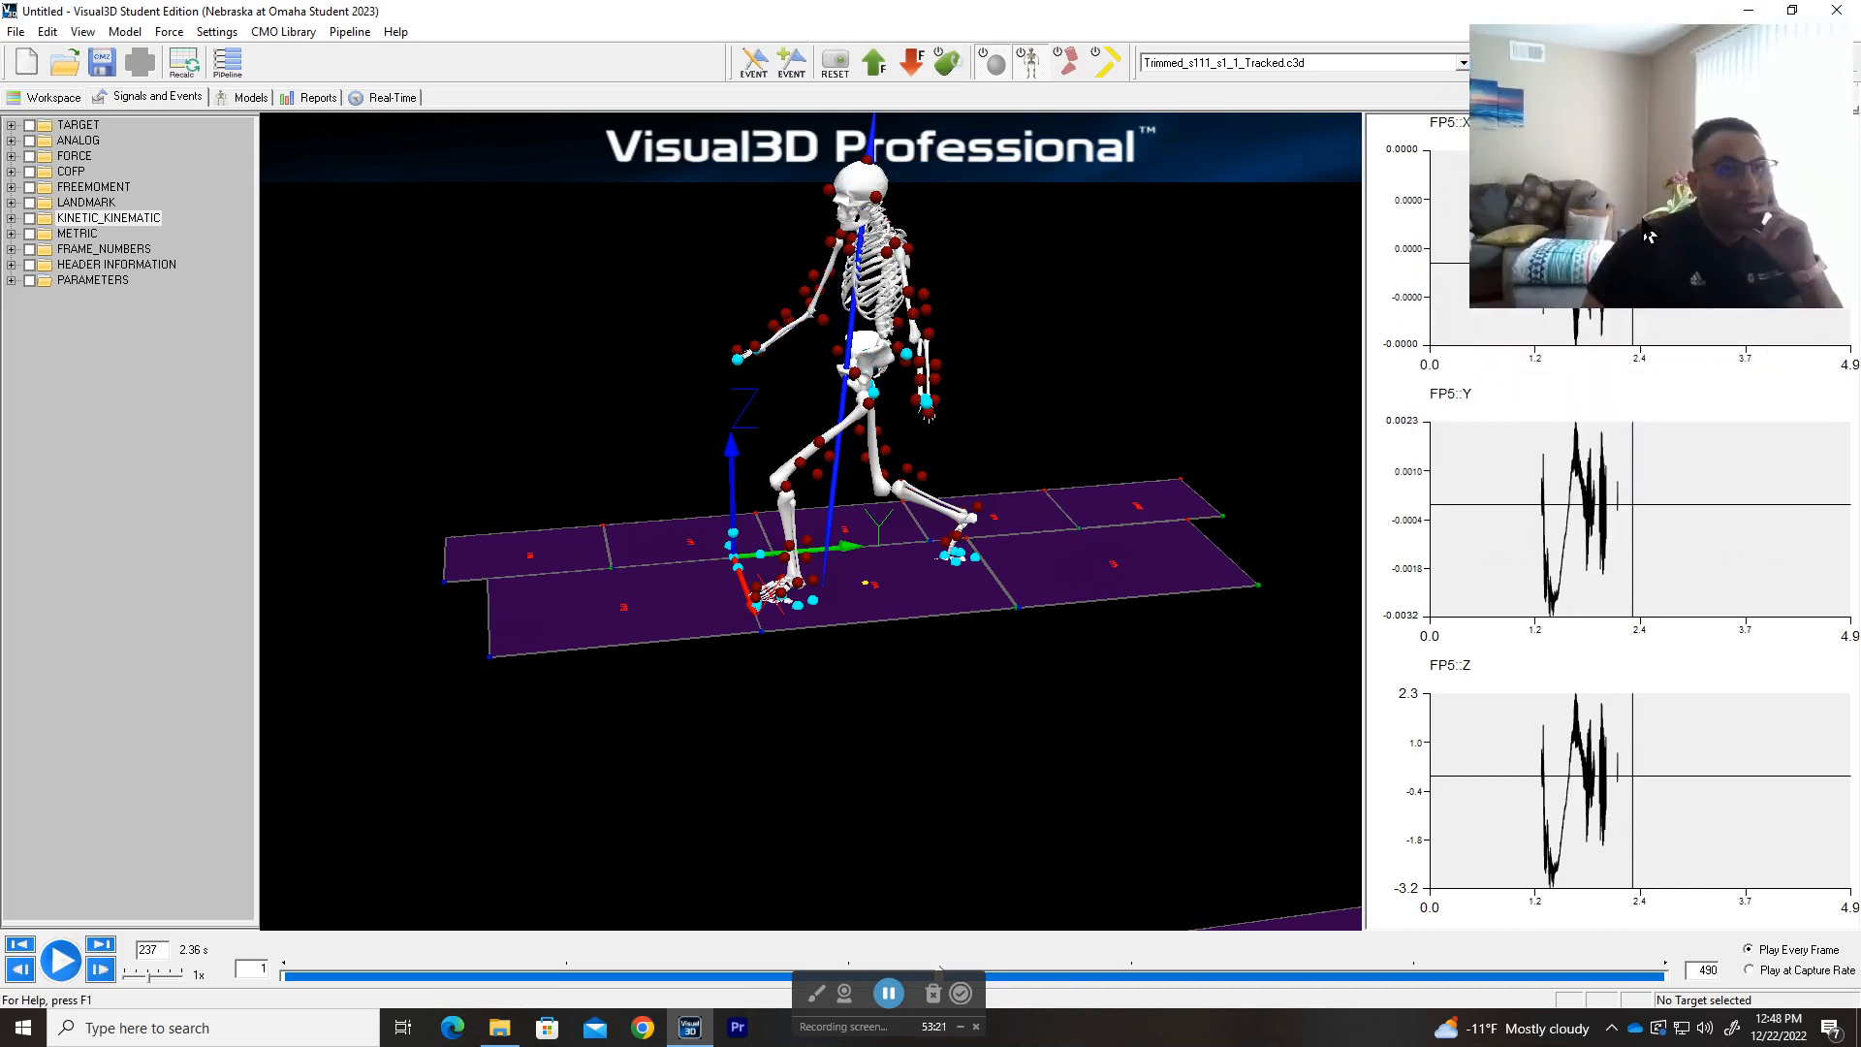
- Open the Pipeline Workshop and examine the event names listed in the Event_Delete command of the main pipeline
left_click(233, 68)
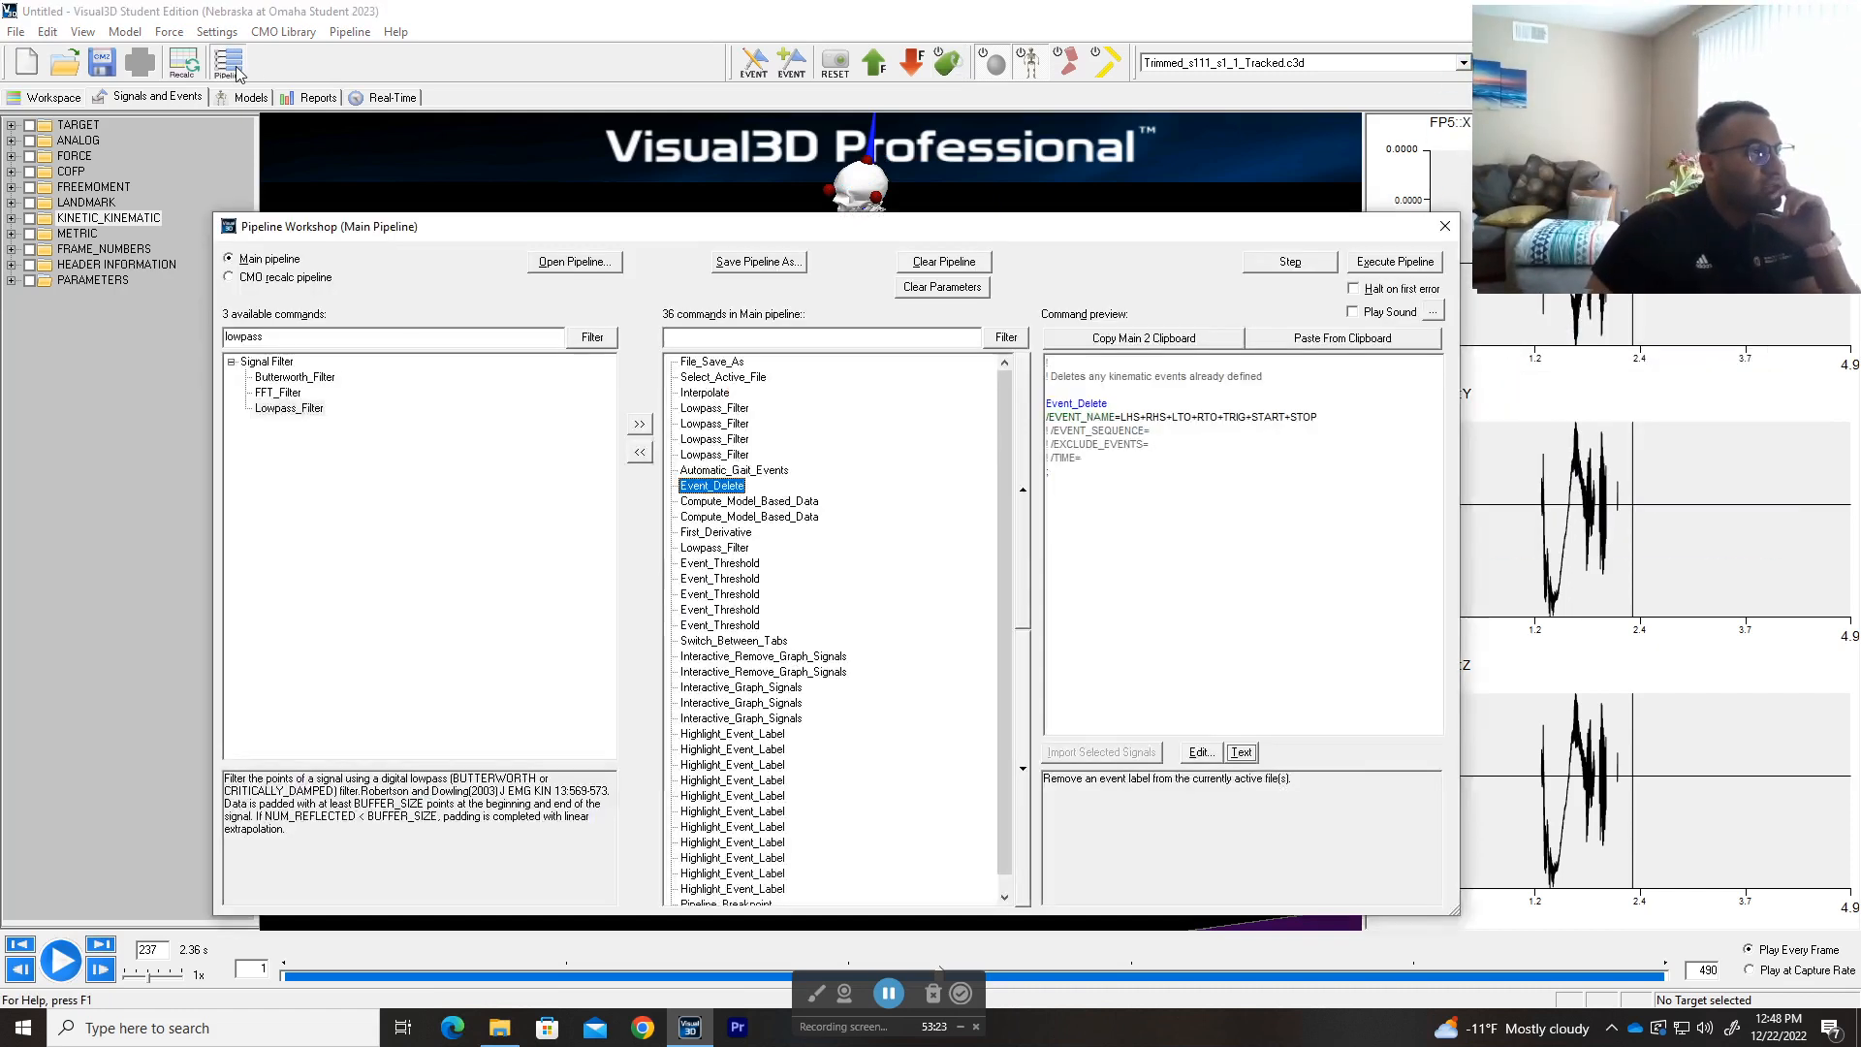
mouse_move(741, 240)
left_mouse_down()
mouse_move(723, 225)
mouse_move(718, 247)
left_mouse_up()
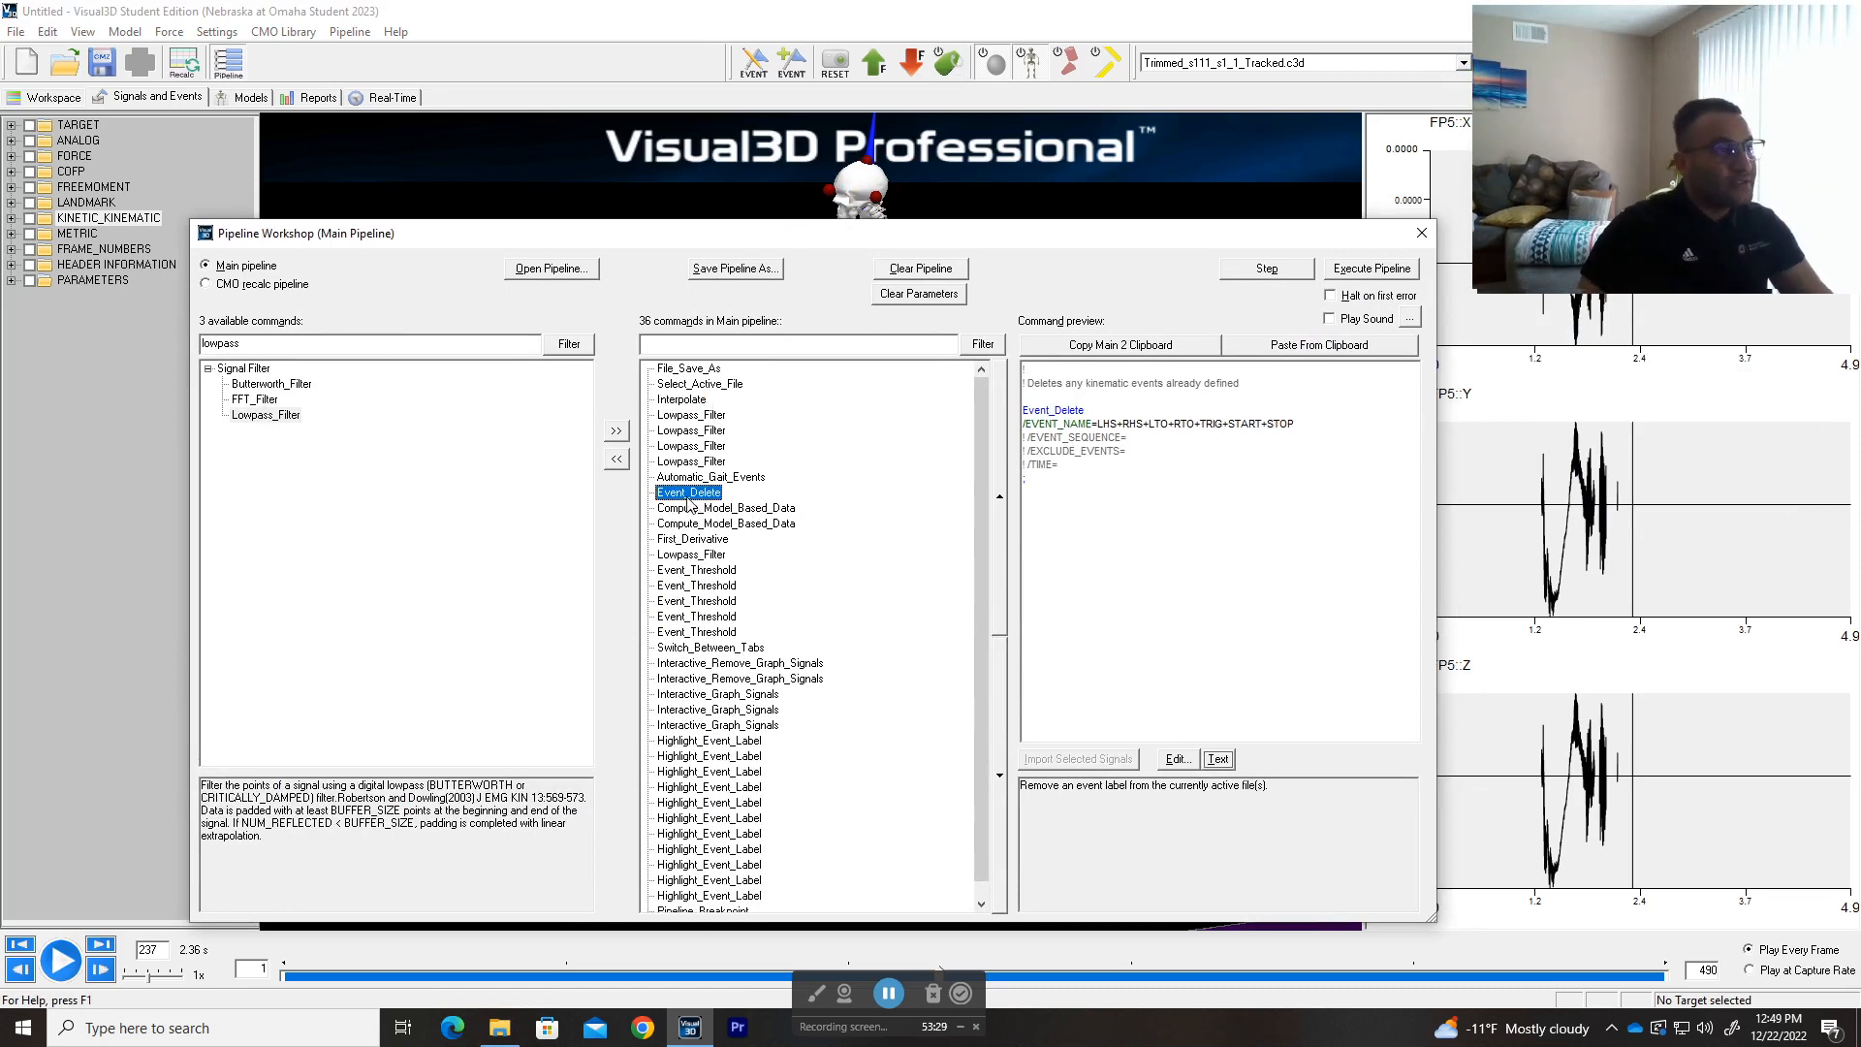
left_click_drag(1295, 424, 1097, 423)
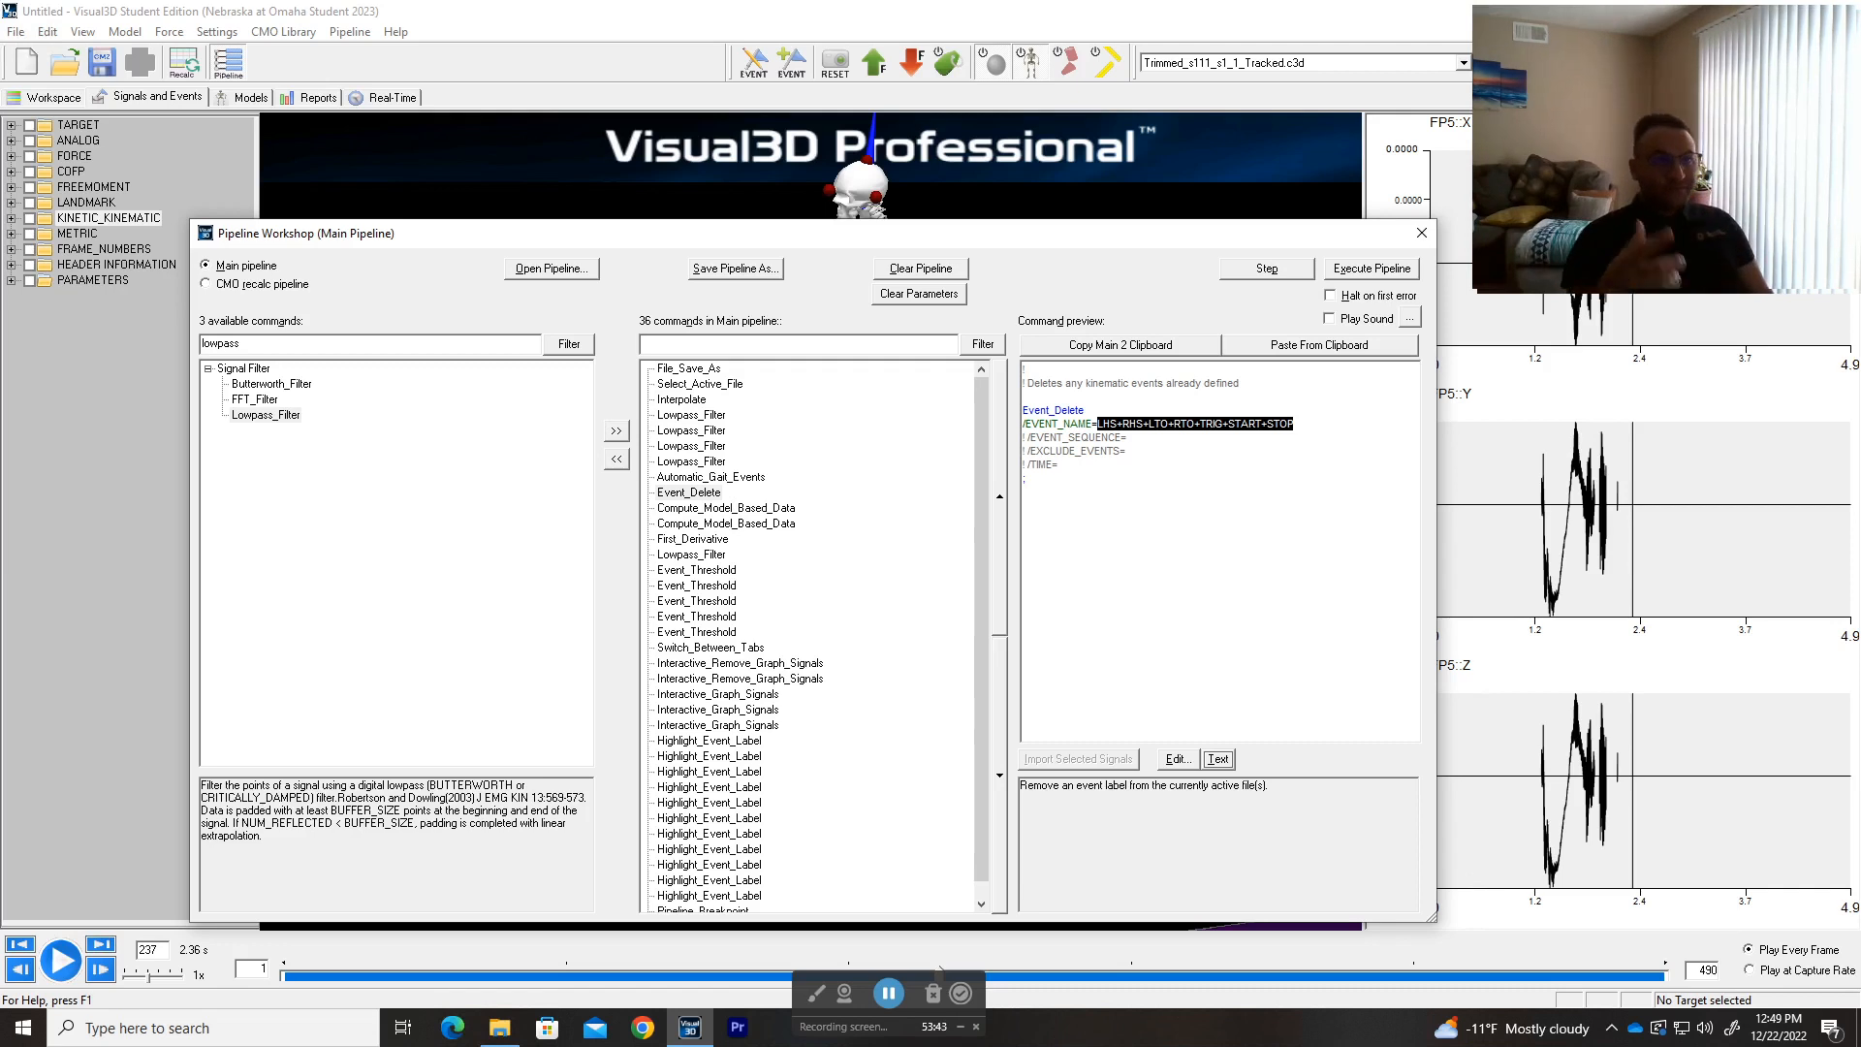
- Compare the parameters of the two Compute_Model_Based_Data commands for the right and left foot, and pick out the RFT_V segment
left_click(714, 509)
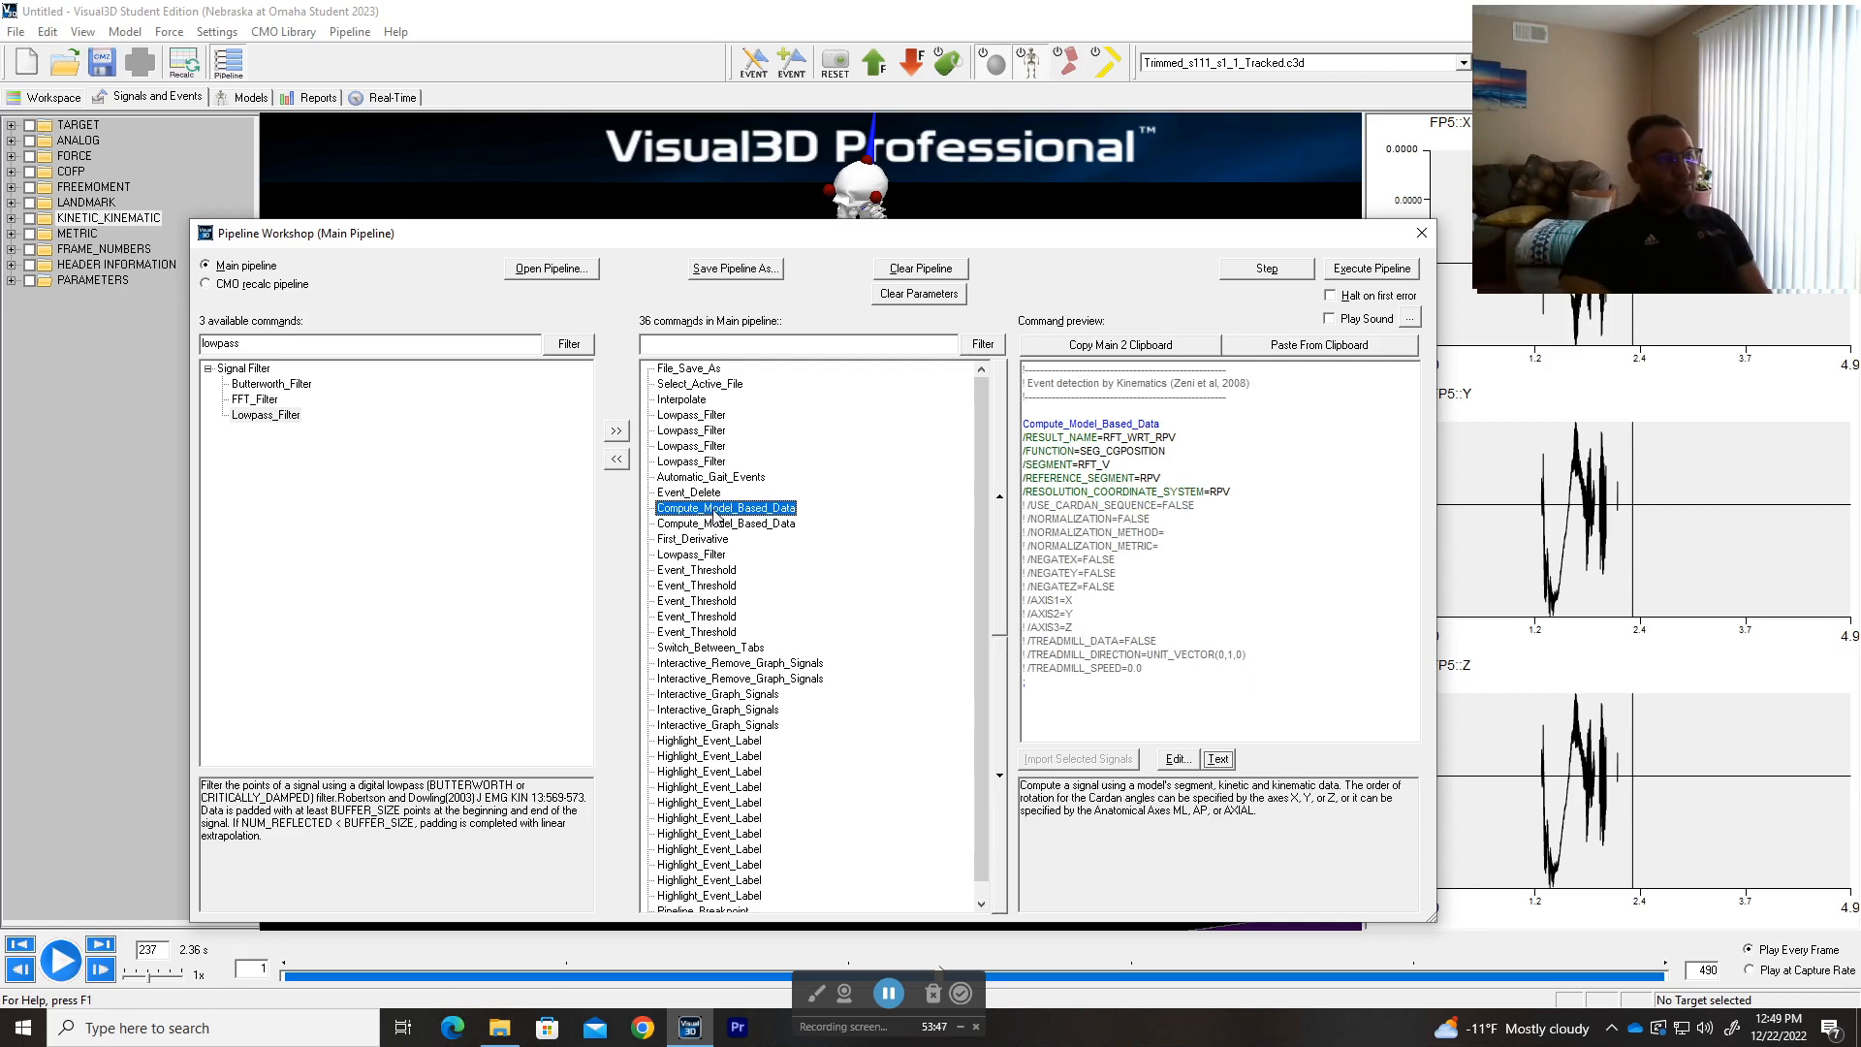
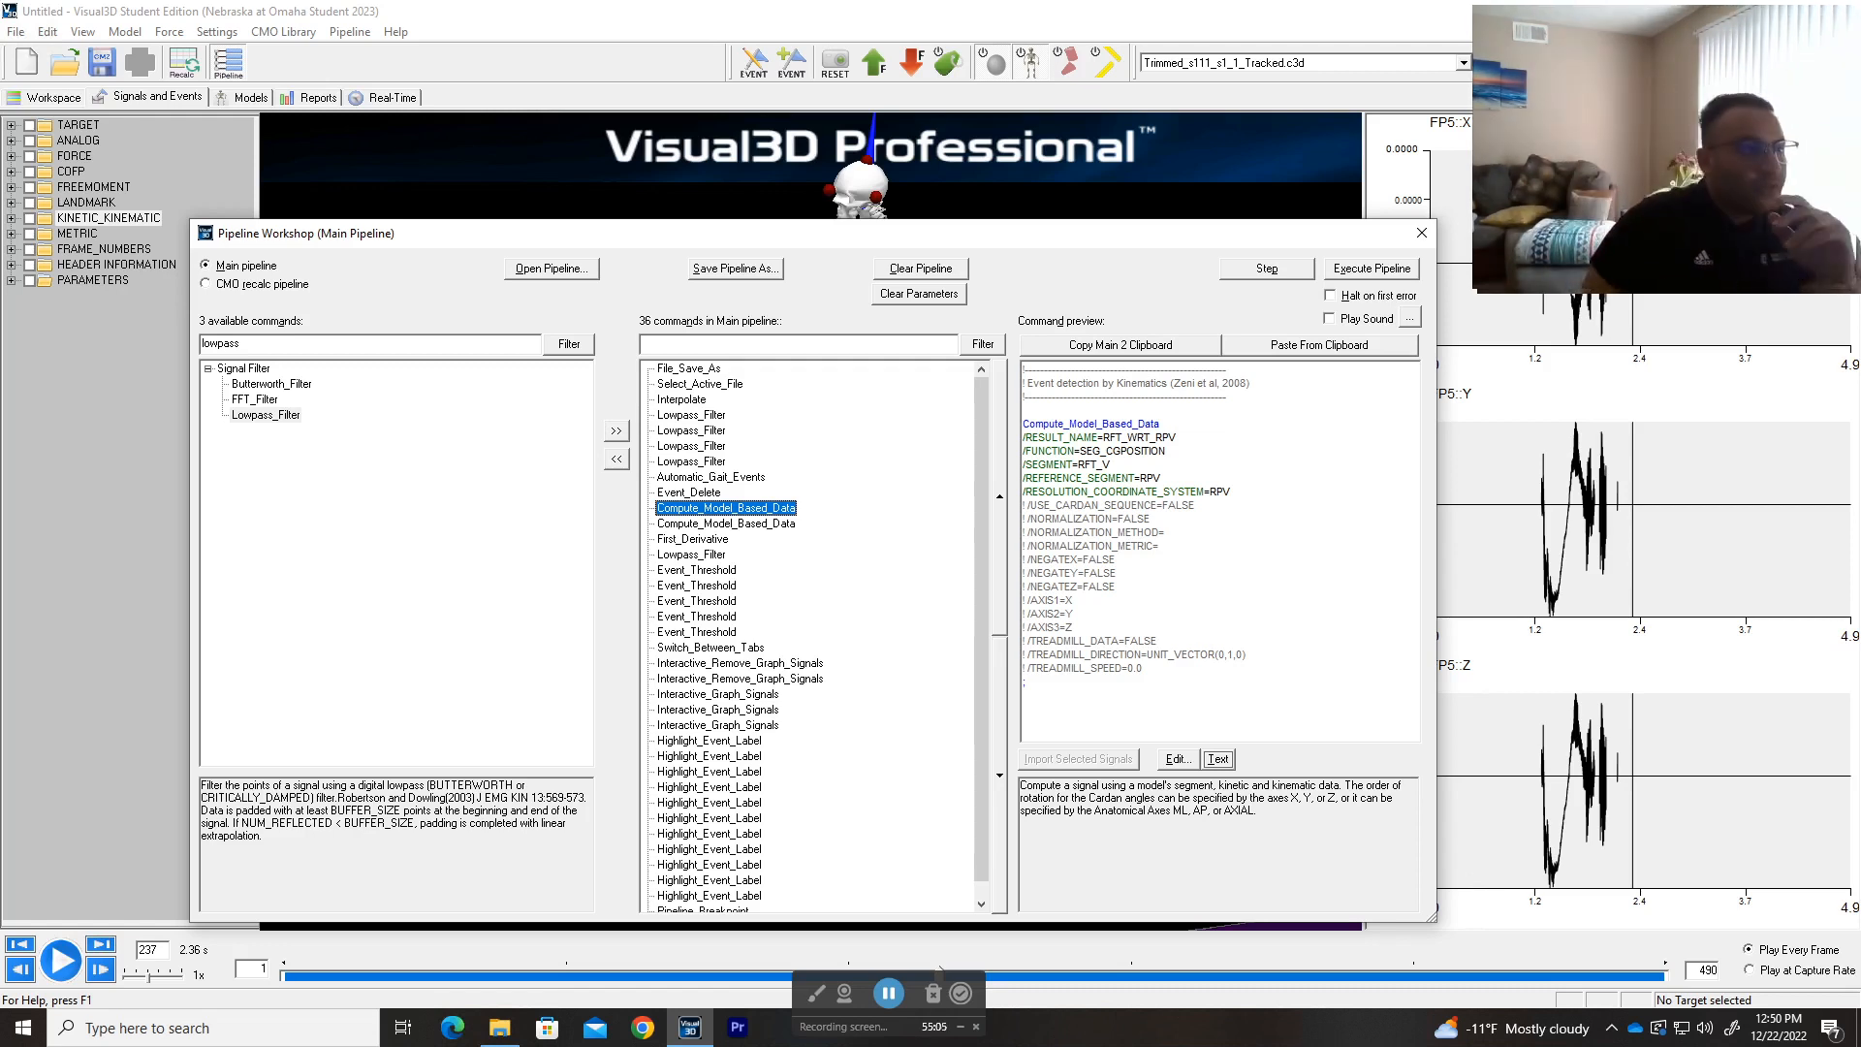
left_click_drag(1176, 437, 1103, 437)
left_click(1110, 464)
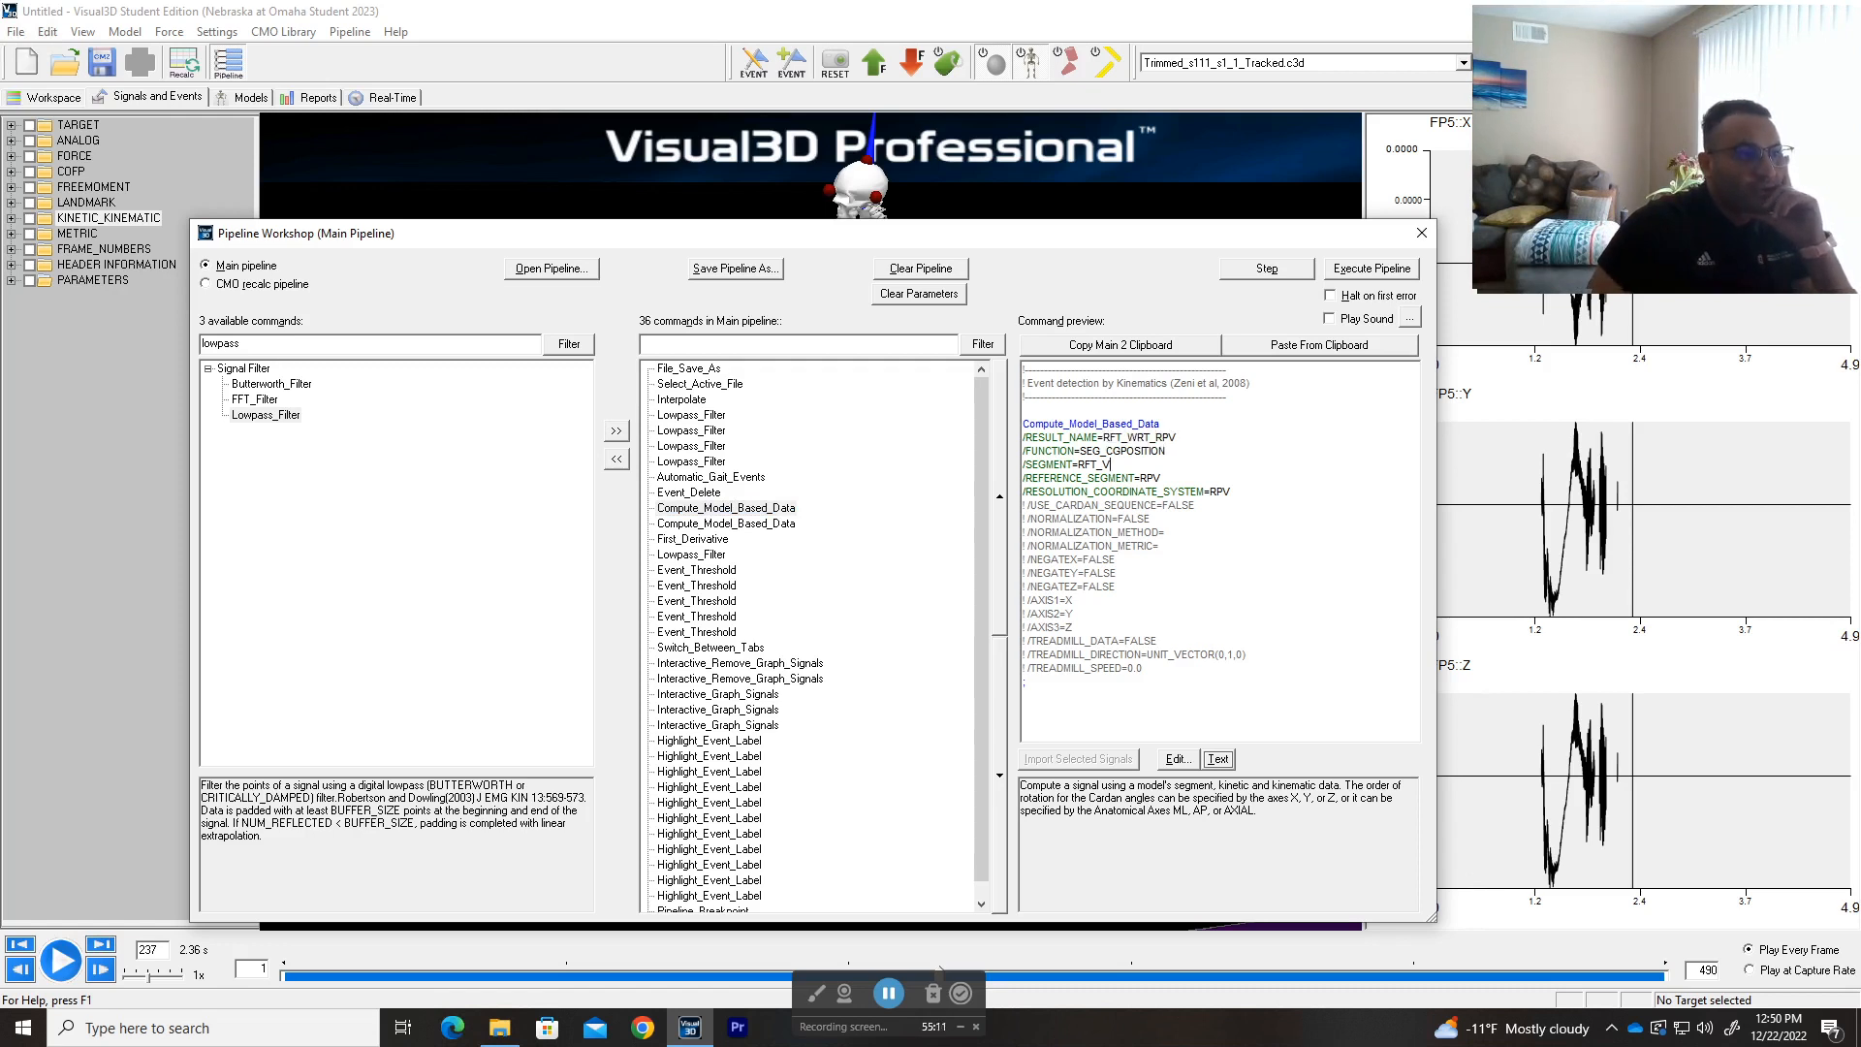
left_click(751, 524)
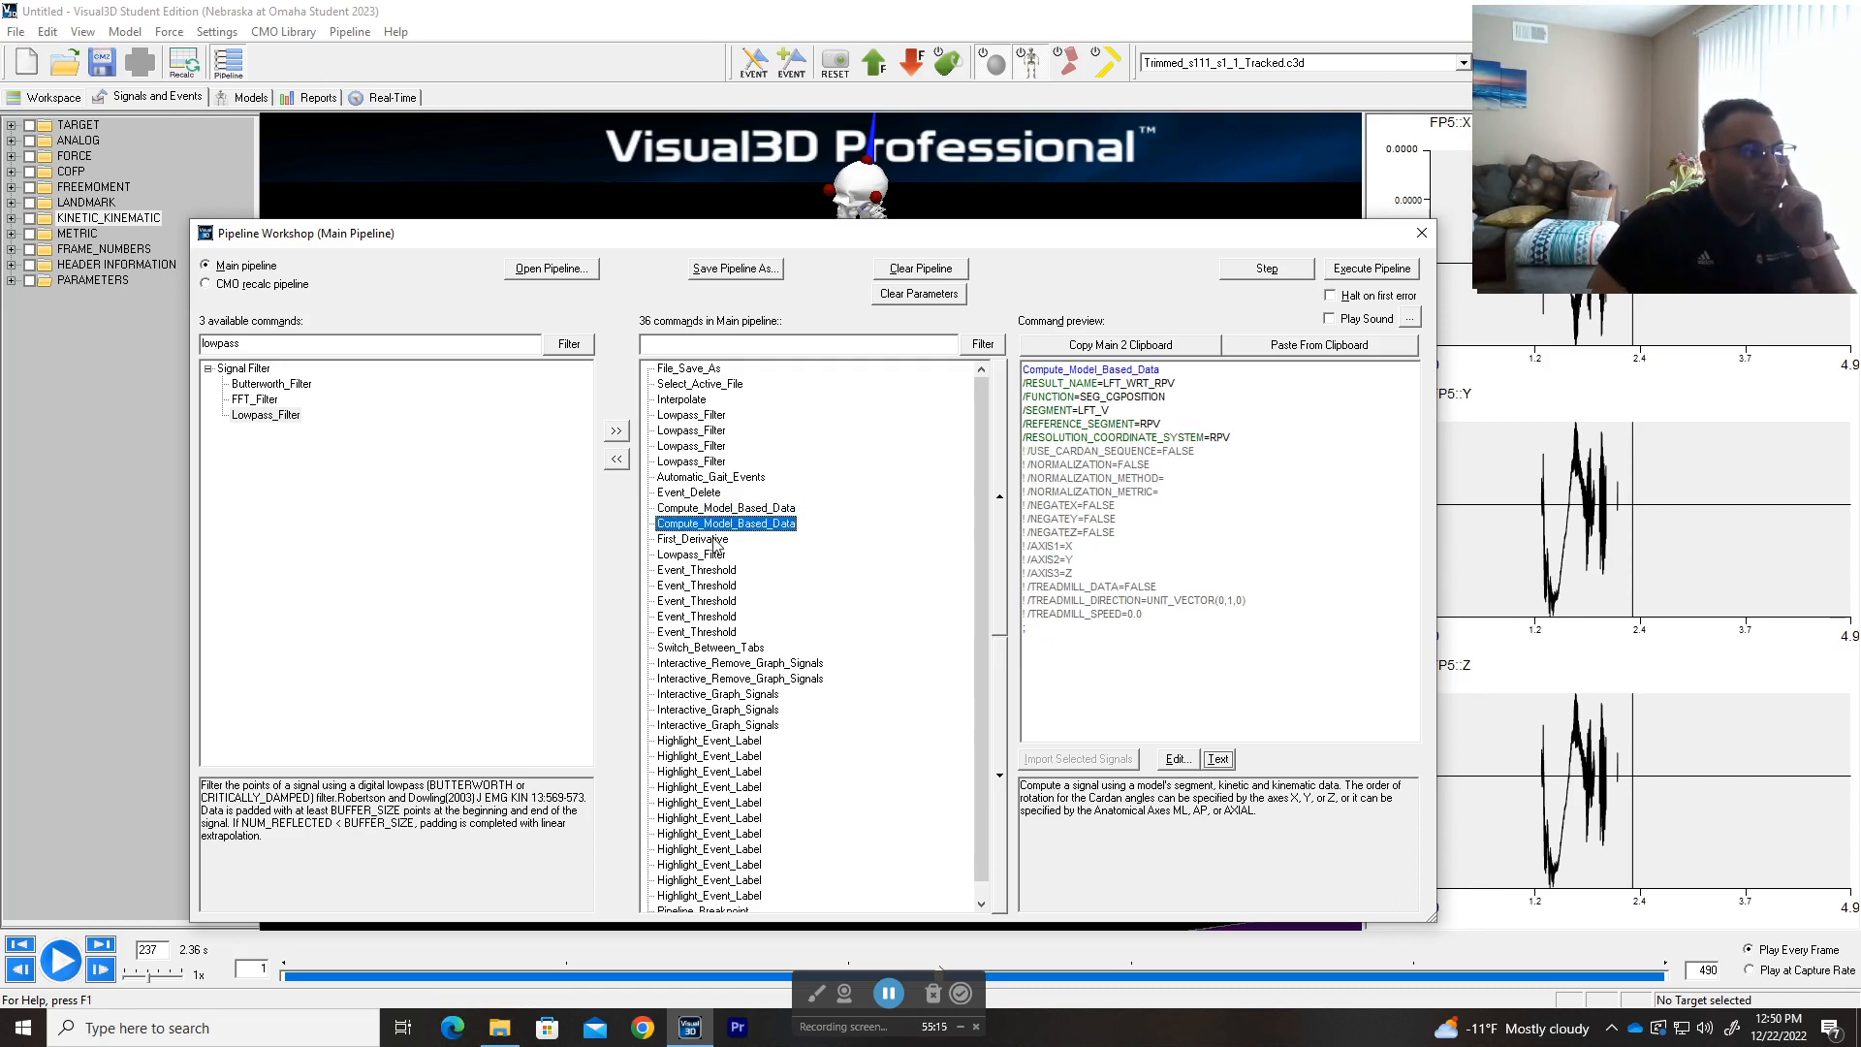
left_click(717, 540)
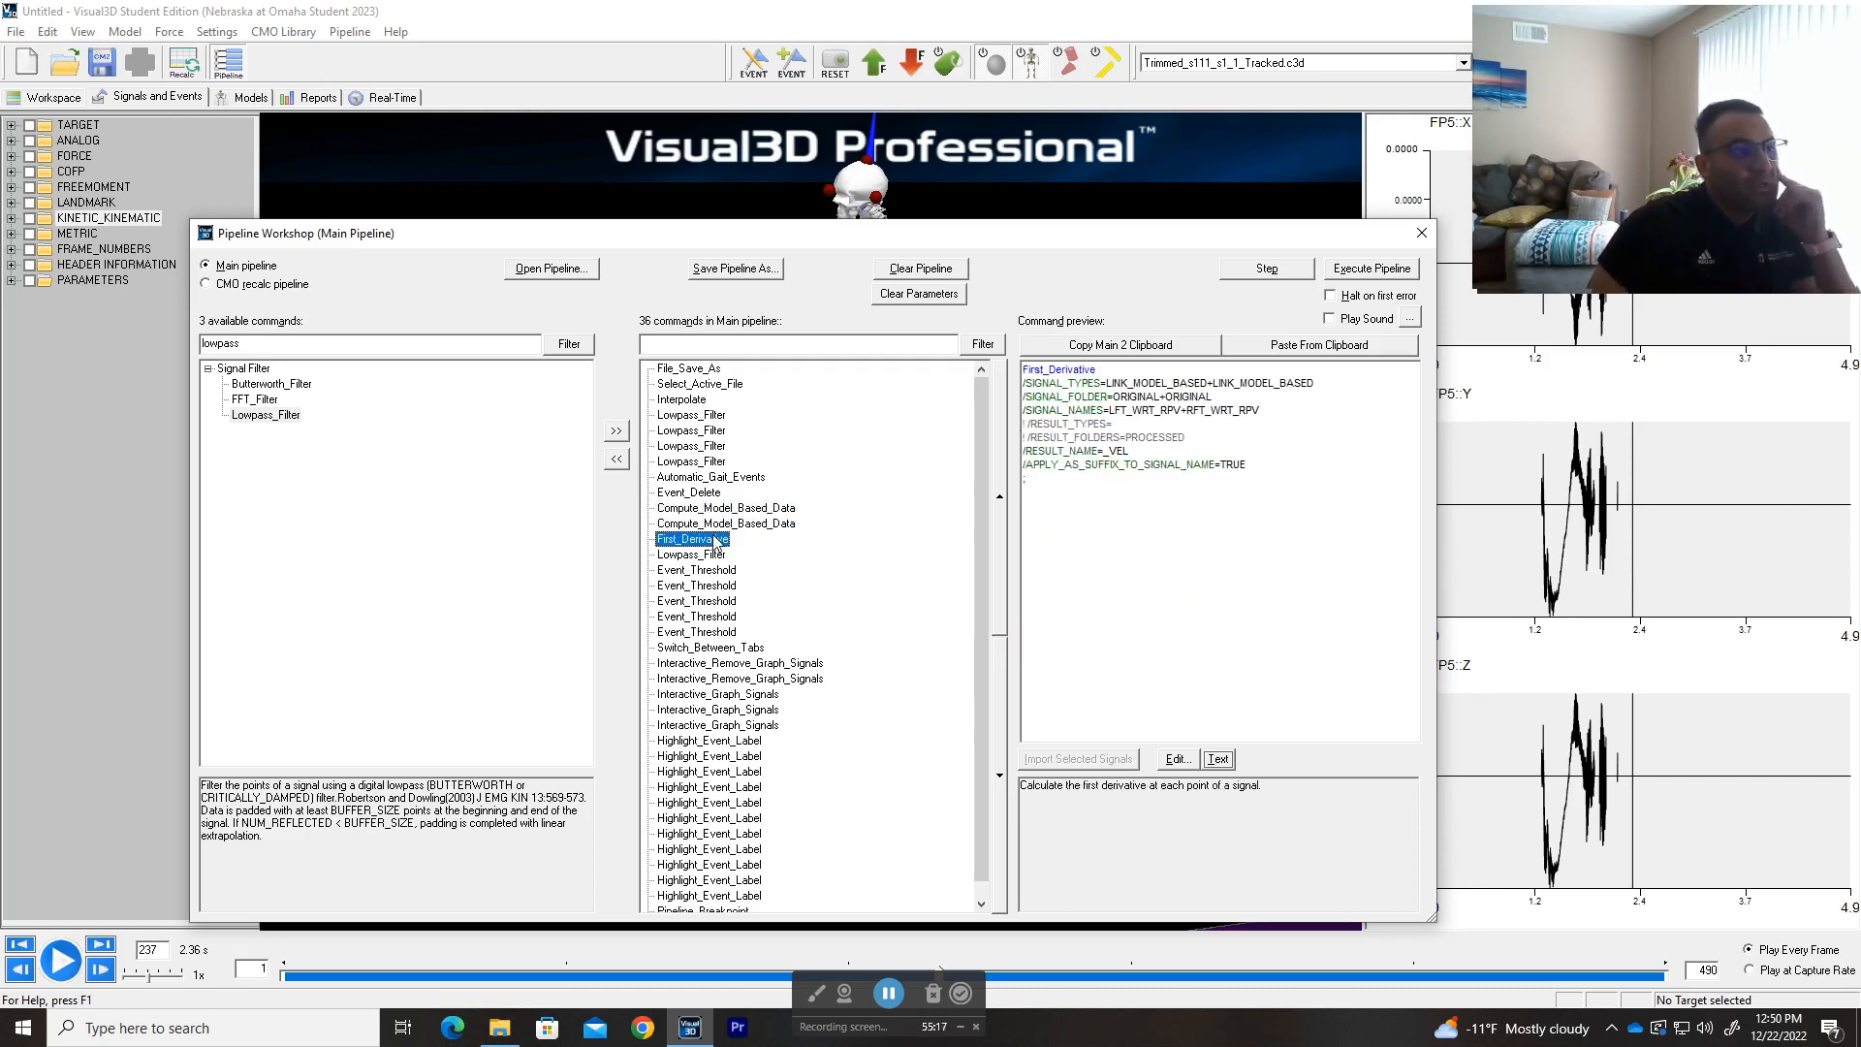
left_click(717, 526)
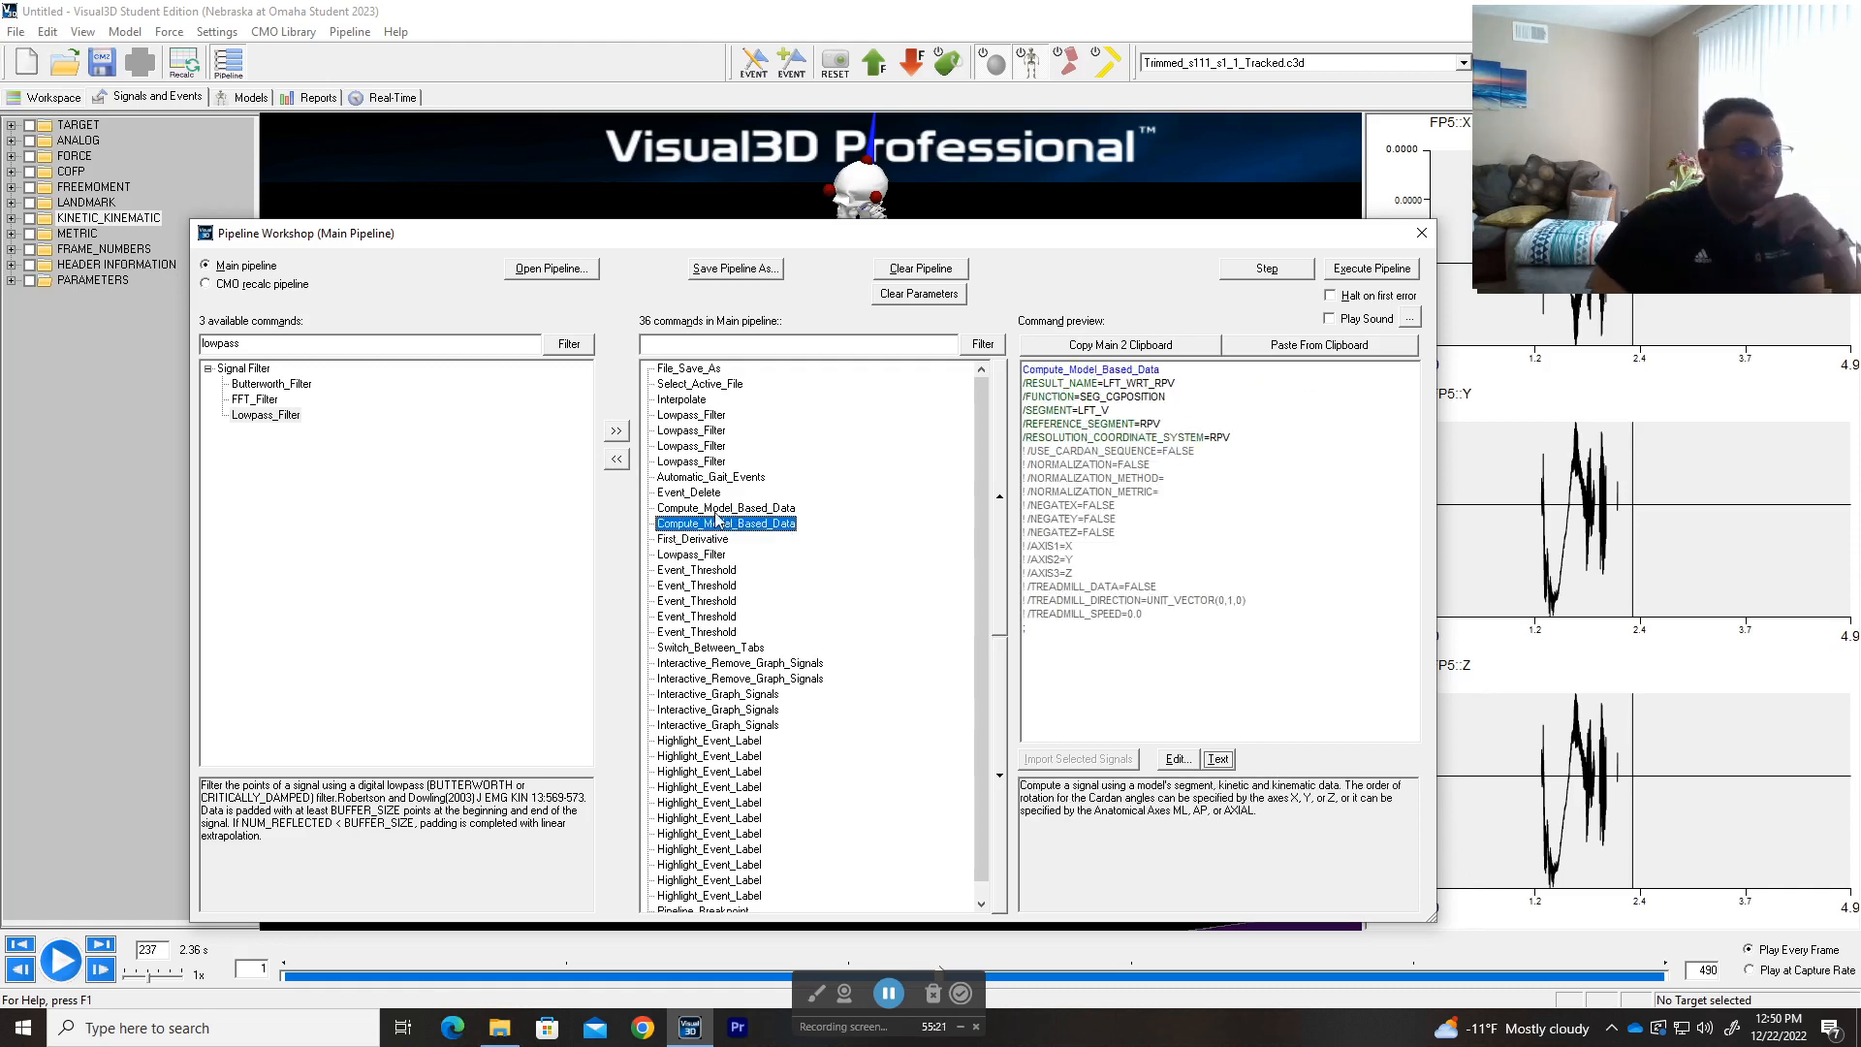
left_click(719, 510)
left_click_drag(1168, 451, 1077, 465)
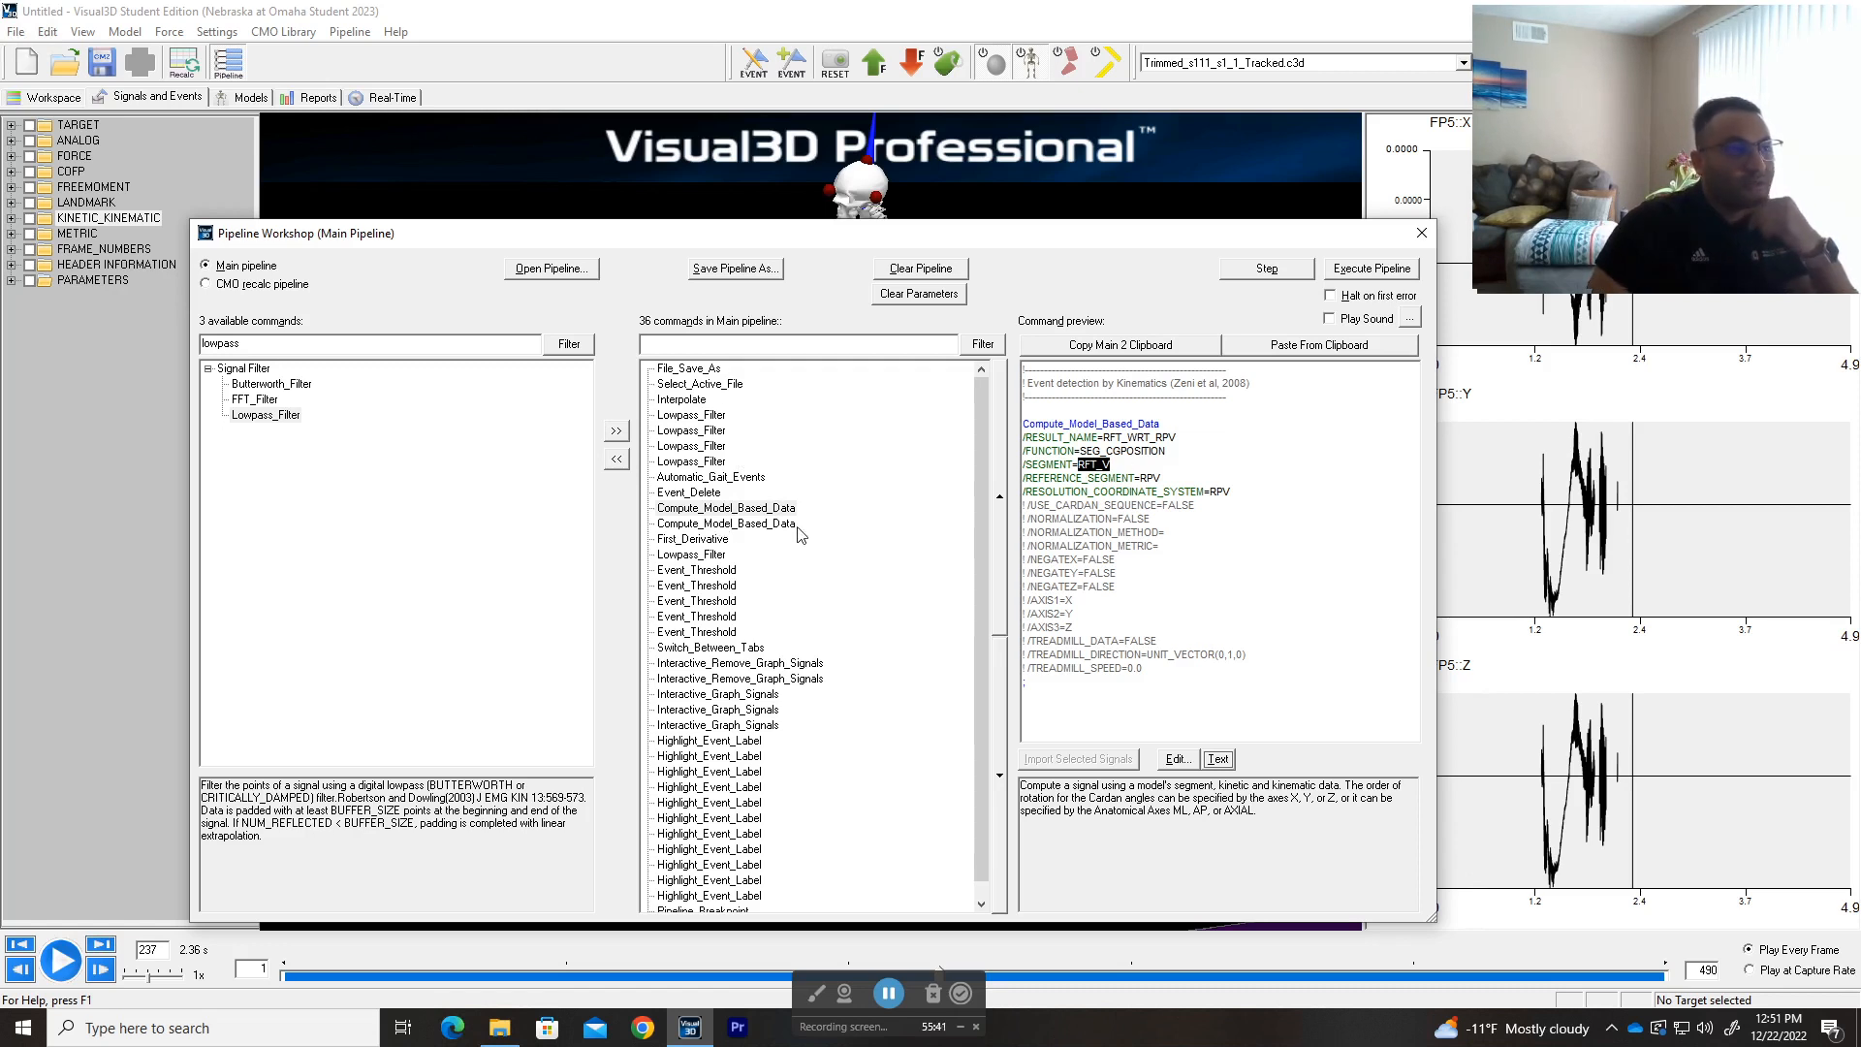
- Examine the signal types of the First_Derivative command and view its settings dialog without changing anything
left_click(762, 527)
left_click(710, 541)
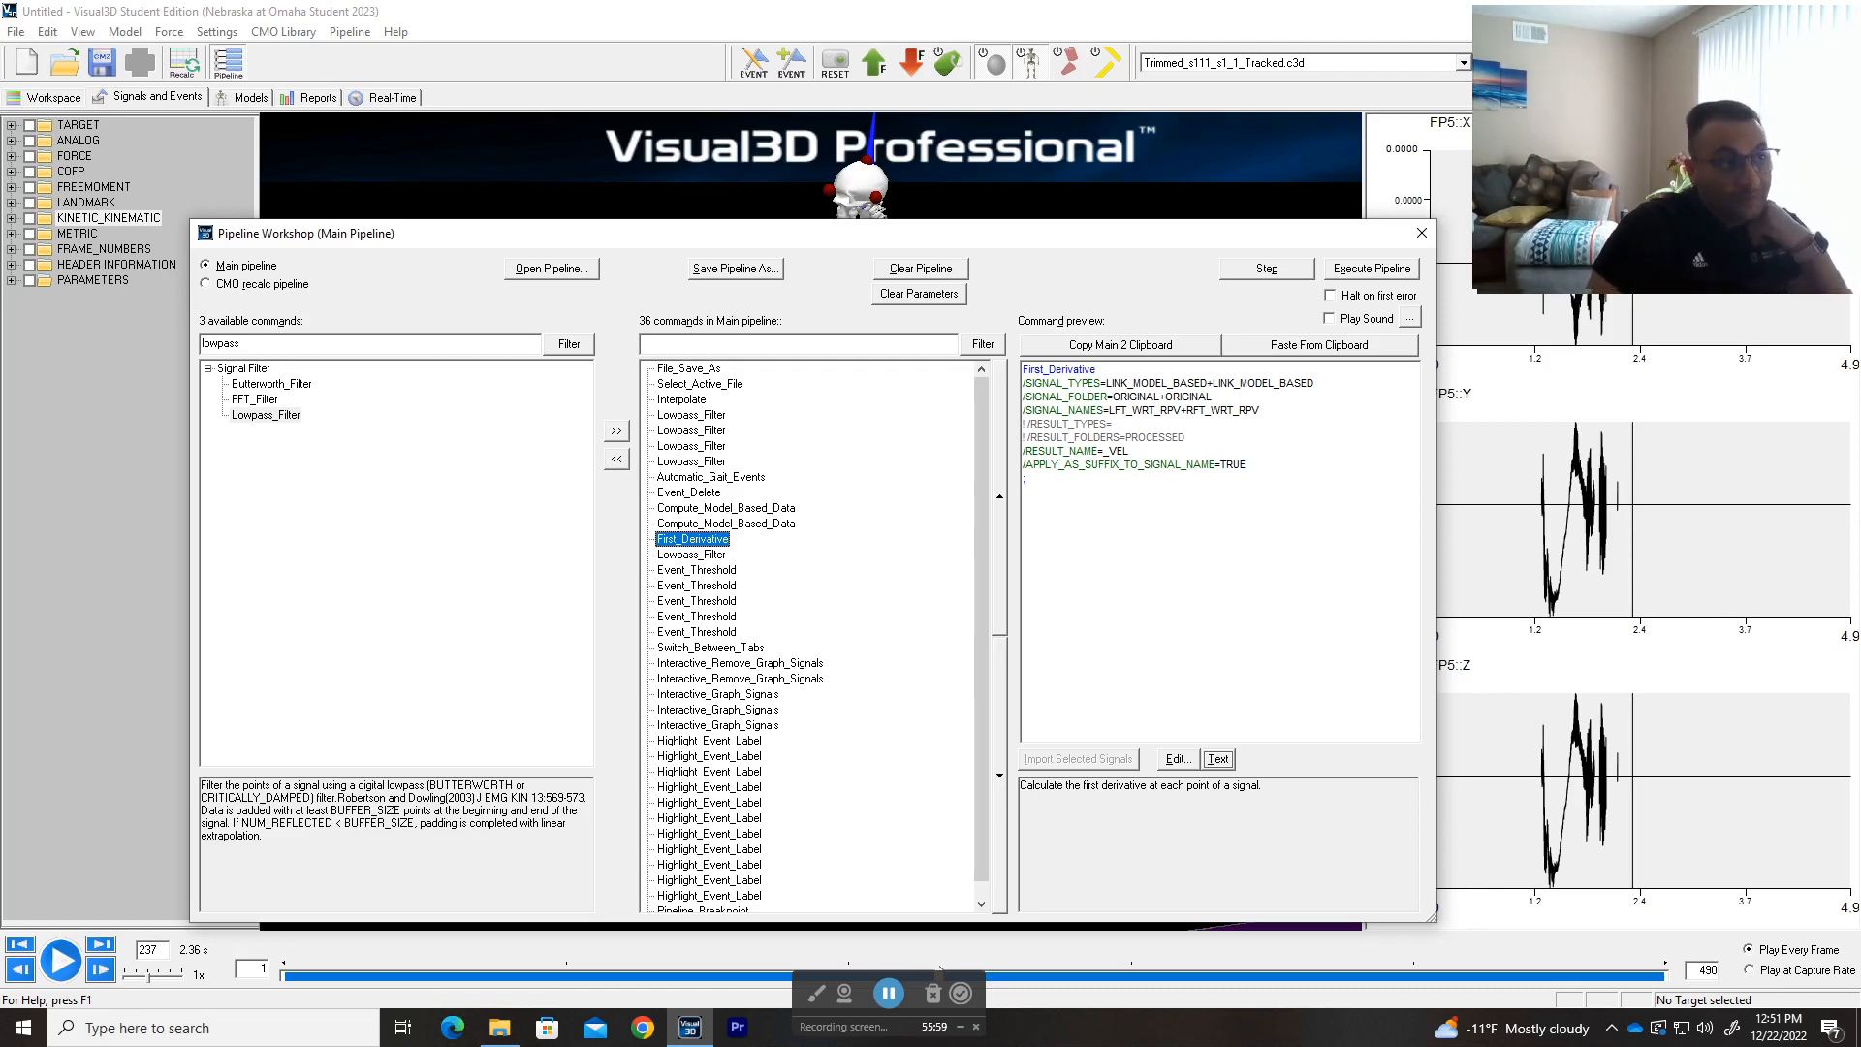
left_click_drag(1106, 383, 1316, 383)
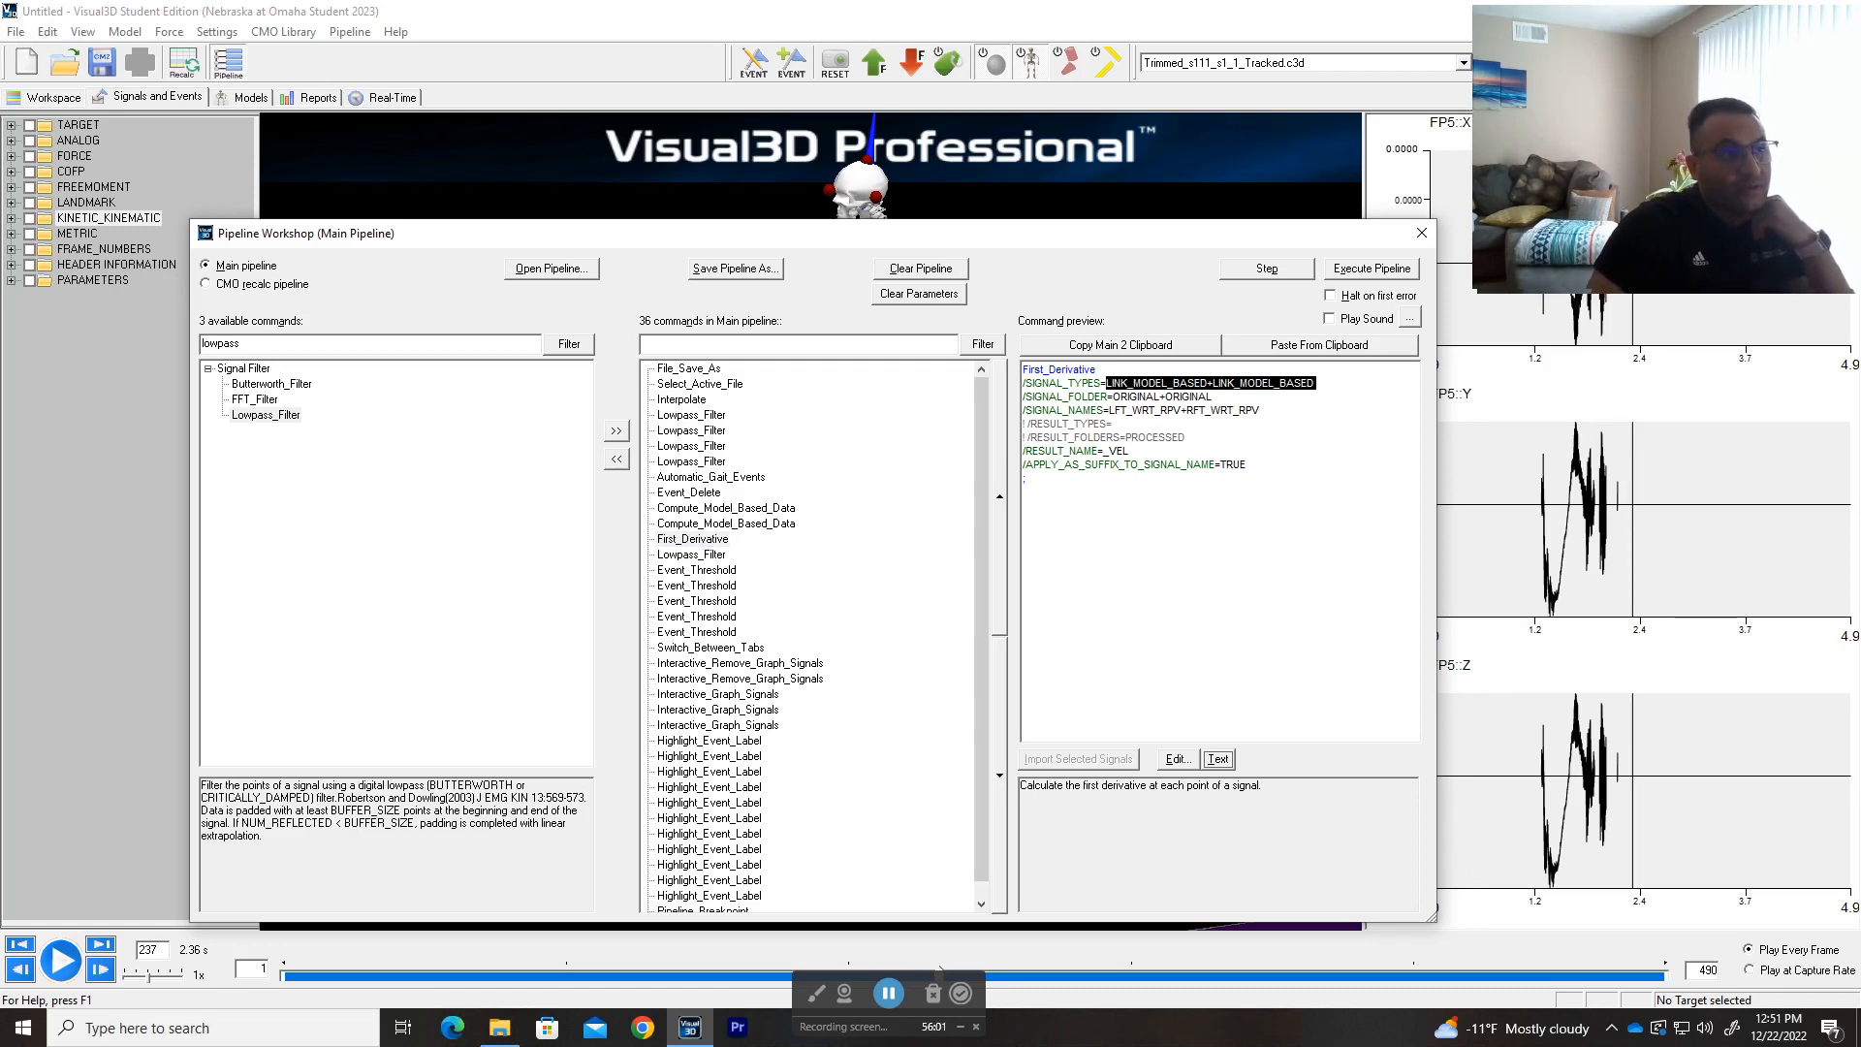
double_click(696, 539)
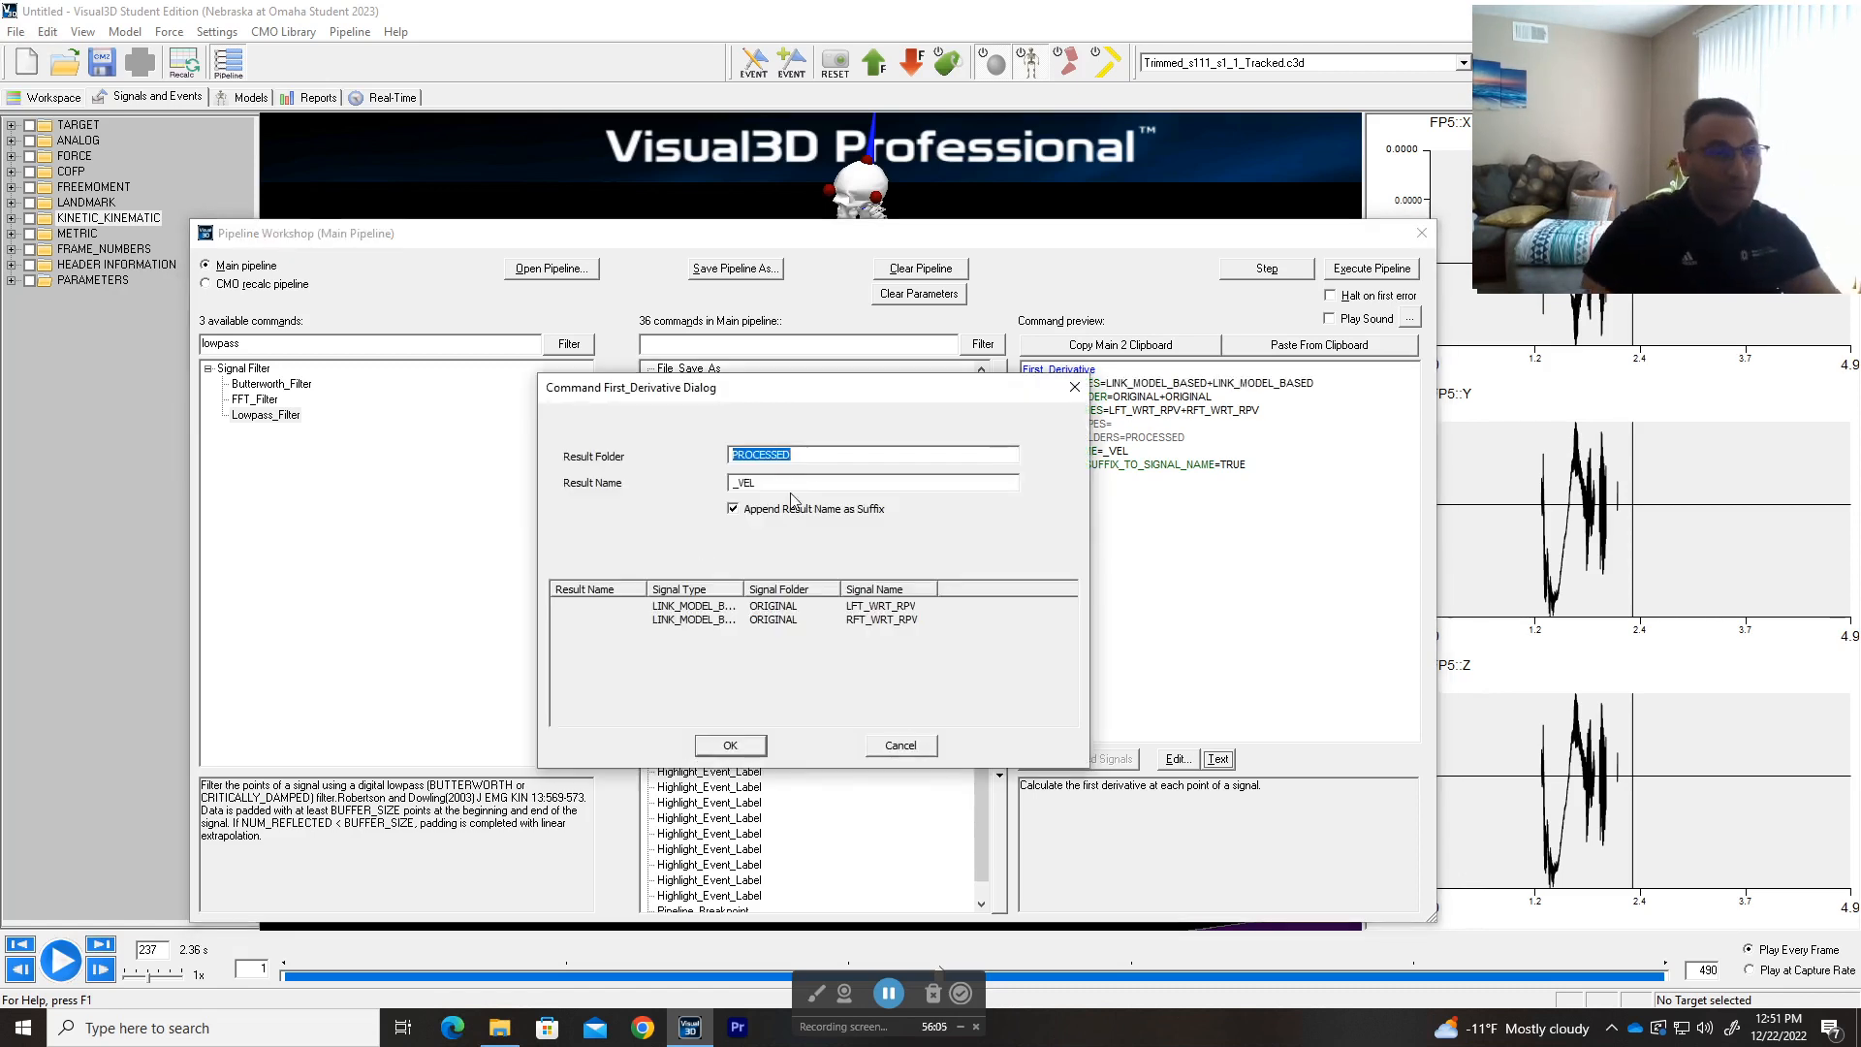
left_click(901, 746)
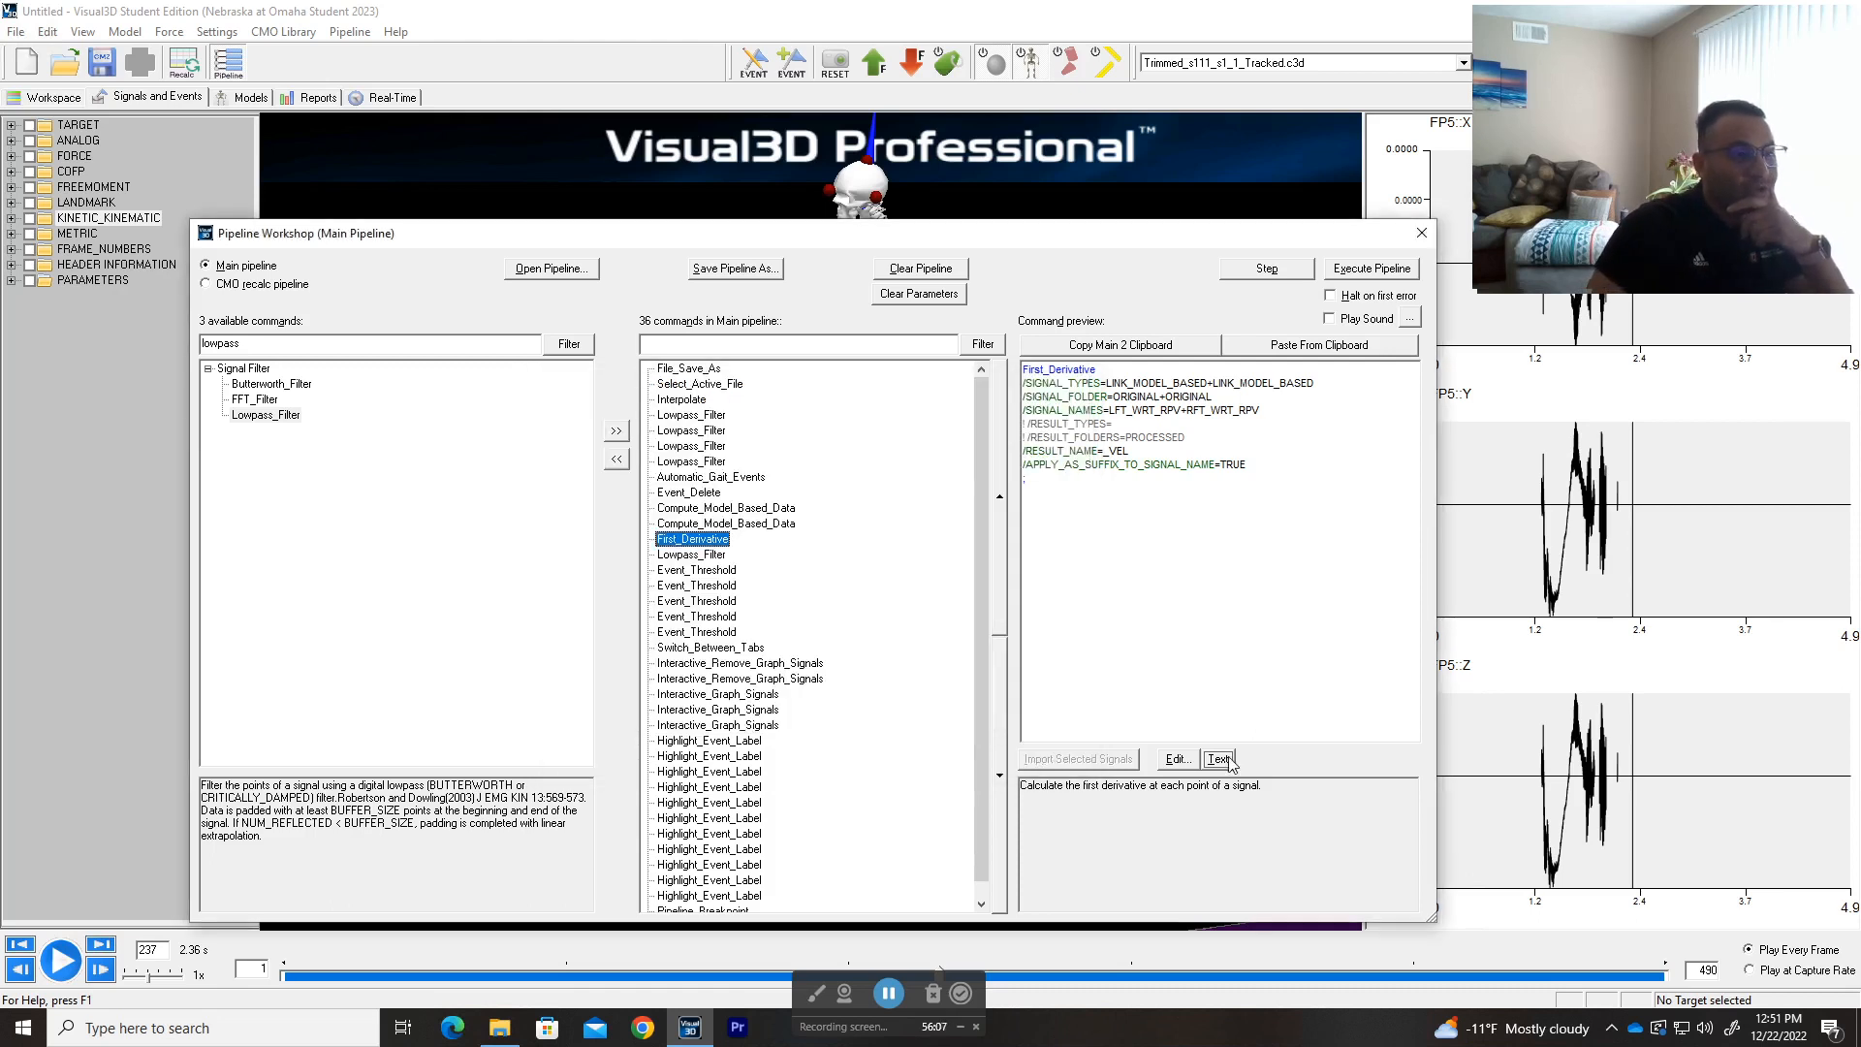
- Examine the SIGNAL_TYPES parameter in the text of the First_Derivative command and leave the editor without changes
left_click(1218, 759)
key("ctrl+a")
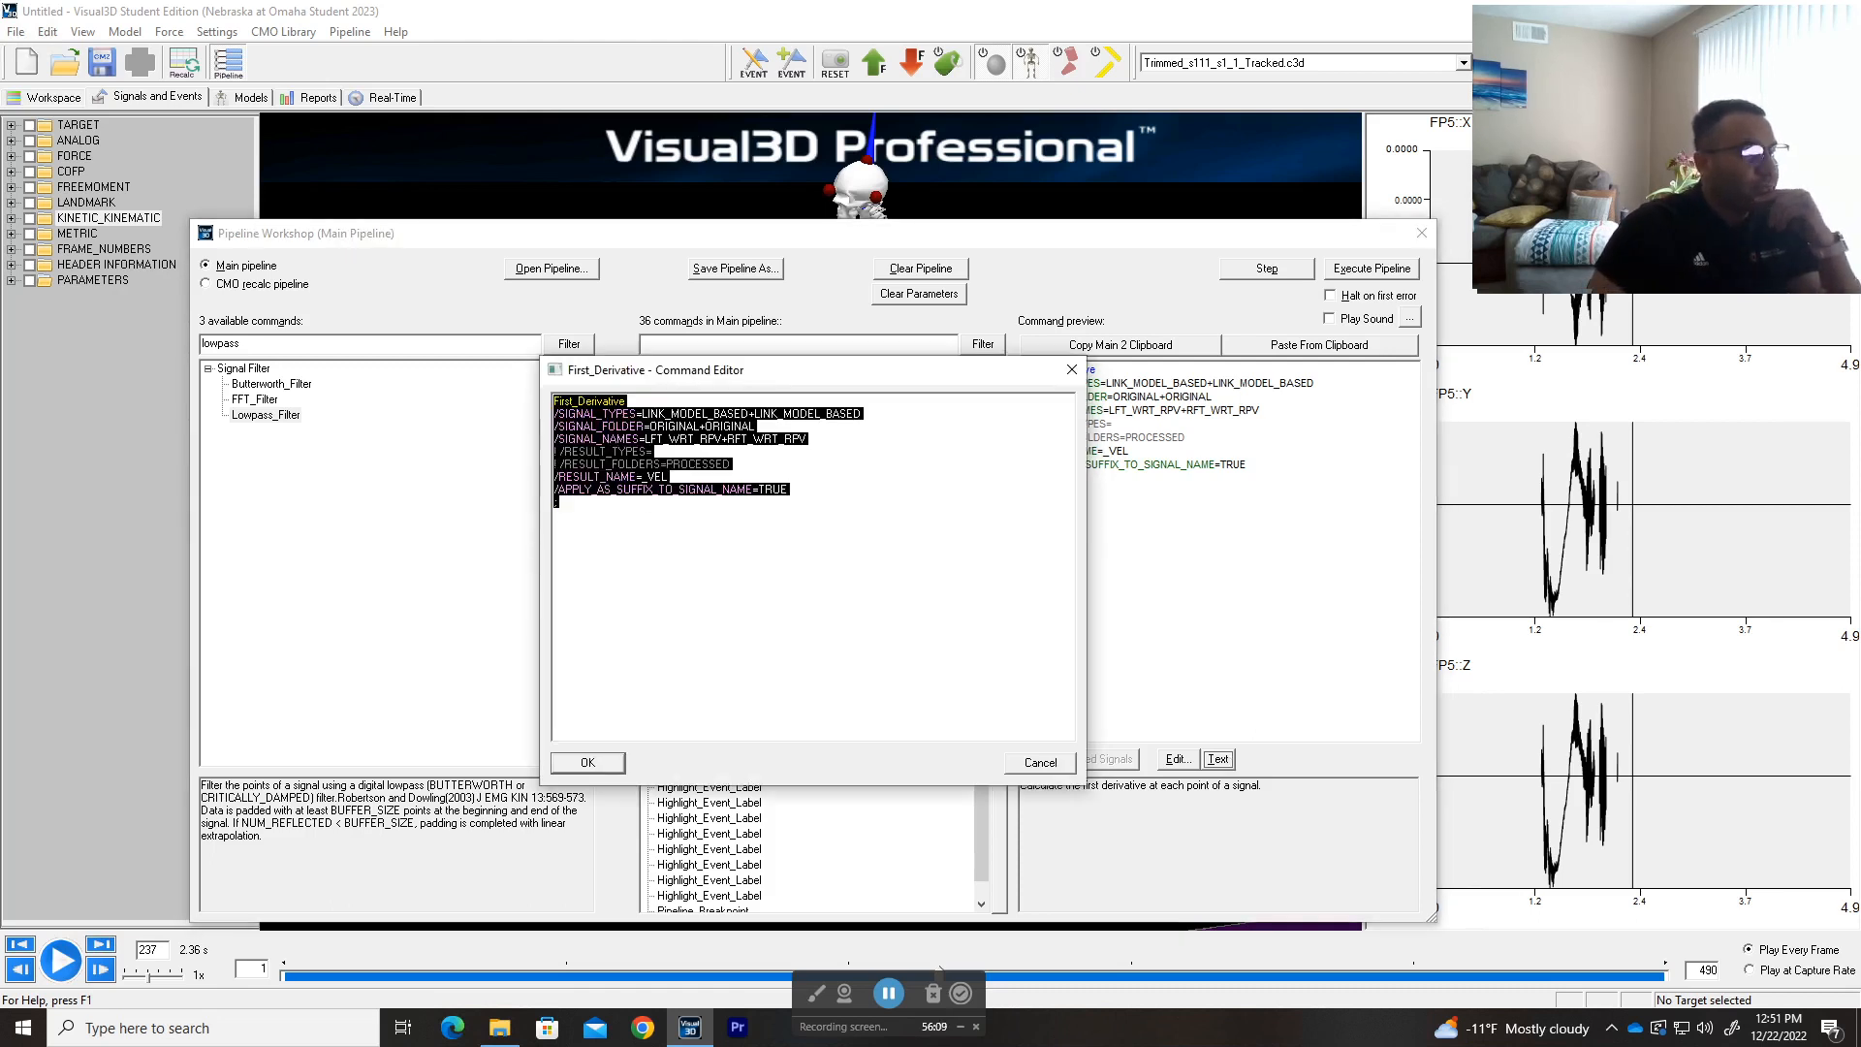
left_click(556, 515)
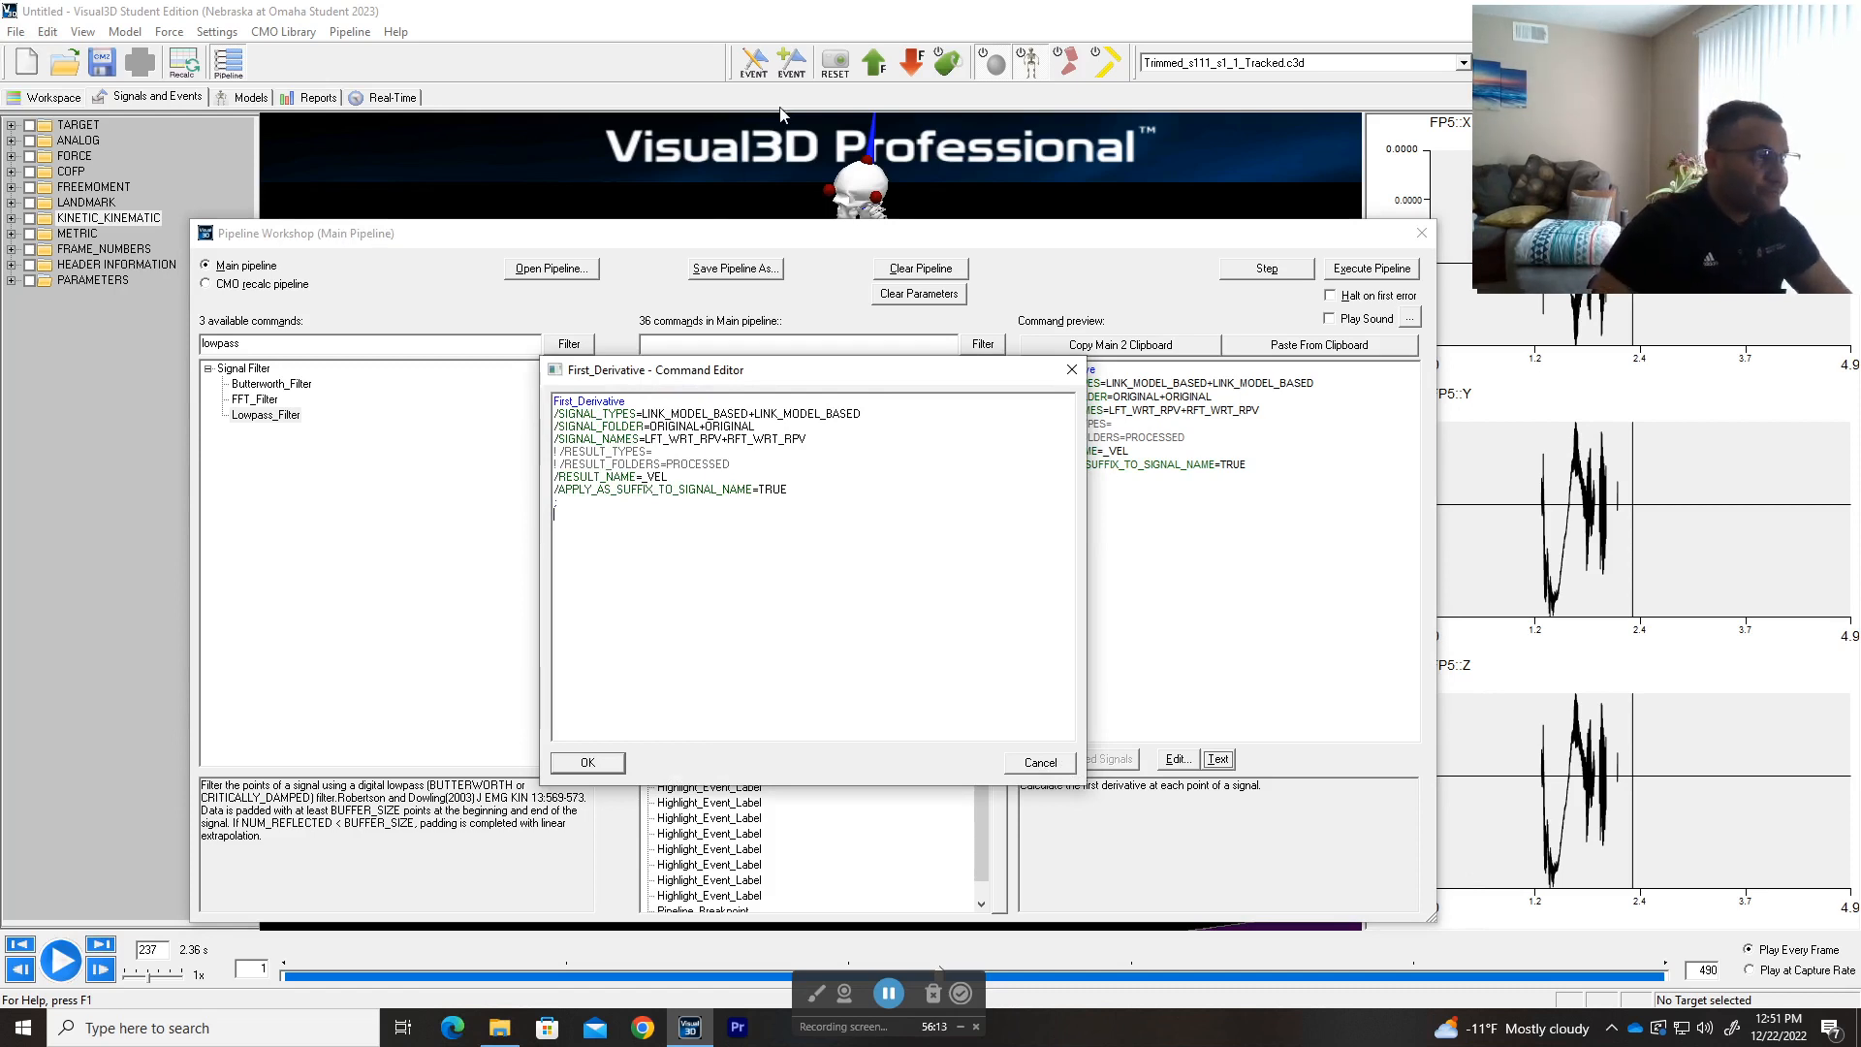
left_click_drag(637, 413, 559, 414)
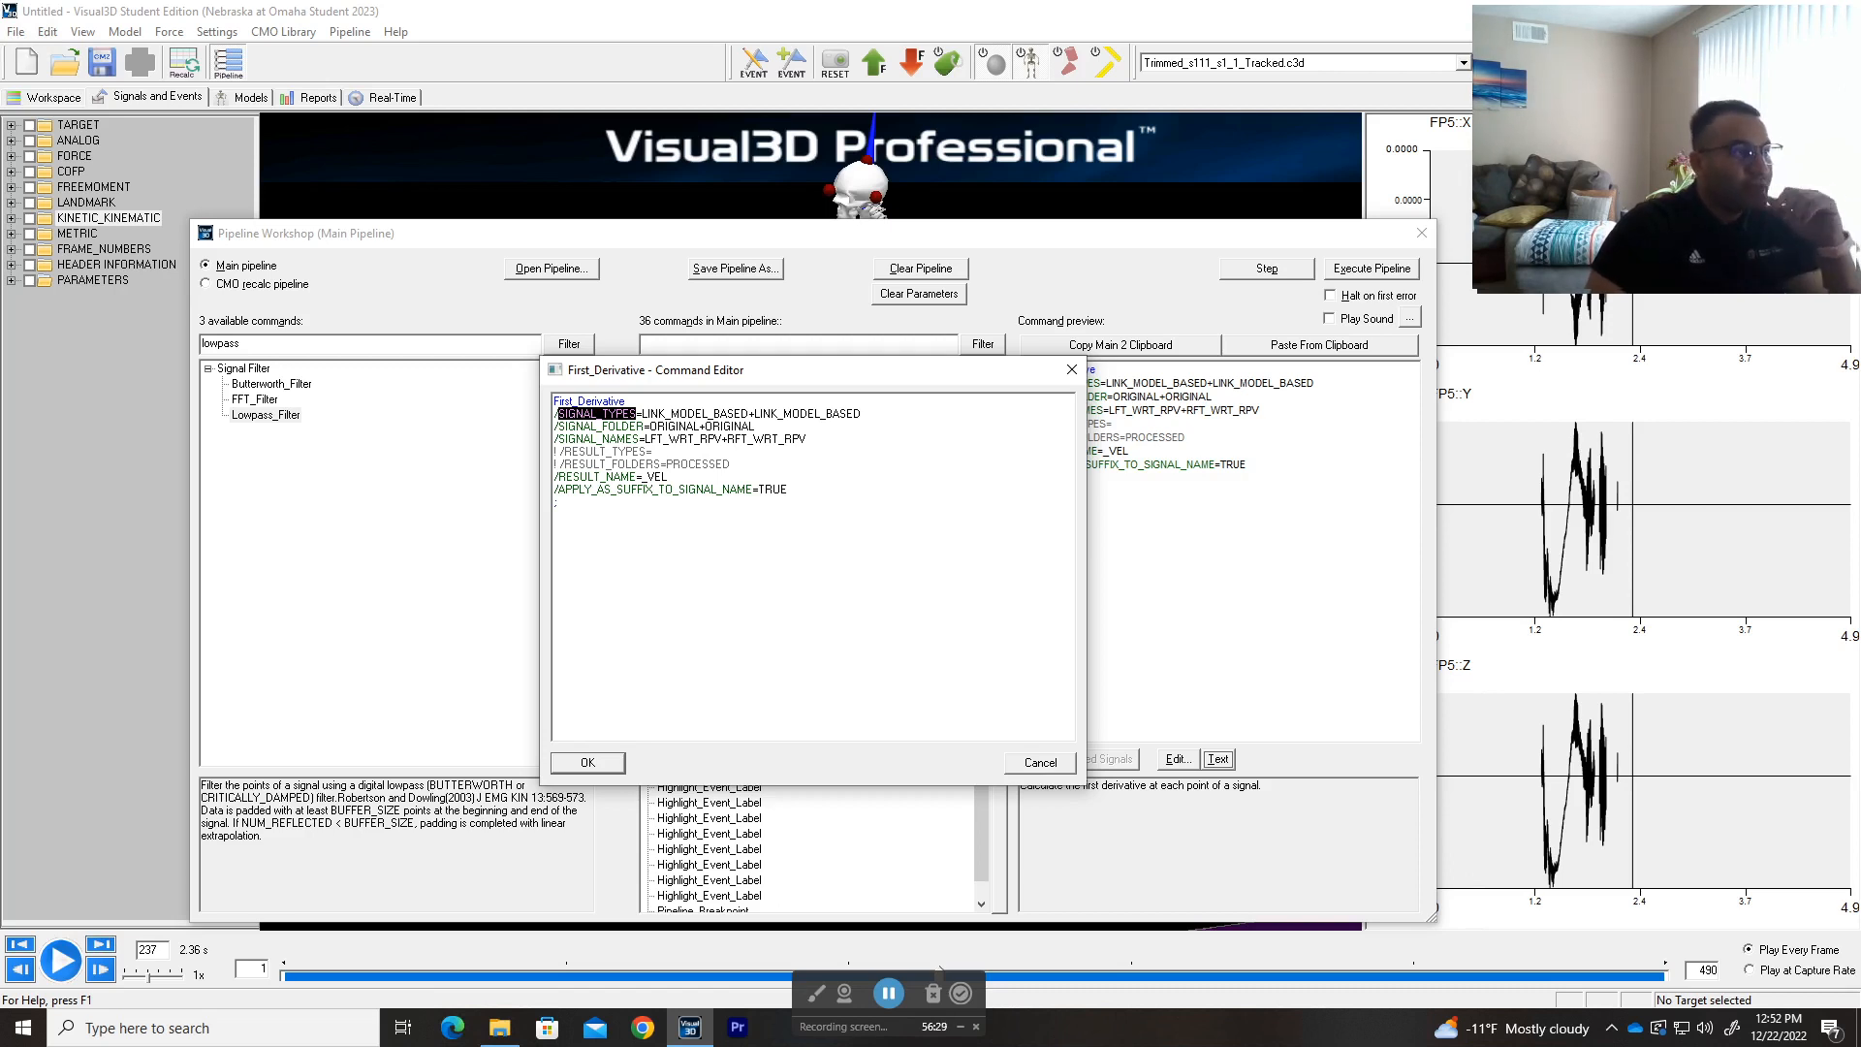
left_click(755, 414)
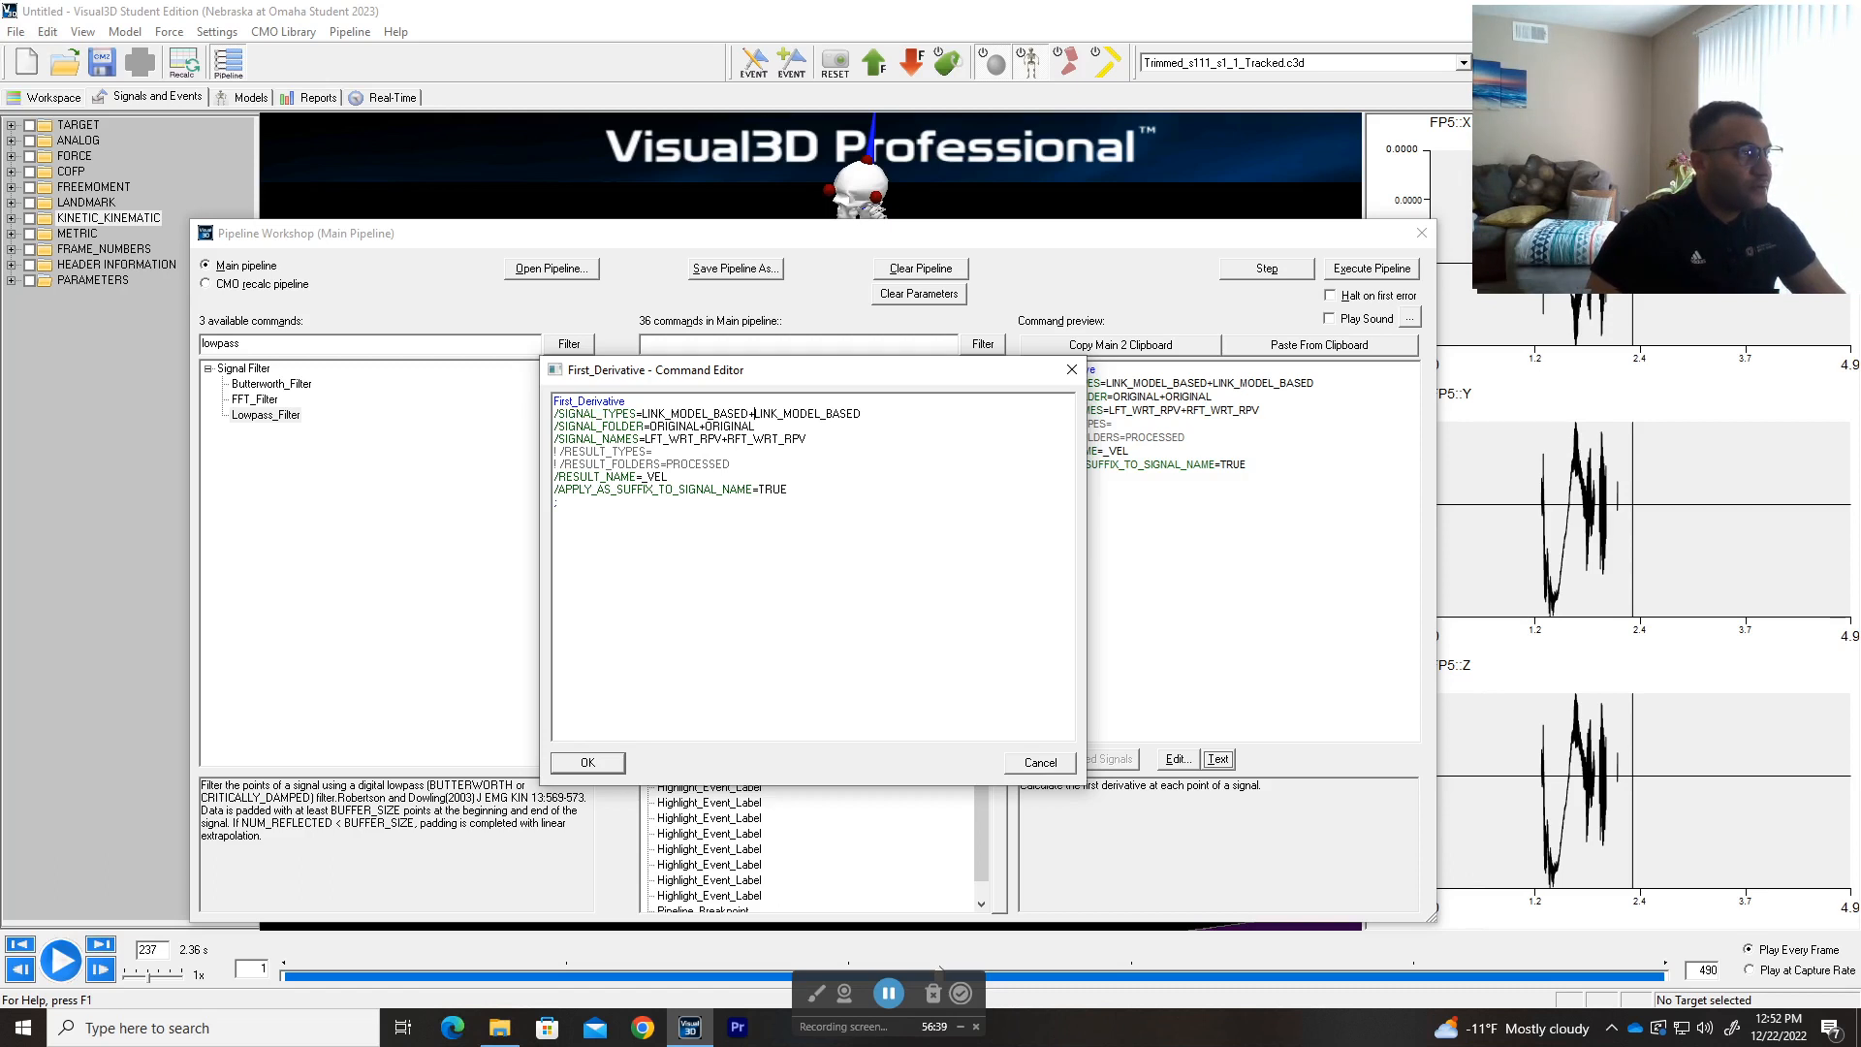
left_click(1056, 764)
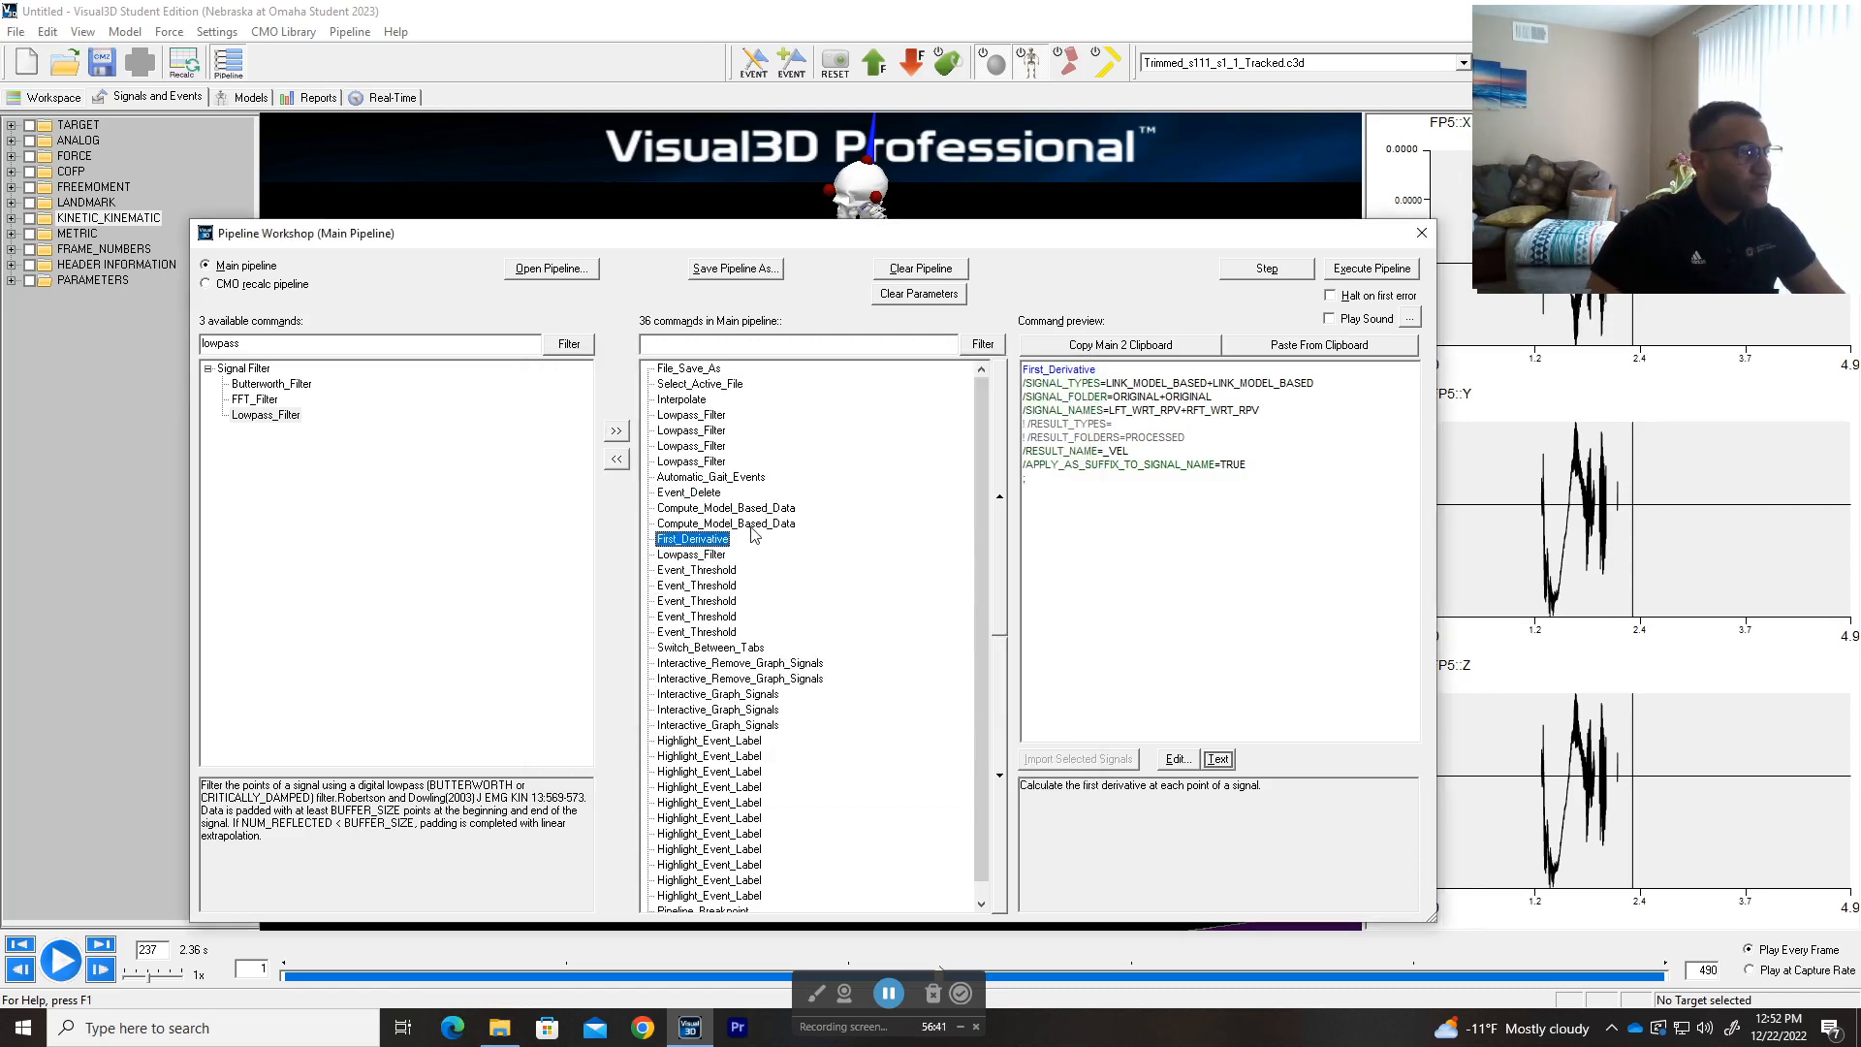
- View the settings dialogs of the right foot Compute_Model_Based_Data command and the First_Derivative command, closing each without changes
double_click(722, 524)
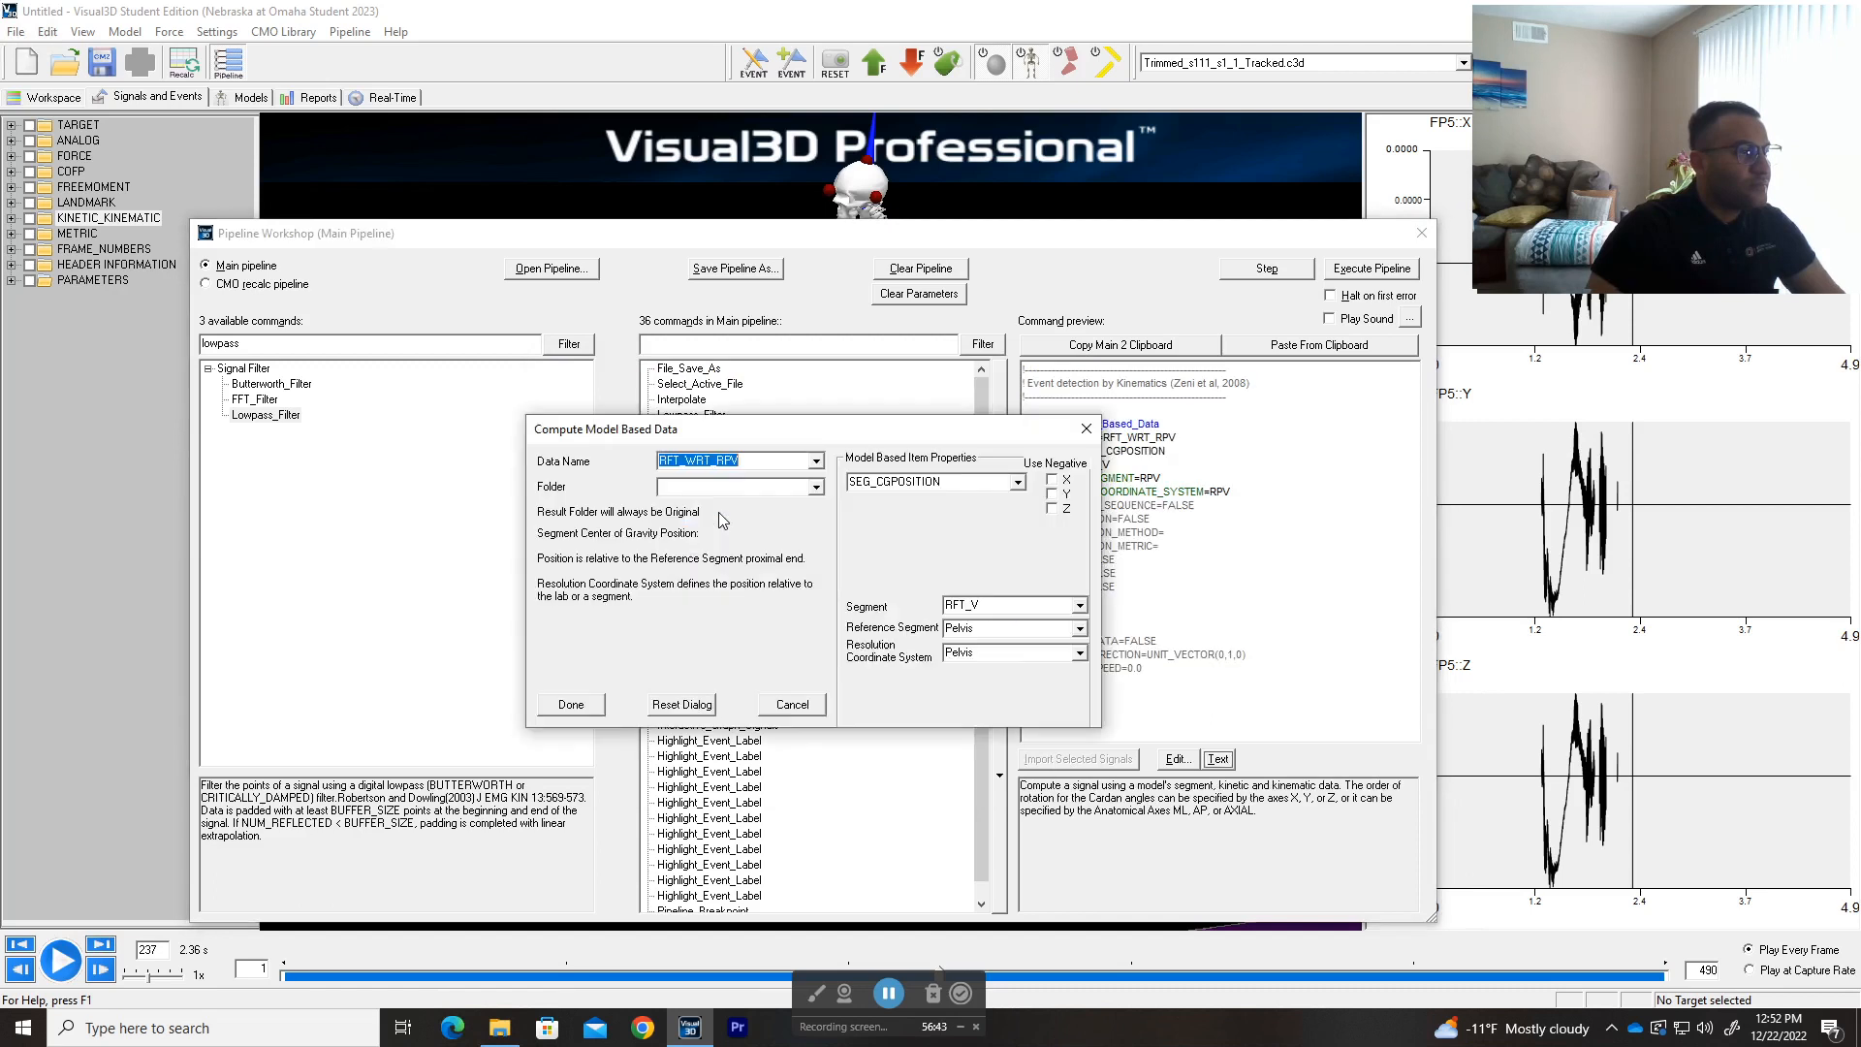
left_click(1086, 429)
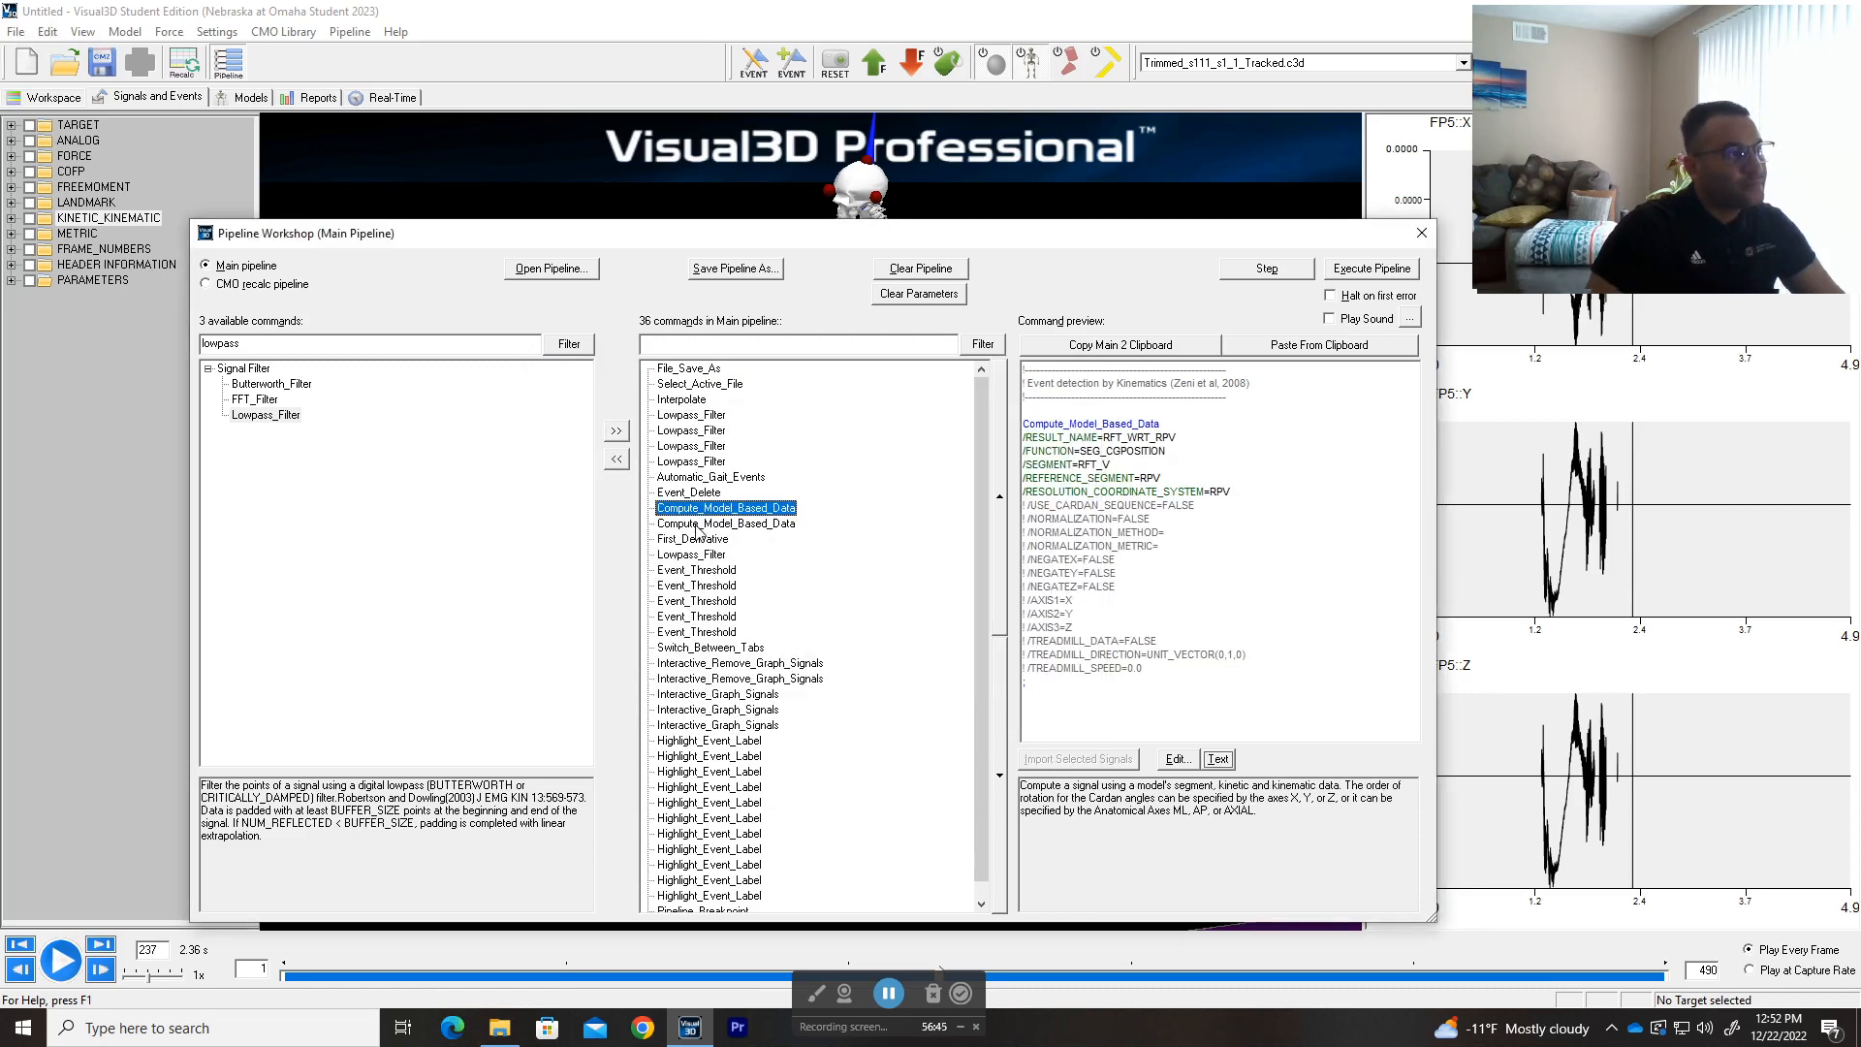
double_click(703, 539)
left_click(1074, 387)
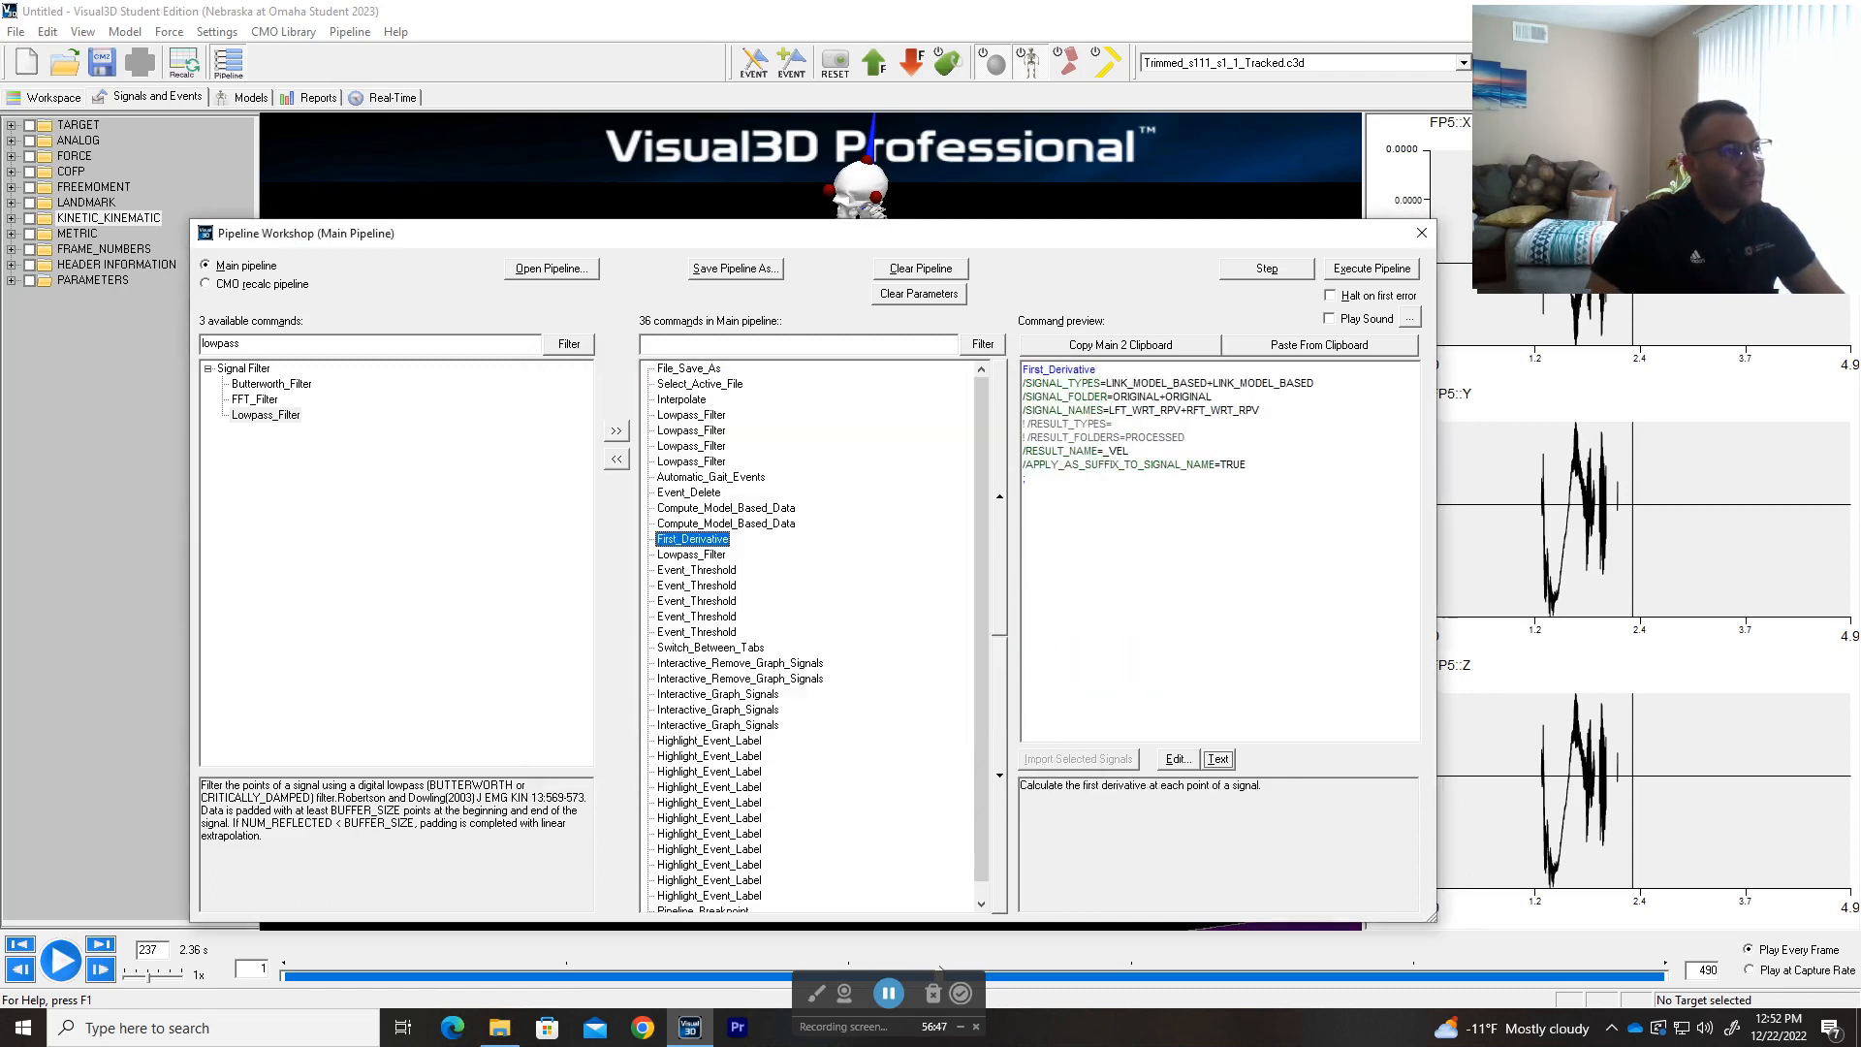
- Examine the RFT_V segment in the text of the right foot Compute_Model_Based_Data command, and compare the command with First_Derivative
left_click(715, 509)
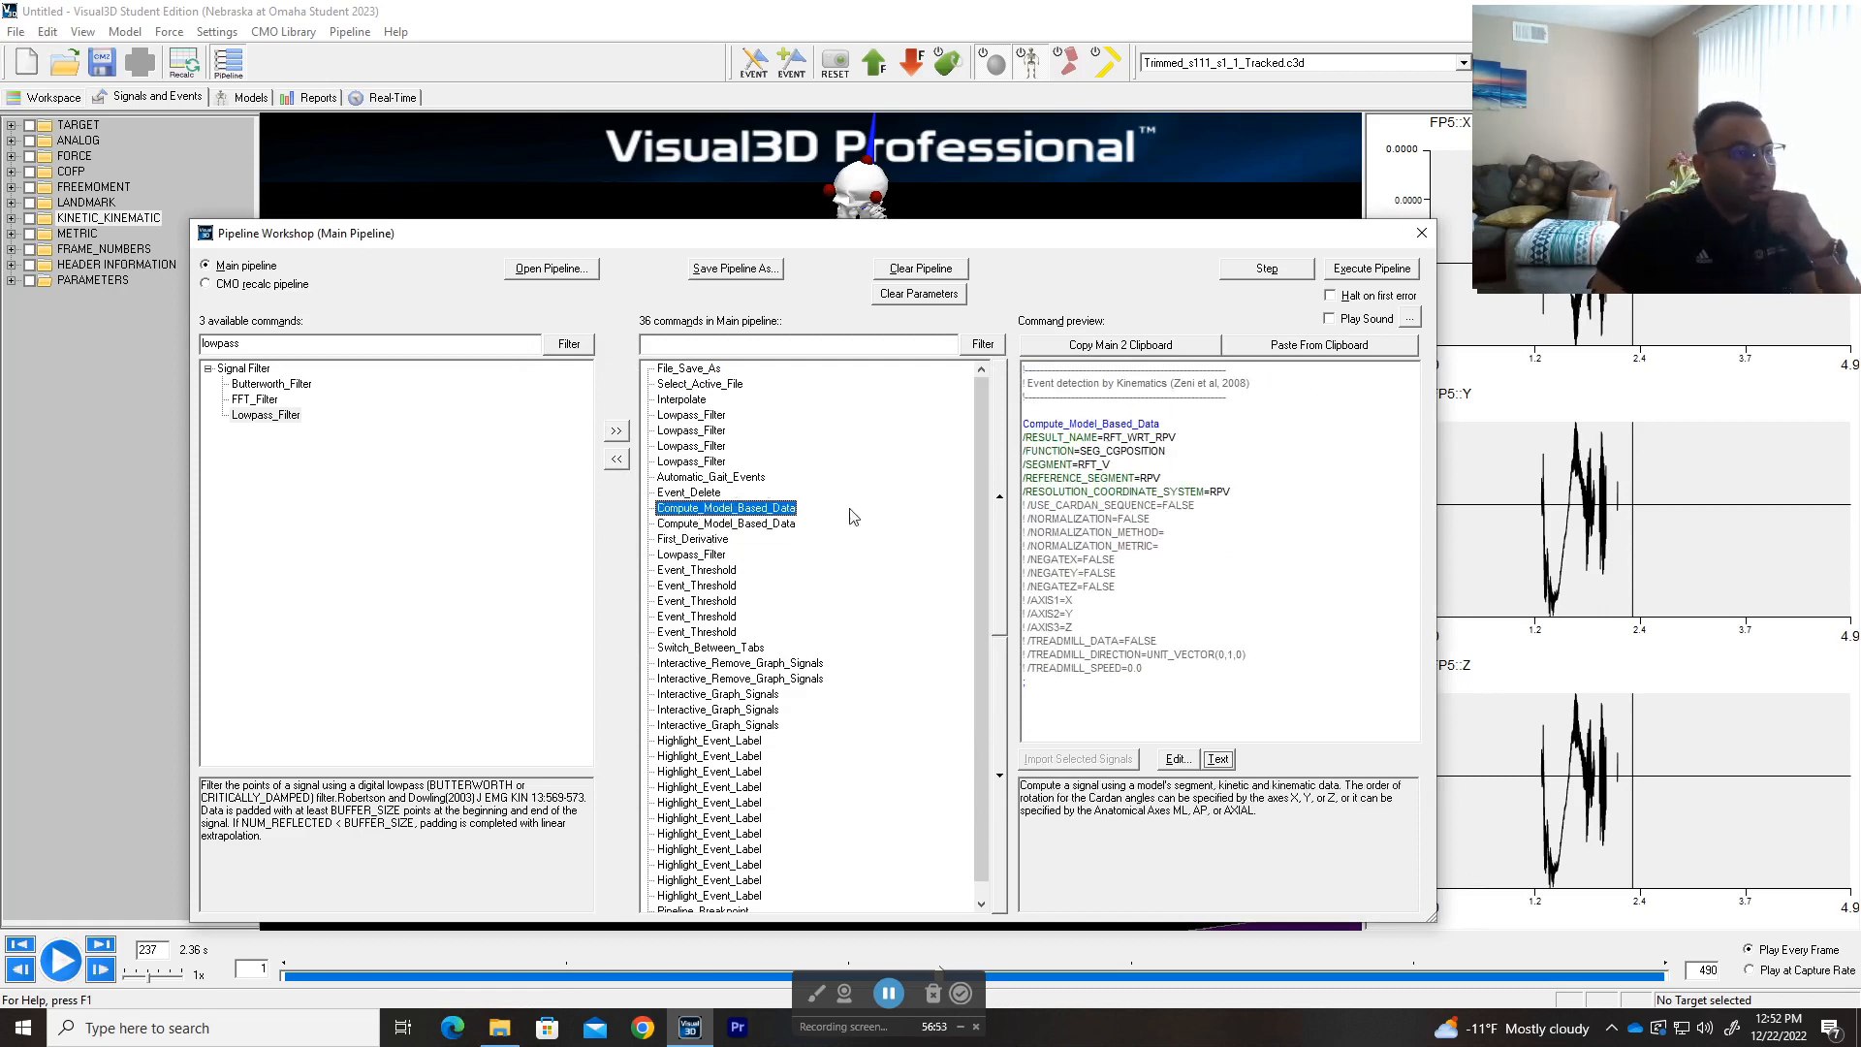
left_click(1217, 762)
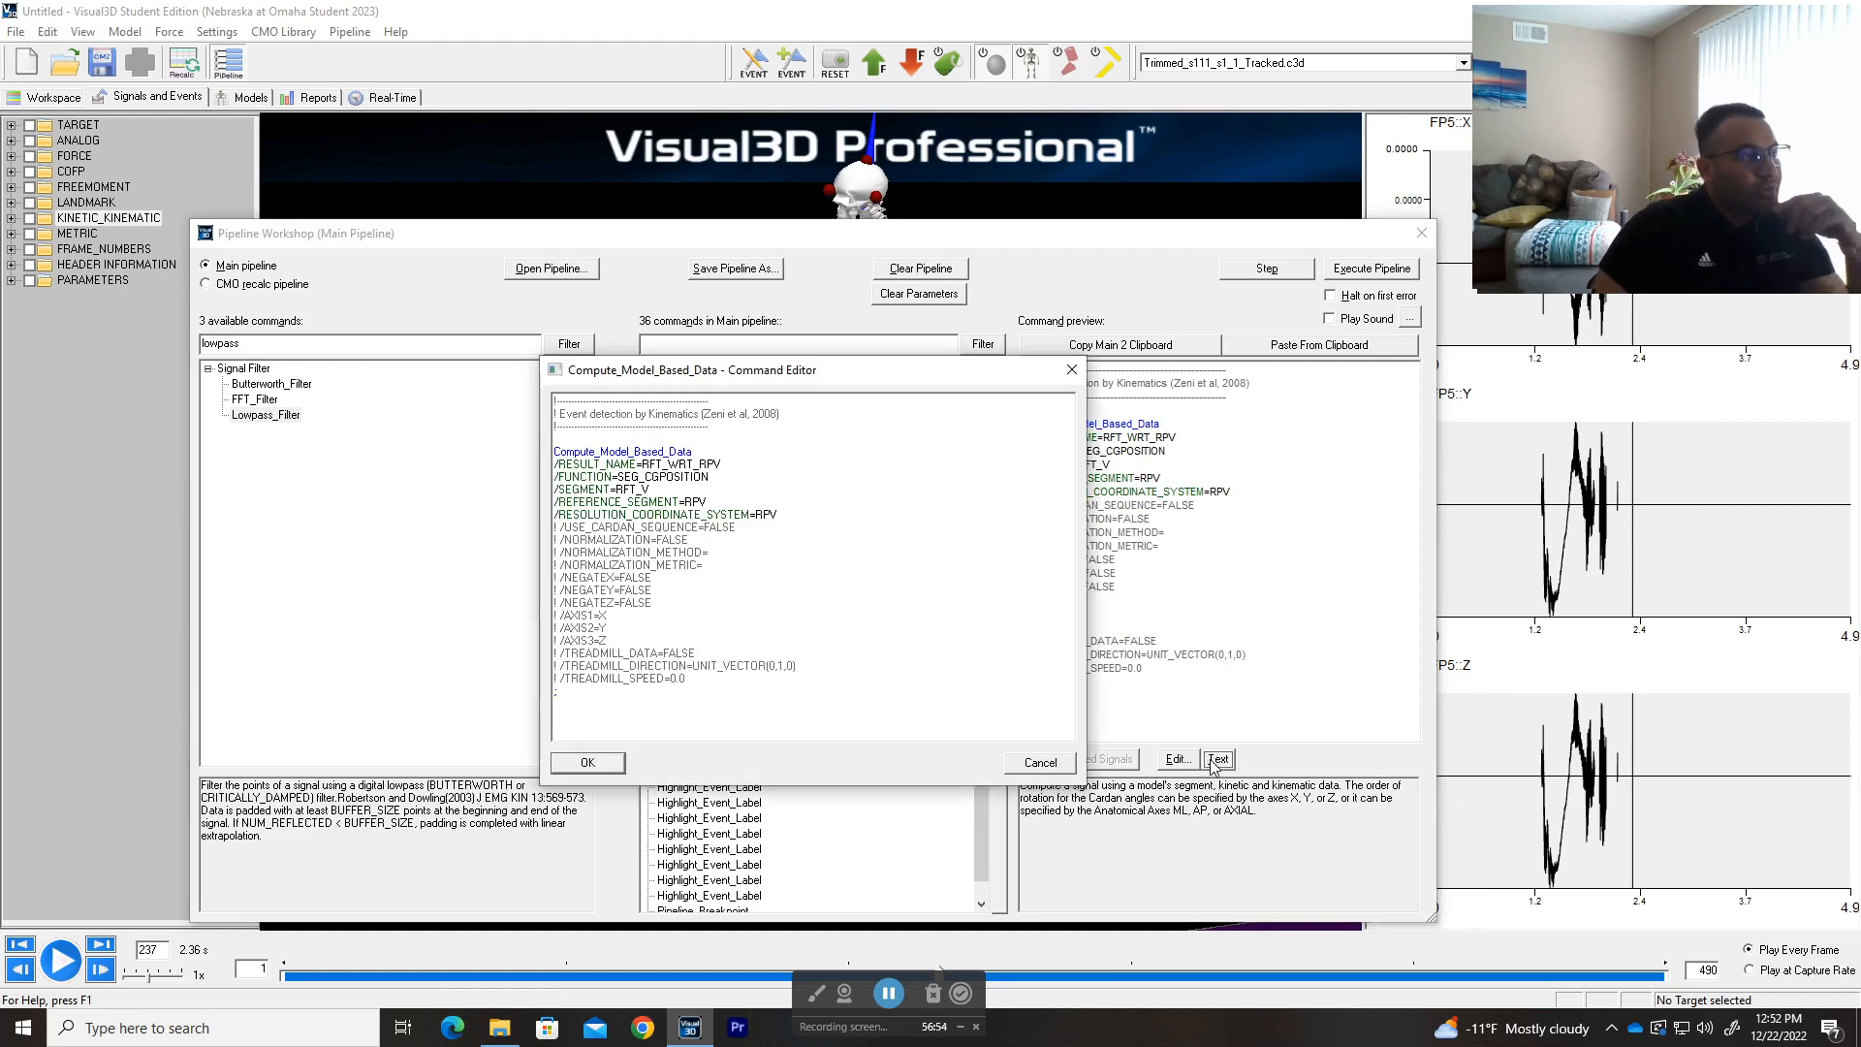
left_click(1072, 371)
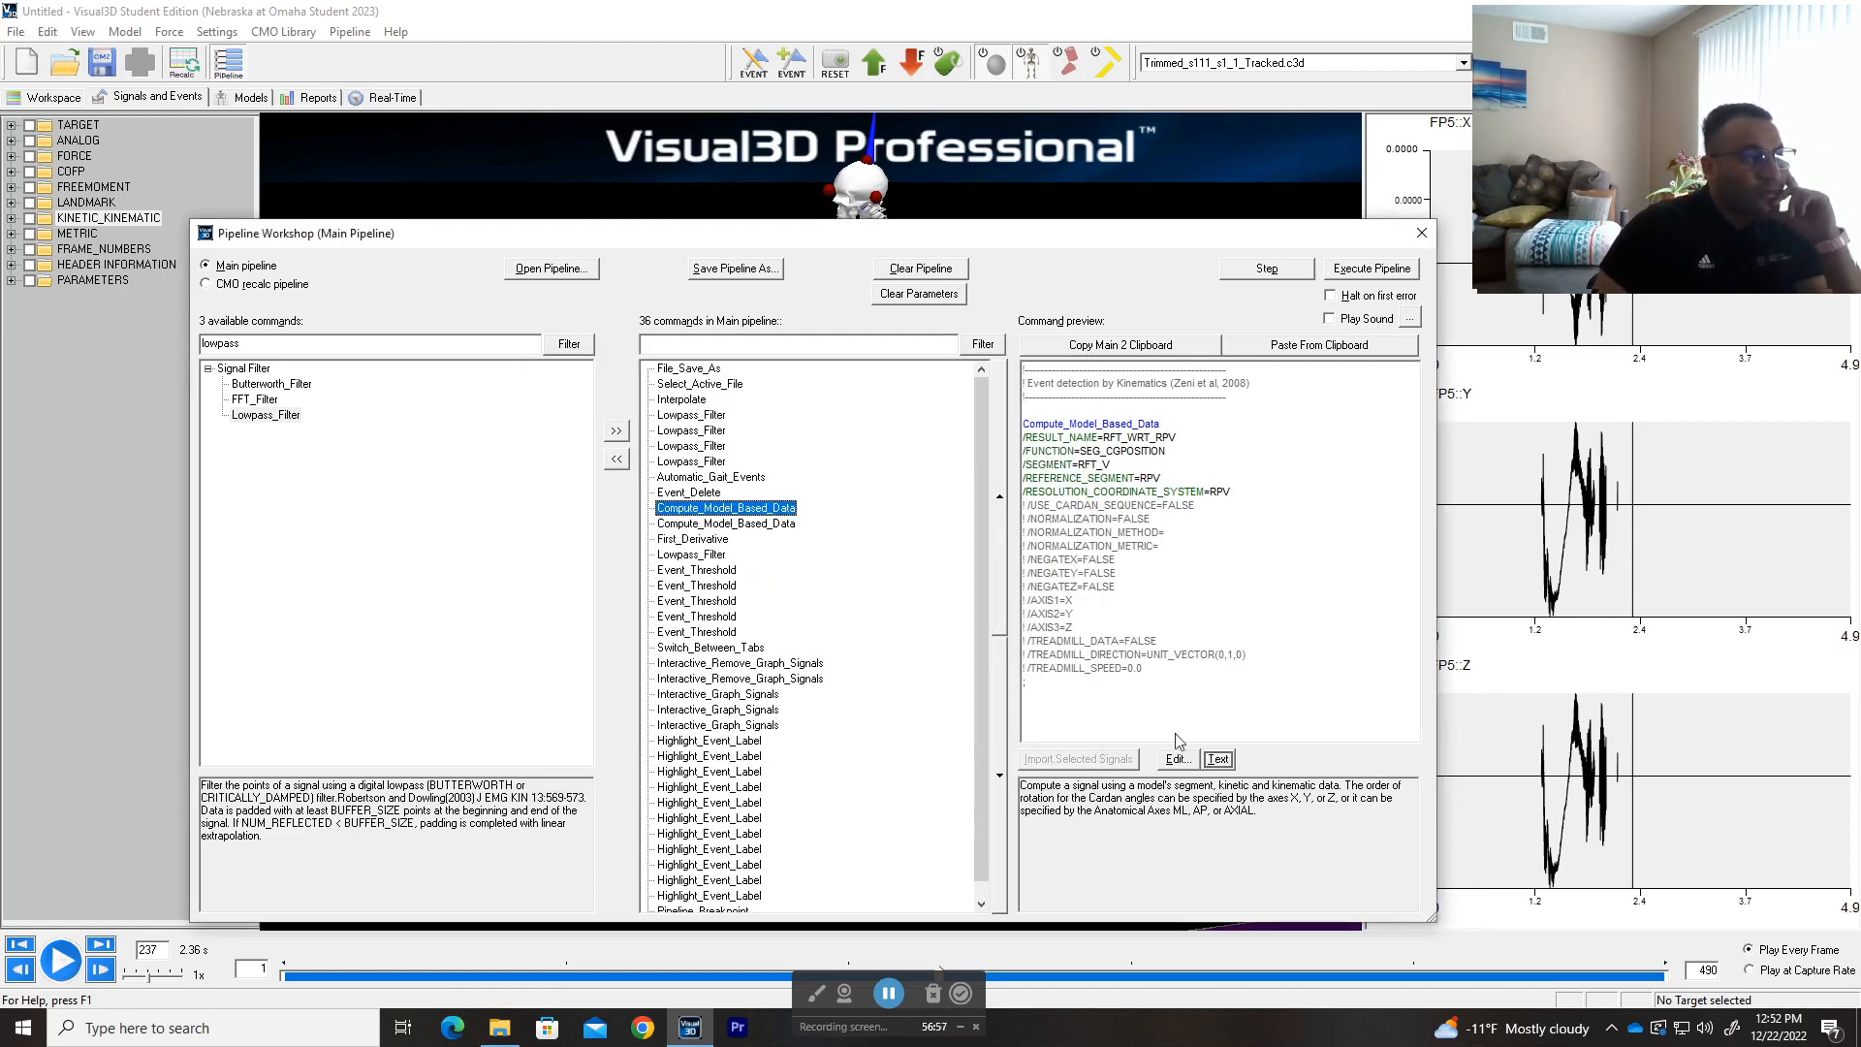
left_click(1218, 759)
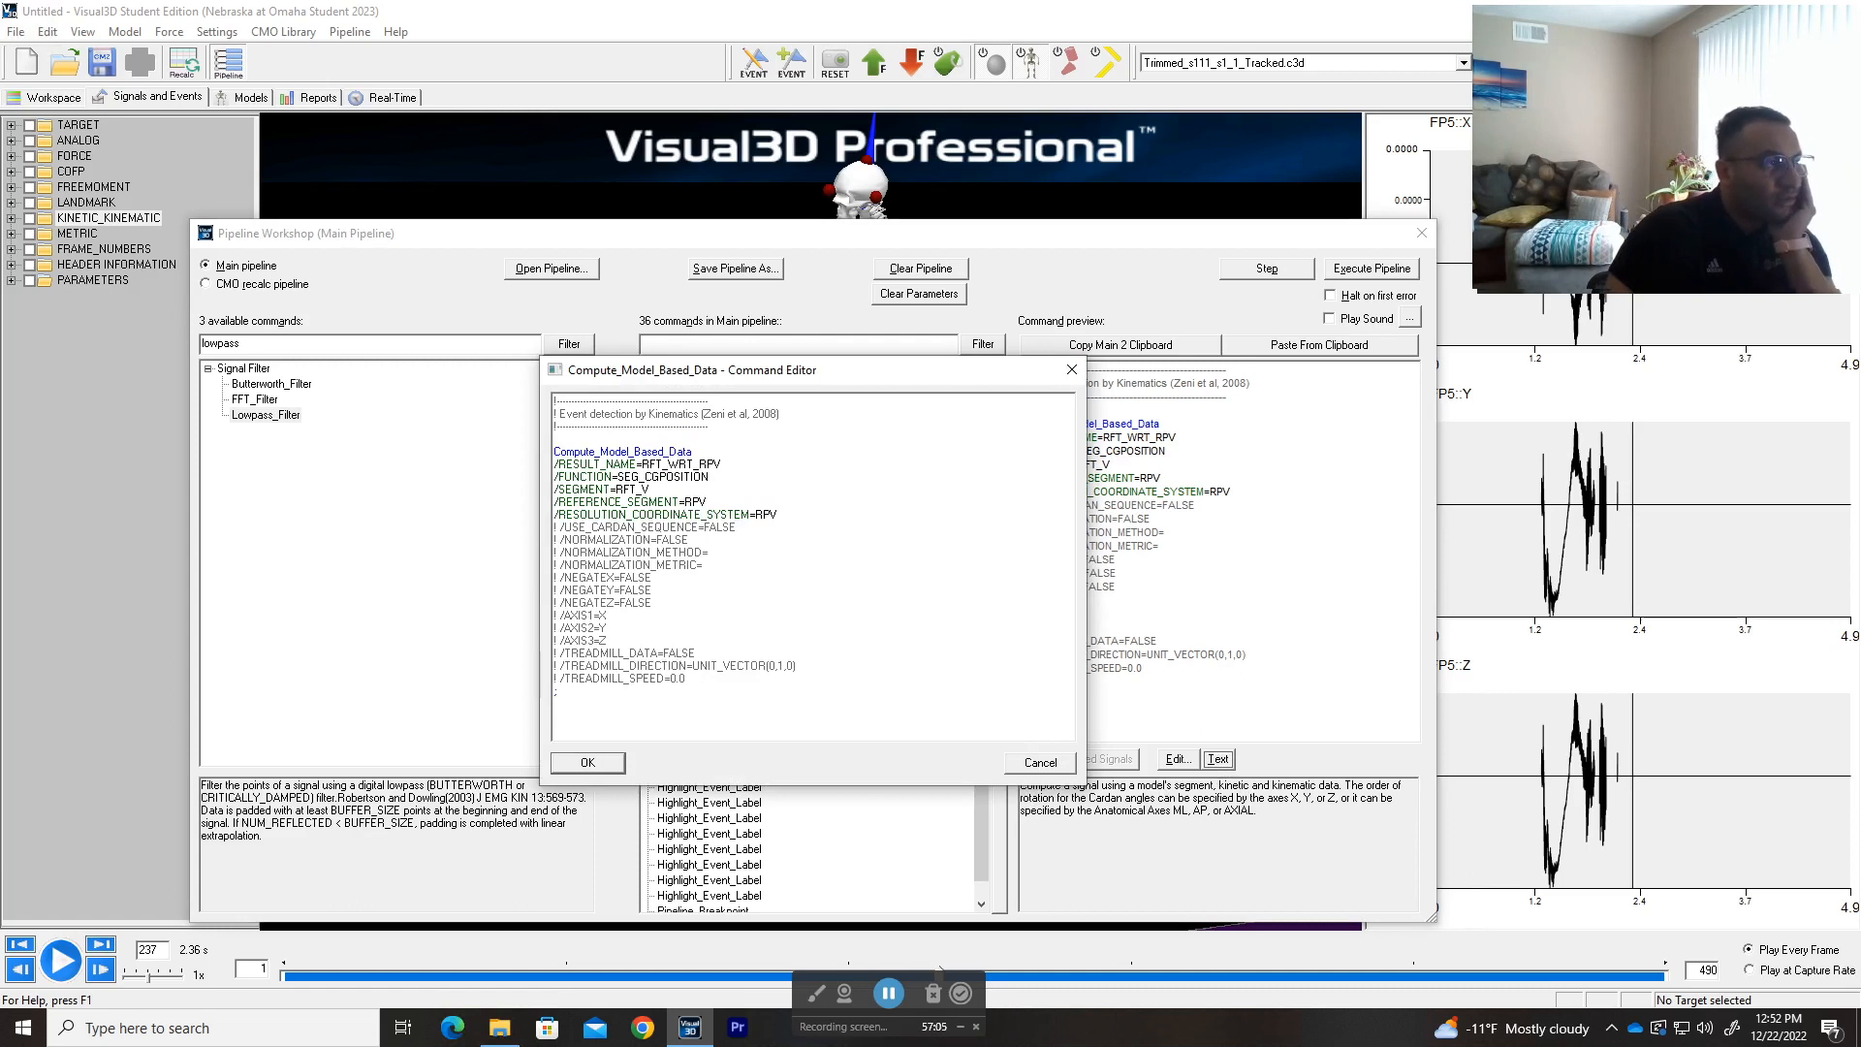
left_click_drag(650, 490, 615, 489)
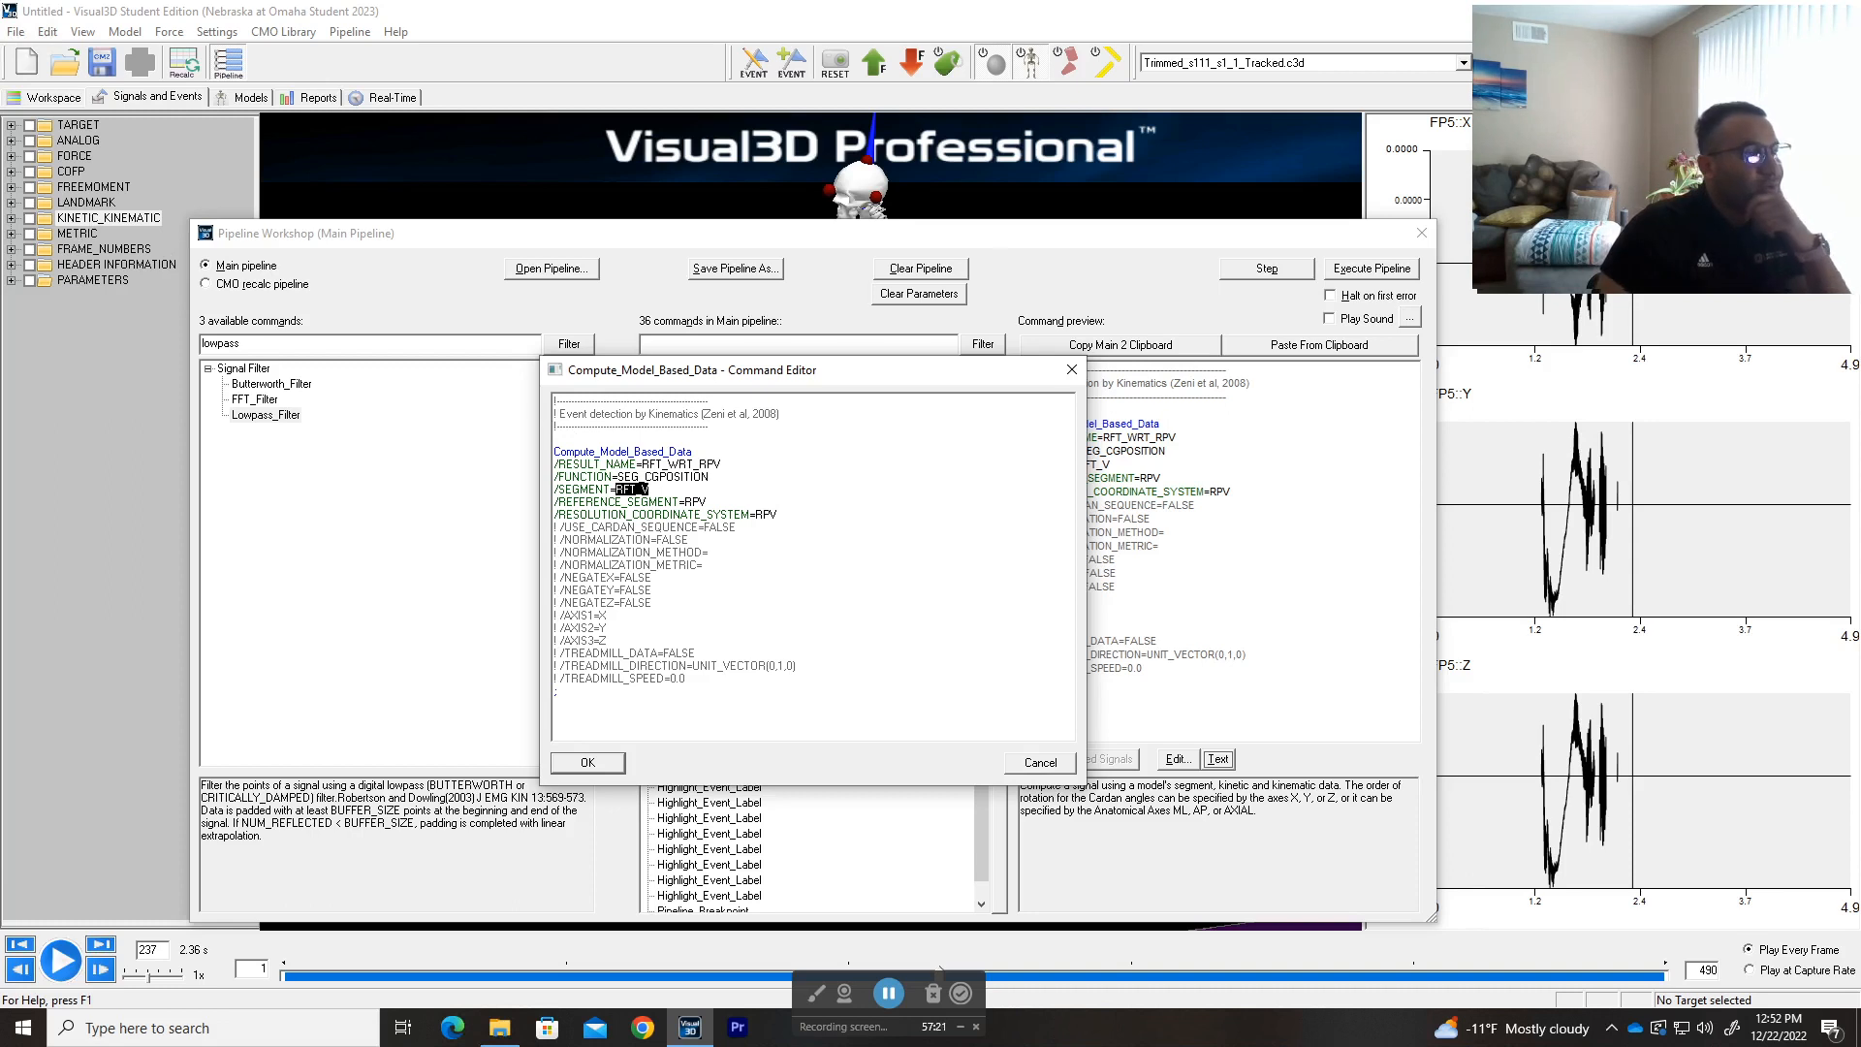
left_click(1050, 766)
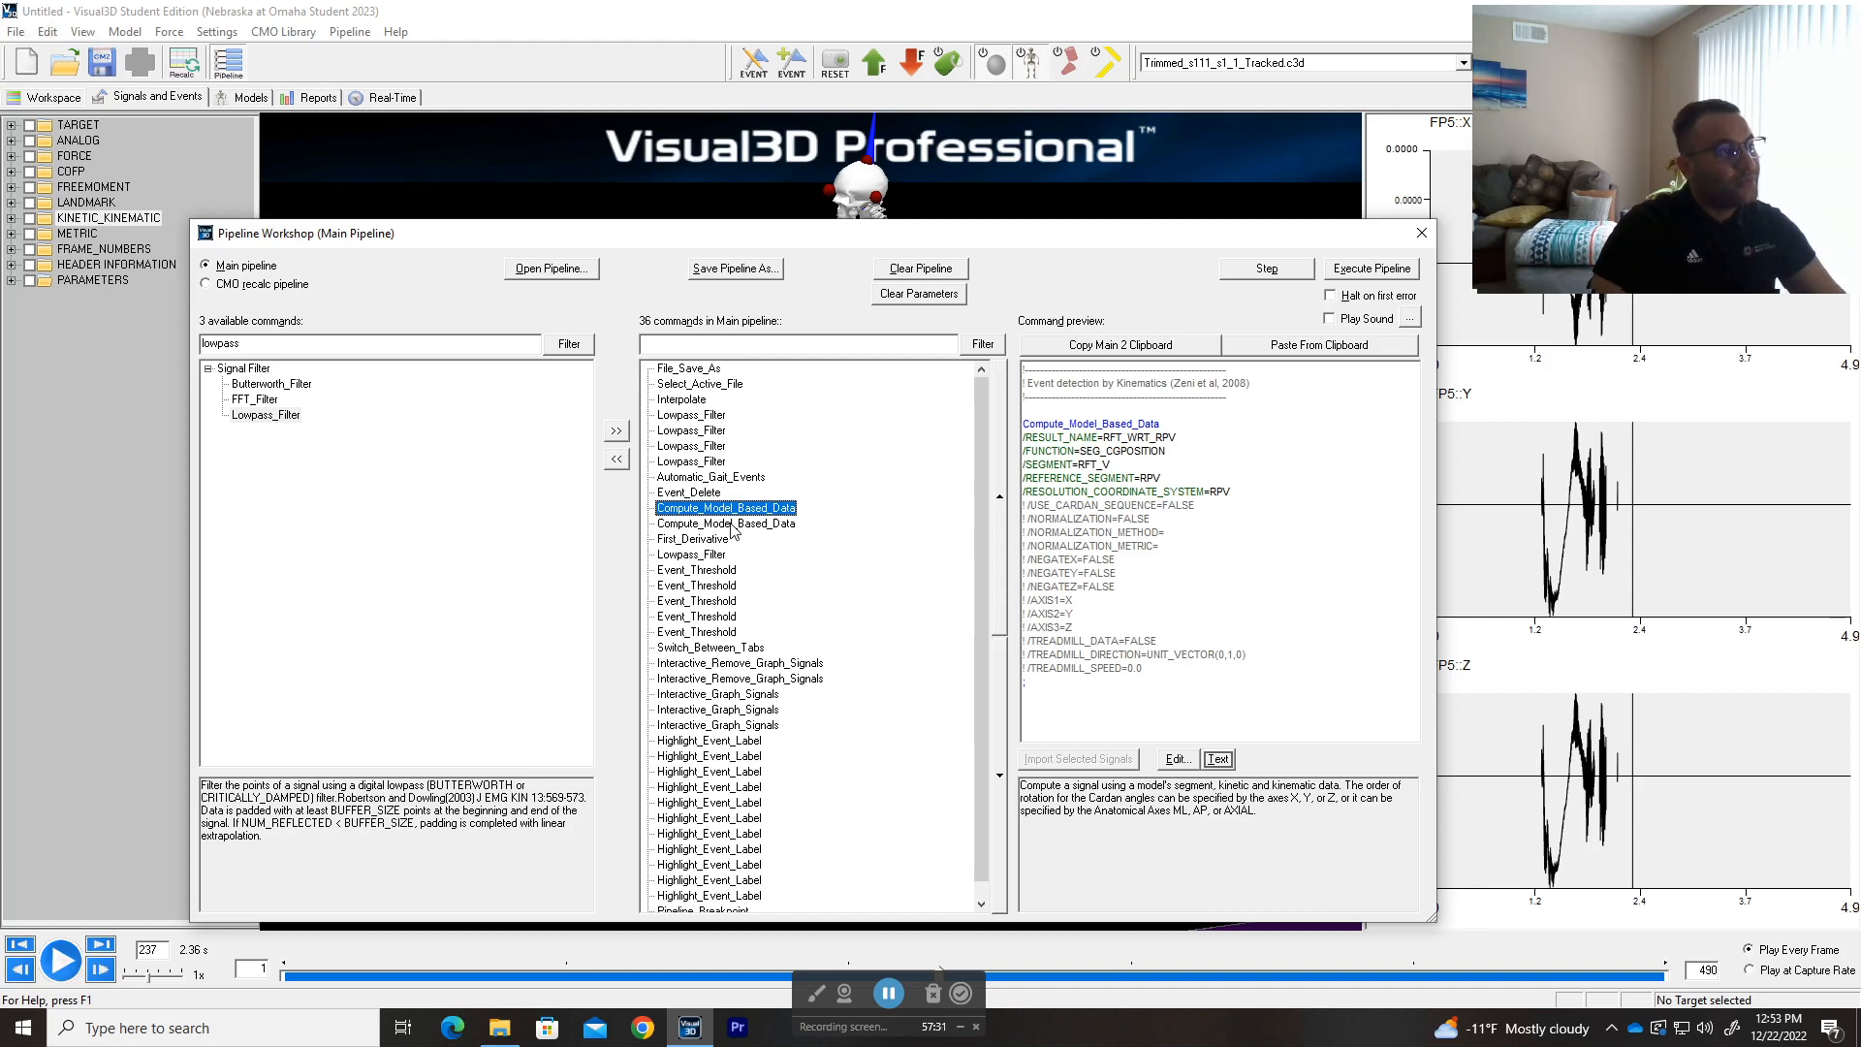
left_click(692, 539)
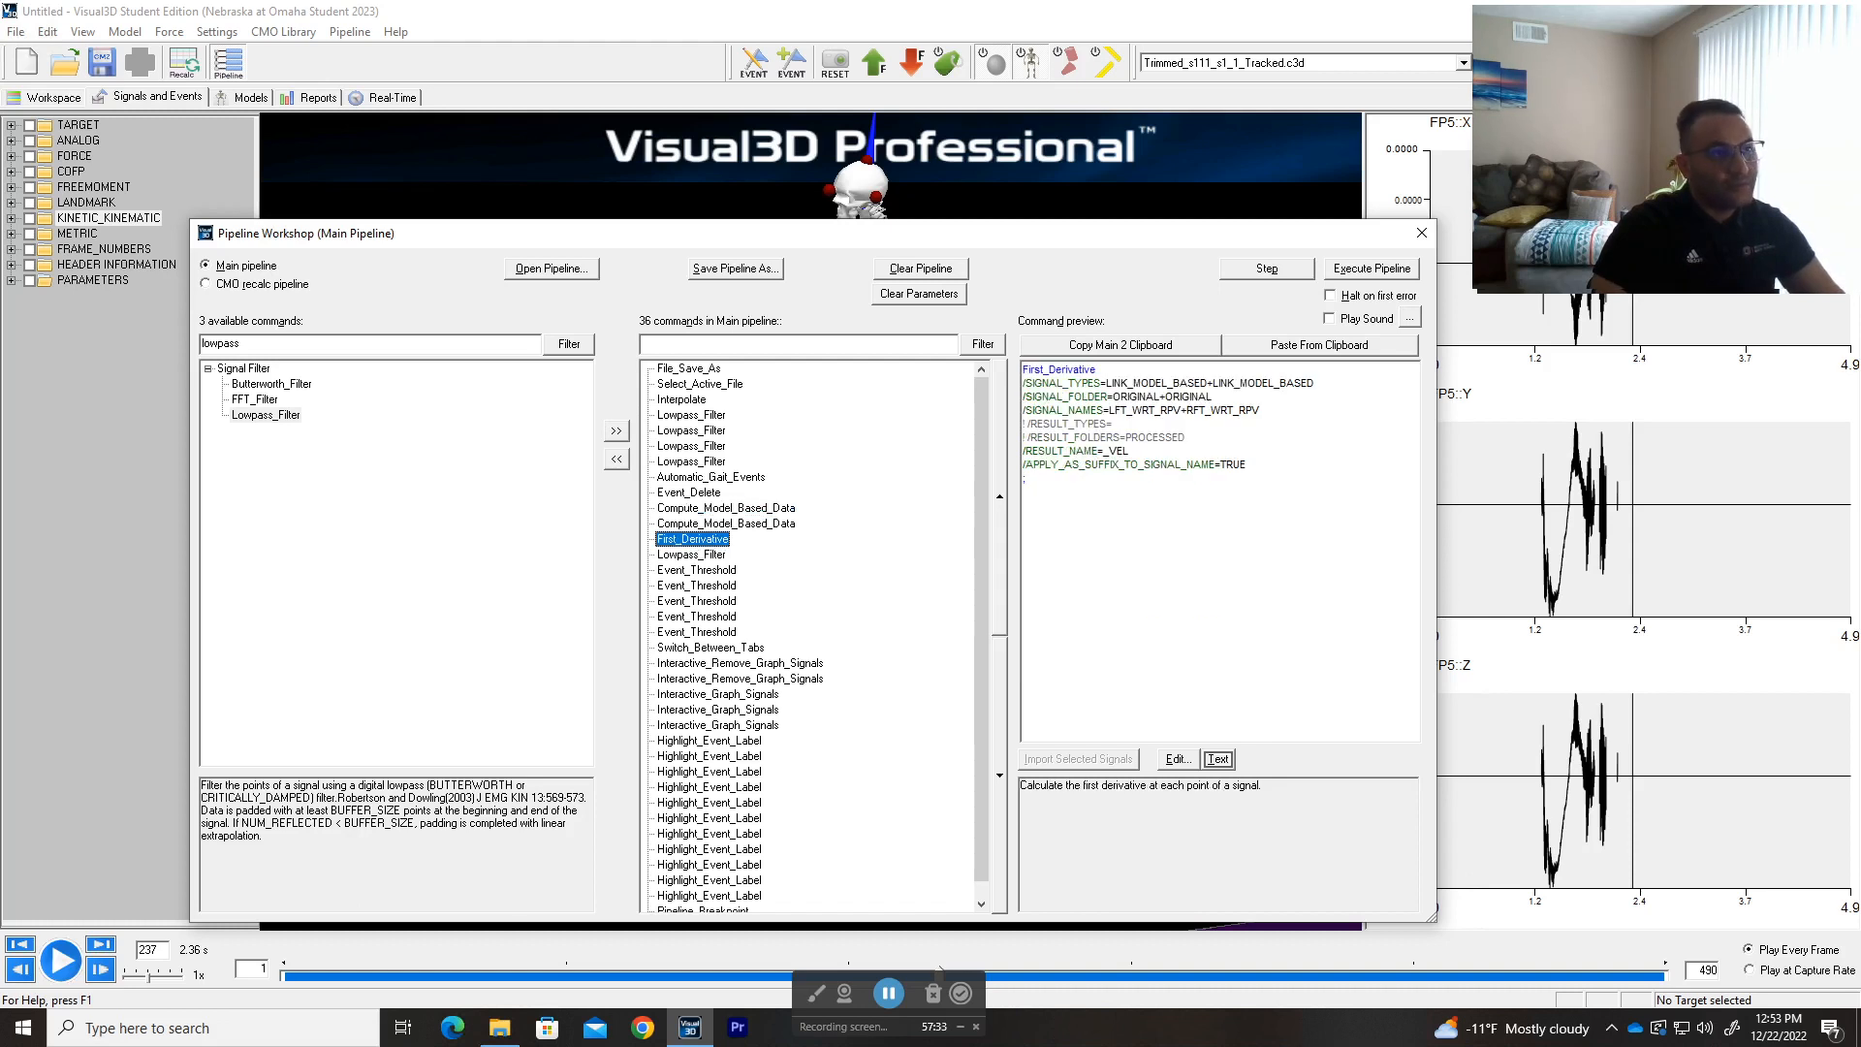
left_click(709, 509)
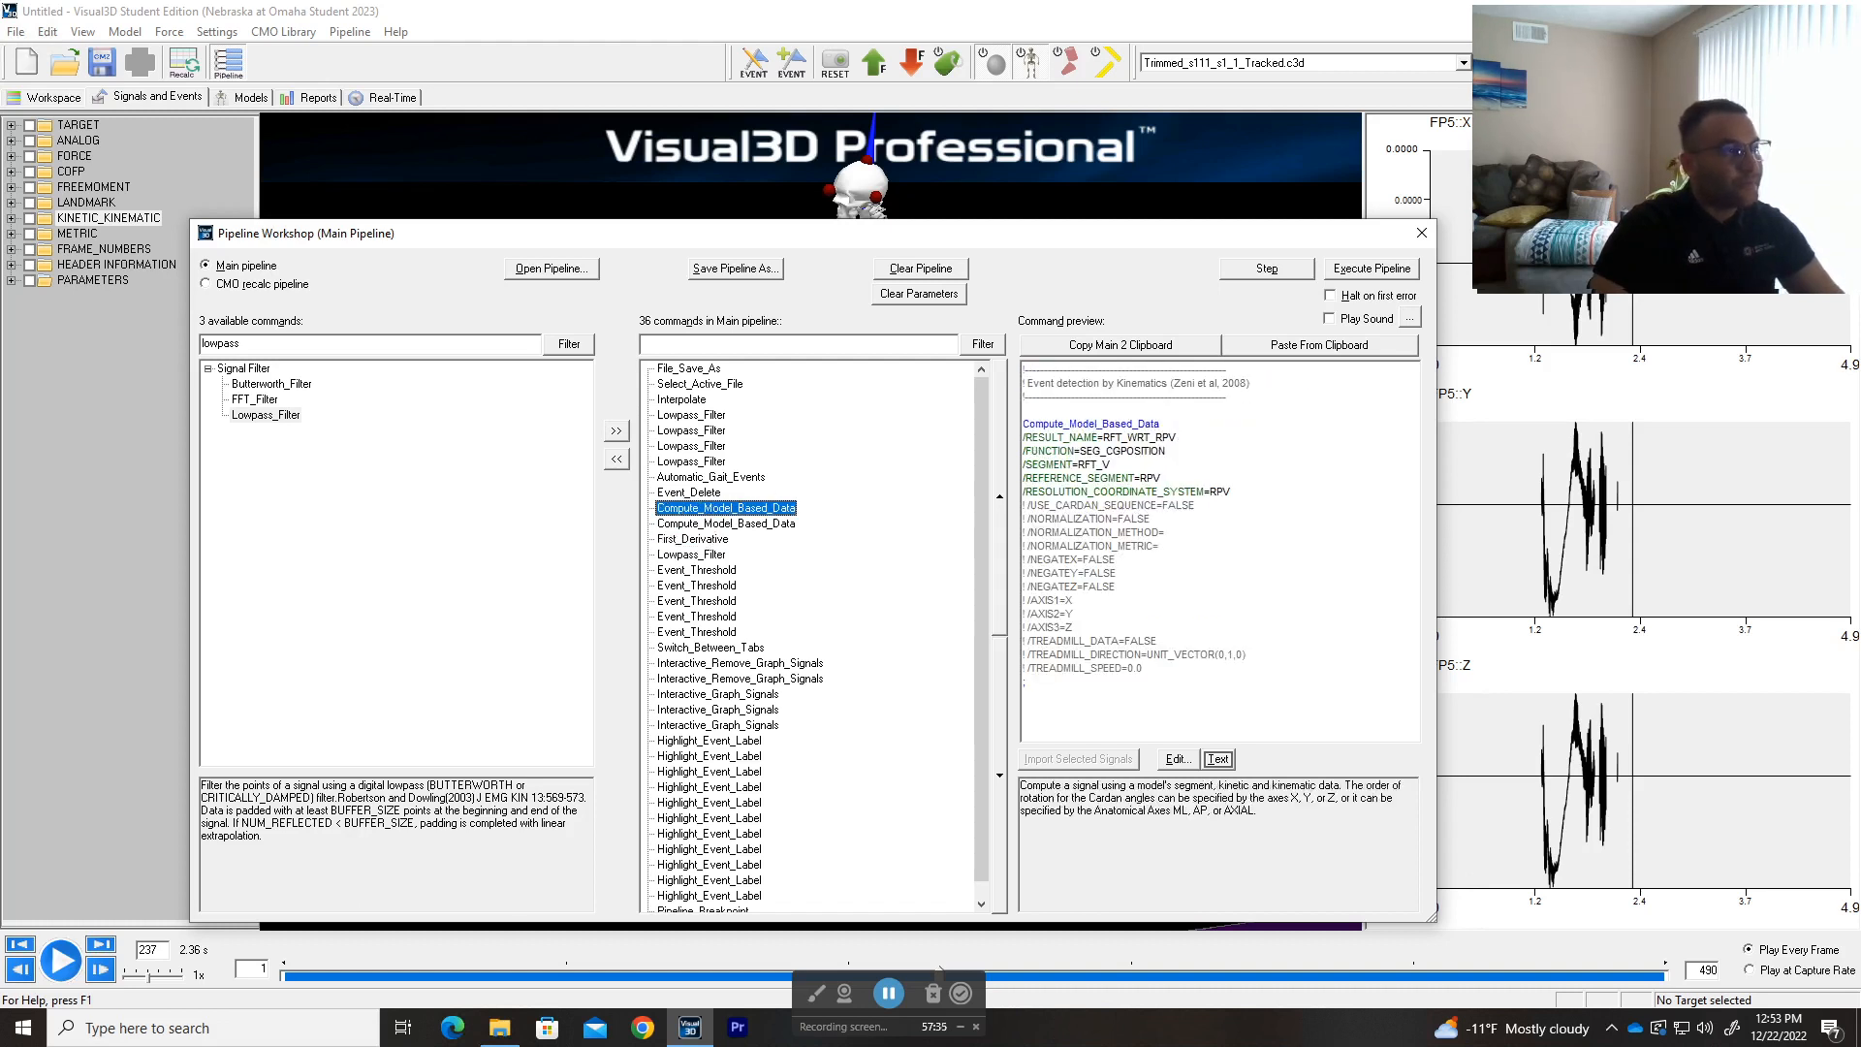
- Execute only the right foot Compute_Model_Based_Data command and view the data of its RFT_WRT_RPV signal in the LINK_MODEL_BASED ORIGINAL folder
left_click(1265, 271)
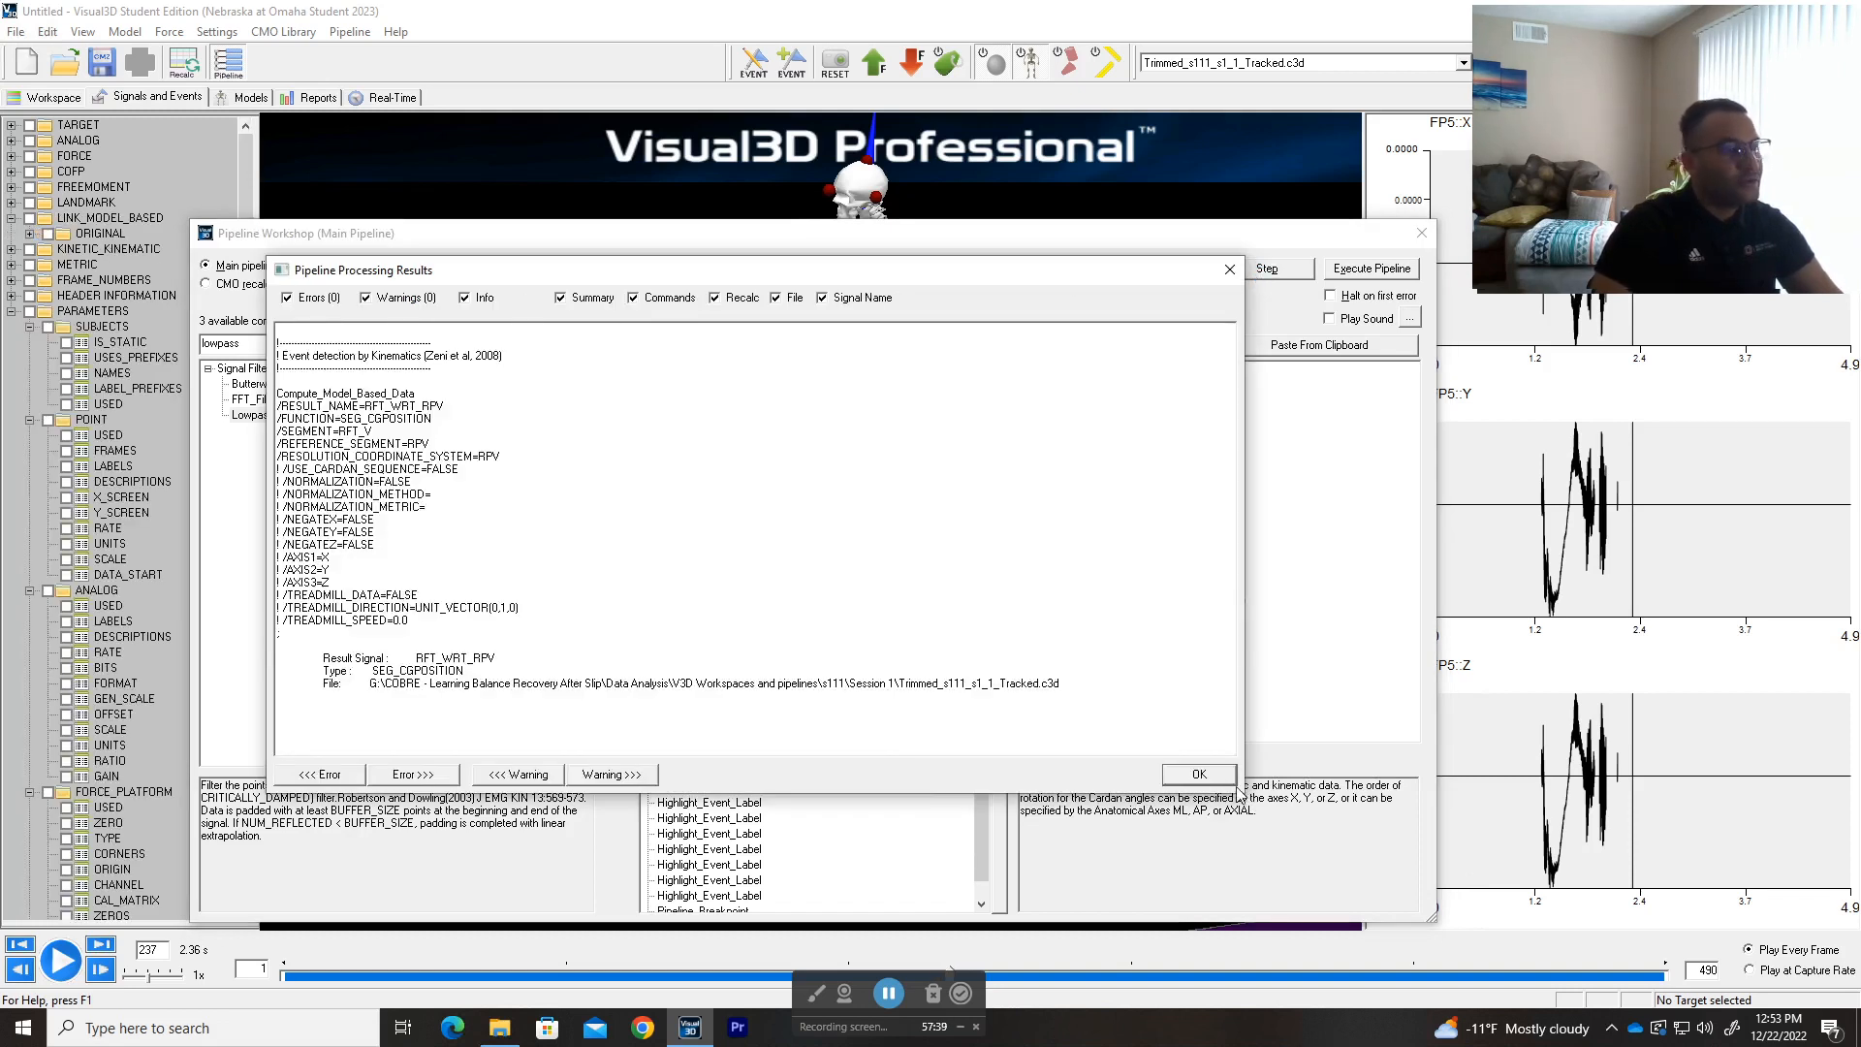
left_click(1199, 774)
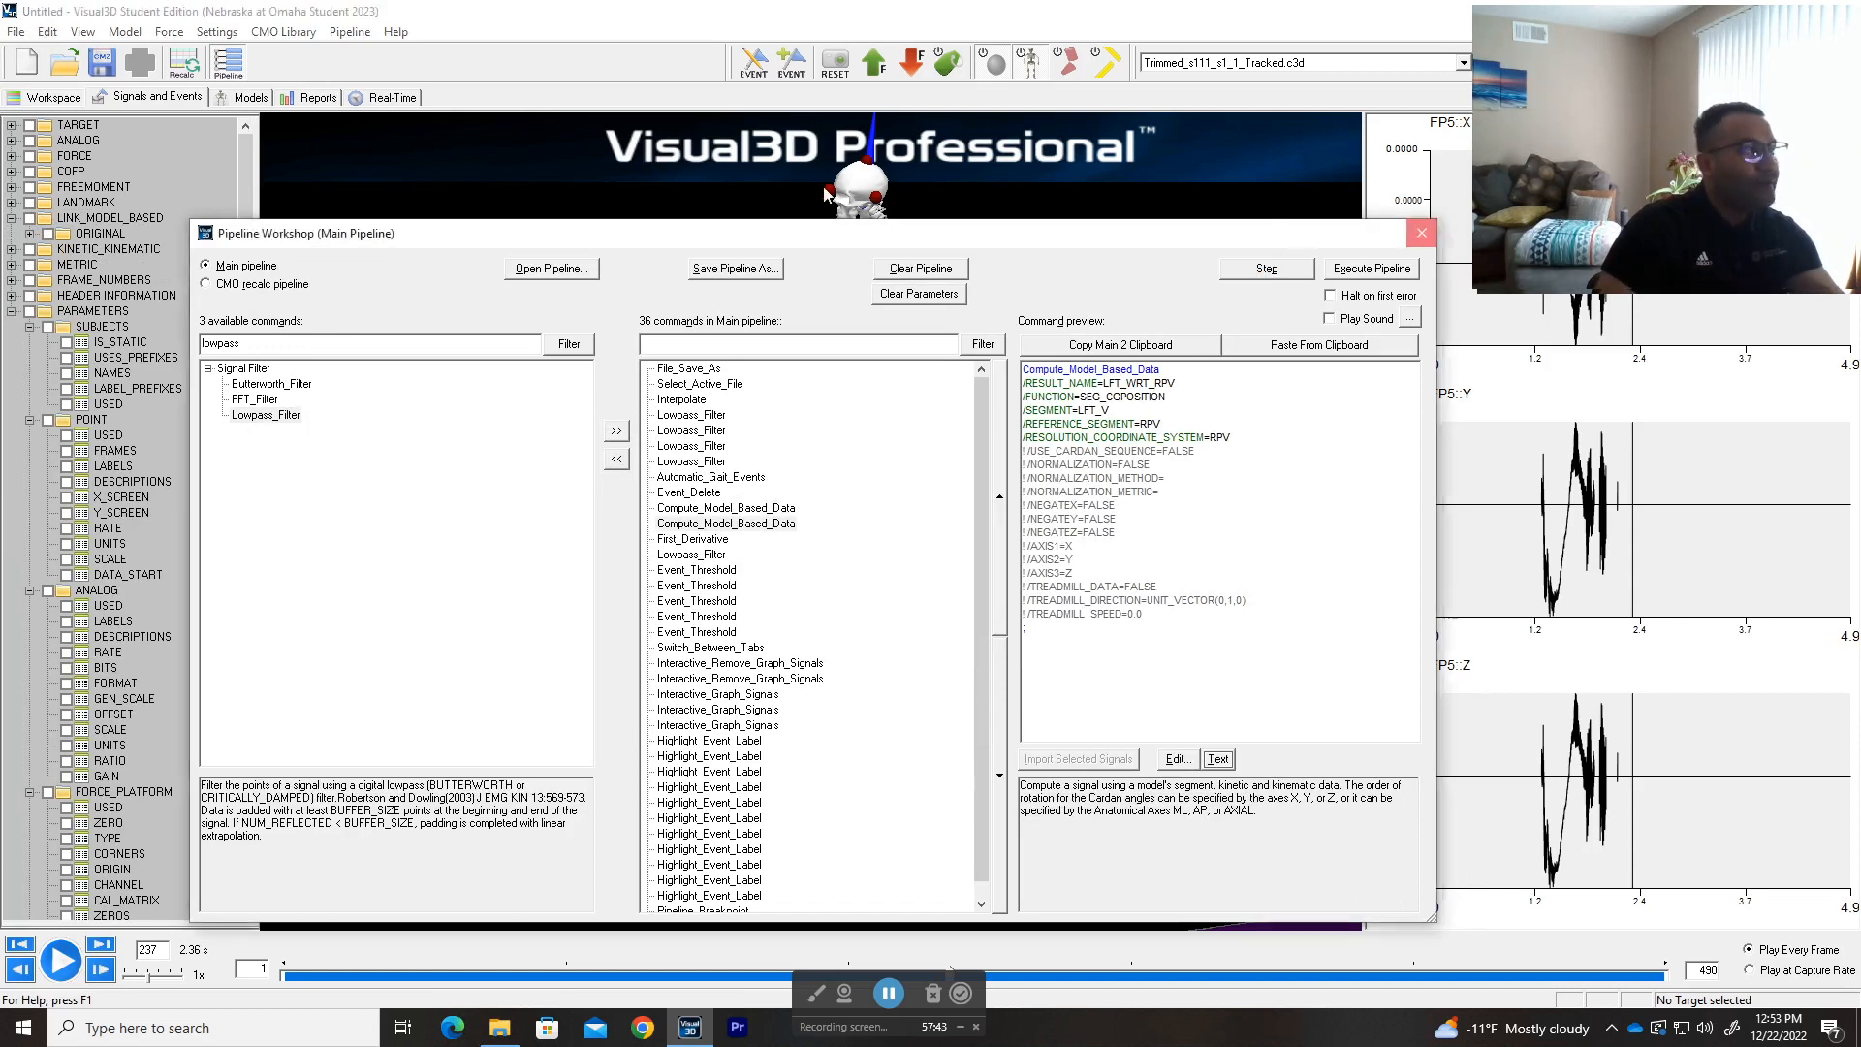
left_click(1421, 232)
left_click(30, 233)
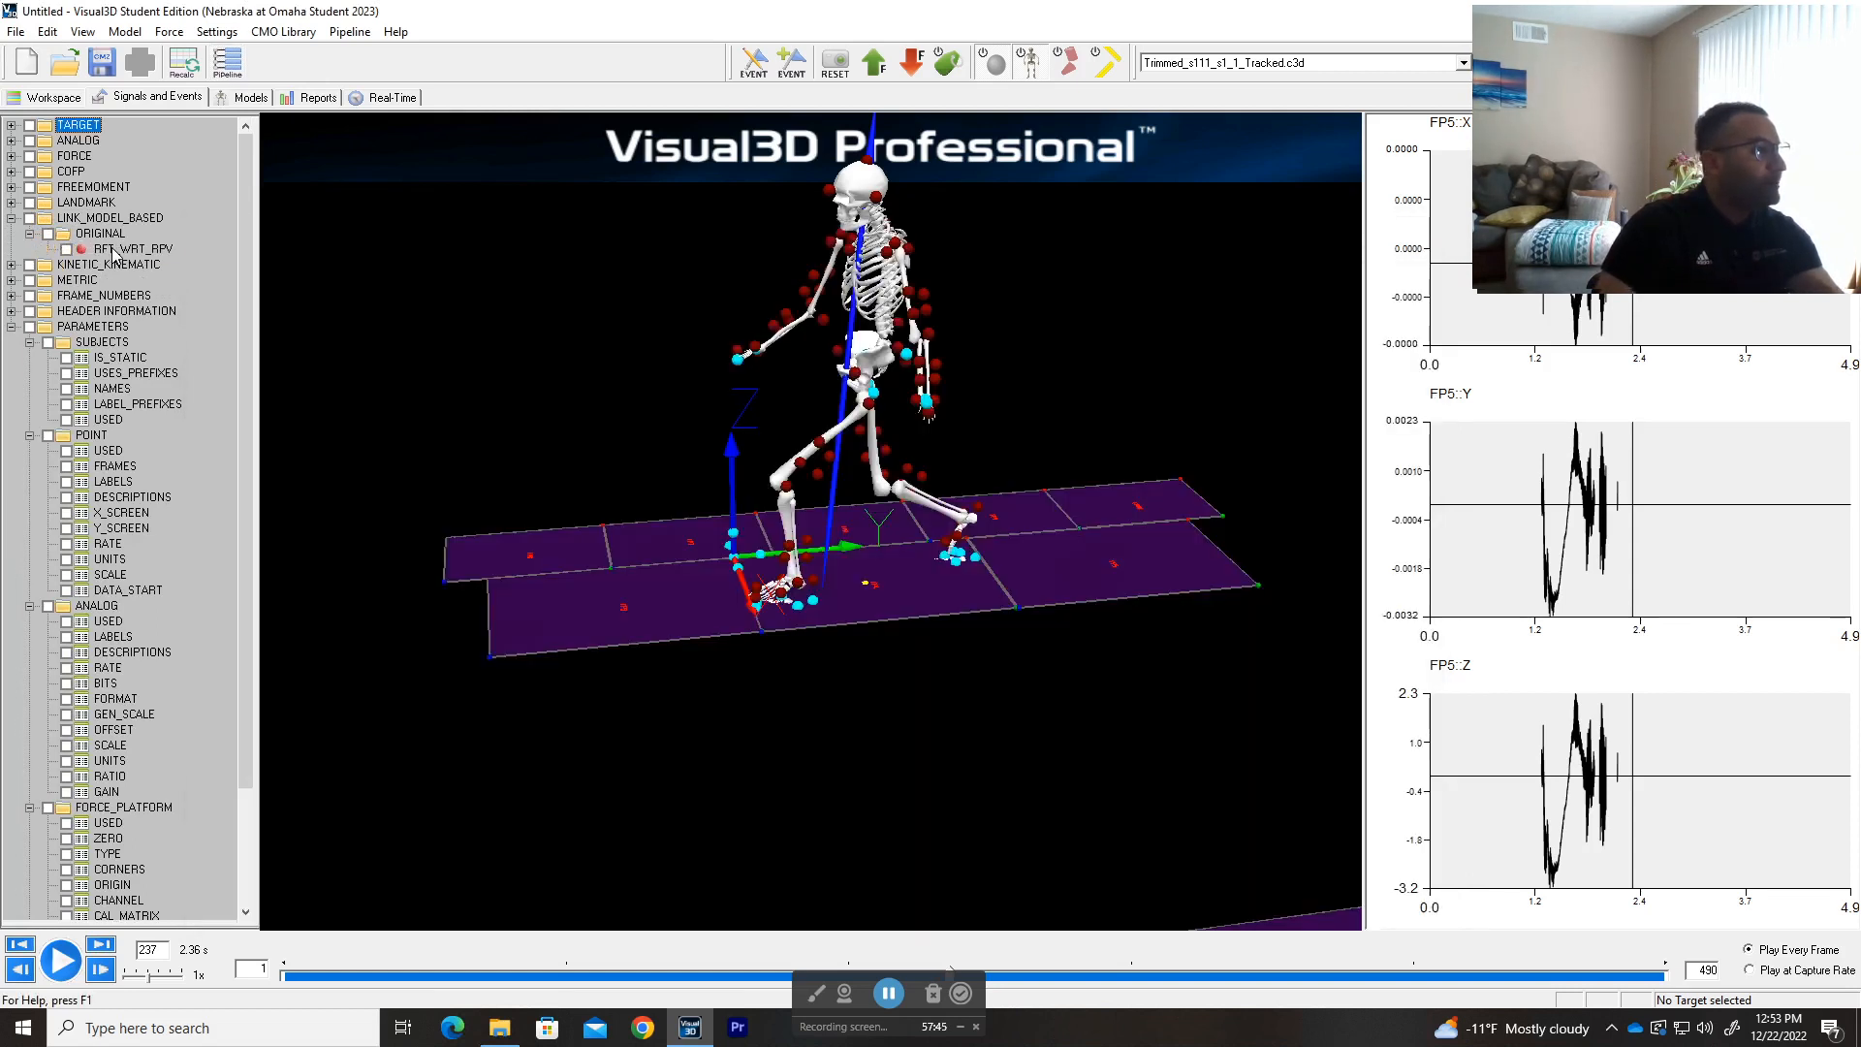
double_click(120, 249)
left_click(1322, 260)
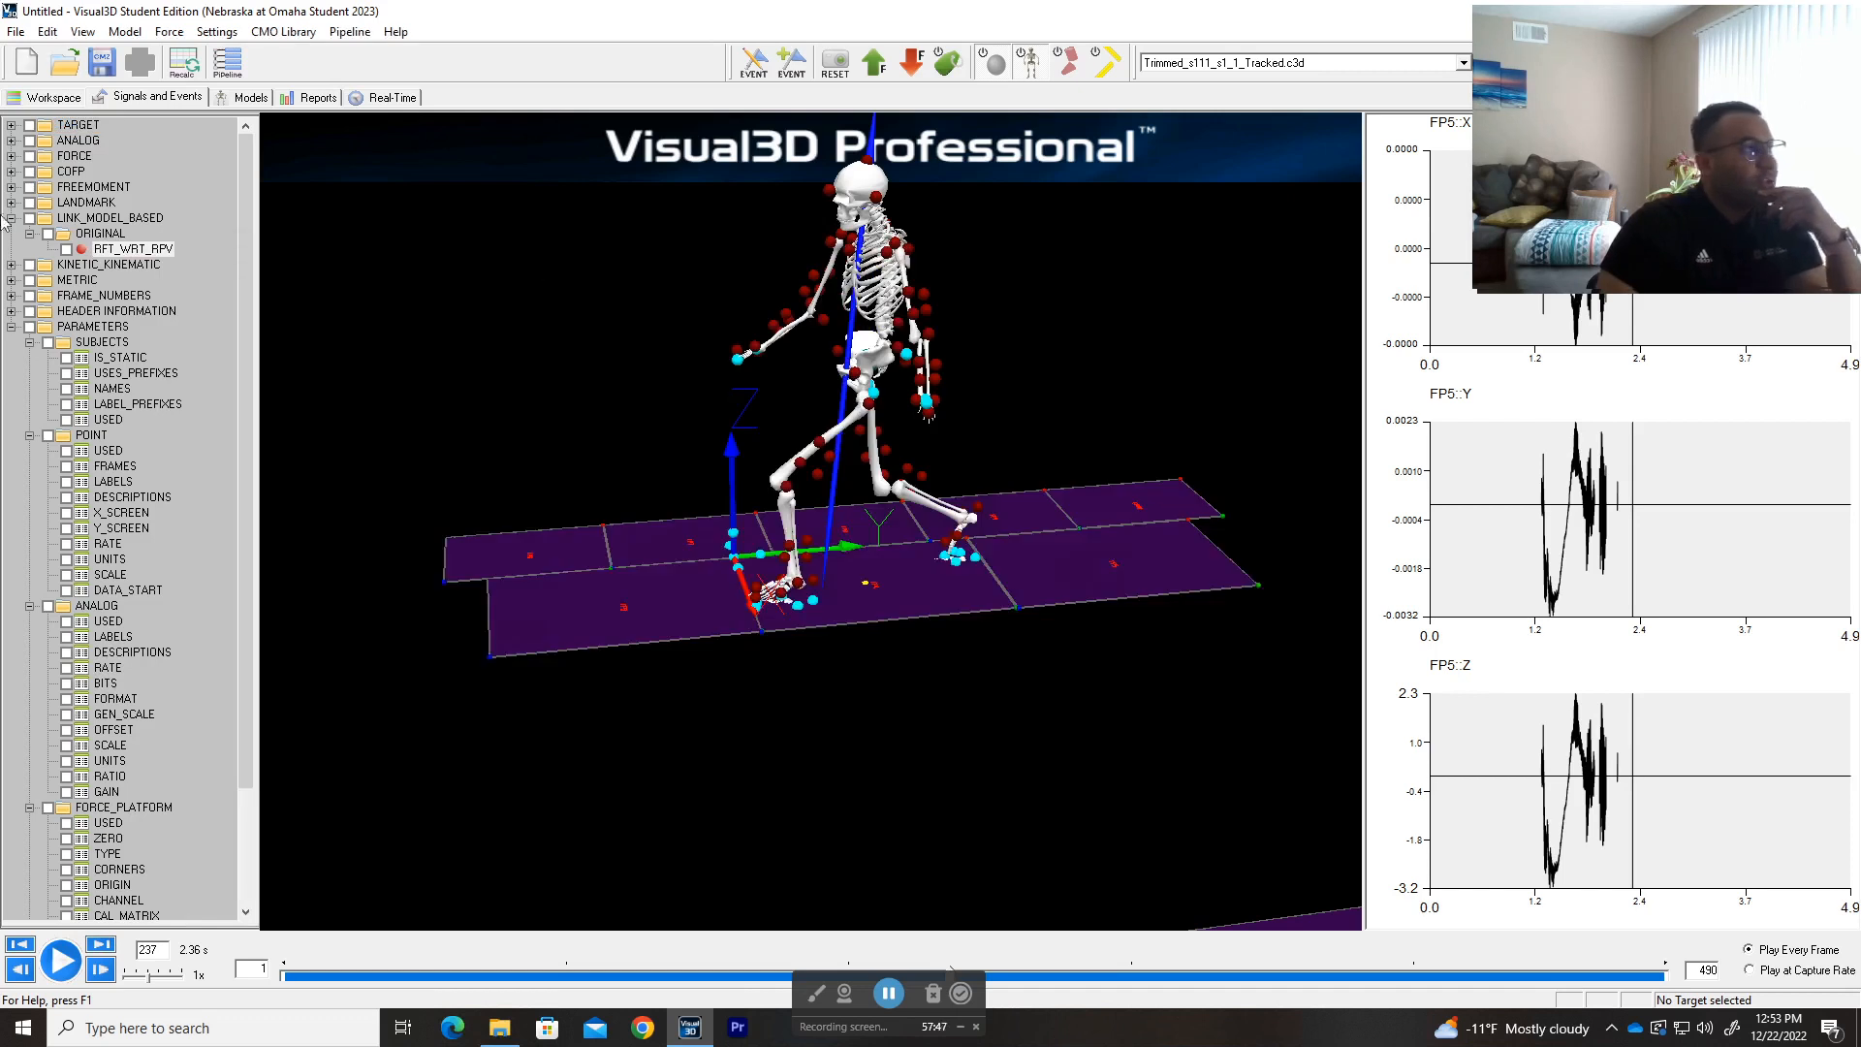
- Reopen the main pipeline and examine the signal types, folder and names in the text of the First_Derivative command
left_click(227, 61)
left_click_drag(893, 236, 964, 175)
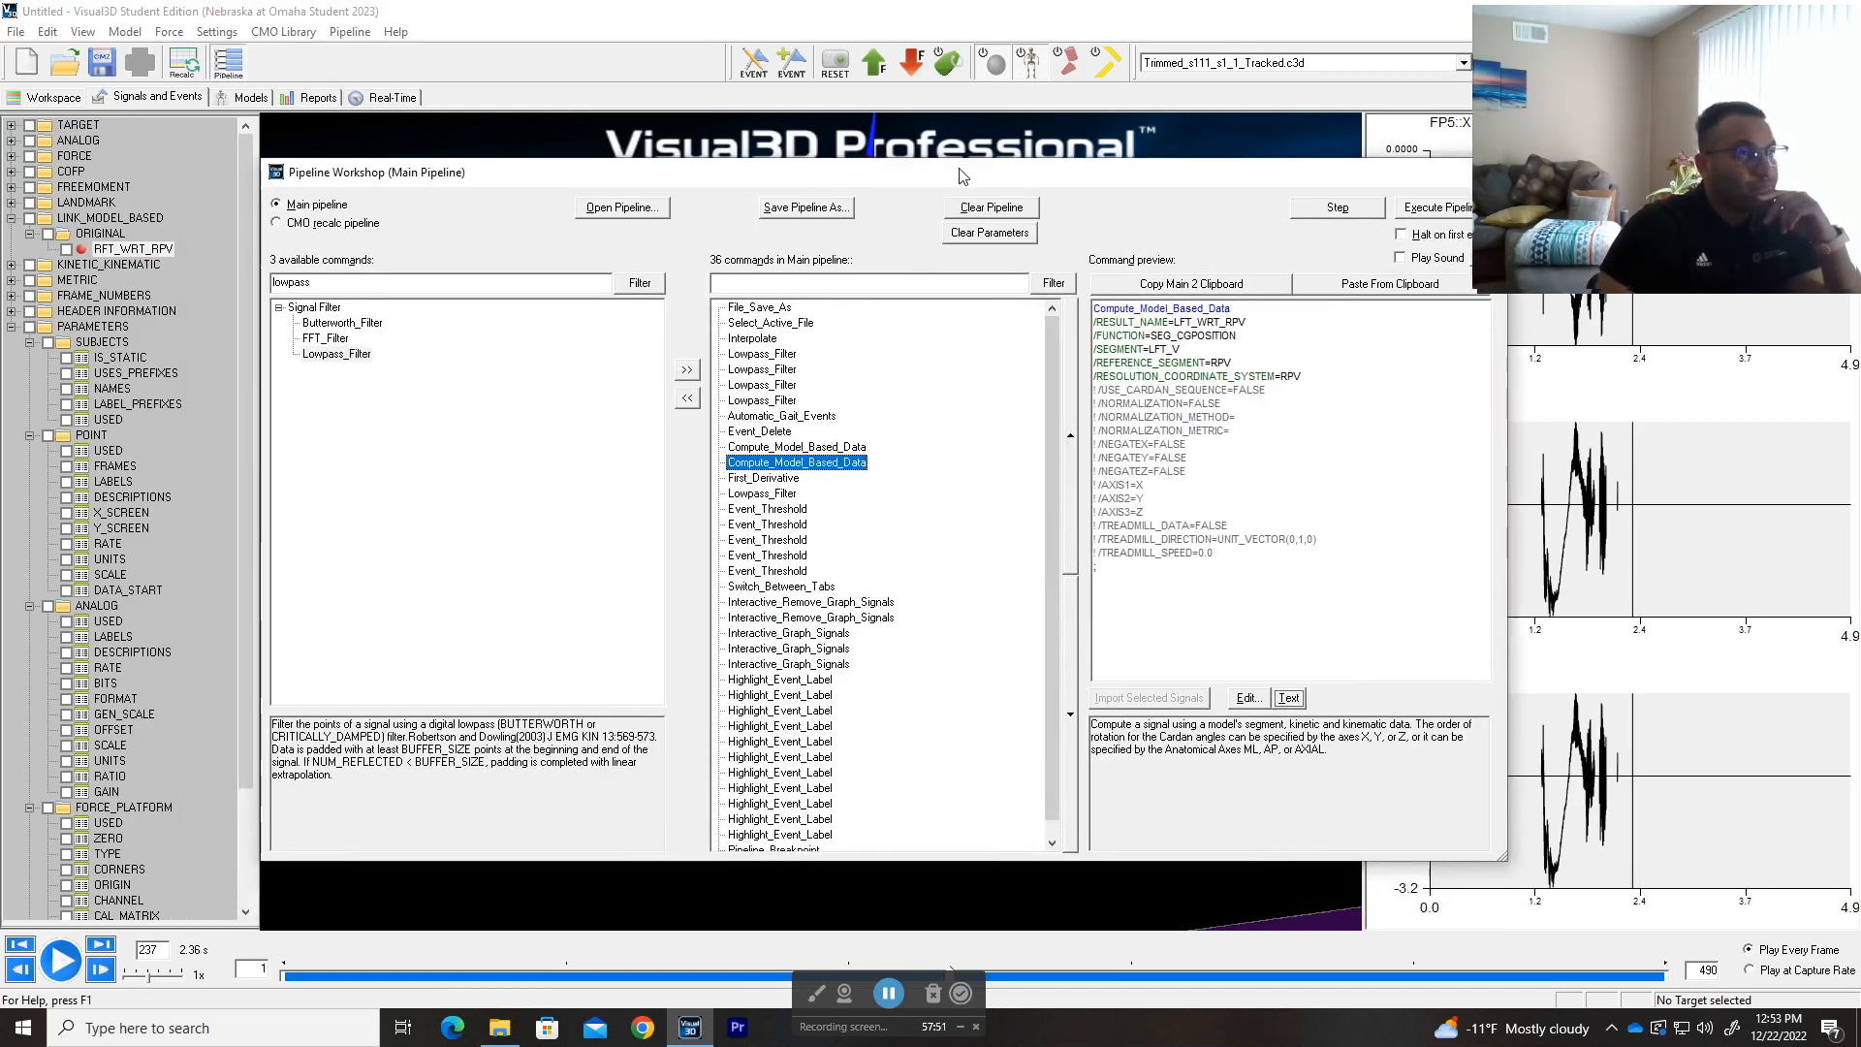
left_click(764, 479)
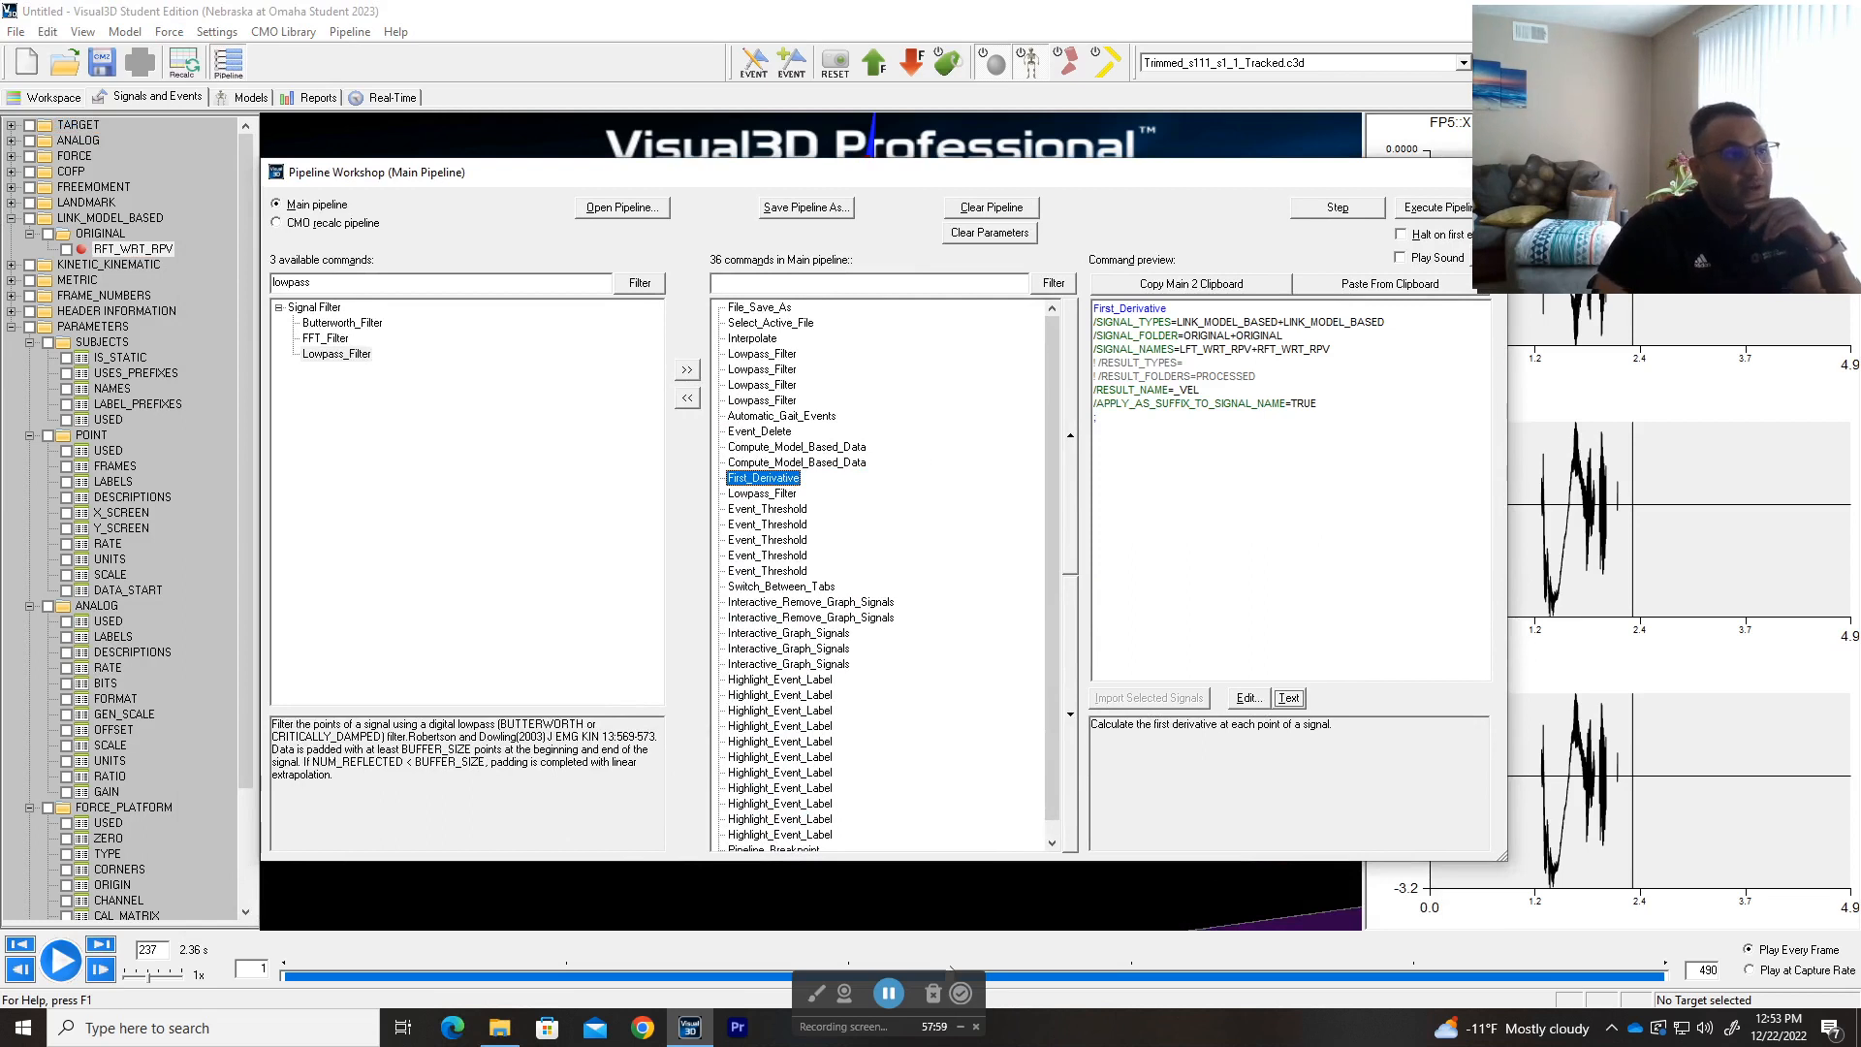
left_click(1301, 698)
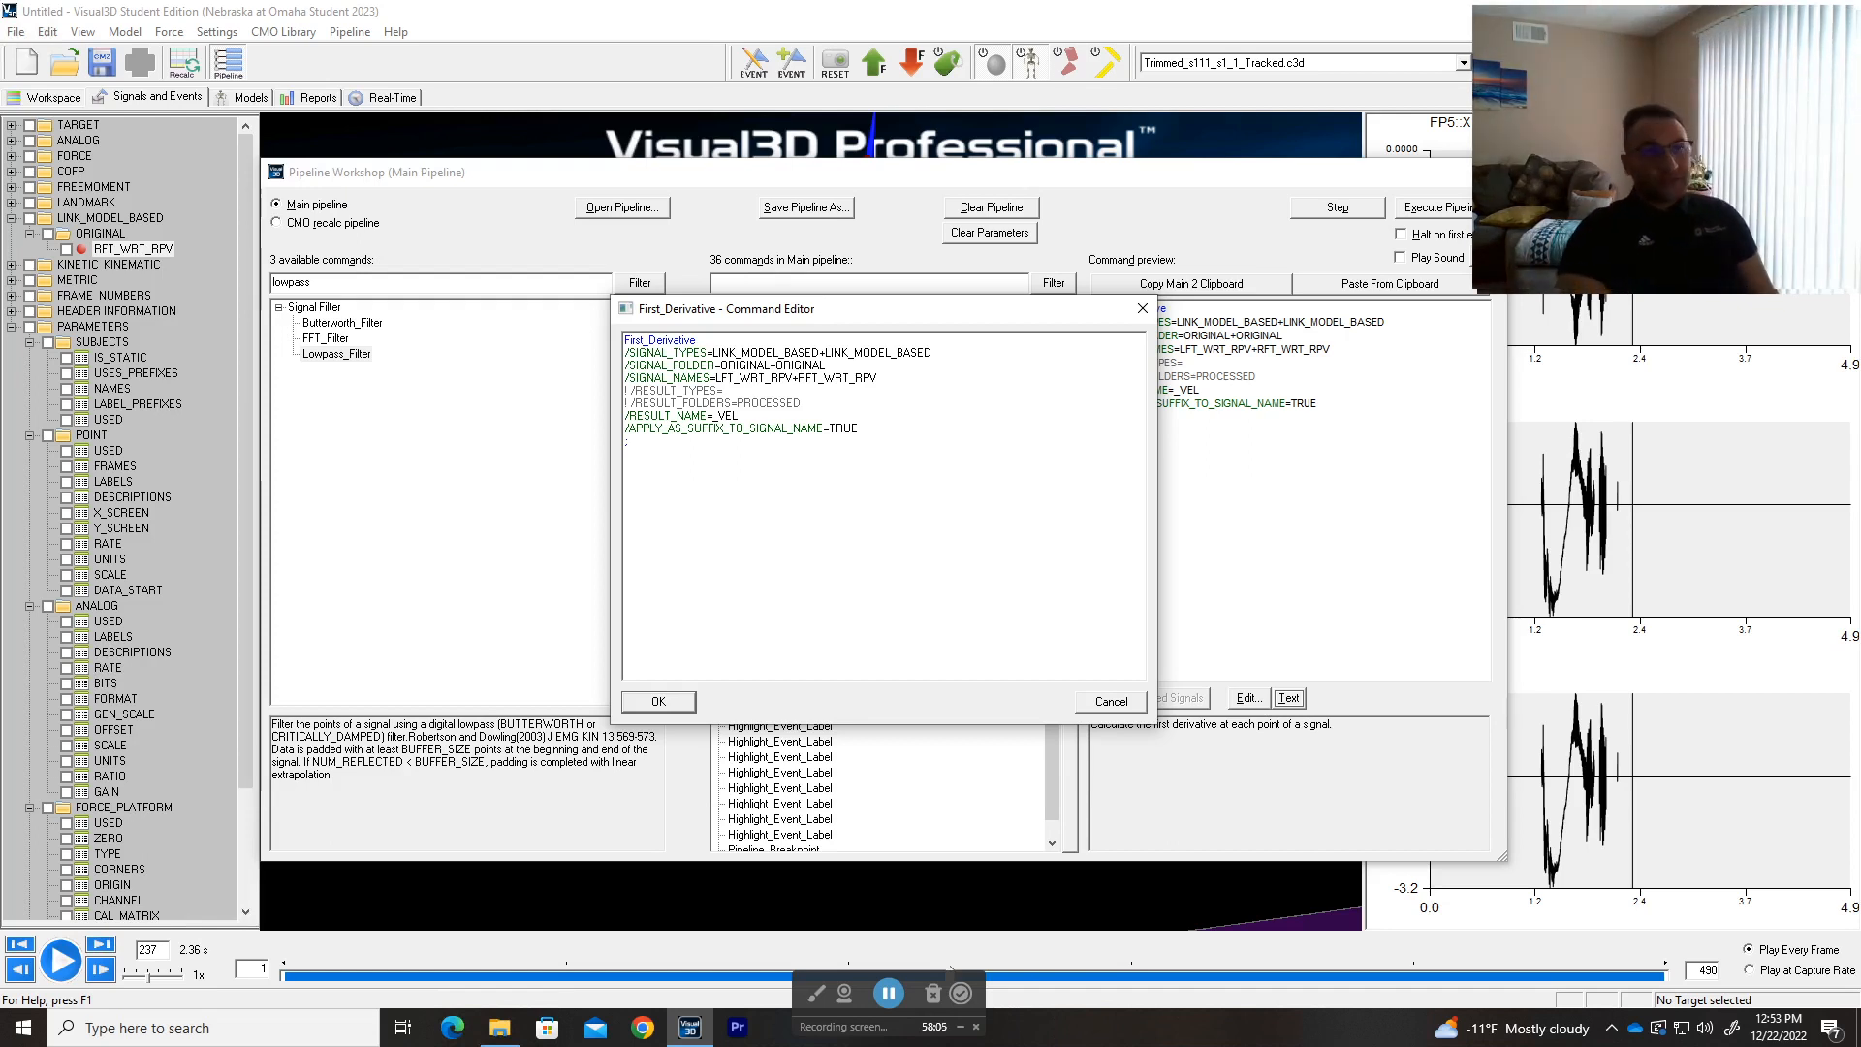
left_click_drag(707, 353, 819, 353)
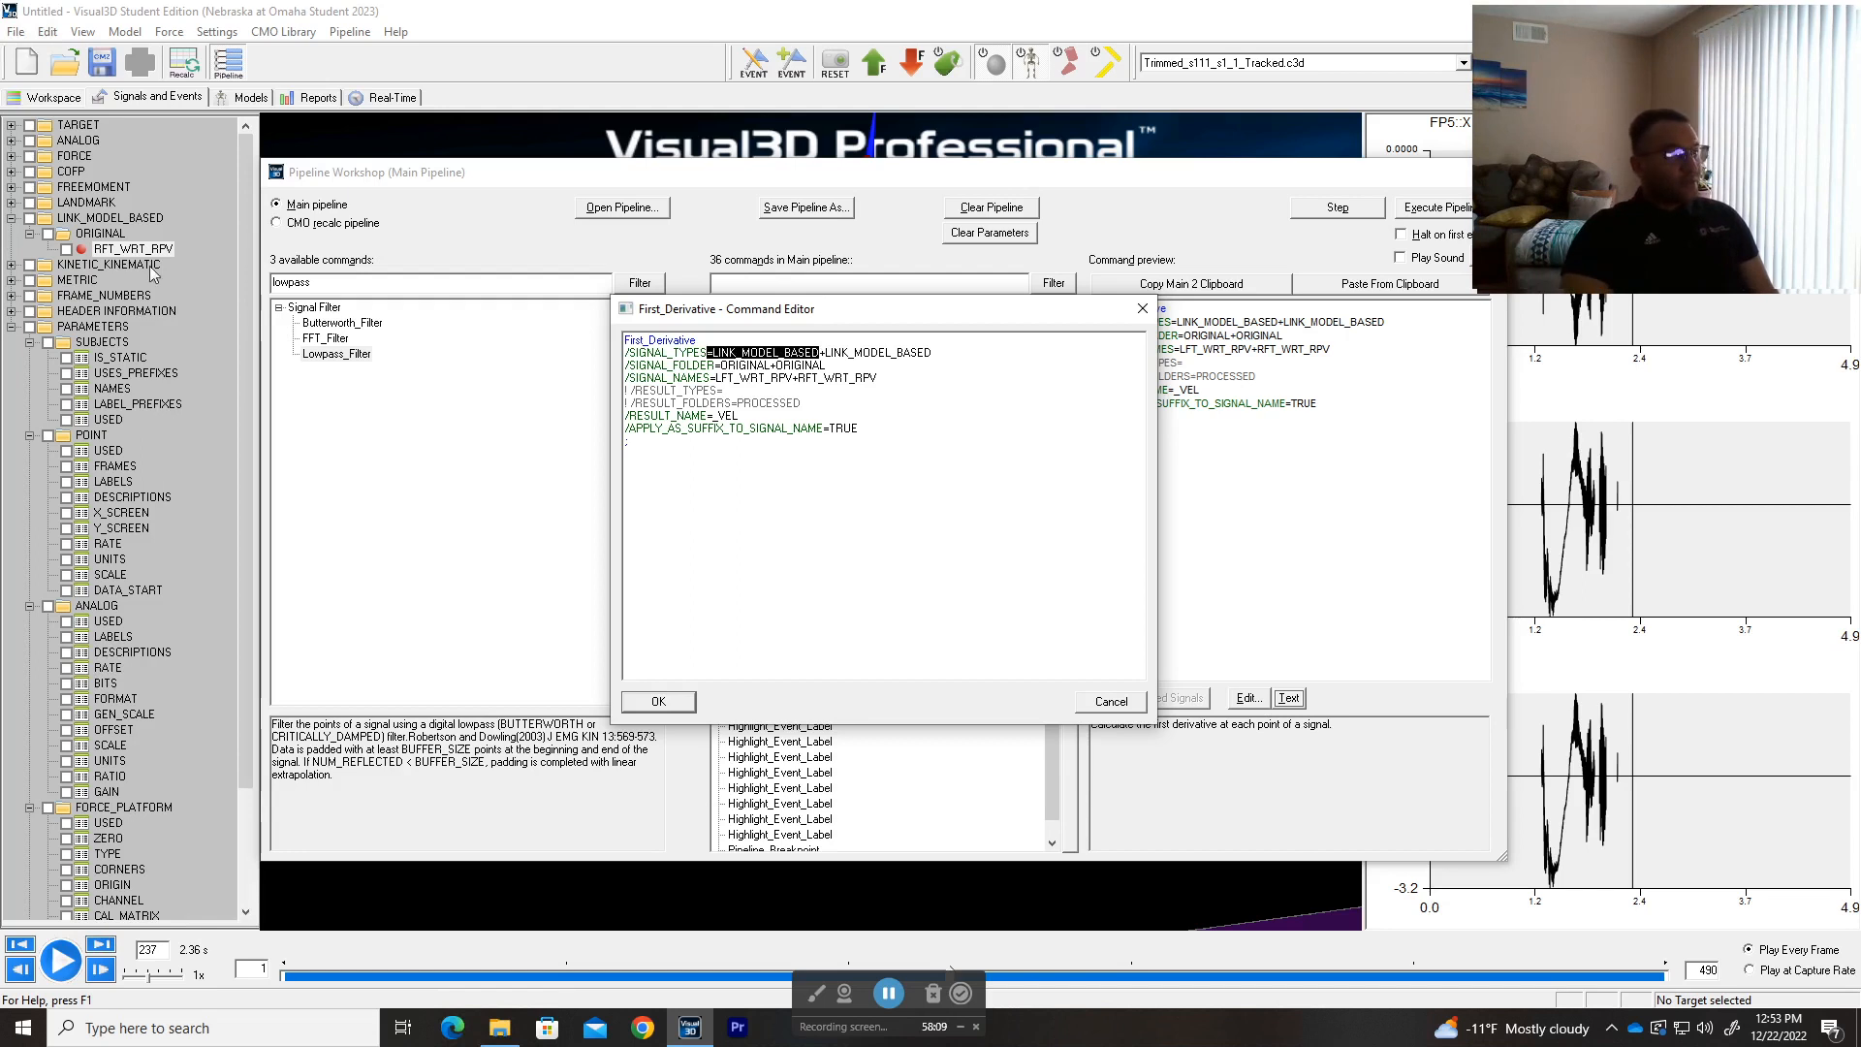
left_click(746, 366)
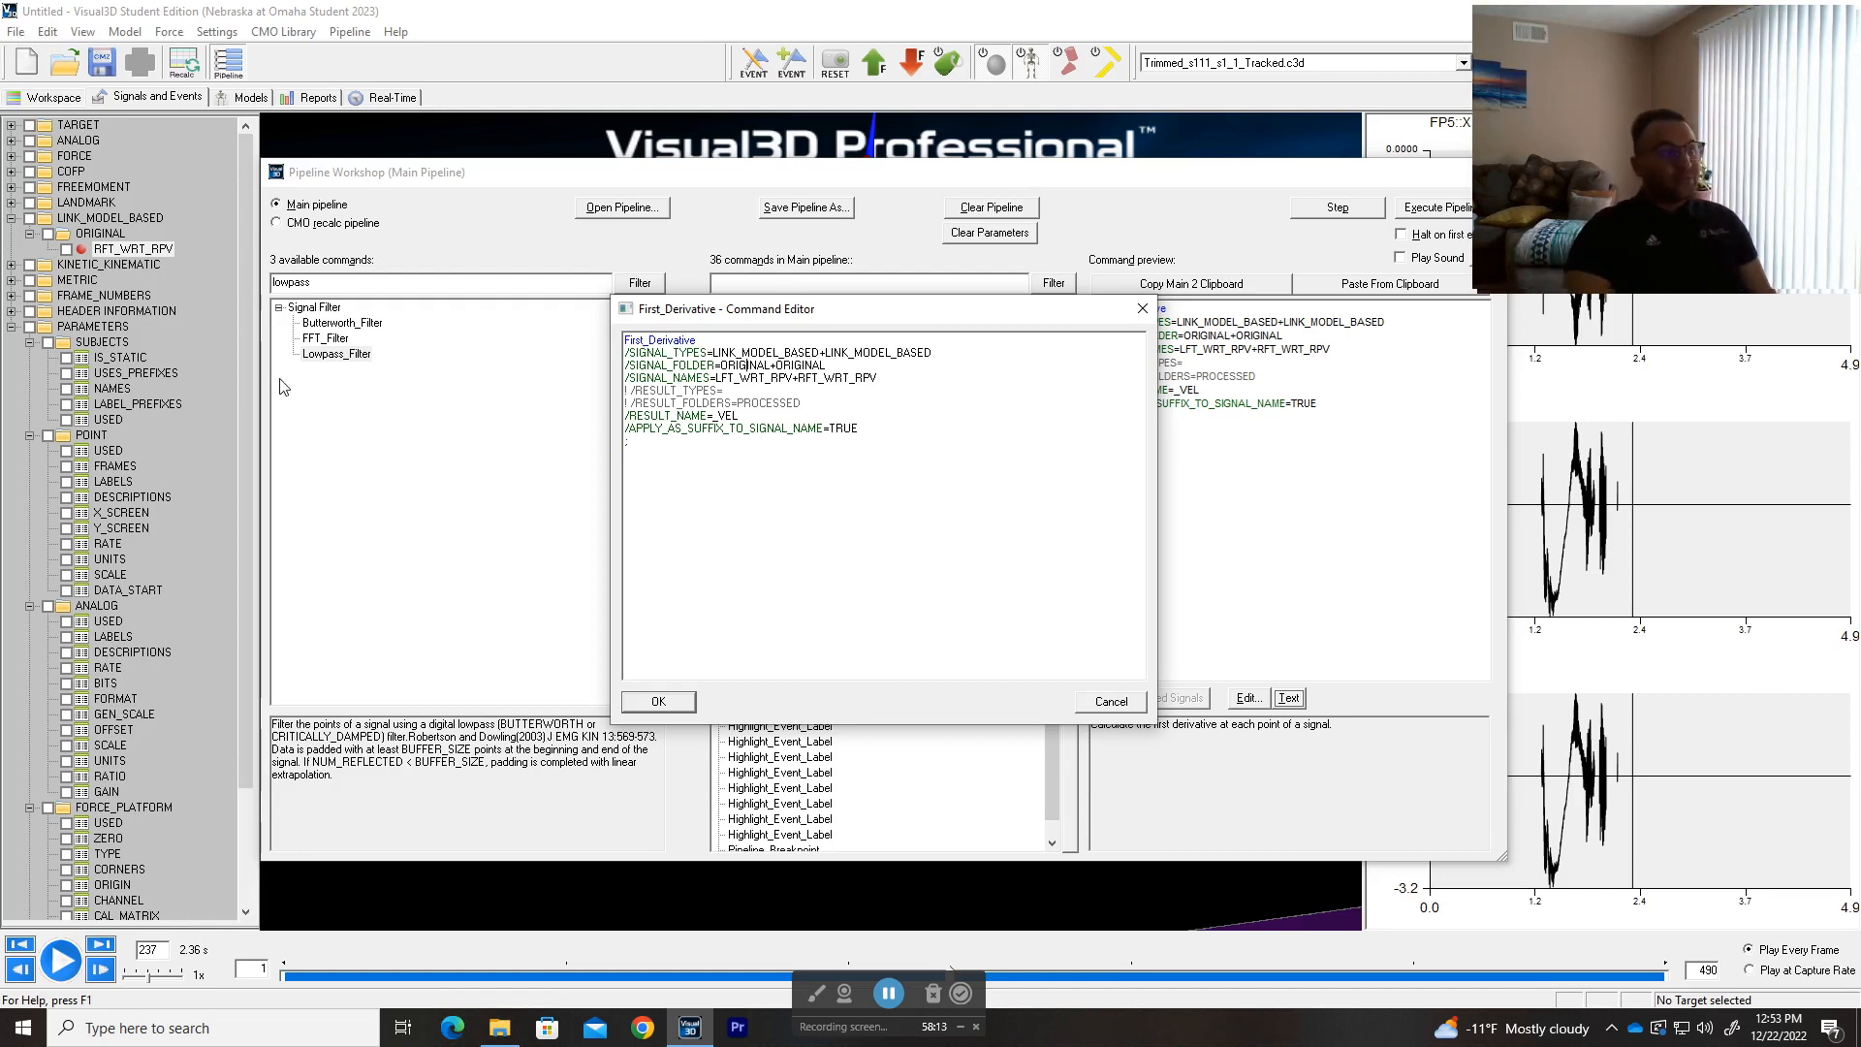
left_click_drag(715, 377, 792, 378)
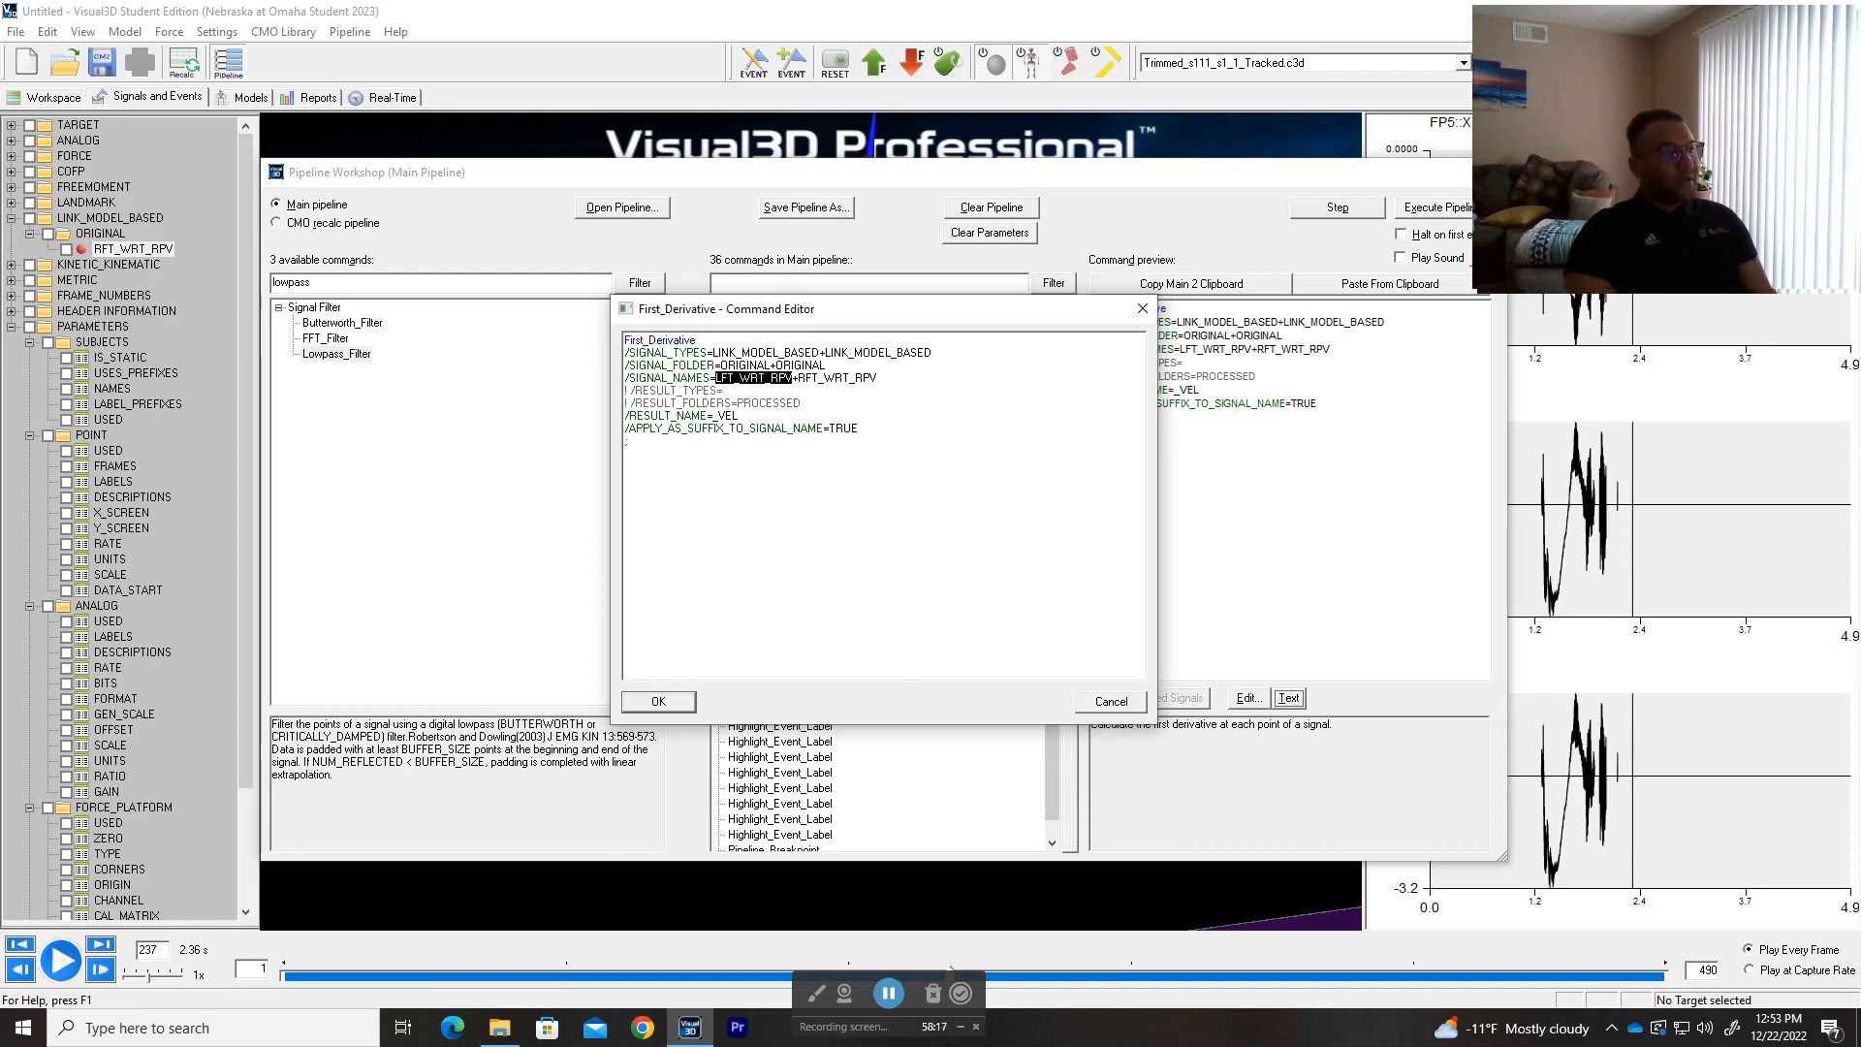
left_click(722, 391)
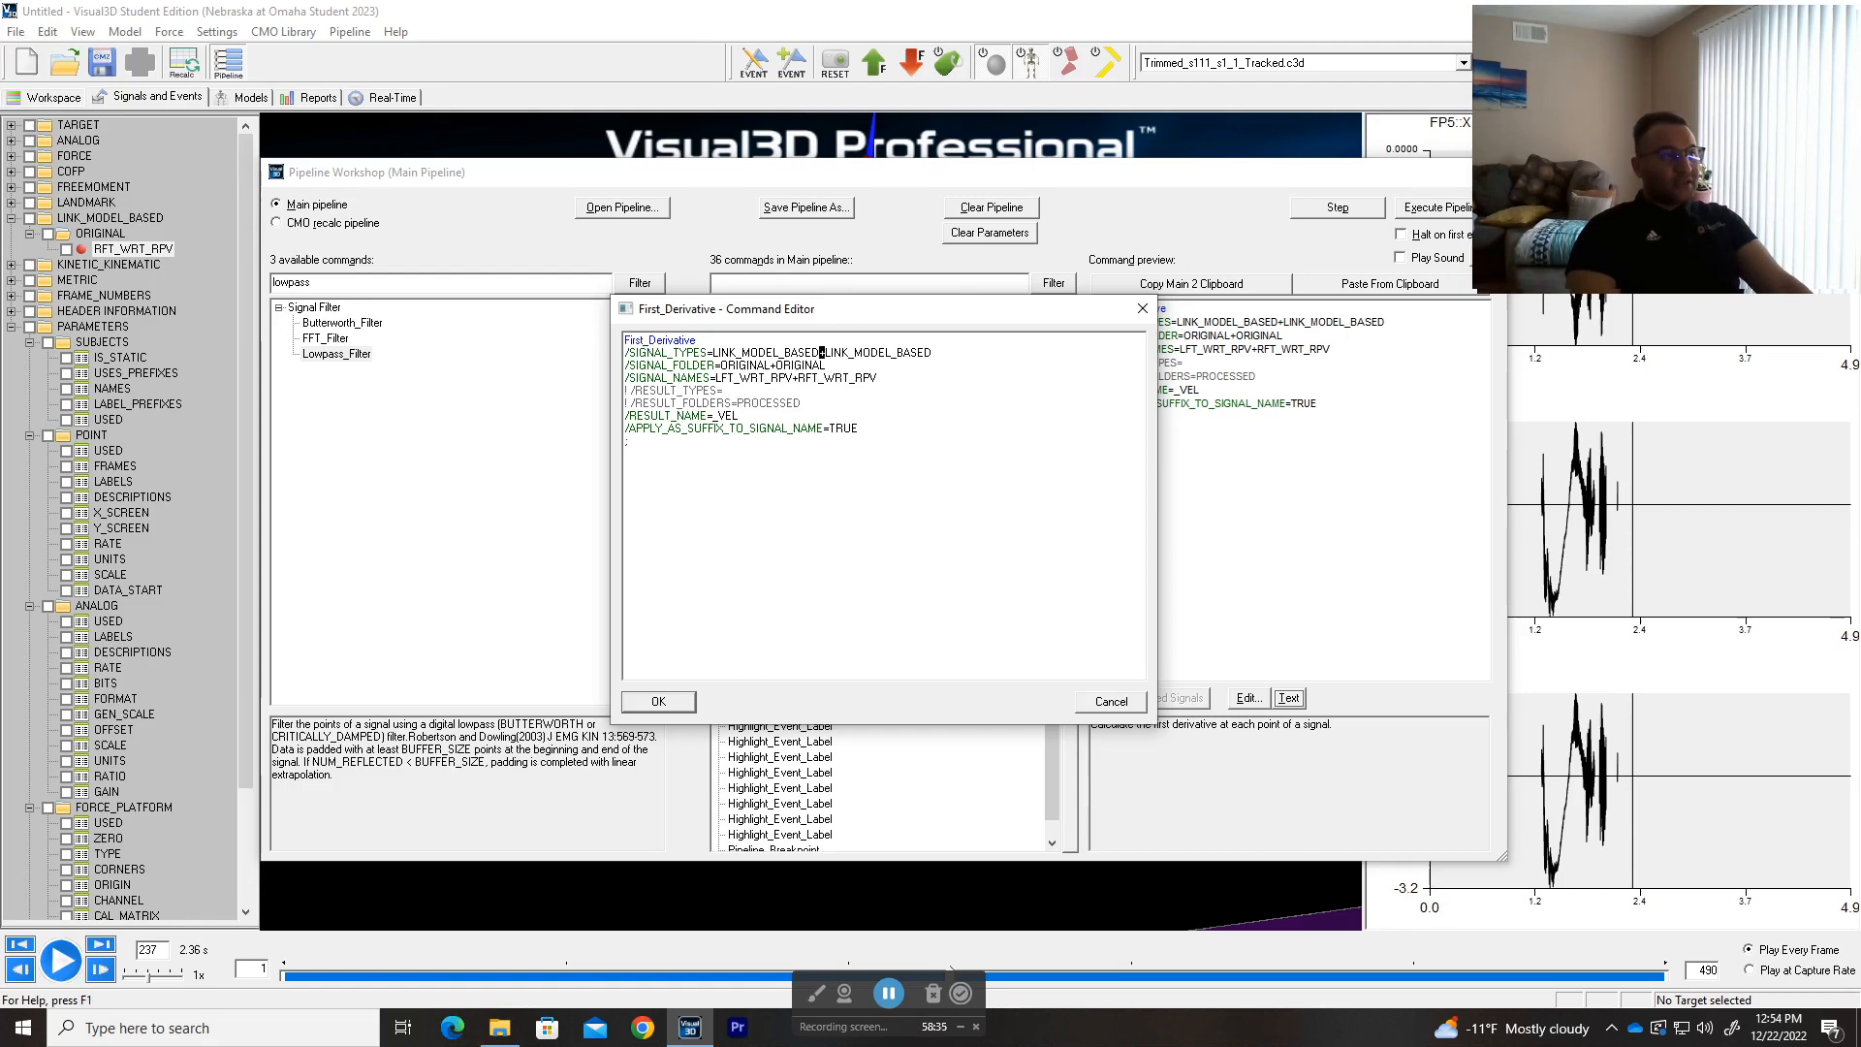
left_click_drag(878, 364, 806, 378)
- Examine the result types, result folder, result name and suffix parameters in the First_Derivative text, and close the editor without changes
left_click(725, 391)
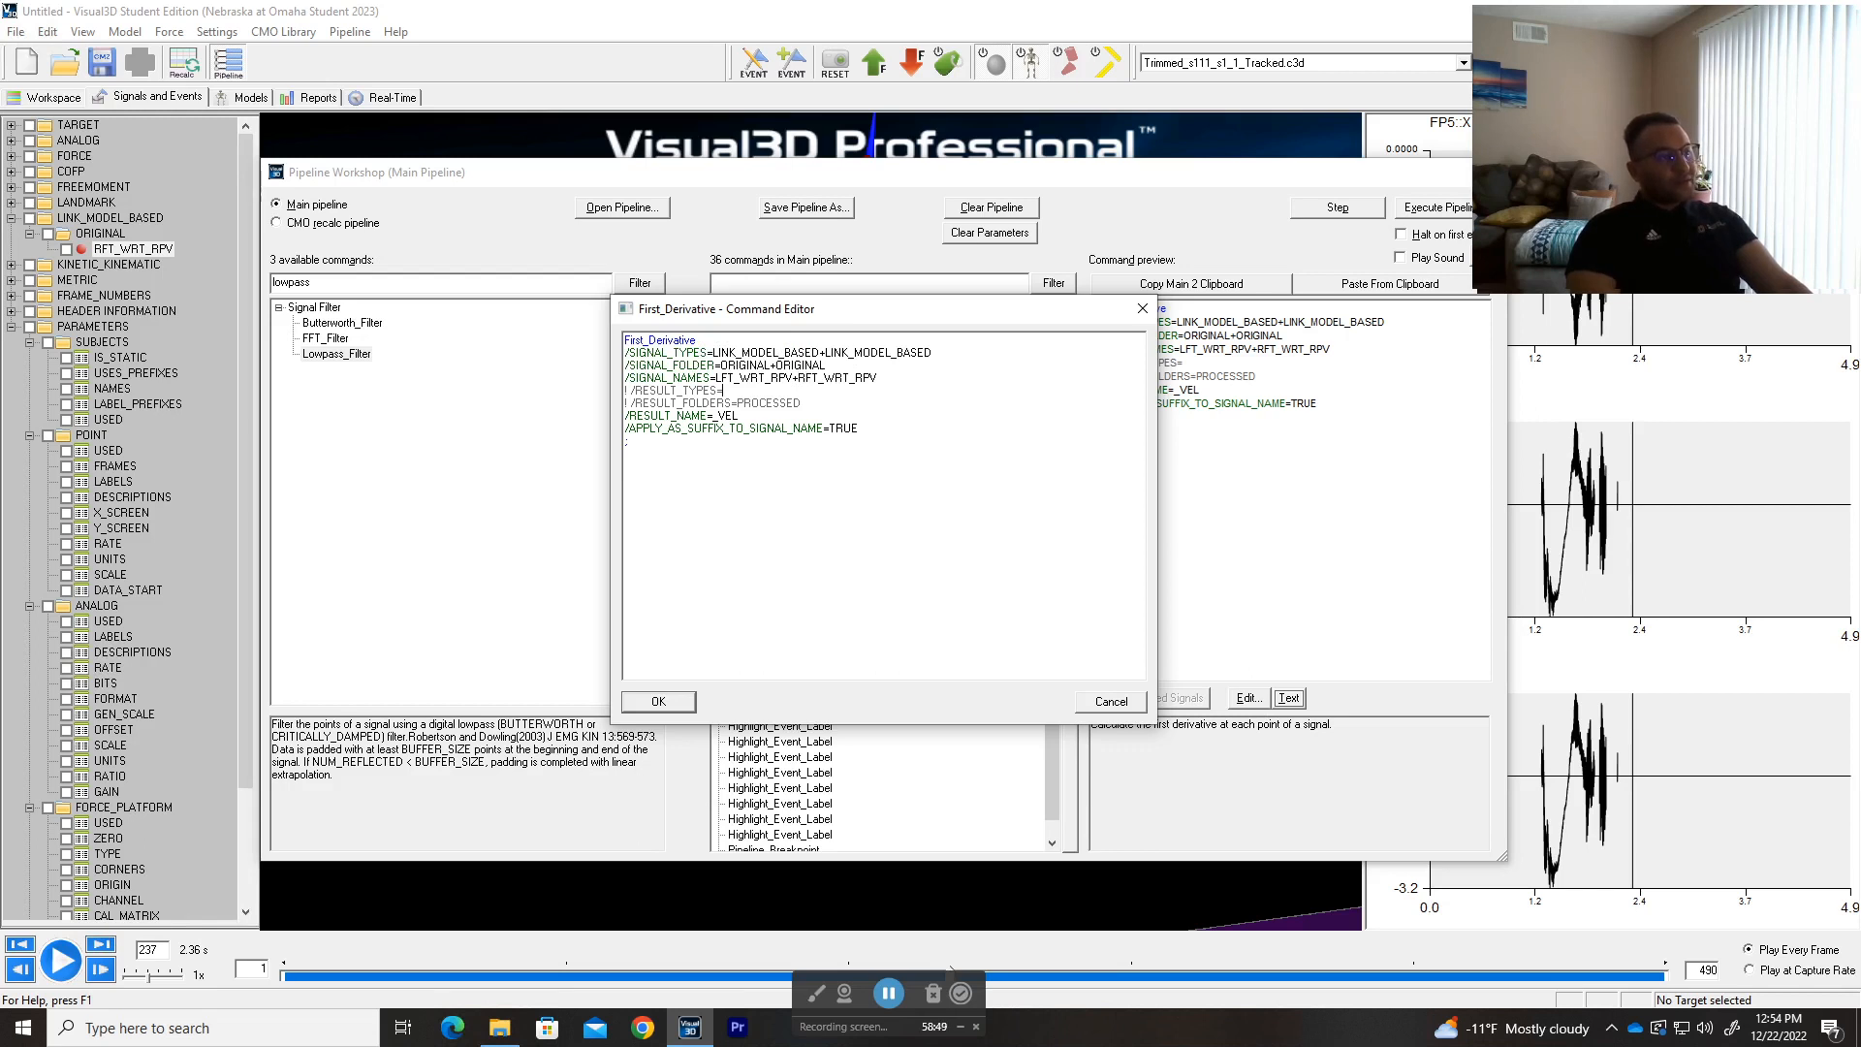
left_click_drag(744, 404, 800, 403)
left_click(697, 390)
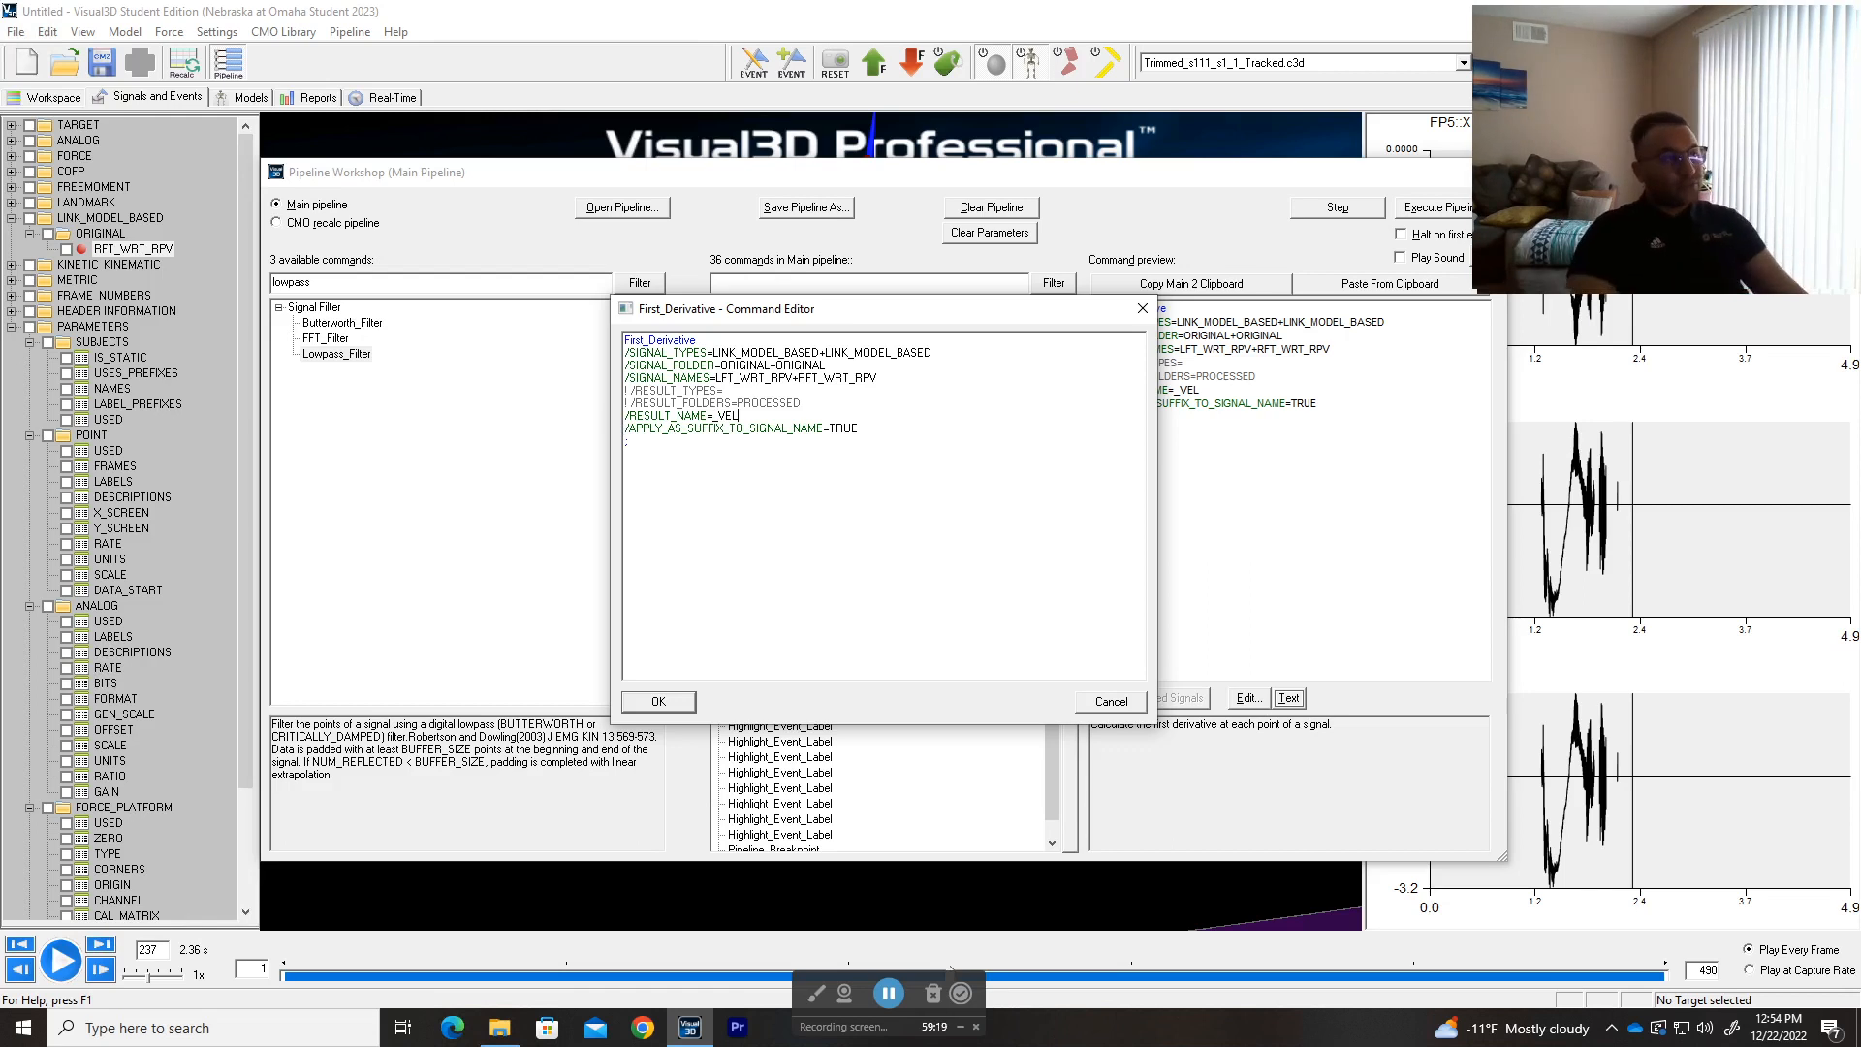
key("shift+Left")
key("shift+Left")
key("shift+Left")
key("shift+Left")
left_click(643, 428)
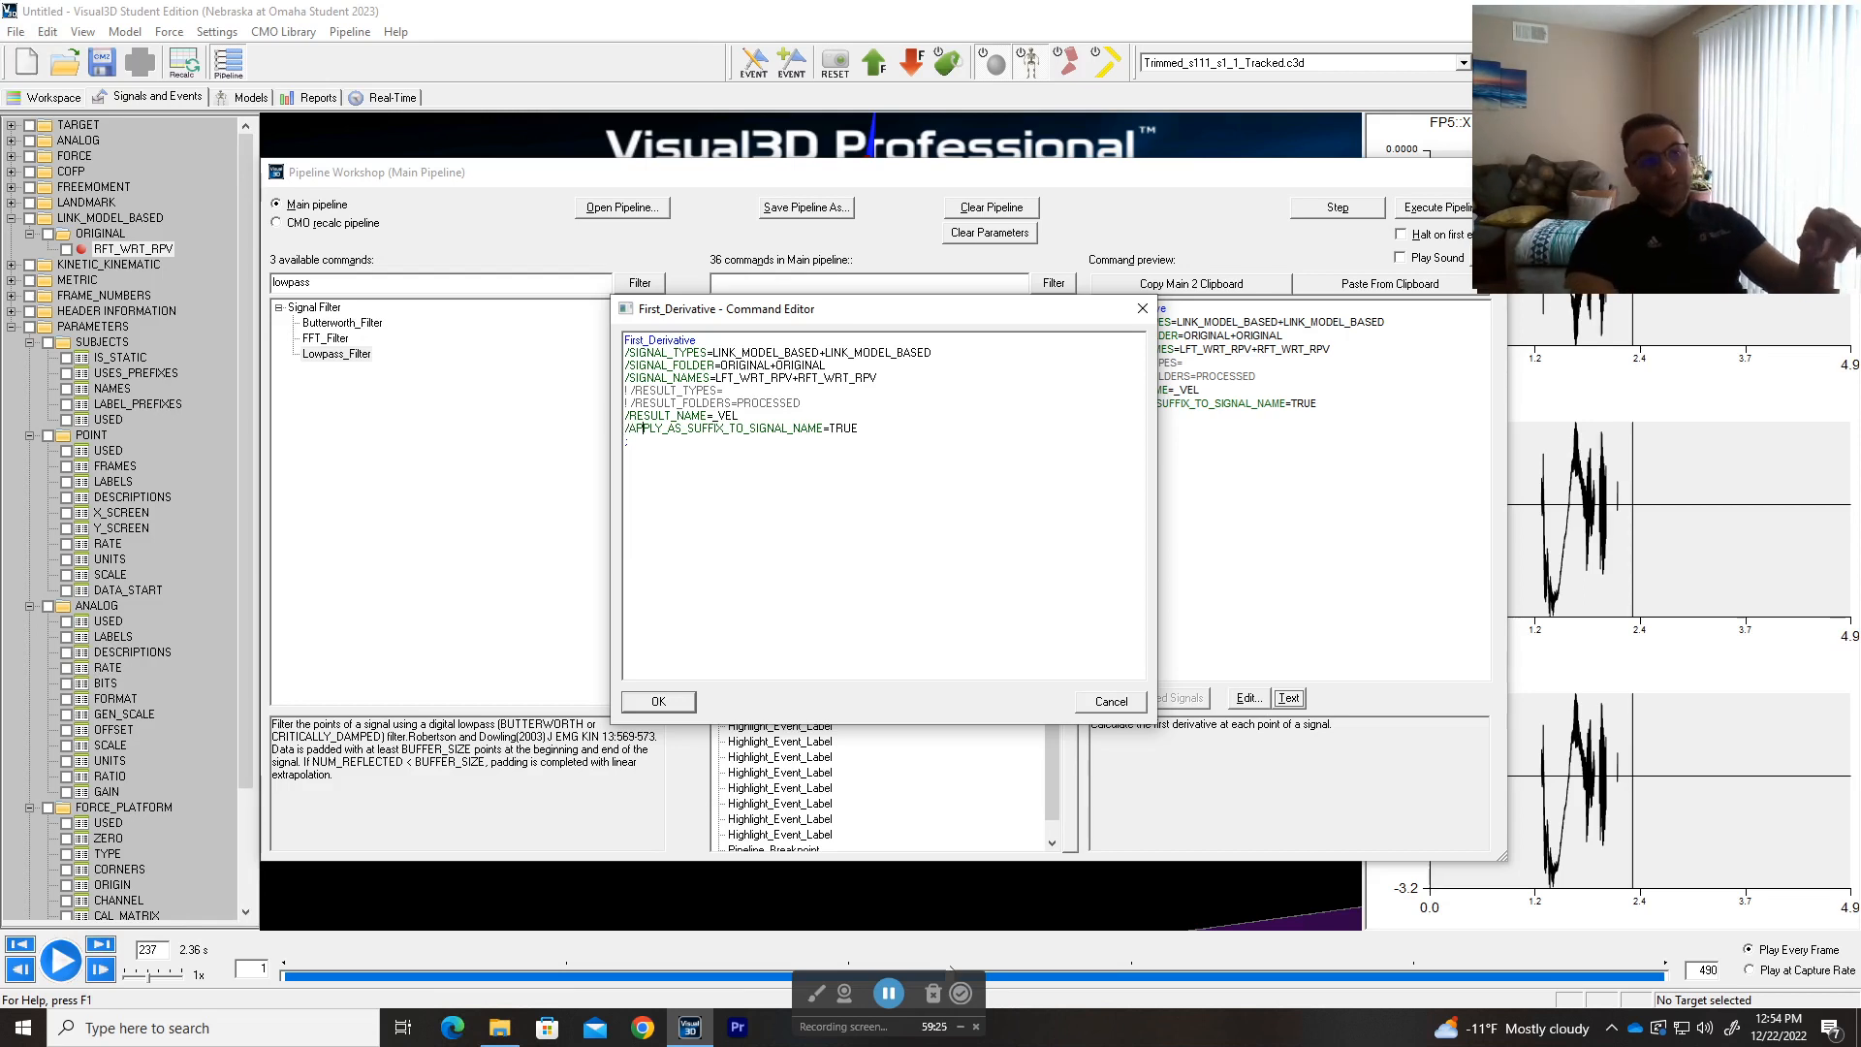
left_click_drag(740, 416, 713, 416)
left_click(739, 416)
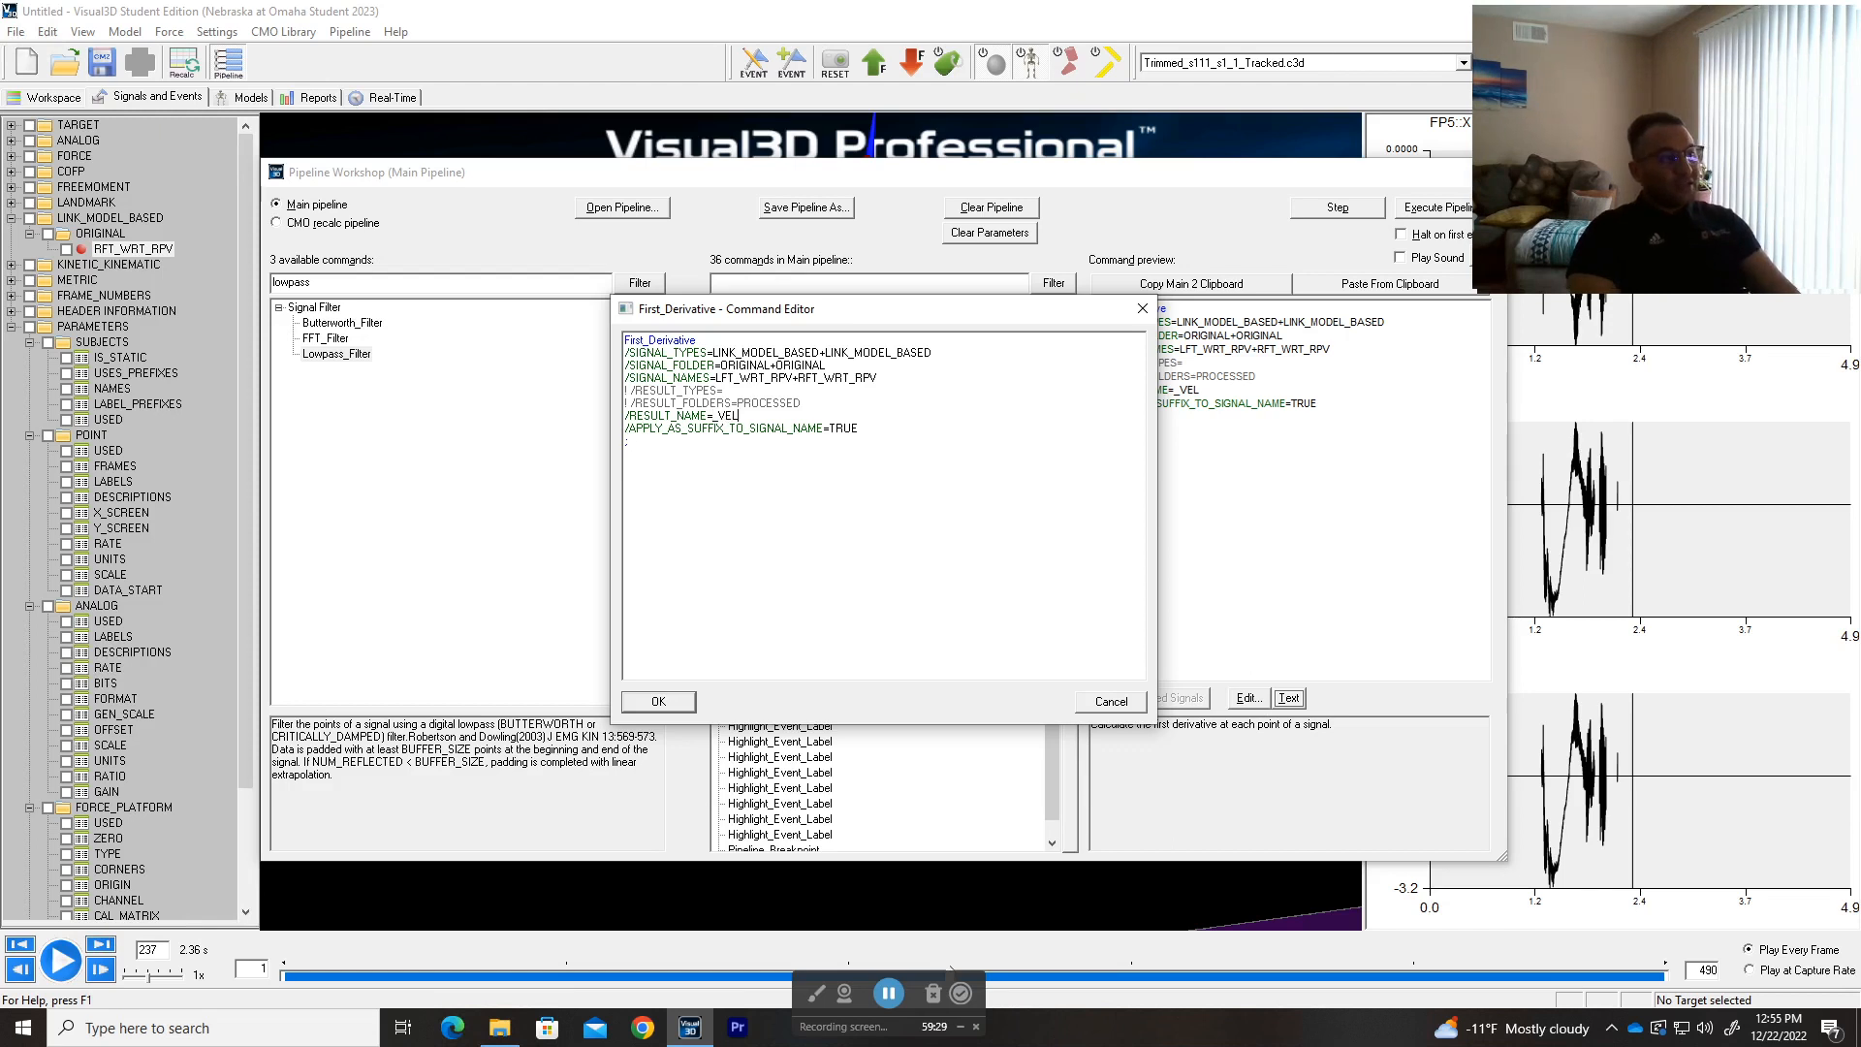
left_click(658, 701)
- Execute the left foot Compute_Model_Based_Data command and the First_Derivative command one at a time, closing each results report
left_click(773, 464)
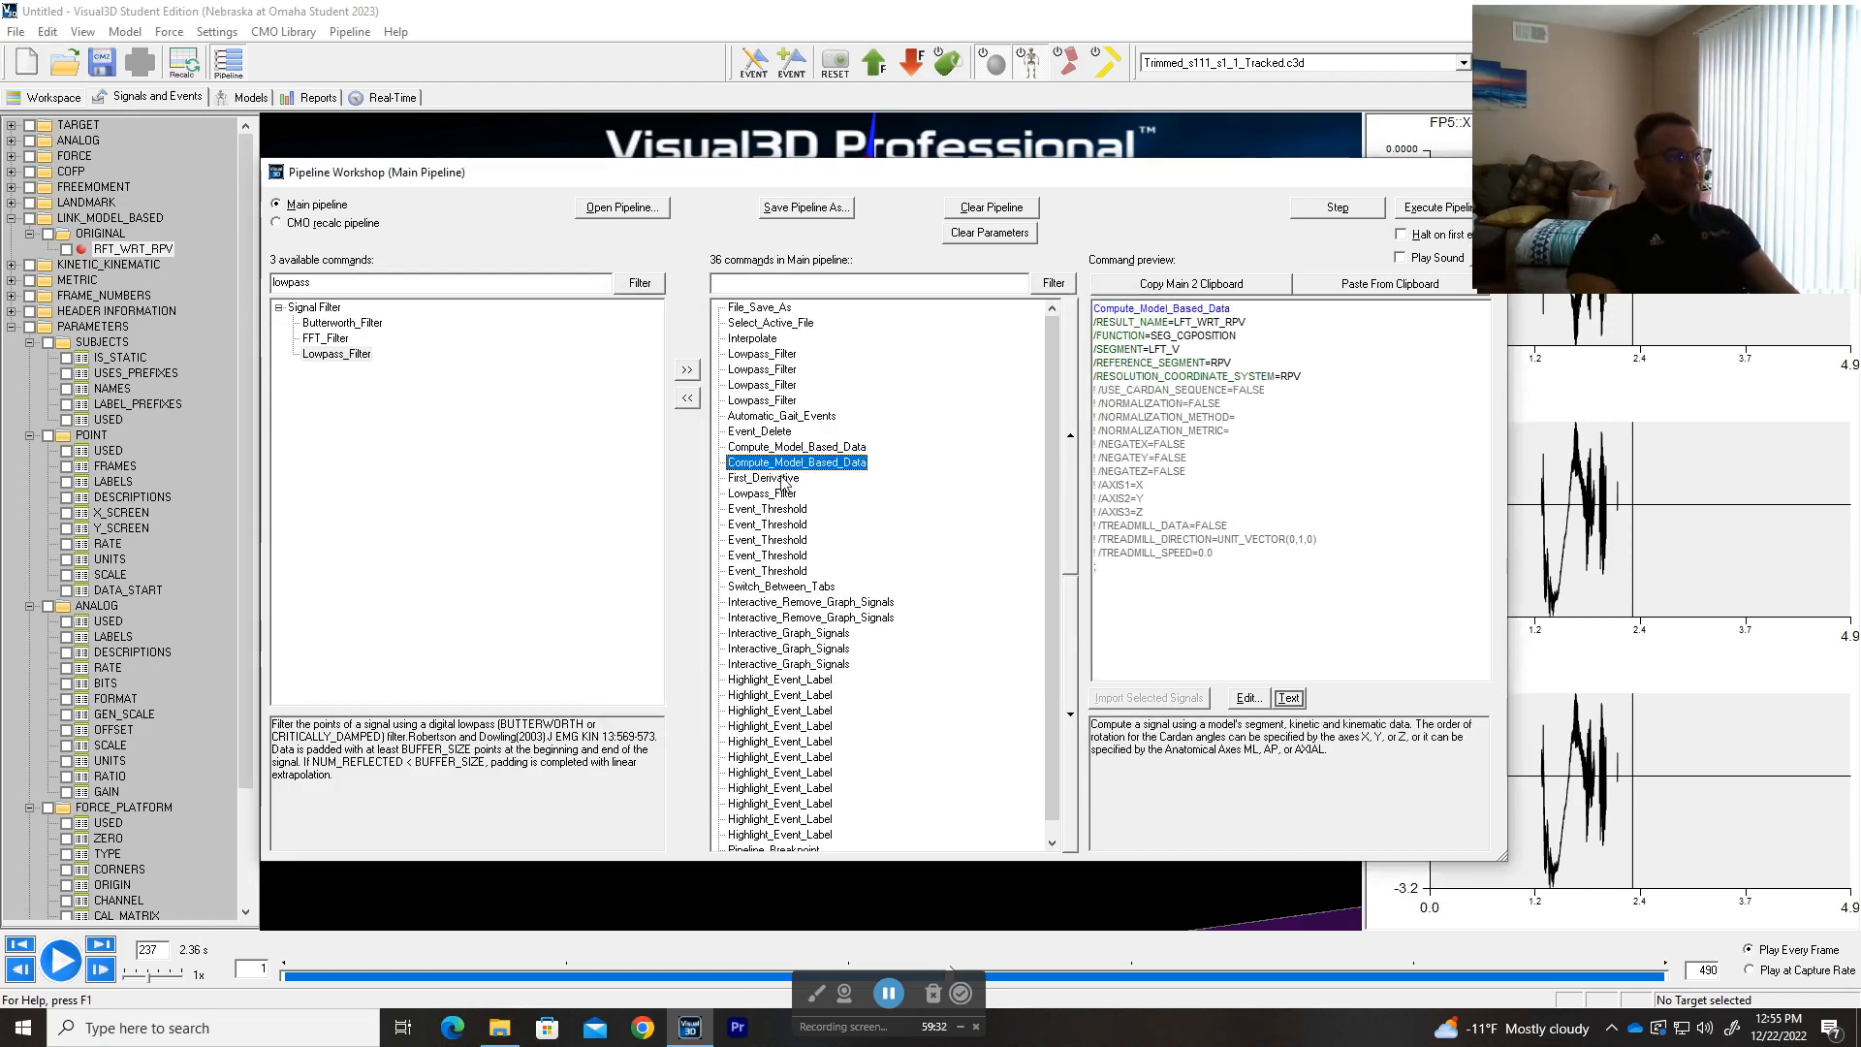
left_click(1346, 213)
left_click(1199, 774)
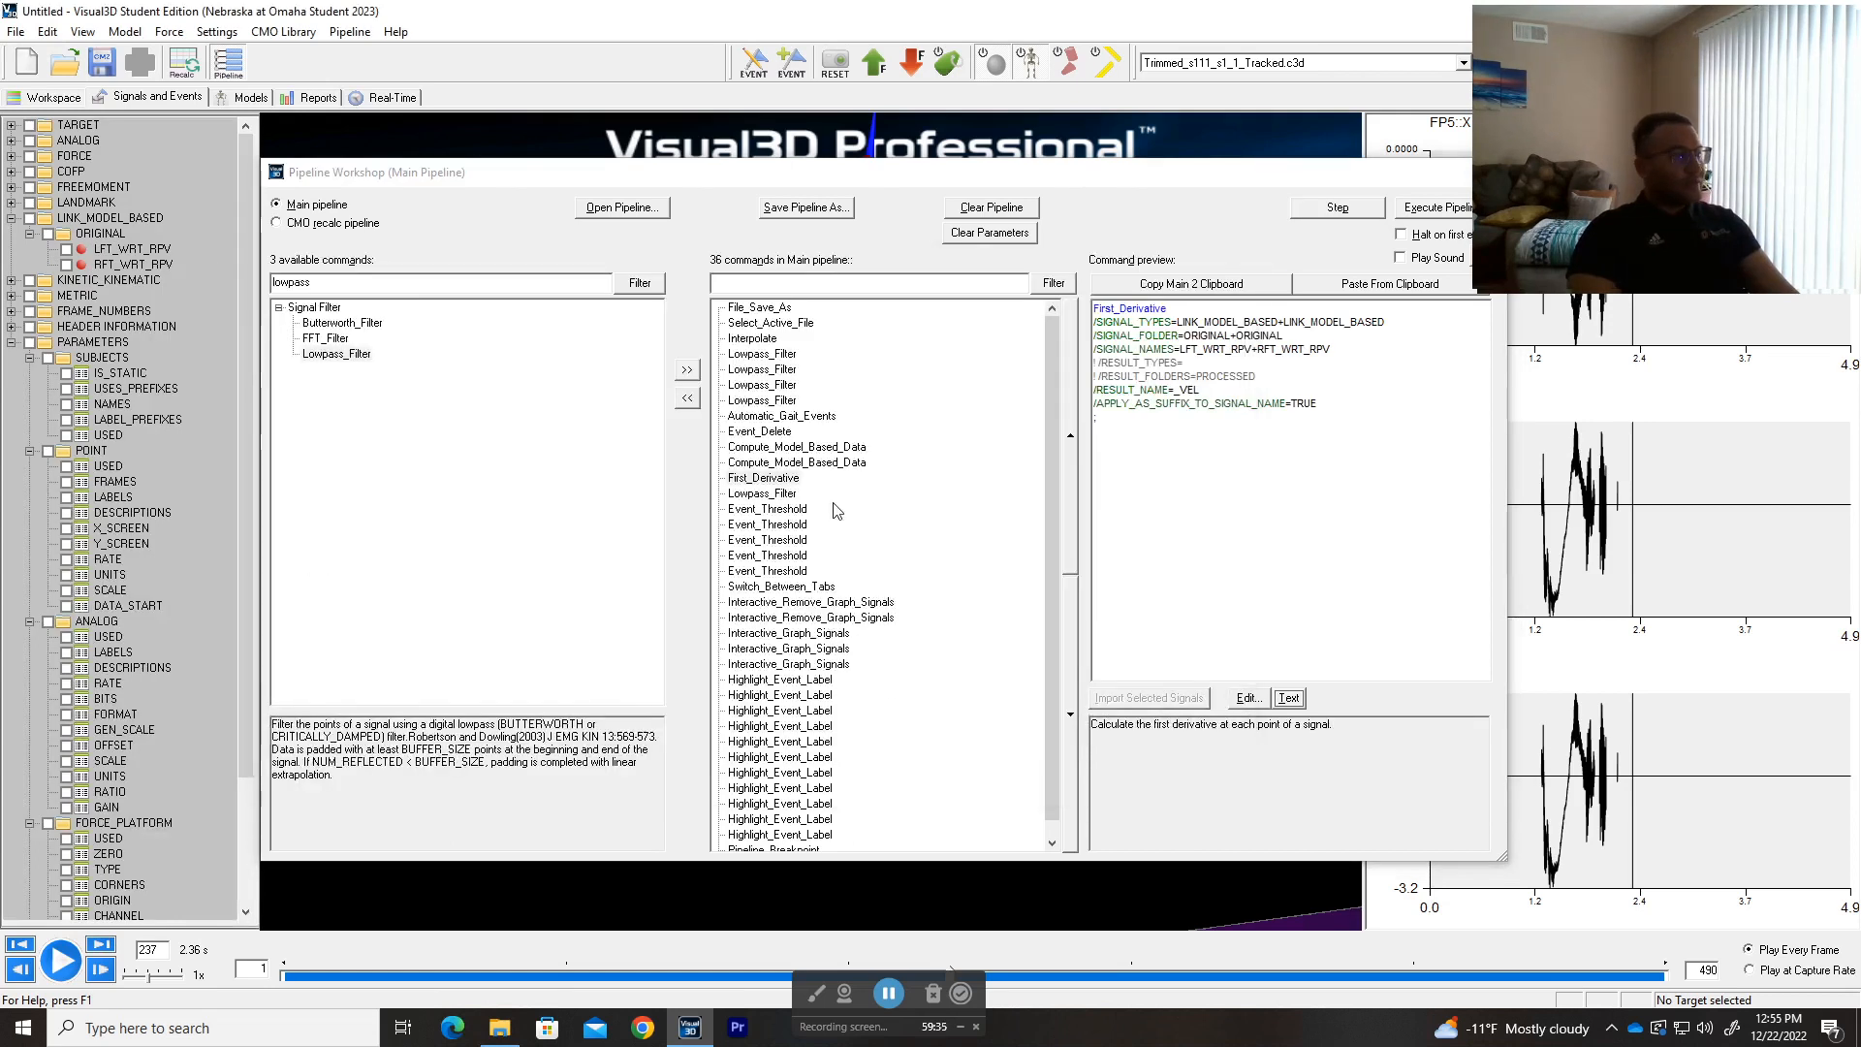
left_click(1346, 212)
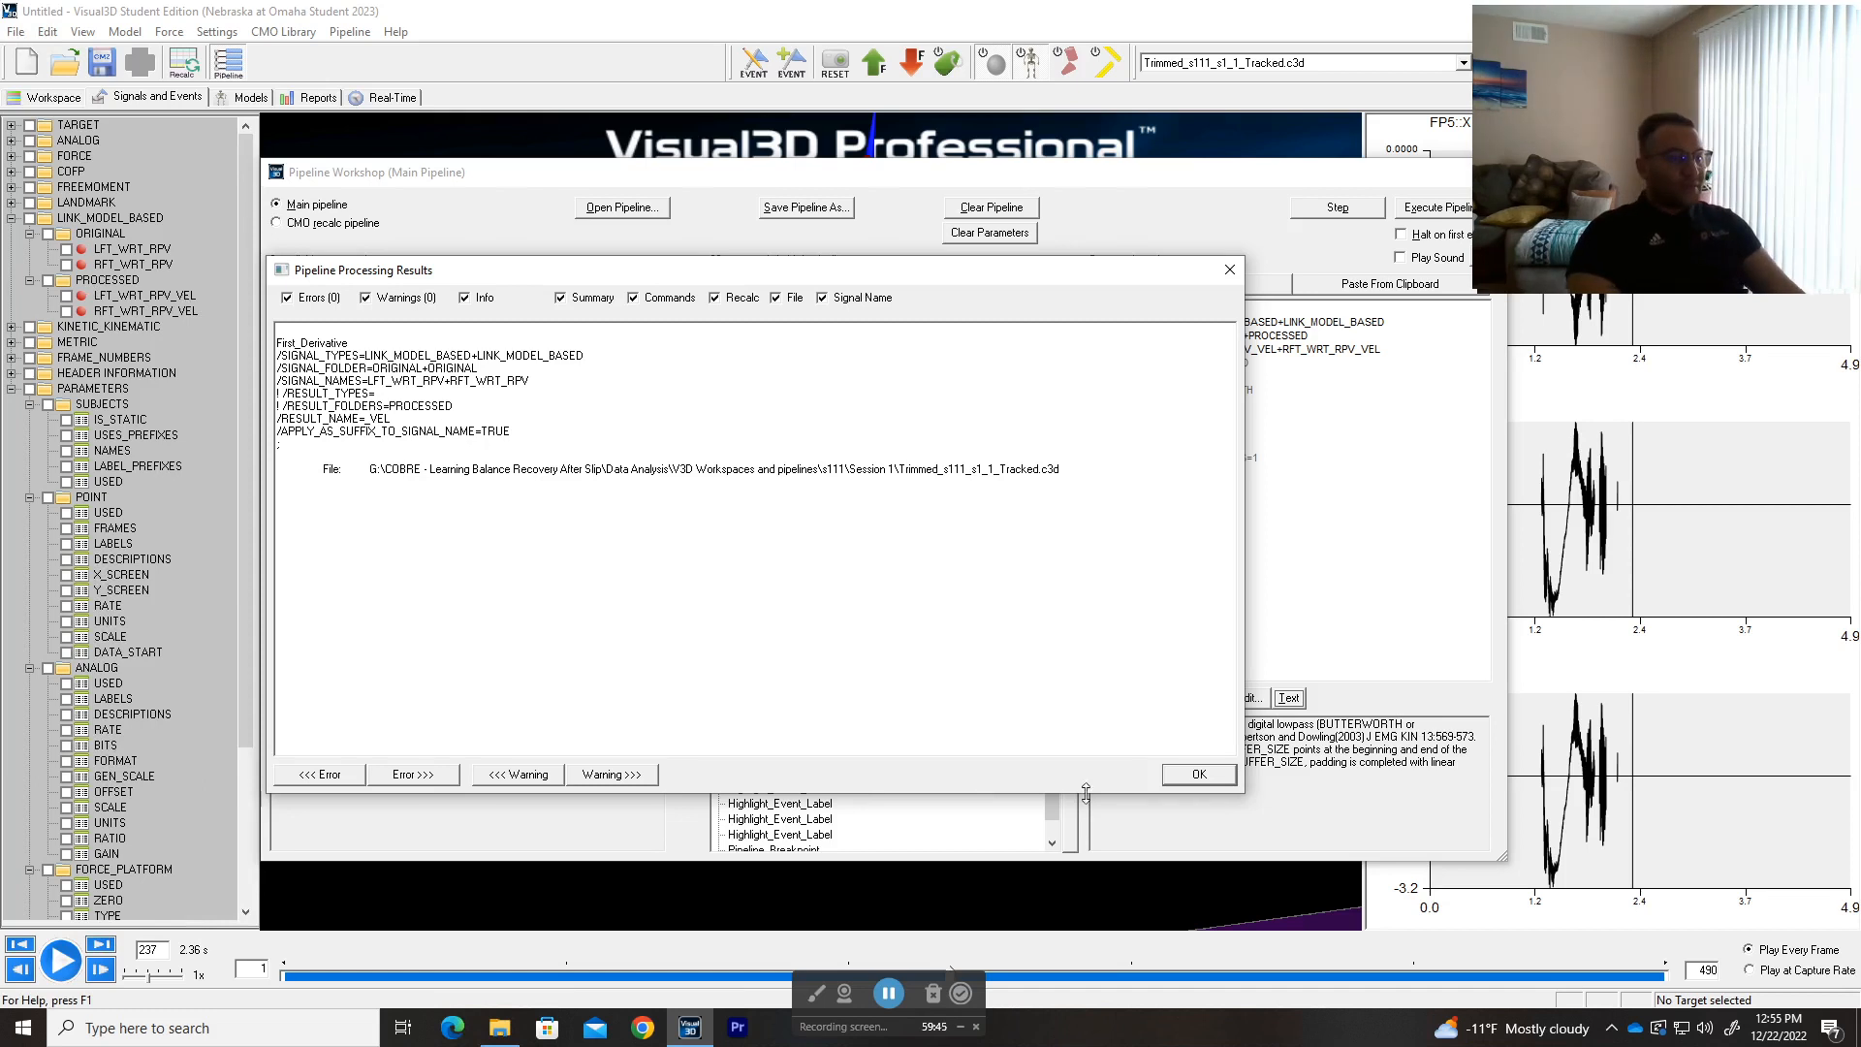
left_click(1222, 776)
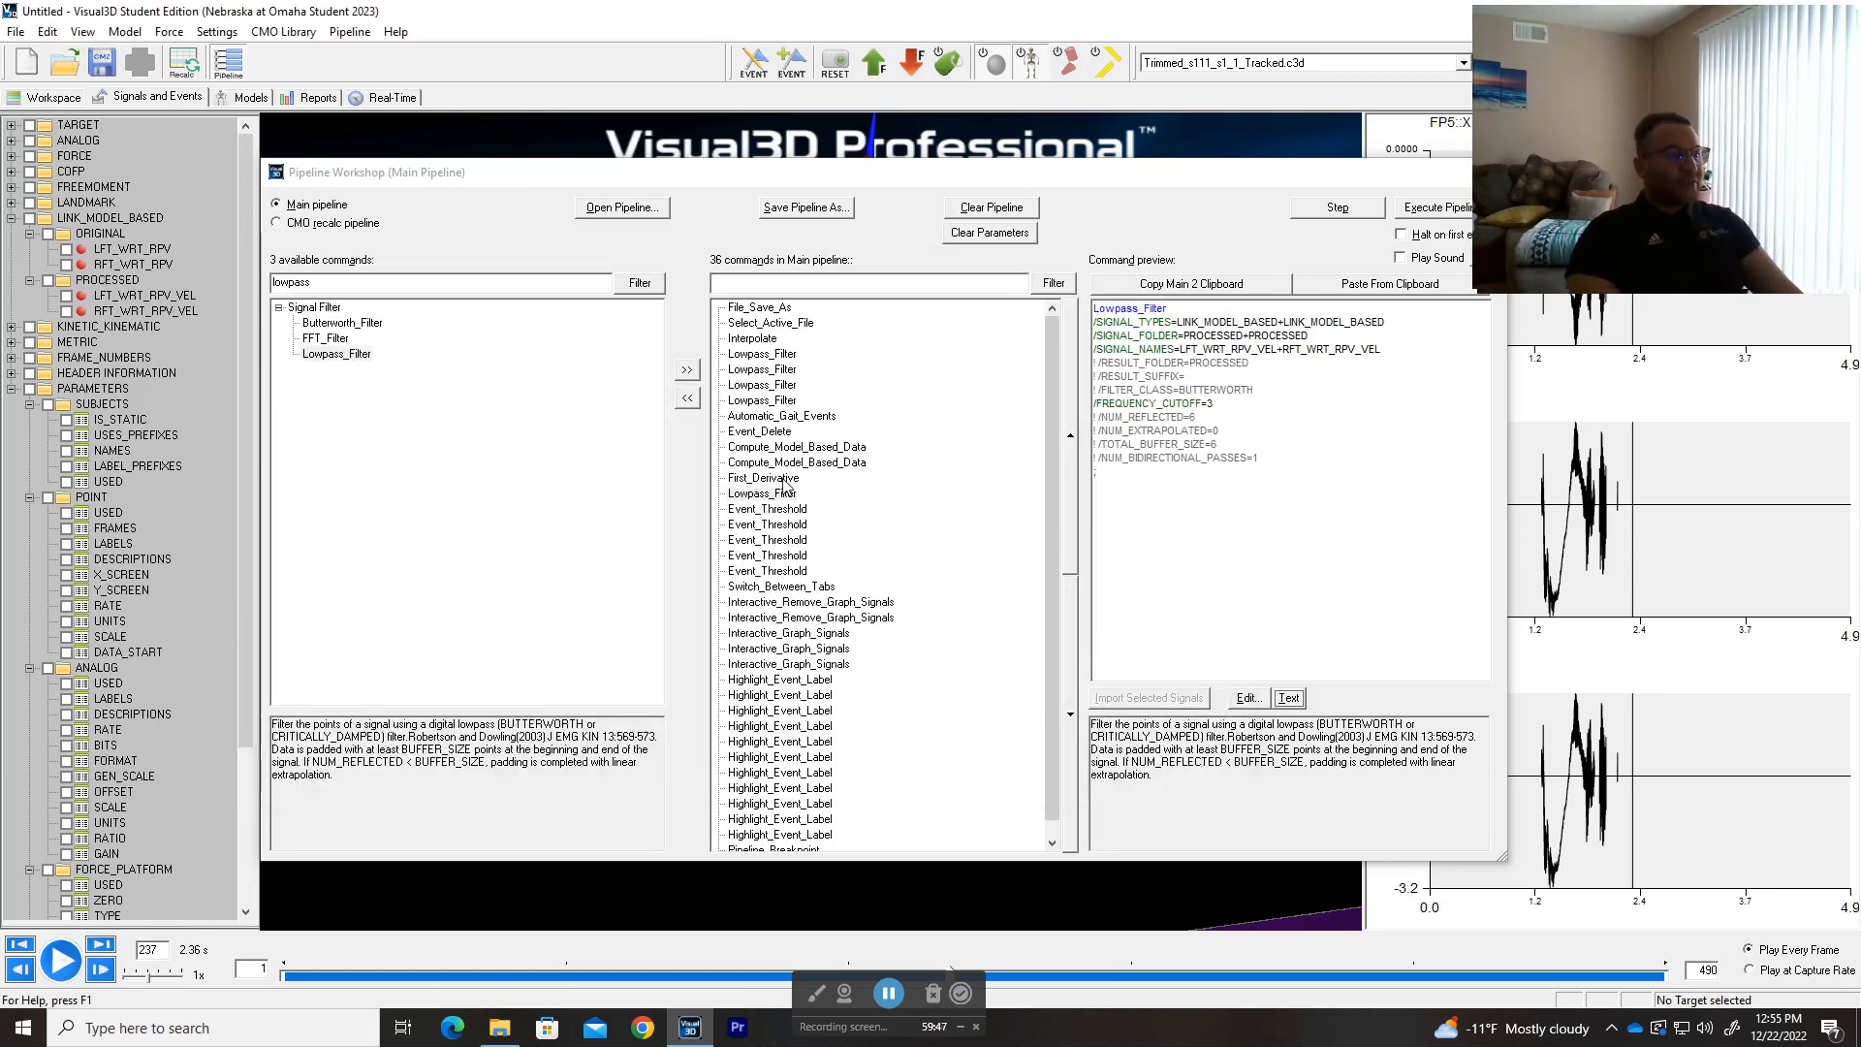
- Examine how the Append Result Name as Suffix option affects the result name in the First_Derivative settings dialog, and cancel the dialog
double_click(775, 478)
left_click(973, 684)
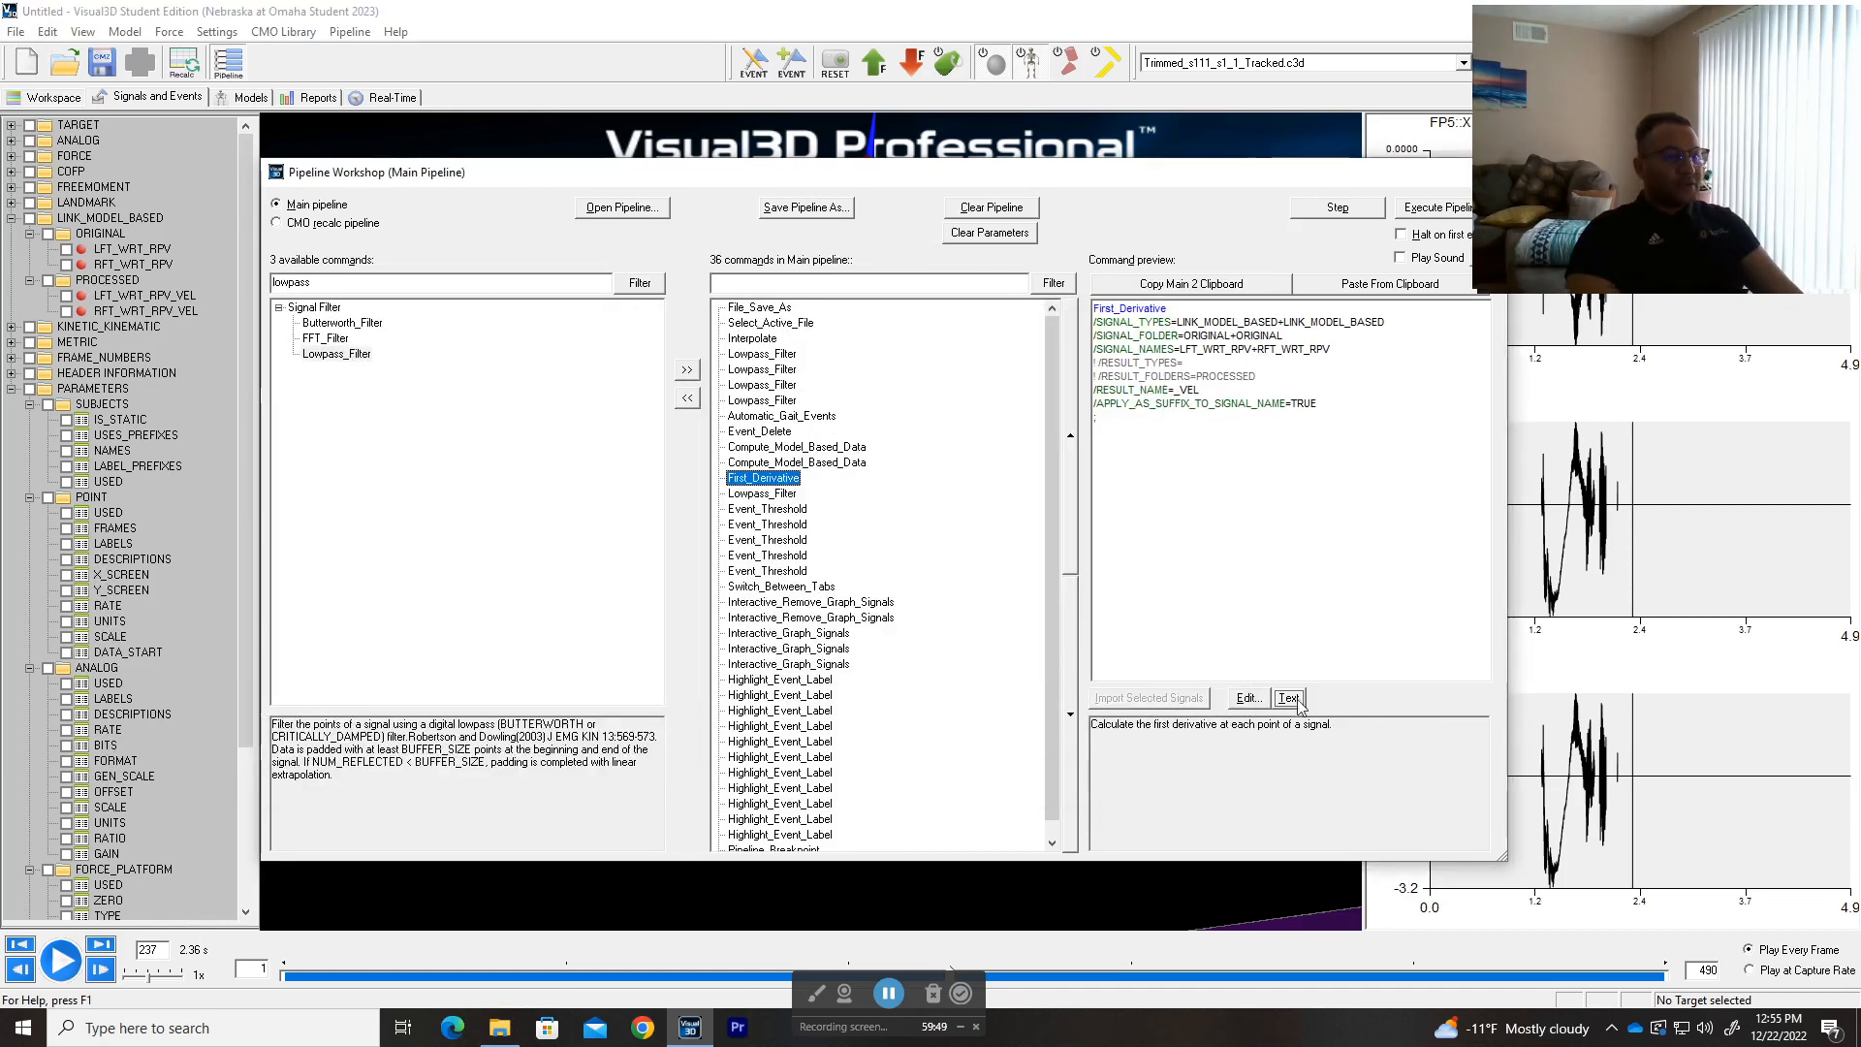
double_click(780, 480)
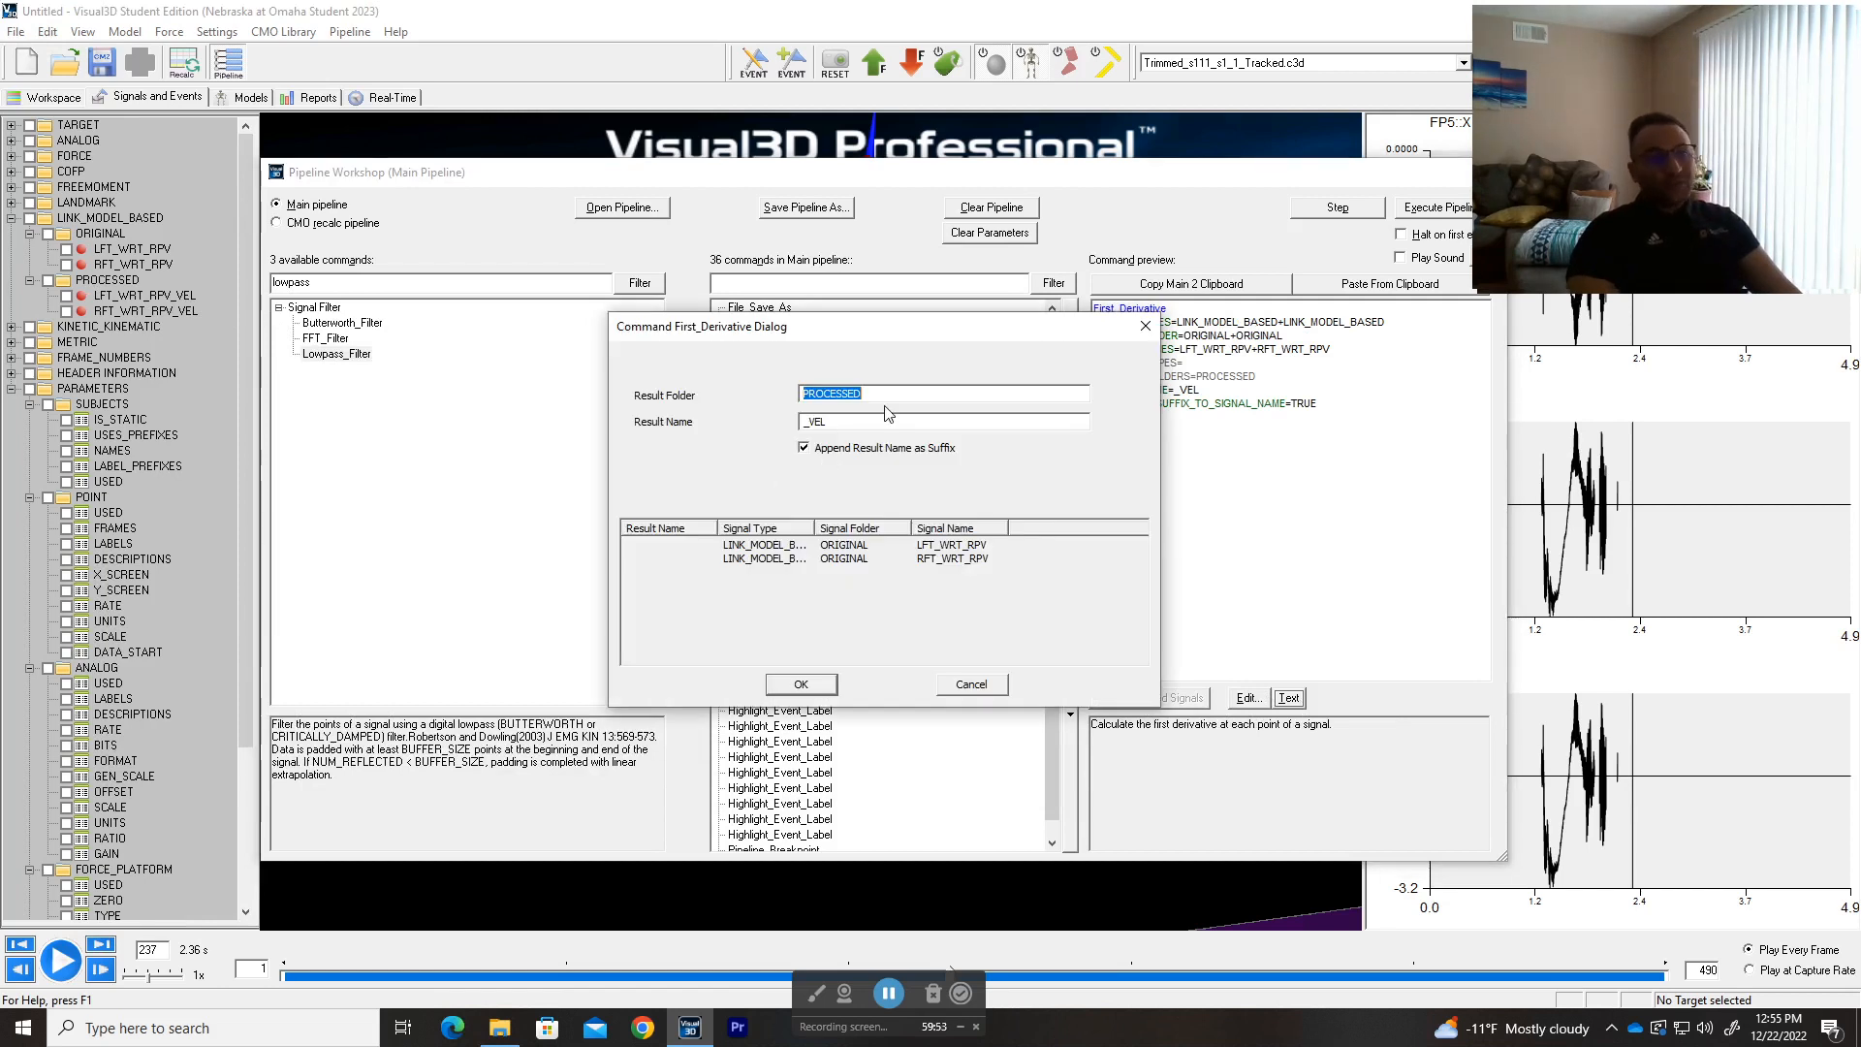
left_click(803, 451)
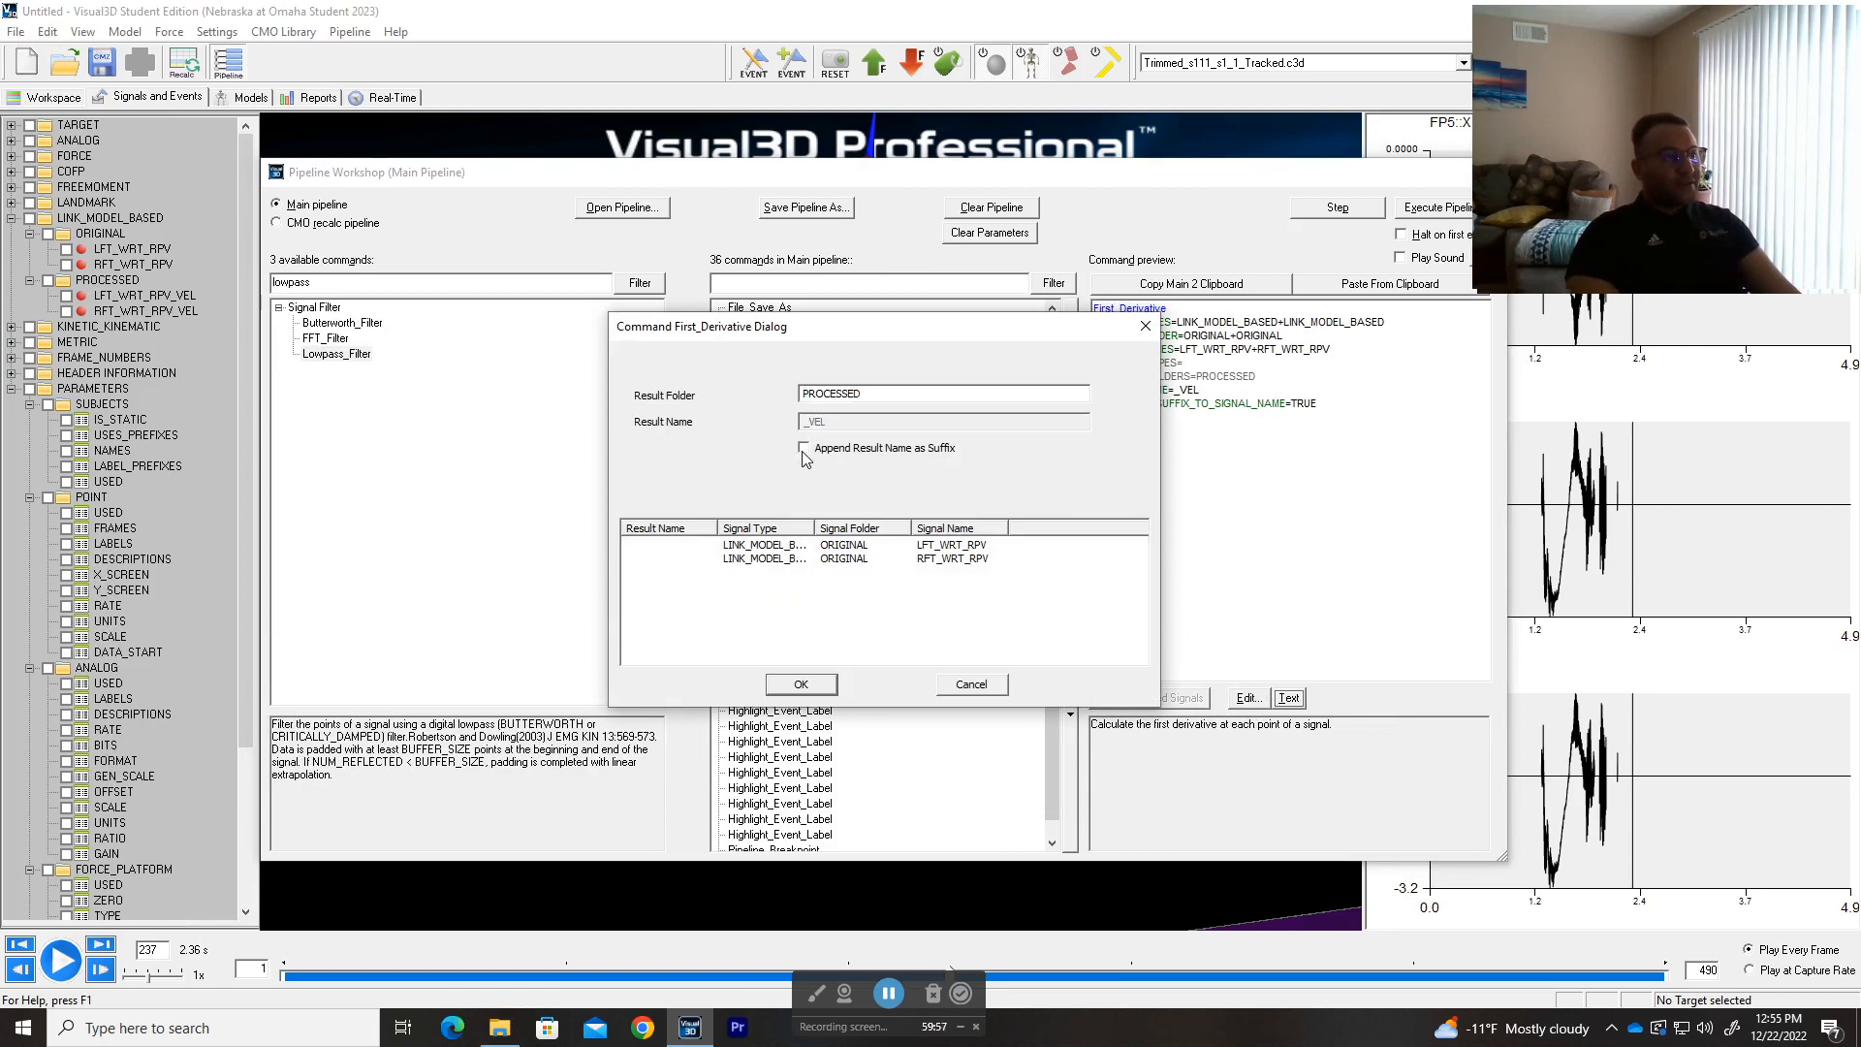
left_click(803, 450)
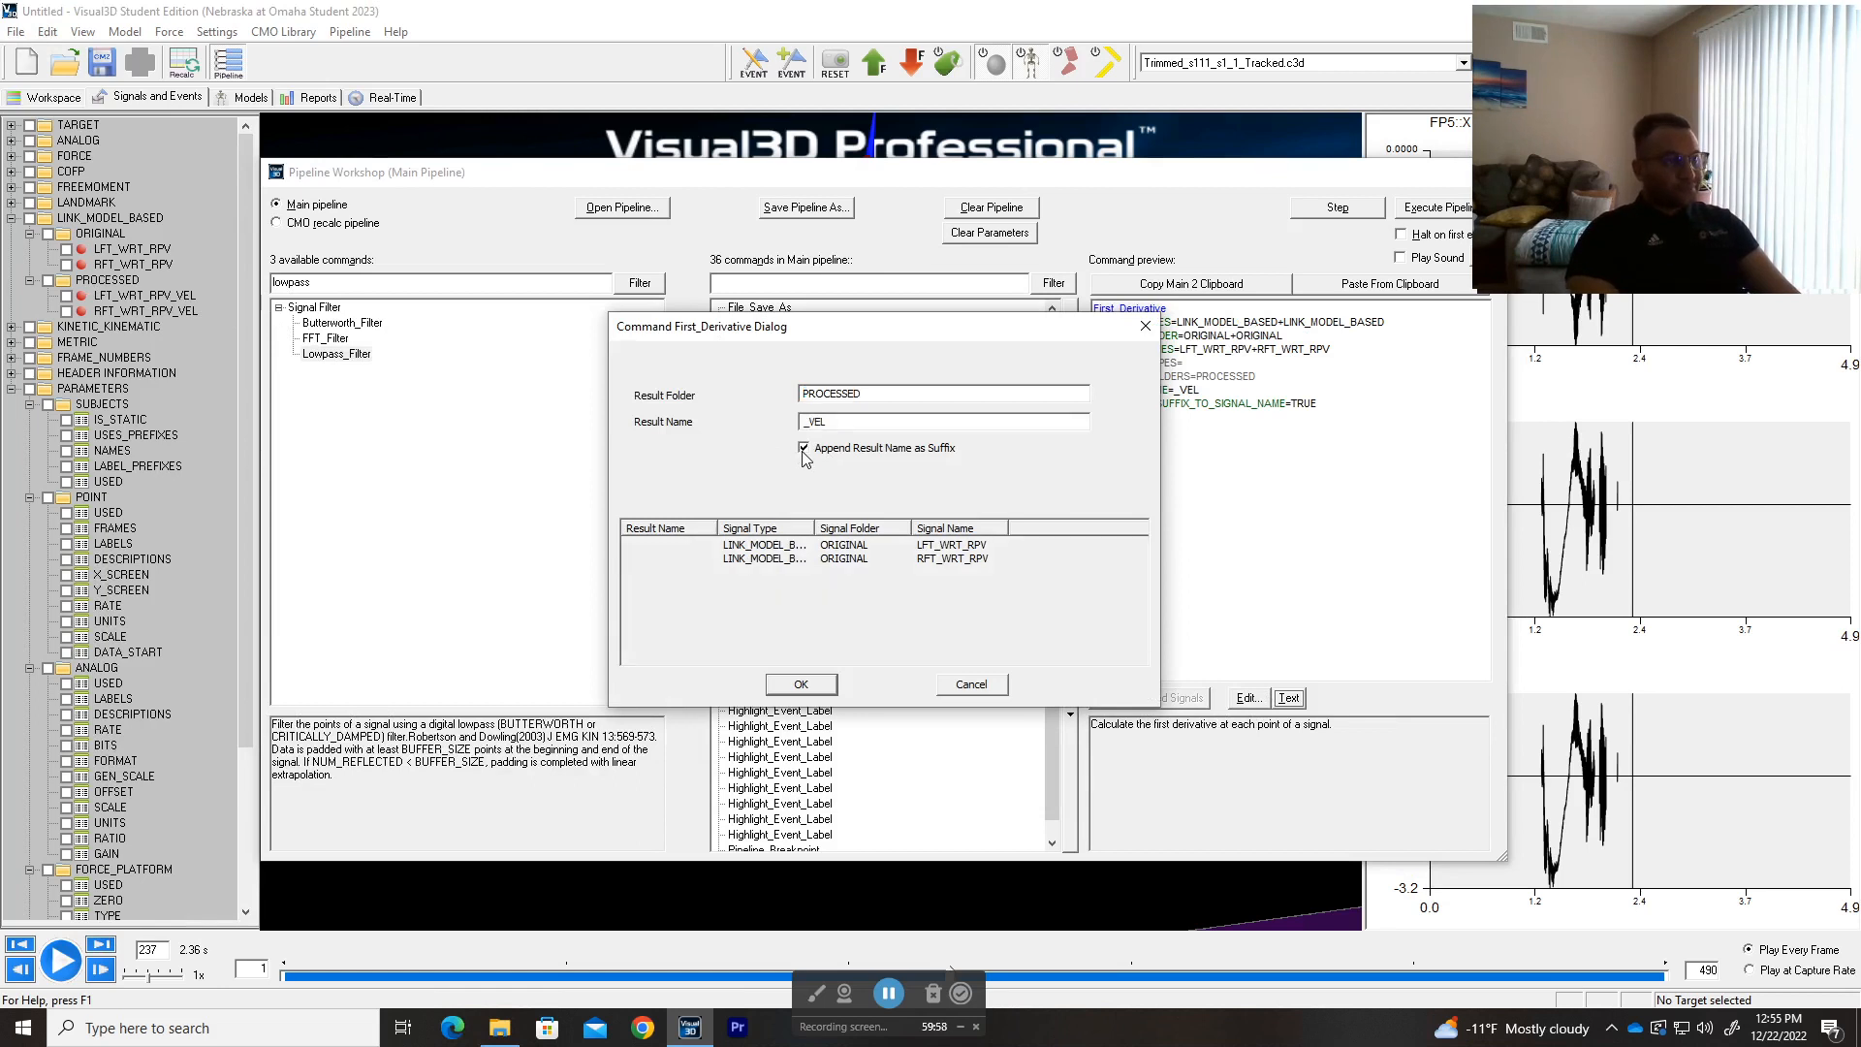
left_click(971, 685)
- Comment out the APPLY_AS_SUFFIX_TO_SIGNAL_NAME line in the First_Derivative text with an exclamation mark and execute only that command
left_click(1288, 698)
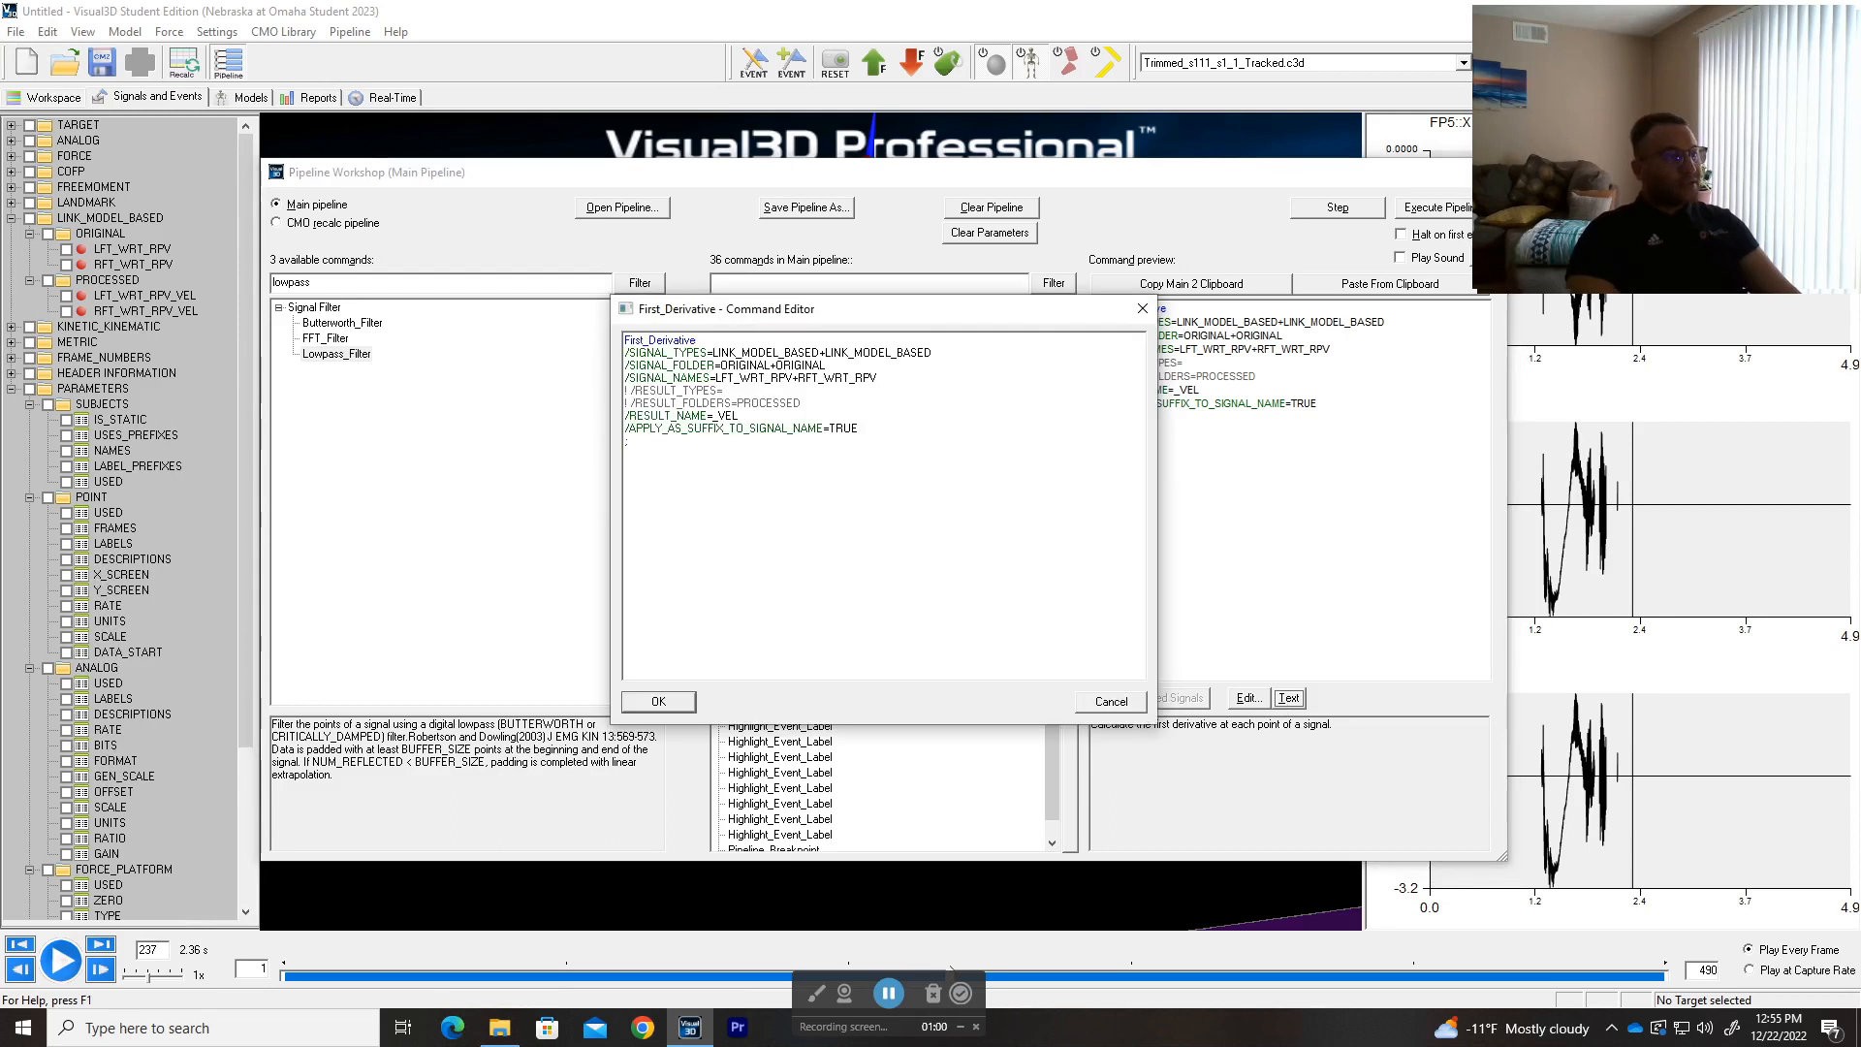
left_click(625, 428)
type("!")
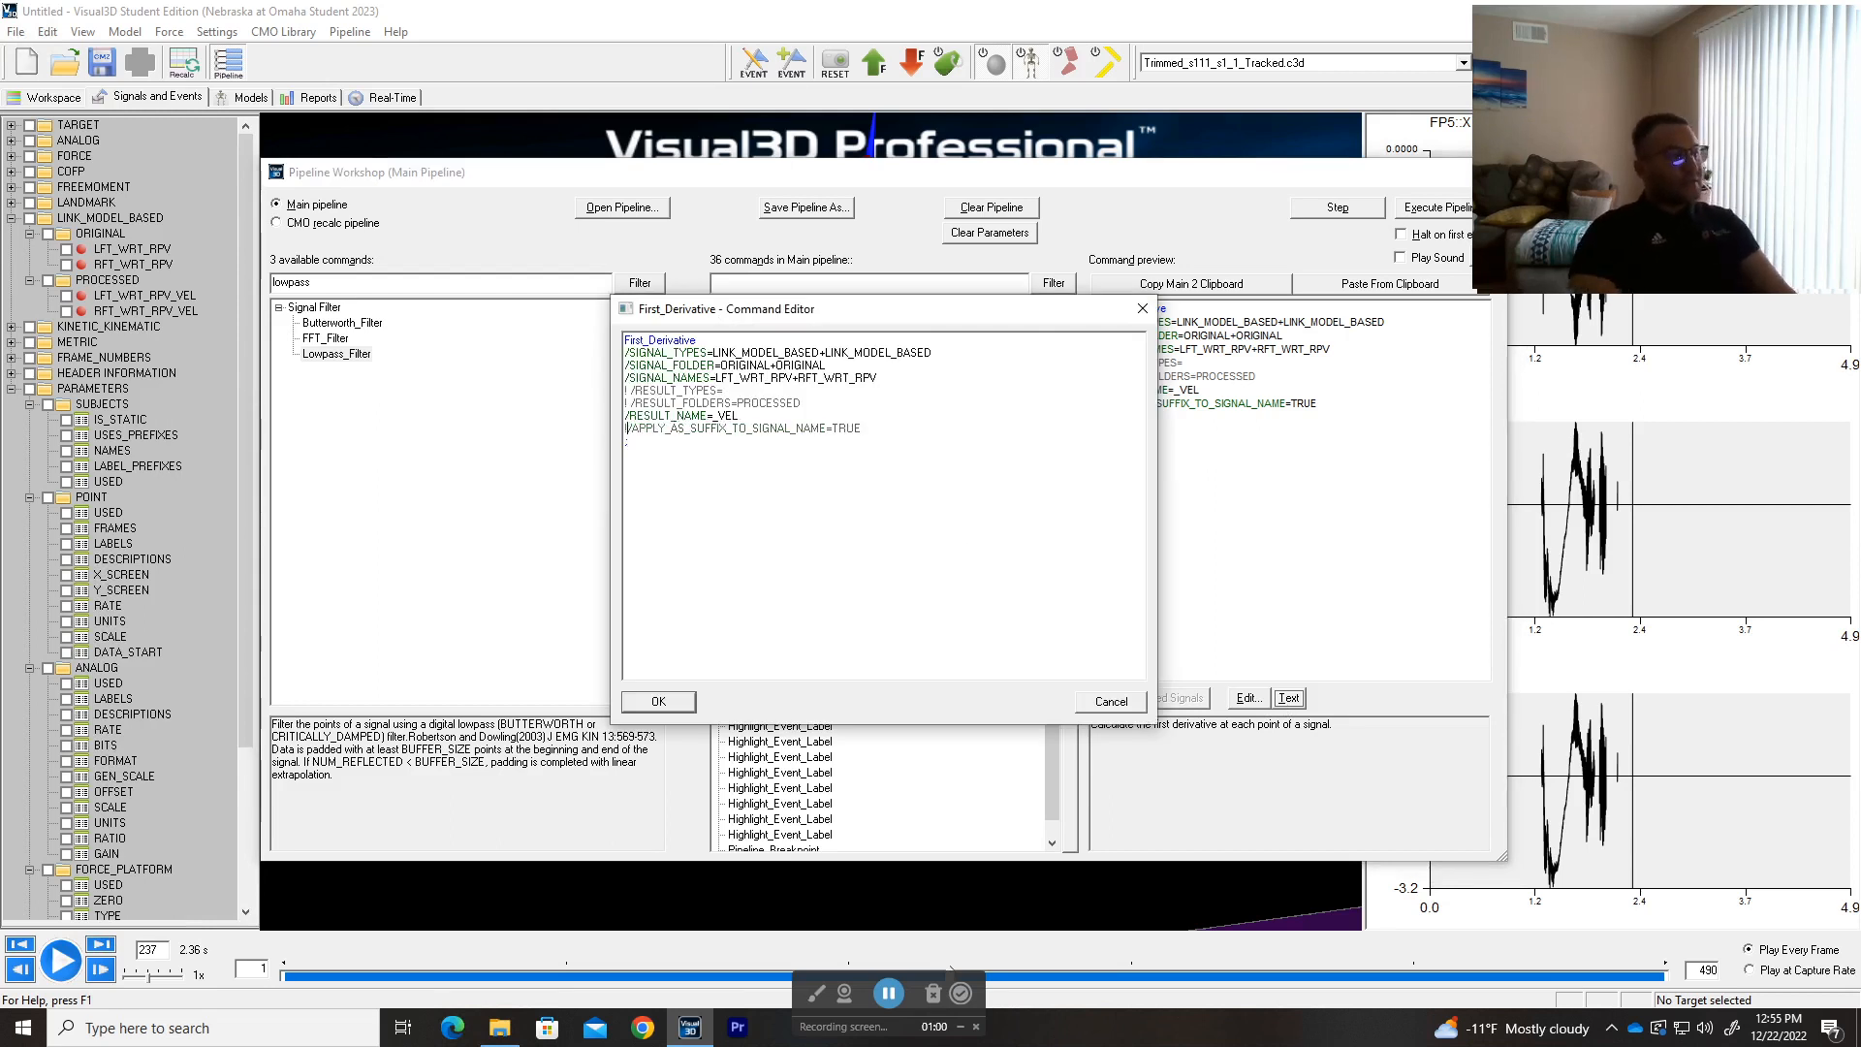
left_click(678, 706)
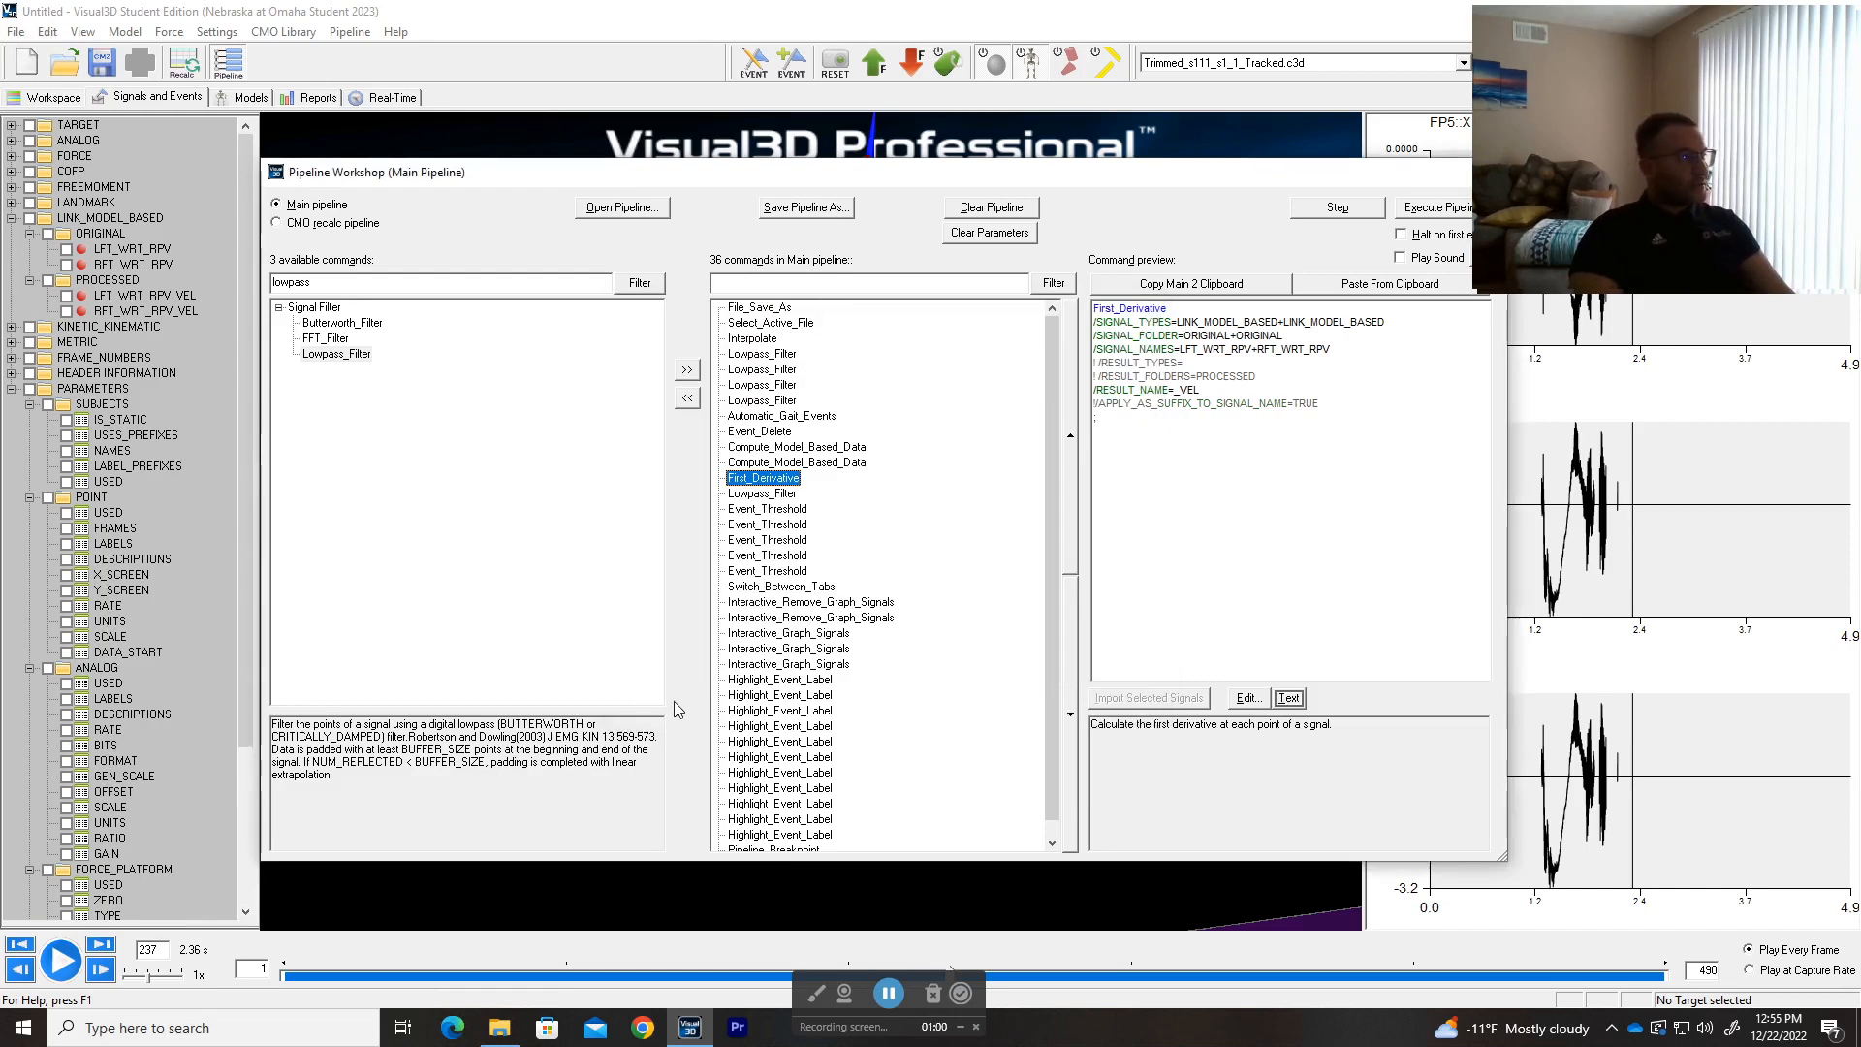
left_click(1358, 211)
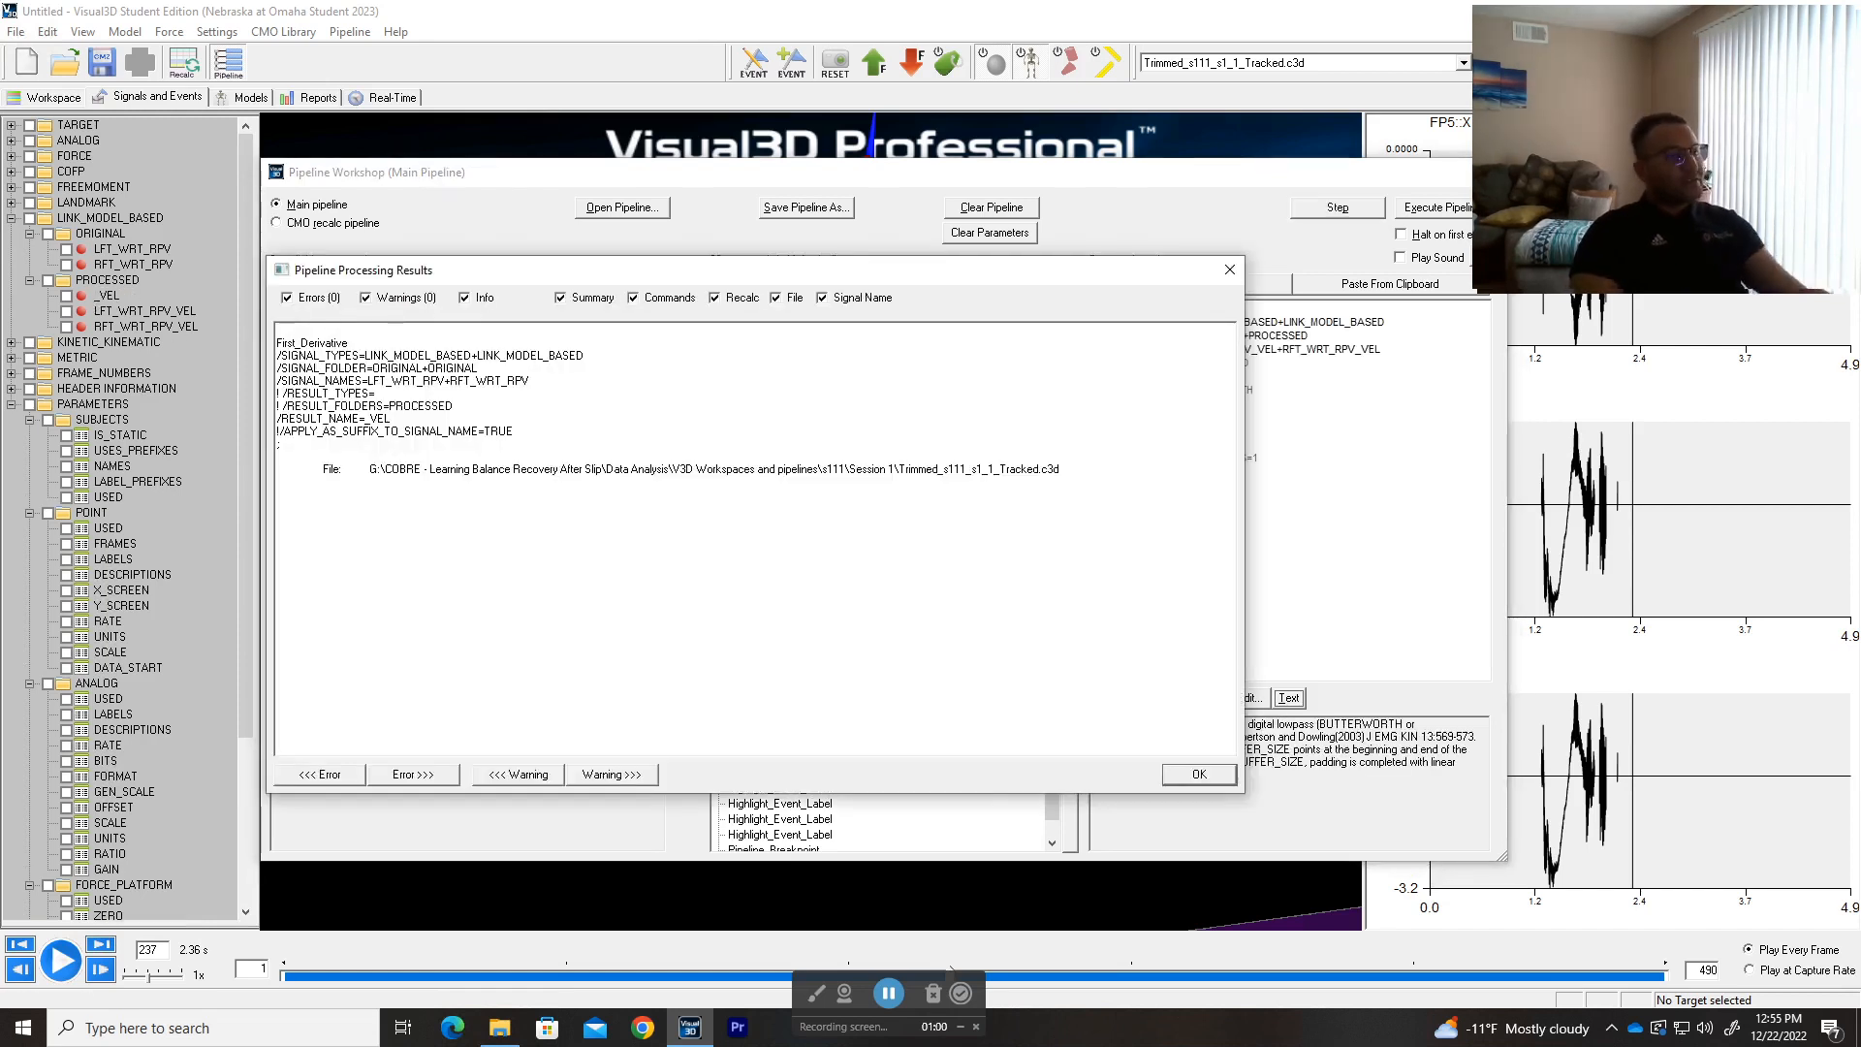
left_click(1198, 774)
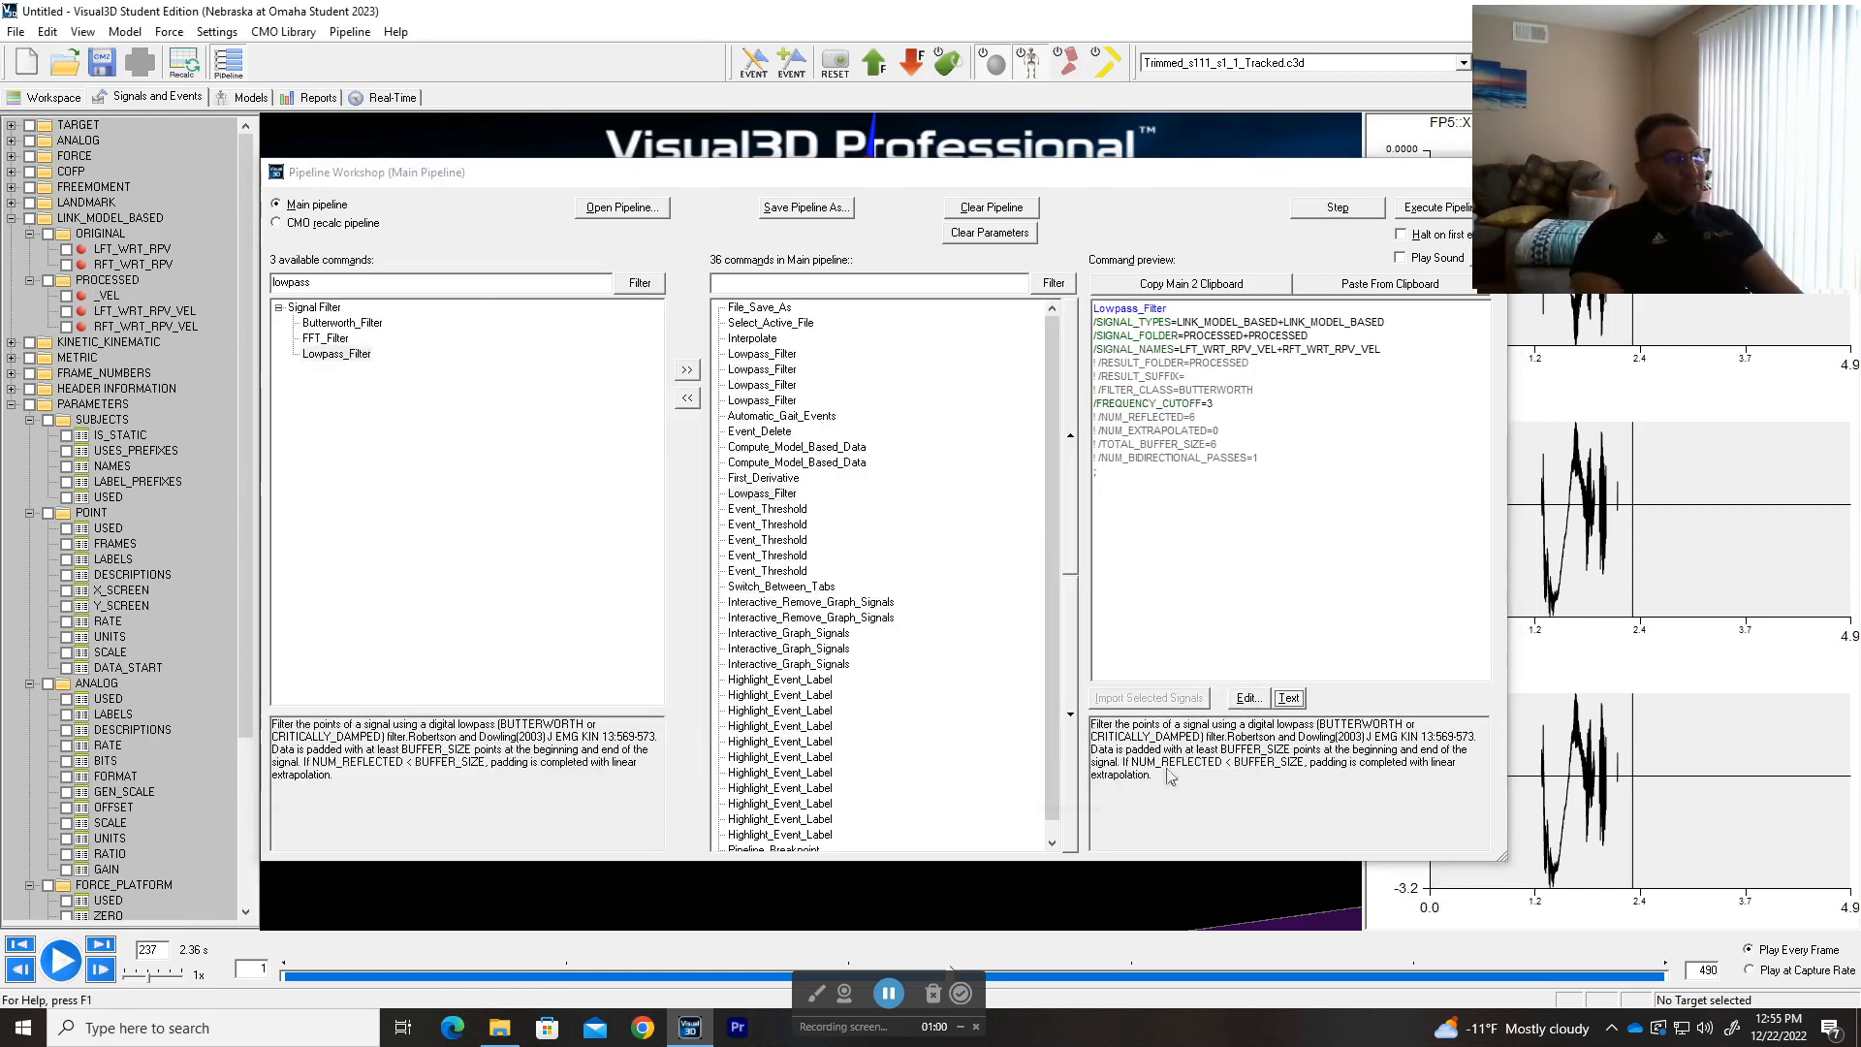
- View the result names assigned to both foot signals in the First_Derivative settings dialog, and cancel it
left_click(766, 479)
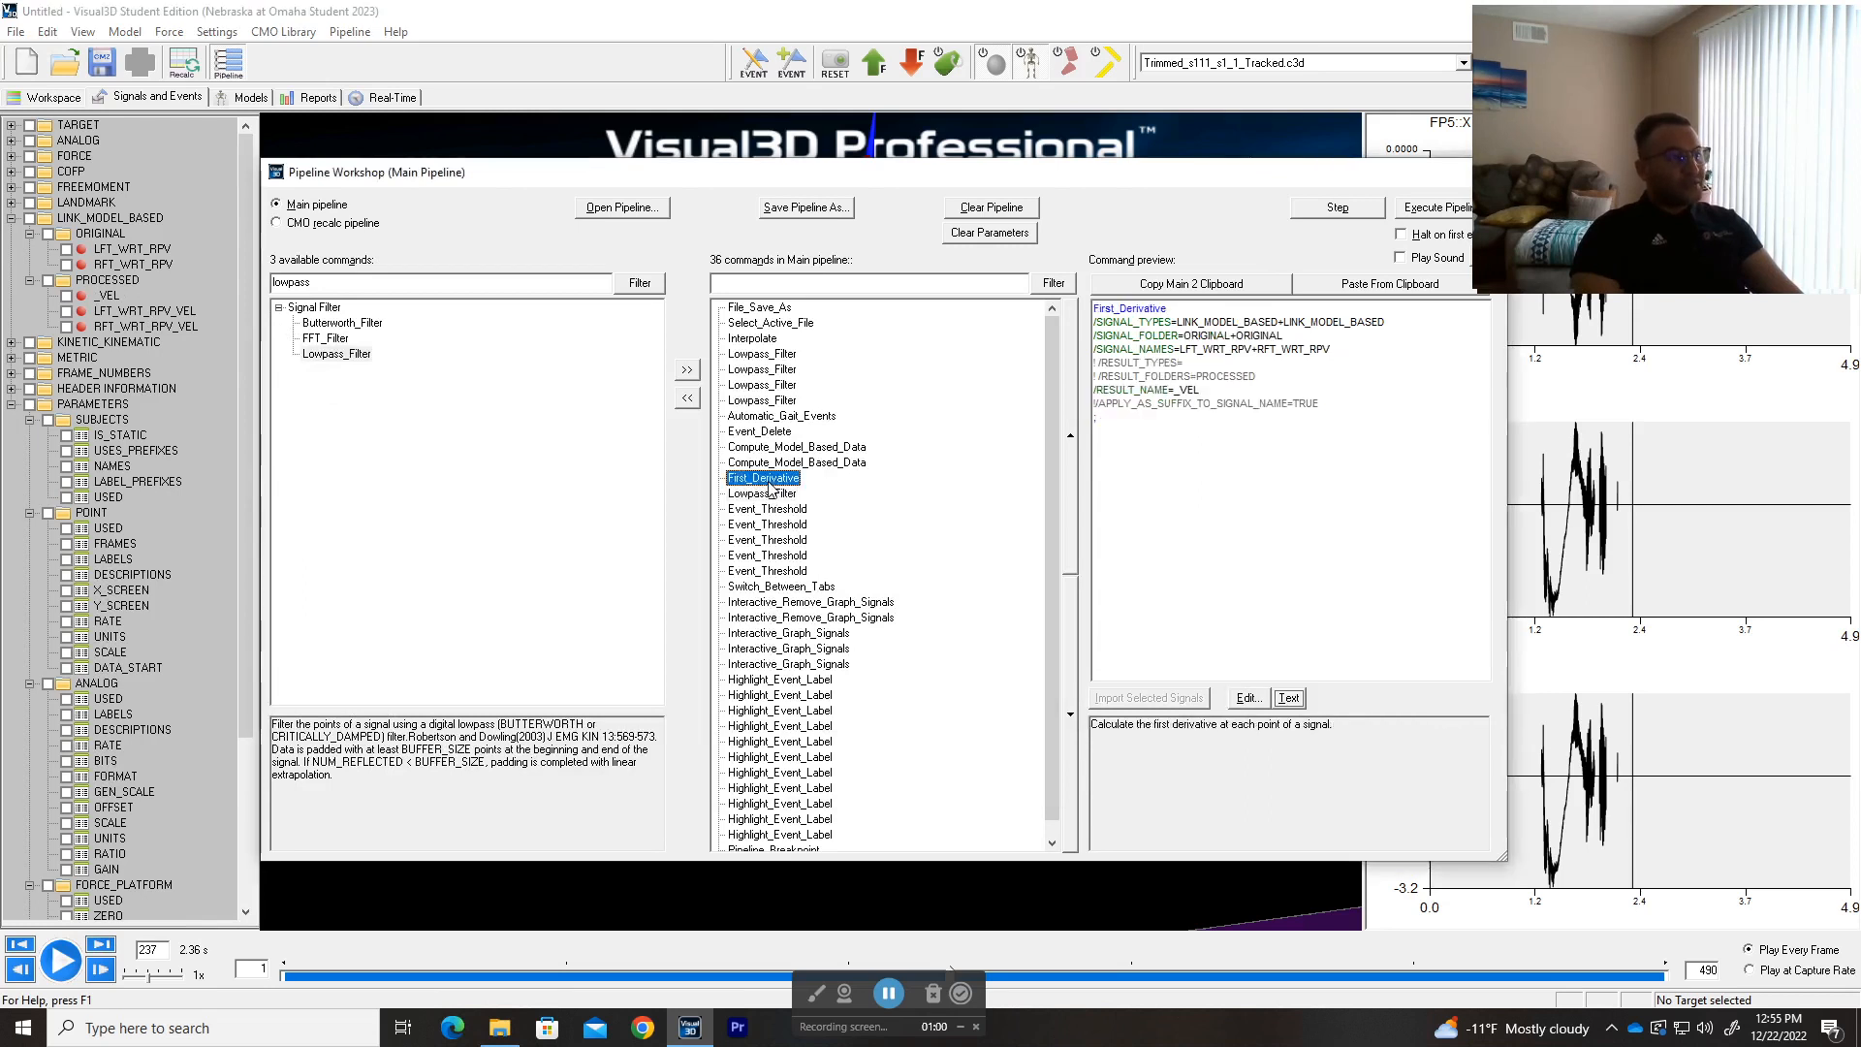
double_click(768, 481)
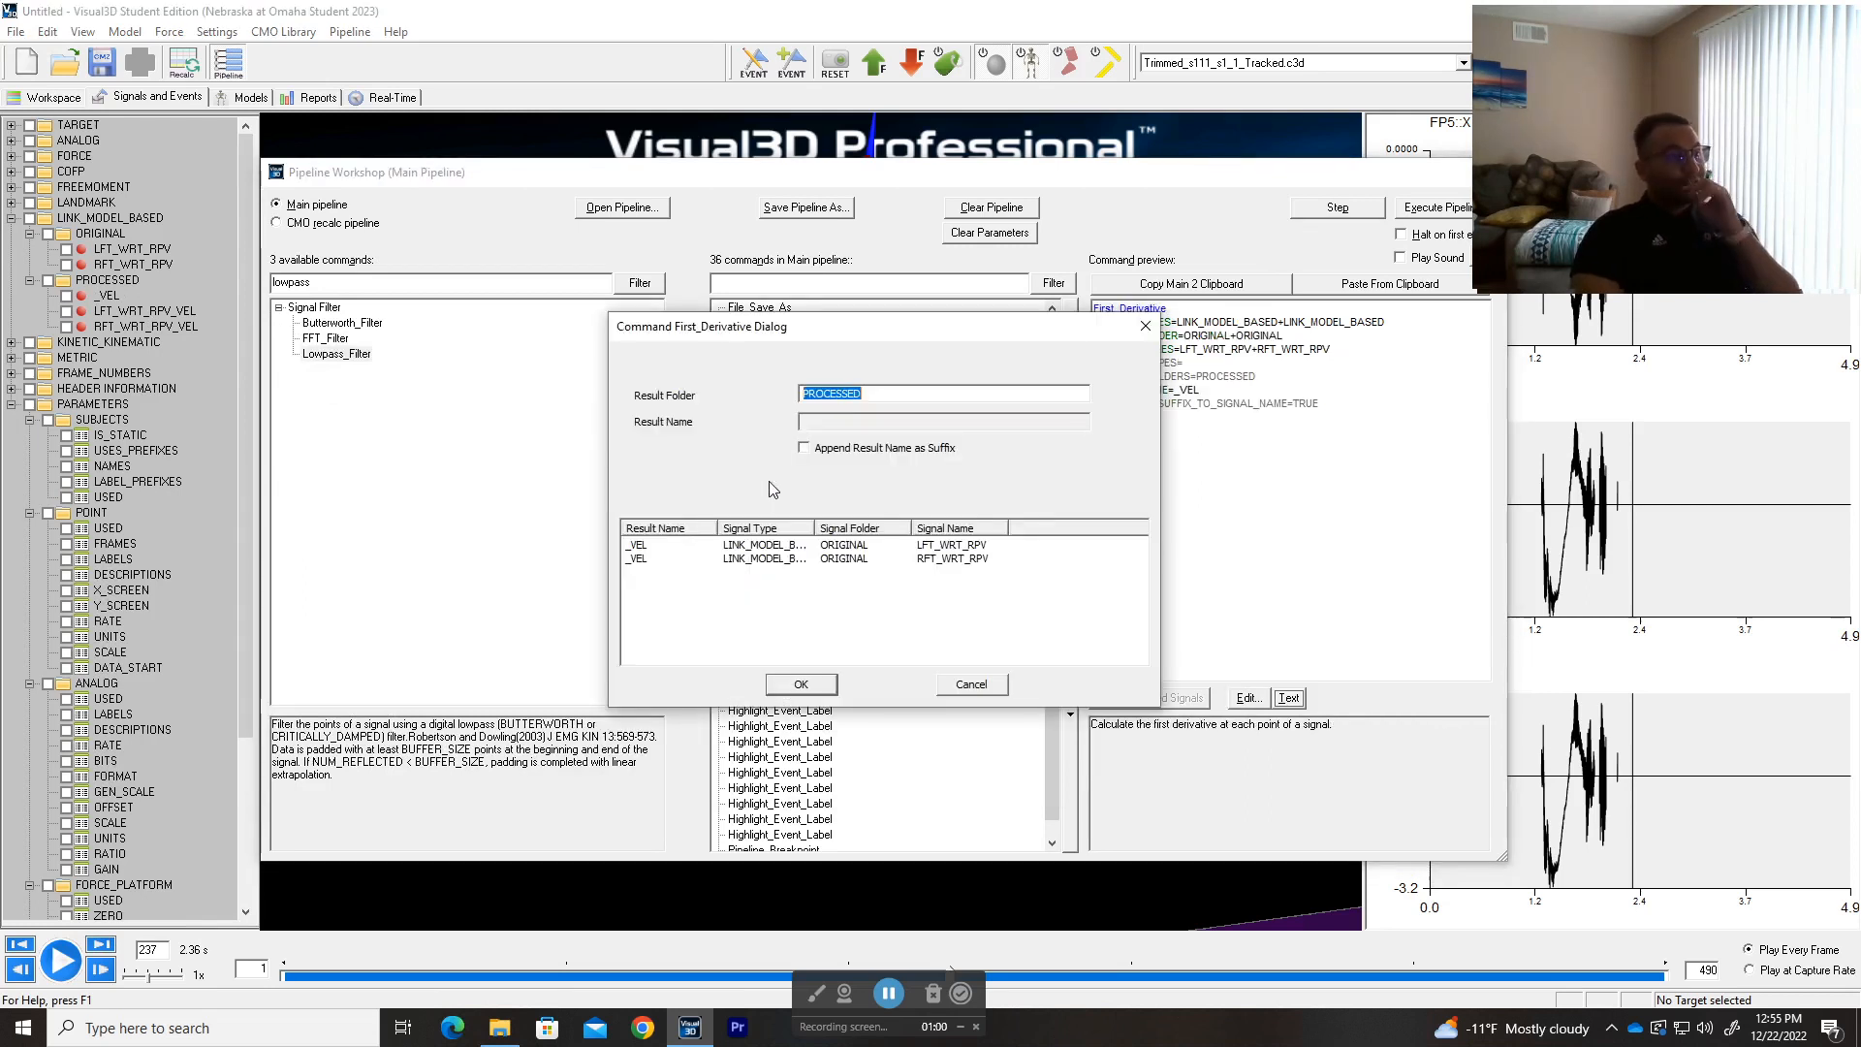
left_click(971, 685)
- Set RESULT_NAME to _VEL+_VEL2 in the First_Derivative text, execute only that command and close its results report
left_click(1288, 698)
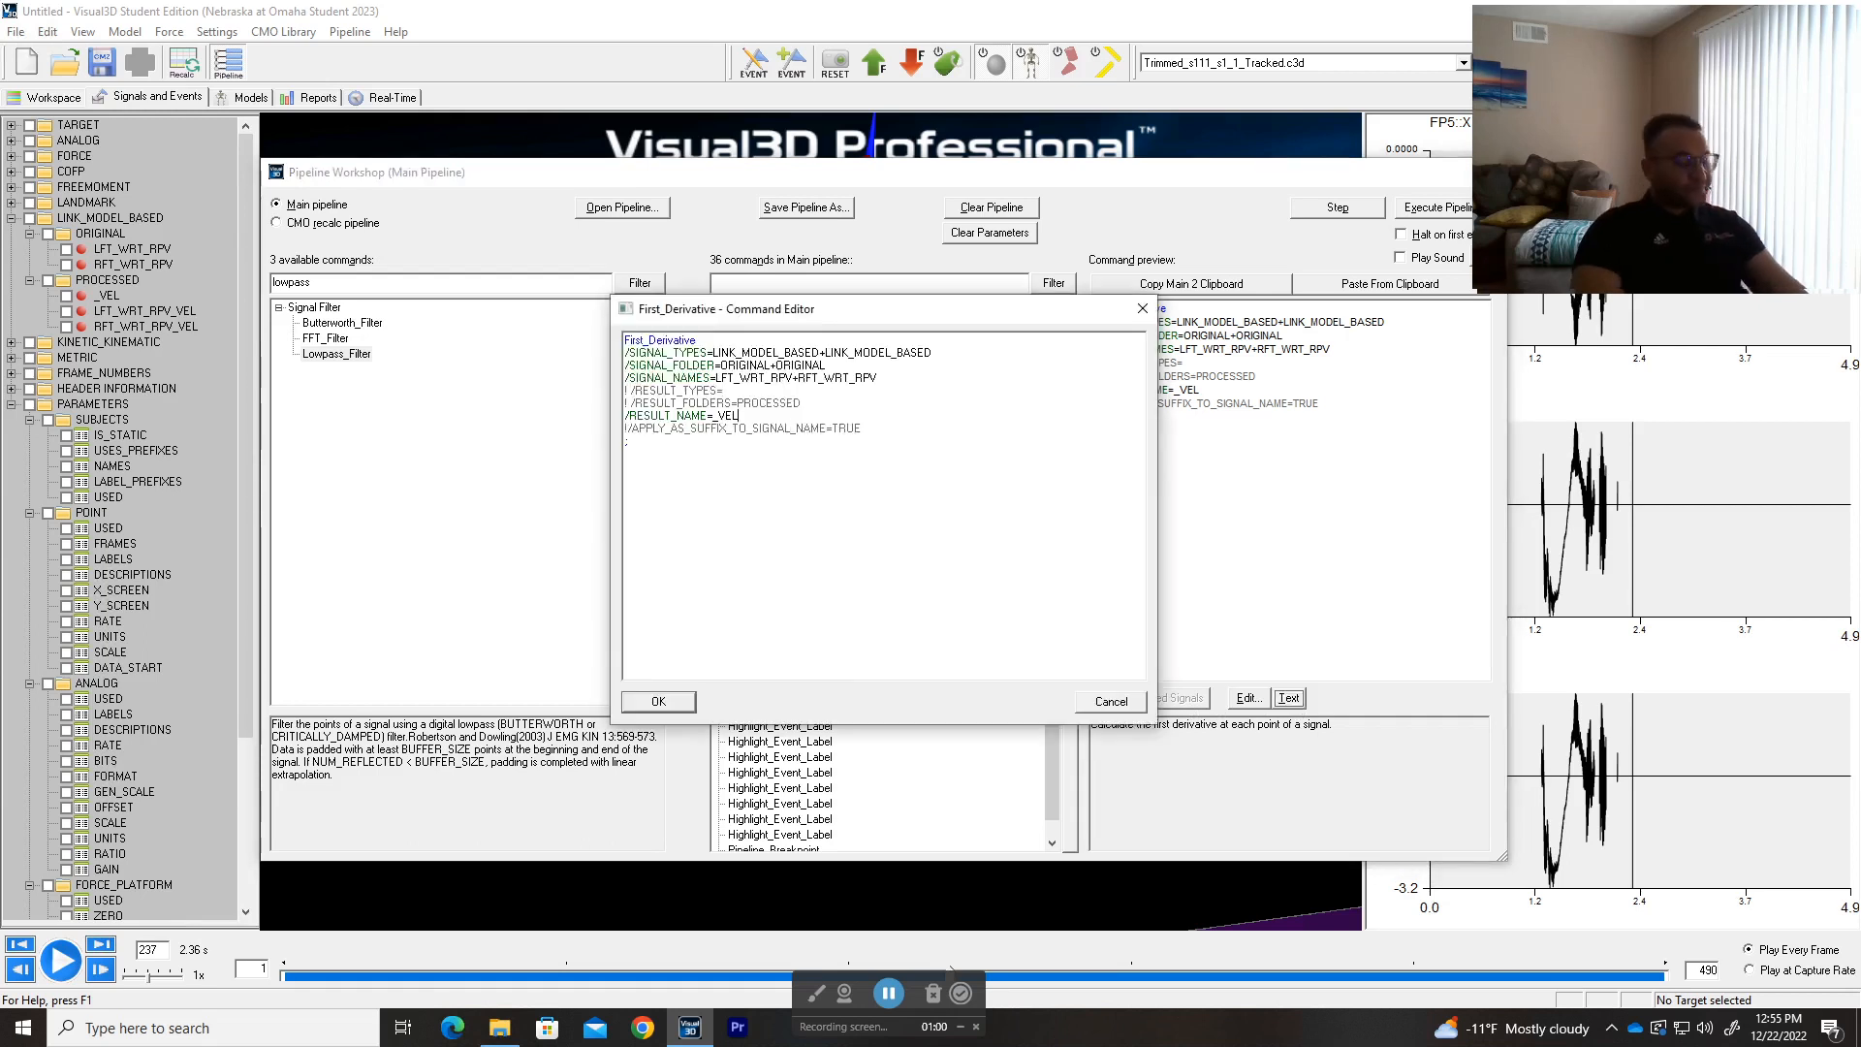
type("+")
type("_VEL")
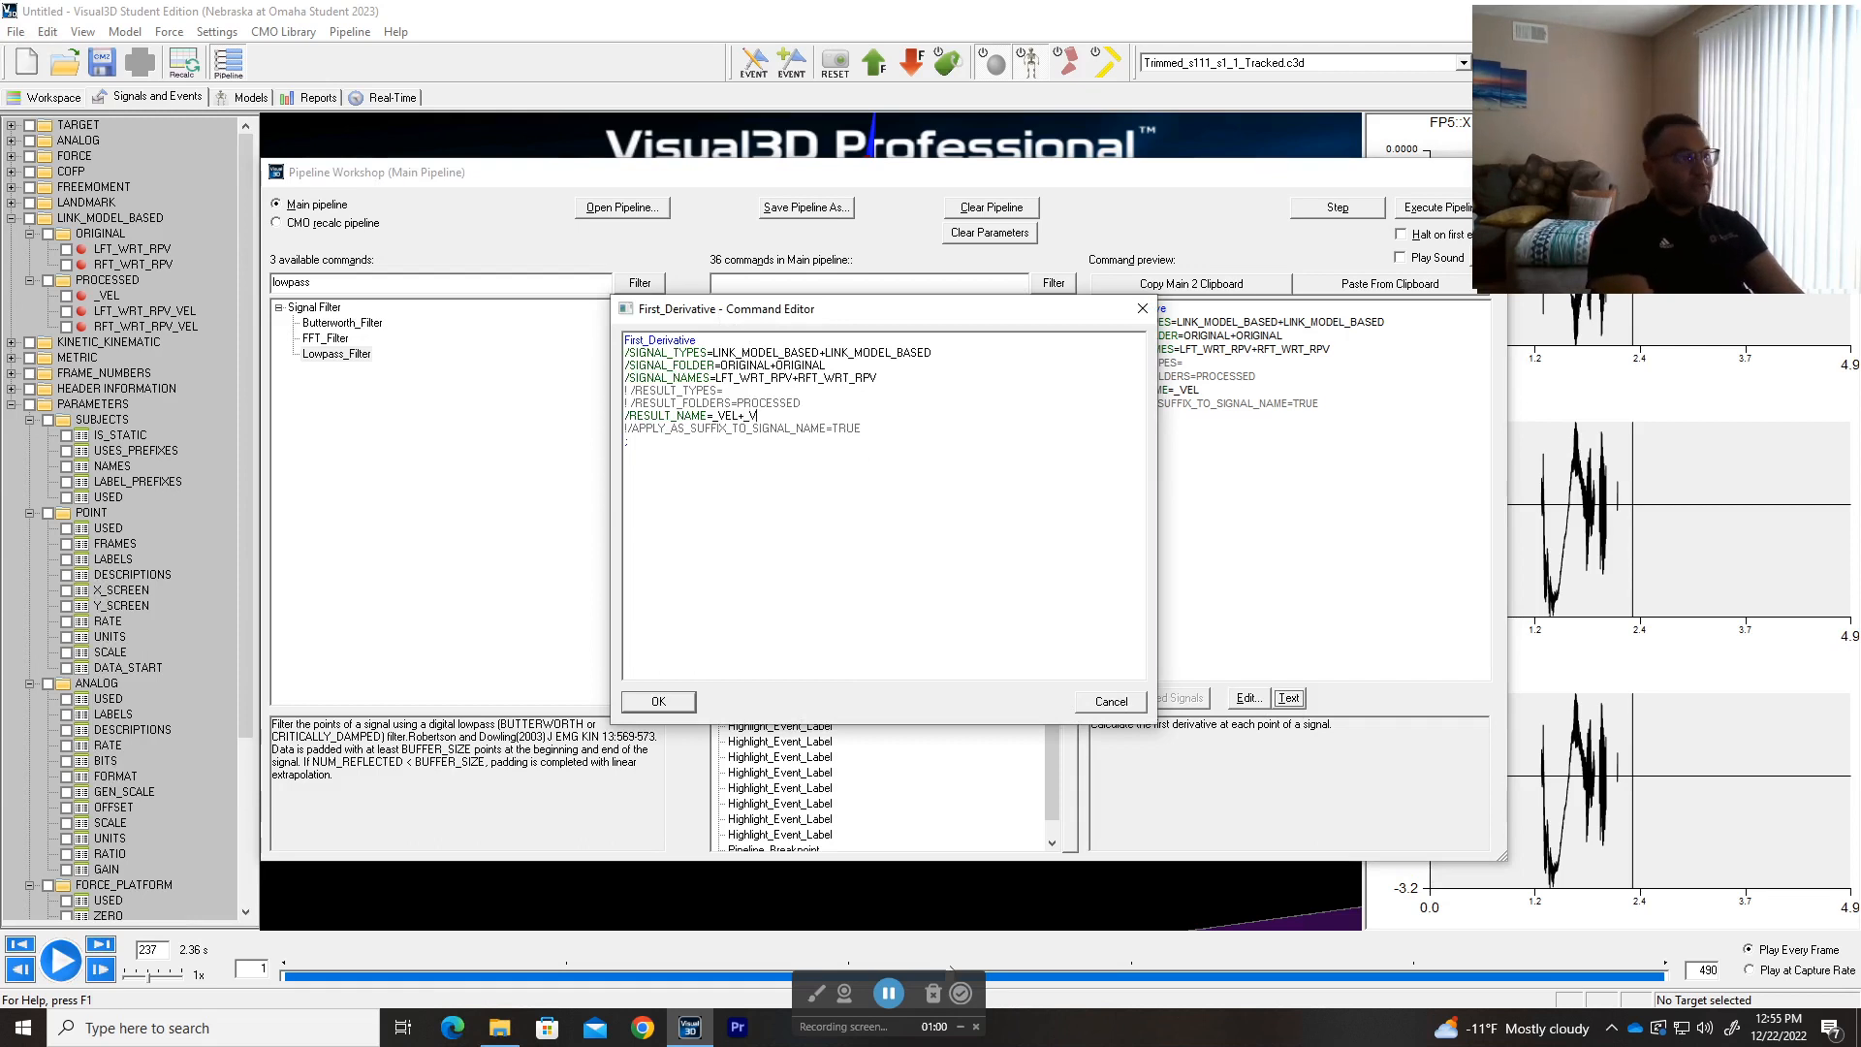
type("2")
left_click(683, 706)
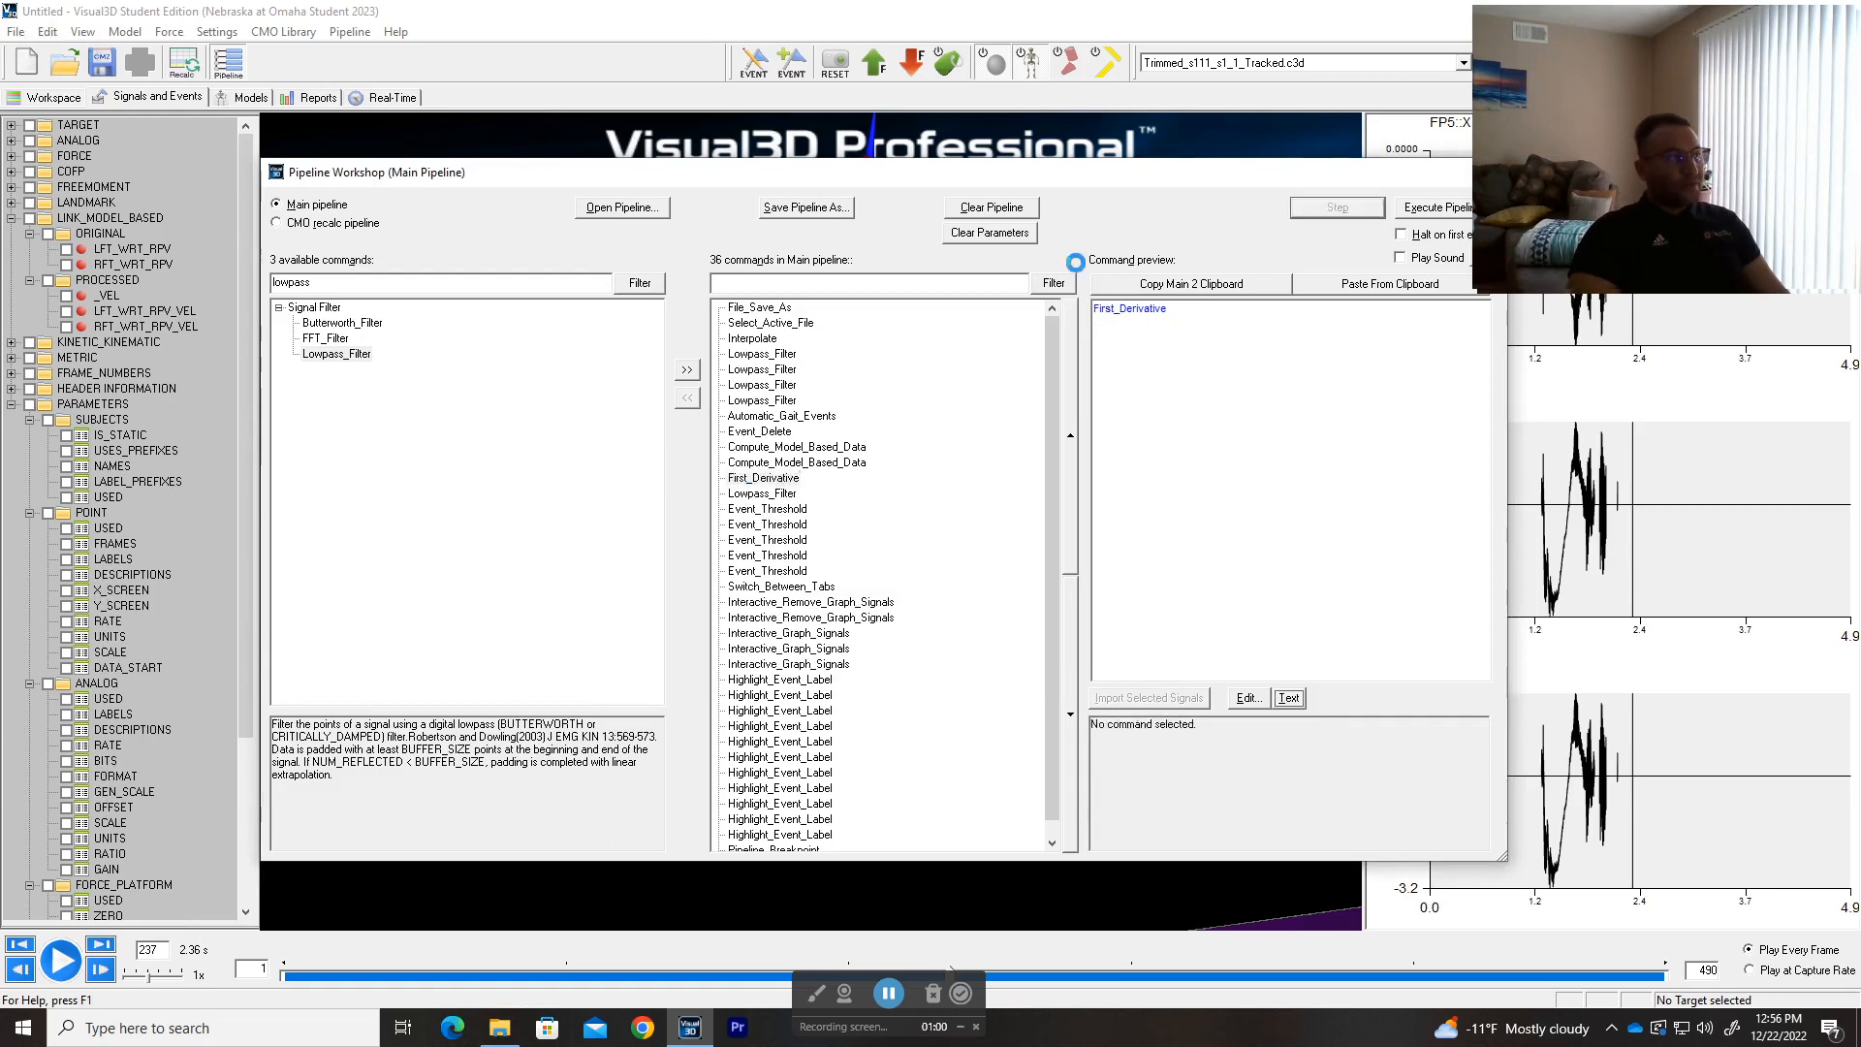
left_click(1306, 215)
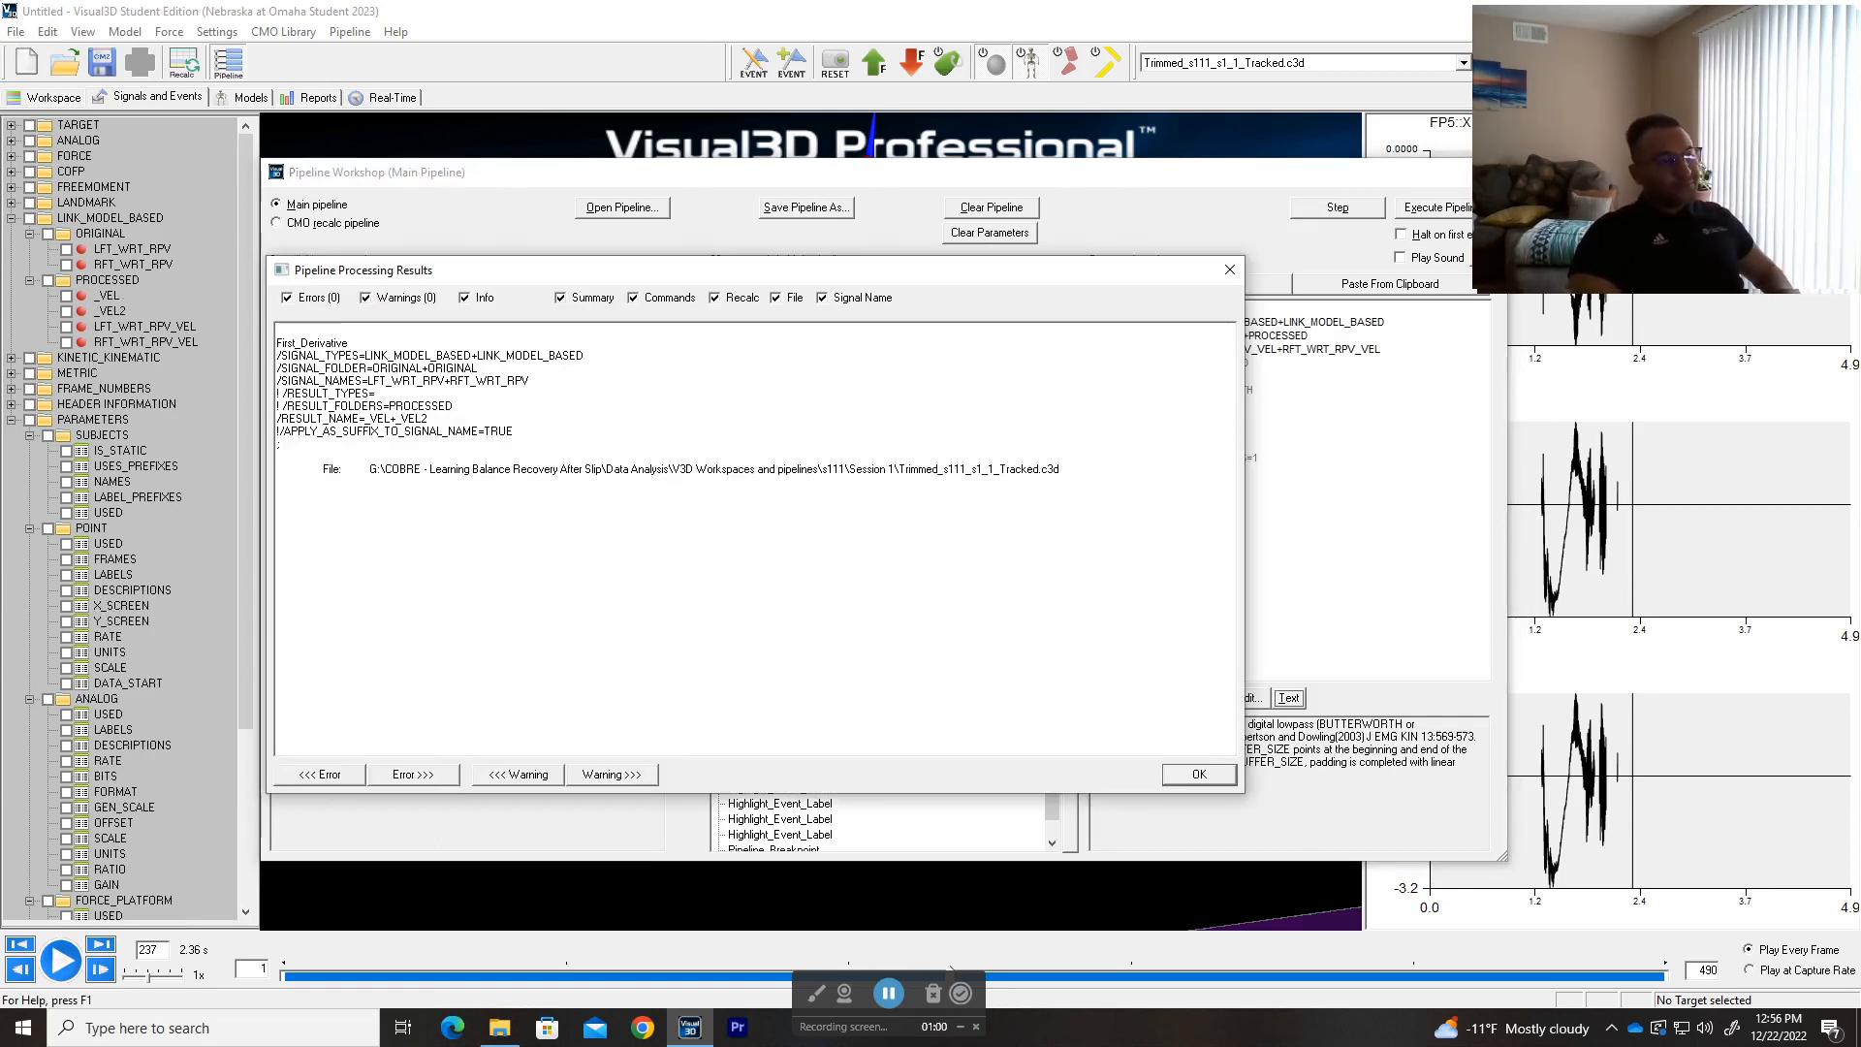
left_click(1200, 773)
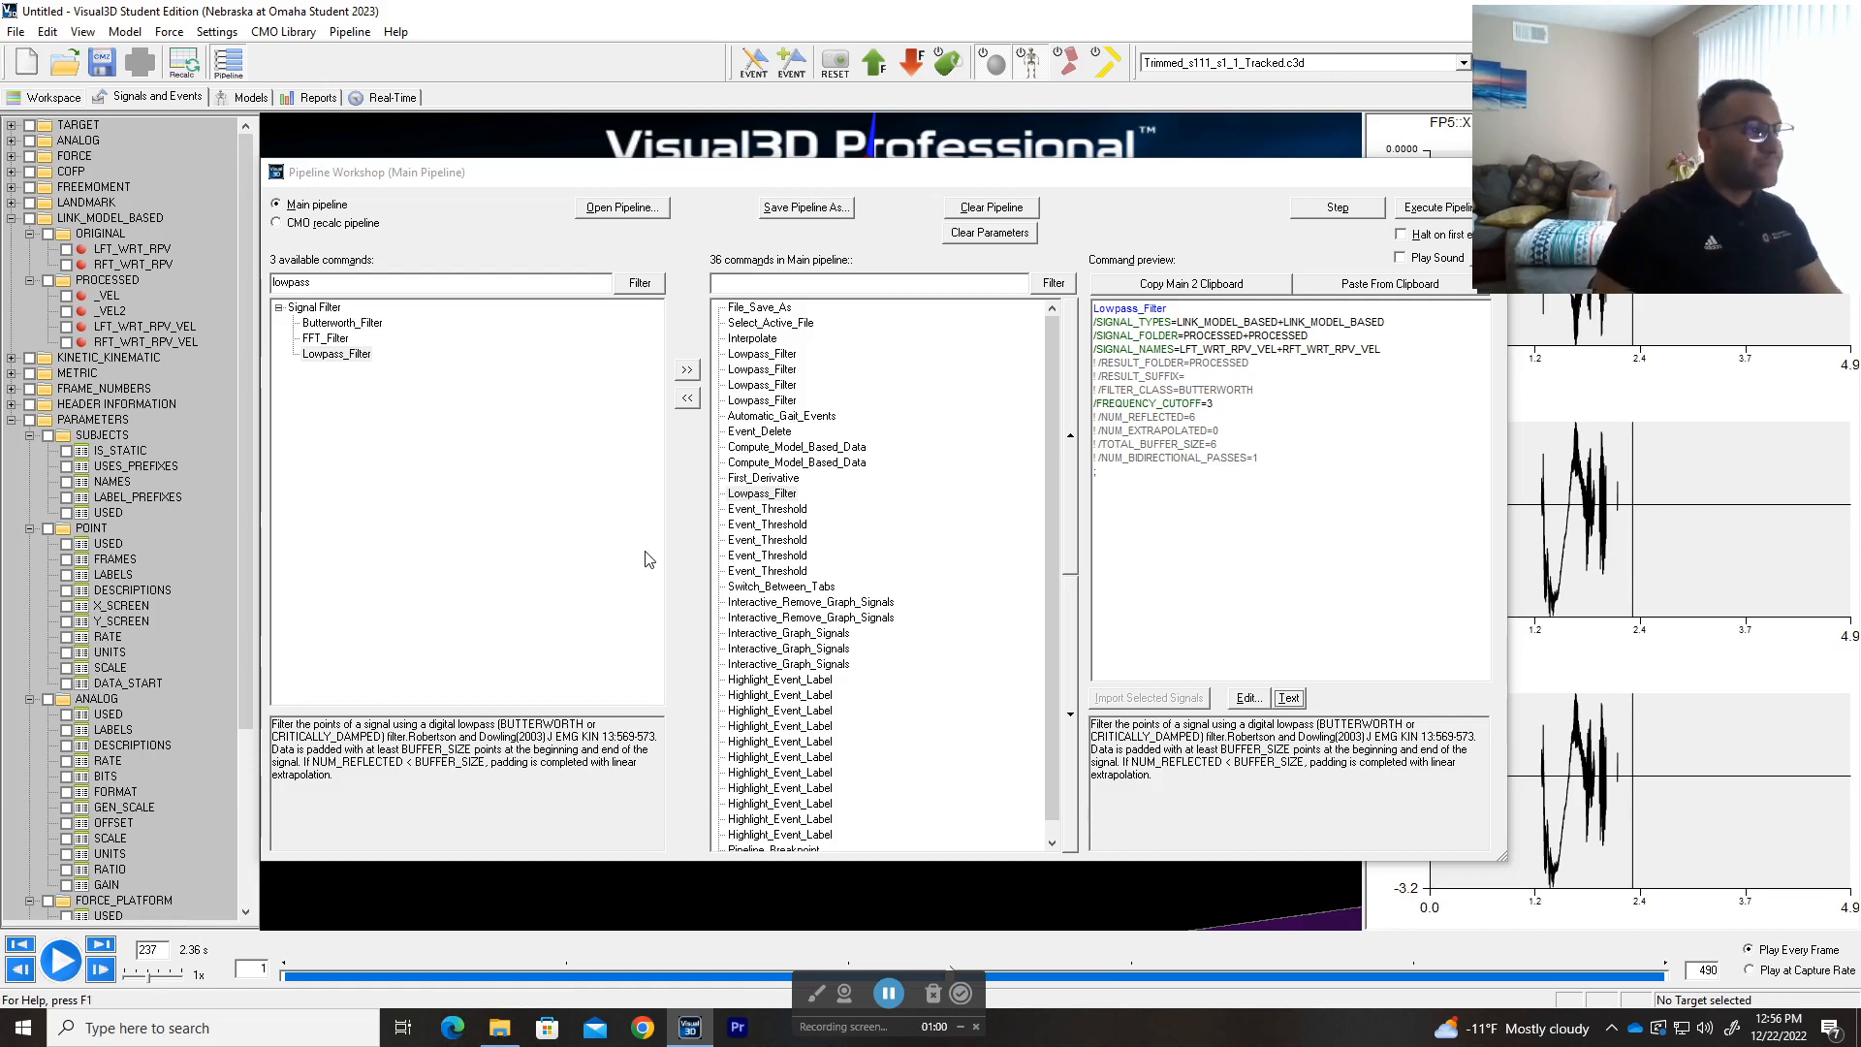
- Uncomment the APPLY_AS_SUFFIX_TO_SIGNAL_NAME=TRUE line in the First_Derivative text and set RESULT_NAME to _VEL only
left_click(788, 478)
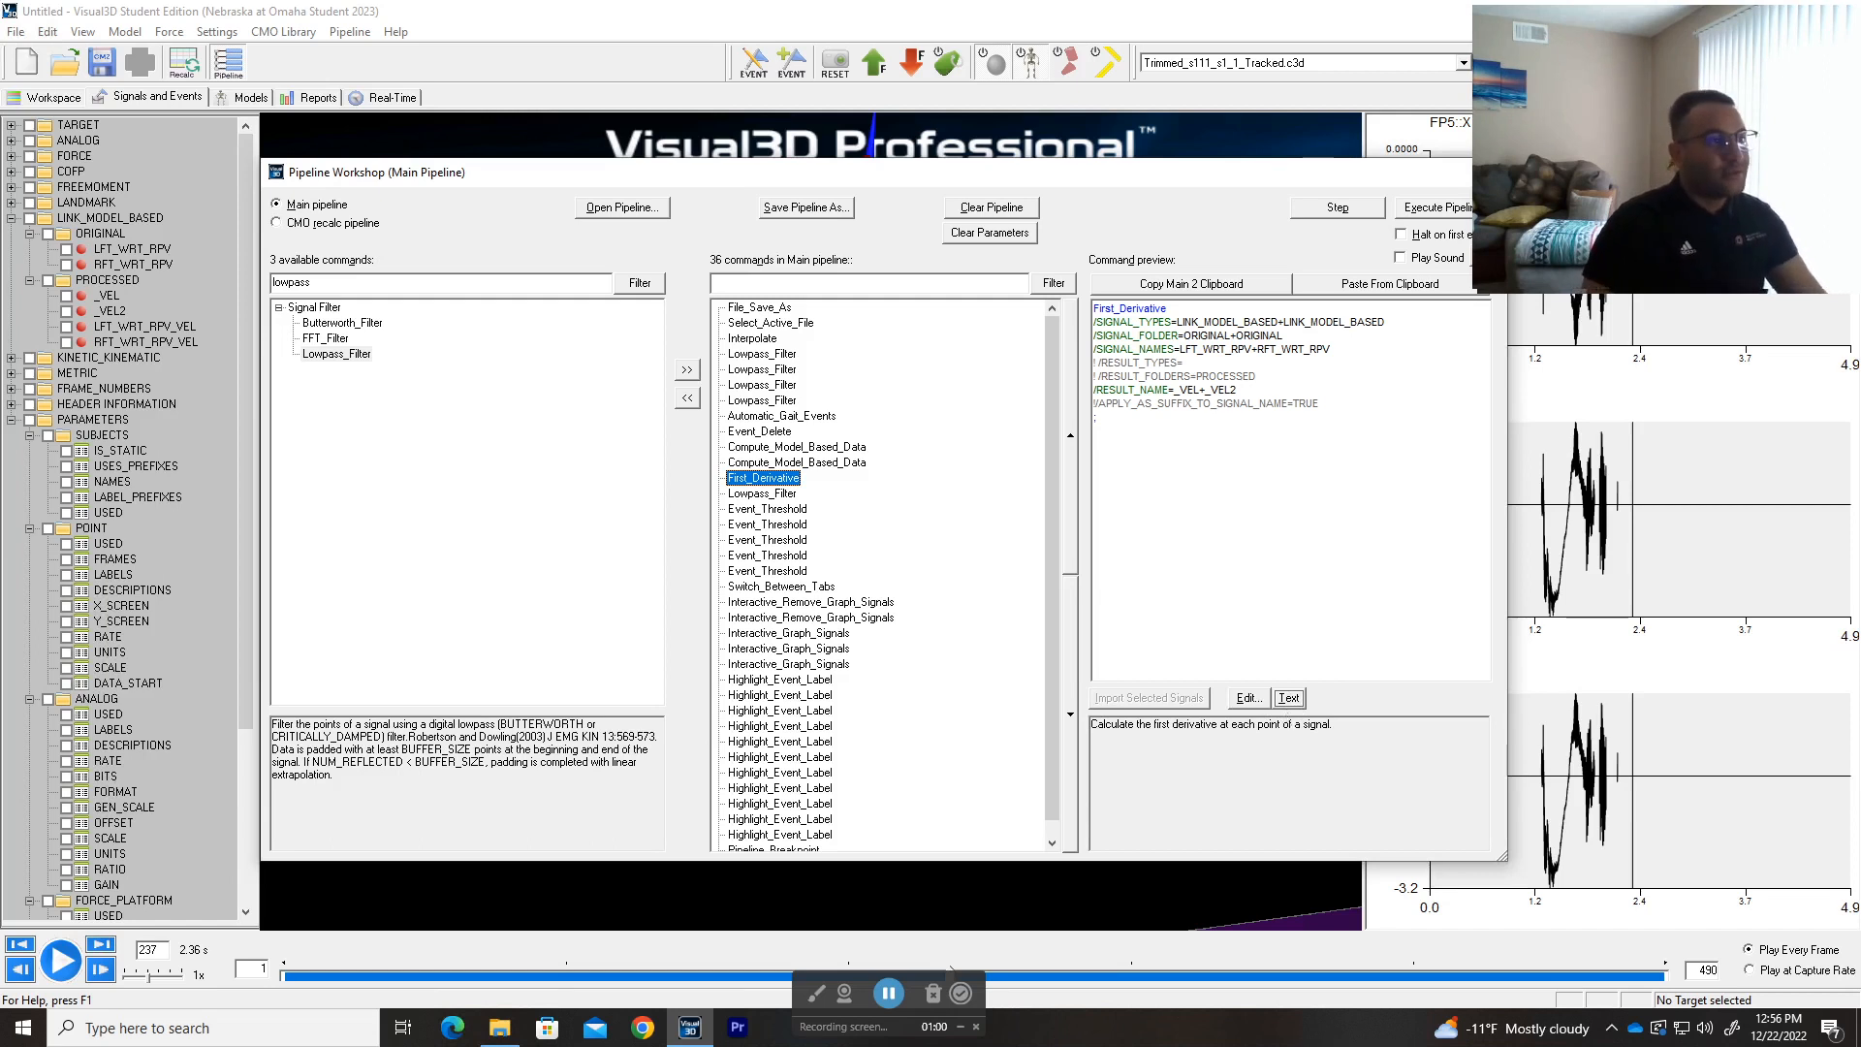
left_click(1191, 490)
left_click(1191, 489)
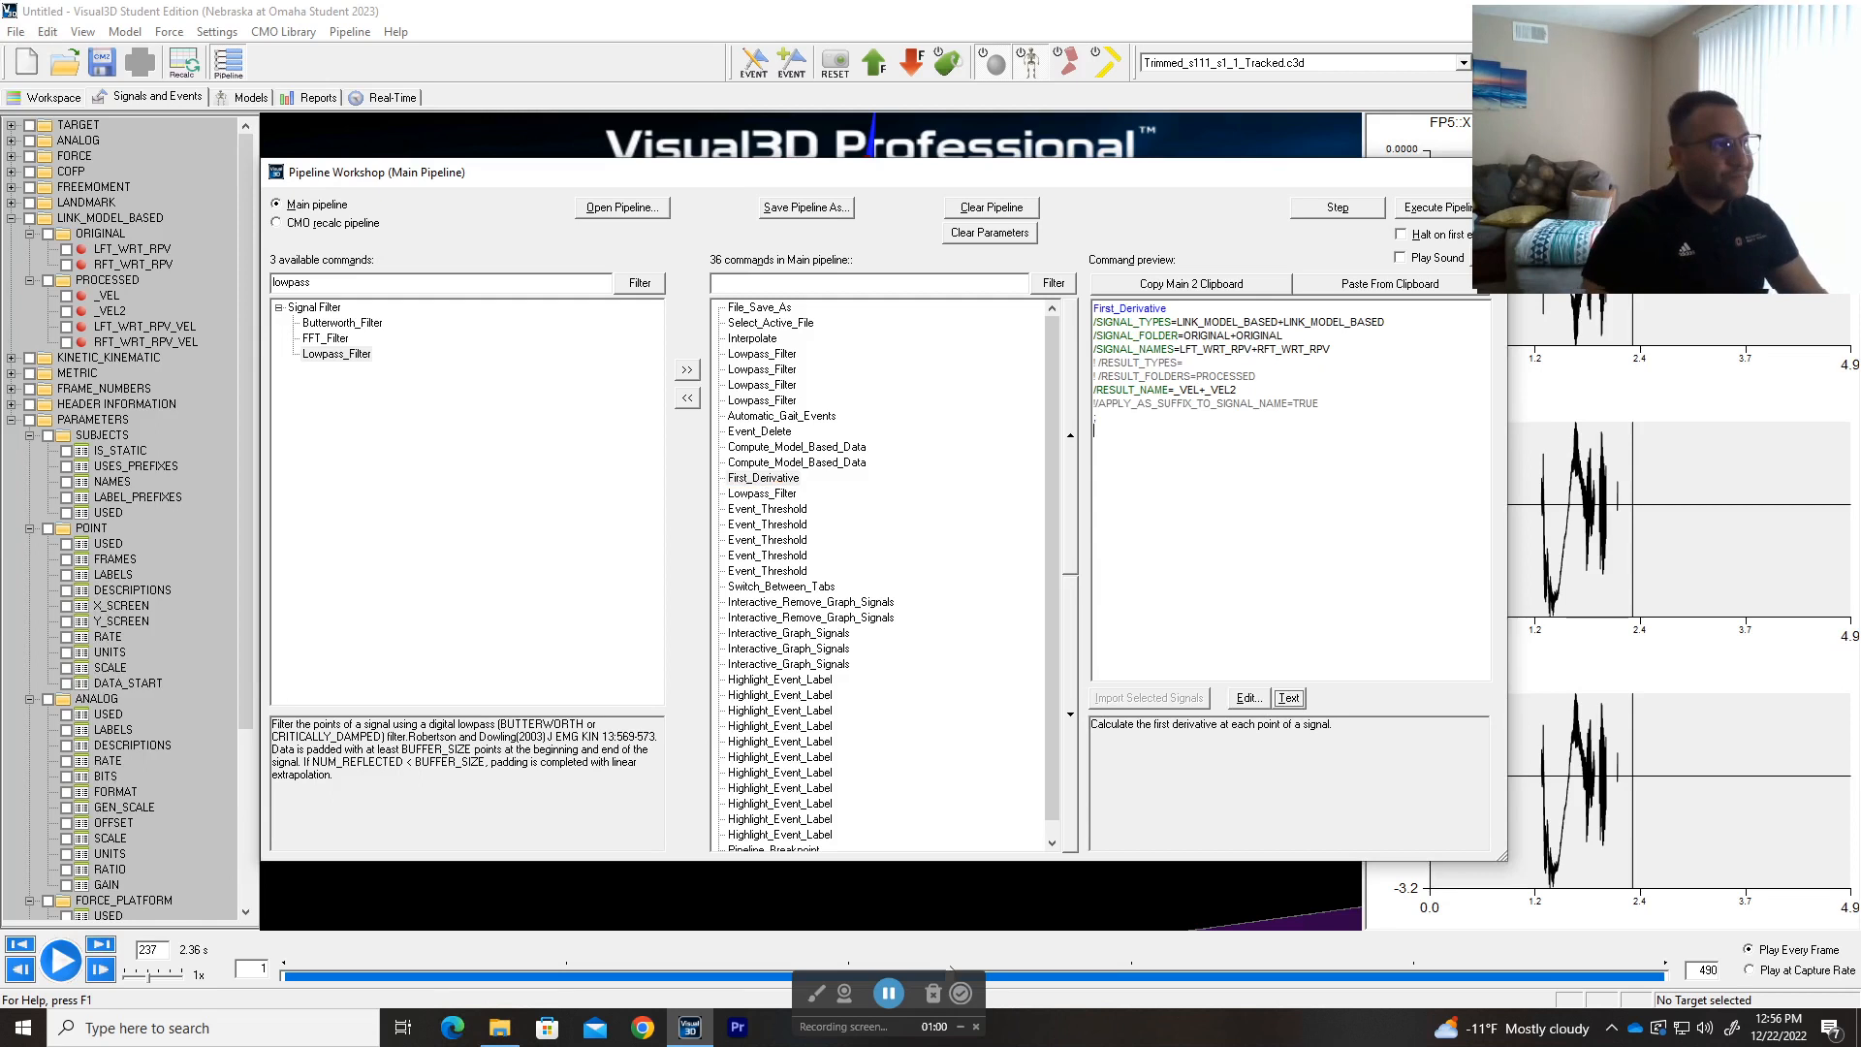
left_click_drag(1110, 469, 1095, 308)
left_click(1144, 475)
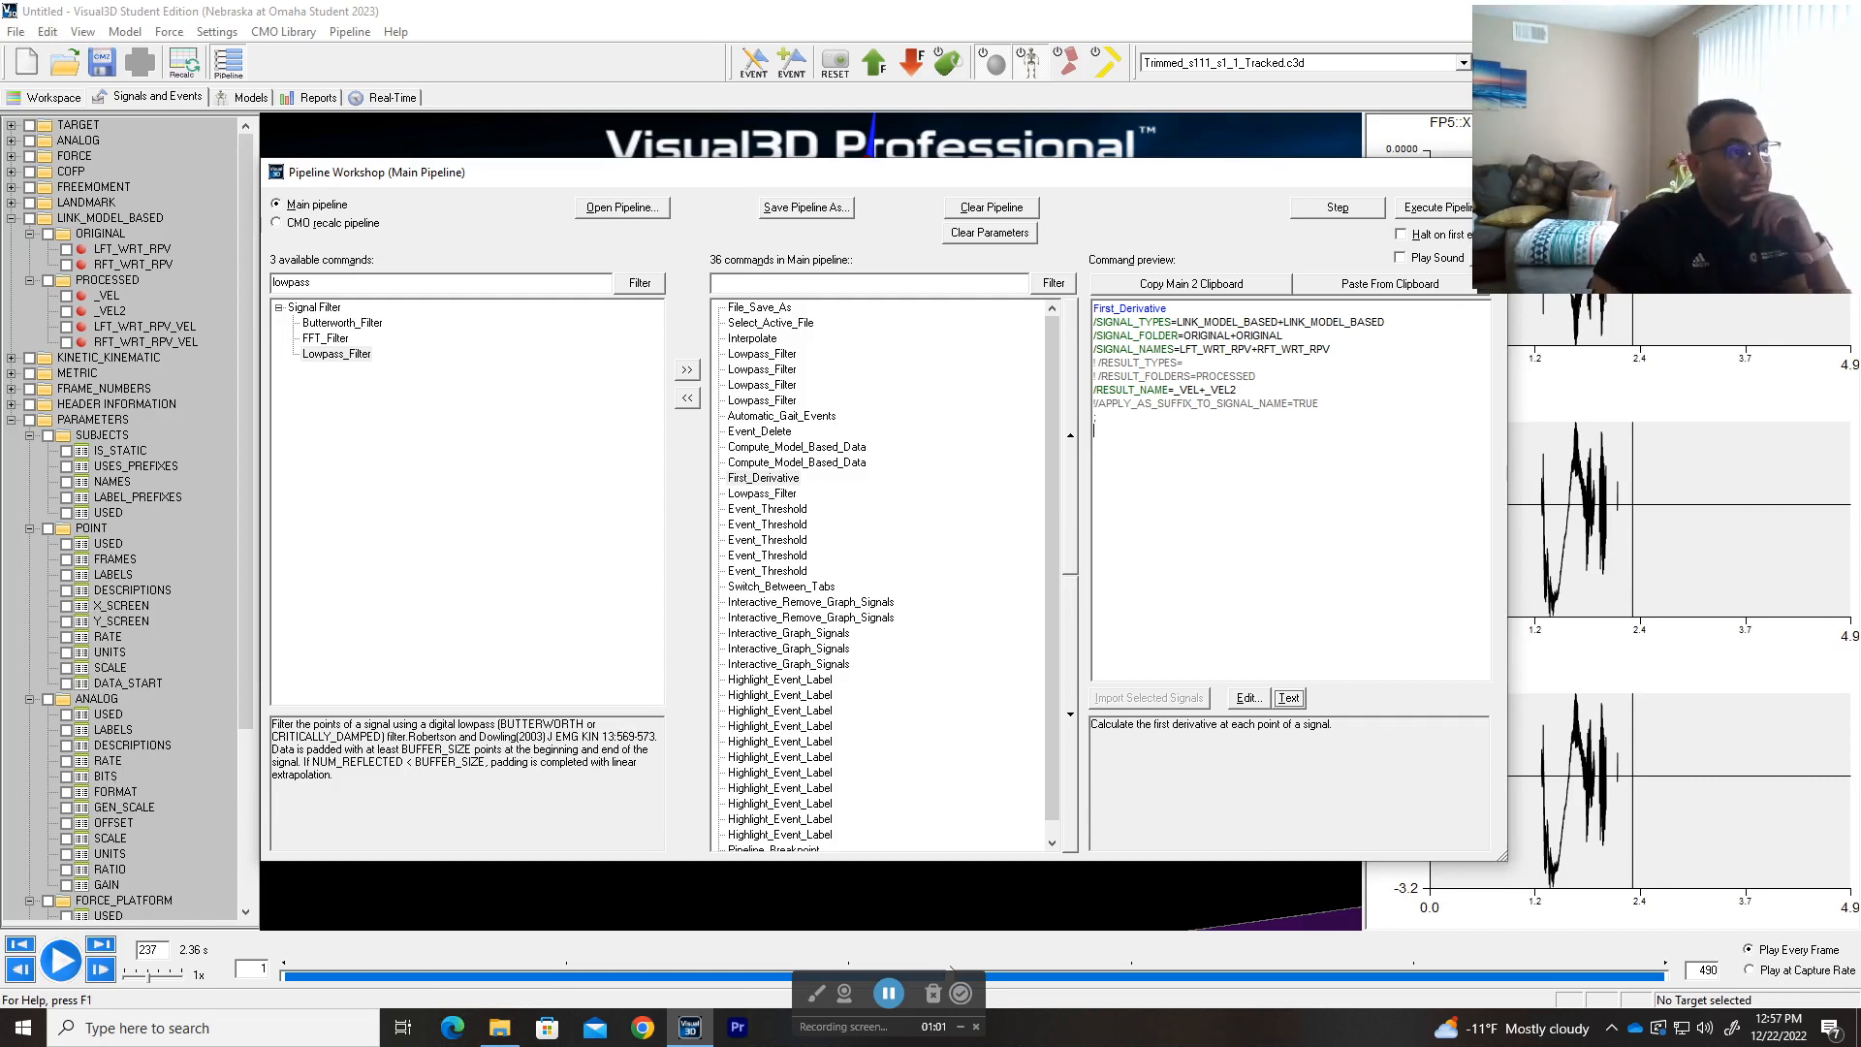
left_click(1287, 698)
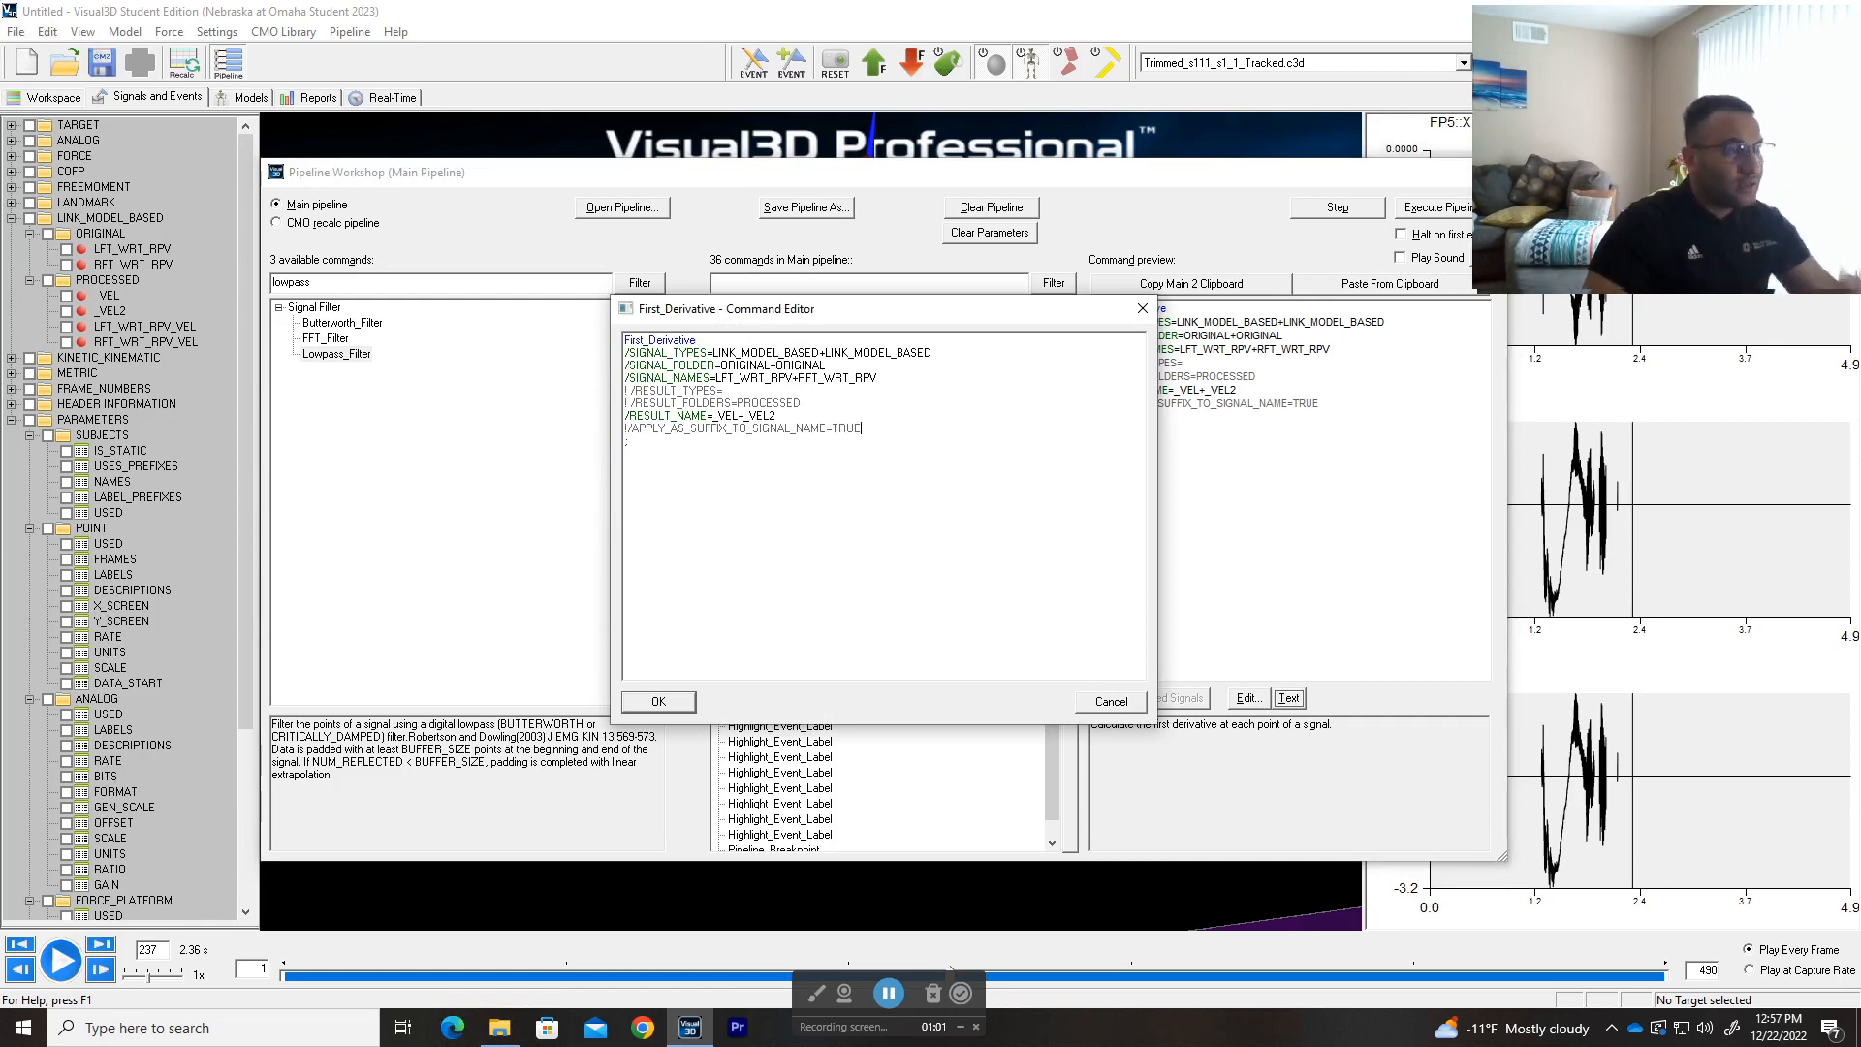
key("Delete")
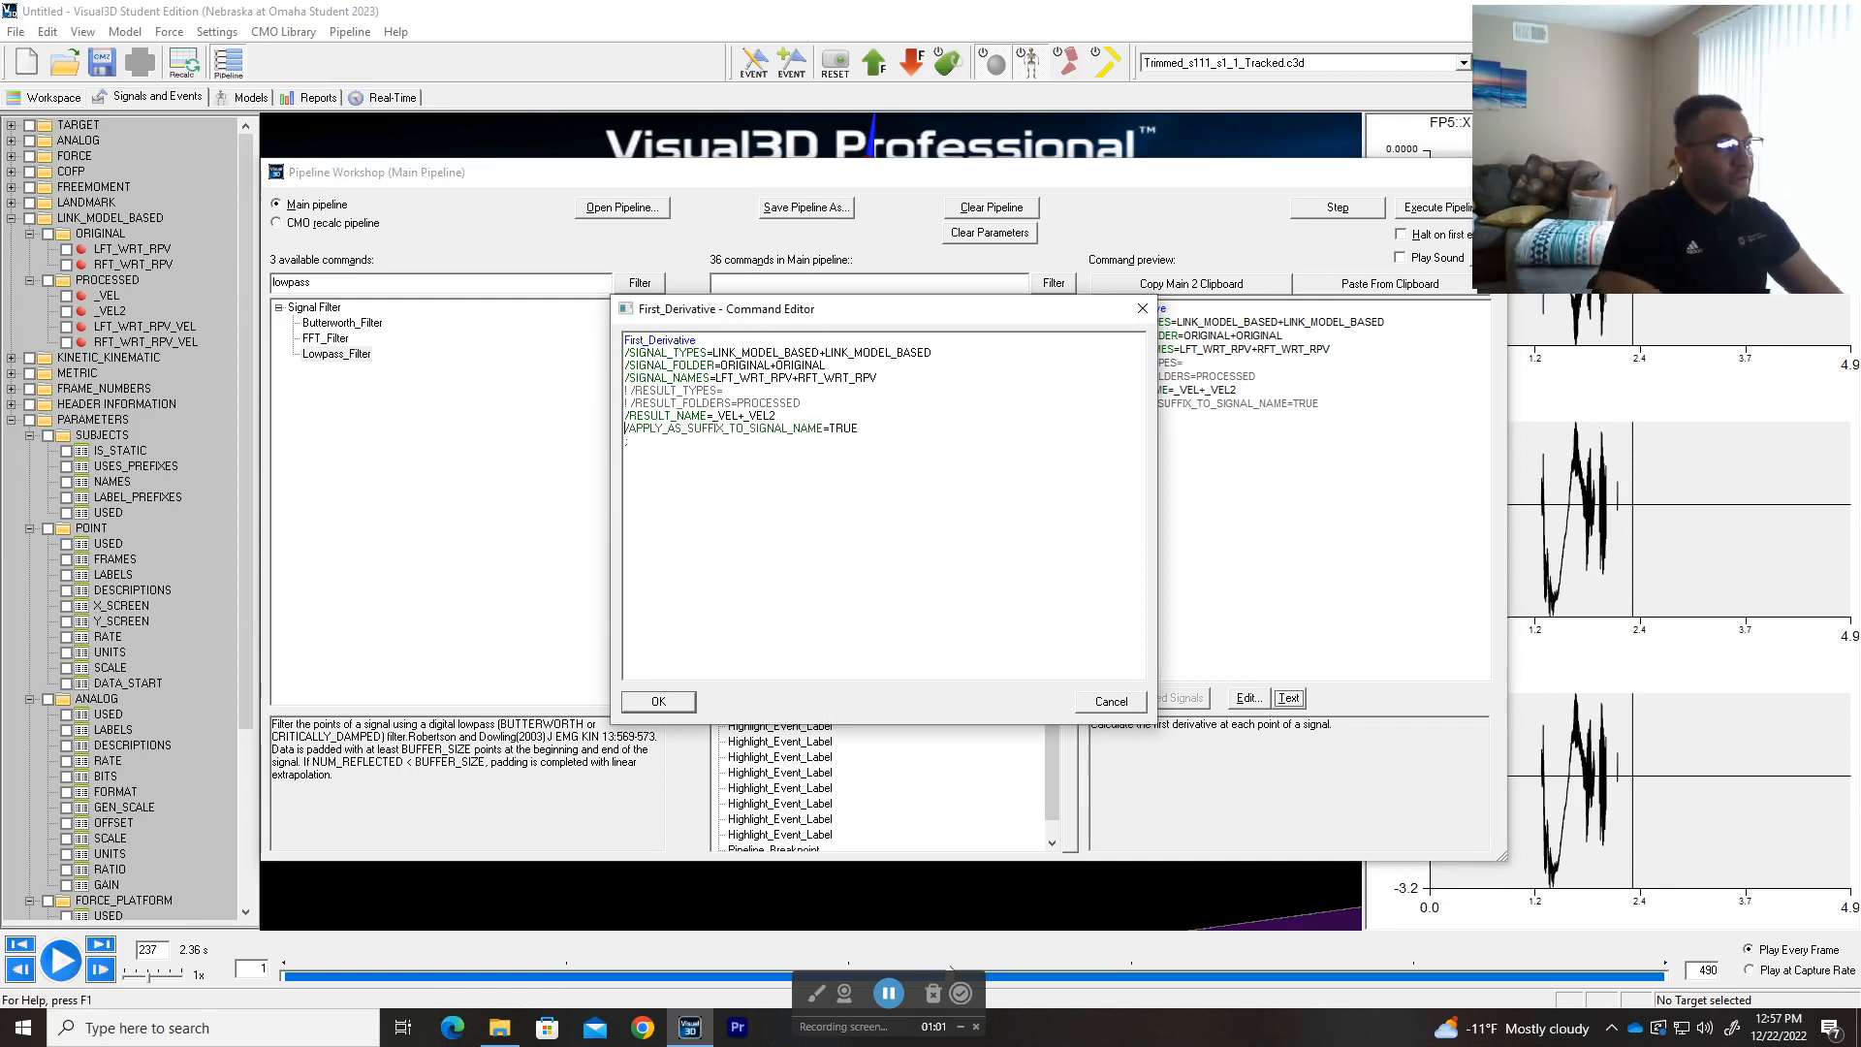
key("shift+Left")
key("shift+Left")
key("shift+Left")
key("shift+Left")
key("shift+Left")
key("shift+Left")
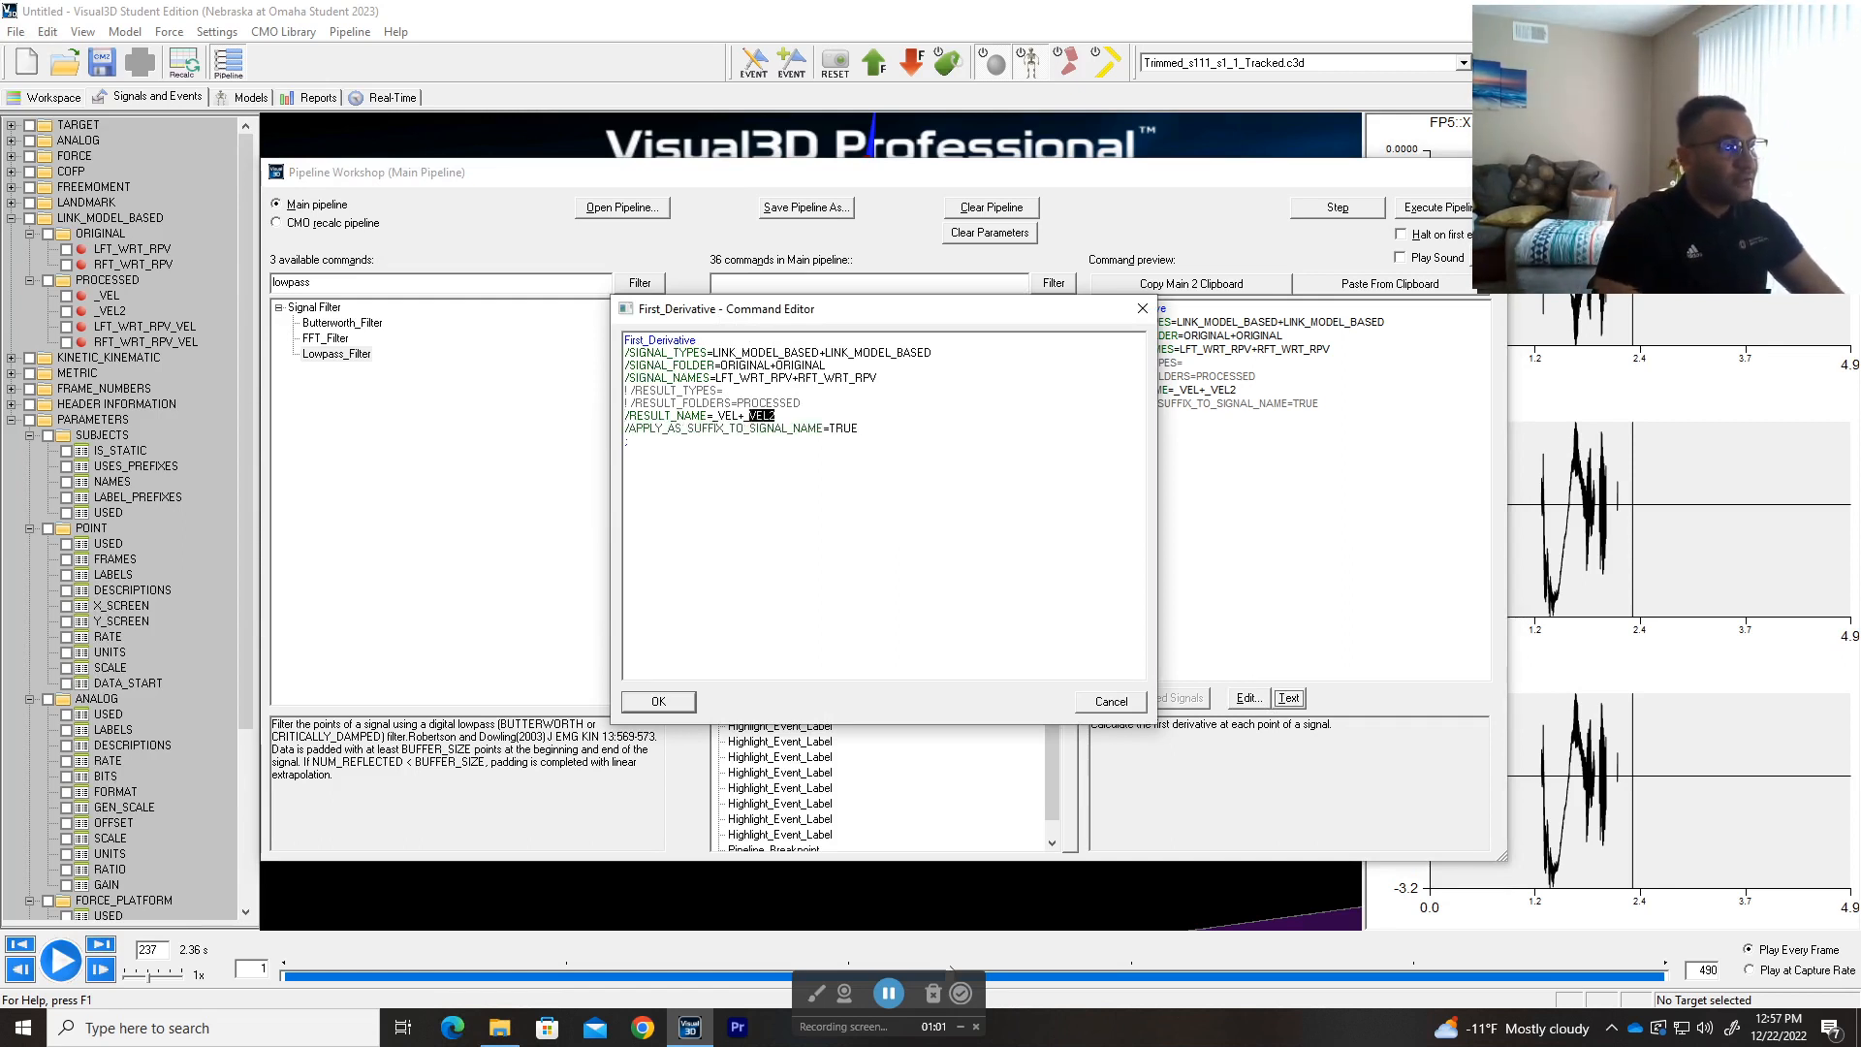
key("BackSpace")
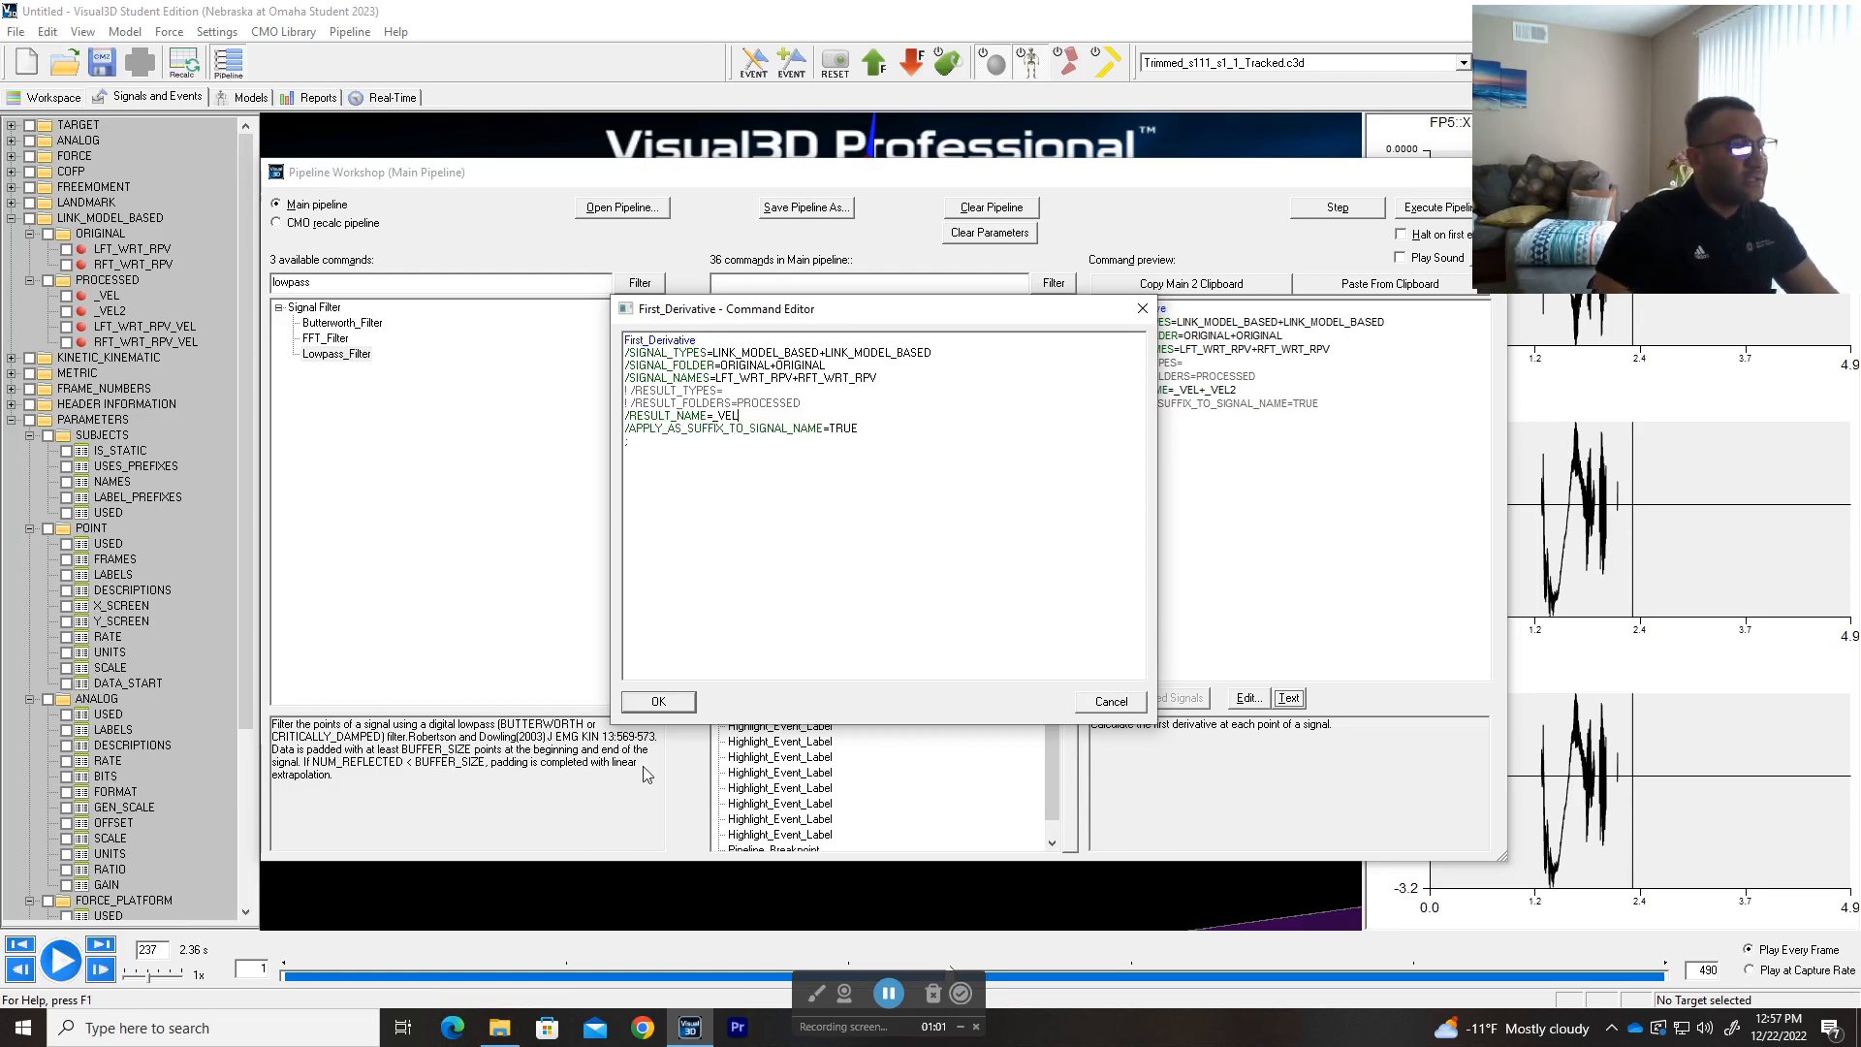
left_click(658, 701)
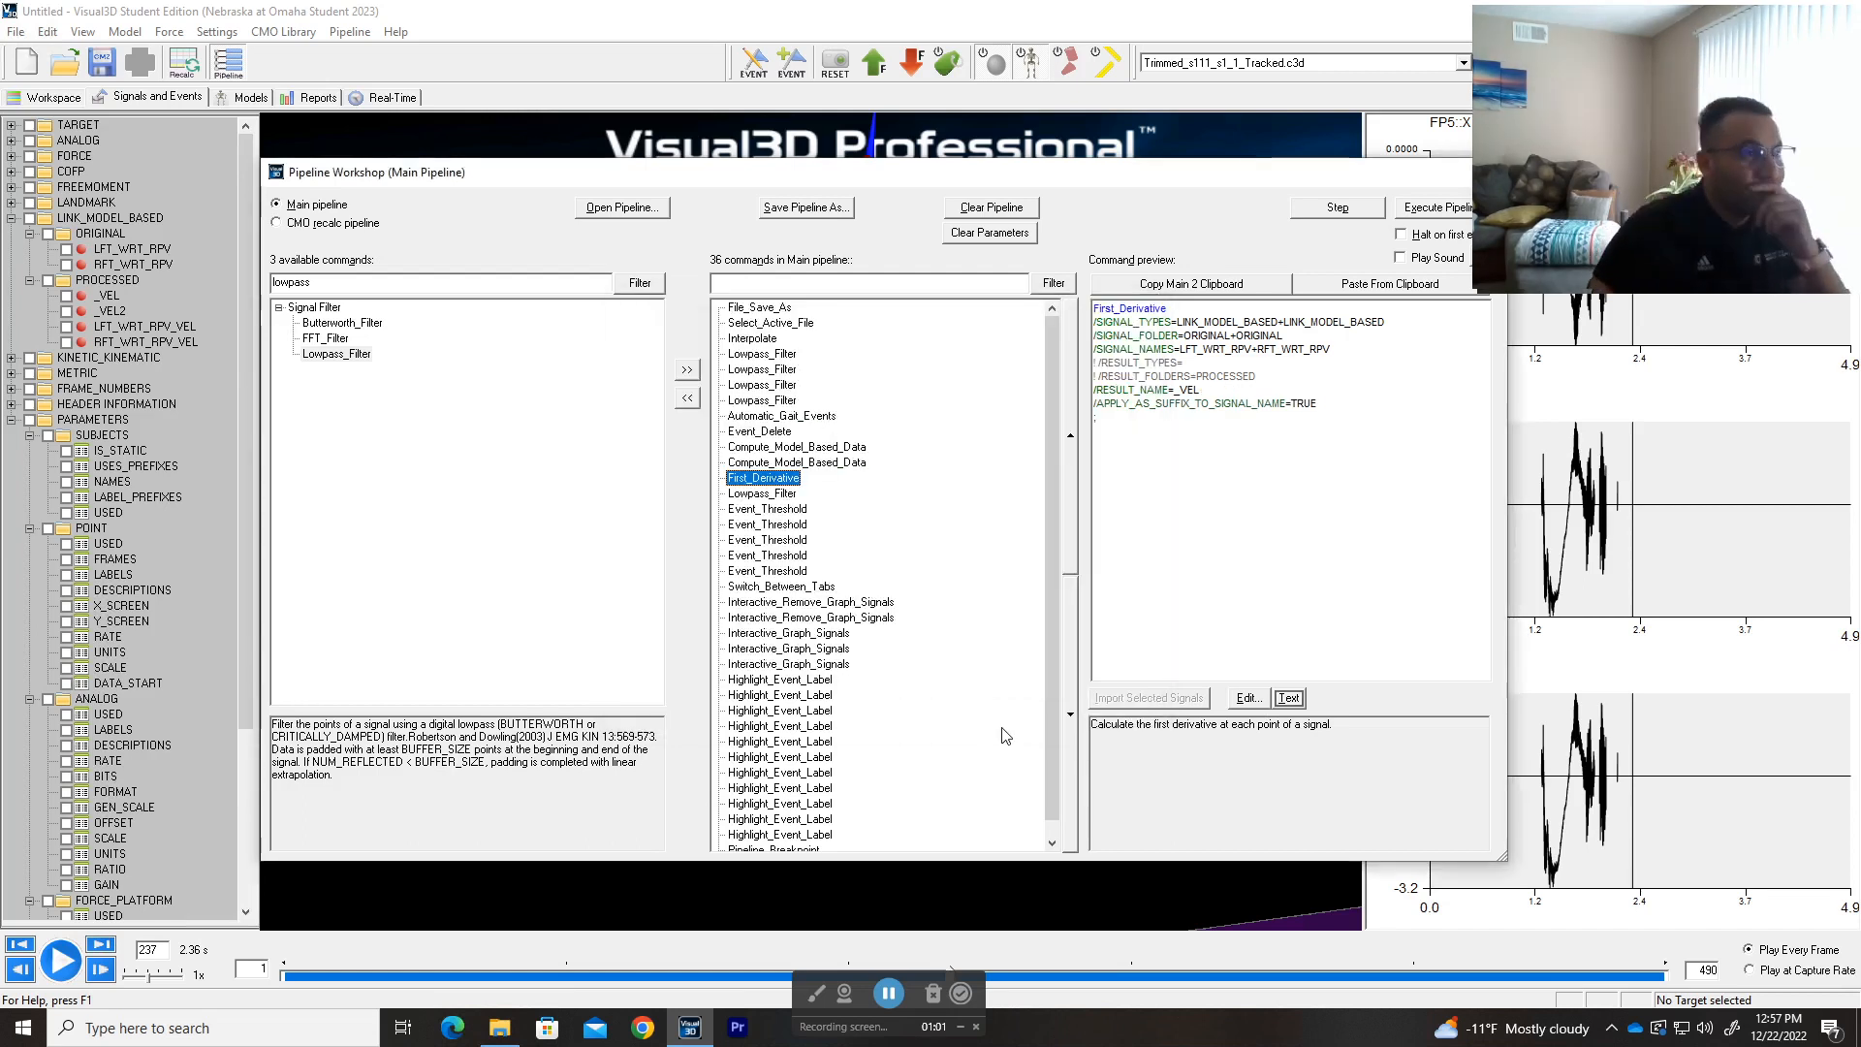
- Review the command previews of the Lowpass_Filter for the velocity signals and the first Event_Threshold command
left_click(780, 496)
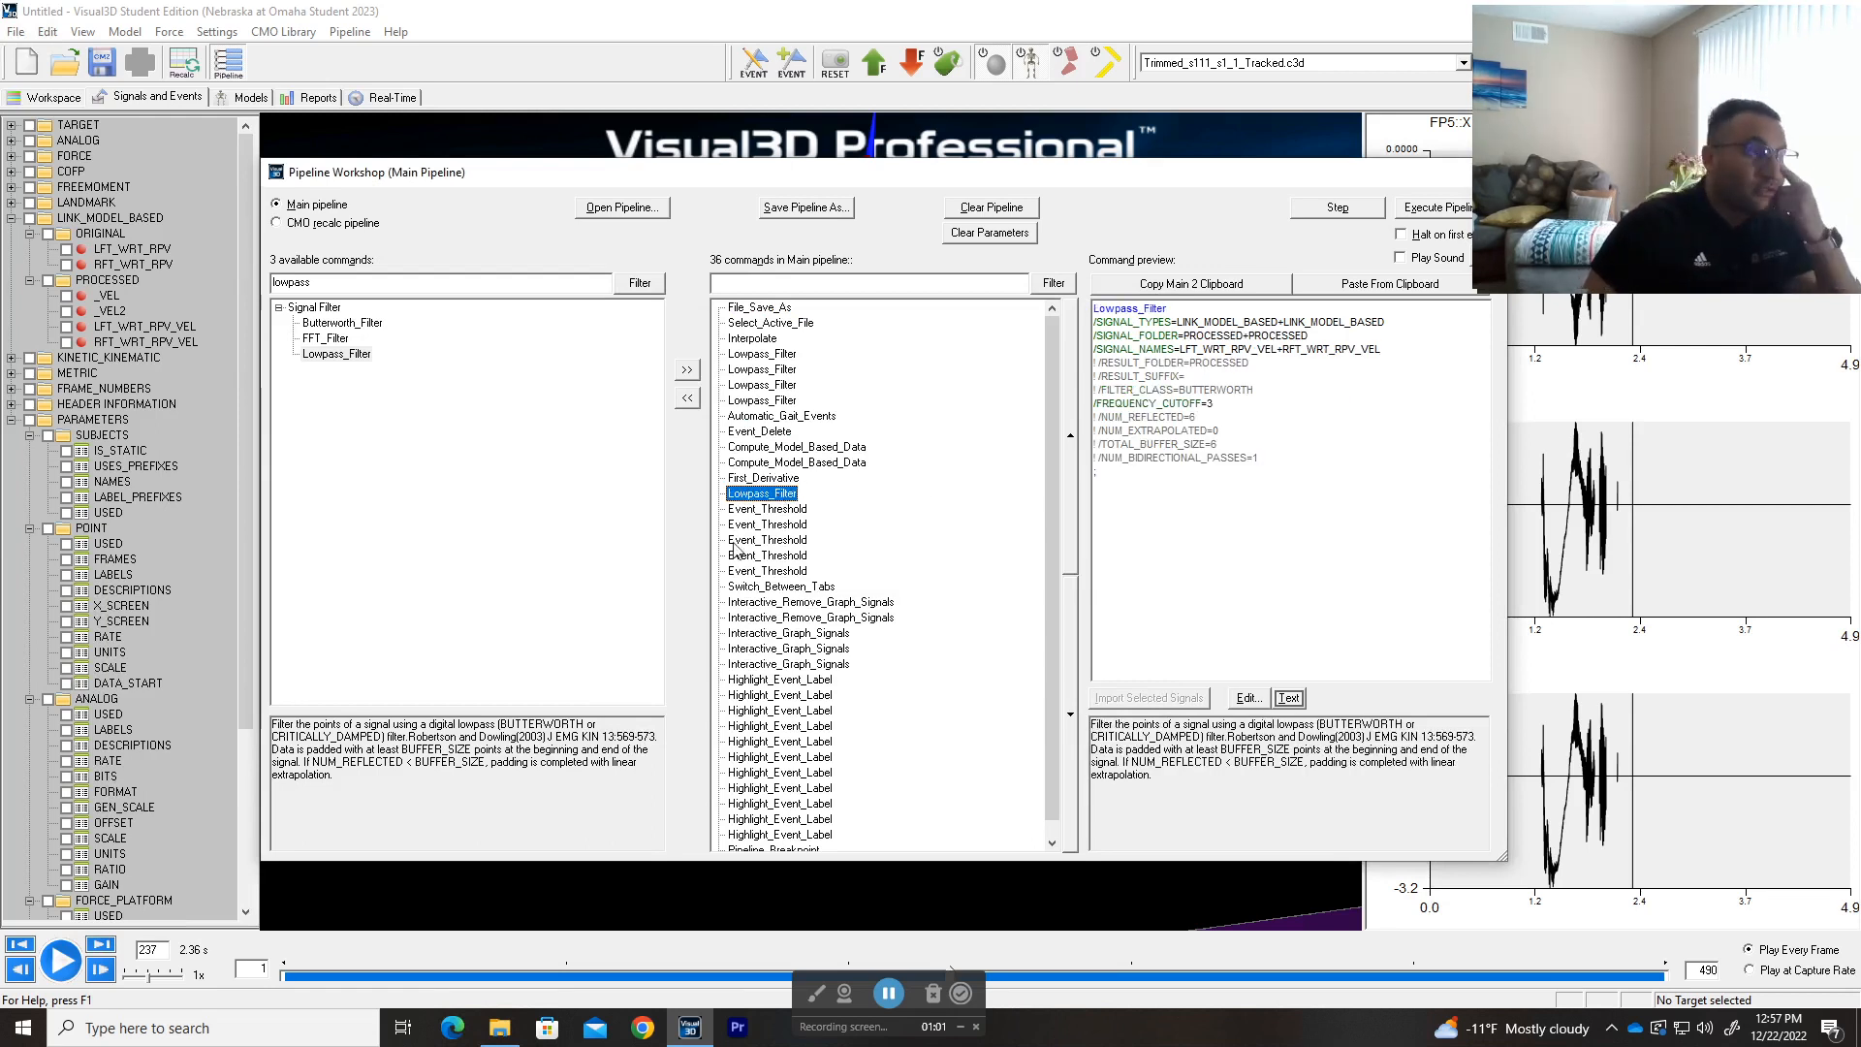
left_click(774, 510)
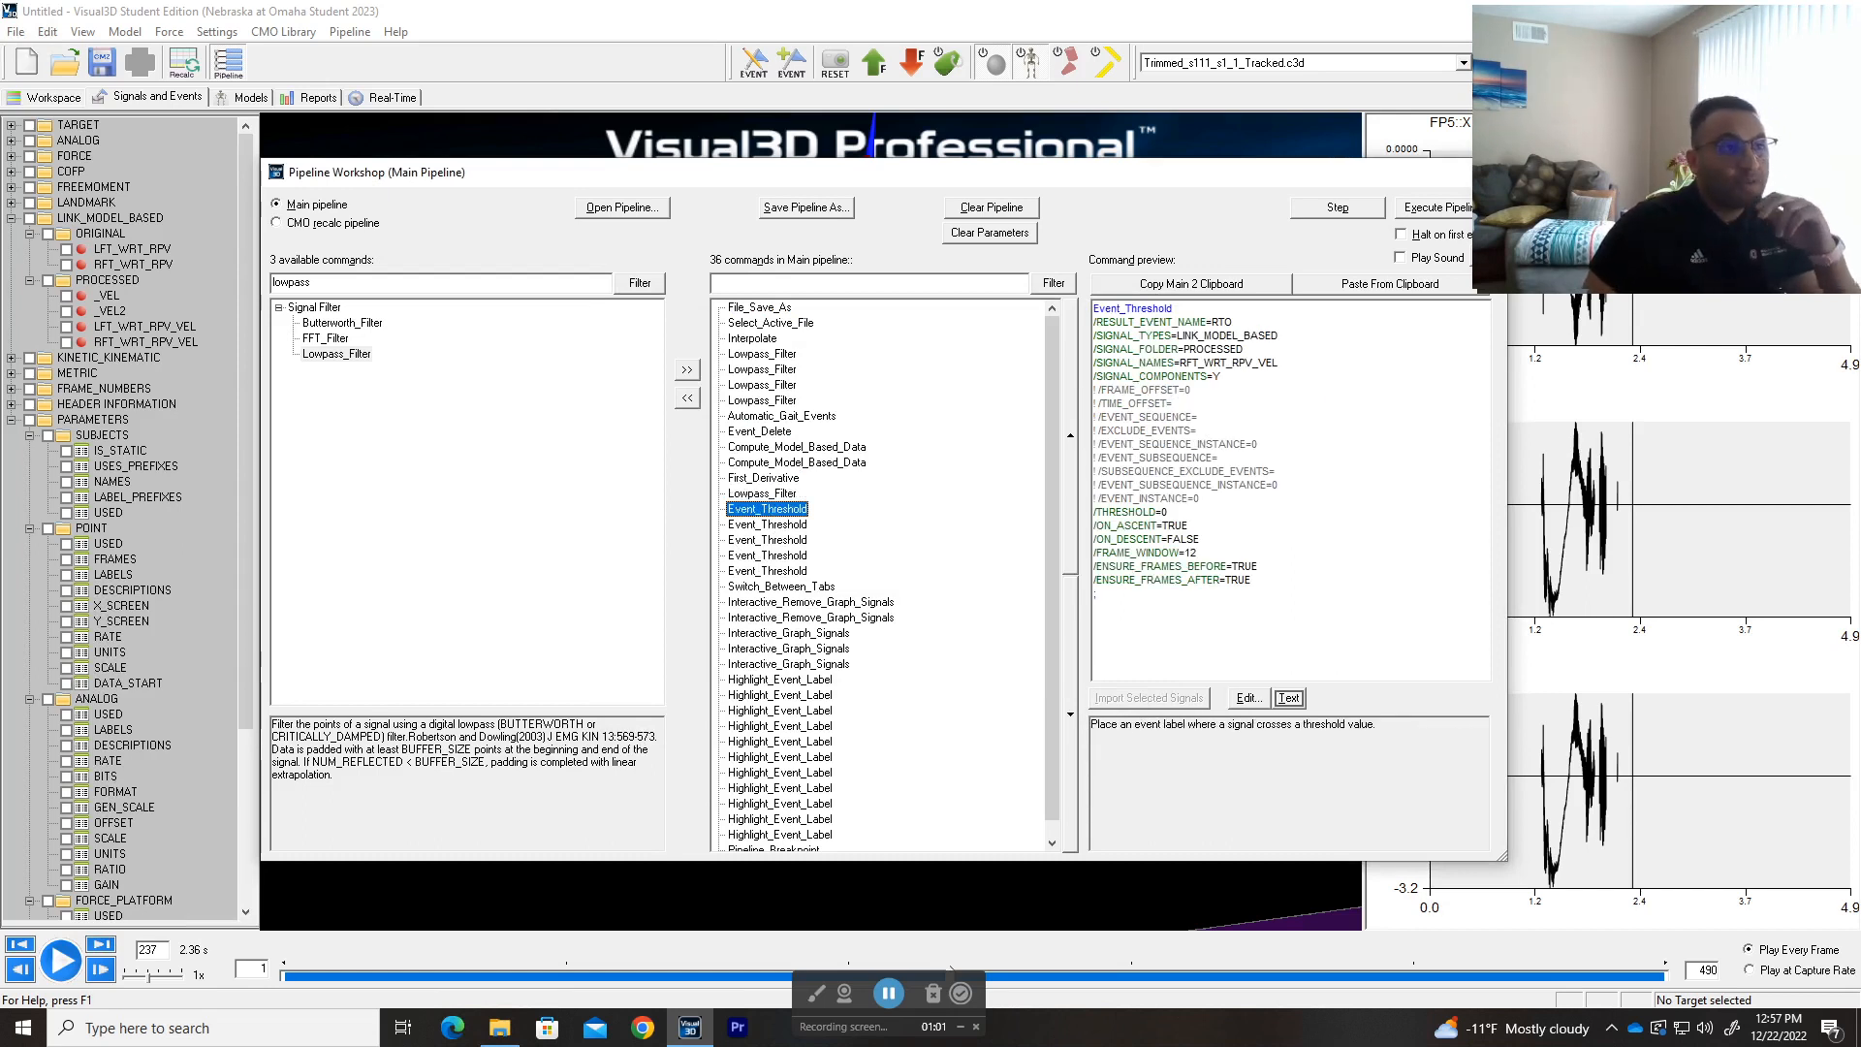
left_click(768, 509, "ctrl")
left_click(778, 512)
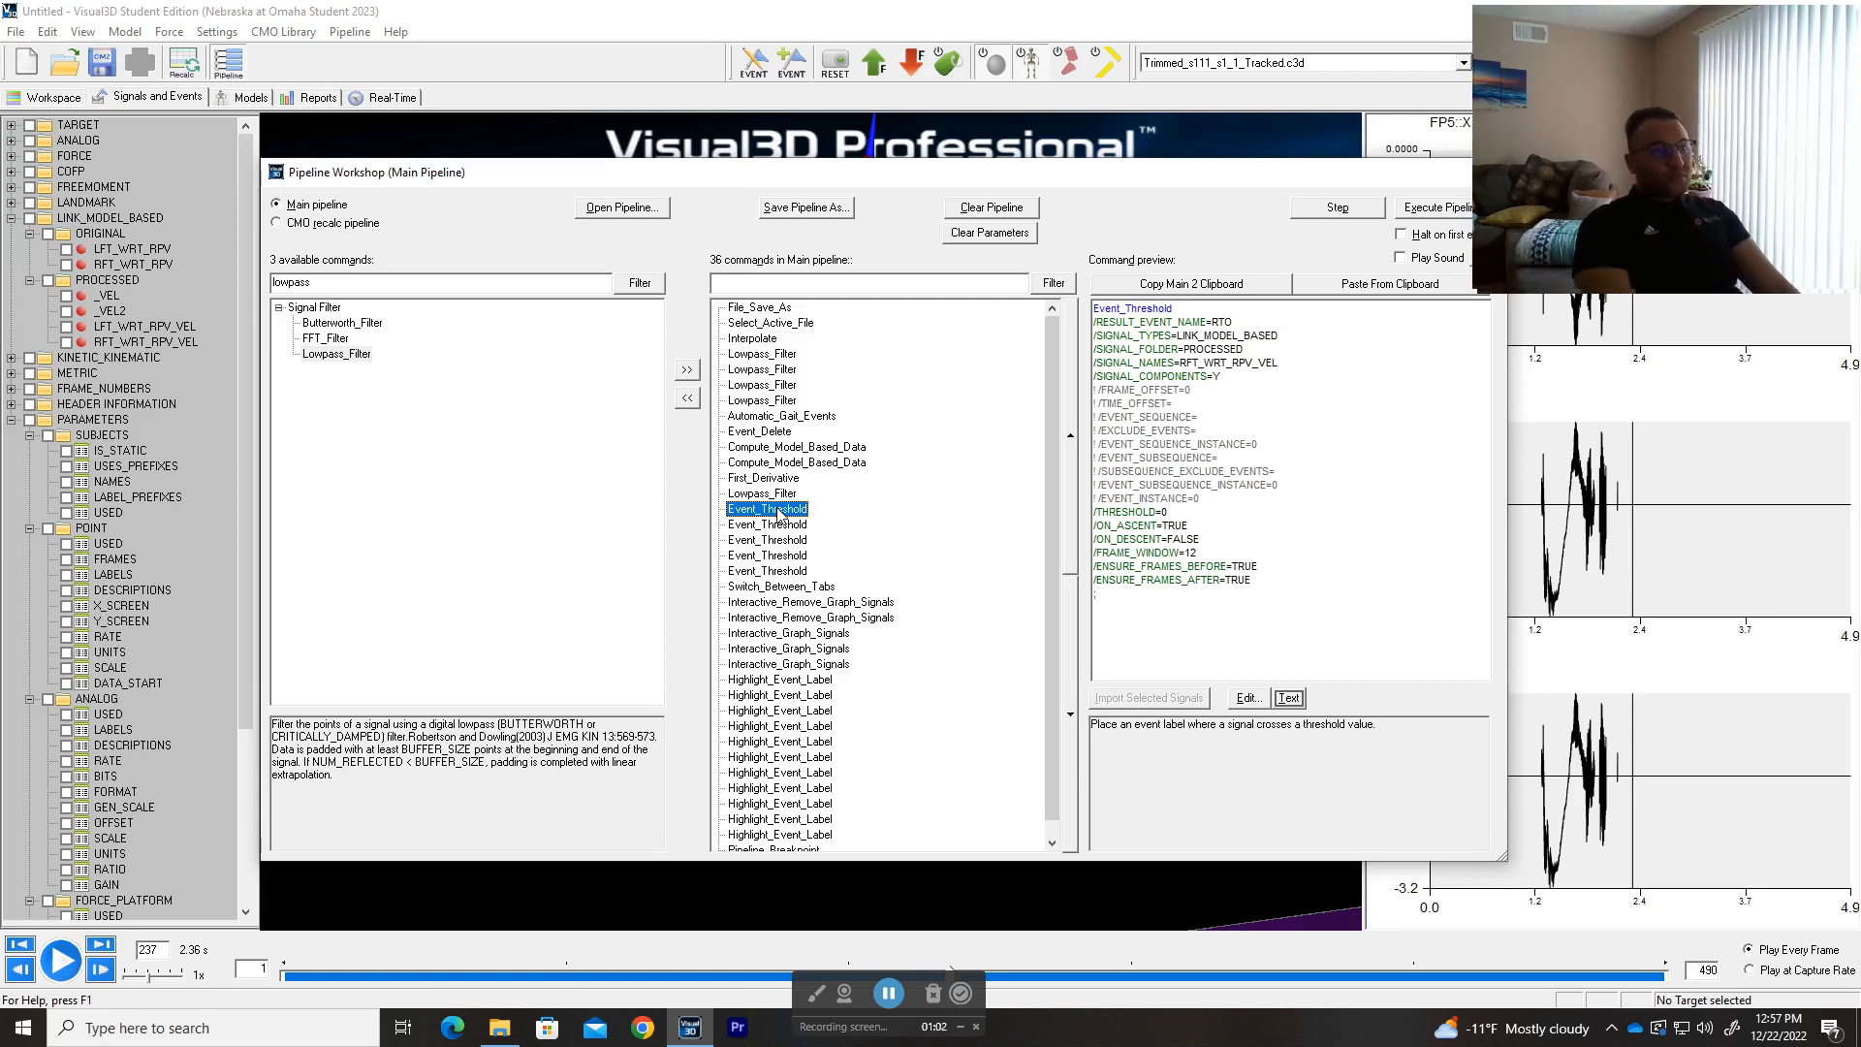
- Switch to the browser and read the description and command syntax on the Event Threshold wiki page
key("alt+Tab")
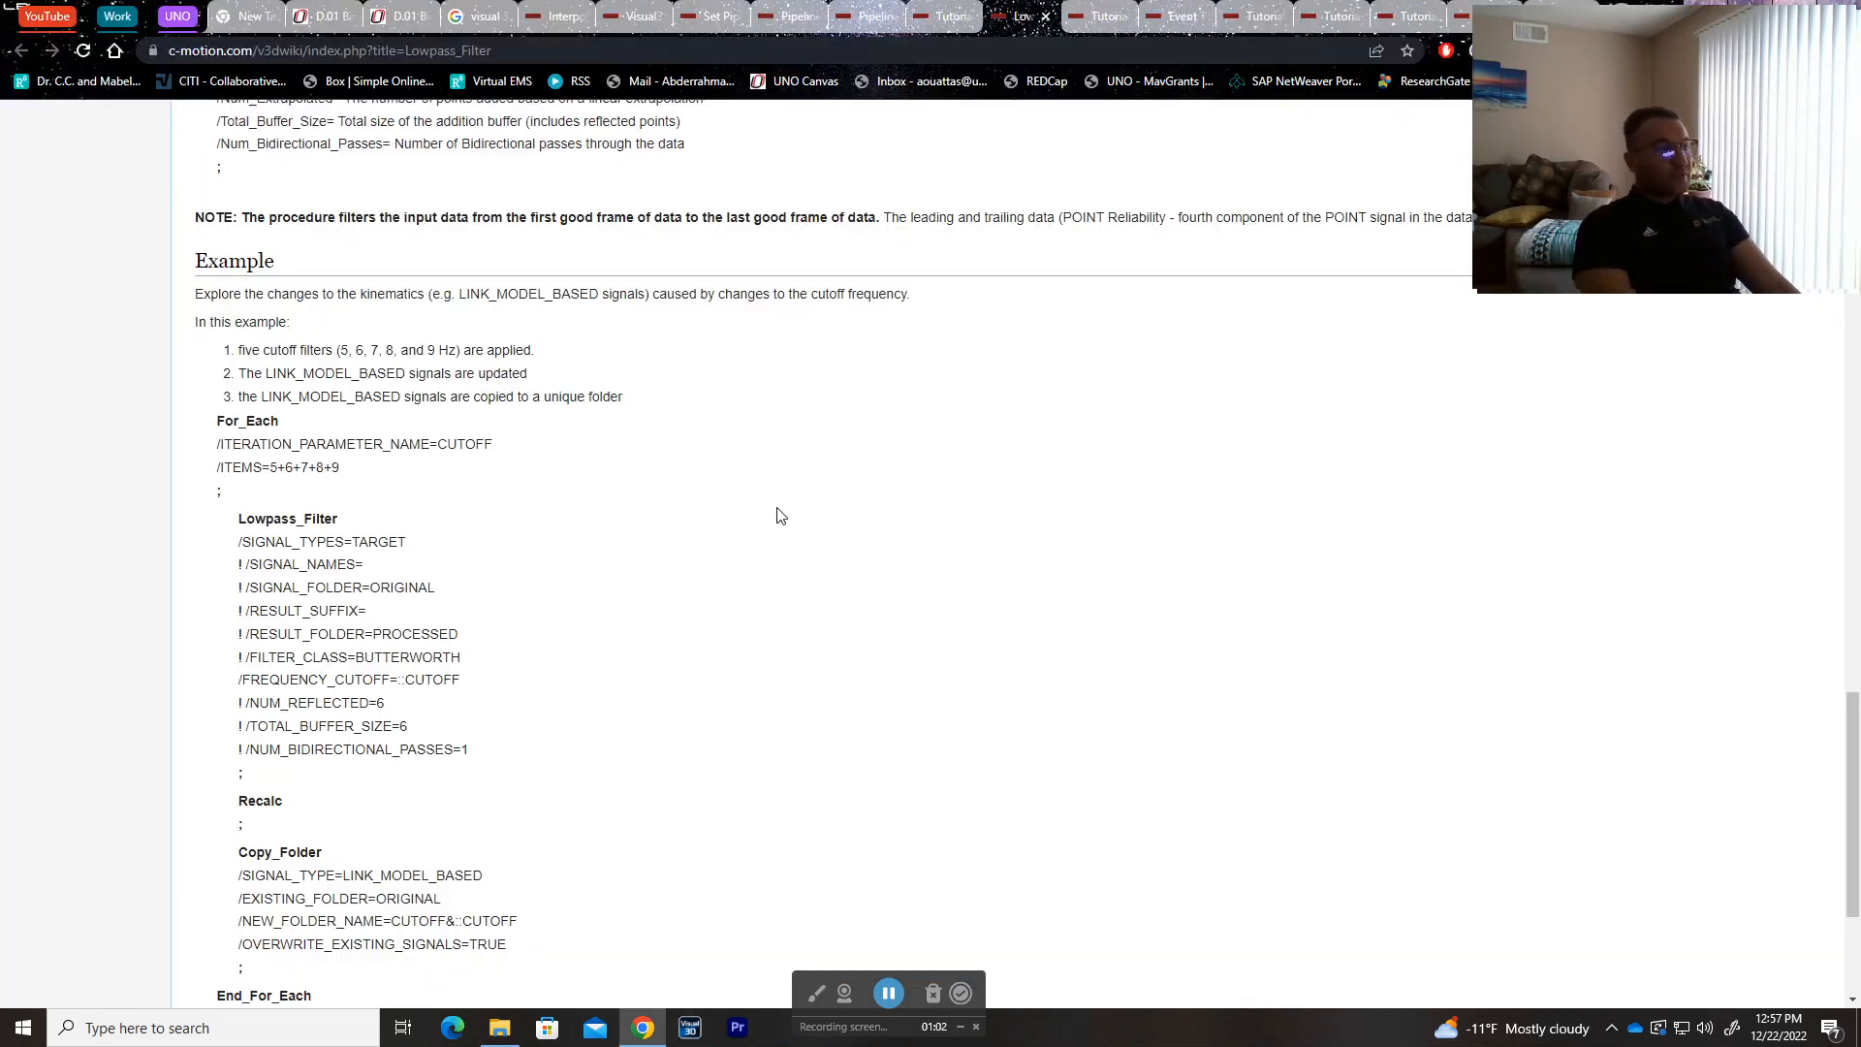
key("ctrl+shift+Tab")
key("ctrl+shift+Tab")
key("ctrl+shift+Tab")
key("ctrl+shift+Tab")
key("ctrl+shift+Tab")
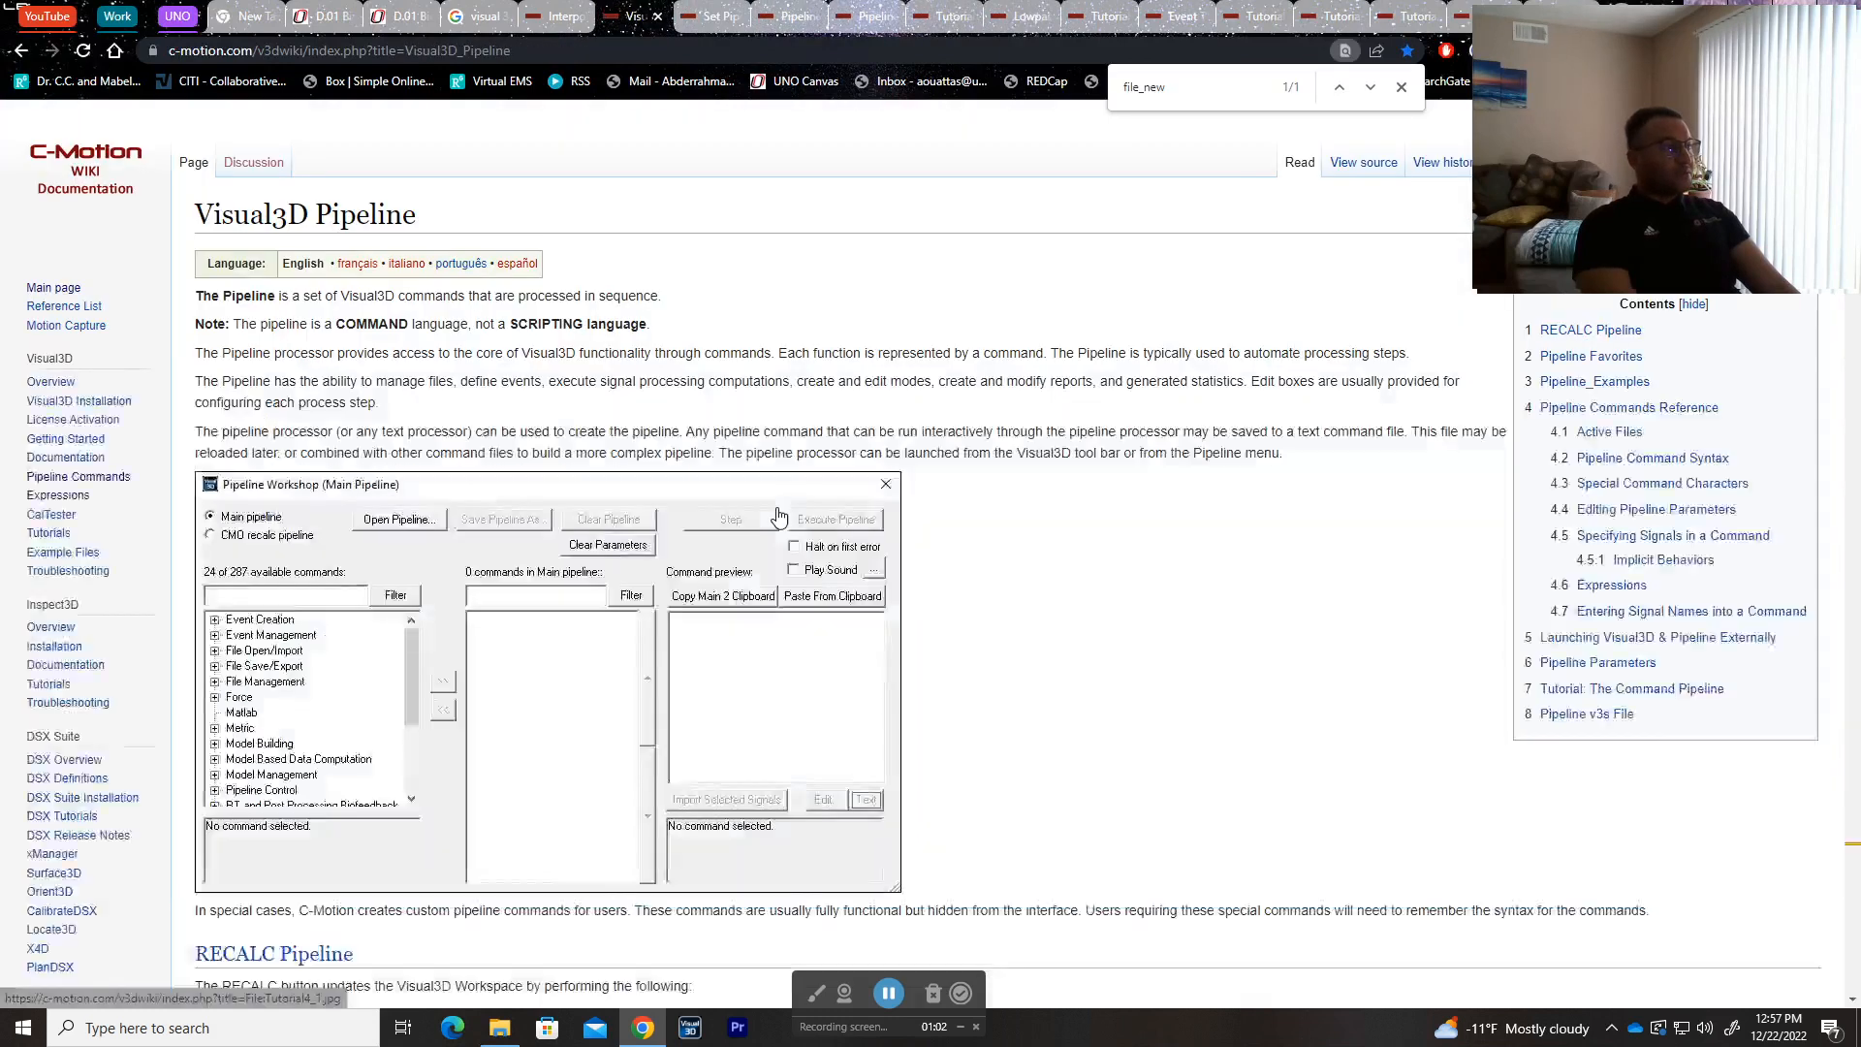
key("ctrl+Tab")
key("Home")
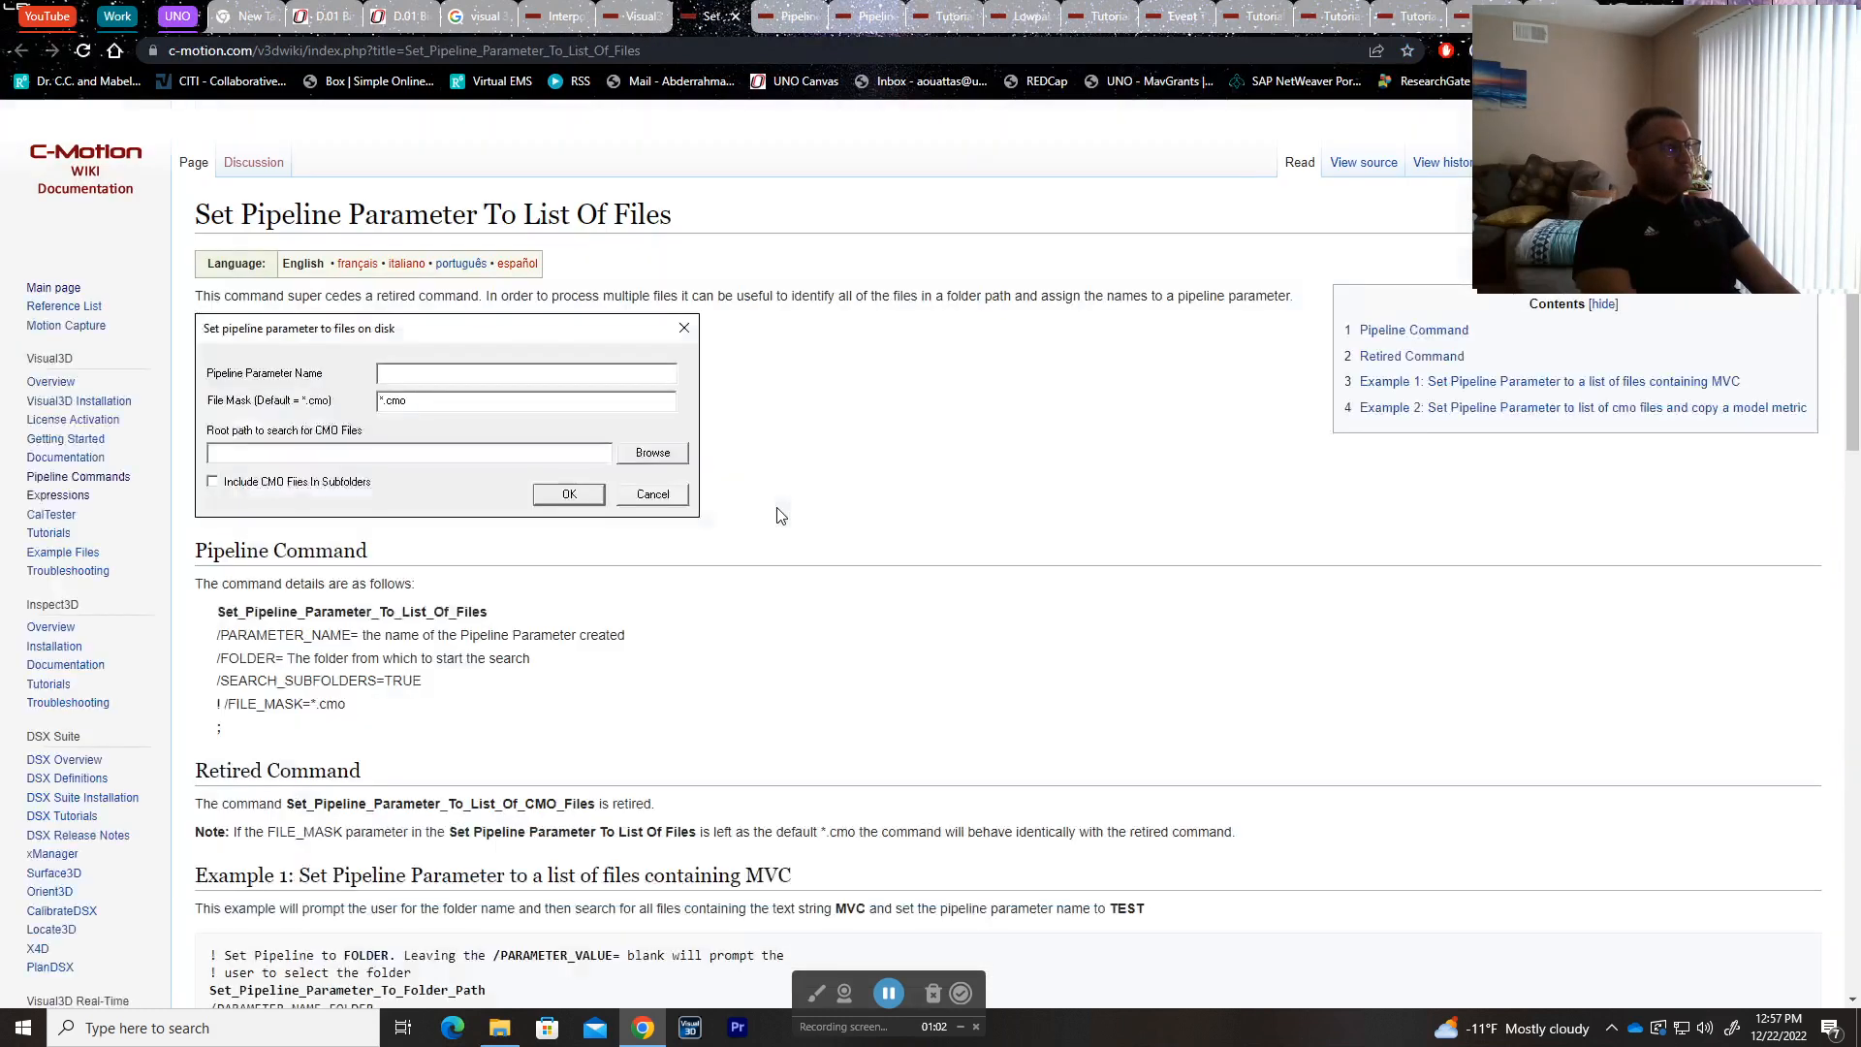
key("ctrl+shift+Tab")
key("ctrl+shift+Tab")
key("ctrl+Tab")
key("ctrl+Tab")
key("ctrl+Tab")
key("ctrl+Tab")
key("ctrl+Tab")
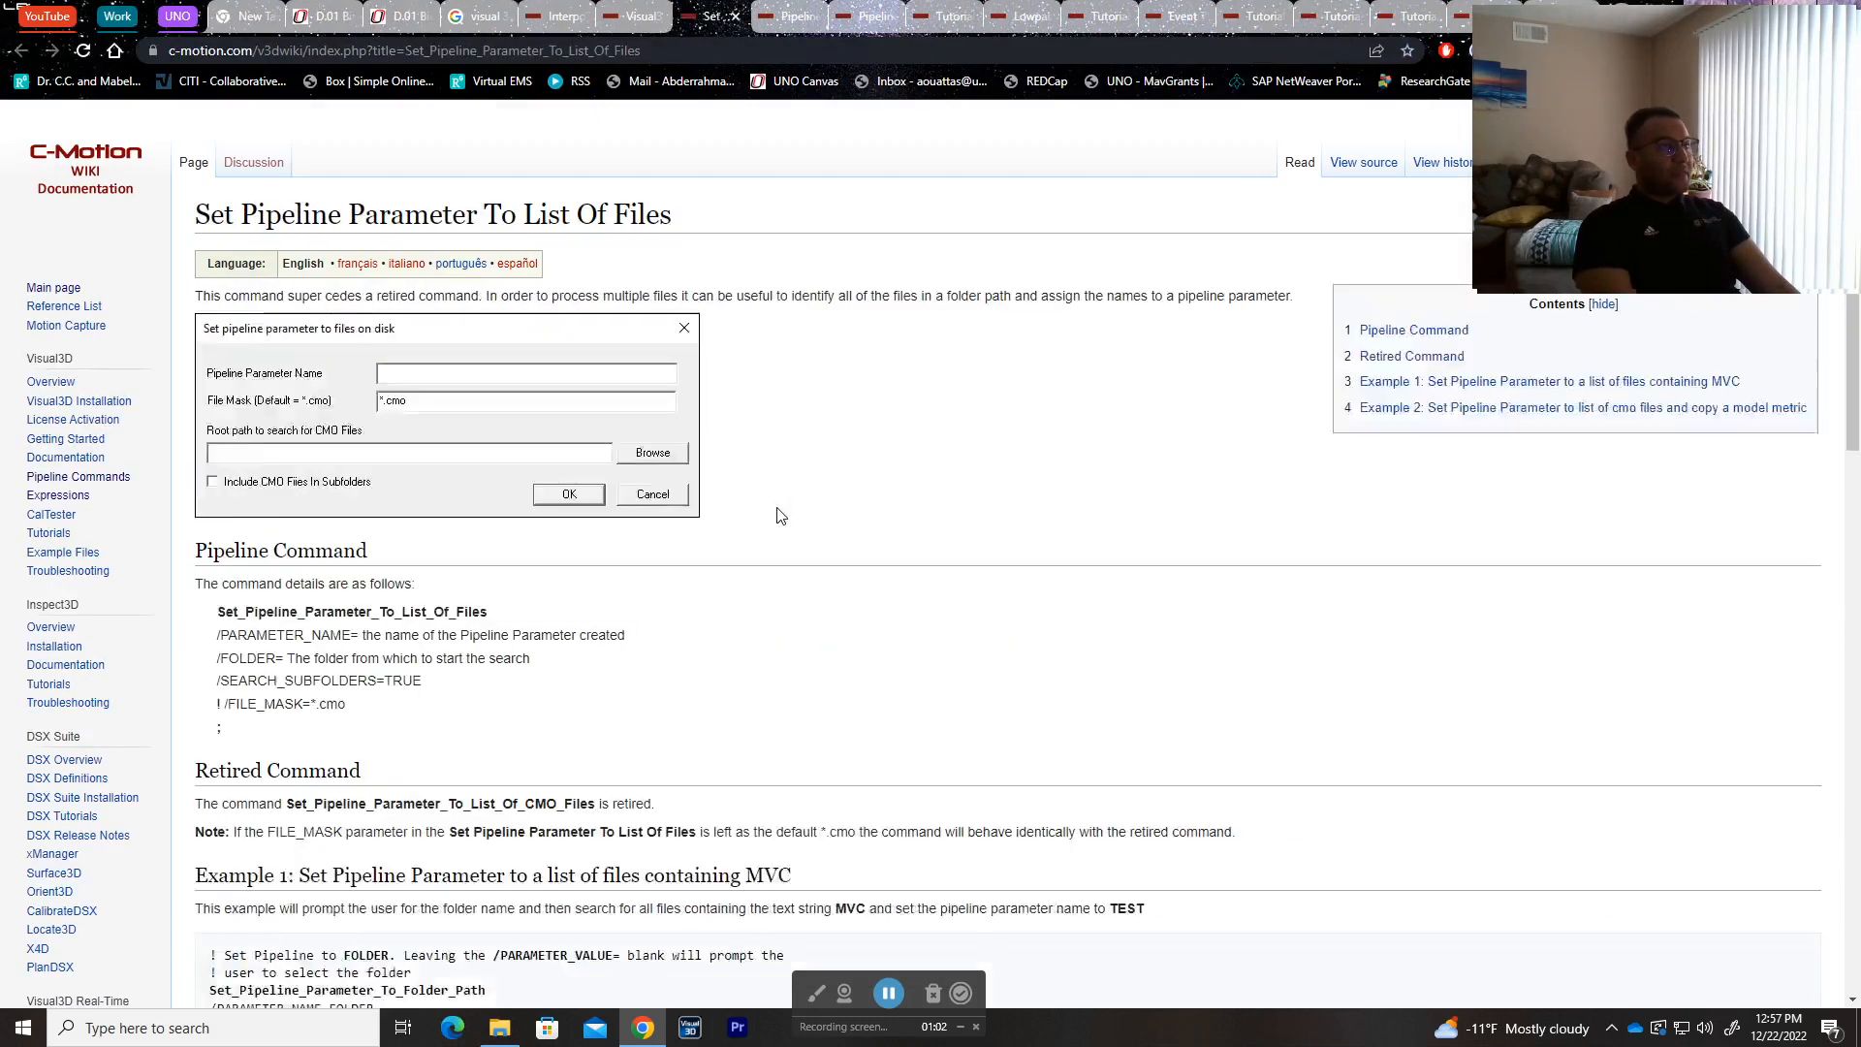
key("ctrl+Tab")
key("ctrl+Tab")
key("ctrl+Tab")
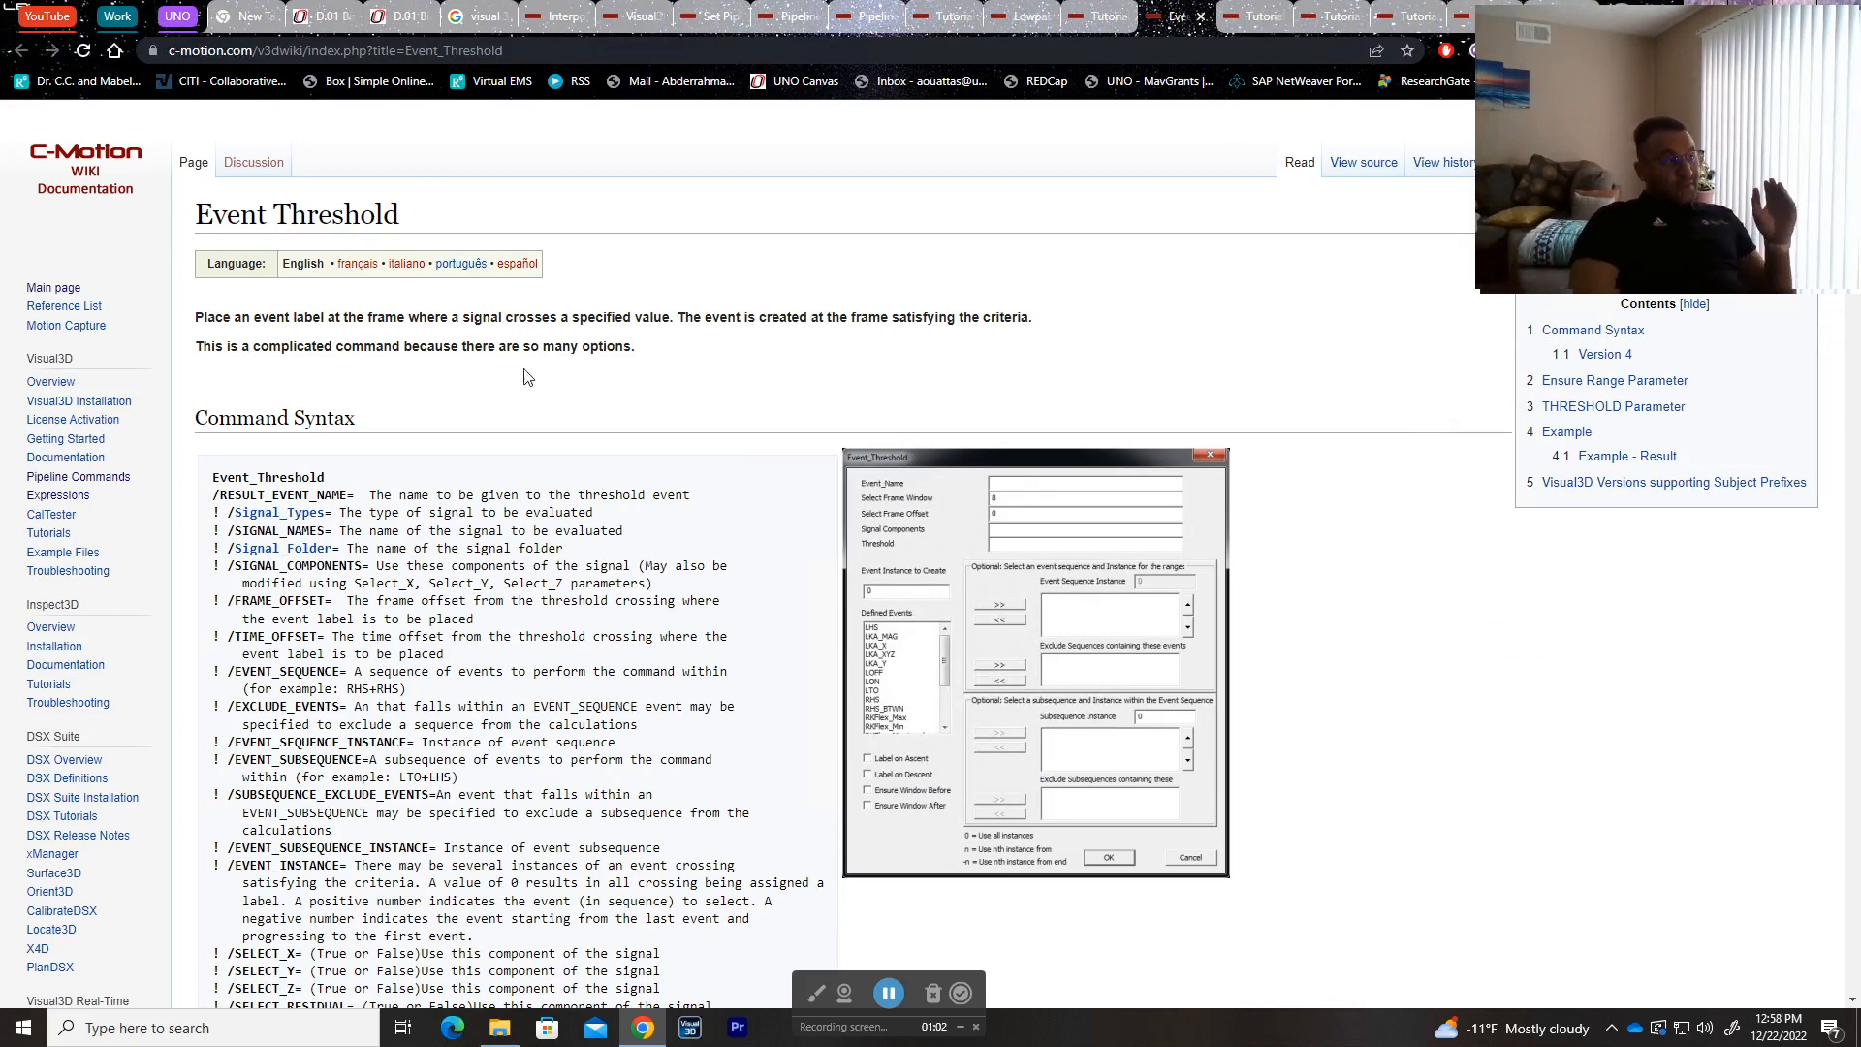
scroll(834, 543, "down", 3)
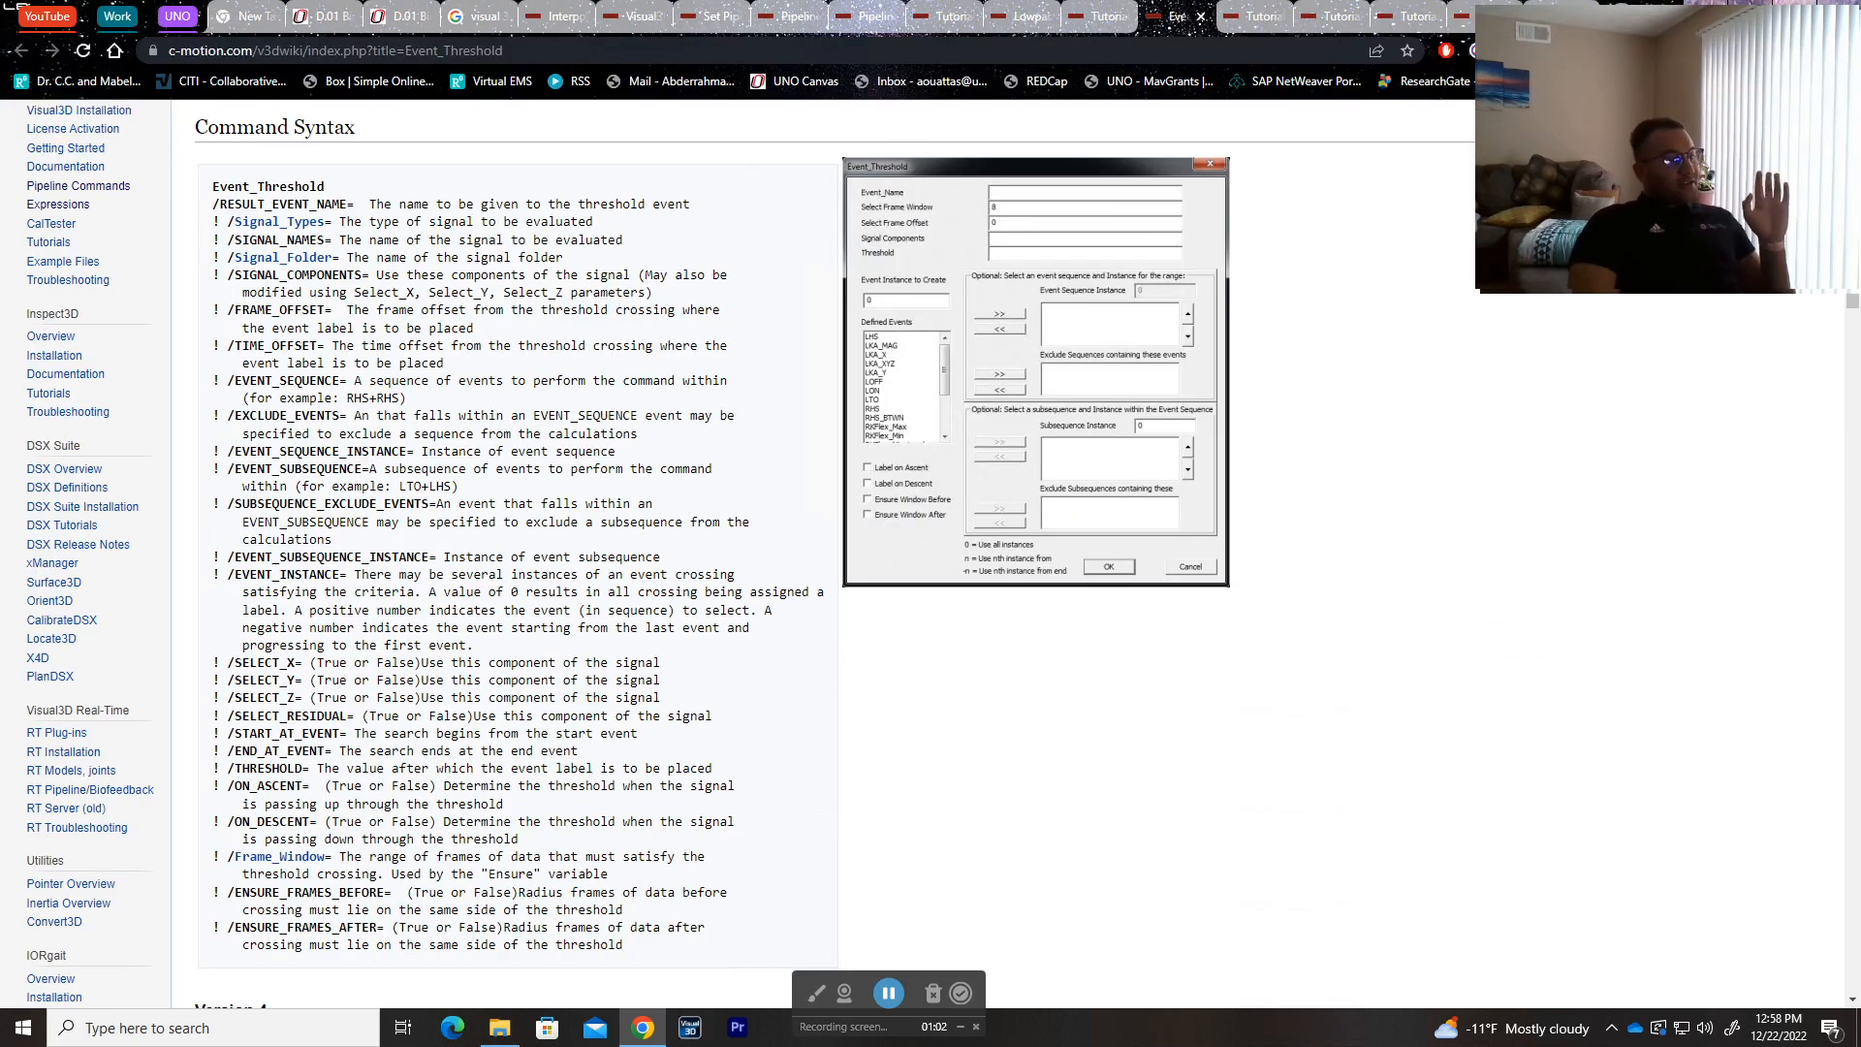
scroll(655, 925, "up", 2)
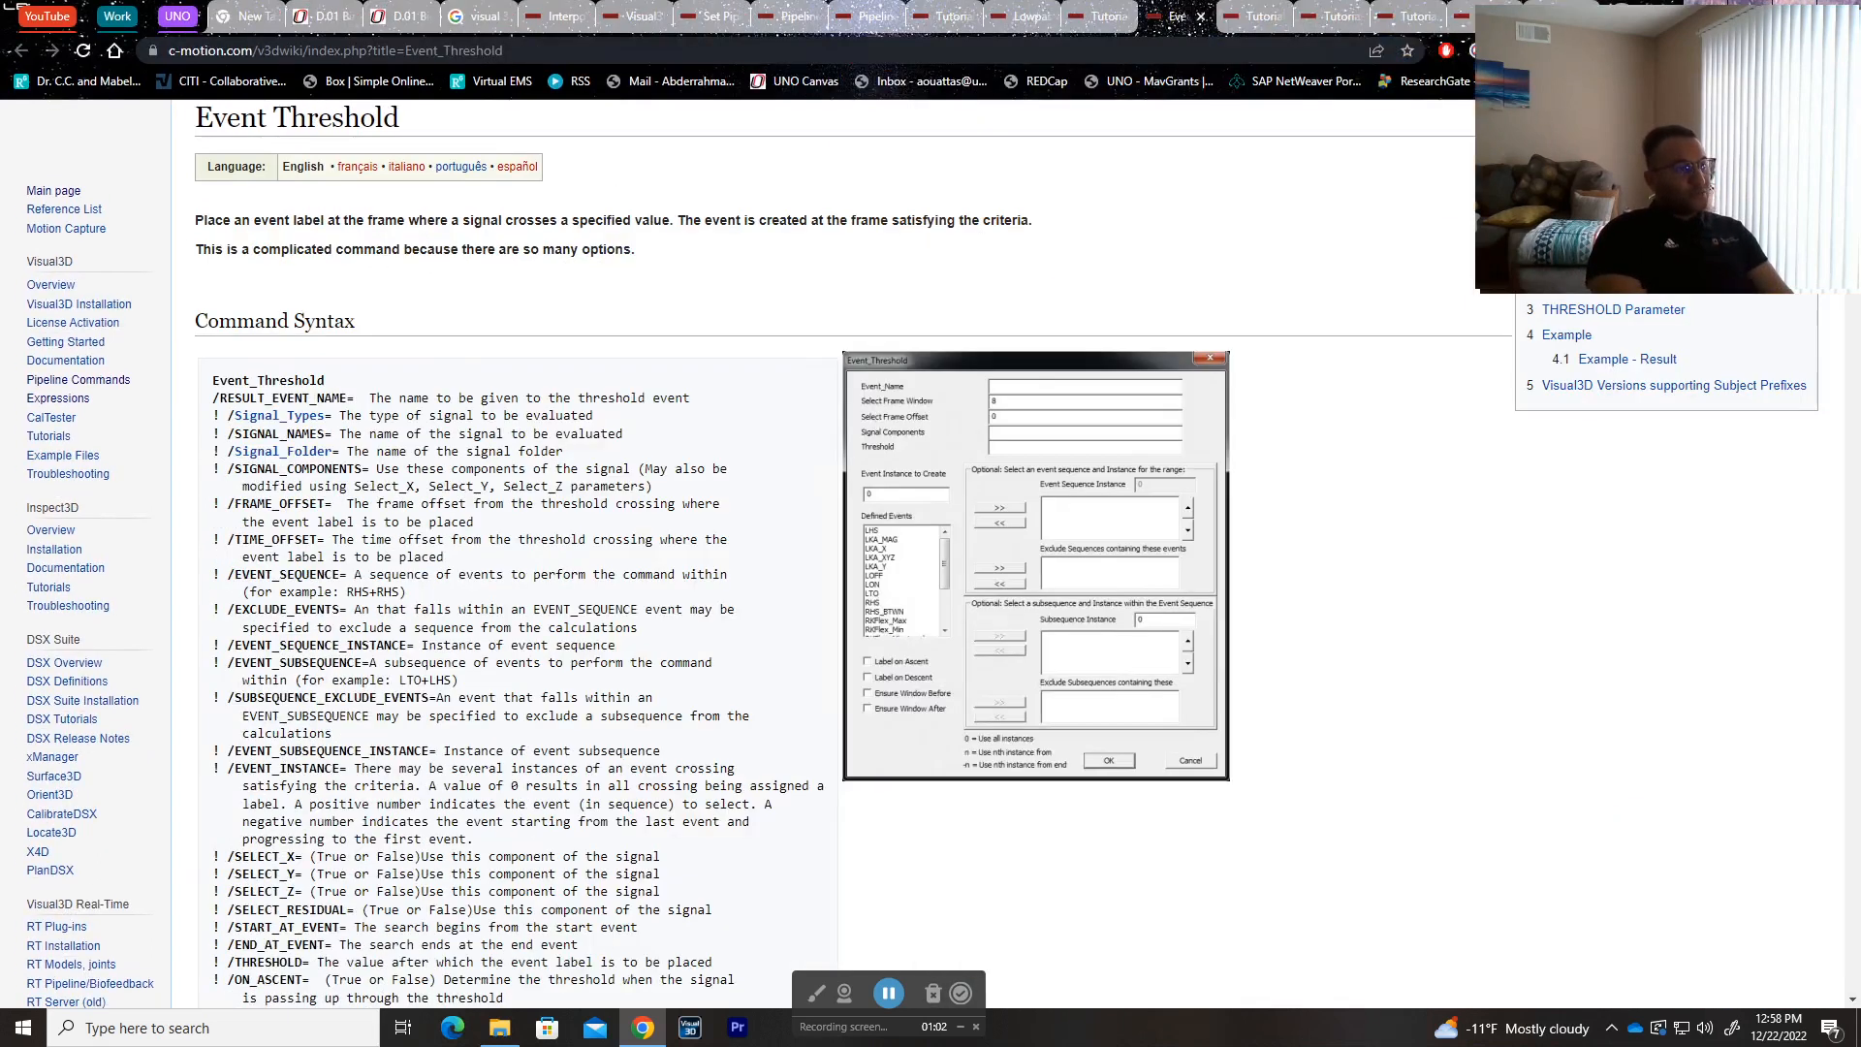
- Return to Visual3D, view the first Event_Threshold command's settings dialog and close it without changes
key("alt+Tab")
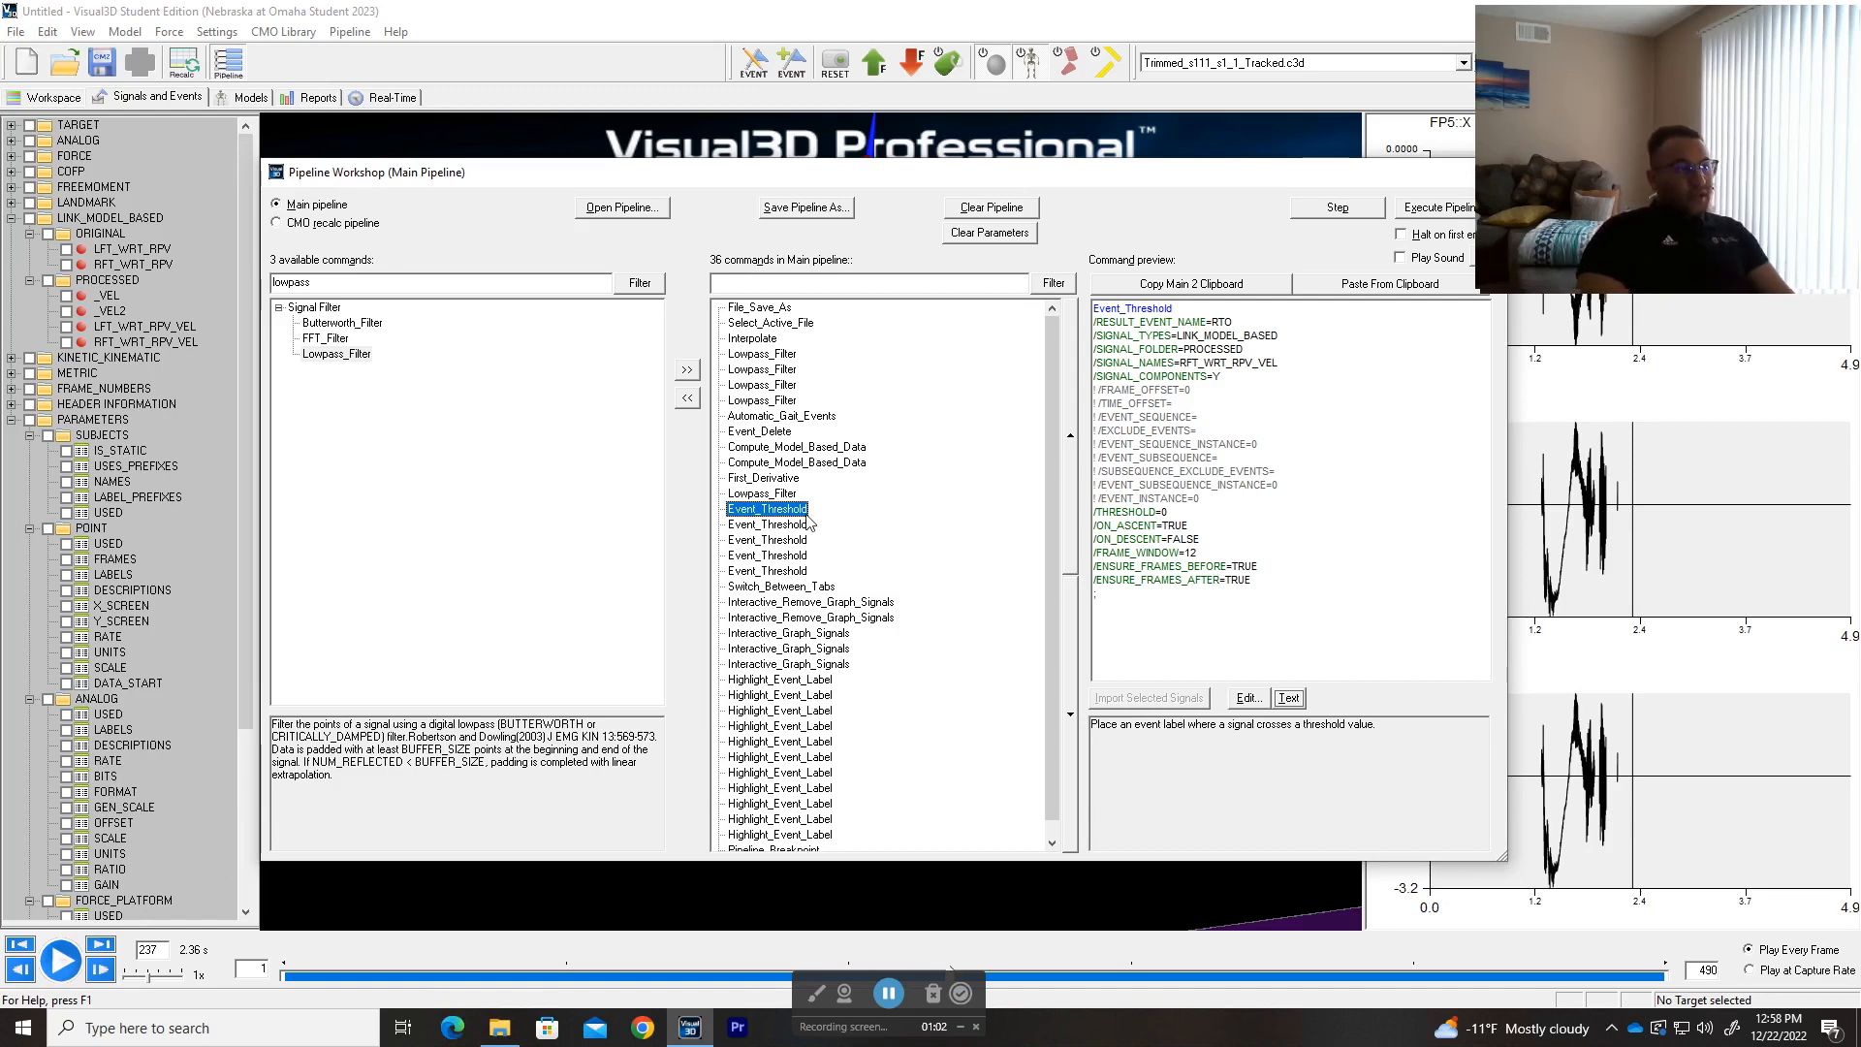
double_click(768, 507)
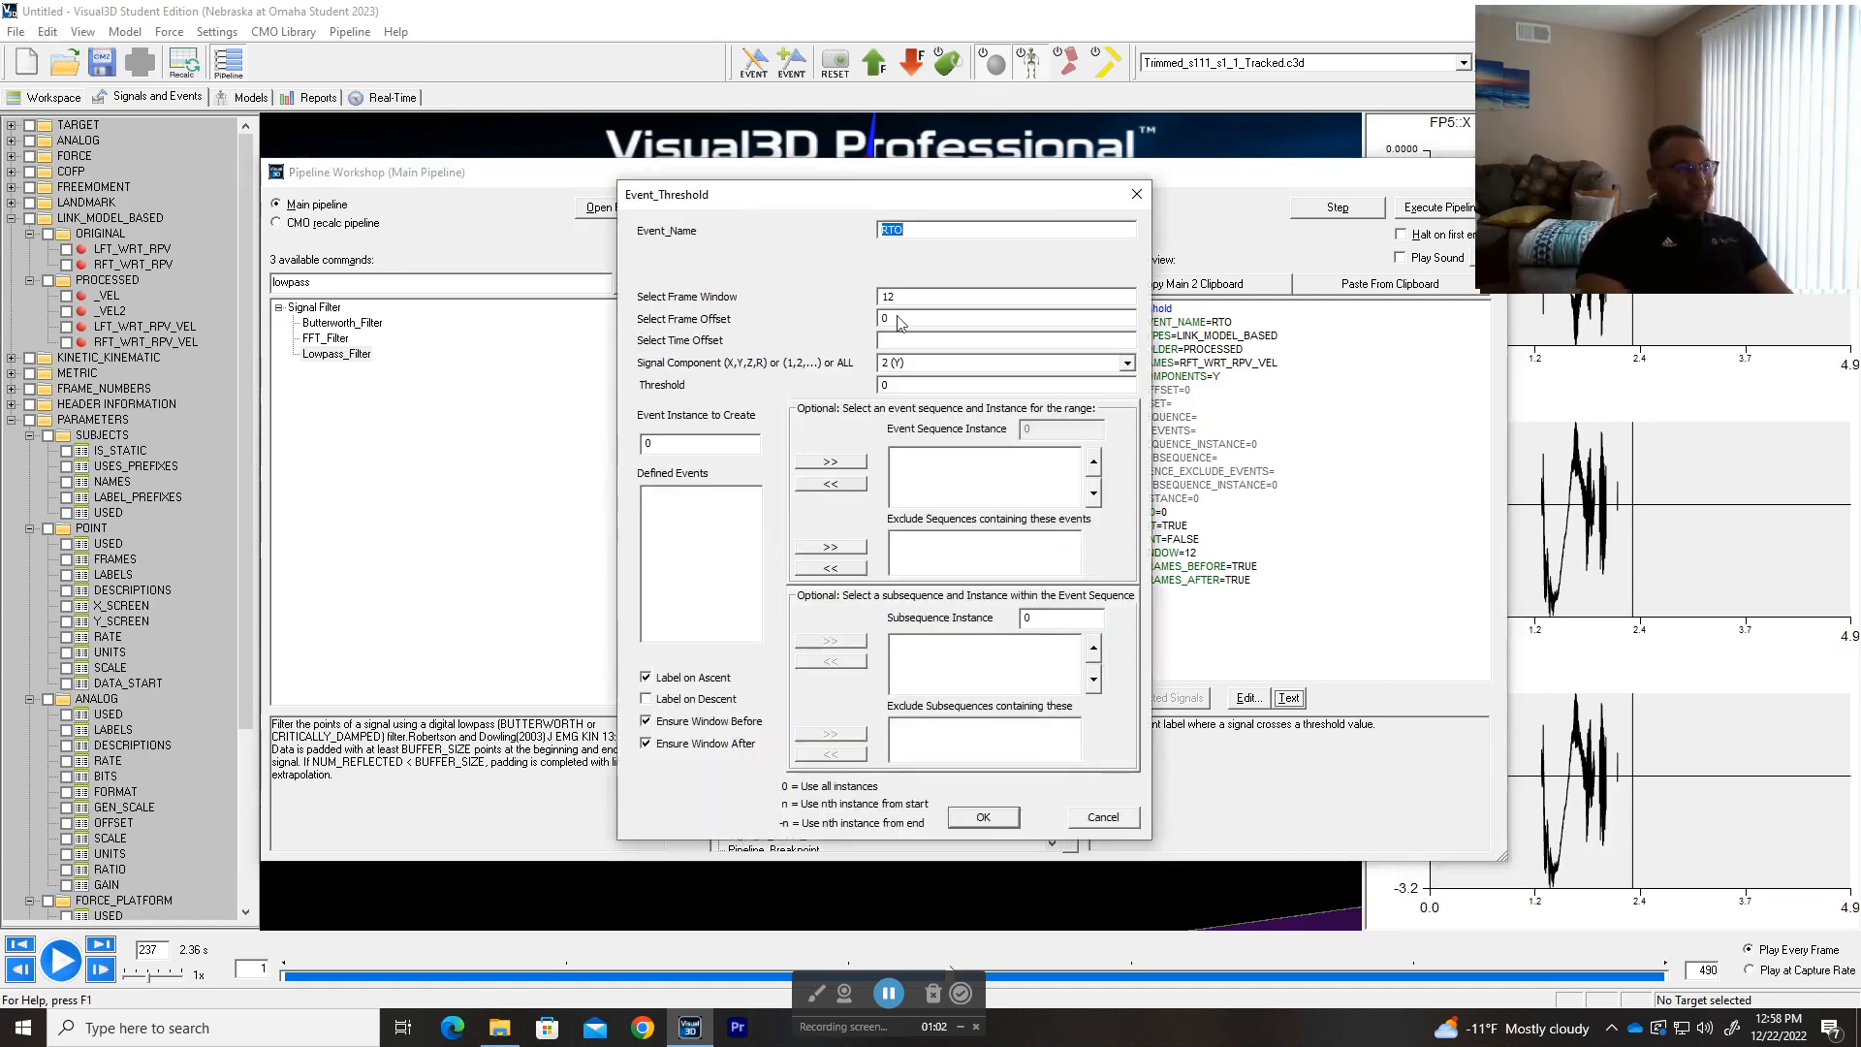
left_click(1136, 197)
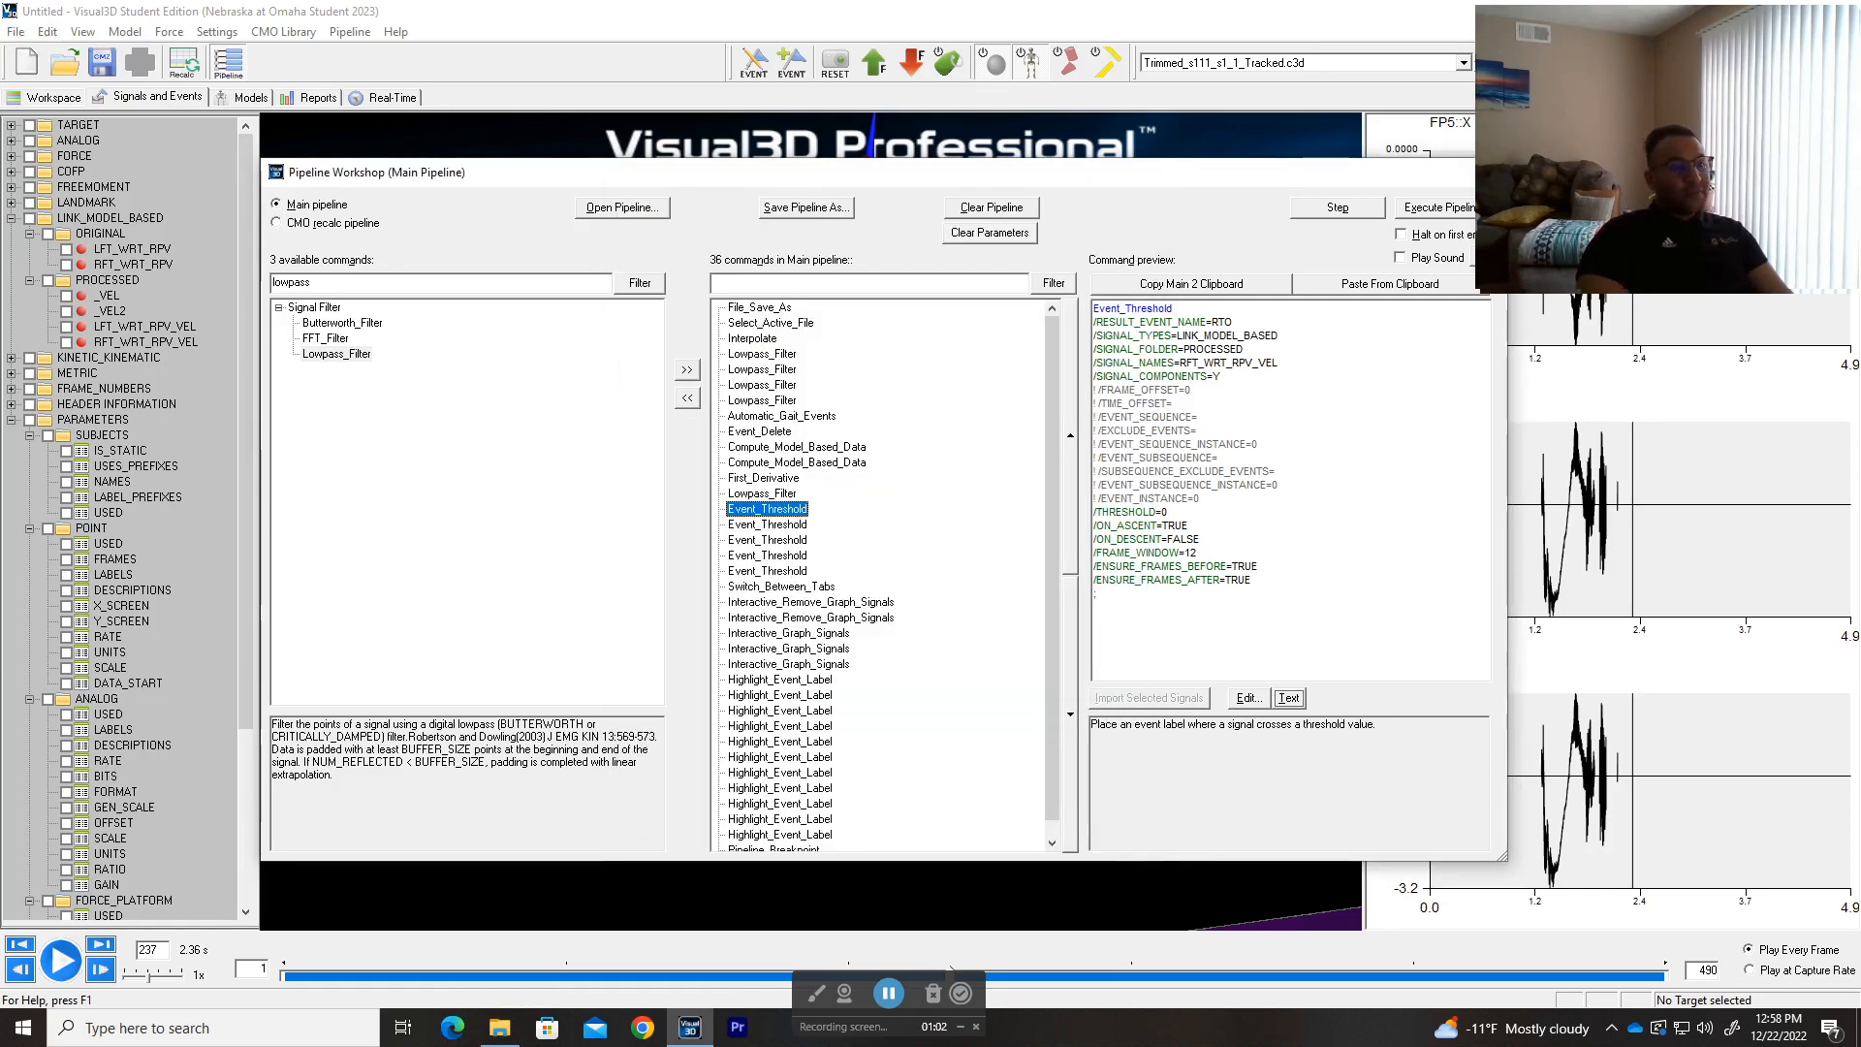
- Examine the signal name, threshold, ascent, frame window and ensure-frames lines in the first Event_Threshold command's text, and cancel the editor
left_click(1289, 699)
left_click_drag(949, 325, 921, 358)
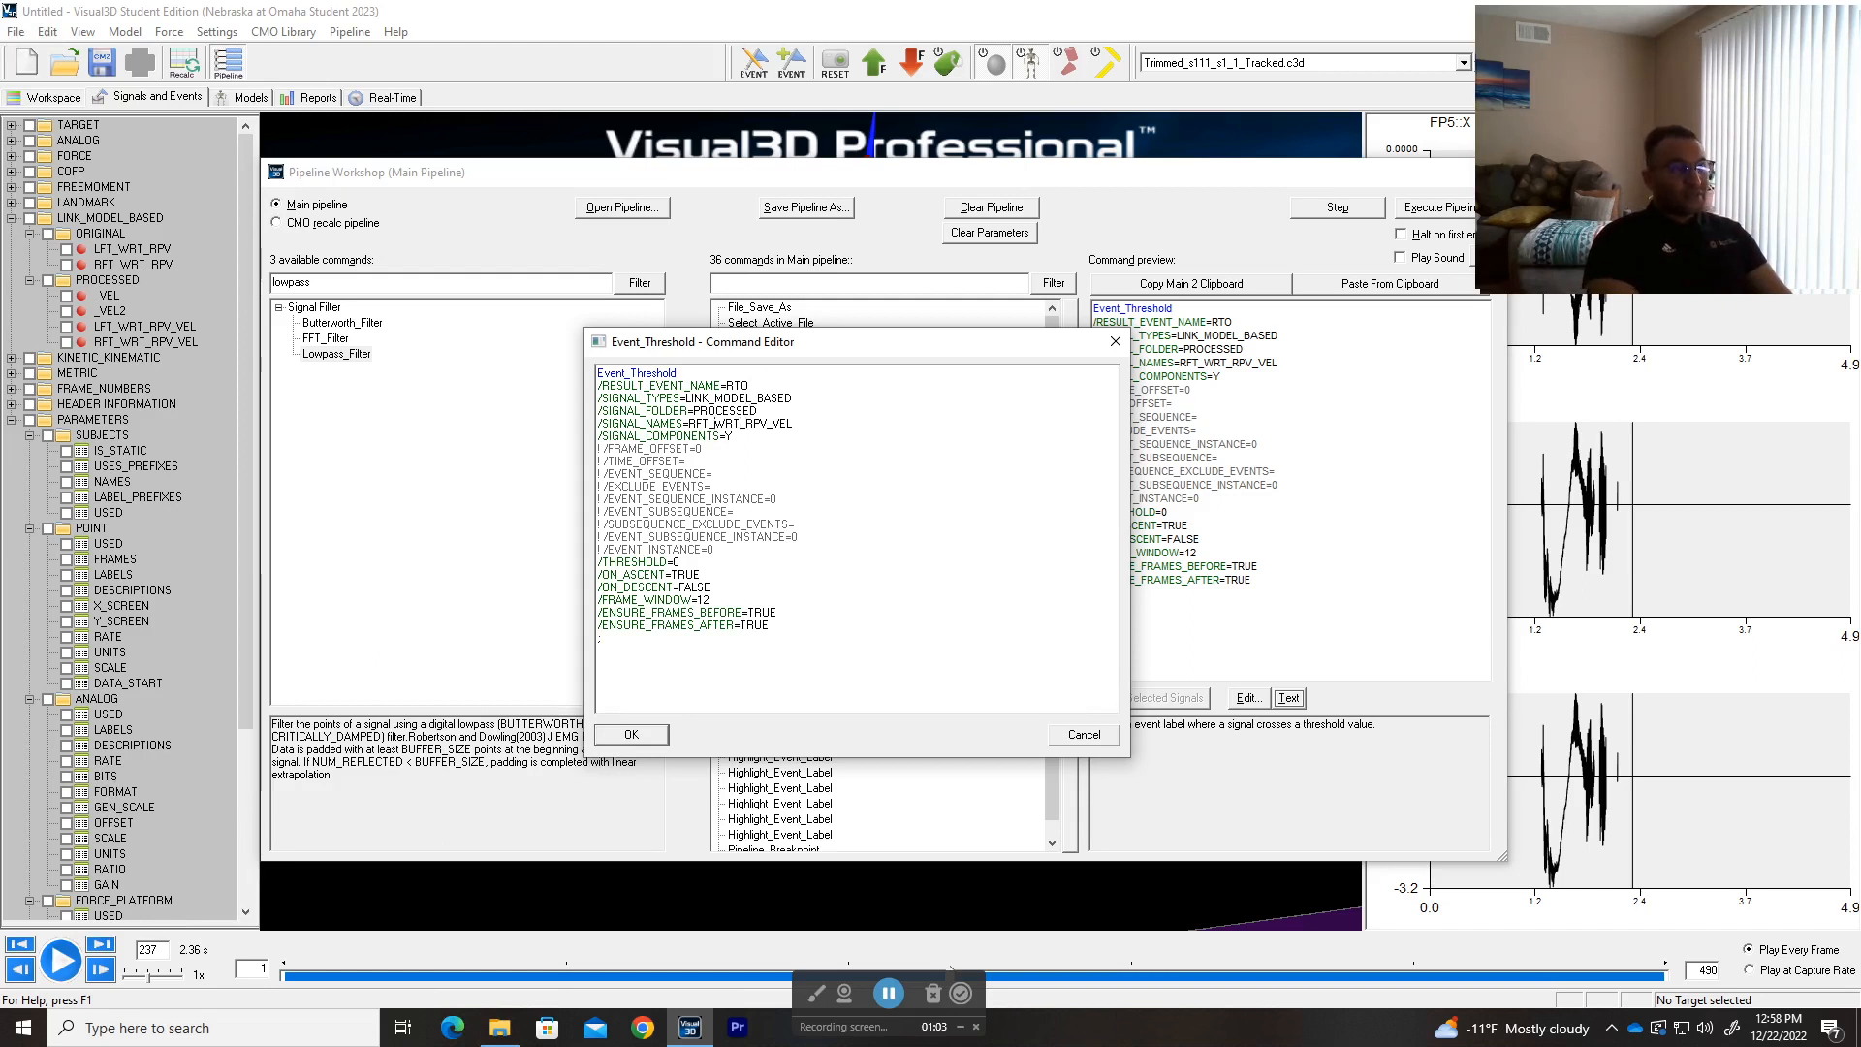
left_click_drag(688, 424, 794, 424)
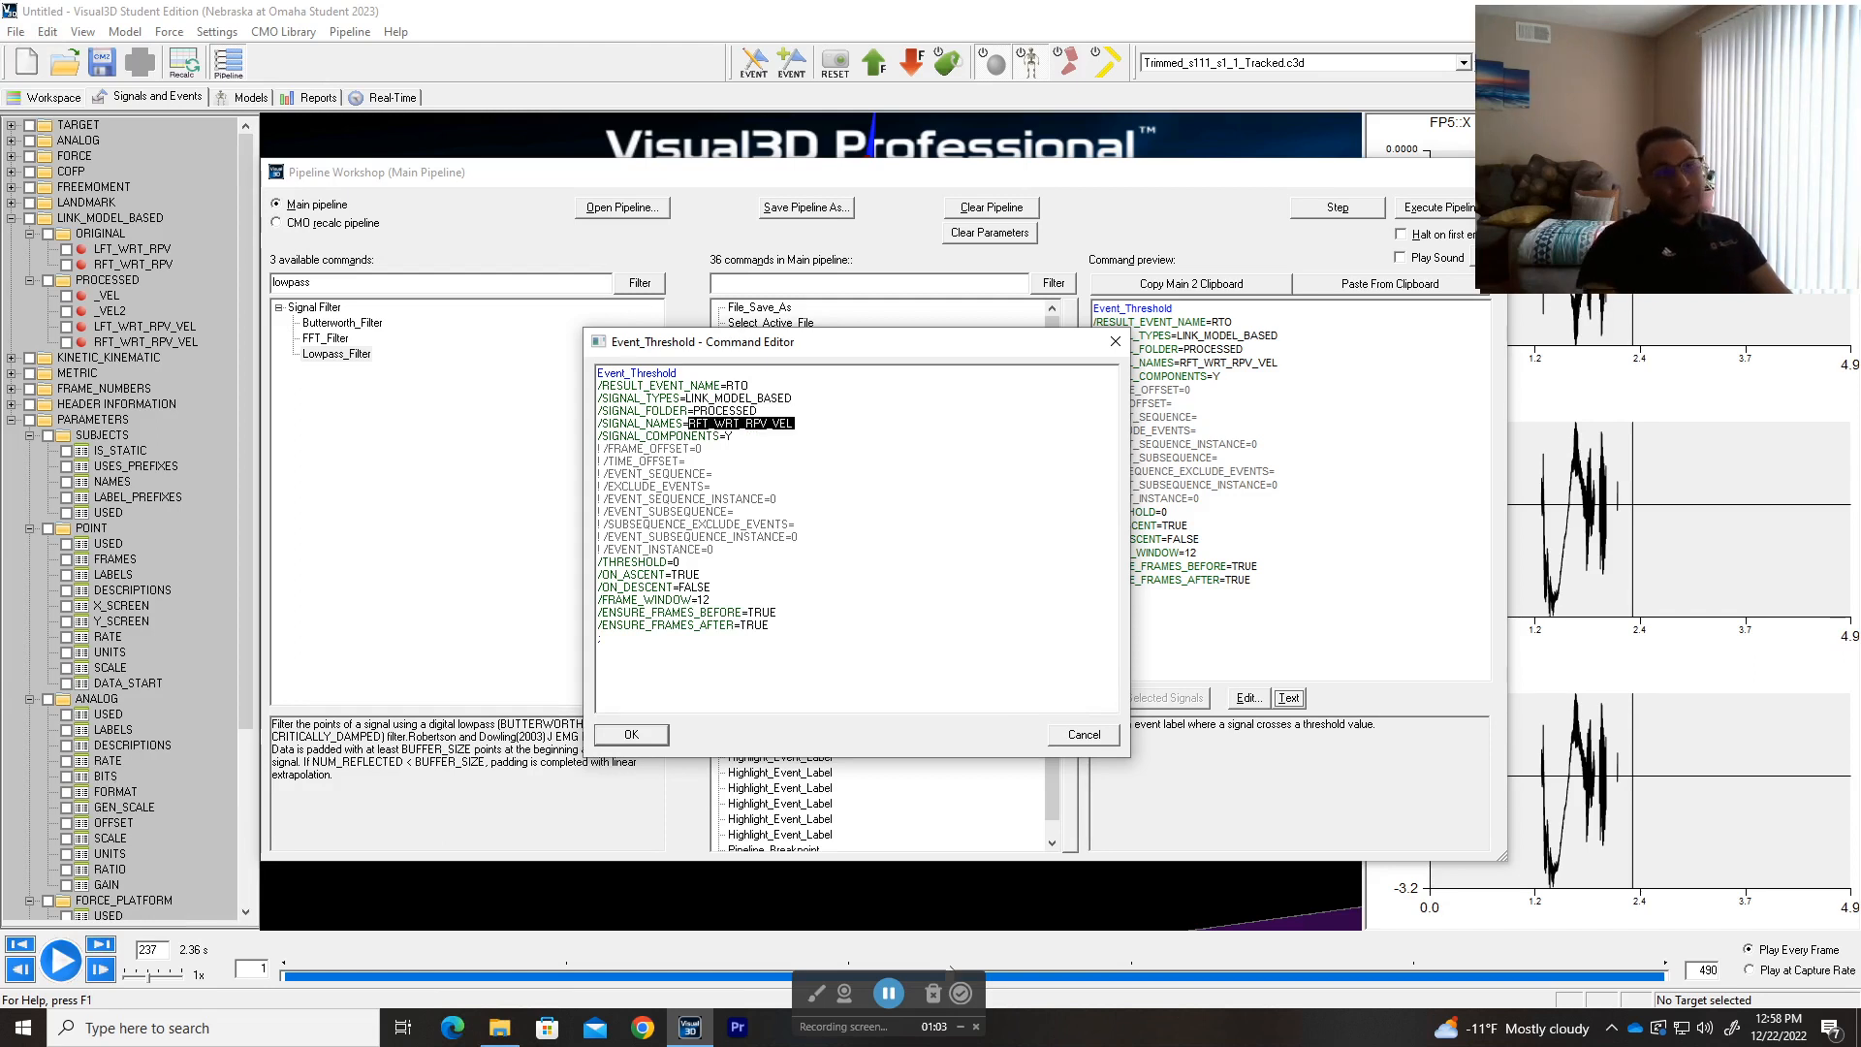
left_click(795, 424)
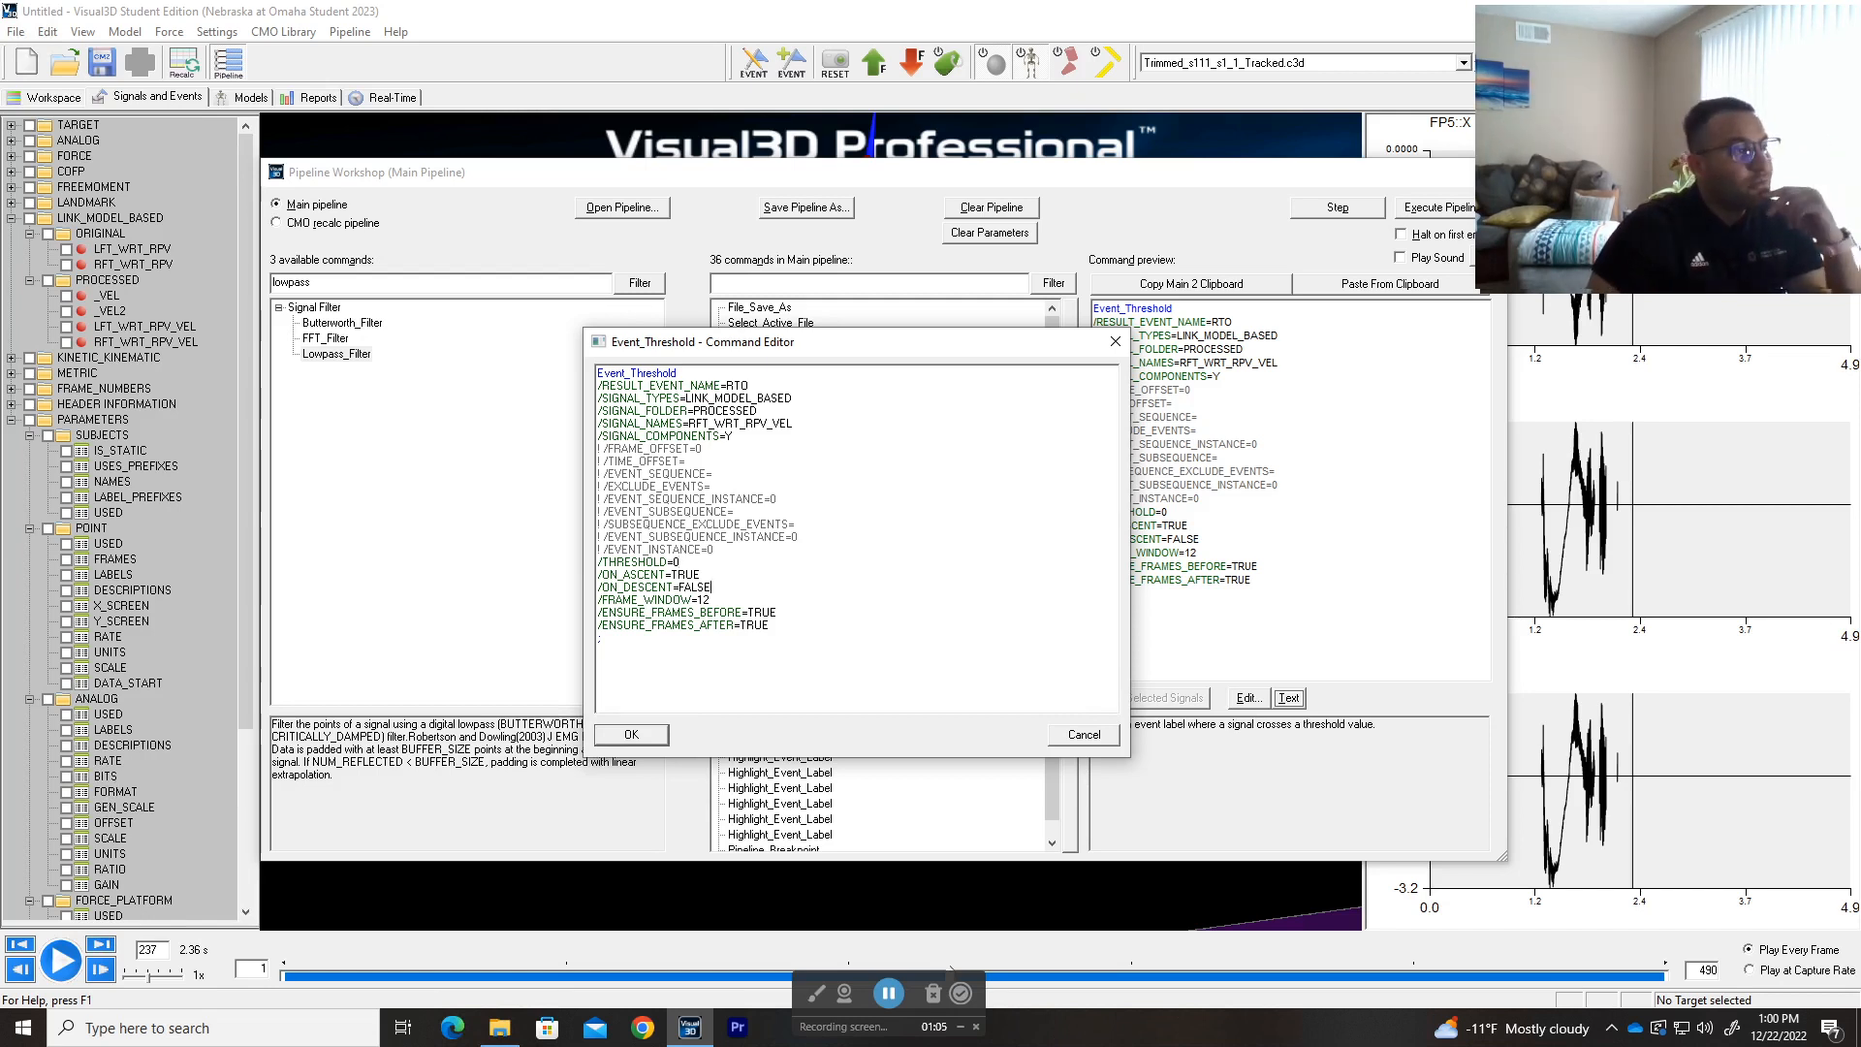
left_click(681, 563)
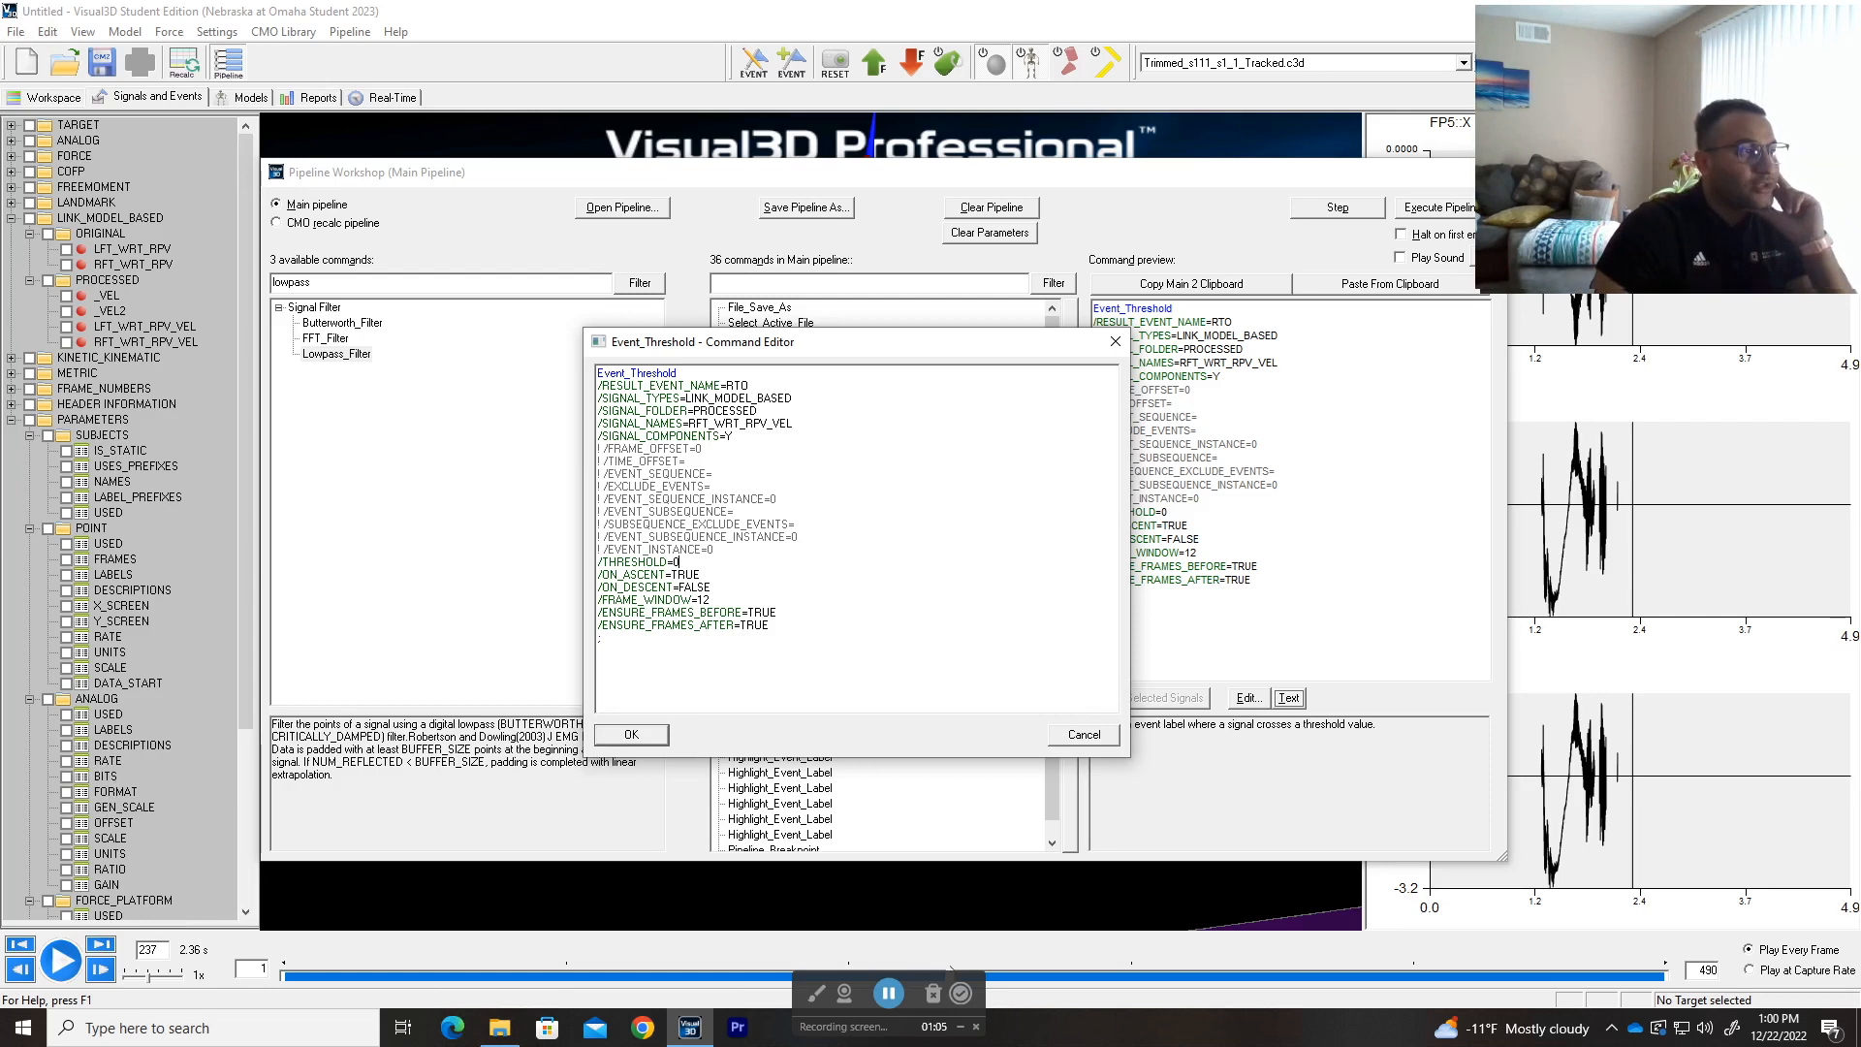
left_click_drag(709, 600, 598, 600)
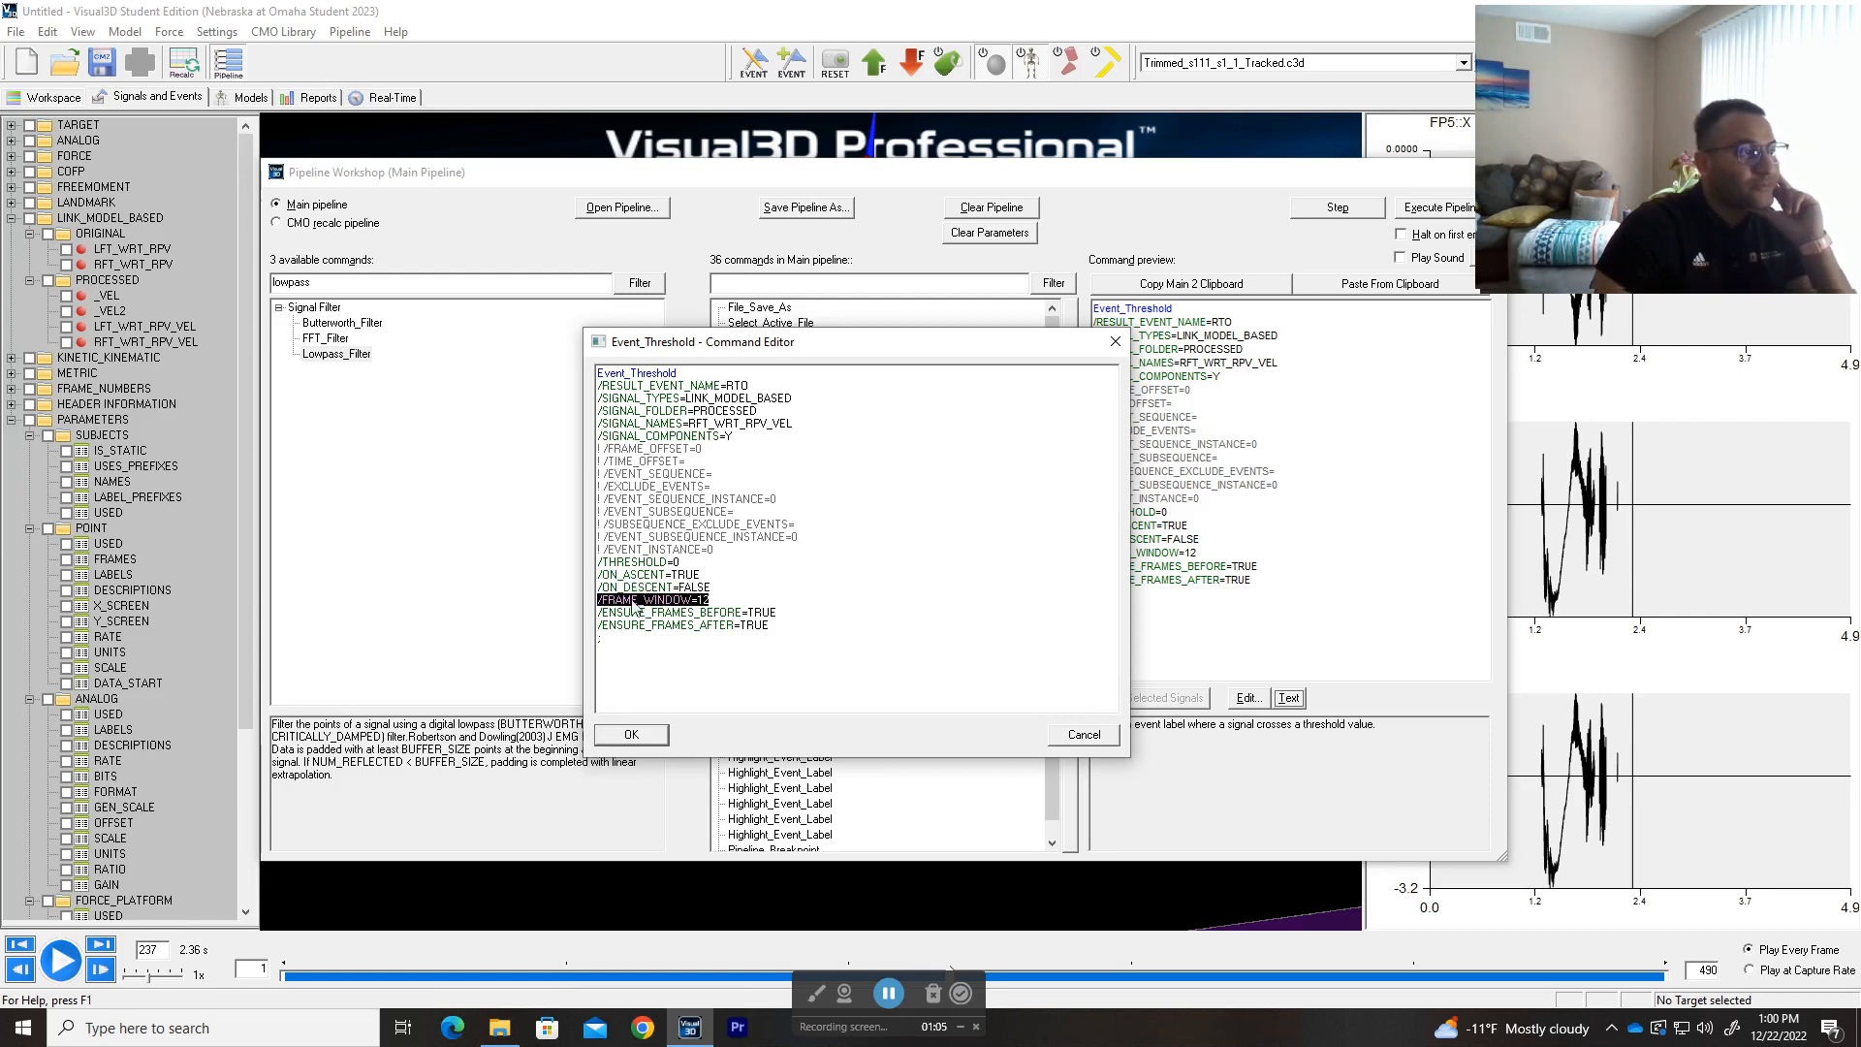
left_click(709, 600)
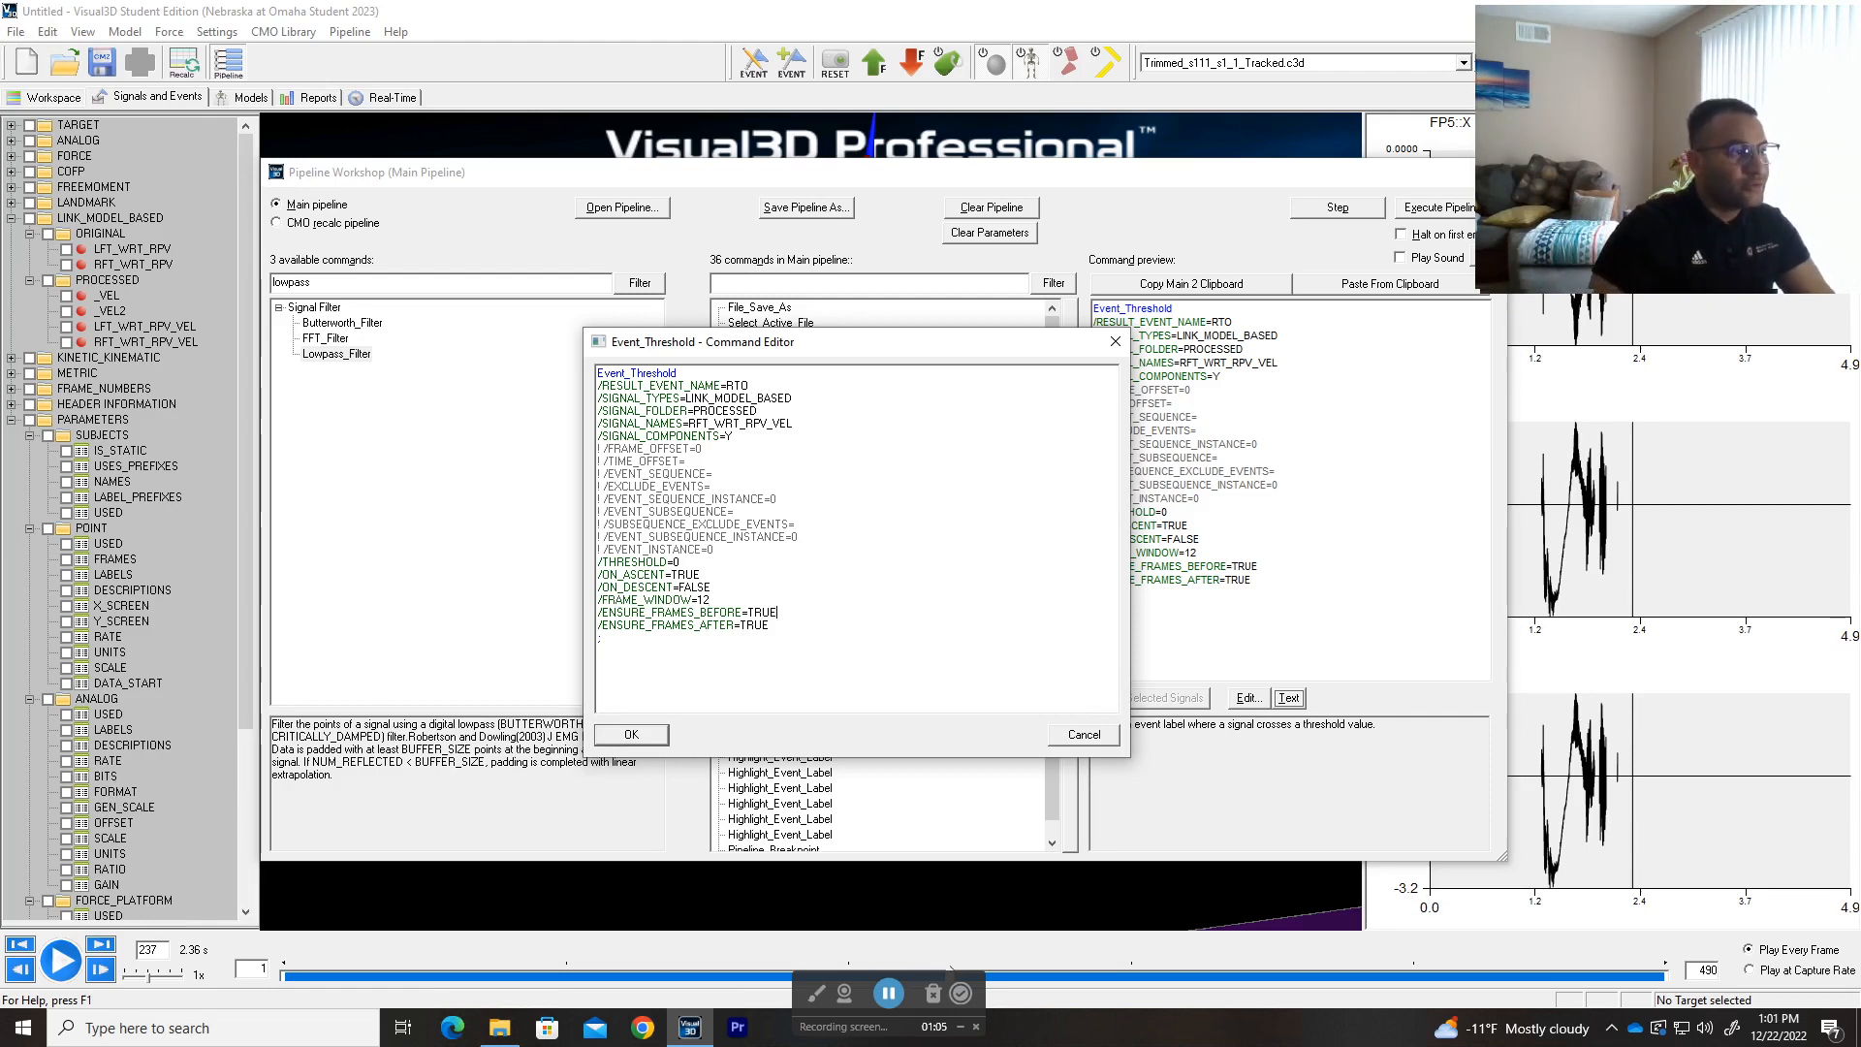
left_click(770, 625)
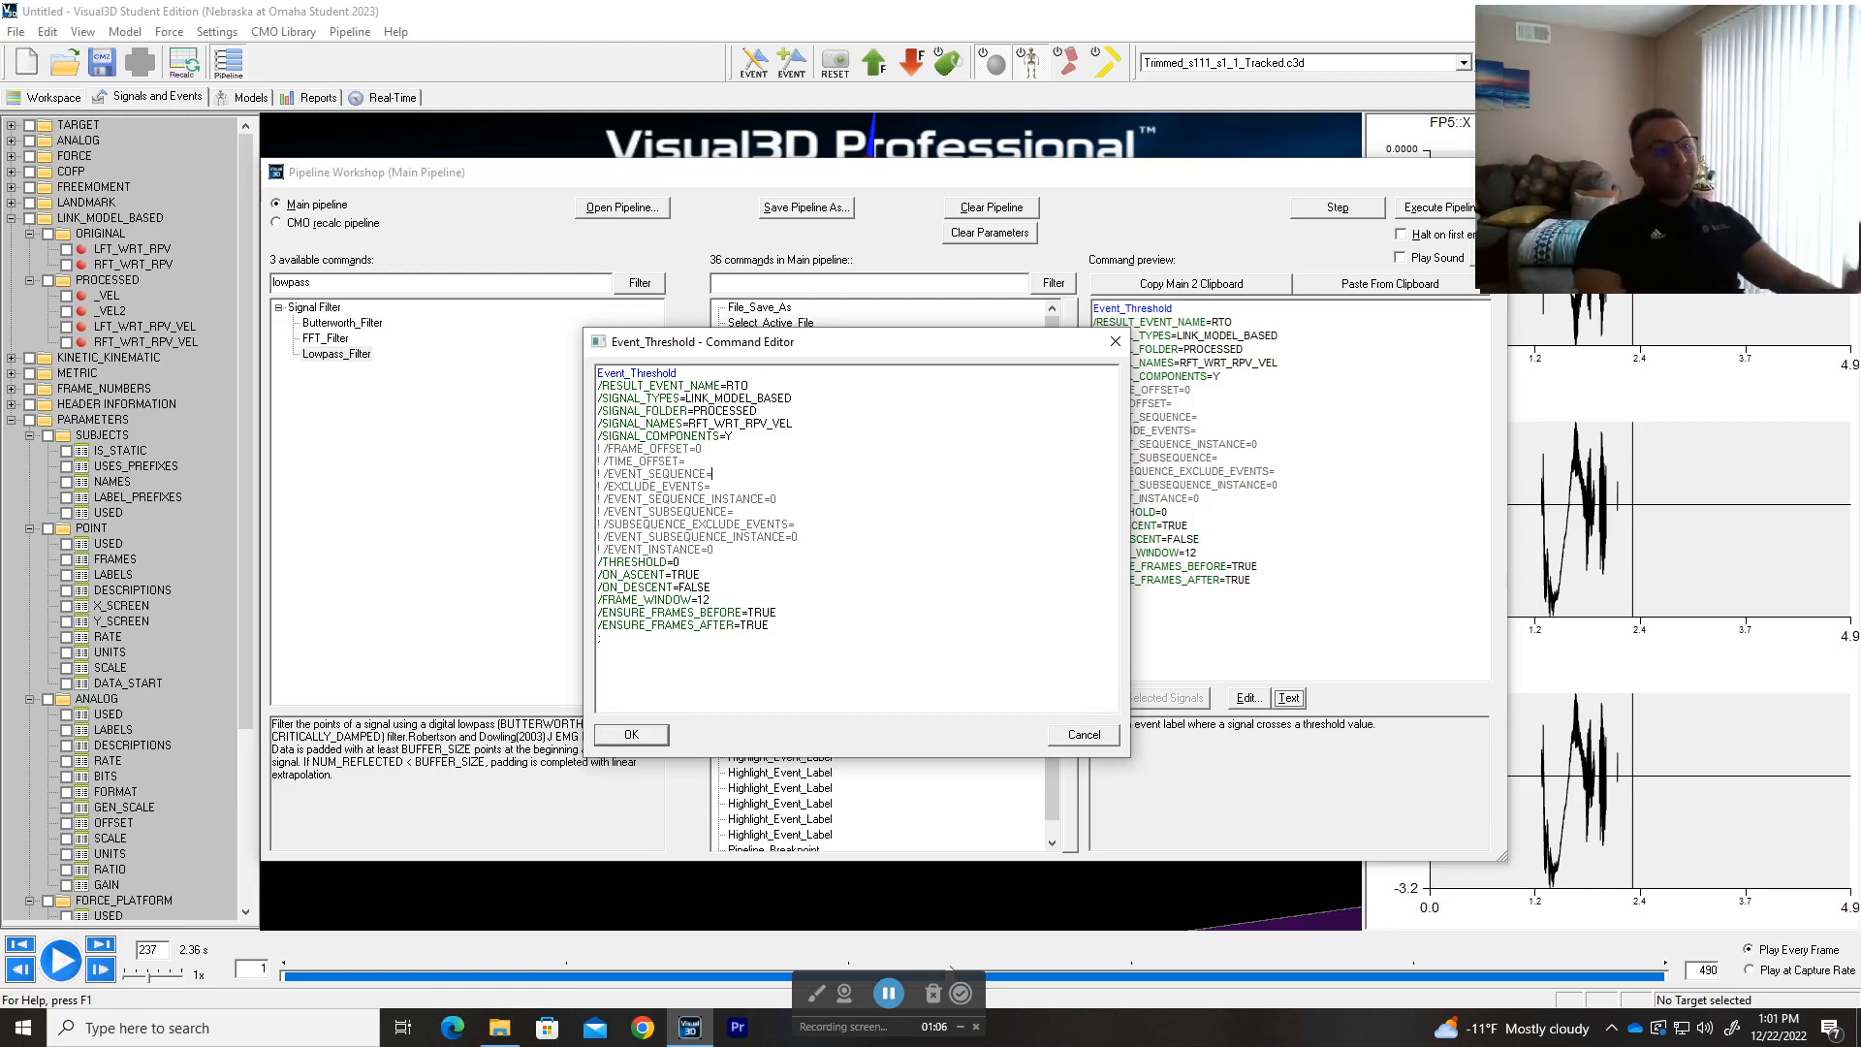
left_click(1078, 739)
- Close the Pipeline Workshop and scrub the walking trial back to animation frame 52
left_click_drag(1381, 163, 1249, 199)
left_click(1355, 208)
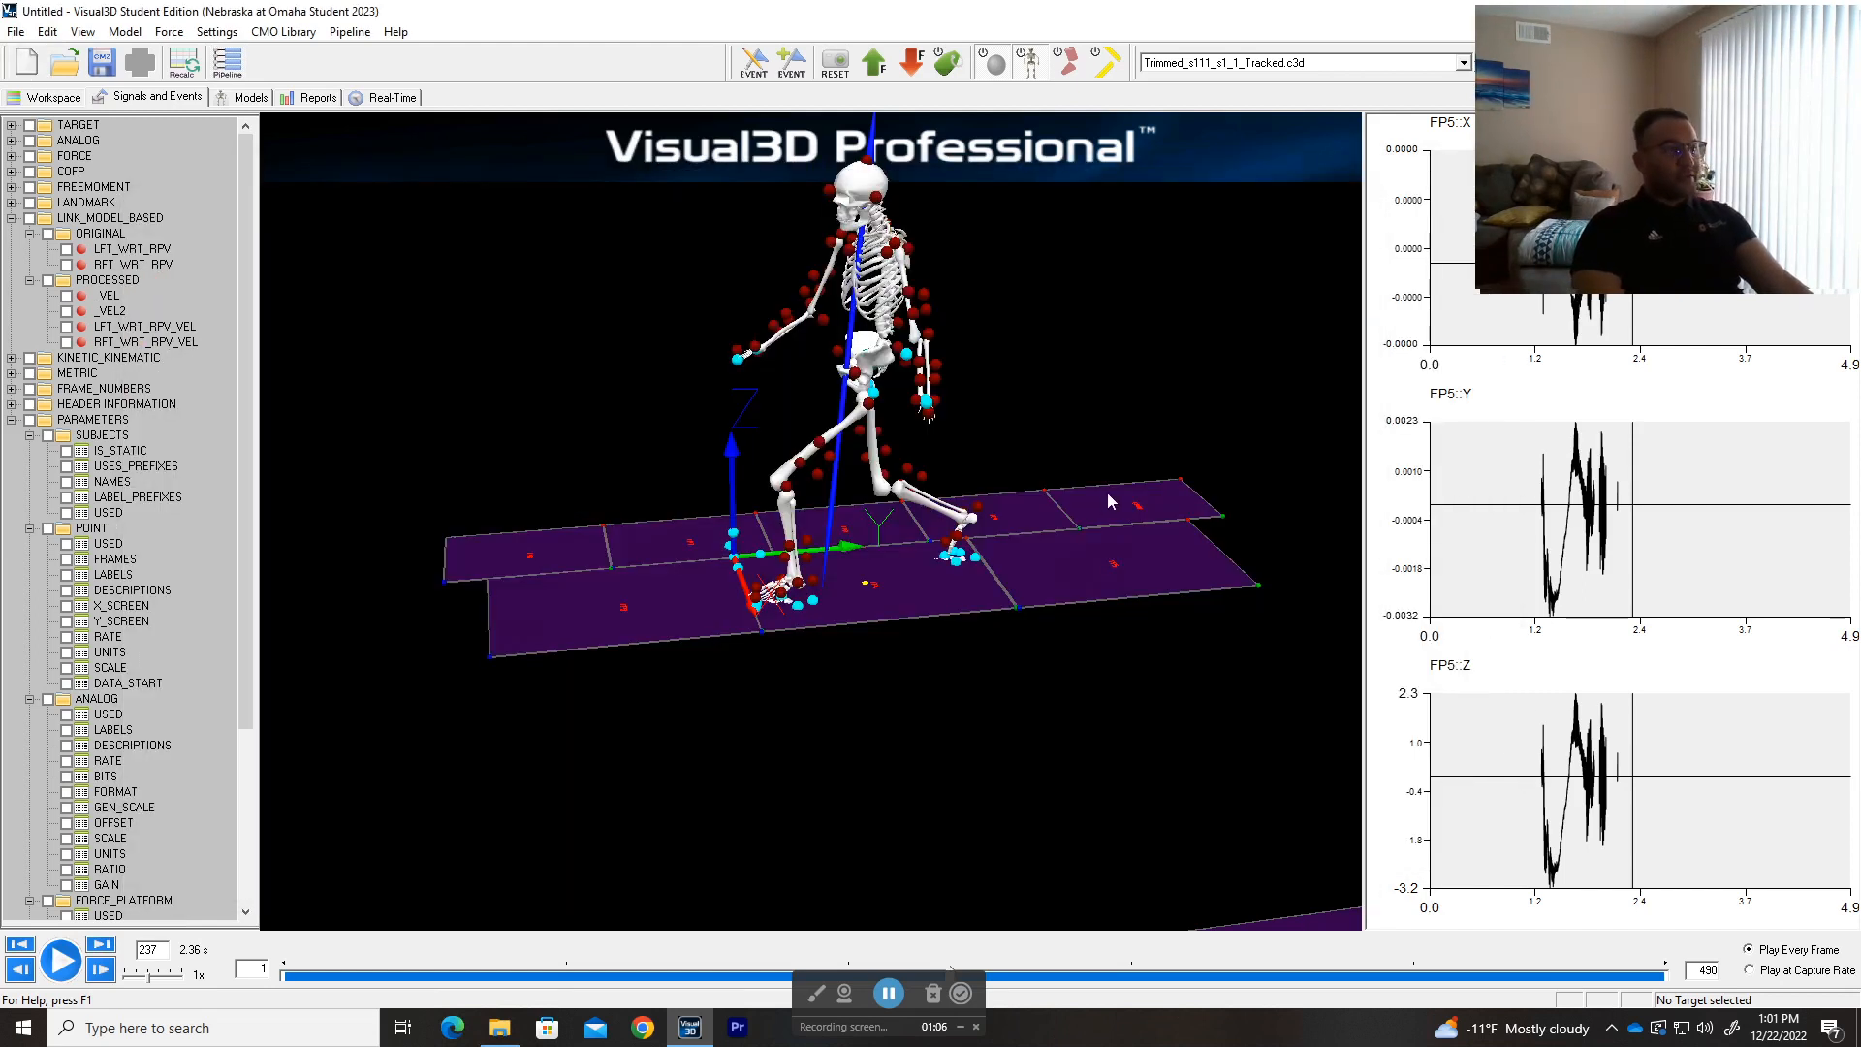
left_click_drag(1108, 491, 1088, 469)
scroll(1077, 395, "up", 2)
scroll(1076, 393, "down", 3)
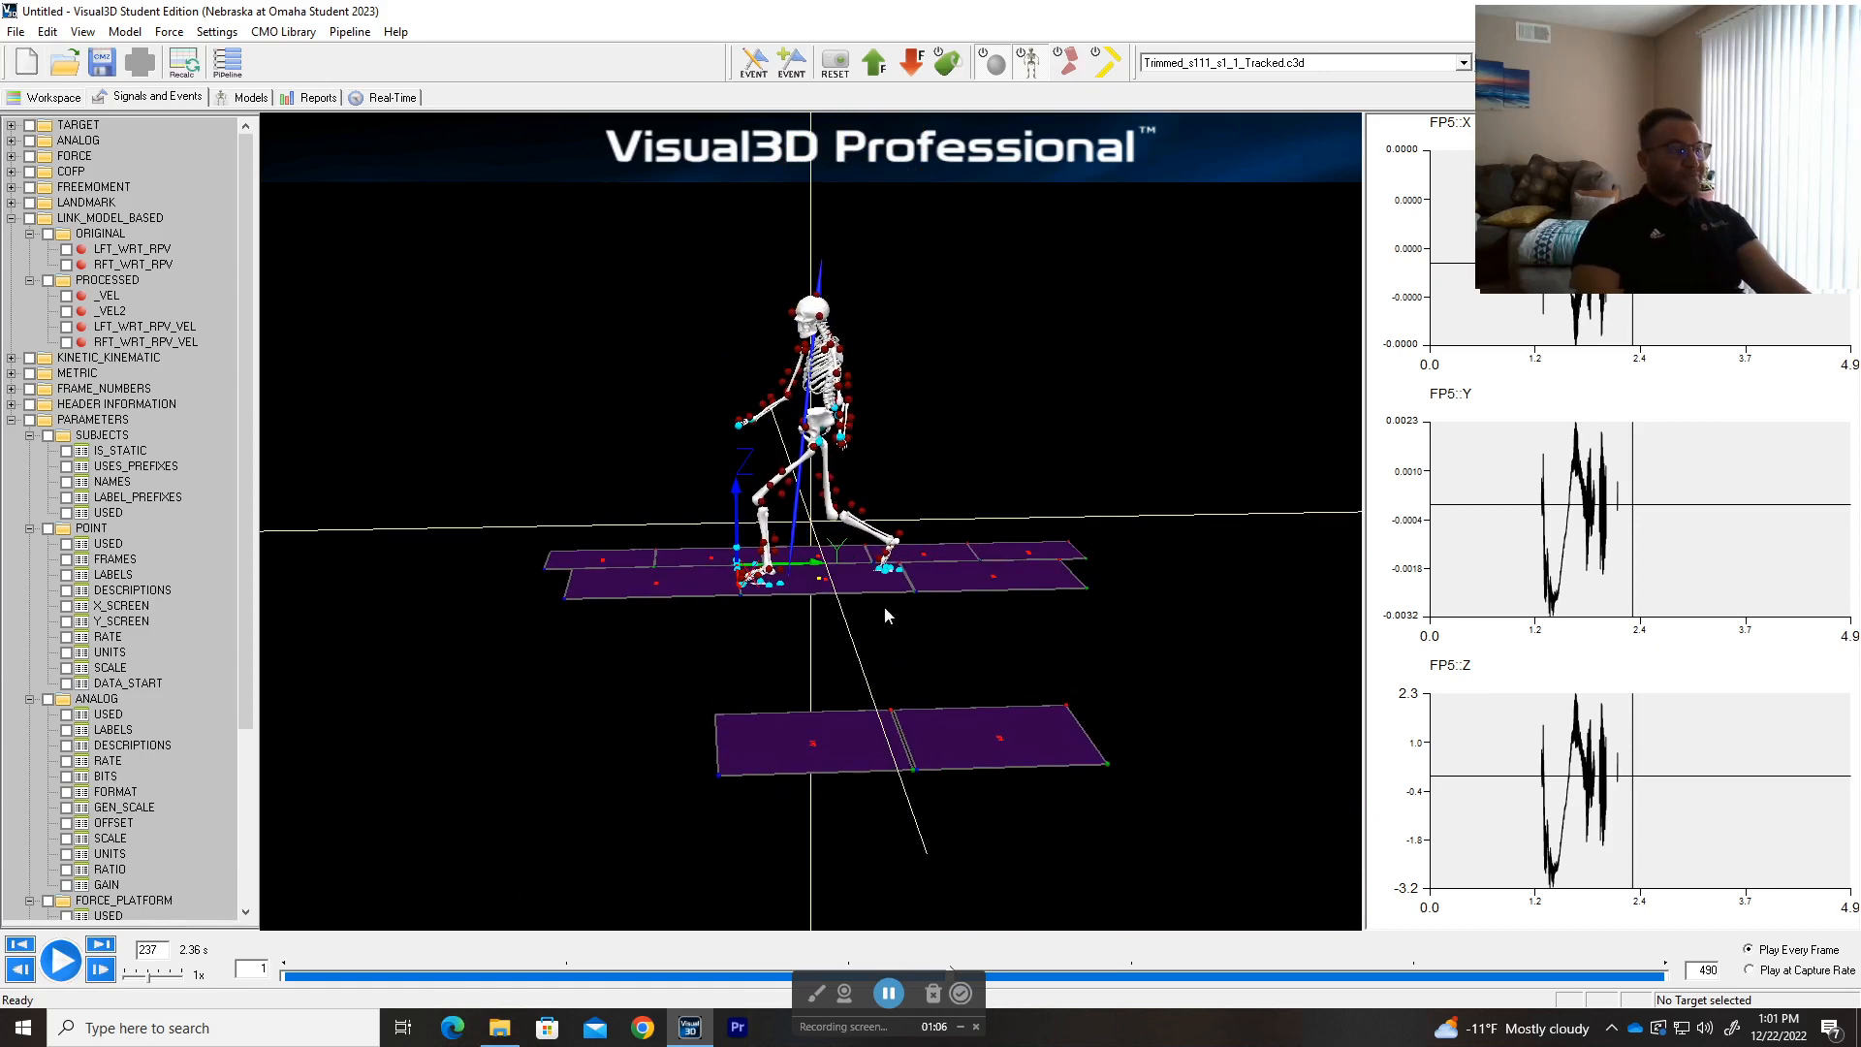
left_click_drag(320, 977, 1570, 989)
left_click_drag(1749, 969, 435, 979)
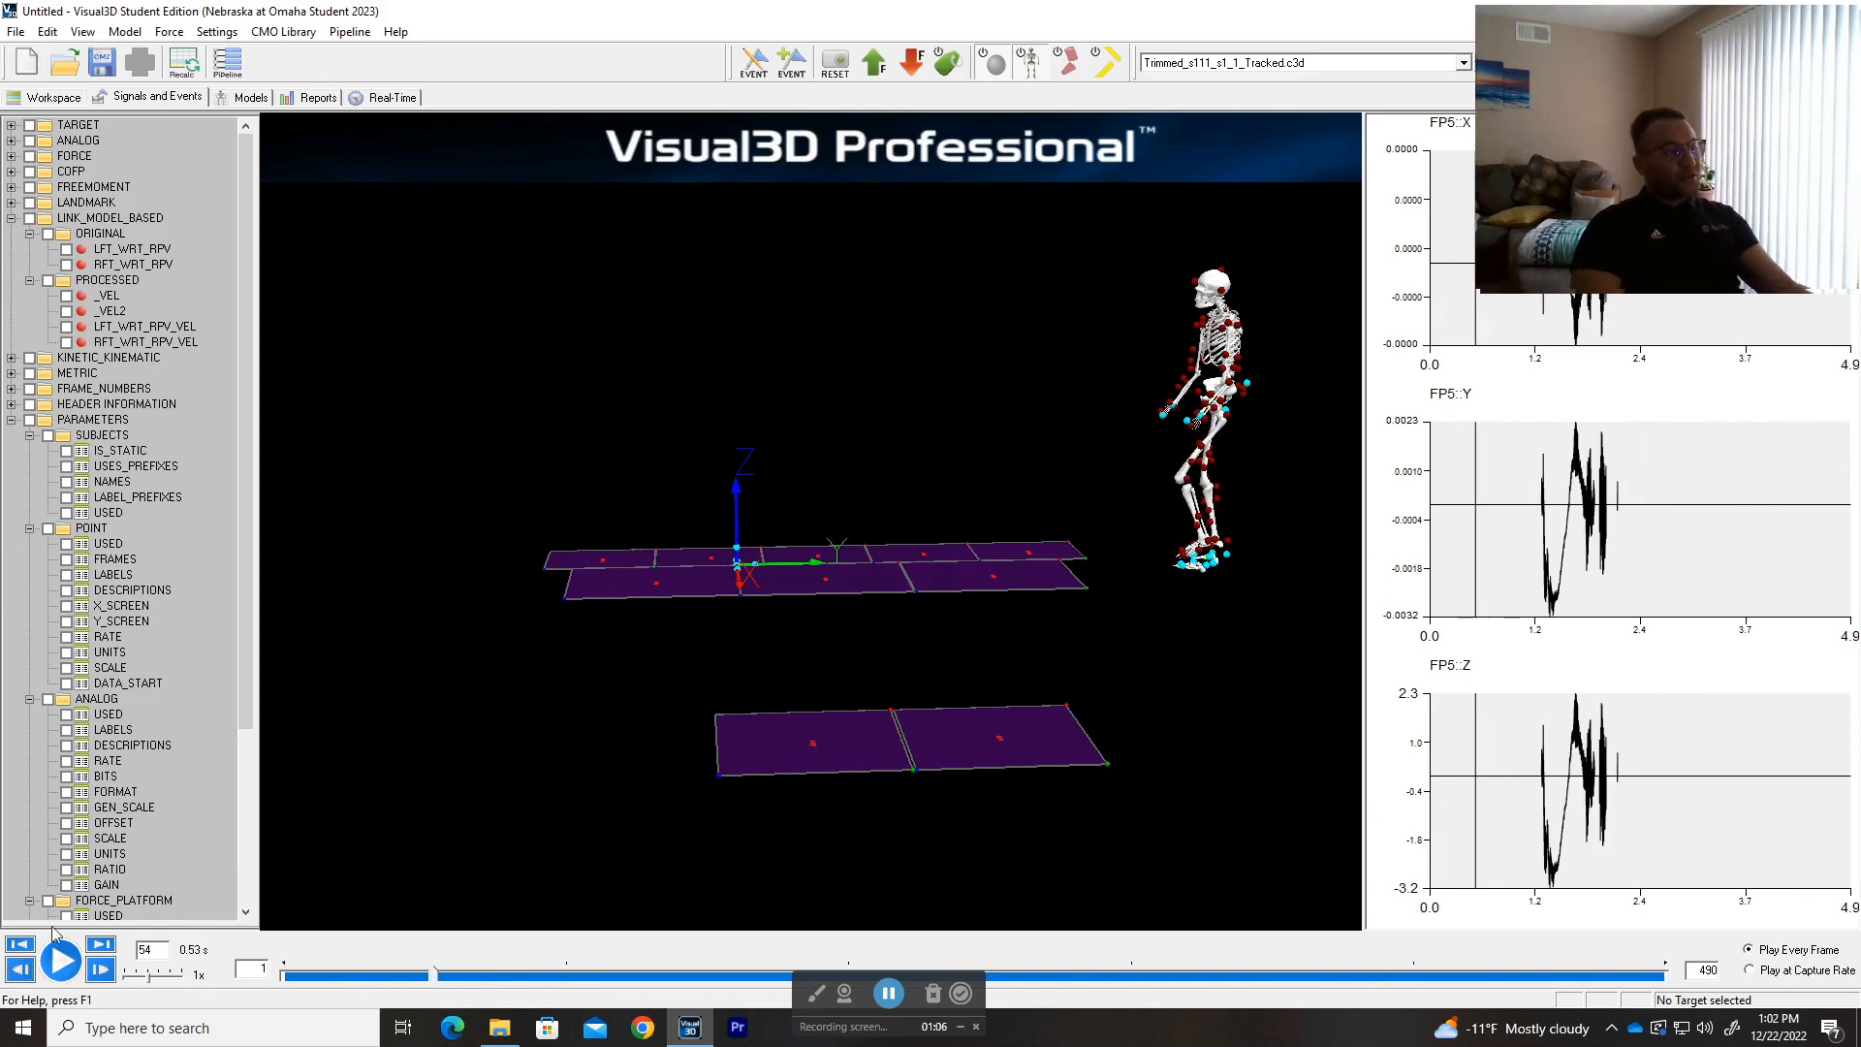
left_click(26, 972)
left_click(22, 970)
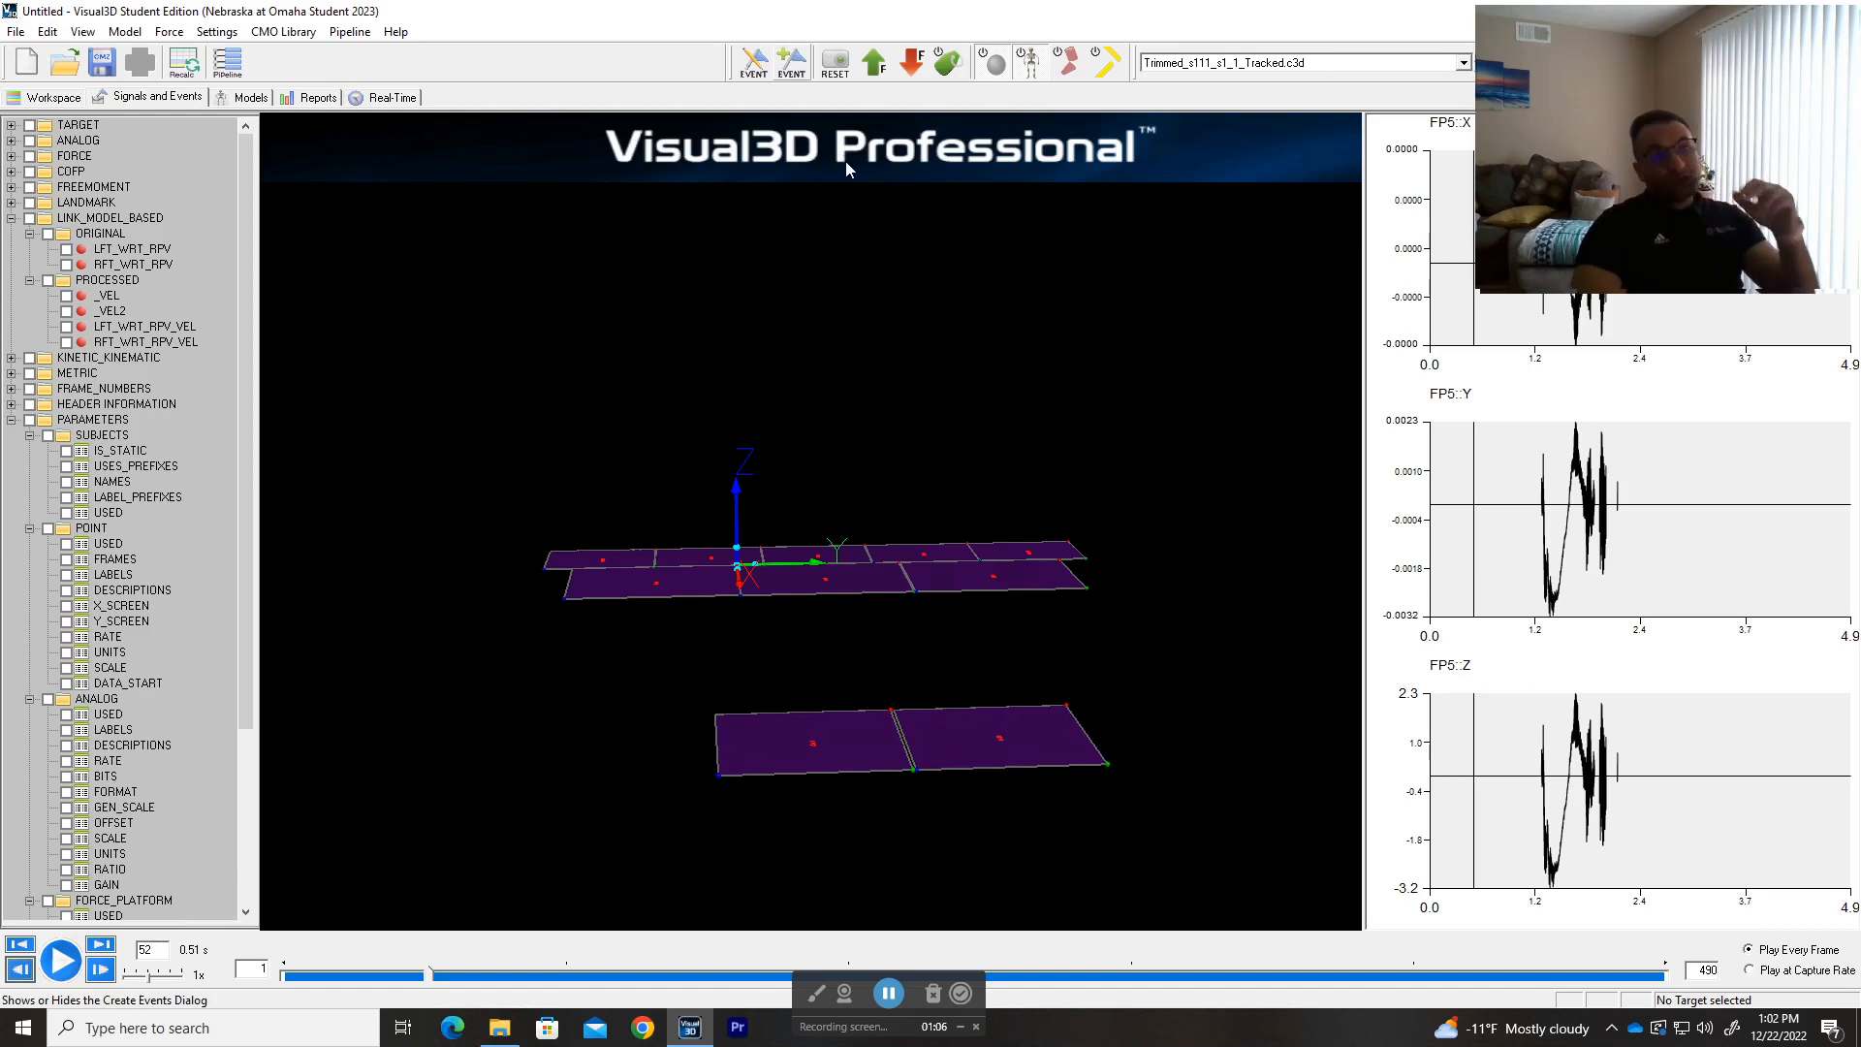
- Create an event named Start at animation frame 53 of the walking trial
left_click(756, 70)
left_click(1091, 442)
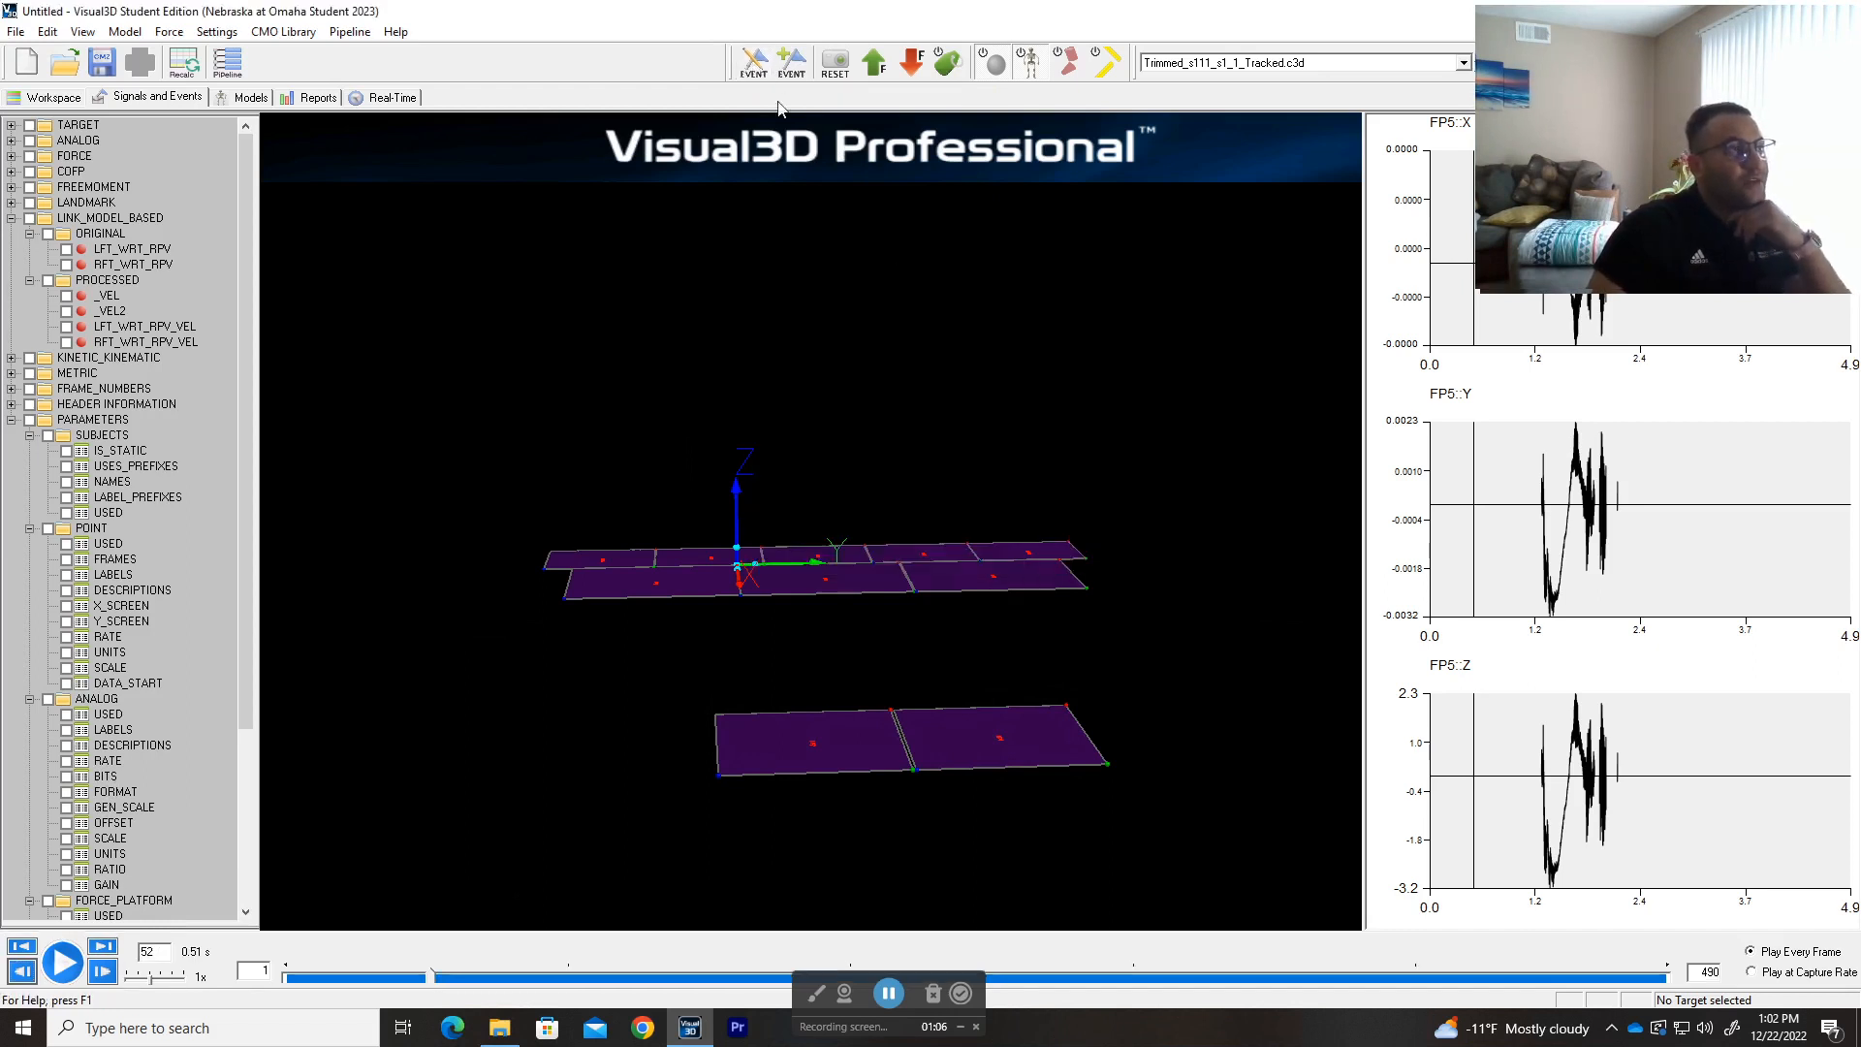
left_click(793, 64)
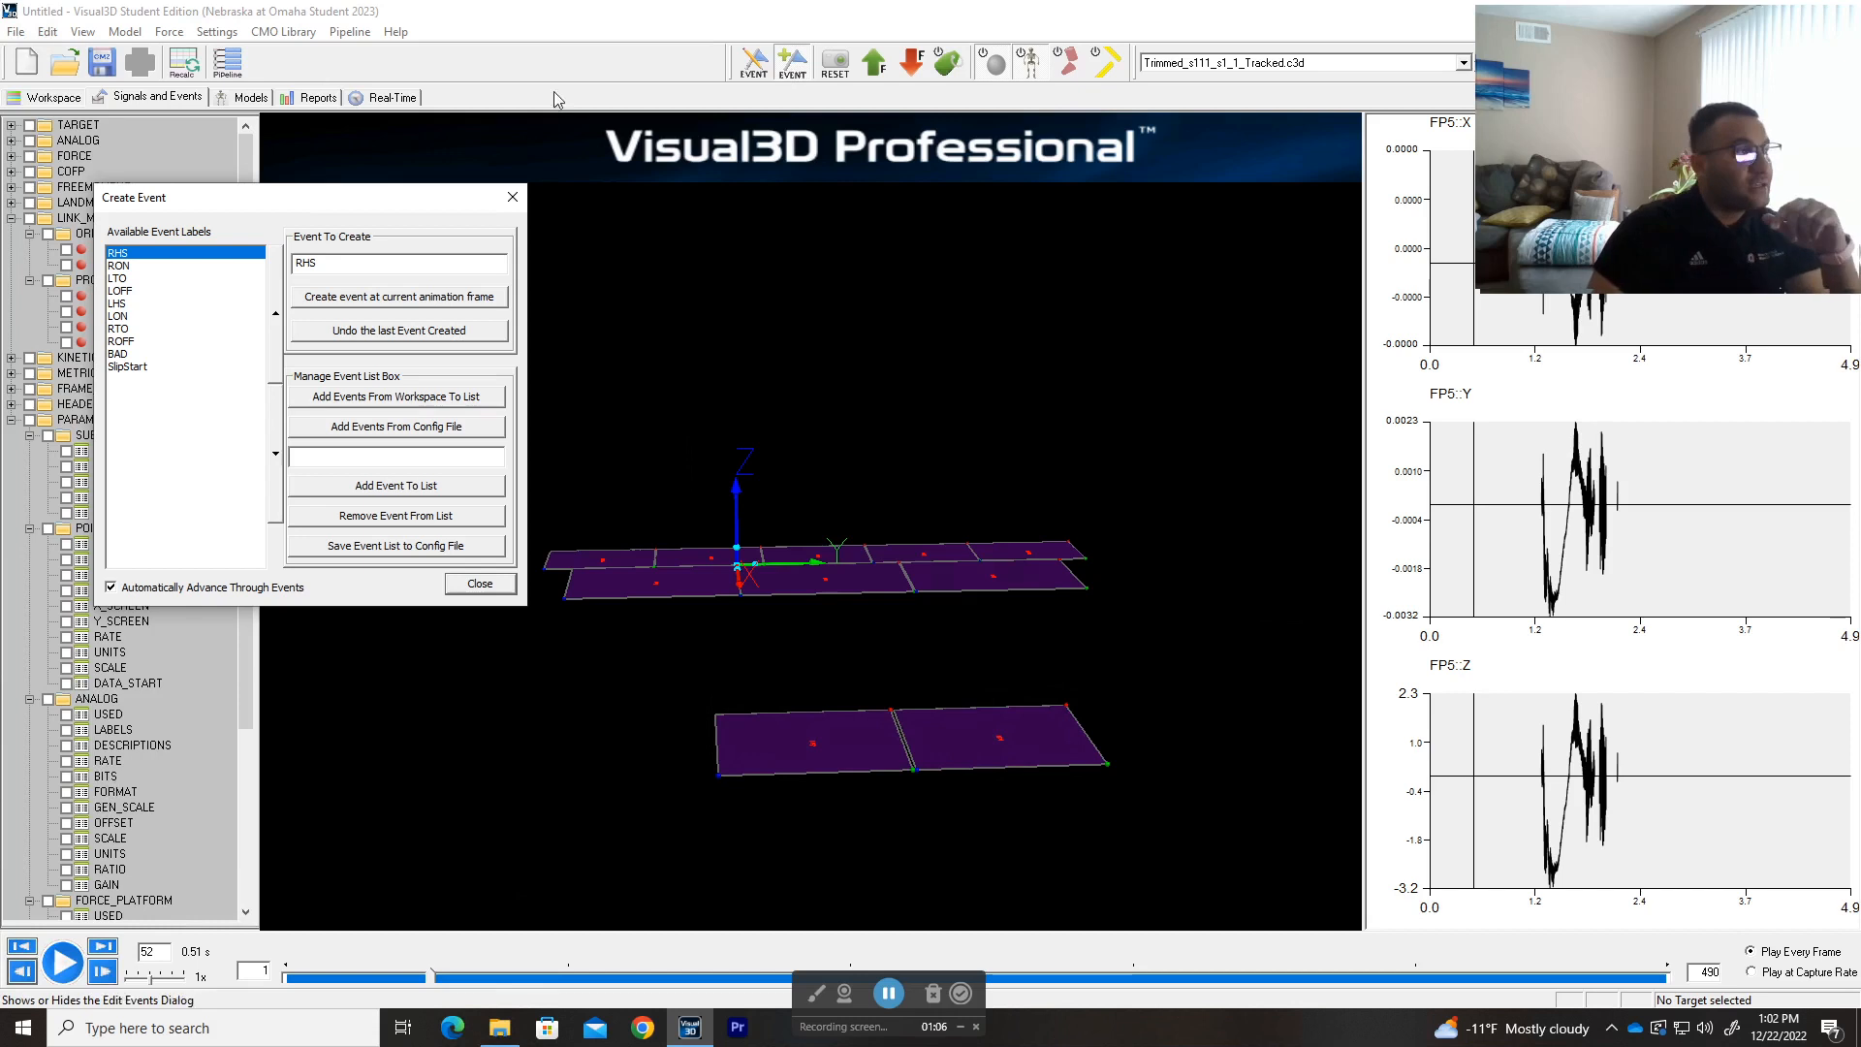
left_click_drag(422, 199, 557, 204)
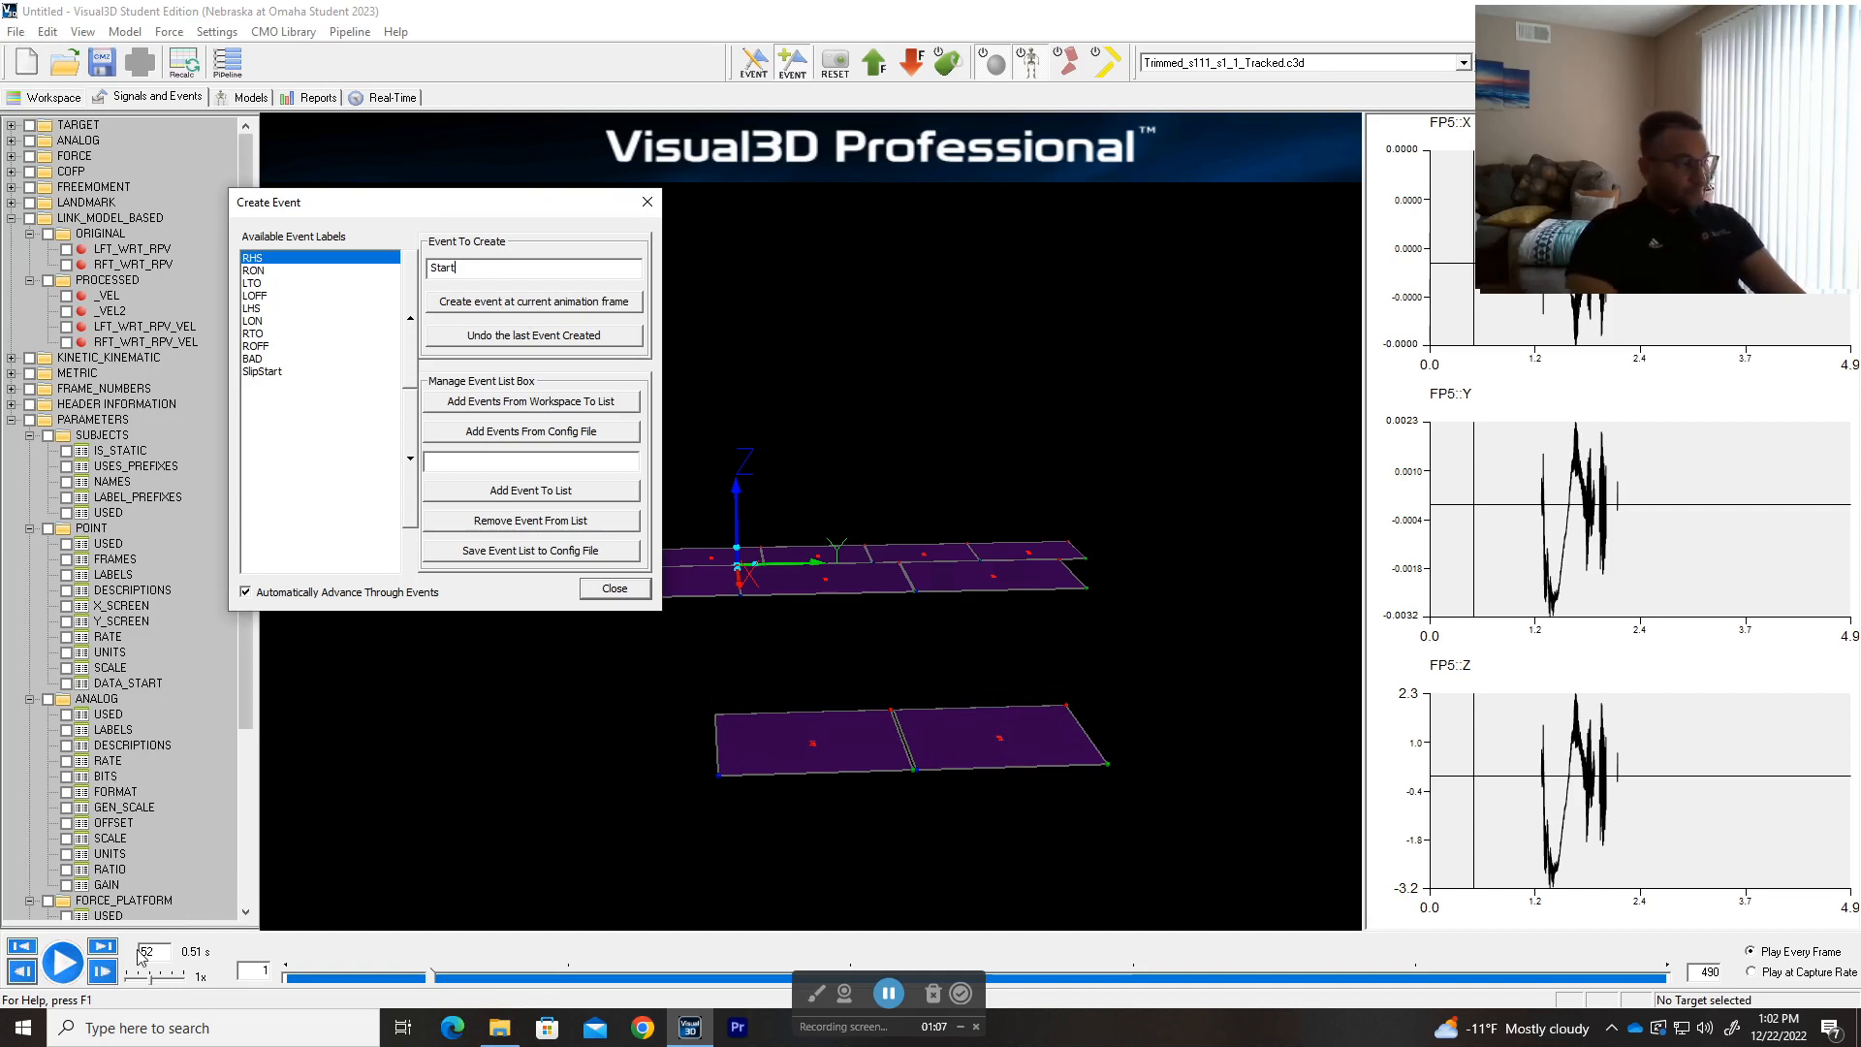
left_click(102, 971)
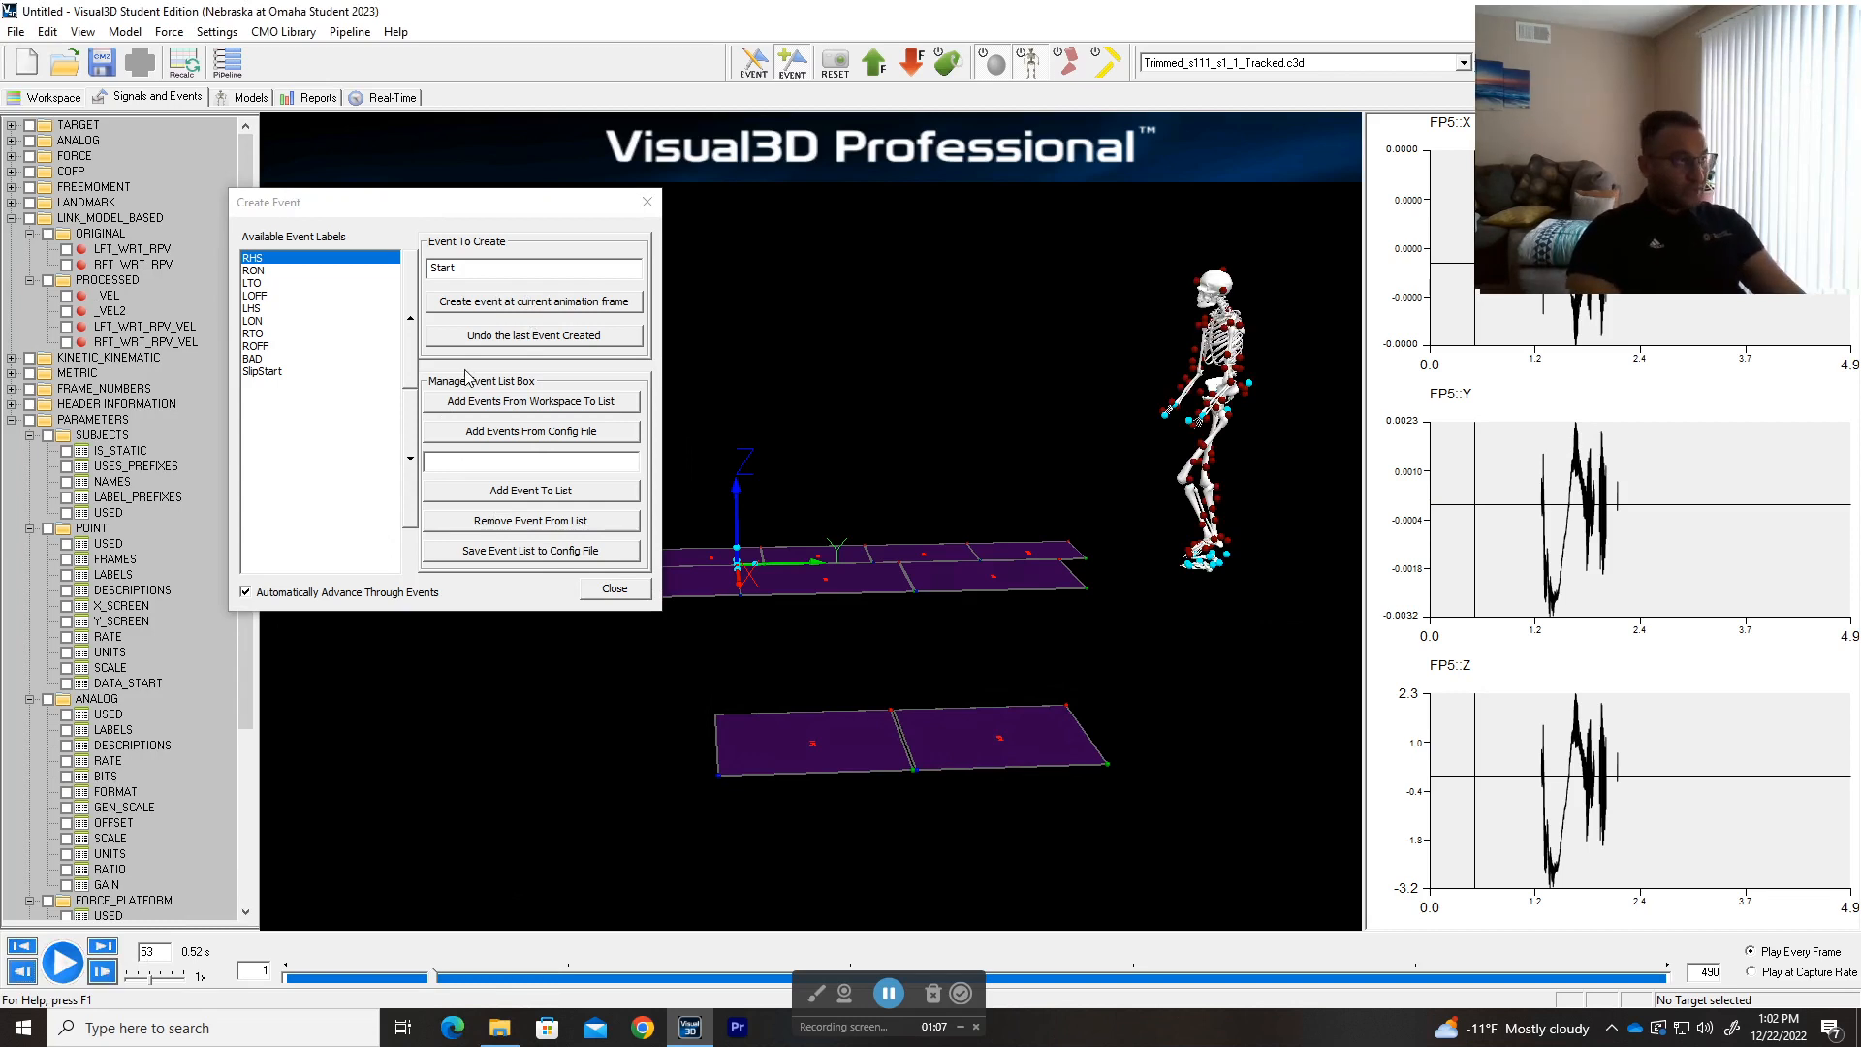
left_click(482, 302)
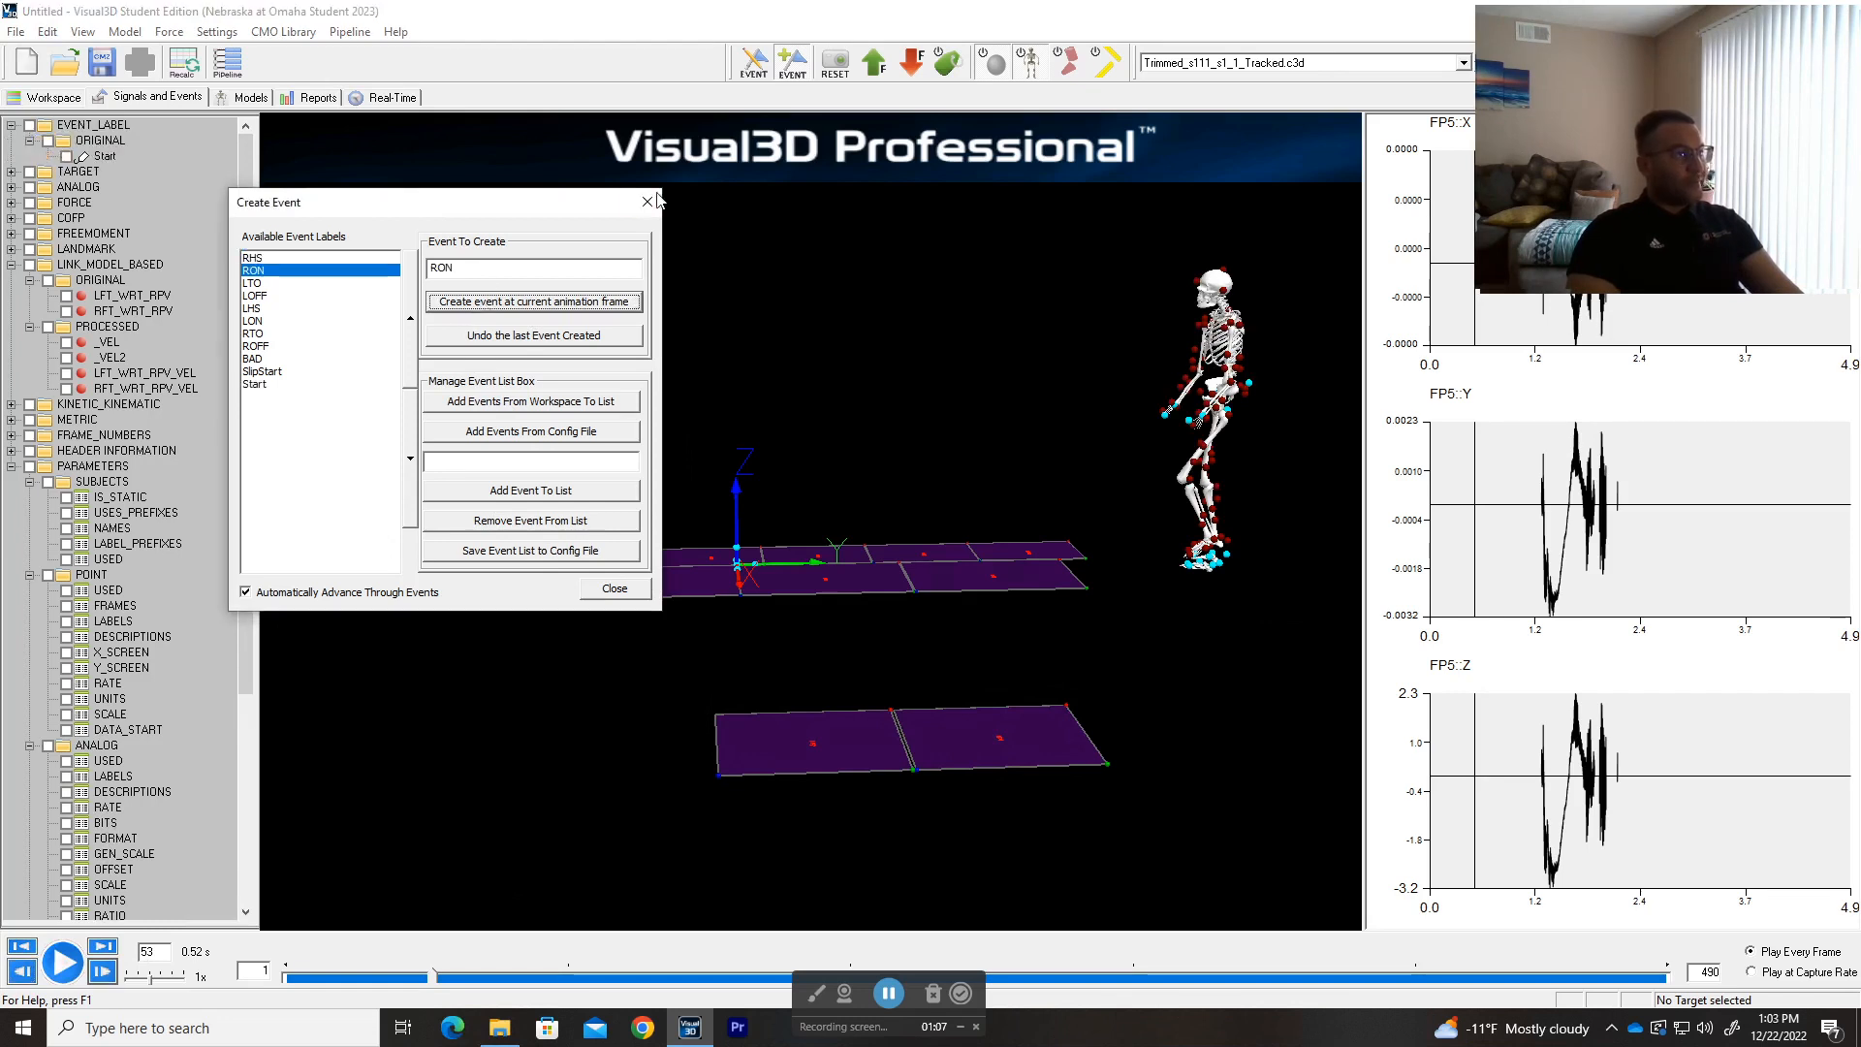
left_click(648, 202)
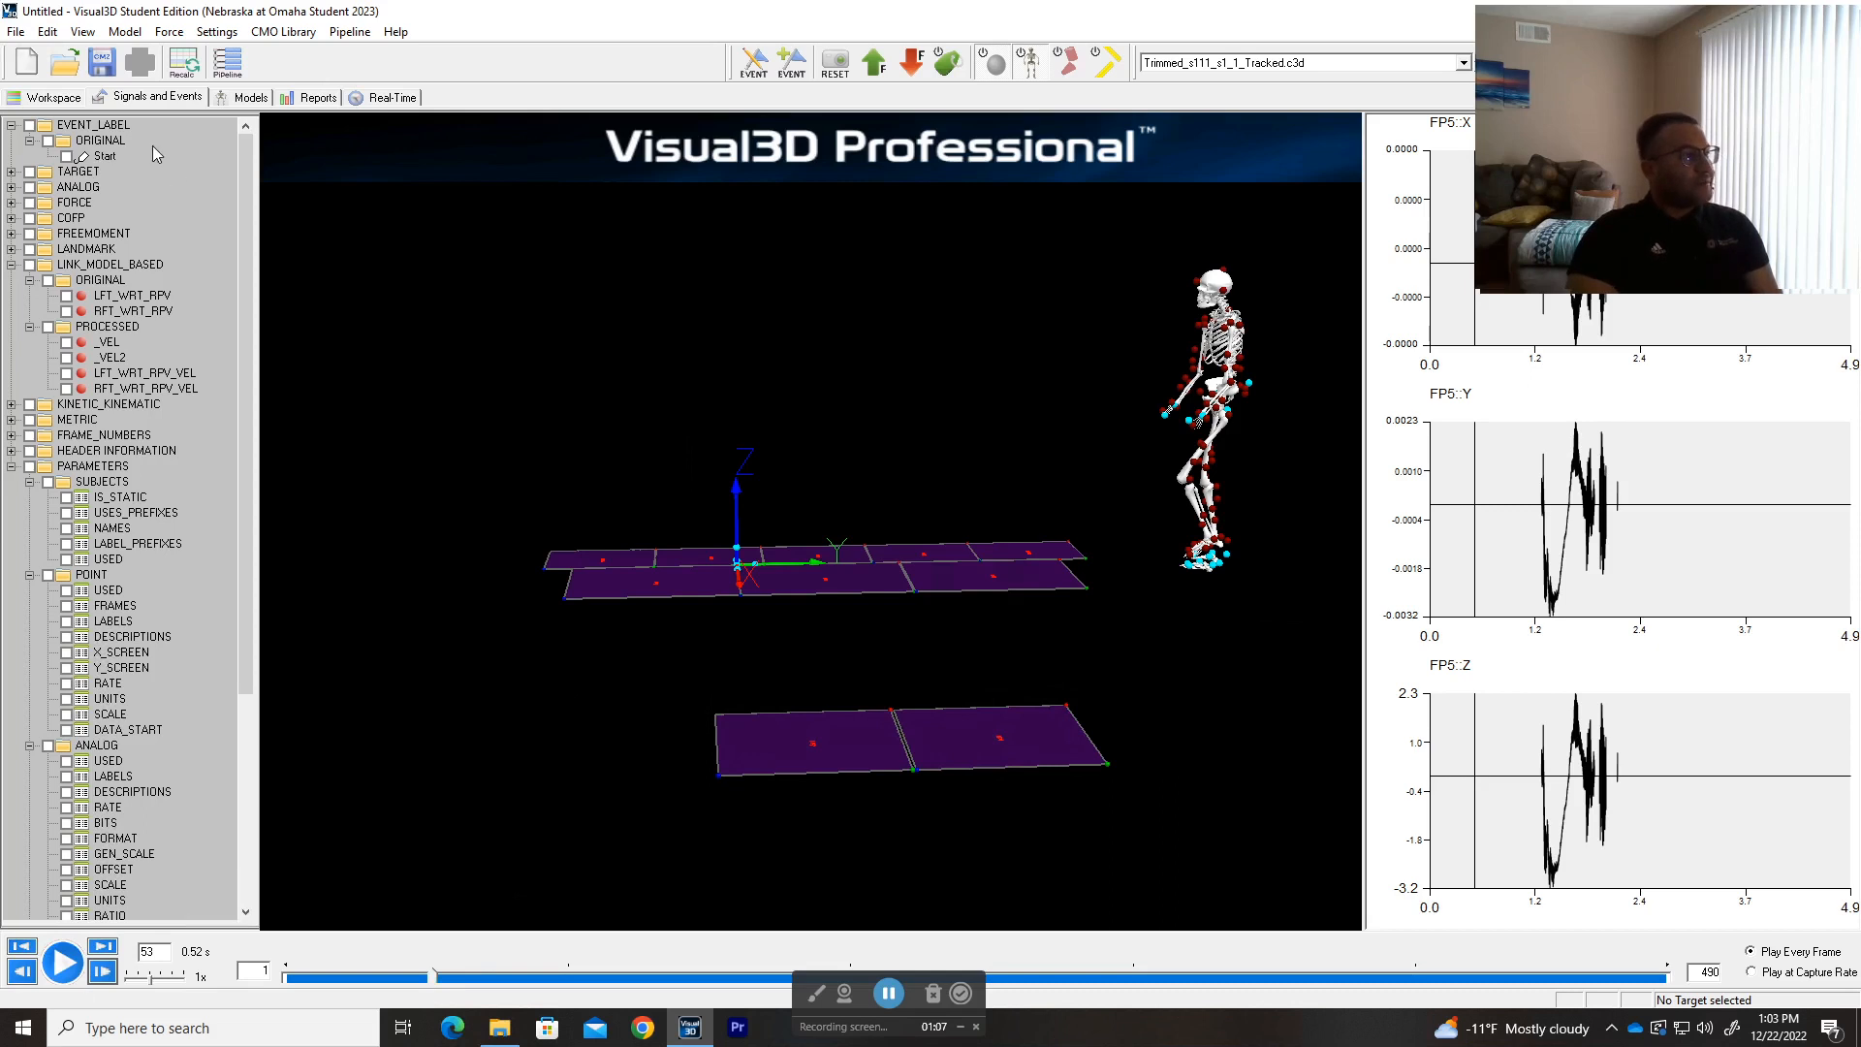
- Create an event named Stop at frame 490, the end of the walking trial
left_click(792, 62)
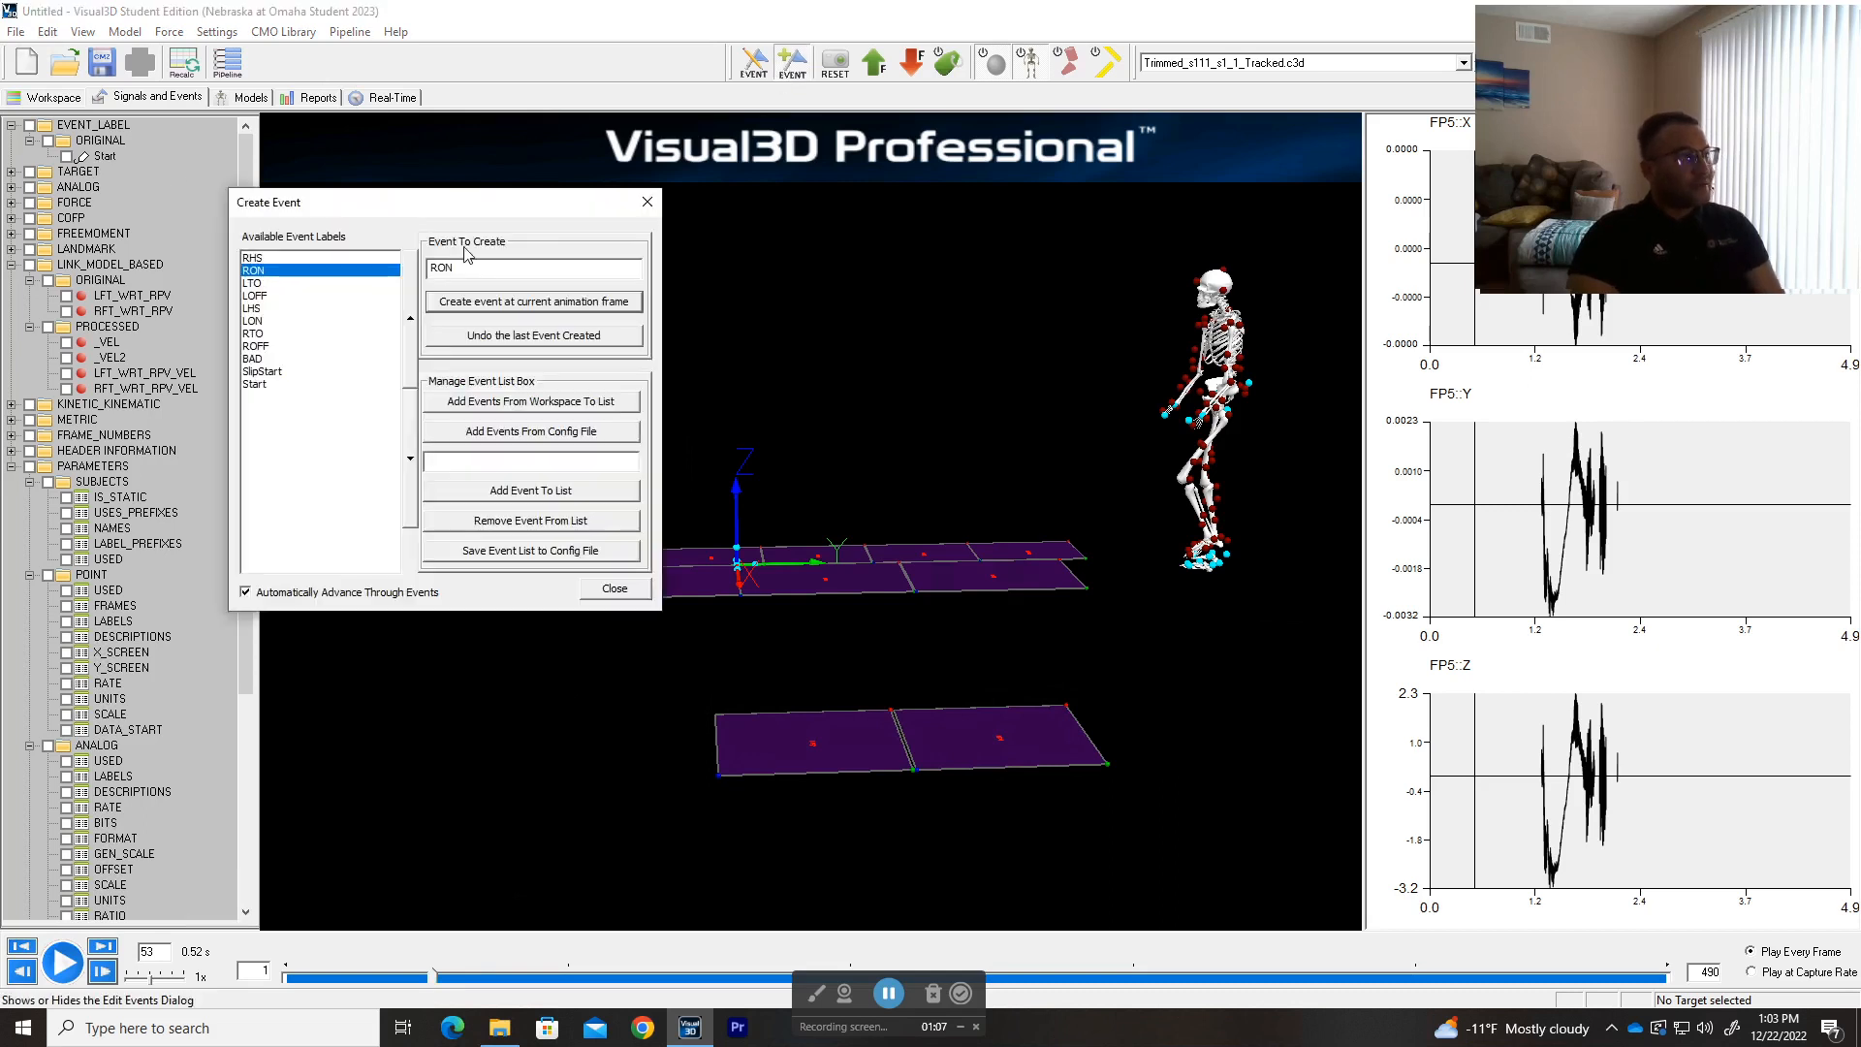
double_click(444, 267)
type("Stop")
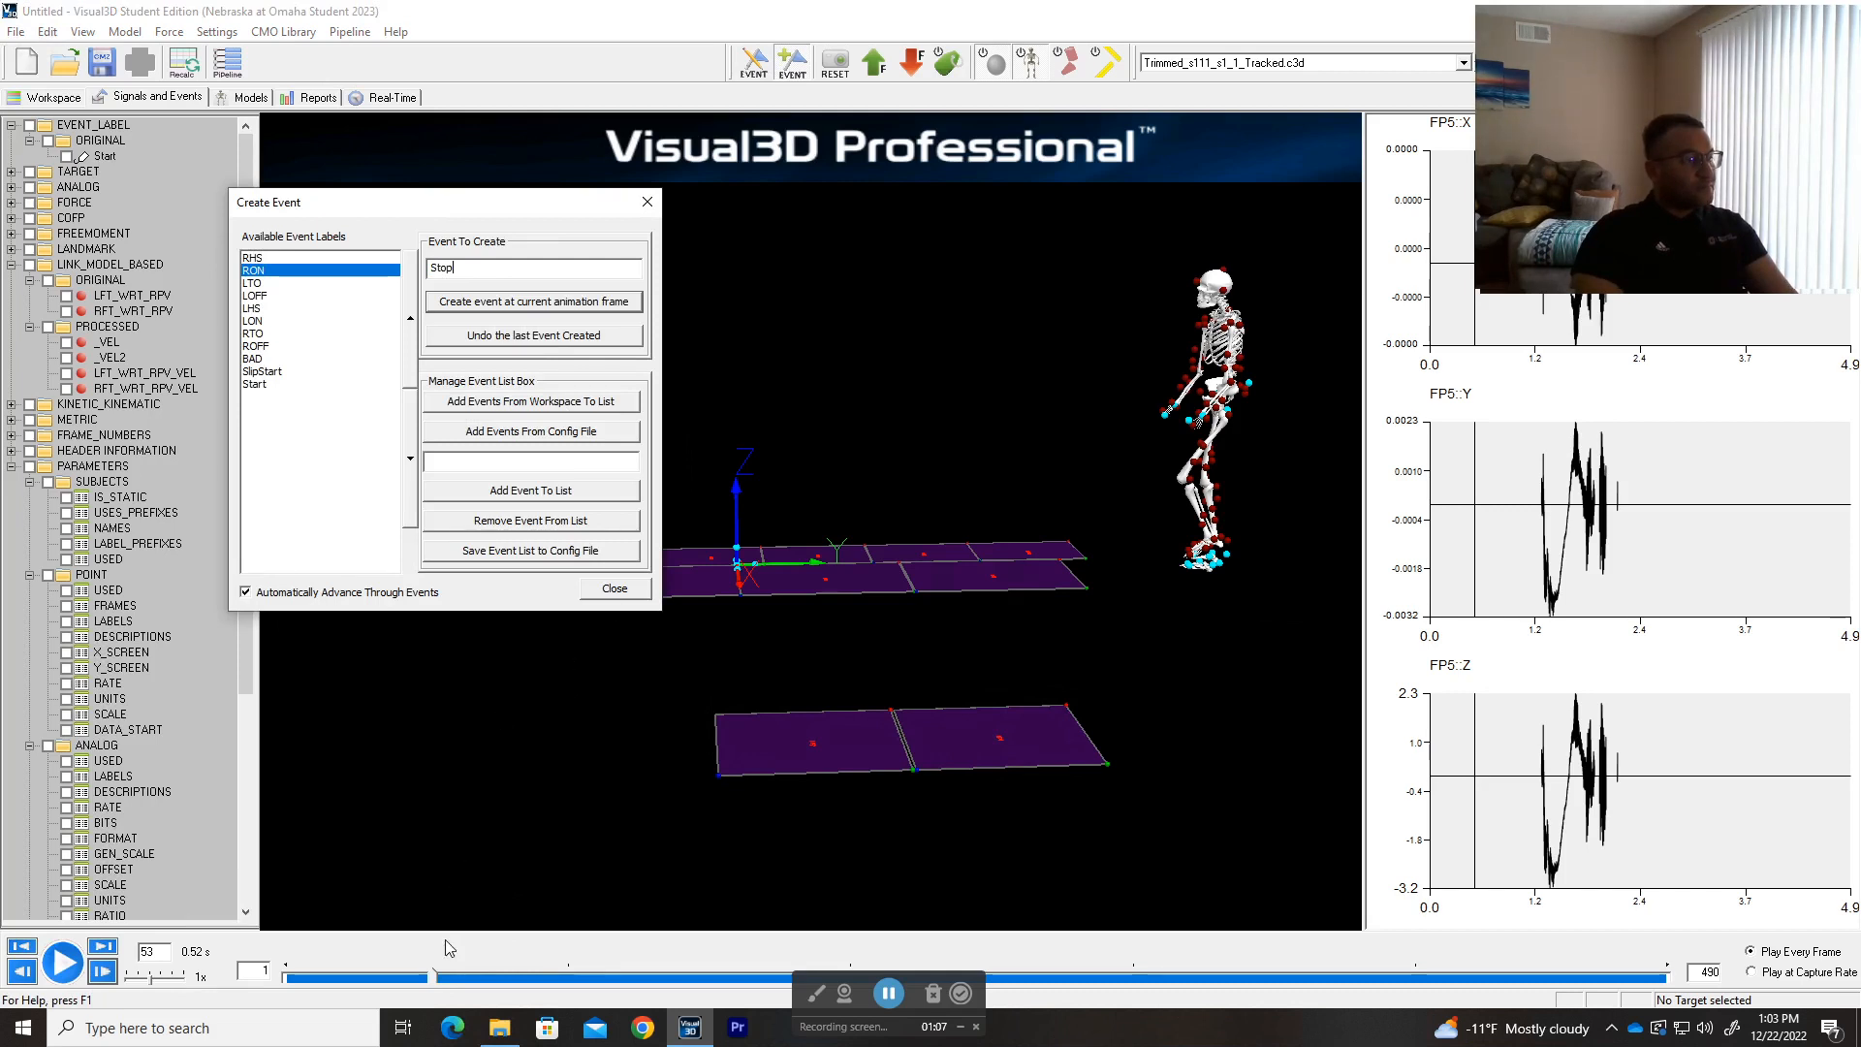
left_click(512, 303)
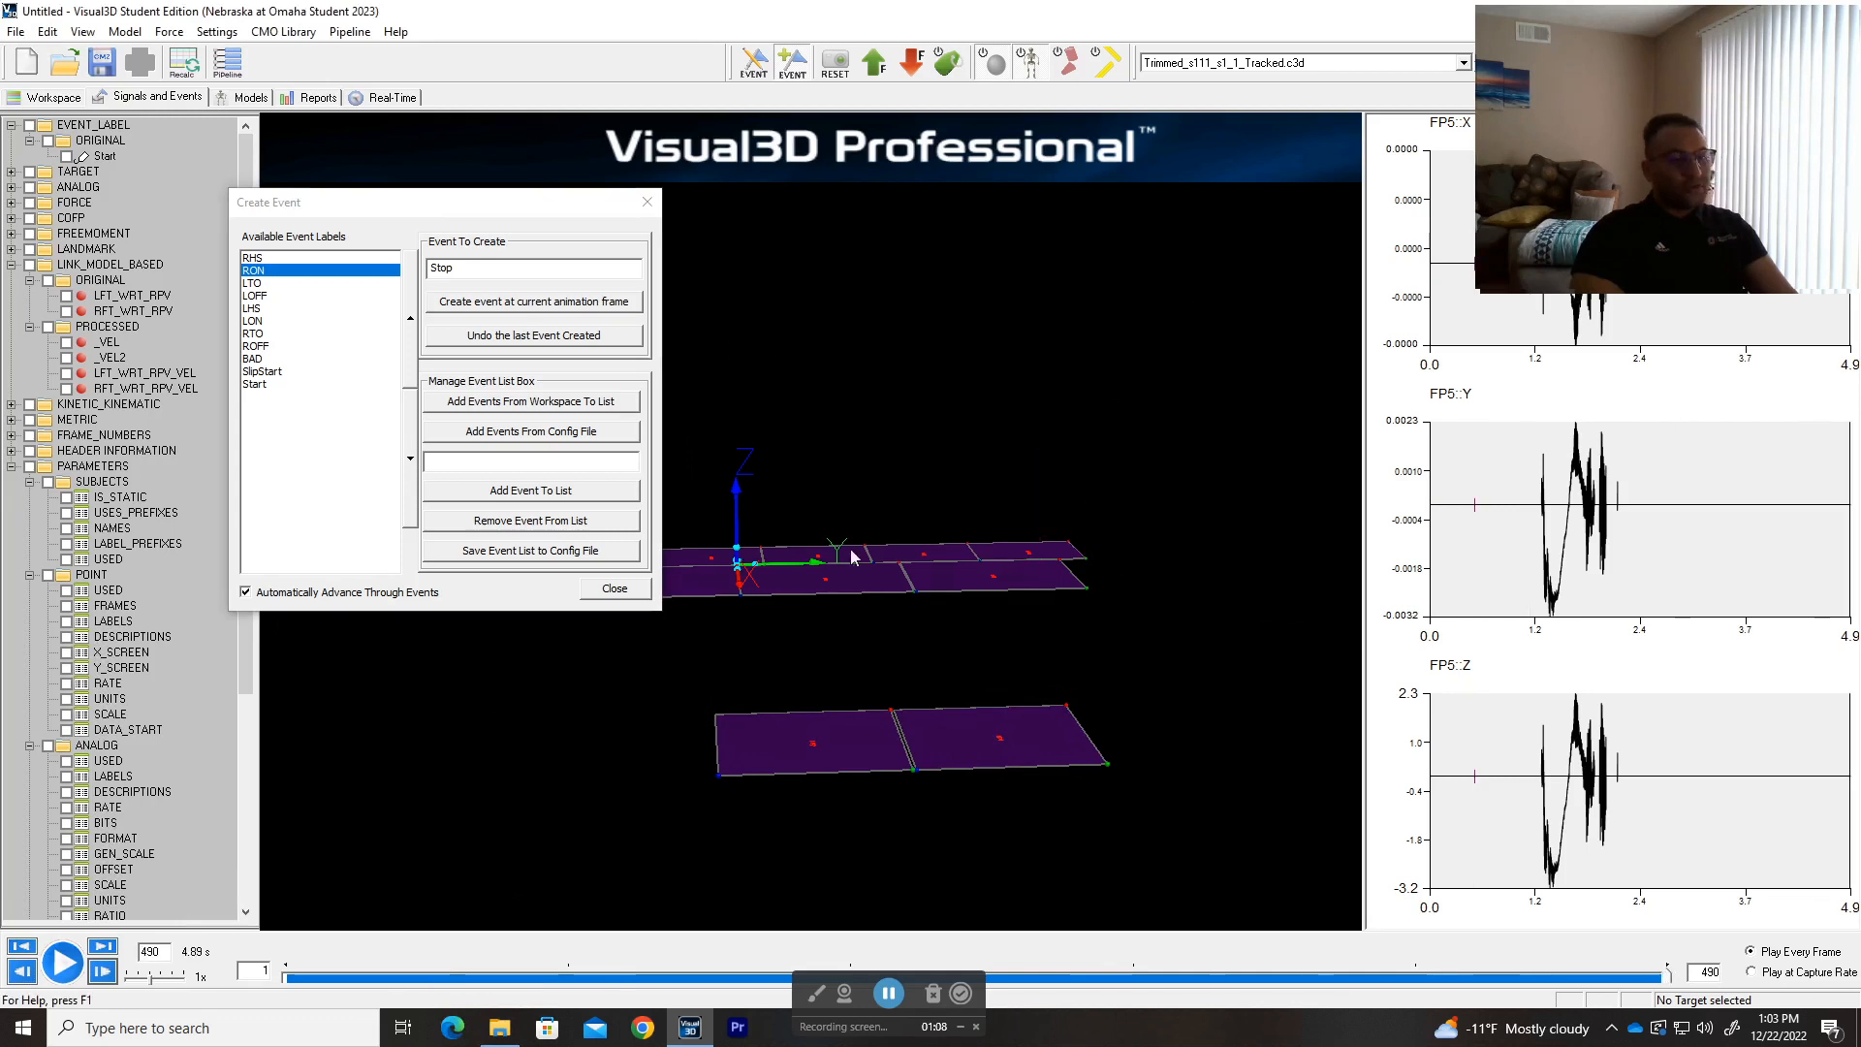
left_click(512, 303)
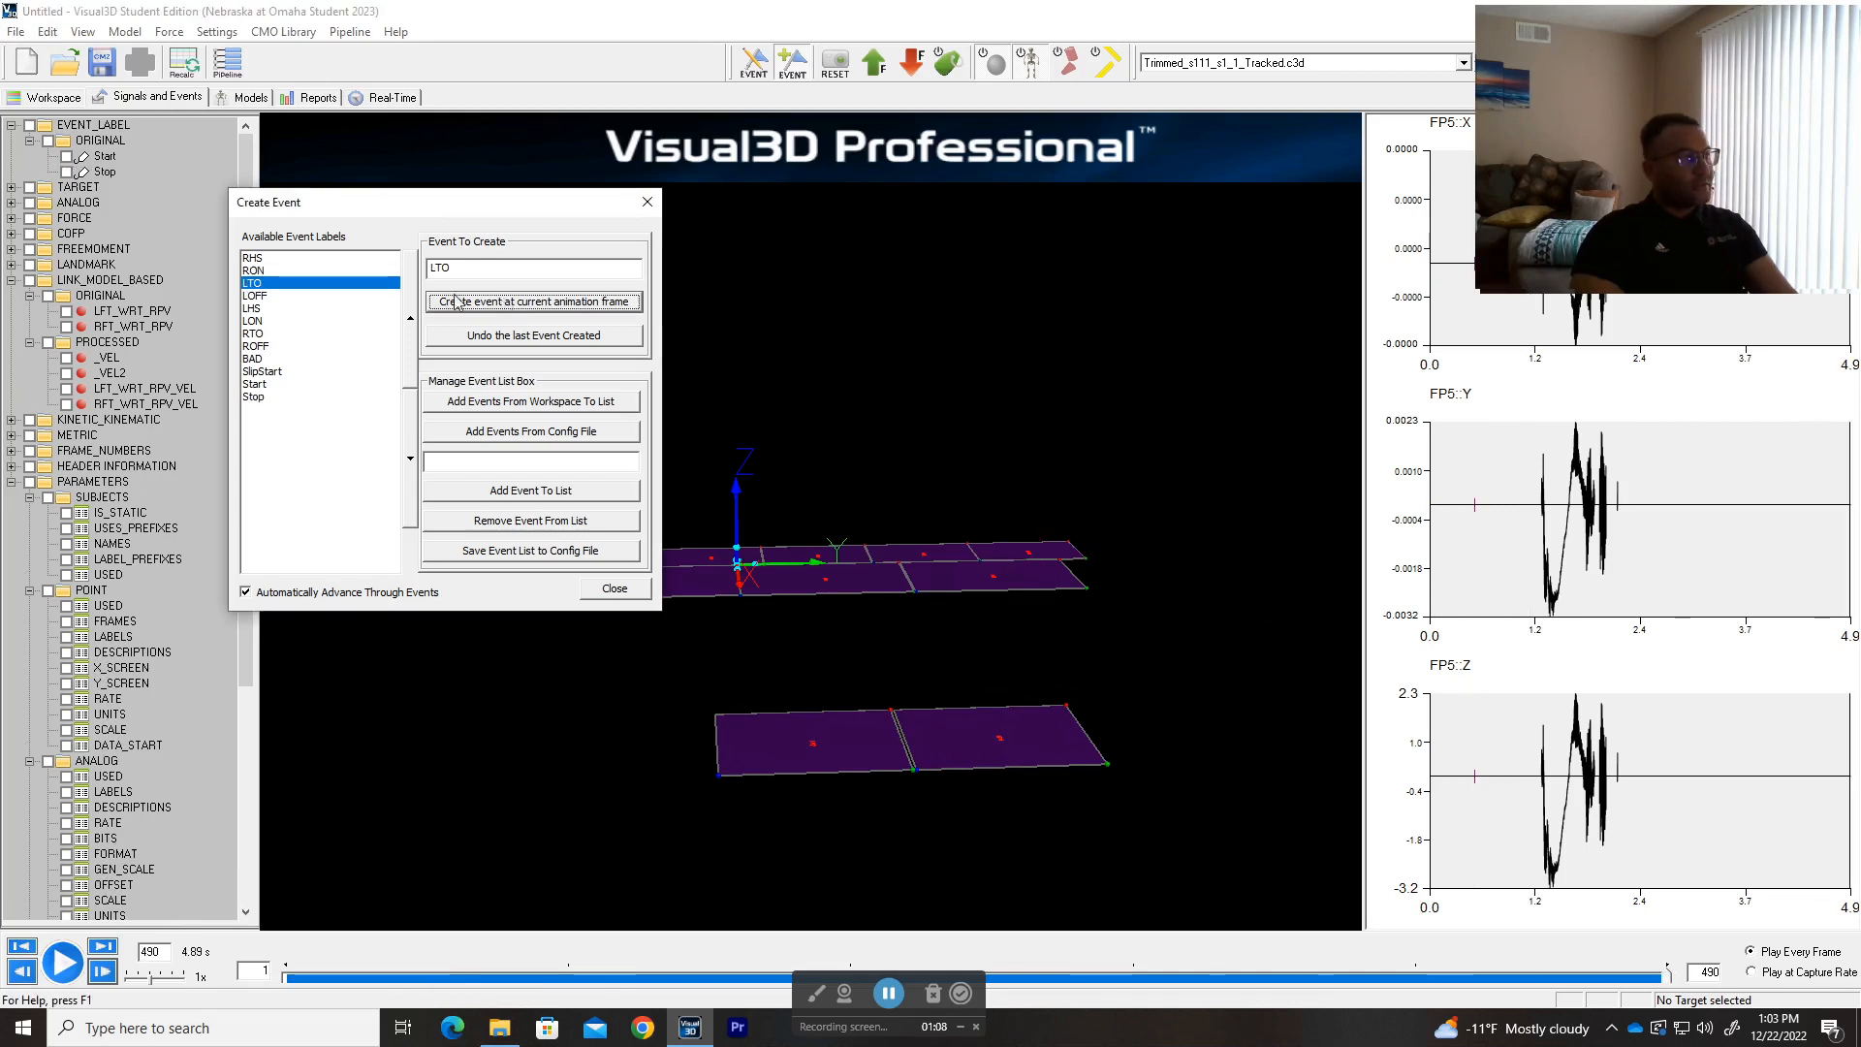
left_click(641, 207)
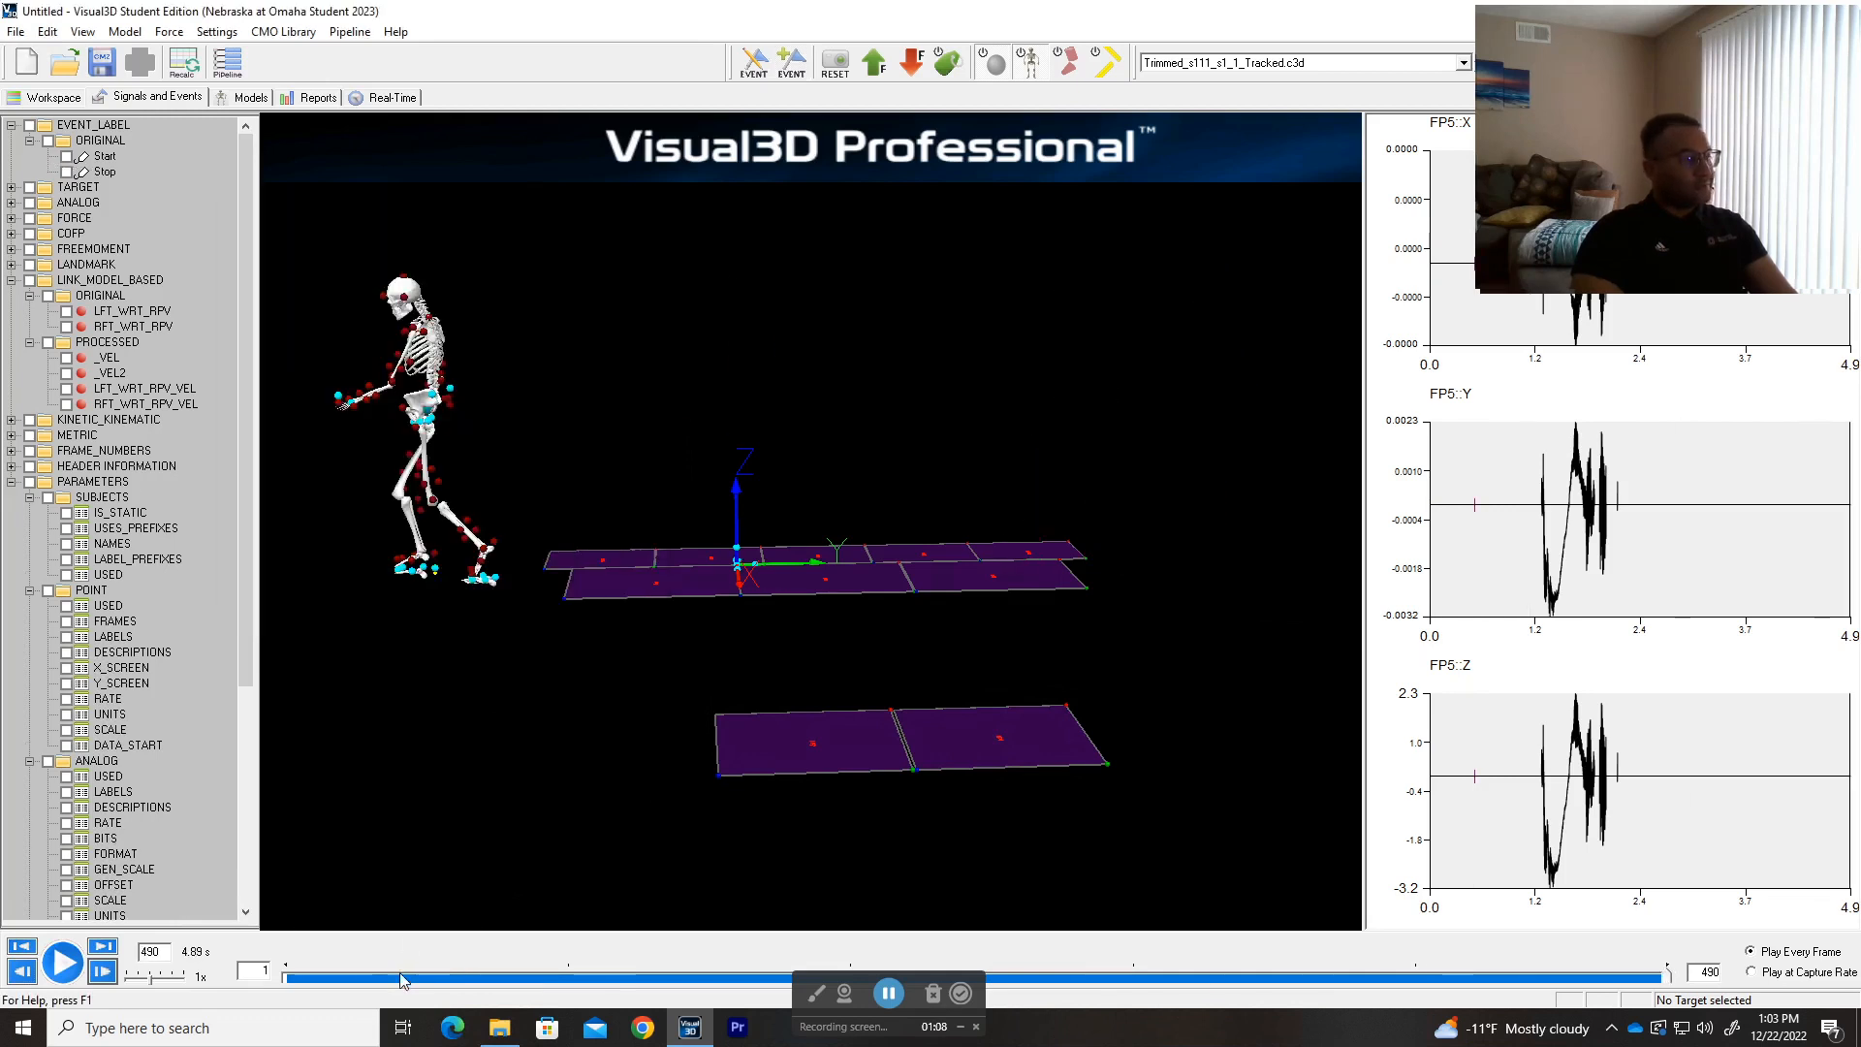
- Scrub the walking trial to frame 264 and reopen the Pipeline Workshop
left_click(399, 973)
left_click_drag(330, 979, 1043, 976)
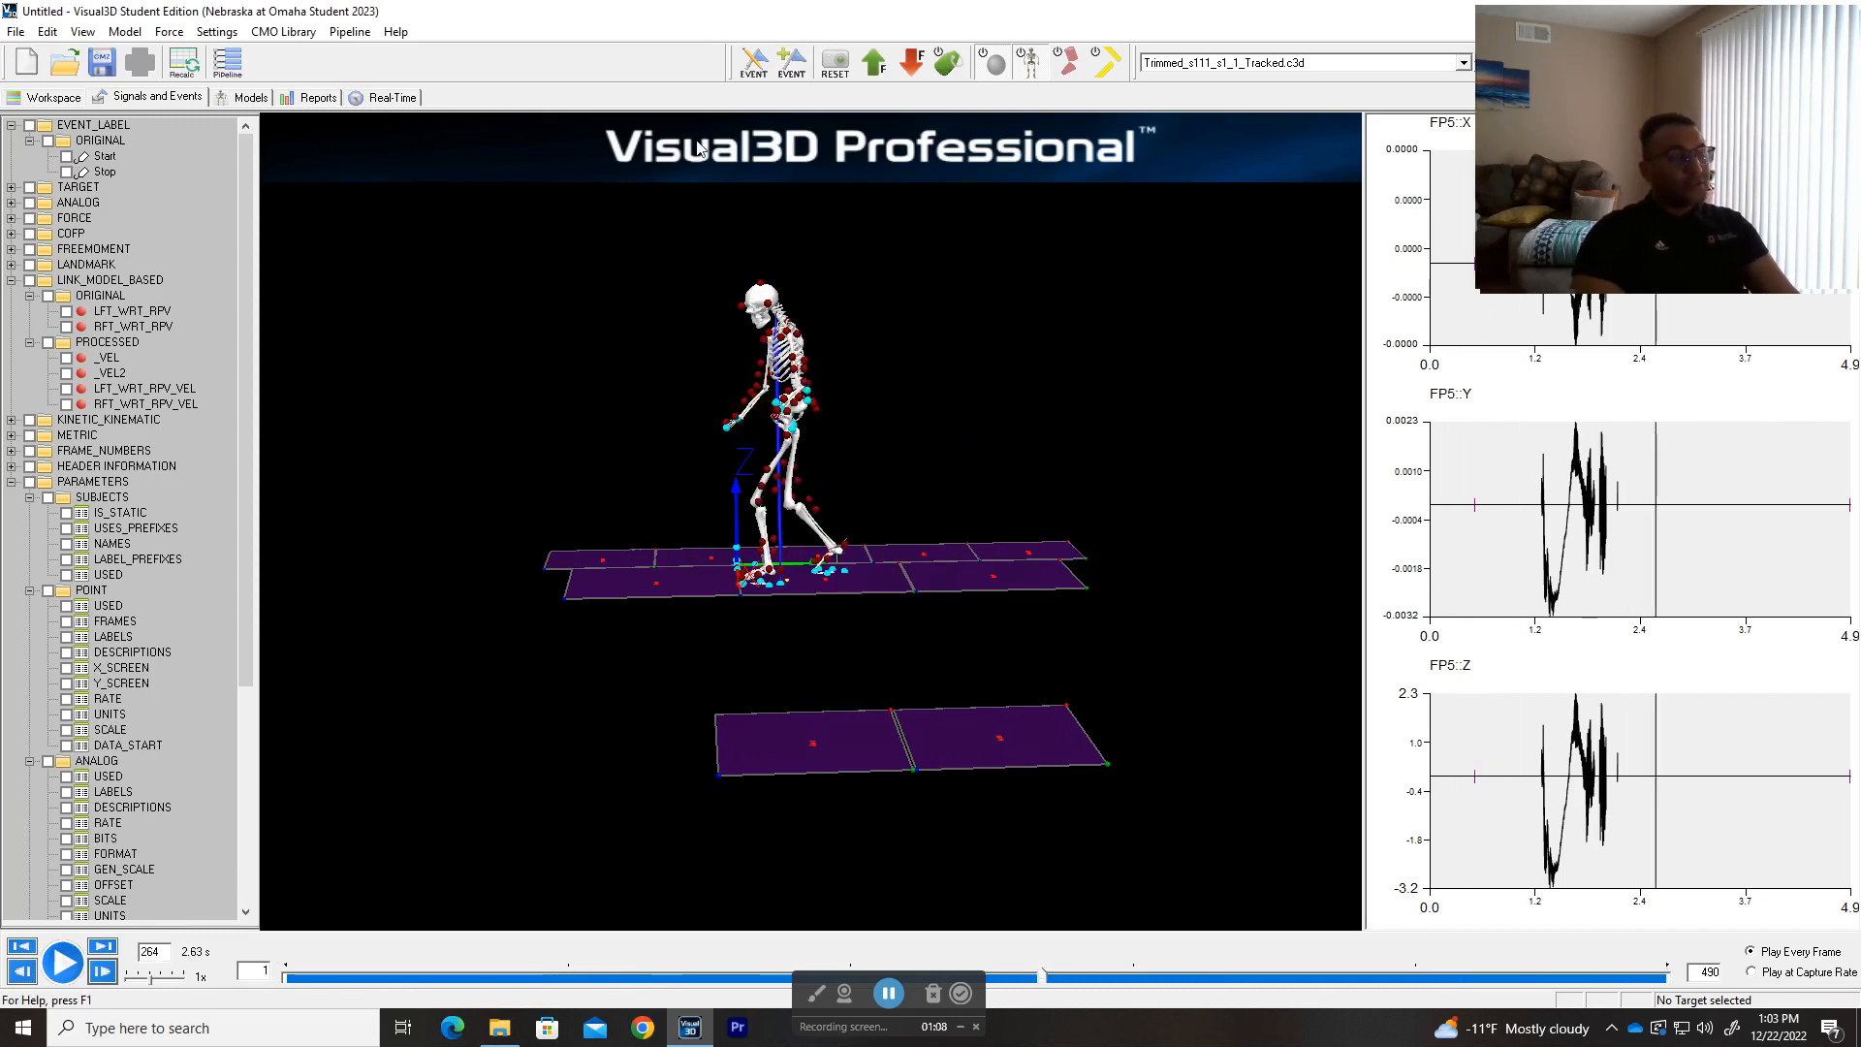
left_click(228, 61)
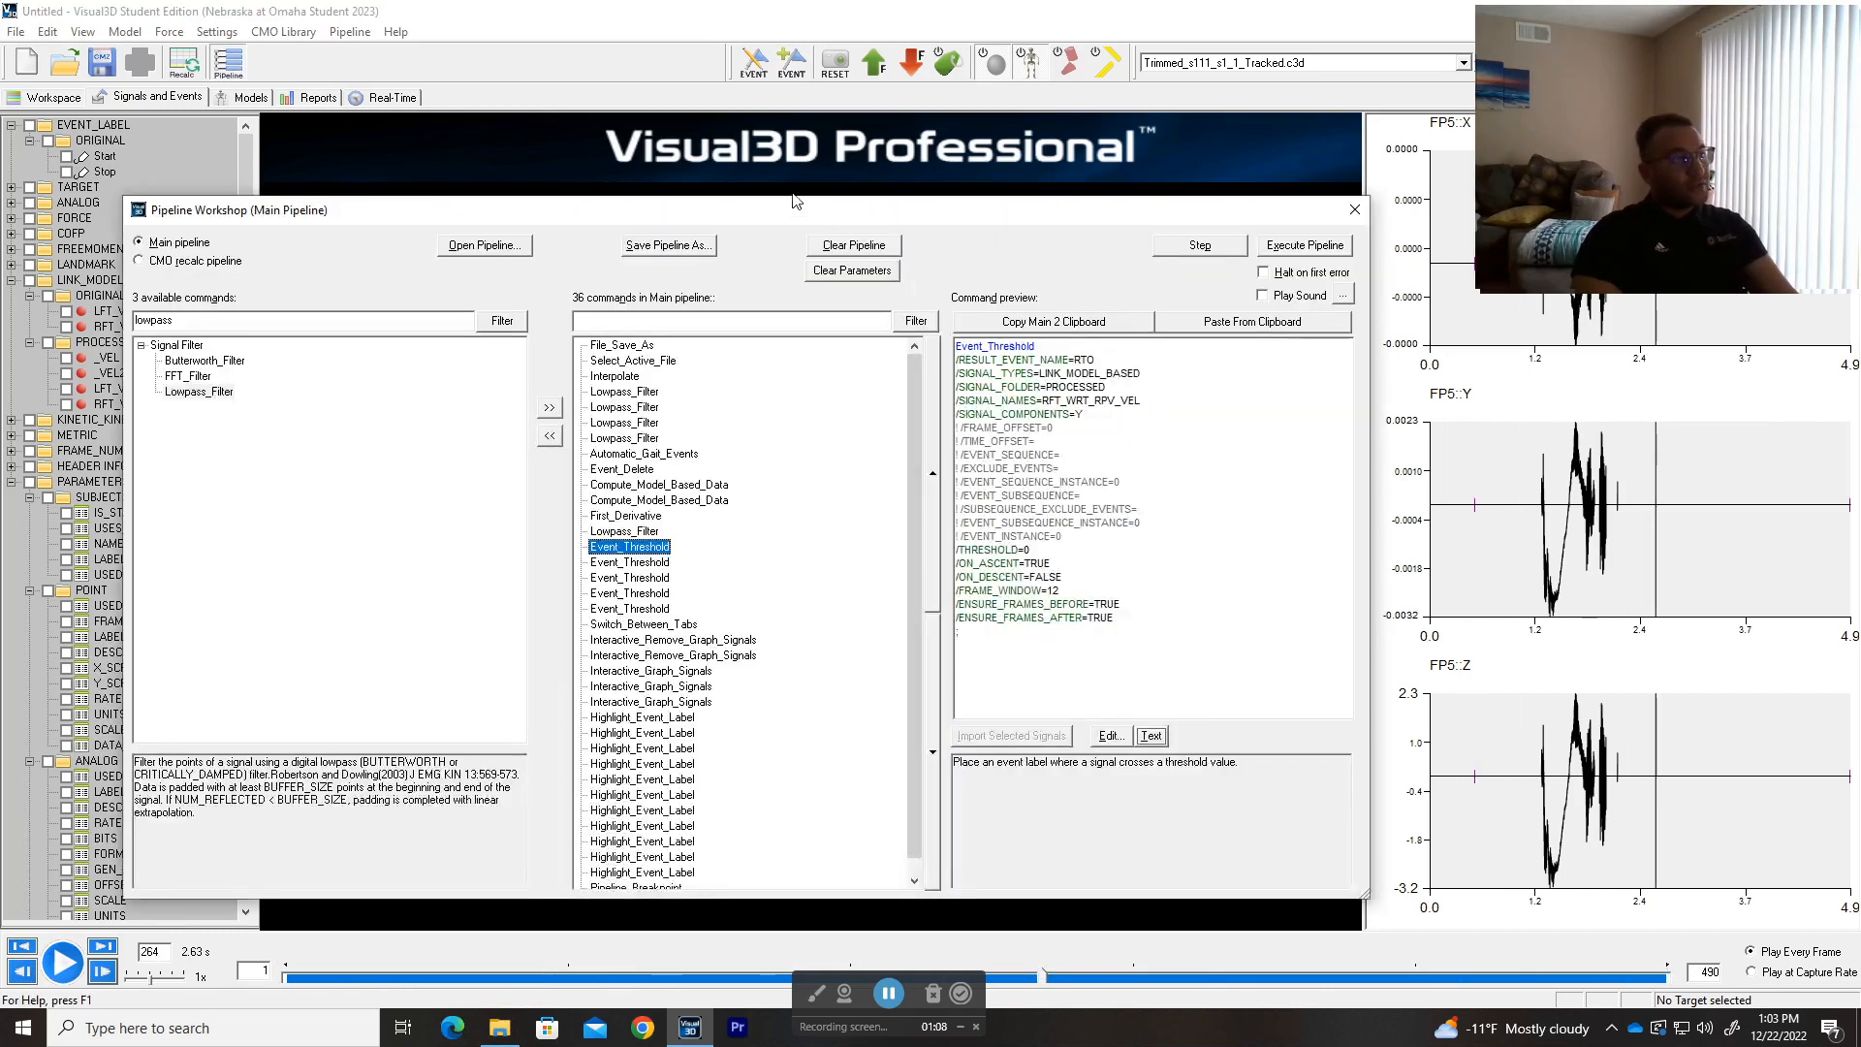
left_click_drag(858, 206, 975, 157)
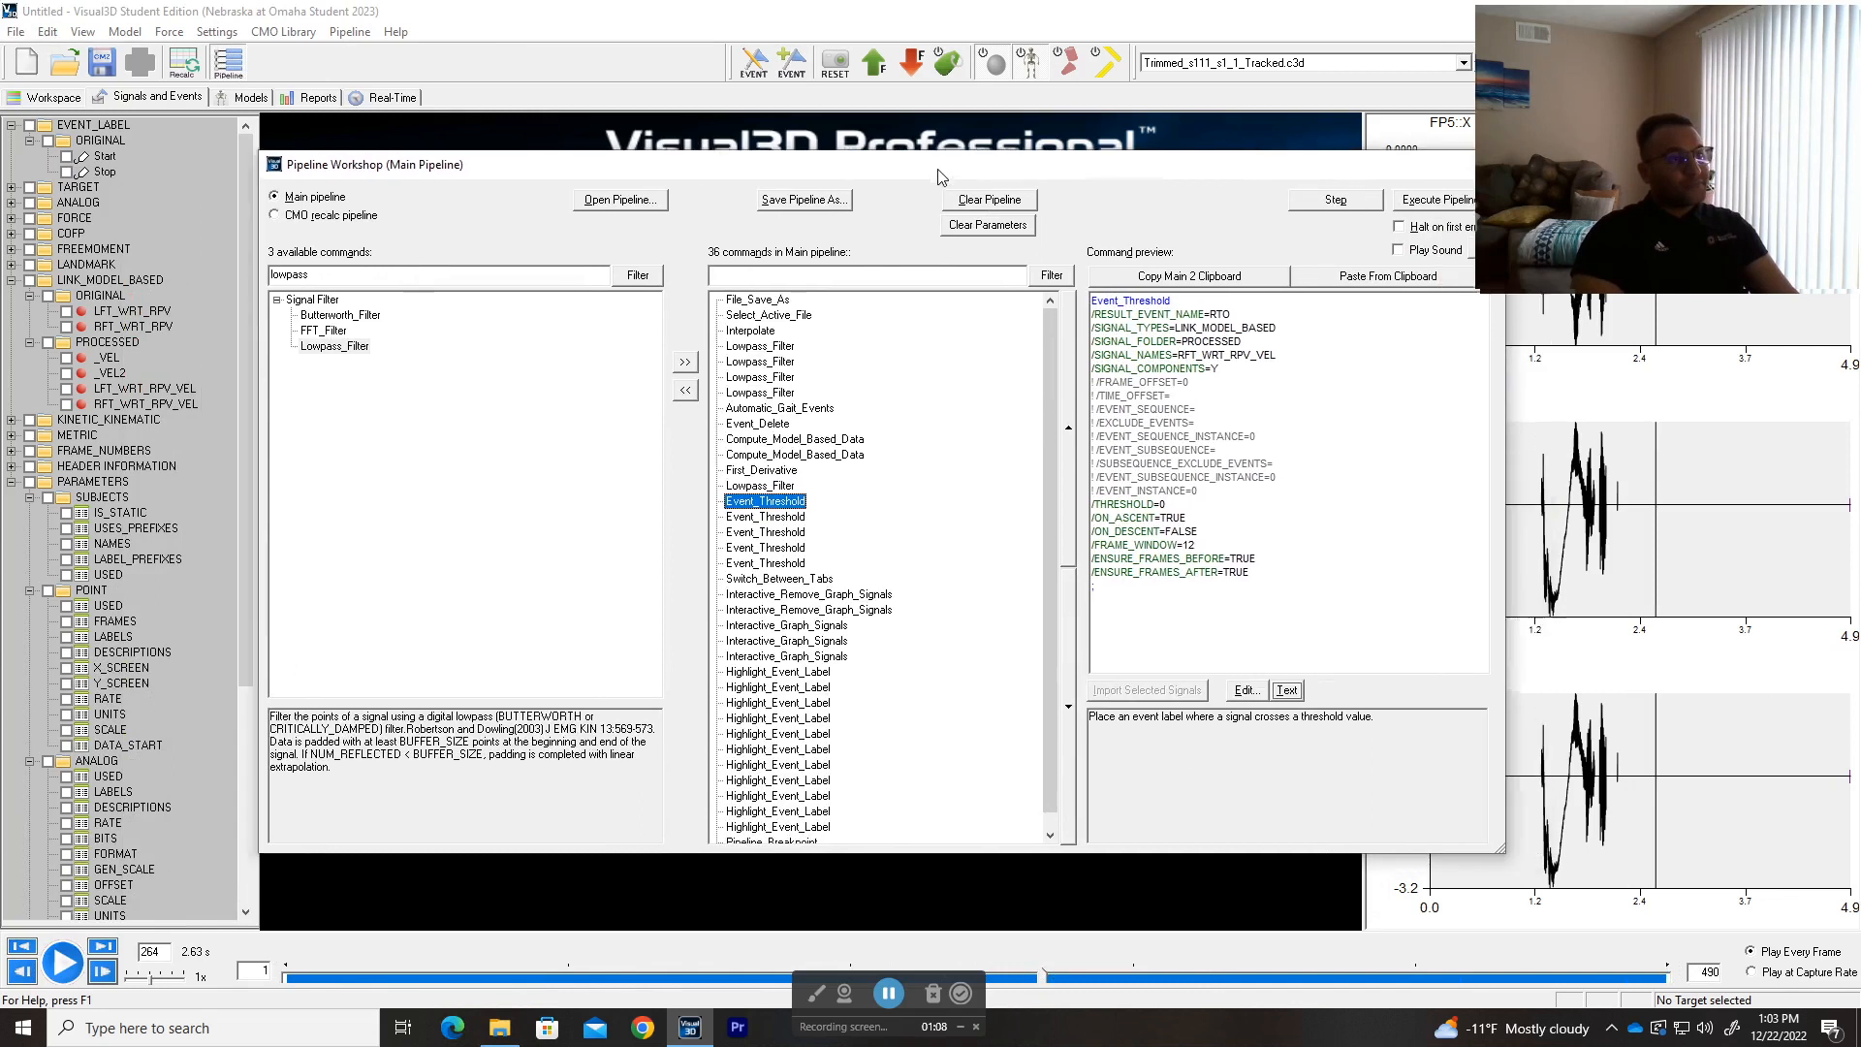
- Try filtering the available pipeline commands by create_event and event_creation
double_click(272, 271)
type("create_event")
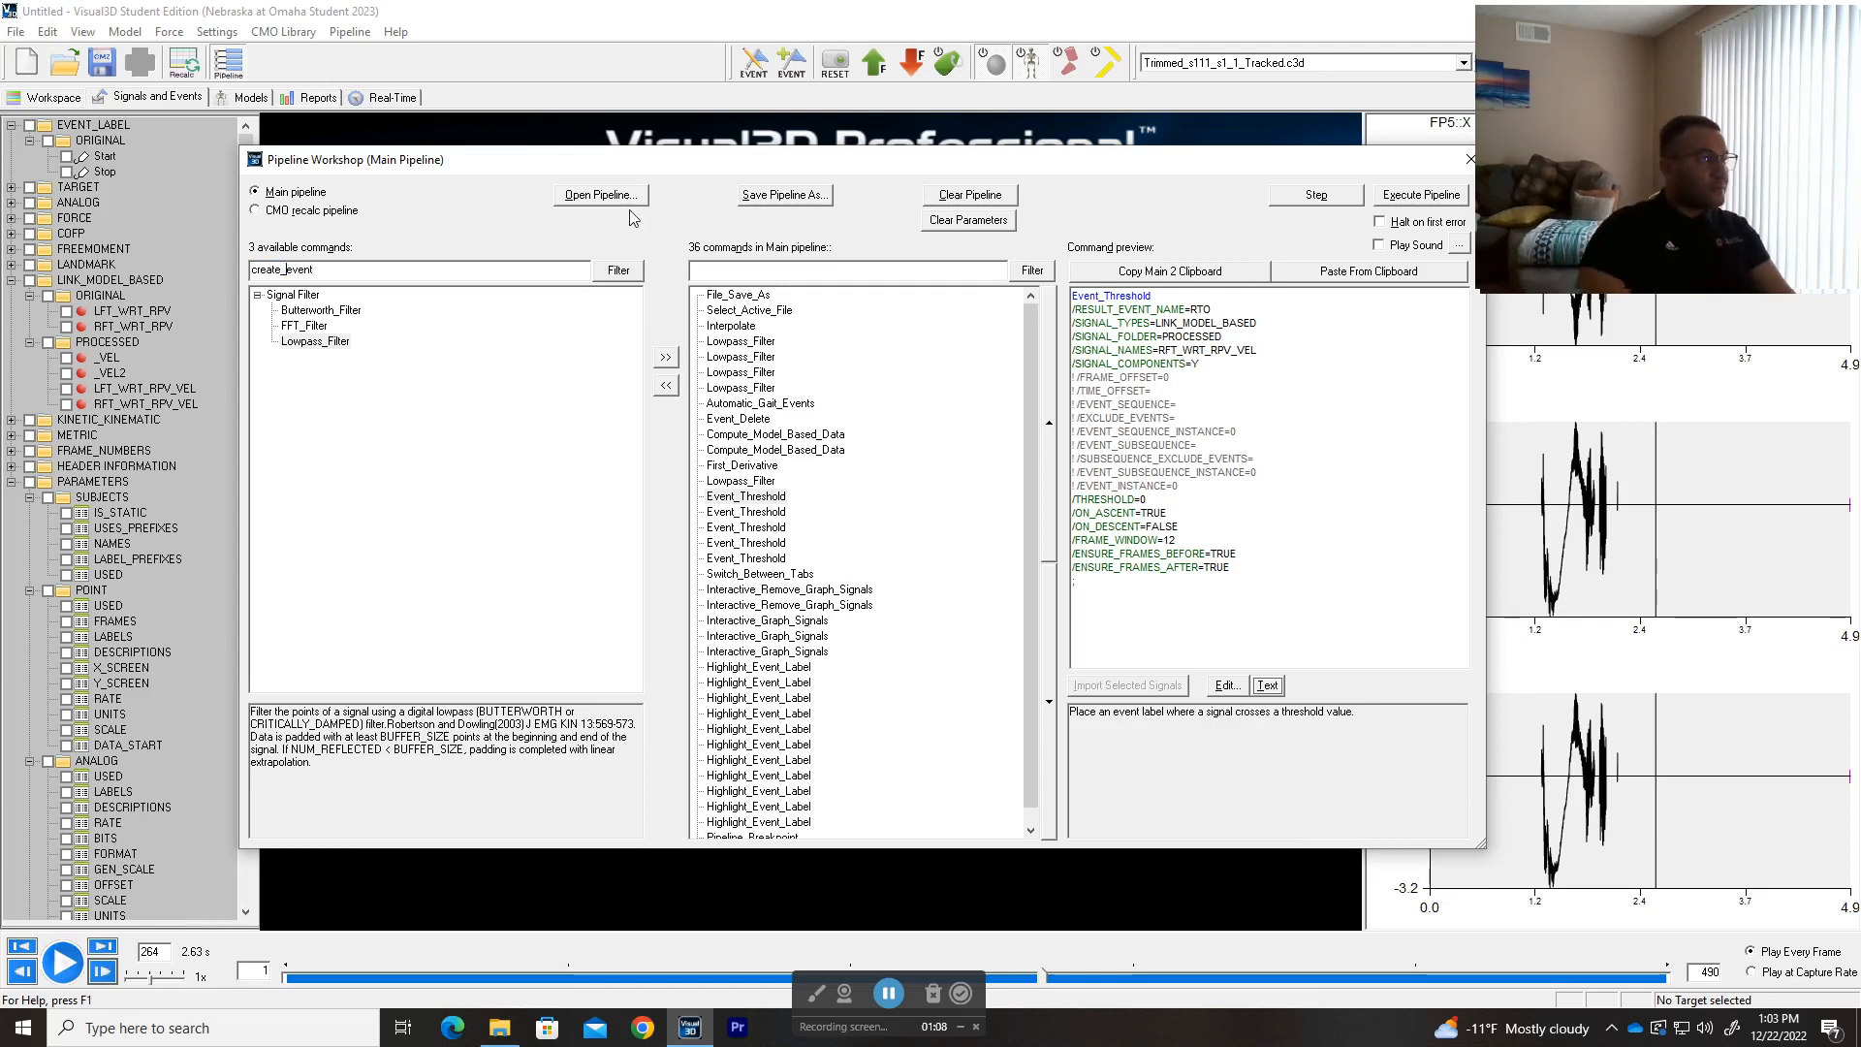
left_click(611, 272)
double_click(282, 270)
type("event")
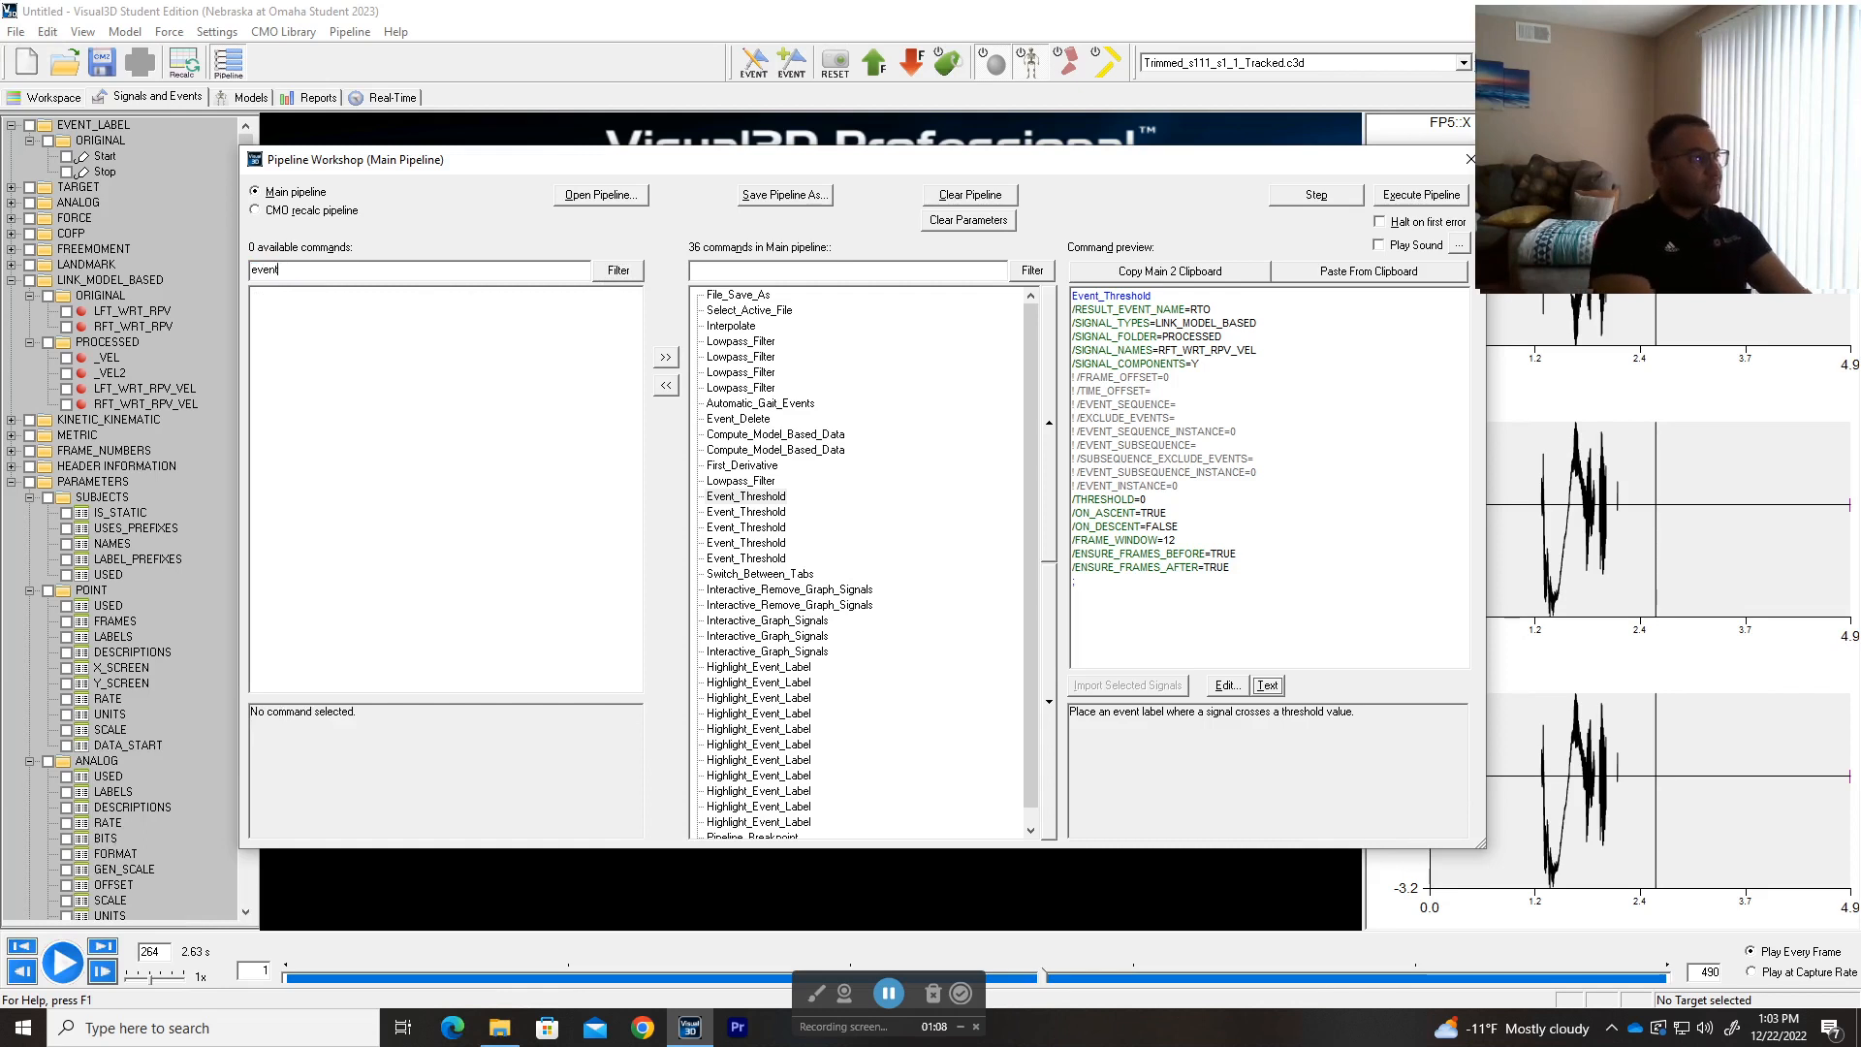
type("_creation")
left_click_drag(323, 270, 257, 270)
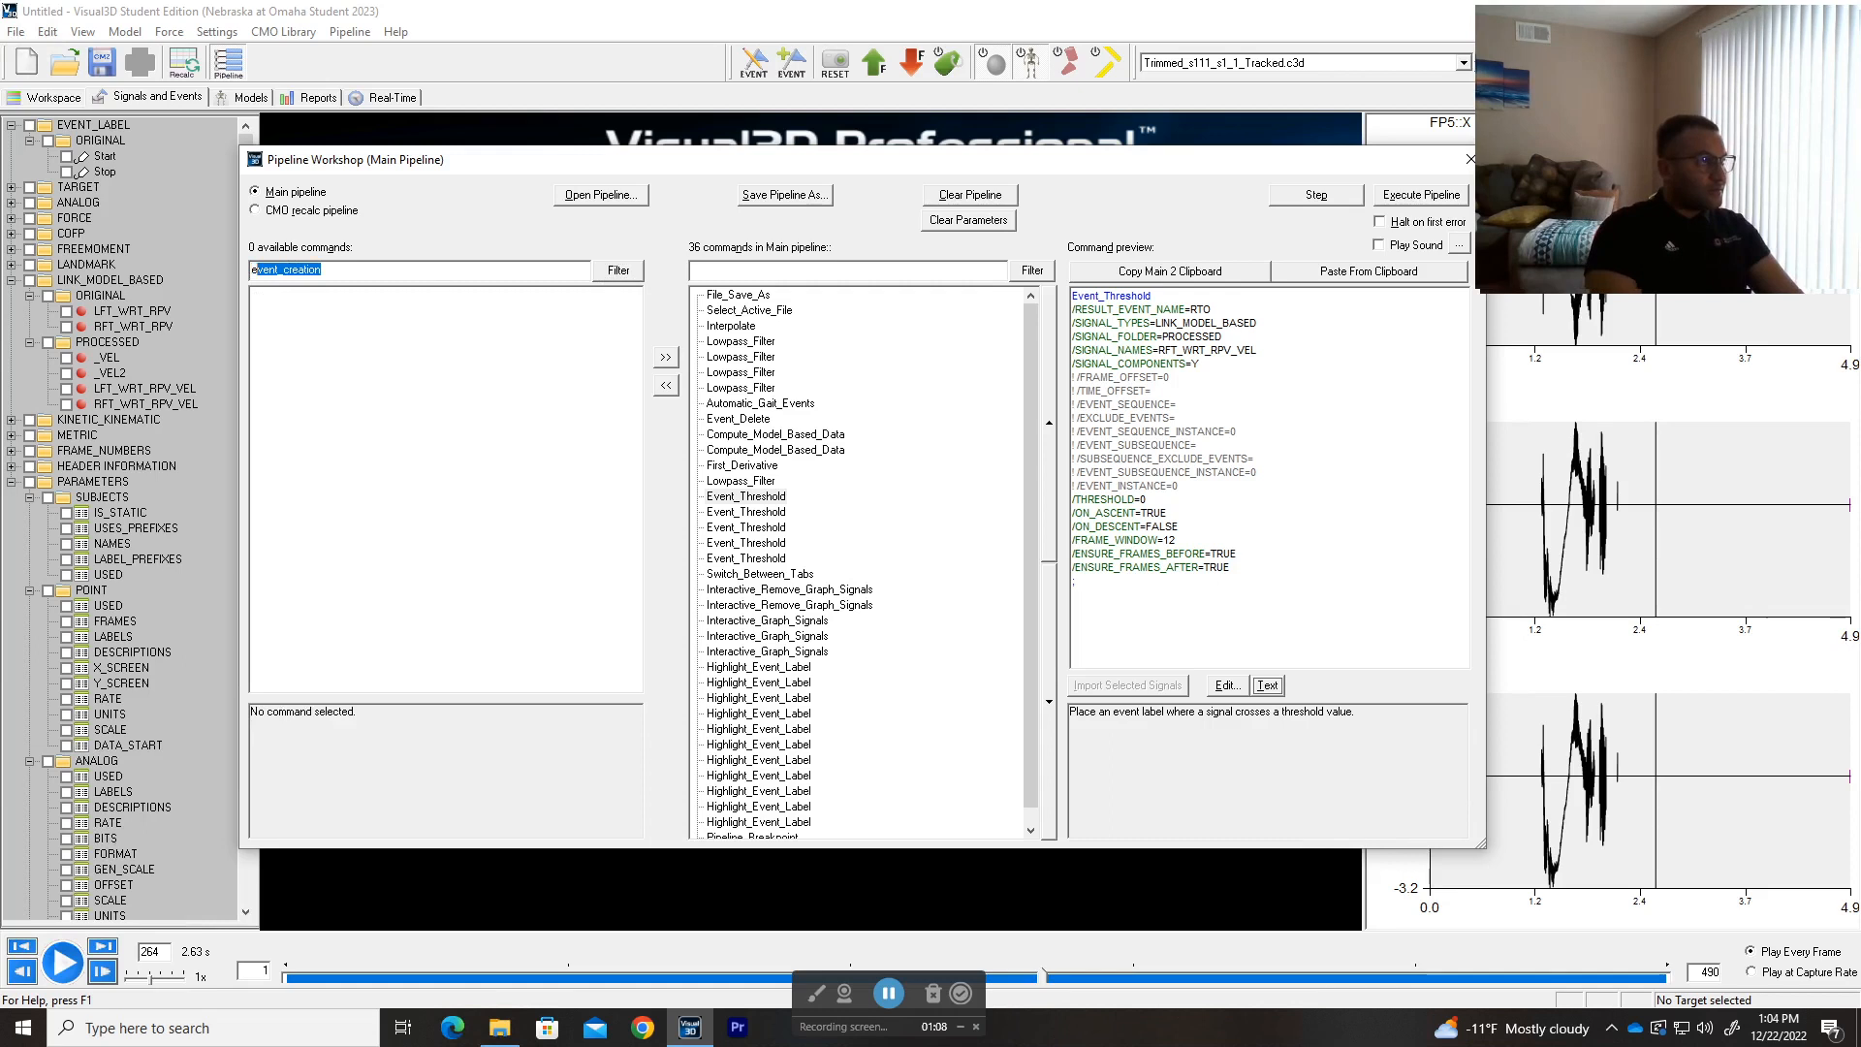
type("nt_crea")
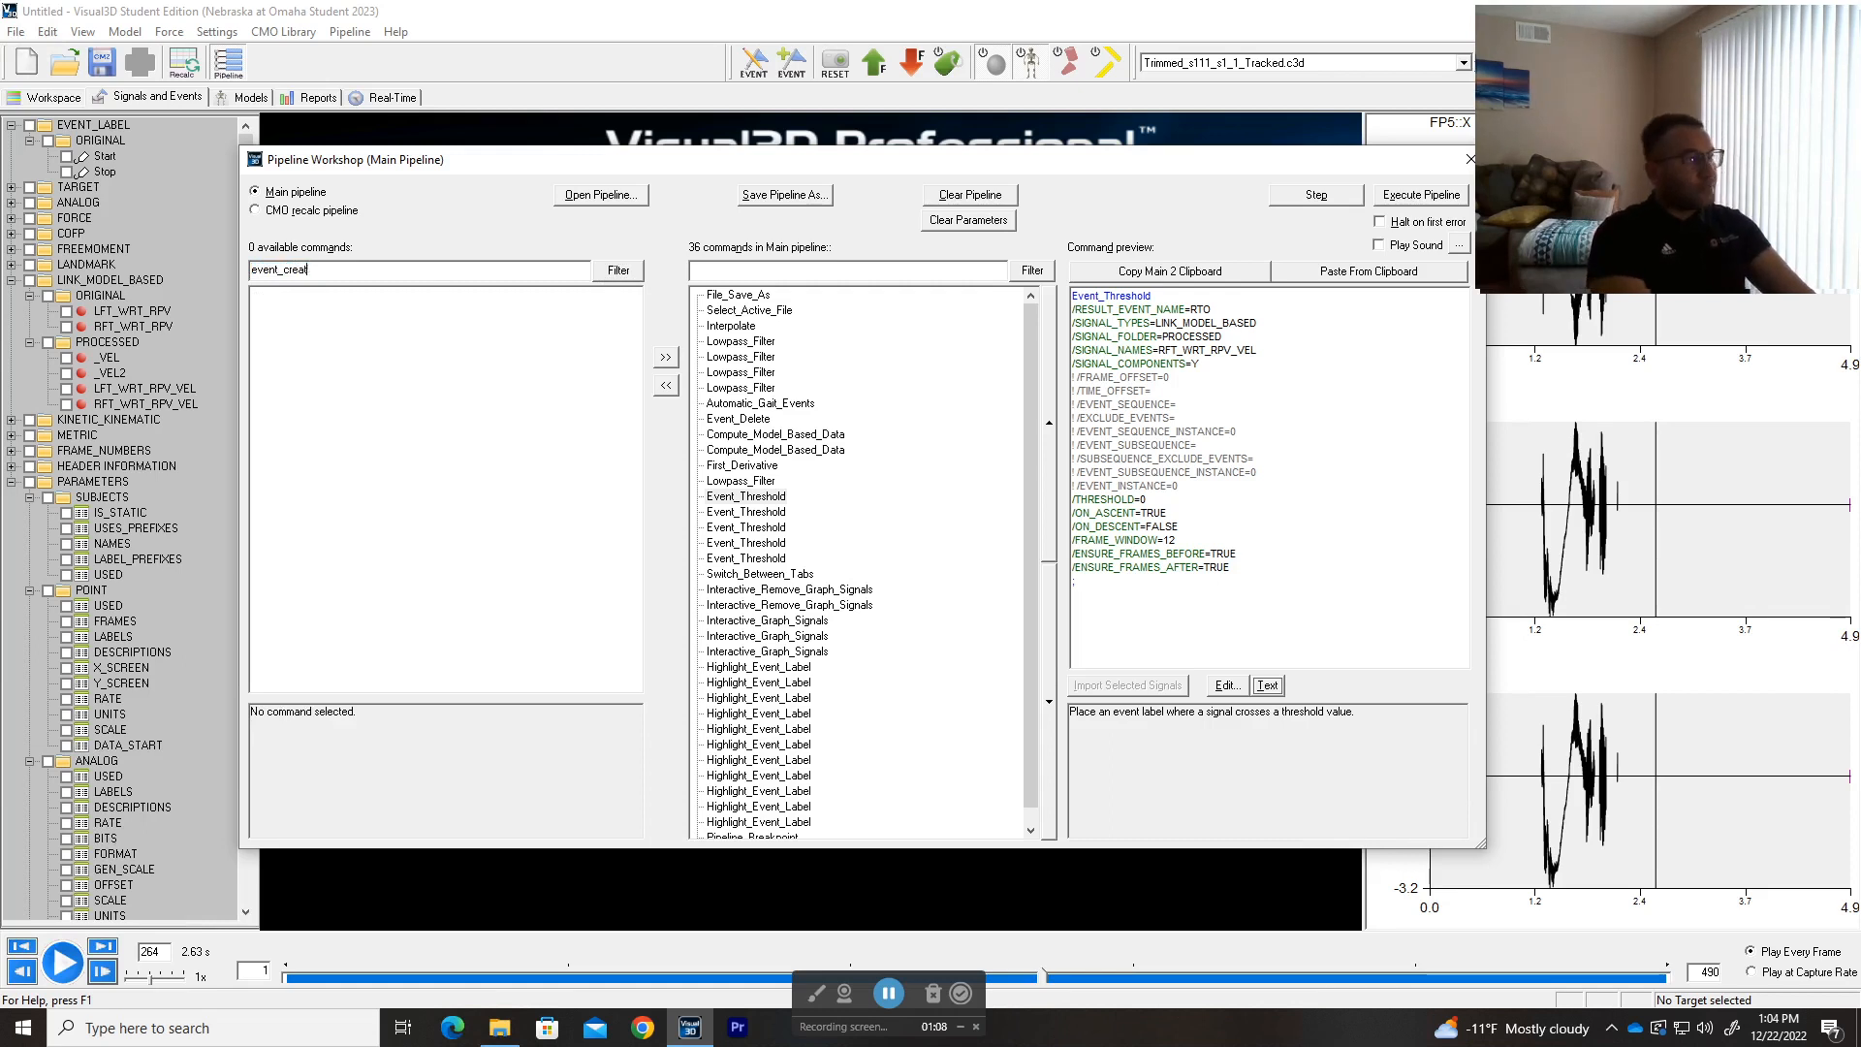
left_click(618, 270)
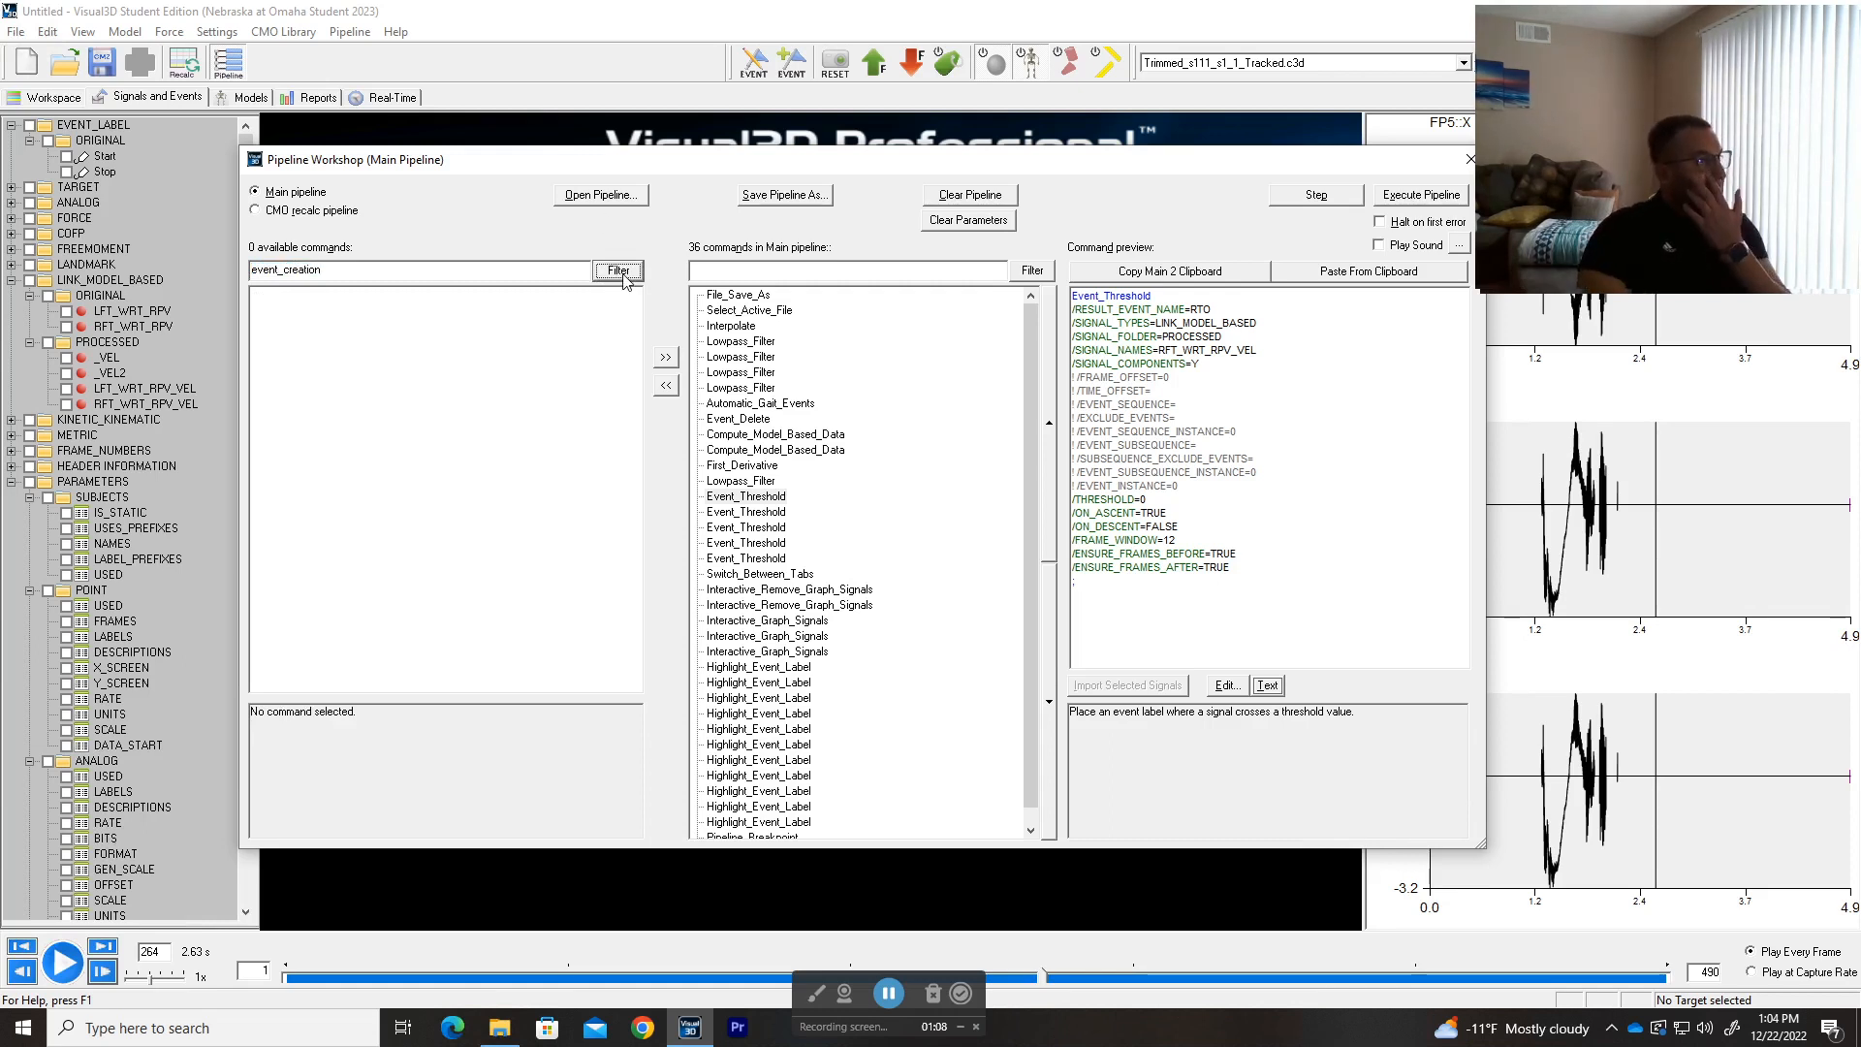
- Filter the available pipeline commands by event and expand the Event Creation category
left_click(321, 269)
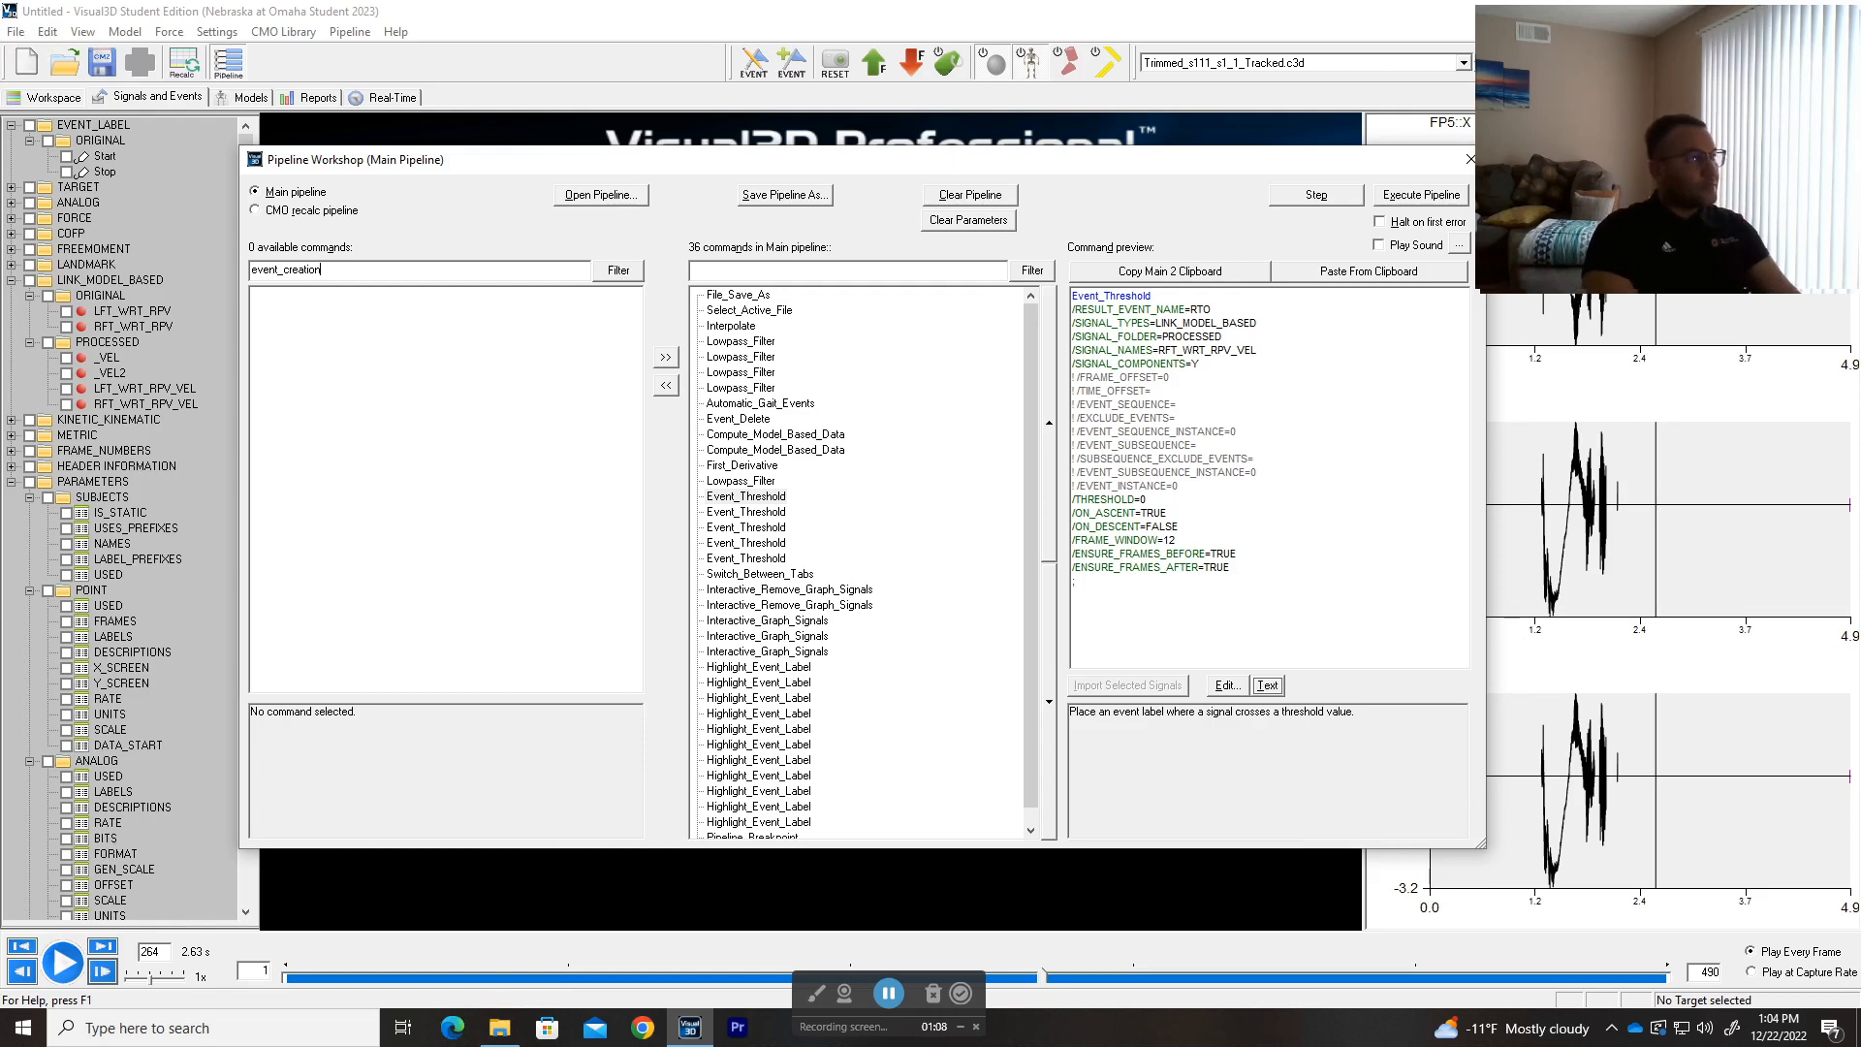
left_click_drag(319, 270, 291, 269)
key("BackSpace")
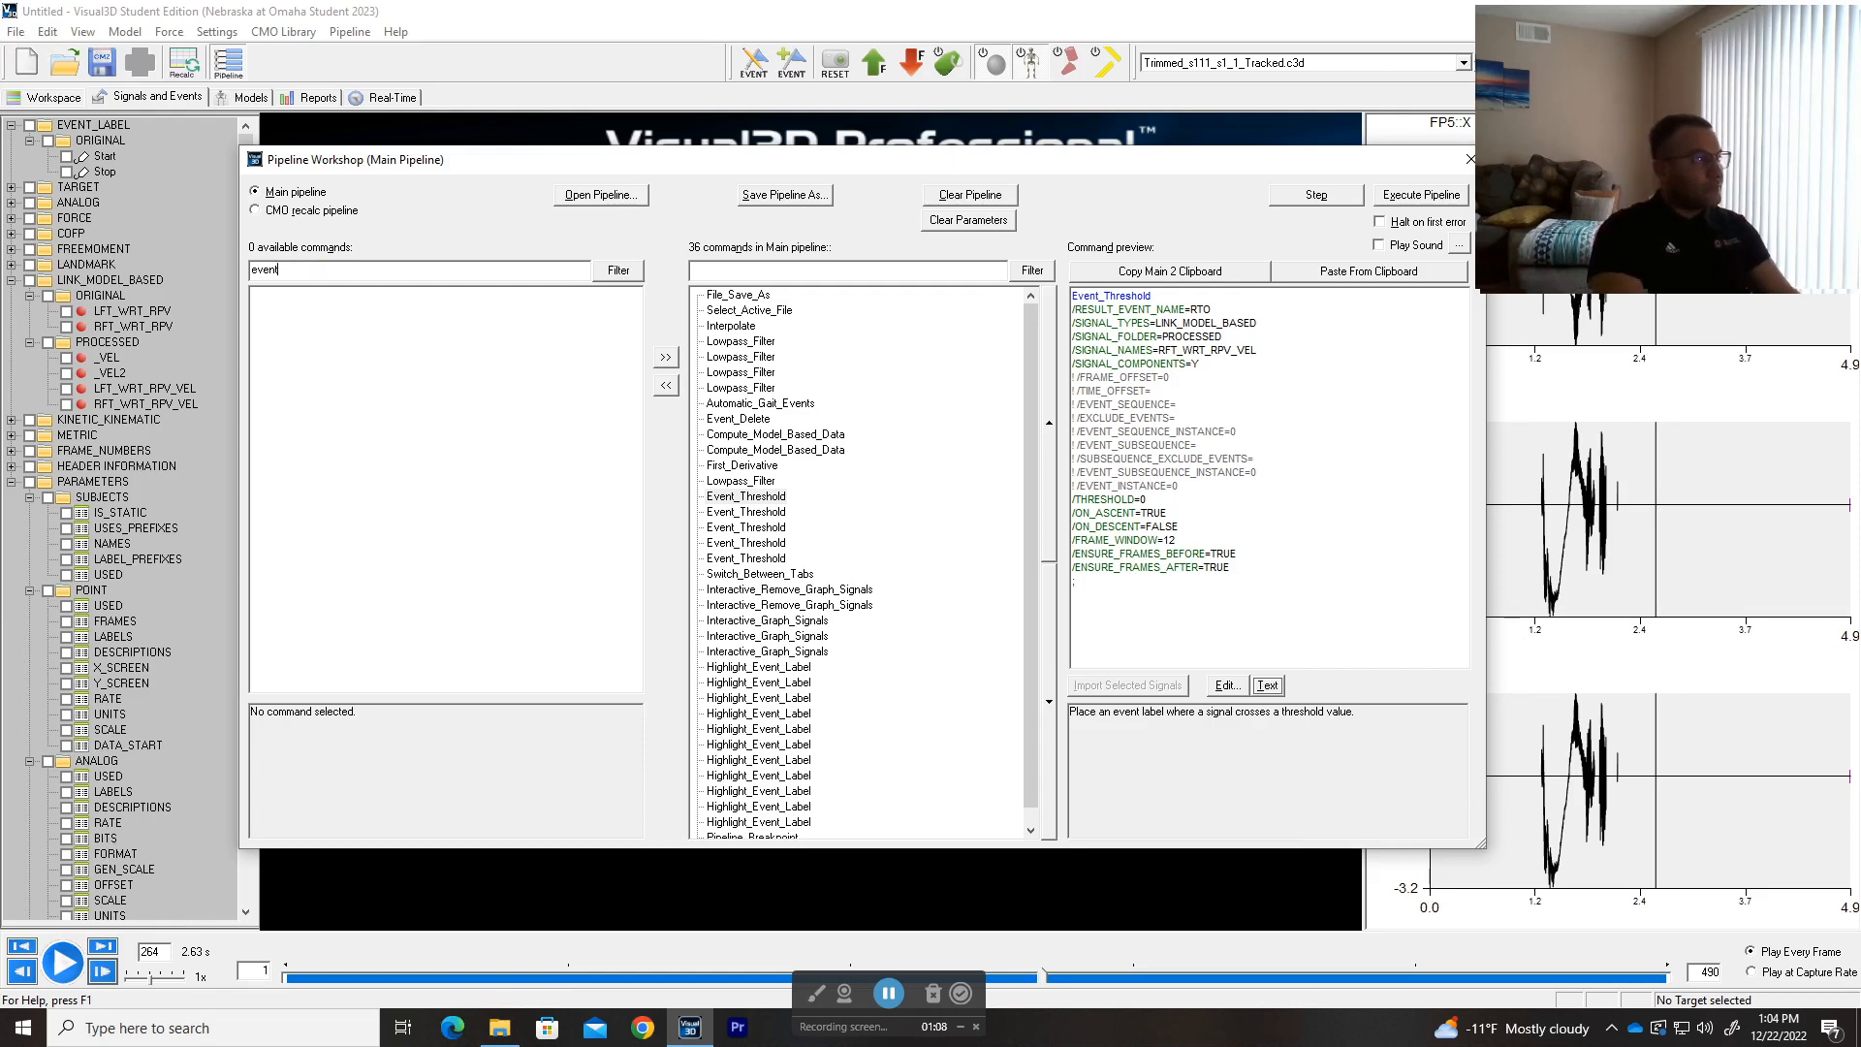
left_click(615, 274)
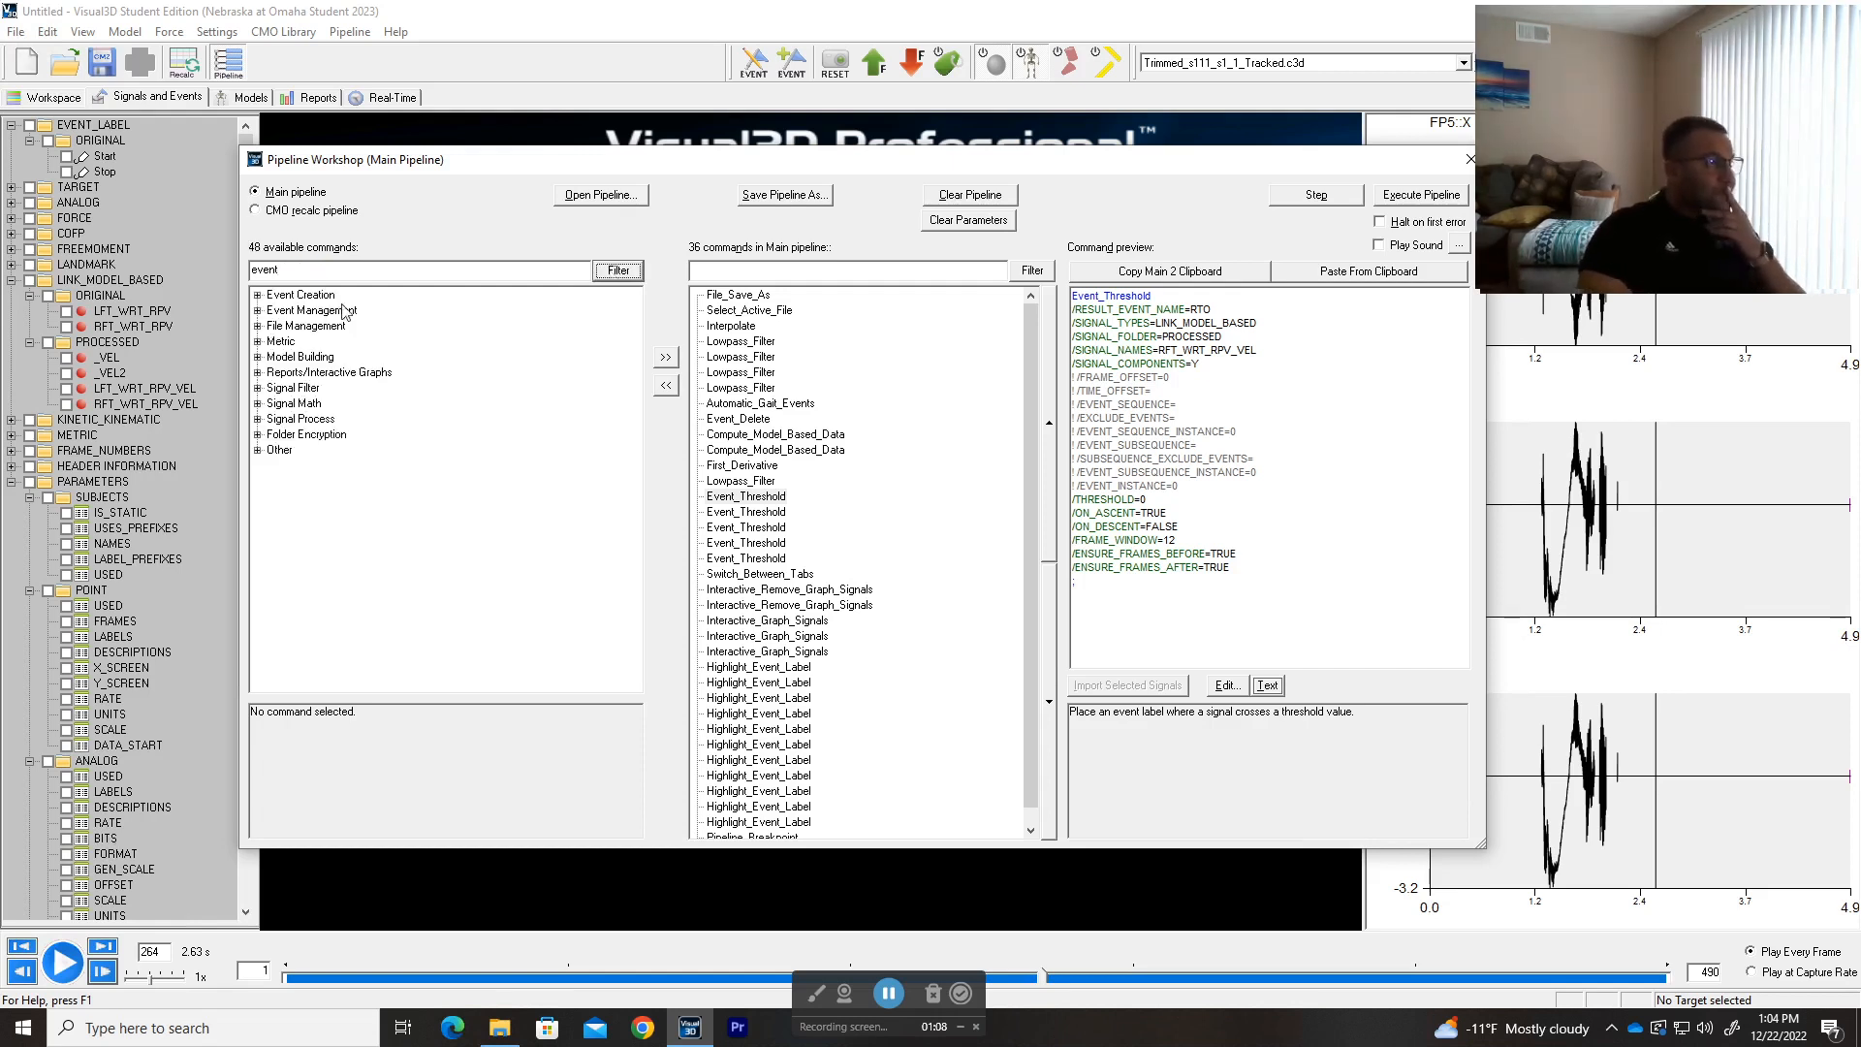
left_click(257, 296)
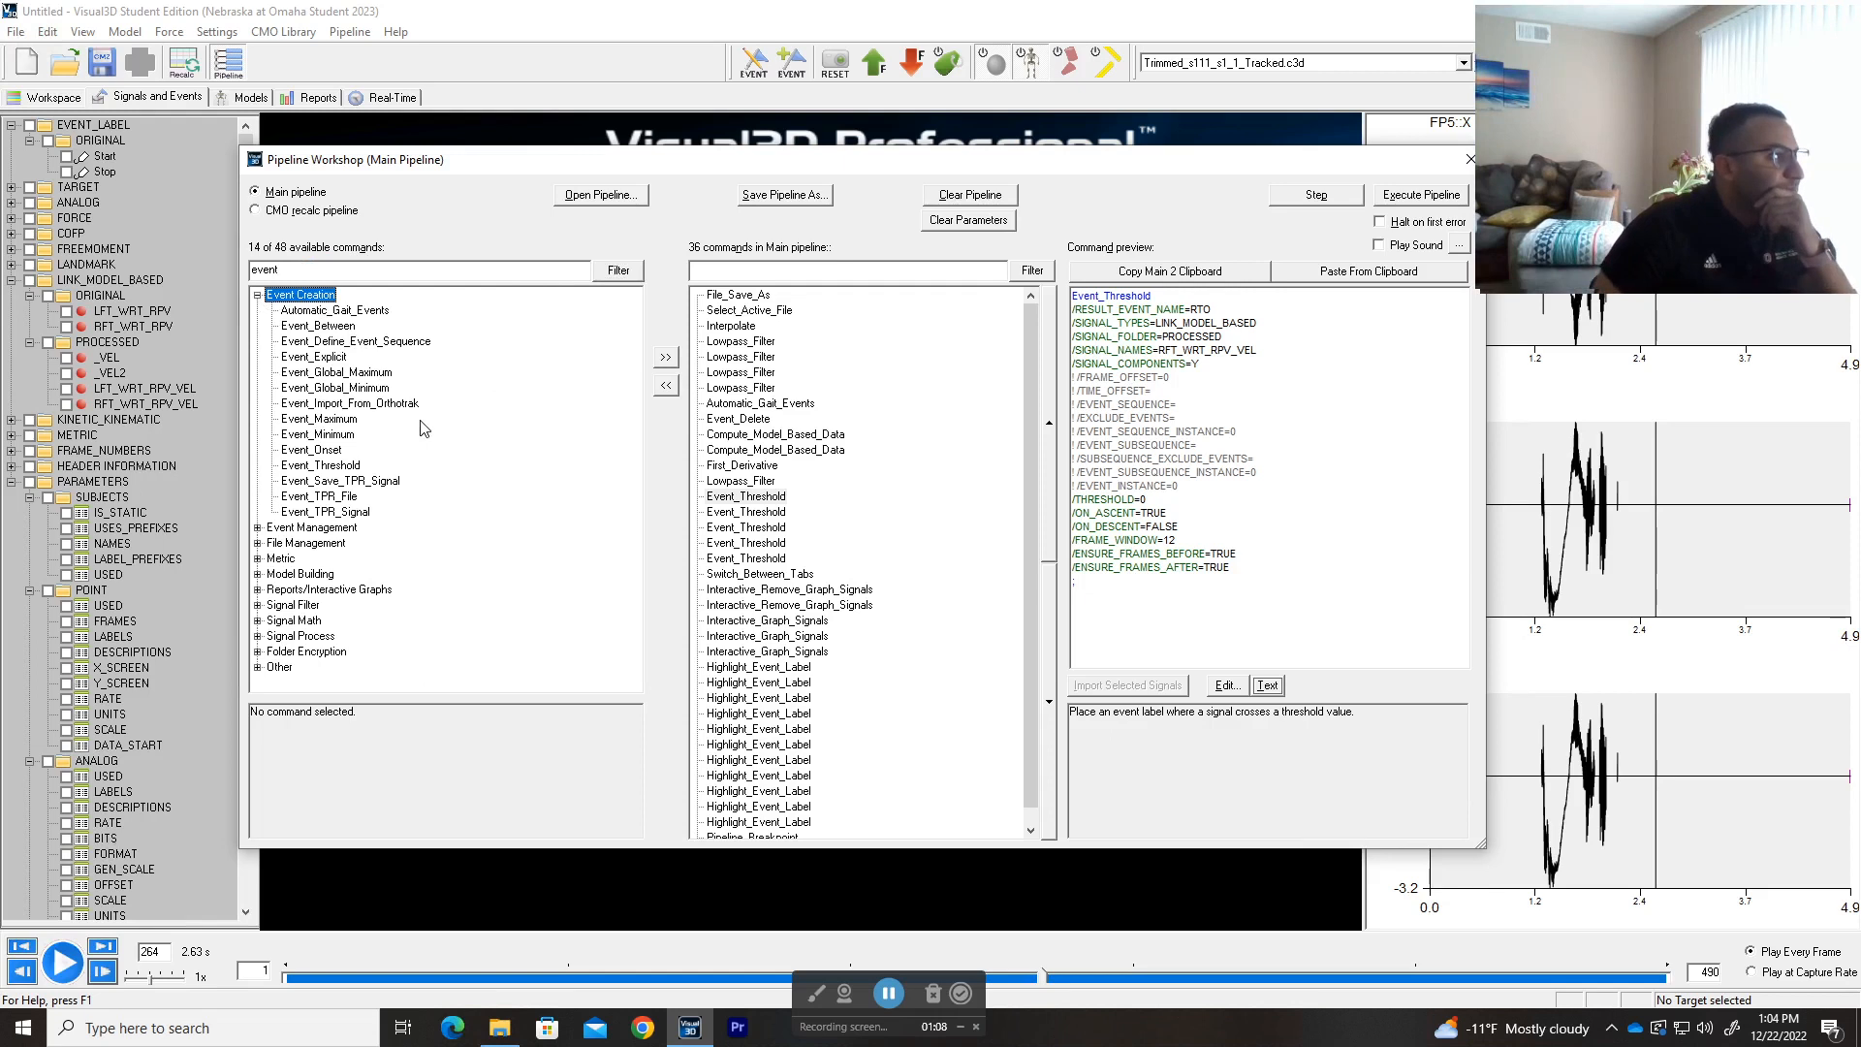
- Try adding an Event_Explicit command below the first Event_Threshold command, and remove it from the main pipeline
left_click(319, 358)
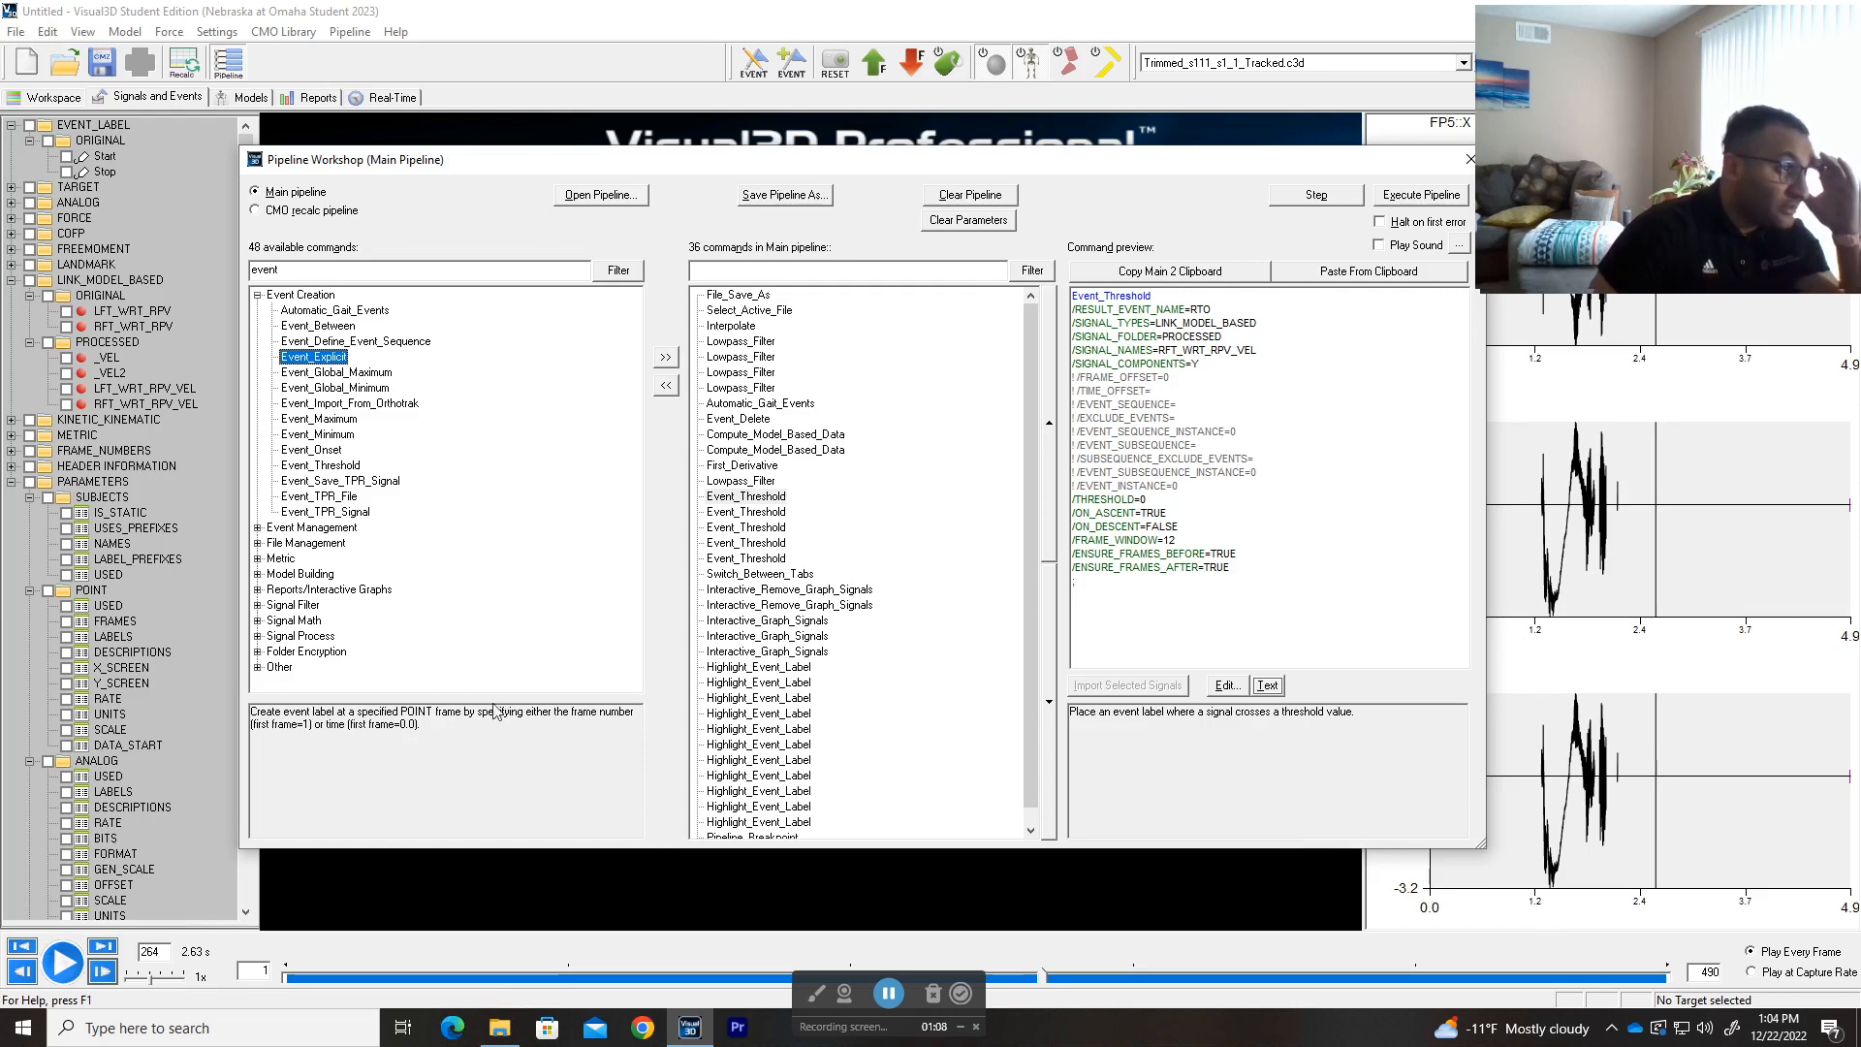
double_click(320, 357)
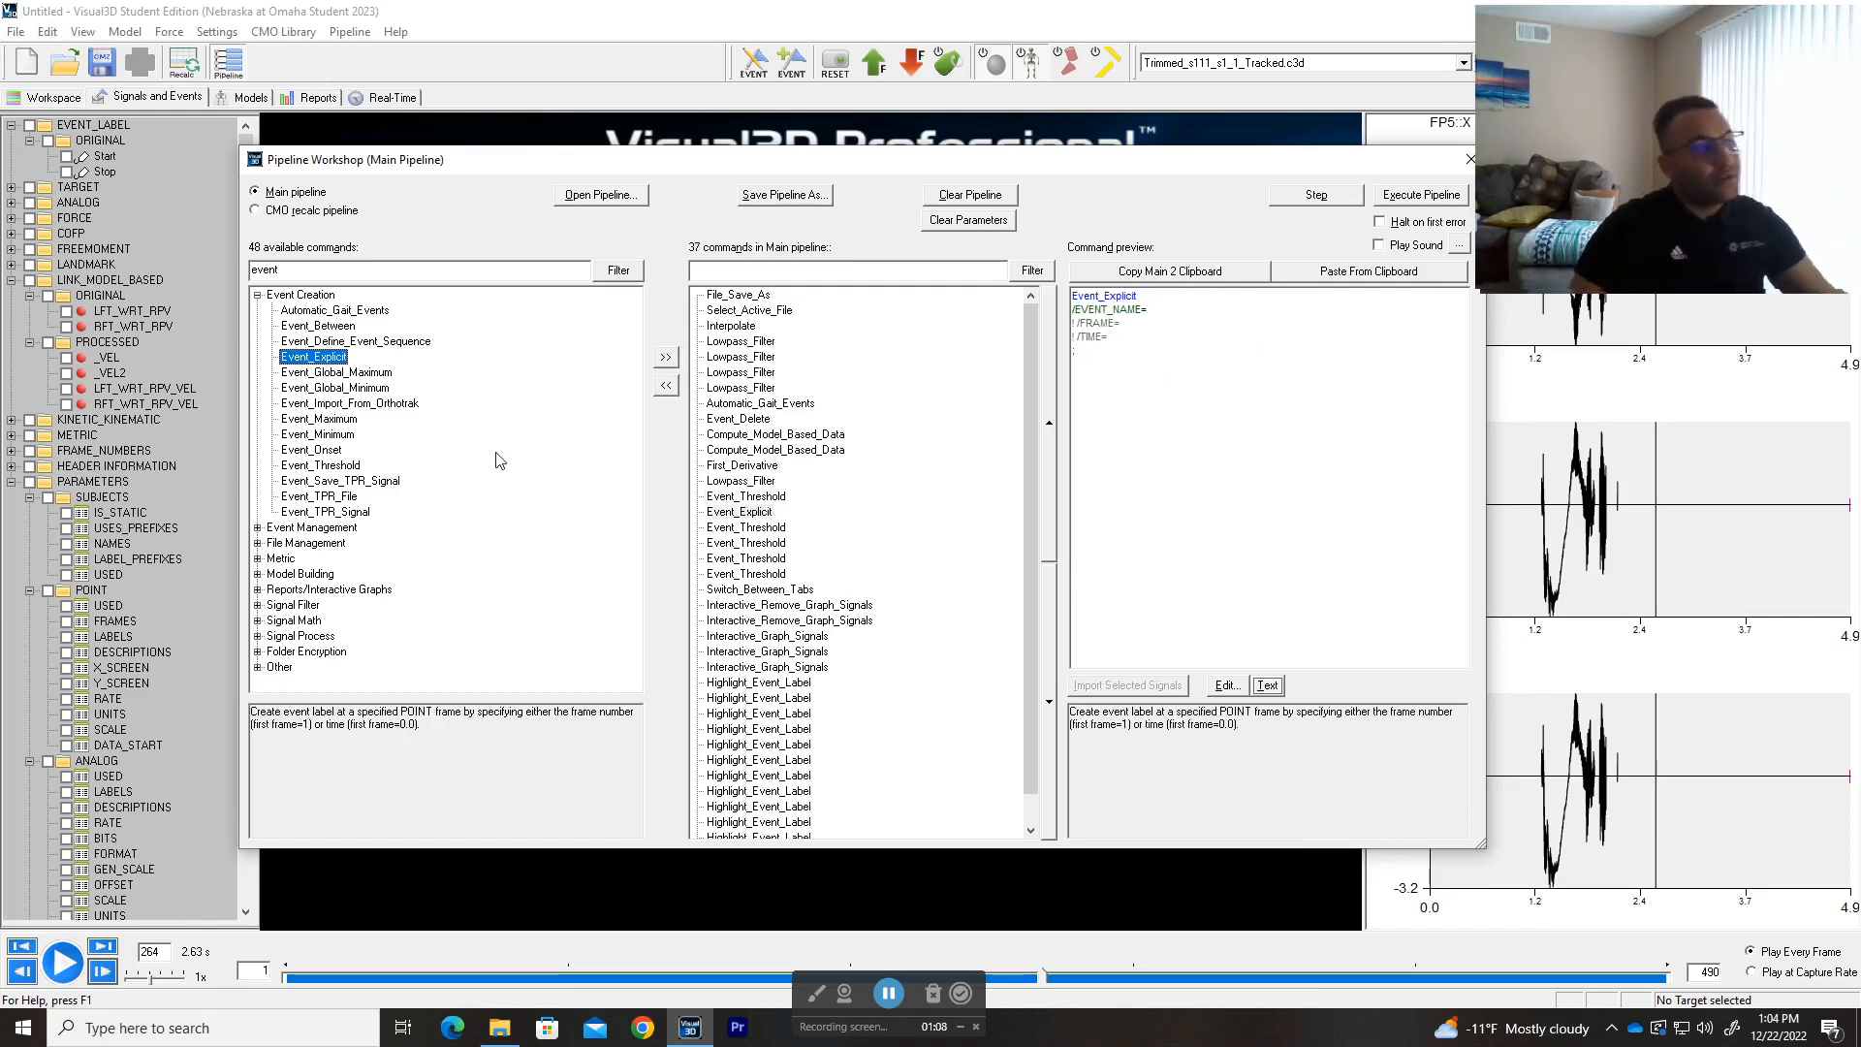
left_click(741, 511)
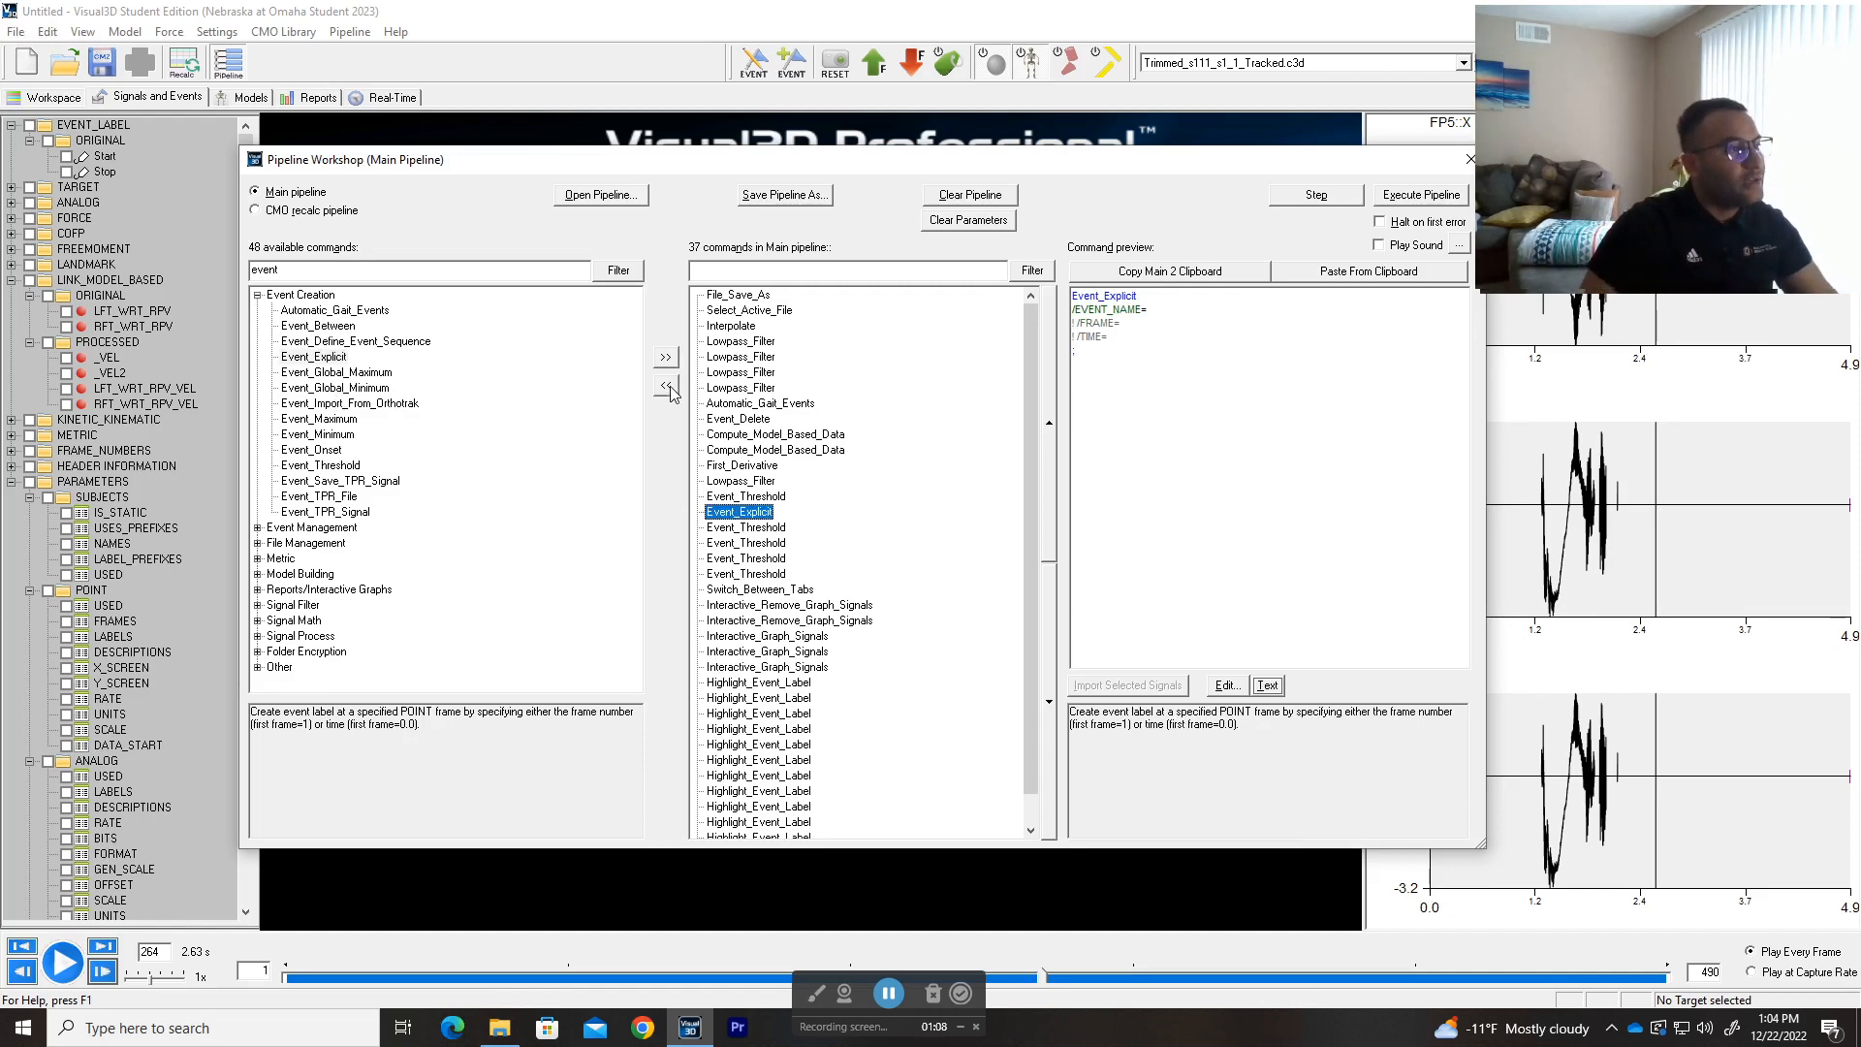
left_click(666, 386)
- Add an Event_Explicit command to the main pipeline directly after the third of the four consecutive Lowpass_Filter commands
left_click(314, 357)
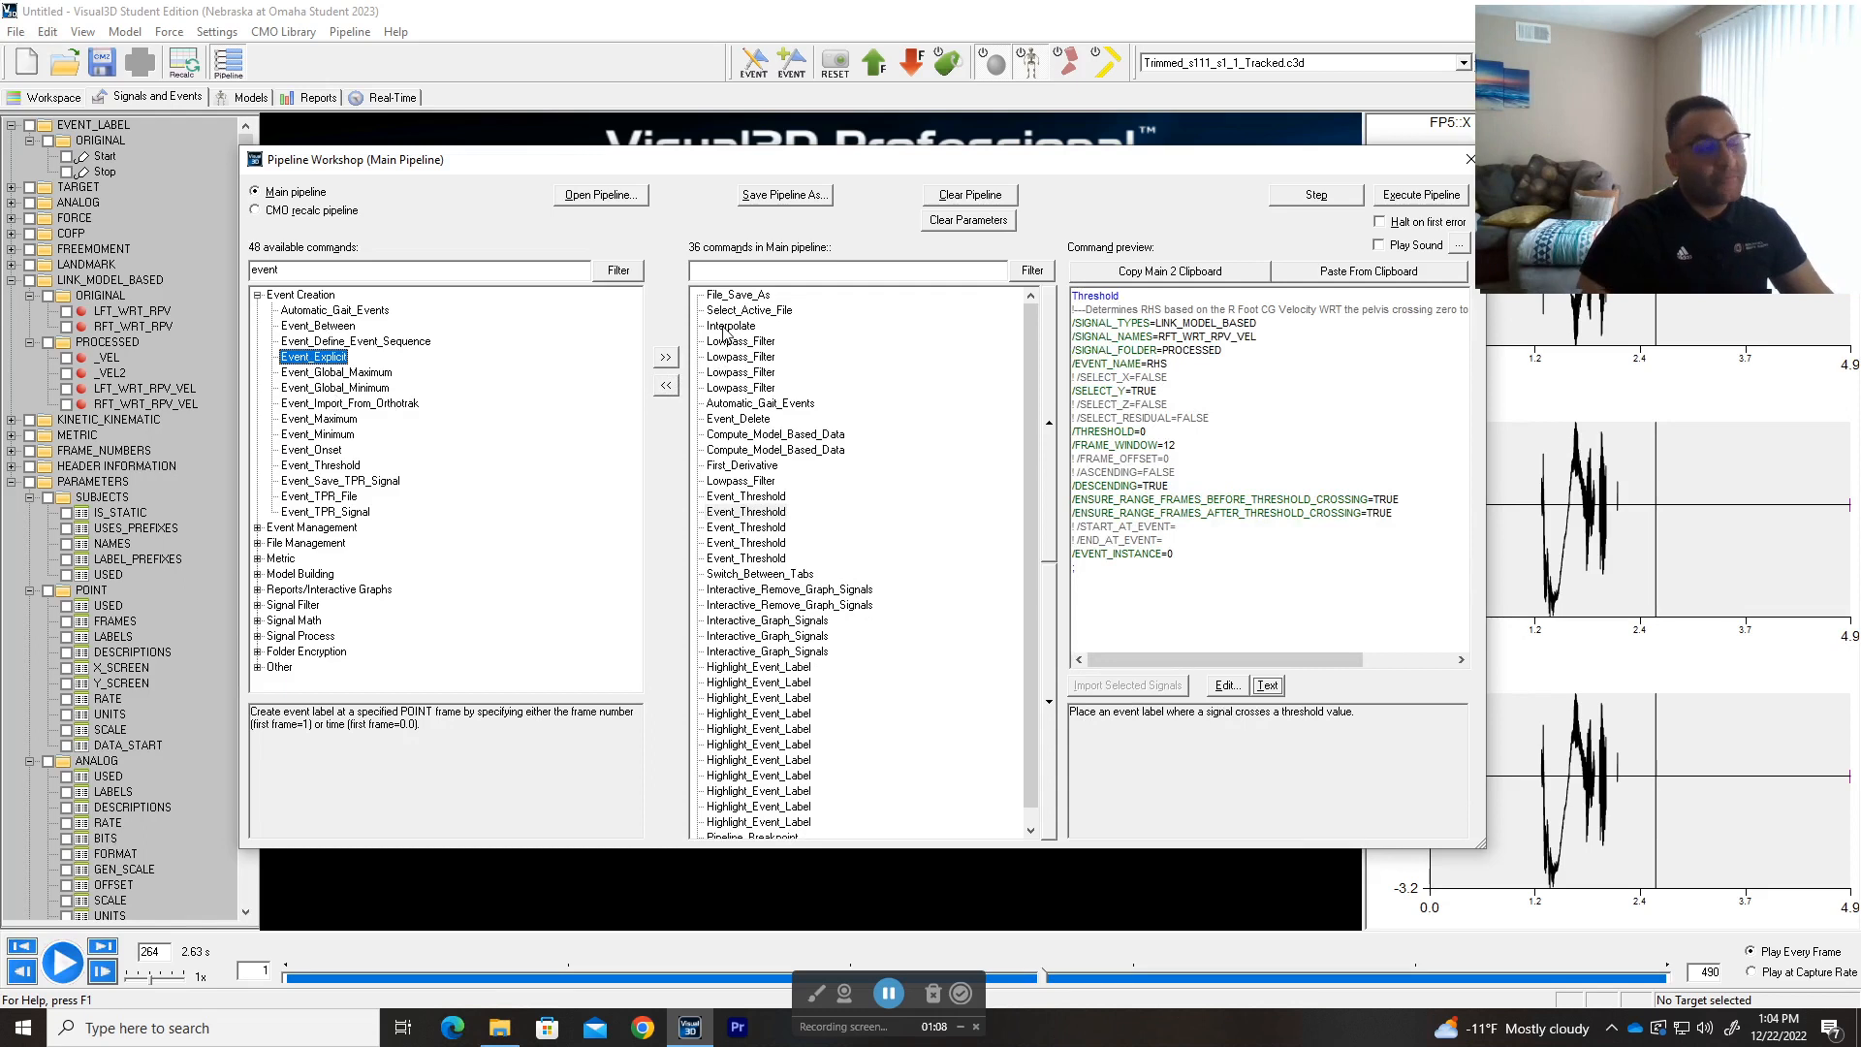
left_click(746, 374)
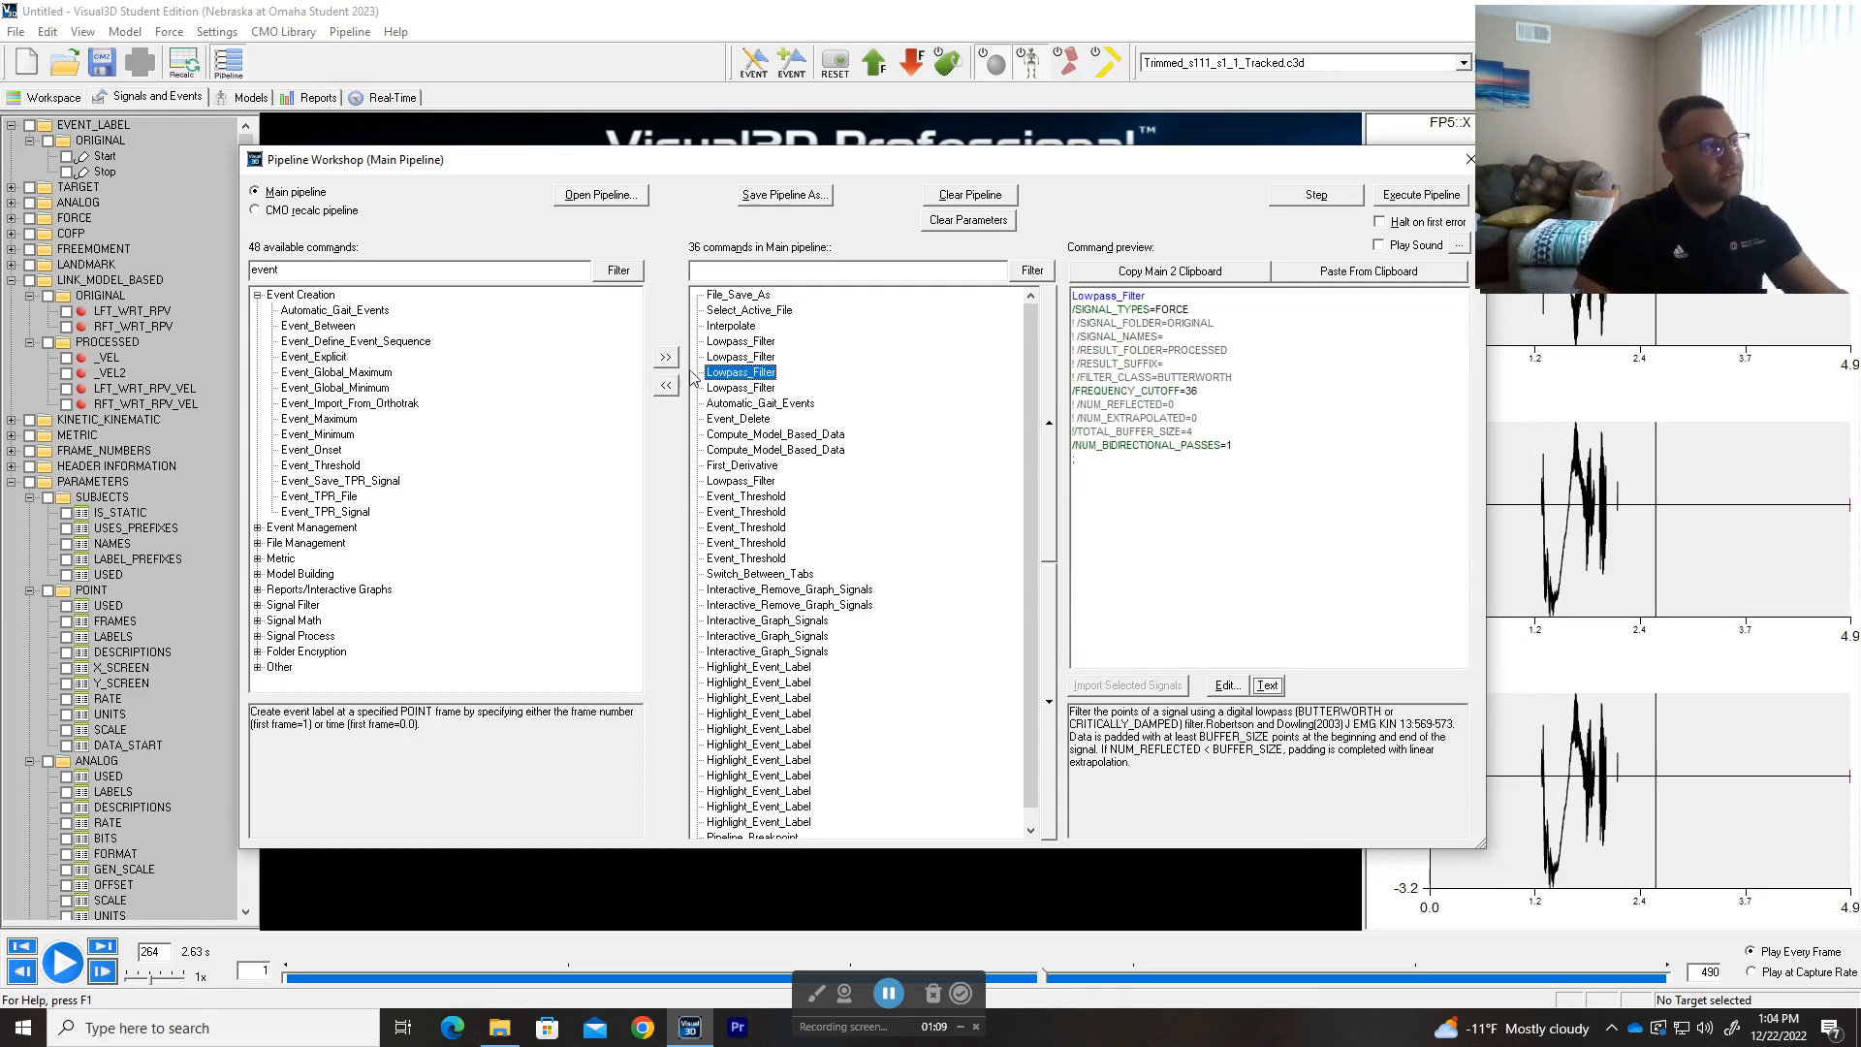
left_click(666, 357)
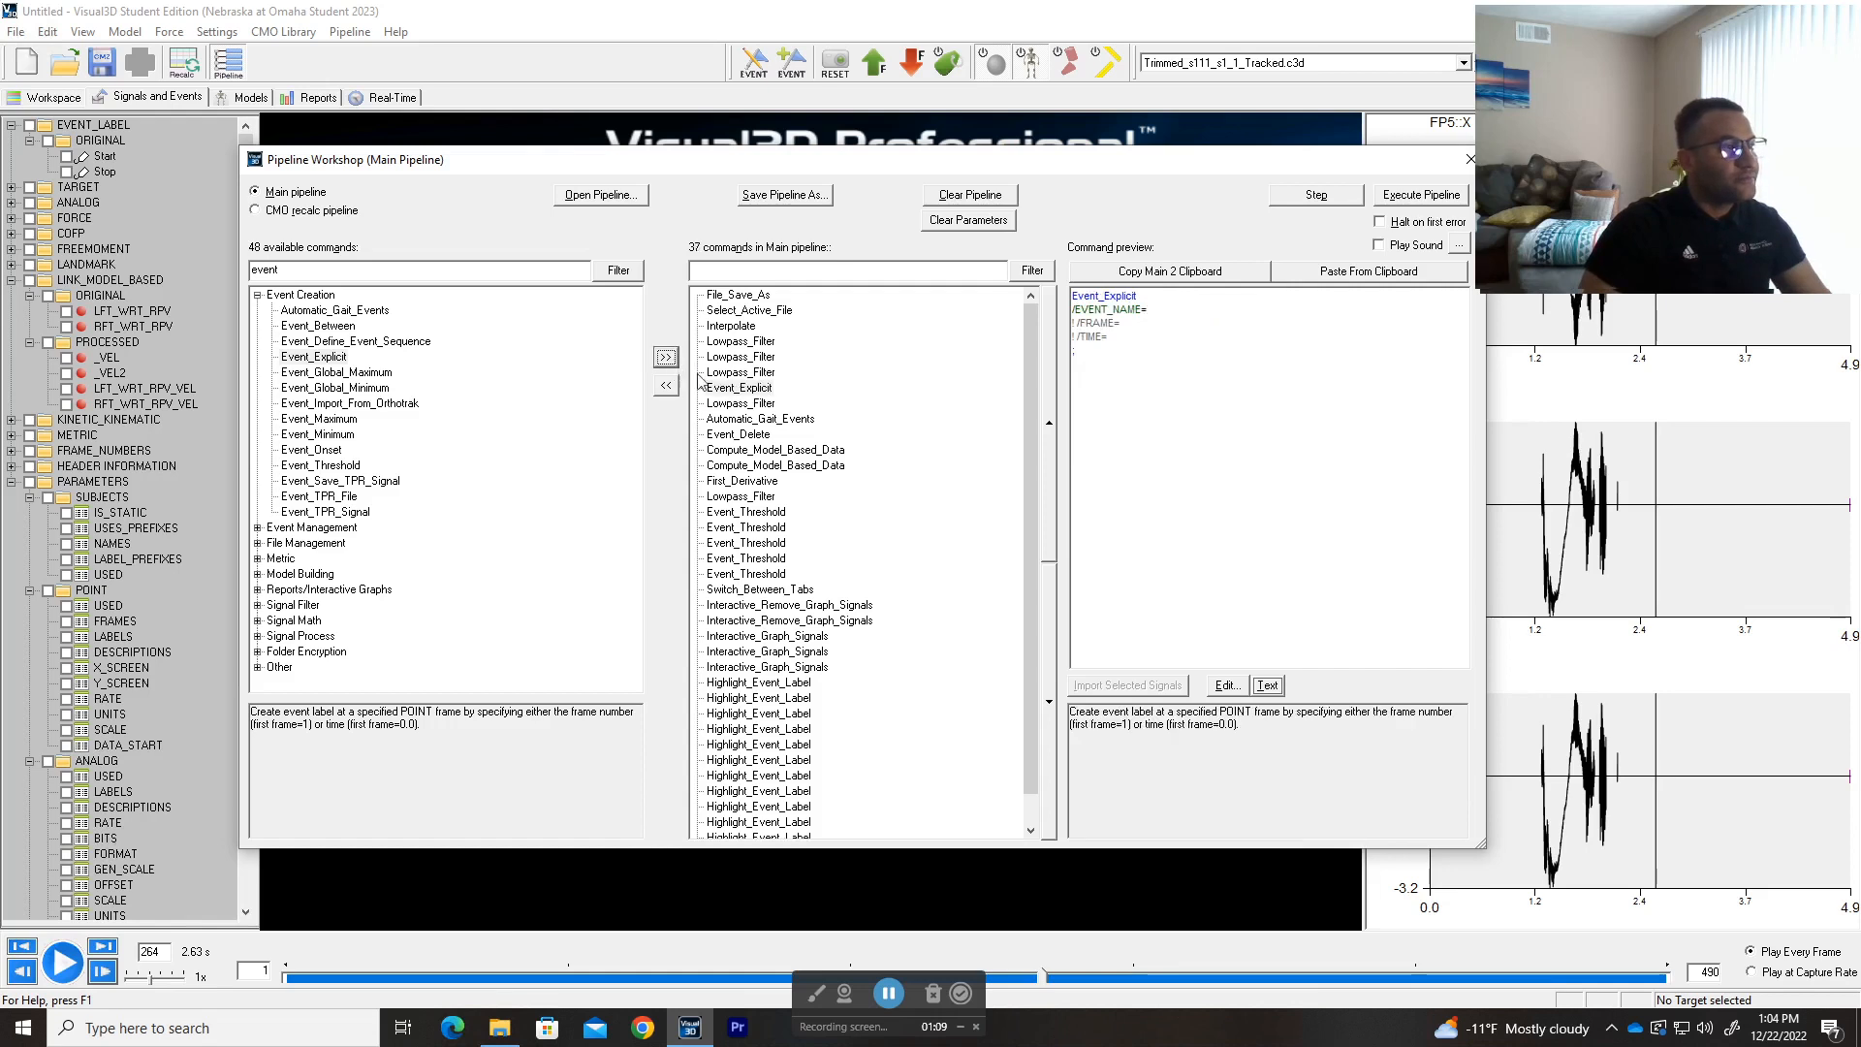
left_click(759, 389)
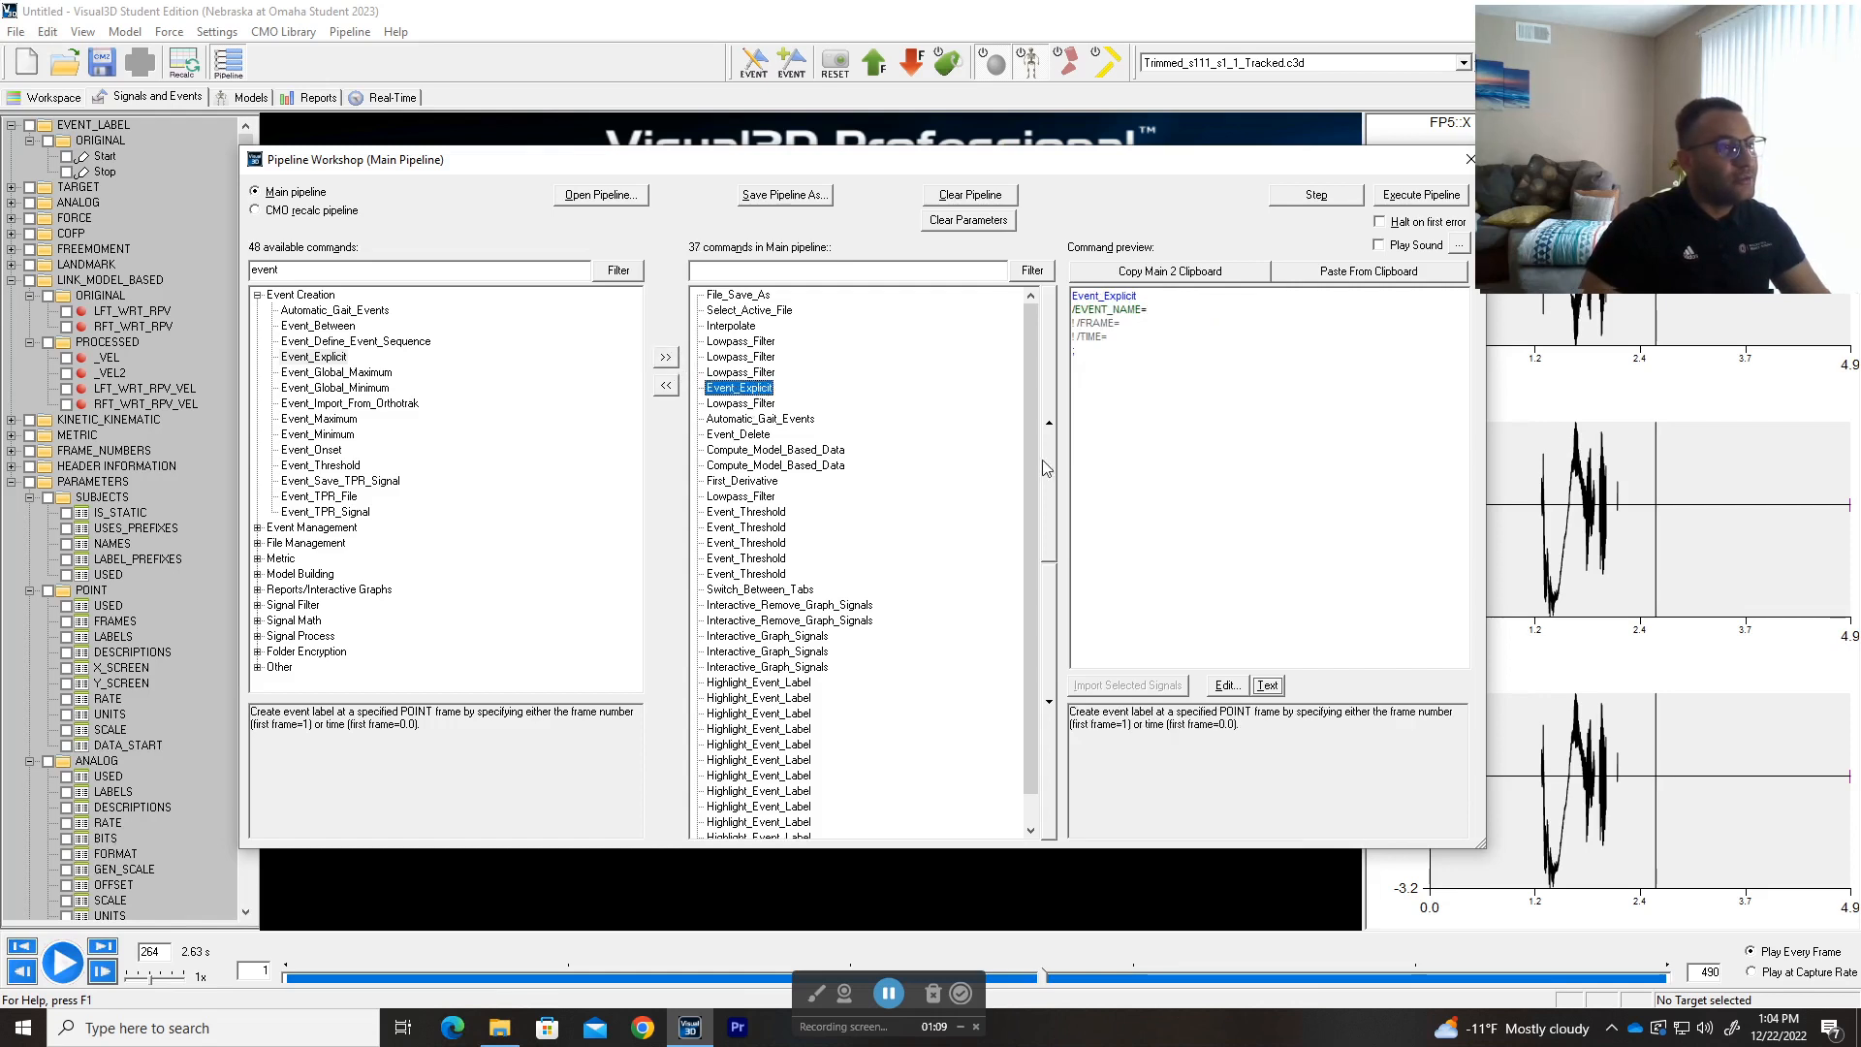
- Shift the Event_Explicit command down one place and back up several times to demonstrate reordering
left_click(1049, 605)
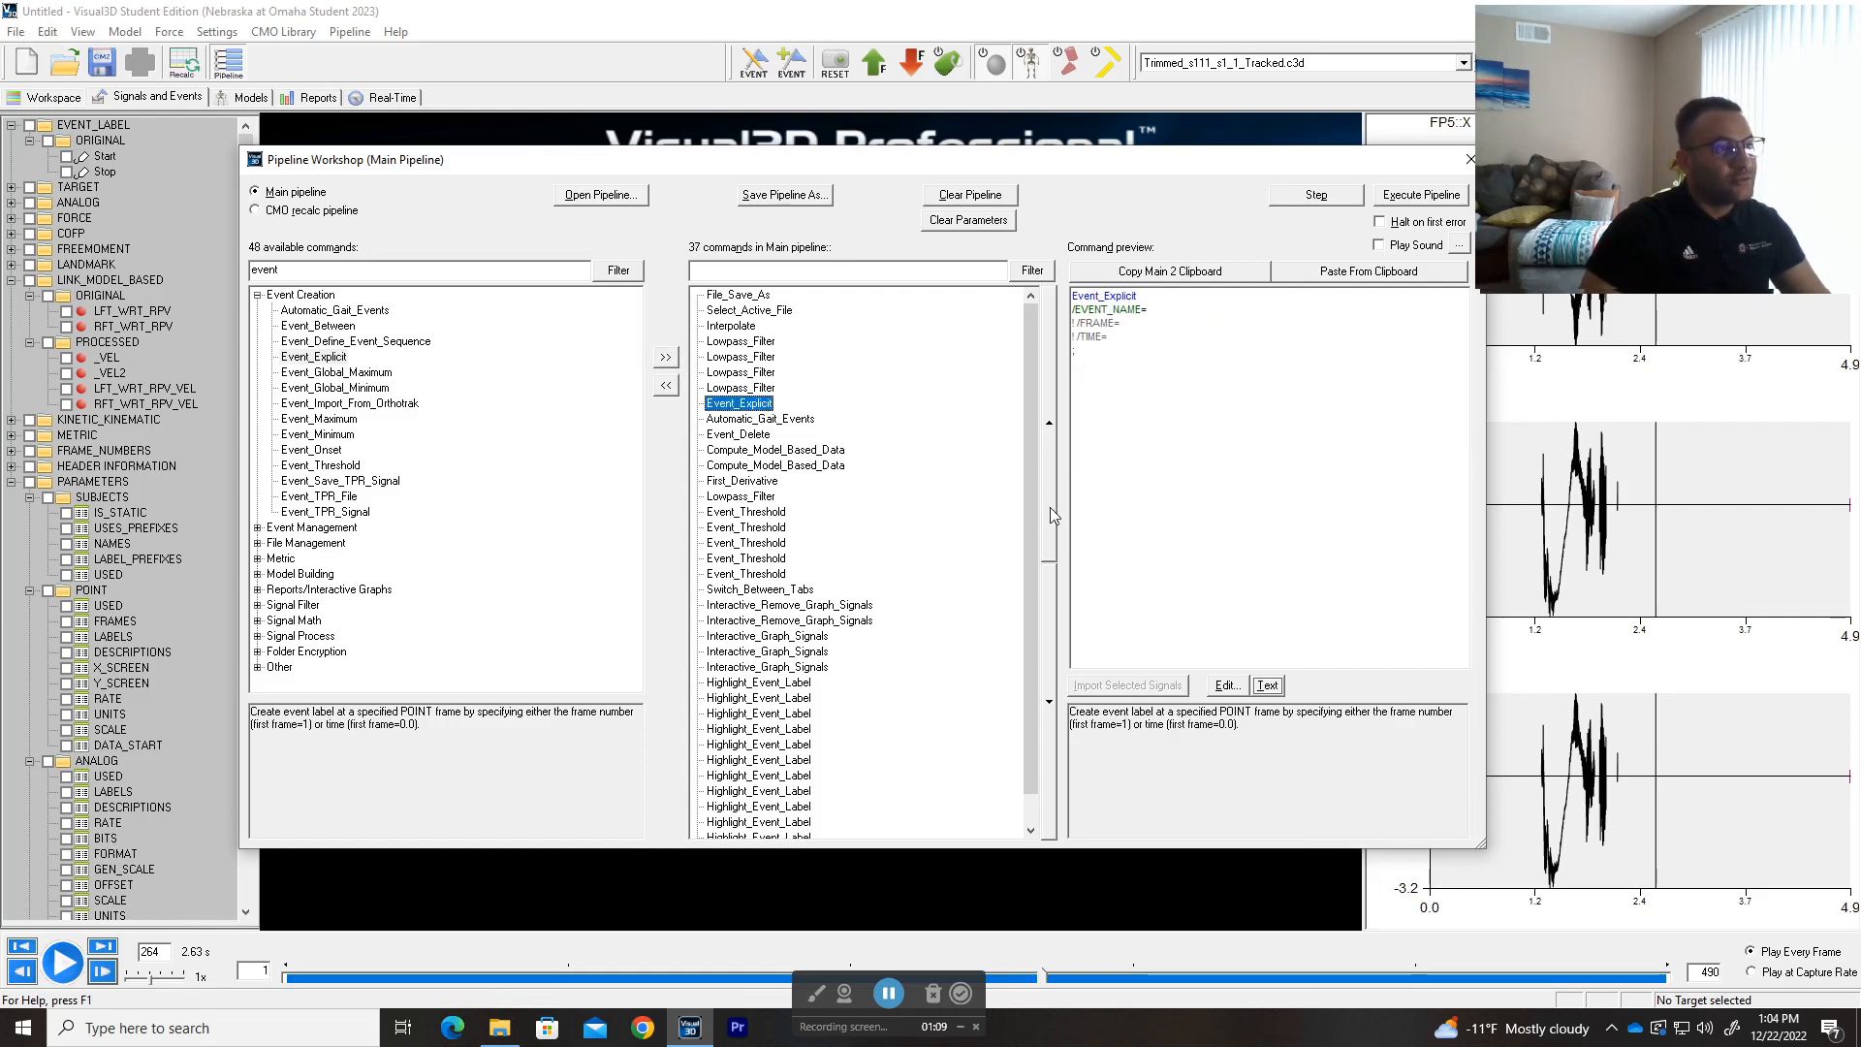
left_click(1049, 506)
left_click(1047, 603)
left_click(1047, 510)
left_click(1047, 593)
left_click(1048, 513)
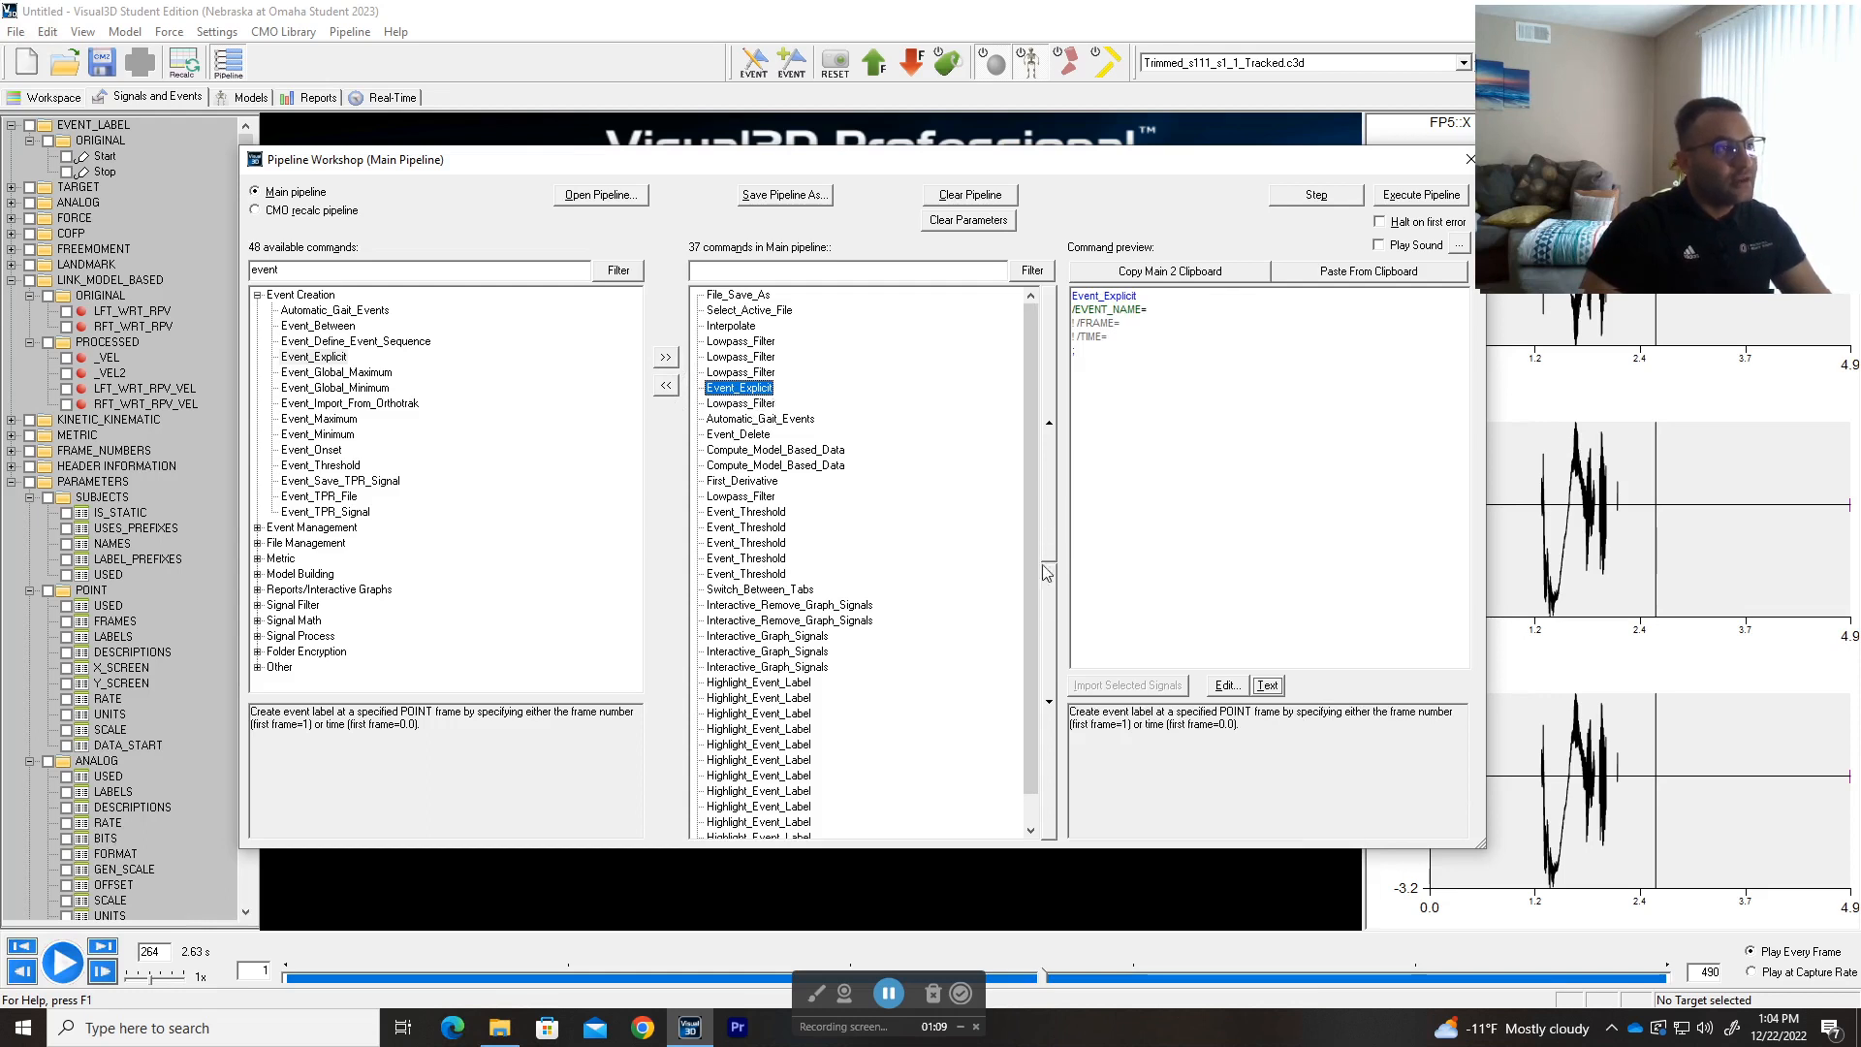
left_click(1049, 604)
left_click(1047, 513)
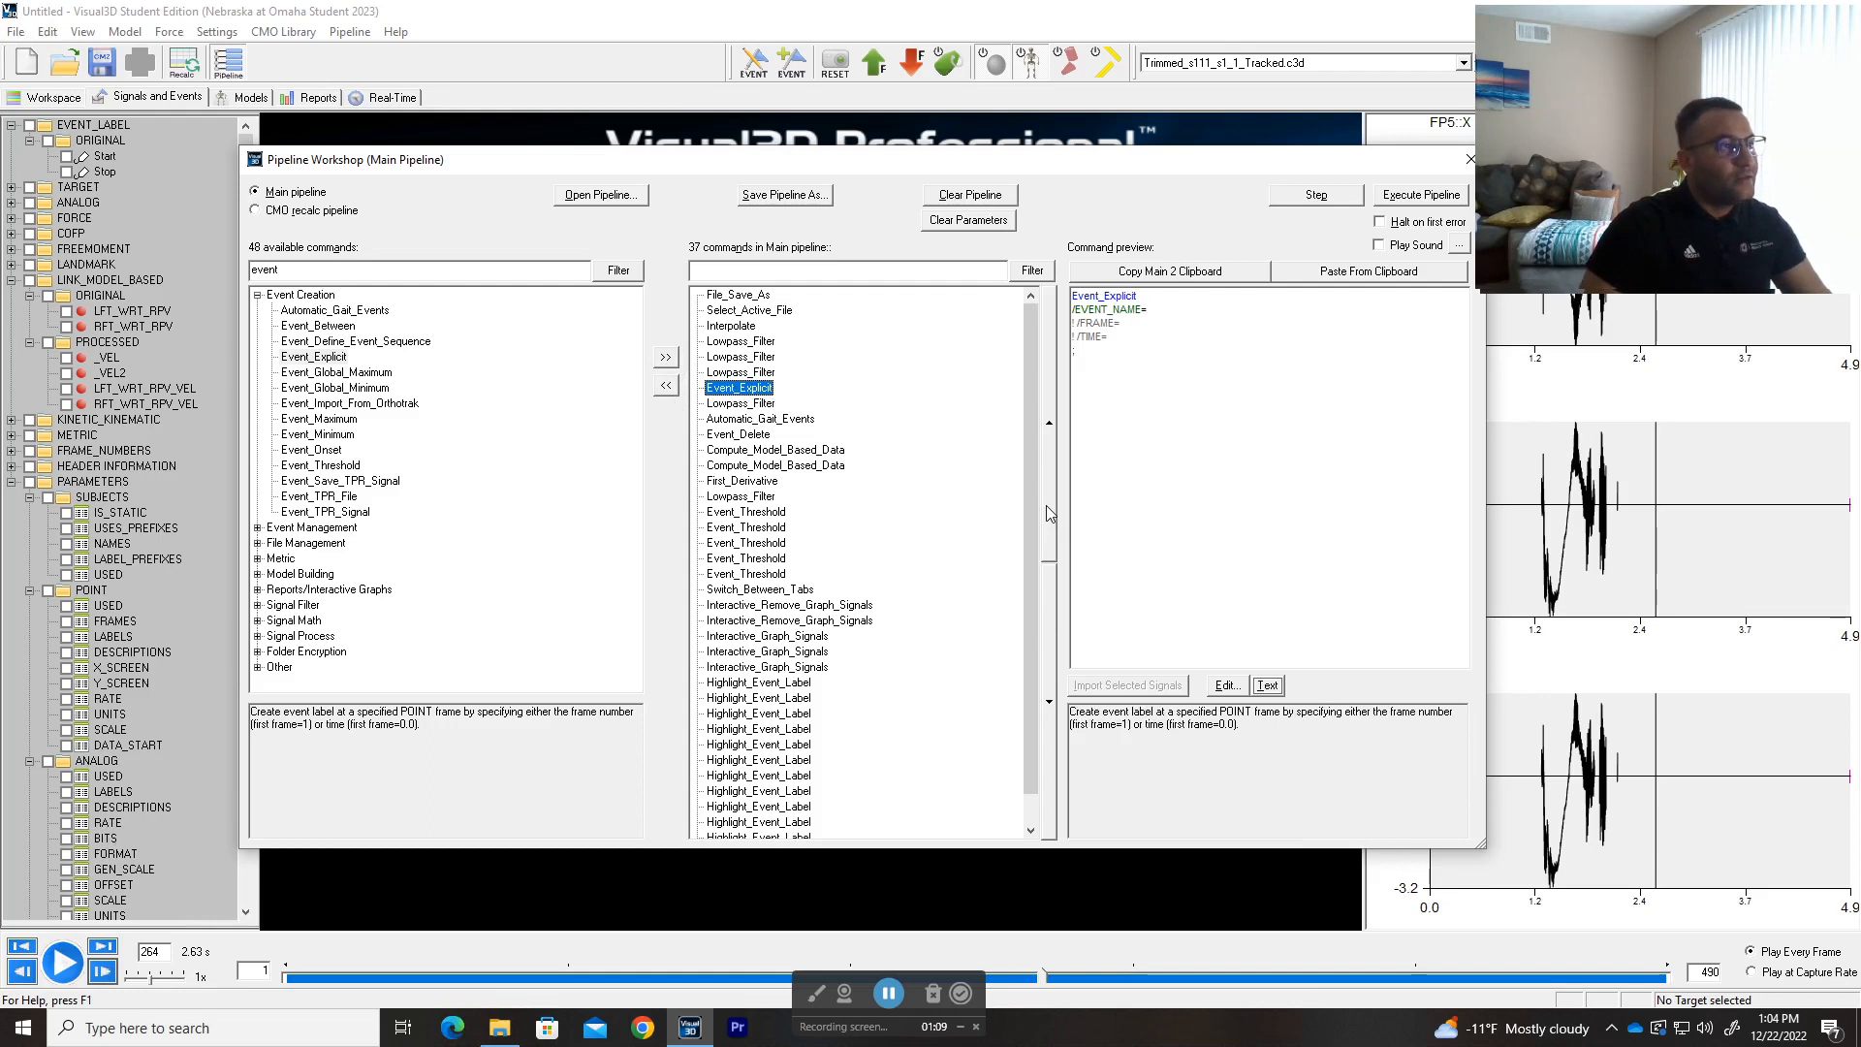
- Move the Event_Explicit command up to the start of the main pipeline, above File_Save_As
left_click(1047, 514)
left_click(1047, 514)
left_click(1047, 513)
left_click(1047, 514)
left_click(1047, 514)
left_click(1047, 514)
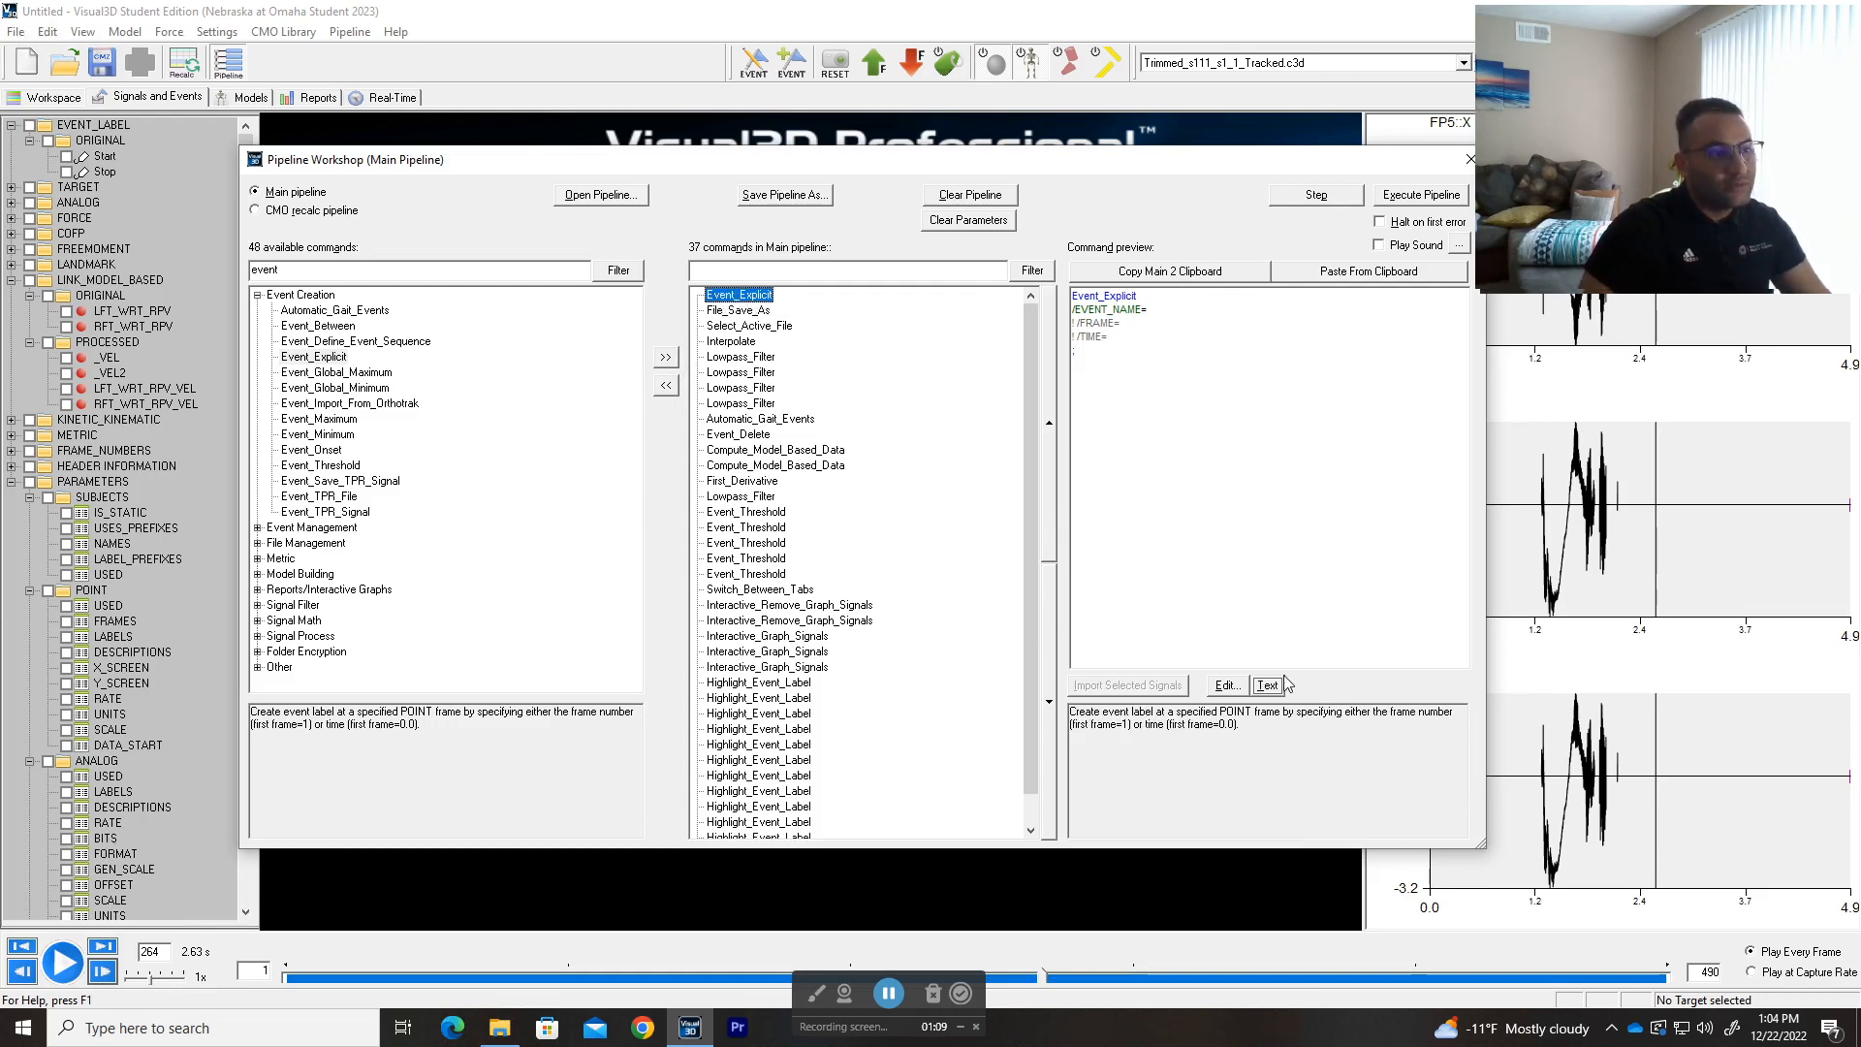
- Set the Event_Explicit command to create an event named Stop at frame 264, and view the command's text
double_click(739, 295)
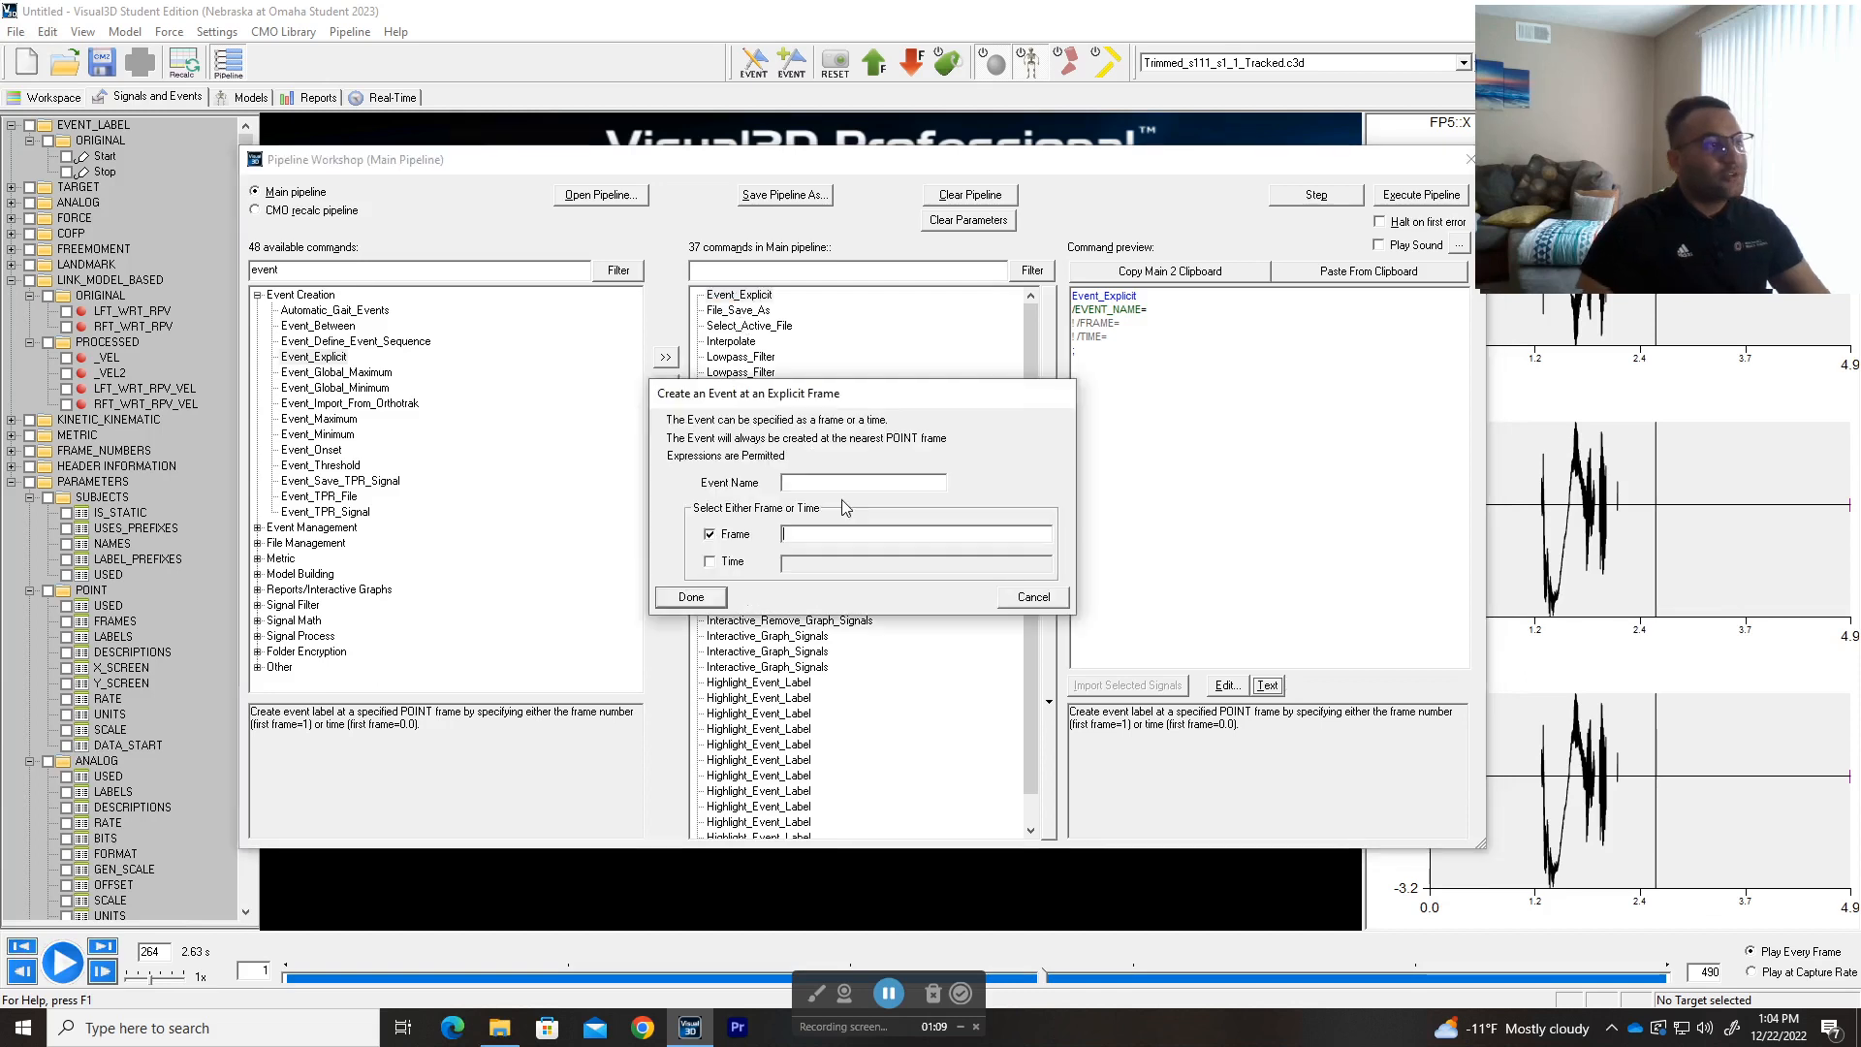
left_click(788, 482)
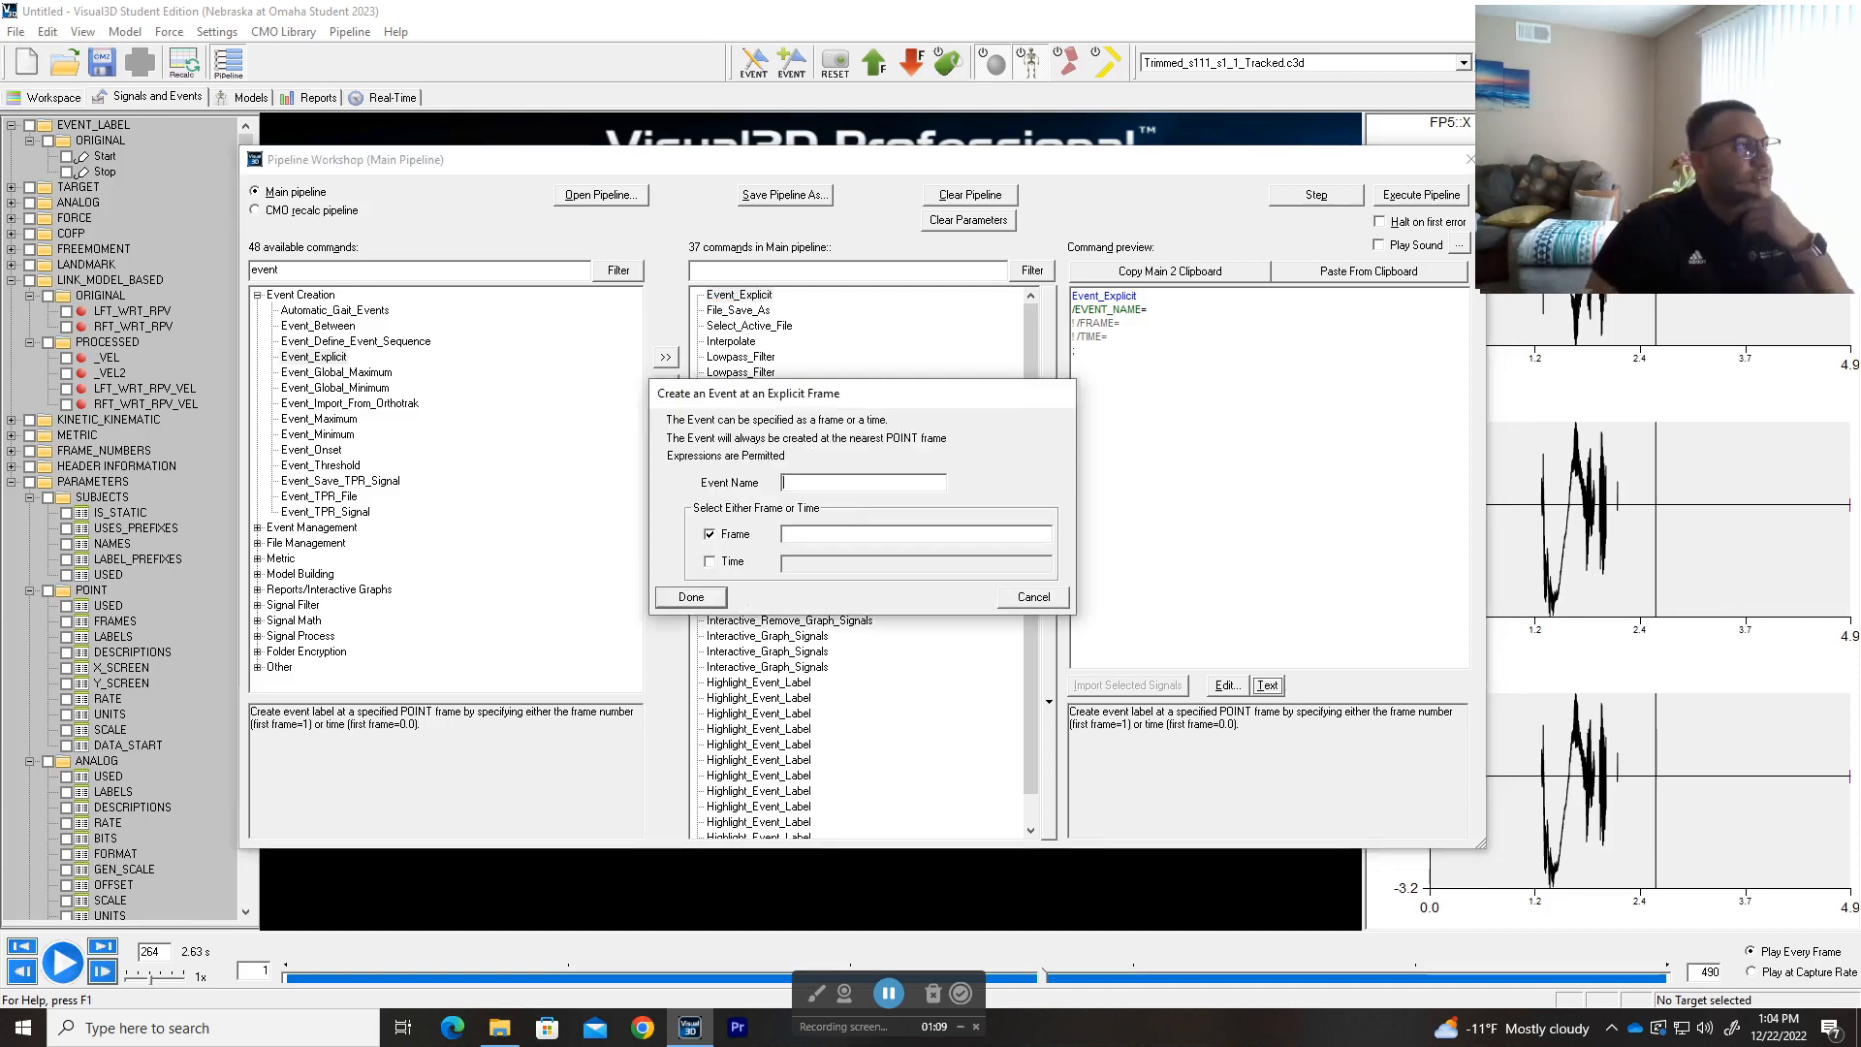
type("St")
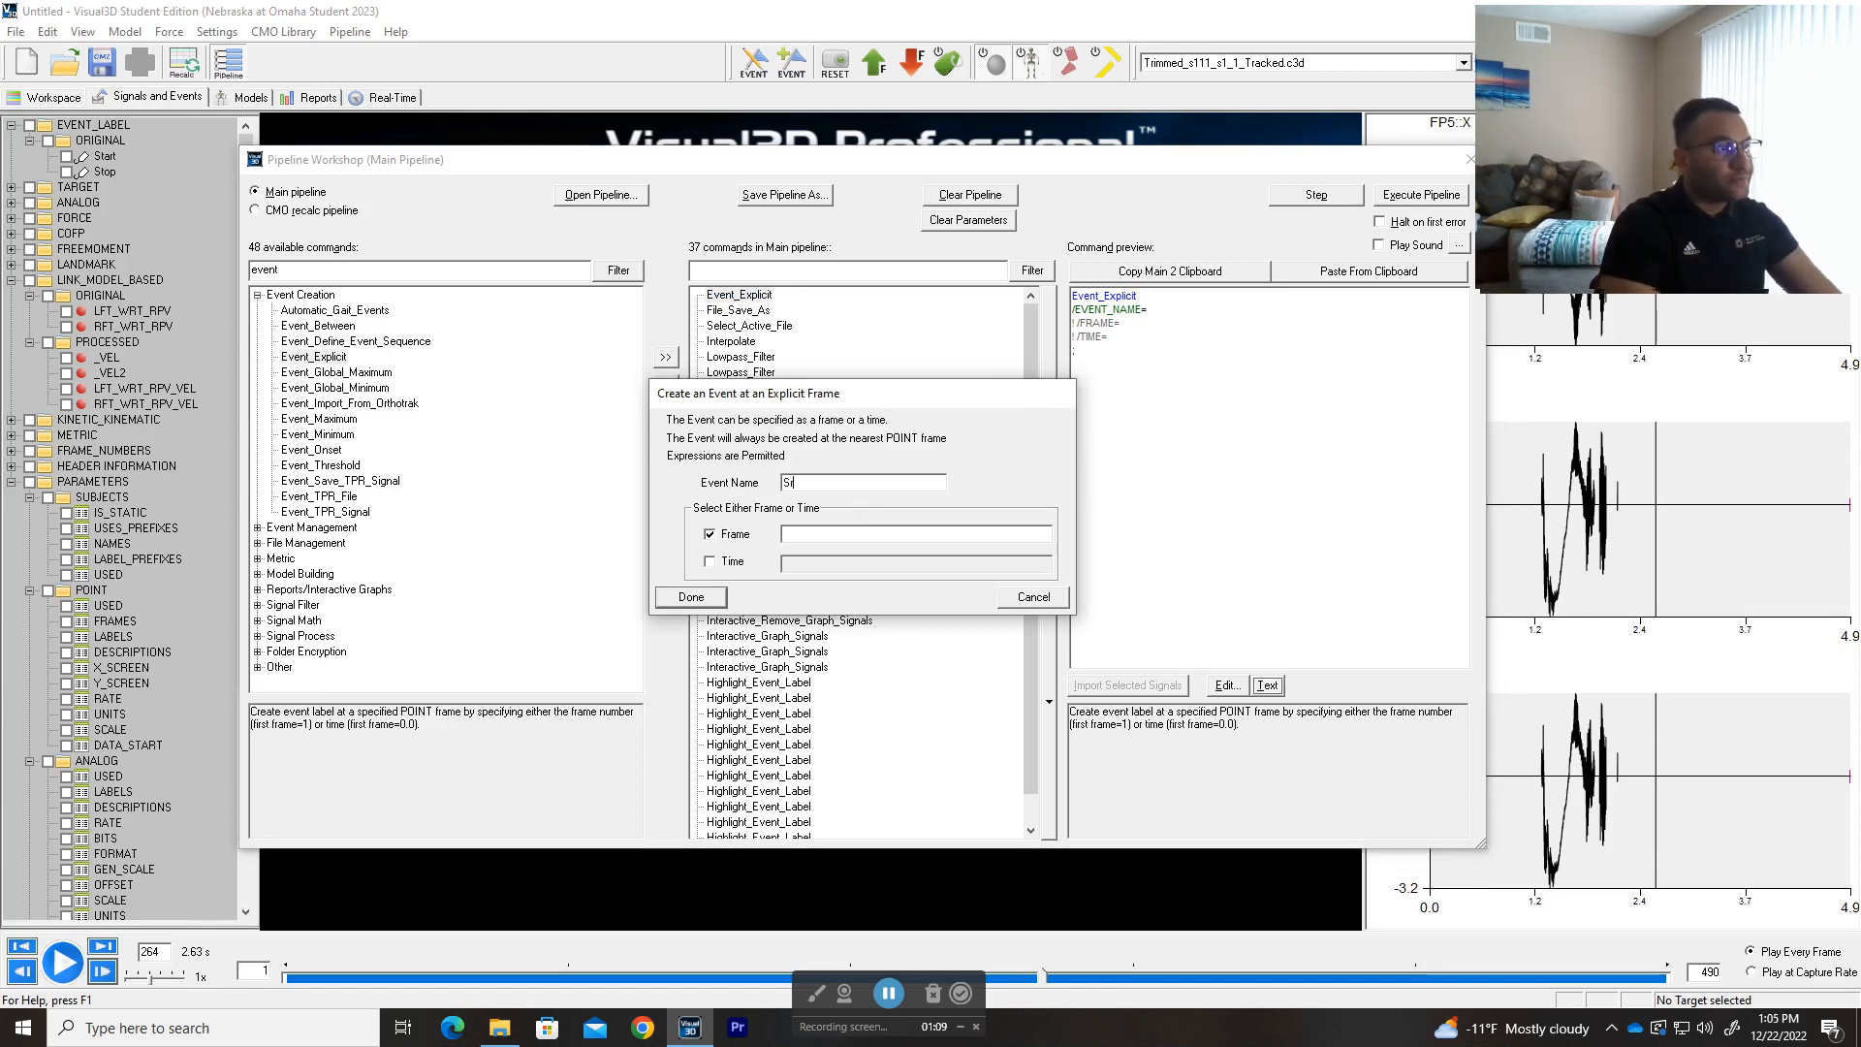
type("top")
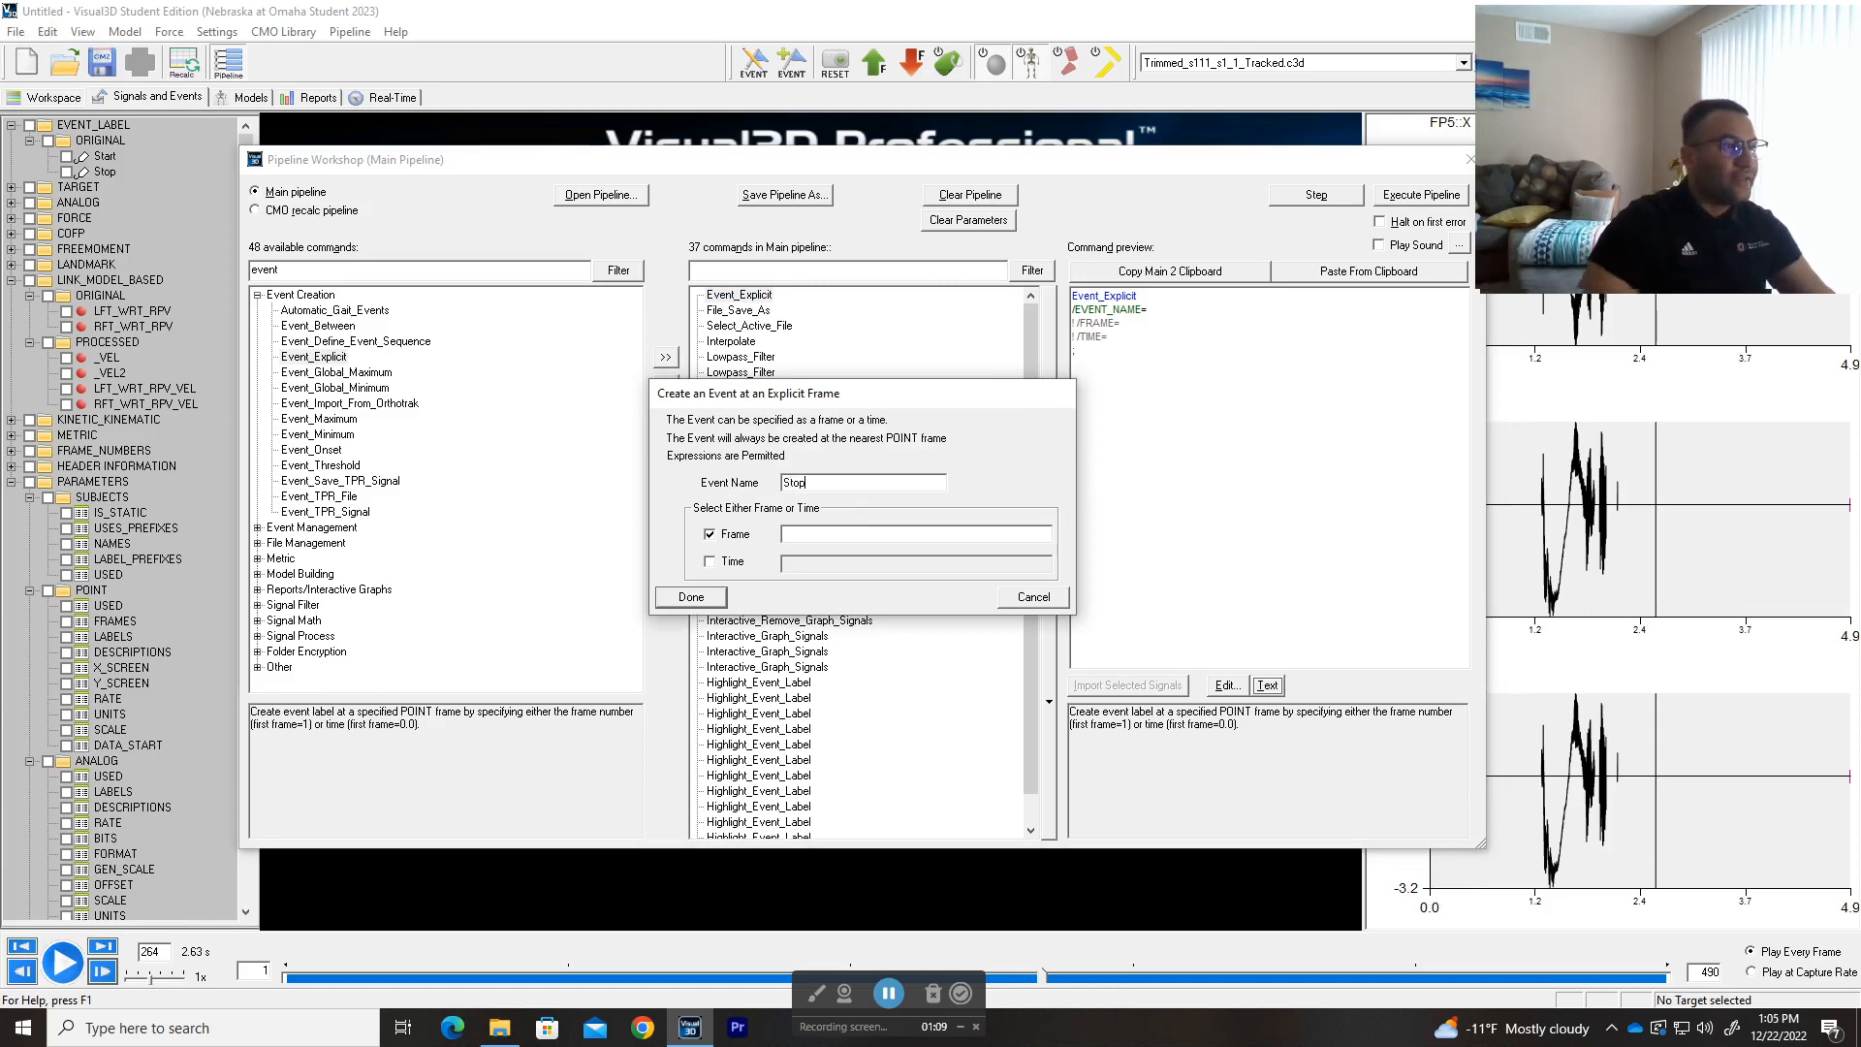
left_click(734, 560)
left_click(734, 559)
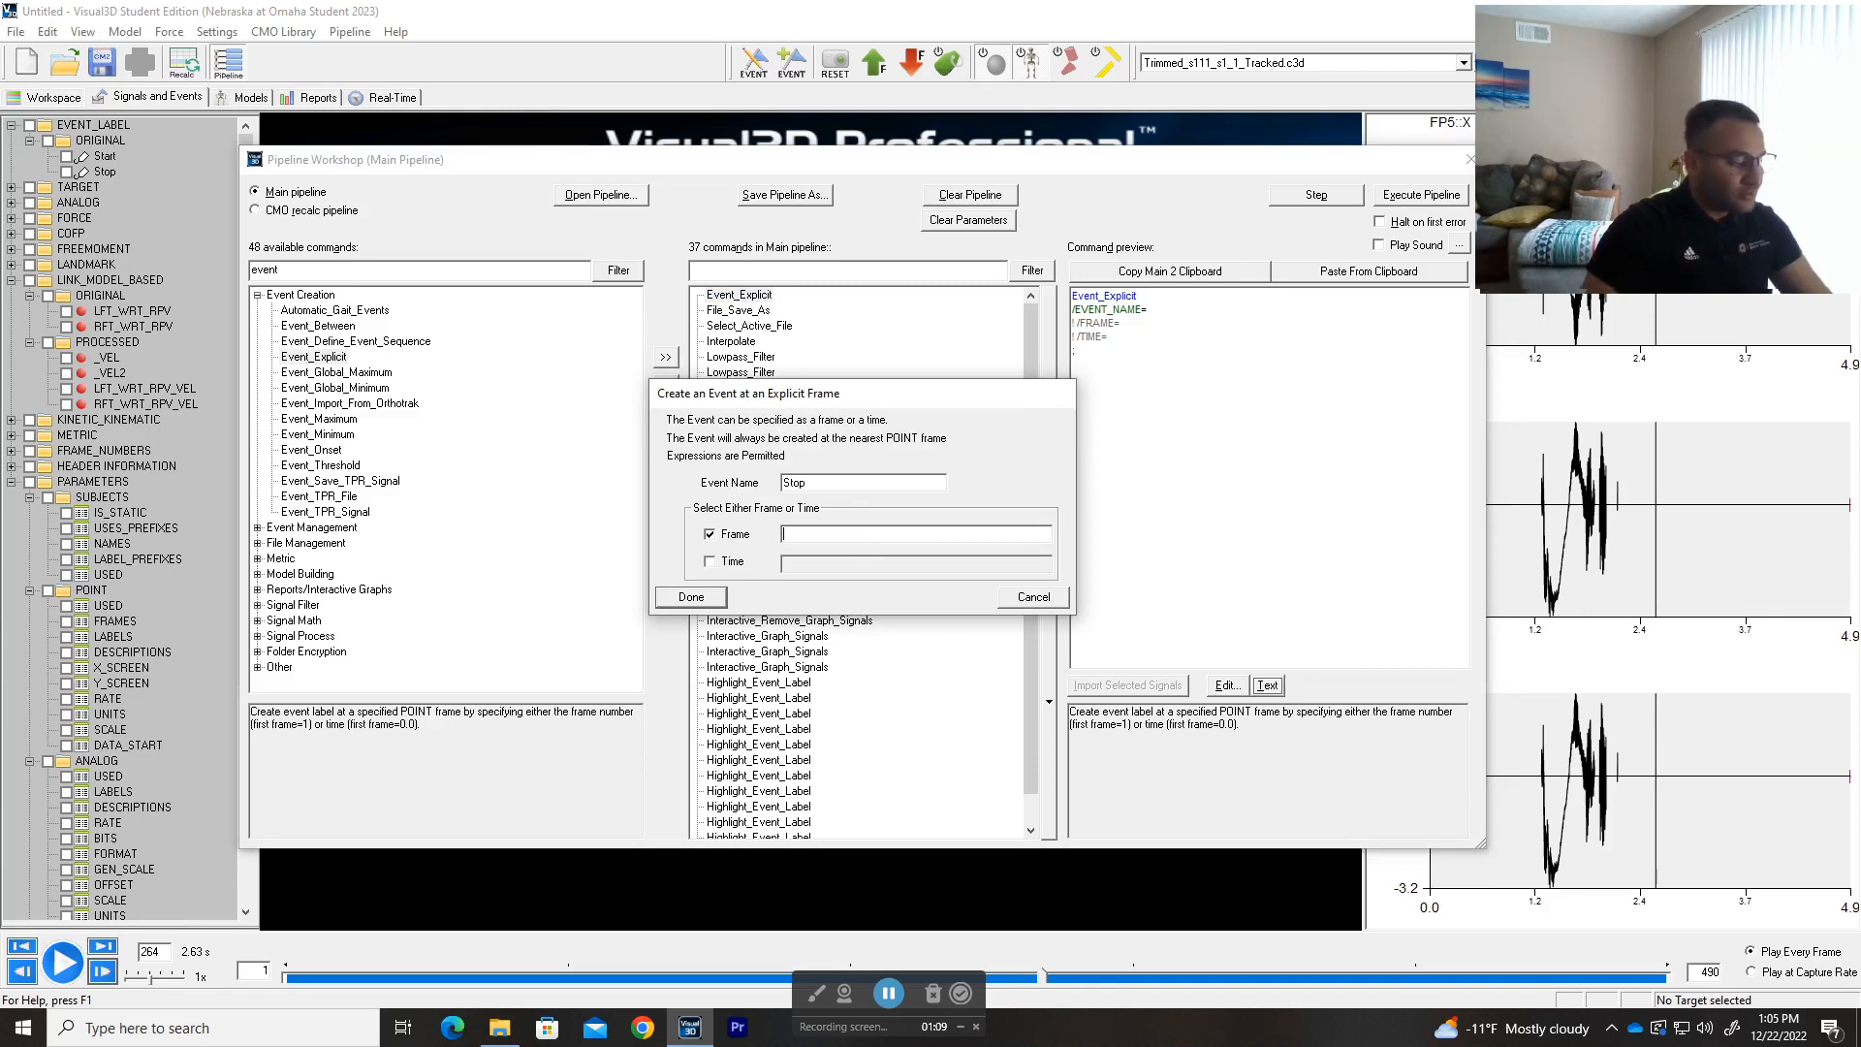
type("264")
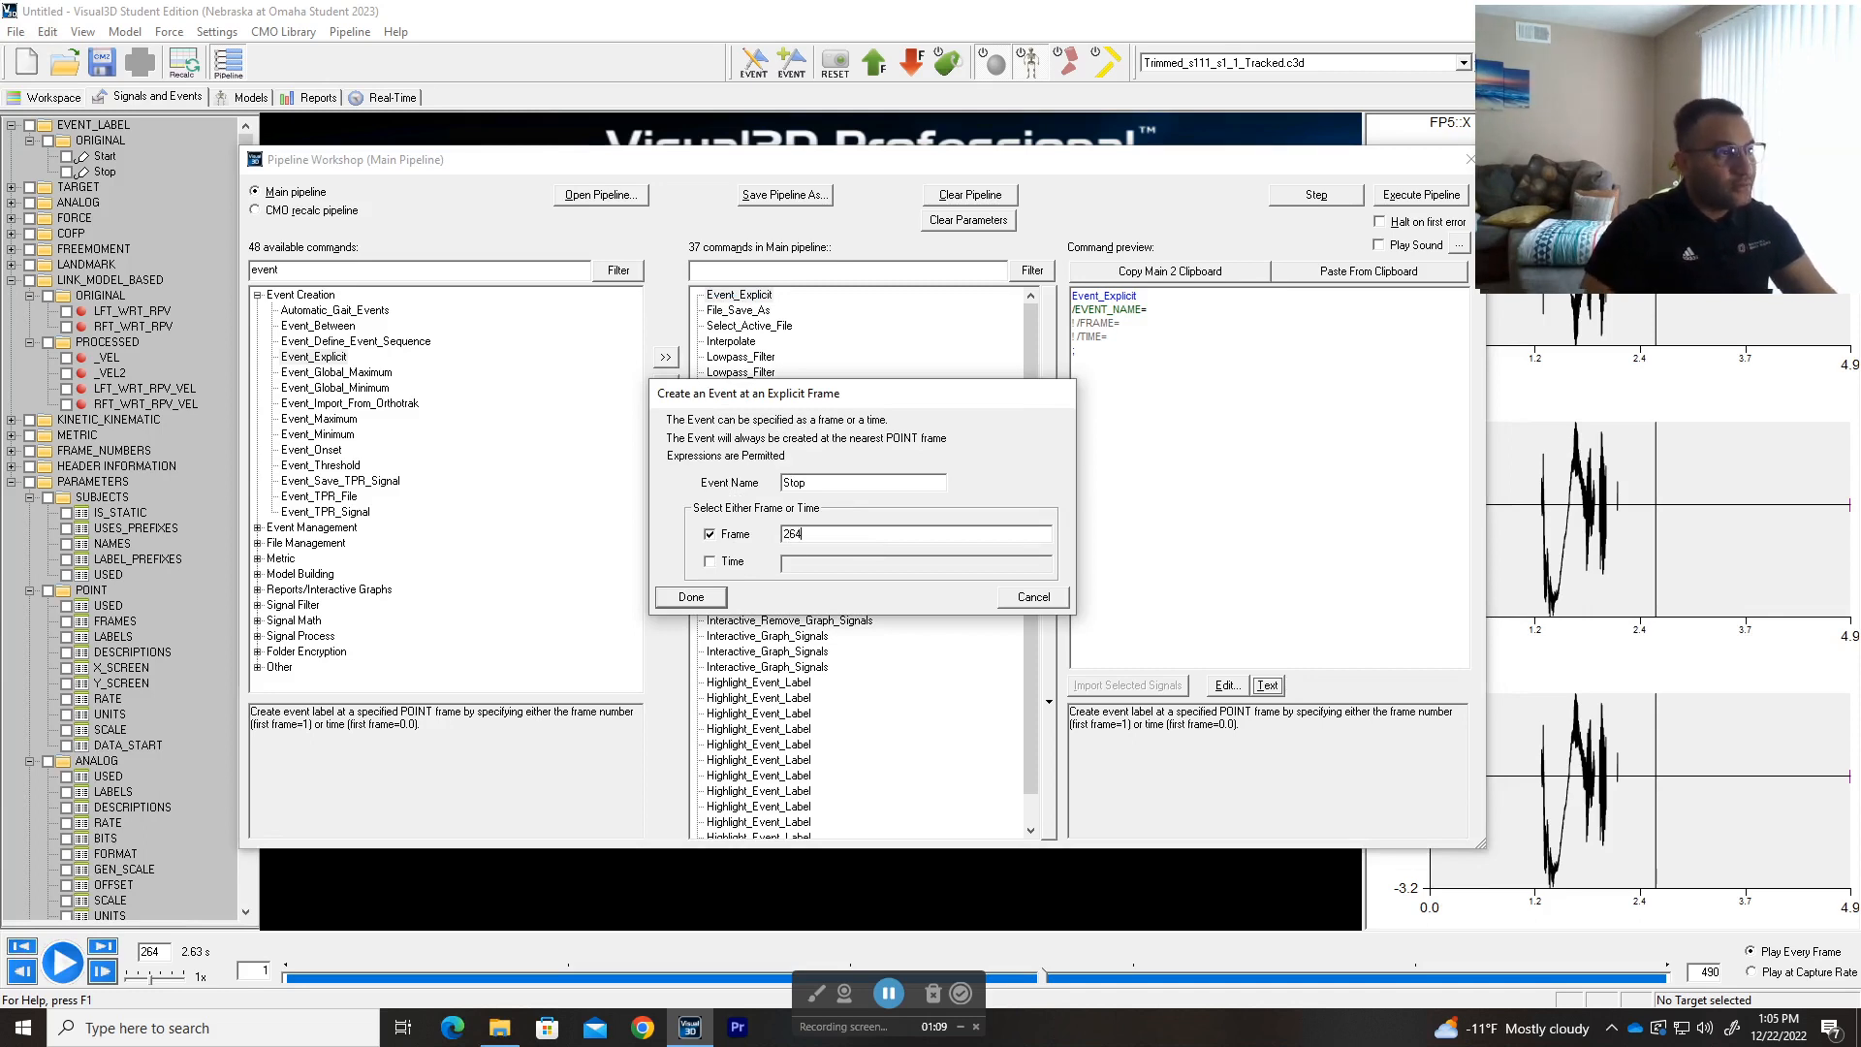
left_click(691, 598)
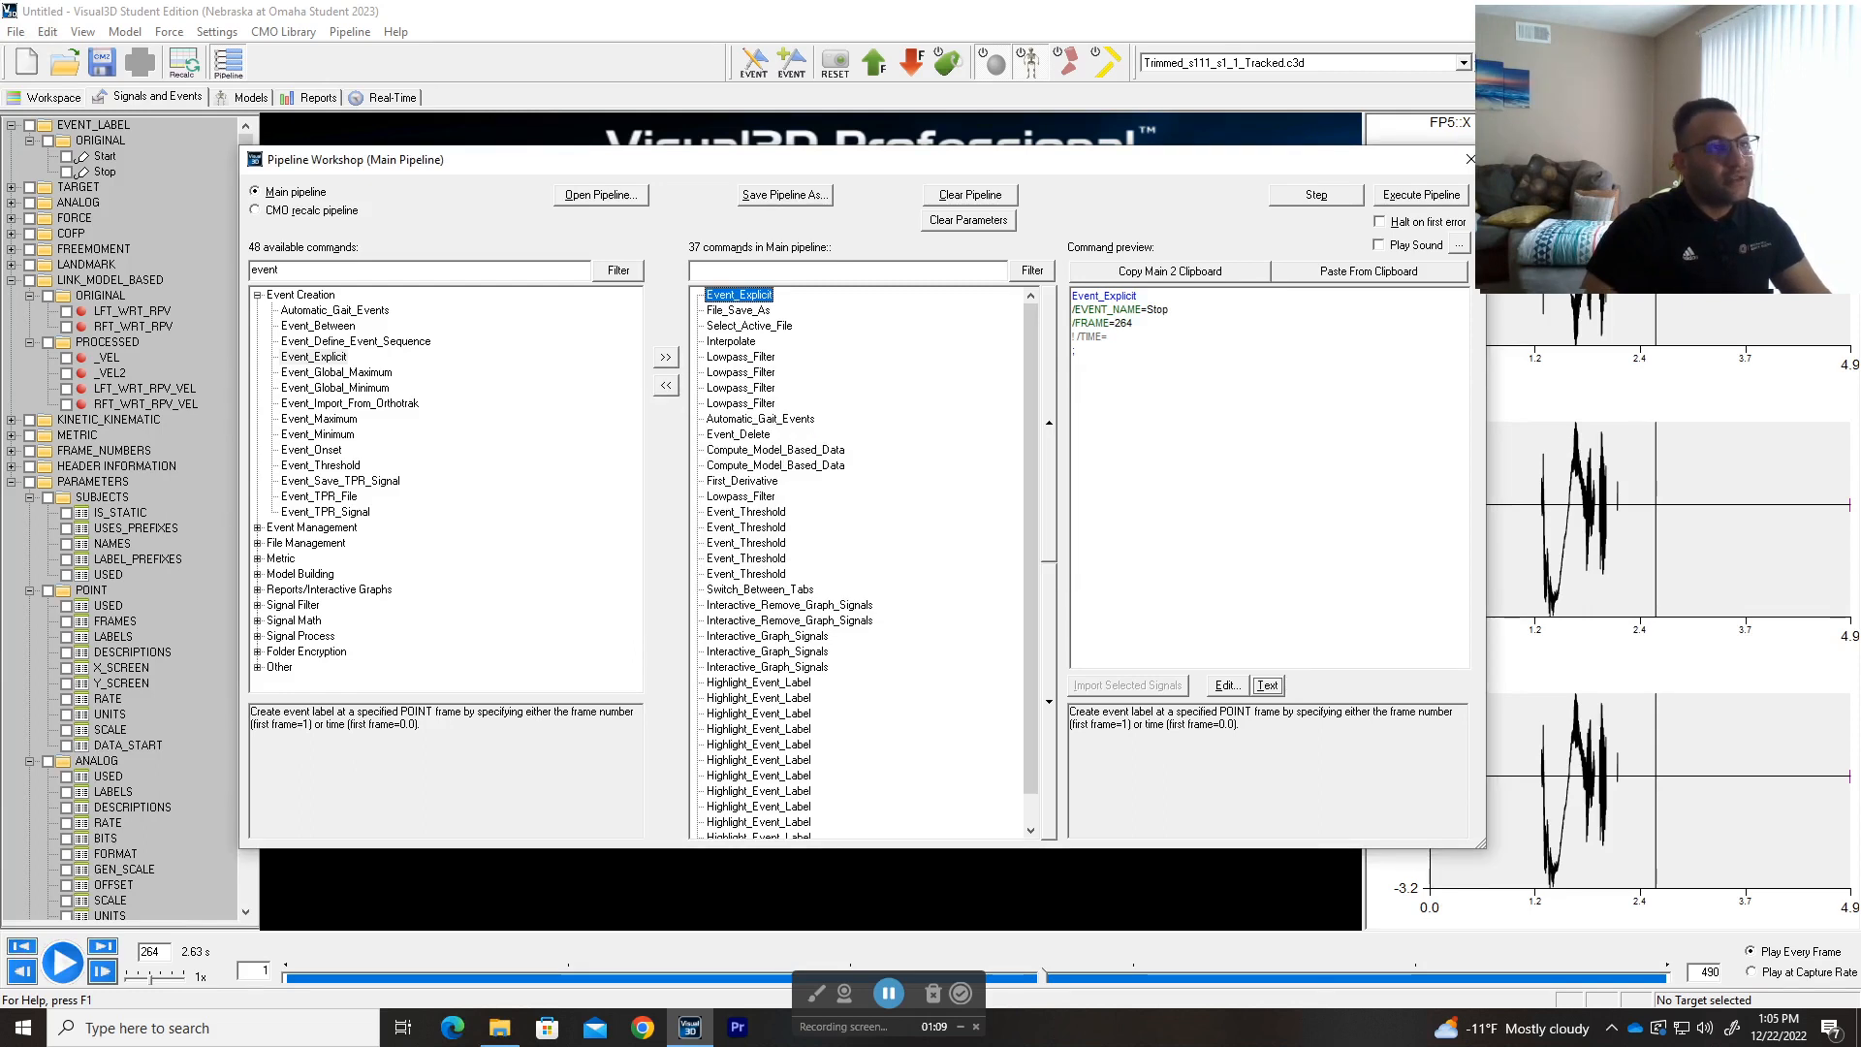
left_click(1266, 687)
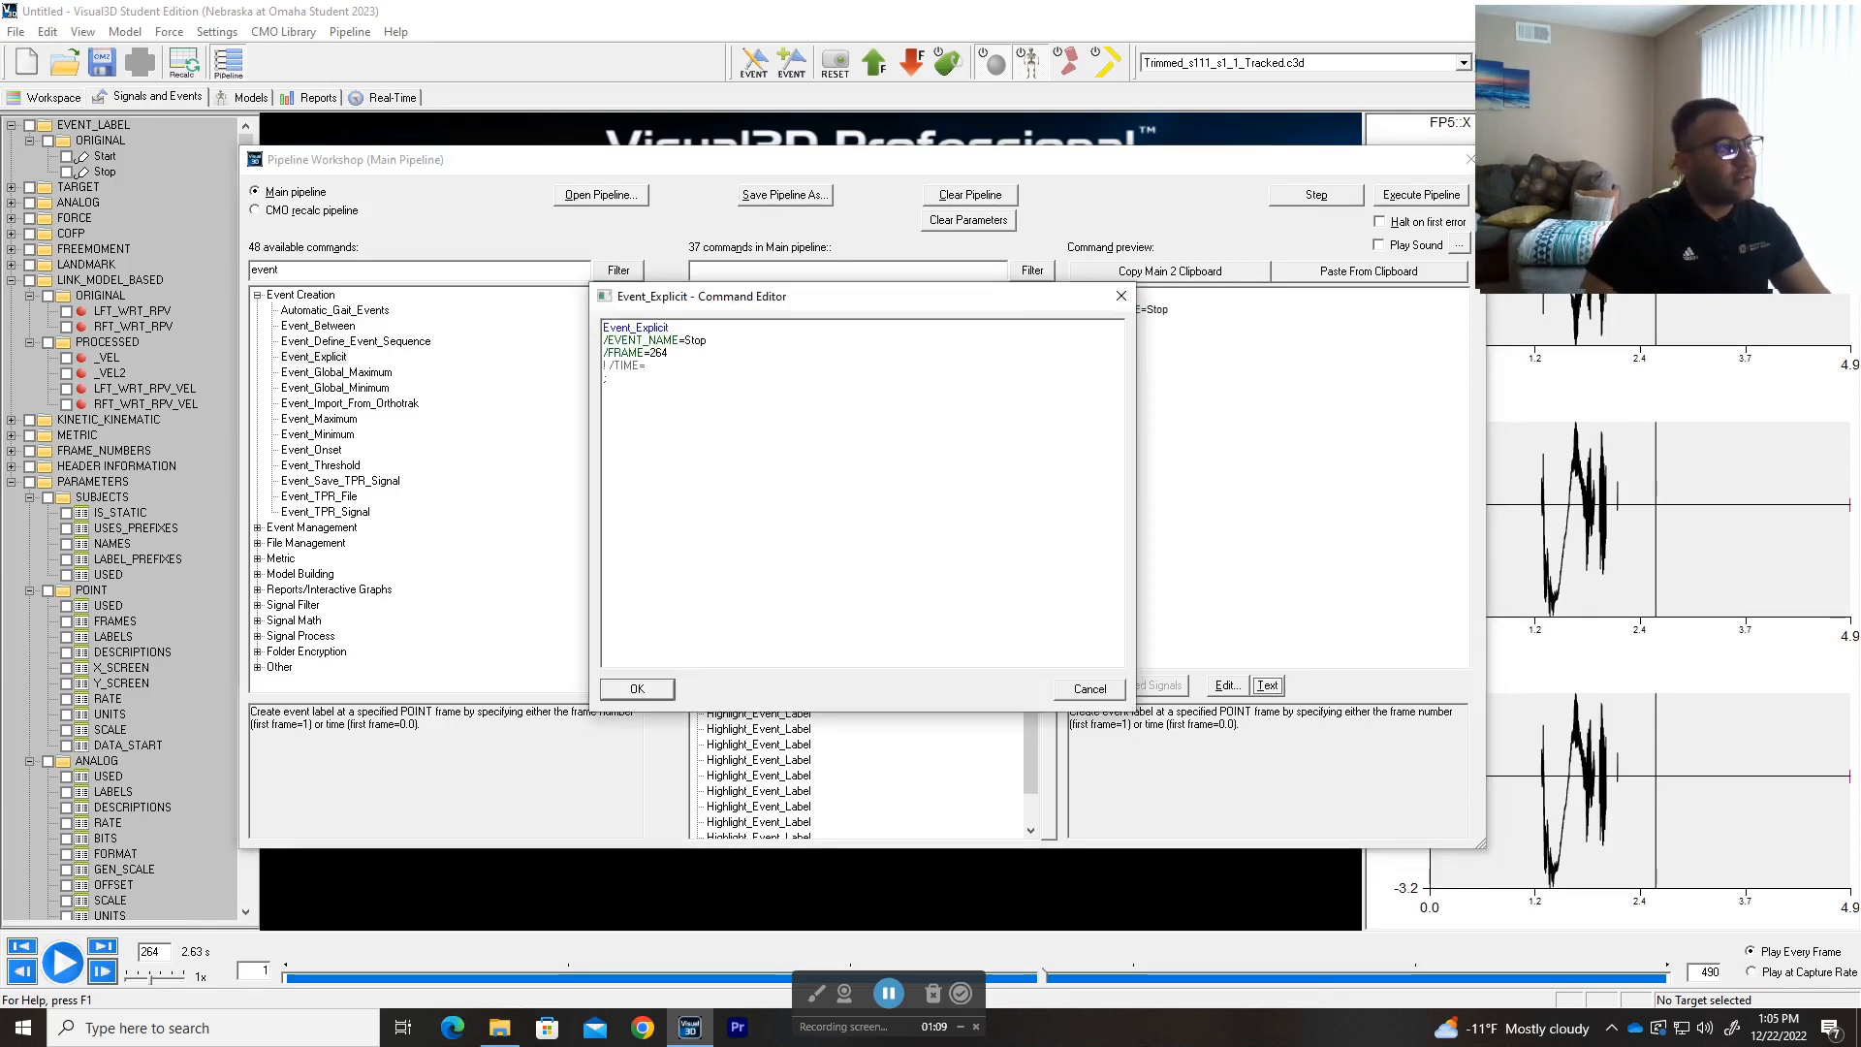
left_click(1089, 690)
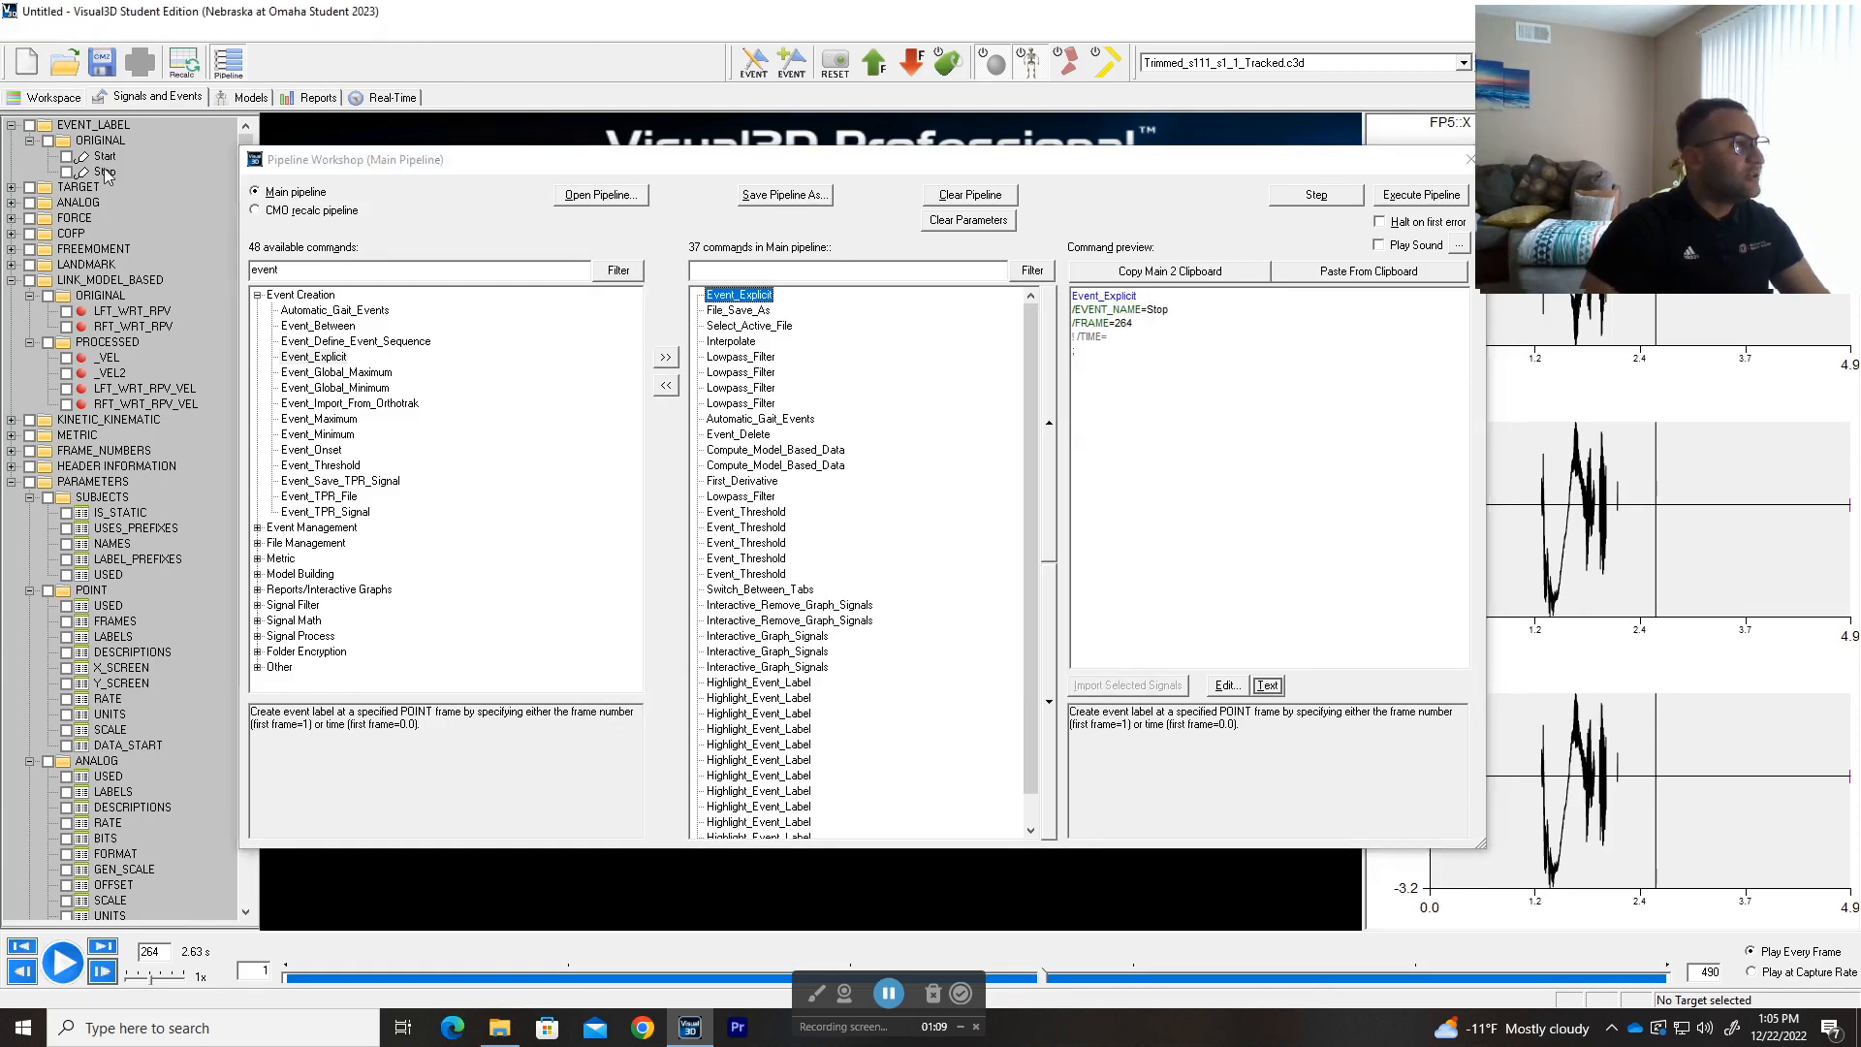
right_click(104, 172)
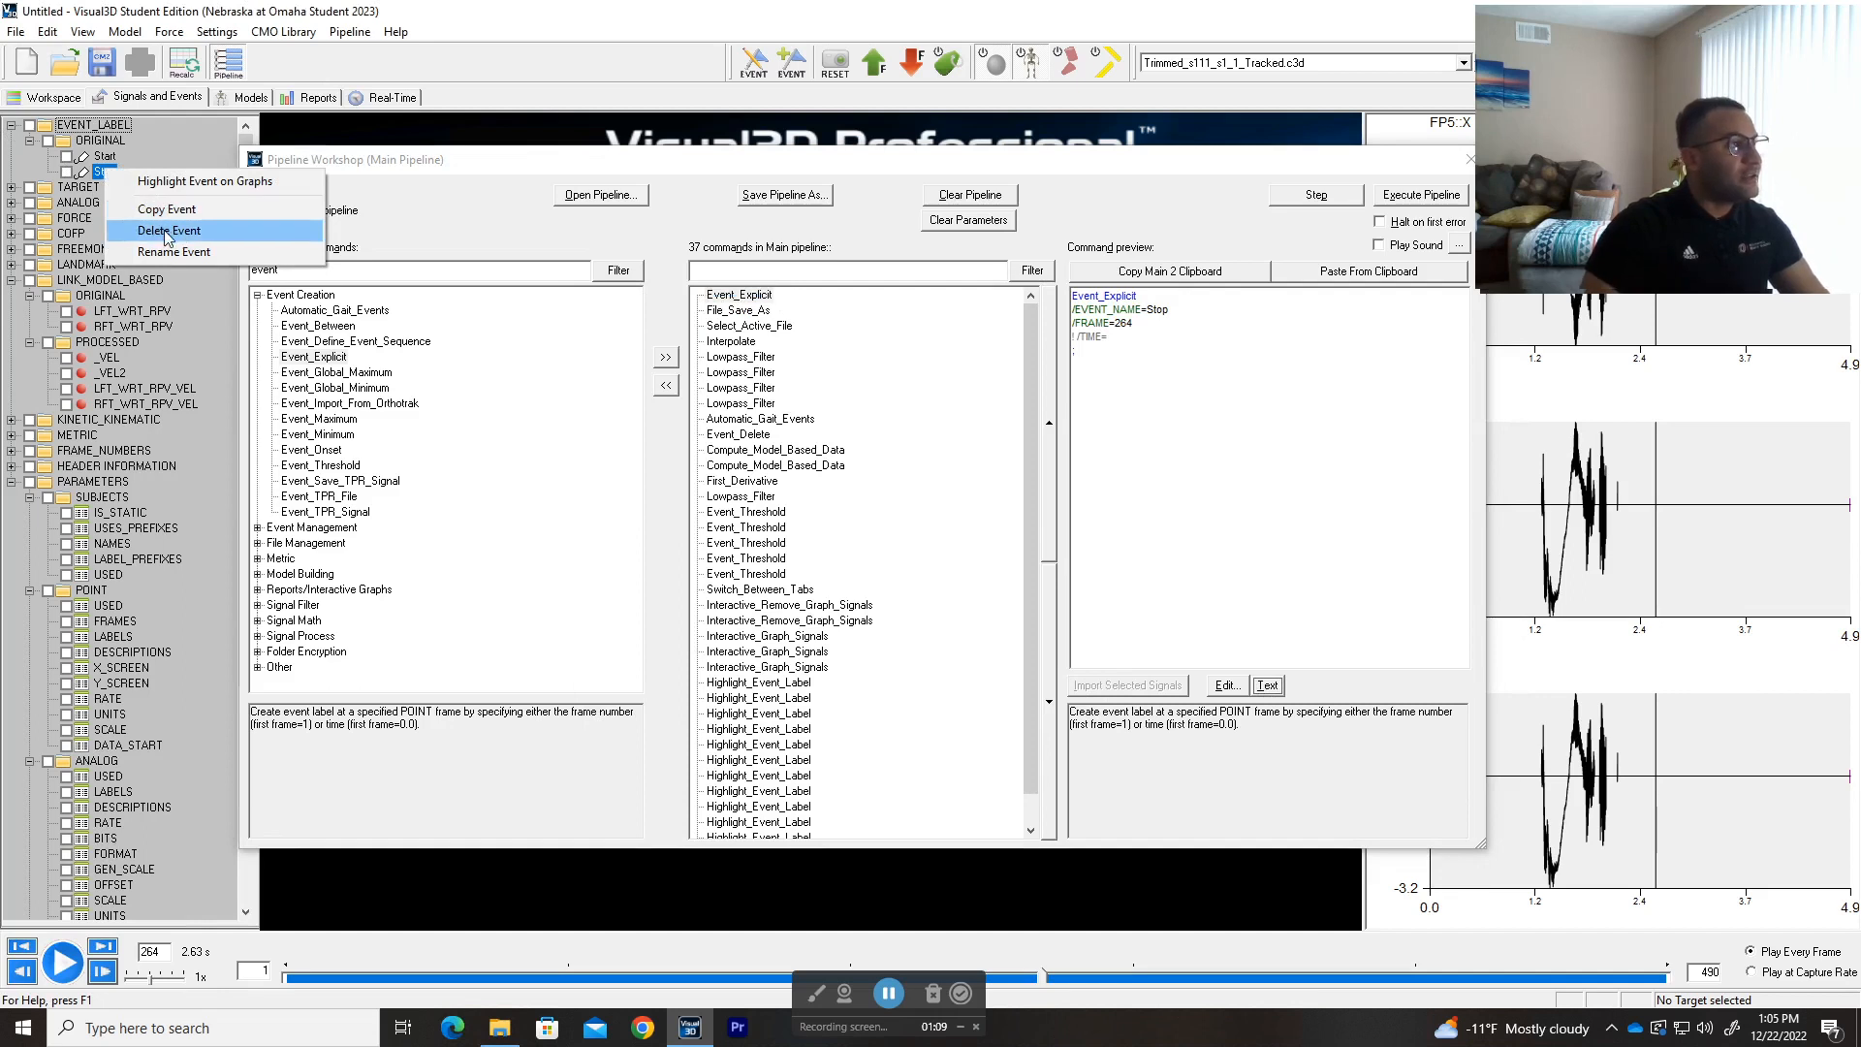
left_click(803, 68)
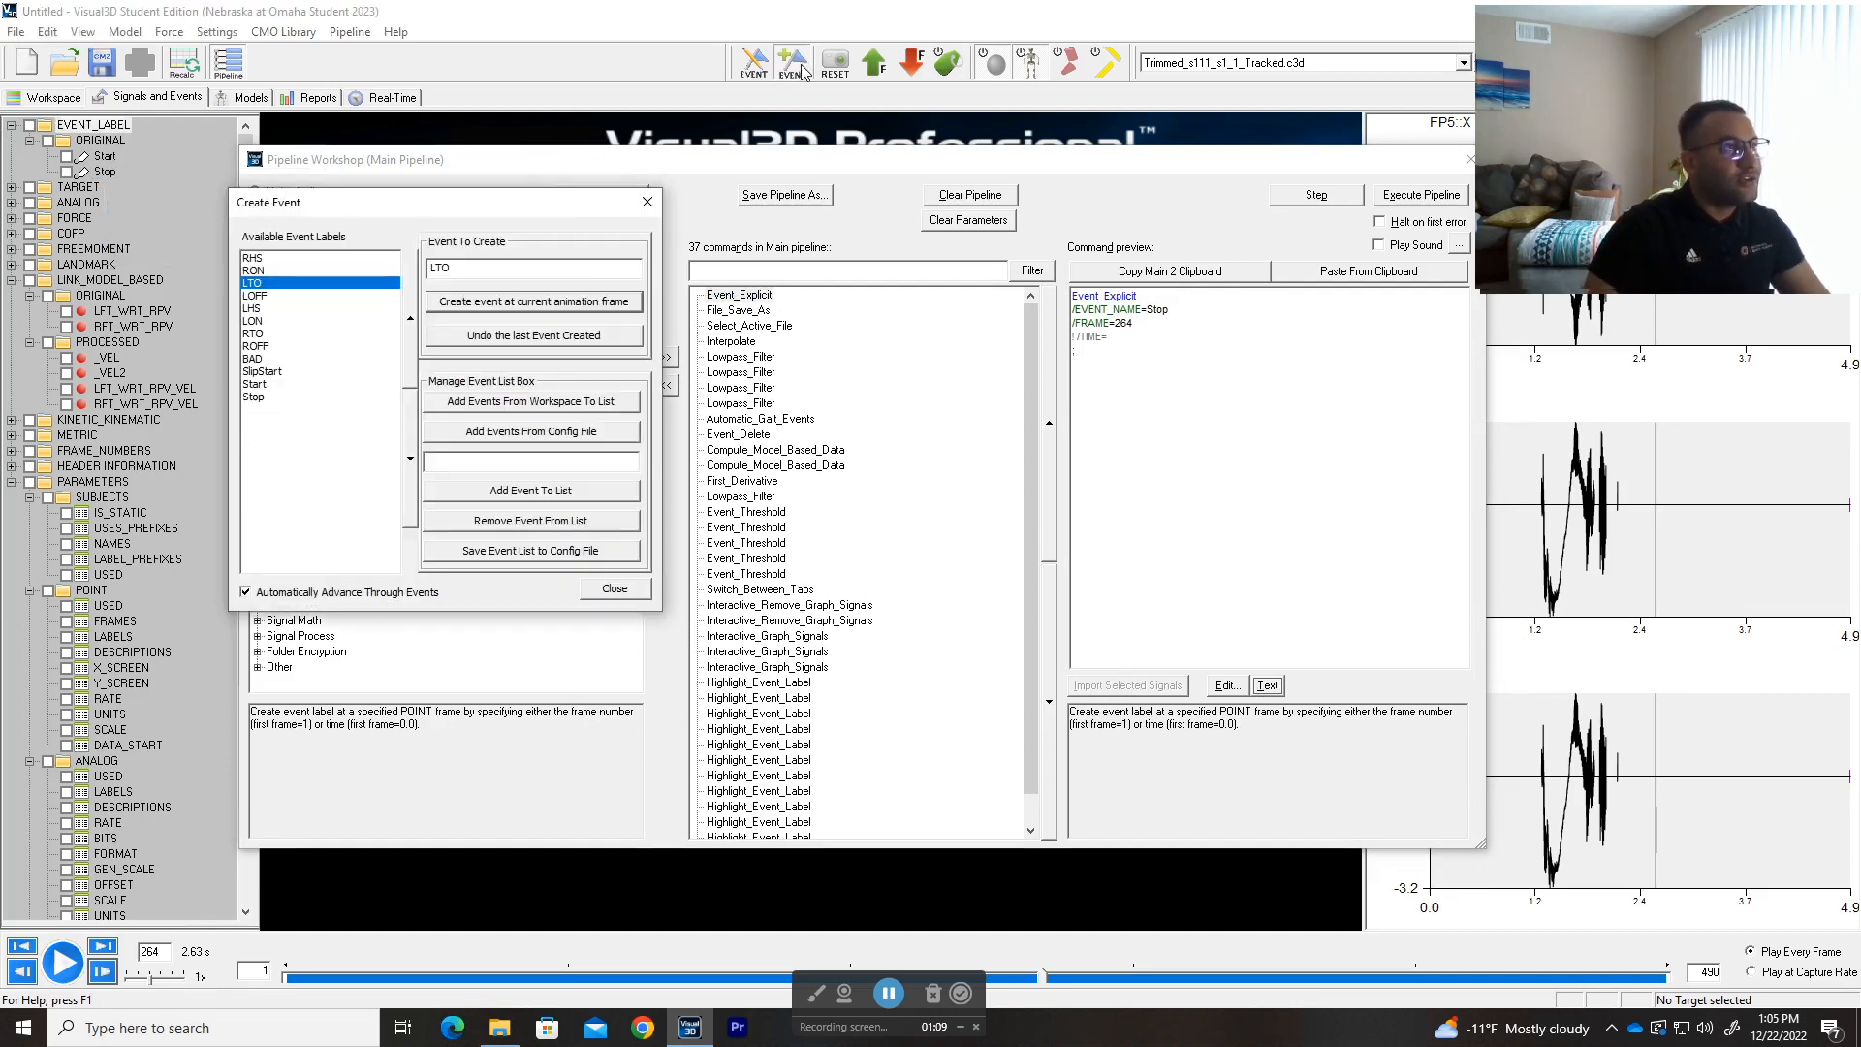
left_click(260, 396)
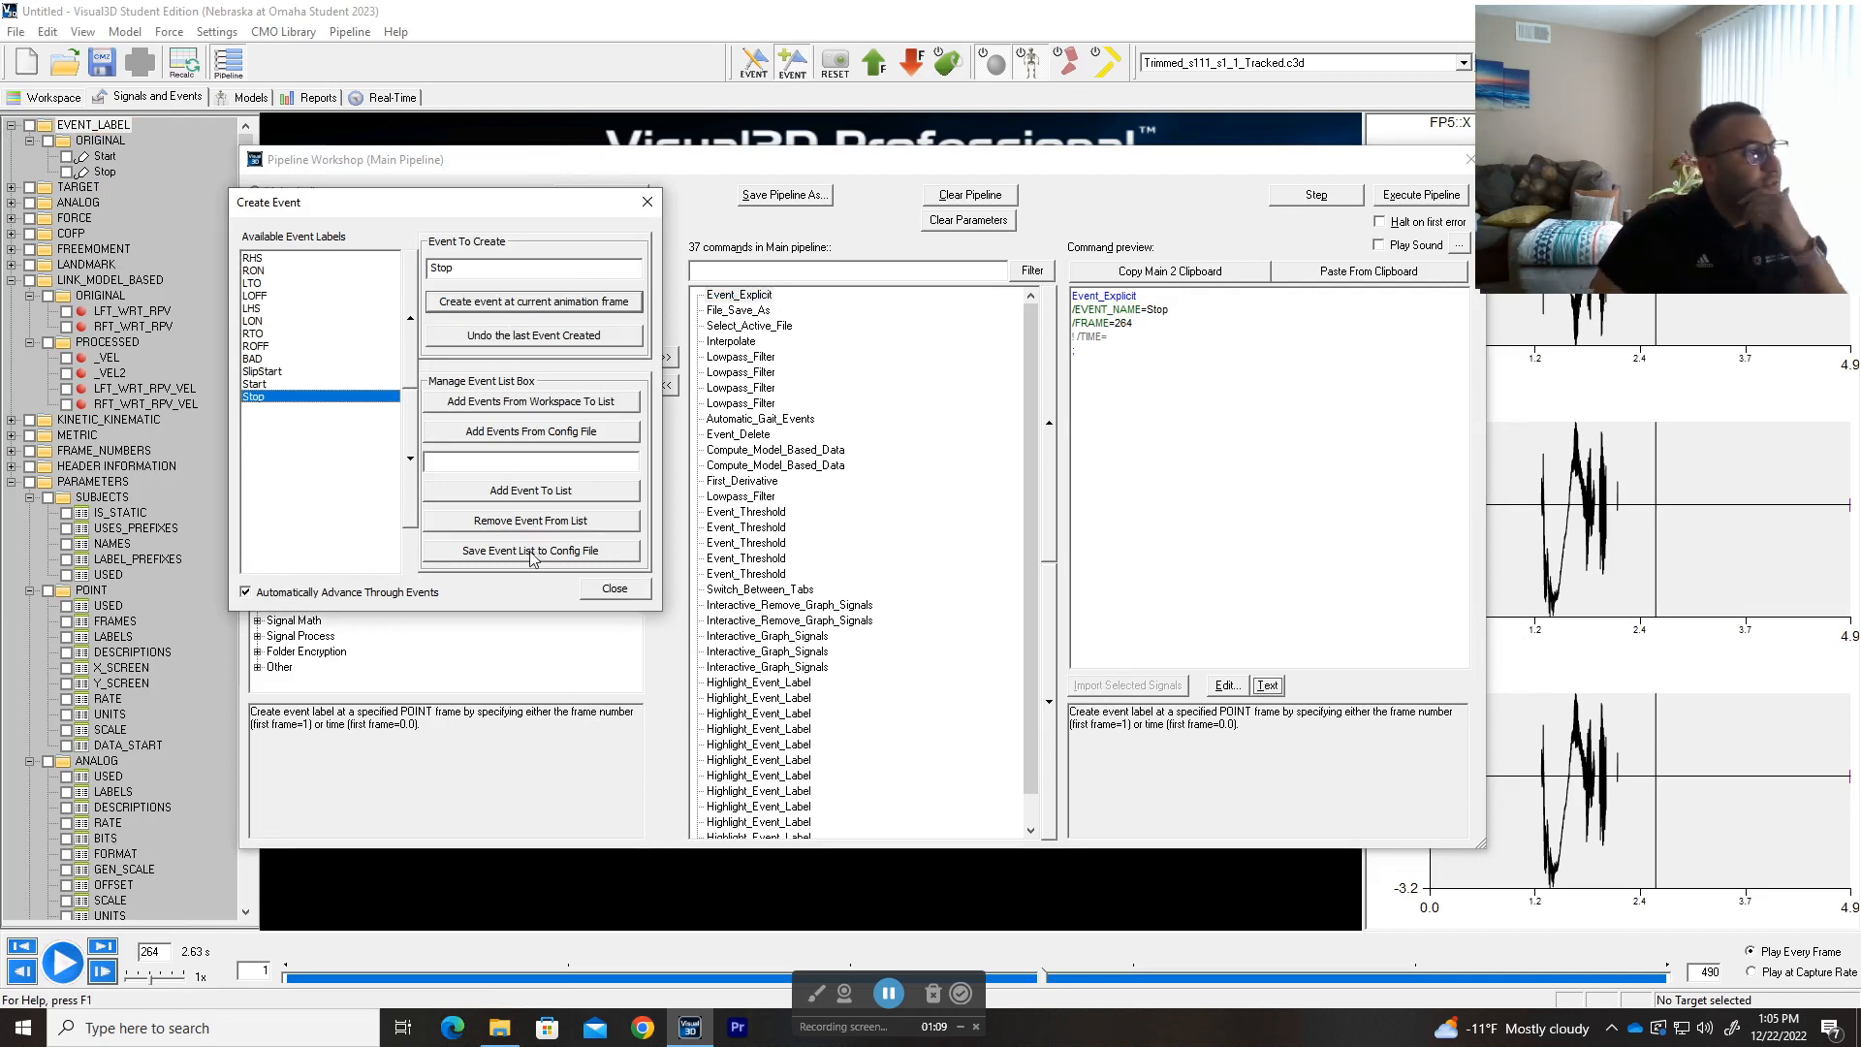
left_click(615, 588)
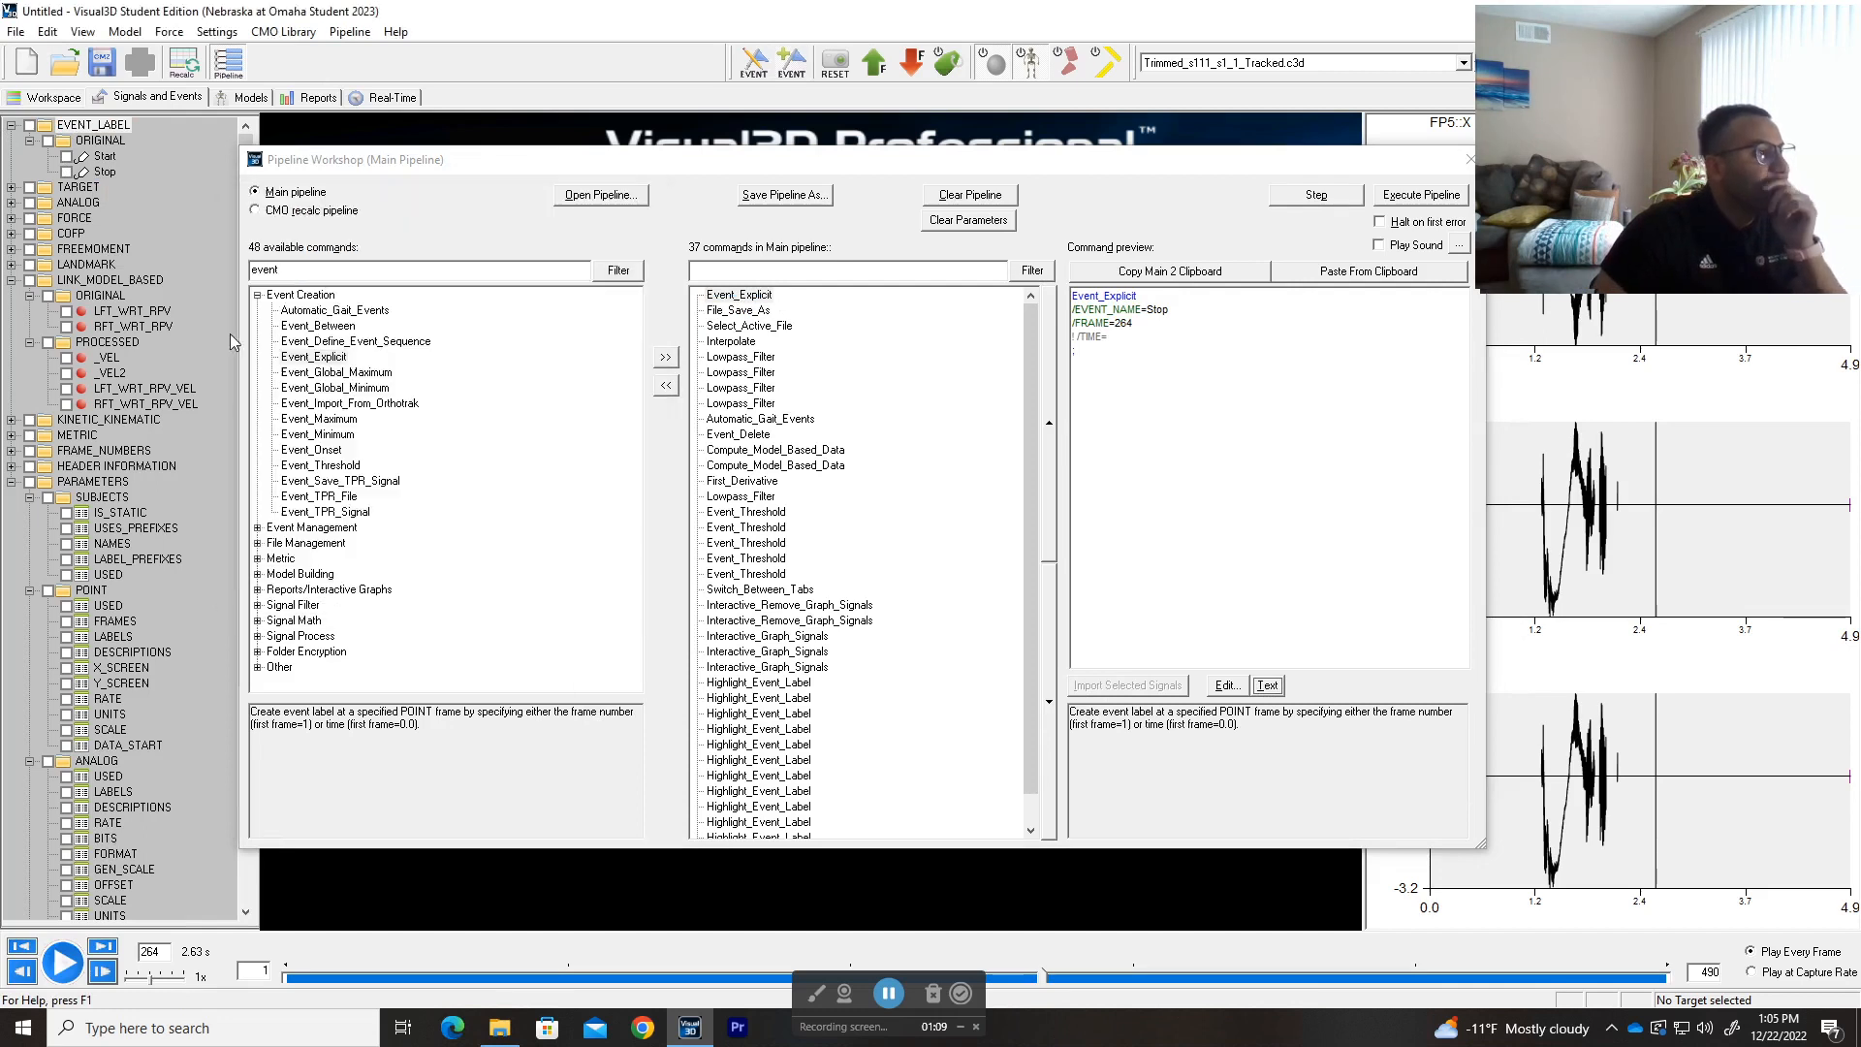
- Delete the existing Stop event from the ORIGINAL folder of EVENT_LABEL
right_click(105, 172)
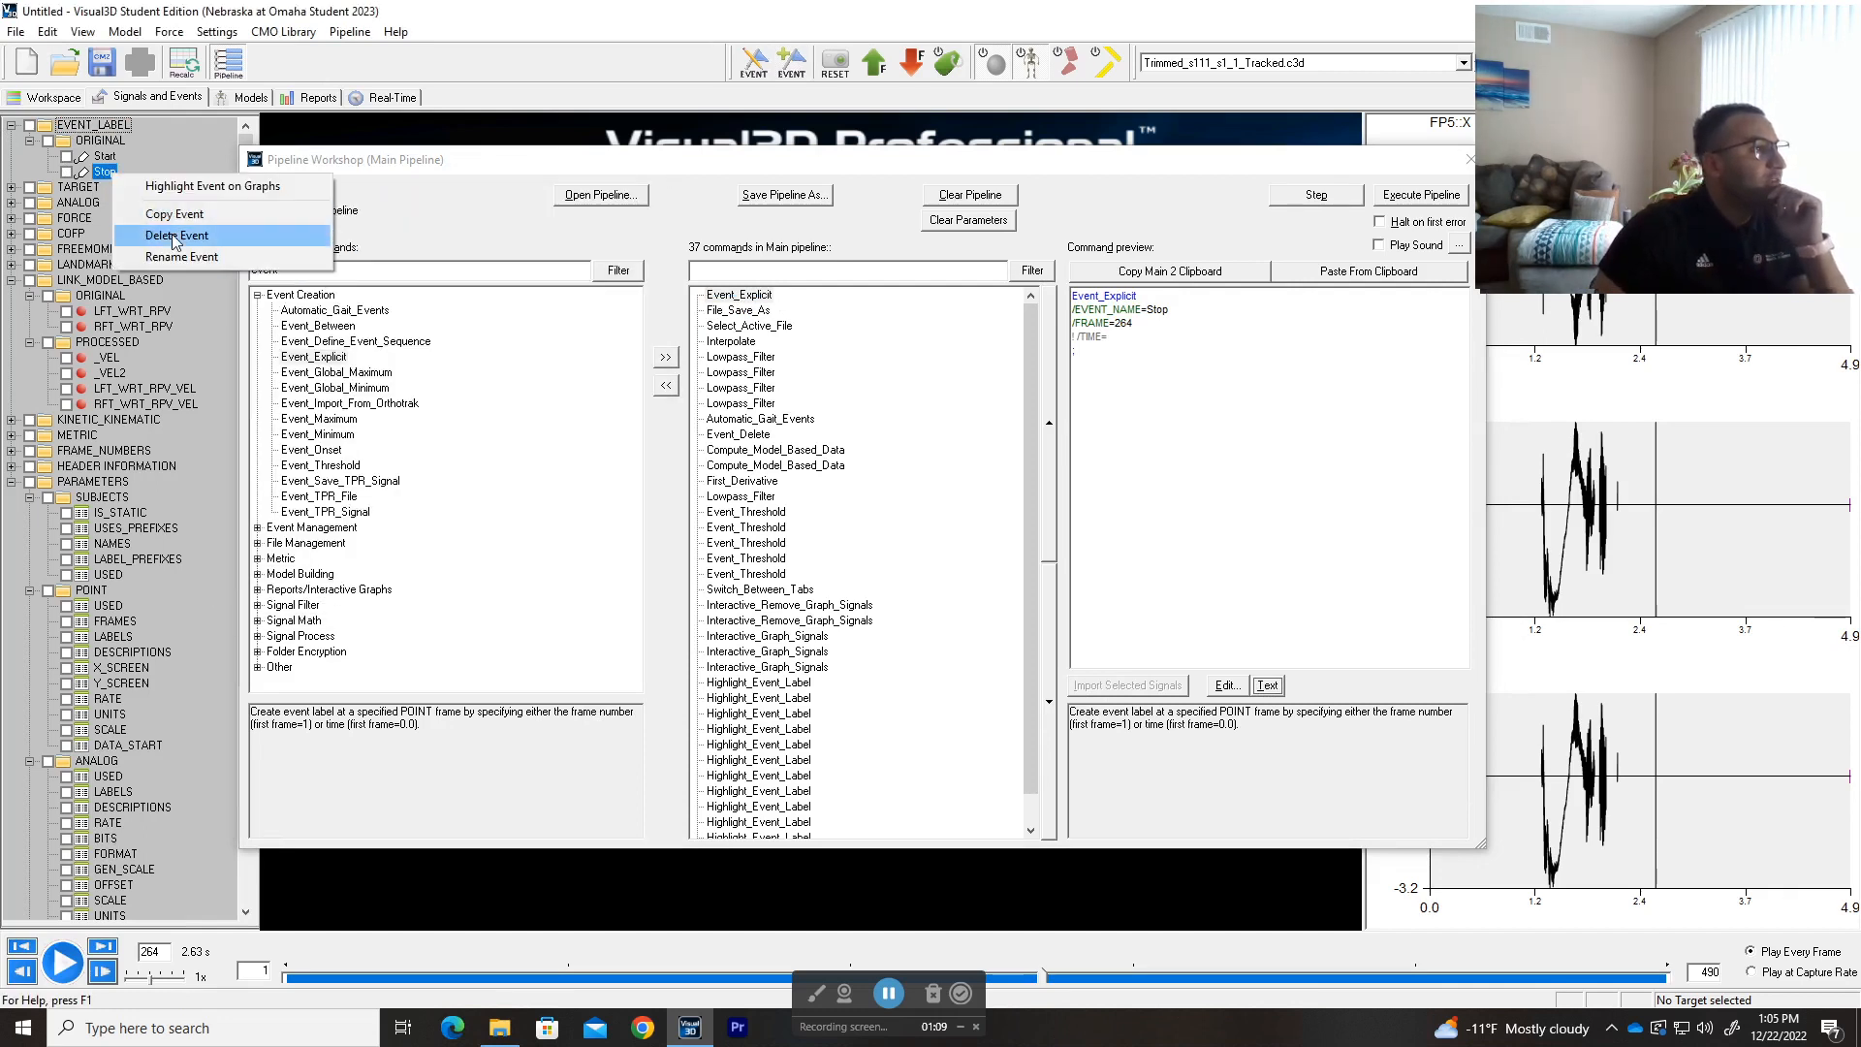
left_click(171, 236)
left_click(1006, 568)
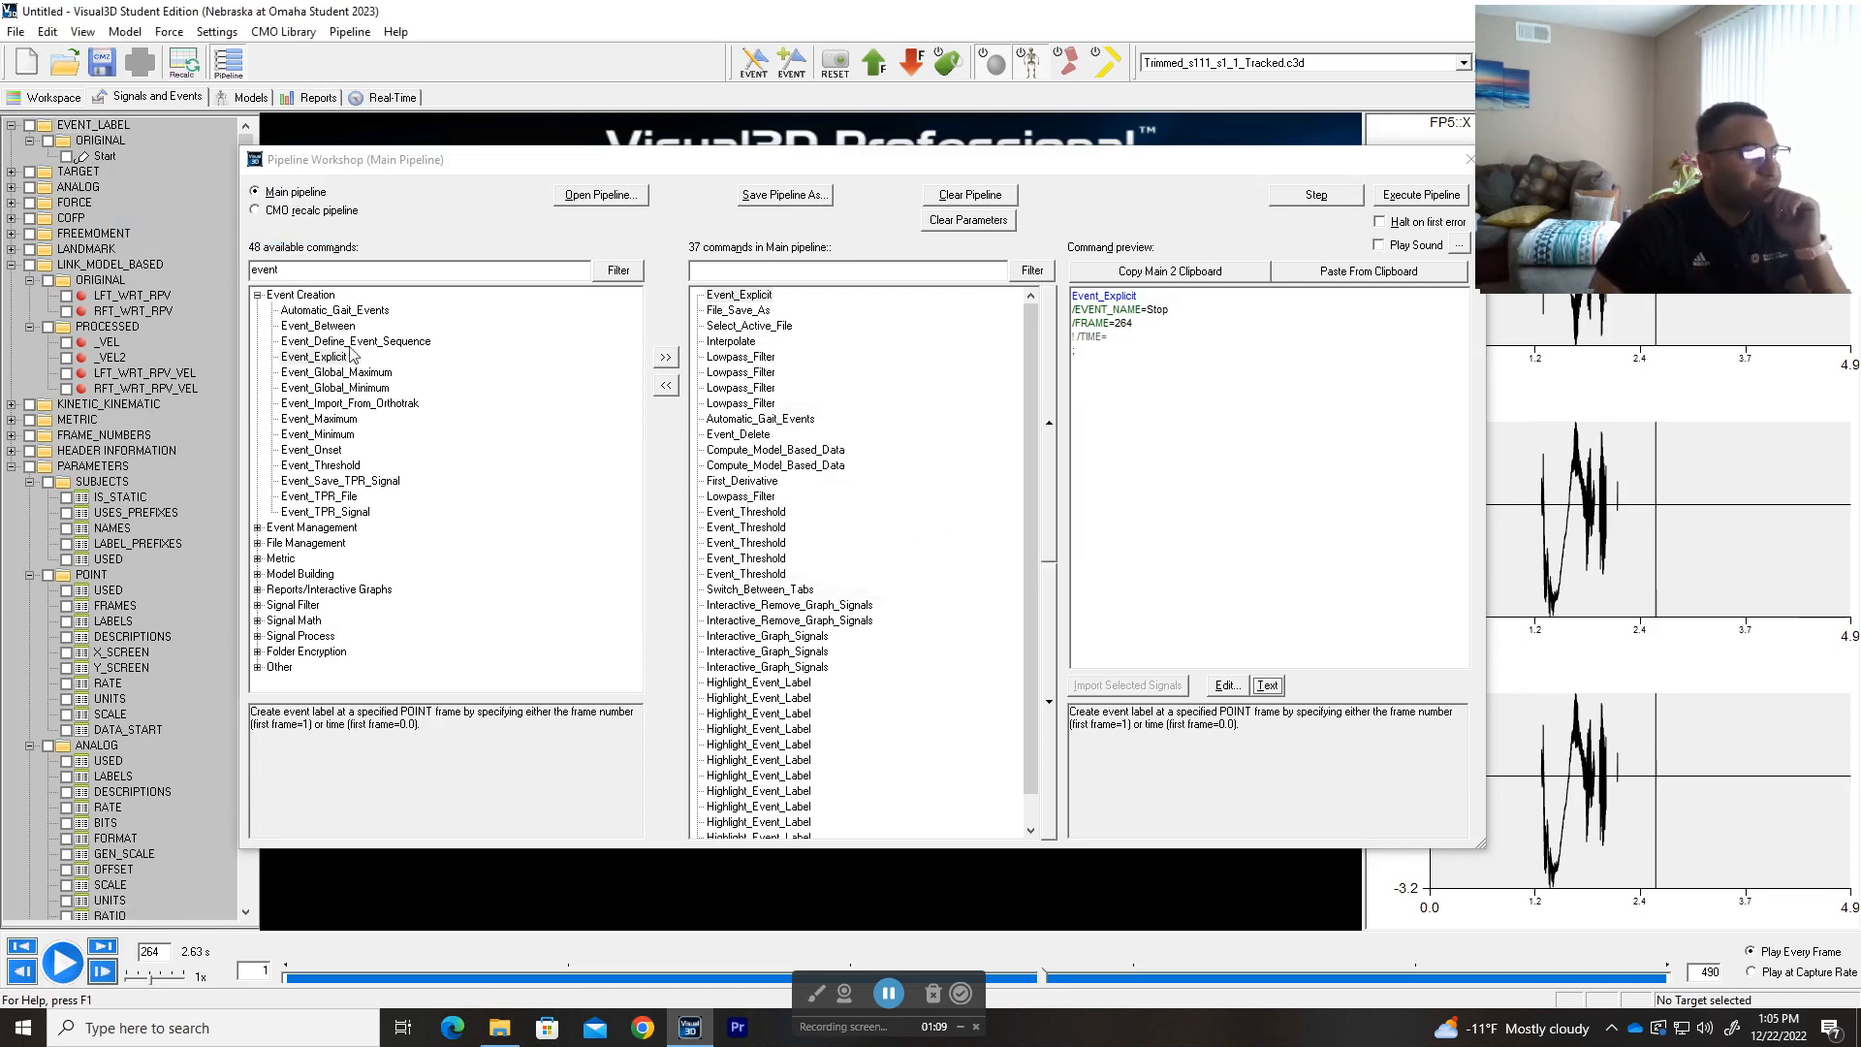
- Run only the Event_Explicit command from the main pipeline, and inspect the data values of the resulting Stop event
left_click(739, 295)
left_click(1309, 195)
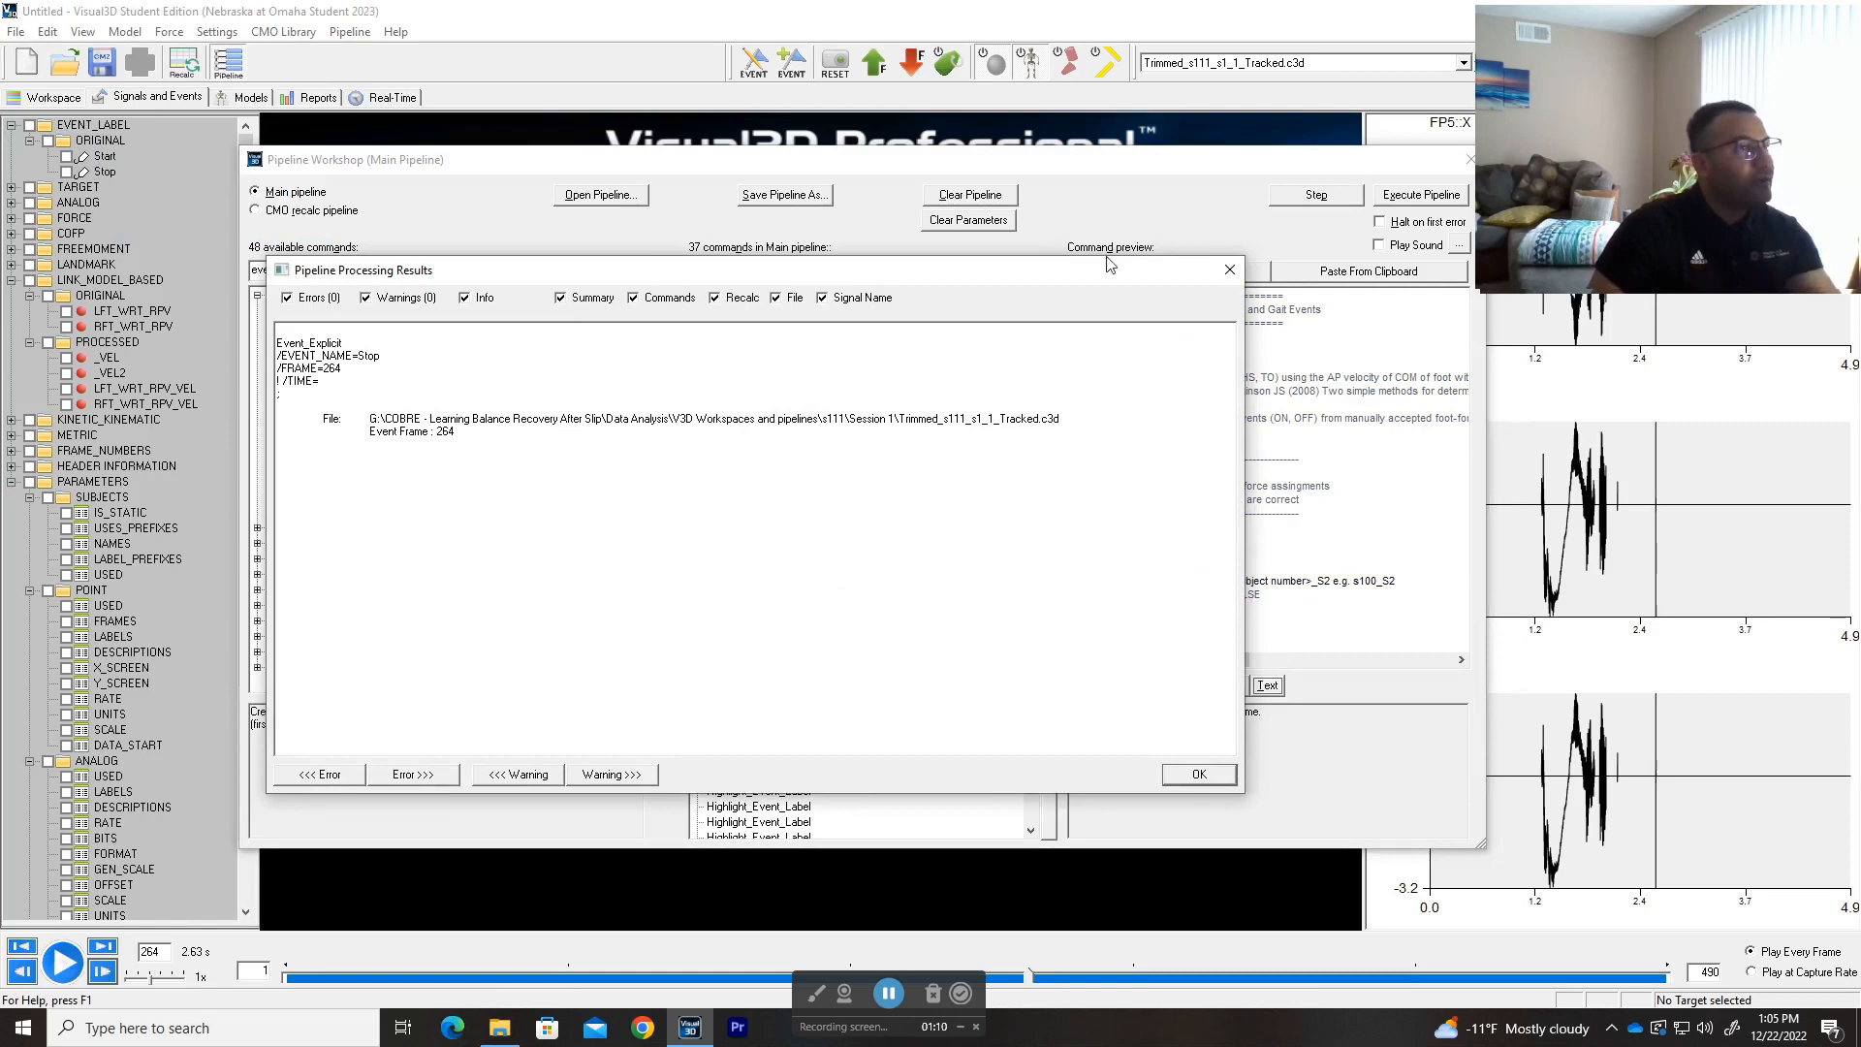
left_click(1229, 270)
double_click(103, 172)
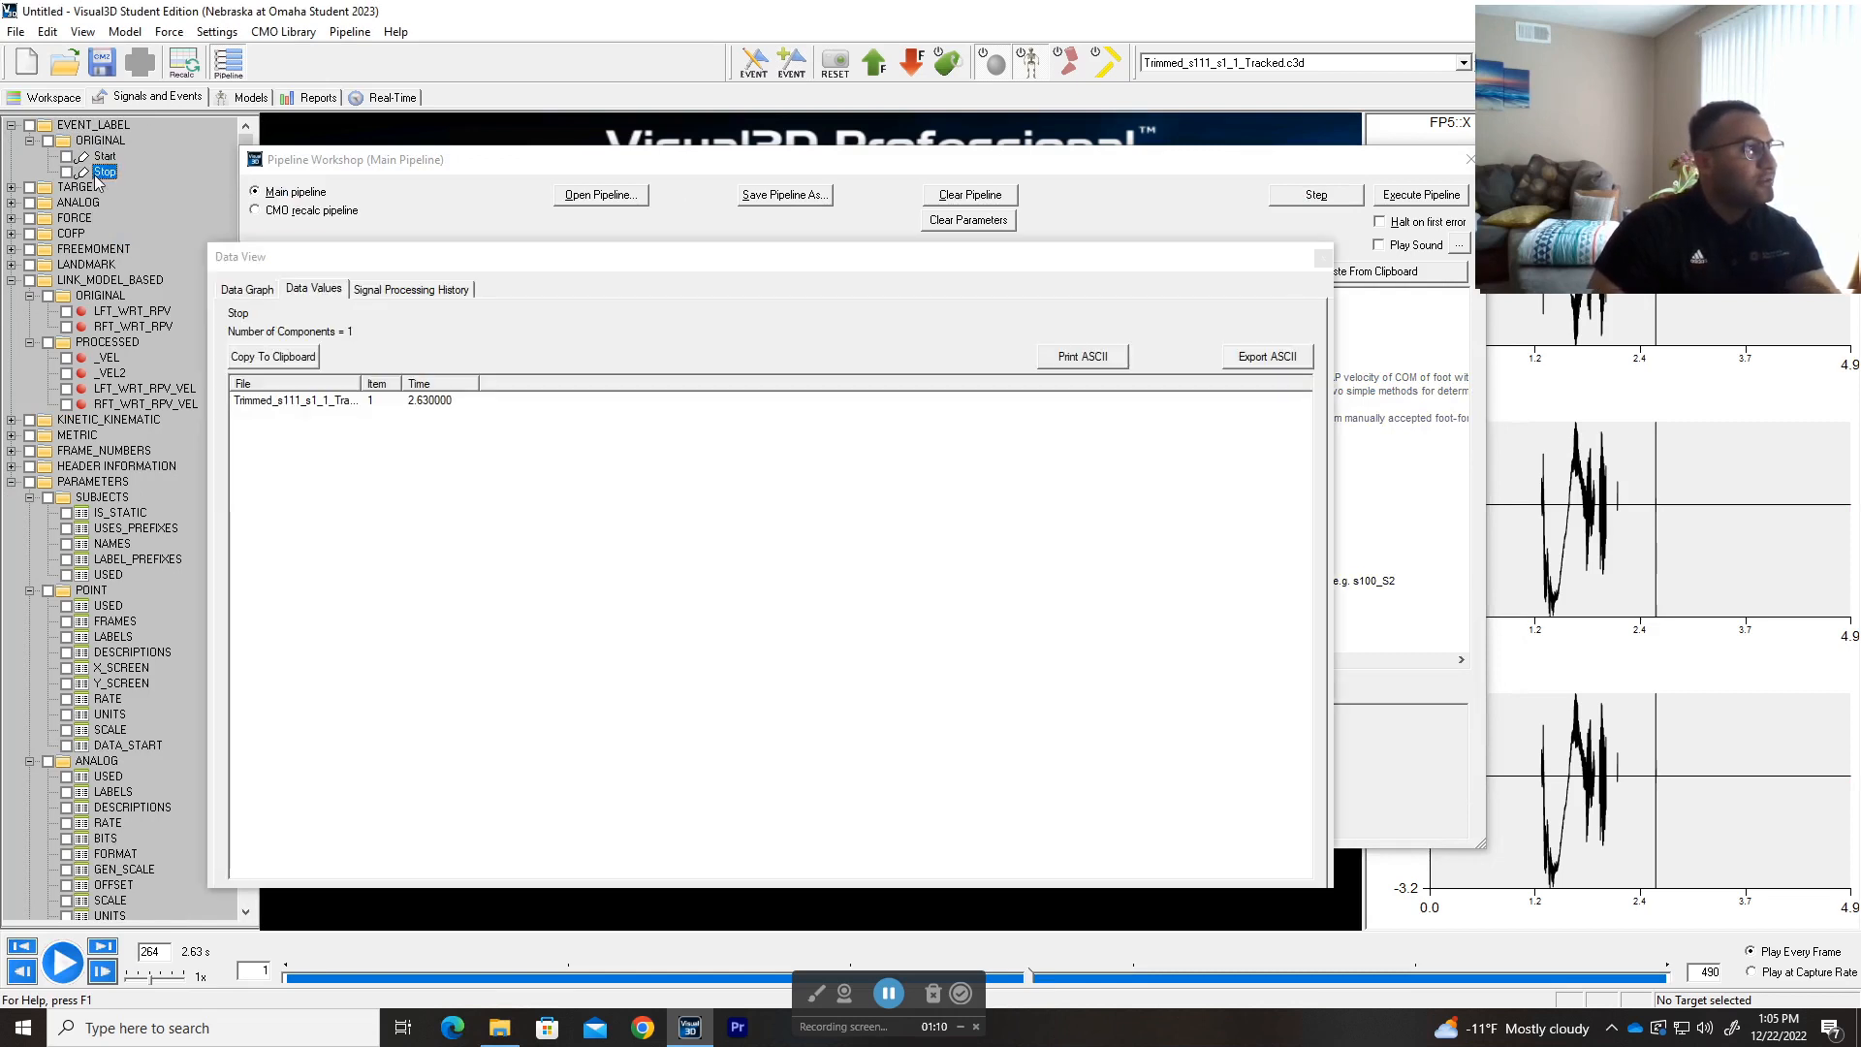
left_click(1322, 259)
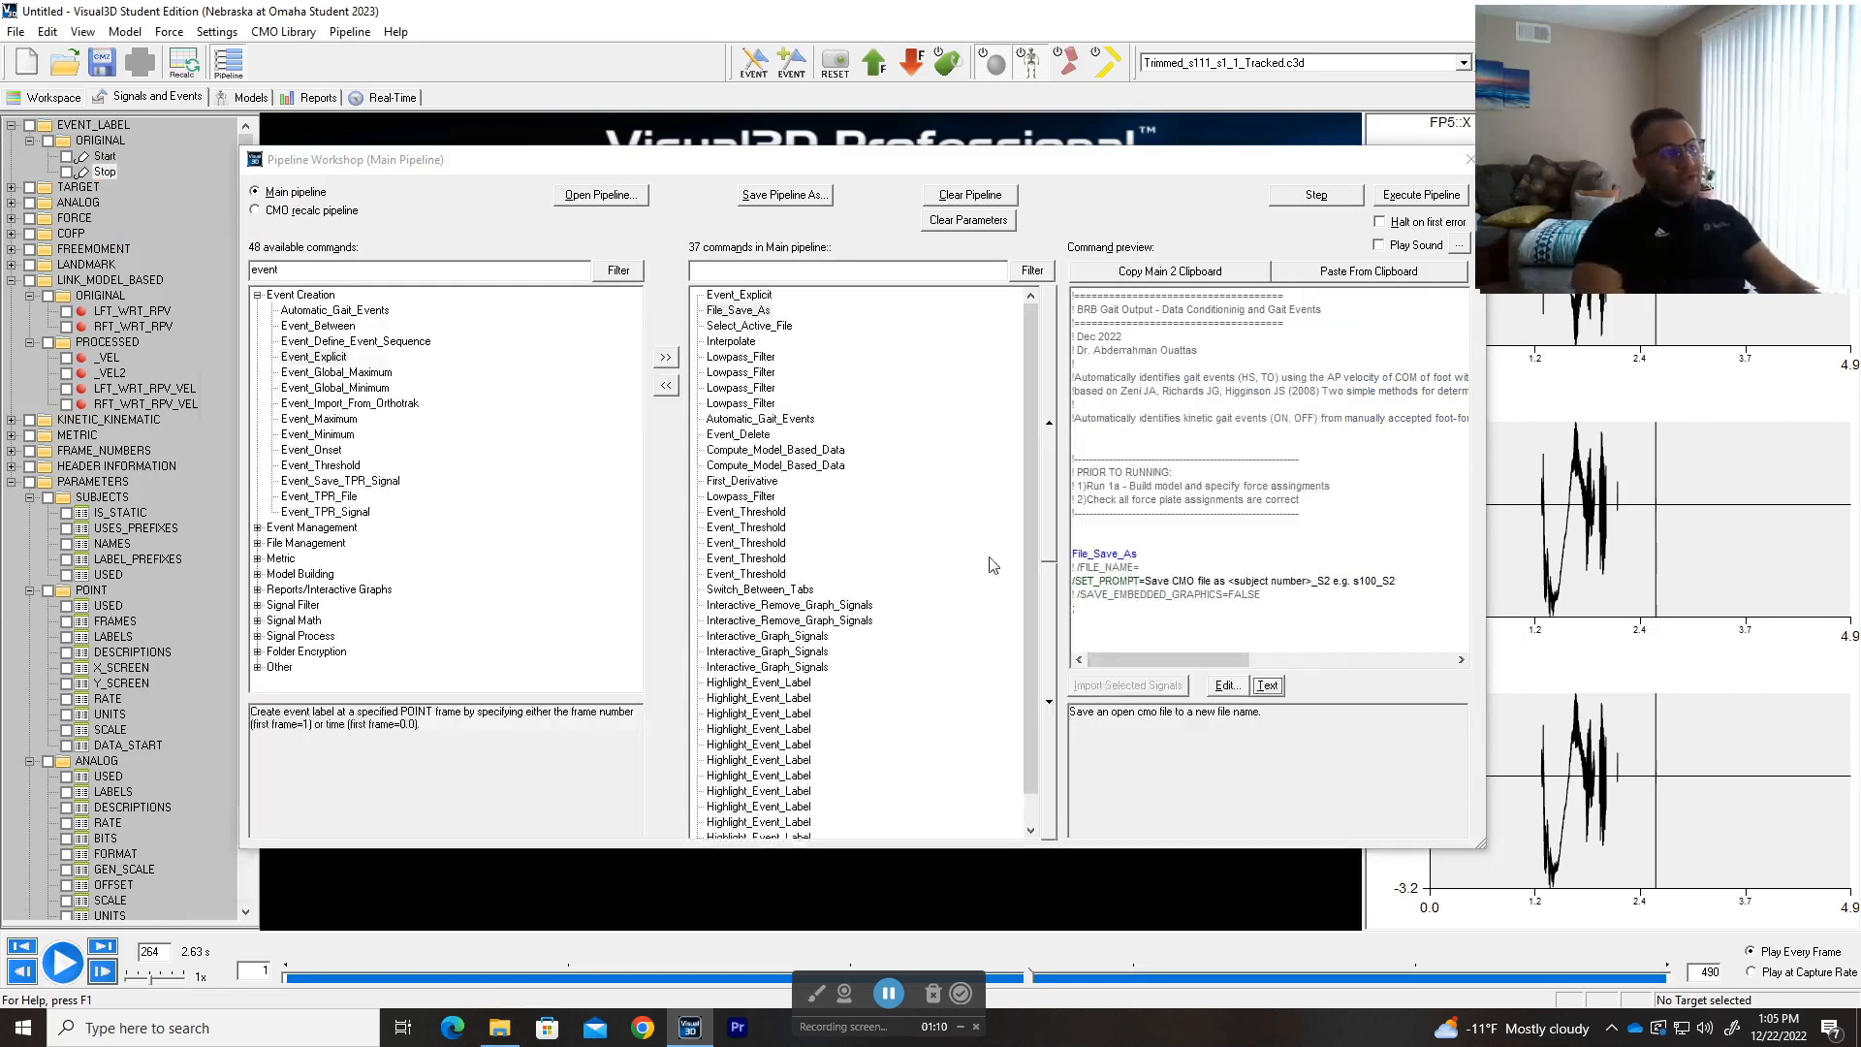
- Remove the Event_Explicit command from the start of the main pipeline
left_click(726, 298)
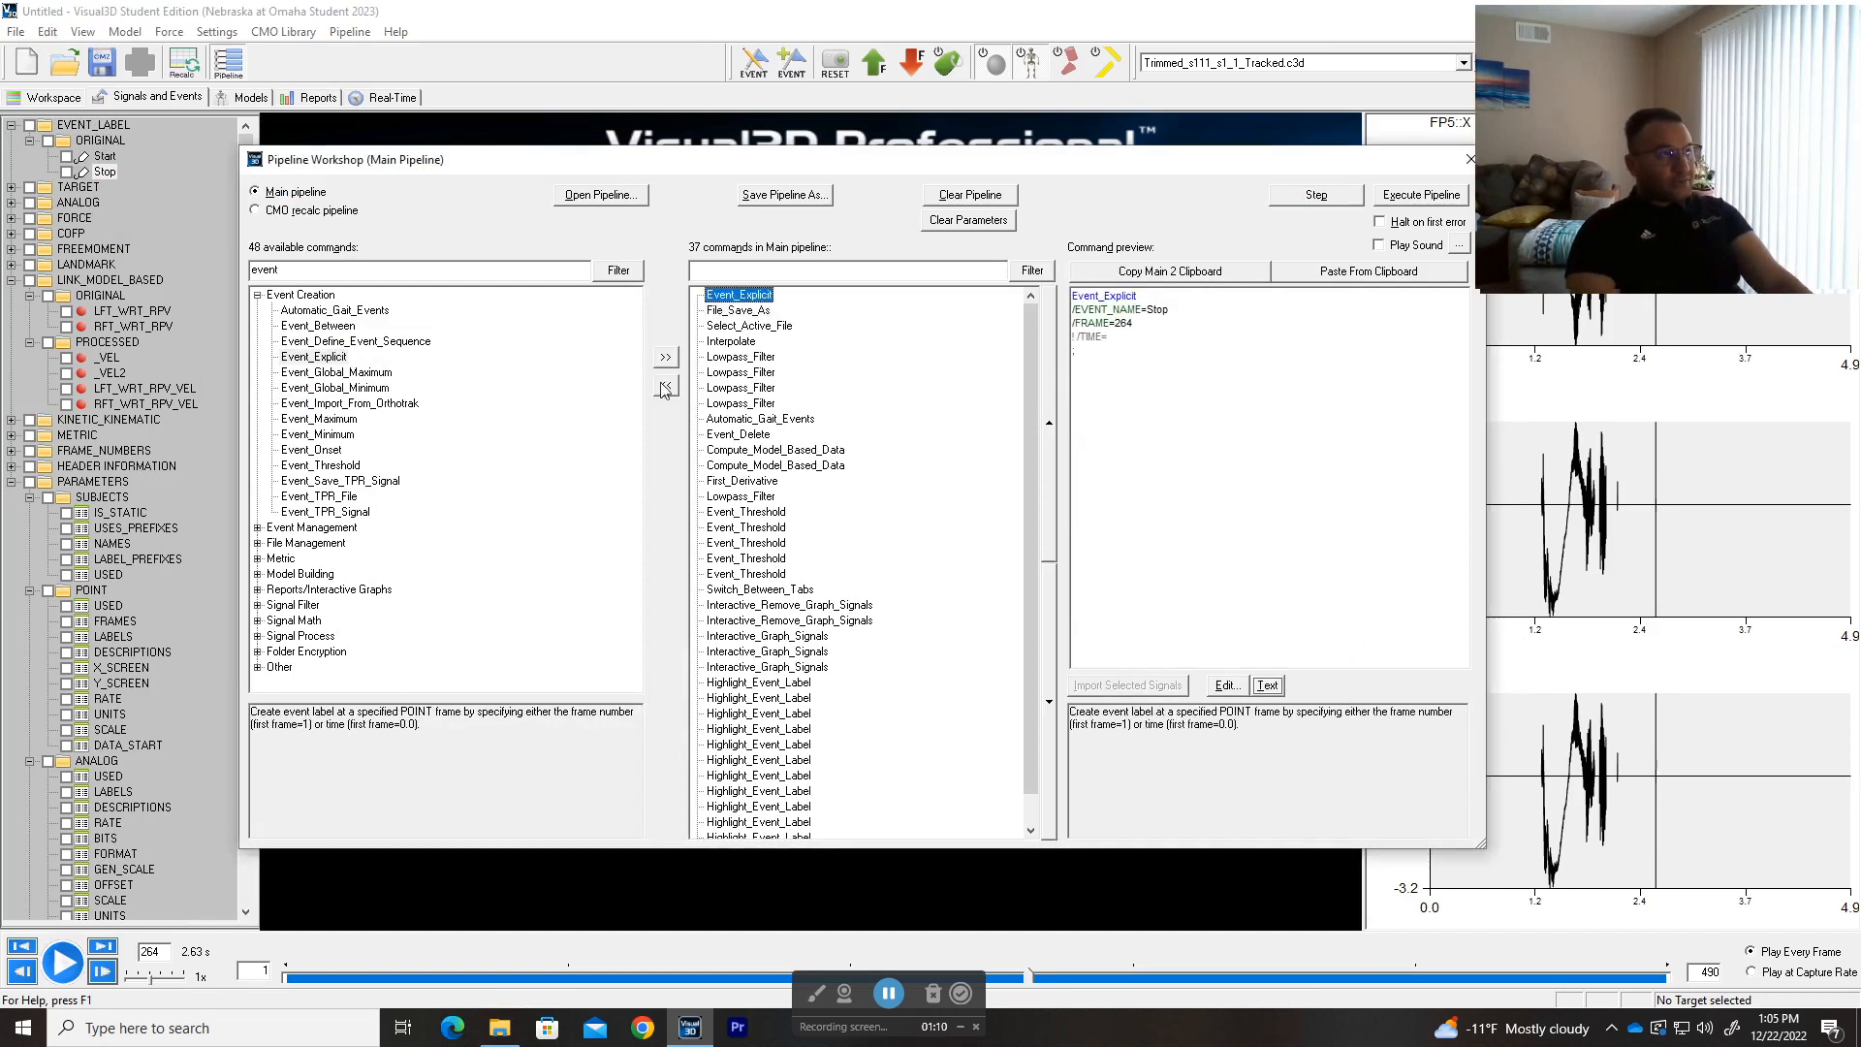
left_click(665, 385)
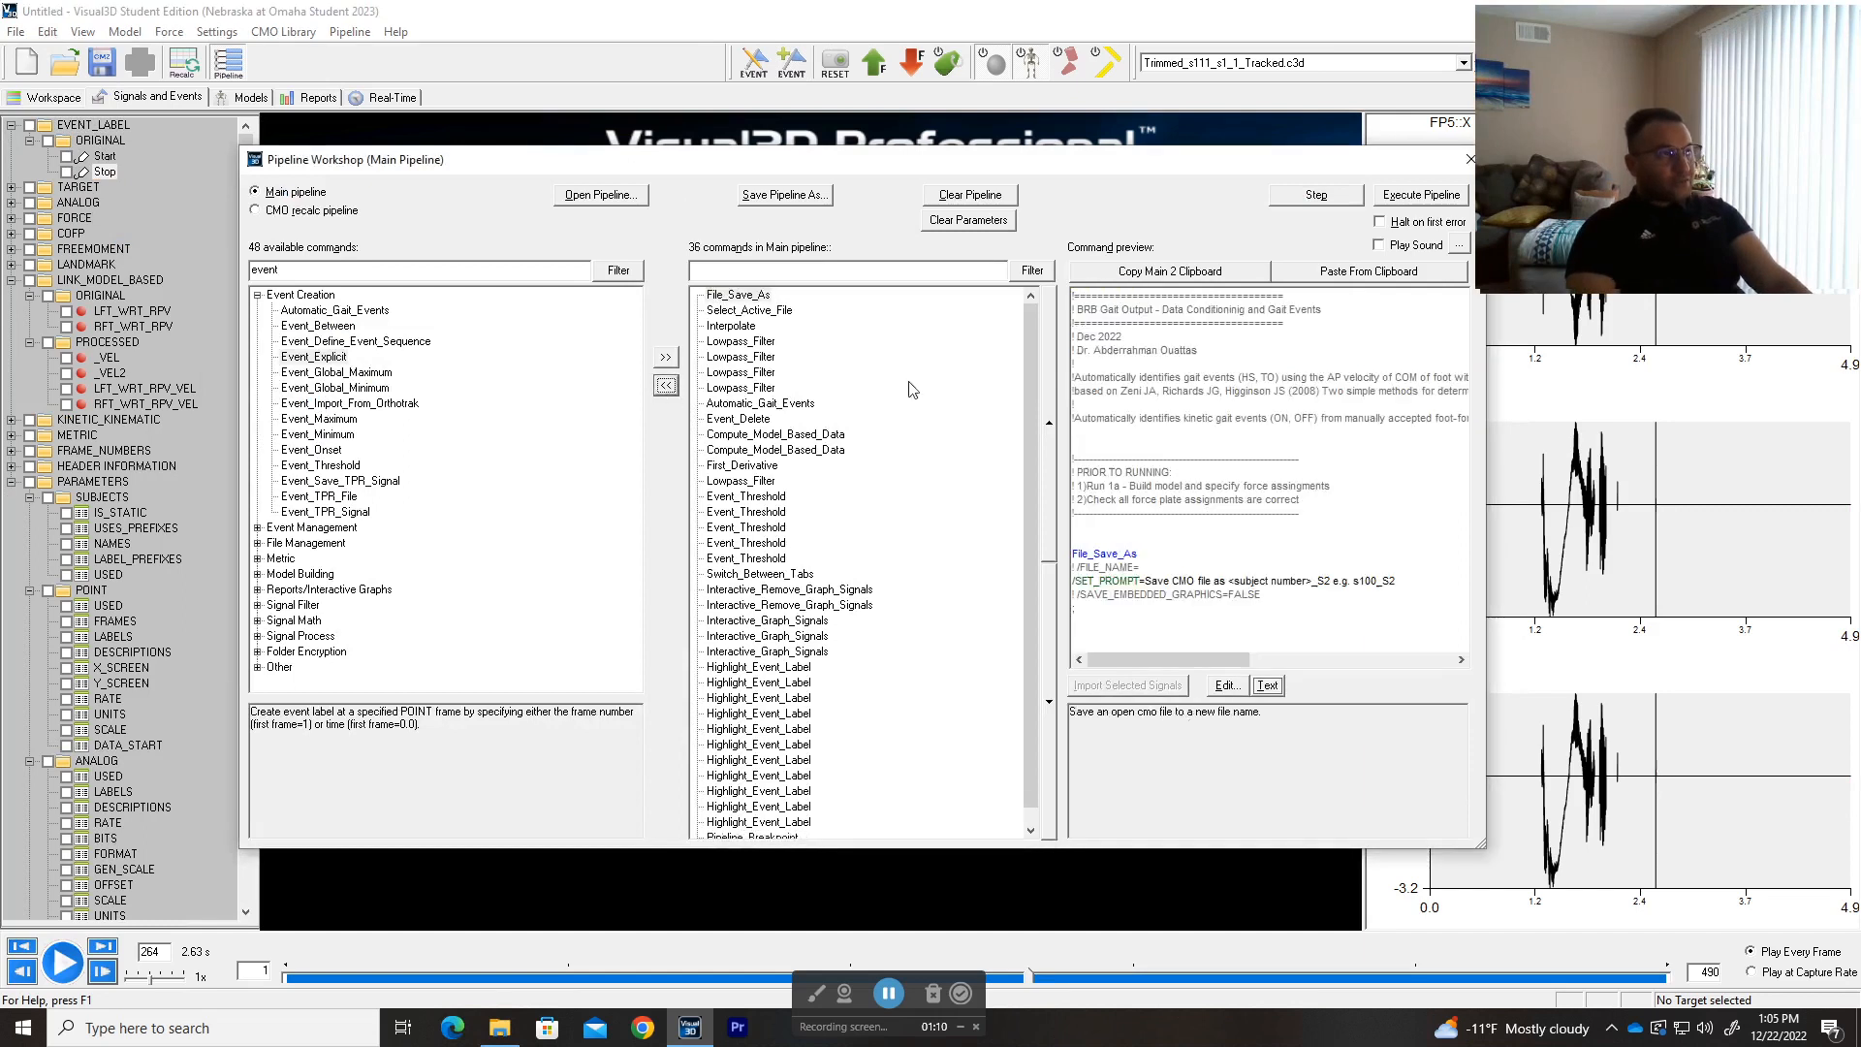
- Try restricting the first Event_Threshold command, for RTO, to the event sequence Start+Stop in its command text
left_click(762, 496)
left_click(1226, 683)
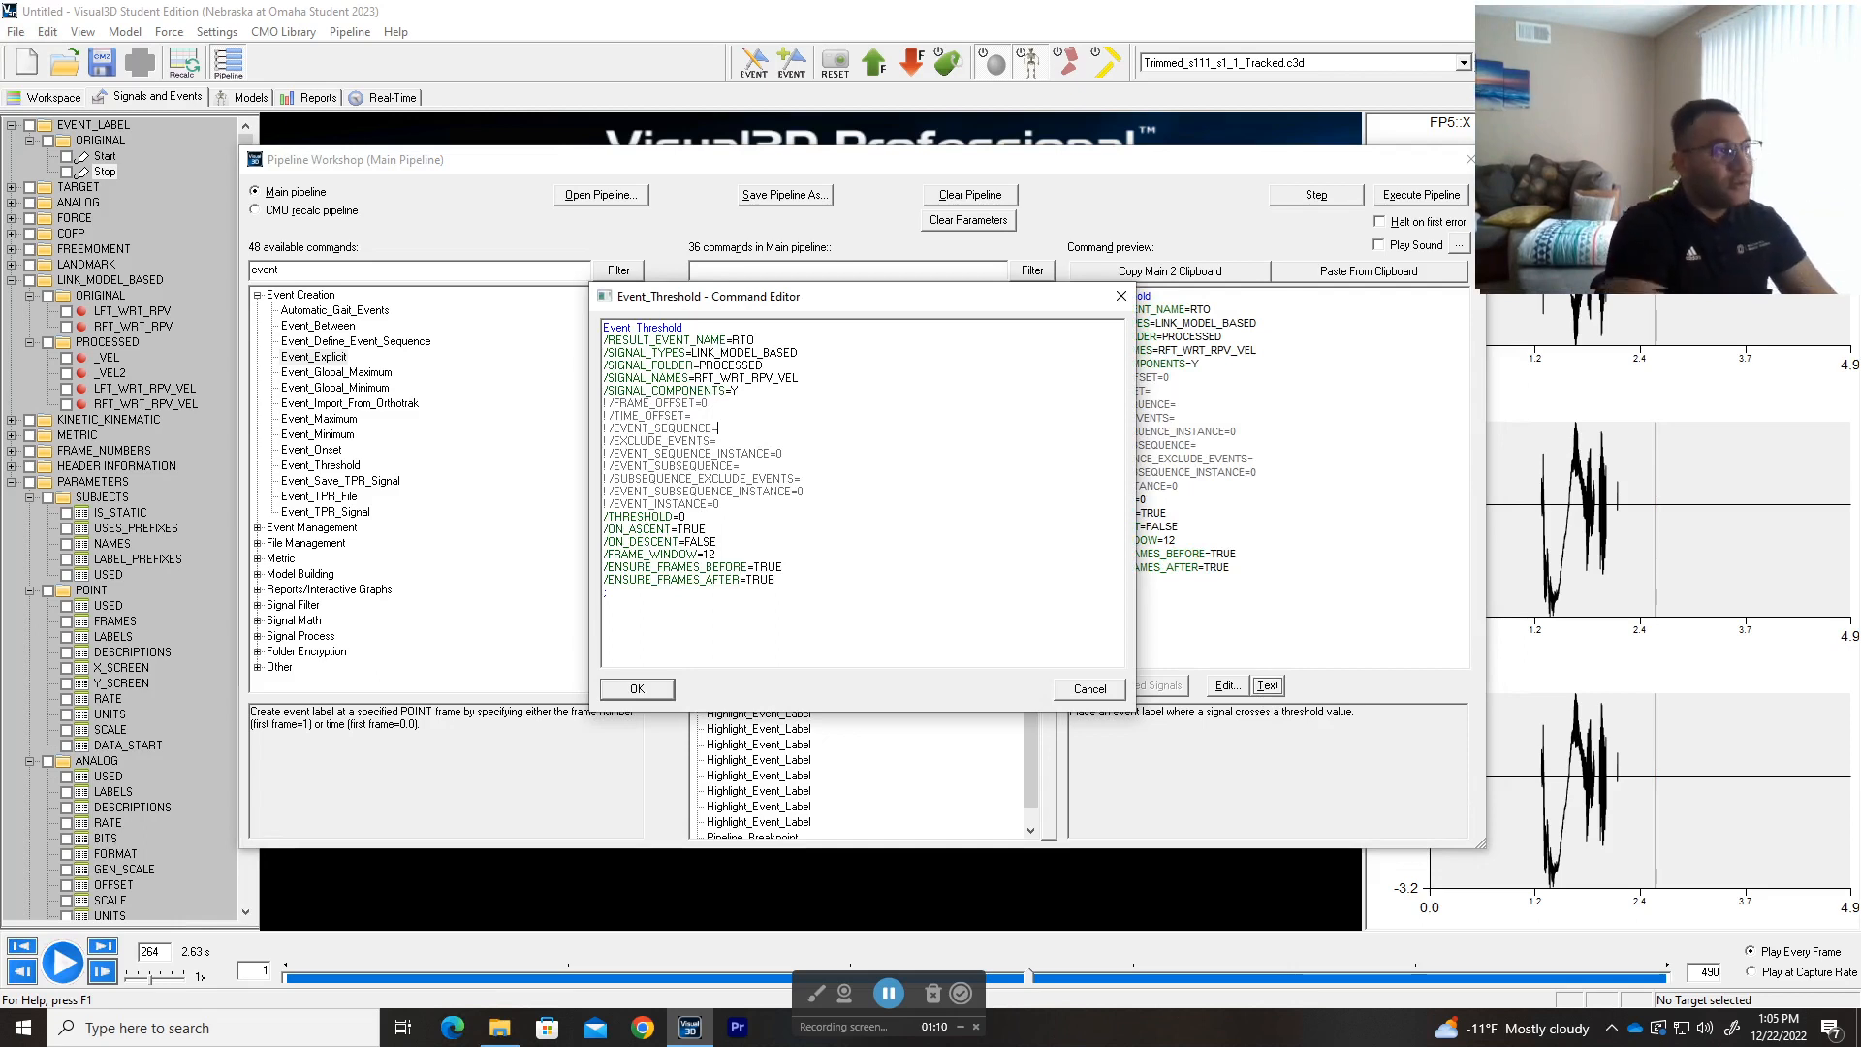
type("Start+S")
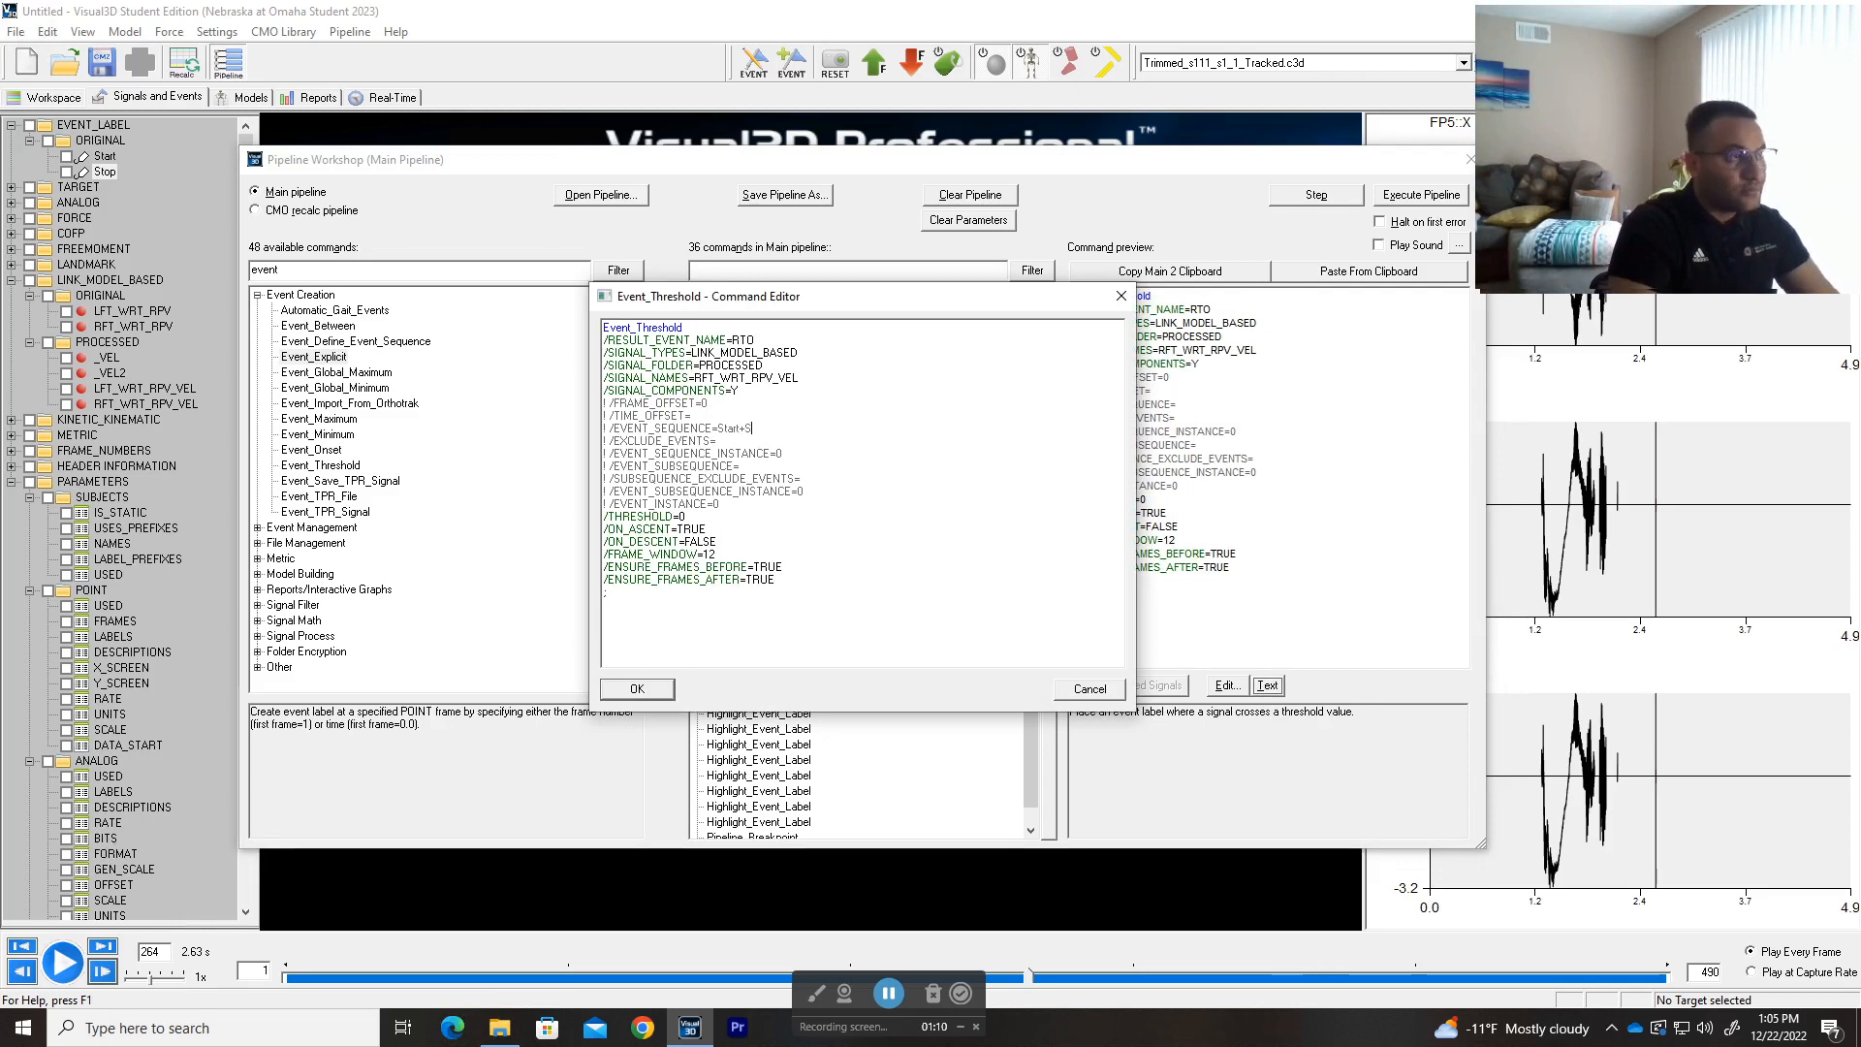
type("top")
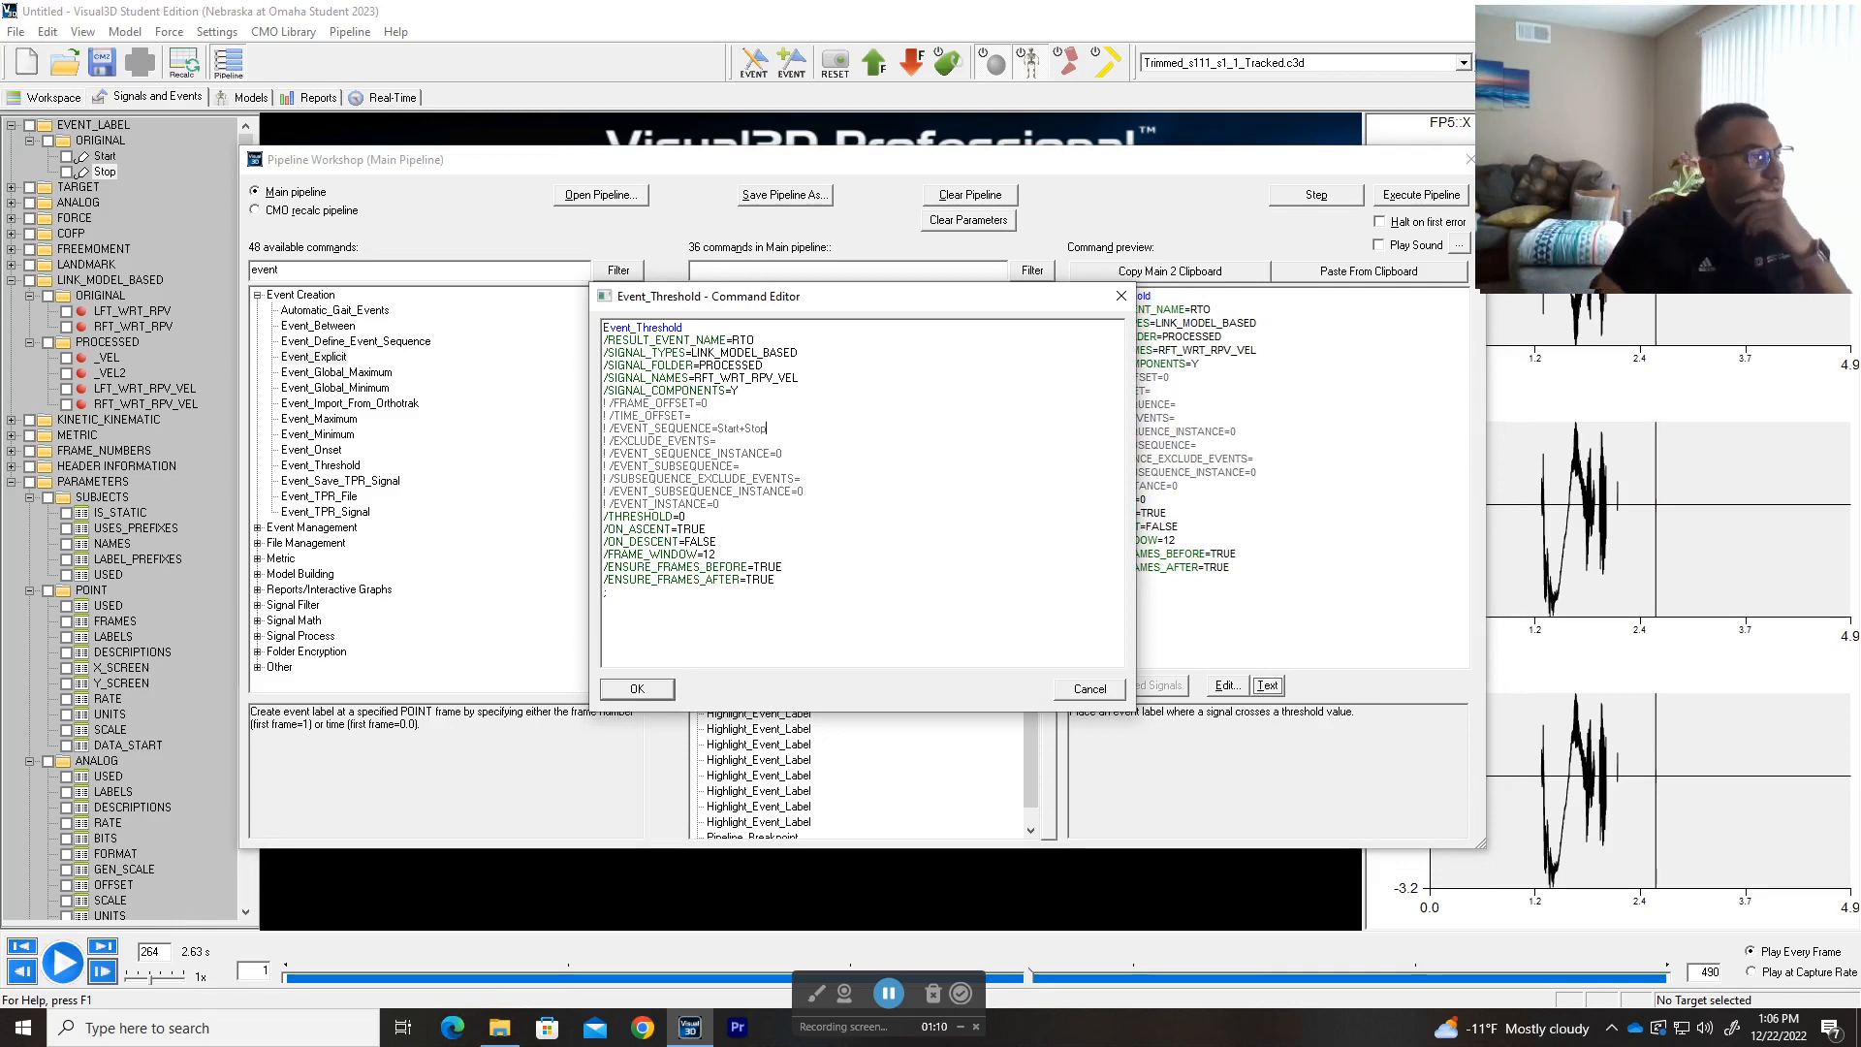
key("Home")
key("Delete")
key("Delete")
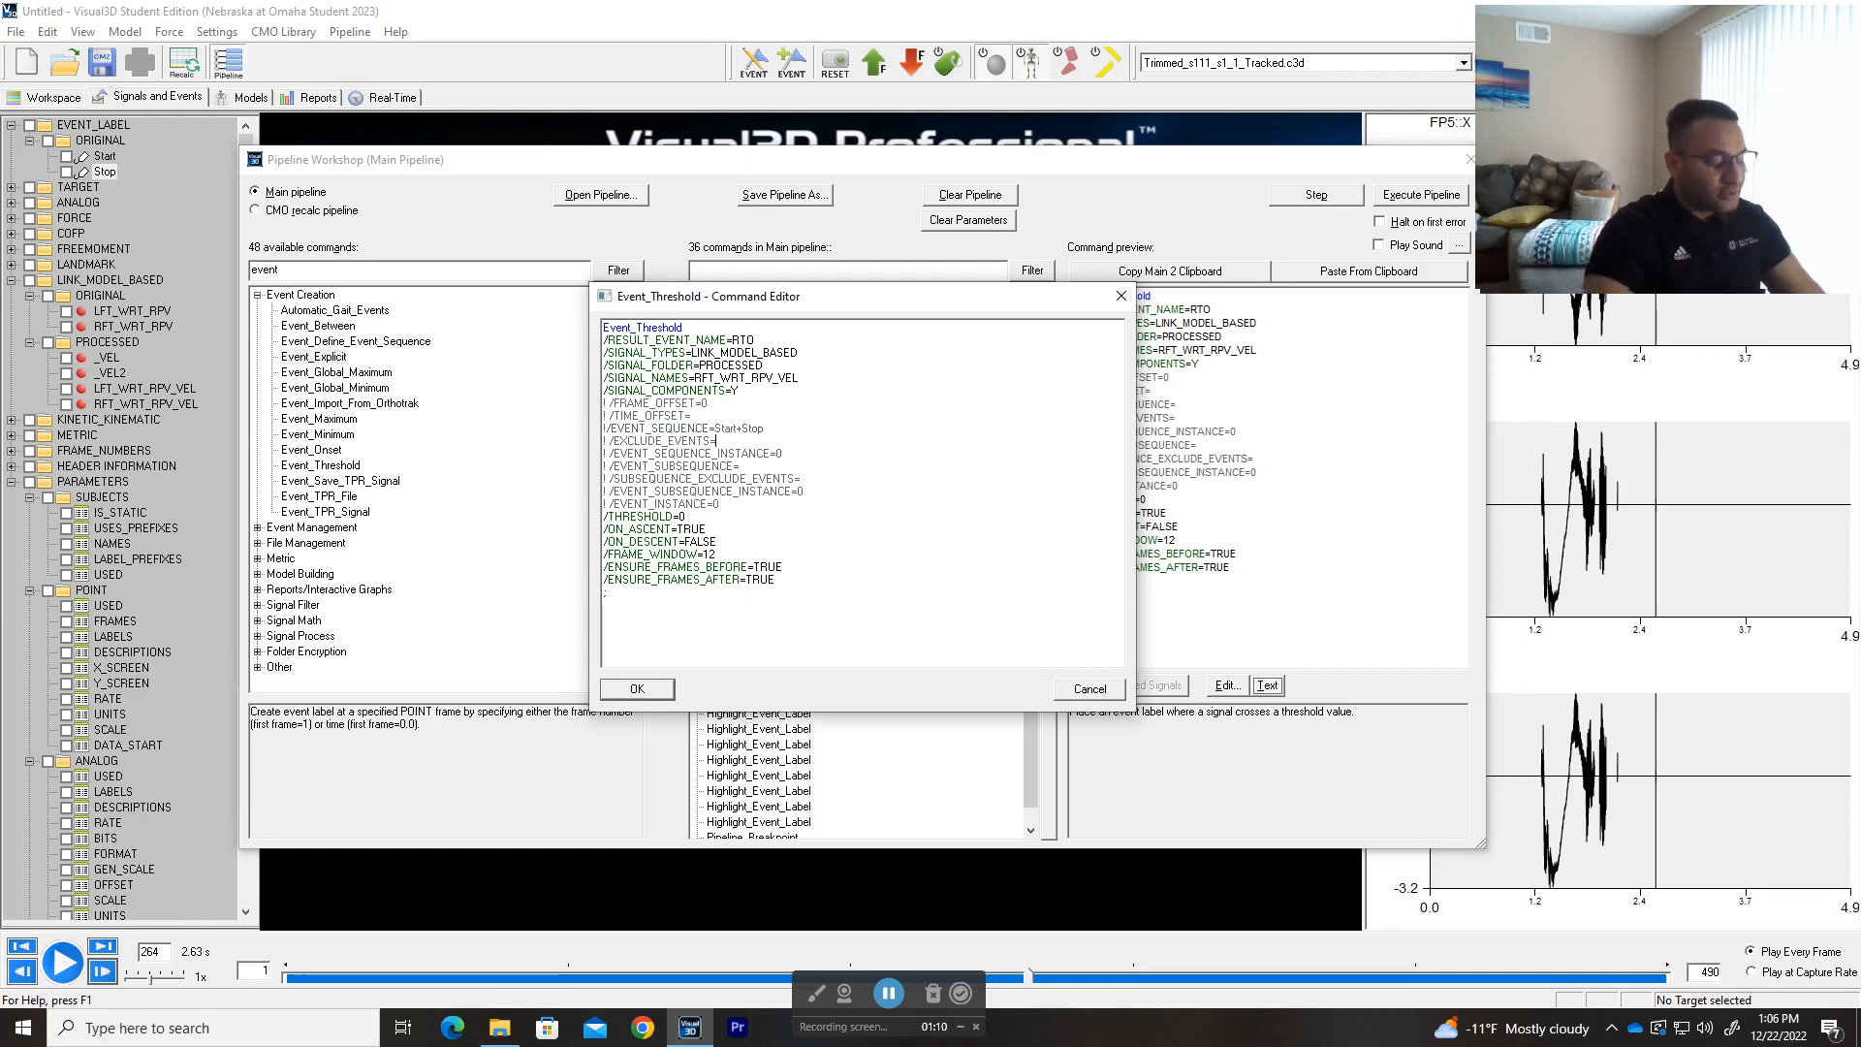
- Switch to Chrome to read the Event_Threshold parameter descriptions on the C-Motion wiki, and return to Visual3D to discard the open command edit
key("alt+Tab")
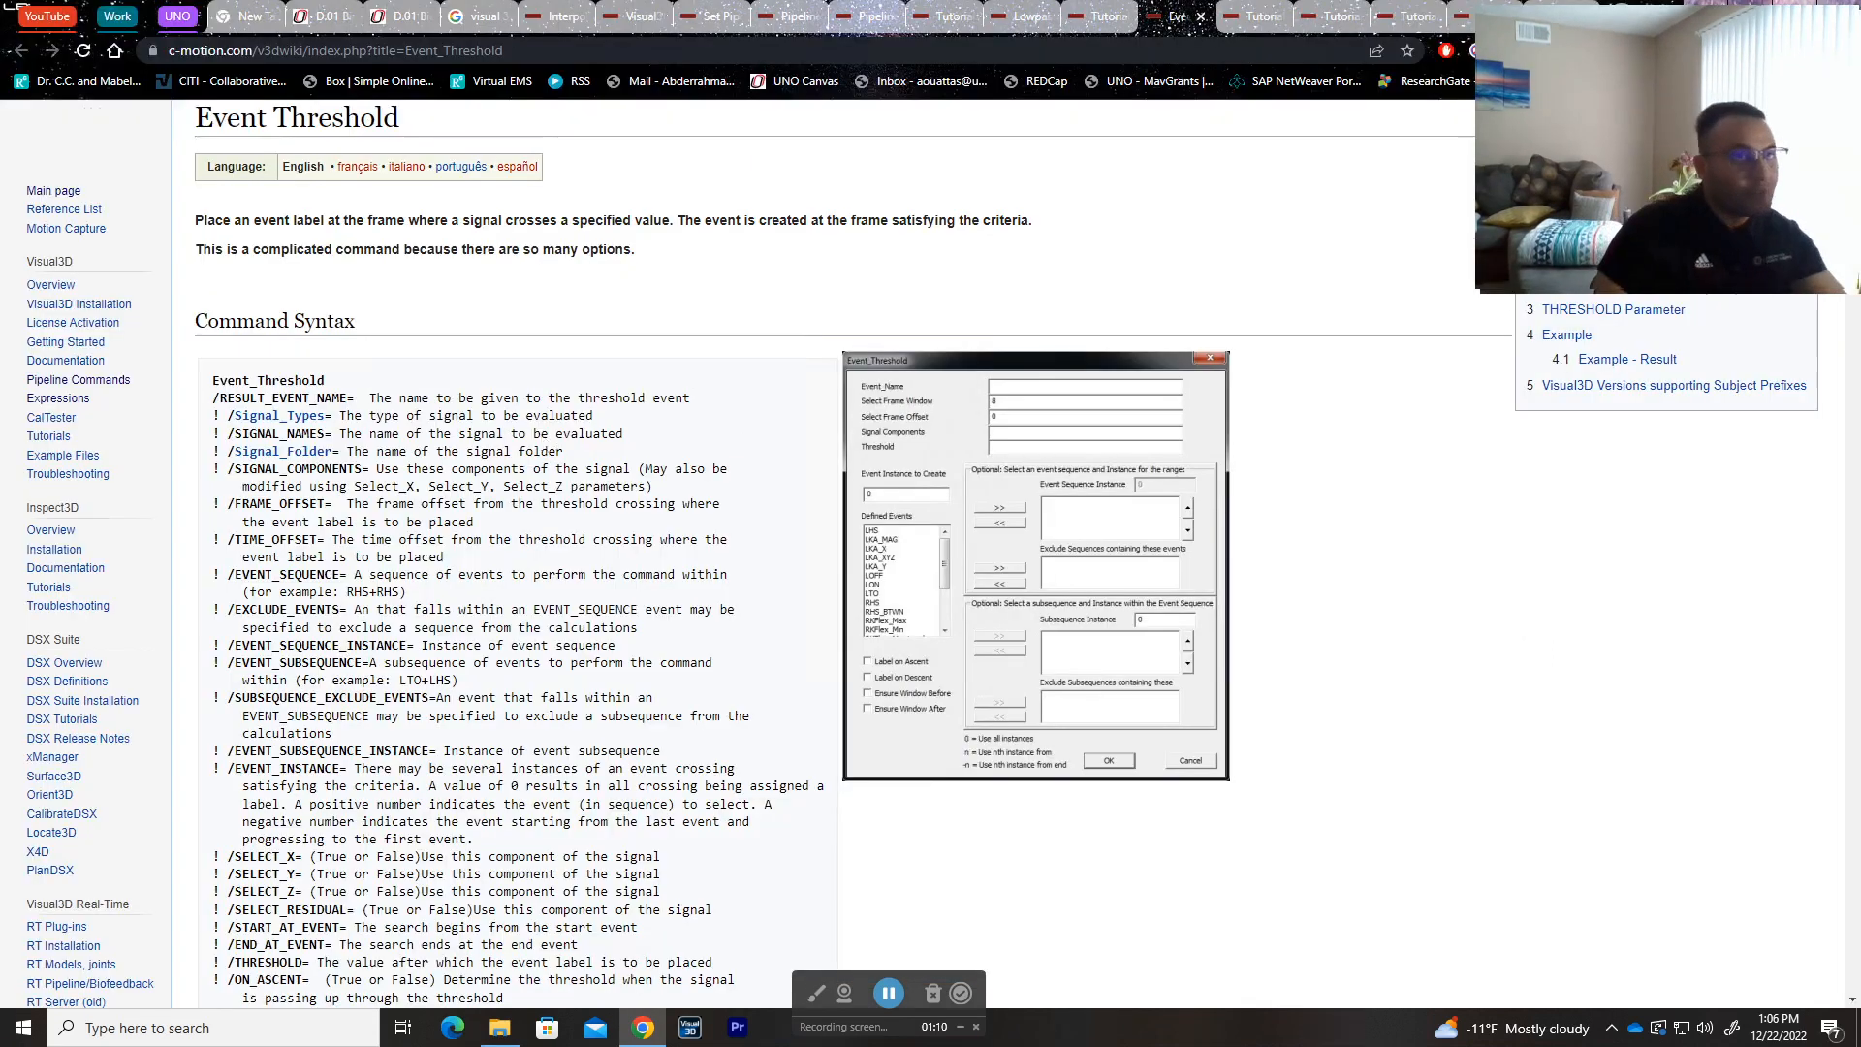
scroll(659, 466, "down", 1)
scroll(394, 530, "down", 2)
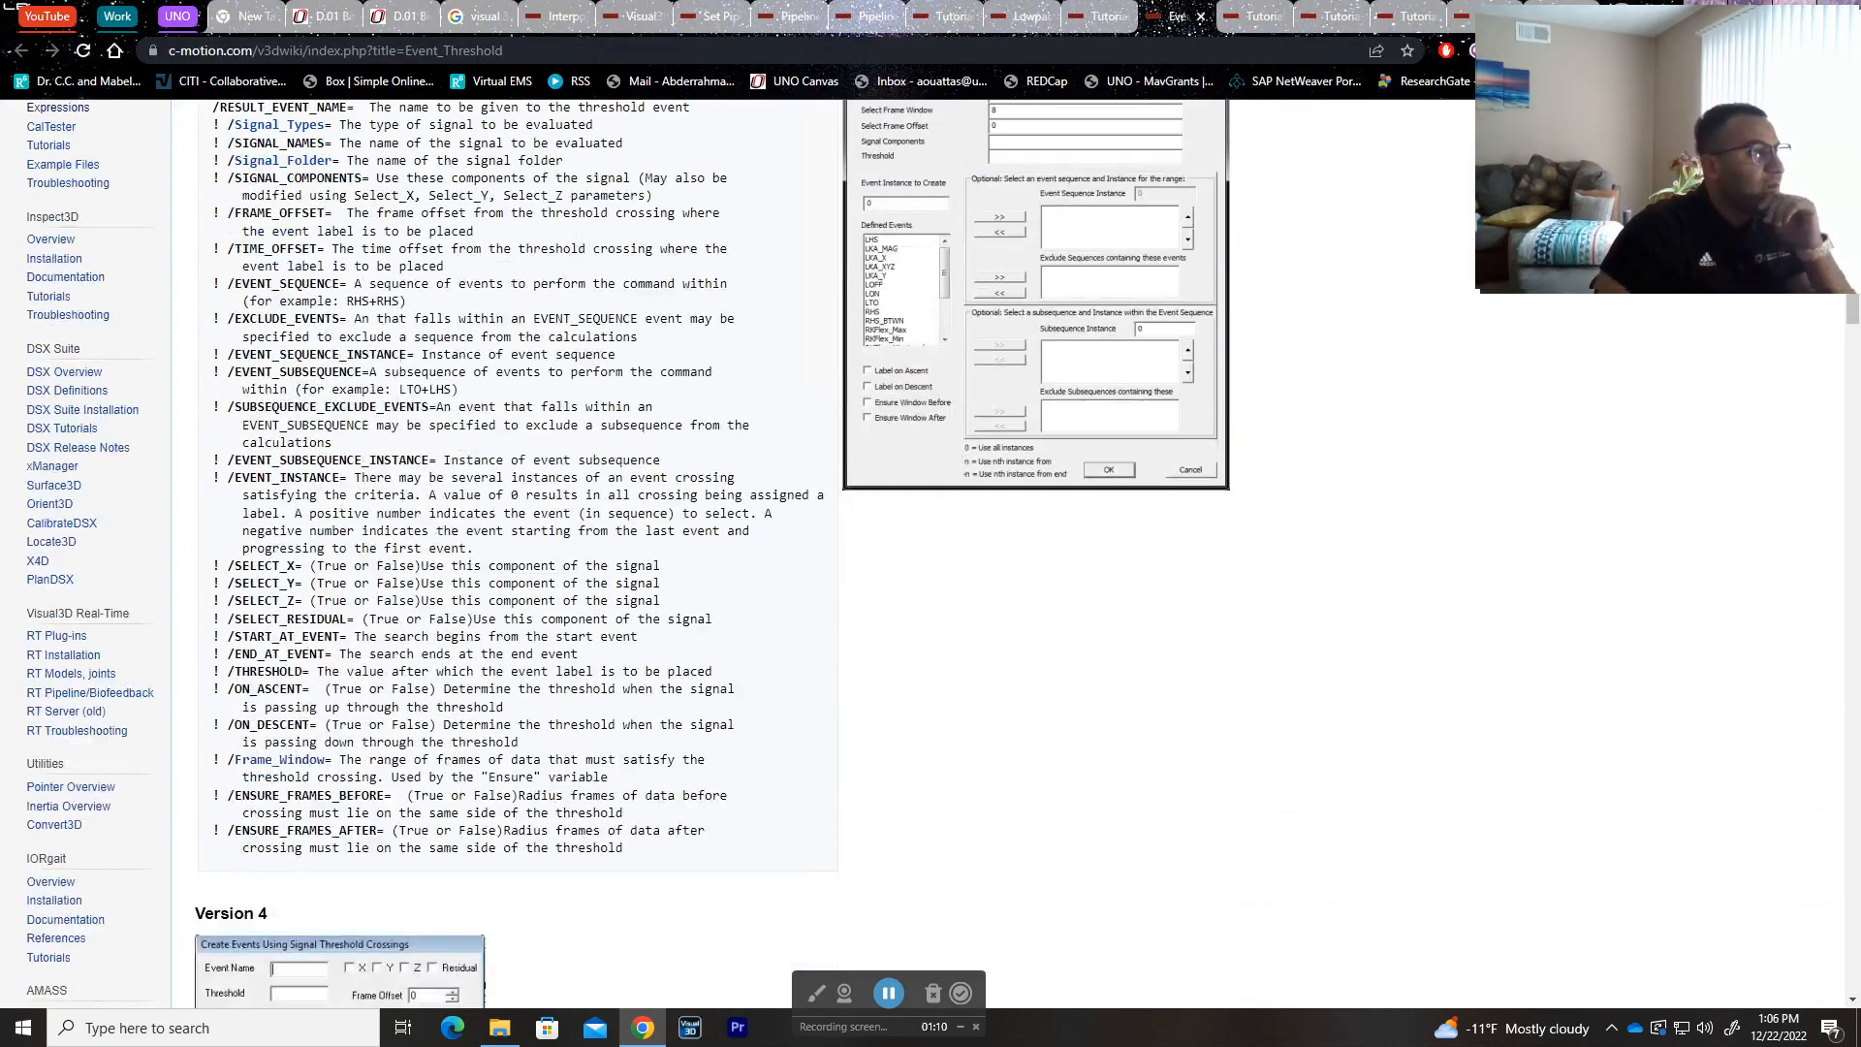
scroll(751, 553, "up", 1)
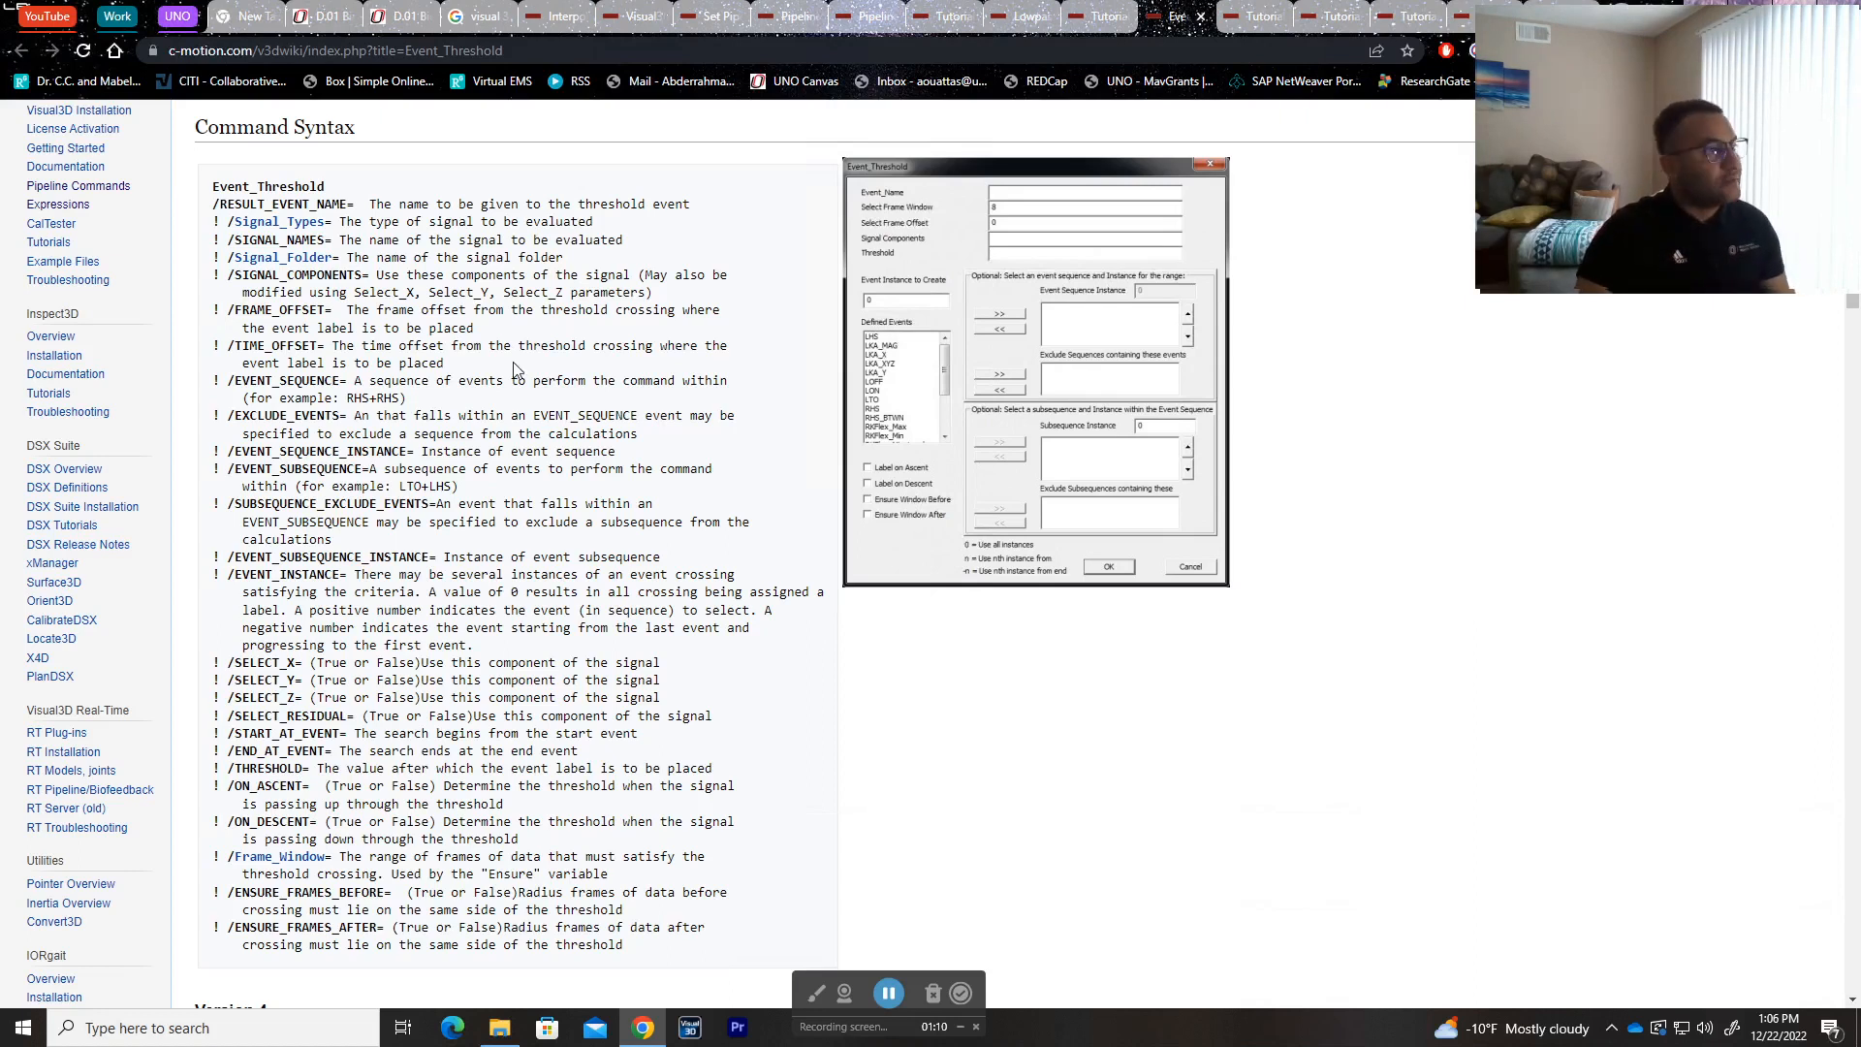
scroll(610, 368, "down", 1)
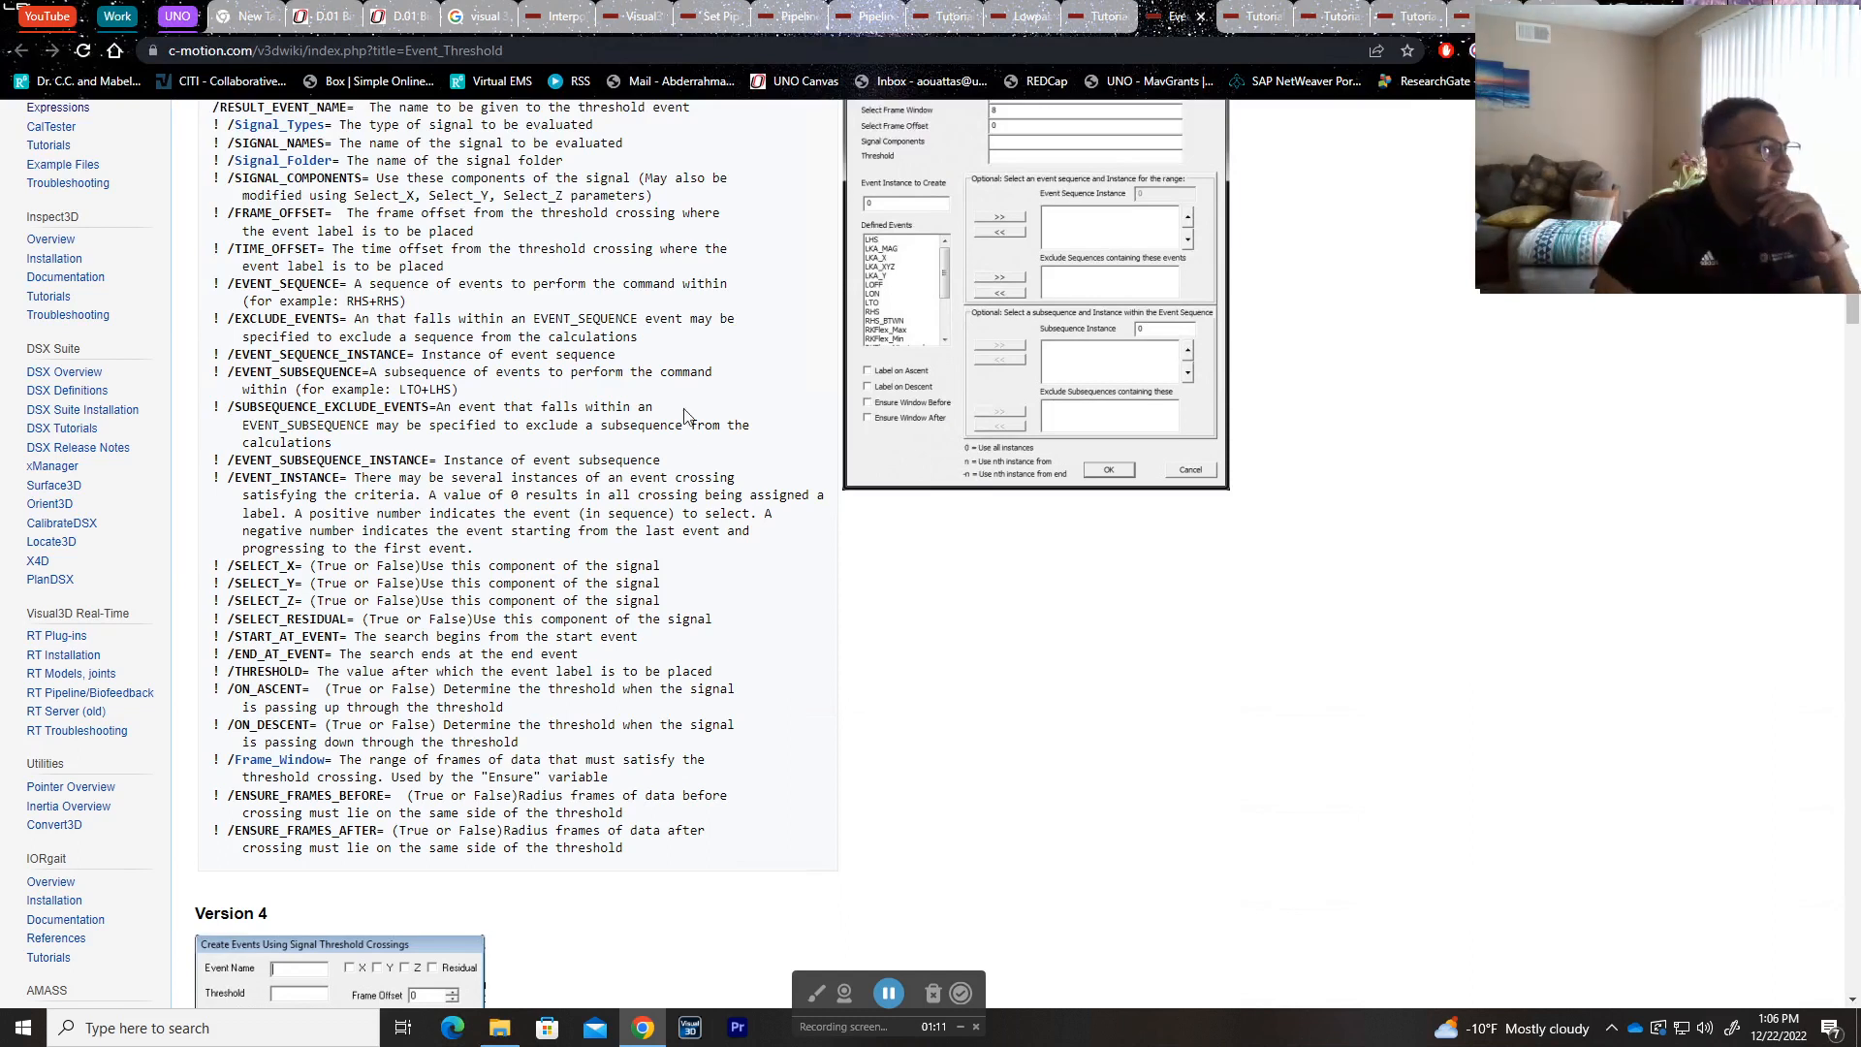
scroll(691, 432, "up", 4)
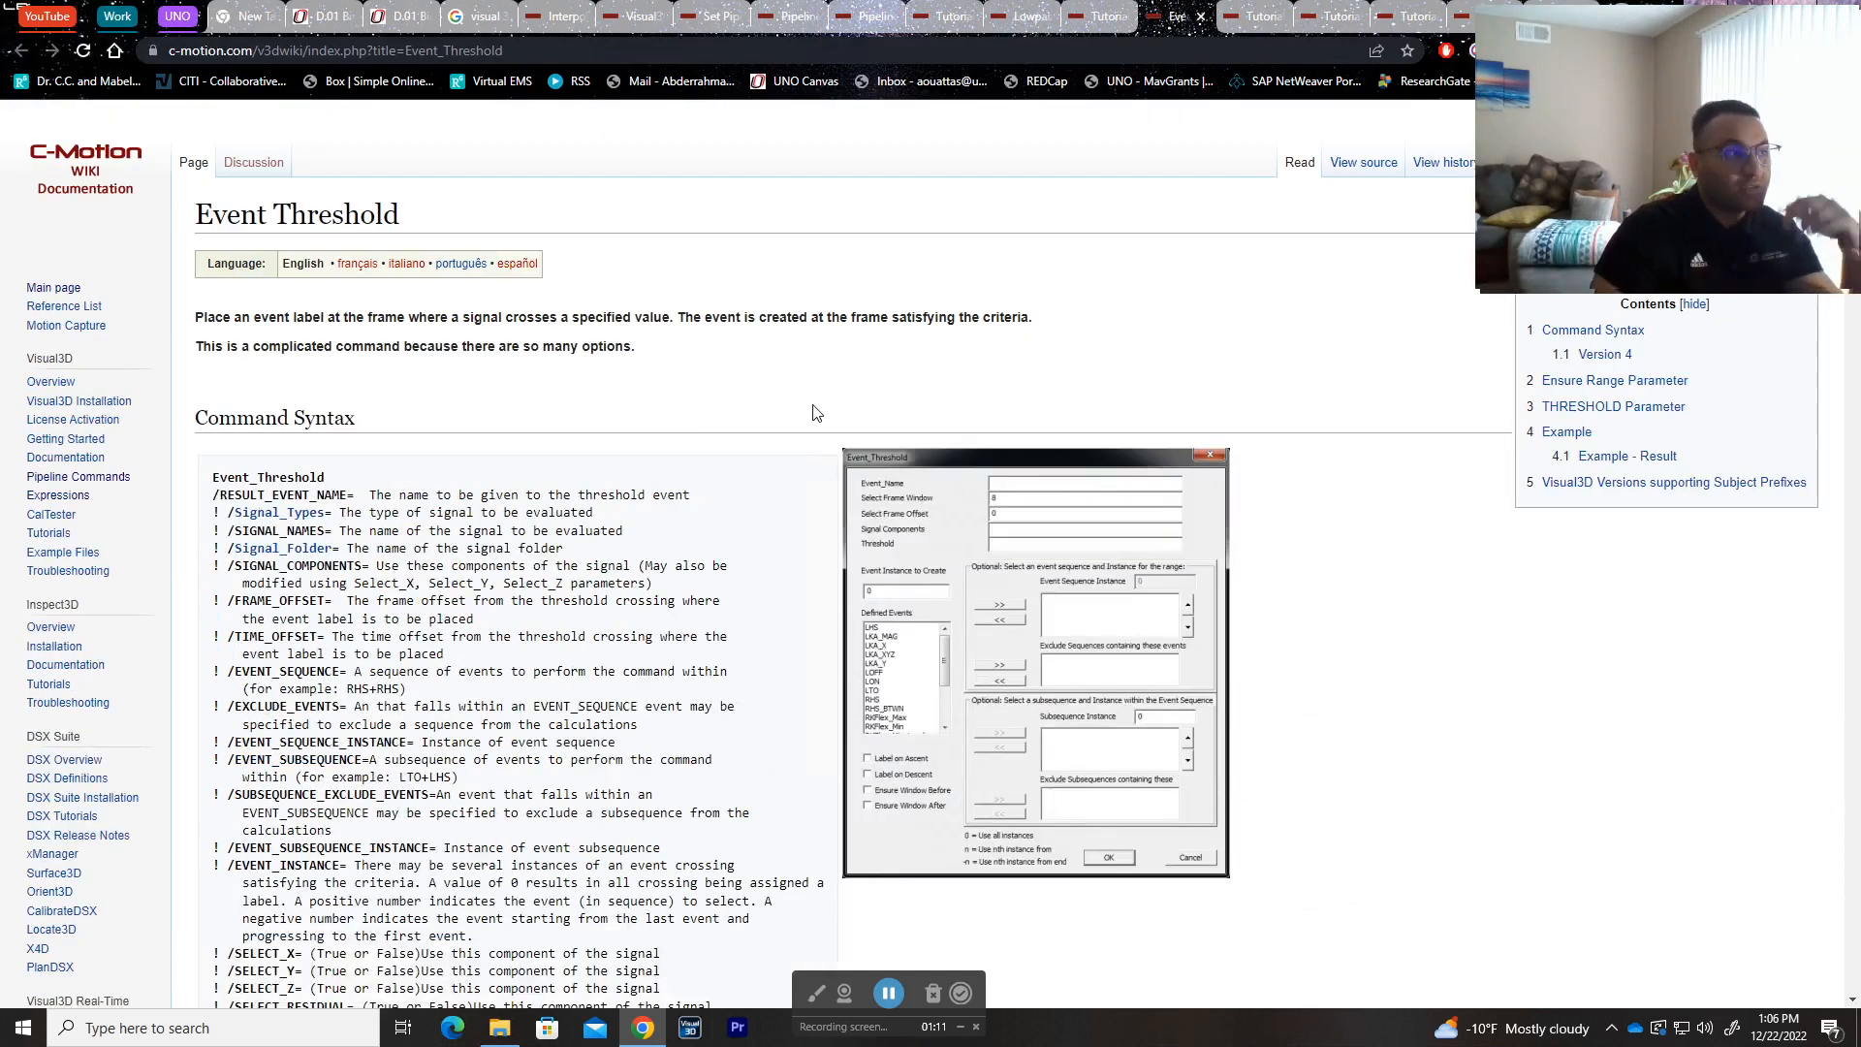
key("alt+Tab")
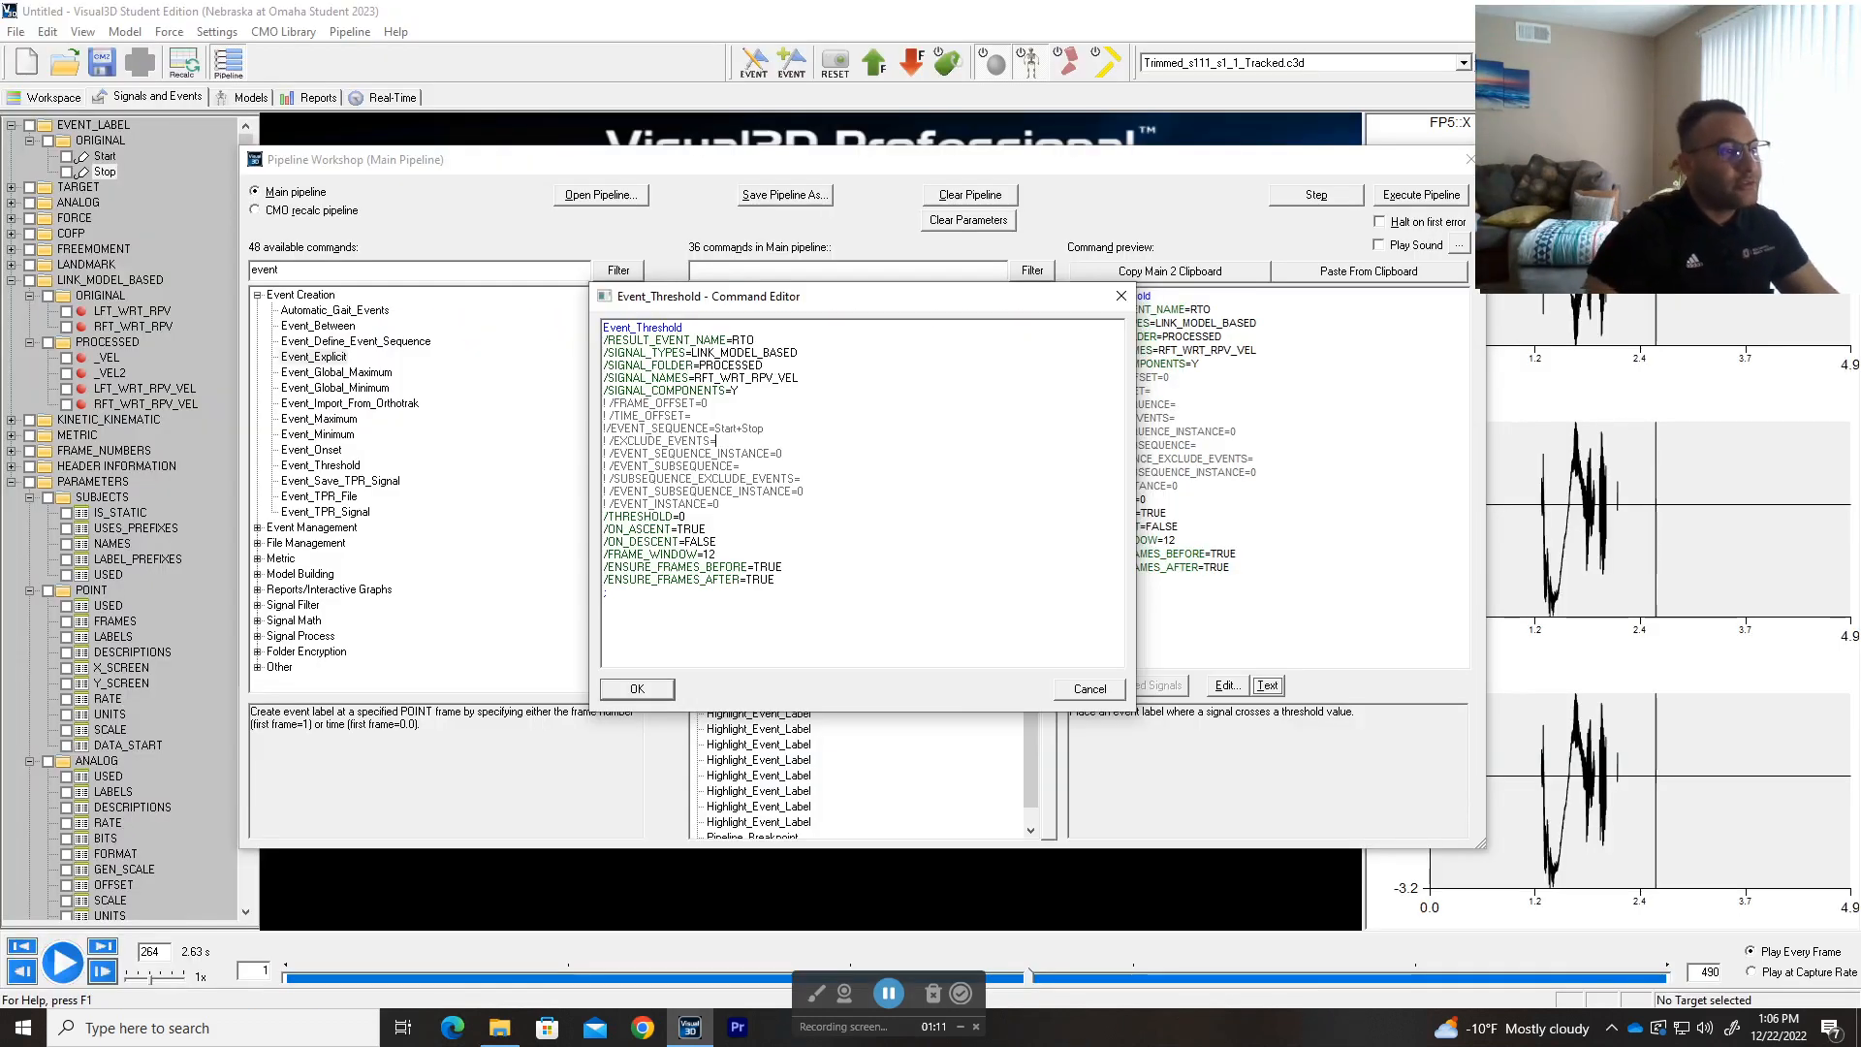
left_click(1087, 694)
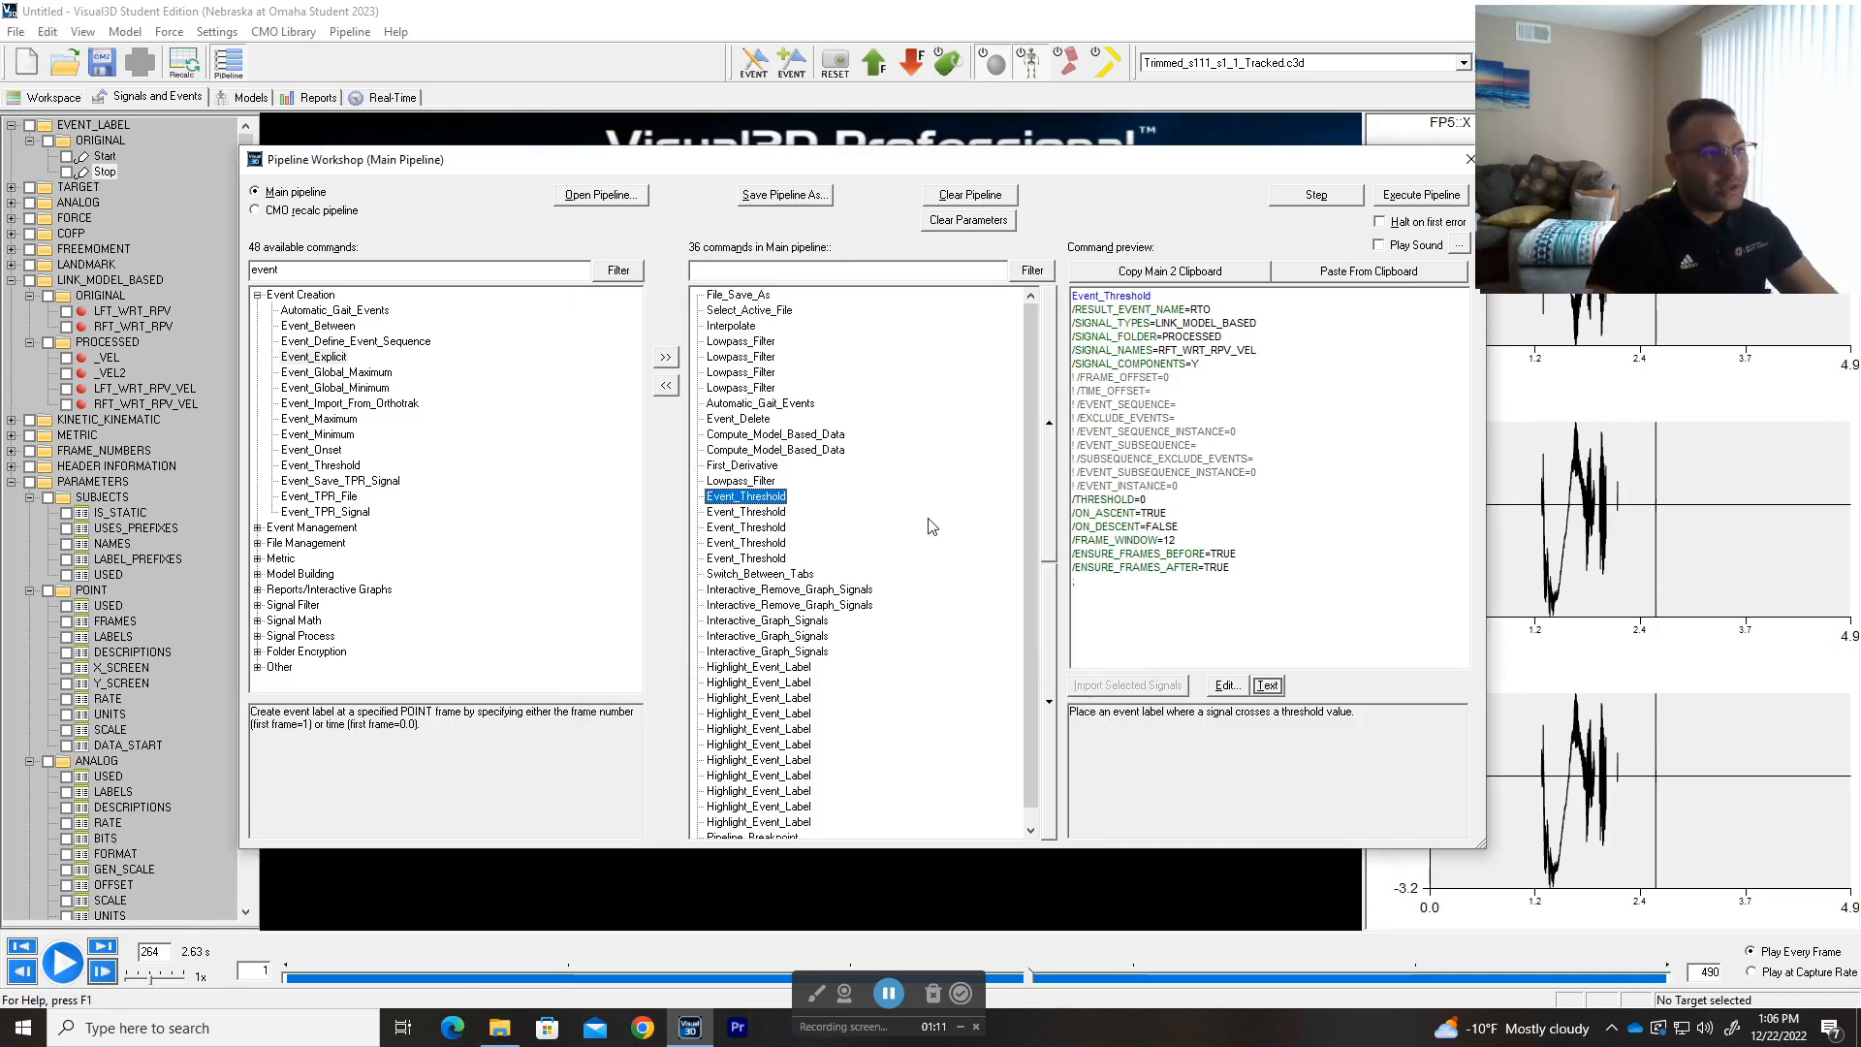
- Review the settings of the remaining Event_Threshold commands for RHS, LTO and TRIG, and of the Switch_Between_Tabs command below them
key("Down")
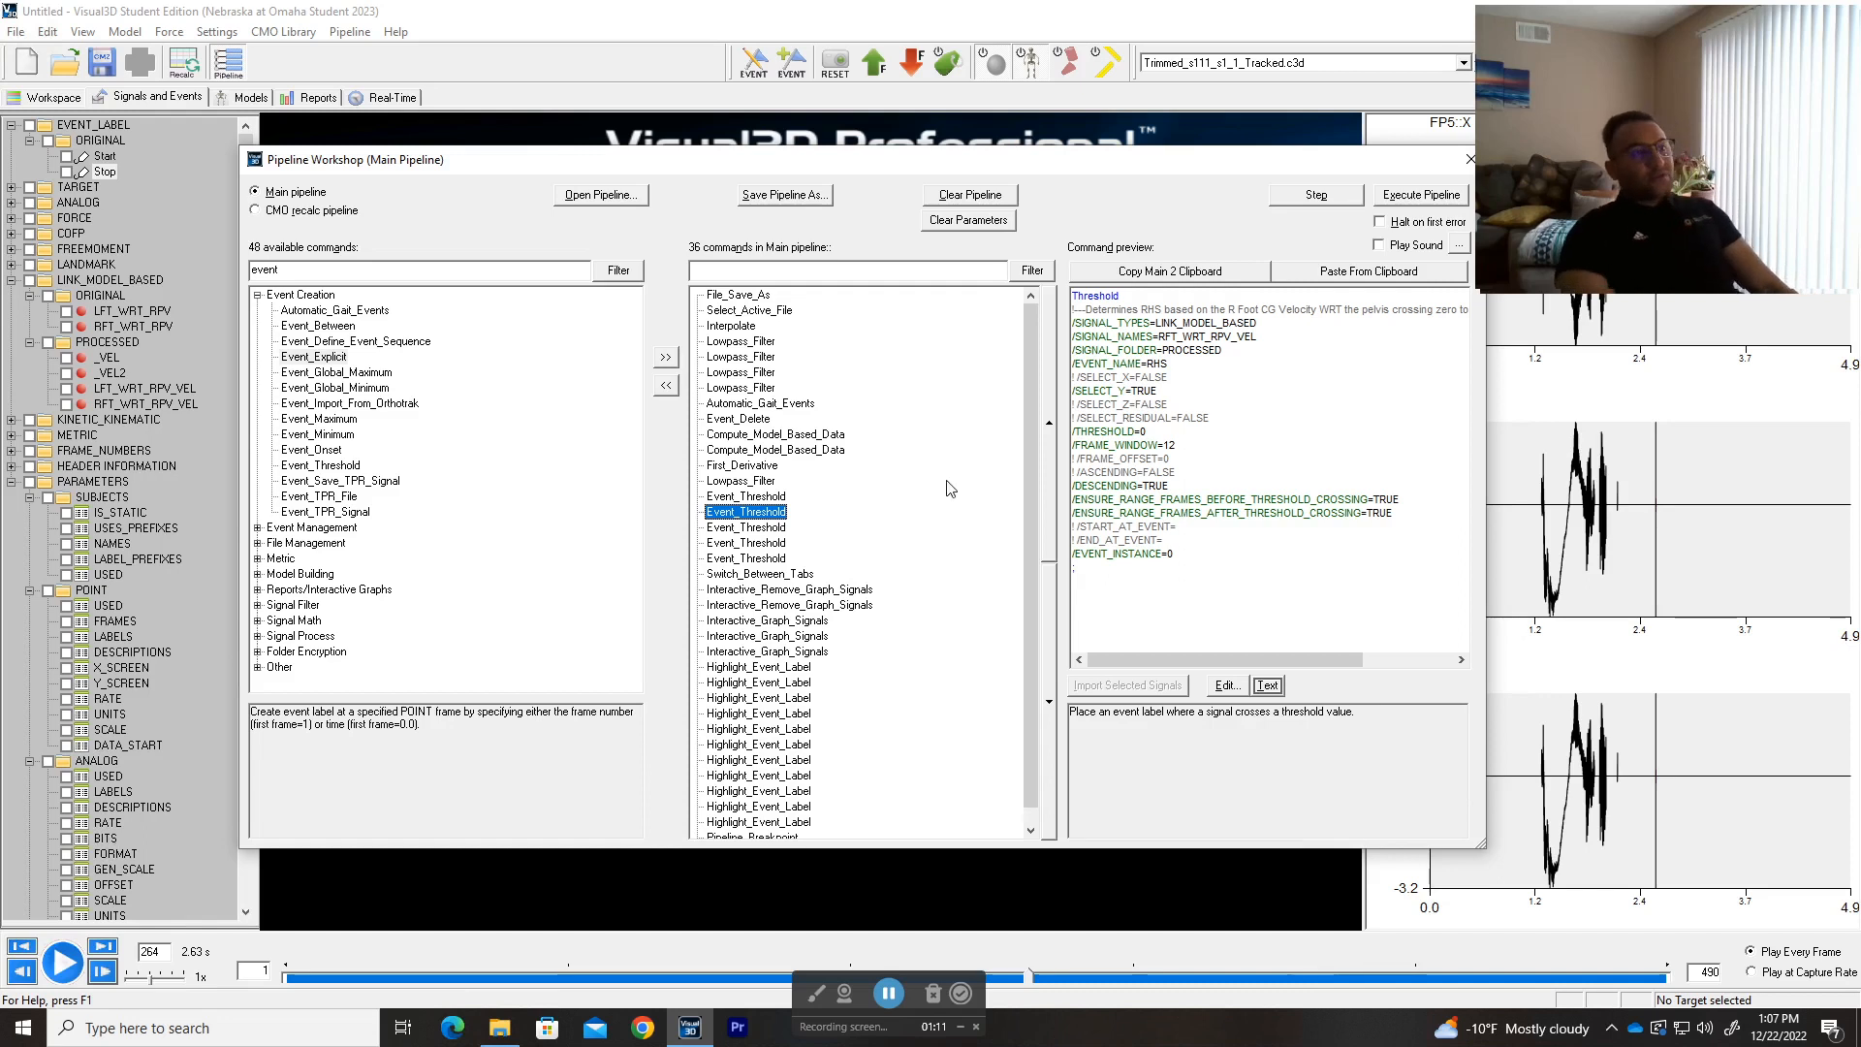
key("Down")
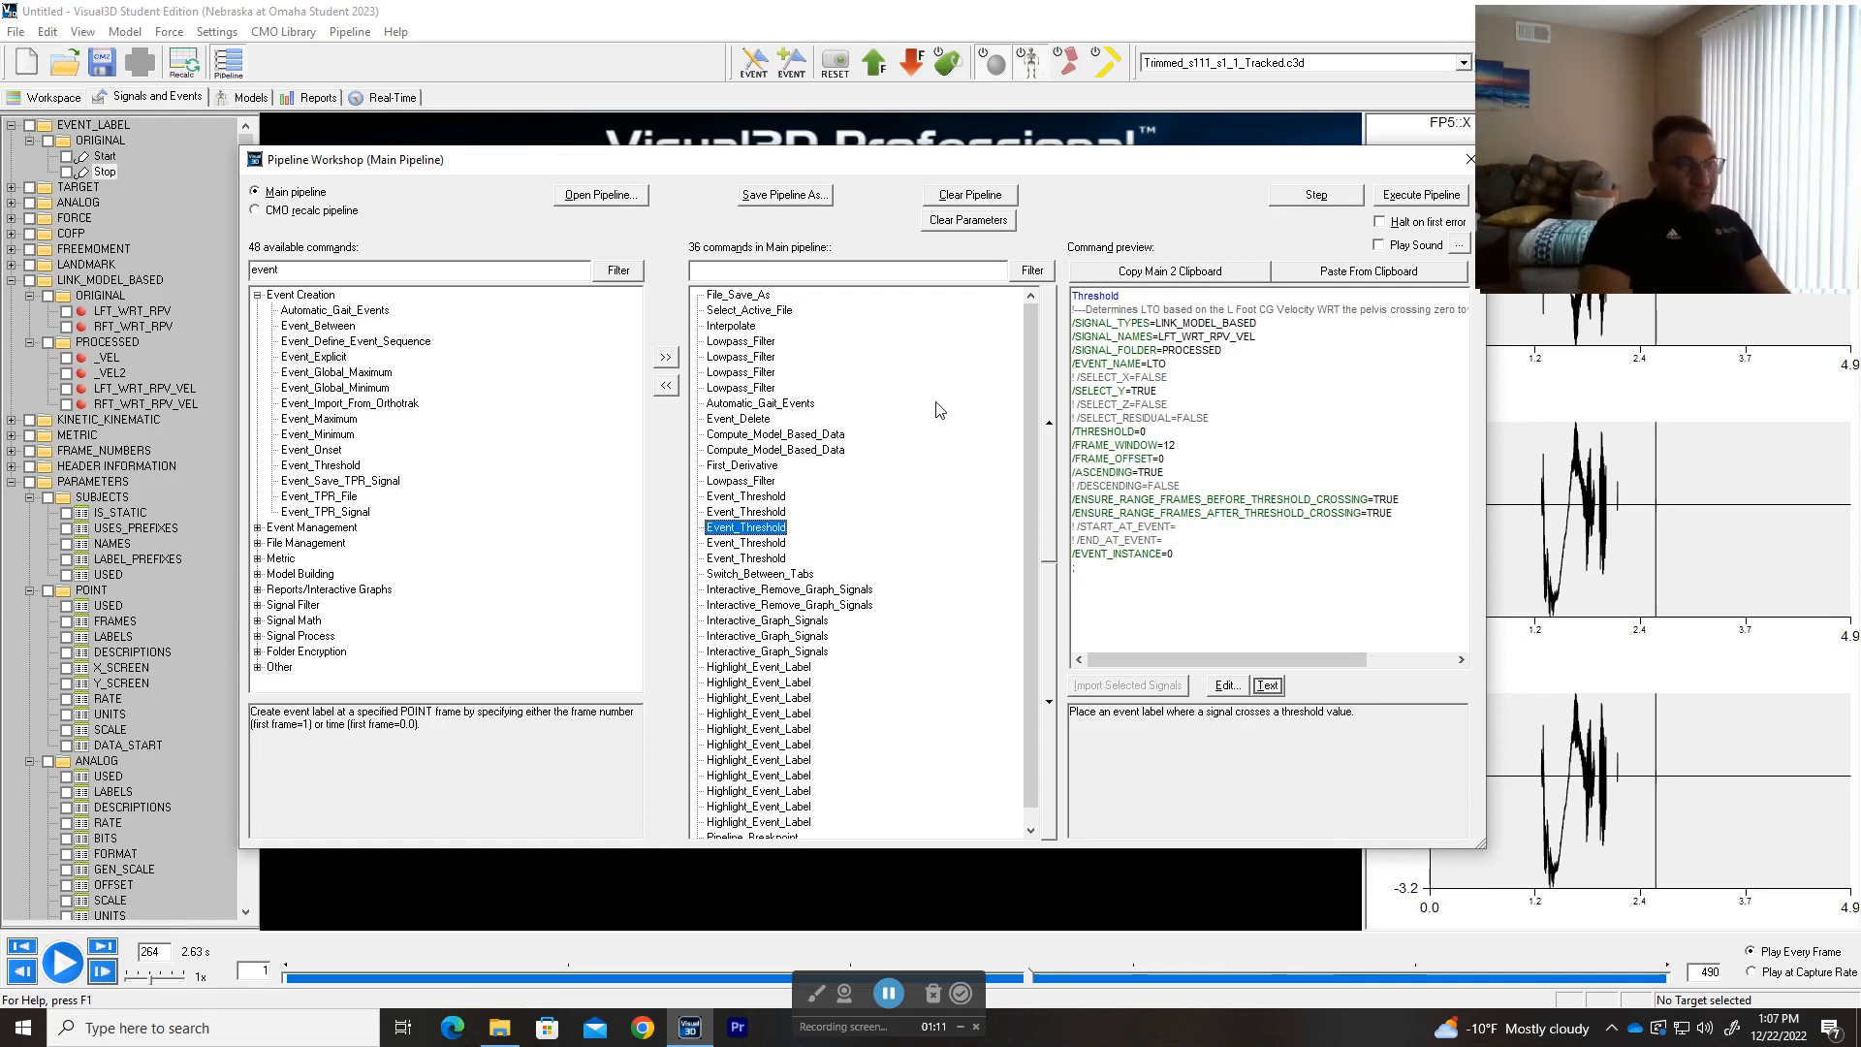
key("Down")
key("Down")
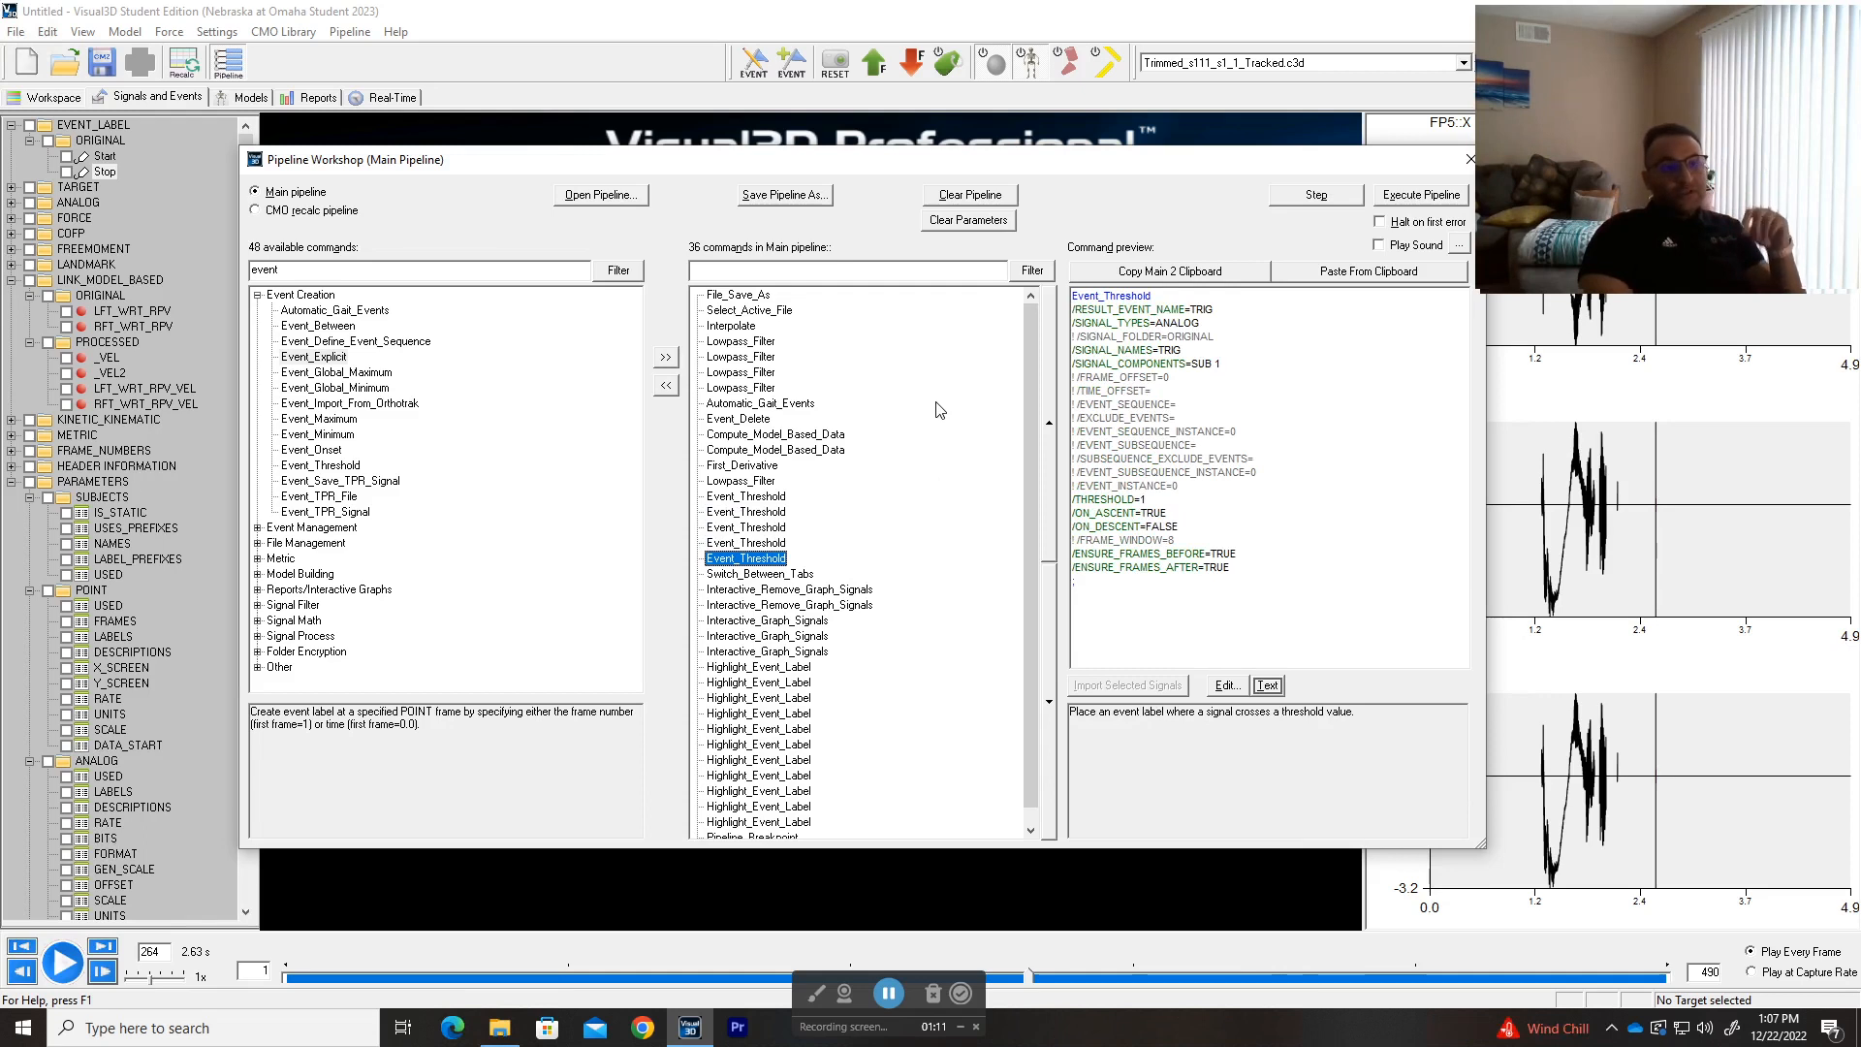
key("Down")
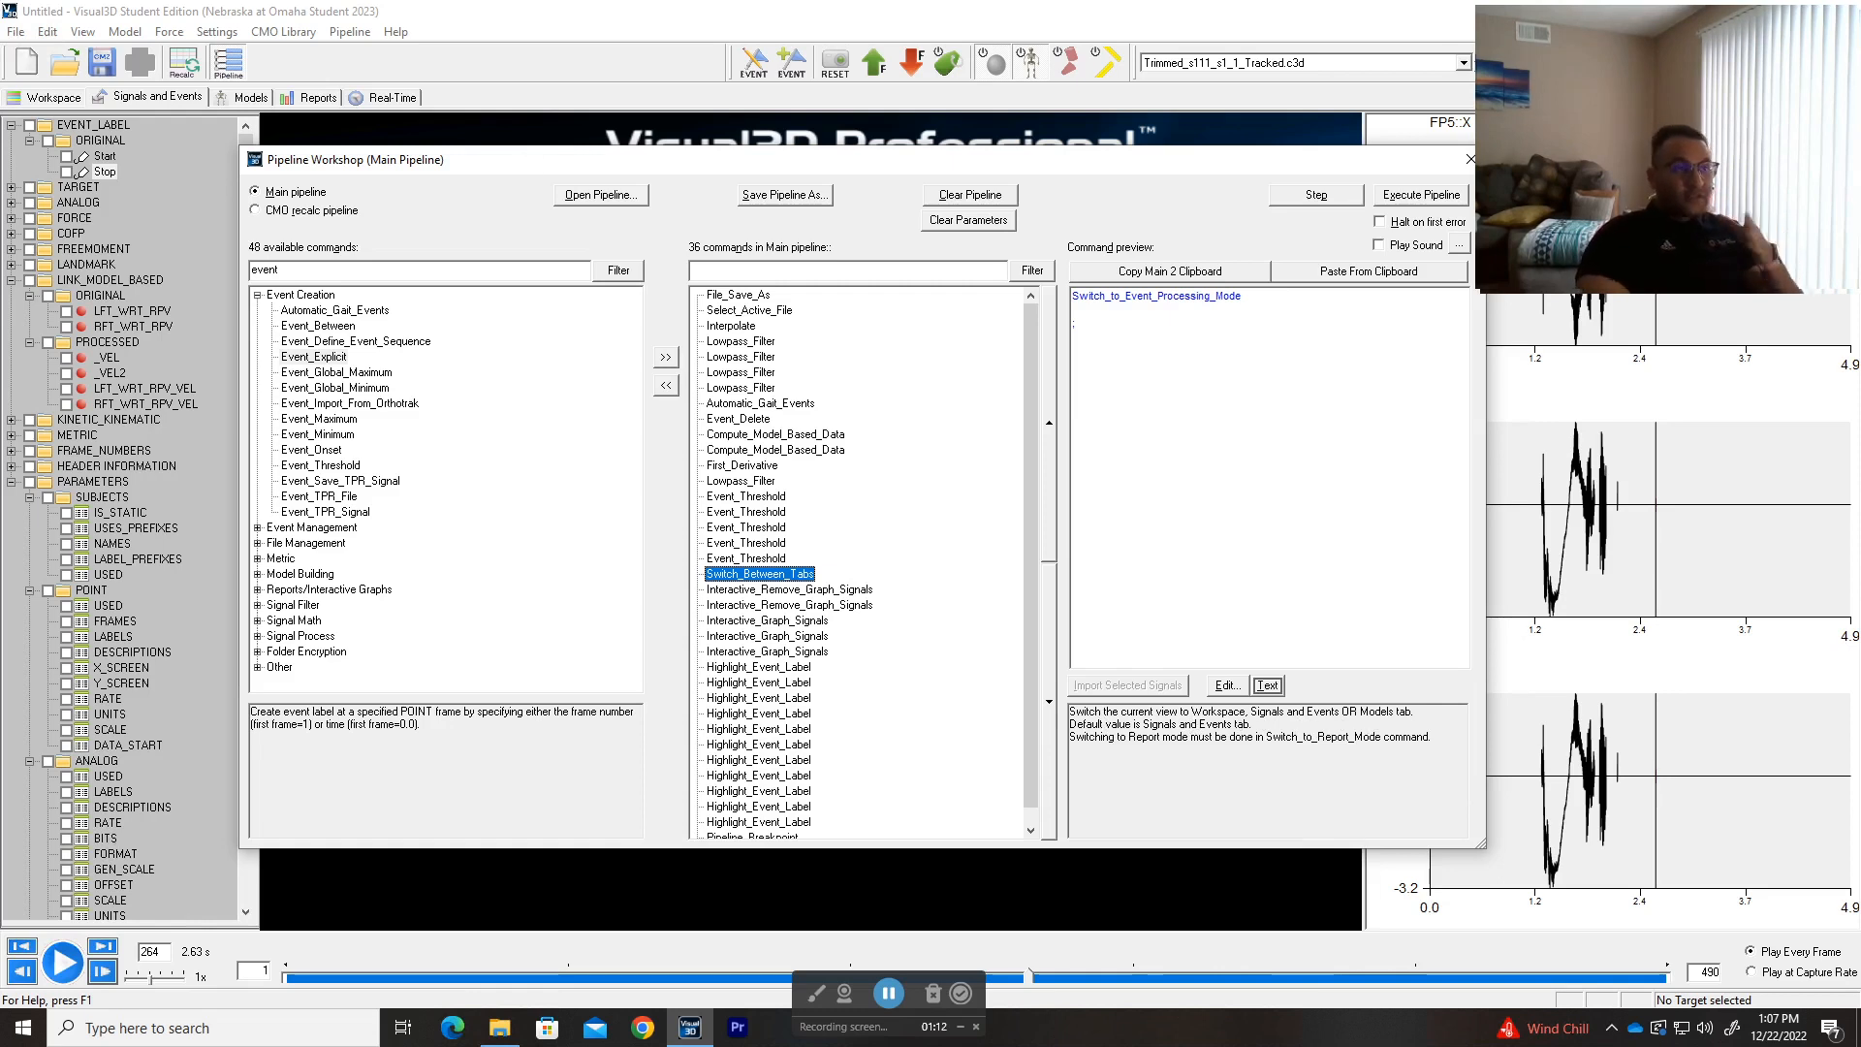
- Review the settings of the Interactive_Remove_Graph_Signals commands and the Interactive_Graph_Signals commands for the LHEE and RHEE targets
left_click(805, 590)
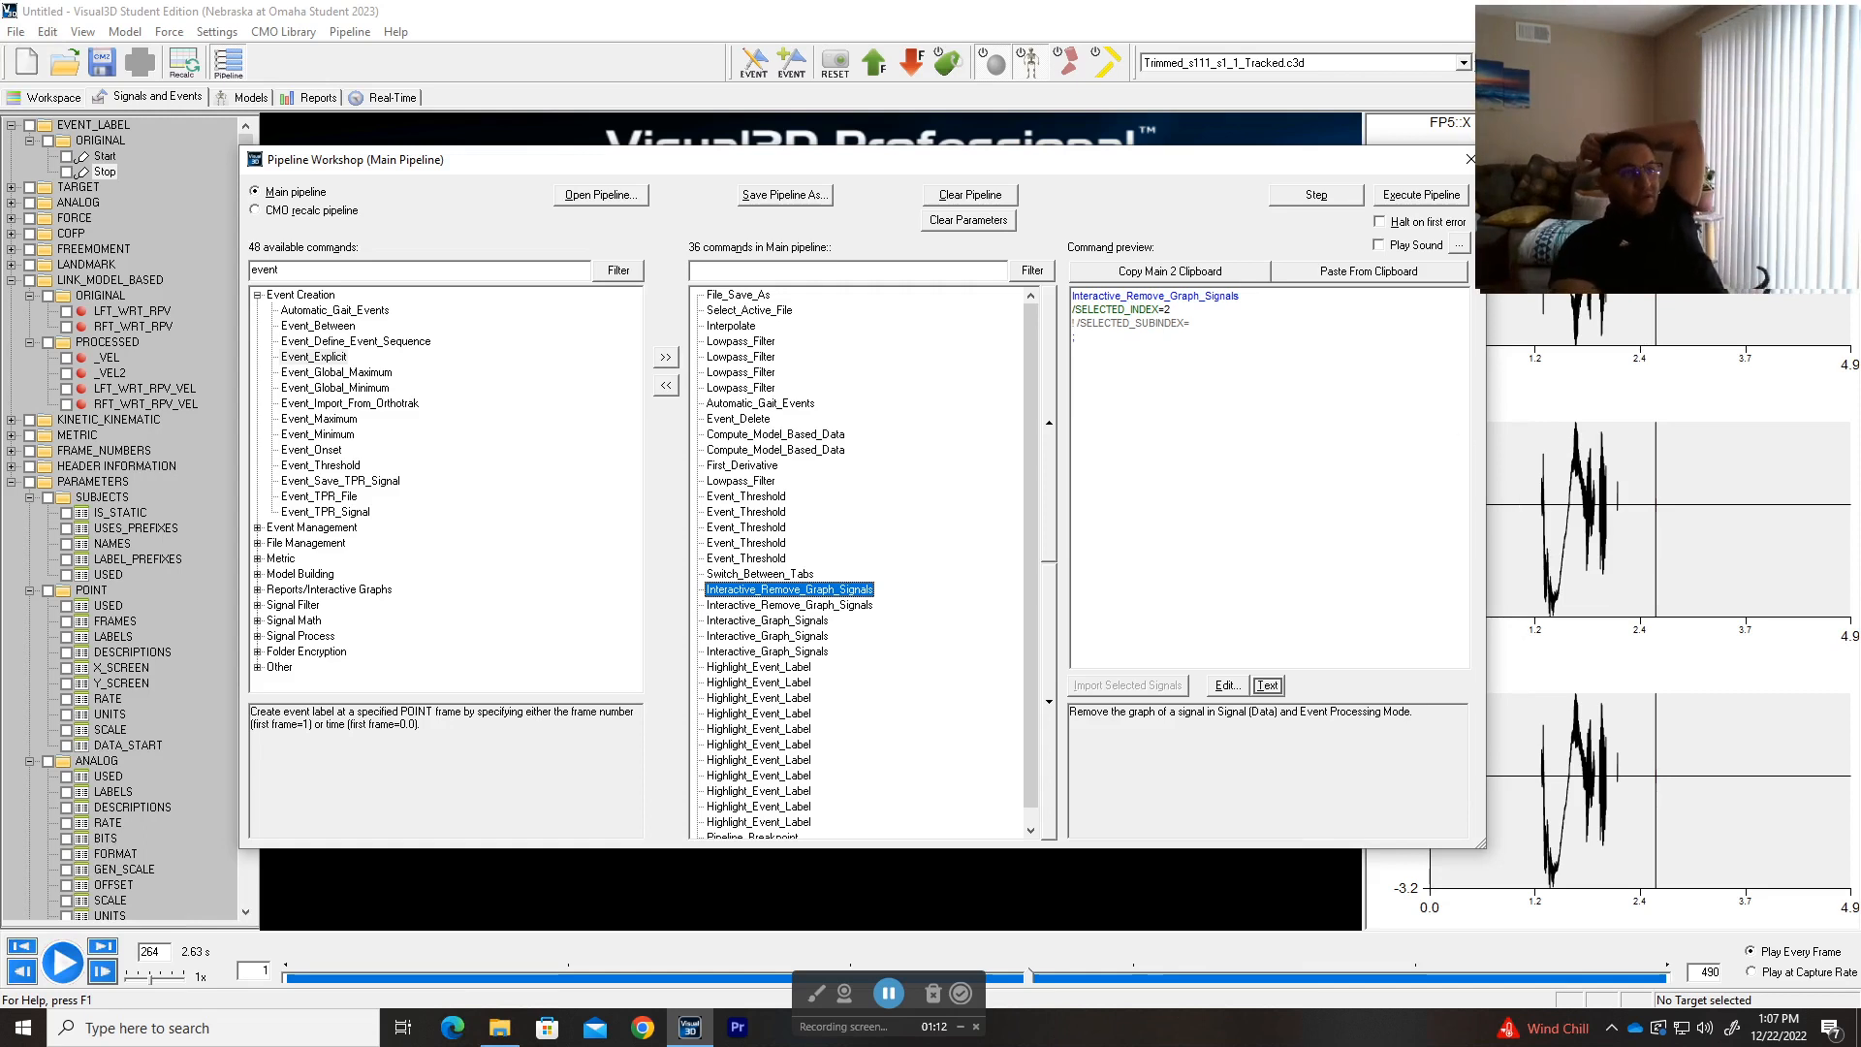
left_click(849, 607)
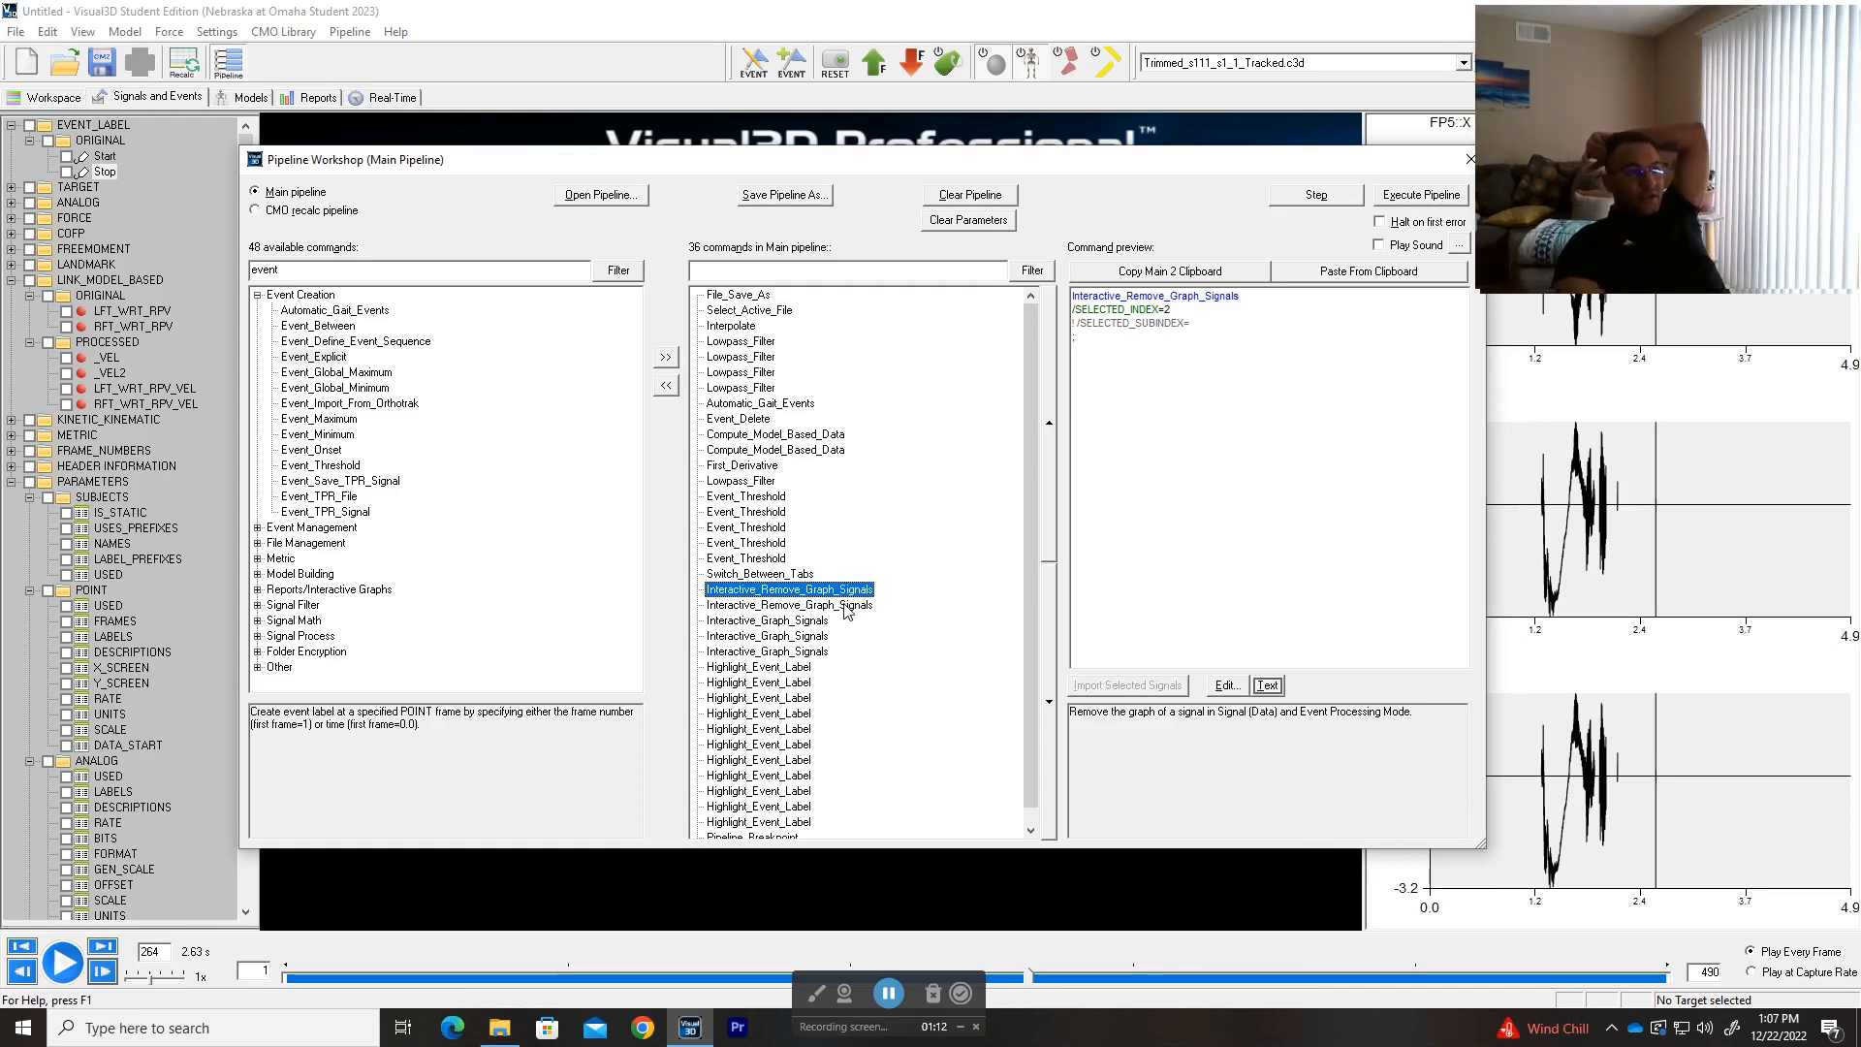
left_click(802, 622)
left_click_drag(1185, 337, 1164, 336)
left_click(819, 639)
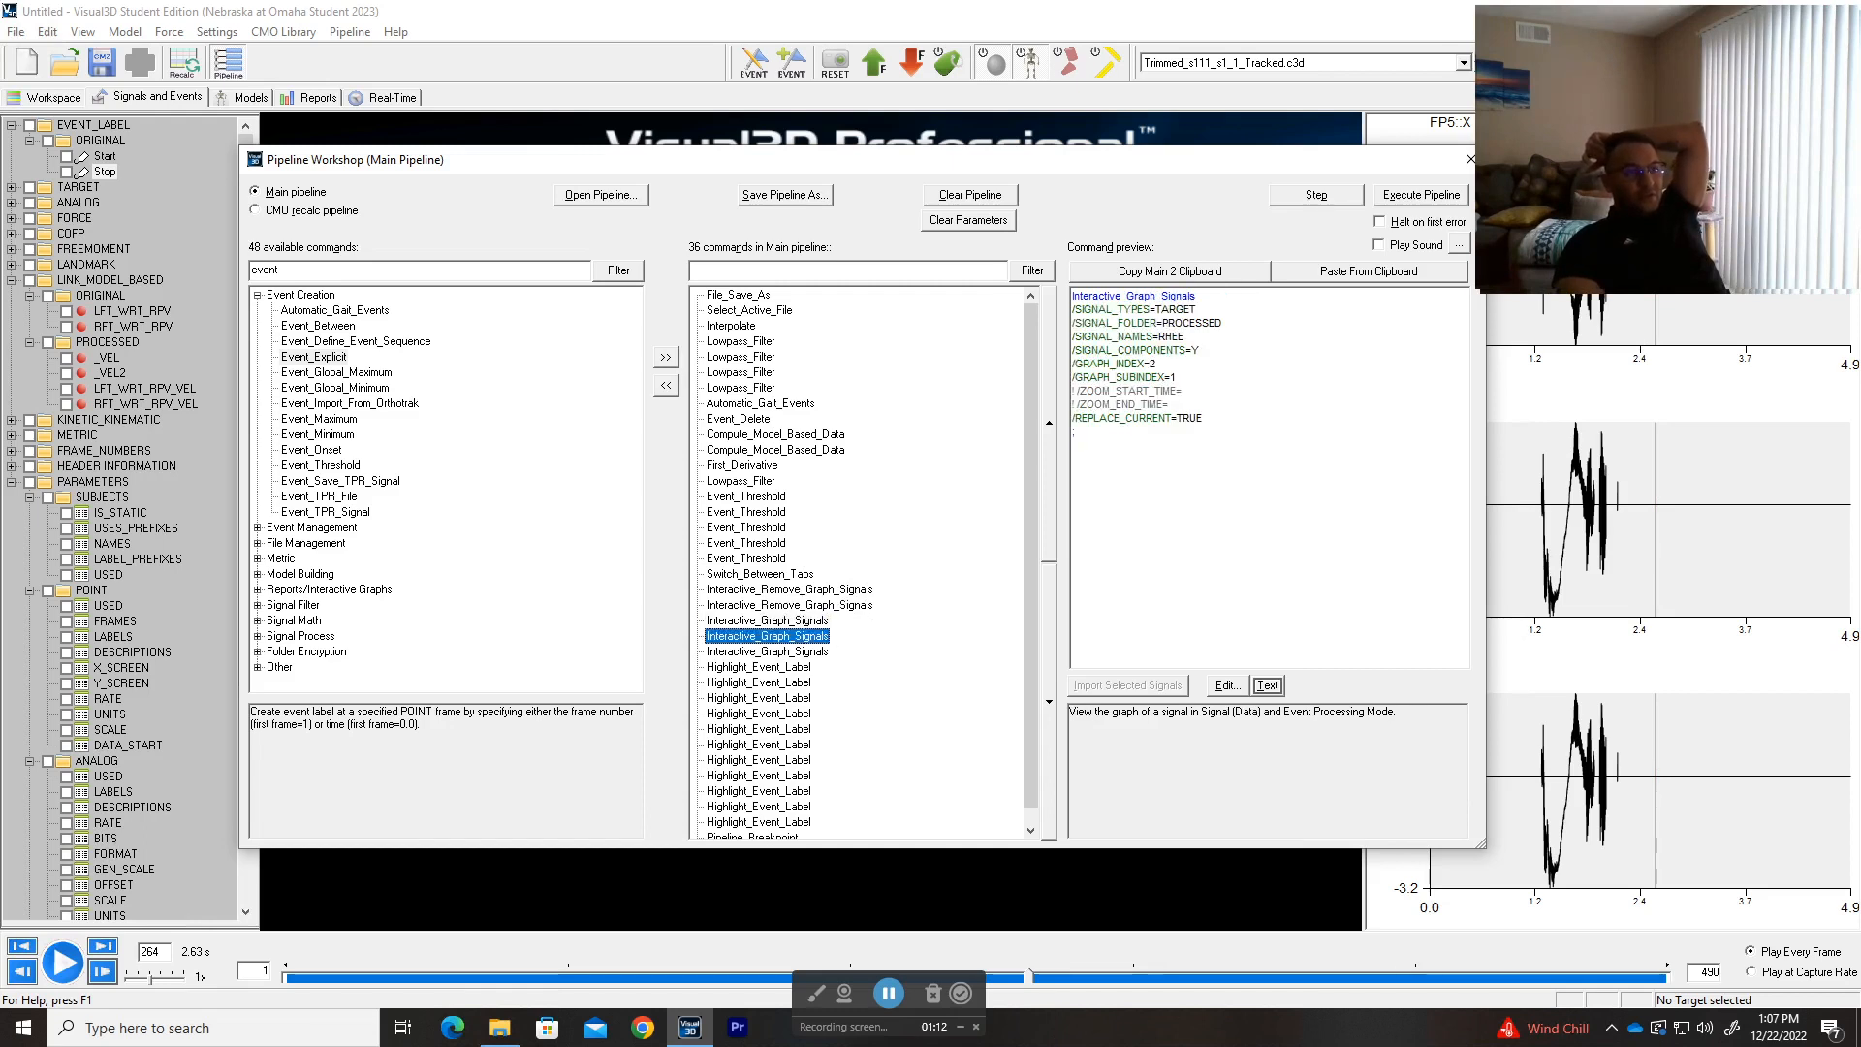
left_click(774, 666)
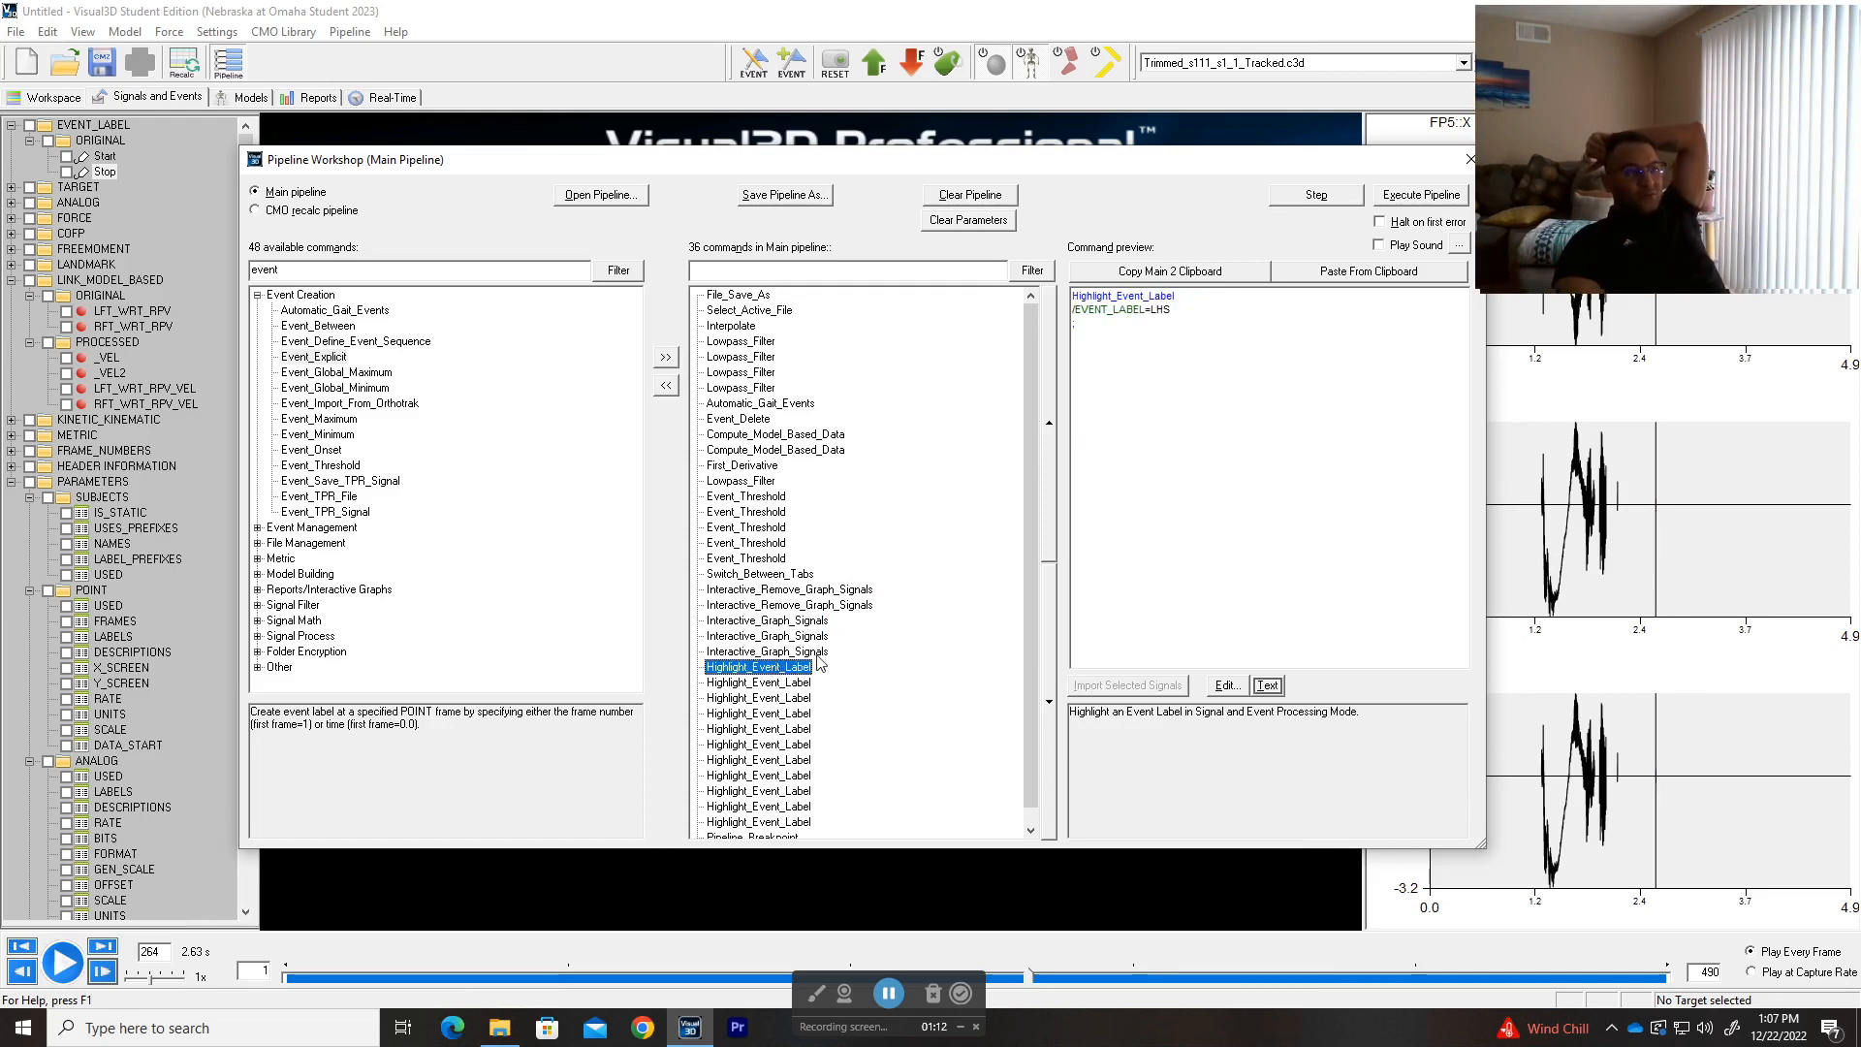
left_click(819, 652)
left_click_drag(865, 666, 781, 832)
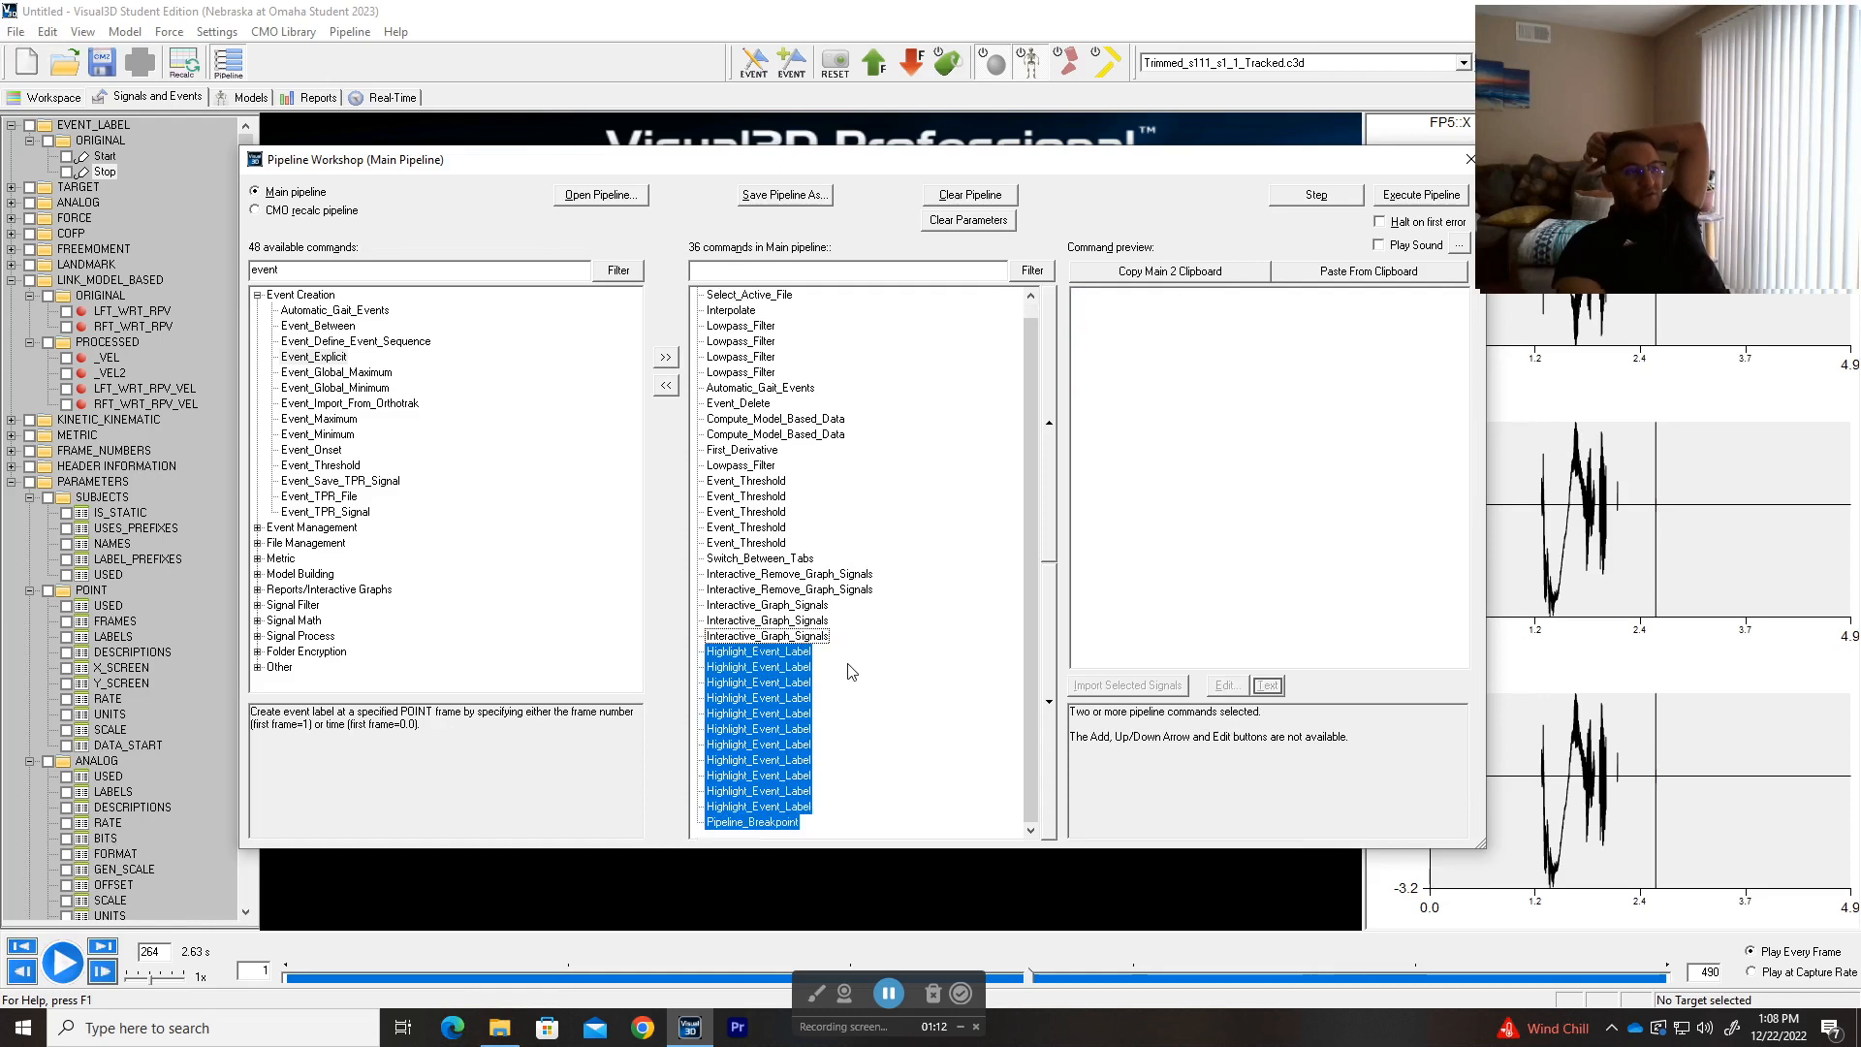
left_click(817, 632)
left_click(817, 623)
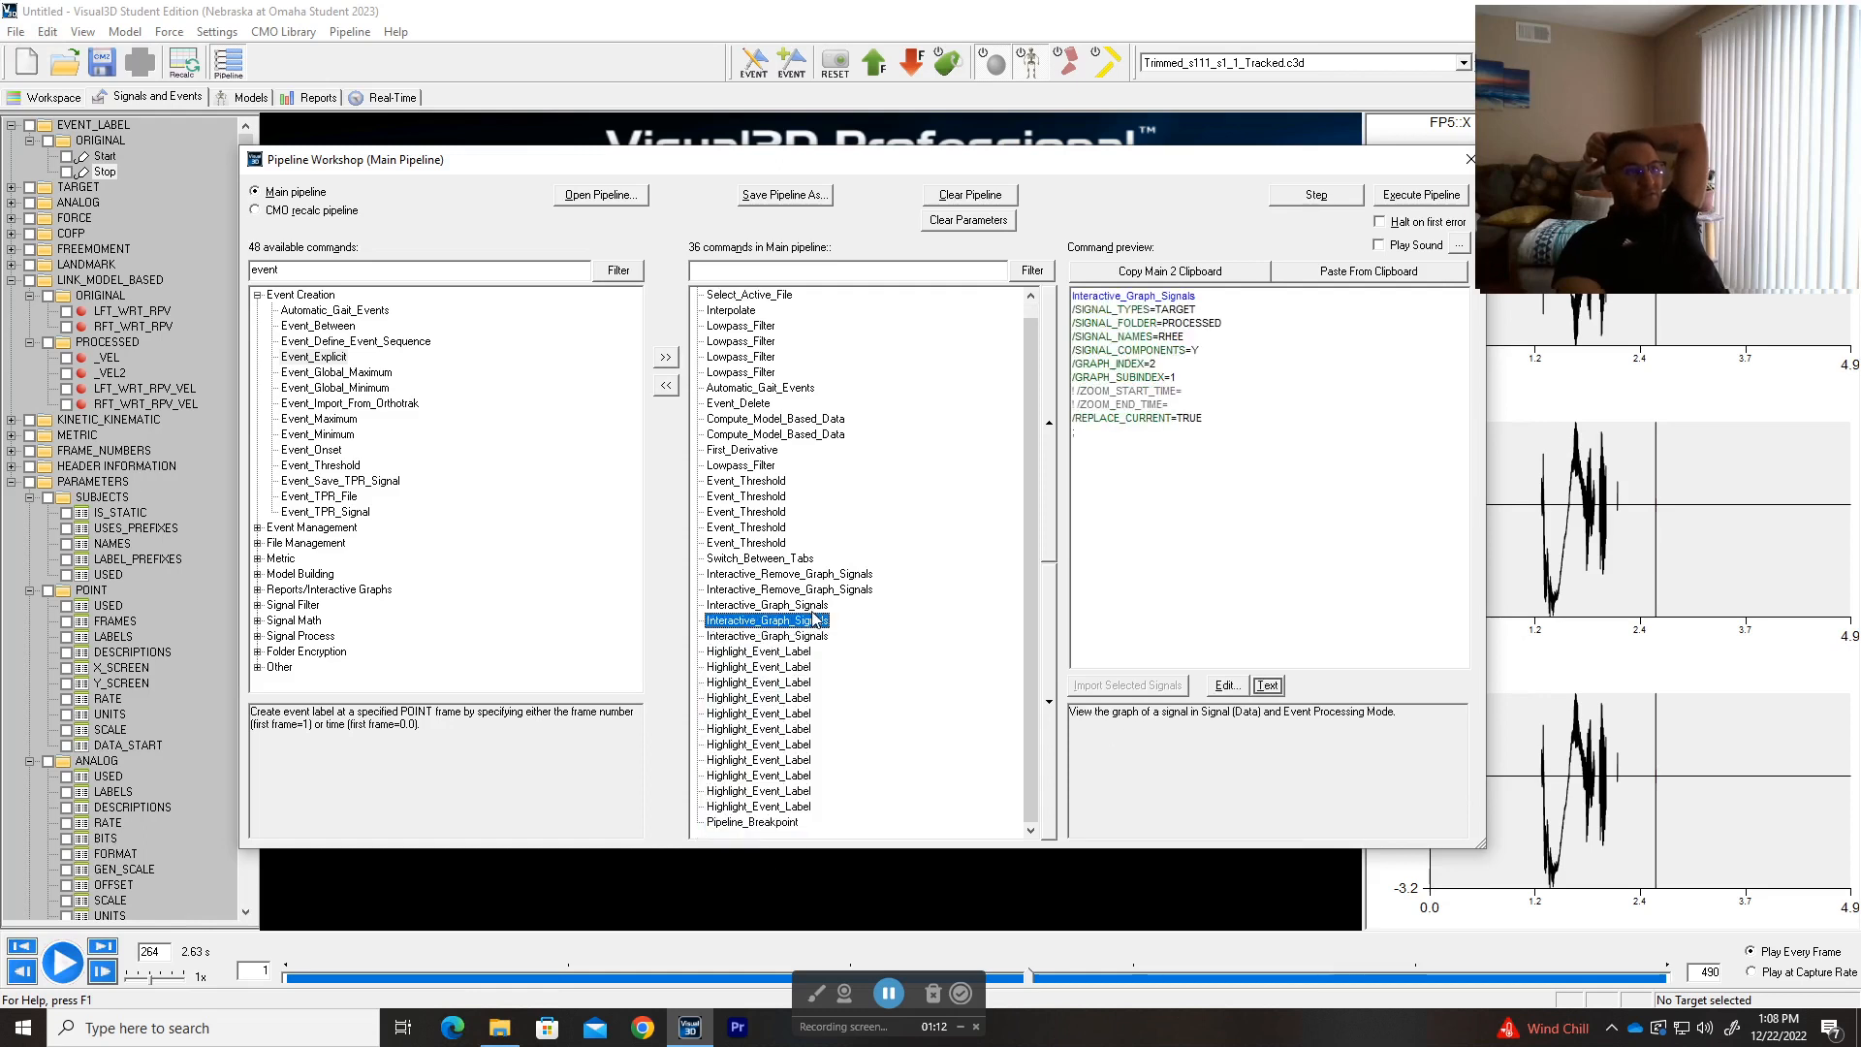
left_click(807, 640)
scroll(930, 604, "up", 1)
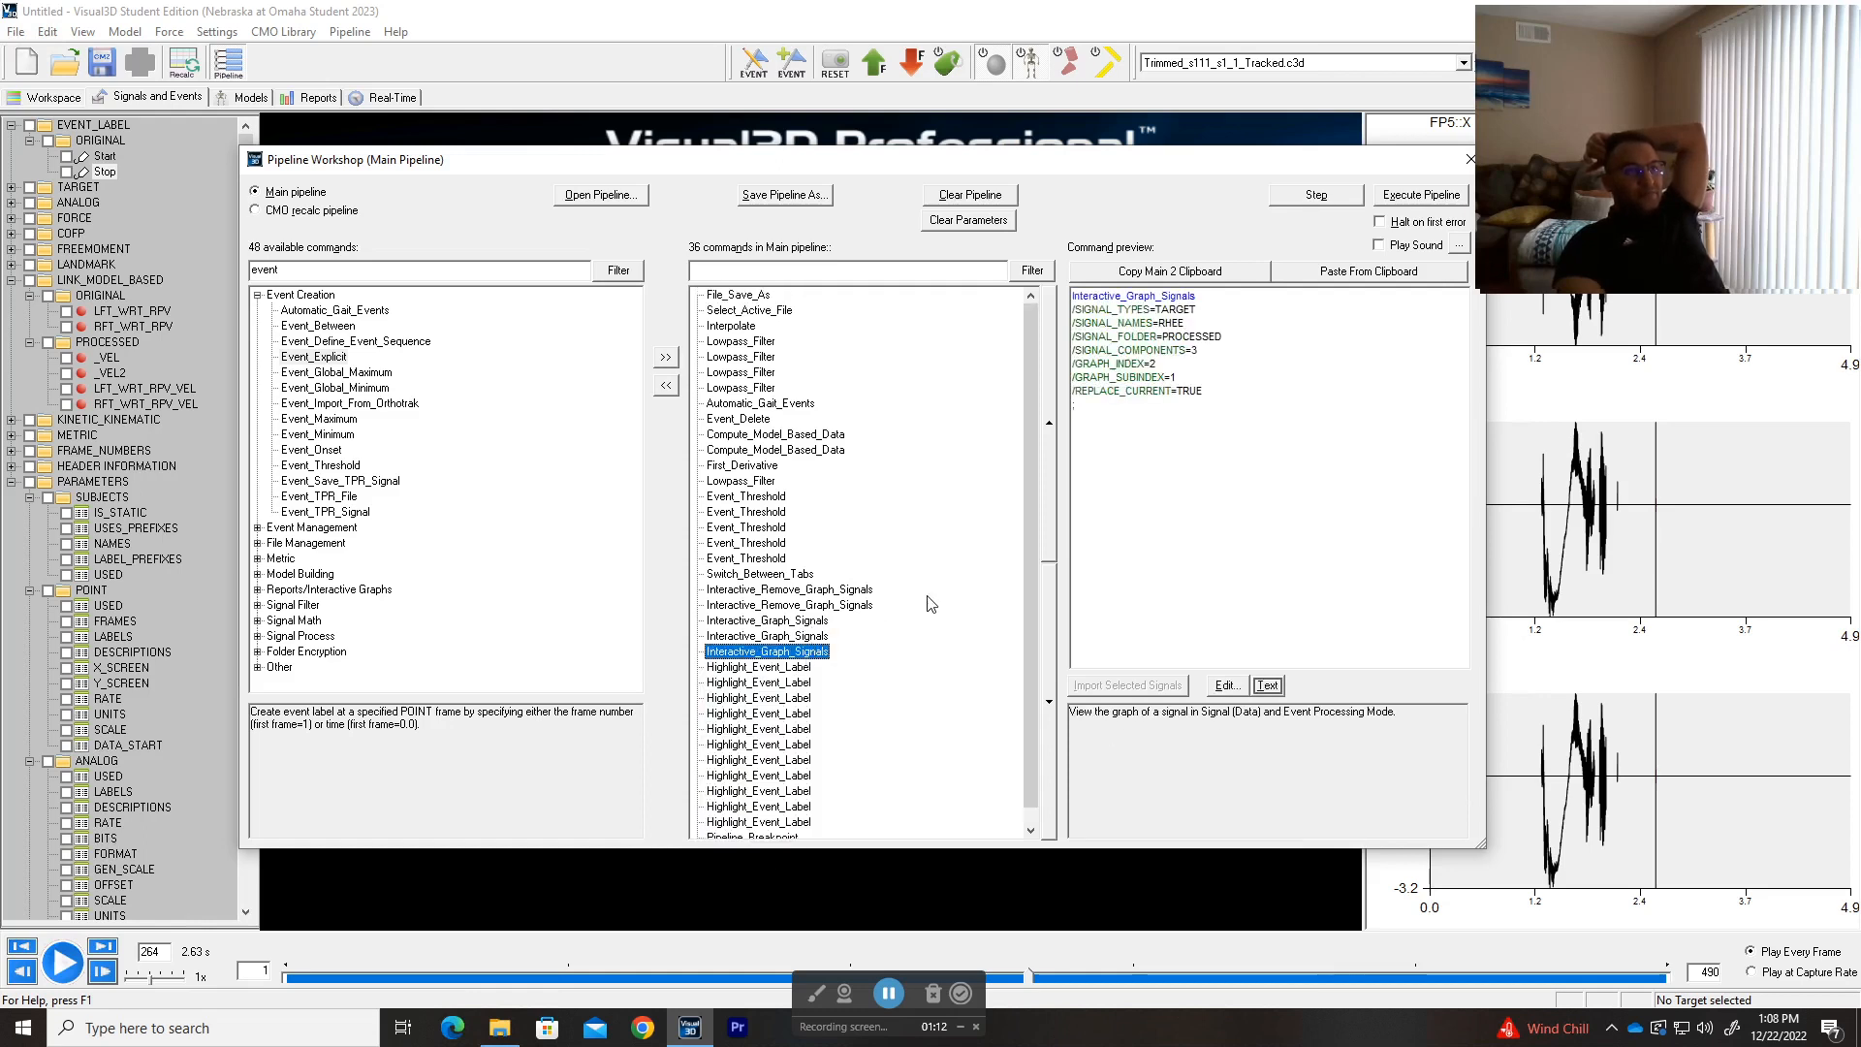
key("Up")
key("Up")
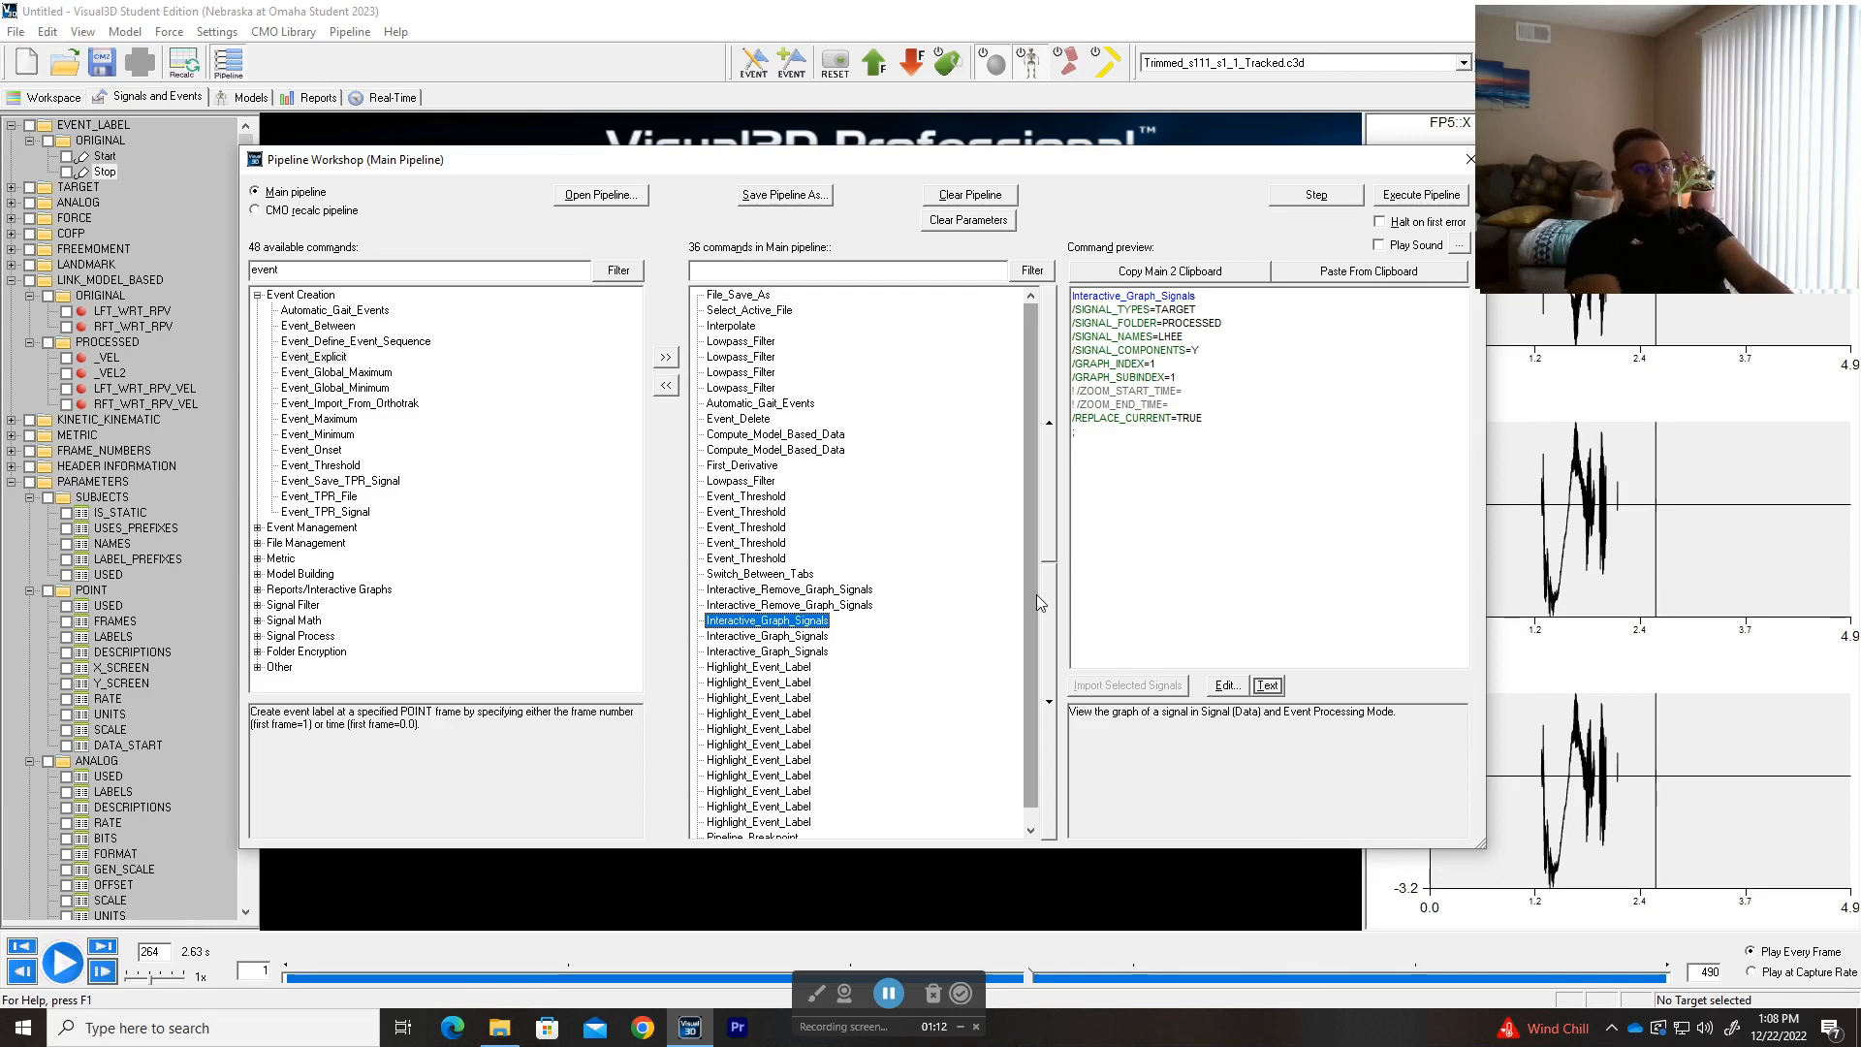
key("Down")
key("Down")
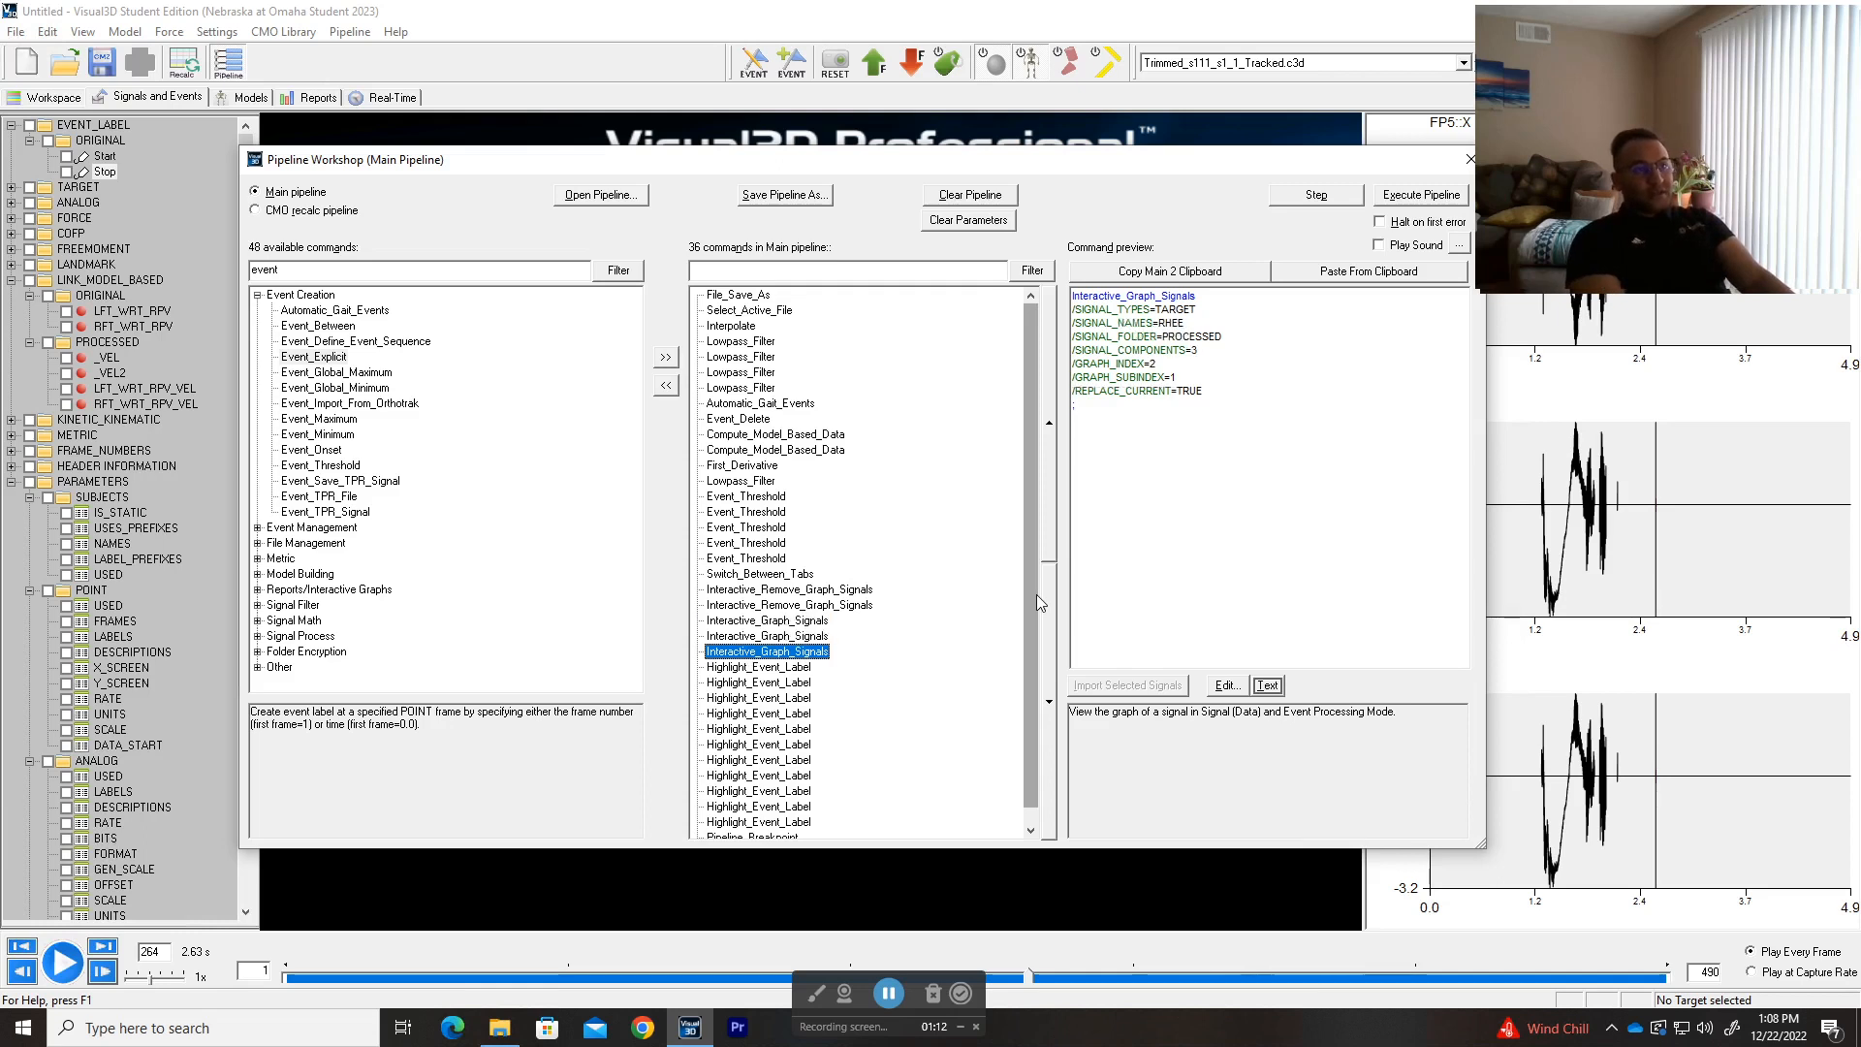
key("Up")
key("Down")
- Step through the Highlight_Event_Label commands to the Pipeline_Breakpoint command and review their settings
key("Down")
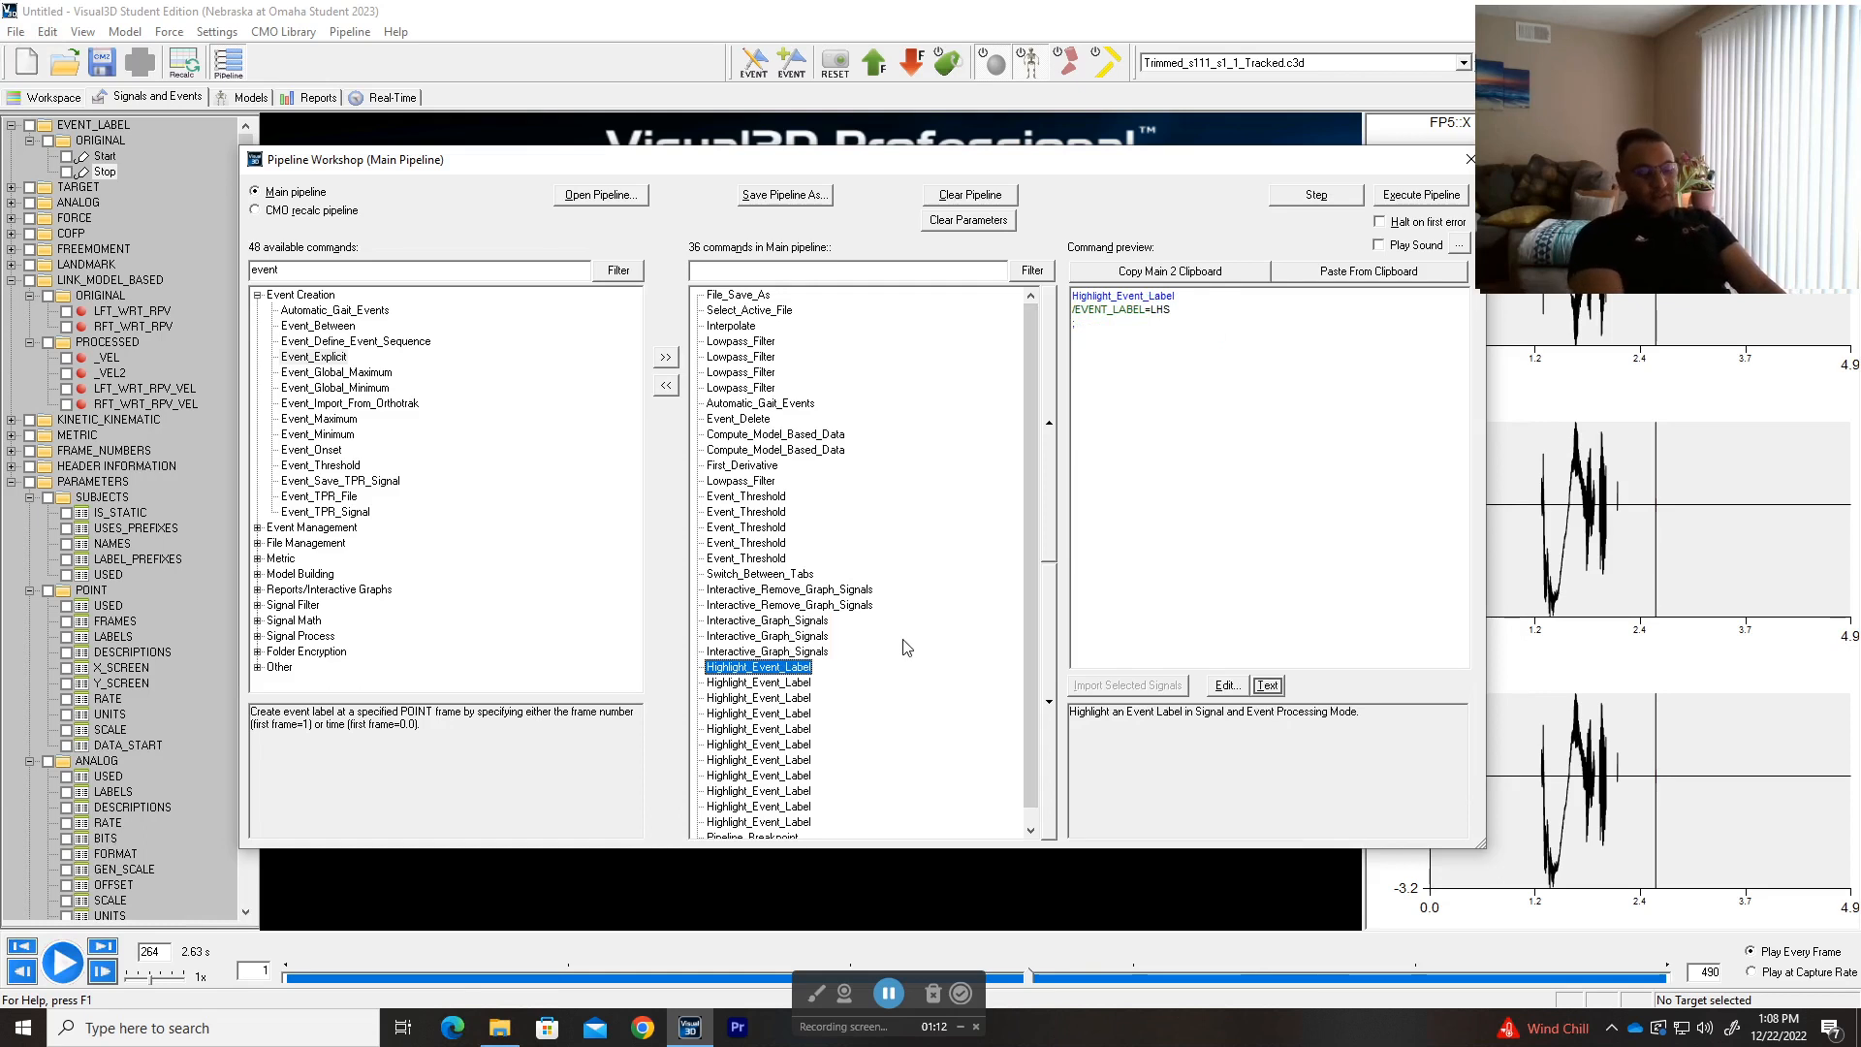
key("Down")
key("Down")
key("Down")
key("Down")
key("Down")
key("Down")
key("Down")
key("Down")
key("Down")
key("Down")
key("Down")
key("Up")
key("Down")
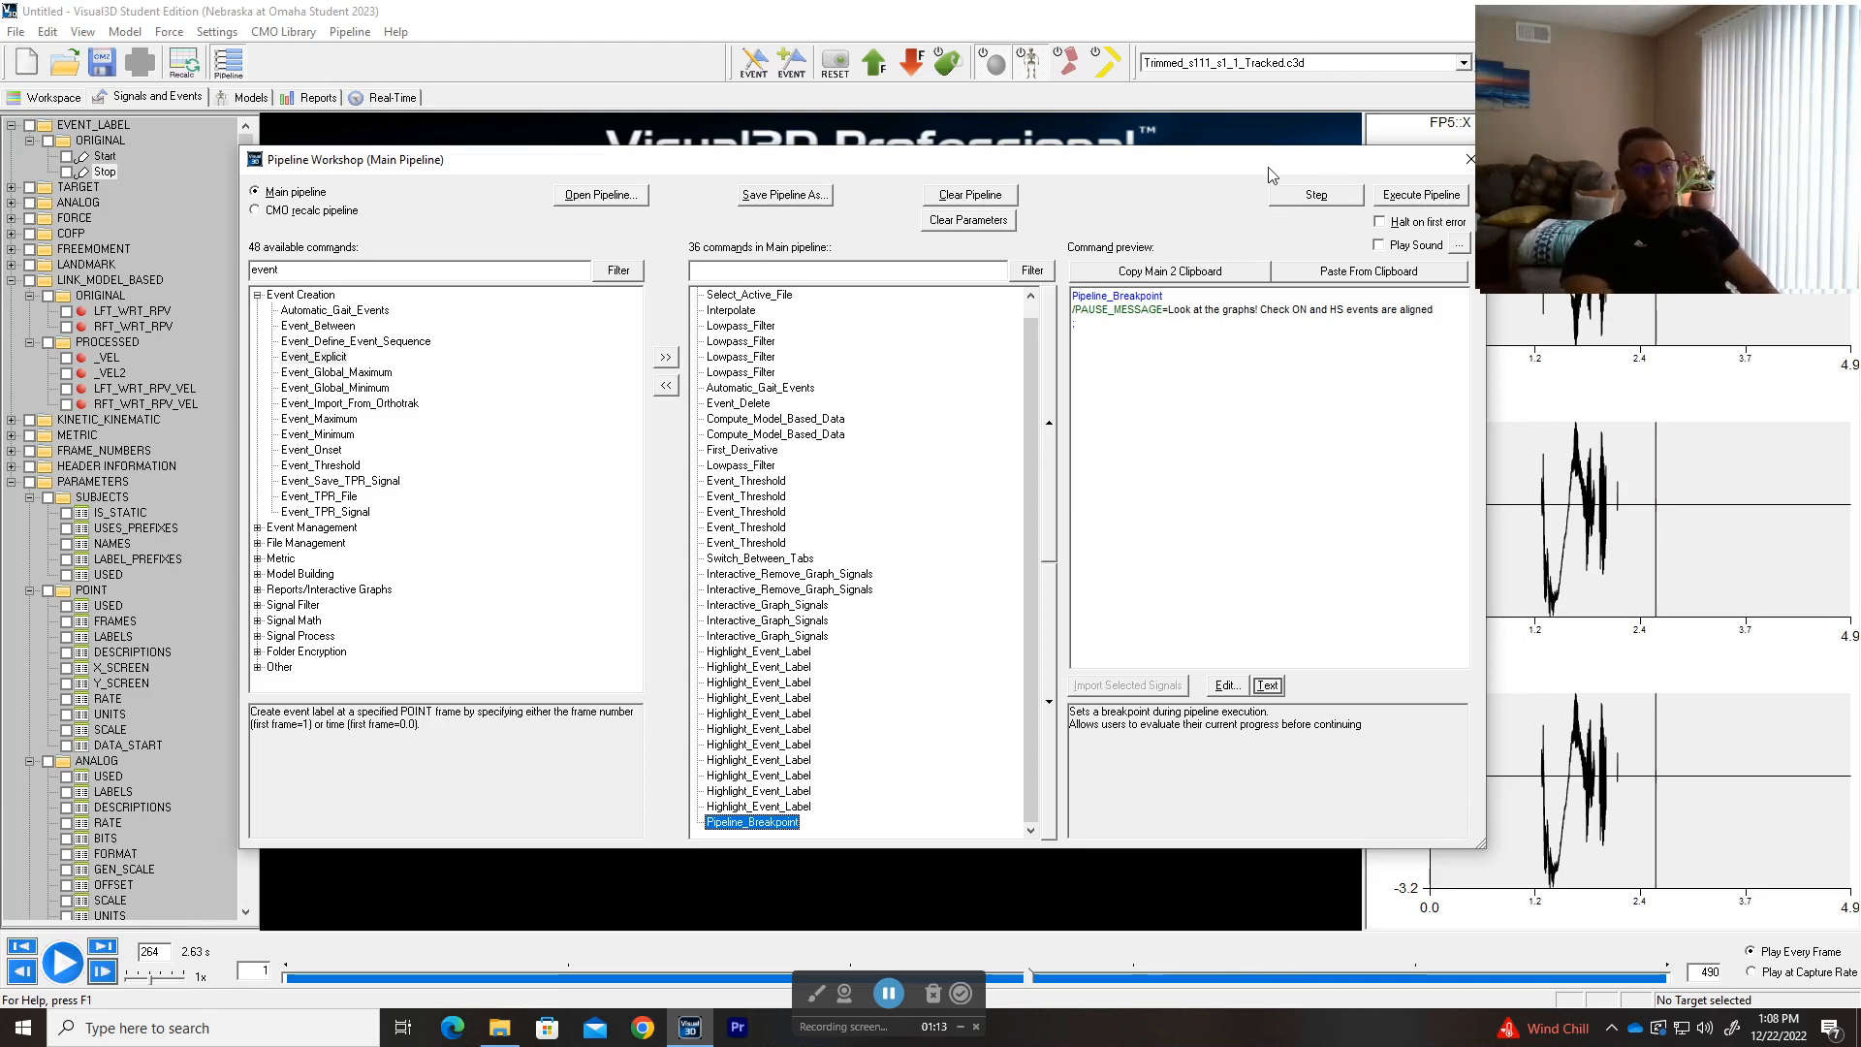
- Reposition the Pipeline Workshop and recap the main pipeline's commands in order from File_Save_As down to the second Highlight_Event_Label
left_click_drag(1326, 167, 1223, 179)
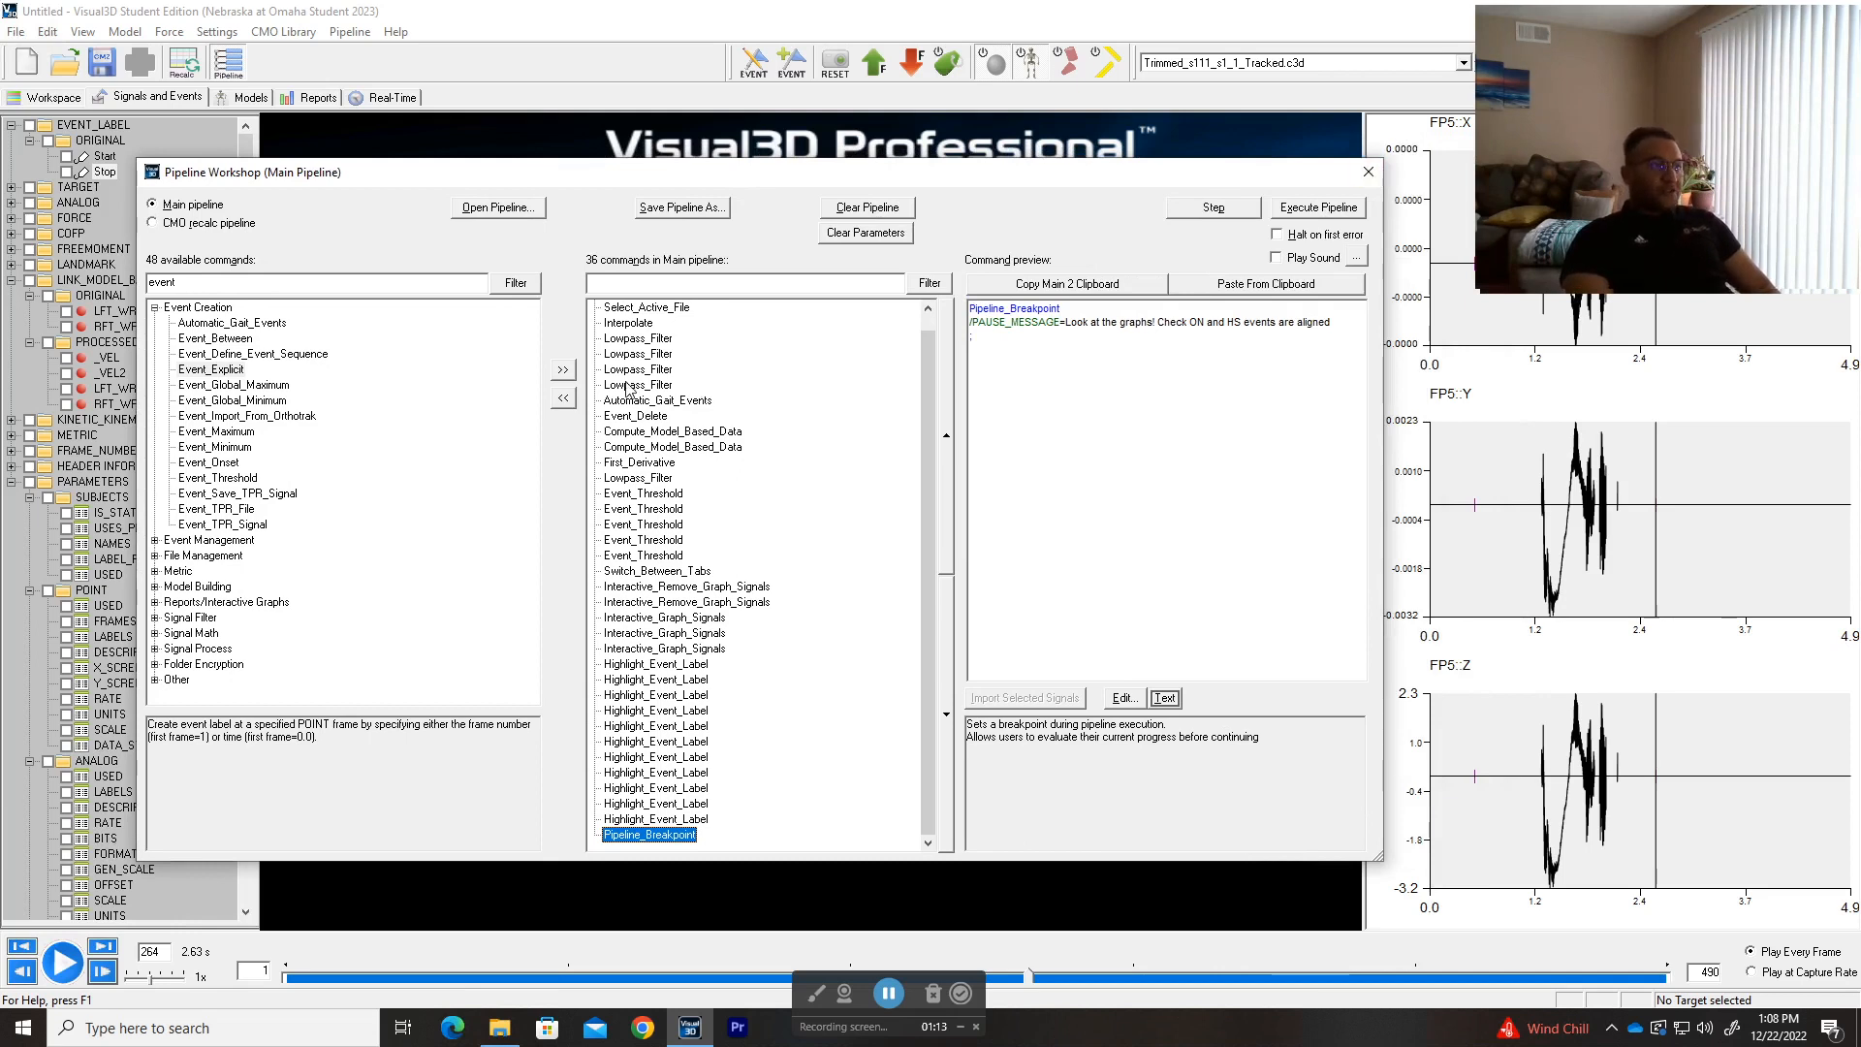
scroll(627, 388, "up", 1)
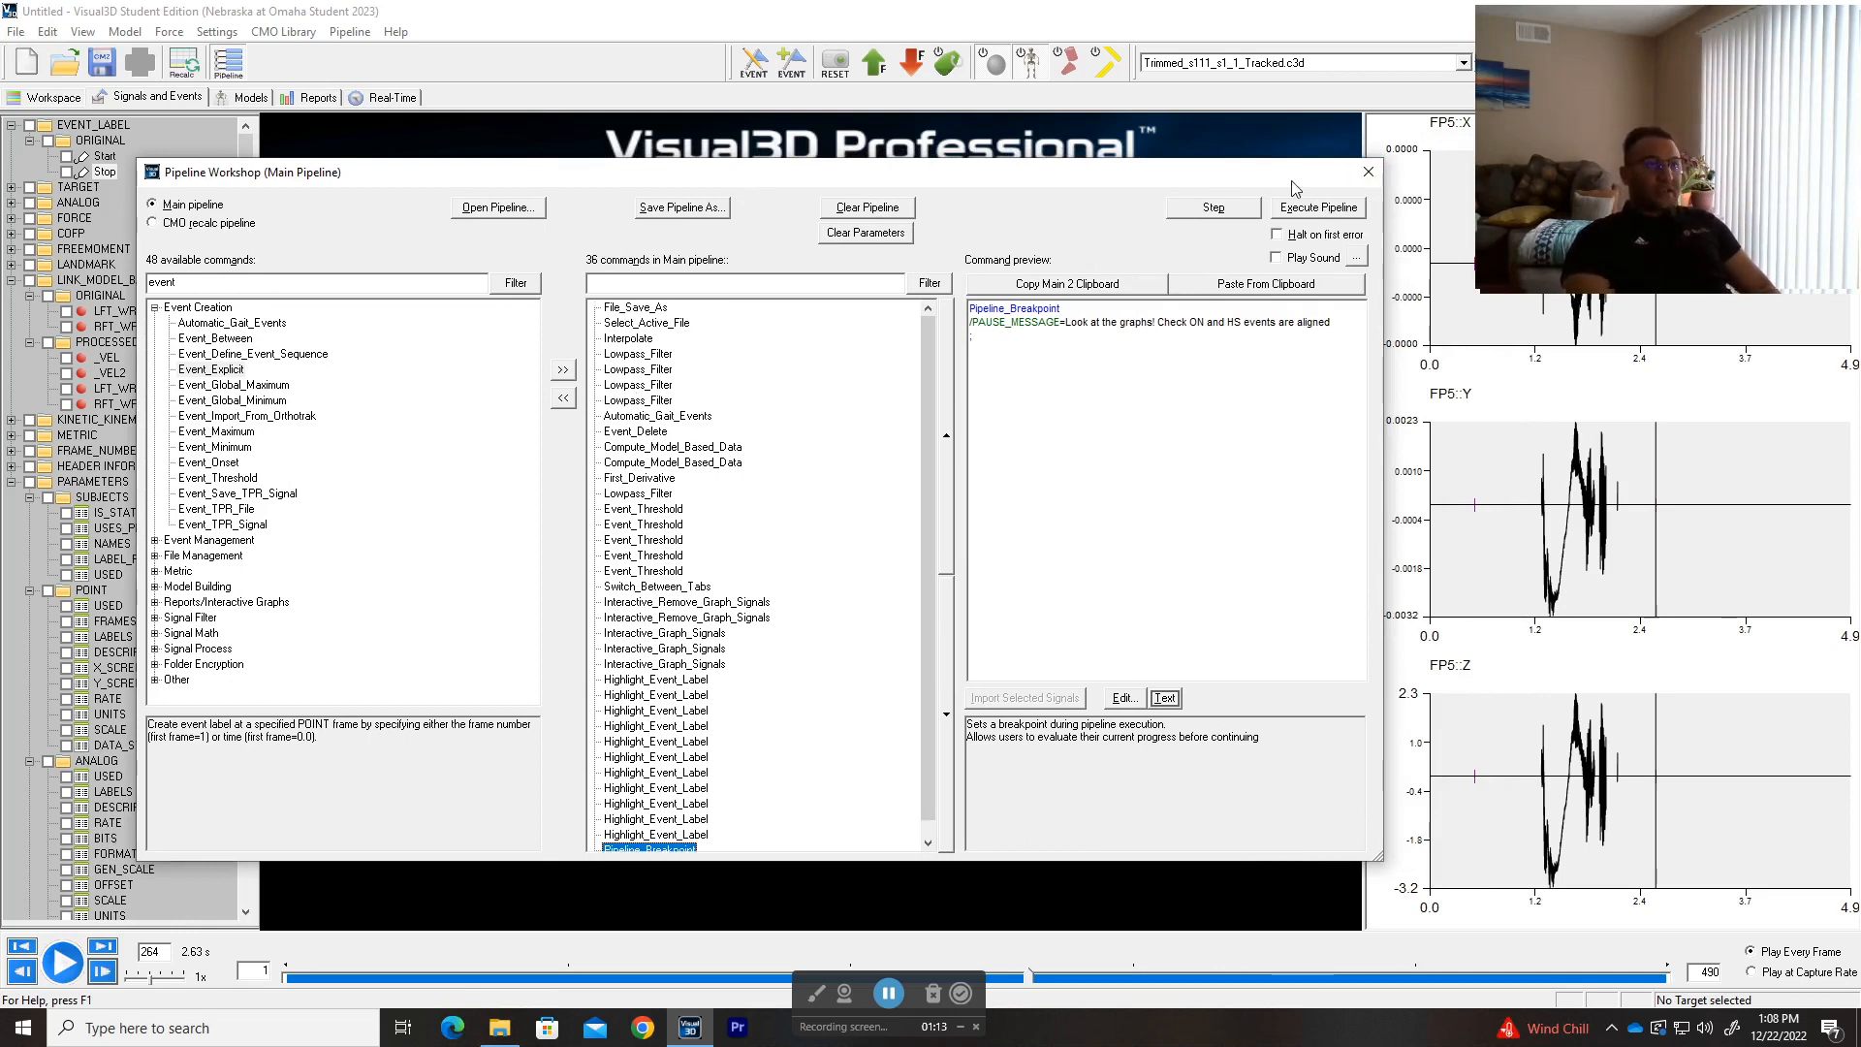
mouse_move(1053, 182)
left_mouse_down()
mouse_move(1159, 166)
mouse_move(1068, 156)
left_mouse_up()
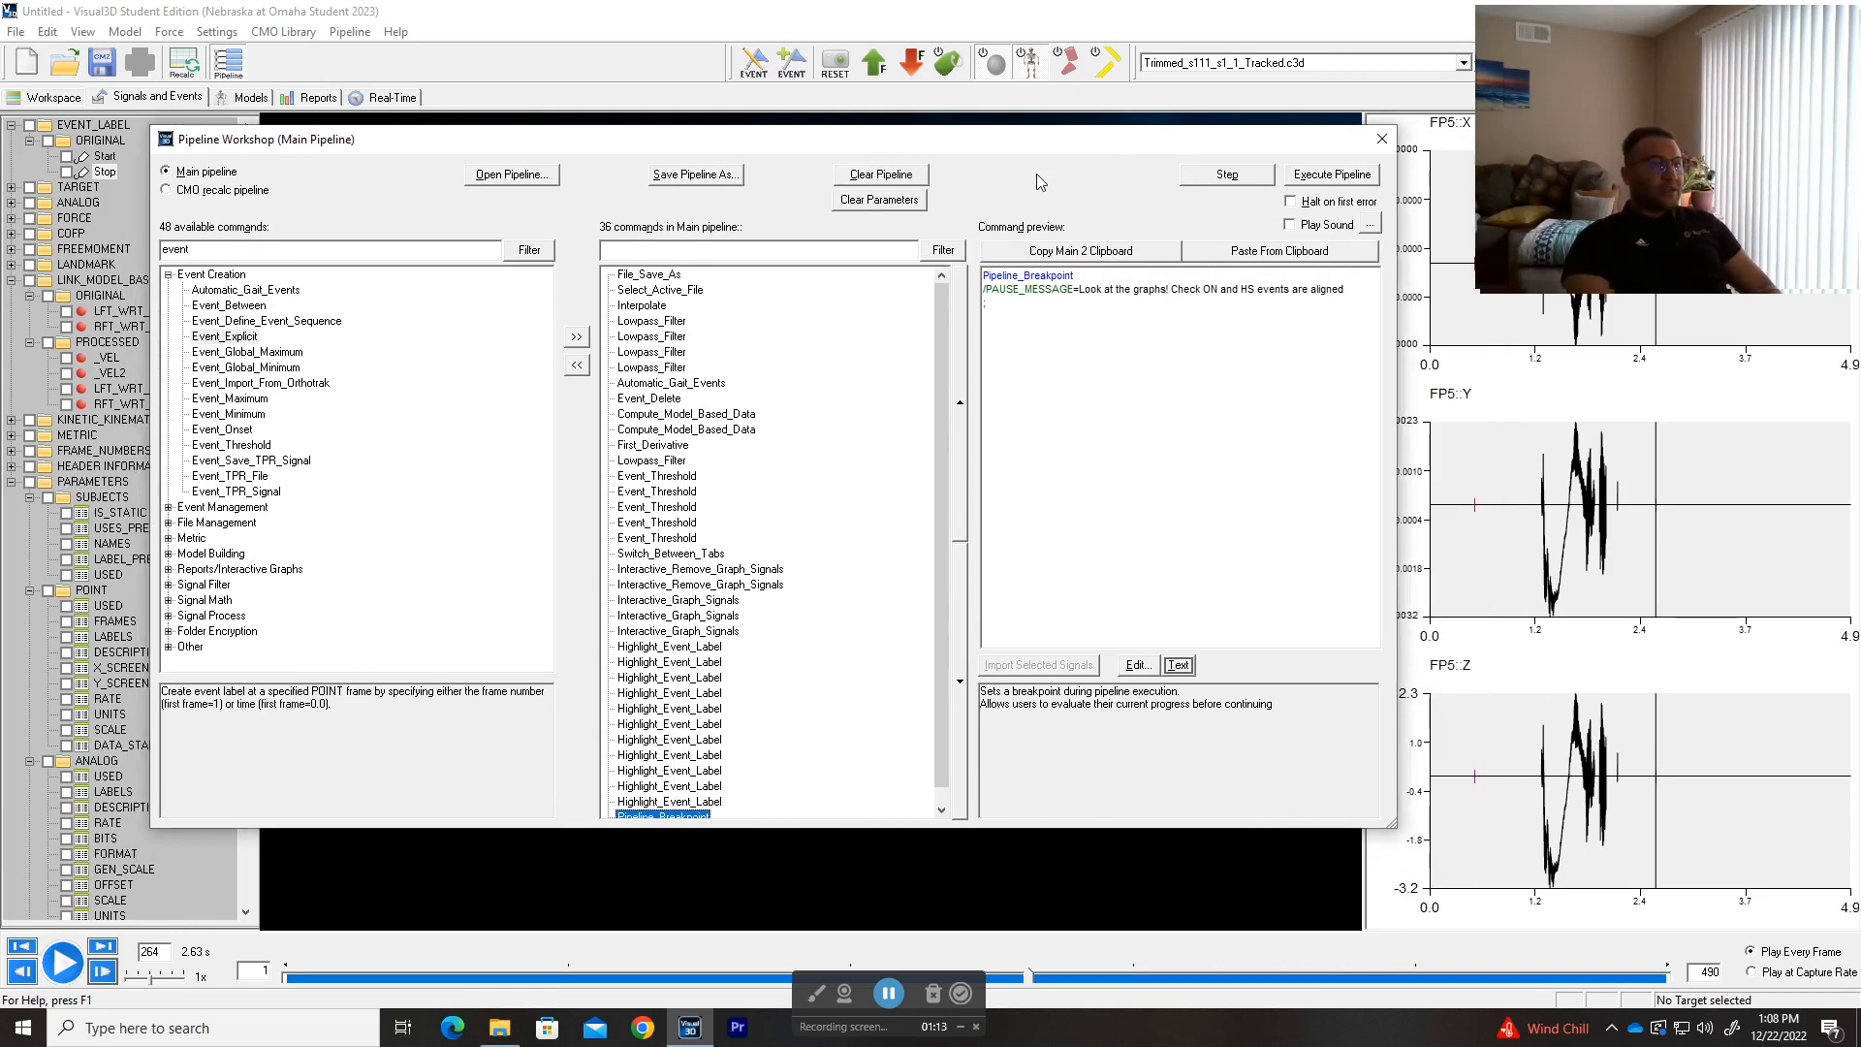
left_click(652, 275)
left_click(669, 290)
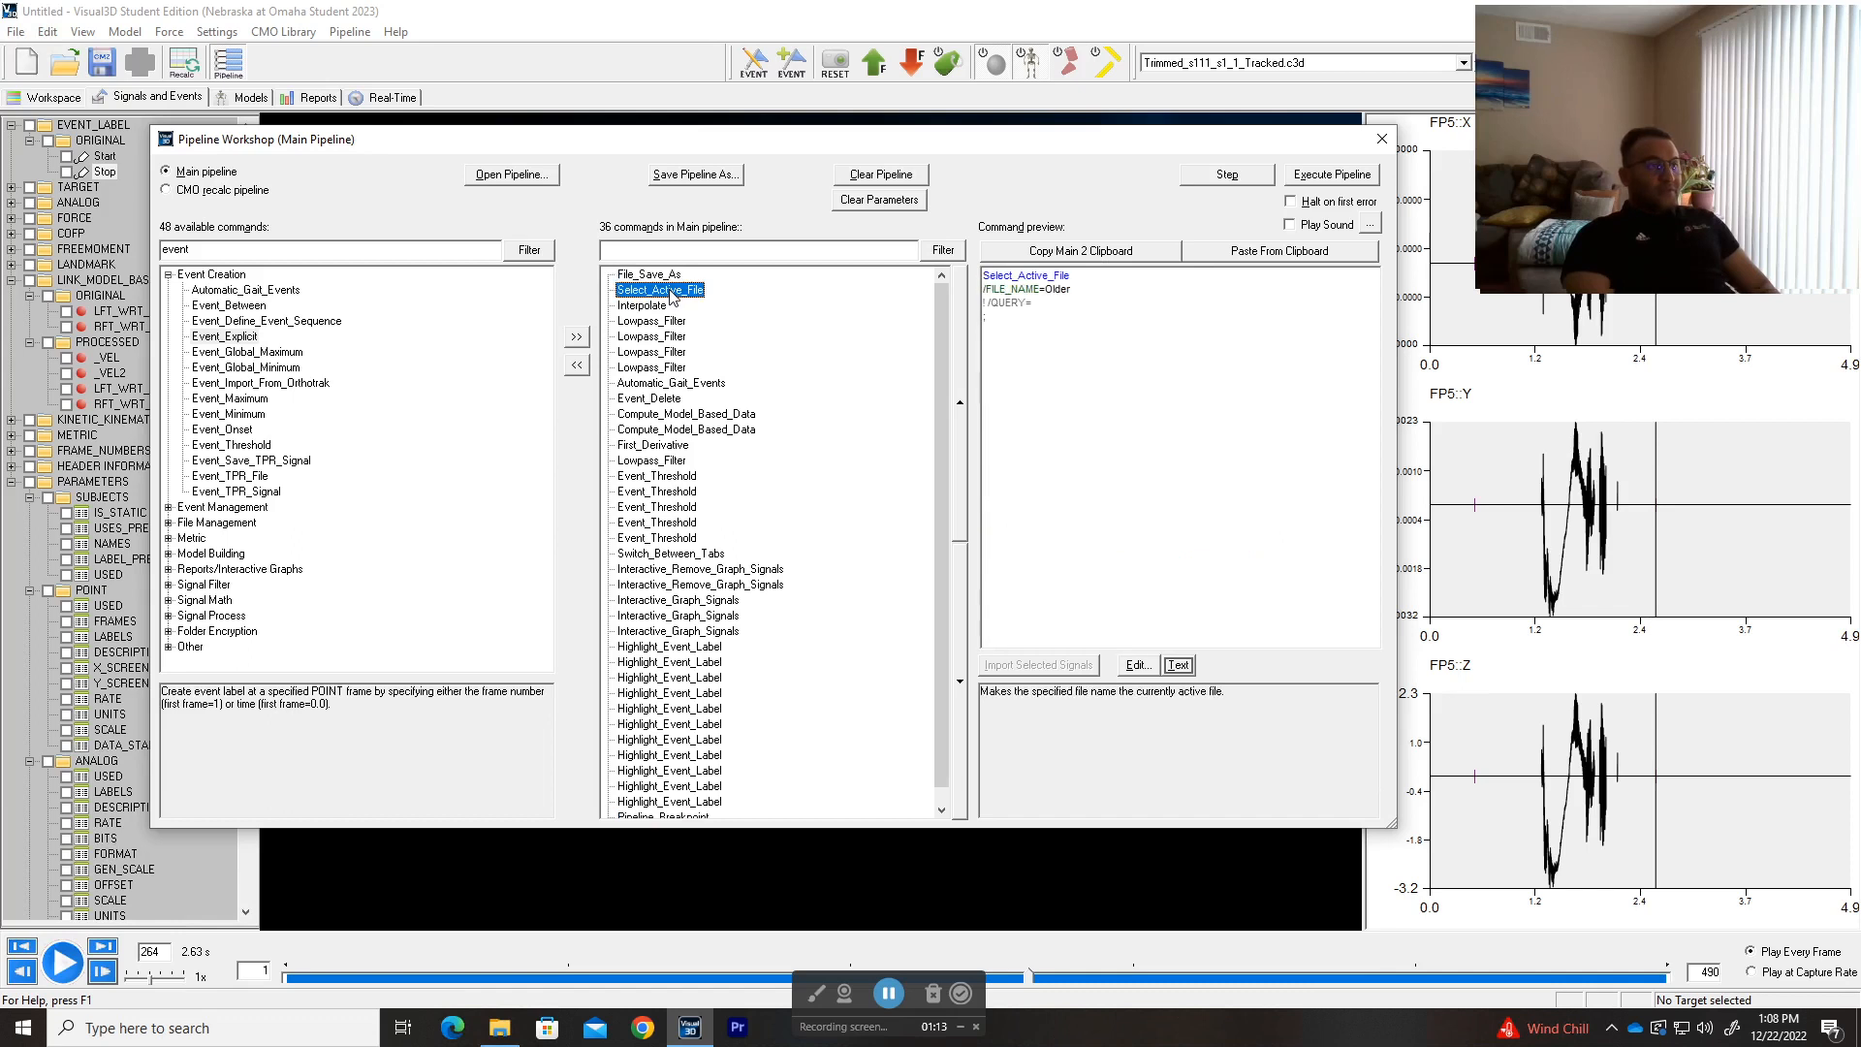
left_click(646, 309)
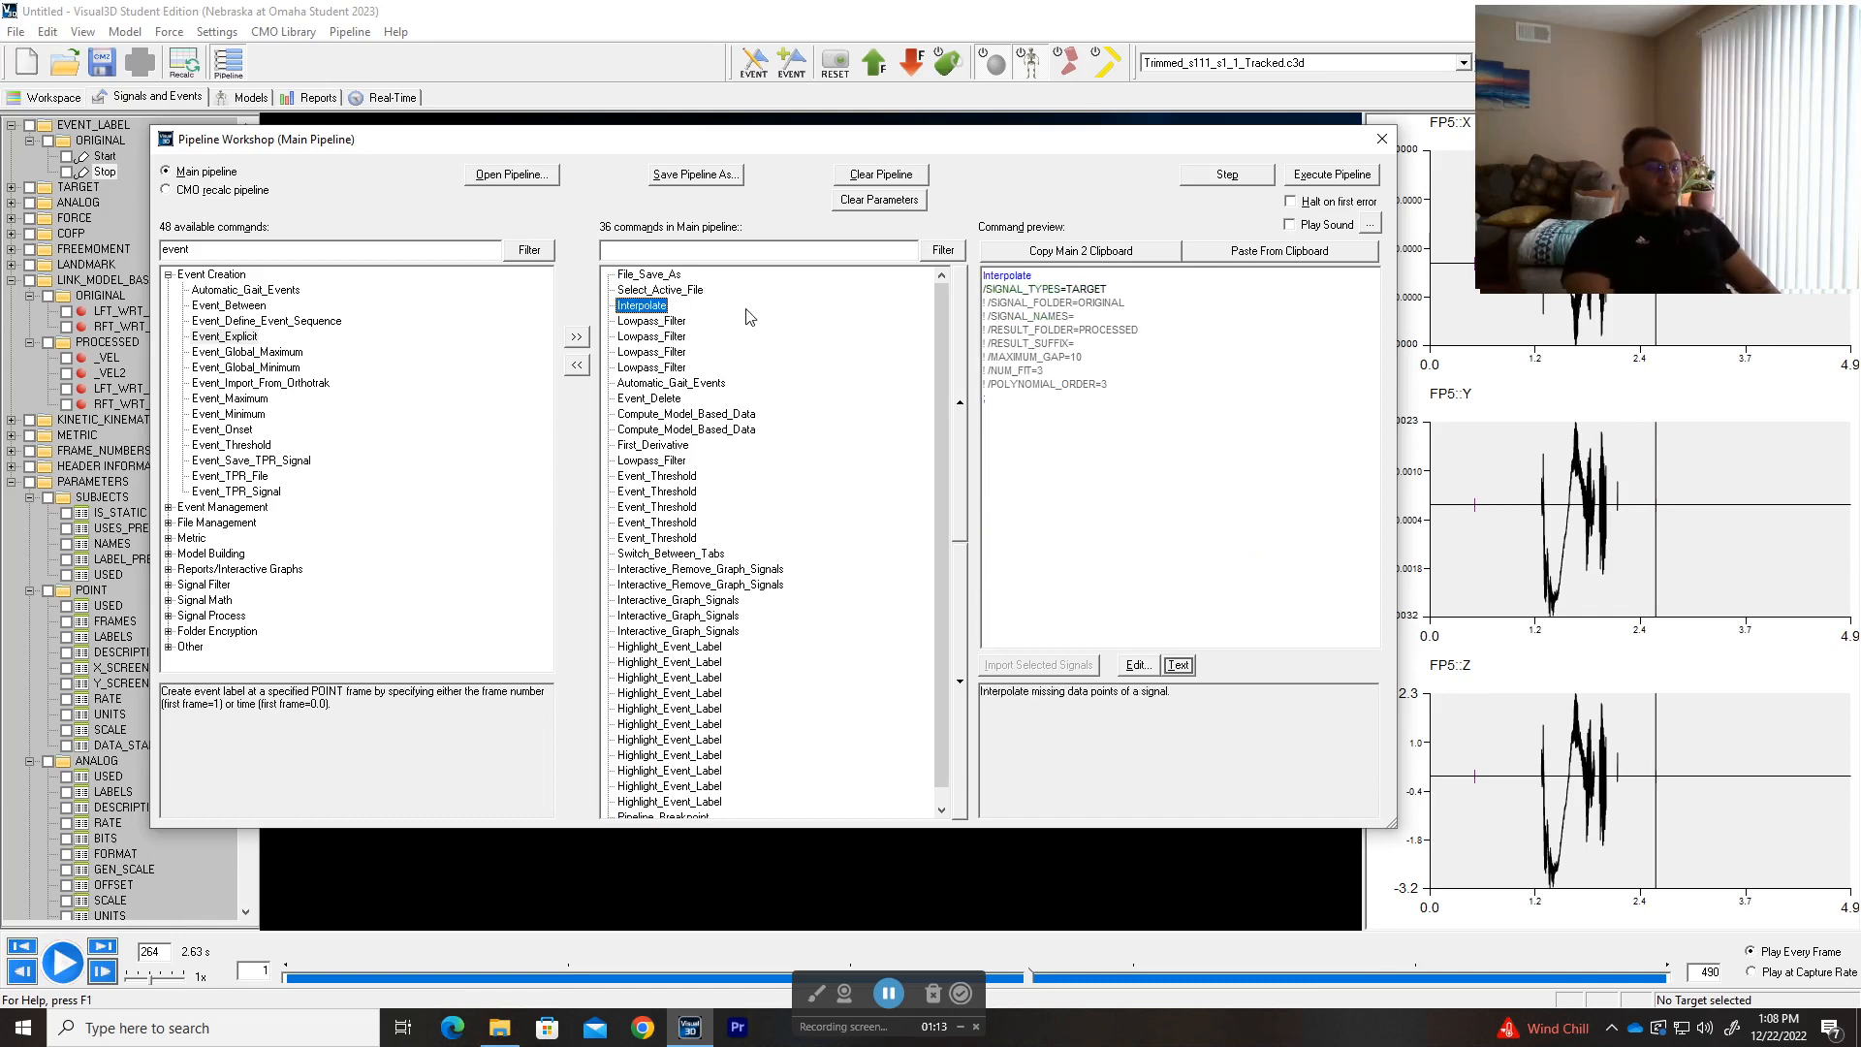
key("Down")
key("Down")
key("Down")
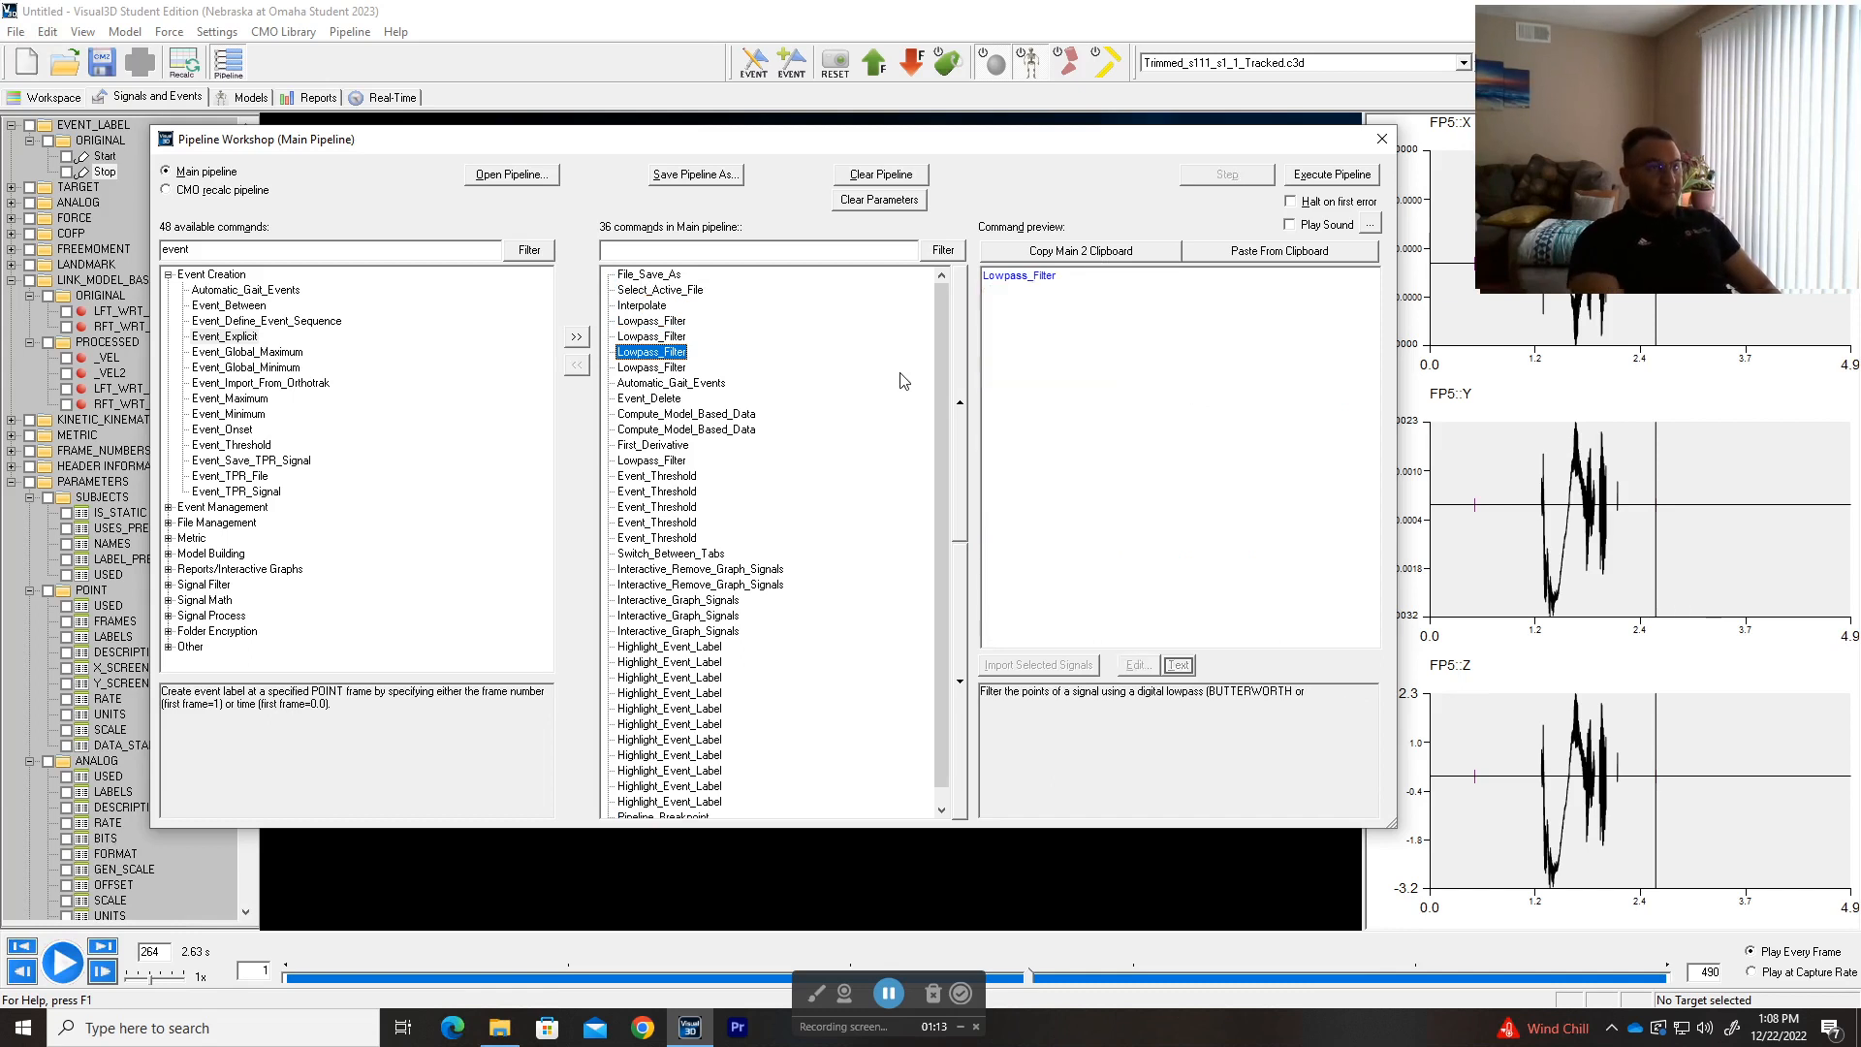
key("Down")
key("Down")
key("Down")
key("Down")
key("Down")
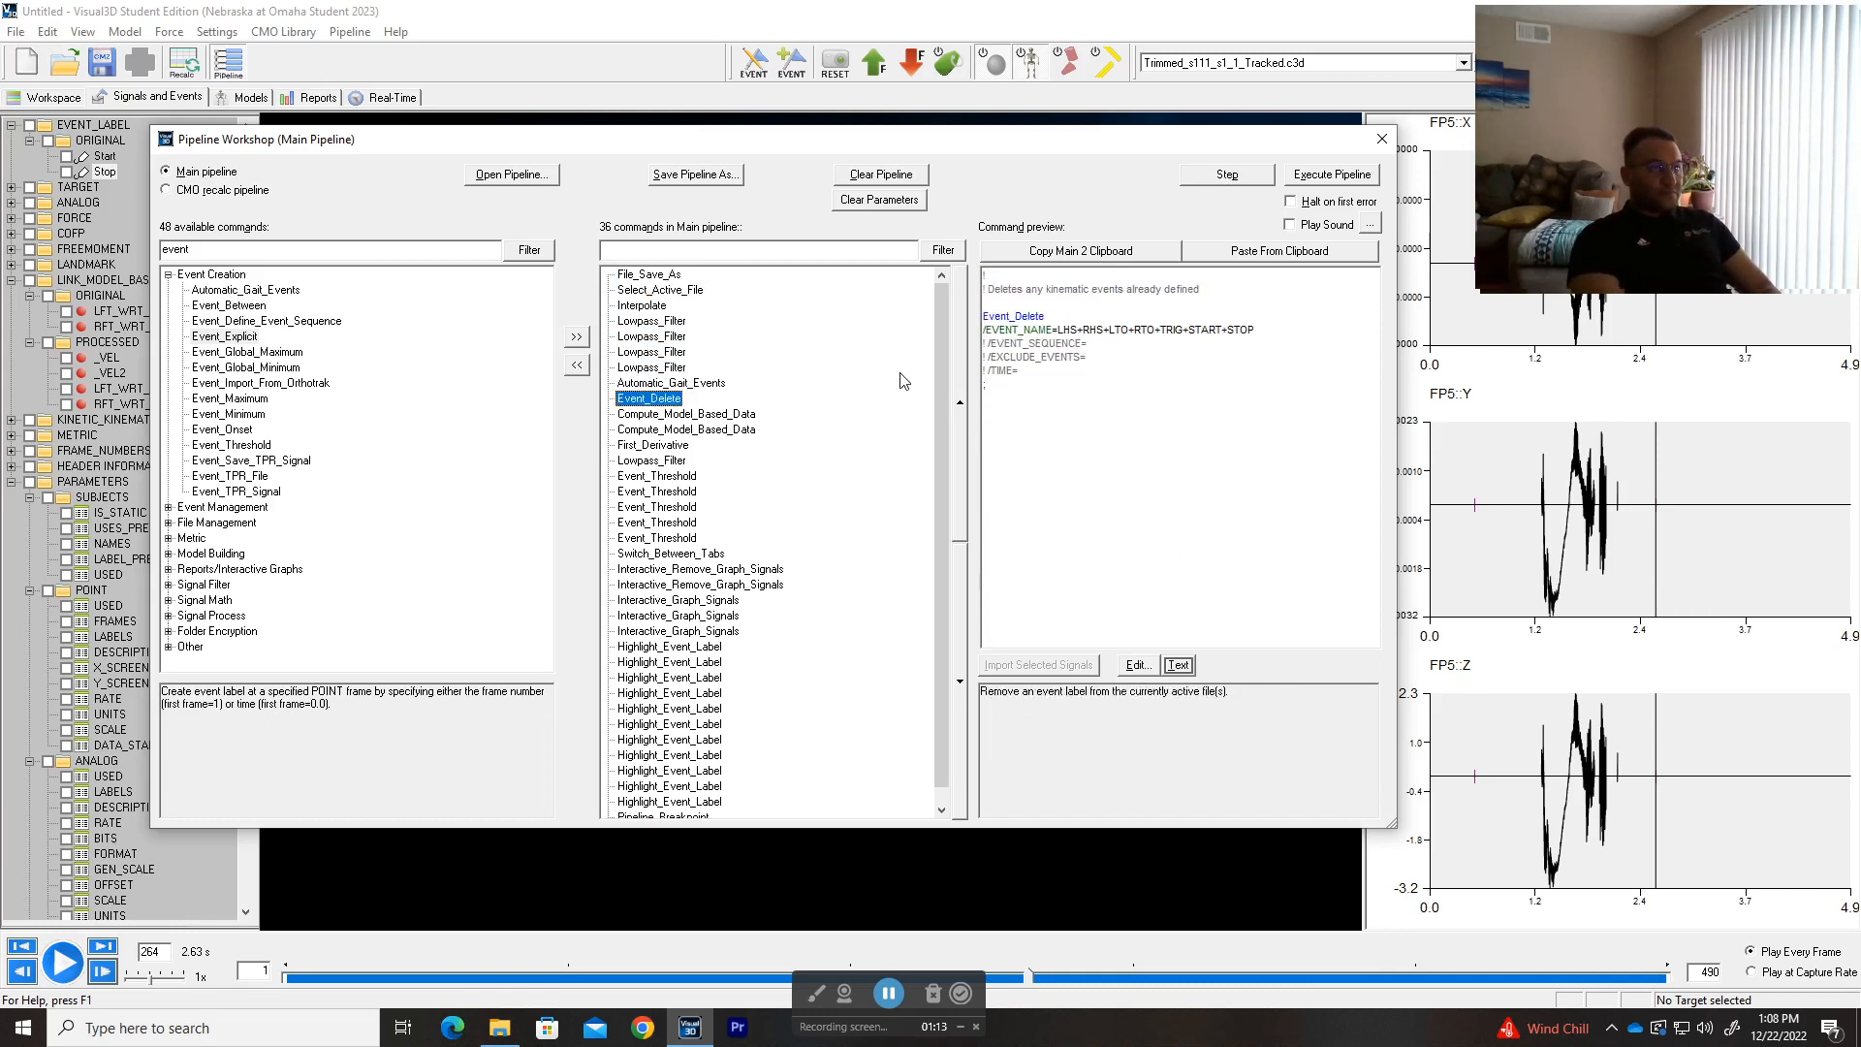
key("Down")
key("Down")
key("Down")
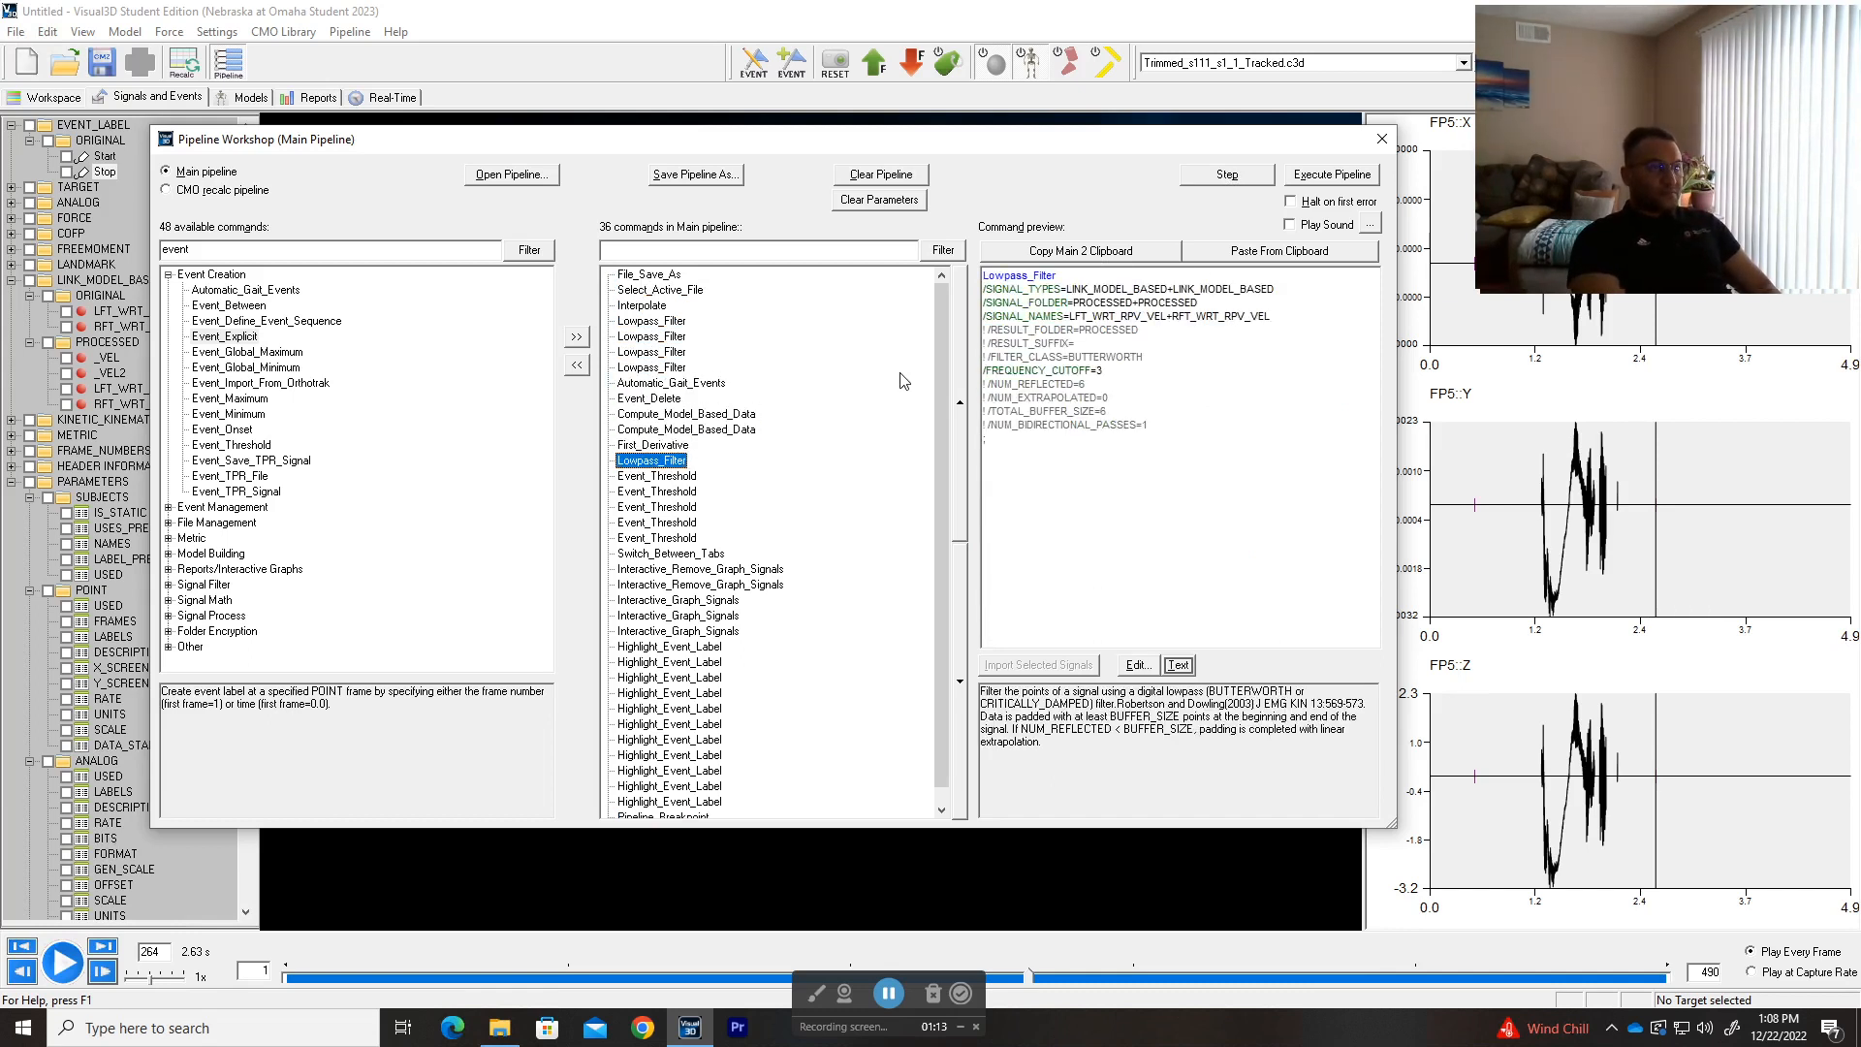
key("Down")
key("Down")
key("Down")
key("Down")
key("Down")
key("Down")
key("Down")
key("Down")
key("Down")
key("Down")
key("Down")
key("Down")
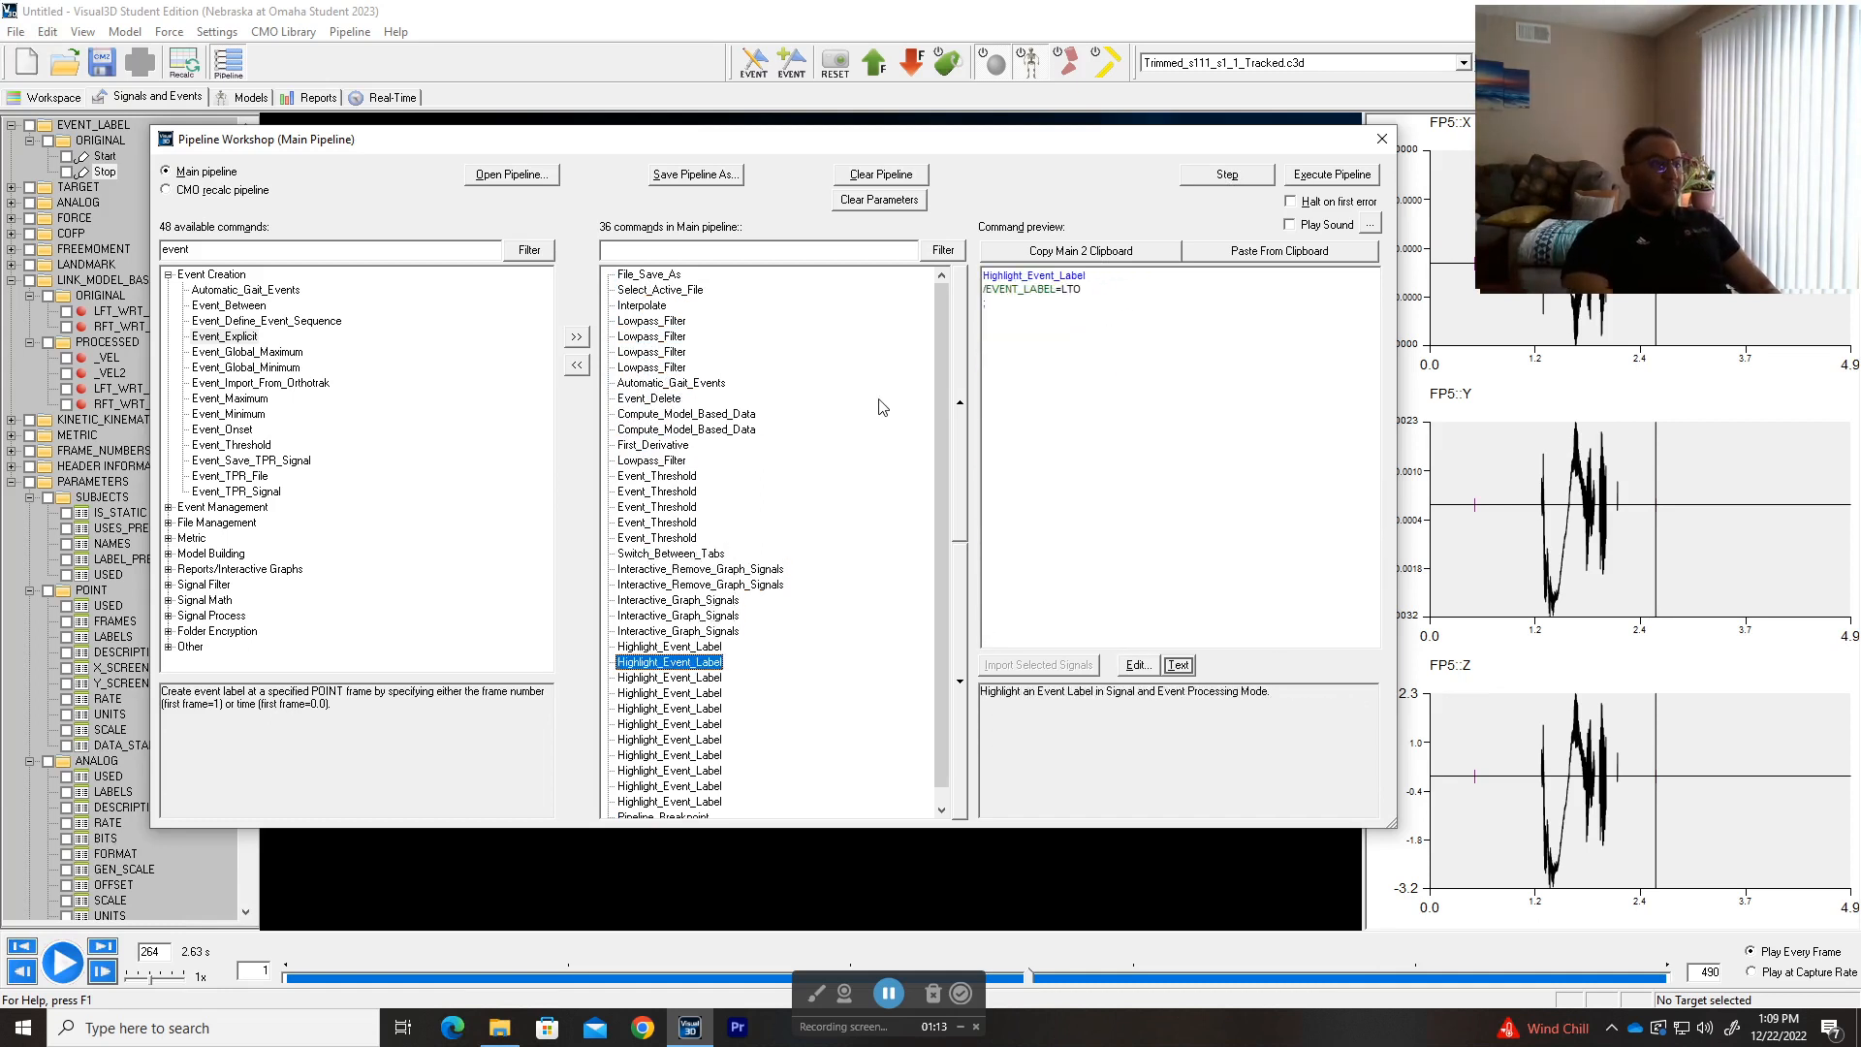
- Execute the main pipeline and save the workspace on the Desktop as v3d_201.cmz, replacing the existing file
left_click(1304, 178)
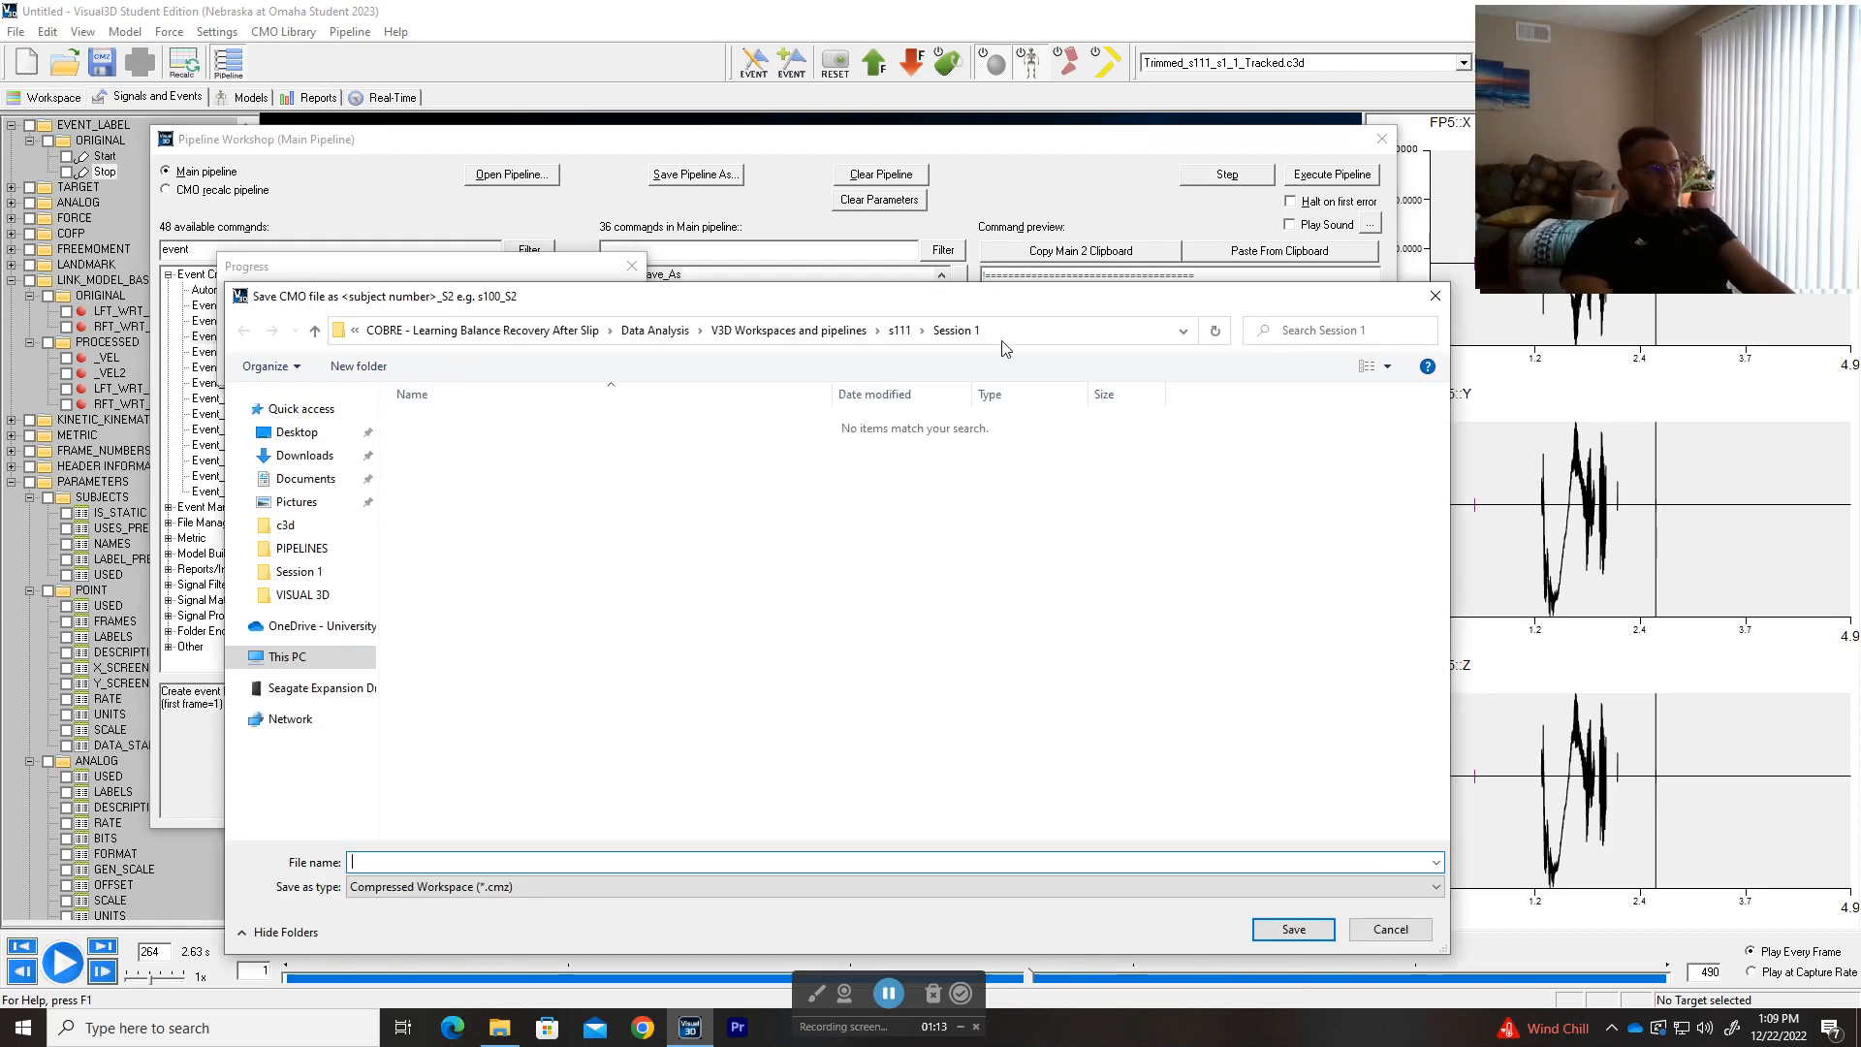
left_click(296, 432)
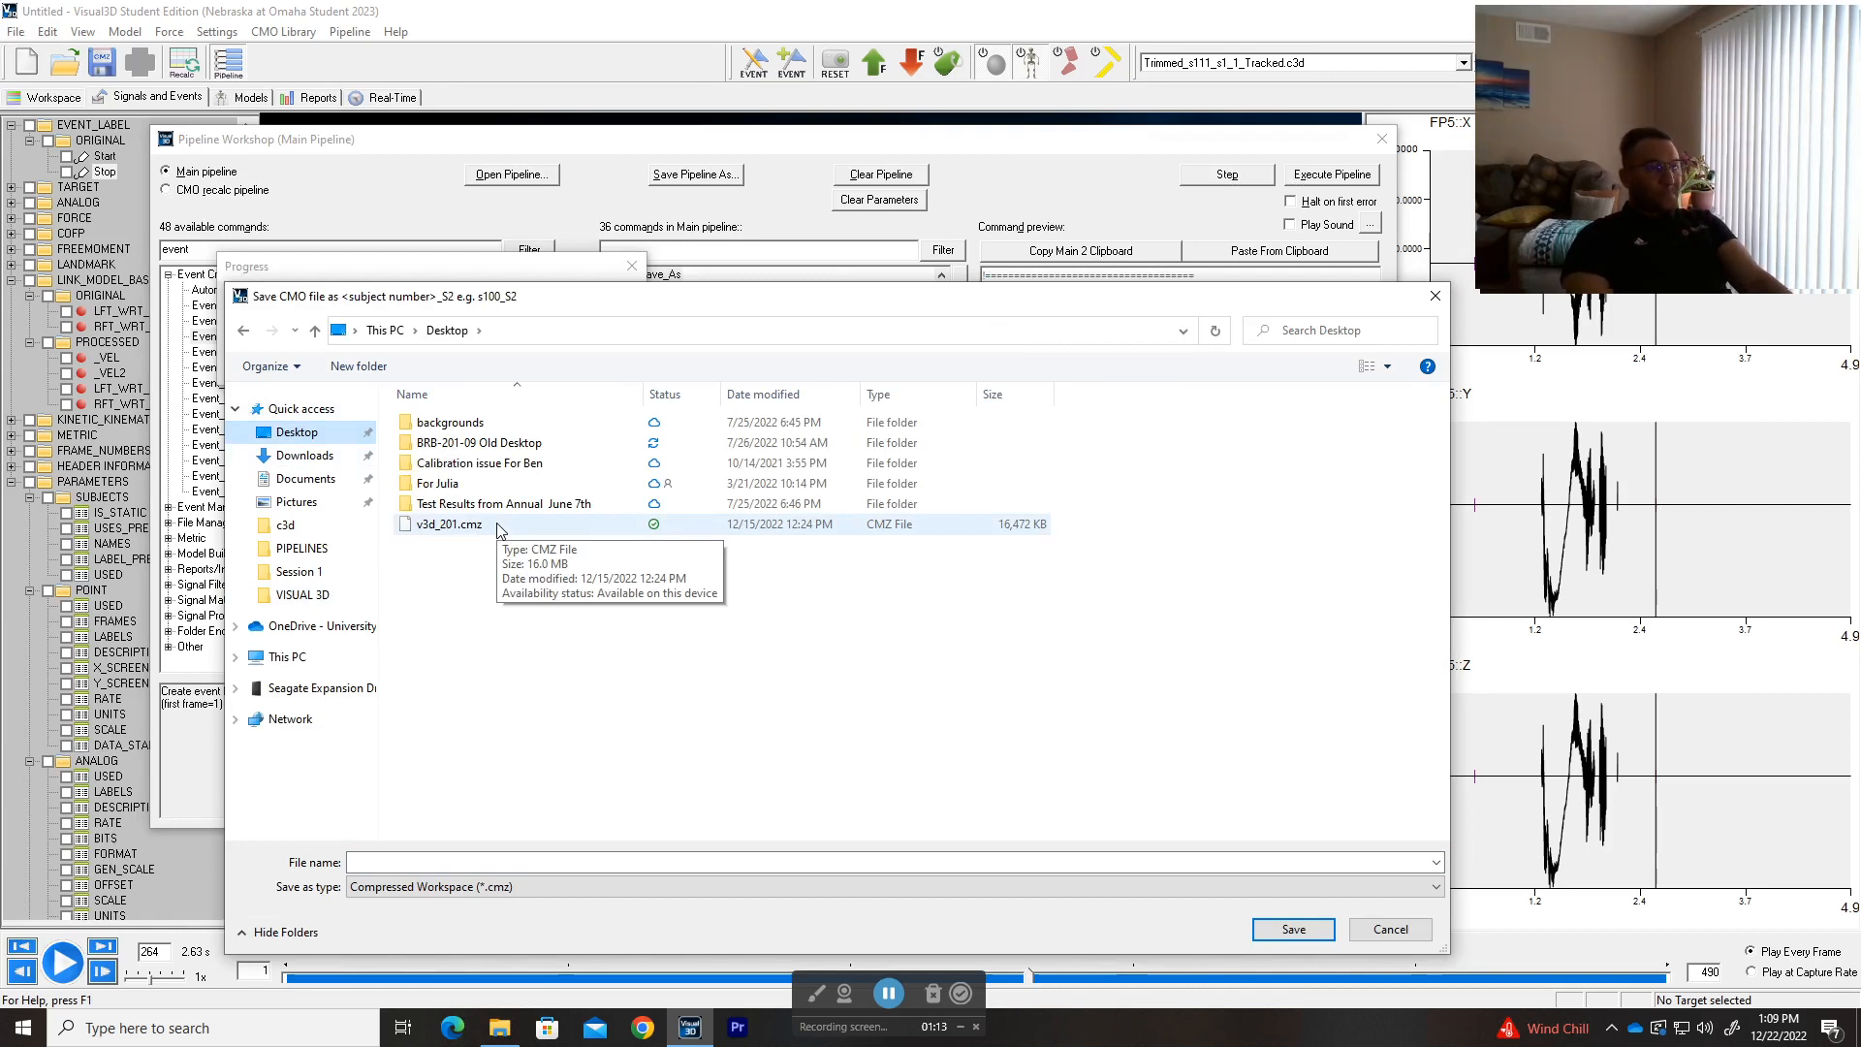
double_click(449, 524)
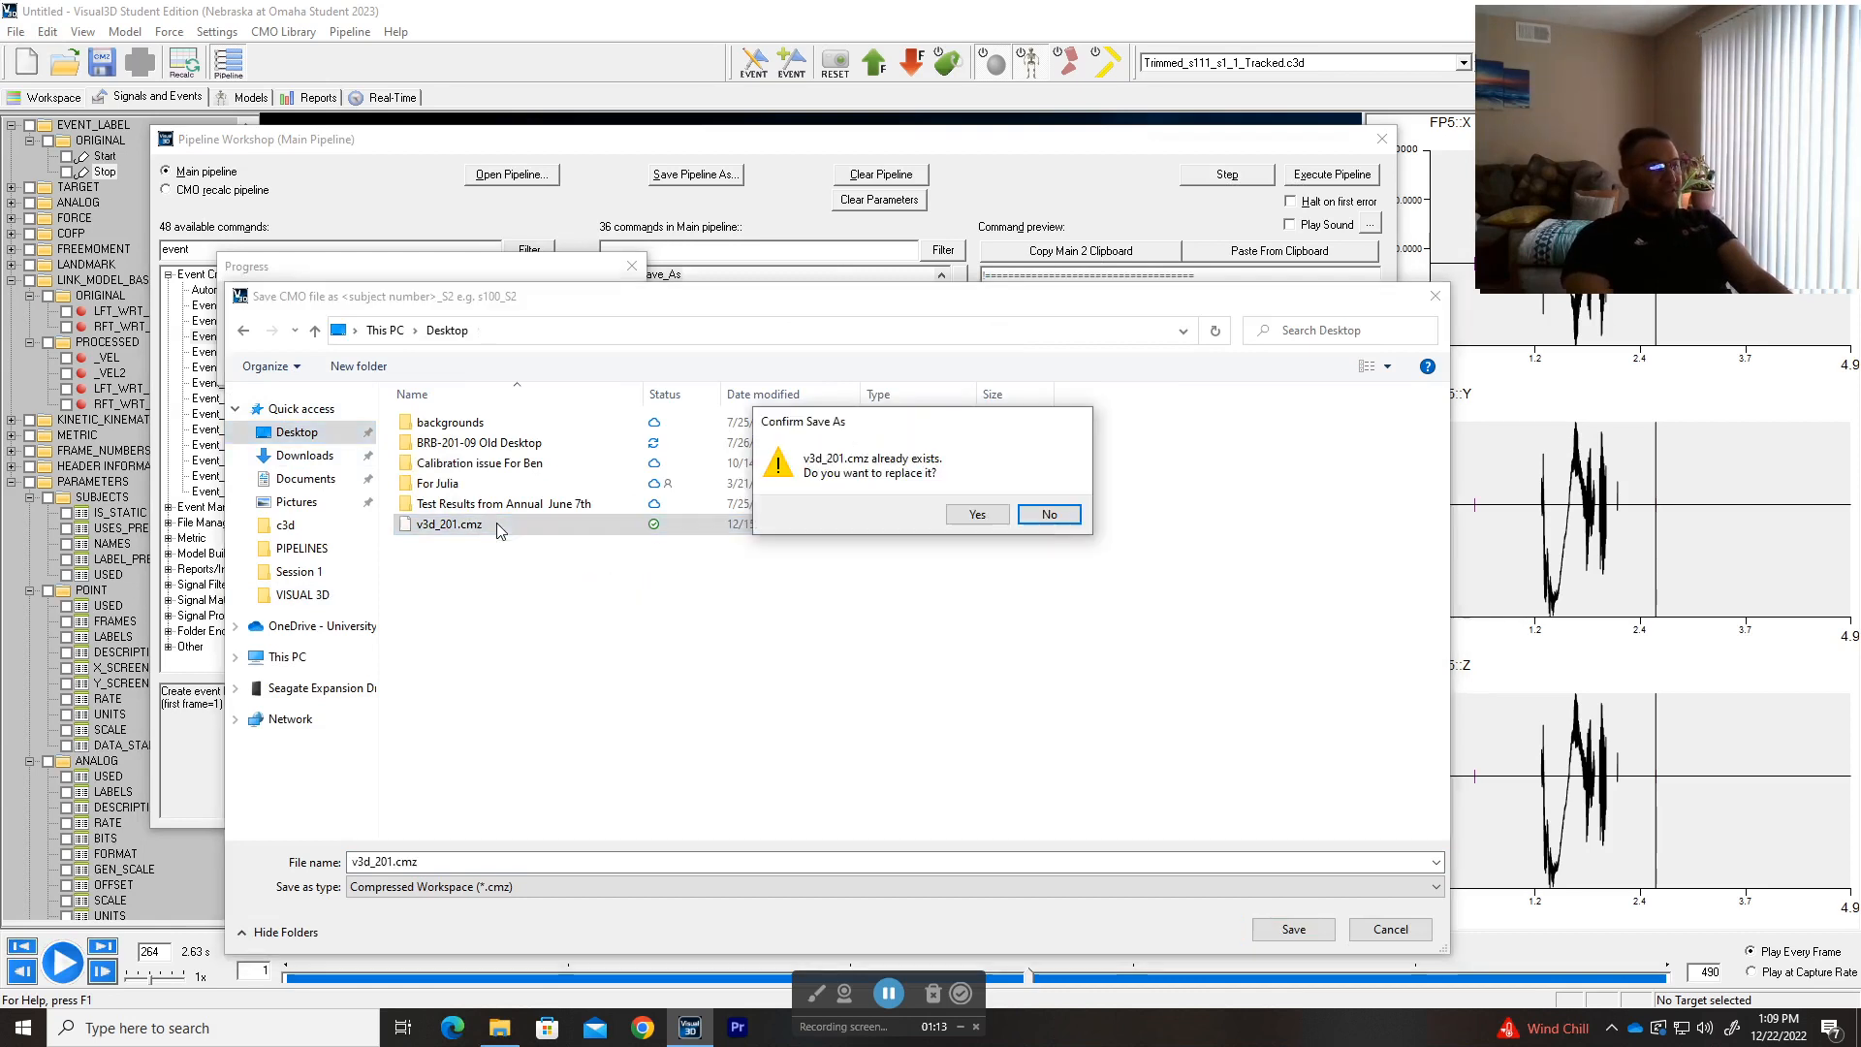
left_click(979, 514)
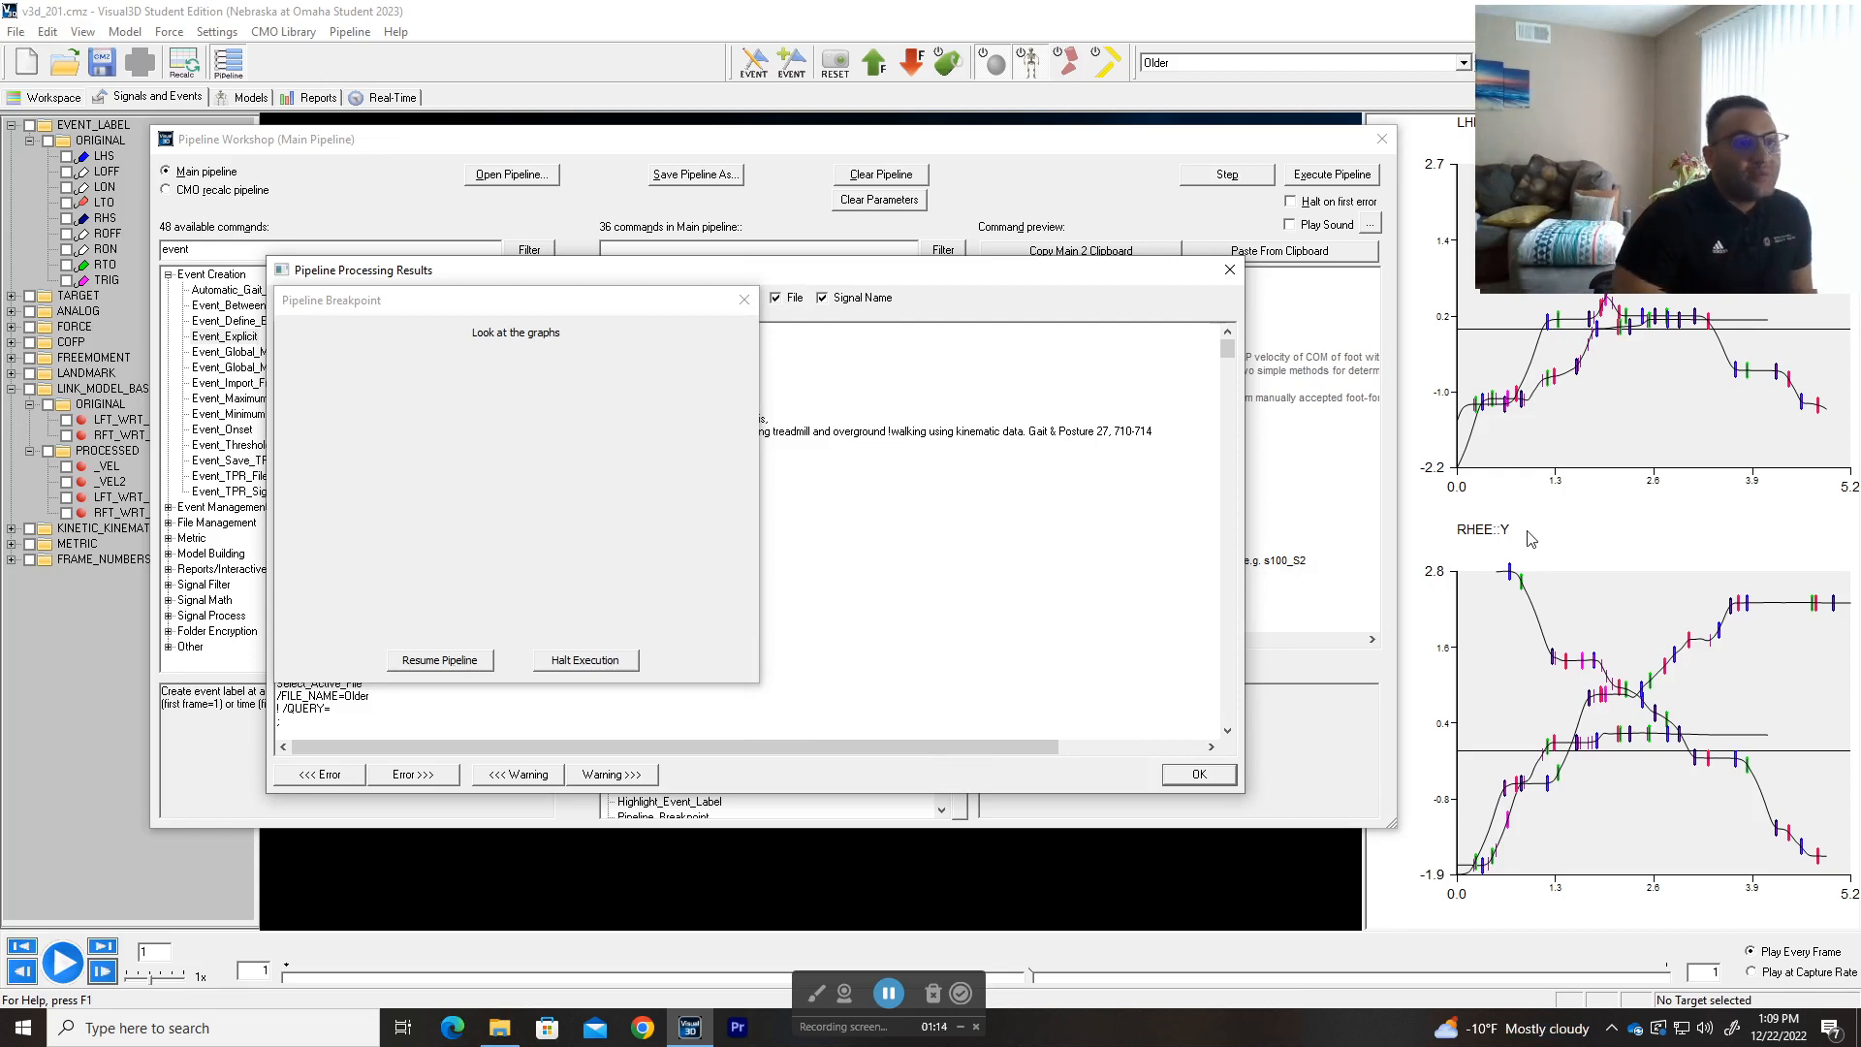
- Close the Pipeline Workshop and make Trimmed_s111_s1_1_Tracked.c3d the active file
left_click(1382, 139)
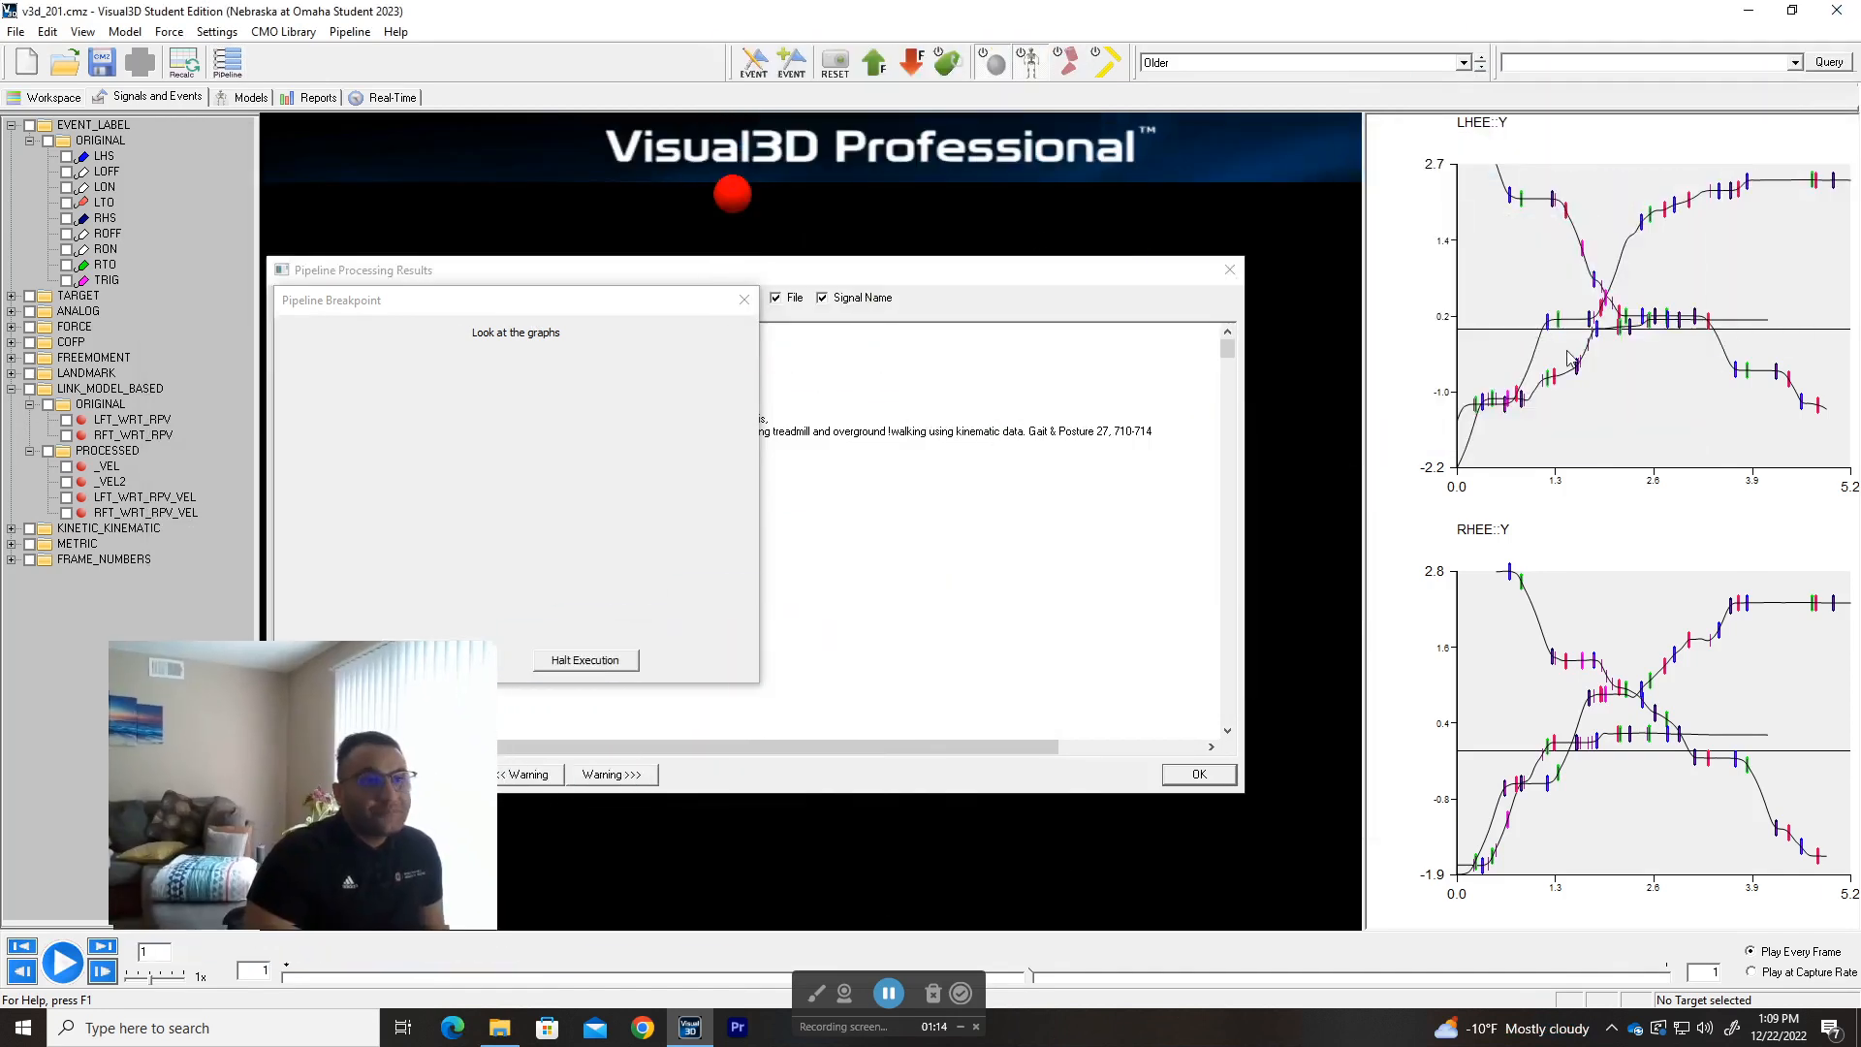
left_click(1326, 64)
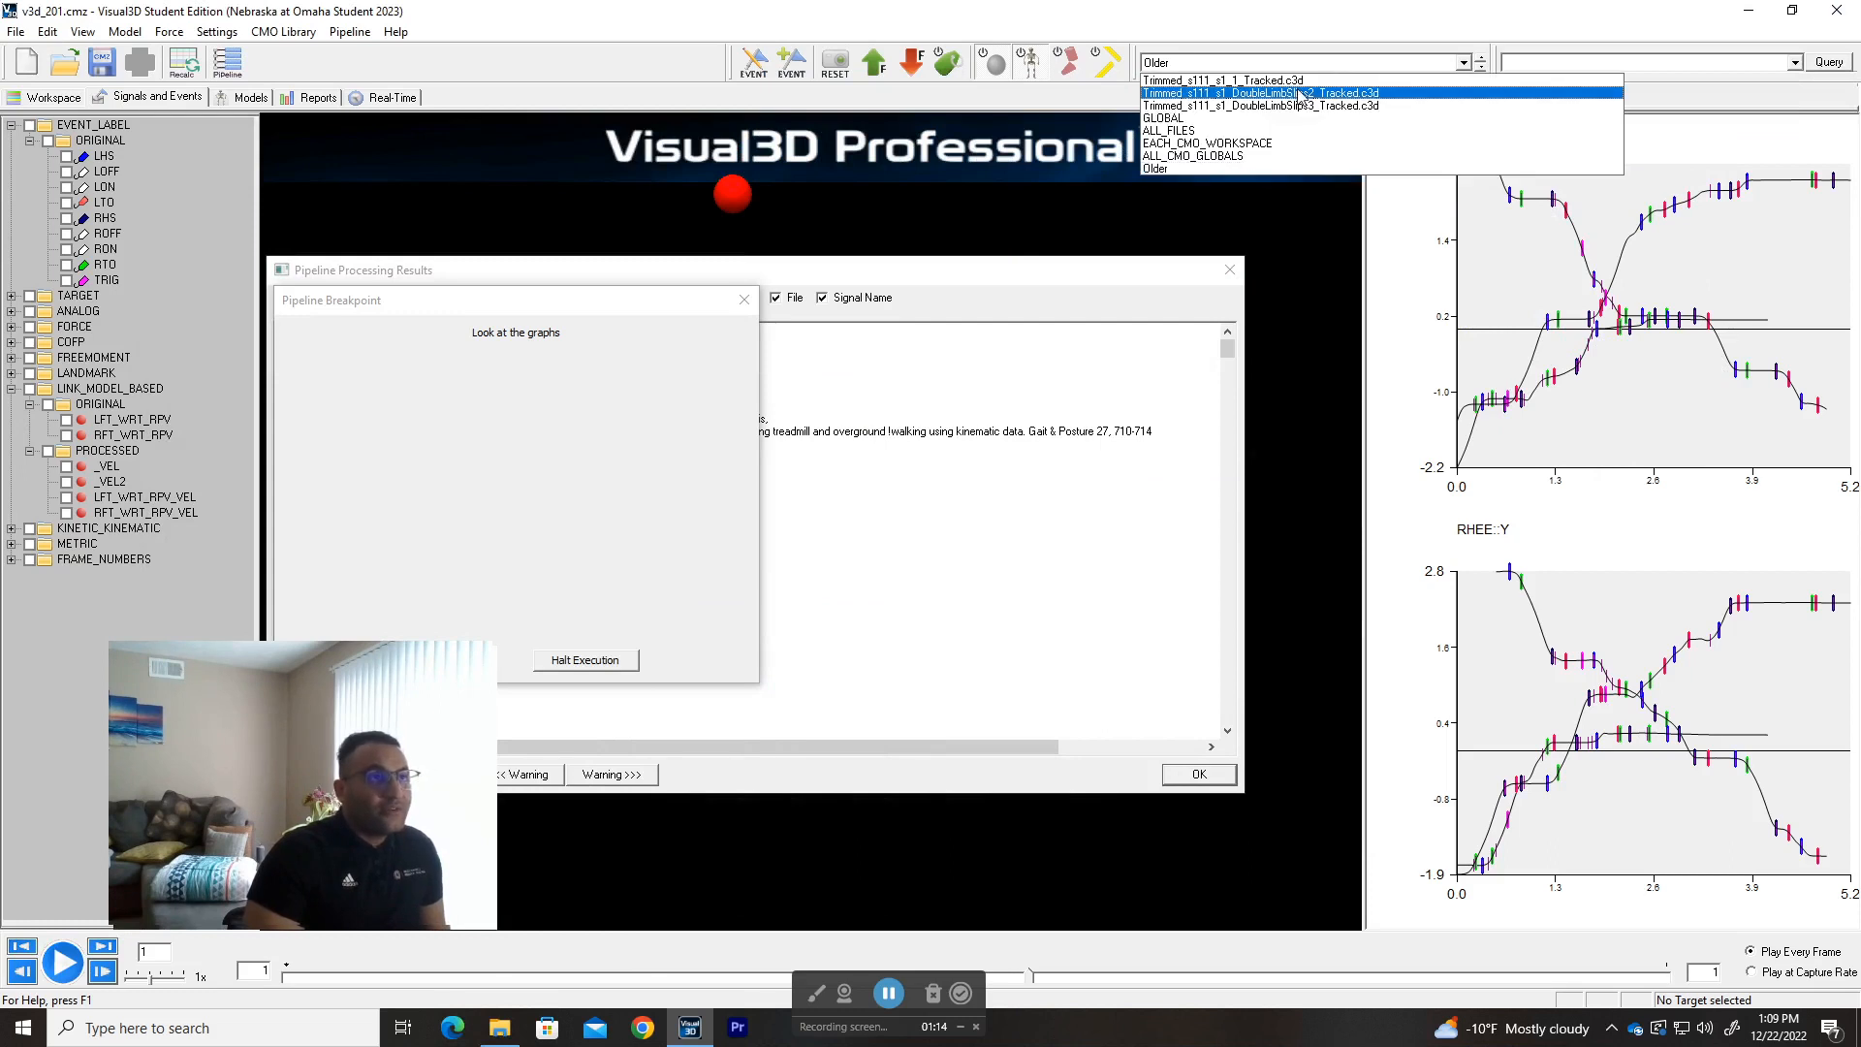
left_click(1299, 80)
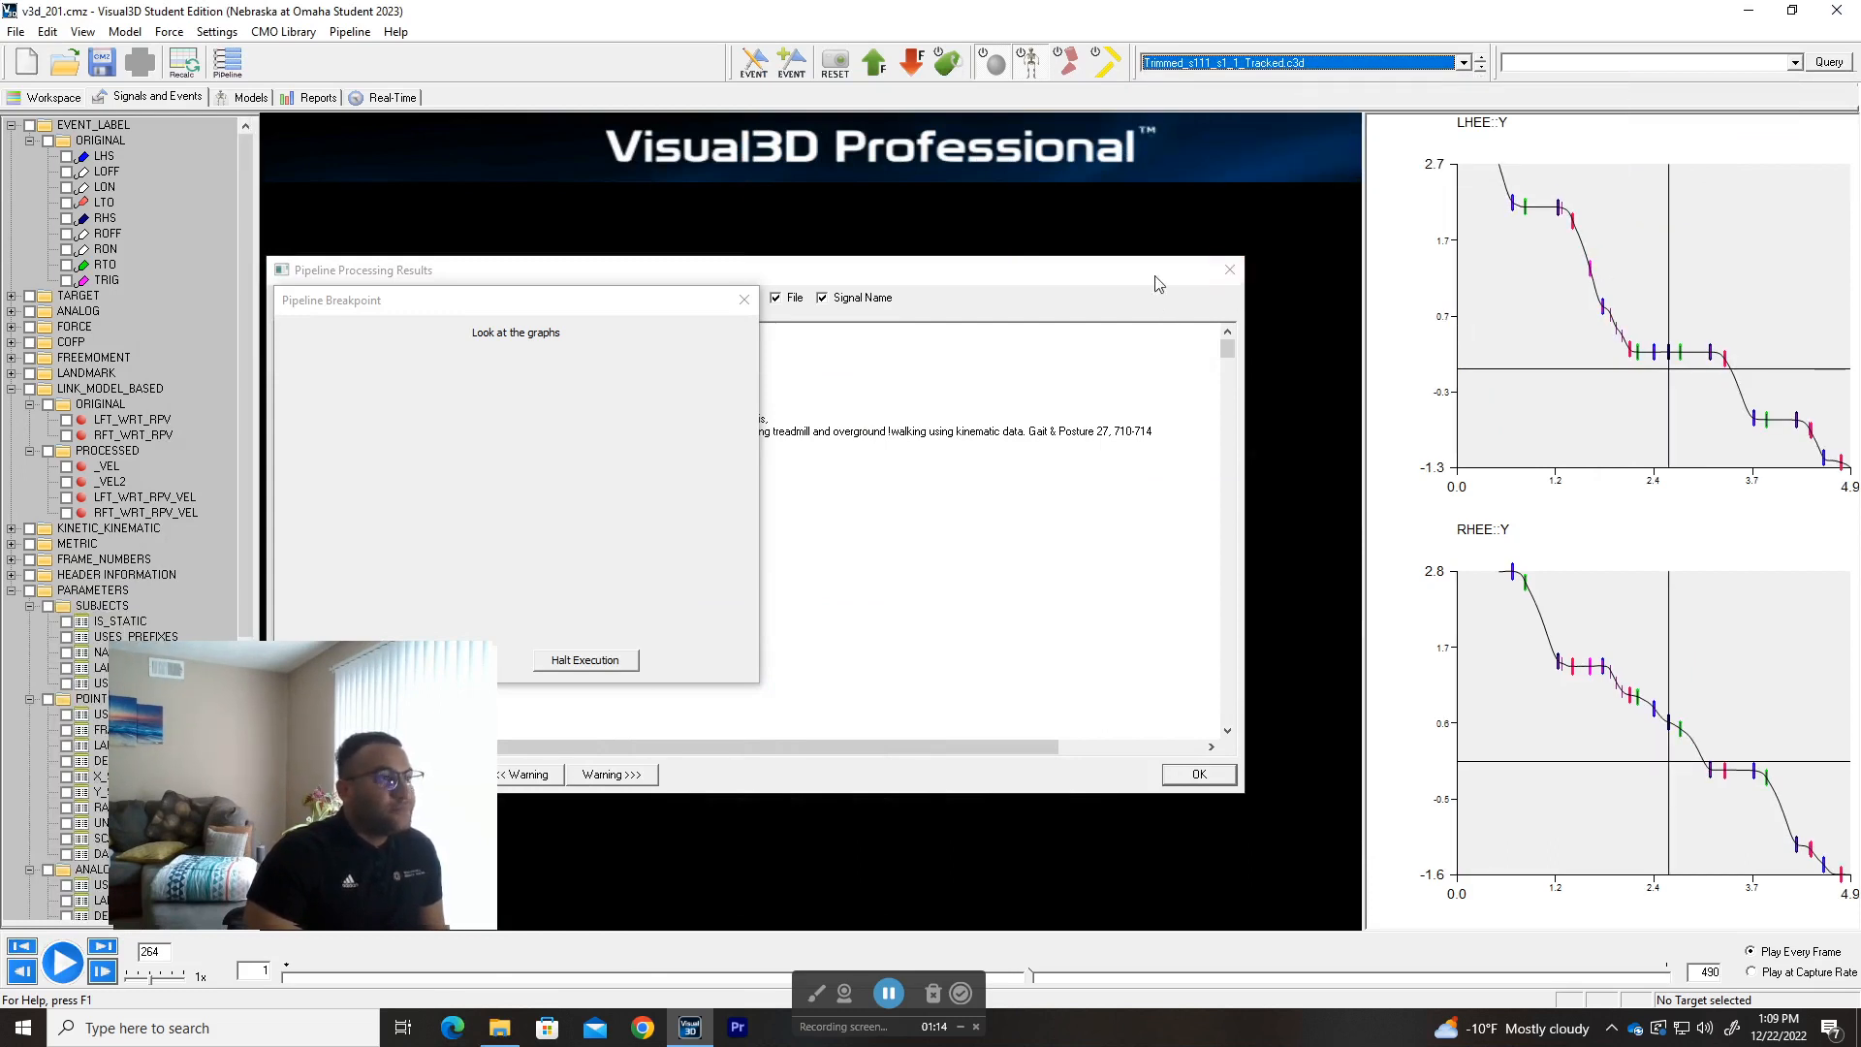
- Close the pipeline processing results and resume the pipeline from its breakpoint
left_click_drag(1047, 277, 1478, 216)
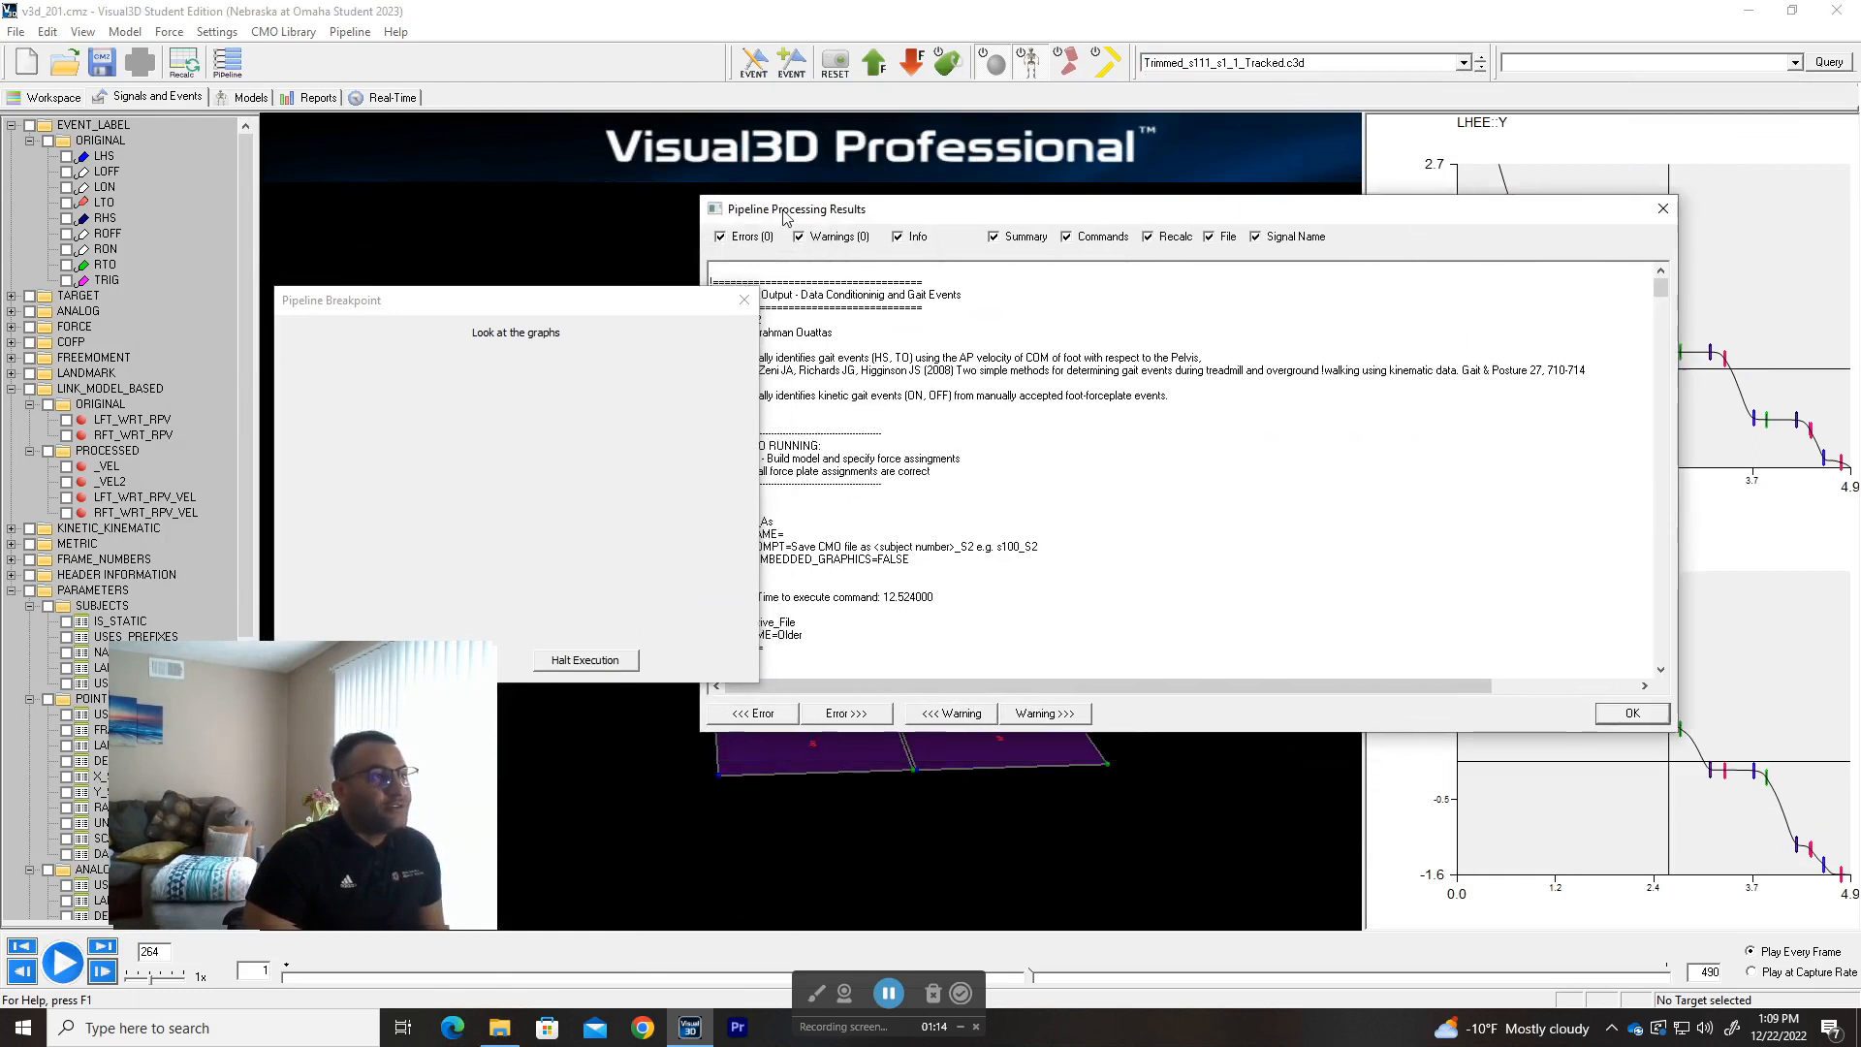
left_click(1666, 209)
left_click_drag(610, 301, 383, 172)
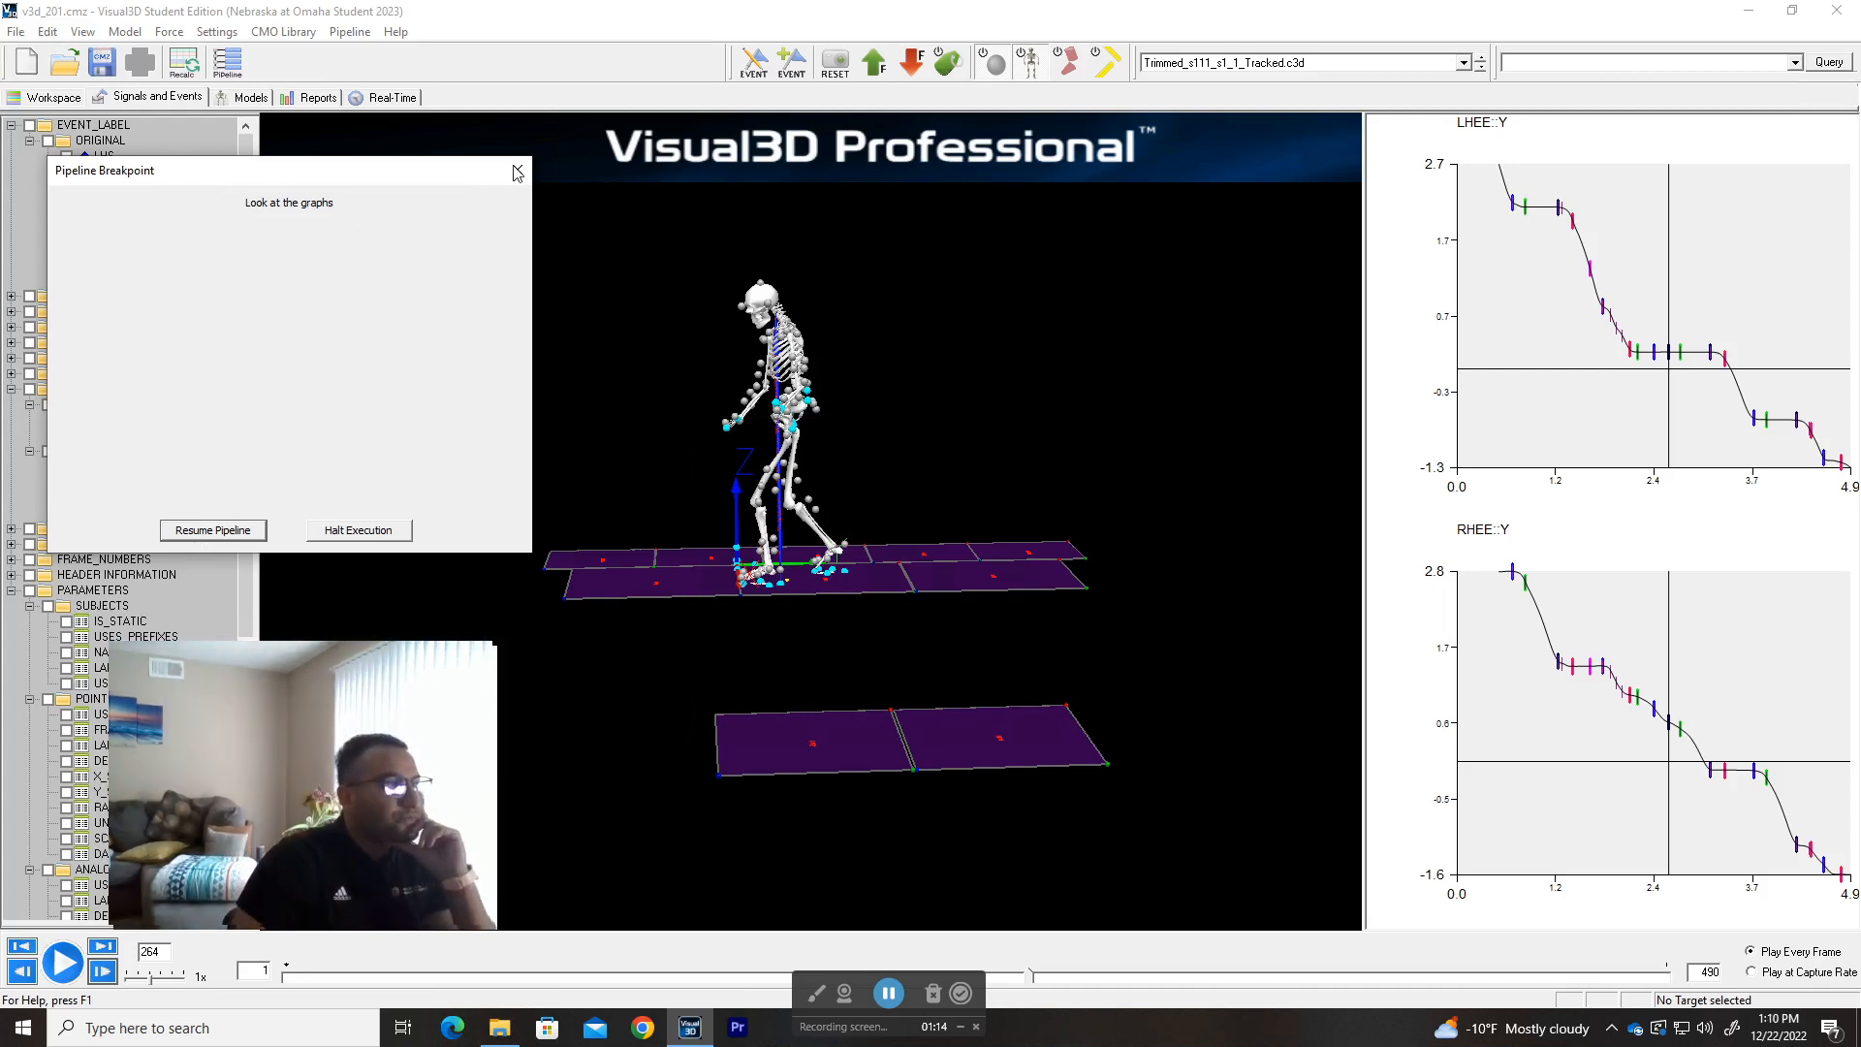
left_click(192, 533)
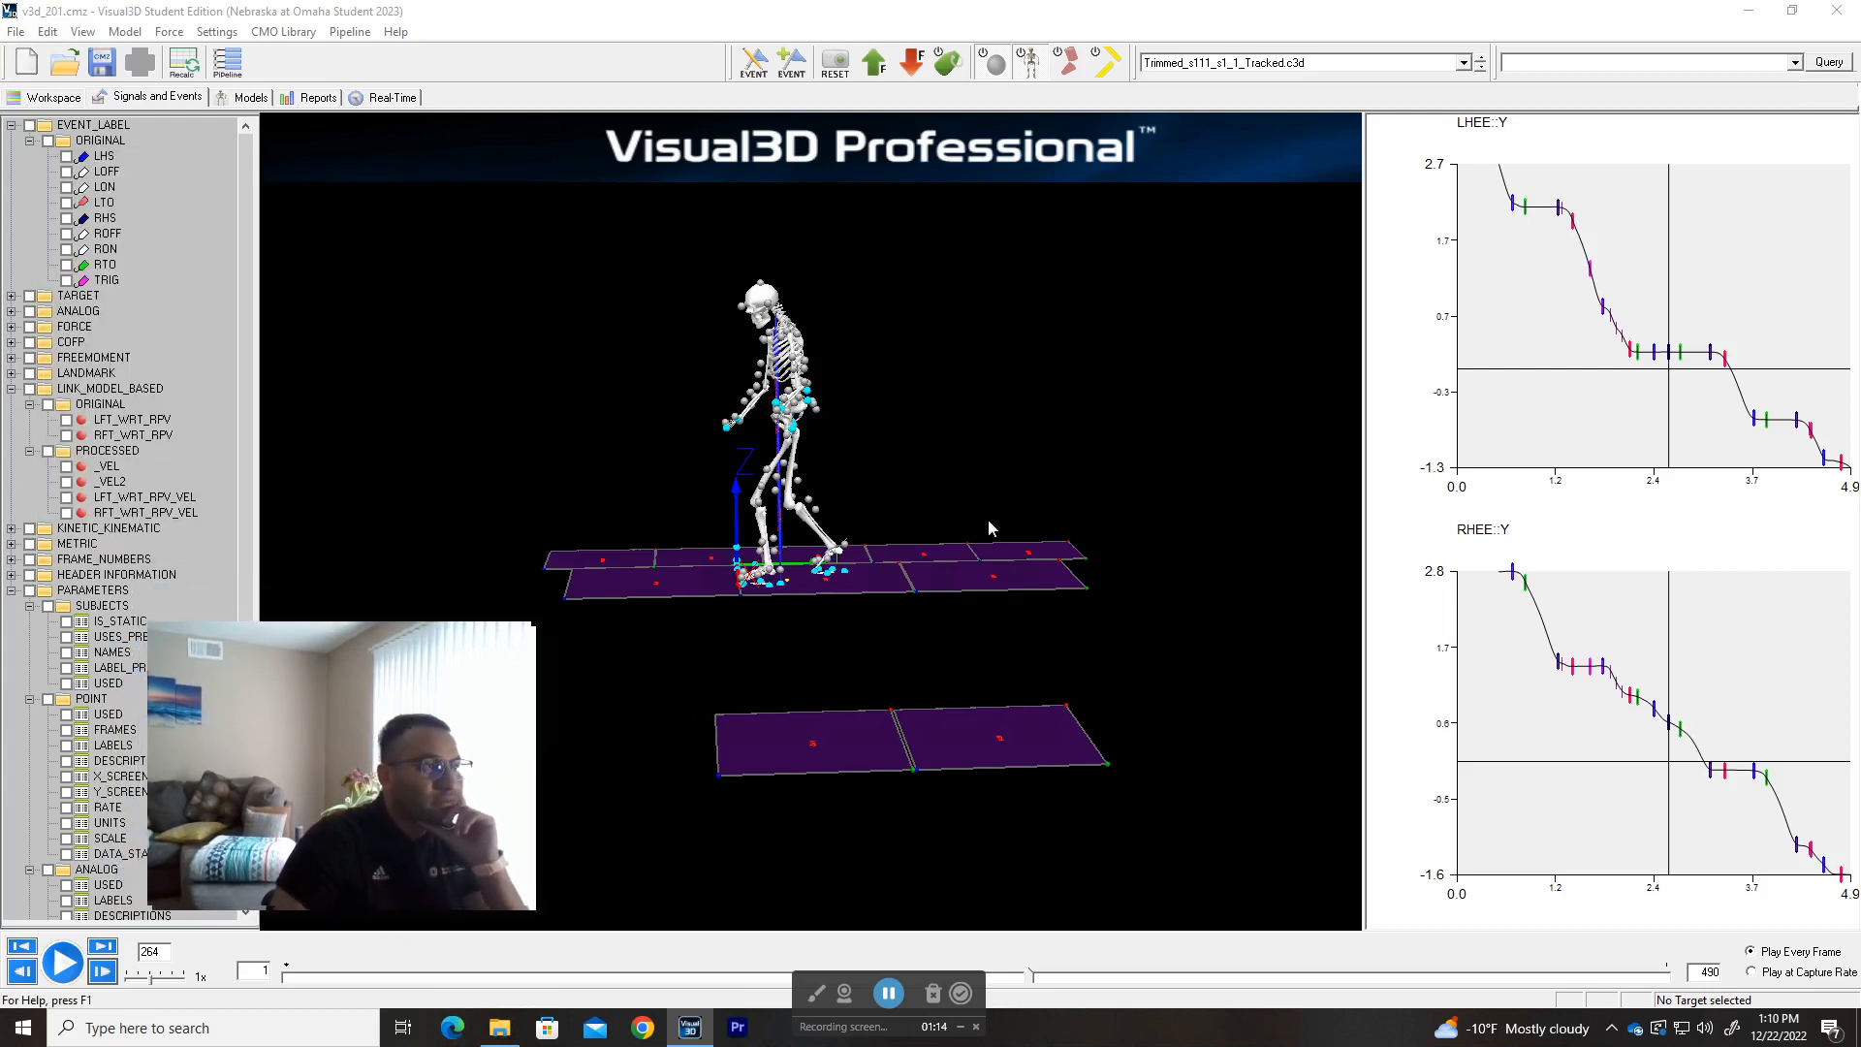
- Examine the skeleton's gait from a closer frontal view while moving the playback back to frame 98
left_click_drag(865, 466, 1014, 458)
right_click_drag(1015, 457, 1004, 309)
mouse_move(1005, 312)
left_mouse_down()
mouse_move(1118, 419)
mouse_move(1050, 481)
mouse_move(979, 336)
mouse_move(1047, 325)
left_mouse_up()
left_click(980, 339)
left_click(973, 311)
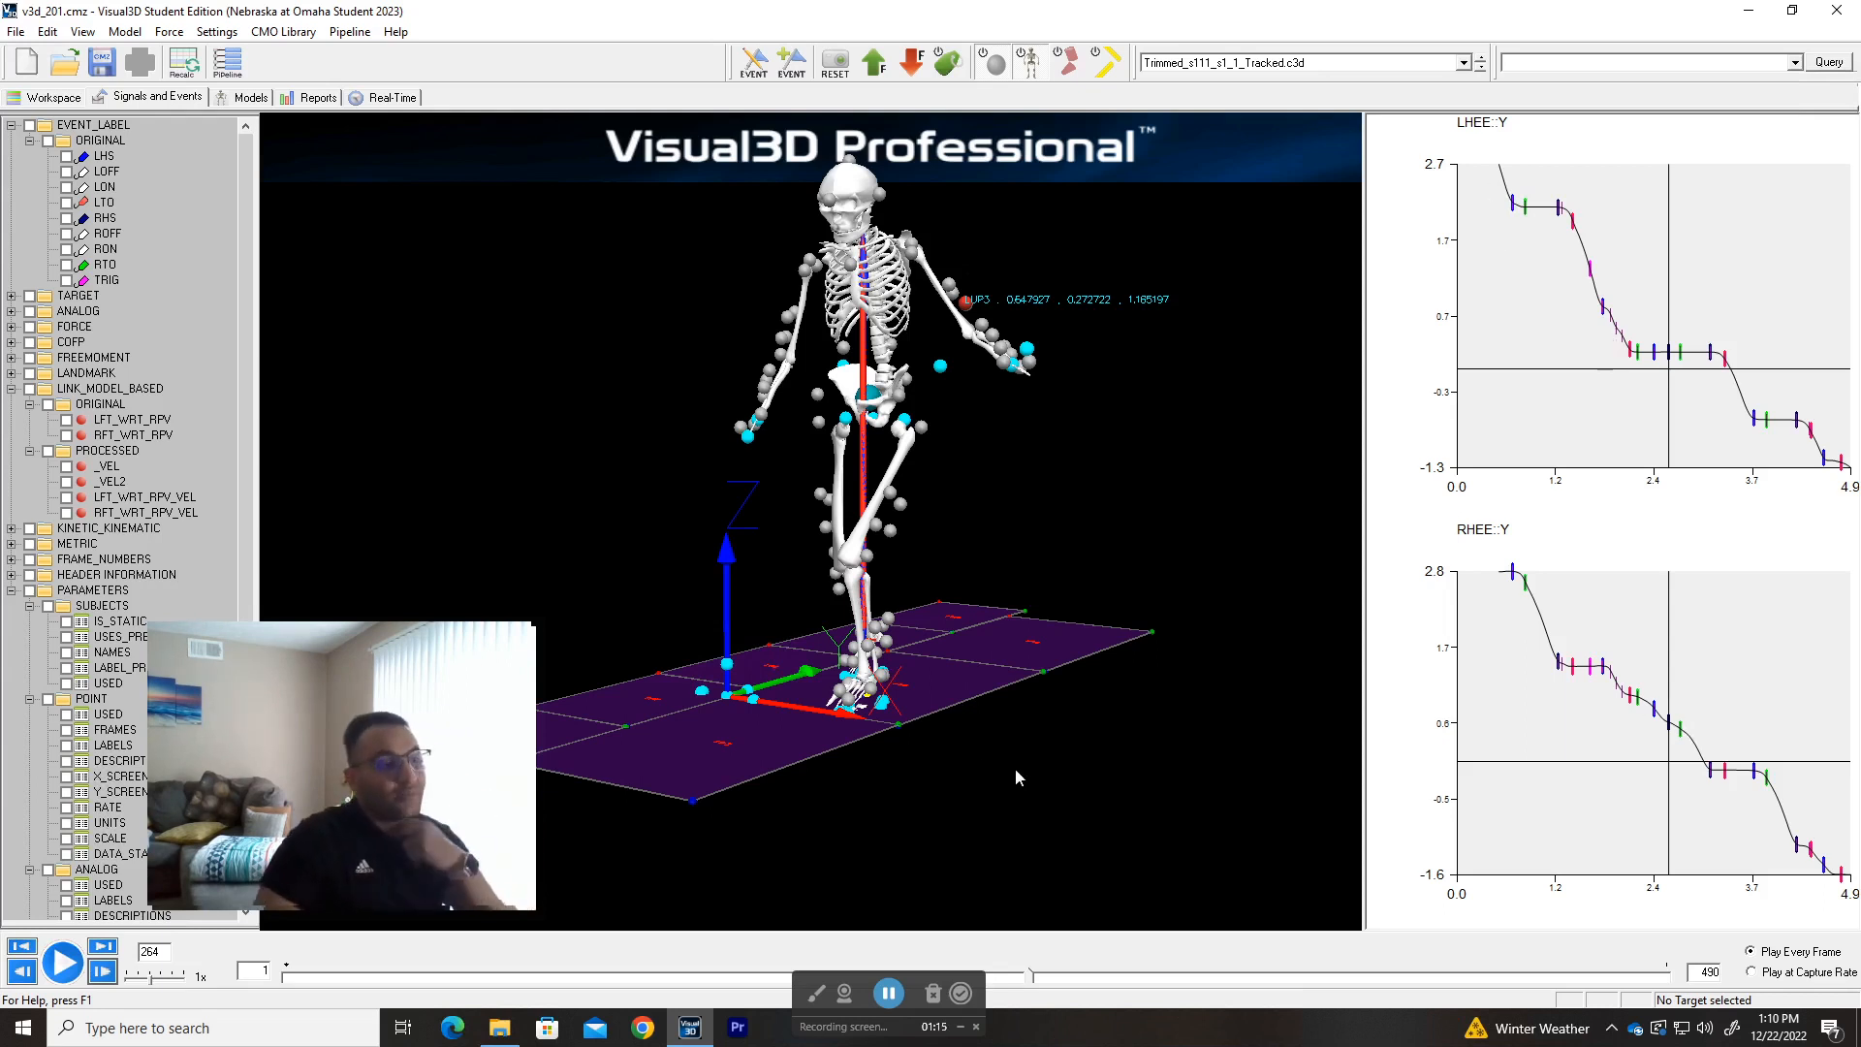
left_click_drag(1032, 987, 853, 998)
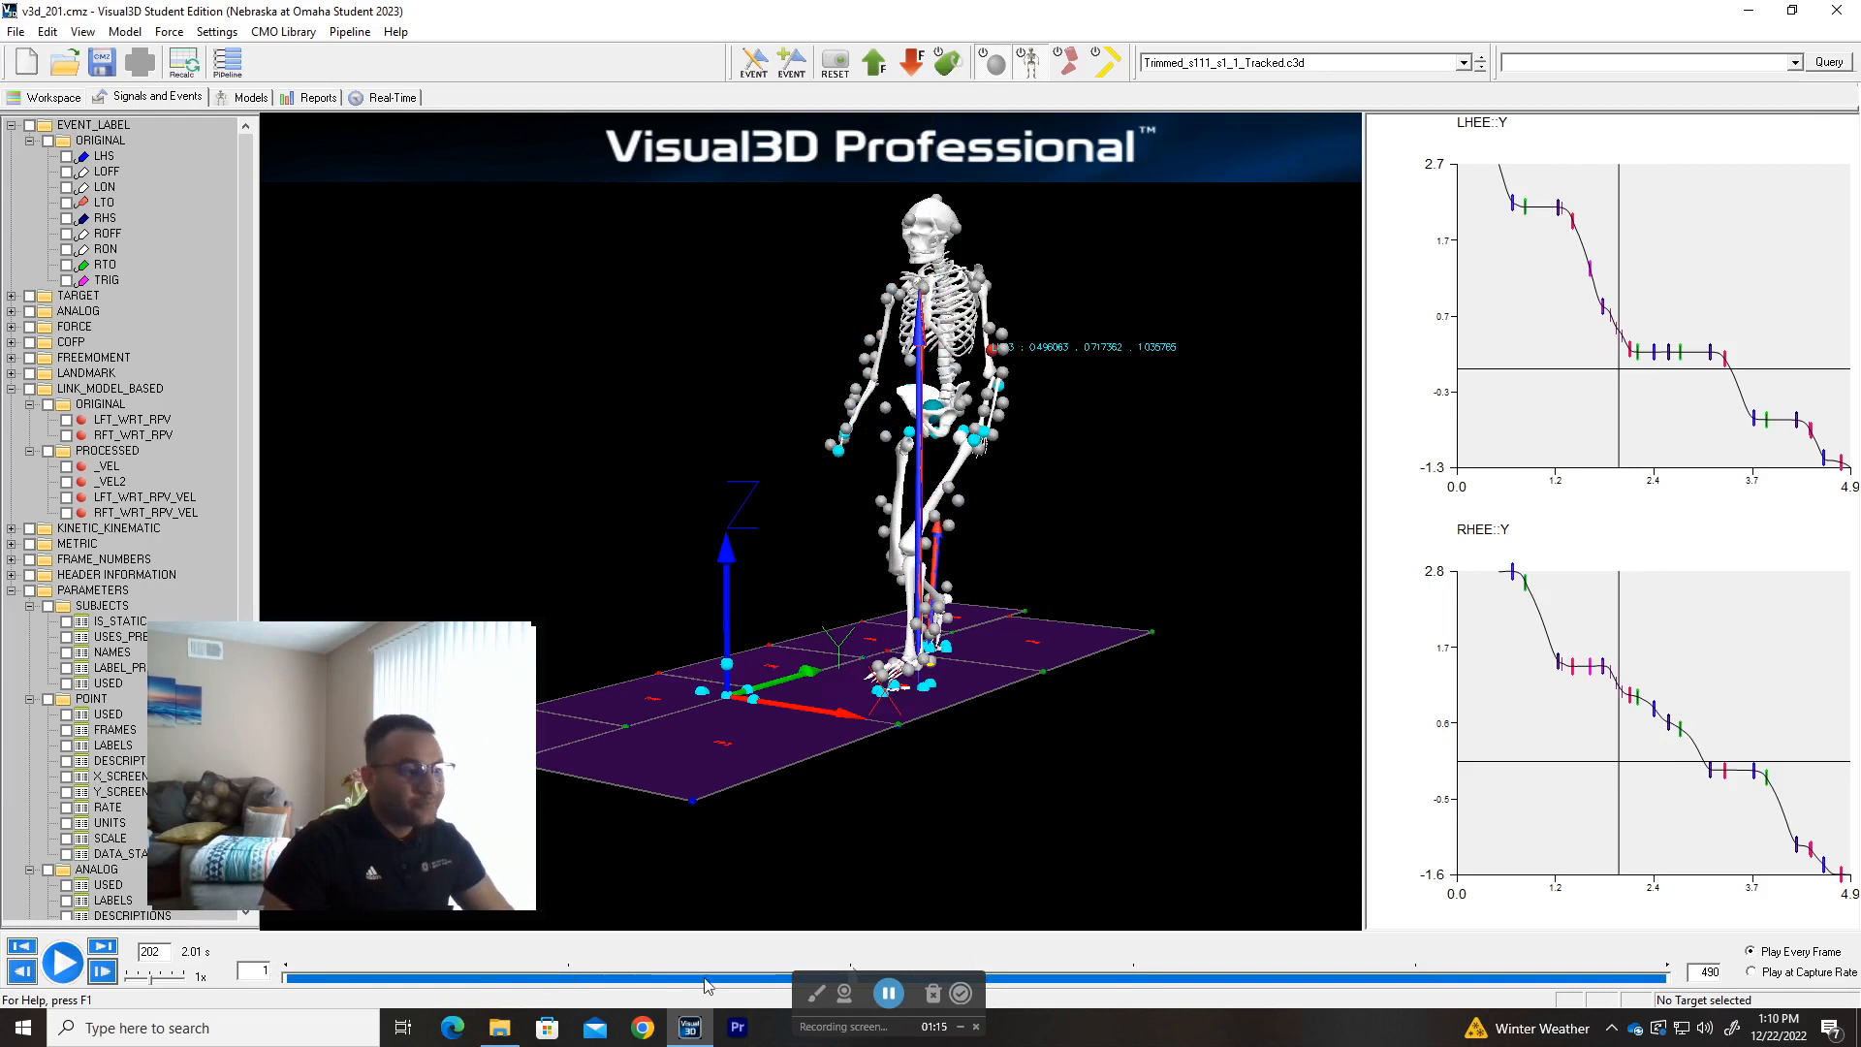
left_click_drag(662, 987, 567, 1010)
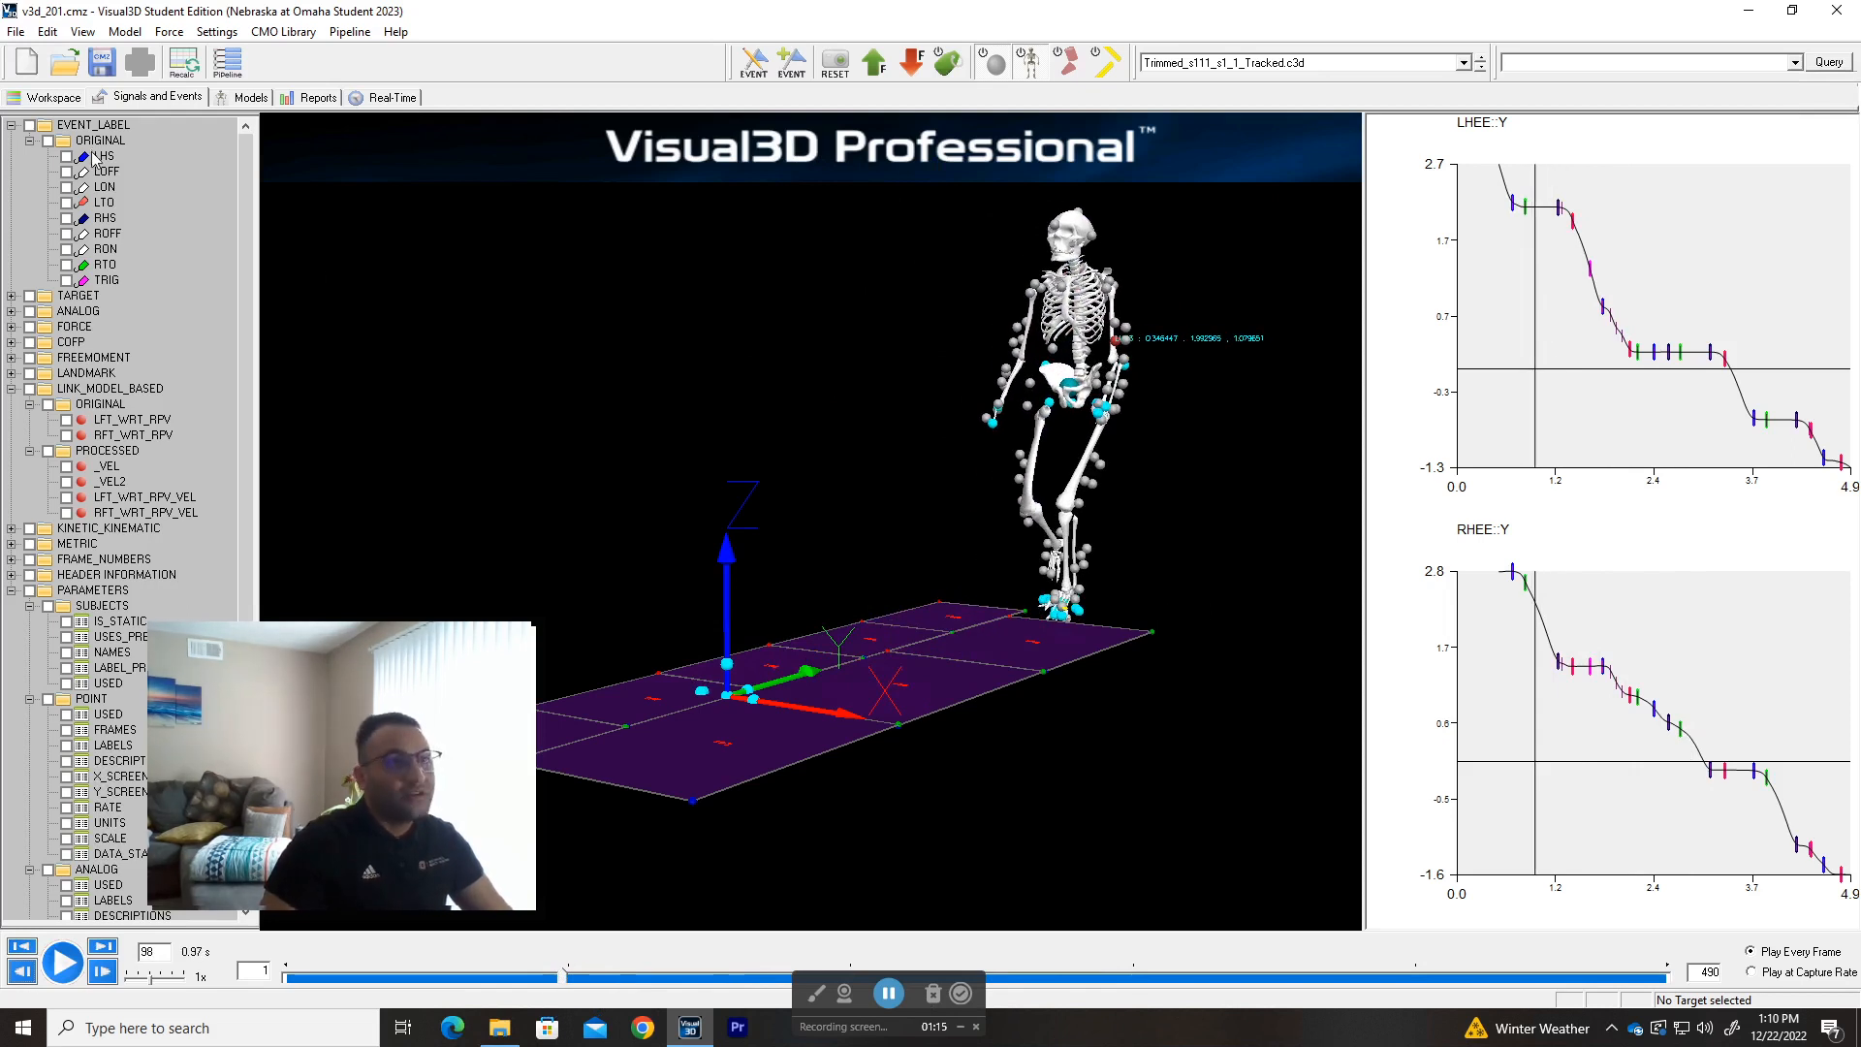
- Enlarge the LHEE::Y graph and move to frame 62 to check the skeleton from the side near the first LHS event
left_click(1593, 214)
scroll(1582, 221, "up", 5)
scroll(1583, 211, "down", 4)
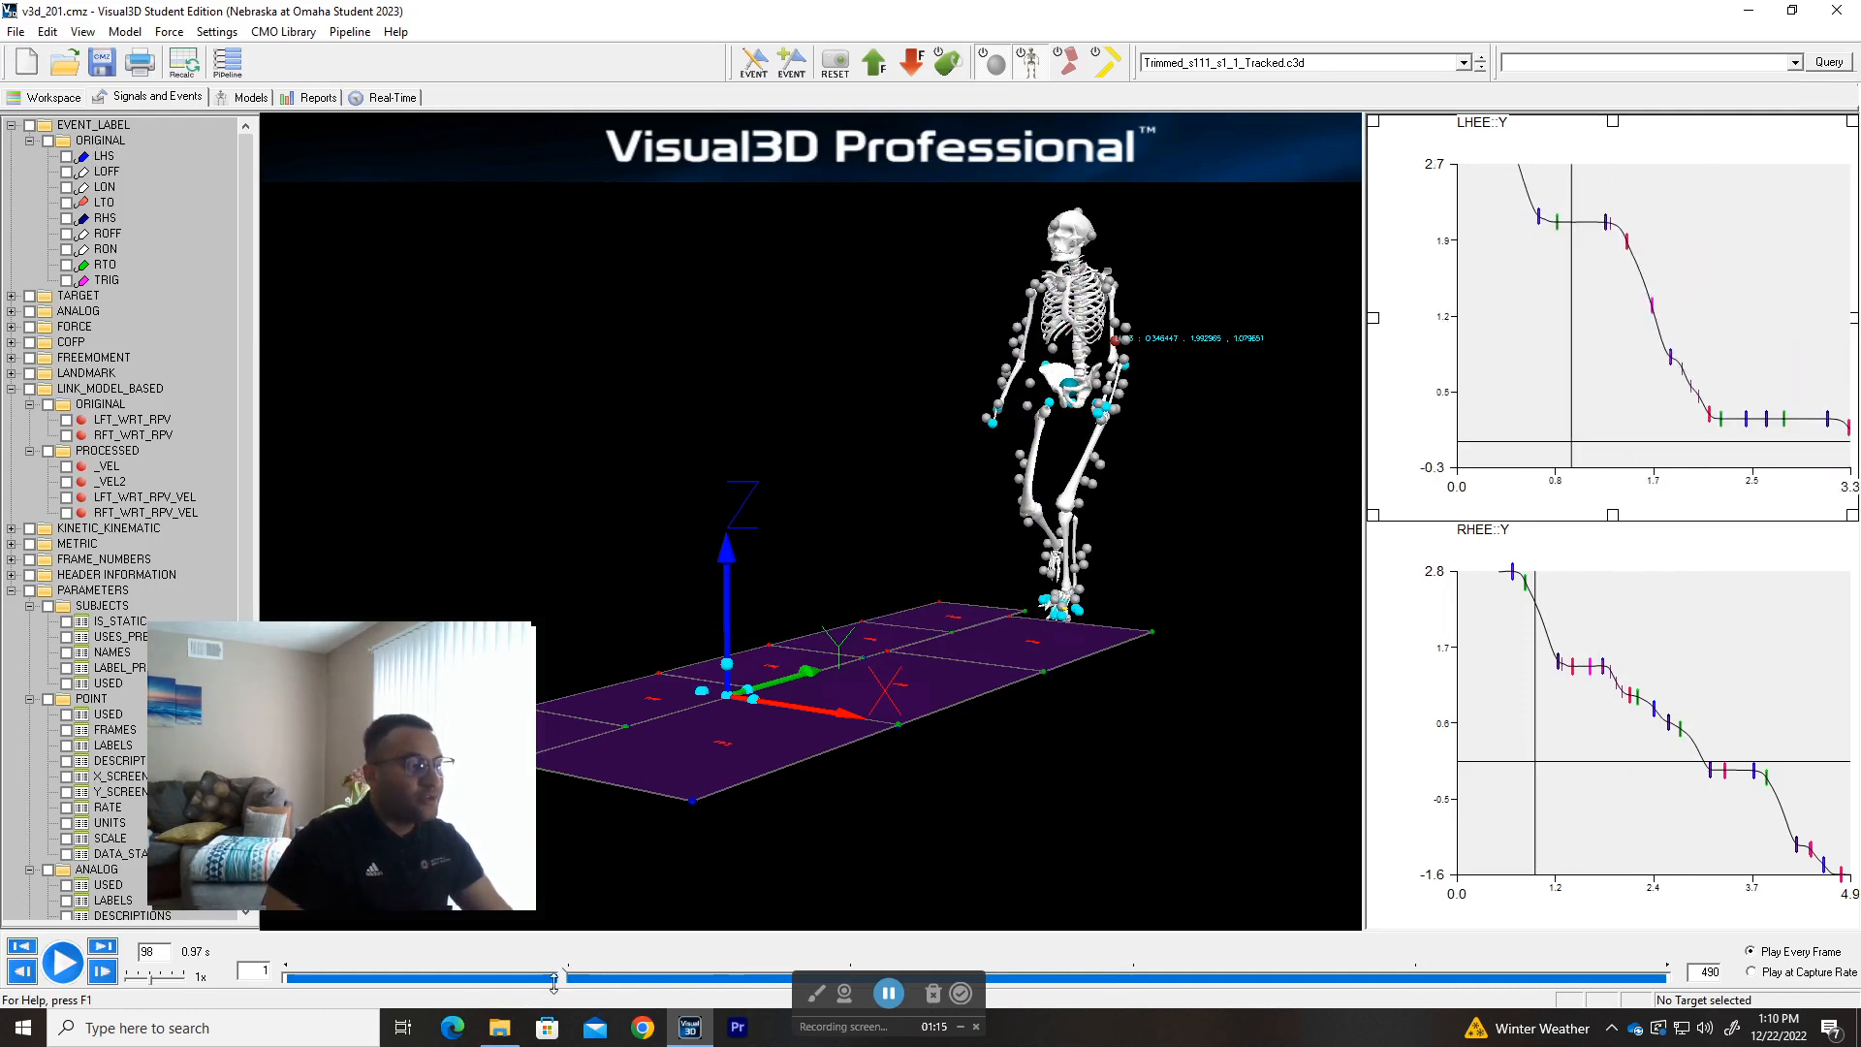
left_click_drag(564, 977, 461, 982)
left_click_drag(1056, 759, 723, 609)
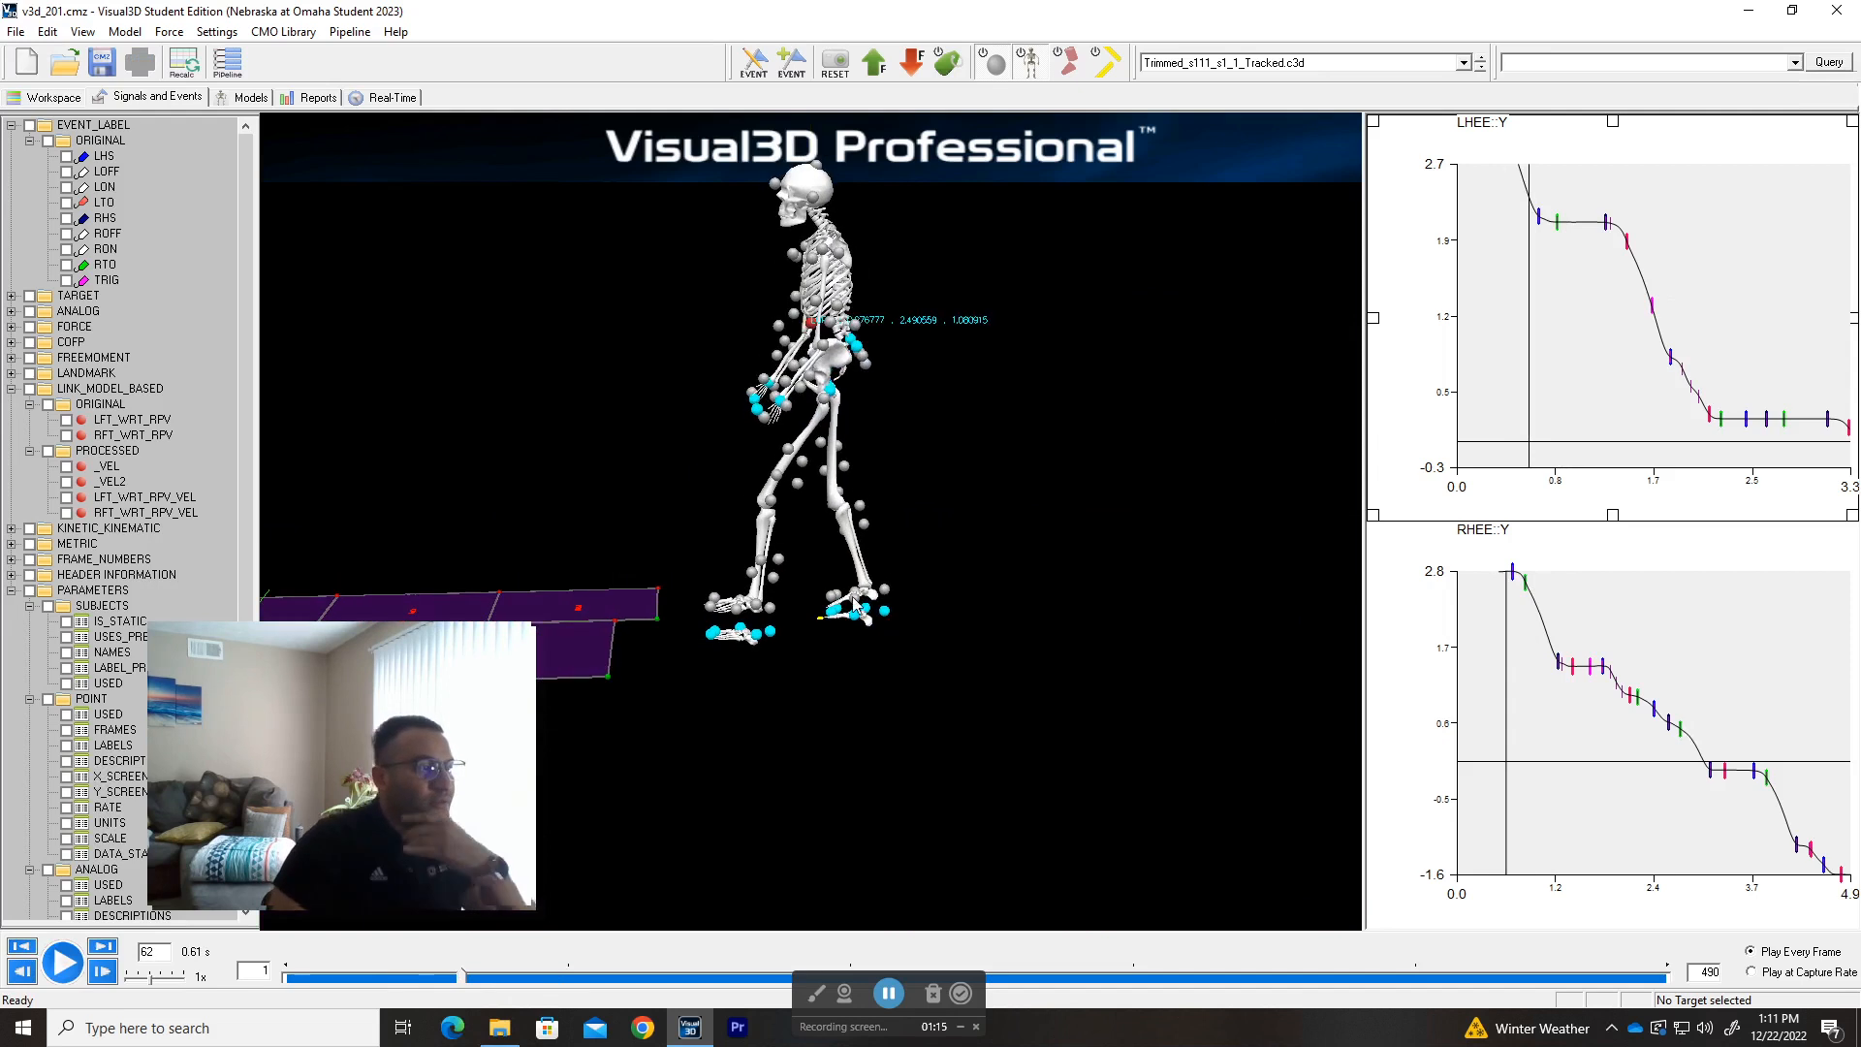
- Advance the playback frame by frame to frame 69 and check the left foot's contact at the first LHS event
left_click(739, 608)
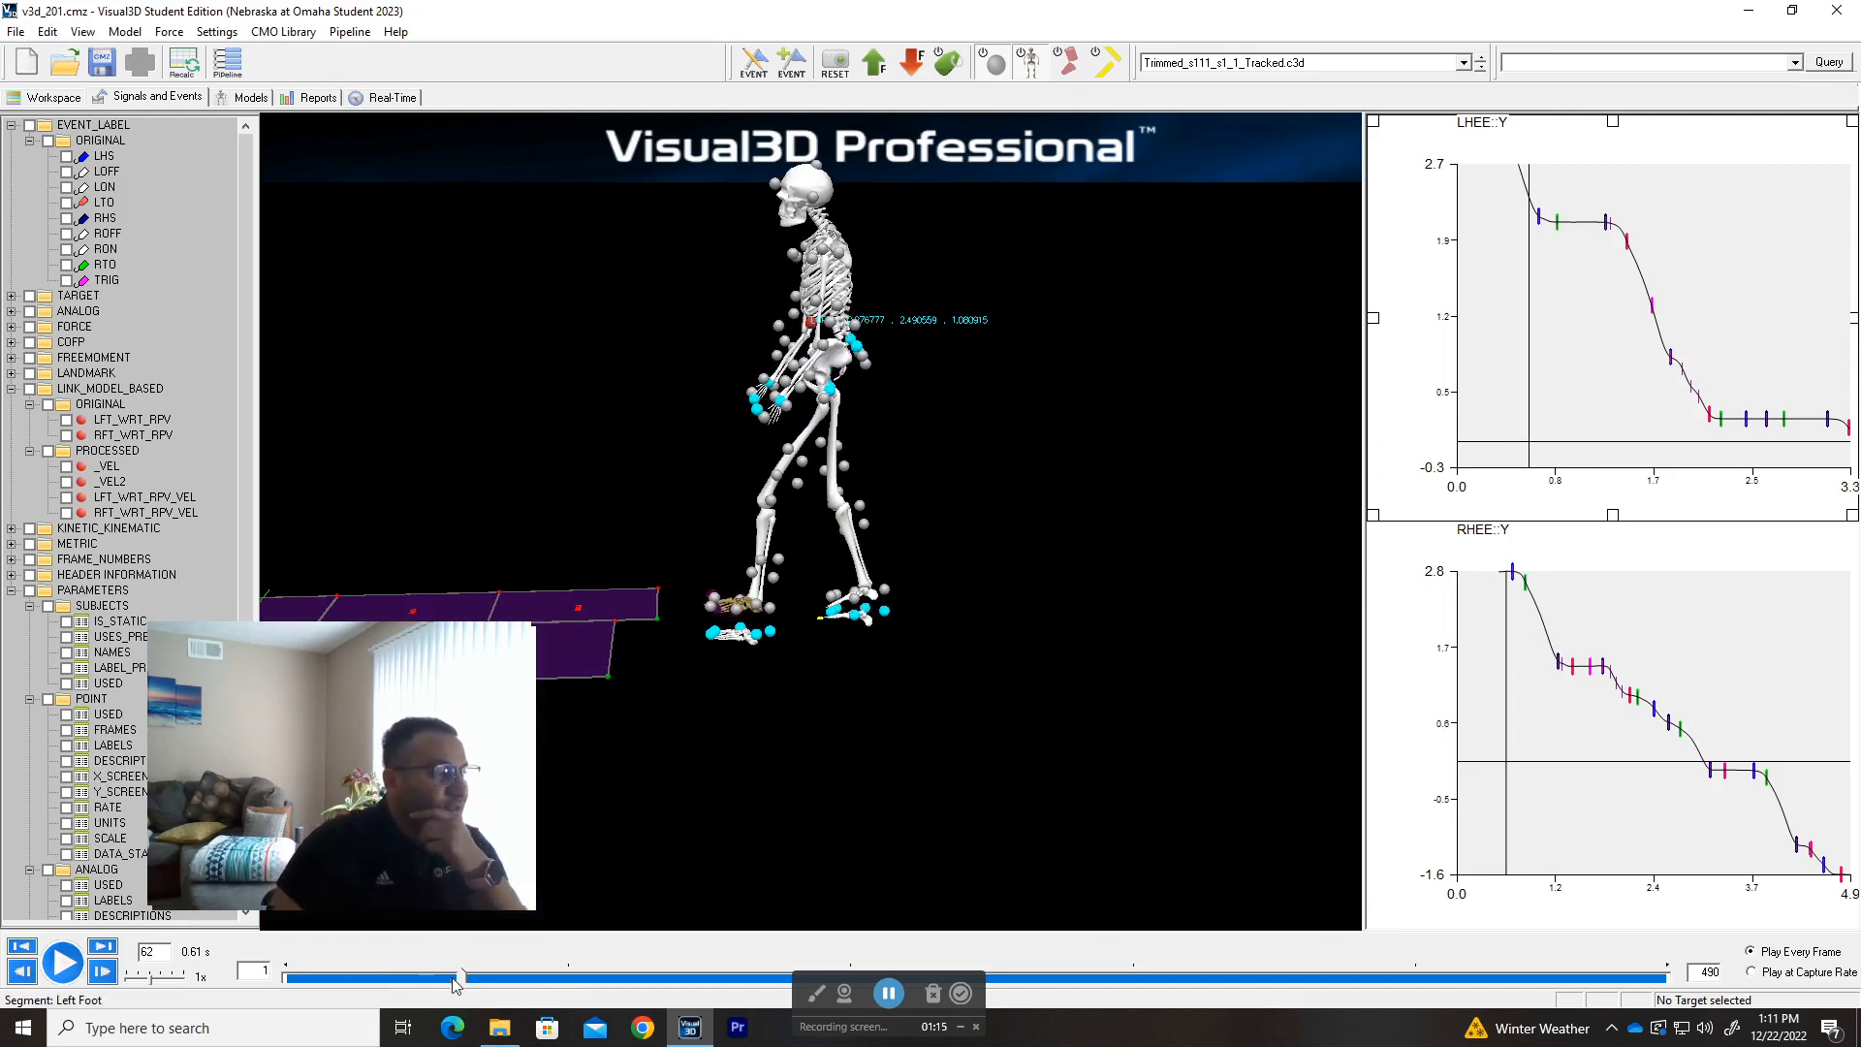
left_click(102, 977)
left_click(103, 977)
left_click(103, 977)
left_click(102, 977)
left_click(102, 977)
left_click(102, 977)
left_click(102, 977)
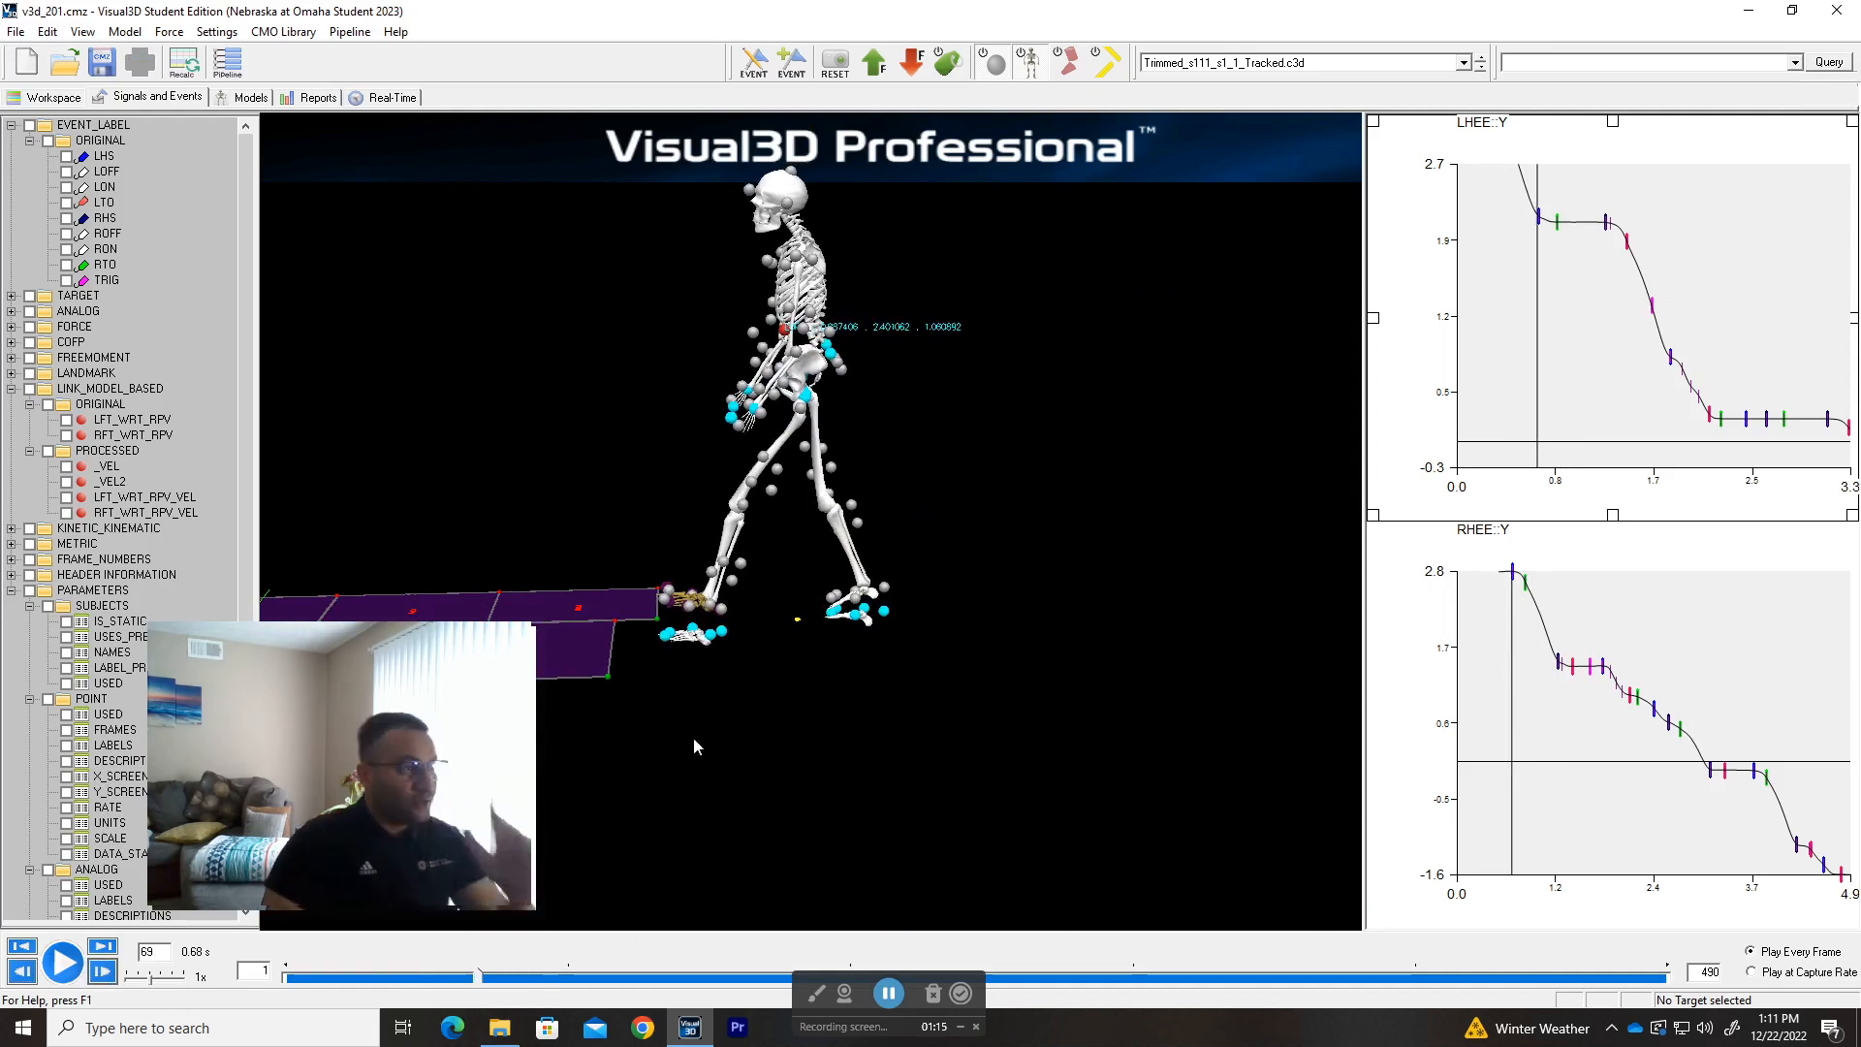
- Move the playback to frame 130 to inspect the skeleton shortly after right heel strike
scroll(1008, 601, "up", 2)
scroll(1008, 601, "down", 3)
middle_click_drag(1034, 734, 1146, 724)
left_click_drag(485, 984, 655, 989)
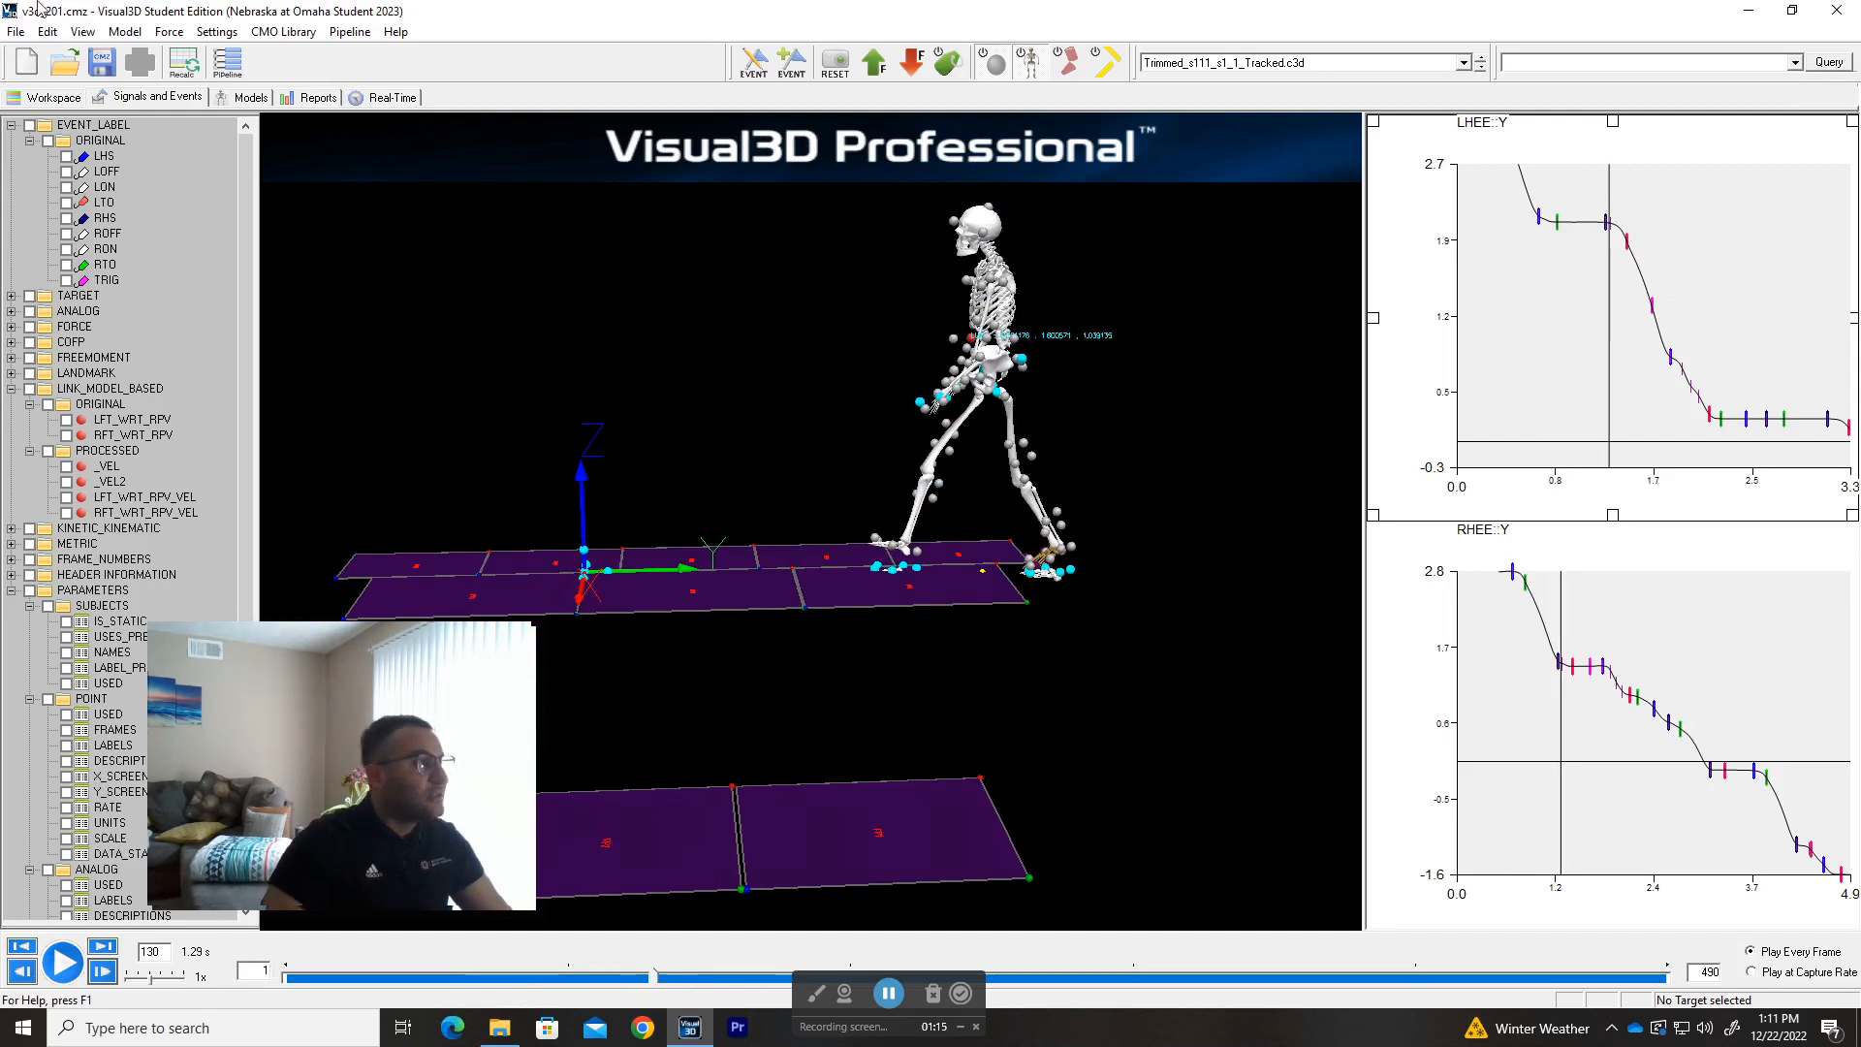
- Highlight the RON event on the heel graphs
right_click(102, 187)
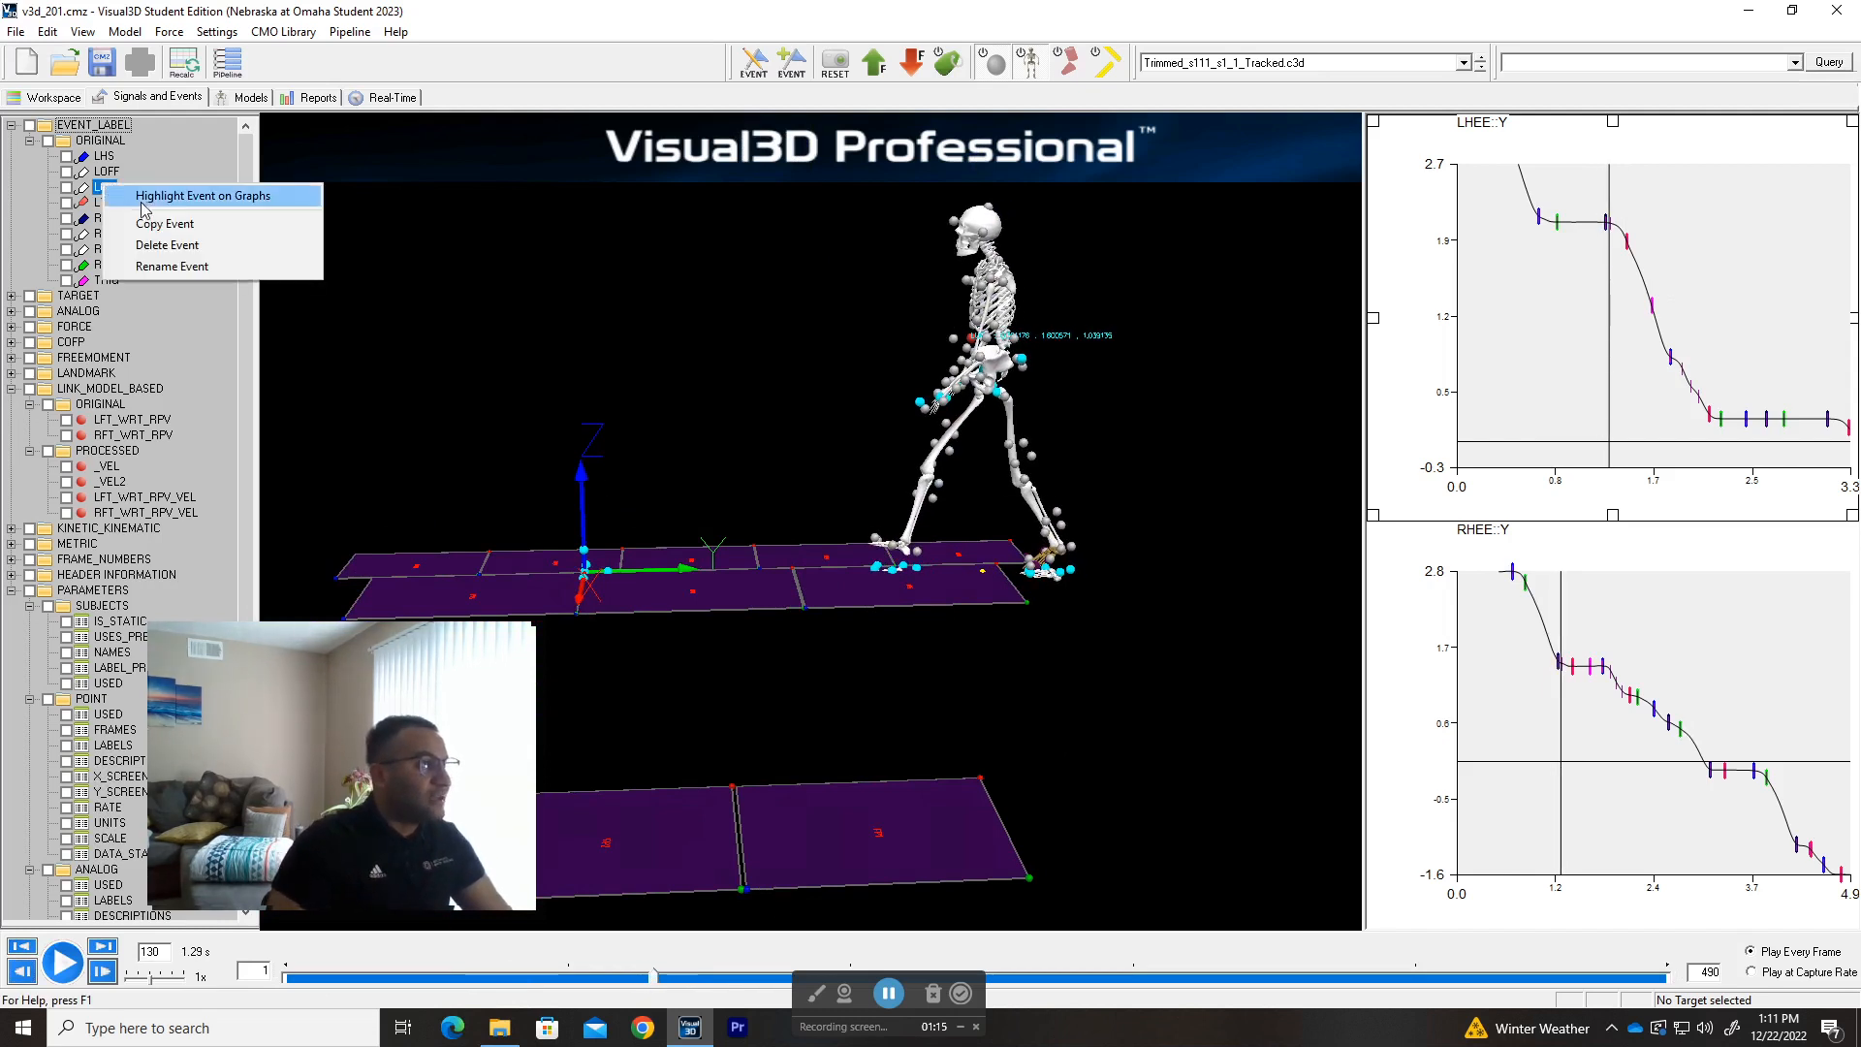
left_click(169, 140)
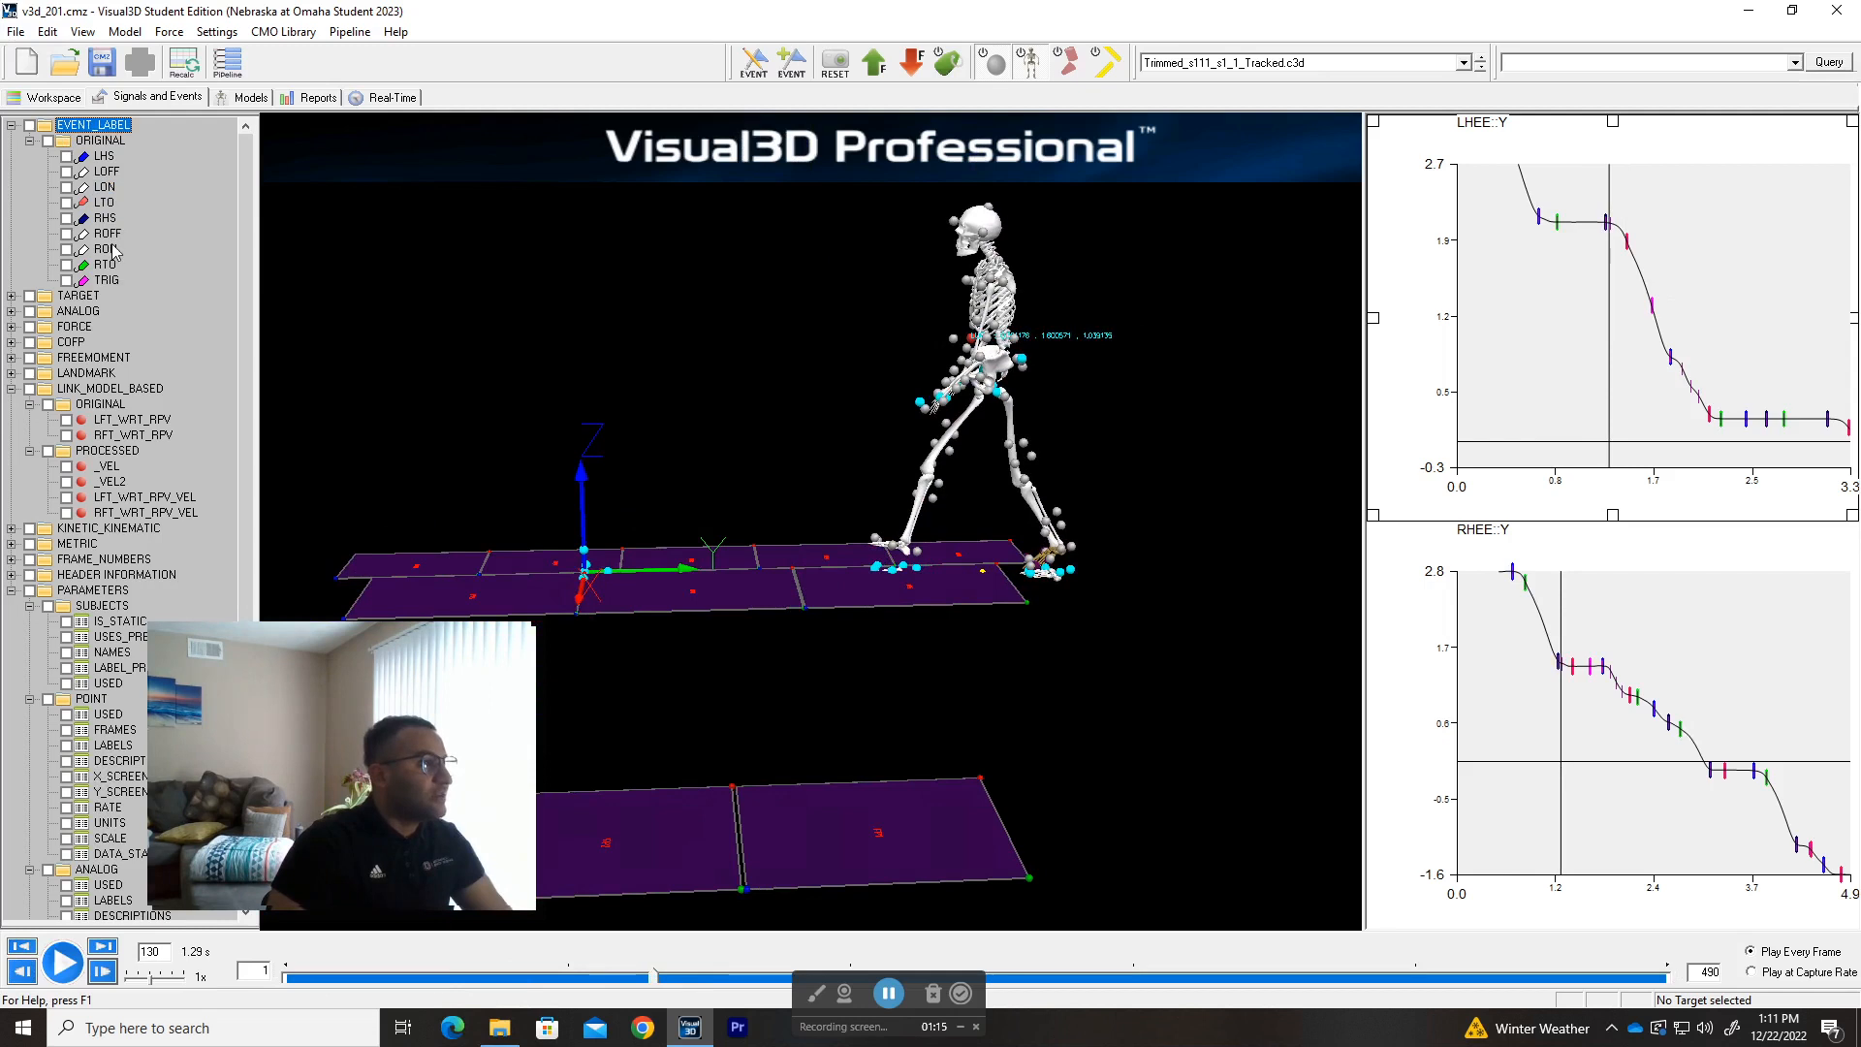
right_click(109, 252)
left_click(186, 257)
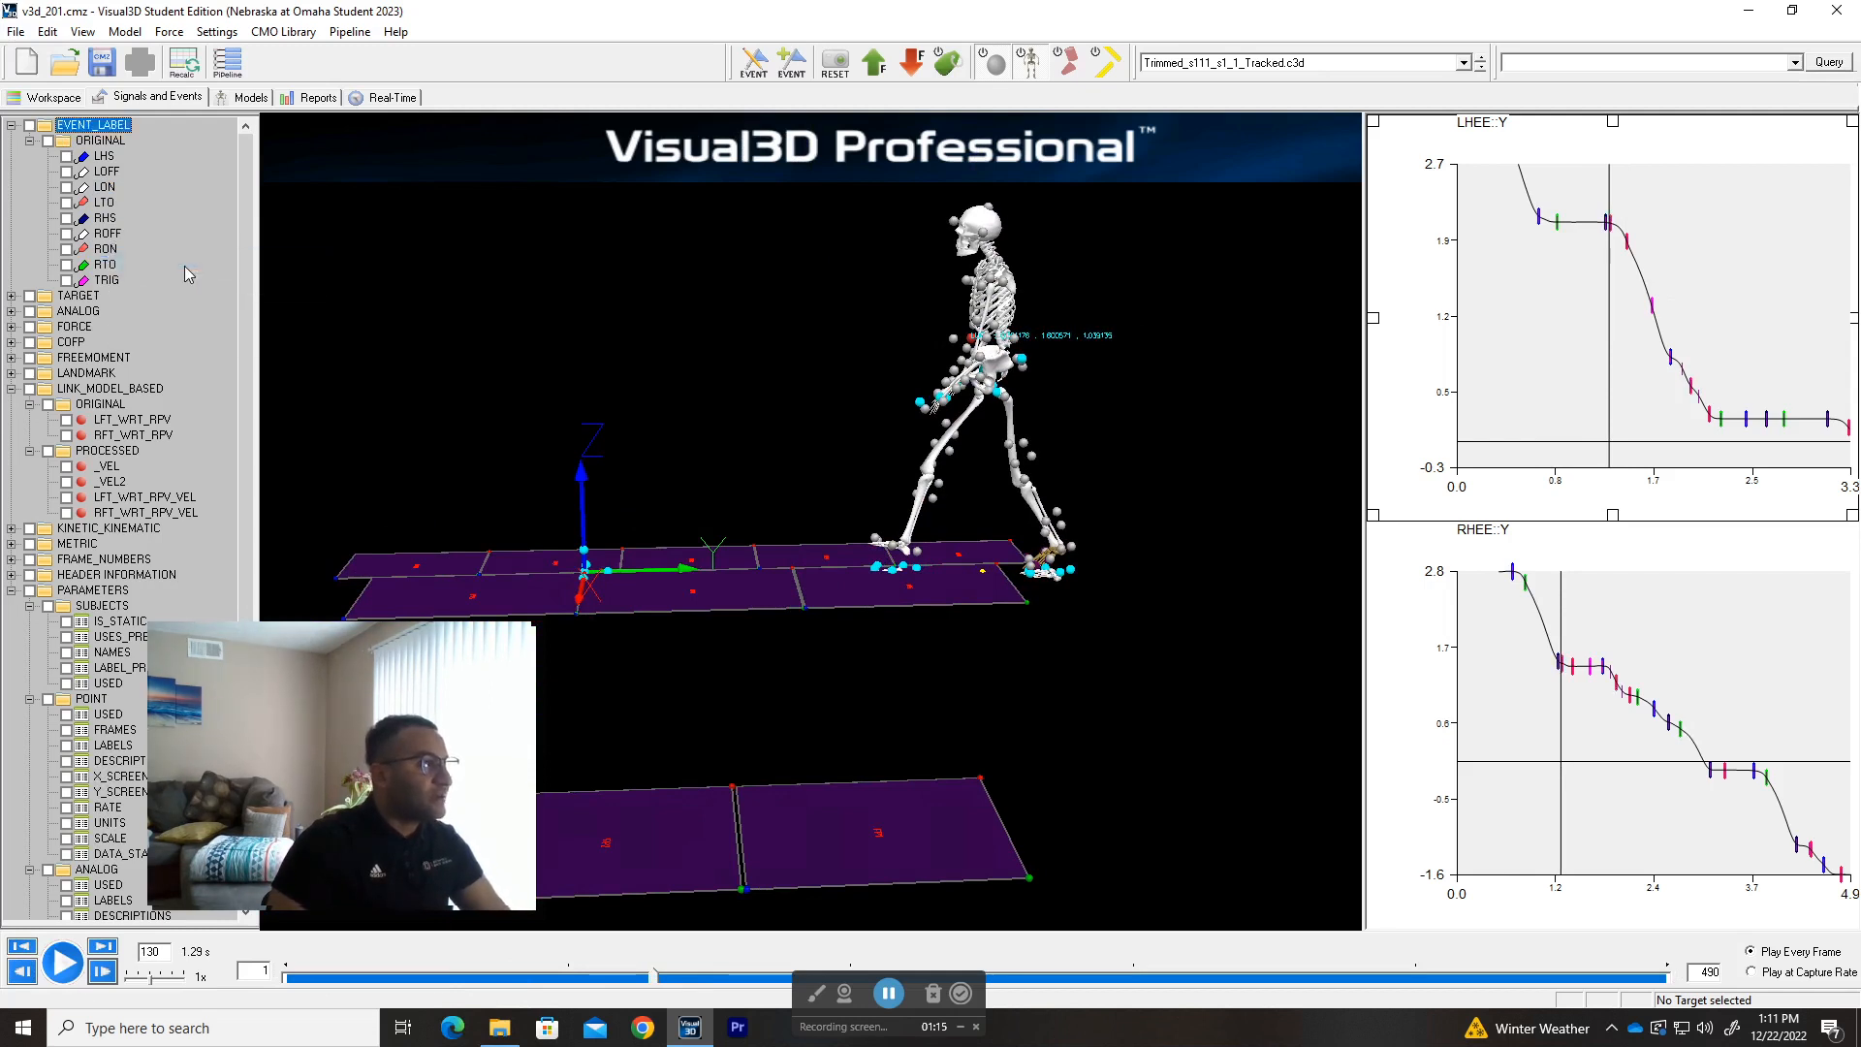
- Enlarge the LHEE::Y graph around the RON marker and compare the skeleton at frames 131 and 127
left_click(1688, 242)
left_click(1666, 224)
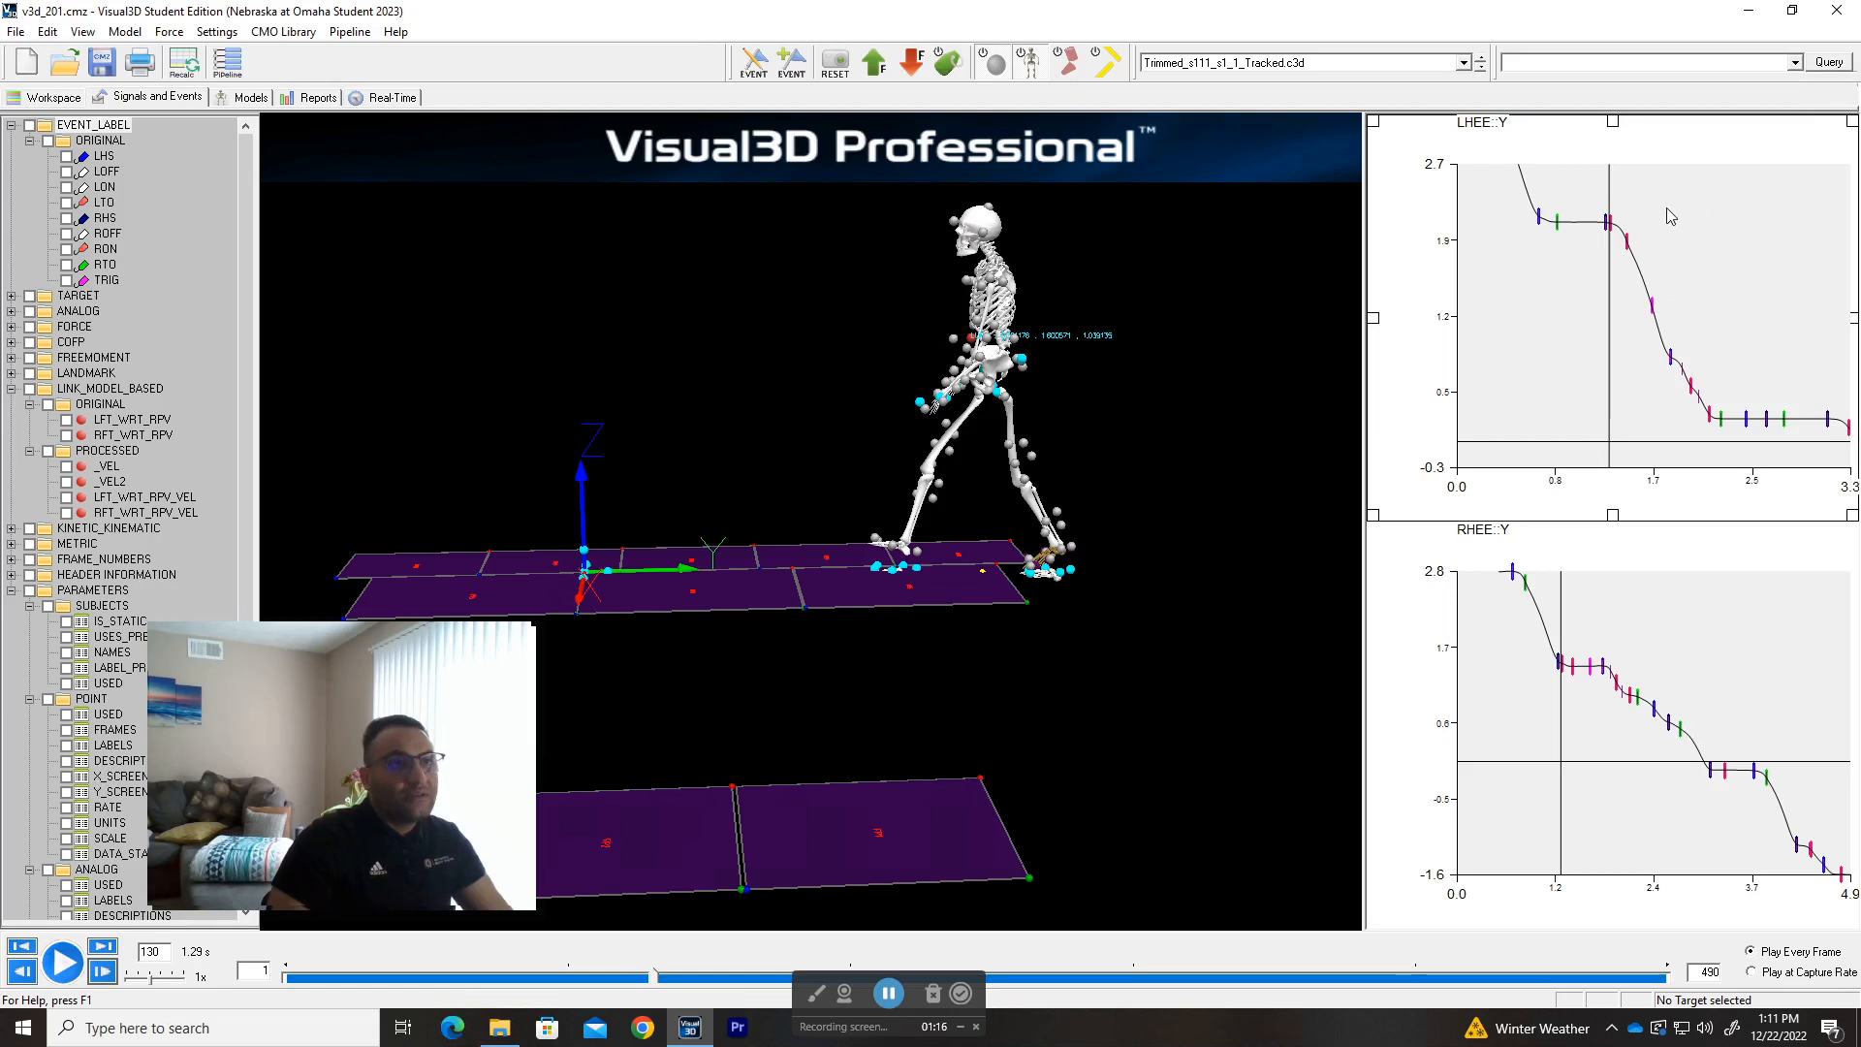
scroll(1651, 243, "up", 10)
scroll(1648, 254, "down", 4)
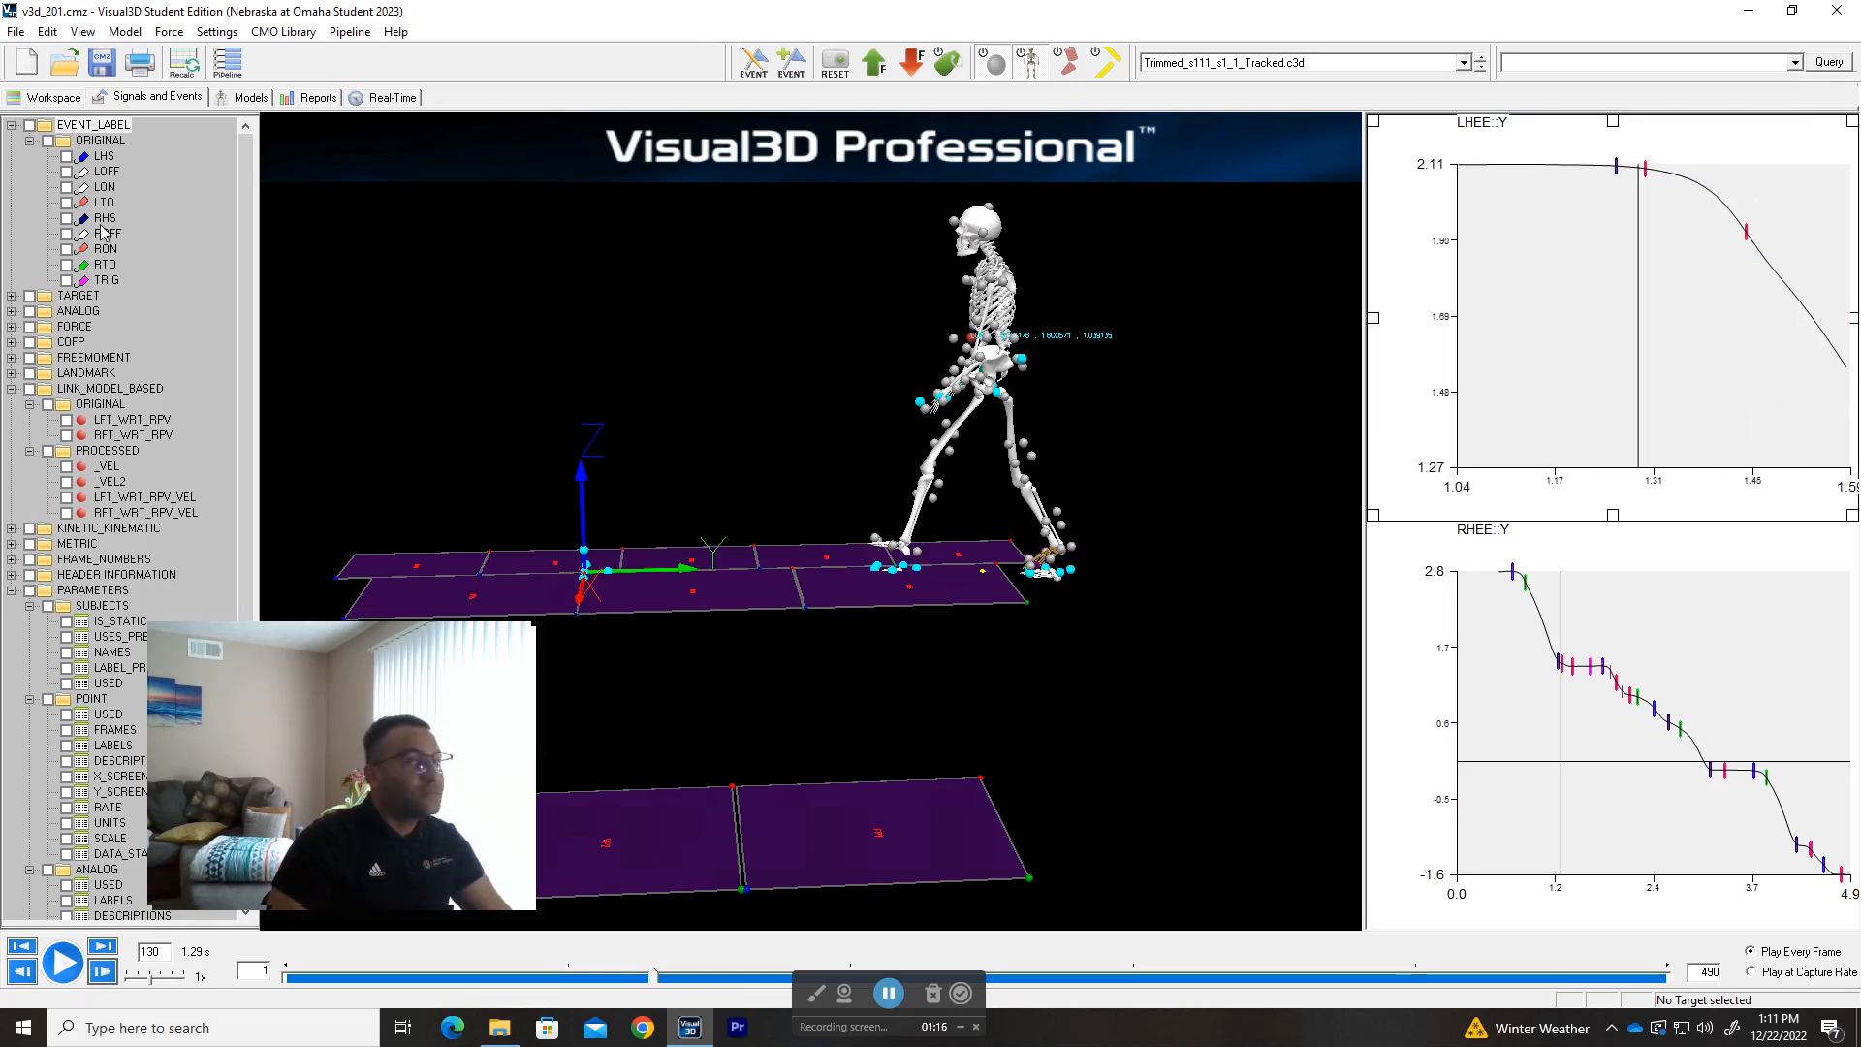
left_click(101, 972)
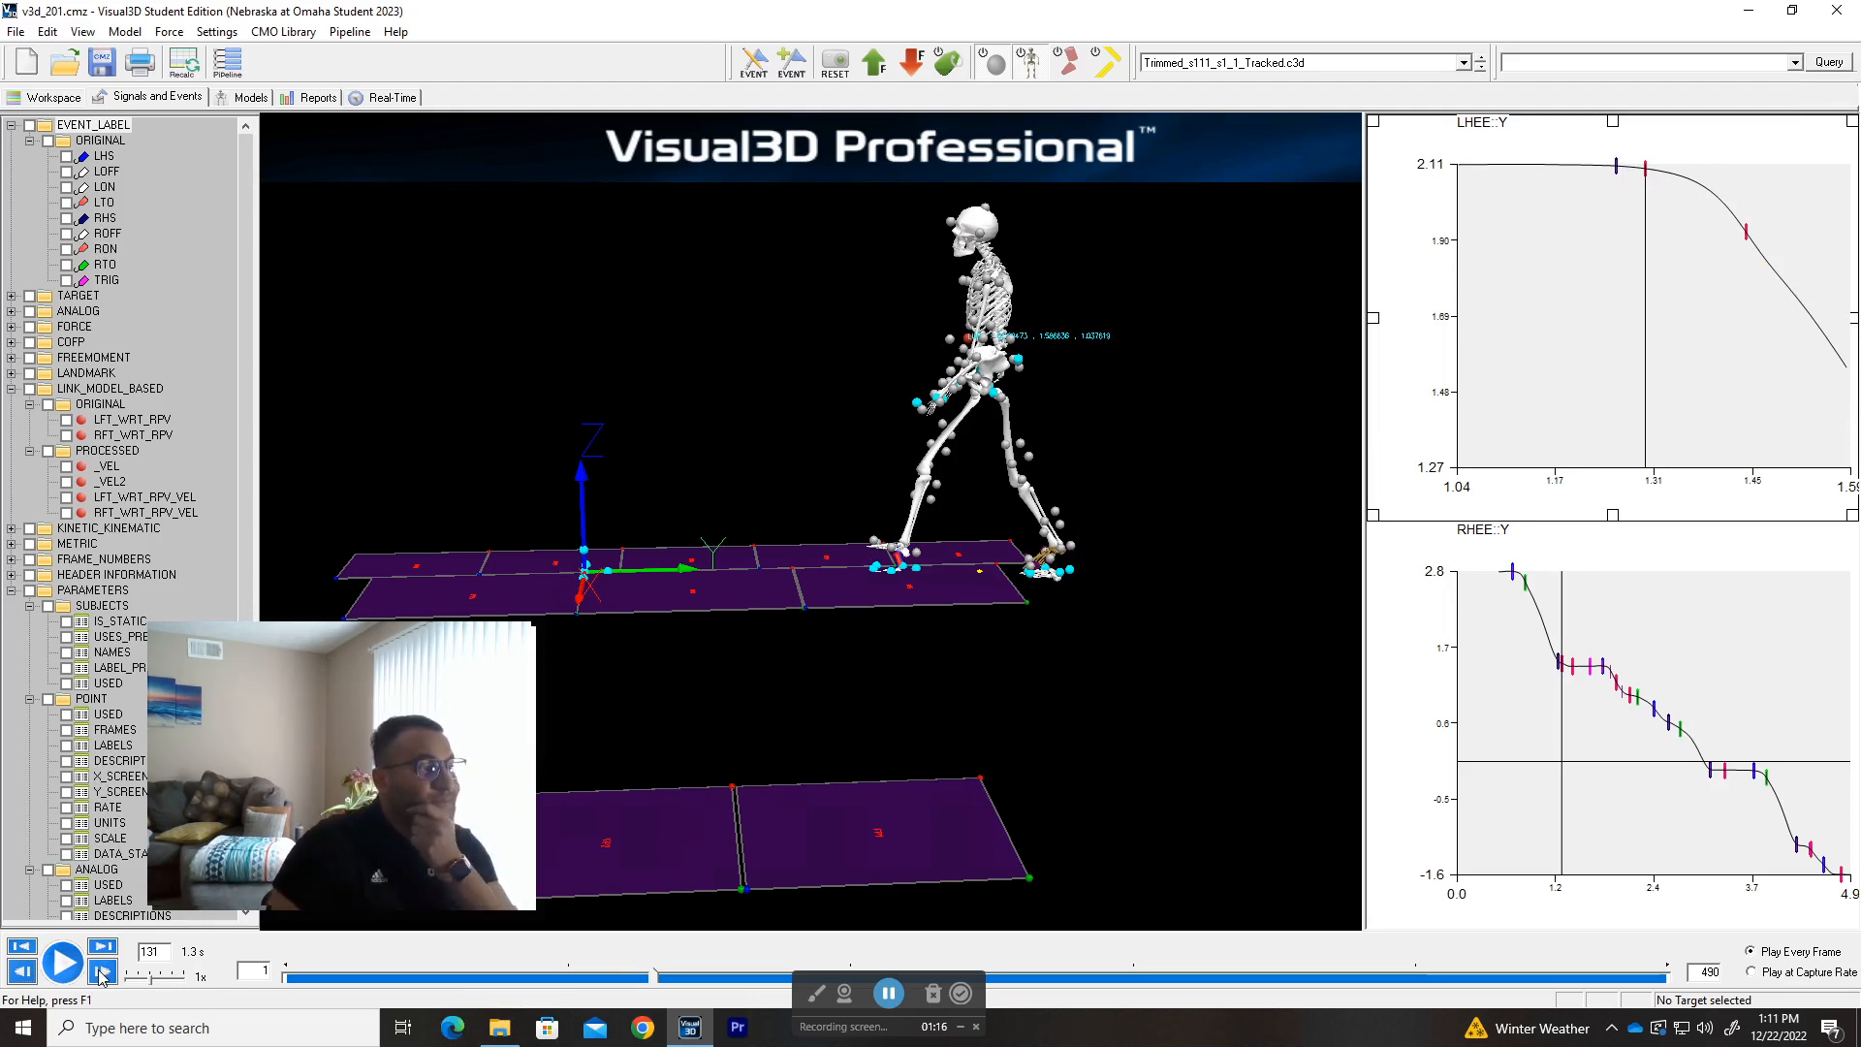
left_click(21, 971)
left_click(21, 971)
left_click(21, 972)
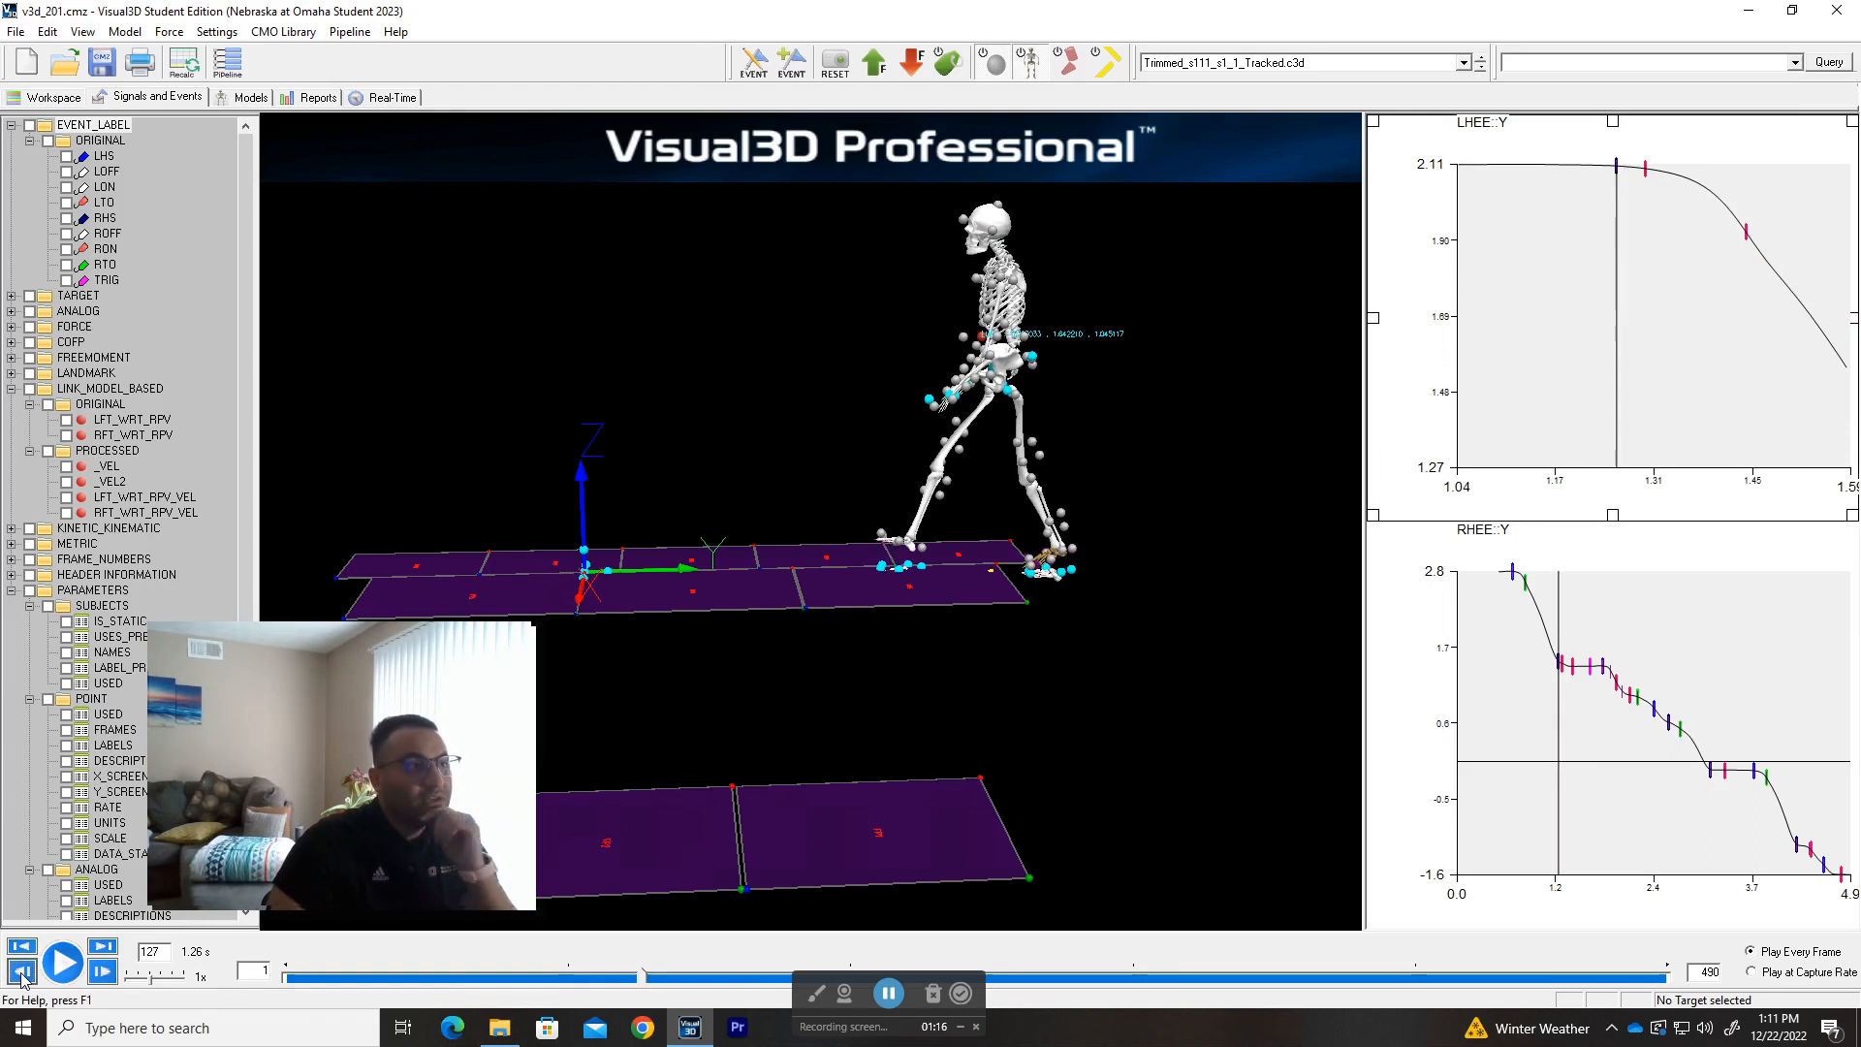
- Advance to the second LHS event, enlarge LHEE::Y there and step back to frame 181 to check the left foot
left_click(102, 972)
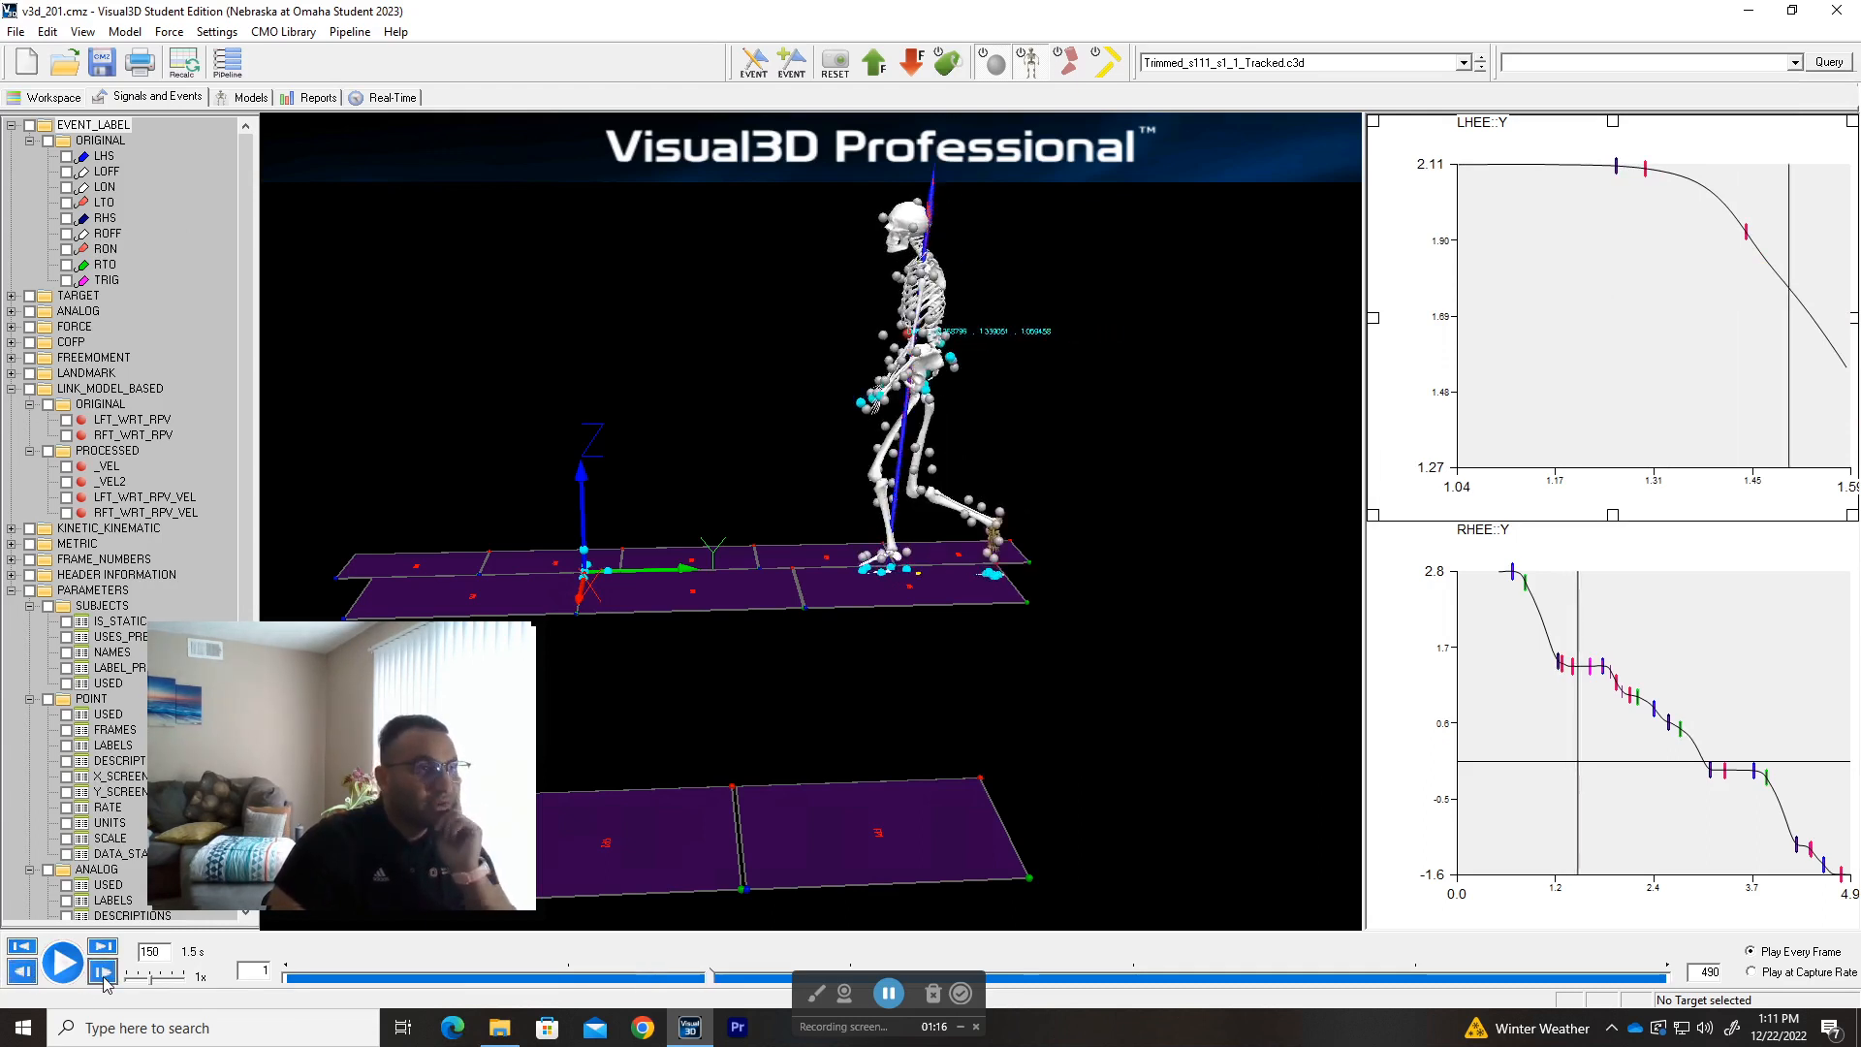
scroll(1609, 283, "down", 8)
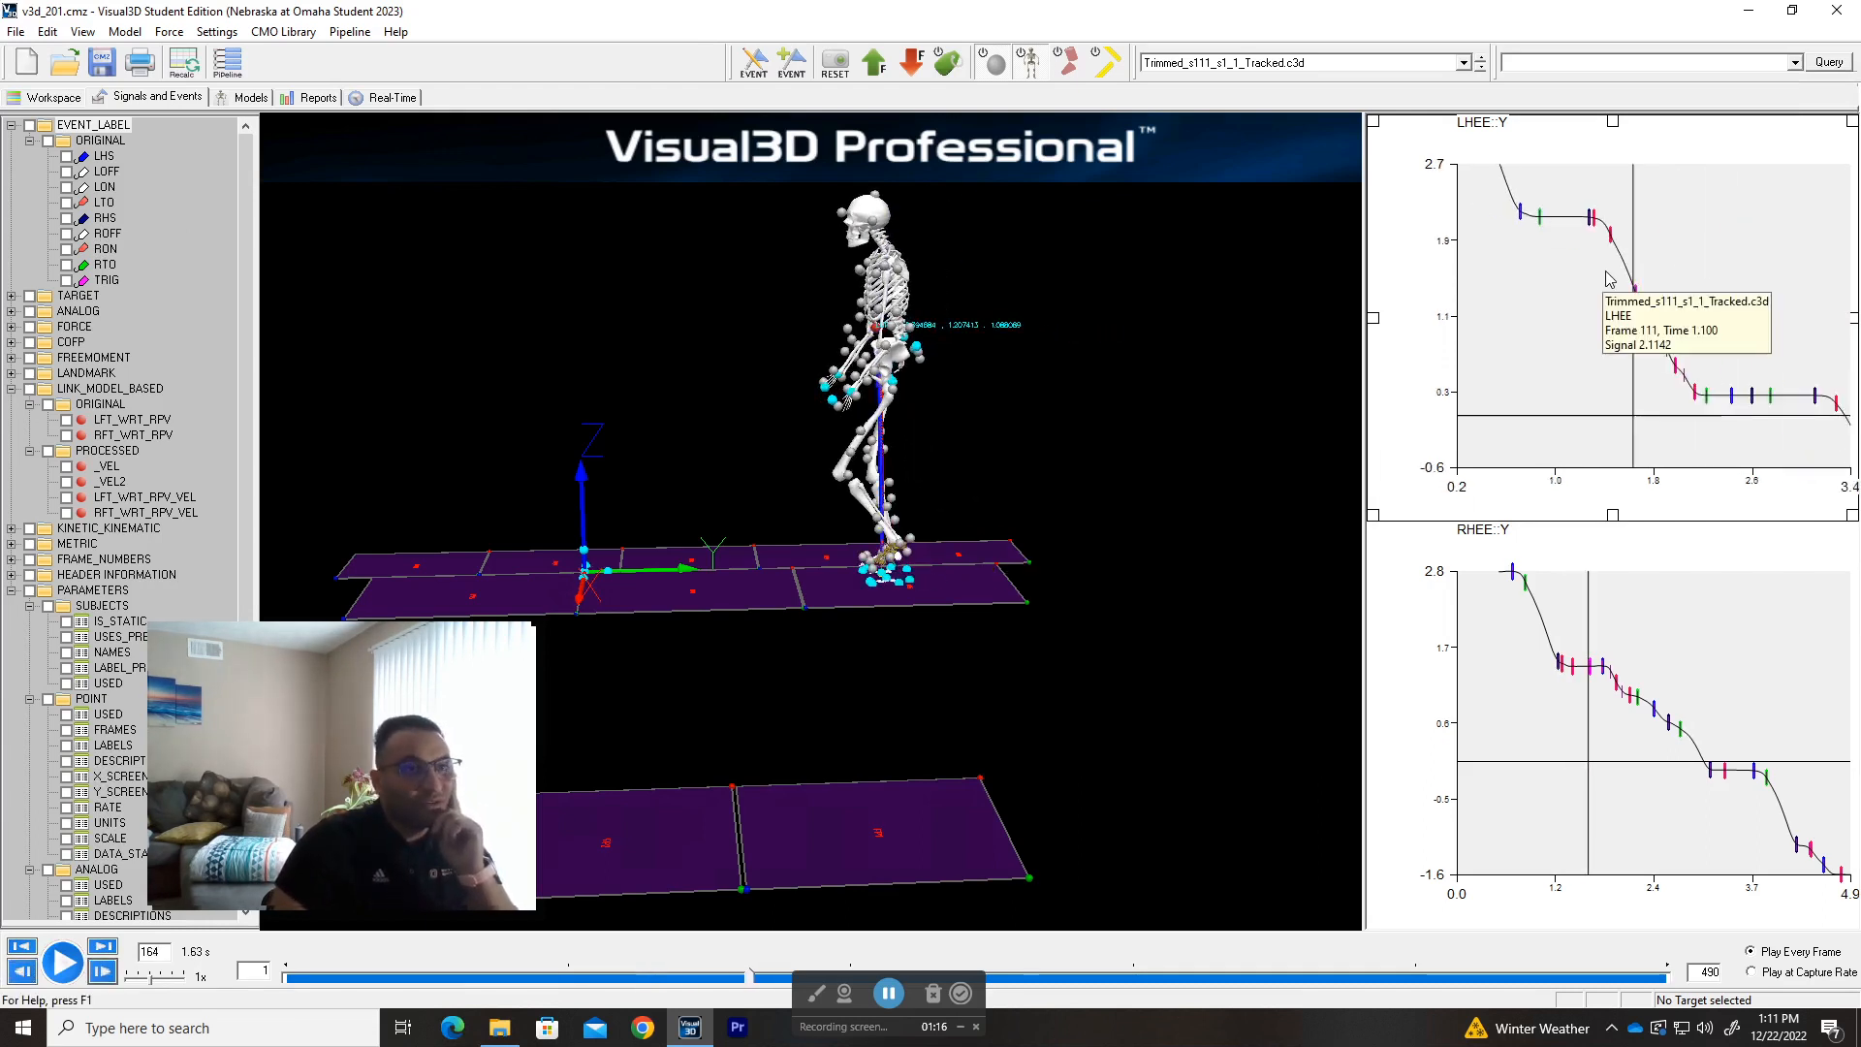
left_click(100, 971)
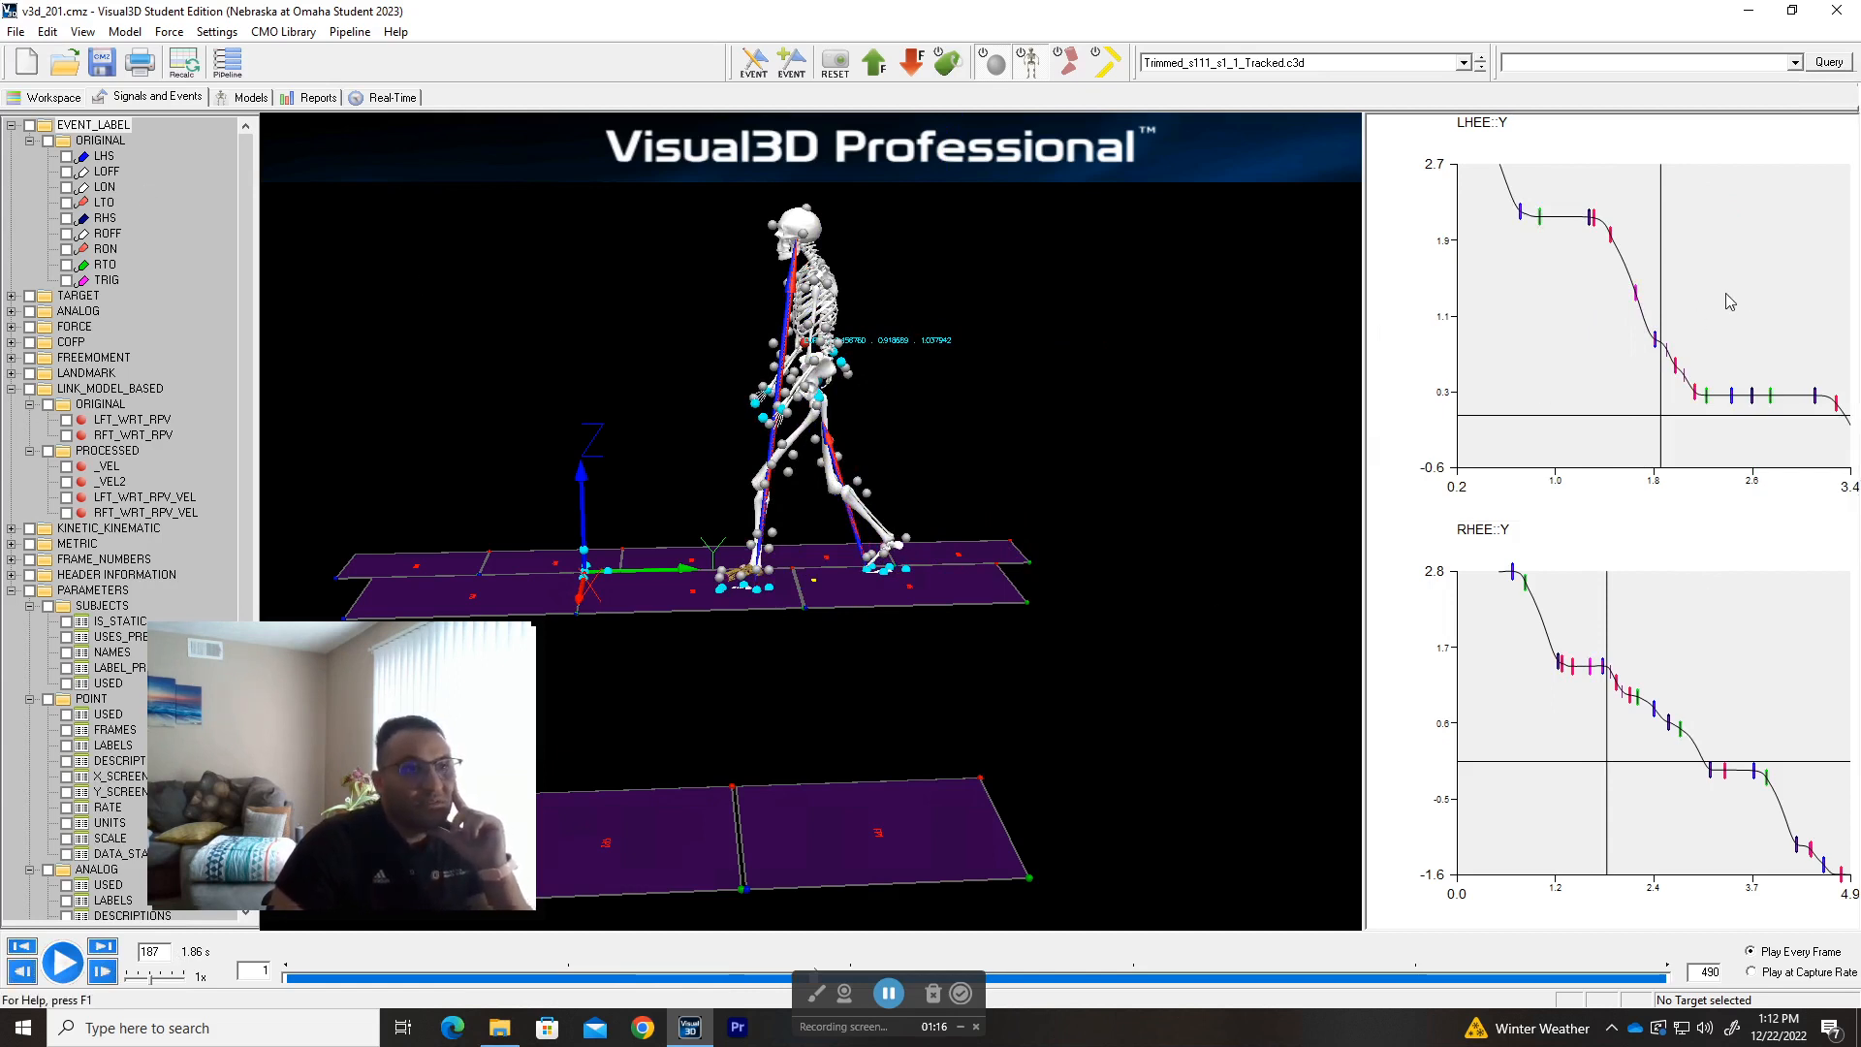
scroll(1711, 320, "up", 5)
scroll(1719, 320, "up", 4)
scroll(1734, 313, "down", 3)
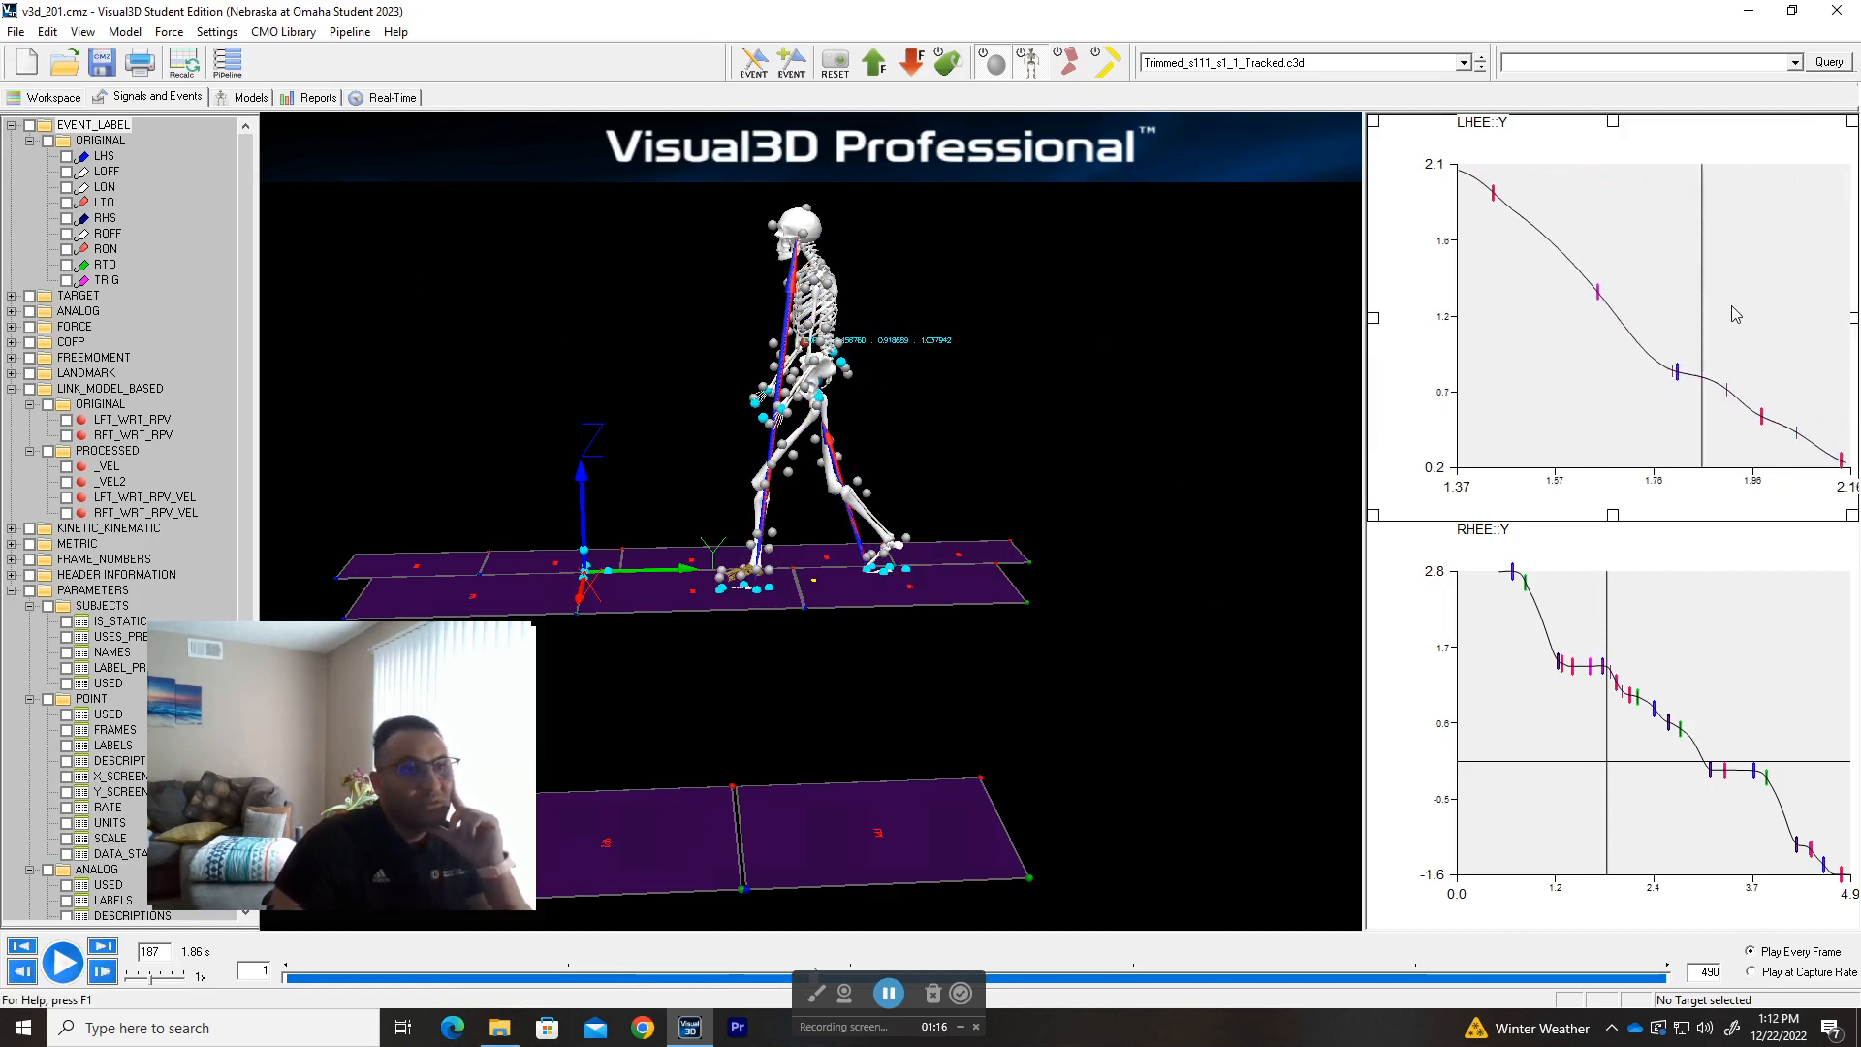
left_click(29, 974)
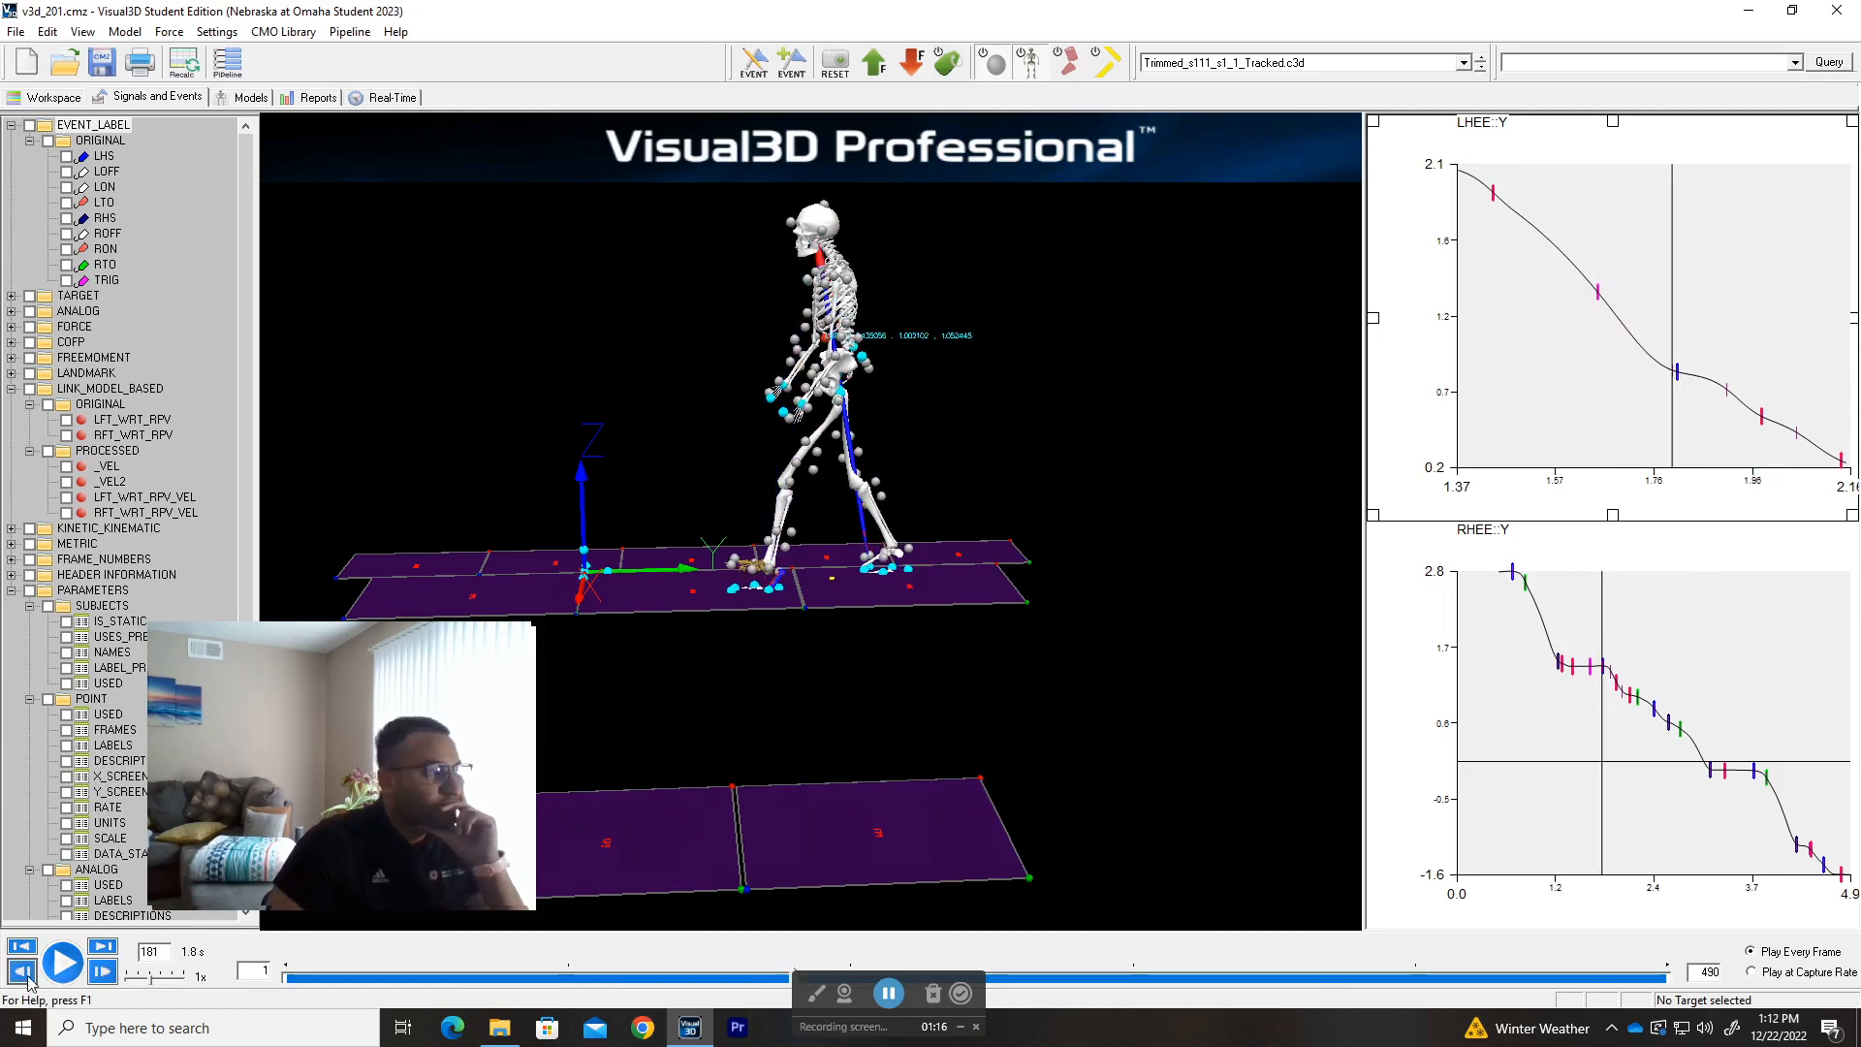
left_click(24, 972)
left_click(102, 971)
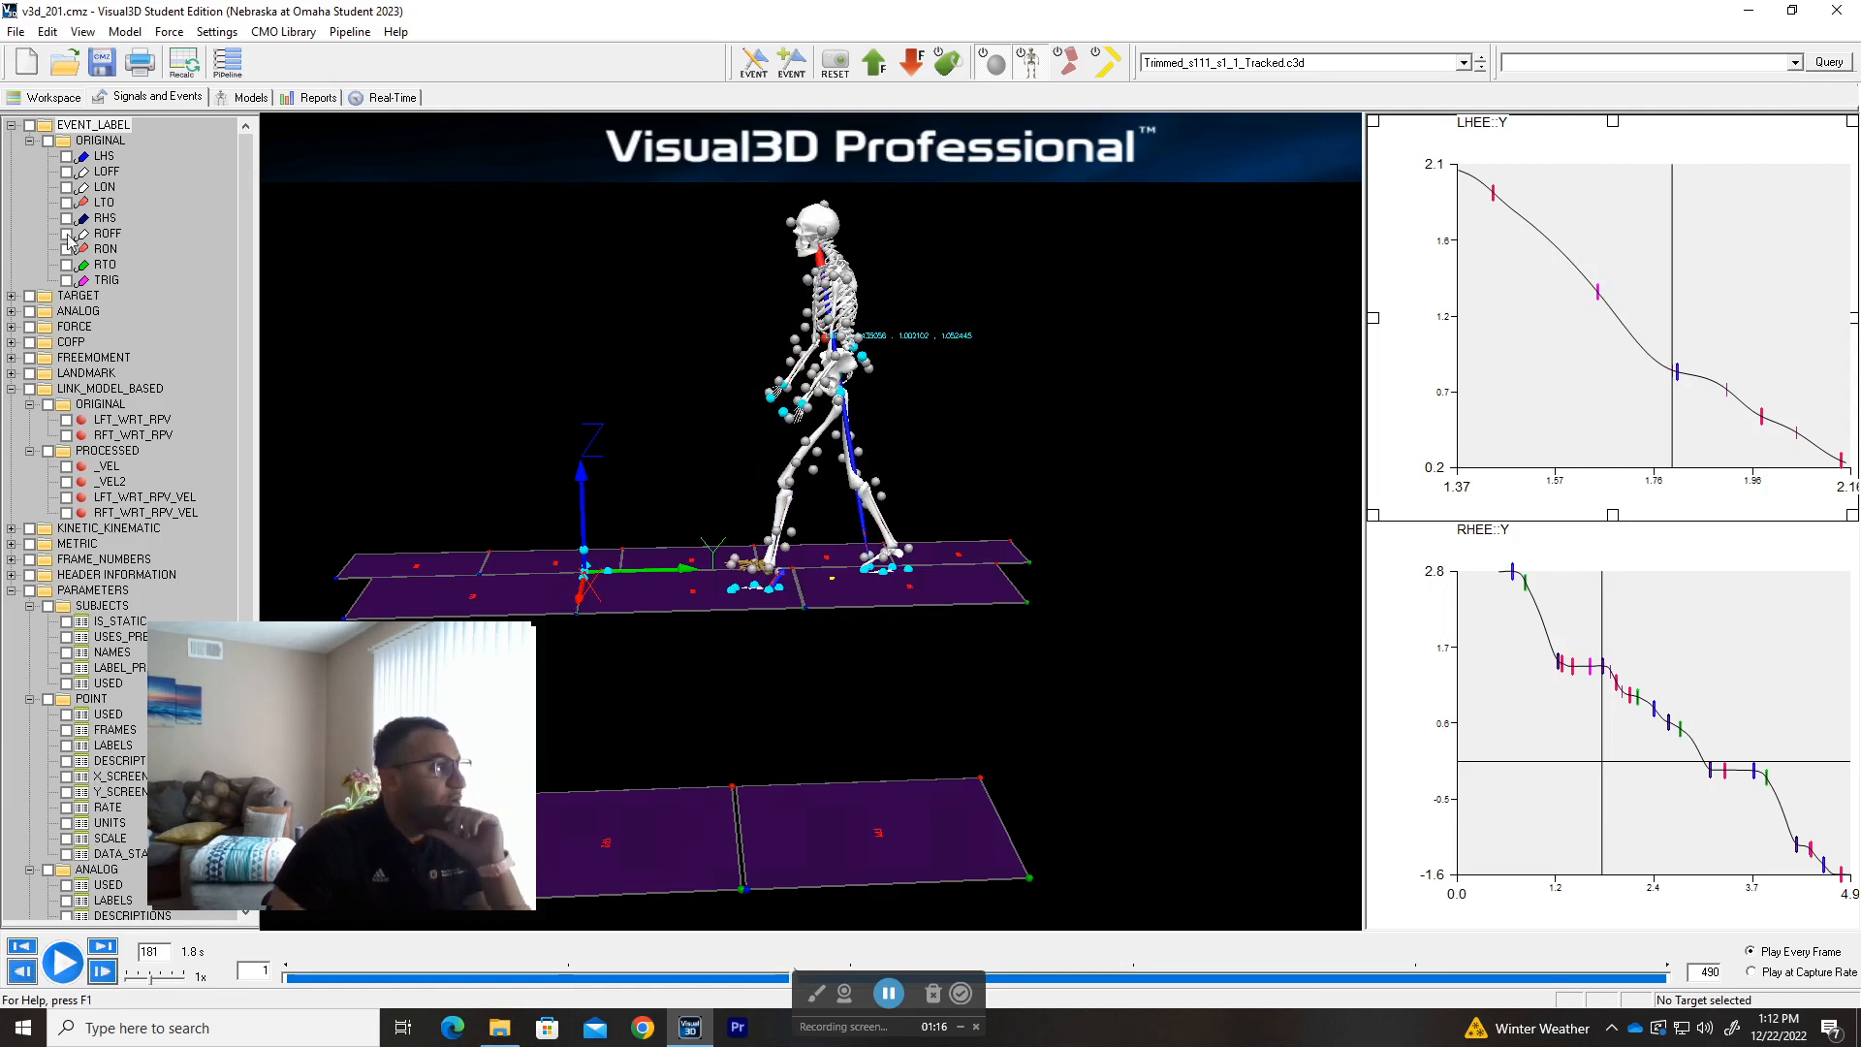
- Highlight the LON event on the heel graphs and compare its marker with the neighbouring LHS marker on LHEE::Y
right_click(107, 192)
left_click(262, 191)
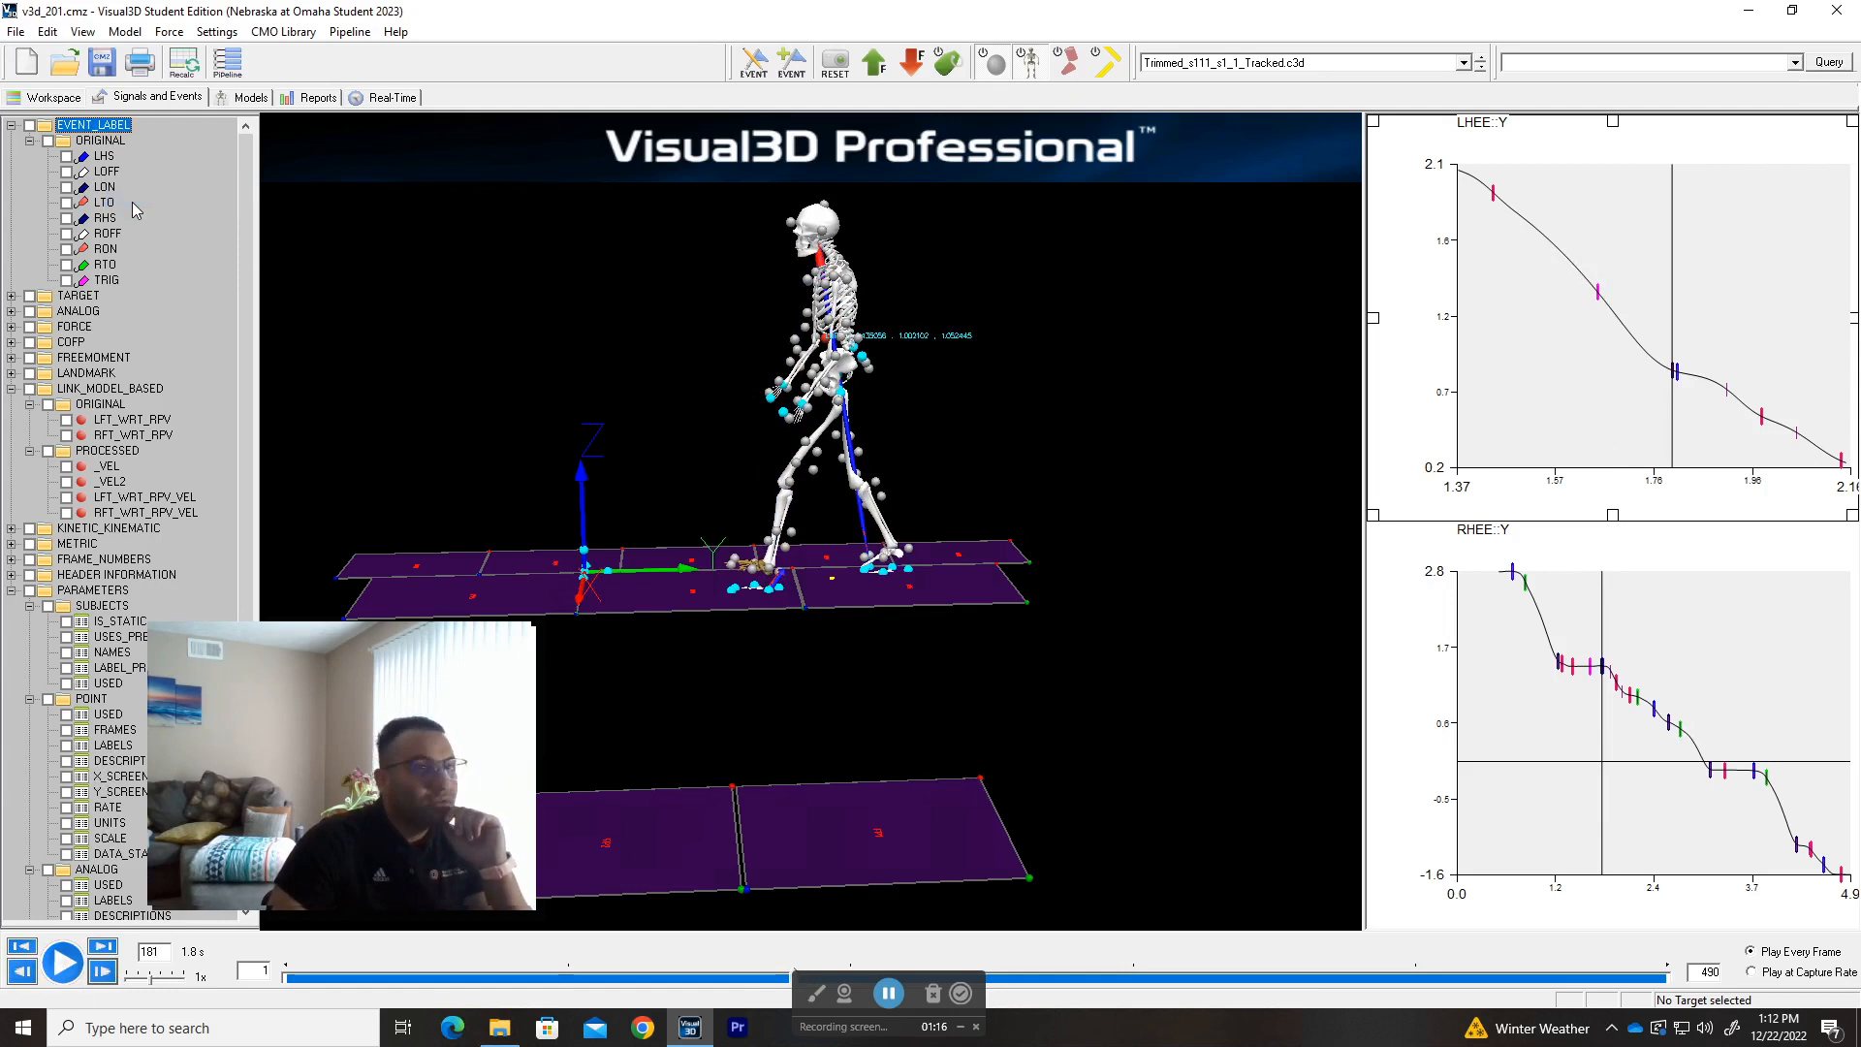
left_click(1688, 354)
scroll(1722, 315, "up", 6)
scroll(1735, 337, "up", 2)
scroll(1748, 331, "down", 3)
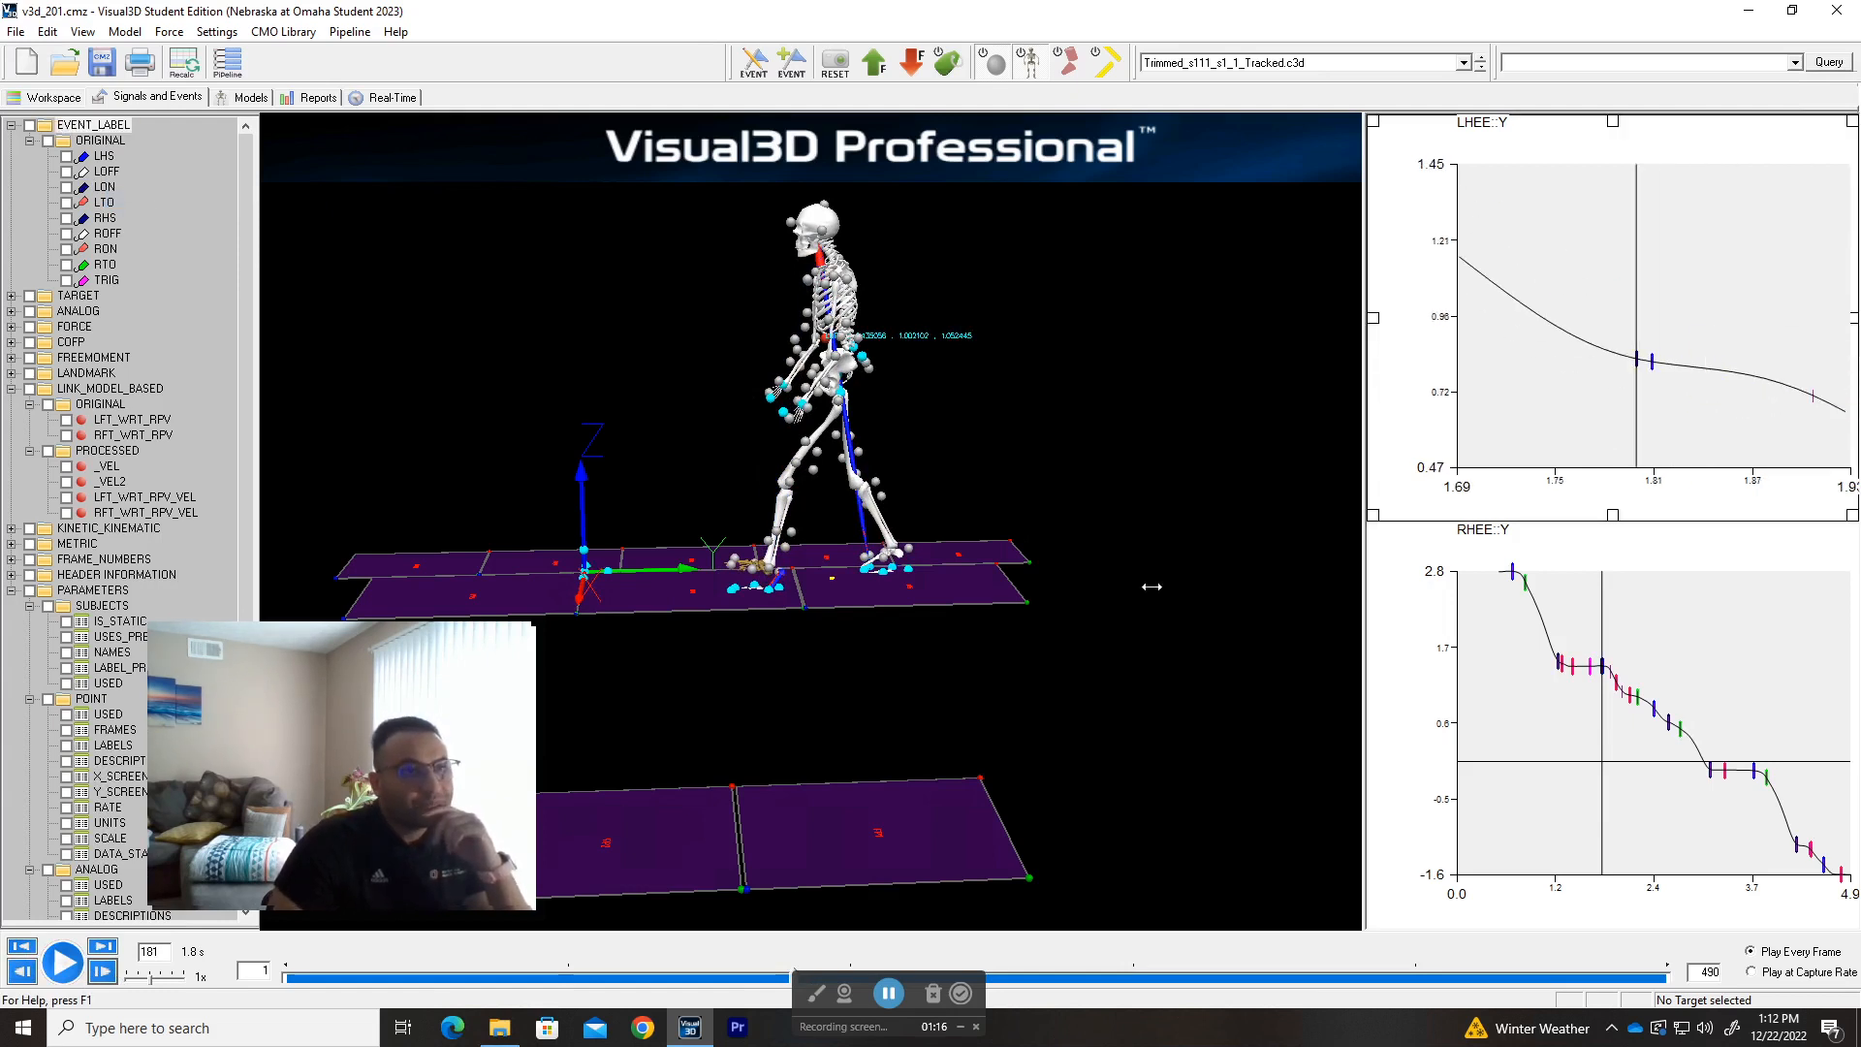
mouse_move(1638, 360)
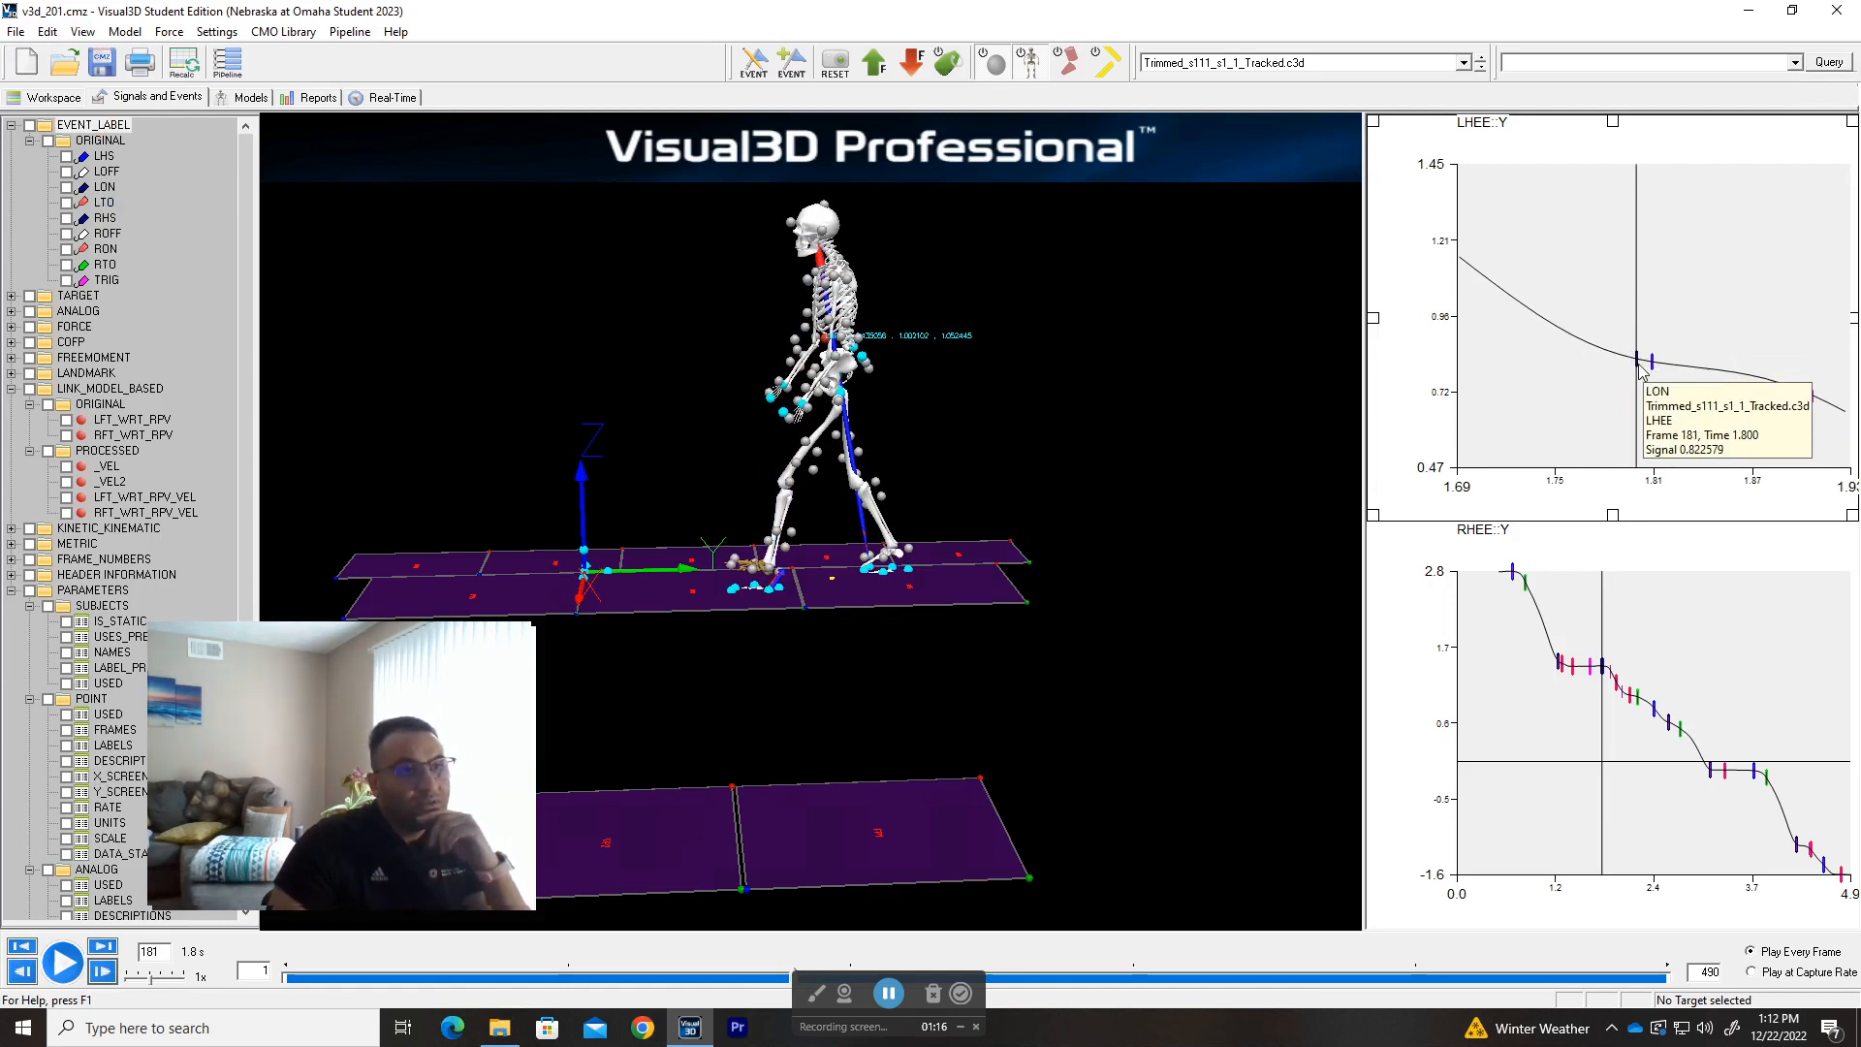
scroll(1677, 332, "down", 10)
scroll(1678, 248, "down", 1)
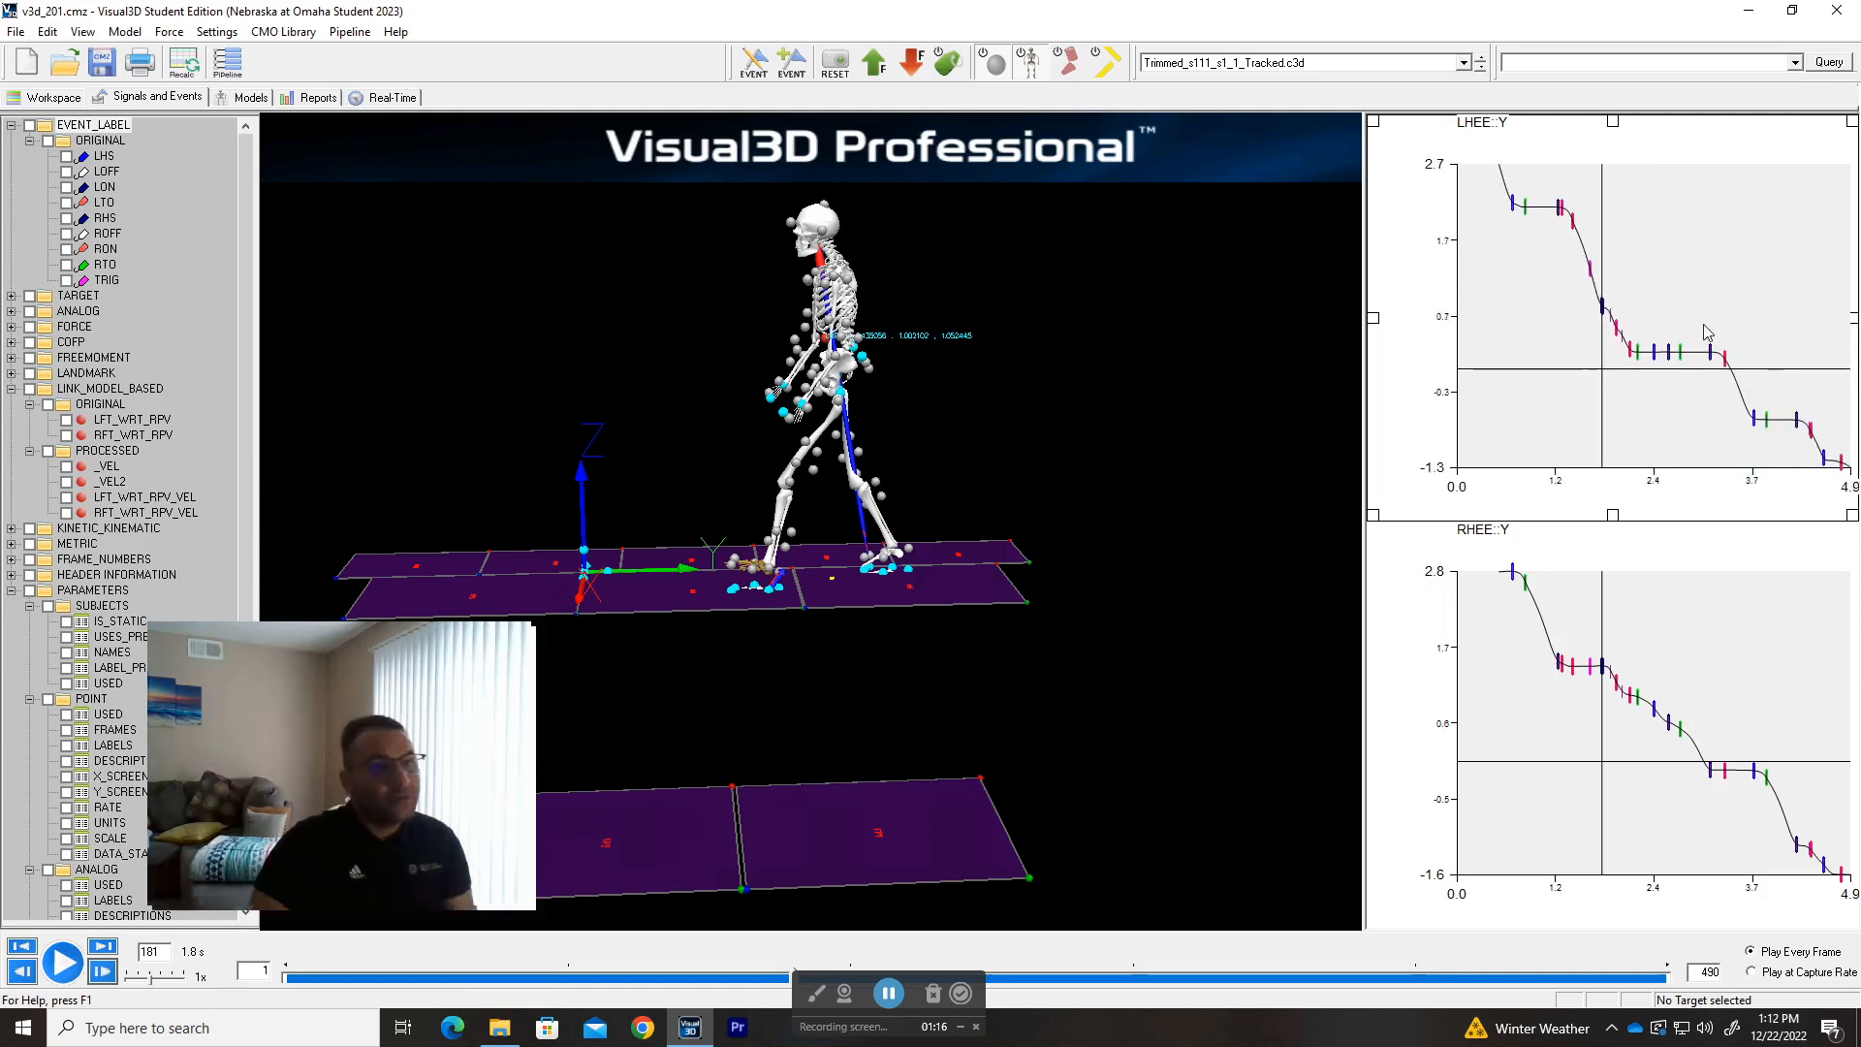
- Examine the skeleton's remaining steps over the force plates while moving the playback to frame 330
left_click(1022, 528)
scroll(1018, 543, "down", 2)
scroll(1019, 541, "up", 1)
left_click_drag(1018, 524, 1026, 507)
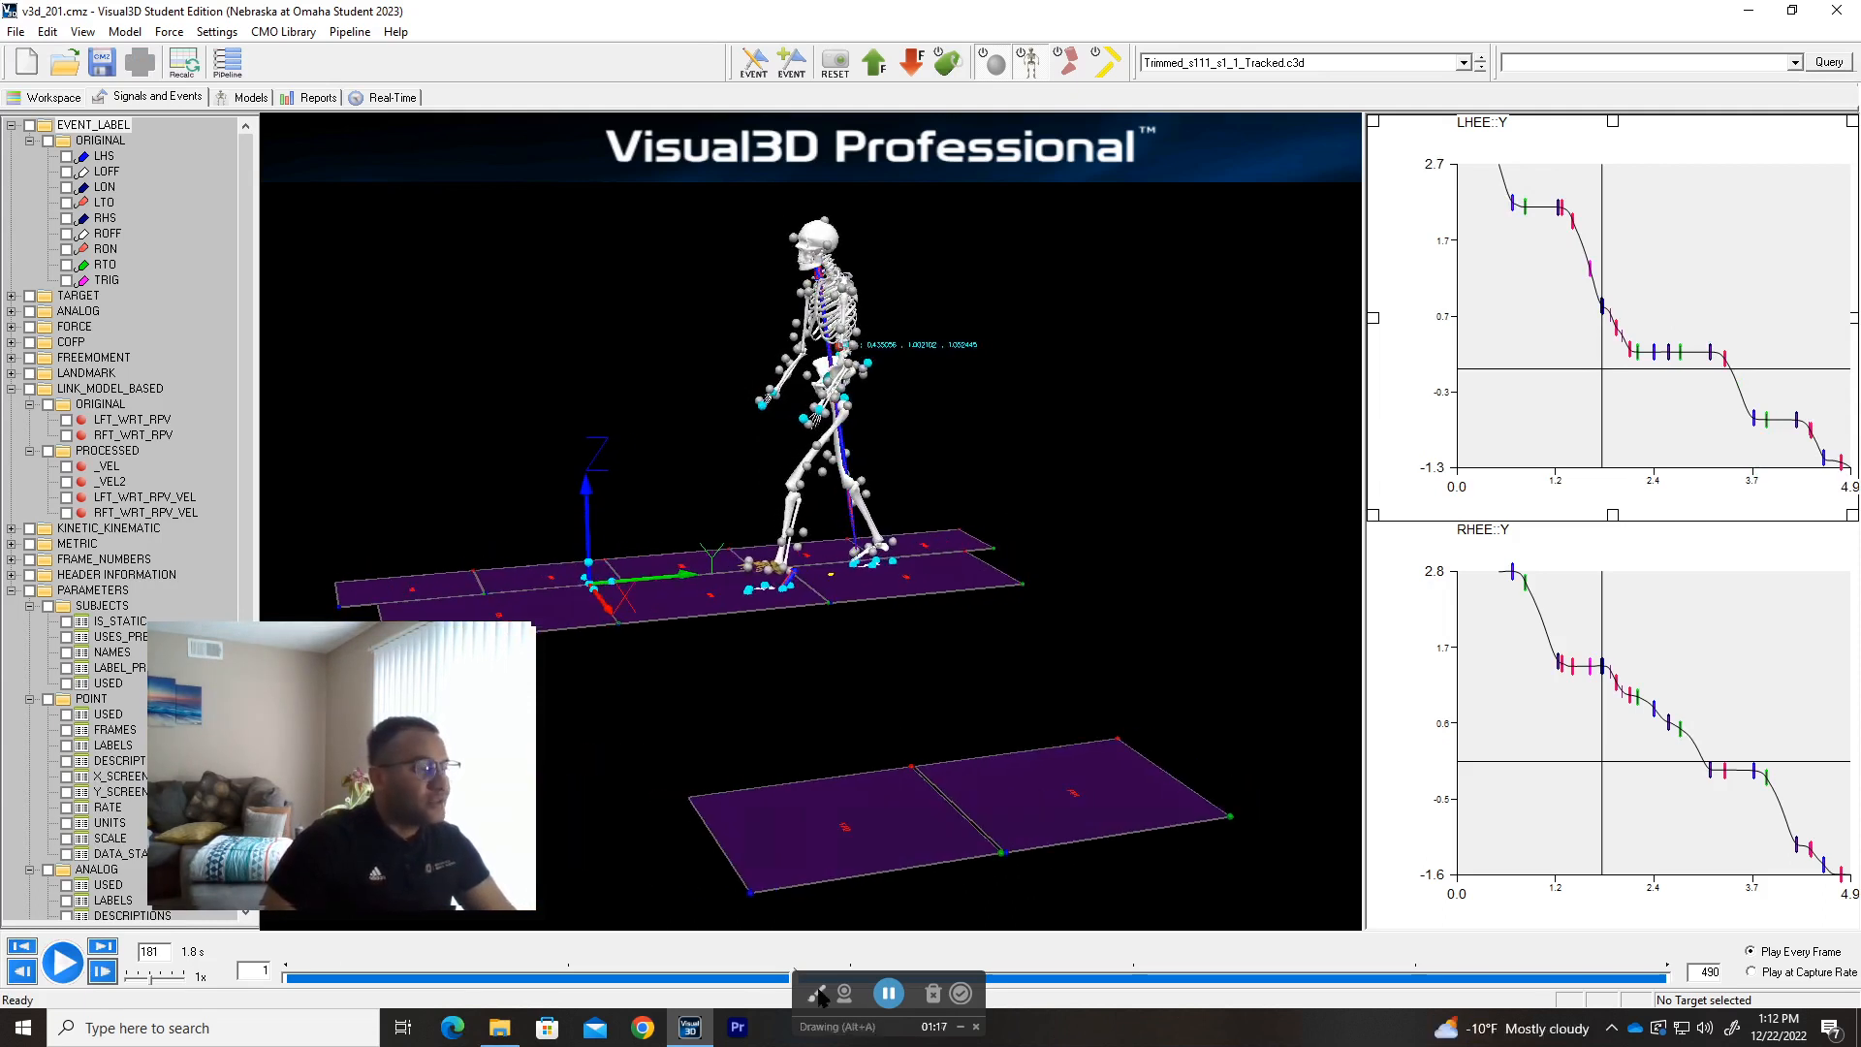
left_click_drag(793, 977, 1055, 1003)
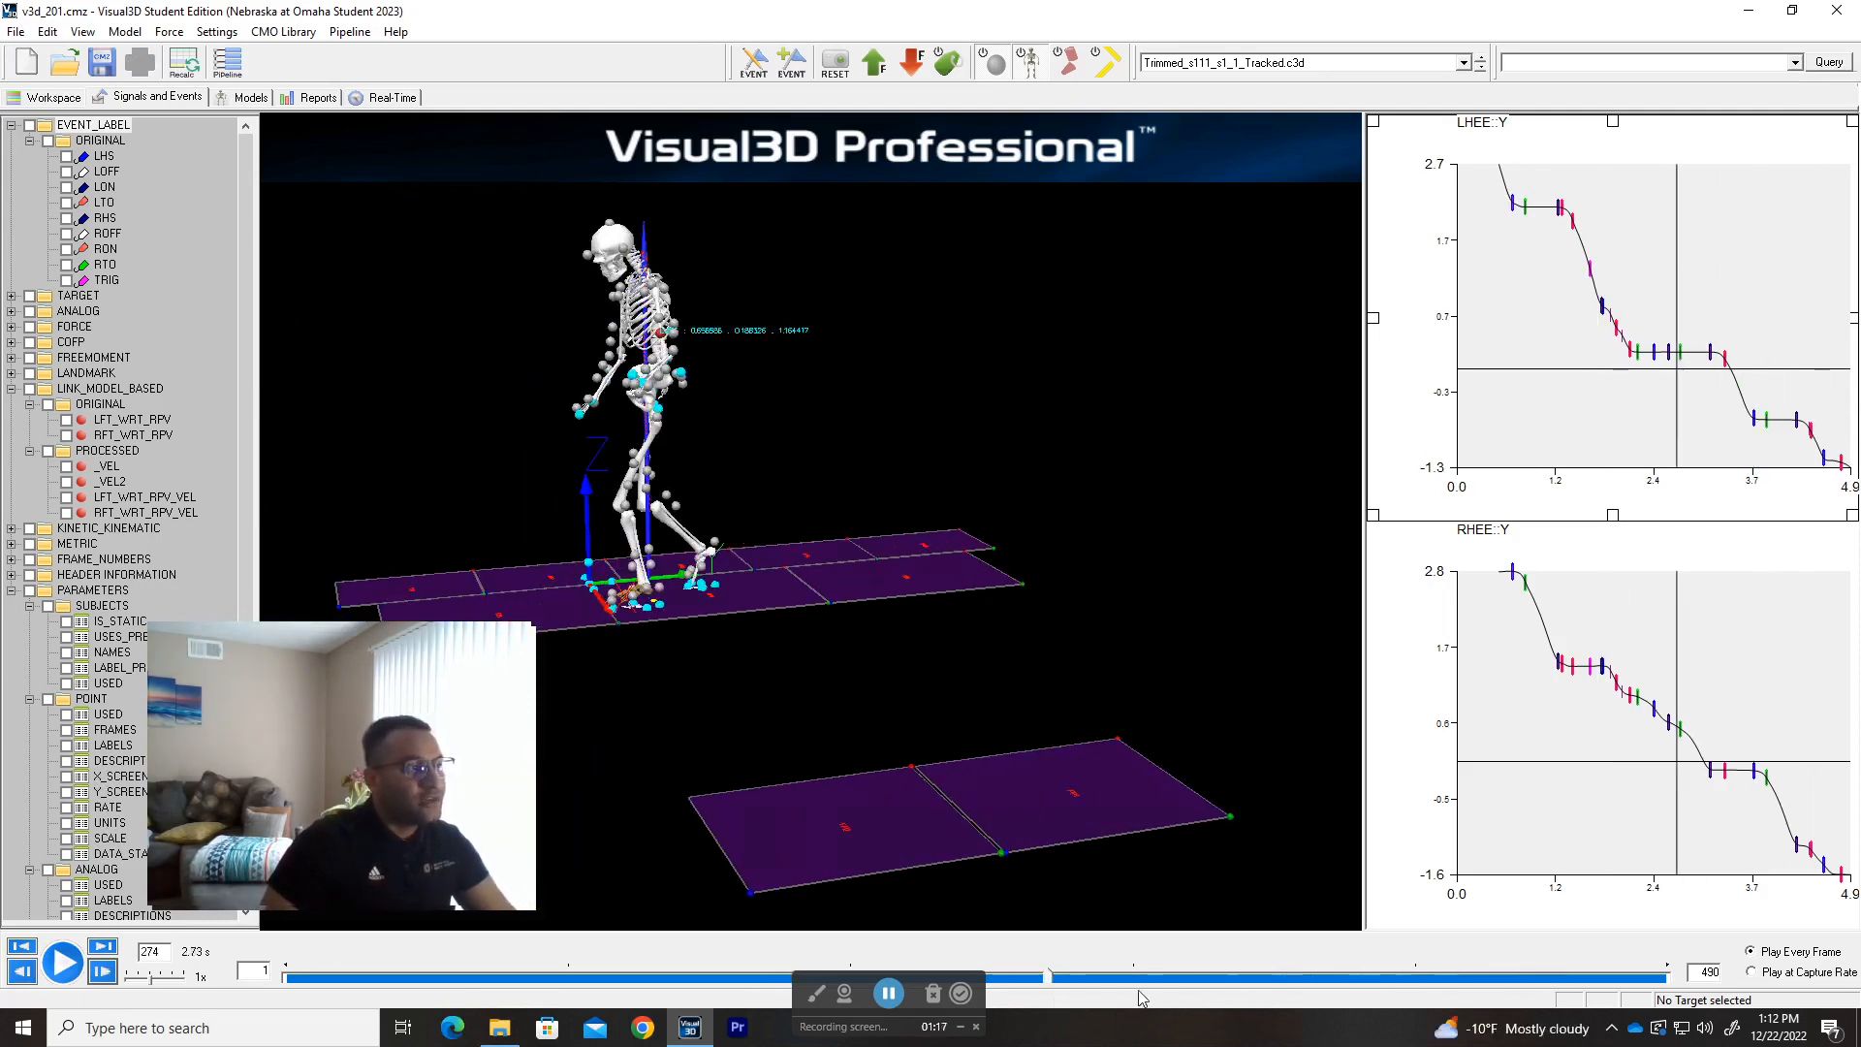
left_click_drag(1096, 644, 1008, 577)
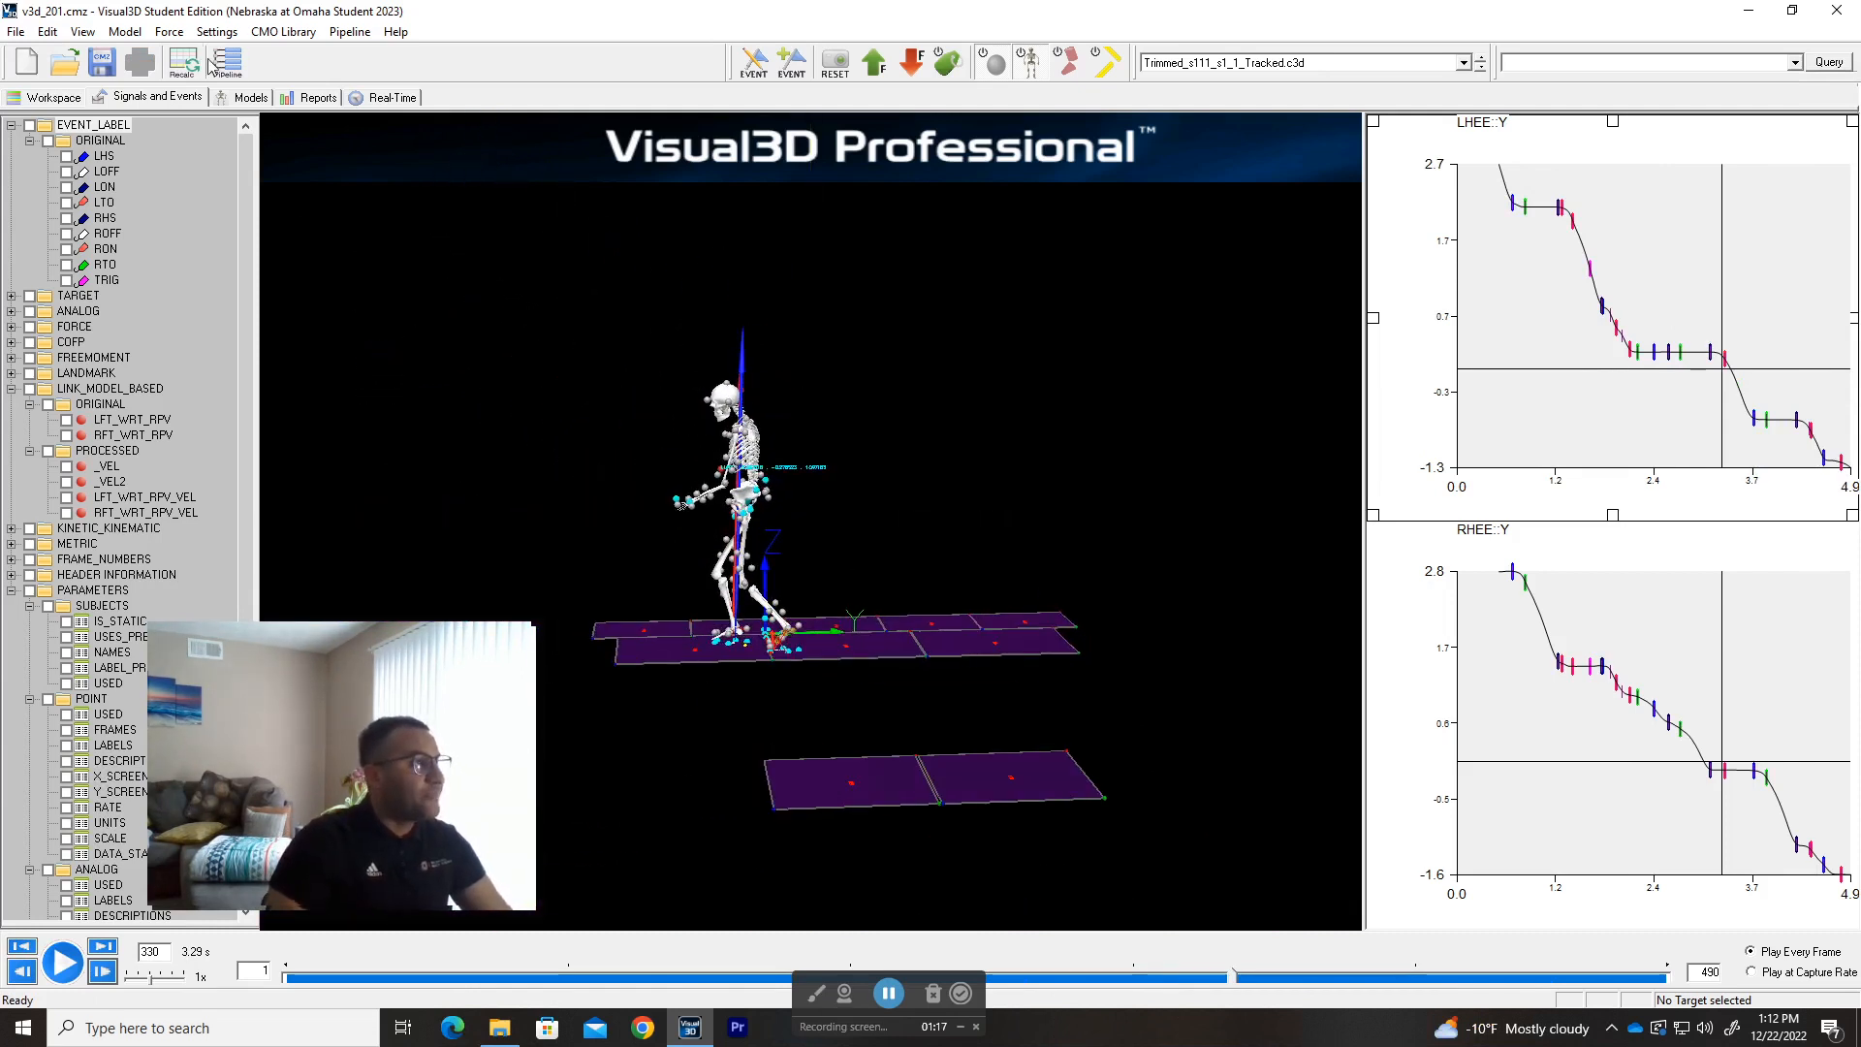
- Save the v3d_201.cmz workspace
left_click(54, 98)
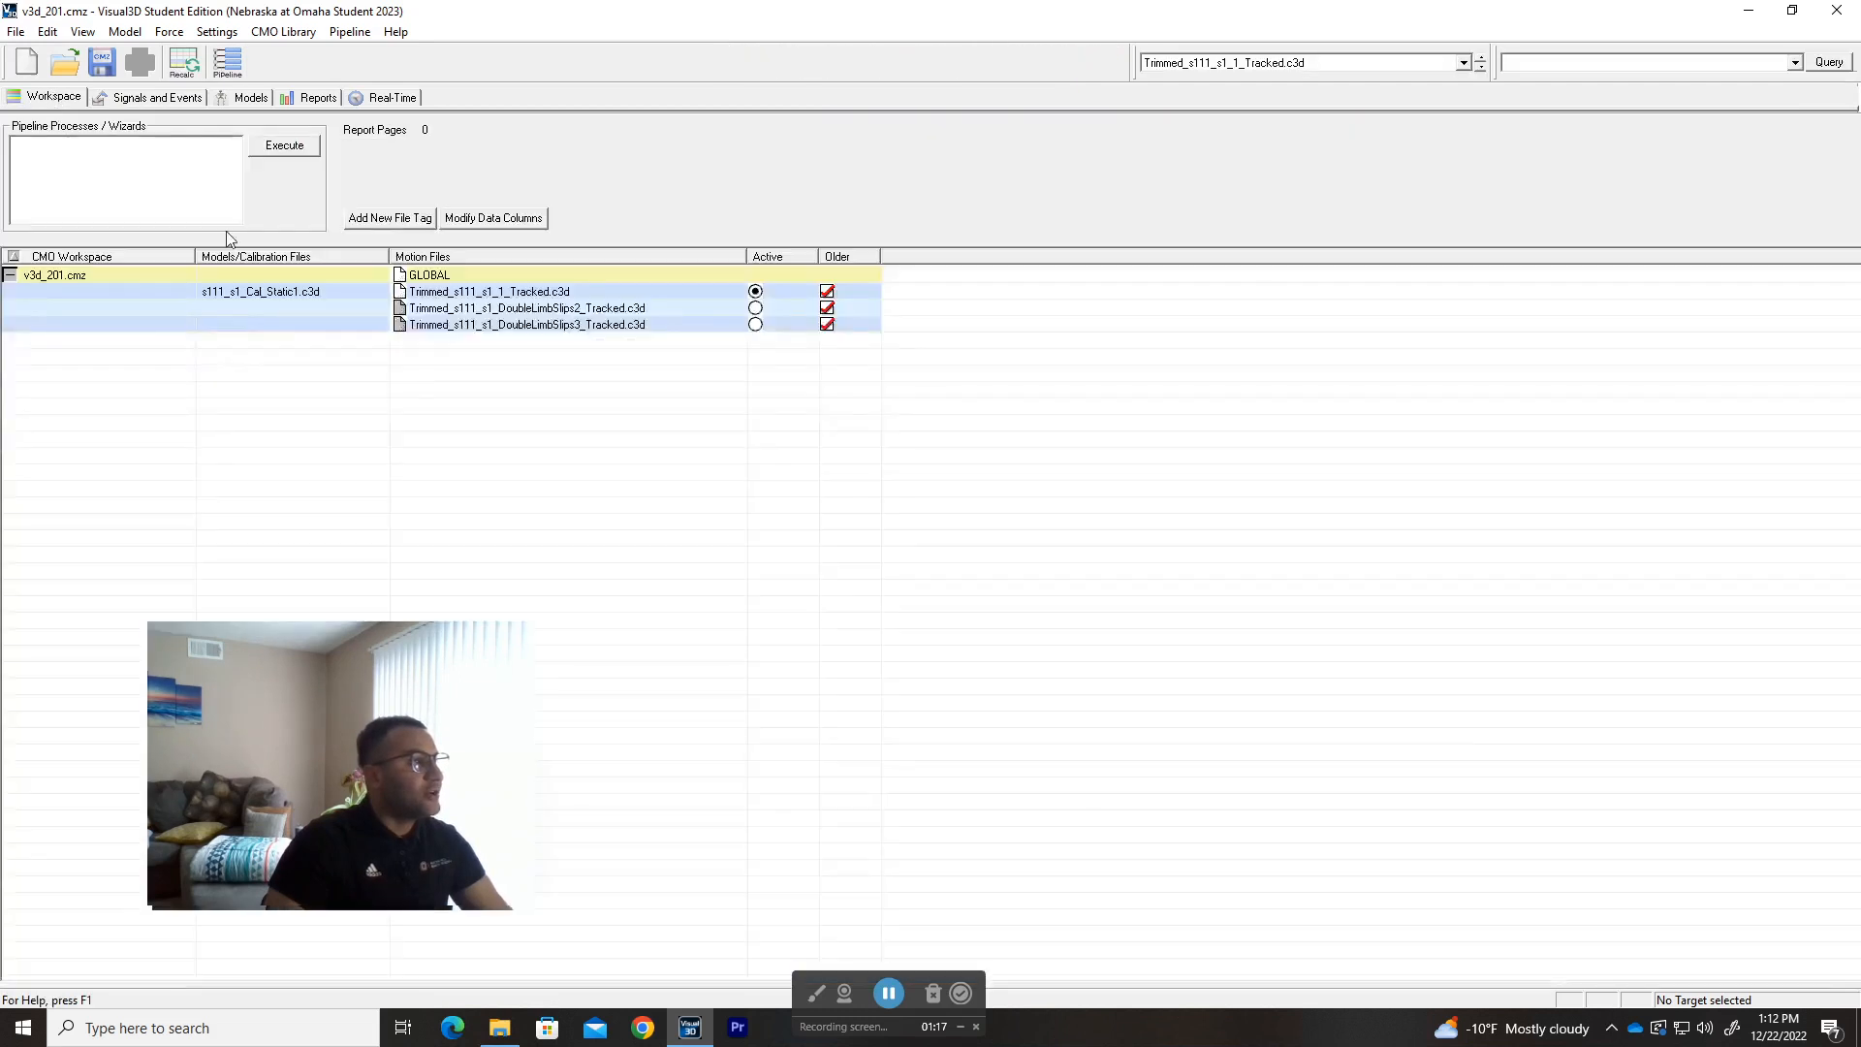
left_click(17, 32)
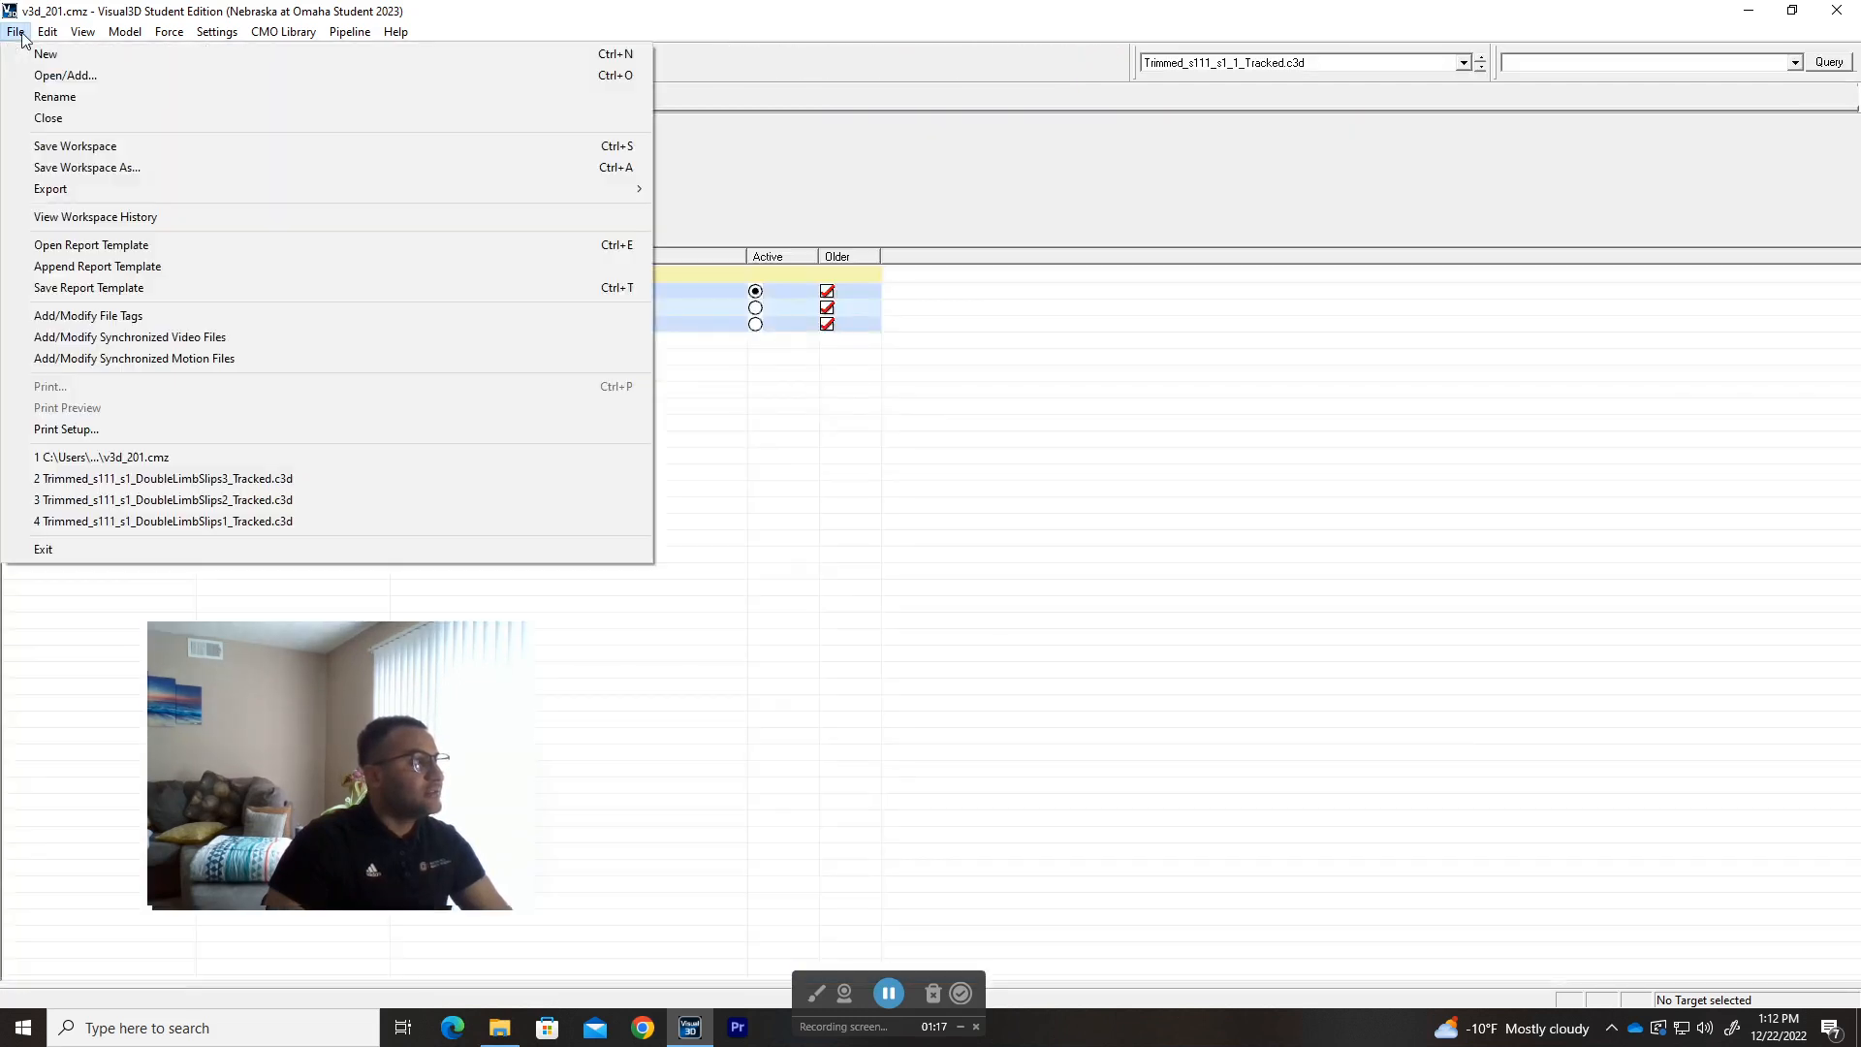
left_click(82, 147)
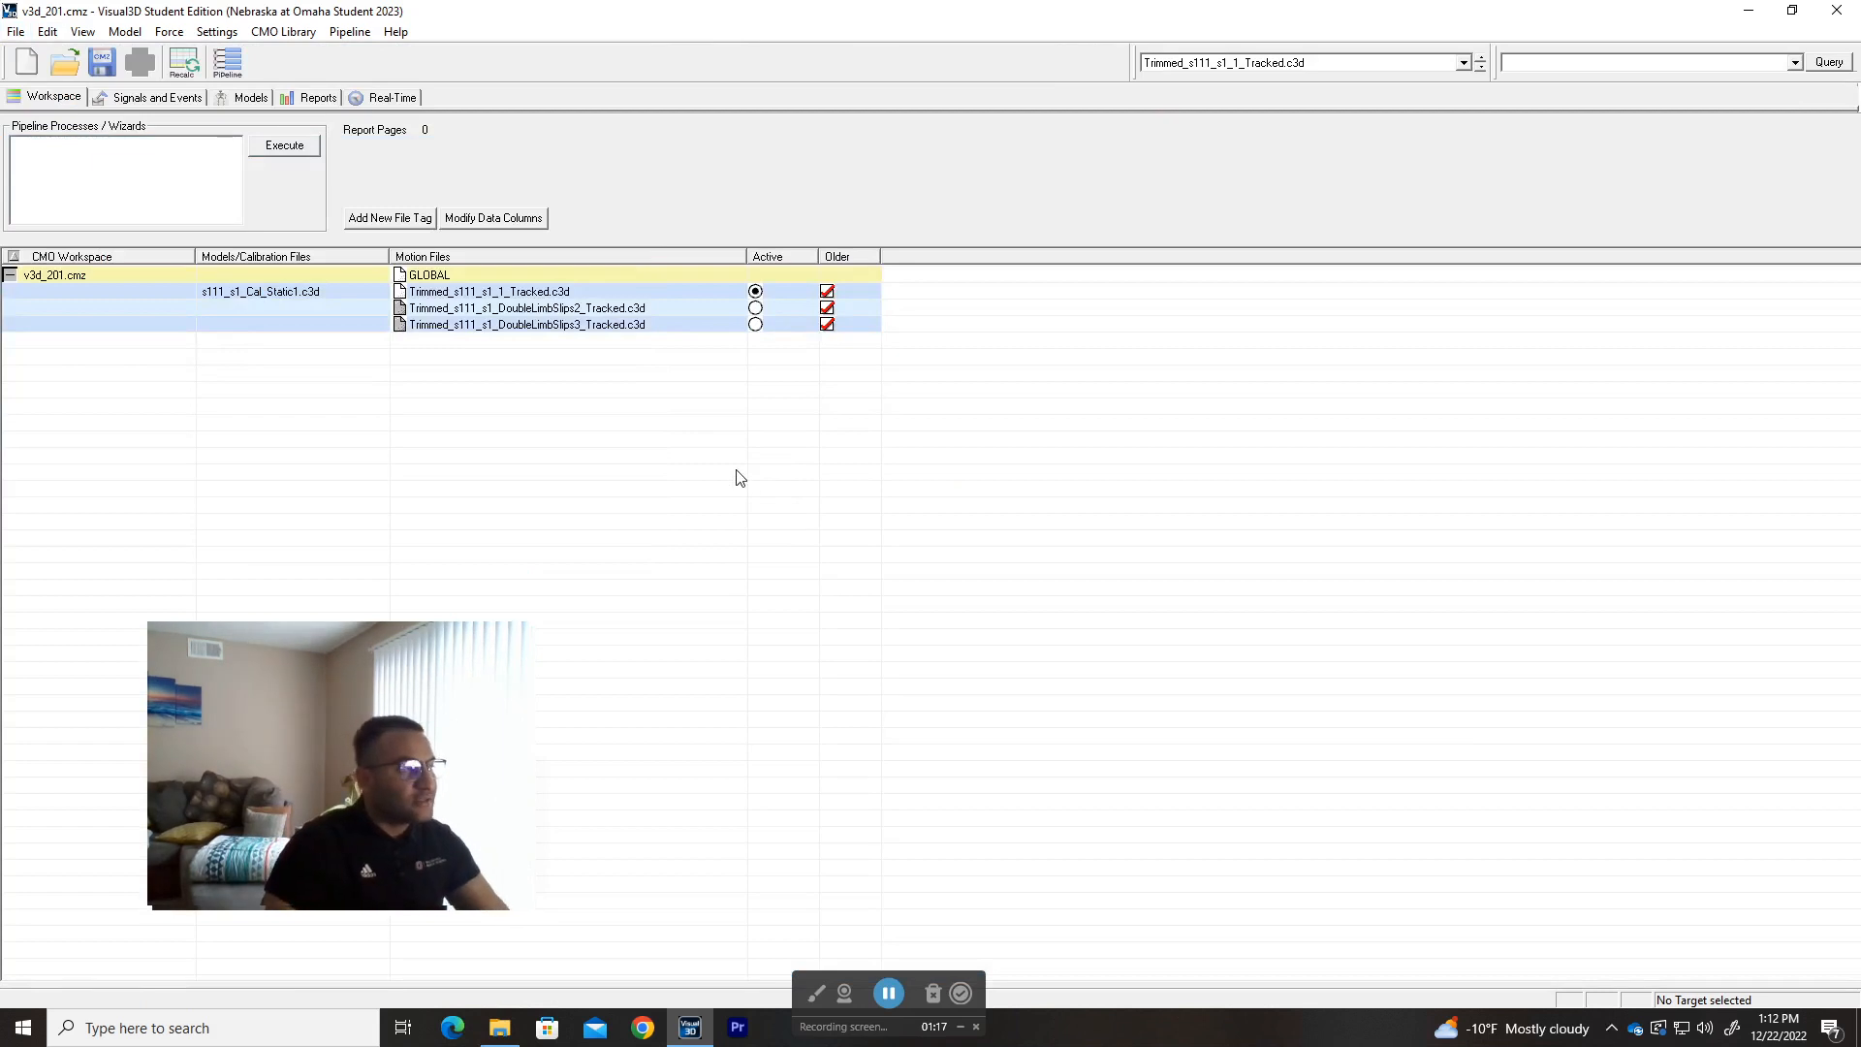
- Return to the signals and events and view the LHS event's time values in its data view
left_click(175, 98)
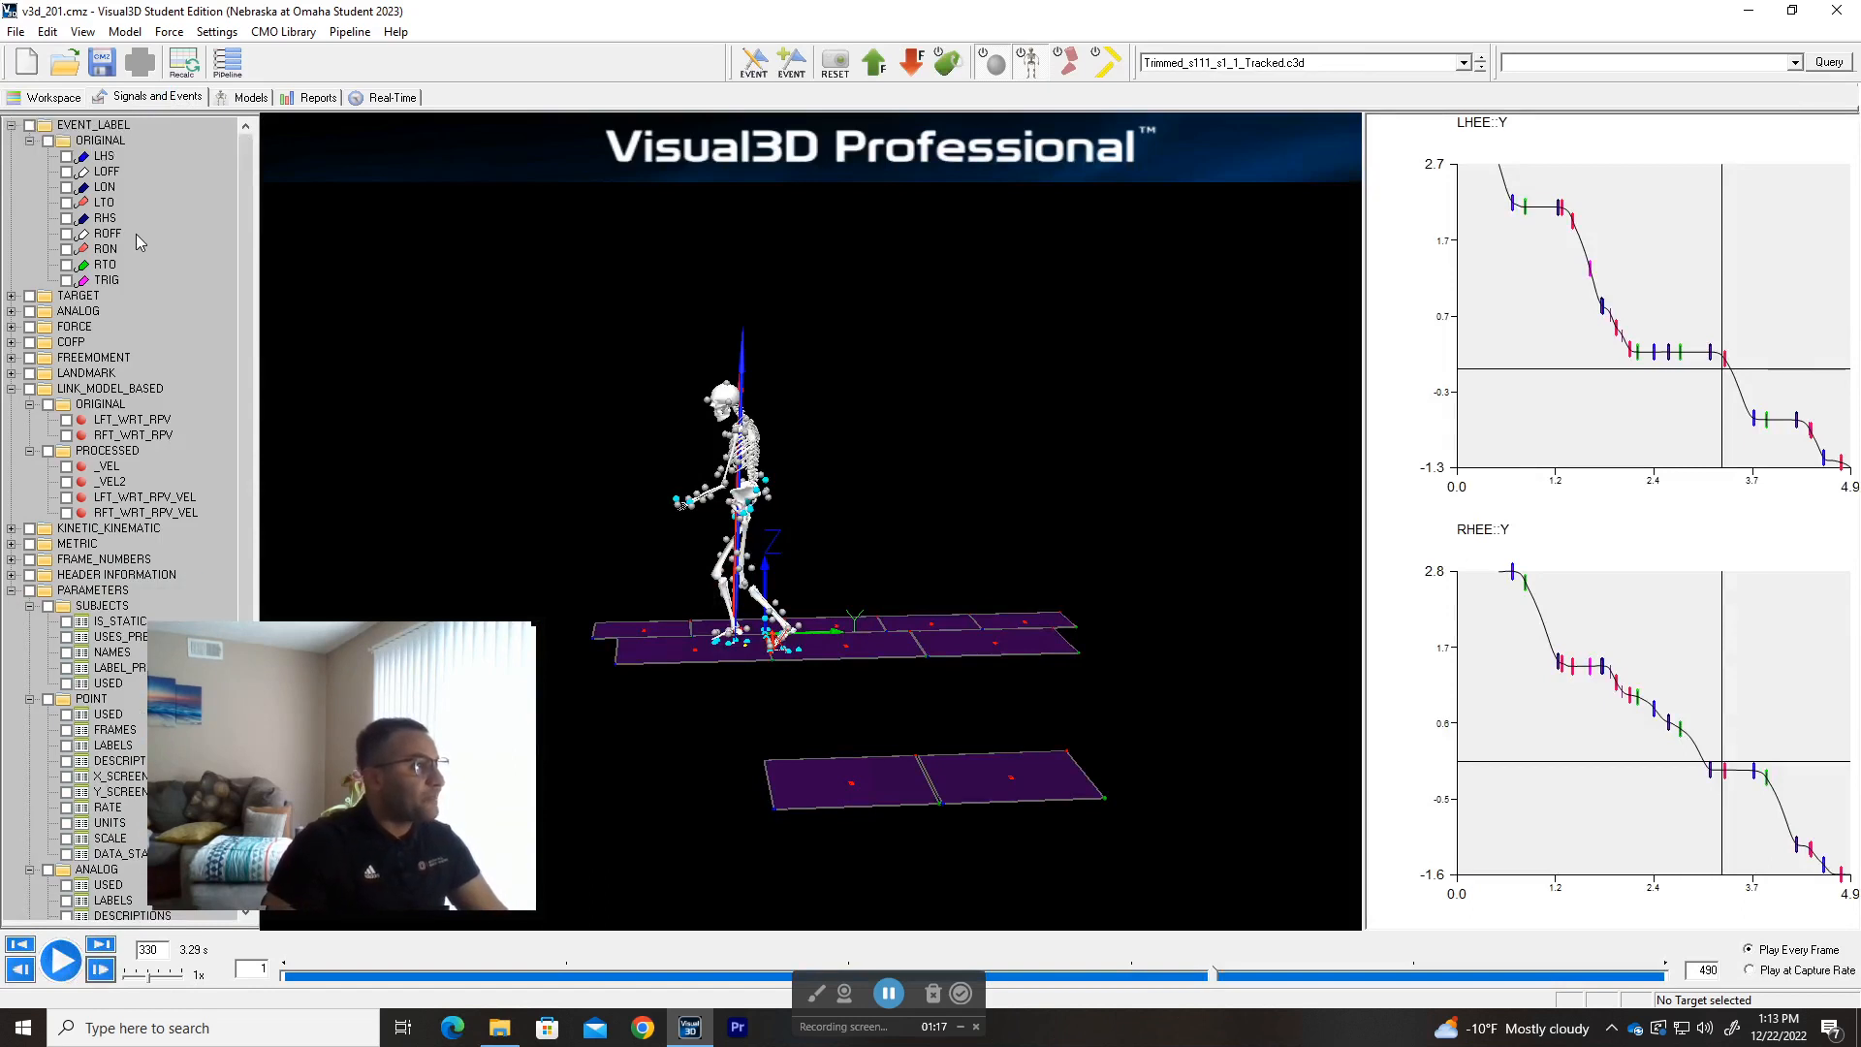
left_click(104, 157)
double_click(107, 161)
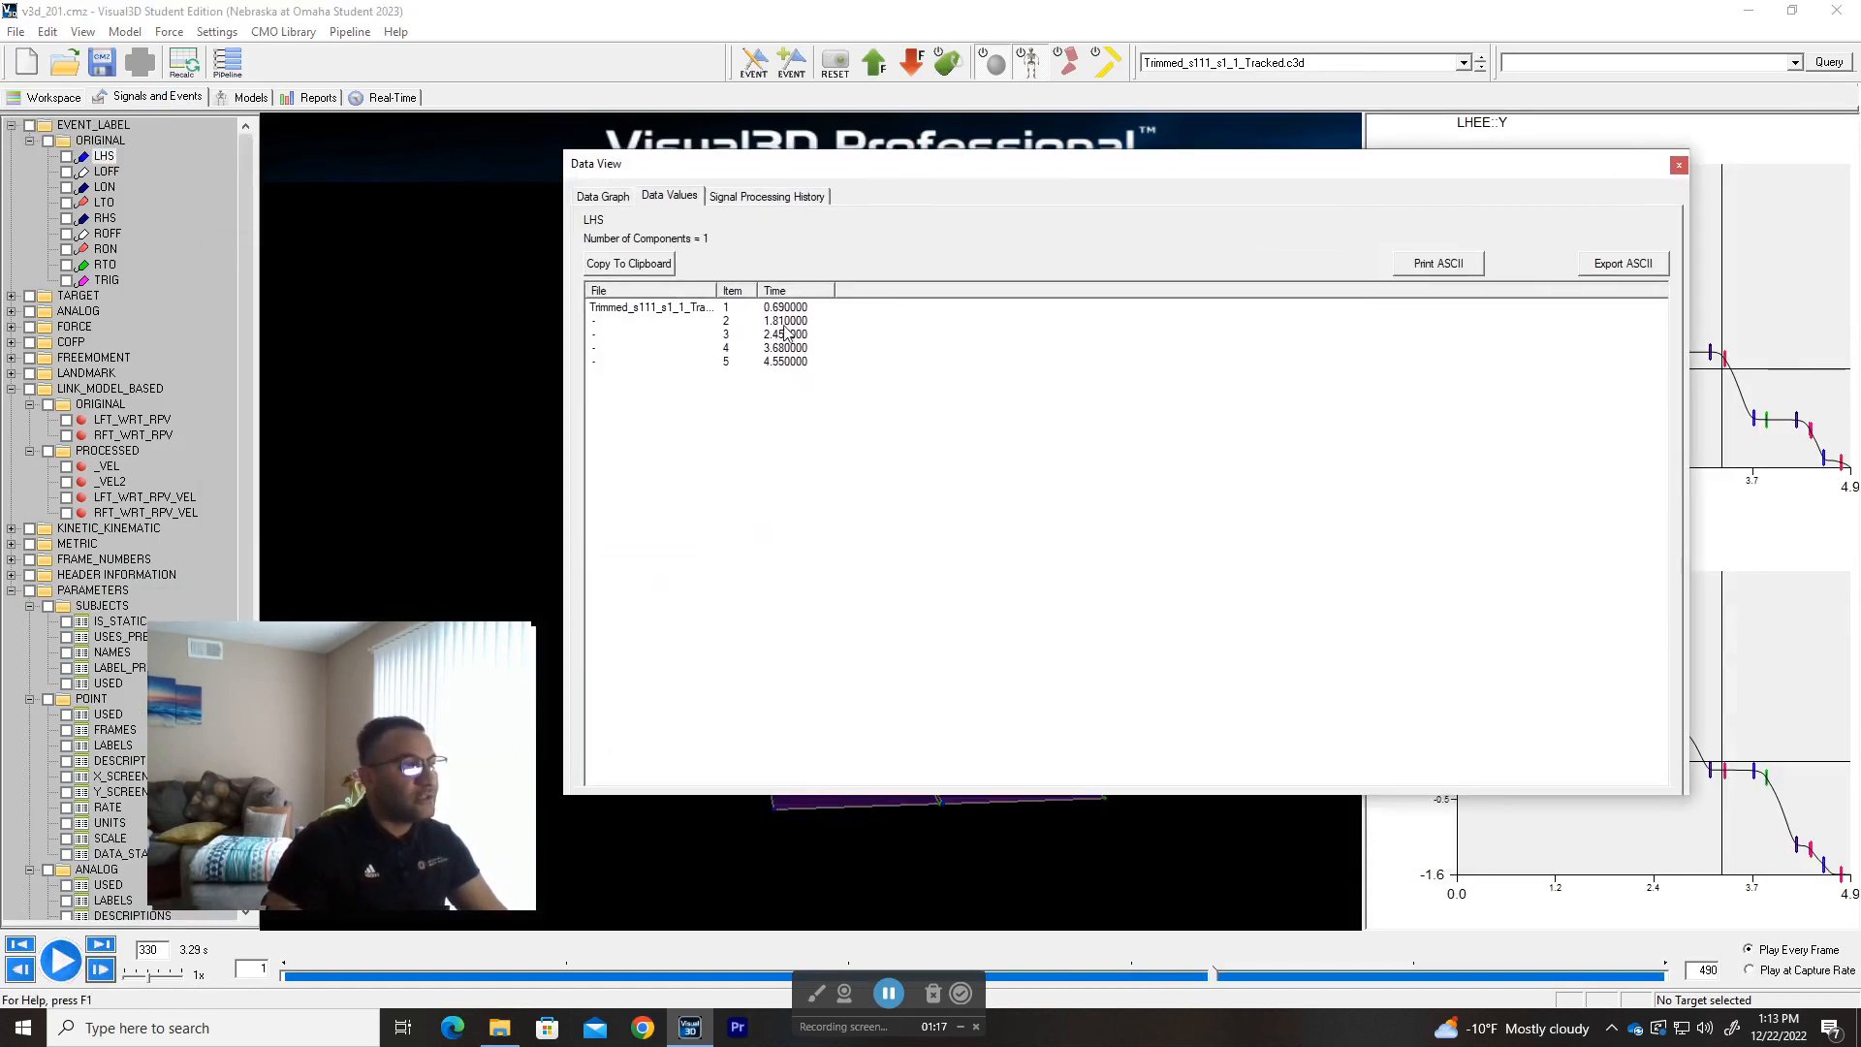
left_click(1679, 166)
left_click(30, 141)
left_click(13, 125)
left_click(12, 125)
left_click(30, 141)
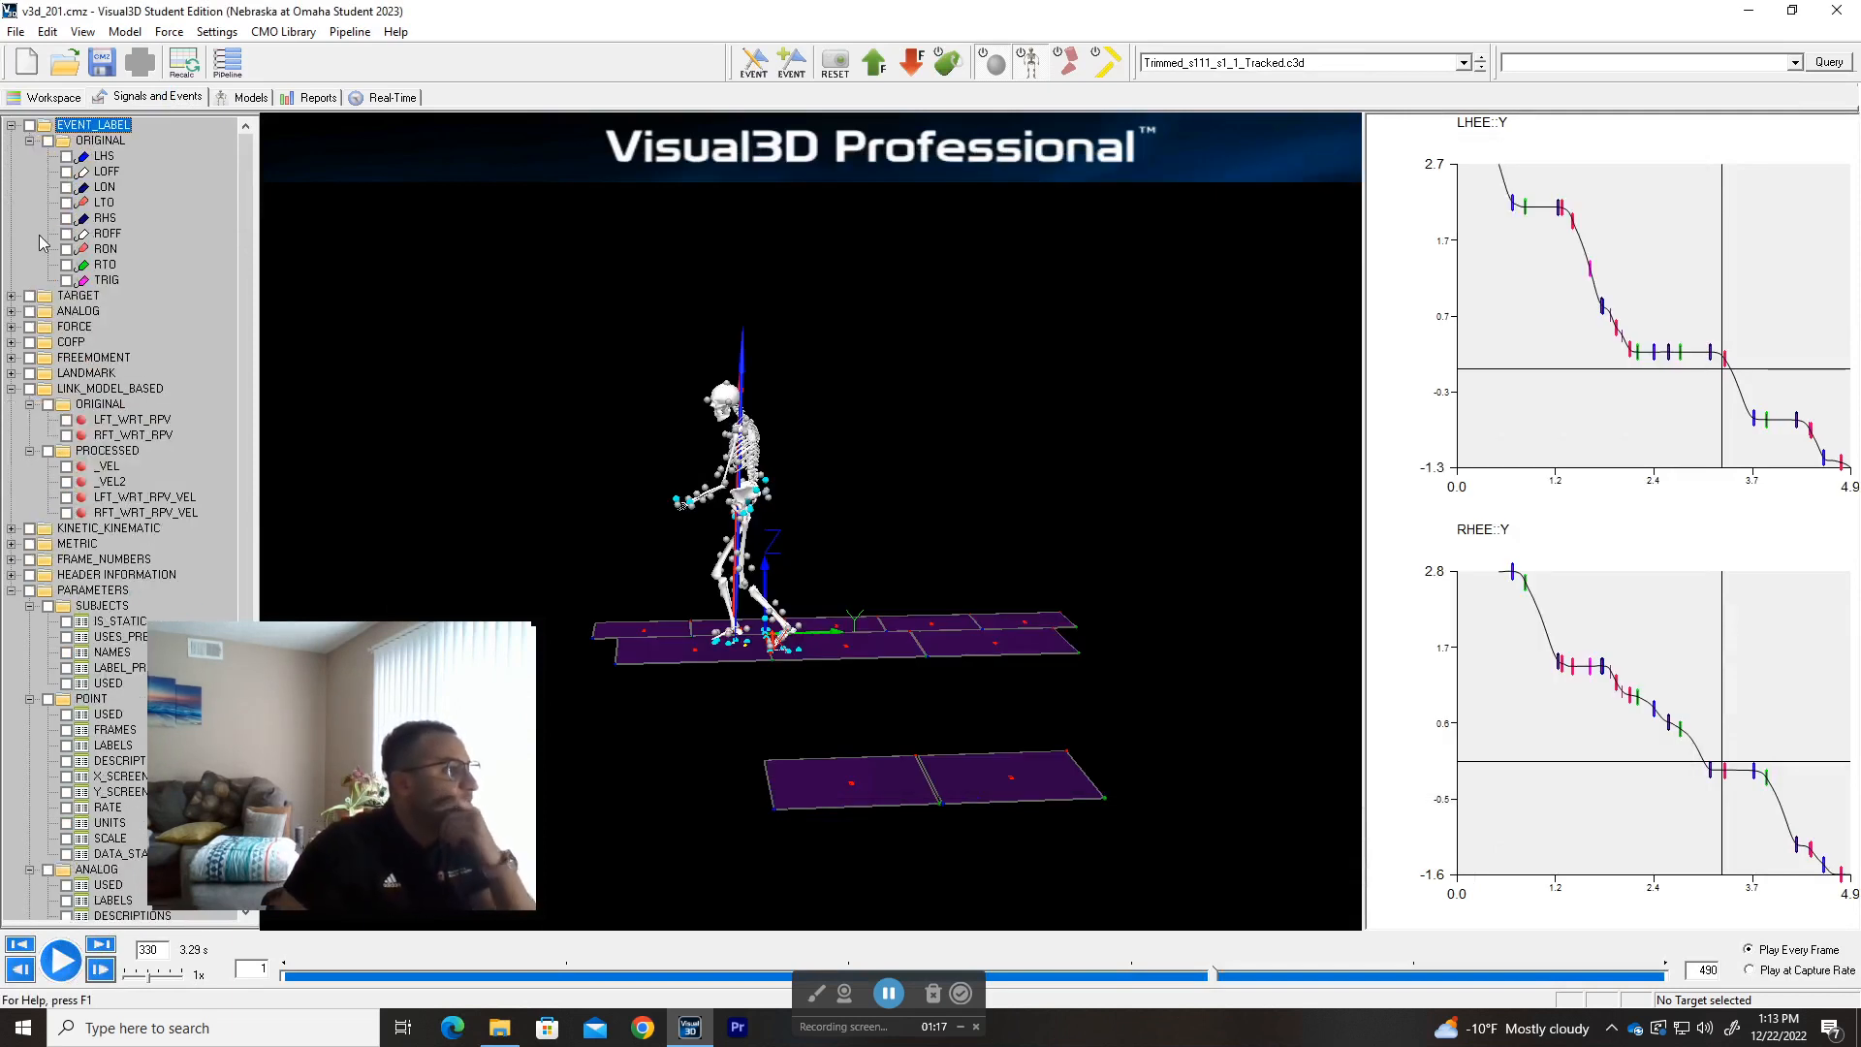
- Expand the TARGET signals and collapse the ORIGINAL folder to list the PROCESSED targets
scroll(41, 243, "down", 1)
left_click(12, 342)
left_click(12, 249)
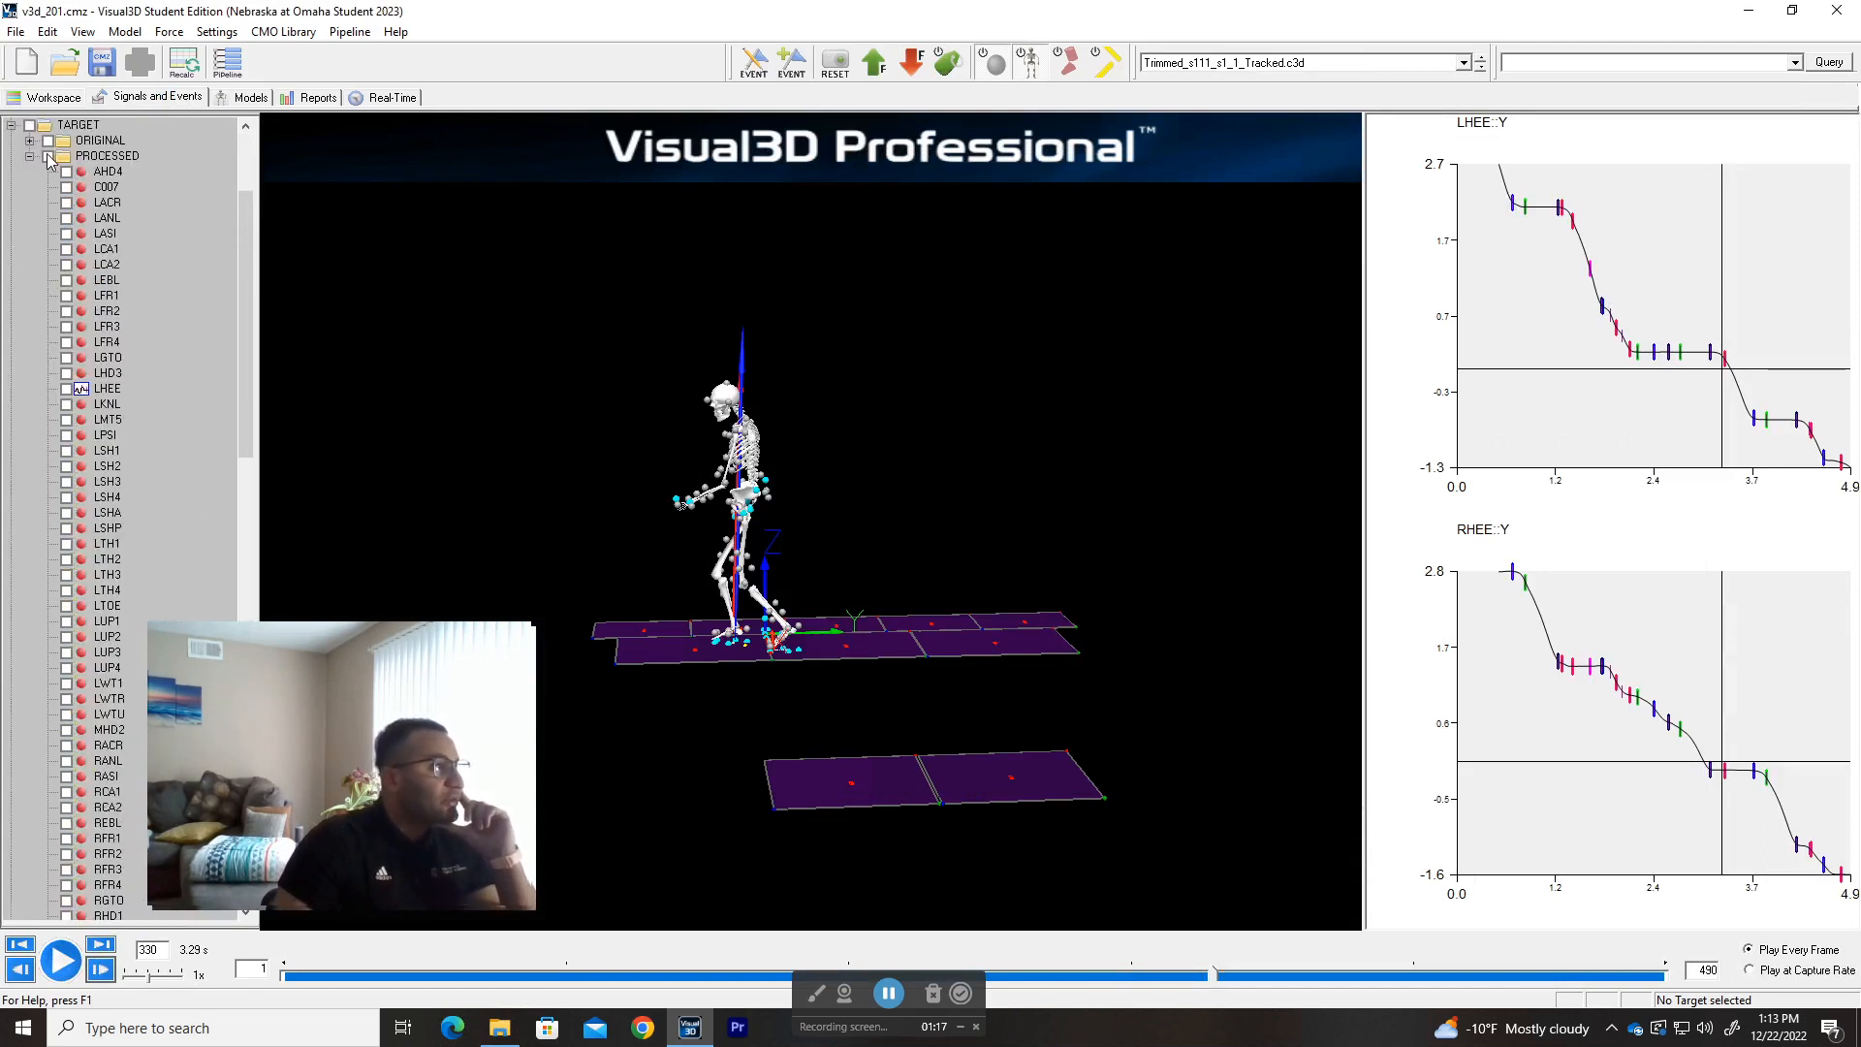
left_click(30, 141)
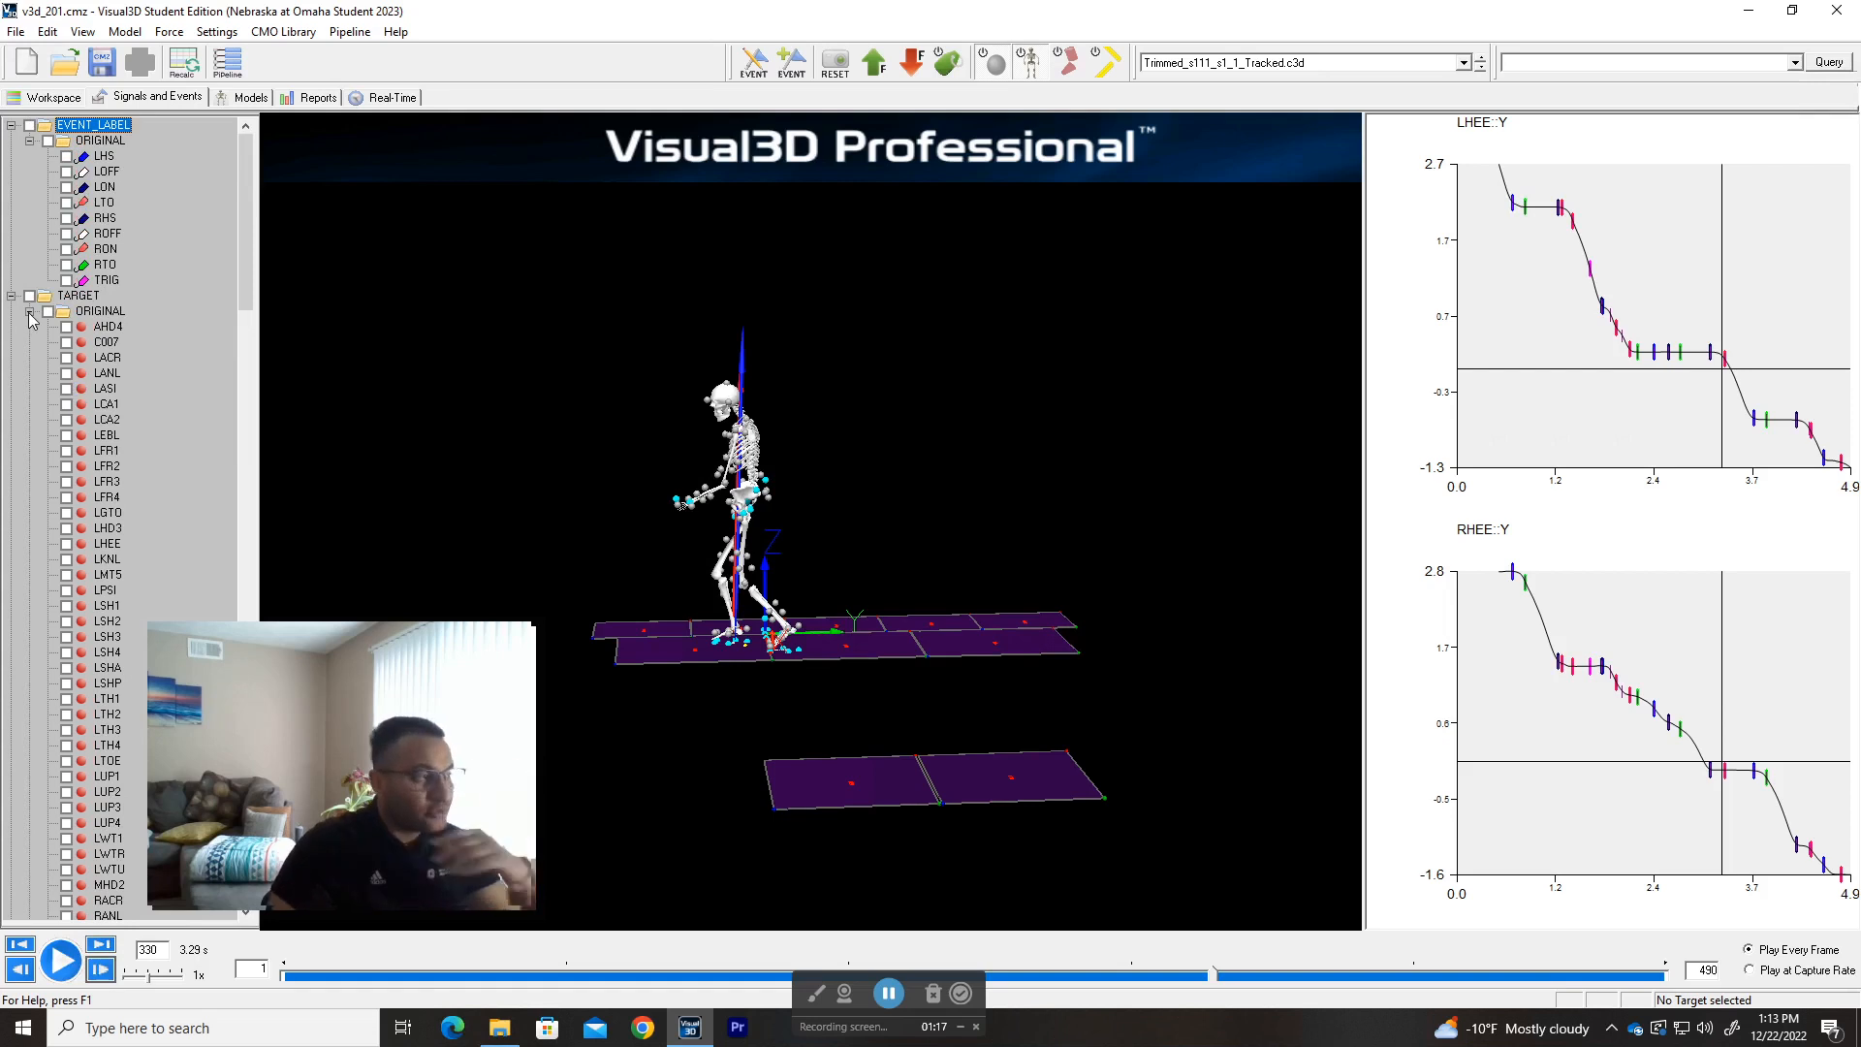
left_click(30, 312)
scroll(32, 300, "down", 1)
scroll(32, 288, "down", 2)
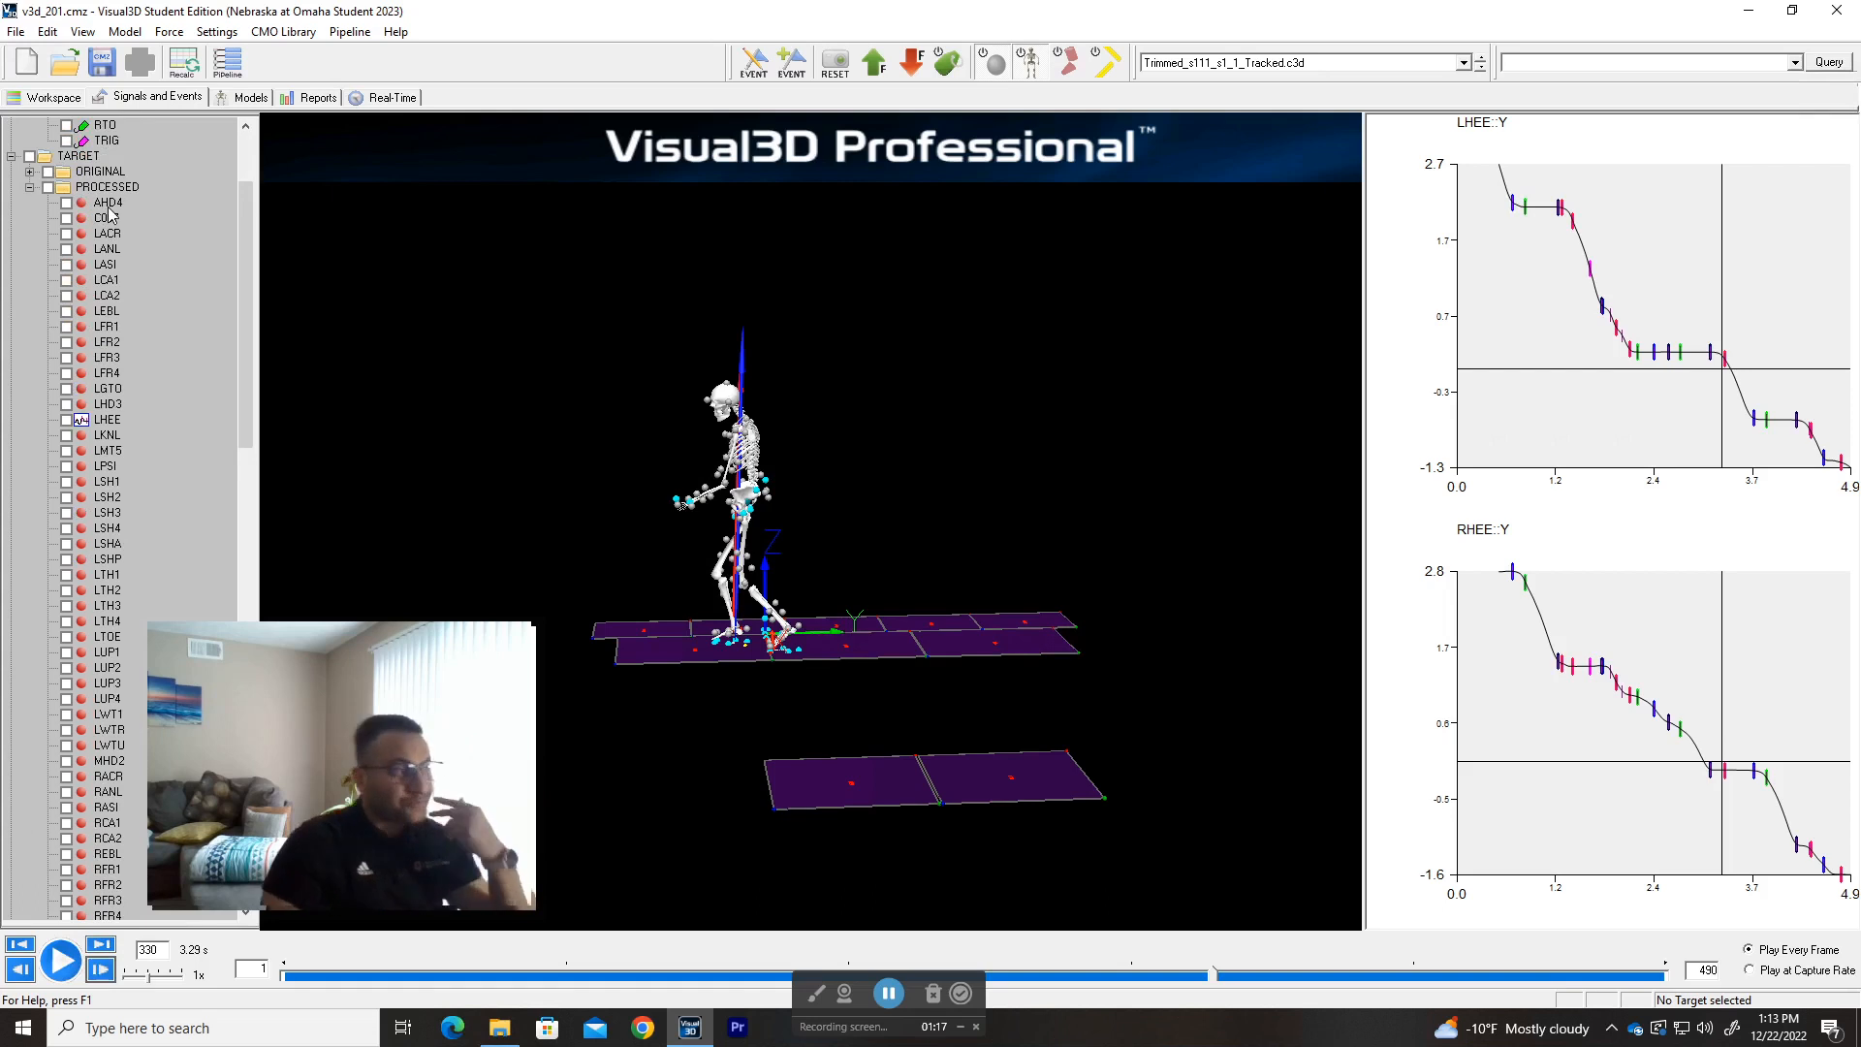
- Open the processed AHD4 target's data values and view its signal processing history
double_click(109, 207)
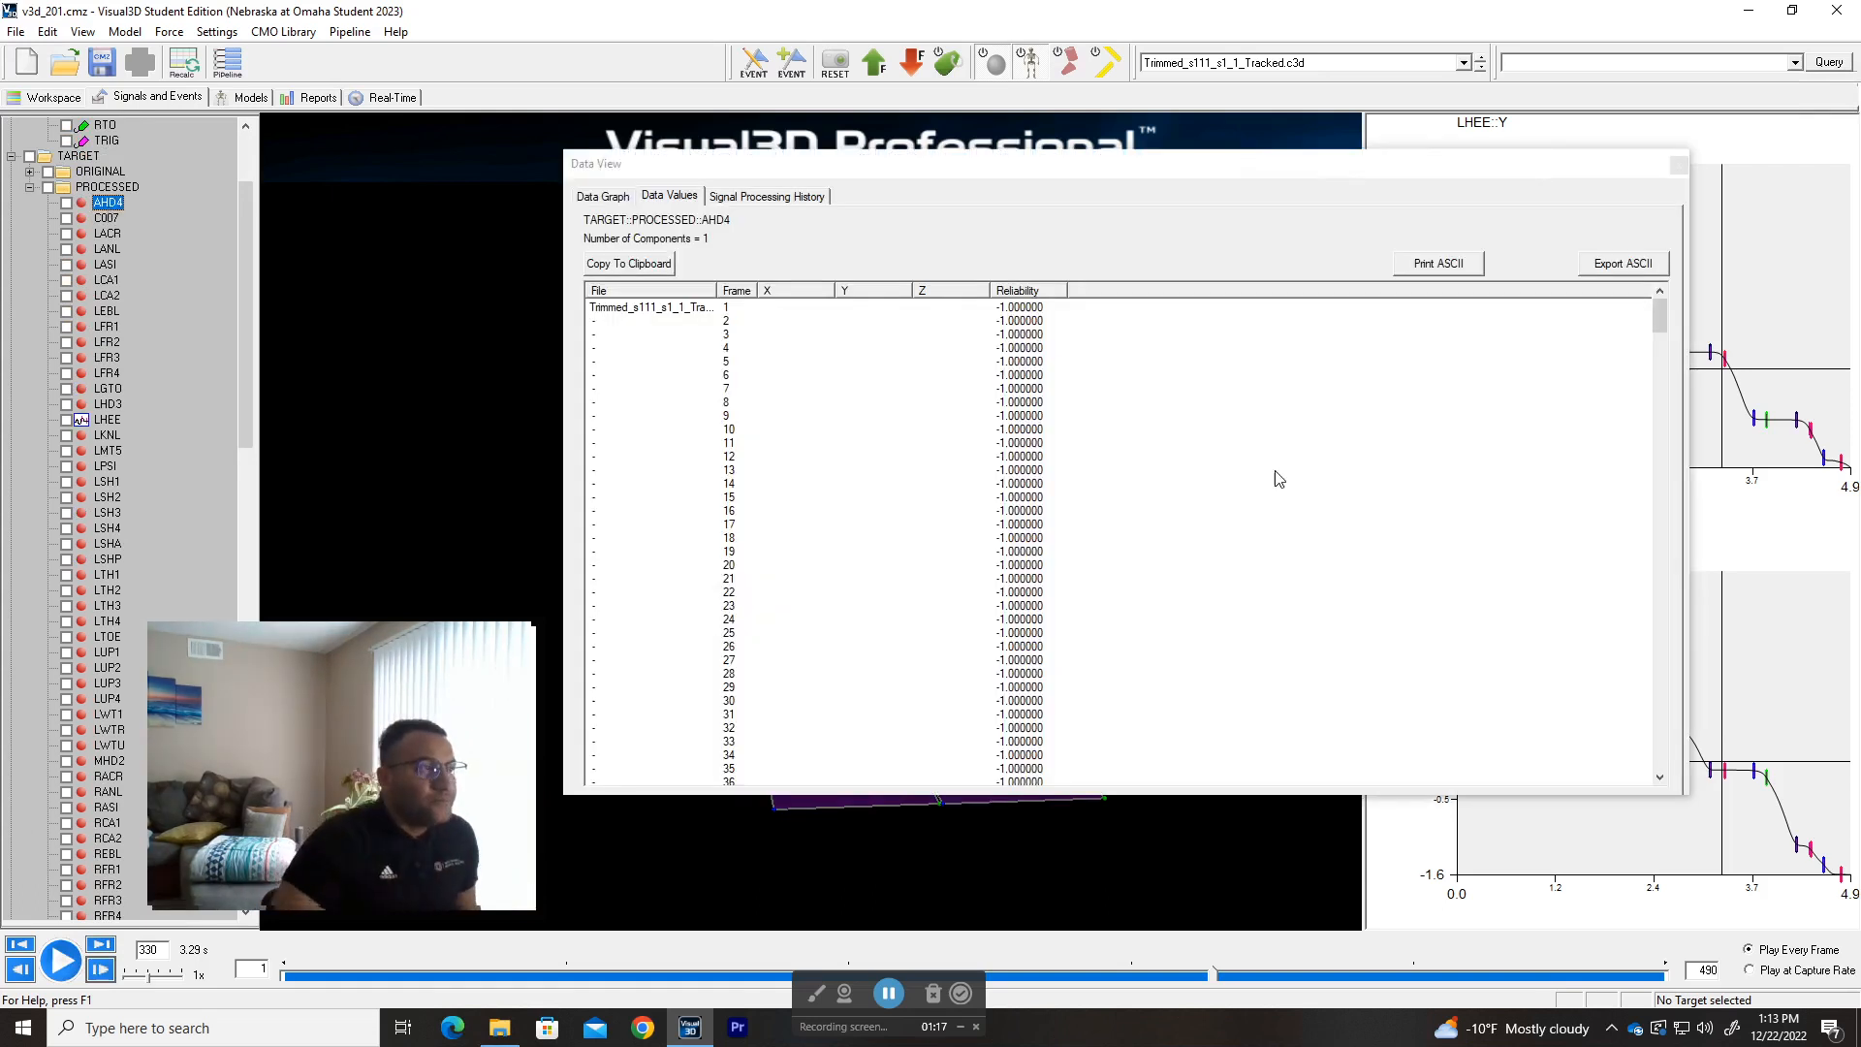
left_click_drag(1659, 320, 1638, 281)
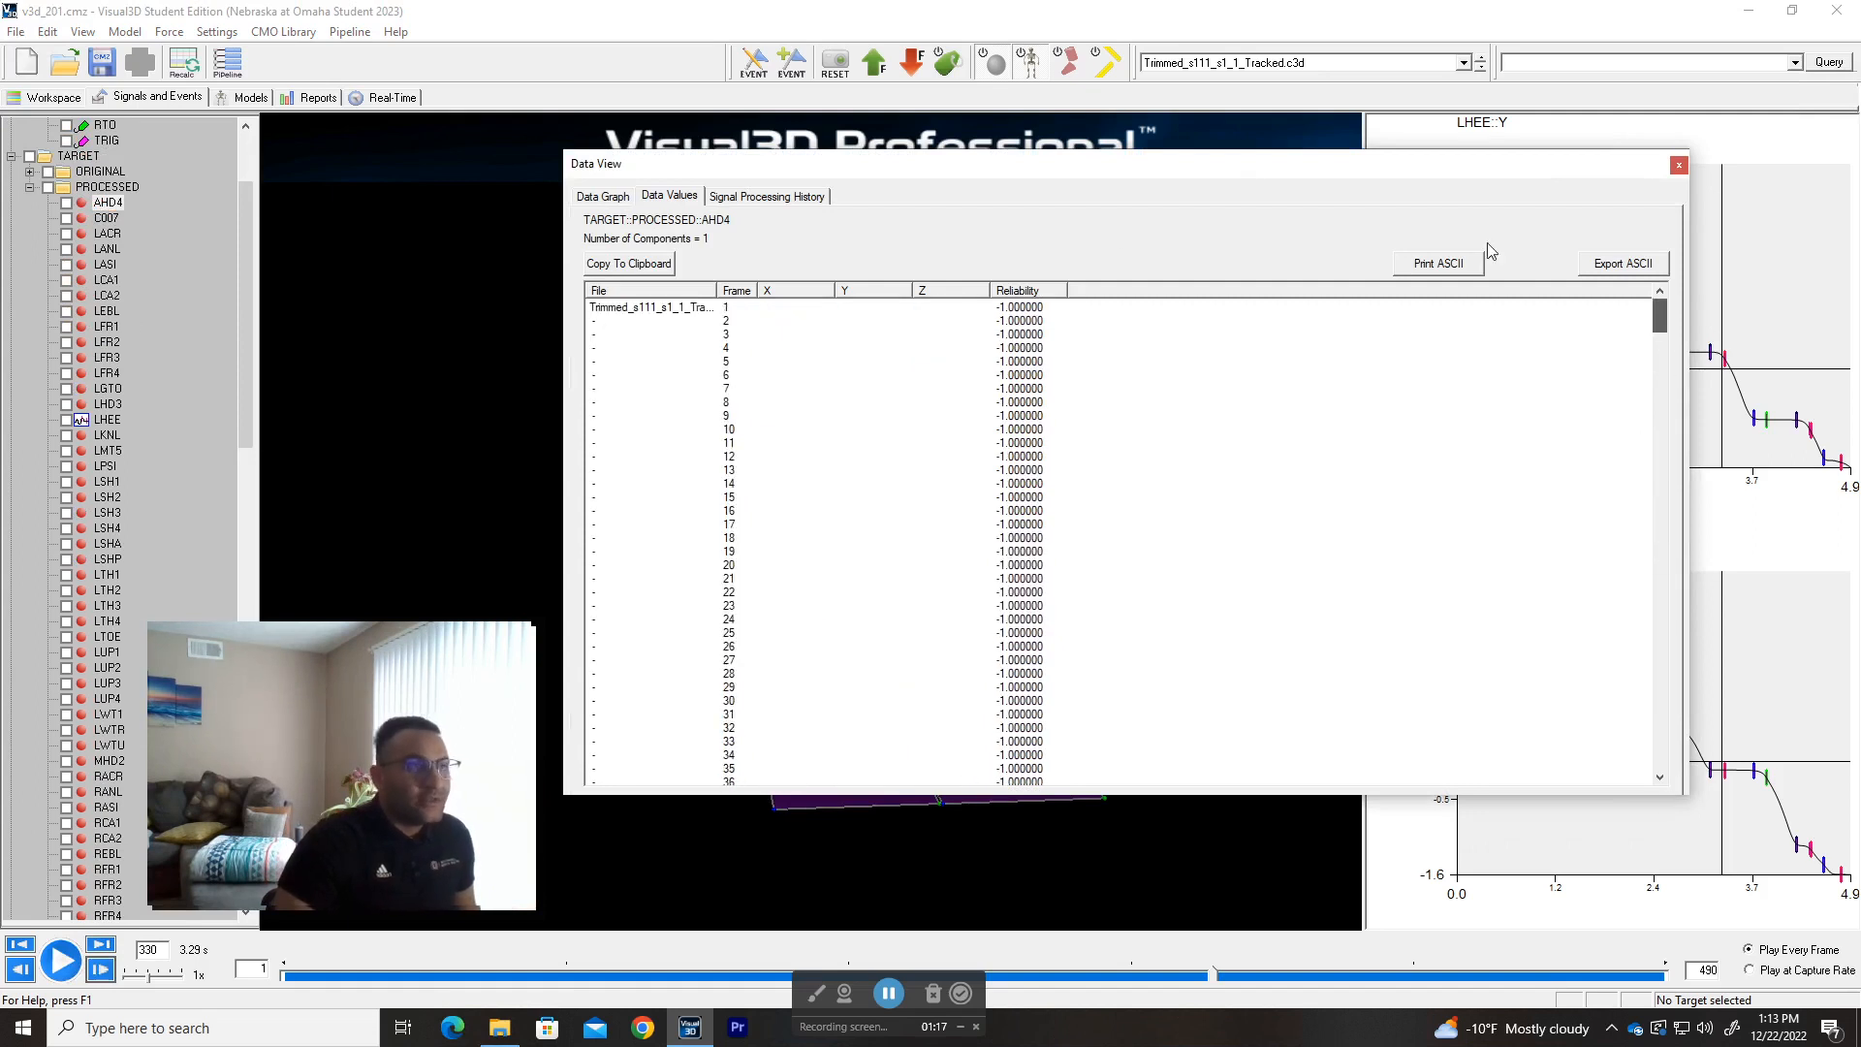
left_click(783, 199)
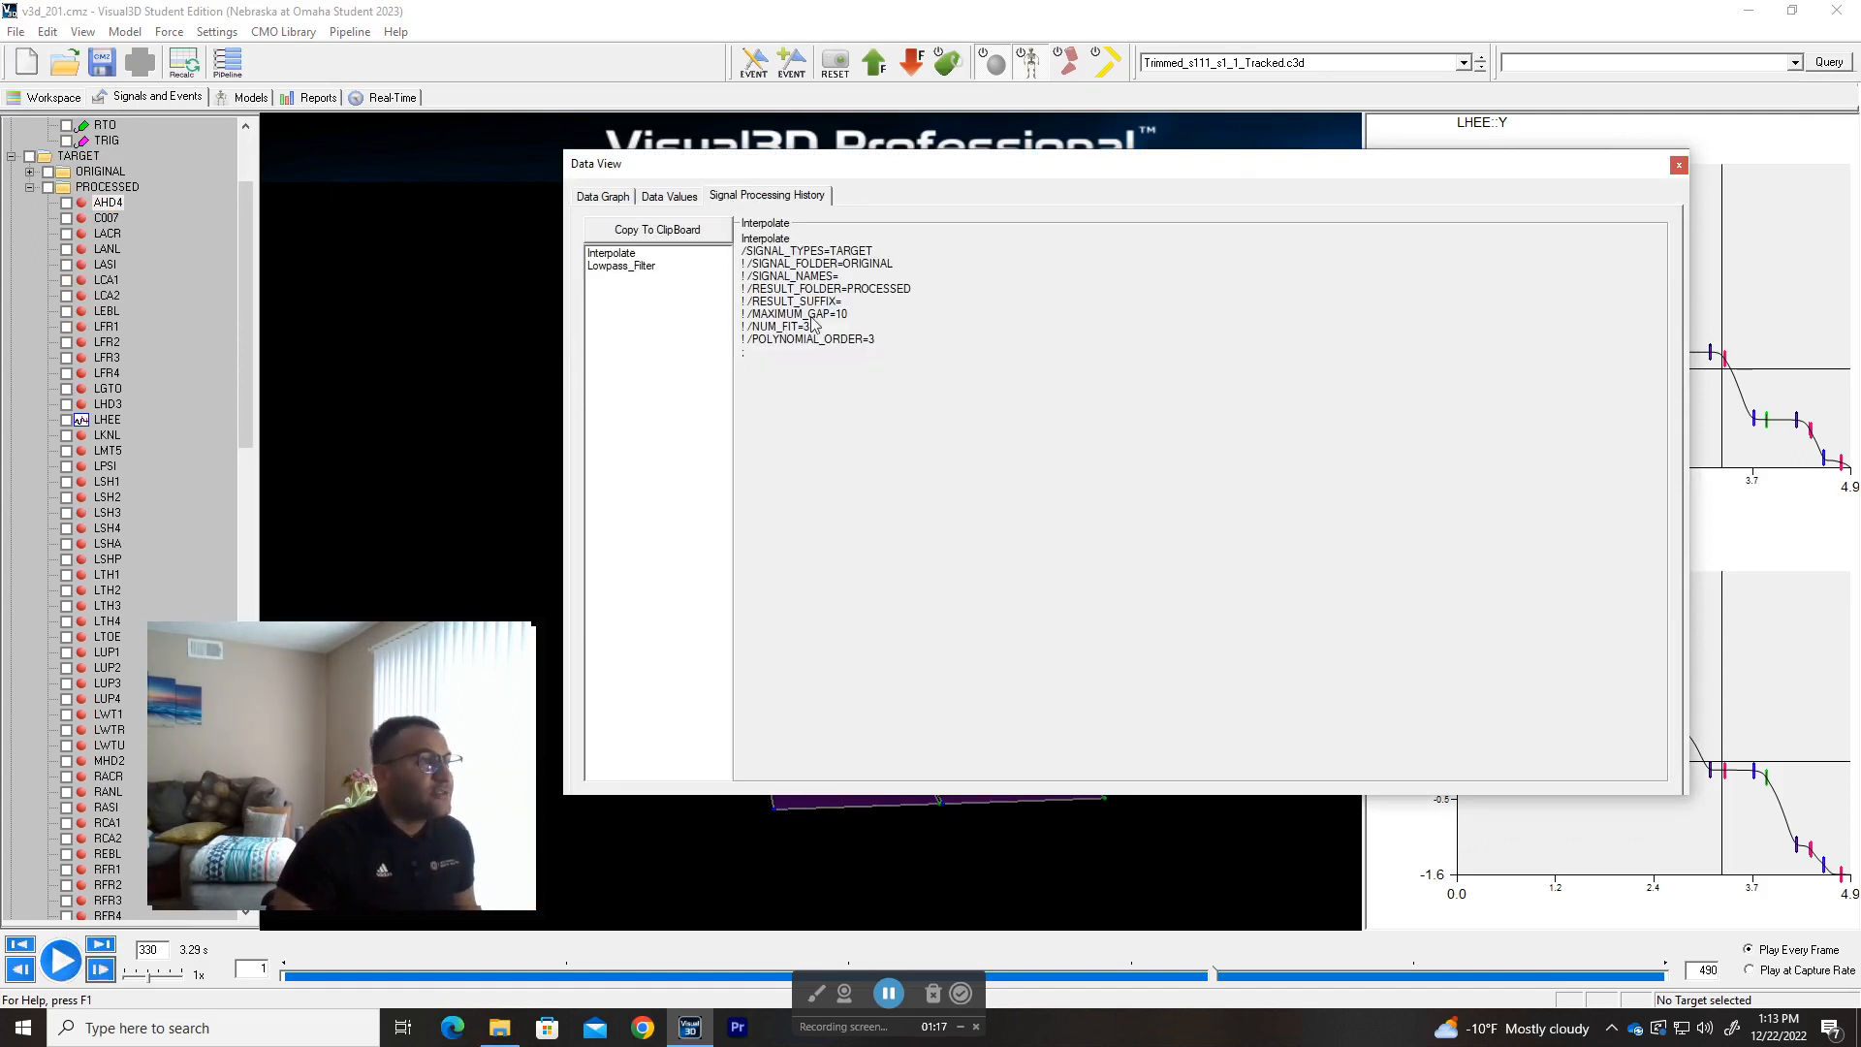
- Review the Interpolate and Lowpass_Filter parameters in the AHD4 target's signal processing history
left_click(611, 254)
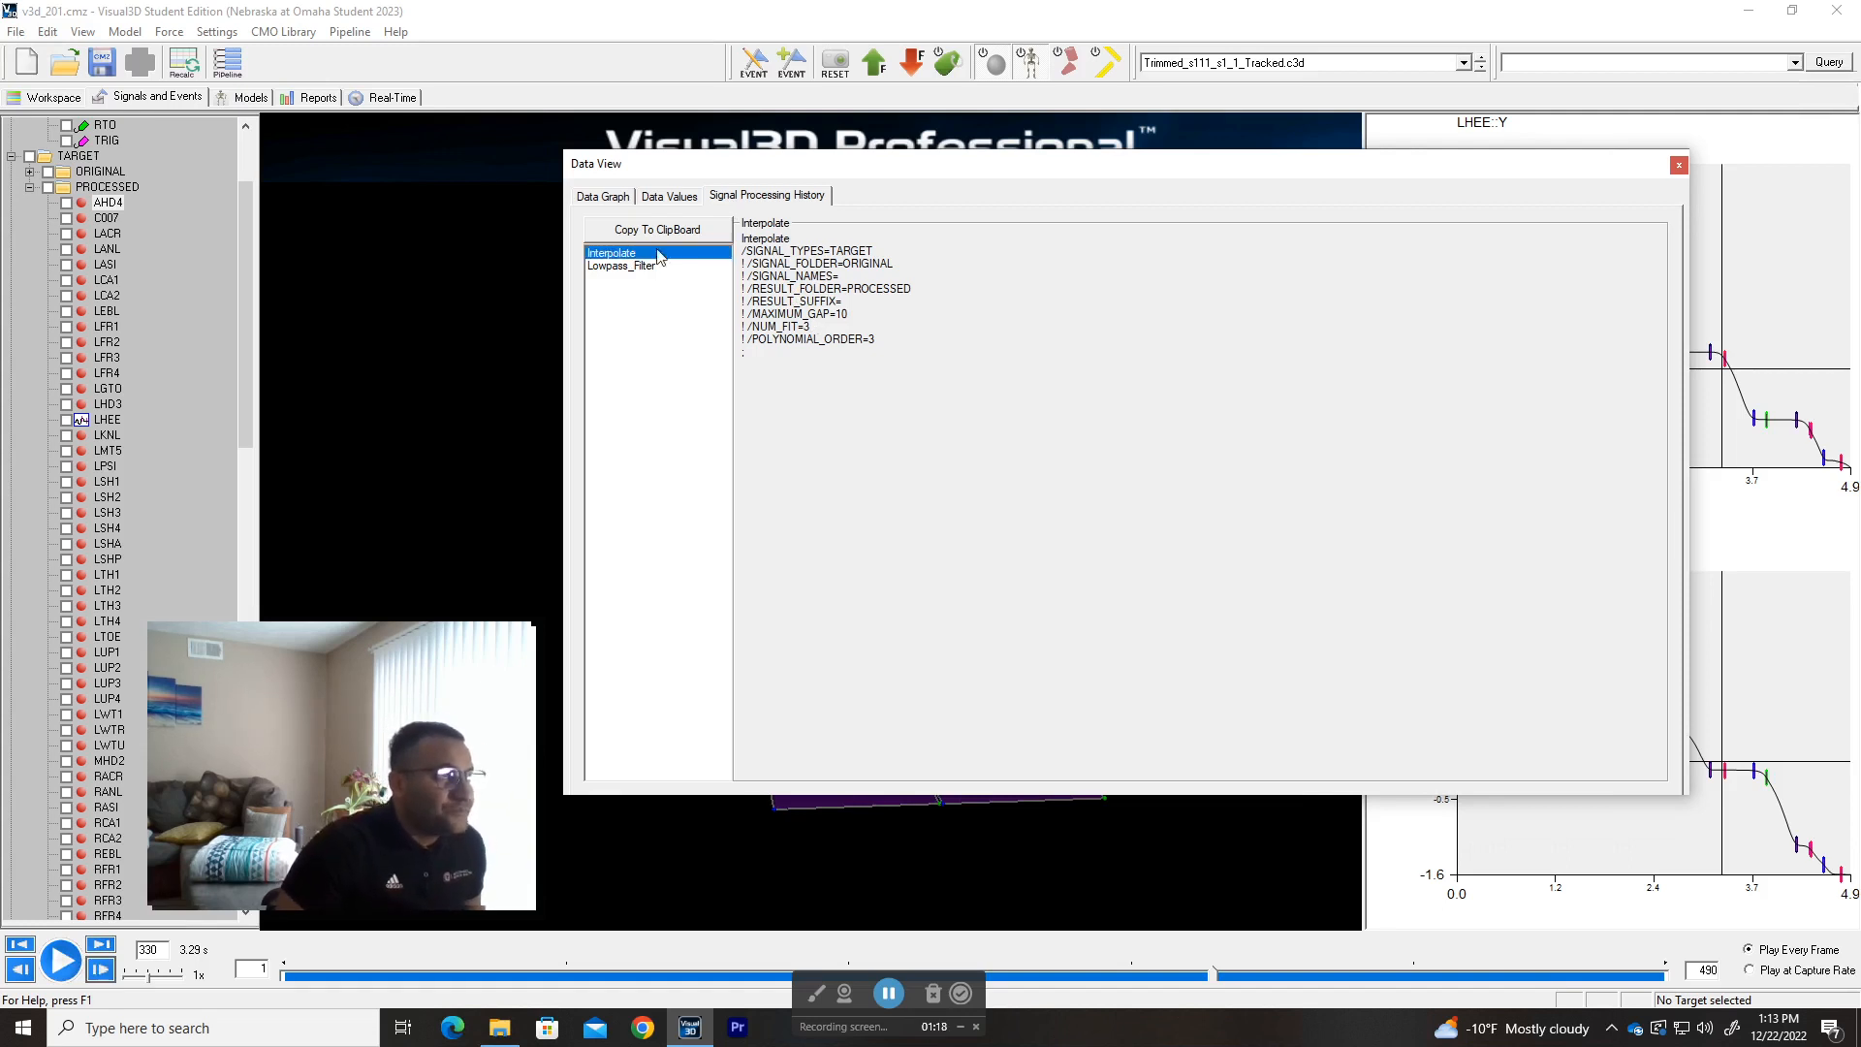
left_click(625, 267)
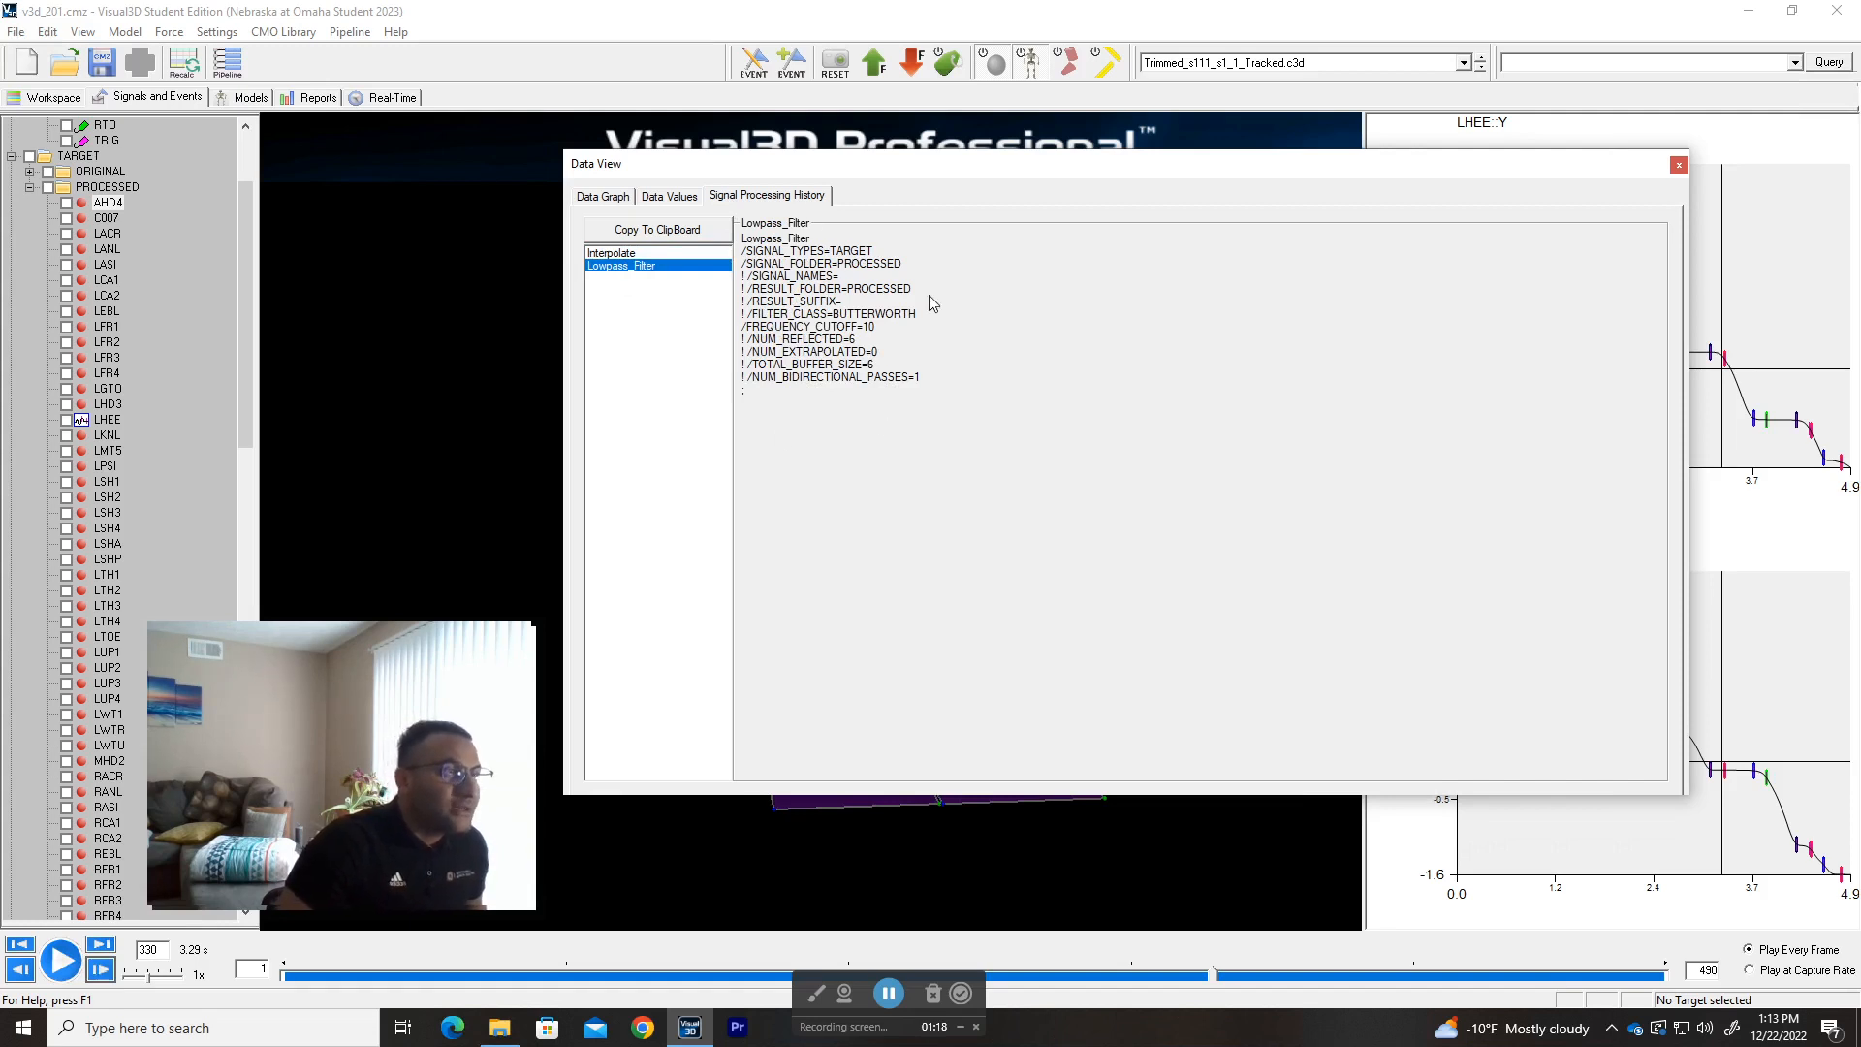
left_click(611, 254)
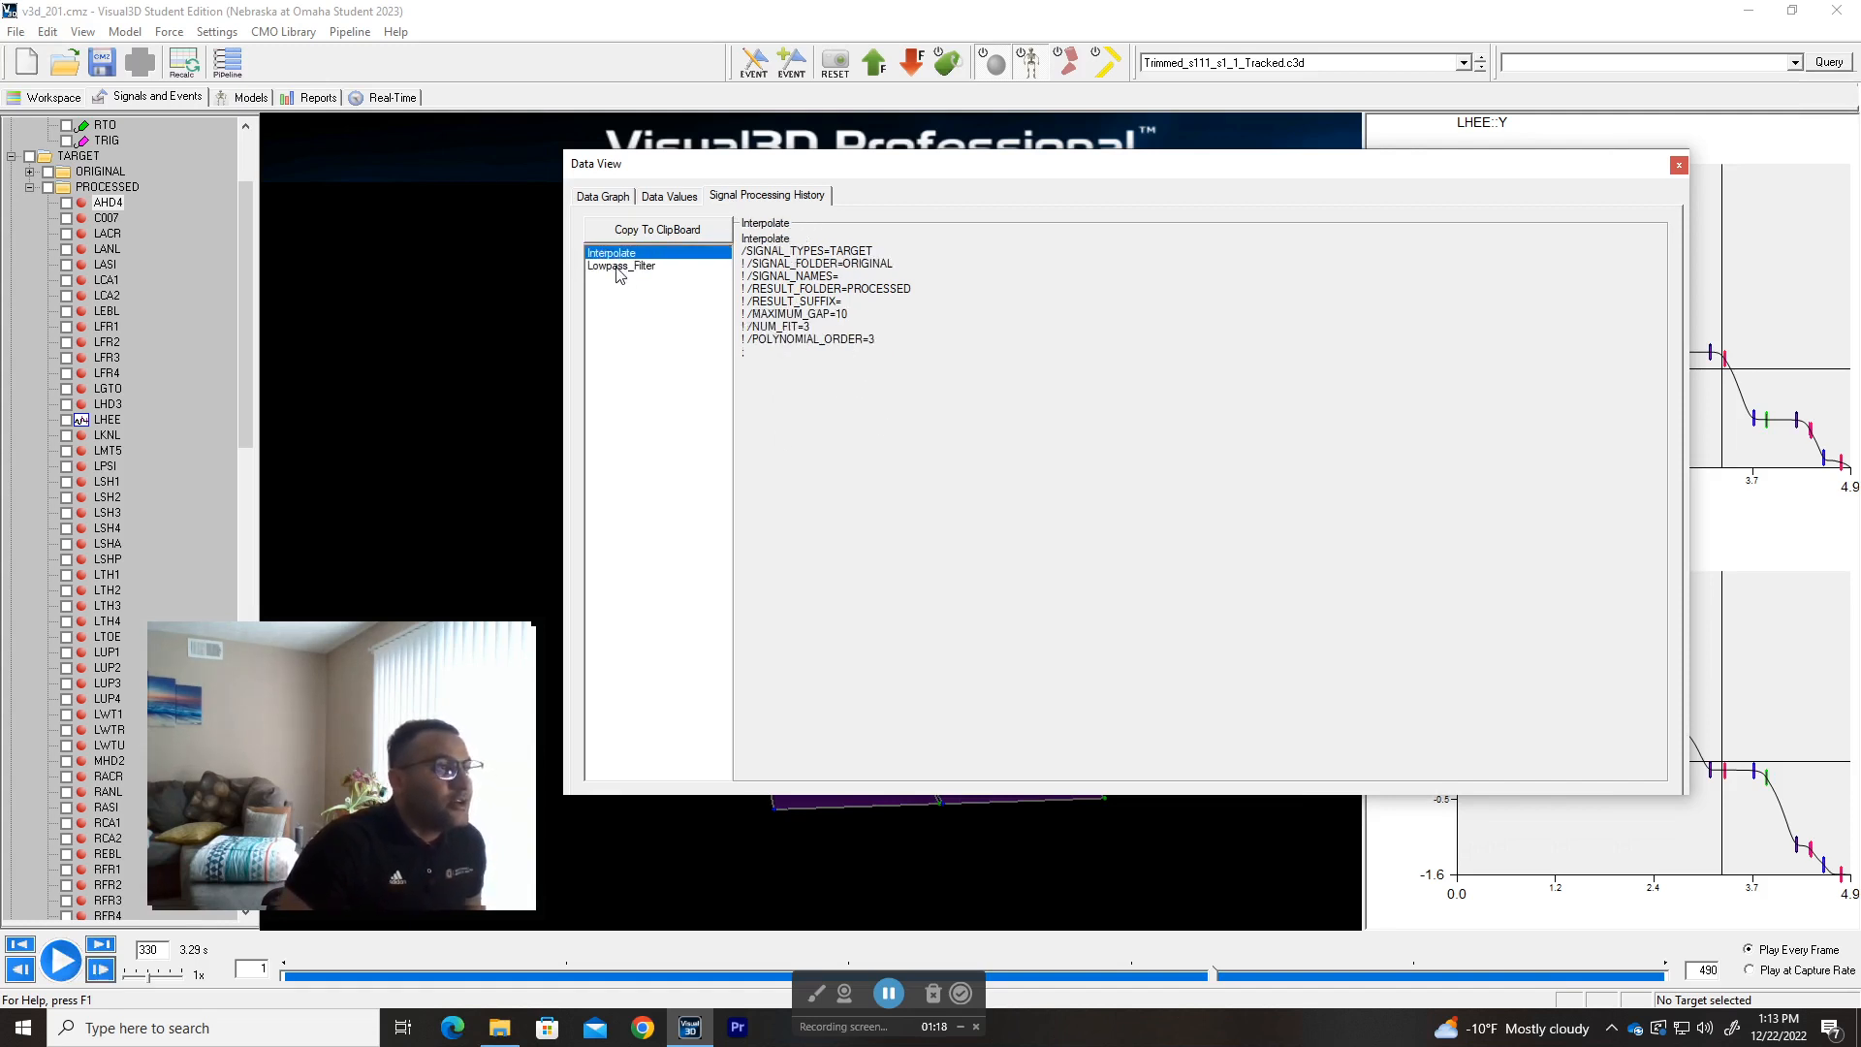
left_click(619, 267)
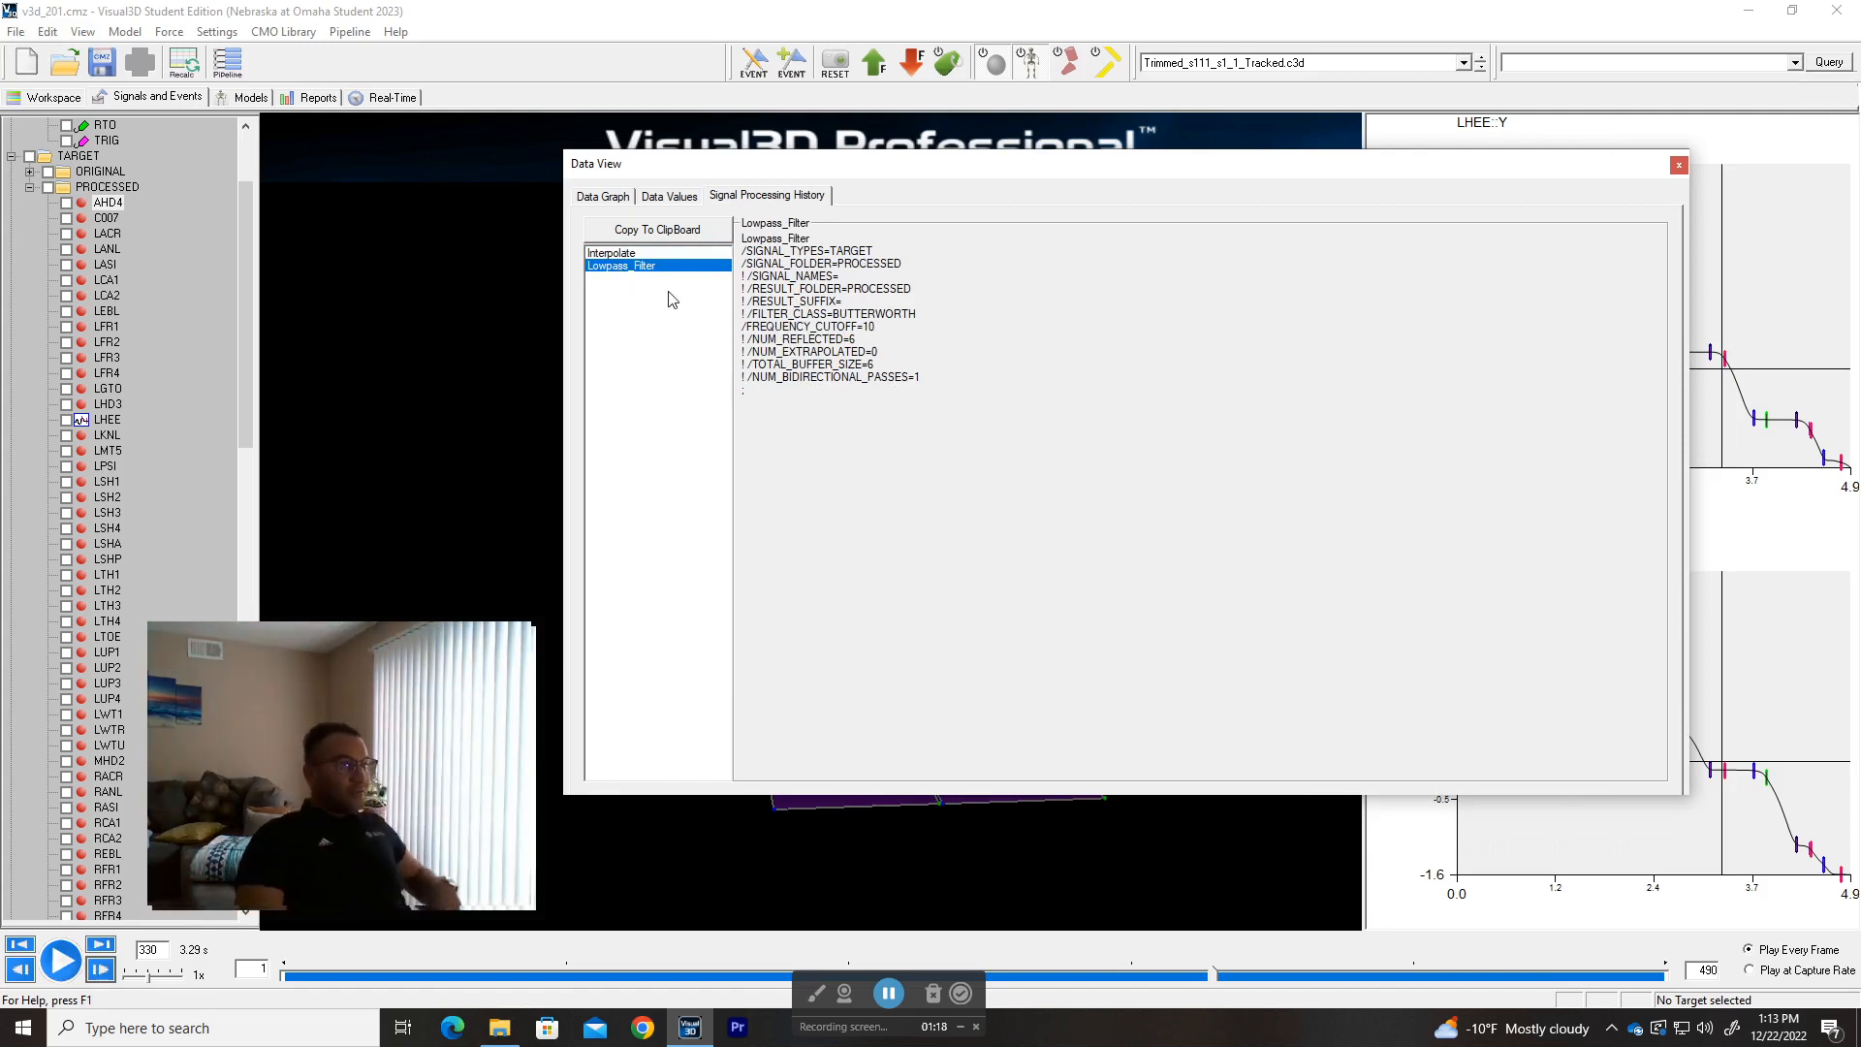
- View the processed AHD4 target's data graph and copy its data values to the clipboard
left_click(650, 201)
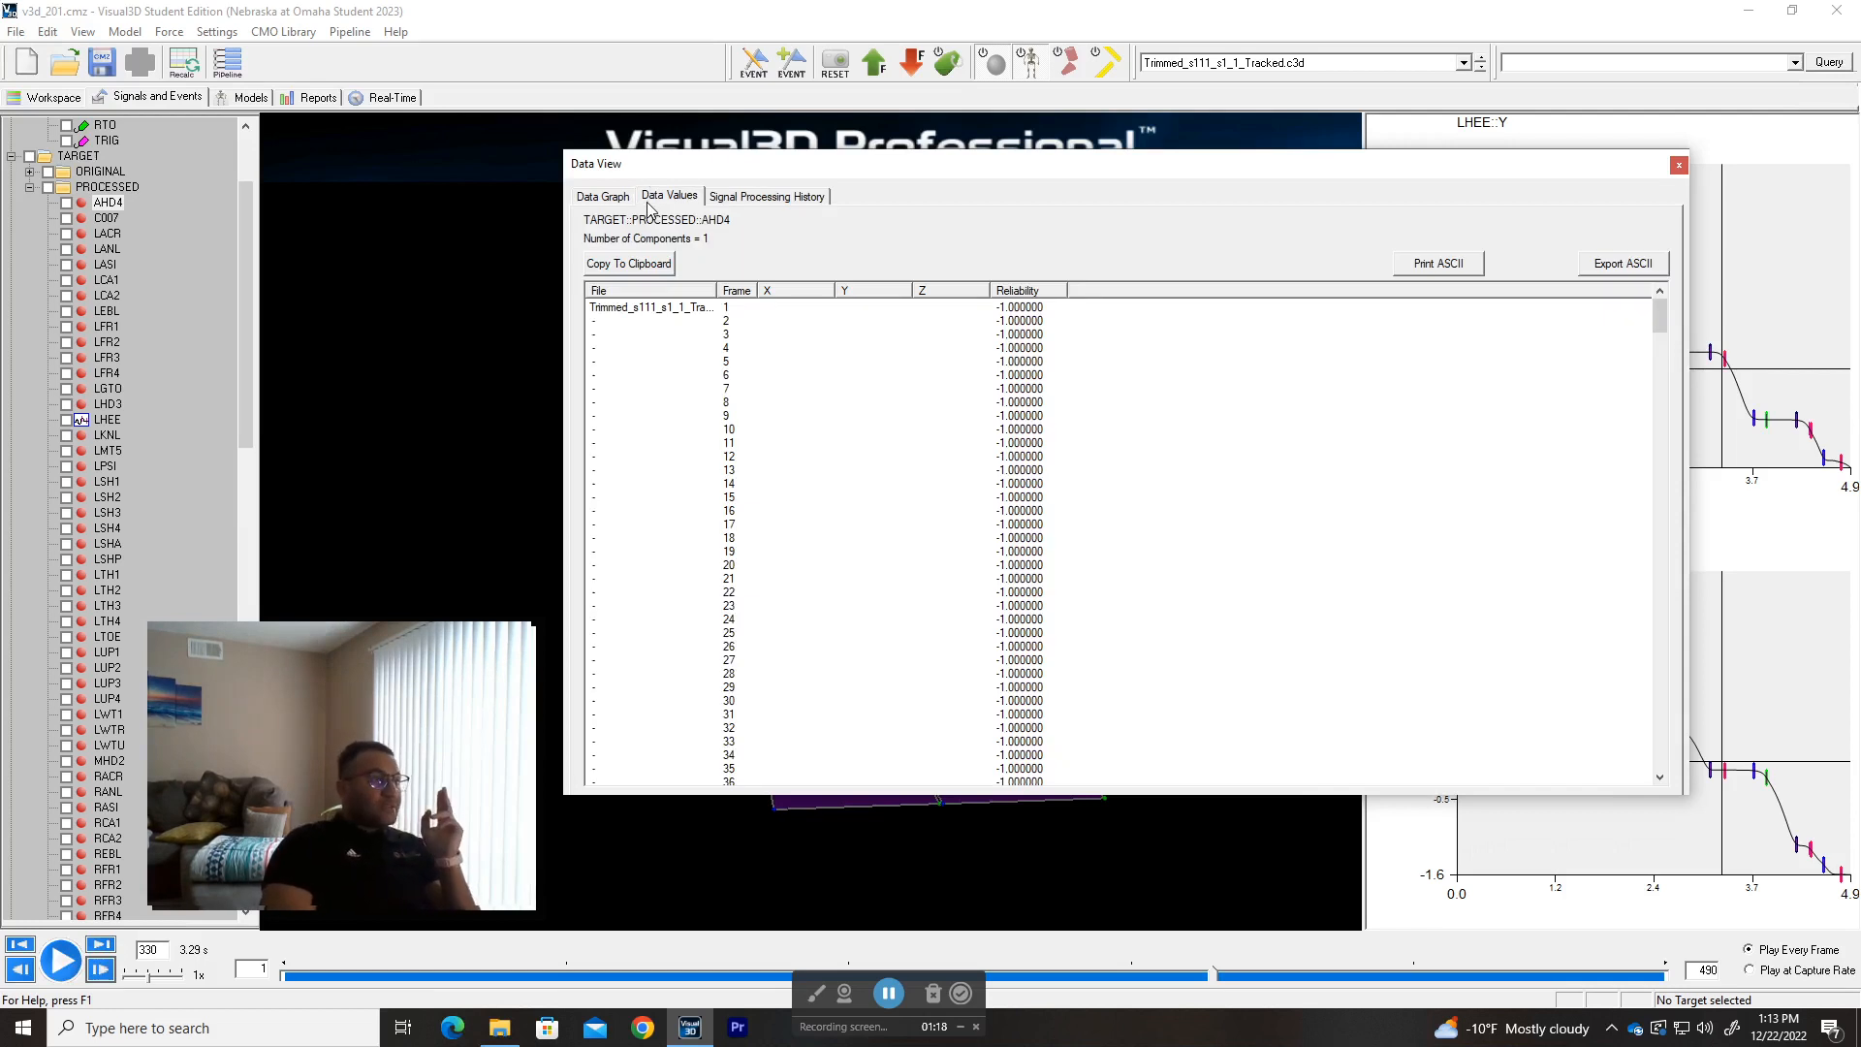
left_click(613, 197)
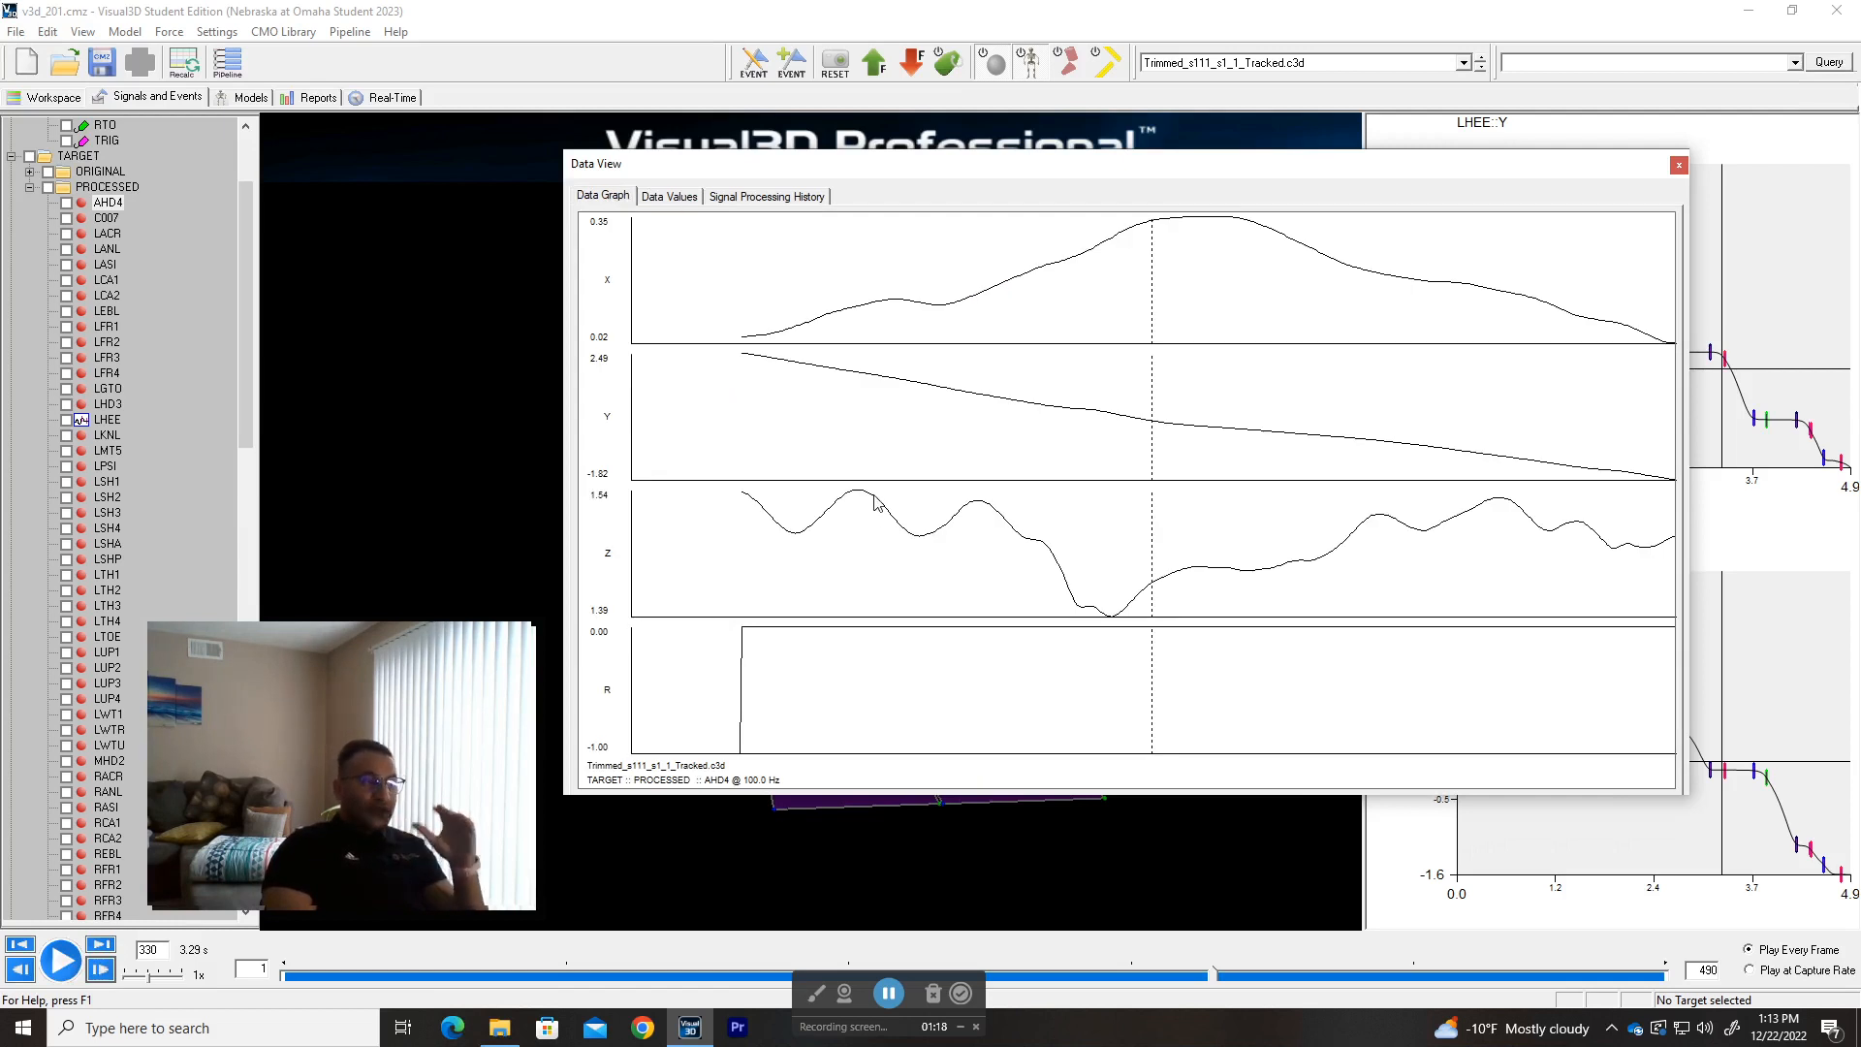
left_click(667, 198)
left_click_drag(1662, 312, 1675, 602)
left_click(647, 263)
- Switch to Excel and paste the copied AHD4 values into a blank workbook starting at cell A1
key("super")
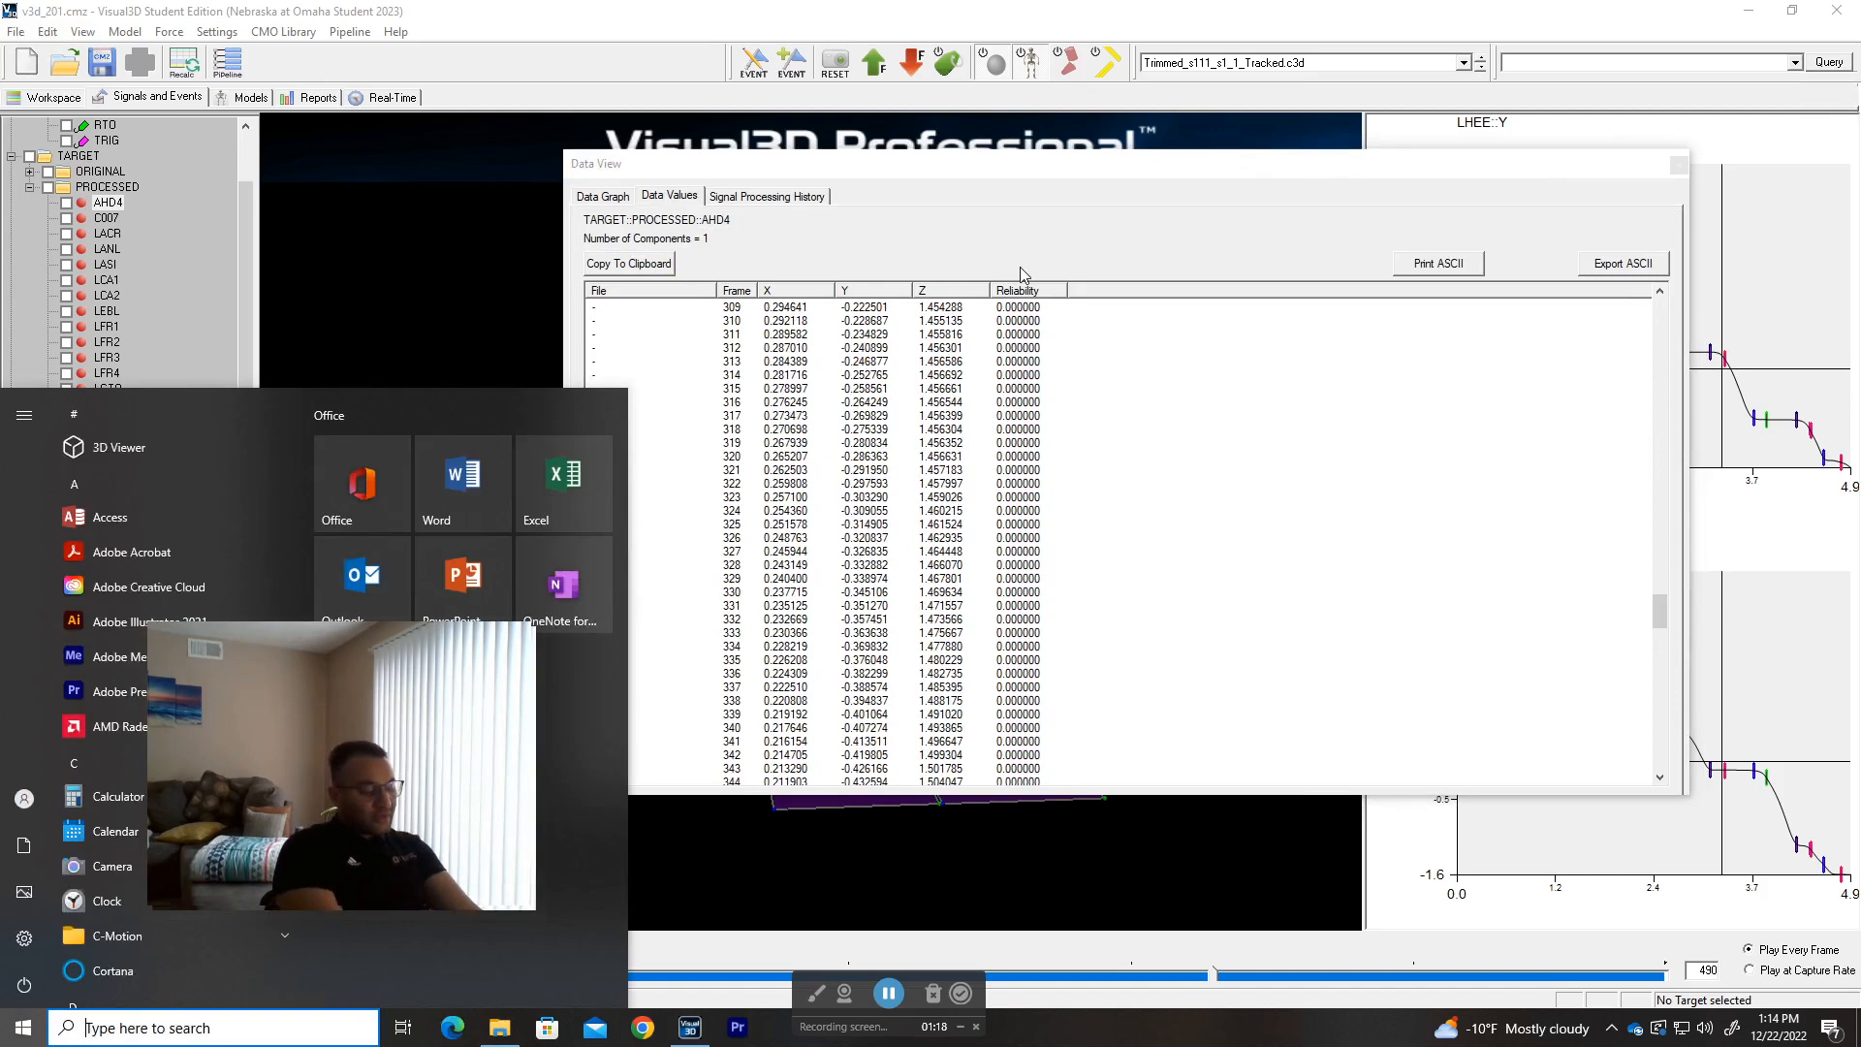
type("excel")
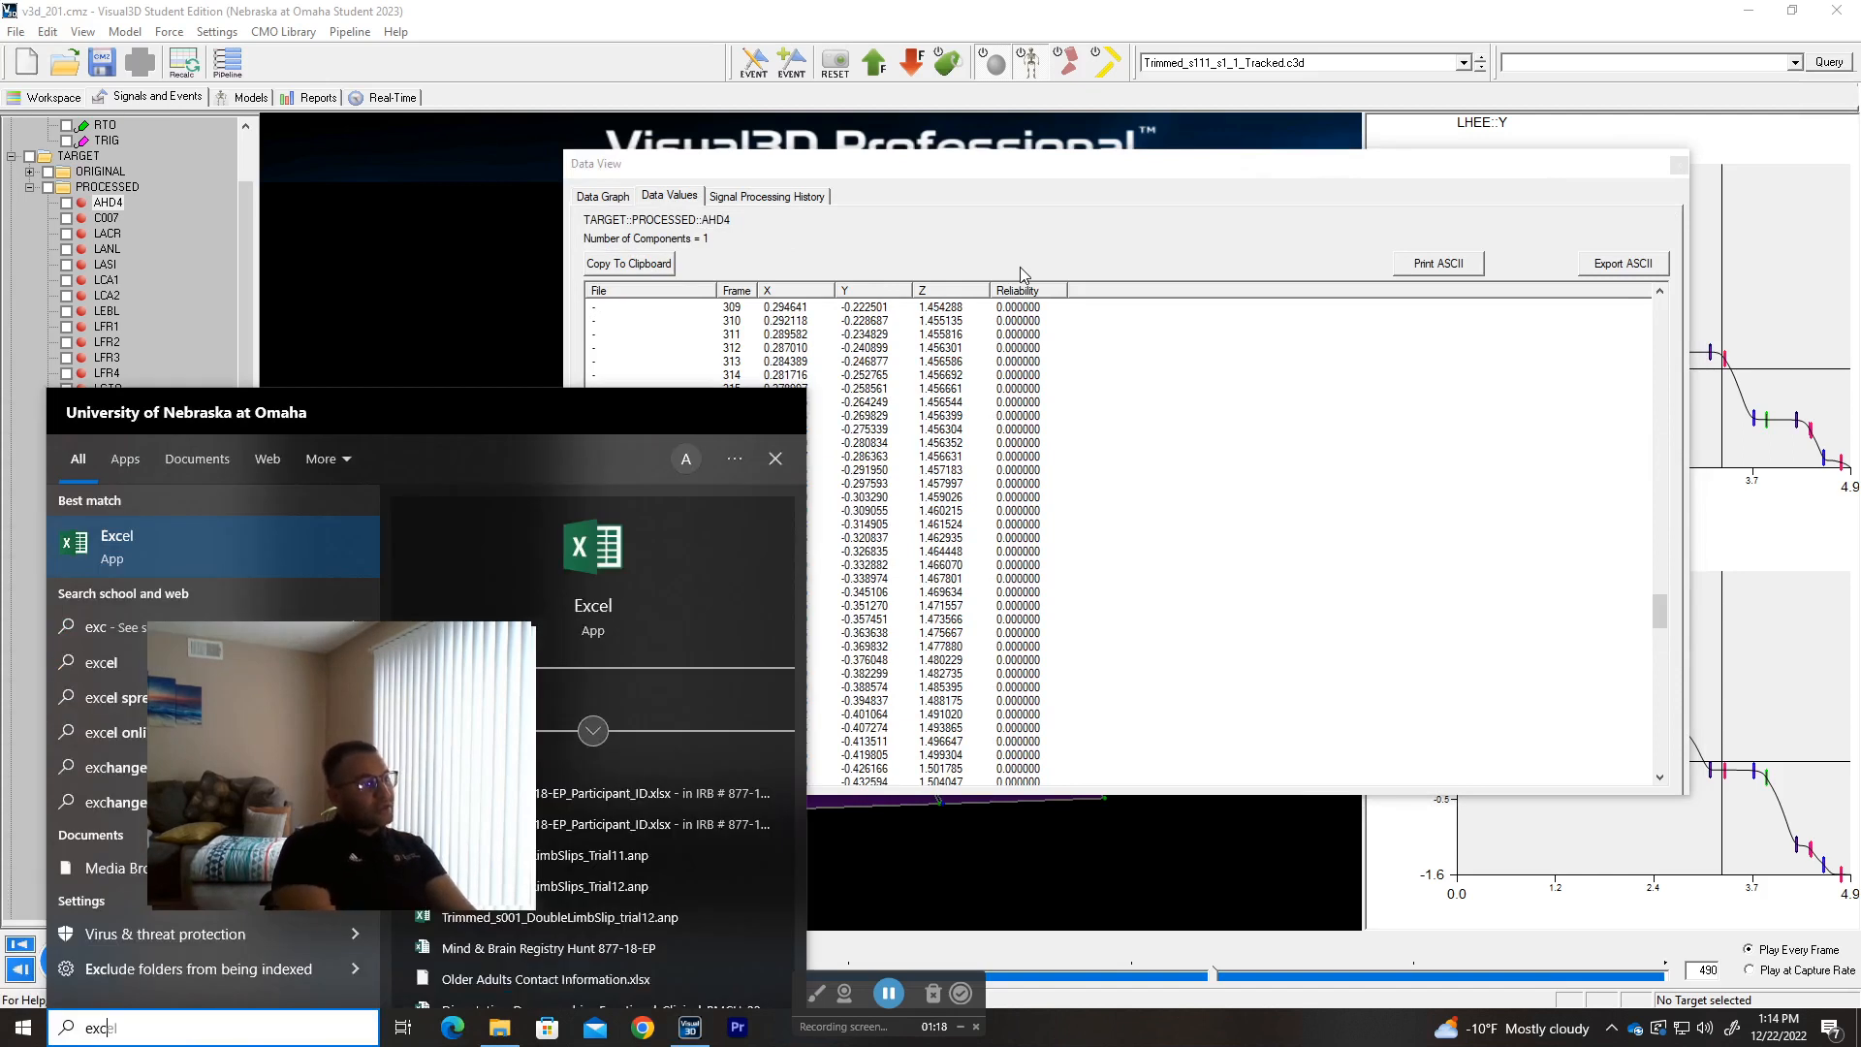
key("Return")
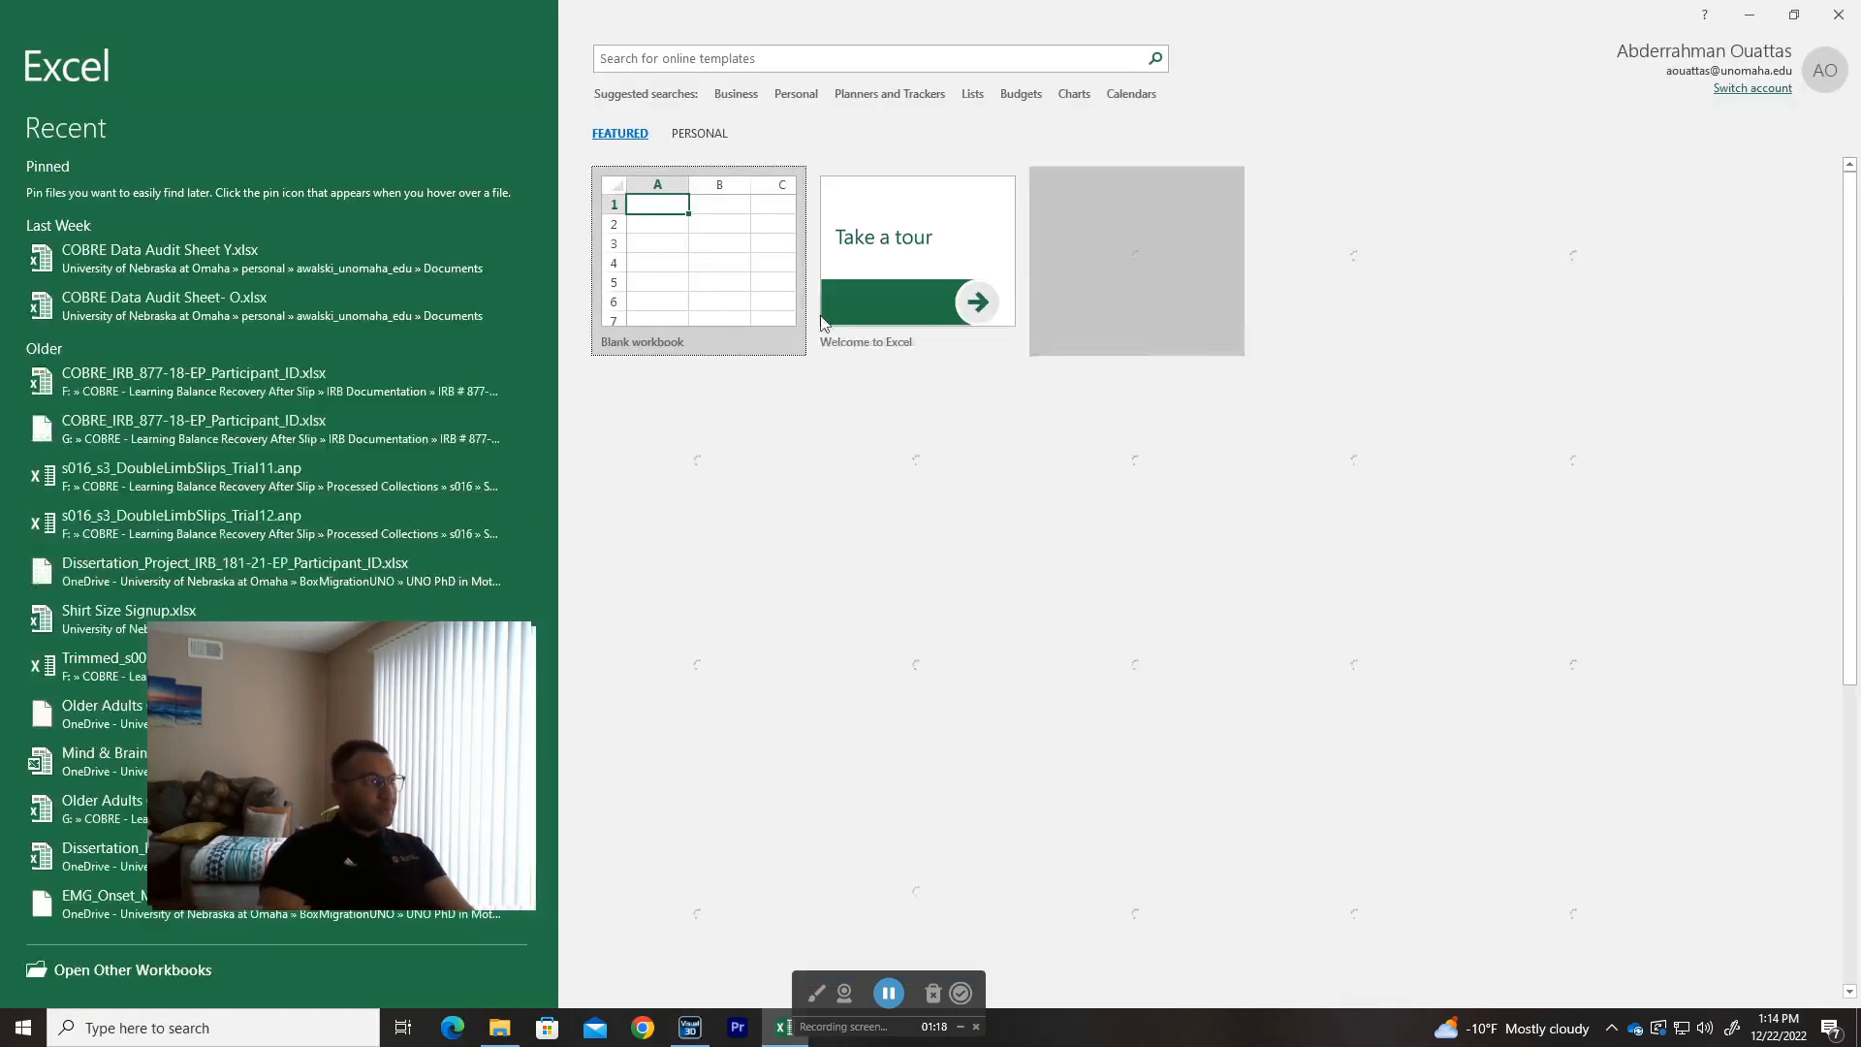
left_click(667, 271)
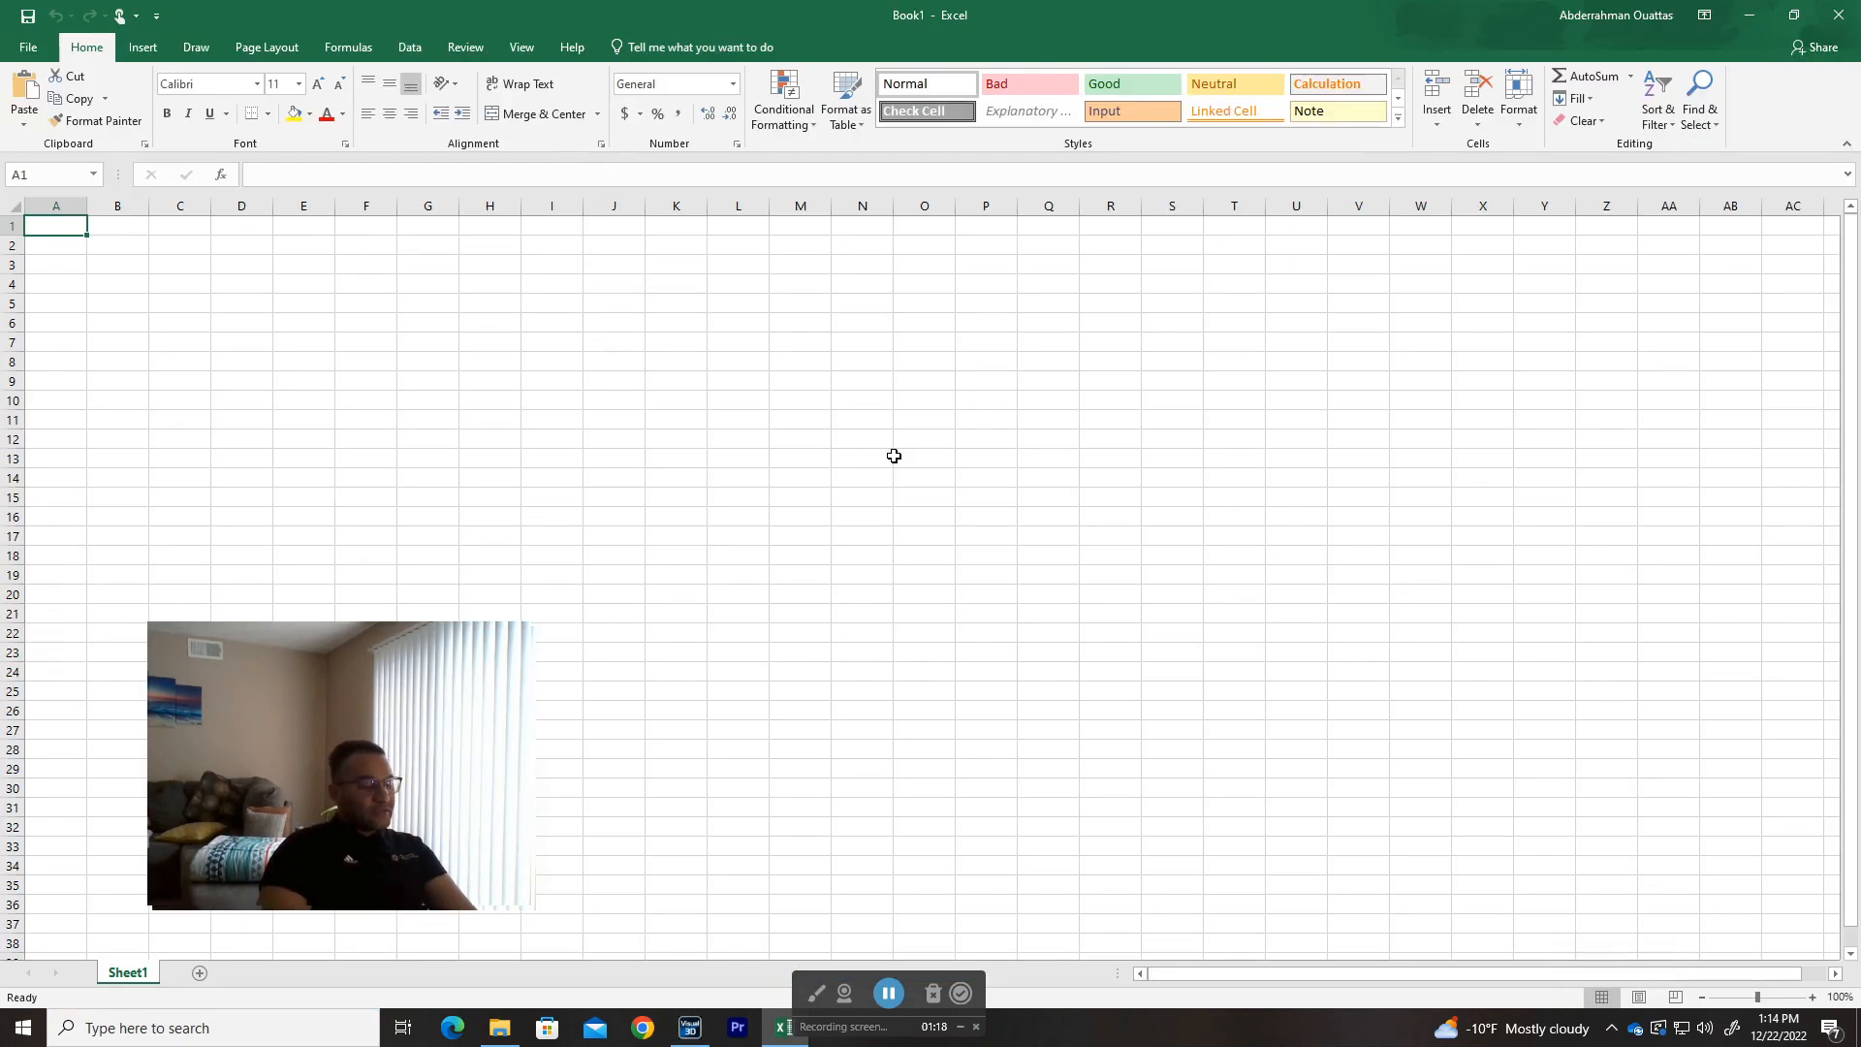
key("ctrl+v")
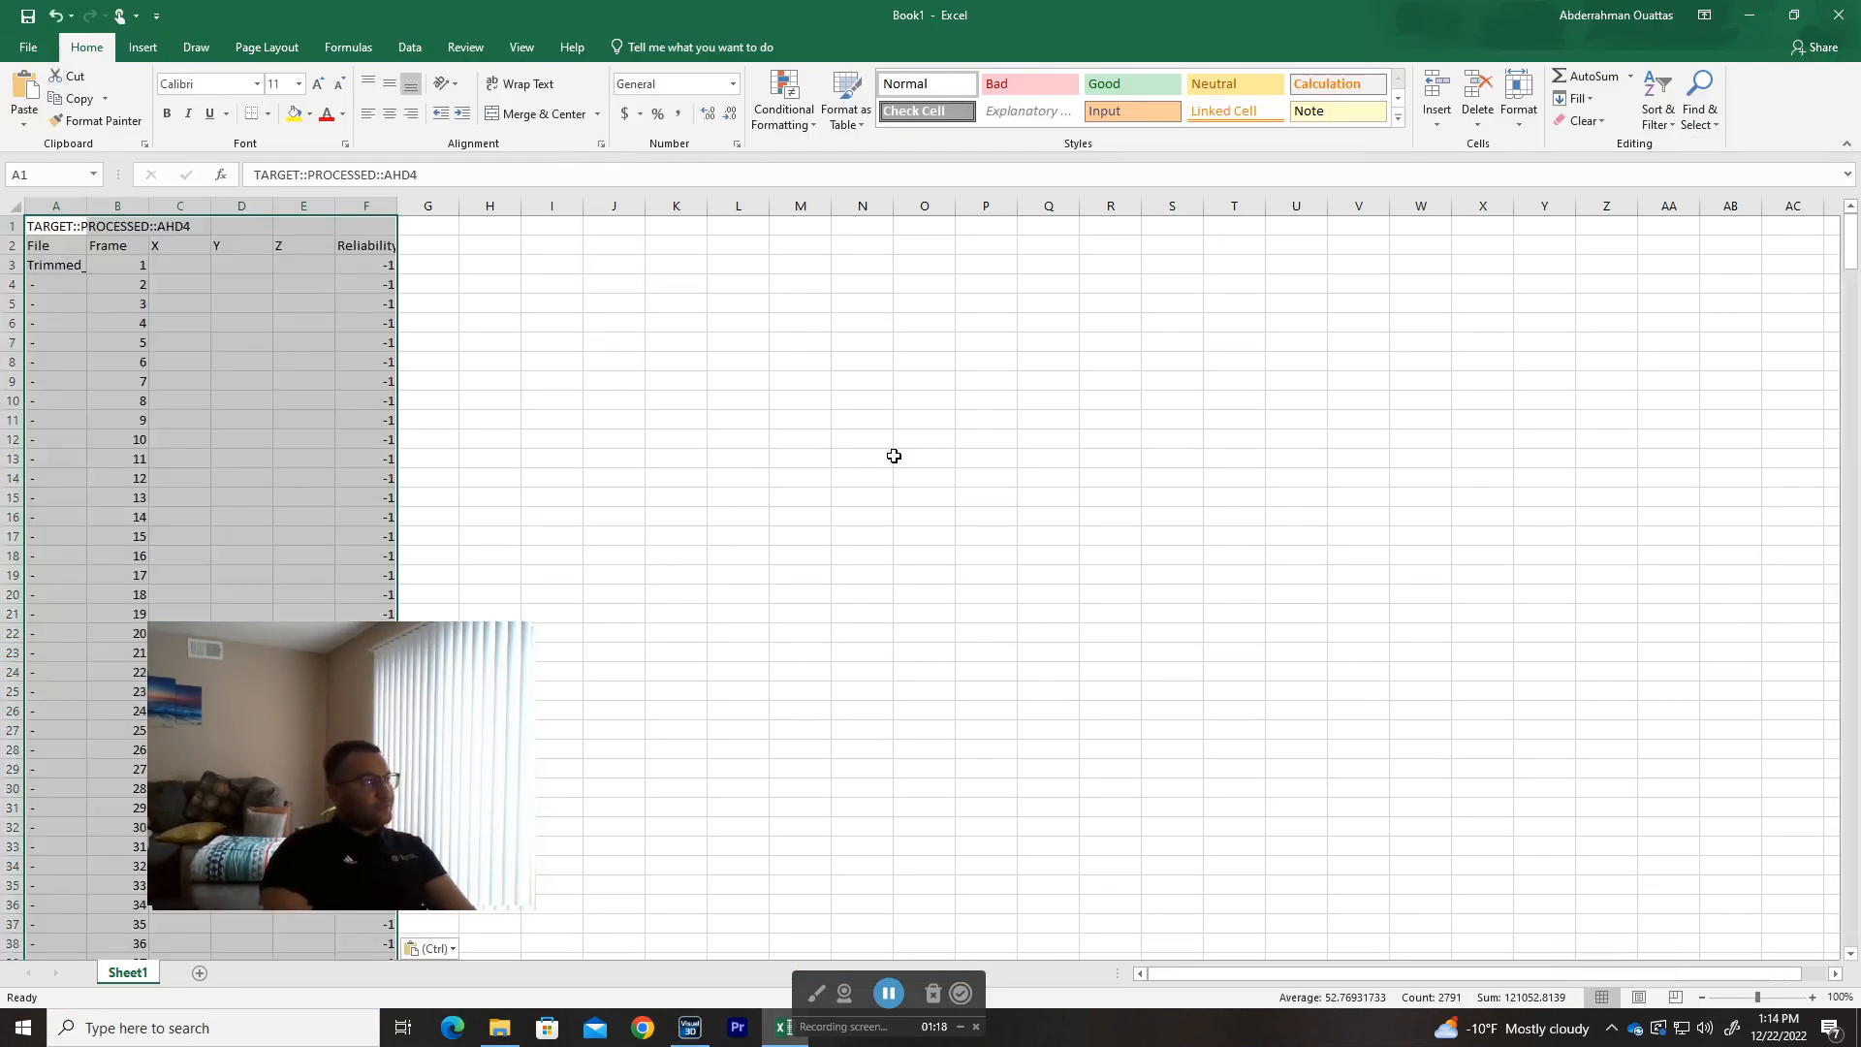
- Autofit column A to its contents and check the pasted file name and frame number entries
left_click(179, 264)
left_click(71, 225)
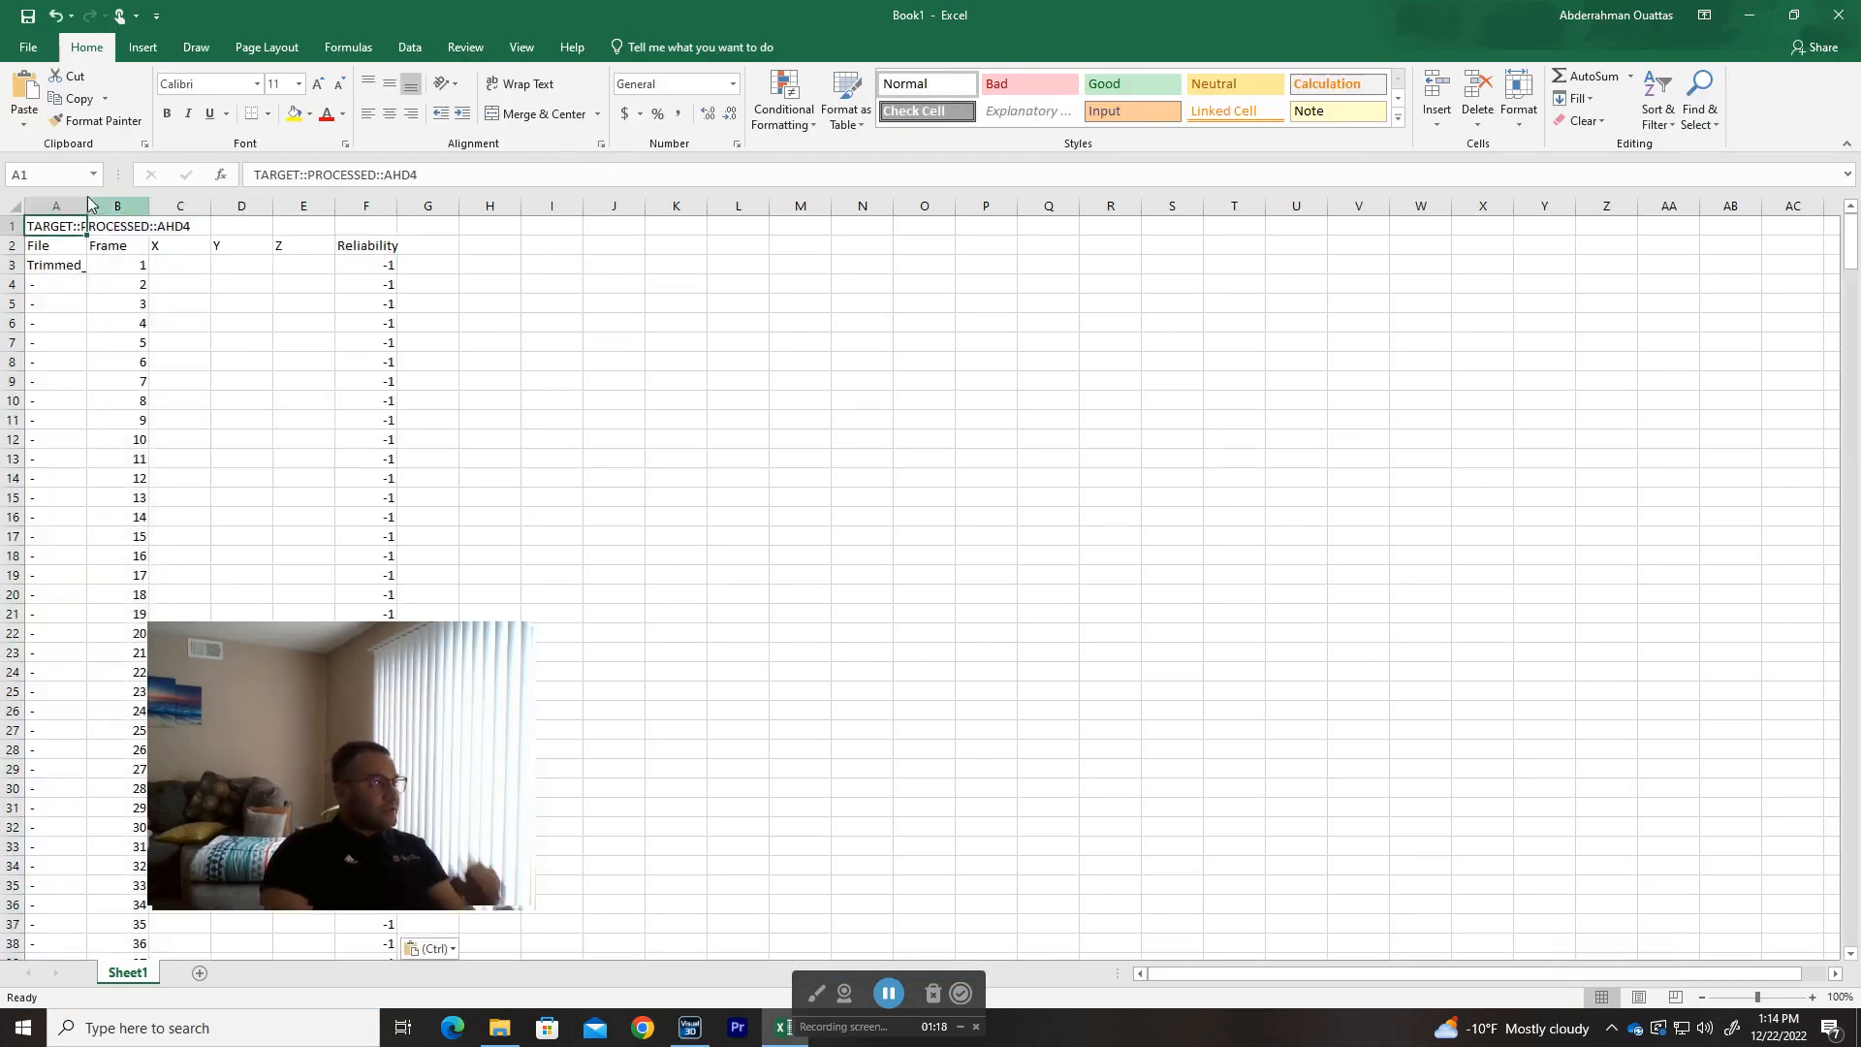
left_click(75, 306)
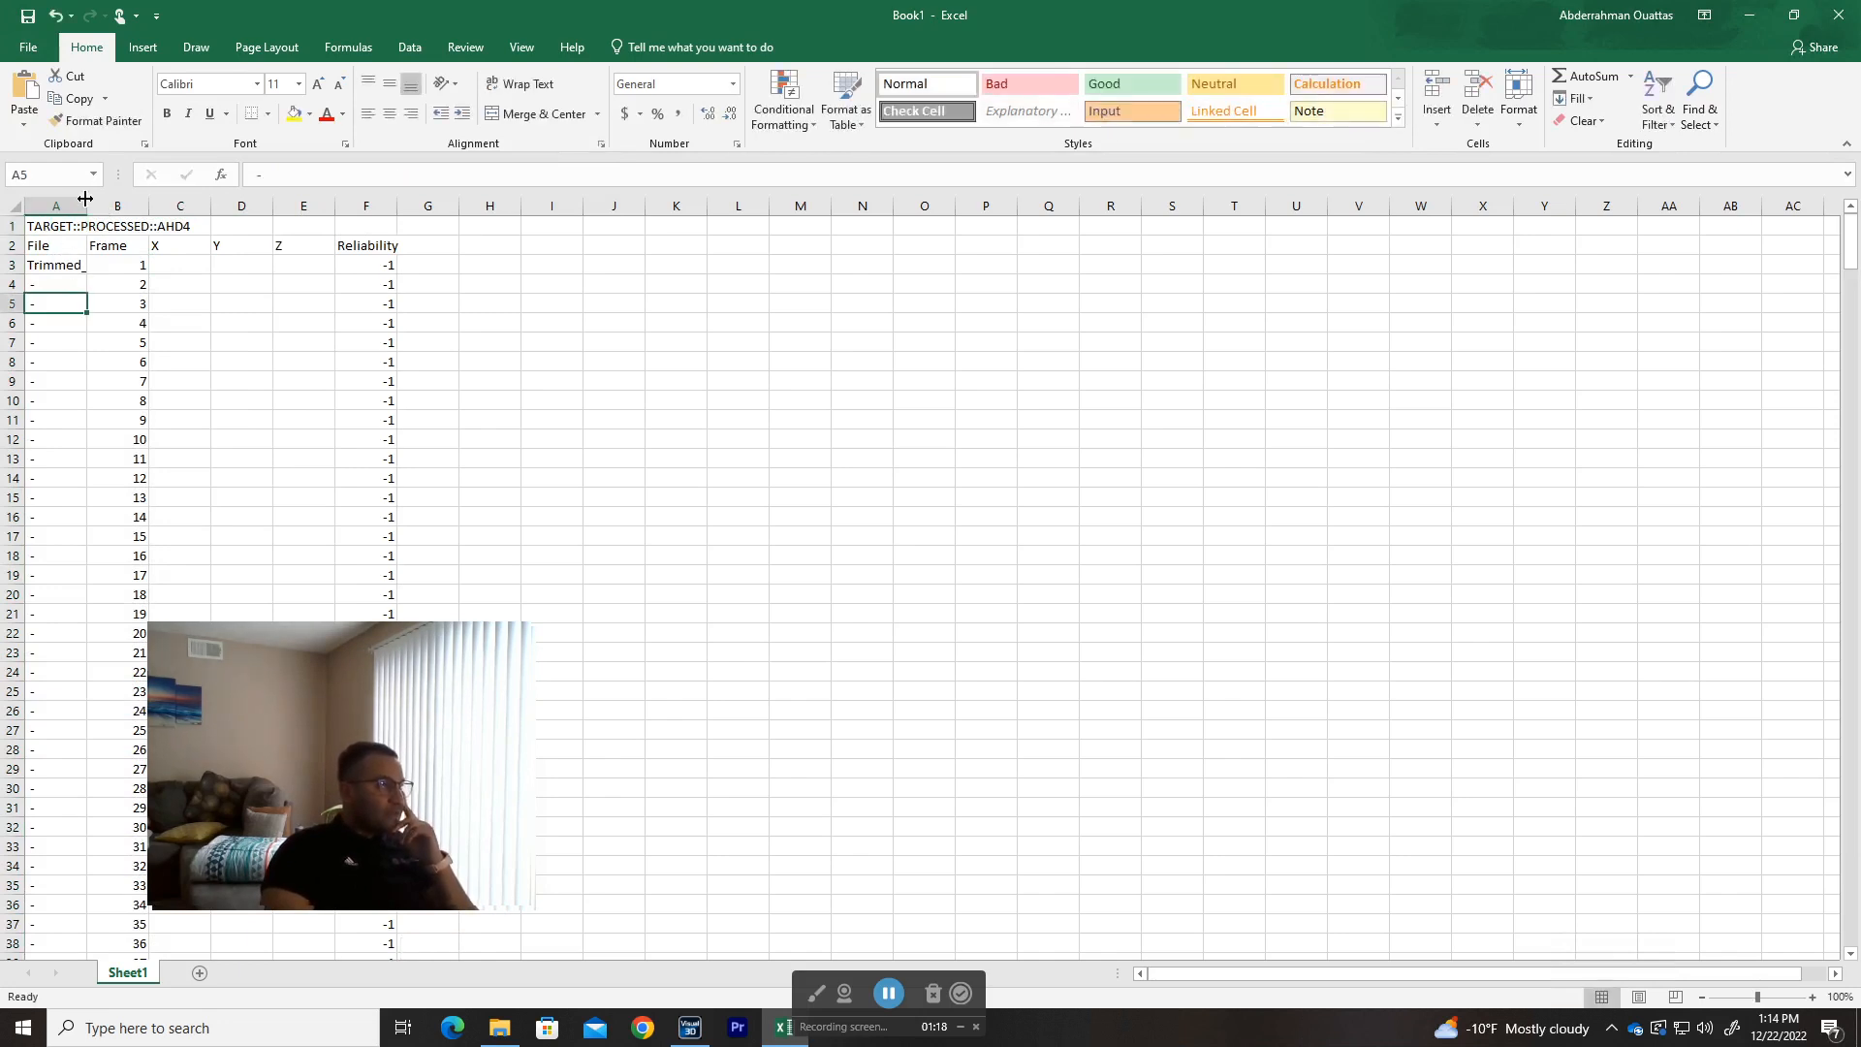
double_click(88, 205)
left_click(112, 264)
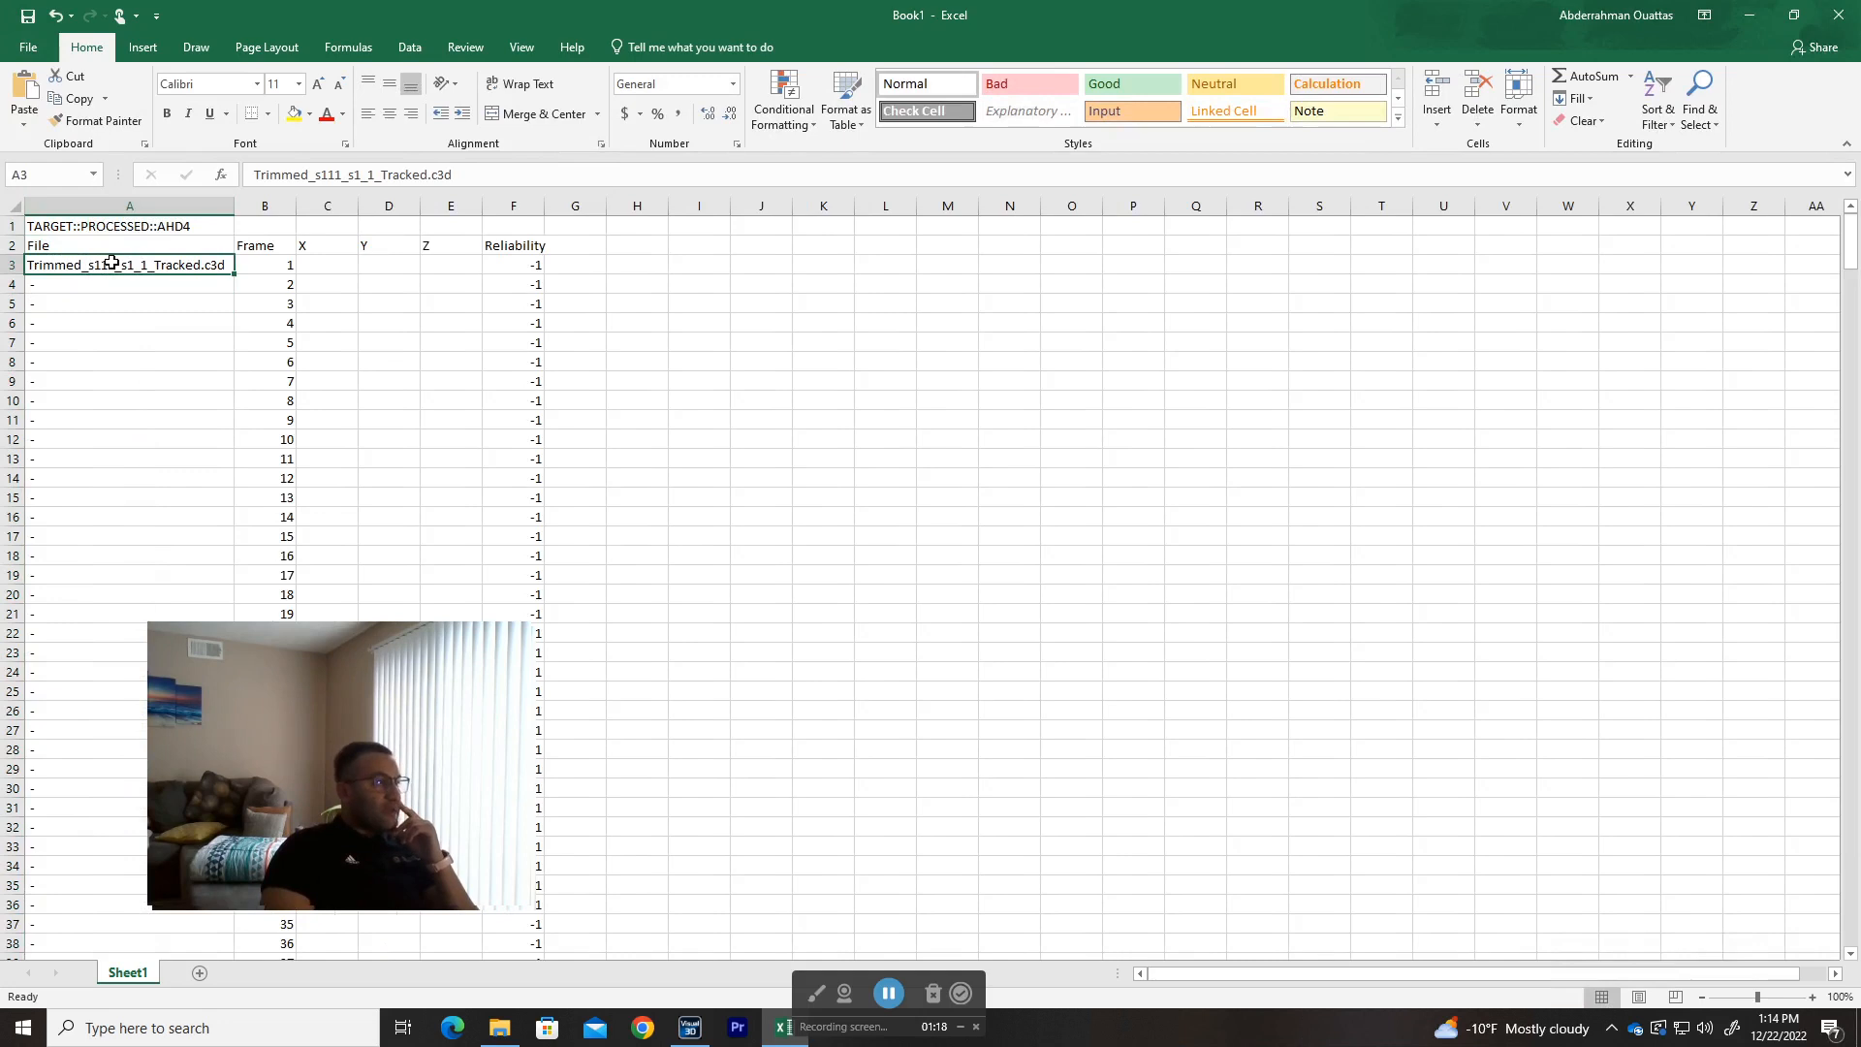
left_click(262, 270)
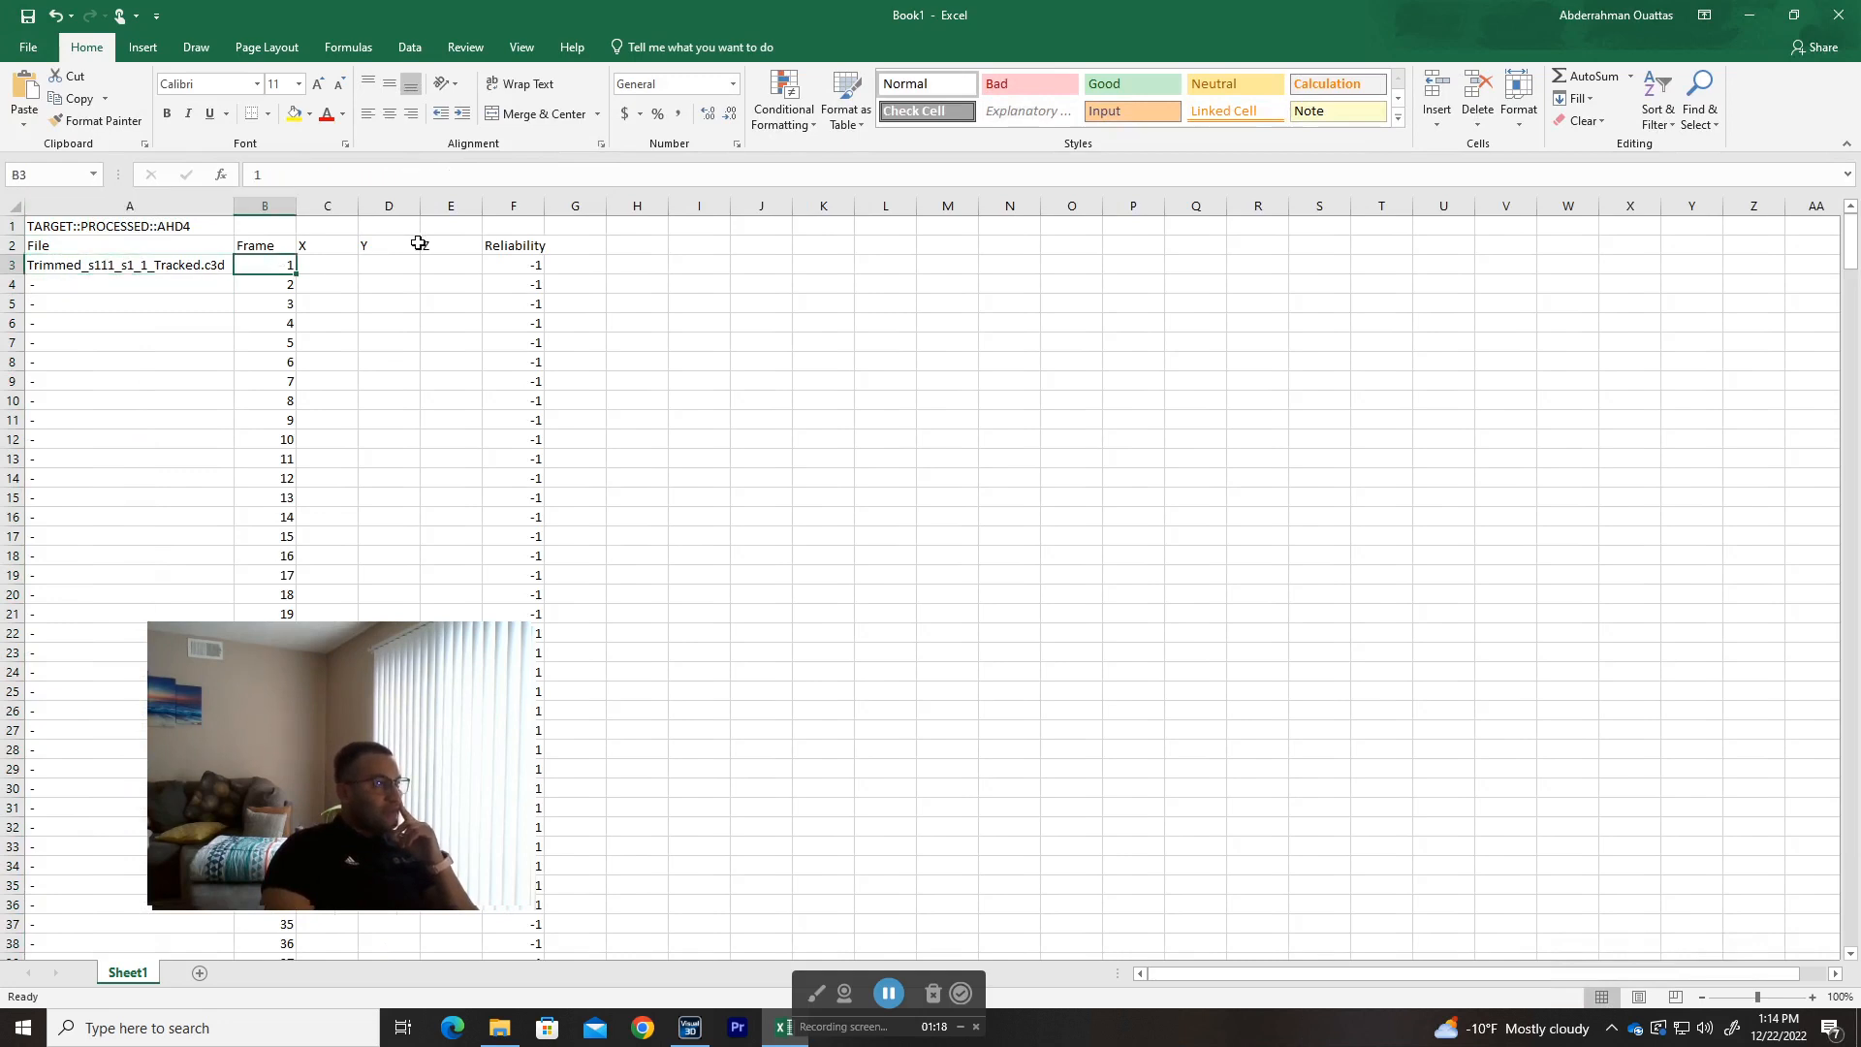
- Examine the pasted Z column from its header through the first recorded value to the end of the data
left_click(533, 264)
key("Left")
key("ctrl+Down")
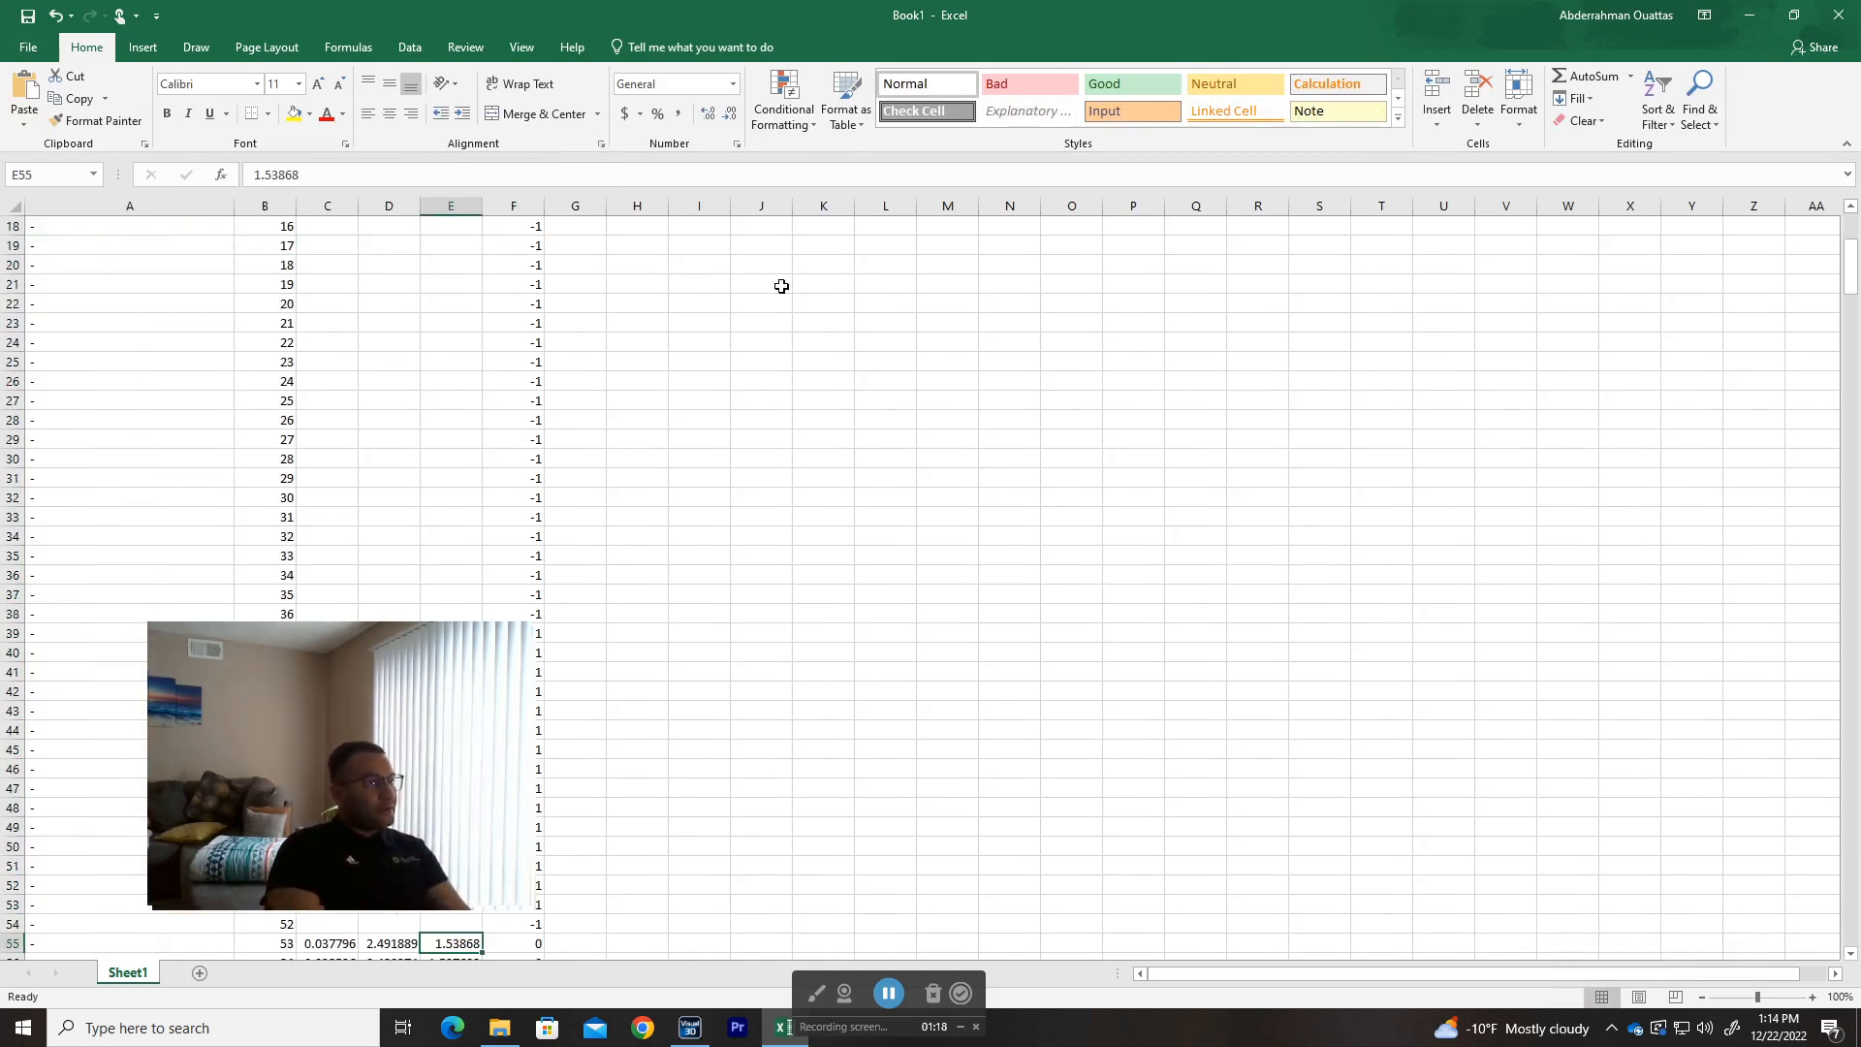
key("ctrl+Down")
key("ctrl+Up")
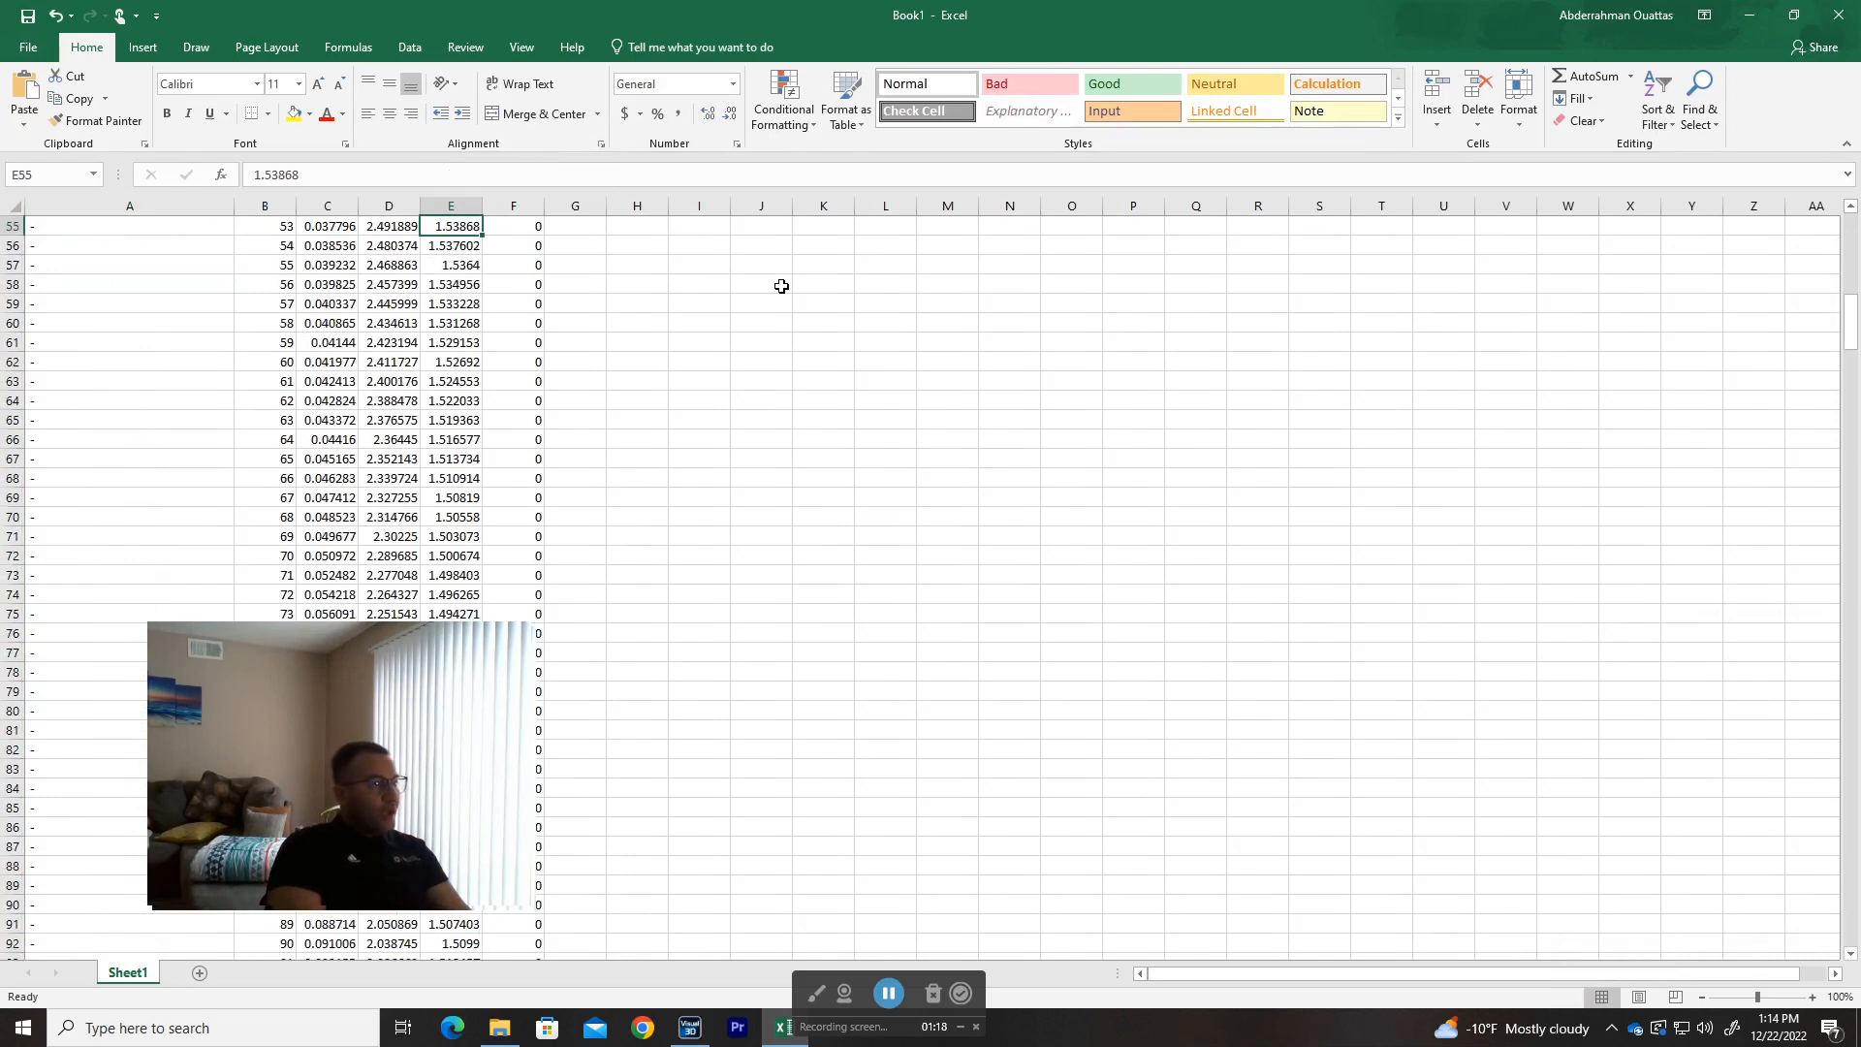
key("ctrl+Up")
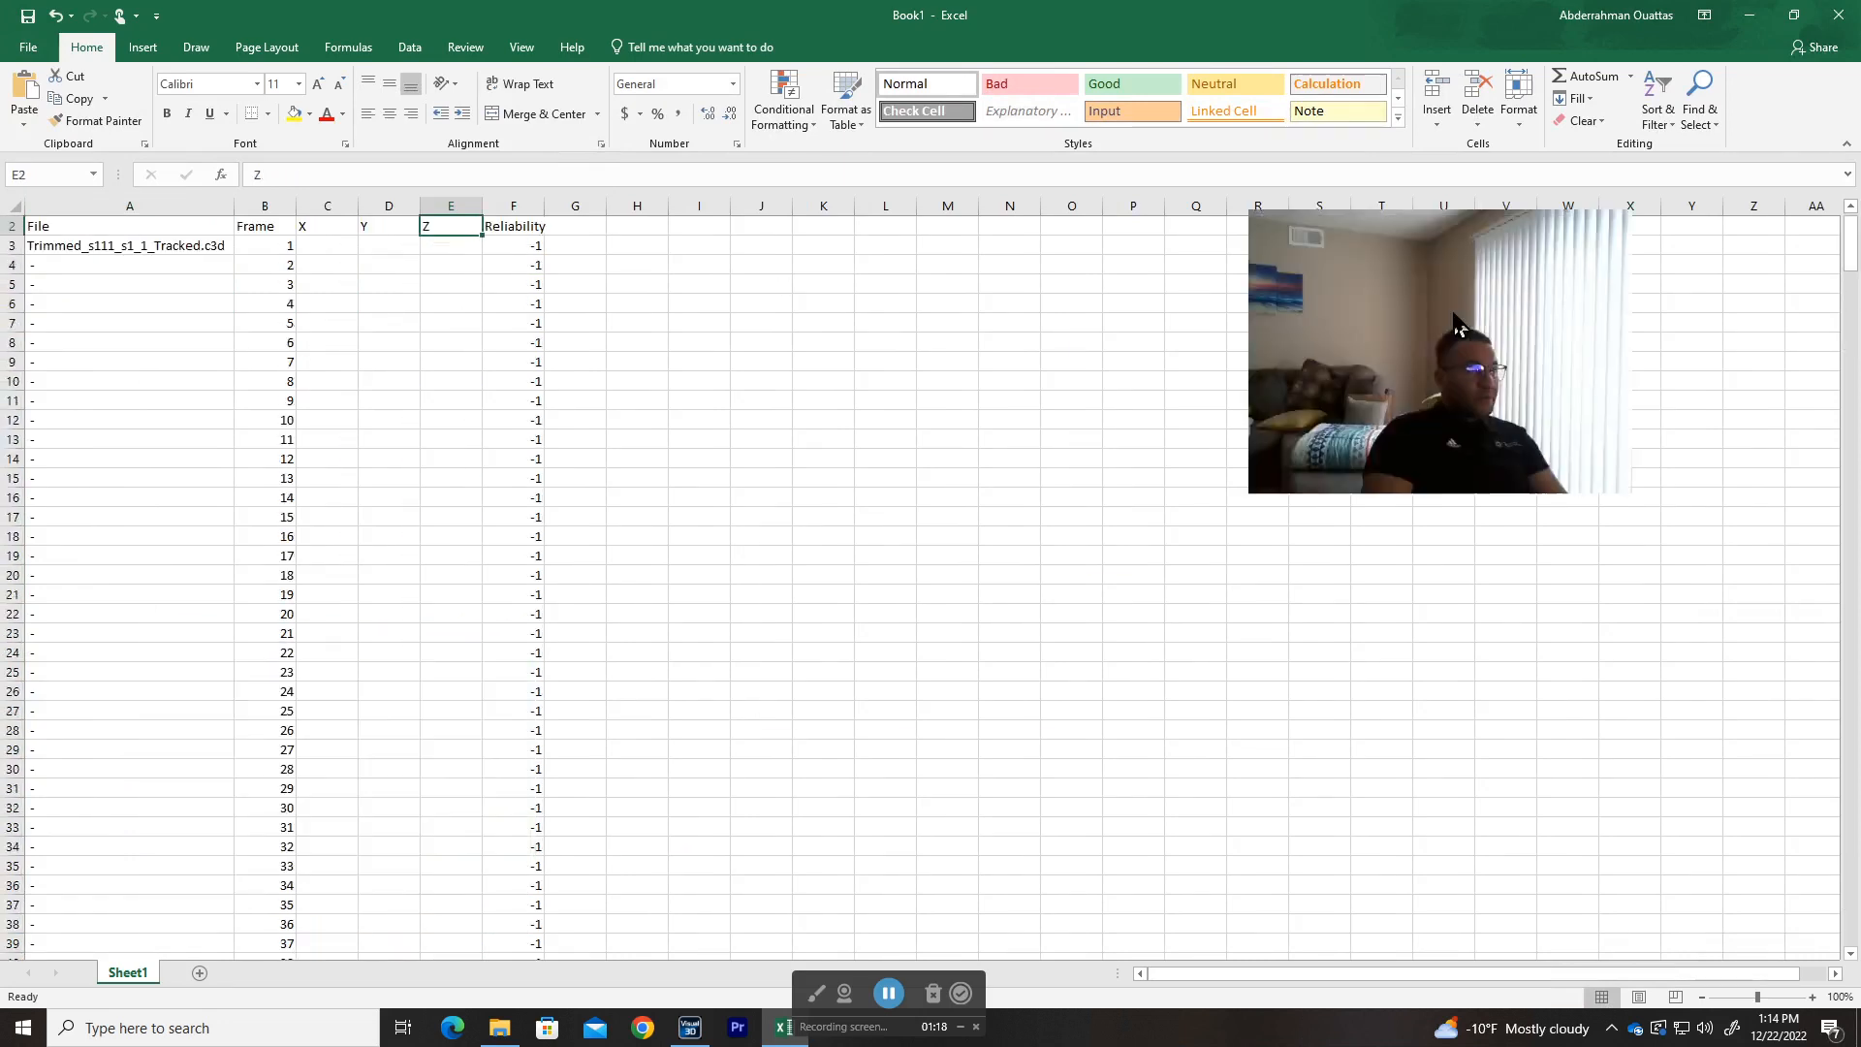
- Close the Excel workbook without saving and close the AHD4 data view in Visual3D
left_click(1838, 14)
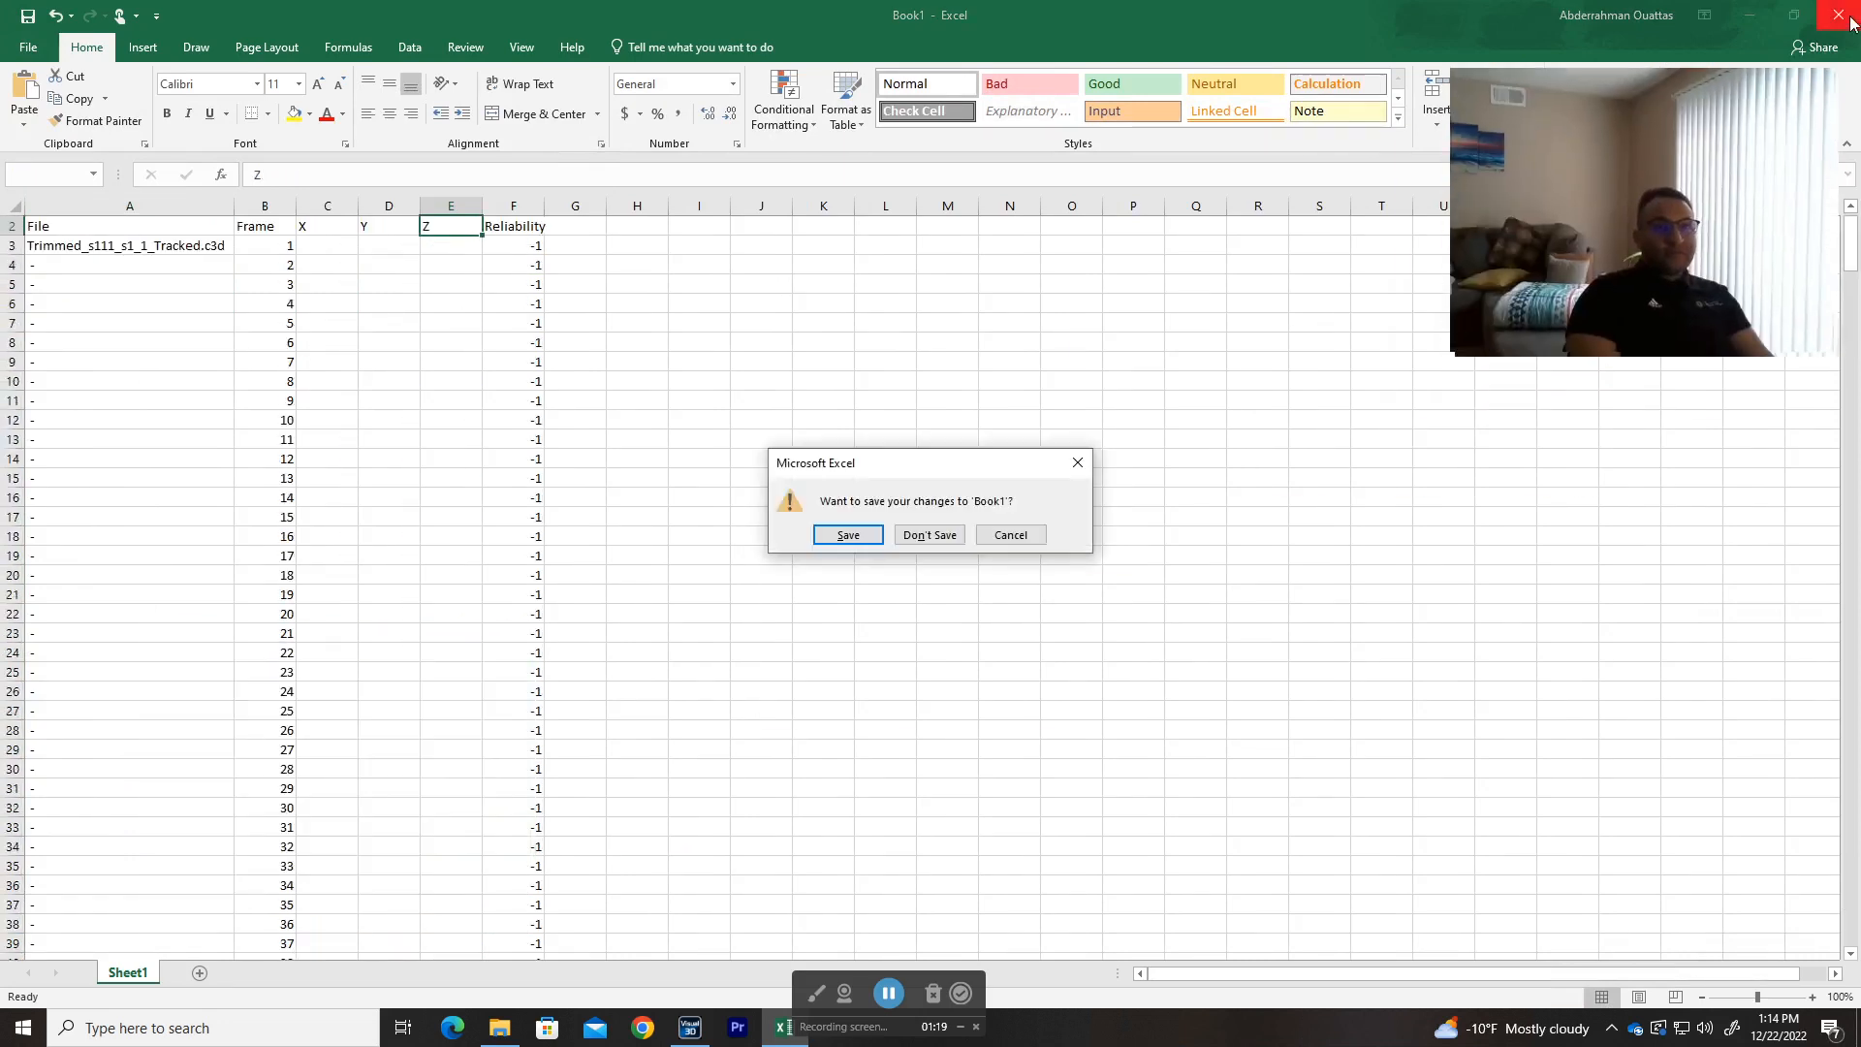
left_click(928, 539)
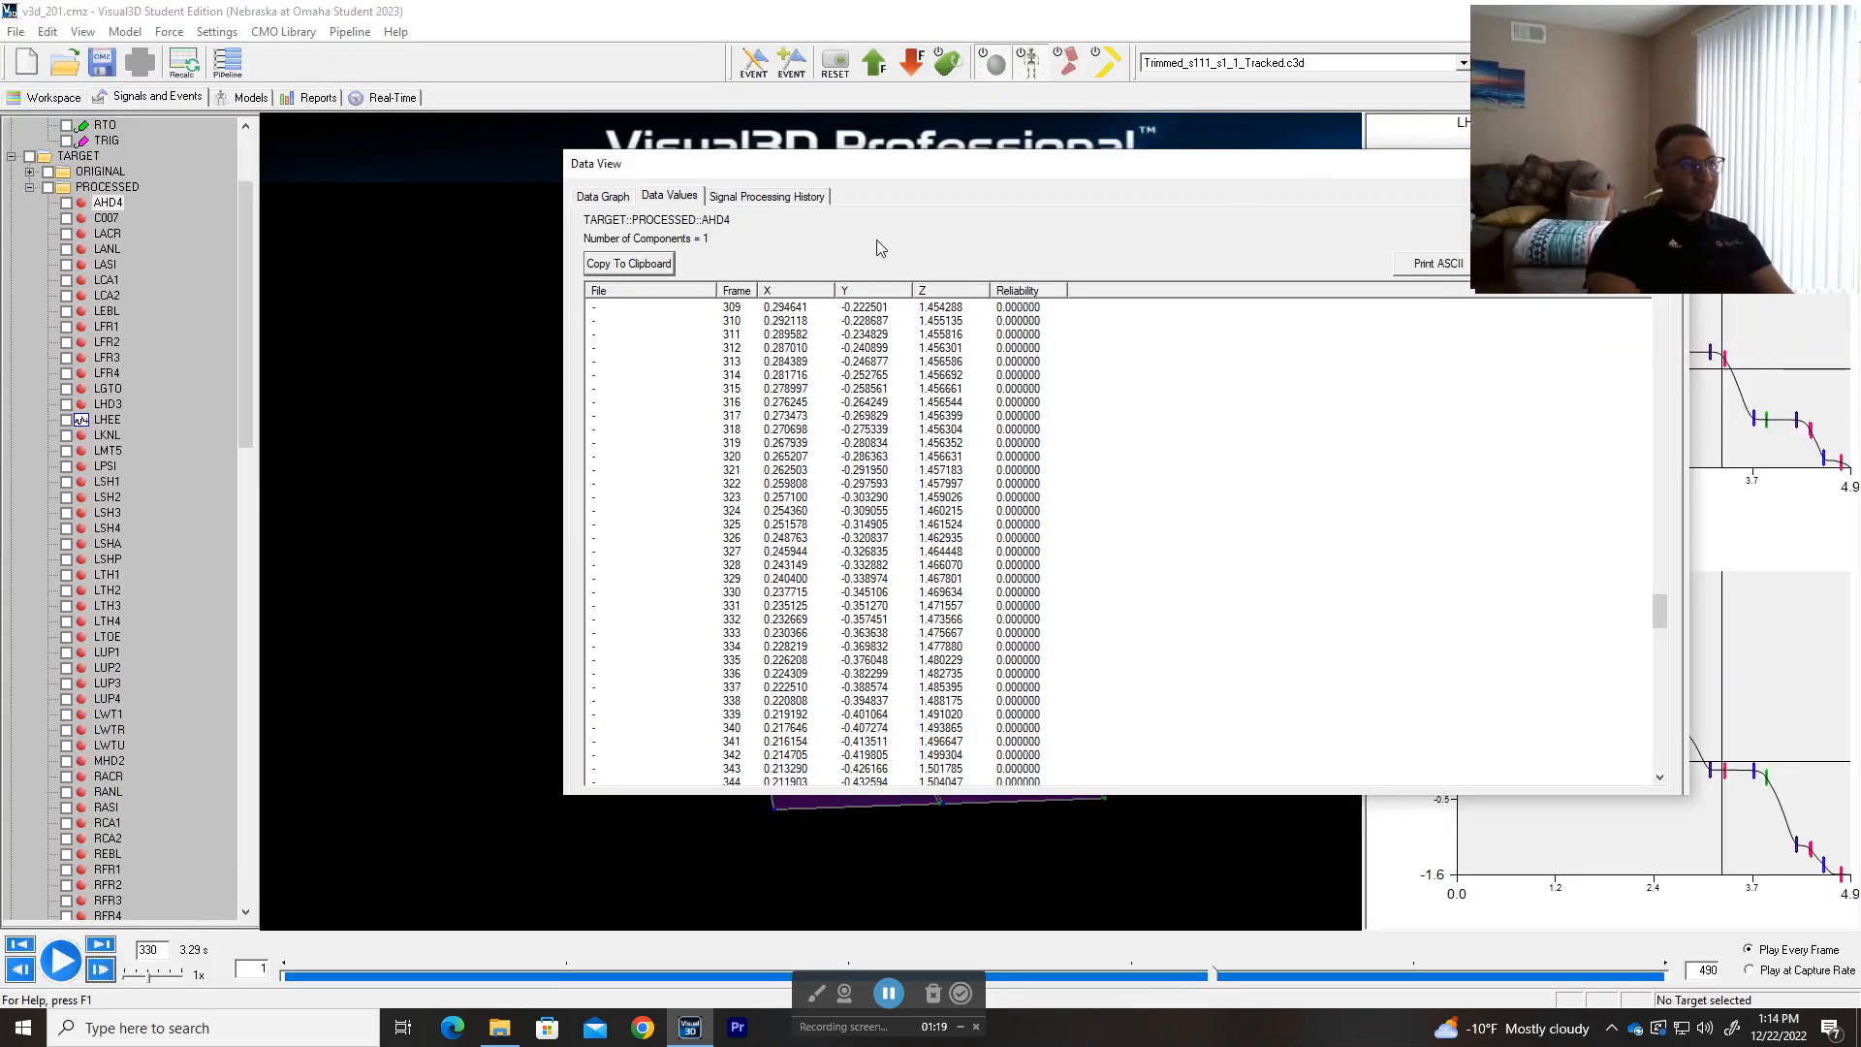
left_click_drag(1023, 163, 643, 234)
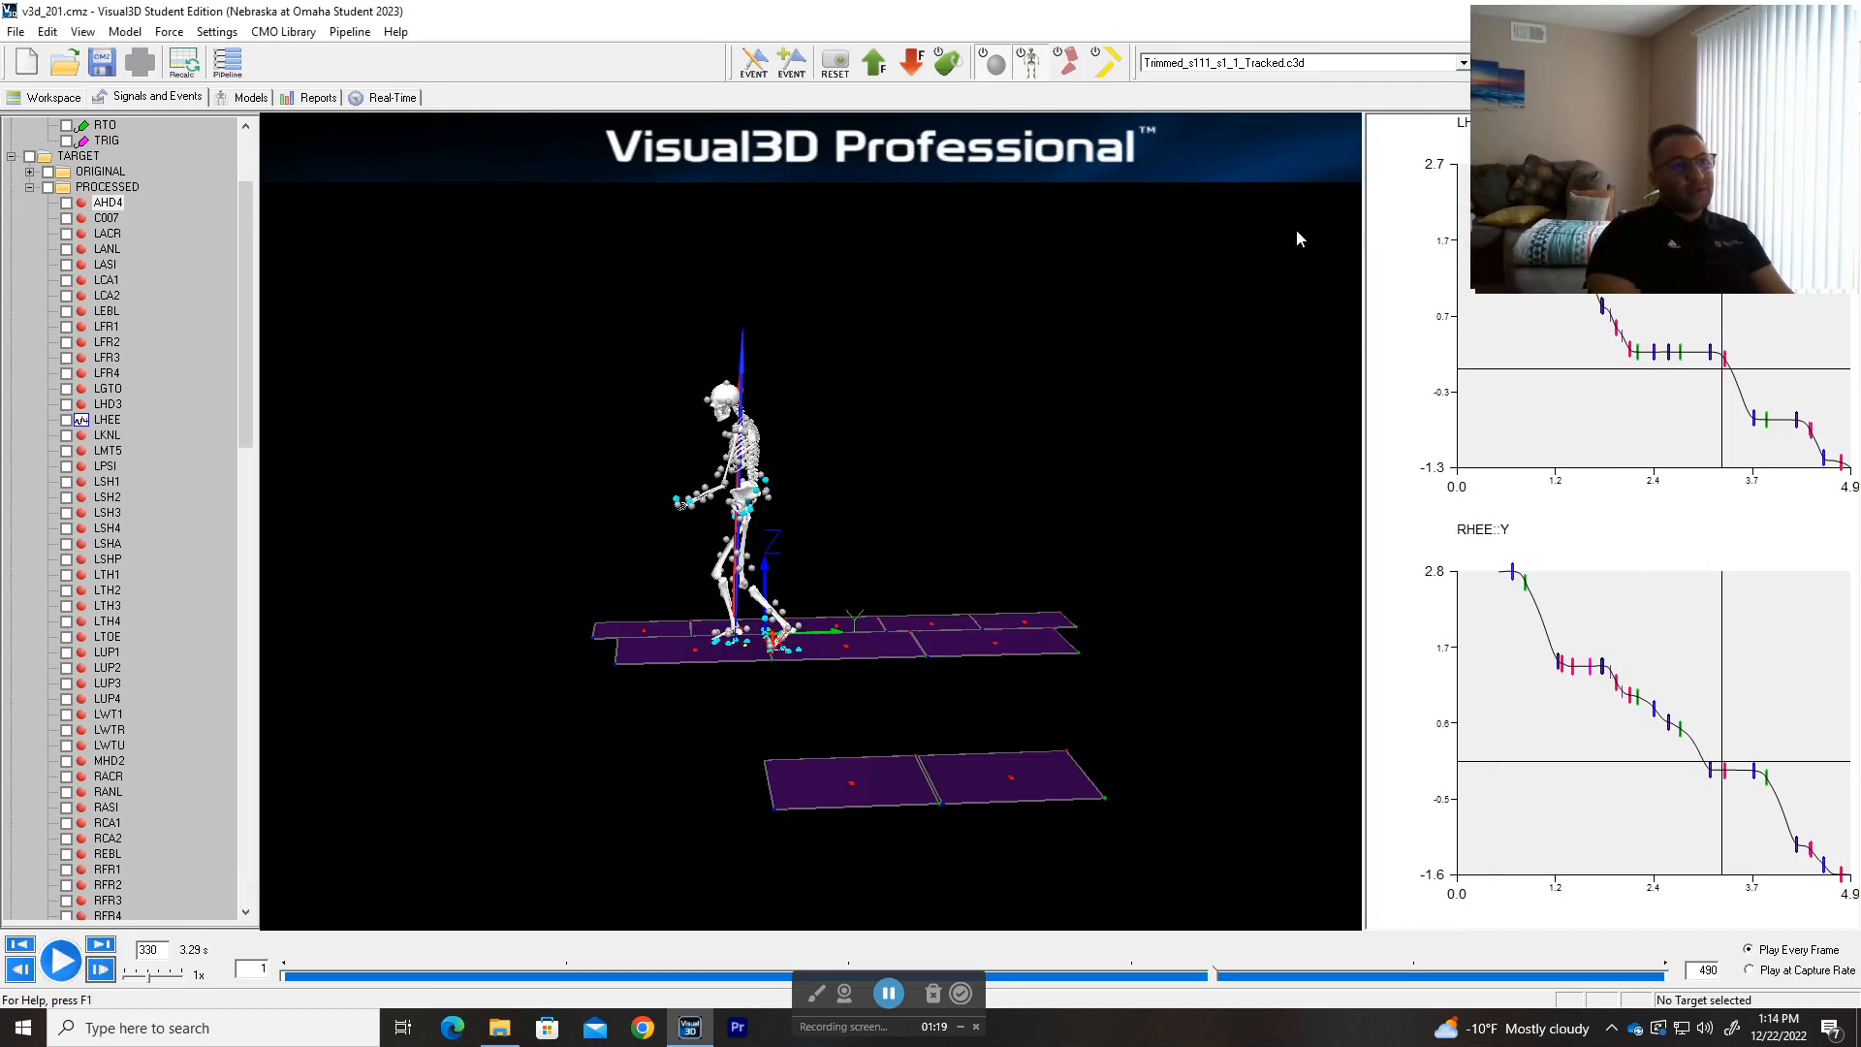
left_click(1298, 236)
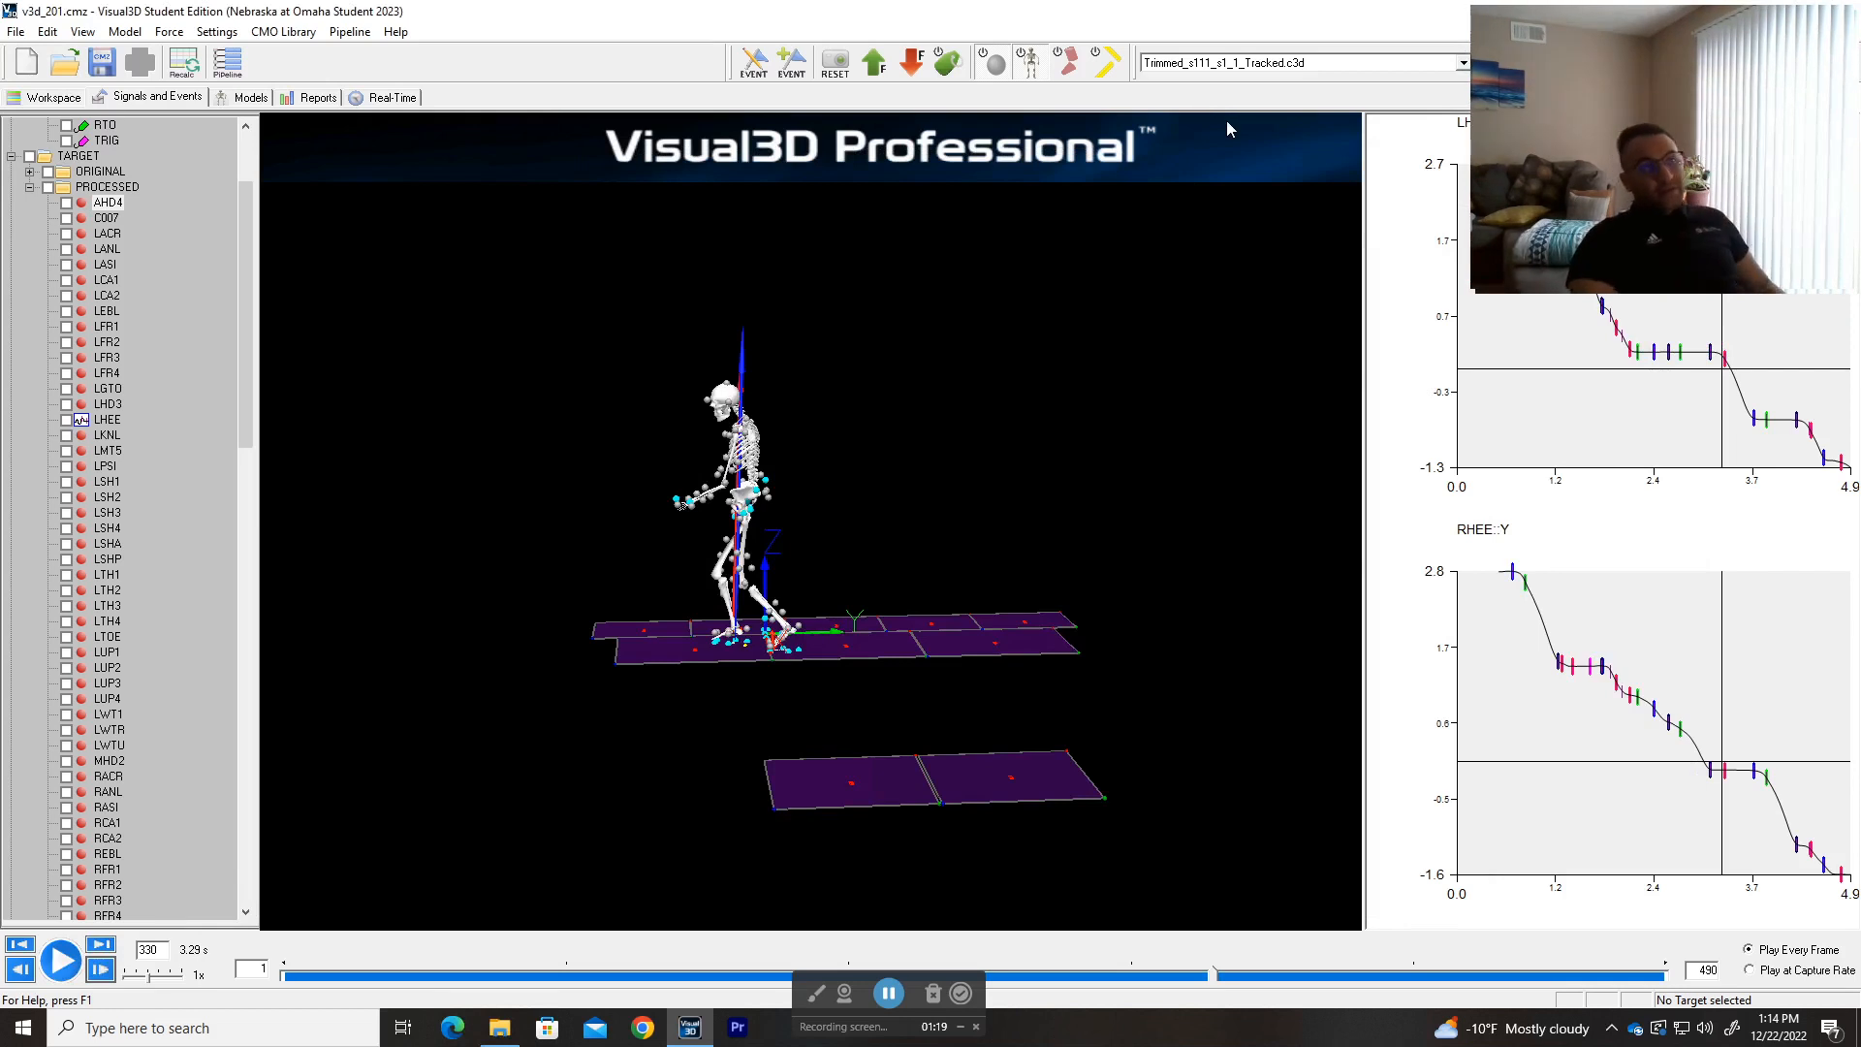
- Expand the ANALOG signals in the signals and events tree and list the PROCESSED analog channels
left_click(230, 100)
left_click(155, 101)
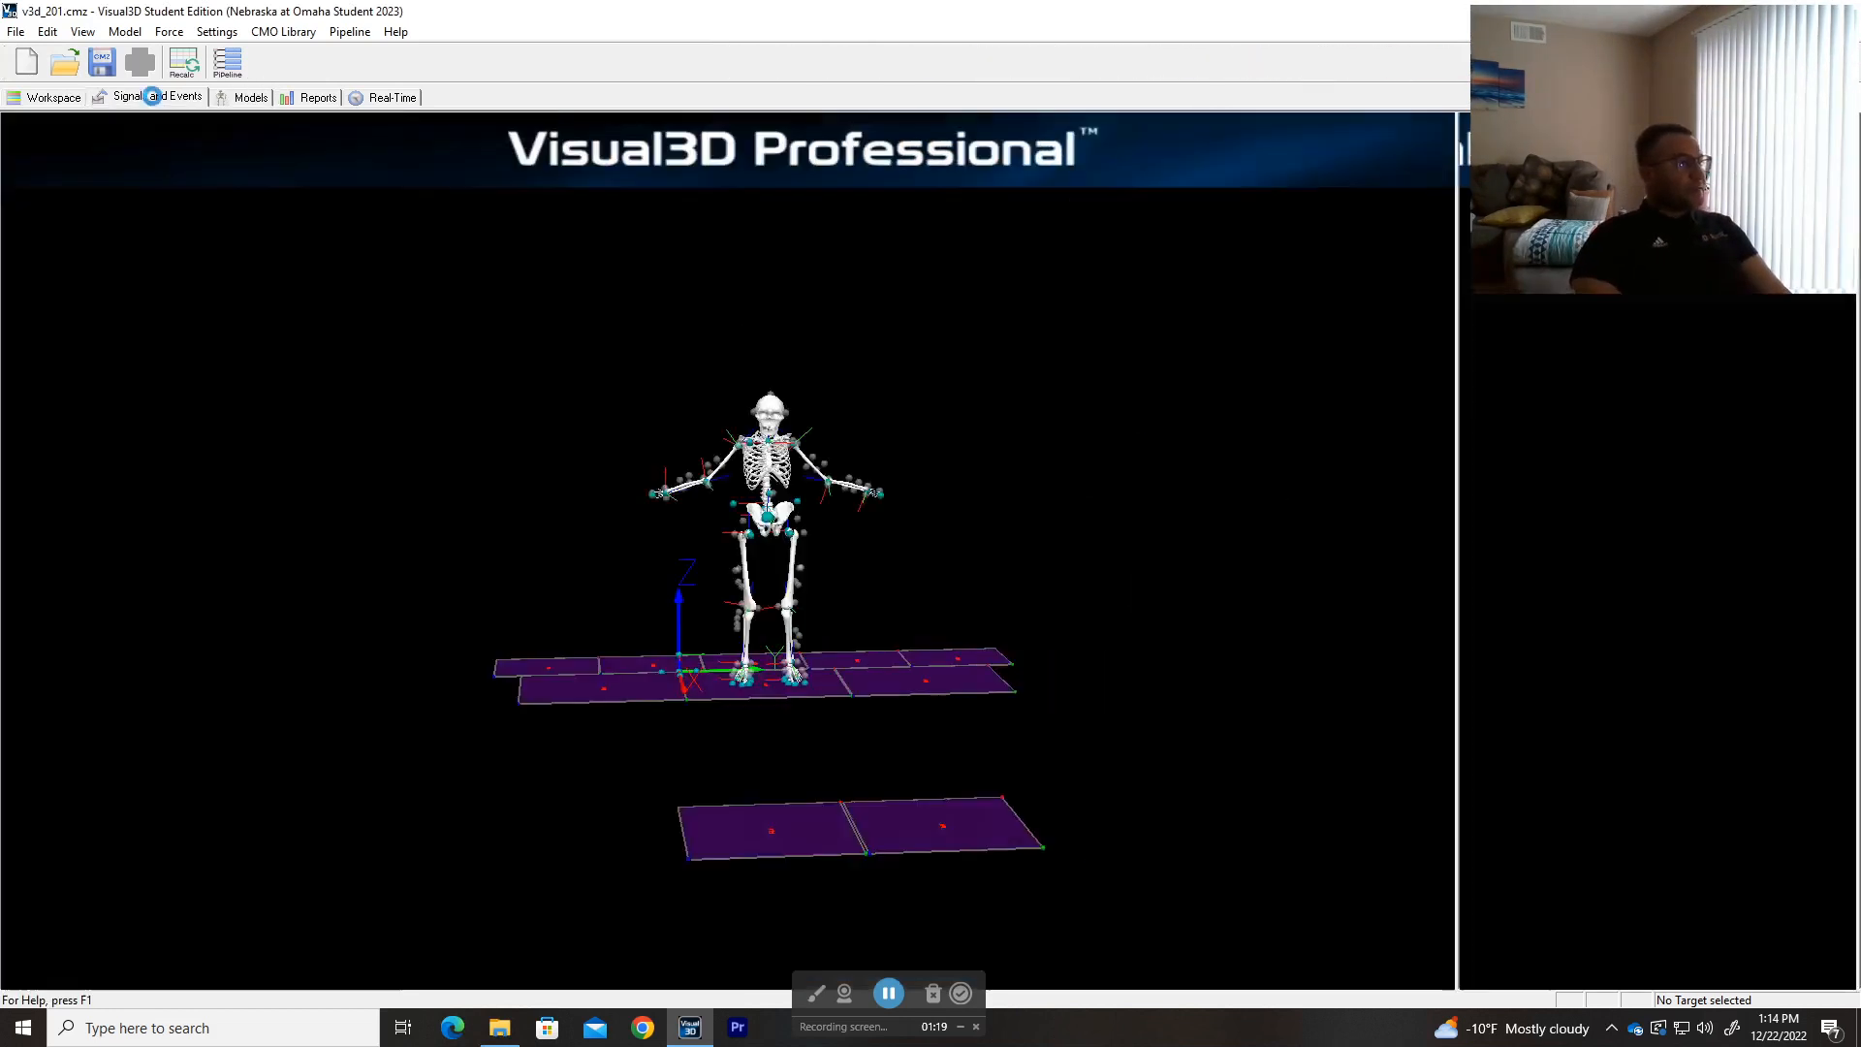
scroll(125, 358, "down", 17)
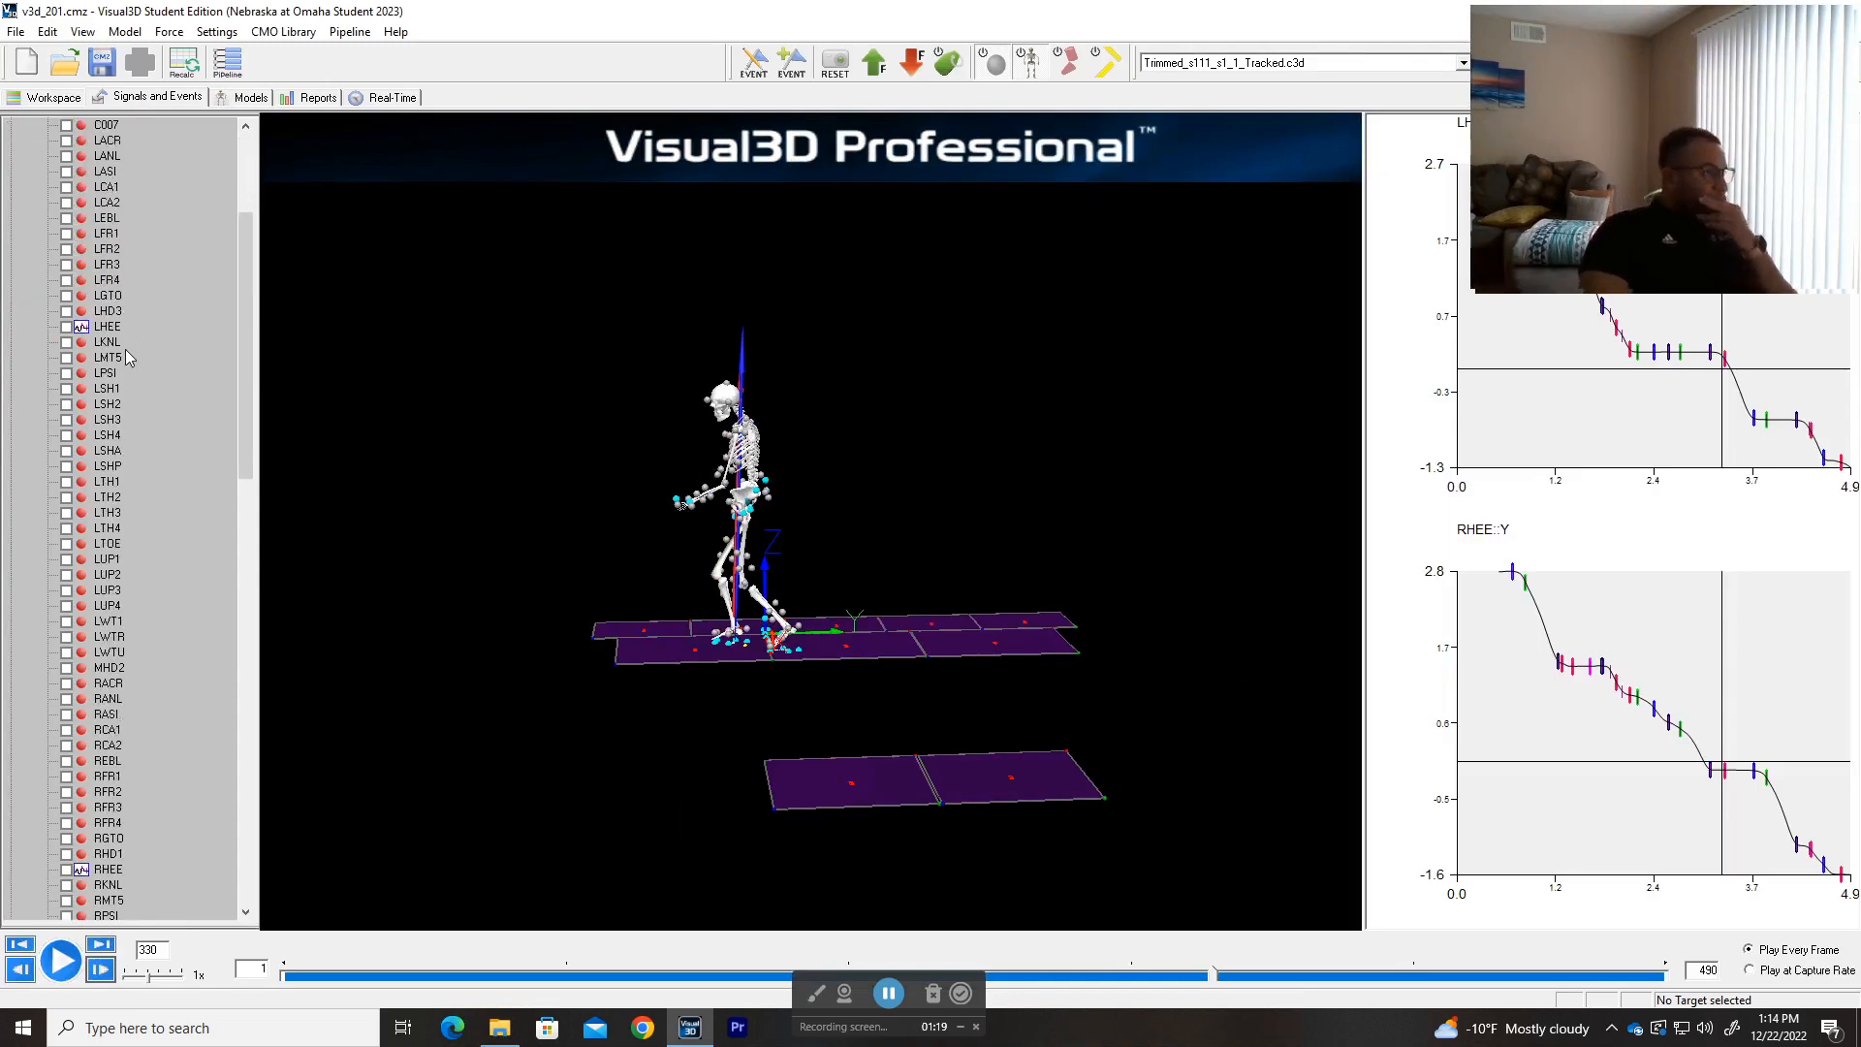
scroll(126, 354, "down", 6)
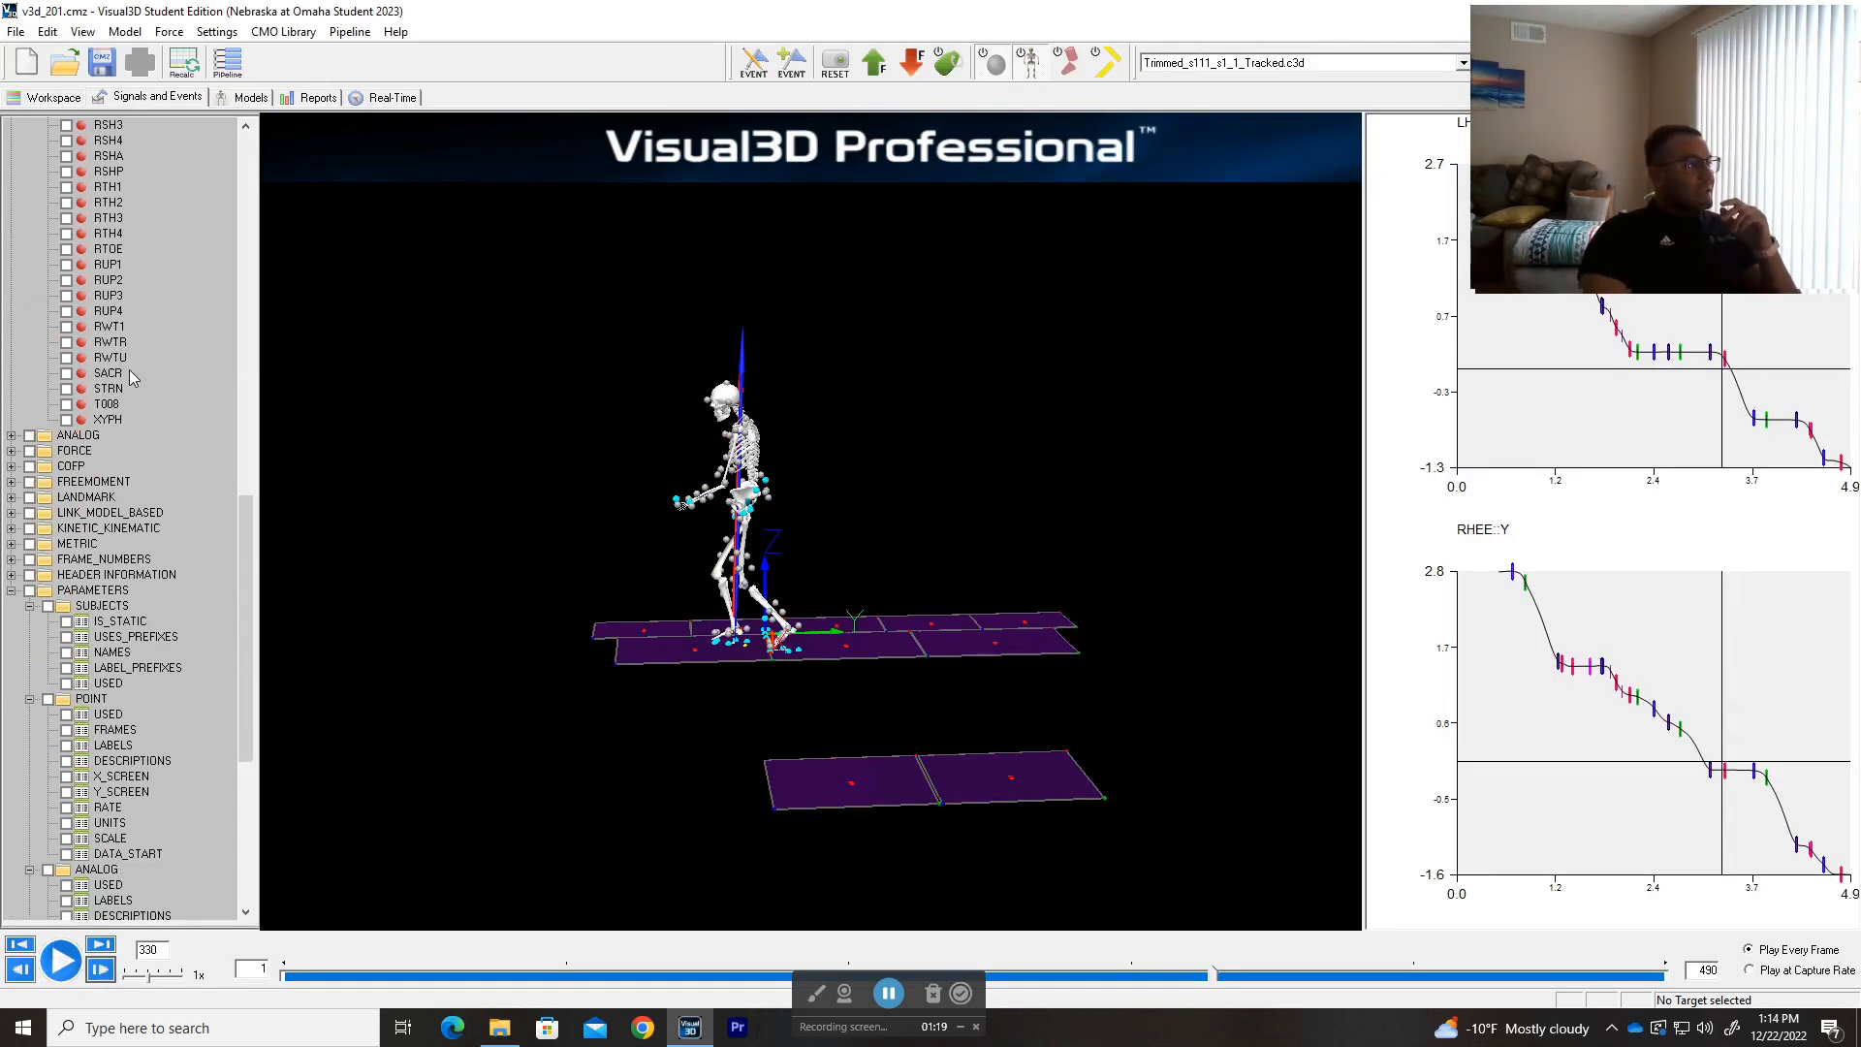
left_click(11, 434)
scroll(179, 446, "down", 2)
scroll(180, 446, "down", 1)
left_click(30, 327)
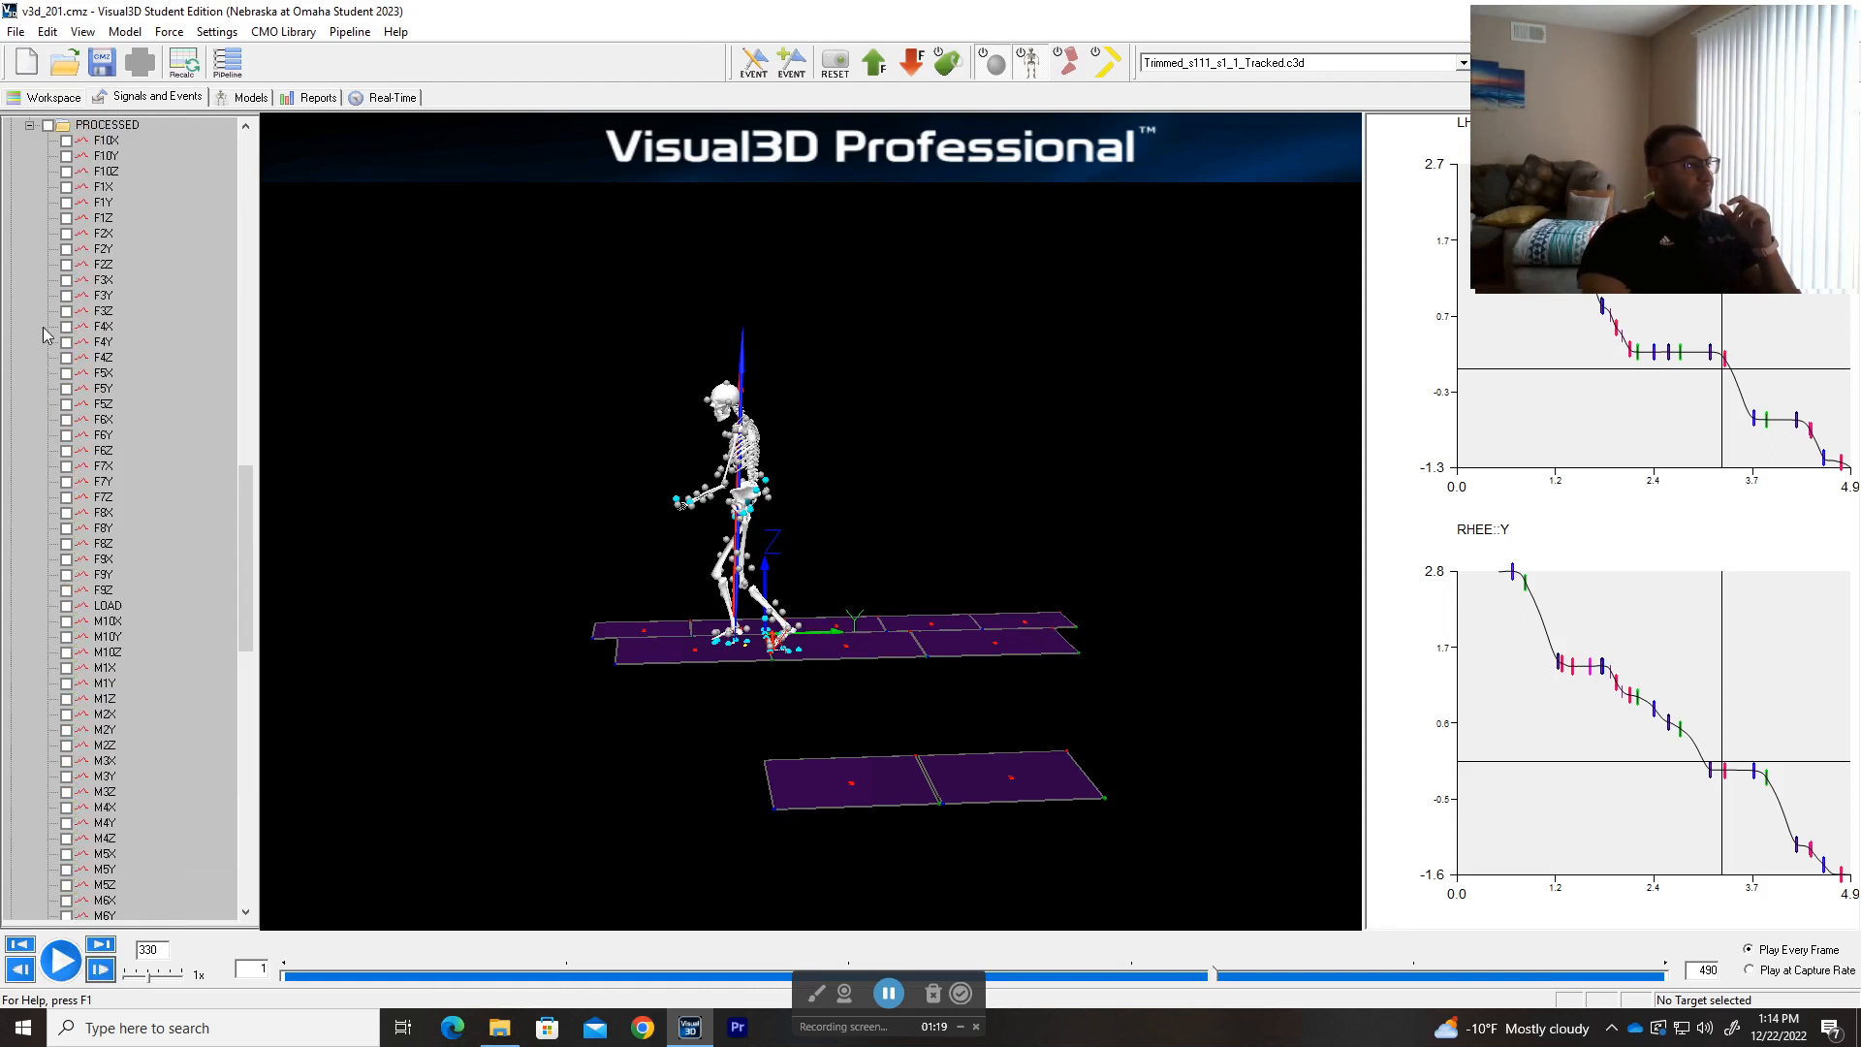
- View the processed F1Y analog signal's data values and signal processing history, closing the data view when done
double_click(104, 203)
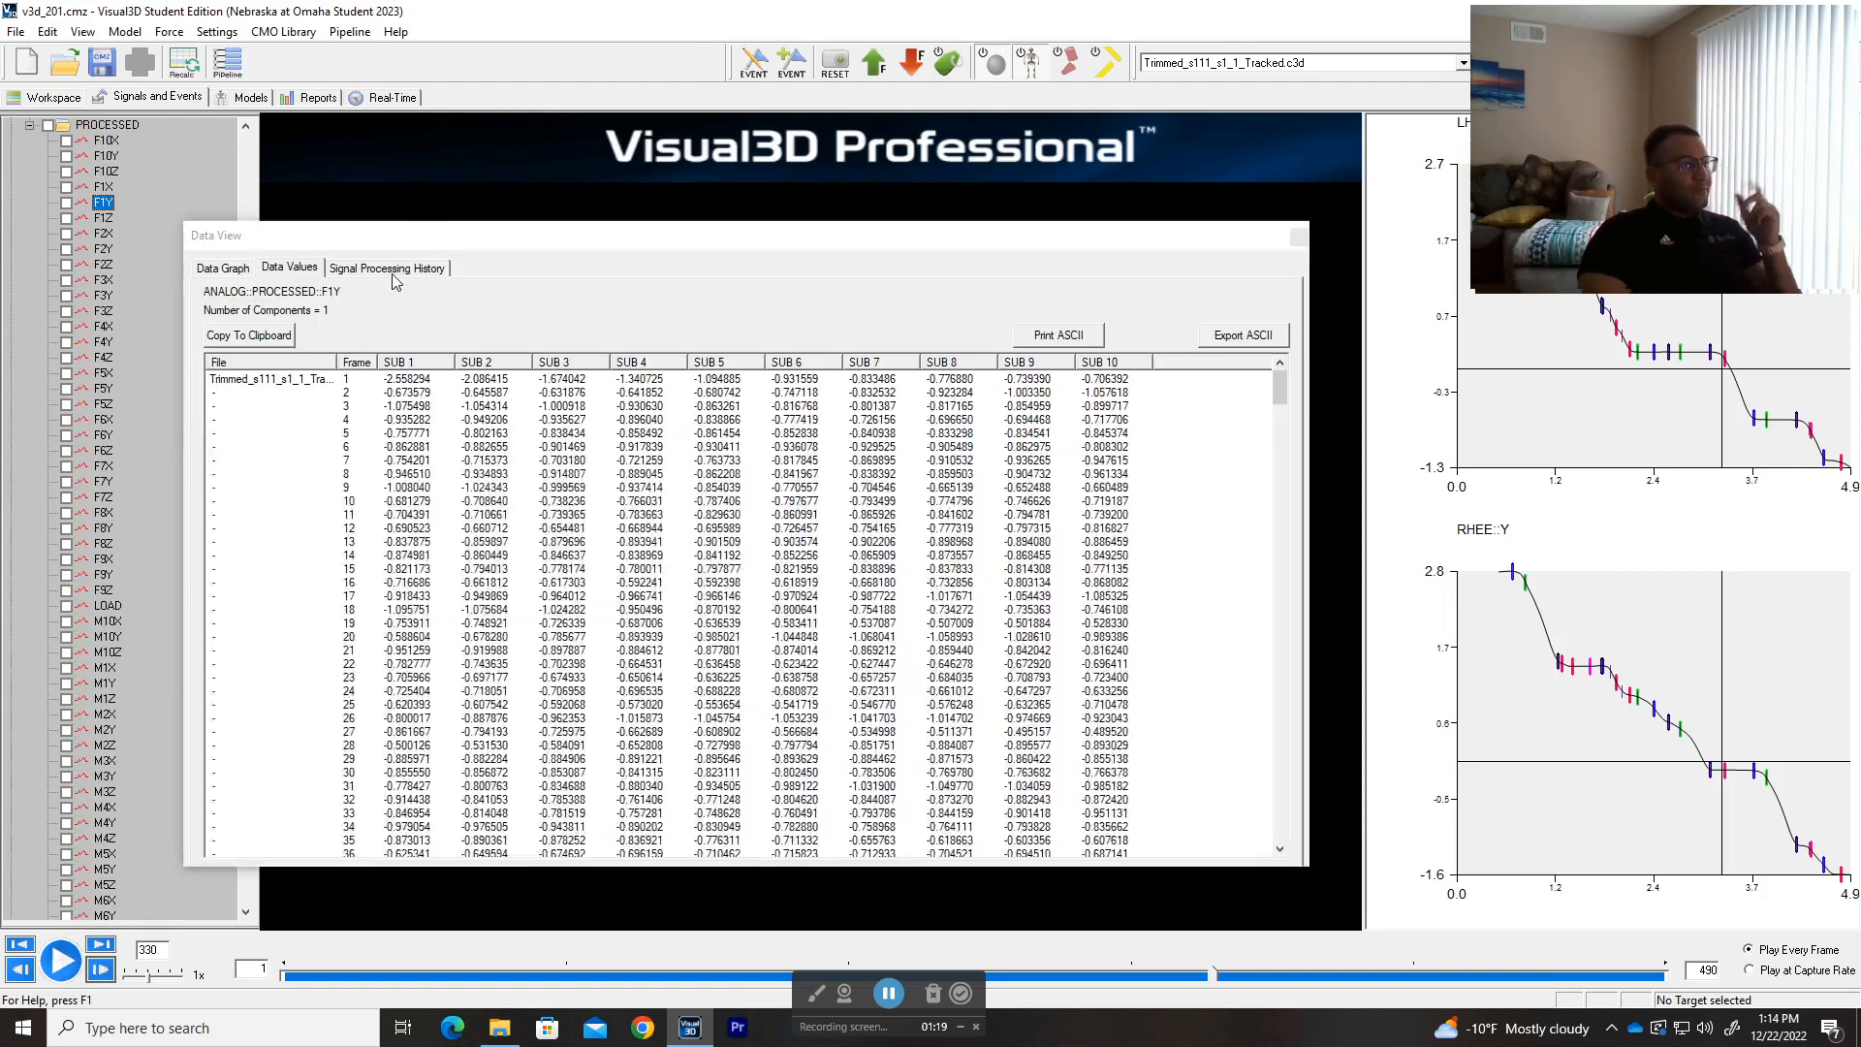
left_click(393, 269)
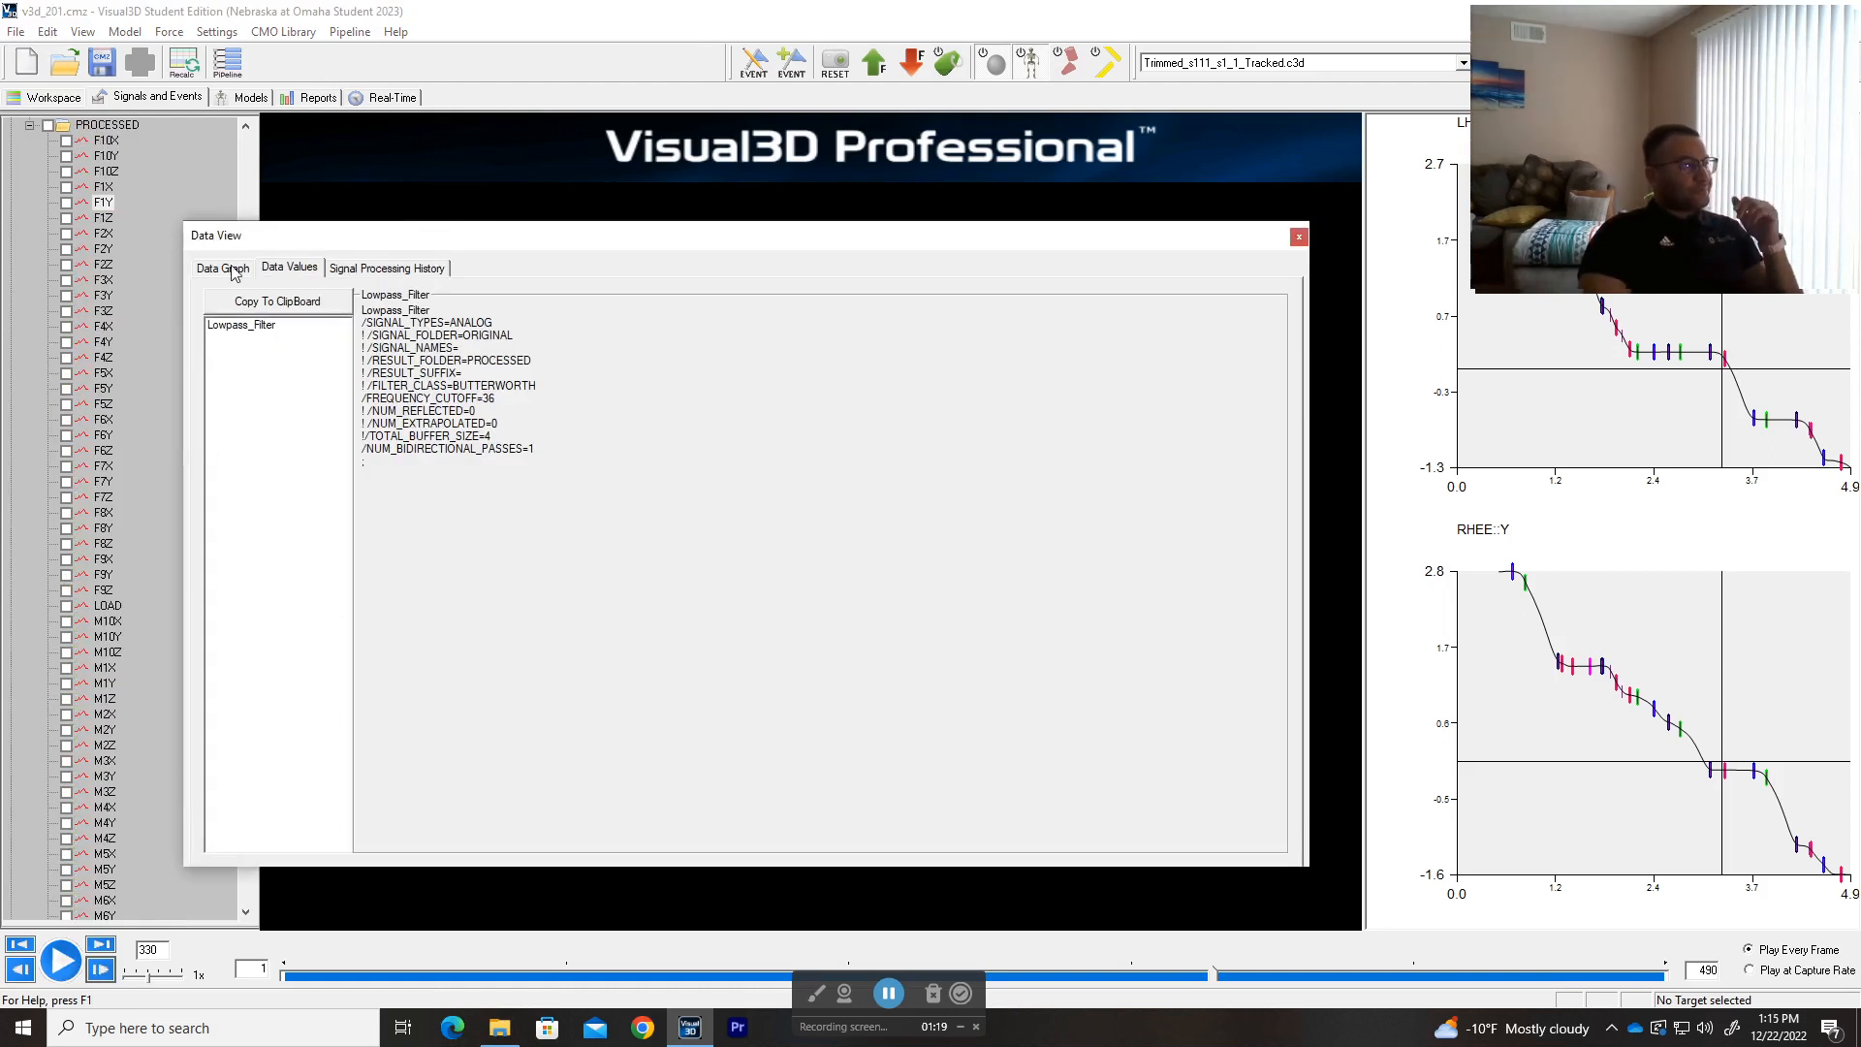
left_click(244, 269)
left_click(1299, 237)
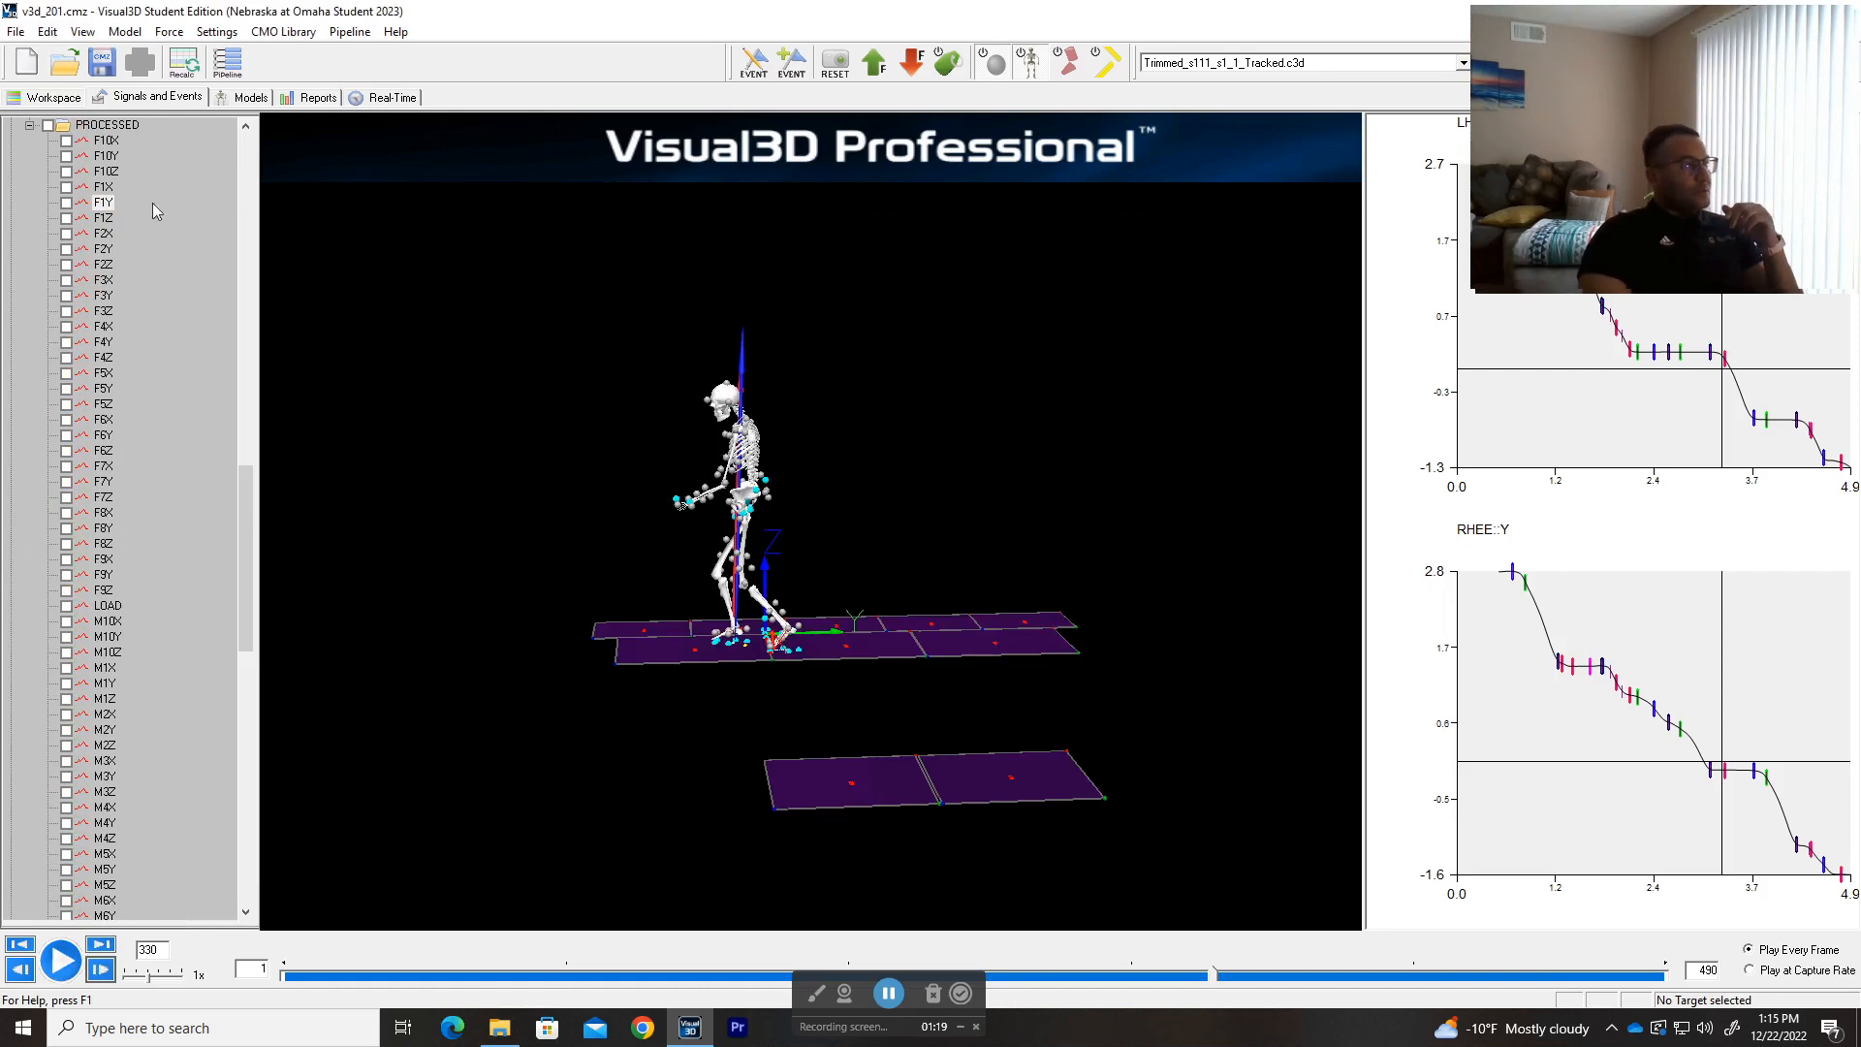
- Collapse the ANALOG and TARGET folders in the signals and events tree
scroll(148, 190, "up", 3)
scroll(148, 190, "up", 1)
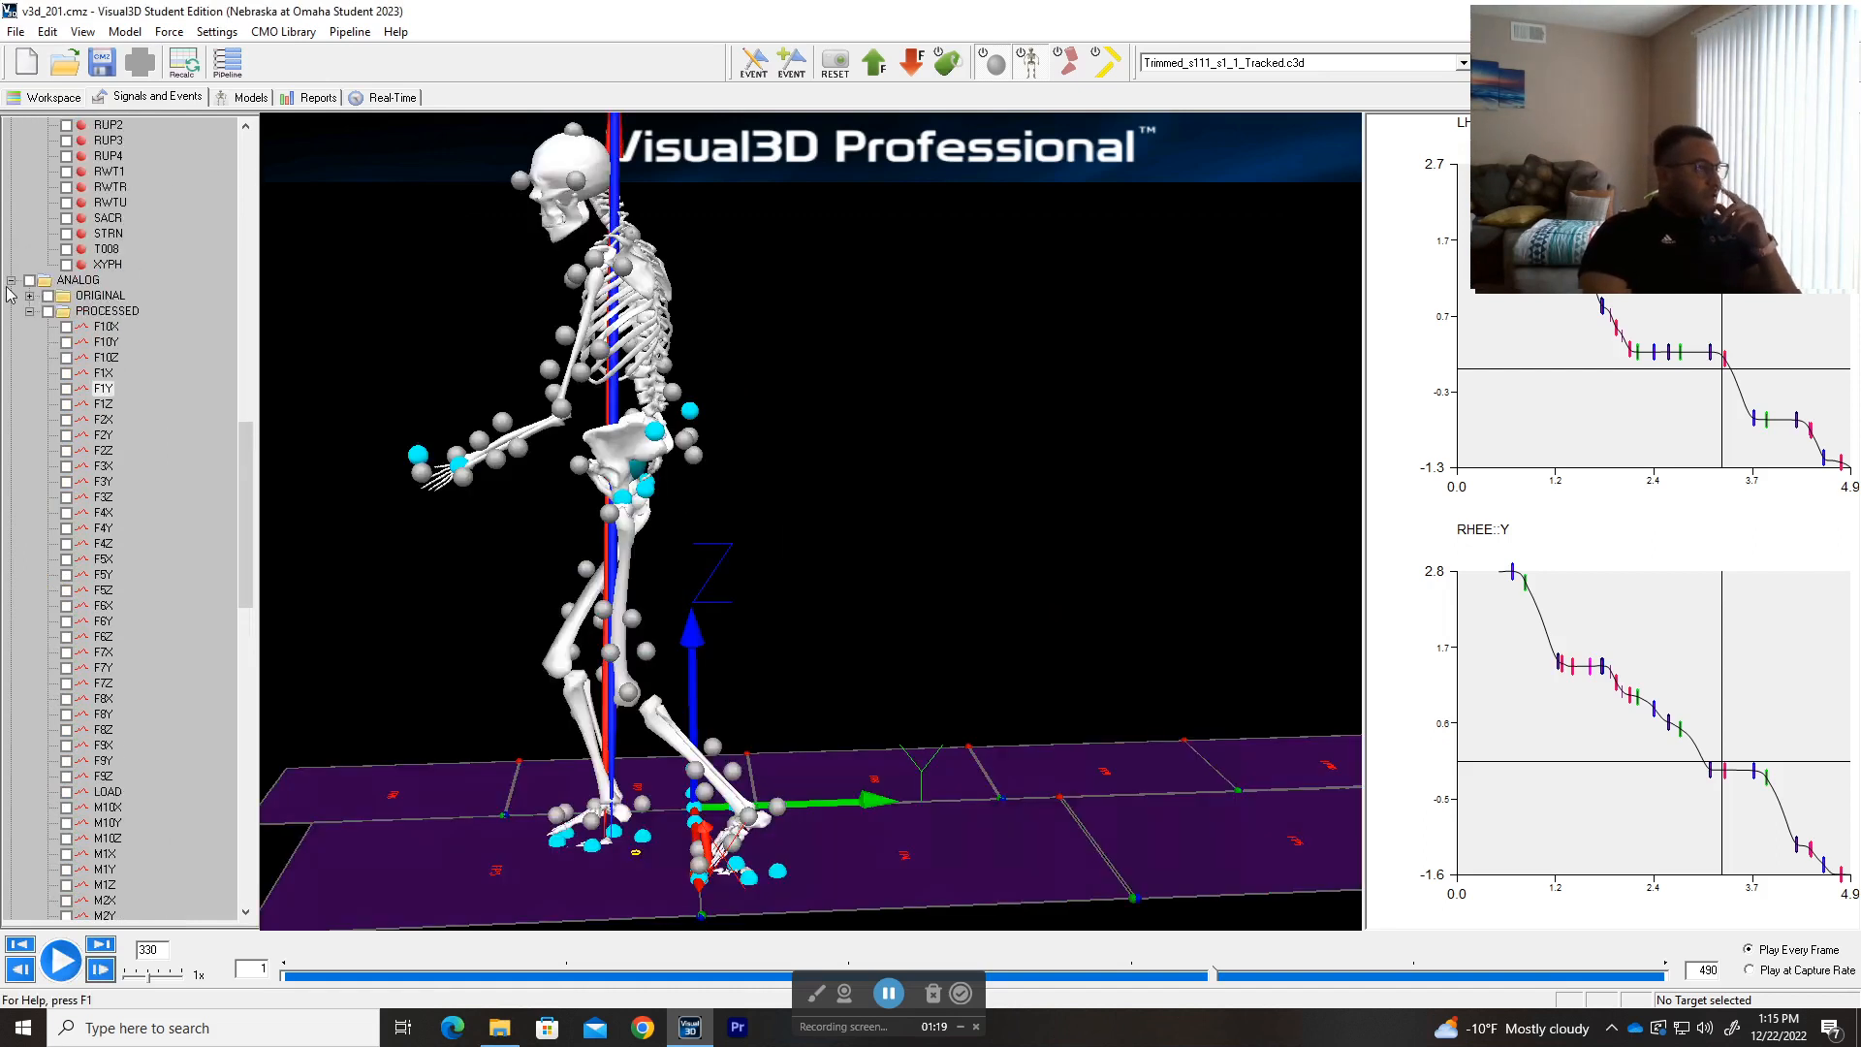
left_click(10, 280)
scroll(142, 306, "up", 3)
scroll(143, 305, "up", 20)
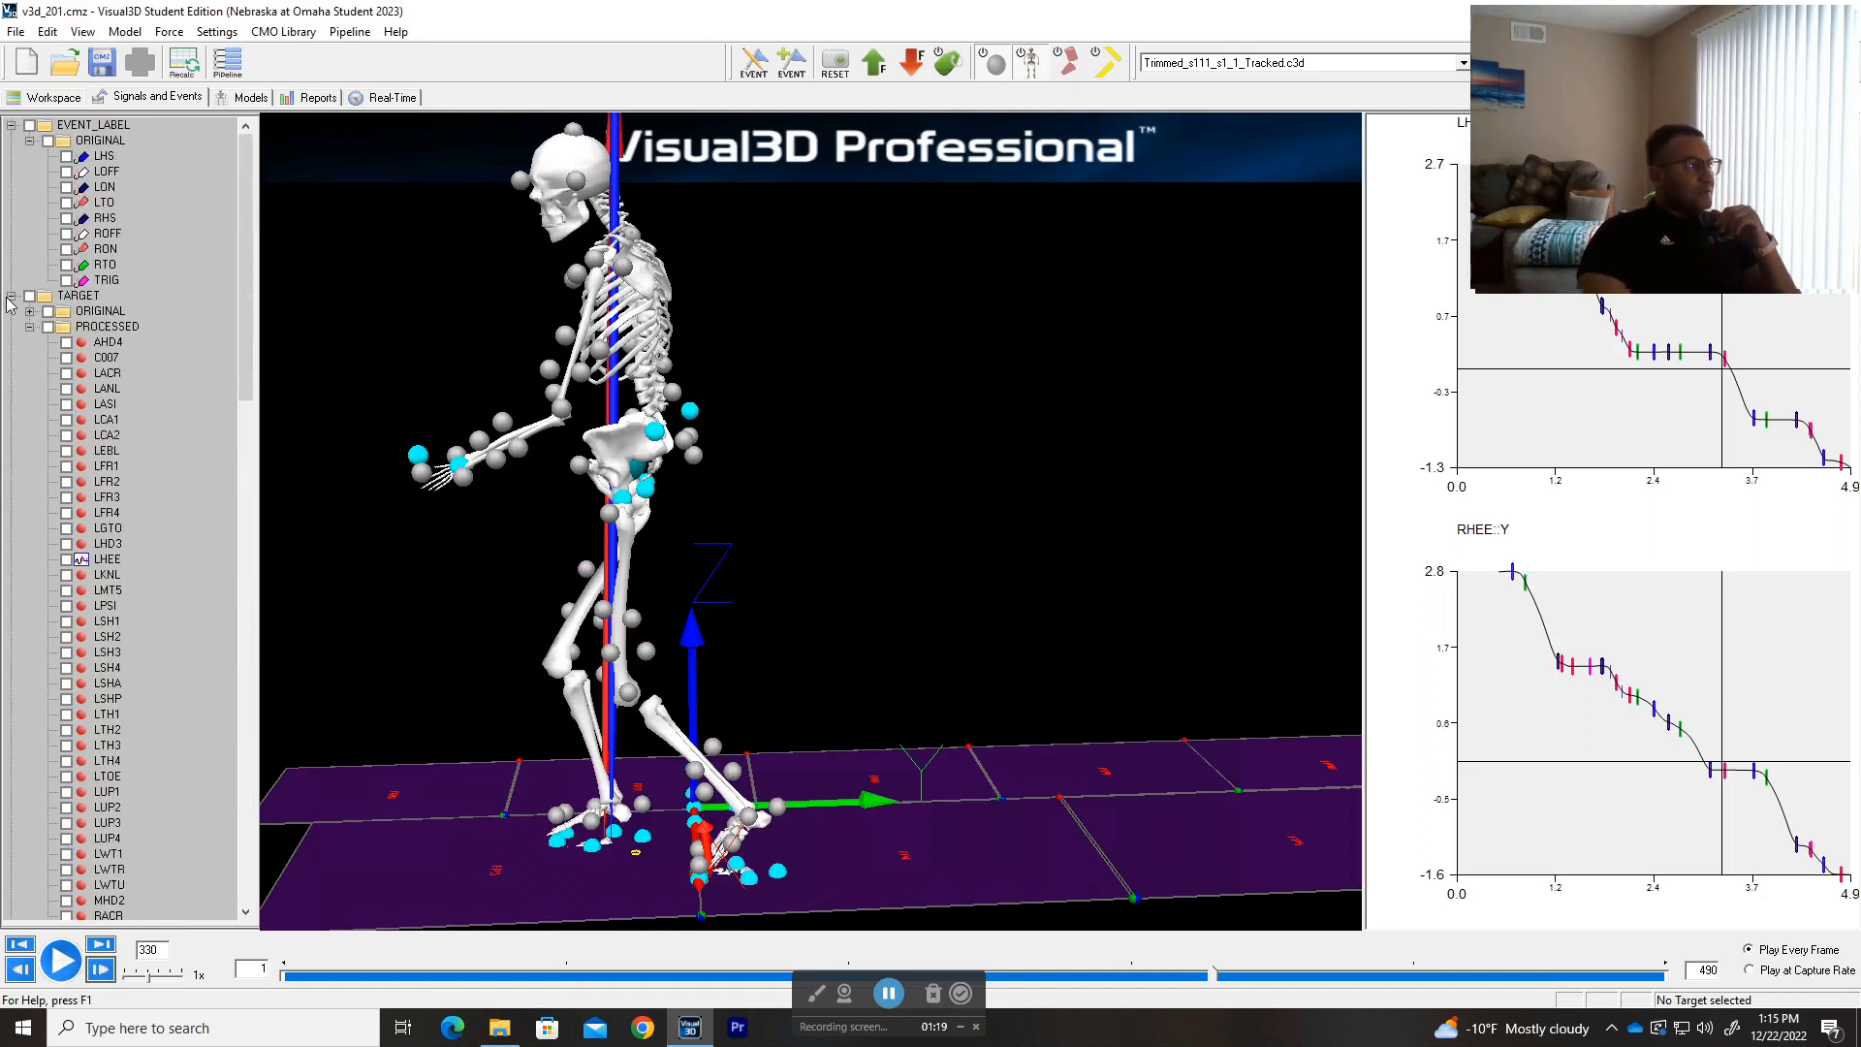
left_click(11, 295)
- Look through the main pipeline's command list and start saving the pipeline as a V3S script file
left_click(226, 64)
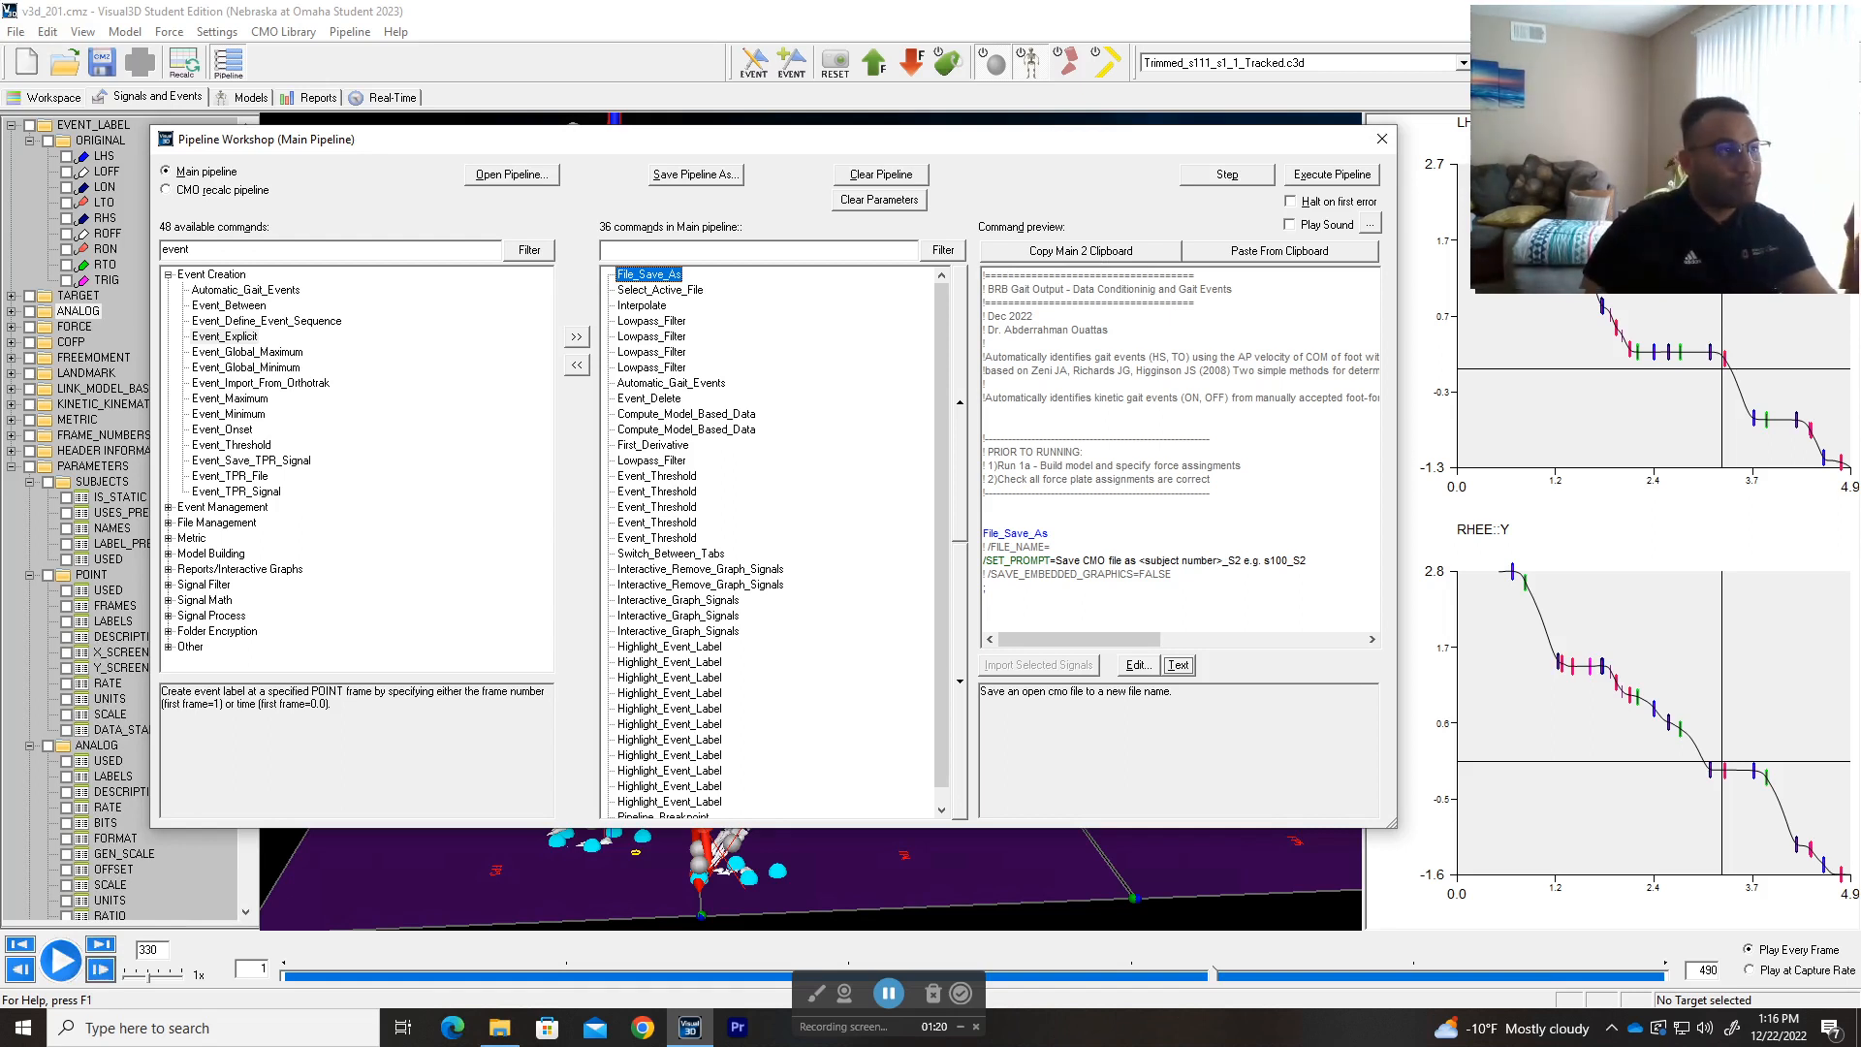
scroll(812, 524, "down", 1)
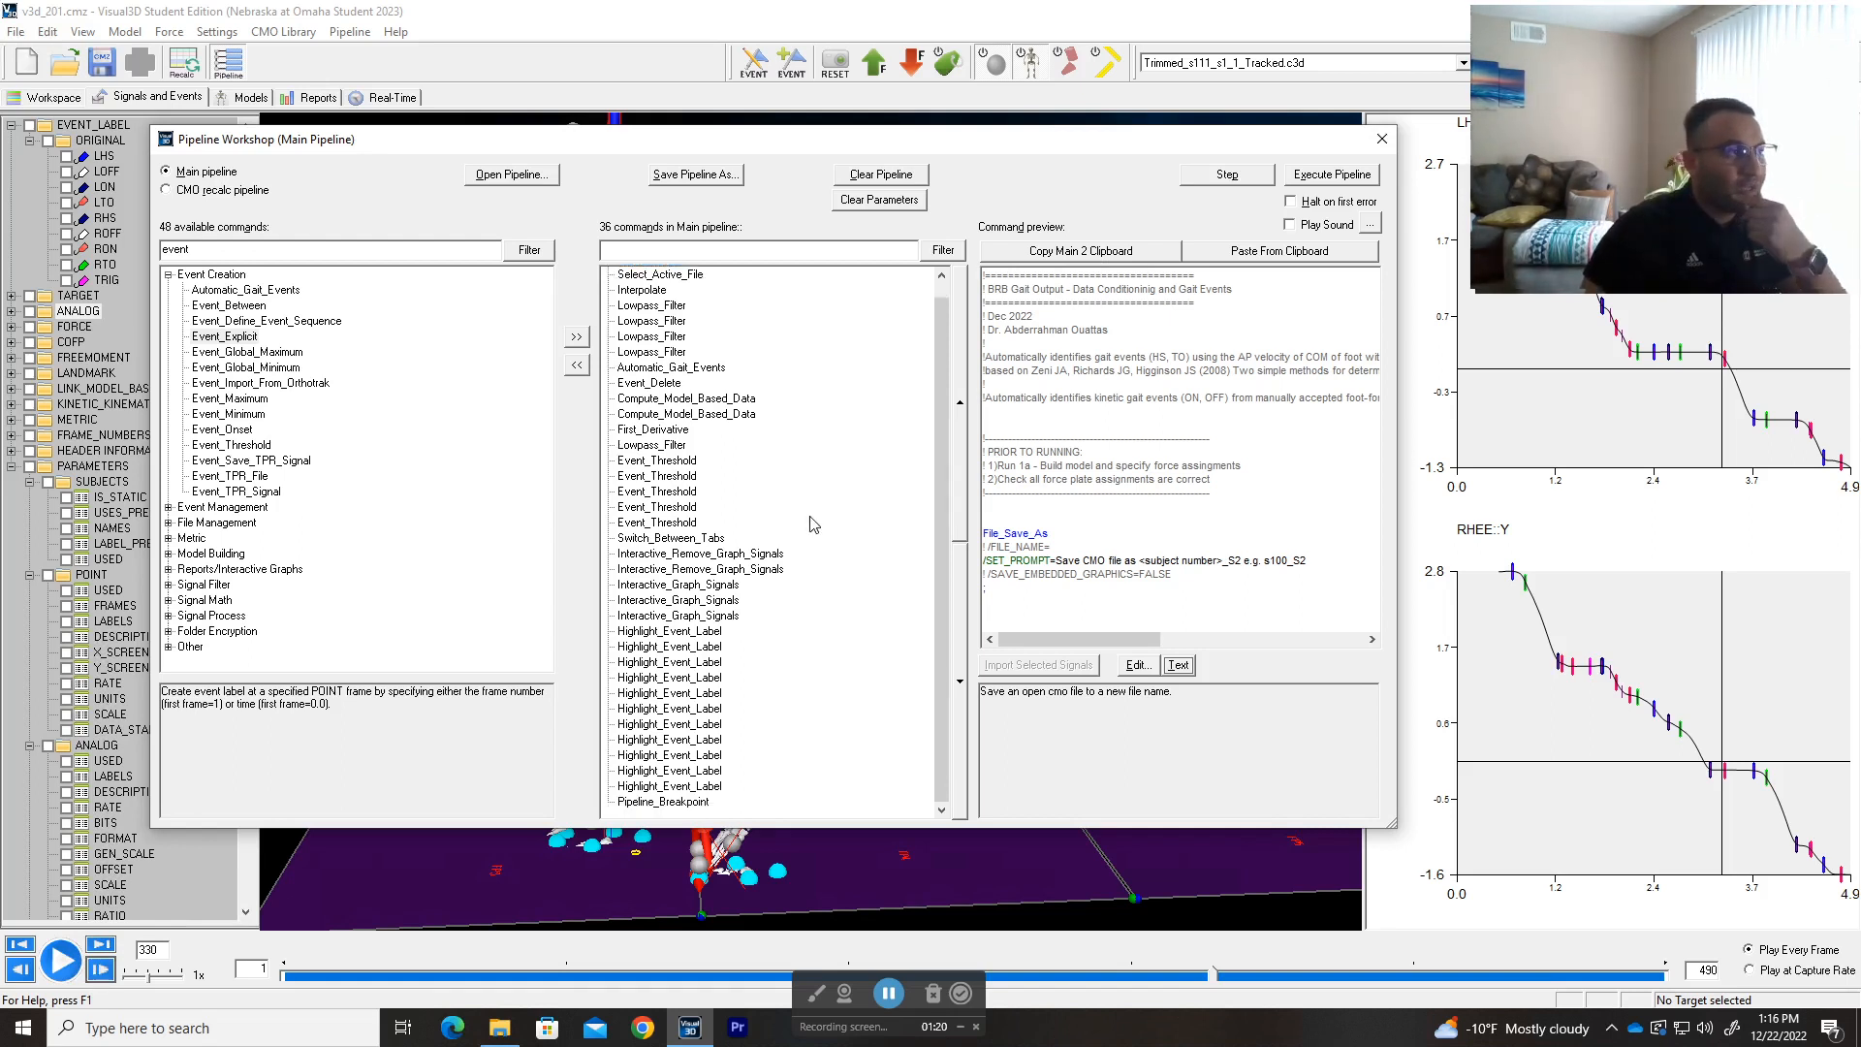
scroll(812, 524, "up", 1)
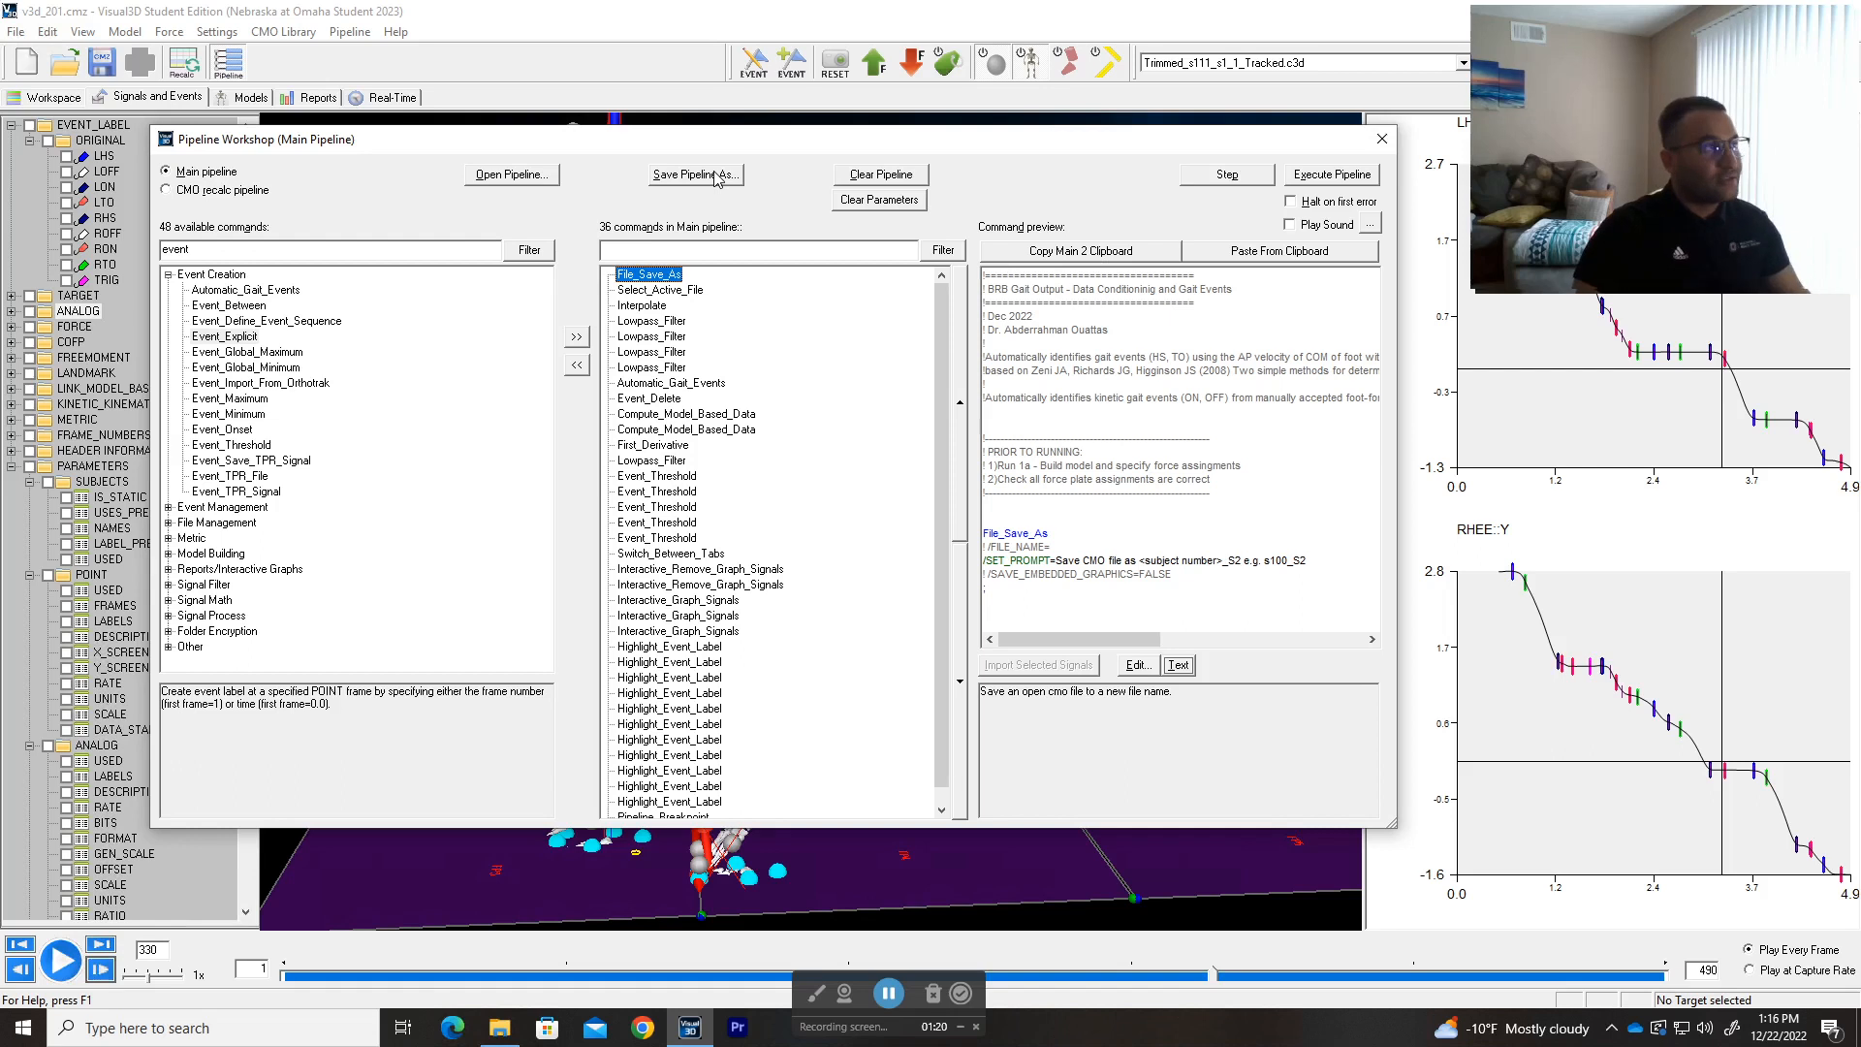
left_click(678, 177)
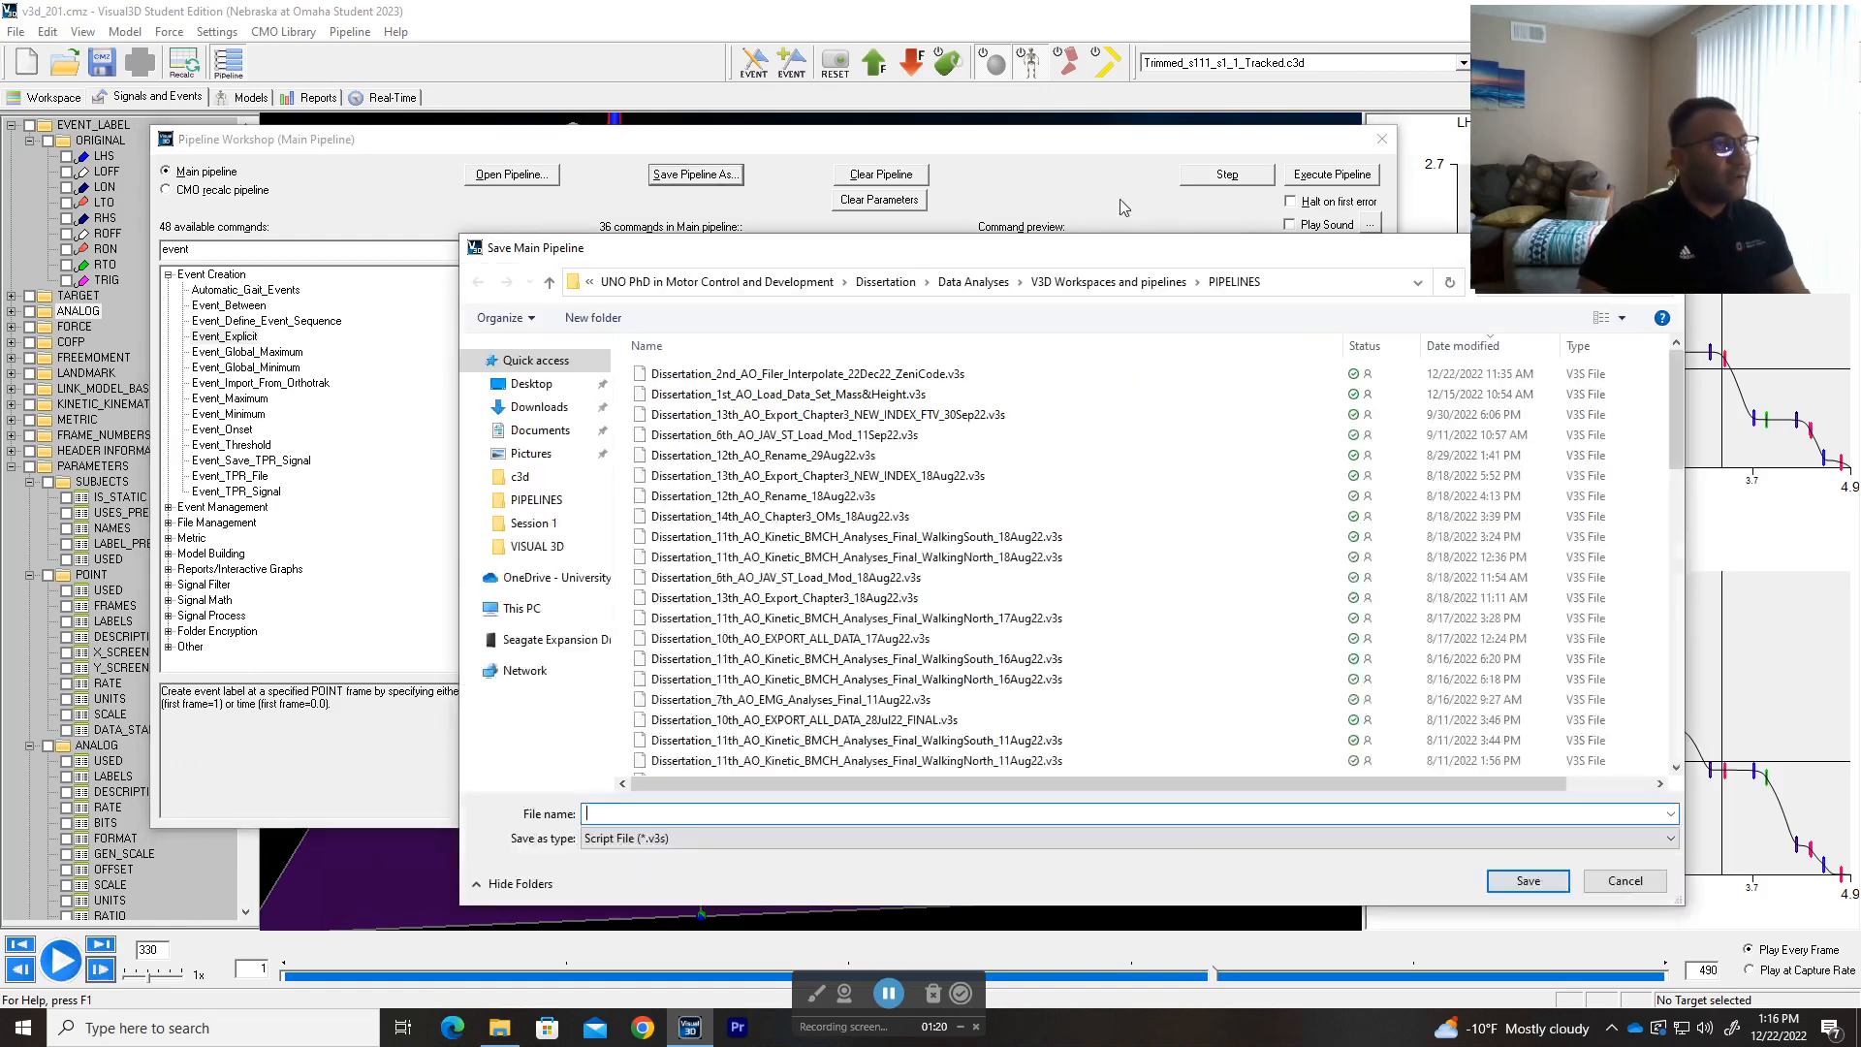